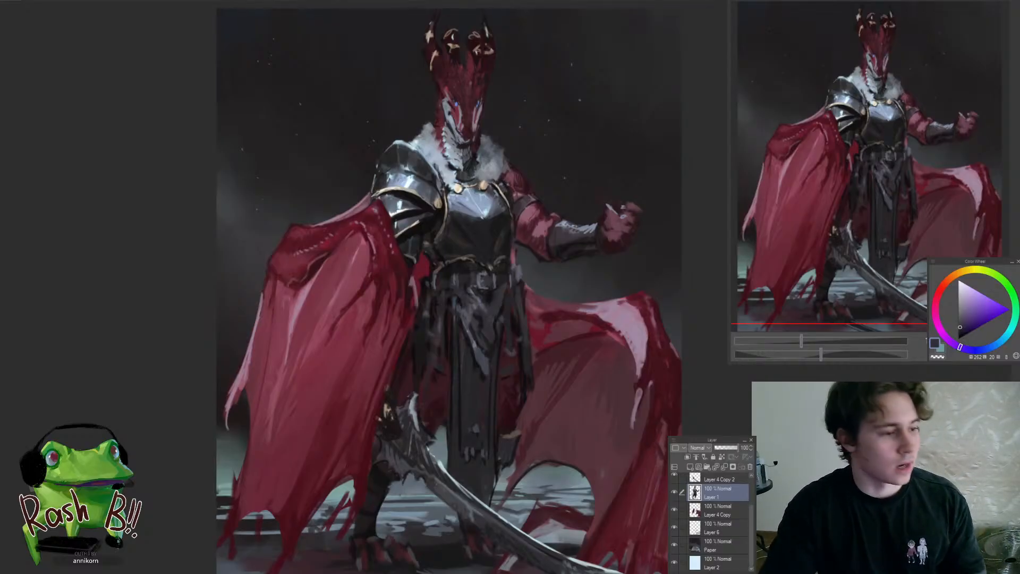
# Examine the full dragon-knight painting, from the horned head down to the cape and sword, at several magnifications
pyautogui.click(604, 276)
pyautogui.moveTo(601, 278); pyautogui.dragTo(535, 302)
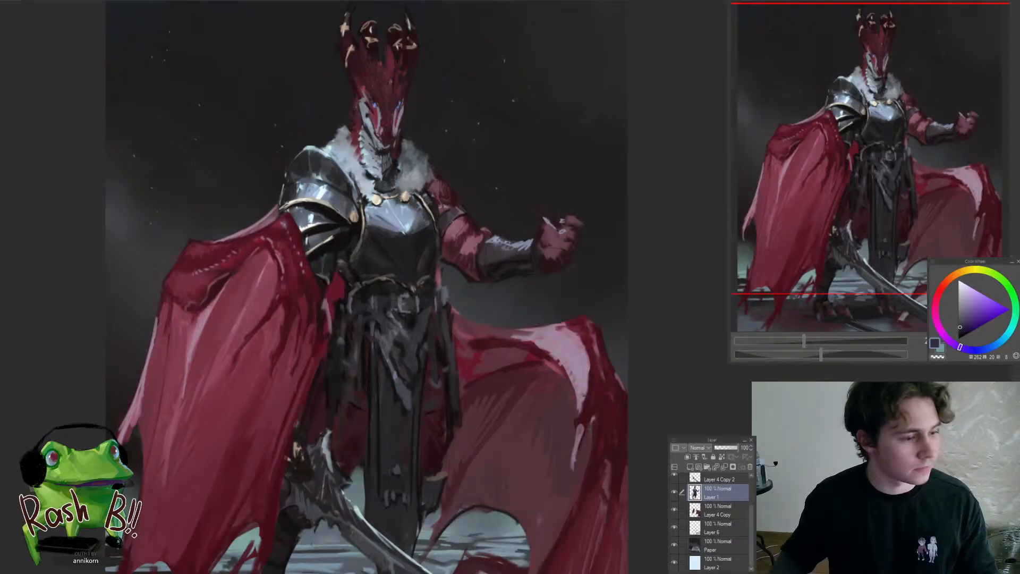
pyautogui.hotkey('ctrl', '-')
pyautogui.hotkey('ctrl', '-')
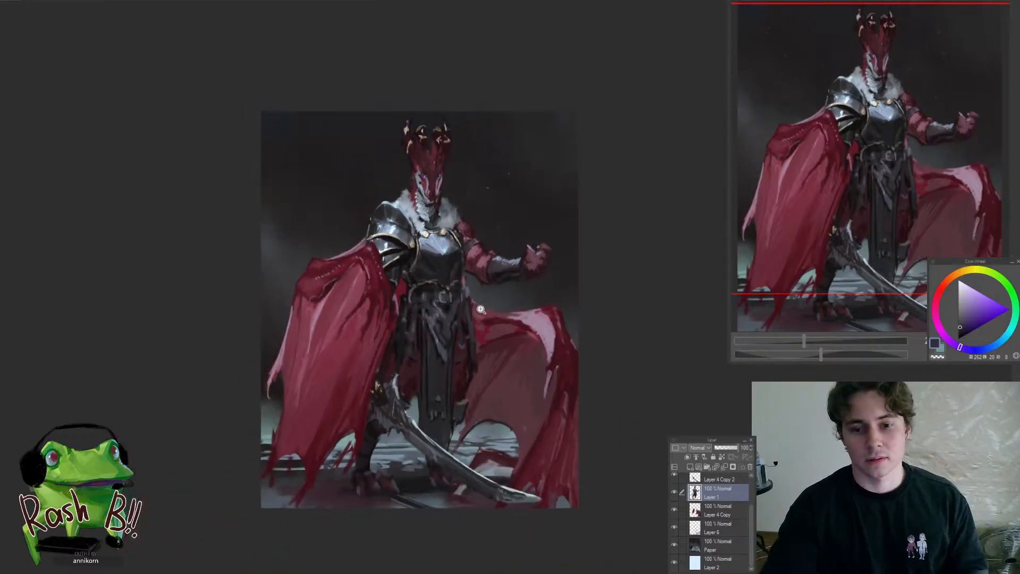
pyautogui.click(474, 297)
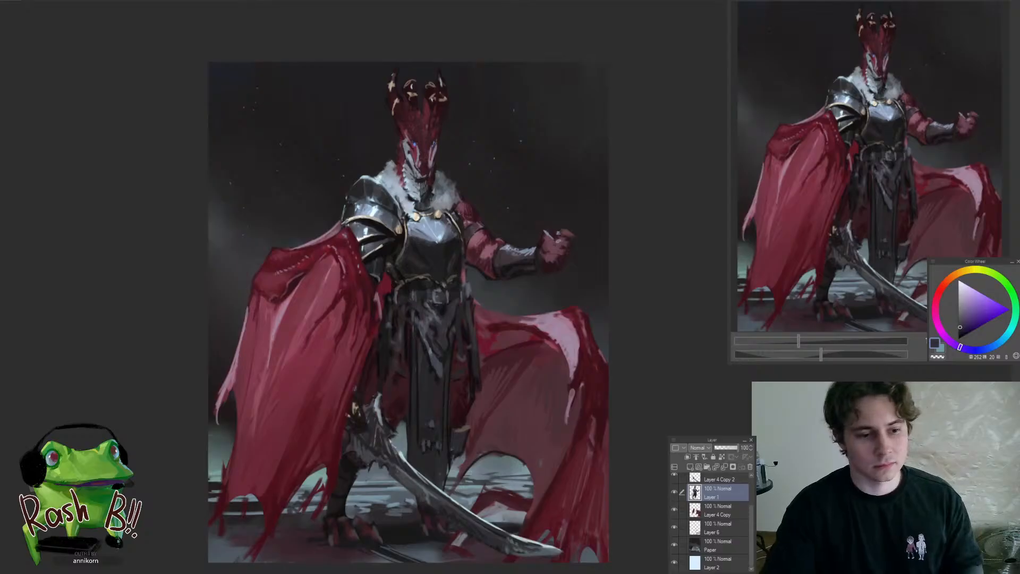
pyautogui.moveTo(450, 308)
pyautogui.mouseDown()
pyautogui.moveTo(464, 298)
pyautogui.moveTo(441, 324)
pyautogui.mouseUp()
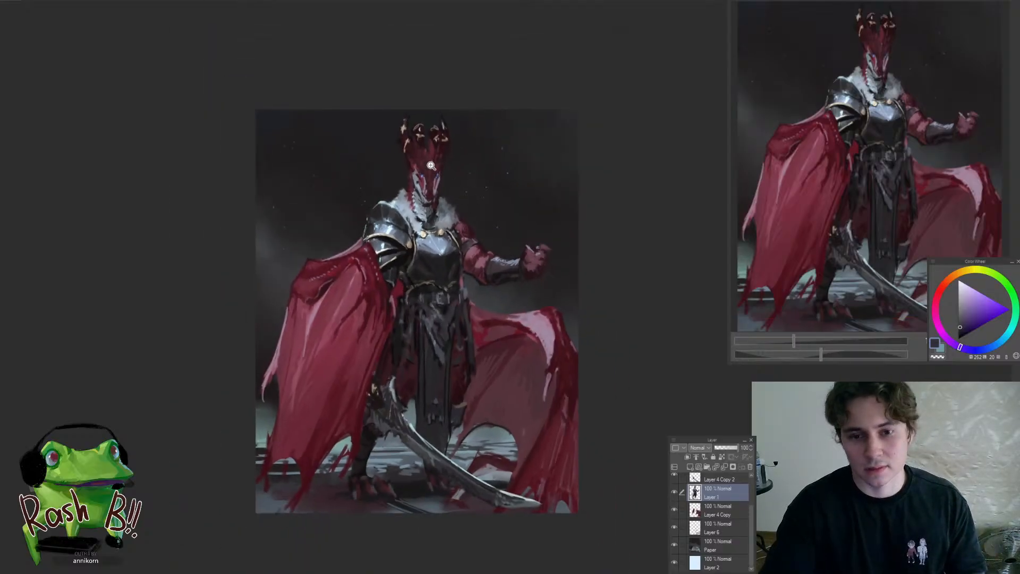
pyautogui.click(453, 265)
pyautogui.moveTo(451, 359); pyautogui.dragTo(447, 329)
pyautogui.click(359, 276)
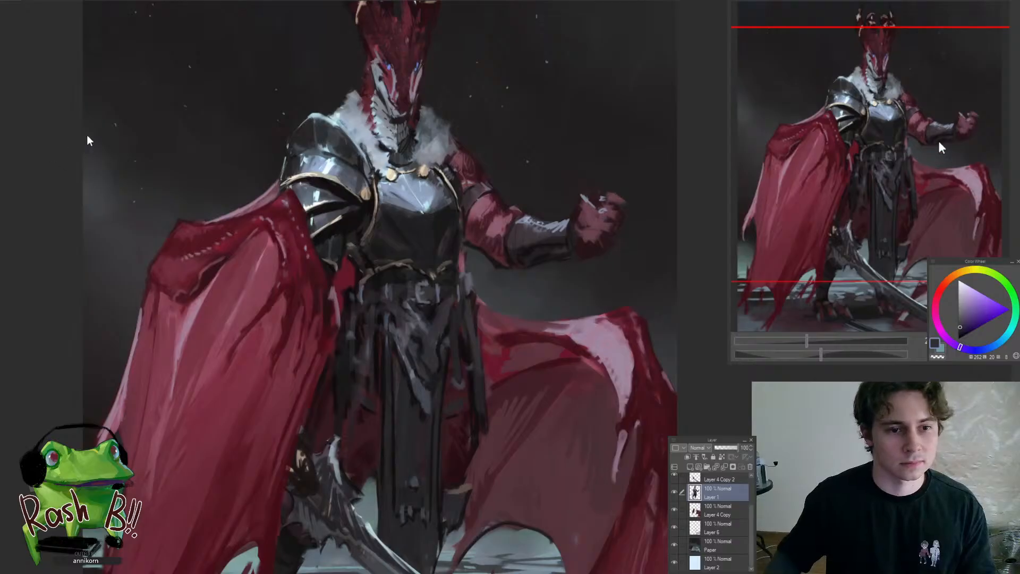
# Refine the dragon's mouth line below the snout with small dark and pale grey-blue strokes sampled from the painting
pyautogui.moveTo(477, 139); pyautogui.dragTo(480, 186)
pyautogui.moveTo(408, 88); pyautogui.dragTo(433, 88)
pyautogui.moveTo(433, 89); pyautogui.dragTo(431, 158)
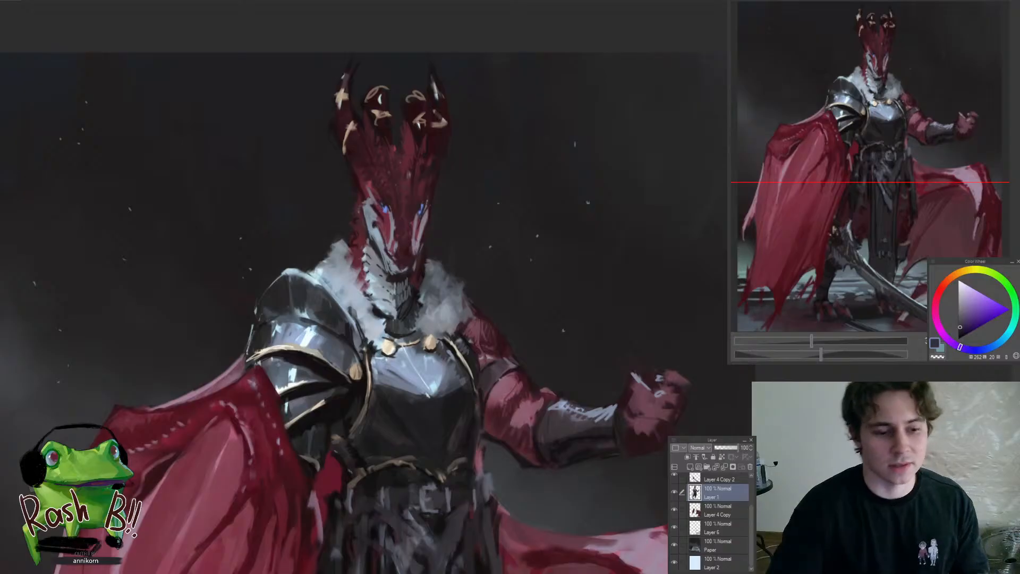
pyautogui.moveTo(397, 244); pyautogui.dragTo(415, 233)
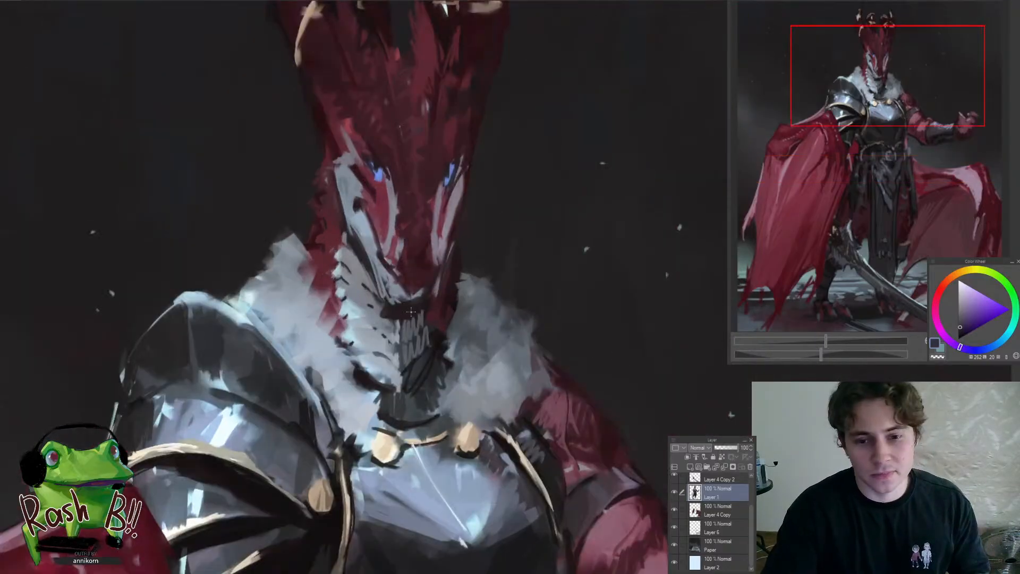
pyautogui.moveTo(399, 316); pyautogui.dragTo(379, 347)
pyautogui.keyDown('alt'); pyautogui.click(392, 319); pyautogui.keyUp('alt')
pyautogui.keyDown('alt'); pyautogui.click(438, 321); pyautogui.keyUp('alt')
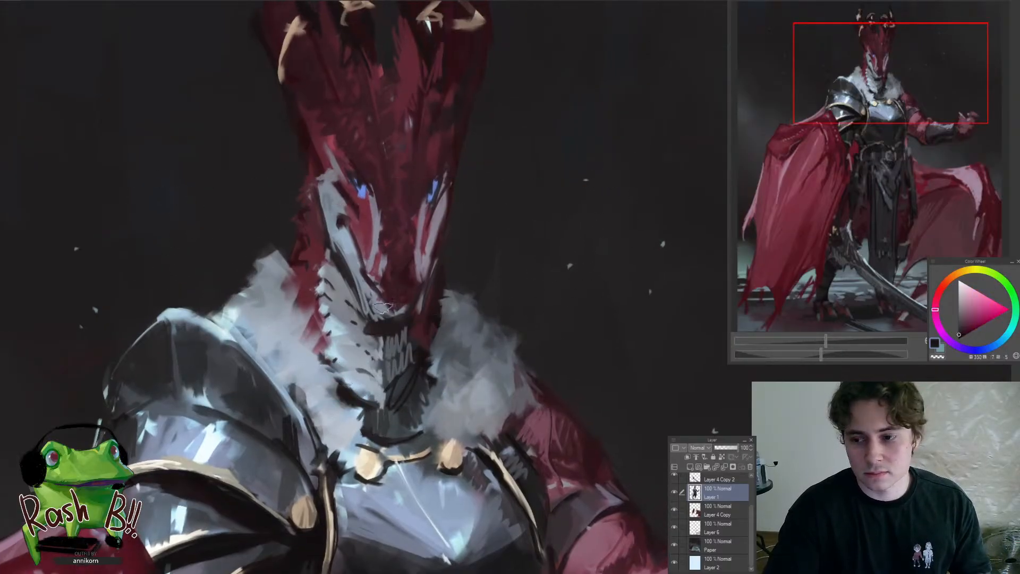
pyautogui.moveTo(351, 267); pyautogui.dragTo(362, 290)
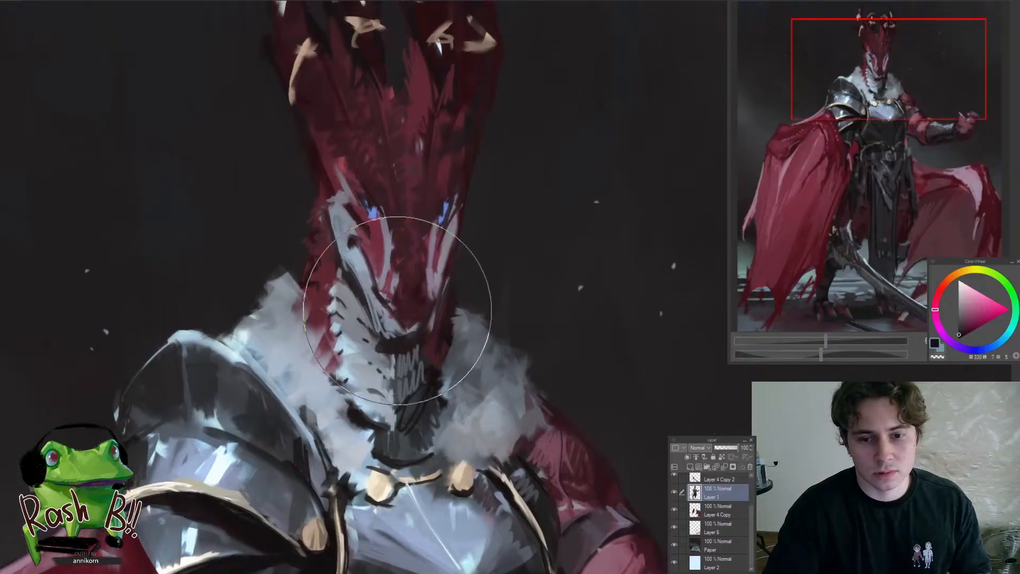
pyautogui.press('[')
pyautogui.moveTo(394, 300); pyautogui.dragTo(395, 295)
pyautogui.press('b')
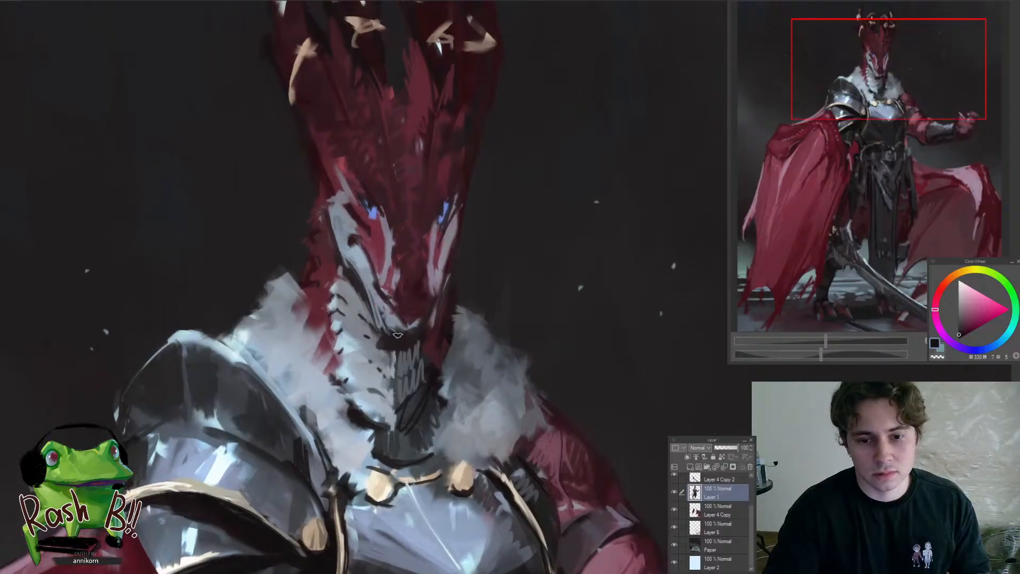
pyautogui.keyDown('alt'); pyautogui.click(378, 308); pyautogui.keyUp('alt')
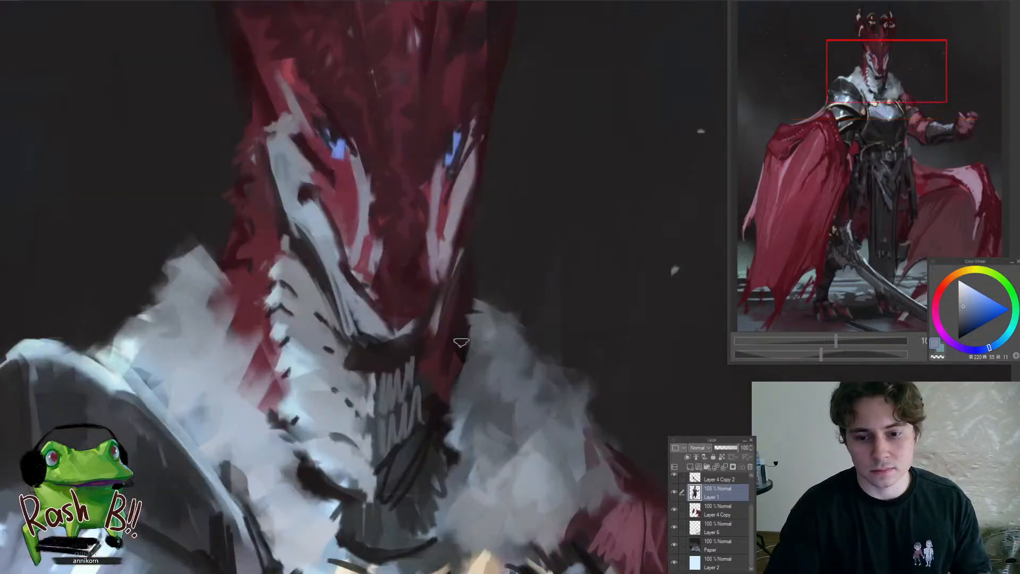
# Shape the tip of the dragon's snout with dark nostril shading and muted red strokes
pyautogui.scroll(2, 427, 315)
pyautogui.keyDown('alt'); pyautogui.click(423, 274); pyautogui.keyUp('alt')
pyautogui.moveTo(423, 275)
pyautogui.mouseDown()
pyautogui.moveTo(399, 229)
pyautogui.moveTo(398, 251)
pyautogui.mouseUp()
pyautogui.moveTo(398, 286)
pyautogui.mouseDown()
pyautogui.moveTo(384, 319)
pyautogui.moveTo(367, 326)
pyautogui.moveTo(388, 331)
pyautogui.mouseUp()
pyautogui.keyDown('alt'); pyautogui.click(347, 303); pyautogui.keyUp('alt')
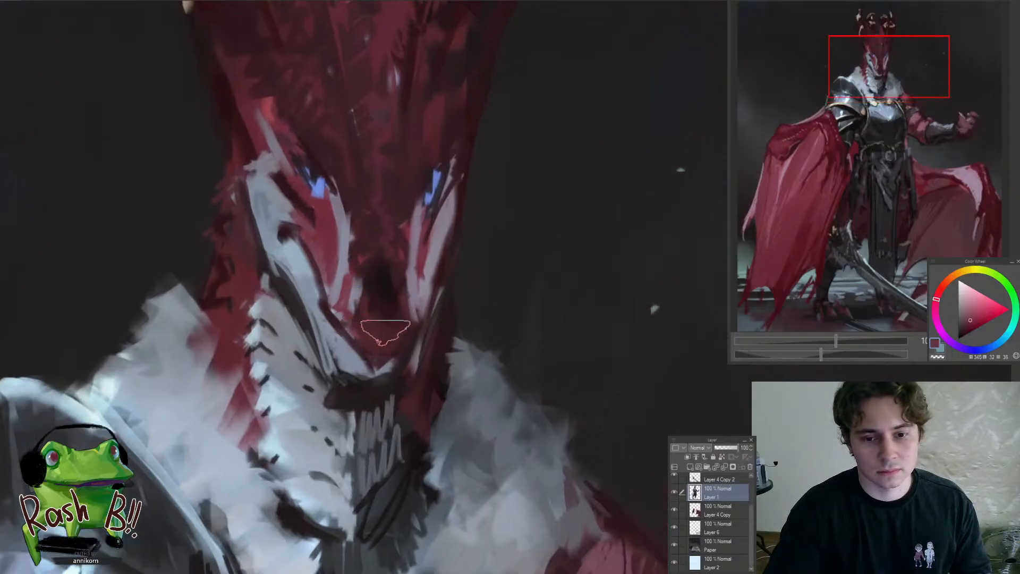
pyautogui.keyDown('alt'); pyautogui.click(384, 280); pyautogui.keyUp('alt')
pyautogui.moveTo(323, 303); pyautogui.dragTo(342, 324)
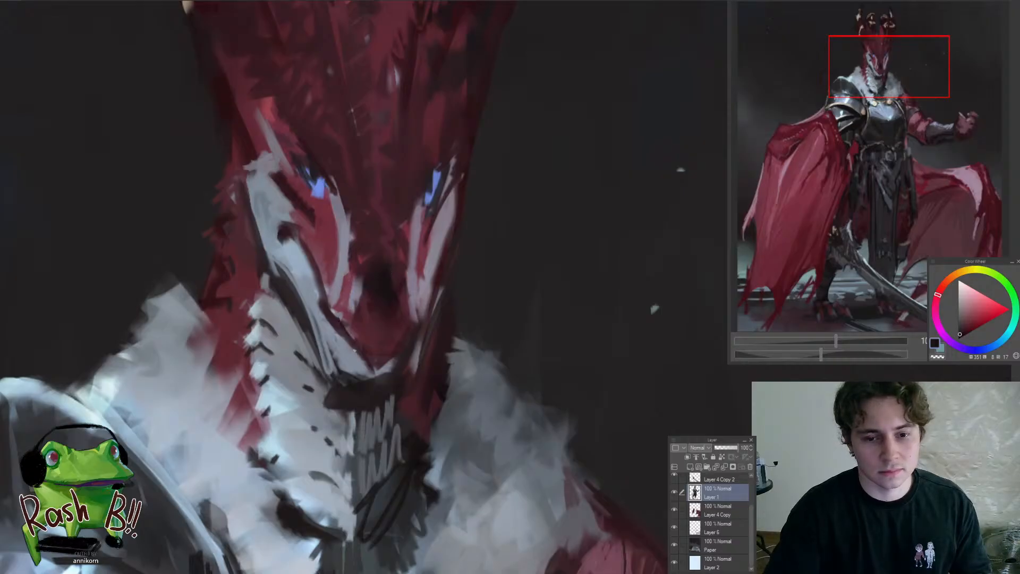
# Extend the pale grey-blue edge along the upper lip beneath the snout, using a colour sampled beside it
pyautogui.keyDown('alt'); pyautogui.click(340, 344); pyautogui.keyUp('alt')
pyautogui.keyDown('alt'); pyautogui.click(346, 344); pyautogui.keyUp('alt')
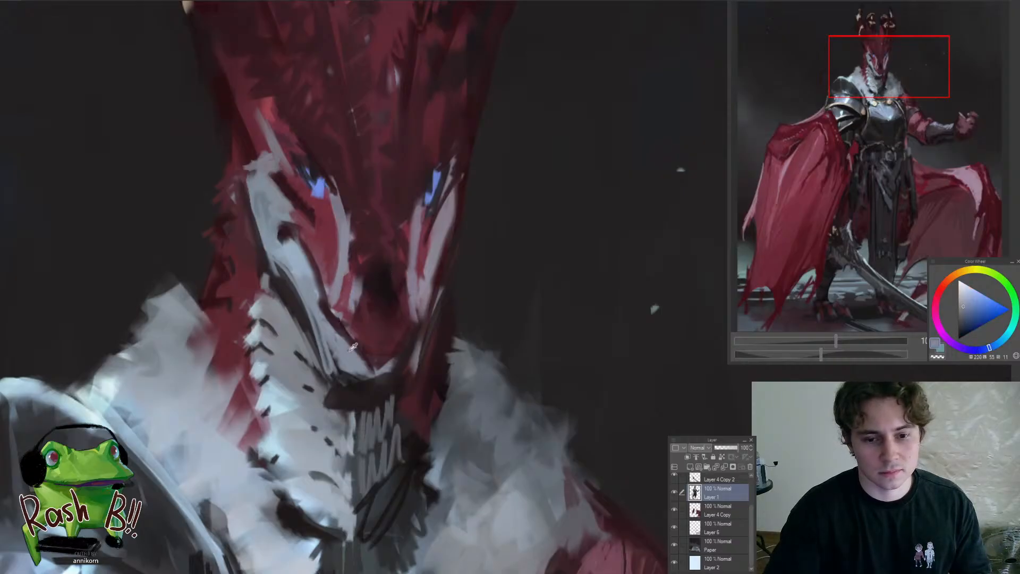
pyautogui.keyDown('alt'); pyautogui.click(353, 346); pyautogui.keyUp('alt')
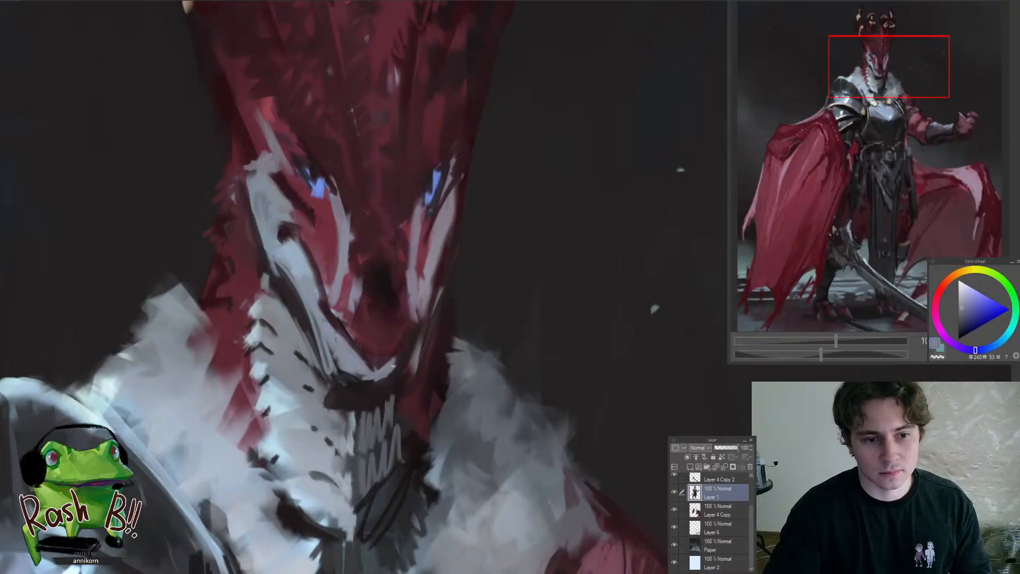
pyautogui.moveTo(387, 332); pyautogui.dragTo(307, 387)
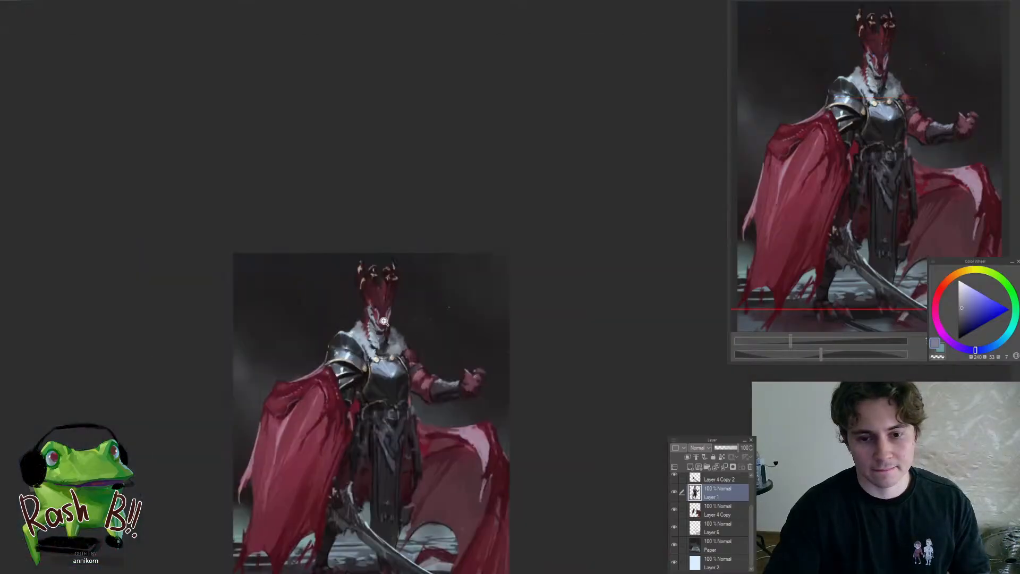
# Refine the blue eye on the pale-furred side of the face with sampled red and dark strokes around it
pyautogui.moveTo(379, 319); pyautogui.dragTo(375, 315)
pyautogui.keyDown('alt'); pyautogui.click(353, 278); pyautogui.keyUp('alt')
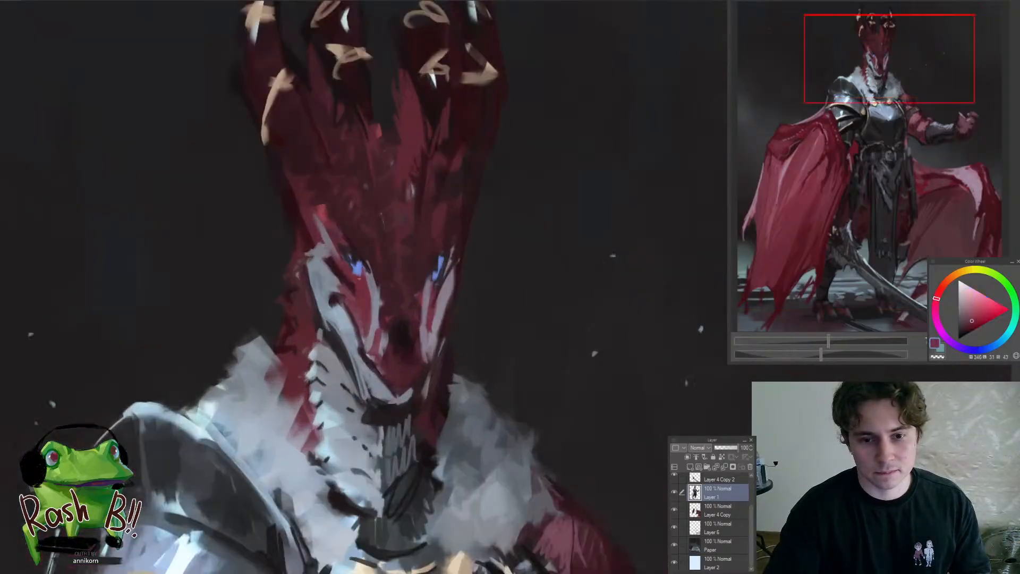
pyautogui.keyDown('alt'); pyautogui.click(350, 255); pyautogui.keyUp('alt')
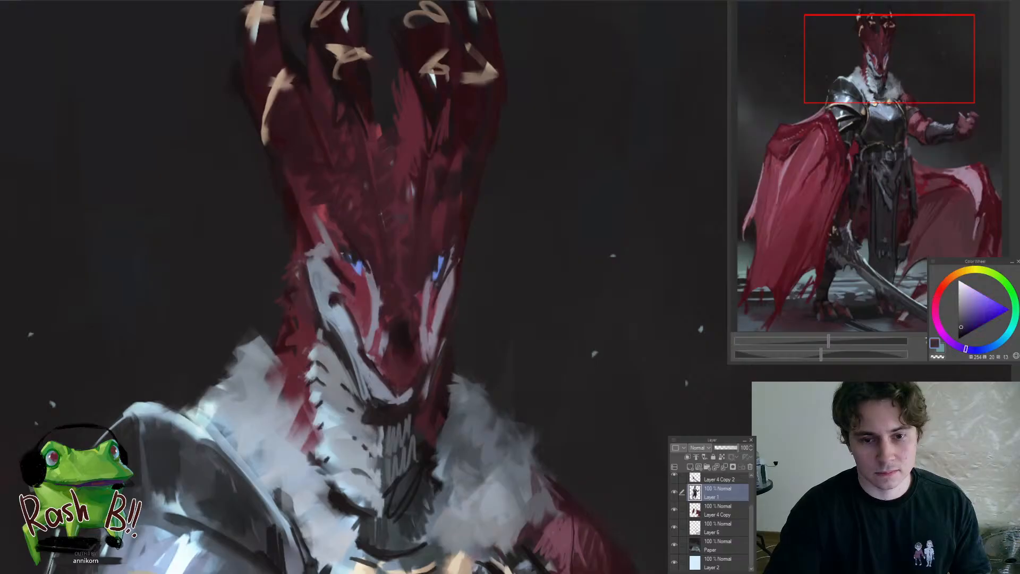
pyautogui.keyDown('alt'); pyautogui.click(356, 274); pyautogui.keyUp('alt')
pyautogui.moveTo(386, 315); pyautogui.dragTo(340, 310)
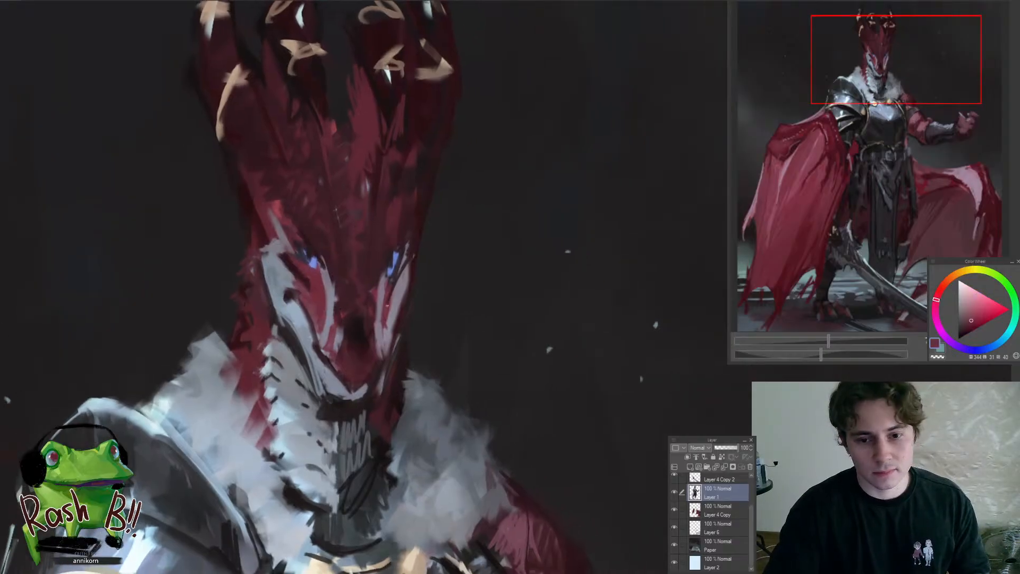
pyautogui.keyDown('alt'); pyautogui.click(386, 304); pyautogui.keyUp('alt')
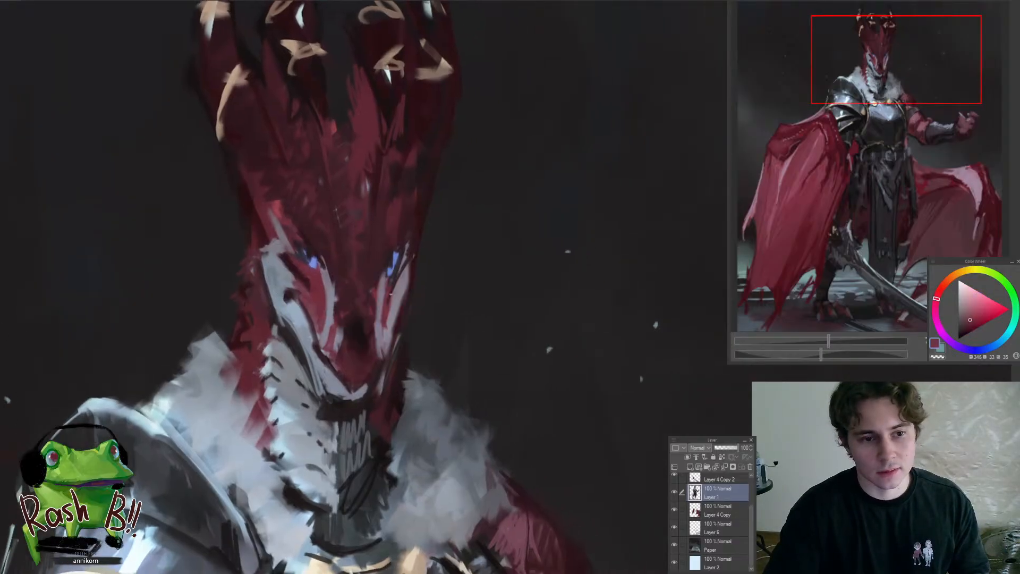
pyautogui.keyDown('alt'); pyautogui.click(293, 270); pyautogui.keyUp('alt')
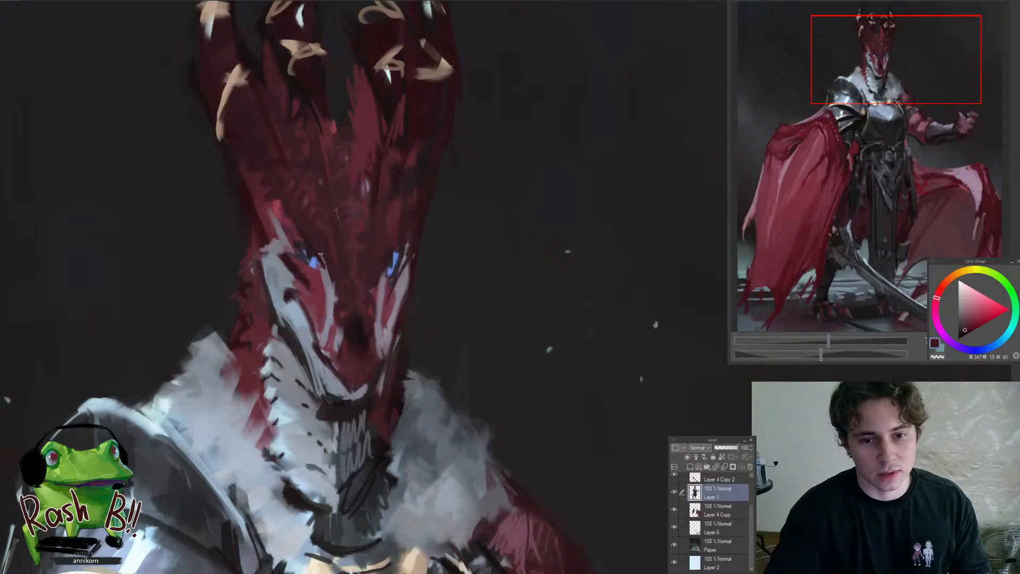
pyautogui.keyDown('alt'); pyautogui.click(313, 247); pyautogui.keyUp('alt')
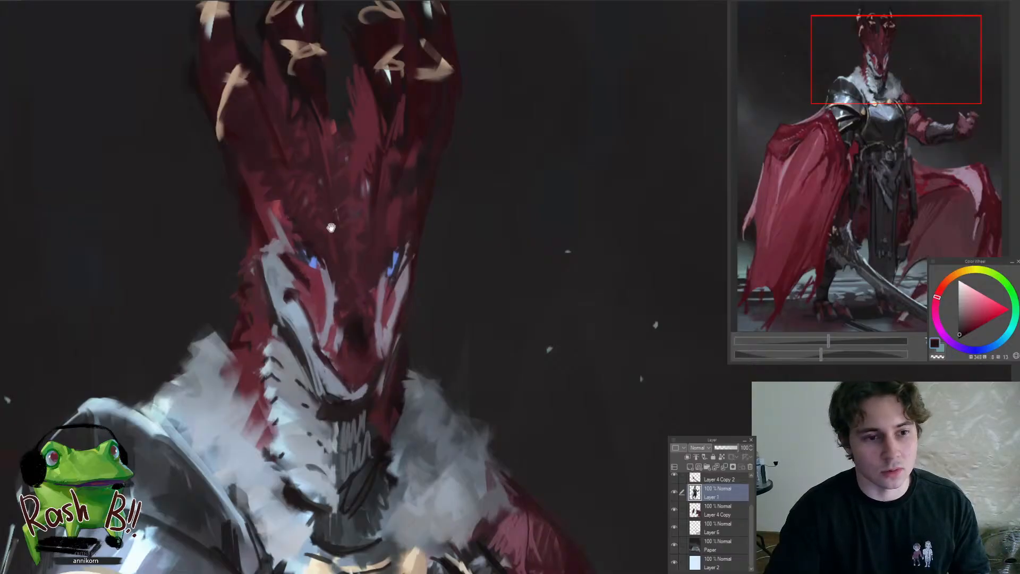
# Try a large dark stroke over the tips of the crown's horns, and undo it
pyautogui.moveTo(331, 227); pyautogui.dragTo(252, 252)
pyautogui.moveTo(353, 197); pyautogui.dragTo(389, 144)
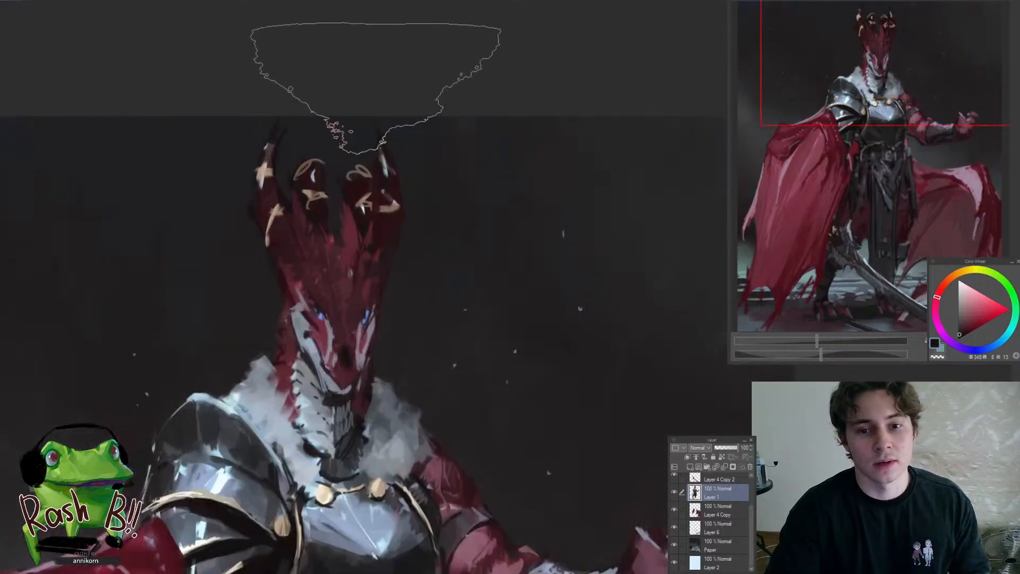
pyautogui.hotkey('ctrl', 'z')
# Reduce the brush size and paint muted and dark red strokes across the forehead at the base of the crown's prongs
pyautogui.press('[')
pyautogui.press('[')
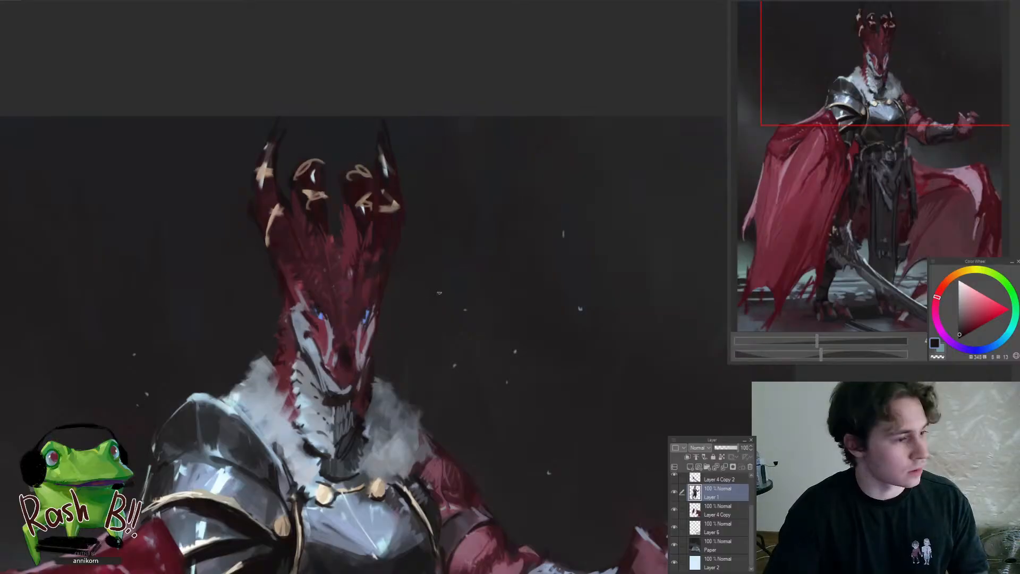
pyautogui.moveTo(442, 294); pyautogui.dragTo(493, 277)
pyautogui.moveTo(381, 224); pyautogui.dragTo(417, 225)
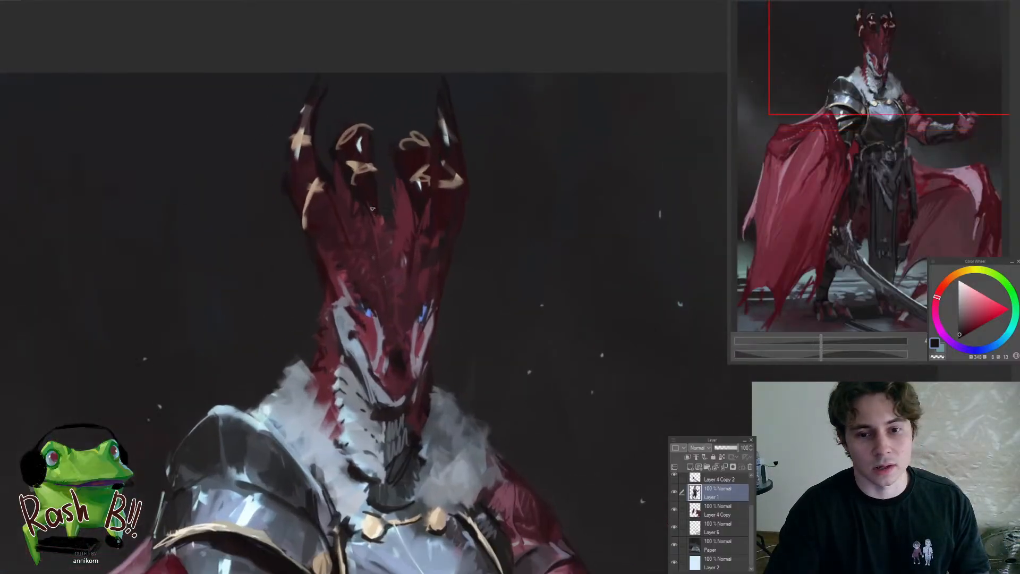
pyautogui.keyDown('alt'); pyautogui.click(399, 218); pyautogui.keyUp('alt')
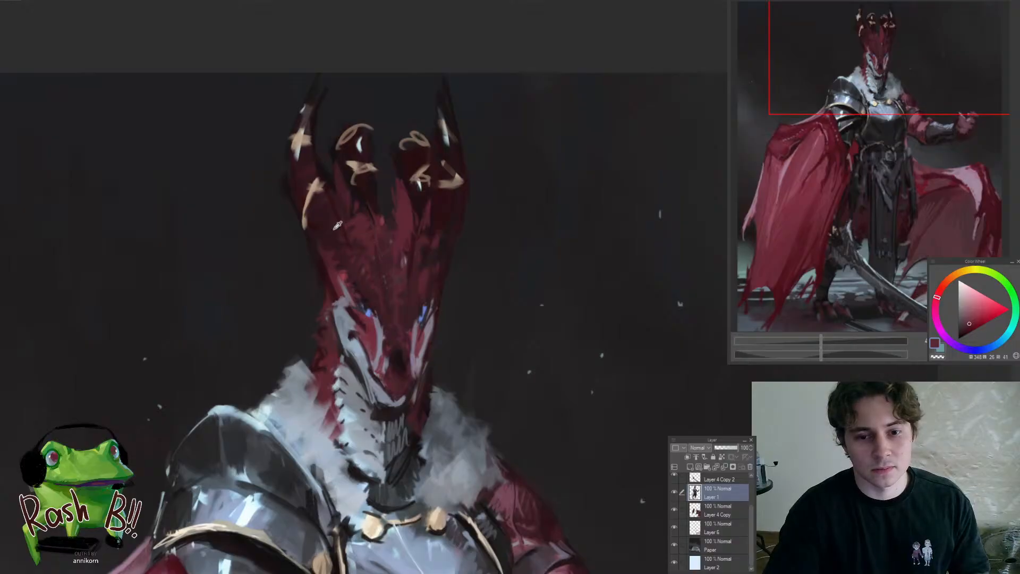
pyautogui.keyDown('alt'); pyautogui.click(337, 225); pyautogui.keyUp('alt')
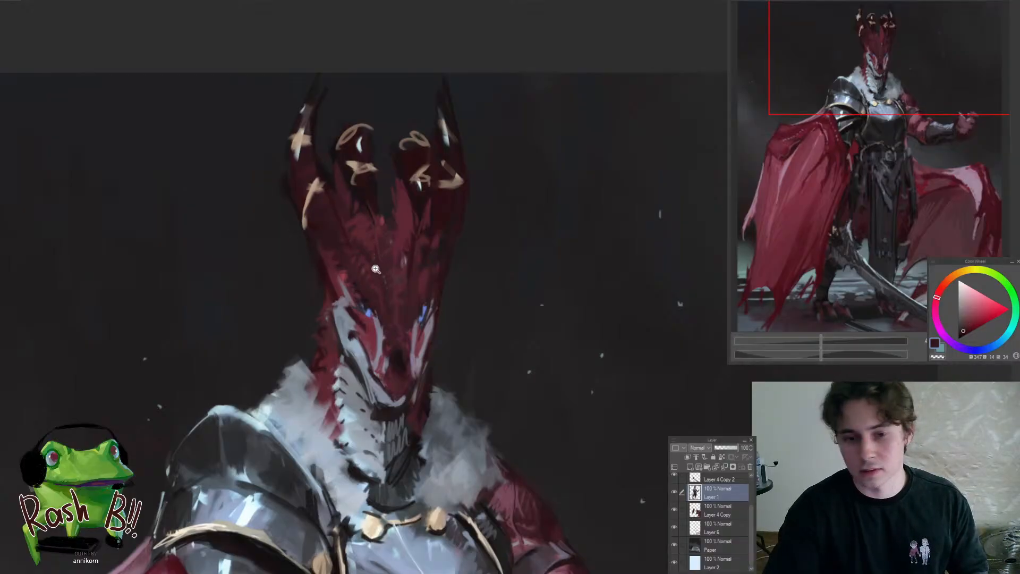
pyautogui.moveTo(375, 269); pyautogui.dragTo(340, 269)
pyautogui.keyDown('alt'); pyautogui.click(337, 262); pyautogui.keyUp('alt')
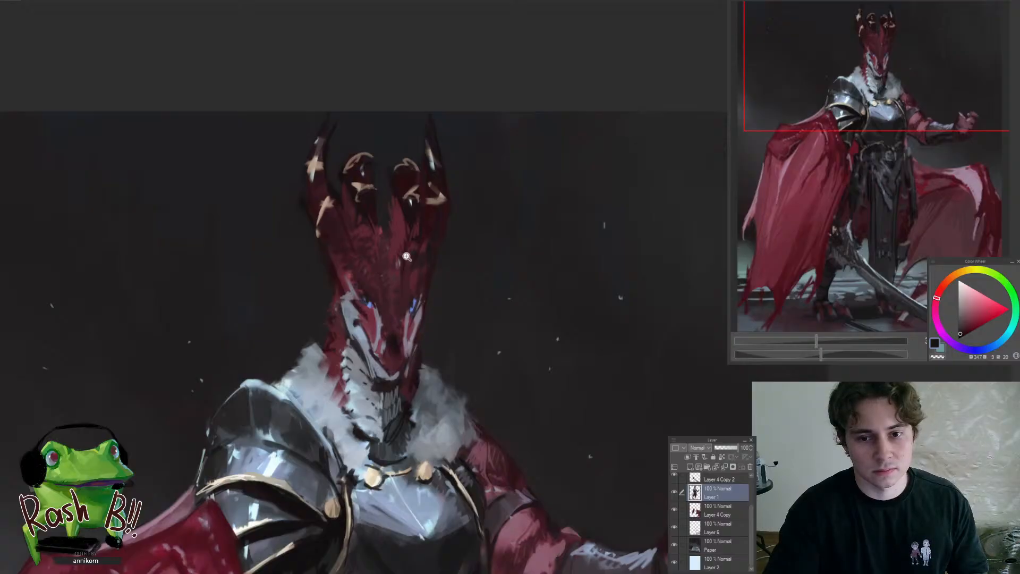
# Sample muted red and dark background colours and paint strokes along both outer edges of the head below the crown
pyautogui.moveTo(406, 257)
pyautogui.mouseDown()
pyautogui.moveTo(355, 310)
pyautogui.moveTo(428, 259)
pyautogui.moveTo(415, 221)
pyautogui.moveTo(387, 201)
pyautogui.moveTo(405, 216)
pyautogui.moveTo(372, 213)
pyautogui.moveTo(361, 249)
pyautogui.moveTo(335, 237)
pyautogui.moveTo(340, 229)
pyautogui.mouseUp()
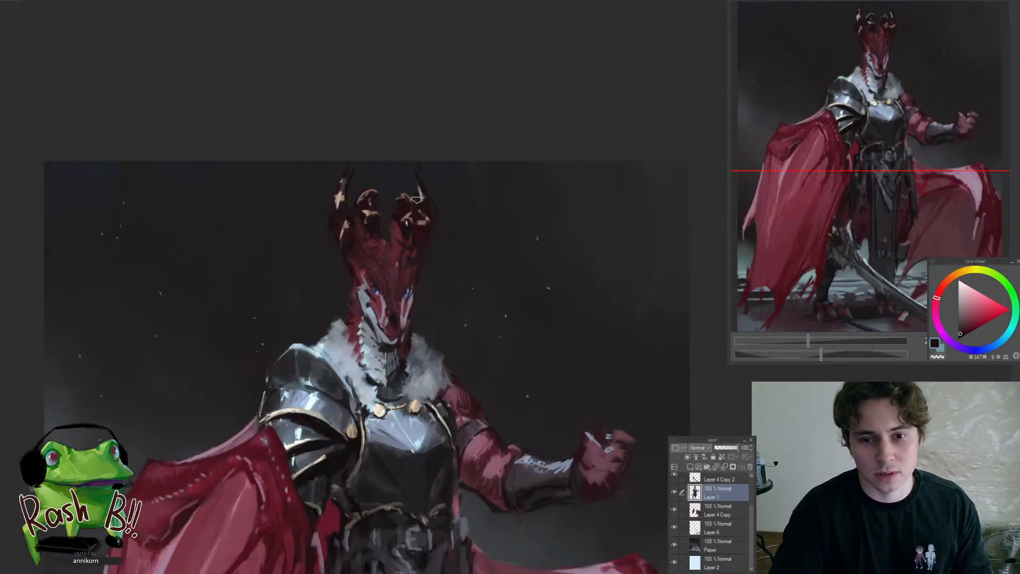
pyautogui.moveTo(381, 293)
pyautogui.mouseDown()
pyautogui.moveTo(346, 336)
pyautogui.moveTo(391, 275)
pyautogui.mouseUp()
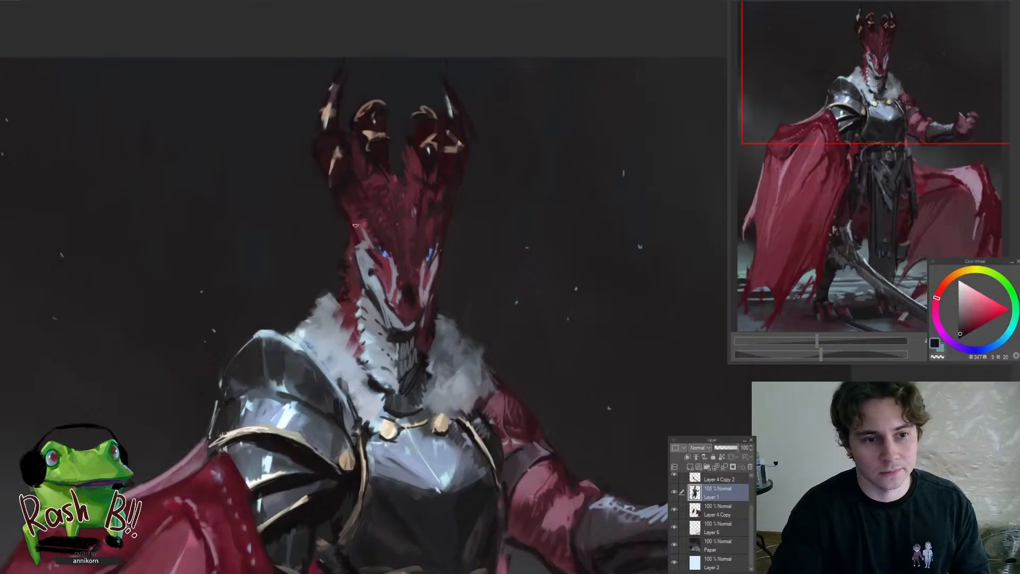
pyautogui.keyDown('alt'); pyautogui.click(361, 232); pyautogui.keyUp('alt')
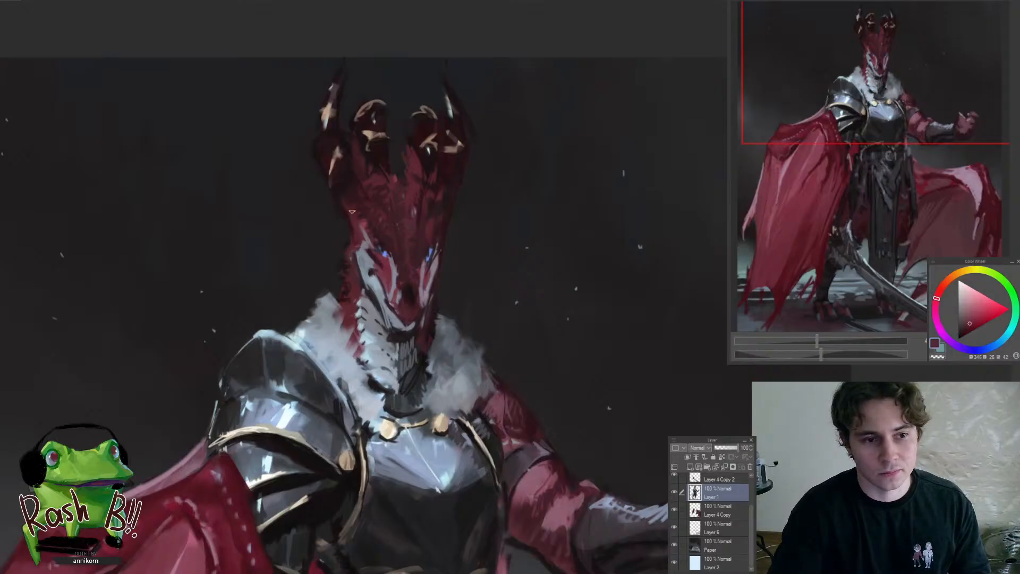
pyautogui.keyDown('alt'); pyautogui.click(344, 188); pyautogui.keyUp('alt')
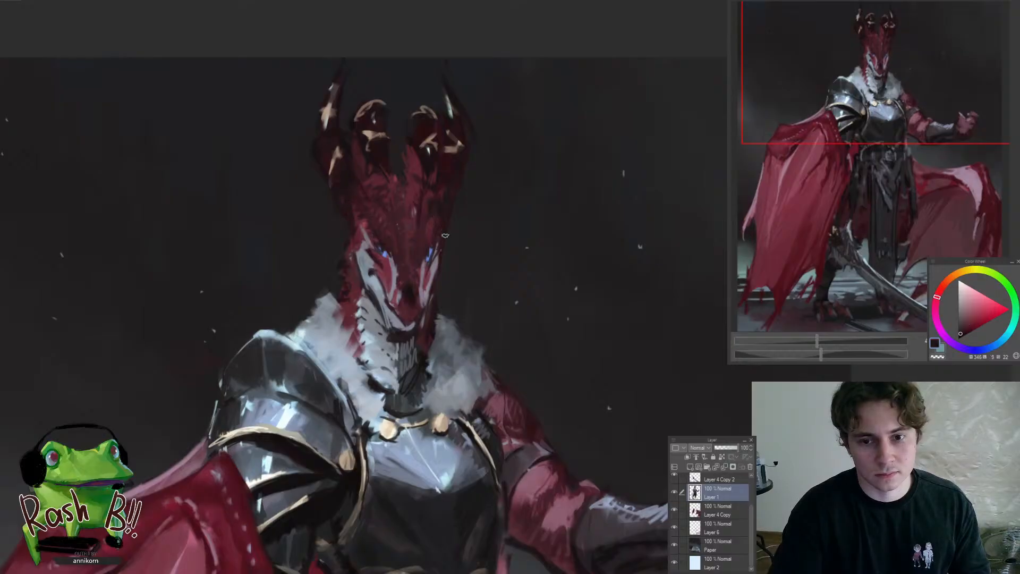
pyautogui.moveTo(438, 231); pyautogui.dragTo(458, 348)
pyautogui.moveTo(442, 317); pyautogui.dragTo(432, 282)
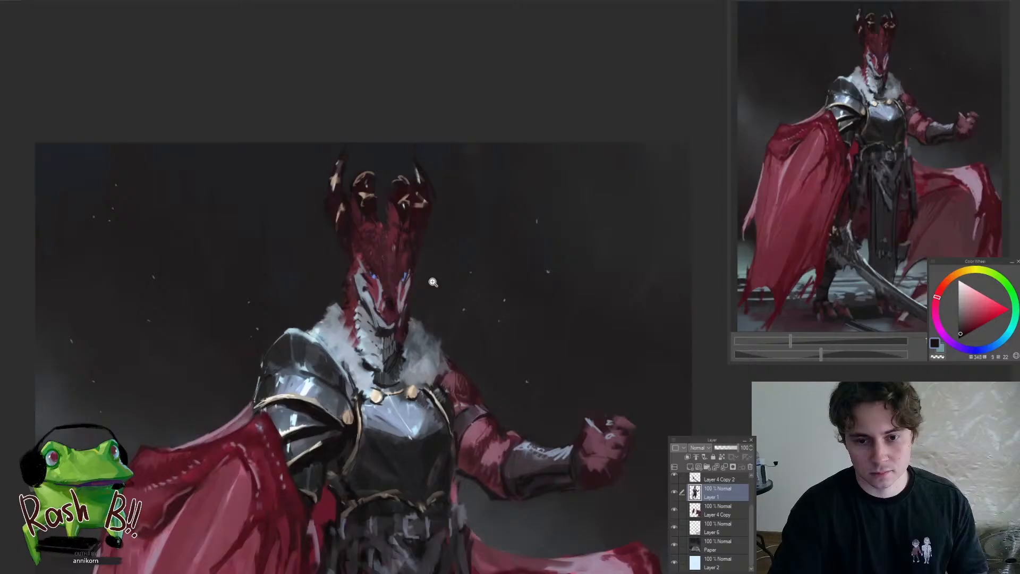
# Lasso the inner crown prong on the pale-furred side of the face and transform it inward, closer to the crown's centre
pyautogui.click(386, 250)
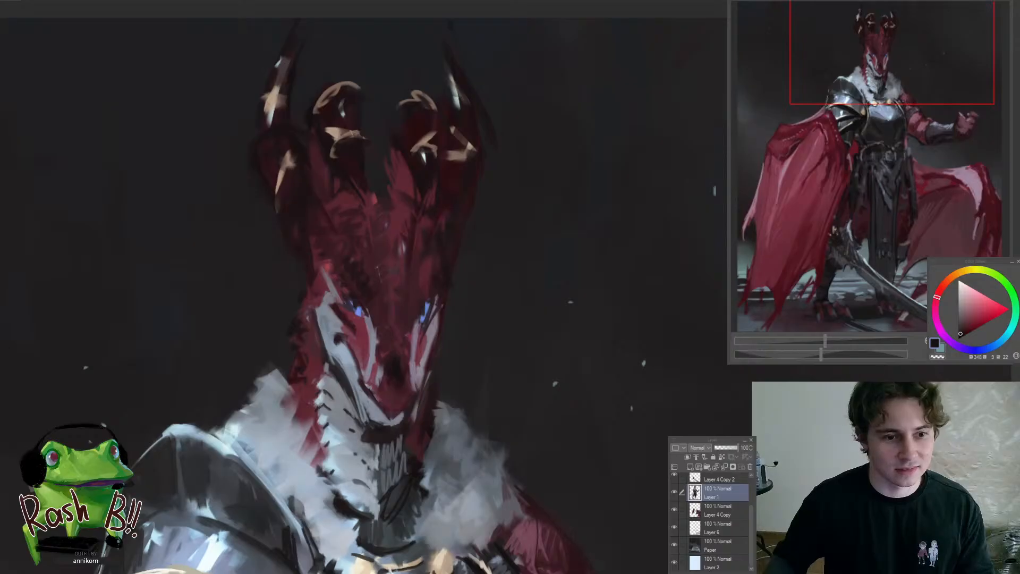
pyautogui.click(403, 334)
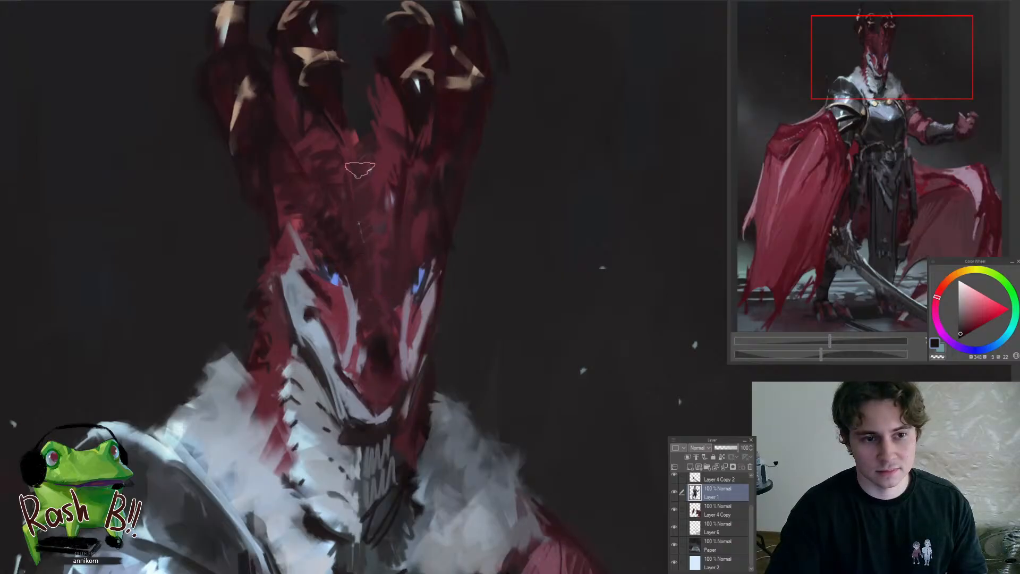
pyautogui.moveTo(372, 197); pyautogui.dragTo(386, 301)
pyautogui.moveTo(388, 348); pyautogui.dragTo(345, 345)
pyautogui.moveTo(334, 222)
pyautogui.mouseDown()
pyautogui.moveTo(374, 224)
pyautogui.moveTo(360, 147)
pyautogui.moveTo(327, 178)
pyautogui.moveTo(360, 230)
pyautogui.mouseUp()
pyautogui.hotkey('ctrl', 't')
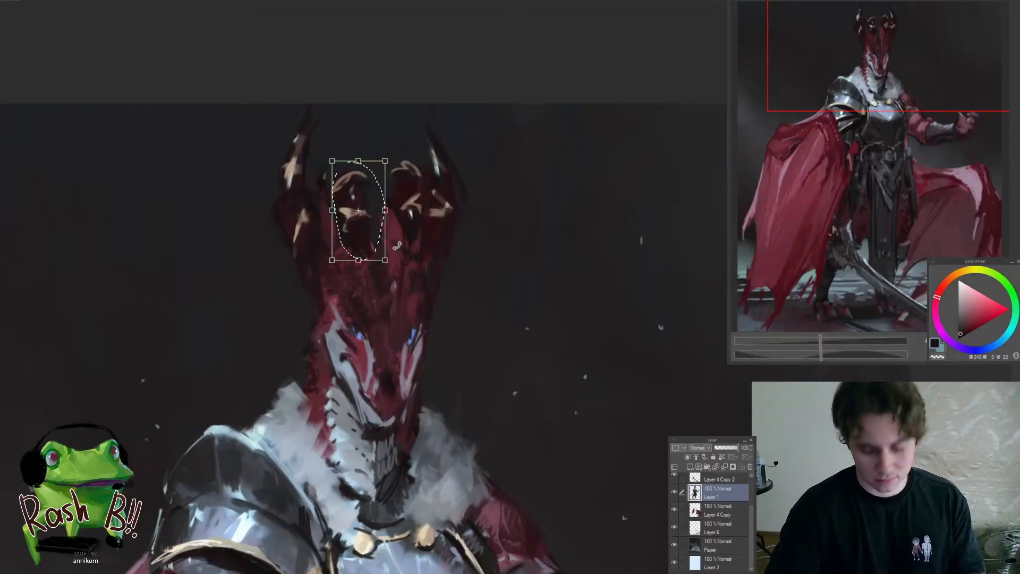
pyautogui.press('Return')
pyautogui.hotkey('ctrl', 'd')
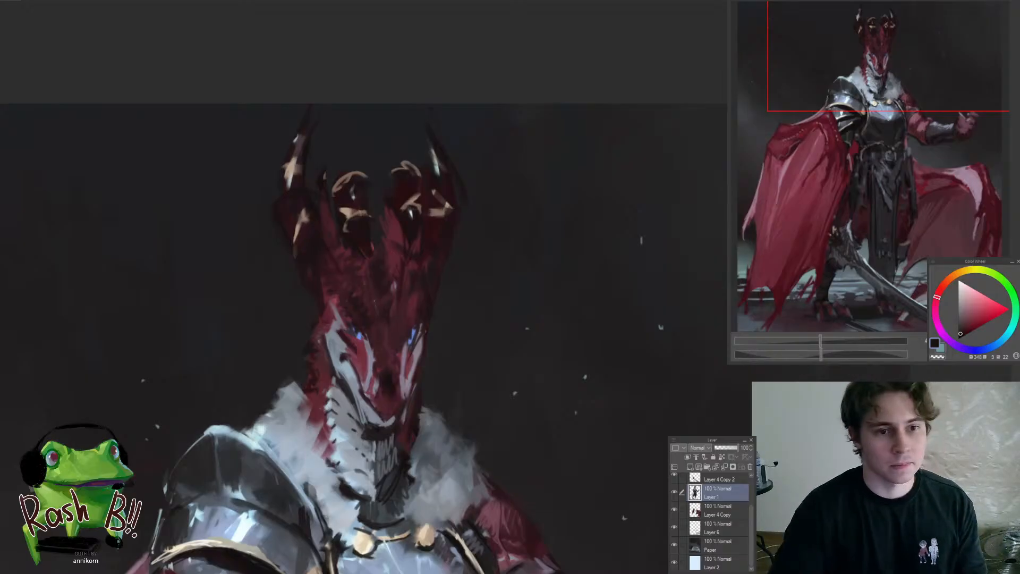
# Lasso the other inner crown prong, transform it slightly downward, and clear the selection
pyautogui.moveTo(416, 242)
pyautogui.mouseDown()
pyautogui.moveTo(399, 232)
pyautogui.moveTo(407, 235)
pyautogui.mouseUp()
pyautogui.hotkey('ctrl', 't')
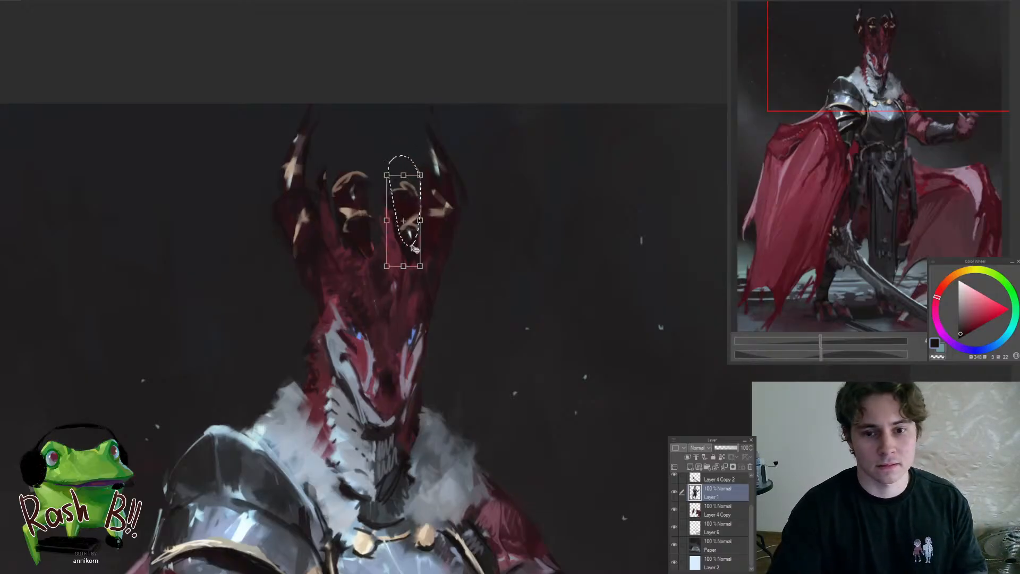
pyautogui.press('^')
pyautogui.press('Return')
pyautogui.press('-')
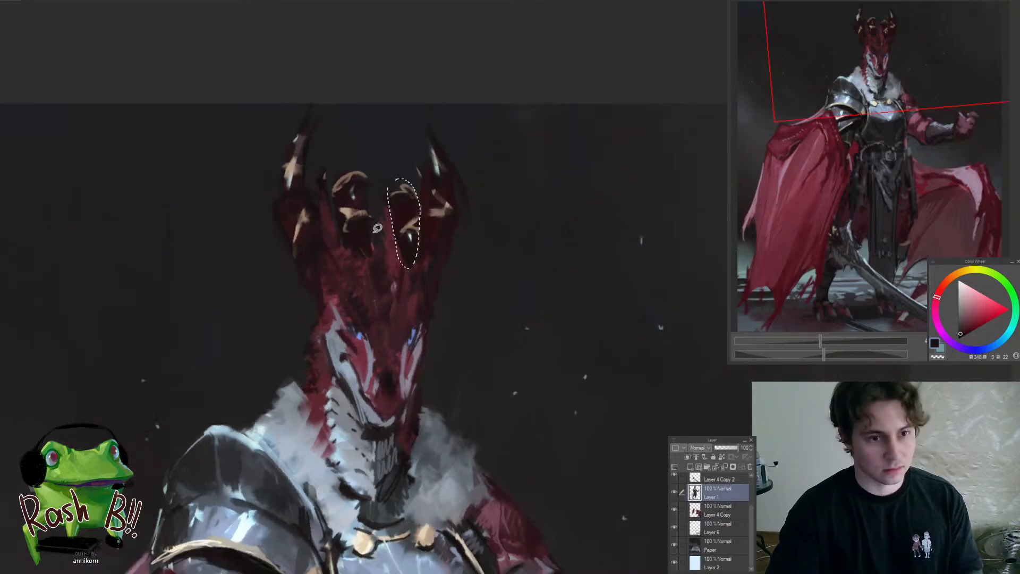
pyautogui.hotkey('ctrl', 'd')
# Paint sampled muted dark red over the outer crown horn on the pale-furred side, subduing its cream highlights
pyautogui.moveTo(381, 242); pyautogui.dragTo(389, 250)
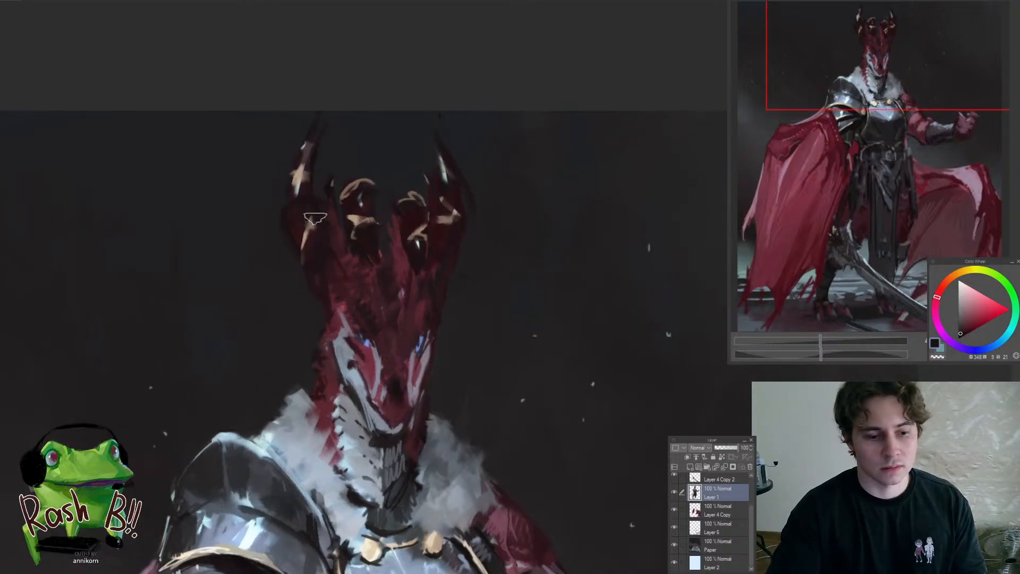
pyautogui.moveTo(325, 224); pyautogui.dragTo(352, 205)
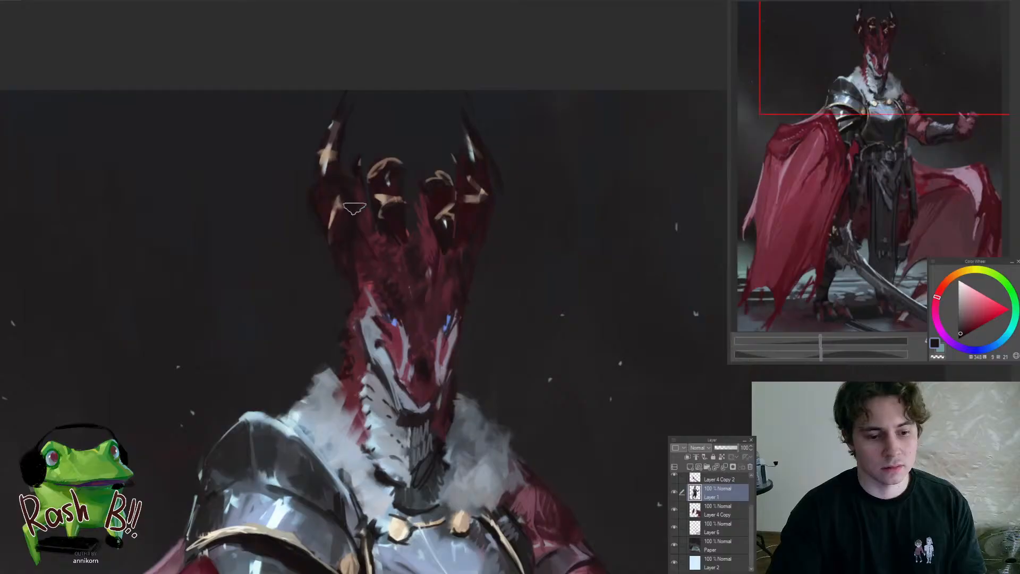
pyautogui.scroll(-5, 358, 213)
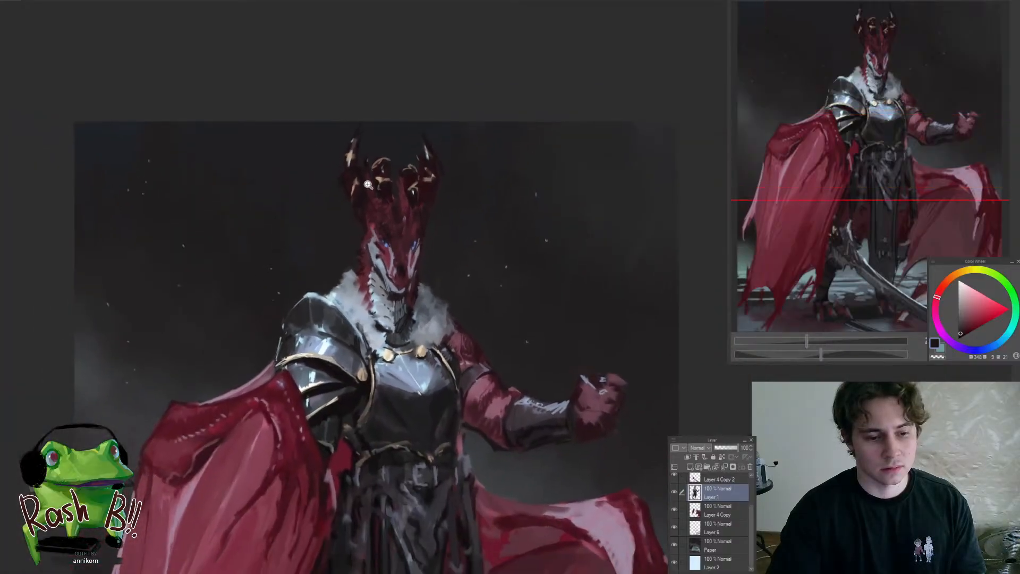
pyautogui.scroll(3, 361, 223)
pyautogui.scroll(1, 341, 195)
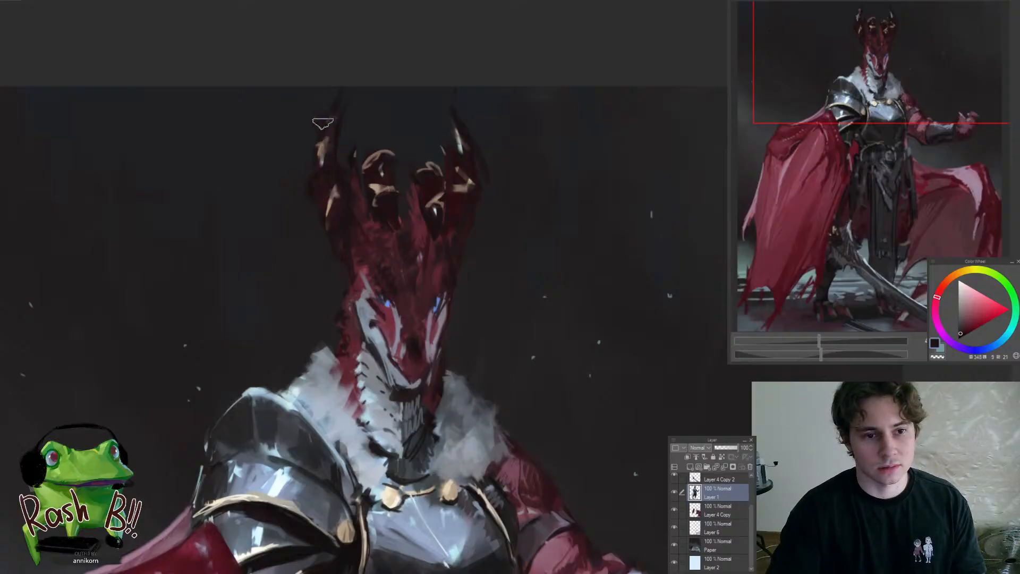
pyautogui.keyDown('alt'); pyautogui.click(346, 218); pyautogui.keyUp('alt')
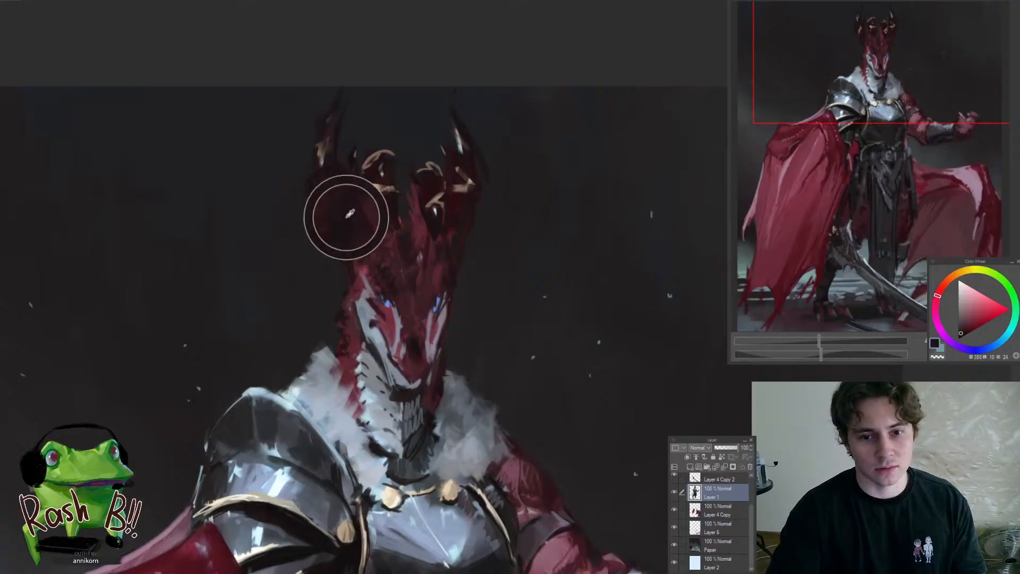
pyautogui.keyDown('alt'); pyautogui.click(358, 230); pyautogui.keyUp('alt')
pyautogui.moveTo(336, 203); pyautogui.dragTo(338, 172)
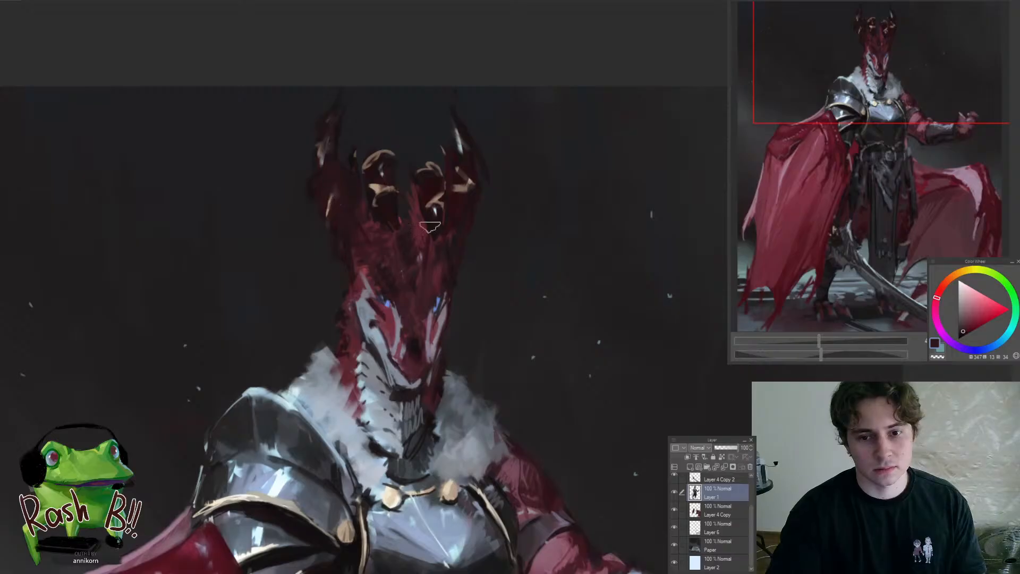
# Sample a near-black tone from the inner prongs and paint over the pale highlight on the opposite outer horn
pyautogui.moveTo(392, 201); pyautogui.dragTo(377, 194)
pyautogui.keyDown('alt'); pyautogui.click(380, 202); pyautogui.keyUp('alt')
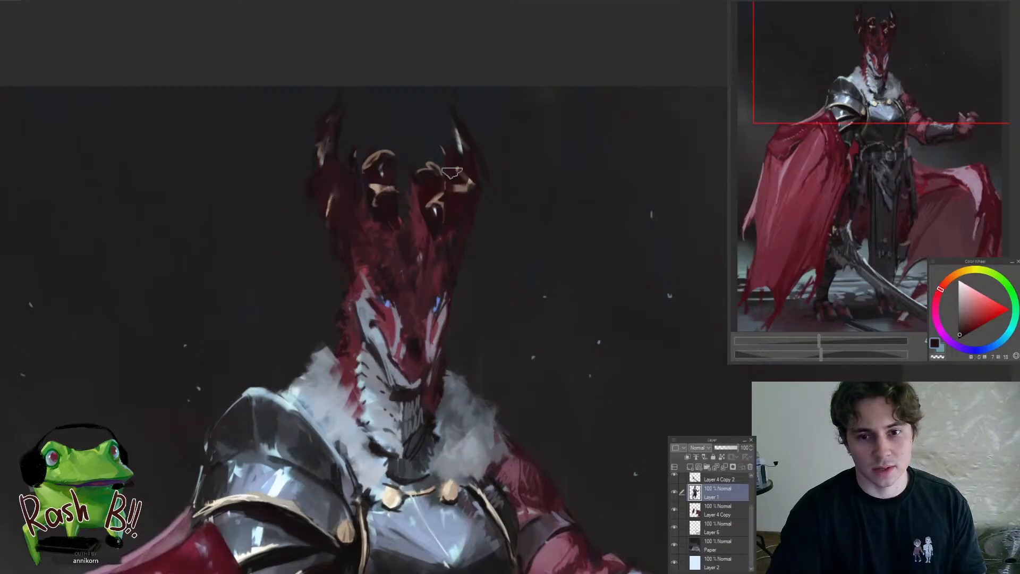
pyautogui.keyDown('alt'); pyautogui.click(462, 138); pyautogui.keyUp('alt')
pyautogui.moveTo(470, 145); pyautogui.dragTo(464, 109)
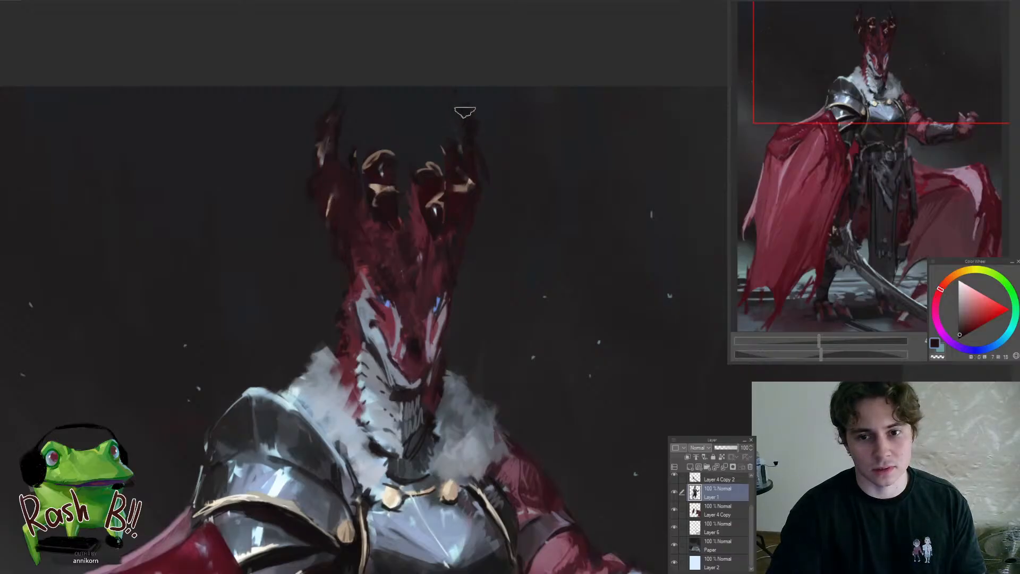
# Examine the reshaped crown and the snout, both in close-up and against the full figure
pyautogui.scroll(-5, 460, 183)
pyautogui.scroll(3, 473, 183)
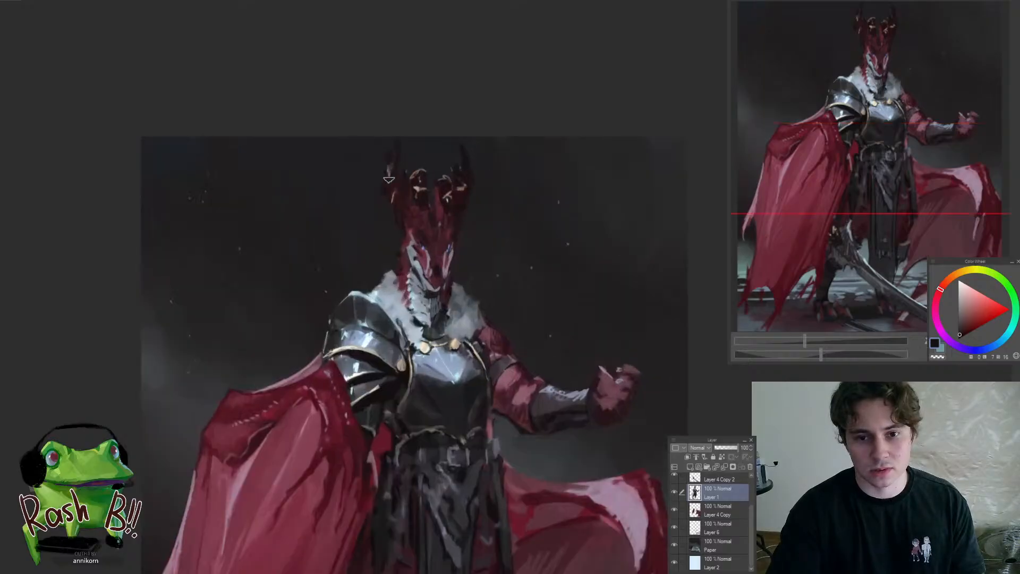
pyautogui.scroll(-3, 391, 161)
pyautogui.scroll(5, 428, 218)
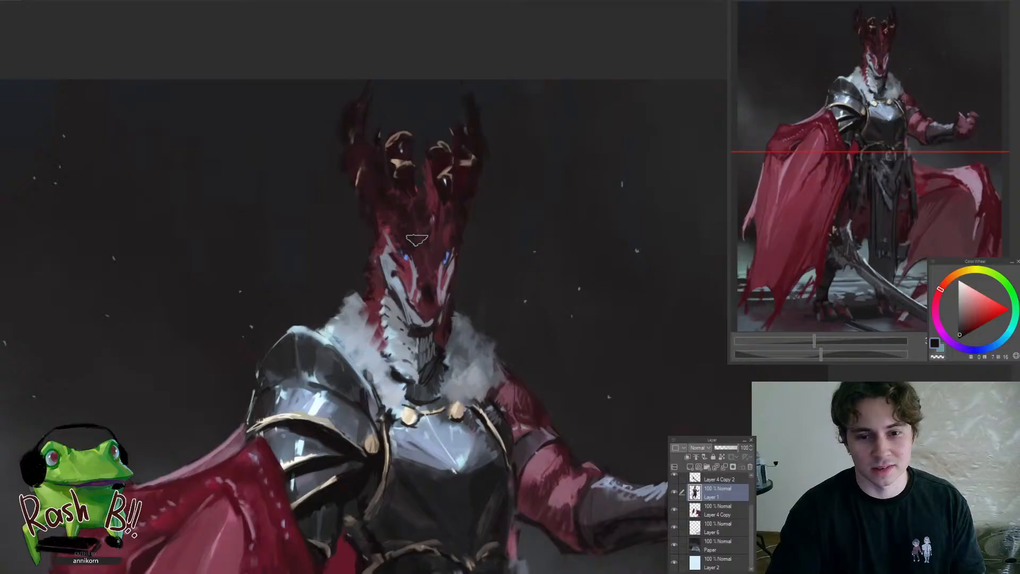
pyautogui.scroll(2, 424, 265)
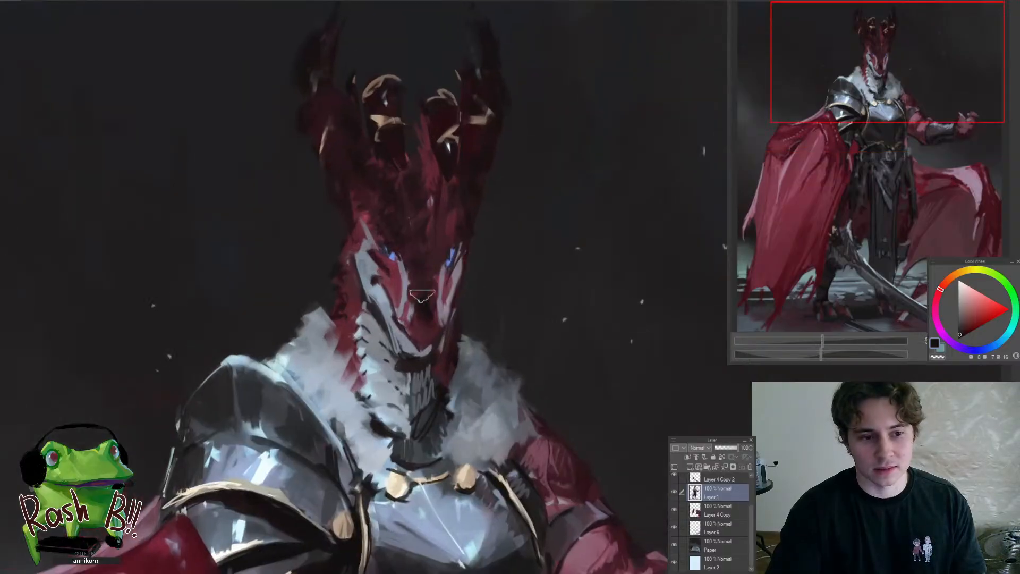
pyautogui.scroll(2, 427, 297)
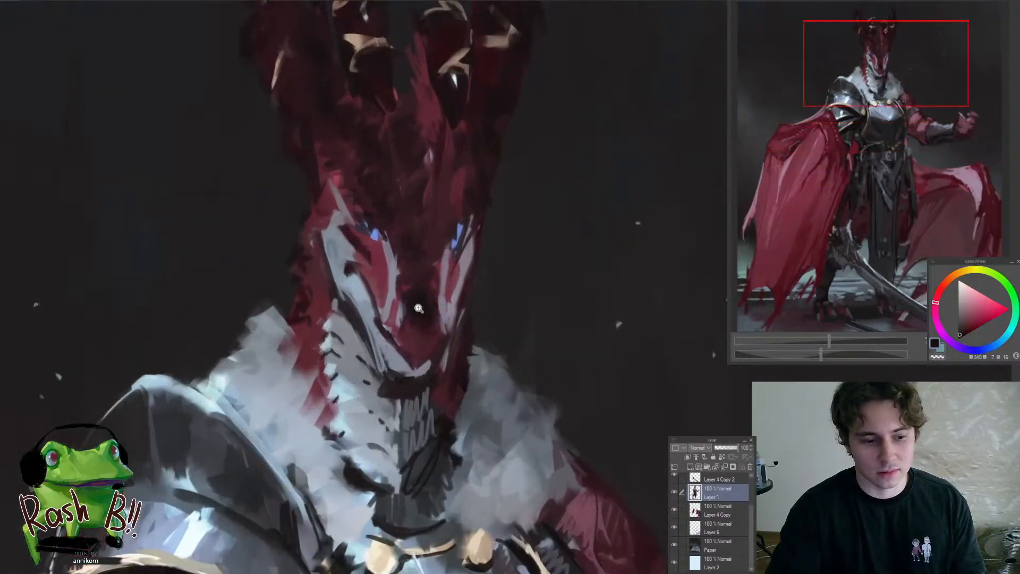
pyautogui.scroll(-1, 432, 318)
pyautogui.moveTo(436, 321); pyautogui.dragTo(384, 306)
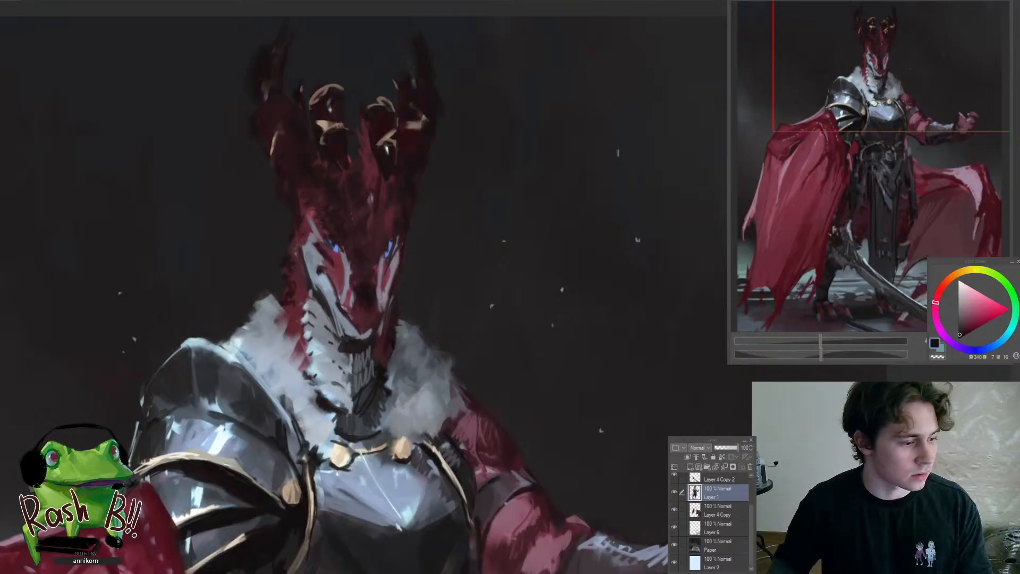
# Darken the bright blue of both eyes with near-black strokes, and reduce the brush size
pyautogui.click(333, 223)
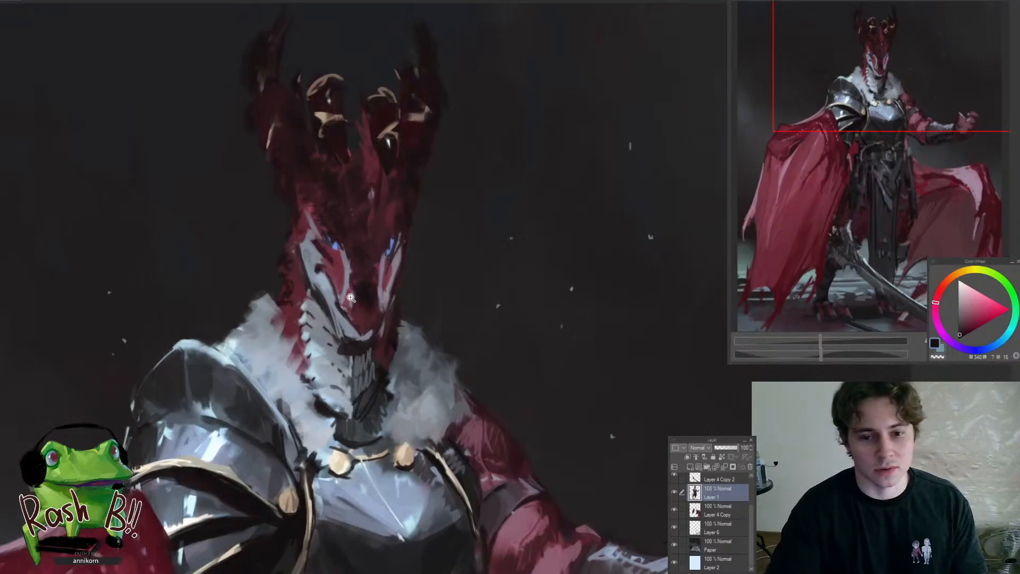
pyautogui.click(333, 223)
pyautogui.moveTo(333, 223); pyautogui.dragTo(349, 208)
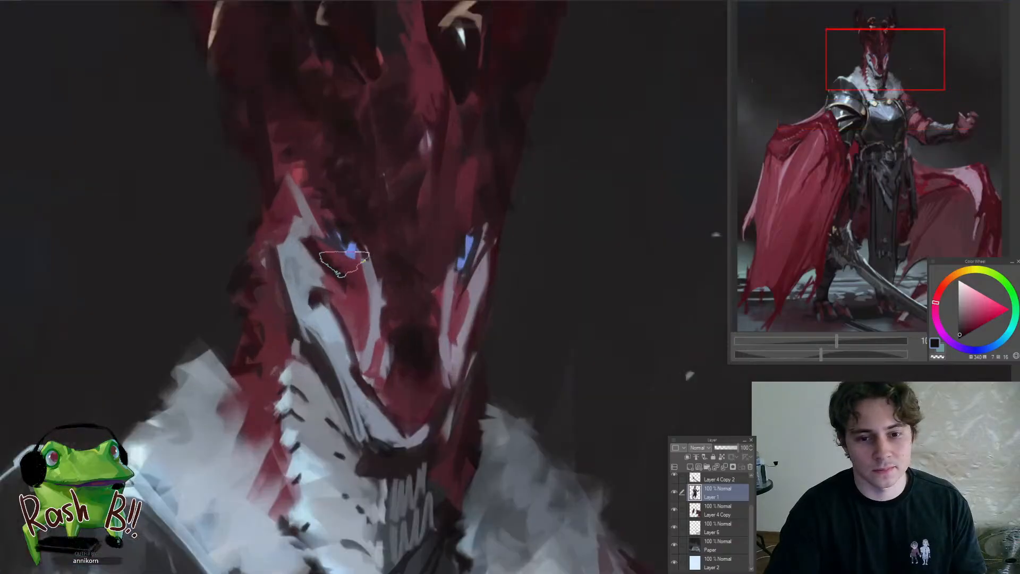
pyautogui.moveTo(319, 267)
pyautogui.mouseDown()
pyautogui.moveTo(239, 334)
pyautogui.moveTo(311, 301)
pyautogui.moveTo(369, 251)
pyautogui.moveTo(313, 235)
pyautogui.mouseUp()
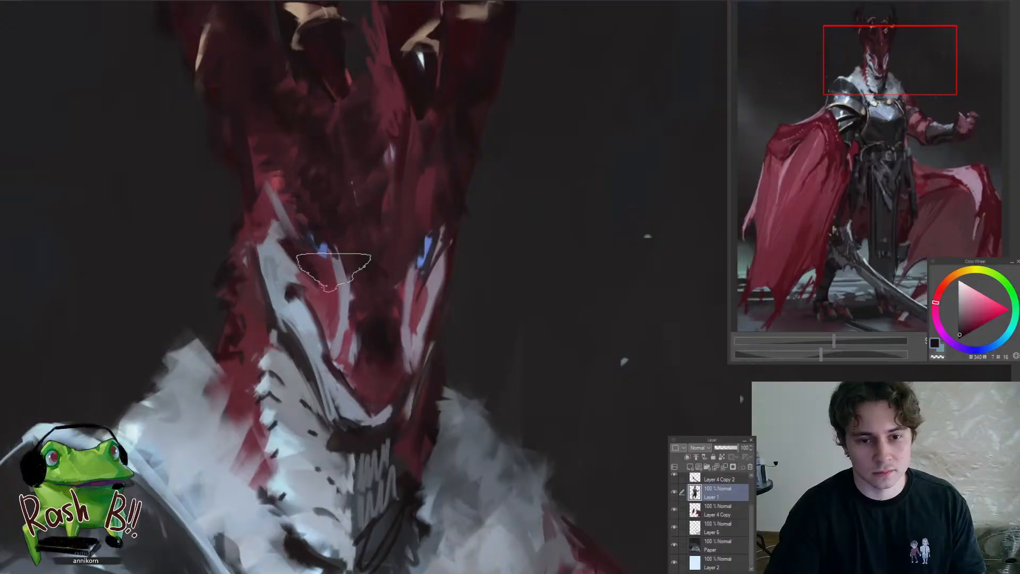
pyautogui.moveTo(435, 238); pyautogui.dragTo(415, 252)
pyautogui.moveTo(382, 293)
pyautogui.mouseDown()
pyautogui.moveTo(325, 318)
pyautogui.moveTo(401, 288)
pyautogui.moveTo(406, 252)
pyautogui.moveTo(382, 317)
pyautogui.moveTo(414, 264)
pyautogui.moveTo(401, 233)
pyautogui.moveTo(407, 267)
pyautogui.moveTo(423, 260)
pyautogui.mouseUp()
pyautogui.press('[')
pyautogui.press('[')
pyautogui.press('[')
pyautogui.press('[')
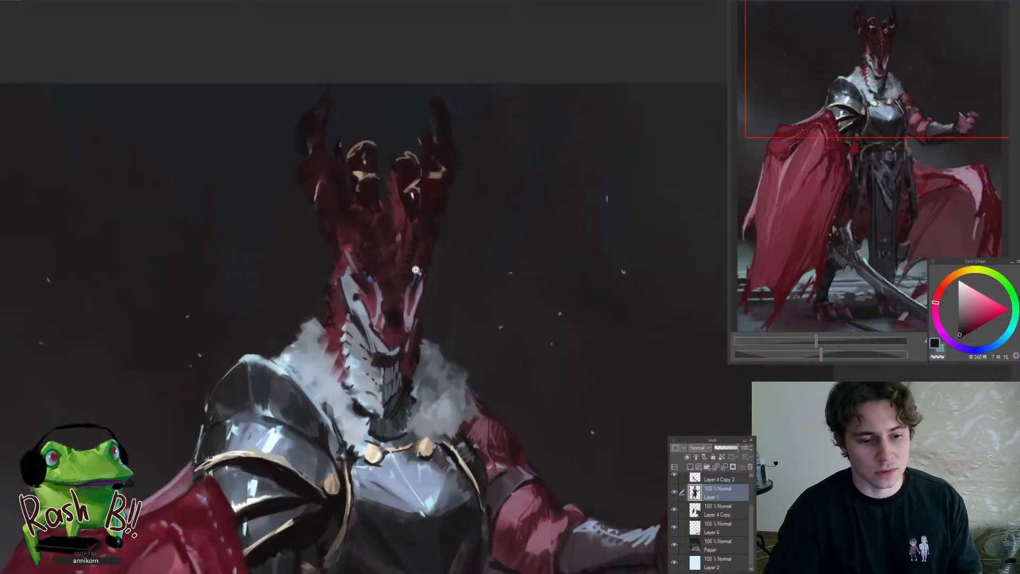
pyautogui.moveTo(416, 270)
pyautogui.mouseDown()
pyautogui.moveTo(402, 265)
pyautogui.moveTo(414, 257)
pyautogui.moveTo(399, 275)
pyautogui.mouseUp()
# Paint dark strokes over the cream arcs at the tips of the two inner crown prongs
pyautogui.click(318, 183)
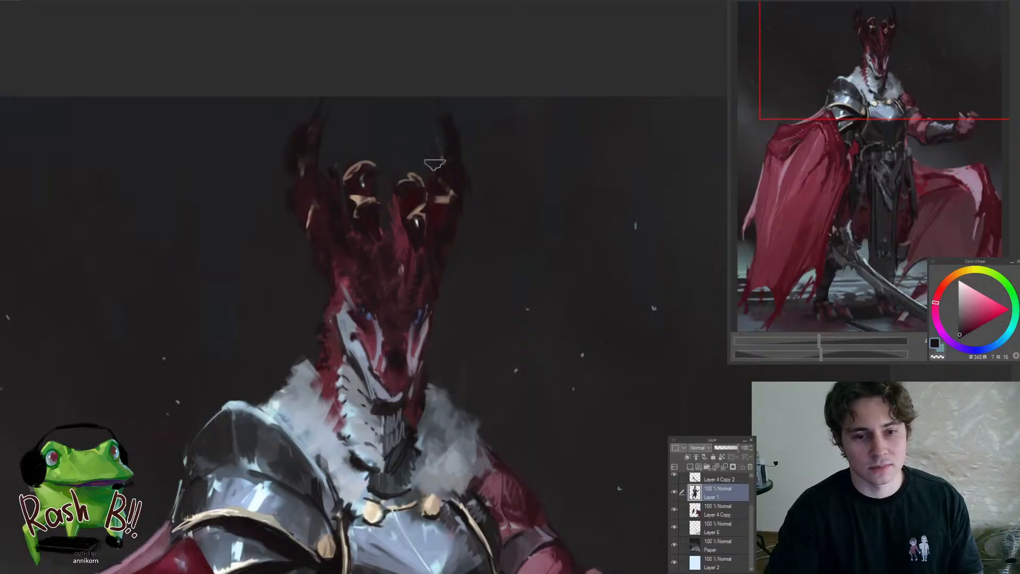
pyautogui.moveTo(401, 169)
pyautogui.mouseDown()
pyautogui.moveTo(364, 162)
pyautogui.moveTo(401, 166)
pyautogui.moveTo(413, 188)
pyautogui.mouseUp()
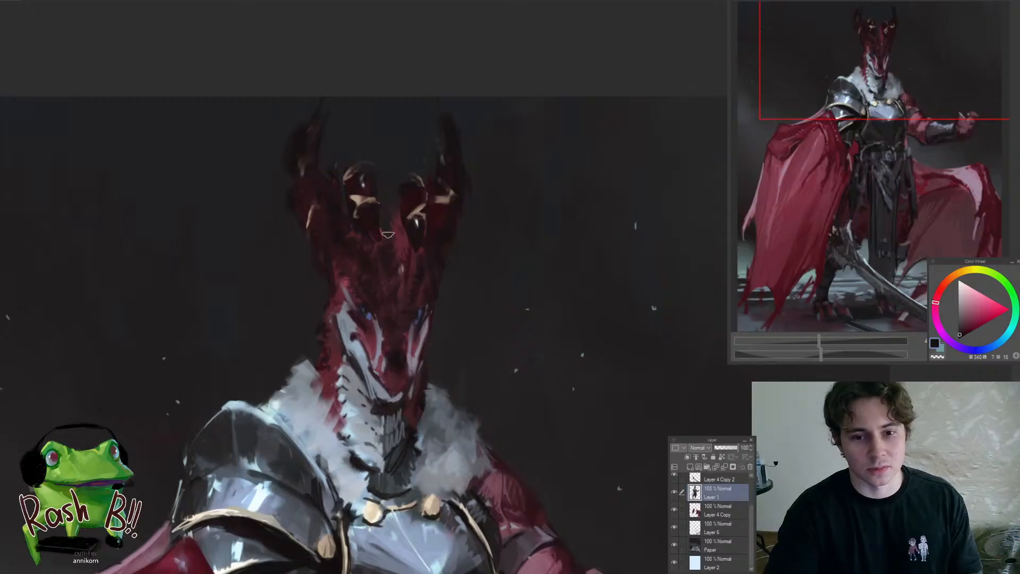
pyautogui.scroll(-5, 401, 352)
pyautogui.scroll(5, 369, 281)
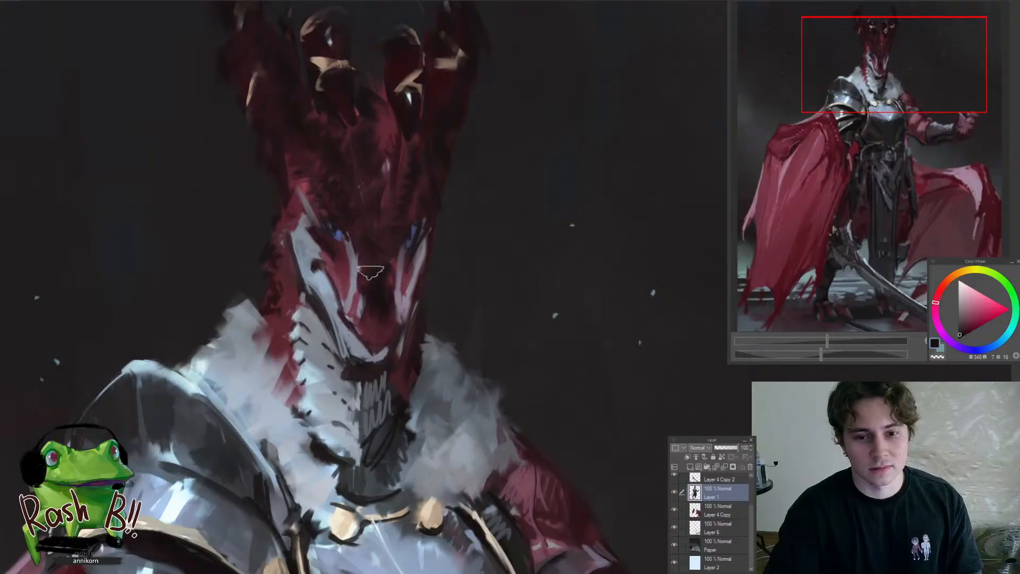
# Check how the darkened eyes and crown tips read within the whole dragon knight painting
pyautogui.scroll(-2, 389, 218)
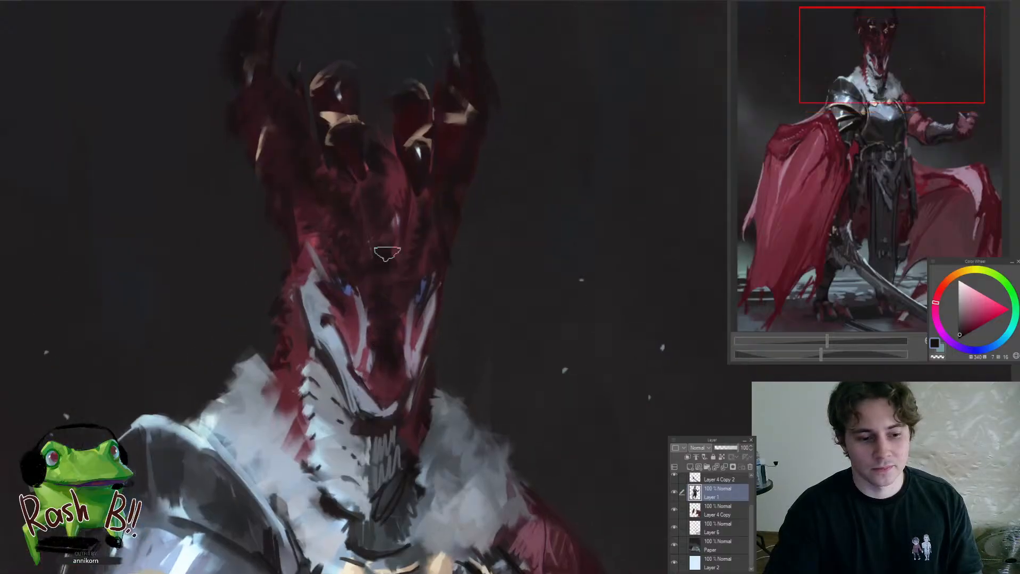
pyautogui.scroll(-3, 375, 182)
pyautogui.scroll(-1, 330, 335)
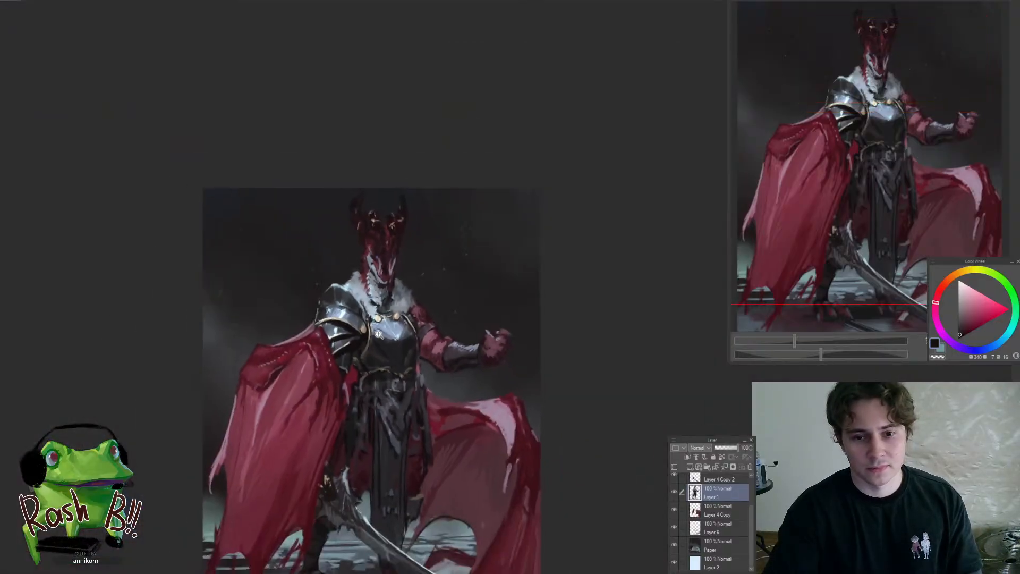
pyautogui.scroll(3, 381, 229)
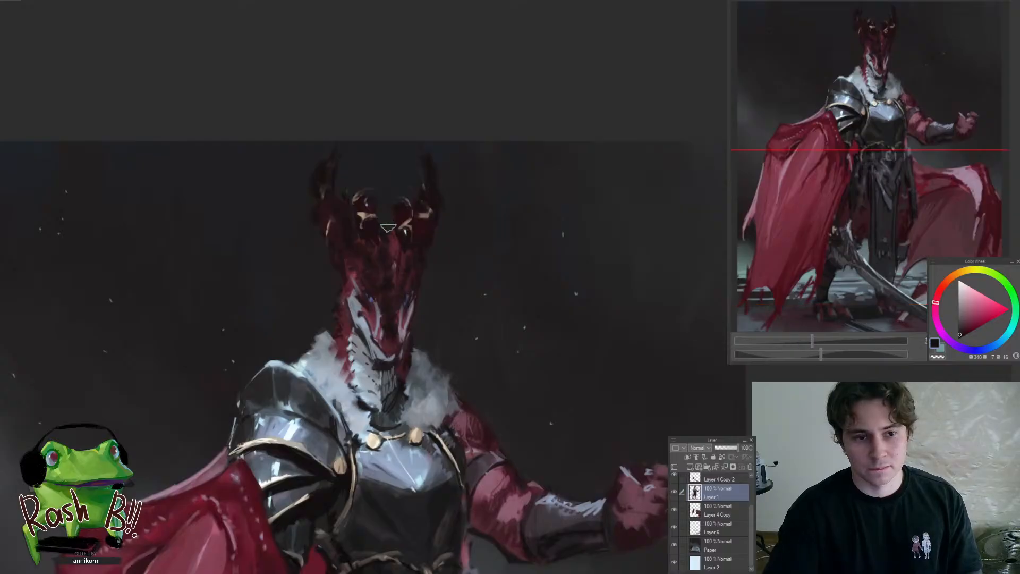
pyautogui.scroll(-5, 393, 276)
pyautogui.moveTo(437, 326)
pyautogui.mouseDown()
pyautogui.moveTo(477, 313)
pyautogui.moveTo(439, 312)
pyautogui.mouseUp()
pyautogui.scroll(-1, 392, 308)
pyautogui.scroll(6, 392, 308)
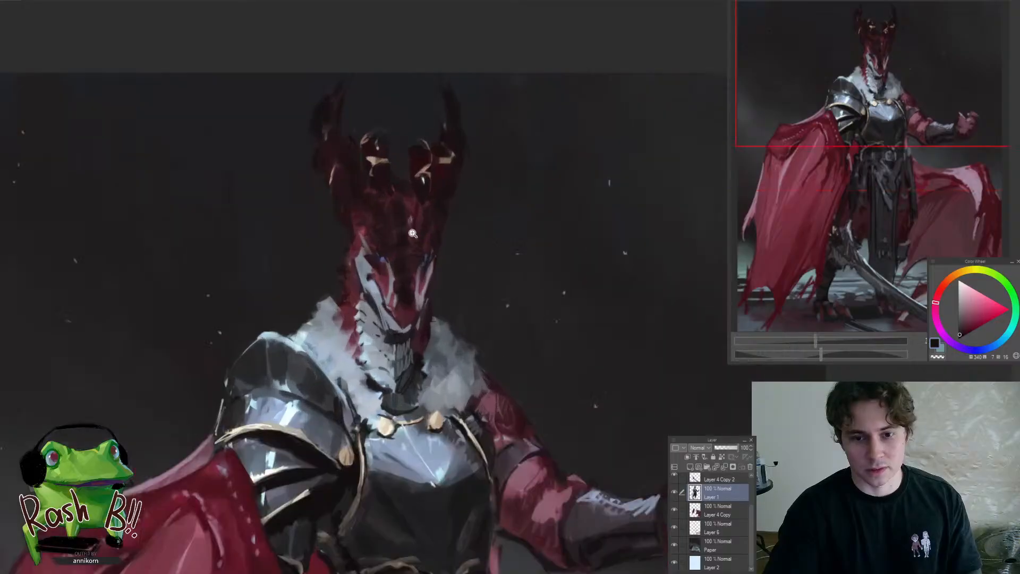
# Paint pale grey-blue strokes over the cheek plate and along the lower edge of the snout tip
pyautogui.scroll(2, 449, 219)
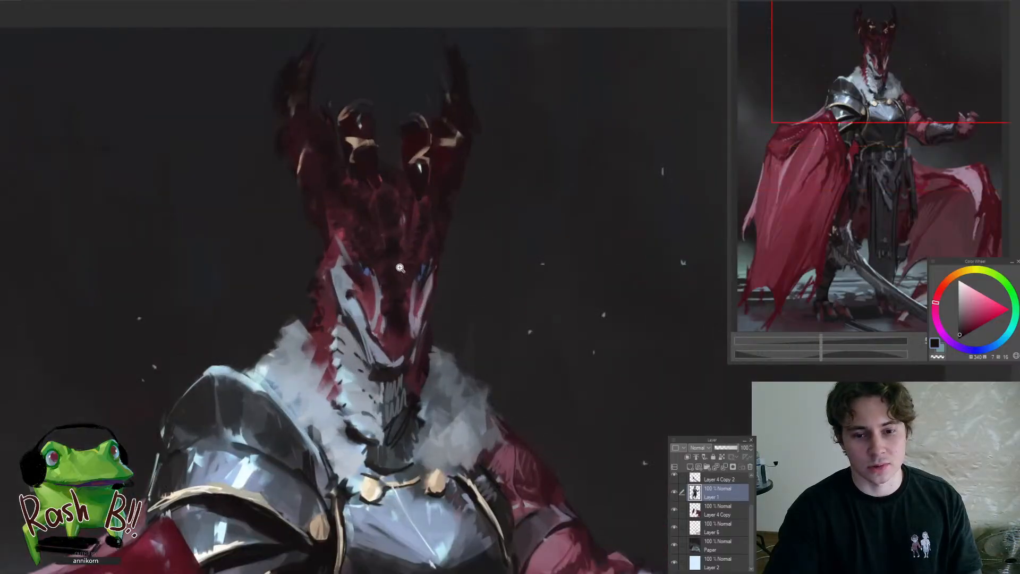
pyautogui.scroll(3, 359, 301)
pyautogui.keyDown('alt'); pyautogui.click(344, 295); pyautogui.keyUp('alt')
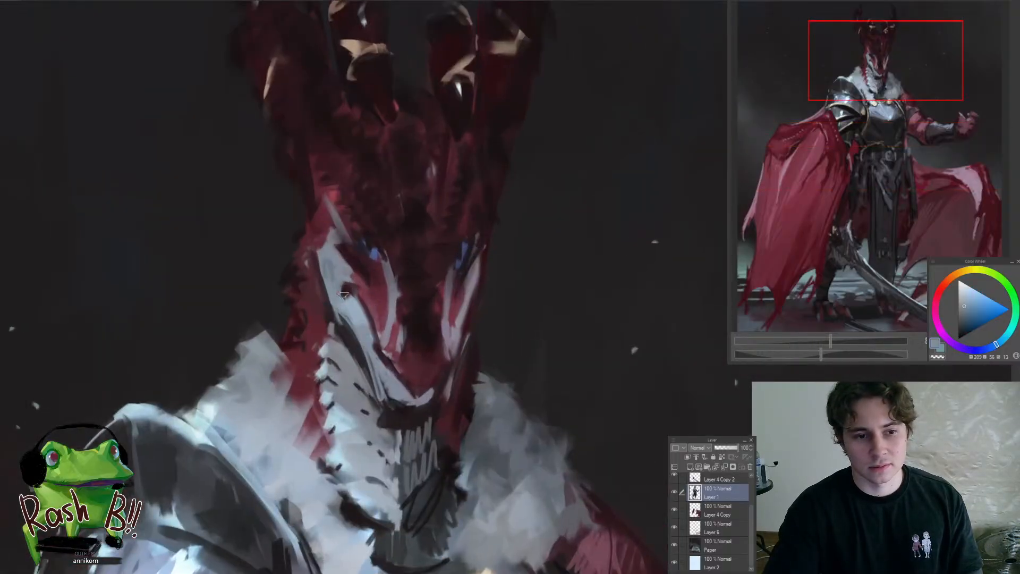
pyautogui.moveTo(343, 284)
pyautogui.mouseDown()
pyautogui.moveTo(348, 326)
pyautogui.moveTo(311, 348)
pyautogui.moveTo(384, 350)
pyautogui.mouseUp()
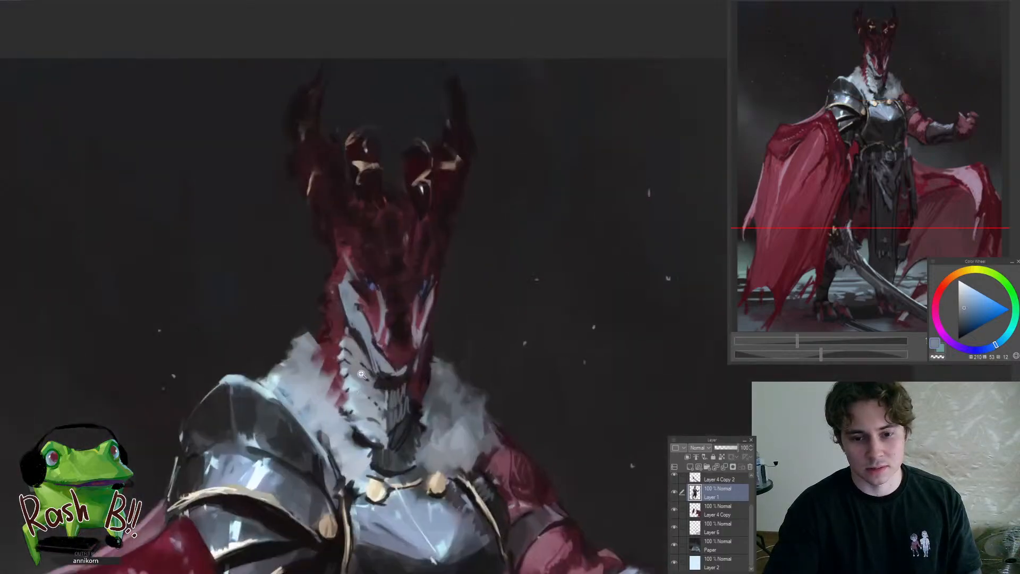
pyautogui.click(382, 342)
pyautogui.keyDown('alt'); pyautogui.click(387, 357); pyautogui.keyUp('alt')
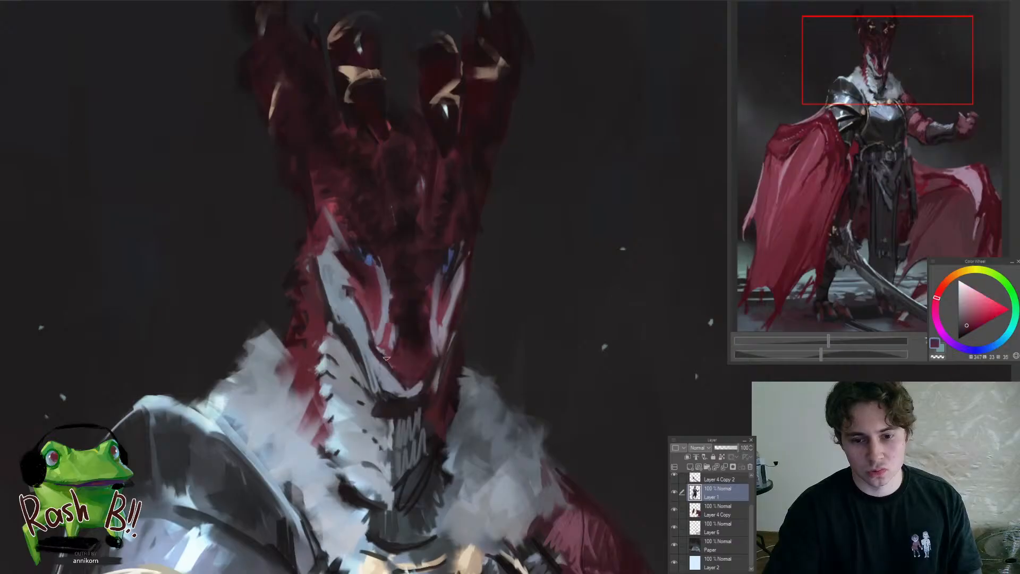
pyautogui.keyDown('alt'); pyautogui.click(392, 382); pyautogui.keyUp('alt')
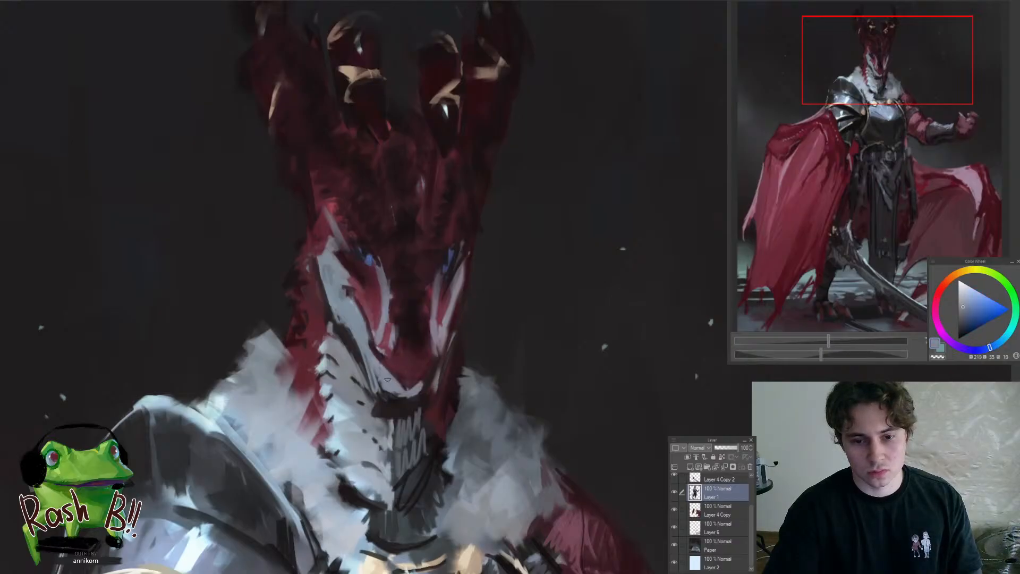
# Define the jaw under the cheek plate with near-black strokes, and sample pale grey-blue for the plate's outer edge
pyautogui.keyDown('alt'); pyautogui.click(357, 351); pyautogui.keyUp('alt')
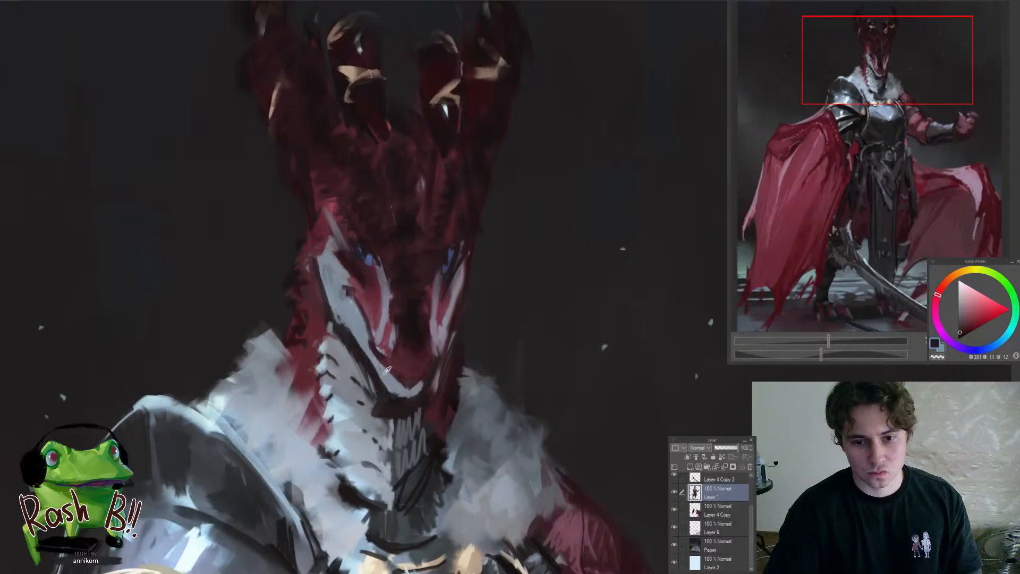
pyautogui.keyDown('alt'); pyautogui.click(386, 375); pyautogui.keyUp('alt')
pyautogui.keyDown('alt'); pyautogui.click(377, 391); pyautogui.keyUp('alt')
pyautogui.keyDown('alt'); pyautogui.click(392, 375); pyautogui.keyUp('alt')
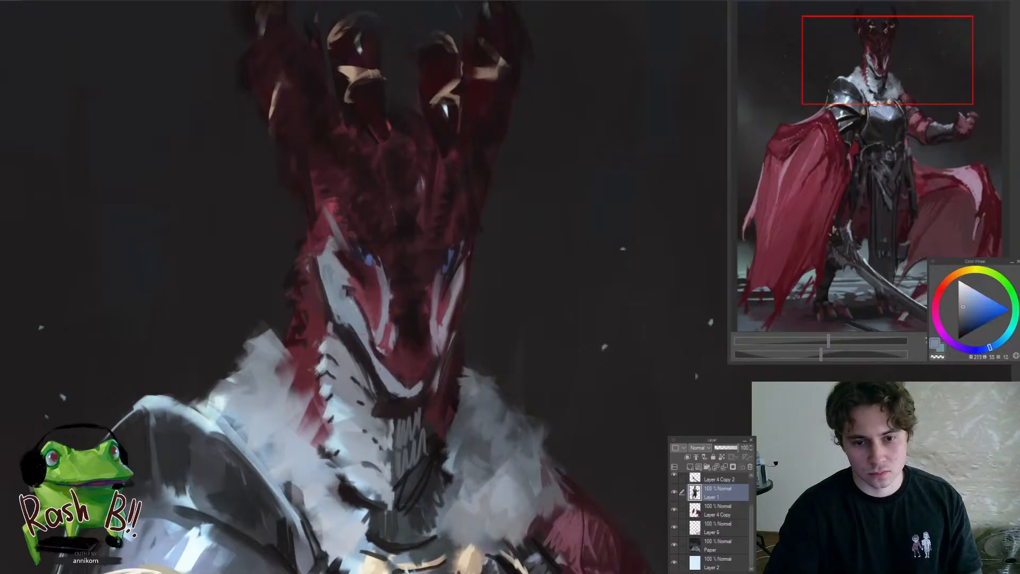
pyautogui.moveTo(323, 302); pyautogui.dragTo(331, 194)
pyautogui.click(329, 291)
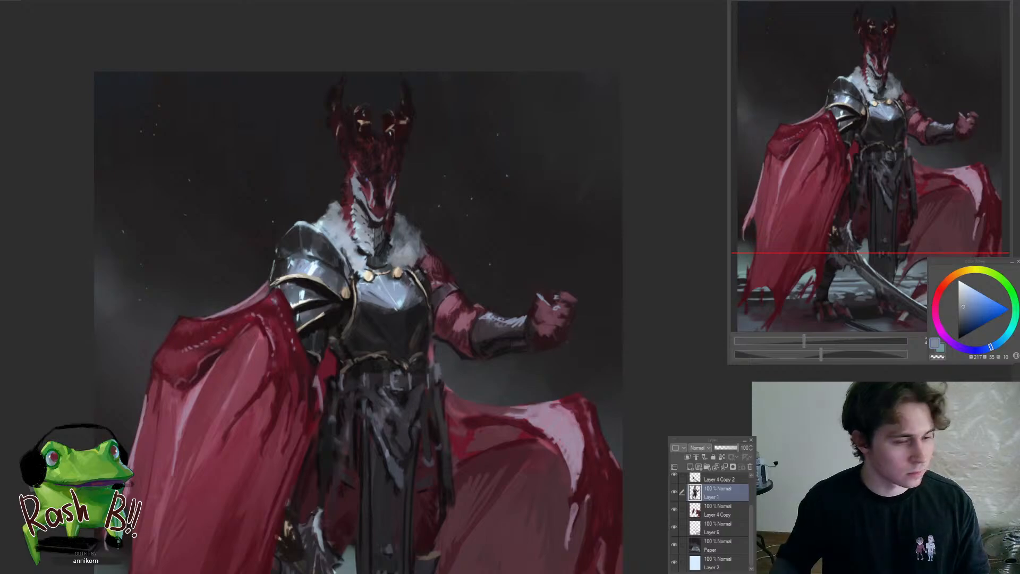
# Brighten the snout's lip and both cheek plates with pale grey-blue strokes
pyautogui.moveTo(370, 205); pyautogui.dragTo(386, 239)
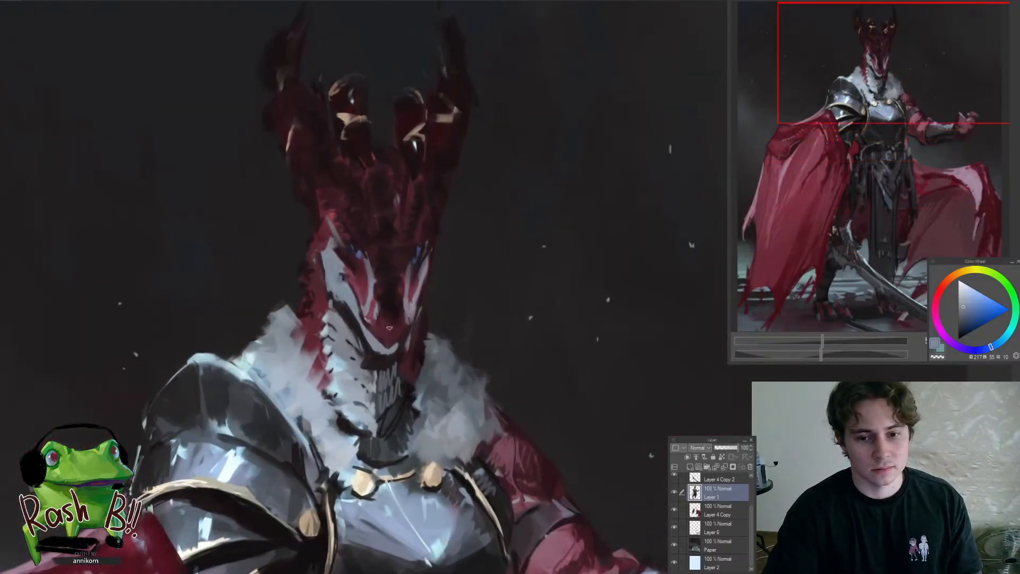
pyautogui.keyDown('alt'); pyautogui.click(378, 344); pyautogui.keyUp('alt')
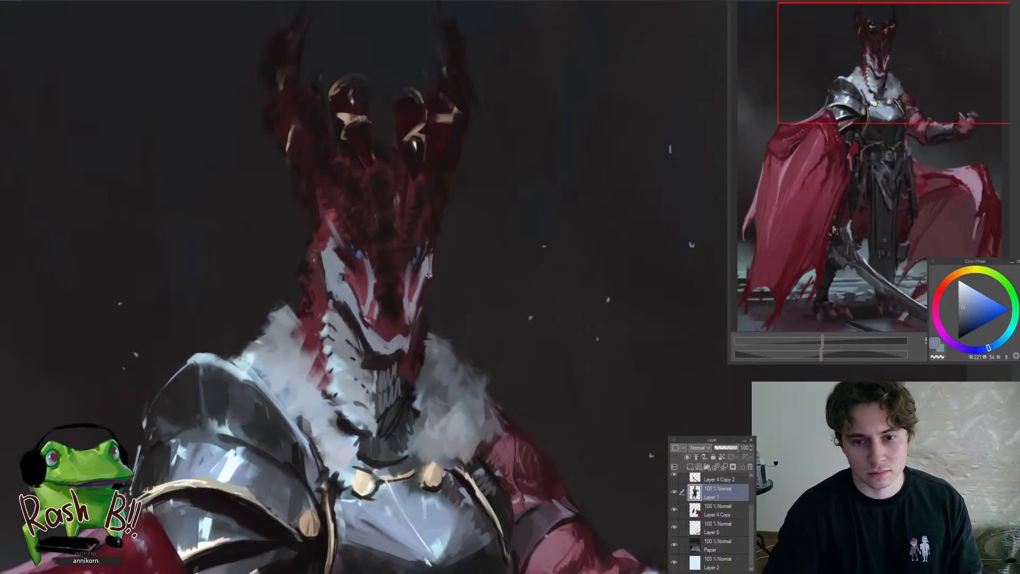
pyautogui.moveTo(415, 343)
pyautogui.mouseDown()
pyautogui.moveTo(461, 371)
pyautogui.moveTo(512, 310)
pyautogui.moveTo(441, 316)
pyautogui.moveTo(410, 335)
pyautogui.mouseUp()
pyautogui.click(410, 335)
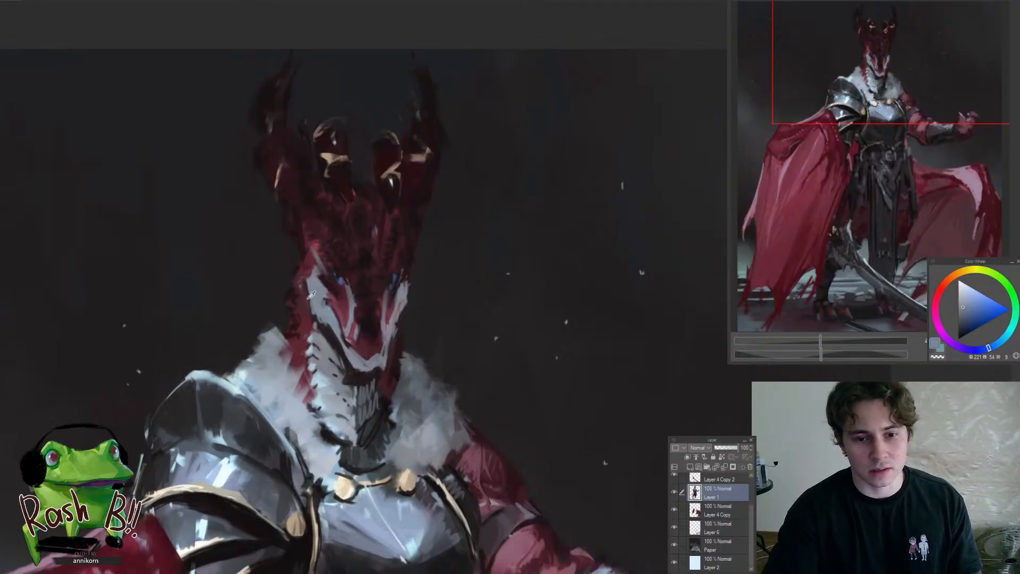
pyautogui.keyDown('alt'); pyautogui.click(311, 294); pyautogui.keyUp('alt')
pyautogui.keyDown('alt'); pyautogui.click(316, 329); pyautogui.keyUp('alt')
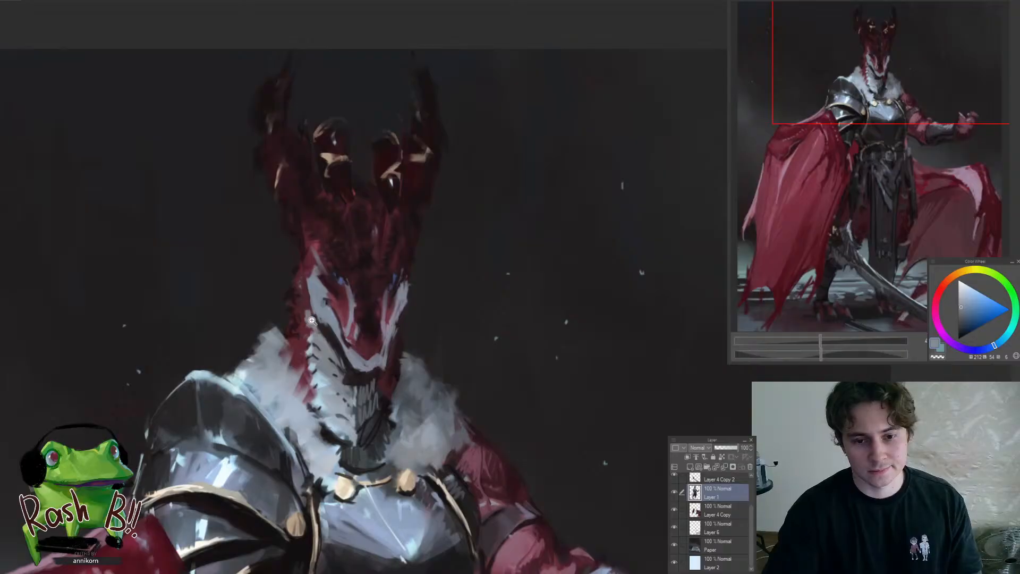
# Flip the canvas horizontally and compare the head and the whole figure in normal and mirrored view
pyautogui.moveTo(310, 321); pyautogui.dragTo(280, 324)
pyautogui.press('h')
pyautogui.moveTo(600, 358); pyautogui.dragTo(445, 274)
pyautogui.press('h')
pyautogui.press('h')
pyautogui.moveTo(466, 238); pyautogui.dragTo(488, 246)
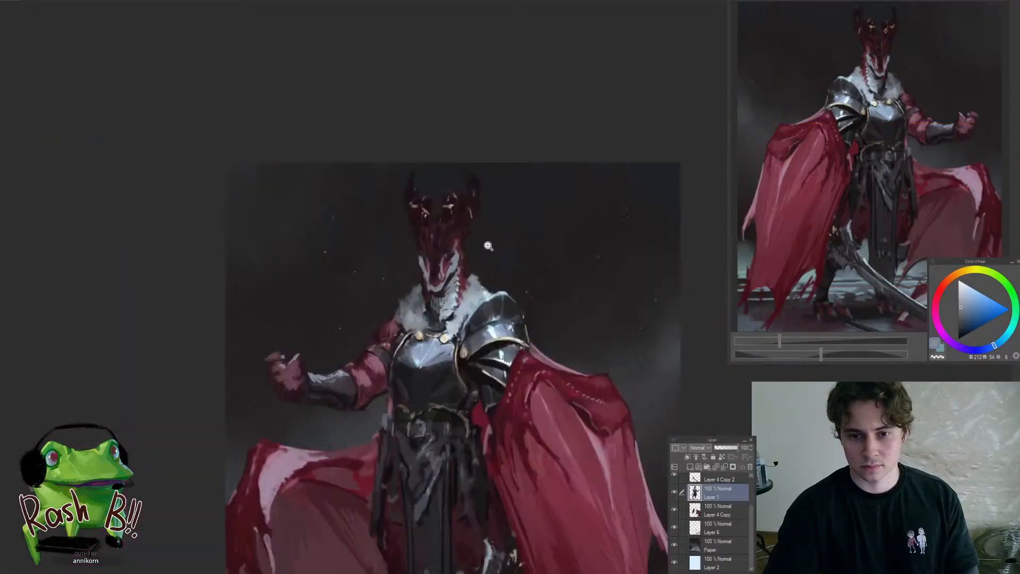
pyautogui.click(488, 246)
pyautogui.keyDown('alt'); pyautogui.click(458, 255); pyautogui.keyUp('alt')
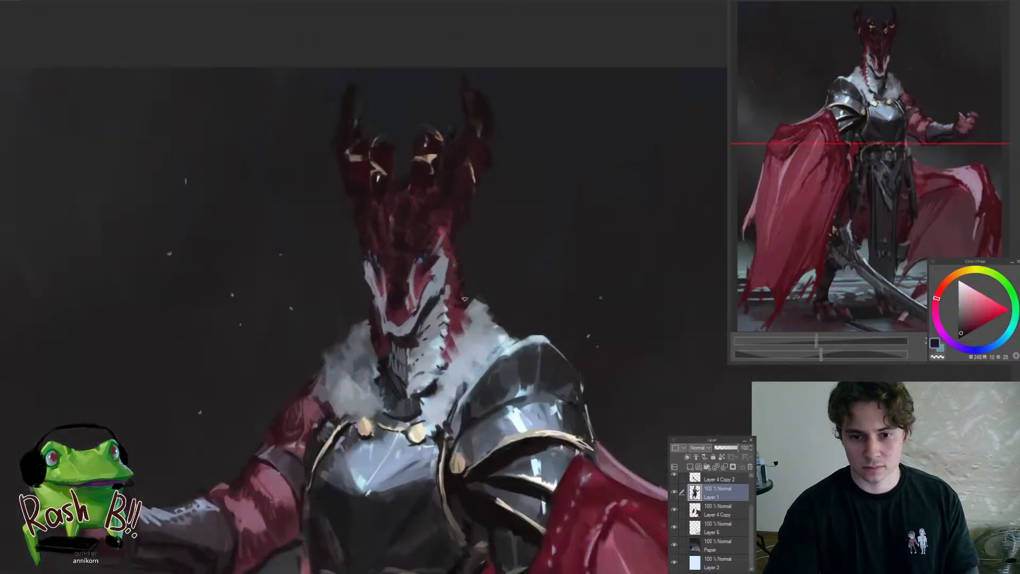
# Refine the edges of the face, fur collar and crown with near-black strokes in the mirrored view
pyautogui.moveTo(420, 324); pyautogui.dragTo(443, 258)
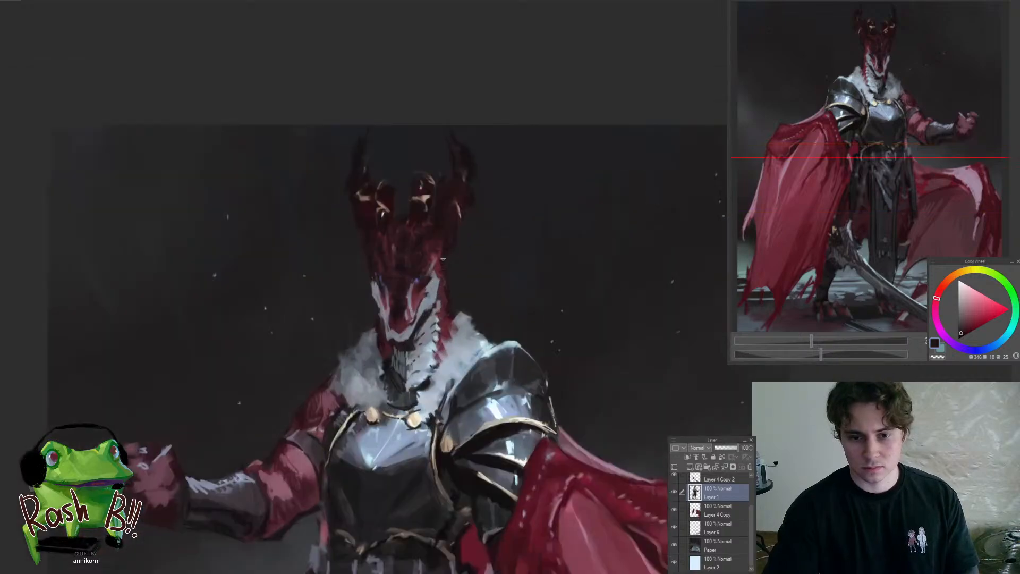
pyautogui.moveTo(463, 322)
pyautogui.mouseDown()
pyautogui.moveTo(443, 281)
pyautogui.moveTo(443, 239)
pyautogui.mouseUp()
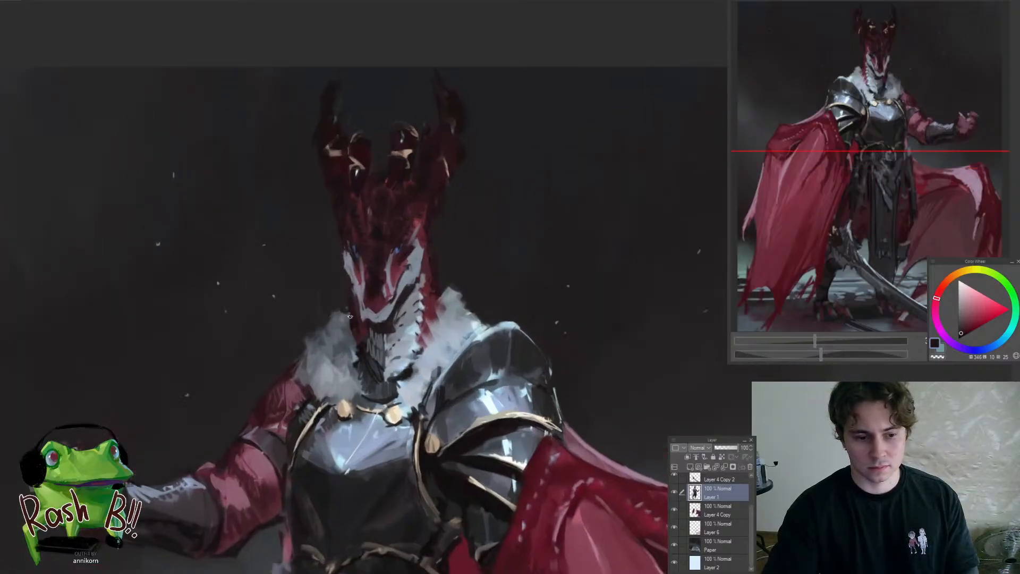
pyautogui.moveTo(352, 316); pyautogui.dragTo(325, 350)
pyautogui.moveTo(385, 291); pyautogui.dragTo(344, 283)
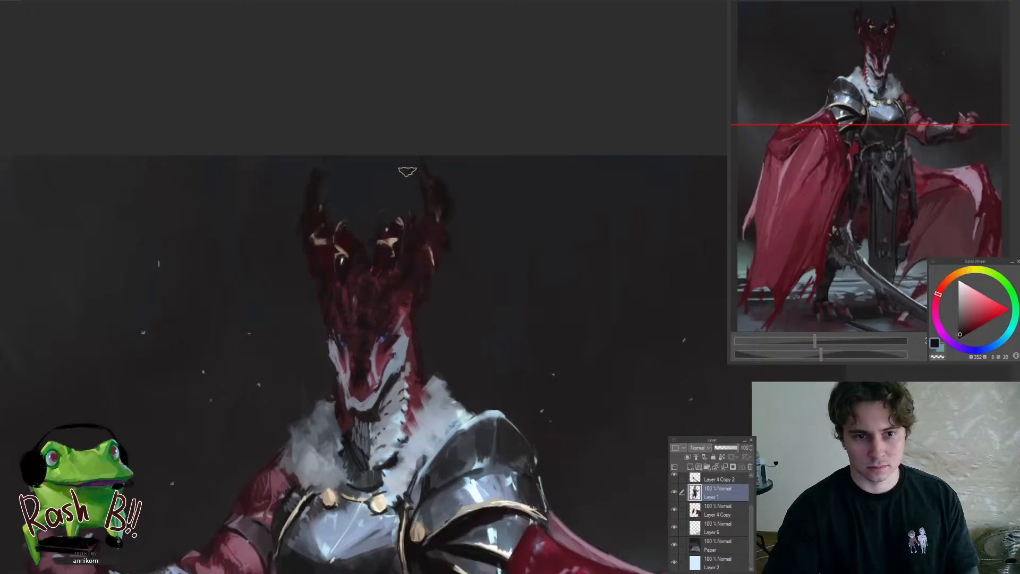
pyautogui.moveTo(334, 257); pyautogui.dragTo(309, 318)
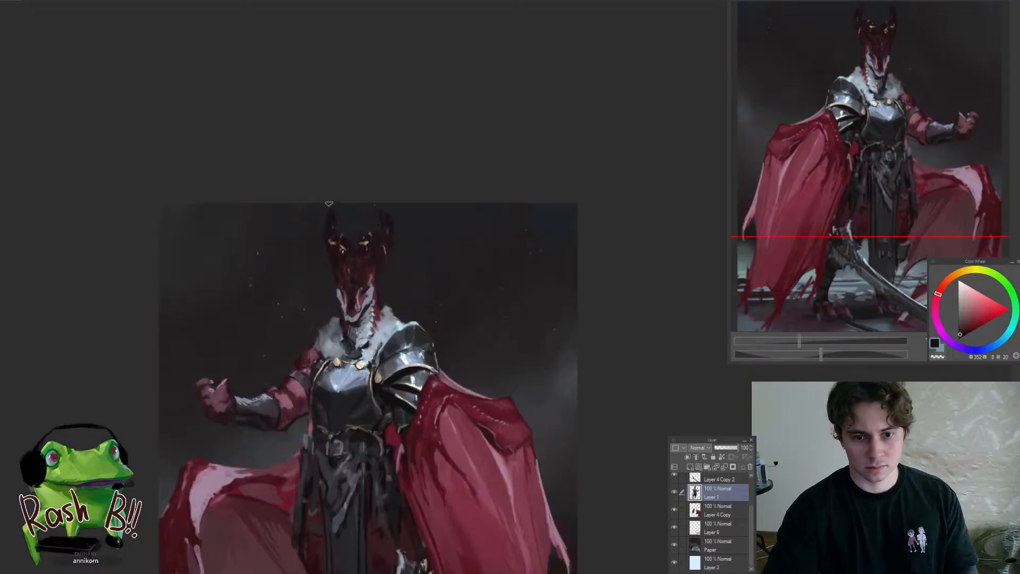
pyautogui.moveTo(331, 278); pyautogui.dragTo(293, 320)
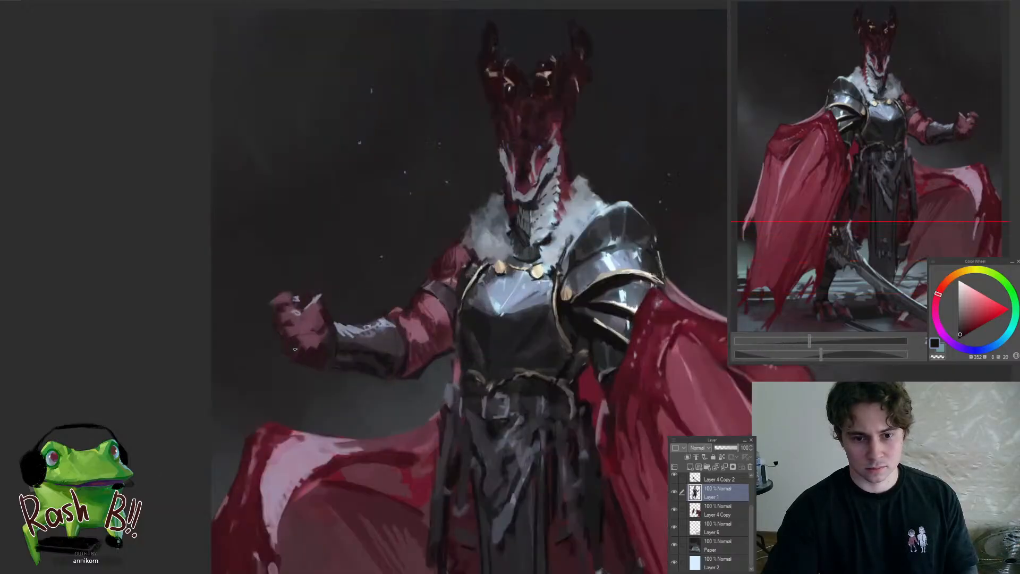
# Darken the underside of the raised fist and the elbow end of the bracer with near-black and dark red strokes
pyautogui.keyDown('alt'); pyautogui.click(310, 355); pyautogui.keyUp('alt')
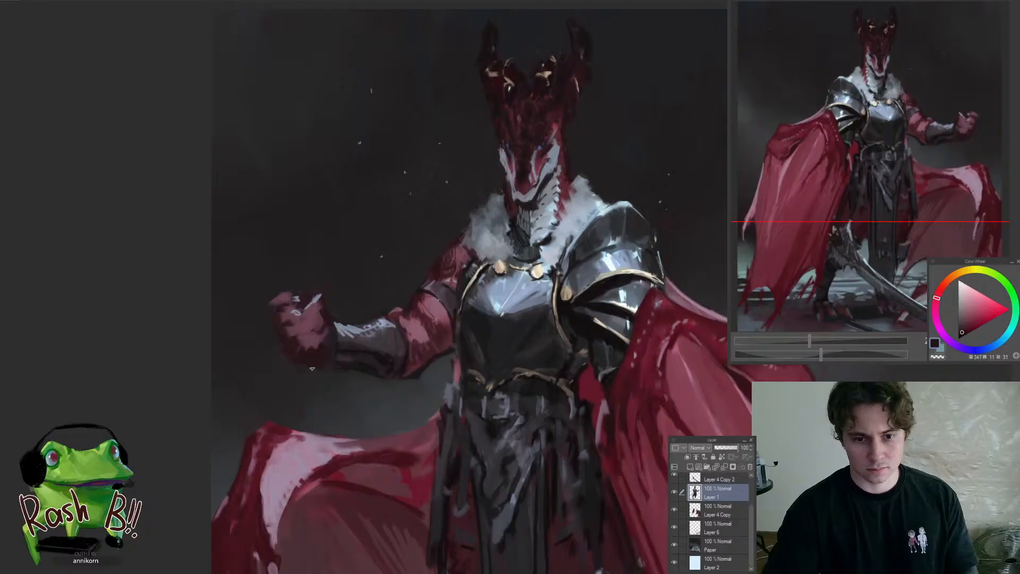
pyautogui.keyDown('alt'); pyautogui.click(349, 352); pyautogui.keyUp('alt')
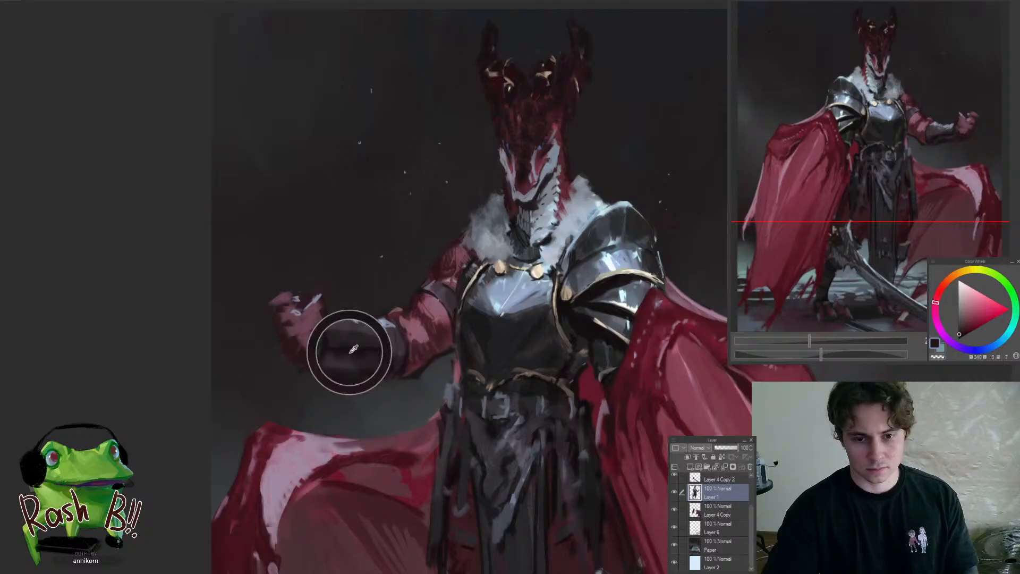
pyautogui.keyDown('alt'); pyautogui.click(329, 326); pyautogui.keyUp('alt')
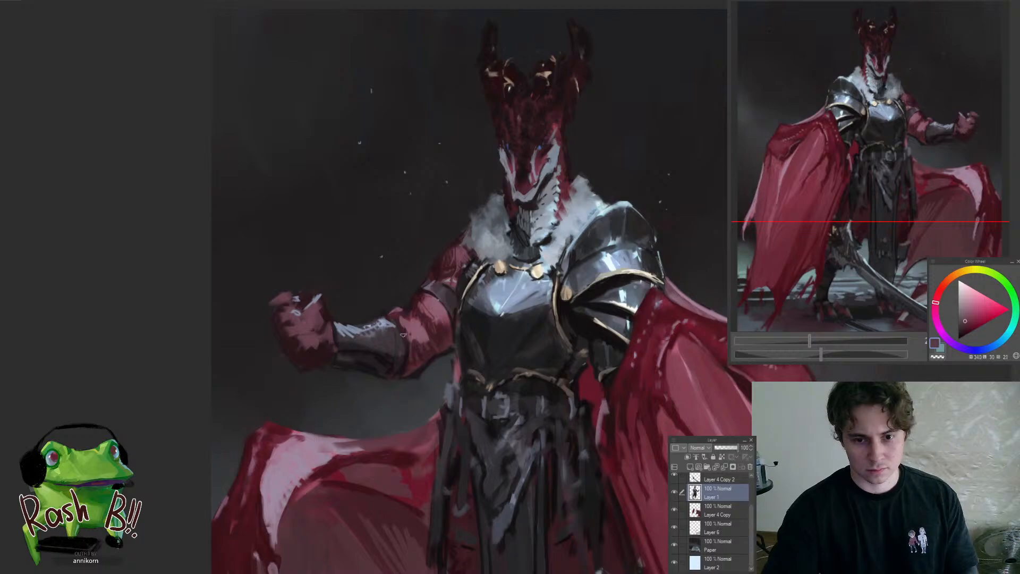
pyautogui.moveTo(420, 346); pyautogui.dragTo(373, 354)
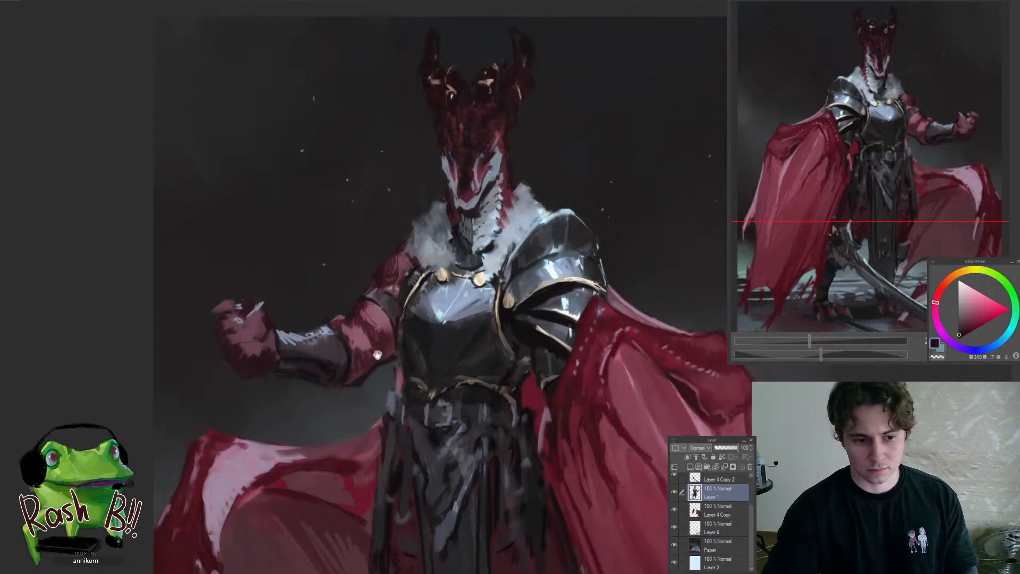
pyautogui.keyDown('alt'); pyautogui.click(357, 332); pyautogui.keyUp('alt')
pyautogui.keyDown('alt'); pyautogui.click(346, 352); pyautogui.keyUp('alt')
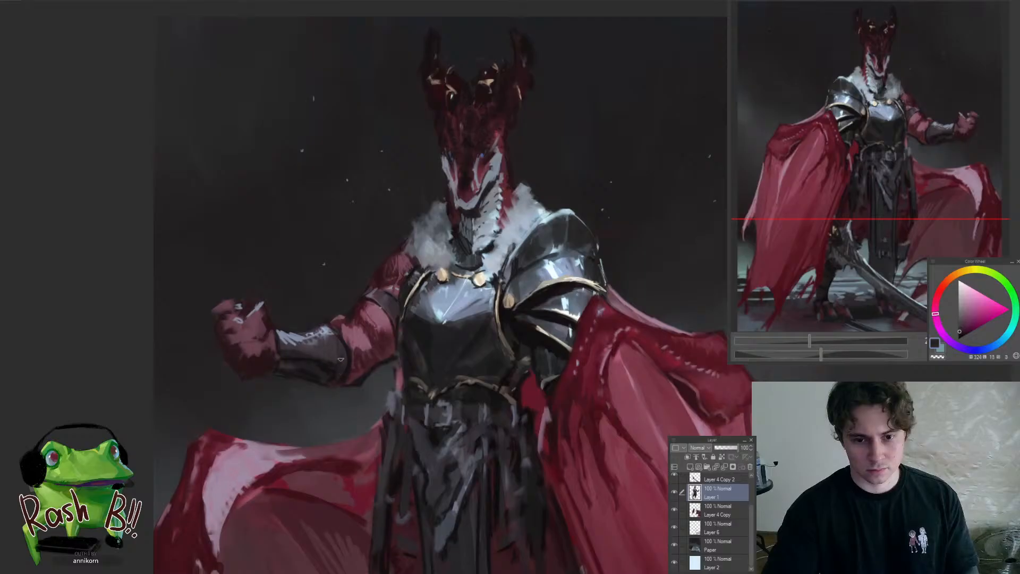
pyautogui.moveTo(318, 378); pyautogui.dragTo(229, 380)
# Flip the canvas back and rework the red sleeve above the bracer with dark and muted red strokes
pyautogui.press('h')
pyautogui.moveTo(593, 366); pyautogui.dragTo(690, 364)
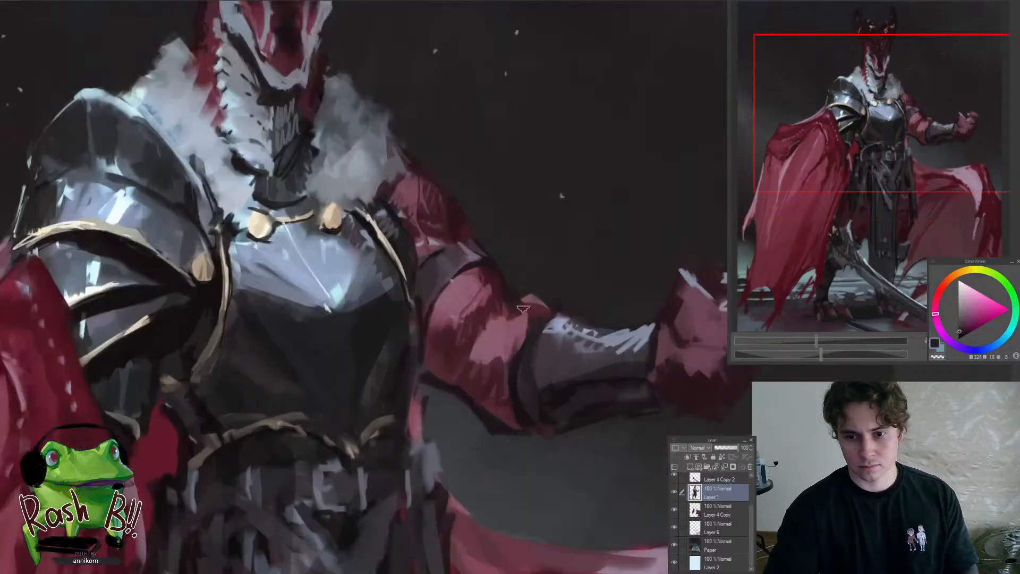
pyautogui.keyDown('alt'); pyautogui.click(521, 328); pyautogui.keyUp('alt')
pyautogui.keyDown('alt'); pyautogui.click(527, 314); pyautogui.keyUp('alt')
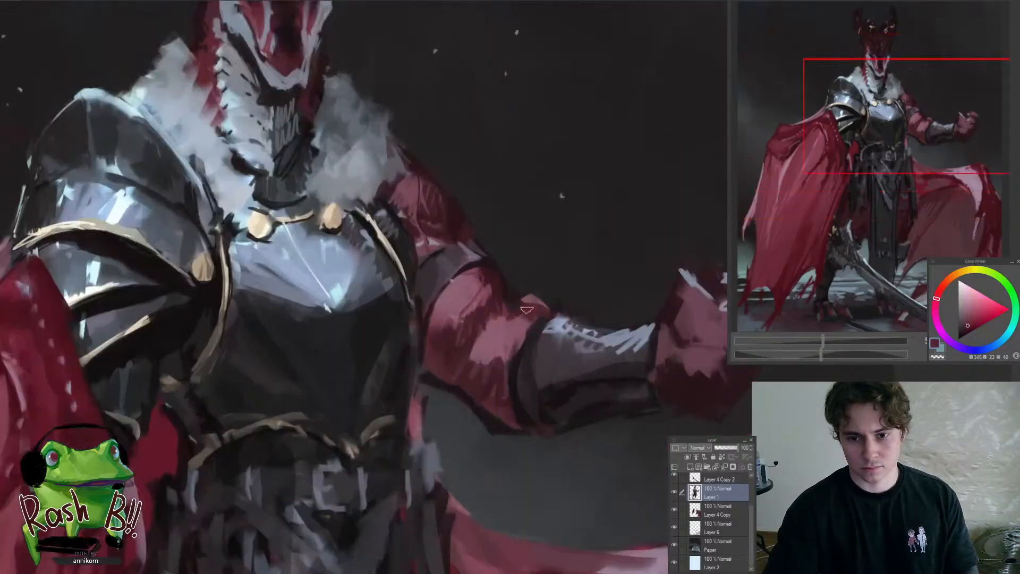
pyautogui.keyDown('alt'); pyautogui.click(492, 281); pyautogui.keyUp('alt')
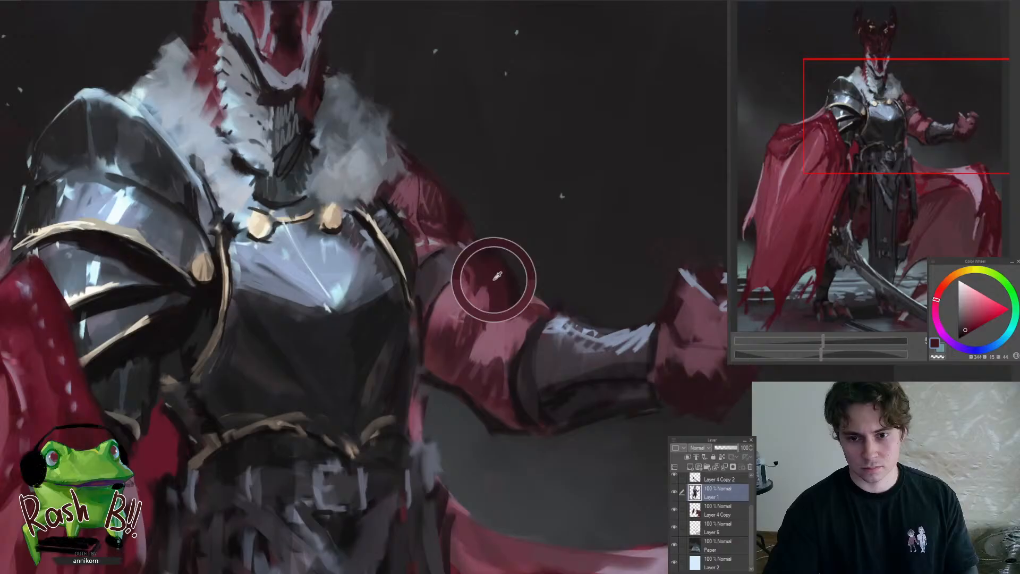
pyautogui.keyDown('alt'); pyautogui.click(470, 317); pyautogui.keyUp('alt')
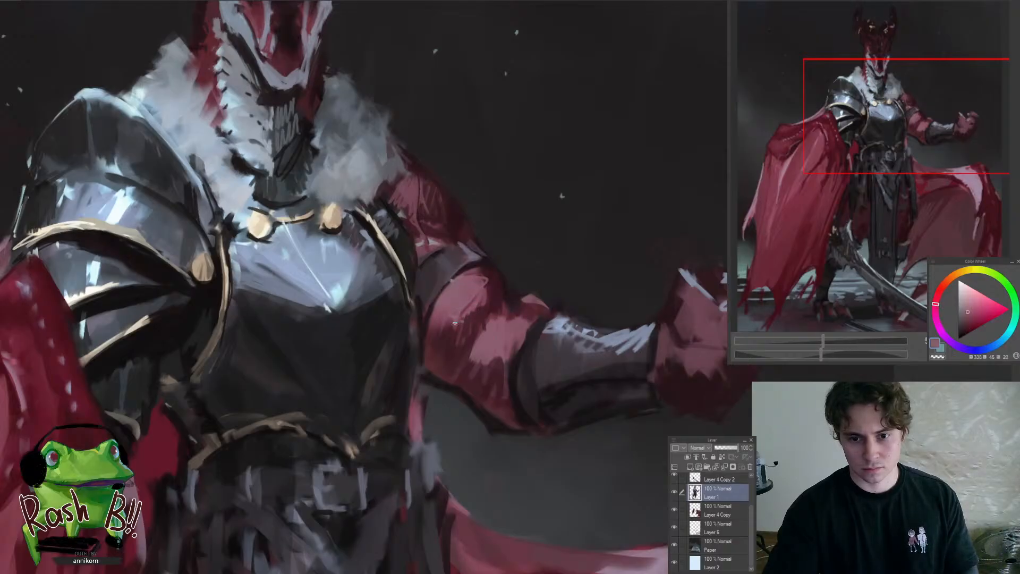
pyautogui.moveTo(465, 359); pyautogui.dragTo(350, 367)
# Clean up the outer contour of the far cheek and jaw with near-black strokes
pyautogui.moveTo(453, 331); pyautogui.dragTo(515, 344)
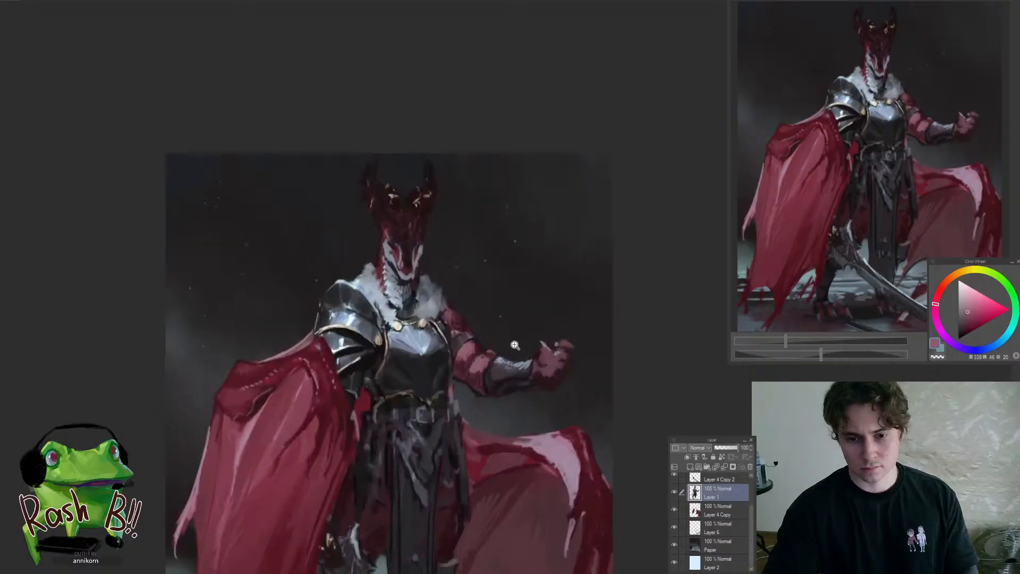
pyautogui.moveTo(423, 235); pyautogui.dragTo(441, 230)
pyautogui.click(441, 230)
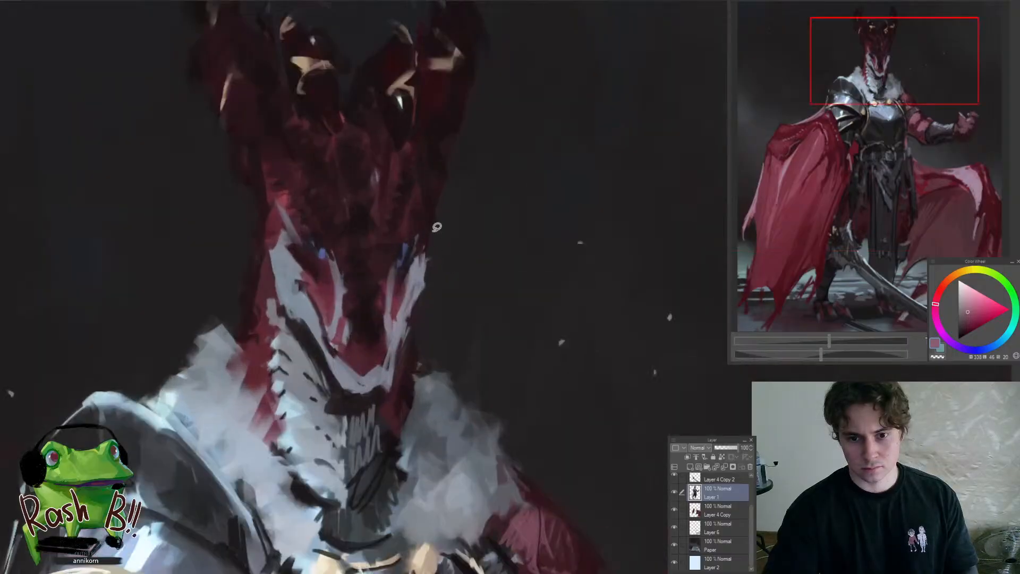
pyautogui.click(354, 395)
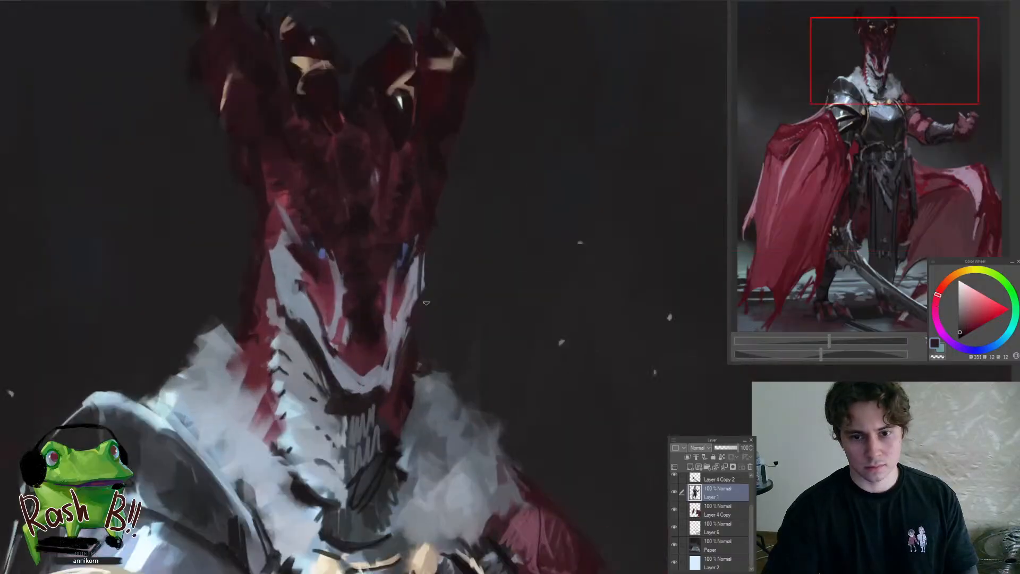
pyautogui.click(416, 393)
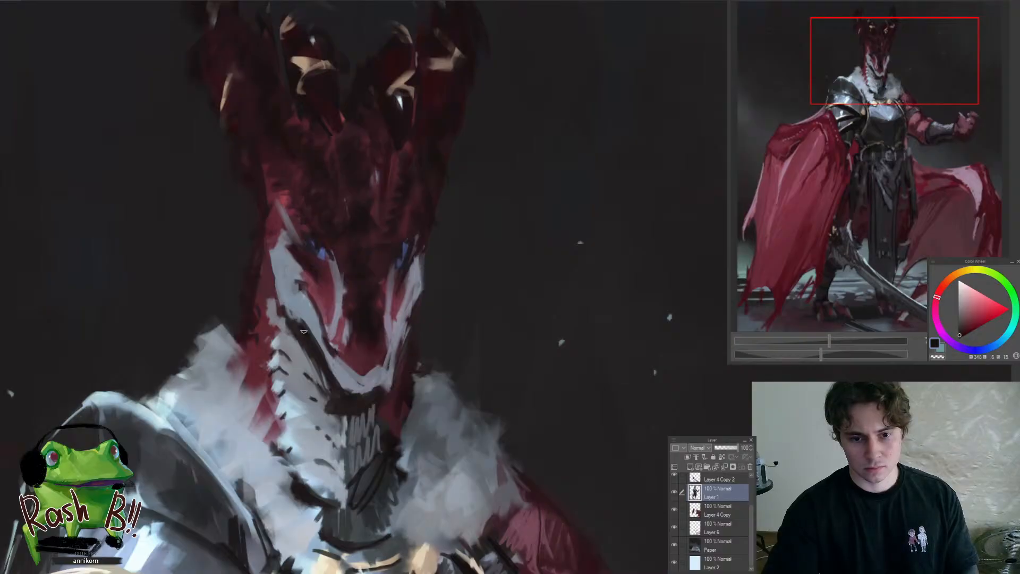
# Refine the jaw shadow and the throat scales beside the mouth with alternating pale grey-blue and near-black strokes
pyautogui.click(319, 393)
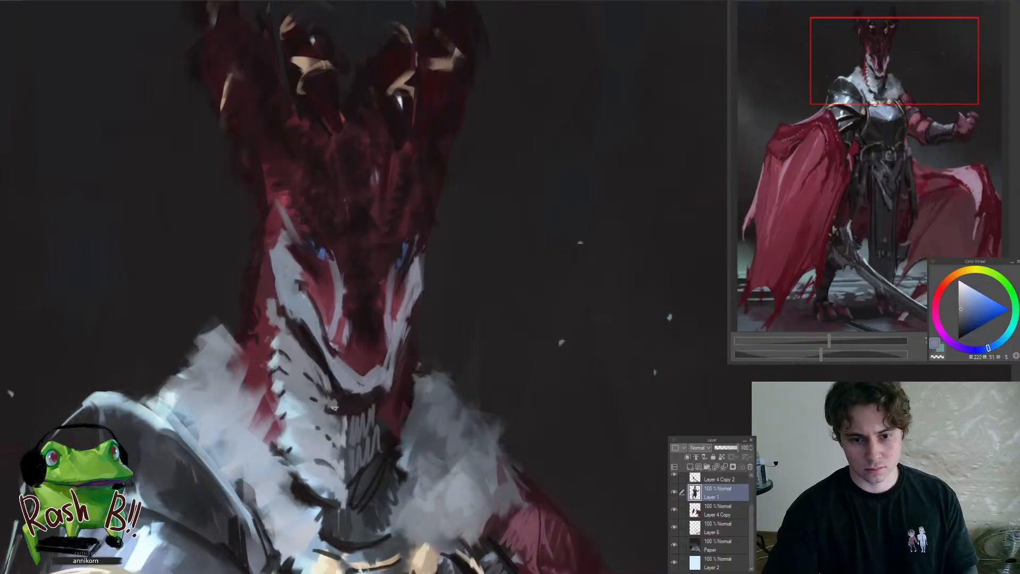
pyautogui.scroll(-5, 334, 408)
pyautogui.moveTo(292, 460); pyautogui.dragTo(476, 306)
pyautogui.keyDown('alt'); pyautogui.click(397, 279); pyautogui.keyUp('alt')
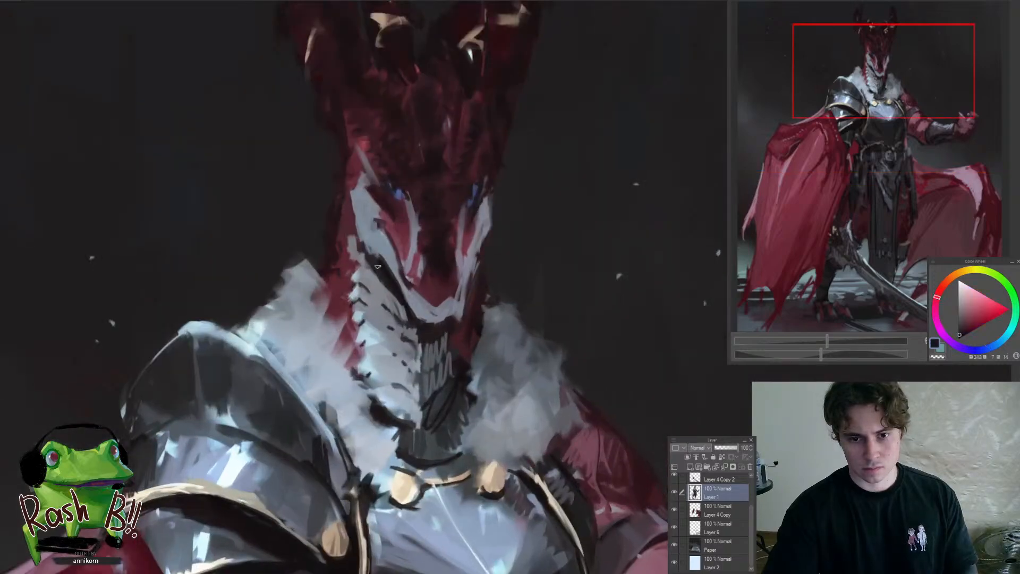
pyautogui.keyDown('alt'); pyautogui.click(401, 305); pyautogui.keyUp('alt')
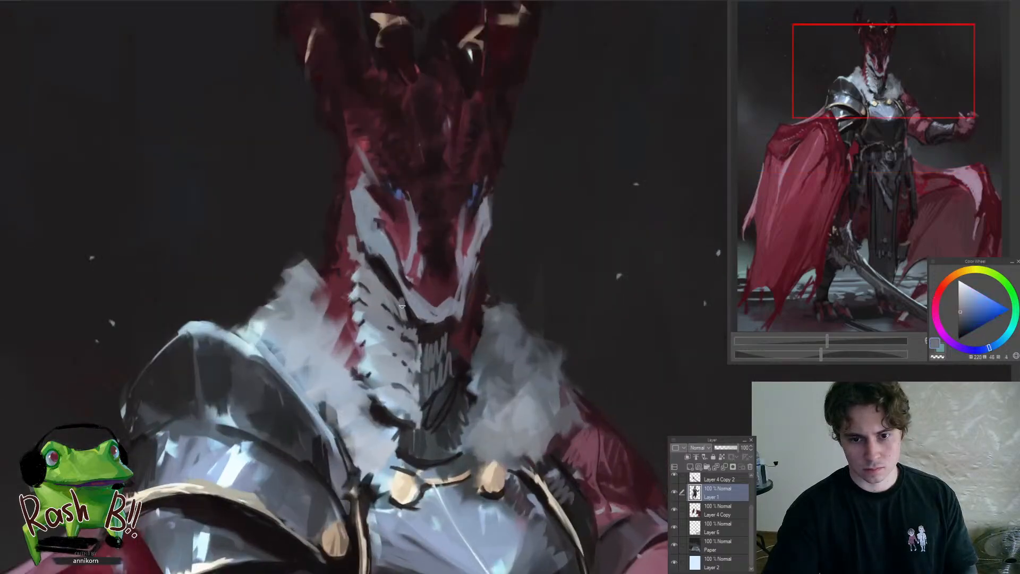
pyautogui.moveTo(394, 309); pyautogui.dragTo(298, 375)
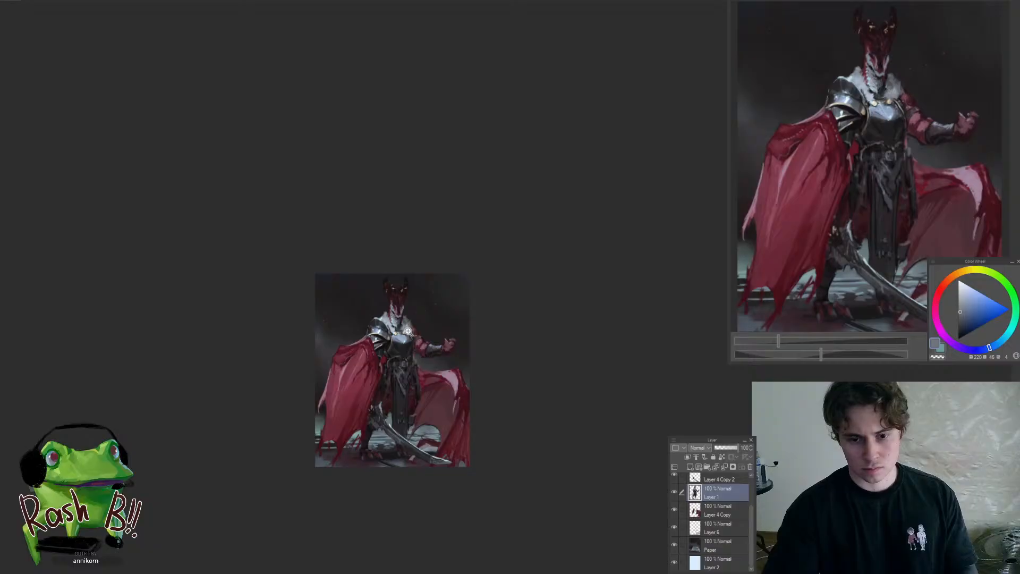
# Refine the chin and lower jaw beside the far fur collar with near-black and dark grey-blue strokes
pyautogui.moveTo(406, 333)
pyautogui.mouseDown()
pyautogui.moveTo(421, 315)
pyautogui.moveTo(486, 312)
pyautogui.mouseUp()
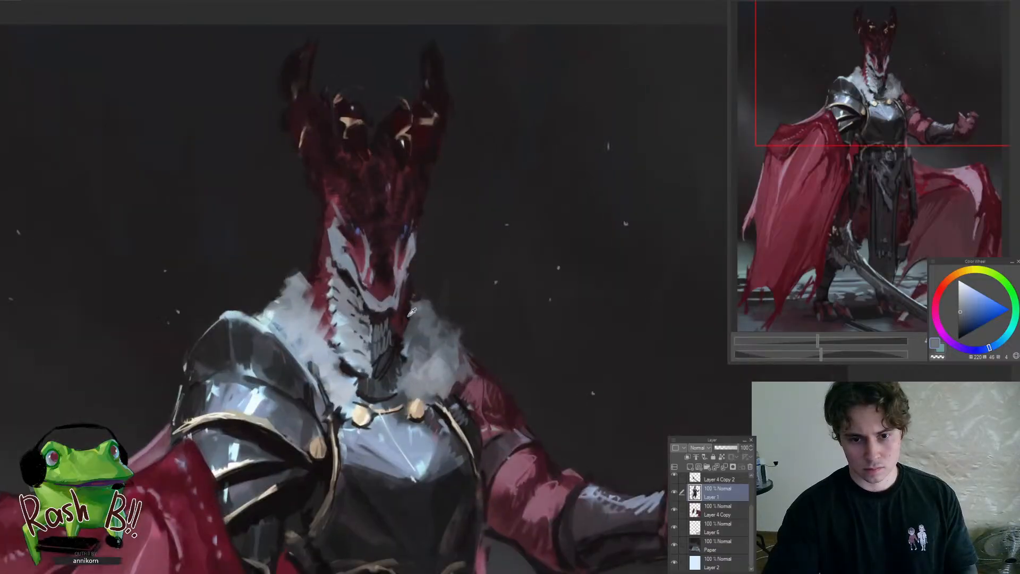
pyautogui.keyDown('alt'); pyautogui.click(410, 312); pyautogui.keyUp('alt')
pyautogui.keyDown('alt'); pyautogui.click(408, 317); pyautogui.keyUp('alt')
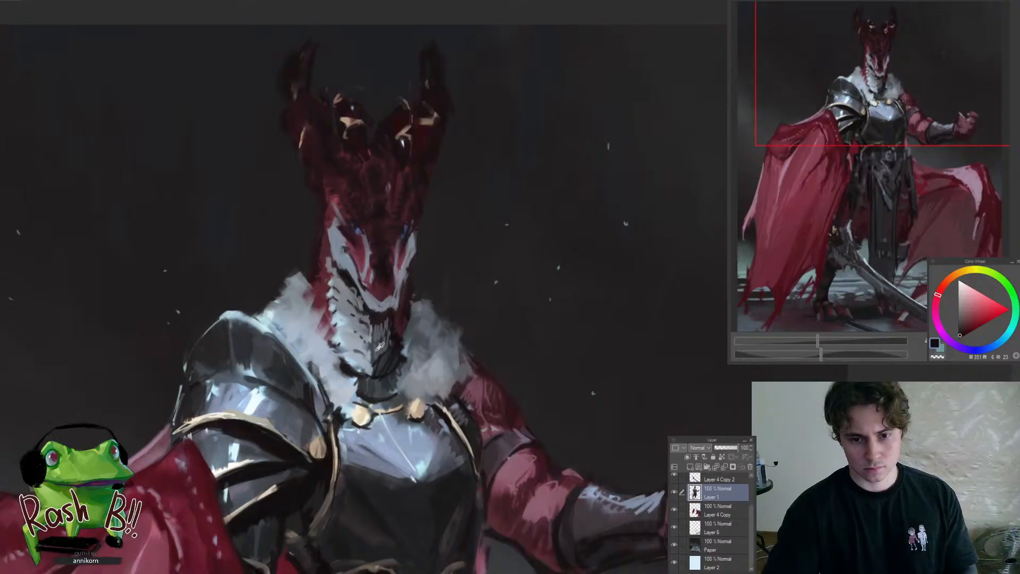
pyautogui.keyDown('alt'); pyautogui.click(380, 346); pyautogui.keyUp('alt')
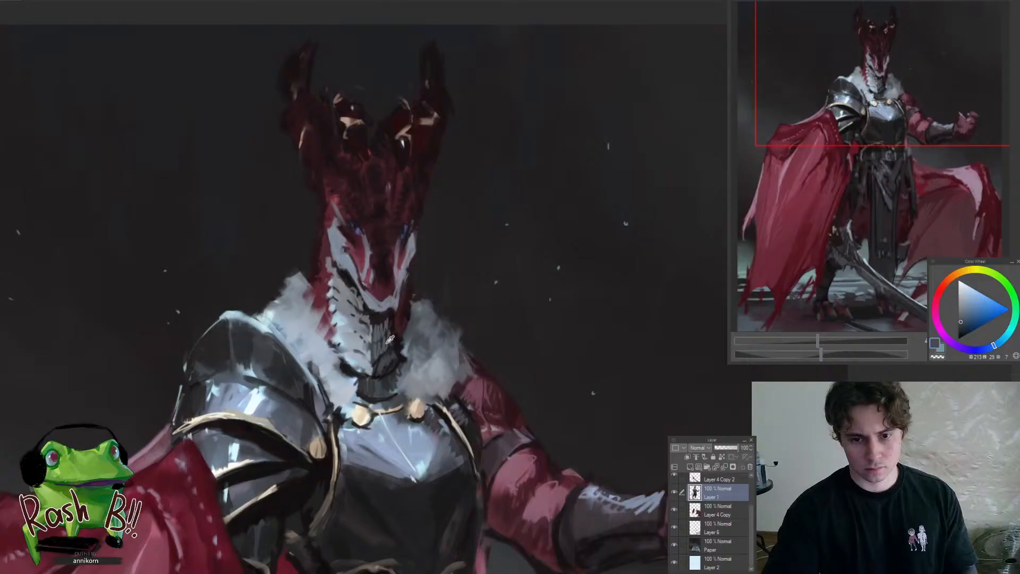
pyautogui.keyDown('alt'); pyautogui.click(385, 346); pyautogui.keyUp('alt')
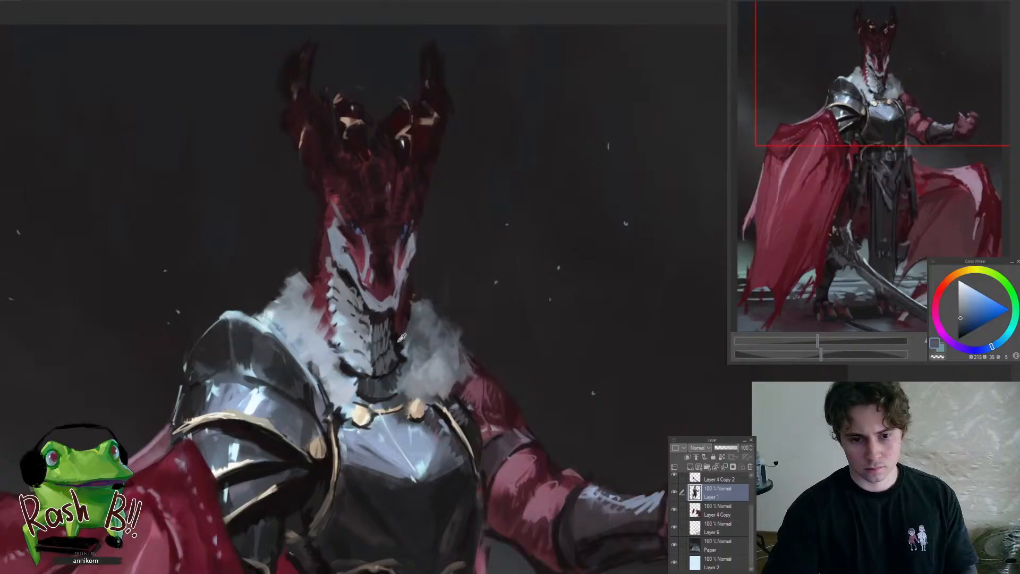
pyautogui.keyDown('alt'); pyautogui.click(400, 341); pyautogui.keyUp('alt')
# Touch up the outer contour of the far shoulder and upper arm with dark grey-blue strokes
pyautogui.moveTo(437, 272)
pyautogui.mouseDown()
pyautogui.moveTo(417, 307)
pyautogui.moveTo(437, 257)
pyautogui.moveTo(451, 253)
pyautogui.moveTo(397, 319)
pyautogui.moveTo(438, 322)
pyautogui.moveTo(401, 346)
pyautogui.moveTo(378, 395)
pyautogui.moveTo(468, 427)
pyautogui.mouseUp()
pyautogui.keyDown('alt'); pyautogui.click(417, 332); pyautogui.keyUp('alt')
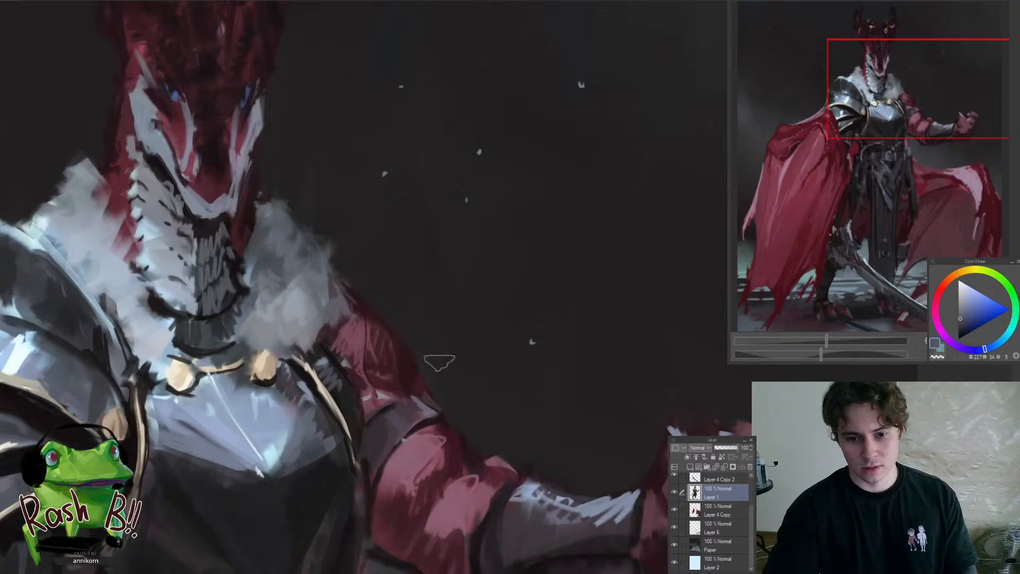
pyautogui.moveTo(393, 292)
pyautogui.mouseDown()
pyautogui.moveTo(348, 353)
pyautogui.moveTo(440, 357)
pyautogui.mouseUp()
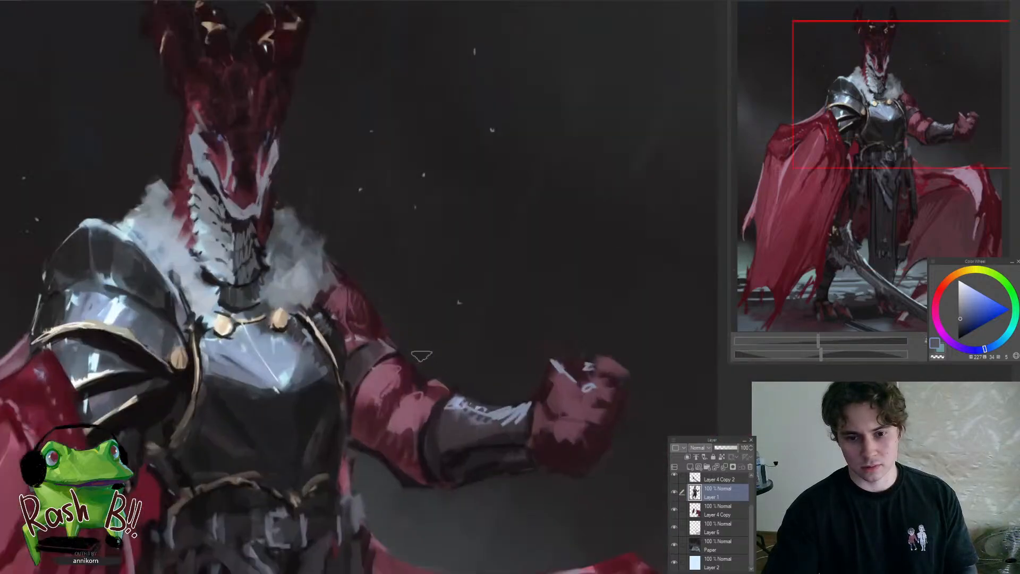
pyautogui.moveTo(394, 320)
pyautogui.mouseDown()
pyautogui.moveTo(378, 372)
pyautogui.moveTo(400, 360)
pyautogui.moveTo(399, 335)
pyautogui.mouseUp()
# Darken the far side edge of the breastplate above the belt on Layer 1 with near-black strokes
pyautogui.keyDown('ctrl'); pyautogui.keyDown('shift'); pyautogui.click(452, 431); pyautogui.keyUp('shift'); pyautogui.keyUp('ctrl')
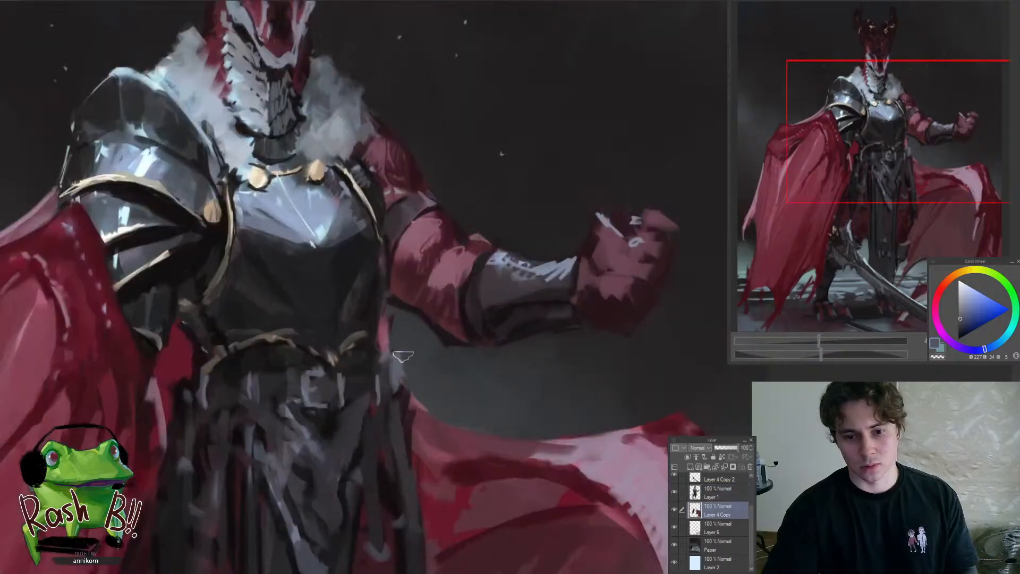
pyautogui.keyDown('ctrl'); pyautogui.keyDown('shift'); pyautogui.click(365, 307); pyautogui.keyUp('shift'); pyautogui.keyUp('ctrl')
pyautogui.moveTo(364, 307); pyautogui.dragTo(422, 217)
pyautogui.moveTo(410, 281); pyautogui.dragTo(398, 274)
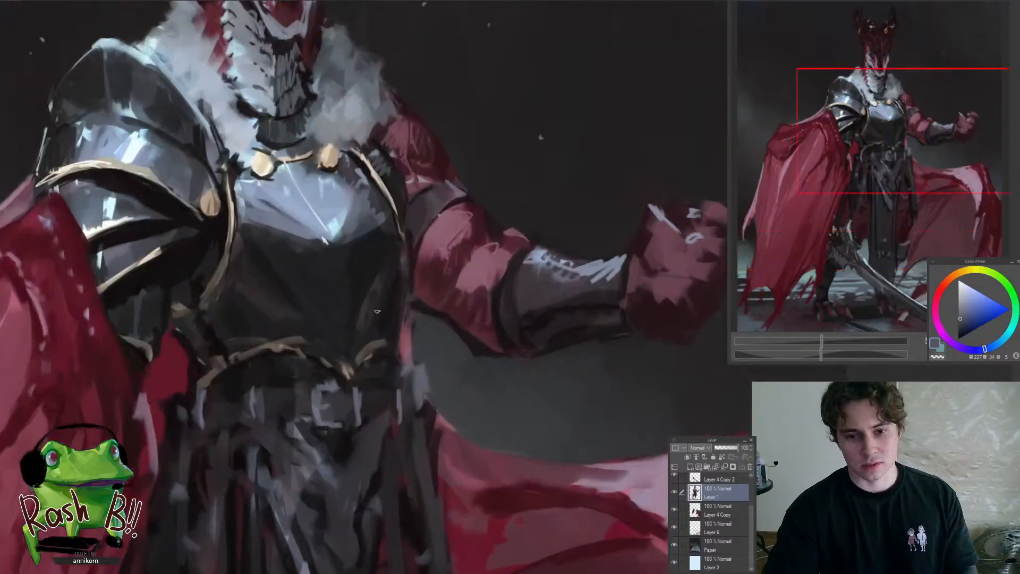
pyautogui.keyDown('alt'); pyautogui.click(381, 296); pyautogui.keyUp('alt')
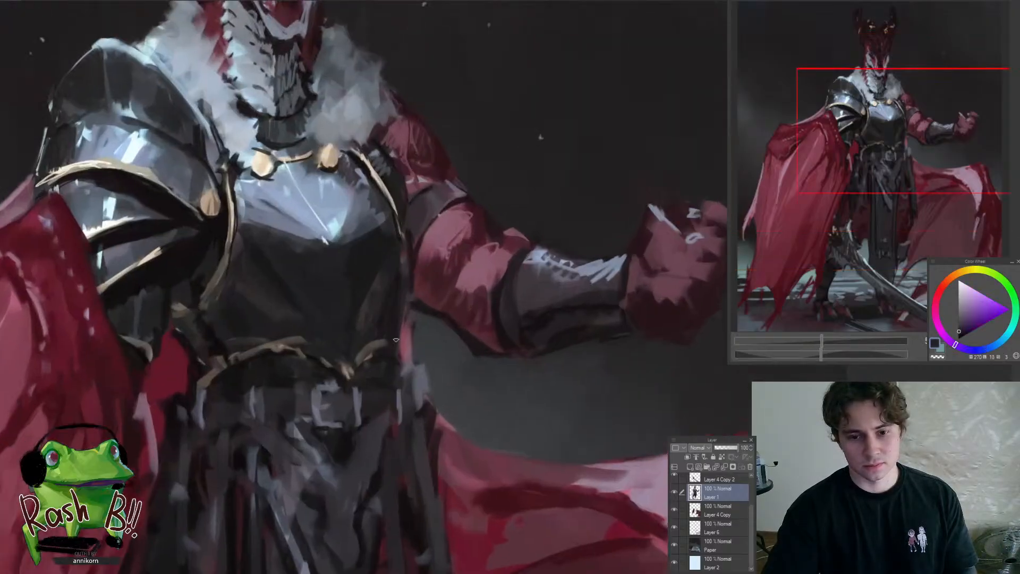
pyautogui.keyDown('alt'); pyautogui.click(433, 313); pyautogui.keyUp('alt')
pyautogui.moveTo(407, 301)
pyautogui.mouseDown()
pyautogui.moveTo(421, 324)
pyautogui.moveTo(411, 322)
pyautogui.mouseUp()
# Darken the gap between the belt and the red cape on the near side of the waist with near-black strokes
pyautogui.moveTo(404, 330)
pyautogui.mouseDown()
pyautogui.moveTo(340, 400)
pyautogui.moveTo(369, 350)
pyautogui.mouseUp()
pyautogui.click(368, 350)
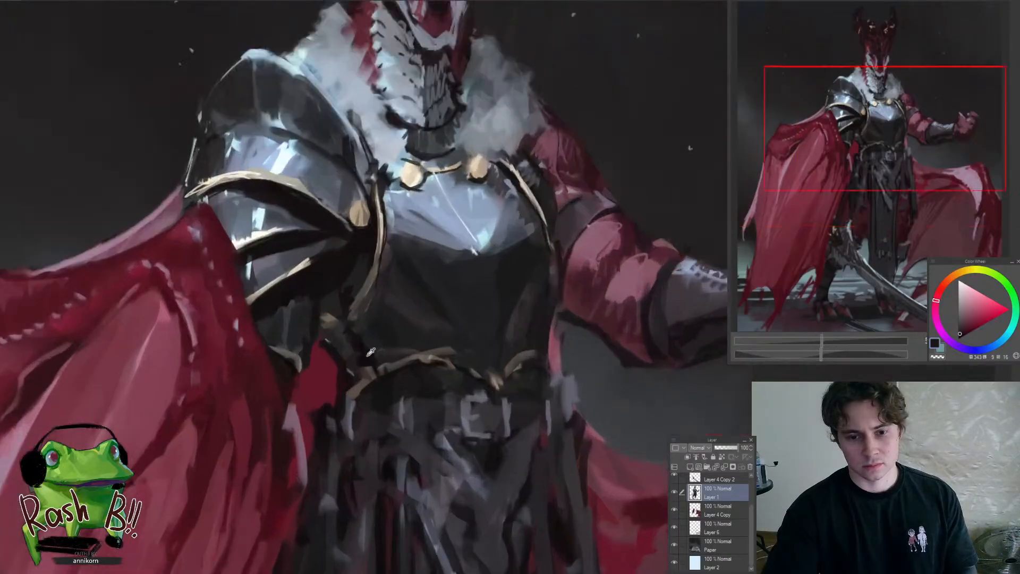
pyautogui.keyDown('alt'); pyautogui.click(369, 361); pyautogui.keyUp('alt')
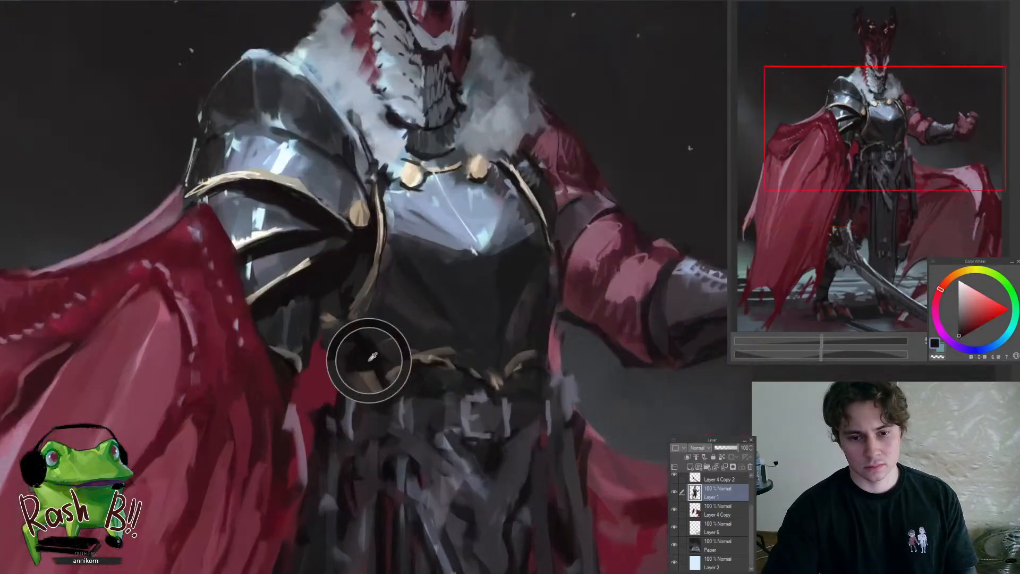
pyautogui.moveTo(319, 349)
pyautogui.mouseDown()
pyautogui.moveTo(357, 393)
pyautogui.moveTo(307, 372)
pyautogui.mouseUp()
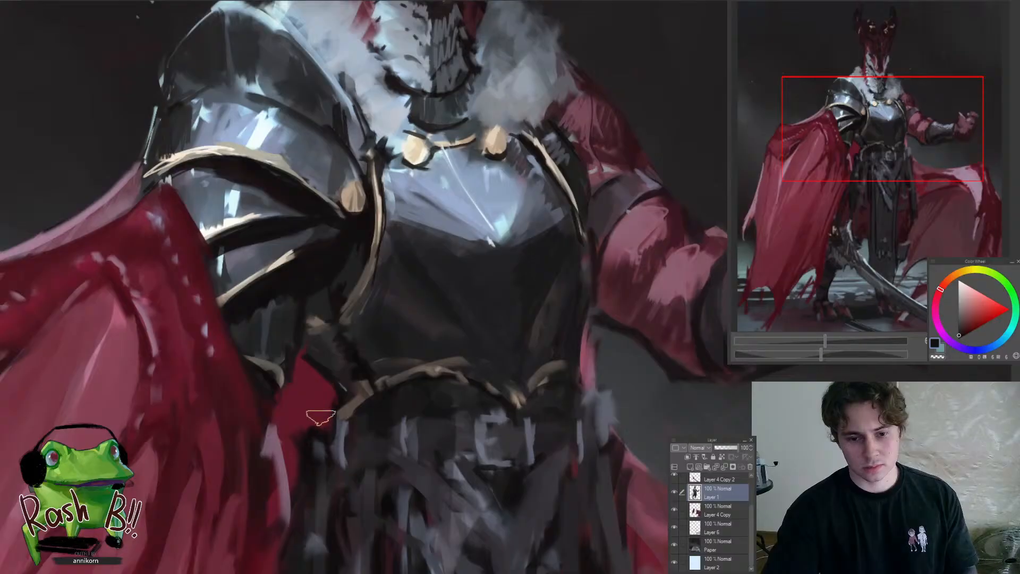
pyautogui.moveTo(320, 417); pyautogui.dragTo(346, 364)
pyautogui.click(346, 364)
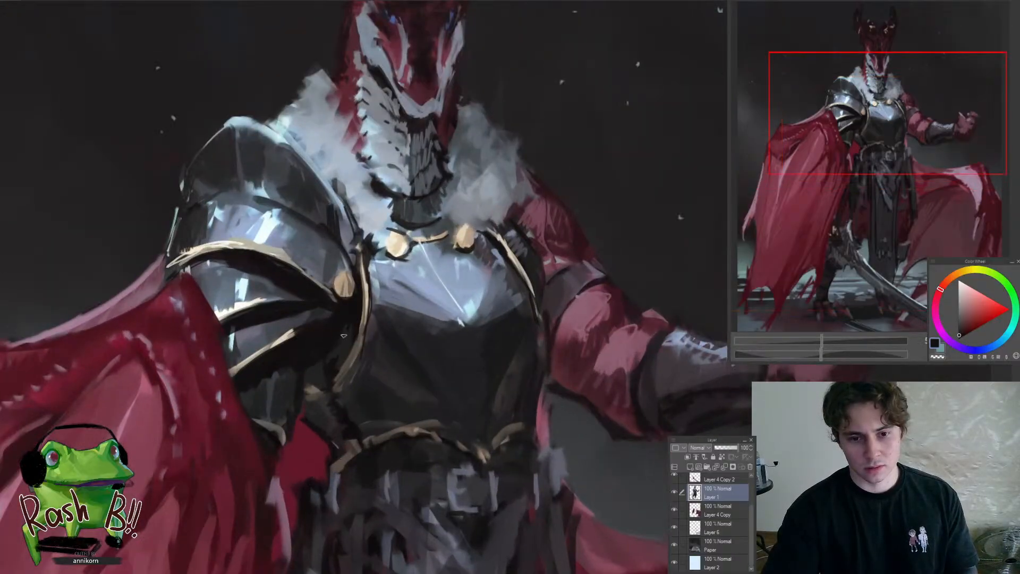
# Deepen the shadow beneath the pauldron's gold trim and between its lower plates with near-black strokes
pyautogui.moveTo(357, 328); pyautogui.dragTo(420, 359)
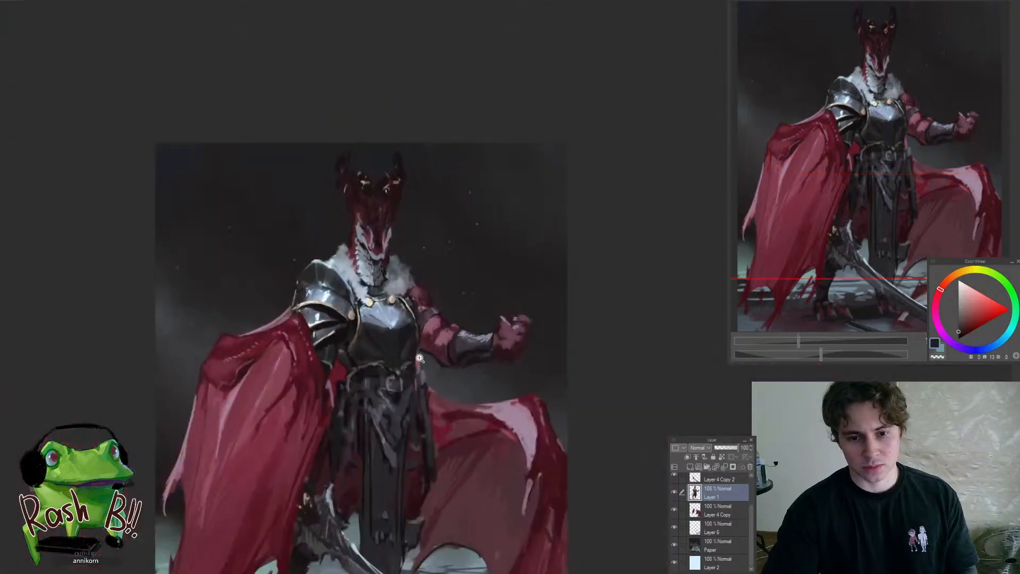
pyautogui.click(333, 306)
pyautogui.click(334, 306)
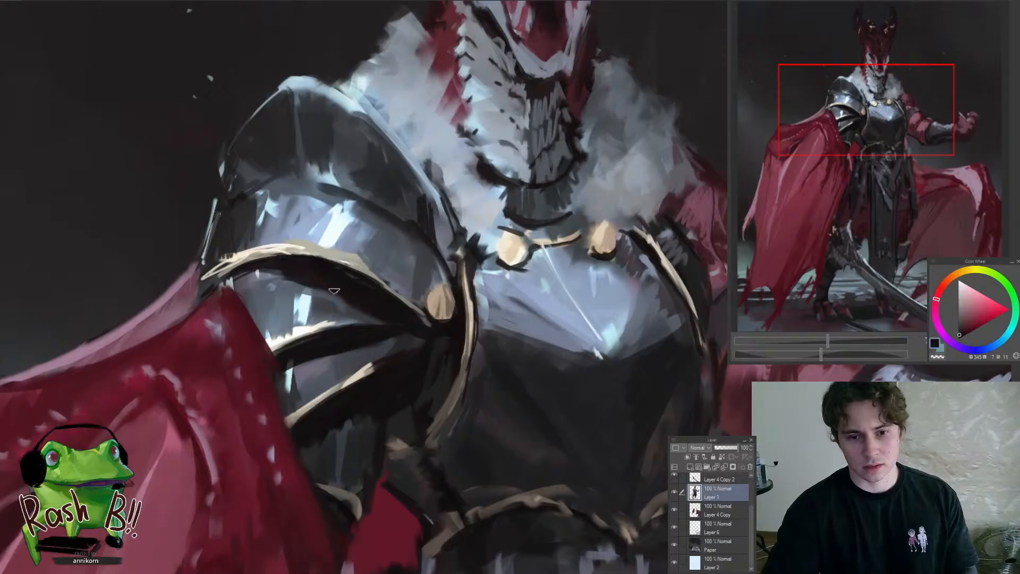
pyautogui.keyDown('alt'); pyautogui.click(346, 282); pyautogui.keyUp('alt')
pyautogui.moveTo(341, 268); pyautogui.dragTo(393, 295)
pyautogui.moveTo(384, 316)
pyautogui.mouseDown()
pyautogui.moveTo(410, 345)
pyautogui.moveTo(321, 356)
pyautogui.mouseUp()
pyautogui.click(397, 322)
pyautogui.click(394, 320)
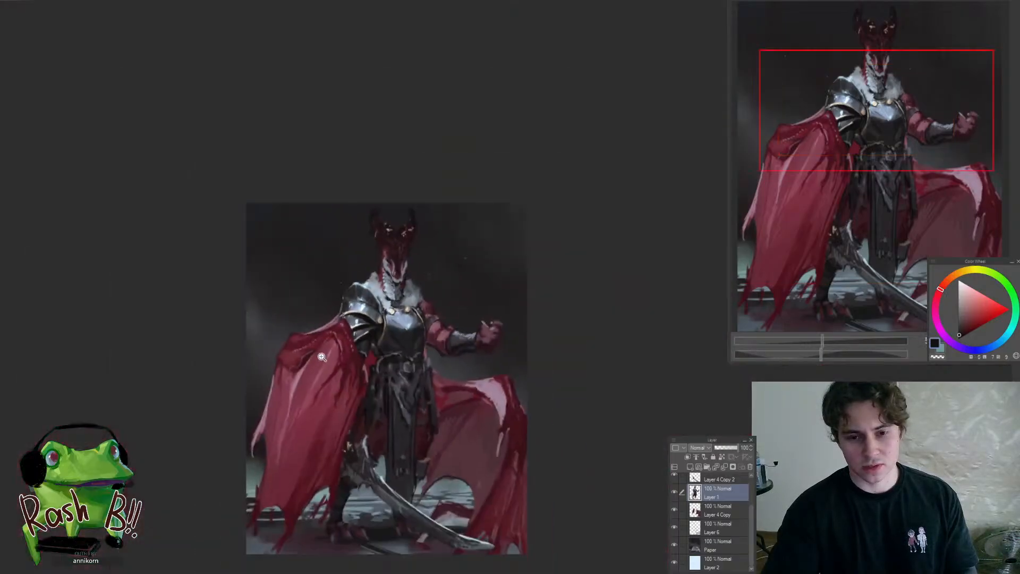
# Rework the dark folds of the skirt cloth below the belt with near-black strokes
pyautogui.moveTo(416, 366); pyautogui.dragTo(430, 382)
pyautogui.click(406, 390)
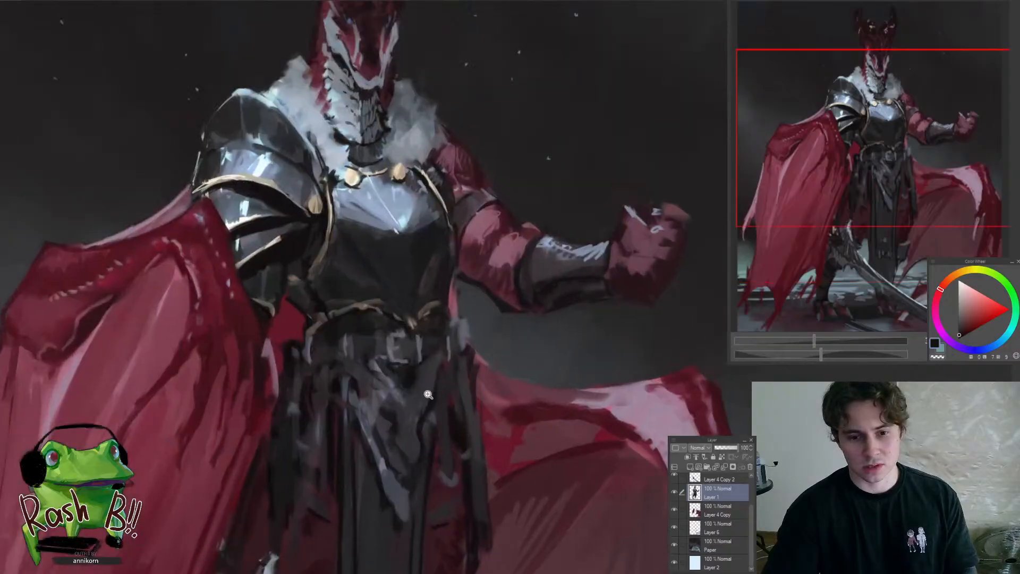
pyautogui.click(381, 422)
pyautogui.keyDown('alt'); pyautogui.click(389, 443); pyautogui.keyUp('alt')
pyautogui.moveTo(390, 446)
pyautogui.mouseDown()
pyautogui.moveTo(378, 442)
pyautogui.moveTo(388, 465)
pyautogui.mouseUp()
pyautogui.keyDown('alt'); pyautogui.click(423, 438); pyautogui.keyUp('alt')
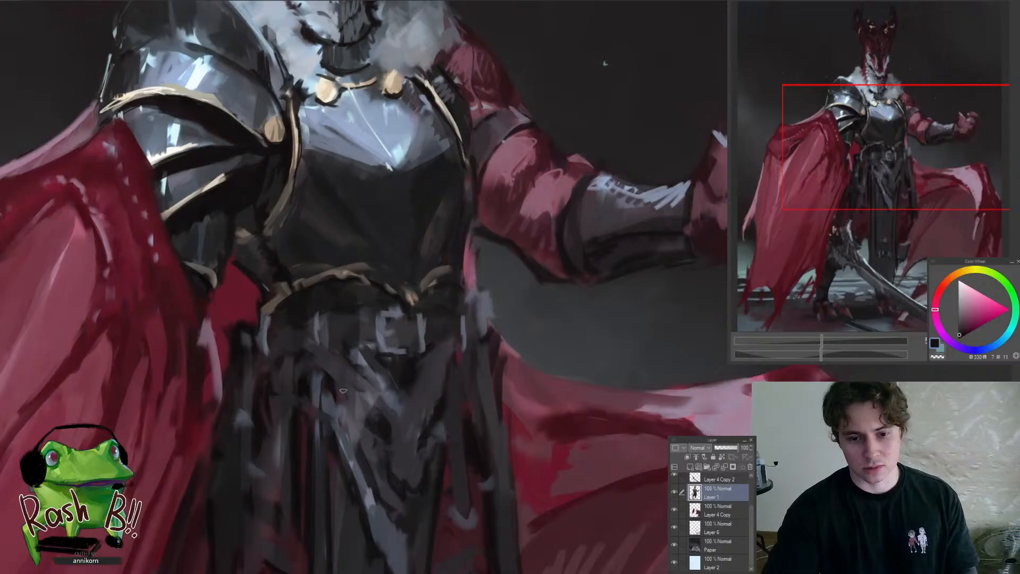
pyautogui.moveTo(336, 379)
pyautogui.mouseDown()
pyautogui.moveTo(355, 406)
pyautogui.moveTo(323, 432)
pyautogui.mouseUp()
pyautogui.moveTo(354, 383)
pyautogui.mouseDown()
pyautogui.moveTo(434, 305)
pyautogui.moveTo(436, 319)
pyautogui.moveTo(396, 381)
pyautogui.moveTo(428, 302)
pyautogui.mouseUp()
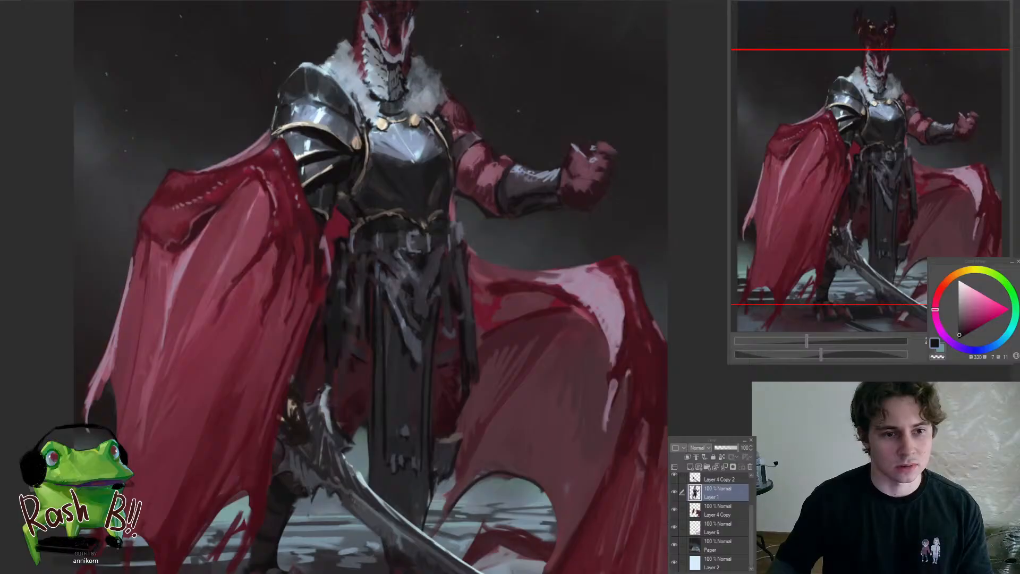
# Paint dark red fold strokes down the middle of the near cape on Layer 4
pyautogui.moveTo(418, 302)
pyautogui.mouseDown()
pyautogui.moveTo(380, 296)
pyautogui.moveTo(366, 312)
pyautogui.moveTo(366, 280)
pyautogui.mouseUp()
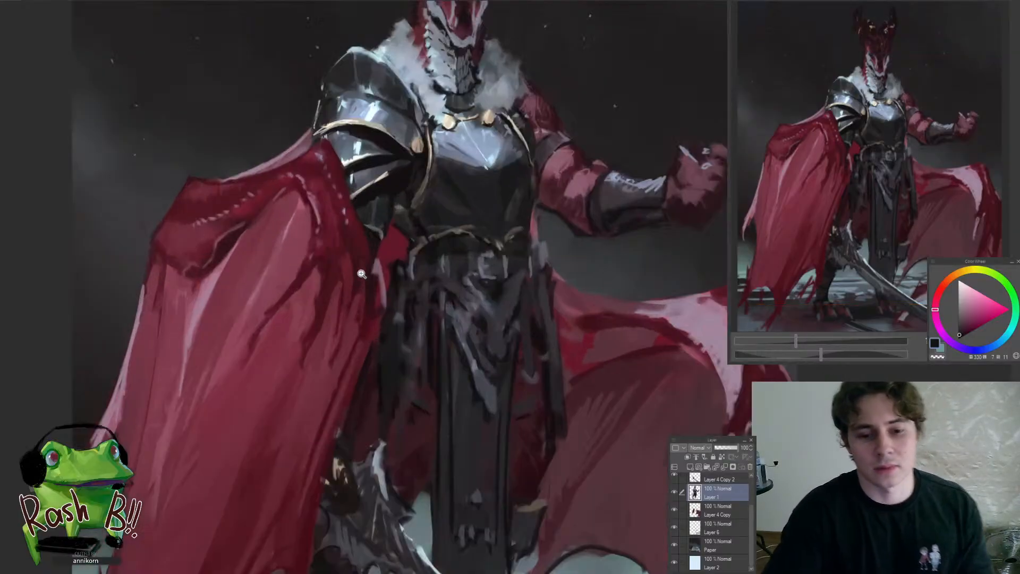
pyautogui.keyDown('ctrl'); pyautogui.keyDown('shift'); pyautogui.click(352, 279); pyautogui.keyUp('shift'); pyautogui.keyUp('ctrl')
pyautogui.moveTo(300, 277); pyautogui.dragTo(358, 263)
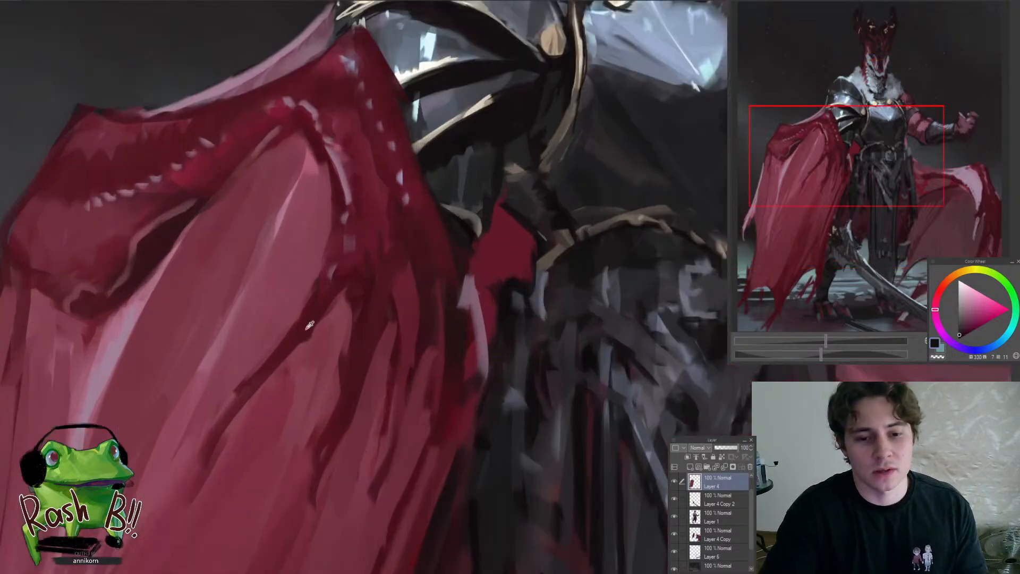
pyautogui.keyDown('alt'); pyautogui.click(311, 325); pyautogui.keyUp('alt')
pyautogui.moveTo(300, 314); pyautogui.dragTo(276, 347)
pyautogui.moveTo(311, 329)
pyautogui.mouseDown()
pyautogui.moveTo(257, 371)
pyautogui.moveTo(256, 390)
pyautogui.mouseUp()
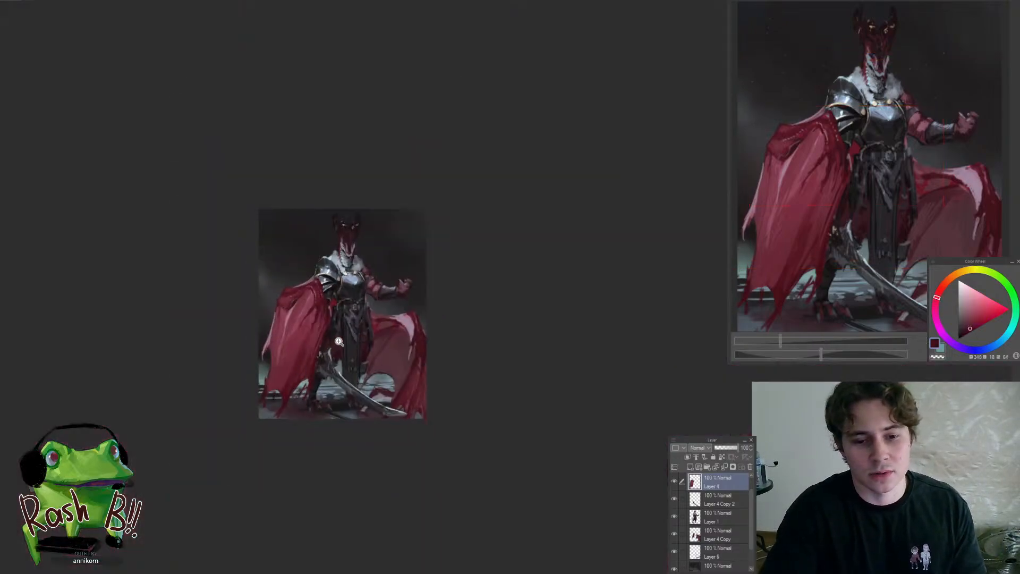
# Rework the shadowed folds along the inner side of the near cape with sampled dark and muted reds
pyautogui.click(321, 302)
pyautogui.click(327, 291)
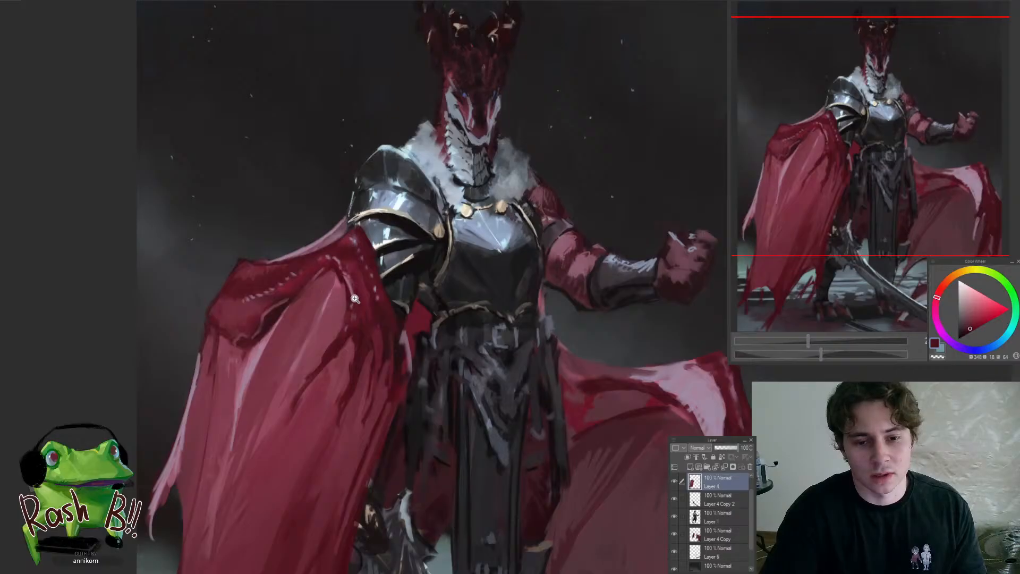
pyautogui.moveTo(402, 341); pyautogui.dragTo(370, 281)
pyautogui.click(351, 292)
pyautogui.keyDown('alt'); pyautogui.click(343, 260); pyautogui.keyUp('alt')
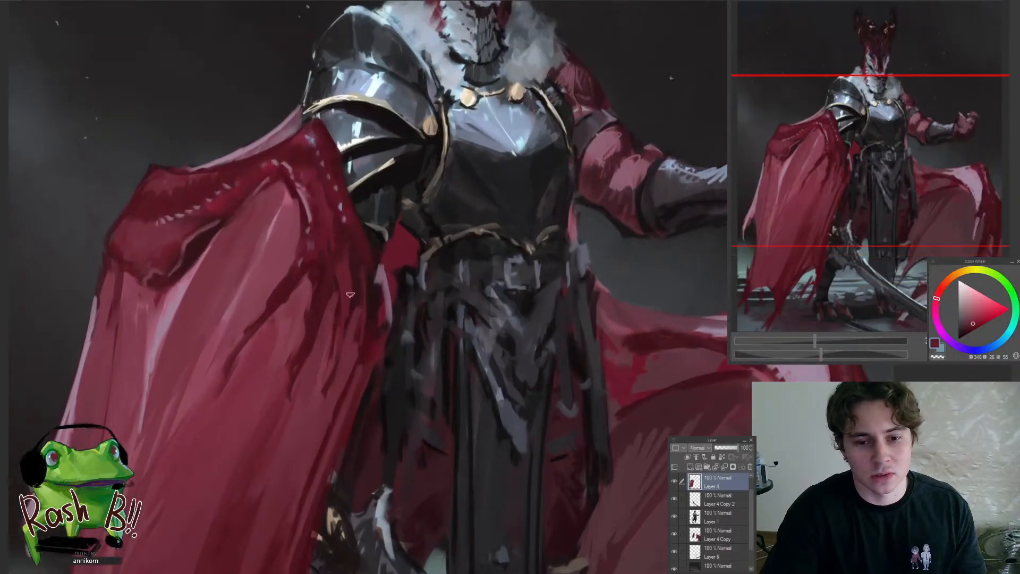
pyautogui.keyDown('alt'); pyautogui.click(325, 285); pyautogui.keyUp('alt')
pyautogui.keyDown('alt'); pyautogui.click(317, 280); pyautogui.keyUp('alt')
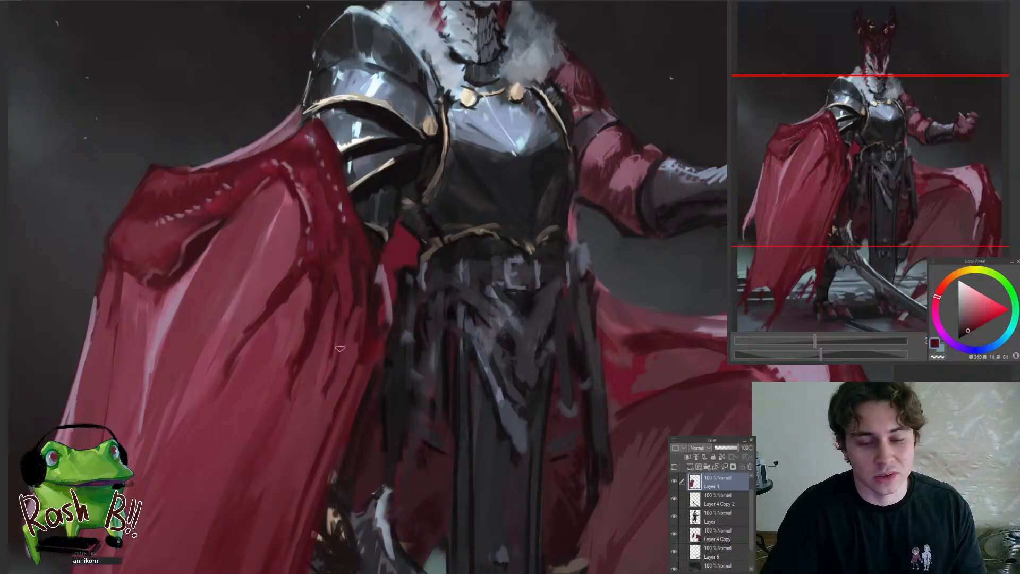
pyautogui.moveTo(339, 348)
pyautogui.mouseDown()
pyautogui.moveTo(330, 363)
pyautogui.moveTo(303, 348)
pyautogui.mouseUp()
pyautogui.moveTo(358, 327); pyautogui.dragTo(396, 325)
# Darken the near cape's inner edge beside the waist with very dark red strokes
pyautogui.keyDown('alt'); pyautogui.click(348, 305); pyautogui.keyUp('alt')
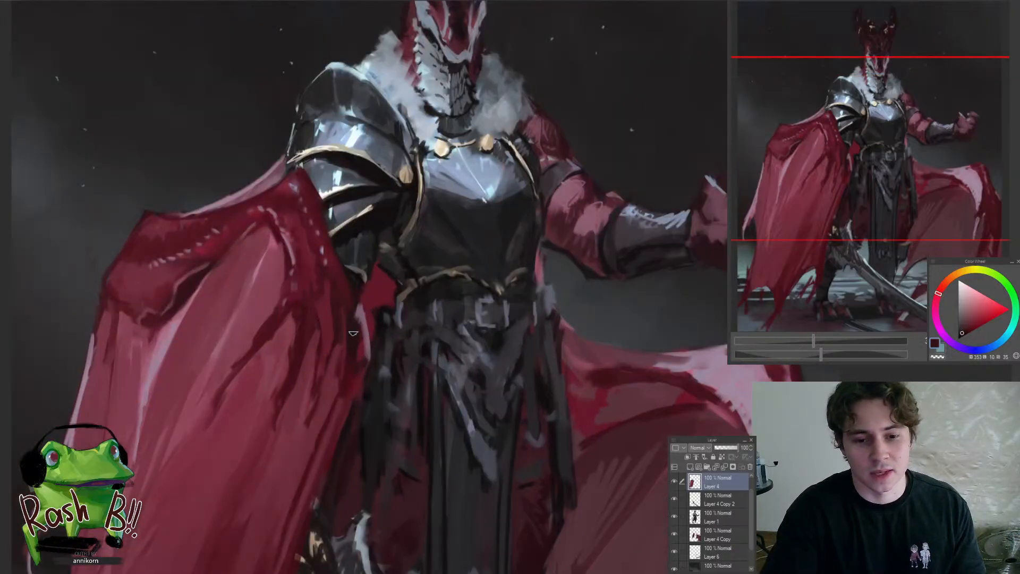
pyautogui.moveTo(337, 363); pyautogui.dragTo(328, 364)
pyautogui.moveTo(334, 350); pyautogui.dragTo(333, 362)
pyautogui.moveTo(352, 308); pyautogui.dragTo(353, 337)
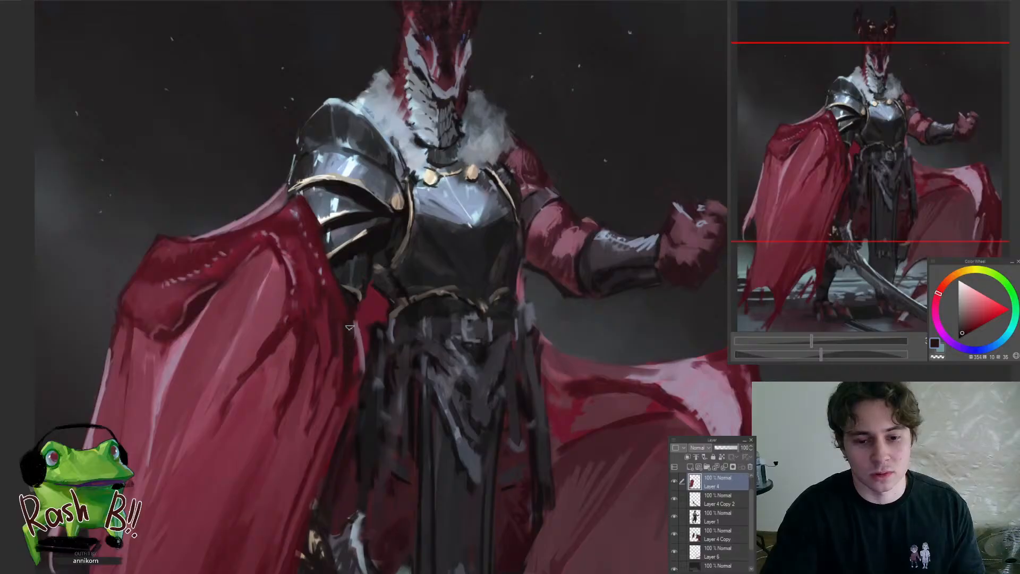
pyautogui.scroll(-5, 336, 412)
pyautogui.scroll(3, 409, 420)
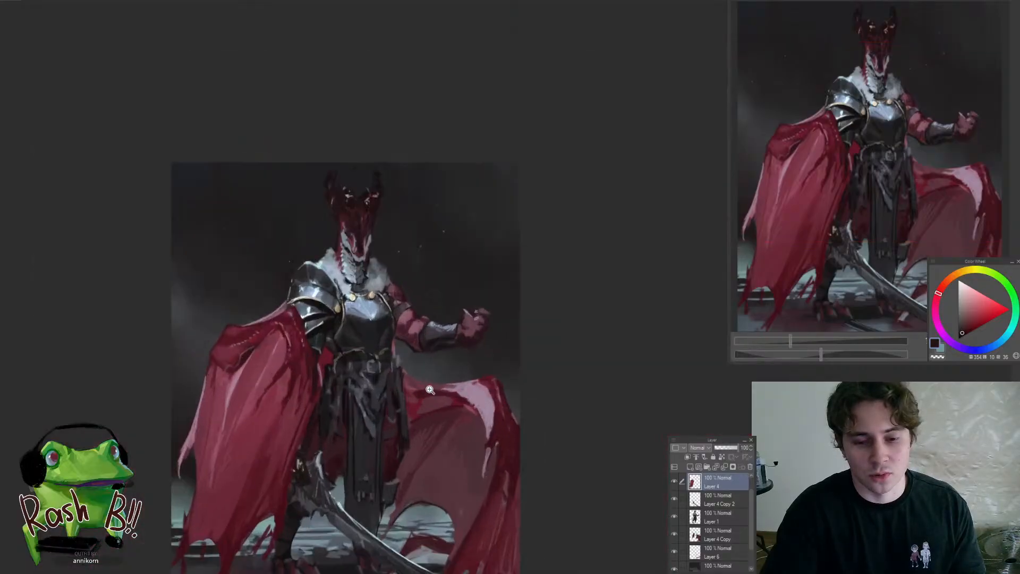
# Clean up the upper edge of the far cape near the waist on Layer 4 Copy with muted and dark red strokes
pyautogui.moveTo(421, 401); pyautogui.dragTo(445, 386)
pyautogui.scroll(3, 451, 367)
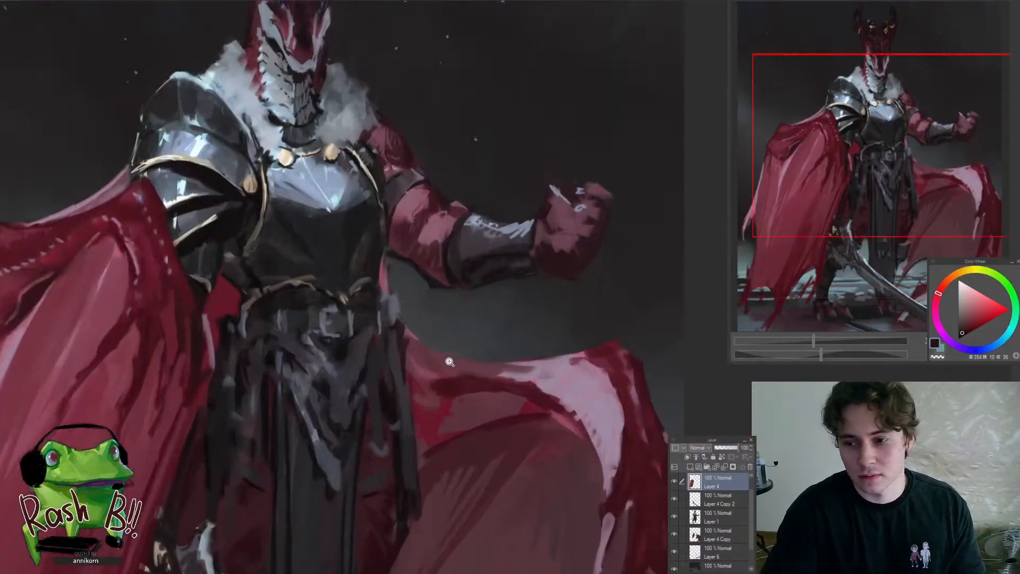
pyautogui.keyDown('ctrl'); pyautogui.keyDown('shift'); pyautogui.click(431, 360); pyautogui.keyUp('shift'); pyautogui.keyUp('ctrl')
pyautogui.keyDown('alt'); pyautogui.click(428, 357); pyautogui.keyUp('alt')
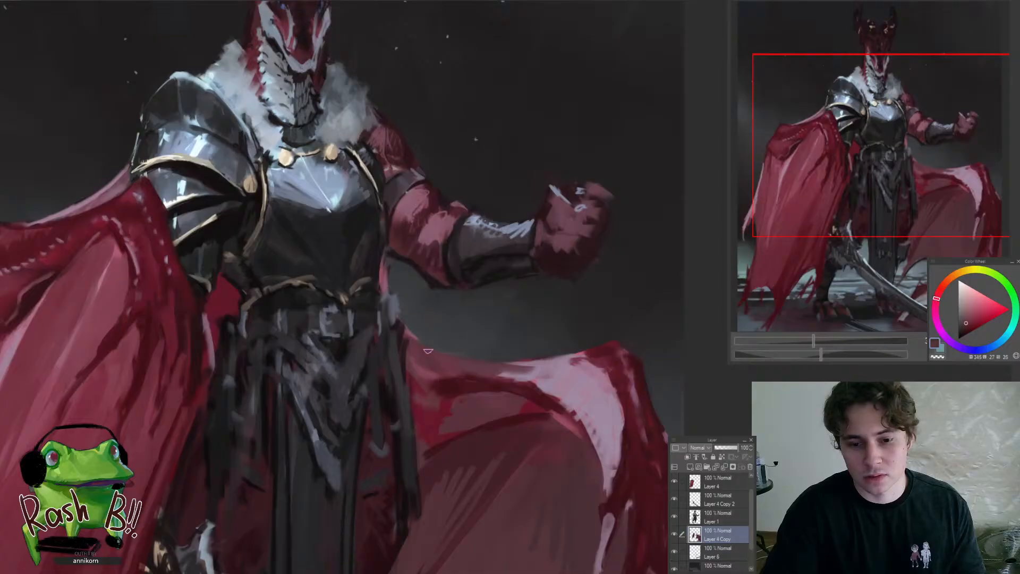
pyautogui.keyDown('alt'); pyautogui.click(446, 373); pyautogui.keyUp('alt')
pyautogui.scroll(-5, 447, 376)
pyautogui.scroll(5, 450, 382)
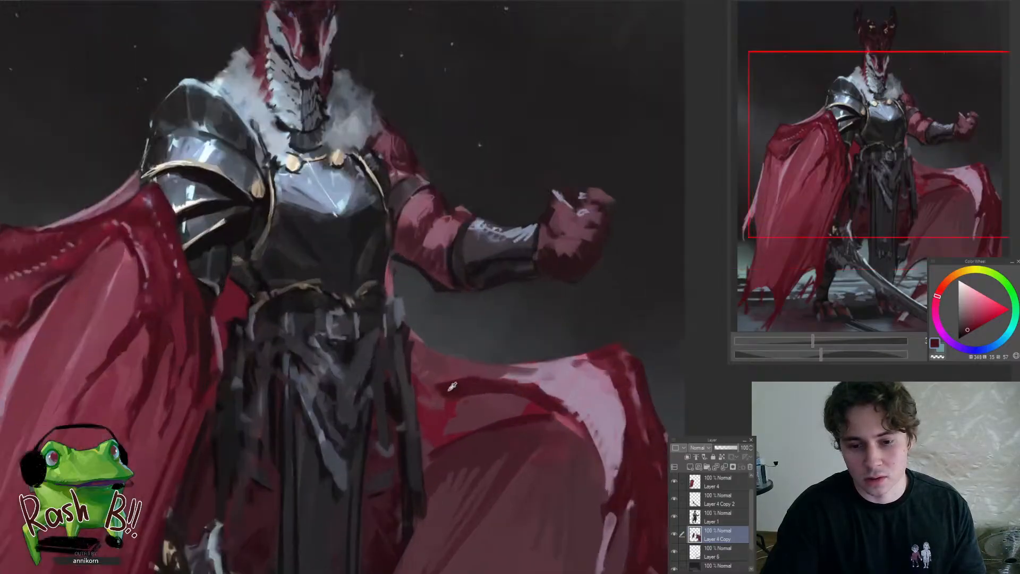
pyautogui.keyDown('alt'); pyautogui.click(453, 372); pyautogui.keyUp('alt')
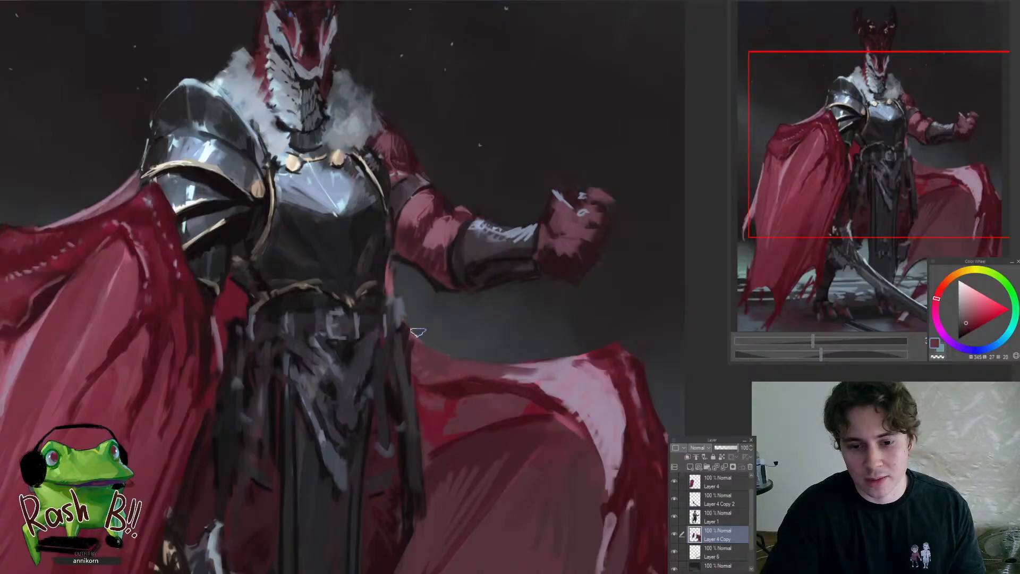
pyautogui.scroll(-3, 437, 321)
pyautogui.moveTo(461, 305); pyautogui.dragTo(470, 280)
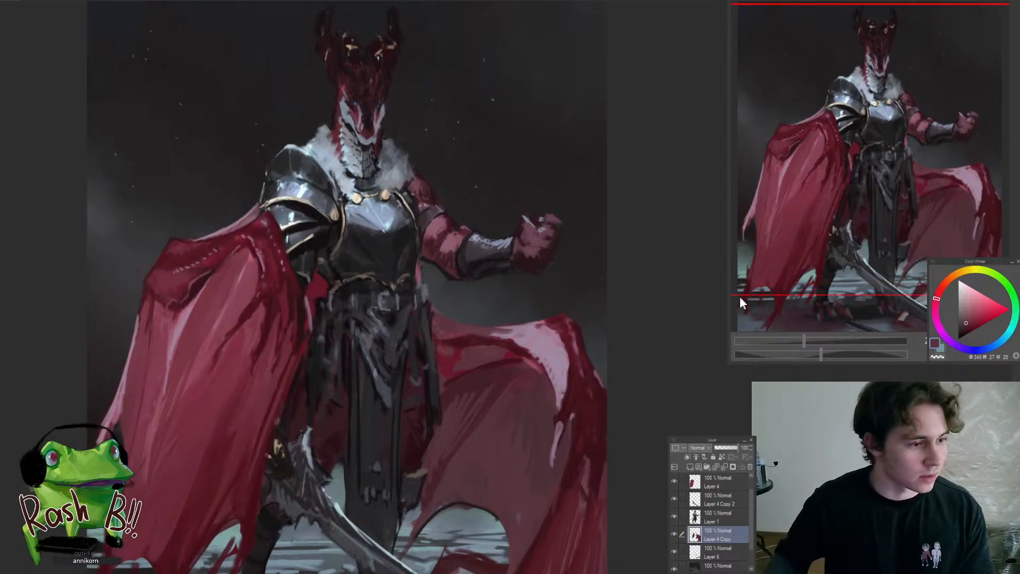
pyautogui.moveTo(427, 275); pyautogui.dragTo(453, 276)
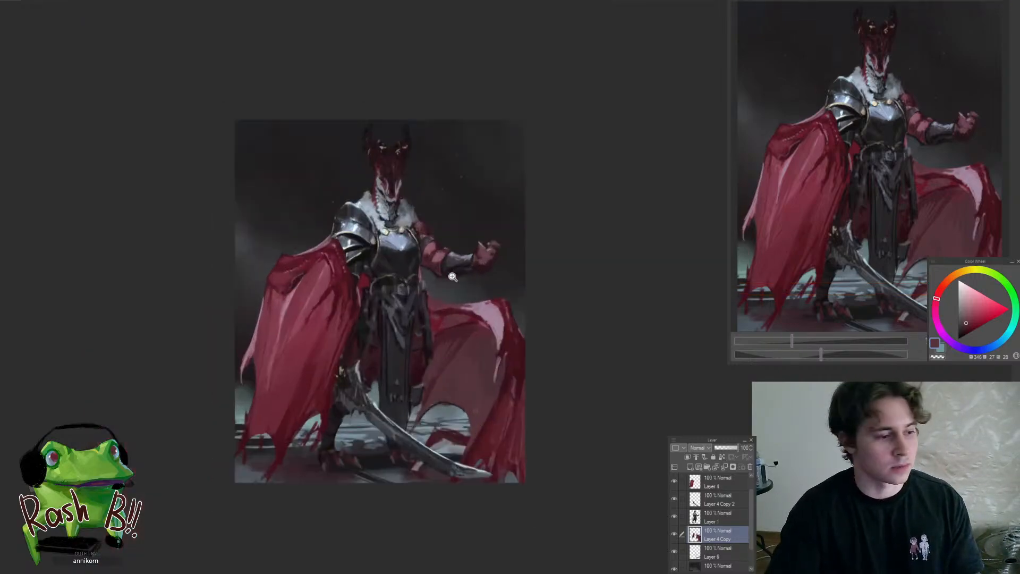
pyautogui.moveTo(396, 374); pyautogui.dragTo(447, 388)
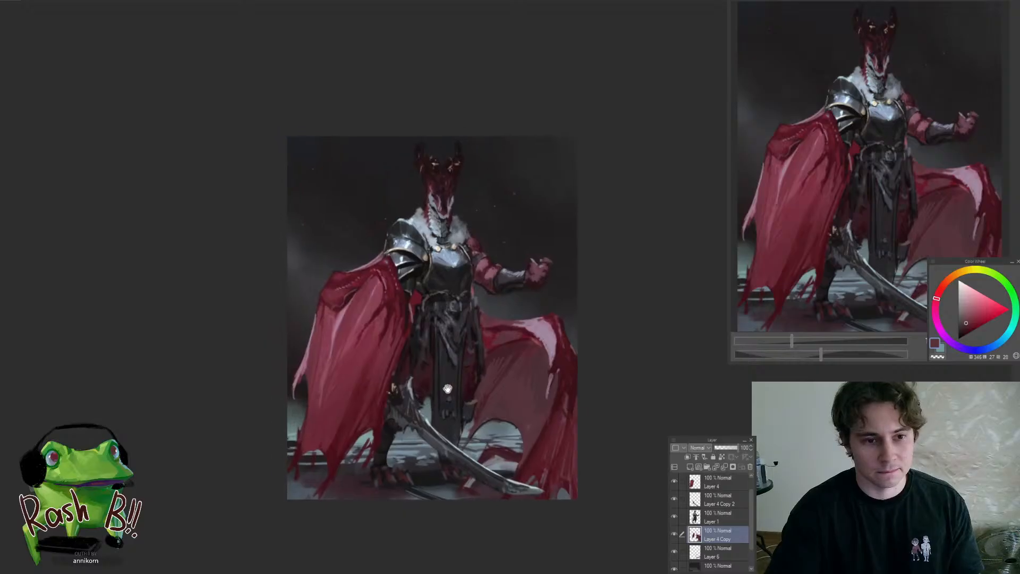
# Repaint the near leg behind the sword hilt with very dark strokes on Layer 1
pyautogui.moveTo(402, 462)
pyautogui.mouseDown()
pyautogui.moveTo(410, 454)
pyautogui.moveTo(386, 463)
pyautogui.moveTo(382, 449)
pyautogui.moveTo(386, 461)
pyautogui.mouseUp()
pyautogui.keyDown('ctrl'); pyautogui.keyDown('shift'); pyautogui.click(378, 447); pyautogui.keyUp('shift'); pyautogui.keyUp('ctrl')
pyautogui.keyDown('alt'); pyautogui.click(379, 449); pyautogui.keyUp('alt')
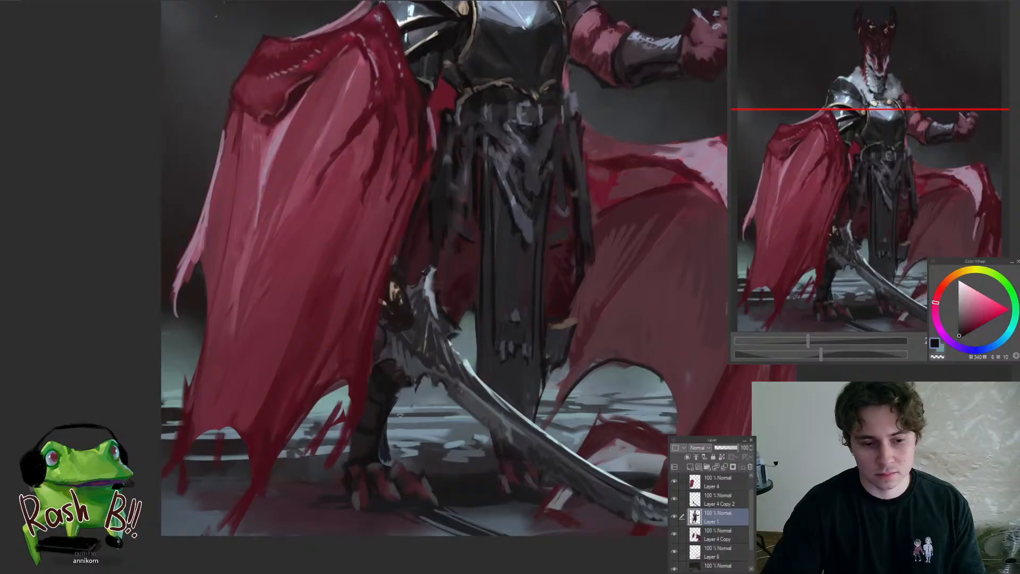
pyautogui.moveTo(397, 403); pyautogui.dragTo(385, 448)
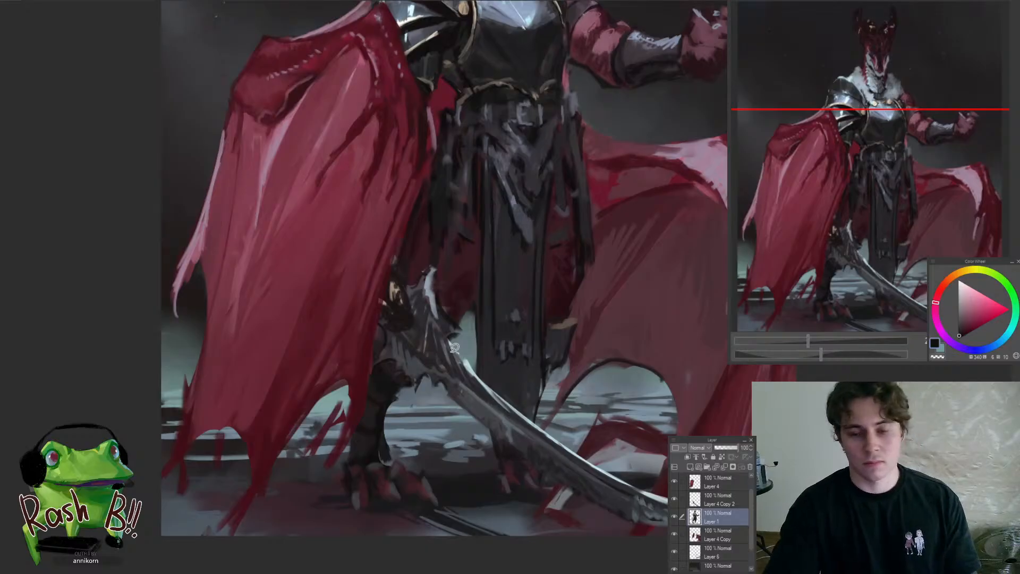
pyautogui.moveTo(453, 332); pyautogui.dragTo(351, 335)
pyautogui.moveTo(484, 338); pyautogui.dragTo(584, 342)
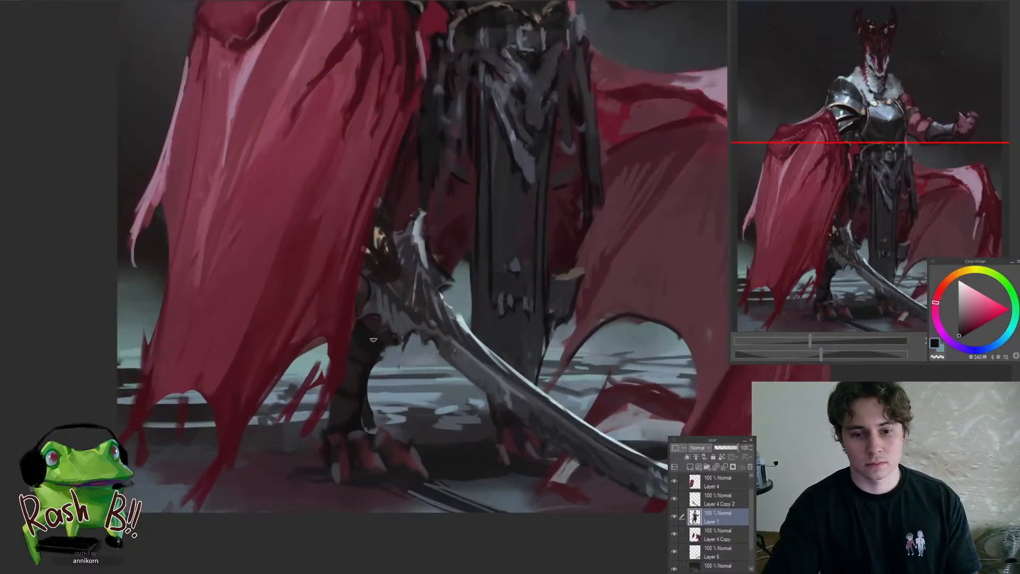
pyautogui.keyDown('alt'); pyautogui.click(374, 326); pyautogui.keyUp('alt')
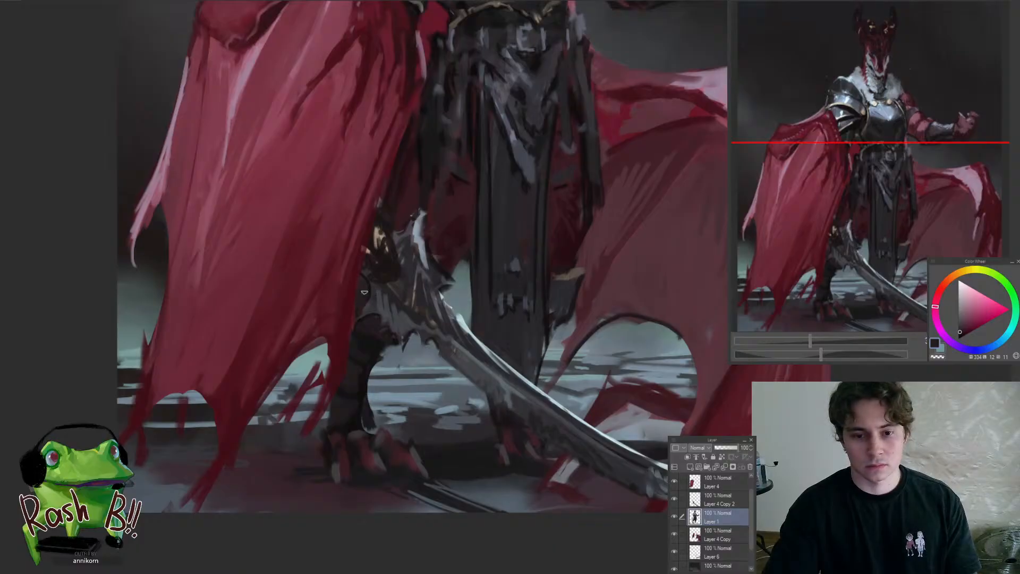
pyautogui.moveTo(378, 329); pyautogui.dragTo(313, 424)
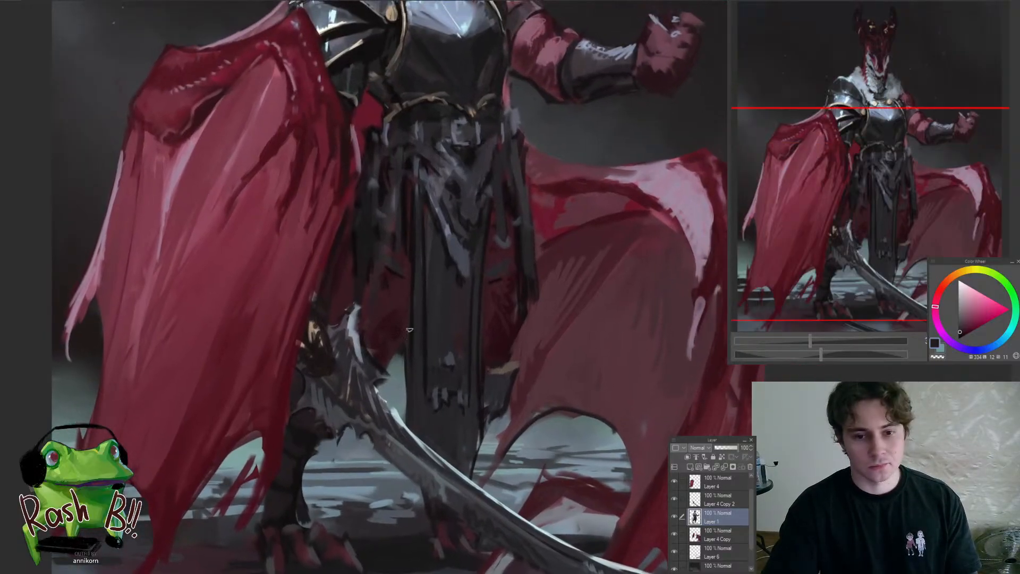
# Darken the lower edge of the inner cloth between the sword hilt and the front skirt panel with a sampled dark colour
pyautogui.keyDown('alt'); pyautogui.click(467, 382); pyautogui.keyUp('alt')
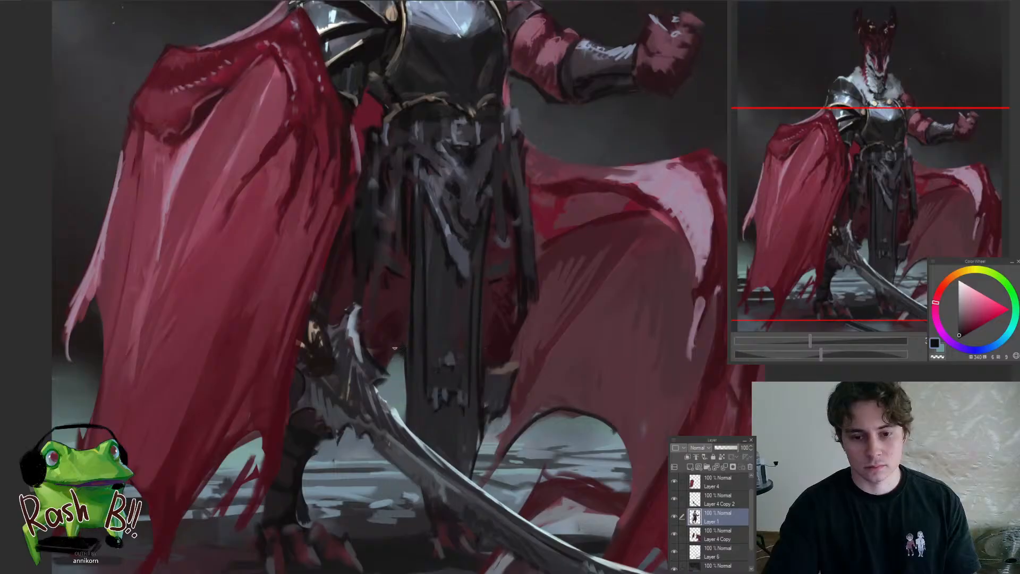
pyautogui.moveTo(396, 358)
pyautogui.mouseDown()
pyautogui.moveTo(355, 386)
pyautogui.moveTo(451, 357)
pyautogui.moveTo(387, 376)
pyautogui.moveTo(398, 401)
pyautogui.moveTo(380, 429)
pyautogui.mouseUp()
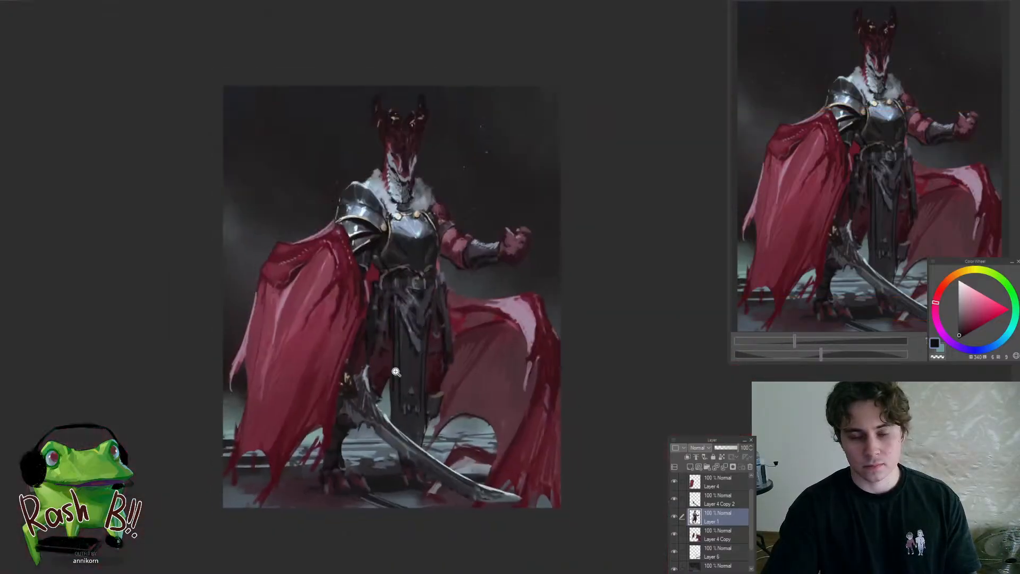
pyautogui.moveTo(383, 381)
pyautogui.mouseDown()
pyautogui.moveTo(423, 381)
pyautogui.moveTo(376, 427)
pyautogui.mouseUp()
pyautogui.moveTo(376, 363)
pyautogui.mouseDown()
pyautogui.moveTo(396, 334)
pyautogui.moveTo(386, 333)
pyautogui.mouseUp()
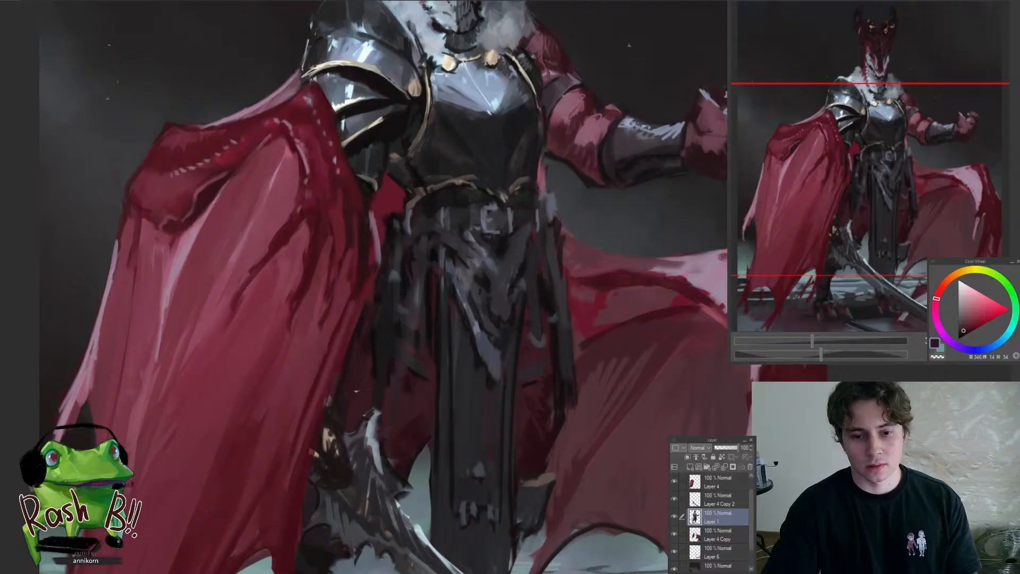
# Rework the hanging skirt strips beside the near cape with sampled near-black strokes
pyautogui.keyDown('alt'); pyautogui.click(377, 346); pyautogui.keyUp('alt')
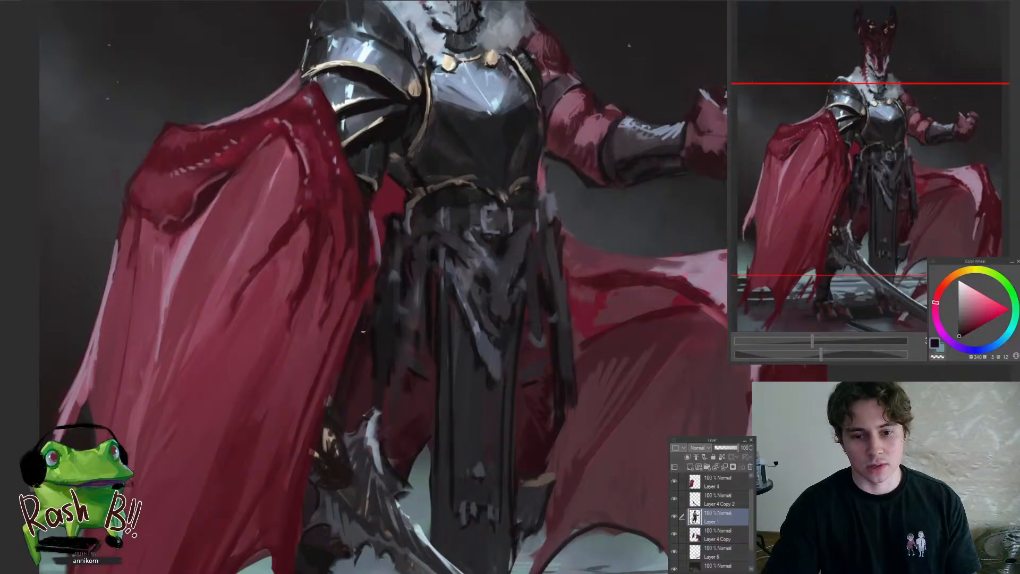
pyautogui.moveTo(392, 338); pyautogui.dragTo(359, 366)
pyautogui.keyDown('alt'); pyautogui.click(352, 364); pyautogui.keyUp('alt')
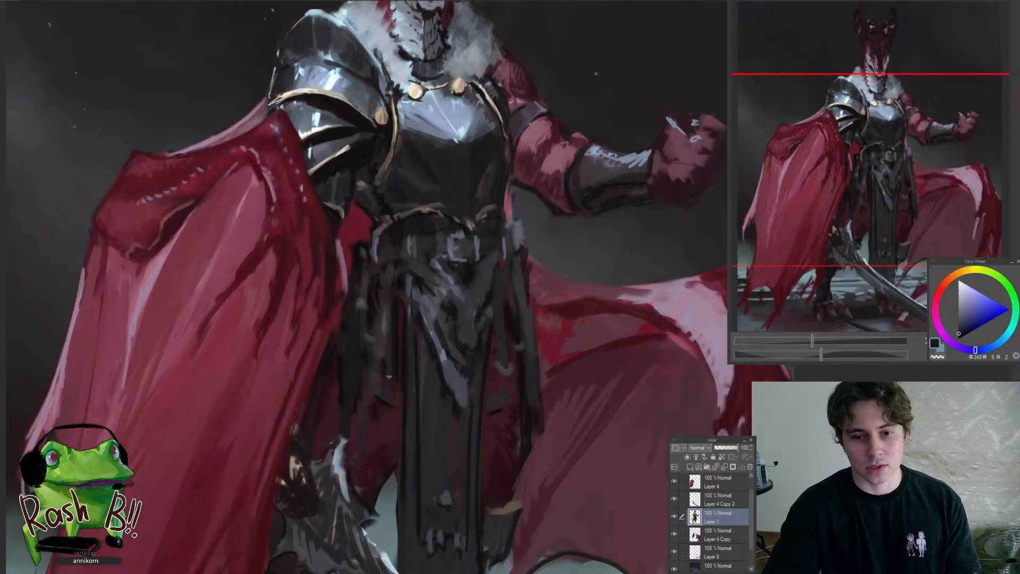
pyautogui.moveTo(394, 325); pyautogui.dragTo(353, 332)
pyautogui.moveTo(417, 307)
pyautogui.mouseDown()
pyautogui.moveTo(441, 287)
pyautogui.moveTo(407, 297)
pyautogui.moveTo(449, 299)
pyautogui.mouseUp()
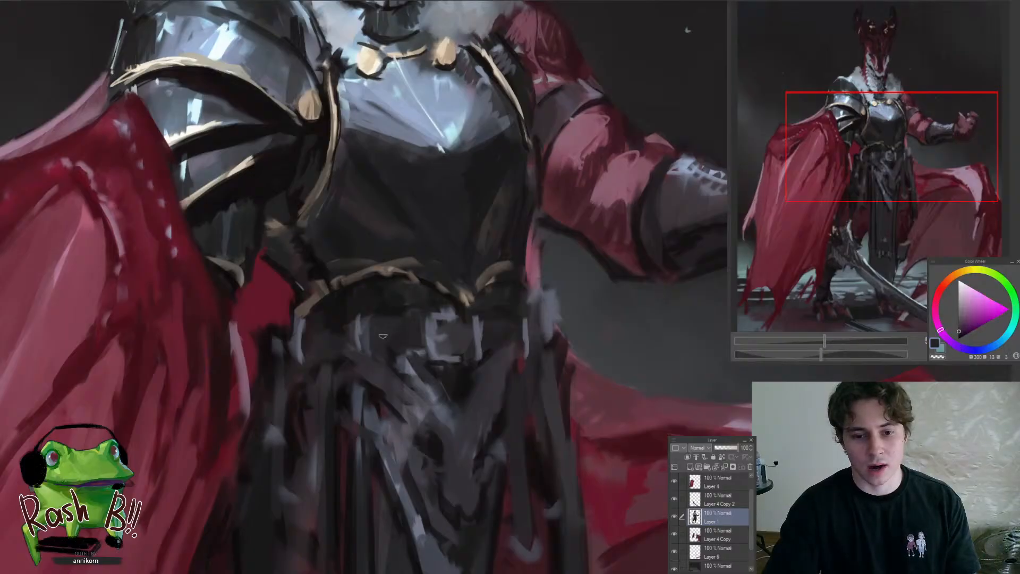
# Examine the waist and the whole figure from close up and at full view
pyautogui.scroll(-5, 338, 363)
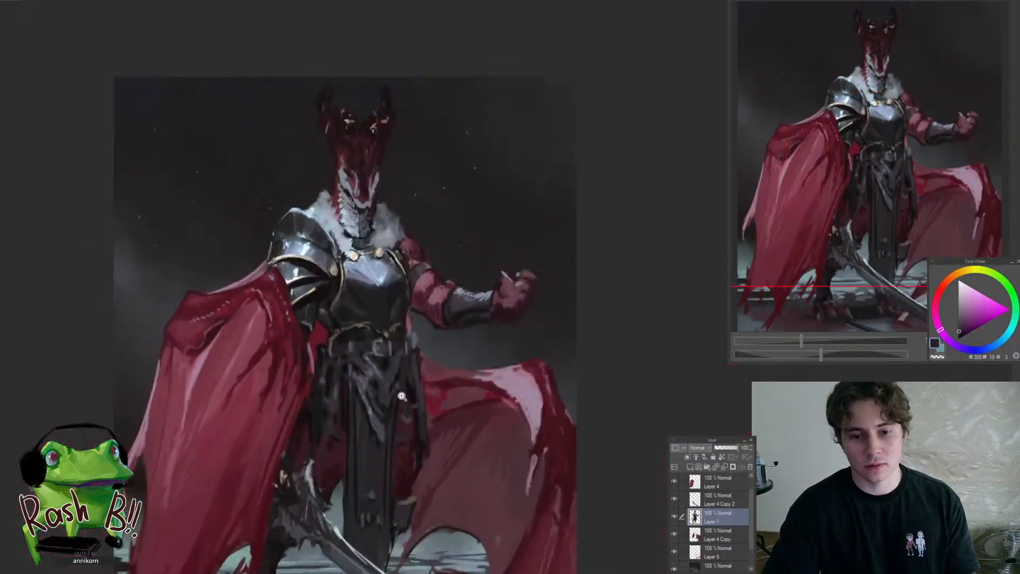
pyautogui.scroll(5, 395, 353)
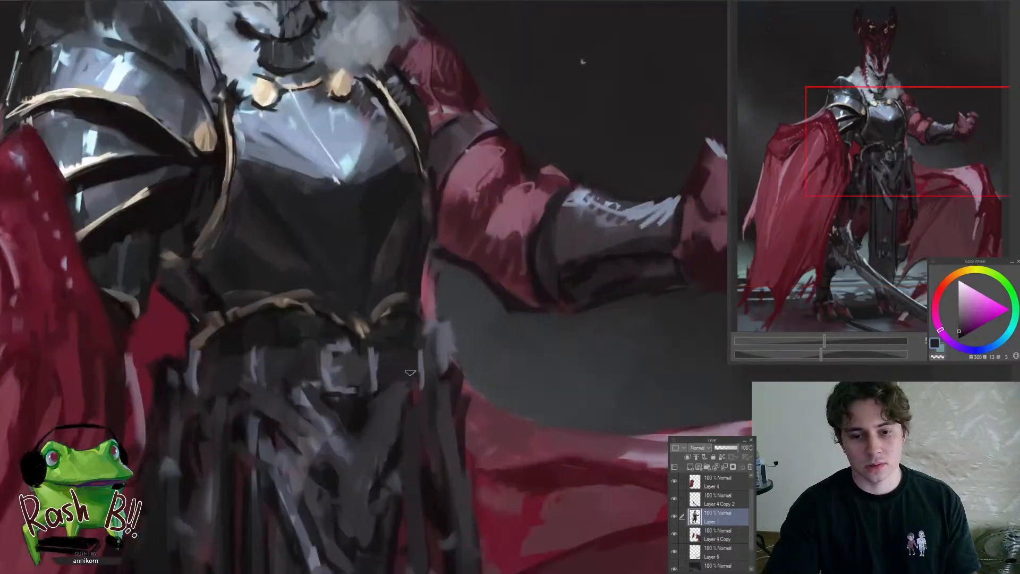
pyautogui.scroll(-5, 374, 449)
pyautogui.scroll(5, 374, 449)
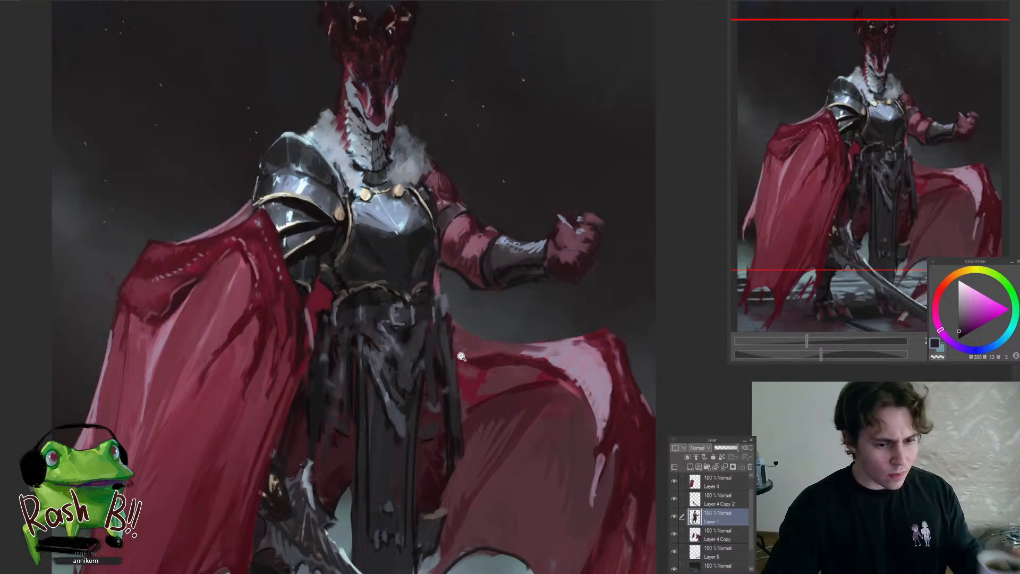
pyautogui.moveTo(461, 358); pyautogui.dragTo(411, 299)
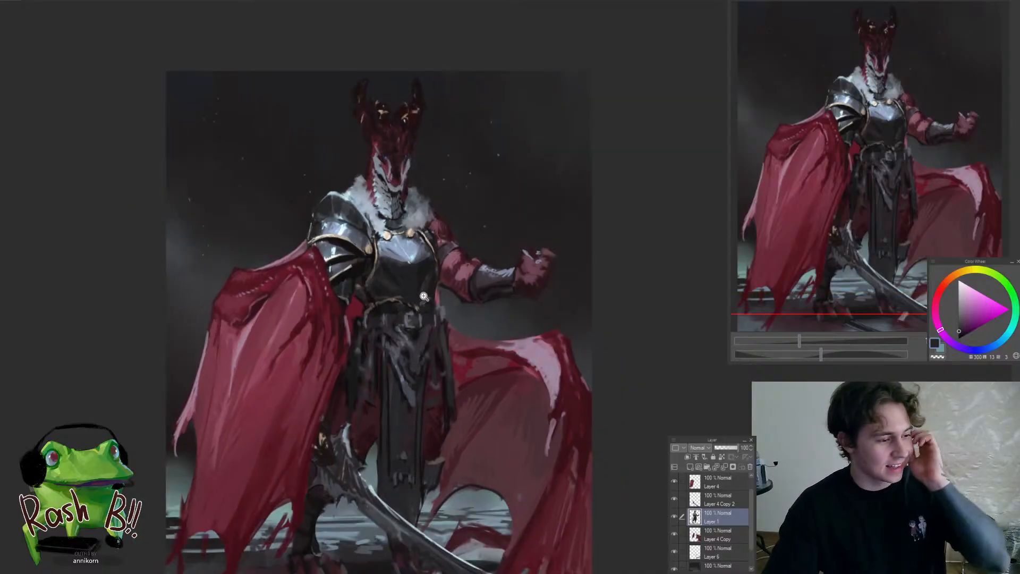
pyautogui.click(412, 283)
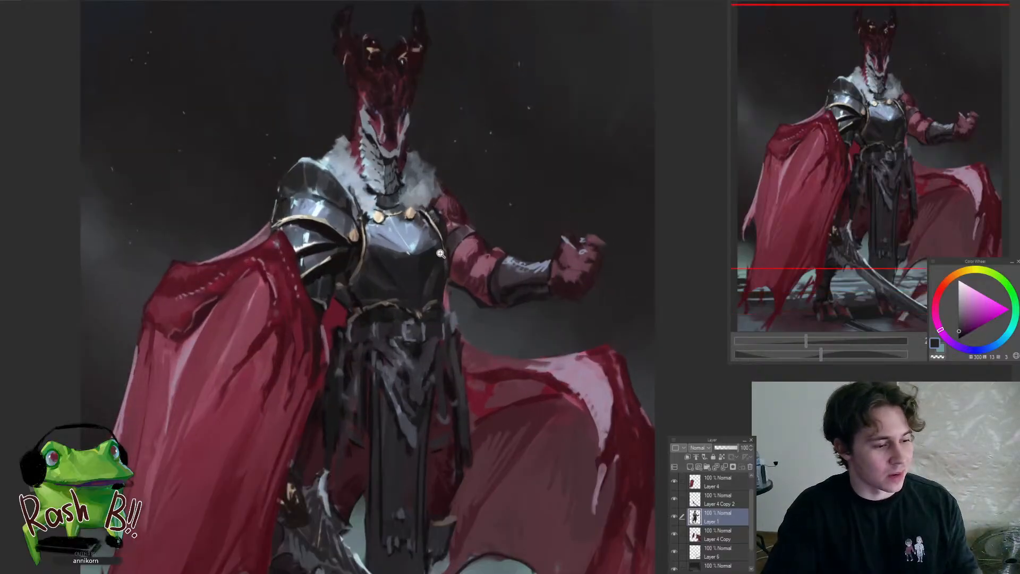
pyautogui.moveTo(437, 274); pyautogui.dragTo(568, 132)
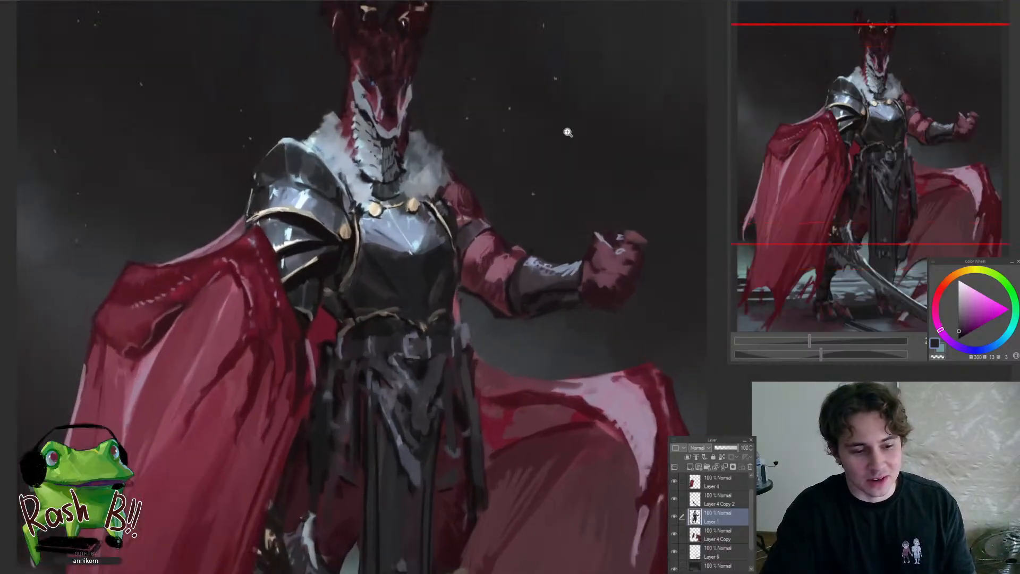
pyautogui.moveTo(568, 132); pyautogui.dragTo(428, 388)
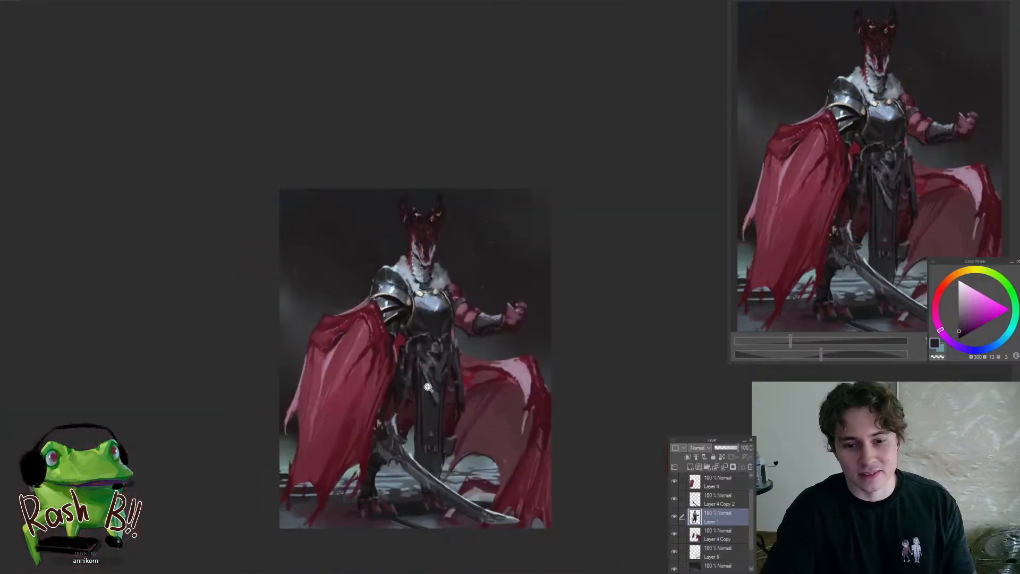
# Touch up the far side of the breastplate and the strap below the shoulder armour with sampled brown and dark tones
pyautogui.moveTo(472, 264); pyautogui.dragTo(484, 272)
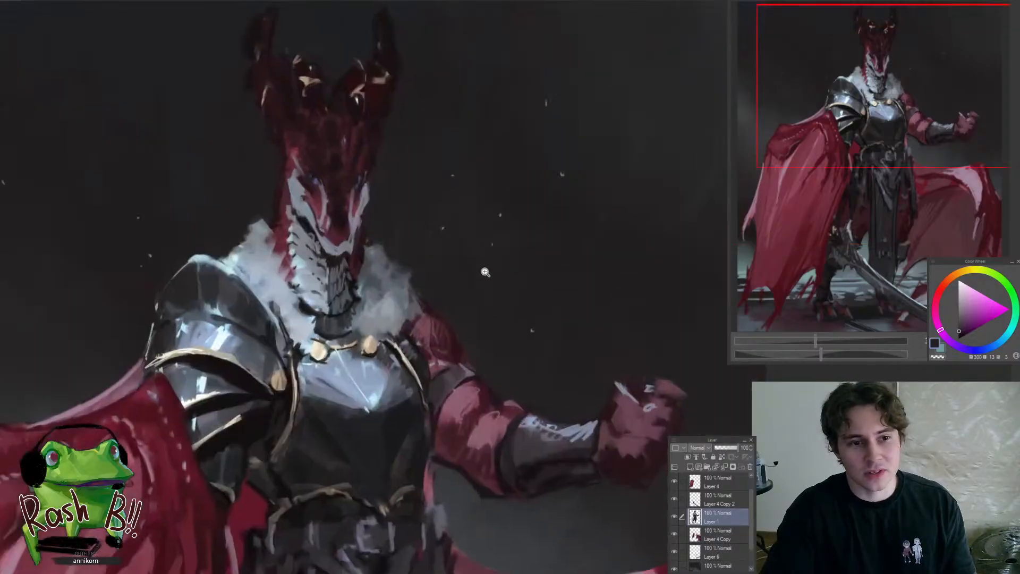
pyautogui.moveTo(416, 387); pyautogui.dragTo(434, 367)
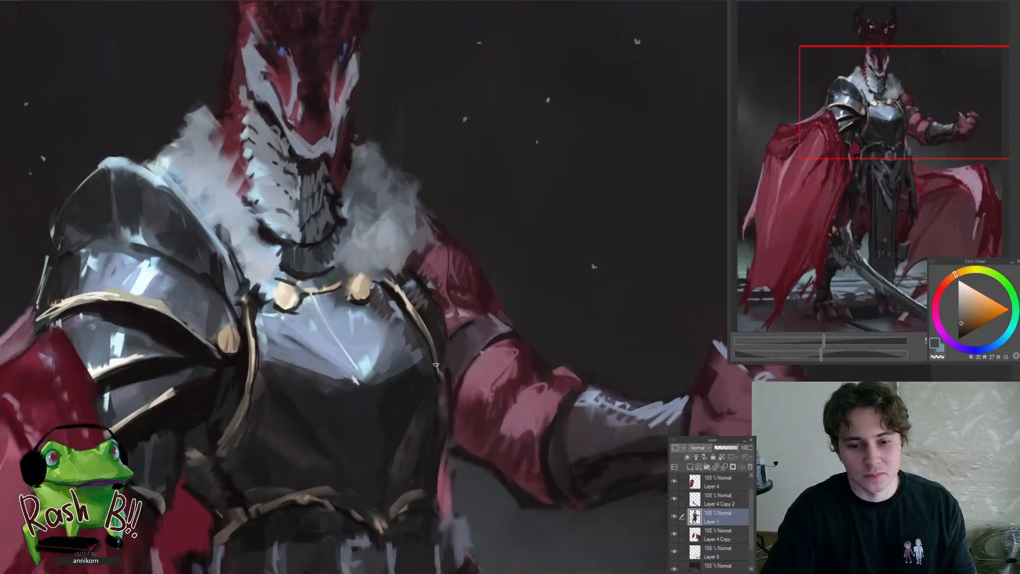
pyautogui.moveTo(429, 346); pyautogui.dragTo(364, 363)
pyautogui.keyDown('alt'); pyautogui.click(362, 341); pyautogui.keyUp('alt')
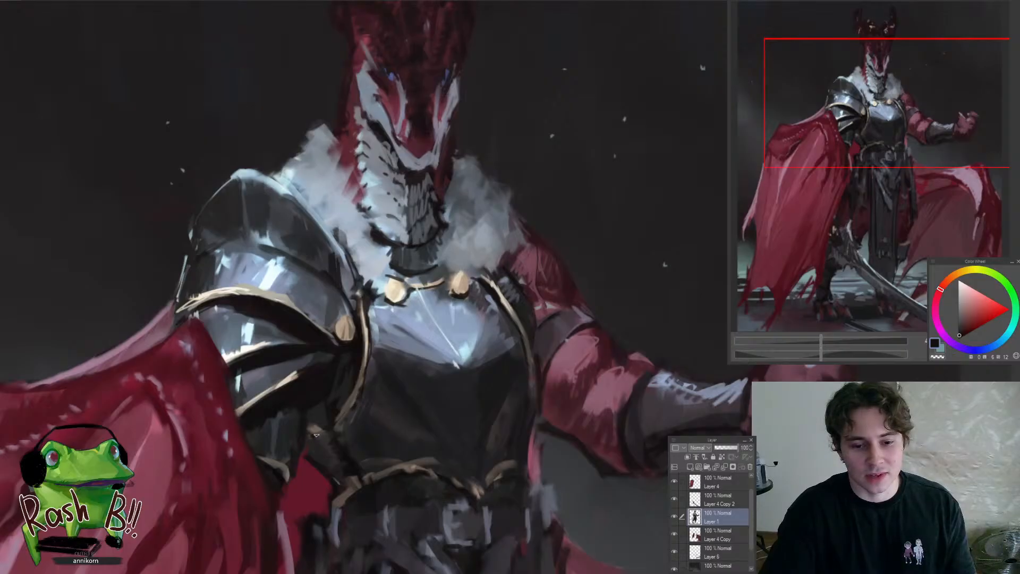
pyautogui.keyDown('alt'); pyautogui.click(333, 416); pyautogui.keyUp('alt')
pyautogui.keyDown('alt'); pyautogui.click(321, 429); pyautogui.keyUp('alt')
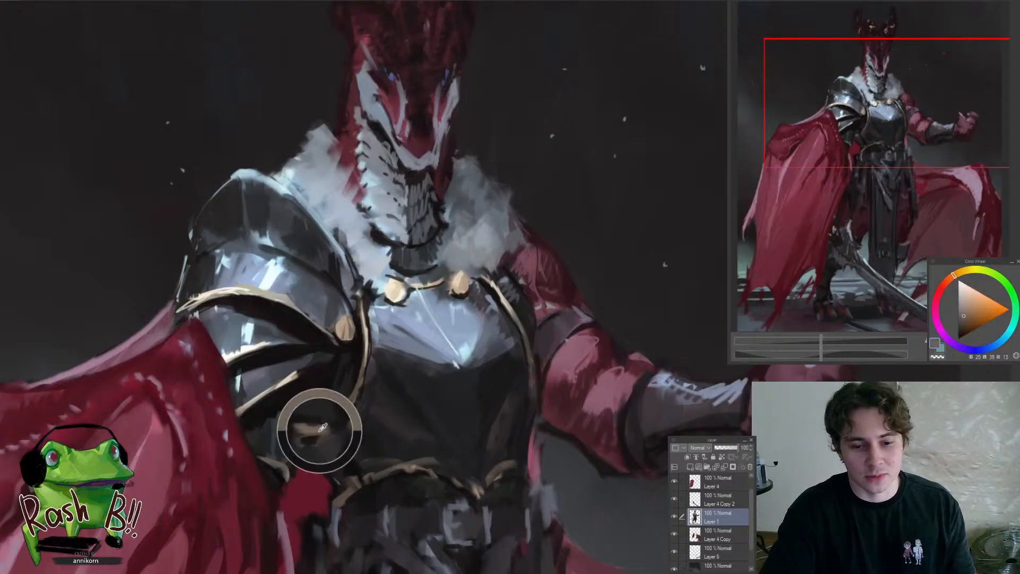
# Refine the dark lower part of the breastplate near the gold waist trim with a near-black blue
pyautogui.scroll(-4, 356, 392)
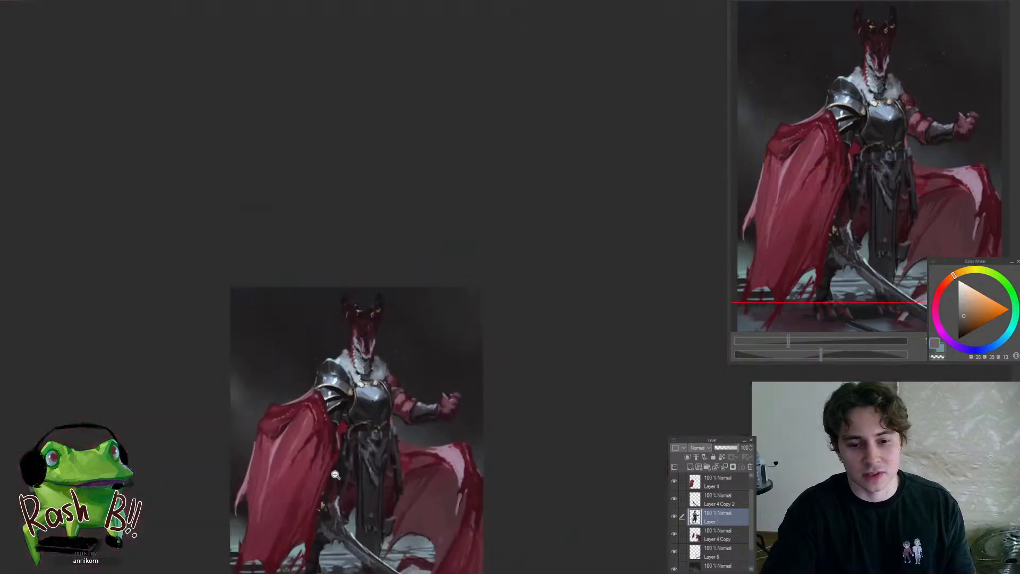
pyautogui.scroll(1, 327, 386)
pyautogui.scroll(3, 327, 386)
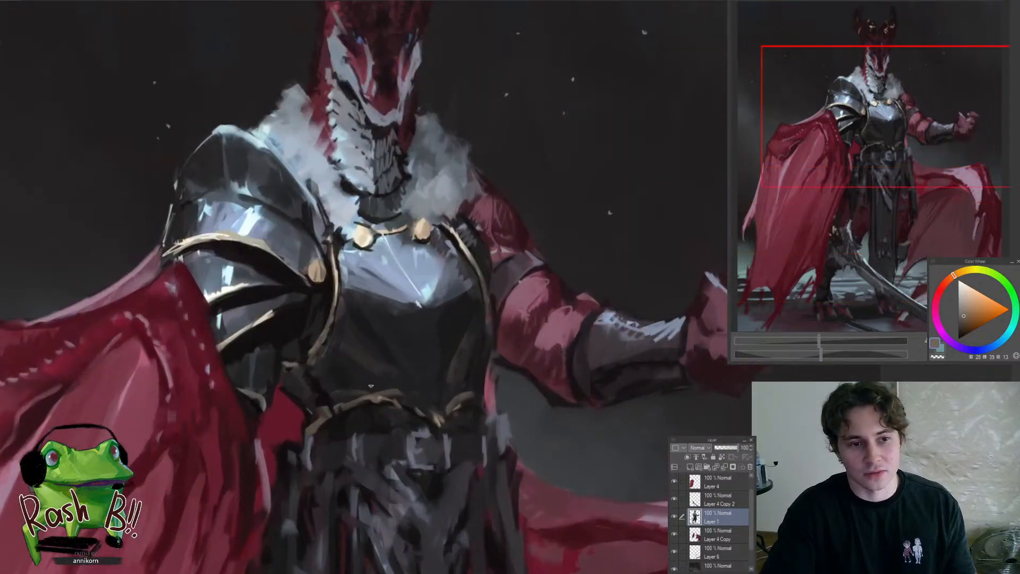
pyautogui.keyDown('alt'); pyautogui.click(350, 387); pyautogui.keyUp('alt')
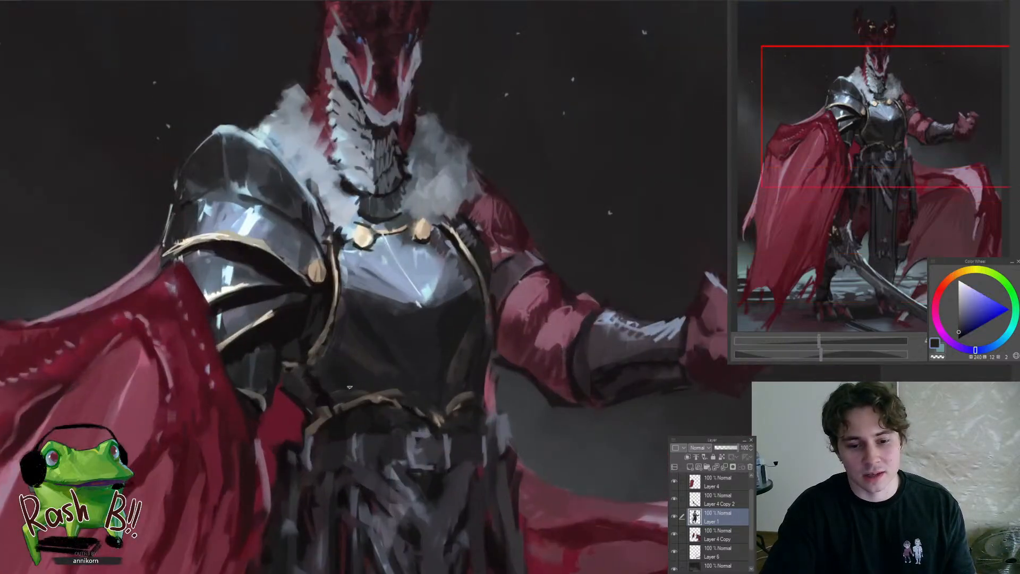
pyautogui.keyDown('alt'); pyautogui.click(341, 359); pyautogui.keyUp('alt')
pyautogui.keyDown('alt'); pyautogui.click(343, 380); pyautogui.keyUp('alt')
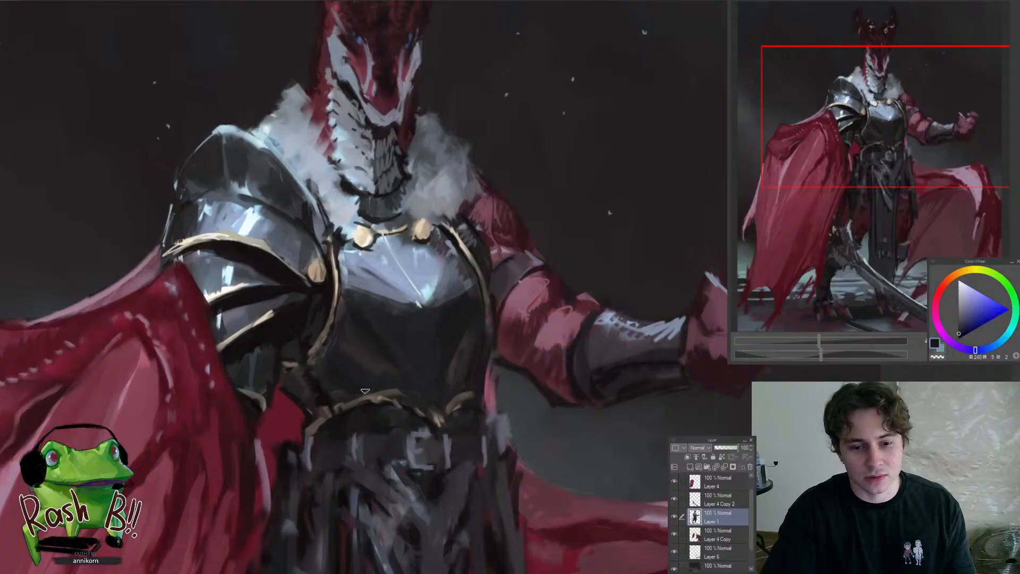
# Soften the shading across the breastplate's dark front below its bright highlight with sampled dark tones
pyautogui.moveTo(374, 398)
pyautogui.mouseDown()
pyautogui.moveTo(308, 401)
pyautogui.moveTo(424, 390)
pyautogui.moveTo(390, 335)
pyautogui.moveTo(423, 290)
pyautogui.mouseUp()
pyautogui.moveTo(371, 317); pyautogui.dragTo(393, 315)
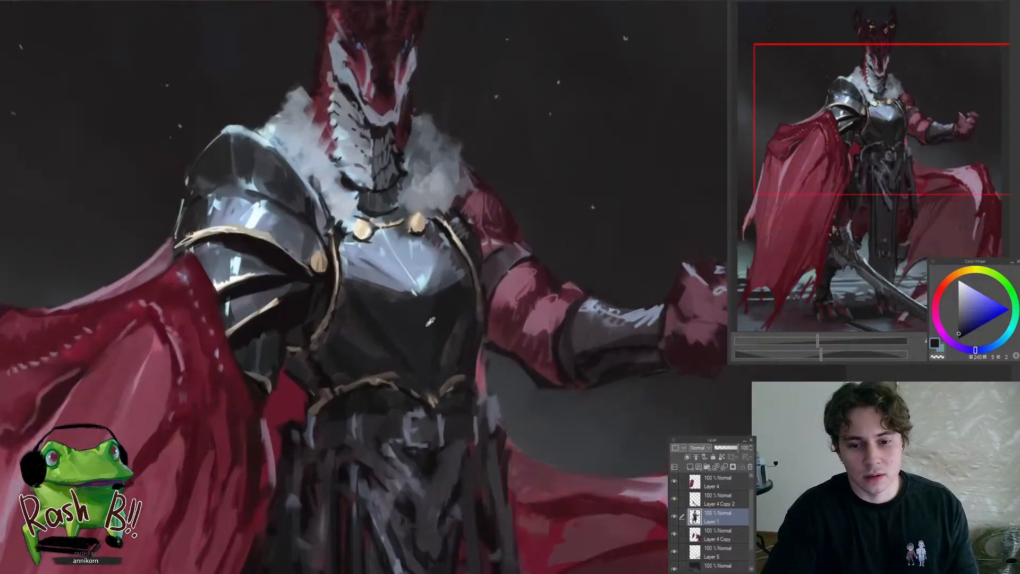
pyautogui.keyDown('alt'); pyautogui.click(428, 311); pyautogui.keyUp('alt')
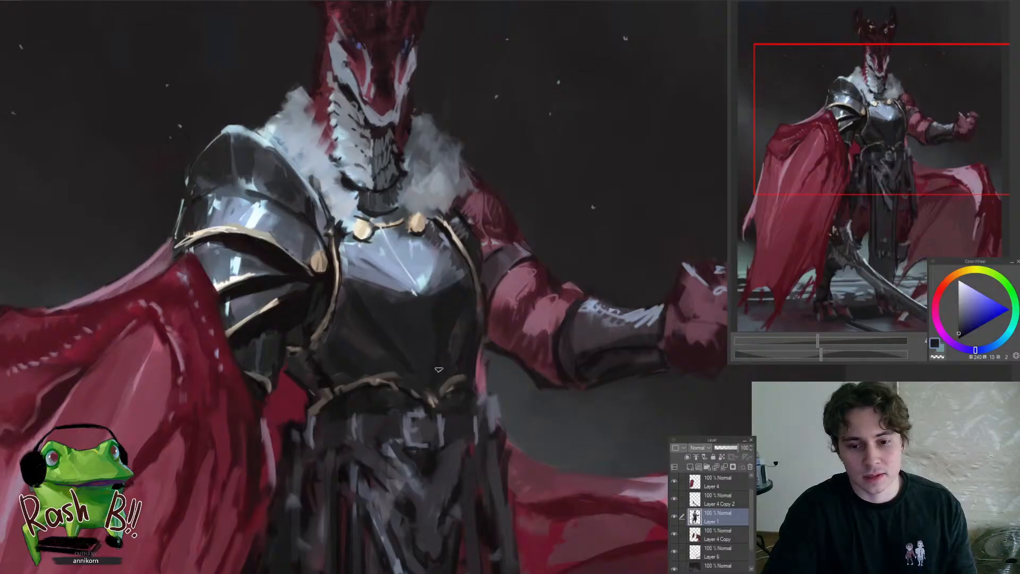
pyautogui.scroll(-5, 448, 361)
pyautogui.scroll(3, 455, 434)
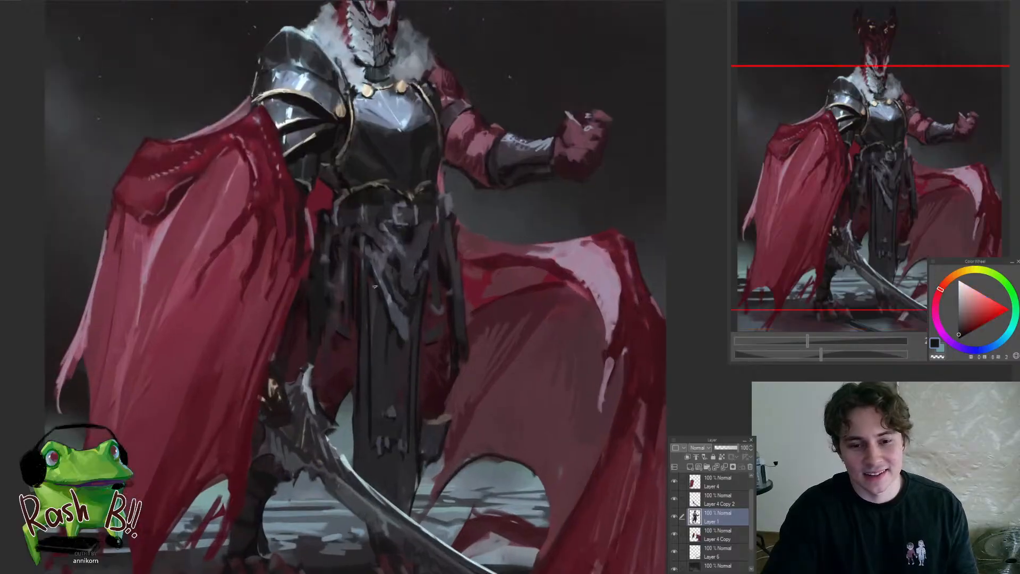
# Paint over the front skirt panel and its lower edge near the sword with dark blue-grey strokes
pyautogui.keyDown('alt'); pyautogui.click(368, 321); pyautogui.keyUp('alt')
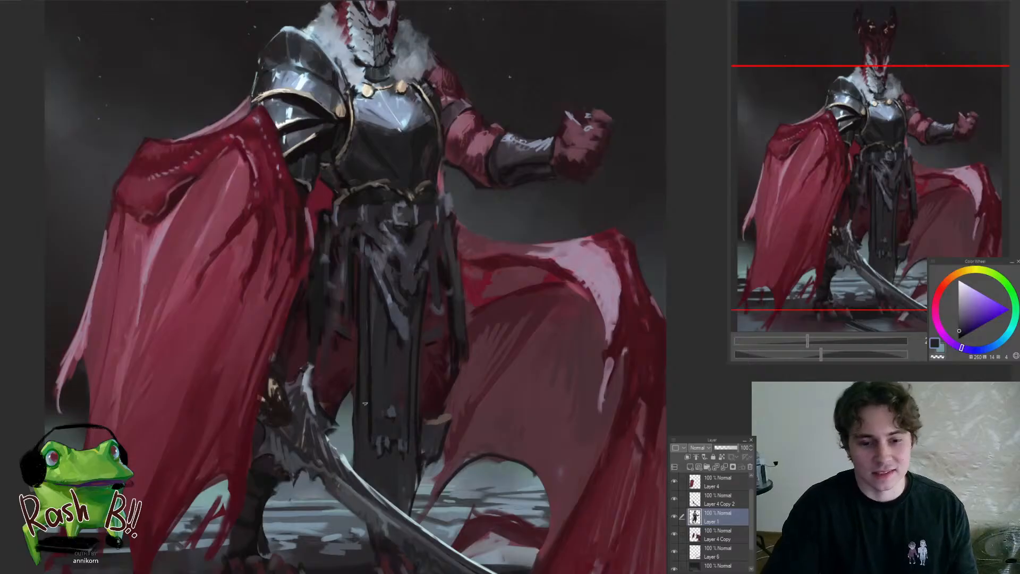
pyautogui.keyDown('alt'); pyautogui.click(364, 424); pyautogui.keyUp('alt')
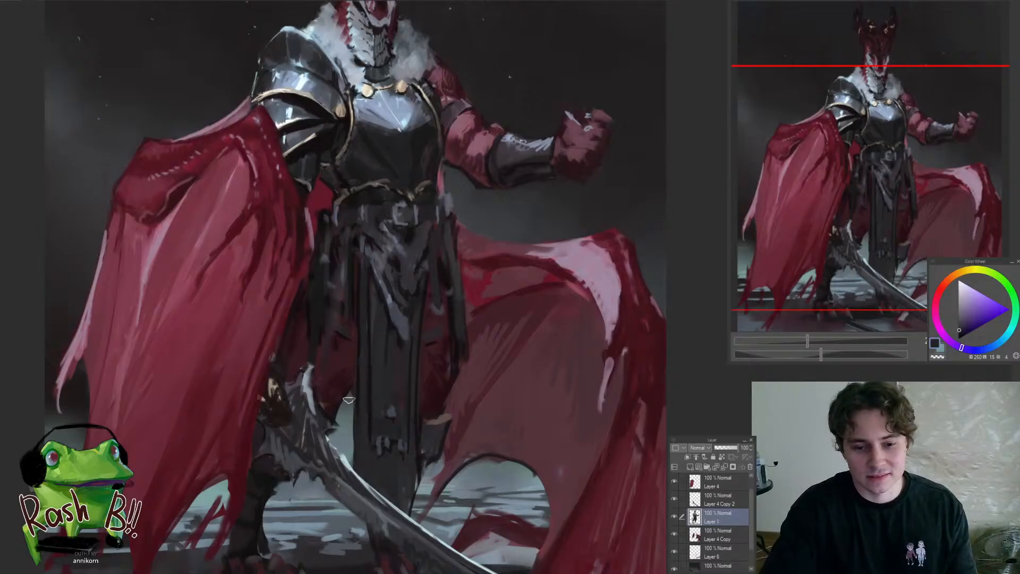
pyautogui.moveTo(362, 440); pyautogui.dragTo(318, 441)
pyautogui.moveTo(378, 455); pyautogui.dragTo(431, 454)
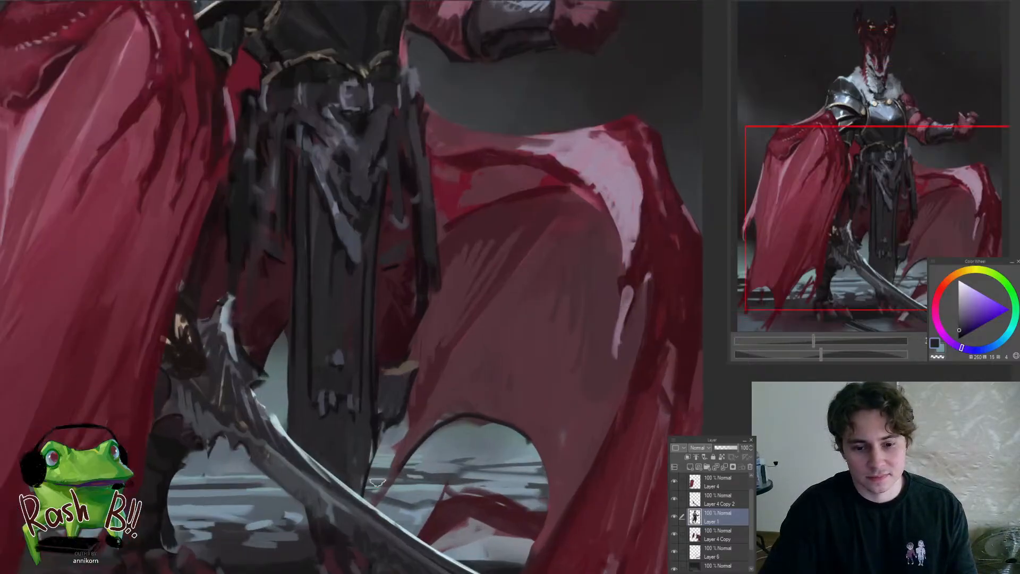
# Clean up the dark piece below the gold strap on the skirt's far side with sampled dark tones
pyautogui.keyDown('alt'); pyautogui.click(411, 374); pyautogui.keyUp('alt')
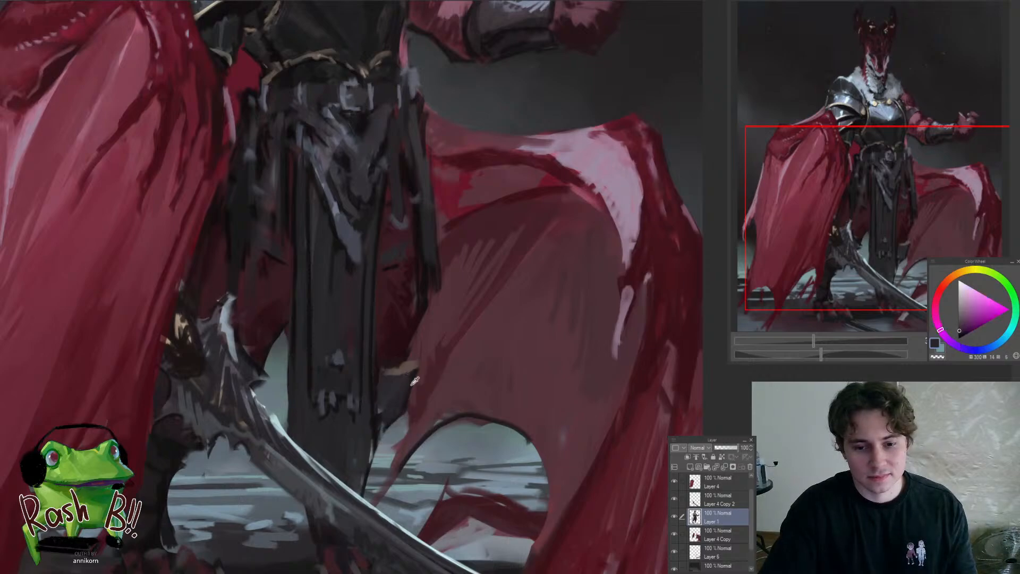
pyautogui.keyDown('alt'); pyautogui.click(401, 399); pyautogui.keyUp('alt')
pyautogui.moveTo(394, 404); pyautogui.dragTo(350, 466)
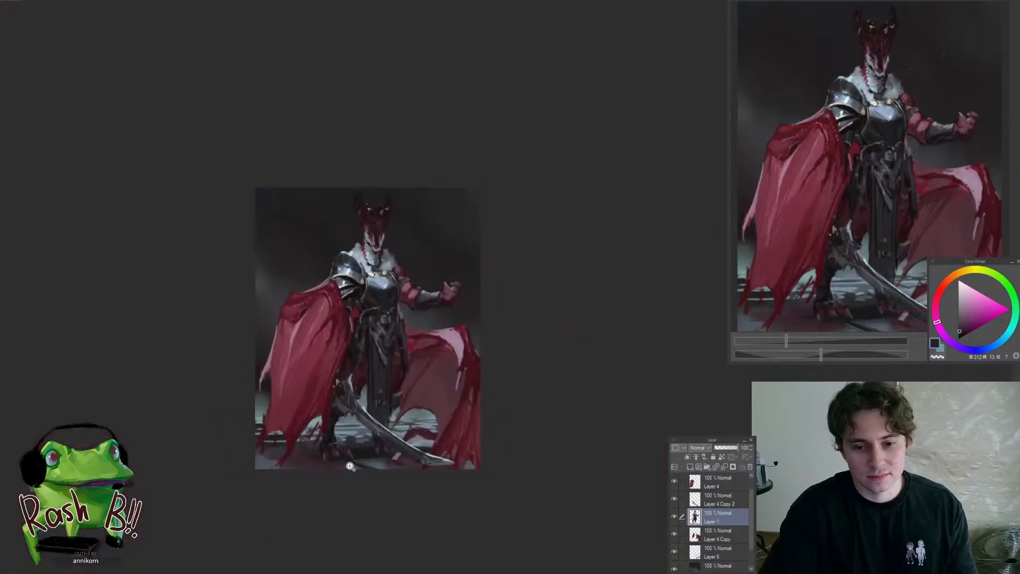
pyautogui.moveTo(358, 307); pyautogui.dragTo(445, 216)
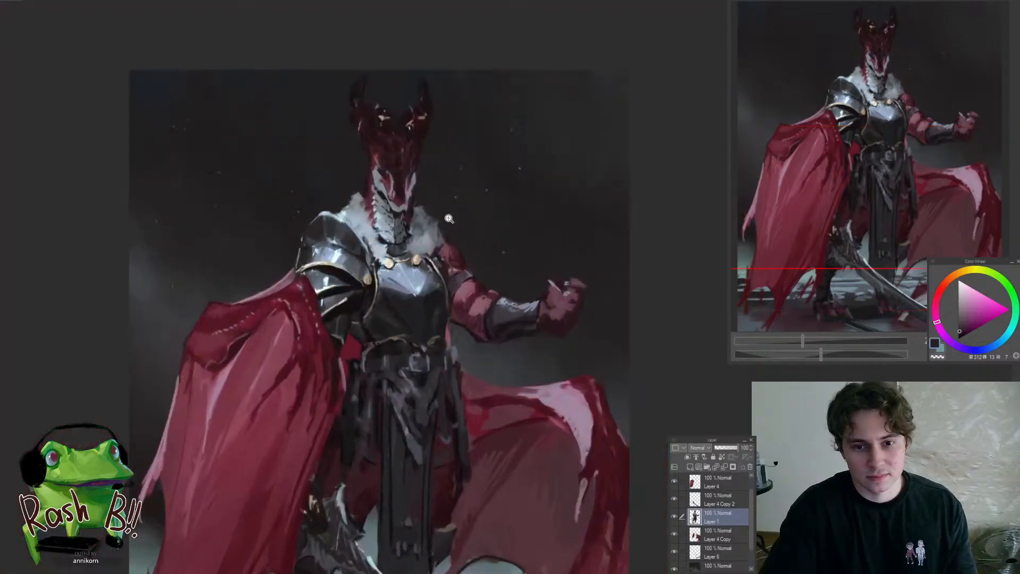
# Examine the sheet of character sketches with the horned armoured warrior and hooded figure, from the lower figures up to the standing ones
pyautogui.moveTo(426, 268); pyautogui.dragTo(467, 234)
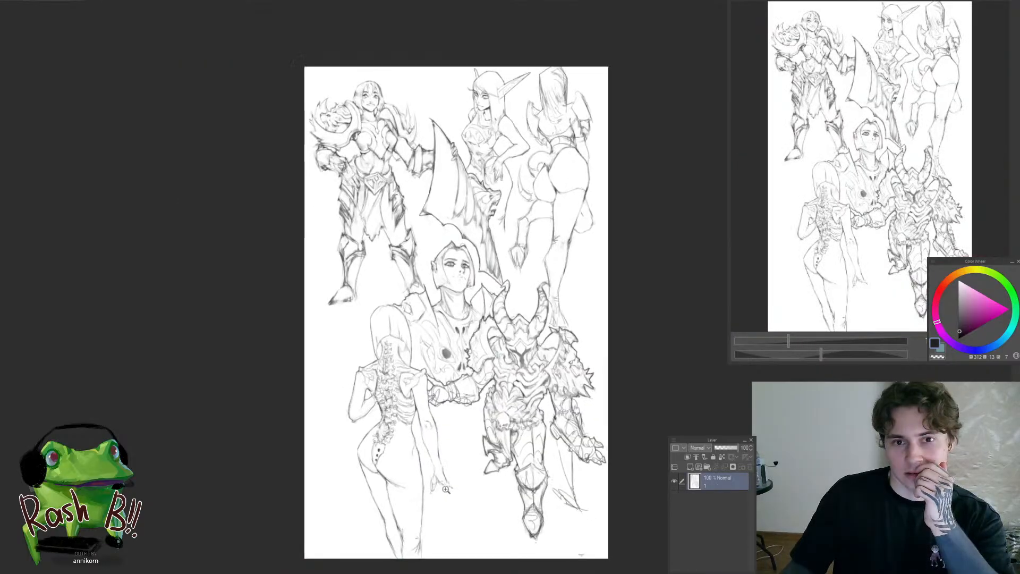
pyautogui.scroll(5, 547, 444)
pyautogui.scroll(-3, 547, 444)
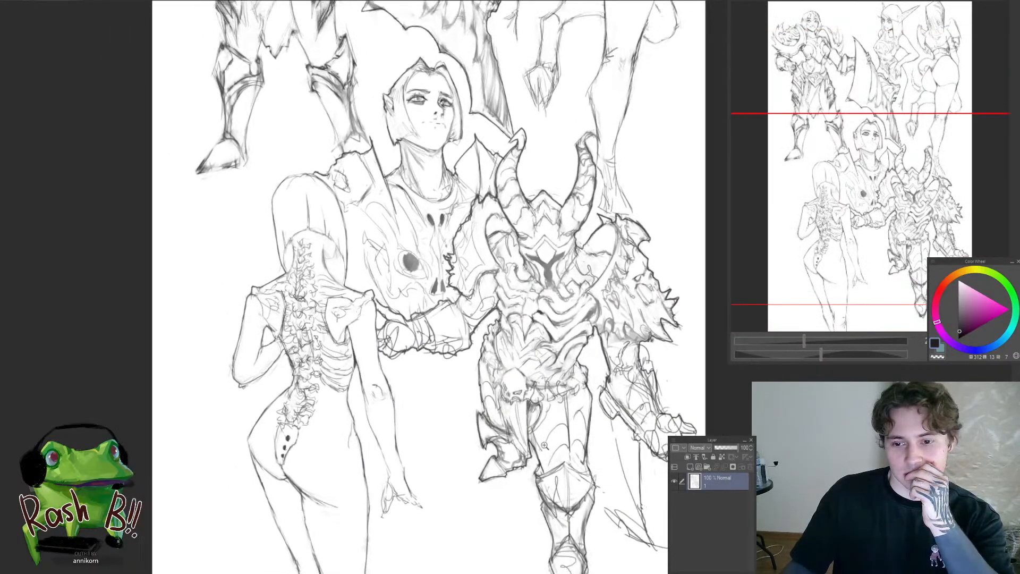
pyautogui.scroll(-2, 396, 143)
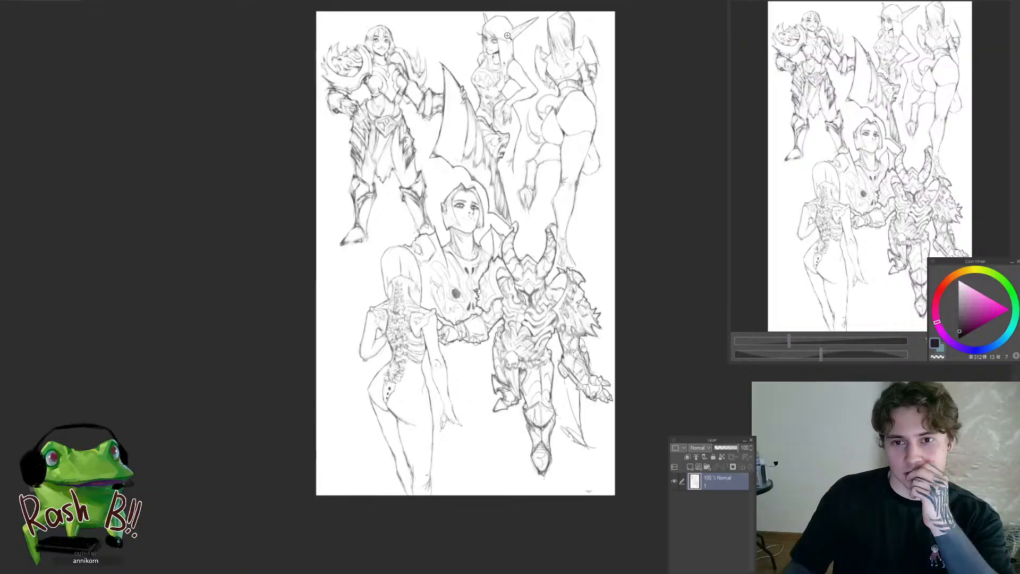
pyautogui.scroll(4, 530, 48)
pyautogui.scroll(-1, 531, 48)
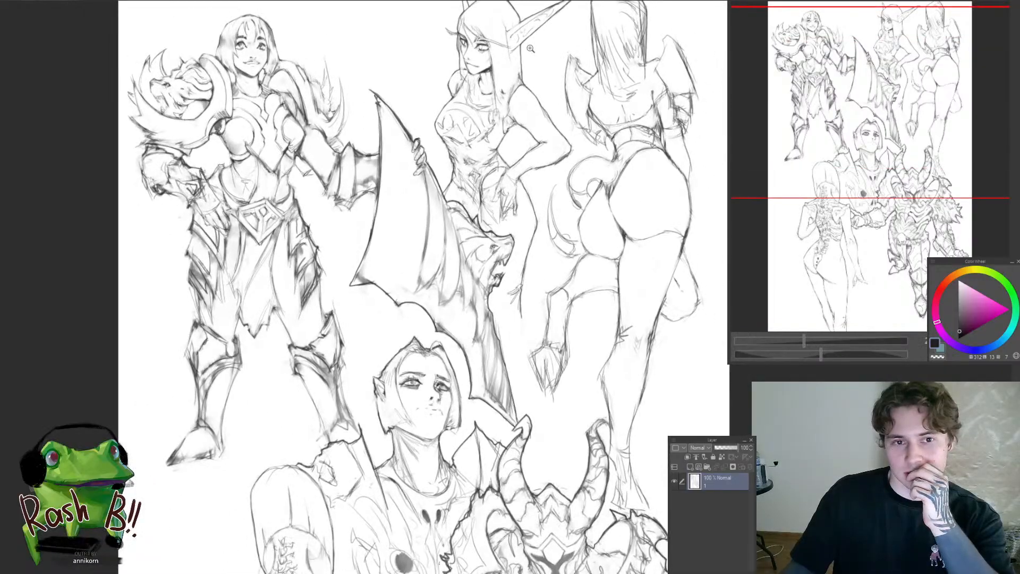
pyautogui.scroll(-1, 531, 48)
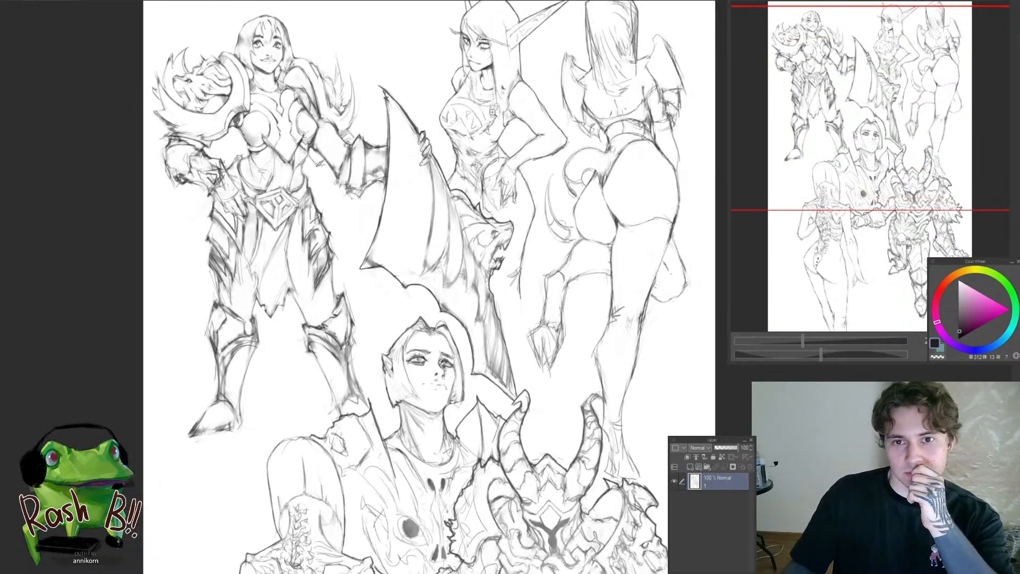
pyautogui.scroll(4, 519, 43)
pyautogui.scroll(-3, 512, 65)
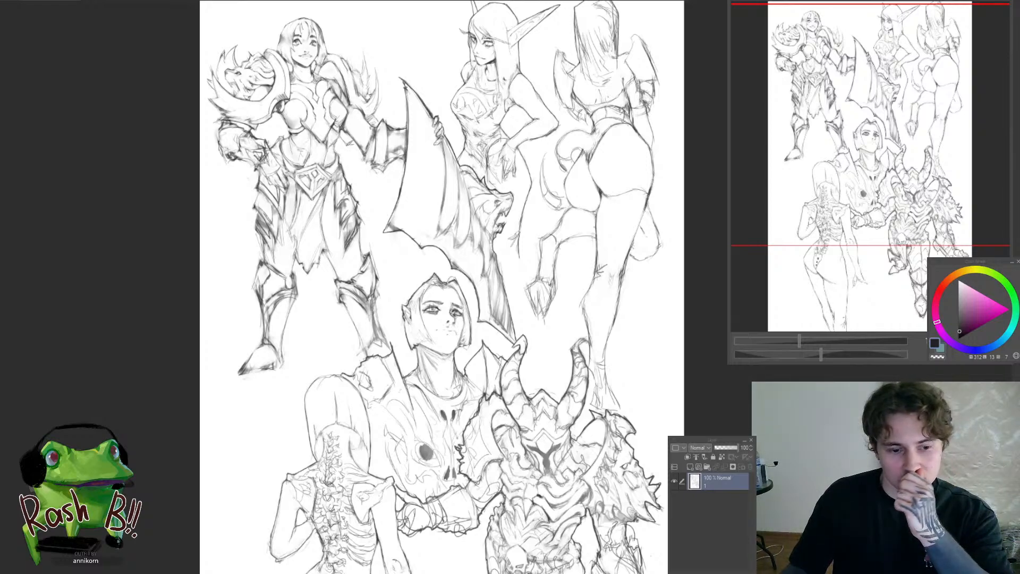
# Examine the next sketch sheet, covering the shaded figure in the ragged cape, the reclining elf and the surrounding armoured characters
pyautogui.hotkey('ctrl', 'Tab')
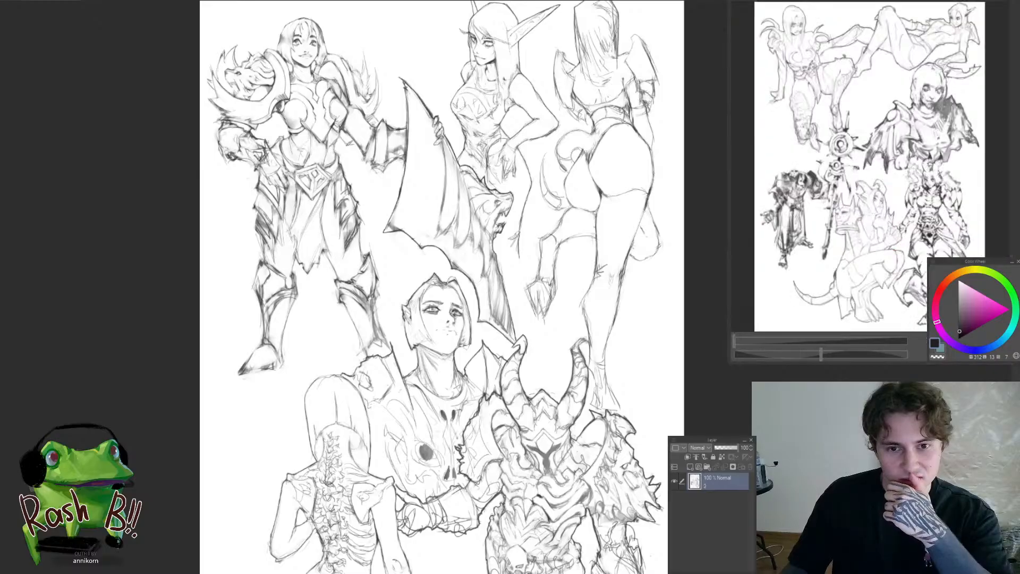
pyautogui.moveTo(566, 275); pyautogui.dragTo(594, 258)
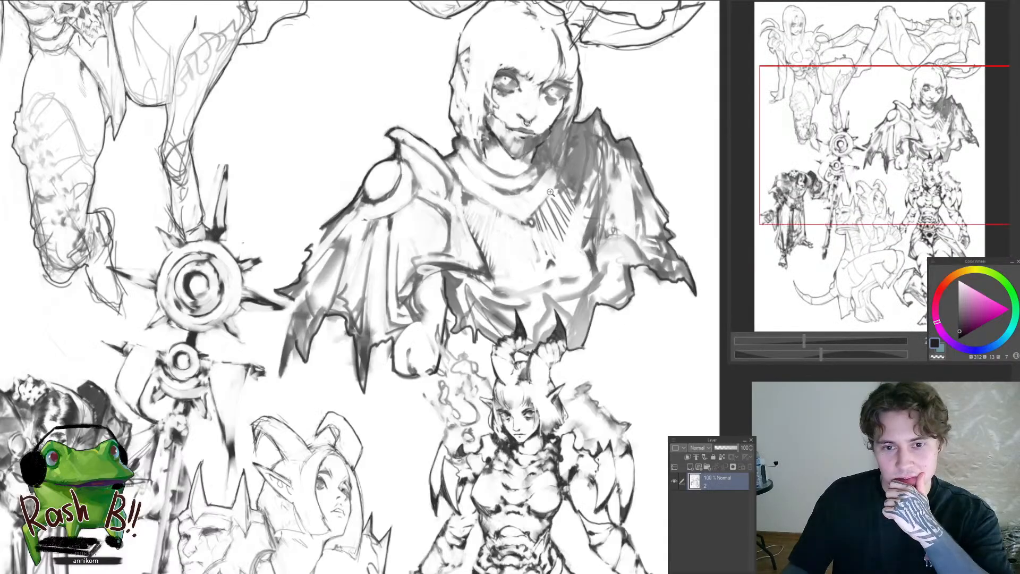
pyautogui.moveTo(551, 194); pyautogui.dragTo(514, 197)
pyautogui.moveTo(562, 349)
pyautogui.mouseDown()
pyautogui.moveTo(599, 354)
pyautogui.moveTo(565, 350)
pyautogui.mouseUp()
pyautogui.moveTo(331, 251); pyautogui.dragTo(379, 256)
pyautogui.moveTo(495, 397); pyautogui.dragTo(447, 401)
pyautogui.moveTo(515, 470); pyautogui.dragTo(542, 470)
pyautogui.moveTo(532, 244); pyautogui.dragTo(346, 438)
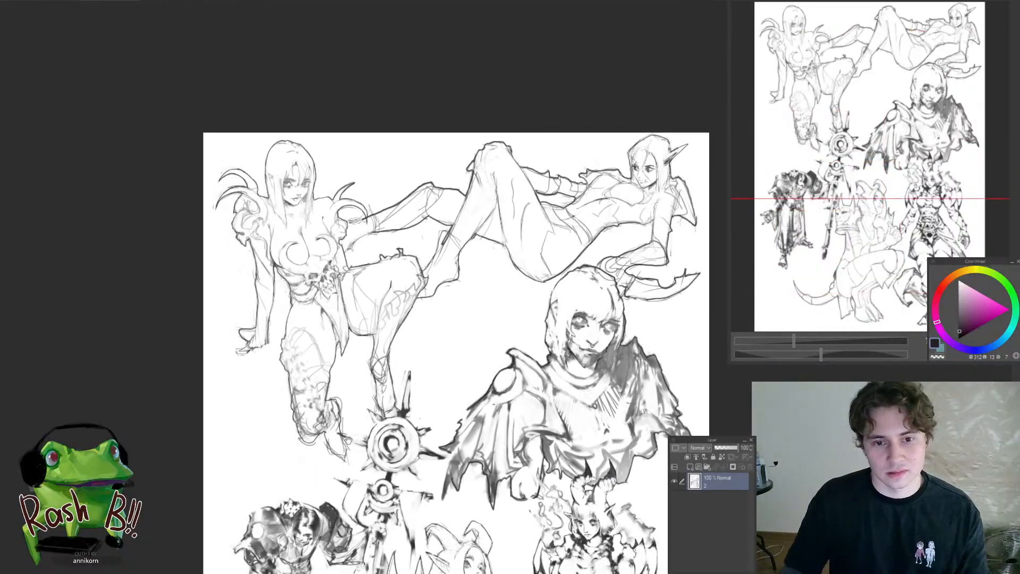
pyautogui.moveTo(303, 260)
pyautogui.mouseDown()
pyautogui.moveTo(402, 259)
pyautogui.moveTo(308, 260)
pyautogui.mouseUp()
pyautogui.moveTo(709, 271); pyautogui.dragTo(491, 159)
pyautogui.moveTo(501, 253); pyautogui.dragTo(458, 262)
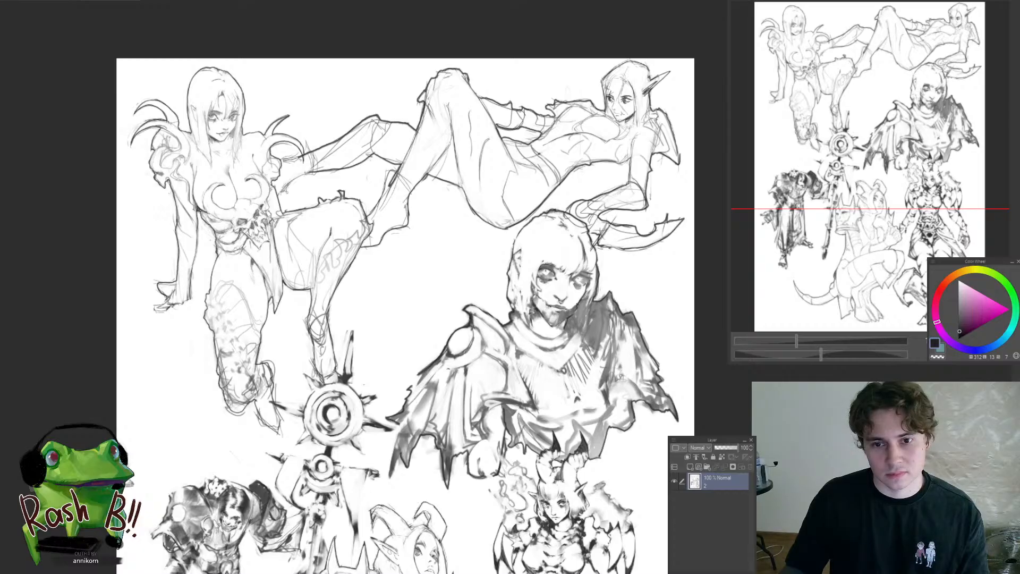
# Examine the sketch sheet with the bat-winged horned woman, from the seated and cloaked figures up to the kneeling elf
pyautogui.hotkey('ctrl', 'Tab')
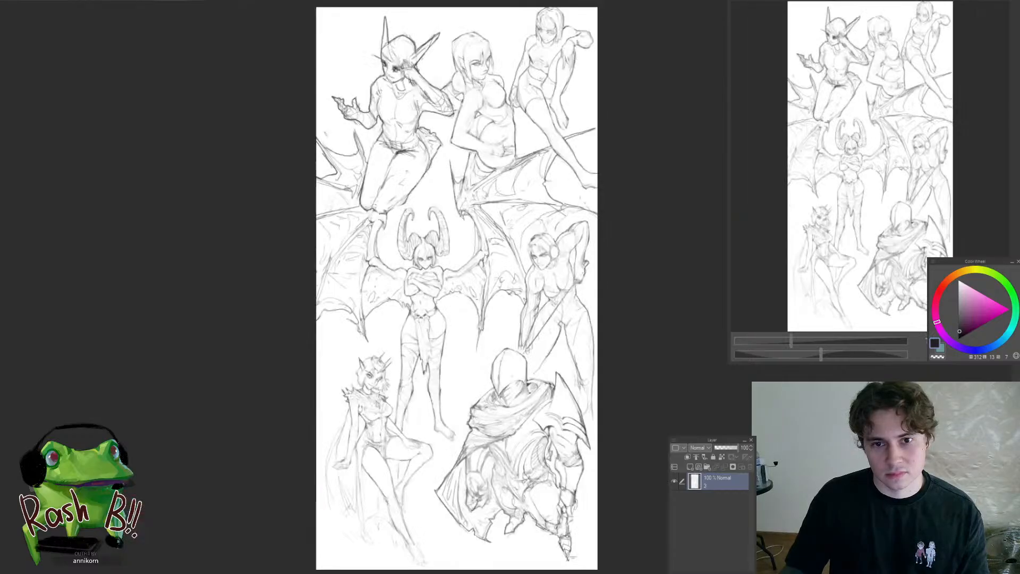
pyautogui.moveTo(482, 481); pyautogui.dragTo(506, 426)
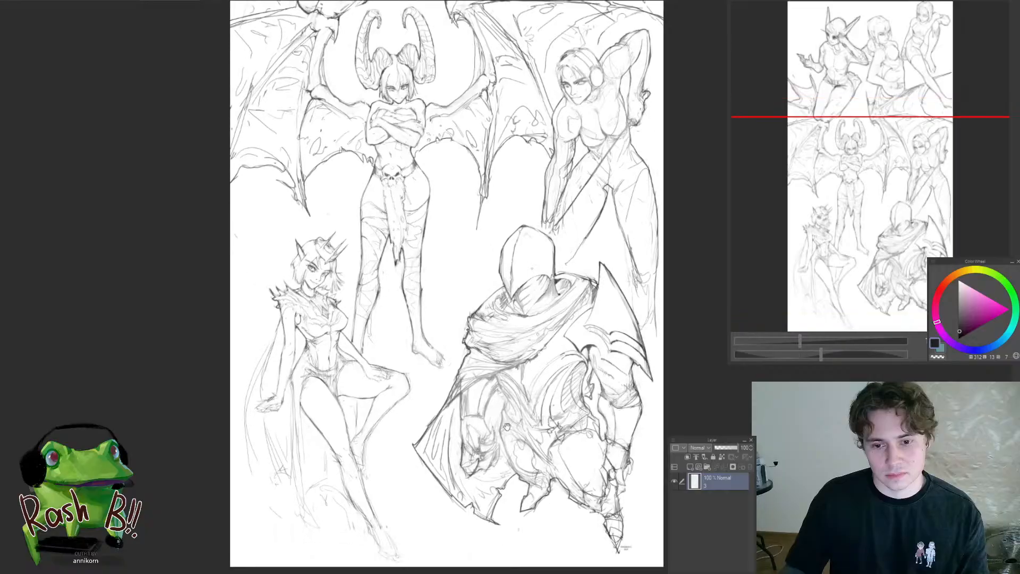
pyautogui.moveTo(372, 325); pyautogui.dragTo(389, 326)
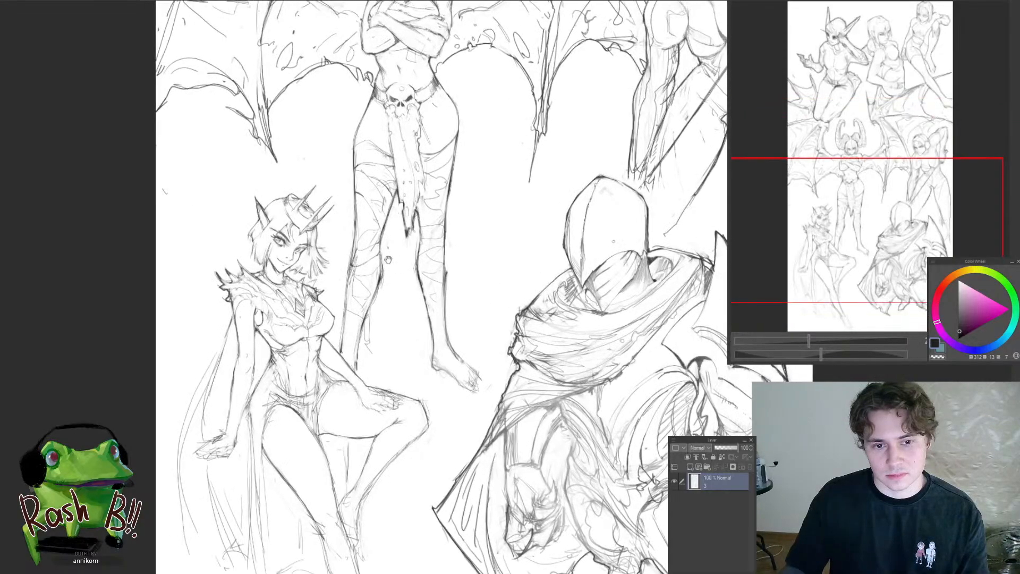
pyautogui.moveTo(388, 257); pyautogui.dragTo(386, 441)
pyautogui.moveTo(384, 264)
pyautogui.mouseDown()
pyautogui.moveTo(319, 229)
pyautogui.moveTo(295, 402)
pyautogui.mouseUp()
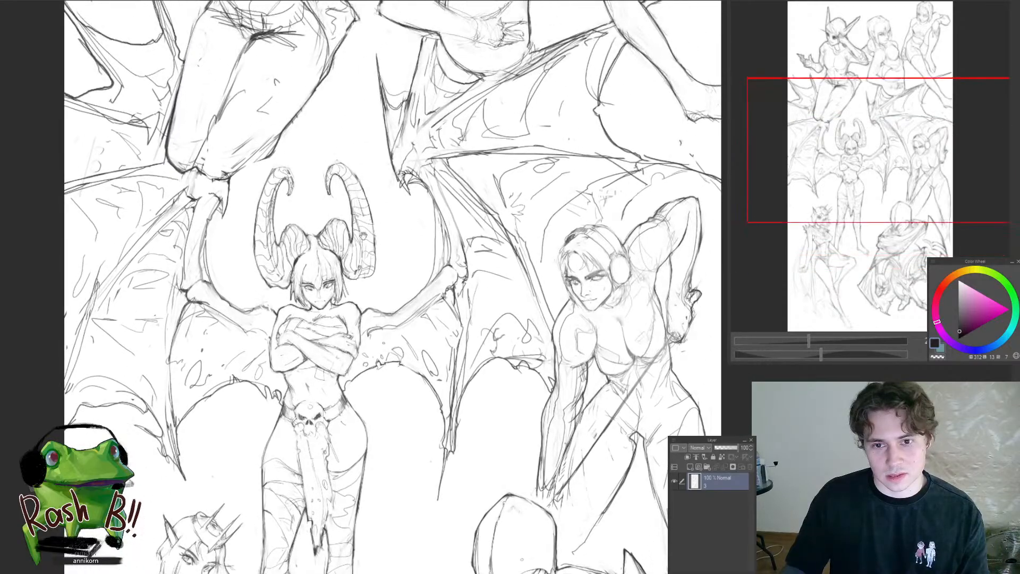
pyautogui.moveTo(361, 241)
pyautogui.mouseDown()
pyautogui.moveTo(351, 249)
pyautogui.moveTo(300, 171)
pyautogui.moveTo(266, 149)
pyautogui.moveTo(335, 321)
pyautogui.moveTo(408, 408)
pyautogui.mouseUp()
pyautogui.moveTo(353, 183)
pyautogui.mouseDown()
pyautogui.moveTo(388, 323)
pyautogui.moveTo(407, 332)
pyautogui.moveTo(352, 301)
pyautogui.moveTo(371, 306)
pyautogui.moveTo(364, 313)
pyautogui.mouseUp()
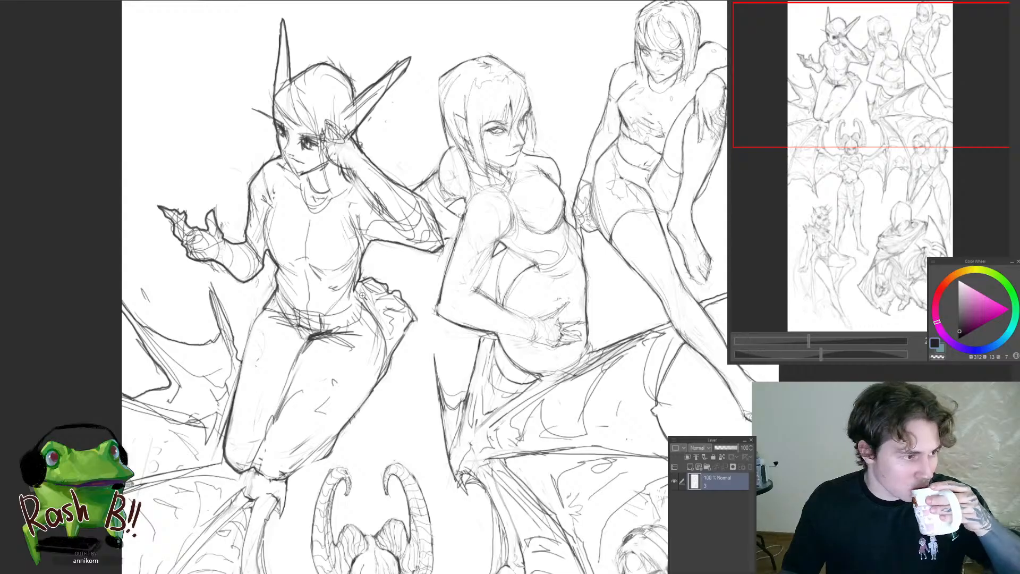
pyautogui.scroll(-2, 392, 175)
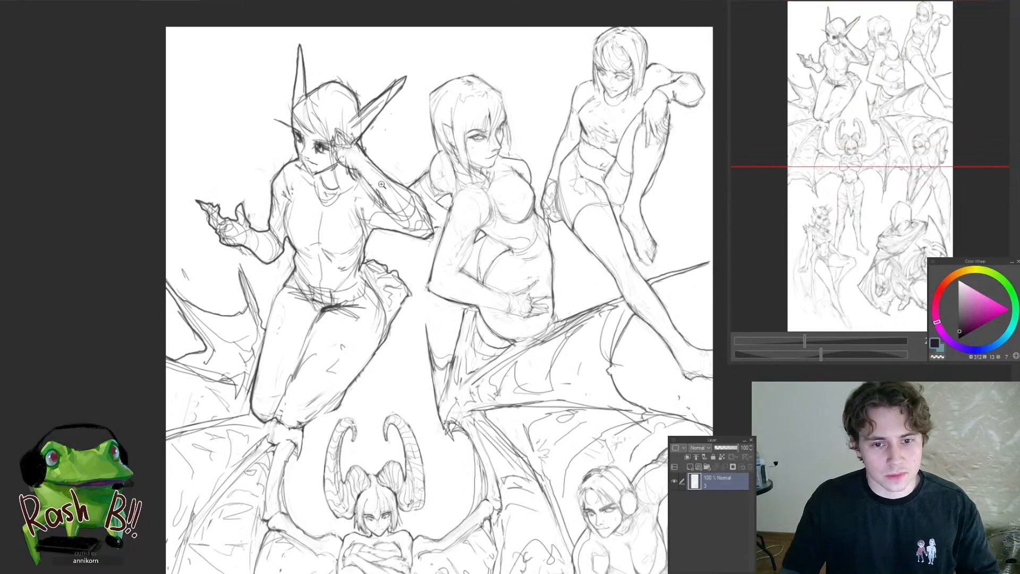
# Return to the dragon knight painting and make Layer 1 active for work around the waist and raised arm
pyautogui.click(178, 1)
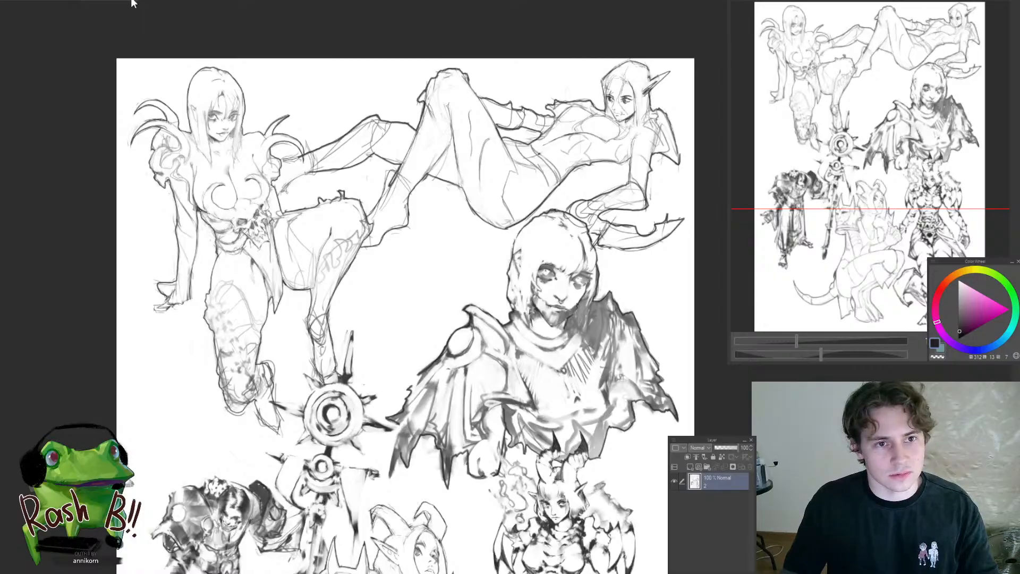
pyautogui.click(133, 2)
pyautogui.click(75, 2)
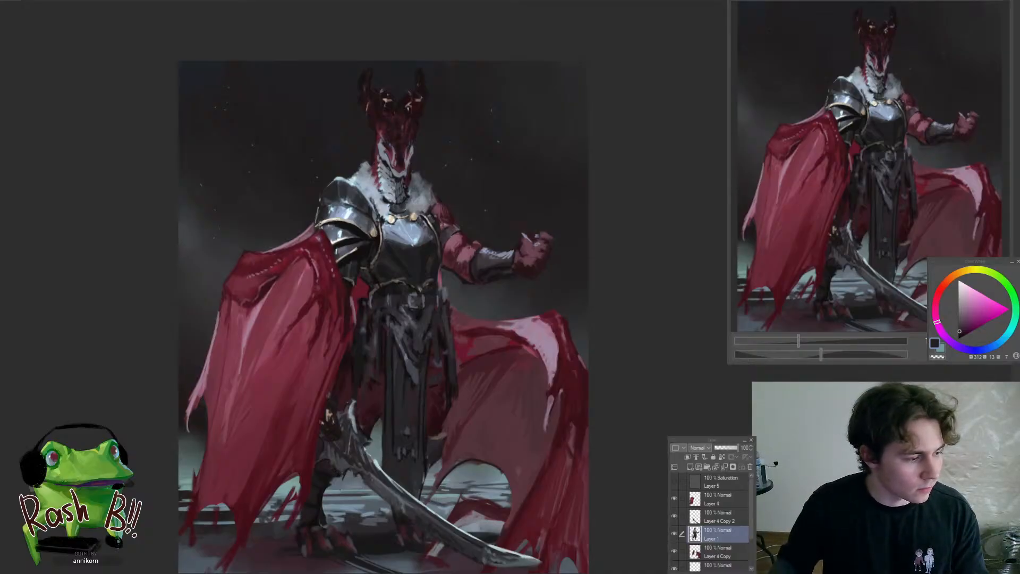
pyautogui.moveTo(467, 324); pyautogui.dragTo(498, 284)
pyautogui.keyDown('ctrl'); pyautogui.keyDown('shift'); pyautogui.click(481, 369); pyautogui.keyUp('shift'); pyautogui.keyUp('ctrl')
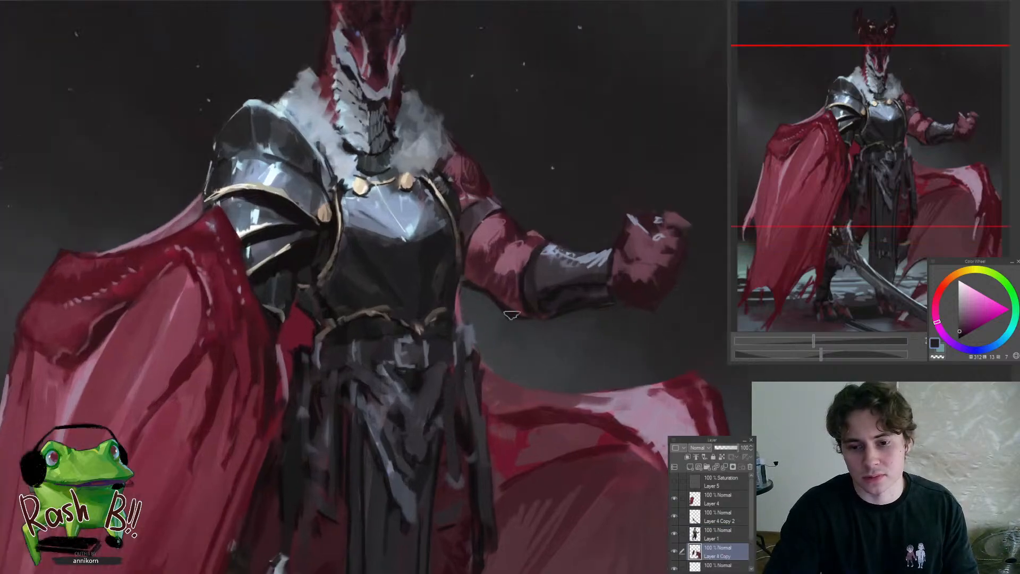
pyautogui.keyDown('ctrl'); pyautogui.keyDown('shift'); pyautogui.click(511, 314); pyautogui.keyUp('shift'); pyautogui.keyUp('ctrl')
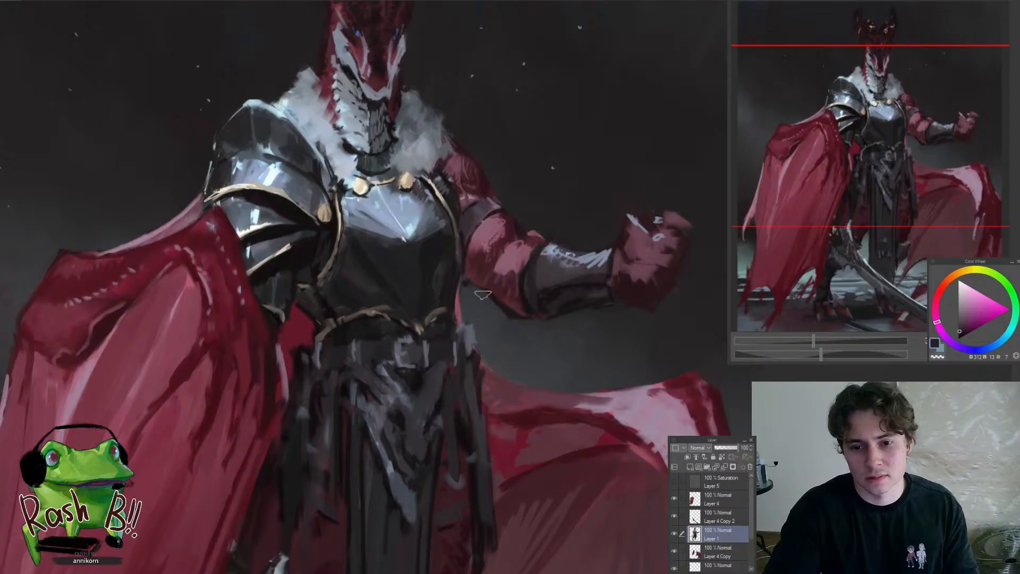
# Refine the underside of the raised arm between the breastplate edge and elbow with sampled dark red and near-black tones
pyautogui.moveTo(494, 338); pyautogui.dragTo(446, 373)
pyautogui.scroll(5, 514, 322)
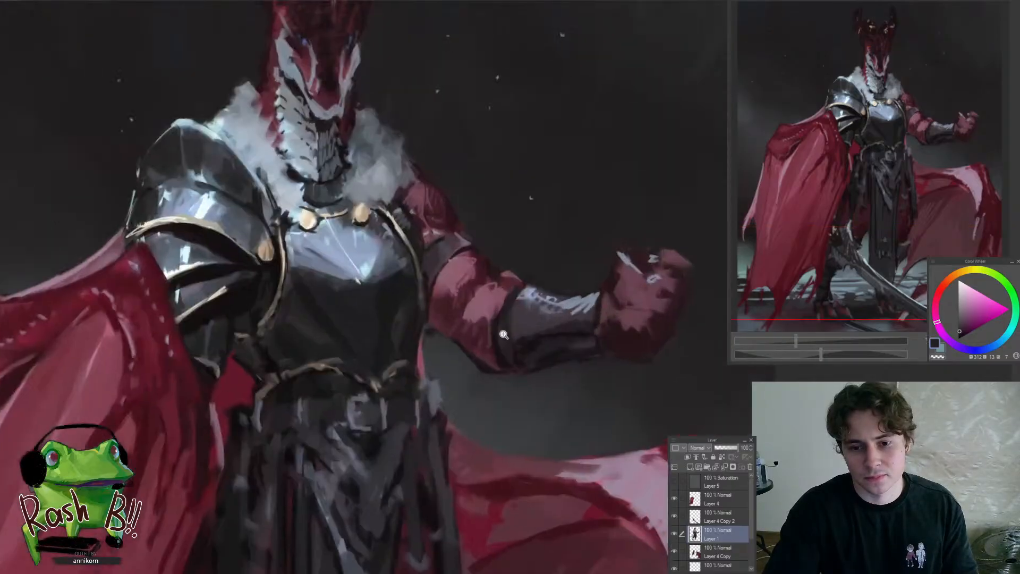
pyautogui.moveTo(452, 321); pyautogui.dragTo(468, 323)
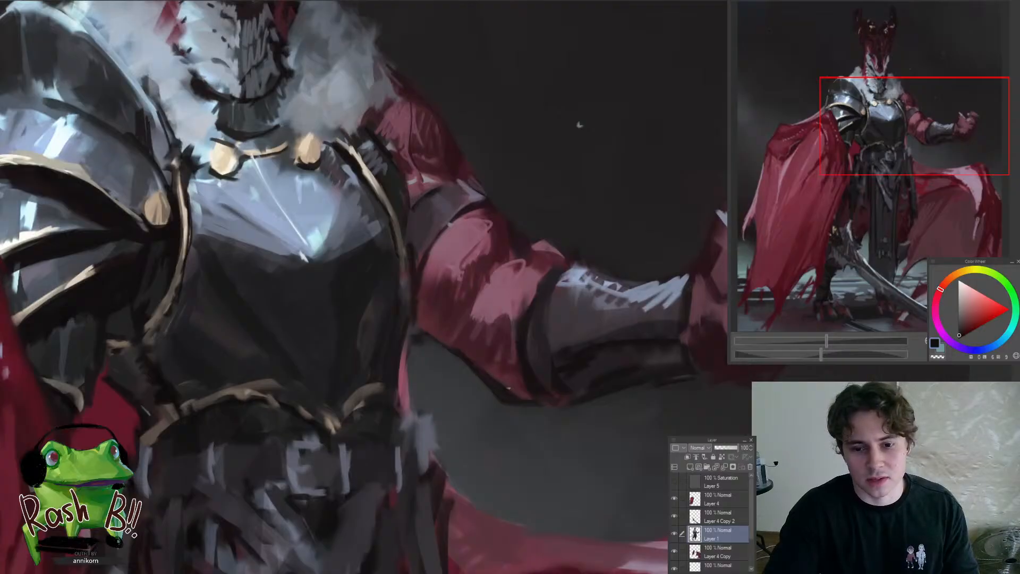
pyautogui.moveTo(531, 369); pyautogui.dragTo(490, 385)
pyautogui.keyDown('alt'); pyautogui.click(387, 342); pyautogui.keyUp('alt')
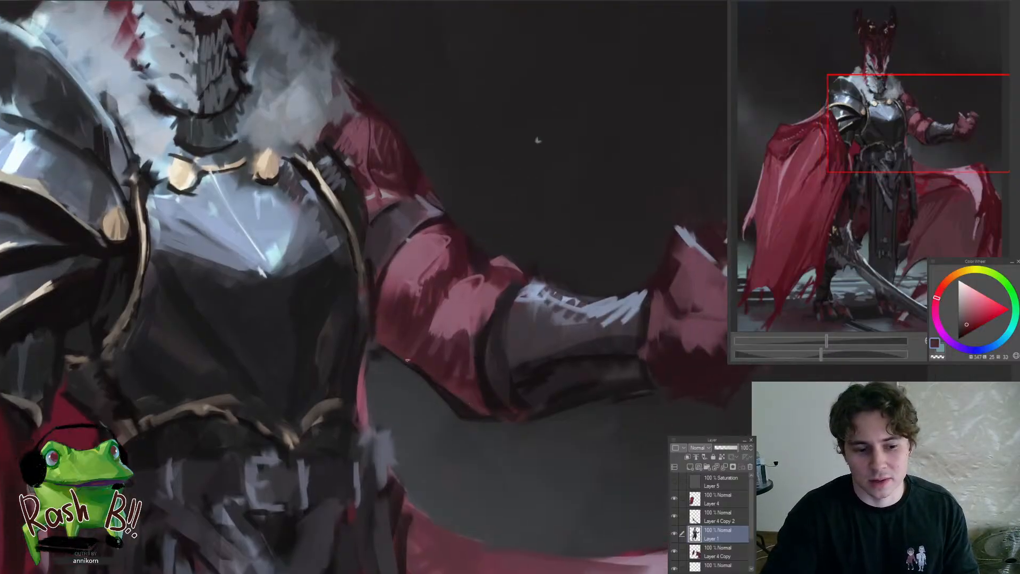
pyautogui.keyDown('alt'); pyautogui.click(452, 379); pyautogui.keyUp('alt')
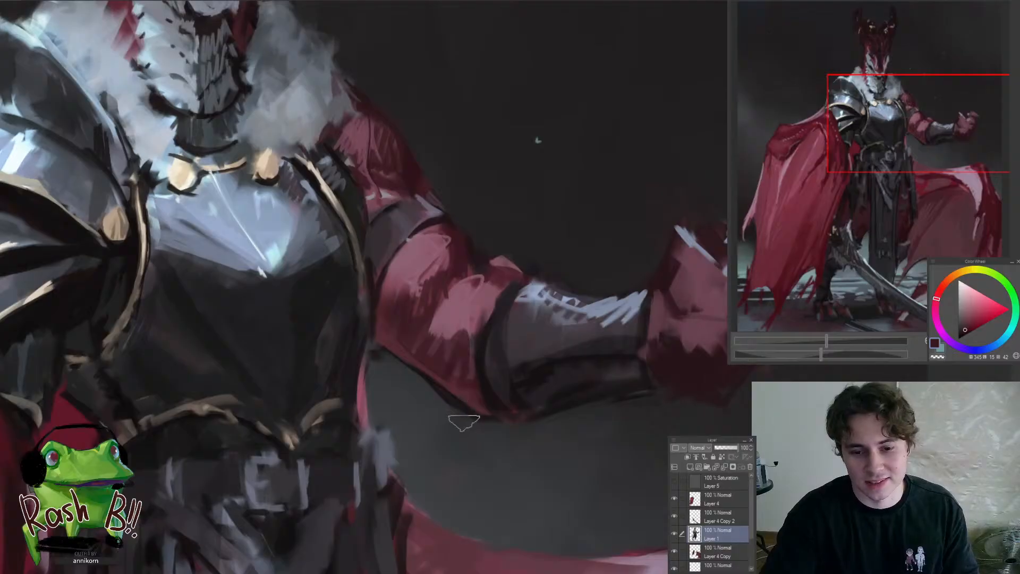
pyautogui.keyDown('alt'); pyautogui.click(380, 350); pyautogui.keyUp('alt')
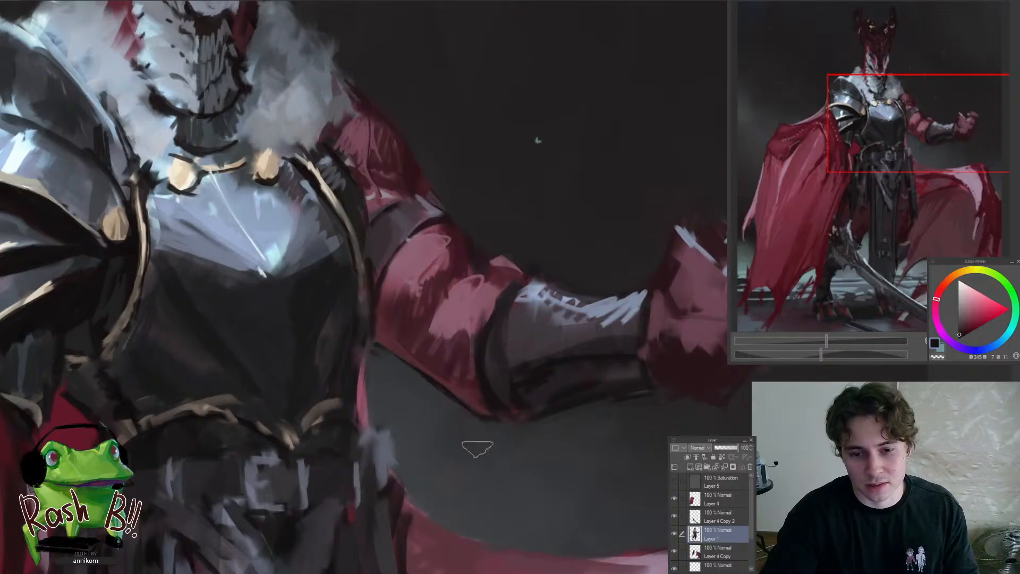
# Touch up the raised arm's upper edge around the dark armband with sampled greyish and dark tones
pyautogui.moveTo(462, 442); pyautogui.dragTo(404, 430)
pyautogui.moveTo(426, 372)
pyautogui.mouseDown()
pyautogui.moveTo(443, 365)
pyautogui.moveTo(425, 356)
pyautogui.mouseUp()
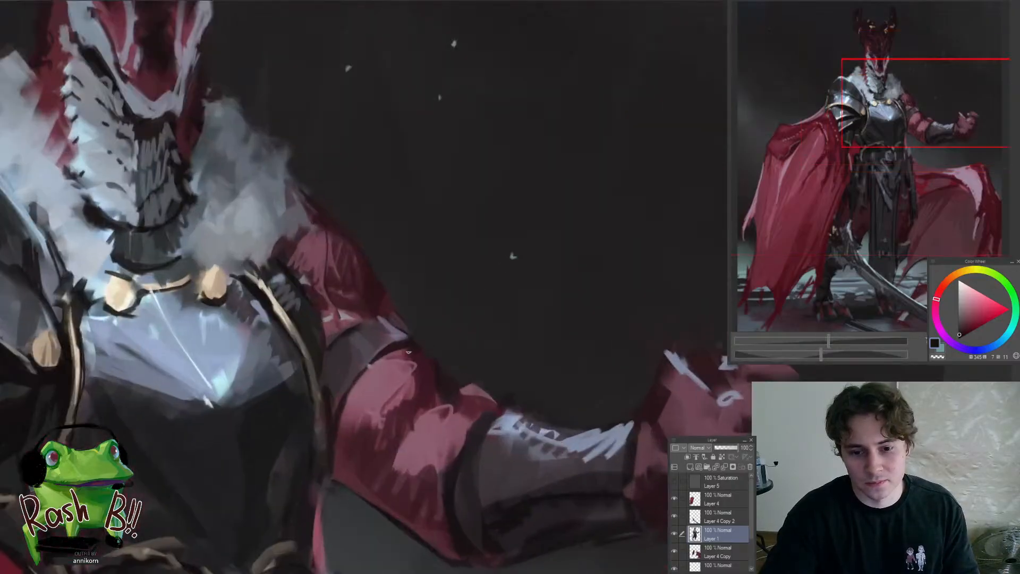
pyautogui.moveTo(400, 425)
pyautogui.mouseDown()
pyautogui.moveTo(333, 391)
pyautogui.moveTo(381, 392)
pyautogui.moveTo(383, 407)
pyautogui.moveTo(336, 461)
pyautogui.moveTo(278, 501)
pyautogui.moveTo(305, 509)
pyautogui.moveTo(352, 479)
pyautogui.moveTo(311, 492)
pyautogui.moveTo(320, 413)
pyautogui.mouseUp()
pyautogui.keyDown('alt'); pyautogui.click(334, 389); pyautogui.keyUp('alt')
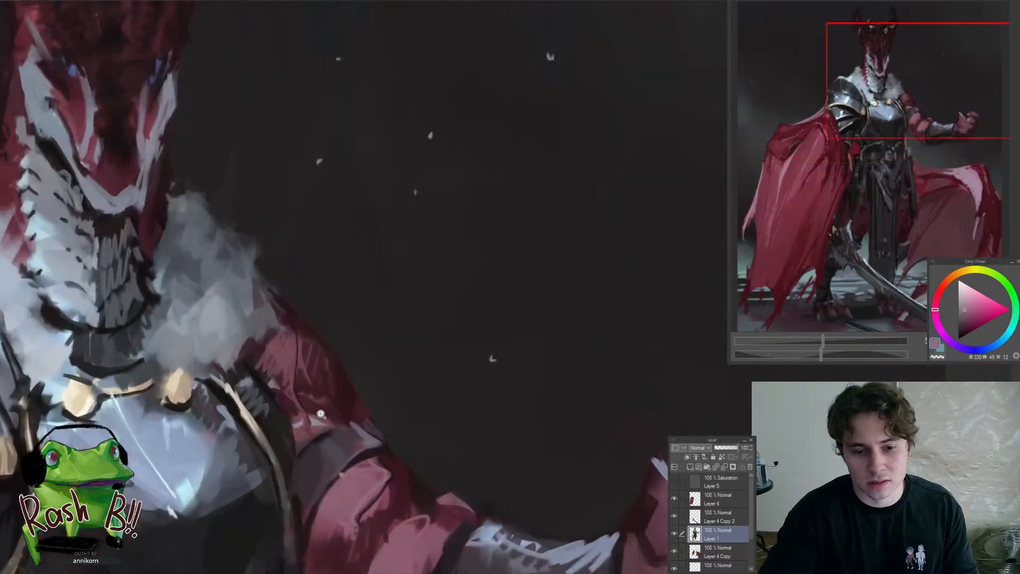
pyautogui.keyDown('alt'); pyautogui.click(384, 464); pyautogui.keyUp('alt')
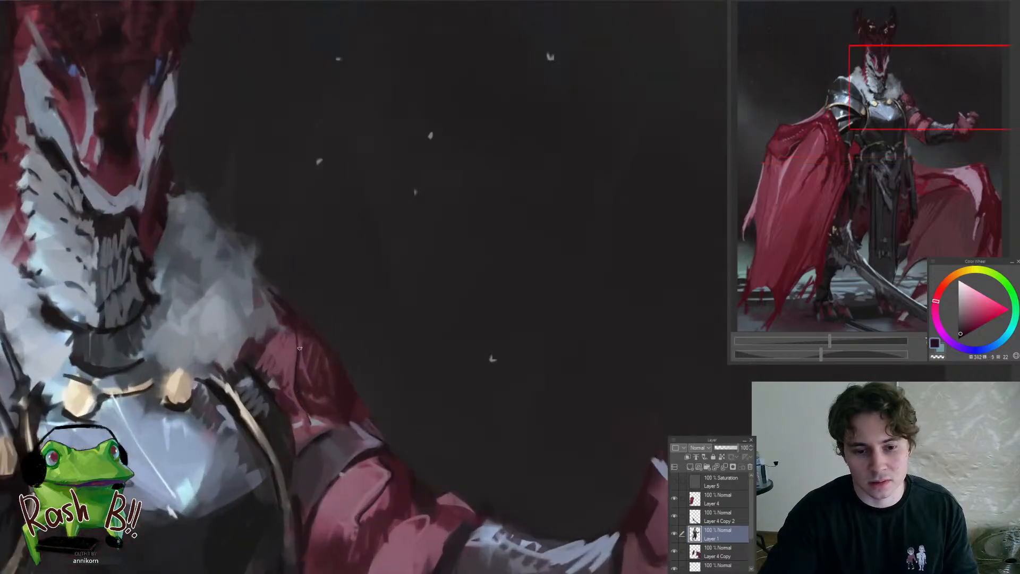
# Refine the elbow edge and the forearm bracer on the raised arm with sampled red and dark grey tones
pyautogui.moveTo(283, 348)
pyautogui.mouseDown()
pyautogui.moveTo(246, 416)
pyautogui.moveTo(327, 425)
pyautogui.moveTo(467, 399)
pyautogui.moveTo(489, 384)
pyautogui.mouseUp()
pyautogui.moveTo(425, 363); pyautogui.dragTo(425, 341)
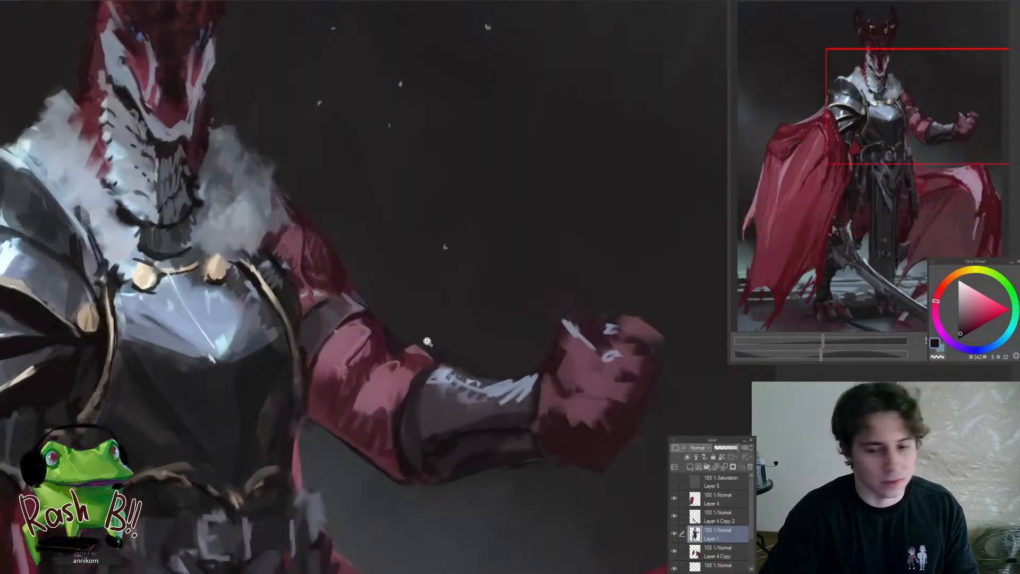
pyautogui.keyDown('alt'); pyautogui.click(419, 363); pyautogui.keyUp('alt')
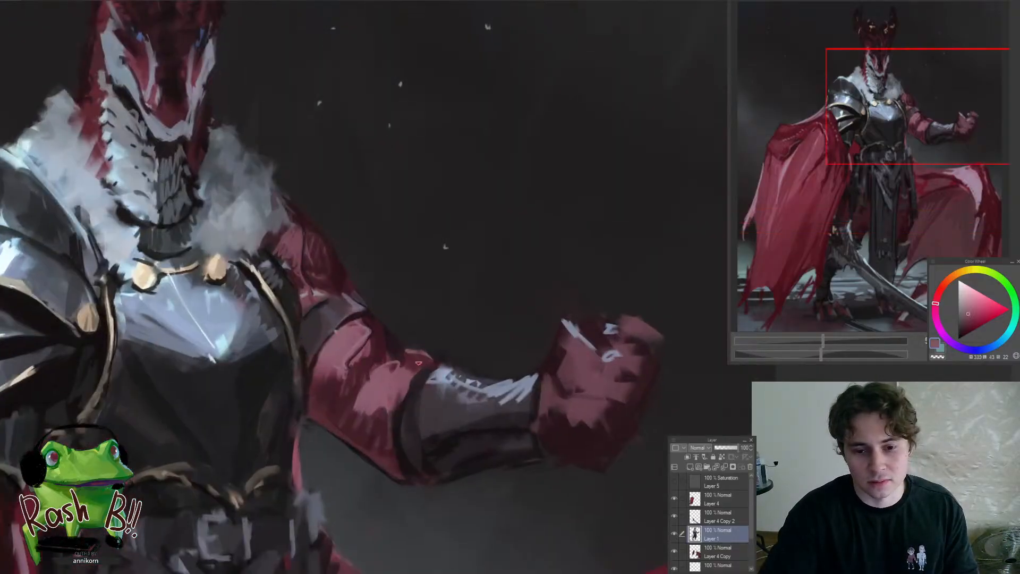
pyautogui.keyDown('alt'); pyautogui.click(429, 397); pyautogui.keyUp('alt')
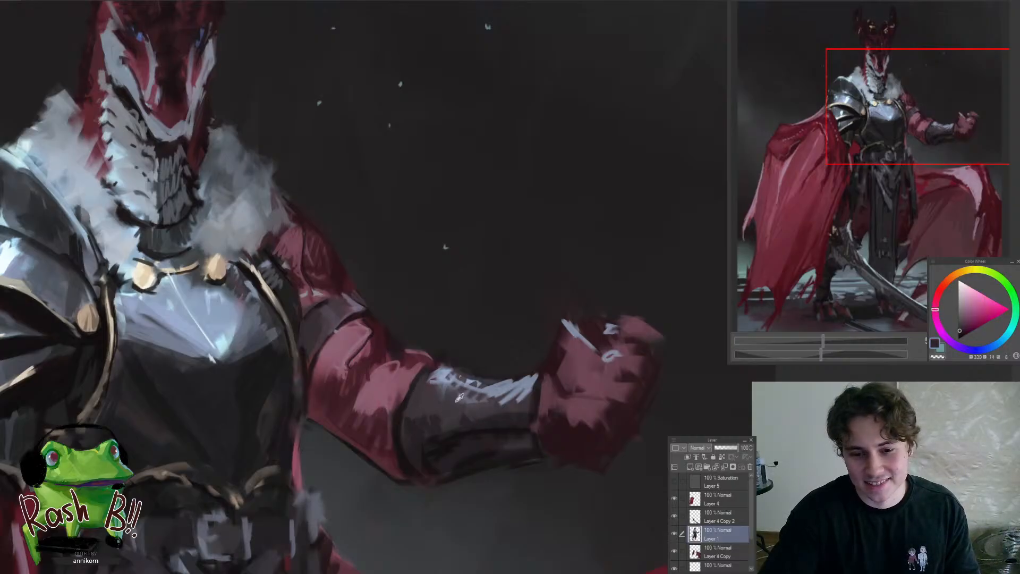
pyautogui.keyDown('alt'); pyautogui.click(459, 397); pyautogui.keyUp('alt')
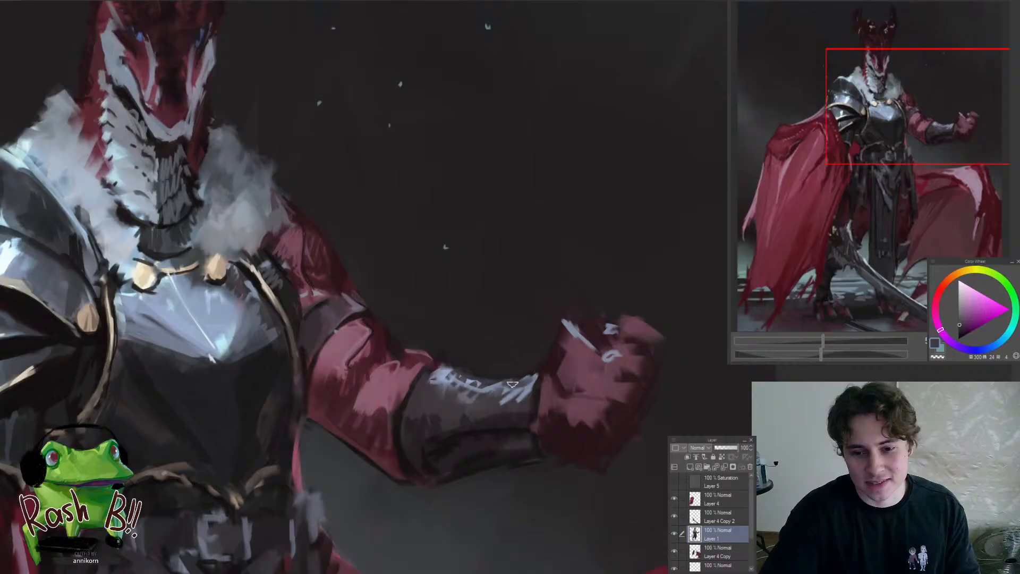
pyautogui.scroll(-5, 518, 385)
pyautogui.scroll(5, 523, 419)
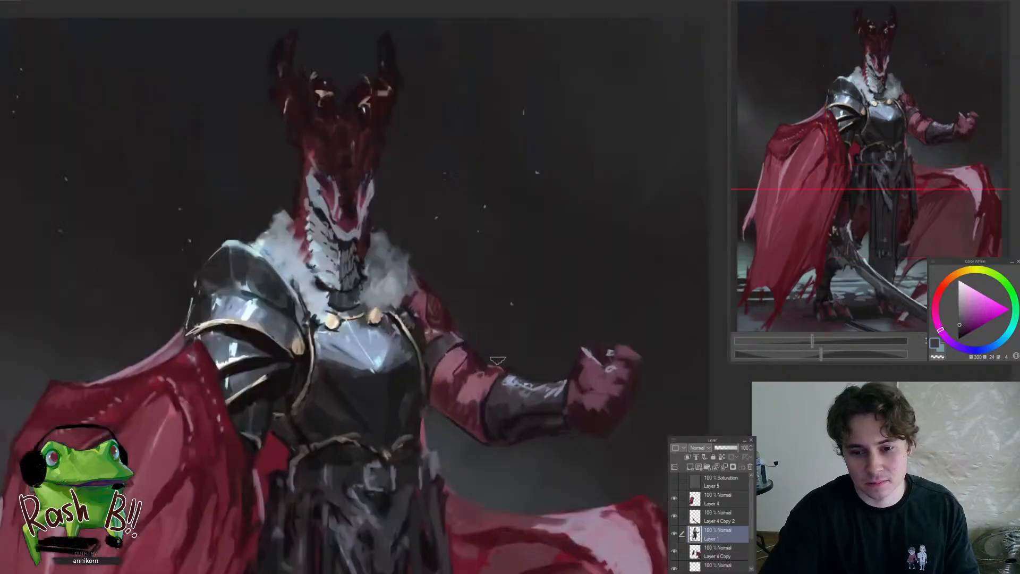
pyautogui.scroll(-5, 472, 365)
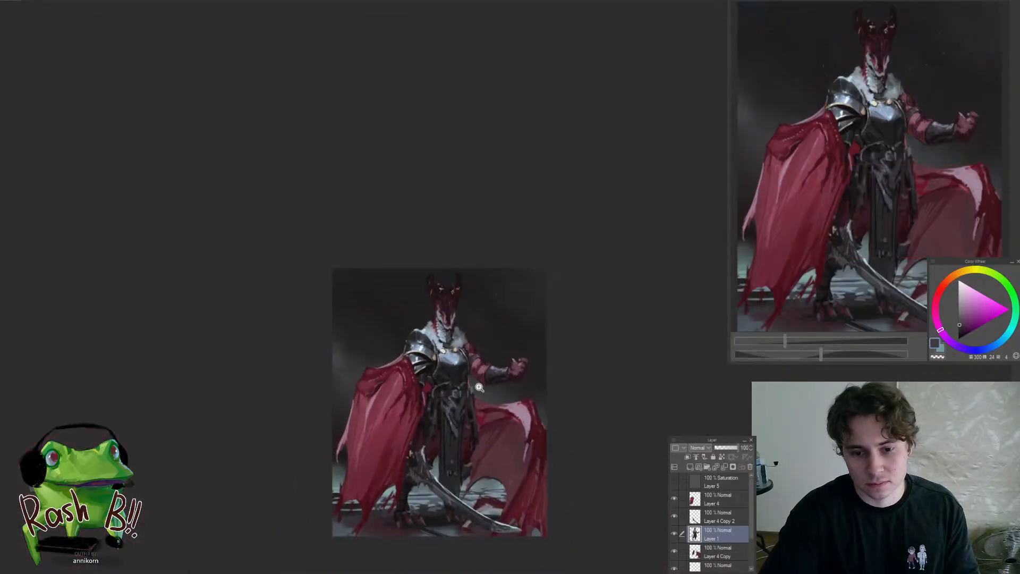
pyautogui.scroll(1, 476, 393)
pyautogui.scroll(2, 476, 390)
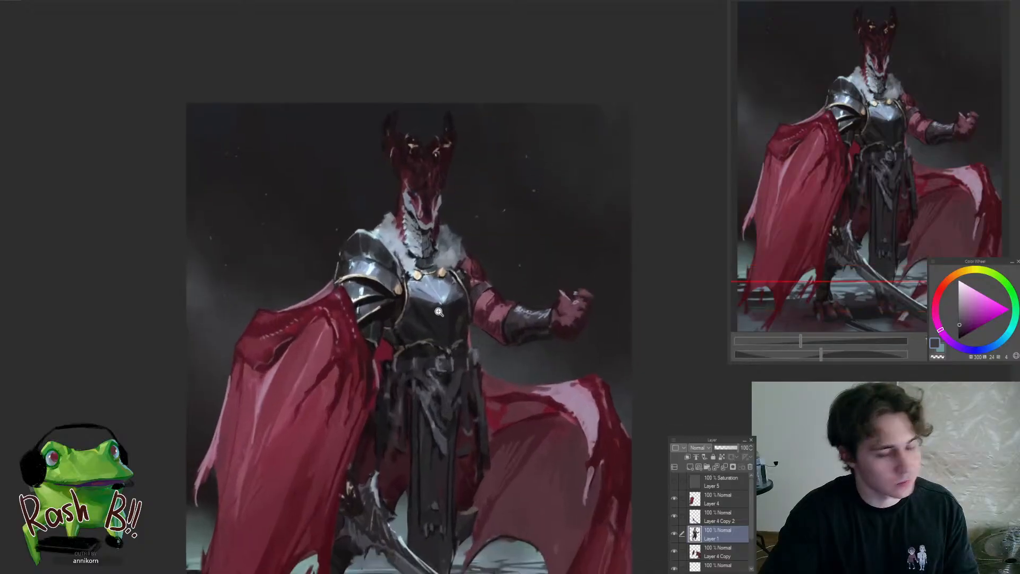
# Refine the dragon's chin and the top of the throat scales with sampled near-black and bluish-grey tones
pyautogui.scroll(2, 431, 202)
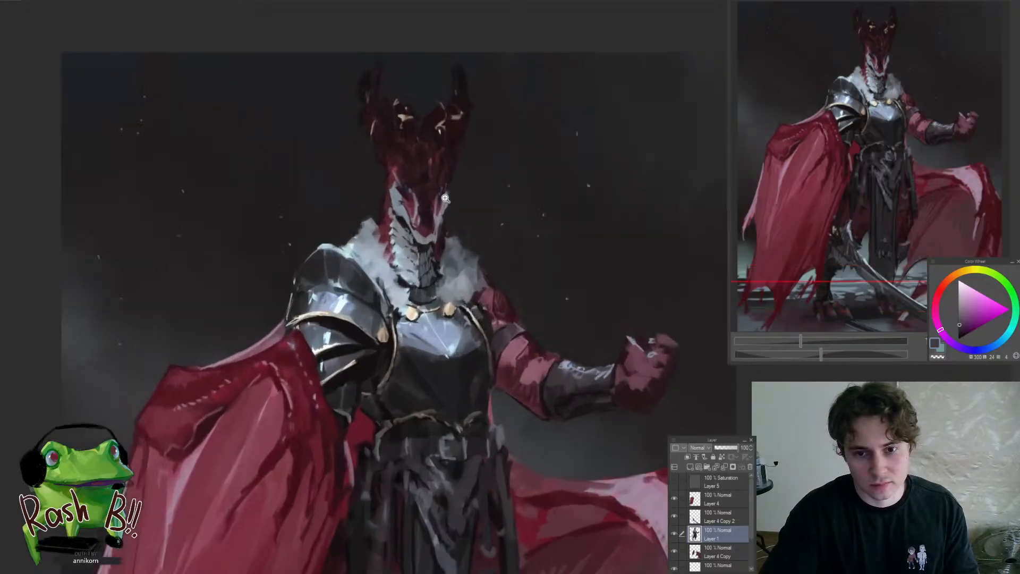
pyautogui.scroll(2, 435, 205)
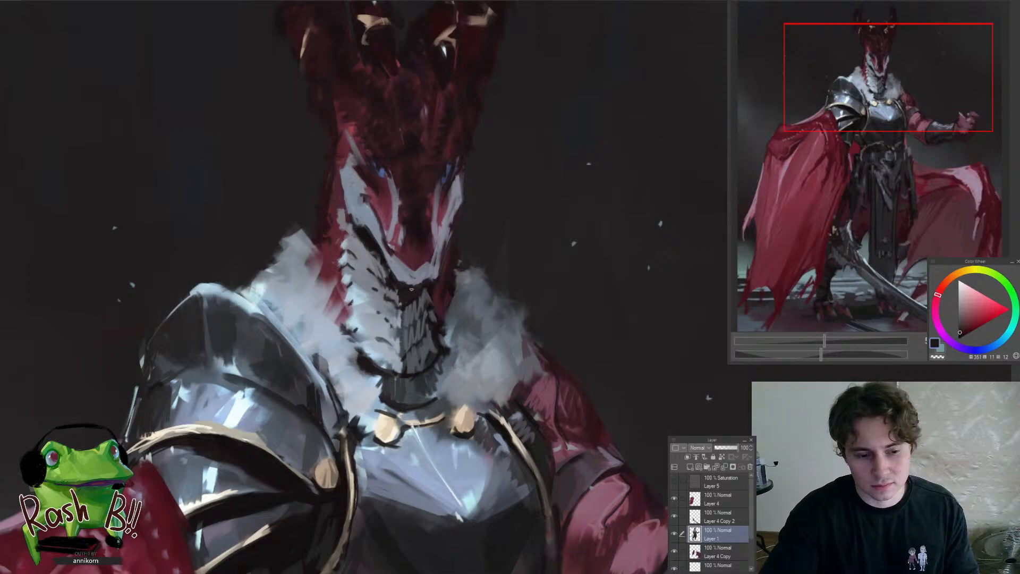
pyautogui.keyDown('alt'); pyautogui.click(411, 290); pyautogui.keyUp('alt')
pyautogui.moveTo(432, 285); pyautogui.dragTo(402, 316)
pyautogui.keyDown('alt'); pyautogui.click(395, 322); pyautogui.keyUp('alt')
pyautogui.keyDown('alt'); pyautogui.click(406, 308); pyautogui.keyUp('alt')
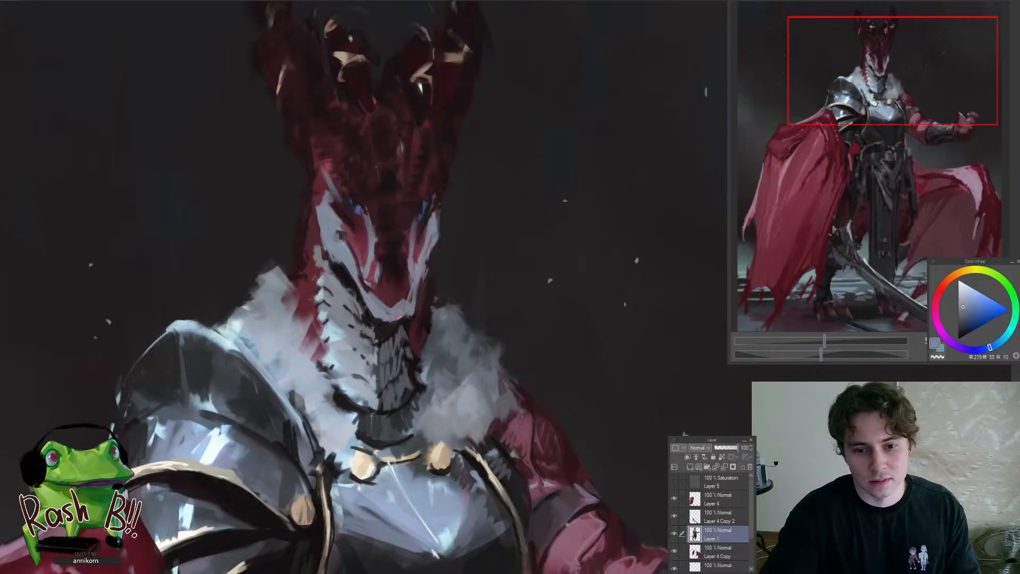
# Clean up the outer edge of the dragon's jaw on the raised-arm side with sampled bluish-grey and dark background tones
pyautogui.keyDown('alt'); pyautogui.click(418, 267); pyautogui.keyUp('alt')
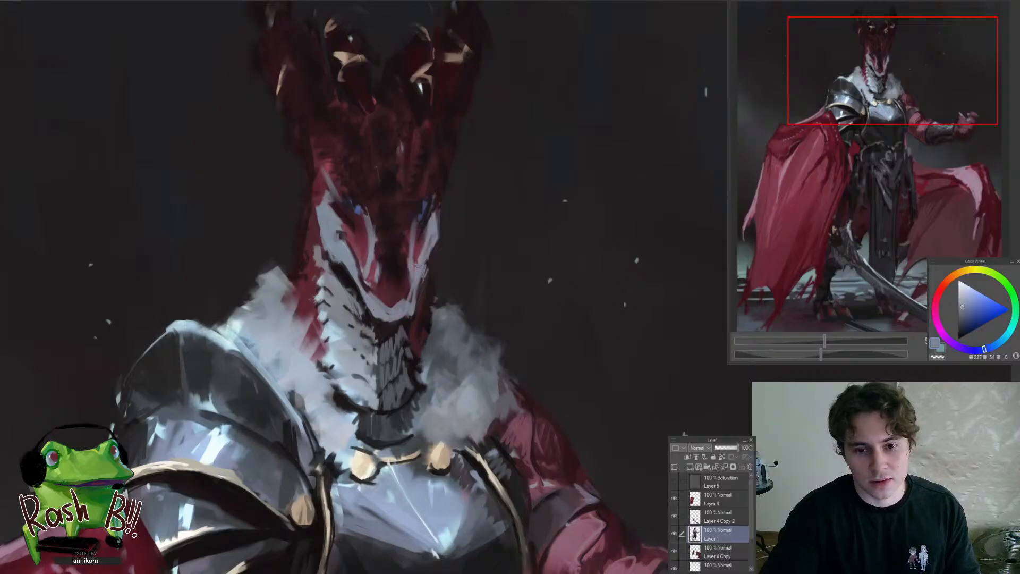
pyautogui.moveTo(441, 213); pyautogui.dragTo(436, 239)
pyautogui.keyDown('alt'); pyautogui.click(436, 241); pyautogui.keyUp('alt')
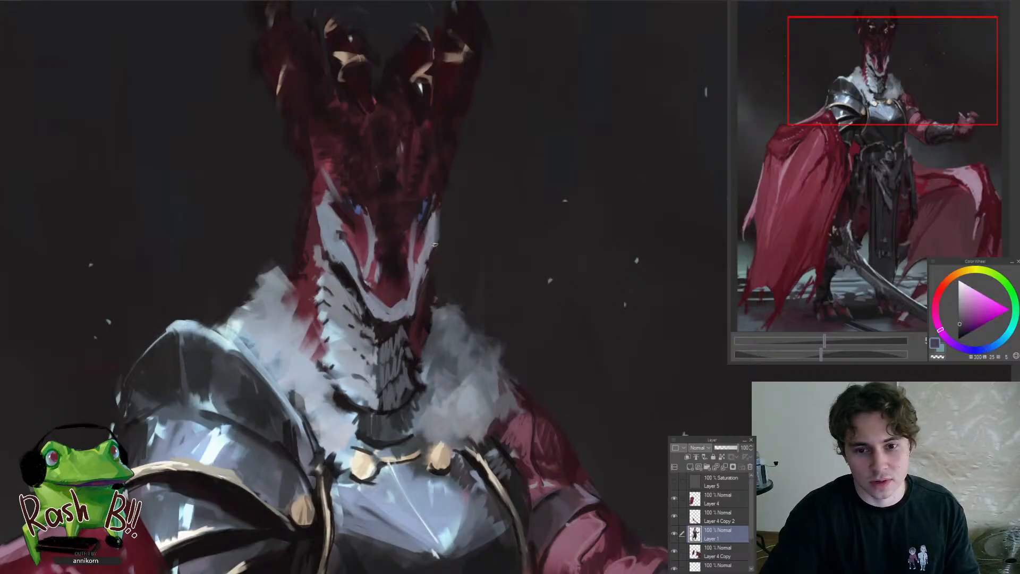
pyautogui.keyDown('alt'); pyautogui.click(428, 255); pyautogui.keyUp('alt')
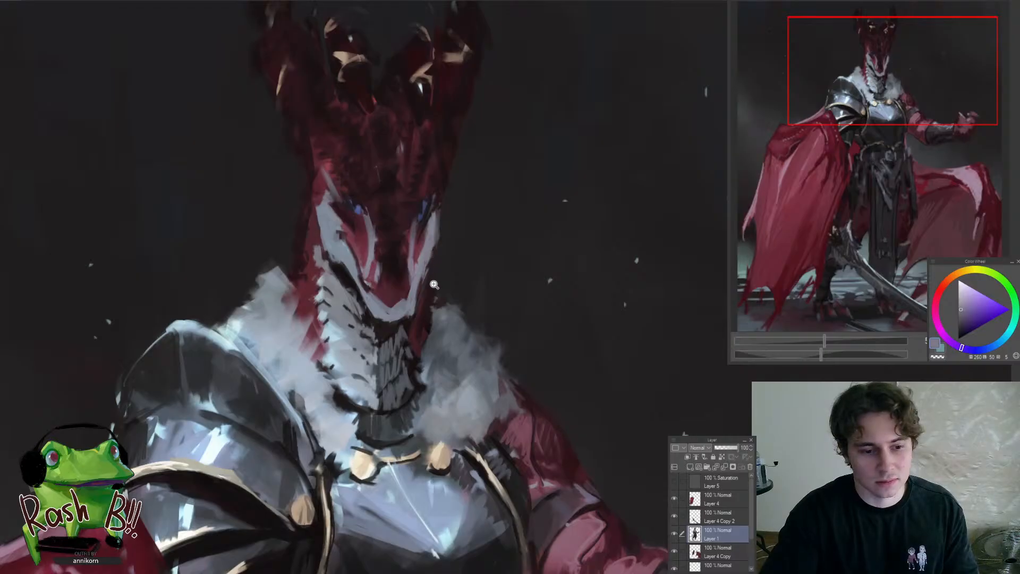
pyautogui.moveTo(434, 284)
pyautogui.mouseDown()
pyautogui.moveTo(415, 249)
pyautogui.moveTo(420, 270)
pyautogui.mouseUp()
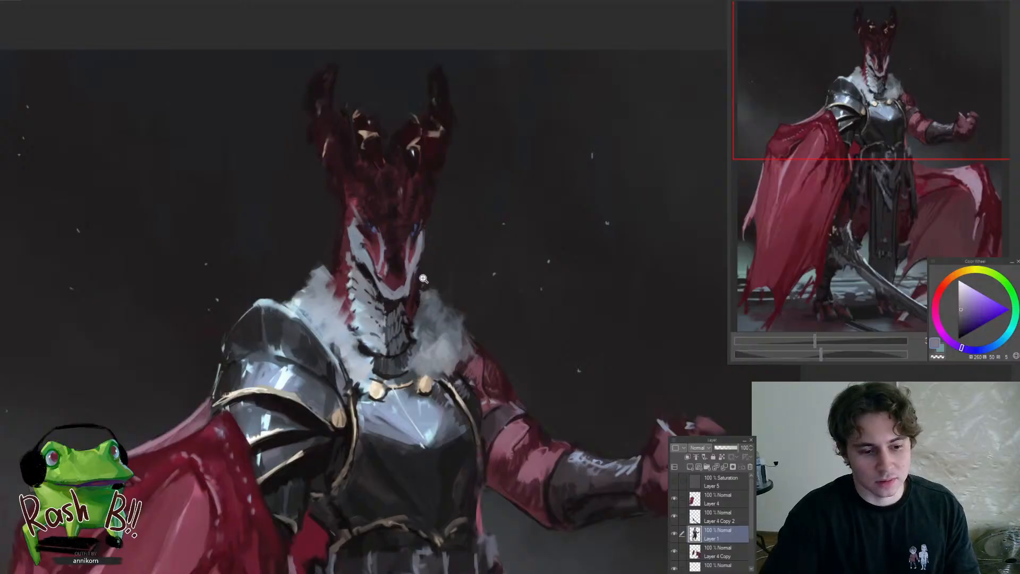
pyautogui.moveTo(425, 279); pyautogui.dragTo(432, 264)
# Refine the brow corner of the pale cheek marking on the pauldron side with sampled dark red and greyish-violet tones
pyautogui.moveTo(394, 214); pyautogui.dragTo(343, 251)
pyautogui.keyDown('alt'); pyautogui.click(342, 199); pyautogui.keyUp('alt')
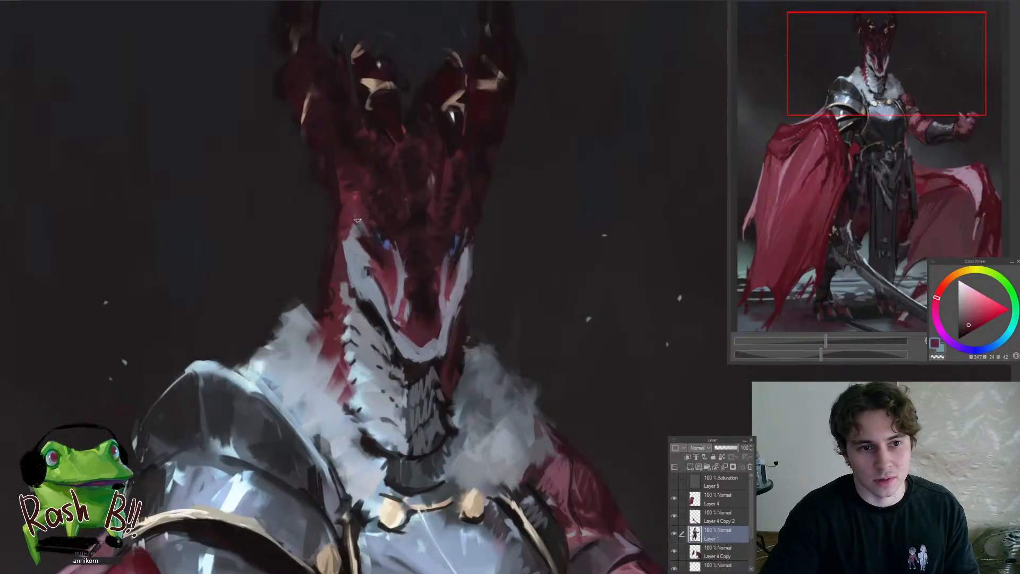
pyautogui.moveTo(362, 211); pyautogui.dragTo(370, 241)
pyautogui.keyDown('alt'); pyautogui.click(348, 248); pyautogui.keyUp('alt')
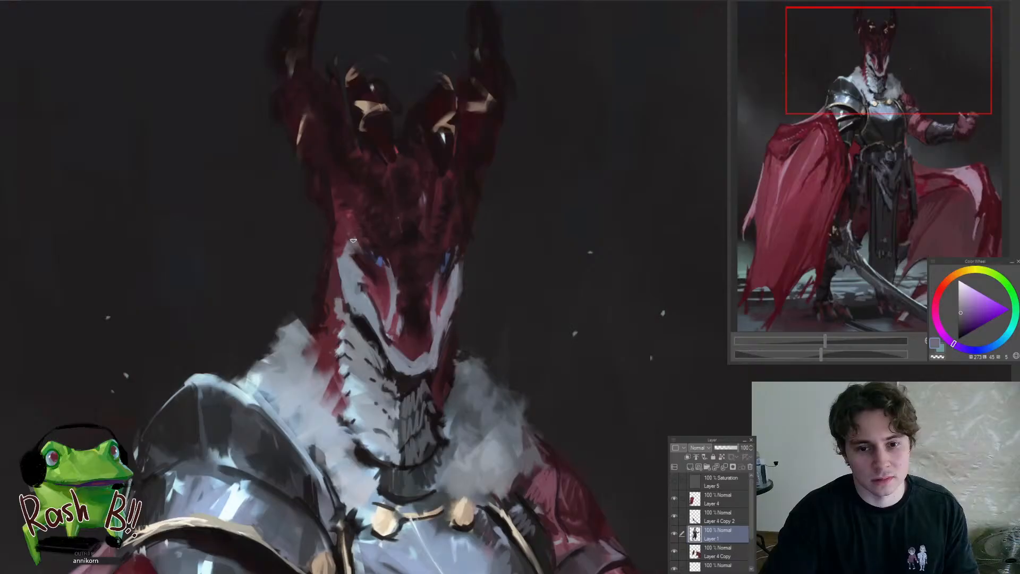
# Extend and sharpen the pale marking beside the eye on the raised-arm side with sampled bluish-grey and dark red tones
pyautogui.keyDown('alt'); pyautogui.click(458, 256); pyautogui.keyUp('alt')
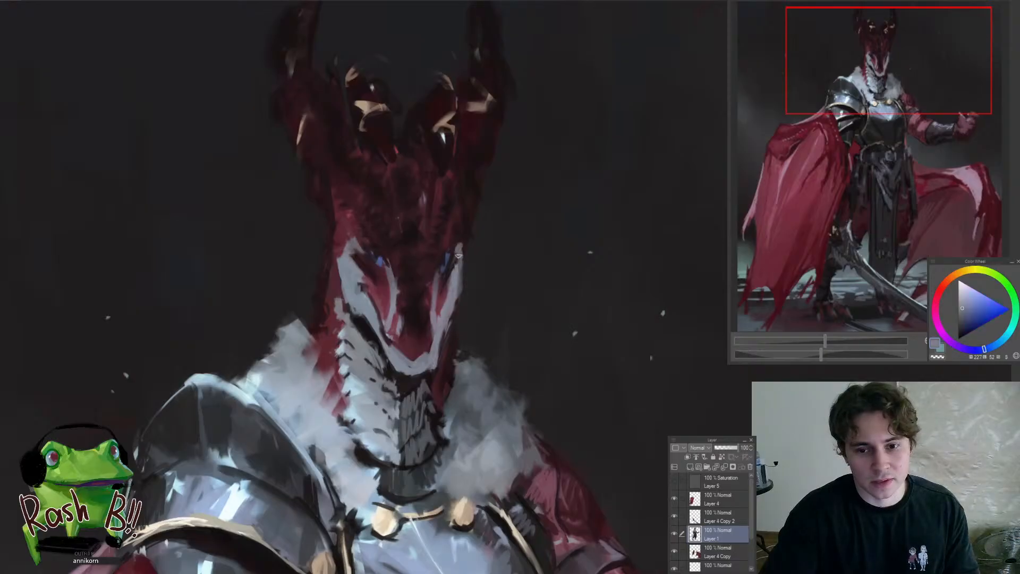
pyautogui.keyDown('alt'); pyautogui.click(459, 252); pyautogui.keyUp('alt')
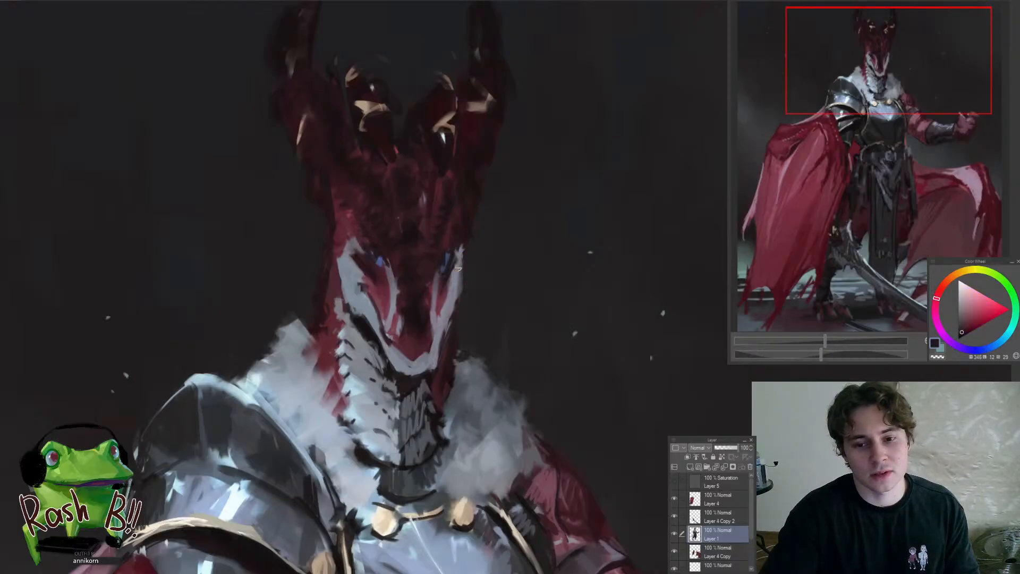
pyautogui.keyDown('alt'); pyautogui.click(460, 268); pyautogui.keyUp('alt')
pyautogui.keyDown('alt'); pyautogui.click(462, 272); pyautogui.keyUp('alt')
pyautogui.moveTo(462, 252)
pyautogui.mouseDown()
pyautogui.moveTo(460, 288)
pyautogui.moveTo(431, 304)
pyautogui.moveTo(484, 309)
pyautogui.moveTo(452, 307)
pyautogui.moveTo(459, 316)
pyautogui.mouseUp()
# Paint curved beige rings around the inner and outer horns using a tan tone sampled from the existing horn highlights
pyautogui.moveTo(368, 174); pyautogui.dragTo(381, 173)
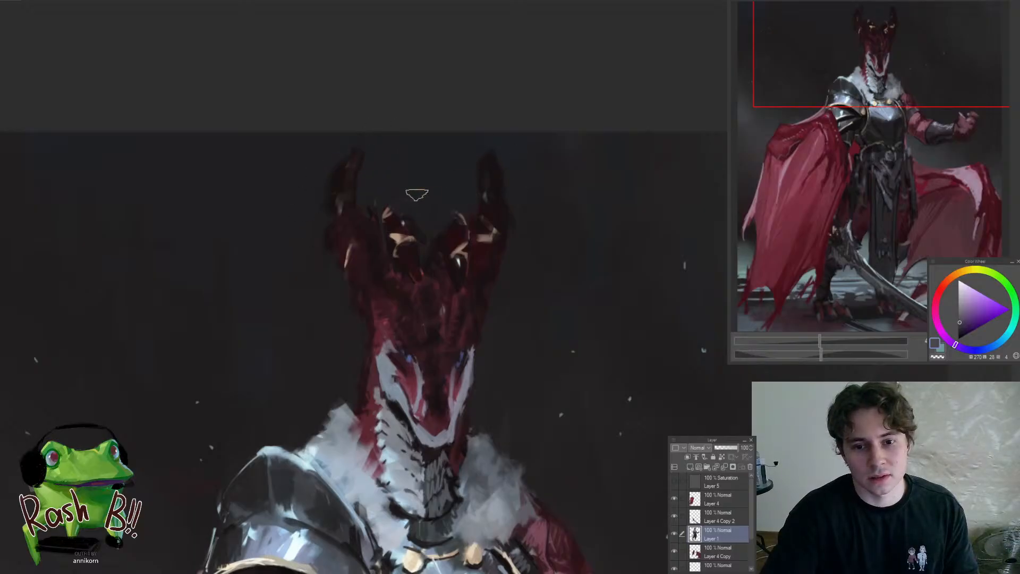
pyautogui.keyDown('alt'); pyautogui.click(483, 240); pyautogui.keyUp('alt')
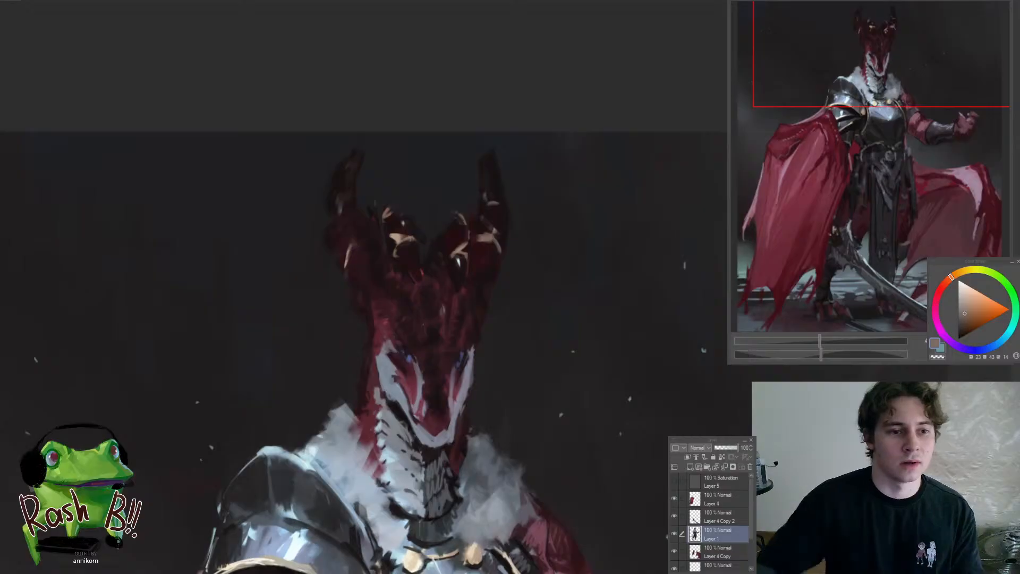
pyautogui.keyDown('ctrl'); pyautogui.click(418, 239); pyautogui.keyUp('ctrl')
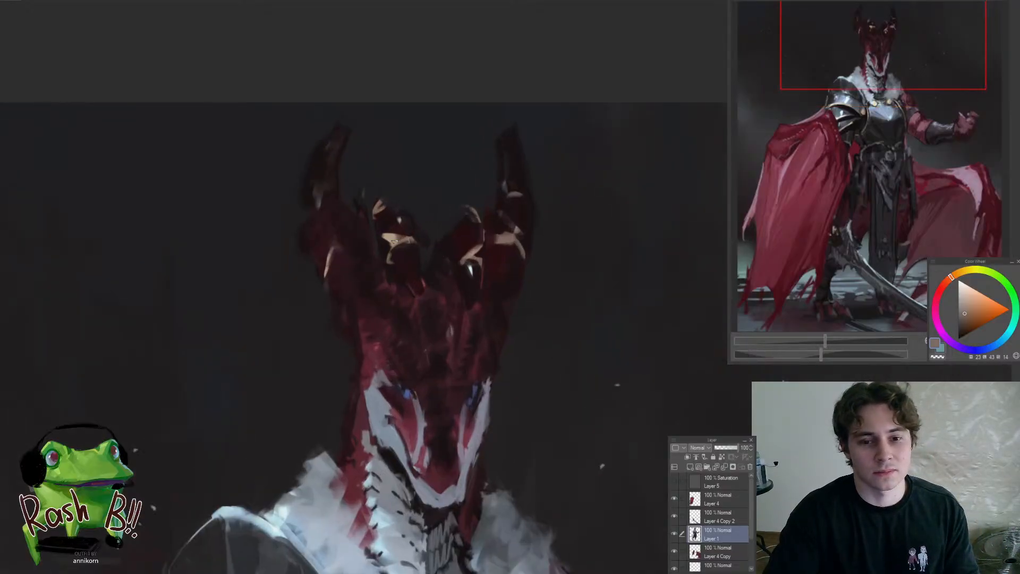
pyautogui.moveTo(390, 255)
pyautogui.mouseDown()
pyautogui.moveTo(435, 248)
pyautogui.moveTo(486, 261)
pyautogui.mouseUp()
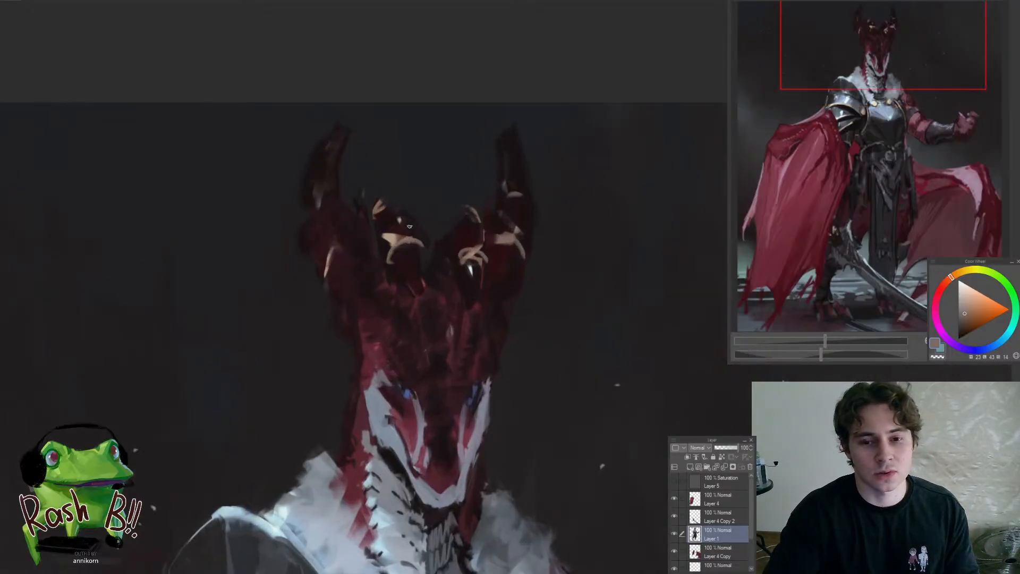
pyautogui.moveTo(380, 238)
pyautogui.mouseDown()
pyautogui.moveTo(427, 229)
pyautogui.moveTo(489, 245)
pyautogui.mouseUp()
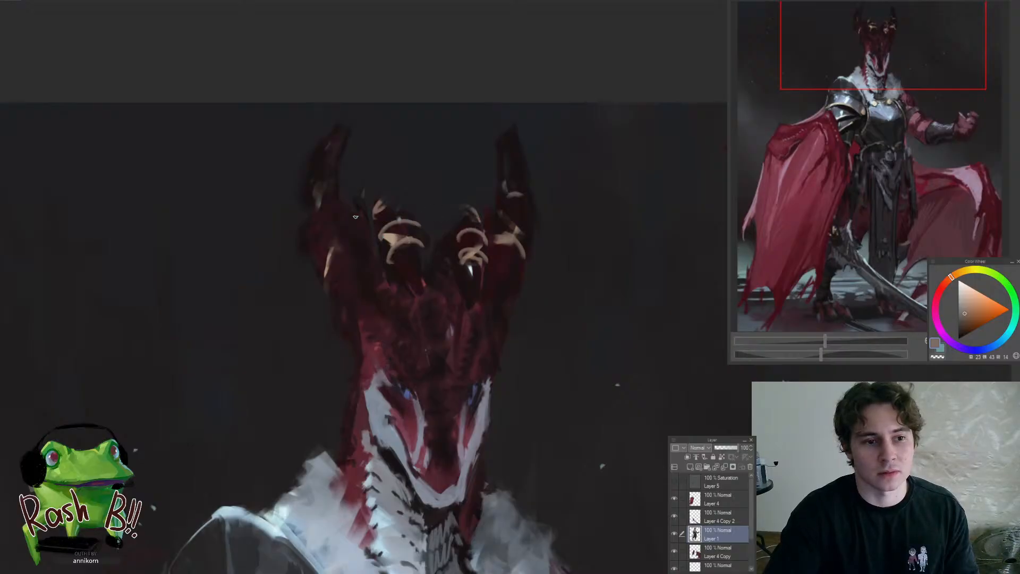
pyautogui.moveTo(323, 274)
pyautogui.mouseDown()
pyautogui.moveTo(342, 235)
pyautogui.moveTo(365, 246)
pyautogui.mouseUp()
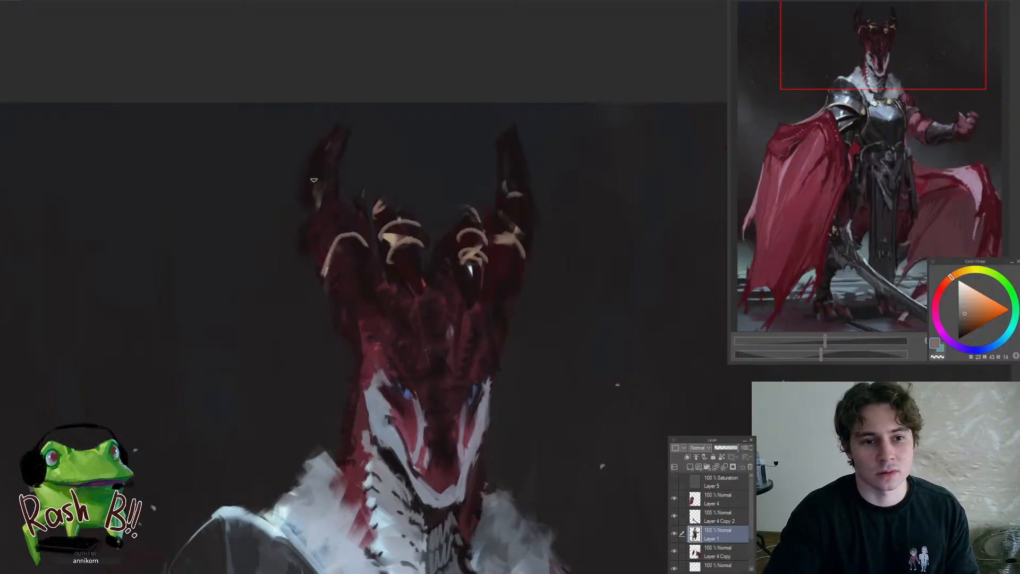
pyautogui.moveTo(314, 178)
pyautogui.mouseDown()
pyautogui.moveTo(326, 148)
pyautogui.moveTo(347, 160)
pyautogui.mouseUp()
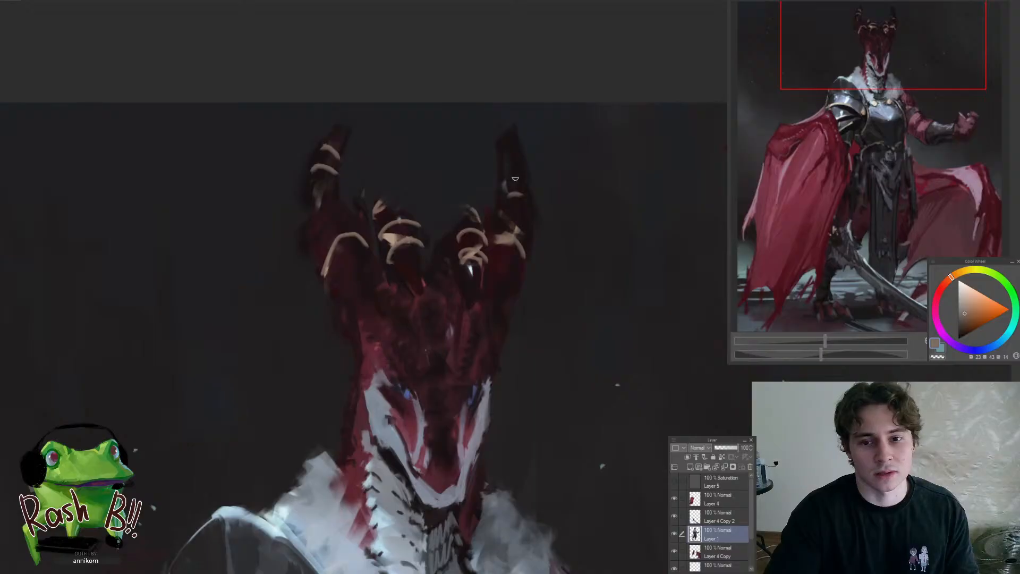
pyautogui.moveTo(508, 182); pyautogui.dragTo(530, 179)
pyautogui.moveTo(503, 156); pyautogui.dragTo(522, 155)
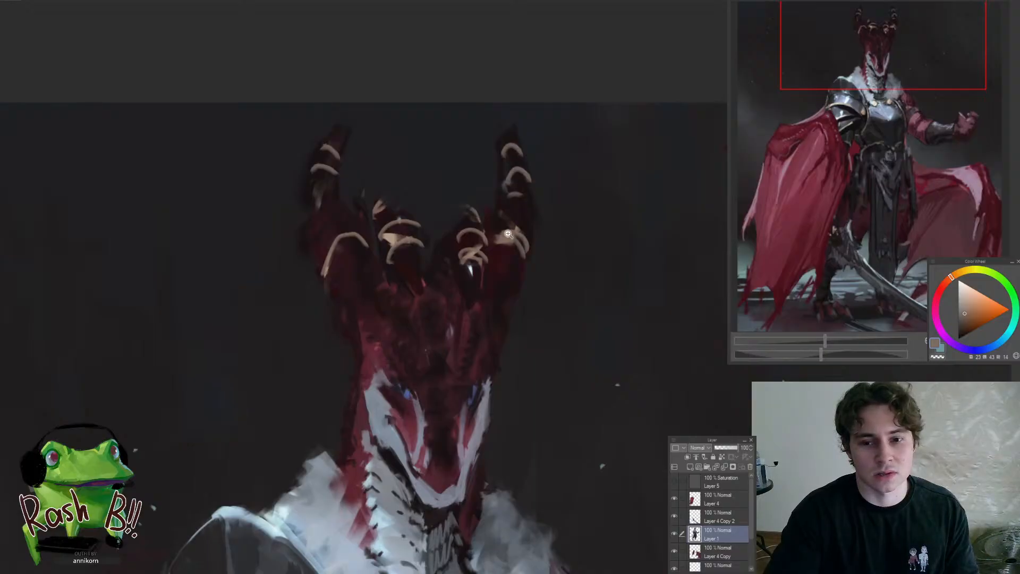
# Sketch an explanatory horizontal line on the empty background beside the head, with its ends labelled A and B
pyautogui.scroll(-5, 530, 280)
pyautogui.scroll(-1, 552, 289)
pyautogui.scroll(3, 563, 289)
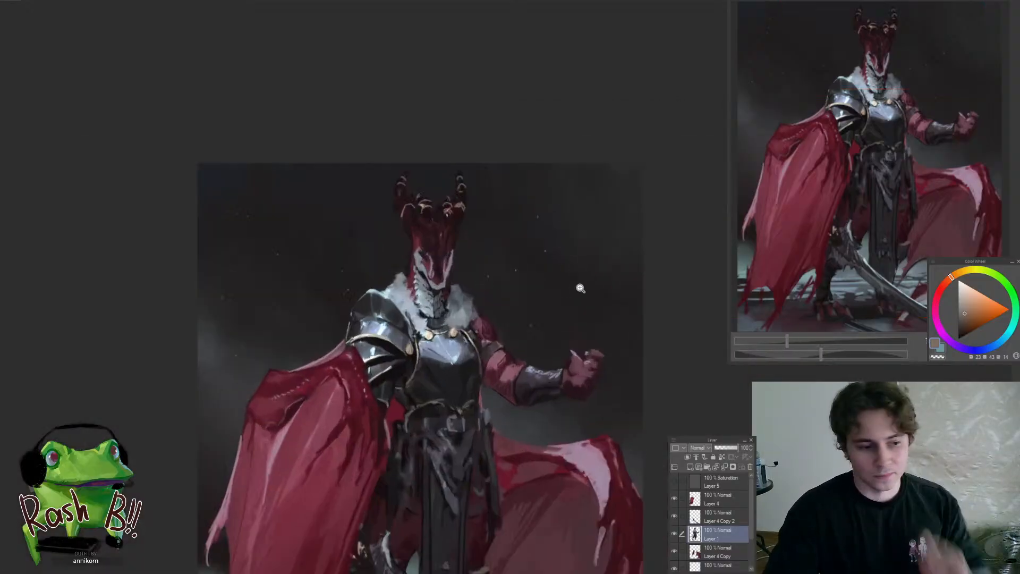
pyautogui.scroll(2, 536, 141)
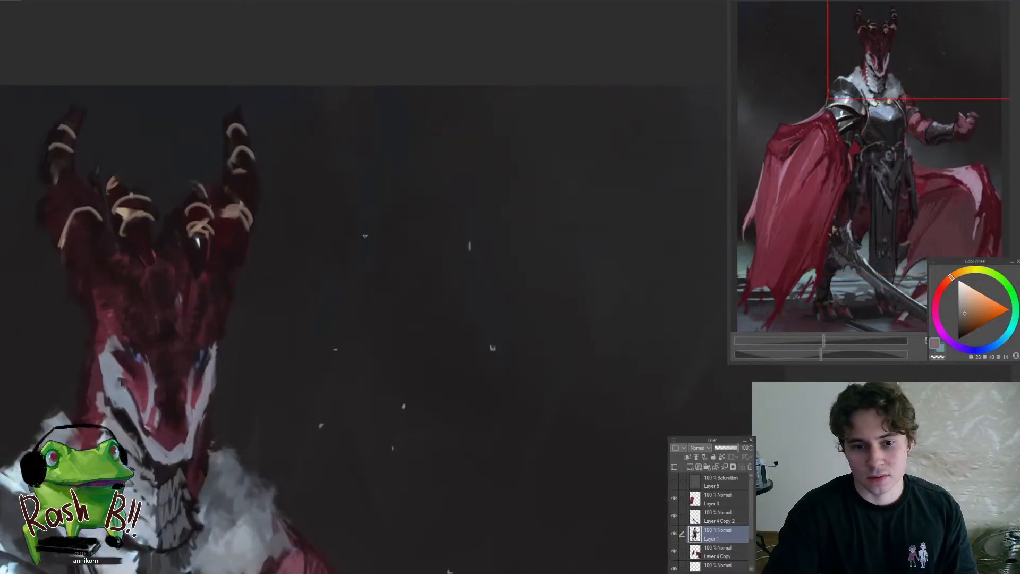
pyautogui.moveTo(364, 236); pyautogui.dragTo(646, 237)
pyautogui.moveTo(355, 225); pyautogui.dragTo(362, 221)
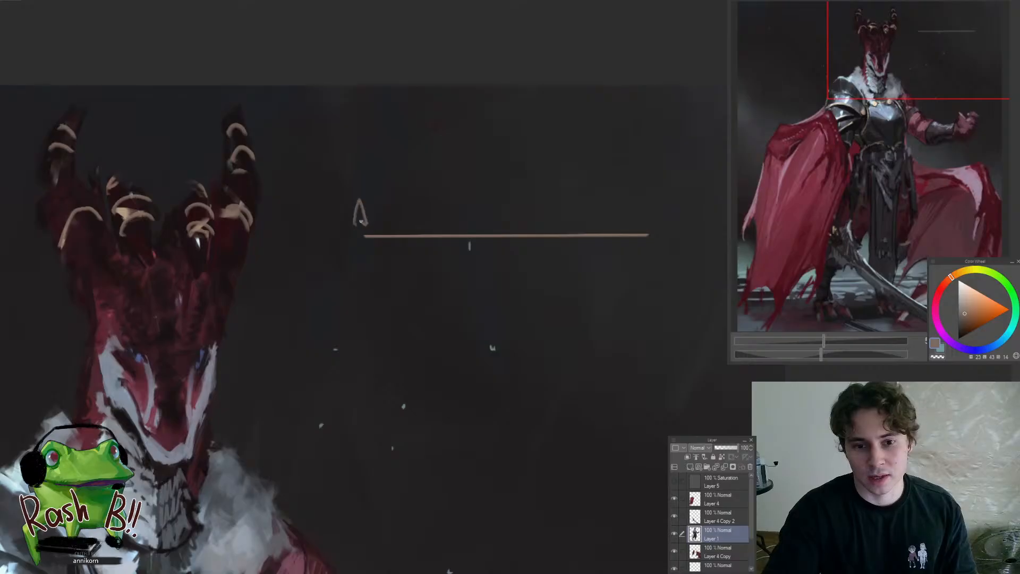
pyautogui.moveTo(627, 190); pyautogui.dragTo(643, 215)
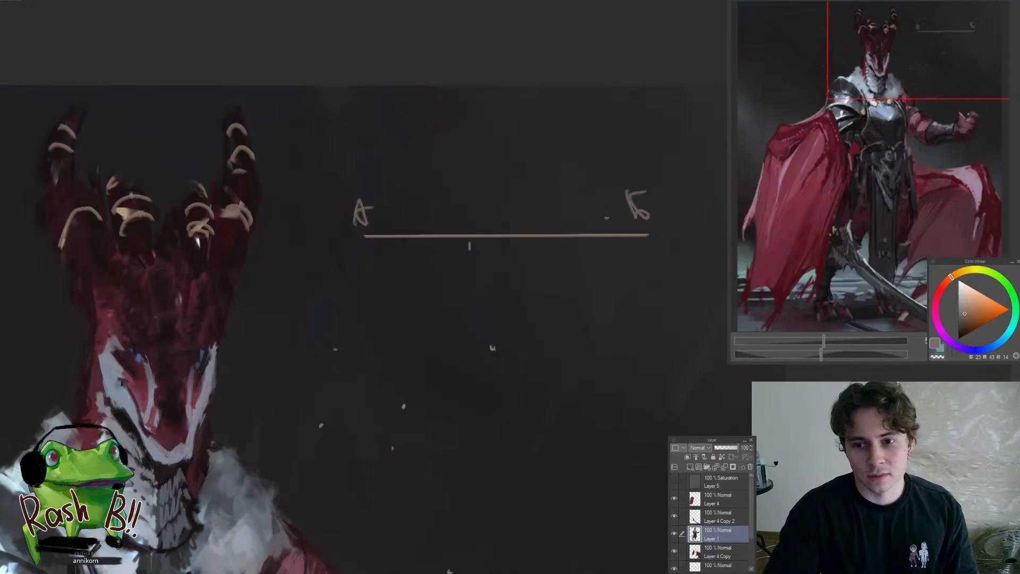
pyautogui.hotkey('ctrl', 'z')
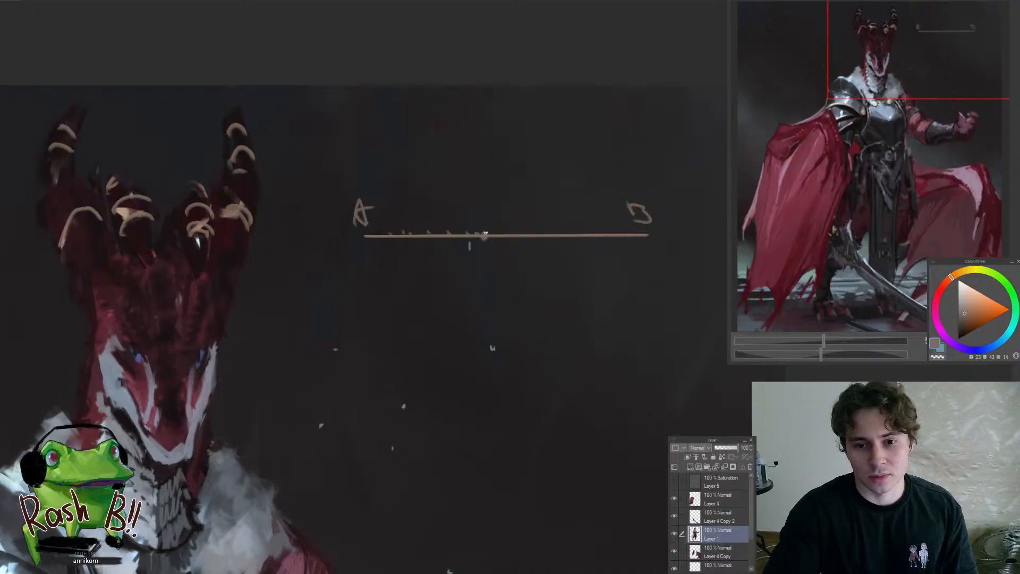
# Try a long curved stroke beneath the A–B line of the explanatory diagram and undo it
pyautogui.moveTo(375, 250); pyautogui.dragTo(584, 254)
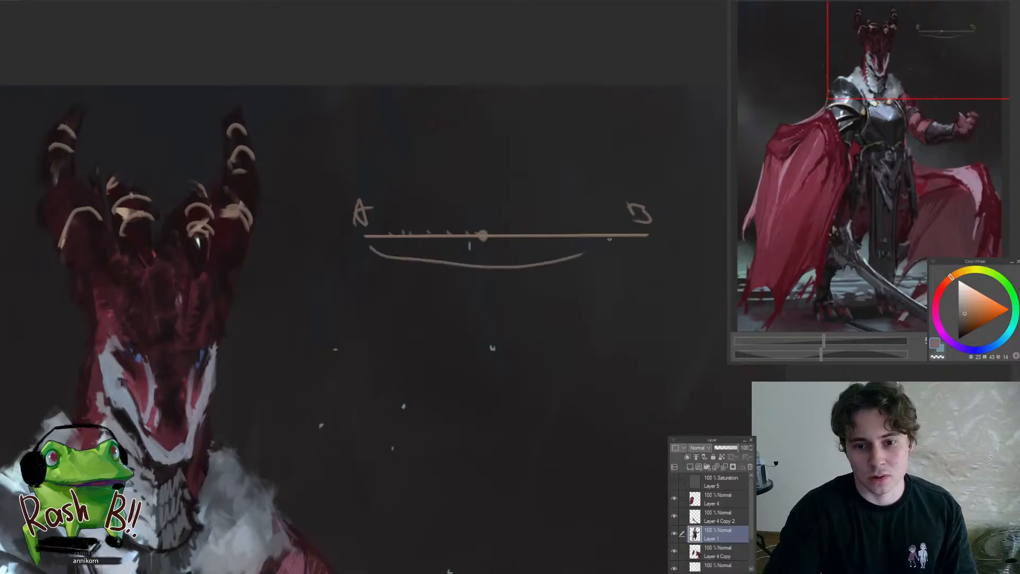
pyautogui.hotkey('ctrl', 'z')
pyautogui.hotkey('ctrl', 'z')
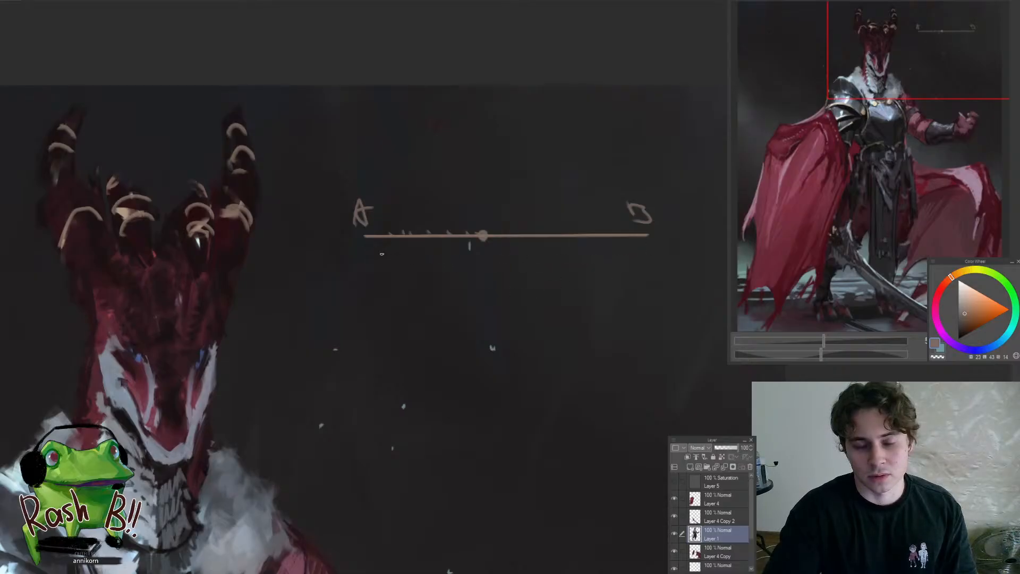
pyautogui.moveTo(381, 254); pyautogui.dragTo(615, 263)
pyautogui.hotkey('ctrl', 'z')
# Add downward arrows above points A and B, and remove the whole explanatory diagram from the background
pyautogui.moveTo(371, 149); pyautogui.dragTo(374, 208)
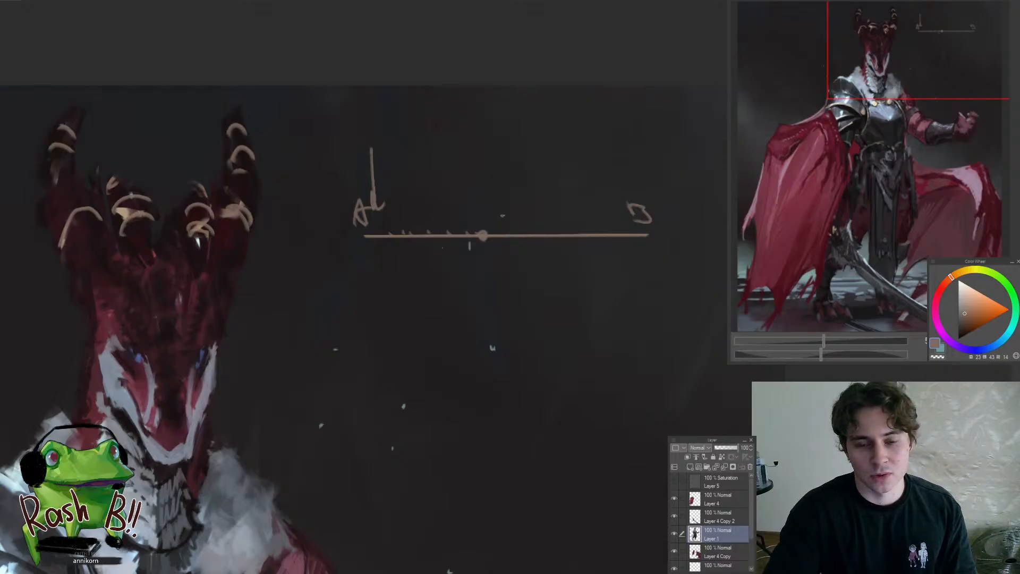
pyautogui.moveTo(469, 225); pyautogui.dragTo(442, 206)
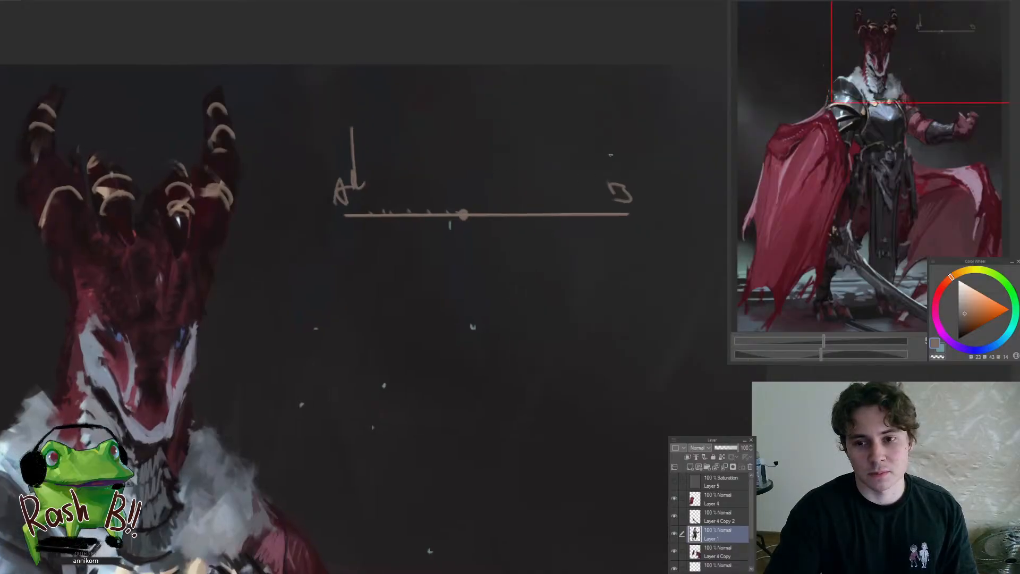
pyautogui.moveTo(615, 132); pyautogui.dragTo(624, 168)
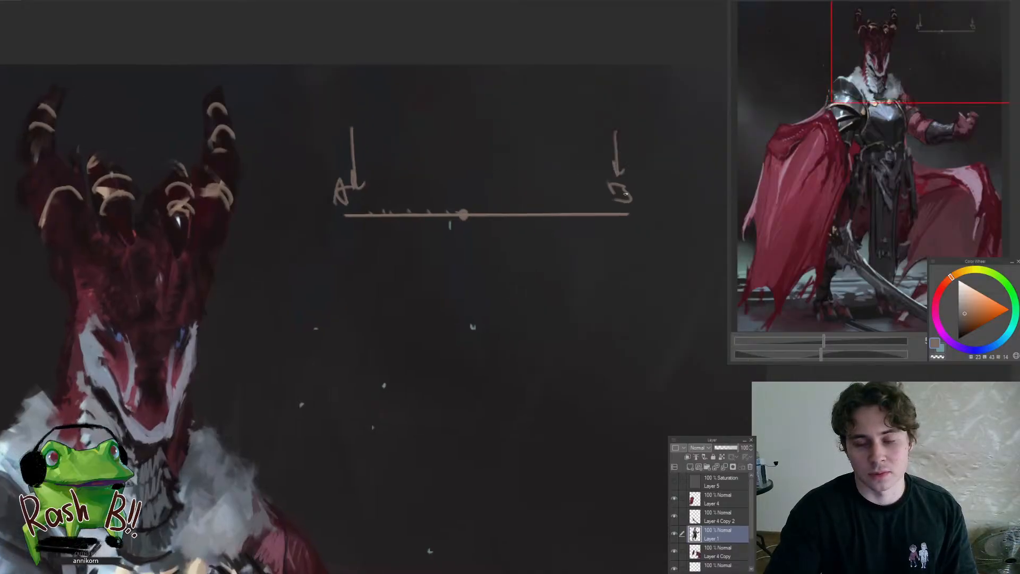
pyautogui.scroll(-1, 471, 248)
pyautogui.moveTo(594, 226); pyautogui.dragTo(608, 230)
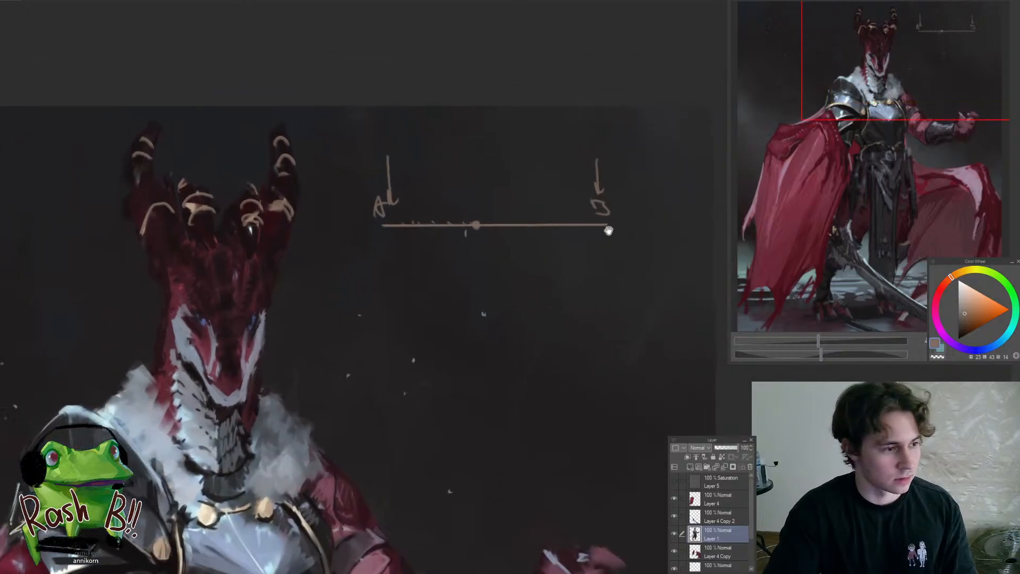
pyautogui.moveTo(539, 264)
pyautogui.mouseDown()
pyautogui.moveTo(616, 249)
pyautogui.moveTo(381, 269)
pyautogui.moveTo(439, 248)
pyautogui.mouseUp()
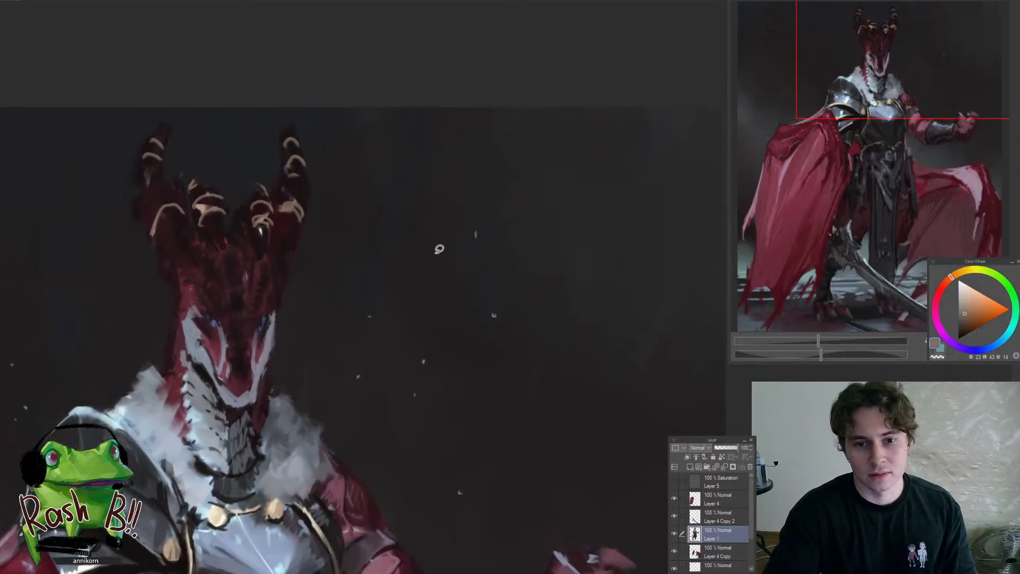
# Clean up the tips and outer edges of the two tall horns with a sampled near-black tone
pyautogui.scroll(-3, 438, 249)
pyautogui.scroll(3, 322, 168)
pyautogui.keyDown('alt'); pyautogui.click(325, 166); pyautogui.keyUp('alt')
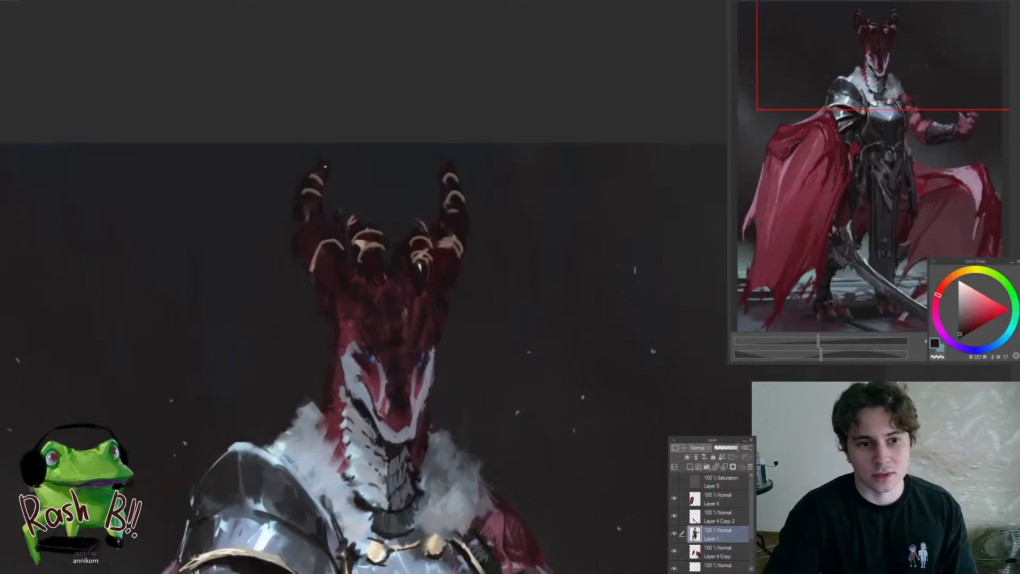
pyautogui.moveTo(454, 206); pyautogui.dragTo(516, 186)
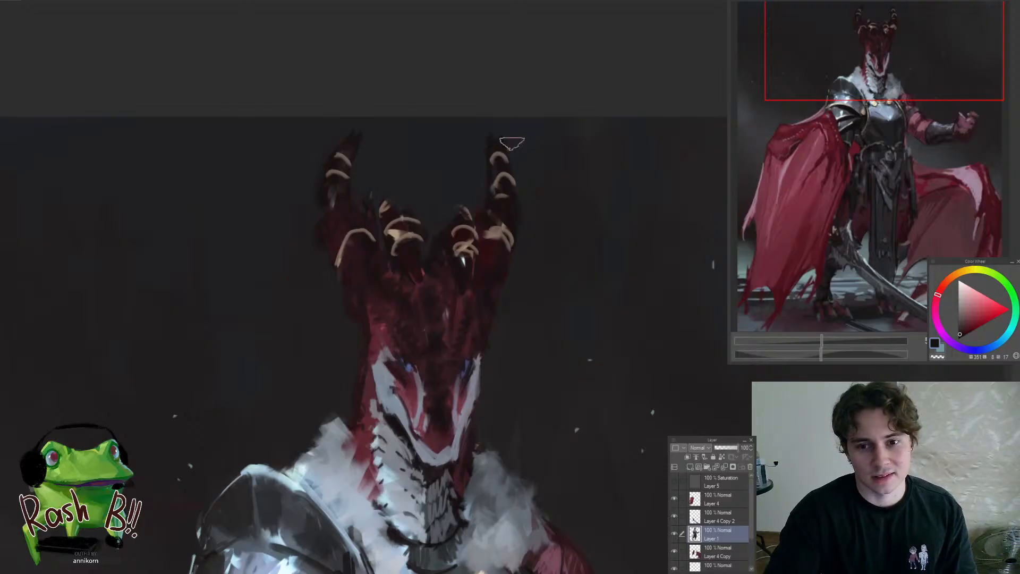
# Touch up the pale jaw edge and the gap beneath the near cheek with a sampled blue-grey
pyautogui.hotkey('ctrl', '0')
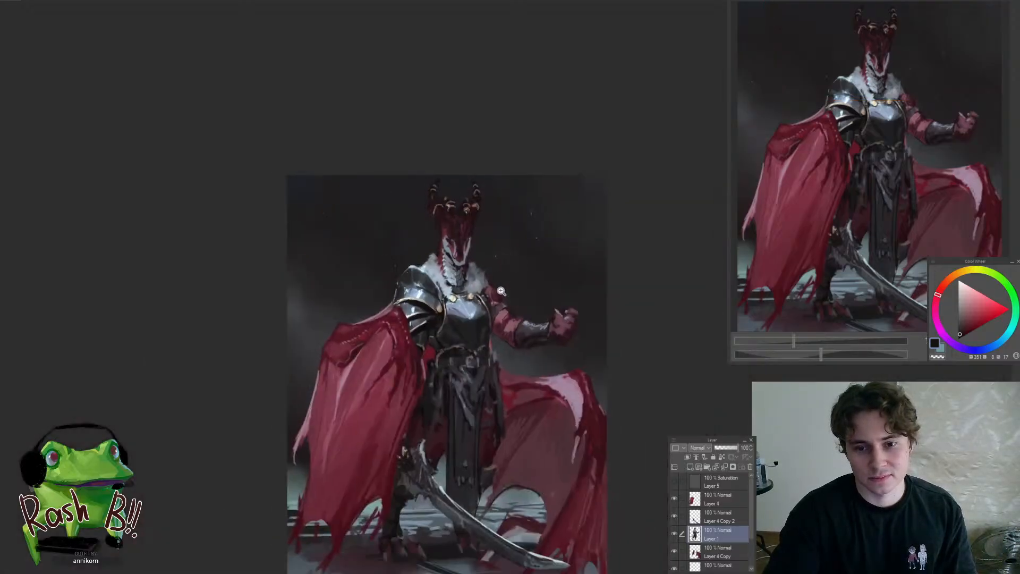
pyautogui.moveTo(472, 262); pyautogui.dragTo(452, 267)
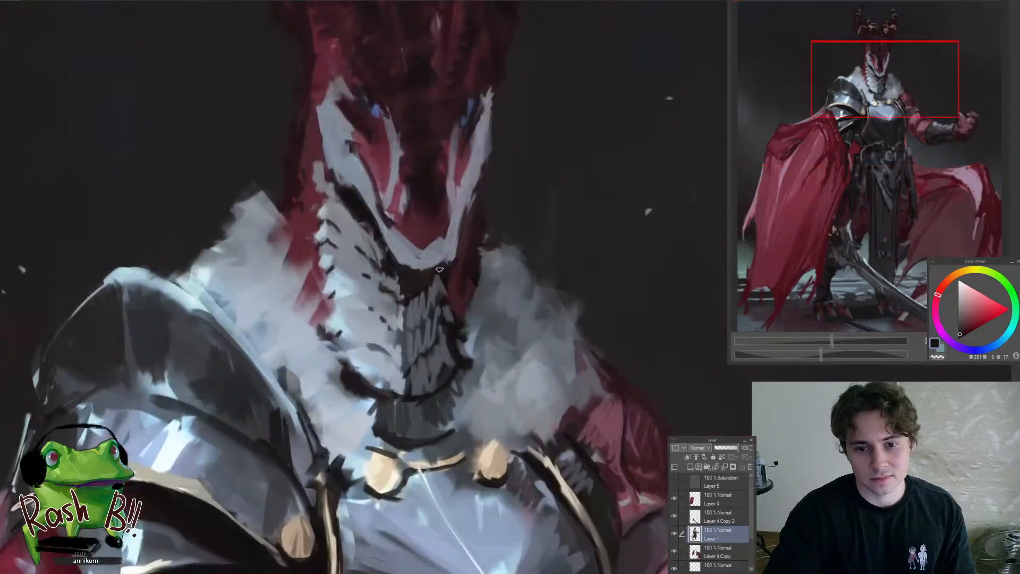
pyautogui.moveTo(386, 234)
pyautogui.mouseDown()
pyautogui.moveTo(375, 249)
pyautogui.moveTo(399, 292)
pyautogui.mouseUp()
pyautogui.keyDown('alt'); pyautogui.click(386, 239); pyautogui.keyUp('alt')
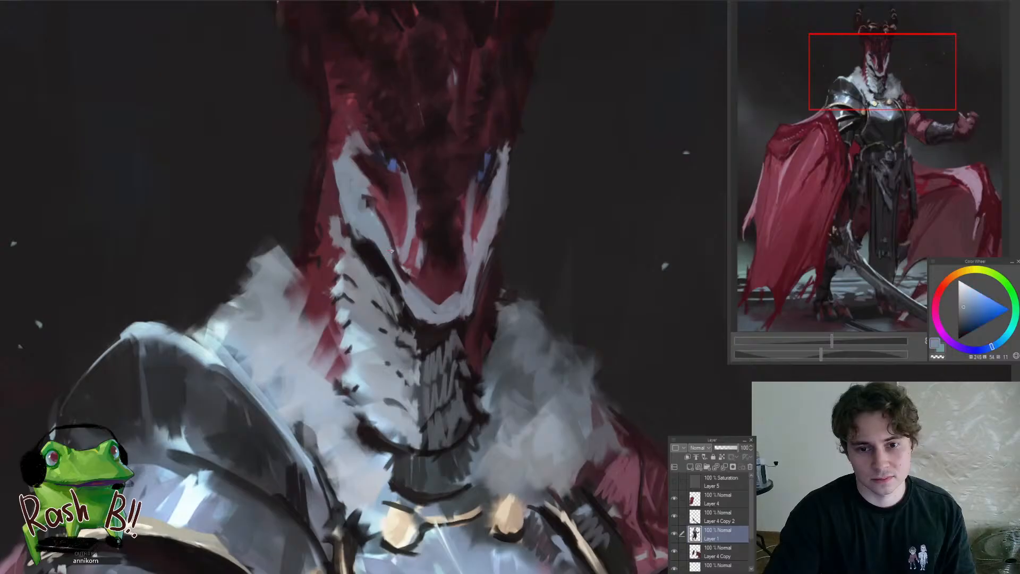
pyautogui.moveTo(388, 249); pyautogui.dragTo(404, 281)
pyautogui.scroll(-6, 379, 238)
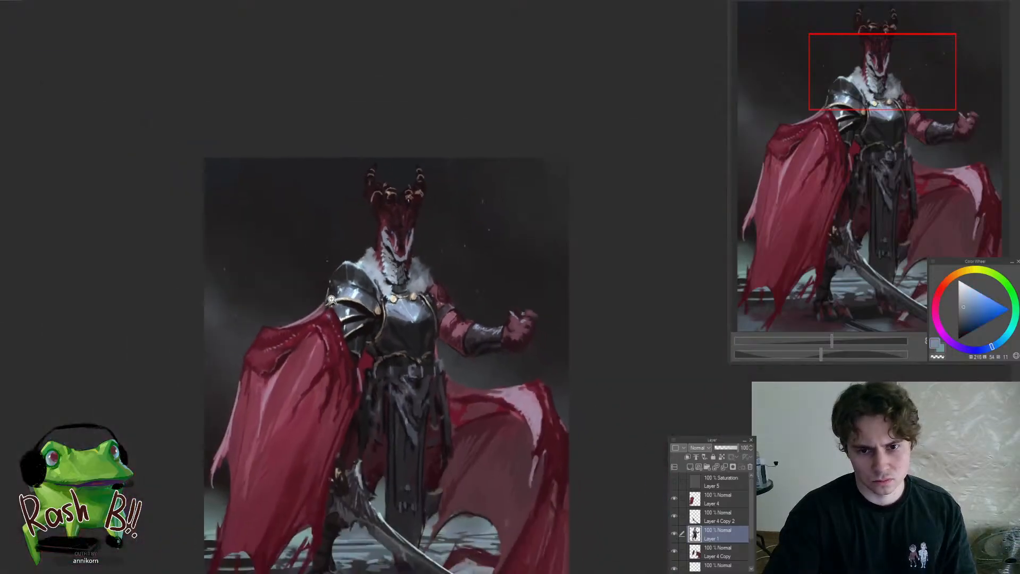
# Refine the notch in the pale cheek marking below the near eye with sampled dark and blue-grey tones
pyautogui.scroll(7, 378, 234)
pyautogui.keyDown('alt'); pyautogui.click(376, 228); pyautogui.keyUp('alt')
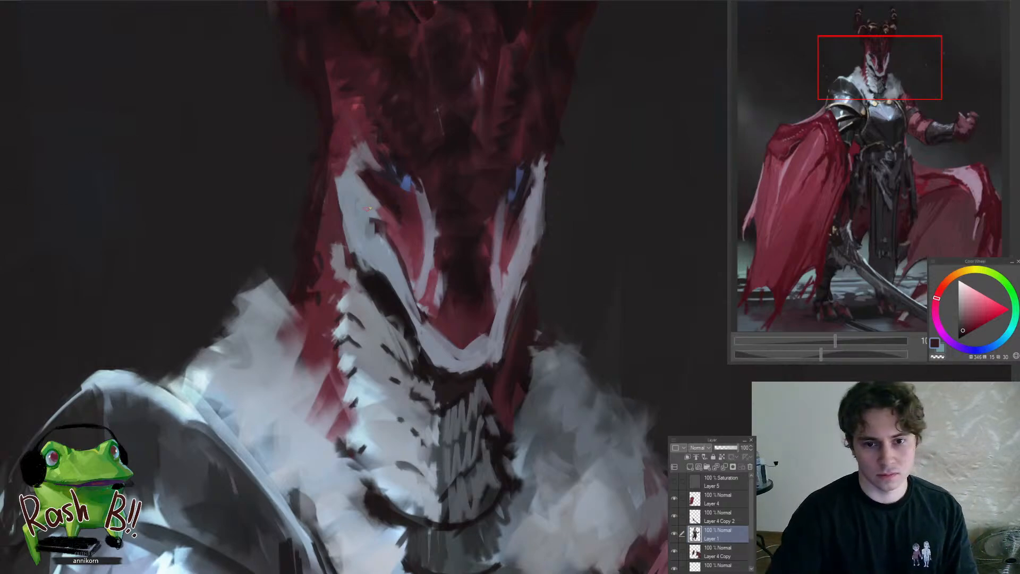
pyautogui.keyDown('alt'); pyautogui.click(376, 219); pyautogui.keyUp('alt')
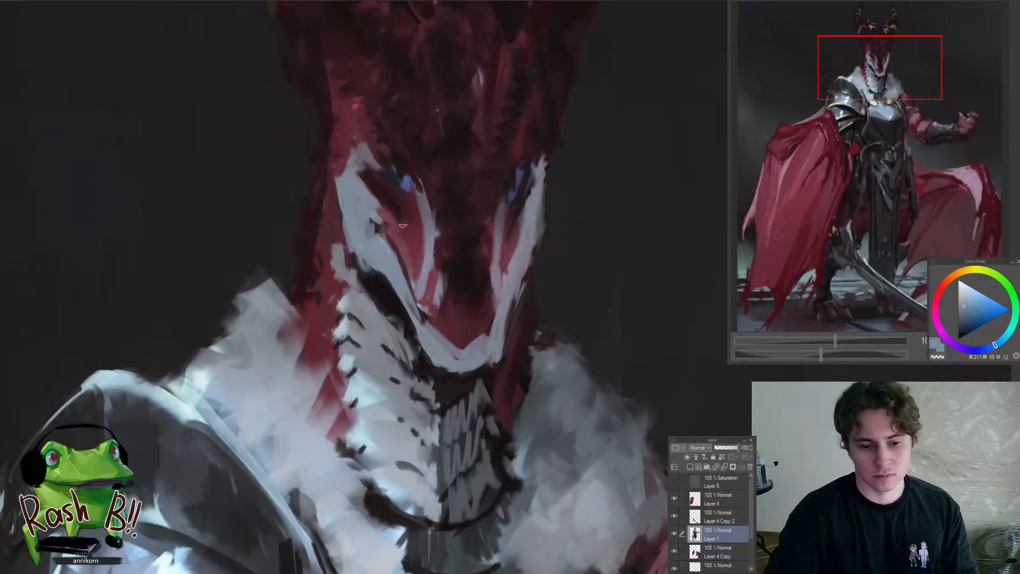
pyautogui.keyDown('alt'); pyautogui.click(430, 312); pyautogui.keyUp('alt')
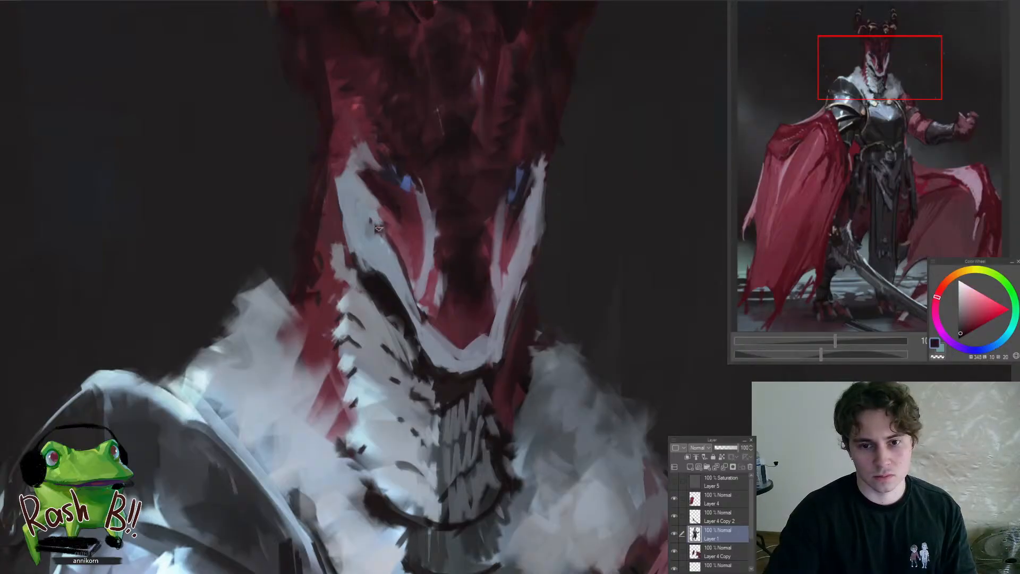
# Paint a thin near-black mouth line along the inner edge of the pale jaw, around the snout tip
pyautogui.moveTo(395, 245)
pyautogui.mouseDown()
pyautogui.moveTo(457, 348)
pyautogui.moveTo(483, 333)
pyautogui.moveTo(462, 329)
pyautogui.moveTo(471, 308)
pyautogui.mouseUp()
pyautogui.scroll(-5, 488, 324)
pyautogui.scroll(4, 478, 319)
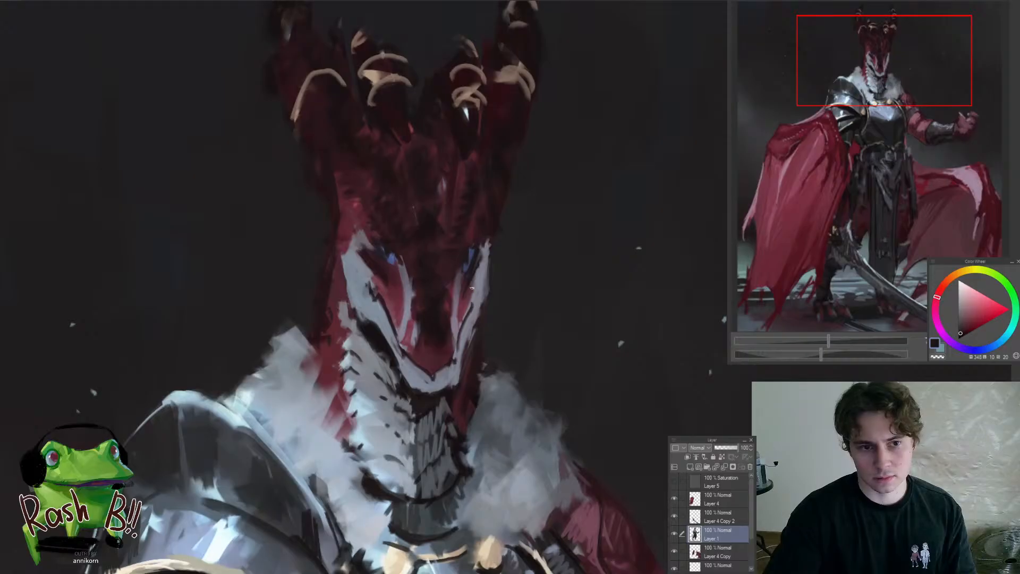
pyautogui.scroll(-5, 471, 288)
pyautogui.scroll(6, 381, 265)
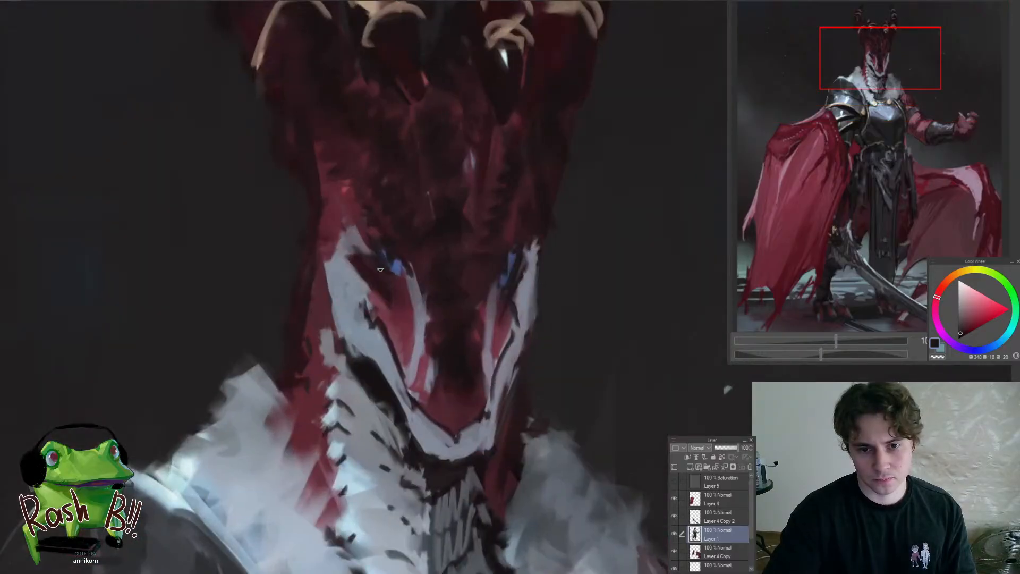
# Sharpen the shapes beneath both eyes with a sampled dark muted red
pyautogui.keyDown('alt'); pyautogui.click(406, 281); pyautogui.keyUp('alt')
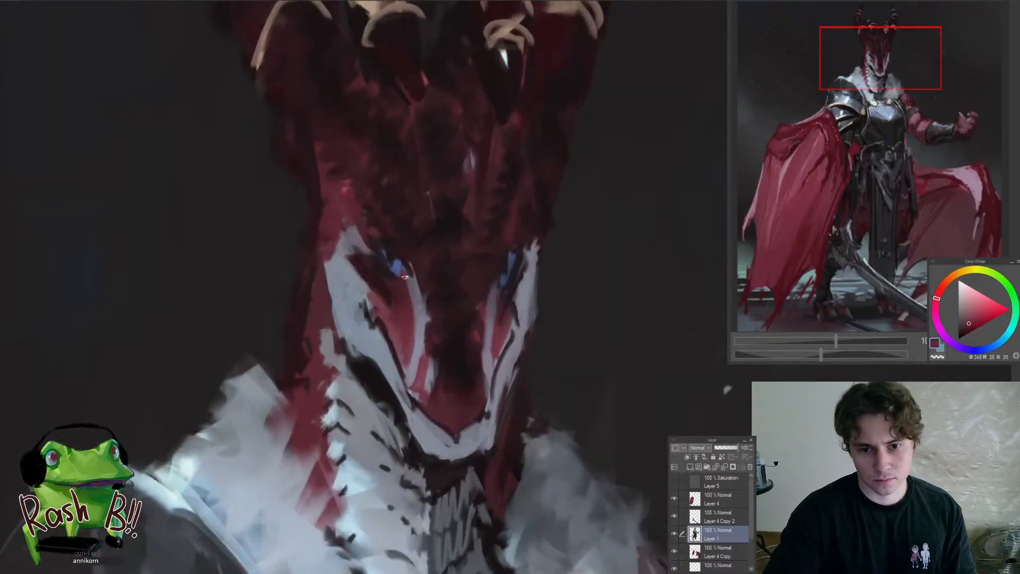
pyautogui.keyDown('alt'); pyautogui.click(377, 271); pyautogui.keyUp('alt')
pyautogui.keyDown('alt'); pyautogui.click(397, 287); pyautogui.keyUp('alt')
pyautogui.moveTo(417, 324); pyautogui.dragTo(380, 322)
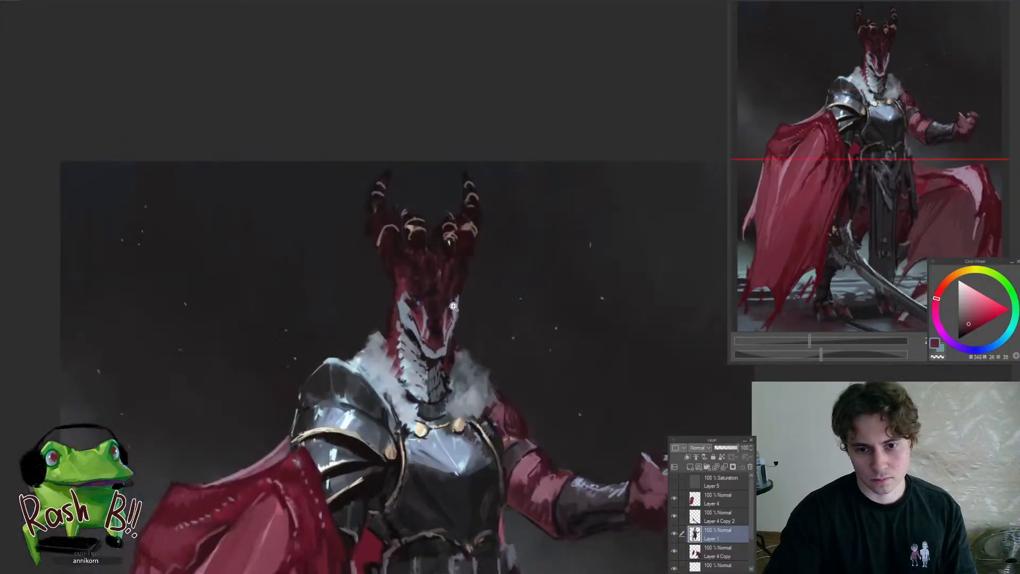
pyautogui.moveTo(447, 315); pyautogui.dragTo(455, 317)
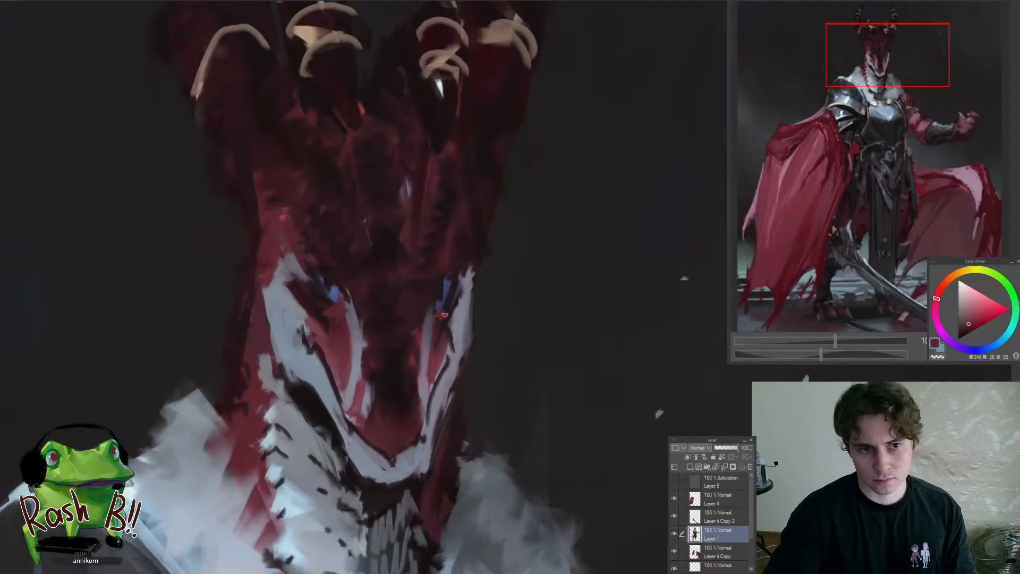
# Touch up the far eye's pale marking and darken the brow and forehead with sampled near-black tones
pyautogui.scroll(-2, 442, 327)
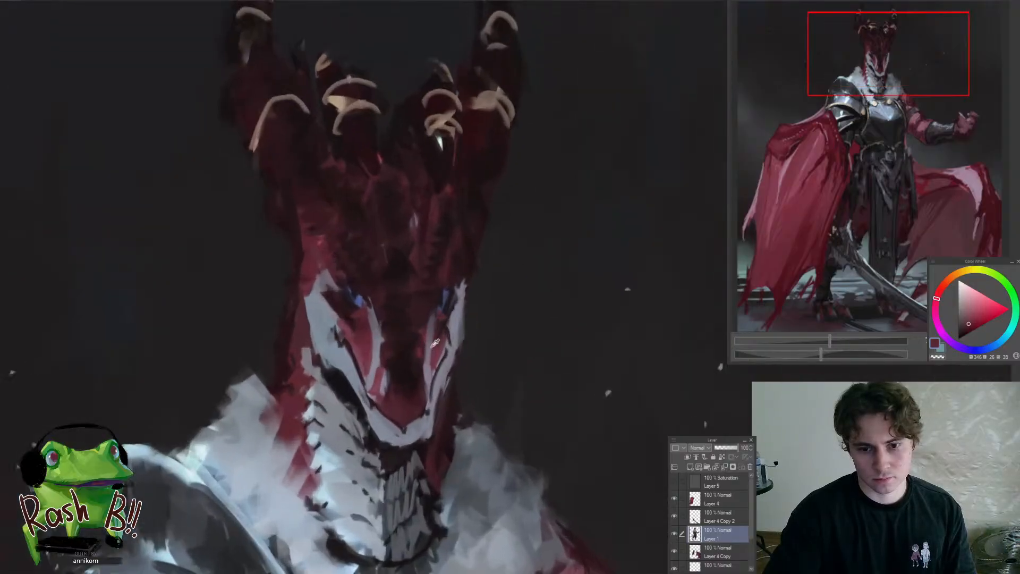
pyautogui.click(427, 378)
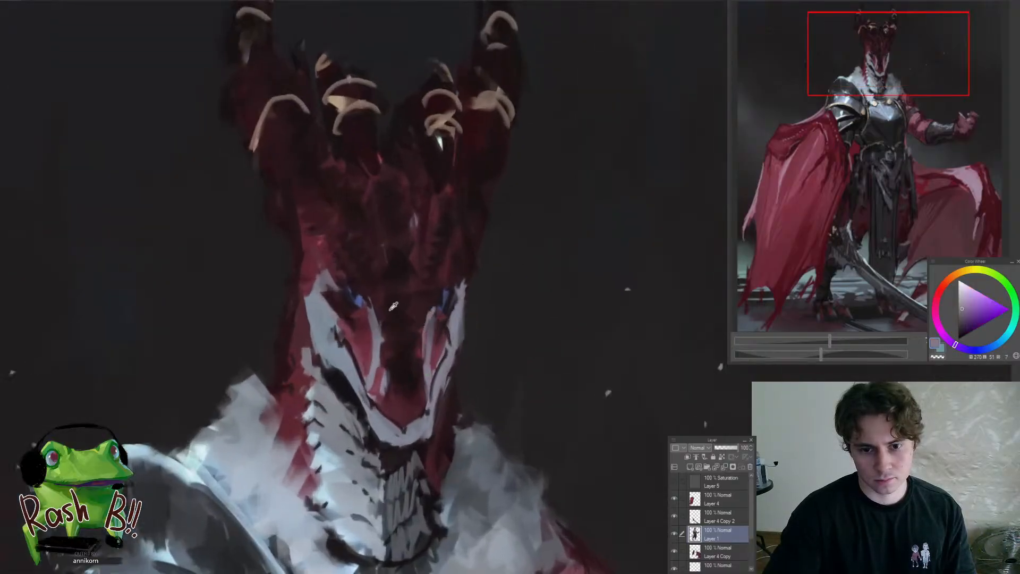
pyautogui.click(375, 292)
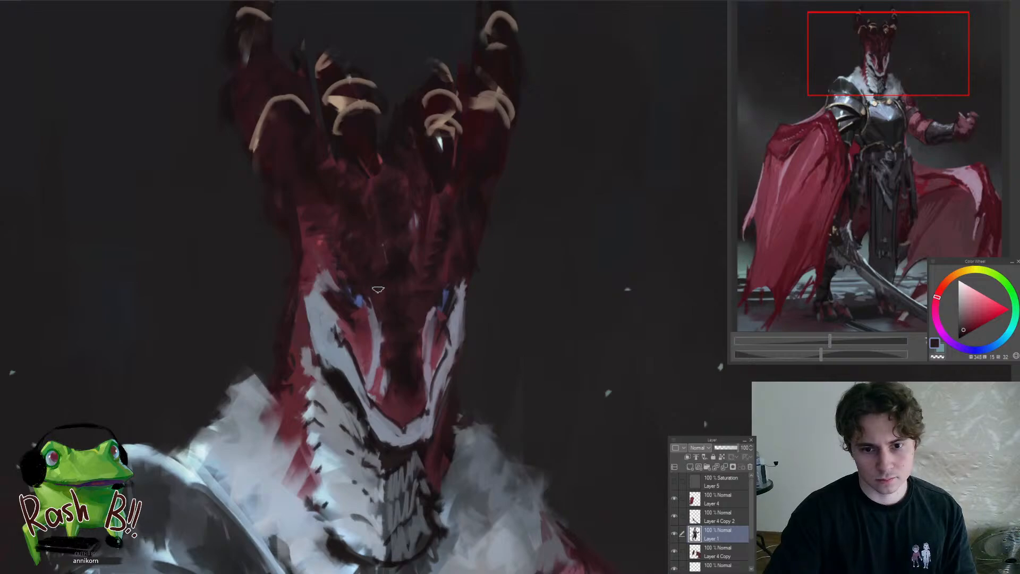
pyautogui.keyDown('alt'); pyautogui.click(401, 270); pyautogui.keyUp('alt')
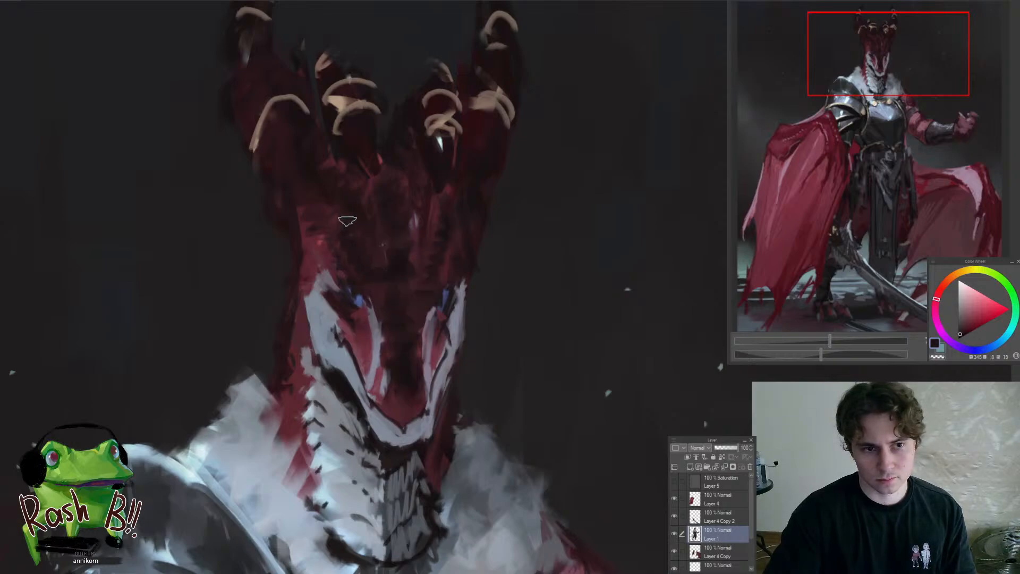
pyautogui.moveTo(338, 214); pyautogui.dragTo(360, 262)
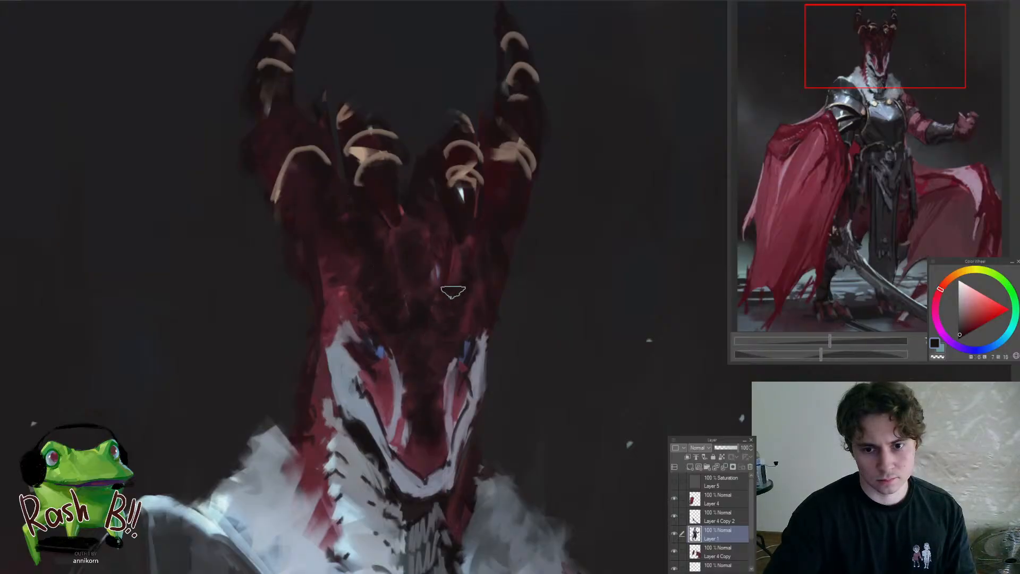
# Deepen the shadows on the far side of the forehead and along the head's outer edge with near-black
pyautogui.moveTo(460, 290); pyautogui.dragTo(404, 293)
pyautogui.moveTo(485, 376); pyautogui.dragTo(553, 288)
pyautogui.moveTo(464, 272); pyautogui.dragTo(512, 279)
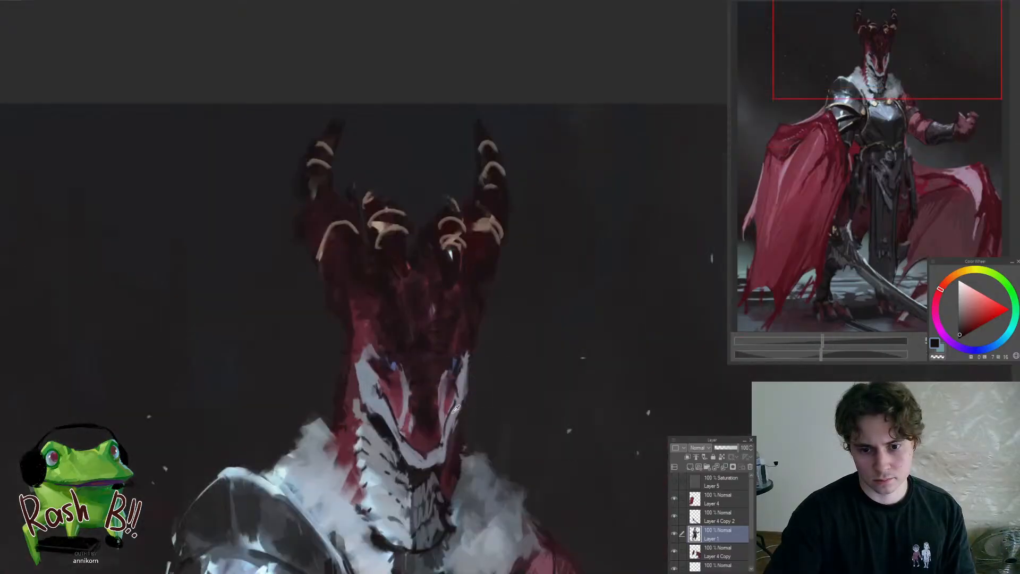
# Add small light-blue highlight specks down the centre of the snout and forehead and onto the horn bases
pyautogui.keyDown('alt'); pyautogui.click(443, 435); pyautogui.keyUp('alt')
pyautogui.moveTo(398, 506); pyautogui.dragTo(384, 445)
pyautogui.keyDown('alt'); pyautogui.click(370, 436); pyautogui.keyUp('alt')
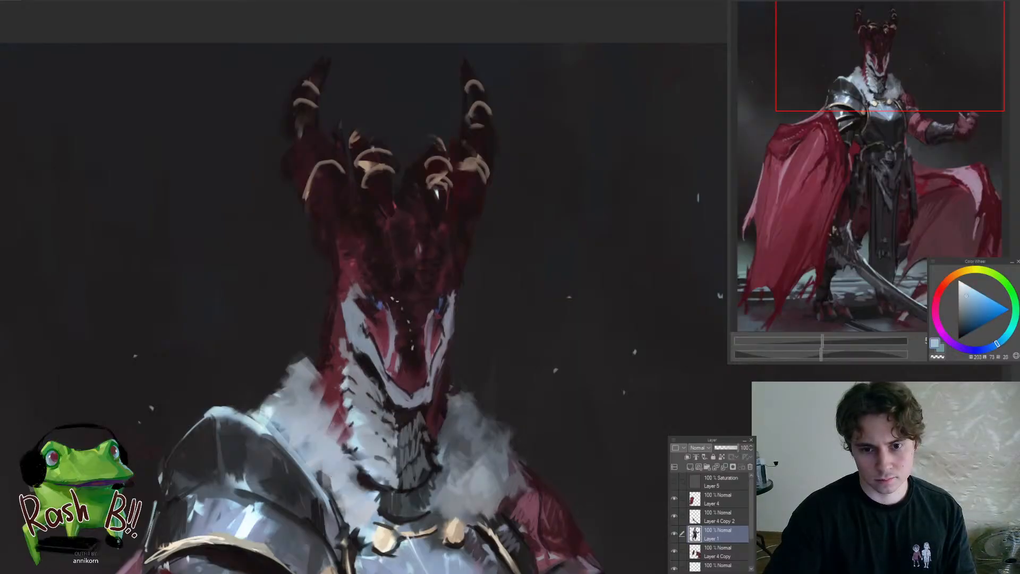
pyautogui.scroll(-3, 364, 351)
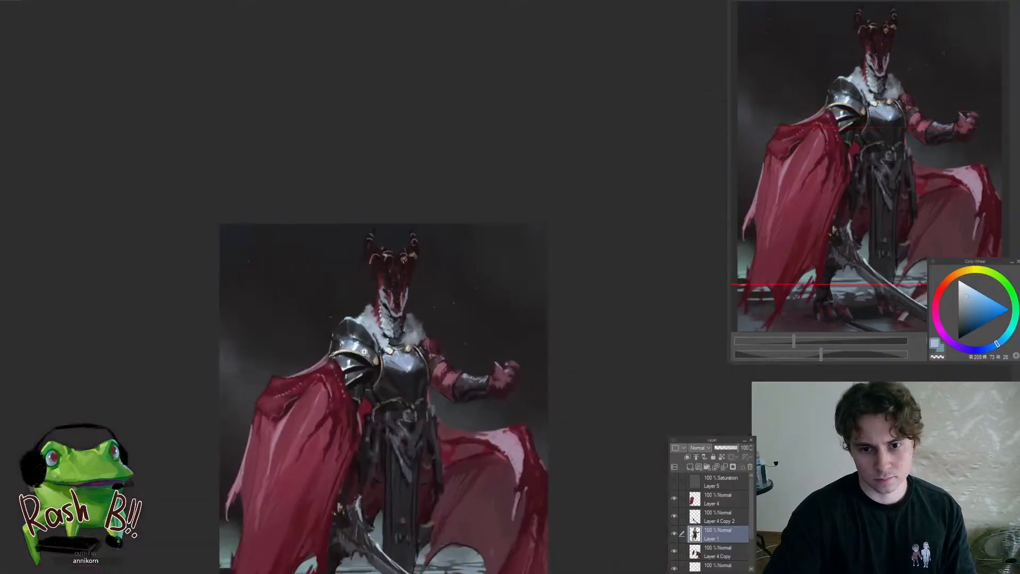
pyautogui.click(393, 262)
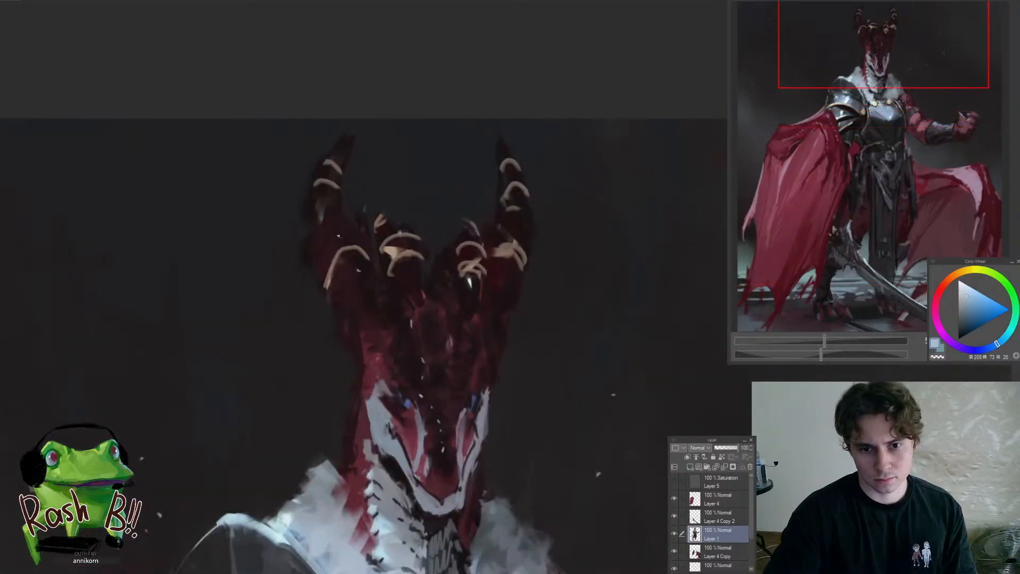
# Add small light-blue highlights on the horns, the breastplate's point and the upper edge of the far shoulder
pyautogui.scroll(-5, 377, 260)
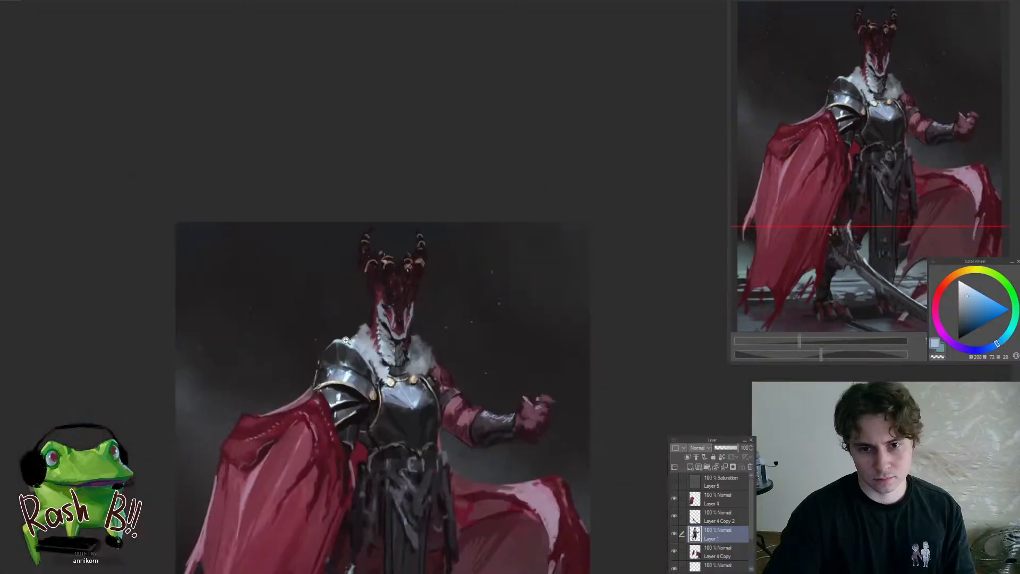
pyautogui.scroll(3, 416, 251)
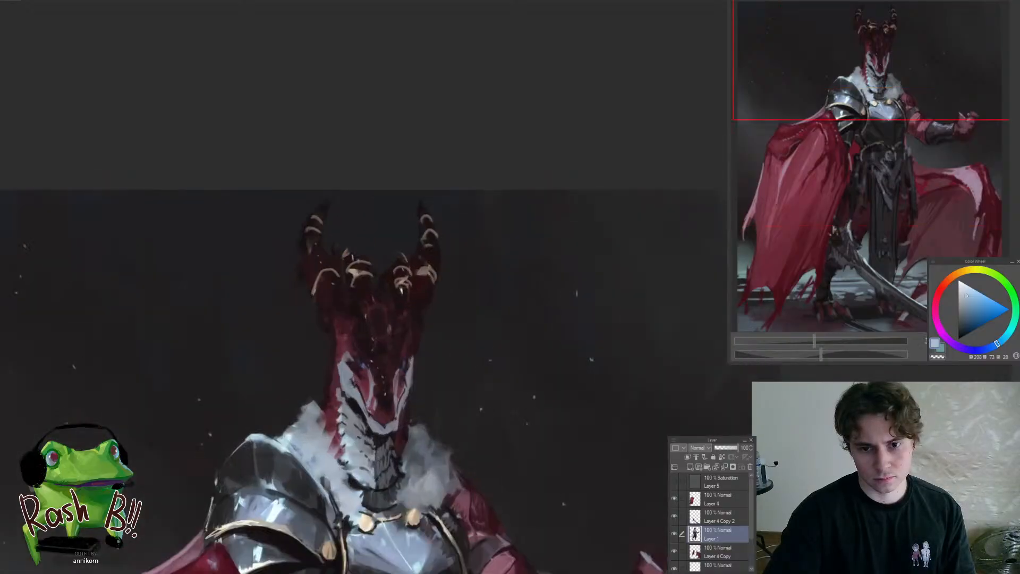
pyautogui.scroll(-5, 459, 381)
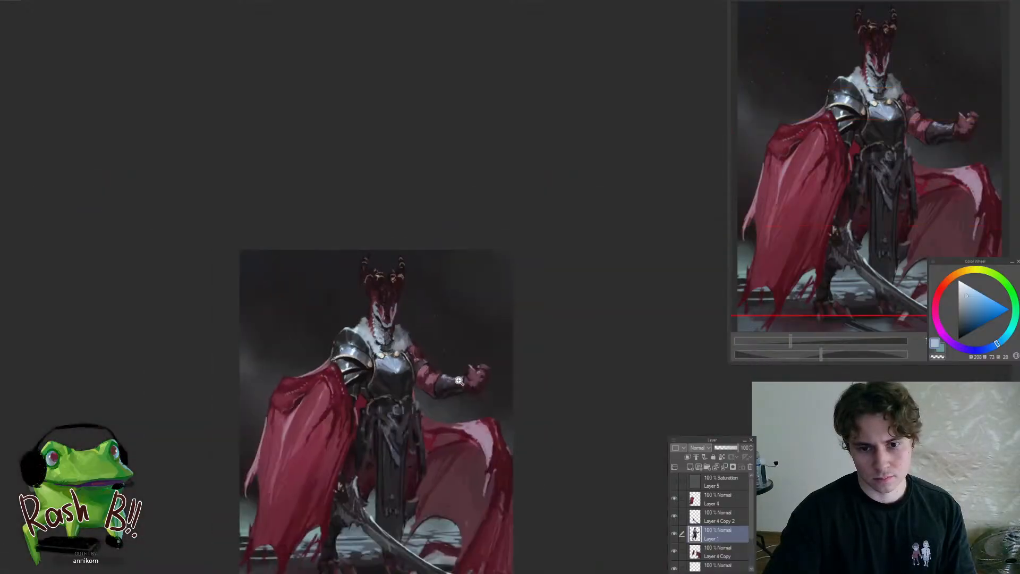
pyautogui.scroll(5, 425, 340)
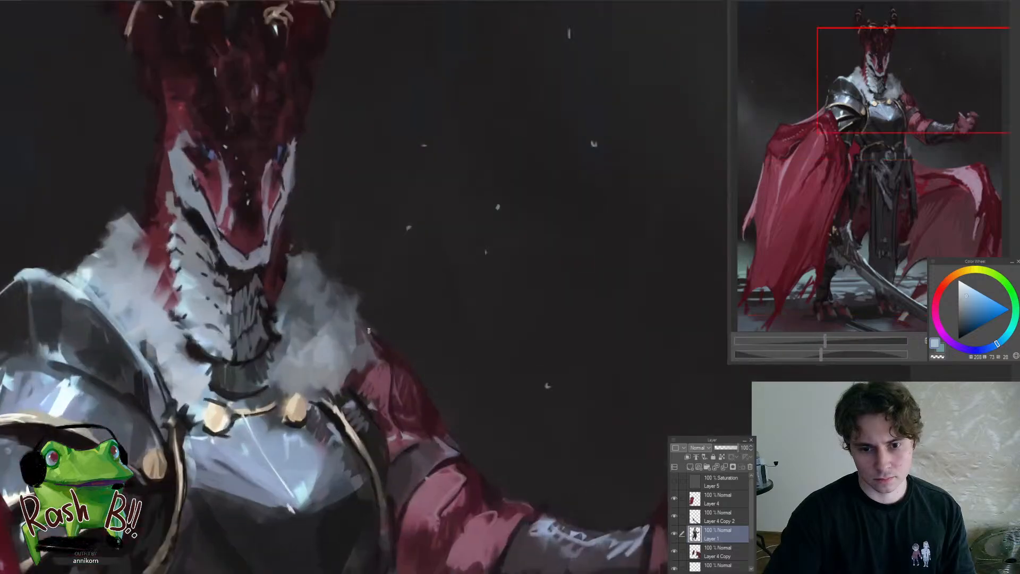
pyautogui.scroll(-6, 371, 332)
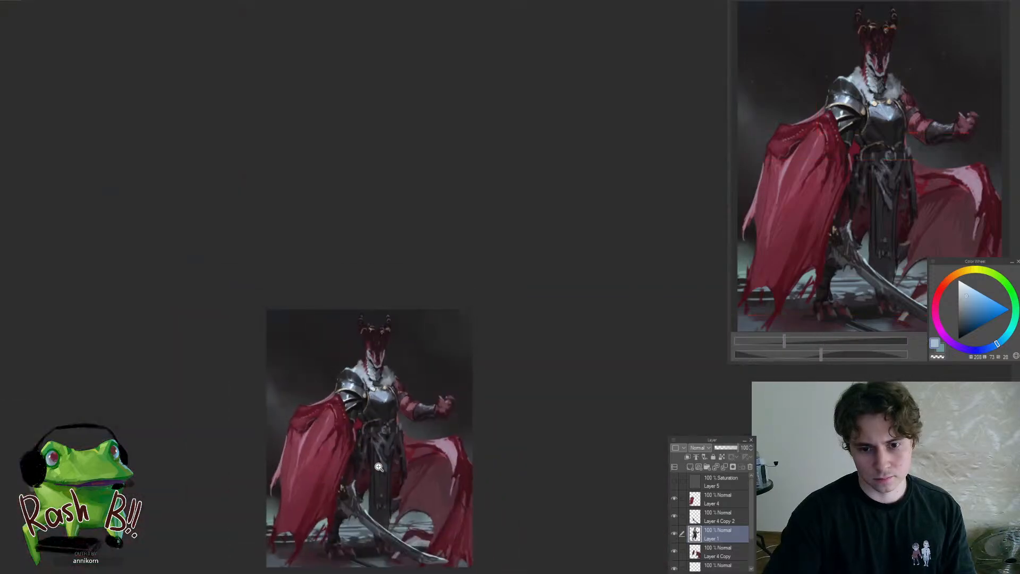
pyautogui.scroll(6, 372, 377)
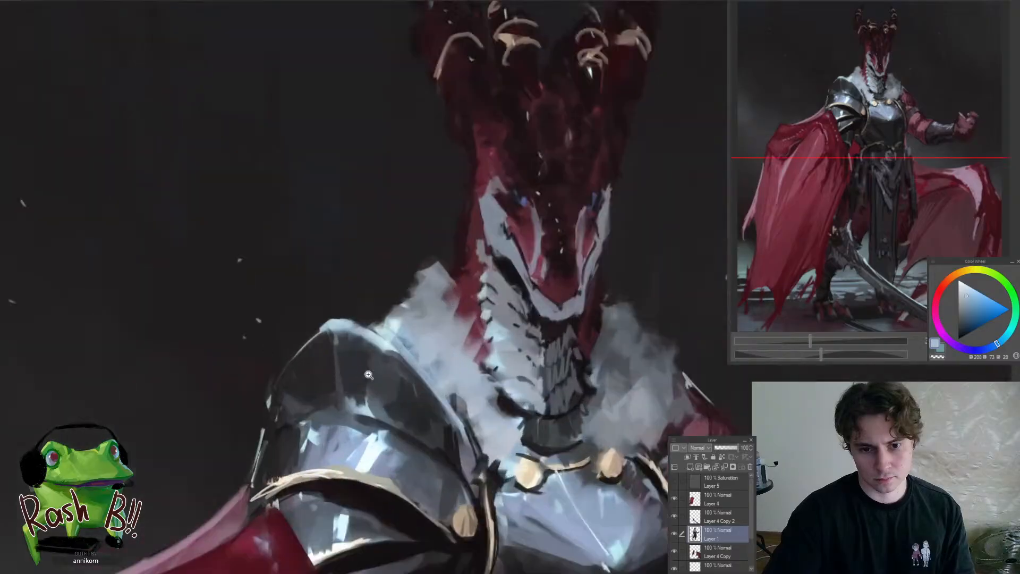
# Refine the upper pauldron plate and its outer rim with sampled dark blue-grey and near-black tones
pyautogui.moveTo(341, 375); pyautogui.dragTo(339, 325)
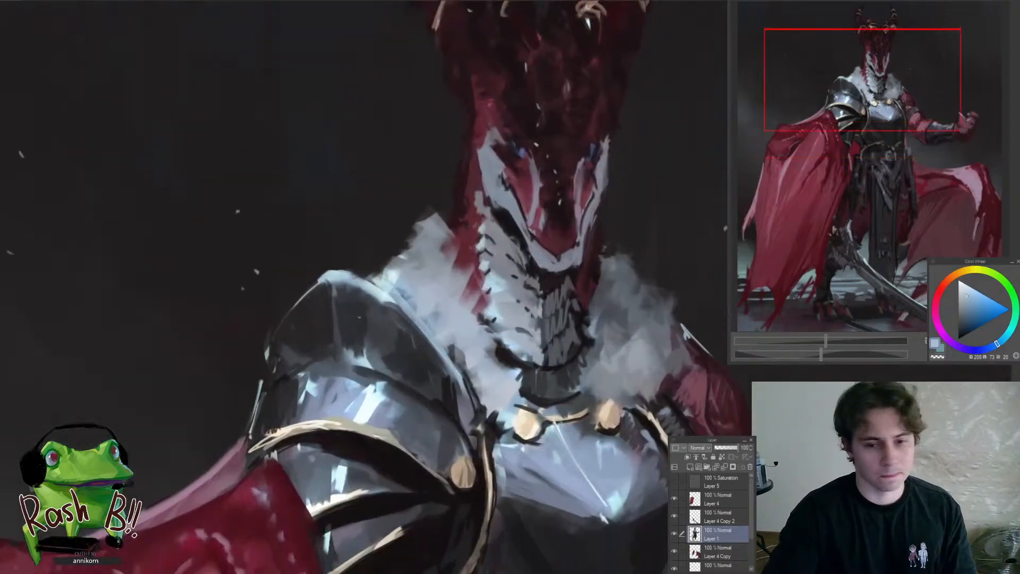
pyautogui.click(336, 325)
pyautogui.click(337, 324)
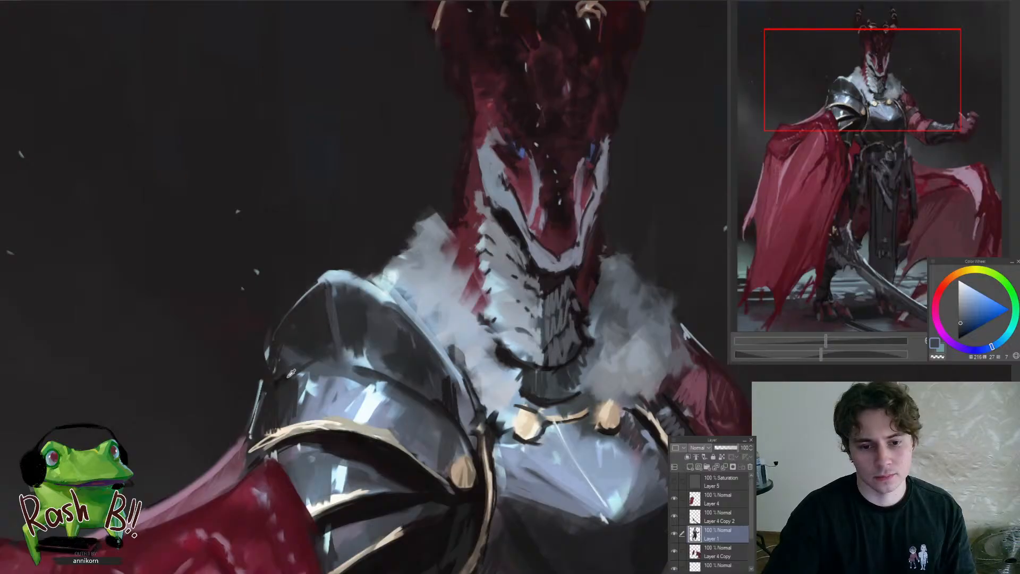
pyautogui.click(318, 330)
pyautogui.click(319, 297)
pyautogui.click(320, 296)
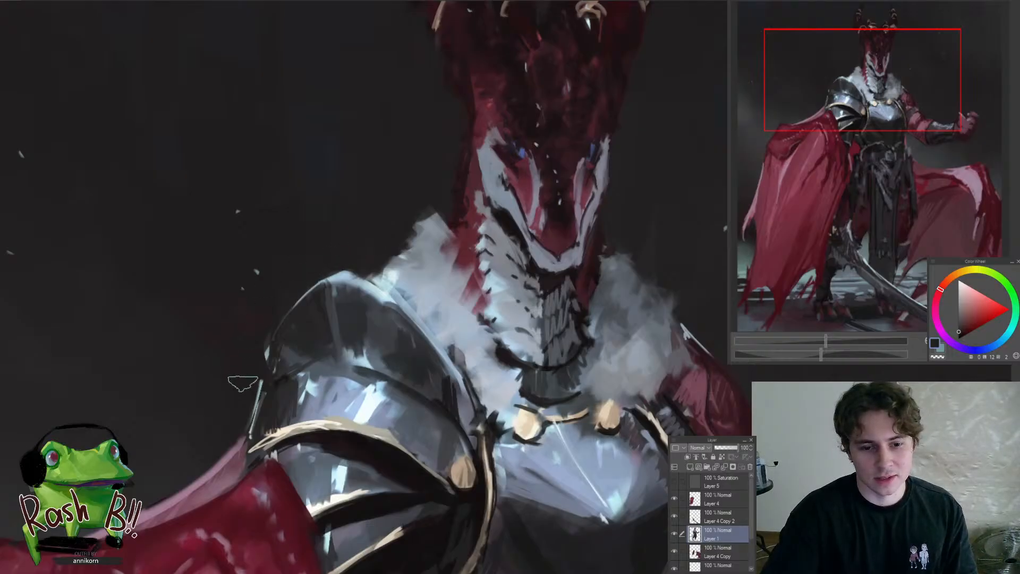
# Clean up the pauldron's outer silhouette and darken the side of its lower plates with a sampled near-black
pyautogui.moveTo(257, 353)
pyautogui.mouseDown()
pyautogui.moveTo(247, 407)
pyautogui.moveTo(306, 366)
pyautogui.moveTo(311, 335)
pyautogui.moveTo(282, 363)
pyautogui.mouseUp()
pyautogui.keyDown('alt'); pyautogui.click(300, 336); pyautogui.keyUp('alt')
pyautogui.keyDown('alt'); pyautogui.click(324, 362); pyautogui.keyUp('alt')
pyautogui.keyDown('alt'); pyautogui.click(326, 362); pyautogui.keyUp('alt')
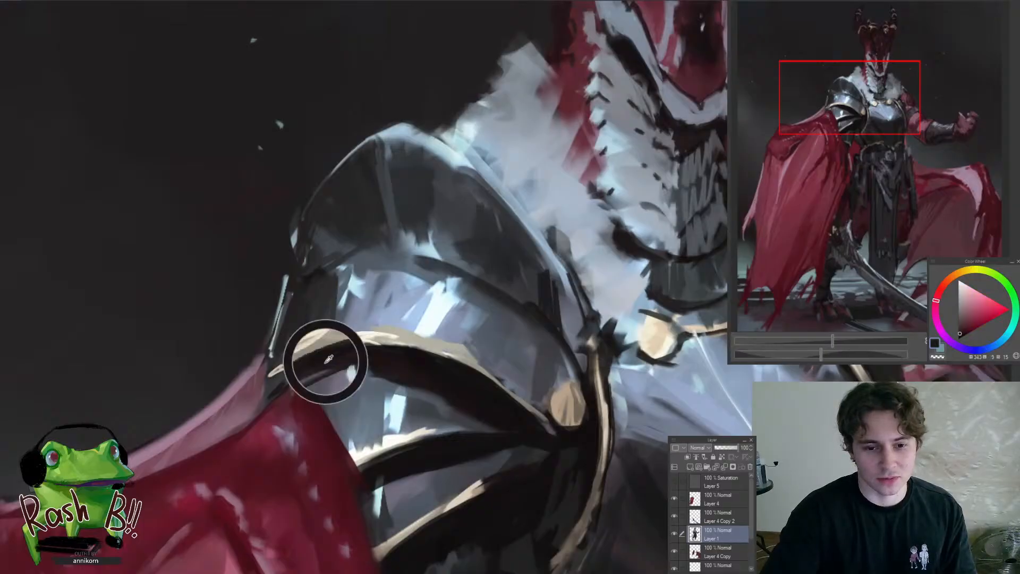
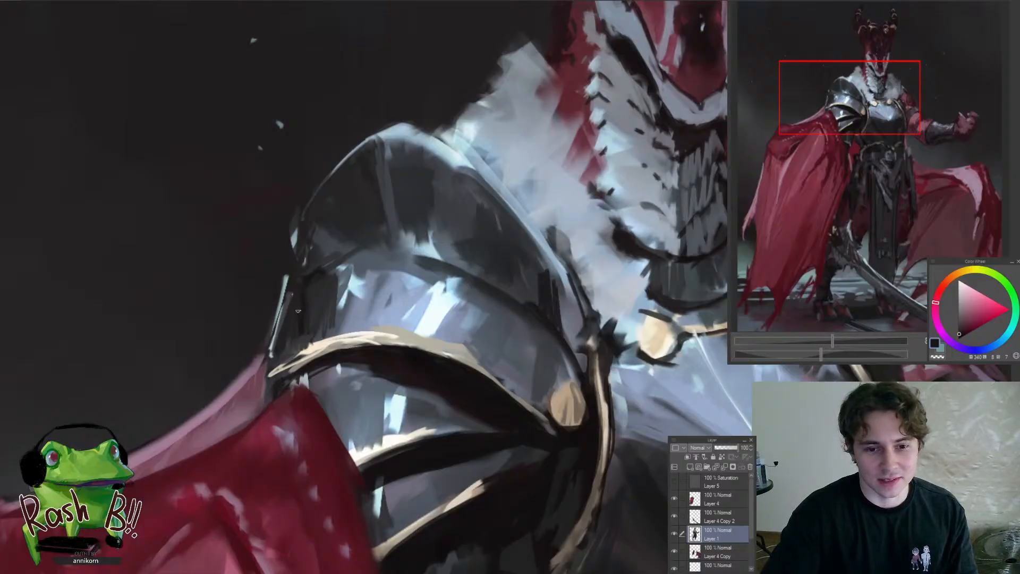
# Add dark strokes to the inner half of the pauldron's middle plate with a sampled near-black
pyautogui.scroll(-5, 298, 311)
pyautogui.scroll(5, 346, 311)
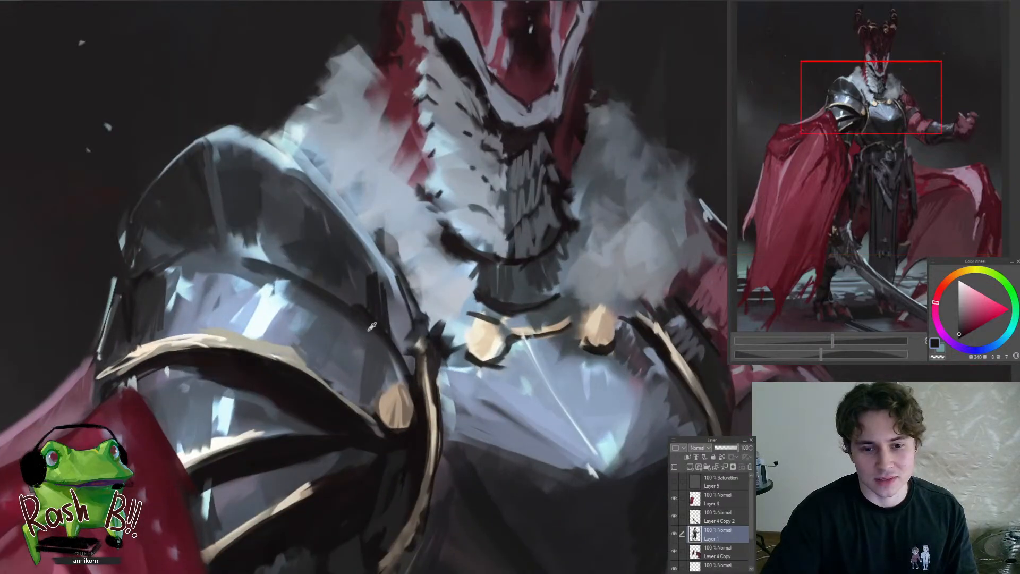
pyautogui.keyDown('alt'); pyautogui.click(372, 326); pyautogui.keyUp('alt')
pyautogui.scroll(-5, 375, 304)
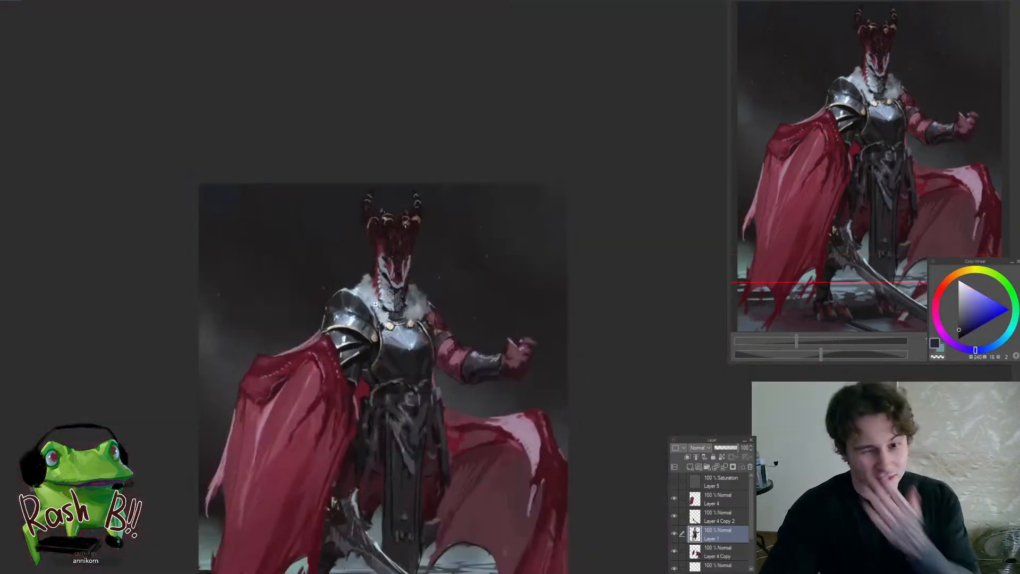
pyautogui.scroll(-1, 375, 304)
pyautogui.scroll(8, 377, 327)
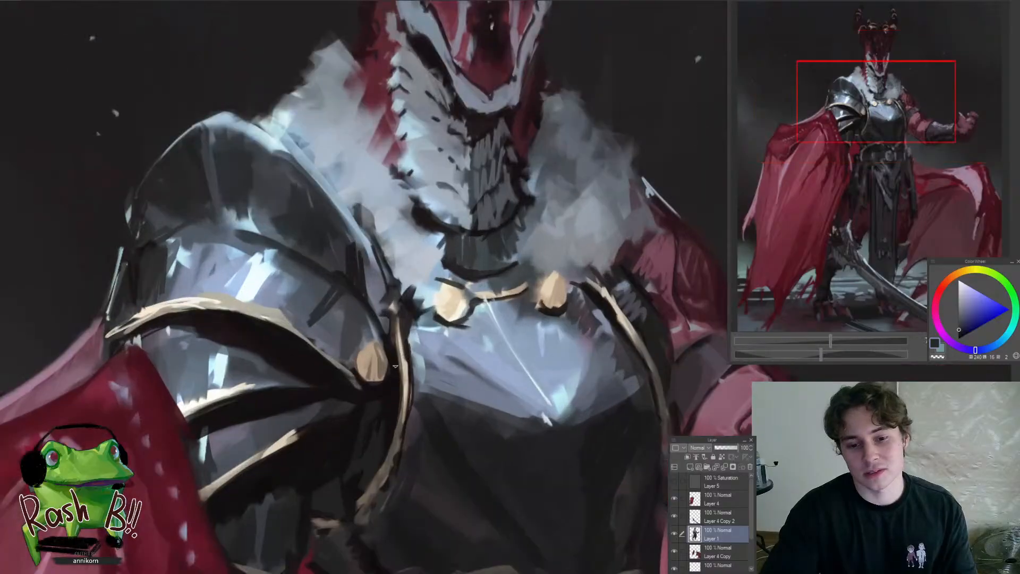
# Refine the pauldron's inner edge above the round gold stud with sampled dark blue-grey tones
pyautogui.keyDown('alt'); pyautogui.click(385, 336); pyautogui.keyUp('alt')
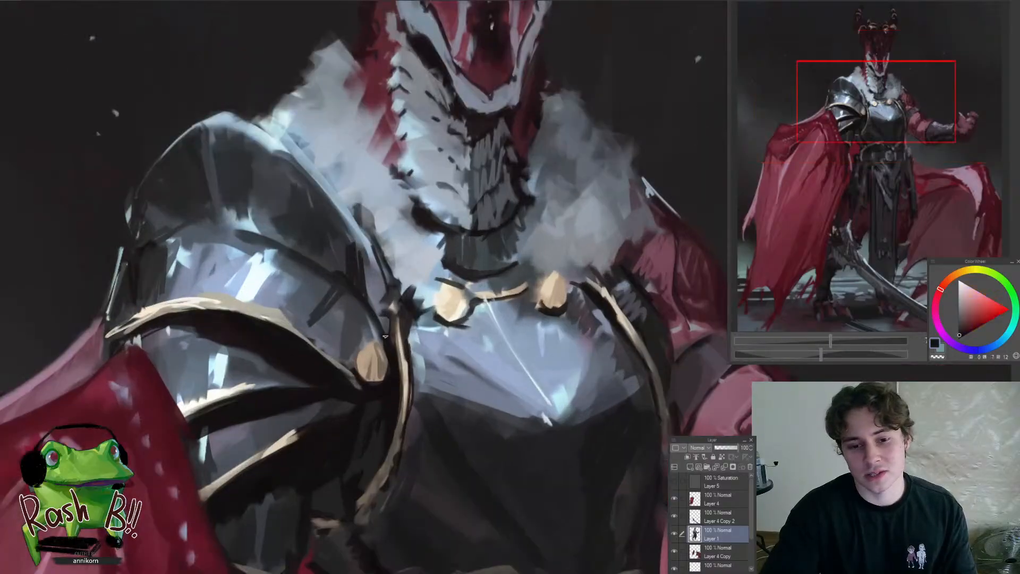
pyautogui.keyDown('alt'); pyautogui.click(367, 268); pyautogui.keyUp('alt')
pyautogui.scroll(-5, 392, 326)
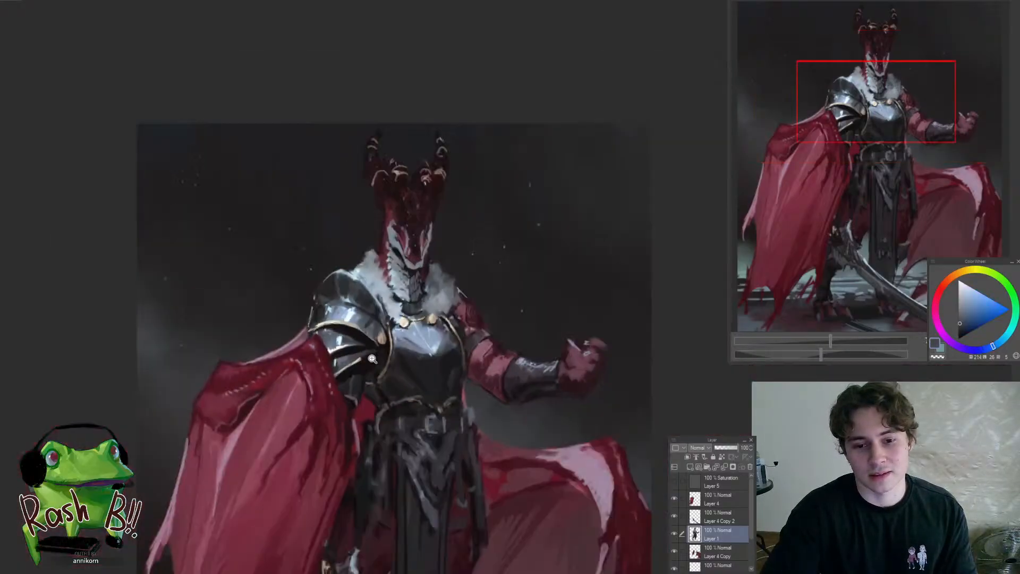
pyautogui.scroll(3, 393, 324)
pyautogui.keyDown('alt'); pyautogui.click(374, 375); pyautogui.keyUp('alt')
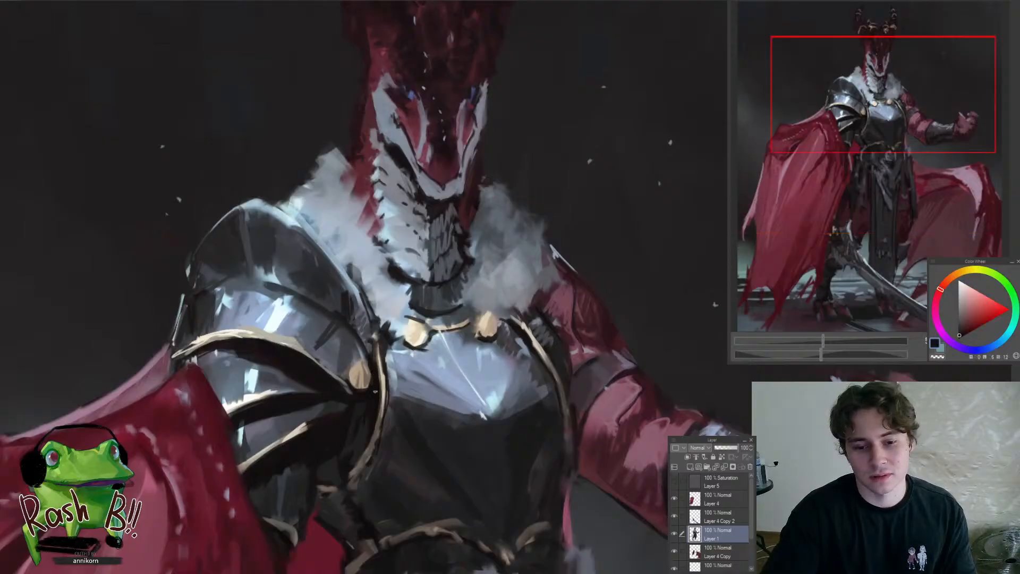
# Touch up the lower fur collar around the neck and beside the pauldron with sampled blue-grey tones
pyautogui.keyDown('alt'); pyautogui.click(402, 344); pyautogui.keyUp('alt')
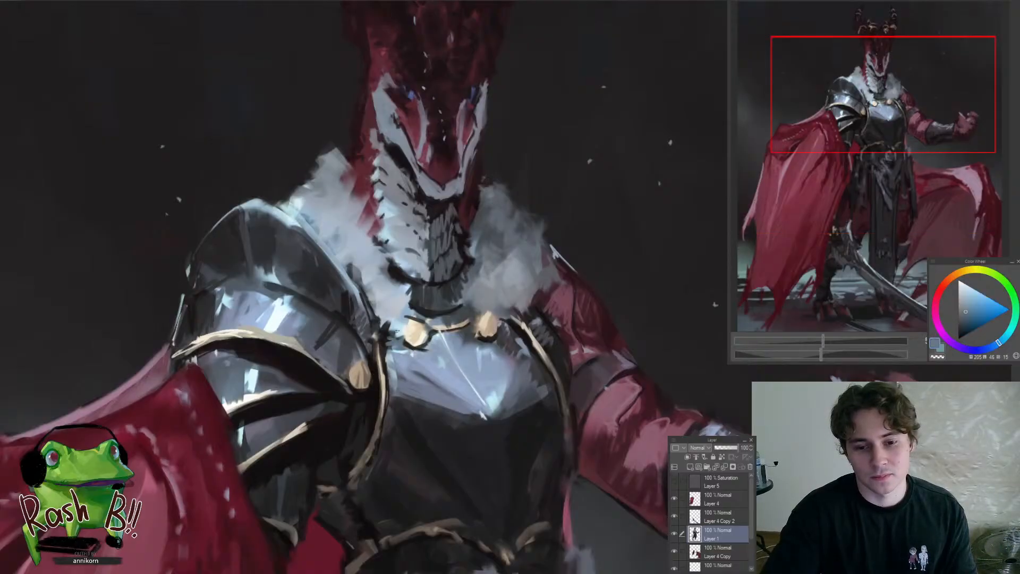
pyautogui.keyDown('alt'); pyautogui.click(402, 316); pyautogui.keyUp('alt')
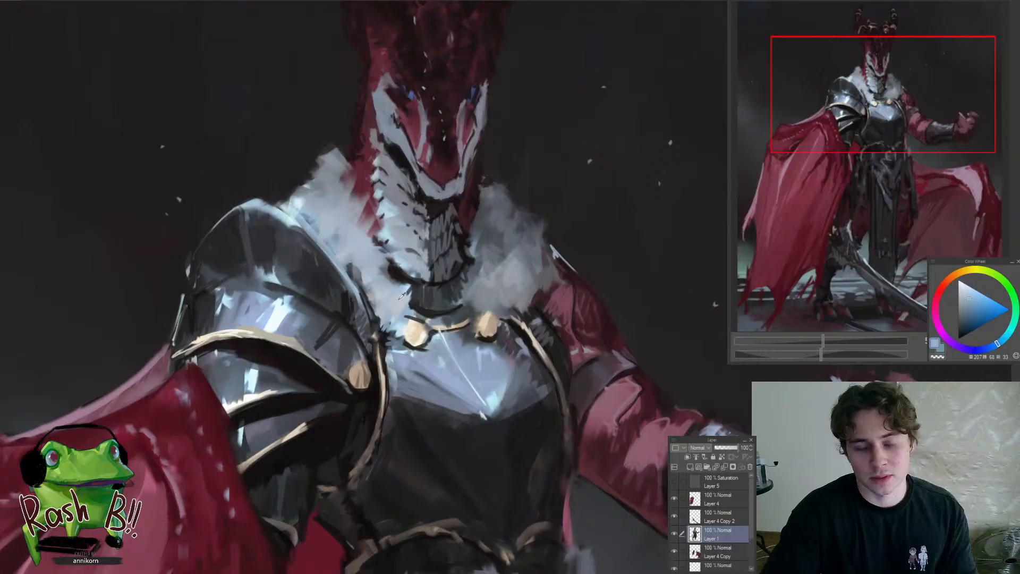
pyautogui.keyDown('alt'); pyautogui.click(402, 296); pyautogui.keyUp('alt')
pyautogui.keyDown('alt'); pyautogui.click(467, 290); pyautogui.keyUp('alt')
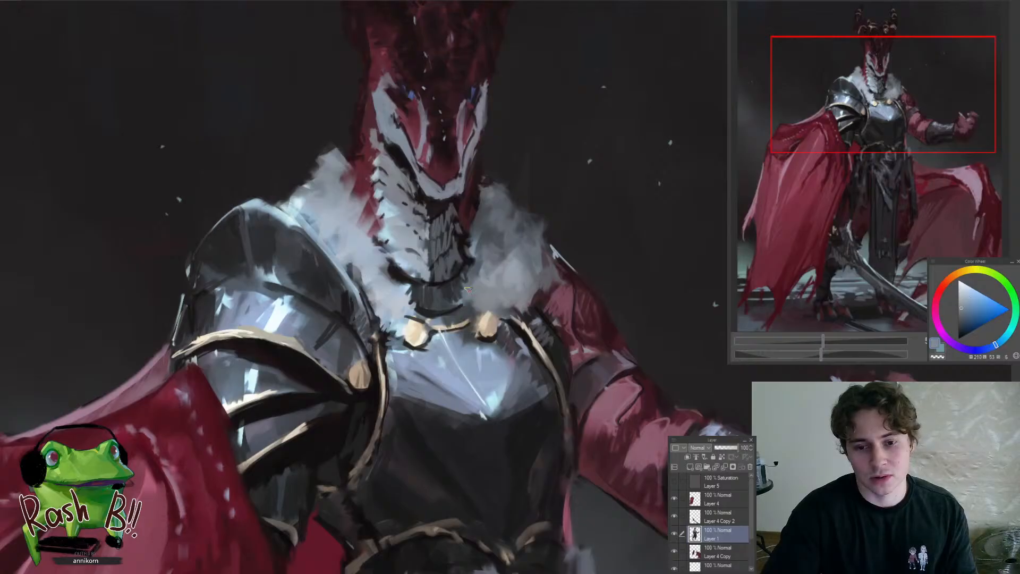
pyautogui.keyDown('alt'); pyautogui.click(381, 275); pyautogui.keyUp('alt')
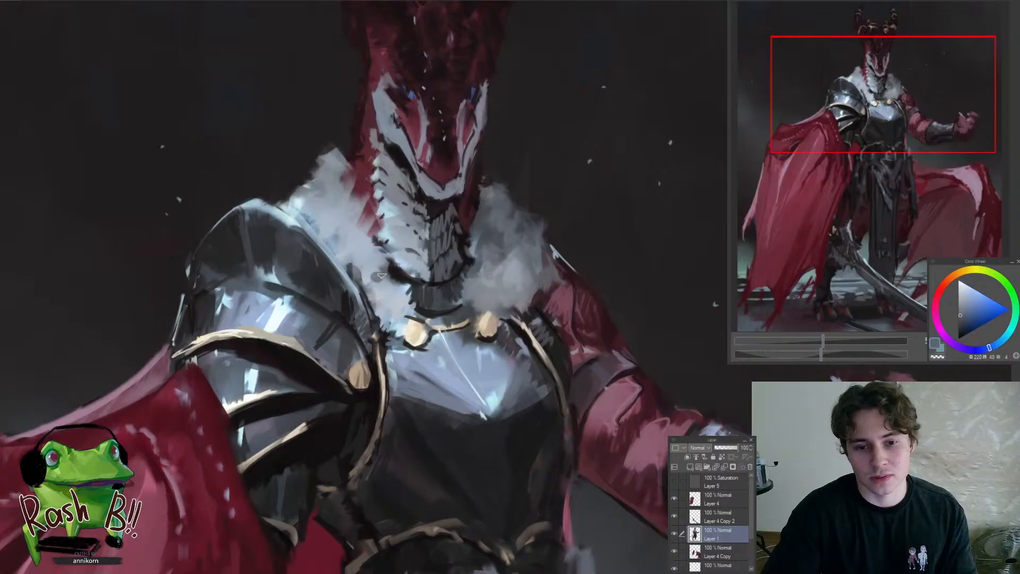
pyautogui.keyDown('alt'); pyautogui.click(347, 255); pyautogui.keyUp('alt')
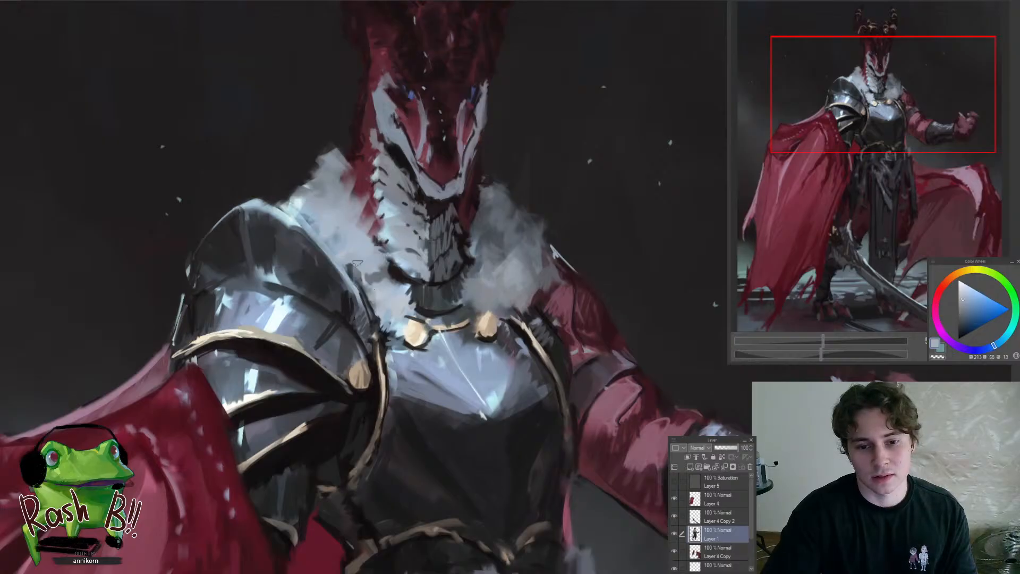
# Refine the fur collar's outer edge above the pauldron with sampled light blue-grey strokes
pyautogui.moveTo(385, 306); pyautogui.dragTo(407, 279)
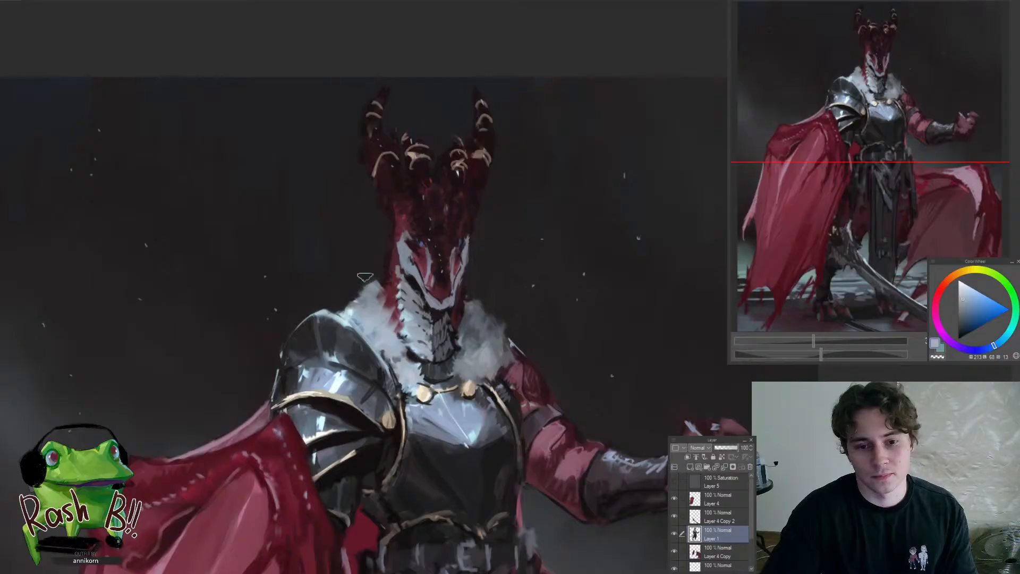
pyautogui.moveTo(347, 306)
pyautogui.mouseDown()
pyautogui.moveTo(372, 309)
pyautogui.moveTo(367, 339)
pyautogui.moveTo(343, 330)
pyautogui.moveTo(373, 292)
pyautogui.mouseUp()
pyautogui.keyDown('alt'); pyautogui.click(360, 333); pyautogui.keyUp('alt')
pyautogui.keyDown('alt'); pyautogui.click(361, 333); pyautogui.keyUp('alt')
pyautogui.keyDown('alt'); pyautogui.click(351, 318); pyautogui.keyUp('alt')
pyautogui.moveTo(411, 254); pyautogui.dragTo(419, 264)
# Rework the pauldron plate just below the upper gold trim with sampled light and mid blue-grey tones
pyautogui.moveTo(397, 298); pyautogui.dragTo(413, 332)
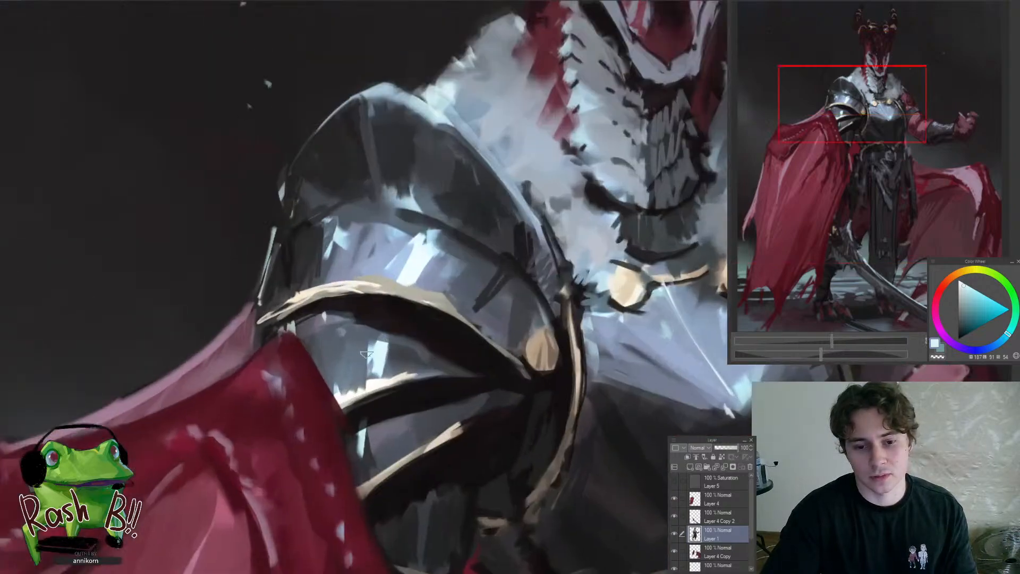
pyautogui.keyDown('alt'); pyautogui.click(357, 357); pyautogui.keyUp('alt')
pyautogui.keyDown('alt'); pyautogui.click(340, 378); pyautogui.keyUp('alt')
pyautogui.keyDown('alt'); pyautogui.click(324, 351); pyautogui.keyUp('alt')
pyautogui.keyDown('alt'); pyautogui.click(319, 335); pyautogui.keyUp('alt')
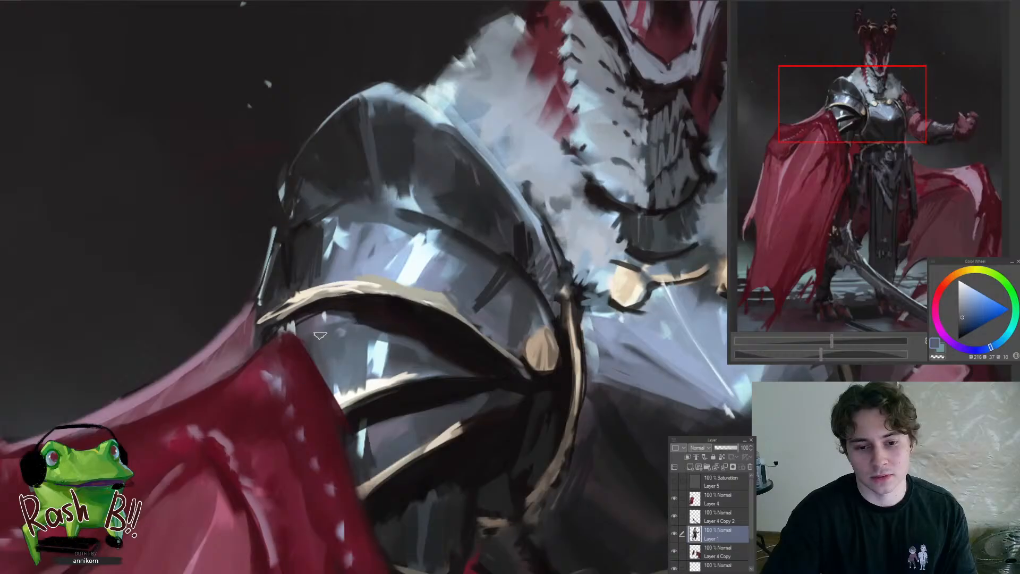
pyautogui.keyDown('alt'); pyautogui.click(343, 340); pyautogui.keyUp('alt')
pyautogui.keyDown('alt'); pyautogui.click(346, 318); pyautogui.keyUp('alt')
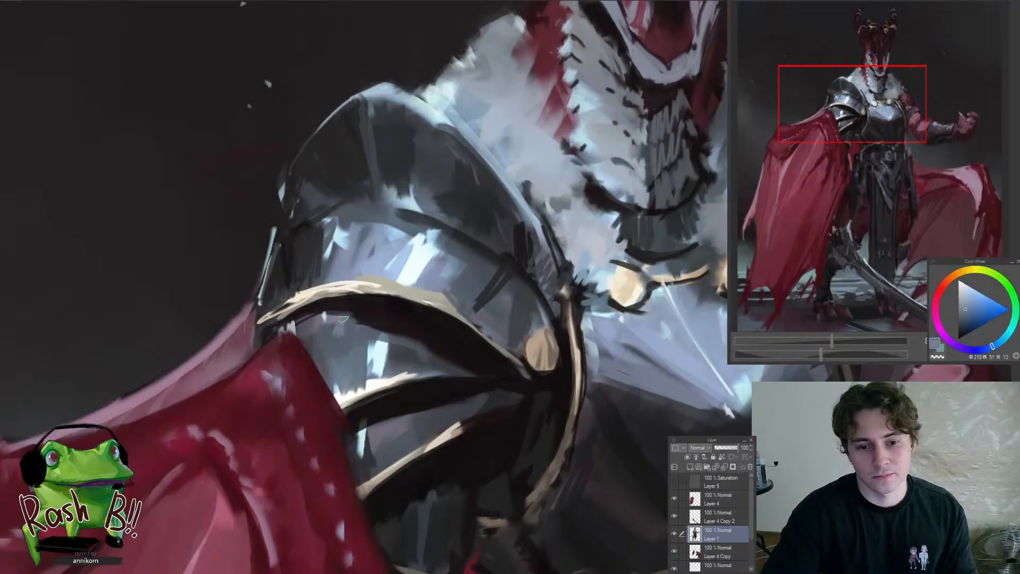
pyautogui.hotkey('ctrl', '0')
# Darken and clean up the breastplate's side edge next to the raised arm with sampled near-black tones
pyautogui.moveTo(376, 406); pyautogui.dragTo(437, 381)
pyautogui.moveTo(402, 344); pyautogui.dragTo(423, 361)
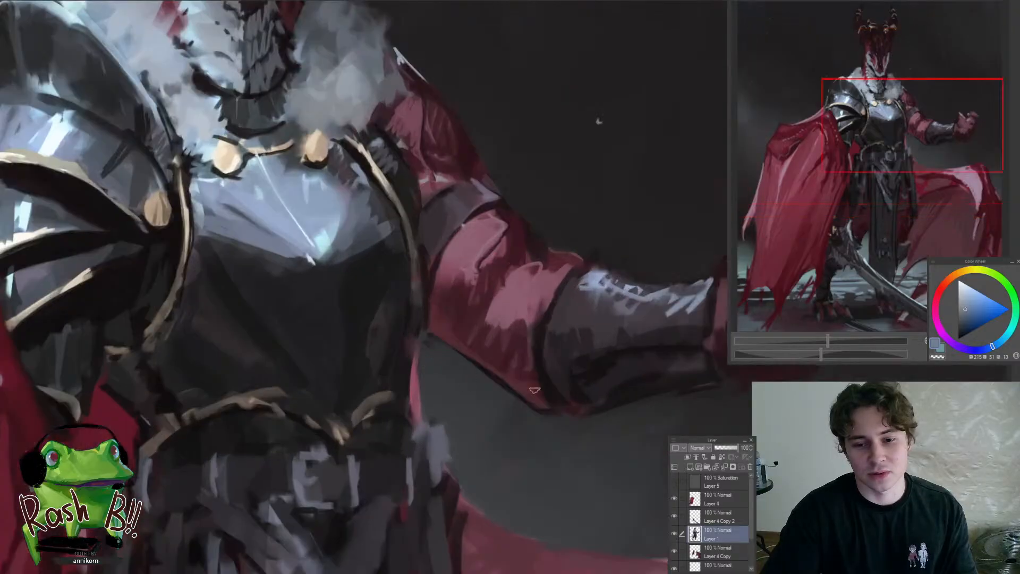
pyautogui.keyDown('alt'); pyautogui.click(548, 389); pyautogui.keyUp('alt')
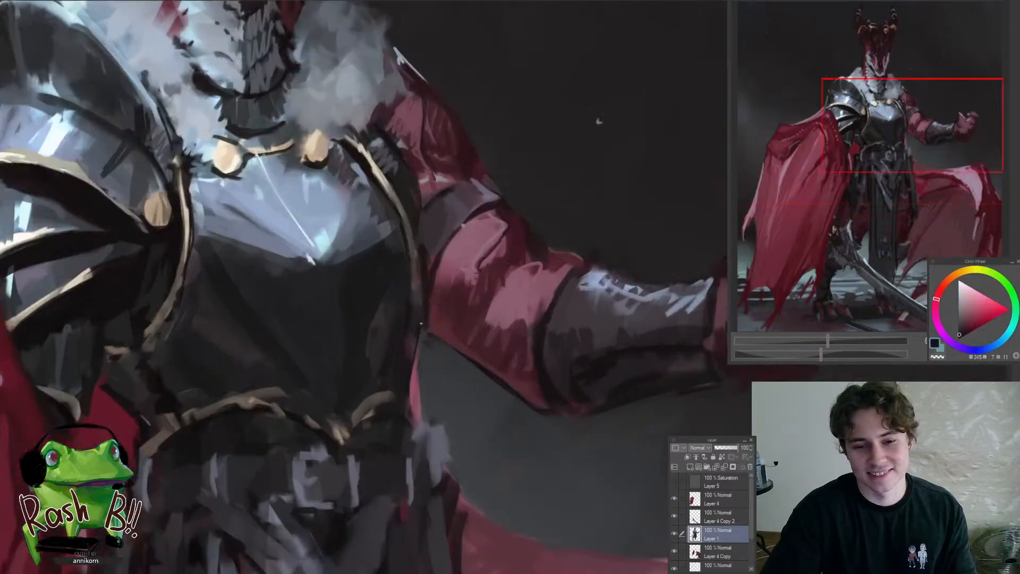
pyautogui.keyDown('alt'); pyautogui.click(397, 364); pyautogui.keyUp('alt')
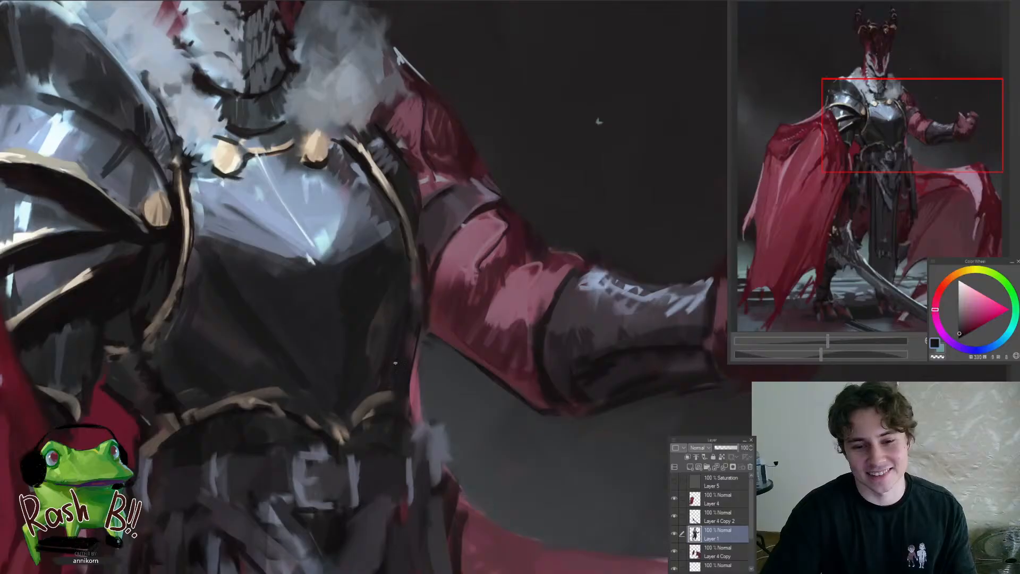
pyautogui.keyDown('alt'); pyautogui.click(408, 315); pyautogui.keyUp('alt')
pyautogui.moveTo(412, 263); pyautogui.dragTo(415, 312)
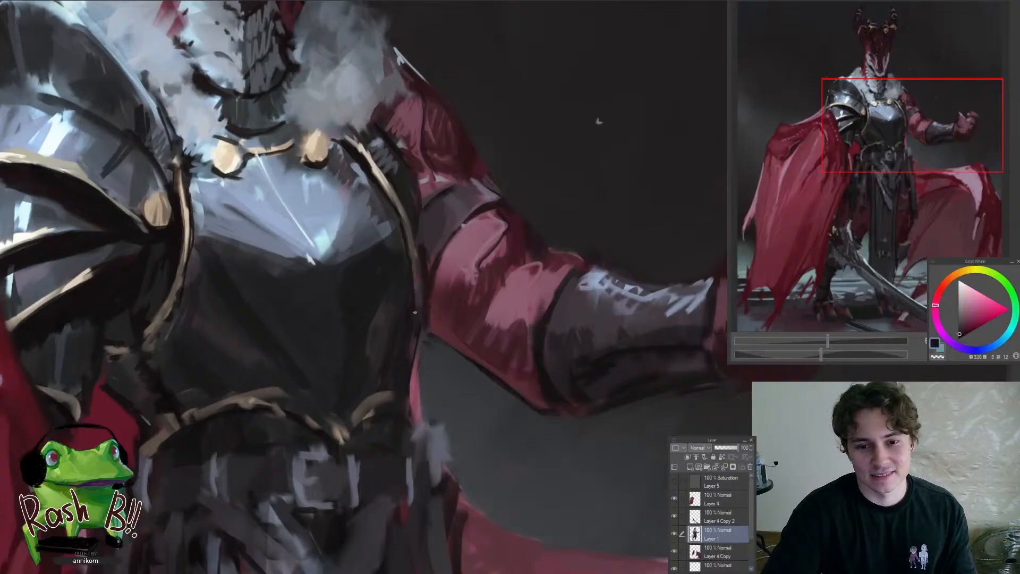
pyautogui.keyDown('alt'); pyautogui.click(412, 250); pyautogui.keyUp('alt')
pyautogui.moveTo(412, 260)
pyautogui.mouseDown()
pyautogui.moveTo(403, 324)
pyautogui.moveTo(358, 390)
pyautogui.mouseUp()
# Deepen the shadow between the lower pauldron plates and the breastplate's gold trim with a sampled near-black
pyautogui.moveTo(318, 343); pyautogui.dragTo(347, 290)
pyautogui.keyDown('alt'); pyautogui.click(347, 290); pyautogui.keyUp('alt')
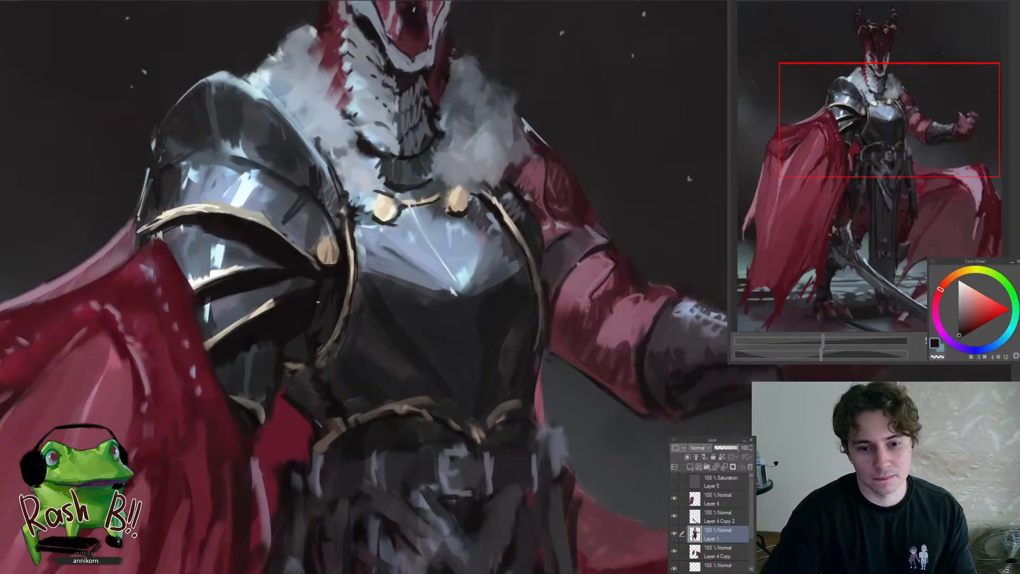
pyautogui.moveTo(351, 285); pyautogui.dragTo(346, 303)
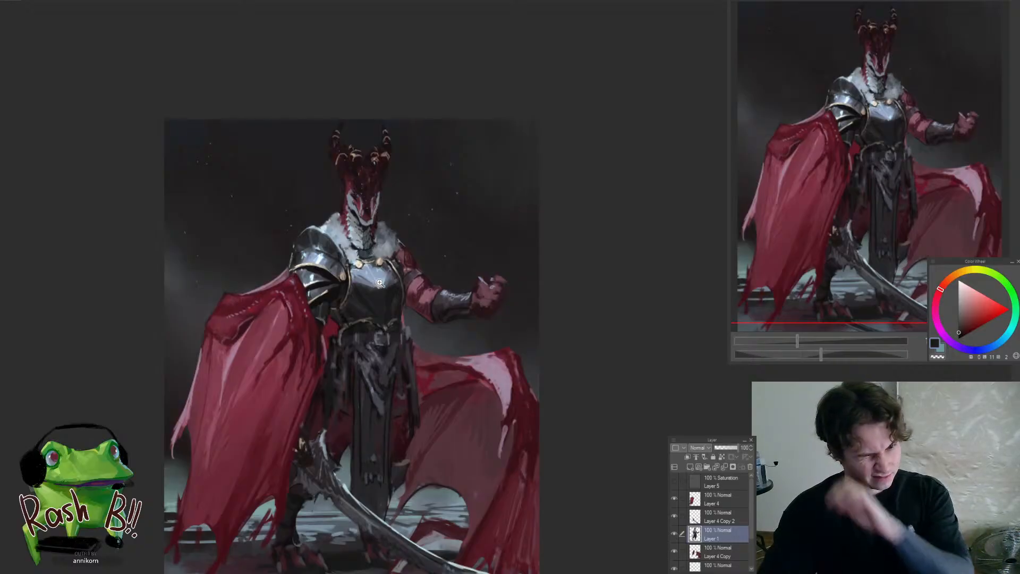
pyautogui.moveTo(382, 278)
pyautogui.mouseDown()
pyautogui.moveTo(383, 312)
pyautogui.moveTo(387, 271)
pyautogui.moveTo(348, 374)
pyautogui.moveTo(362, 421)
pyautogui.mouseUp()
pyautogui.keyDown('alt'); pyautogui.click(309, 359); pyautogui.keyUp('alt')
pyautogui.keyDown('alt'); pyautogui.click(352, 400); pyautogui.keyUp('alt')
pyautogui.moveTo(322, 369); pyautogui.dragTo(250, 425)
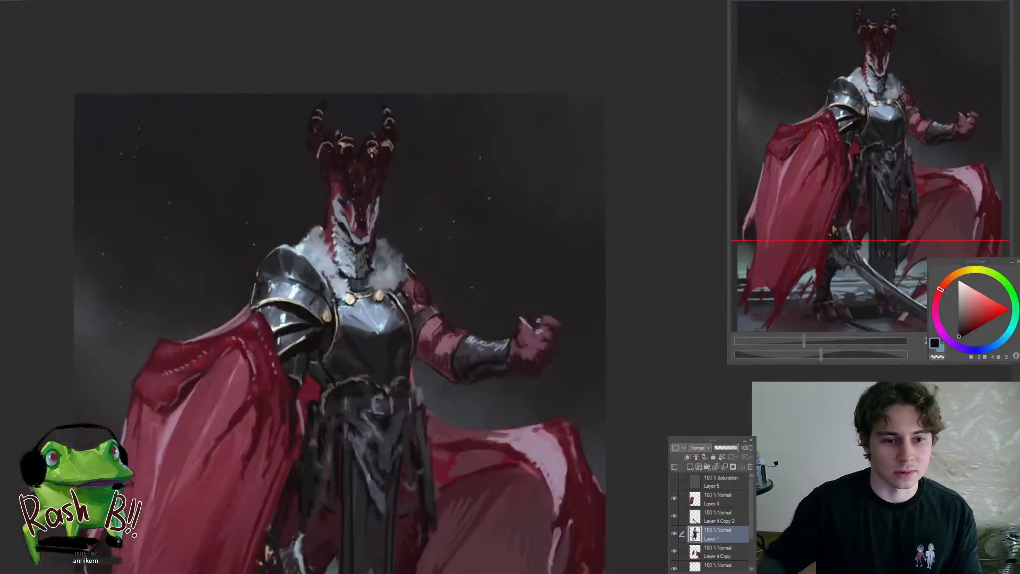
pyautogui.moveTo(317, 359); pyautogui.dragTo(388, 361)
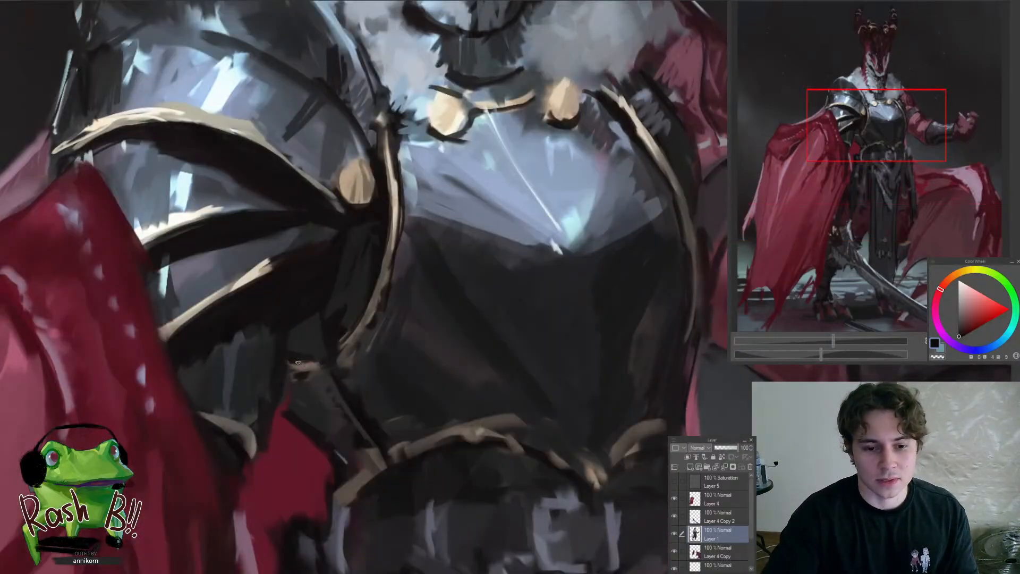
# Define the small side strap below the pauldron with a sampled muted brown and dark shadow strokes
pyautogui.keyDown('alt'); pyautogui.click(301, 368); pyautogui.keyUp('alt')
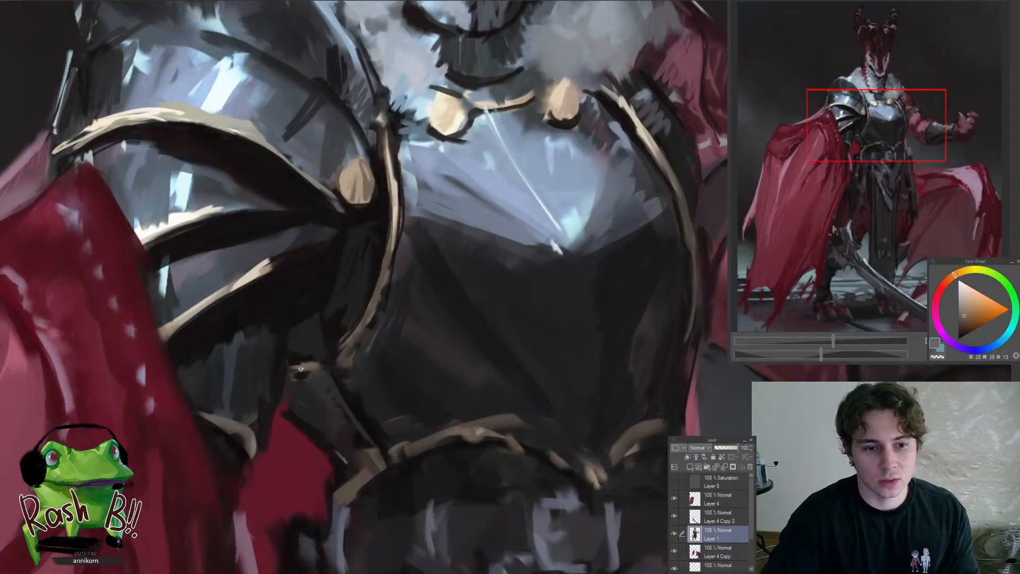
pyautogui.moveTo(349, 348)
pyautogui.mouseDown()
pyautogui.moveTo(335, 361)
pyautogui.moveTo(355, 333)
pyautogui.mouseUp()
pyautogui.moveTo(322, 350)
pyautogui.mouseDown()
pyautogui.moveTo(261, 352)
pyautogui.moveTo(362, 354)
pyautogui.moveTo(298, 360)
pyautogui.mouseUp()
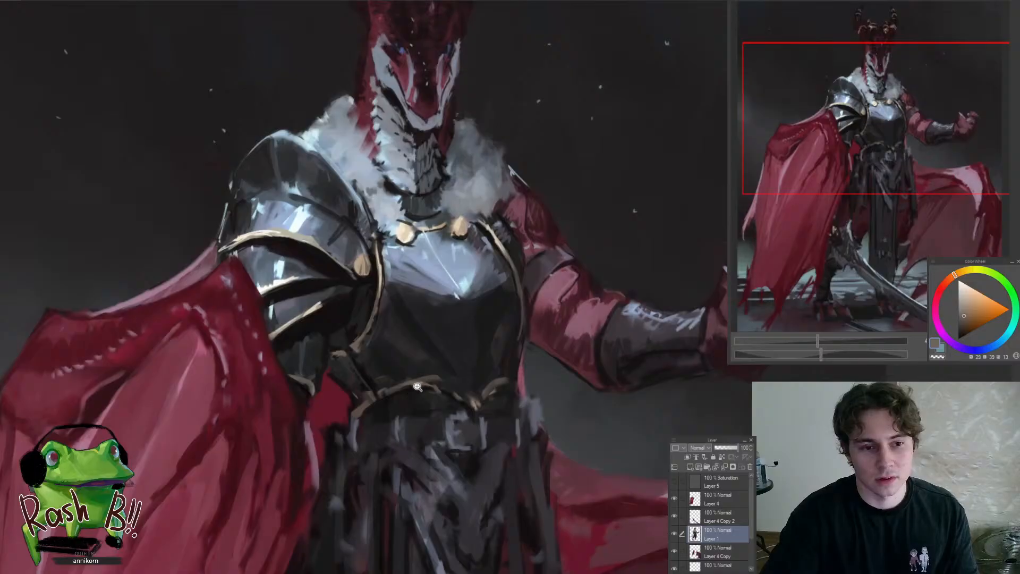
pyautogui.moveTo(419, 385); pyautogui.dragTo(376, 389)
pyautogui.keyDown('alt'); pyautogui.click(357, 416); pyautogui.keyUp('alt')
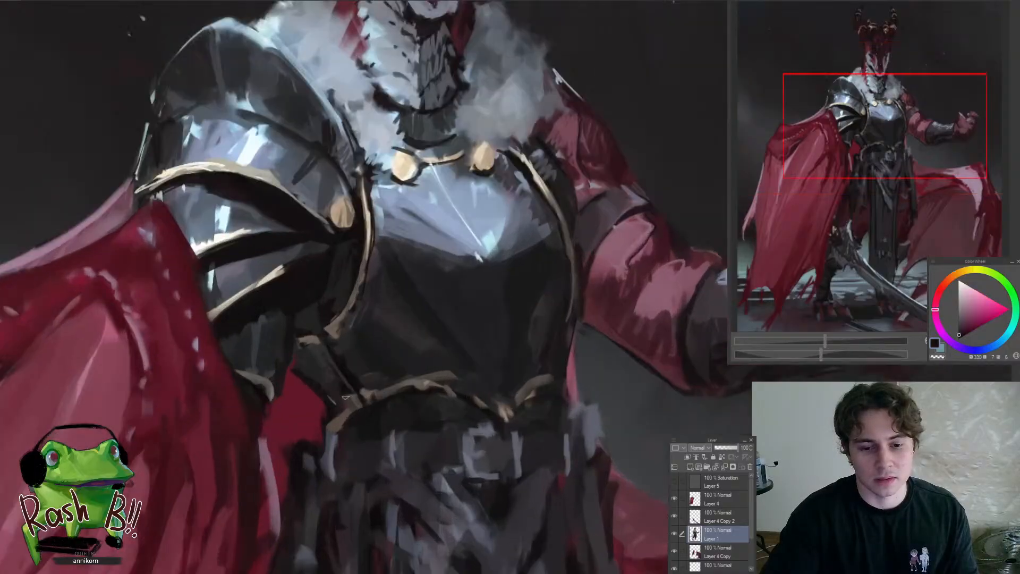
pyautogui.keyDown('alt'); pyautogui.click(327, 389); pyautogui.keyUp('alt')
pyautogui.moveTo(326, 416); pyautogui.dragTo(249, 418)
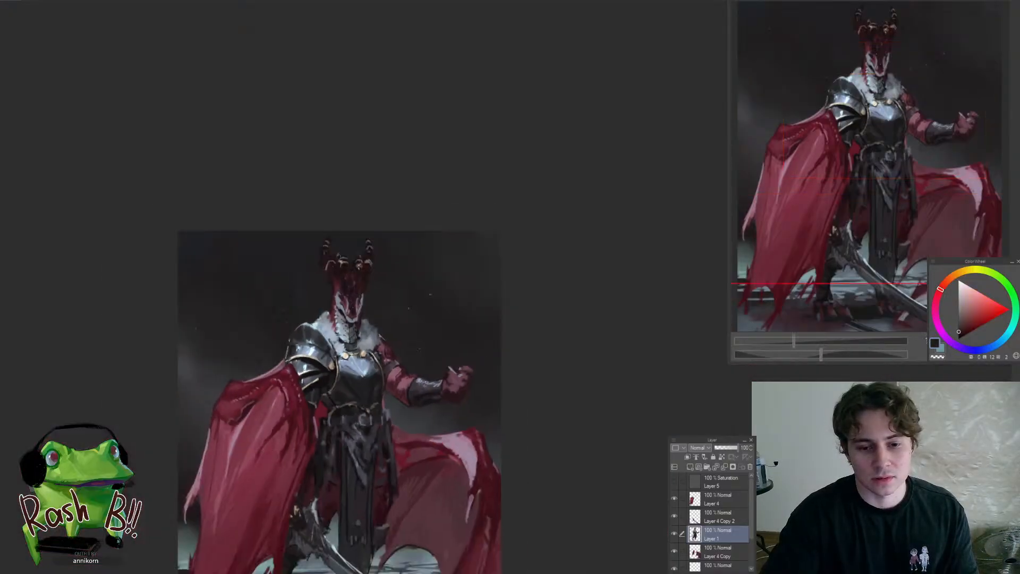
# Smooth the dark lower half of the breastplate above the gold waist trim with sampled near-black tones
pyautogui.moveTo(340, 418); pyautogui.dragTo(416, 308)
pyautogui.click(377, 310)
pyautogui.keyDown('alt'); pyautogui.click(376, 314); pyautogui.keyUp('alt')
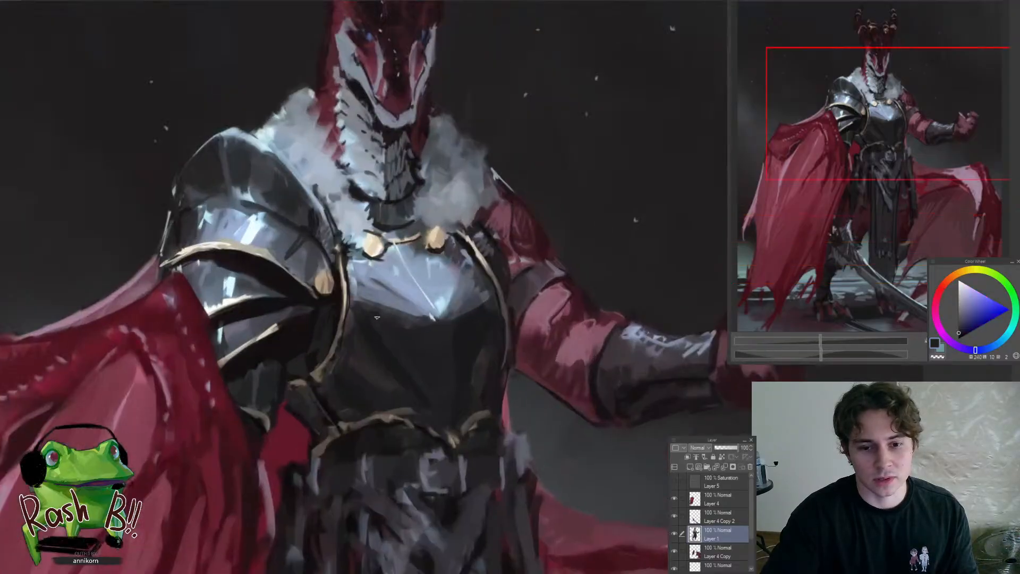
pyautogui.keyDown('alt'); pyautogui.click(404, 376); pyautogui.keyUp('alt')
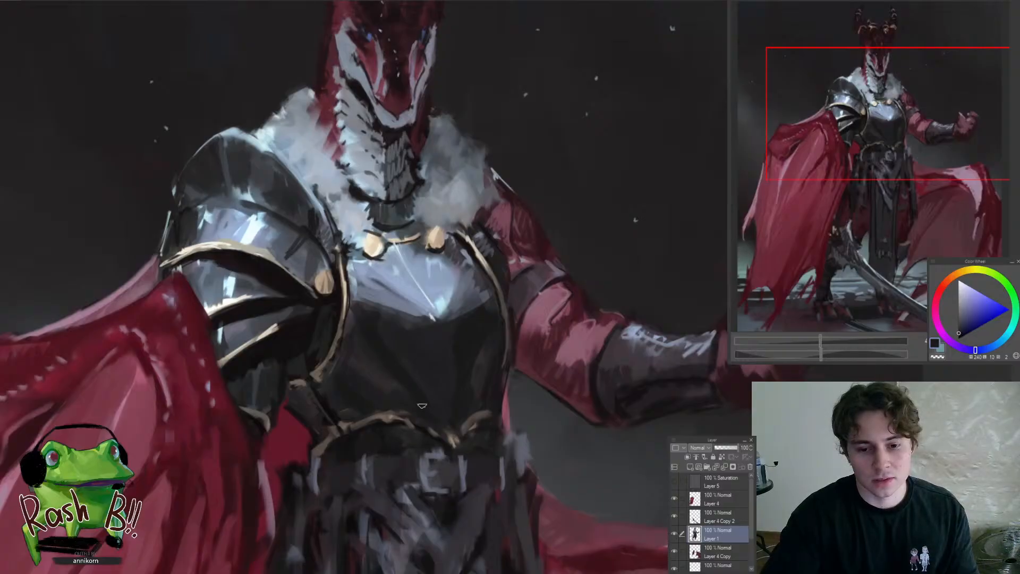
pyautogui.keyDown('alt'); pyautogui.click(428, 406); pyautogui.keyUp('alt')
pyautogui.moveTo(400, 405); pyautogui.dragTo(348, 417)
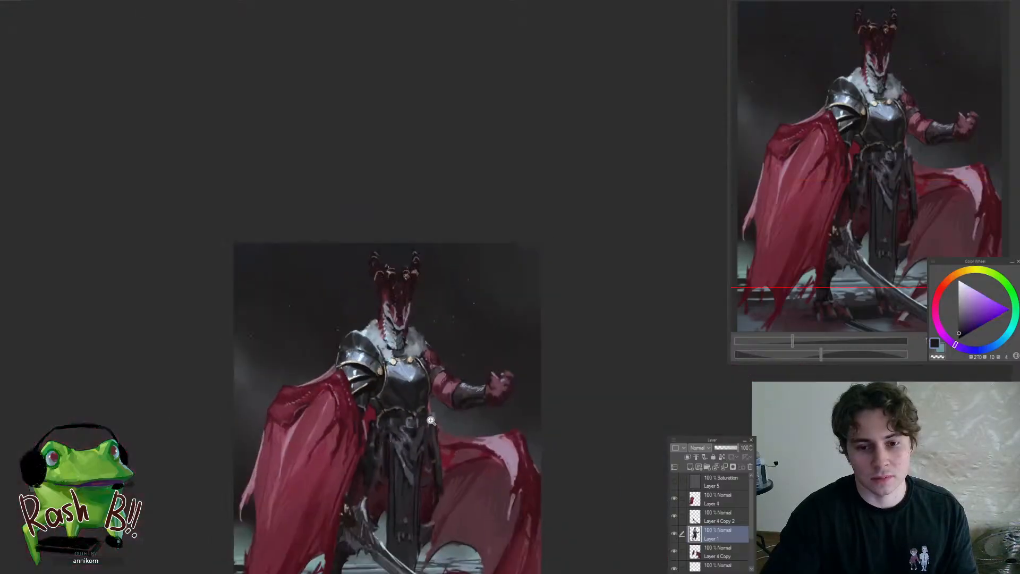
# Refine the folds of the waist cloth below the belt buckle with sampled dark purple-grey and near-black tones
pyautogui.keyDown('ctrl'); pyautogui.keyDown('space'); pyautogui.moveTo(410, 378); pyautogui.dragTo(400, 397); pyautogui.keyUp('space'); pyautogui.keyUp('ctrl')
pyautogui.keyDown('ctrl'); pyautogui.keyDown('space'); pyautogui.moveTo(421, 440); pyautogui.dragTo(401, 381); pyautogui.keyUp('space'); pyautogui.keyUp('ctrl')
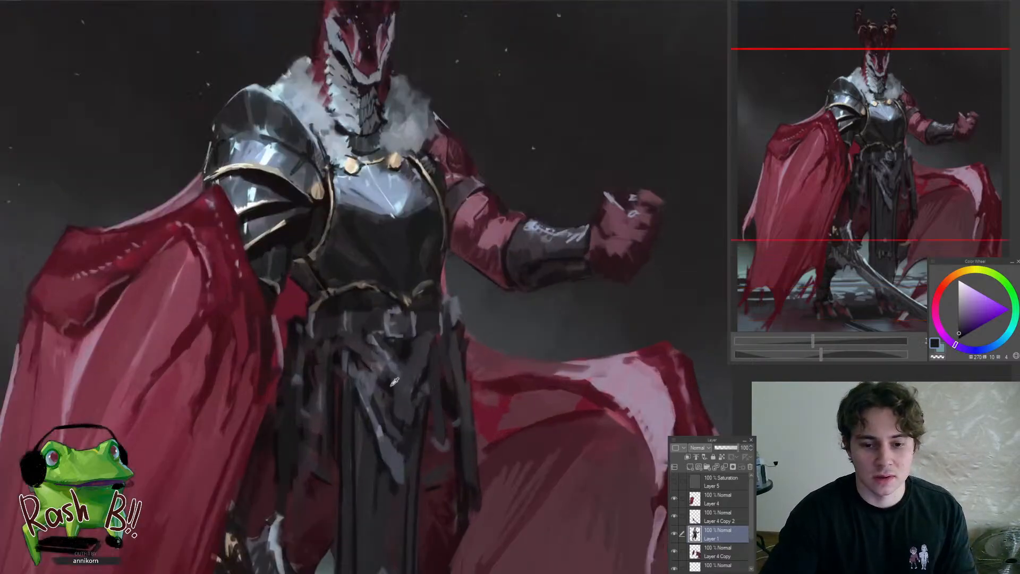
pyautogui.keyDown('alt'); pyautogui.click(370, 355); pyautogui.keyUp('alt')
pyautogui.keyDown('alt'); pyautogui.click(392, 366); pyautogui.keyUp('alt')
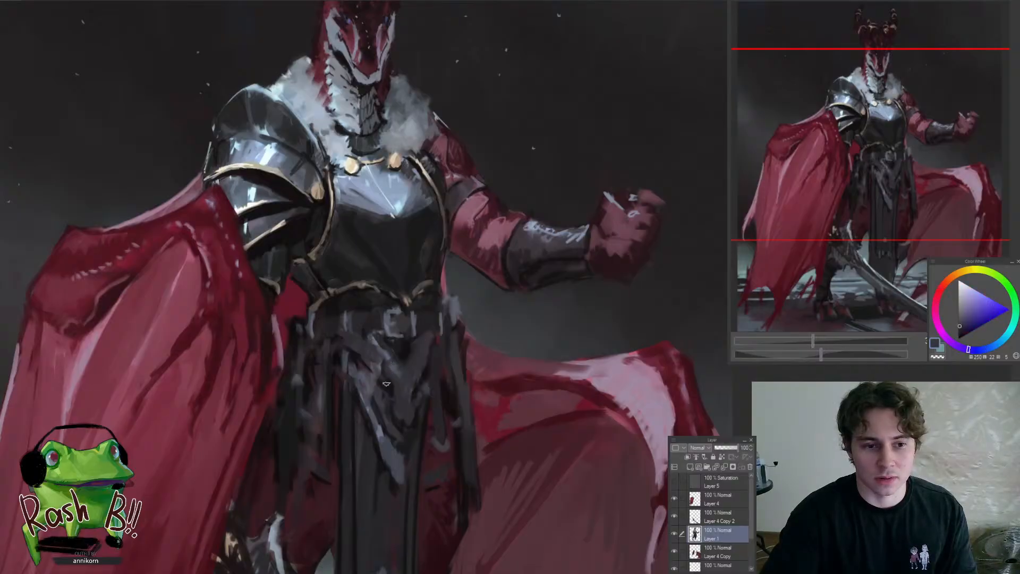
pyautogui.keyDown('alt'); pyautogui.click(374, 360); pyautogui.keyUp('alt')
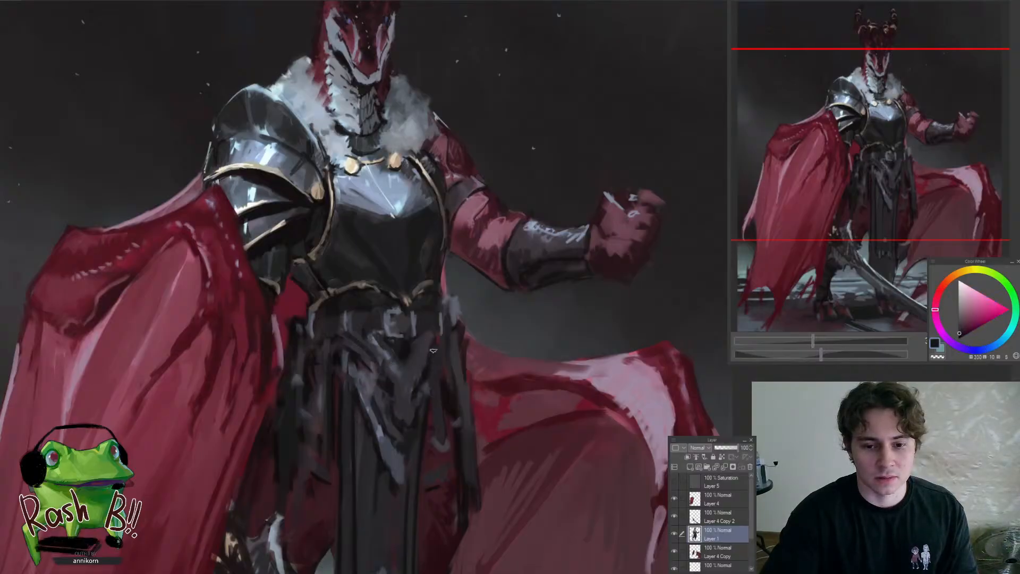
pyautogui.keyDown('alt'); pyautogui.click(401, 348); pyautogui.keyUp('alt')
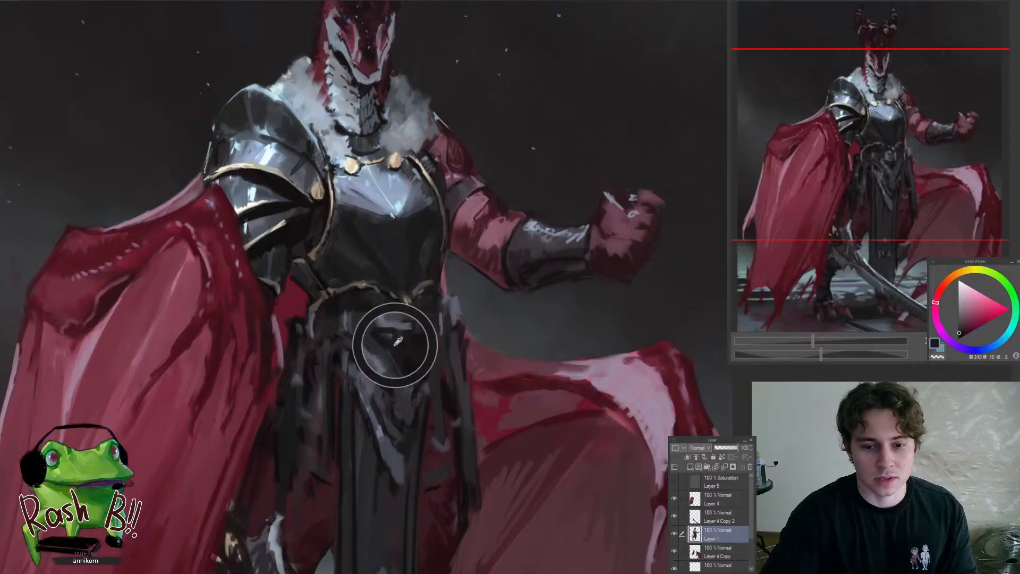
pyautogui.keyDown('alt'); pyautogui.click(411, 355); pyautogui.keyUp('alt')
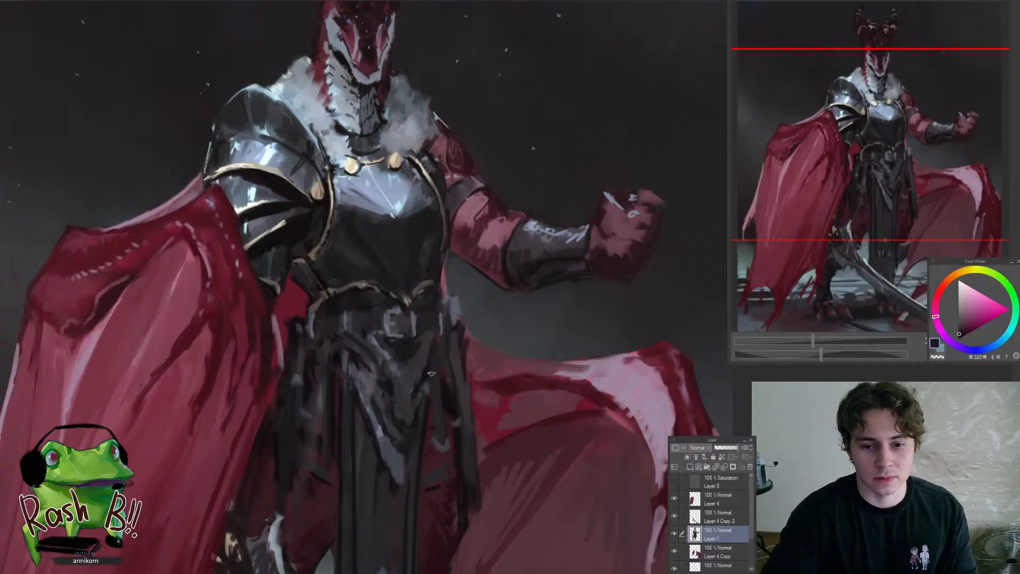
# Shape the small folds at the centre of the waist cloth with sampled dark purple, blue-grey and near-black tones
pyautogui.keyDown('alt'); pyautogui.click(423, 372); pyautogui.keyUp('alt')
pyautogui.keyDown('alt'); pyautogui.click(421, 356); pyautogui.keyUp('alt')
pyautogui.moveTo(429, 370); pyautogui.dragTo(446, 442)
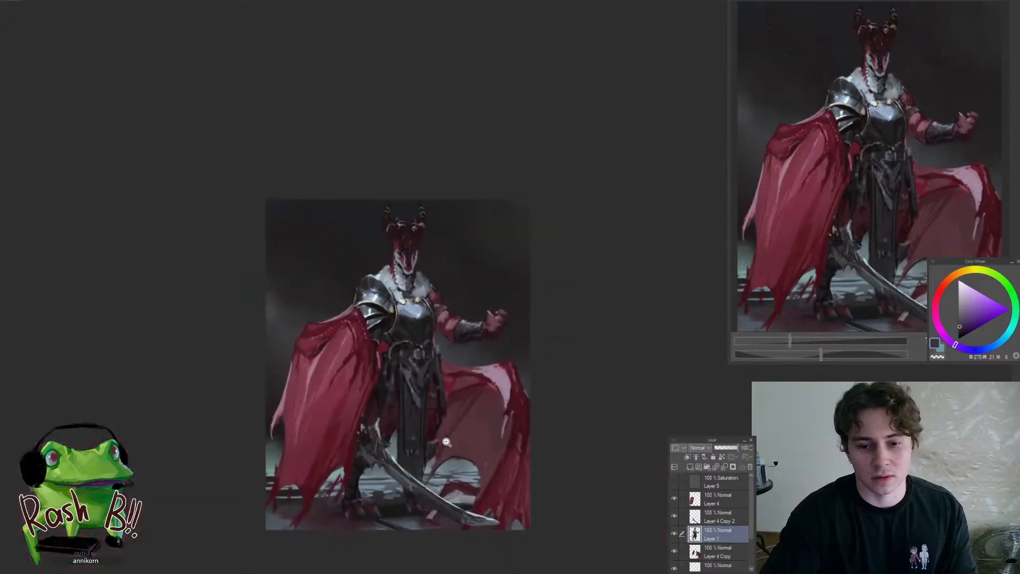
pyautogui.moveTo(430, 383); pyautogui.dragTo(423, 357)
pyautogui.keyDown('alt'); pyautogui.click(389, 351); pyautogui.keyUp('alt')
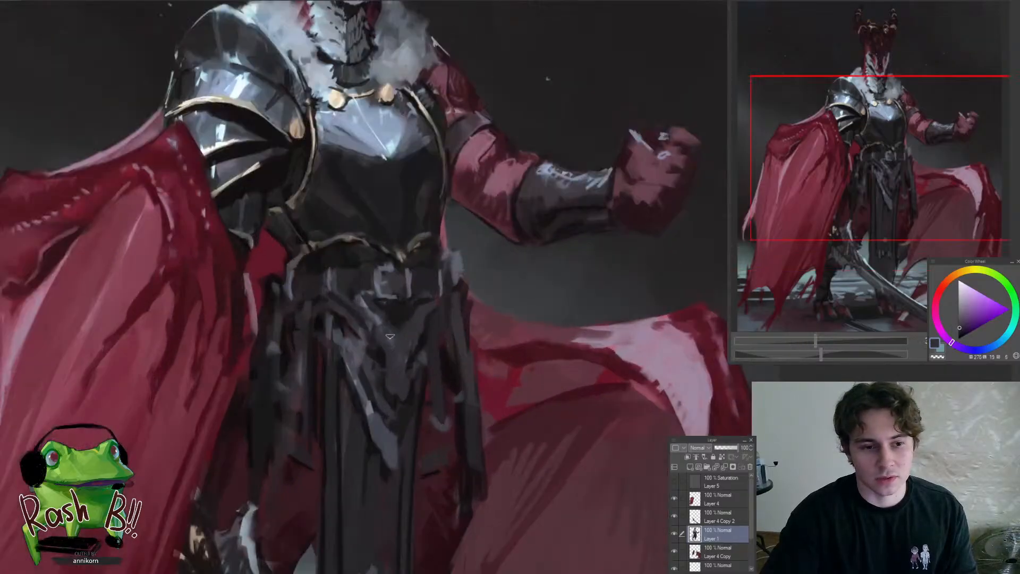
pyautogui.keyDown('alt'); pyautogui.click(391, 357); pyautogui.keyUp('alt')
pyautogui.keyDown('alt'); pyautogui.click(396, 349); pyautogui.keyUp('alt')
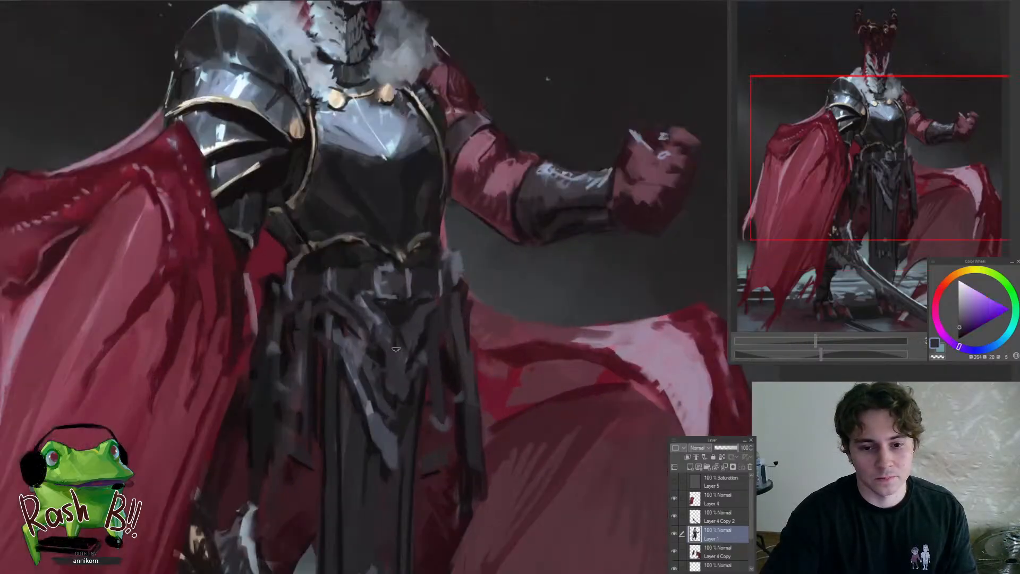
pyautogui.keyDown('alt'); pyautogui.click(394, 351); pyautogui.keyUp('alt')
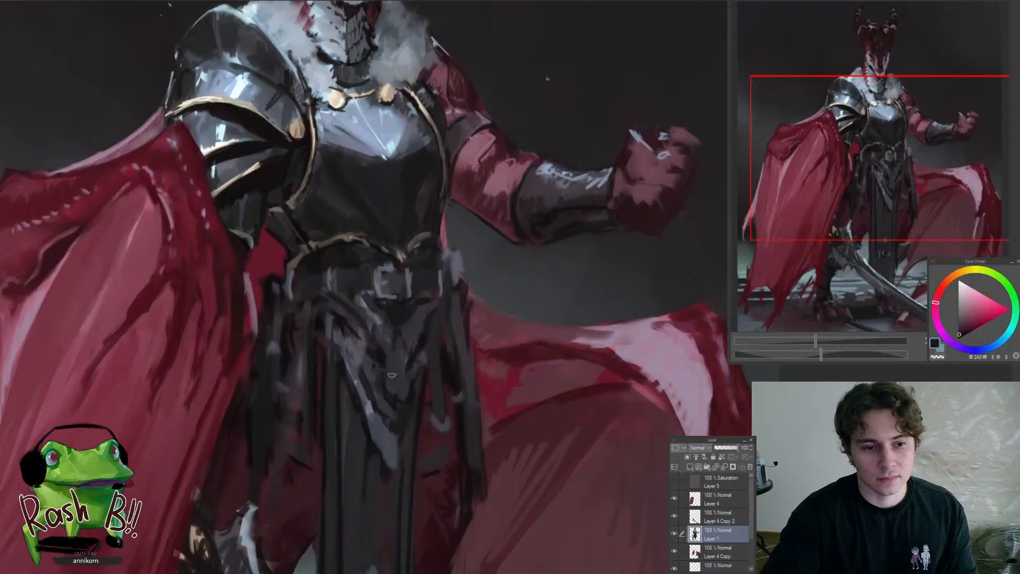
pyautogui.keyDown('alt'); pyautogui.click(396, 361); pyautogui.keyUp('alt')
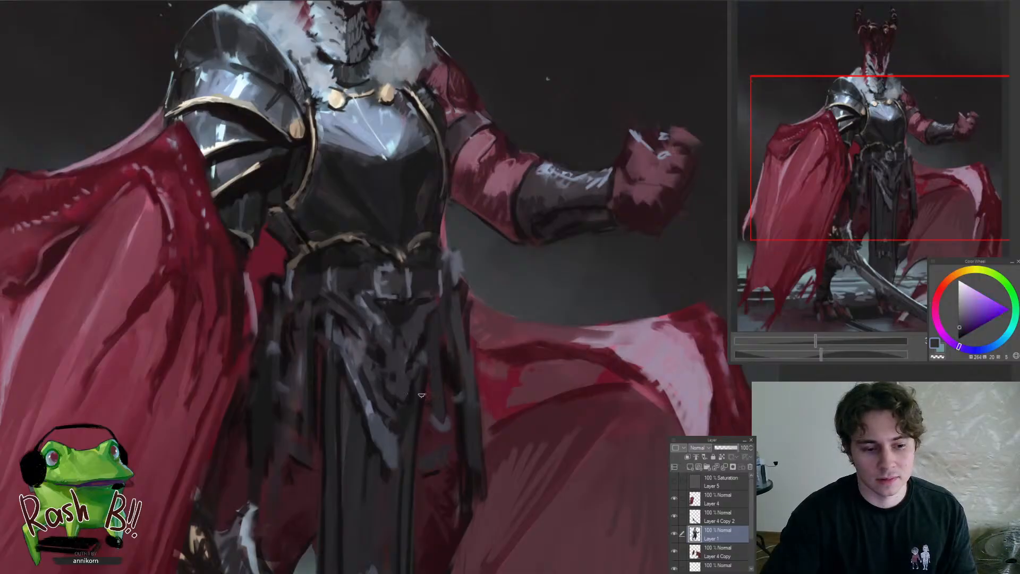
pyautogui.moveTo(422, 395); pyautogui.dragTo(403, 384)
# Darken the gathered folds on the fist side of the waist cloth, below the belt, with a sampled near-black
pyautogui.keyDown('alt'); pyautogui.click(365, 349); pyautogui.keyUp('alt')
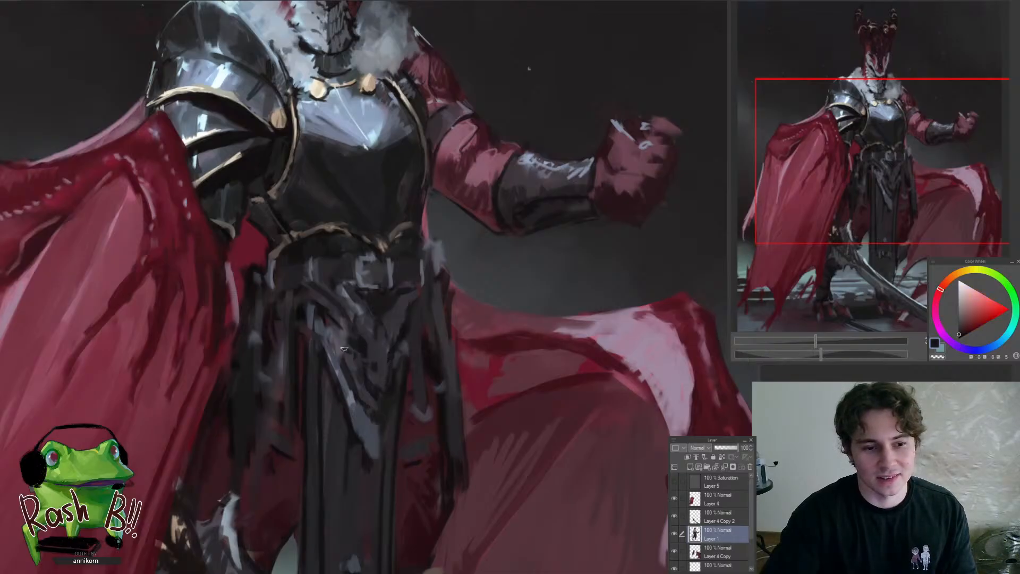
pyautogui.keyDown('alt'); pyautogui.click(355, 358); pyautogui.keyUp('alt')
pyautogui.keyDown('alt'); pyautogui.click(403, 333); pyautogui.keyUp('alt')
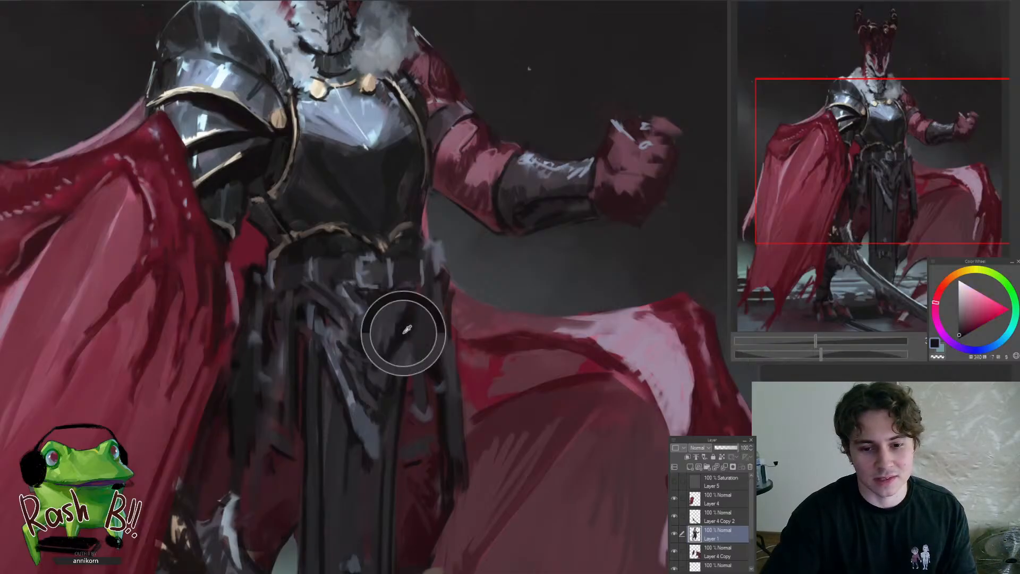
pyautogui.moveTo(410, 314); pyautogui.dragTo(399, 355)
pyautogui.moveTo(380, 401)
pyautogui.mouseDown()
pyautogui.moveTo(375, 444)
pyautogui.moveTo(393, 399)
pyautogui.mouseUp()
pyautogui.click(394, 399)
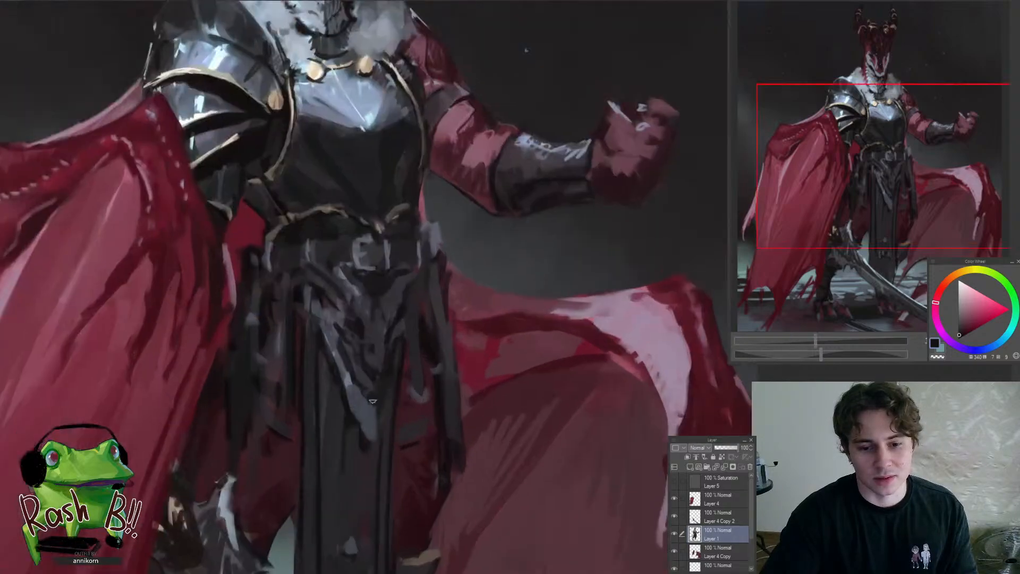
# Clean up the pointed tip of the waist cloth's top layer with sampled blue-grey and dark blue tones
pyautogui.keyDown('alt'); pyautogui.click(369, 414); pyautogui.keyUp('alt')
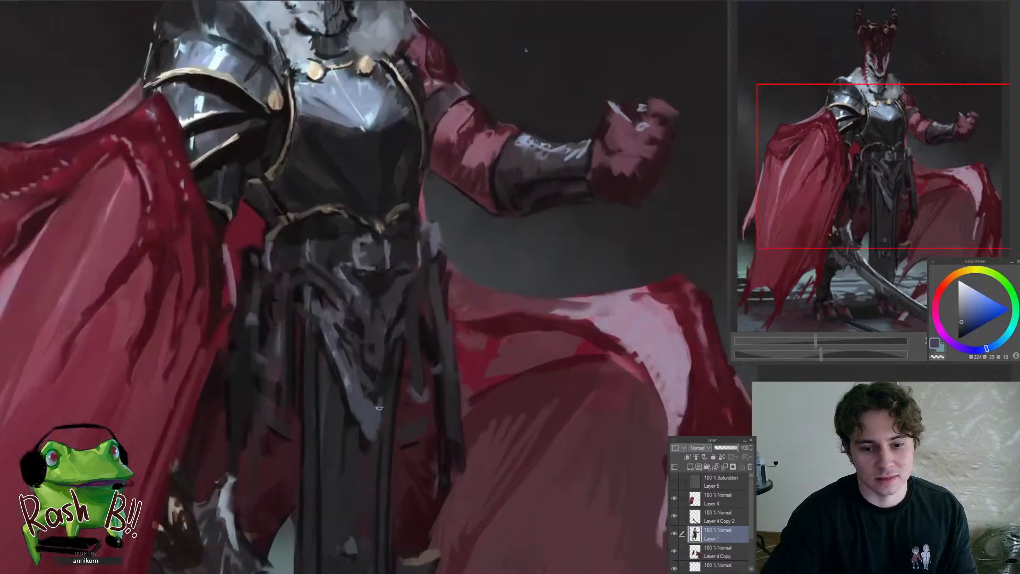
pyautogui.keyDown('alt'); pyautogui.click(389, 370); pyautogui.keyUp('alt')
pyautogui.moveTo(389, 372)
pyautogui.mouseDown()
pyautogui.moveTo(370, 446)
pyautogui.moveTo(352, 463)
pyautogui.mouseUp()
pyautogui.moveTo(353, 422)
pyautogui.mouseDown()
pyautogui.moveTo(345, 399)
pyautogui.moveTo(367, 454)
pyautogui.mouseUp()
pyautogui.keyDown('alt'); pyautogui.click(355, 426); pyautogui.keyUp('alt')
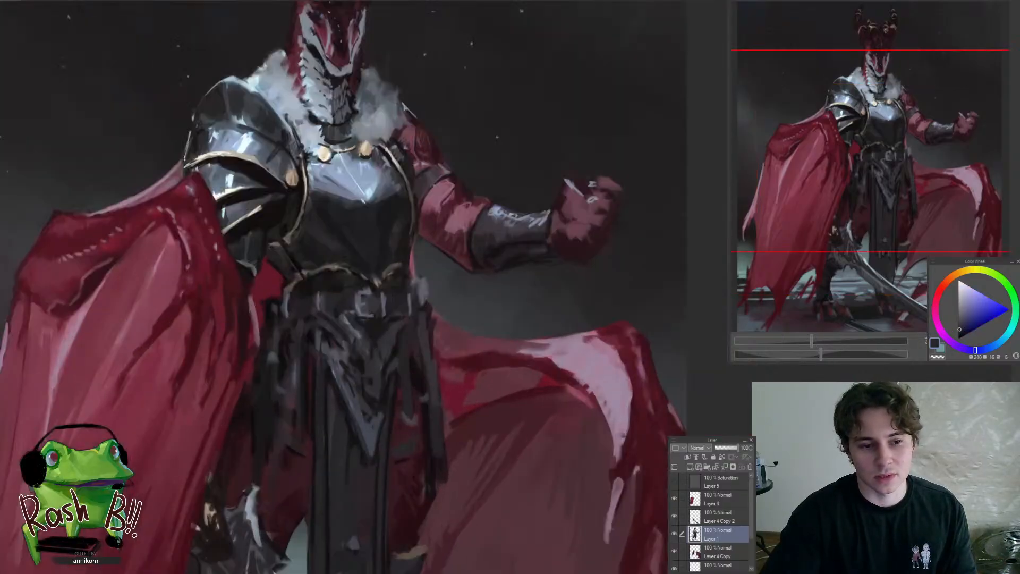
pyautogui.keyDown('alt'); pyautogui.click(353, 433); pyautogui.keyUp('alt')
# Refine the waist cloth's pauldron-side fold and the belt beside the buckle with a sampled dark purple
pyautogui.moveTo(331, 375); pyautogui.dragTo(340, 392)
pyautogui.keyDown('alt'); pyautogui.click(322, 374); pyautogui.keyUp('alt')
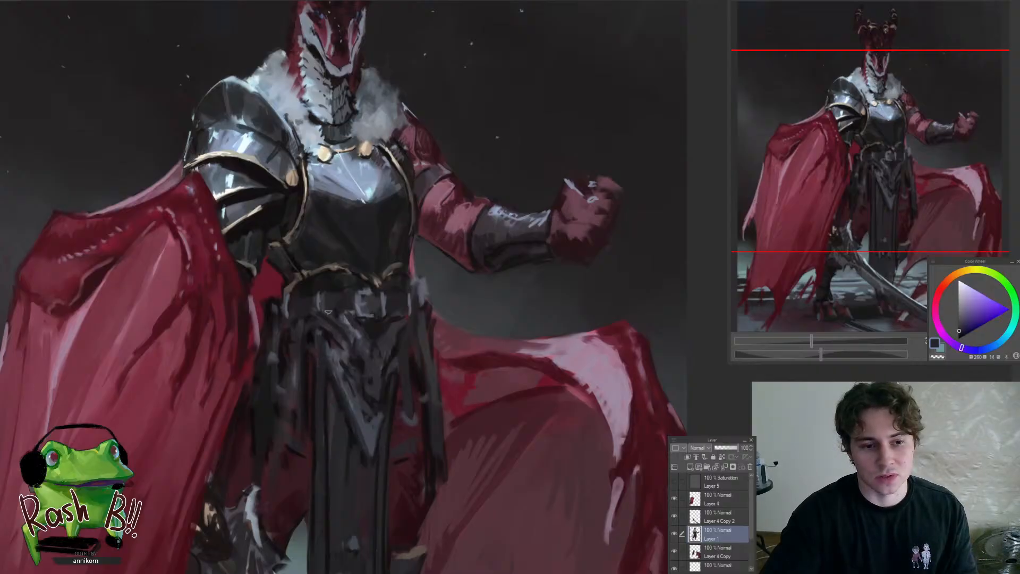
pyautogui.keyDown('alt'); pyautogui.click(304, 307); pyautogui.keyUp('alt')
pyautogui.keyDown('alt'); pyautogui.click(343, 294); pyautogui.keyUp('alt')
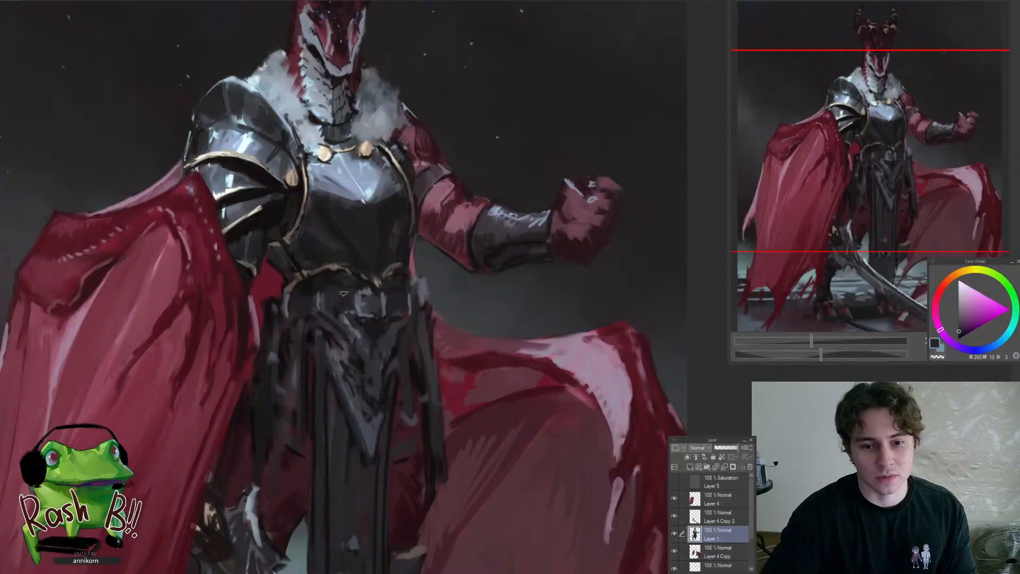
# Refine the belt end and the hanging cloth strips beside the open wing with sampled blue-grey and dark red tones
pyautogui.moveTo(386, 309); pyautogui.dragTo(342, 372)
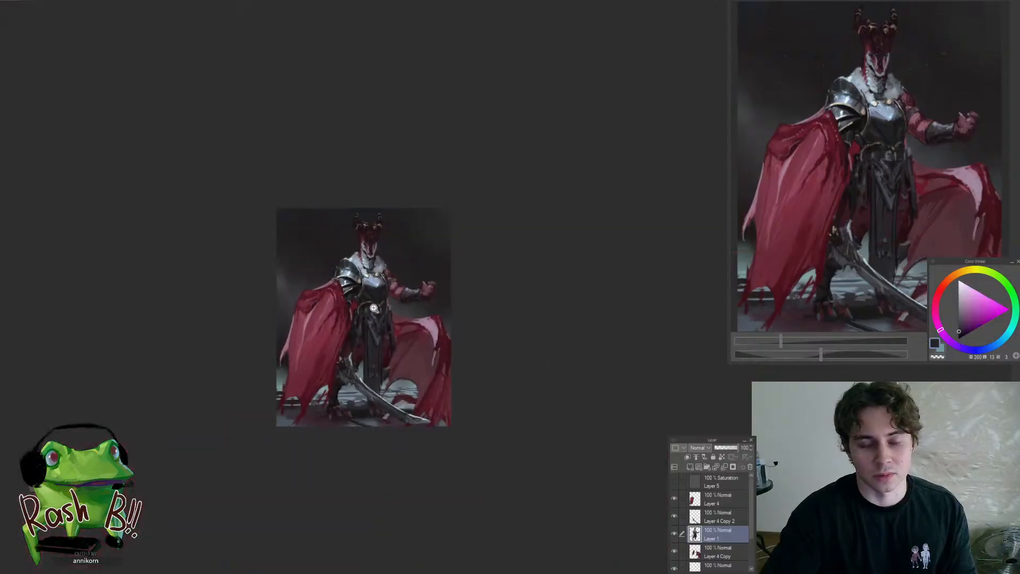
pyautogui.moveTo(372, 306); pyautogui.dragTo(404, 290)
pyautogui.moveTo(435, 343); pyautogui.dragTo(448, 326)
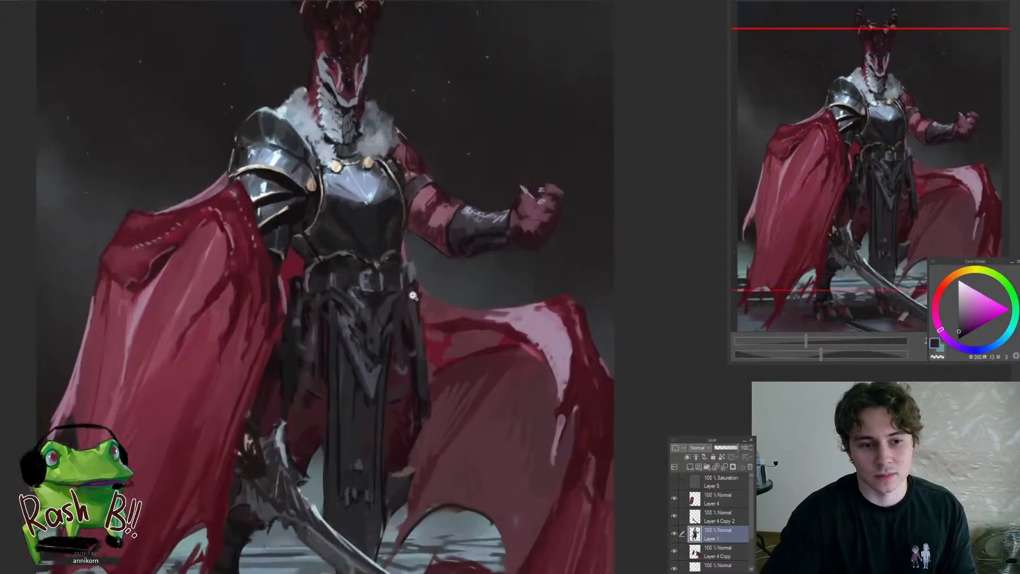
pyautogui.keyDown('alt'); pyautogui.click(386, 277); pyautogui.keyUp('alt')
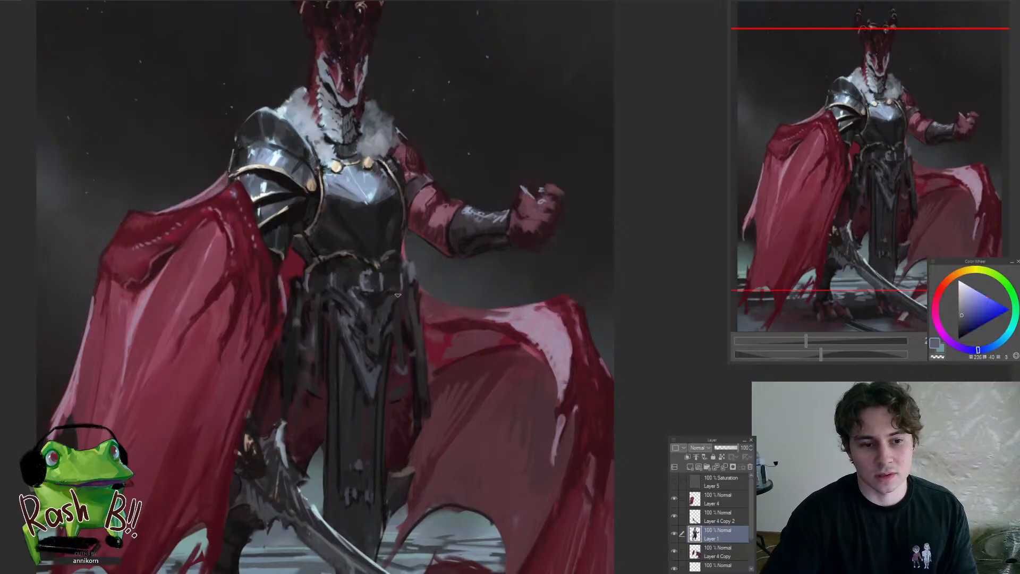
pyautogui.keyDown('alt'); pyautogui.click(455, 240); pyautogui.keyUp('alt')
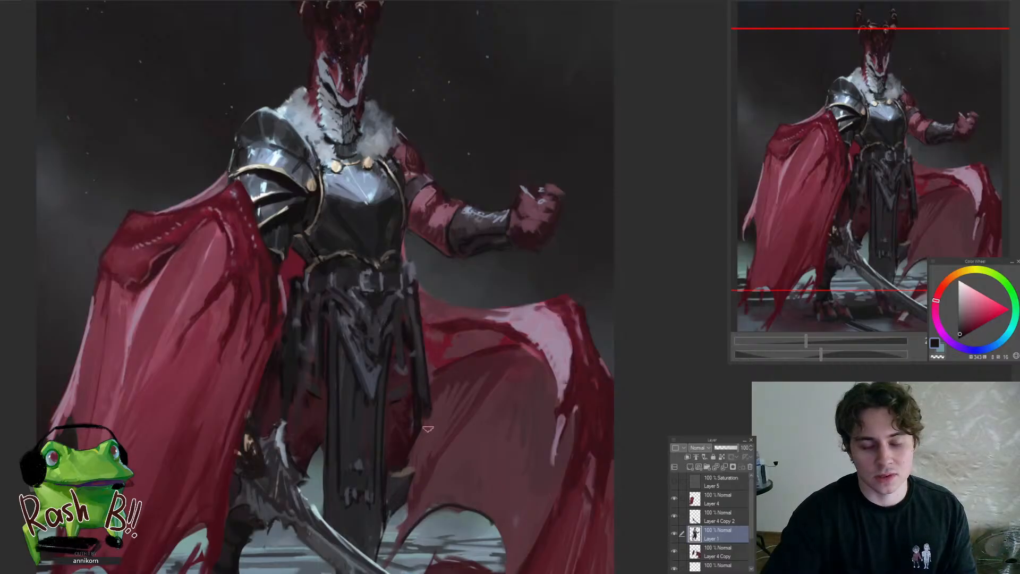
pyautogui.keyDown('alt'); pyautogui.click(416, 434); pyautogui.keyUp('alt')
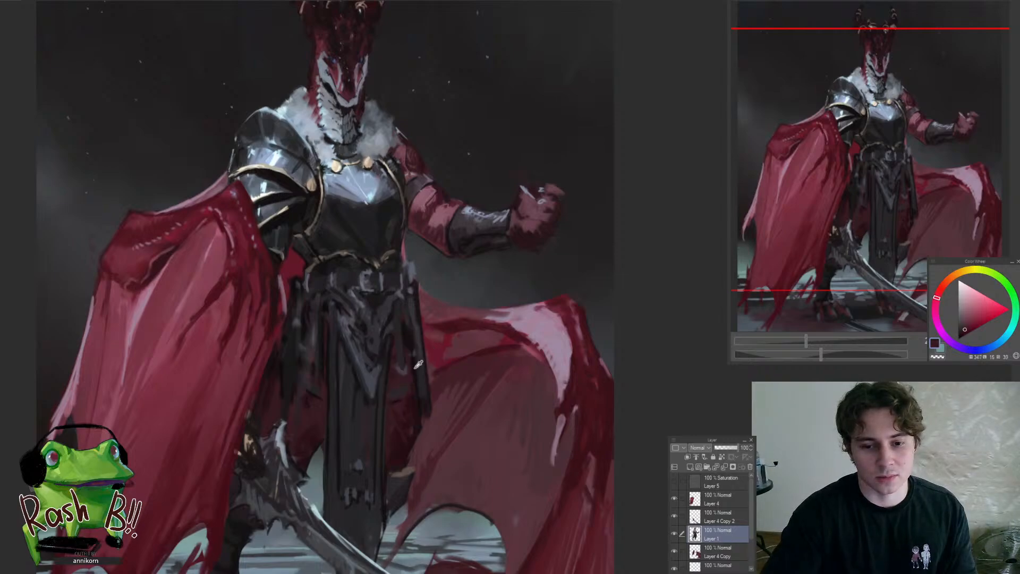
# Darken the hanging cloth and thigh between the cape and the central waist panel with sampled near-black and dark purple tones
pyautogui.scroll(-4, 380, 371)
pyautogui.scroll(5, 356, 379)
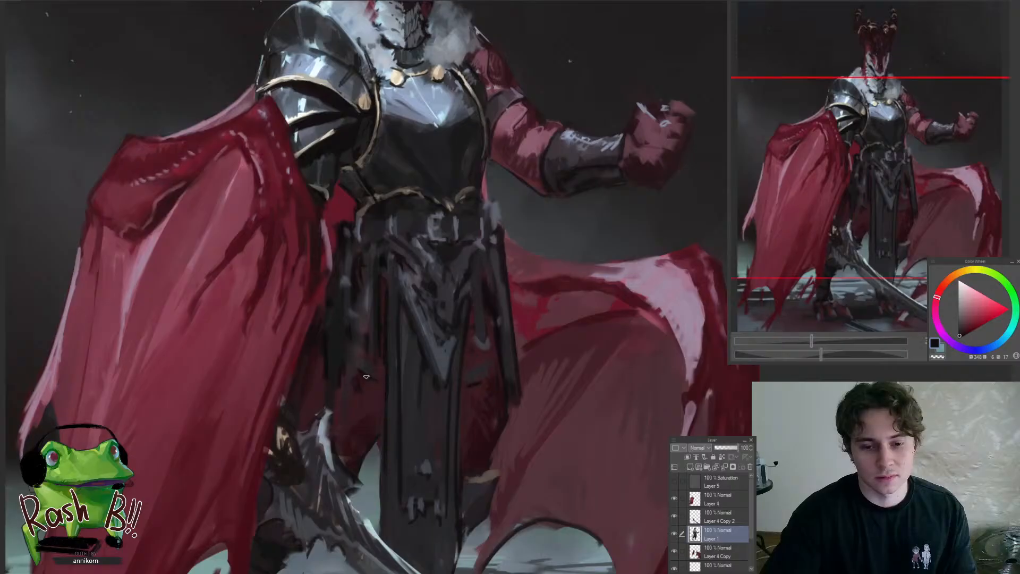
pyautogui.keyDown('alt'); pyautogui.click(369, 365); pyautogui.keyUp('alt')
pyautogui.keyDown('alt'); pyautogui.click(387, 364); pyautogui.keyUp('alt')
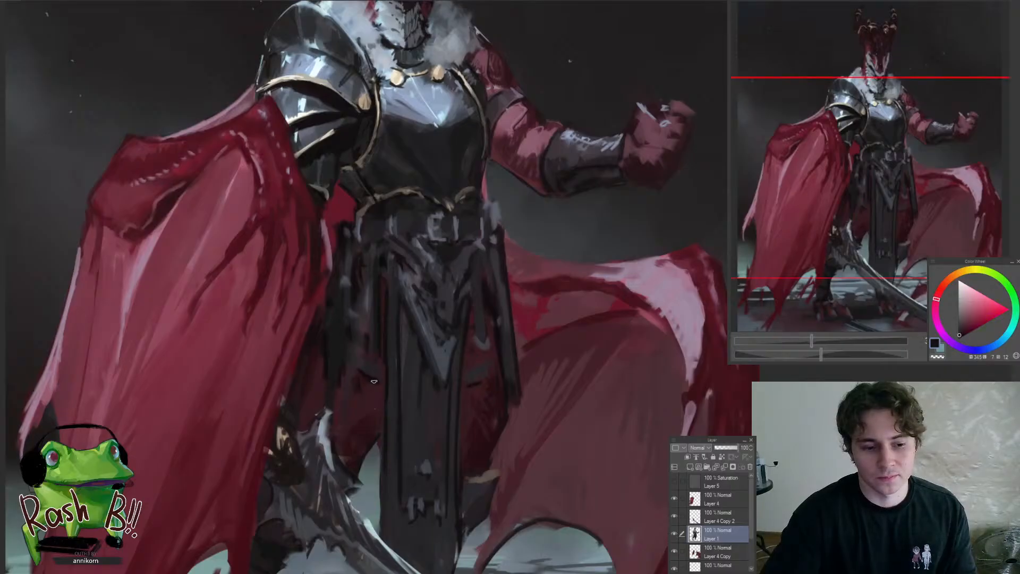
pyautogui.moveTo(413, 410); pyautogui.dragTo(405, 421)
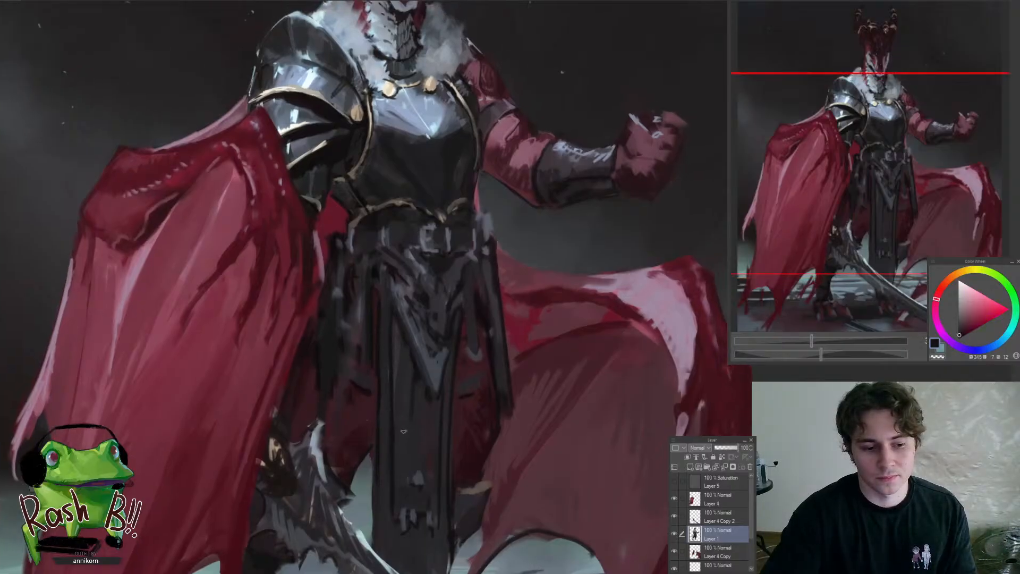
pyautogui.keyDown('alt'); pyautogui.click(387, 441); pyautogui.keyUp('alt')
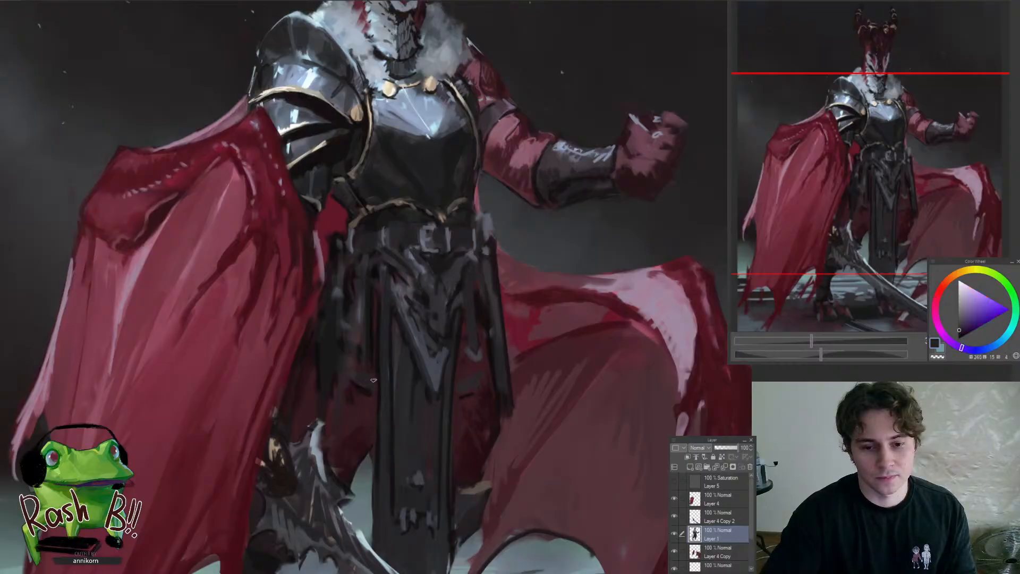
pyautogui.moveTo(420, 385); pyautogui.dragTo(420, 443)
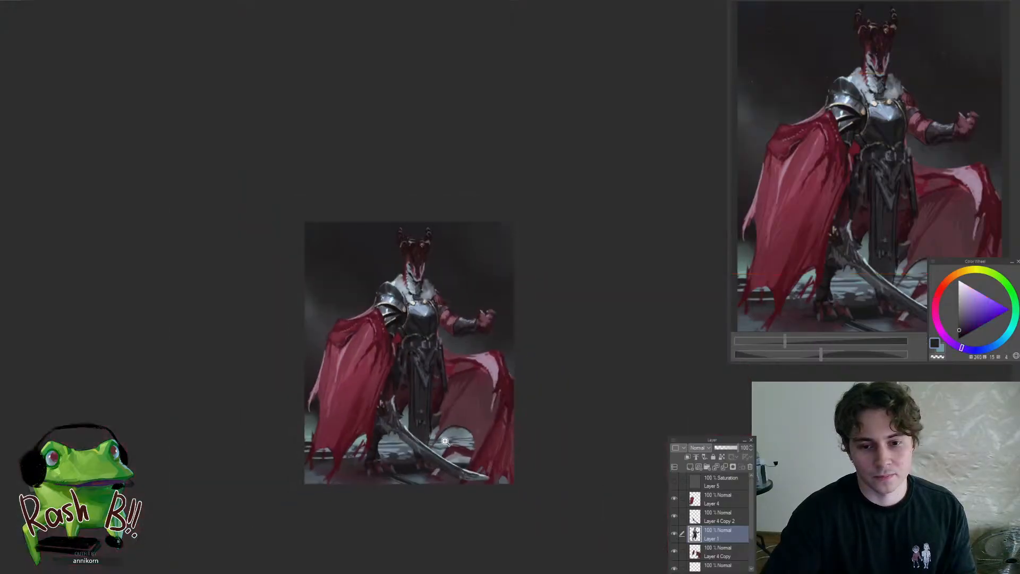
# Refine the knuckles and outer contour of the clenched fist with sampled dark red tones
pyautogui.click(499, 312)
pyautogui.click(499, 311)
pyautogui.click(500, 312)
pyautogui.click(485, 313)
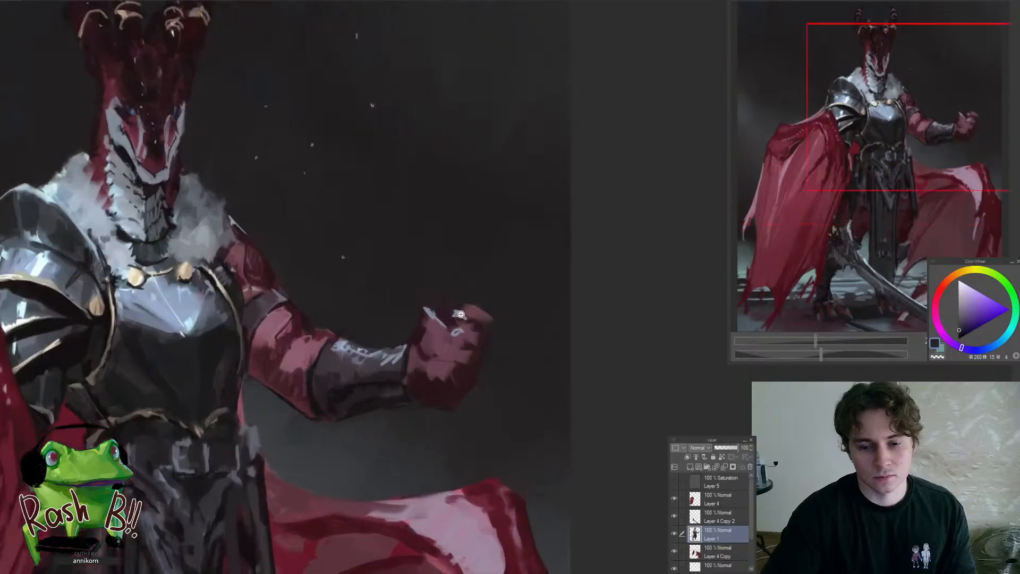
pyautogui.click(444, 313)
pyautogui.keyDown('alt'); pyautogui.click(437, 314); pyautogui.keyUp('alt')
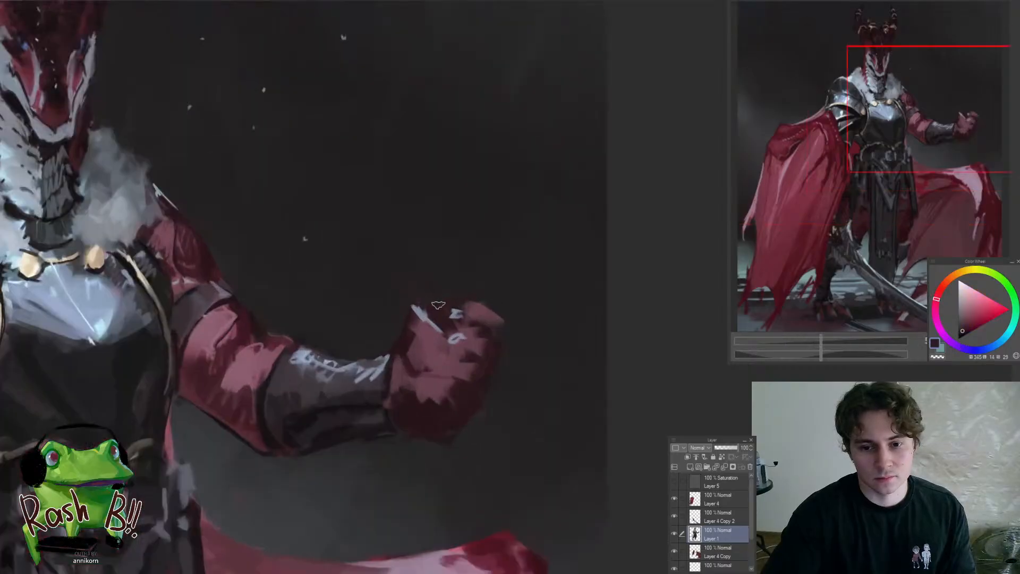
pyautogui.moveTo(484, 288)
pyautogui.mouseDown()
pyautogui.moveTo(508, 339)
pyautogui.moveTo(484, 333)
pyautogui.moveTo(486, 321)
pyautogui.moveTo(481, 349)
pyautogui.mouseUp()
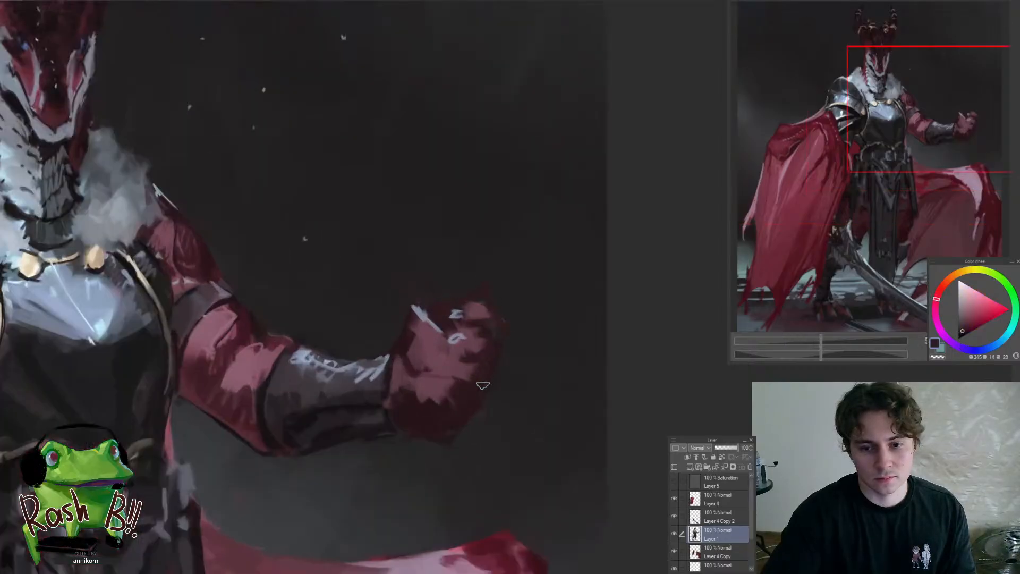
pyautogui.moveTo(482, 385)
pyautogui.mouseDown()
pyautogui.moveTo(447, 376)
pyautogui.moveTo(439, 417)
pyautogui.mouseUp()
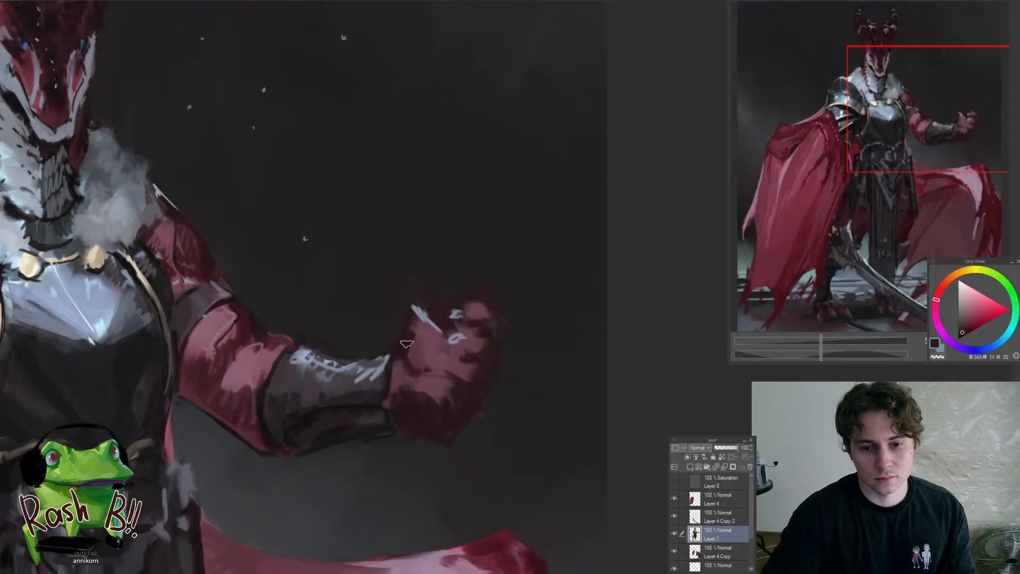
# Examine the overall composition of the figure and the details of the head, pauldron and chest
pyautogui.scroll(-5, 405, 348)
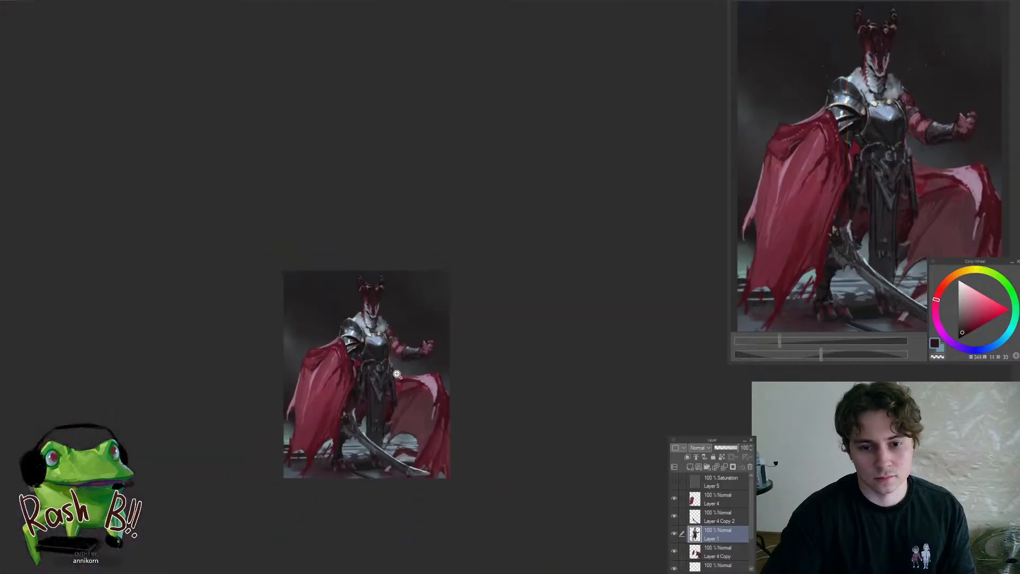
pyautogui.scroll(2, 358, 359)
pyautogui.scroll(4, 375, 339)
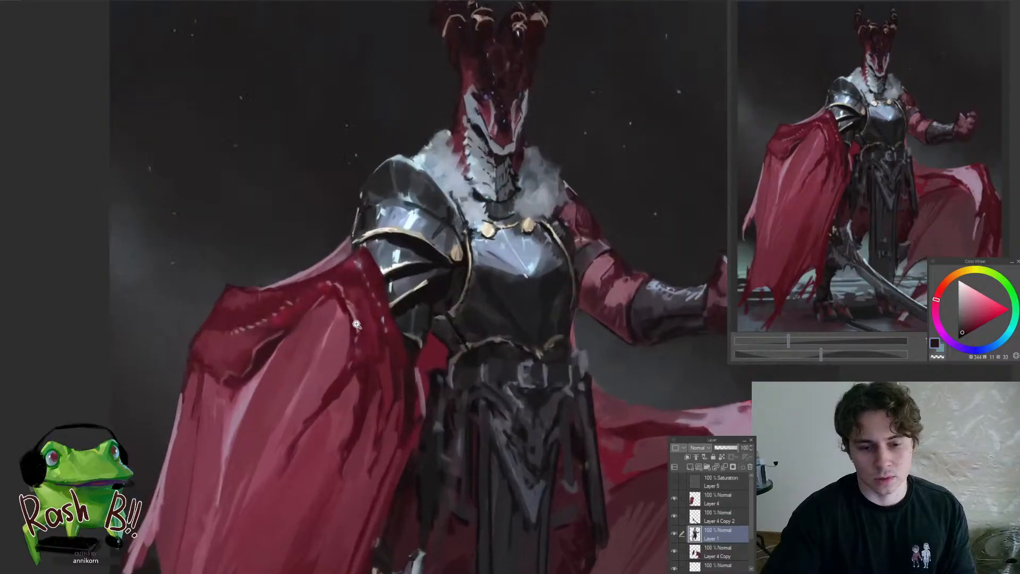
pyautogui.scroll(-2, 340, 325)
pyautogui.scroll(1, 398, 282)
pyautogui.scroll(3, 397, 282)
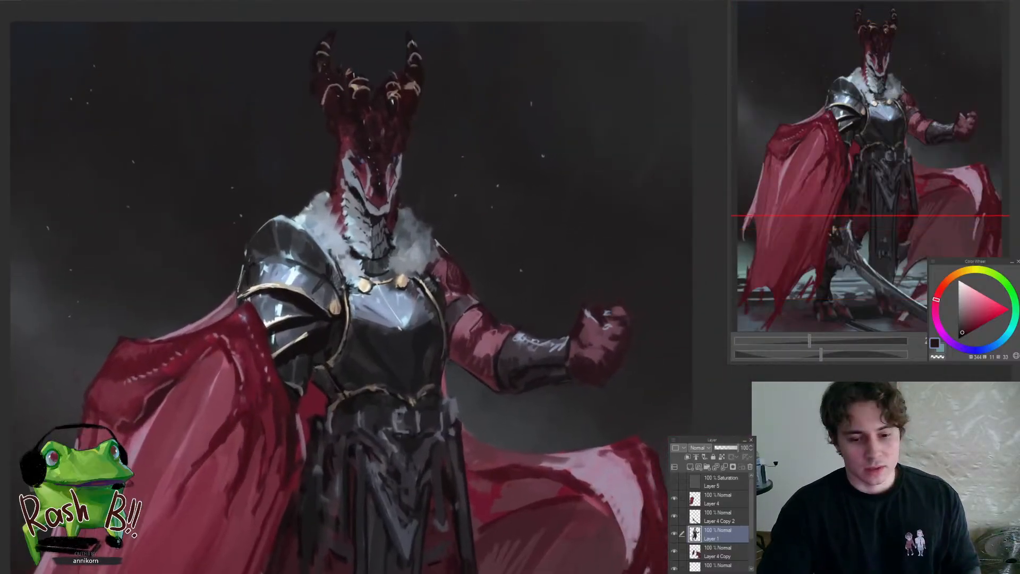
pyautogui.scroll(-3, 407, 245)
pyautogui.scroll(2, 392, 181)
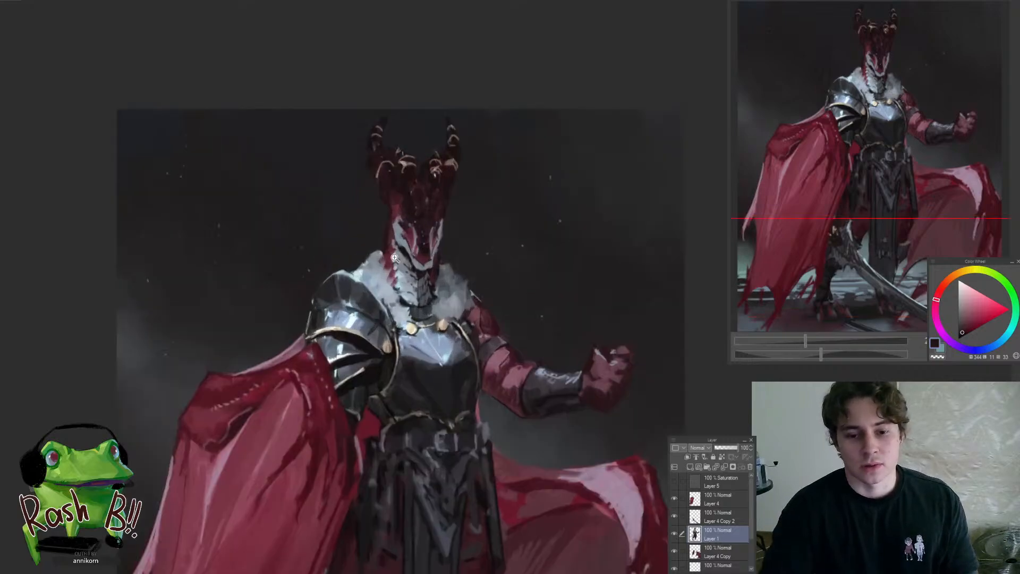
pyautogui.scroll(2, 302, 311)
pyautogui.scroll(-1, 404, 289)
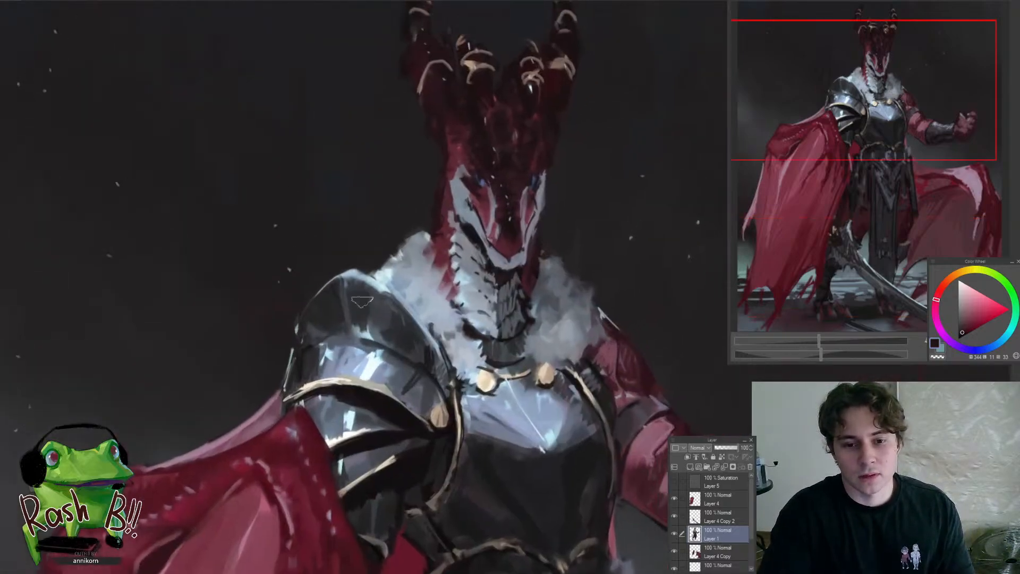
pyautogui.scroll(-3, 369, 263)
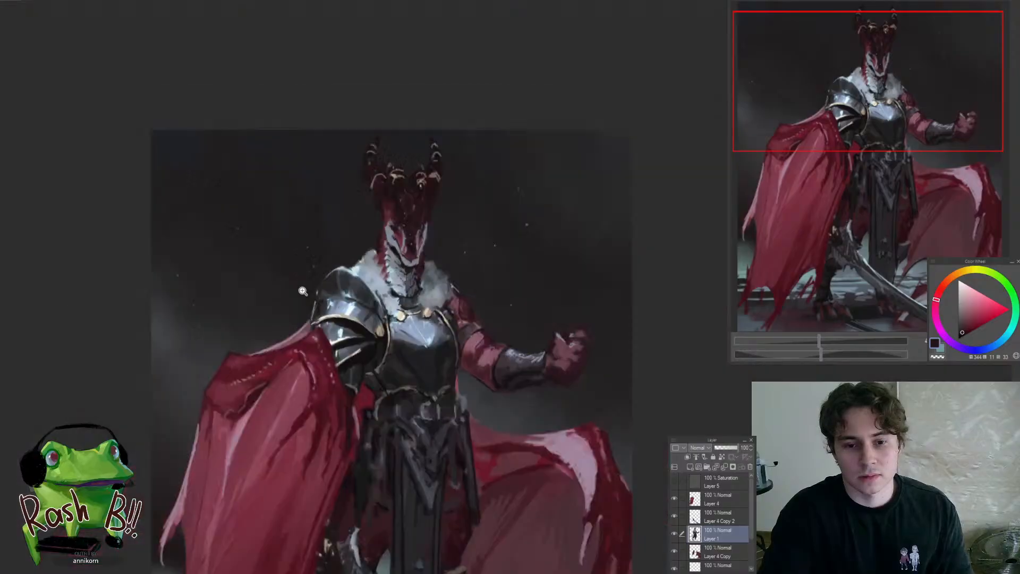
pyautogui.scroll(1, 389, 329)
pyautogui.scroll(2, 409, 288)
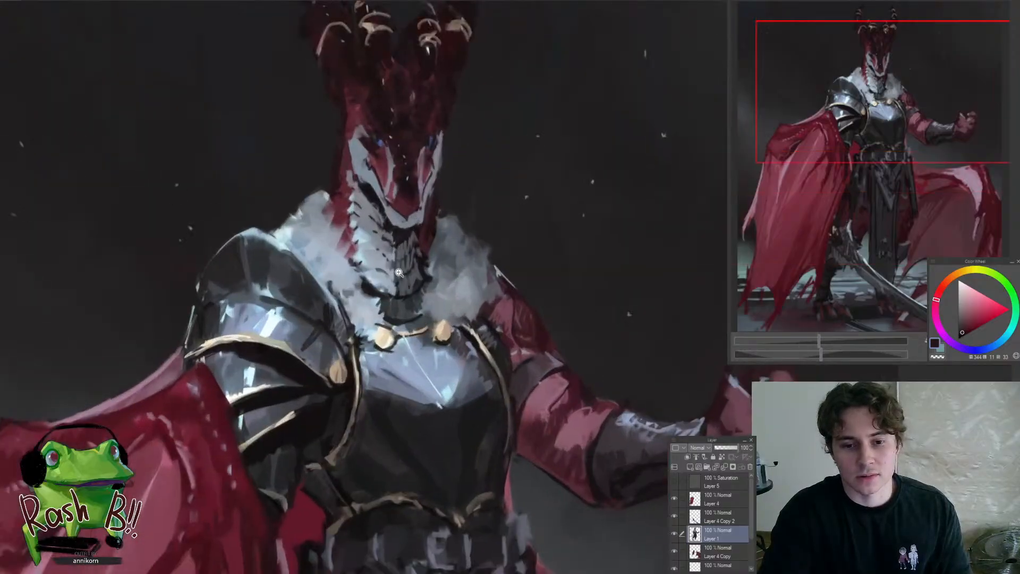
pyautogui.scroll(-3, 371, 303)
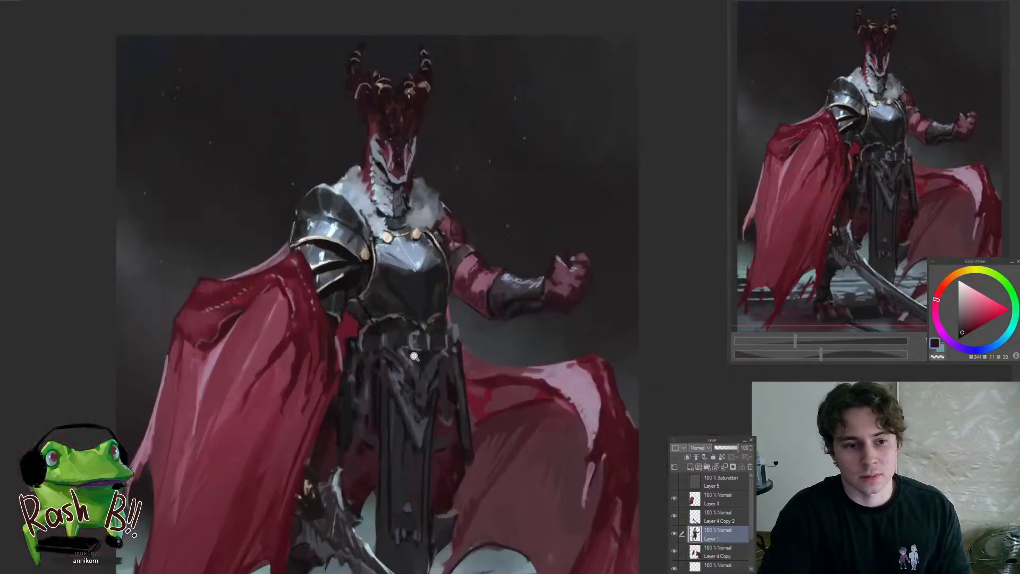
# Touch up the upper breastplate below the gold clasps with a sampled pale cyan highlight
pyautogui.scroll(1, 406, 367)
pyautogui.scroll(2, 422, 269)
pyautogui.keyDown('alt'); pyautogui.click(386, 228); pyautogui.keyUp('alt')
pyautogui.moveTo(386, 228); pyautogui.dragTo(396, 234)
pyautogui.keyDown('alt'); pyautogui.click(422, 251); pyautogui.keyUp('alt')
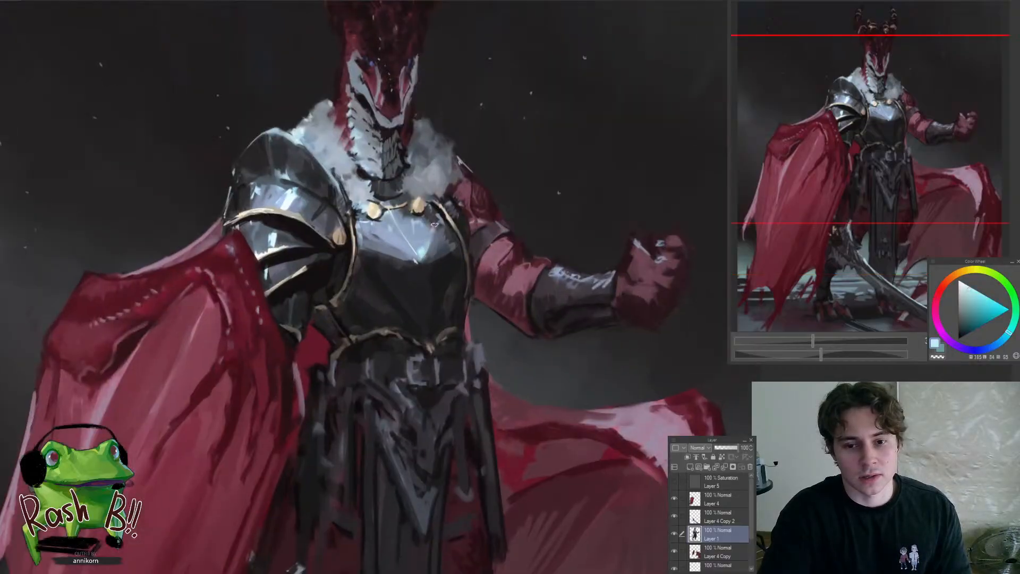
# Touch up the red skin between the armband and the bracer with a sampled muted purple-grey
pyautogui.scroll(-5, 420, 259)
pyautogui.scroll(7, 428, 276)
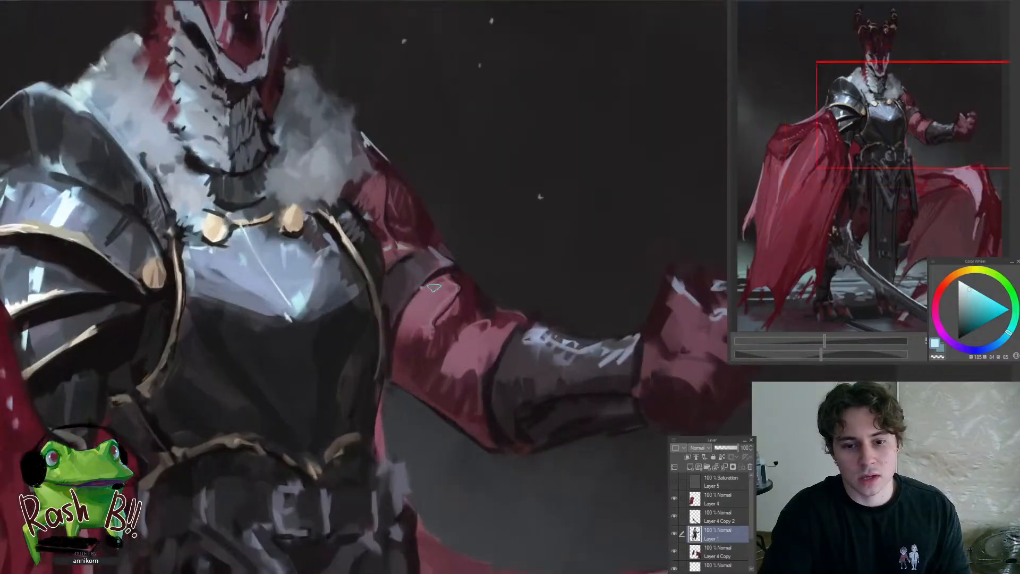
pyautogui.keyDown('alt'); pyautogui.click(433, 289); pyautogui.keyUp('alt')
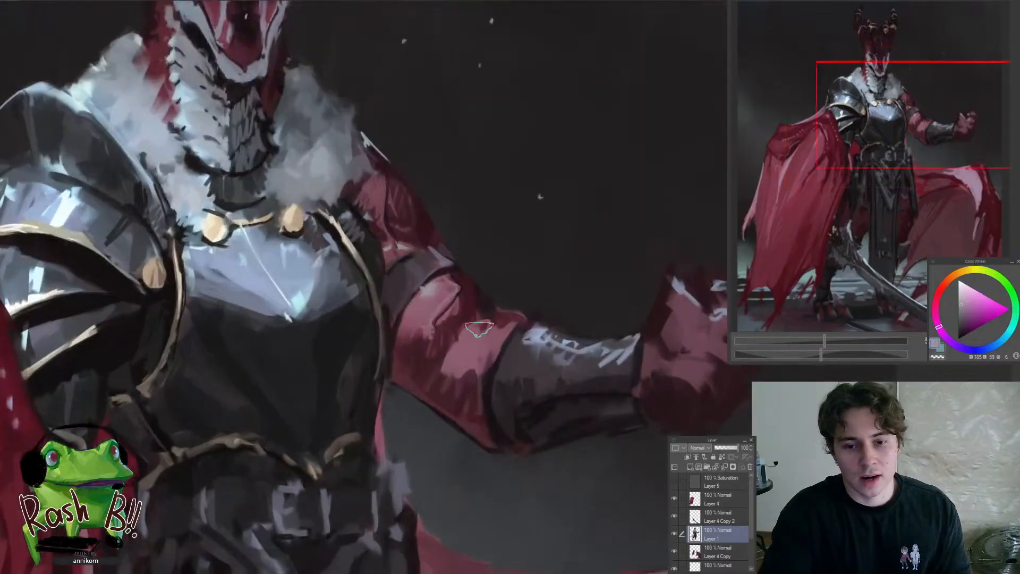
pyautogui.moveTo(467, 325)
pyautogui.mouseDown()
pyautogui.moveTo(504, 332)
pyautogui.moveTo(481, 343)
pyautogui.mouseUp()
pyautogui.scroll(-5, 463, 350)
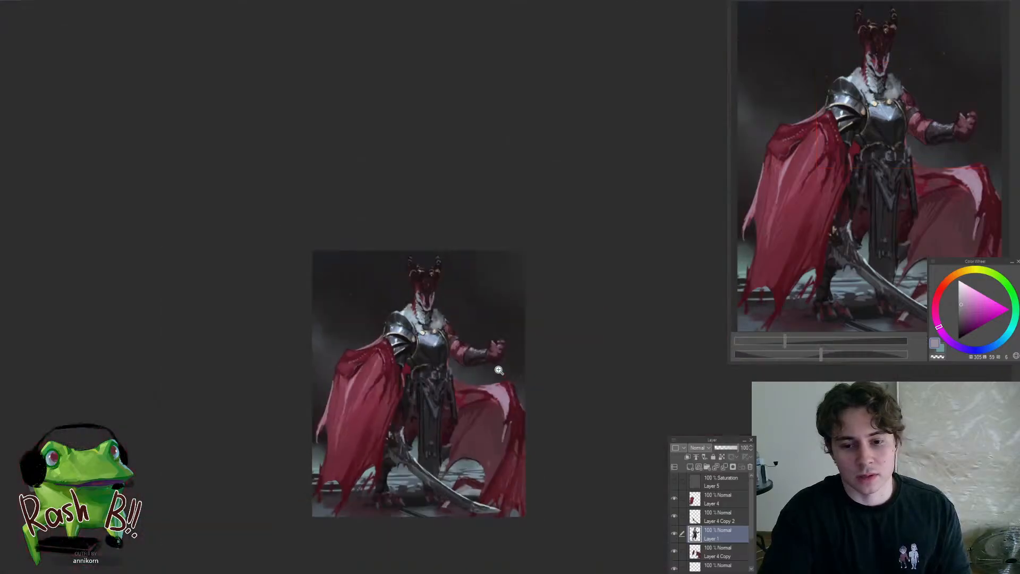
# Deepen the shadows on the bare arm above the bracer with sampled dark purple-red tones
pyautogui.scroll(6, 438, 353)
pyautogui.keyDown('alt'); pyautogui.click(438, 353); pyautogui.keyUp('alt')
pyautogui.keyDown('alt'); pyautogui.click(440, 331); pyautogui.keyUp('alt')
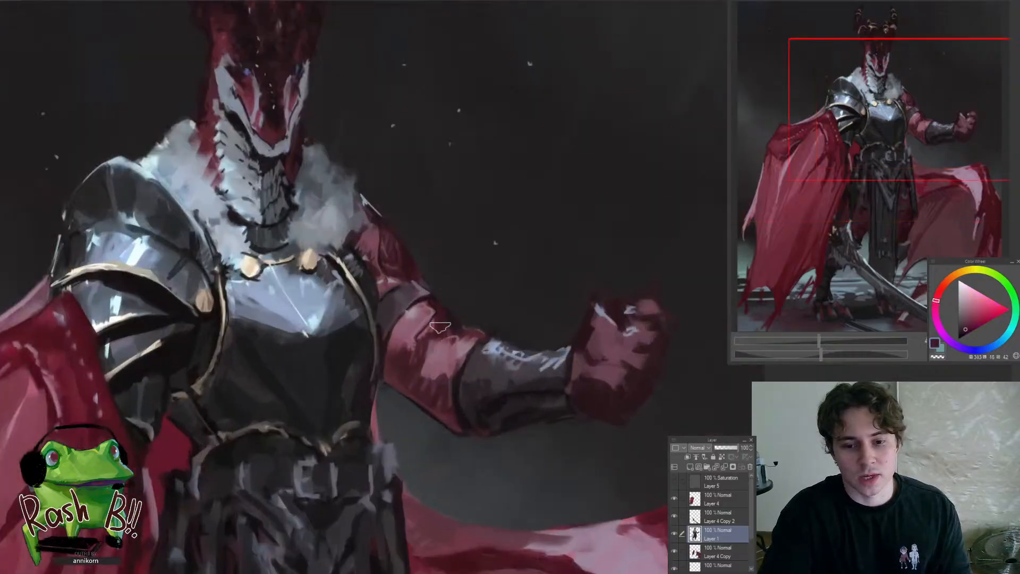
pyautogui.moveTo(448, 322)
pyautogui.mouseDown()
pyautogui.moveTo(419, 353)
pyautogui.moveTo(432, 362)
pyautogui.moveTo(422, 362)
pyautogui.moveTo(426, 371)
pyautogui.moveTo(452, 342)
pyautogui.moveTo(452, 321)
pyautogui.moveTo(465, 356)
pyautogui.mouseUp()
pyautogui.keyDown('alt'); pyautogui.click(415, 357); pyautogui.keyUp('alt')
pyautogui.keyDown('alt'); pyautogui.click(455, 317); pyautogui.keyUp('alt')
pyautogui.scroll(-5, 446, 340)
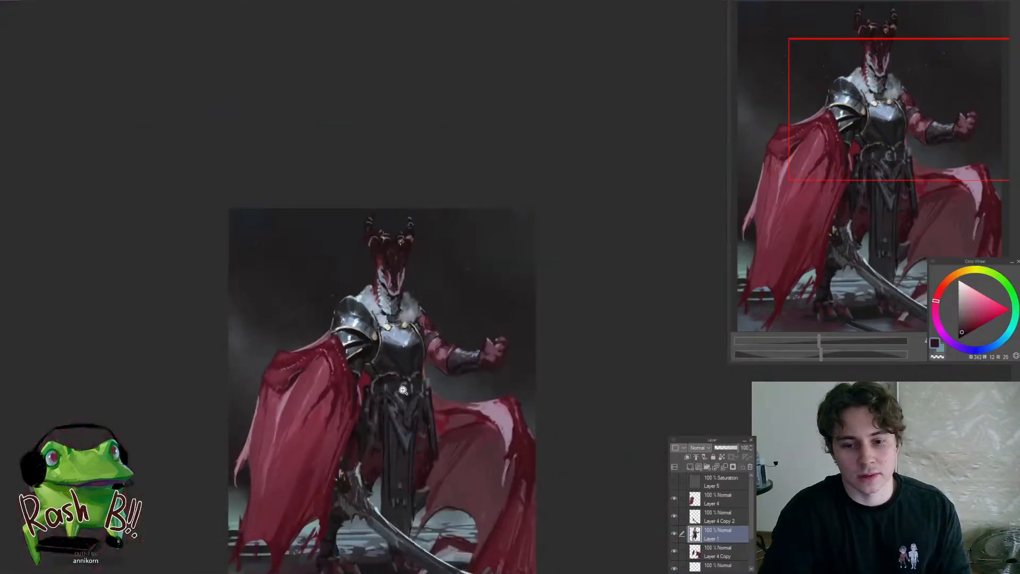
# Refine the light and dark transitions on the arm's muscles between the armband and bracer with sampled dark and mid reds
pyautogui.scroll(6, 437, 330)
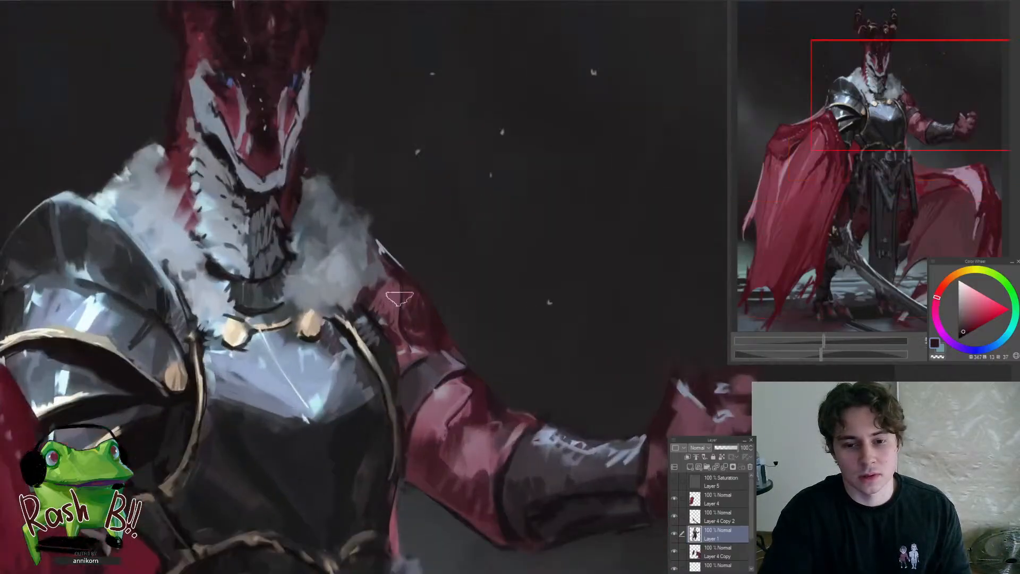
pyautogui.scroll(-5, 399, 297)
pyautogui.scroll(-3, 446, 366)
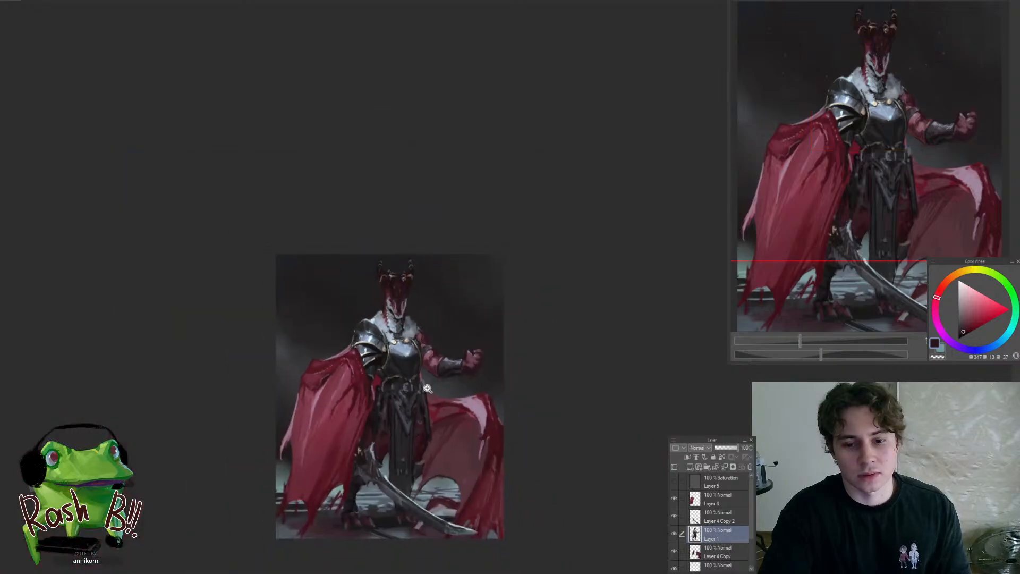
pyautogui.scroll(7, 433, 346)
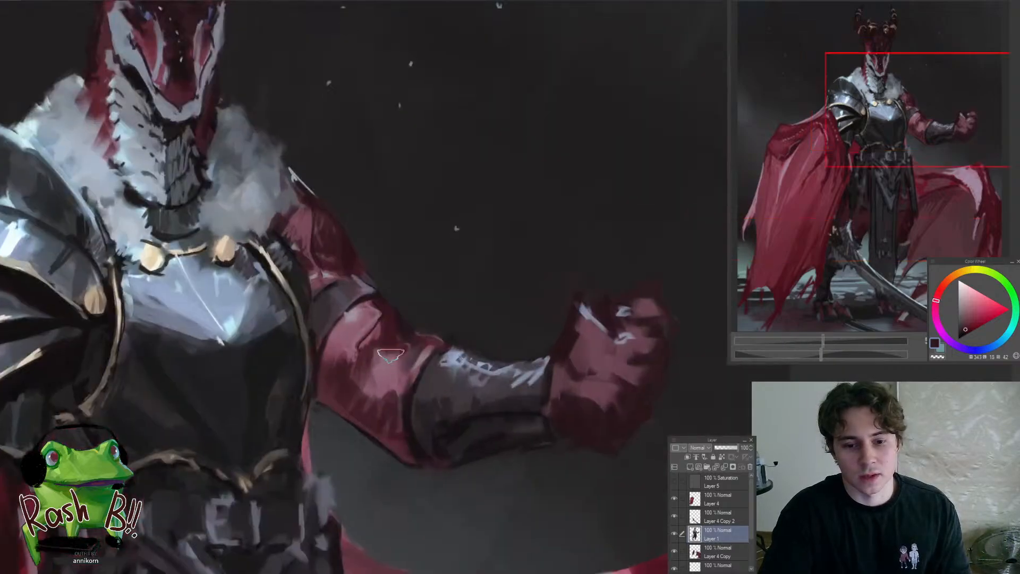
pyautogui.keyDown('alt'); pyautogui.click(375, 371); pyautogui.keyUp('alt')
pyautogui.keyDown('alt'); pyautogui.click(370, 366); pyautogui.keyUp('alt')
pyautogui.keyDown('alt'); pyautogui.click(373, 358); pyautogui.keyUp('alt')
pyautogui.moveTo(370, 366)
pyautogui.mouseDown()
pyautogui.moveTo(382, 351)
pyautogui.moveTo(360, 368)
pyautogui.mouseUp()
pyautogui.keyDown('alt'); pyautogui.click(377, 345); pyautogui.keyUp('alt')
pyautogui.keyDown('alt'); pyautogui.click(342, 353); pyautogui.keyUp('alt')
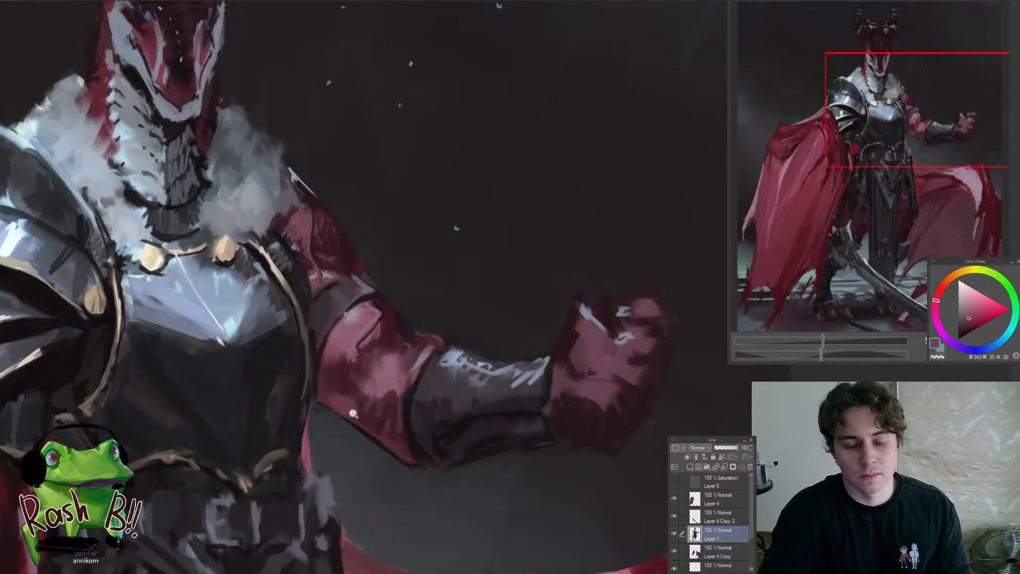
# Examine the full figure, comparing the raised arm and armour with the cape, sword and legs
pyautogui.moveTo(343, 405); pyautogui.dragTo(285, 478)
pyautogui.moveTo(356, 465)
pyautogui.mouseDown()
pyautogui.moveTo(348, 412)
pyautogui.moveTo(300, 460)
pyautogui.mouseUp()
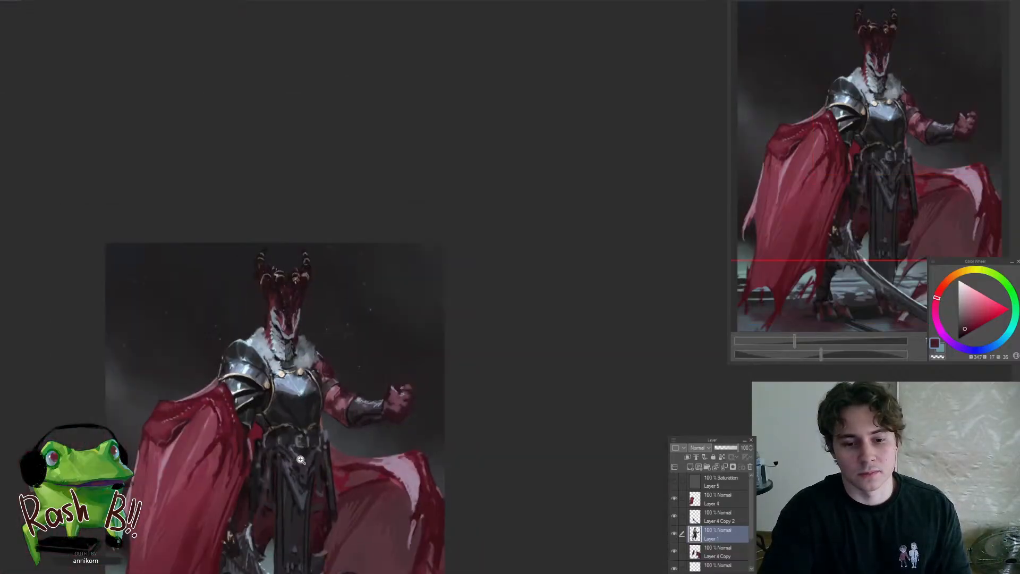
pyautogui.moveTo(332, 426)
pyautogui.mouseDown()
pyautogui.moveTo(349, 408)
pyautogui.moveTo(303, 431)
pyautogui.mouseUp()
pyautogui.keyDown('alt'); pyautogui.click(349, 386); pyautogui.keyUp('alt')
pyautogui.keyDown('alt'); pyautogui.click(347, 379); pyautogui.keyUp('alt')
pyautogui.moveTo(374, 422); pyautogui.dragTo(398, 366)
pyautogui.moveTo(368, 337)
pyautogui.mouseDown()
pyautogui.moveTo(378, 376)
pyautogui.moveTo(355, 406)
pyautogui.moveTo(362, 366)
pyautogui.moveTo(423, 315)
pyautogui.moveTo(407, 317)
pyautogui.mouseUp()
pyautogui.moveTo(457, 298); pyautogui.dragTo(462, 286)
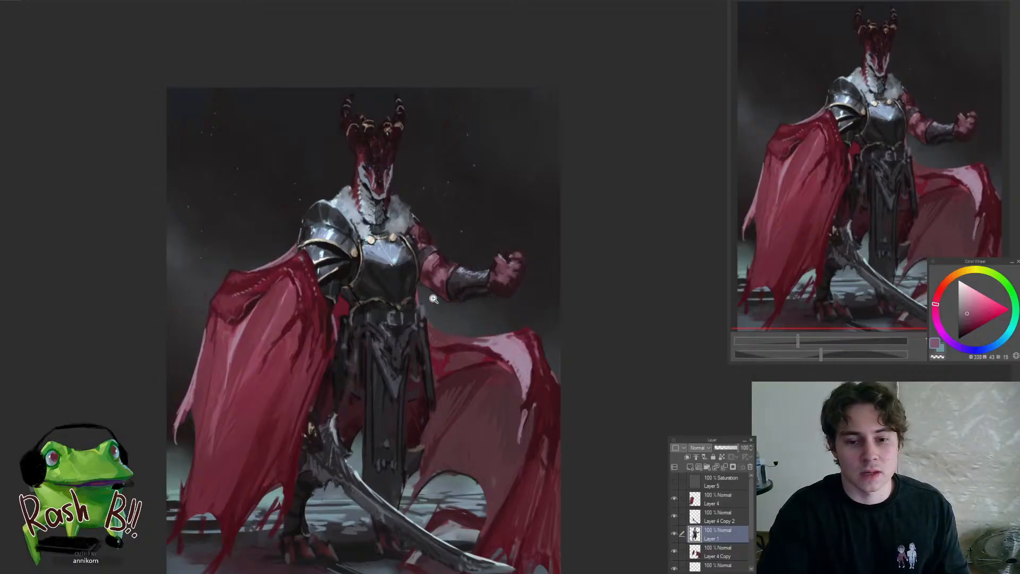
pyautogui.moveTo(433, 299); pyautogui.dragTo(431, 304)
pyautogui.moveTo(384, 430); pyautogui.dragTo(404, 428)
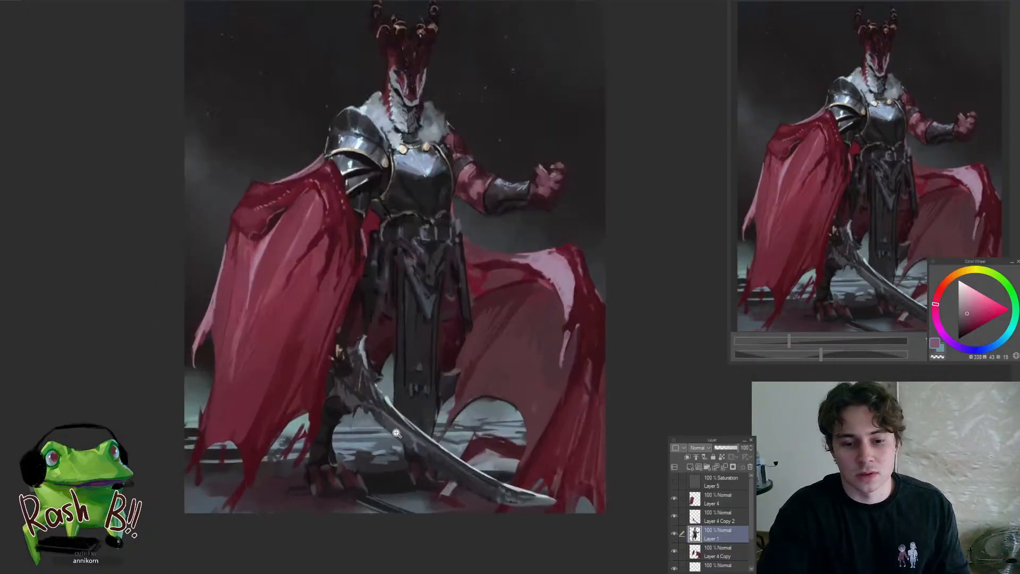
pyautogui.moveTo(330, 466); pyautogui.dragTo(350, 463)
# Outline the rear edge of the lower leg beside the cape with a selection and refine the shin with near-black
pyautogui.keyDown('alt'); pyautogui.click(295, 433); pyautogui.keyUp('alt')
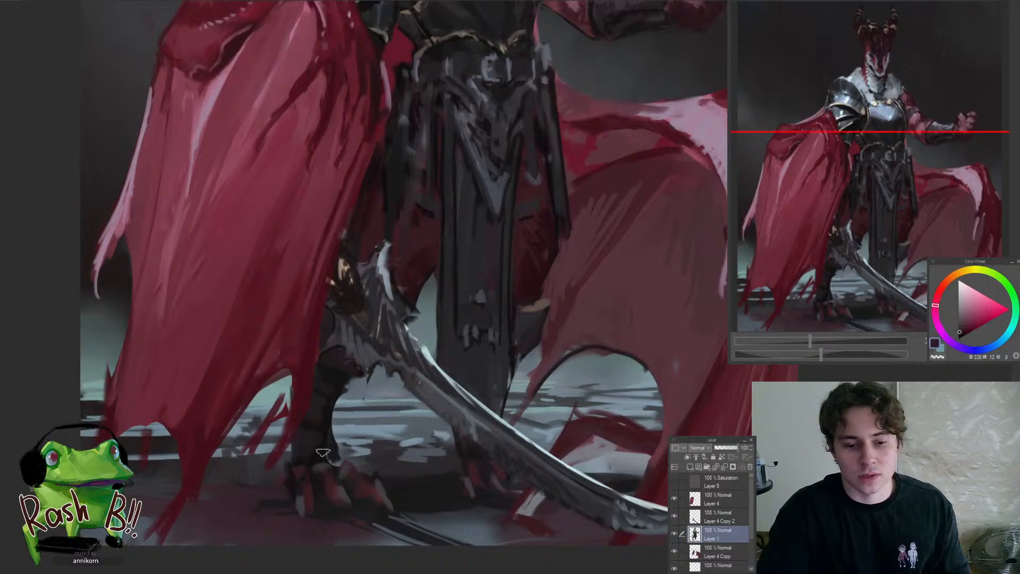
pyautogui.keyDown('alt'); pyautogui.click(323, 421); pyautogui.keyUp('alt')
pyautogui.moveTo(340, 406)
pyautogui.mouseDown()
pyautogui.moveTo(346, 446)
pyautogui.moveTo(355, 431)
pyautogui.mouseUp()
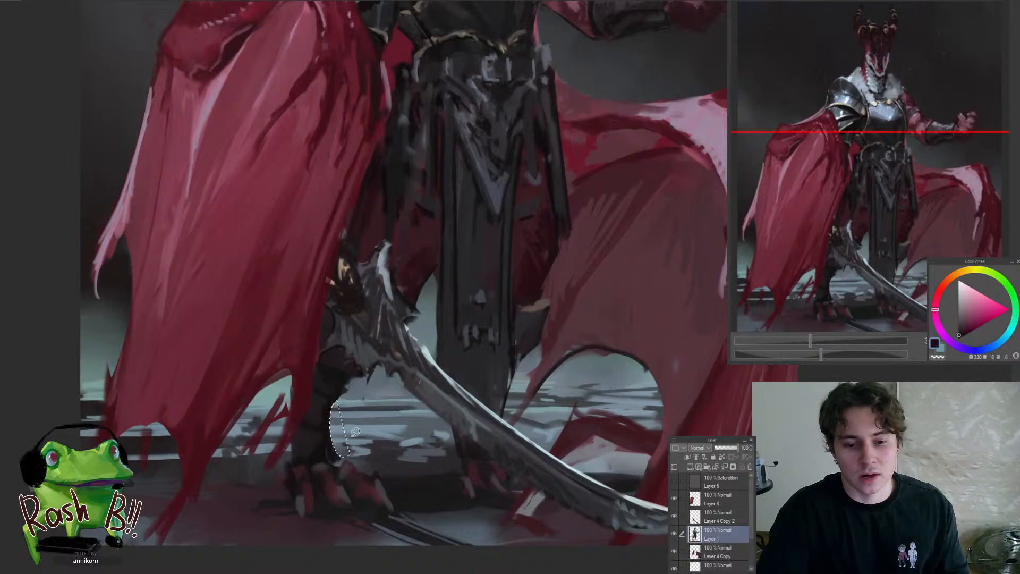
pyautogui.moveTo(291, 461)
pyautogui.mouseDown()
pyautogui.moveTo(287, 444)
pyautogui.moveTo(240, 513)
pyautogui.moveTo(294, 444)
pyautogui.moveTo(366, 430)
pyautogui.moveTo(356, 409)
pyautogui.mouseUp()
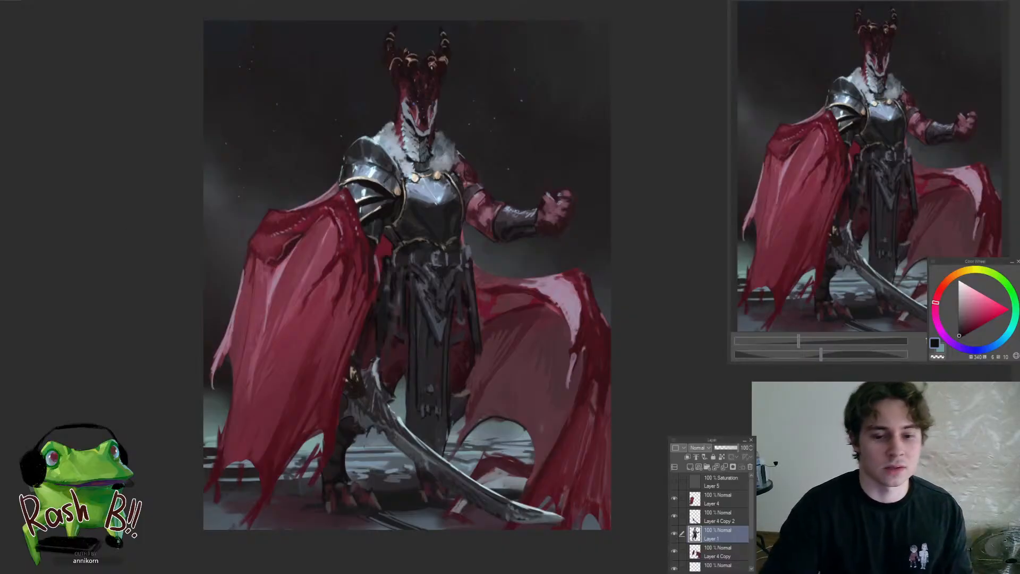
# Darken the leg area between the central waist panel and the wing membrane with a sampled dark red-grey
pyautogui.moveTo(385, 453); pyautogui.dragTo(404, 437)
pyautogui.moveTo(328, 434); pyautogui.dragTo(385, 404)
pyautogui.keyDown('alt'); pyautogui.click(332, 408); pyautogui.keyUp('alt')
pyautogui.moveTo(470, 388); pyautogui.dragTo(489, 364)
pyautogui.keyDown('alt'); pyautogui.click(453, 374); pyautogui.keyUp('alt')
pyautogui.keyDown('alt'); pyautogui.click(453, 344); pyautogui.keyUp('alt')
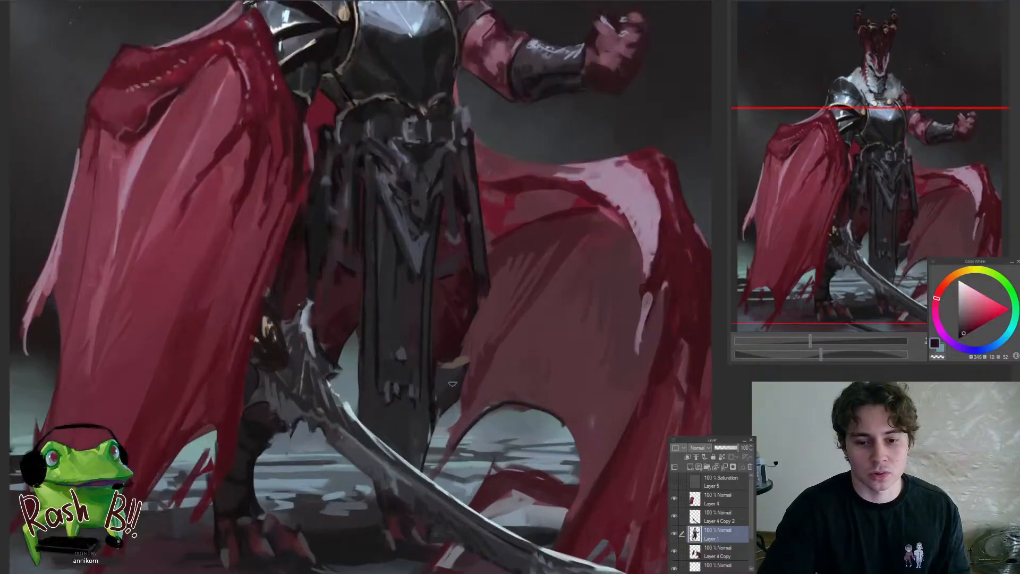
pyautogui.moveTo(444, 402)
pyautogui.mouseDown()
pyautogui.moveTo(415, 406)
pyautogui.moveTo(428, 408)
pyautogui.mouseUp()
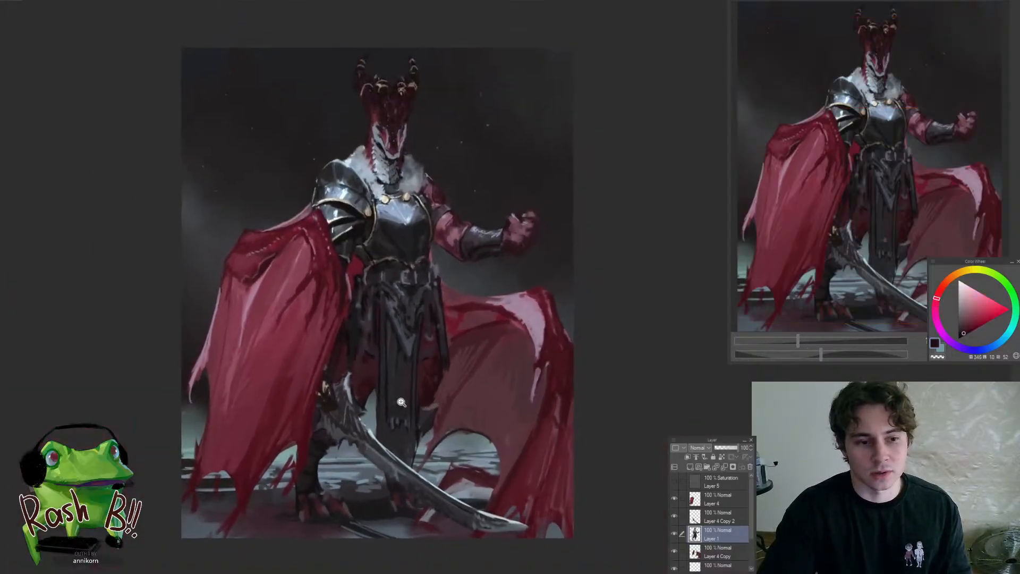
# Rework the cloth and thigh between the cape and the central waist panel with sampled dark purple and near-black tones
pyautogui.moveTo(360, 400); pyautogui.dragTo(375, 392)
pyautogui.keyDown('alt'); pyautogui.click(373, 366); pyautogui.keyUp('alt')
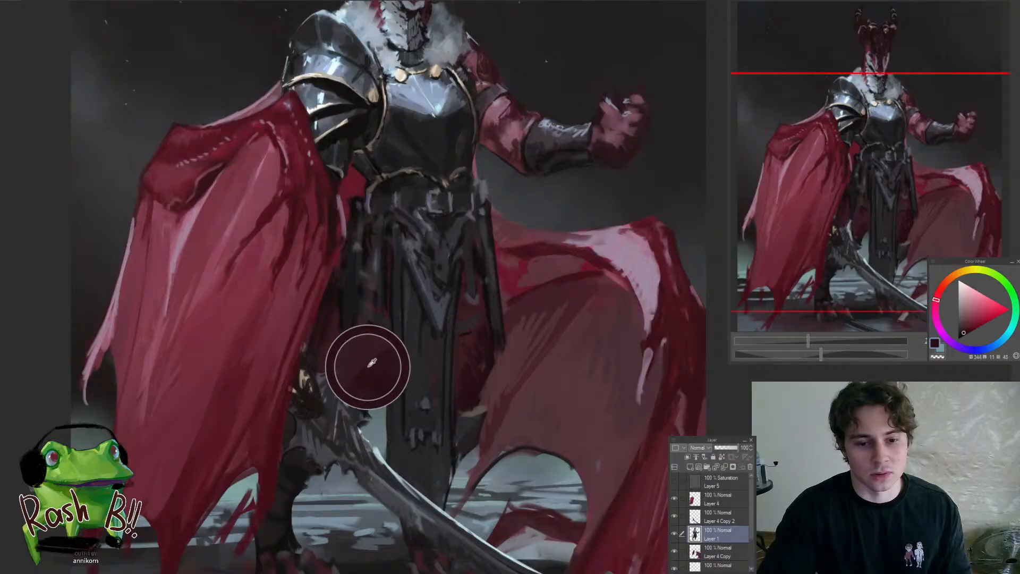
pyautogui.keyDown('alt'); pyautogui.click(367, 348); pyautogui.keyUp('alt')
pyautogui.keyDown('alt'); pyautogui.click(382, 322); pyautogui.keyUp('alt')
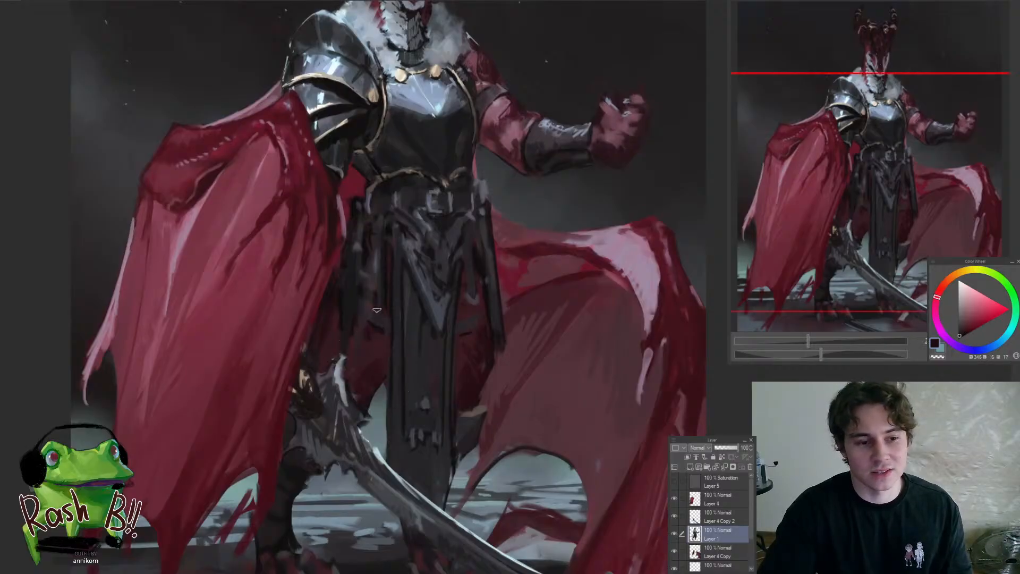
pyautogui.keyDown('alt'); pyautogui.click(378, 318); pyautogui.keyUp('alt')
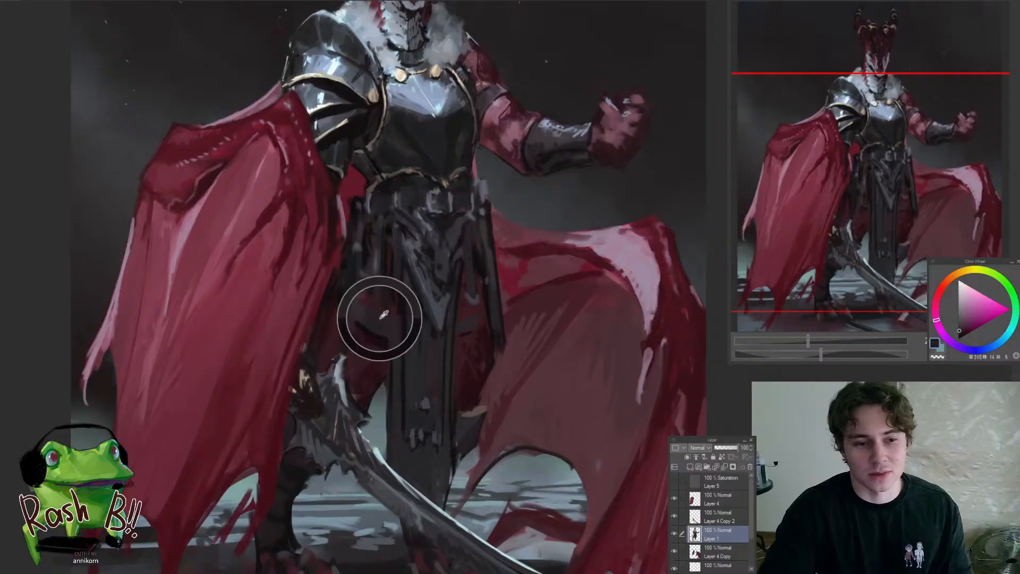
# Define the lower hem of the hanging cloth beside the cape with near-black and shade the thigh beneath it
pyautogui.keyDown('alt'); pyautogui.click(364, 288); pyautogui.keyUp('alt')
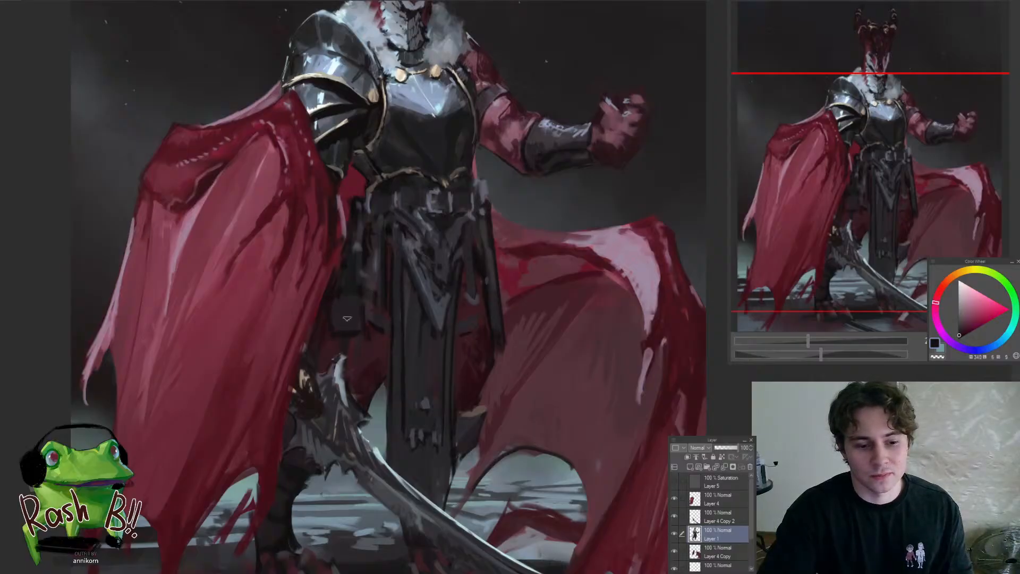
pyautogui.keyDown('alt'); pyautogui.click(336, 303); pyautogui.keyUp('alt')
pyautogui.keyDown('alt'); pyautogui.click(349, 292); pyautogui.keyUp('alt')
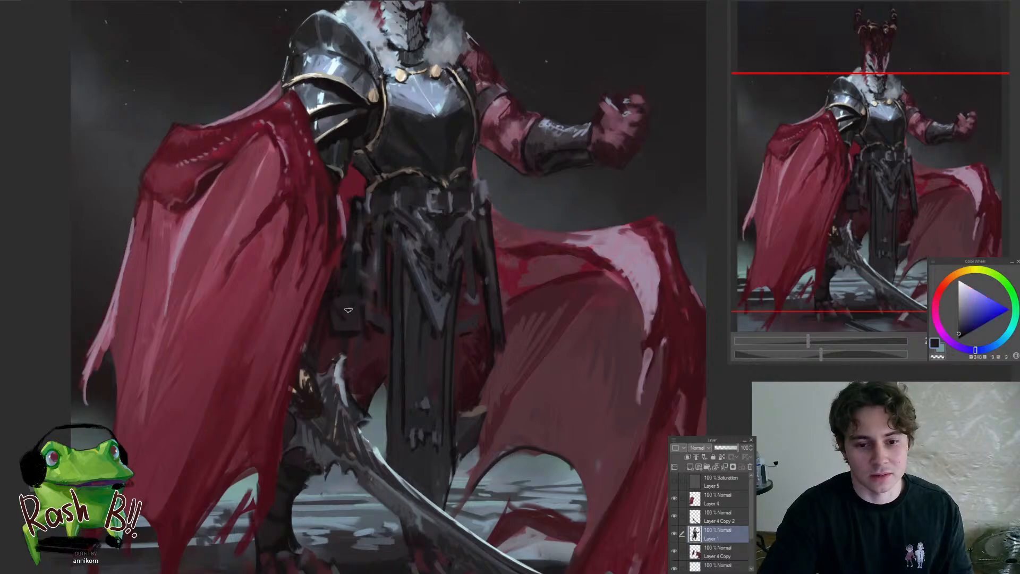
pyautogui.keyDown('alt'); pyautogui.click(343, 321); pyautogui.keyUp('alt')
pyautogui.keyDown('alt'); pyautogui.click(369, 327); pyautogui.keyUp('alt')
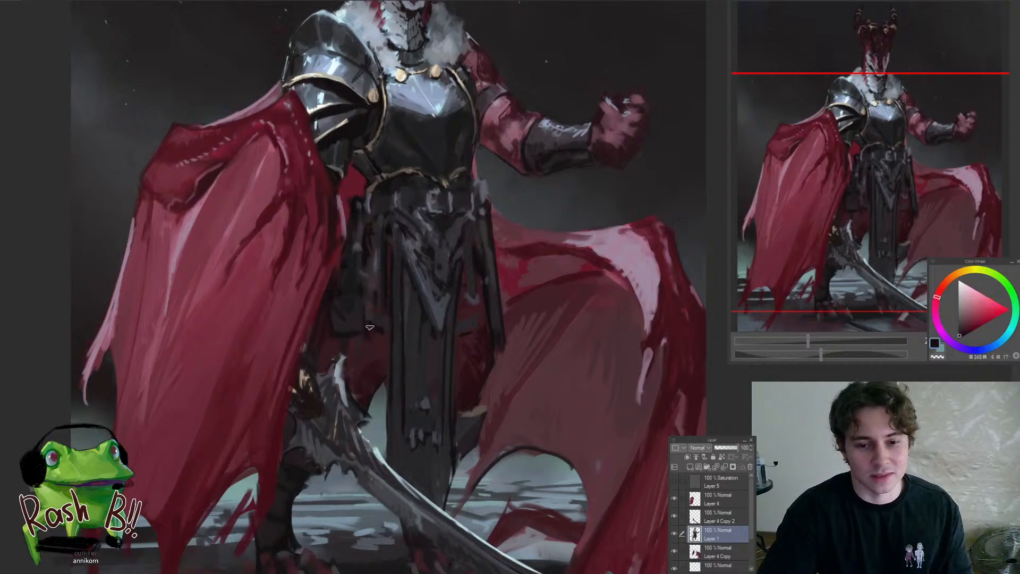
pyautogui.moveTo(357, 345)
pyautogui.mouseDown()
pyautogui.moveTo(375, 368)
pyautogui.moveTo(396, 348)
pyautogui.moveTo(385, 379)
pyautogui.mouseUp()
pyautogui.keyDown('alt'); pyautogui.click(371, 351); pyautogui.keyUp('alt')
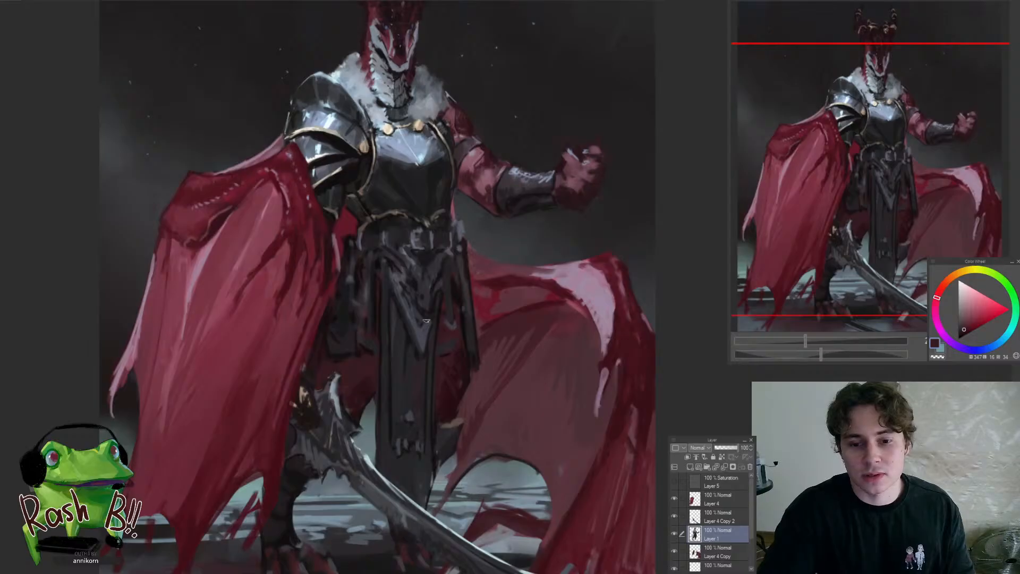
# Repaint the central waist cloth below the pointed plate with a dark maroon, covering its old ornament
pyautogui.moveTo(455, 355); pyautogui.dragTo(472, 368)
pyautogui.moveTo(453, 330)
pyautogui.mouseDown()
pyautogui.moveTo(432, 349)
pyautogui.moveTo(452, 386)
pyautogui.moveTo(429, 351)
pyautogui.mouseUp()
pyautogui.keyDown('alt'); pyautogui.click(423, 337); pyautogui.keyUp('alt')
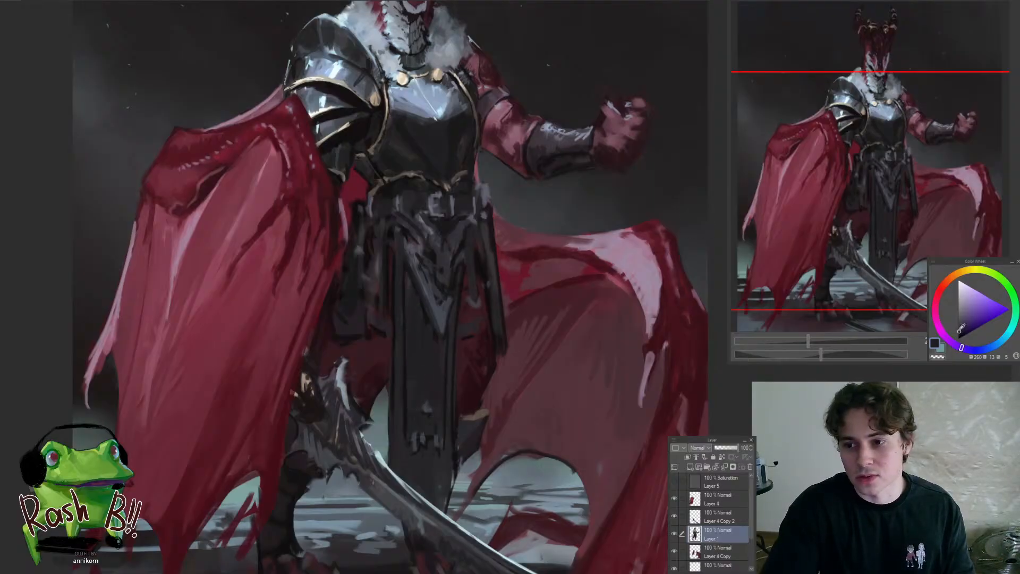
pyautogui.click(936, 307)
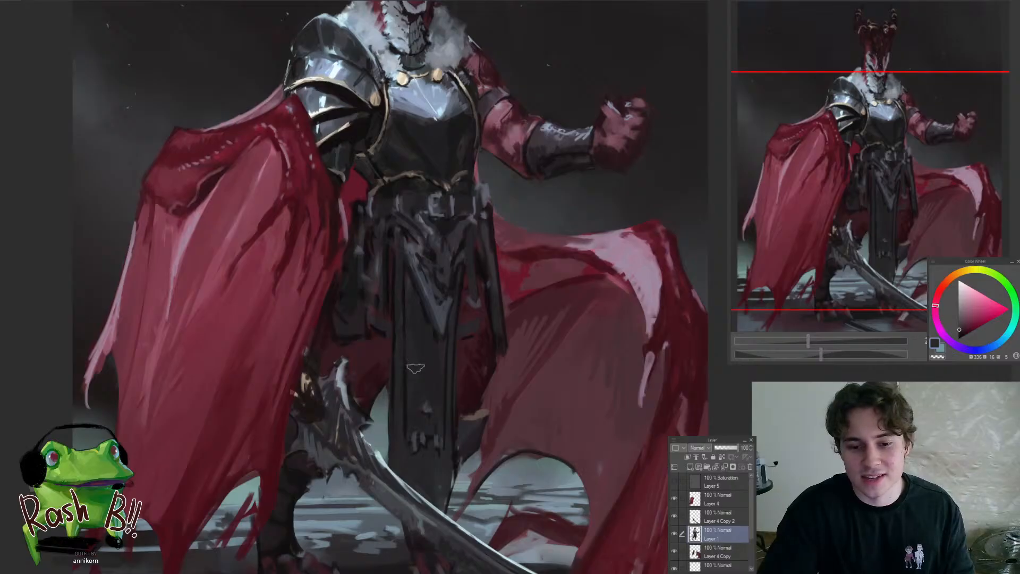
pyautogui.keyDown('alt'); pyautogui.click(448, 343); pyautogui.keyUp('alt')
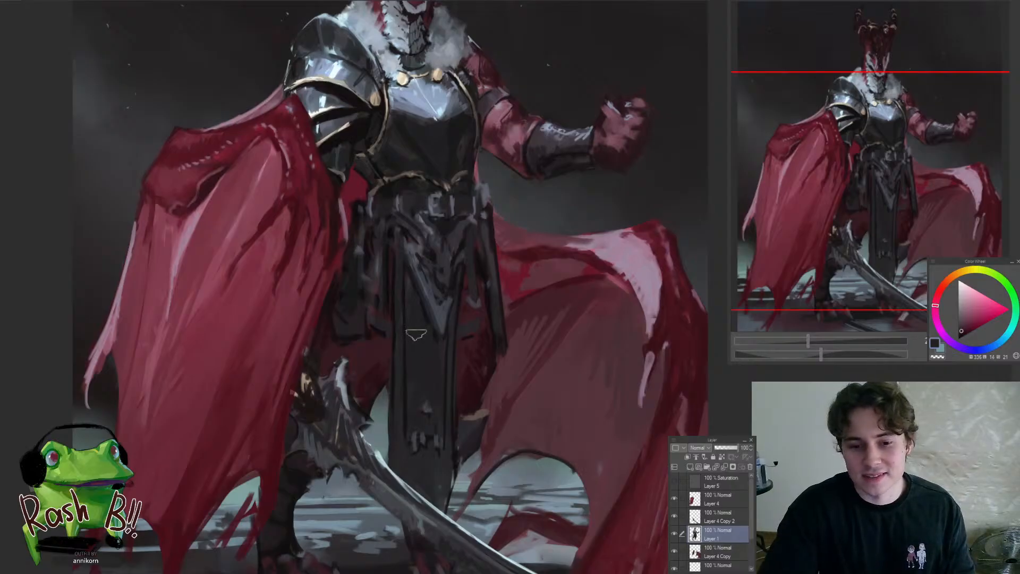
pyautogui.moveTo(416, 334)
pyautogui.mouseDown()
pyautogui.moveTo(418, 363)
pyautogui.moveTo(414, 331)
pyautogui.moveTo(436, 385)
pyautogui.moveTo(417, 319)
pyautogui.moveTo(420, 420)
pyautogui.moveTo(421, 378)
pyautogui.moveTo(432, 389)
pyautogui.moveTo(308, 404)
pyautogui.moveTo(393, 416)
pyautogui.moveTo(456, 329)
pyautogui.mouseUp()
pyautogui.keyDown('alt'); pyautogui.click(417, 366); pyautogui.keyUp('alt')
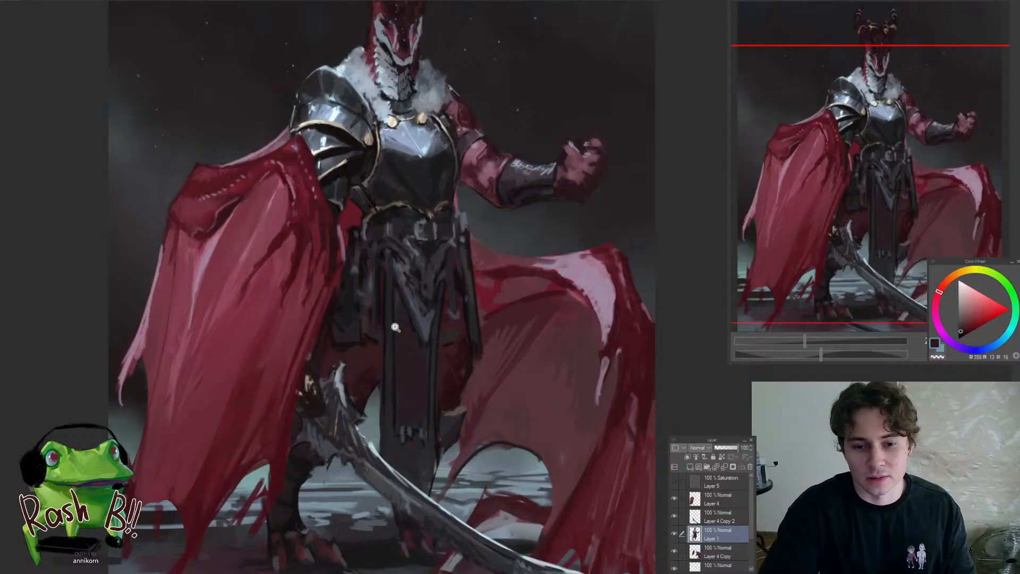
# Add a small blue-grey rectangular ornament above the hem of the central waist cloth using a sampled colour
pyautogui.scroll(2, 396, 327)
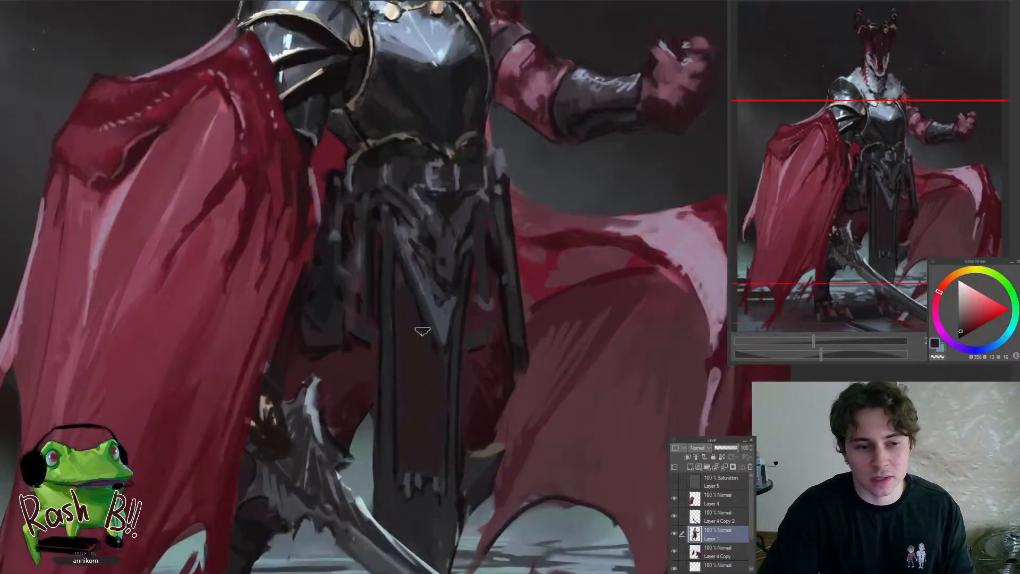
pyautogui.keyDown('alt'); pyautogui.click(437, 480); pyautogui.keyUp('alt')
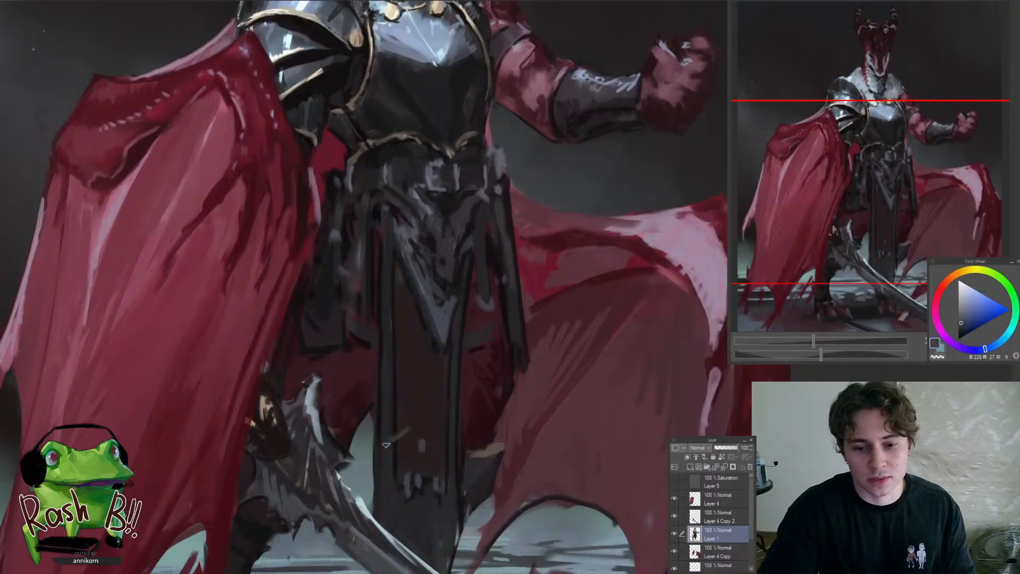
pyautogui.scroll(-8, 419, 422)
pyautogui.scroll(6, 433, 380)
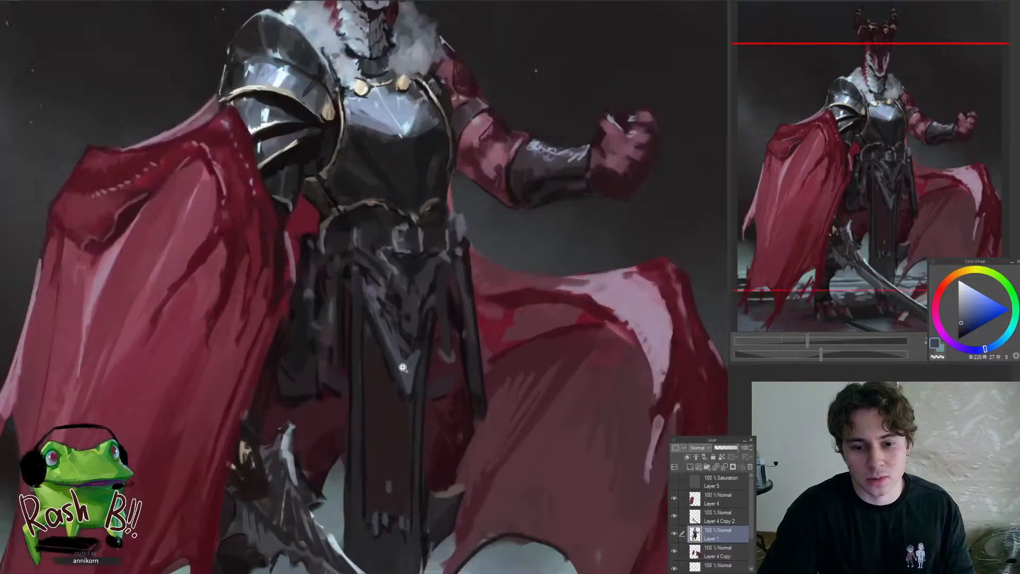
# Refine the edge and highlights of the pointed waist plate with sampled dark and blue-grey tones
pyautogui.keyDown('alt'); pyautogui.click(388, 363); pyautogui.keyUp('alt')
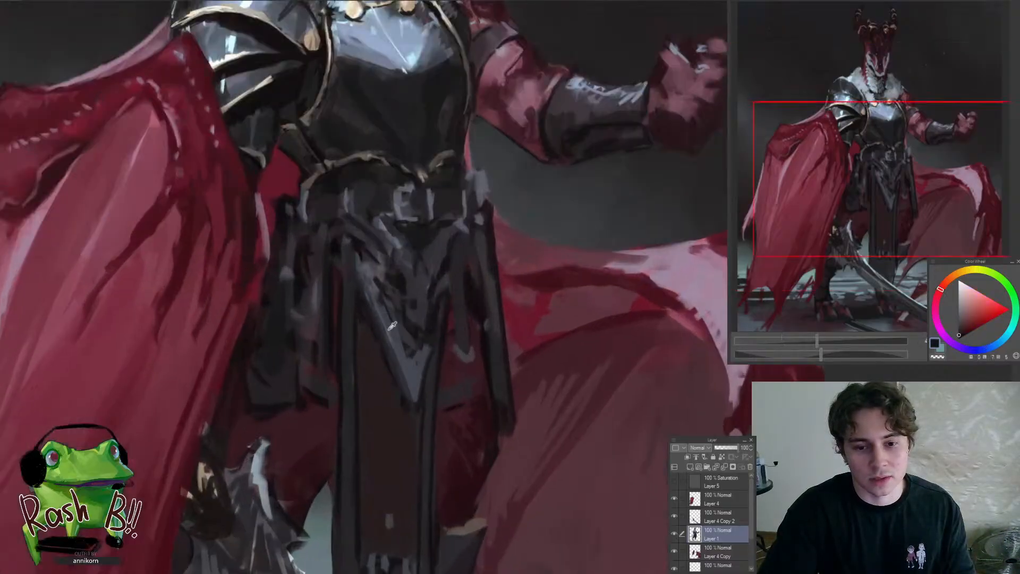
pyautogui.keyDown('alt'); pyautogui.click(389, 329); pyautogui.keyUp('alt')
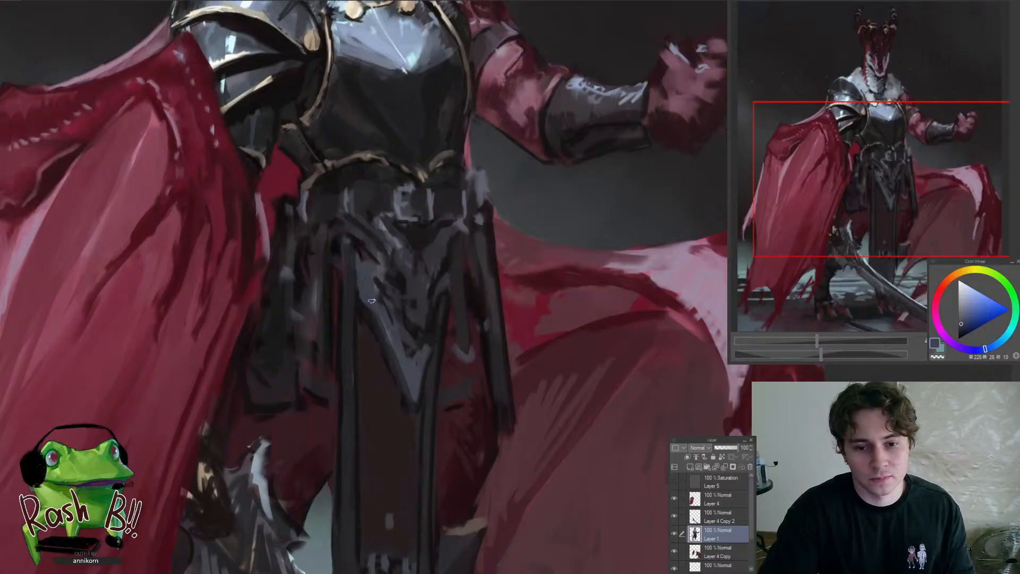
pyautogui.scroll(-6, 407, 354)
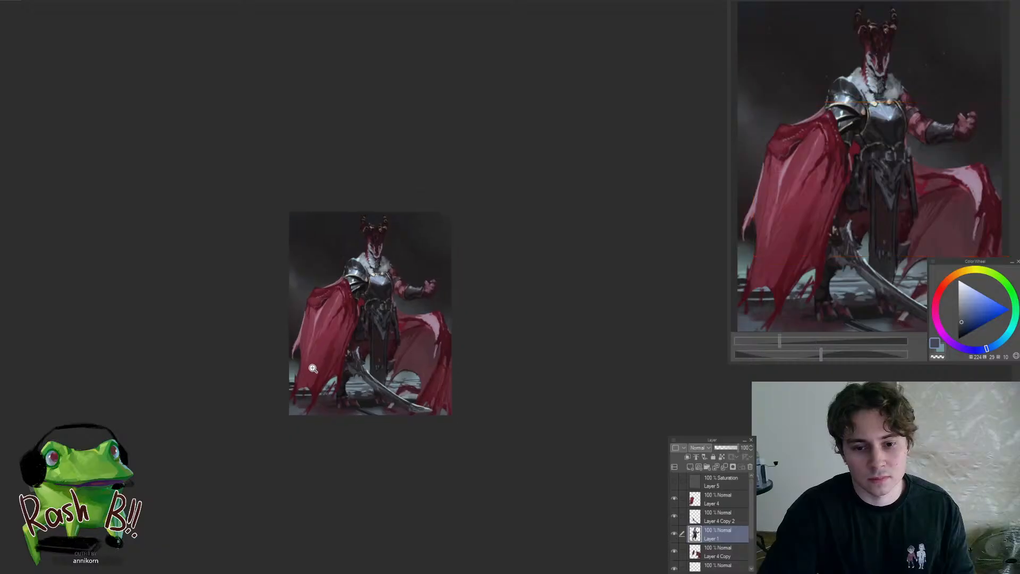
pyautogui.scroll(3, 336, 373)
pyautogui.scroll(3, 407, 324)
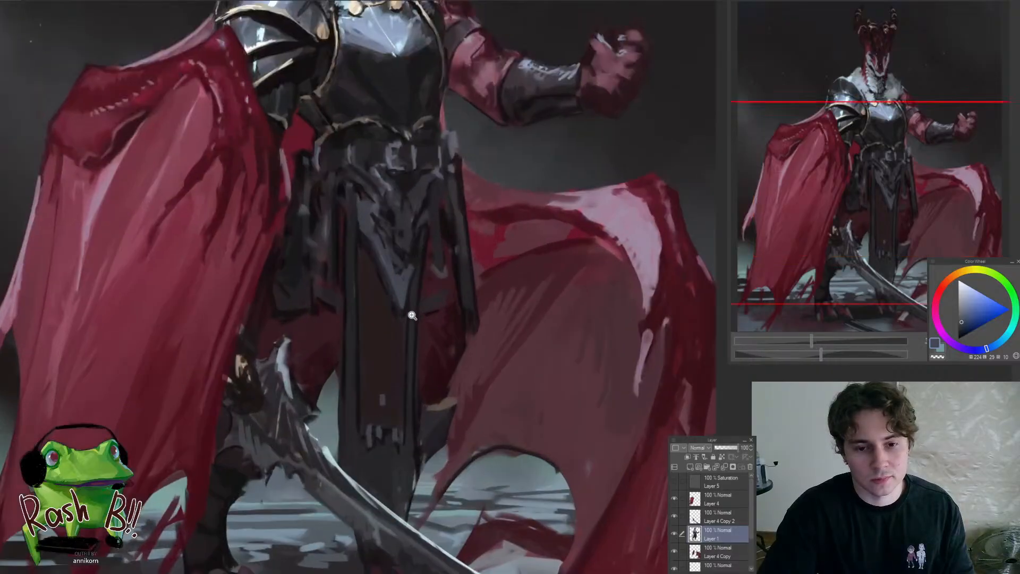
# Refine the side edges of the central waist cloth and the dark thigh area beside it with sampled dark red and violet tones
pyautogui.keyDown('alt'); pyautogui.click(405, 321); pyautogui.keyUp('alt')
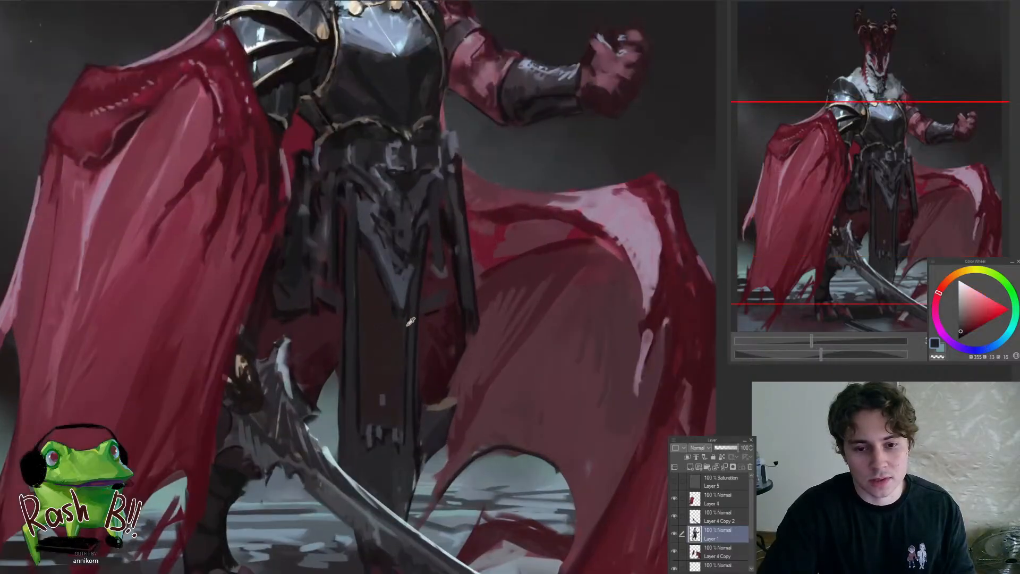
pyautogui.keyDown('alt'); pyautogui.click(382, 336); pyautogui.keyUp('alt')
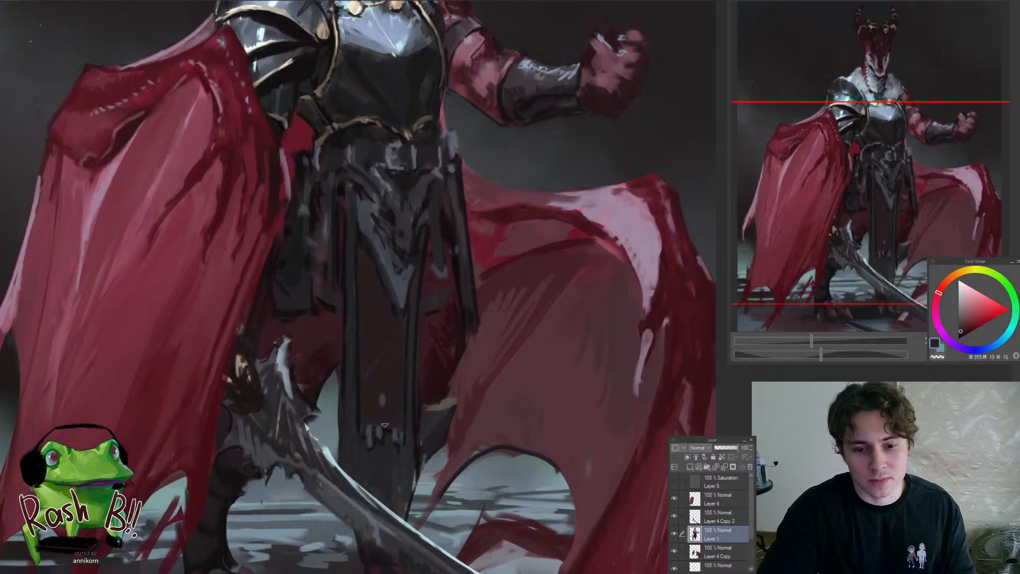
pyautogui.keyDown('alt'); pyautogui.click(353, 372); pyautogui.keyUp('alt')
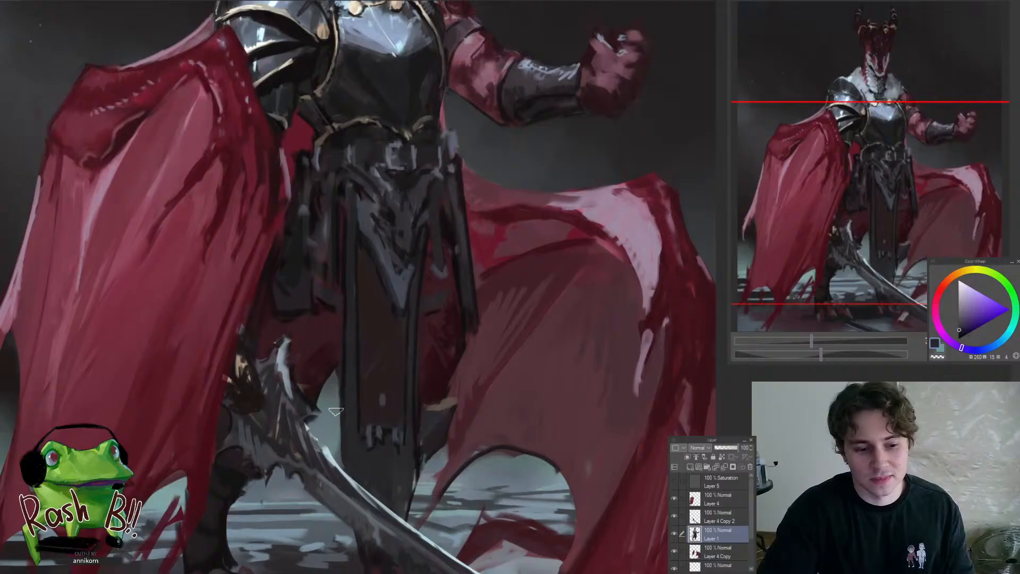
pyautogui.keyDown('alt'); pyautogui.click(319, 388); pyautogui.keyUp('alt')
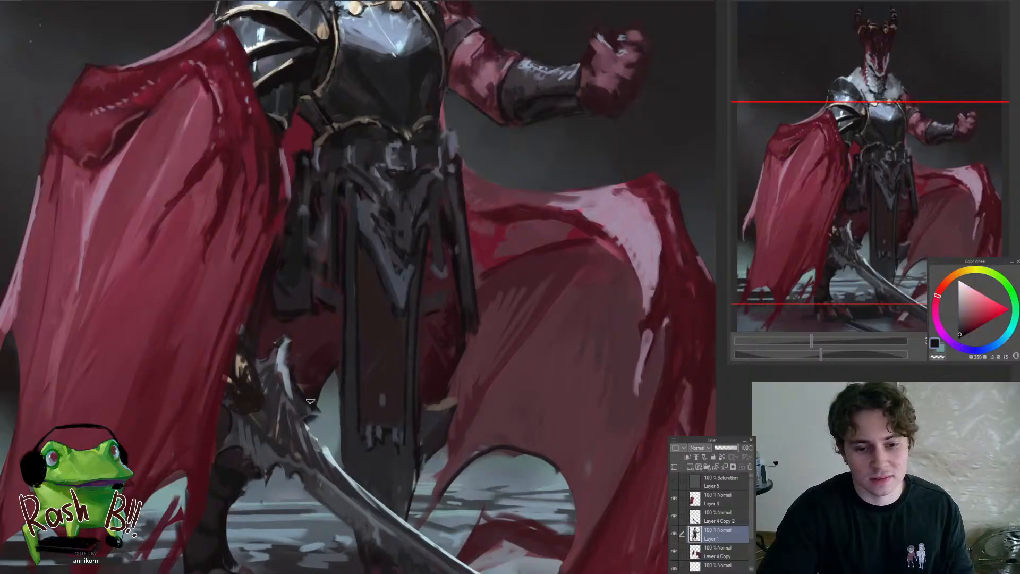
pyautogui.moveTo(328, 447); pyautogui.dragTo(298, 519)
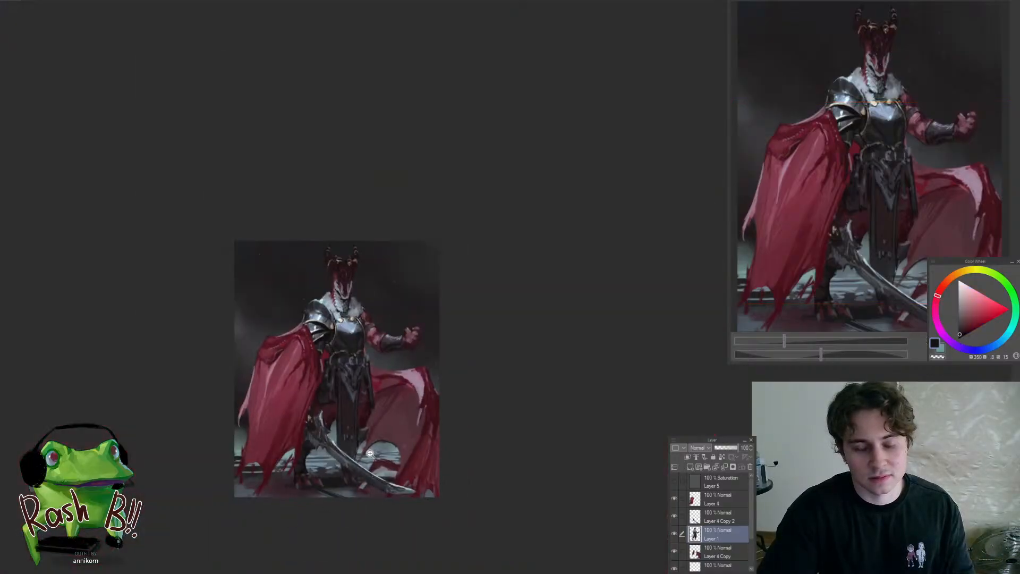
# Darken the leg area beside the lower hem of the central waist cloth with sampled near-black tones
pyautogui.moveTo(350, 448); pyautogui.dragTo(367, 445)
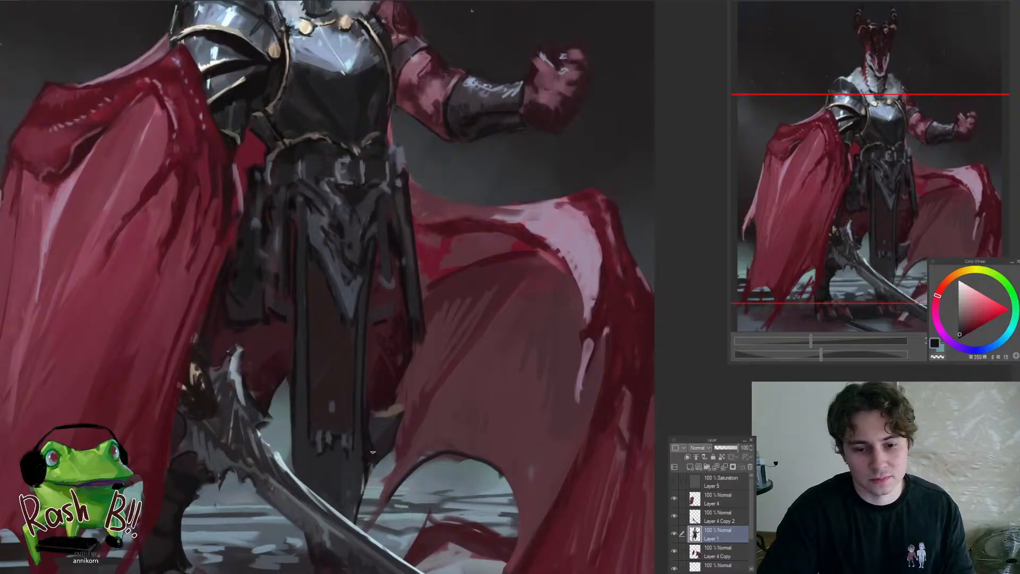
pyautogui.keyDown('alt'); pyautogui.click(369, 425); pyautogui.keyUp('alt')
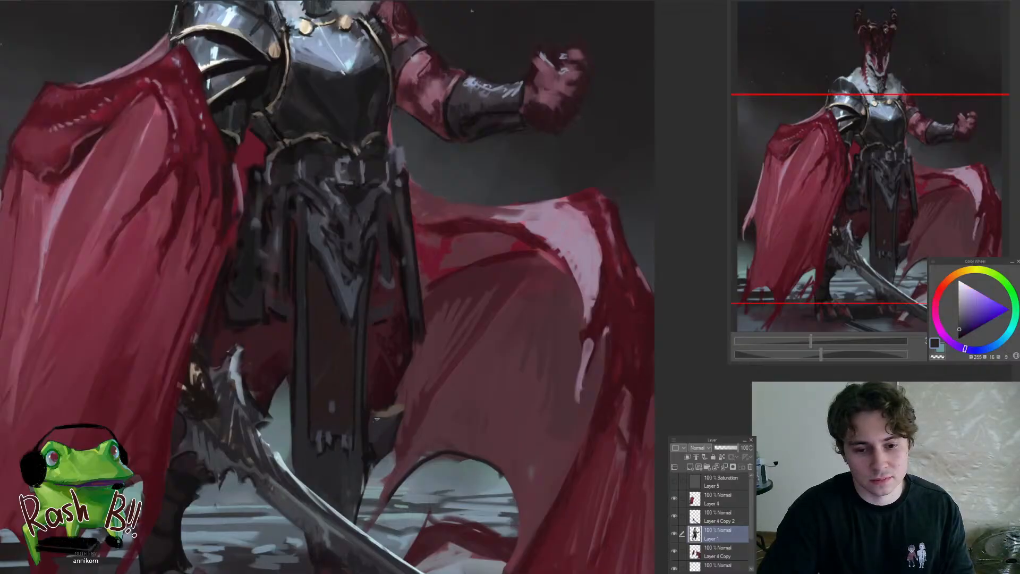
pyautogui.keyDown('alt'); pyautogui.click(370, 451); pyautogui.keyUp('alt')
pyautogui.moveTo(385, 410); pyautogui.dragTo(318, 494)
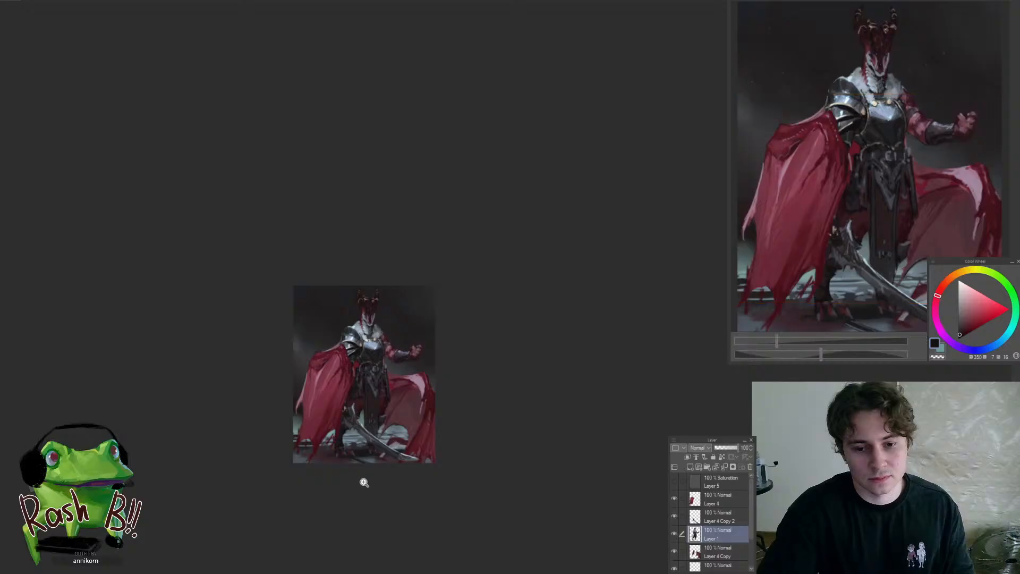
# Touch up the shadow beneath the gold trim at the breastplate's lower edge with a sampled dark brown
pyautogui.moveTo(394, 416)
pyautogui.mouseDown()
pyautogui.moveTo(398, 356)
pyautogui.moveTo(380, 308)
pyautogui.moveTo(372, 314)
pyautogui.mouseUp()
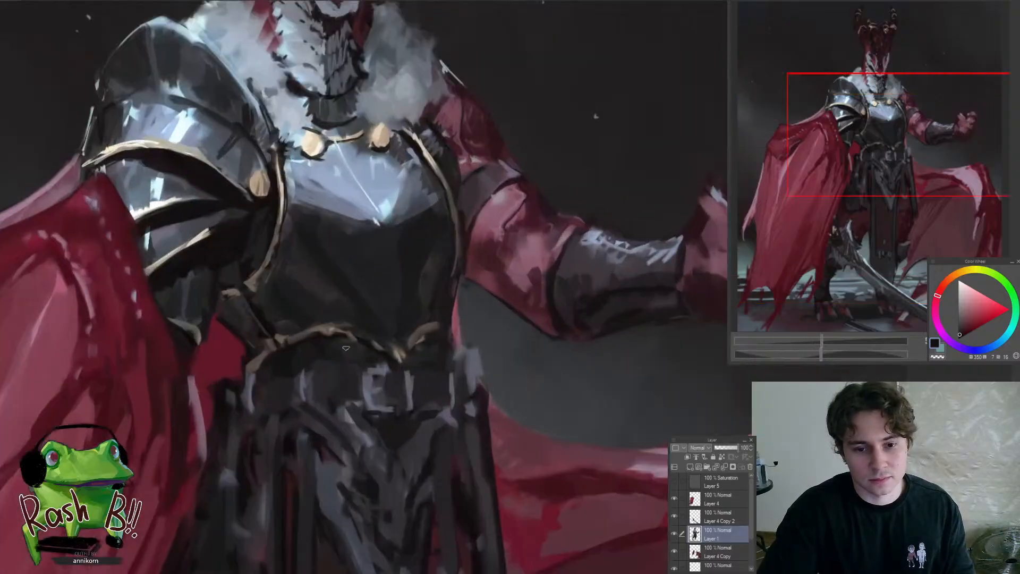
pyautogui.keyDown('alt'); pyautogui.click(333, 335); pyautogui.keyUp('alt')
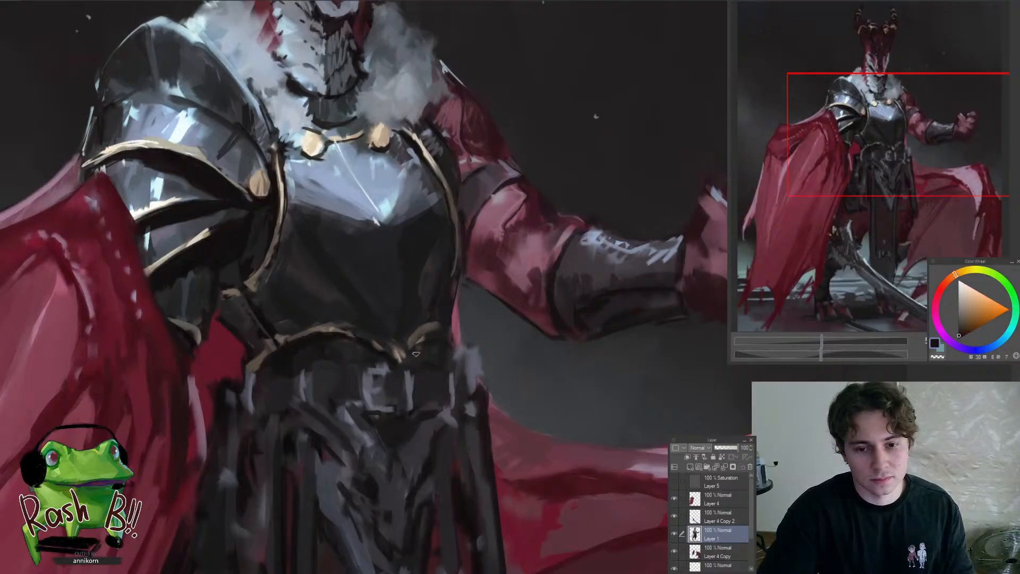
pyautogui.scroll(-3, 444, 340)
pyautogui.scroll(2, 451, 335)
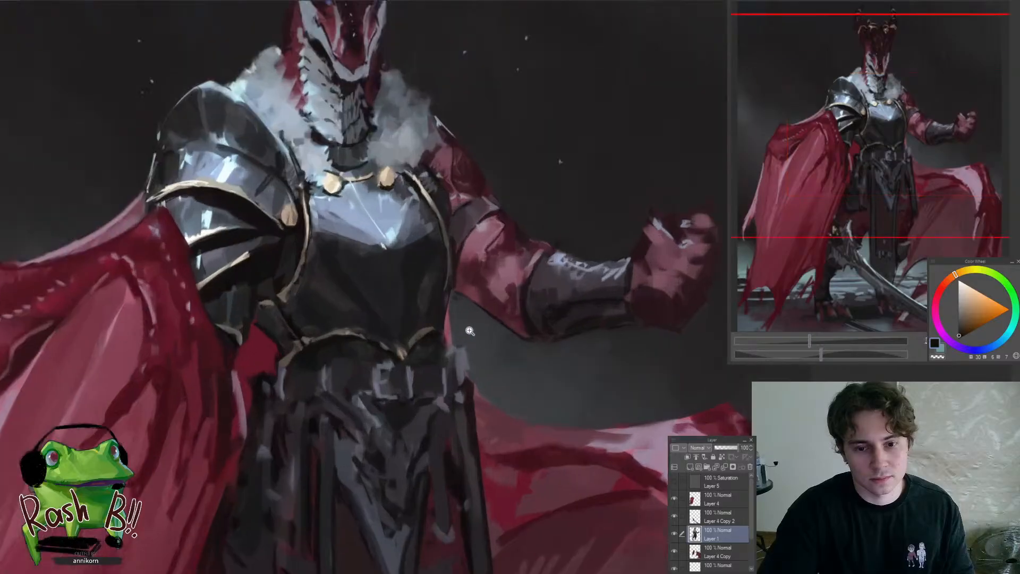
# Sample a near-black magenta and refine the dark edges around the raised arm
pyautogui.click(521, 283)
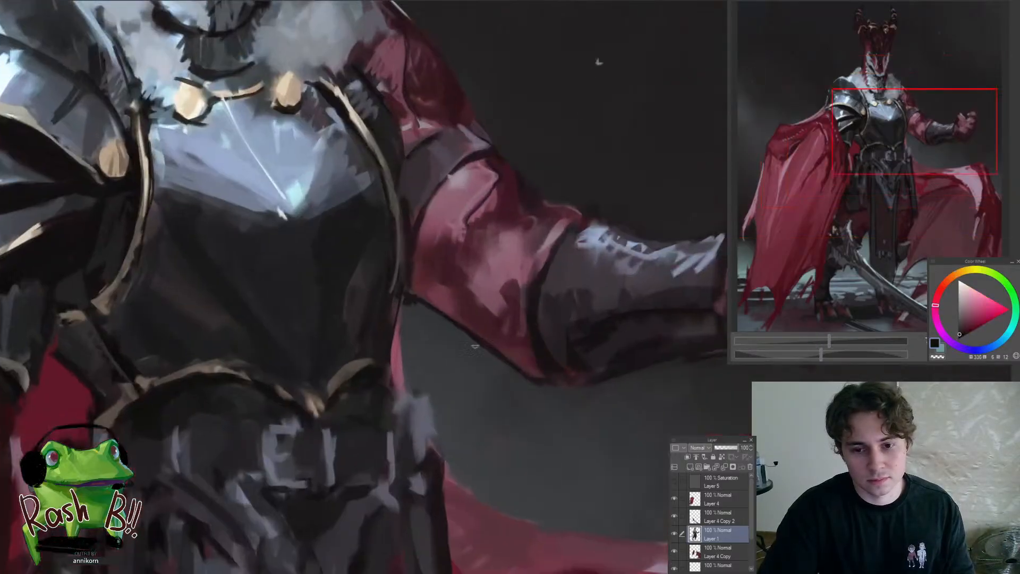
pyautogui.scroll(-3, 411, 300)
pyautogui.scroll(2, 430, 372)
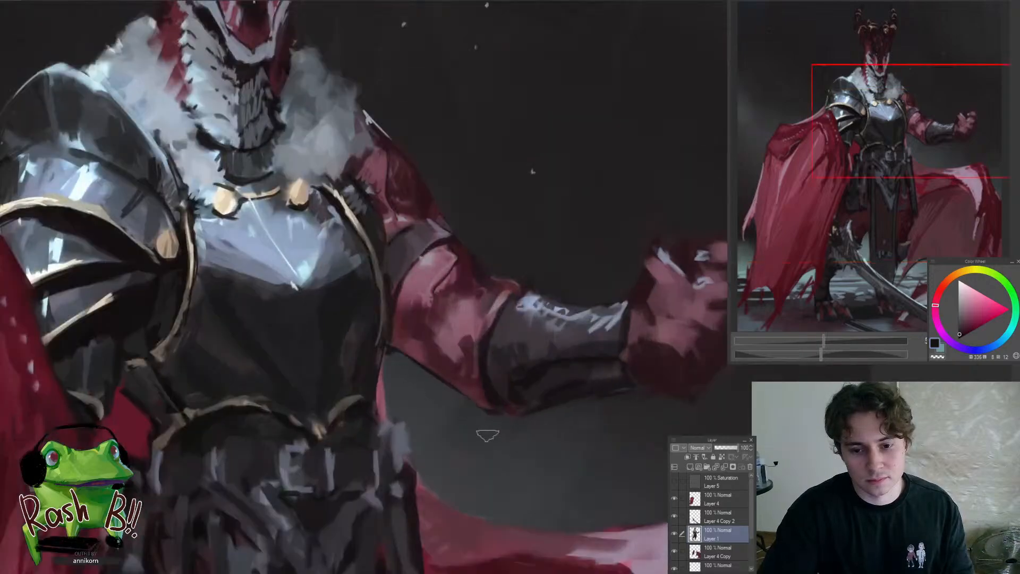
pyautogui.scroll(-3, 488, 435)
pyautogui.scroll(3, 496, 403)
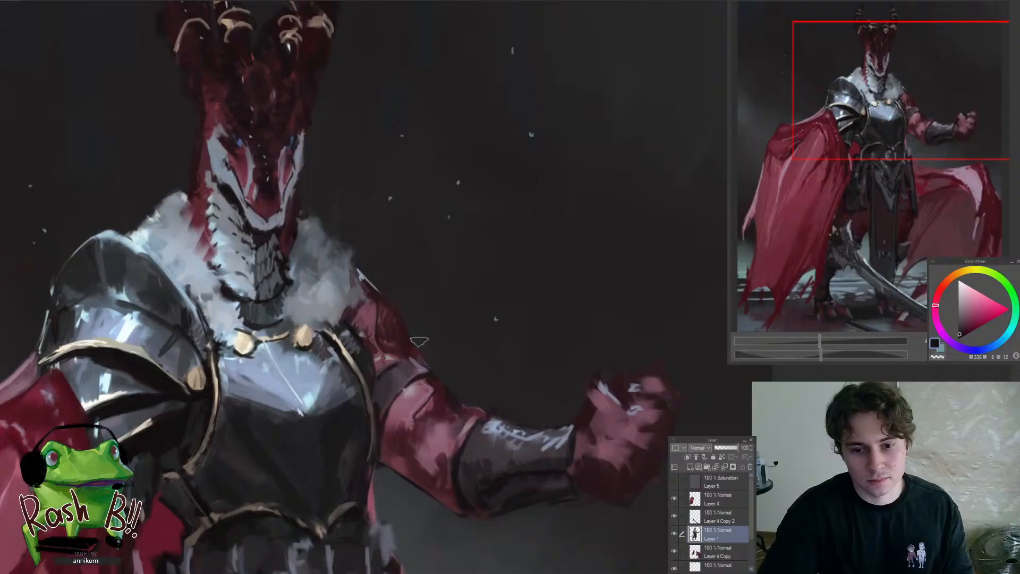
# Check the whole dragon knight figure at reduced size, with the canvas mirrored and in its normal orientation
pyautogui.scroll(-4, 446, 382)
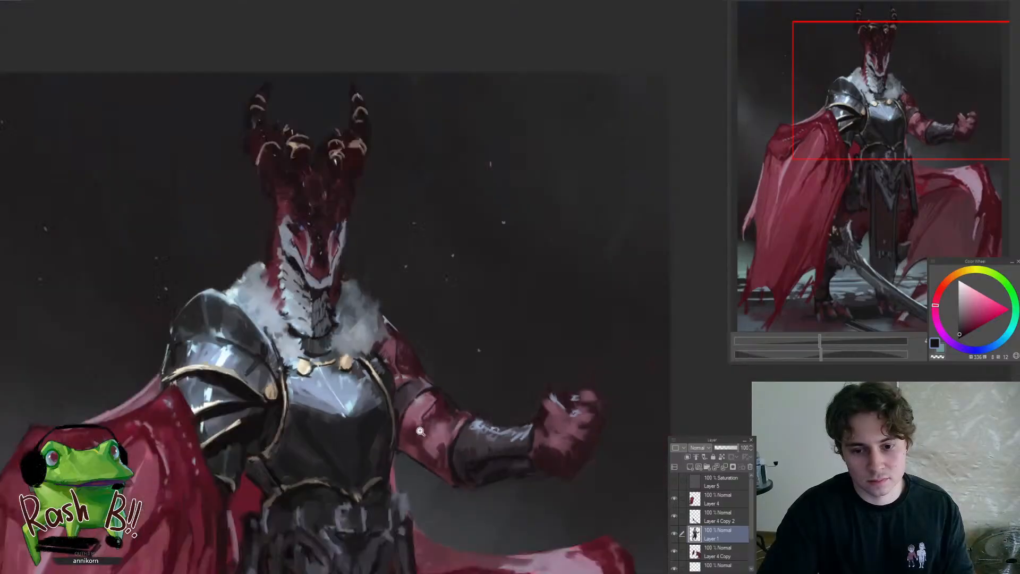
pyautogui.press('h')
pyautogui.press('h')
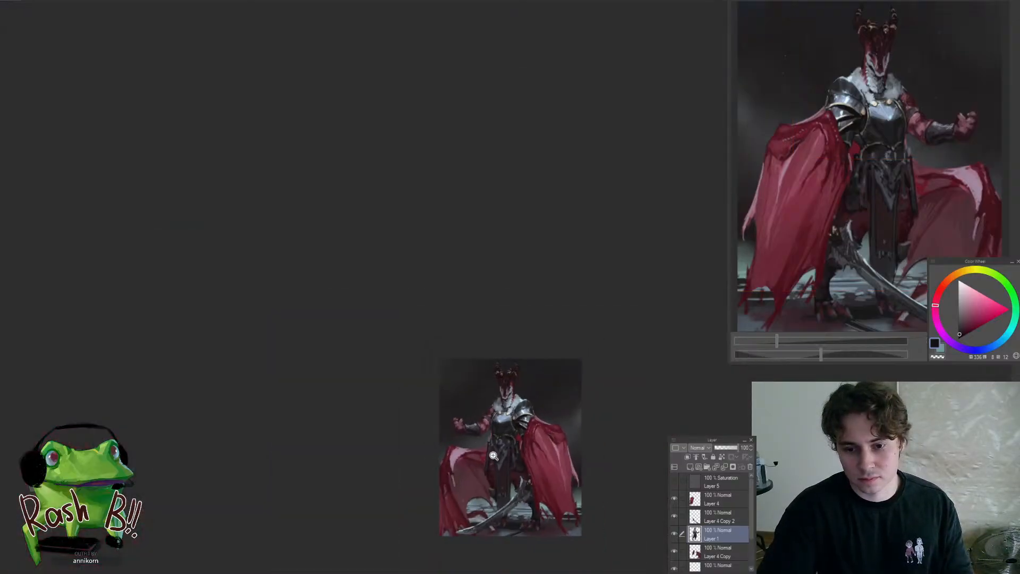
pyautogui.scroll(5, 496, 444)
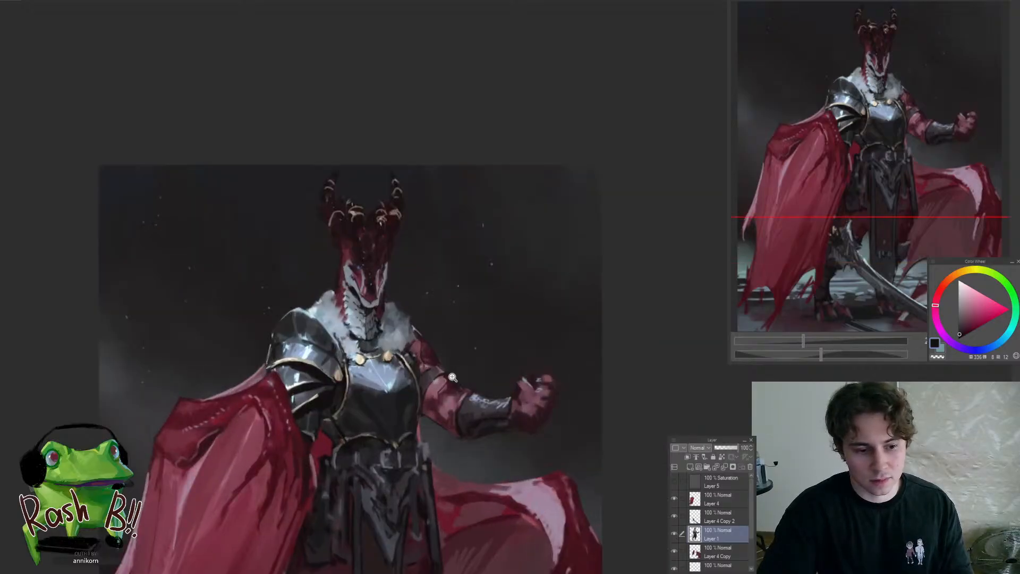
pyautogui.scroll(3, 496, 292)
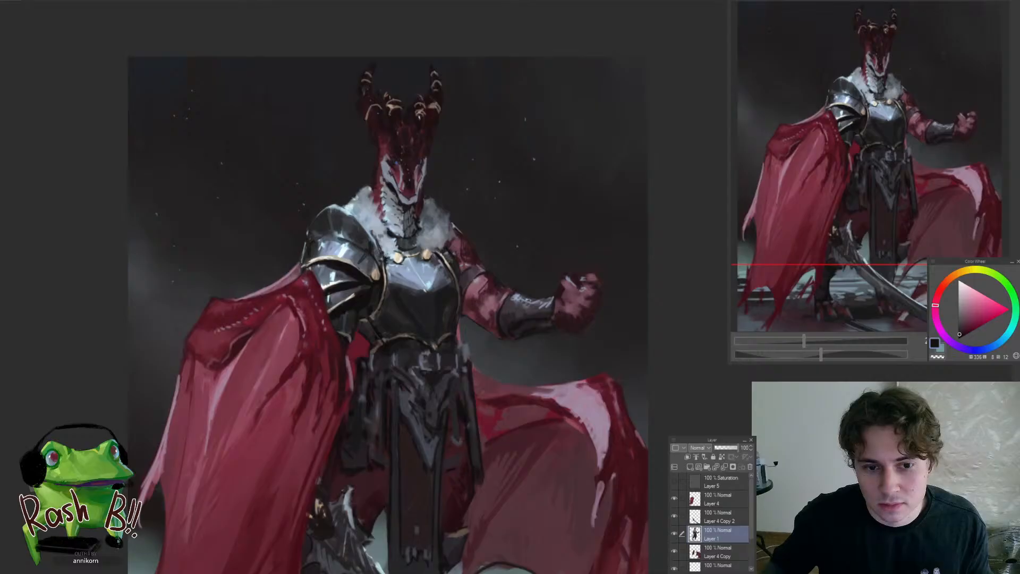
# Compare the two versions of the horned dice-headed imp illustration, examining the face, horns and overall lighting
pyautogui.hotkey('ctrl', 'Tab')
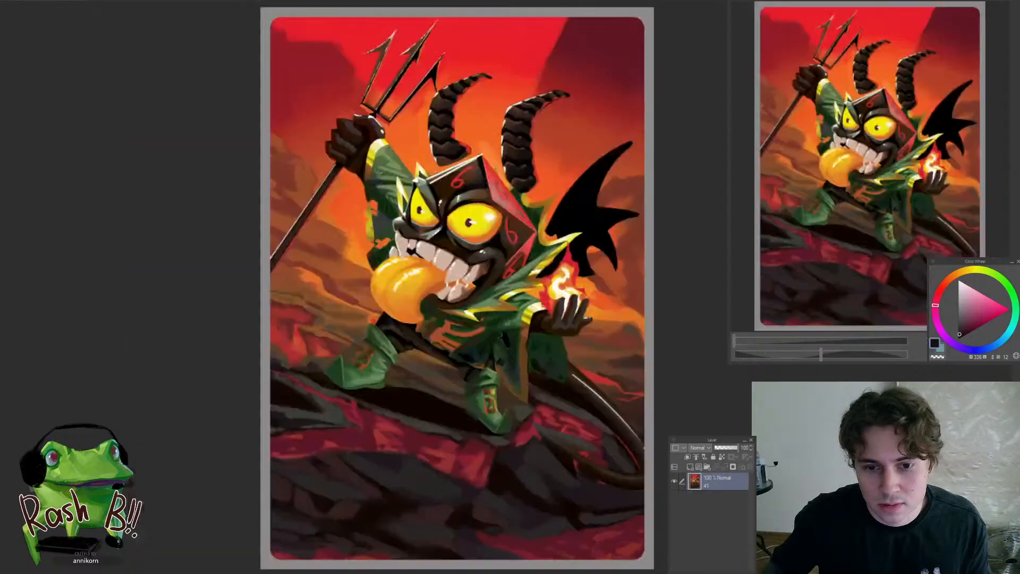
pyautogui.moveTo(473, 478); pyautogui.dragTo(476, 478)
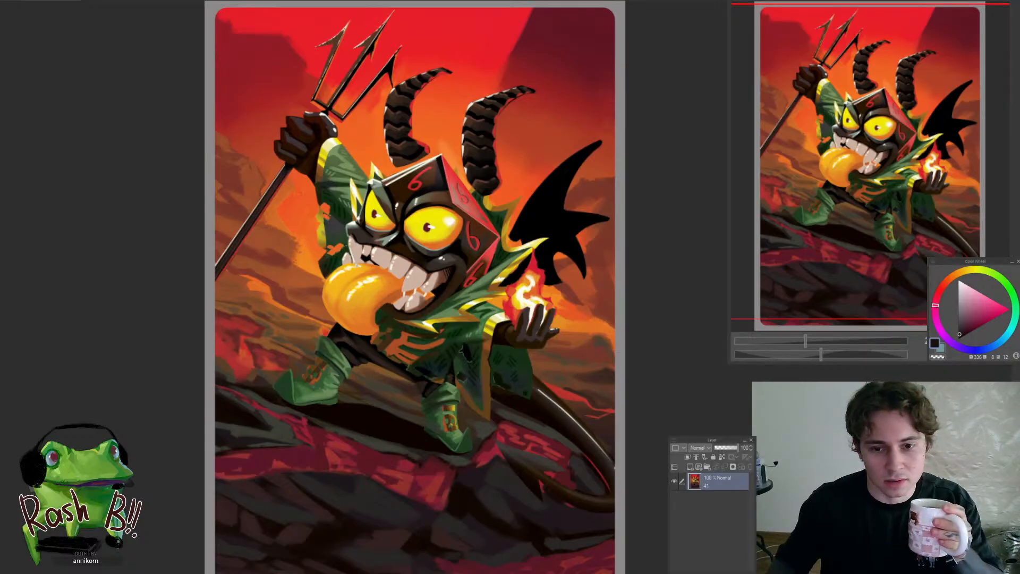
pyautogui.hotkey('ctrl', 'Tab')
pyautogui.moveTo(417, 495); pyautogui.dragTo(397, 505)
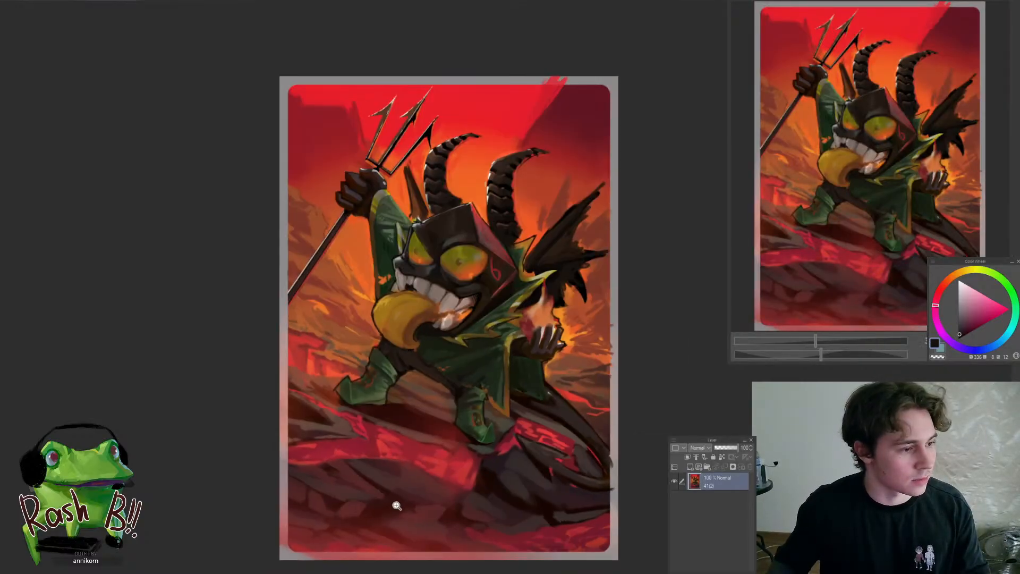
pyautogui.moveTo(569, 266); pyautogui.dragTo(589, 263)
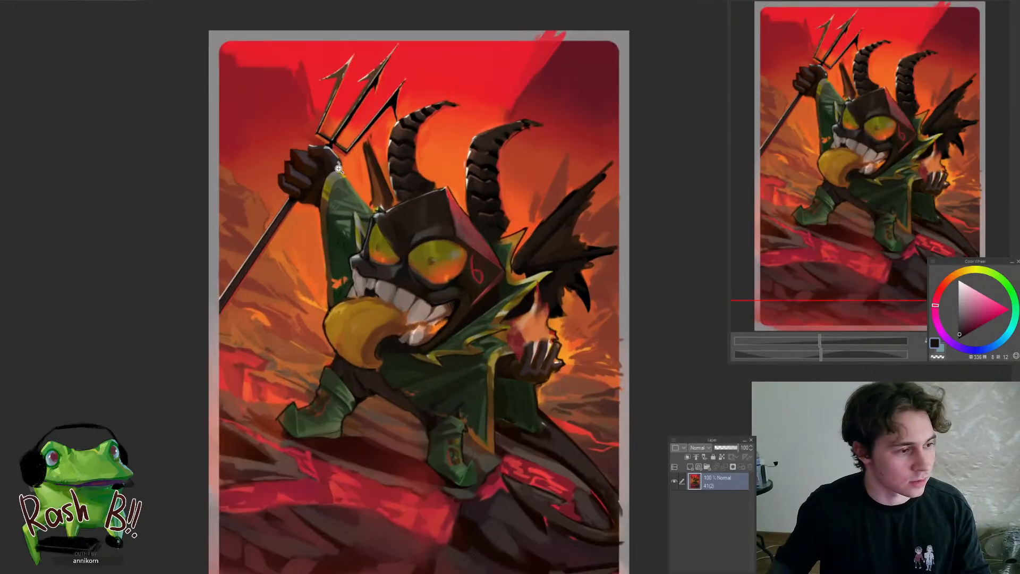
pyautogui.click(56, 3)
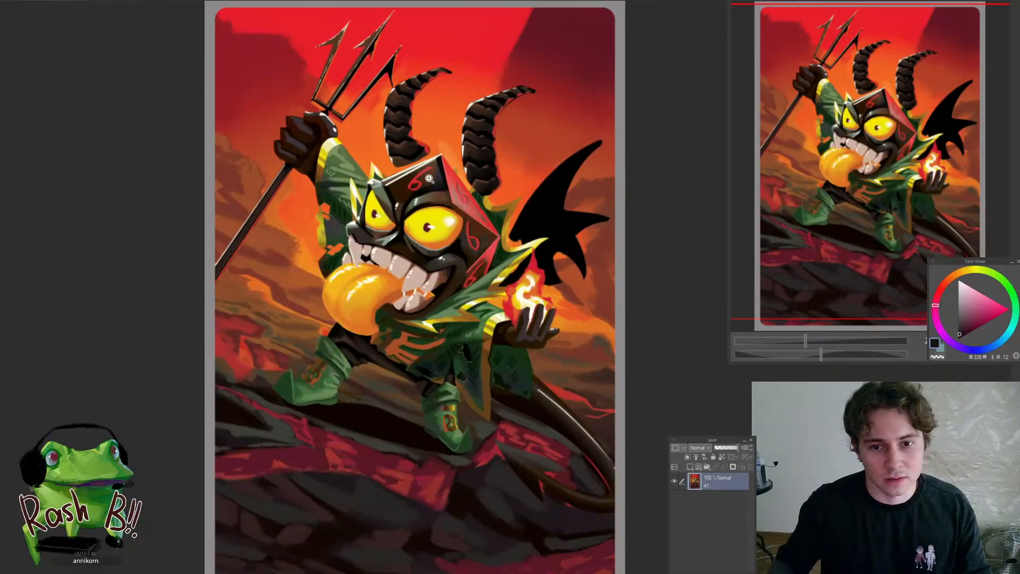
pyautogui.moveTo(429, 179); pyautogui.dragTo(451, 179)
pyautogui.moveTo(351, 186); pyautogui.dragTo(357, 213)
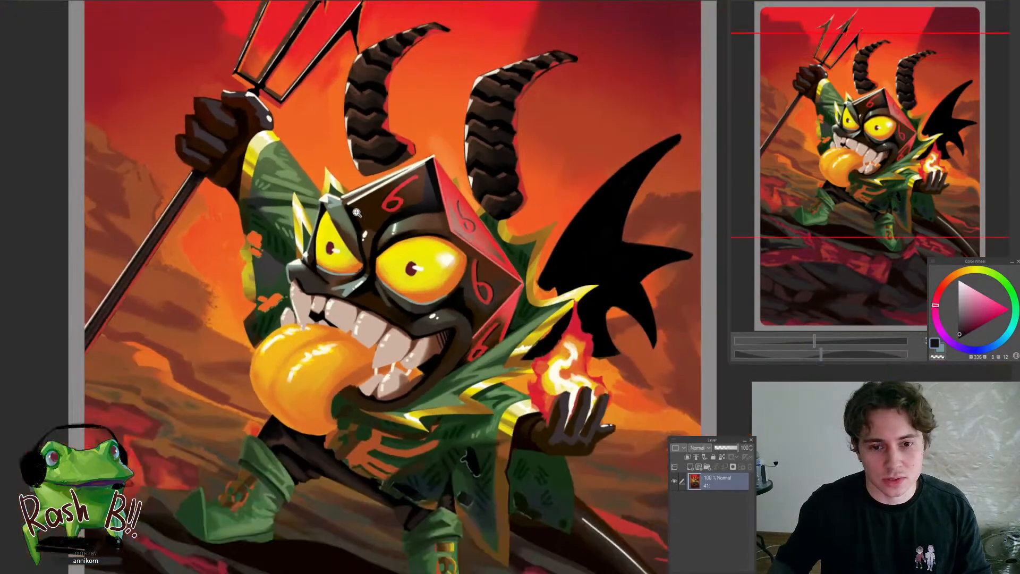
pyautogui.moveTo(467, 229); pyautogui.dragTo(374, 216)
pyautogui.click(110, 3)
pyautogui.moveTo(453, 344)
pyautogui.mouseDown()
pyautogui.moveTo(464, 348)
pyautogui.moveTo(447, 348)
pyautogui.mouseUp()
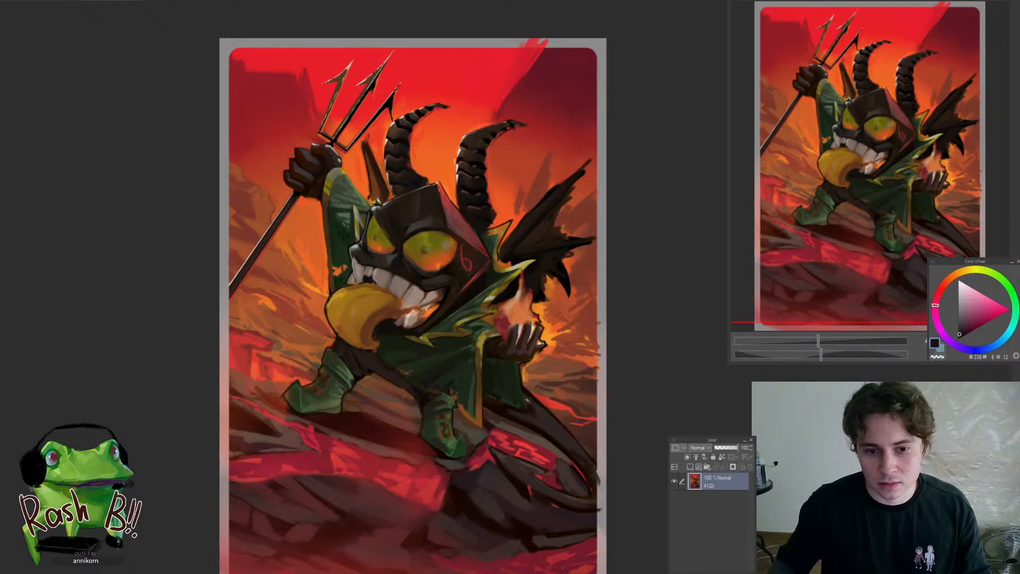
# Compare the purple crystal-ball wizard illustration with the brighter version of the horned imp illustration
pyautogui.hotkey('ctrl', 'Tab')
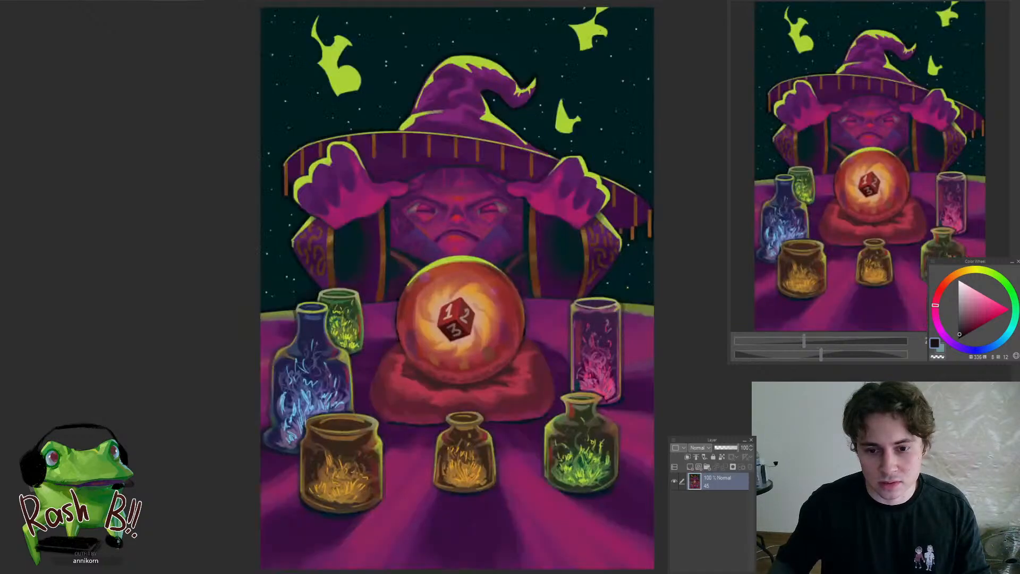
pyautogui.scroll(-1, 469, 484)
pyautogui.scroll(1, 472, 484)
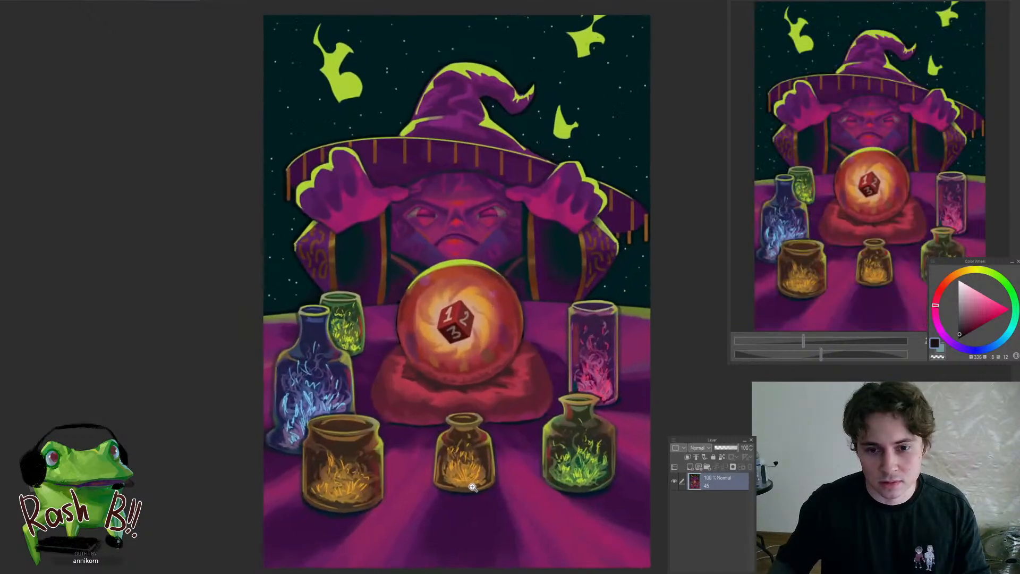
pyautogui.click(45, 3)
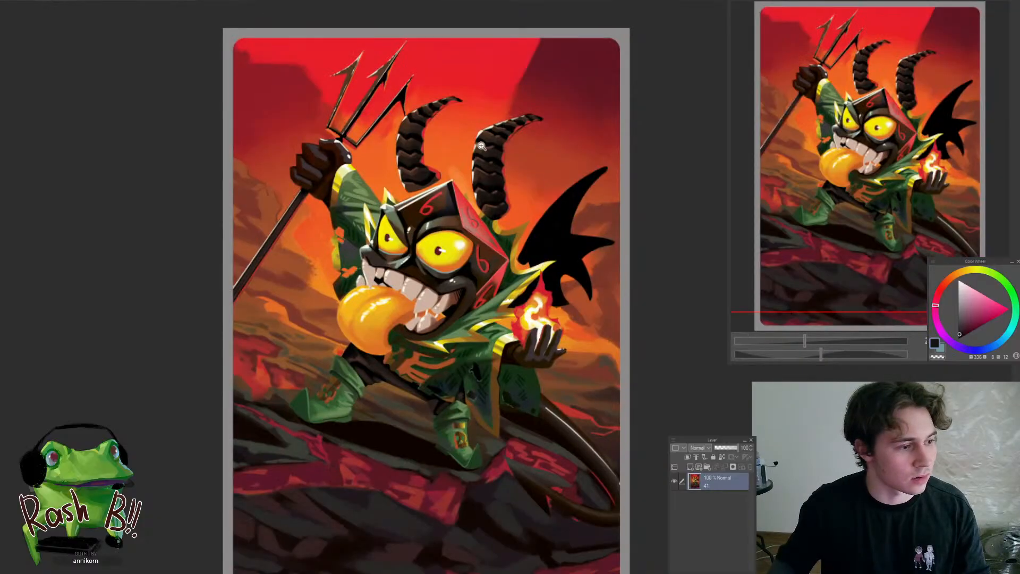
pyautogui.click(157, 2)
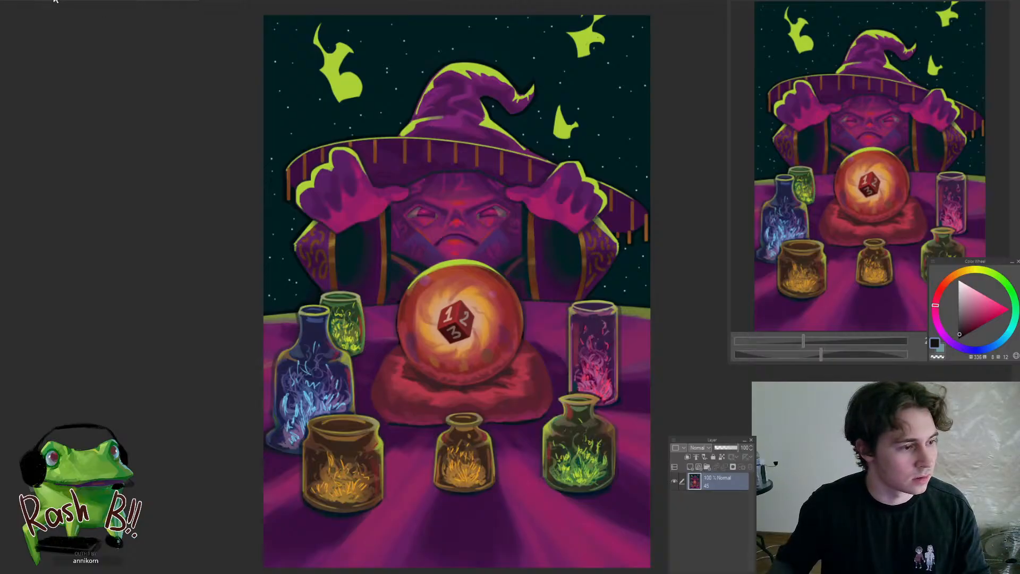
pyautogui.click(55, 2)
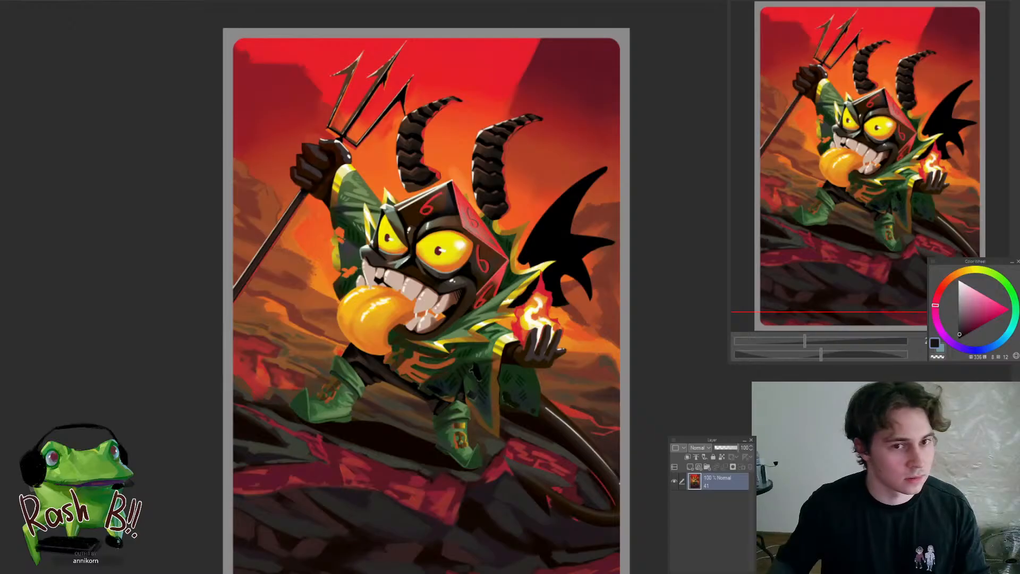
pyautogui.click(144, 2)
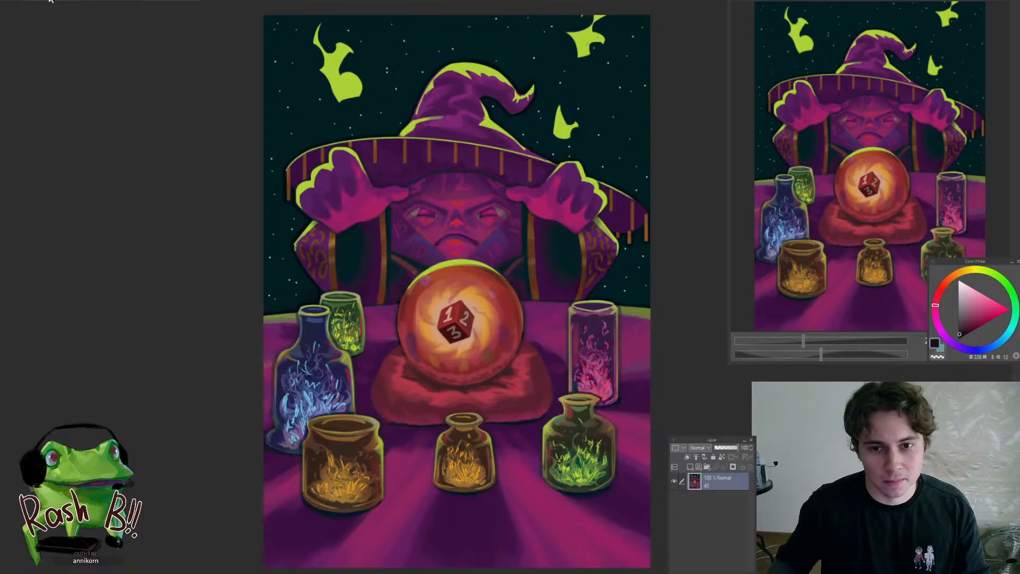
pyautogui.click(50, 1)
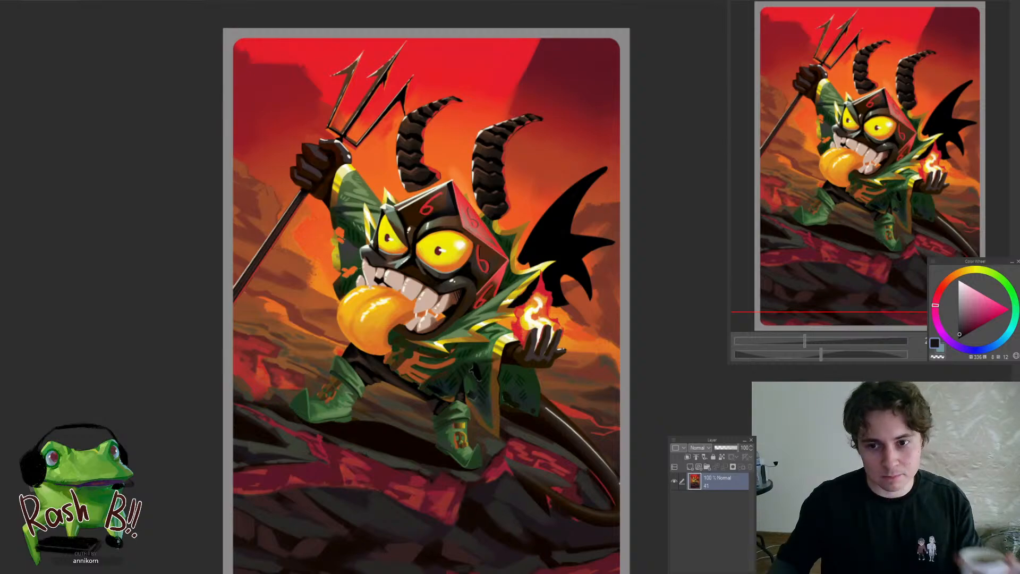
# Return to the dragon knight painting and review the whole figure
pyautogui.click(78, 2)
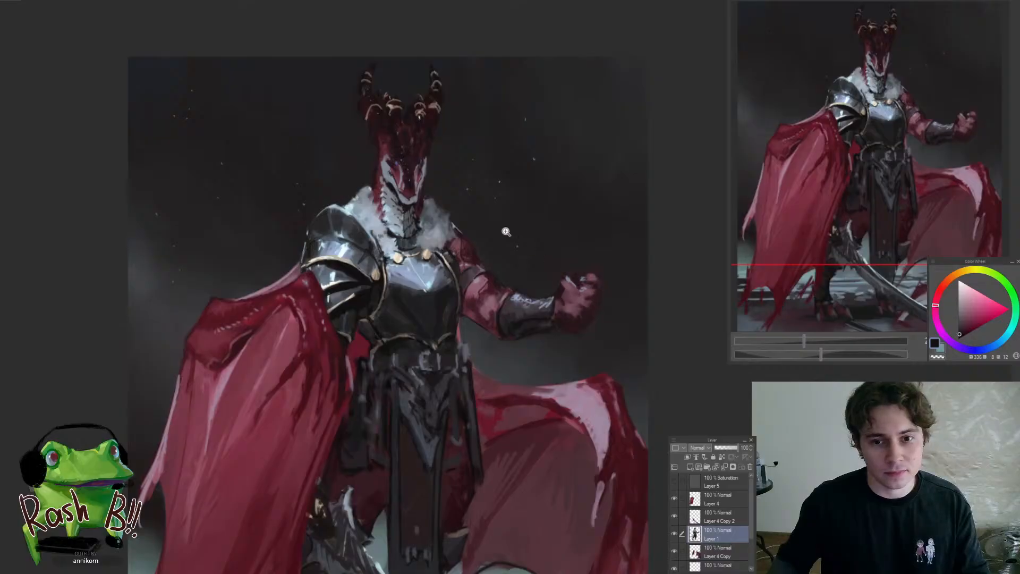
pyautogui.scroll(-1, 550, 228)
pyautogui.scroll(1, 499, 295)
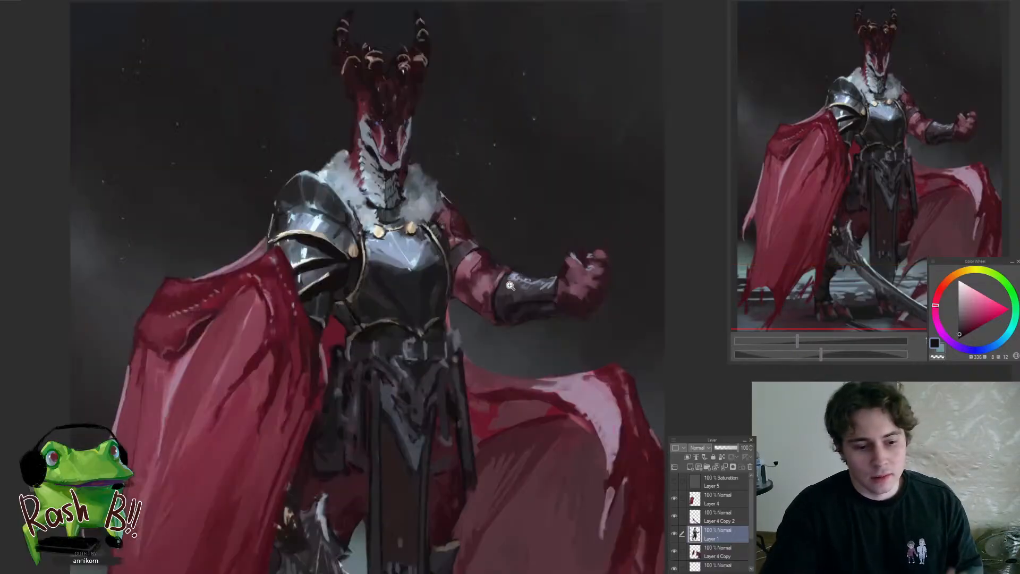
pyautogui.scroll(-2, 500, 295)
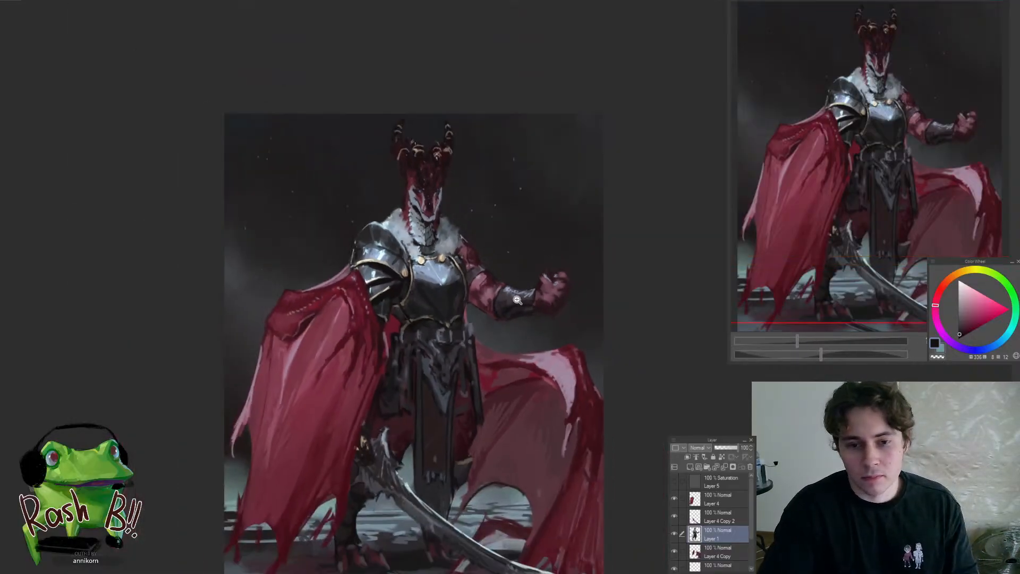
# Touch up the dark edges of the raised forearm and bracer with a near-black tone sampled from the painting
pyautogui.scroll(3, 524, 289)
pyautogui.scroll(2, 527, 279)
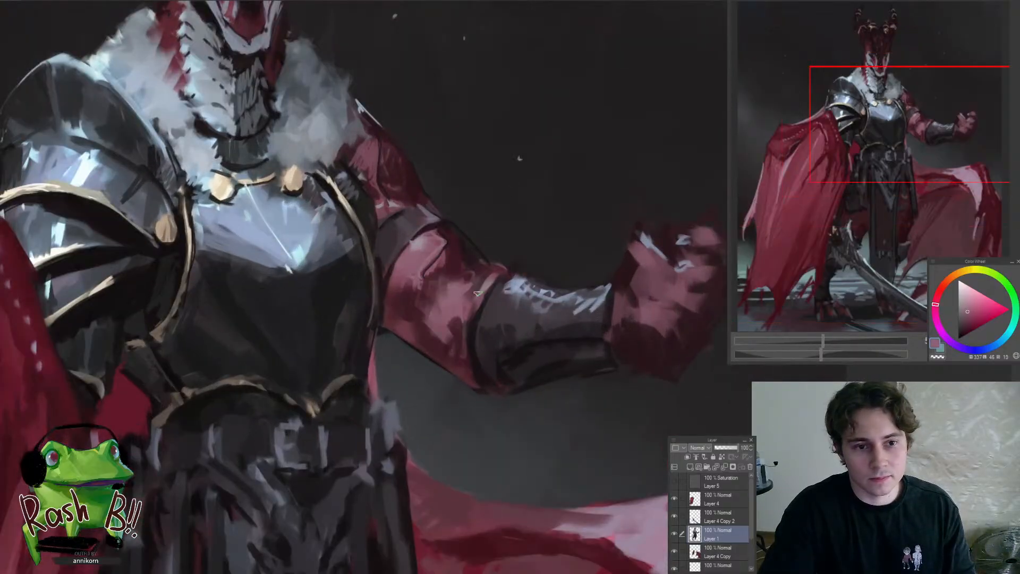
pyautogui.moveTo(478, 293)
pyautogui.mouseDown()
pyautogui.moveTo(467, 304)
pyautogui.moveTo(461, 288)
pyautogui.moveTo(483, 266)
pyautogui.moveTo(501, 271)
pyautogui.moveTo(505, 284)
pyautogui.moveTo(440, 309)
pyautogui.mouseUp()
pyautogui.keyDown('alt'); pyautogui.click(476, 255); pyautogui.keyUp('alt')
pyautogui.keyDown('alt'); pyautogui.click(479, 362); pyautogui.keyUp('alt')
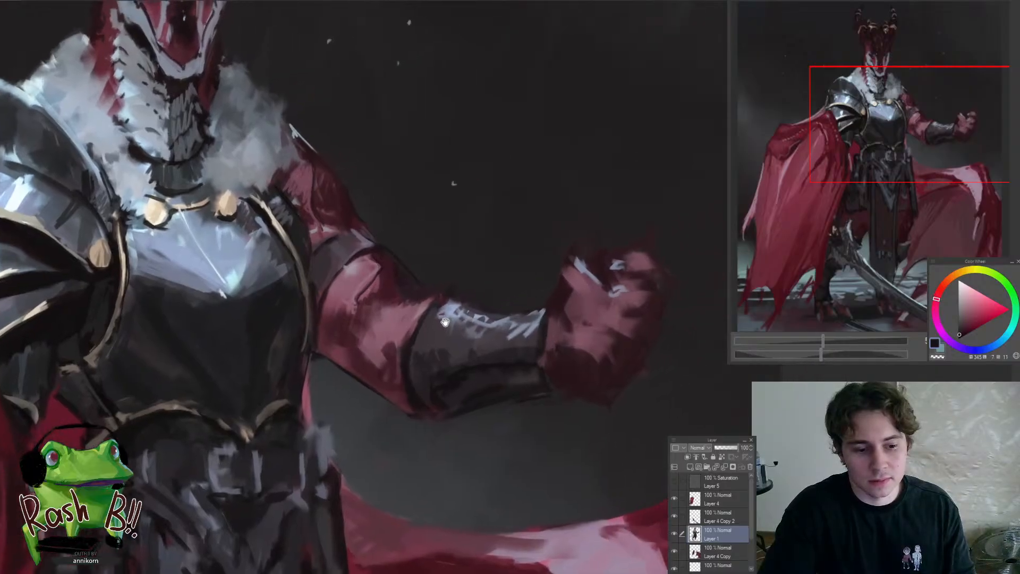
pyautogui.keyDown('alt'); pyautogui.click(412, 392); pyautogui.keyUp('alt')
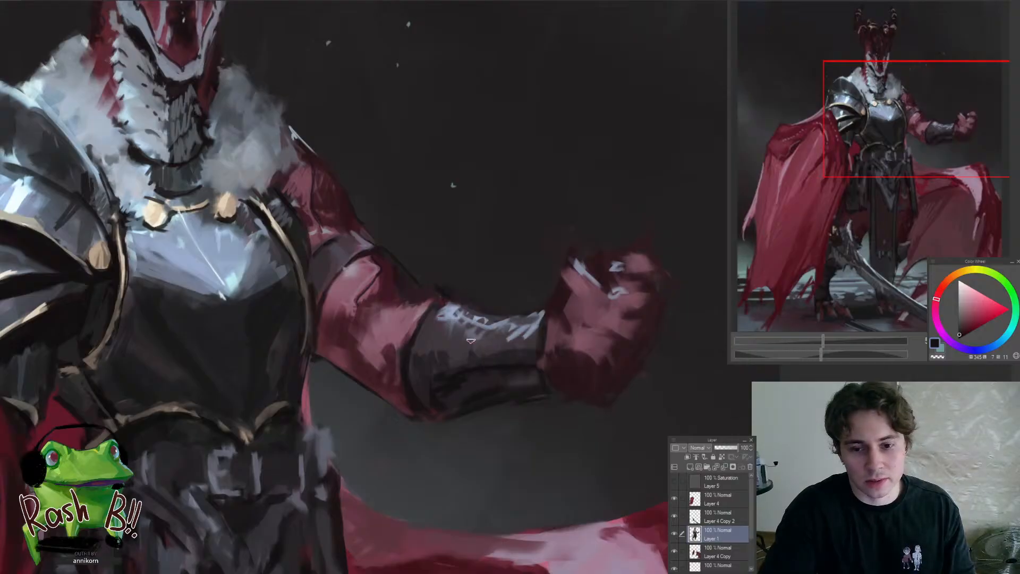
# Paint a row of three small pale-blue spikes along the bracer's upper edge and touch up the bracer surface beneath them
pyautogui.keyDown('alt'); pyautogui.click(450, 309); pyautogui.keyUp('alt')
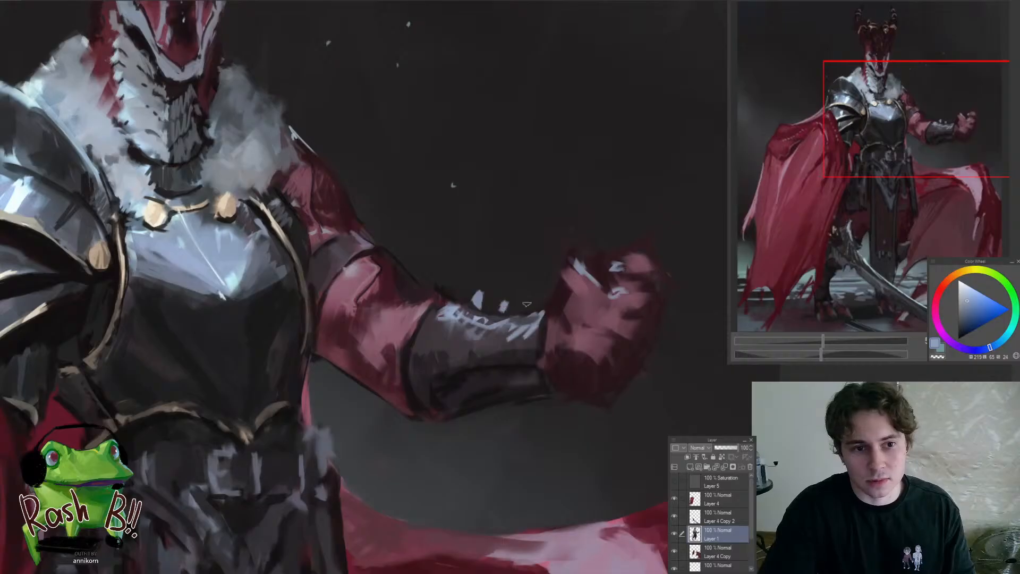
pyautogui.moveTo(528, 298); pyautogui.dragTo(529, 309)
pyautogui.moveTo(518, 326)
pyautogui.mouseDown()
pyautogui.moveTo(481, 364)
pyautogui.moveTo(414, 366)
pyautogui.moveTo(648, 319)
pyautogui.moveTo(504, 348)
pyautogui.moveTo(534, 328)
pyautogui.mouseUp()
pyautogui.moveTo(507, 361); pyautogui.dragTo(388, 374)
pyautogui.moveTo(494, 365); pyautogui.dragTo(605, 361)
pyautogui.moveTo(461, 335)
pyautogui.mouseDown()
pyautogui.moveTo(476, 338)
pyautogui.moveTo(482, 324)
pyautogui.mouseUp()
pyautogui.keyDown('alt'); pyautogui.click(437, 342); pyautogui.keyUp('alt')
pyautogui.keyDown('alt'); pyautogui.click(455, 343); pyautogui.keyUp('alt')
pyautogui.keyDown('alt'); pyautogui.click(488, 326); pyautogui.keyUp('alt')
pyautogui.moveTo(487, 363); pyautogui.dragTo(390, 378)
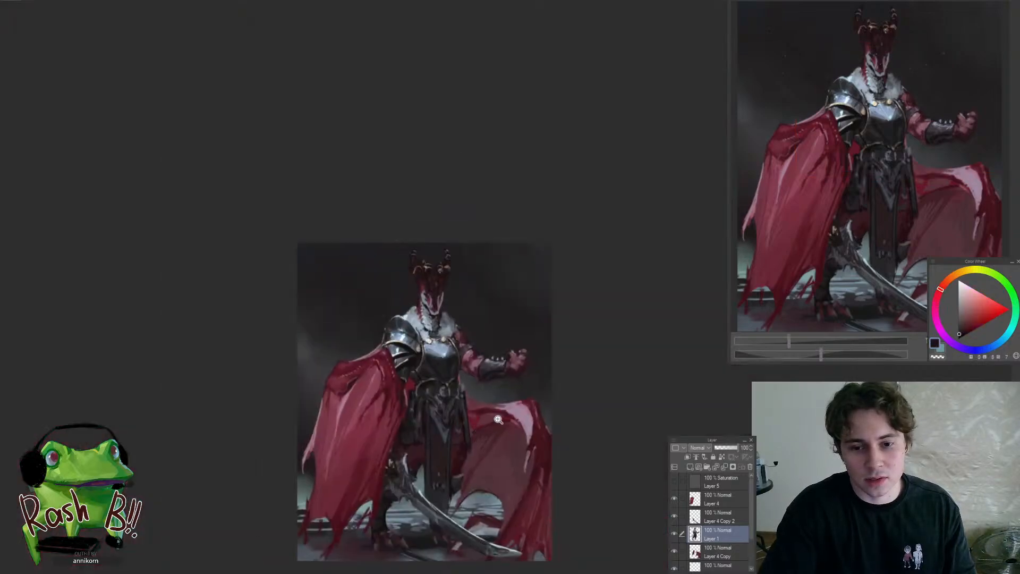
# Refine the dark contour along the raised arm's elbow and upper-arm band with sampled dark tones and a smaller brush
pyautogui.moveTo(498, 375)
pyautogui.mouseDown()
pyautogui.moveTo(519, 364)
pyautogui.moveTo(511, 336)
pyautogui.mouseUp()
pyautogui.keyDown('alt'); pyautogui.click(440, 343); pyautogui.keyUp('alt')
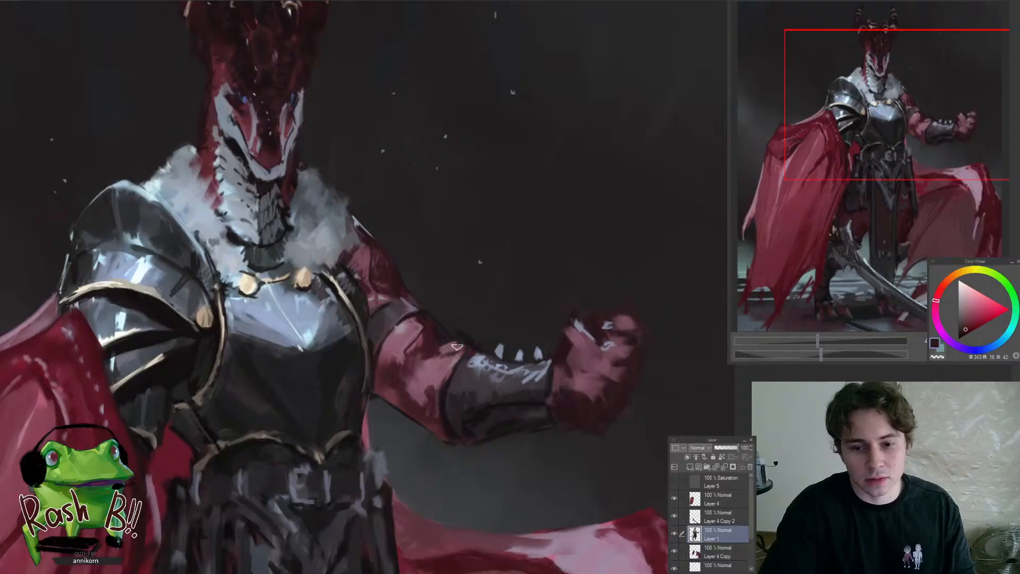
pyautogui.moveTo(450, 360); pyautogui.dragTo(408, 445)
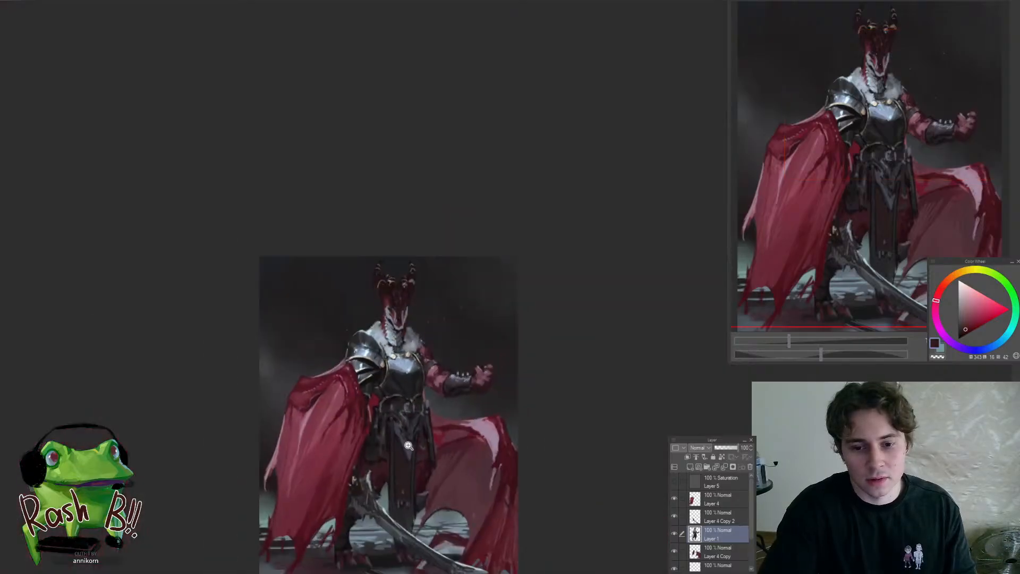
pyautogui.scroll(4, 451, 368)
pyautogui.scroll(2, 460, 372)
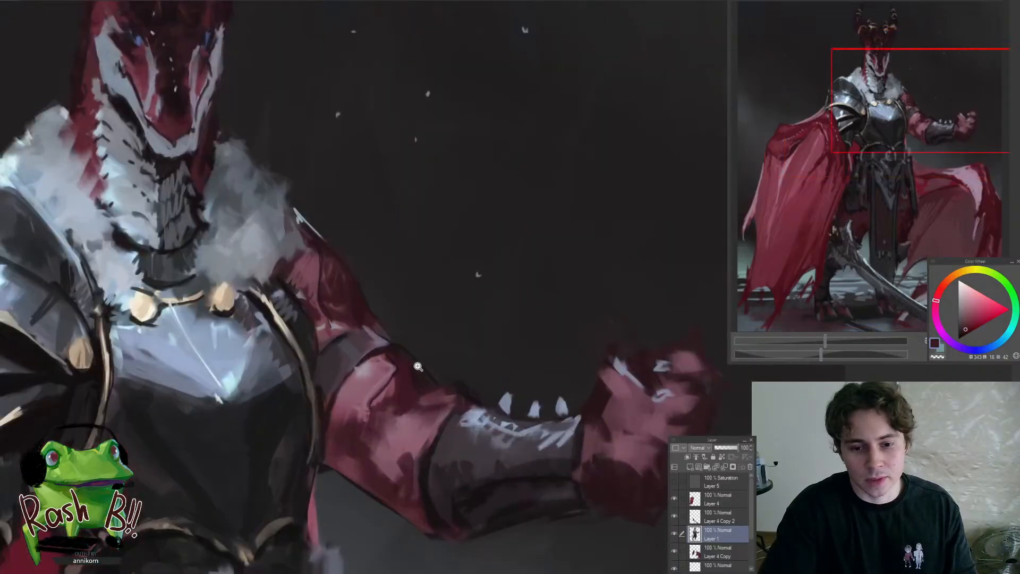
pyautogui.keyDown('alt'); pyautogui.click(340, 340); pyautogui.keyUp('alt')
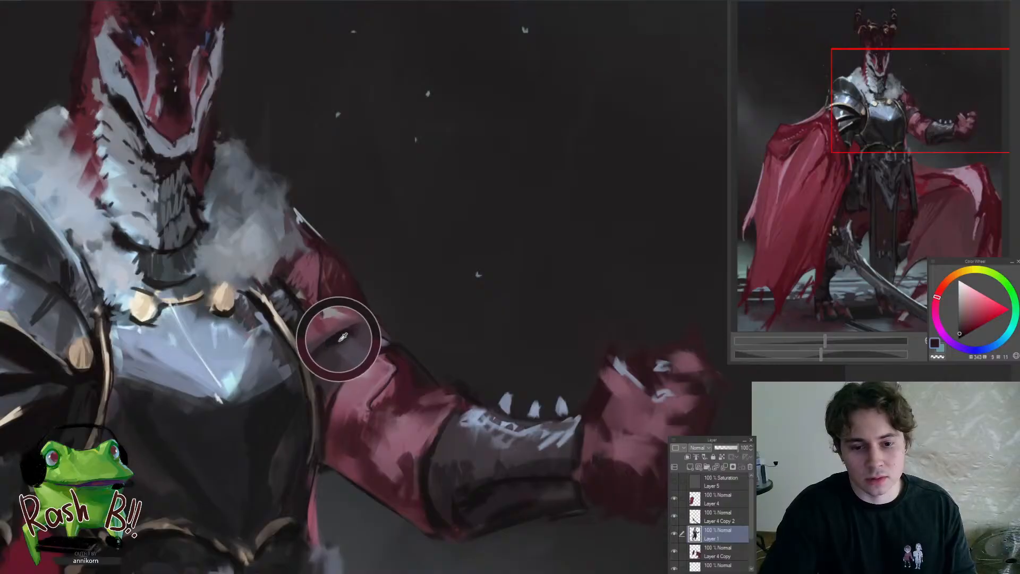
pyautogui.press('[')
pyautogui.press('[')
pyautogui.press('[')
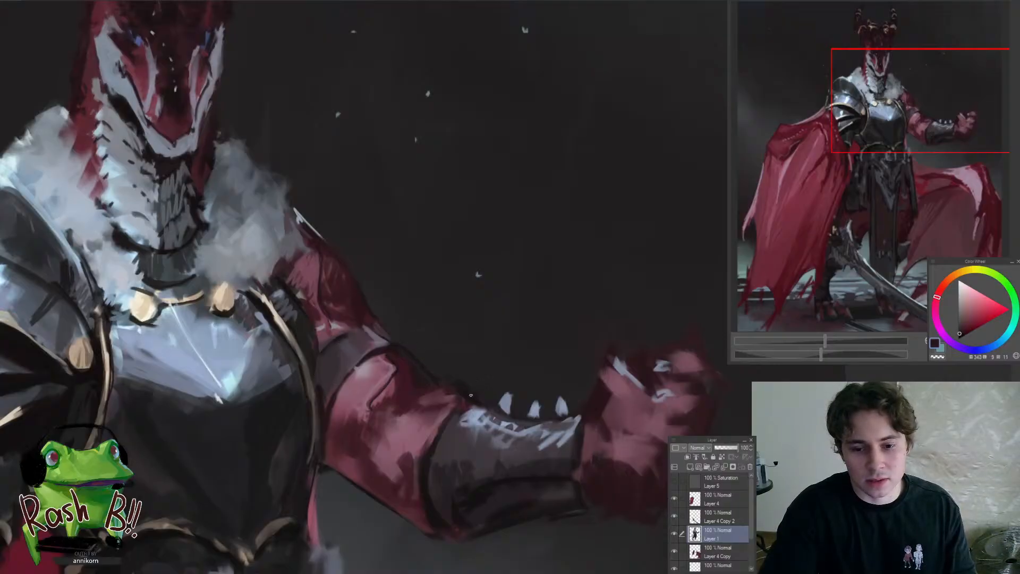
# Clean up the underside of the raised forearm and the bracer's shadow with sampled dark and muted red tones
pyautogui.scroll(-4, 475, 420)
pyautogui.scroll(3, 467, 446)
pyautogui.keyDown('alt'); pyautogui.click(449, 425); pyautogui.keyUp('alt')
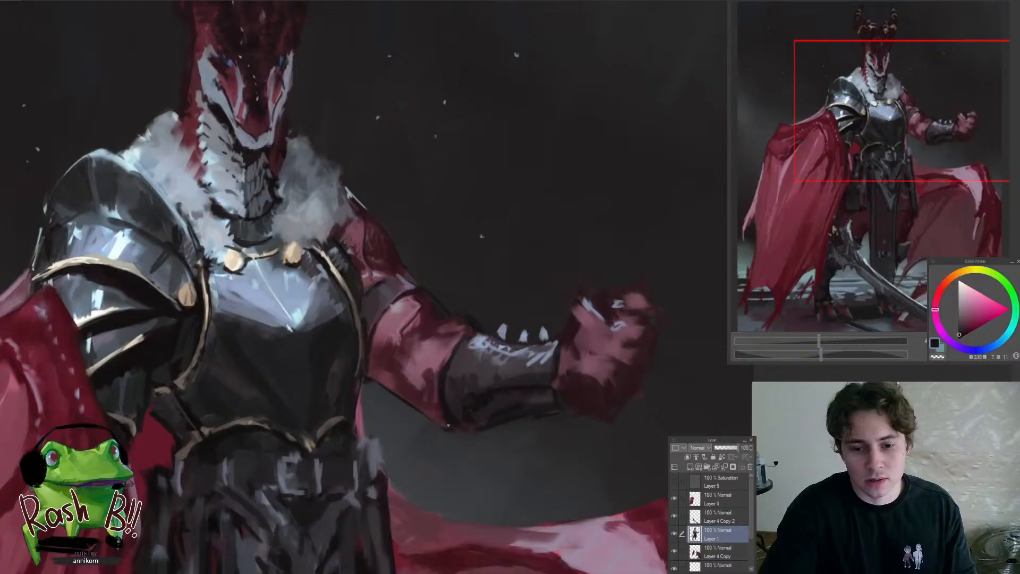
pyautogui.keyDown('alt'); pyautogui.click(474, 421); pyautogui.keyUp('alt')
pyautogui.keyDown('alt'); pyautogui.click(482, 399); pyautogui.keyUp('alt')
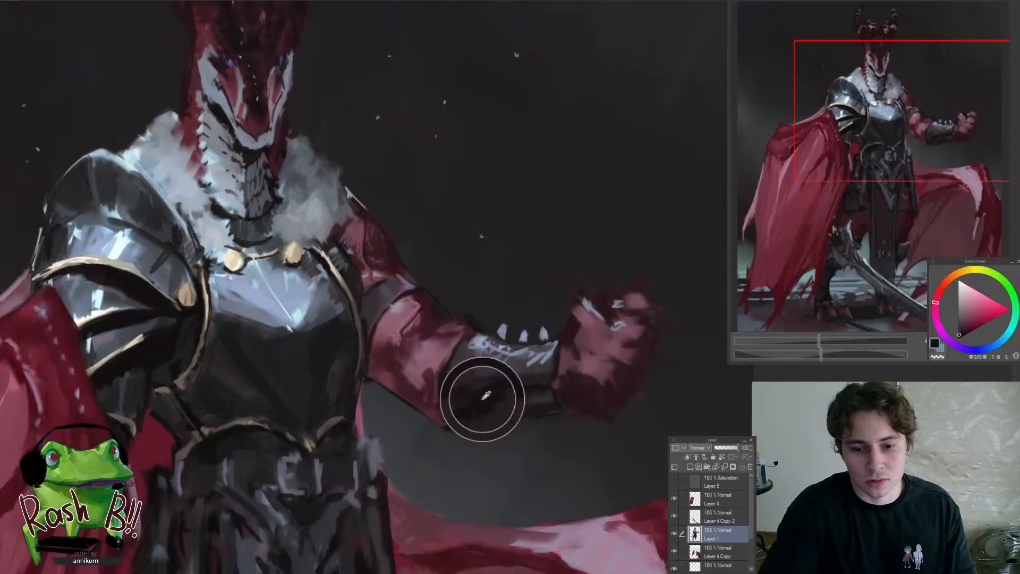
pyautogui.scroll(-4, 415, 433)
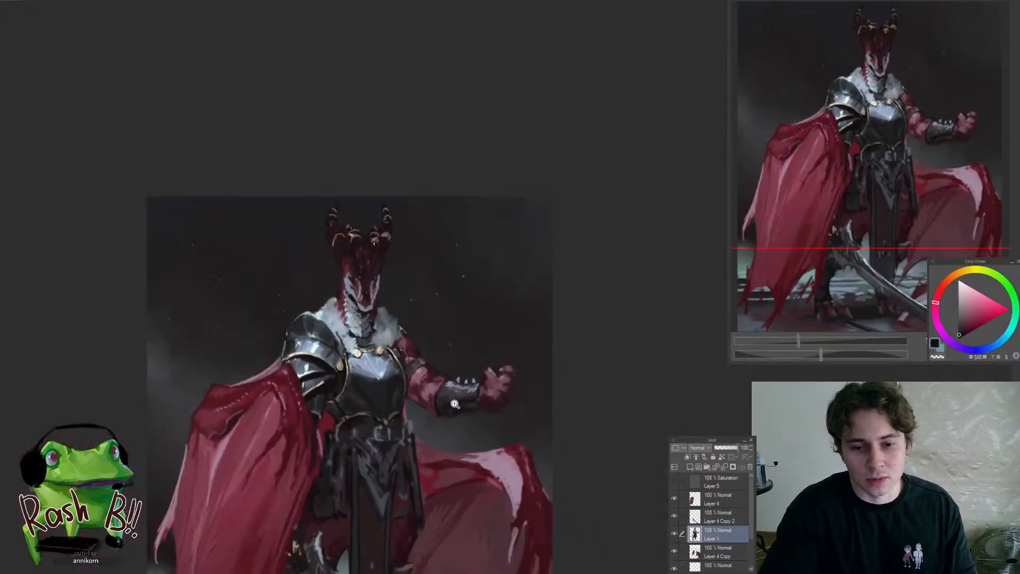
pyautogui.scroll(4, 428, 393)
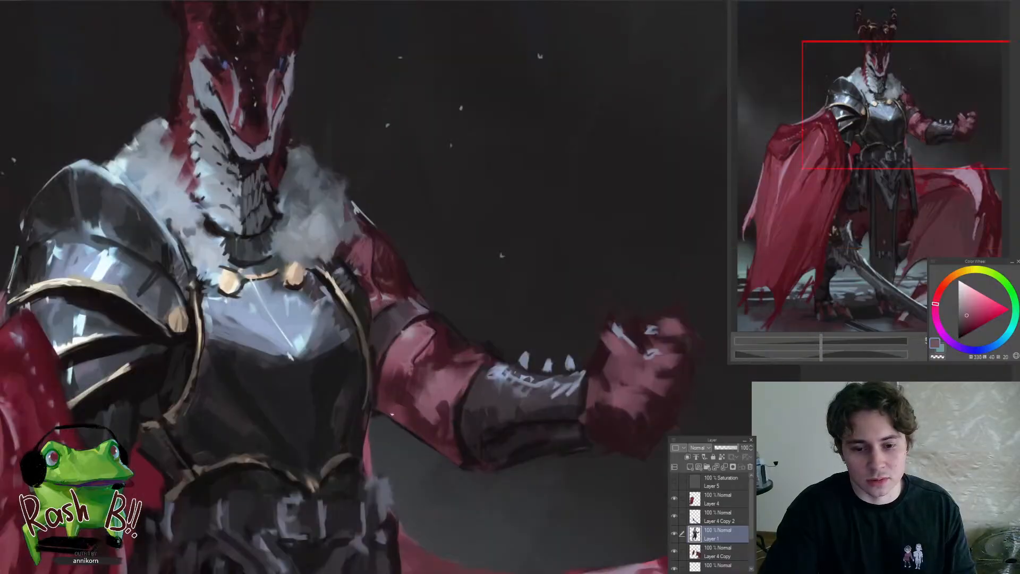
pyautogui.scroll(-5, 409, 437)
pyautogui.scroll(2, 362, 480)
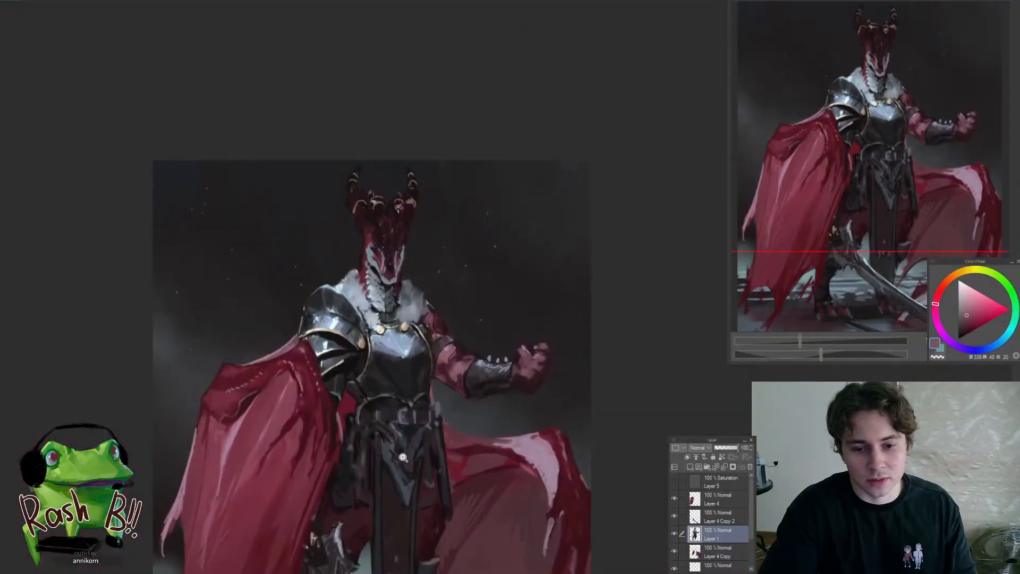
# Tidy the dark armour edges around the red gap between the cape and the waist
pyautogui.scroll(3, 366, 424)
pyautogui.keyDown('alt'); pyautogui.click(346, 368); pyautogui.keyUp('alt')
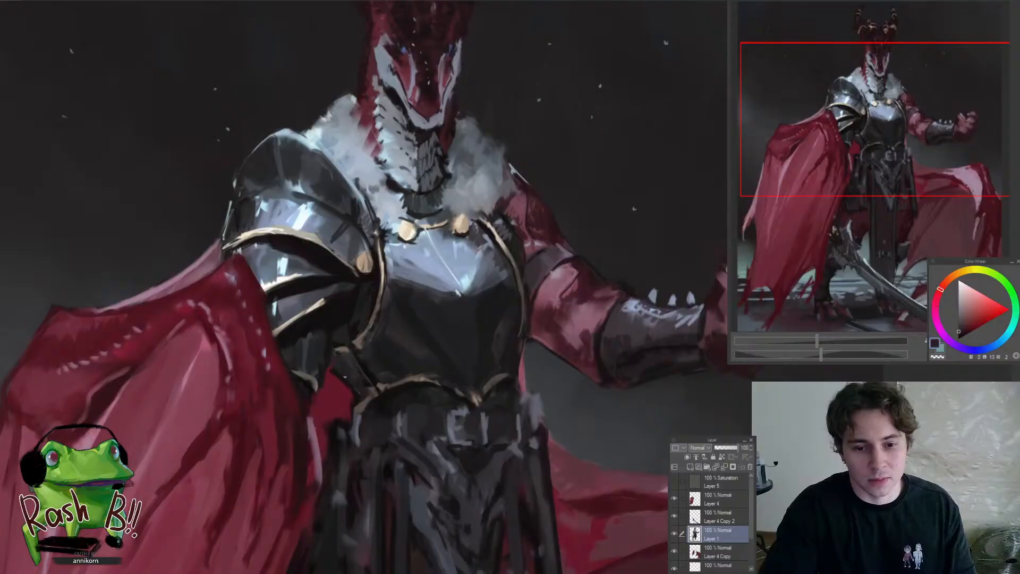
pyautogui.keyDown('alt'); pyautogui.click(355, 388); pyautogui.keyUp('alt')
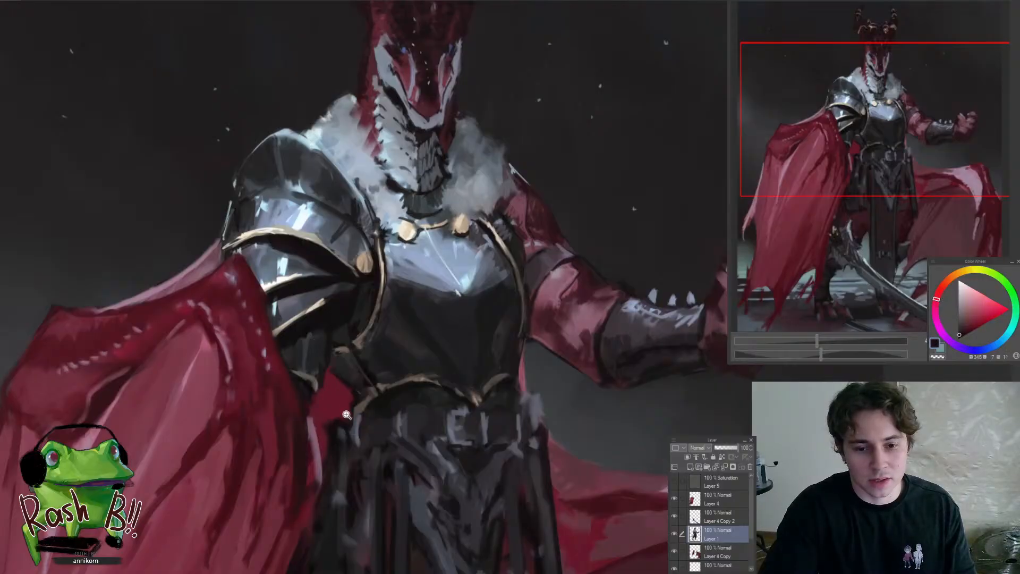
pyautogui.scroll(-5, 346, 414)
pyautogui.scroll(6, 345, 393)
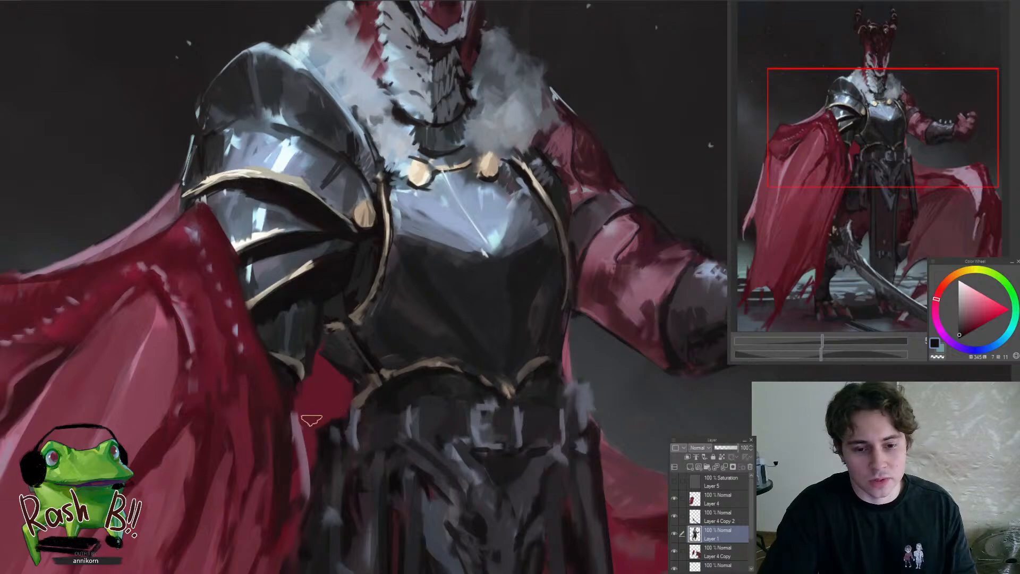
# Sharpen the ragged belt end at the hip below the raised arm so it reads cleanly against the grey background
pyautogui.scroll(-5, 322, 388)
pyautogui.moveTo(436, 408); pyautogui.dragTo(455, 296)
pyautogui.scroll(5, 448, 273)
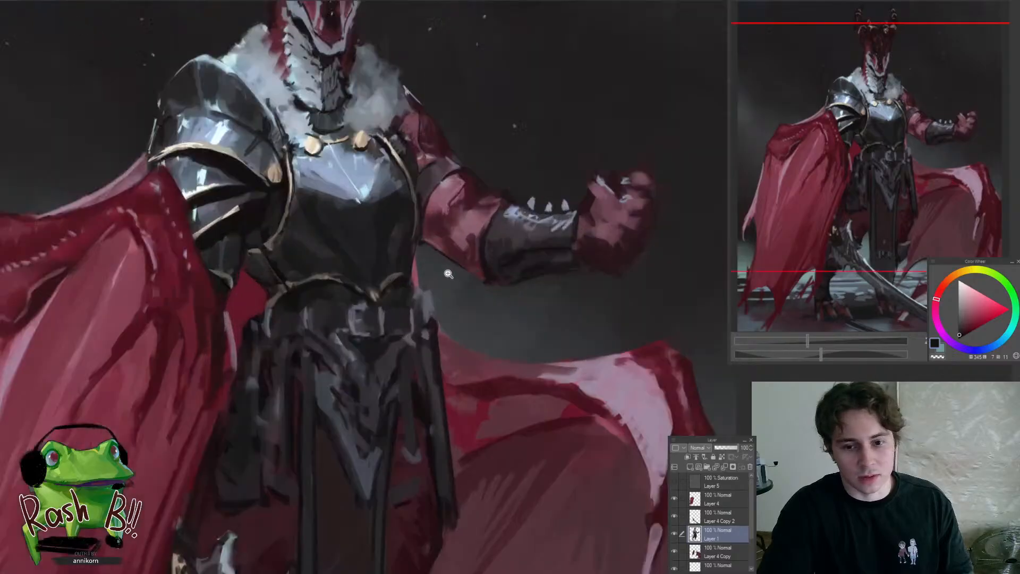
pyautogui.scroll(2, 448, 274)
pyautogui.keyDown('alt'); pyautogui.click(393, 279); pyautogui.keyUp('alt')
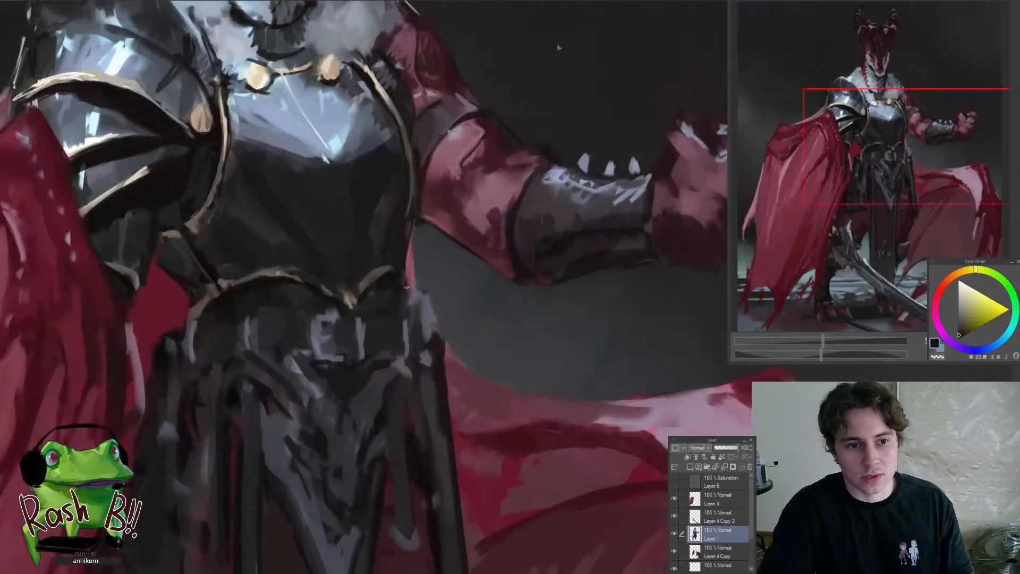
pyautogui.scroll(-6, 445, 317)
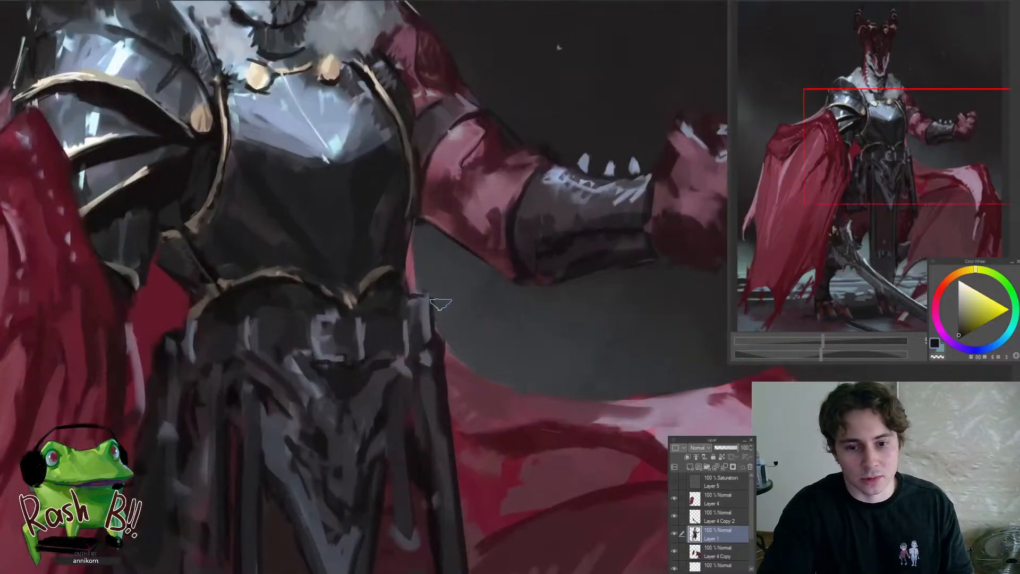
pyautogui.scroll(2, 451, 380)
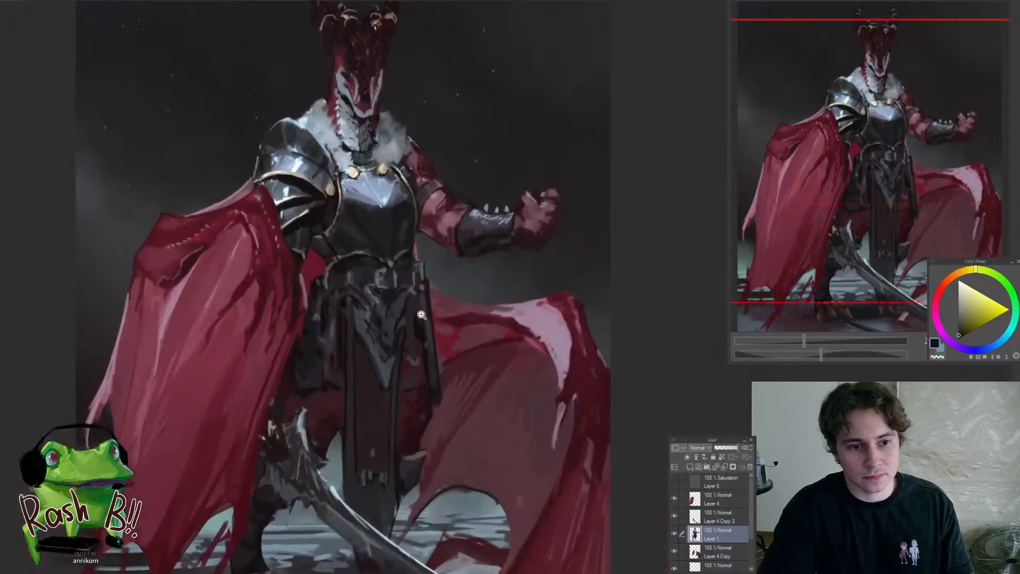
# Deepen the dark red shading on the thigh between the central waist cloth and the spread cape
pyautogui.scroll(-4, 381, 383)
pyautogui.scroll(4, 381, 382)
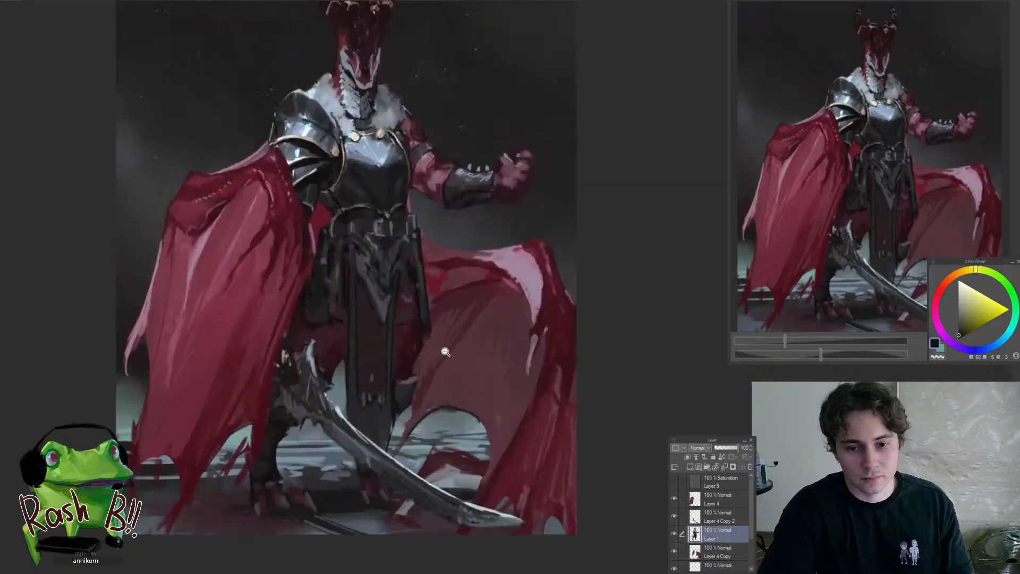
pyautogui.keyDown('alt'); pyautogui.click(382, 330); pyautogui.keyUp('alt')
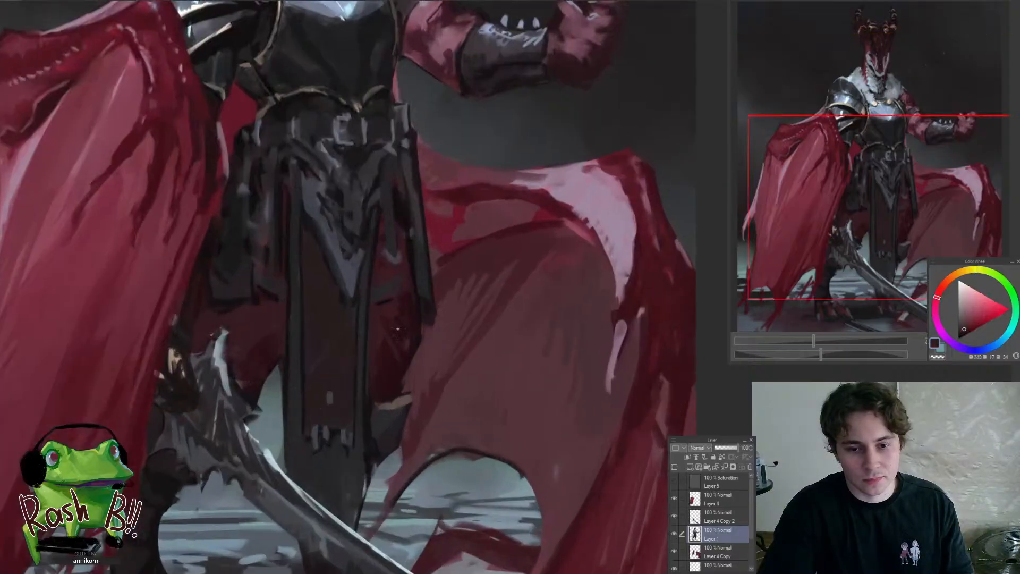
pyautogui.keyDown('alt'); pyautogui.click(389, 317); pyautogui.keyUp('alt')
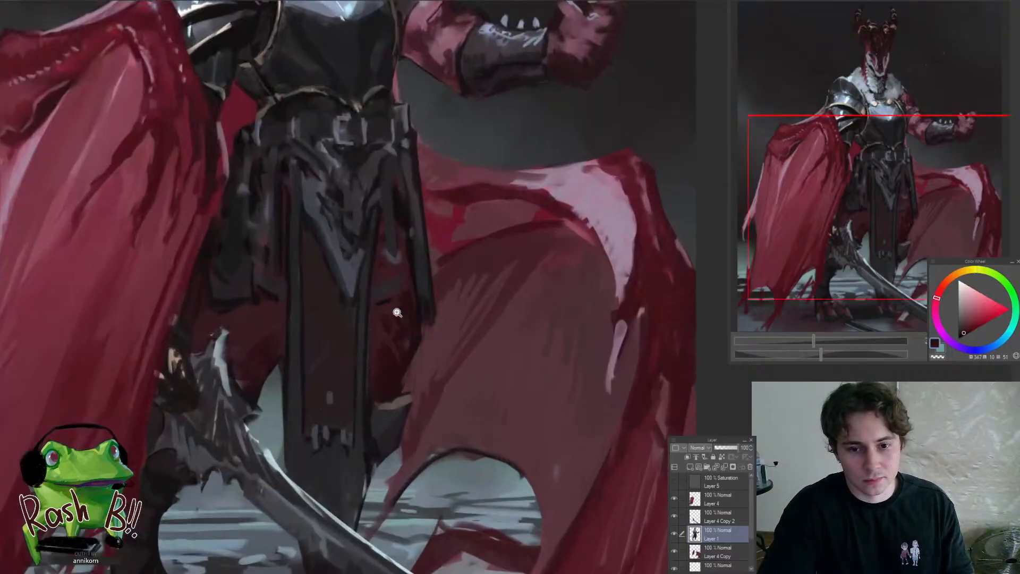
# Define the short grey cloth panel over the thigh with a dark lower edge and an even grey-violet fill
pyautogui.scroll(2, 397, 312)
pyautogui.keyDown('alt'); pyautogui.click(393, 300); pyautogui.keyUp('alt')
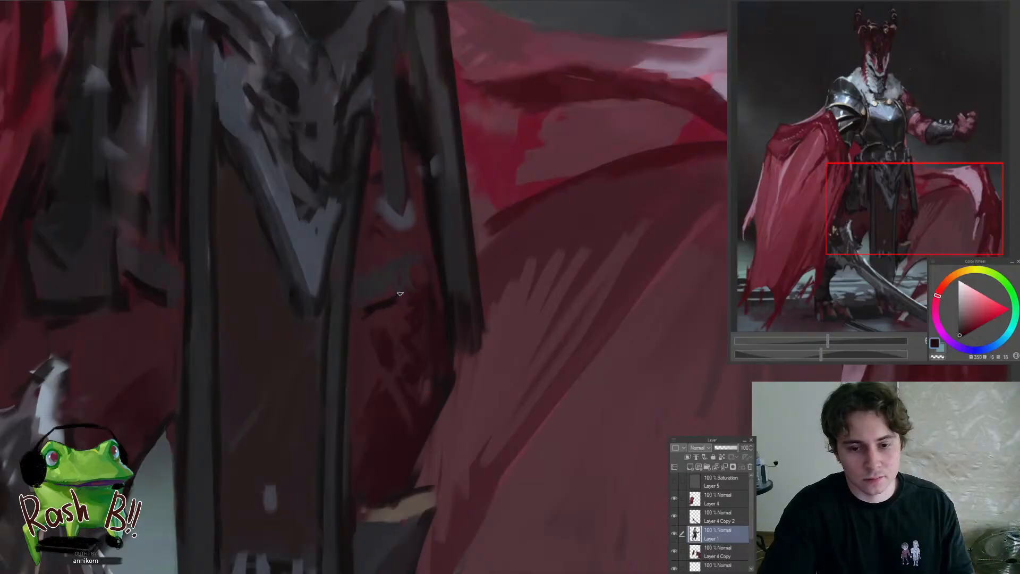
pyautogui.keyDown('alt'); pyautogui.click(368, 290); pyautogui.keyUp('alt')
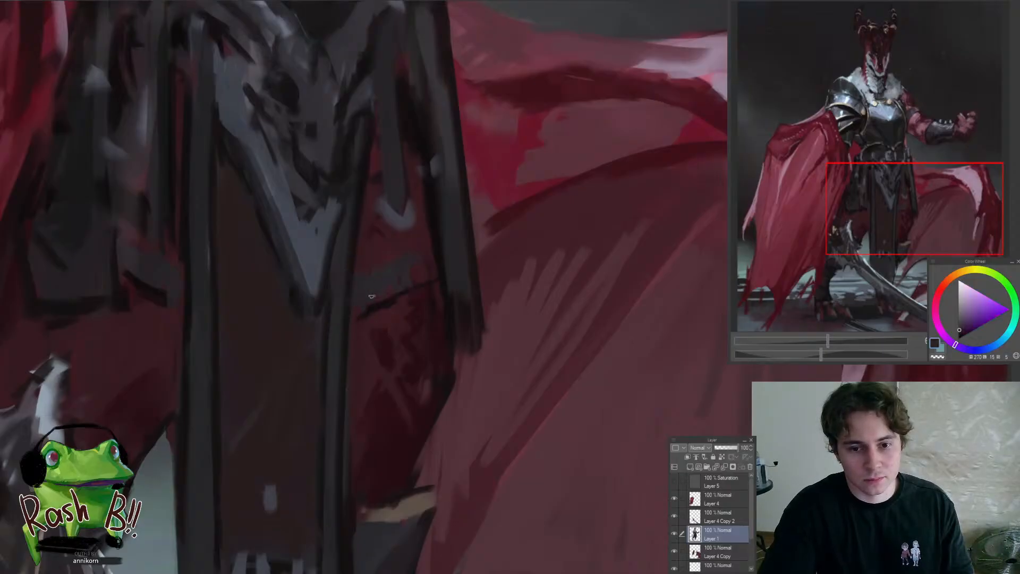
pyautogui.keyDown('alt'); pyautogui.click(410, 275); pyautogui.keyUp('alt')
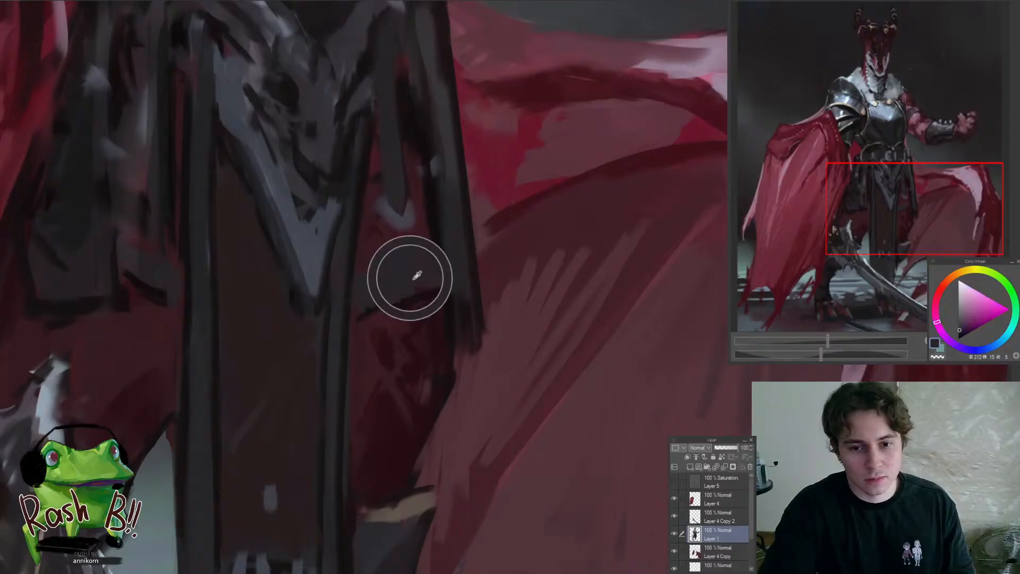
pyautogui.click(393, 286)
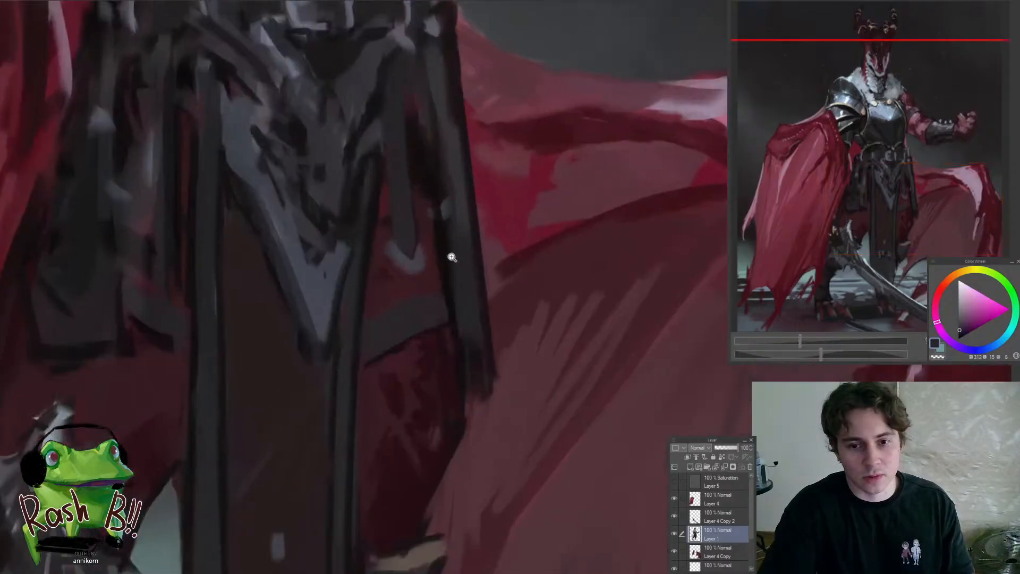
# Add bluish highlights along the edge of the pointed central waist cloth, using tones sampled from the cloth and breastplate
pyautogui.keyDown('alt'); pyautogui.click(352, 296); pyautogui.keyUp('alt')
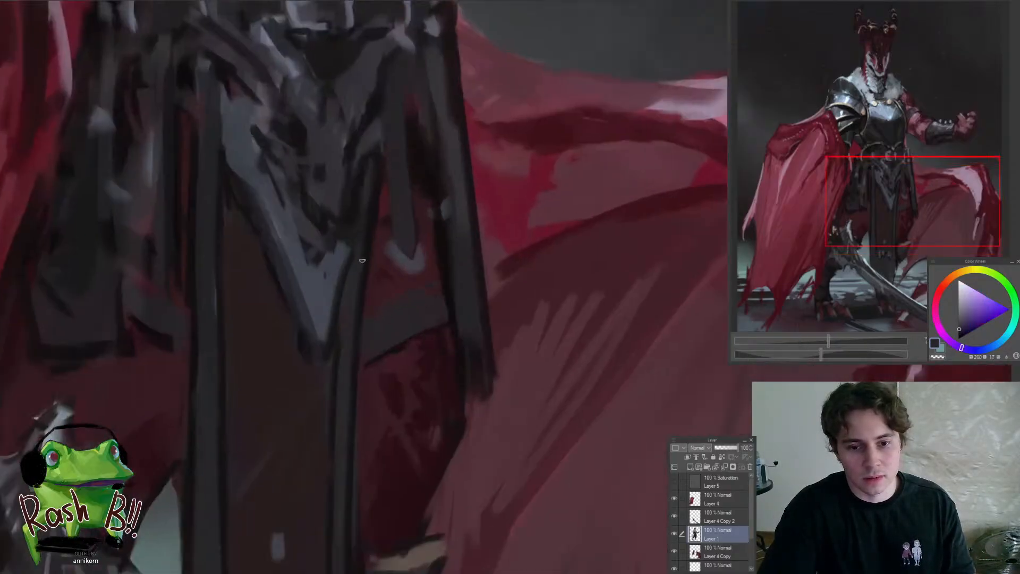
pyautogui.moveTo(330, 361); pyautogui.dragTo(295, 346)
pyautogui.keyDown('alt'); pyautogui.click(334, 305); pyautogui.keyUp('alt')
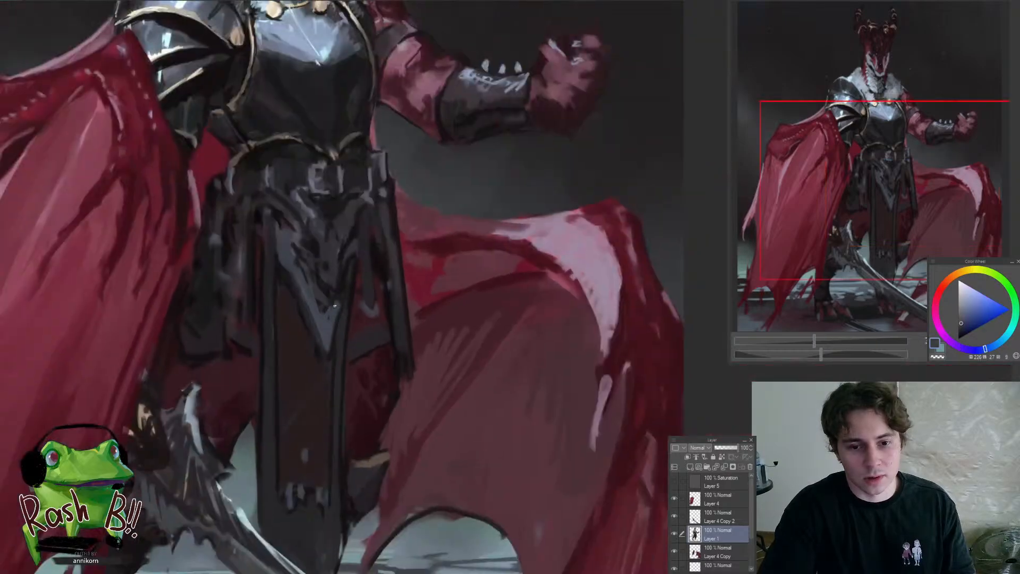
pyautogui.moveTo(339, 320); pyautogui.dragTo(320, 377)
pyautogui.moveTo(344, 293); pyautogui.dragTo(344, 228)
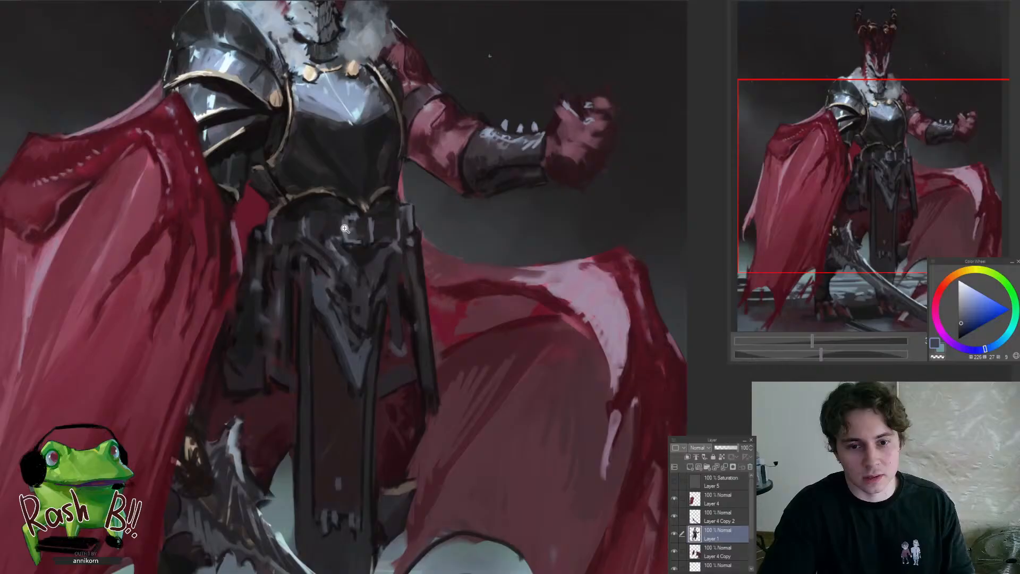
pyautogui.keyDown('alt'); pyautogui.click(324, 110); pyautogui.keyUp('alt')
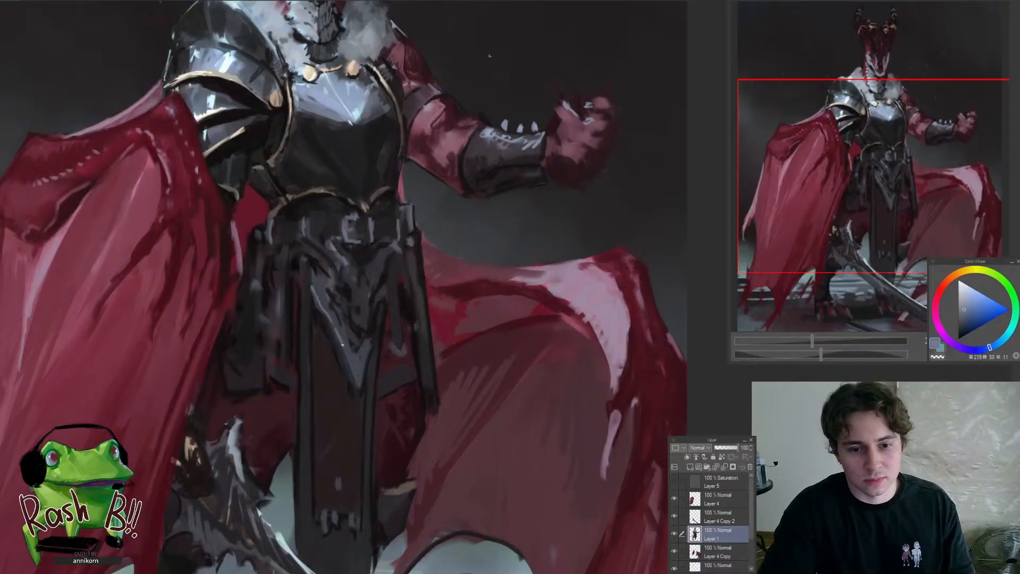
pyautogui.moveTo(342, 345); pyautogui.dragTo(343, 434)
# Touch up the belt beneath the breastplate and the upper edge of the waist cloth with dark grey-blue strokes
pyautogui.moveTo(352, 338); pyautogui.dragTo(352, 255)
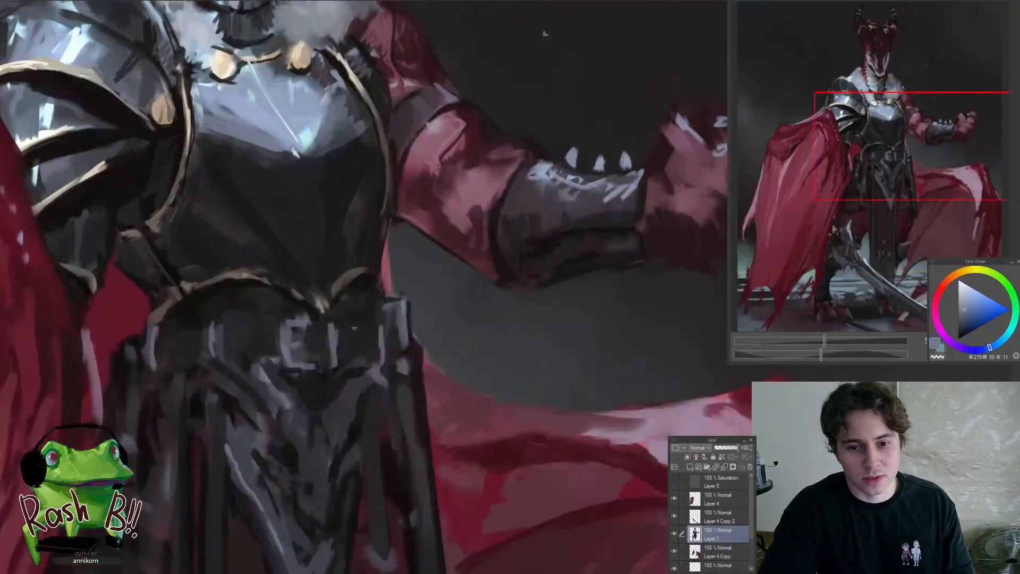
pyautogui.moveTo(374, 312); pyautogui.dragTo(377, 329)
pyautogui.moveTo(308, 337); pyautogui.dragTo(394, 344)
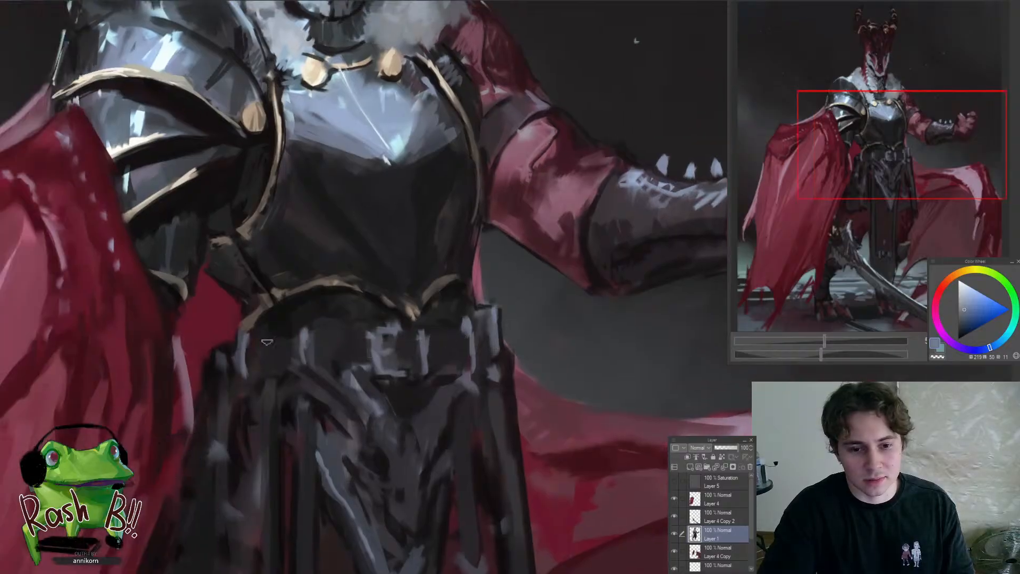
pyautogui.moveTo(242, 347); pyautogui.dragTo(171, 417)
pyautogui.moveTo(253, 408); pyautogui.dragTo(340, 393)
pyautogui.moveTo(333, 365); pyautogui.dragTo(371, 384)
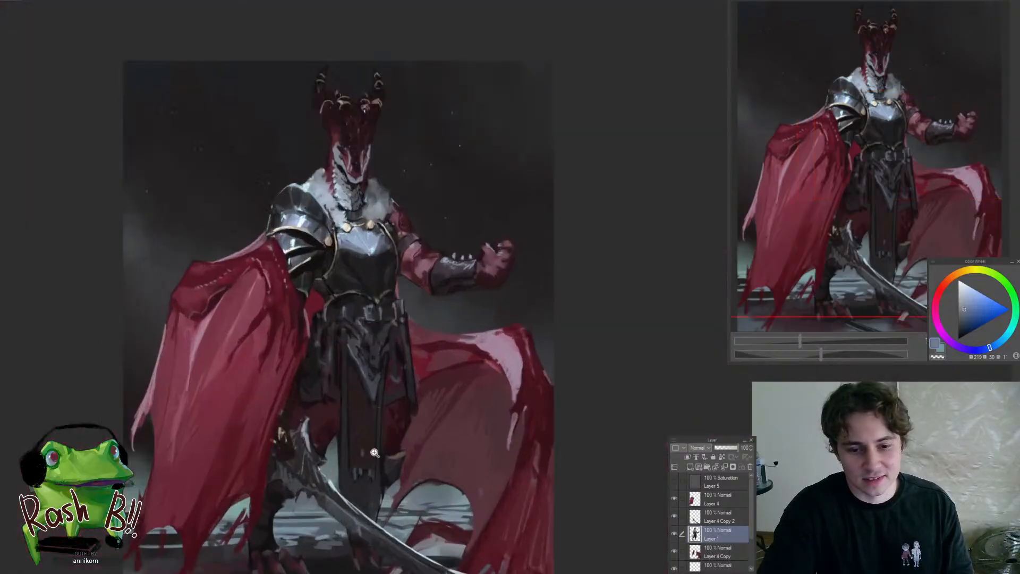
# Switch to the sword's layer, Layer 4 Copy 2, and darken the upper end of the blade beside the hilt
pyautogui.moveTo(361, 464); pyautogui.dragTo(351, 470)
pyautogui.moveTo(281, 408)
pyautogui.mouseDown()
pyautogui.moveTo(247, 447)
pyautogui.moveTo(282, 403)
pyautogui.mouseUp()
pyautogui.keyDown('ctrl'); pyautogui.keyDown('shift'); pyautogui.click(261, 423); pyautogui.keyUp('shift'); pyautogui.keyUp('ctrl')
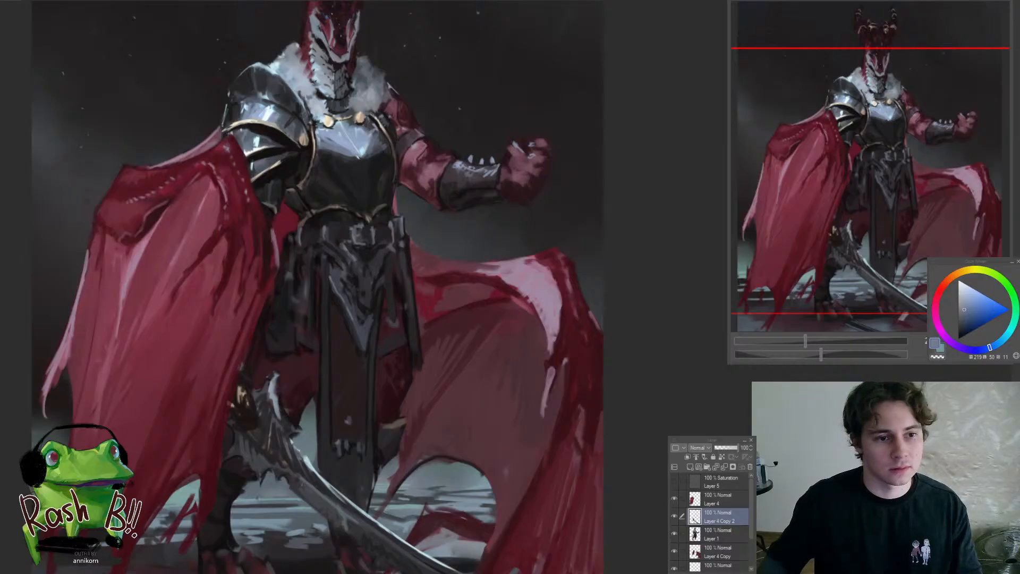
pyautogui.moveTo(255, 429); pyautogui.dragTo(277, 413)
pyautogui.moveTo(274, 411); pyautogui.dragTo(317, 411)
pyautogui.keyDown('alt'); pyautogui.click(310, 369); pyautogui.keyUp('alt')
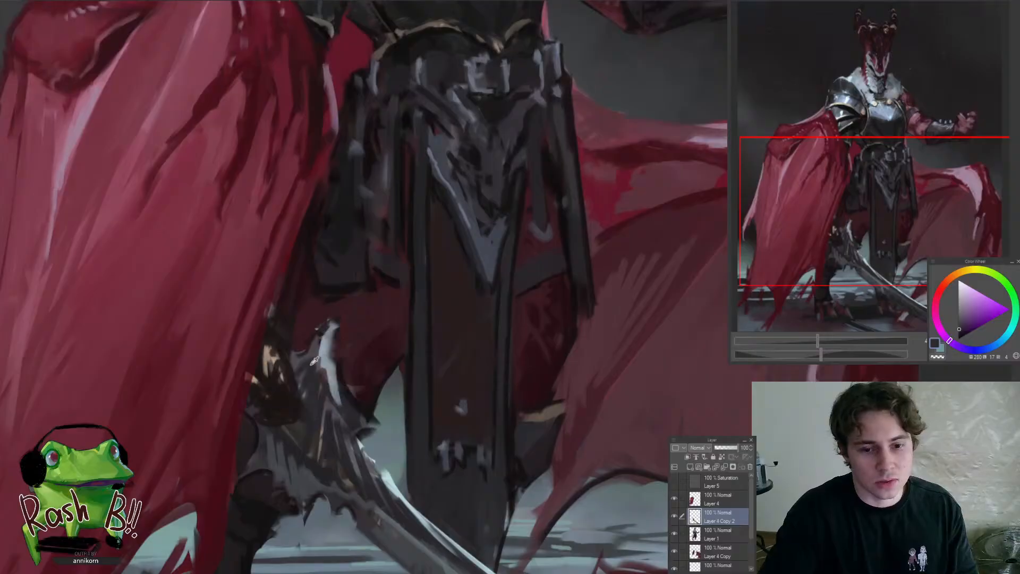
pyautogui.keyDown('alt'); pyautogui.click(309, 365); pyautogui.keyUp('alt')
pyautogui.moveTo(313, 346)
pyautogui.mouseDown()
pyautogui.moveTo(304, 362)
pyautogui.moveTo(338, 406)
pyautogui.moveTo(316, 395)
pyautogui.mouseUp()
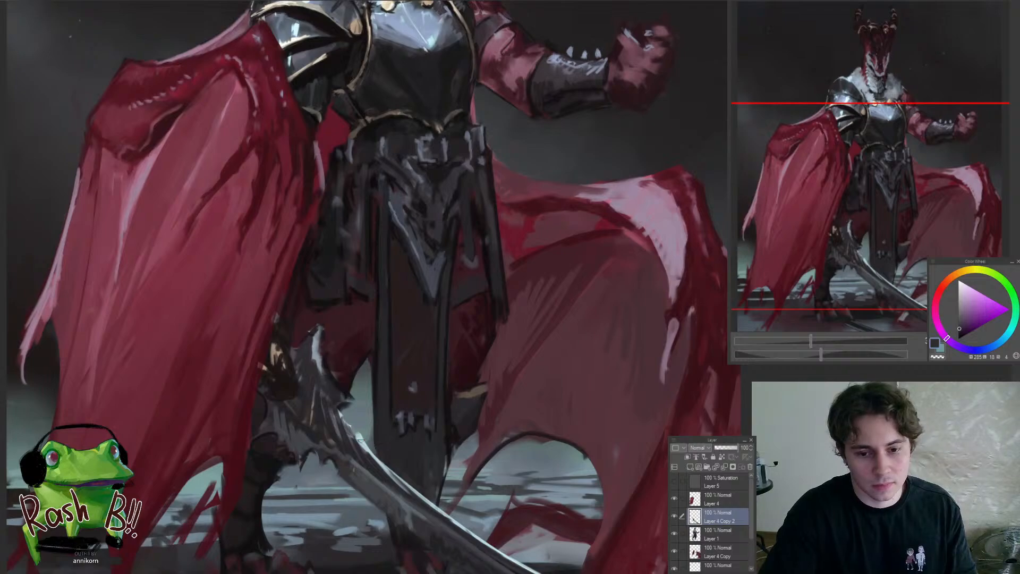
# Paint a thin pale blue highlight along the curved edge of the sword, from its hooked upper end towards the middle
pyautogui.keyDown('alt'); pyautogui.click(364, 443); pyautogui.keyUp('alt')
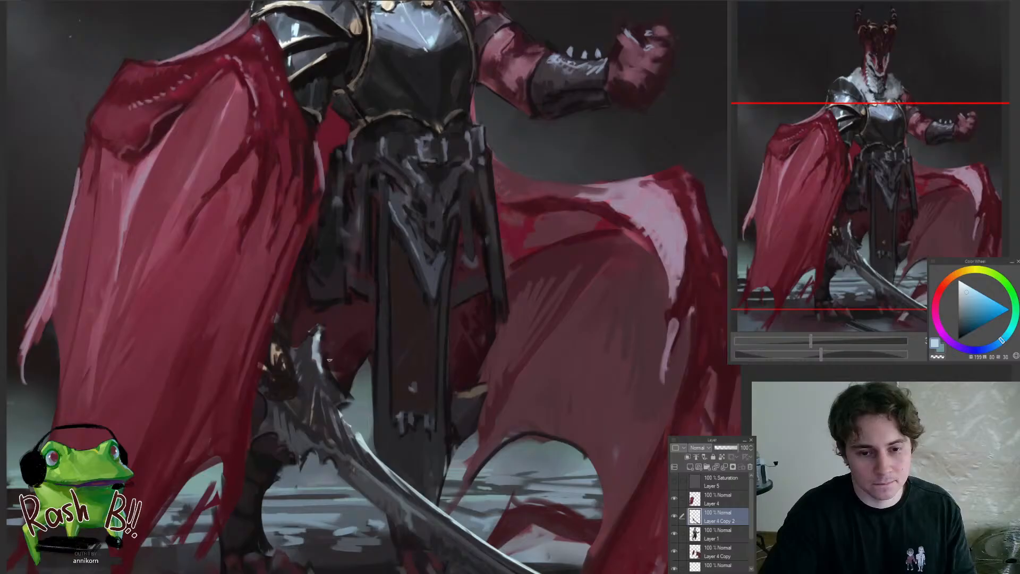
pyautogui.moveTo(327, 327)
pyautogui.mouseDown()
pyautogui.moveTo(372, 381)
pyautogui.moveTo(326, 358)
pyautogui.moveTo(355, 426)
pyautogui.mouseUp()
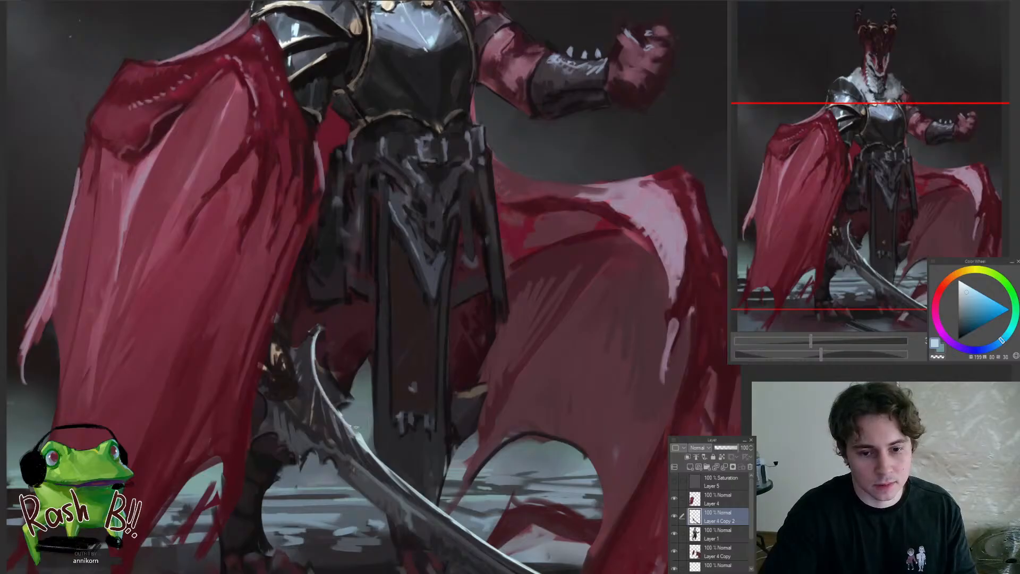
pyautogui.scroll(-5, 325, 393)
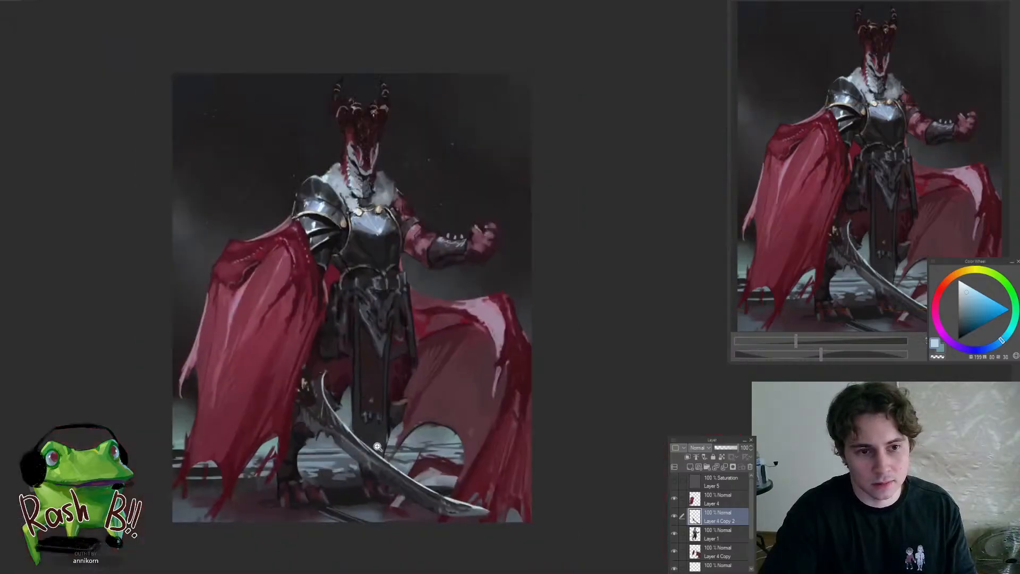
pyautogui.scroll(4, 360, 415)
pyautogui.keyDown('alt'); pyautogui.click(319, 417); pyautogui.keyUp('alt')
pyautogui.moveTo(352, 447); pyautogui.dragTo(394, 478)
pyautogui.moveTo(330, 419); pyautogui.dragTo(376, 462)
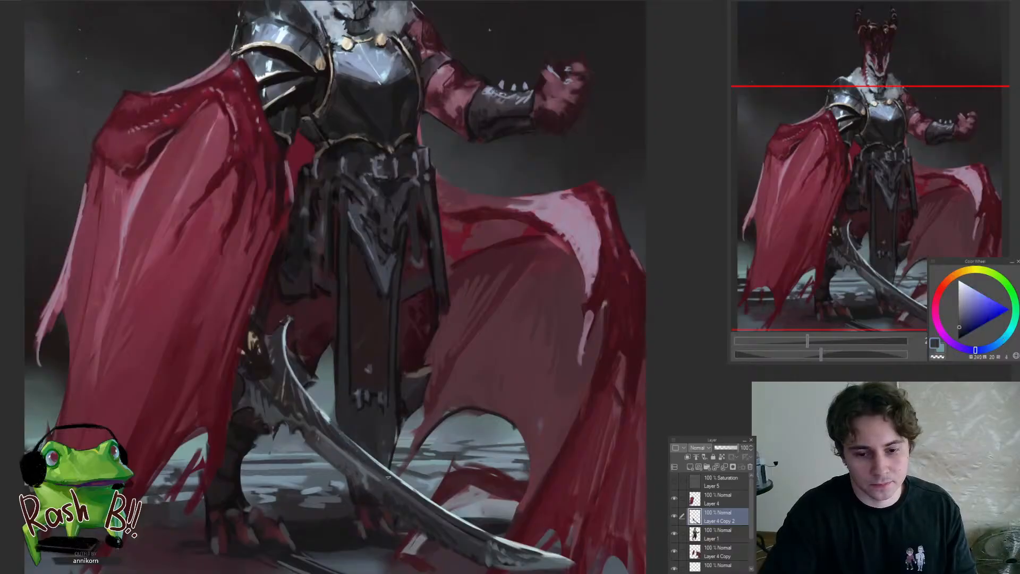
# Shade the body of the blade below the bright edge with dark violet-grey tones sampled from the sword
pyautogui.keyDown('alt'); pyautogui.click(328, 432); pyautogui.keyUp('alt')
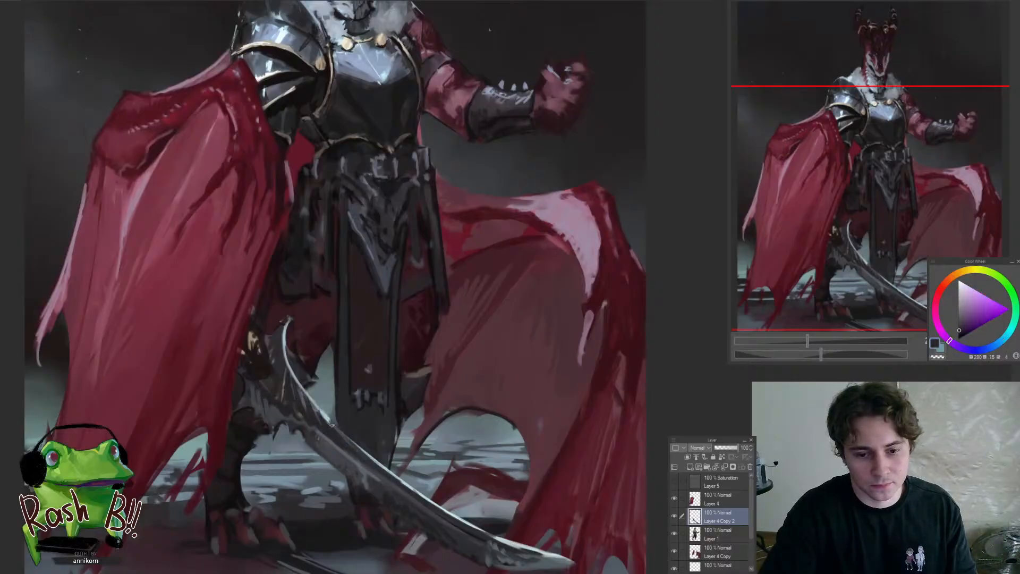
pyautogui.moveTo(375, 472); pyautogui.dragTo(451, 521)
pyautogui.moveTo(523, 547); pyautogui.dragTo(490, 541)
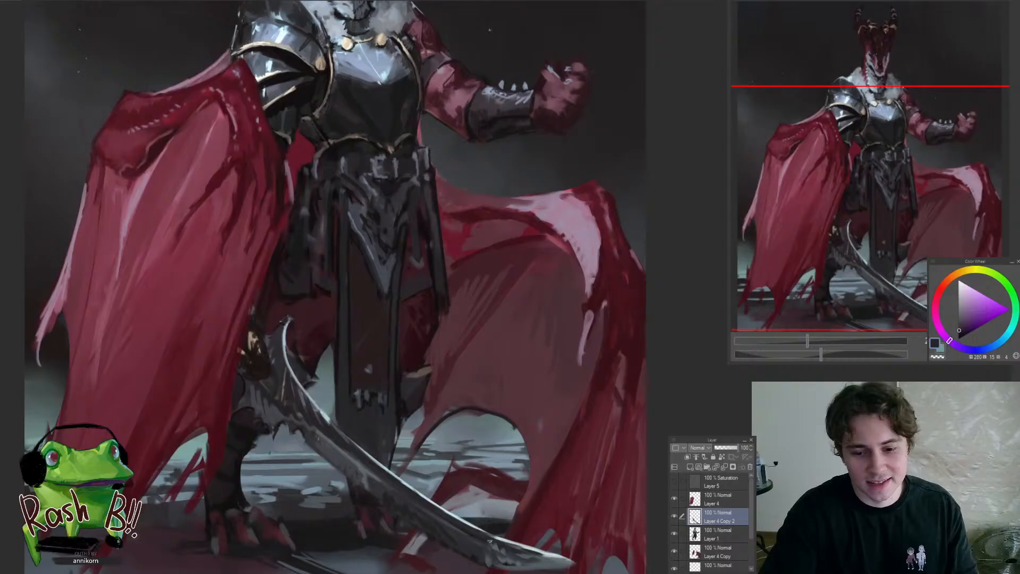
pyautogui.keyDown('alt'); pyautogui.click(316, 434); pyautogui.keyUp('alt')
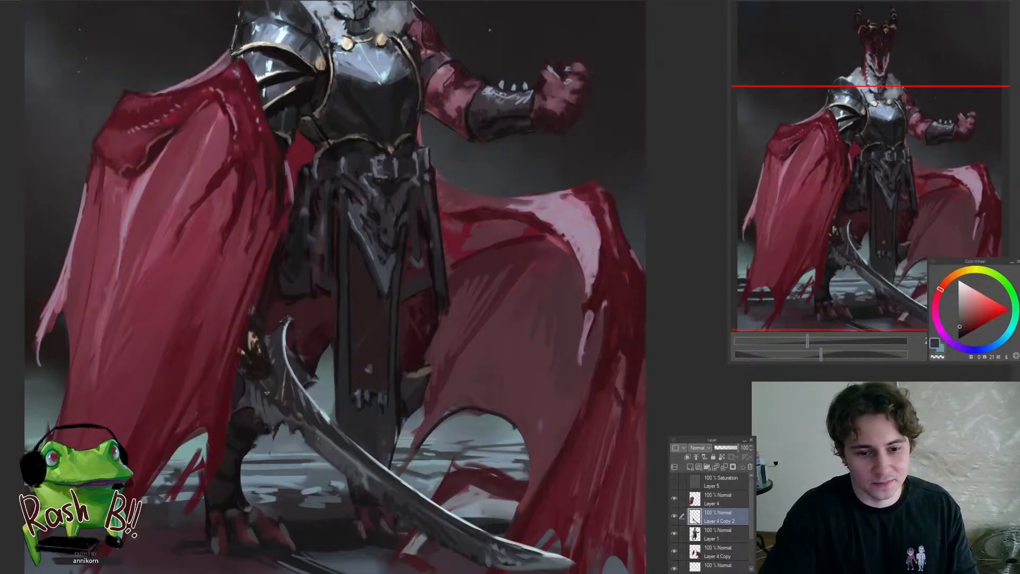
pyautogui.keyDown('alt'); pyautogui.click(273, 408); pyautogui.keyUp('alt')
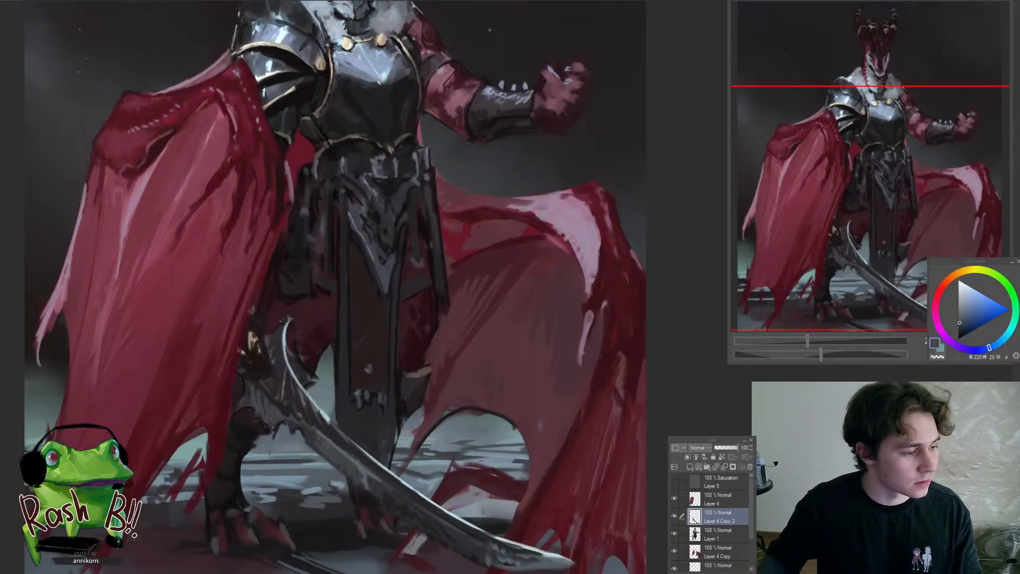
# Refine the blade's base between the hilt and the hooked end with sampled dark blue-grey and violet-grey tones
pyautogui.click(267, 391)
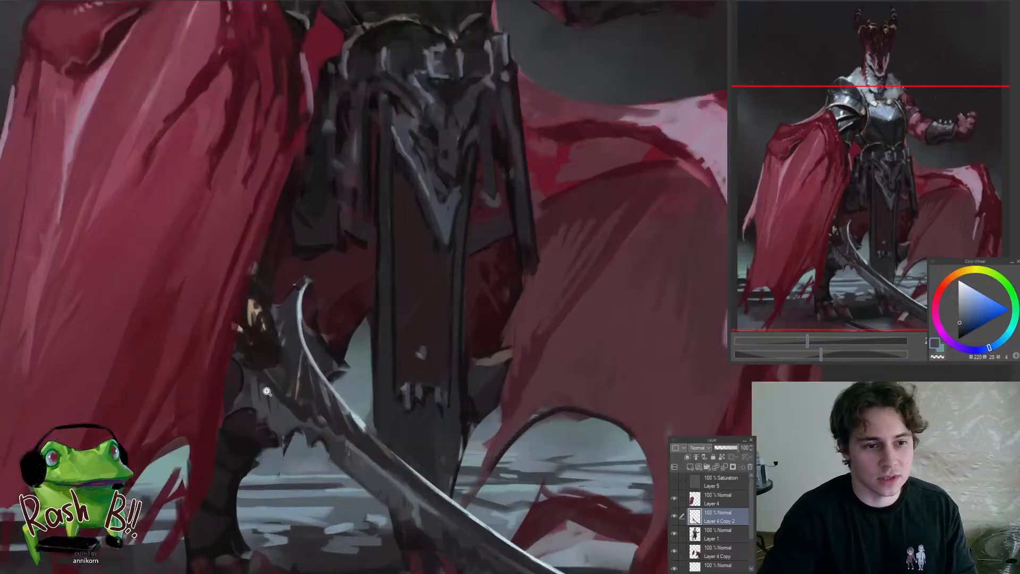
pyautogui.keyDown('alt'); pyautogui.click(267, 390); pyautogui.keyUp('alt')
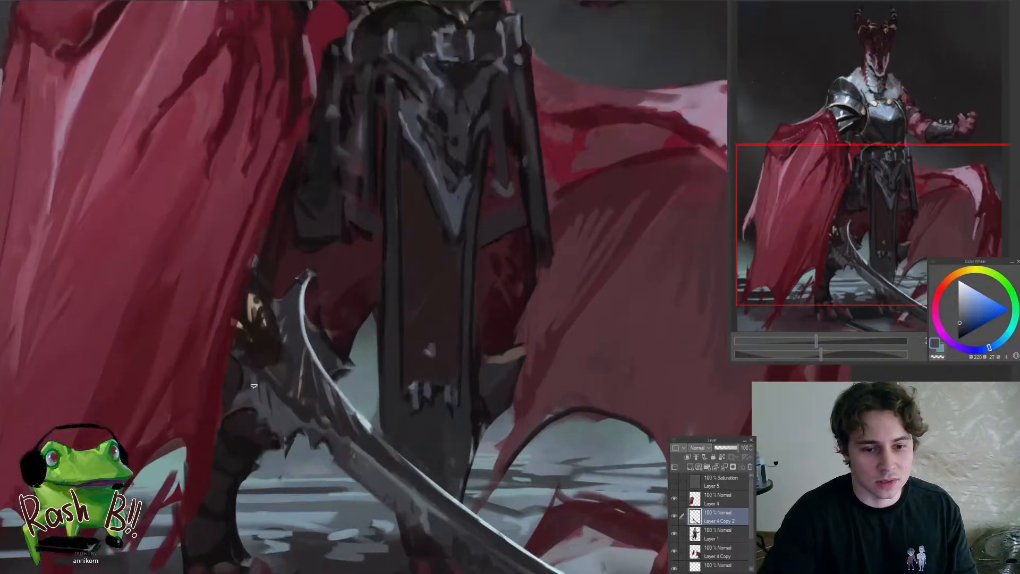
pyautogui.keyDown('alt'); pyautogui.click(271, 366); pyautogui.keyUp('alt')
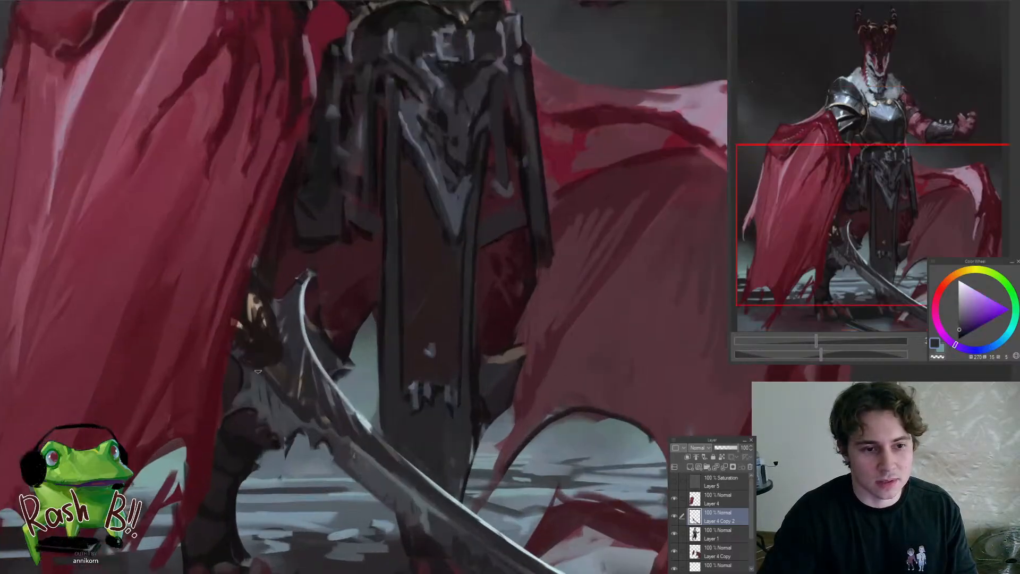
pyautogui.keyDown('alt'); pyautogui.click(294, 354); pyautogui.keyUp('alt')
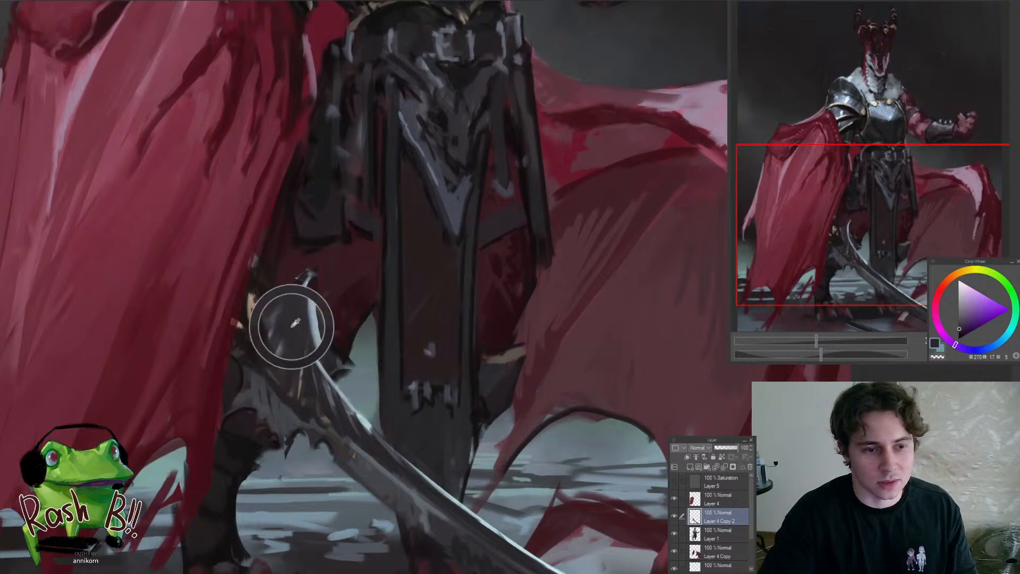
pyautogui.keyDown('alt'); pyautogui.click(285, 341); pyautogui.keyUp('alt')
pyautogui.moveTo(283, 340); pyautogui.dragTo(276, 326)
pyautogui.keyDown('alt'); pyautogui.click(273, 296); pyautogui.keyUp('alt')
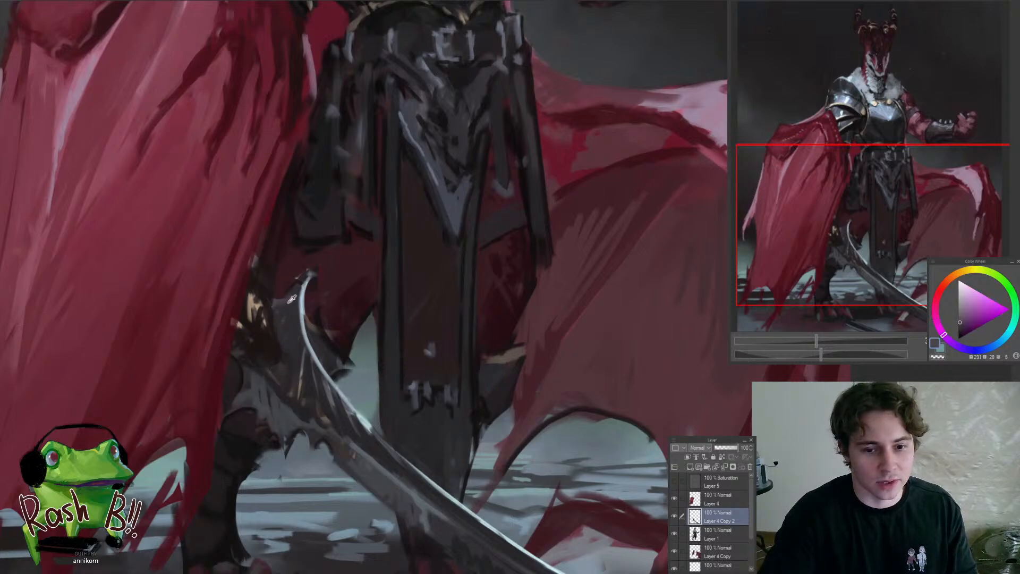
# Even out the dark shading behind the bright edge, from the blade's hooked end down to its middle
pyautogui.keyDown('alt'); pyautogui.click(289, 299); pyautogui.keyUp('alt')
pyautogui.keyDown('alt'); pyautogui.click(312, 383); pyautogui.keyUp('alt')
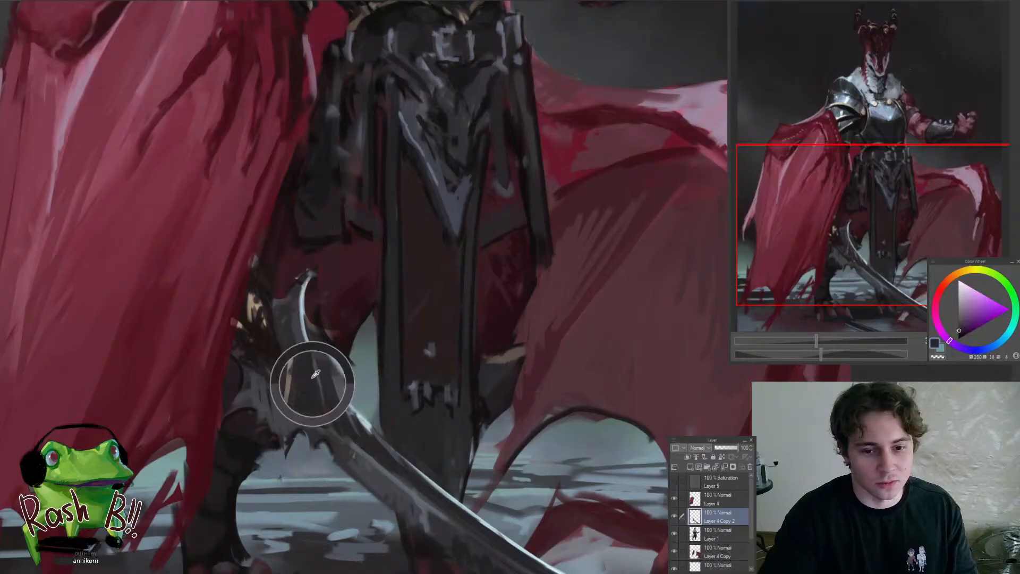
pyautogui.moveTo(295, 301); pyautogui.dragTo(307, 344)
pyautogui.keyDown('alt'); pyautogui.click(308, 355); pyautogui.keyUp('alt')
pyautogui.scroll(-7, 318, 399)
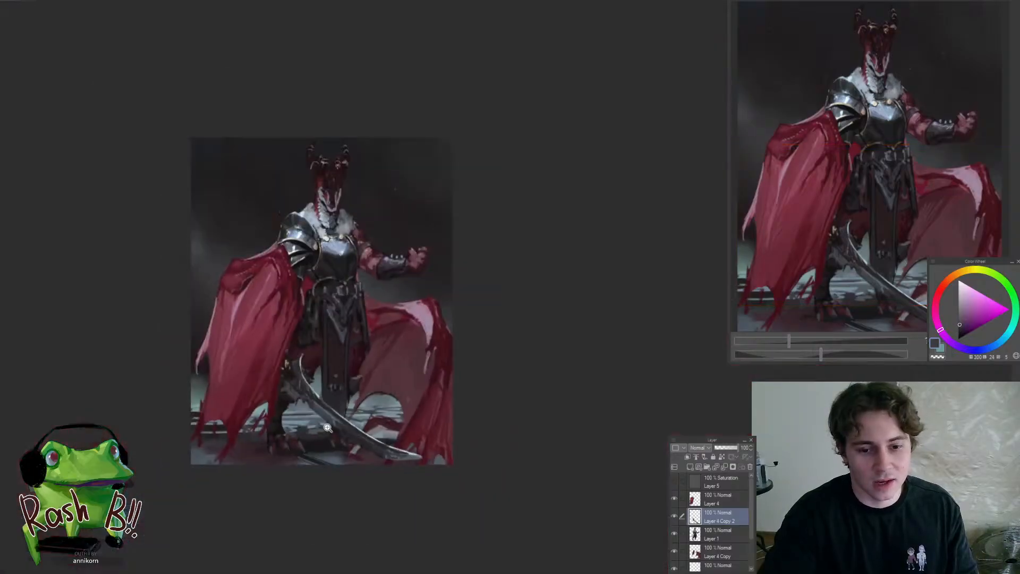
pyautogui.scroll(5, 320, 401)
pyautogui.keyDown('alt'); pyautogui.click(296, 365); pyautogui.keyUp('alt')
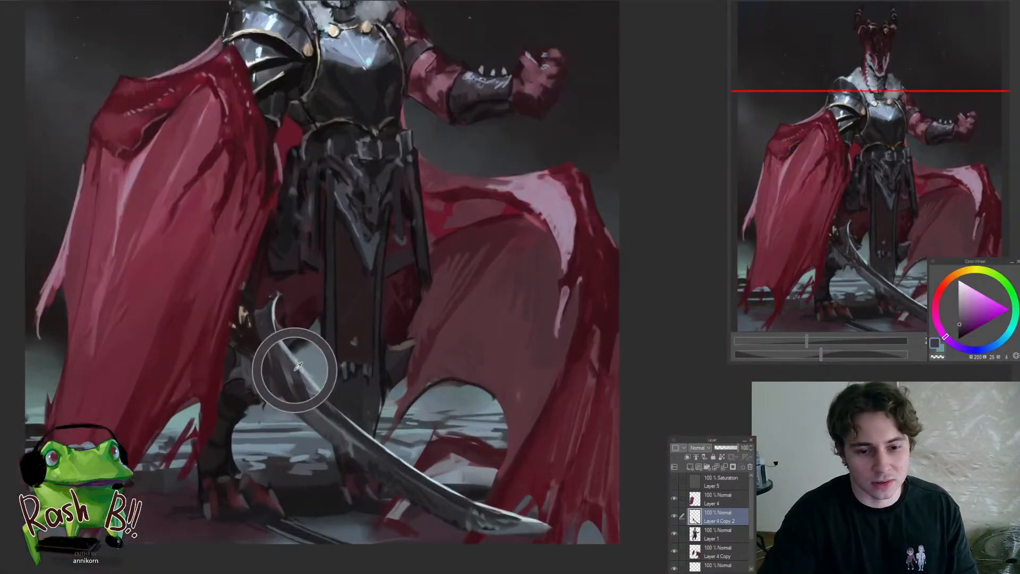
pyautogui.keyDown('alt'); pyautogui.click(323, 402); pyautogui.keyUp('alt')
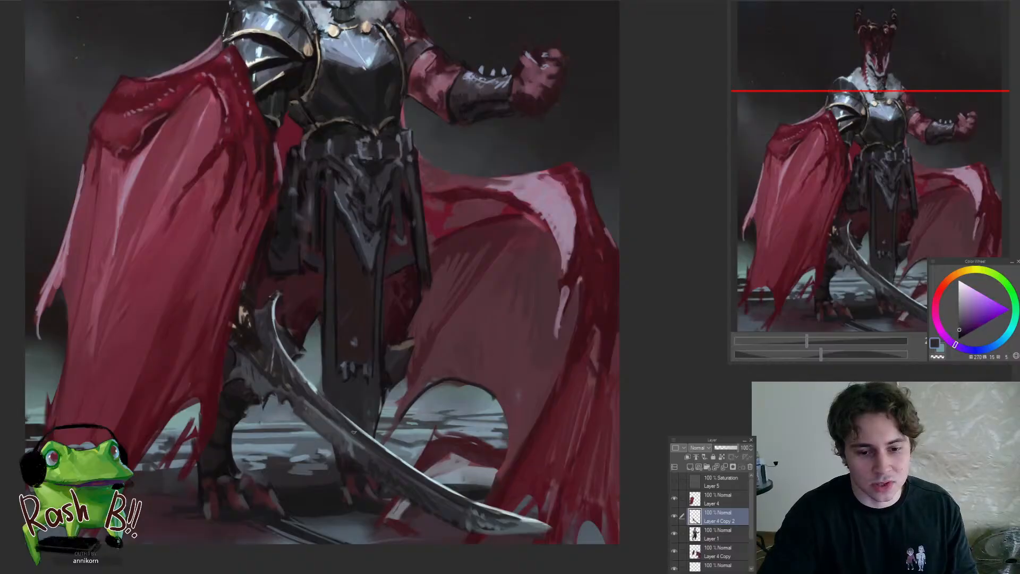
pyautogui.keyDown('alt'); pyautogui.click(400, 467); pyautogui.keyUp('alt')
# Rework the reflections in the middle of the blade, in front of the far leg, with sampled blue-grey tones
pyautogui.scroll(-6, 346, 447)
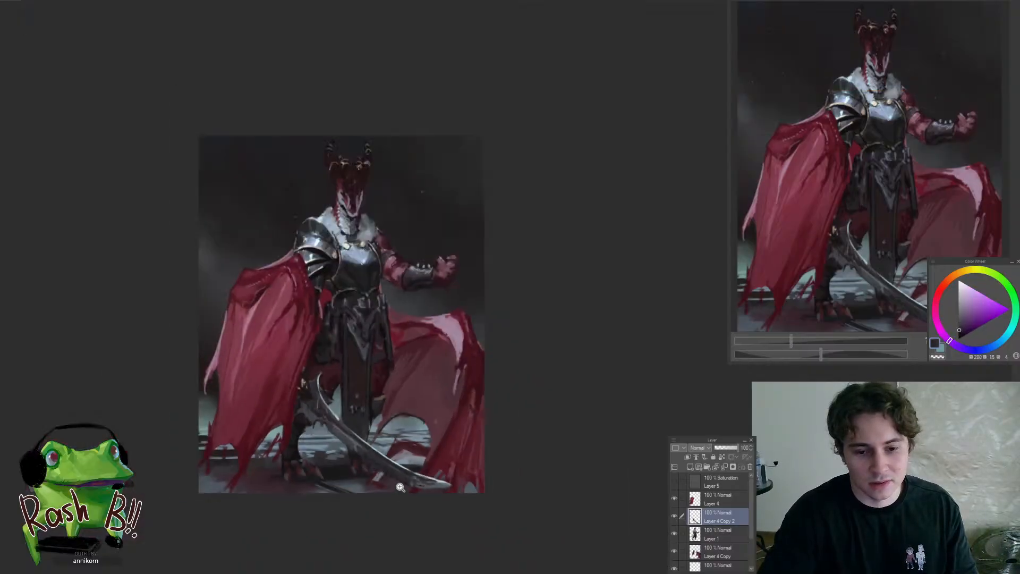
pyautogui.scroll(4, 344, 445)
pyautogui.scroll(4, 344, 445)
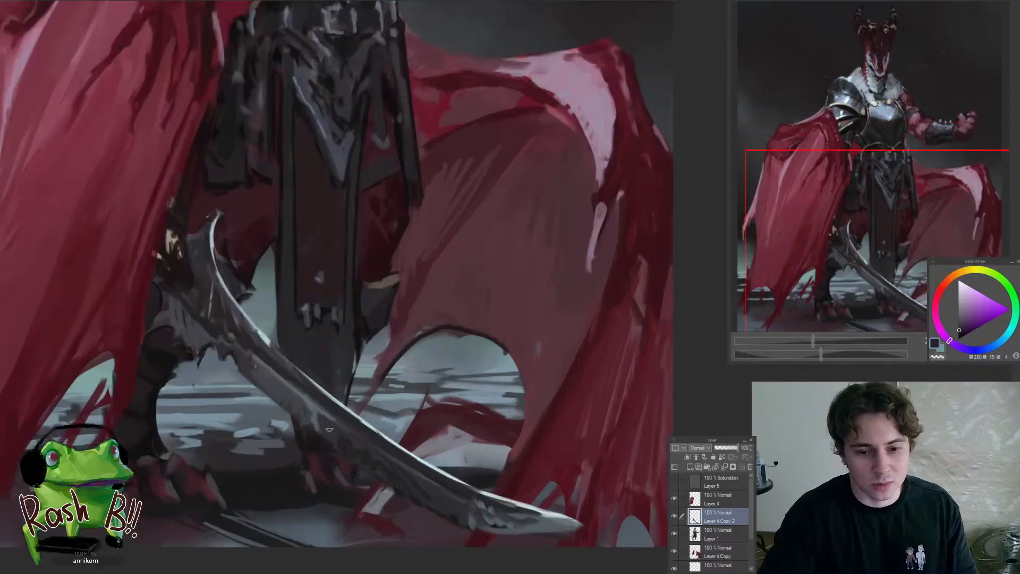
pyautogui.keyDown('alt'); pyautogui.click(327, 422); pyautogui.keyUp('alt')
pyautogui.keyDown('alt'); pyautogui.click(303, 410); pyautogui.keyUp('alt')
pyautogui.keyDown('alt'); pyautogui.click(317, 413); pyautogui.keyUp('alt')
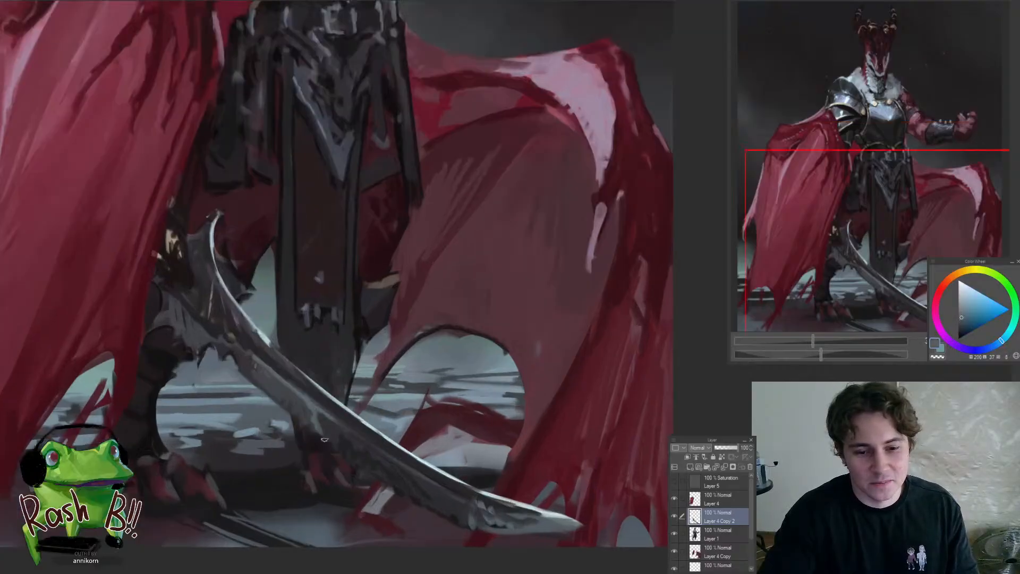
pyautogui.keyDown('alt'); pyautogui.click(328, 426); pyautogui.keyUp('alt')
pyautogui.moveTo(319, 417); pyautogui.dragTo(324, 432)
pyautogui.keyDown('alt'); pyautogui.click(320, 413); pyautogui.keyUp('alt')
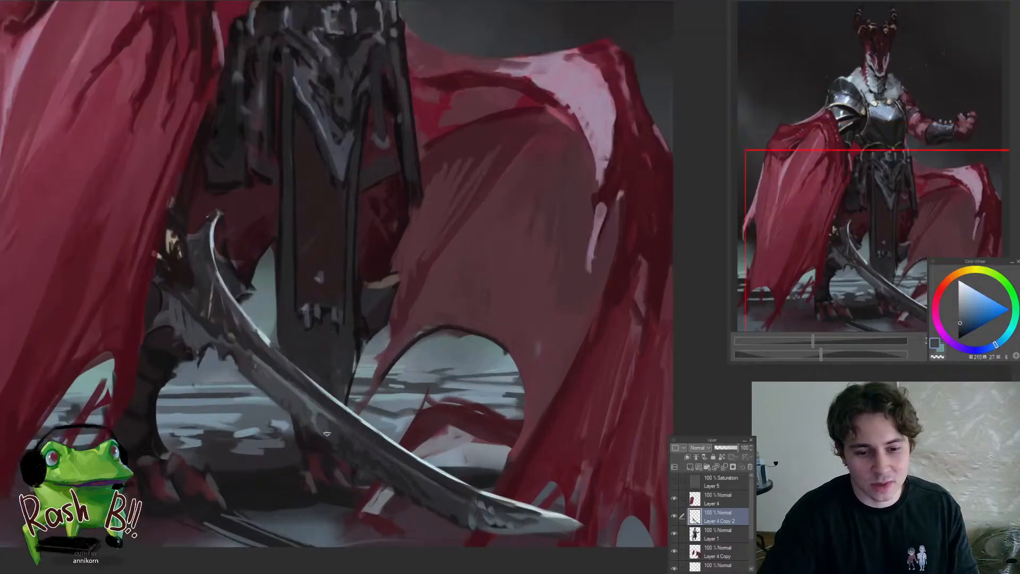
# Tidy the sword's golden hilt at the cape's edge with a very dark neutral tone
pyautogui.scroll(-4, 266, 449)
pyautogui.scroll(4, 289, 387)
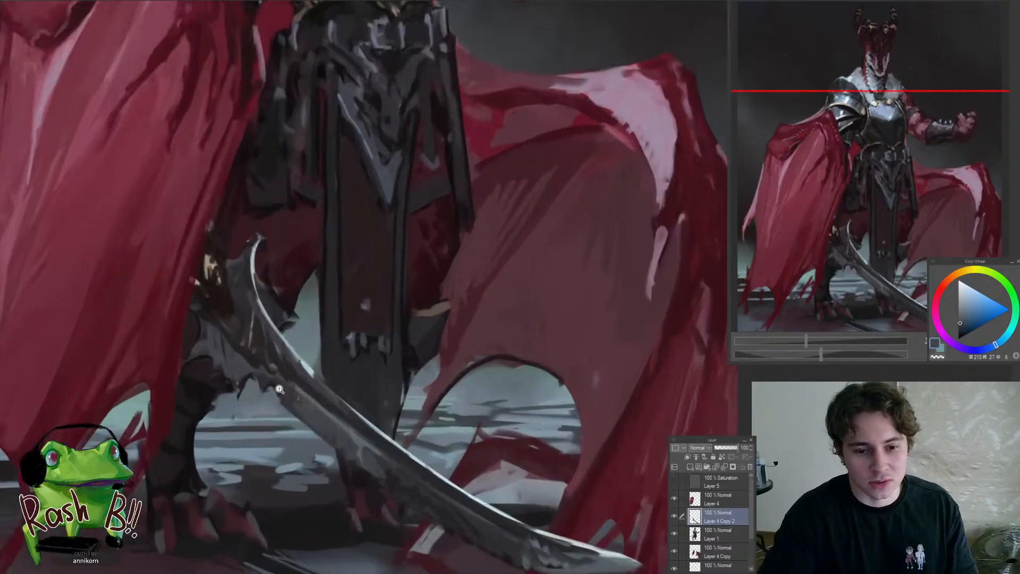
pyautogui.scroll(-2, 278, 389)
pyautogui.scroll(-4, 223, 403)
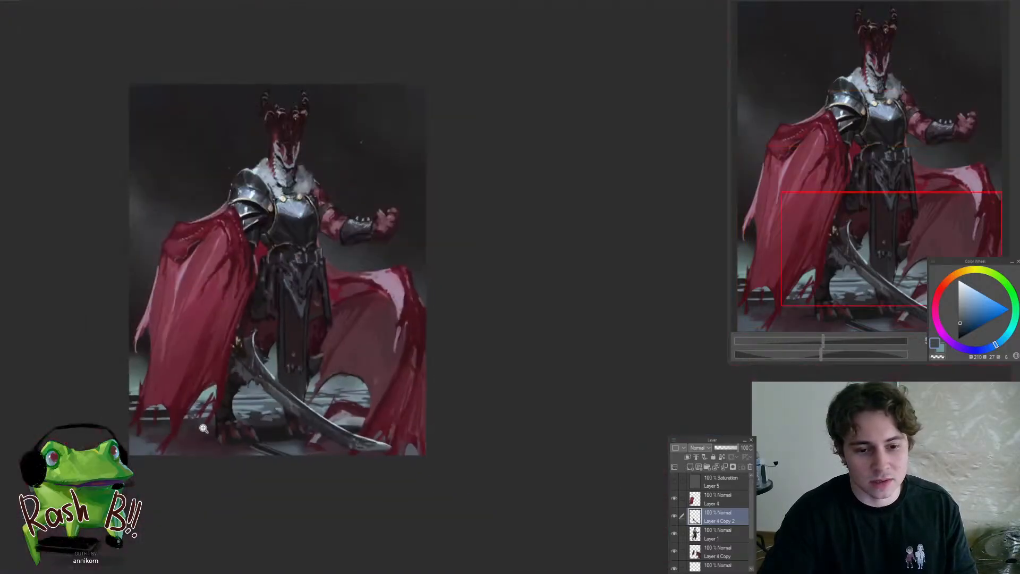
pyautogui.scroll(5, 256, 334)
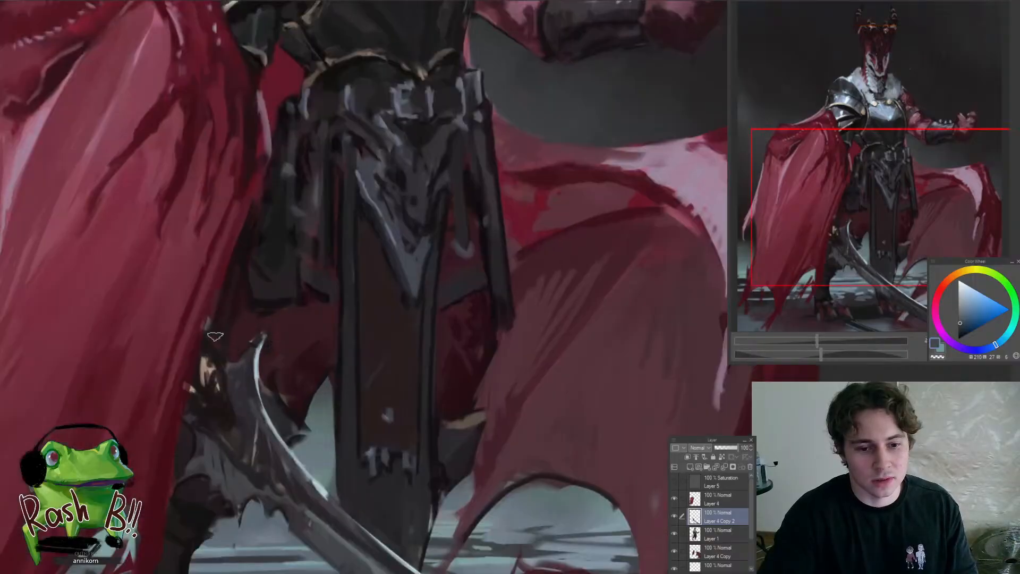
pyautogui.scroll(-4, 215, 336)
pyautogui.scroll(3, 255, 333)
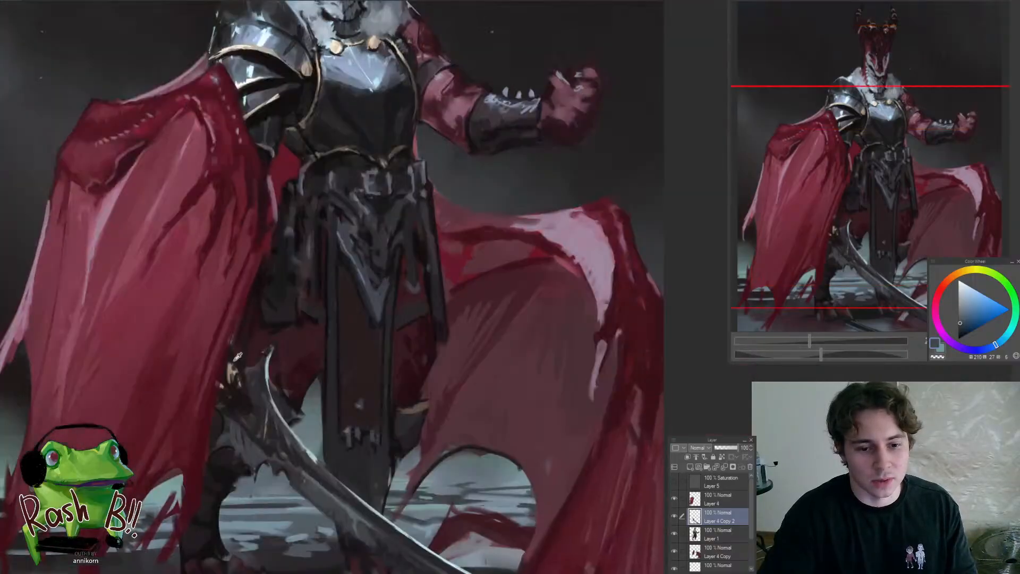
pyautogui.keyDown('alt'); pyautogui.click(237, 355); pyautogui.keyUp('alt')
pyautogui.keyDown('alt'); pyautogui.click(239, 392); pyautogui.keyUp('alt')
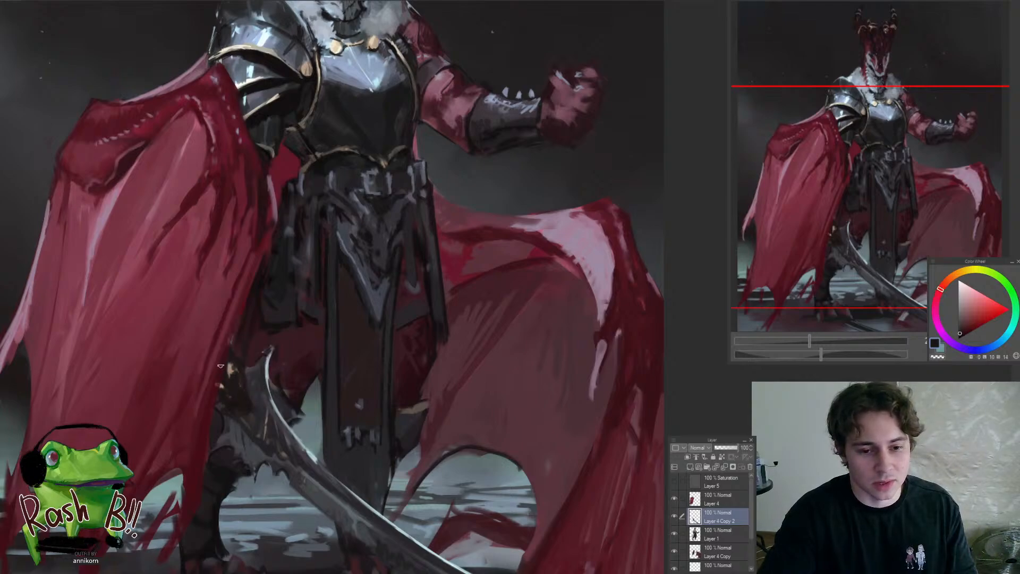
# Smooth the mottled shading on the curved blade's tip with sampled blue-grey tones
pyautogui.scroll(-7, 224, 338)
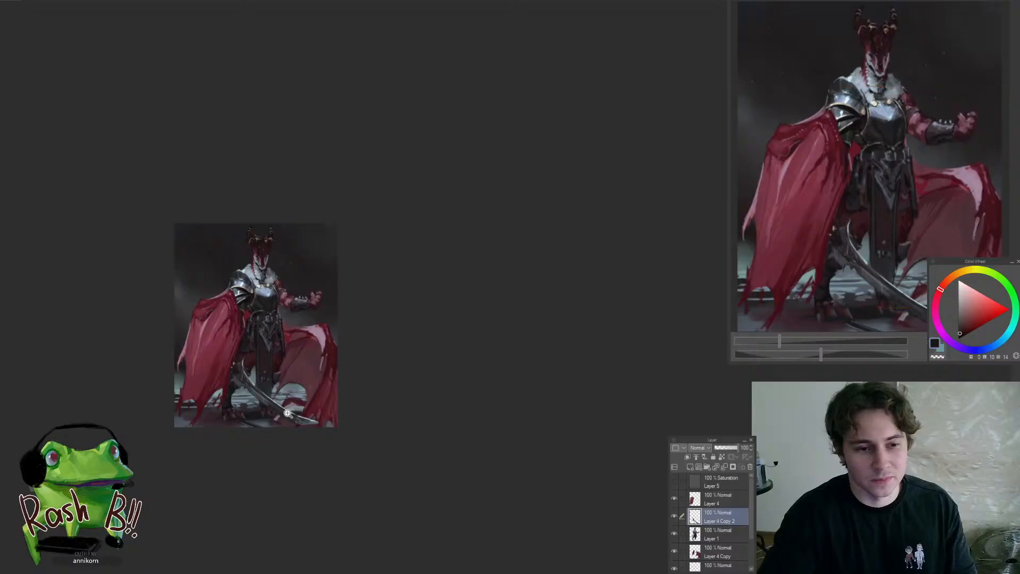
pyautogui.scroll(3, 289, 397)
pyautogui.scroll(3, 289, 397)
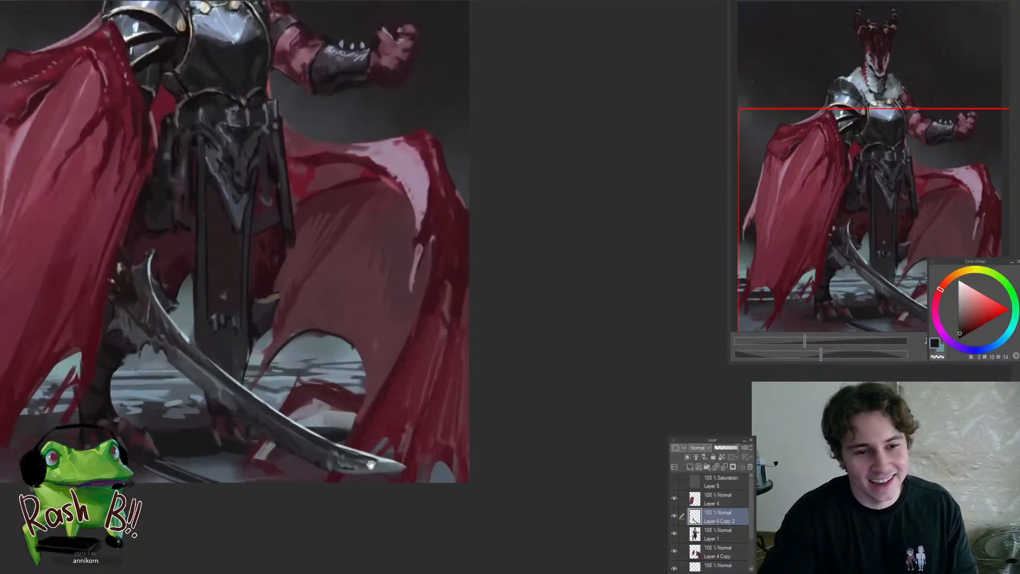
pyautogui.scroll(1, 413, 478)
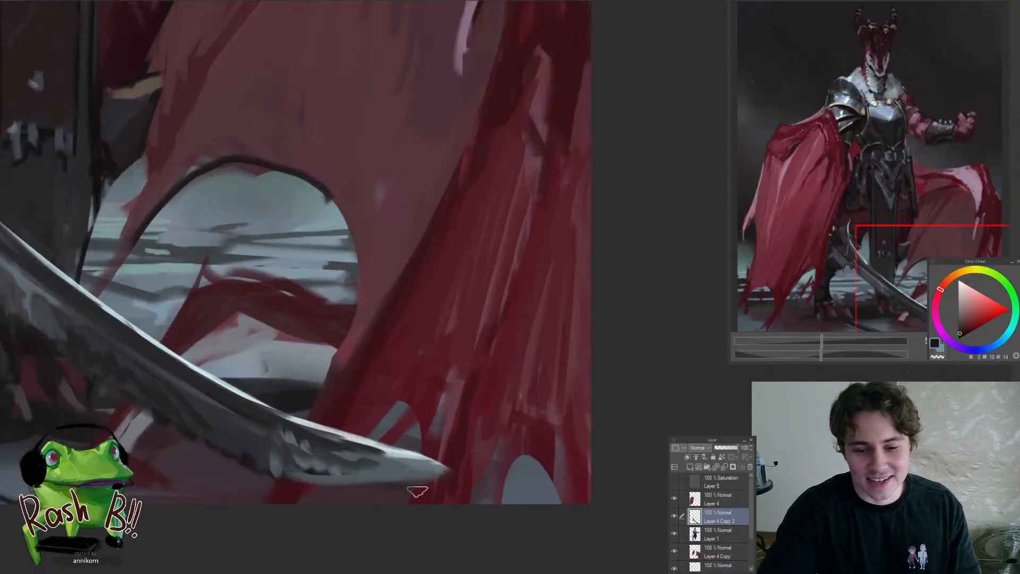
pyautogui.scroll(1, 389, 498)
pyautogui.scroll(-3, 389, 499)
pyautogui.scroll(3, 401, 470)
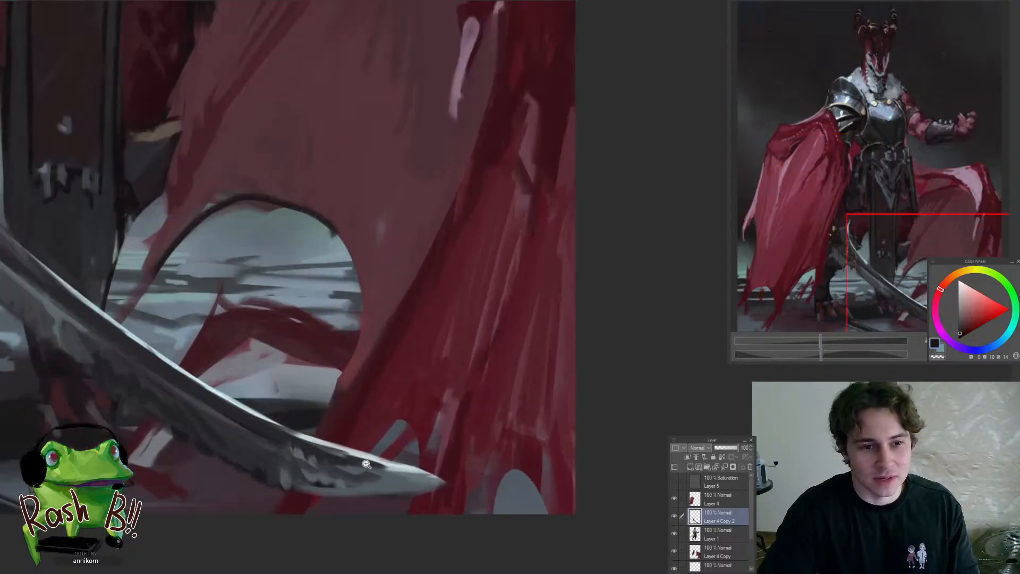
pyautogui.keyDown('alt'); pyautogui.click(388, 481); pyautogui.keyUp('alt')
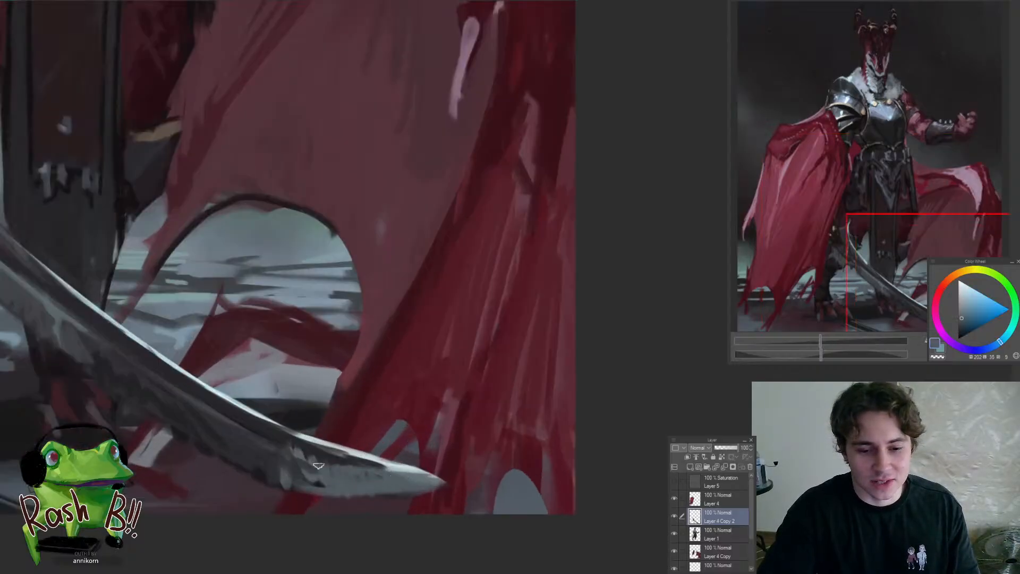
pyautogui.keyDown('alt'); pyautogui.click(296, 469); pyautogui.keyUp('alt')
pyautogui.moveTo(302, 474); pyautogui.dragTo(334, 486)
pyautogui.keyDown('alt'); pyautogui.click(339, 486); pyautogui.keyUp('alt')
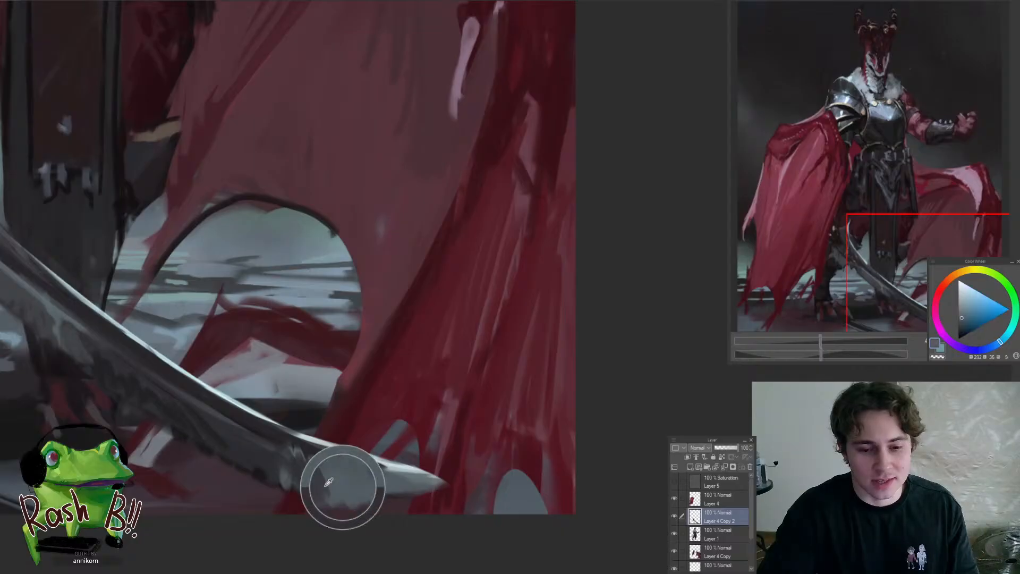
pyautogui.keyDown('alt'); pyautogui.click(290, 478); pyautogui.keyUp('alt')
pyautogui.moveTo(285, 464)
pyautogui.mouseDown()
pyautogui.moveTo(276, 472)
pyautogui.moveTo(262, 442)
pyautogui.moveTo(209, 483)
pyautogui.mouseUp()
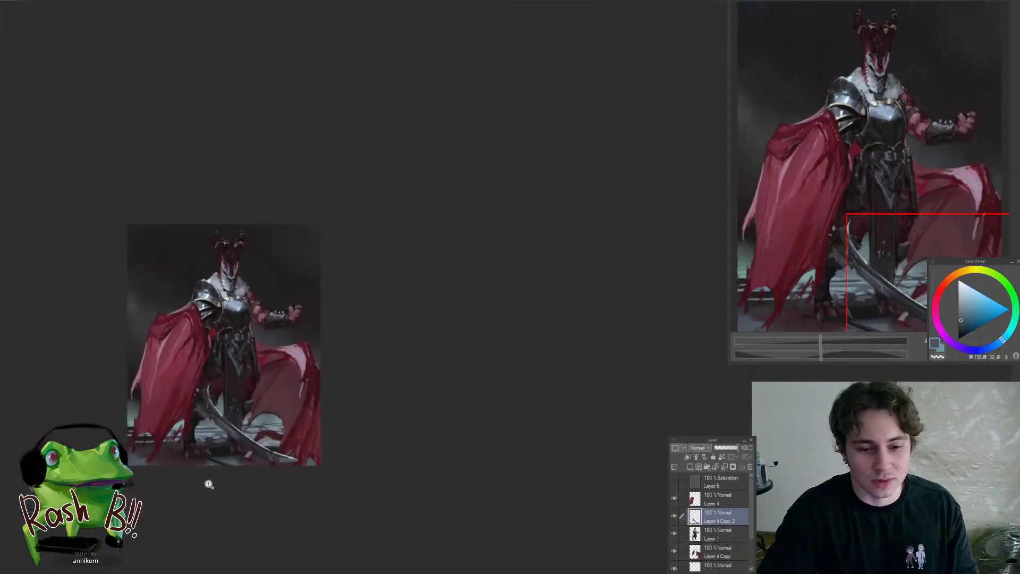
# Refine the blade's base beneath the golden hilt with sampled dark violet and purple-grey tones
pyautogui.moveTo(231, 445)
pyautogui.mouseDown()
pyautogui.moveTo(263, 439)
pyautogui.moveTo(326, 454)
pyautogui.mouseUp()
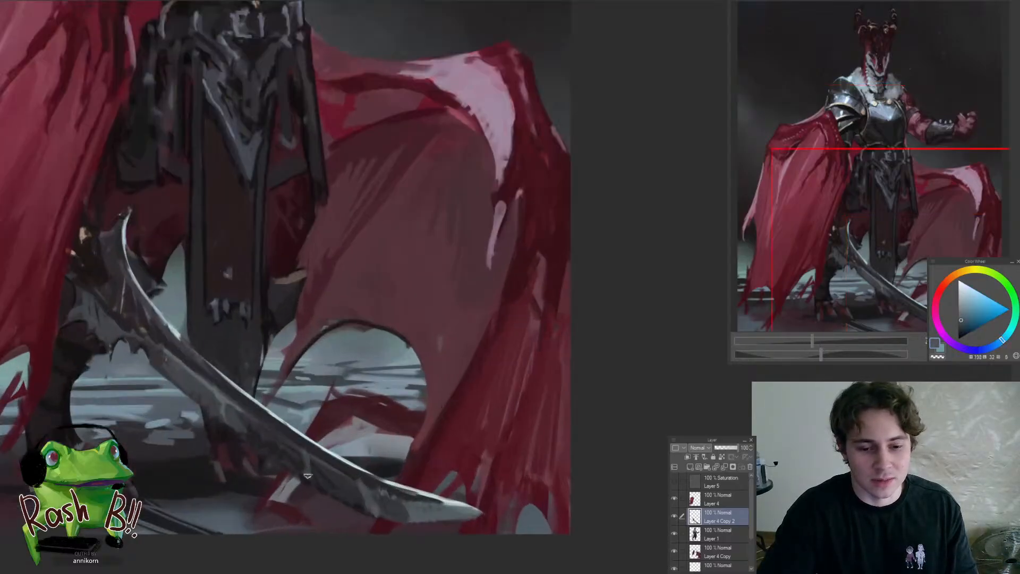
pyautogui.moveTo(306, 489); pyautogui.dragTo(298, 526)
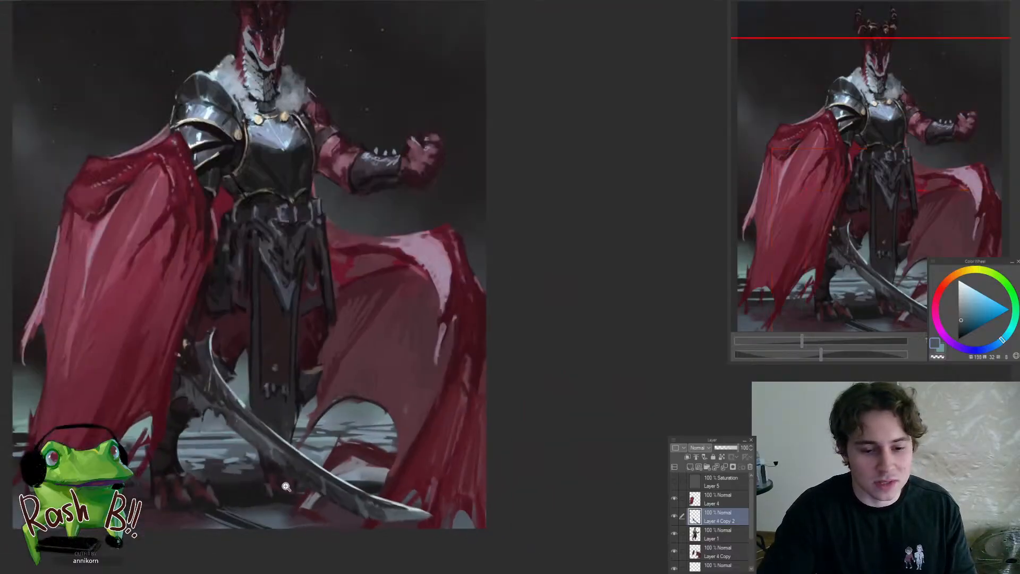
pyautogui.moveTo(311, 471); pyautogui.dragTo(385, 513)
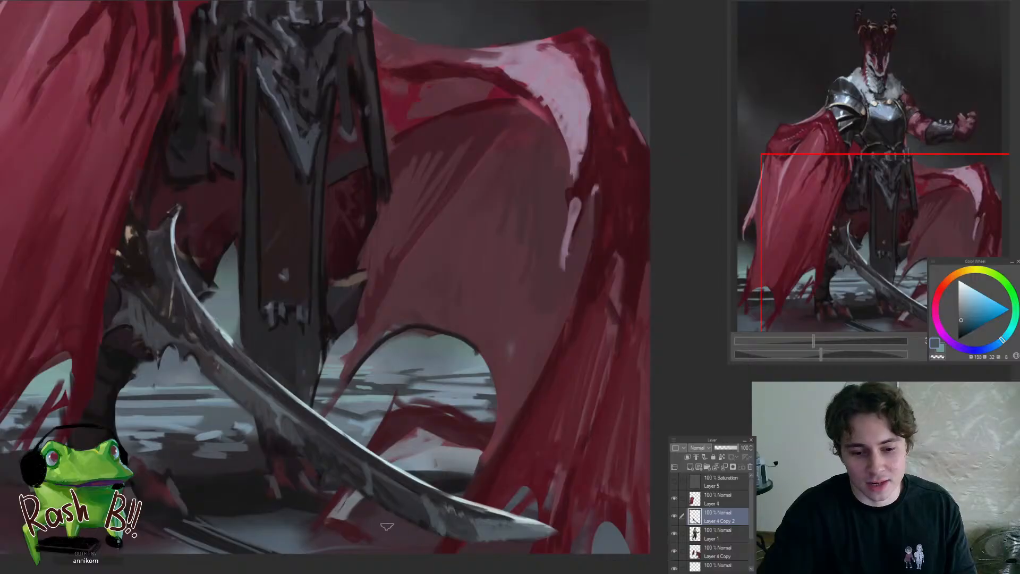
pyautogui.moveTo(295, 468); pyautogui.dragTo(327, 445)
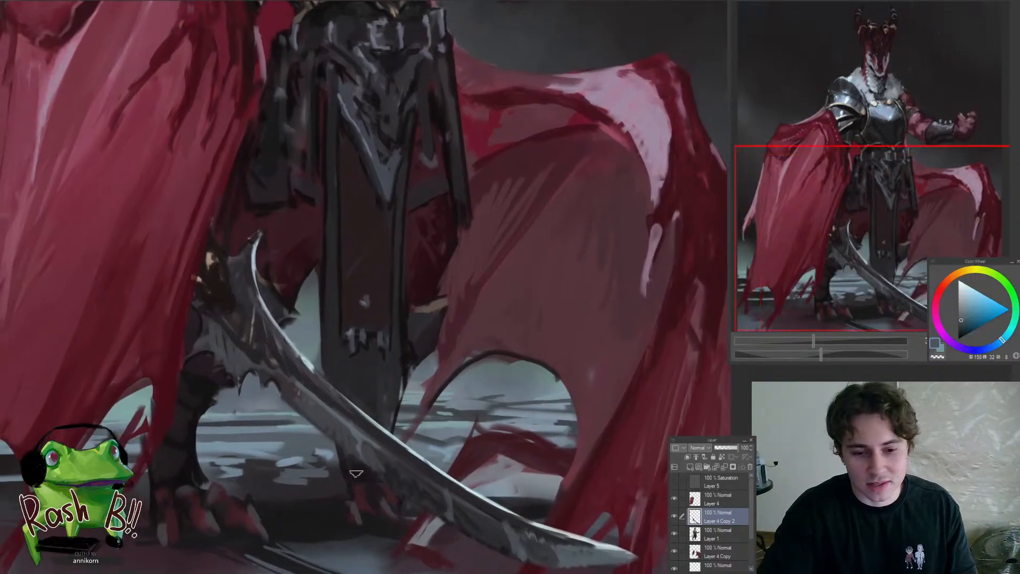
pyautogui.moveTo(329, 452)
pyautogui.mouseDown()
pyautogui.moveTo(282, 482)
pyautogui.moveTo(298, 485)
pyautogui.mouseUp()
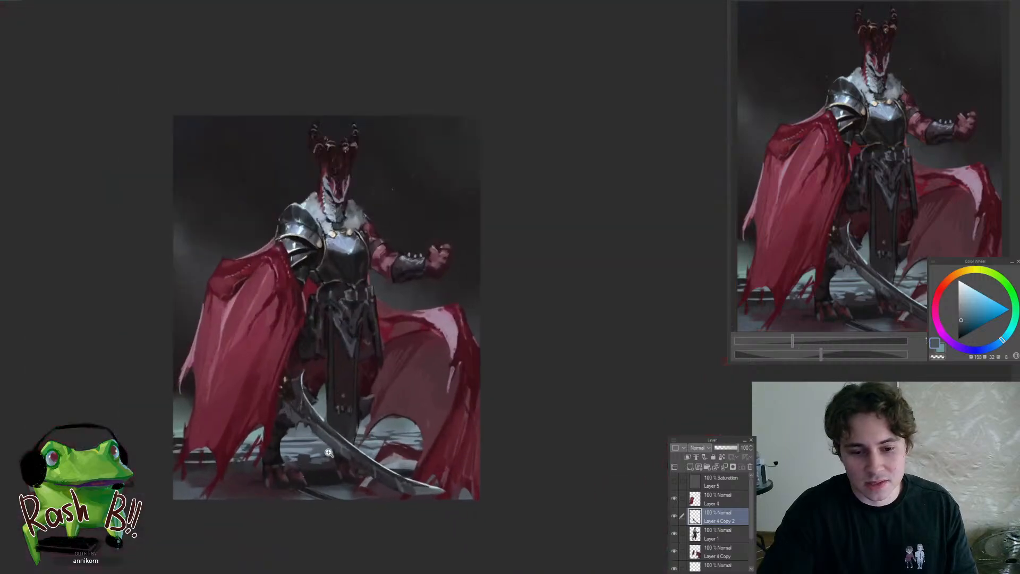
pyautogui.moveTo(315, 427); pyautogui.dragTo(361, 425)
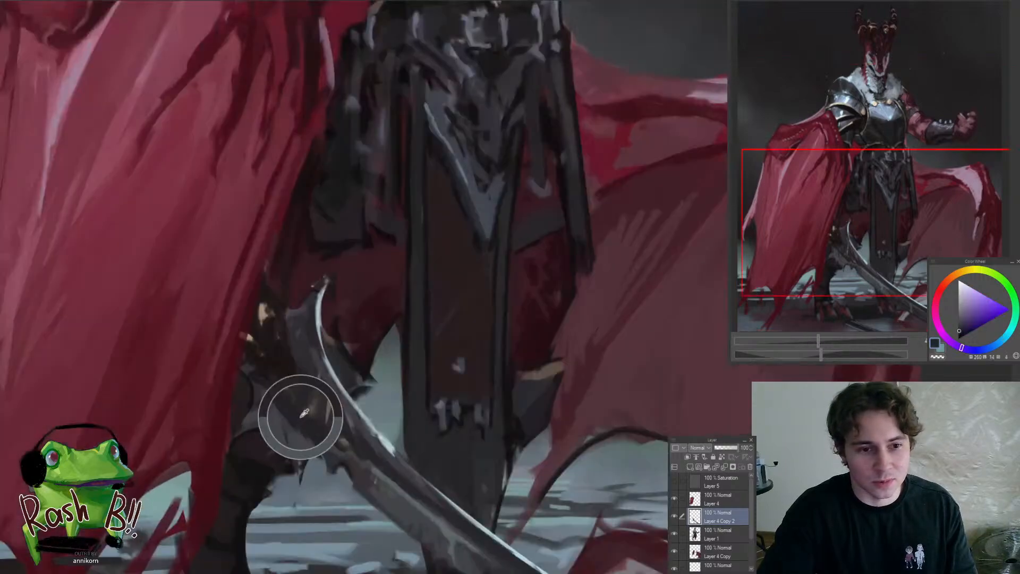
pyautogui.keyDown('alt'); pyautogui.click(268, 392); pyautogui.keyUp('alt')
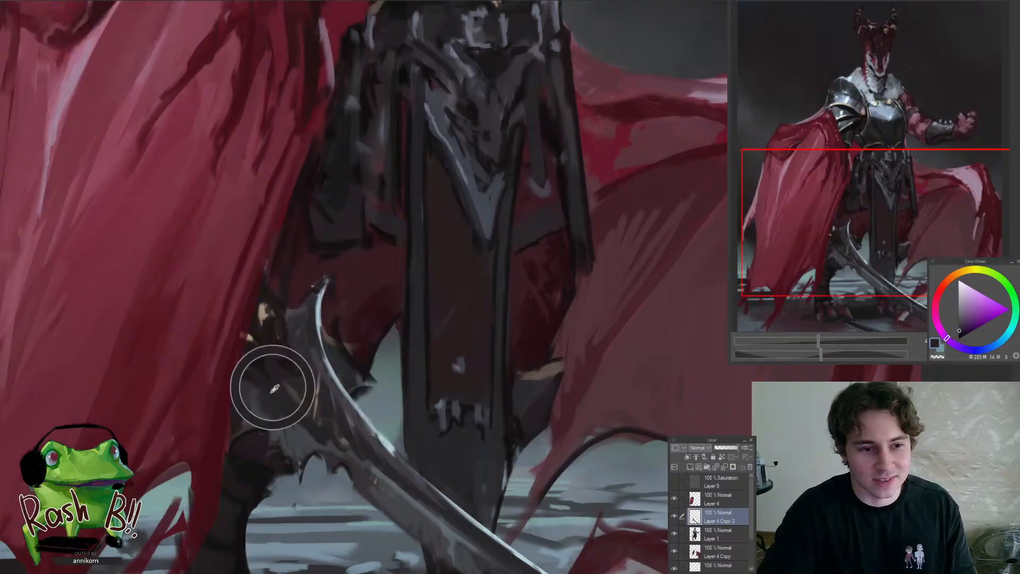
pyautogui.keyDown('alt'); pyautogui.click(351, 356); pyautogui.keyUp('alt')
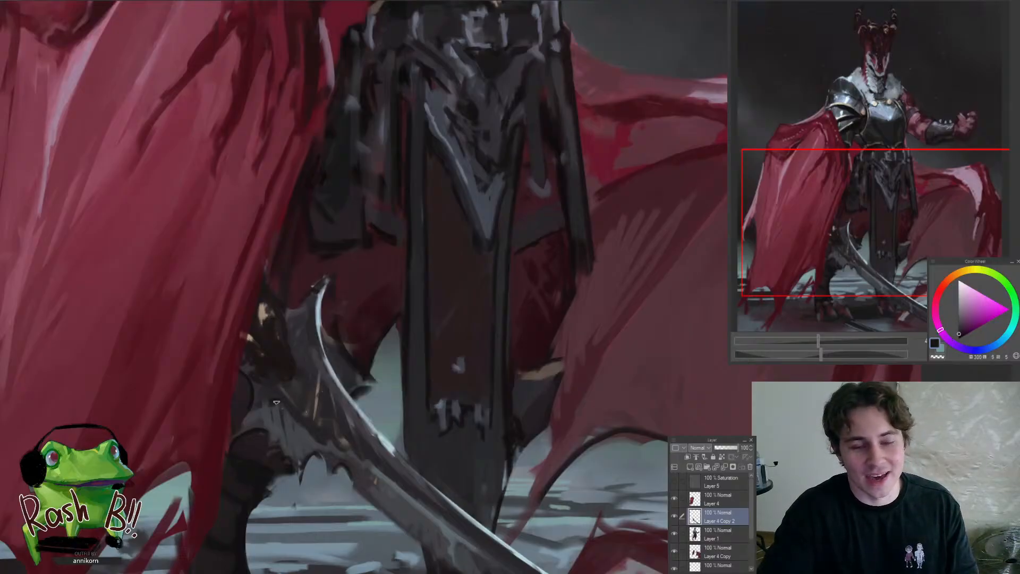
# Examine the sword against the whole figure, comparing the blade with the cape and legs
pyautogui.hotkey('ctrl', '0')
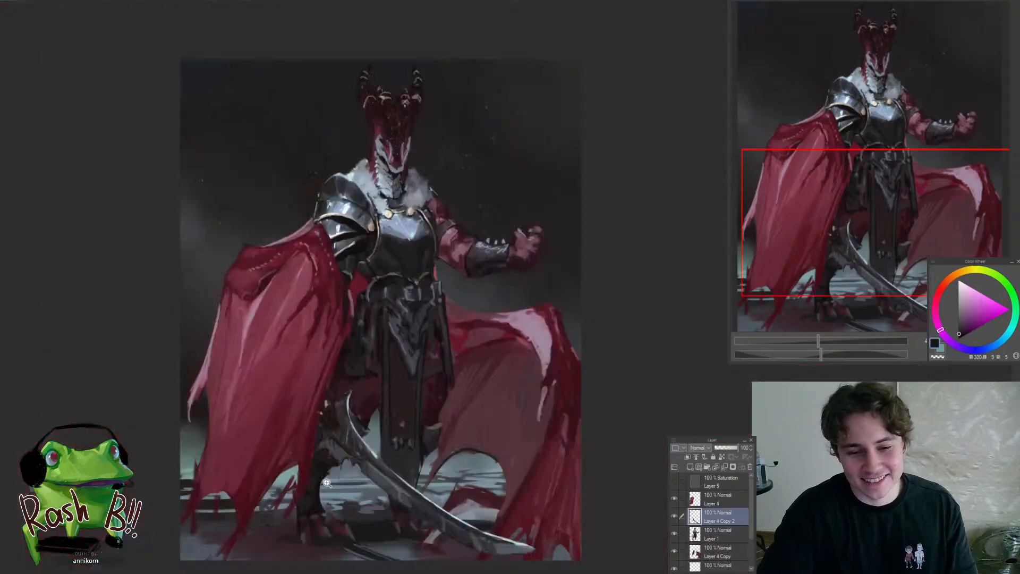
pyautogui.click(326, 482)
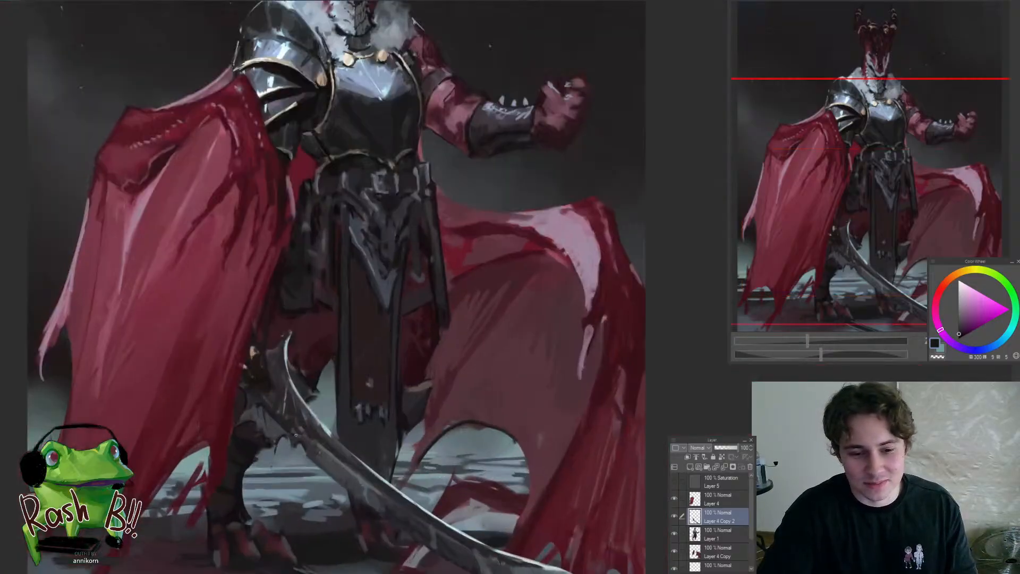
pyautogui.moveTo(310, 435); pyautogui.dragTo(272, 382)
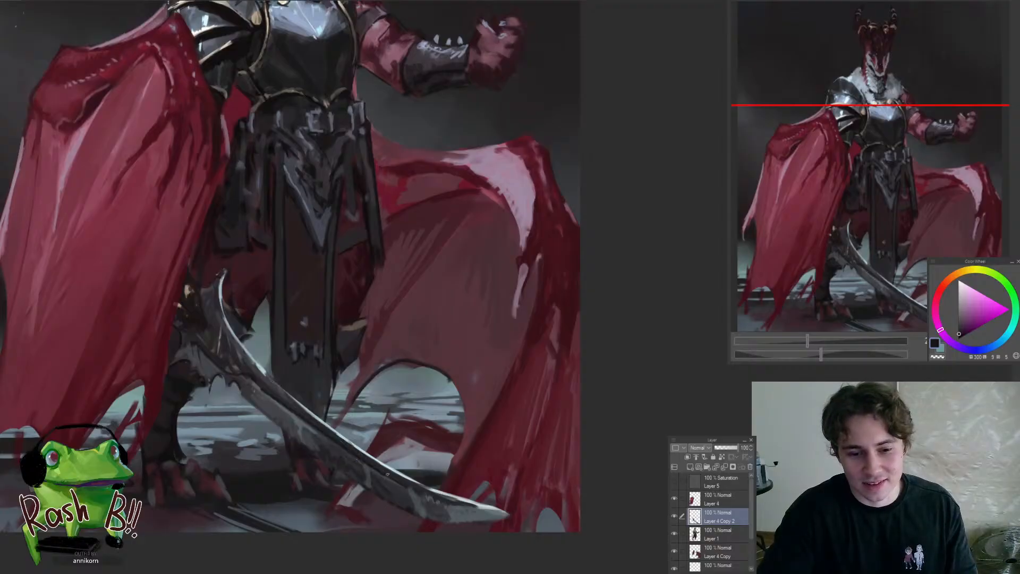
pyautogui.moveTo(375, 466); pyautogui.dragTo(341, 423)
pyautogui.scroll(2, 330, 403)
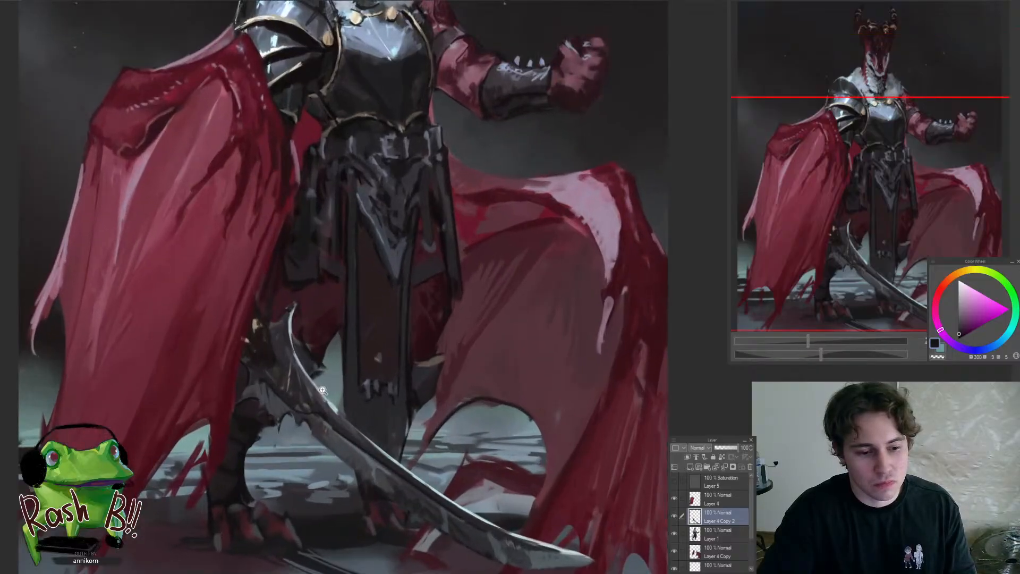
pyautogui.scroll(-2, 324, 396)
pyautogui.scroll(2, 298, 403)
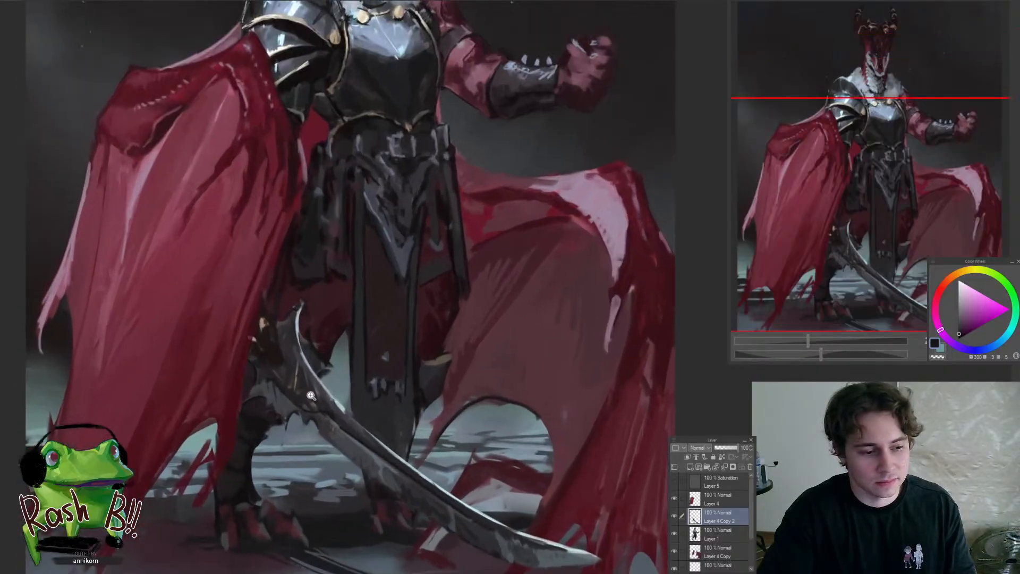
# Touch up the junction between the golden hilt and the blade's base at the cape's edge with sampled blue-grey and near-black tones
pyautogui.moveTo(322, 413)
pyautogui.mouseDown()
pyautogui.moveTo(345, 407)
pyautogui.moveTo(327, 392)
pyautogui.moveTo(301, 419)
pyautogui.moveTo(333, 389)
pyautogui.mouseUp()
pyautogui.scroll(2, 326, 388)
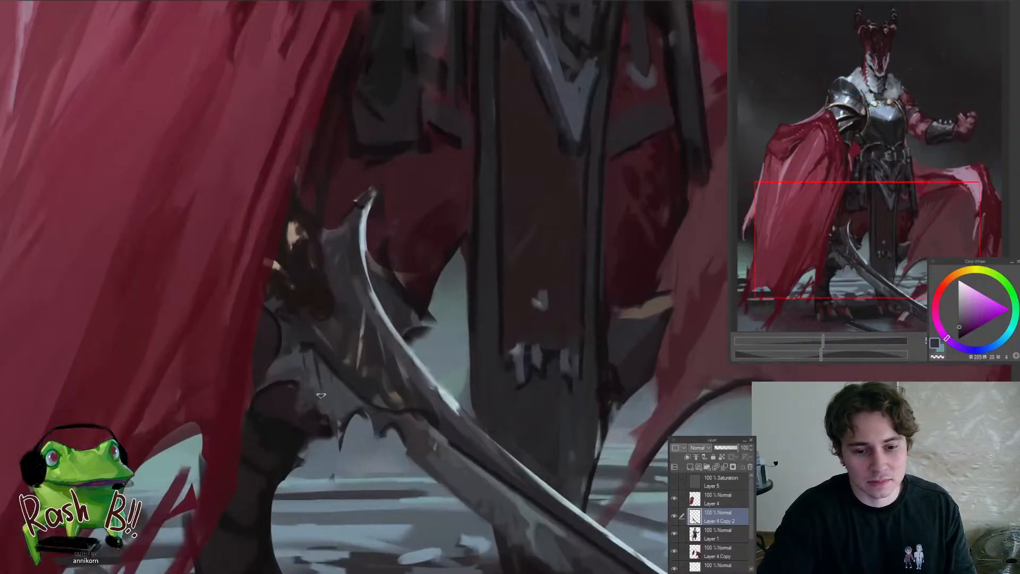
pyautogui.keyDown('alt'); pyautogui.click(323, 379); pyautogui.keyUp('alt')
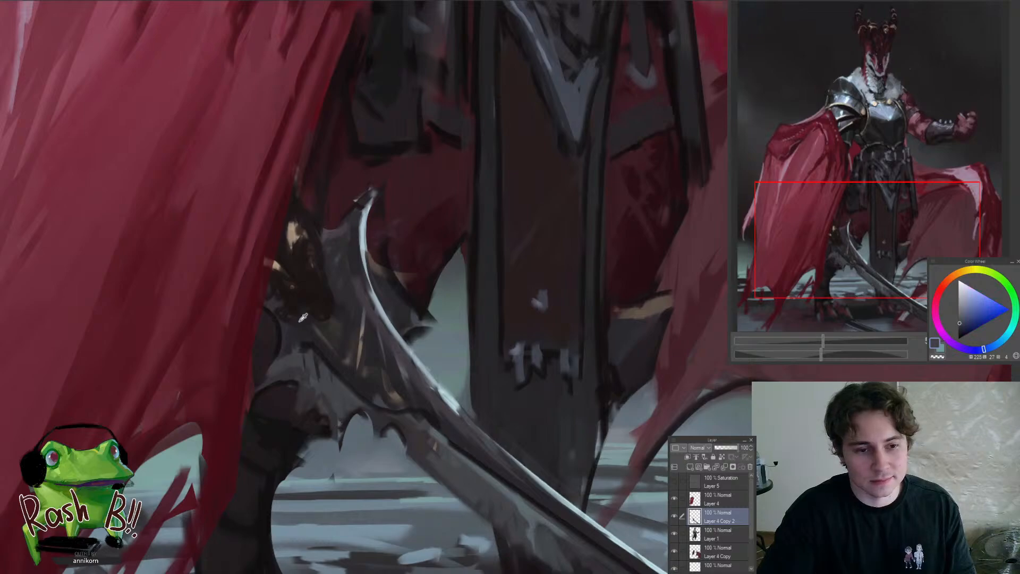
pyautogui.keyDown('alt'); pyautogui.click(302, 316); pyautogui.keyUp('alt')
pyautogui.keyDown('alt'); pyautogui.click(269, 297); pyautogui.keyUp('alt')
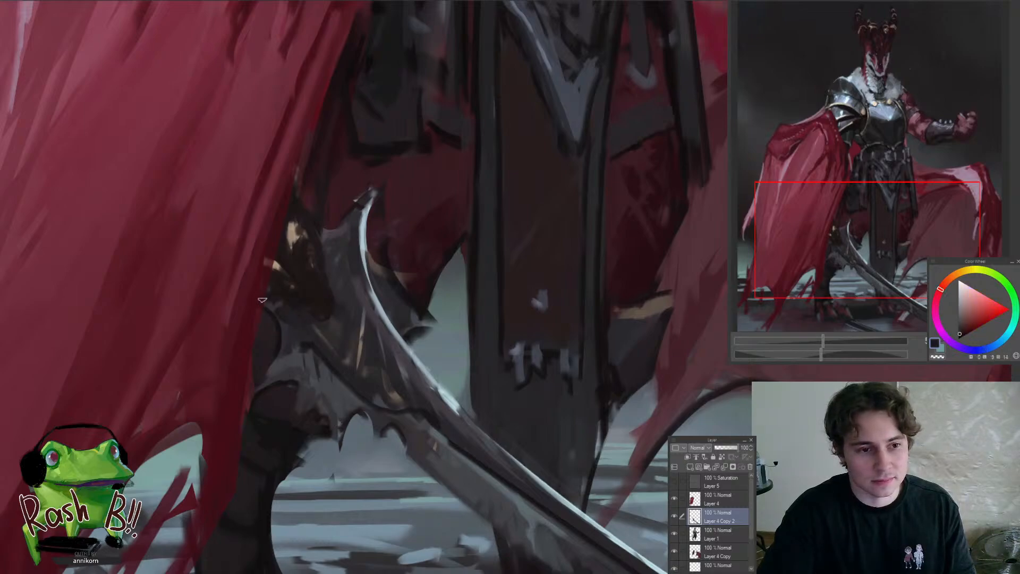
pyautogui.moveTo(279, 317)
pyautogui.mouseDown()
pyautogui.moveTo(259, 355)
pyautogui.moveTo(295, 330)
pyautogui.mouseUp()
pyautogui.scroll(-5, 274, 349)
pyautogui.scroll(4, 273, 329)
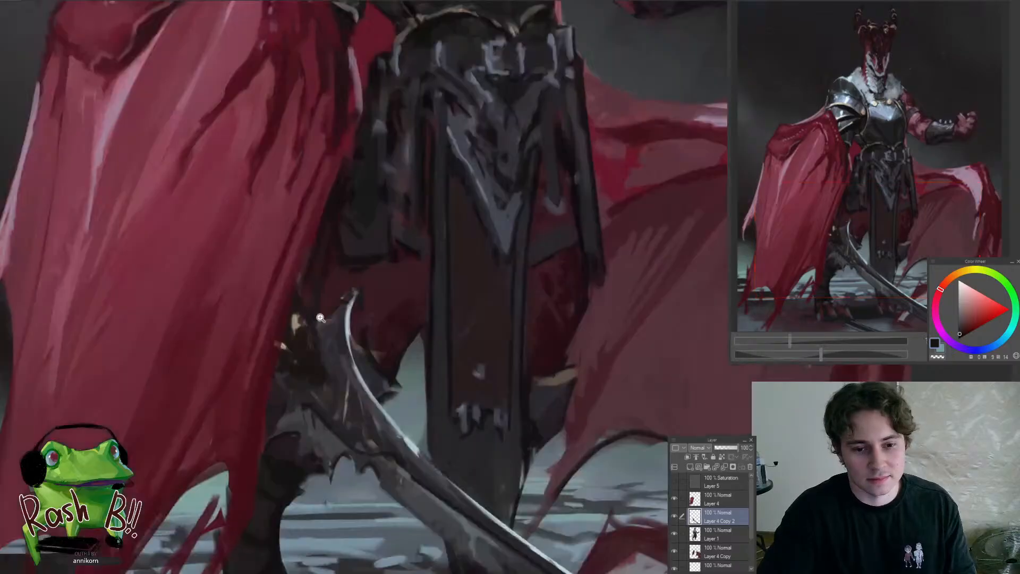
pyautogui.keyDown('alt'); pyautogui.click(291, 386); pyautogui.keyUp('alt')
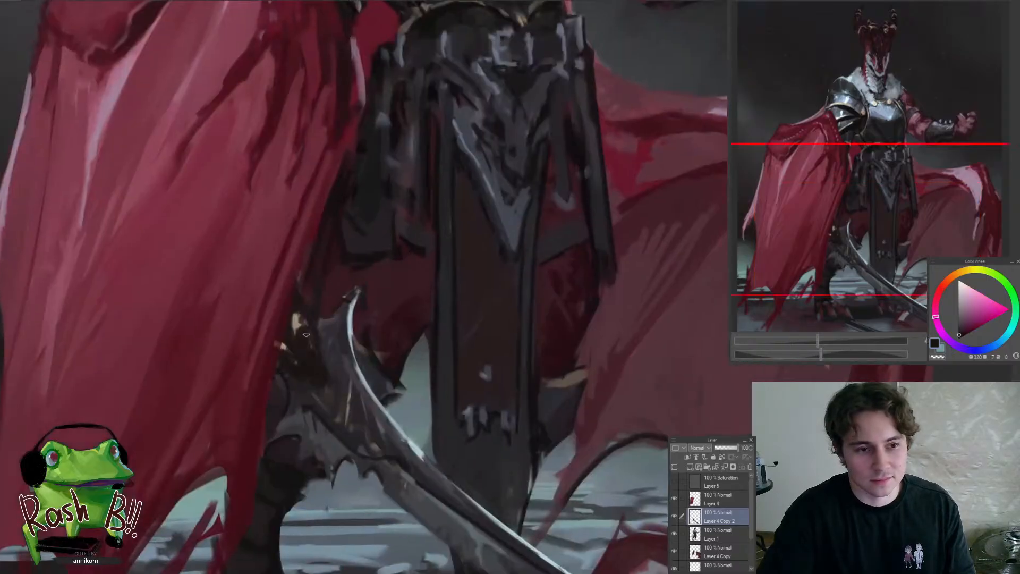
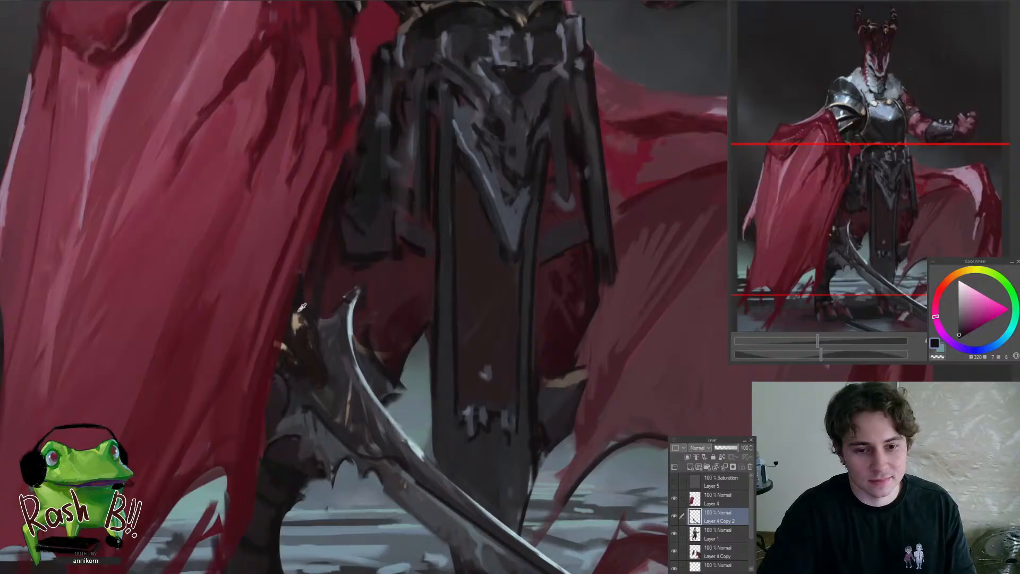
# Tone down the gold specks on the sword's hilt with sampled dark tones beside the cape
pyautogui.keyDown('alt'); pyautogui.click(304, 348); pyautogui.keyUp('alt')
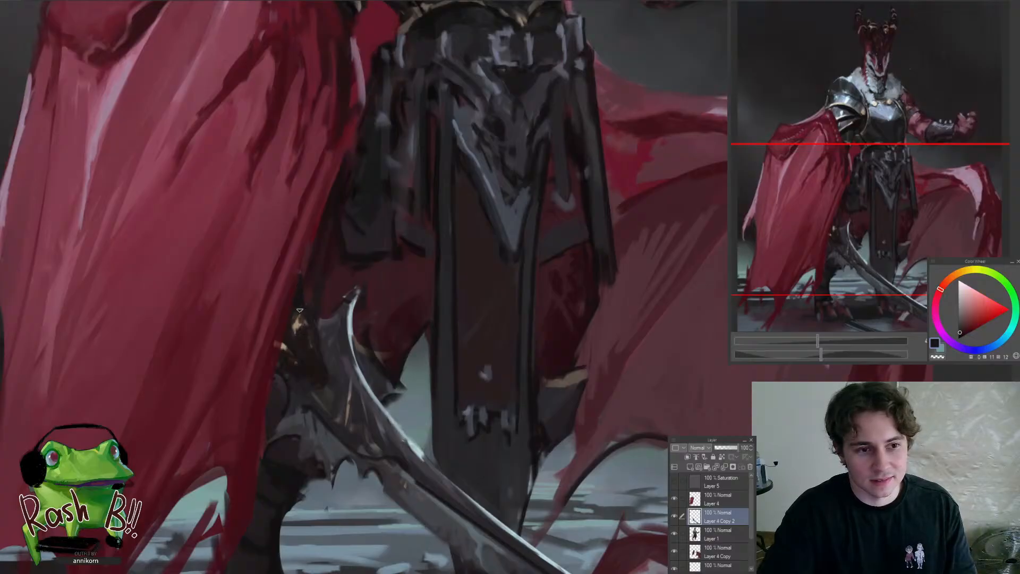
pyautogui.keyDown('alt'); pyautogui.click(316, 361); pyautogui.keyUp('alt')
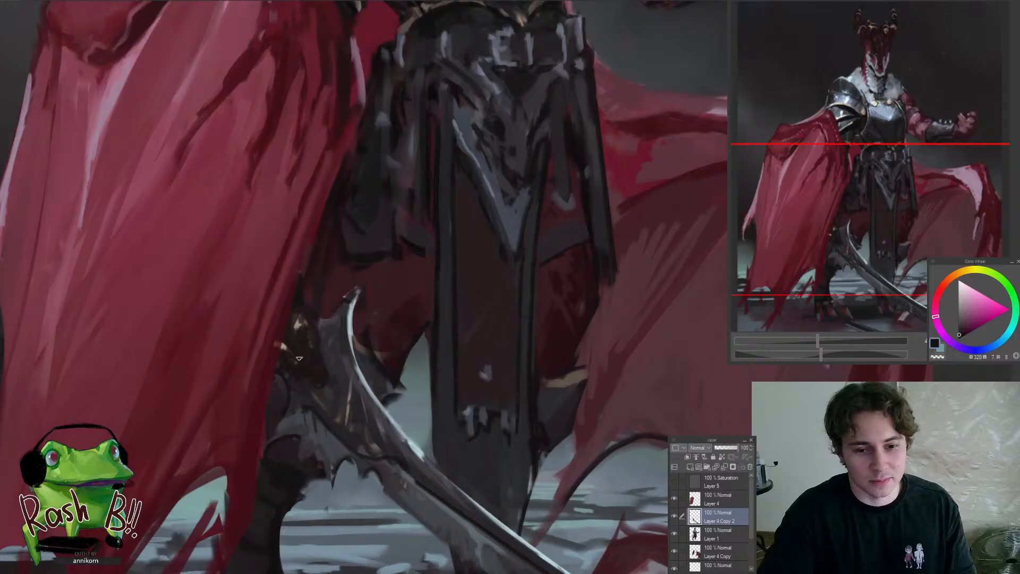
pyautogui.keyDown('alt'); pyautogui.click(284, 344); pyautogui.keyUp('alt')
pyautogui.keyDown('alt'); pyautogui.click(315, 364); pyautogui.keyUp('alt')
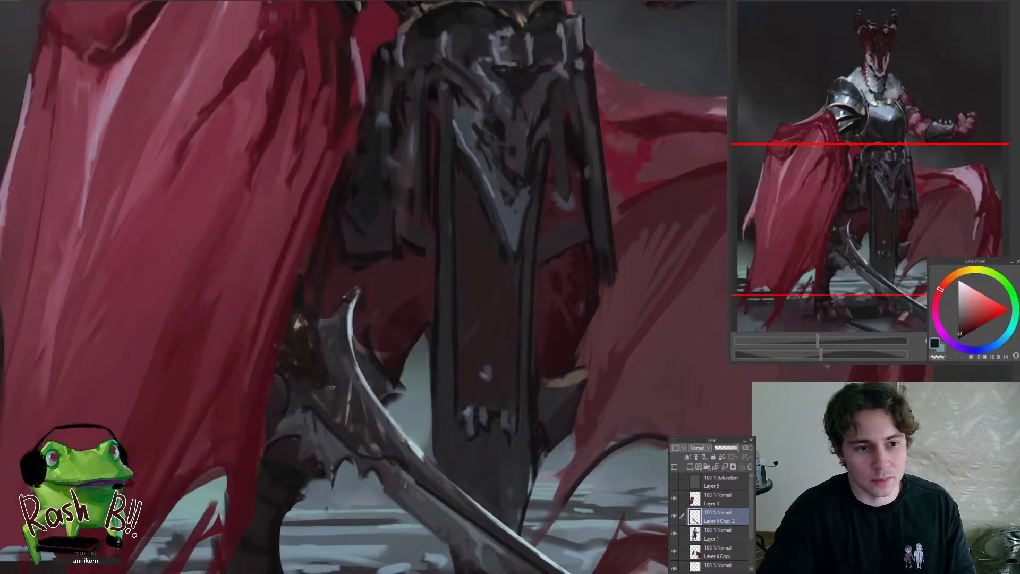
pyautogui.moveTo(327, 388); pyautogui.dragTo(348, 453)
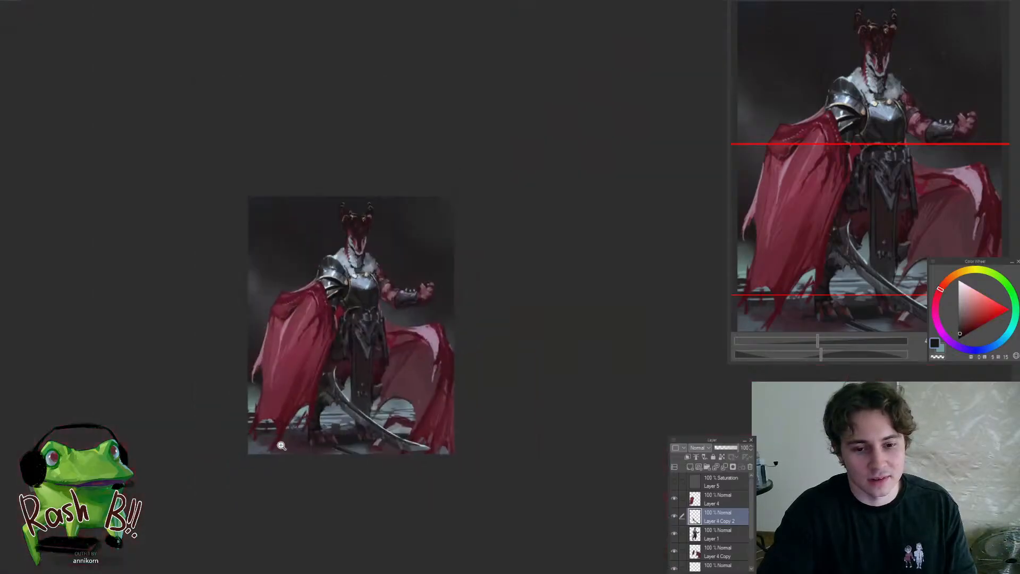
# Blend the shadowed area around the sword's hilt and the cape's edge with sampled near-black and dark violet tones
pyautogui.click(344, 389)
pyautogui.click(316, 375)
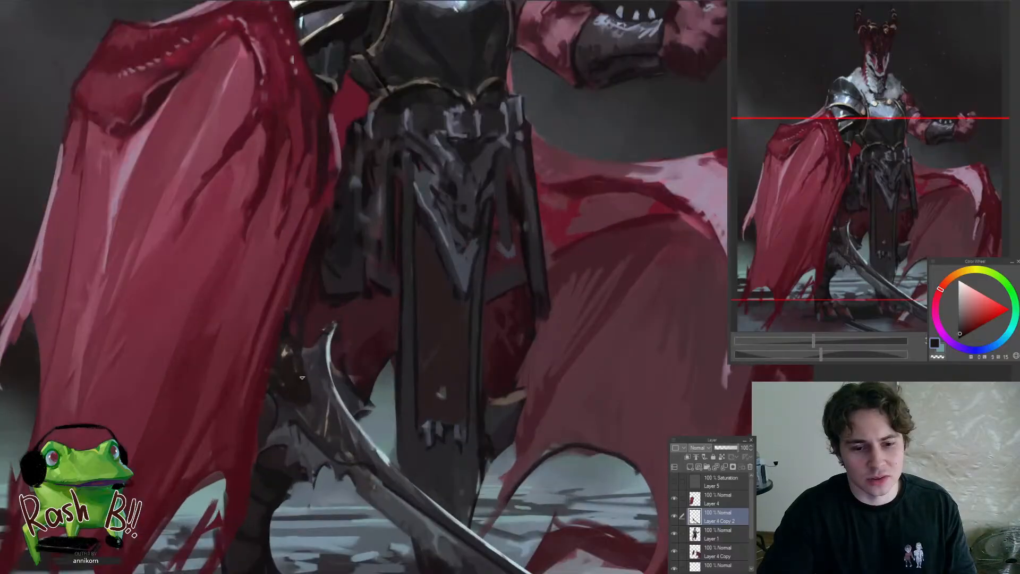
pyautogui.keyDown('alt'); pyautogui.click(306, 363); pyautogui.keyUp('alt')
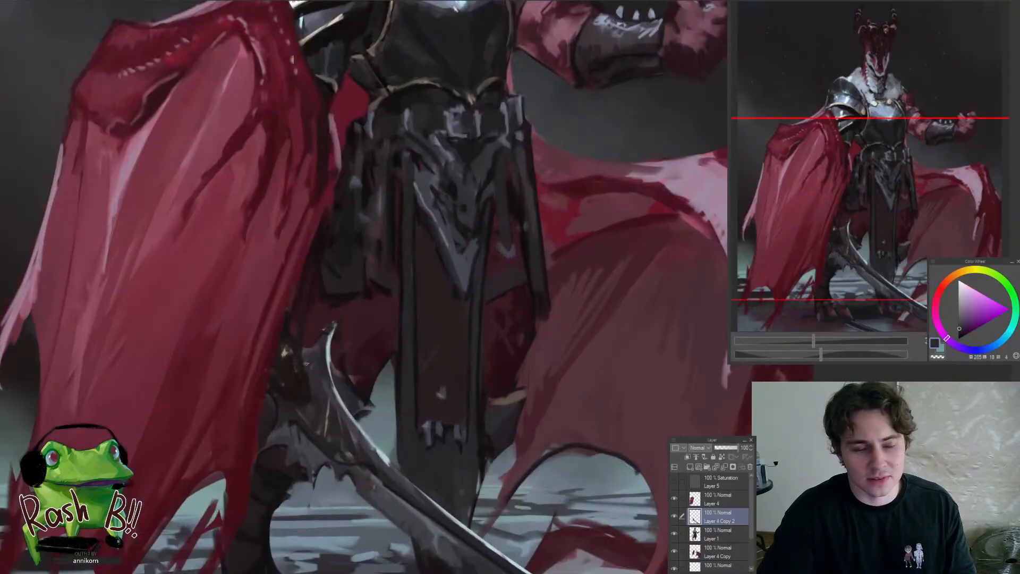
pyautogui.keyDown('alt'); pyautogui.click(289, 327); pyautogui.keyUp('alt')
pyautogui.keyDown('alt'); pyautogui.click(325, 318); pyautogui.keyUp('alt')
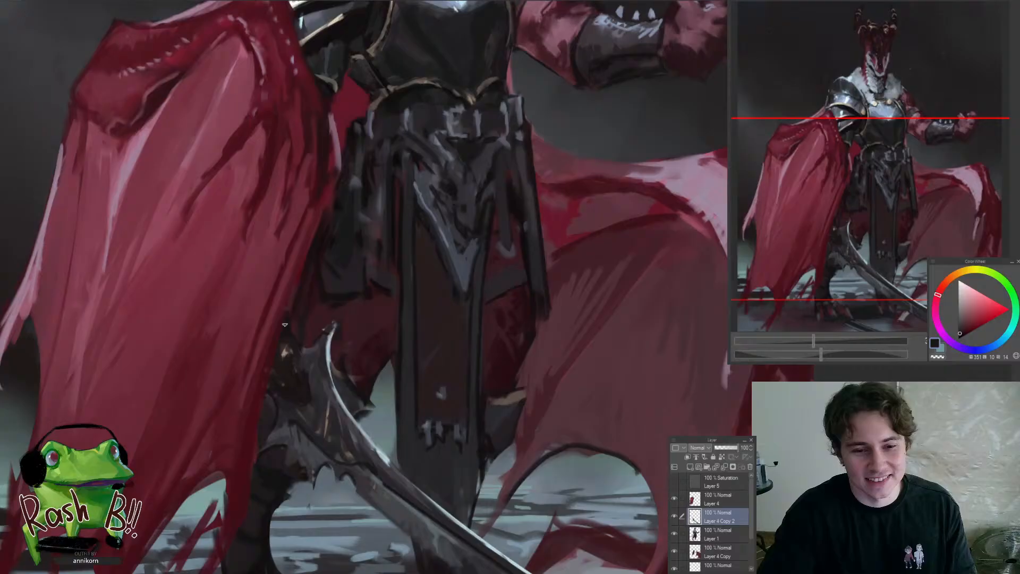
pyautogui.moveTo(309, 367); pyautogui.dragTo(334, 453)
pyautogui.moveTo(322, 381)
pyautogui.mouseDown()
pyautogui.moveTo(336, 370)
pyautogui.moveTo(311, 353)
pyautogui.moveTo(348, 379)
pyautogui.moveTo(298, 419)
pyautogui.mouseUp()
pyautogui.keyDown('alt'); pyautogui.click(294, 375); pyautogui.keyUp('alt')
pyautogui.moveTo(350, 361); pyautogui.dragTo(357, 296)
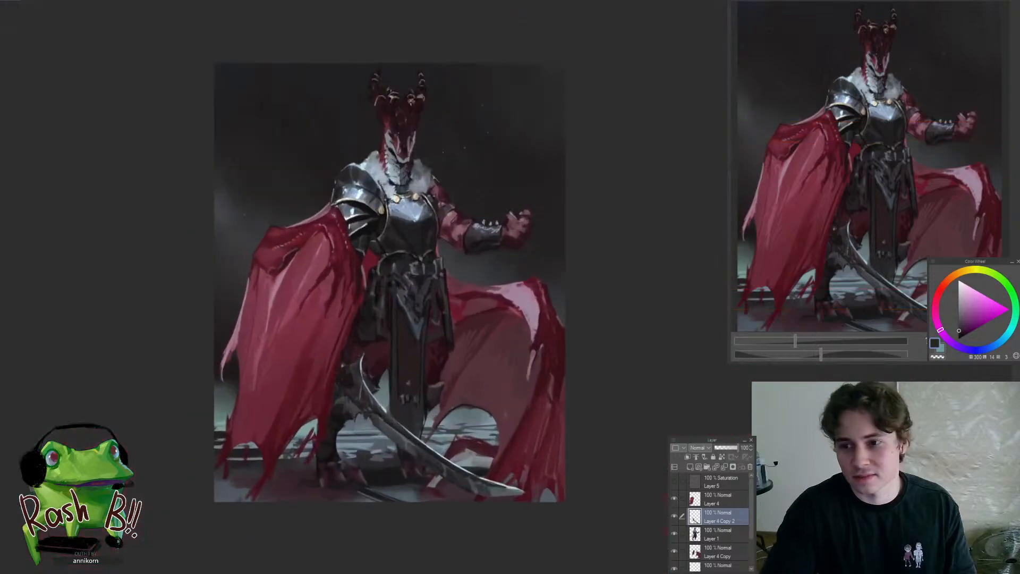
# Paint a saturated orange accent on the breastplate's gold side trim next to the pauldron and blend its ends
pyautogui.click(950, 280)
pyautogui.moveTo(386, 200); pyautogui.dragTo(436, 154)
pyautogui.moveTo(373, 341); pyautogui.dragTo(333, 375)
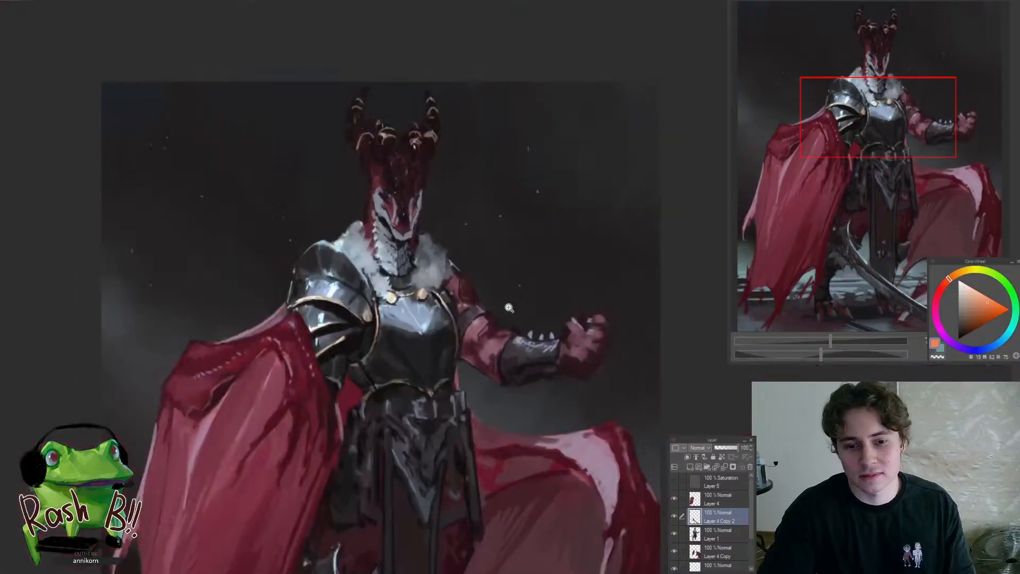
pyautogui.click(991, 313)
pyautogui.moveTo(376, 317); pyautogui.dragTo(407, 306)
pyautogui.moveTo(378, 351); pyautogui.dragTo(399, 348)
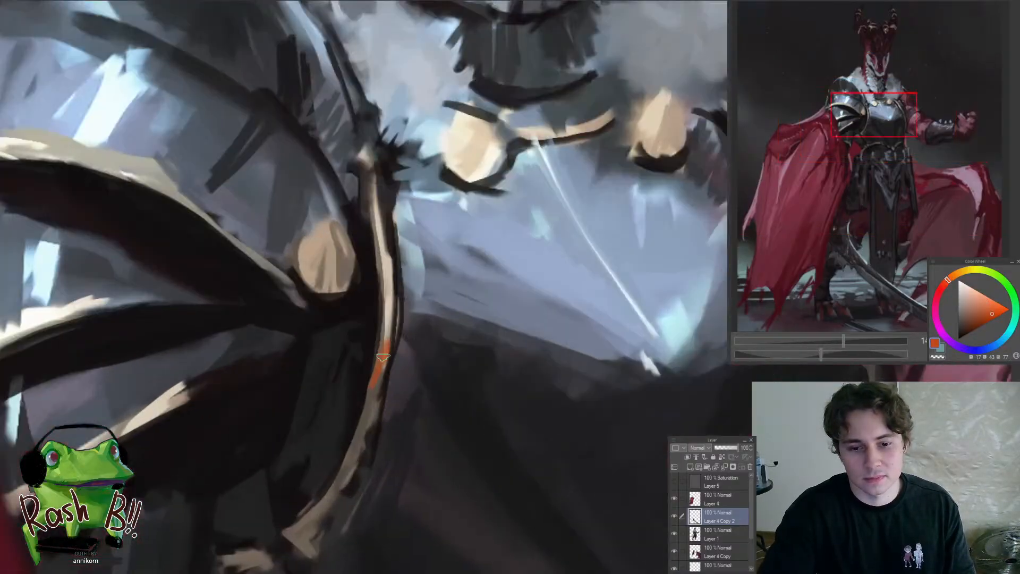
pyautogui.keyDown('alt'); pyautogui.click(379, 369); pyautogui.keyUp('alt')
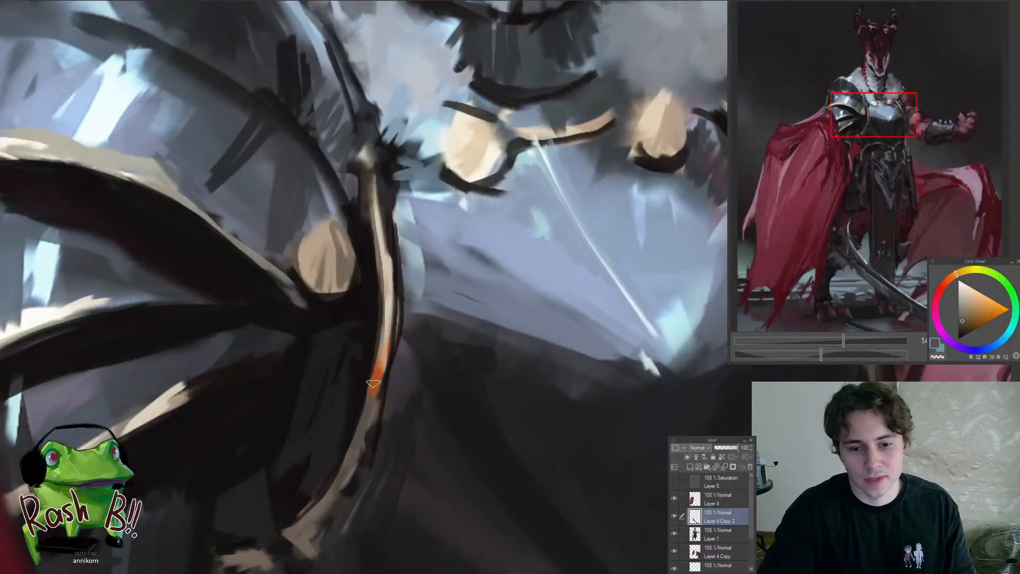
pyautogui.moveTo(359, 398); pyautogui.dragTo(274, 478)
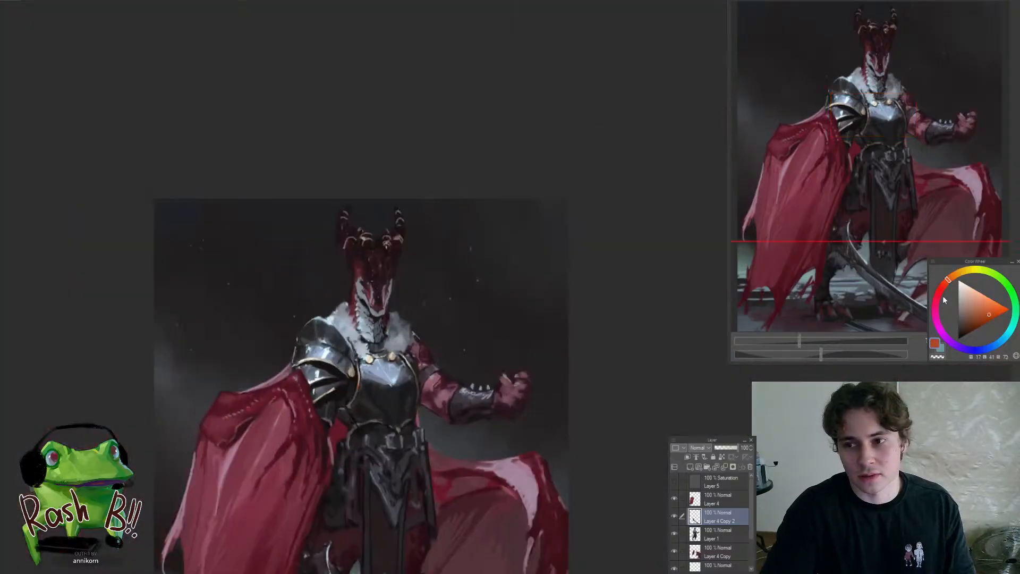
# Strengthen the orange accent on the breastplate's side trim and soften its transition into the gold
pyautogui.moveTo(384, 383); pyautogui.dragTo(430, 378)
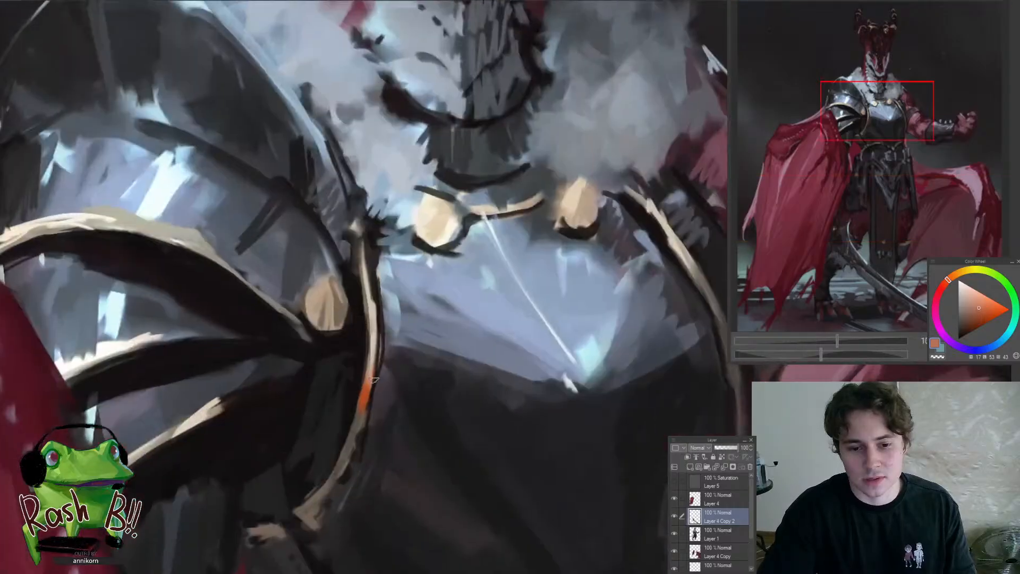
pyautogui.keyDown('alt'); pyautogui.click(357, 429); pyautogui.keyUp('alt')
pyautogui.moveTo(363, 403); pyautogui.dragTo(358, 417)
pyautogui.keyDown('alt'); pyautogui.click(368, 388); pyautogui.keyUp('alt')
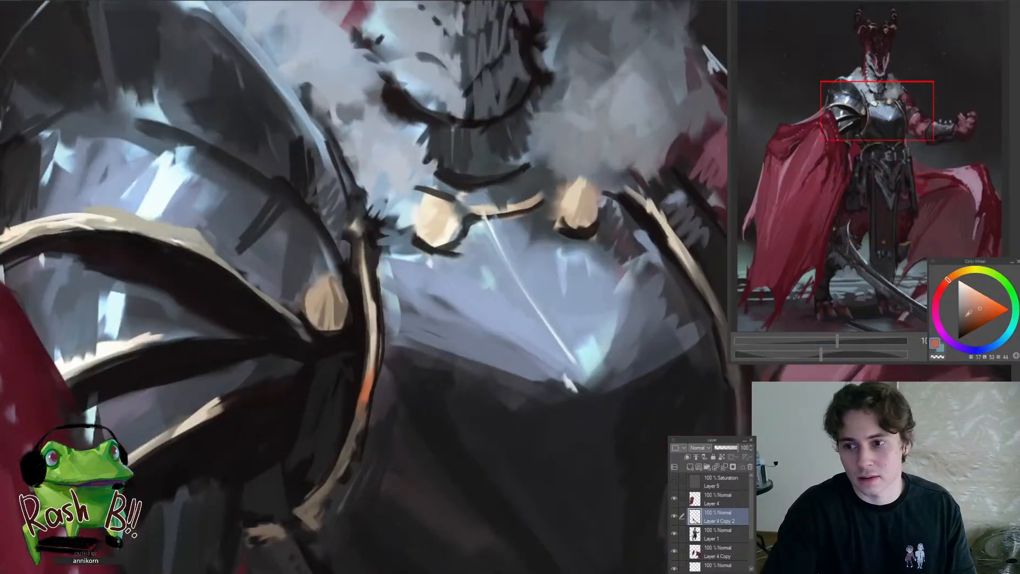
pyautogui.moveTo(373, 364)
pyautogui.mouseDown()
pyautogui.moveTo(358, 412)
pyautogui.moveTo(282, 489)
pyautogui.mouseUp()
pyautogui.keyDown('alt'); pyautogui.click(366, 389); pyautogui.keyUp('alt')
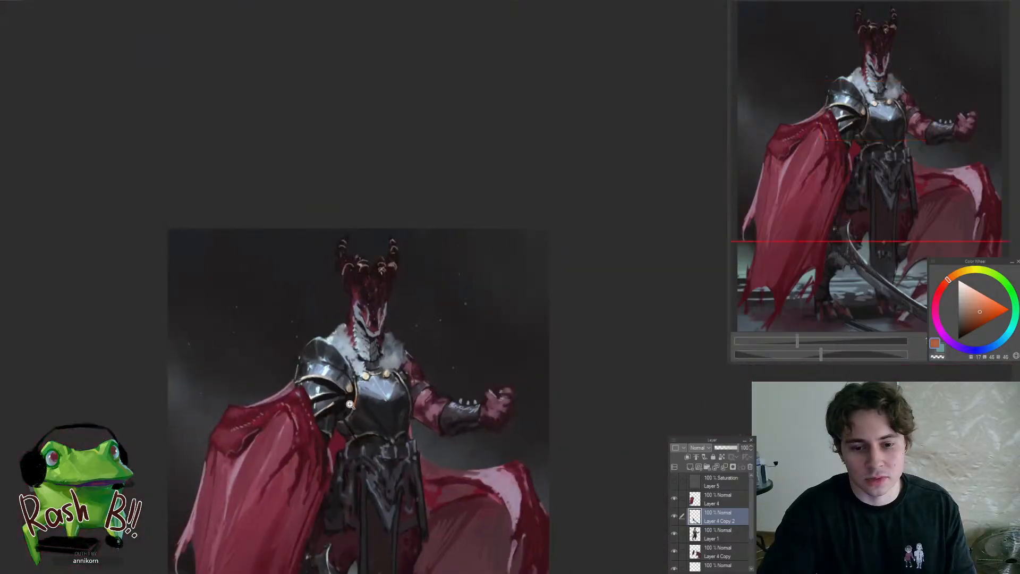
# Mirror the canvas horizontally and examine the orange trim accent against the whole figure
pyautogui.moveTo(351, 405)
pyautogui.mouseDown()
pyautogui.moveTo(398, 417)
pyautogui.moveTo(413, 436)
pyautogui.moveTo(380, 385)
pyautogui.moveTo(387, 367)
pyautogui.moveTo(289, 399)
pyautogui.mouseUp()
pyautogui.keyDown('alt'); pyautogui.click(371, 419); pyautogui.keyUp('alt')
pyautogui.keyDown('alt'); pyautogui.click(392, 348); pyautogui.keyUp('alt')
pyautogui.press('h')
pyautogui.moveTo(570, 381); pyautogui.dragTo(615, 378)
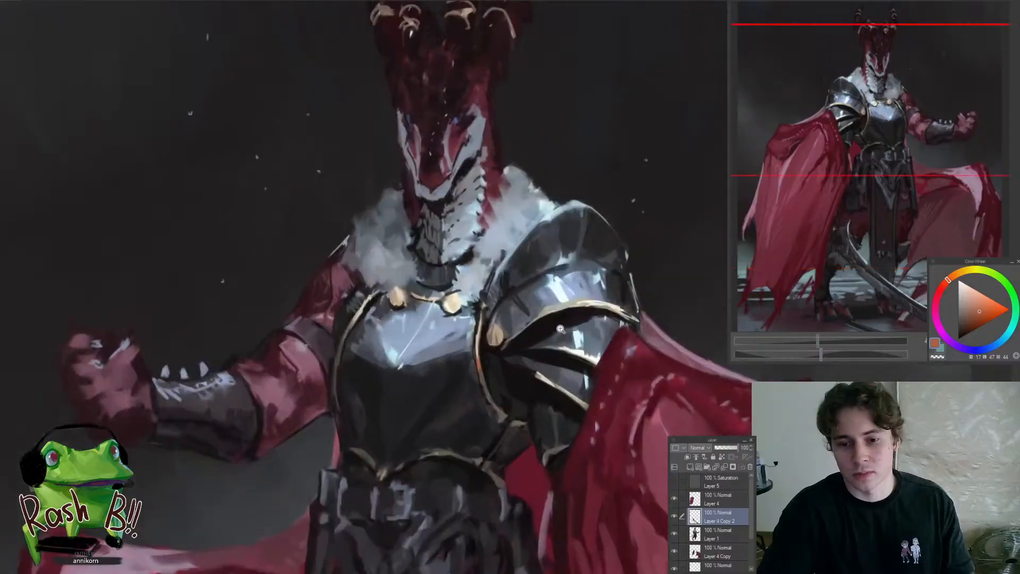
pyautogui.moveTo(561, 328); pyautogui.dragTo(534, 306)
pyautogui.scroll(3, 591, 298)
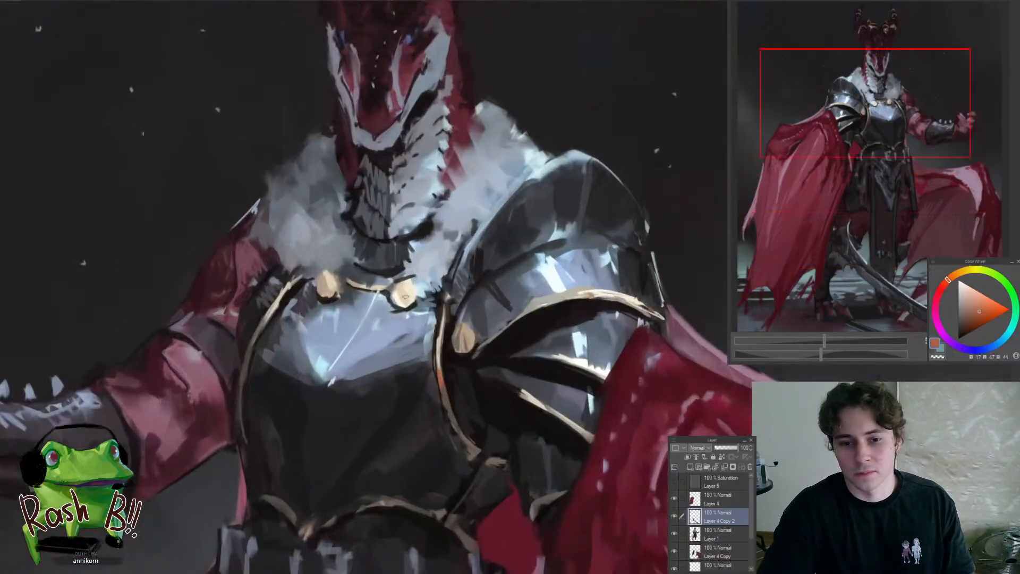
pyautogui.moveTo(313, 315); pyautogui.dragTo(239, 343)
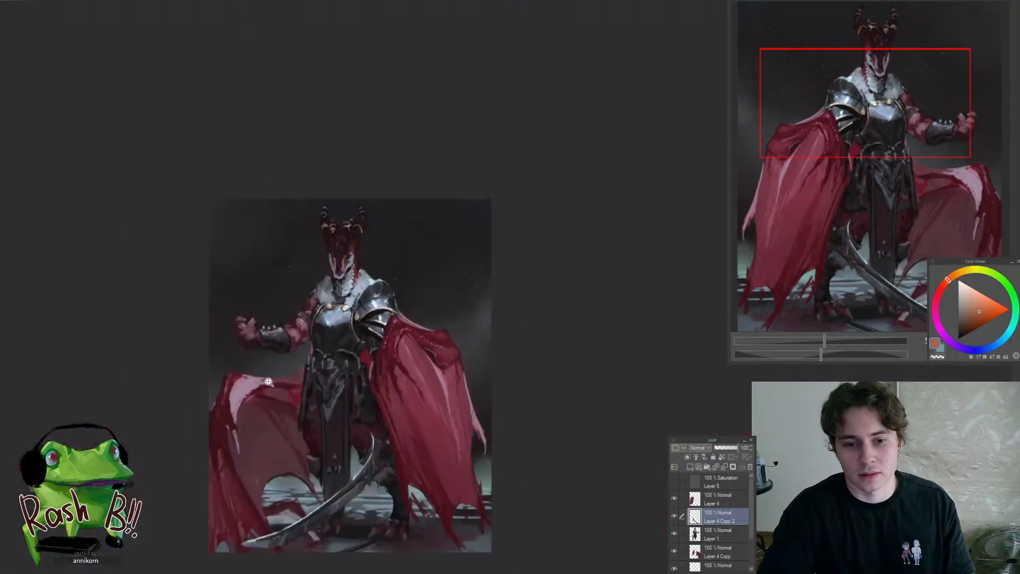
pyautogui.moveTo(318, 314); pyautogui.dragTo(366, 308)
pyautogui.moveTo(249, 346)
pyautogui.mouseDown()
pyautogui.moveTo(306, 311)
pyautogui.moveTo(271, 348)
pyautogui.mouseUp()
pyautogui.moveTo(292, 295); pyautogui.dragTo(359, 251)
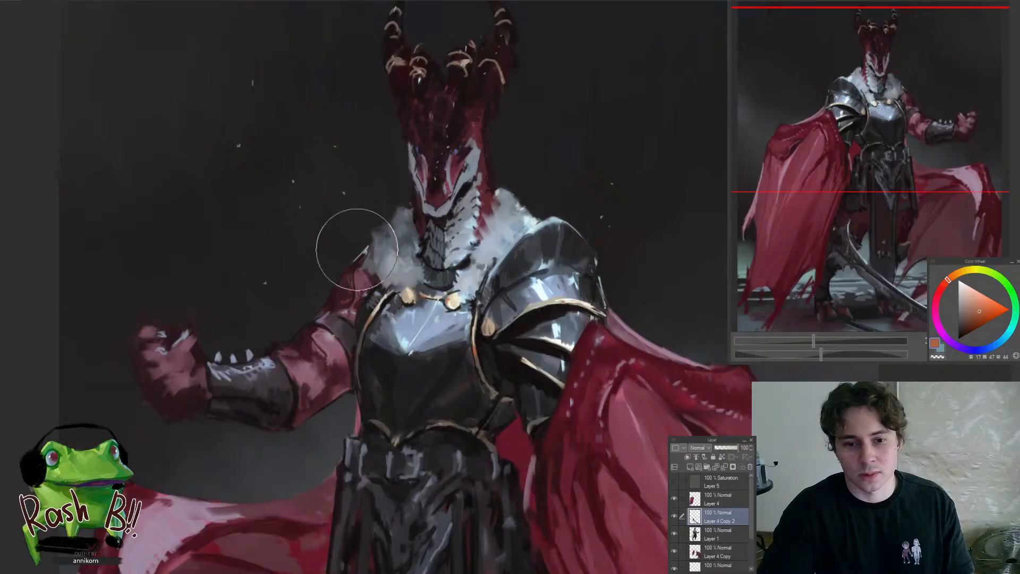
# Lasso the upper body on the sword layer, copy its accents to a new layer and merge that into Layer 1
pyautogui.press('m')
pyautogui.moveTo(364, 272); pyautogui.dragTo(324, 329)
pyautogui.moveTo(368, 291); pyautogui.dragTo(398, 276)
pyautogui.moveTo(345, 349)
pyautogui.mouseDown()
pyautogui.moveTo(488, 291)
pyautogui.moveTo(257, 306)
pyautogui.mouseUp()
pyautogui.moveTo(631, 418); pyautogui.dragTo(661, 362)
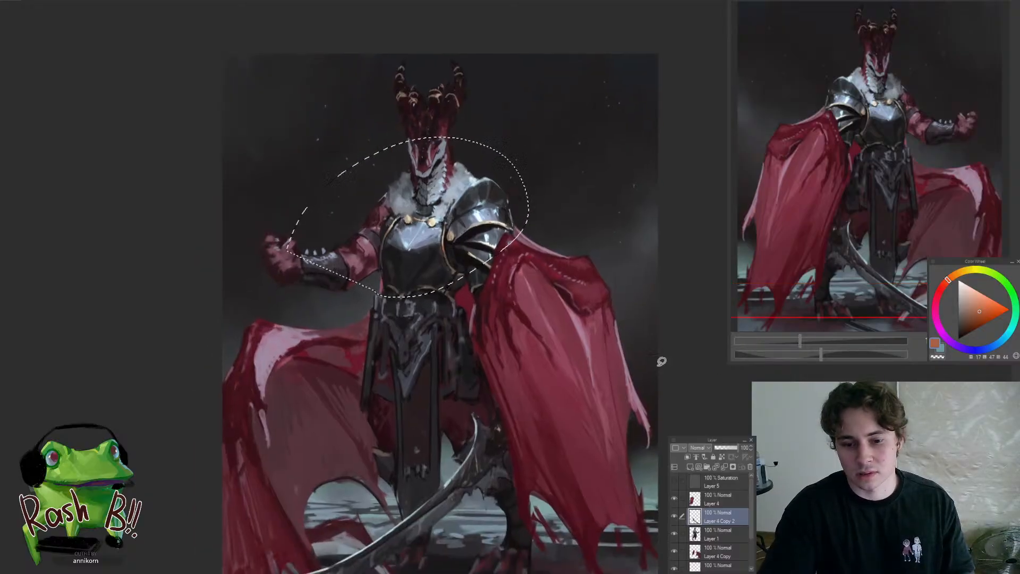
pyautogui.hotkey('ctrl', 'c')
pyautogui.hotkey('ctrl', 'v')
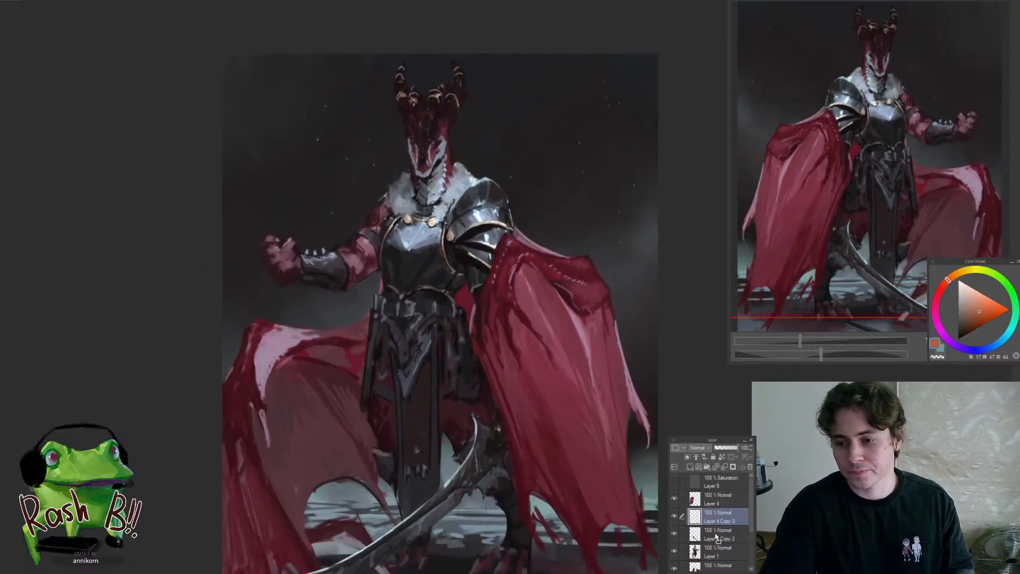
pyautogui.moveTo(716, 537); pyautogui.dragTo(716, 542)
pyautogui.hotkey('ctrl', 'e')
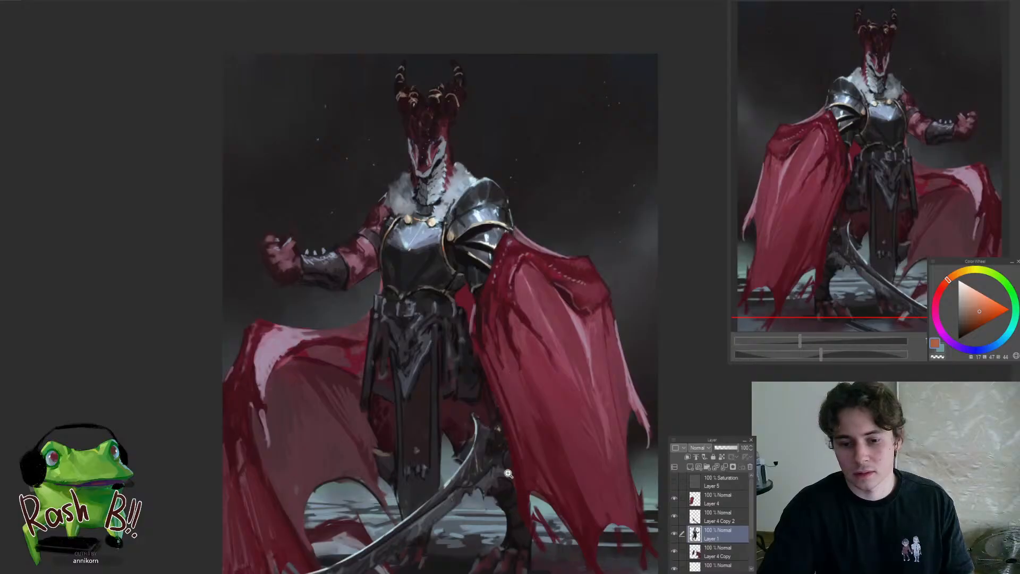
# Paint orange rune-like marks on the base of the curved blade and orange accents on the hilt on Layer 4 Copy 2
pyautogui.keyDown('ctrl'); pyautogui.keyDown('shift'); pyautogui.click(483, 464); pyautogui.keyUp('shift'); pyautogui.keyUp('ctrl')
pyautogui.moveTo(514, 465); pyautogui.dragTo(557, 433)
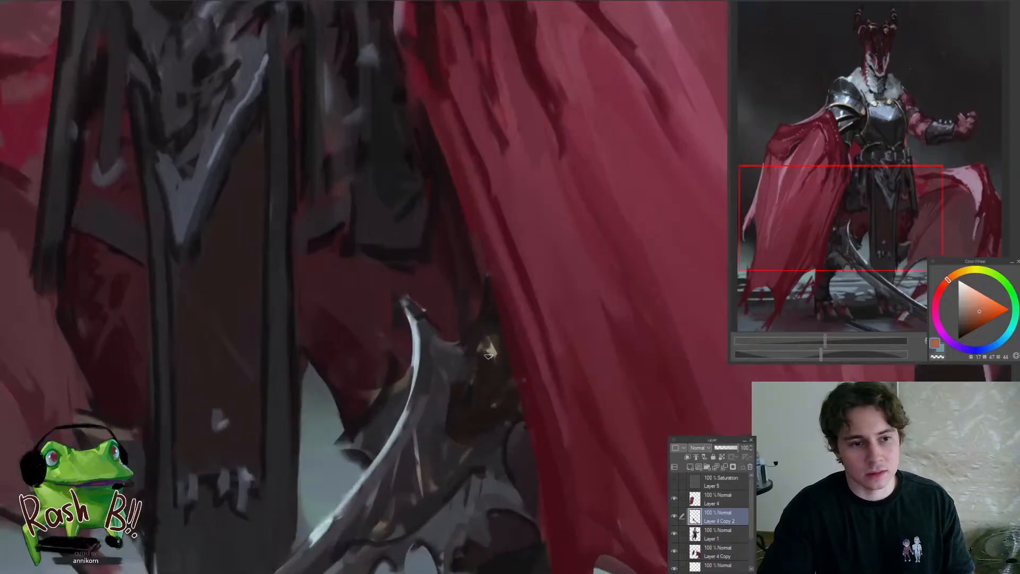
pyautogui.scroll(-5, 514, 395)
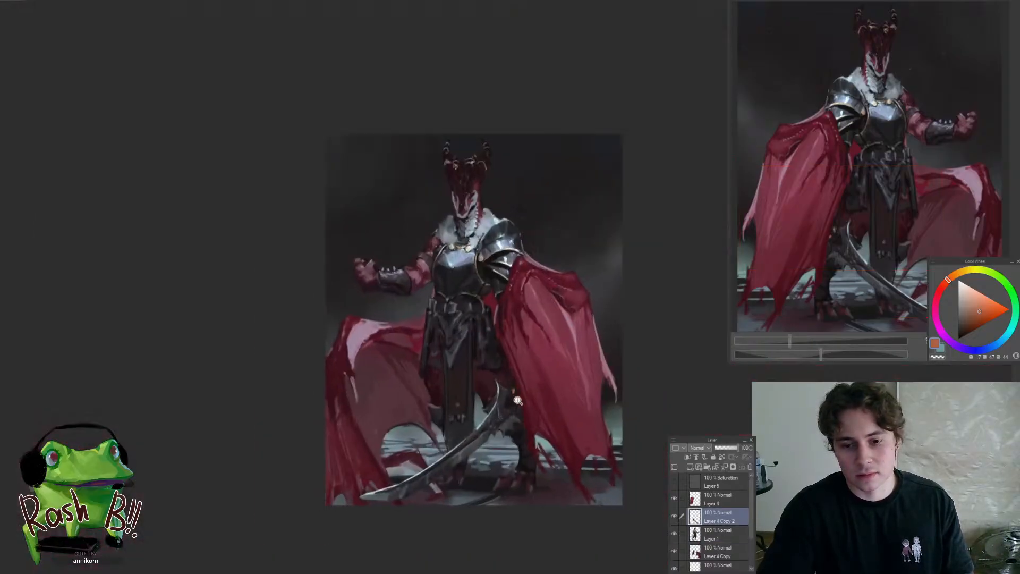
pyautogui.scroll(3, 510, 394)
pyautogui.moveTo(493, 431); pyautogui.dragTo(432, 356)
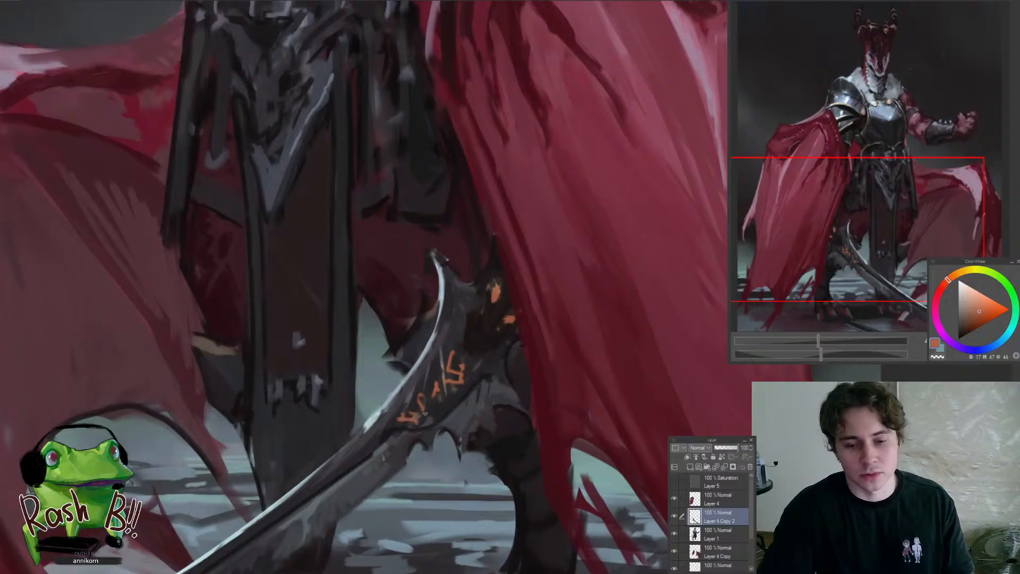
pyautogui.scroll(-5, 425, 414)
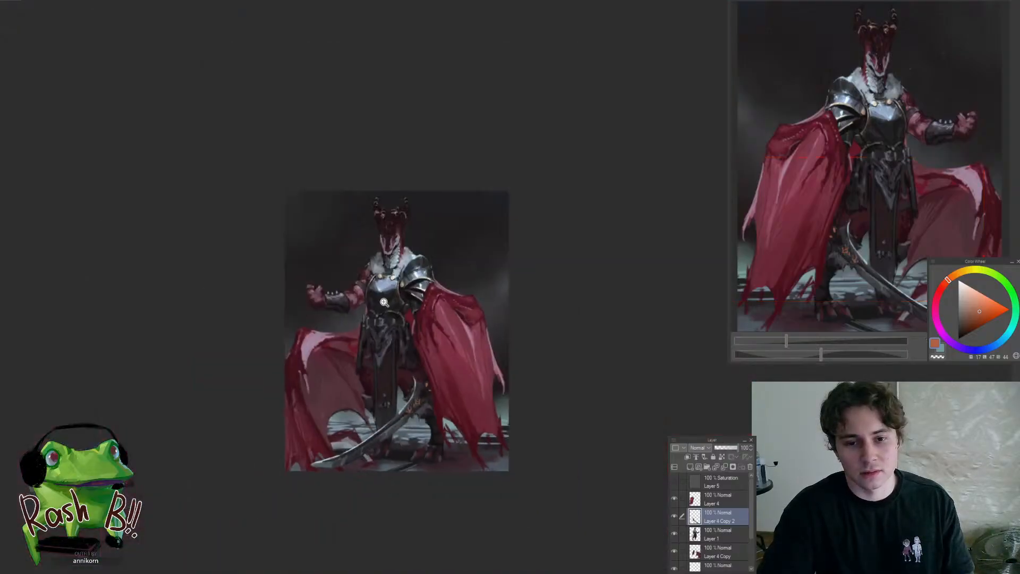
# Add orange accents to the pauldron's upper gold rim, the collar clasps and the breastplate's outer trim on Layer 1
pyautogui.scroll(4, 391, 285)
pyautogui.keyDown('ctrl'); pyautogui.keyDown('shift'); pyautogui.click(454, 250); pyautogui.keyUp('shift'); pyautogui.keyUp('ctrl')
pyautogui.scroll(4, 485, 271)
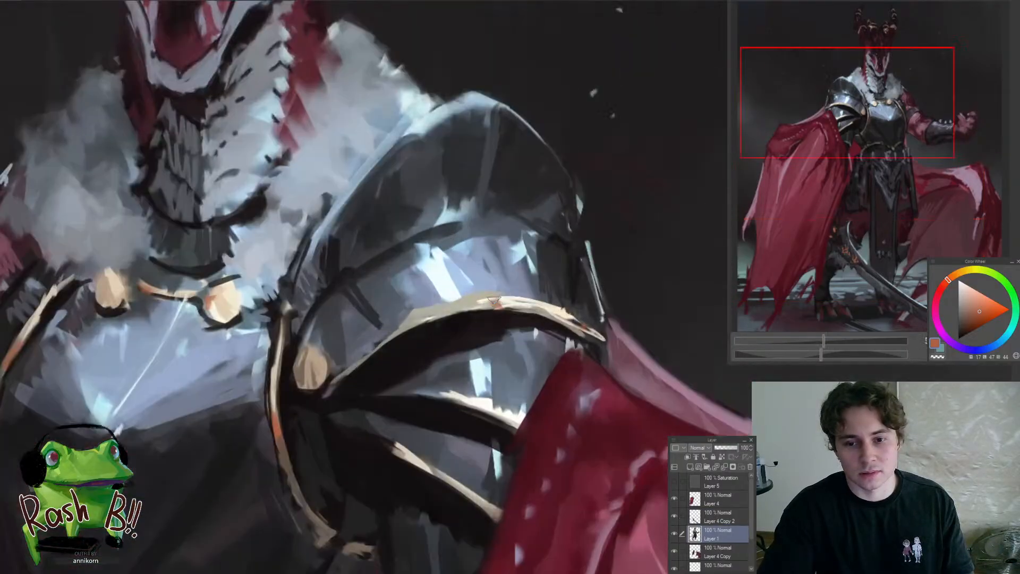
pyautogui.scroll(-4, 493, 301)
pyautogui.scroll(4, 468, 338)
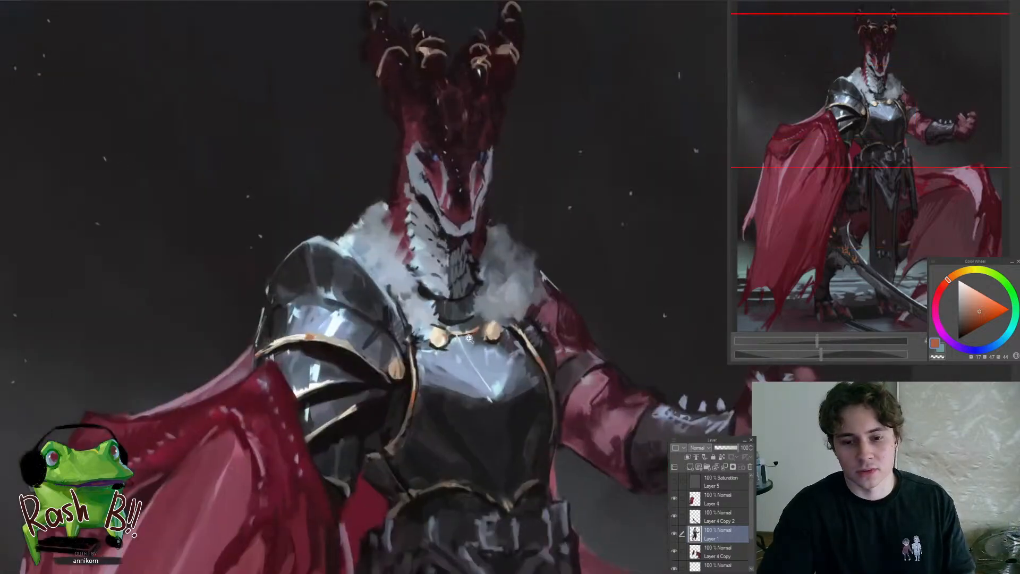
pyautogui.scroll(2, 468, 338)
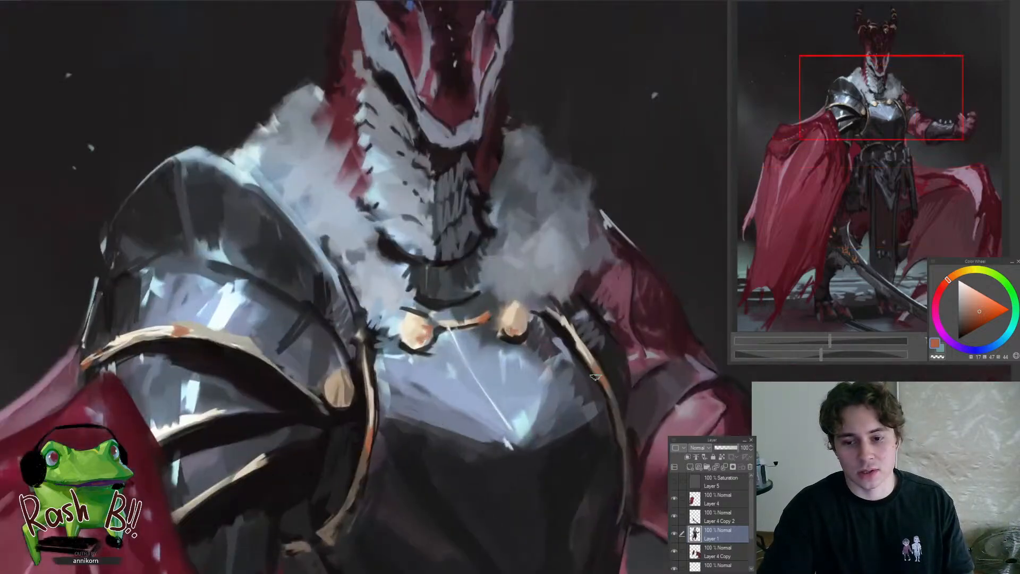
pyautogui.scroll(-4, 595, 377)
pyautogui.scroll(4, 503, 389)
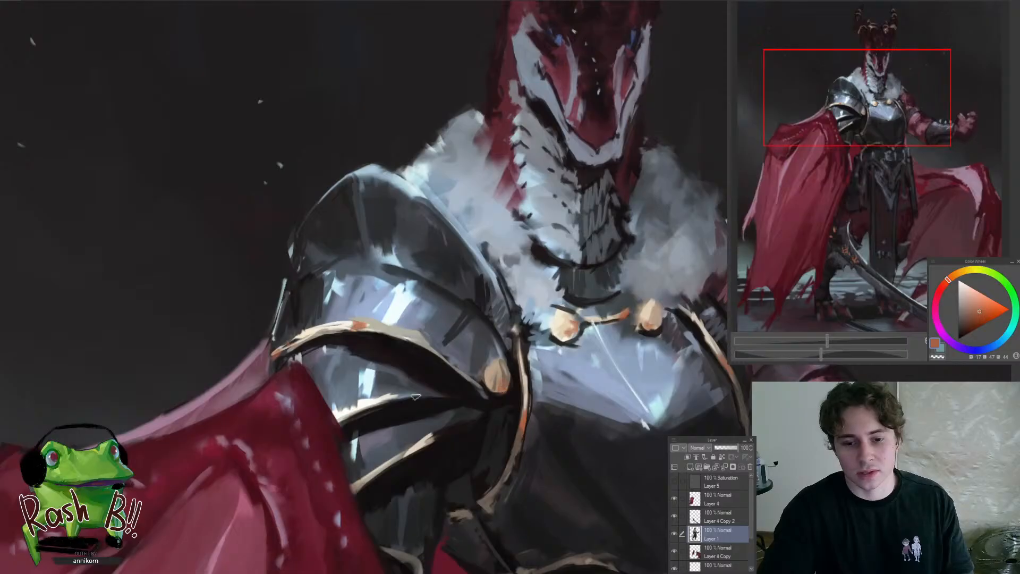
# Add small orange accents to the pauldron's lower gold rims and the breastplate's waist trim
pyautogui.scroll(-5, 436, 435)
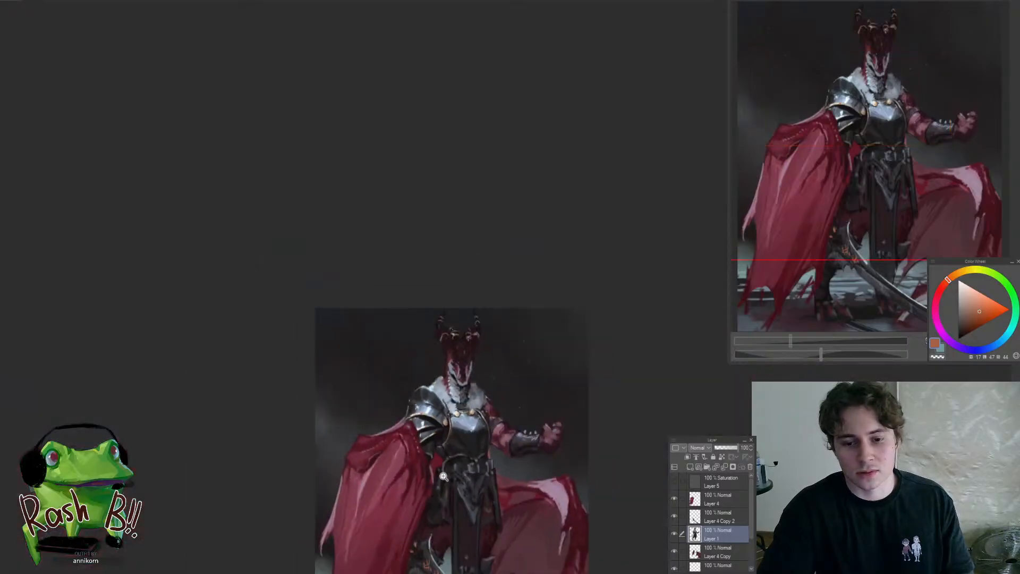
pyautogui.scroll(4, 451, 441)
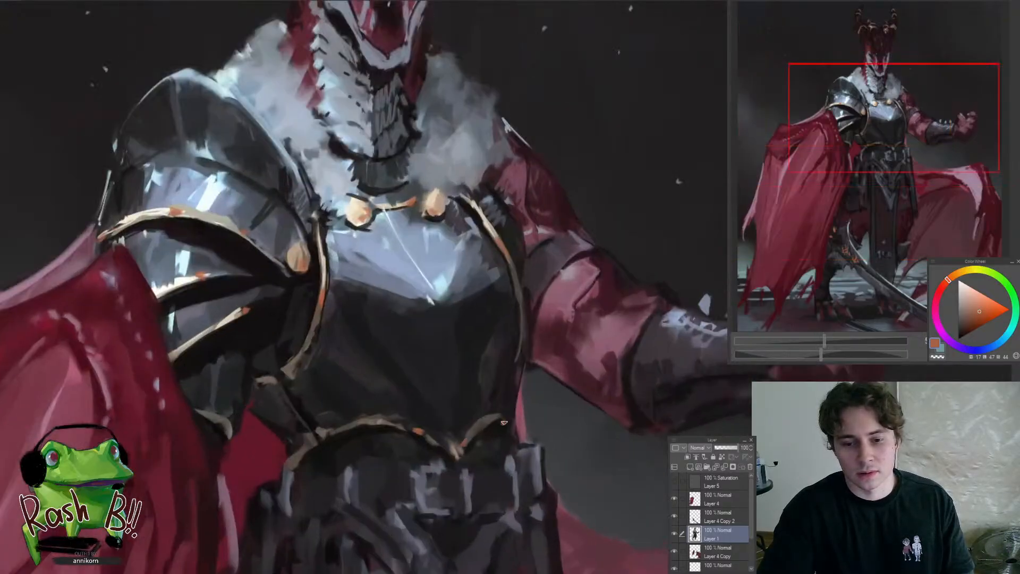
pyautogui.scroll(-5, 504, 423)
pyautogui.moveTo(502, 489); pyautogui.dragTo(469, 432)
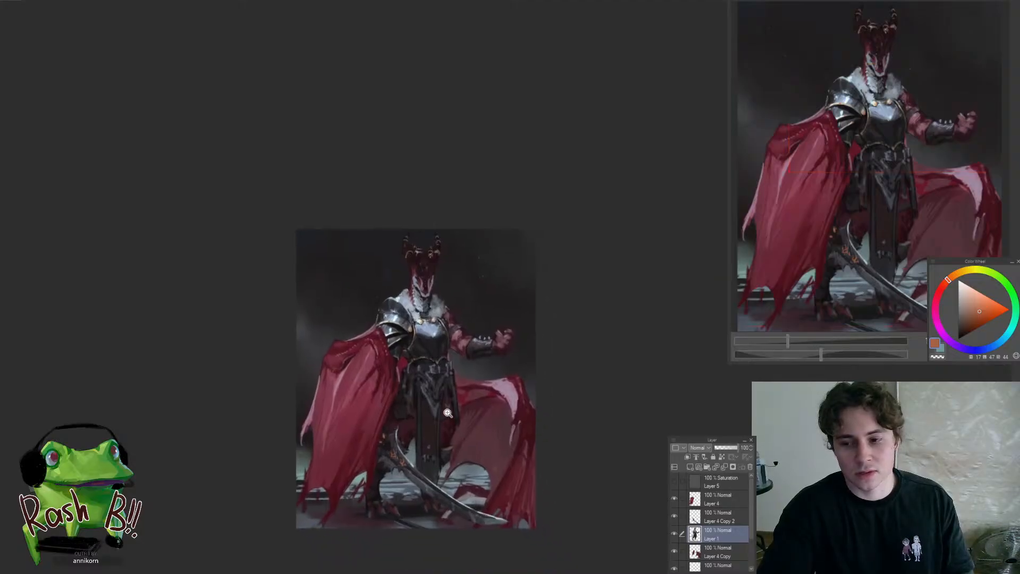
pyautogui.scroll(3, 448, 413)
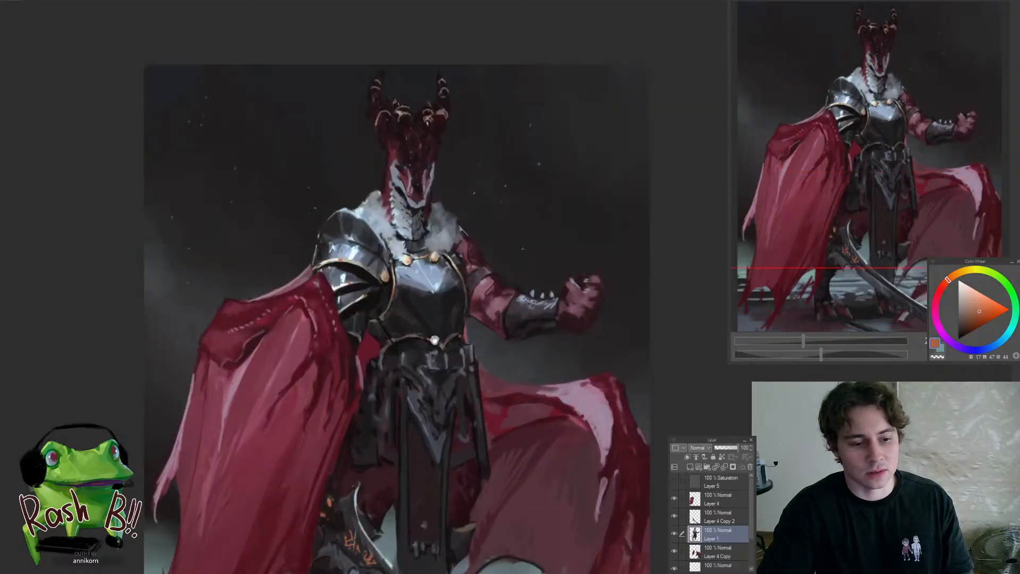
pyautogui.moveTo(434, 340)
pyautogui.mouseDown()
pyautogui.moveTo(452, 246)
pyautogui.moveTo(423, 263)
pyautogui.moveTo(456, 355)
pyautogui.moveTo(412, 377)
pyautogui.mouseUp()
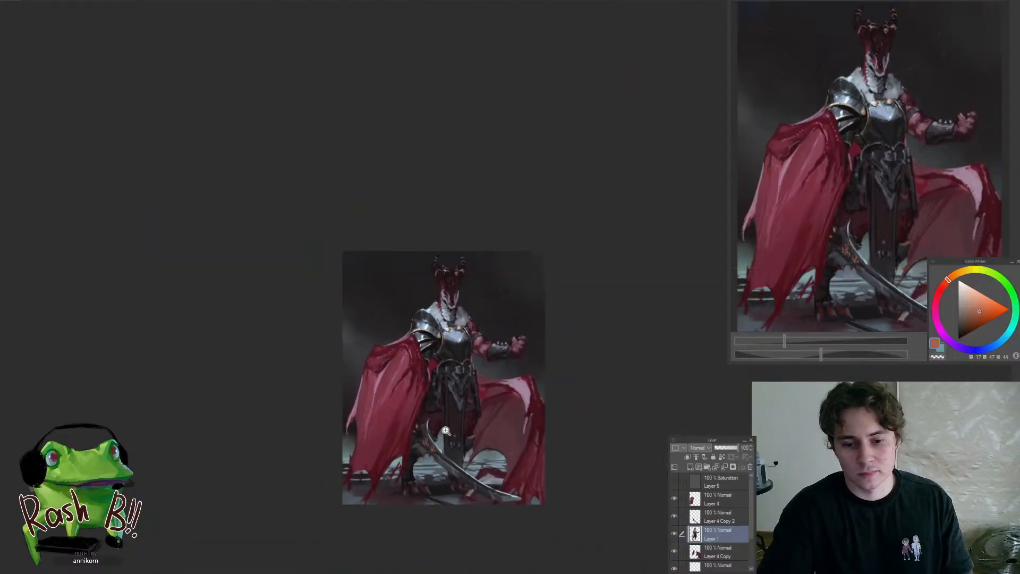
# Add small orange accents to the gold rings on the dragon's horns on Layer 1
pyautogui.moveTo(422, 477); pyautogui.dragTo(452, 472)
pyautogui.moveTo(504, 338); pyautogui.dragTo(510, 315)
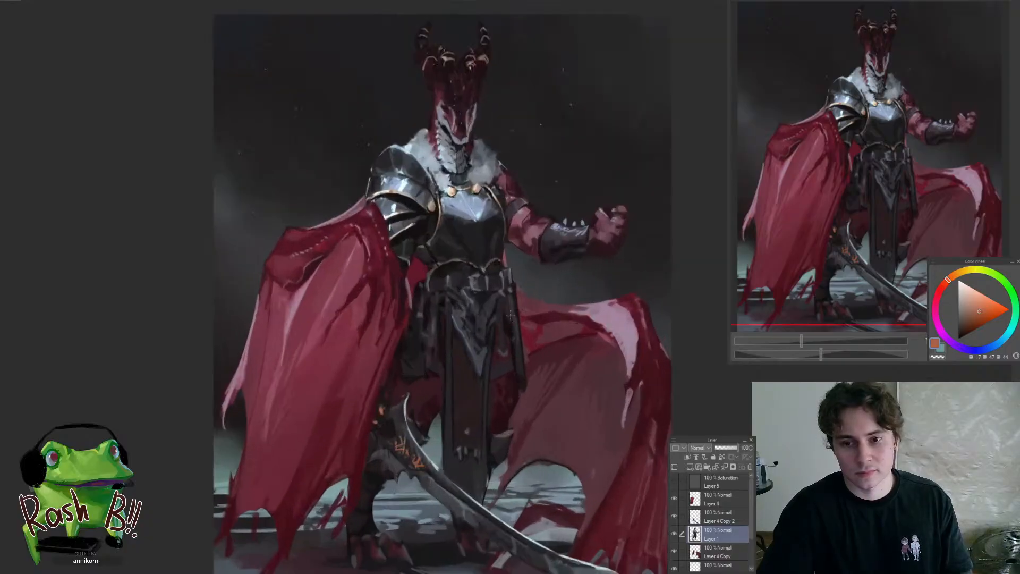
pyautogui.moveTo(474, 111); pyautogui.dragTo(469, 293)
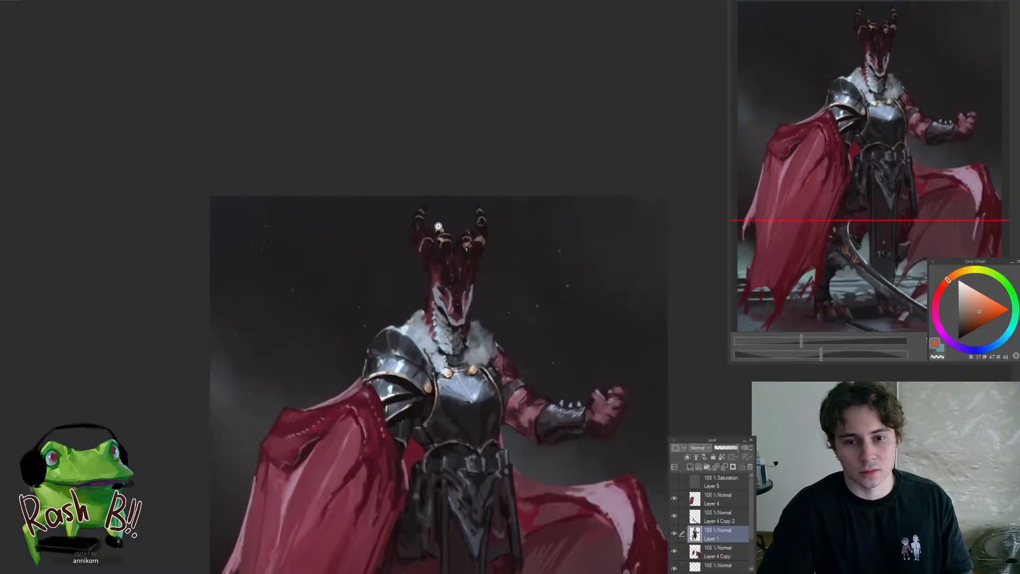
pyautogui.moveTo(438, 226); pyautogui.dragTo(395, 290)
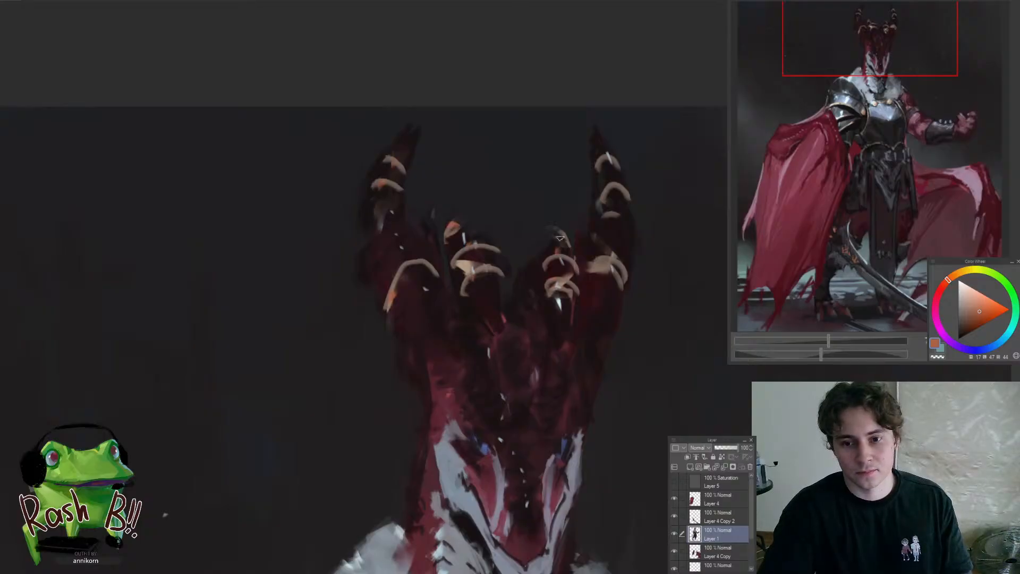
pyautogui.moveTo(531, 296); pyautogui.dragTo(458, 381)
pyautogui.moveTo(555, 304); pyautogui.dragTo(573, 287)
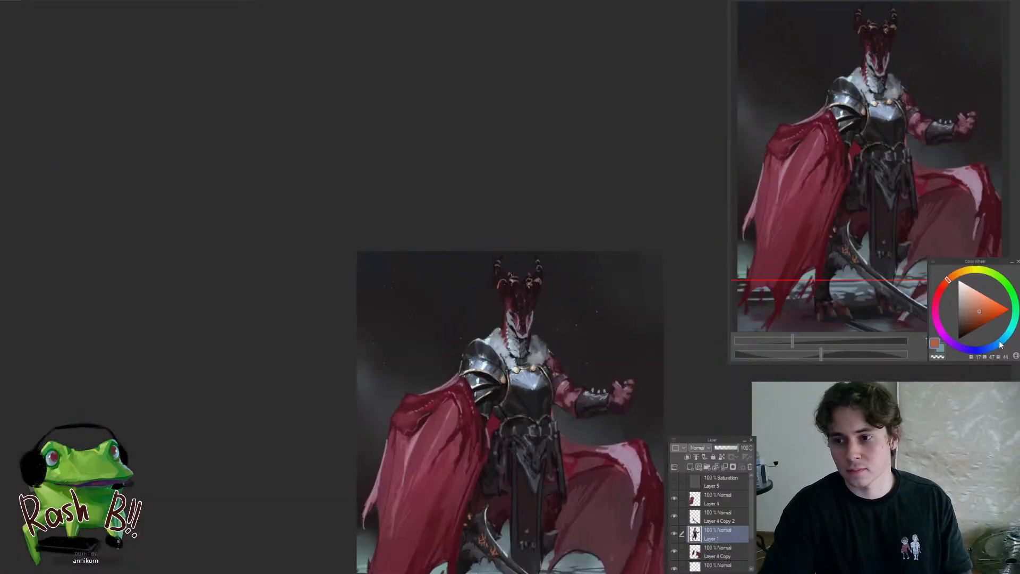
# Switch to a pale cyan and dab bright highlights on the rings of the dragon's left-hand horns
pyautogui.moveTo(1000, 344); pyautogui.dragTo(1014, 324)
pyautogui.click(559, 284)
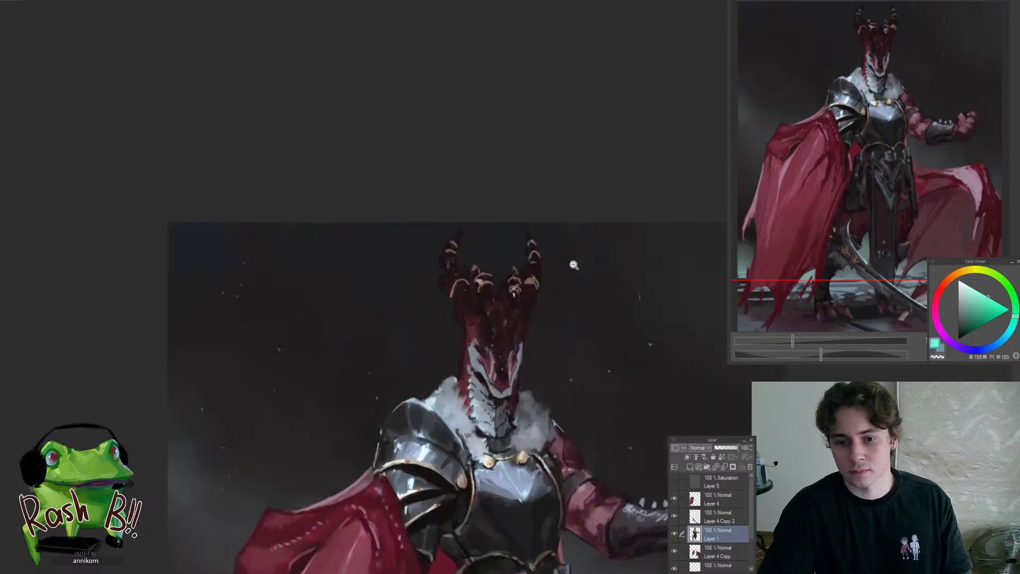
pyautogui.scroll(5, 477, 279)
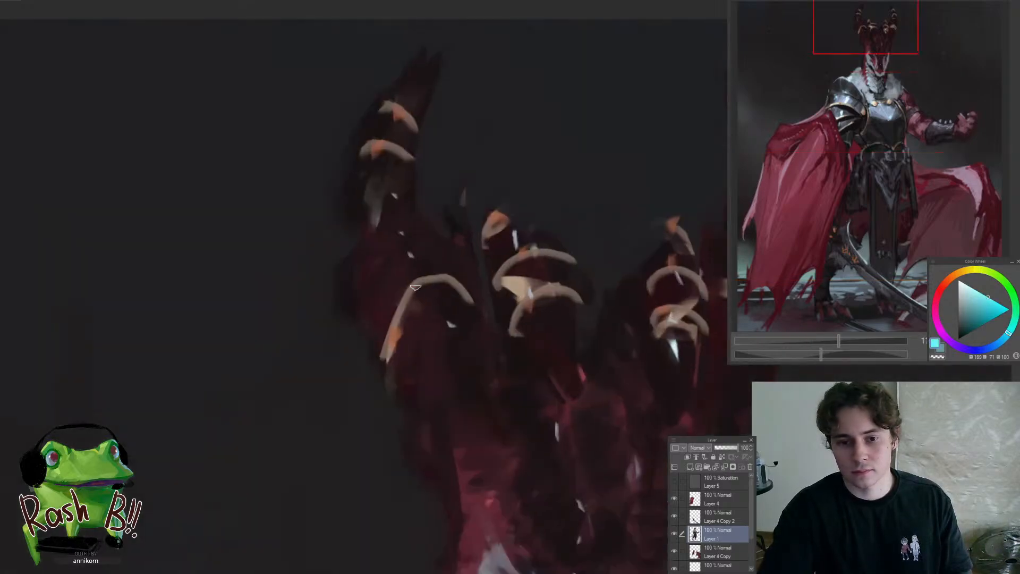
pyautogui.scroll(-5, 404, 311)
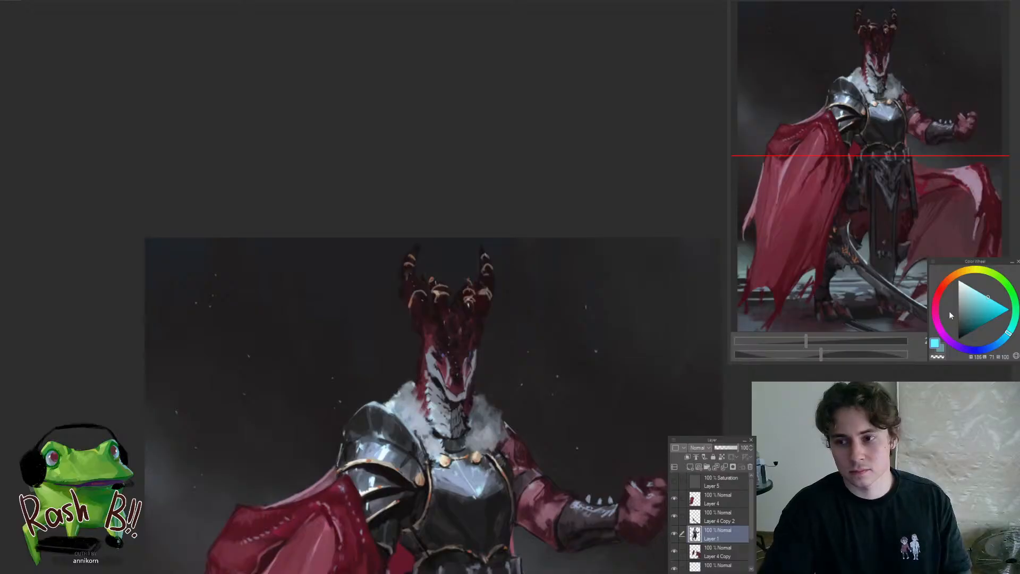
pyautogui.scroll(5, 423, 297)
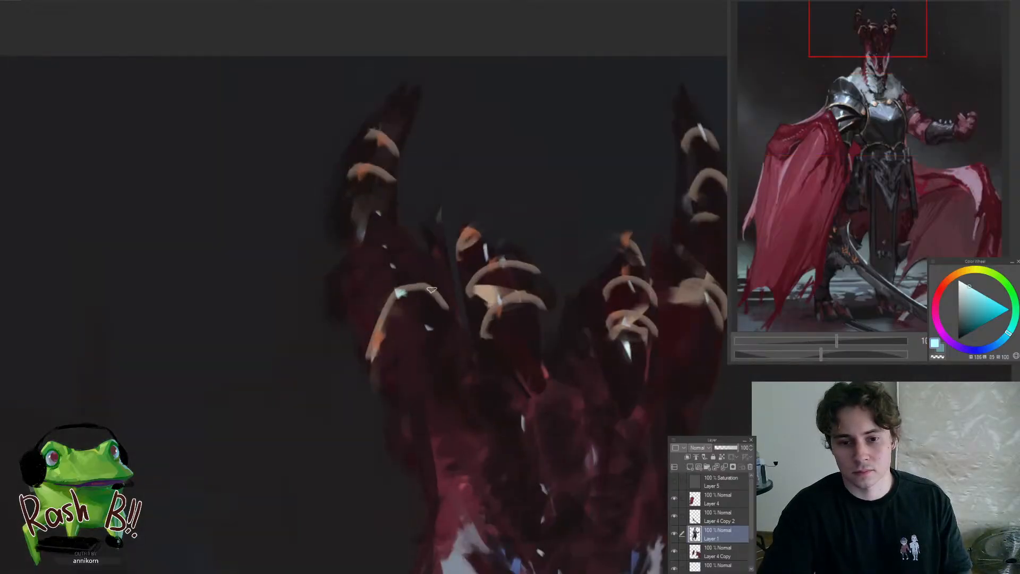
pyautogui.scroll(-8, 413, 319)
pyautogui.scroll(5, 419, 285)
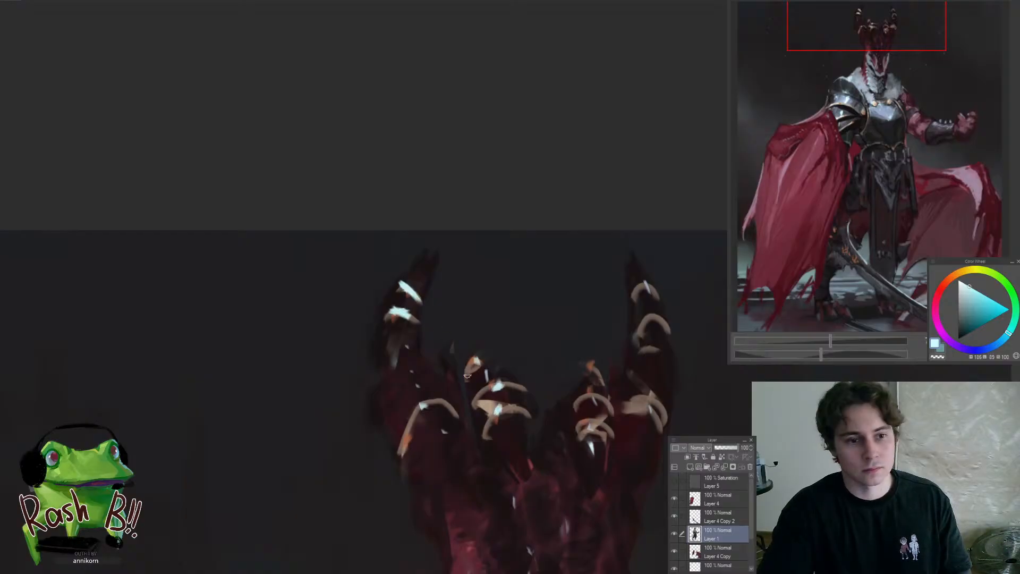
pyautogui.moveTo(467, 375); pyautogui.dragTo(415, 271)
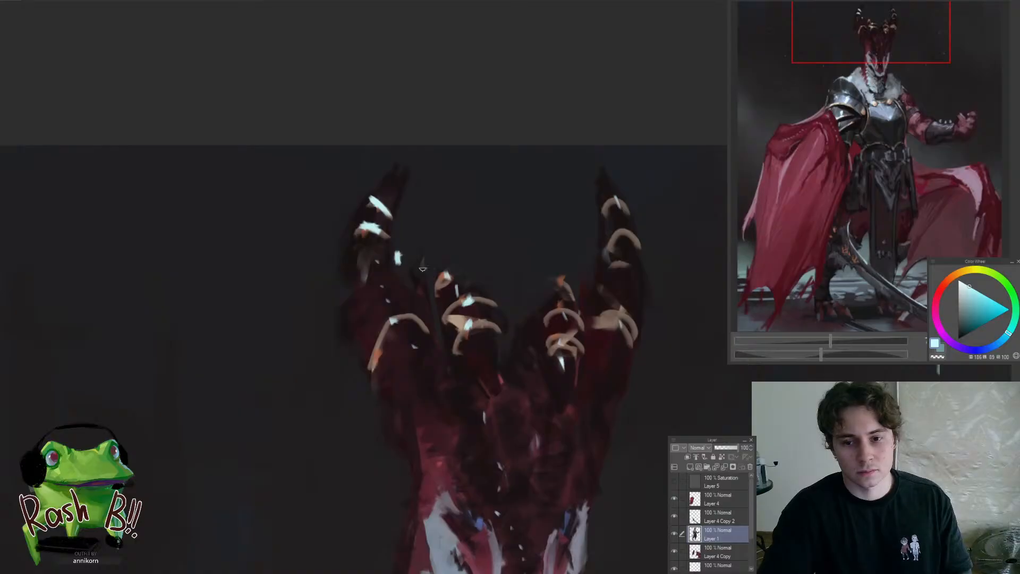
# Add matching pale cyan highlights to the rings of the dragon's right-hand horns
pyautogui.scroll(-8, 422, 269)
pyautogui.scroll(5, 425, 293)
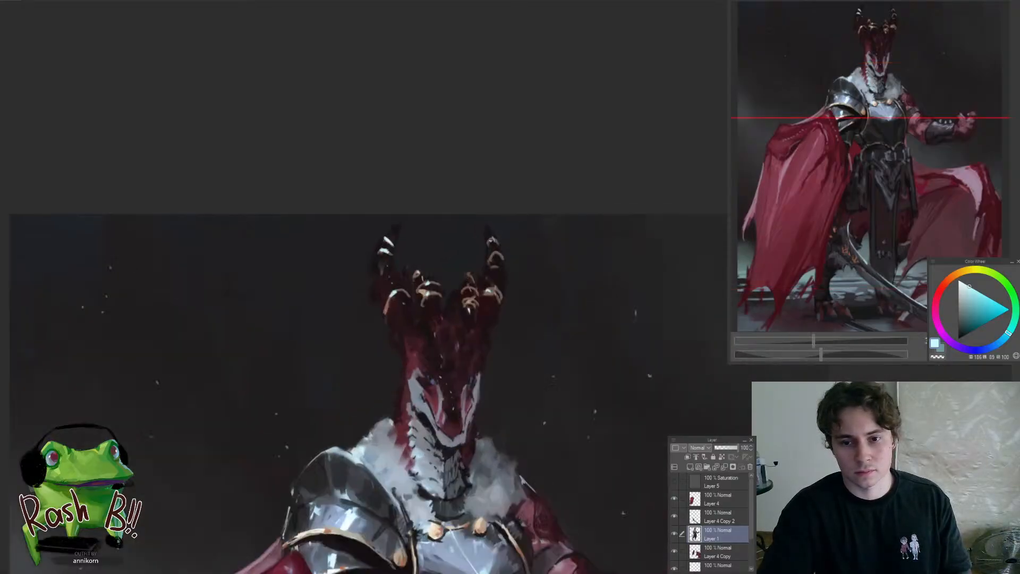
pyautogui.click(498, 229)
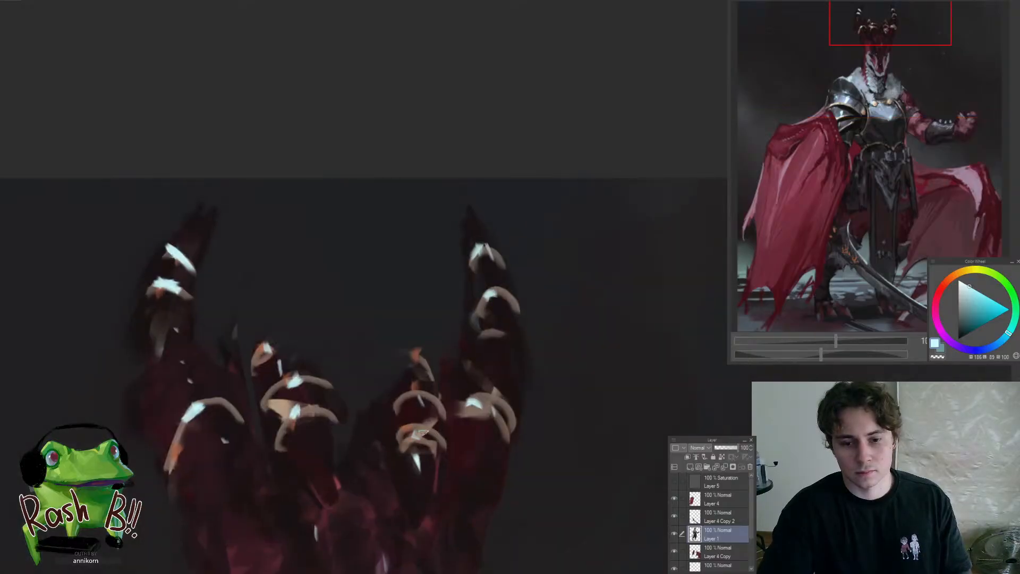
pyautogui.scroll(-6, 413, 428)
pyautogui.scroll(6, 433, 353)
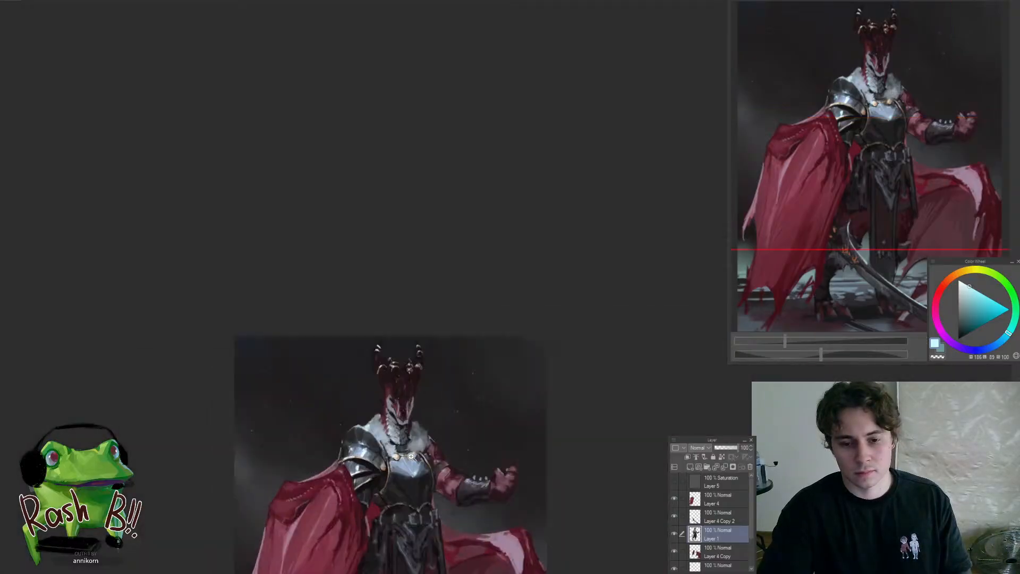
pyautogui.scroll(-6, 436, 349)
# Sample the blue of the dragon's eyes and repaint both eyes in a brighter, more saturated blue
pyautogui.scroll(9, 488, 232)
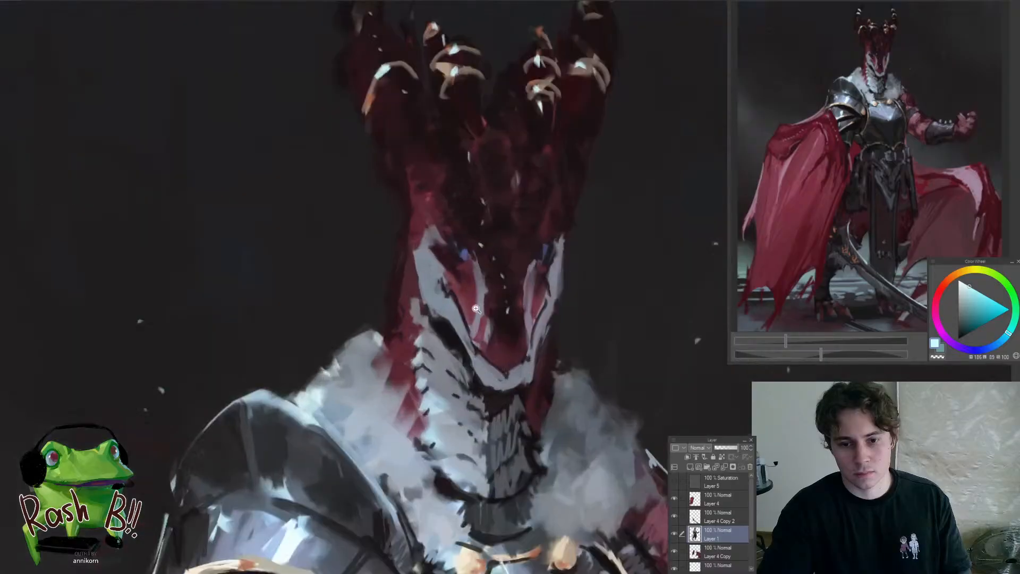
pyautogui.keyDown('alt'); pyautogui.click(487, 234); pyautogui.keyUp('alt')
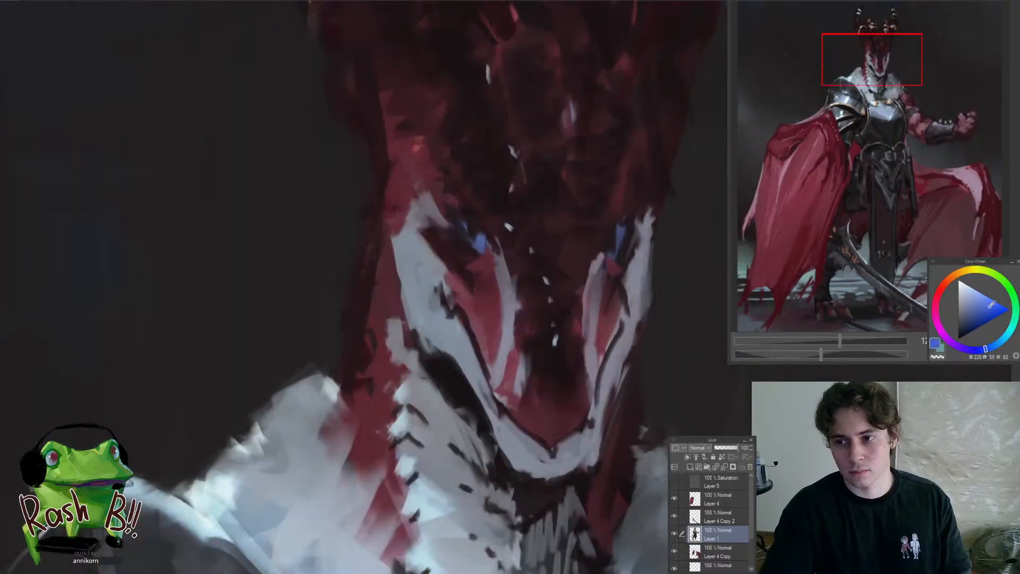
pyautogui.scroll(-7, 458, 265)
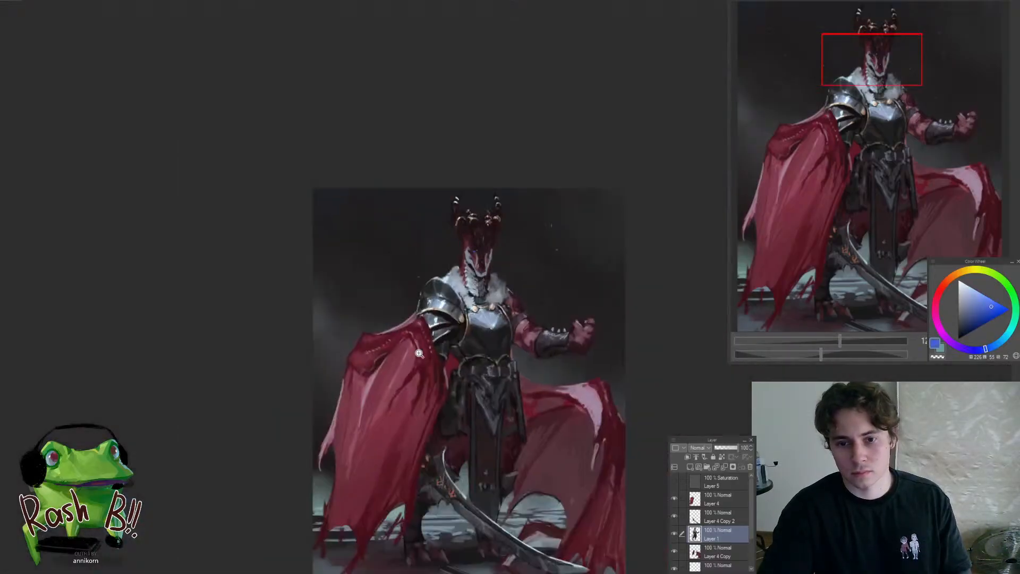
pyautogui.moveTo(458, 266); pyautogui.dragTo(483, 235)
pyautogui.hotkey('ctrl', '@')
pyautogui.scroll(4, 483, 235)
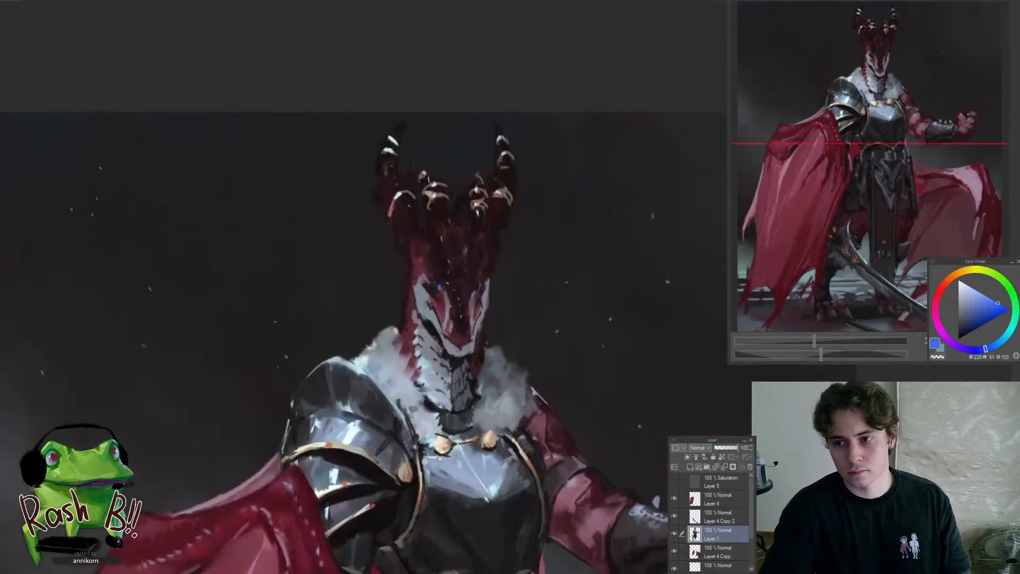
pyautogui.scroll(5, 445, 283)
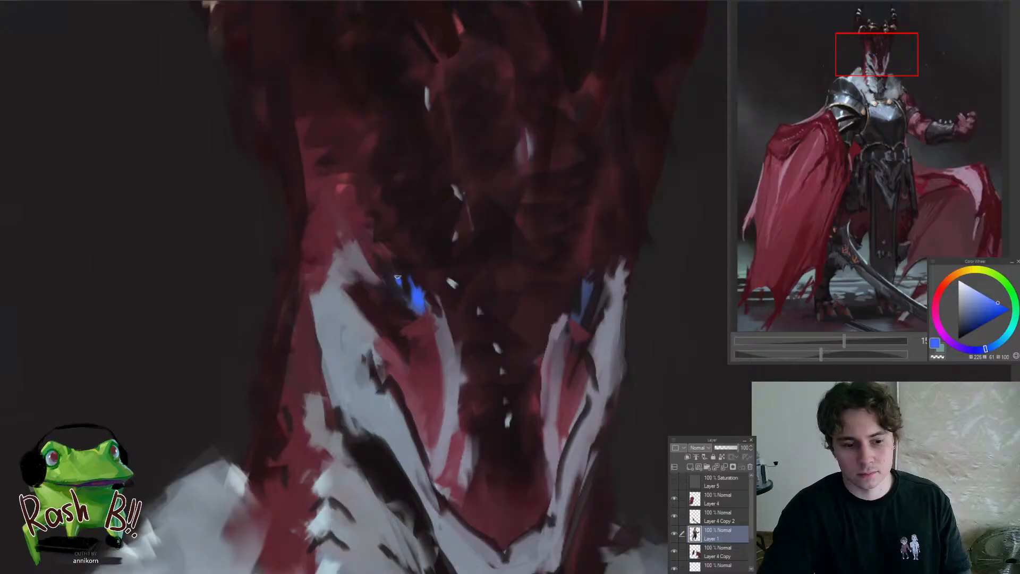
pyautogui.scroll(-2, 397, 276)
pyautogui.scroll(-1, 484, 279)
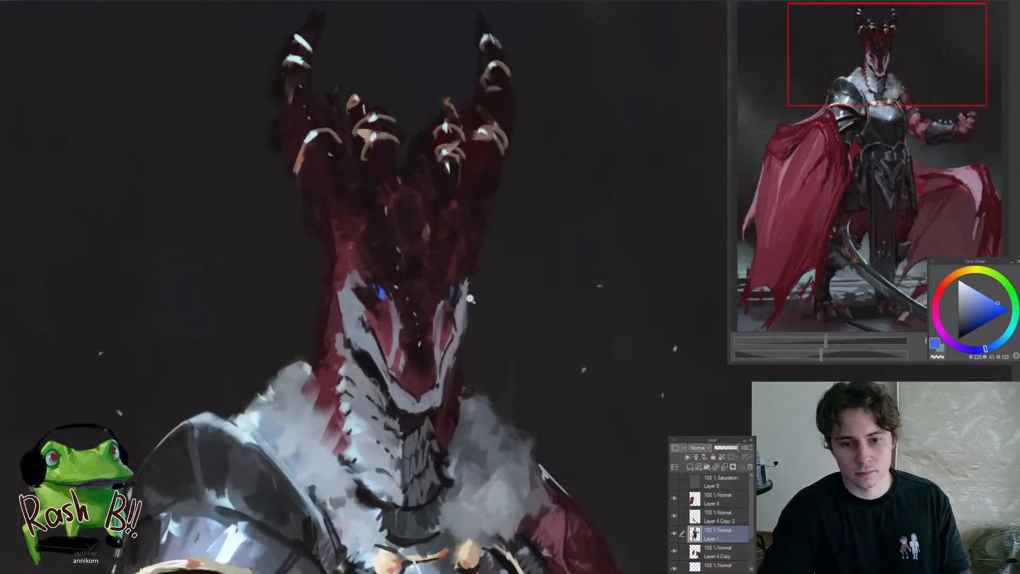
pyautogui.scroll(2, 470, 299)
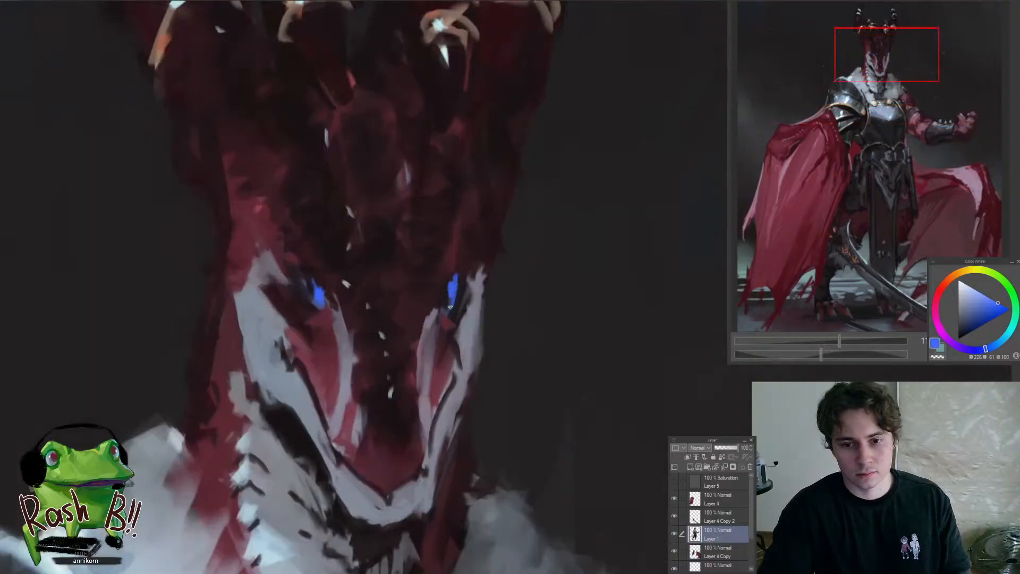
pyautogui.scroll(-8, 410, 333)
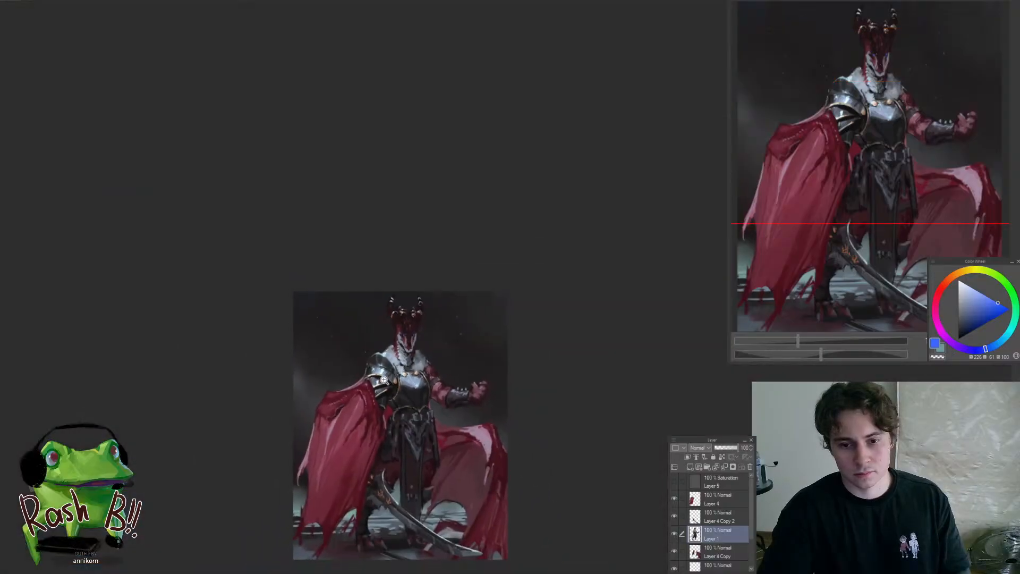
# Examine the pauldron, the face and fur collar, and the overall figure for areas that still need accents
pyautogui.scroll(7, 396, 381)
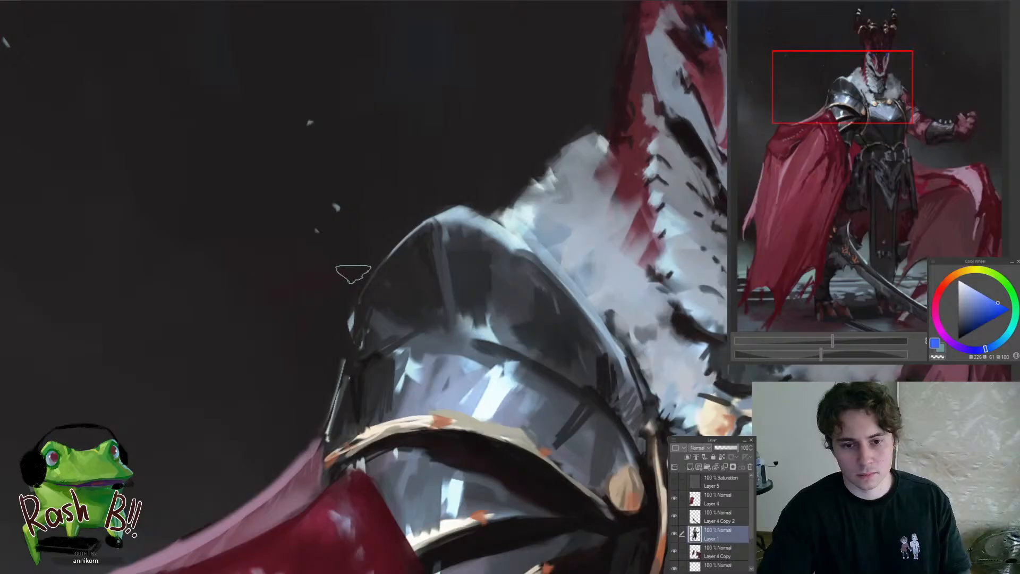
pyautogui.scroll(-4, 293, 398)
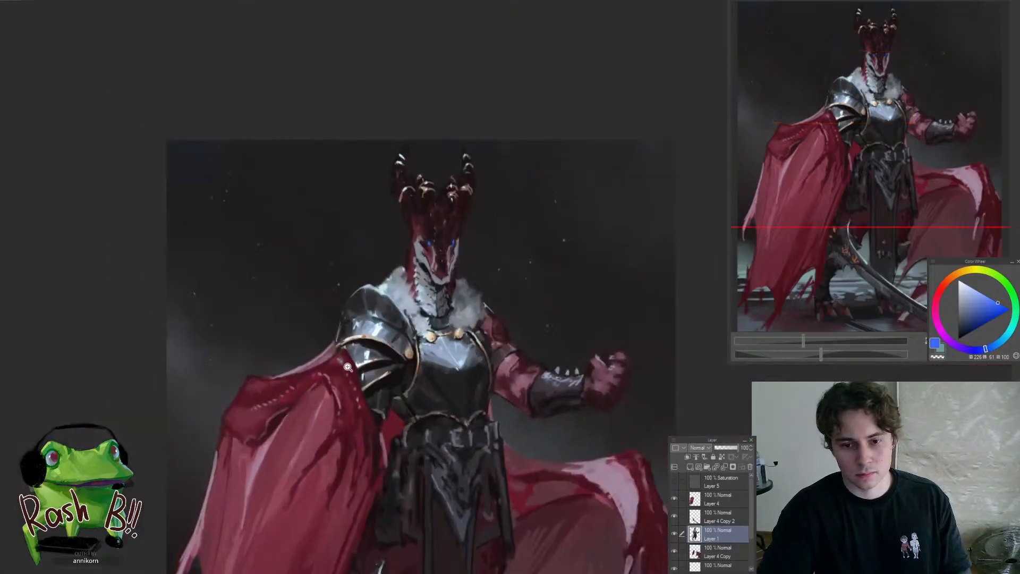
pyautogui.scroll(-3, 472, 370)
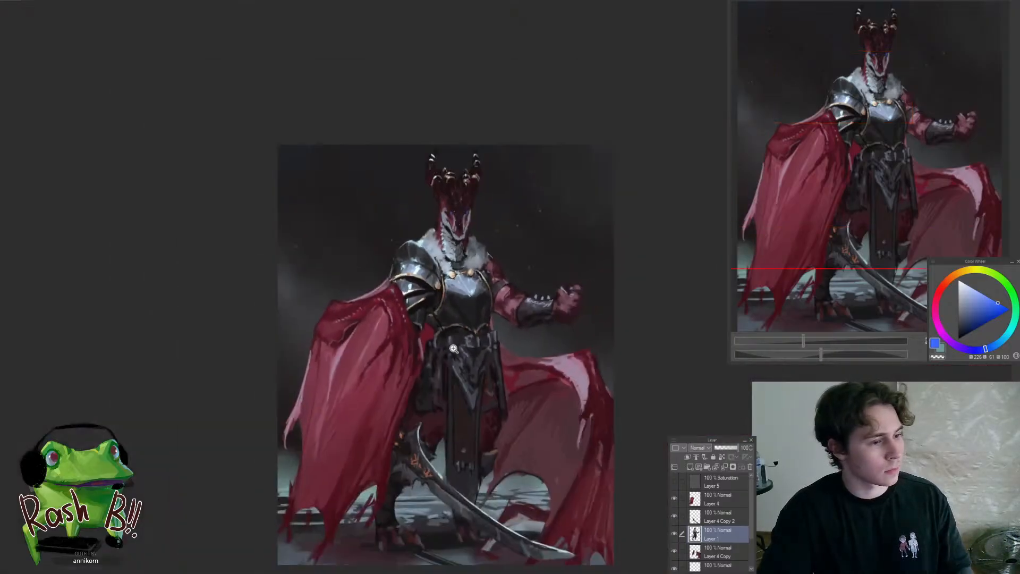
pyautogui.scroll(1, 480, 299)
pyautogui.scroll(-2, 480, 299)
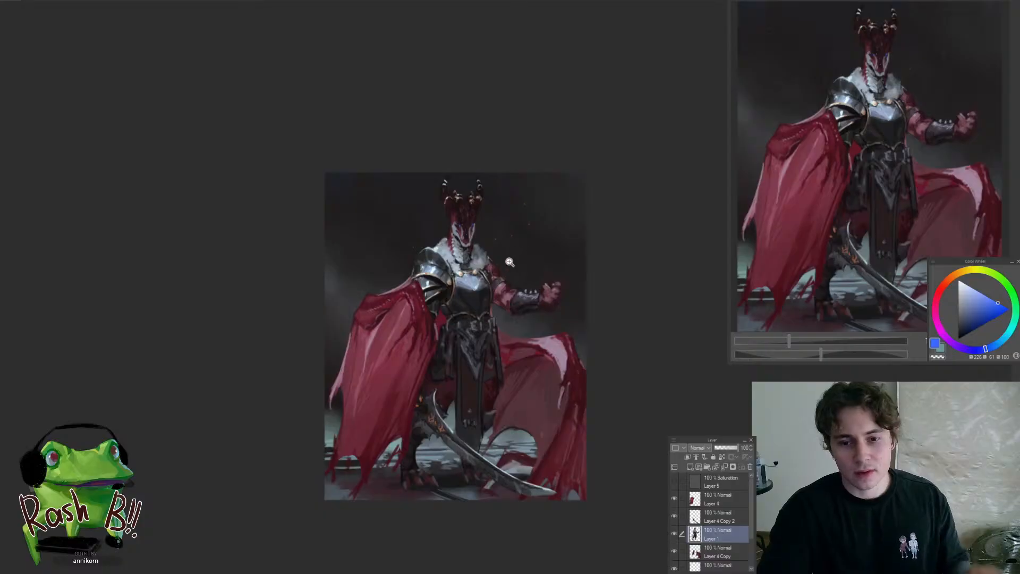
pyautogui.scroll(1, 537, 250)
pyautogui.scroll(2, 473, 205)
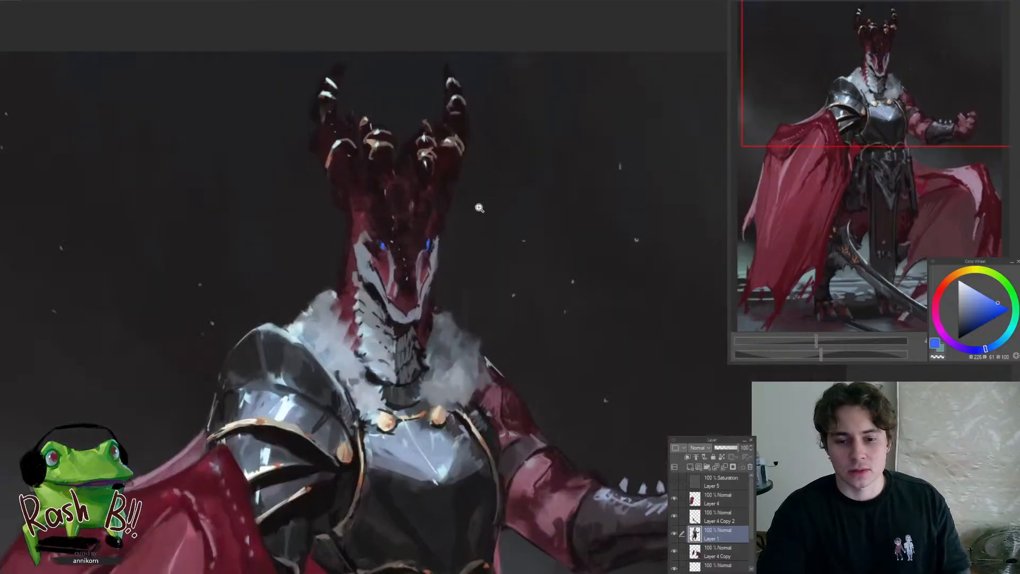
pyautogui.scroll(1, 496, 342)
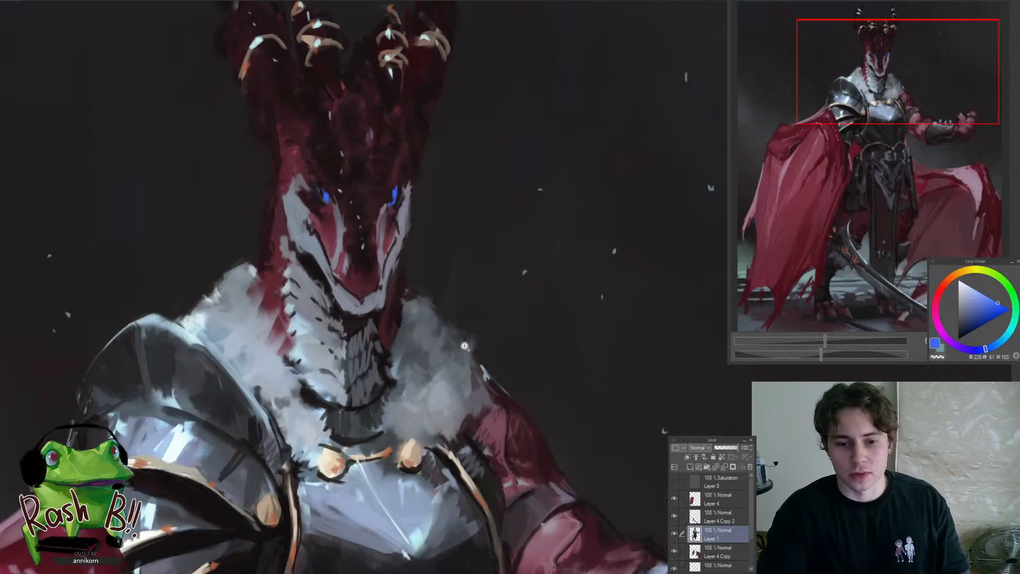
pyautogui.moveTo(465, 345); pyautogui.dragTo(371, 315)
pyautogui.moveTo(371, 315); pyautogui.dragTo(421, 310)
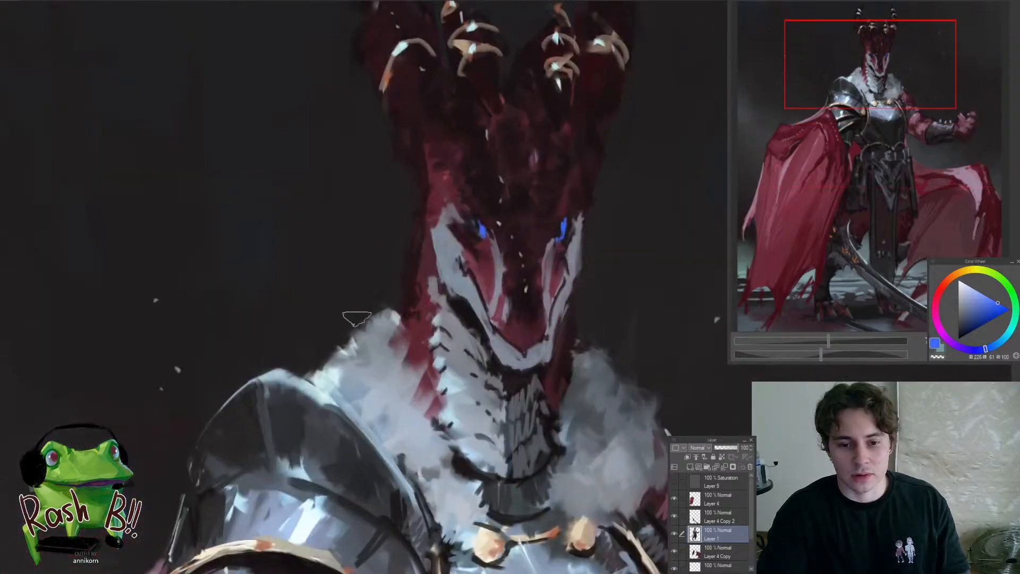
pyautogui.scroll(-4, 345, 323)
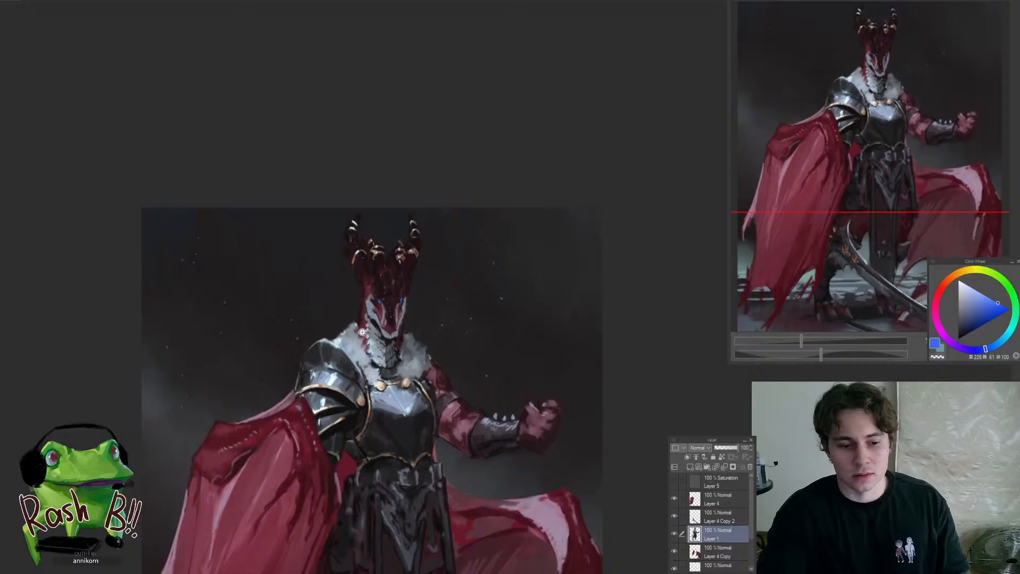
# Sample a warm gold tone, lighten it to pale cream and dab a highlight on the left collar clasp
pyautogui.moveTo(363, 332); pyautogui.dragTo(404, 302)
pyautogui.moveTo(413, 258); pyautogui.dragTo(444, 322)
pyautogui.keyDown('alt'); pyautogui.click(394, 363); pyautogui.keyUp('alt')
pyautogui.moveTo(394, 355); pyautogui.dragTo(383, 319)
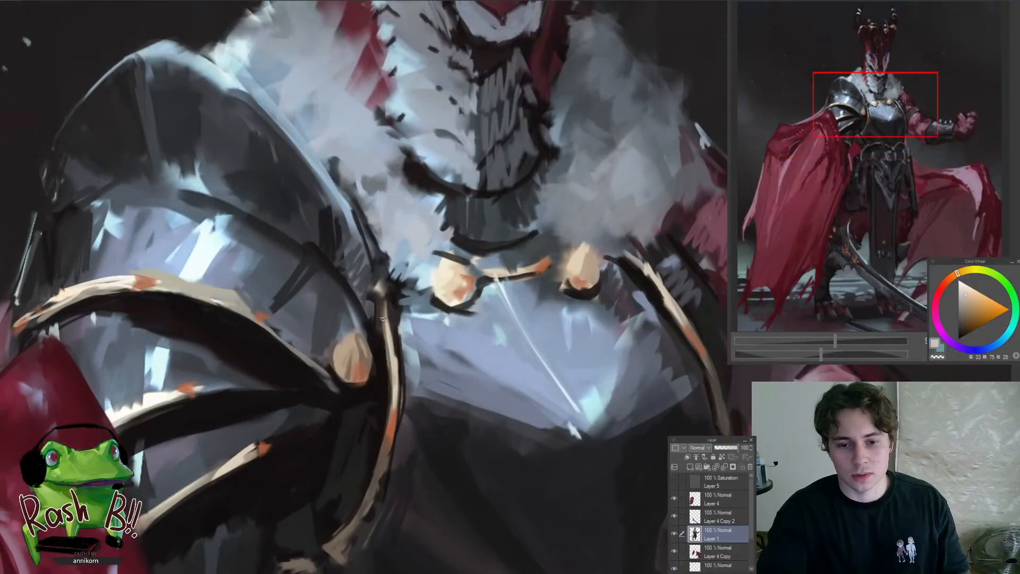
pyautogui.keyDown('alt'); pyautogui.click(440, 273); pyautogui.keyUp('alt')
pyautogui.scroll(-6, 372, 366)
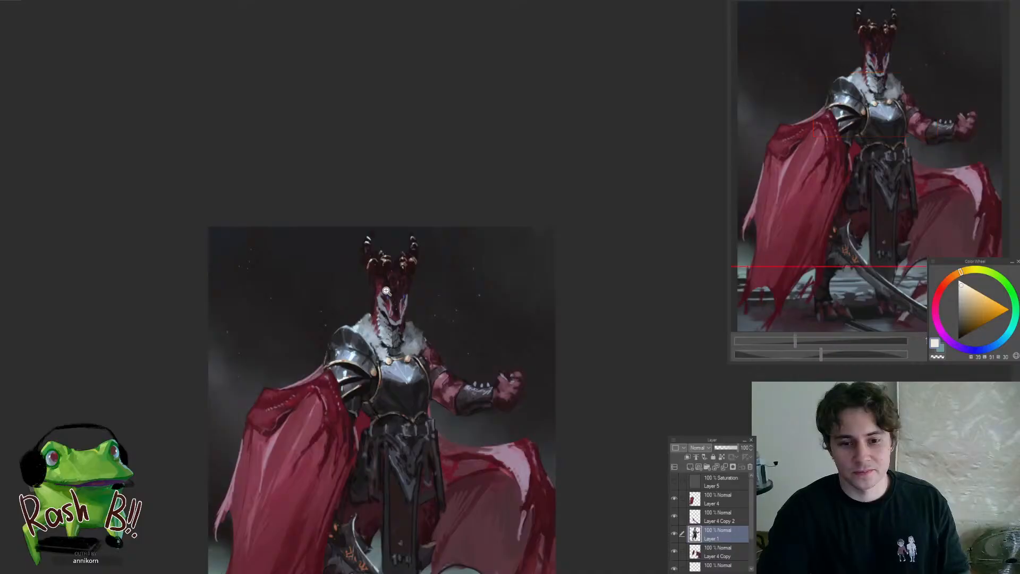
# Pick a pale cyan and touch up the highlights on the collar clasps and the pauldron's upper gold rim
pyautogui.scroll(5, 365, 272)
pyautogui.keyDown('alt'); pyautogui.click(366, 233); pyautogui.keyUp('alt')
pyautogui.scroll(-6, 356, 257)
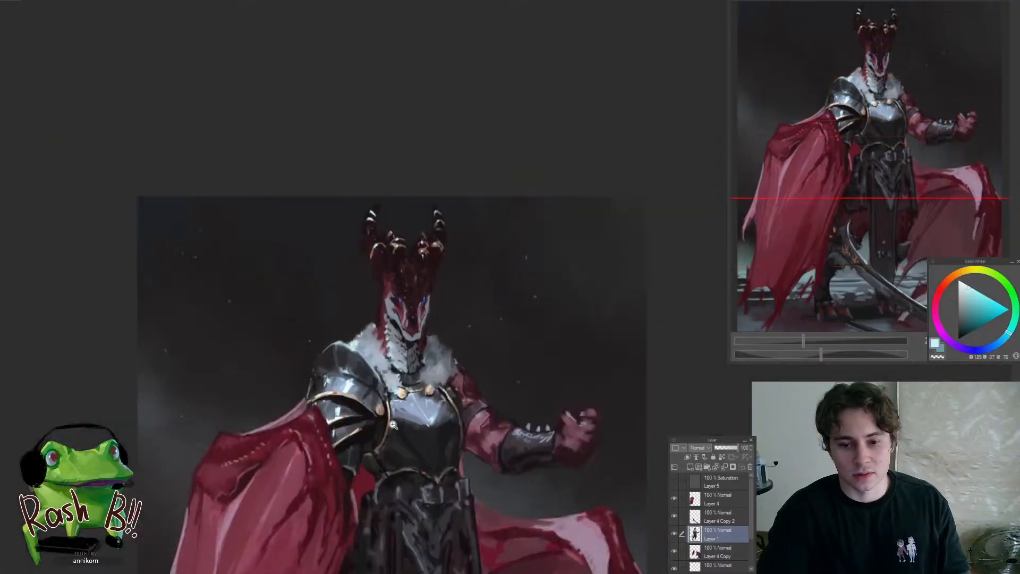
pyautogui.scroll(6, 361, 447)
pyautogui.moveTo(387, 377); pyautogui.dragTo(386, 399)
pyautogui.moveTo(203, 347); pyautogui.dragTo(295, 365)
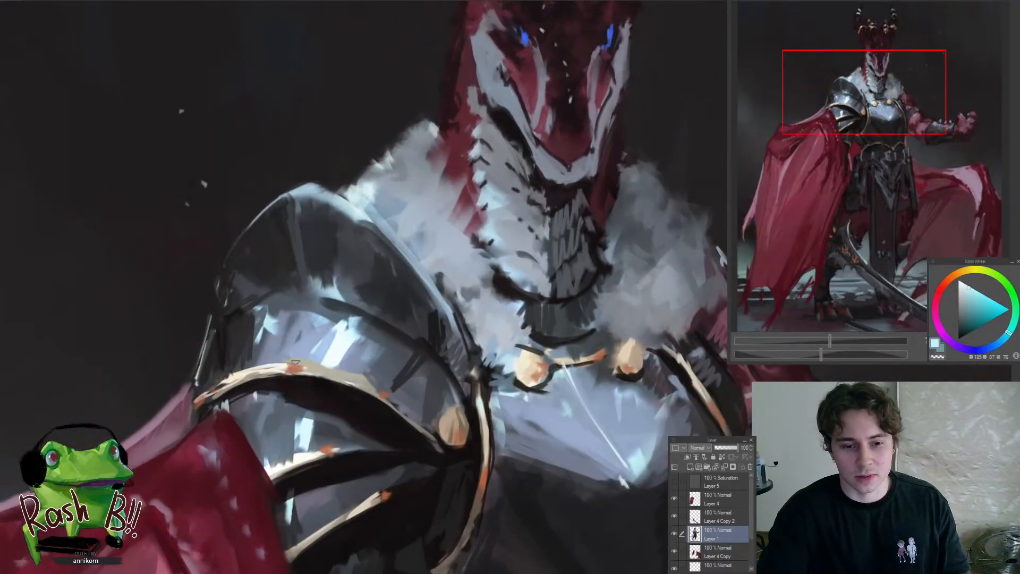
pyautogui.scroll(-6, 317, 450)
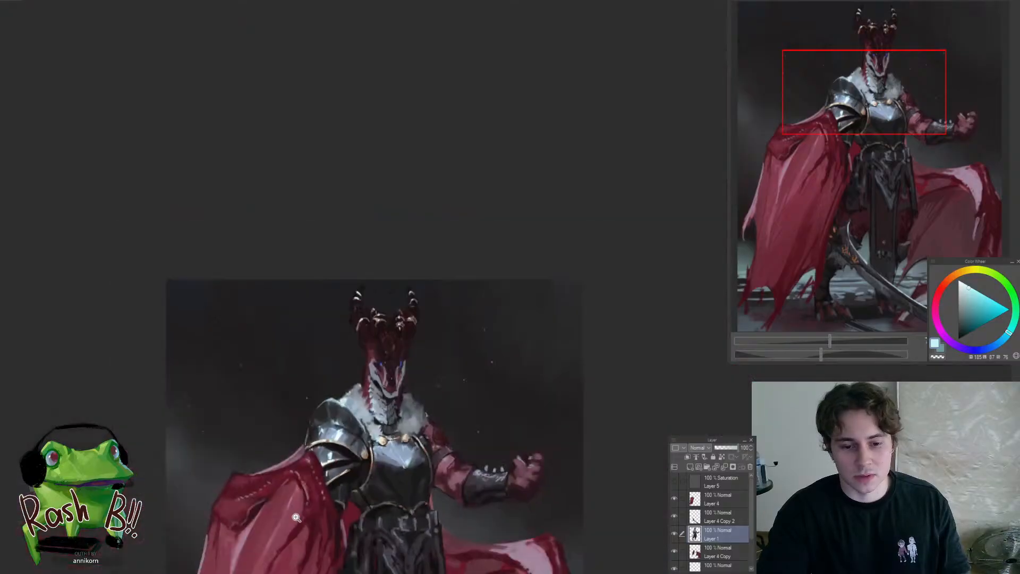
pyautogui.scroll(5, 343, 483)
pyautogui.scroll(-5, 349, 454)
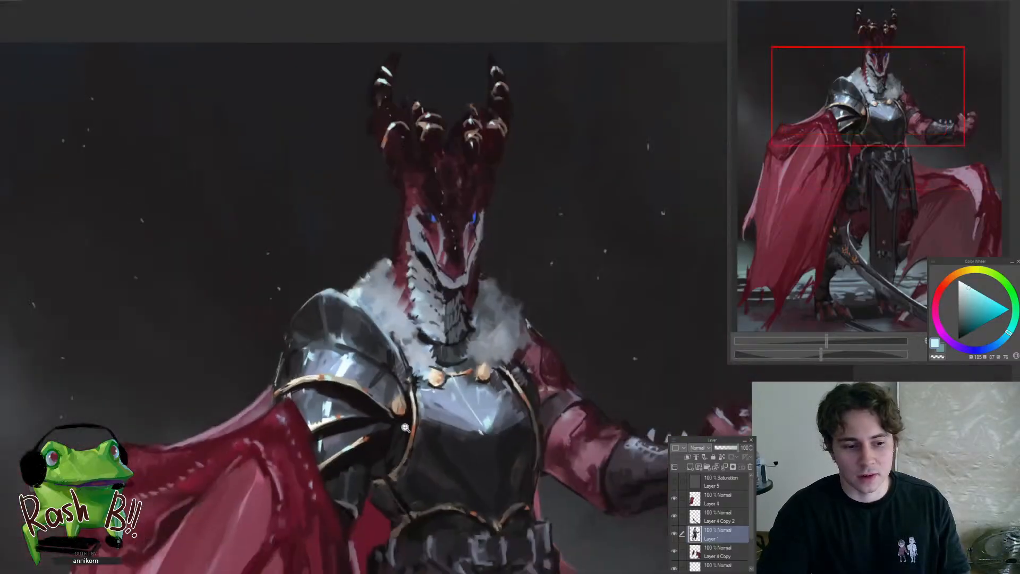
# Examine the collar clasps, chest plate, pauldron, arm and overall figure for areas that still need refining
pyautogui.scroll(3, 465, 254)
pyautogui.scroll(-2, 495, 308)
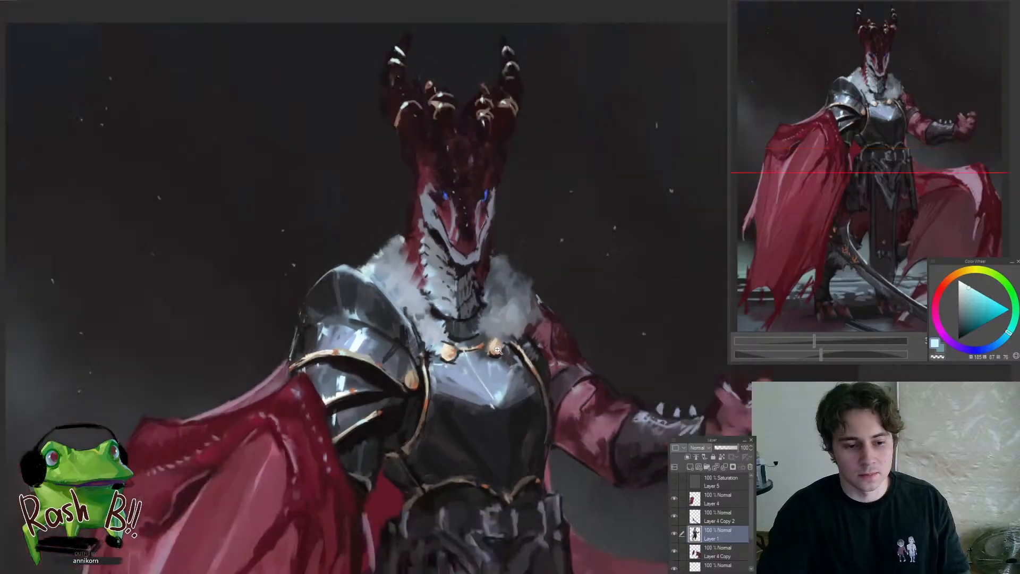
pyautogui.scroll(4, 491, 329)
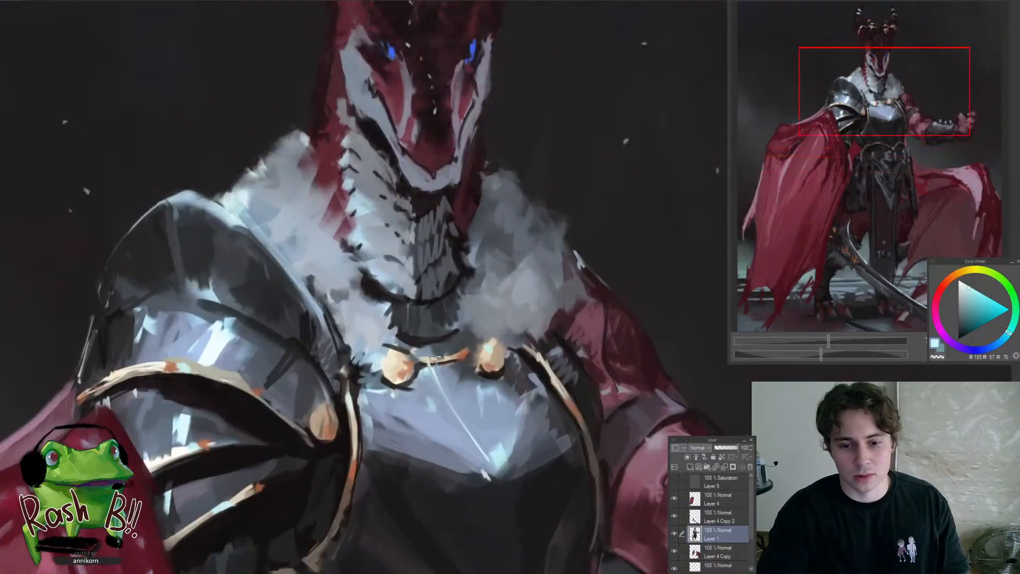
pyautogui.scroll(-5, 533, 362)
pyautogui.scroll(3, 509, 396)
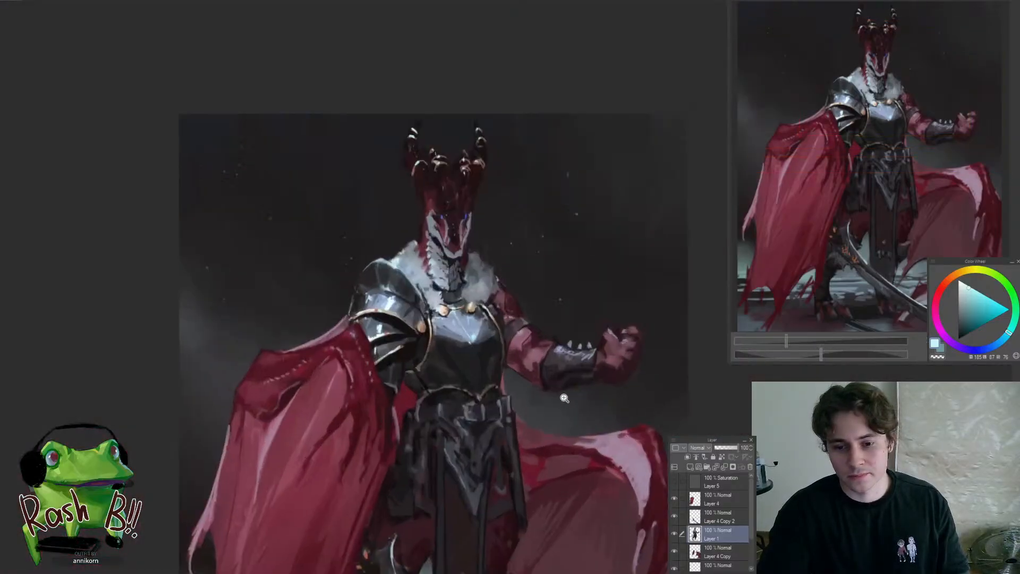
pyautogui.scroll(3, 509, 394)
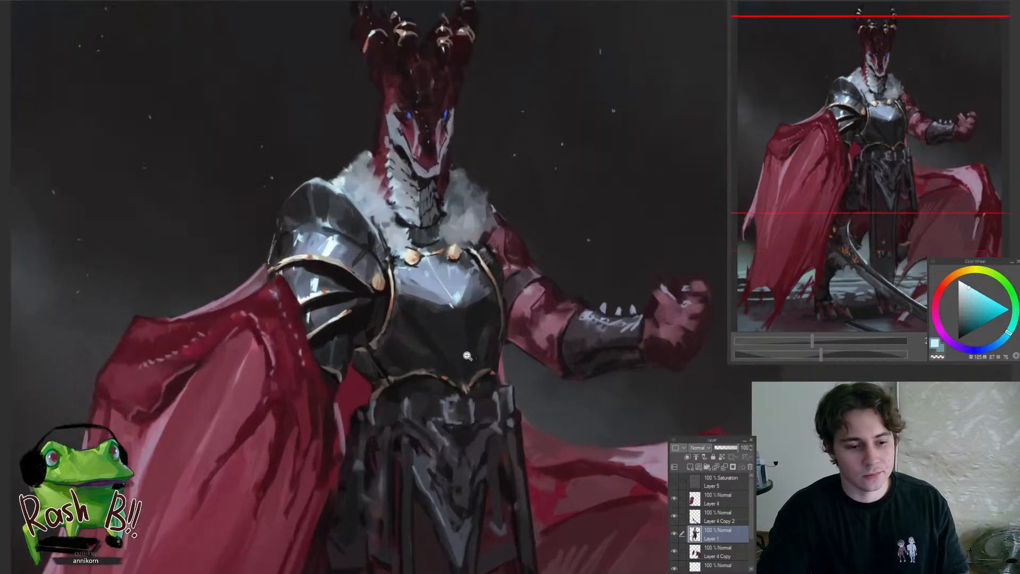
pyautogui.scroll(1, 439, 327)
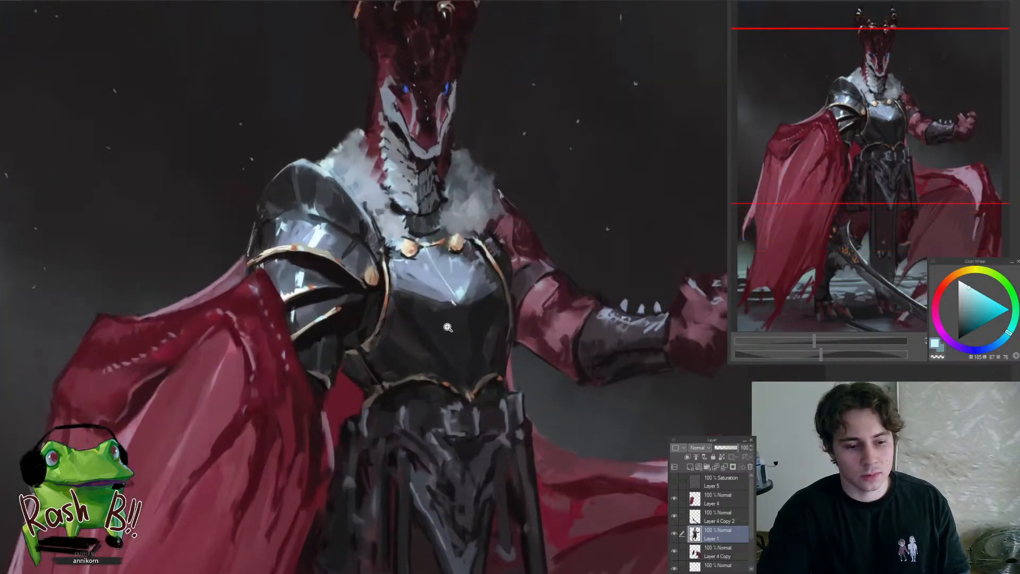
pyautogui.scroll(-1, 448, 335)
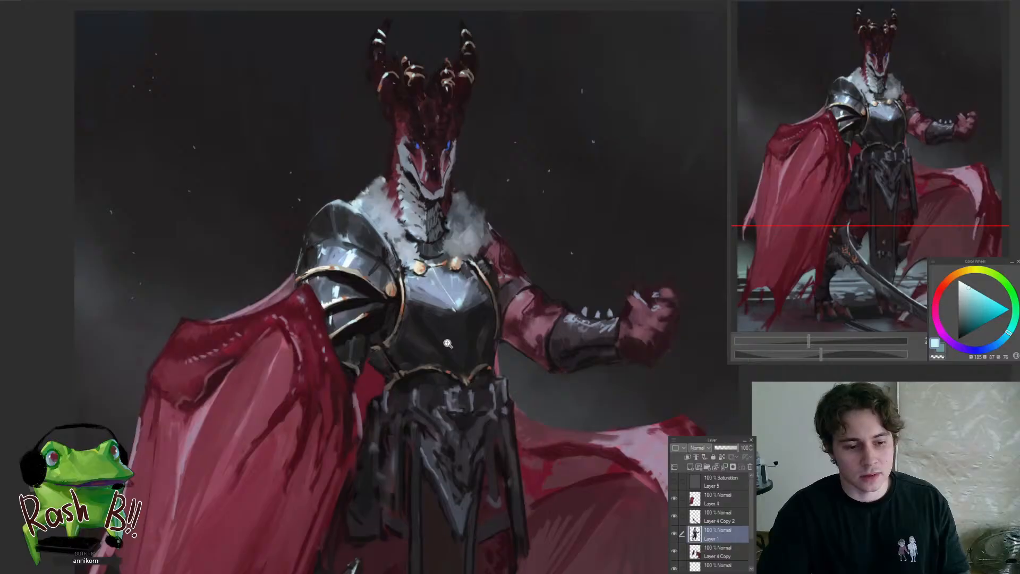
pyautogui.scroll(-2, 446, 336)
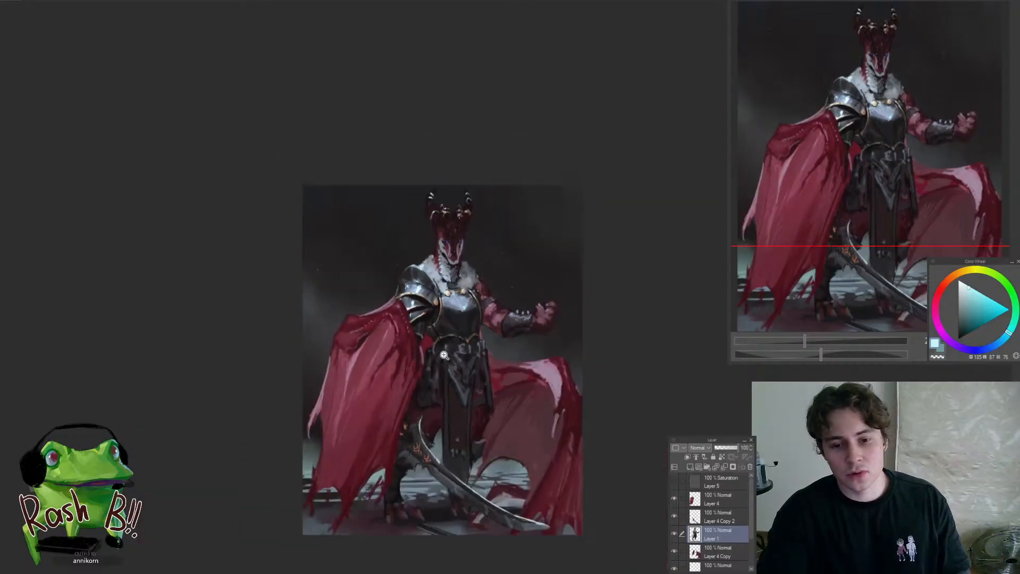
# Select the sword's layer and add a new layer clipped to it
pyautogui.scroll(-2, 470, 319)
pyautogui.moveTo(480, 363); pyautogui.dragTo(458, 343)
pyautogui.keyDown('ctrl'); pyautogui.keyDown('shift'); pyautogui.click(413, 466); pyautogui.keyUp('shift'); pyautogui.keyUp('ctrl')
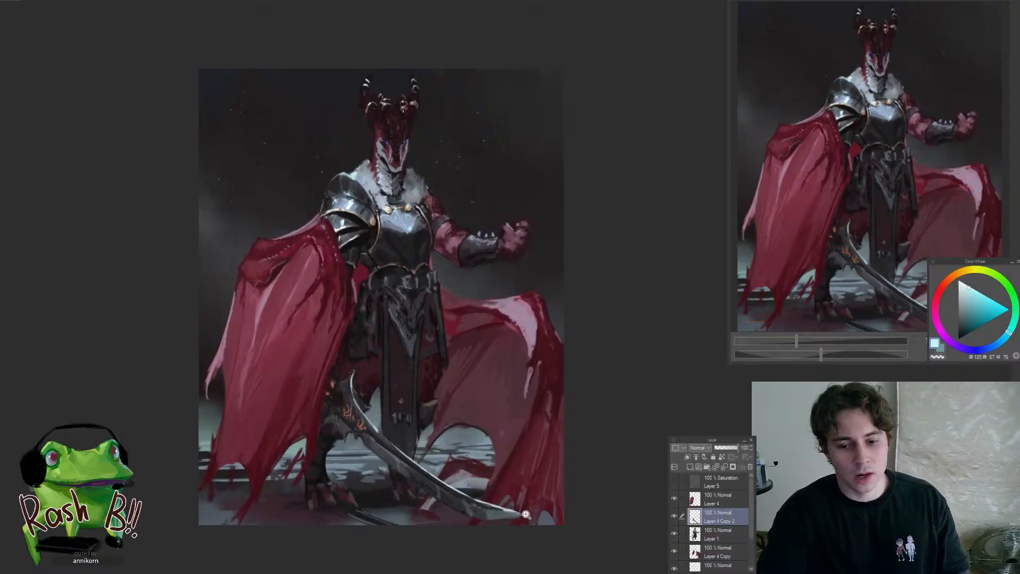
pyautogui.keyDown('ctrl'); pyautogui.click(526, 514); pyautogui.keyUp('ctrl')
pyautogui.click(690, 466)
pyautogui.click(686, 457)
pyautogui.keyDown('ctrl'); pyautogui.click(503, 486); pyautogui.keyUp('ctrl')
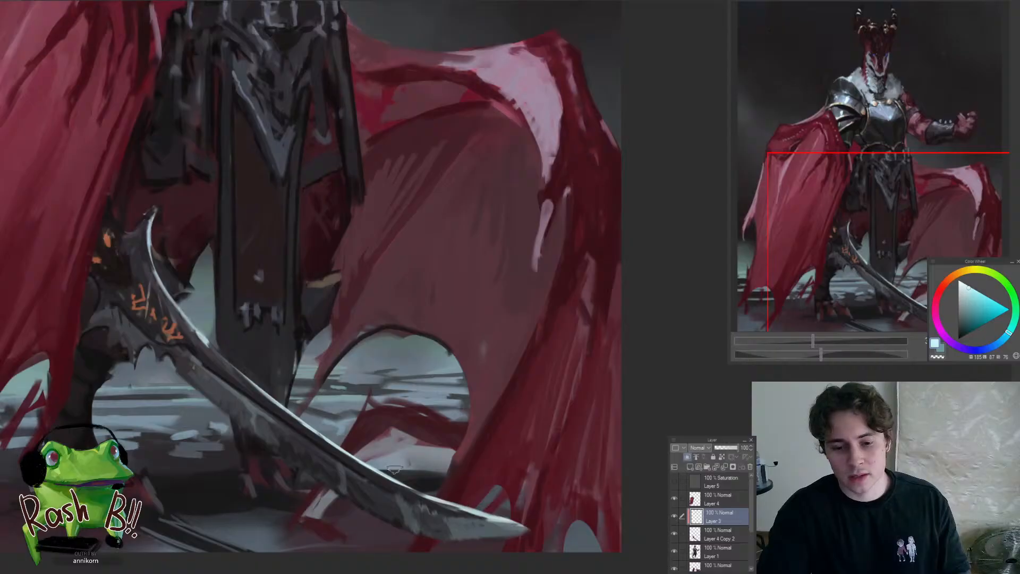
# Brush along the curved sword blade on the clipped layer and merge it down into the sword's layer
pyautogui.moveTo(345, 387); pyautogui.dragTo(435, 463)
pyautogui.moveTo(419, 429); pyautogui.dragTo(421, 462)
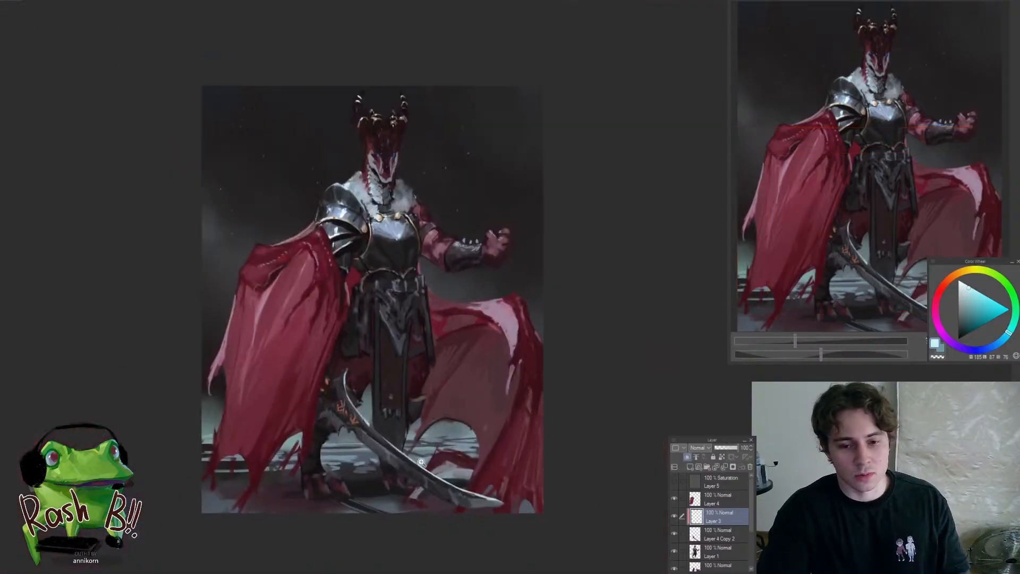
pyautogui.click(422, 461)
pyautogui.moveTo(388, 402); pyautogui.dragTo(372, 406)
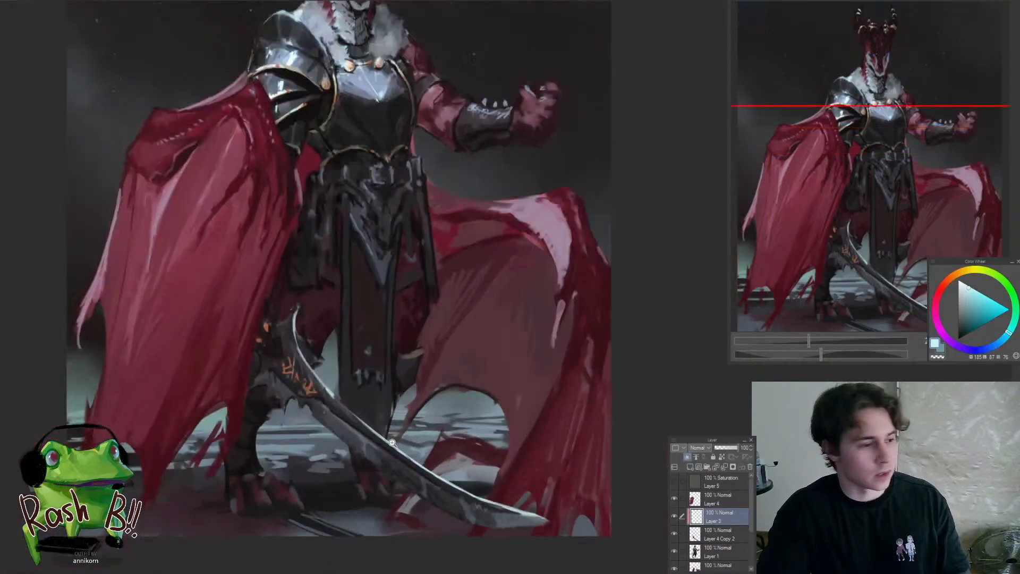
pyautogui.moveTo(414, 451); pyautogui.dragTo(455, 492)
pyautogui.hotkey('ctrl', 'e')
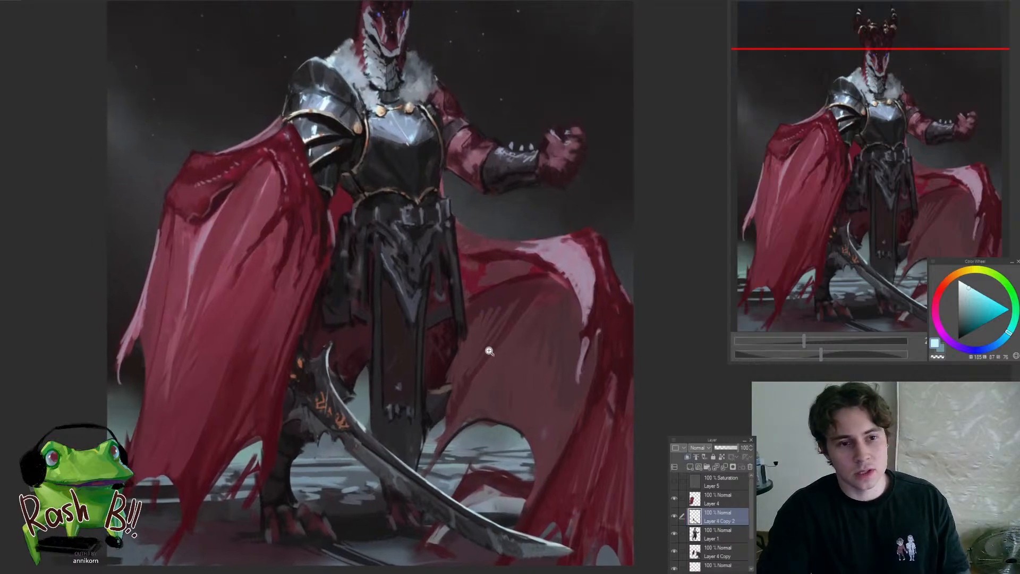
# Select the armoured figure's layer and add a new layer clipped to it
pyautogui.moveTo(504, 285); pyautogui.dragTo(481, 370)
pyautogui.keyDown('ctrl'); pyautogui.keyDown('shift'); pyautogui.click(488, 268); pyautogui.keyUp('shift'); pyautogui.keyUp('ctrl')
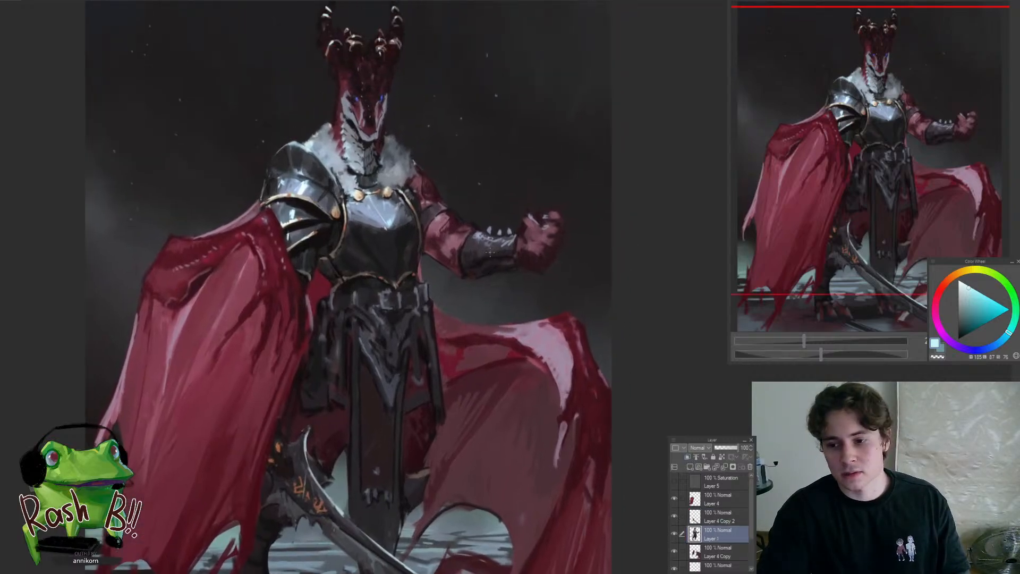
pyautogui.scroll(2, 489, 254)
pyautogui.click(687, 456)
pyautogui.click(500, 202)
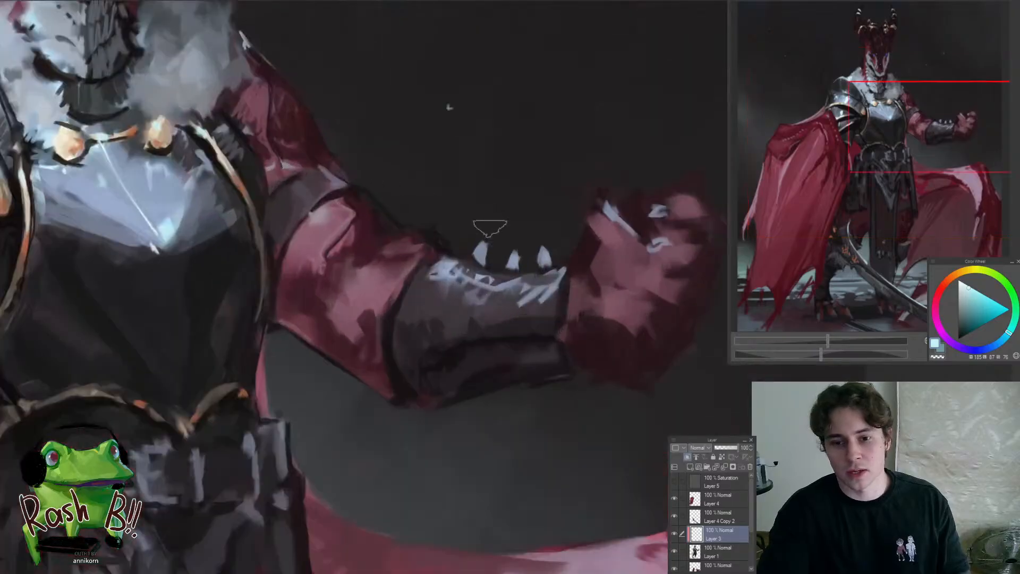
# Brush over the raised forearm and its bracer on the clipped layer and merge it down into the figure's layer
pyautogui.moveTo(529, 259); pyautogui.dragTo(460, 343)
pyautogui.moveTo(515, 241); pyautogui.dragTo(540, 216)
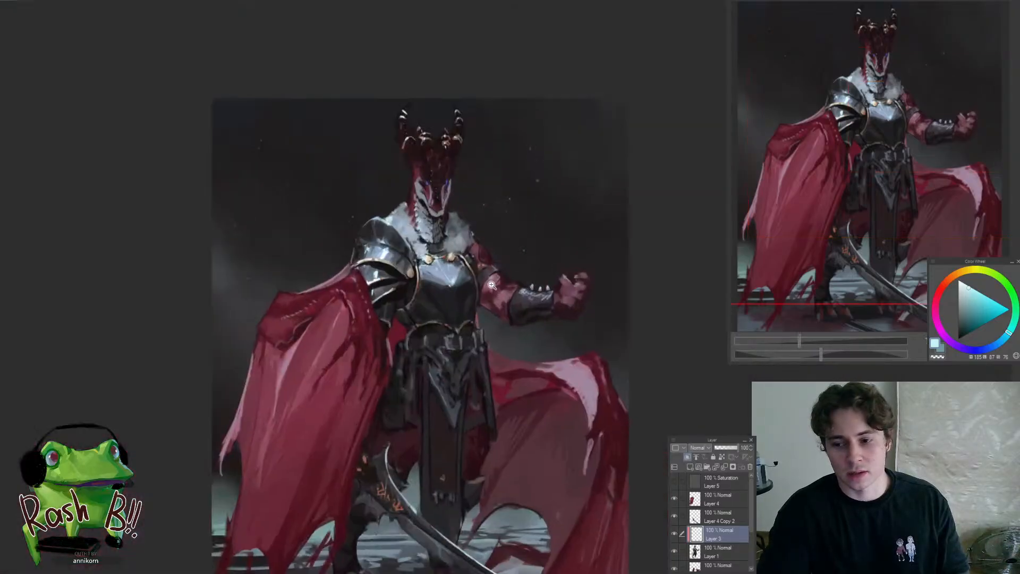
pyautogui.hotkey('ctrl', 'e')
# Examine the breastplate, belt, hanging cloth and curved sword for areas that still need refining
pyautogui.moveTo(435, 335); pyautogui.dragTo(470, 328)
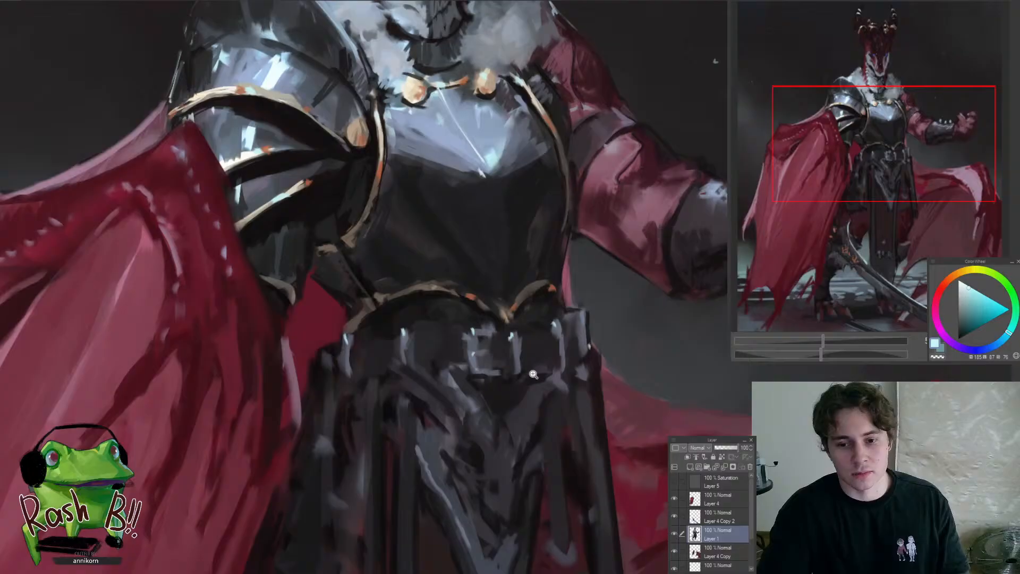
pyautogui.moveTo(533, 374); pyautogui.dragTo(486, 423)
pyautogui.moveTo(570, 399); pyautogui.dragTo(450, 327)
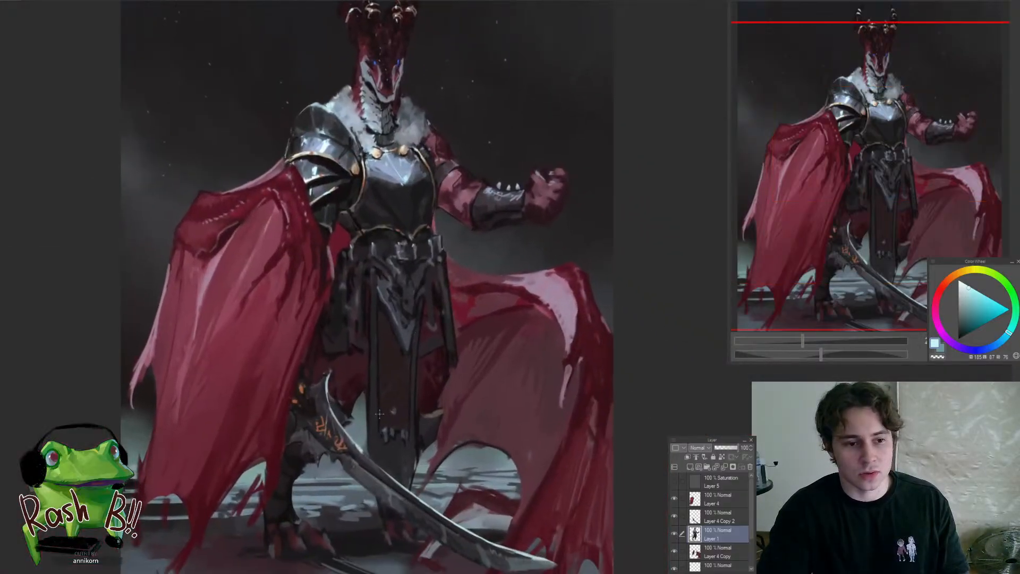
pyautogui.scroll(2, 379, 413)
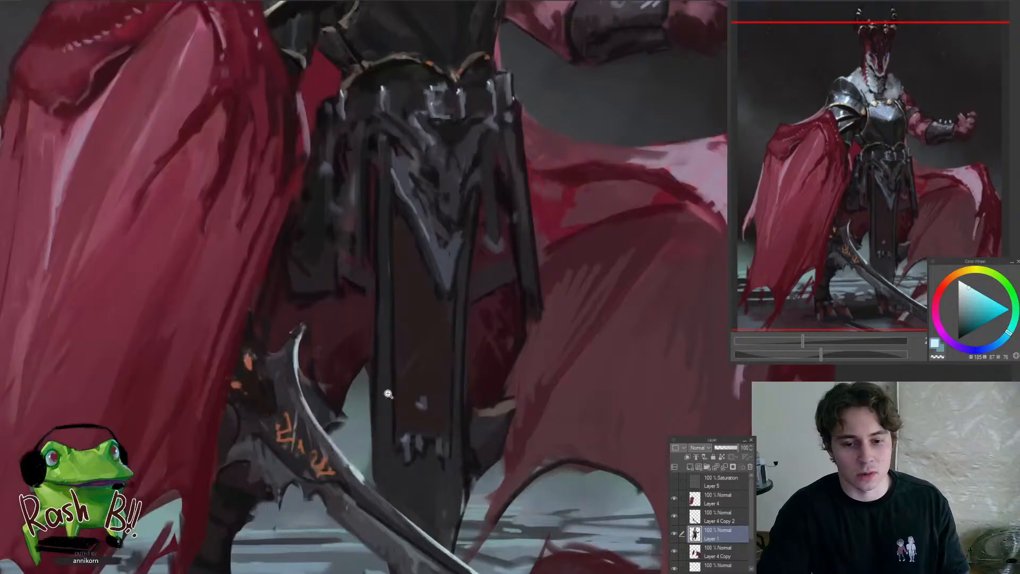
pyautogui.keyDown('ctrl'); pyautogui.keyDown('shift'); pyautogui.click(371, 484); pyautogui.keyUp('shift'); pyautogui.keyUp('ctrl')
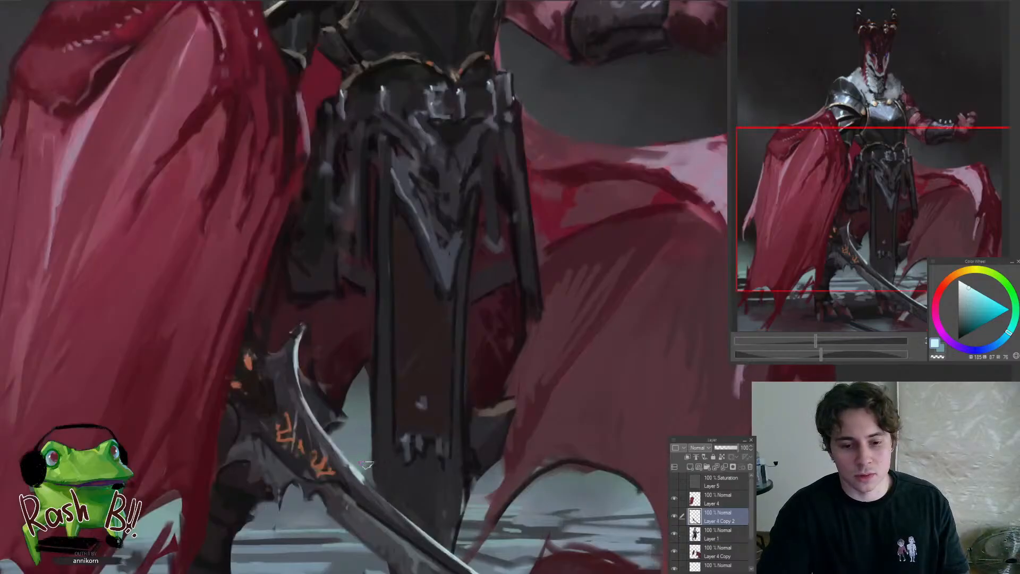
pyautogui.moveTo(404, 500); pyautogui.dragTo(365, 483)
pyautogui.moveTo(296, 494); pyautogui.dragTo(323, 478)
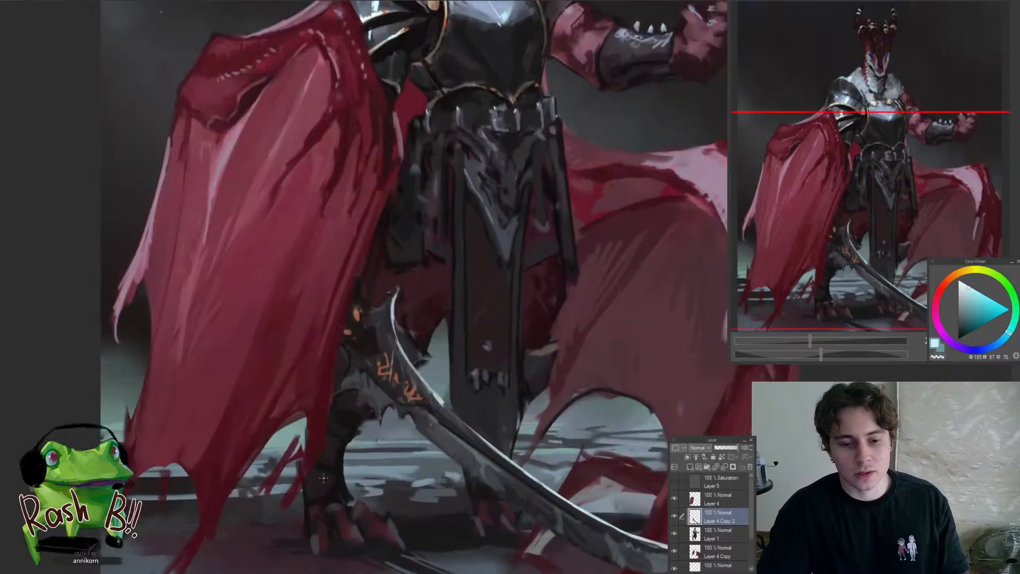
# Select the figure's layer, sample a near-black tone from the lower leg beside the cape and touch up the leg with it
pyautogui.keyDown('ctrl'); pyautogui.keyDown('shift'); pyautogui.click(323, 478); pyautogui.keyUp('shift'); pyautogui.keyUp('ctrl')
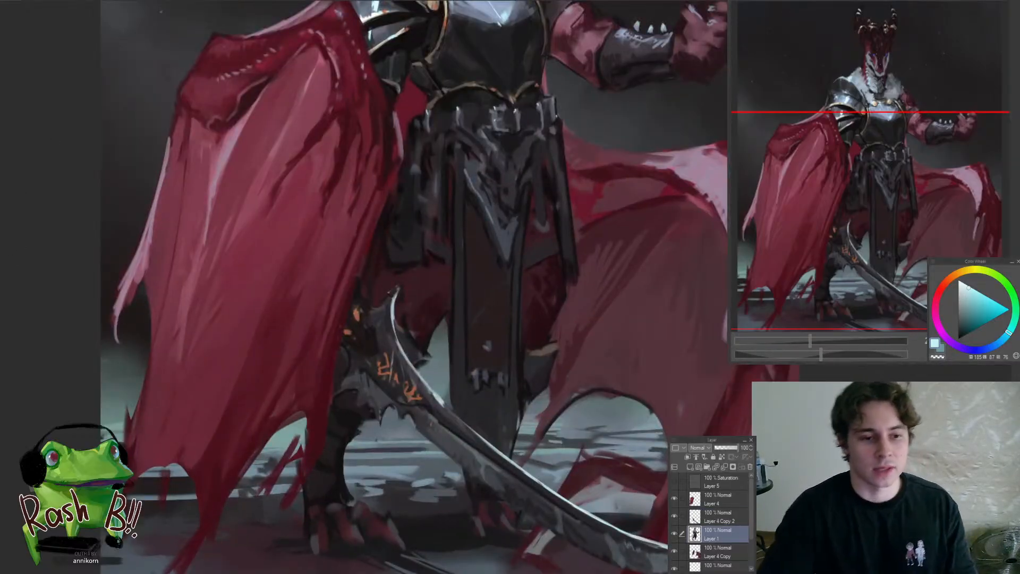
pyautogui.keyDown('ctrl'); pyautogui.keyDown('shift'); pyautogui.click(352, 461); pyautogui.keyUp('shift'); pyautogui.keyUp('ctrl')
pyautogui.keyDown('ctrl'); pyautogui.keyDown('shift'); pyautogui.click(338, 480); pyautogui.keyUp('shift'); pyautogui.keyUp('ctrl')
pyautogui.moveTo(338, 508); pyautogui.dragTo(352, 501)
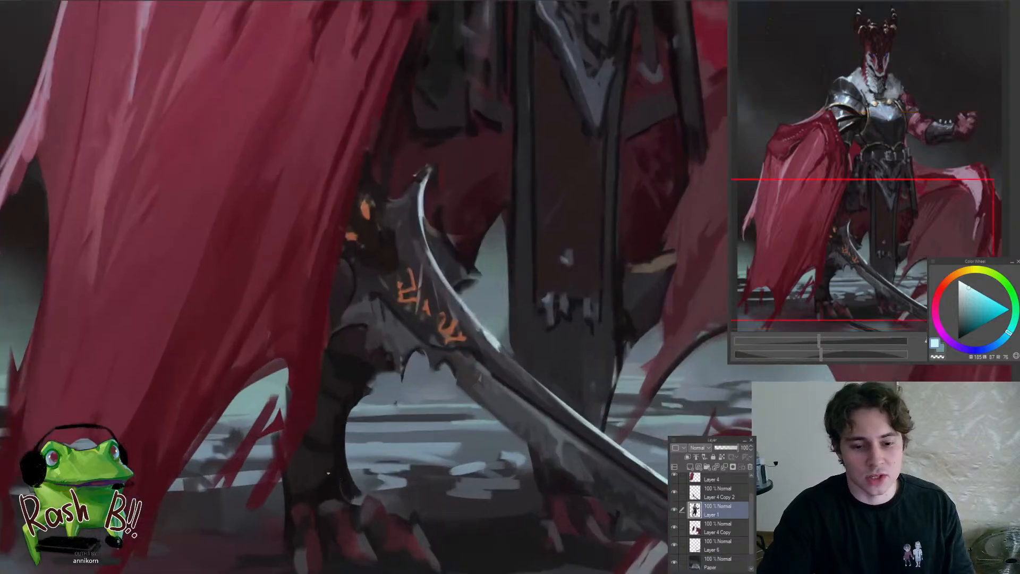
pyautogui.keyDown('alt'); pyautogui.click(317, 458); pyautogui.keyUp('alt')
pyautogui.keyDown('alt'); pyautogui.click(340, 451); pyautogui.keyUp('alt')
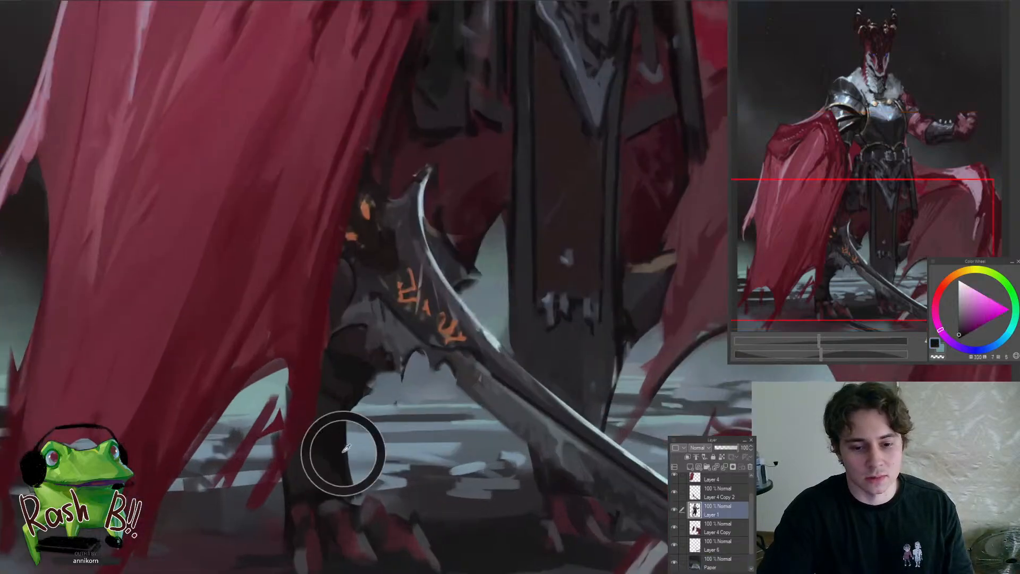
pyautogui.scroll(-10, 277, 412)
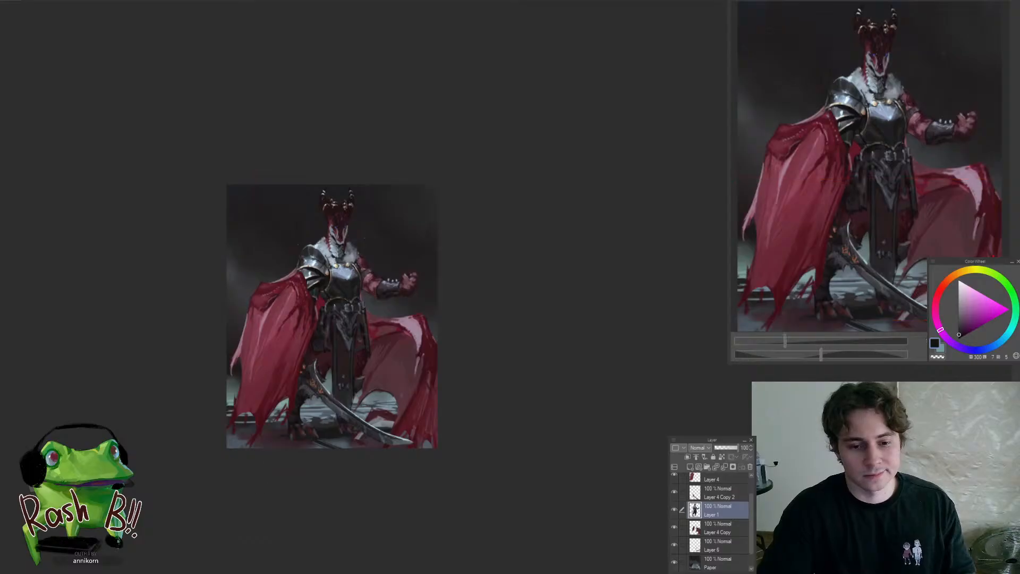
pyautogui.scroll(3, 302, 412)
pyautogui.scroll(5, 318, 404)
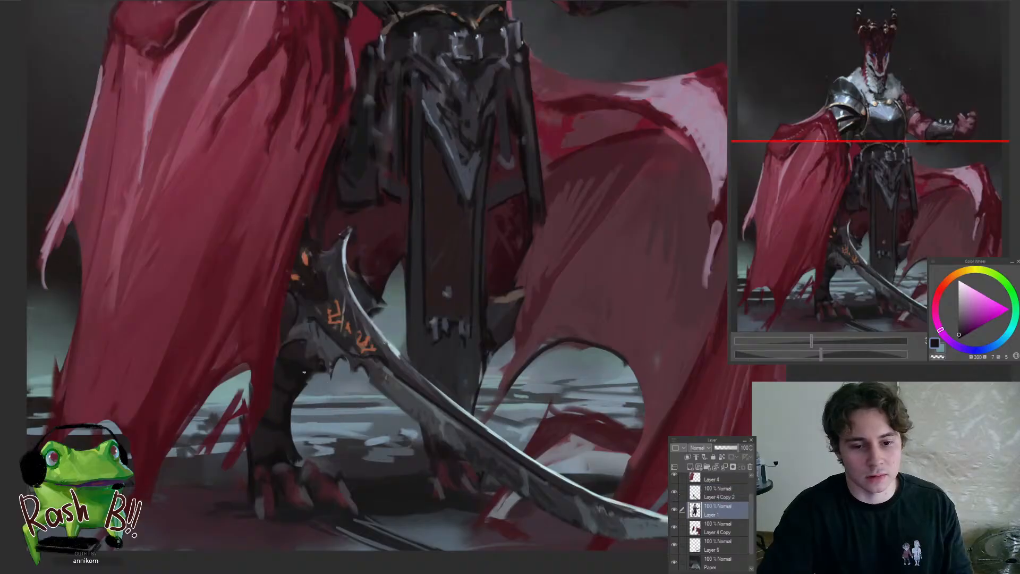
# Sample dark reddish tones around the knee behind the sword and touch up the knee's shadows
pyautogui.keyDown('alt'); pyautogui.click(281, 373); pyautogui.keyUp('alt')
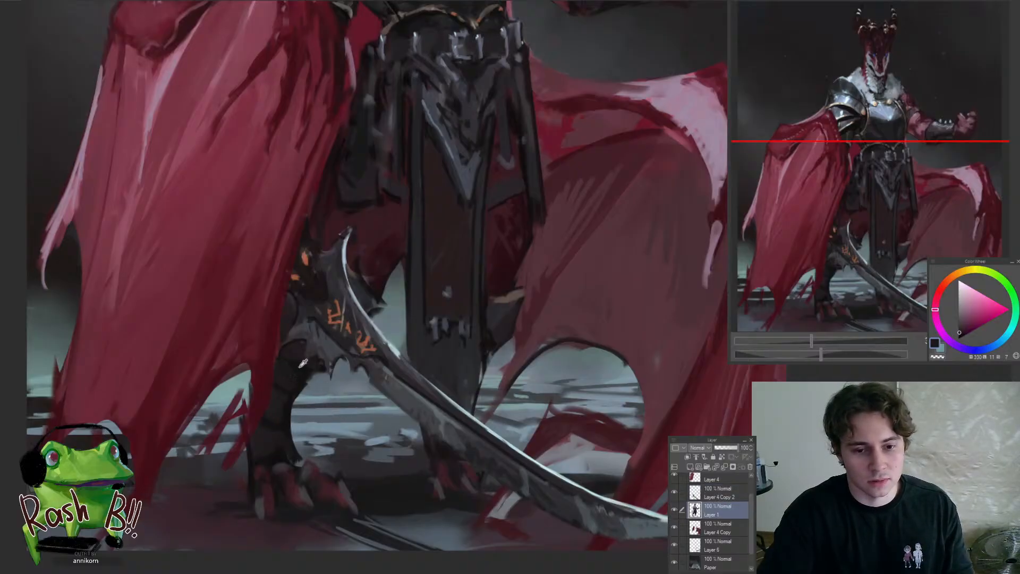
pyautogui.keyDown('alt'); pyautogui.click(302, 363); pyautogui.keyUp('alt')
pyautogui.scroll(-5, 268, 346)
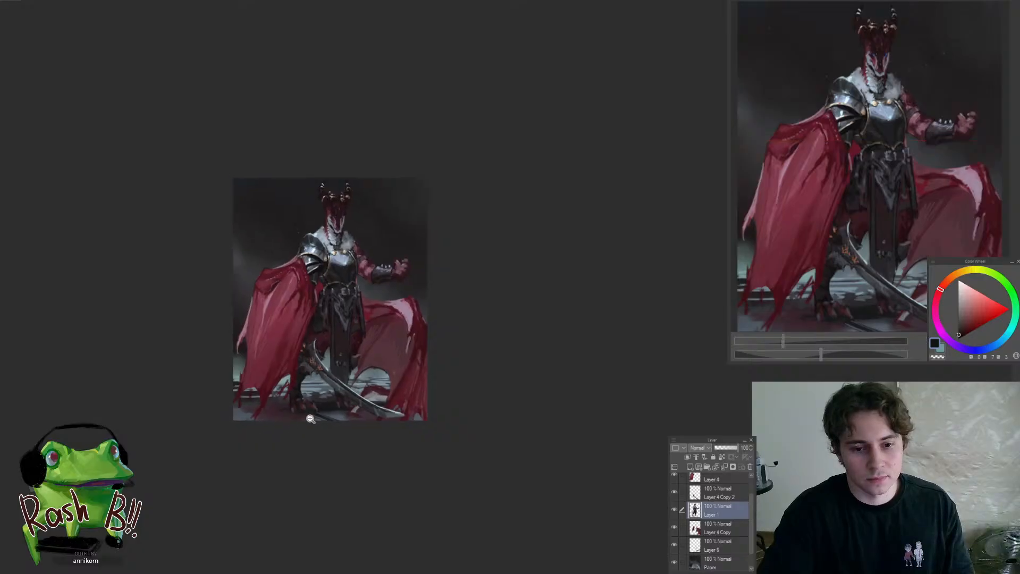
pyautogui.scroll(4, 329, 365)
pyautogui.scroll(4, 350, 388)
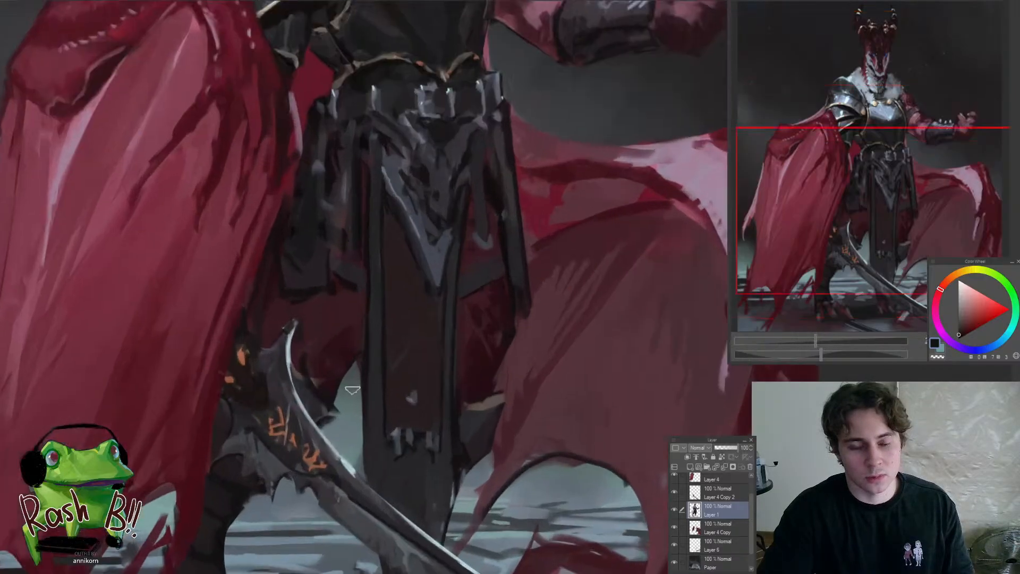
# Sample dark blue-grey and brown tones and repaint the pointed shape just behind the upper end of the sword
pyautogui.keyDown('alt'); pyautogui.click(310, 398); pyautogui.keyUp('alt')
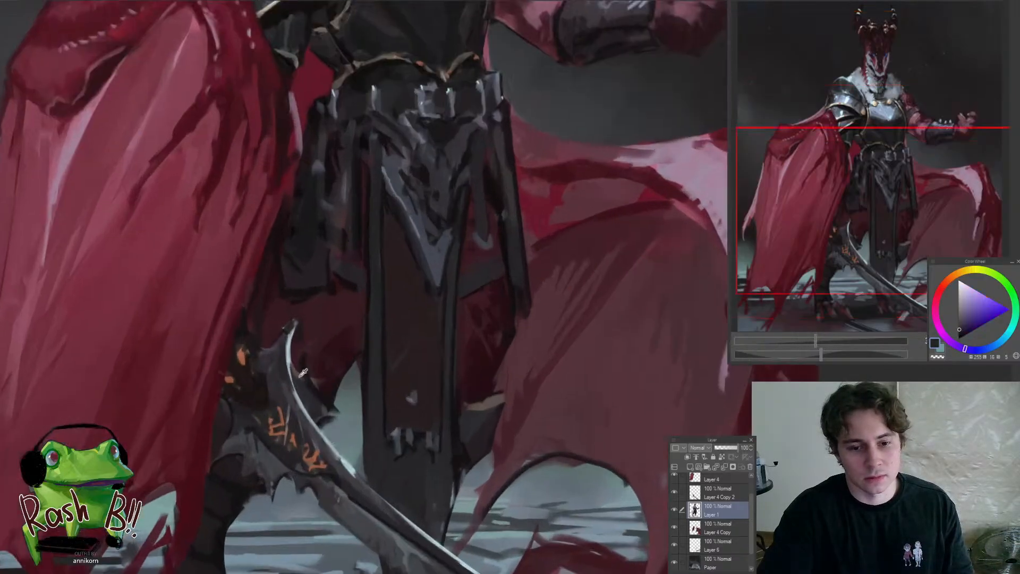
pyautogui.keyDown('alt'); pyautogui.click(316, 390); pyautogui.keyUp('alt')
pyautogui.keyDown('alt'); pyautogui.click(319, 405); pyautogui.keyUp('alt')
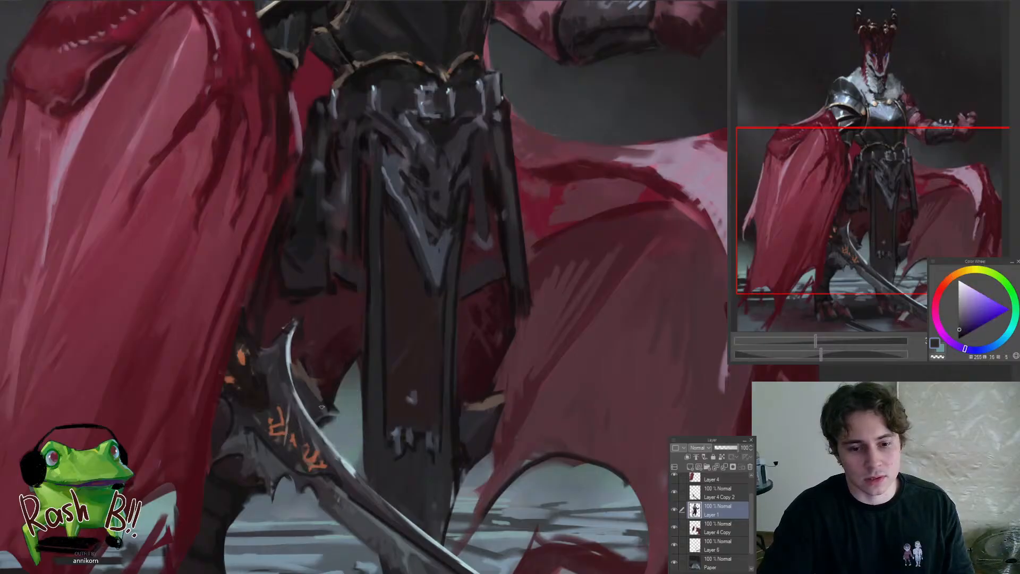
pyautogui.keyDown('alt'); pyautogui.click(327, 407); pyautogui.keyUp('alt')
pyautogui.keyDown('alt'); pyautogui.click(314, 387); pyautogui.keyUp('alt')
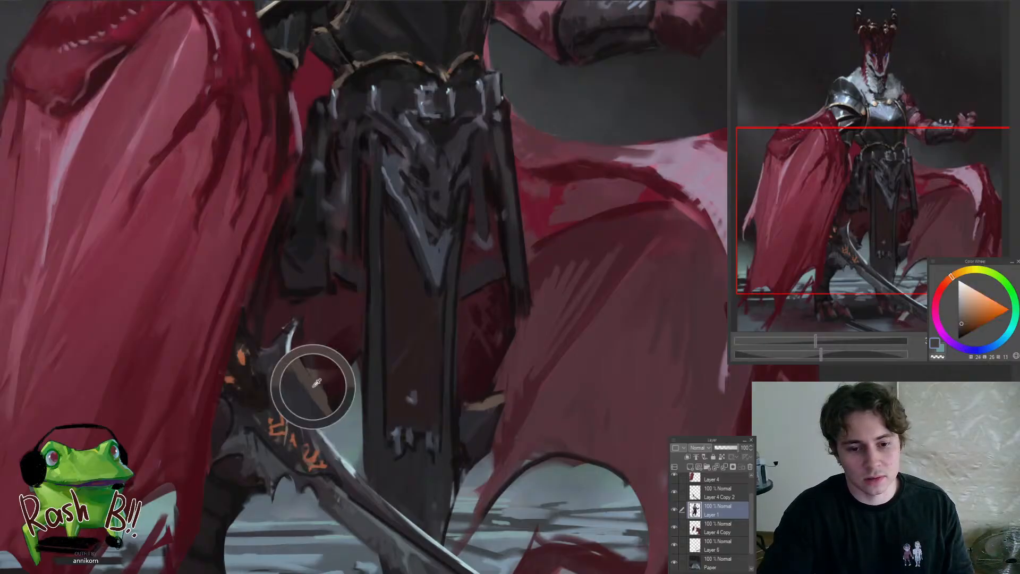
# Sample dark red tones and rework the shadowed thigh between the sword's upper end and the hanging cloth
pyautogui.keyDown('alt'); pyautogui.click(325, 389); pyautogui.keyUp('alt')
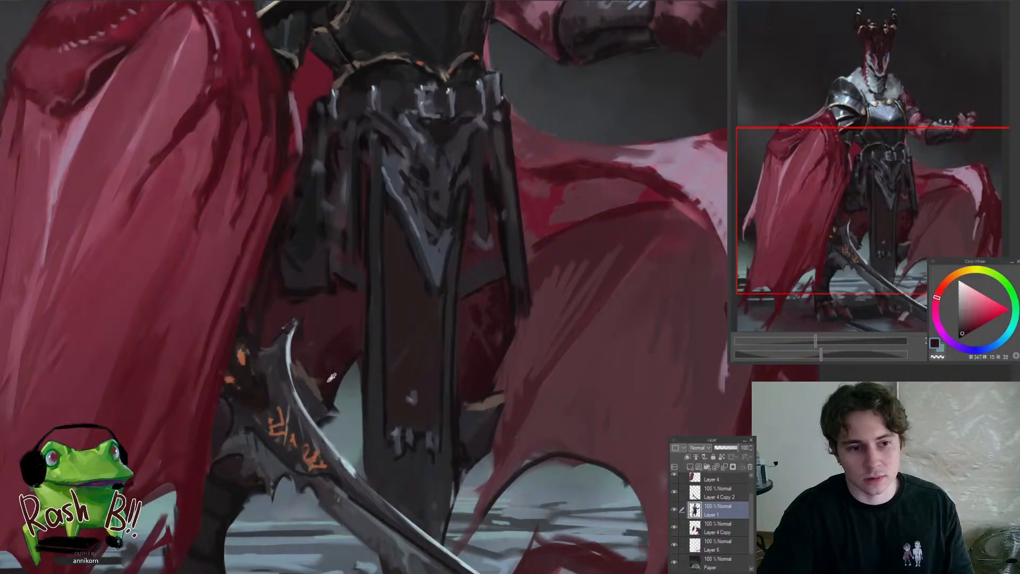
pyautogui.keyDown('alt'); pyautogui.click(322, 365); pyautogui.keyUp('alt')
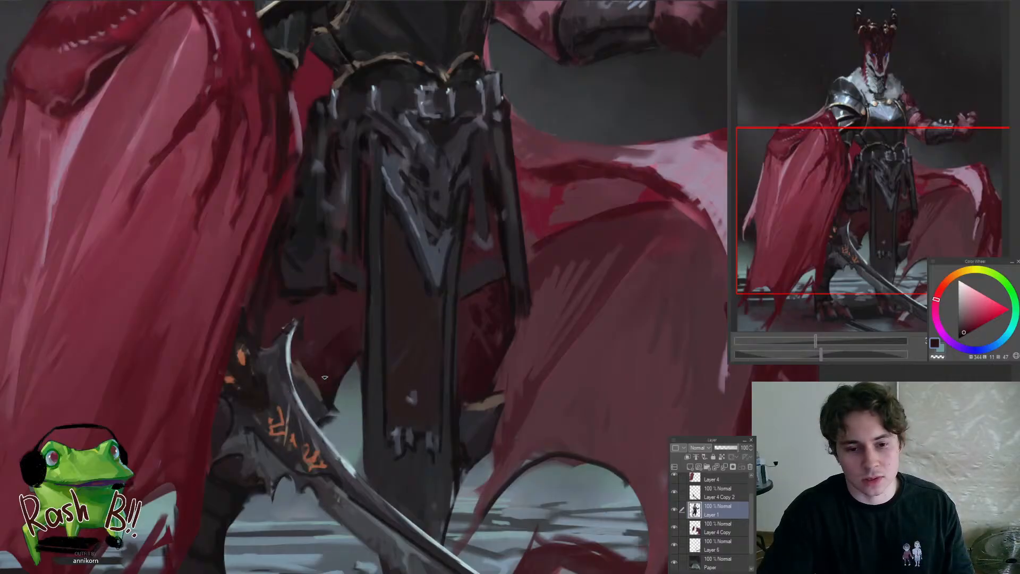
pyautogui.keyDown('alt'); pyautogui.click(321, 330); pyautogui.keyUp('alt')
pyautogui.scroll(-7, 330, 369)
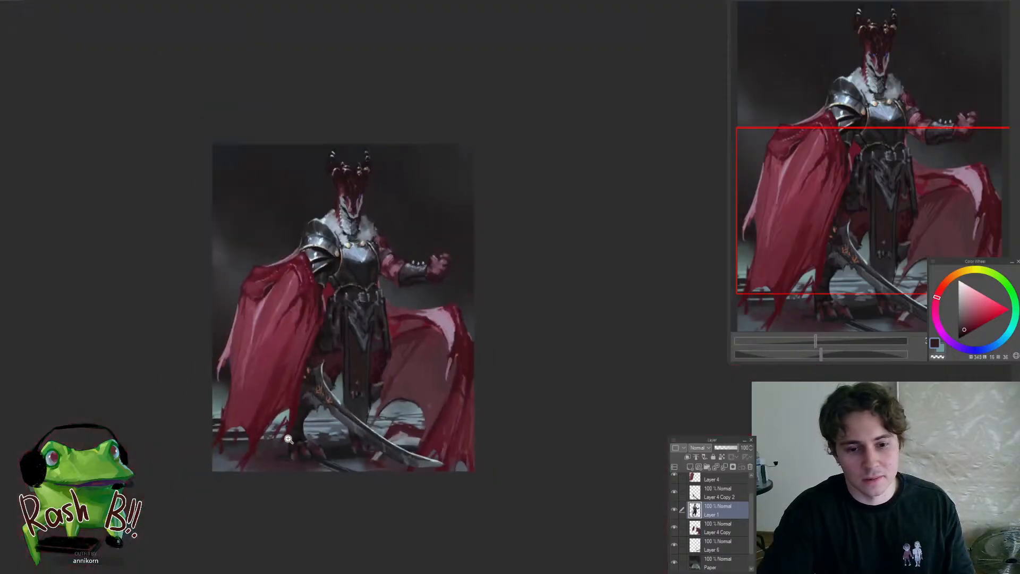
pyautogui.scroll(6, 341, 359)
pyautogui.keyDown('alt'); pyautogui.click(341, 374); pyautogui.keyUp('alt')
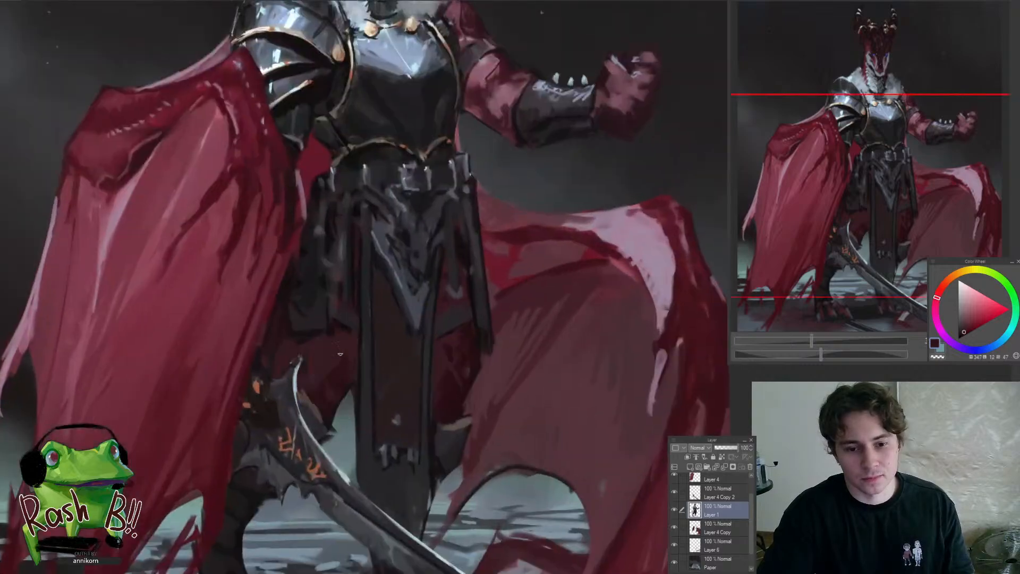
# Sample dark tones around the knee behind the sword's upper end and touch up the shadow there
pyautogui.keyDown('alt'); pyautogui.click(280, 357); pyautogui.keyUp('alt')
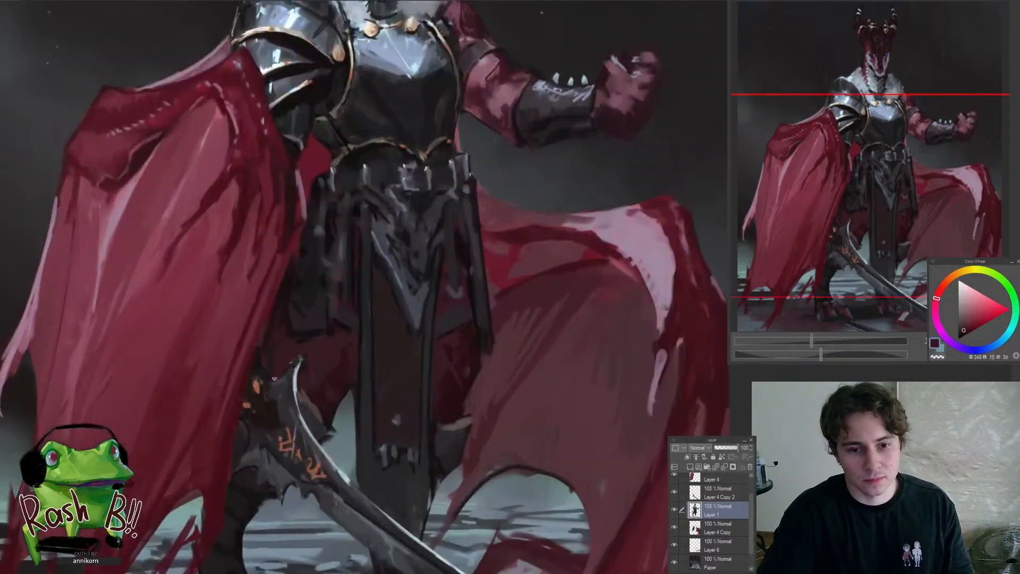
pyautogui.moveTo(274, 378); pyautogui.dragTo(311, 435)
pyautogui.keyDown('ctrl'); pyautogui.keyDown('shift'); pyautogui.click(311, 382); pyautogui.keyUp('shift'); pyautogui.keyUp('ctrl')
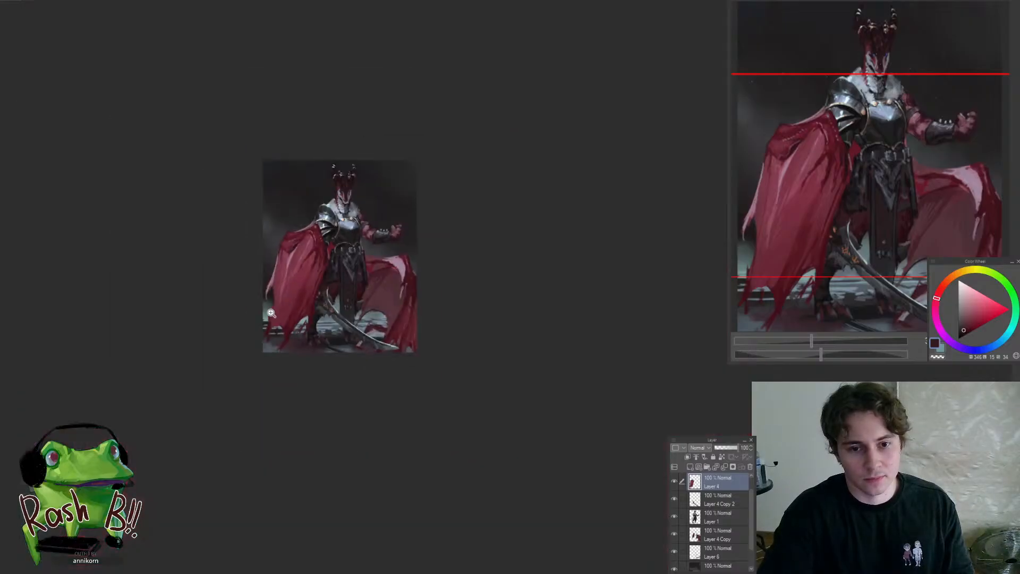
# Select the front cape's layer, sample dark reds and darken the cape's inner edge below the armoured elbow
pyautogui.scroll(-5, 340, 265)
pyautogui.scroll(6, 338, 287)
pyautogui.keyDown('alt'); pyautogui.click(331, 318); pyautogui.keyUp('alt')
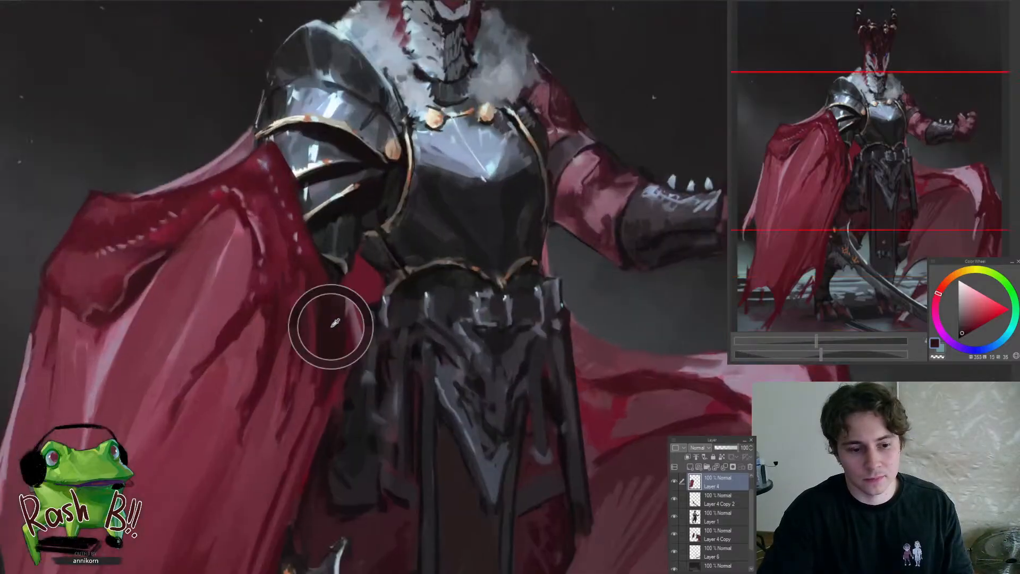
pyautogui.keyDown('alt'); pyautogui.click(319, 296); pyautogui.keyUp('alt')
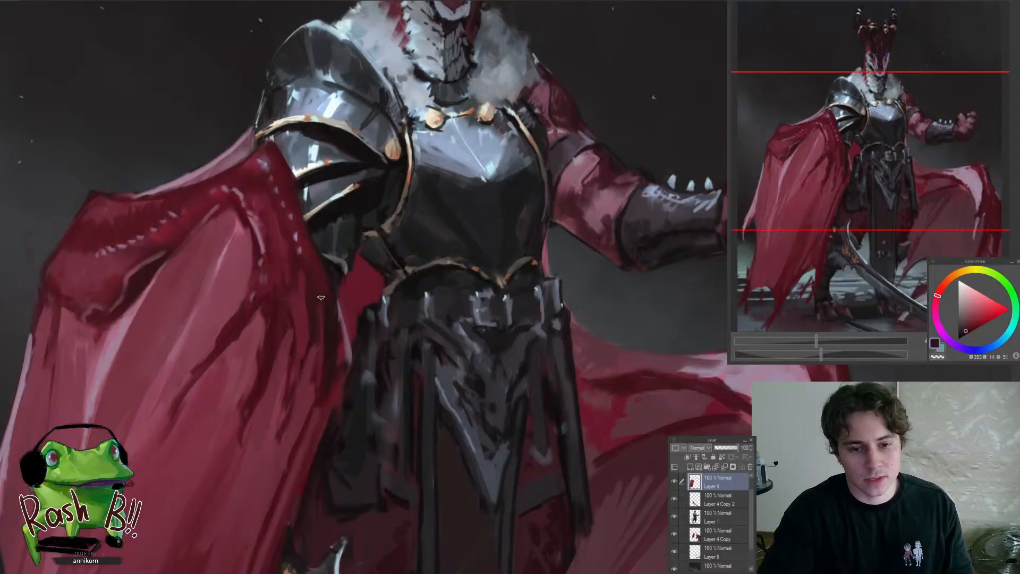
pyautogui.keyDown('alt'); pyautogui.click(337, 337); pyautogui.keyUp('alt')
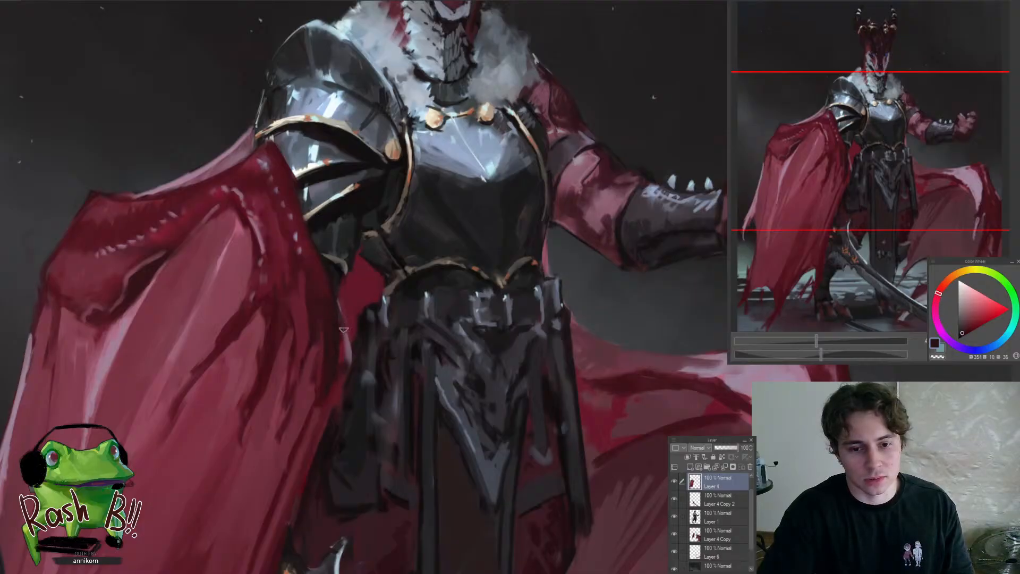
# Sample a near-black red from the cape's inner edge and refine the shadow beside the waist gap
pyautogui.scroll(-4, 339, 345)
pyautogui.scroll(3, 353, 389)
pyautogui.scroll(1, 353, 388)
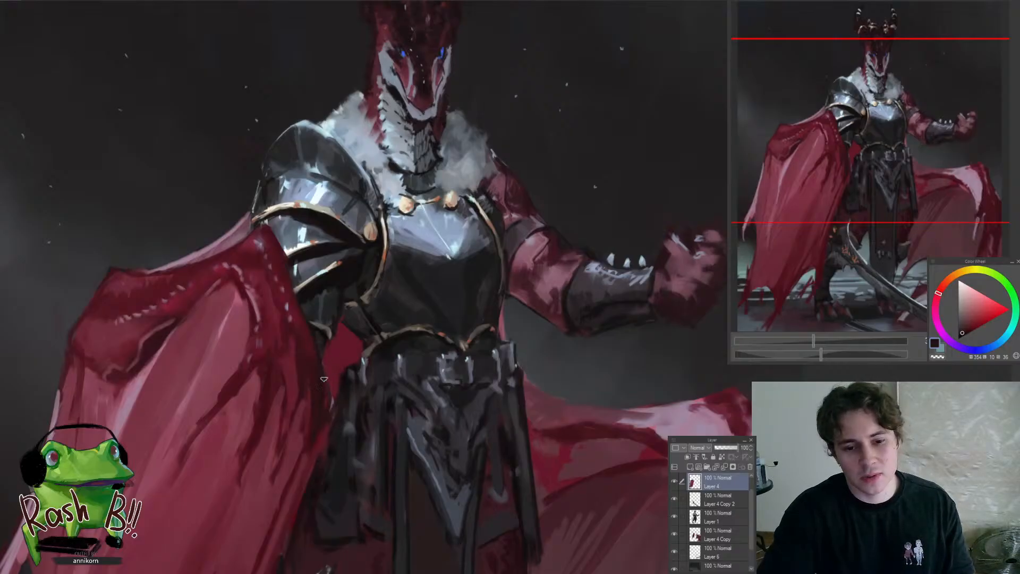
pyautogui.scroll(-3, 338, 398)
pyautogui.scroll(2, 346, 406)
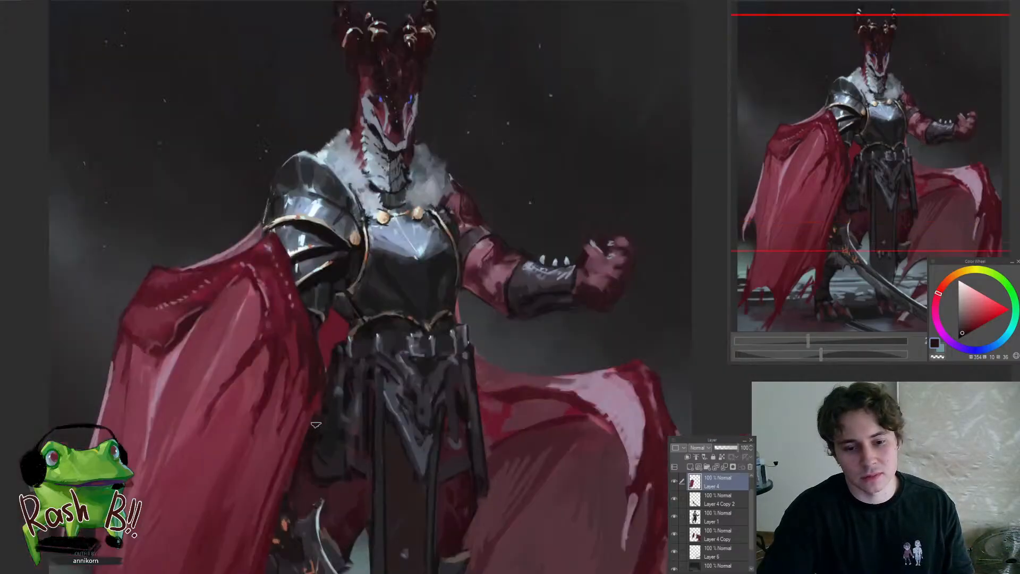
pyautogui.scroll(-3, 332, 366)
pyautogui.scroll(4, 324, 420)
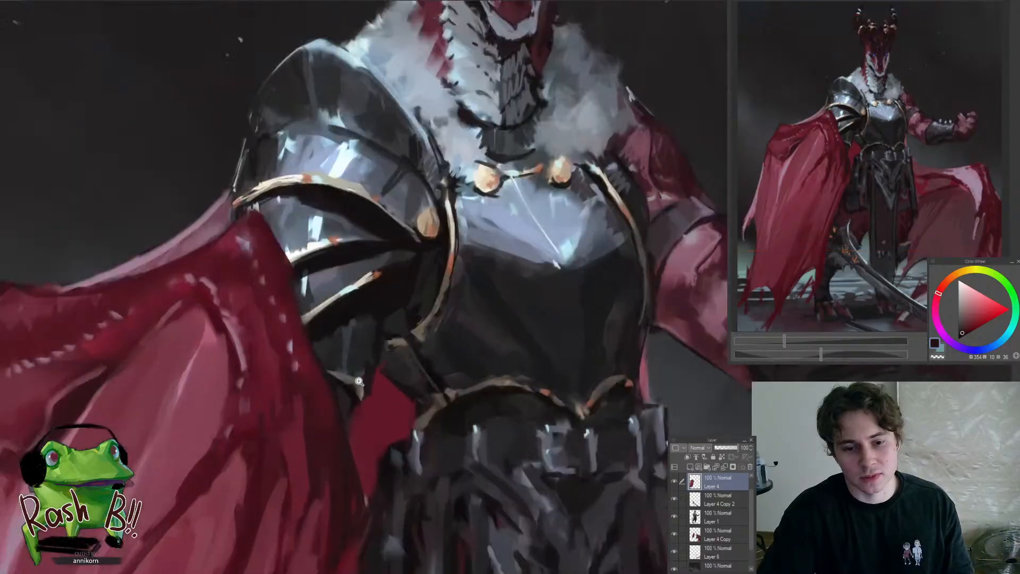
pyautogui.keyDown('alt'); pyautogui.click(345, 443); pyautogui.keyUp('alt')
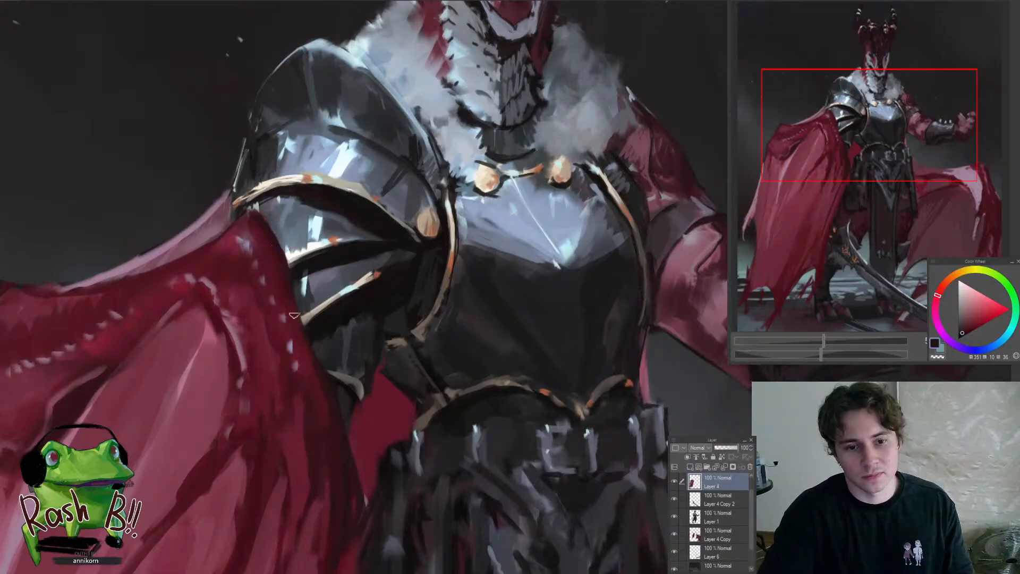
# Select the figure's layer, sample near-black tones and touch up the shadowed leg between the cape and the sword
pyautogui.scroll(-4, 294, 316)
pyautogui.moveTo(314, 439); pyautogui.dragTo(331, 417)
pyautogui.keyDown('ctrl'); pyautogui.keyDown('shift'); pyautogui.click(334, 421); pyautogui.keyUp('shift'); pyautogui.keyUp('ctrl')
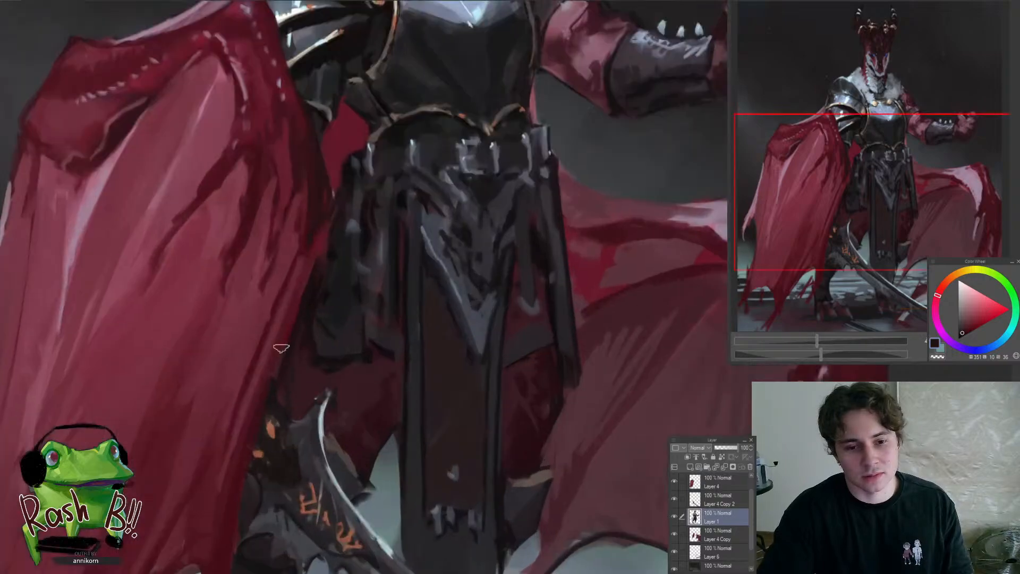
pyautogui.moveTo(287, 345)
pyautogui.mouseDown()
pyautogui.moveTo(248, 406)
pyautogui.moveTo(282, 419)
pyautogui.mouseUp()
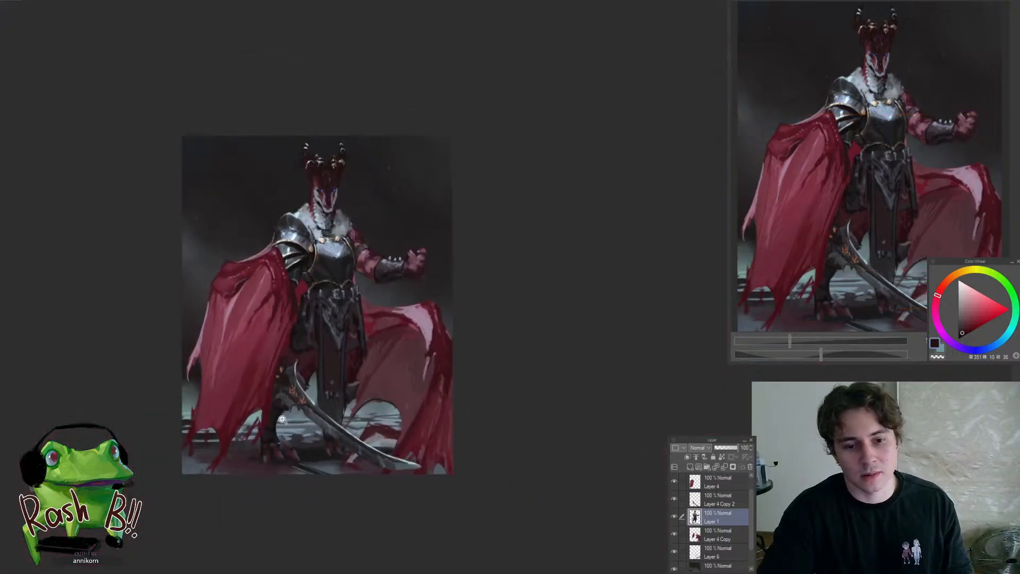
pyautogui.moveTo(333, 394)
pyautogui.mouseDown()
pyautogui.moveTo(314, 417)
pyautogui.moveTo(304, 403)
pyautogui.moveTo(316, 424)
pyautogui.moveTo(285, 428)
pyautogui.mouseUp()
pyautogui.keyDown('alt'); pyautogui.click(299, 402); pyautogui.keyUp('alt')
pyautogui.keyDown('alt'); pyautogui.click(306, 437); pyautogui.keyUp('alt')
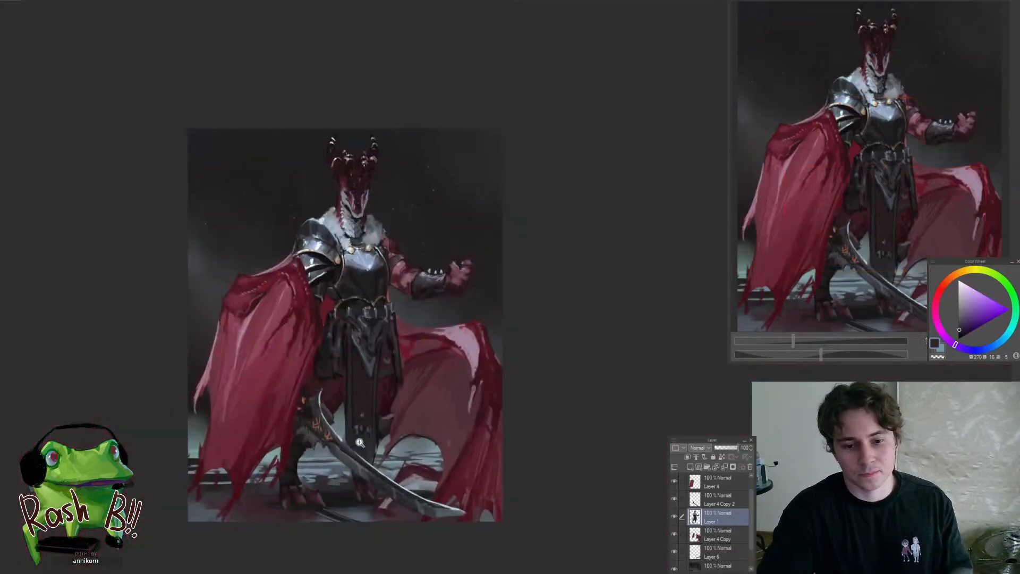
# Mirror the canvas horizontally and examine the sword, legs and overall silhouette for errors
pyautogui.press('h')
pyautogui.moveTo(580, 407); pyautogui.dragTo(488, 402)
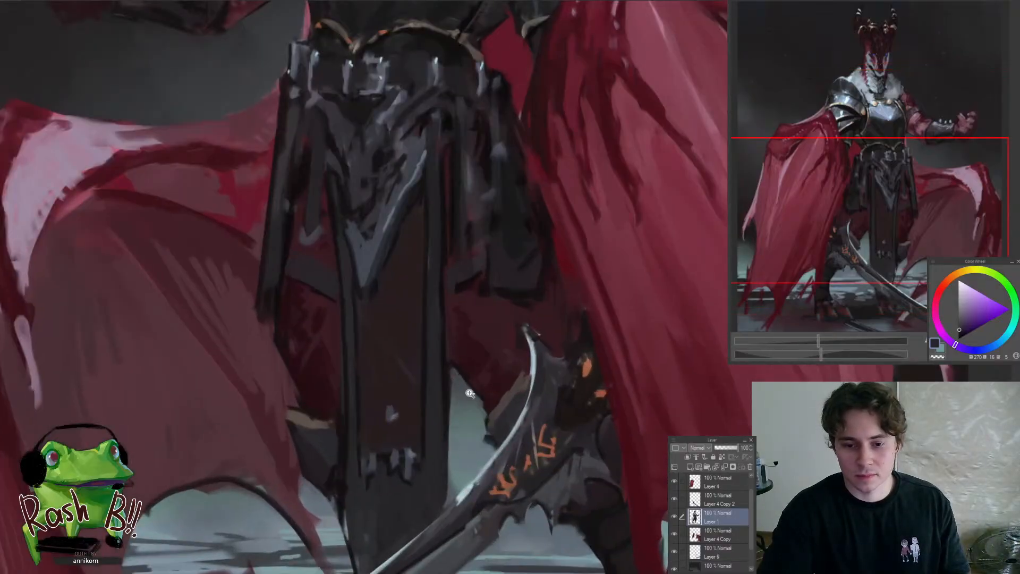
pyautogui.moveTo(470, 393)
pyautogui.mouseDown()
pyautogui.moveTo(426, 396)
pyautogui.moveTo(497, 384)
pyautogui.moveTo(482, 361)
pyautogui.mouseUp()
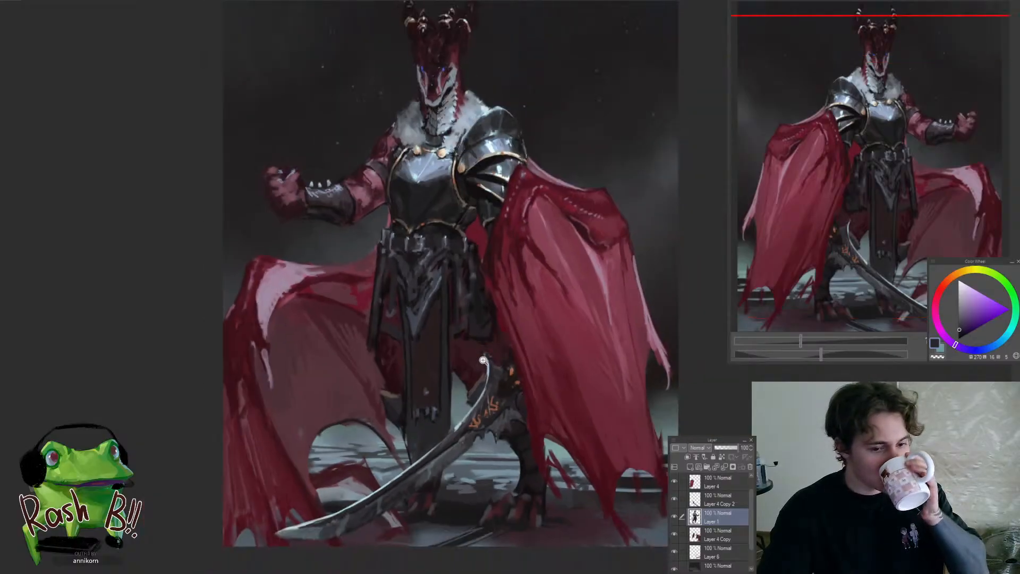
pyautogui.moveTo(486, 358); pyautogui.dragTo(507, 361)
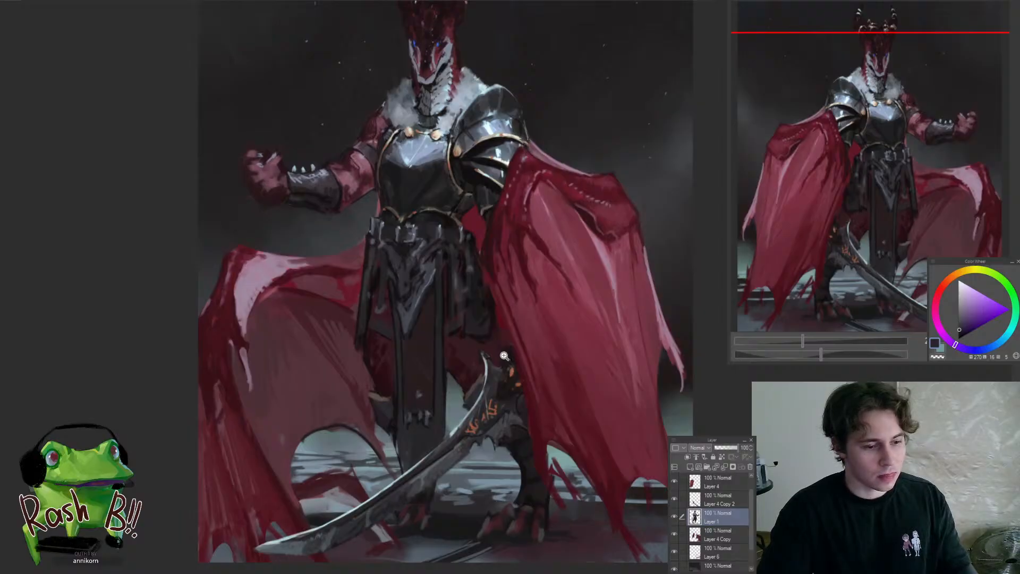
pyautogui.moveTo(507, 356)
pyautogui.mouseDown()
pyautogui.moveTo(479, 361)
pyautogui.moveTo(466, 382)
pyautogui.mouseUp()
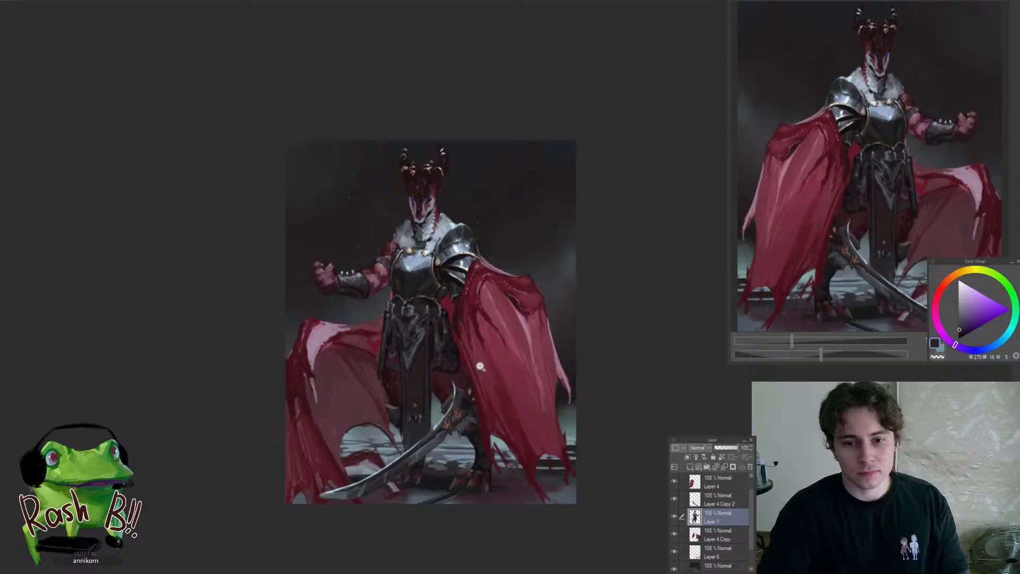
pyautogui.moveTo(396, 303); pyautogui.dragTo(436, 295)
# Select the rear cape's layer, sample a muted red beside the waist, try strokes in the gap beneath the forearm and undo the last one
pyautogui.keyDown('ctrl'); pyautogui.keyDown('shift'); pyautogui.click(412, 297); pyautogui.keyUp('shift'); pyautogui.keyUp('ctrl')
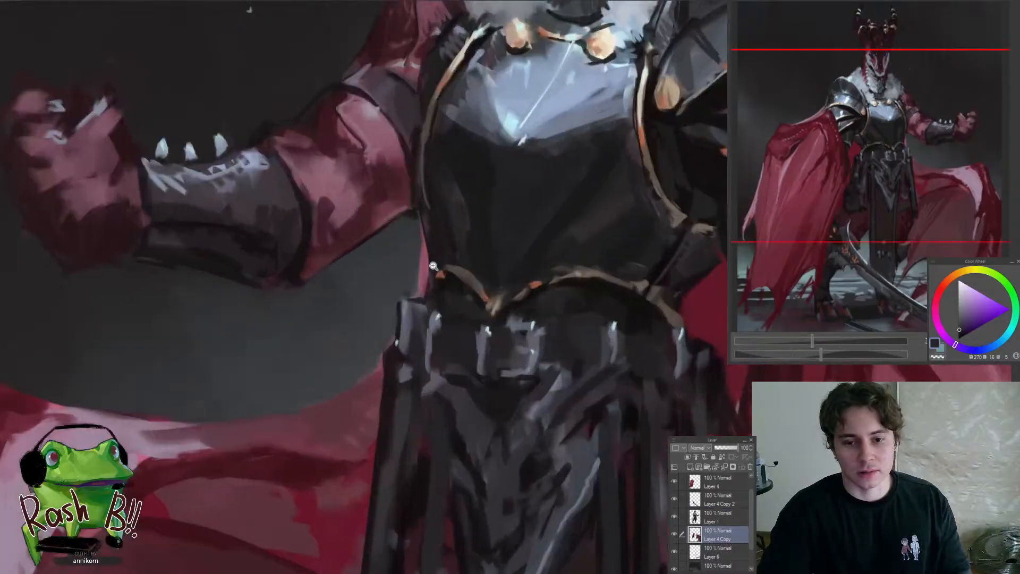
pyautogui.keyDown('alt'); pyautogui.click(423, 273); pyautogui.keyUp('alt')
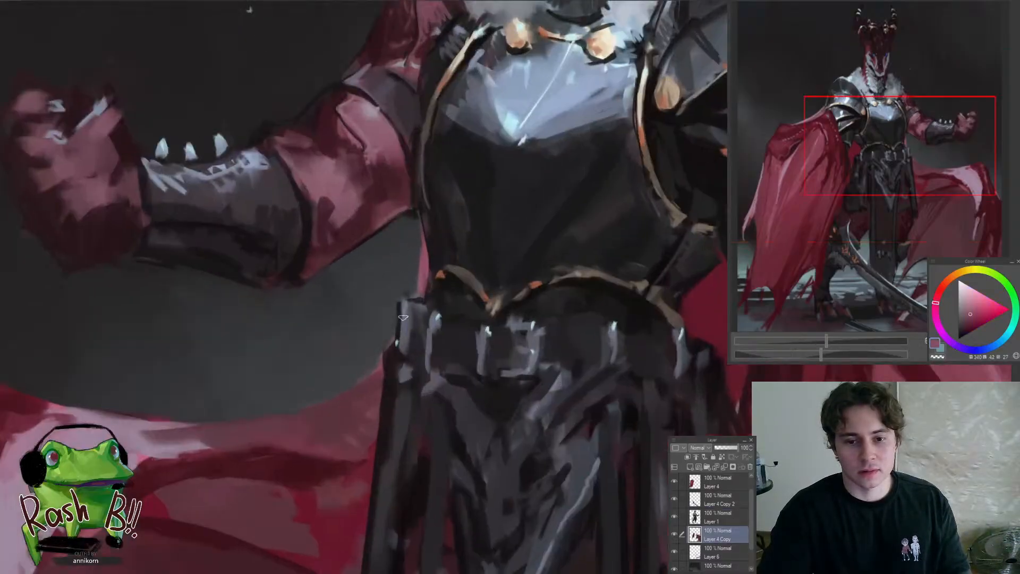
pyautogui.moveTo(350, 317); pyautogui.dragTo(311, 320)
pyautogui.moveTo(287, 360)
pyautogui.mouseDown()
pyautogui.moveTo(367, 340)
pyautogui.moveTo(308, 348)
pyautogui.mouseUp()
pyautogui.hotkey('ctrl', 'z')
# Flip the canvas back, select the figure's layer, sample dark tones and repaint the shadowed underside of the raised forearm's bracer
pyautogui.press('h')
pyautogui.moveTo(625, 319); pyautogui.dragTo(677, 300)
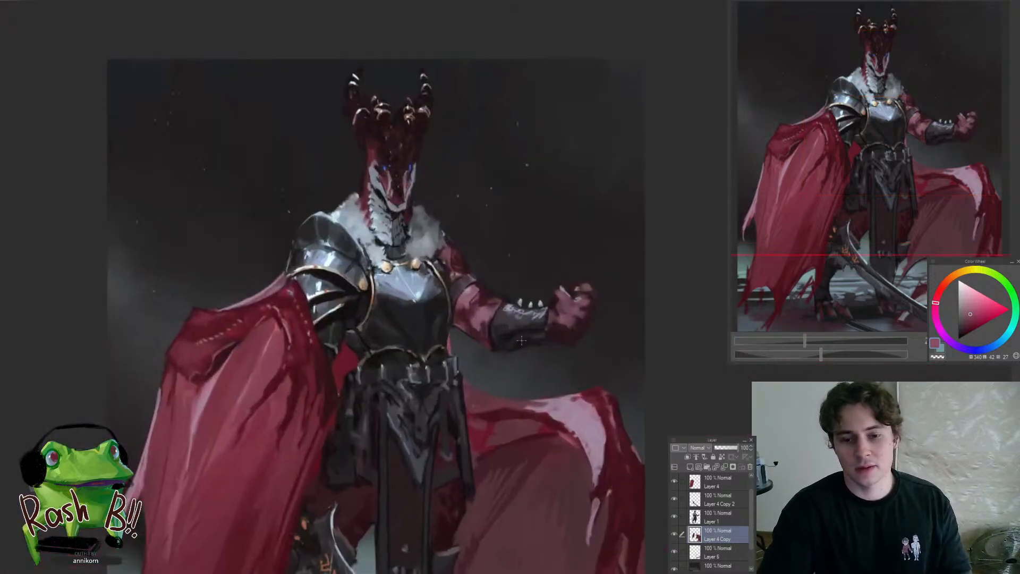
pyautogui.keyDown('ctrl'); pyautogui.keyDown('shift'); pyautogui.click(546, 338); pyautogui.keyUp('shift'); pyautogui.keyUp('ctrl')
pyautogui.moveTo(524, 337); pyautogui.dragTo(586, 326)
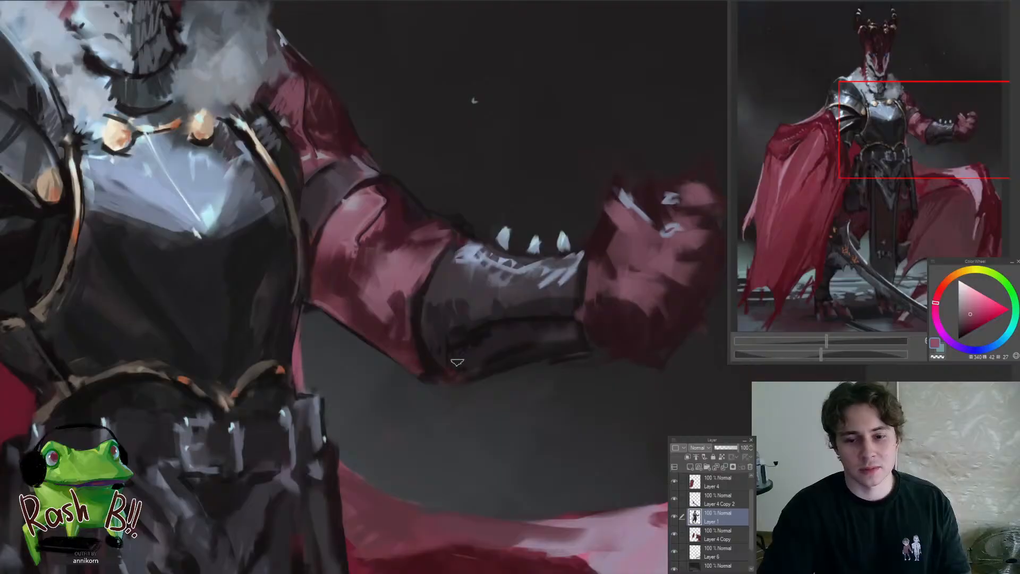
pyautogui.keyDown('alt'); pyautogui.click(439, 354); pyautogui.keyUp('alt')
pyautogui.keyDown('alt'); pyautogui.click(475, 359); pyautogui.keyUp('alt')
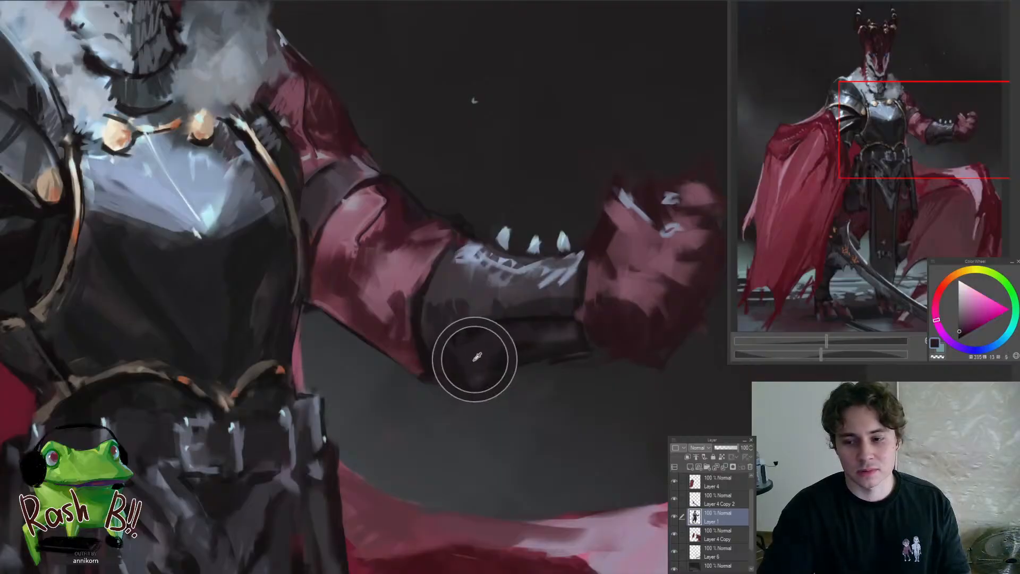
pyautogui.moveTo(476, 372)
pyautogui.mouseDown()
pyautogui.moveTo(444, 353)
pyautogui.moveTo(446, 377)
pyautogui.moveTo(453, 361)
pyautogui.moveTo(476, 364)
pyautogui.mouseUp()
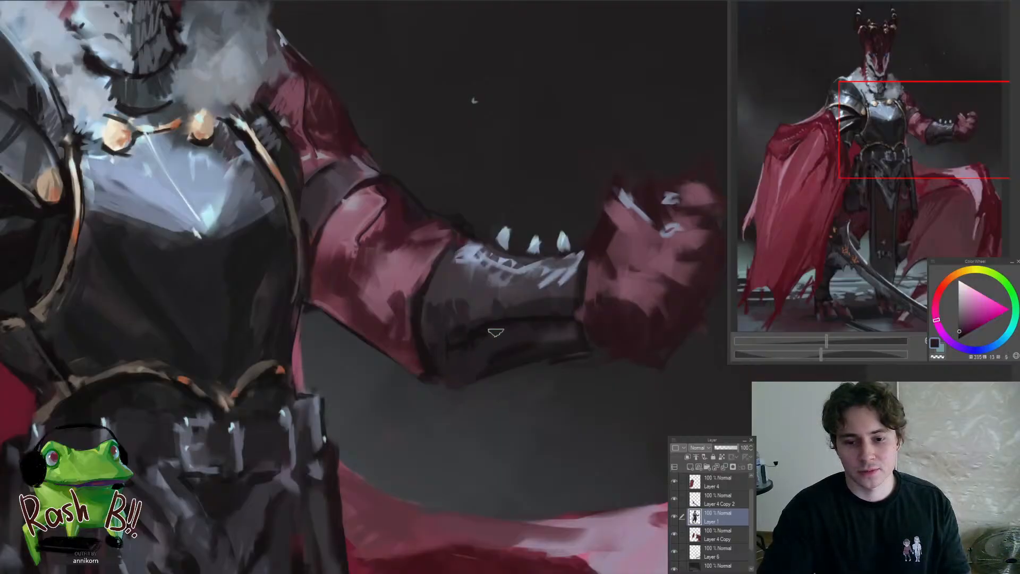
pyautogui.keyDown('alt'); pyautogui.click(456, 341); pyautogui.keyUp('alt')
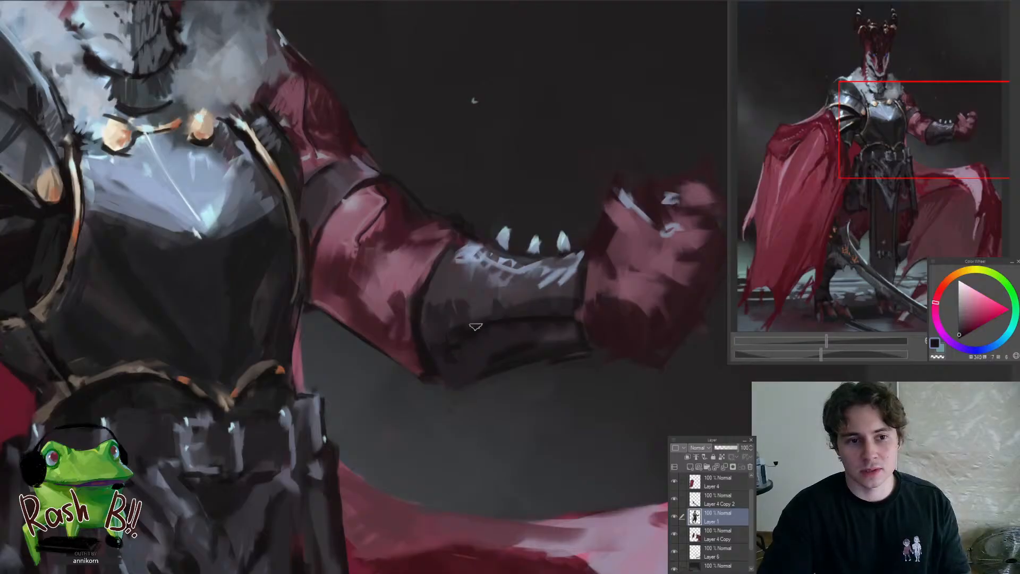
pyautogui.moveTo(533, 342); pyautogui.dragTo(483, 396)
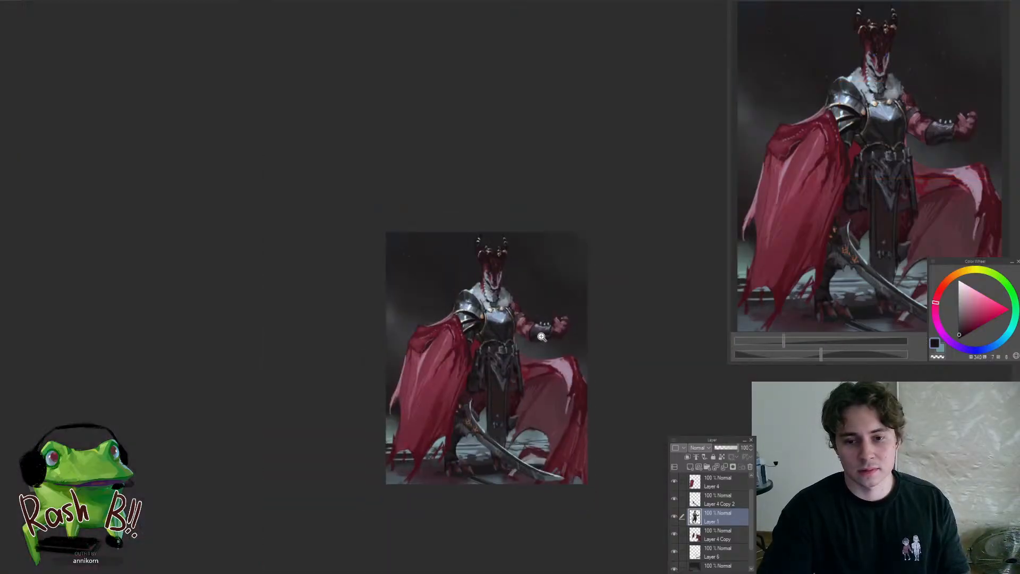
# Sample the pale grey of the dragon's cheek, shift it towards blue and add cool highlights along both jaw edges
pyautogui.moveTo(521, 257); pyautogui.dragTo(547, 273)
pyautogui.moveTo(488, 318)
pyautogui.mouseDown()
pyautogui.moveTo(458, 388)
pyautogui.moveTo(485, 320)
pyautogui.moveTo(440, 298)
pyautogui.moveTo(456, 292)
pyautogui.mouseUp()
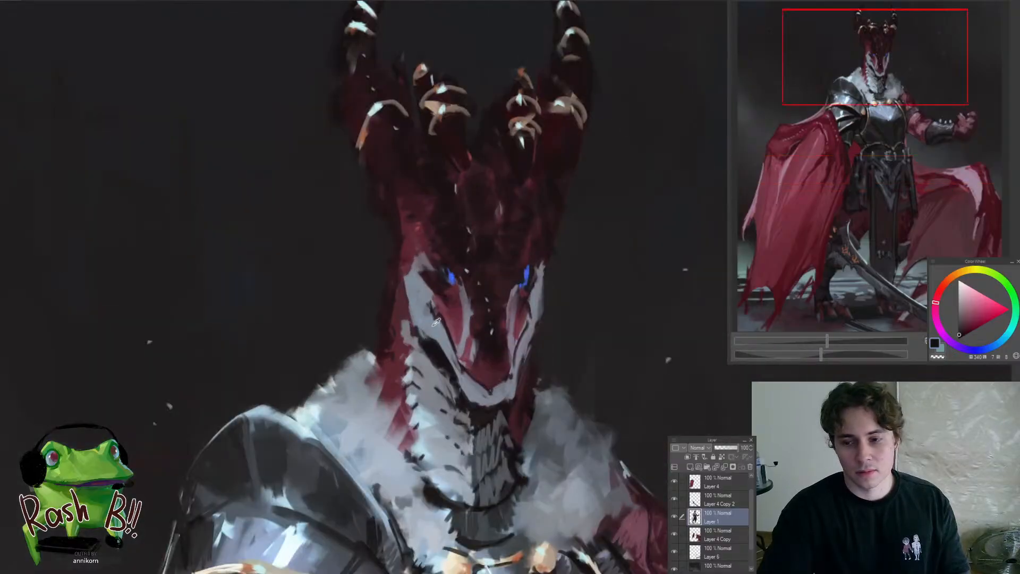
pyautogui.keyDown('alt'); pyautogui.click(434, 323); pyautogui.keyUp('alt')
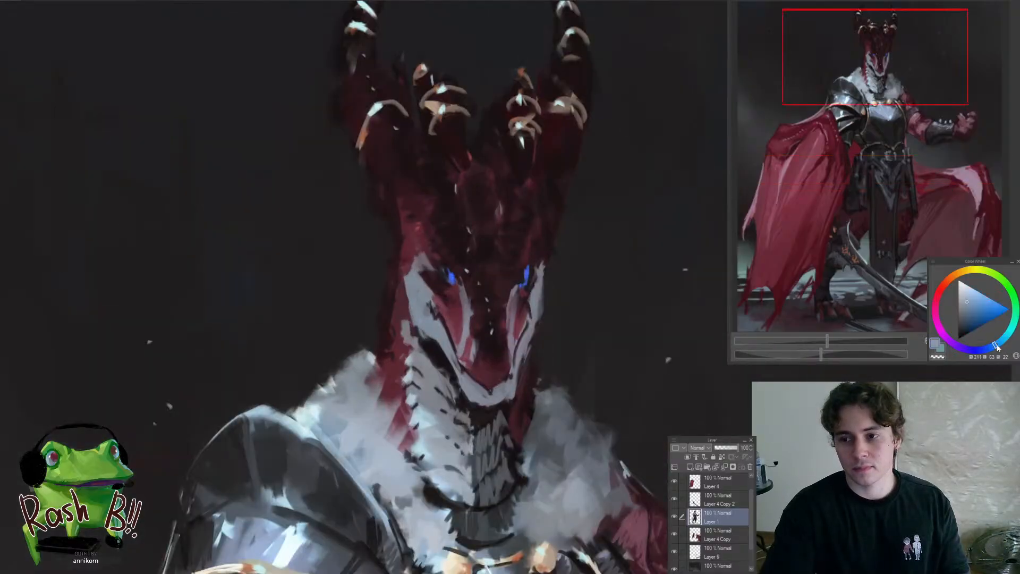
pyautogui.scroll(2, 449, 321)
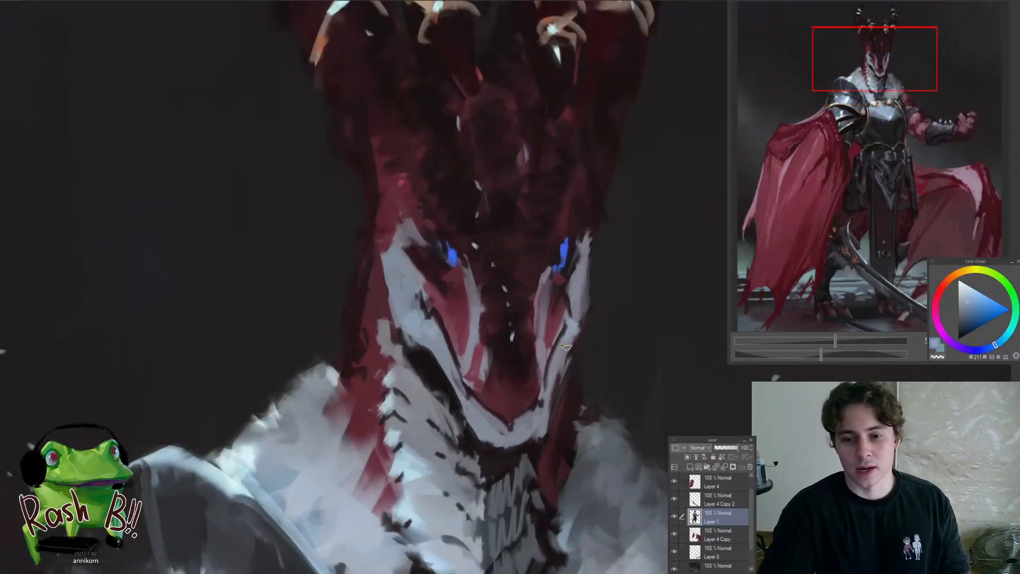
pyautogui.moveTo(525, 378); pyautogui.dragTo(529, 404)
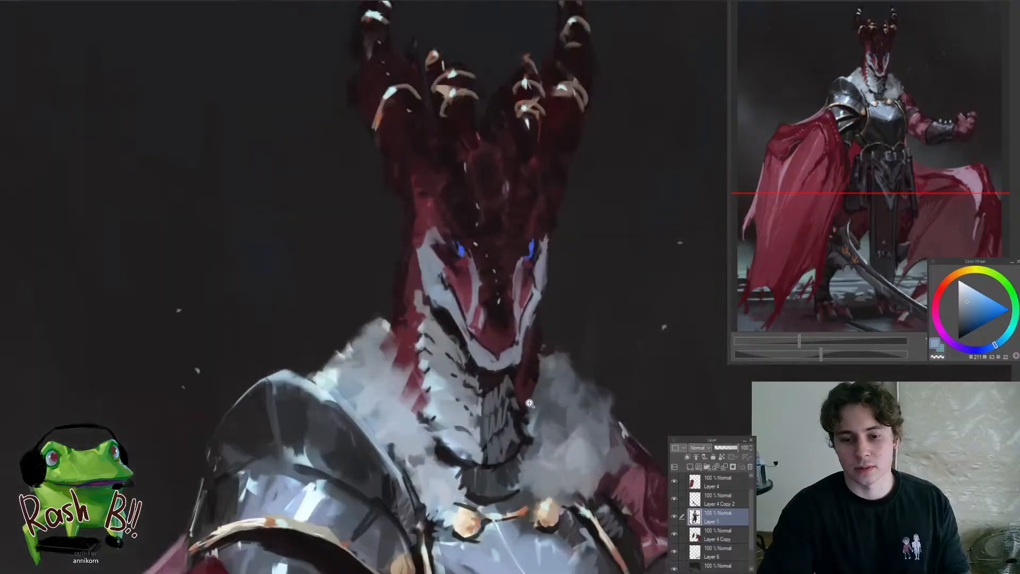
# Sample light blue tones from the neck and add small highlights to the scales below the jaw
pyautogui.scroll(2, 451, 397)
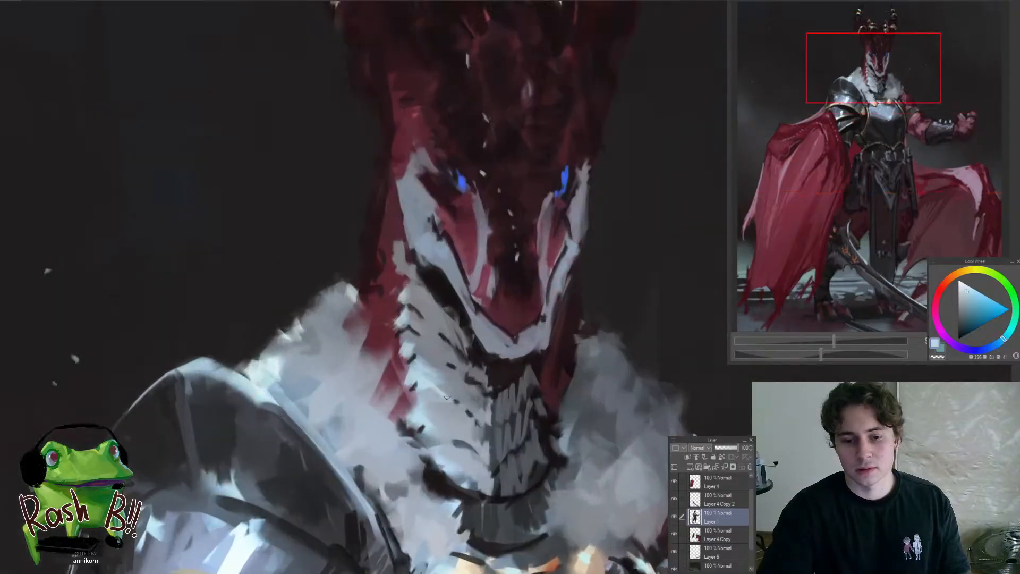
pyautogui.keyDown('alt'); pyautogui.click(436, 392); pyautogui.keyUp('alt')
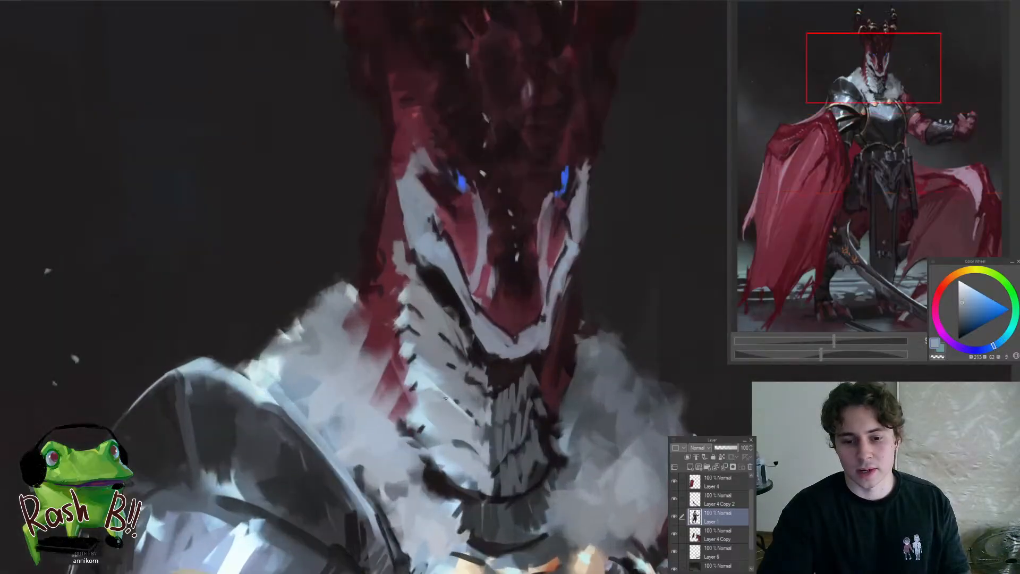
pyautogui.keyDown('alt'); pyautogui.click(421, 374); pyautogui.keyUp('alt')
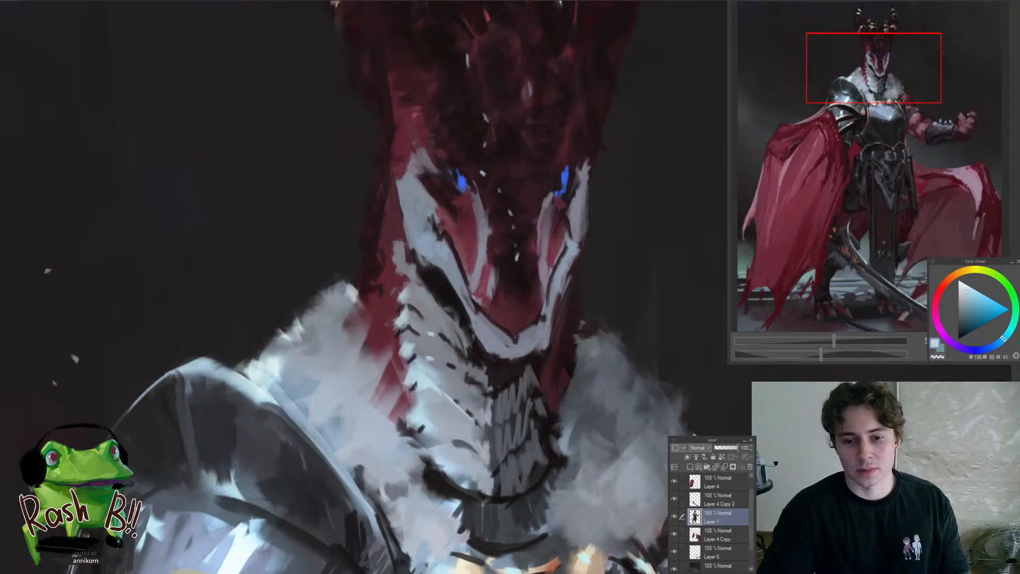
pyautogui.moveTo(419, 315); pyautogui.dragTo(425, 320)
# Examine the head and neck highlights up close and against the whole figure
pyautogui.scroll(-4, 420, 348)
pyautogui.scroll(3, 418, 350)
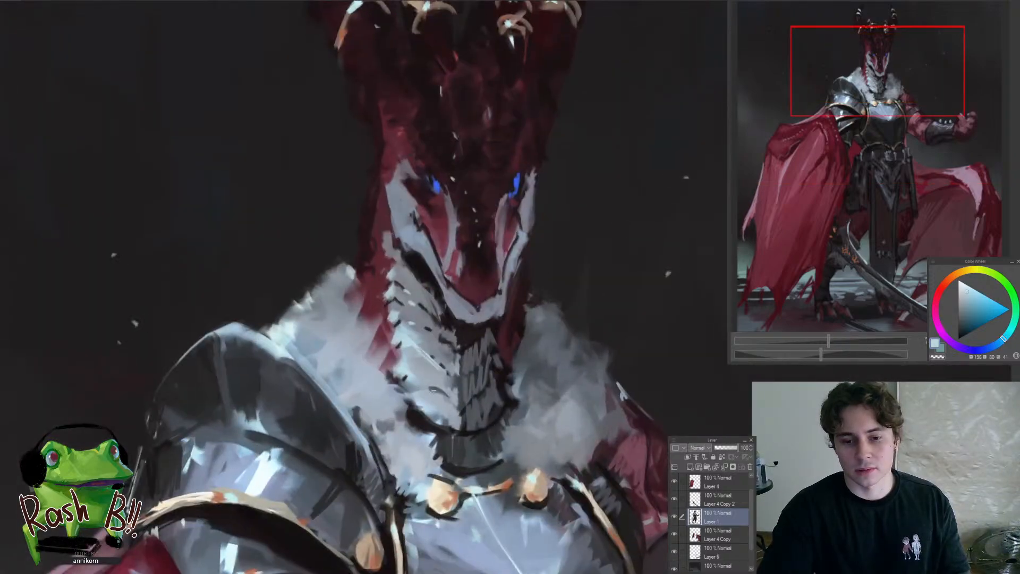
pyautogui.scroll(-4, 437, 392)
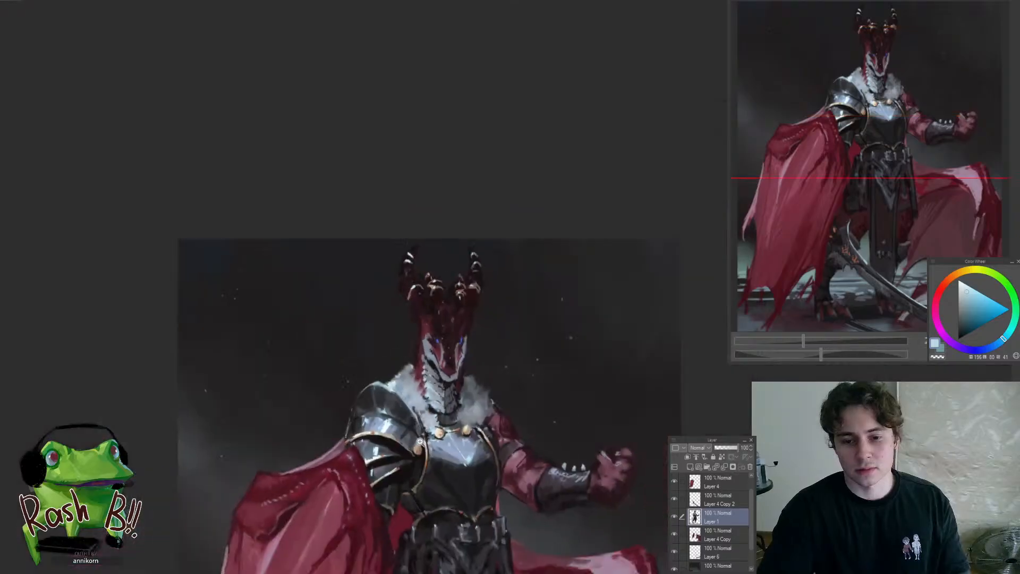
pyautogui.scroll(6, 439, 401)
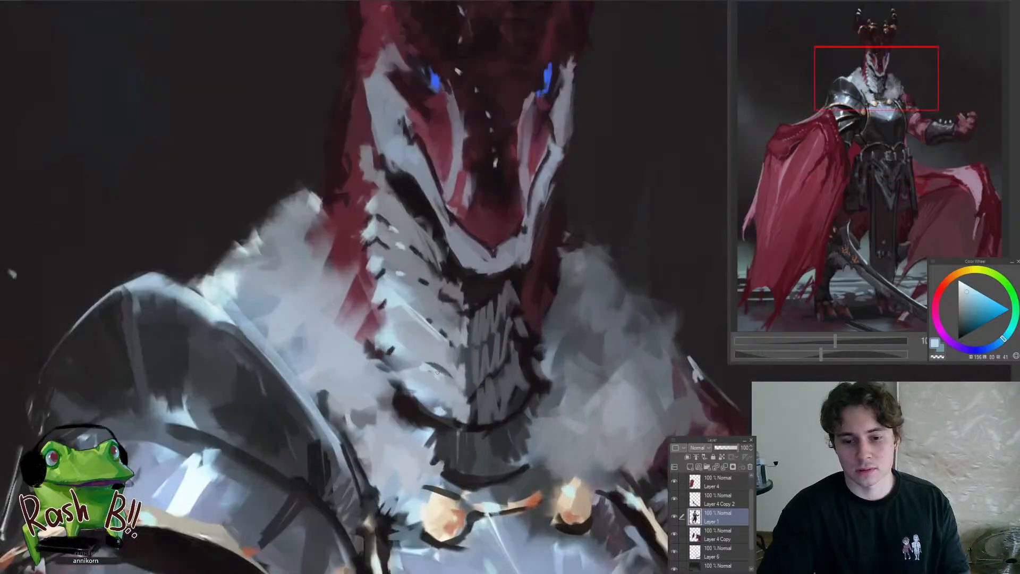
pyautogui.scroll(-3, 383, 351)
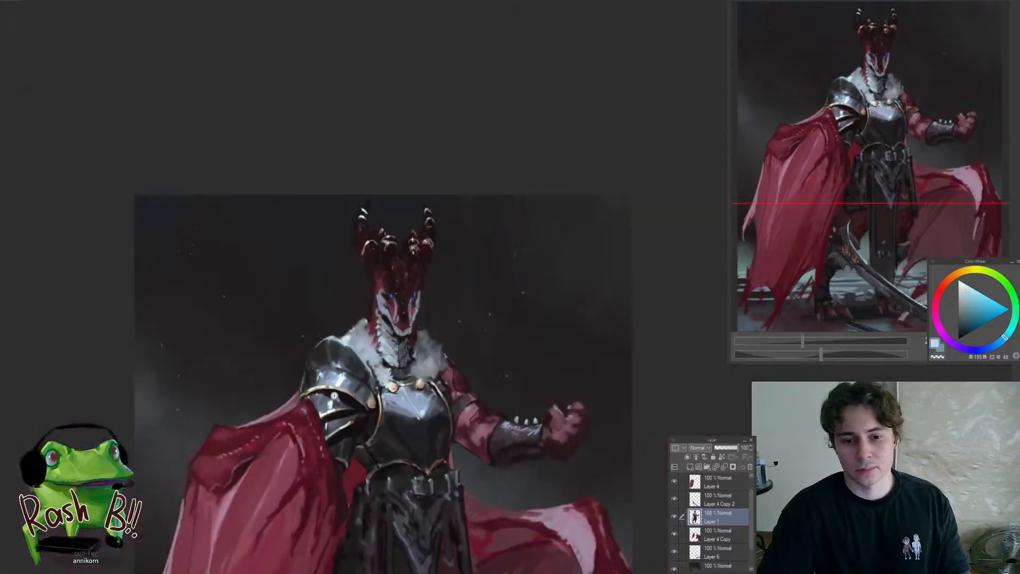
pyautogui.scroll(-2, 417, 411)
pyautogui.scroll(1, 399, 458)
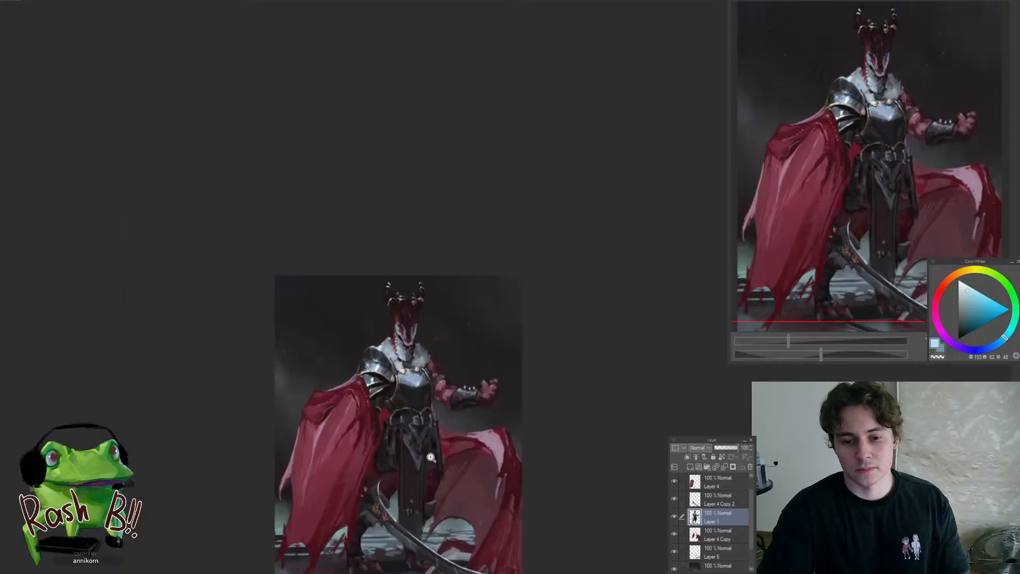
# Switch to Layer 4, sample dark reds from the front cape and refine the torn hem beside the leg
pyautogui.moveTo(431, 446); pyautogui.dragTo(458, 413)
pyautogui.moveTo(458, 413); pyautogui.dragTo(457, 343)
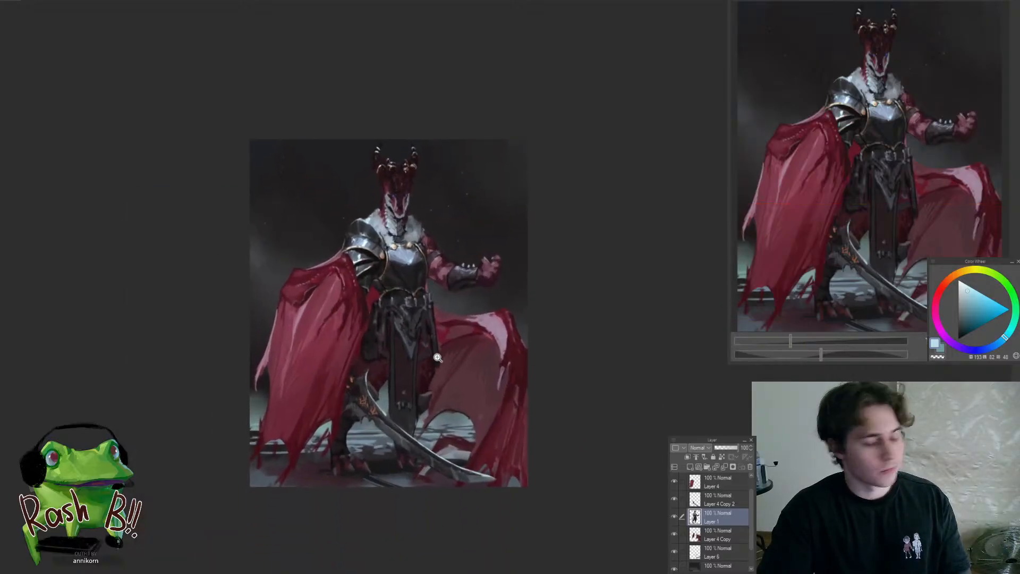
pyautogui.scroll(3, 330, 413)
pyautogui.keyDown('ctrl'); pyautogui.keyDown('shift'); pyautogui.click(322, 395); pyautogui.keyUp('shift'); pyautogui.keyUp('ctrl')
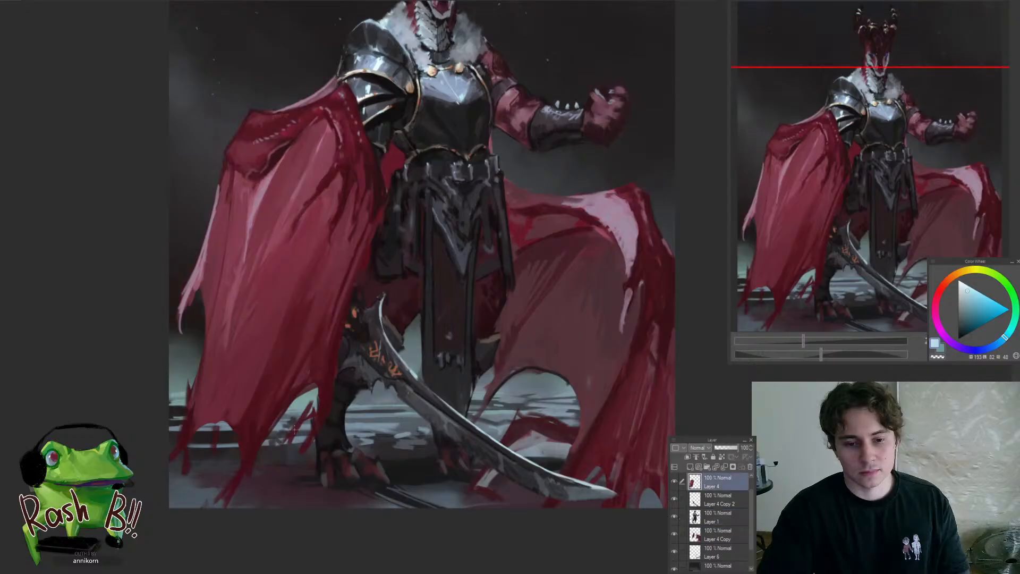
pyautogui.moveTo(309, 395)
pyautogui.mouseDown()
pyautogui.moveTo(279, 466)
pyautogui.moveTo(318, 425)
pyautogui.mouseUp()
pyautogui.keyDown('alt'); pyautogui.click(327, 383); pyautogui.keyUp('alt')
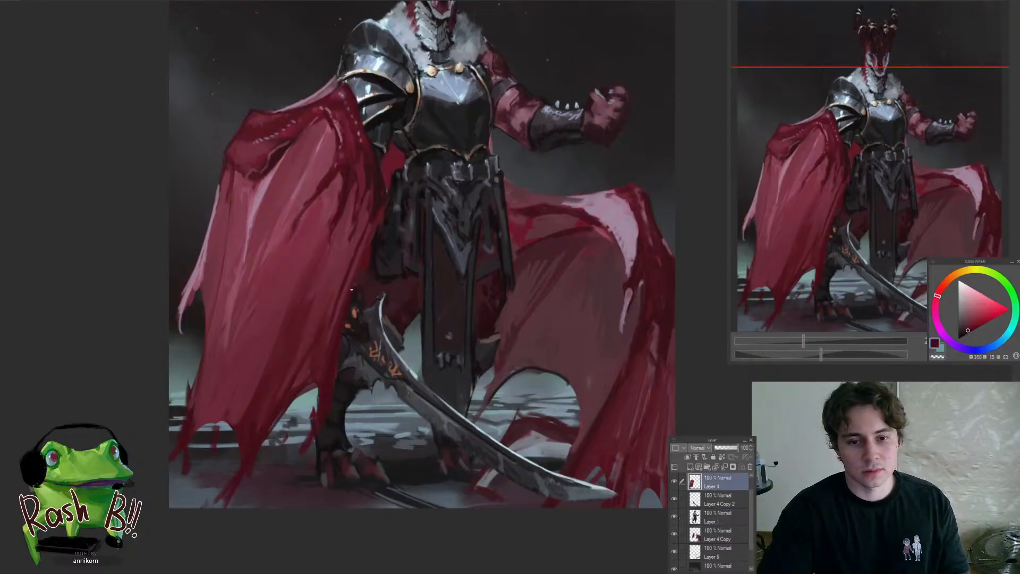
pyautogui.keyDown('alt'); pyautogui.click(364, 167); pyautogui.keyUp('alt')
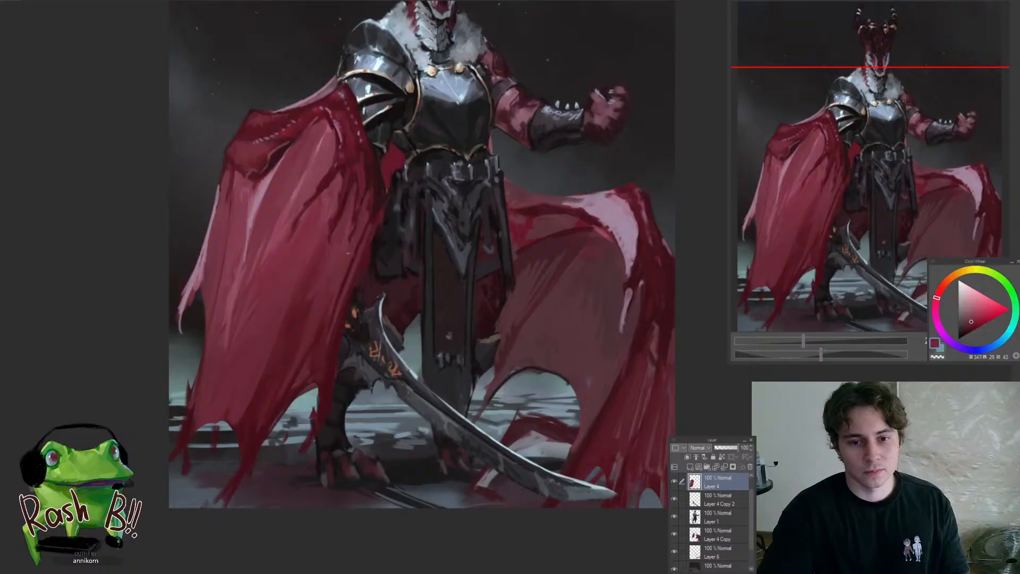
pyautogui.keyDown('alt'); pyautogui.click(321, 330); pyautogui.keyUp('alt')
pyautogui.moveTo(286, 404); pyautogui.dragTo(321, 415)
pyautogui.keyDown('alt'); pyautogui.click(290, 456); pyautogui.keyUp('alt')
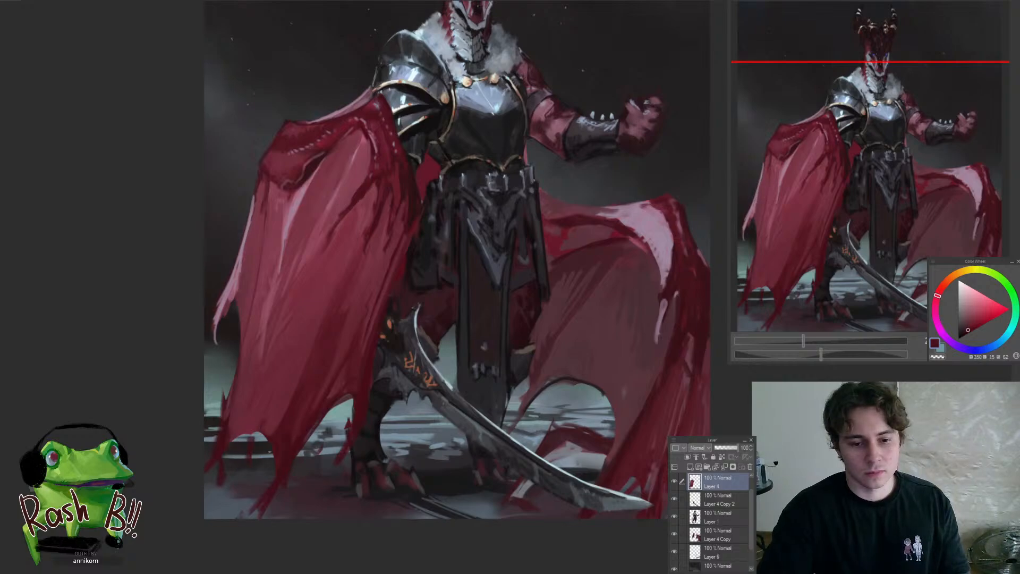
# Lasso thin slivers along the front cape's outer tip and lower hem, shape ragged ends there and clear the selections
pyautogui.moveTo(226, 396)
pyautogui.mouseDown()
pyautogui.moveTo(216, 450)
pyautogui.moveTo(220, 401)
pyautogui.mouseUp()
pyautogui.moveTo(228, 446); pyautogui.dragTo(240, 478)
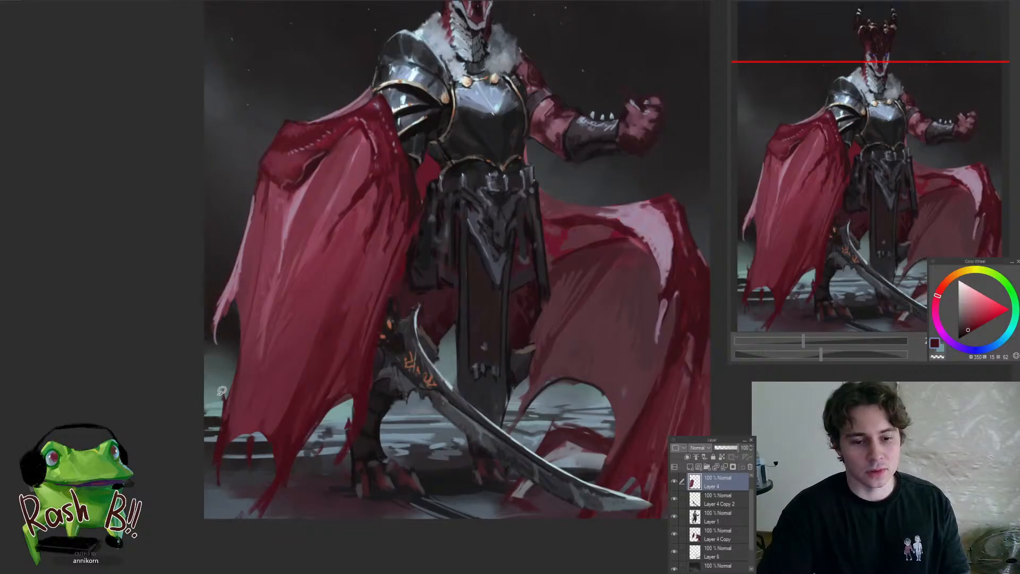
pyautogui.scroll(2, 222, 307)
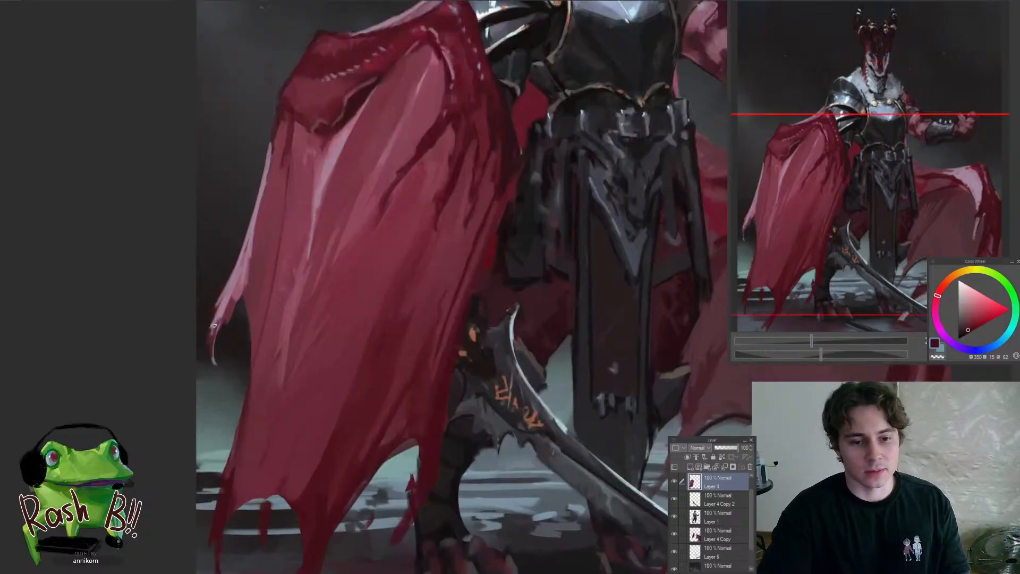
pyautogui.scroll(-4, 228, 394)
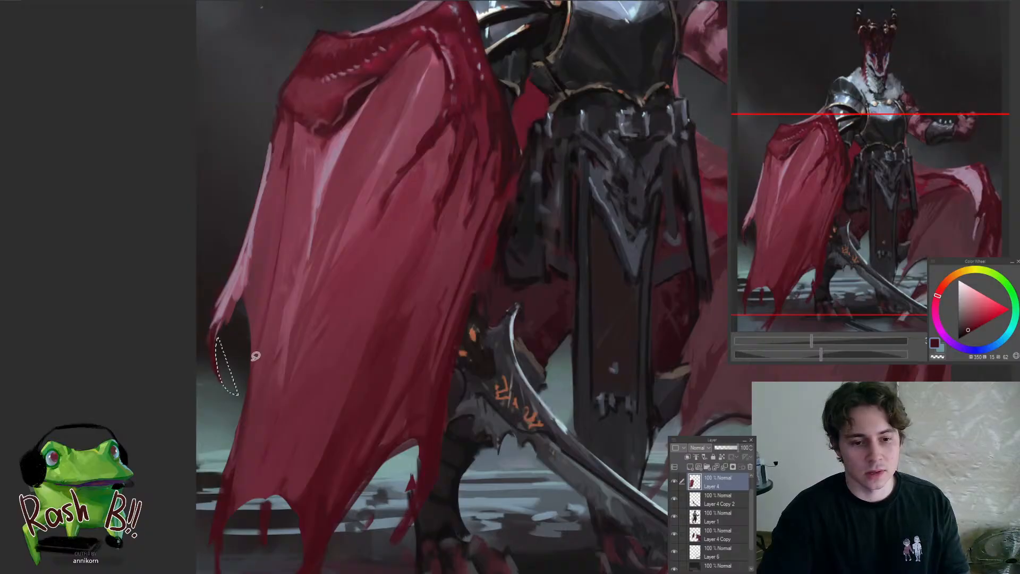
pyautogui.scroll(2, 255, 433)
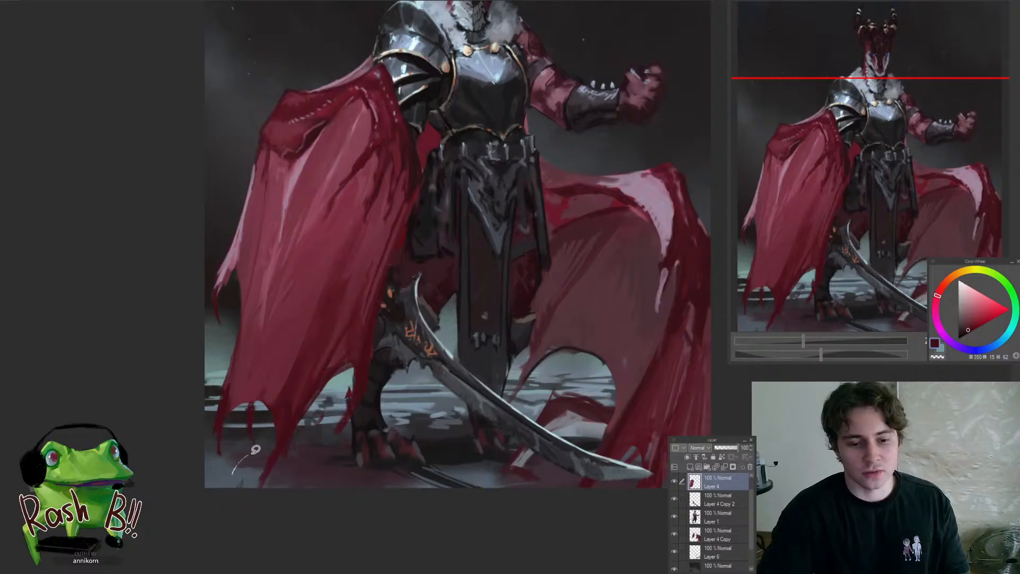
pyautogui.moveTo(272, 426); pyautogui.dragTo(255, 486)
pyautogui.hotkey('ctrl', 'd')
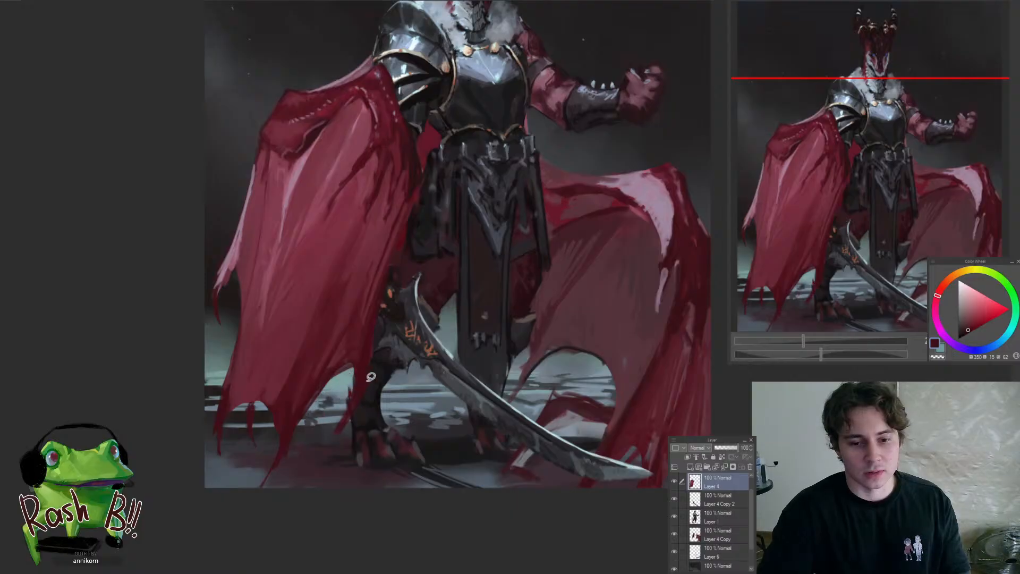
pyautogui.moveTo(370, 374); pyautogui.dragTo(374, 384)
pyautogui.hotkey('ctrl', 'd')
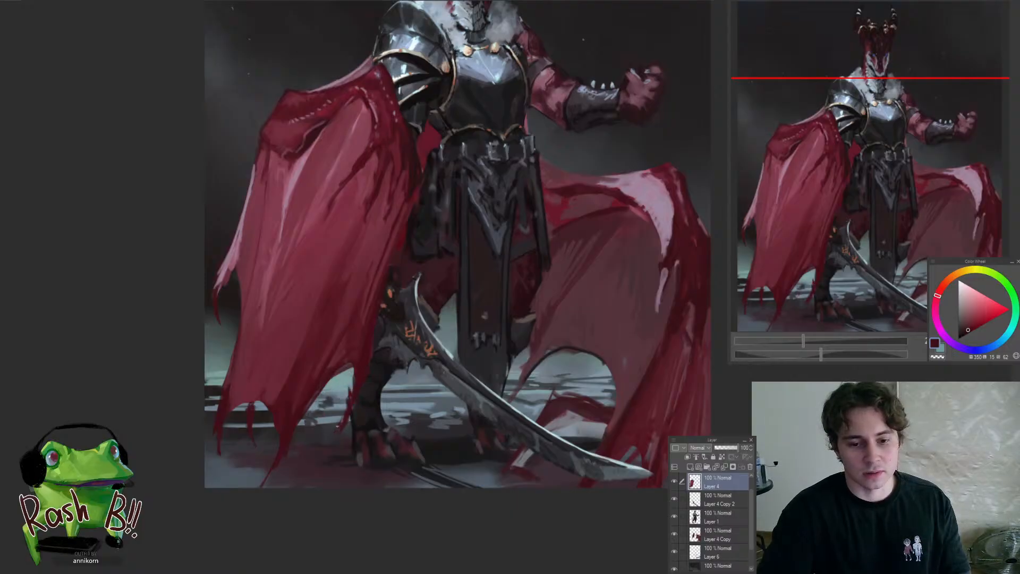
pyautogui.moveTo(386, 443); pyautogui.dragTo(398, 478)
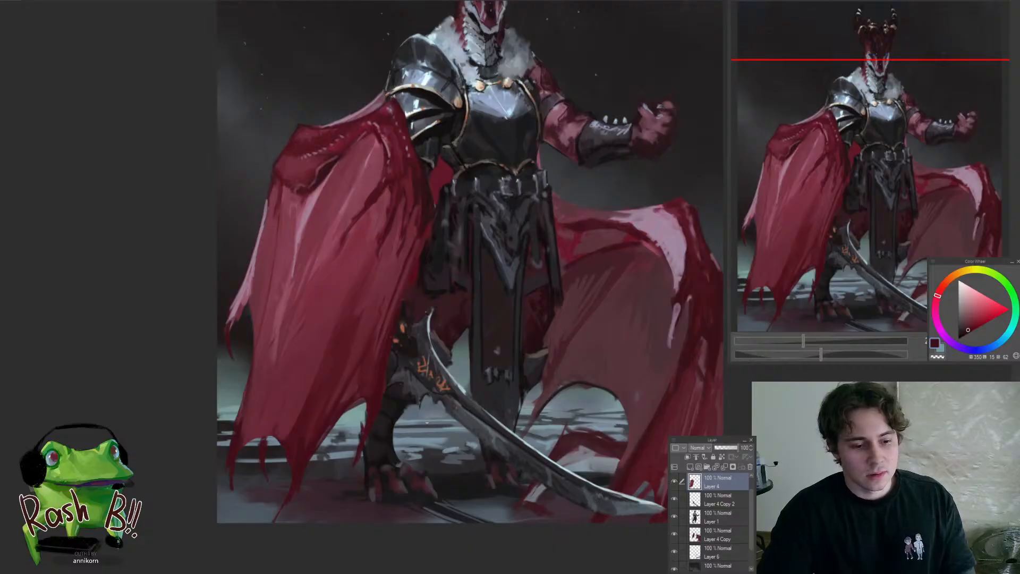
# Switch to the figure on Layer 1 and touch up the clawed foot below the front cape
pyautogui.scroll(-4, 426, 423)
pyautogui.scroll(3, 425, 453)
pyautogui.scroll(5, 436, 461)
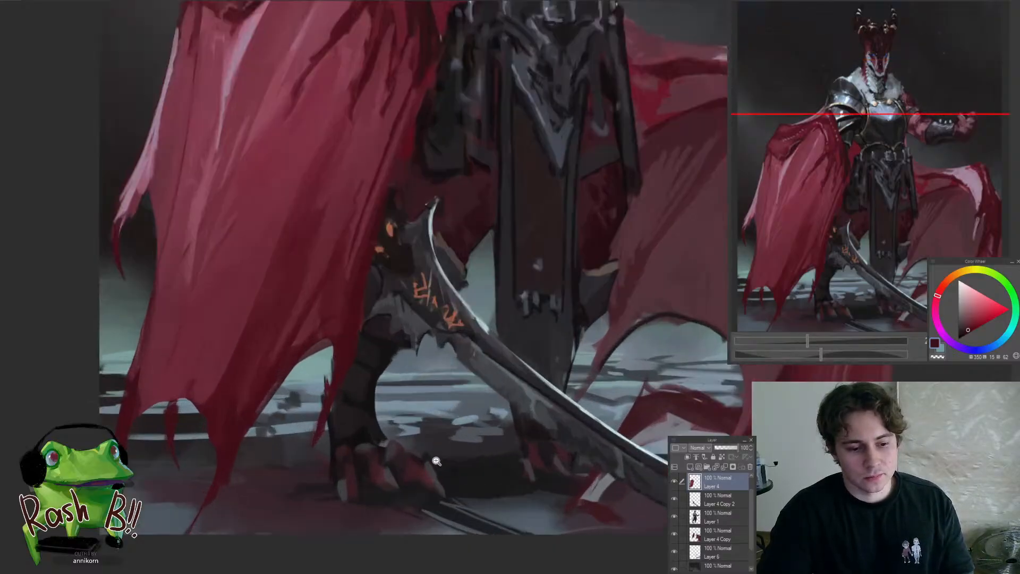
pyautogui.keyDown('ctrl'); pyautogui.keyDown('shift'); pyautogui.click(418, 466); pyautogui.keyUp('shift'); pyautogui.keyUp('ctrl')
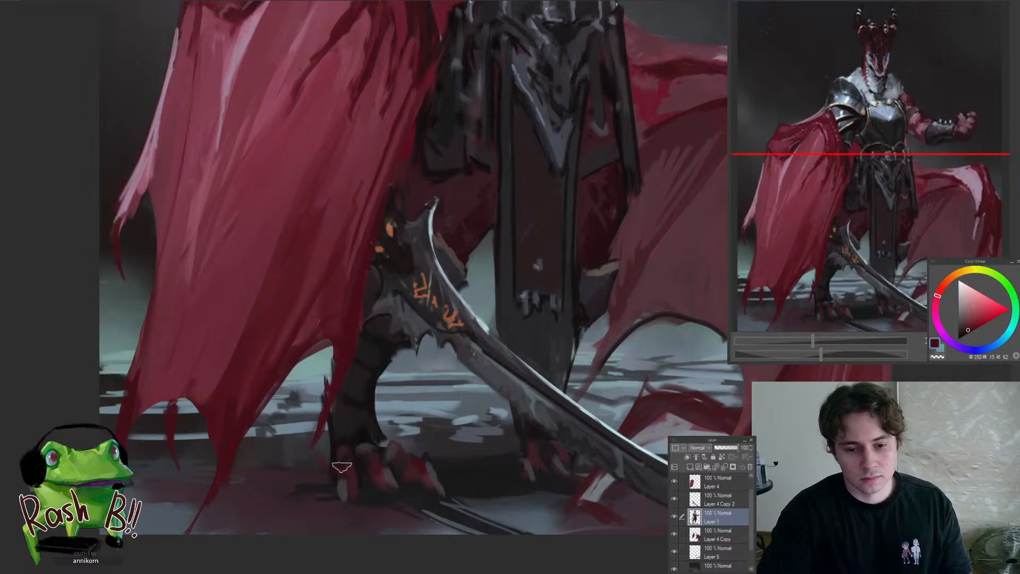
pyautogui.scroll(-6, 370, 518)
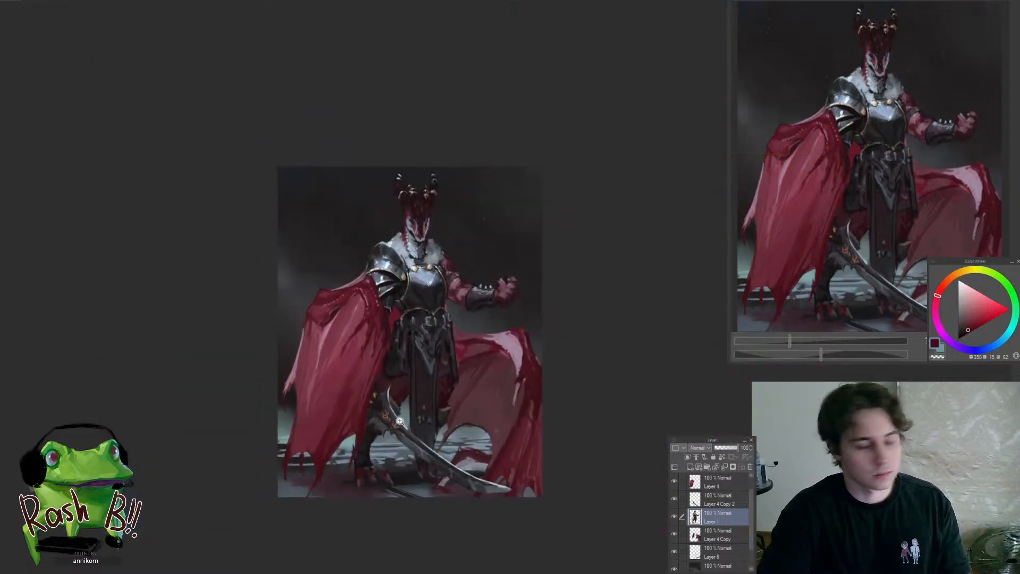
# Switch to Layer 4 Copy, sample the rear cape's dark red and muted pink and refine the lower end of its pink highlight
pyautogui.scroll(1, 400, 421)
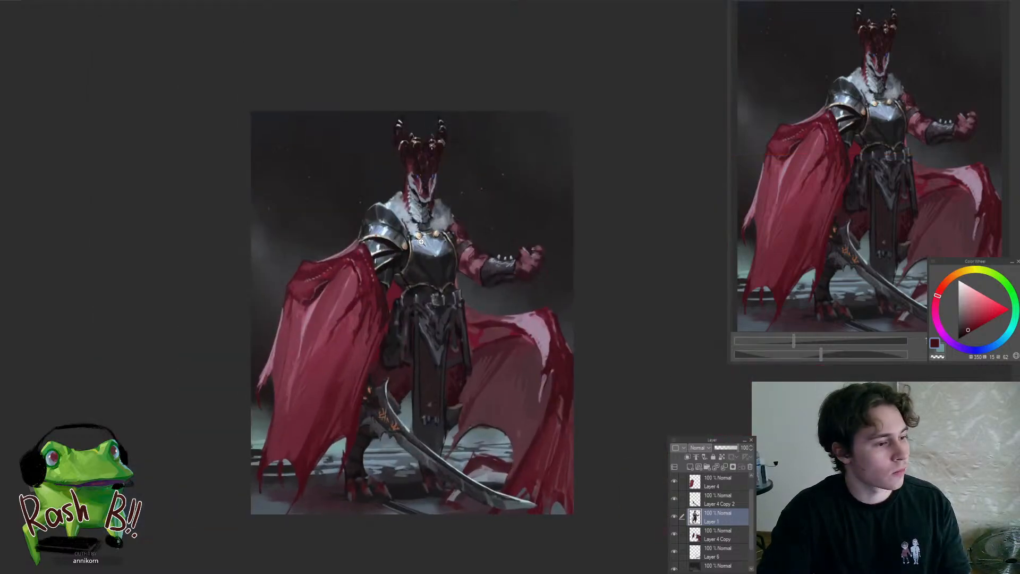
pyautogui.scroll(3, 579, 372)
pyautogui.keyDown('ctrl'); pyautogui.keyDown('shift'); pyautogui.click(558, 382); pyautogui.keyUp('shift'); pyautogui.keyUp('ctrl')
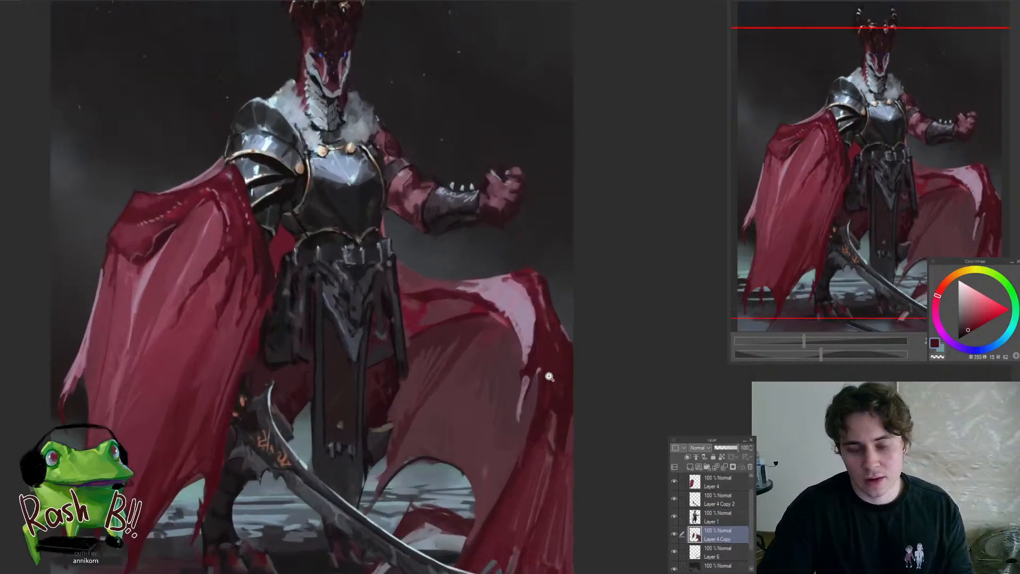
pyautogui.scroll(3, 528, 371)
pyautogui.moveTo(508, 375); pyautogui.dragTo(509, 367)
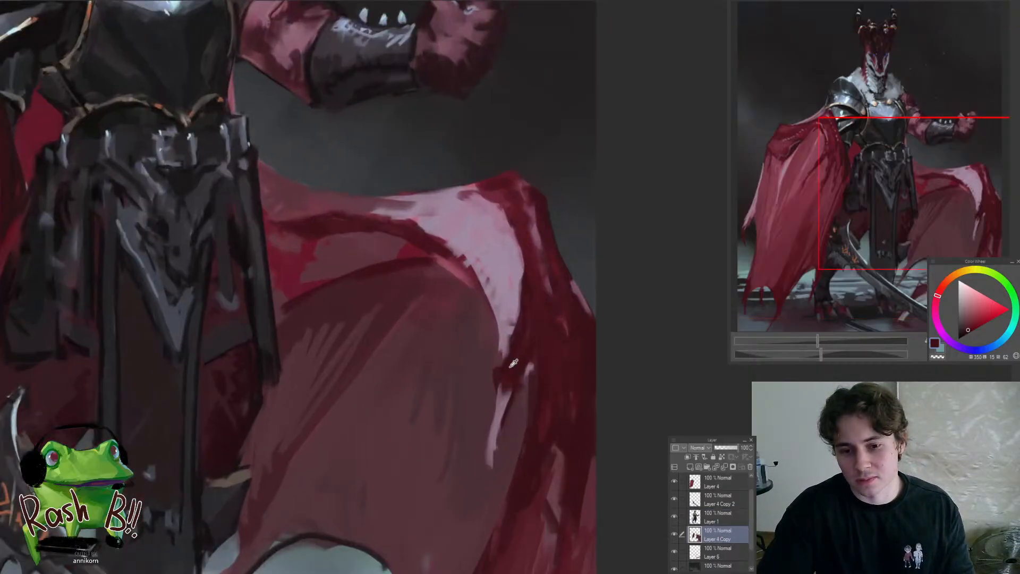
pyautogui.keyDown('alt'); pyautogui.click(507, 366); pyautogui.keyUp('alt')
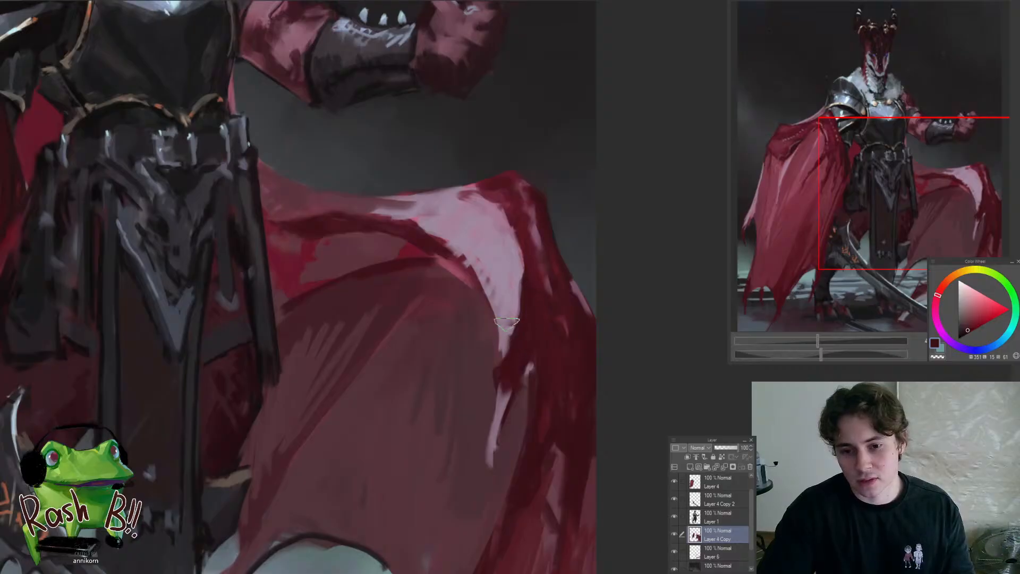
pyautogui.keyDown('alt'); pyautogui.click(506, 322); pyautogui.keyUp('alt')
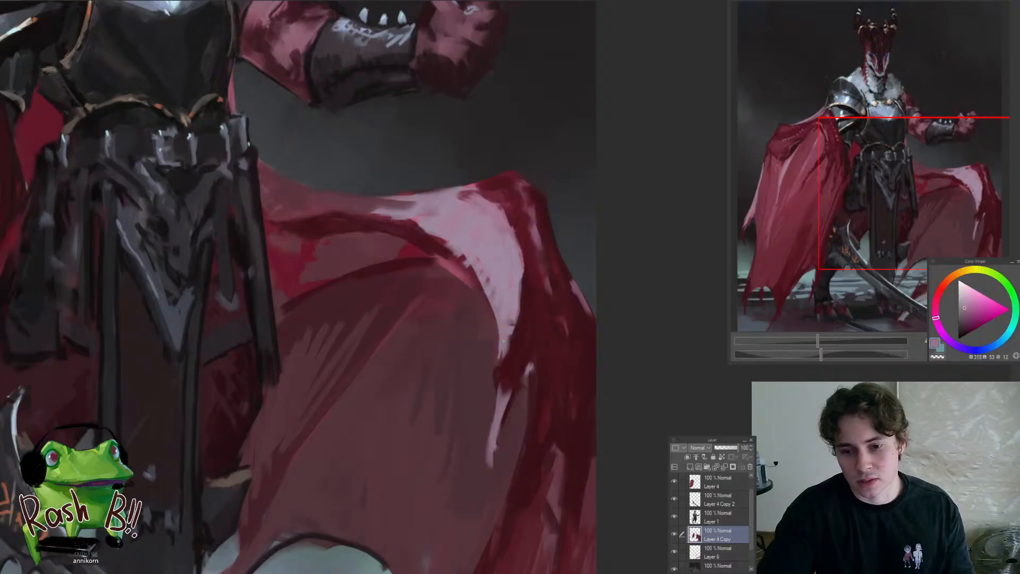
pyautogui.moveTo(484, 380); pyautogui.dragTo(406, 386)
# Sample a dark tone and sharpen the rear cape's arched lower edge, lassoing the thin pointed strand beside the sword to clean it
pyautogui.moveTo(470, 423); pyautogui.dragTo(530, 434)
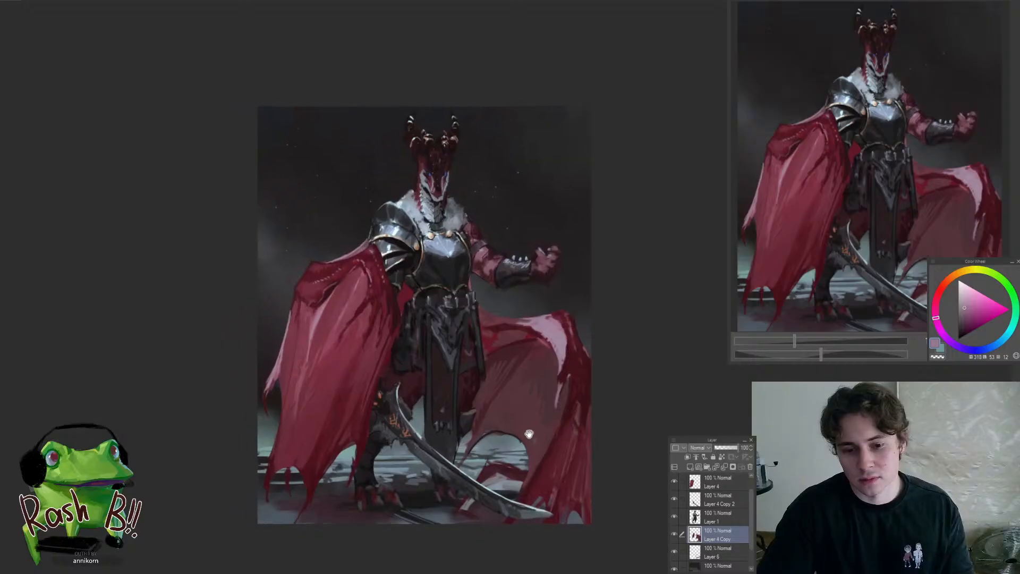
pyautogui.moveTo(477, 480); pyautogui.dragTo(541, 431)
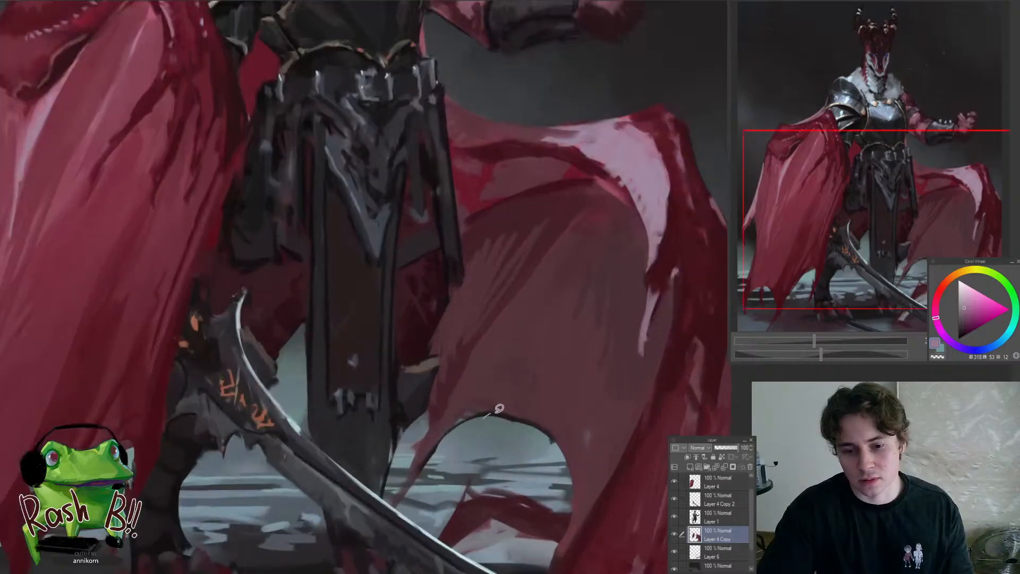
pyautogui.keyDown('alt'); pyautogui.click(449, 417); pyautogui.keyUp('alt')
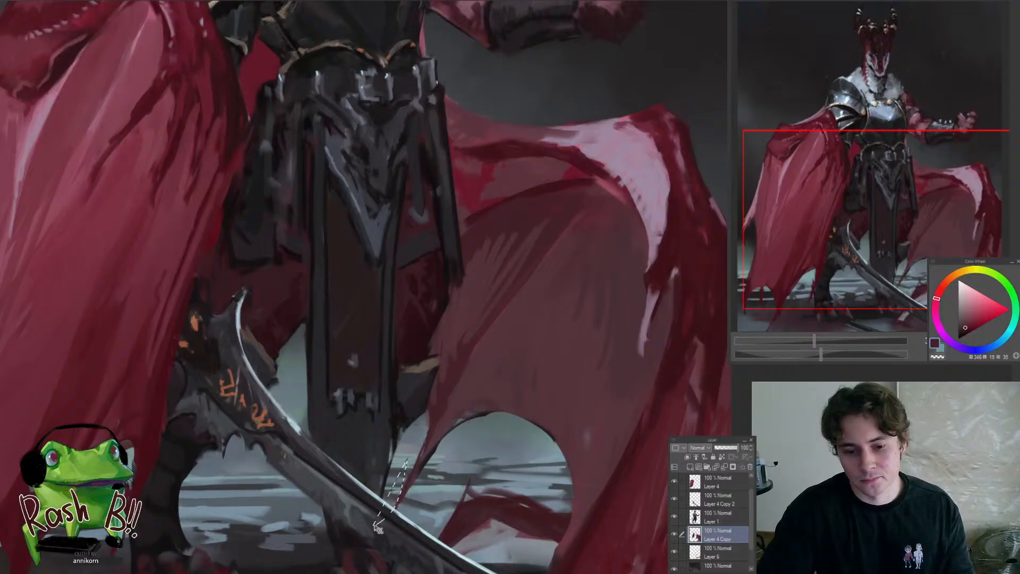
pyautogui.hotkey('ctrl', '0')
pyautogui.moveTo(408, 462); pyautogui.dragTo(457, 462)
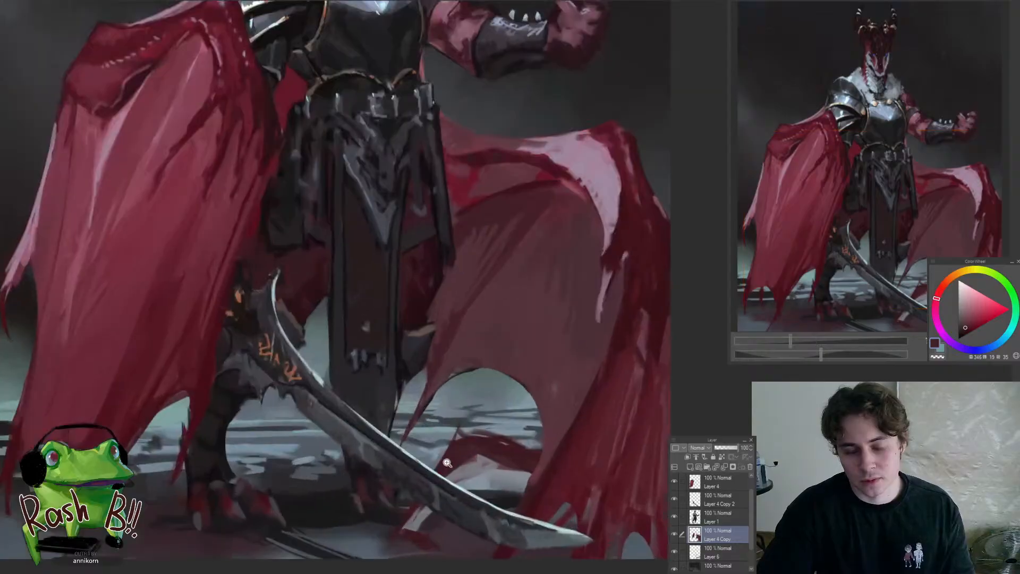
# Return to Layer 1, sample dark greys and repaint the lower end of the hanging cloth behind the sword
pyautogui.keyDown('ctrl'); pyautogui.keyDown('shift'); pyautogui.click(379, 426); pyautogui.keyUp('shift'); pyautogui.keyUp('ctrl')
pyautogui.moveTo(382, 442); pyautogui.dragTo(419, 443)
pyautogui.moveTo(295, 372)
pyautogui.mouseDown()
pyautogui.moveTo(358, 429)
pyautogui.moveTo(406, 378)
pyautogui.mouseUp()
pyautogui.moveTo(372, 426); pyautogui.dragTo(437, 467)
pyautogui.keyDown('ctrl'); pyautogui.keyDown('shift'); pyautogui.click(408, 431); pyautogui.keyUp('shift'); pyautogui.keyUp('ctrl')
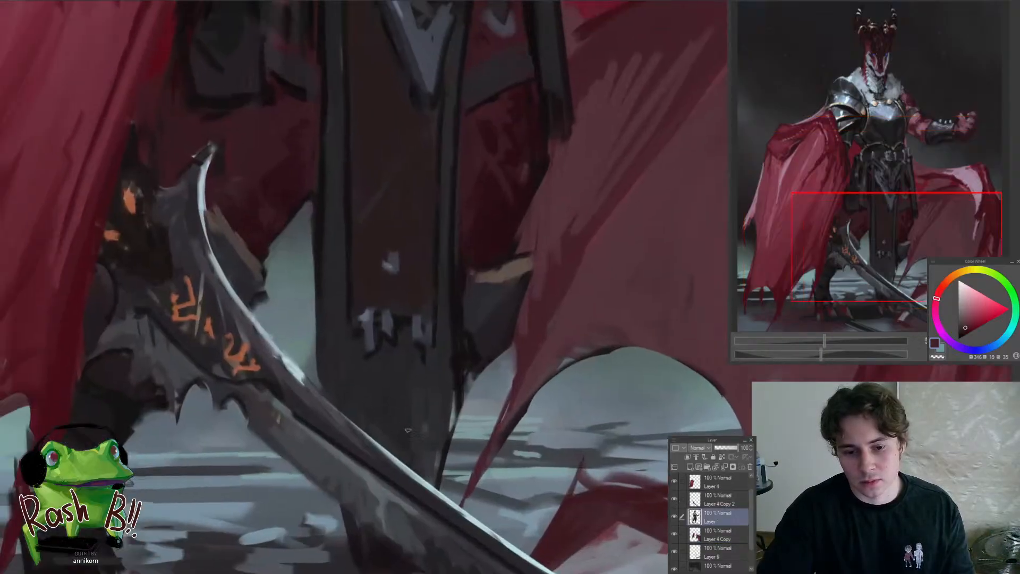
pyautogui.keyDown('alt'); pyautogui.click(412, 435); pyautogui.keyUp('alt')
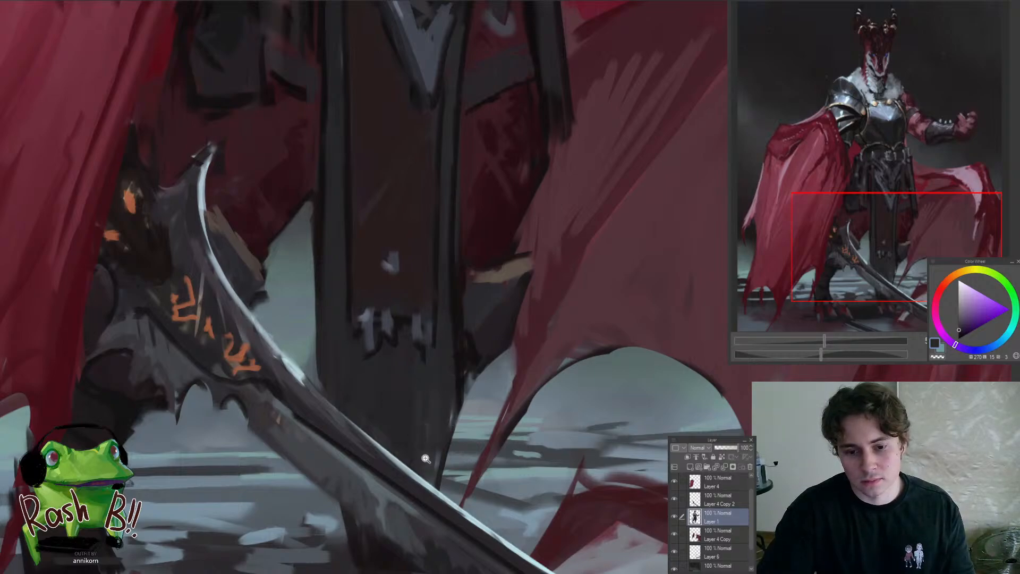
pyautogui.moveTo(425, 459)
pyautogui.mouseDown()
pyautogui.moveTo(407, 441)
pyautogui.moveTo(410, 412)
pyautogui.mouseUp()
pyautogui.keyDown('alt'); pyautogui.click(398, 380); pyautogui.keyUp('alt')
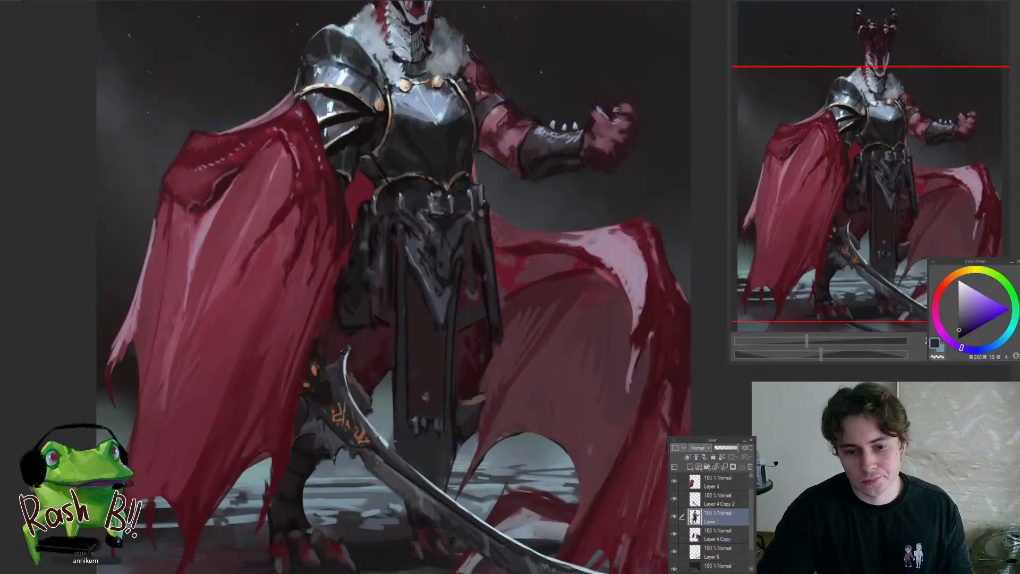
# Sample dark violet and pinkish grey tones and shade the lower leg between the front cape and the sword
pyautogui.moveTo(377, 460); pyautogui.dragTo(359, 519)
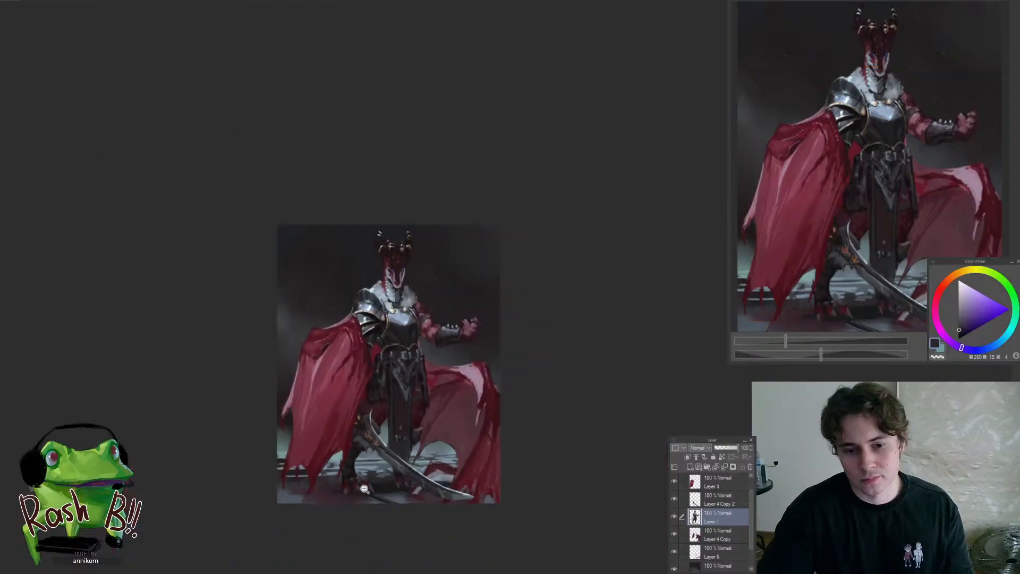
pyautogui.moveTo(353, 470); pyautogui.dragTo(355, 479)
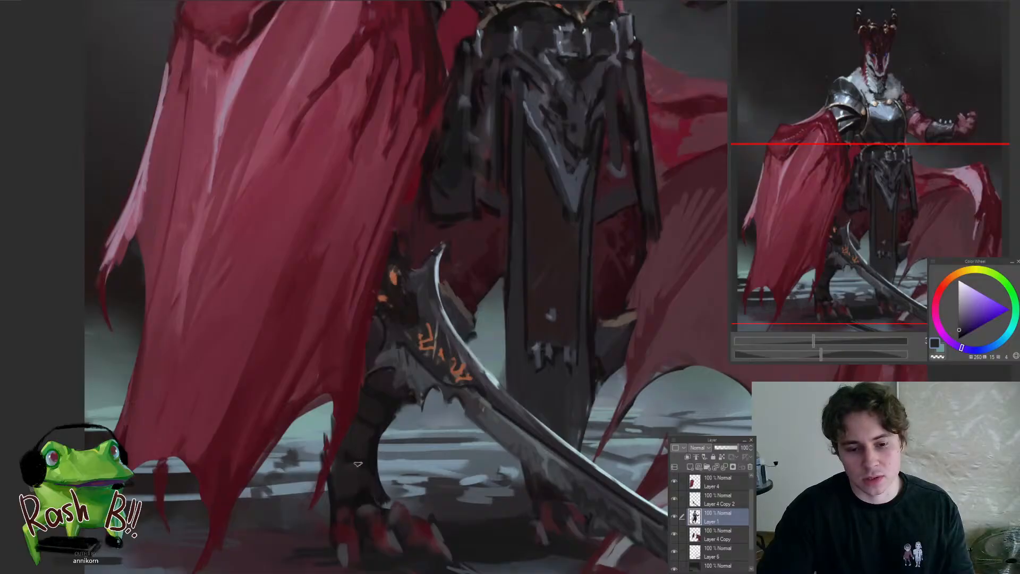
pyautogui.keyDown('alt'); pyautogui.click(359, 465); pyautogui.keyUp('alt')
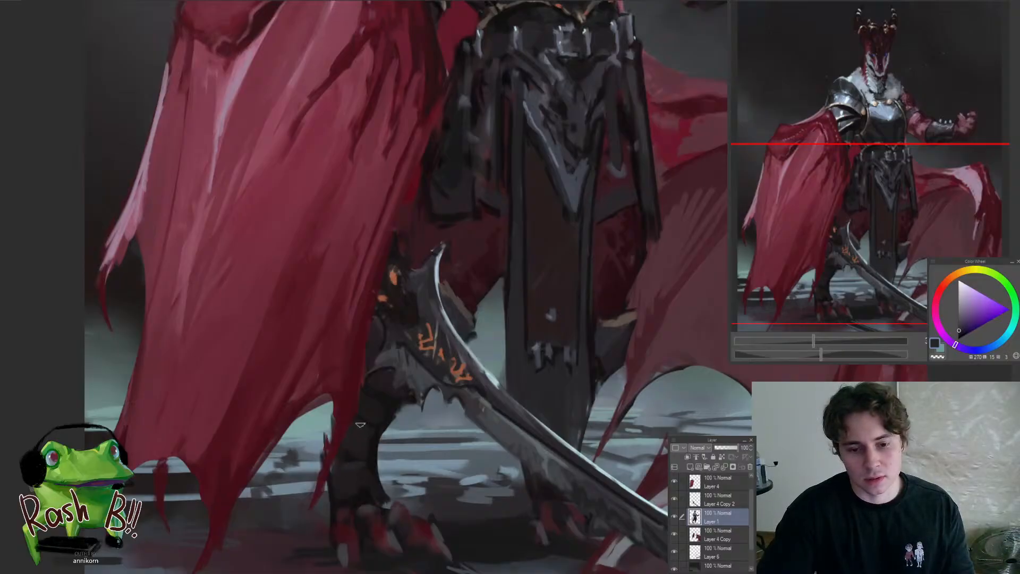
pyautogui.keyDown('alt'); pyautogui.click(376, 410); pyautogui.keyUp('alt')
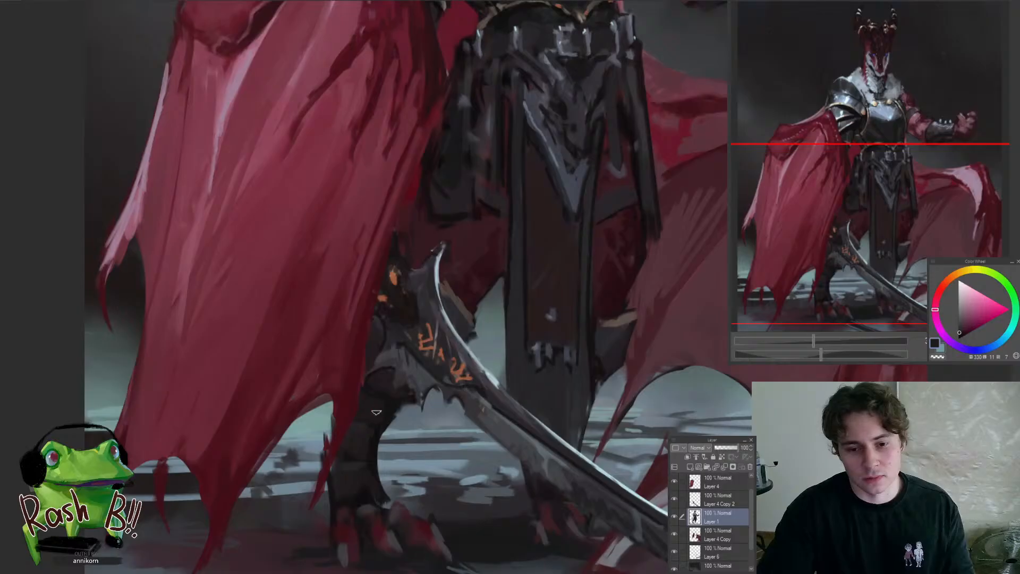
pyautogui.moveTo(389, 448); pyautogui.dragTo(371, 503)
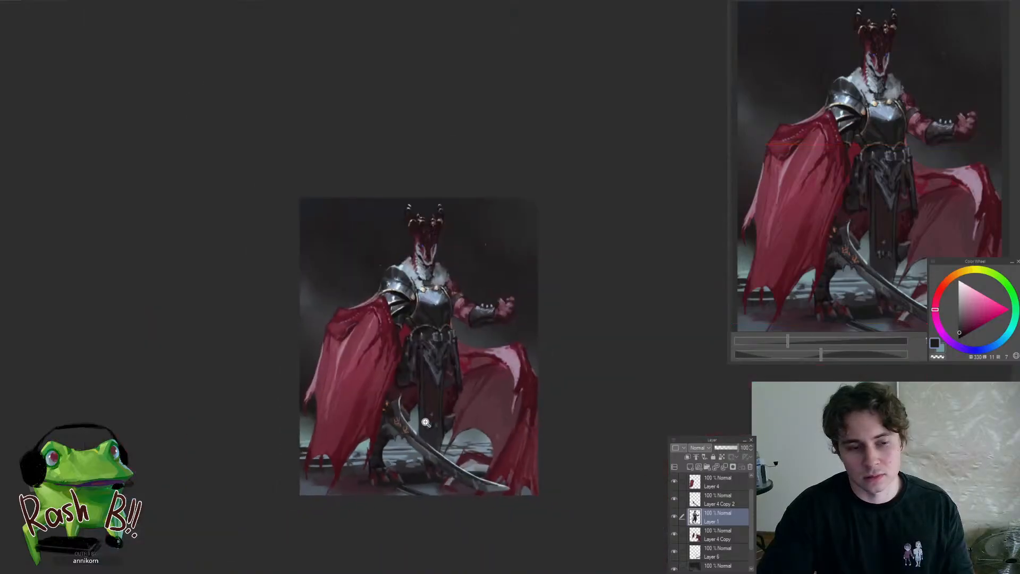
pyautogui.moveTo(433, 416)
pyautogui.mouseDown()
pyautogui.moveTo(458, 413)
pyautogui.moveTo(458, 439)
pyautogui.mouseUp()
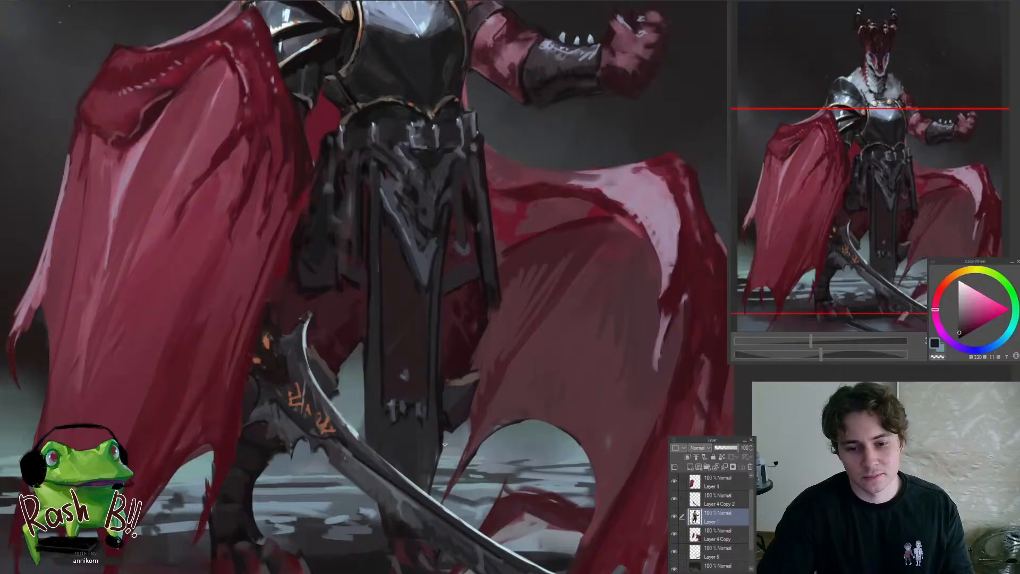
# Touch up the ankle and red claws of both feet with sampled muted dark greys
pyautogui.moveTo(402, 532); pyautogui.dragTo(424, 449)
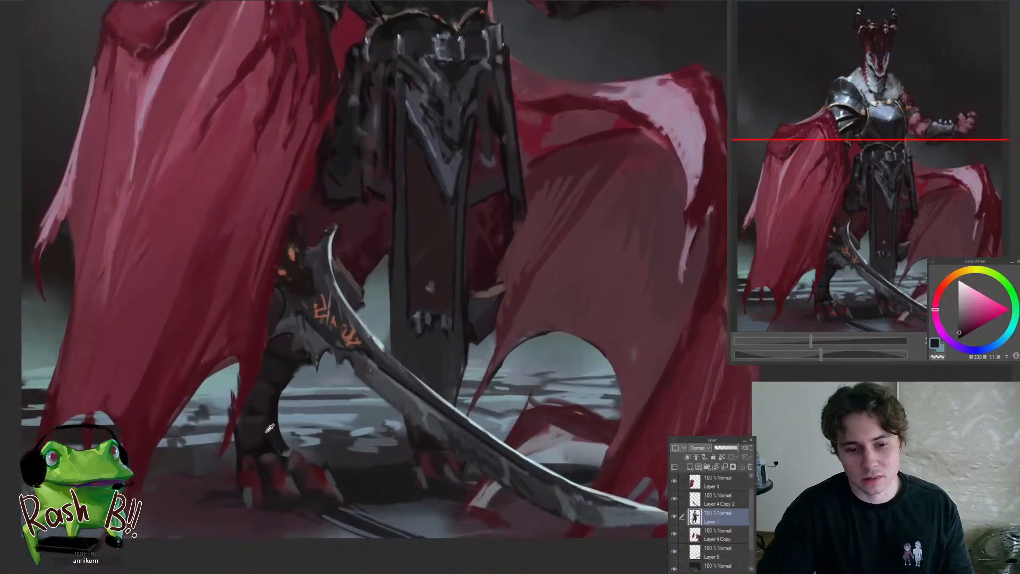
pyautogui.keyDown('alt'); pyautogui.click(271, 456); pyautogui.keyUp('alt')
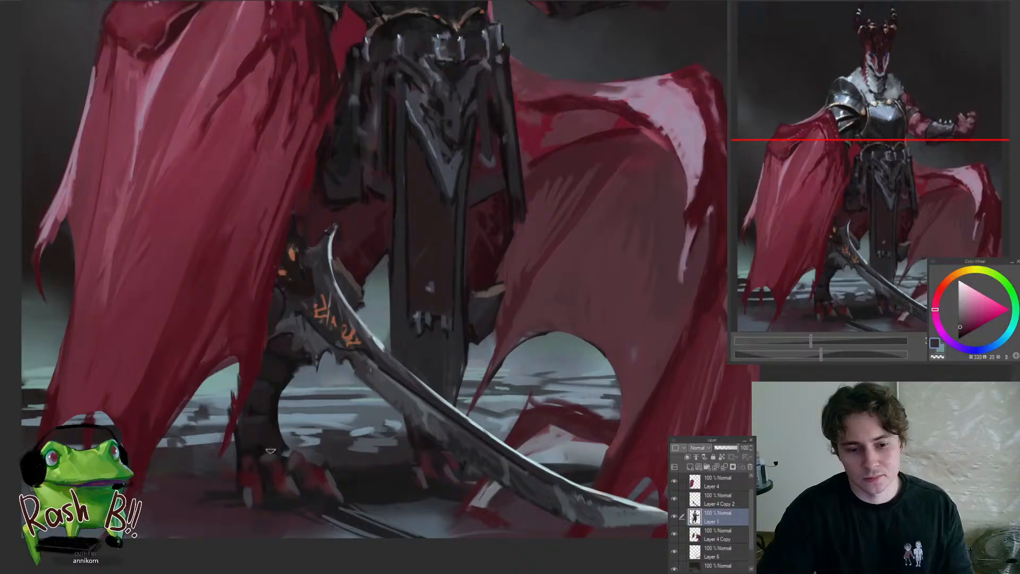
pyautogui.keyDown('alt'); pyautogui.click(295, 466); pyautogui.keyUp('alt')
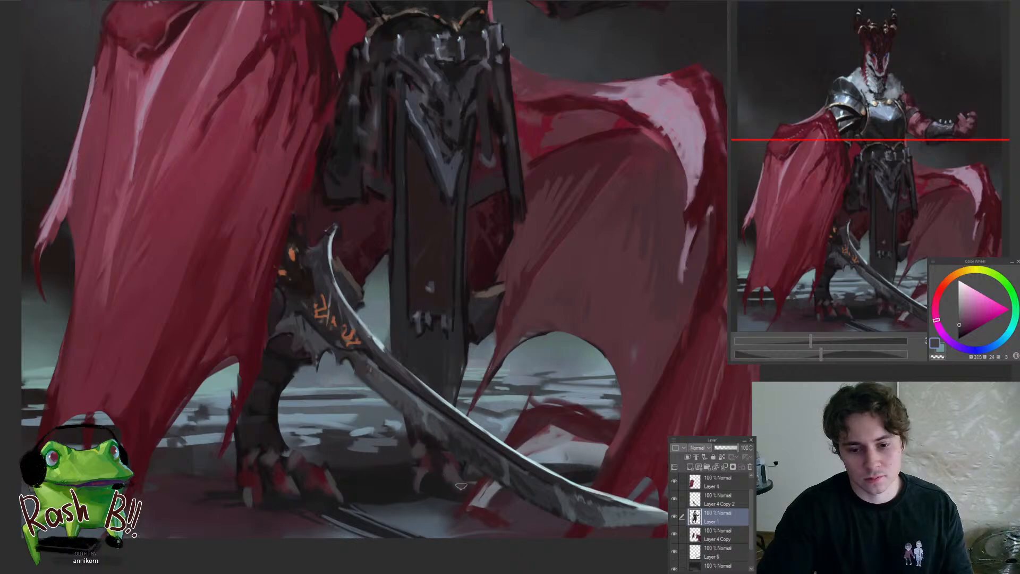
pyautogui.moveTo(440, 481); pyautogui.dragTo(447, 519)
pyautogui.moveTo(421, 472); pyautogui.dragTo(574, 348)
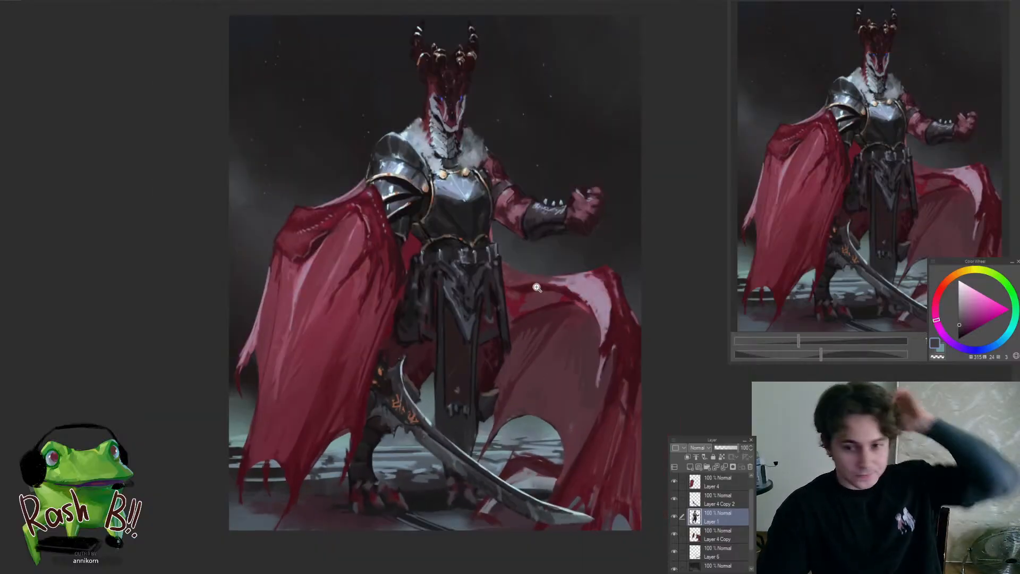
# Refine the ragged lower edge of the hip cloth beside the central hanging cloth with dark grey and dark red
pyautogui.moveTo(500, 317); pyautogui.dragTo(464, 347)
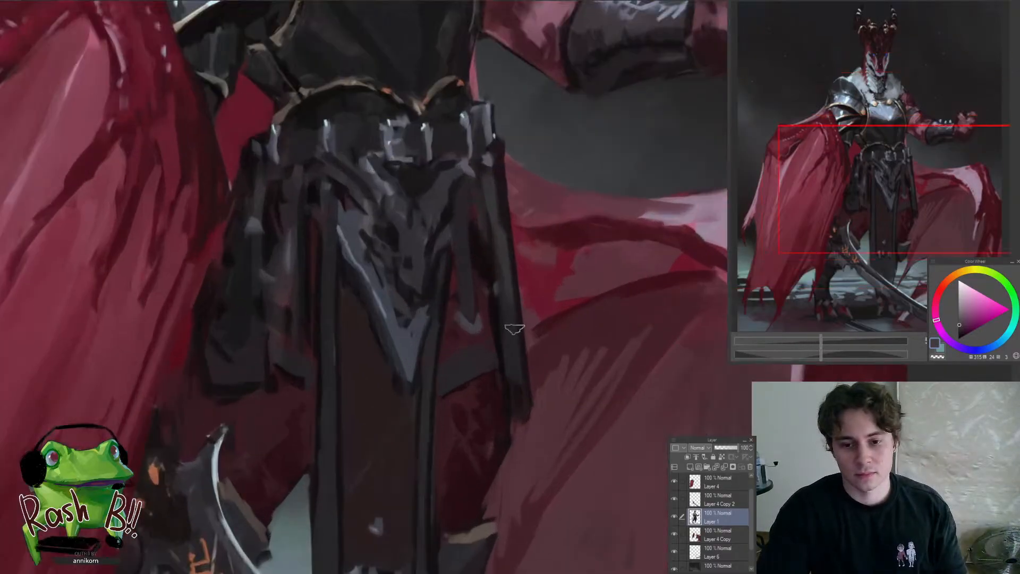
pyautogui.keyDown('alt'); pyautogui.click(281, 348); pyautogui.keyUp('alt')
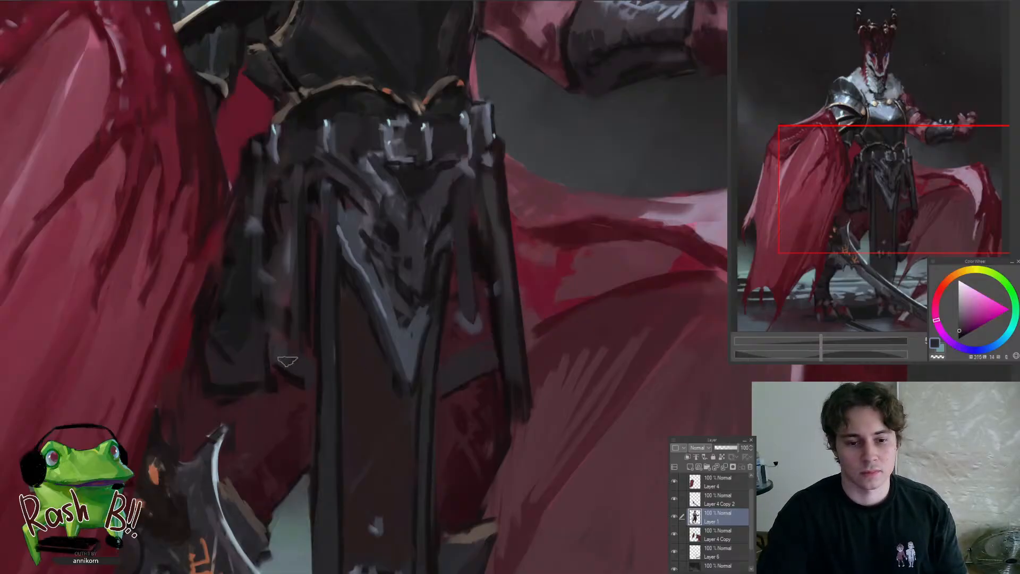
pyautogui.moveTo(298, 402); pyautogui.dragTo(342, 364)
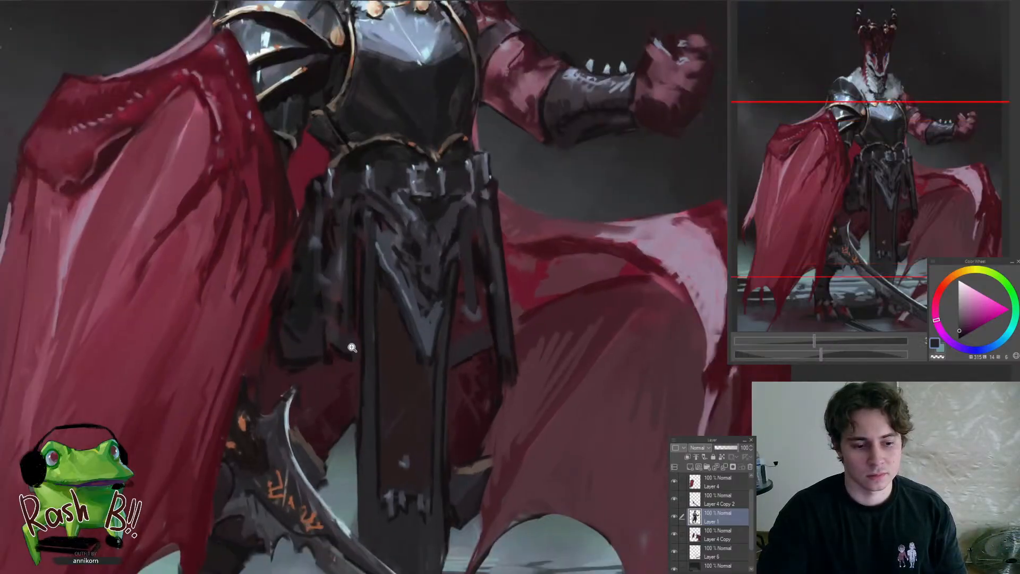
pyautogui.moveTo(348, 344); pyautogui.dragTo(360, 318)
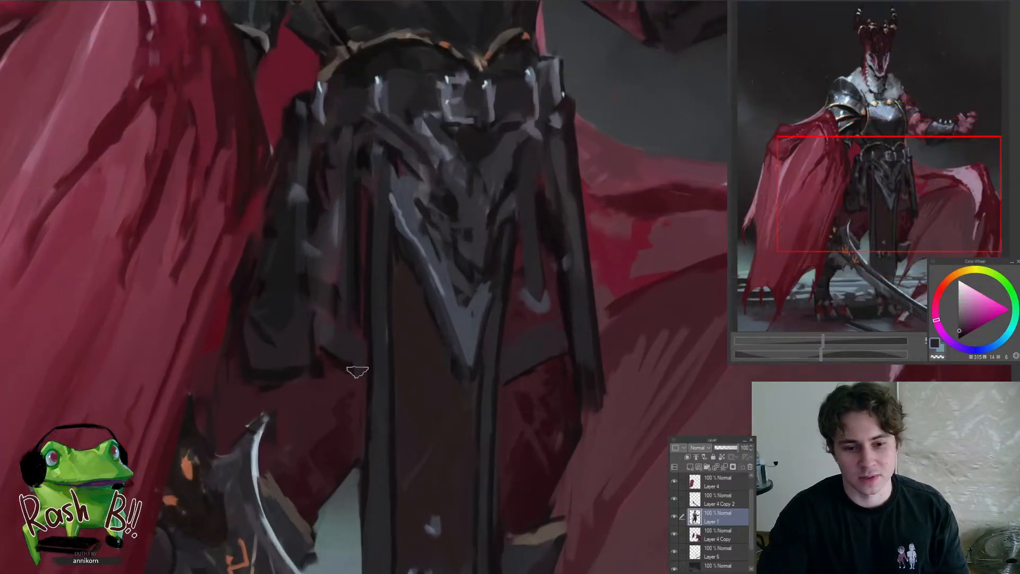
pyautogui.keyDown('alt'); pyautogui.click(340, 377); pyautogui.keyUp('alt')
pyautogui.moveTo(334, 375)
pyautogui.mouseDown()
pyautogui.moveTo(315, 384)
pyautogui.moveTo(343, 374)
pyautogui.mouseUp()
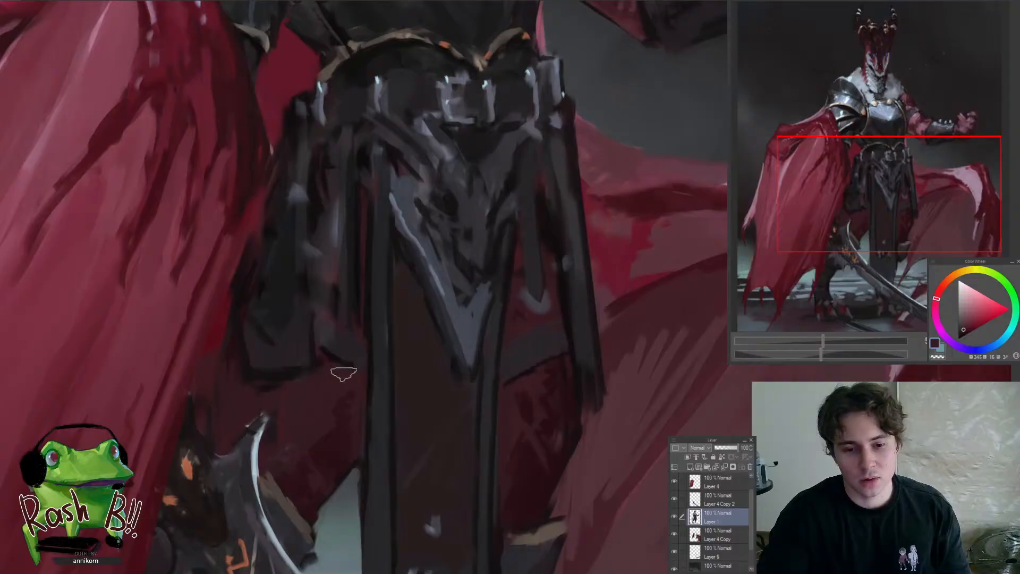
# Sample a dark red and touch up the shadowed thigh above the sword's curved tip
pyautogui.keyDown('alt'); pyautogui.click(329, 446); pyautogui.keyUp('alt')
pyautogui.moveTo(302, 432); pyautogui.dragTo(255, 459)
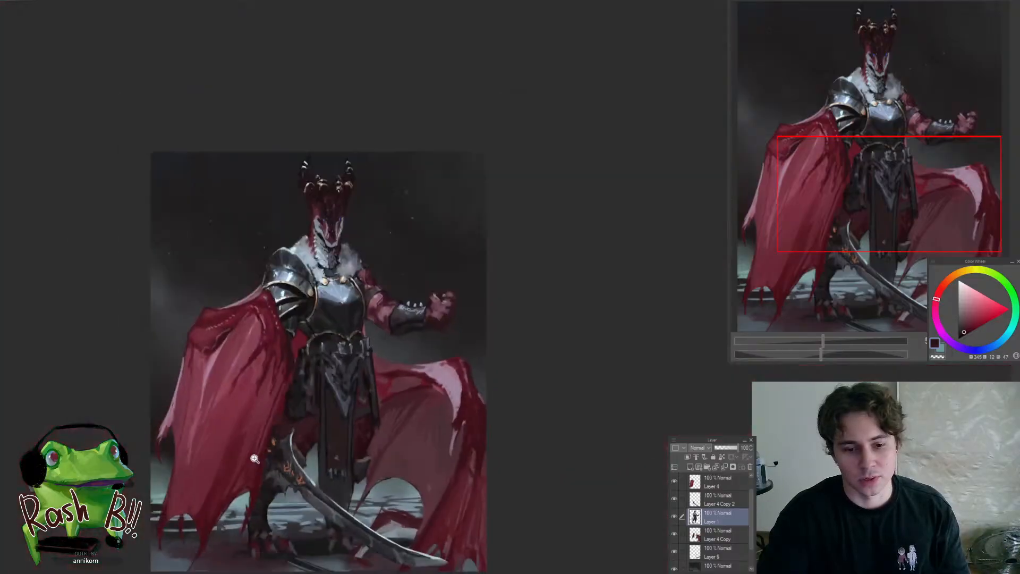
pyautogui.moveTo(287, 428)
pyautogui.mouseDown()
pyautogui.moveTo(318, 420)
pyautogui.moveTo(302, 415)
pyautogui.moveTo(315, 412)
pyautogui.moveTo(293, 443)
pyautogui.moveTo(316, 465)
pyautogui.mouseUp()
pyautogui.keyDown('alt'); pyautogui.click(329, 419); pyautogui.keyUp('alt')
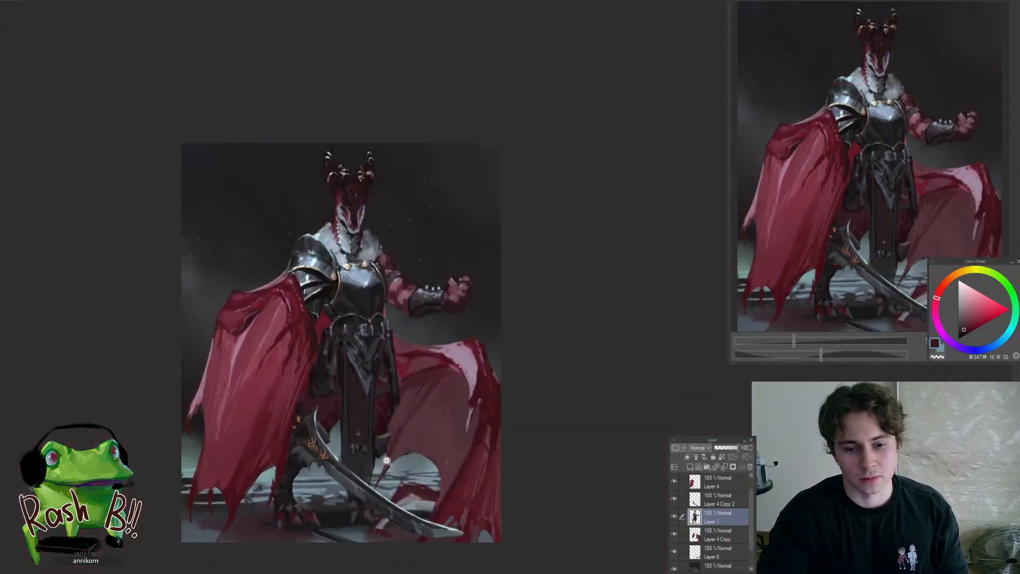
# Sharpen the tan rim of the knee guard beside the rear cape using a sampled brown
pyautogui.moveTo(388, 461)
pyautogui.mouseDown()
pyautogui.moveTo(399, 413)
pyautogui.moveTo(381, 412)
pyautogui.moveTo(390, 394)
pyautogui.moveTo(342, 408)
pyautogui.moveTo(395, 397)
pyautogui.moveTo(331, 446)
pyautogui.mouseUp()
pyautogui.keyDown('alt'); pyautogui.click(365, 422); pyautogui.keyUp('alt')
pyautogui.keyDown('alt'); pyautogui.click(369, 407); pyautogui.keyUp('alt')
pyautogui.keyDown('alt'); pyautogui.click(369, 417); pyautogui.keyUp('alt')
pyautogui.keyDown('alt'); pyautogui.click(391, 394); pyautogui.keyUp('alt')
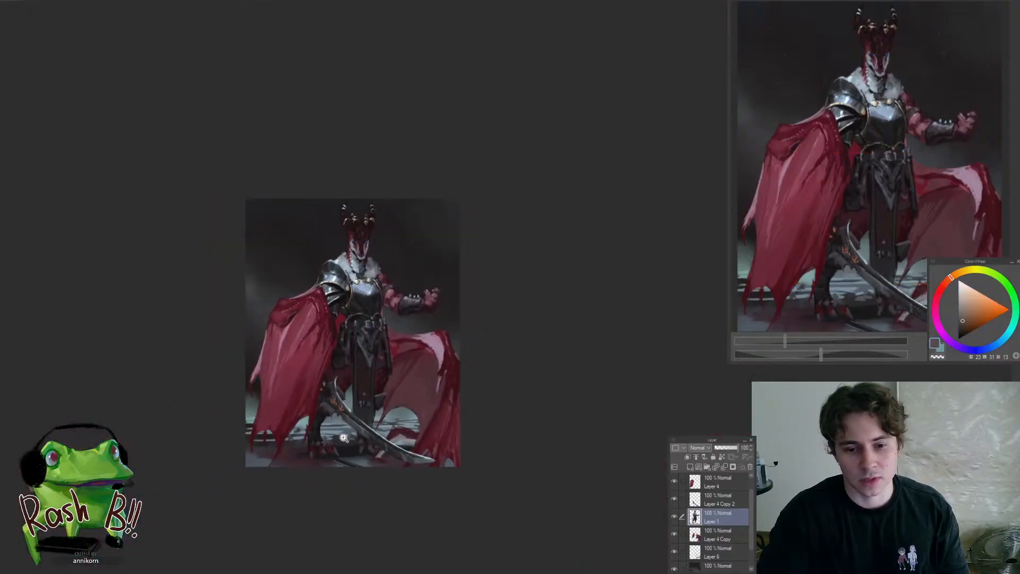
pyautogui.moveTo(342, 387); pyautogui.dragTo(387, 396)
# Sample dark blue-grey, dark red and brown and refine the edge of the knee guard behind the sword's curved tip
pyautogui.keyDown('alt'); pyautogui.click(321, 406); pyautogui.keyUp('alt')
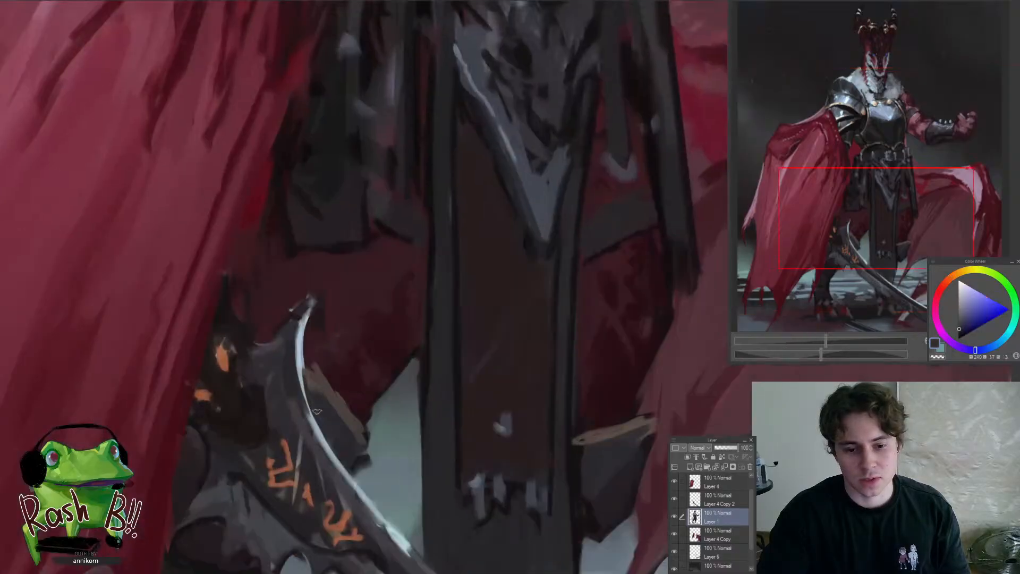
pyautogui.keyDown('alt'); pyautogui.click(326, 410); pyautogui.keyUp('alt')
pyautogui.keyDown('alt'); pyautogui.click(334, 406); pyautogui.keyUp('alt')
pyautogui.keyDown('alt'); pyautogui.click(344, 406); pyautogui.keyUp('alt')
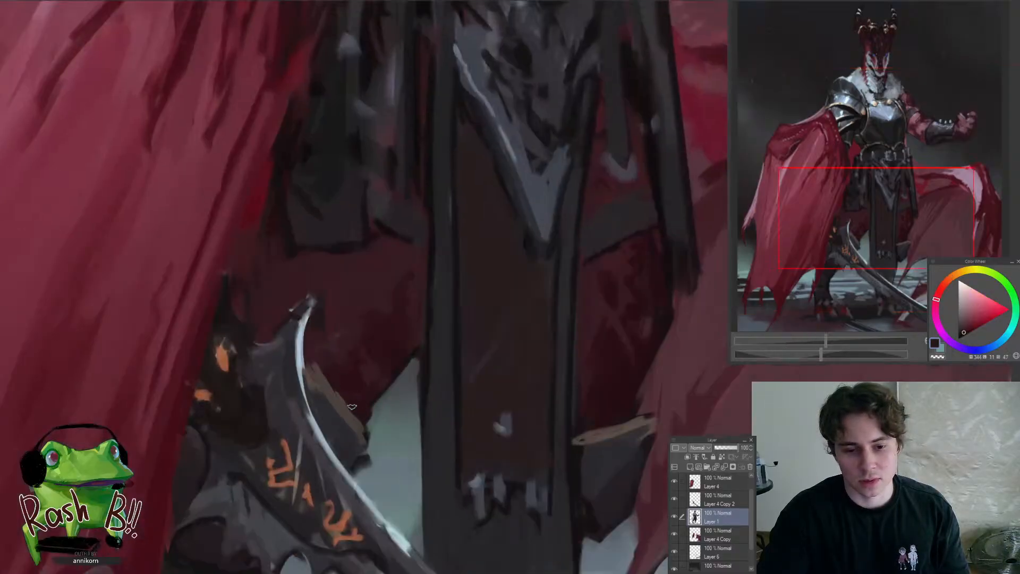
pyautogui.keyDown('alt'); pyautogui.click(348, 405); pyautogui.keyUp('alt')
pyautogui.moveTo(345, 406); pyautogui.dragTo(337, 484)
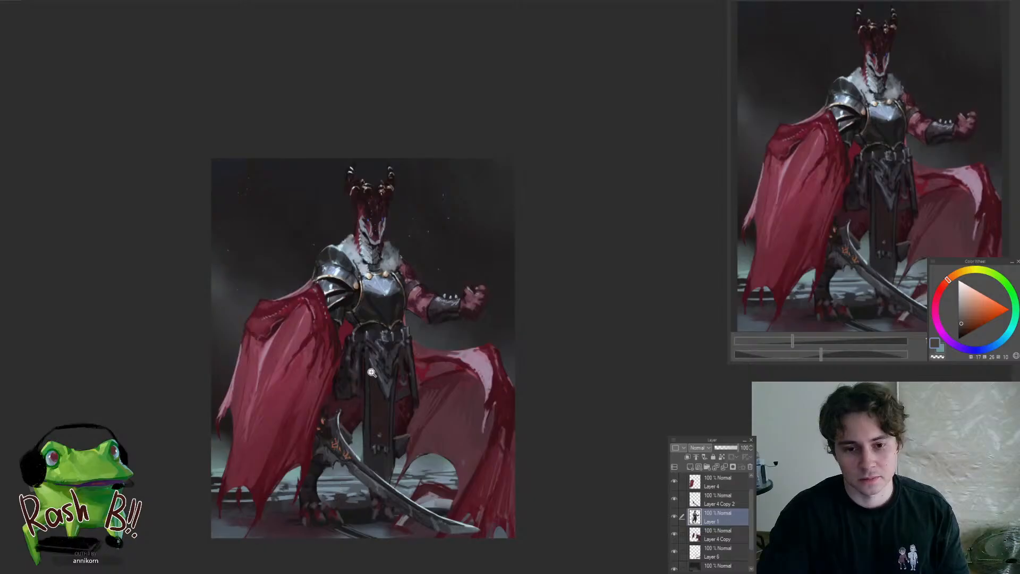
# Sample dark reddish tones and shade the central hanging cloth just beneath its pointed ornament
pyautogui.moveTo(370, 338); pyautogui.dragTo(496, 344)
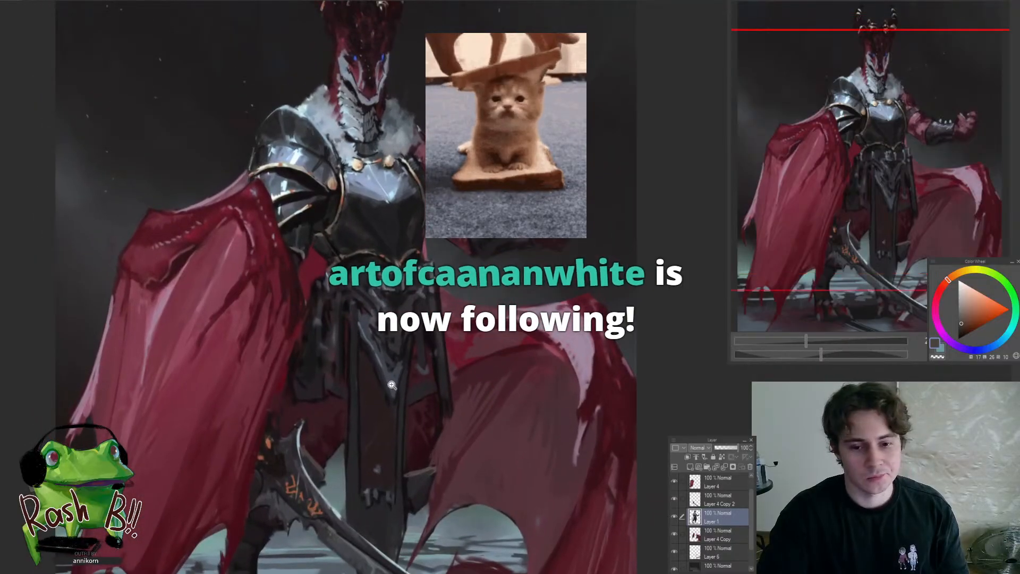
pyautogui.moveTo(371, 393); pyautogui.dragTo(392, 388)
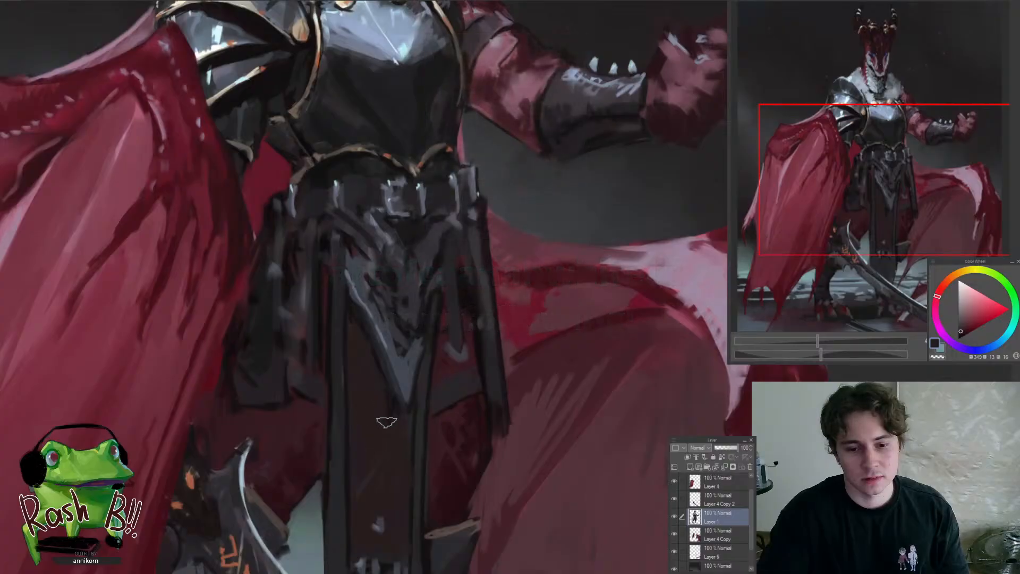
pyautogui.keyDown('alt'); pyautogui.click(392, 412); pyautogui.keyUp('alt')
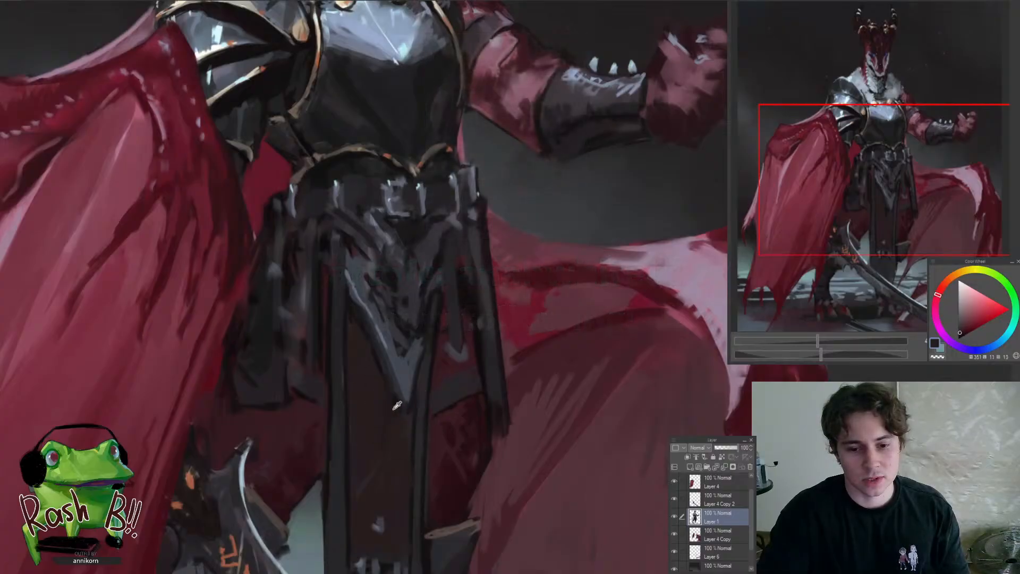
pyautogui.moveTo(374, 394)
pyautogui.mouseDown()
pyautogui.moveTo(377, 476)
pyautogui.moveTo(394, 512)
pyautogui.moveTo(403, 437)
pyautogui.mouseUp()
pyautogui.keyDown('alt'); pyautogui.click(375, 404); pyautogui.keyUp('alt')
pyautogui.keyDown('alt'); pyautogui.click(385, 440); pyautogui.keyUp('alt')
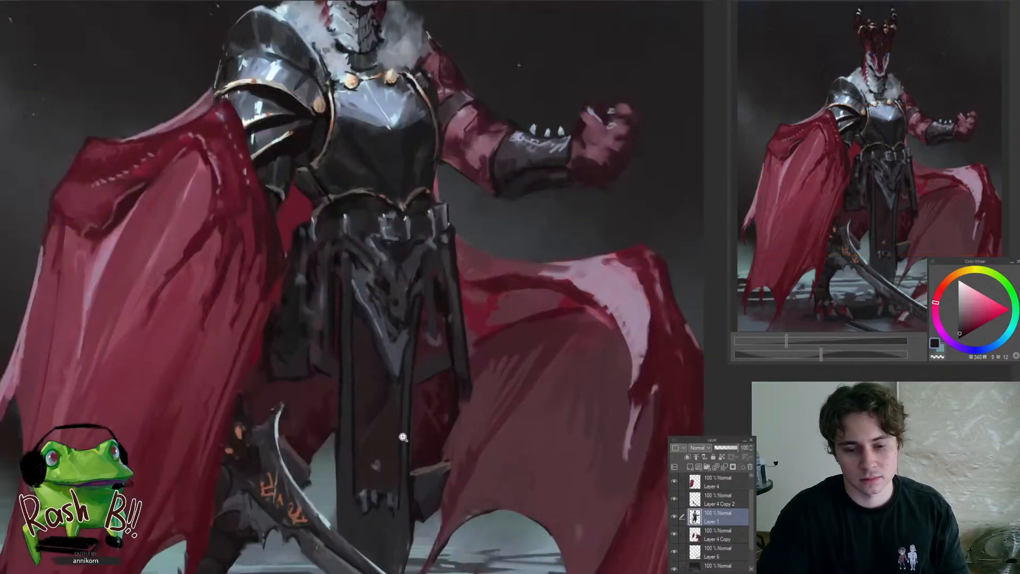
# Blend subtle dark red and violet-grey variations down the middle of the central hanging cloth
pyautogui.keyDown('alt'); pyautogui.click(385, 395); pyautogui.keyUp('alt')
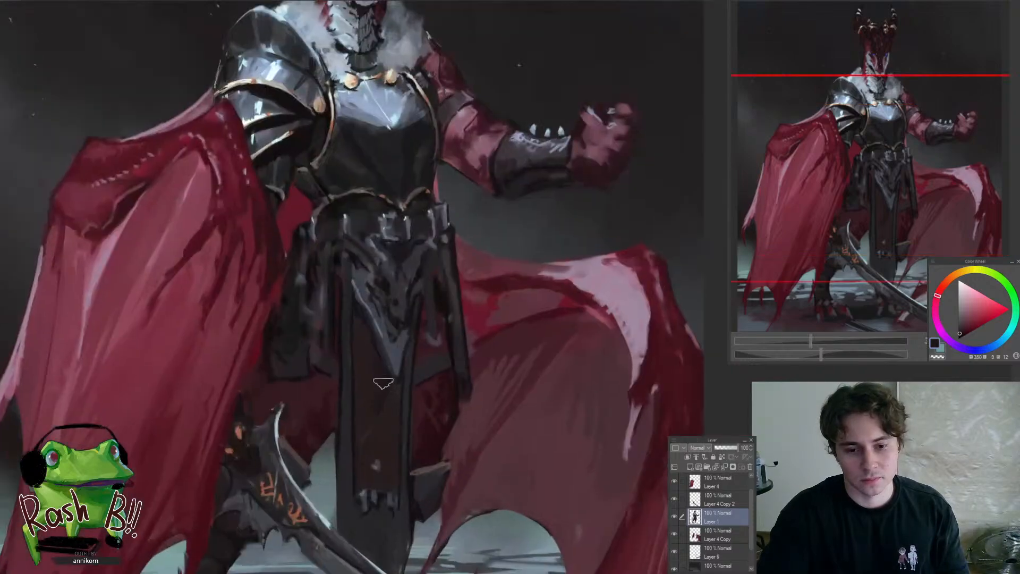
pyautogui.keyDown('alt'); pyautogui.click(388, 444); pyautogui.keyUp('alt')
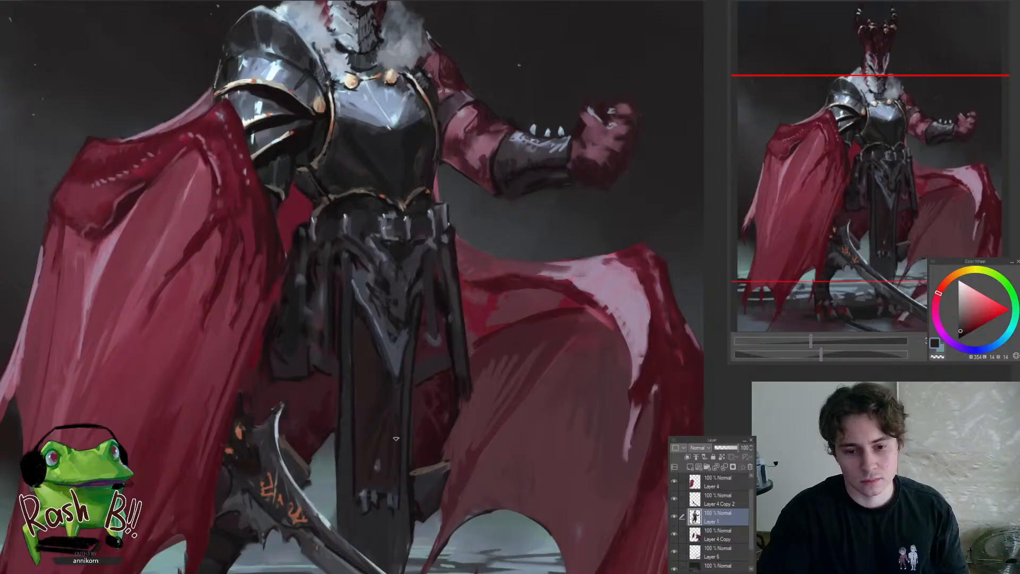
pyautogui.keyDown('alt'); pyautogui.click(398, 391); pyautogui.keyUp('alt')
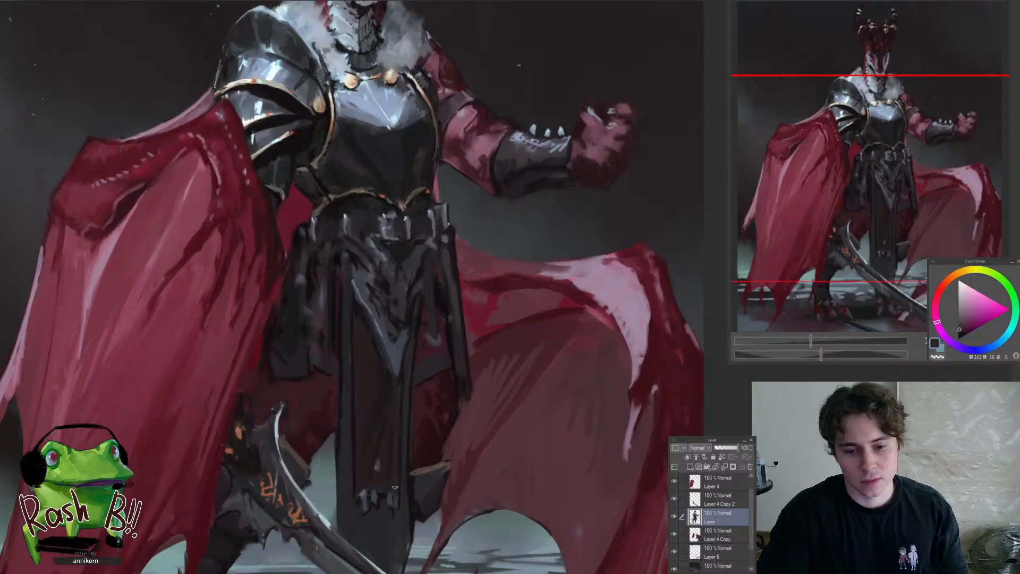
pyautogui.keyDown('alt'); pyautogui.click(391, 393); pyautogui.keyUp('alt')
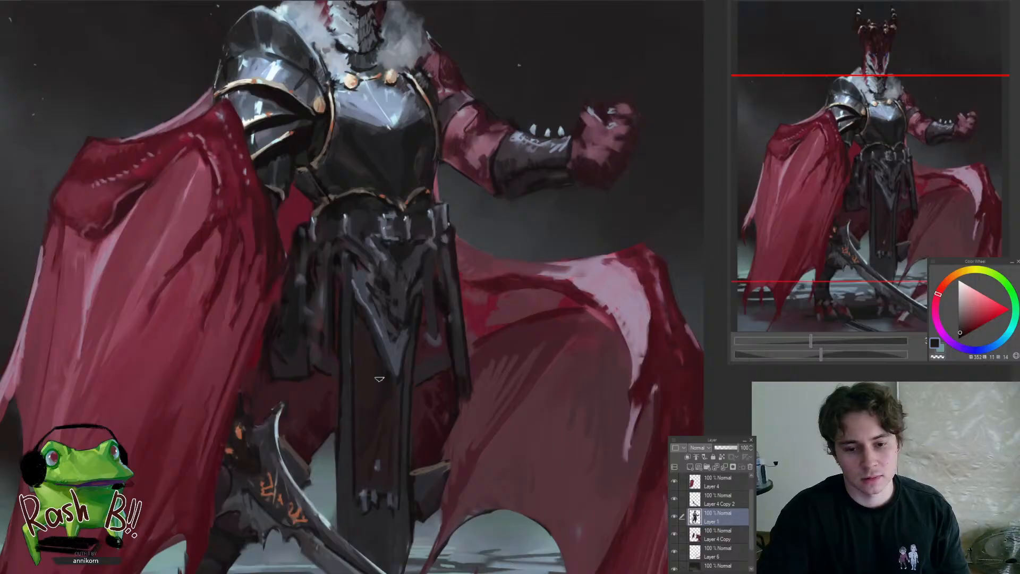
pyautogui.keyDown('alt'); pyautogui.click(383, 401); pyautogui.keyUp('alt')
pyautogui.moveTo(354, 437); pyautogui.dragTo(321, 512)
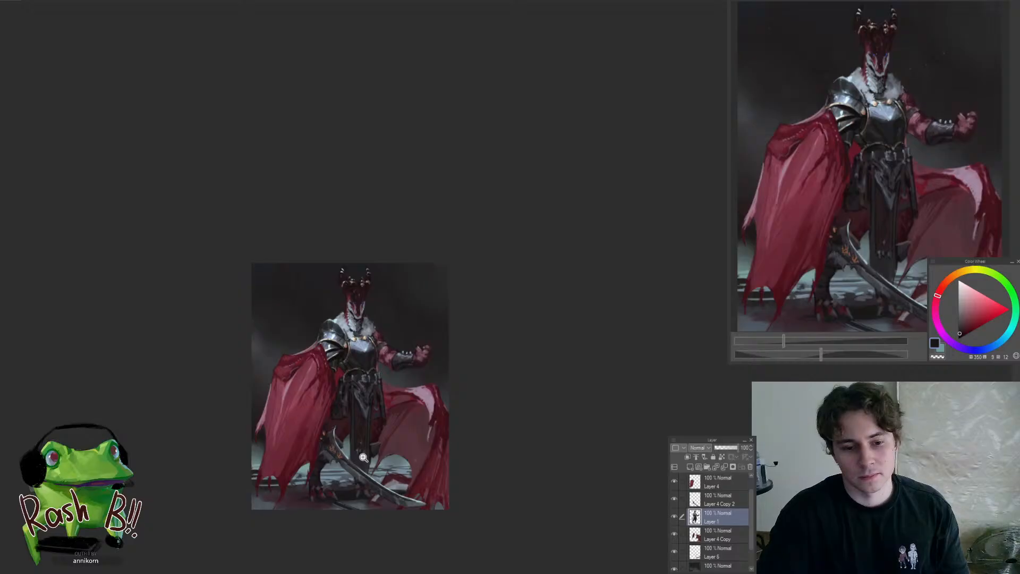
# Darken the lower leg above the front clawed foot with sampled near-black tones and flip the canvas view horizontally
pyautogui.moveTo(355, 469); pyautogui.dragTo(399, 459)
pyautogui.click(281, 486)
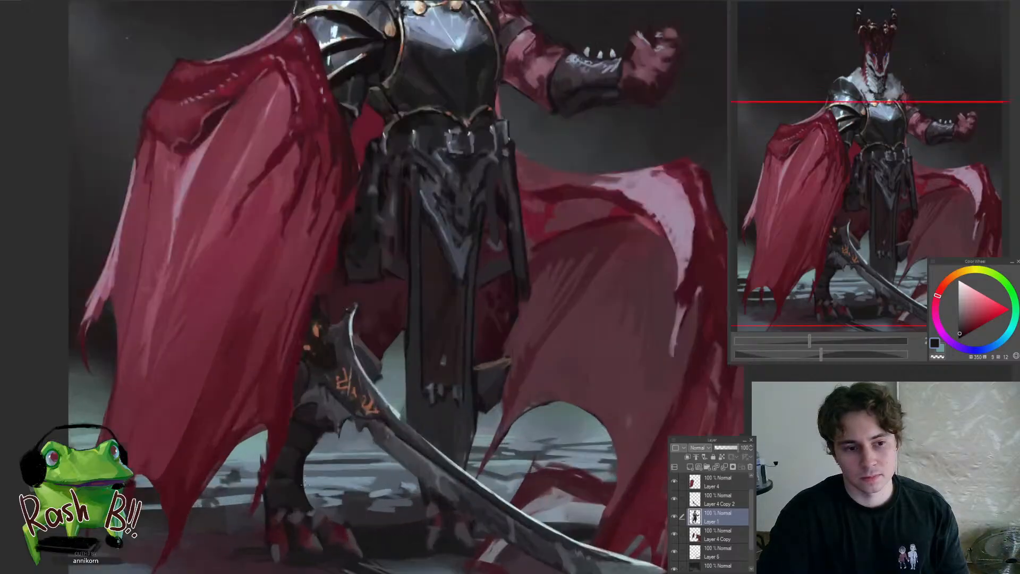
pyautogui.click(297, 492)
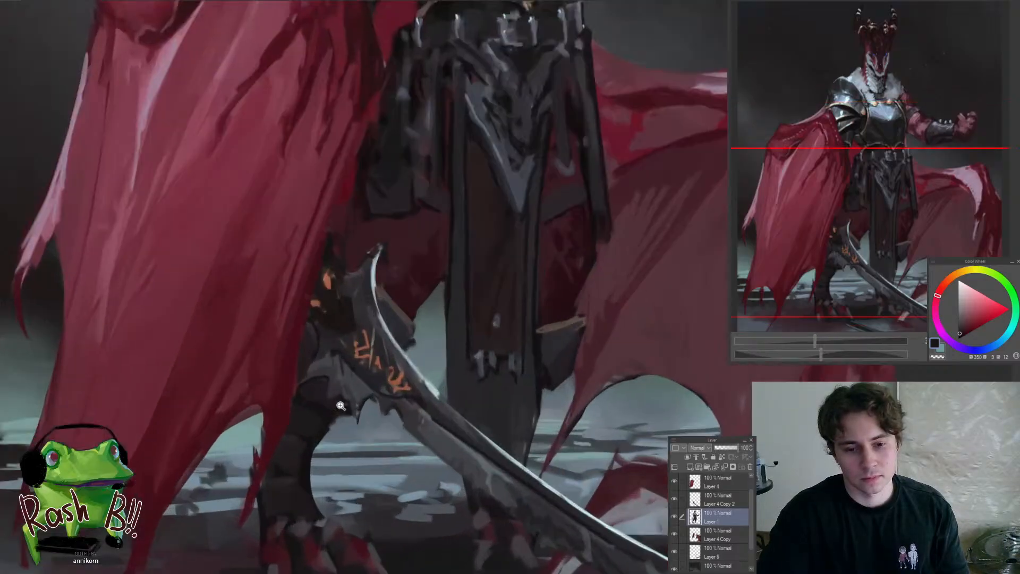
pyautogui.keyDown('alt'); pyautogui.click(478, 318); pyautogui.keyUp('alt')
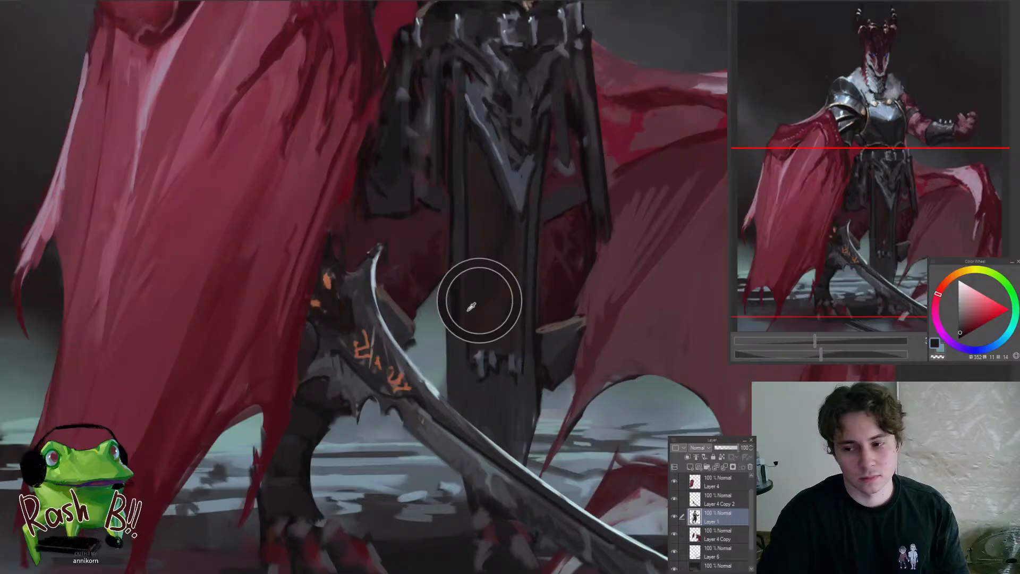
pyautogui.keyDown('alt'); pyautogui.click(285, 484); pyautogui.keyUp('alt')
pyautogui.moveTo(286, 481)
pyautogui.mouseDown()
pyautogui.moveTo(291, 441)
pyautogui.moveTo(308, 458)
pyautogui.mouseUp()
pyautogui.keyDown('alt'); pyautogui.click(305, 467); pyautogui.keyUp('alt')
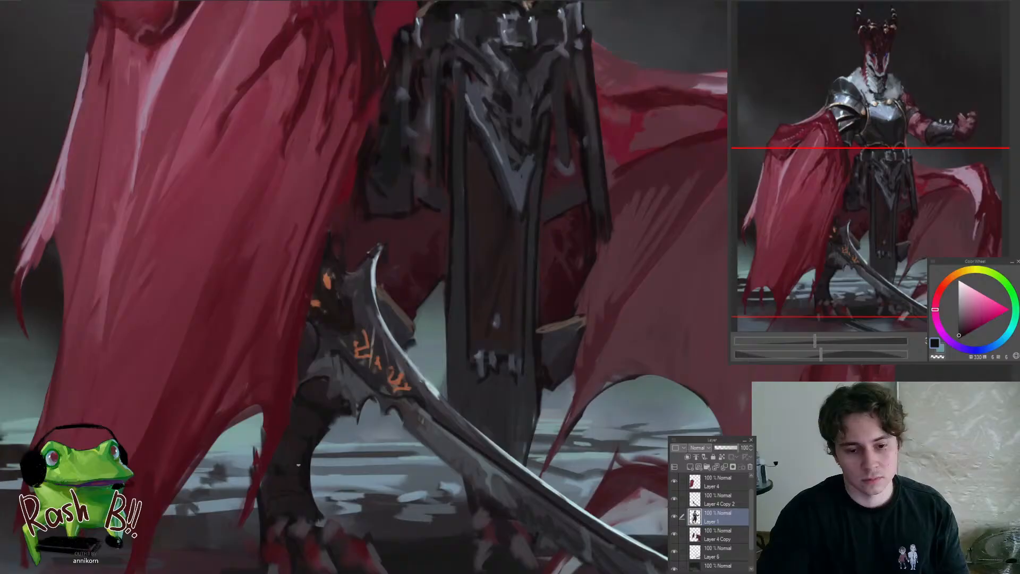
pyautogui.moveTo(304, 478); pyautogui.dragTo(266, 530)
pyautogui.press('h')
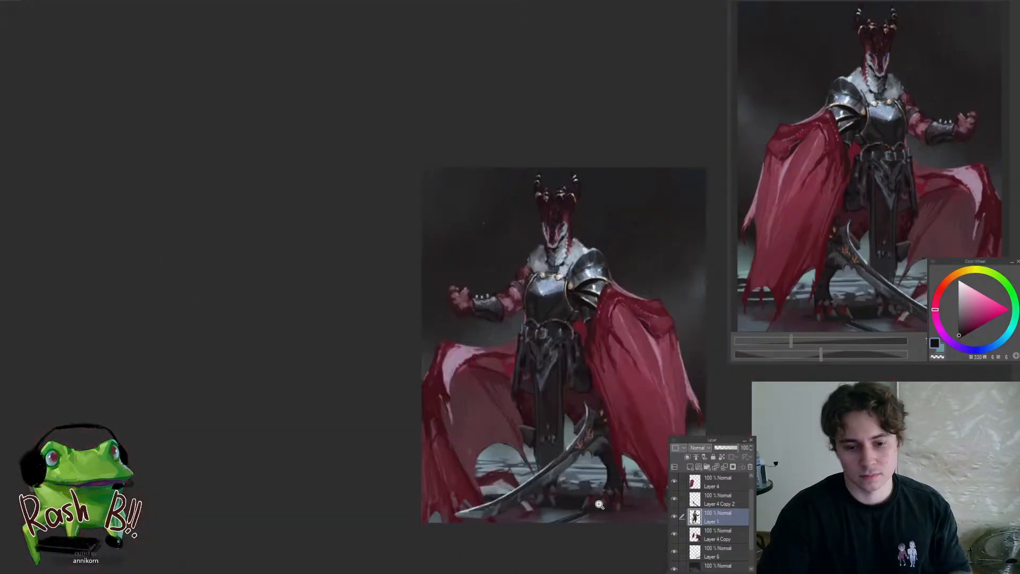
# Sample a muted blue-grey from the front clawed foot and reshape the tip of its outermost claw
pyautogui.moveTo(654, 486); pyautogui.dragTo(569, 433)
pyautogui.moveTo(561, 425); pyautogui.dragTo(596, 421)
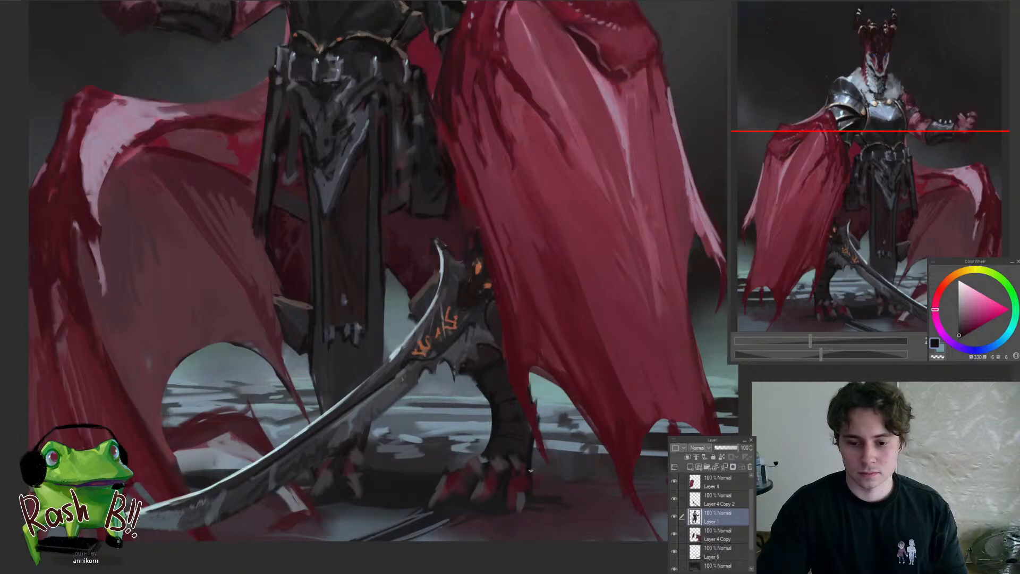
pyautogui.moveTo(520, 500); pyautogui.dragTo(544, 471)
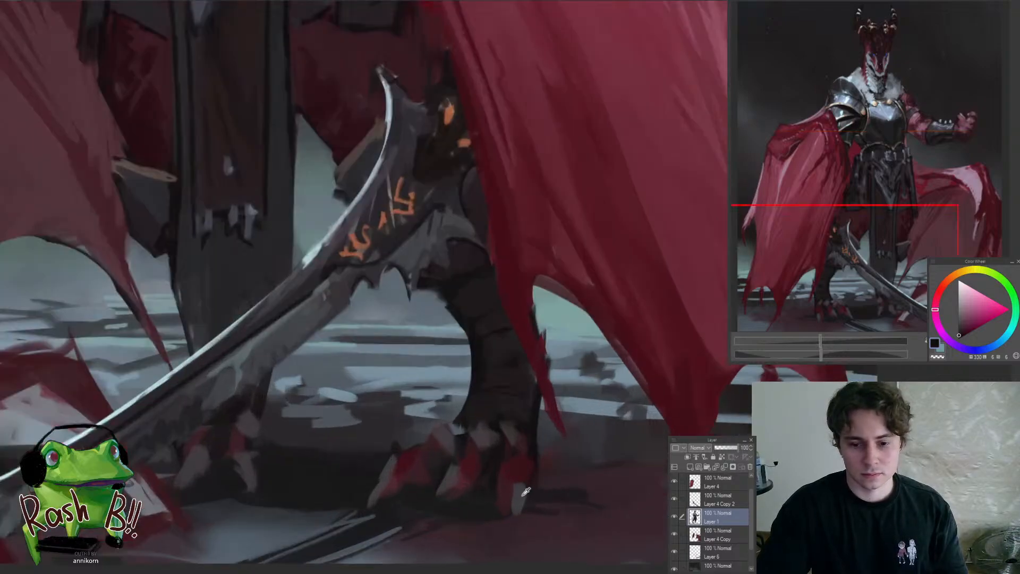
pyautogui.keyDown('alt'); pyautogui.click(525, 491); pyautogui.keyUp('alt')
pyautogui.moveTo(502, 505)
pyautogui.mouseDown()
pyautogui.moveTo(505, 485)
pyautogui.moveTo(520, 476)
pyautogui.mouseUp()
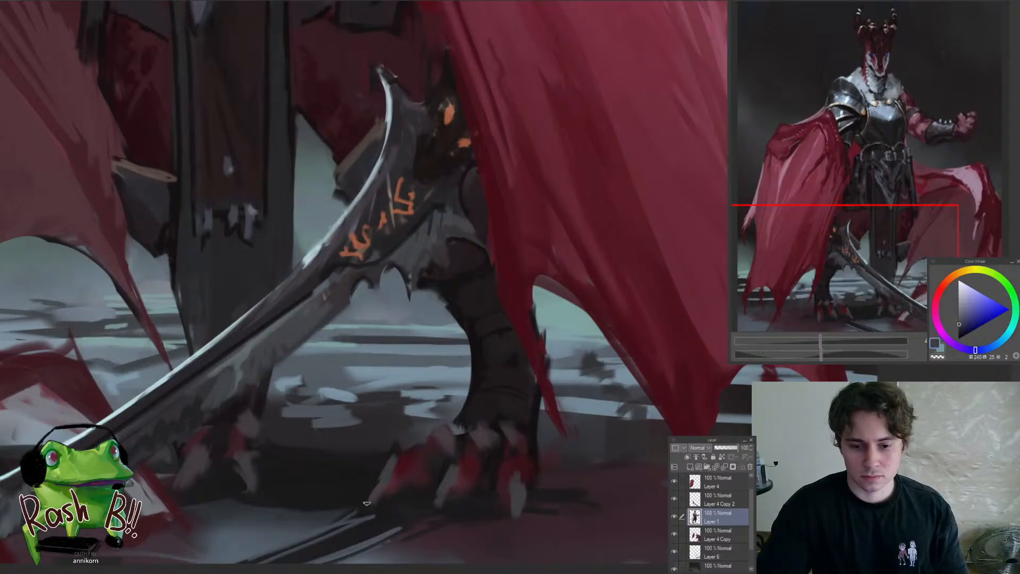
# Refine the inner toes and ground shadow of the front clawed foot, sample a dark red, and flip the canvas view horizontally
pyautogui.moveTo(381, 463); pyautogui.dragTo(358, 483)
pyautogui.moveTo(385, 470); pyautogui.dragTo(330, 533)
pyautogui.moveTo(343, 468); pyautogui.dragTo(401, 462)
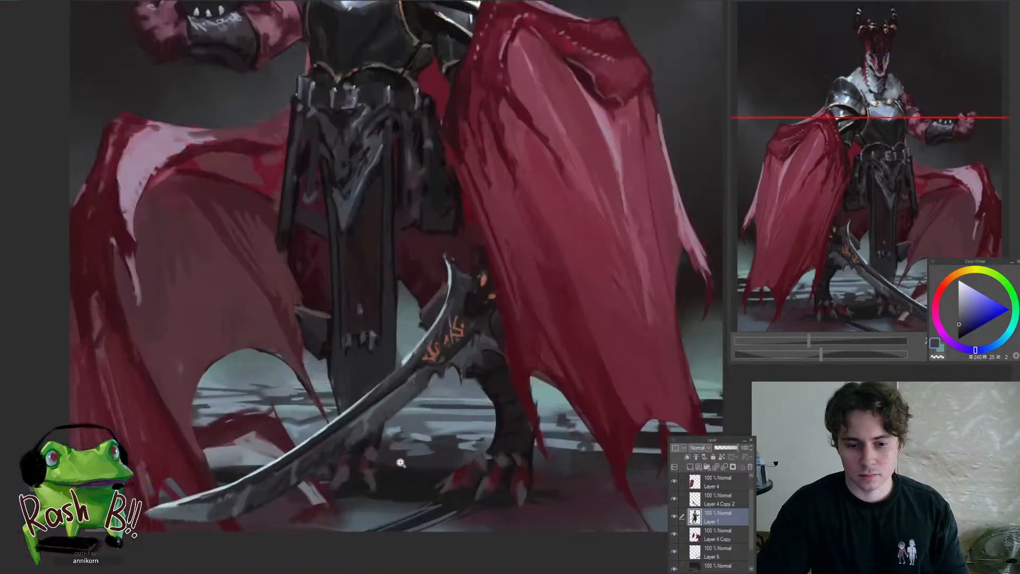
pyautogui.keyDown('alt'); pyautogui.click(424, 471); pyautogui.keyUp('alt')
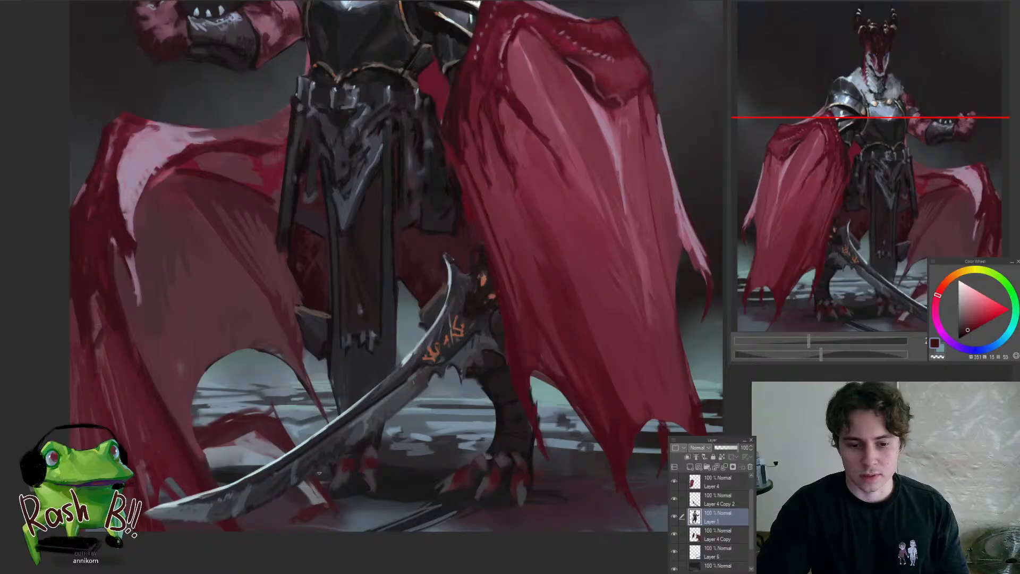
pyautogui.moveTo(331, 478); pyautogui.dragTo(287, 481)
pyautogui.press('h')
# Sample muted violet-grey tones and refine the toes of the rear clawed foot beneath the sword blade
pyautogui.moveTo(573, 475); pyautogui.dragTo(478, 485)
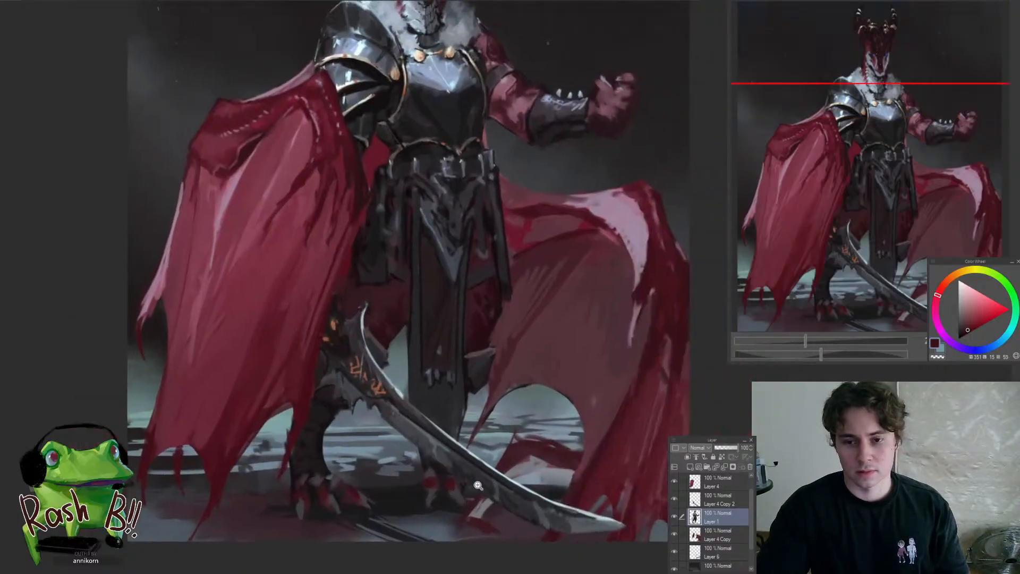
pyautogui.click(449, 487)
pyautogui.keyDown('alt'); pyautogui.click(420, 480); pyautogui.keyUp('alt')
pyautogui.keyDown('alt'); pyautogui.click(423, 487); pyautogui.keyUp('alt')
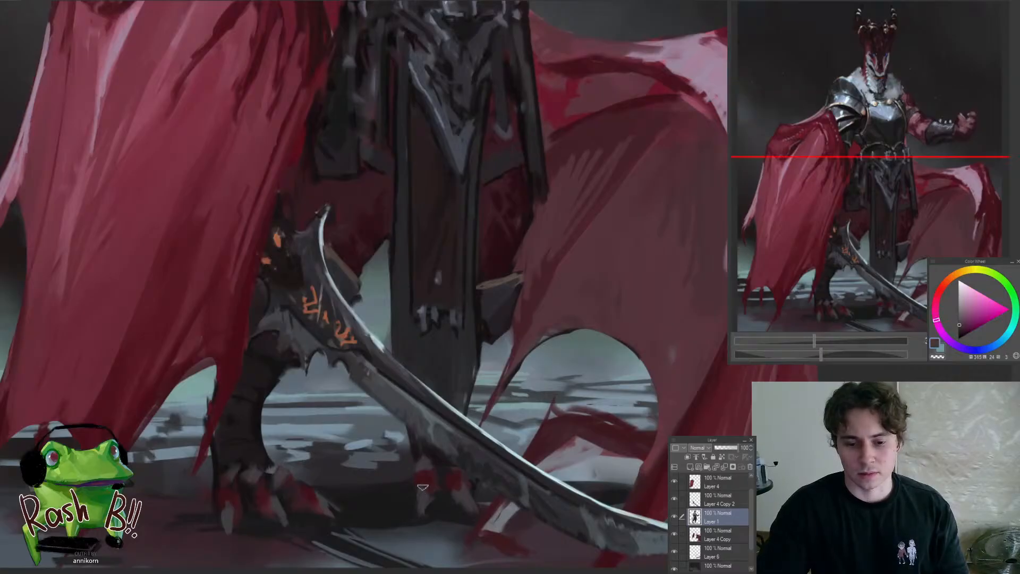
pyautogui.keyDown('alt'); pyautogui.click(411, 512); pyautogui.keyUp('alt')
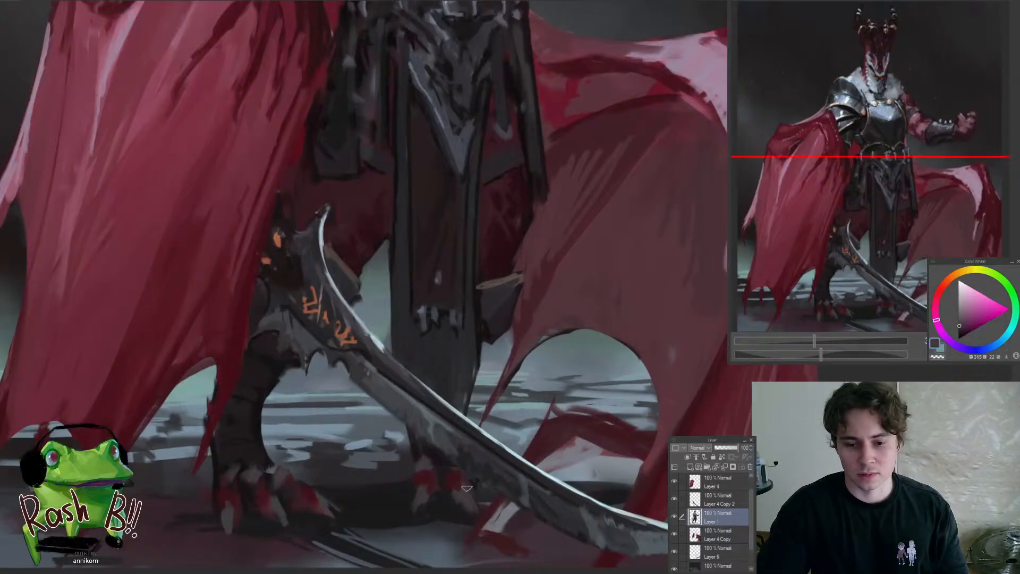
pyautogui.moveTo(466, 504); pyautogui.dragTo(430, 523)
pyautogui.moveTo(479, 459); pyautogui.dragTo(517, 457)
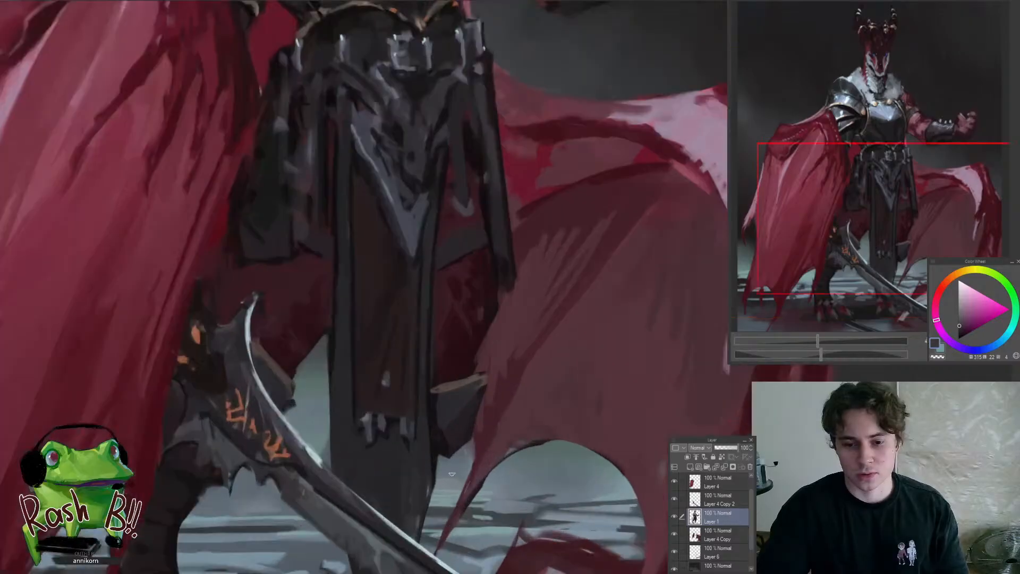
# Sample near-black and dark red tones and darken the side hanging cloth beside the large cape
pyautogui.moveTo(459, 444); pyautogui.dragTo(417, 440)
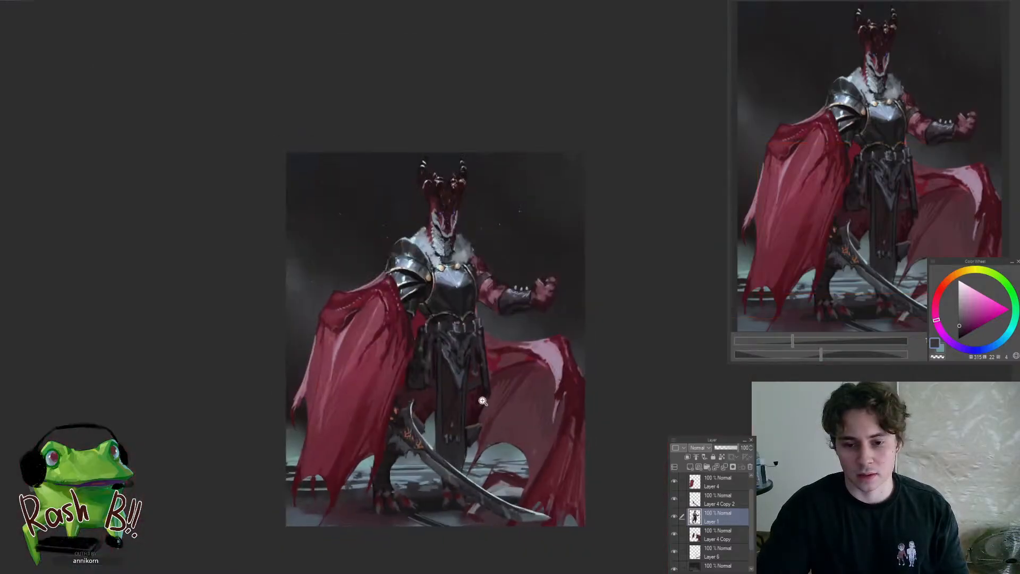
pyautogui.moveTo(481, 401)
pyautogui.mouseDown()
pyautogui.moveTo(505, 423)
pyautogui.moveTo(457, 450)
pyautogui.mouseUp()
pyautogui.moveTo(456, 353); pyautogui.dragTo(504, 358)
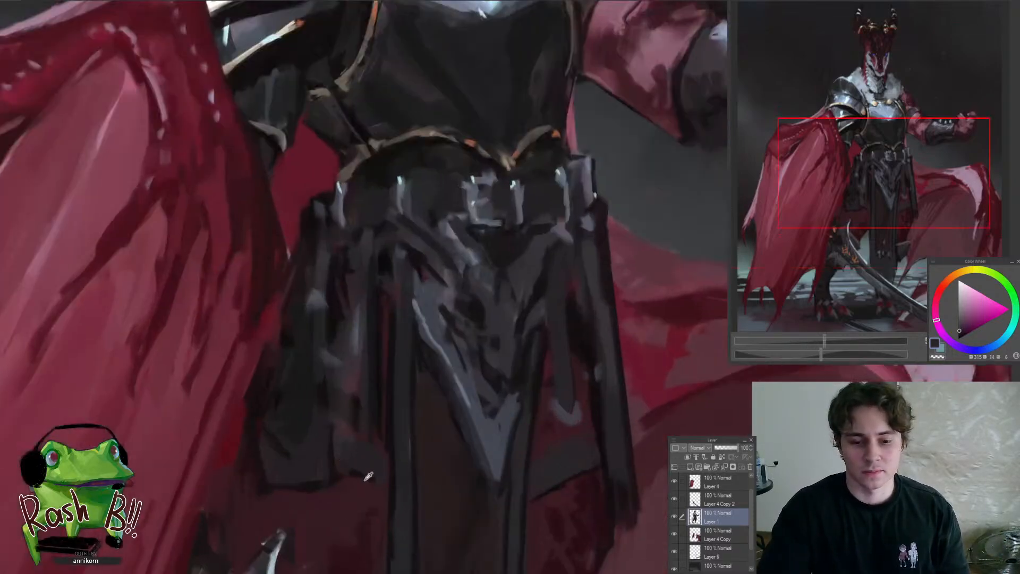
pyautogui.moveTo(372, 492)
pyautogui.mouseDown()
pyautogui.moveTo(319, 508)
pyautogui.moveTo(374, 480)
pyautogui.mouseUp()
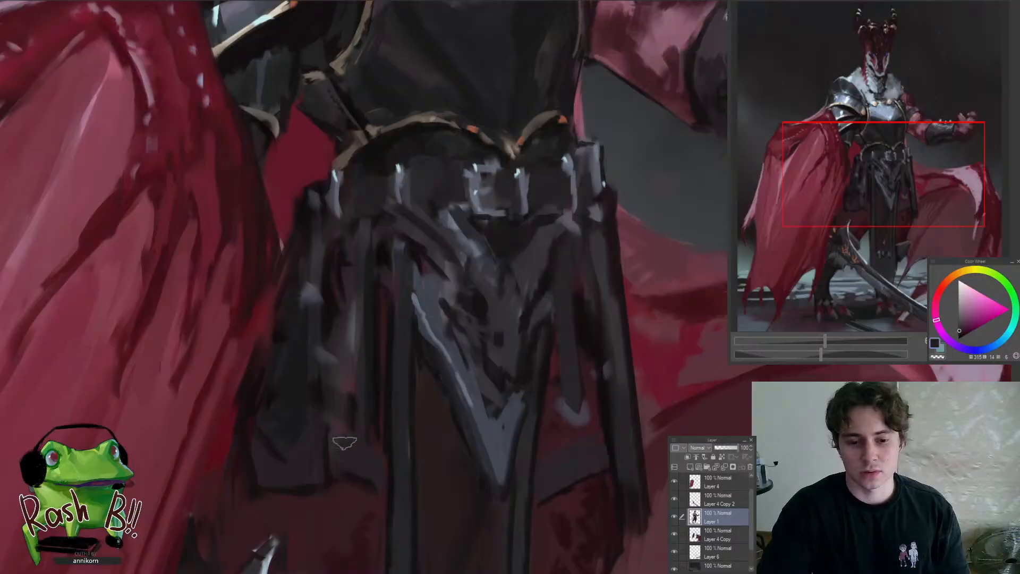
pyautogui.keyDown('alt'); pyautogui.click(370, 376); pyautogui.keyUp('alt')
pyautogui.moveTo(319, 283); pyautogui.dragTo(322, 325)
pyautogui.keyDown('alt'); pyautogui.click(311, 248); pyautogui.keyUp('alt')
pyautogui.moveTo(311, 248)
pyautogui.mouseDown()
pyautogui.moveTo(357, 289)
pyautogui.moveTo(315, 365)
pyautogui.mouseUp()
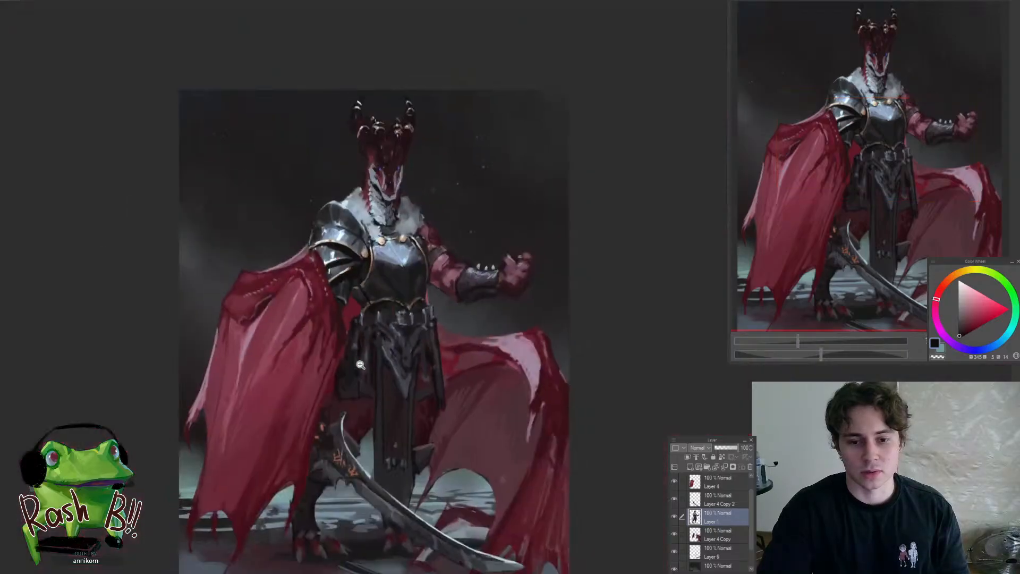
# Sample dark red and violet-grey tones and refine the narrow hanging strip on the raised-fist side of the pointed ornament
pyautogui.moveTo(446, 370); pyautogui.dragTo(414, 349)
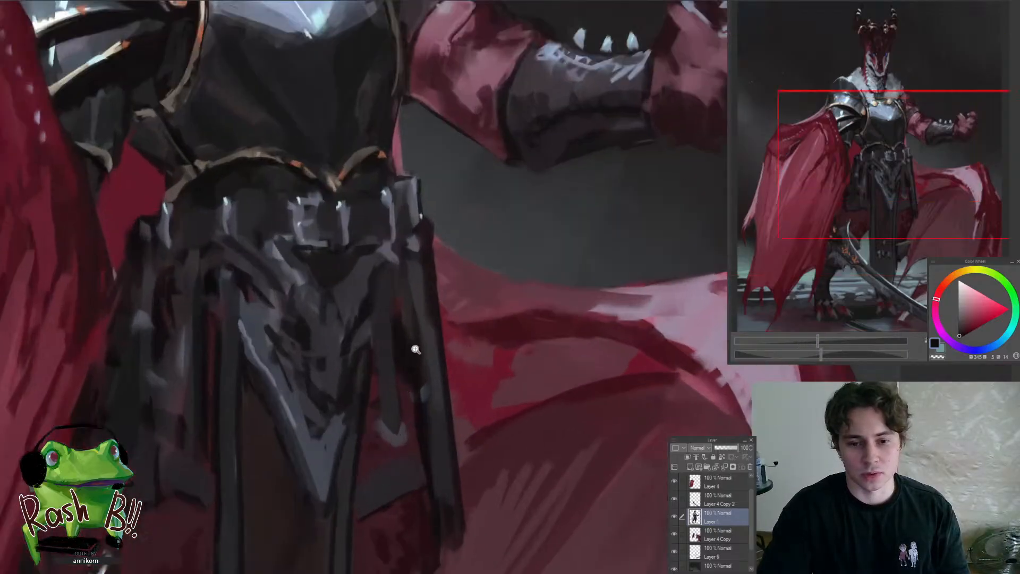
pyautogui.keyDown('alt'); pyautogui.click(403, 349); pyautogui.keyUp('alt')
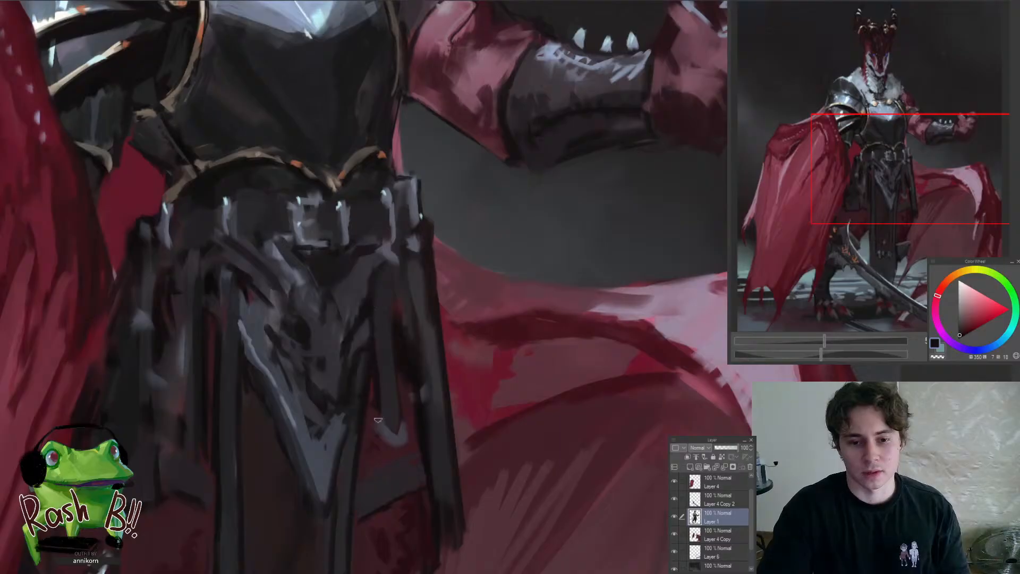
pyautogui.keyDown('alt'); pyautogui.click(388, 334); pyautogui.keyUp('alt')
pyautogui.moveTo(386, 287); pyautogui.dragTo(387, 388)
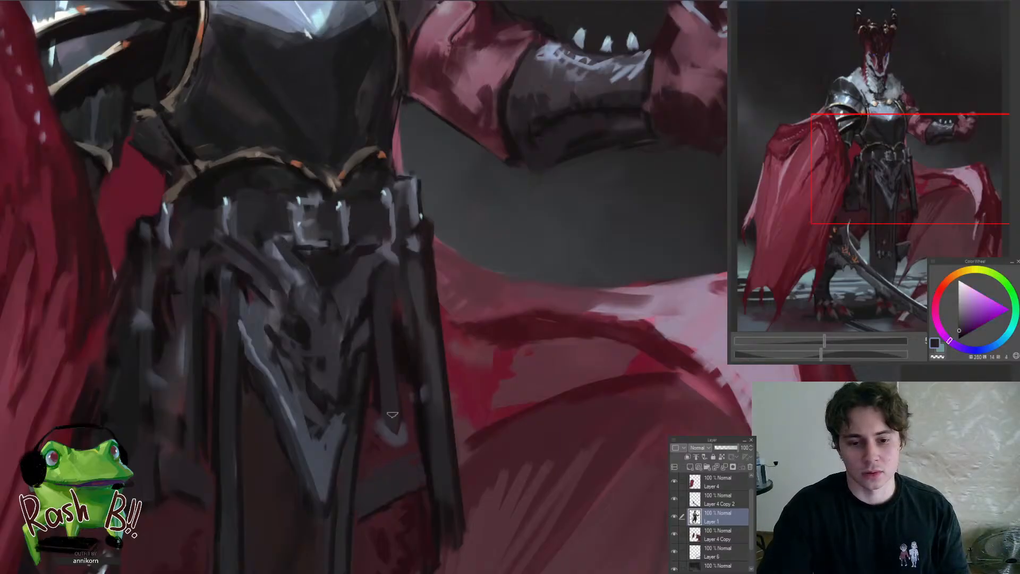
pyautogui.scroll(-5, 403, 449)
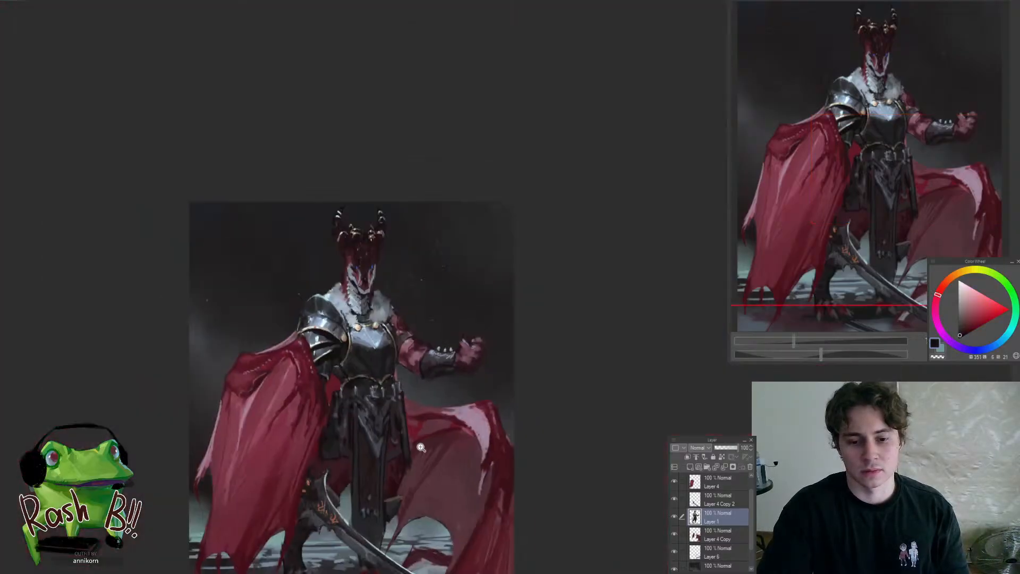
pyautogui.scroll(5, 421, 447)
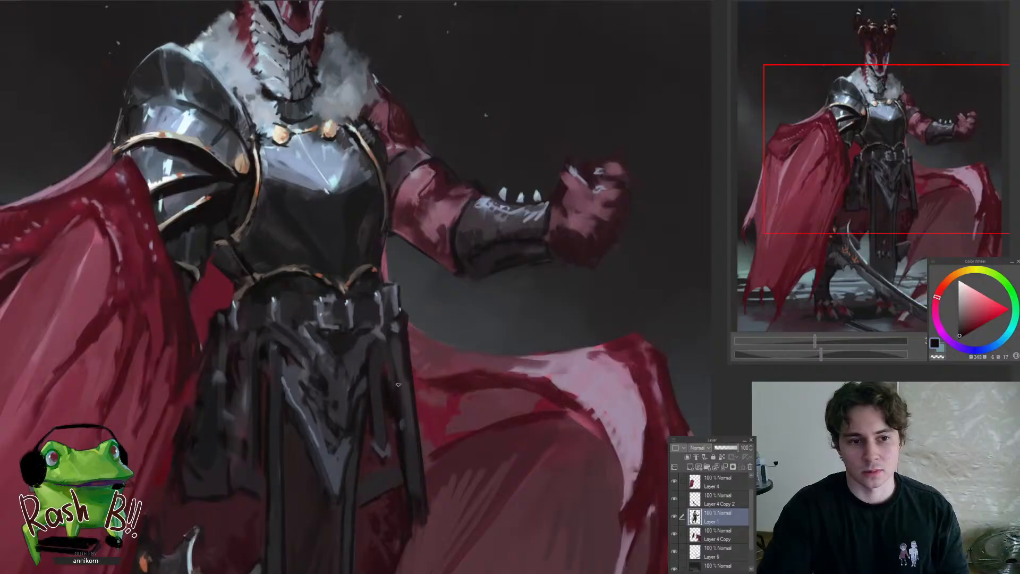
pyautogui.moveTo(395, 365); pyautogui.dragTo(408, 438)
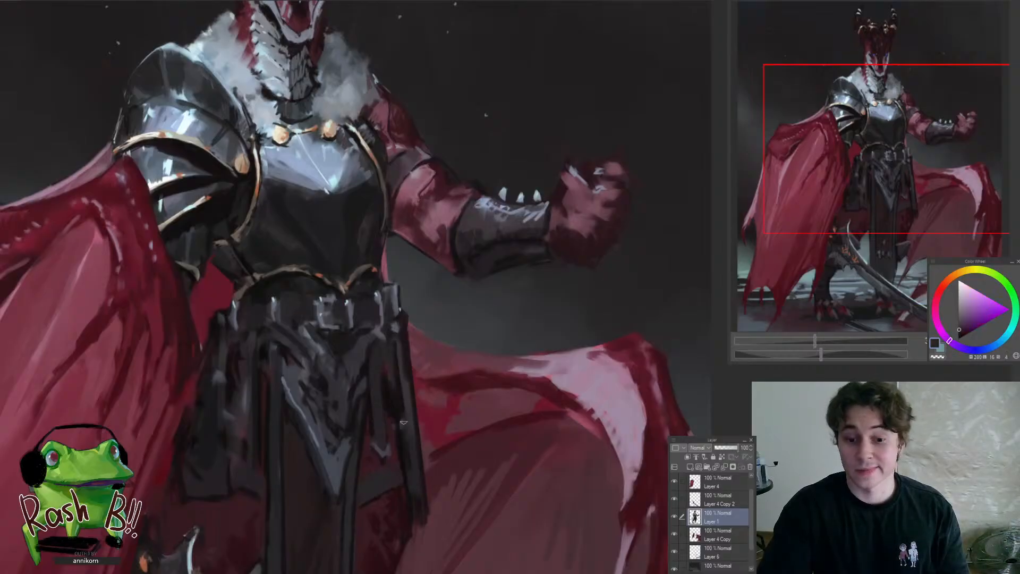
# Sample blue-grey and dark red tones and refine the lower edge of the side cloth above the sword's curved tip
pyautogui.scroll(-6, 404, 422)
pyautogui.scroll(4, 418, 440)
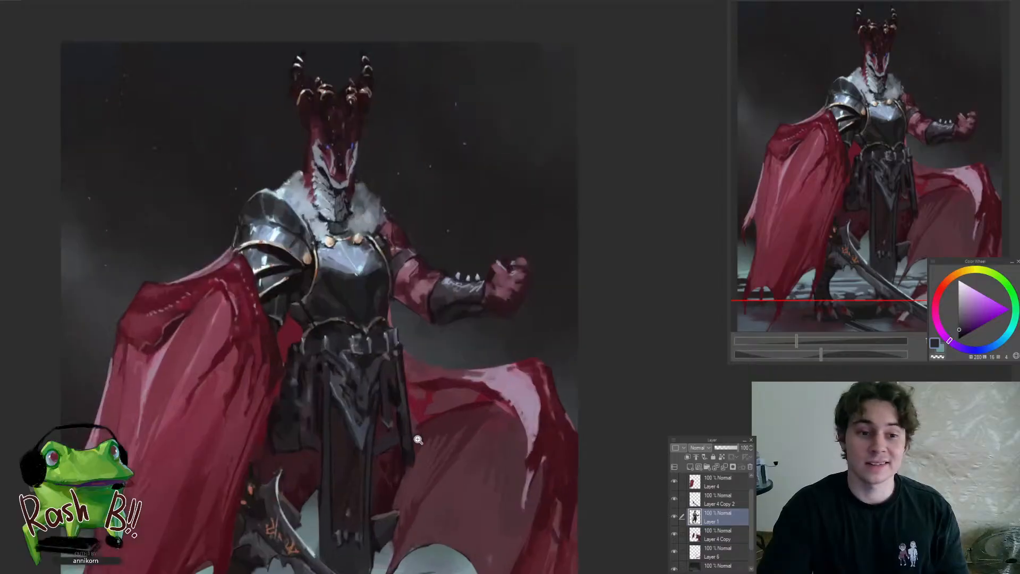
pyautogui.scroll(3, 418, 439)
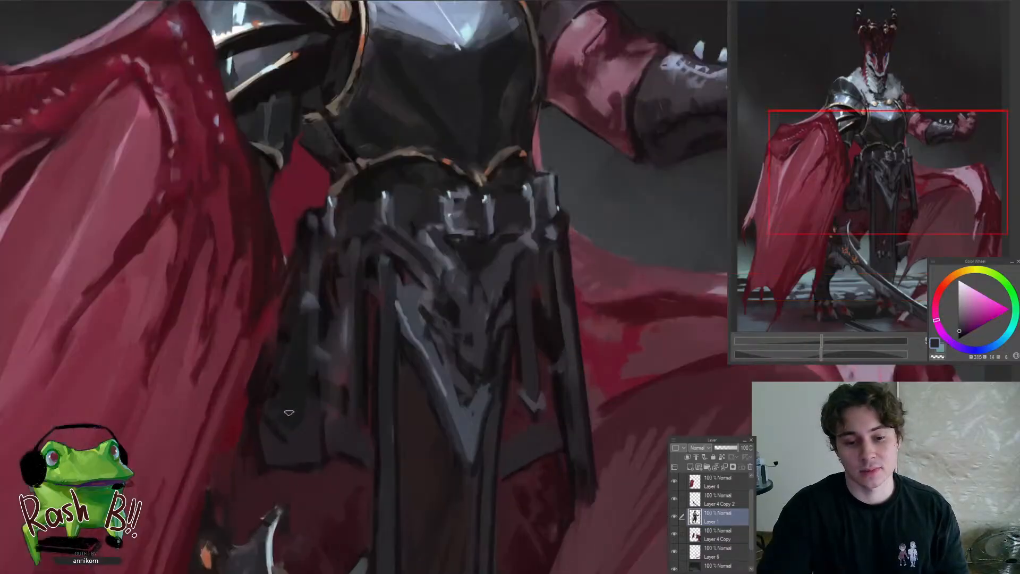
pyautogui.keyDown('alt'); pyautogui.click(317, 389); pyautogui.keyUp('alt')
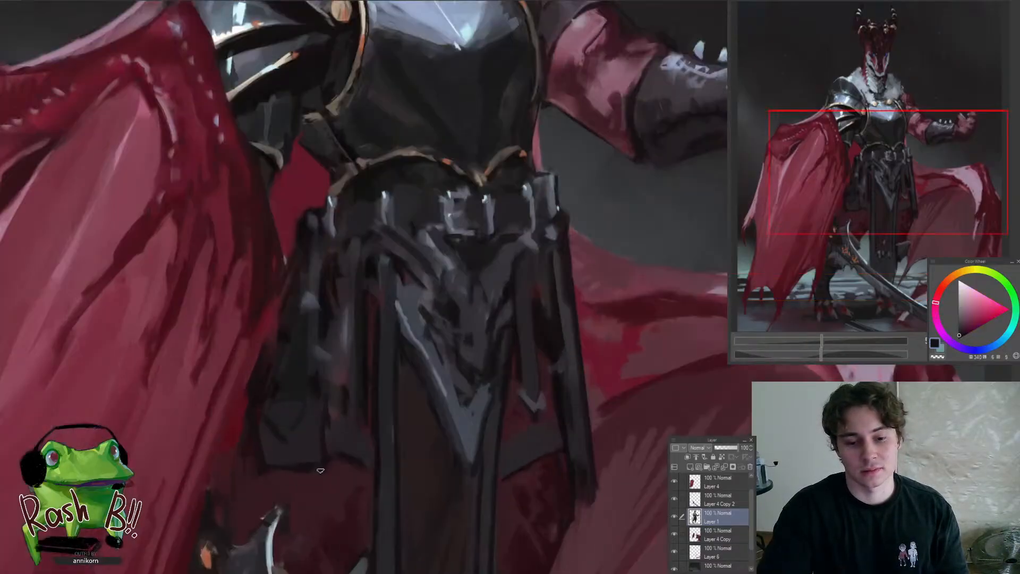
pyautogui.scroll(-5, 248, 501)
pyautogui.scroll(5, 295, 490)
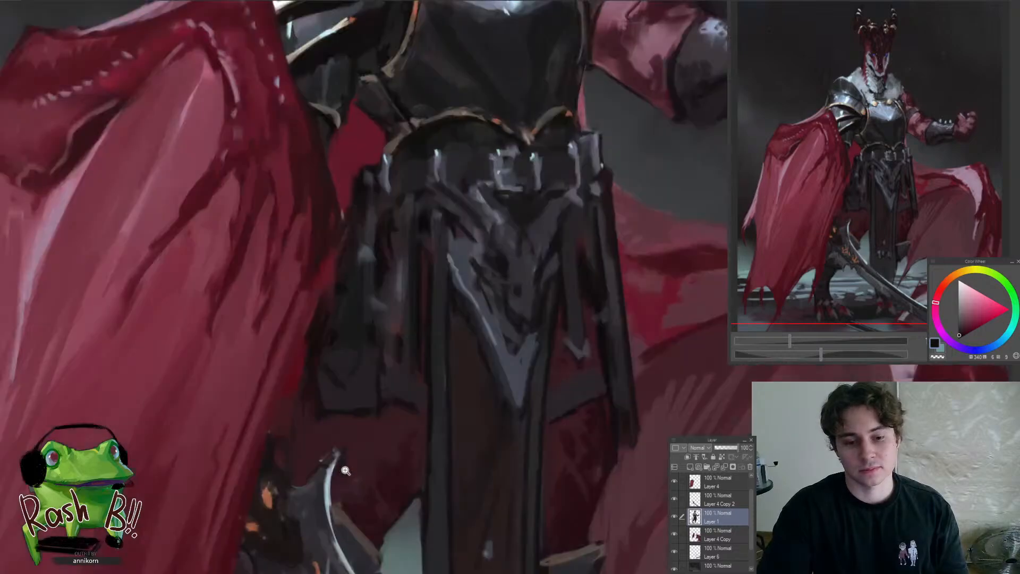
pyautogui.keyDown('alt'); pyautogui.click(357, 406); pyautogui.keyUp('alt')
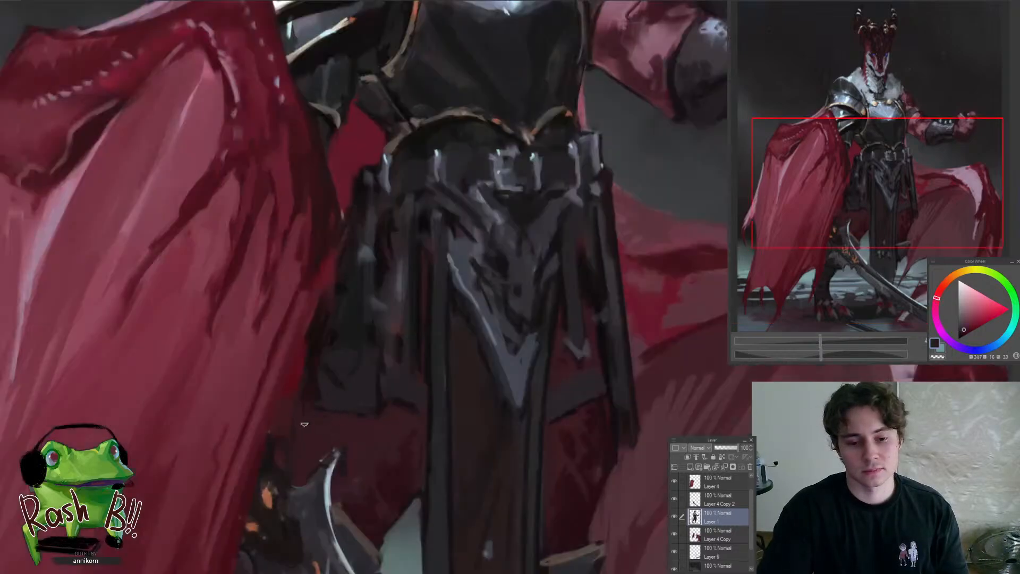
pyautogui.keyDown('alt'); pyautogui.click(307, 397); pyautogui.keyUp('alt')
pyautogui.keyDown('alt'); pyautogui.click(307, 387); pyautogui.keyUp('alt')
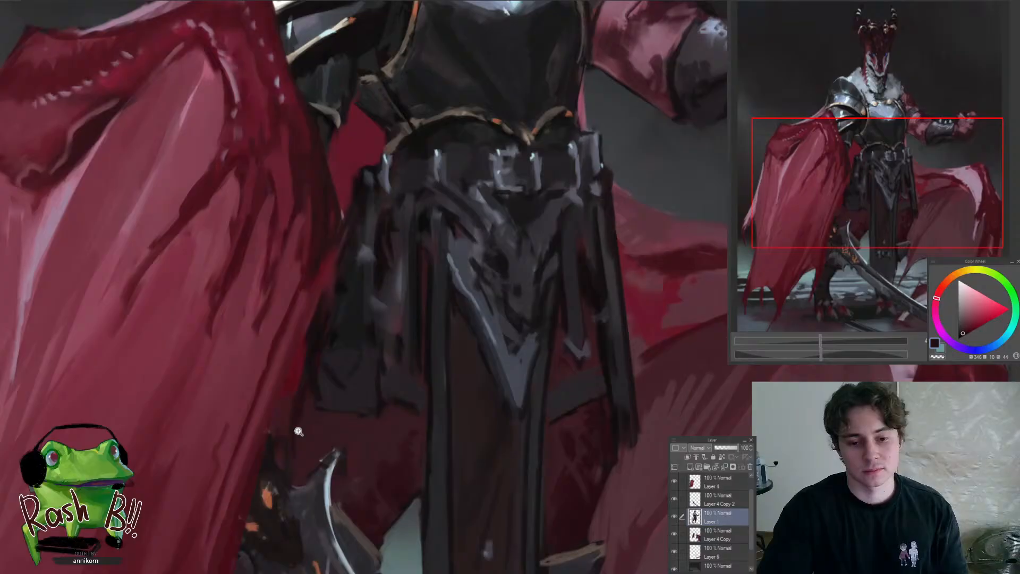
pyautogui.moveTo(298, 431); pyautogui.dragTo(264, 522)
pyautogui.moveTo(371, 455); pyautogui.dragTo(363, 423)
pyautogui.moveTo(350, 353); pyautogui.dragTo(382, 390)
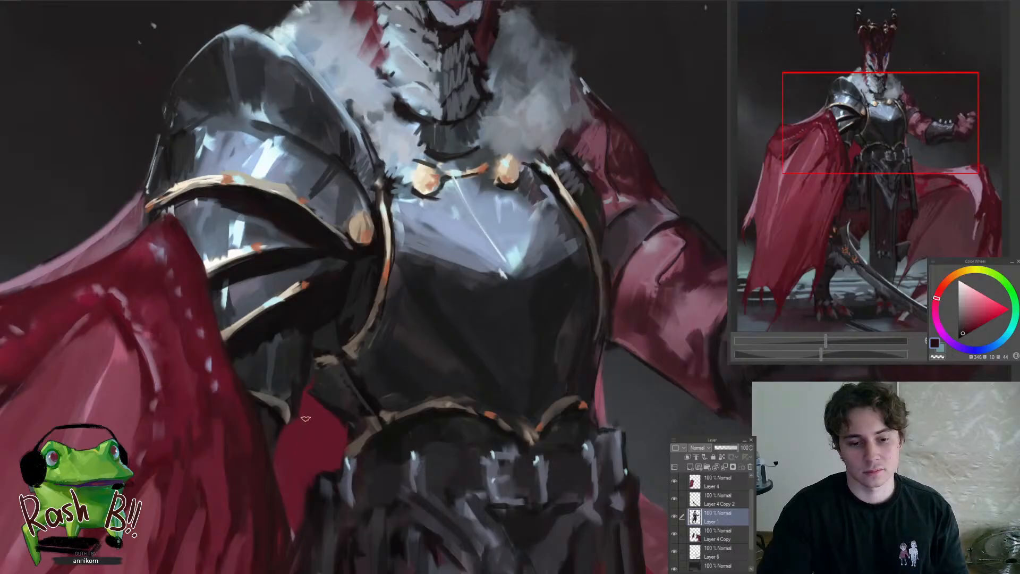
pyautogui.moveTo(305, 418)
pyautogui.mouseDown()
pyautogui.moveTo(337, 458)
pyautogui.moveTo(390, 392)
pyautogui.mouseUp()
pyautogui.moveTo(390, 392); pyautogui.dragTo(387, 457)
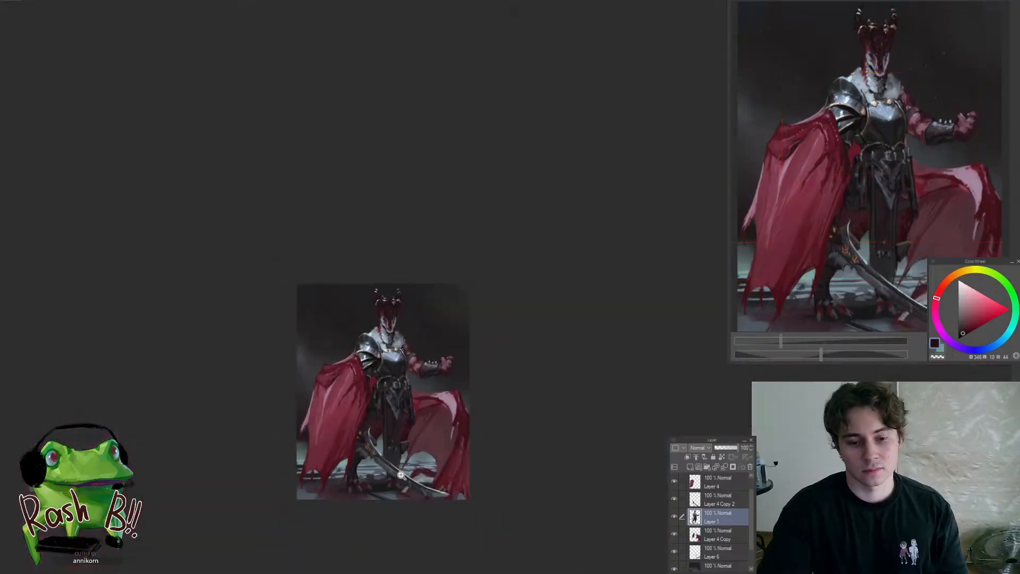
# Rotate the canvas view, switch from Layer 6 to the Paper layer, and sample dark tones from the ground between the clawed feet
pyautogui.moveTo(419, 487); pyautogui.dragTo(509, 400)
pyautogui.keyDown('ctrl'); pyautogui.keyDown('shift'); pyautogui.click(433, 492); pyautogui.keyUp('shift'); pyautogui.keyUp('ctrl')
pyautogui.moveTo(603, 359); pyautogui.dragTo(625, 313)
pyautogui.doubleClick(625, 313)
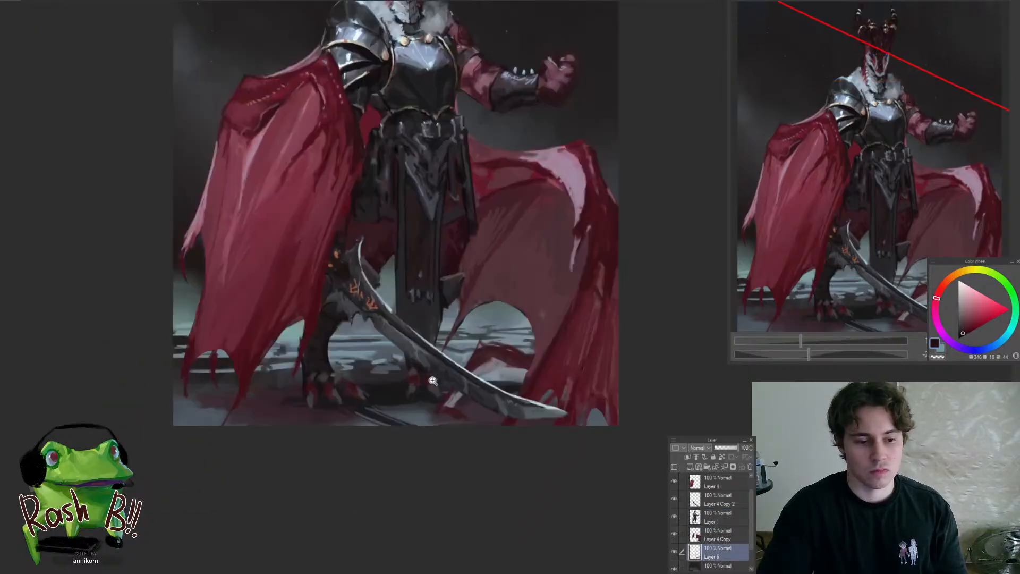
pyautogui.moveTo(426, 387)
pyautogui.mouseDown()
pyautogui.moveTo(441, 376)
pyautogui.moveTo(474, 471)
pyautogui.moveTo(393, 434)
pyautogui.moveTo(430, 458)
pyautogui.moveTo(422, 446)
pyautogui.mouseUp()
pyautogui.moveTo(498, 454); pyautogui.dragTo(554, 318)
pyautogui.scroll(2, 432, 387)
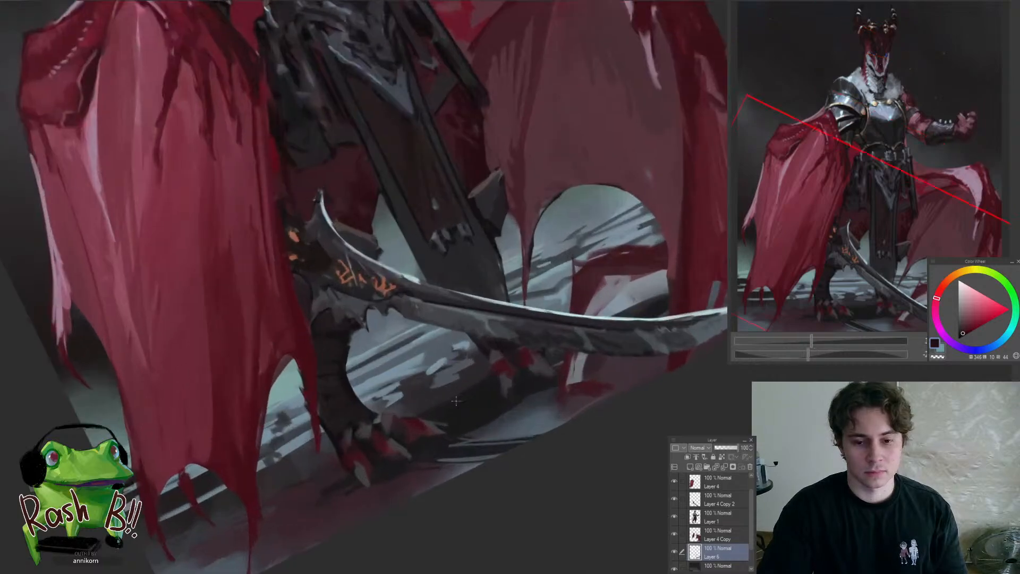
pyautogui.keyDown('ctrl'); pyautogui.keyDown('shift'); pyautogui.click(466, 392); pyautogui.keyUp('shift'); pyautogui.keyUp('ctrl')
pyautogui.keyDown('alt'); pyautogui.click(478, 377); pyautogui.keyUp('alt')
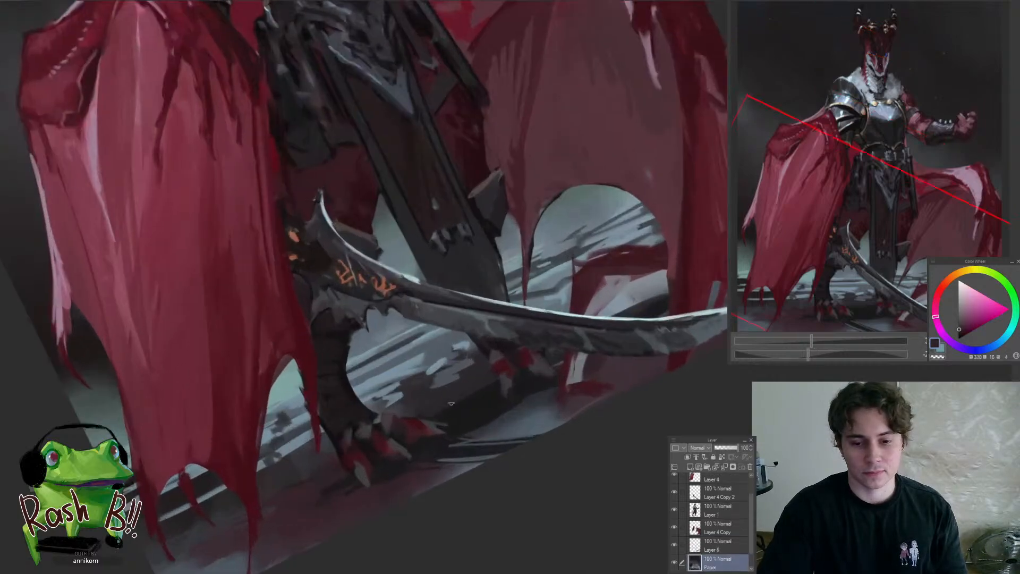
# Sample a dark blue-grey from the ground behind the sword blade and reset the canvas rotation
pyautogui.scroll(-5, 494, 390)
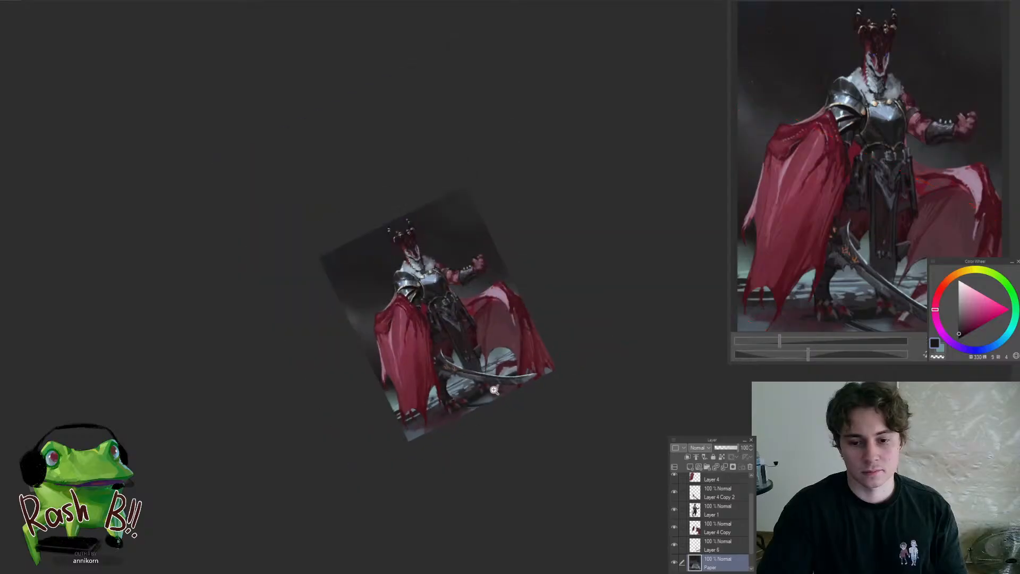
pyautogui.scroll(5, 494, 390)
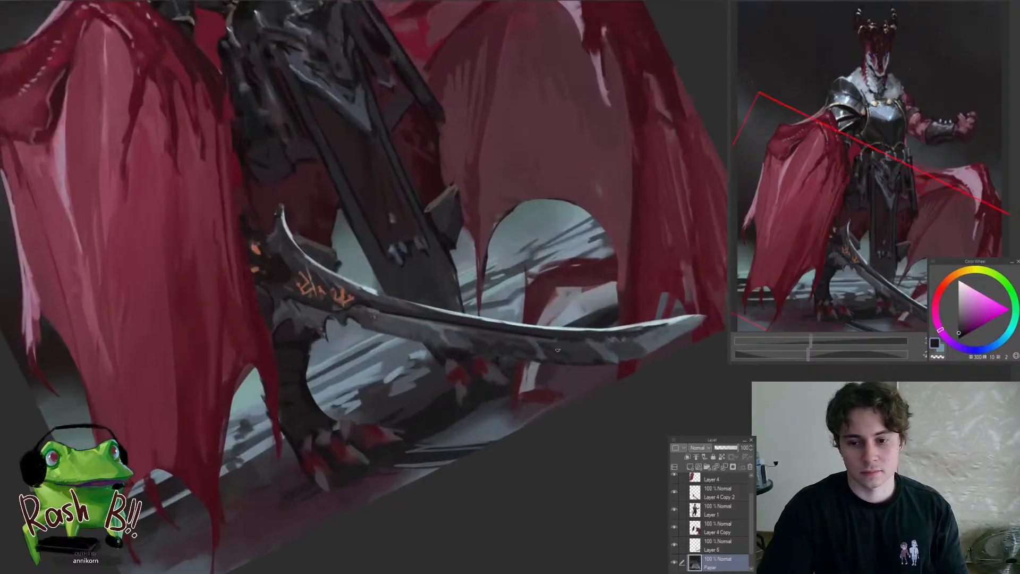
pyautogui.keyDown('alt'); pyautogui.click(594, 317); pyautogui.keyUp('alt')
pyautogui.keyDown('alt'); pyautogui.click(596, 315); pyautogui.keyUp('alt')
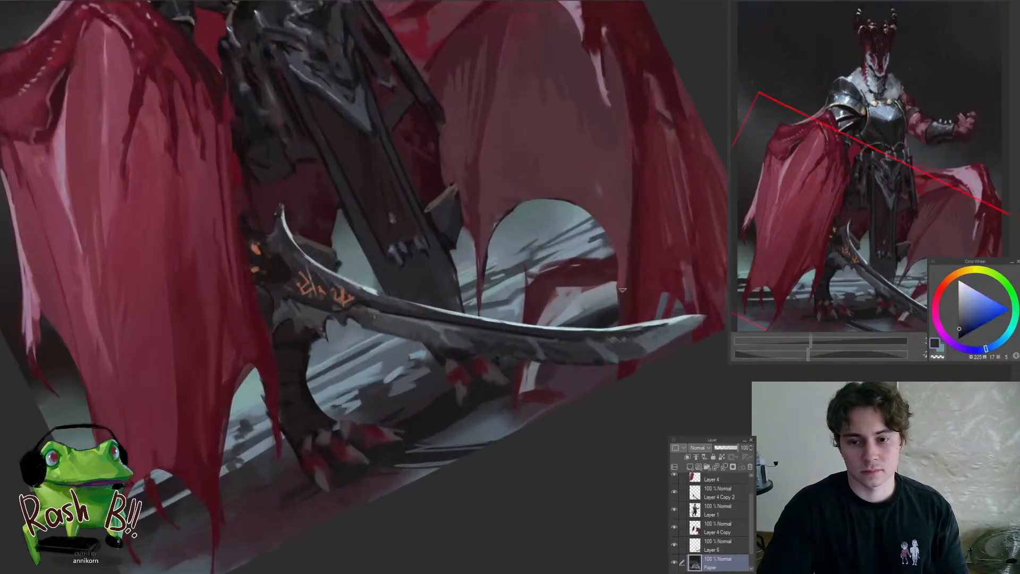
pyautogui.hotkey('ctrl', '@')
# Switch to Layer 6 and block in flat areas of the crumpled red cloth on the ground behind the sword
pyautogui.scroll(3, 596, 367)
pyautogui.keyDown('ctrl'); pyautogui.keyDown('shift'); pyautogui.click(597, 362); pyautogui.keyUp('shift'); pyautogui.keyUp('ctrl')
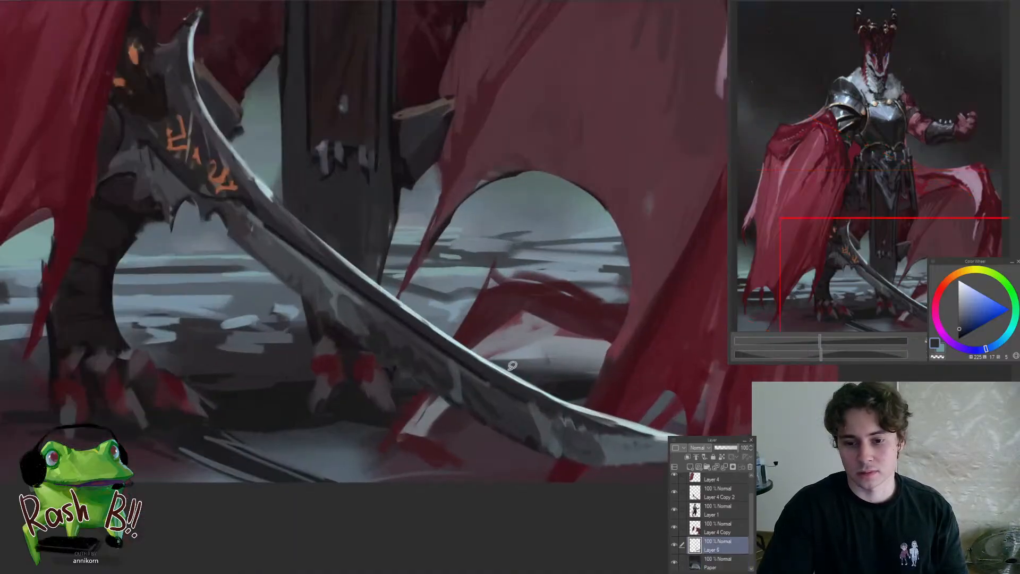
pyautogui.hotkey('alt', 'Delete')
pyautogui.moveTo(512, 365)
pyautogui.mouseDown()
pyautogui.moveTo(531, 376)
pyautogui.moveTo(510, 365)
pyautogui.moveTo(496, 396)
pyautogui.moveTo(551, 367)
pyautogui.mouseUp()
pyautogui.hotkey('ctrl', 'd')
pyautogui.hotkey('alt', 'Delete')
pyautogui.hotkey('ctrl', 'd')
# Simplify the folds of the crumpled ground cloth behind the sword with sampled muted red strokes
pyautogui.keyDown('alt'); pyautogui.click(477, 393); pyautogui.keyUp('alt')
pyautogui.moveTo(478, 393)
pyautogui.mouseDown()
pyautogui.moveTo(531, 387)
pyautogui.moveTo(478, 375)
pyautogui.moveTo(521, 400)
pyautogui.moveTo(542, 403)
pyautogui.mouseUp()
pyautogui.moveTo(485, 374)
pyautogui.mouseDown()
pyautogui.moveTo(559, 365)
pyautogui.moveTo(480, 393)
pyautogui.moveTo(554, 402)
pyautogui.moveTo(482, 406)
pyautogui.moveTo(553, 416)
pyautogui.mouseUp()
pyautogui.keyDown('alt'); pyautogui.click(509, 349); pyautogui.keyUp('alt')
# Sample a dark red and touch up the cloth scrap on the ground beneath the sword blade
pyautogui.moveTo(478, 423); pyautogui.dragTo(421, 476)
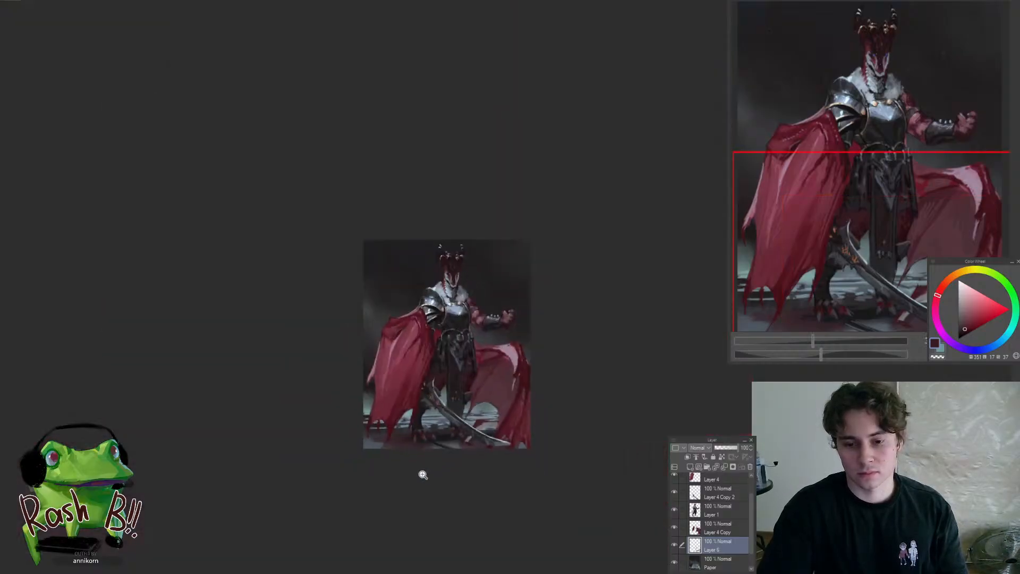
pyautogui.moveTo(480, 434); pyautogui.dragTo(534, 444)
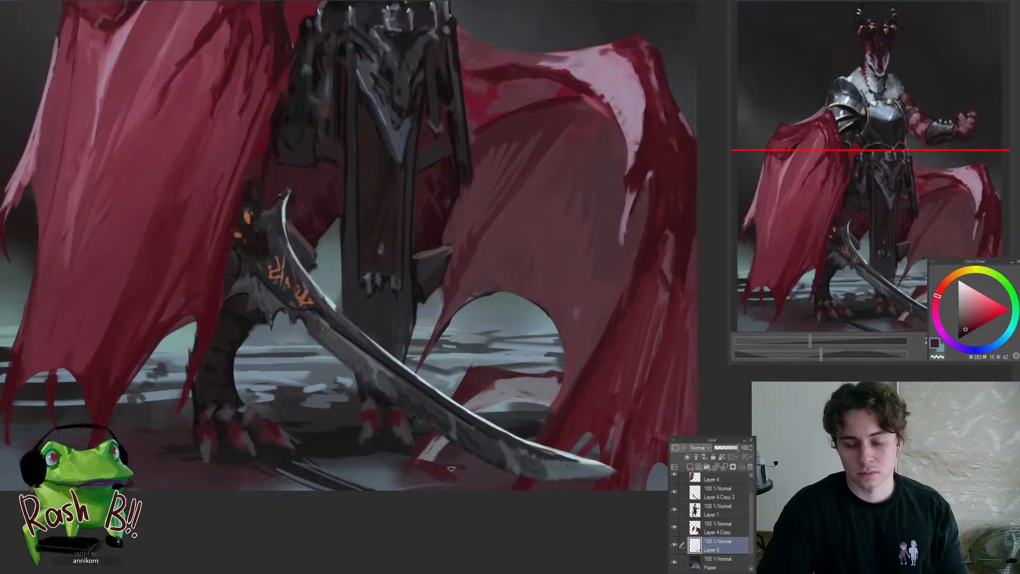
pyautogui.moveTo(434, 482)
pyautogui.mouseDown()
pyautogui.moveTo(429, 501)
pyautogui.moveTo(401, 496)
pyautogui.moveTo(409, 504)
pyautogui.mouseUp()
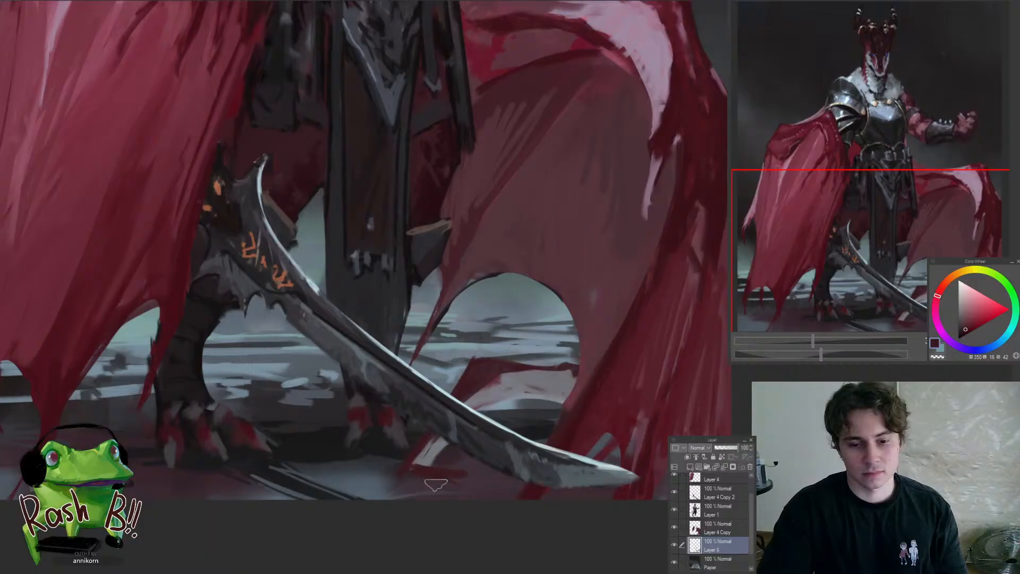
# Refine the dark red edges of the fallen cloth scrap on the ground beneath the sword blade with sampled tones
pyautogui.keyDown('alt'); pyautogui.click(466, 386); pyautogui.keyUp('alt')
pyautogui.moveTo(433, 438); pyautogui.dragTo(414, 468)
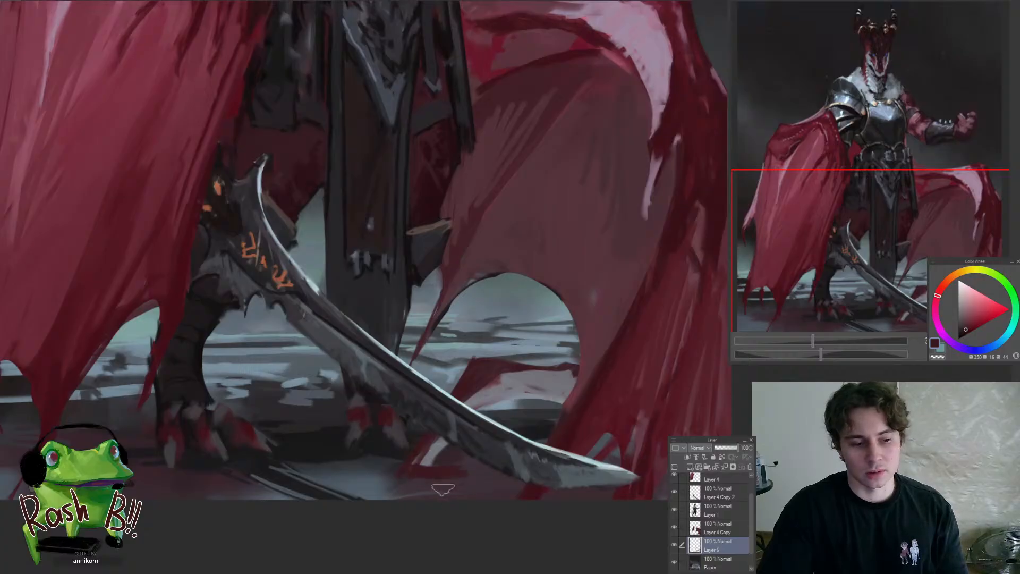
pyautogui.keyDown('ctrl'); pyautogui.moveTo(459, 490); pyautogui.dragTo(414, 531); pyautogui.keyUp('ctrl')
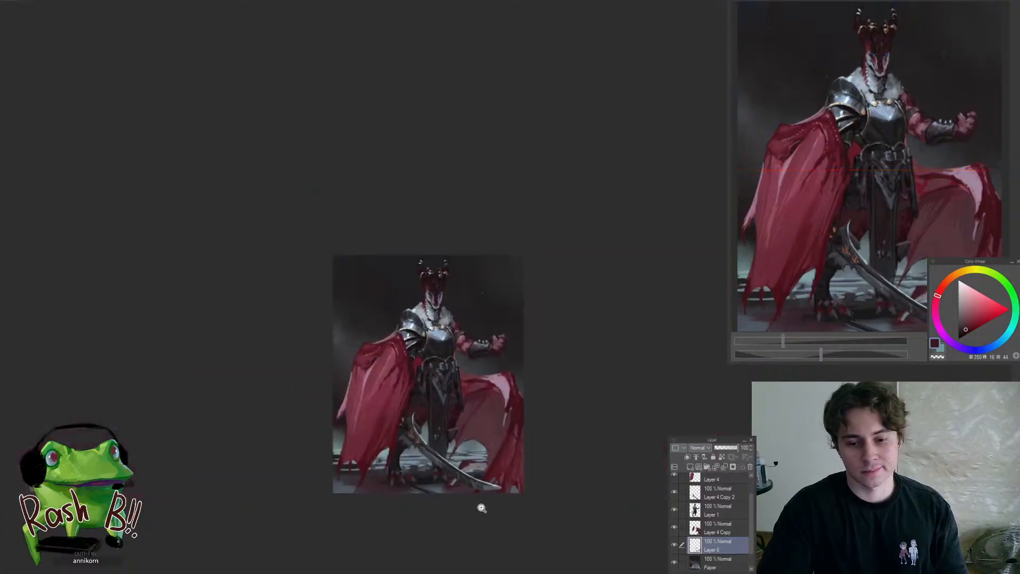
pyautogui.moveTo(468, 469)
pyautogui.keyDown('ctrl'); pyautogui.mouseDown()
pyautogui.moveTo(471, 454)
pyautogui.moveTo(501, 529)
pyautogui.moveTo(491, 425)
pyautogui.moveTo(578, 341)
pyautogui.moveTo(495, 359)
pyautogui.mouseUp(); pyautogui.keyUp('ctrl')
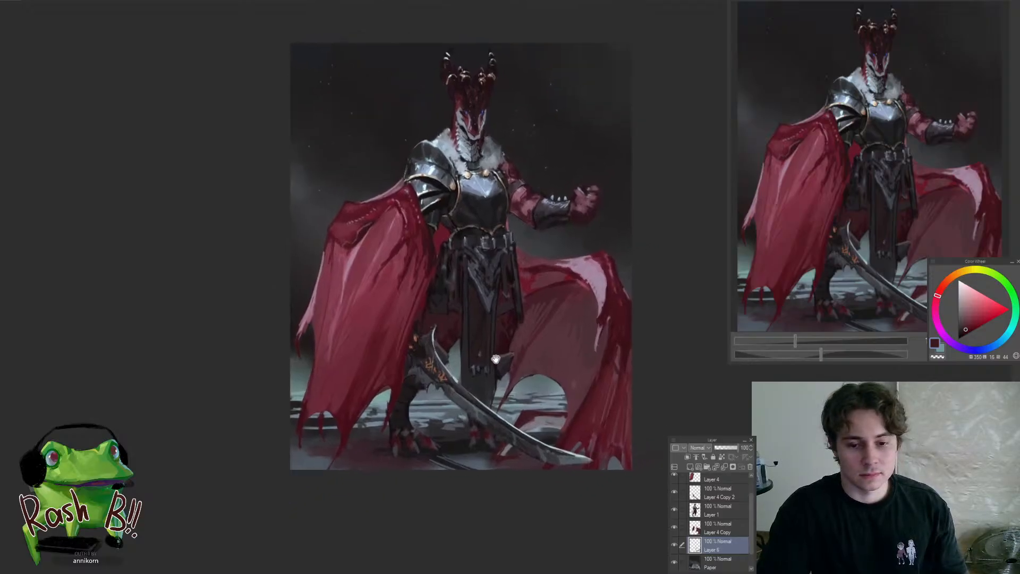
# Switch to the Paper layer and touch up the ground beside the cape's torn hem with sampled dark blue-grey tones
pyautogui.keyDown('ctrl'); pyautogui.keyDown('shift'); pyautogui.click(379, 429); pyautogui.keyUp('shift'); pyautogui.keyUp('ctrl')
pyautogui.moveTo(481, 419); pyautogui.dragTo(480, 422)
pyautogui.keyDown('ctrl'); pyautogui.moveTo(372, 410); pyautogui.dragTo(372, 350); pyautogui.keyUp('ctrl')
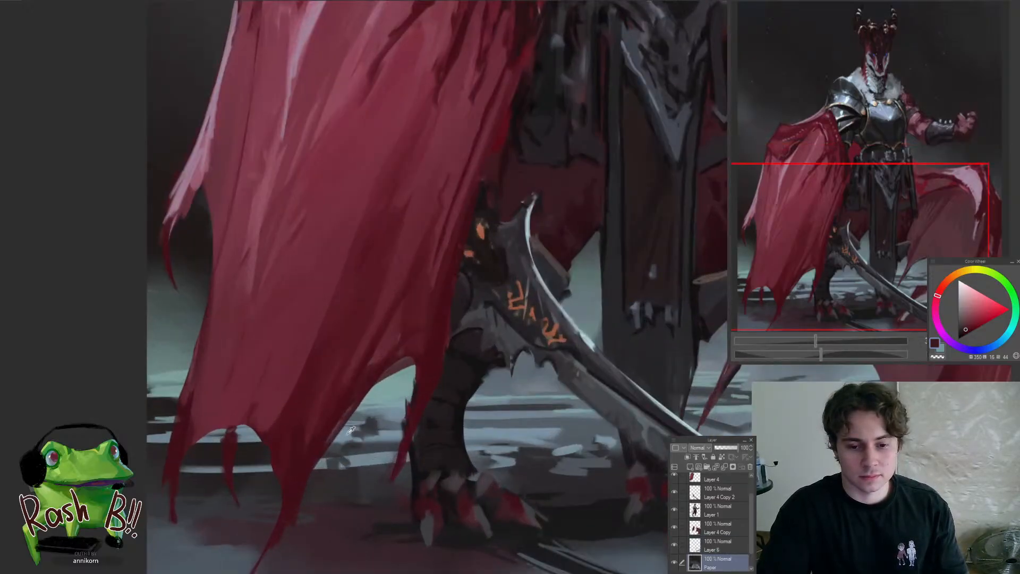
pyautogui.keyDown('alt'); pyautogui.click(350, 431); pyautogui.keyUp('alt')
pyautogui.keyDown('alt'); pyautogui.click(376, 422); pyautogui.keyUp('alt')
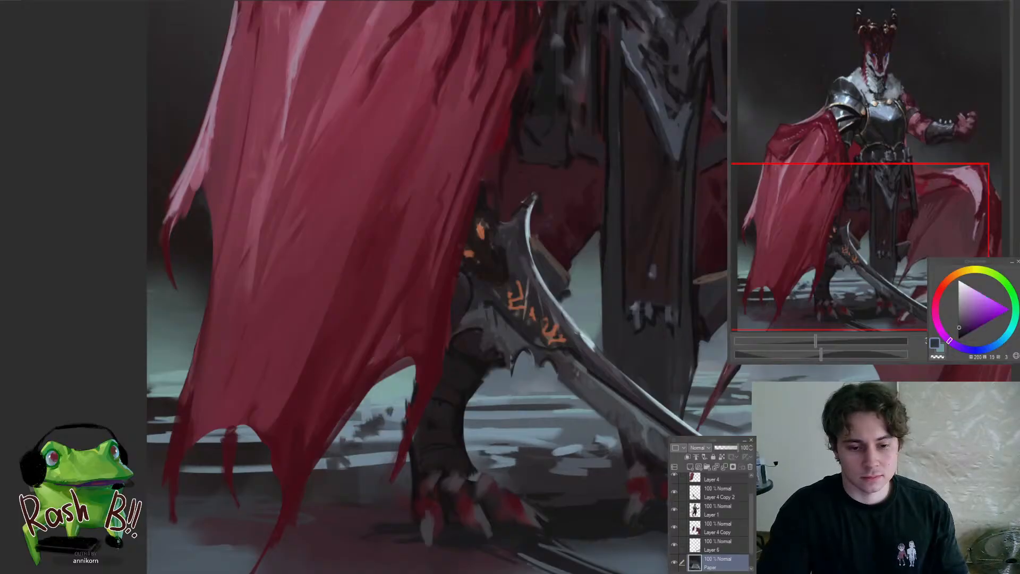
pyautogui.keyDown('ctrl'); pyautogui.moveTo(430, 436); pyautogui.dragTo(385, 438); pyautogui.keyUp('ctrl')
pyautogui.keyDown('alt'); pyautogui.click(283, 447); pyautogui.keyUp('alt')
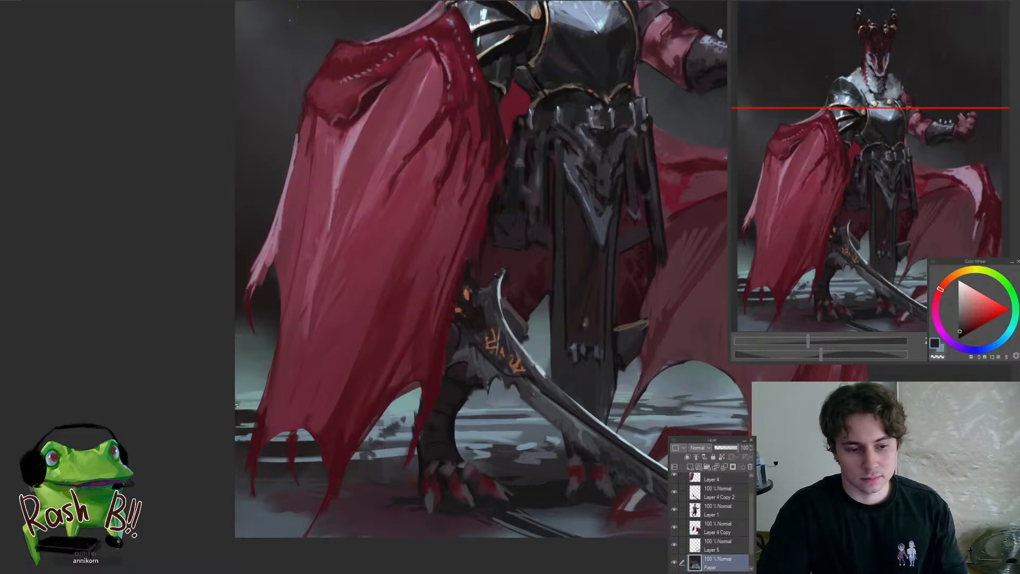
# Sample a muted blue from the ground between the hanging cloth and the wing and touch up that patch
pyautogui.scroll(-5, 246, 404)
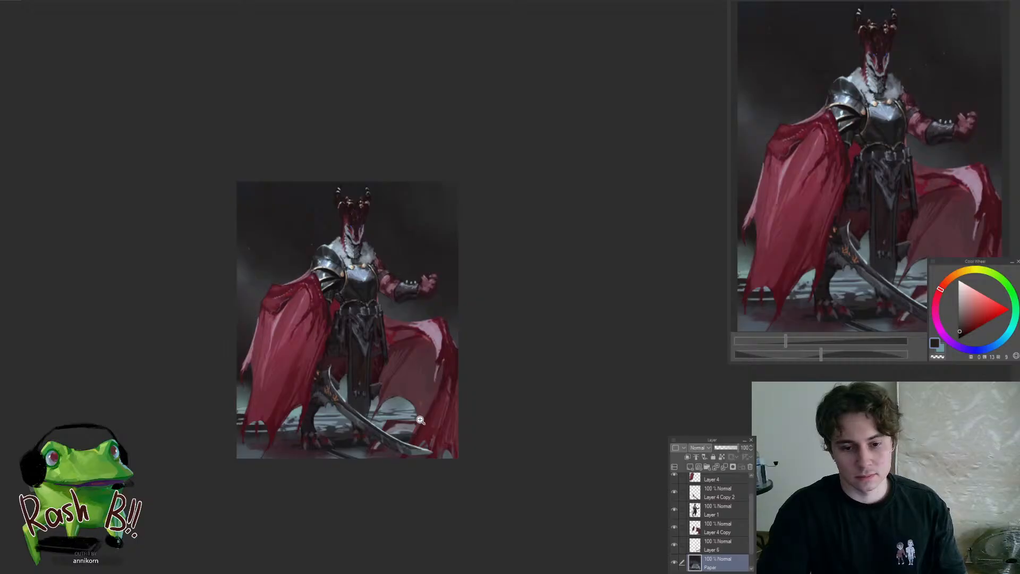
pyautogui.scroll(5, 391, 411)
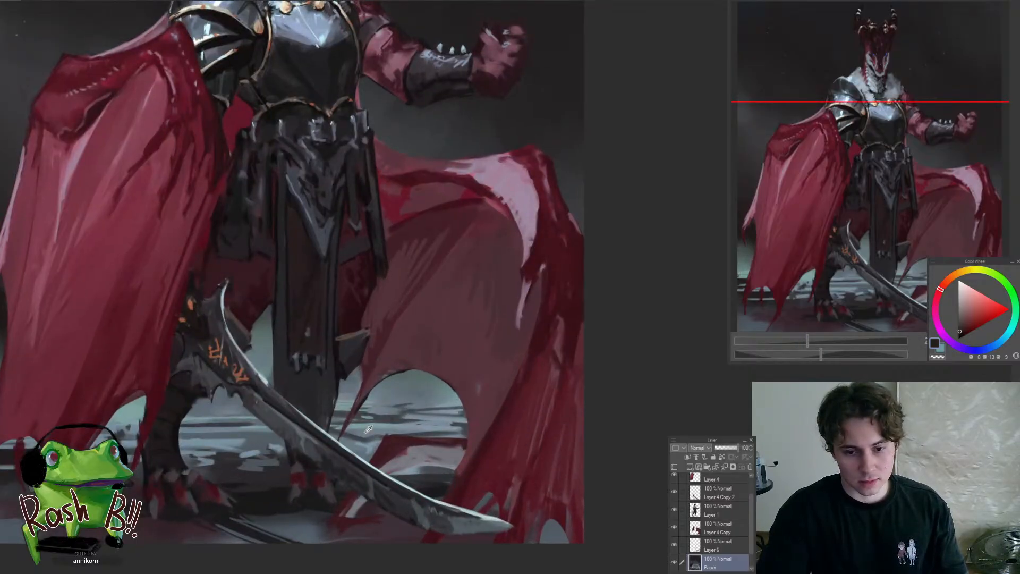
pyautogui.keyDown('alt'); pyautogui.click(368, 430); pyautogui.keyUp('alt')
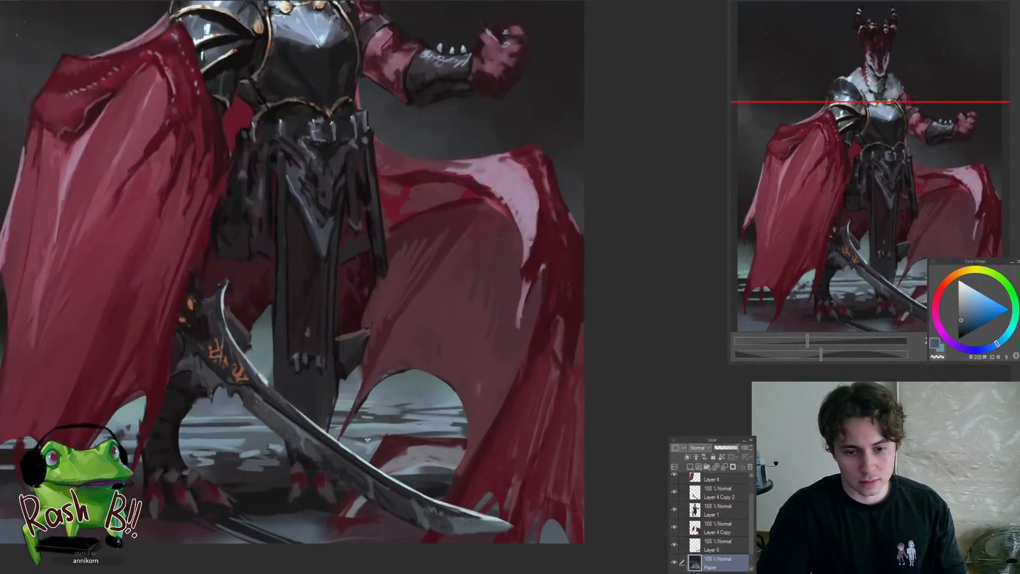
pyautogui.scroll(-5, 340, 437)
pyautogui.scroll(5, 305, 474)
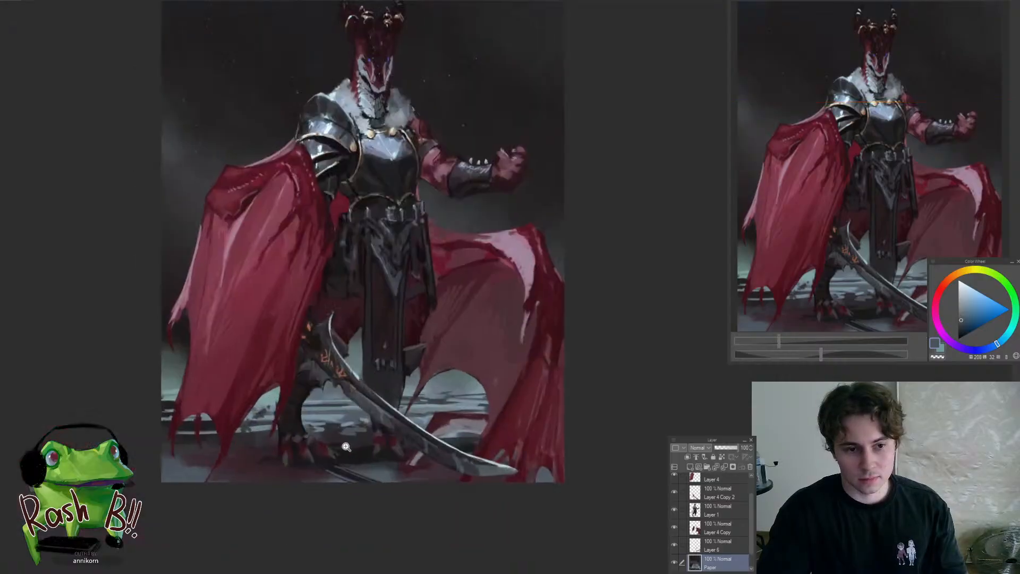
# Switch to Layer 1 and reshape the toes of the rear foot behind the sword with sampled dark and red tones
pyautogui.keyDown('ctrl'); pyautogui.keyDown('shift'); pyautogui.click(419, 444); pyautogui.keyUp('shift'); pyautogui.keyUp('ctrl')
pyautogui.moveTo(420, 441); pyautogui.dragTo(409, 451)
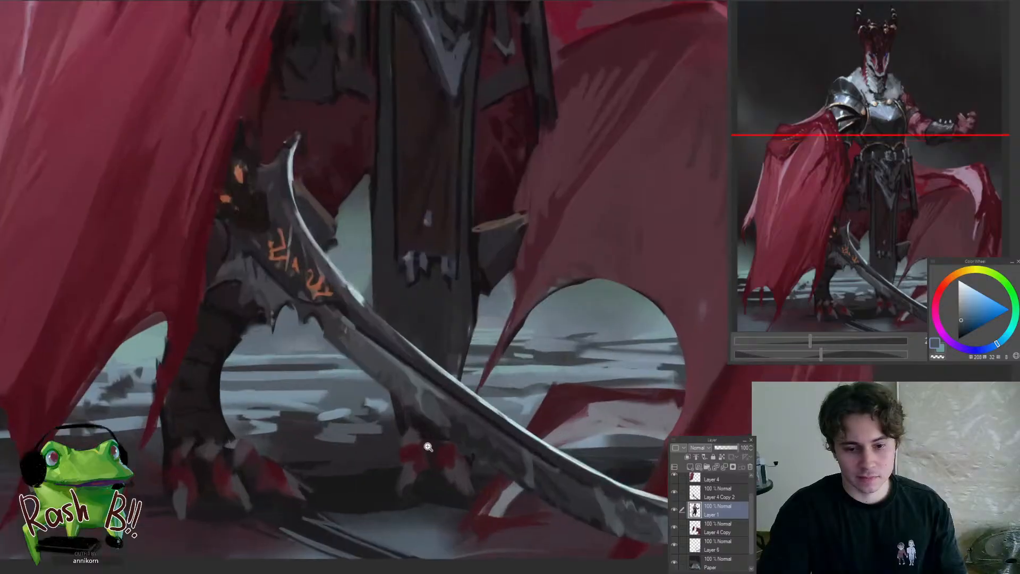
pyautogui.keyDown('alt'); pyautogui.click(405, 448); pyautogui.keyUp('alt')
pyautogui.keyDown('alt'); pyautogui.click(412, 471); pyautogui.keyUp('alt')
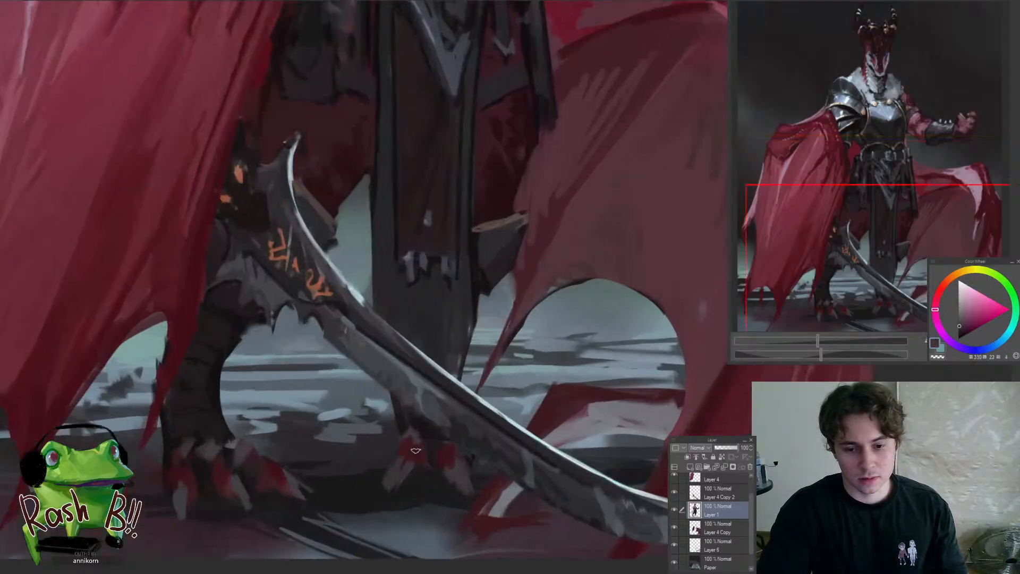
pyautogui.keyDown('alt'); pyautogui.click(440, 441); pyautogui.keyUp('alt')
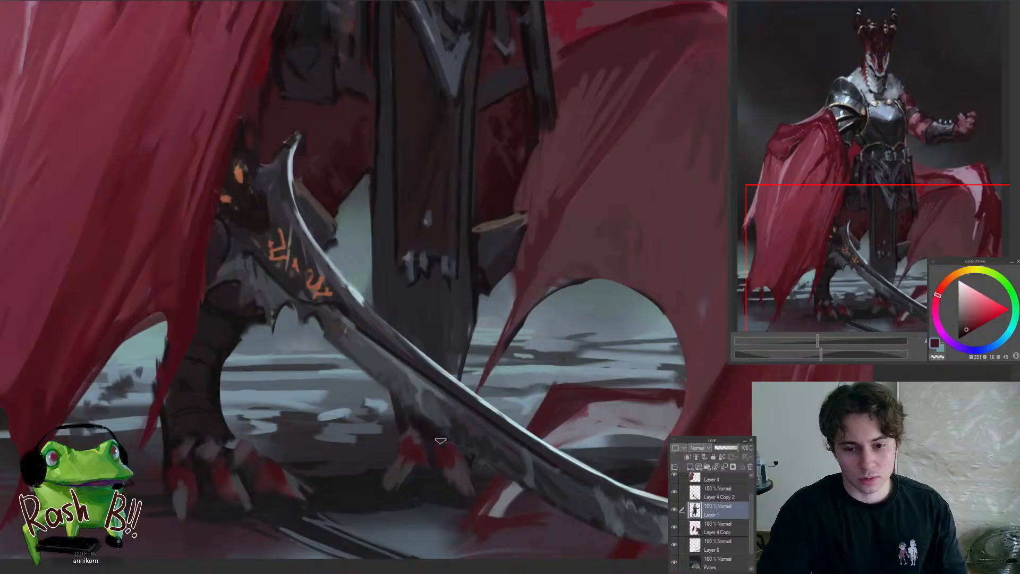
pyautogui.keyDown('alt'); pyautogui.click(408, 477); pyautogui.keyUp('alt')
pyautogui.keyDown('alt'); pyautogui.click(441, 458); pyautogui.keyUp('alt')
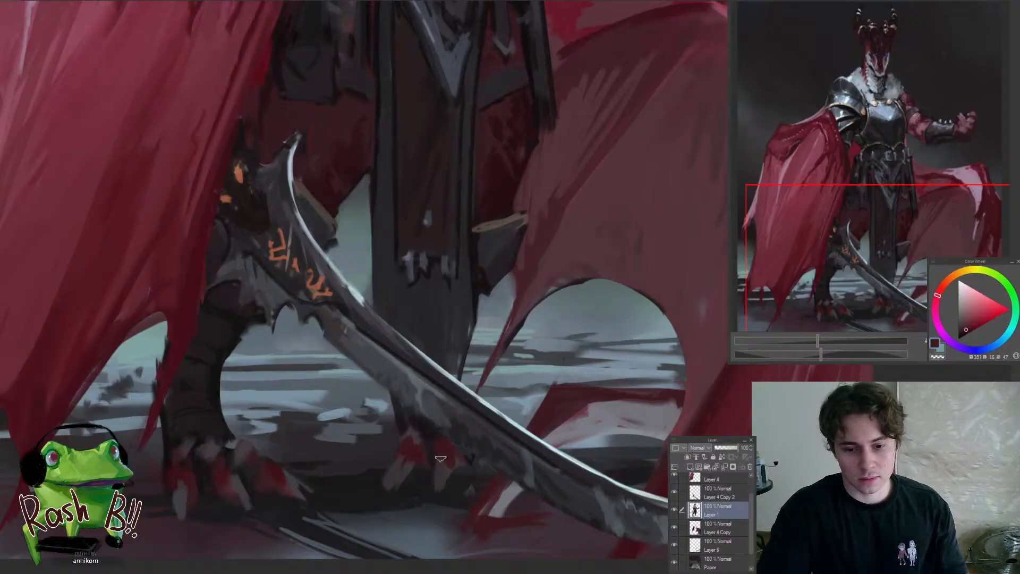
pyautogui.moveTo(418, 456)
pyautogui.mouseDown()
pyautogui.moveTo(348, 458)
pyautogui.moveTo(402, 458)
pyautogui.mouseUp()
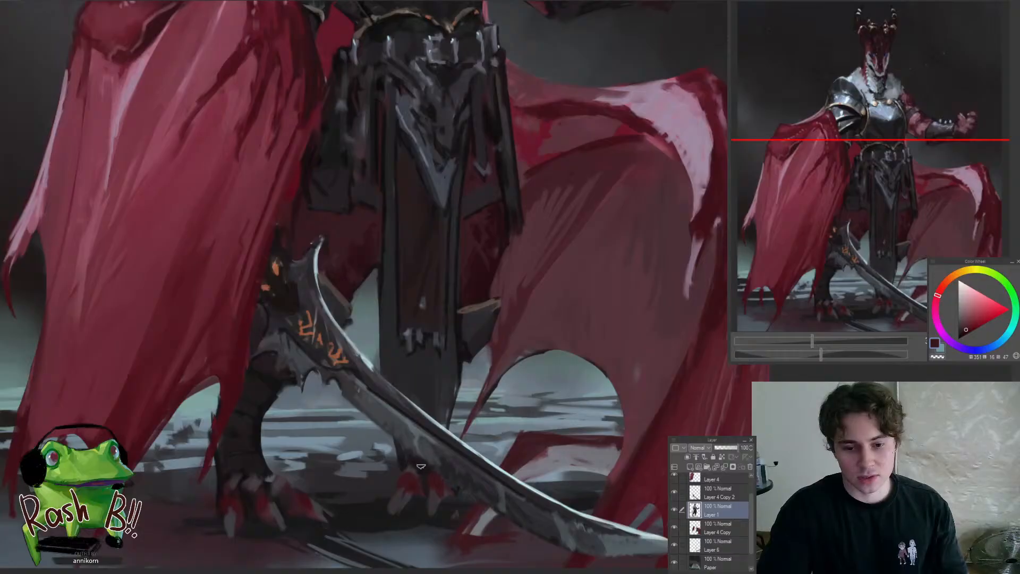
pyautogui.keyDown('alt'); pyautogui.click(420, 466); pyautogui.keyUp('alt')
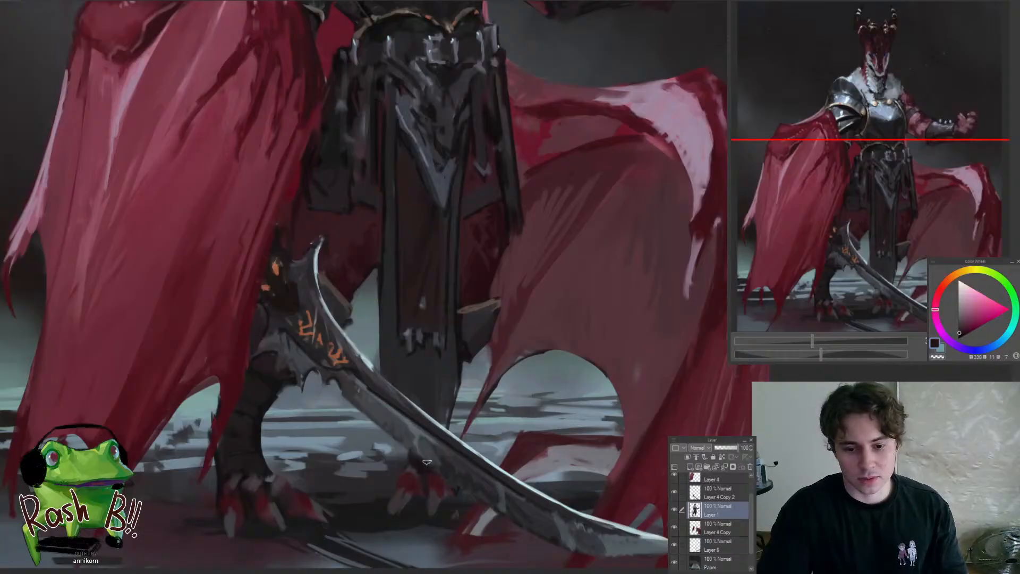
pyautogui.moveTo(434, 467); pyautogui.dragTo(387, 486)
# Flip the canvas horizontally and rework the rear foot's claws and ankle behind the blade with sampled dark tones
pyautogui.press('h')
pyautogui.moveTo(555, 469); pyautogui.dragTo(507, 458)
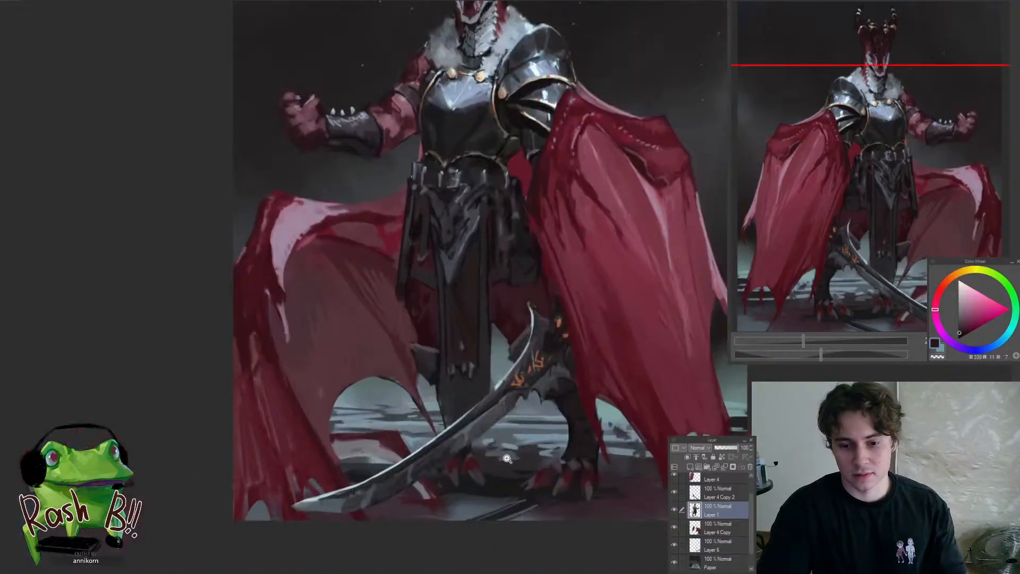
pyautogui.keyDown('alt'); pyautogui.click(468, 452); pyautogui.keyUp('alt')
pyautogui.hotkey('ctrl', 'z')
pyautogui.moveTo(442, 416); pyautogui.dragTo(440, 440)
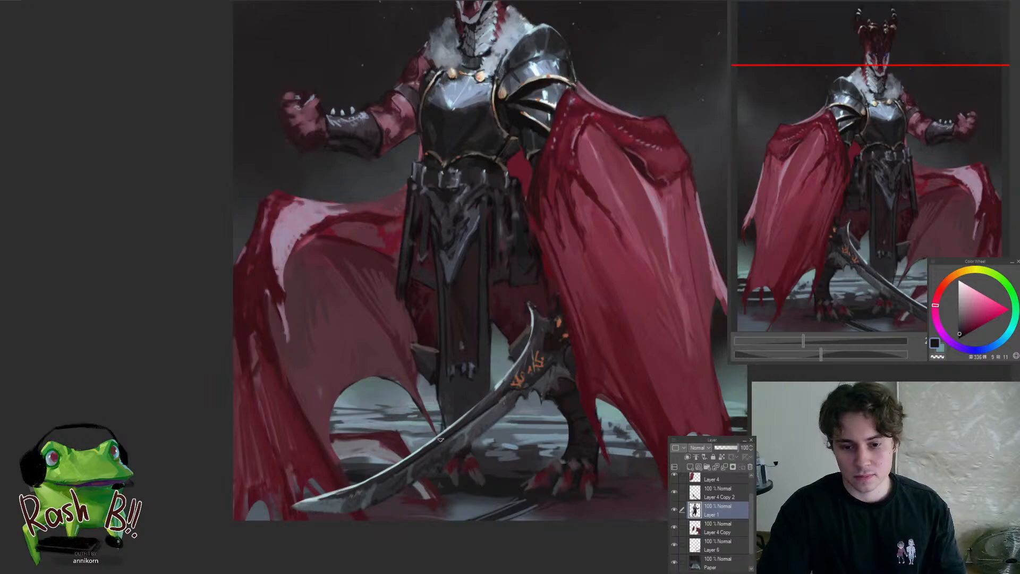
pyautogui.keyDown('alt'); pyautogui.click(456, 475); pyautogui.keyUp('alt')
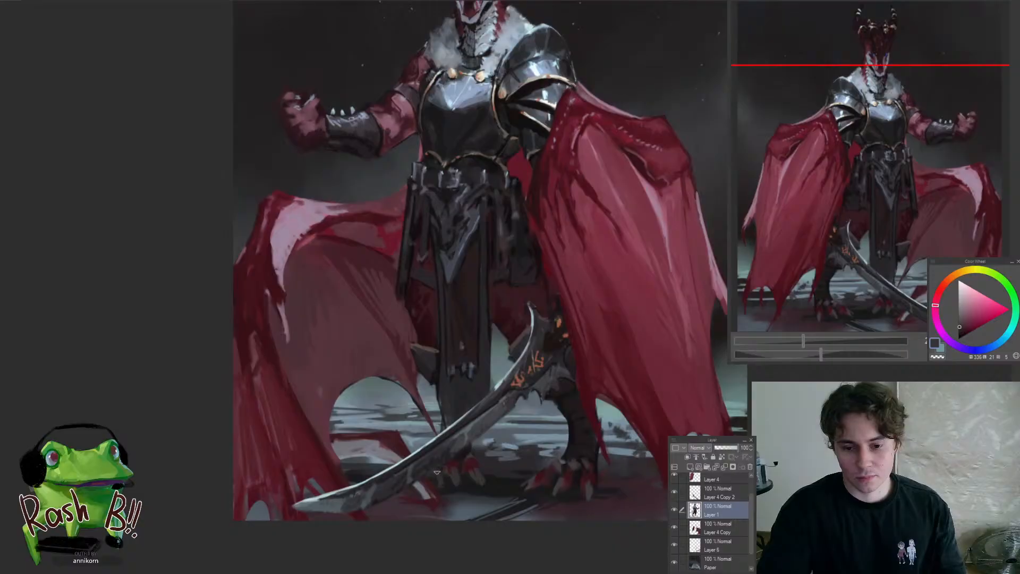
pyautogui.moveTo(431, 481); pyautogui.dragTo(402, 523)
pyautogui.moveTo(438, 476); pyautogui.dragTo(470, 474)
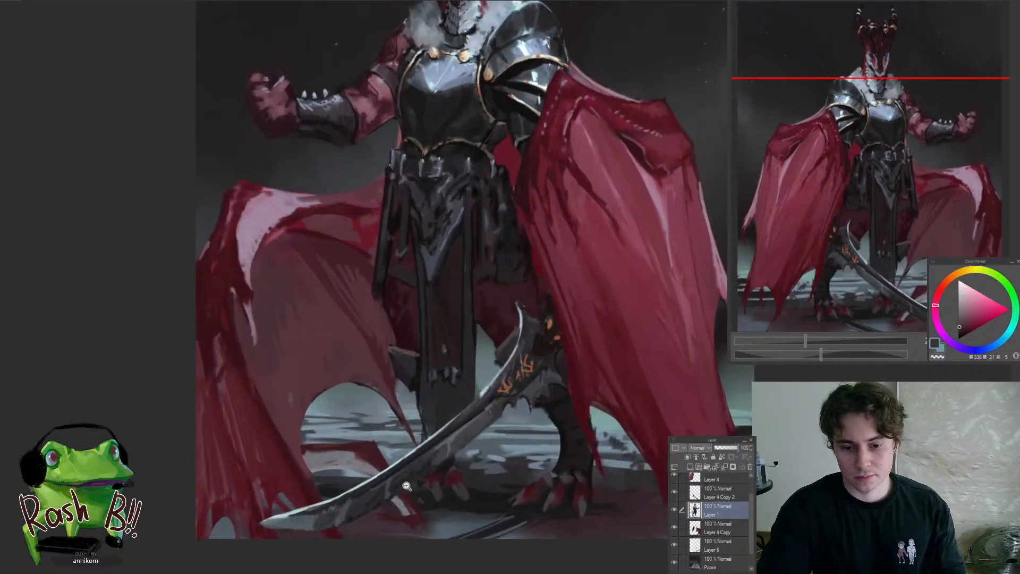
pyautogui.moveTo(406, 486); pyautogui.dragTo(388, 491)
# Flip the canvas back to its original orientation and touch up the rear ankle with a sampled dark tone
pyautogui.press('h')
pyautogui.moveTo(492, 488)
pyautogui.mouseDown()
pyautogui.moveTo(525, 498)
pyautogui.moveTo(483, 519)
pyautogui.moveTo(493, 501)
pyautogui.mouseUp()
pyautogui.keyDown('alt'); pyautogui.click(493, 498); pyautogui.keyUp('alt')
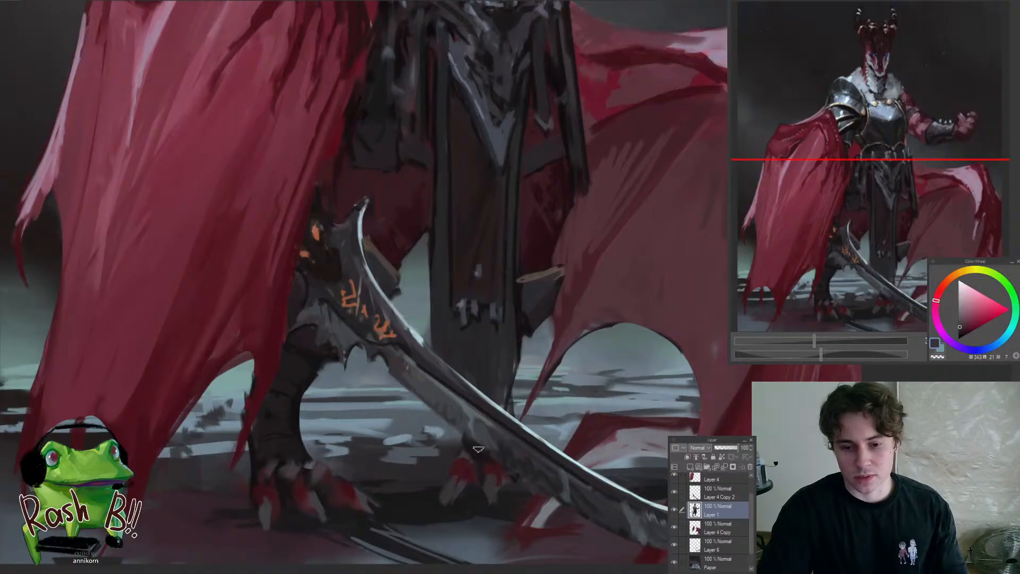
pyautogui.moveTo(478, 449); pyautogui.dragTo(402, 522)
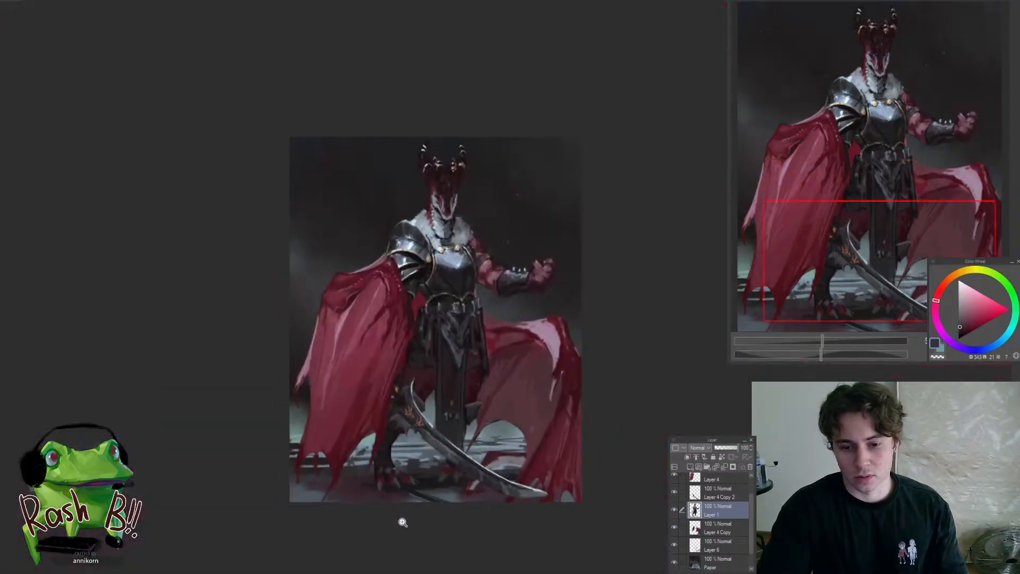
pyautogui.moveTo(455, 466); pyautogui.dragTo(517, 462)
# Sharpen the rear foot's red toes and pointed claws beneath the sword blade using sampled dark red and grey tones
pyautogui.keyDown('alt'); pyautogui.click(426, 469); pyautogui.keyUp('alt')
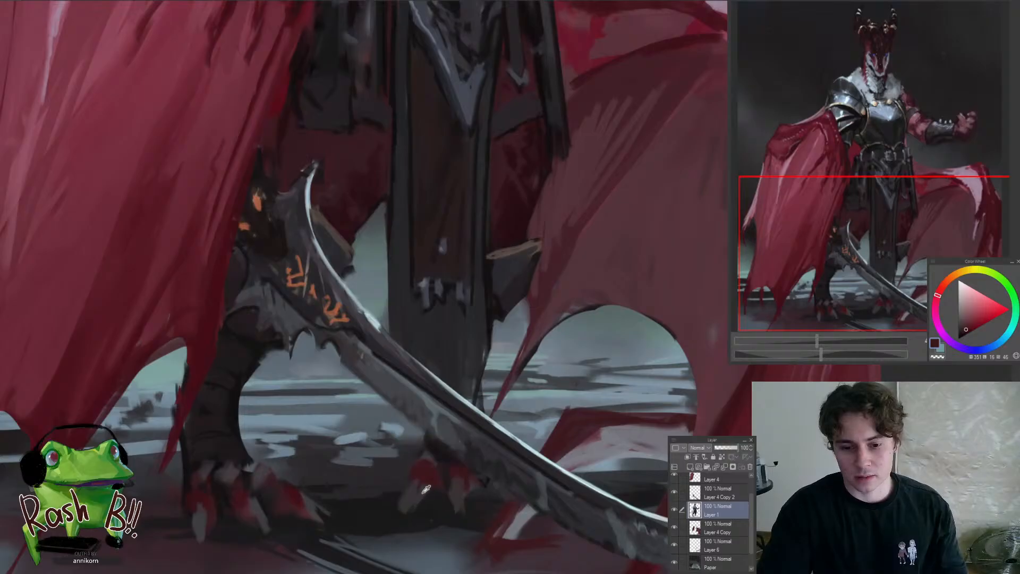
pyautogui.keyDown('alt'); pyautogui.click(423, 492); pyautogui.keyUp('alt')
pyautogui.moveTo(419, 510)
pyautogui.mouseDown()
pyautogui.moveTo(414, 493)
pyautogui.moveTo(402, 521)
pyautogui.moveTo(390, 523)
pyautogui.mouseUp()
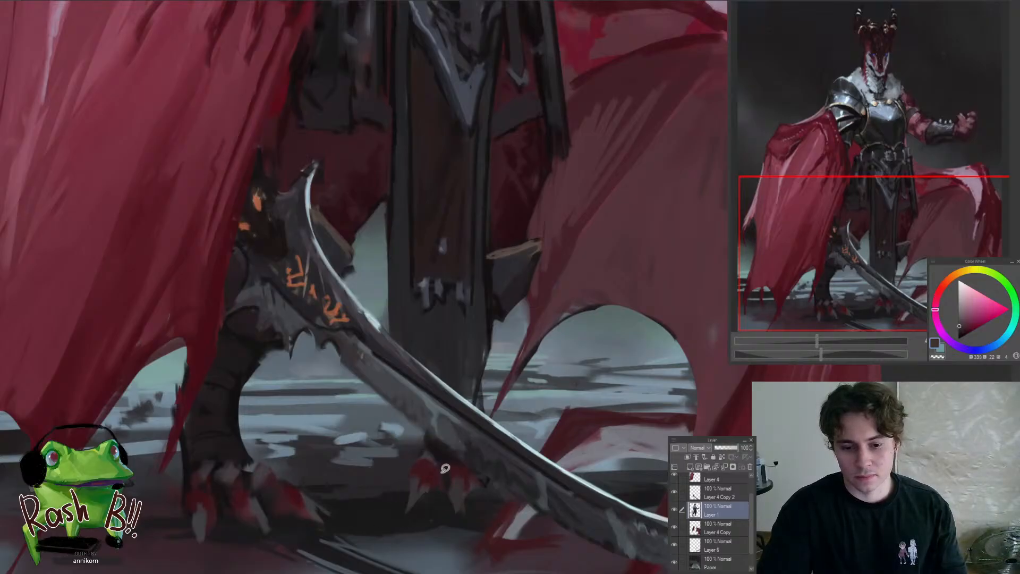
pyautogui.moveTo(445, 468); pyautogui.dragTo(405, 533)
pyautogui.moveTo(440, 477); pyautogui.dragTo(489, 477)
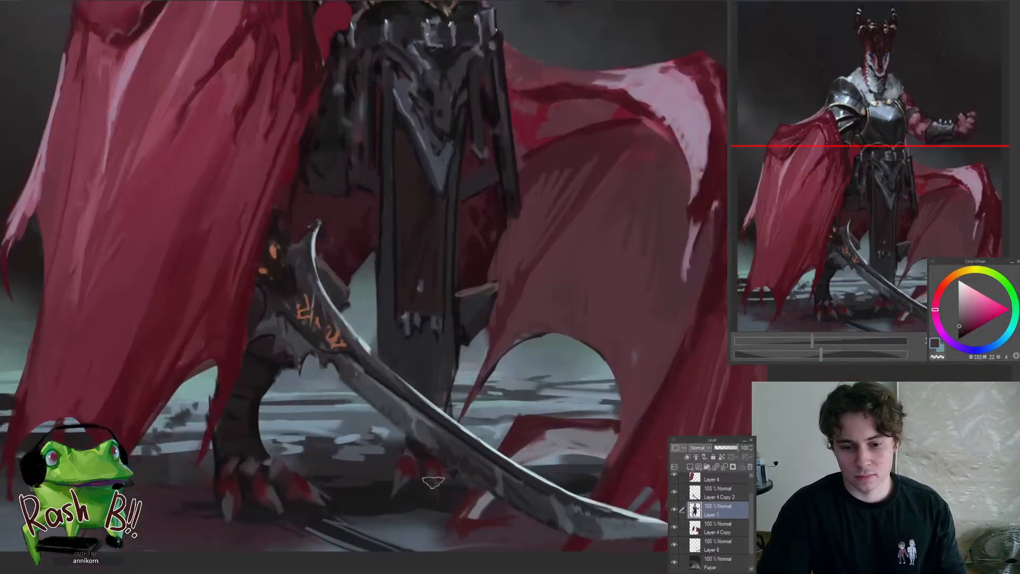
pyautogui.keyDown('alt'); pyautogui.click(436, 463); pyautogui.keyUp('alt')
pyautogui.keyDown('alt'); pyautogui.click(402, 482); pyautogui.keyUp('alt')
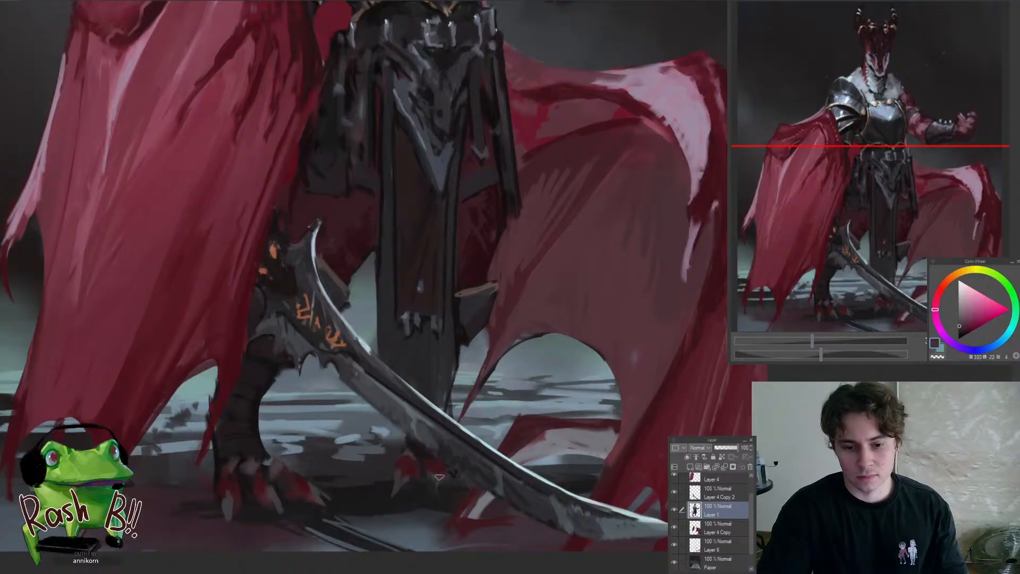
pyautogui.moveTo(431, 480); pyautogui.dragTo(450, 541)
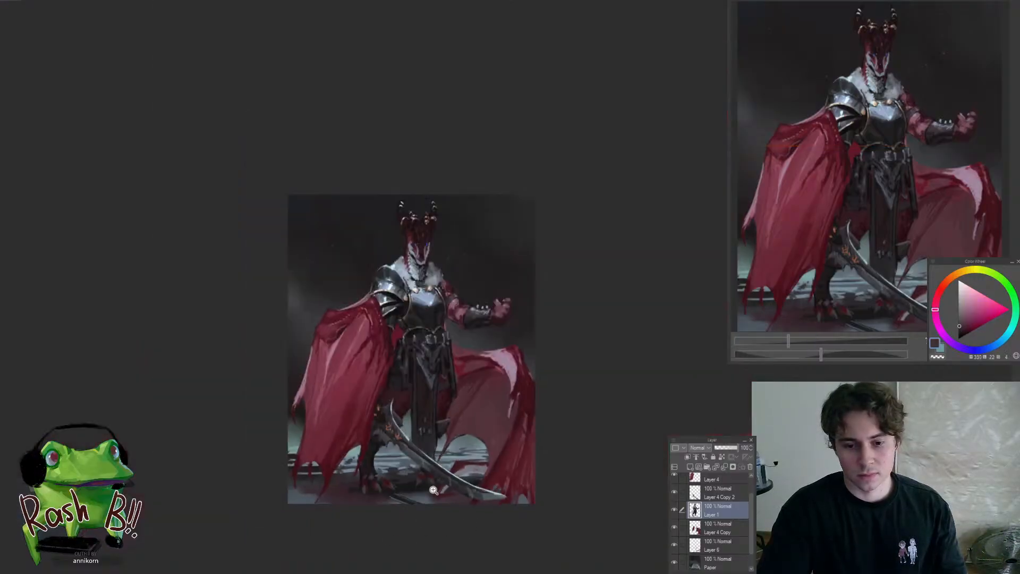
# Lasso the rear foot beneath the blade and adjust its shape and placement with a transform
pyautogui.moveTo(431, 489)
pyautogui.mouseDown()
pyautogui.moveTo(479, 489)
pyautogui.moveTo(472, 414)
pyautogui.moveTo(364, 487)
pyautogui.mouseUp()
pyautogui.hotkey('ctrl', 't')
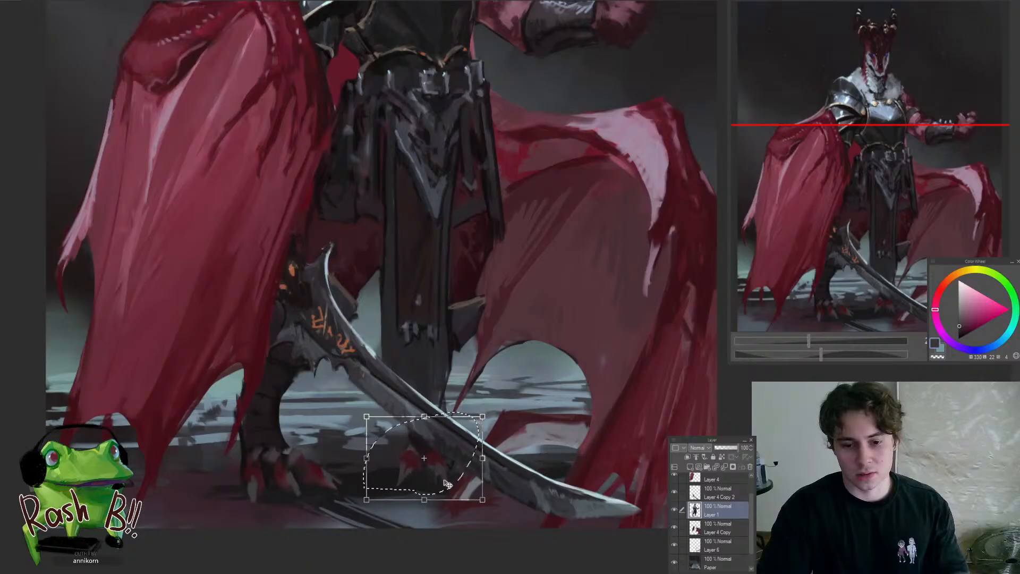
pyautogui.moveTo(446, 483); pyautogui.dragTo(457, 515)
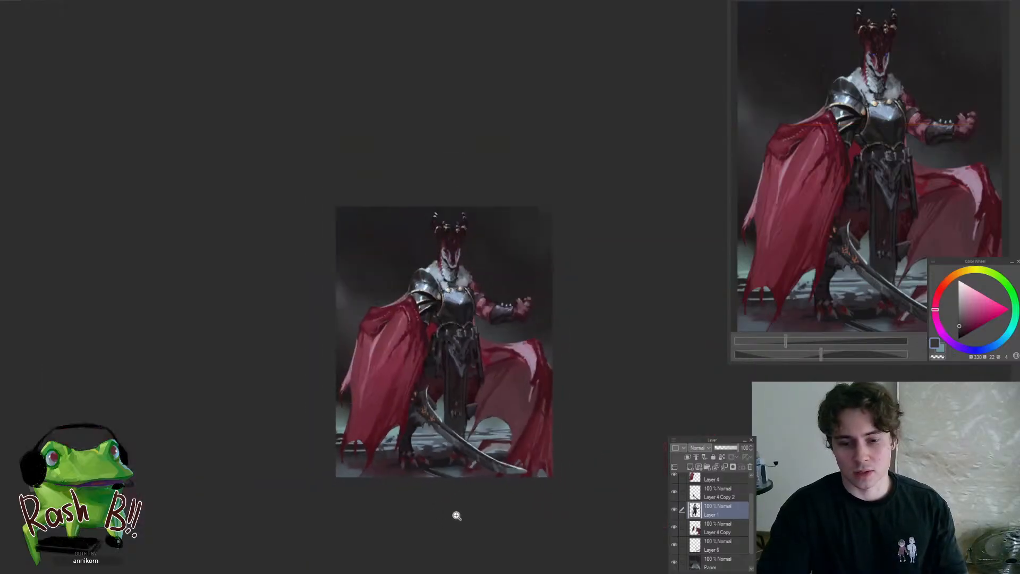
pyautogui.click(474, 453)
pyautogui.click(448, 432)
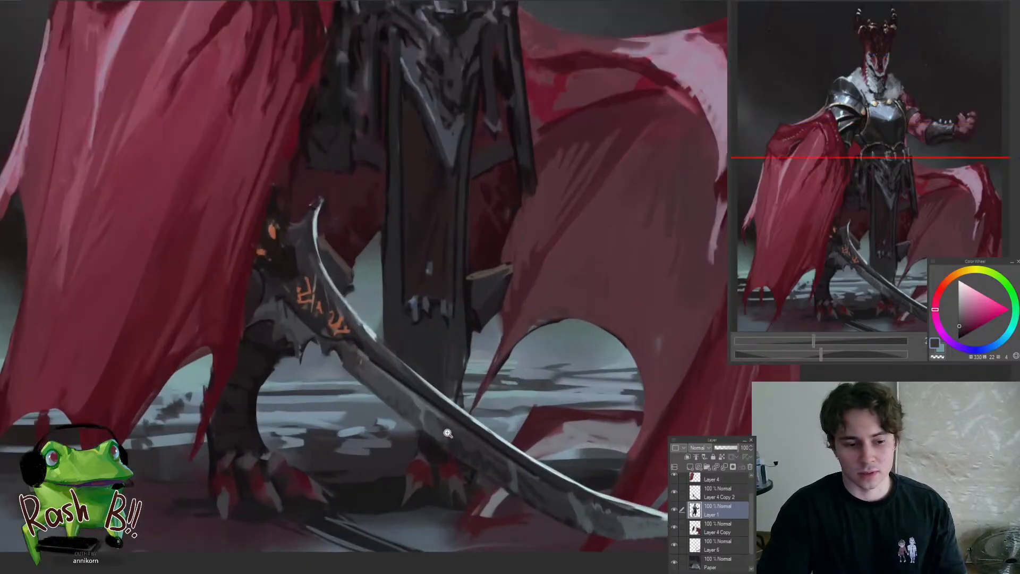
# Sample a near-black from the rear leg, then select and delete the rear foot beneath the sword blade
pyautogui.moveTo(432, 430); pyautogui.dragTo(414, 445)
pyautogui.keyDown('alt'); pyautogui.click(437, 451); pyautogui.keyUp('alt')
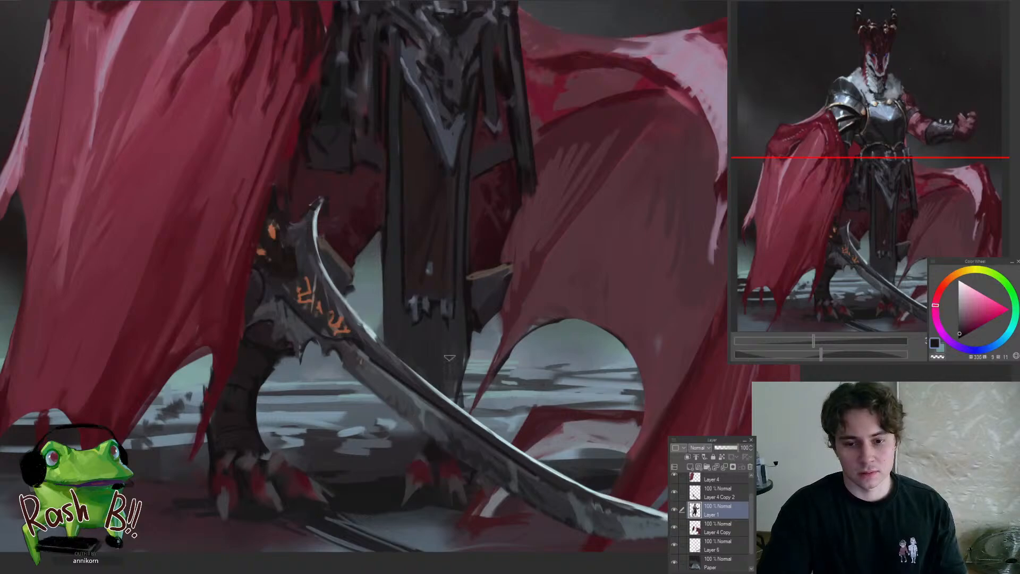
pyautogui.moveTo(388, 498); pyautogui.dragTo(389, 480)
pyautogui.press('Delete')
pyautogui.hotkey('ctrl', 'd')
pyautogui.press('b')
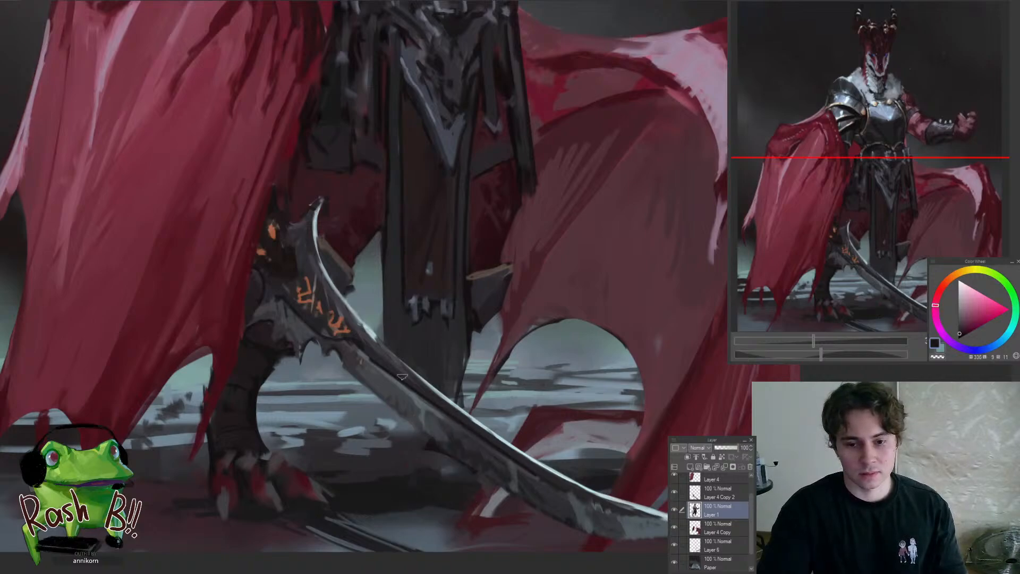
# Repaint the rear lower leg as a dark shape behind the blade and trim the hanging front cloth above the sword
pyautogui.moveTo(392, 403)
pyautogui.mouseDown()
pyautogui.moveTo(389, 431)
pyautogui.moveTo(408, 446)
pyautogui.mouseUp()
pyautogui.hotkey('ctrl', 'z')
pyautogui.hotkey('ctrl', 'z')
pyautogui.moveTo(396, 411); pyautogui.dragTo(425, 465)
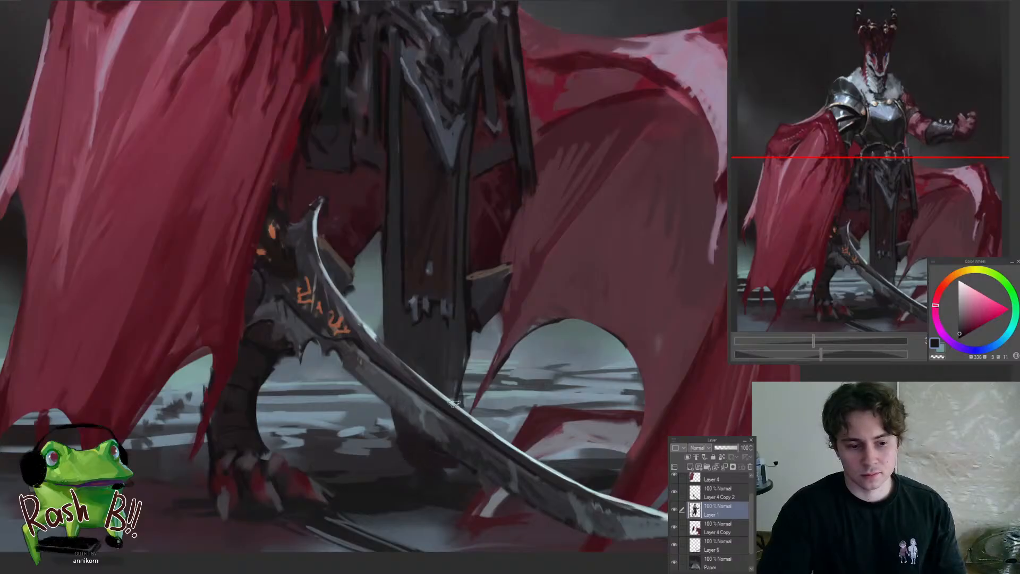
pyautogui.moveTo(426, 364); pyautogui.dragTo(521, 415)
pyautogui.press('b')
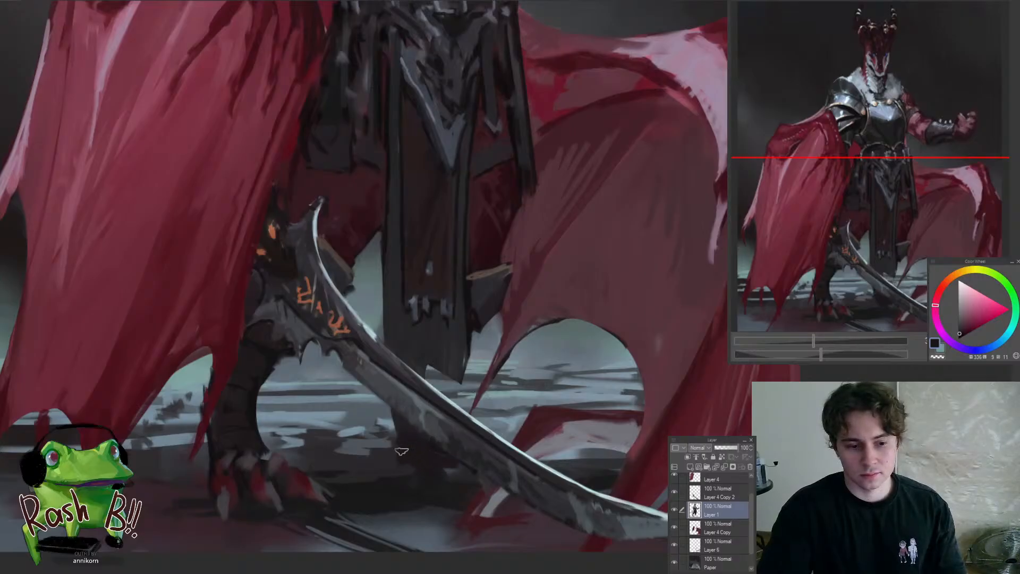
# Paint a muted dark red patch for the rear foot just beneath the sword blade
pyautogui.moveTo(402, 453)
pyautogui.mouseDown()
pyautogui.moveTo(432, 484)
pyautogui.moveTo(486, 497)
pyautogui.mouseUp()
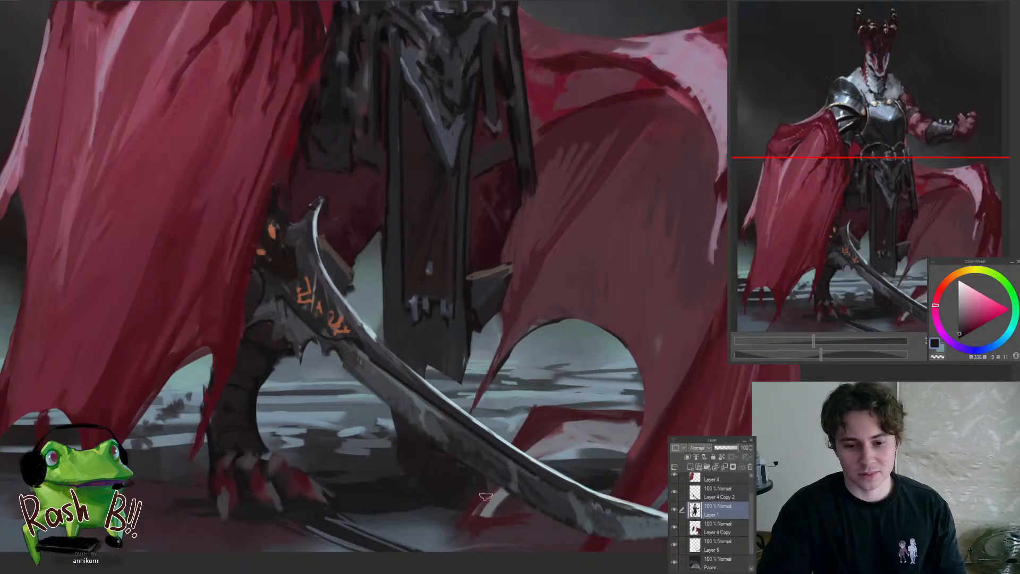
pyautogui.keyDown('alt'); pyautogui.click(481, 517); pyautogui.keyUp('alt')
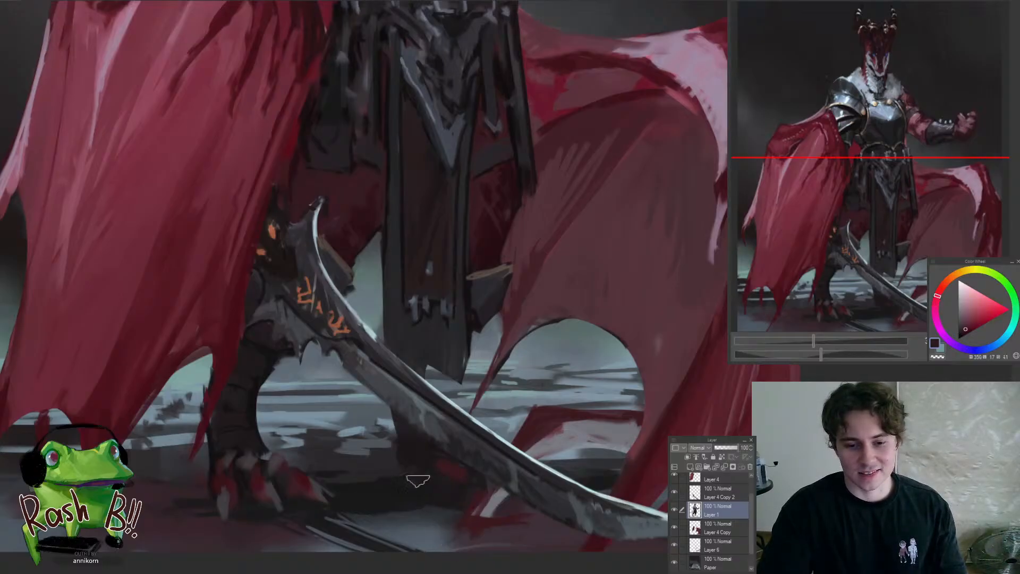
pyautogui.scroll(-5, 526, 475)
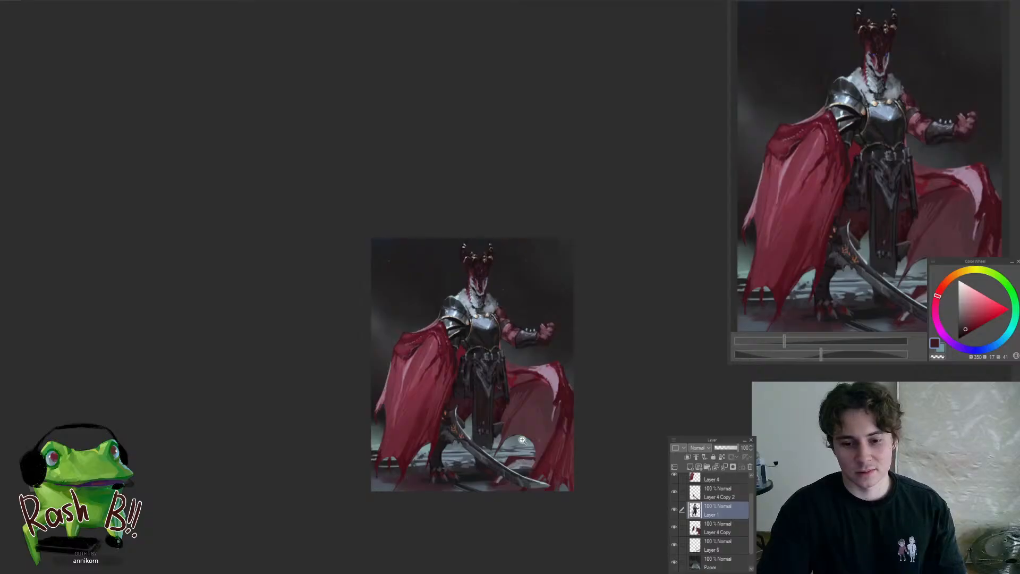
# Sample a near-black from the lower front cloth and paint a small dark shape between the cloth and the blade
pyautogui.scroll(3, 522, 440)
pyautogui.scroll(3, 497, 425)
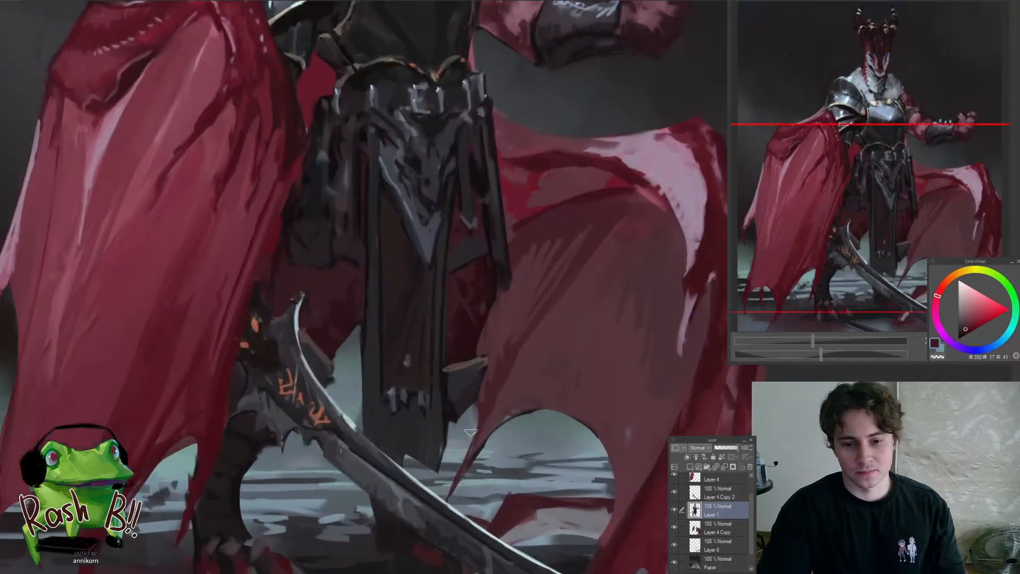
pyautogui.keyDown('alt'); pyautogui.click(411, 470); pyautogui.keyUp('alt')
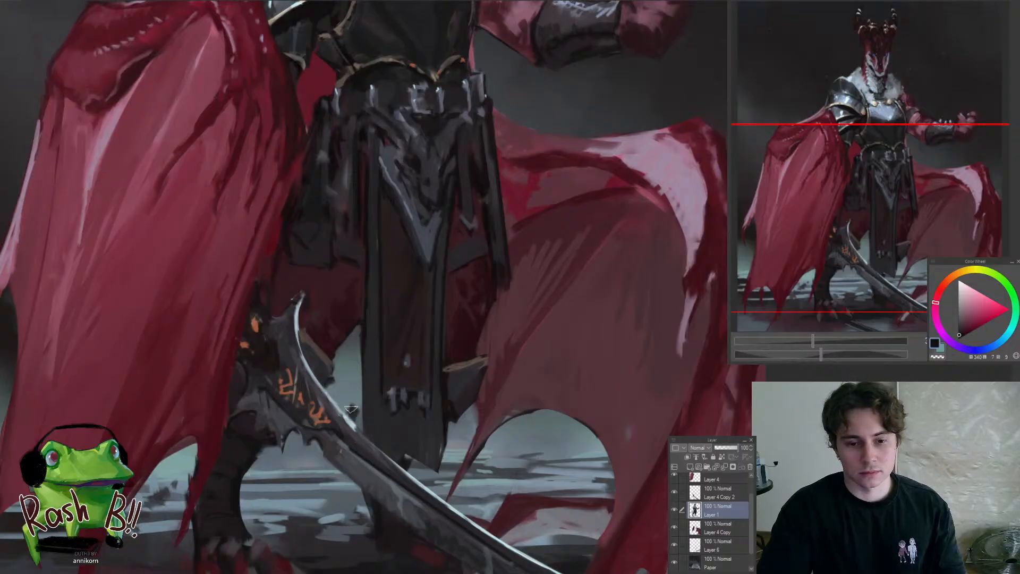
pyautogui.scroll(-5, 364, 497)
pyautogui.scroll(5, 357, 421)
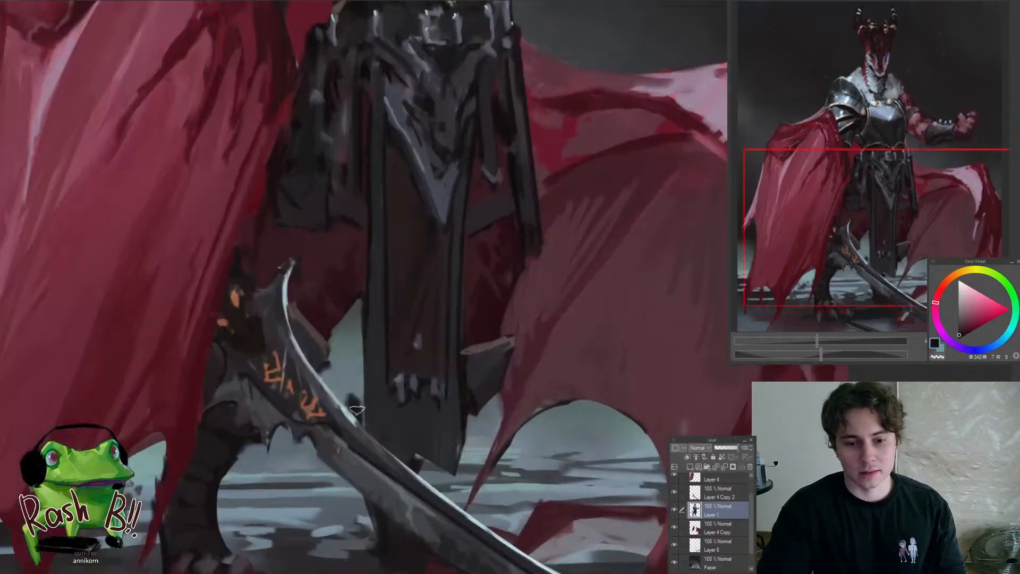
pyautogui.scroll(-5, 351, 396)
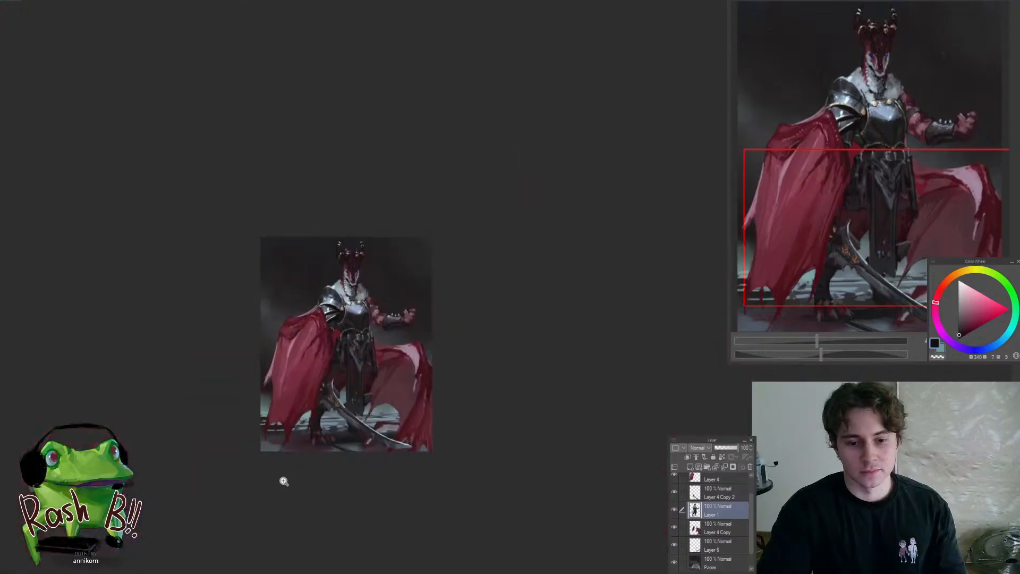
pyautogui.scroll(5, 376, 466)
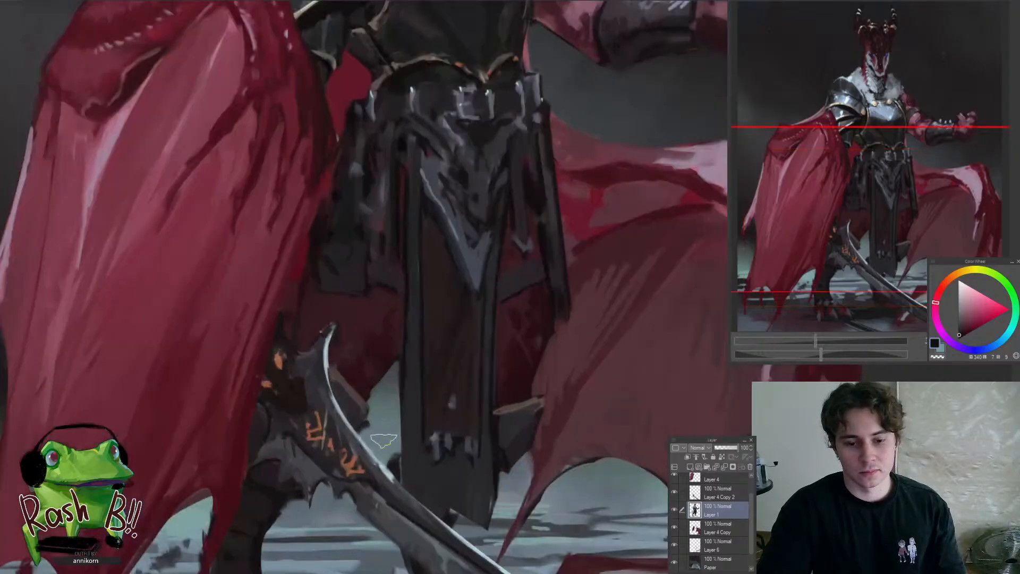
pyautogui.scroll(-5, 391, 450)
# Reduce the brush size and darken the torso's side edge between the raised arm and the belt with near-black
pyautogui.scroll(2, 391, 450)
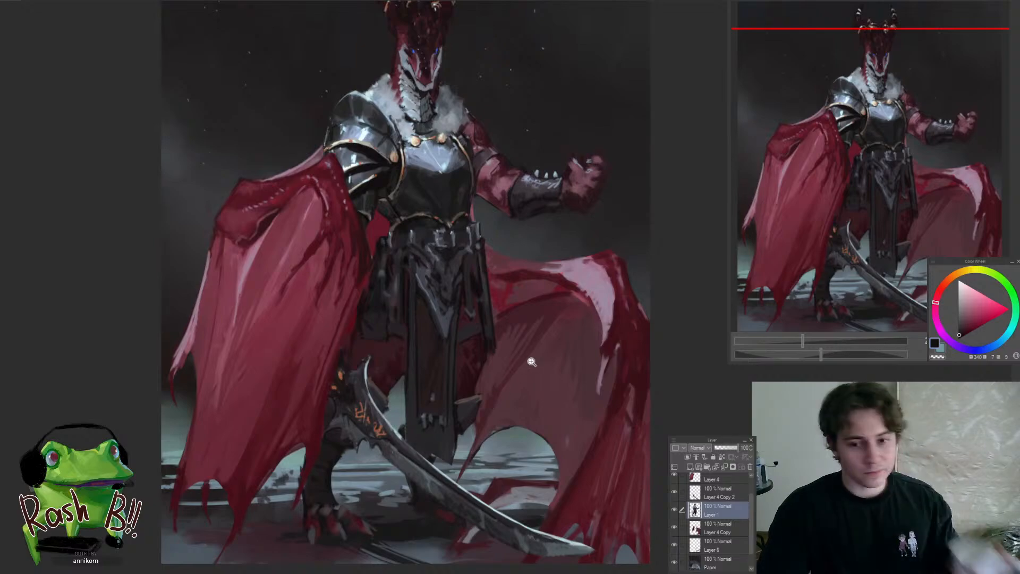
pyautogui.scroll(-1, 507, 363)
pyautogui.scroll(6, 507, 222)
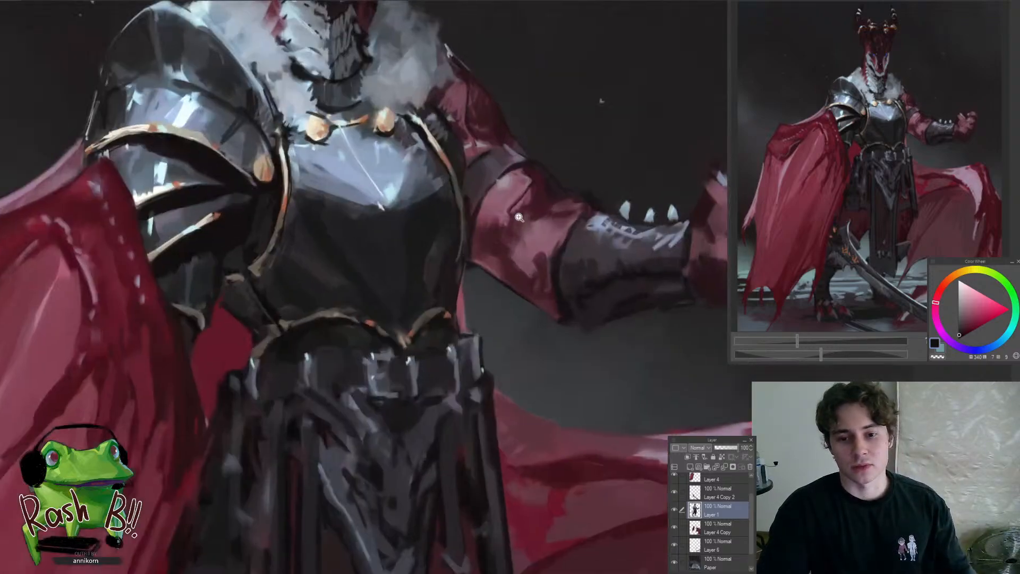
pyautogui.press('[')
pyautogui.press('[')
pyautogui.press('[')
pyautogui.press('[')
pyautogui.press('[')
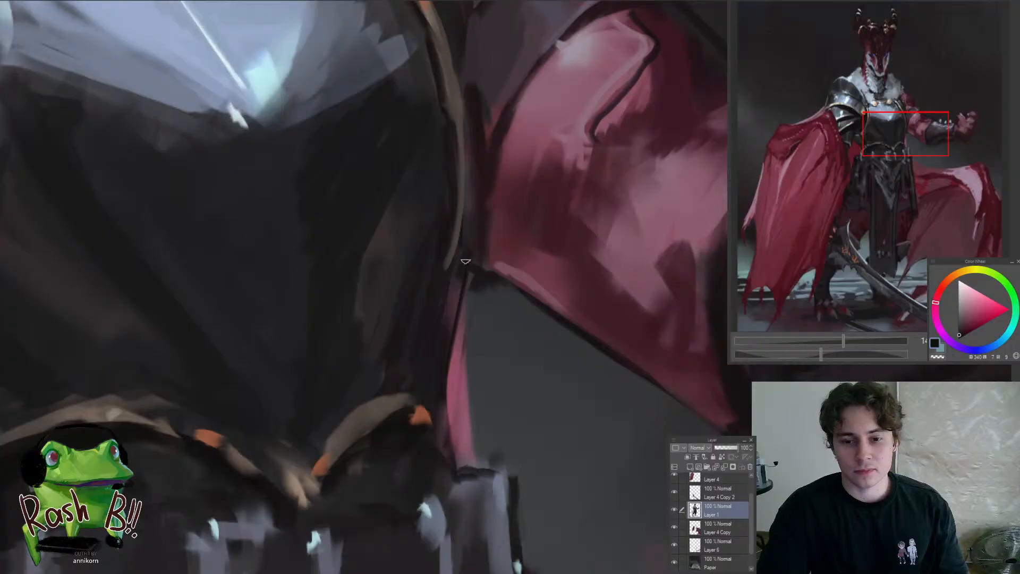
pyautogui.scroll(-4, 462, 326)
pyautogui.click(448, 395)
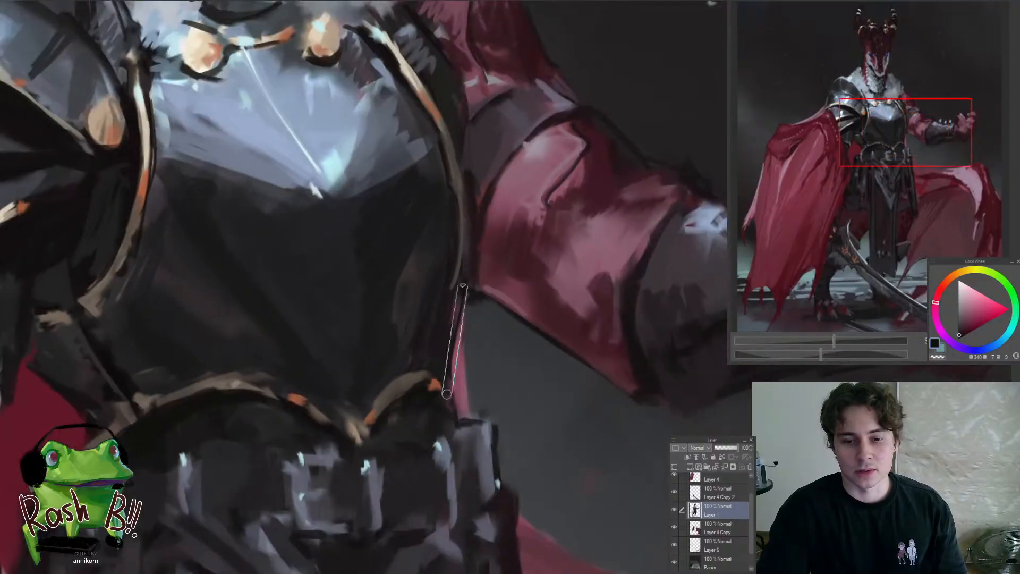
pyautogui.keyDown('shift'); pyautogui.click(465, 282); pyautogui.keyUp('shift')
pyautogui.moveTo(466, 328)
pyautogui.keyDown('ctrl'); pyautogui.mouseDown()
pyautogui.moveTo(439, 414)
pyautogui.moveTo(464, 398)
pyautogui.moveTo(457, 330)
pyautogui.mouseUp(); pyautogui.keyUp('ctrl')
# Sample a grey from the front foot's claws and paint a pointed claw on the rear foot beneath the blade
pyautogui.scroll(2, 467, 332)
pyautogui.keyDown('ctrl'); pyautogui.moveTo(458, 330); pyautogui.dragTo(380, 430); pyautogui.keyUp('ctrl')
pyautogui.moveTo(450, 502); pyautogui.dragTo(439, 307)
pyautogui.keyDown('ctrl'); pyautogui.moveTo(433, 358); pyautogui.dragTo(468, 366); pyautogui.keyUp('ctrl')
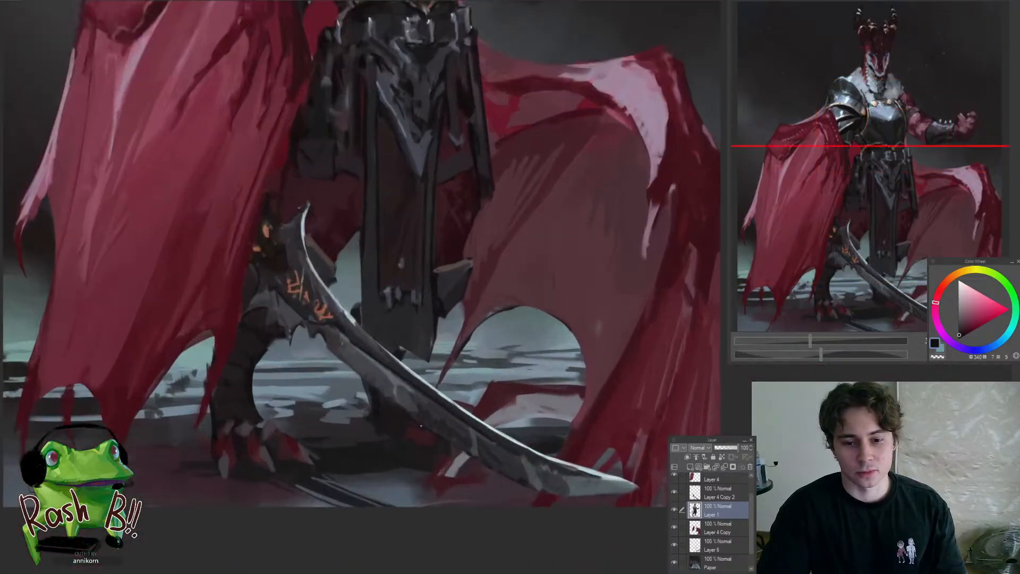
pyautogui.keyDown('alt'); pyautogui.click(265, 455); pyautogui.keyUp('alt')
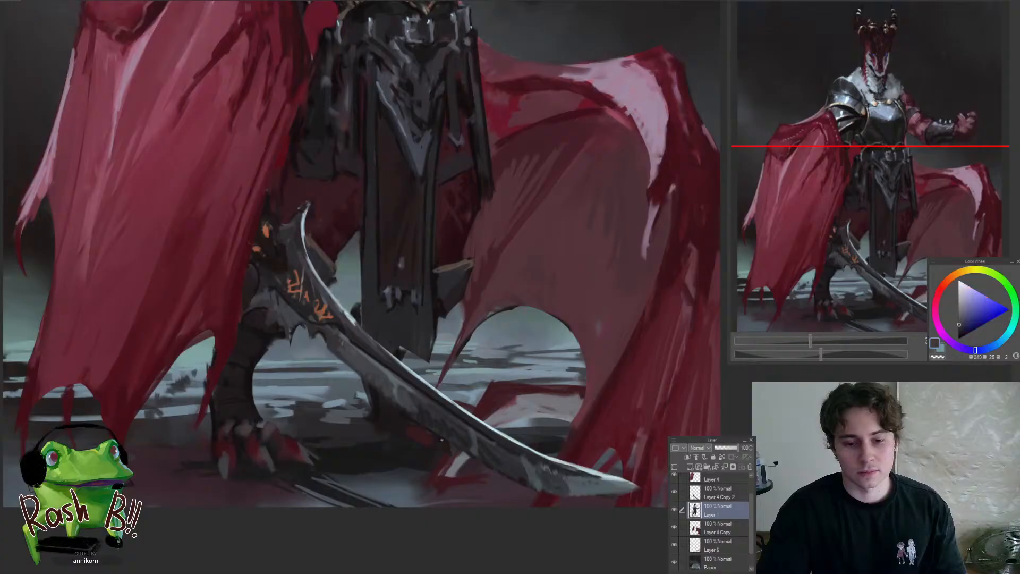
pyautogui.moveTo(444, 447); pyautogui.dragTo(442, 489)
pyautogui.keyDown('ctrl'); pyautogui.moveTo(504, 456); pyautogui.dragTo(552, 436); pyautogui.keyUp('ctrl')
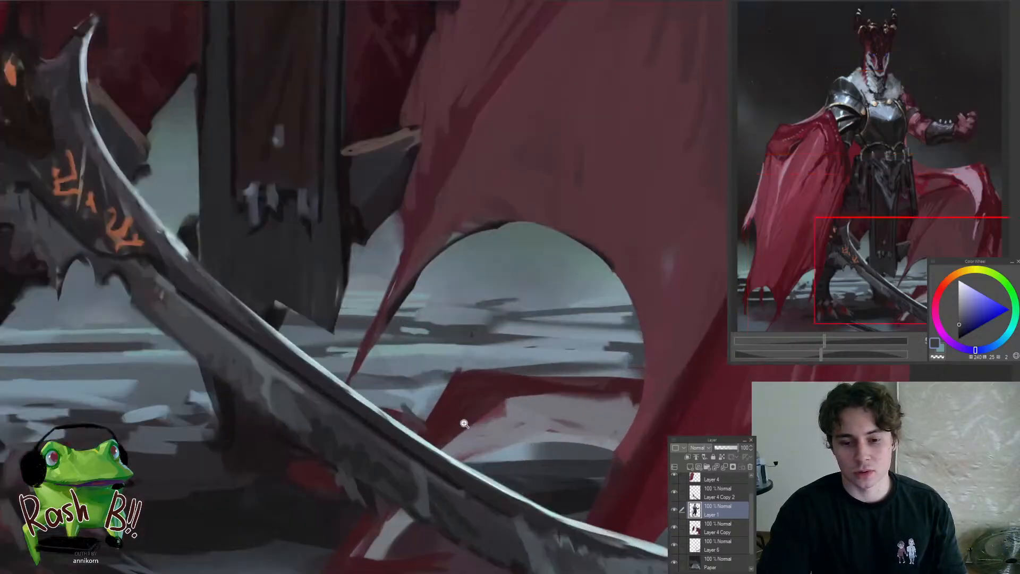
# Touch up the ground around the sword and rear foot on Layer 6, then reselect Layer 1
pyautogui.click(681, 547)
pyautogui.hotkey('ctrl', '0')
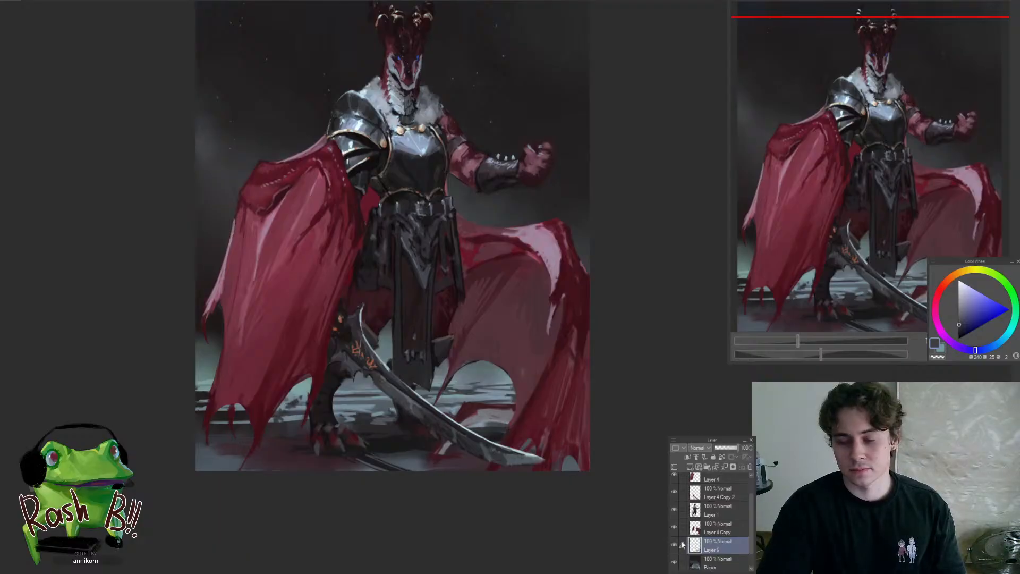
pyautogui.keyDown('ctrl'); pyautogui.moveTo(455, 427); pyautogui.dragTo(494, 417); pyautogui.keyUp('ctrl')
pyautogui.keyDown('ctrl'); pyautogui.moveTo(425, 416); pyautogui.dragTo(422, 509); pyautogui.keyUp('ctrl')
pyautogui.click(714, 509)
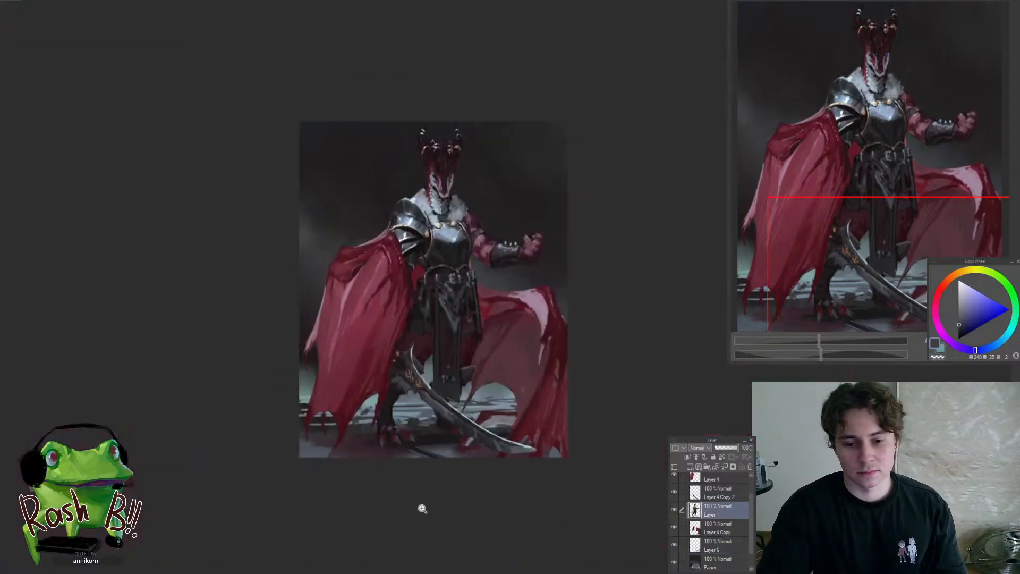
# Check the painting mirrored, then touch up the thigh beside the hanging straps with a sampled dark reddish tone
pyautogui.press('h')
pyautogui.press('h')
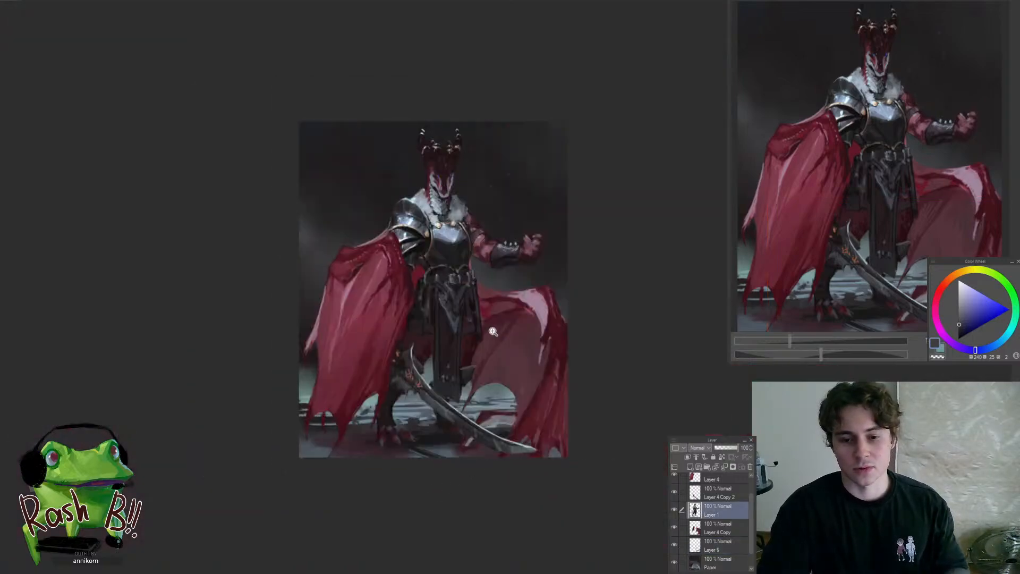
pyautogui.keyDown('ctrl'); pyautogui.moveTo(493, 332); pyautogui.dragTo(471, 359); pyautogui.keyUp('ctrl')
pyautogui.keyDown('alt'); pyautogui.click(465, 363); pyautogui.keyUp('alt')
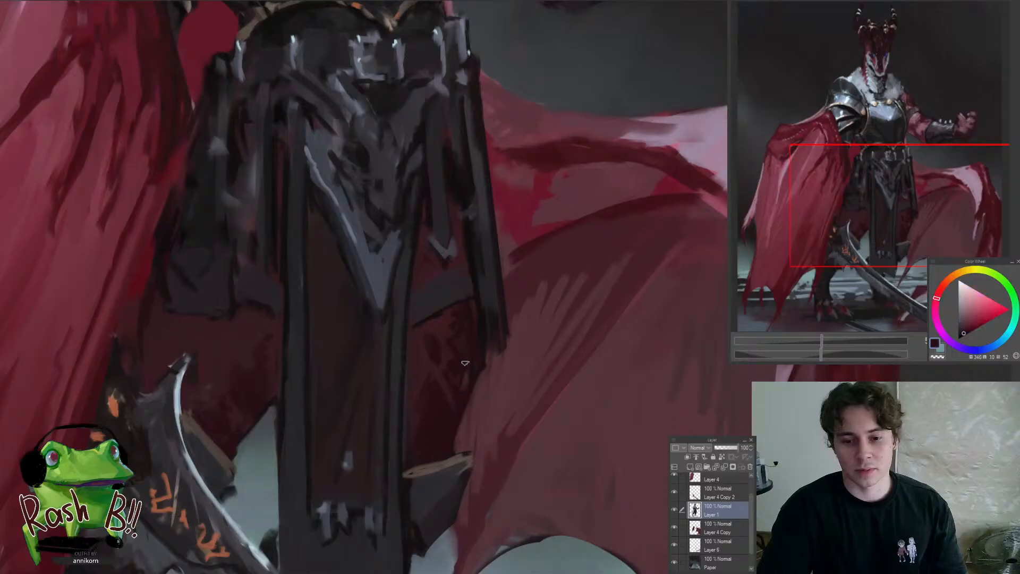
pyautogui.hotkey('ctrl', '0')
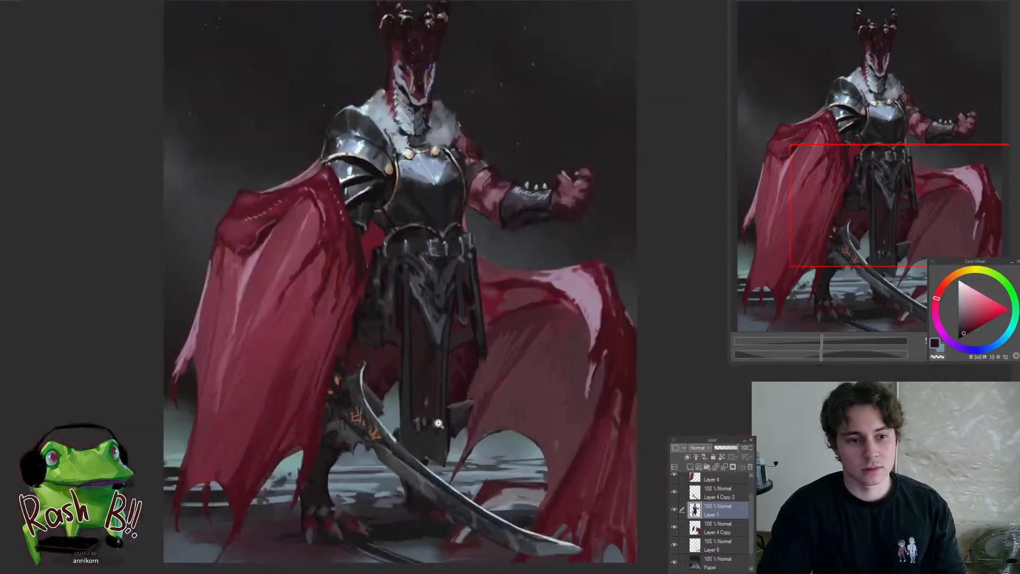
pyautogui.scroll(4, 503, 367)
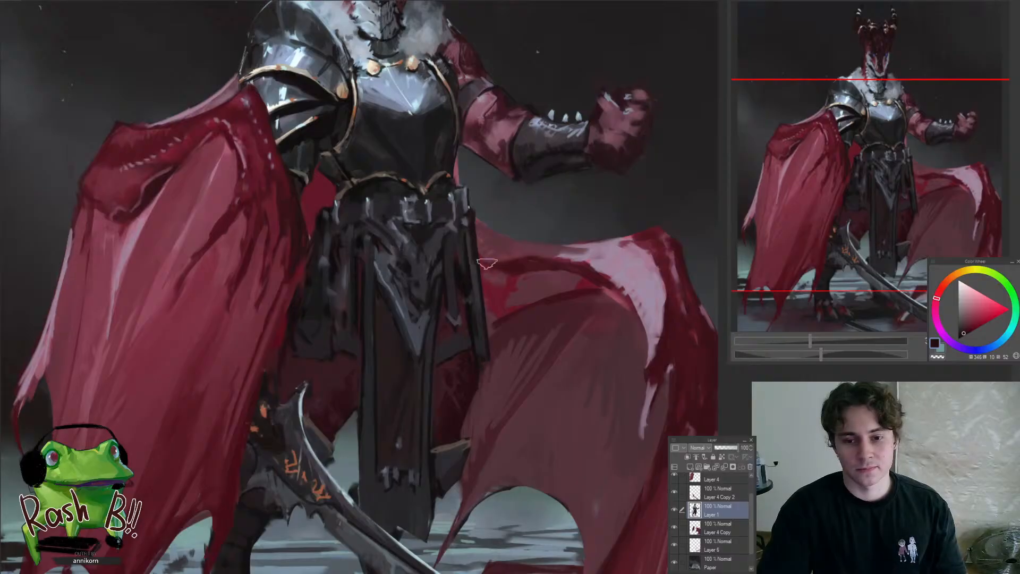
# Sample dark tones from the hanging front cloth and trim its pointed lower corner into a flatter hem above the sword
pyautogui.hotkey('ctrl', '0')
pyautogui.scroll(5, 462, 385)
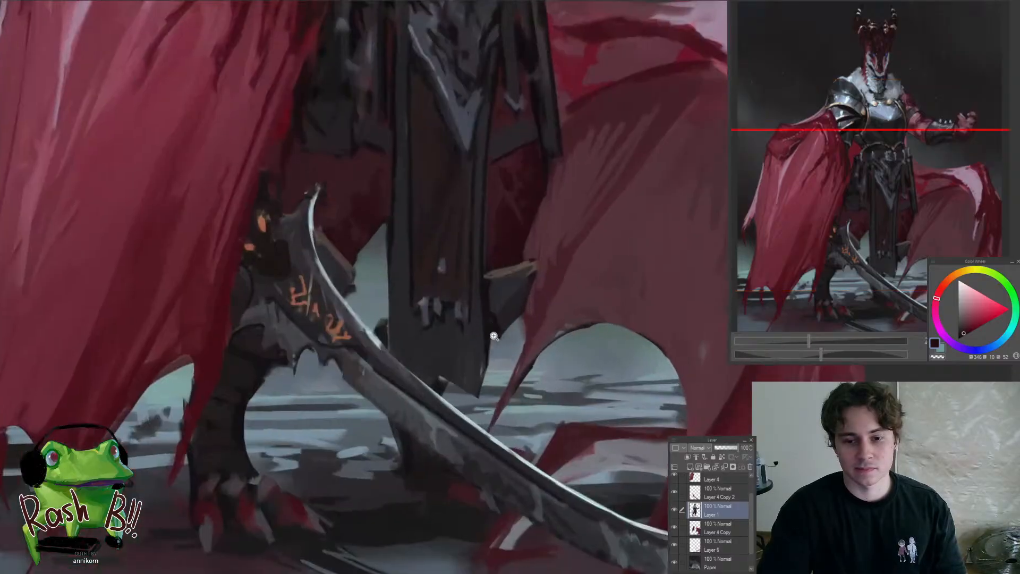
pyautogui.moveTo(467, 372); pyautogui.dragTo(423, 387)
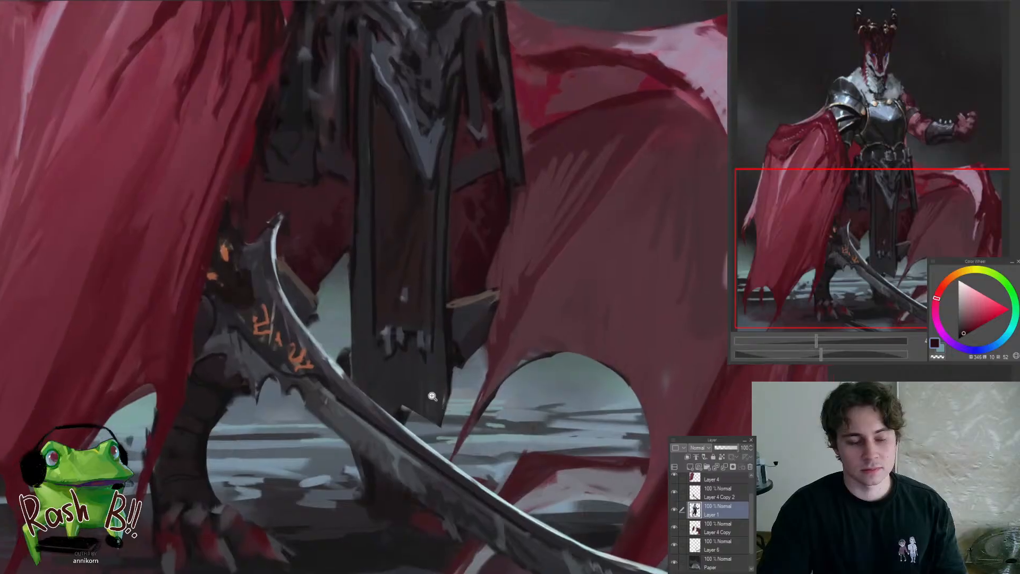
pyautogui.keyDown('alt'); pyautogui.click(418, 383); pyautogui.keyUp('alt')
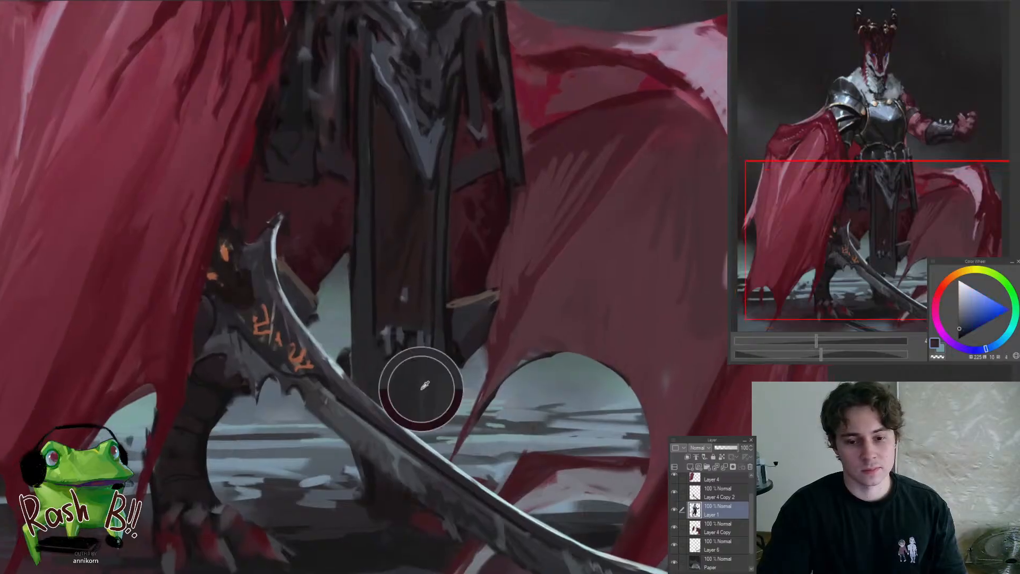
pyautogui.keyDown('alt'); pyautogui.click(413, 377); pyautogui.keyUp('alt')
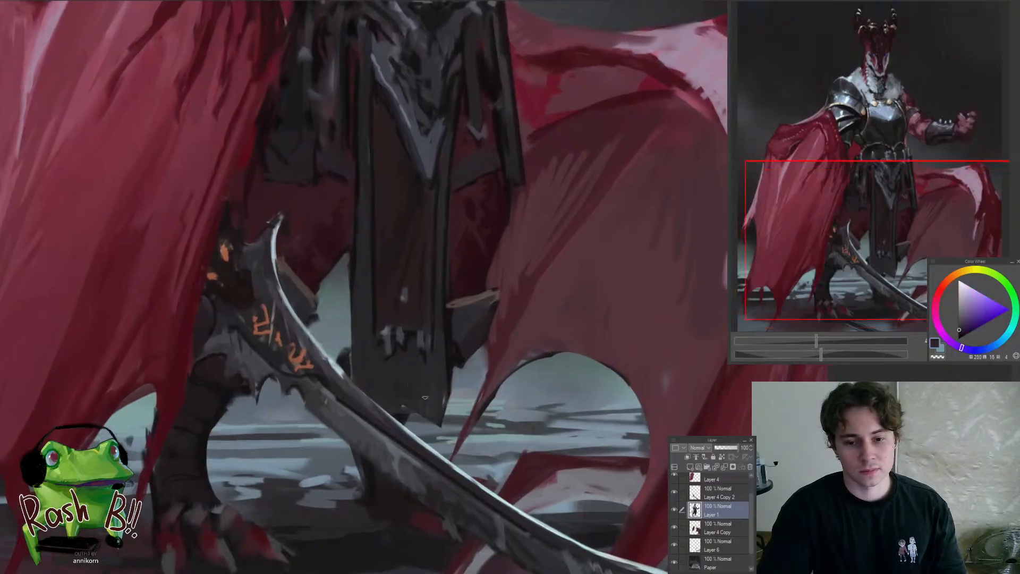
pyautogui.keyDown('alt'); pyautogui.click(448, 373); pyautogui.keyUp('alt')
pyautogui.moveTo(419, 412)
pyautogui.mouseDown()
pyautogui.moveTo(432, 419)
pyautogui.moveTo(418, 414)
pyautogui.mouseUp()
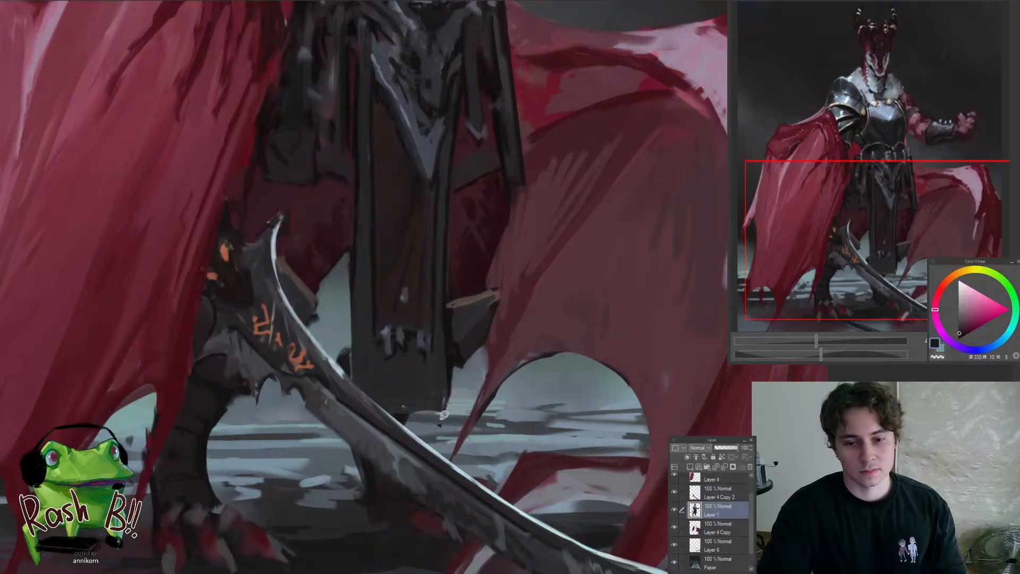
pyautogui.scroll(-5, 412, 420)
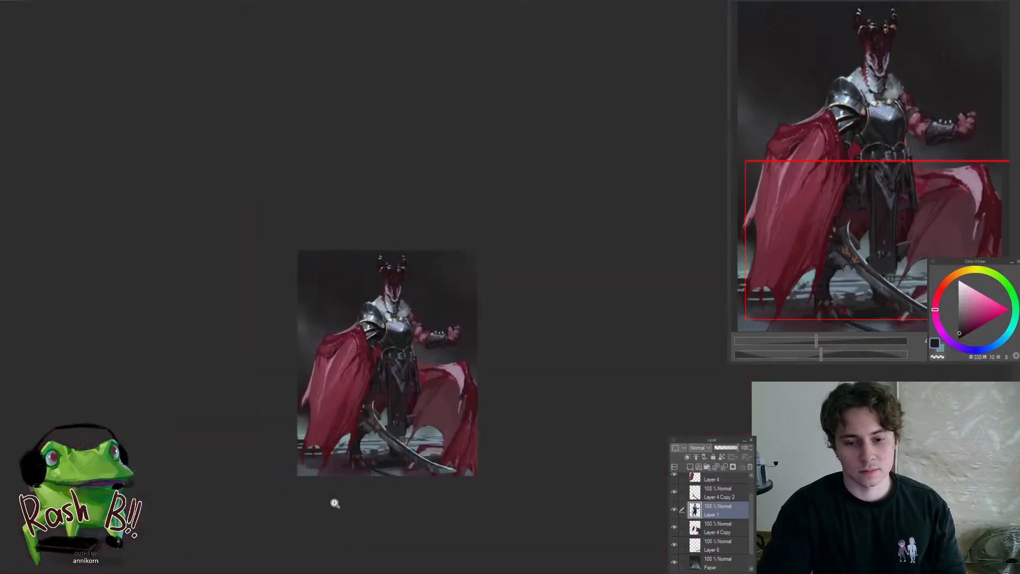
pyautogui.moveTo(405, 433); pyautogui.dragTo(365, 426)
pyautogui.keyDown('alt'); pyautogui.click(393, 437); pyautogui.keyUp('alt')
# Reshape the fingers of the raised clawed hand with sampled dark red and background tones
pyautogui.moveTo(438, 338); pyautogui.dragTo(514, 278)
pyautogui.keyDown('alt'); pyautogui.click(486, 286); pyautogui.keyUp('alt')
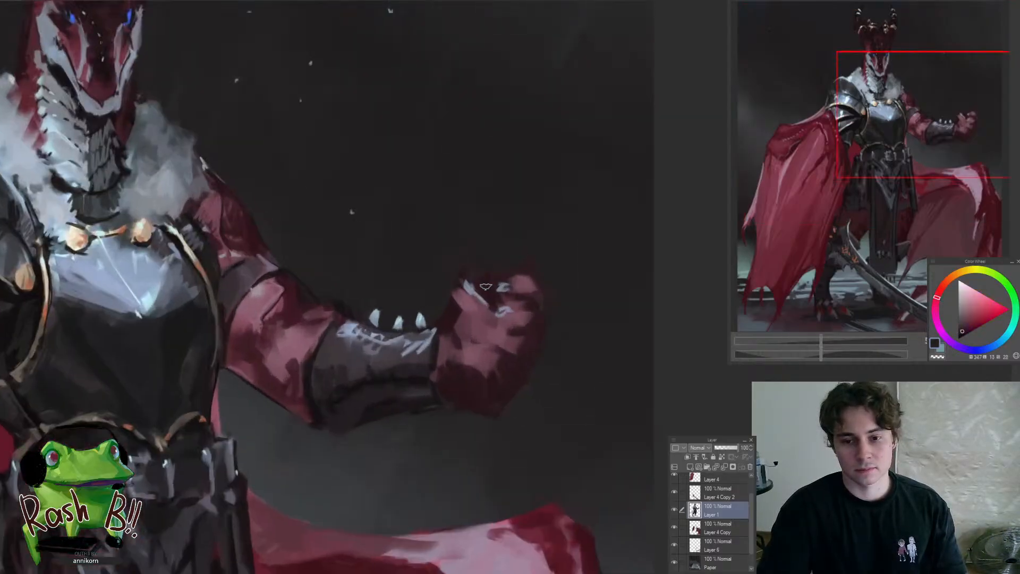
pyautogui.moveTo(520, 320)
pyautogui.mouseDown()
pyautogui.moveTo(451, 328)
pyautogui.moveTo(511, 313)
pyautogui.mouseUp()
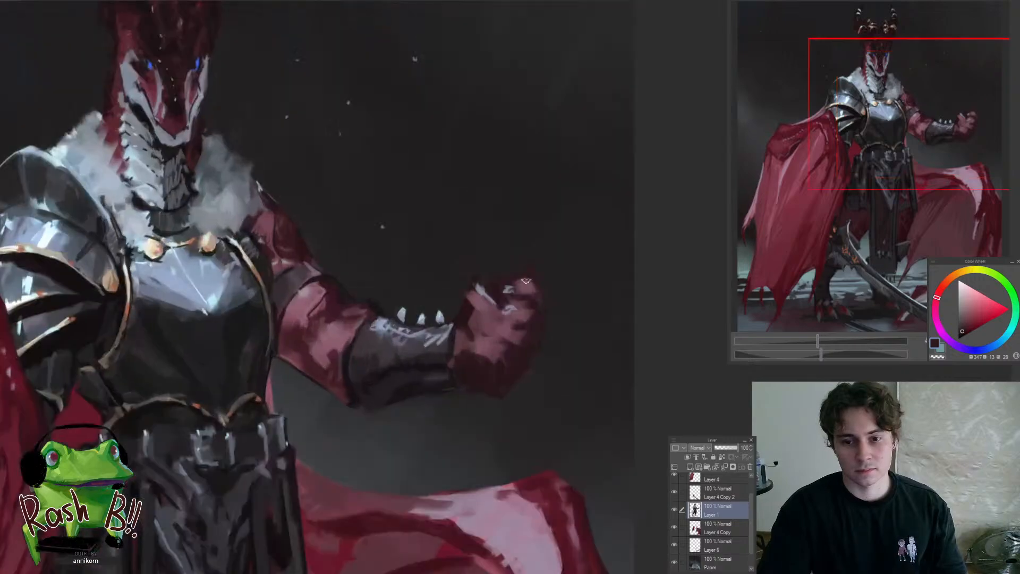
pyautogui.keyDown('alt'); pyautogui.click(521, 287); pyautogui.keyUp('alt')
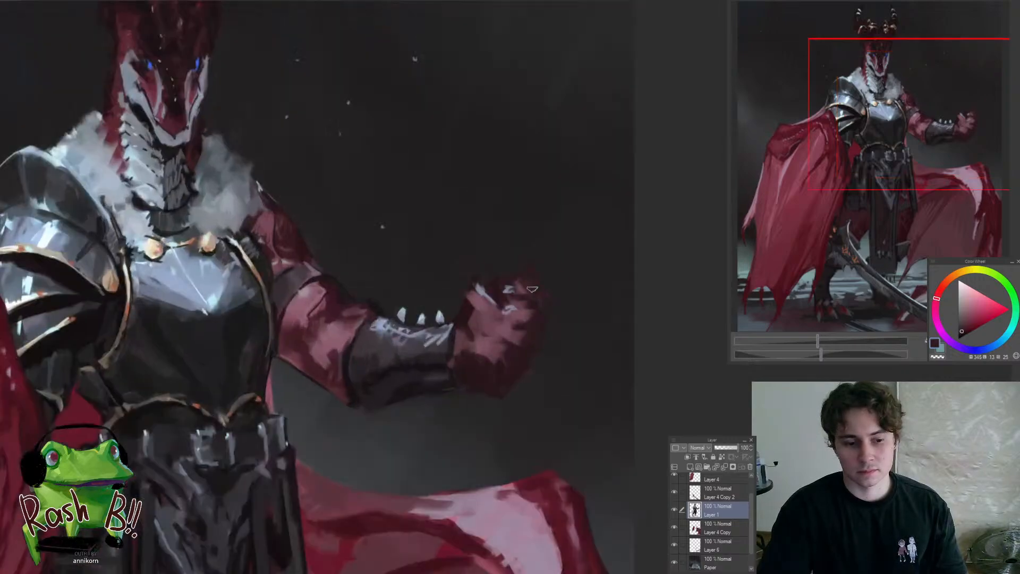
pyautogui.moveTo(531, 289); pyautogui.dragTo(523, 310)
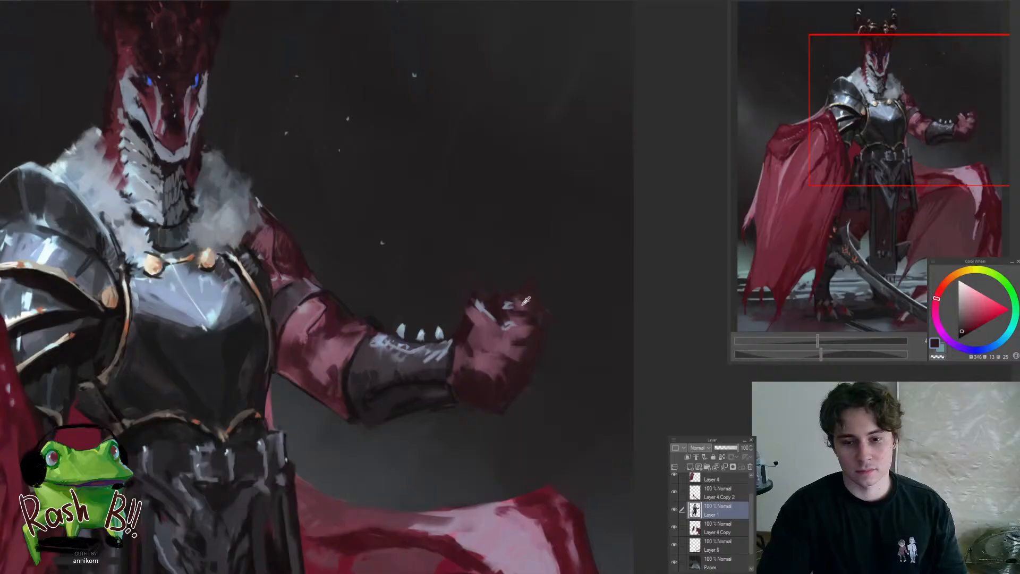
pyautogui.keyDown('alt'); pyautogui.click(536, 333); pyautogui.keyUp('alt')
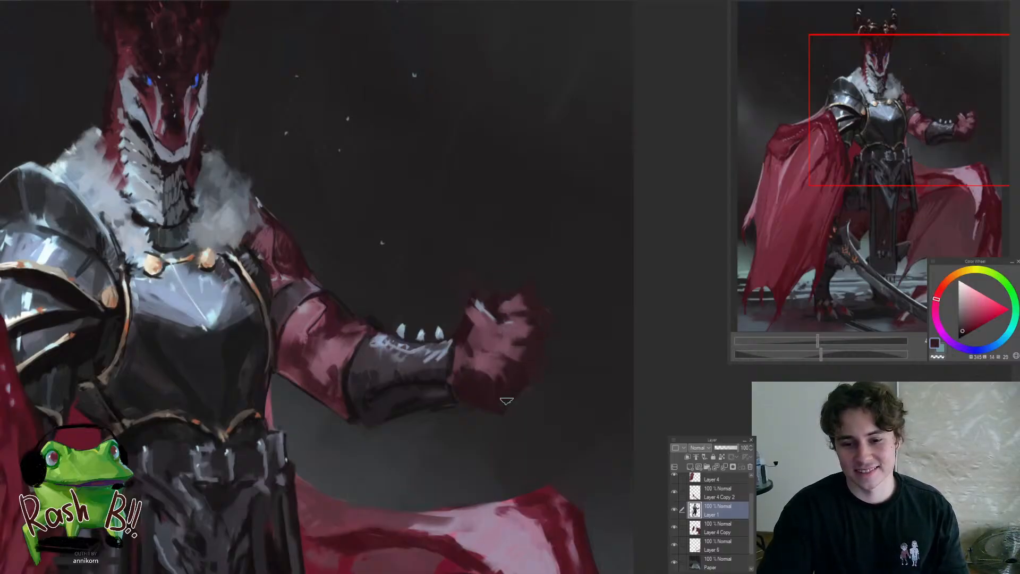
pyautogui.scroll(-5, 506, 414)
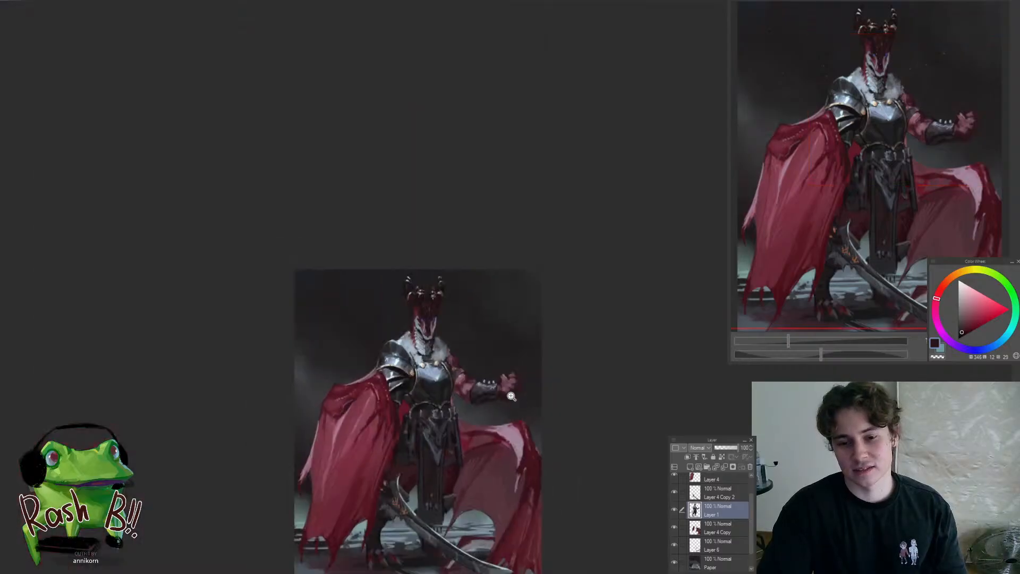
pyautogui.scroll(5, 511, 396)
pyautogui.scroll(-5, 539, 359)
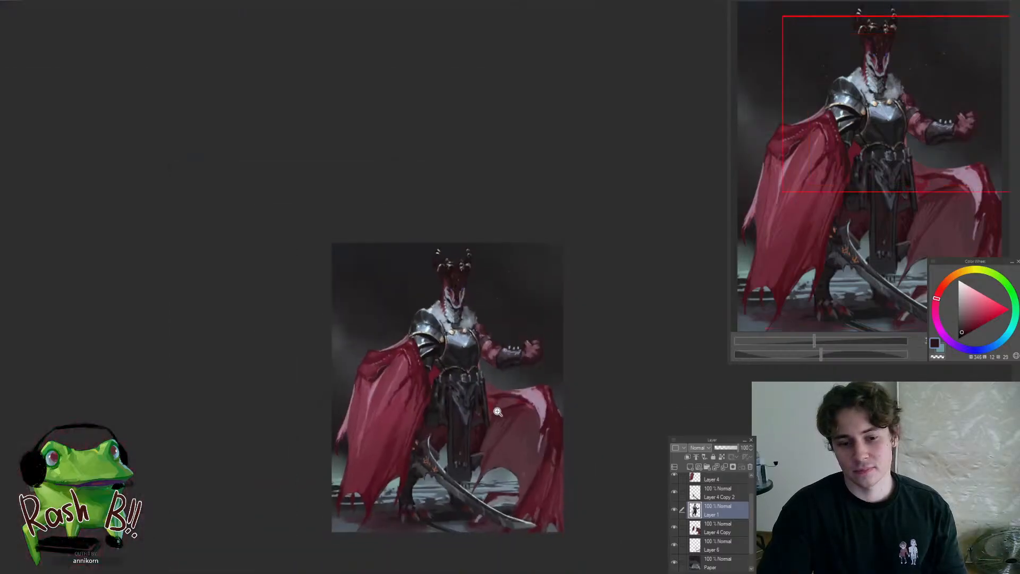
pyautogui.scroll(4, 544, 356)
pyautogui.moveTo(573, 412); pyautogui.dragTo(560, 264)
pyautogui.scroll(-3, 530, 336)
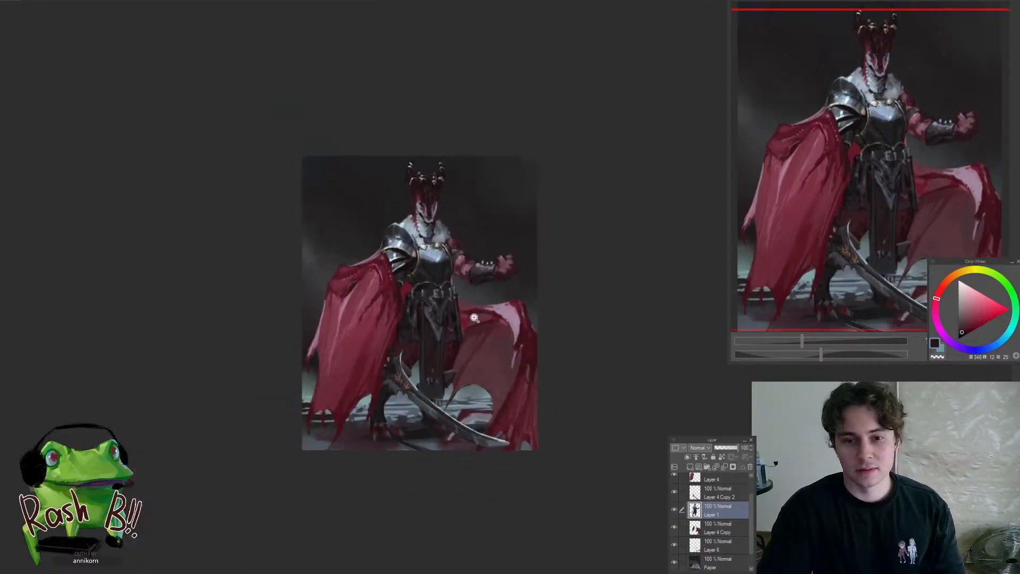
pyautogui.scroll(4, 451, 197)
pyautogui.scroll(-3, 471, 158)
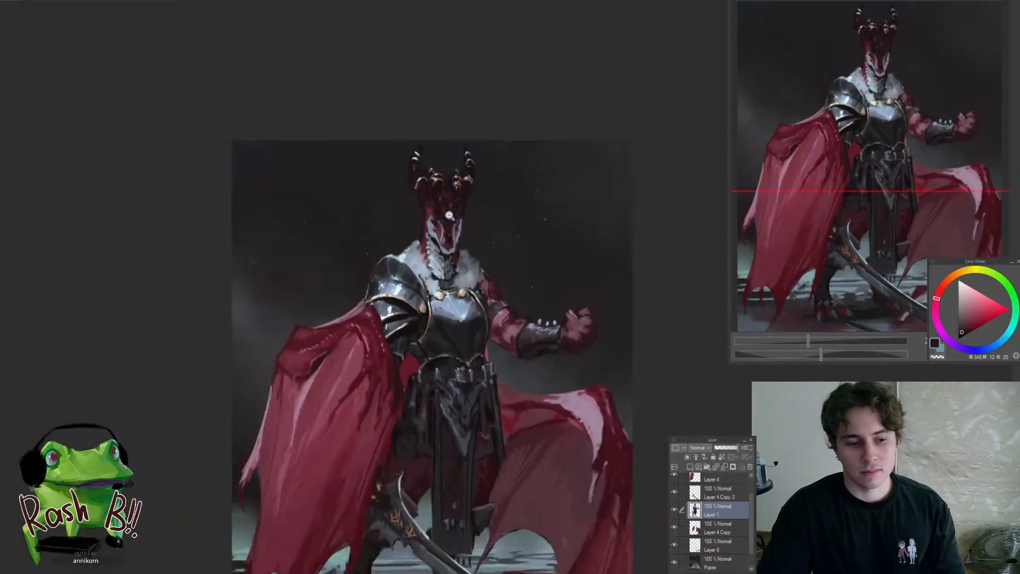
pyautogui.scroll(5, 403, 329)
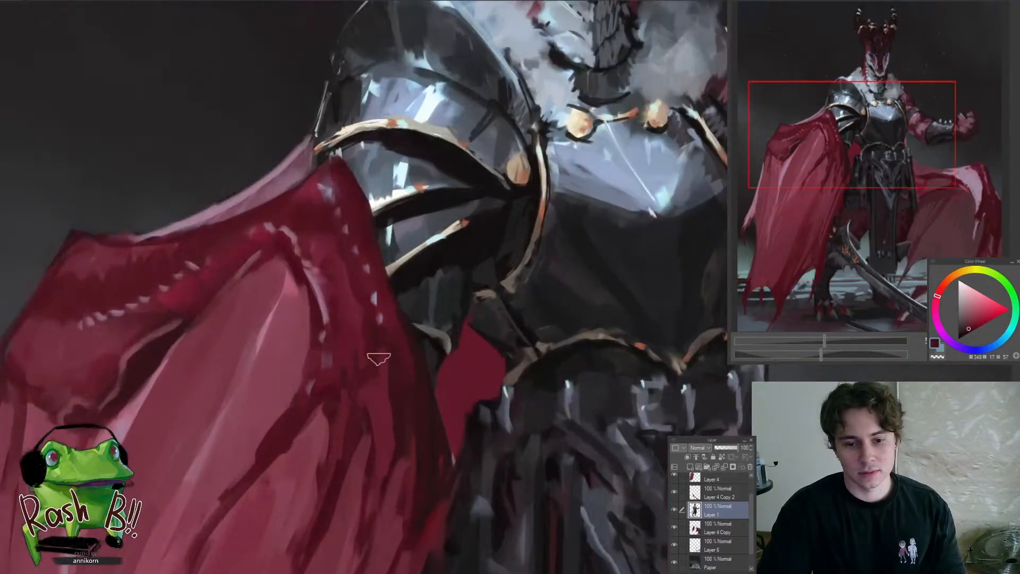
pyautogui.scroll(-6, 389, 399)
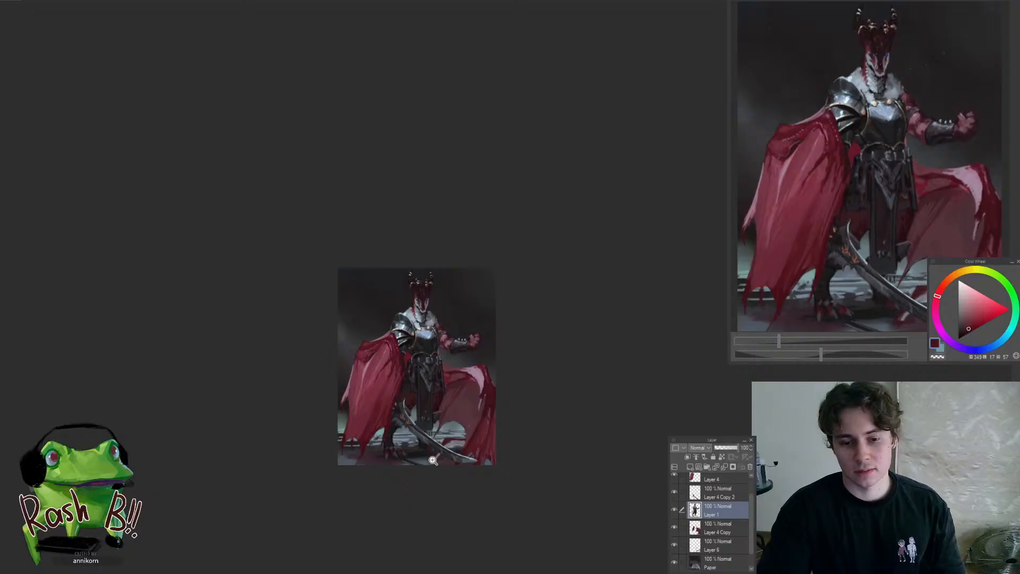
# Select Layer 4 Copy 2 and refine the lower part of the sword blade with sampled dark and blue-grey tones
pyautogui.moveTo(427, 429); pyautogui.dragTo(509, 483)
pyautogui.keyDown('ctrl'); pyautogui.keyDown('shift'); pyautogui.click(496, 501); pyautogui.keyUp('shift'); pyautogui.keyUp('ctrl')
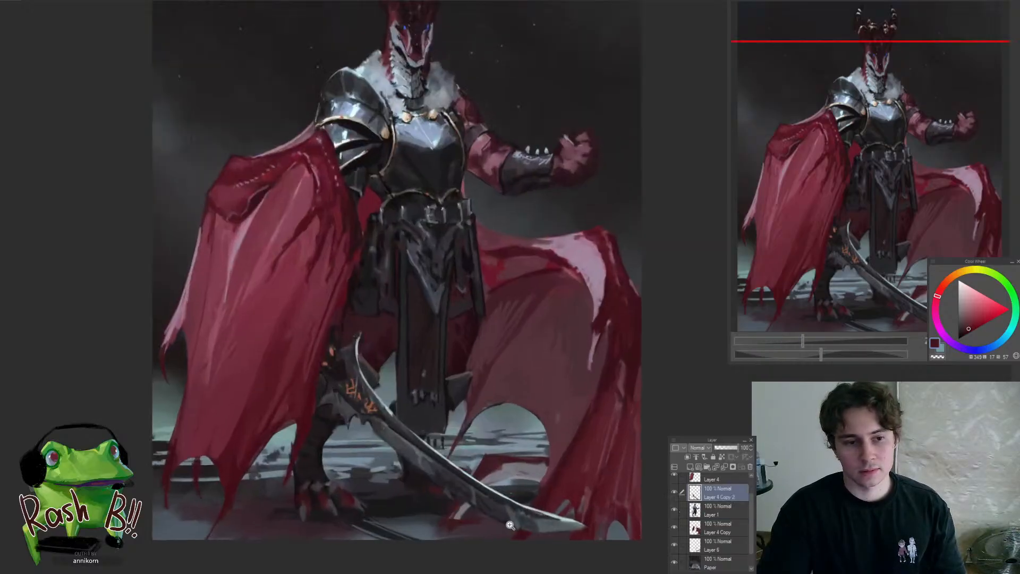
pyautogui.moveTo(507, 525); pyautogui.dragTo(494, 485)
pyautogui.keyDown('ctrl'); pyautogui.click(492, 485); pyautogui.keyUp('ctrl')
pyautogui.keyDown('ctrl'); pyautogui.click(450, 473); pyautogui.keyUp('ctrl')
pyautogui.keyDown('alt'); pyautogui.click(446, 469); pyautogui.keyUp('alt')
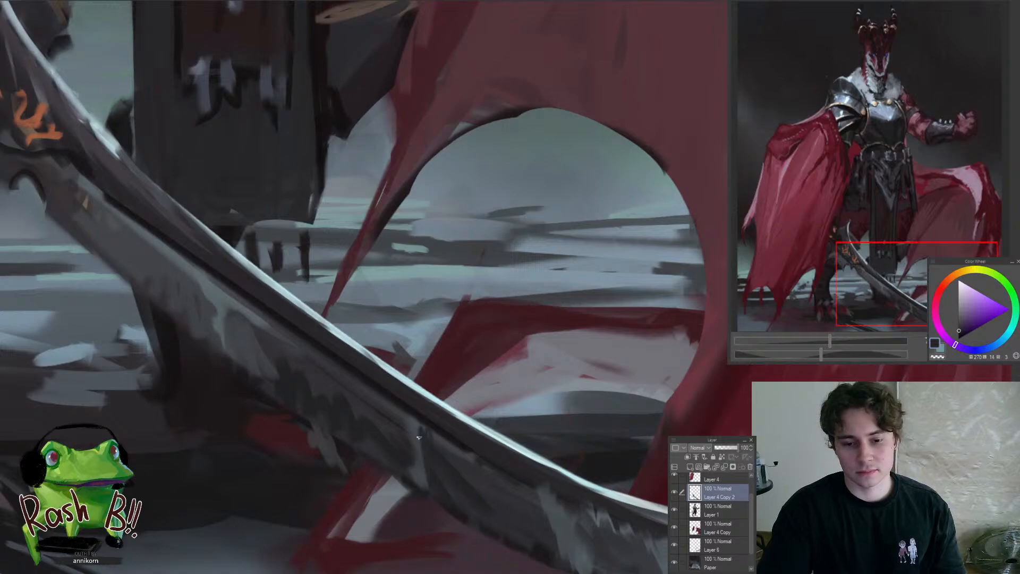
pyautogui.keyDown('alt'); pyautogui.click(434, 494); pyautogui.keyUp('alt')
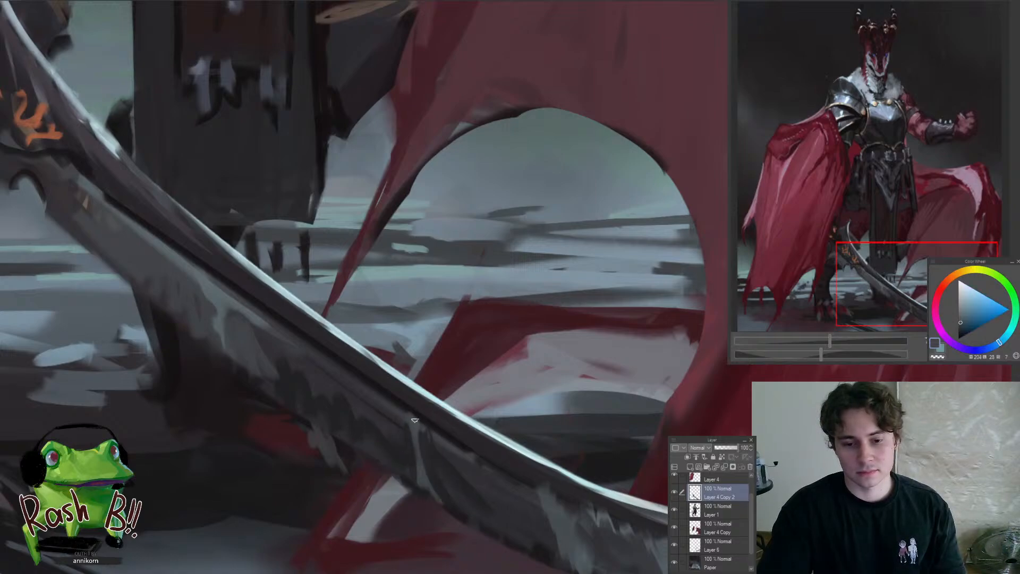
pyautogui.moveTo(434, 463); pyautogui.dragTo(401, 510)
pyautogui.moveTo(417, 464); pyautogui.dragTo(435, 473)
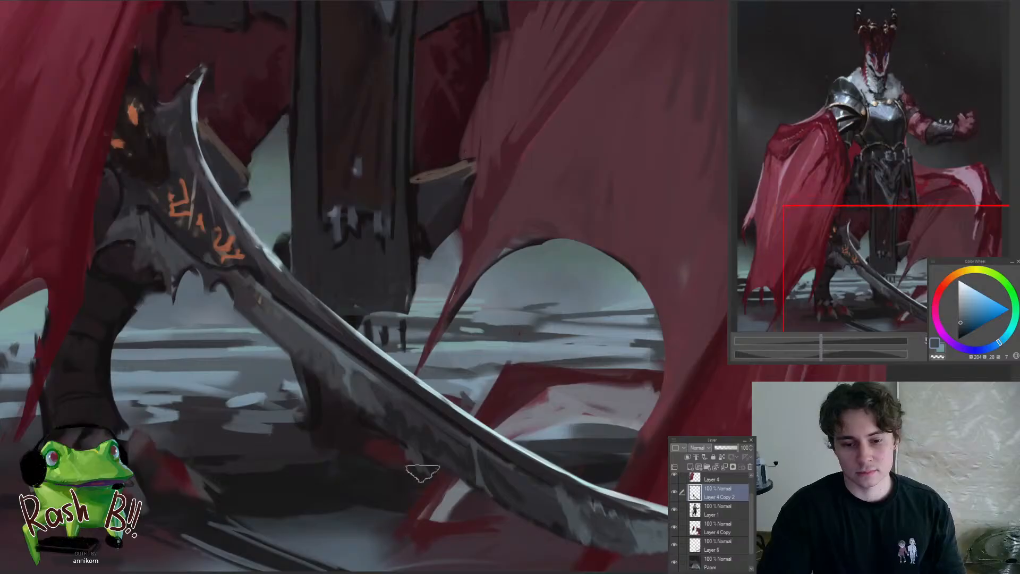
# Reselect Layer 1 and paint over the red patch of the rear foot behind the sword blade with sampled dark tones
pyautogui.keyDown('ctrl'); pyautogui.keyDown('shift'); pyautogui.click(383, 444); pyautogui.keyUp('shift'); pyautogui.keyUp('ctrl')
pyautogui.keyDown('alt'); pyautogui.click(366, 447); pyautogui.keyUp('alt')
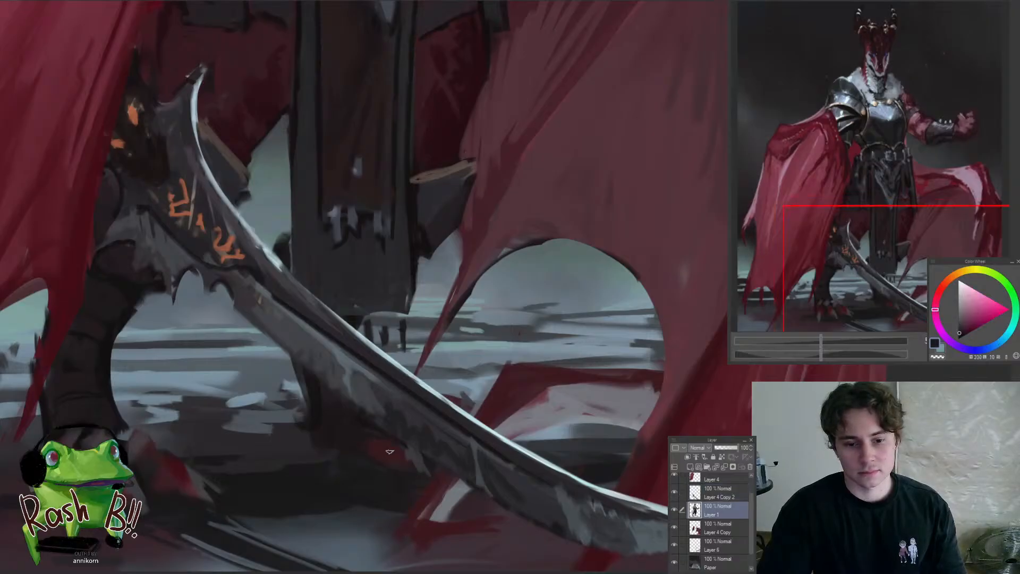
pyautogui.keyDown('alt'); pyautogui.click(386, 439); pyautogui.keyUp('alt')
pyautogui.moveTo(393, 419); pyautogui.dragTo(392, 475)
pyautogui.moveTo(356, 443)
pyautogui.mouseDown()
pyautogui.moveTo(322, 401)
pyautogui.moveTo(370, 449)
pyautogui.mouseUp()
pyautogui.keyDown('alt'); pyautogui.click(316, 399); pyautogui.keyUp('alt')
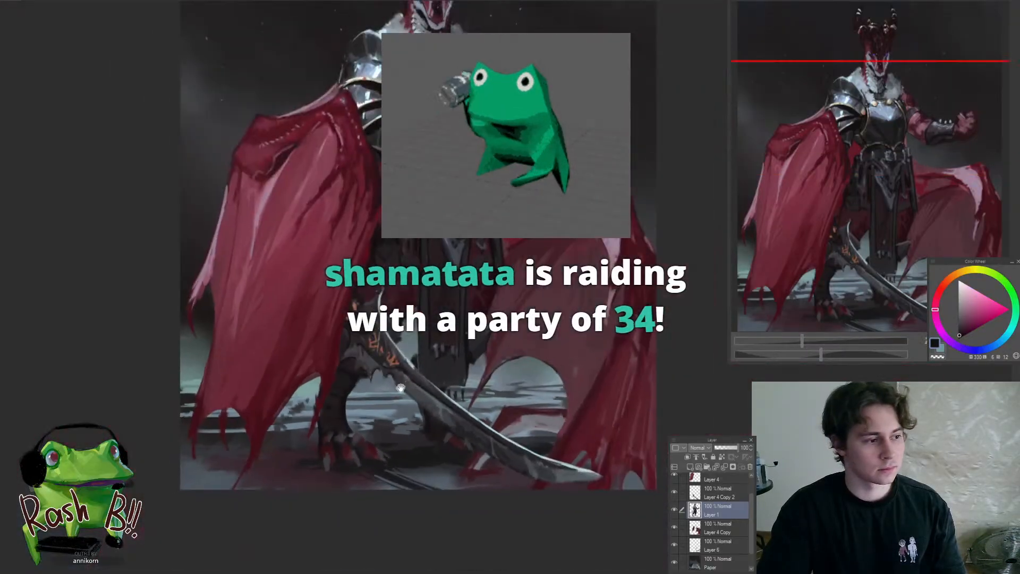
# Examine the whole painting from close up and from a distance to judge the figure's overall read
pyautogui.moveTo(409, 361); pyautogui.dragTo(406, 412)
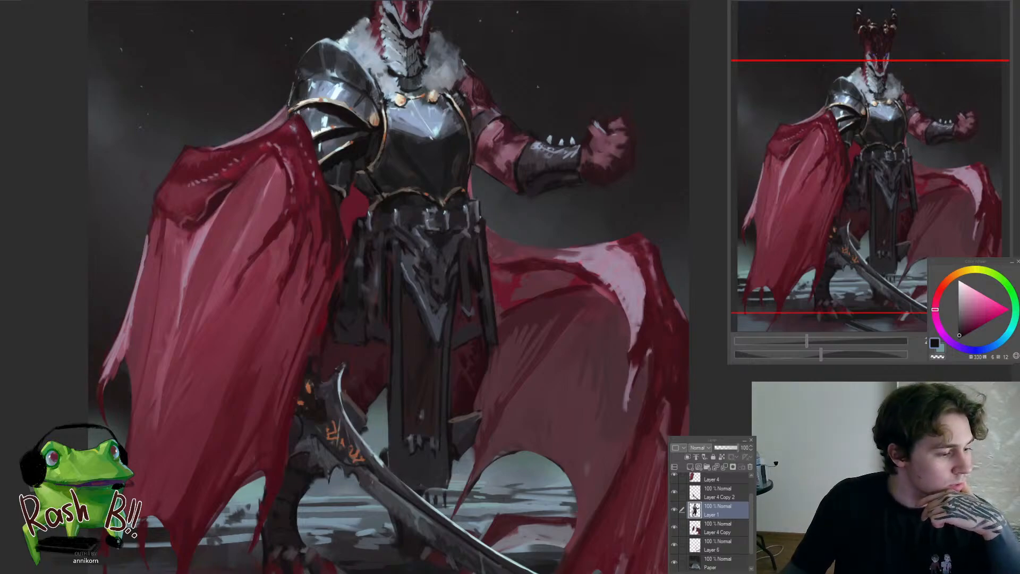
pyautogui.scroll(-2, 460, 306)
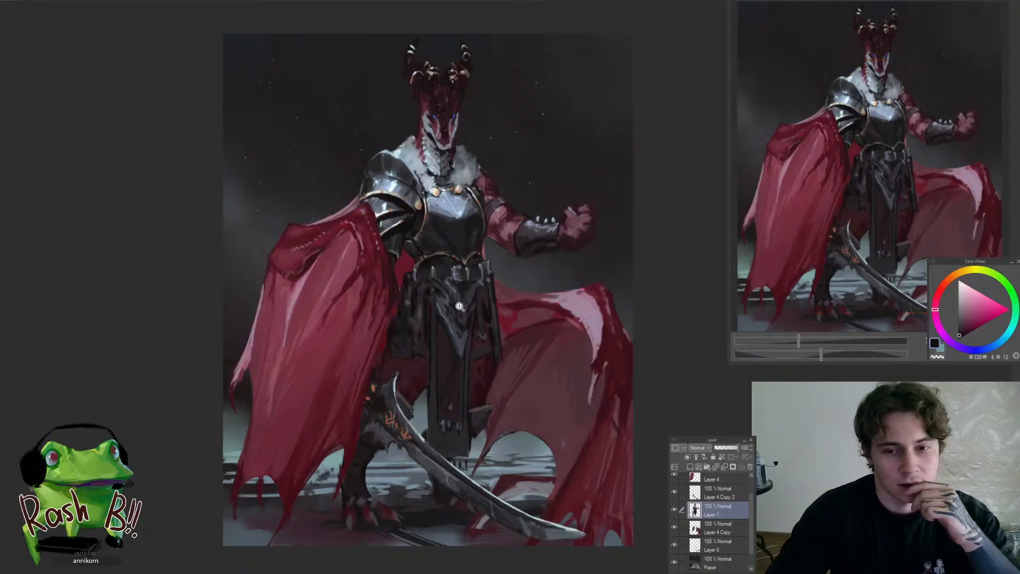
pyautogui.scroll(1, 460, 306)
pyautogui.scroll(-1, 481, 318)
pyautogui.scroll(1, 498, 311)
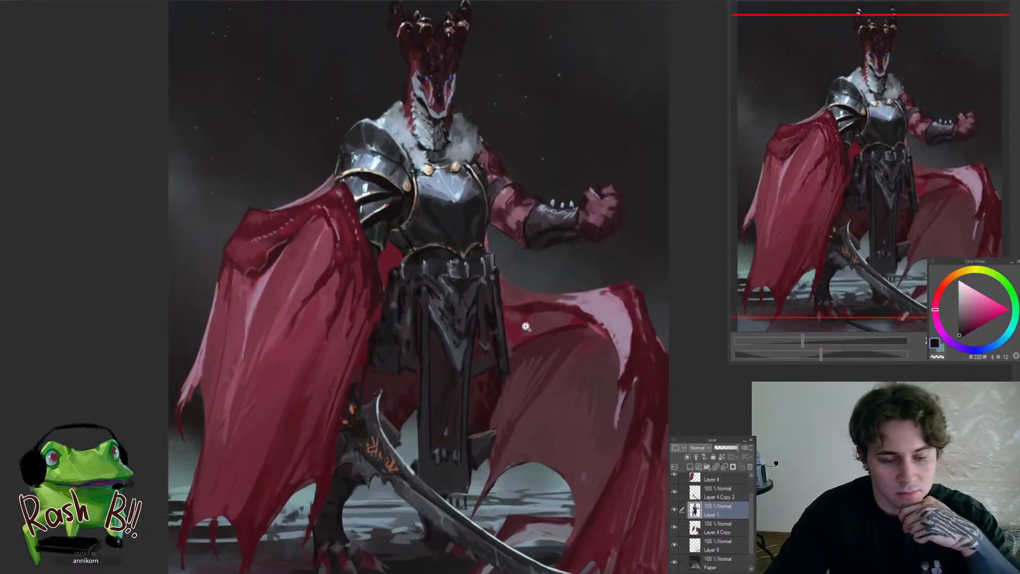
pyautogui.scroll(-1, 540, 339)
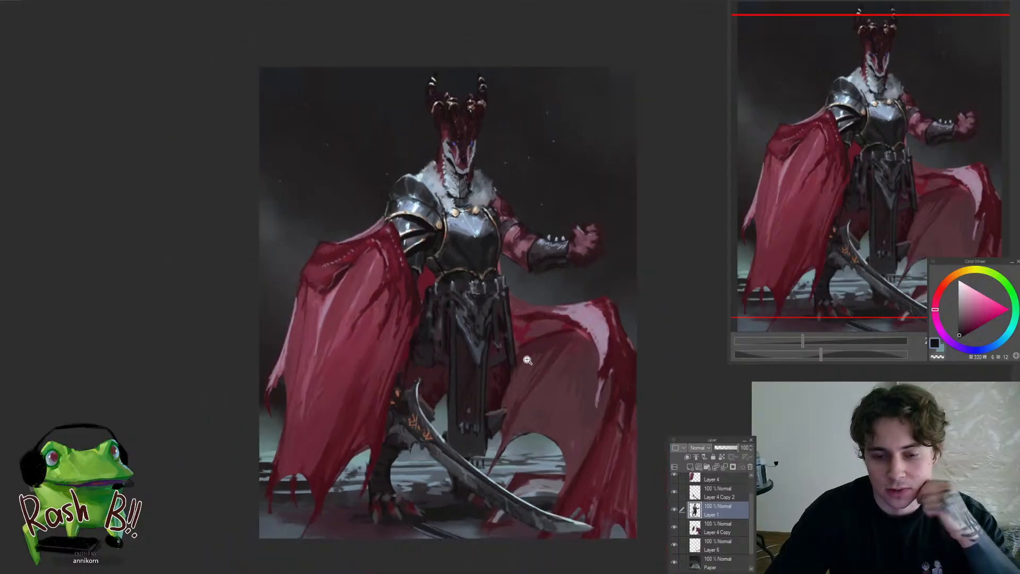
pyautogui.scroll(1, 531, 356)
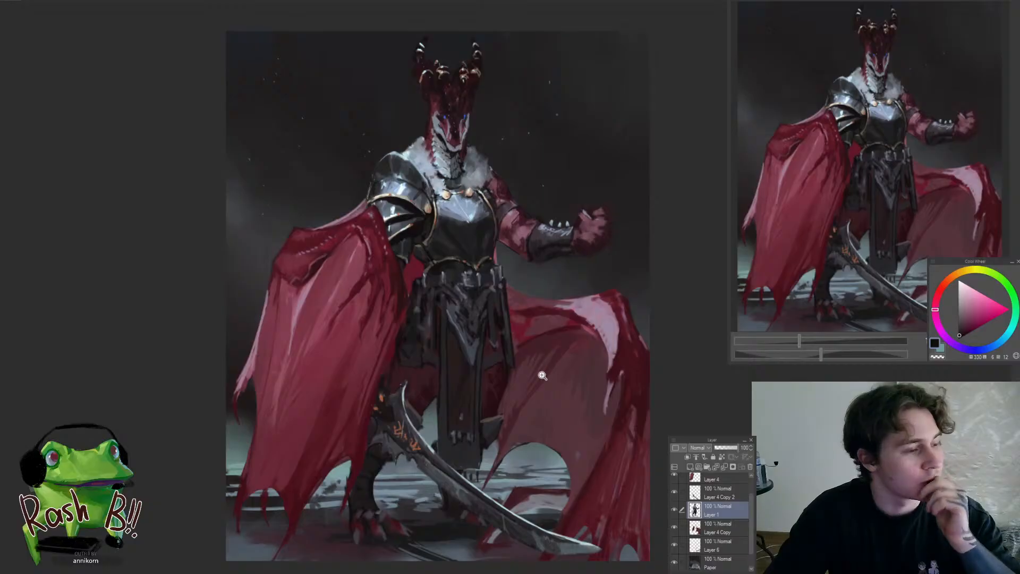
pyautogui.moveTo(542, 378); pyautogui.dragTo(543, 373)
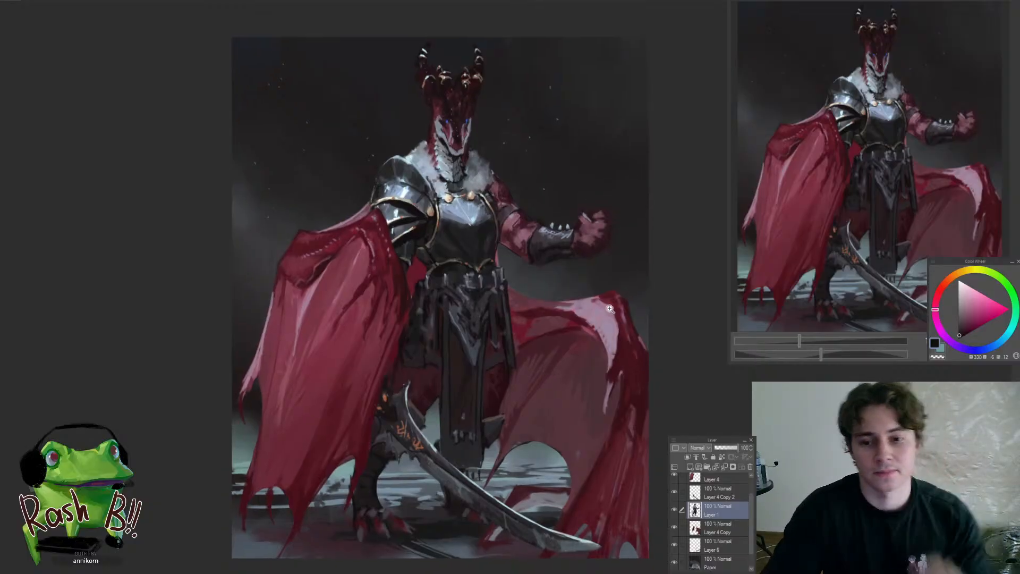
# Reshape the elbow and underside of the raised arm with sampled dark red tones, cleaning its edge against the background
pyautogui.moveTo(604, 306); pyautogui.dragTo(556, 366)
pyautogui.moveTo(502, 290)
pyautogui.mouseDown()
pyautogui.moveTo(491, 305)
pyautogui.moveTo(478, 281)
pyautogui.mouseUp()
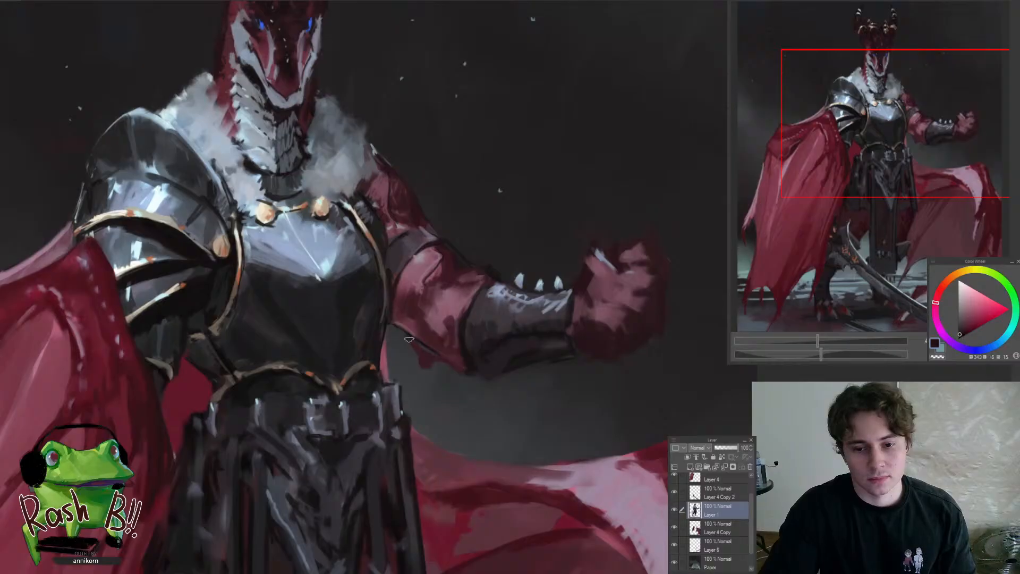
pyautogui.moveTo(410, 341)
pyautogui.mouseDown()
pyautogui.moveTo(471, 386)
pyautogui.moveTo(381, 450)
pyautogui.moveTo(434, 452)
pyautogui.mouseUp()
pyautogui.moveTo(456, 380); pyautogui.dragTo(481, 347)
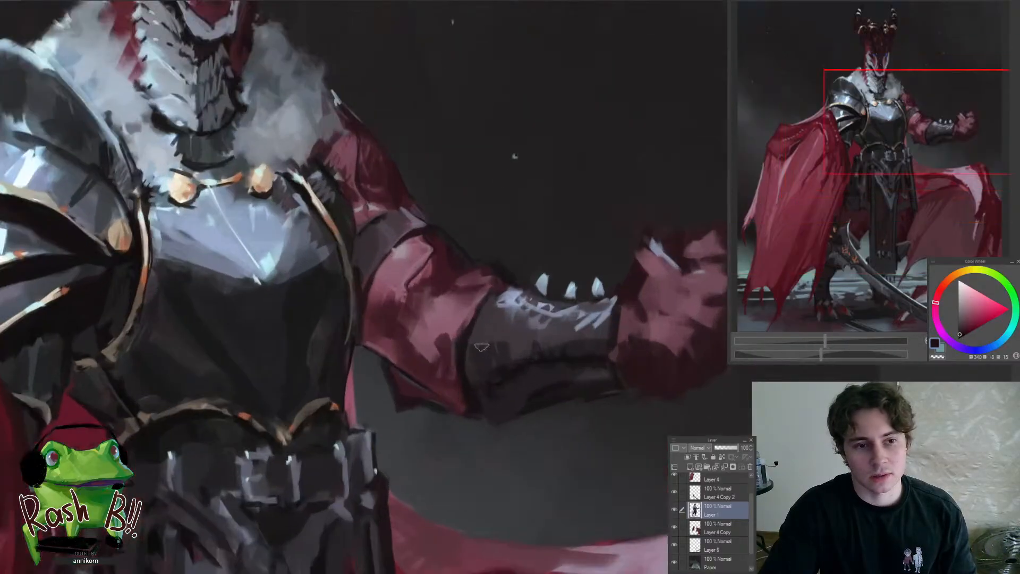
pyautogui.keyDown('alt'); pyautogui.click(450, 391); pyautogui.keyUp('alt')
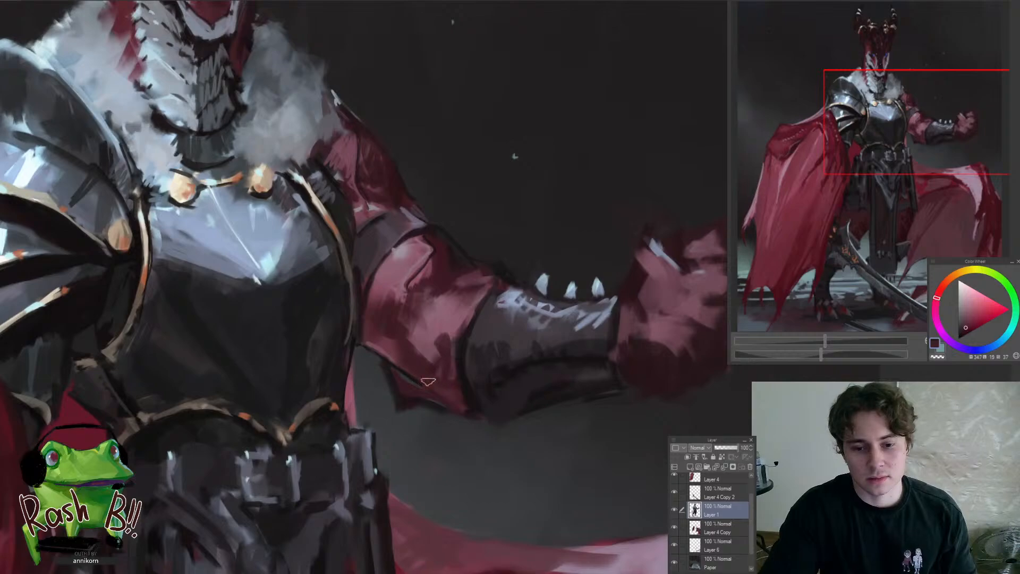
pyautogui.keyDown('alt'); pyautogui.click(388, 346); pyautogui.keyUp('alt')
pyautogui.press('e')
pyautogui.moveTo(380, 379); pyautogui.dragTo(387, 399)
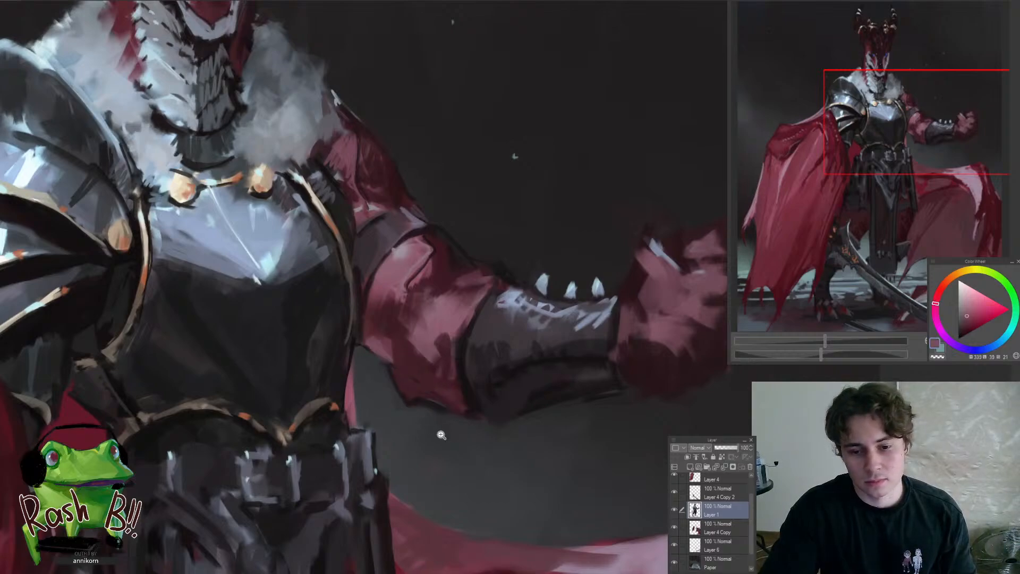
pyautogui.moveTo(441, 434)
pyautogui.mouseDown()
pyautogui.moveTo(384, 455)
pyautogui.moveTo(464, 413)
pyautogui.mouseUp()
pyautogui.scroll(-8, 421, 359)
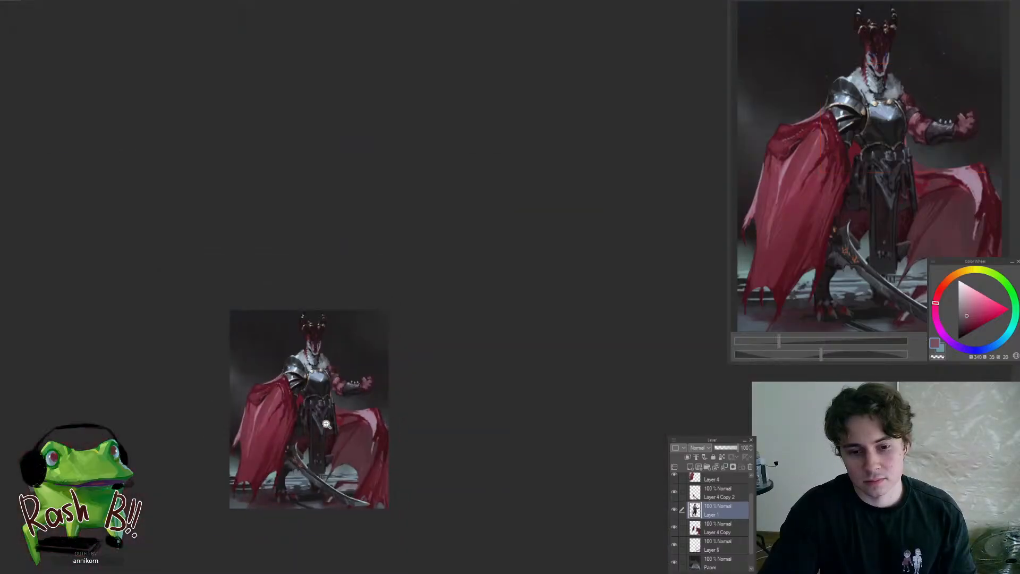
# Sample a dark reddish tone at the raised hand and check the arm against the whole figure
pyautogui.moveTo(322, 415); pyautogui.dragTo(457, 329)
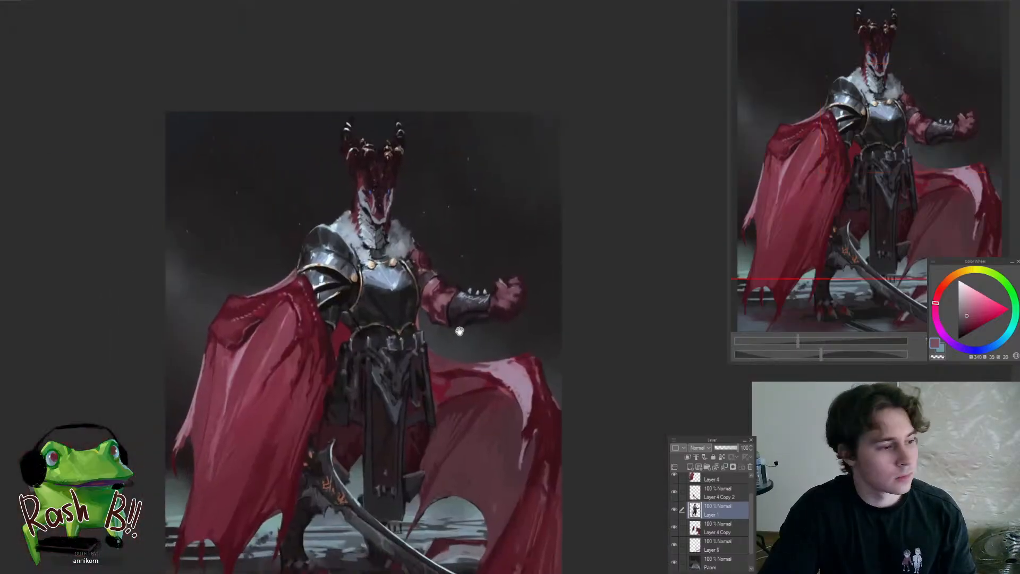
pyautogui.moveTo(507, 289); pyautogui.dragTo(521, 294)
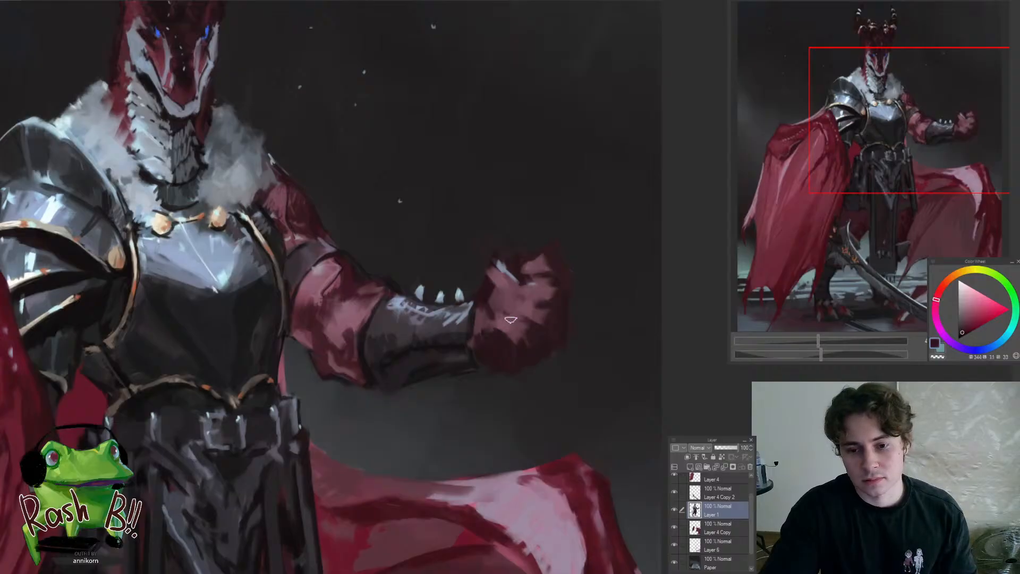
pyautogui.moveTo(526, 294); pyautogui.dragTo(472, 367)
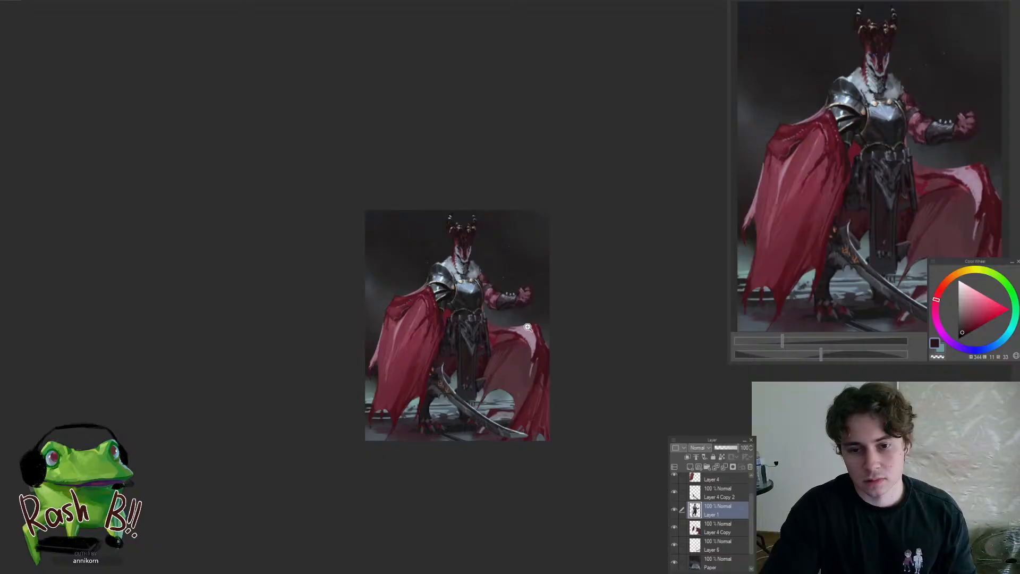
pyautogui.moveTo(526, 307); pyautogui.dragTo(529, 335)
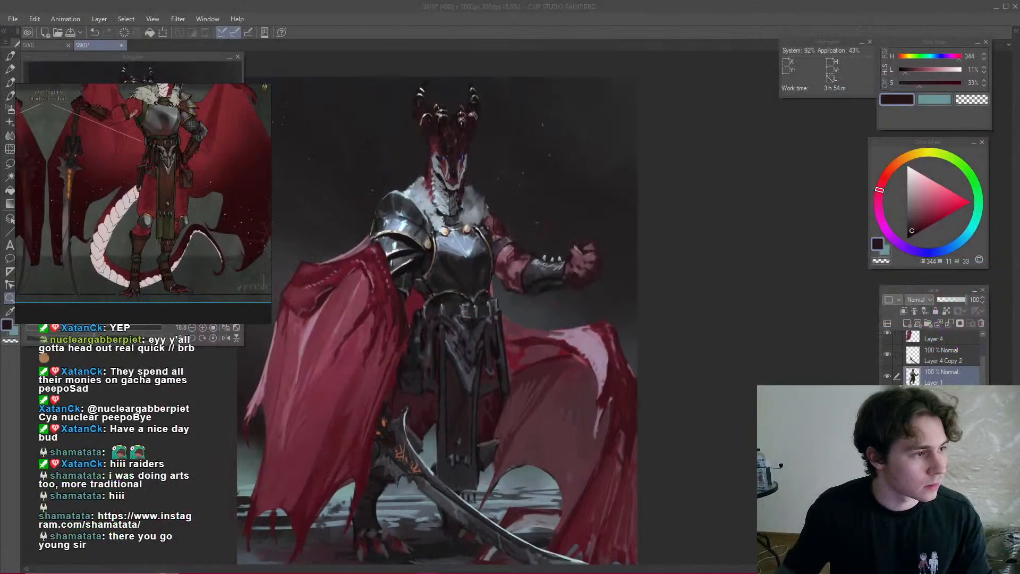
# Switch to the browser, look through the raiding artist's Instagram posts and open the 'Clown face' oil painting post
pyautogui.moveTo(0, 154); pyautogui.dragTo(342, 1)
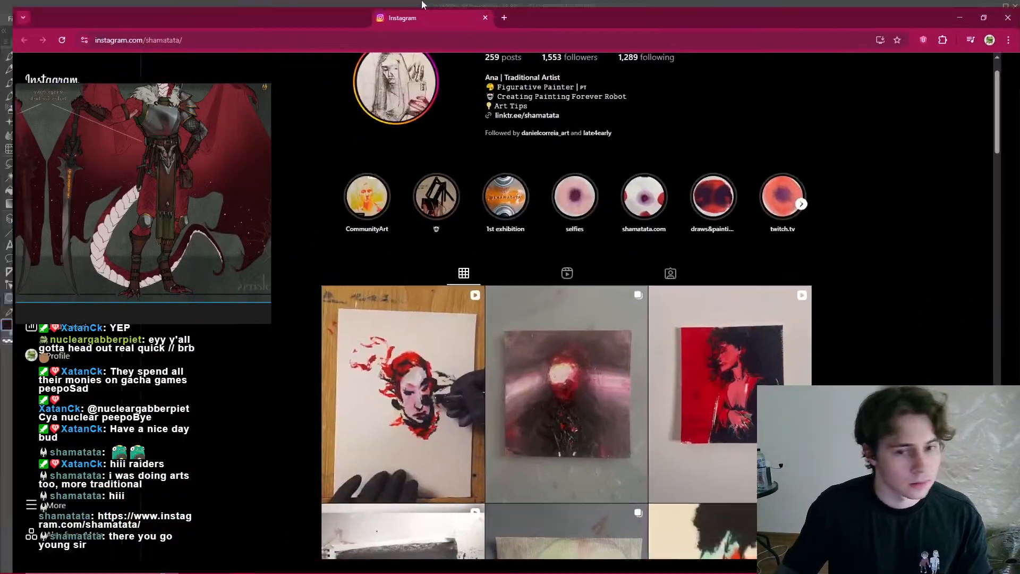
pyautogui.scroll(-3, 592, 243)
pyautogui.scroll(-4, 882, 377)
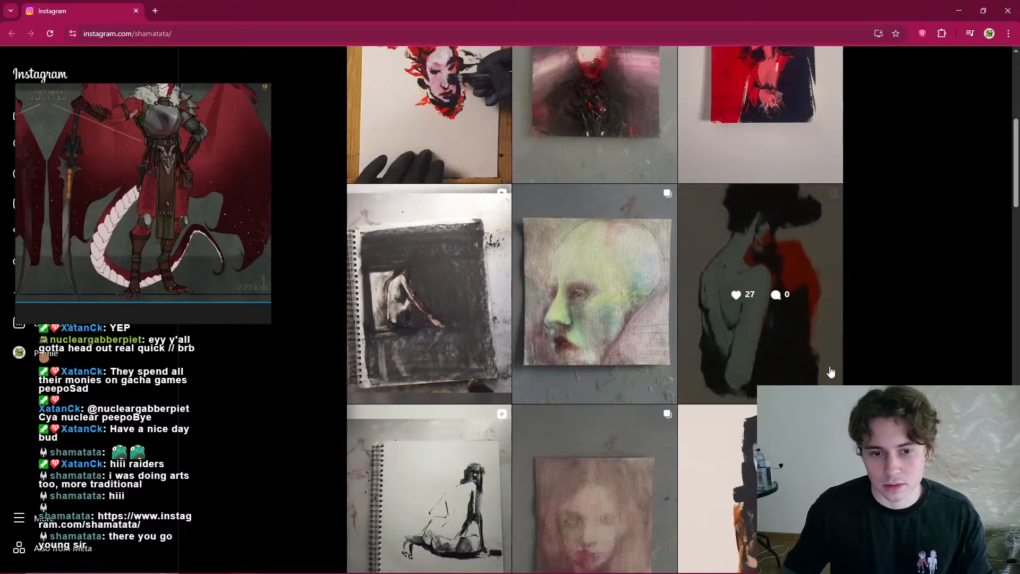
pyautogui.scroll(-2, 829, 372)
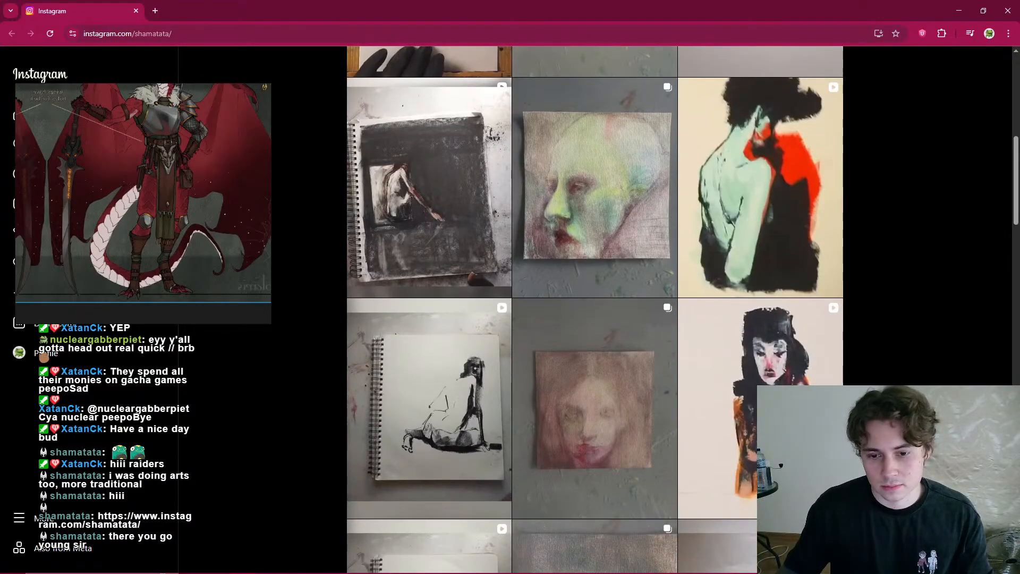
pyautogui.scroll(-2, 594, 309)
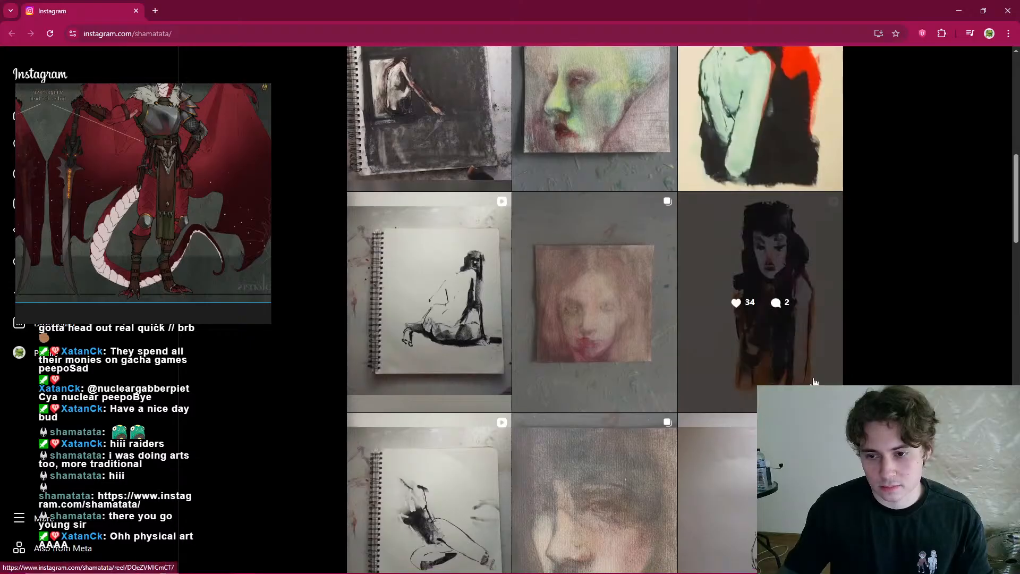
pyautogui.click(760, 298)
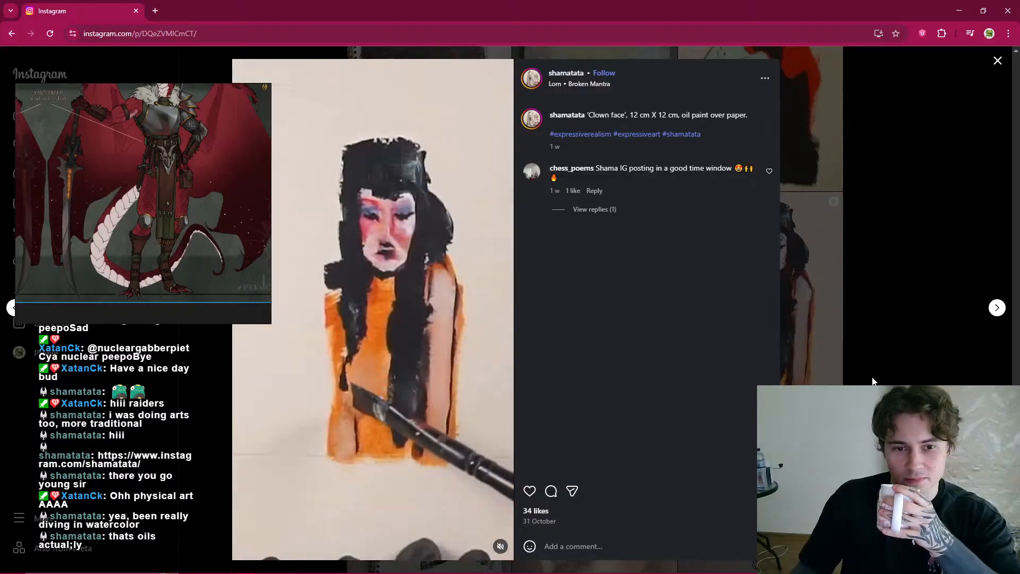
# Close the 'Clown face' post and look through the artist's older paintings and drawings further down the profile
pyautogui.click(873, 381)
pyautogui.scroll(-4, 873, 381)
pyautogui.scroll(-10, 595, 310)
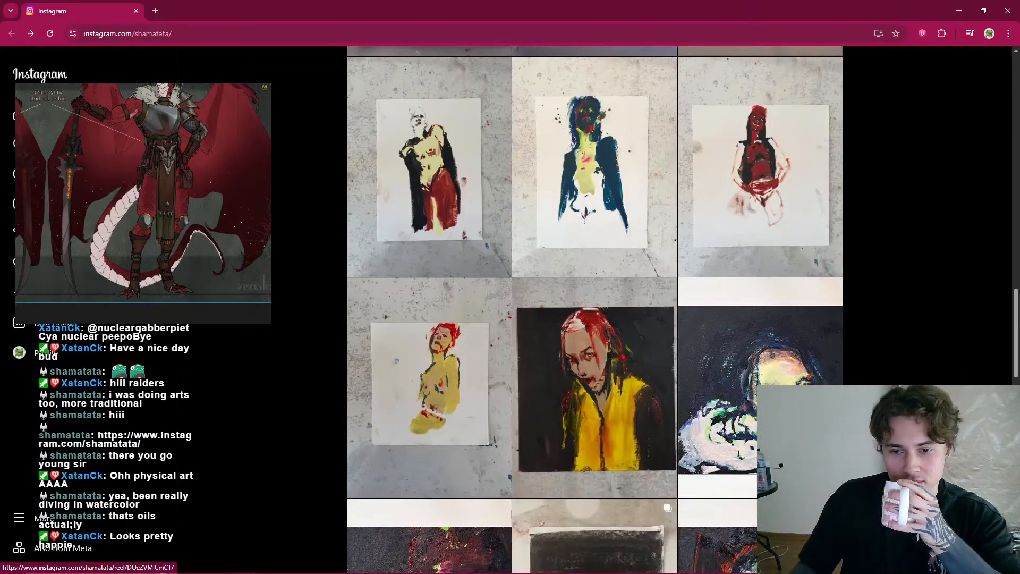
pyautogui.scroll(-9, 595, 310)
pyautogui.scroll(-4, 595, 309)
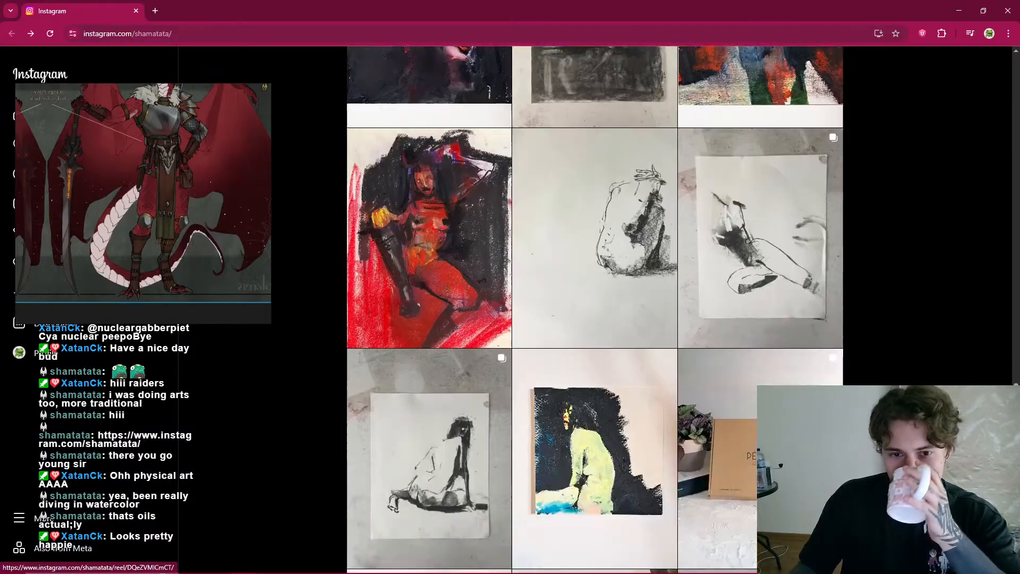
pyautogui.scroll(-3, 595, 309)
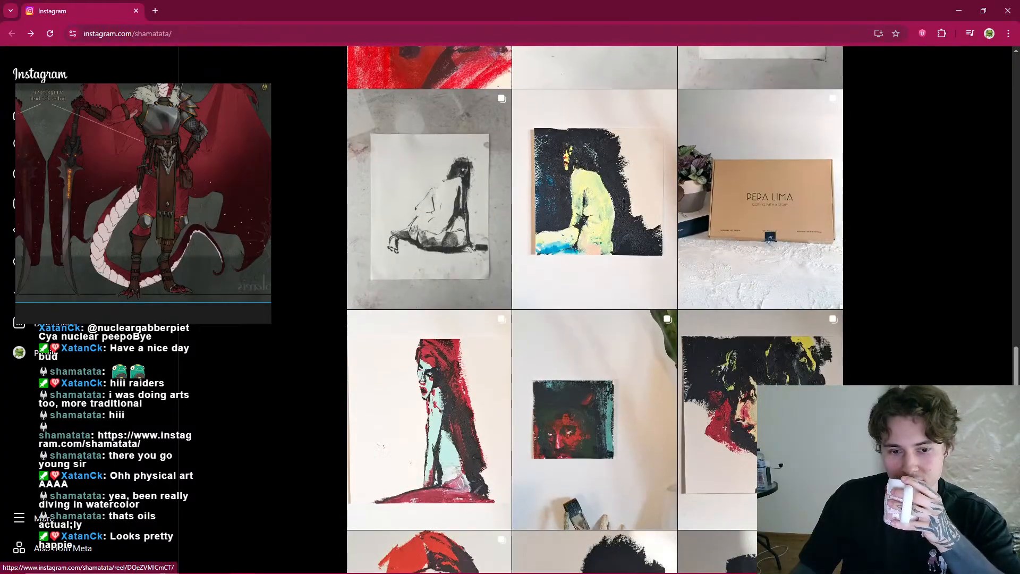
pyautogui.scroll(-9, 595, 310)
pyautogui.scroll(-4, 595, 309)
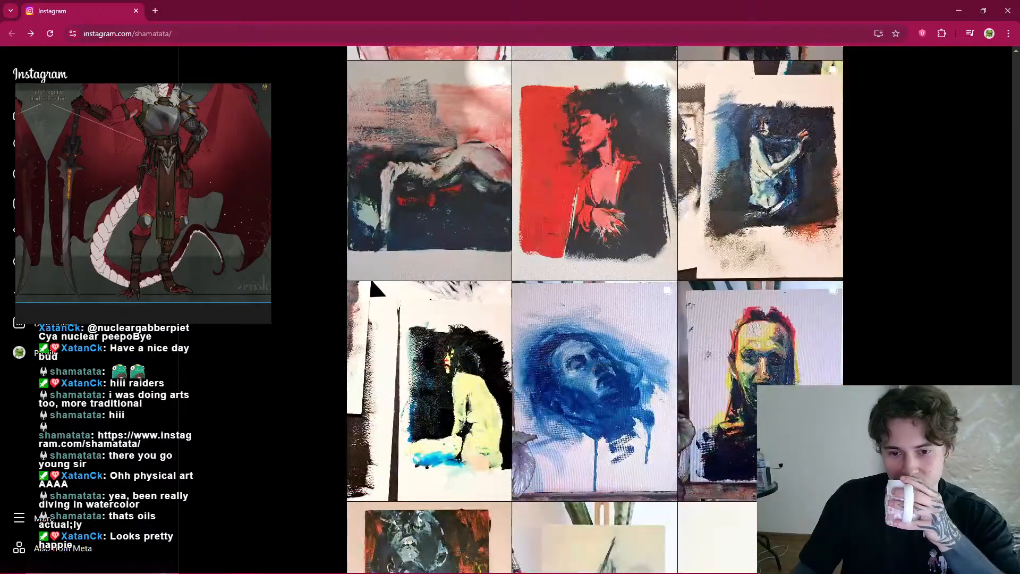
pyautogui.scroll(-5, 595, 310)
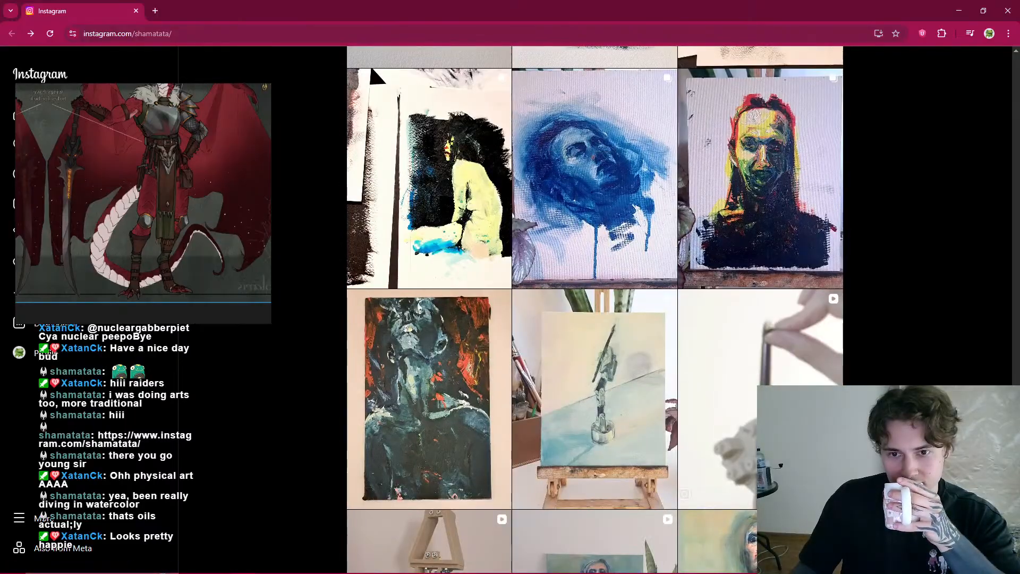
pyautogui.scroll(-5, 595, 310)
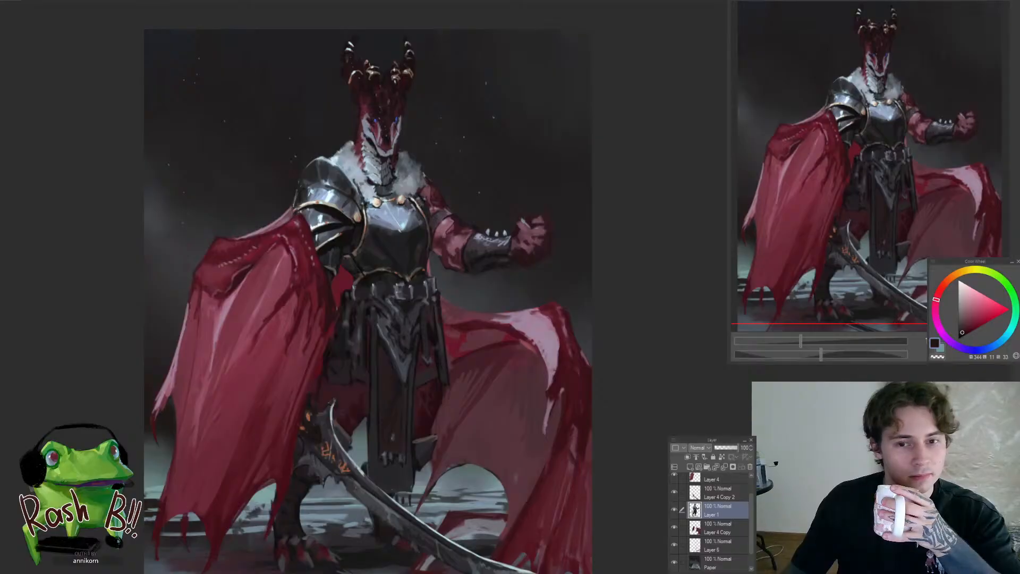
# Paint dark brownish strips beside the front cloth below the belt on the cape side, with a smaller brush and a tone sampled from the cloth
pyautogui.scroll(-1, 370, 340)
pyautogui.scroll(3, 370, 340)
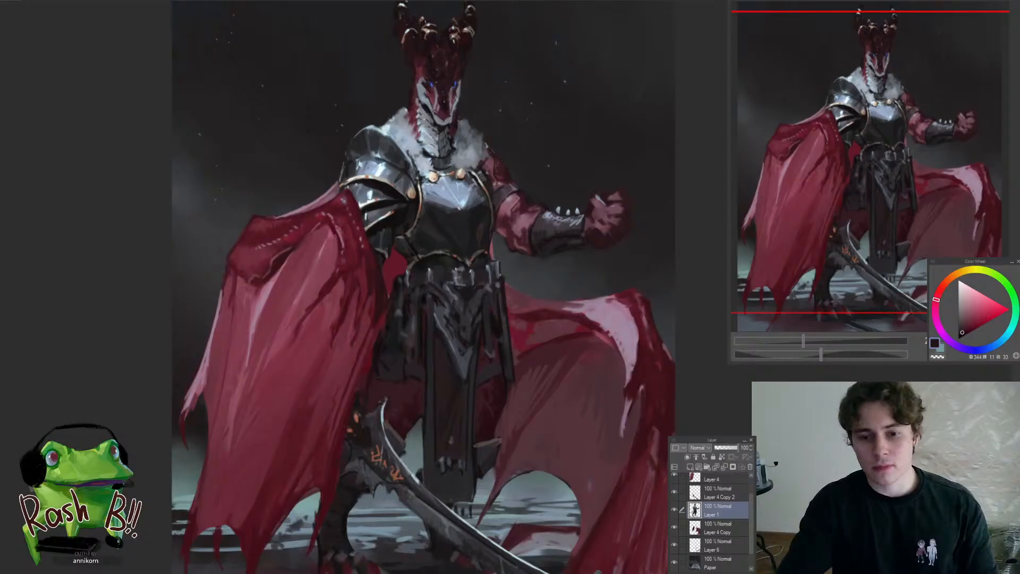
pyautogui.moveTo(673, 408); pyautogui.dragTo(593, 348)
pyautogui.click(599, 411)
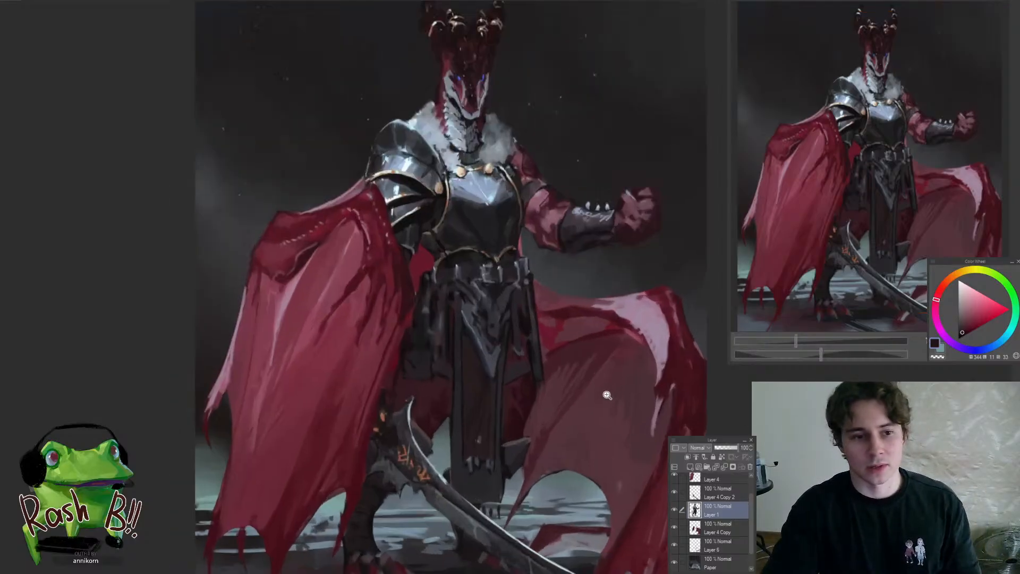
pyautogui.moveTo(566, 393)
pyautogui.mouseDown()
pyautogui.moveTo(486, 344)
pyautogui.moveTo(524, 438)
pyautogui.mouseUp()
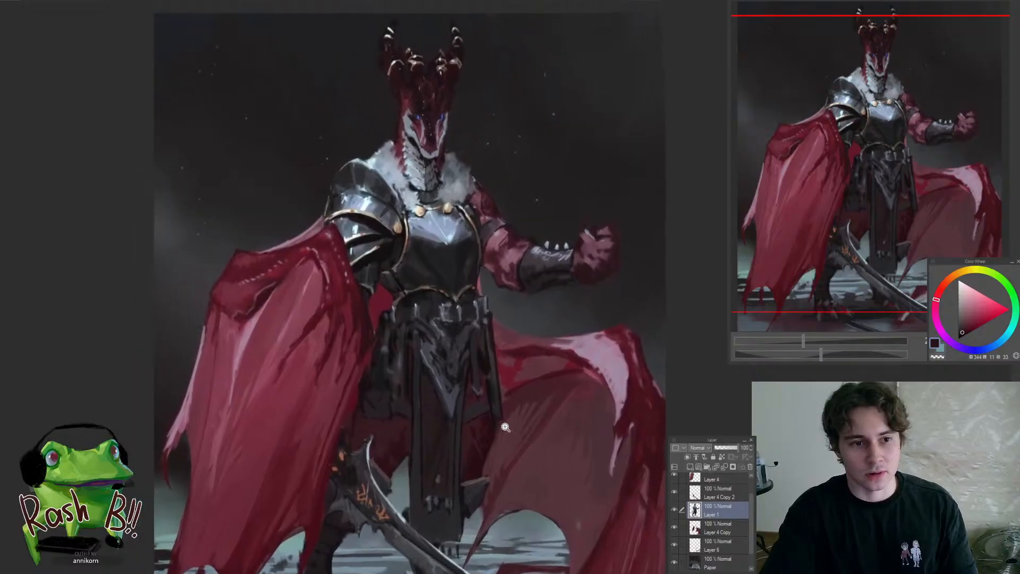
pyautogui.click(412, 371)
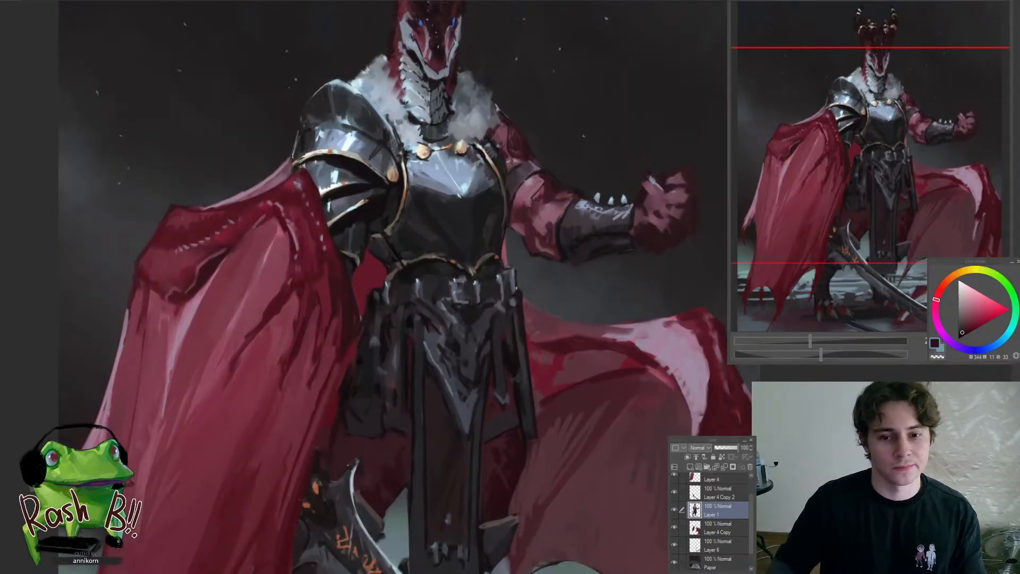
pyautogui.click(438, 402)
pyautogui.keyDown('alt'); pyautogui.click(433, 402); pyautogui.keyUp('alt')
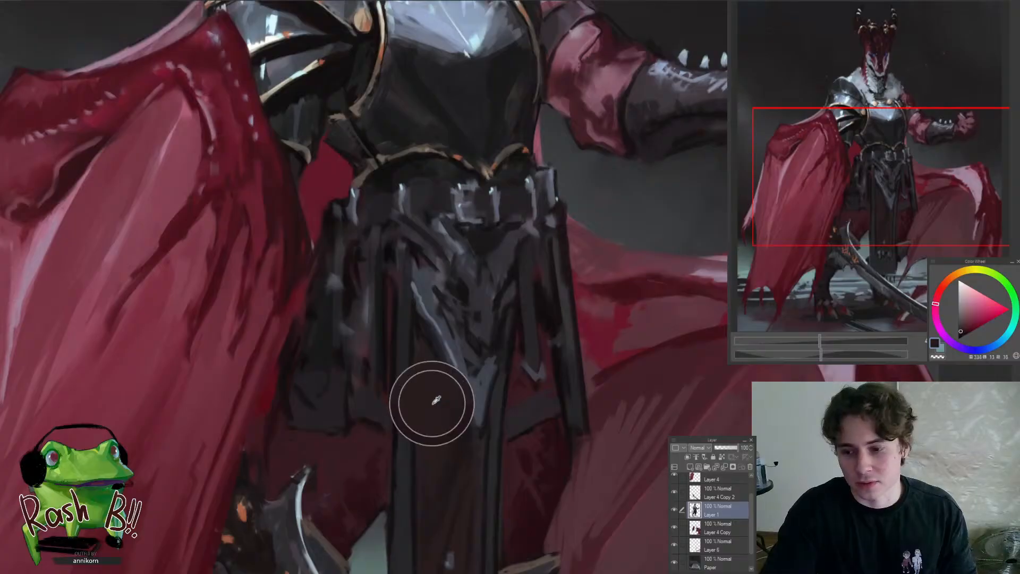
pyautogui.moveTo(443, 321); pyautogui.dragTo(438, 359)
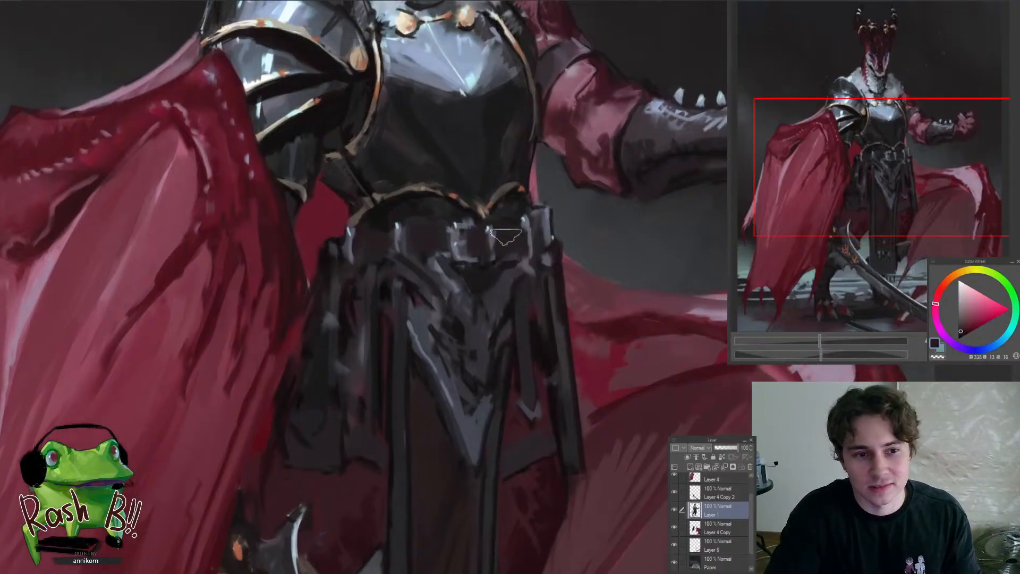
pyautogui.press('[')
pyautogui.press('[')
pyautogui.moveTo(368, 302); pyautogui.dragTo(362, 371)
pyautogui.moveTo(372, 284); pyautogui.dragTo(357, 403)
pyautogui.moveTo(367, 309); pyautogui.dragTo(358, 408)
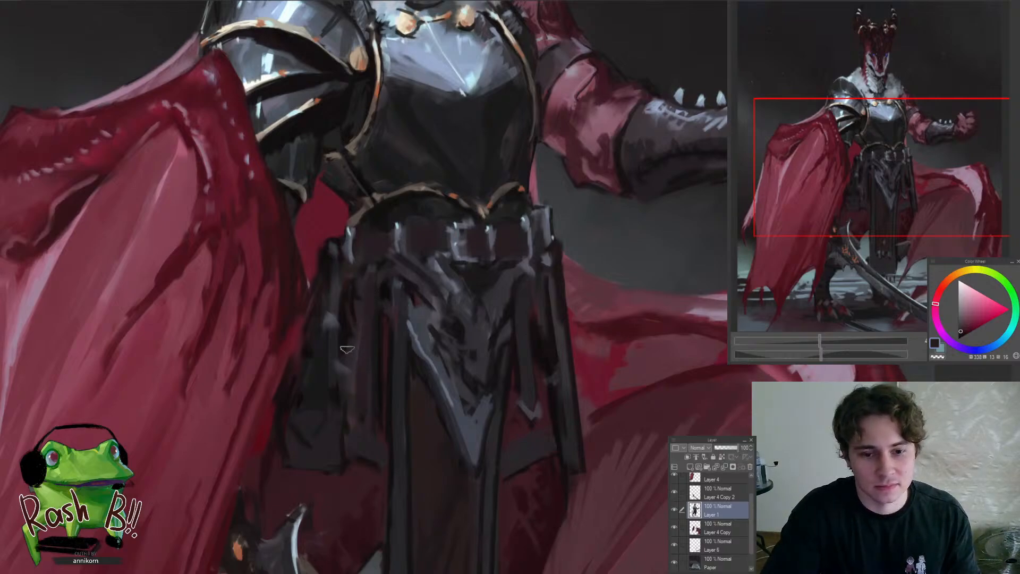
# Extend the dark hanging strips on both sides of the front cloth, checking them against the whole figure
pyautogui.moveTo(350, 310)
pyautogui.mouseDown()
pyautogui.moveTo(347, 351)
pyautogui.moveTo(405, 380)
pyautogui.moveTo(492, 340)
pyautogui.moveTo(471, 362)
pyautogui.moveTo(484, 368)
pyautogui.moveTo(472, 363)
pyautogui.mouseUp()
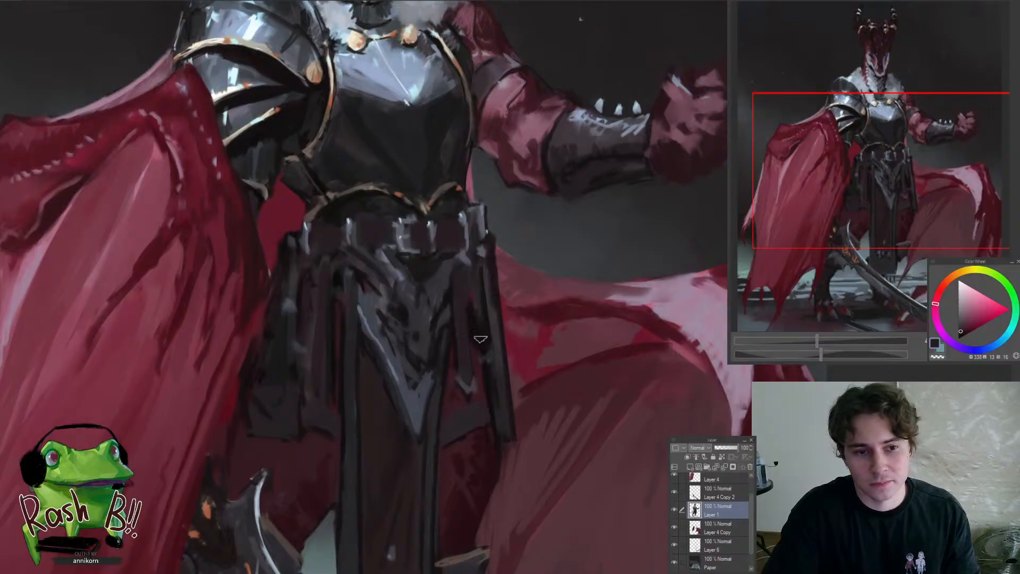
pyautogui.moveTo(466, 413); pyautogui.dragTo(432, 457)
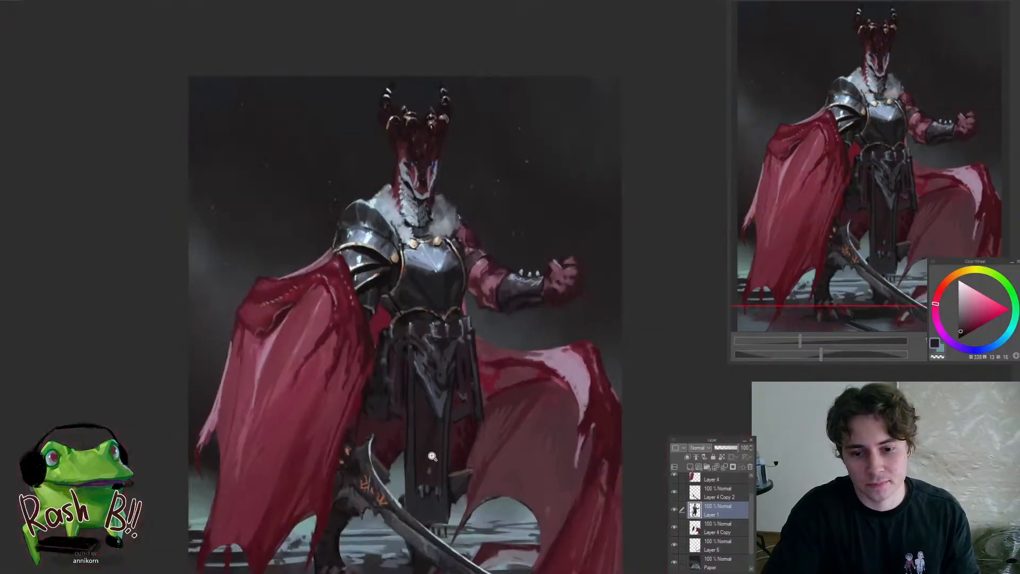
pyautogui.moveTo(421, 420); pyautogui.dragTo(441, 394)
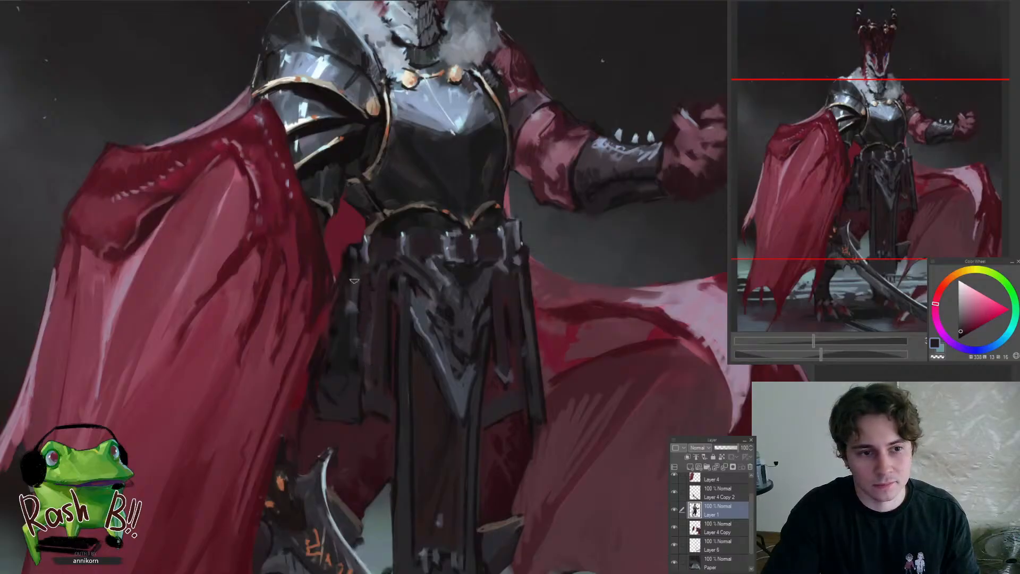
pyautogui.moveTo(367, 397); pyautogui.dragTo(337, 367)
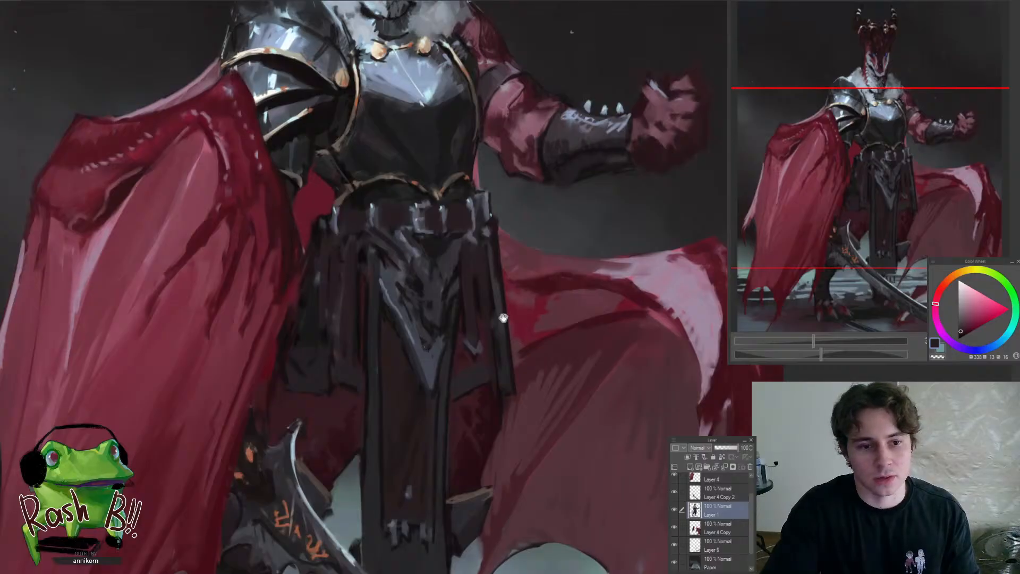
pyautogui.moveTo(502, 318); pyautogui.dragTo(485, 331)
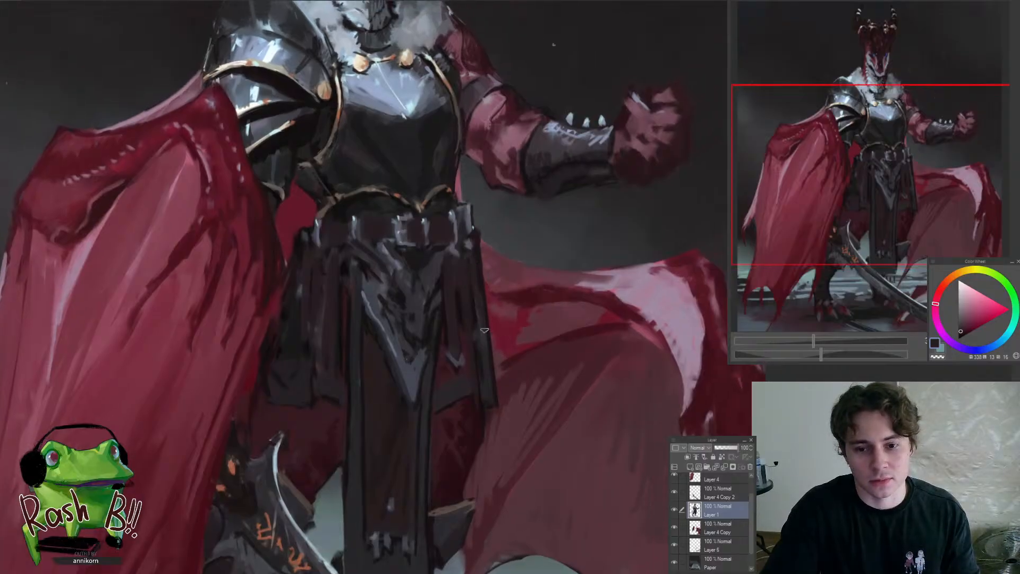
pyautogui.hotkey('ctrl', '0')
# Sample bluish-grey and dark tones from the armoured skirt and refine its outer strips on the raised-arm side
pyautogui.moveTo(426, 269); pyautogui.dragTo(422, 309)
pyautogui.moveTo(450, 265); pyautogui.dragTo(476, 244)
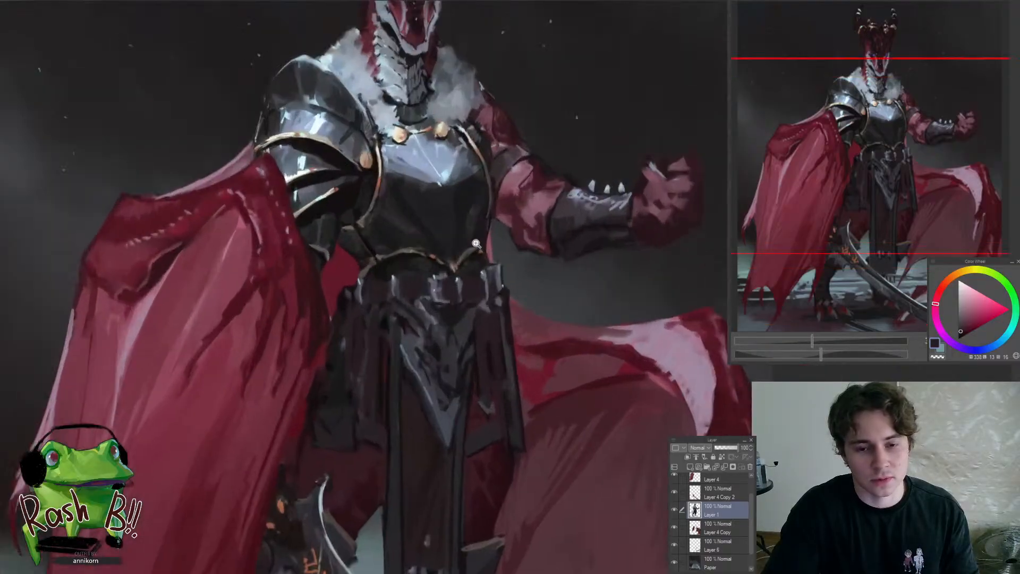
pyautogui.moveTo(390, 383); pyautogui.dragTo(394, 355)
pyautogui.click(434, 332)
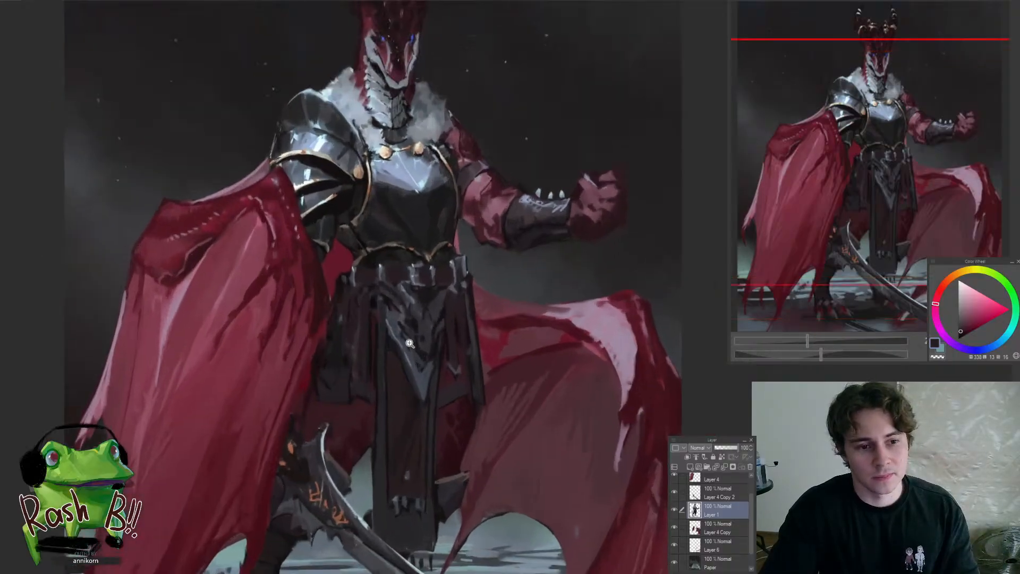
pyautogui.click(377, 342)
pyautogui.keyDown('alt'); pyautogui.click(406, 318); pyautogui.keyUp('alt')
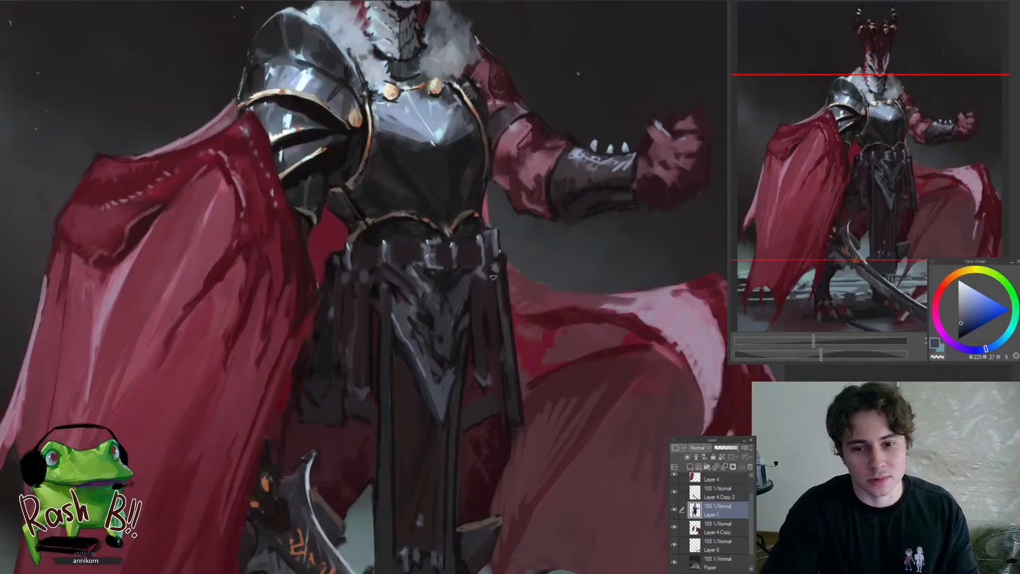
pyautogui.moveTo(508, 354); pyautogui.dragTo(467, 340)
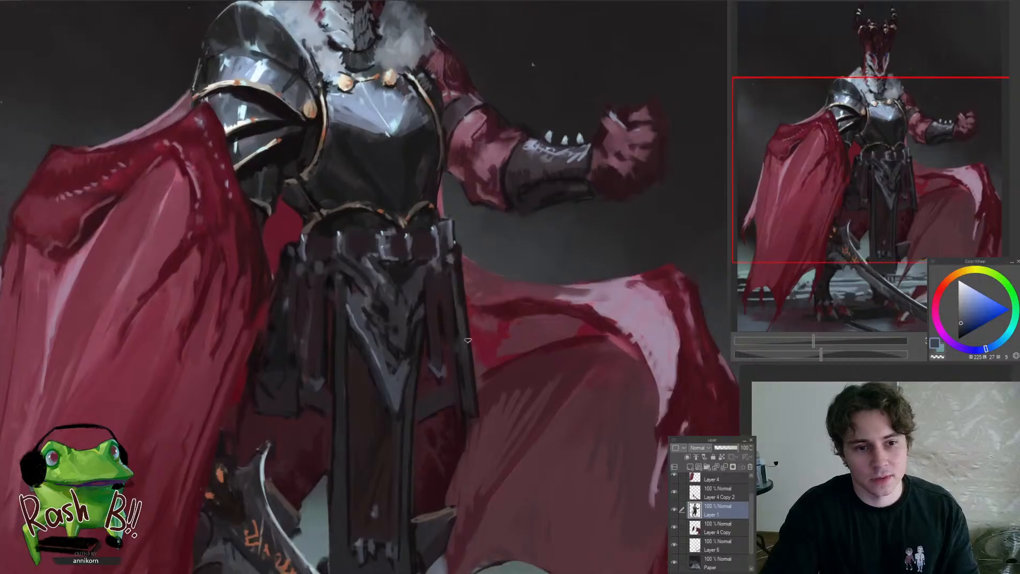
pyautogui.scroll(2, 476, 335)
pyautogui.keyDown('alt'); pyautogui.click(451, 331); pyautogui.keyUp('alt')
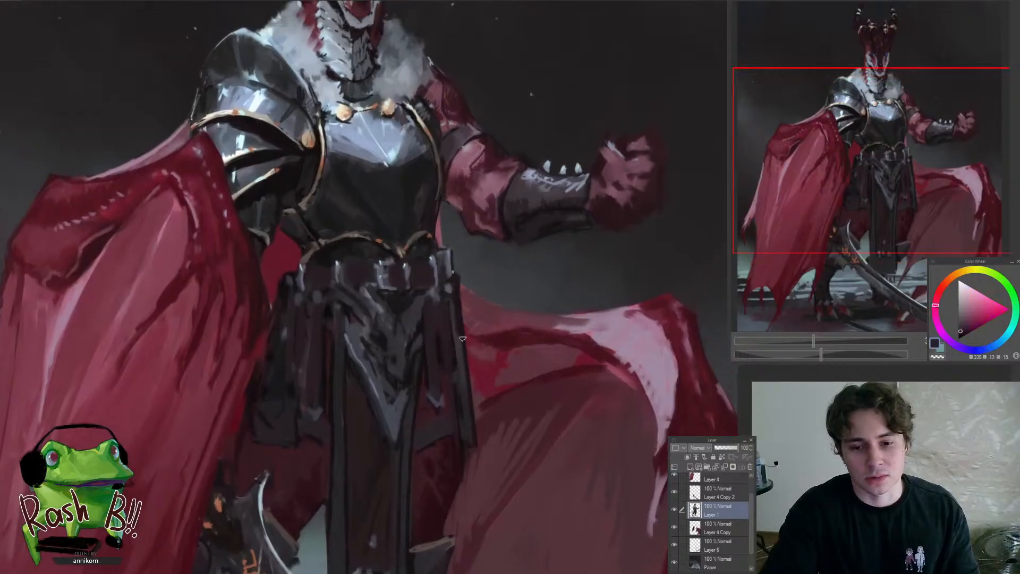
pyautogui.moveTo(461, 364); pyautogui.dragTo(495, 358)
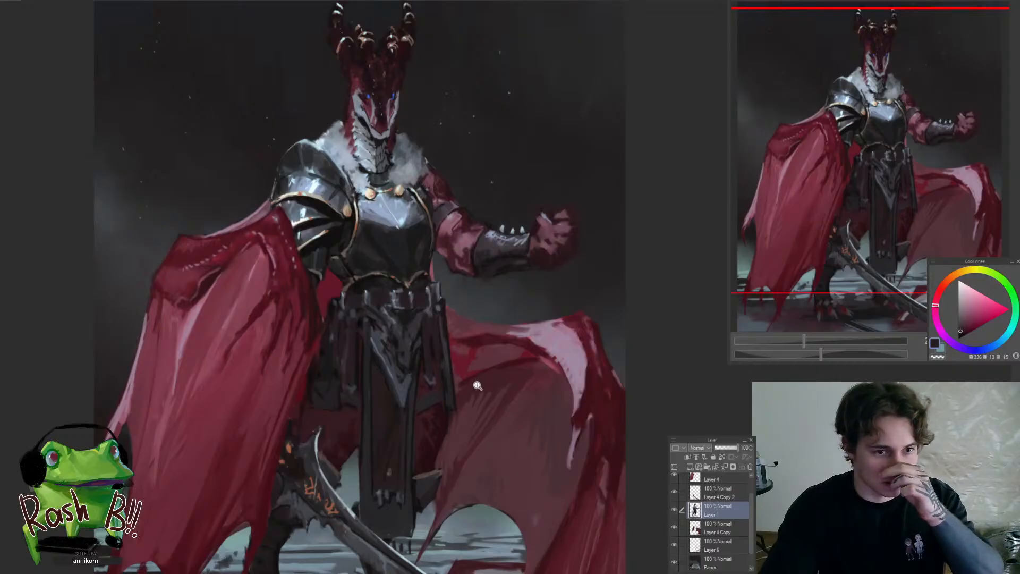
# Redraw the skirt's outer edge on the raised-arm side and add a loose dark cloth strip overlapping the wing
pyautogui.click(457, 384)
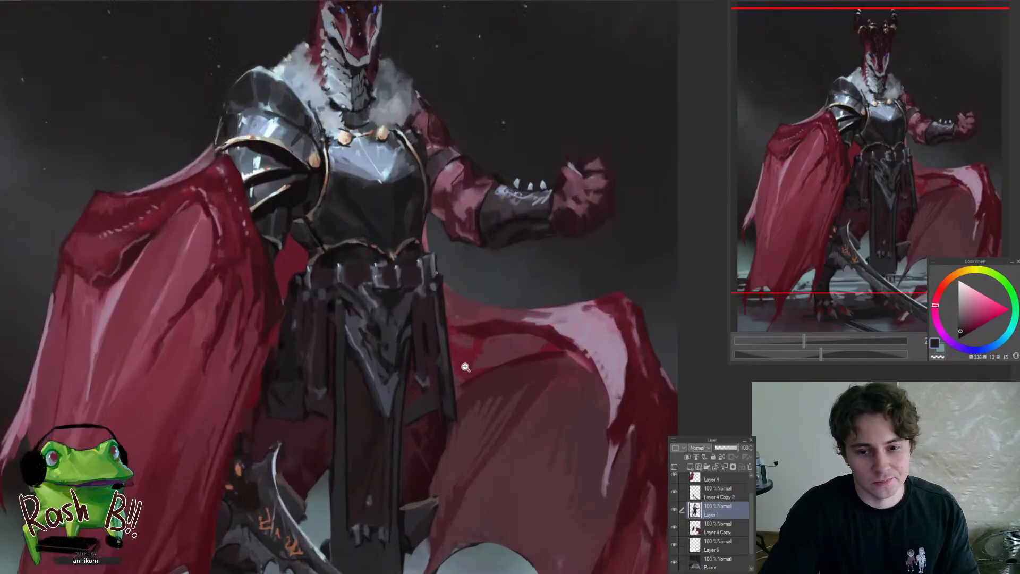
pyautogui.moveTo(453, 293)
pyautogui.mouseDown()
pyautogui.moveTo(446, 343)
pyautogui.moveTo(471, 409)
pyautogui.moveTo(449, 431)
pyautogui.mouseUp()
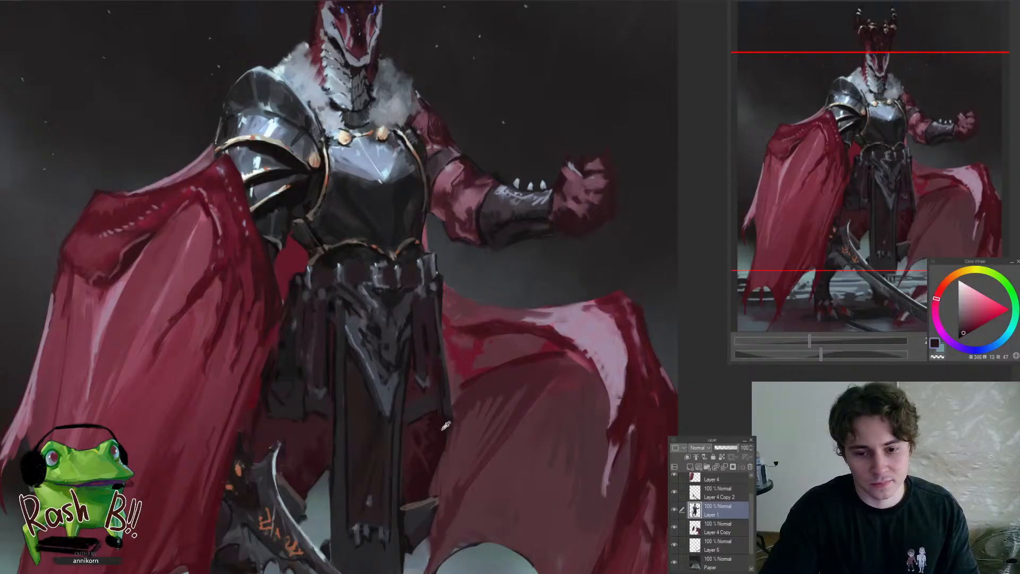
pyautogui.keyDown('alt'); pyautogui.click(438, 335); pyautogui.keyUp('alt')
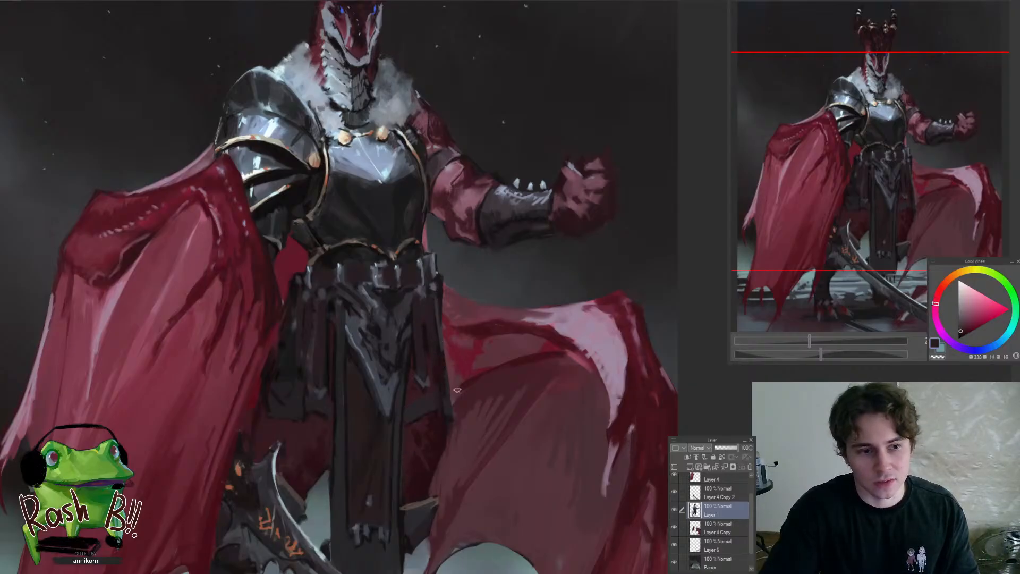
pyautogui.keyDown('alt'); pyautogui.click(423, 332); pyautogui.keyUp('alt')
pyautogui.moveTo(455, 432); pyautogui.dragTo(455, 394)
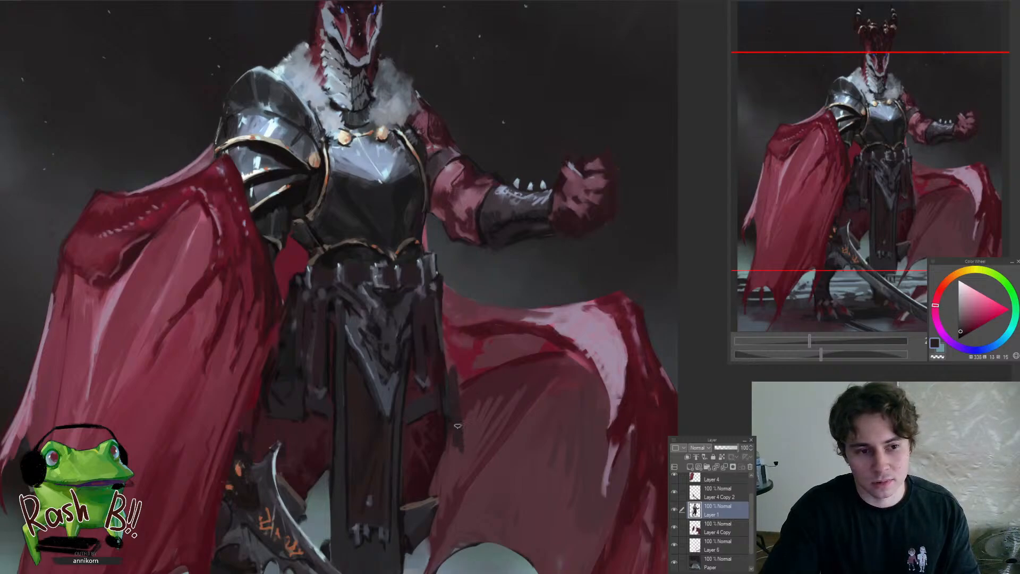
# Add muted violet-grey accents along the loose cloth strip, alternating with dark tones sampled from the skirt
pyautogui.keyDown('alt'); pyautogui.click(429, 380); pyautogui.keyUp('alt')
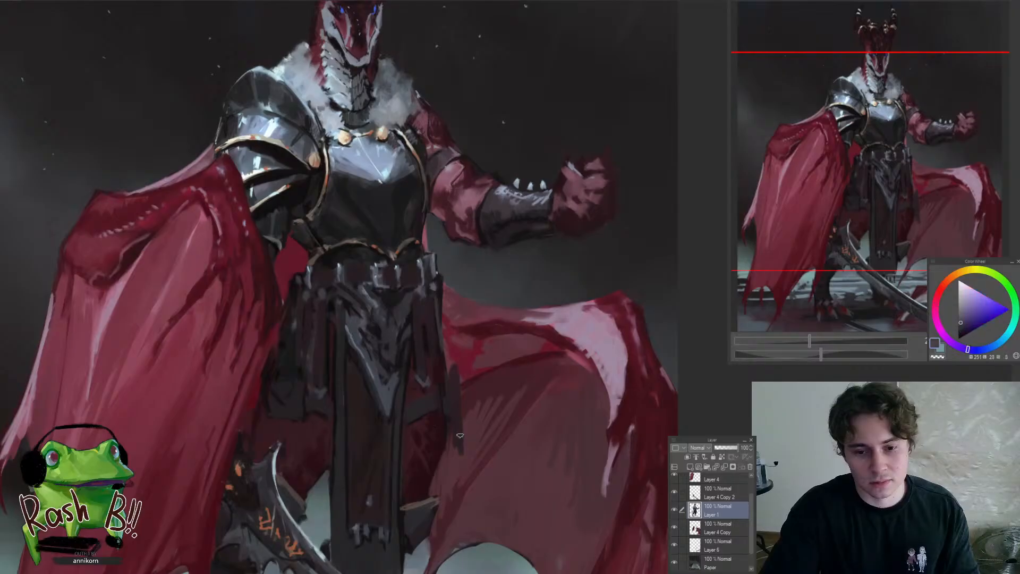
pyautogui.keyDown('alt'); pyautogui.click(452, 374); pyautogui.keyUp('alt')
pyautogui.keyDown('alt'); pyautogui.click(430, 358); pyautogui.keyUp('alt')
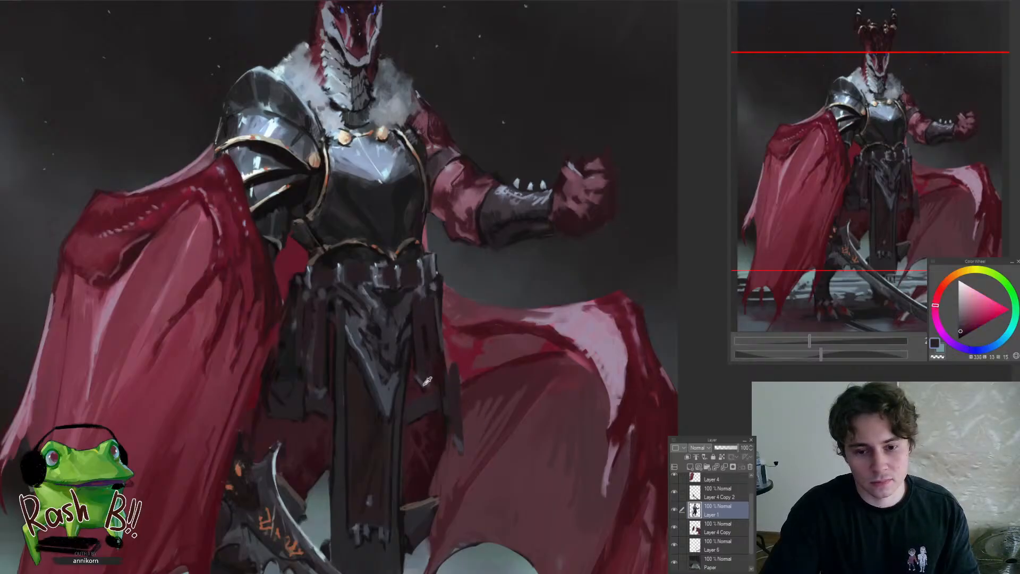
pyautogui.keyDown('alt'); pyautogui.click(427, 381); pyautogui.keyUp('alt')
pyautogui.moveTo(460, 377); pyautogui.dragTo(454, 358)
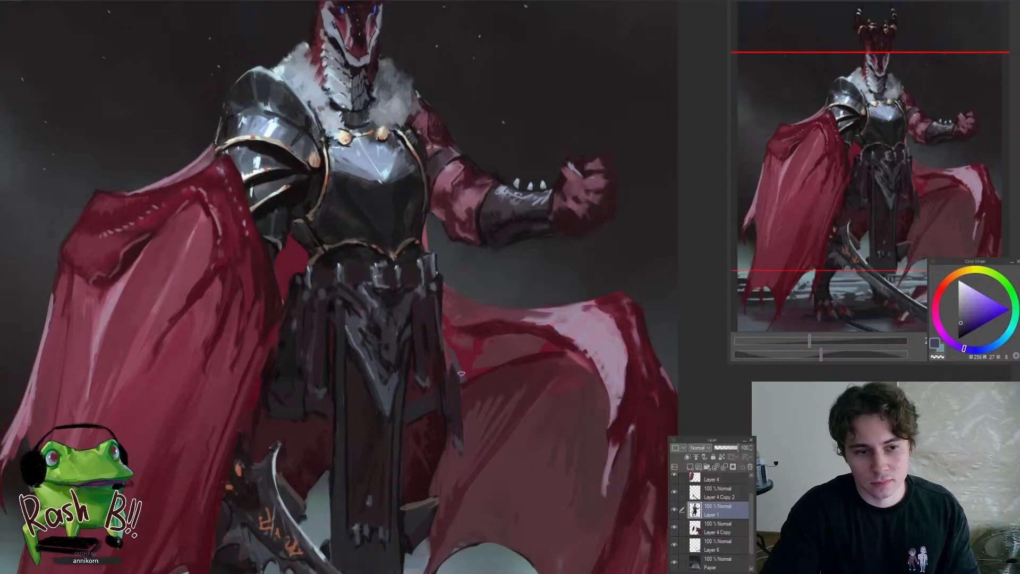
# Darken the thin upright strap above the loose cloth strip and break it up with small dark twisted marks
pyautogui.scroll(-6, 449, 376)
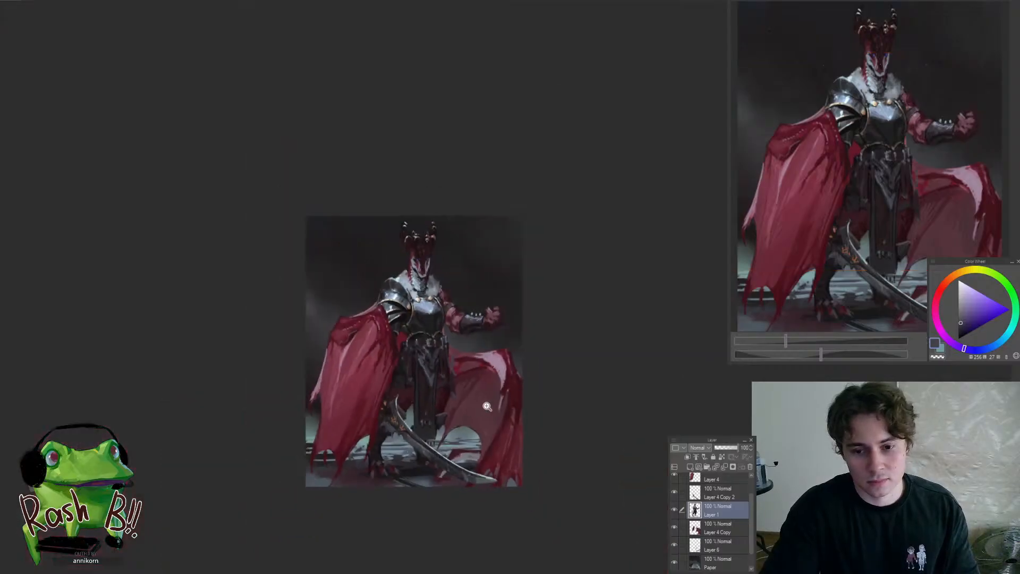
pyautogui.scroll(6, 459, 361)
pyautogui.keyDown('alt'); pyautogui.click(412, 370); pyautogui.keyUp('alt')
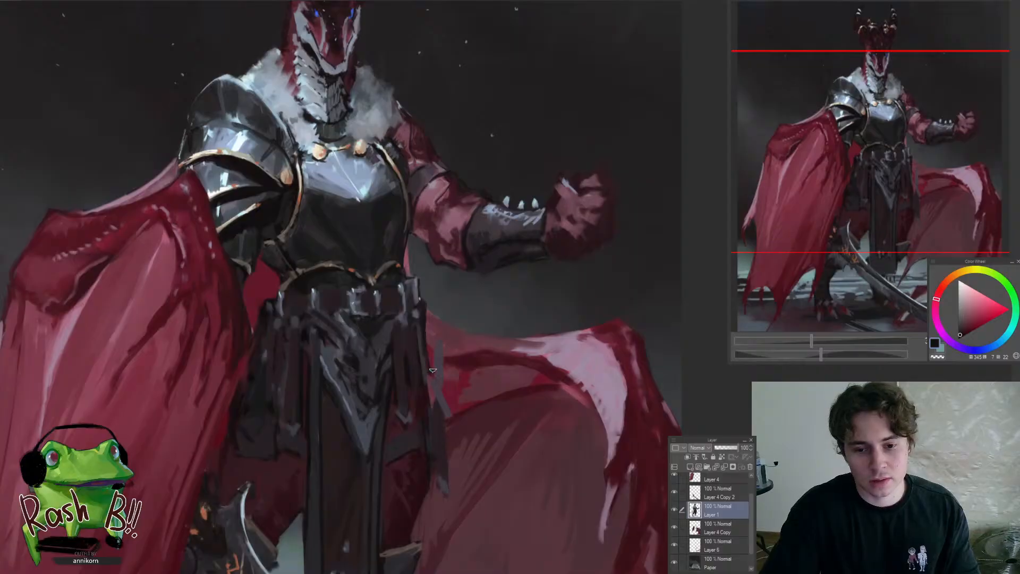
pyautogui.moveTo(444, 355)
pyautogui.mouseDown()
pyautogui.moveTo(452, 415)
pyautogui.moveTo(441, 489)
pyautogui.mouseUp()
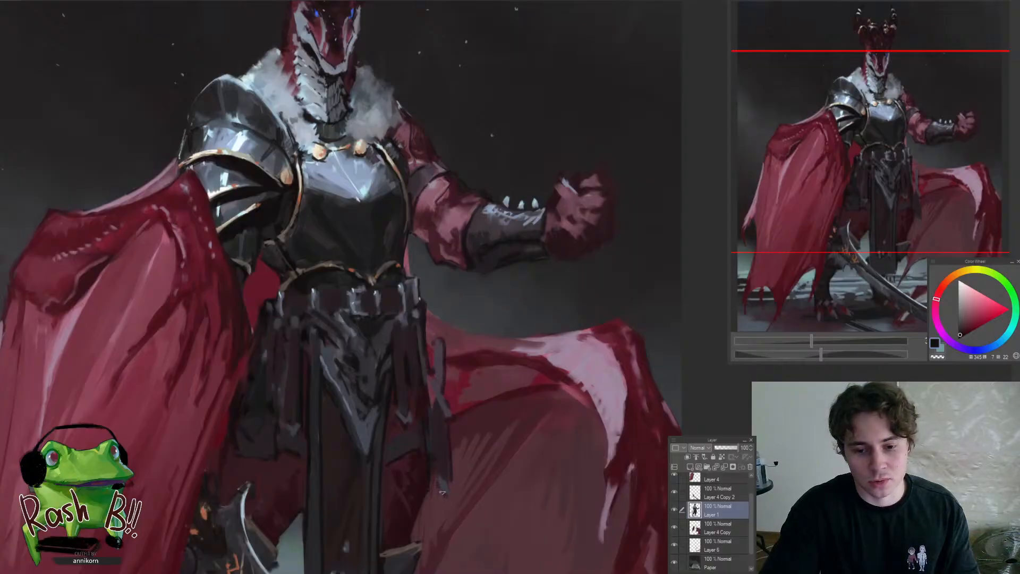
pyautogui.scroll(-6, 450, 462)
pyautogui.scroll(7, 449, 442)
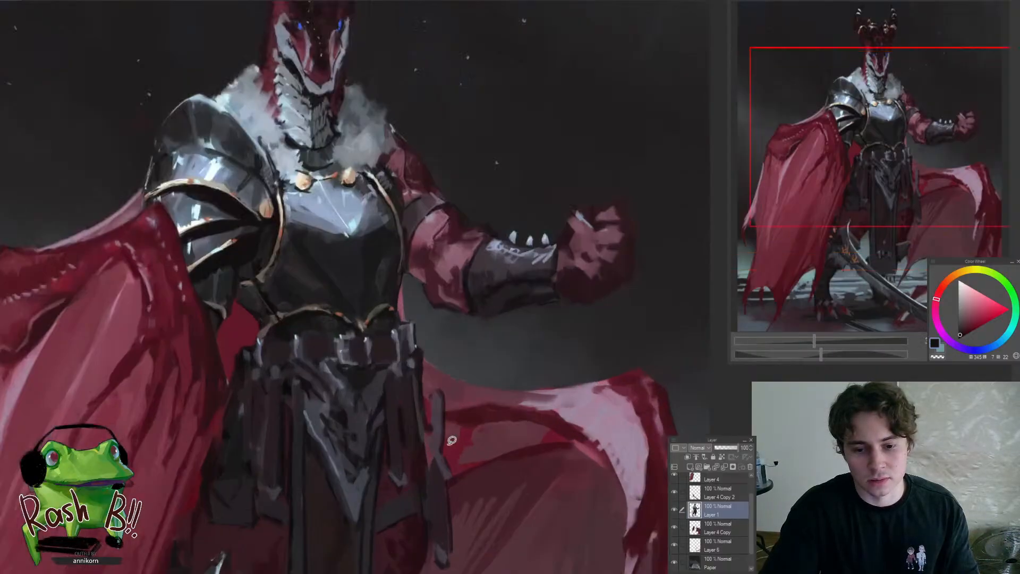
pyautogui.moveTo(443, 444)
pyautogui.mouseDown()
pyautogui.moveTo(447, 373)
pyautogui.moveTo(479, 367)
pyautogui.moveTo(484, 338)
pyautogui.moveTo(472, 342)
pyautogui.moveTo(468, 365)
pyautogui.mouseUp()
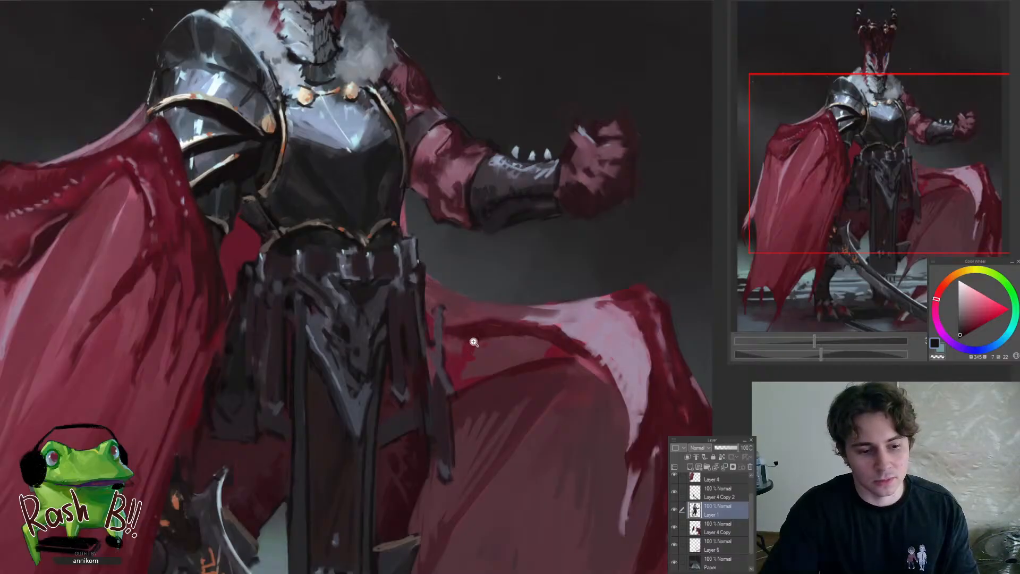
pyautogui.moveTo(474, 342); pyautogui.dragTo(445, 322)
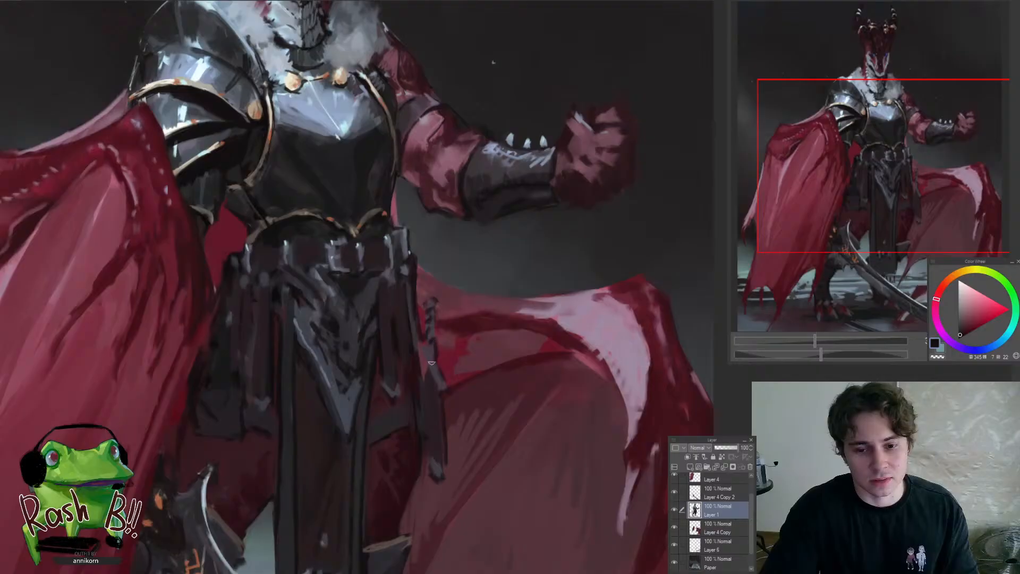
# Touch up the join between the strap and the loose cloth strip, cleaning its outer edge against the wing
pyautogui.keyDown('alt'); pyautogui.click(436, 368); pyautogui.keyUp('alt')
pyautogui.keyDown('alt'); pyautogui.click(442, 387); pyautogui.keyUp('alt')
pyautogui.moveTo(440, 383)
pyautogui.mouseDown()
pyautogui.moveTo(422, 357)
pyautogui.moveTo(433, 394)
pyautogui.moveTo(432, 382)
pyautogui.moveTo(450, 399)
pyautogui.mouseUp()
pyautogui.keyDown('alt'); pyautogui.click(432, 392); pyautogui.keyUp('alt')
pyautogui.keyDown('alt'); pyautogui.click(449, 390); pyautogui.keyUp('alt')
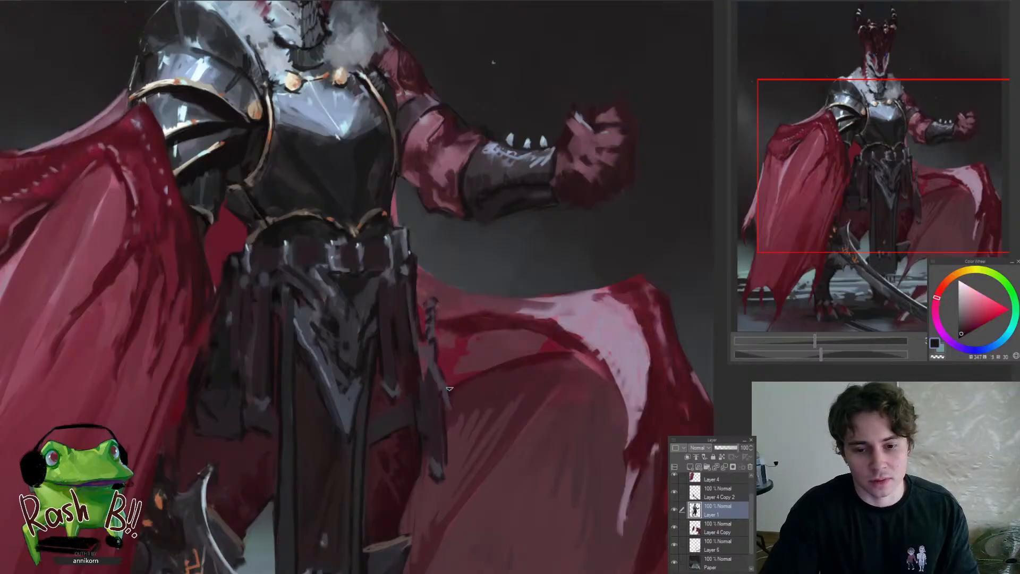
pyautogui.moveTo(452, 341); pyautogui.dragTo(443, 424)
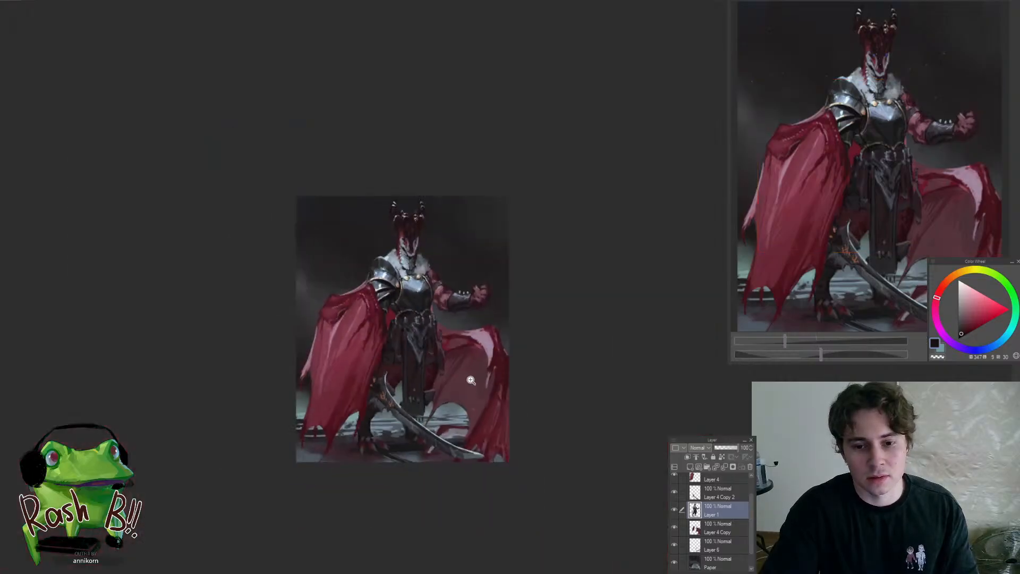
pyautogui.moveTo(457, 350); pyautogui.dragTo(474, 379)
# Undo the stroke at the loose strip's lower end and rework the strip with dark tones sampled beside it
pyautogui.moveTo(433, 459)
pyautogui.mouseDown()
pyautogui.moveTo(426, 407)
pyautogui.moveTo(429, 460)
pyautogui.mouseUp()
pyautogui.hotkey('ctrl', 'z')
pyautogui.keyDown('alt'); pyautogui.click(420, 437); pyautogui.keyUp('alt')
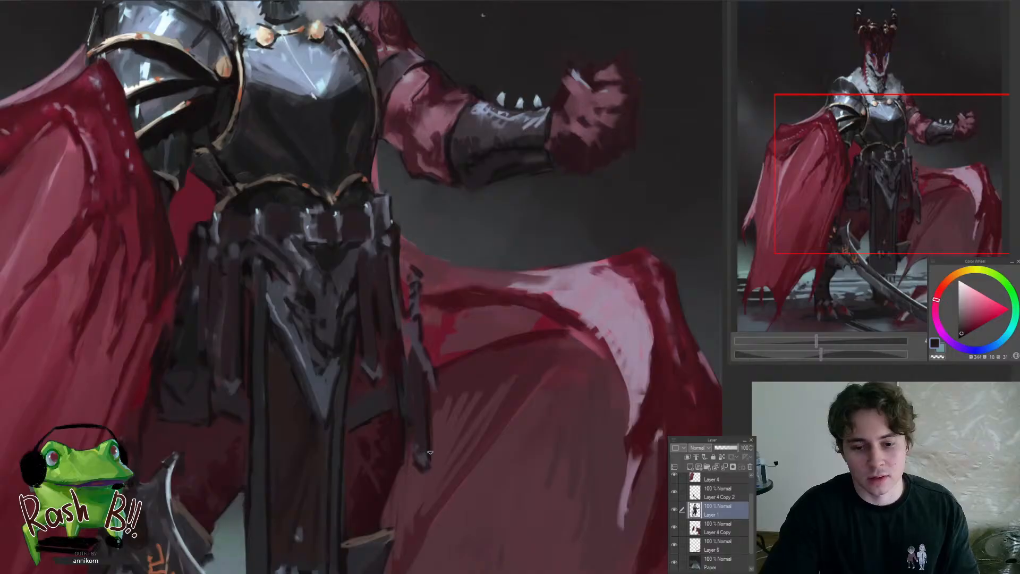
pyautogui.keyDown('alt'); pyautogui.click(427, 392); pyautogui.keyUp('alt')
pyautogui.moveTo(413, 355)
pyautogui.mouseDown()
pyautogui.moveTo(414, 416)
pyautogui.moveTo(393, 473)
pyautogui.mouseUp()
pyautogui.moveTo(401, 434); pyautogui.dragTo(428, 393)
pyautogui.moveTo(432, 332)
pyautogui.mouseDown()
pyautogui.moveTo(451, 314)
pyautogui.moveTo(427, 366)
pyautogui.mouseUp()
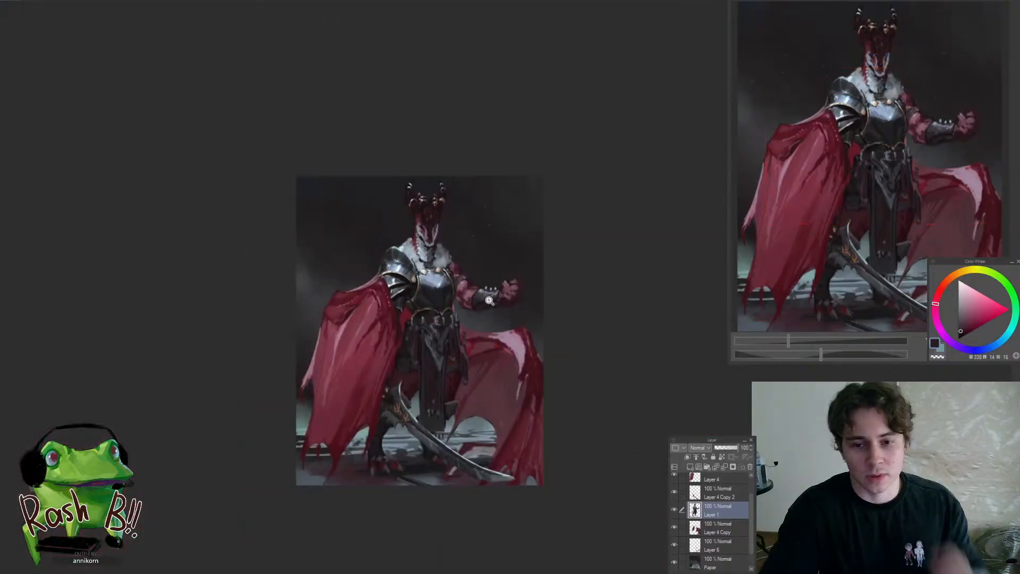
# Examine the whole figure and the raised arm, breastplate and skirt straps at several magnifications
pyautogui.moveTo(489, 300)
pyautogui.mouseDown()
pyautogui.moveTo(504, 276)
pyautogui.moveTo(486, 257)
pyautogui.mouseUp()
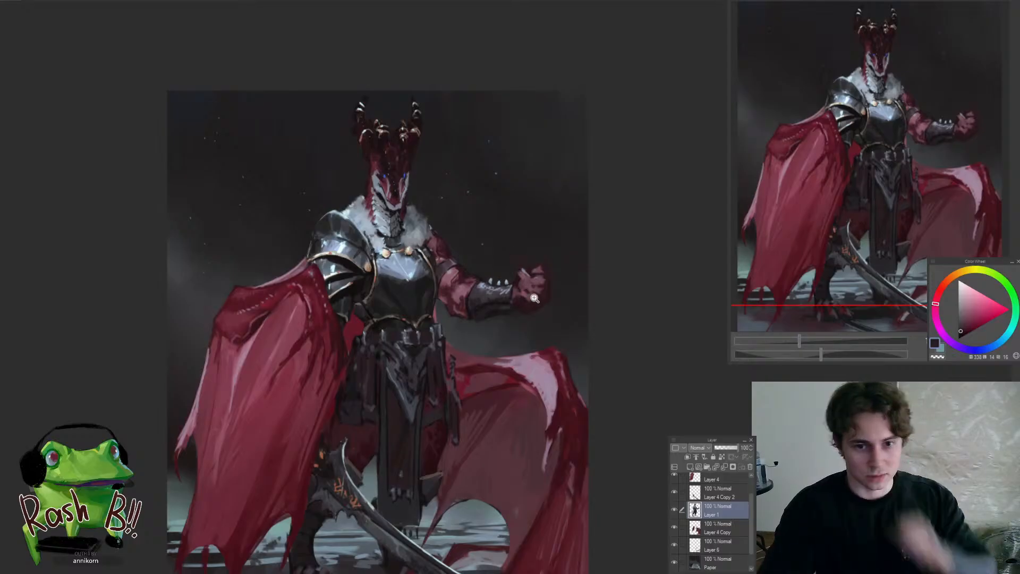
pyautogui.moveTo(460, 310)
pyautogui.mouseDown()
pyautogui.moveTo(447, 316)
pyautogui.moveTo(458, 216)
pyautogui.mouseUp()
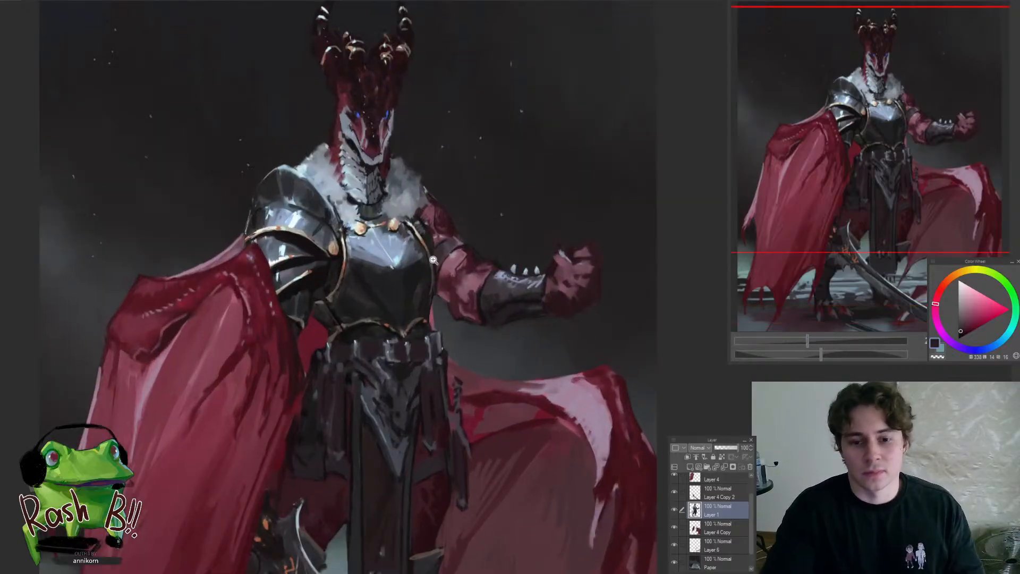
pyautogui.moveTo(428, 268); pyautogui.dragTo(458, 234)
pyautogui.moveTo(448, 285); pyautogui.dragTo(436, 332)
pyautogui.keyDown('alt'); pyautogui.click(418, 338); pyautogui.keyUp('alt')
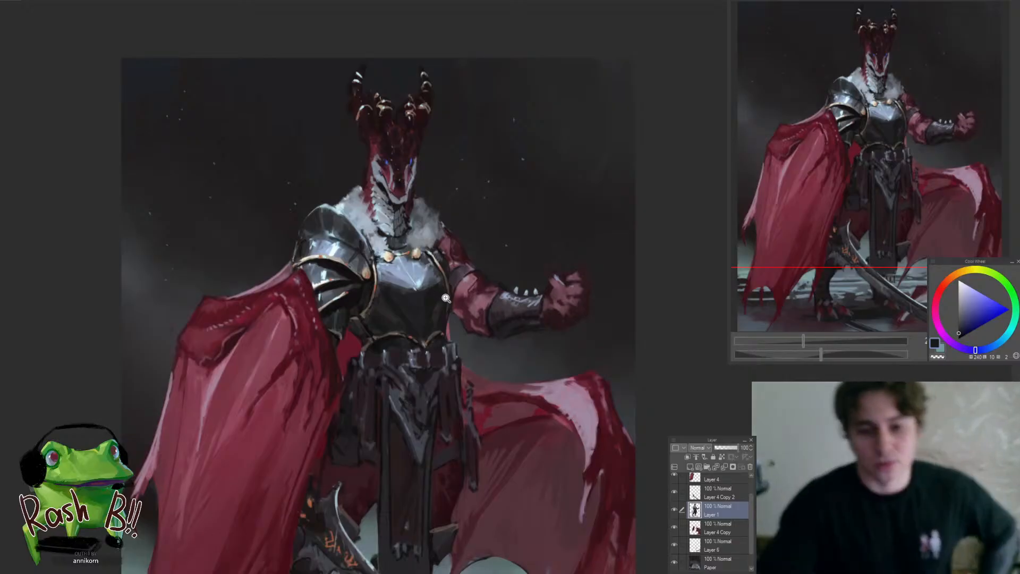
pyautogui.moveTo(412, 335); pyautogui.dragTo(434, 380)
pyautogui.moveTo(468, 423); pyautogui.dragTo(464, 403)
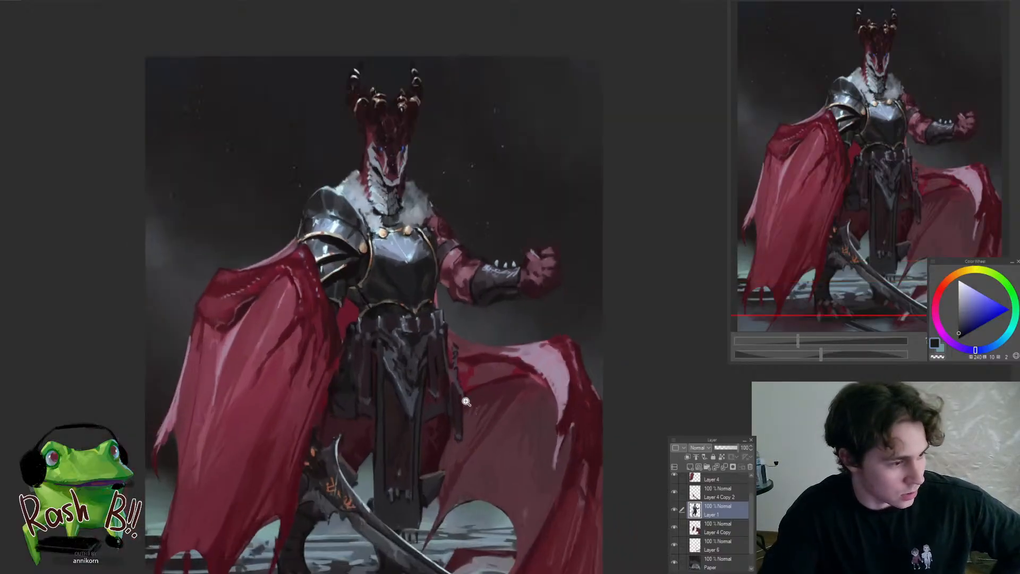
pyautogui.moveTo(449, 363); pyautogui.dragTo(439, 404)
pyautogui.click(433, 378)
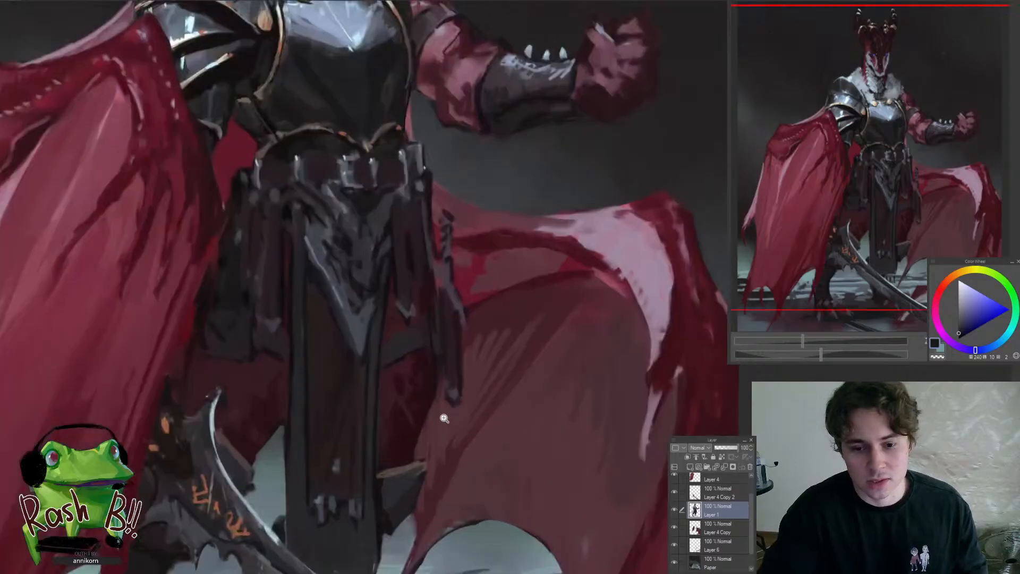
# Sample a dark tone near the loose cloth strip and tidy the area around the upper end of its thin strap
pyautogui.keyDown('alt'); pyautogui.click(442, 372); pyautogui.keyUp('alt')
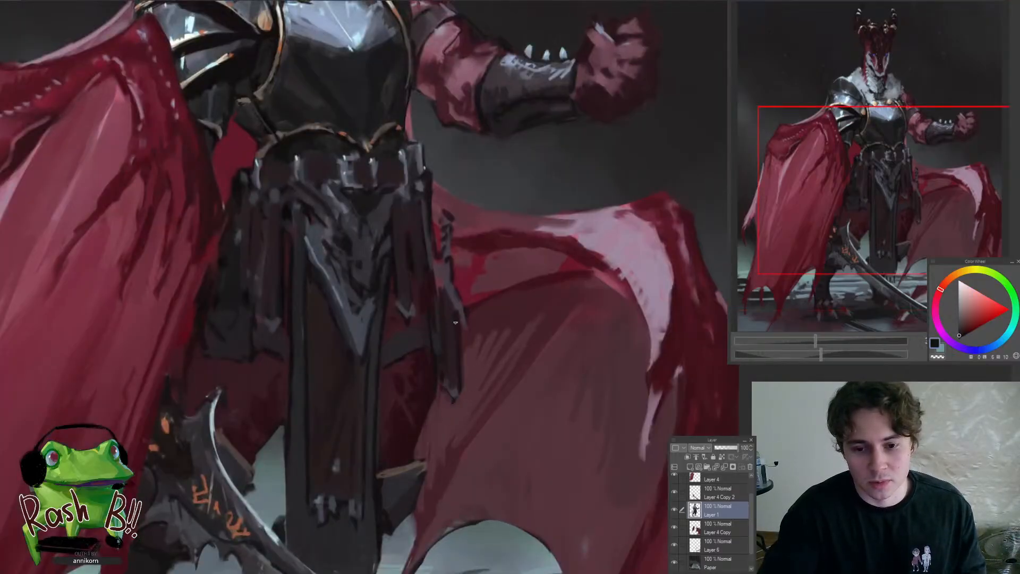
pyautogui.scroll(-5, 438, 362)
pyautogui.scroll(5, 451, 281)
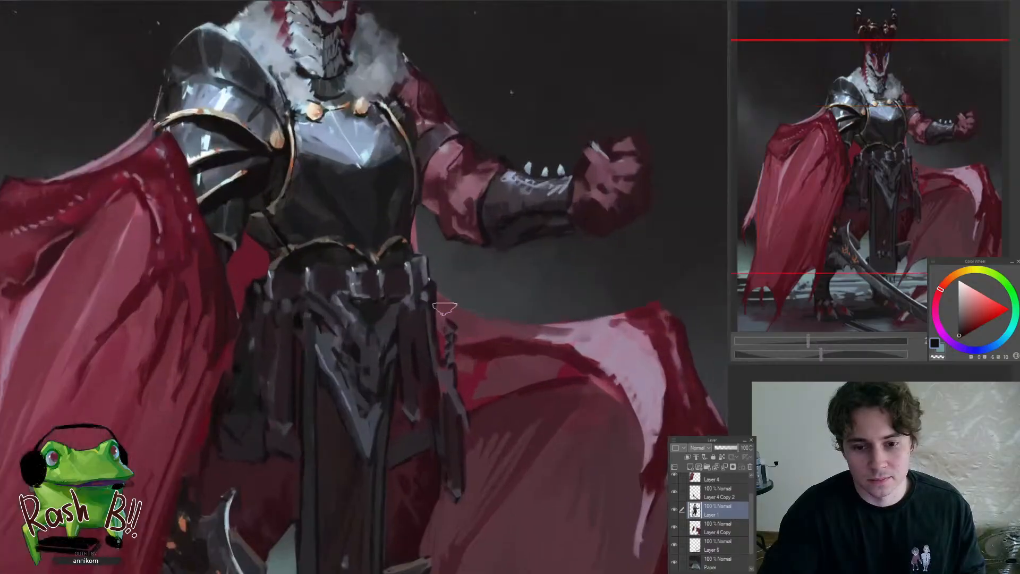
pyautogui.moveTo(457, 297); pyautogui.dragTo(481, 364)
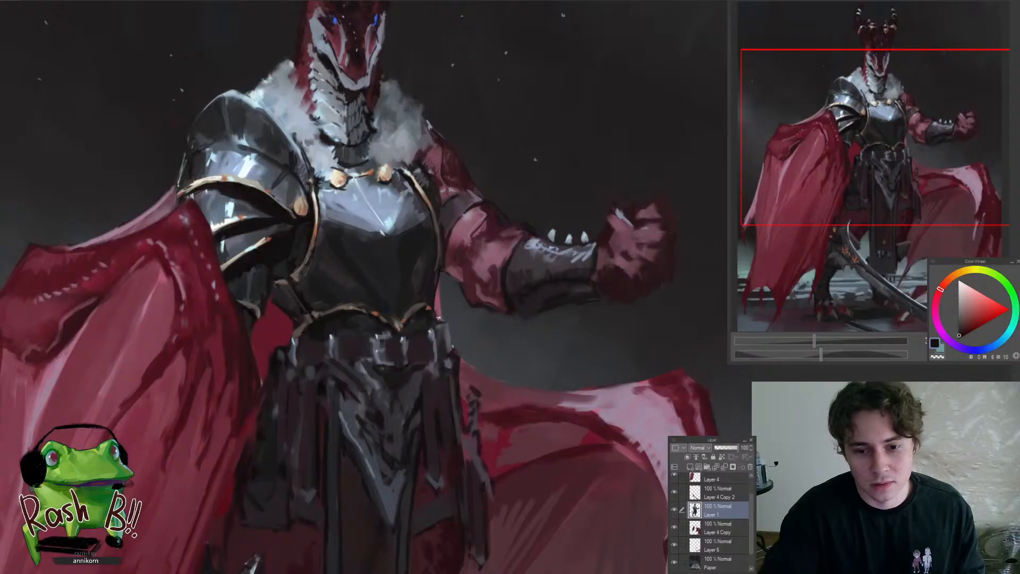
pyautogui.moveTo(441, 352); pyautogui.dragTo(401, 413)
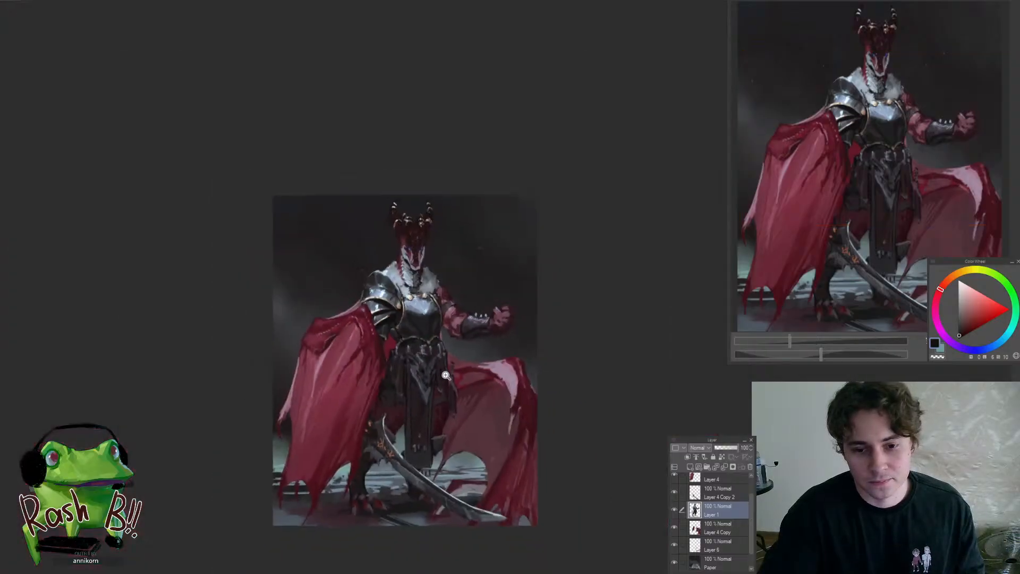
# On the Paper layer, sample a muted blue-grey and touch up the background water inside the opening of the far wing
pyautogui.moveTo(463, 376); pyautogui.dragTo(482, 385)
pyautogui.moveTo(465, 428); pyautogui.dragTo(473, 360)
pyautogui.keyDown('ctrl'); pyautogui.keyDown('shift'); pyautogui.click(474, 422); pyautogui.keyUp('shift'); pyautogui.keyUp('ctrl')
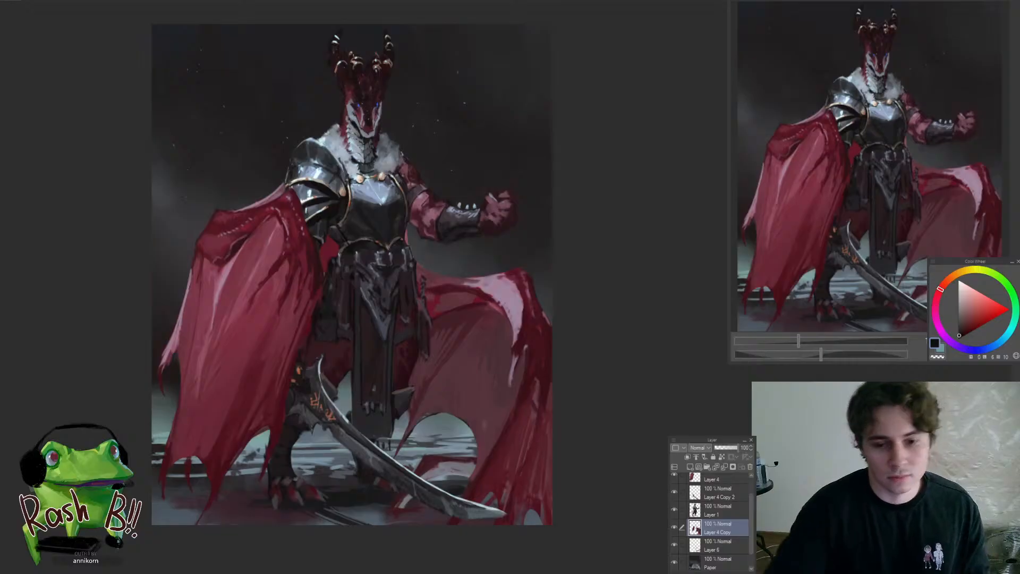
pyautogui.keyDown('ctrl'); pyautogui.keyDown('shift'); pyautogui.click(461, 462); pyautogui.keyUp('shift'); pyautogui.keyUp('ctrl')
pyautogui.keyDown('ctrl'); pyautogui.keyDown('shift'); pyautogui.click(442, 458); pyautogui.keyUp('shift'); pyautogui.keyUp('ctrl')
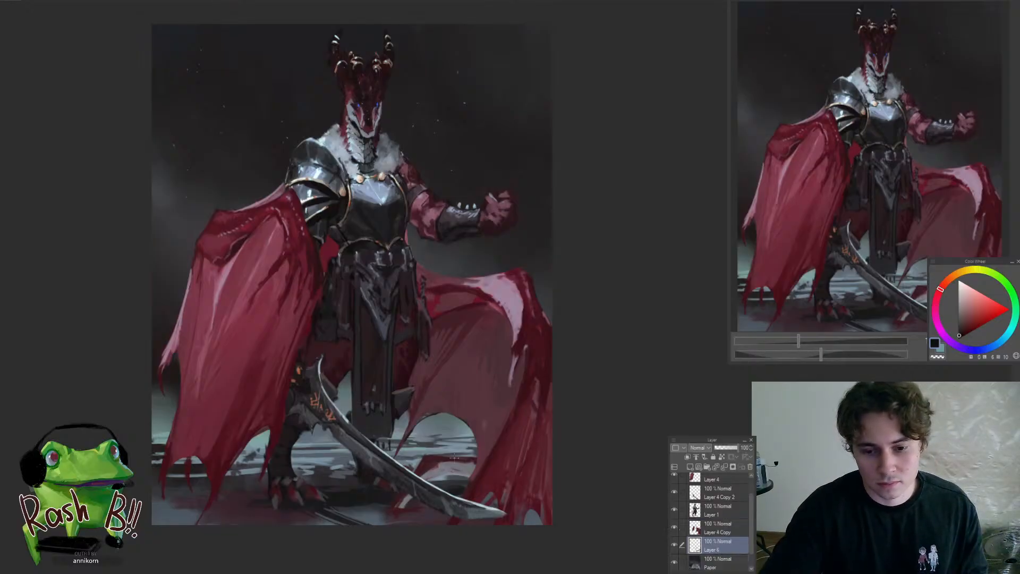
pyautogui.scroll(2, 439, 451)
pyautogui.keyDown('ctrl'); pyautogui.keyDown('shift'); pyautogui.click(440, 453); pyautogui.keyUp('shift'); pyautogui.keyUp('ctrl')
pyautogui.moveTo(551, 432)
pyautogui.mouseDown()
pyautogui.moveTo(601, 408)
pyautogui.moveTo(631, 354)
pyautogui.mouseUp()
pyautogui.scroll(2, 547, 370)
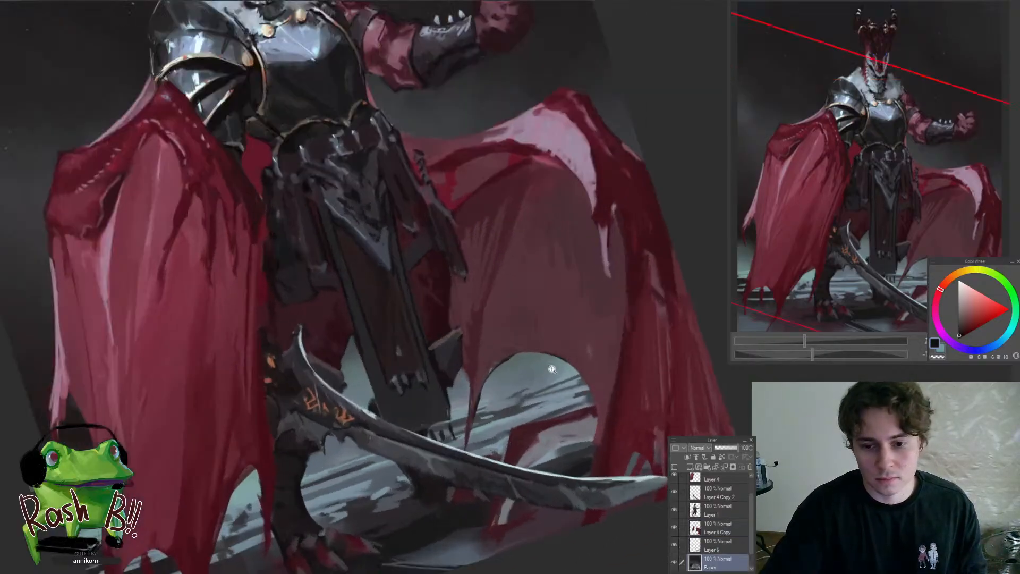
pyautogui.keyDown('alt'); pyautogui.click(551, 373); pyautogui.keyUp('alt')
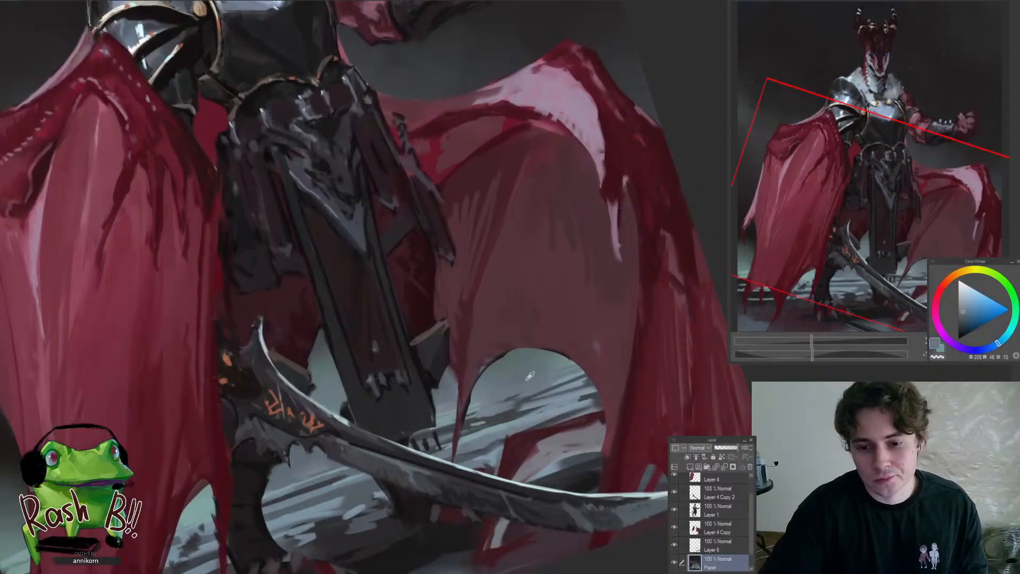
pyautogui.scroll(-5, 510, 407)
pyautogui.scroll(5, 504, 403)
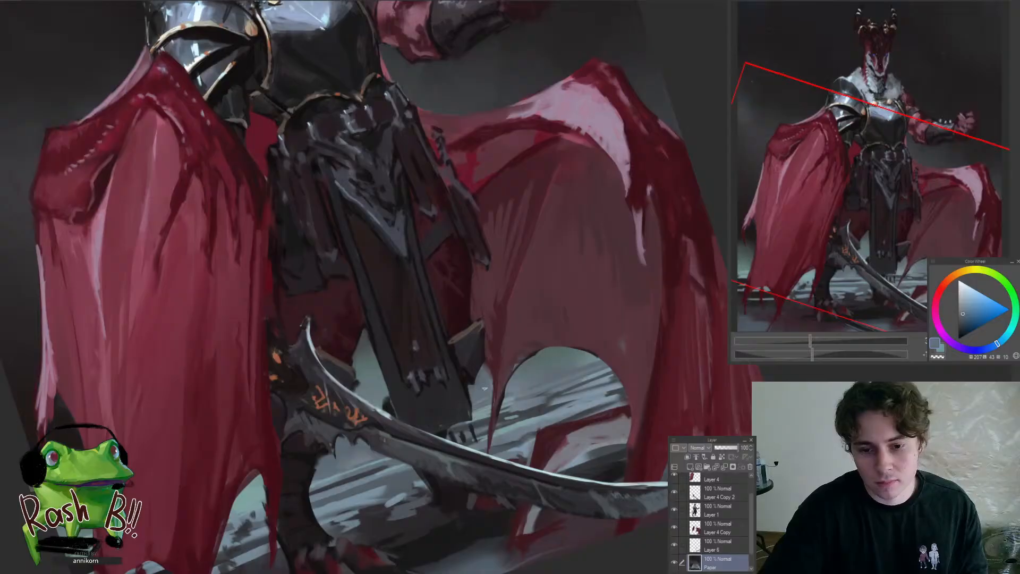
# On Layer 1, outline a small patch between the hanging cloth and the far wing's point, delete it and sample a dark tone
pyautogui.hotkey('ctrl', '0')
pyautogui.scroll(3, 467, 398)
pyautogui.keyDown('ctrl'); pyautogui.keyDown('shift'); pyautogui.click(400, 371); pyautogui.keyUp('shift'); pyautogui.keyUp('ctrl')
pyautogui.moveTo(420, 379); pyautogui.dragTo(440, 385)
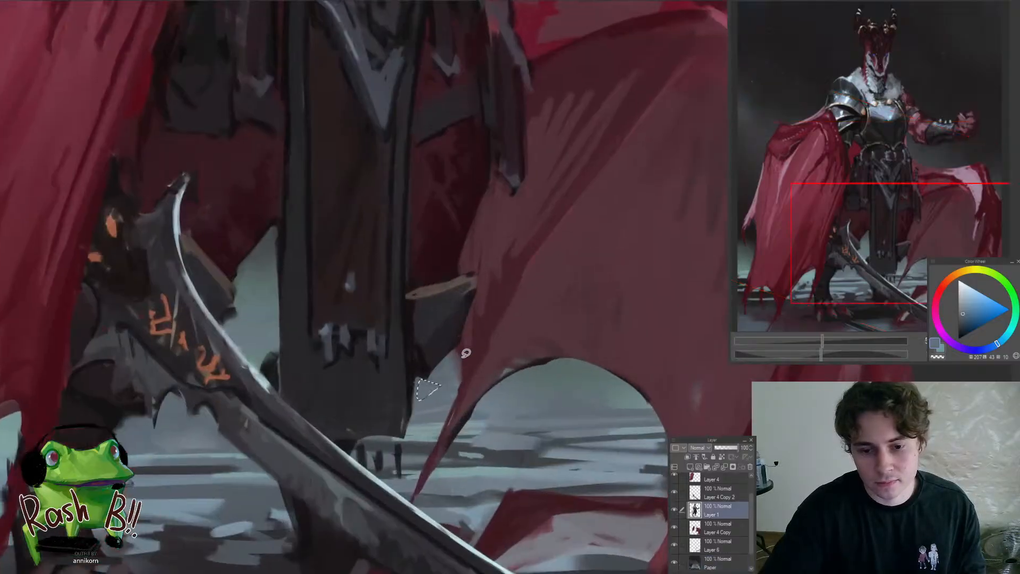
pyautogui.moveTo(466, 353); pyautogui.dragTo(469, 356)
pyautogui.press('Delete')
pyautogui.hotkey('ctrl', 'd')
pyautogui.keyDown('alt'); pyautogui.click(397, 442); pyautogui.keyUp('alt')
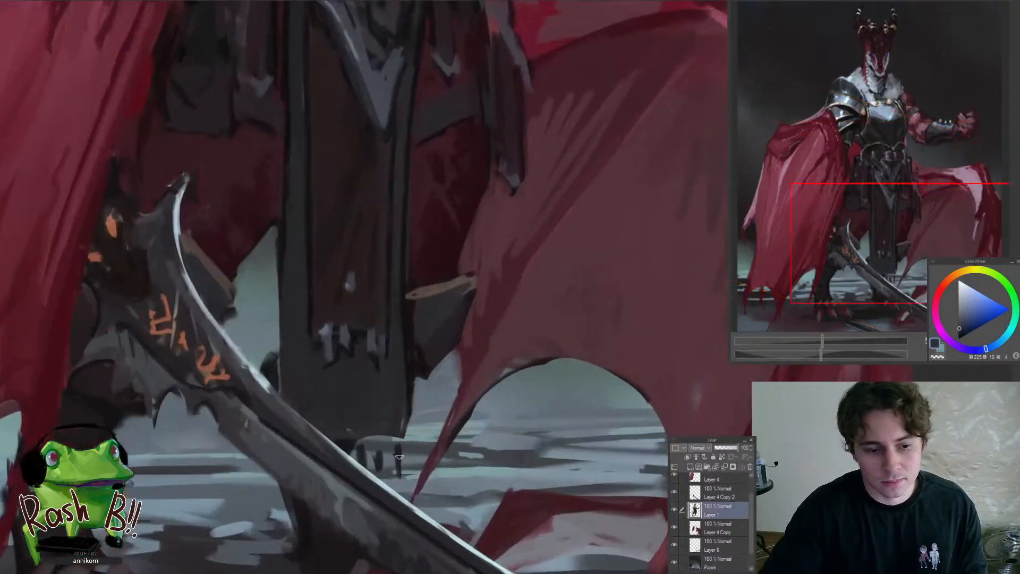
# On the Paper layer, paint the ground between the clawed foot and the sword with dark tones sampled from the floor
pyautogui.scroll(-5, 381, 466)
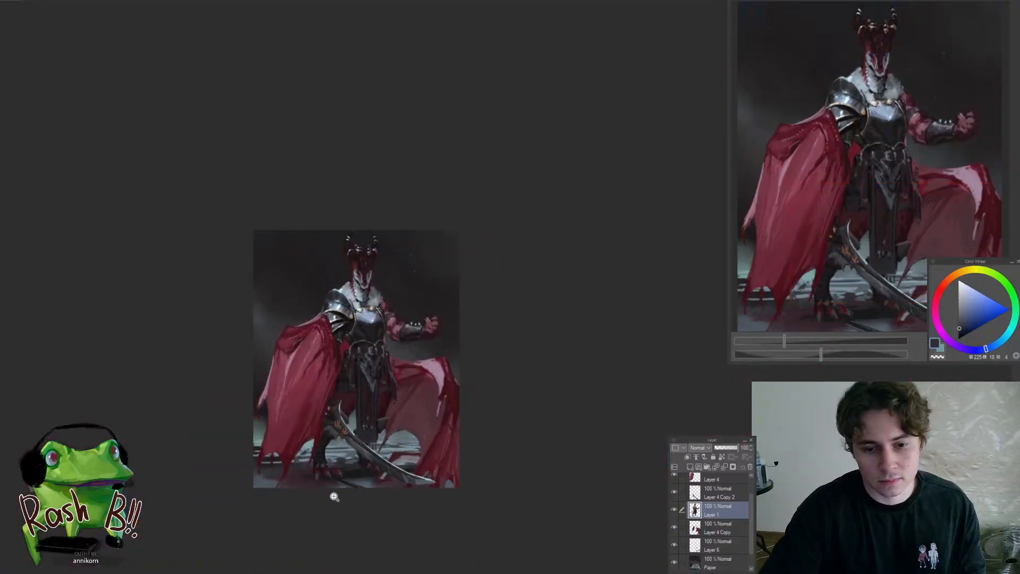
pyautogui.scroll(2, 329, 385)
pyautogui.moveTo(340, 397)
pyautogui.mouseDown()
pyautogui.moveTo(402, 360)
pyautogui.moveTo(376, 371)
pyautogui.moveTo(380, 408)
pyautogui.moveTo(393, 396)
pyautogui.mouseUp()
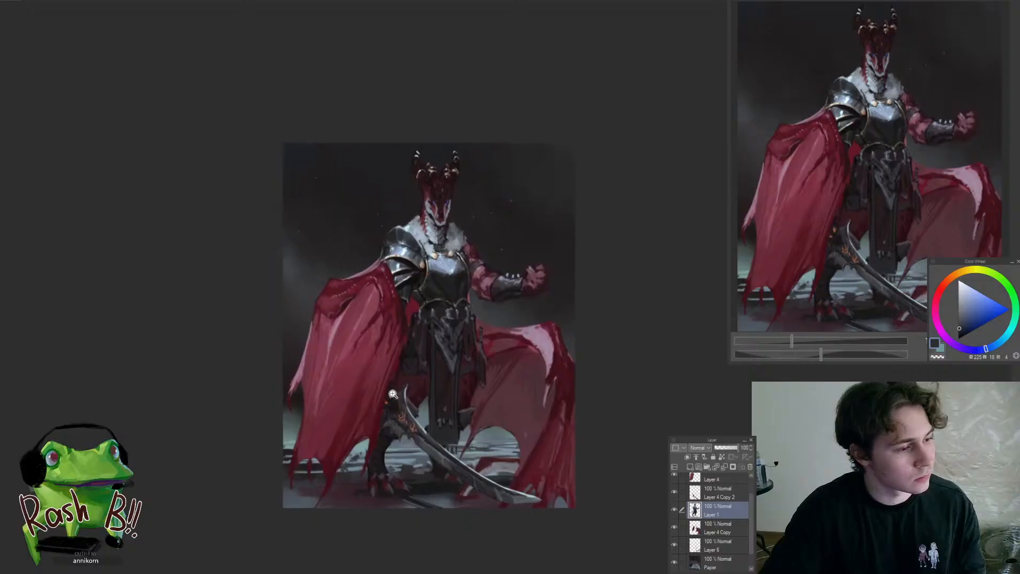
pyautogui.scroll(2, 425, 495)
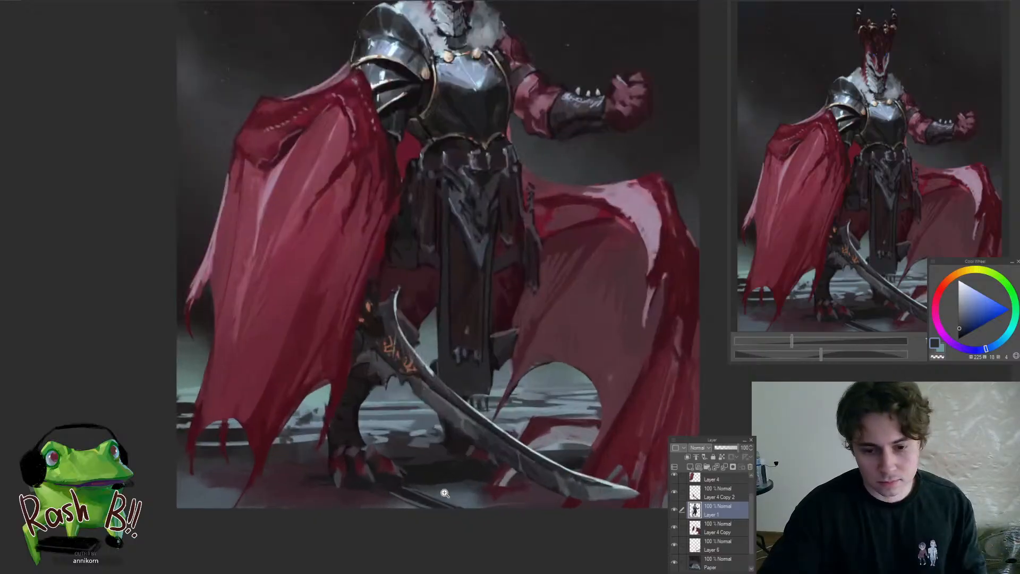
pyautogui.keyDown('ctrl'); pyautogui.keyDown('shift'); pyautogui.click(442, 489); pyautogui.keyUp('shift'); pyautogui.keyUp('ctrl')
pyautogui.moveTo(444, 516); pyautogui.dragTo(513, 520)
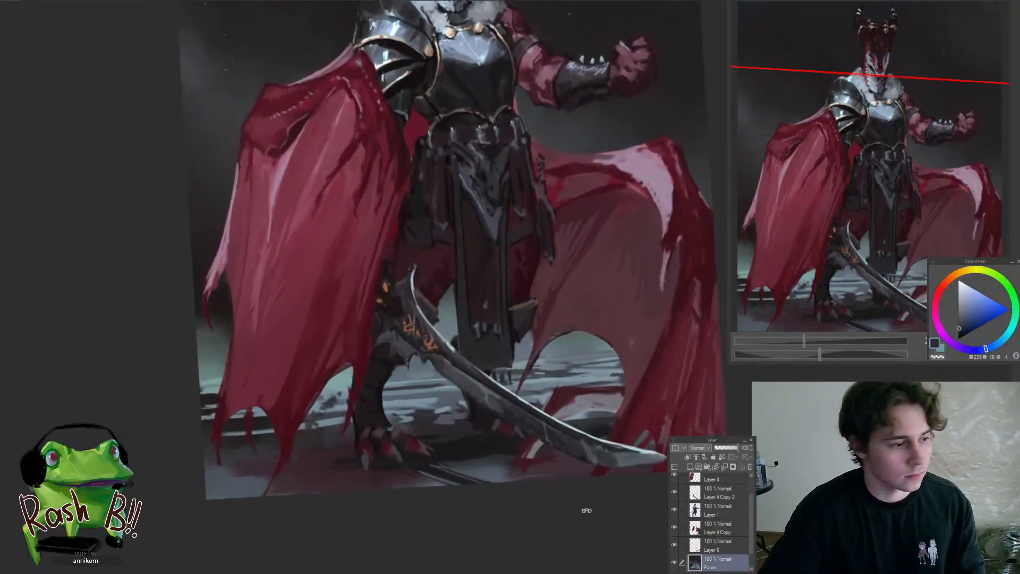
pyautogui.moveTo(587, 510); pyautogui.dragTo(612, 437)
pyautogui.moveTo(475, 481); pyautogui.dragTo(503, 444)
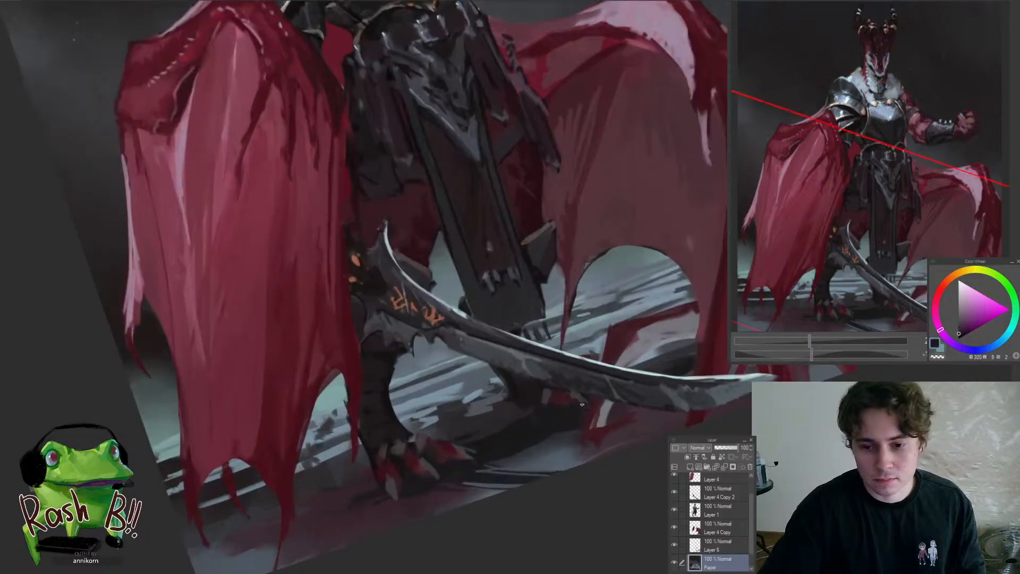
pyautogui.keyDown('alt'); pyautogui.click(559, 435); pyautogui.keyUp('alt')
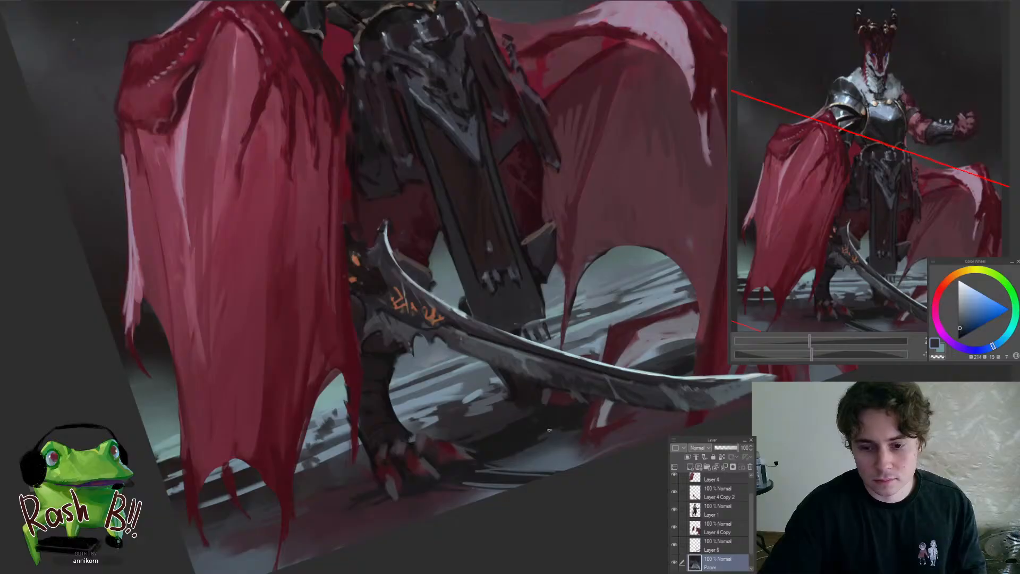
pyautogui.keyDown('alt'); pyautogui.click(508, 452); pyautogui.keyUp('alt')
pyautogui.moveTo(528, 450)
pyautogui.mouseDown()
pyautogui.moveTo(472, 499)
pyautogui.moveTo(520, 455)
pyautogui.mouseUp()
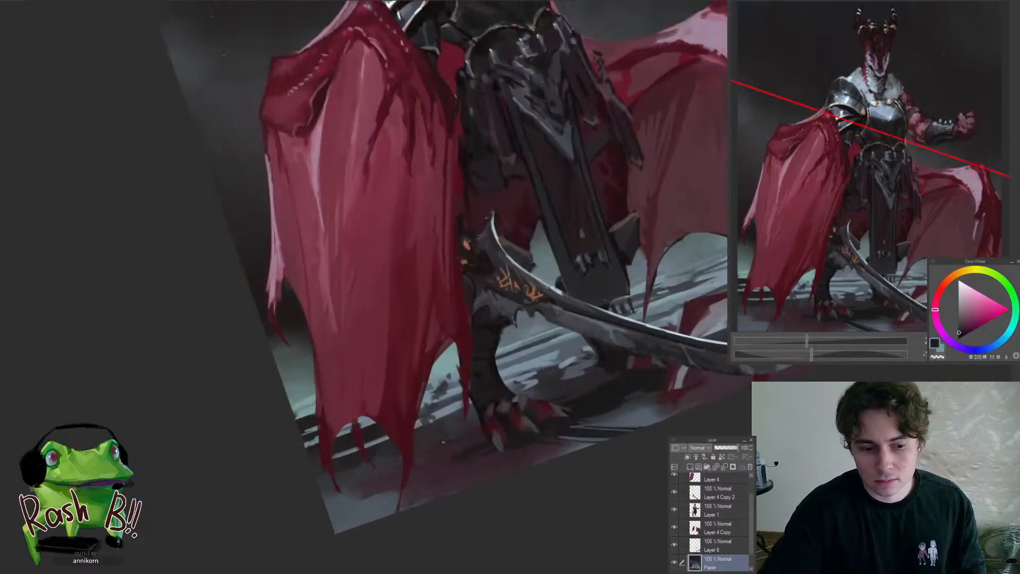
# Extend the sampled violet-grey ground tones beneath the ragged points of the draped wing
pyautogui.keyDown('alt'); pyautogui.click(441, 430); pyautogui.keyUp('alt')
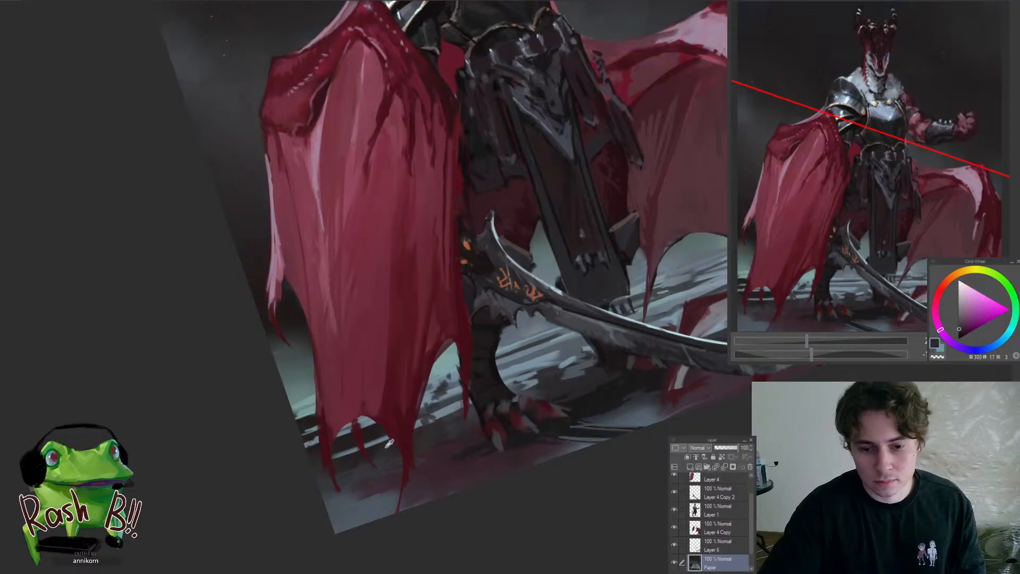
pyautogui.keyDown('alt'); pyautogui.click(365, 444); pyautogui.keyUp('alt')
pyautogui.moveTo(346, 453); pyautogui.dragTo(388, 439)
pyautogui.moveTo(399, 446); pyautogui.dragTo(353, 484)
pyautogui.moveTo(502, 429); pyautogui.dragTo(345, 440)
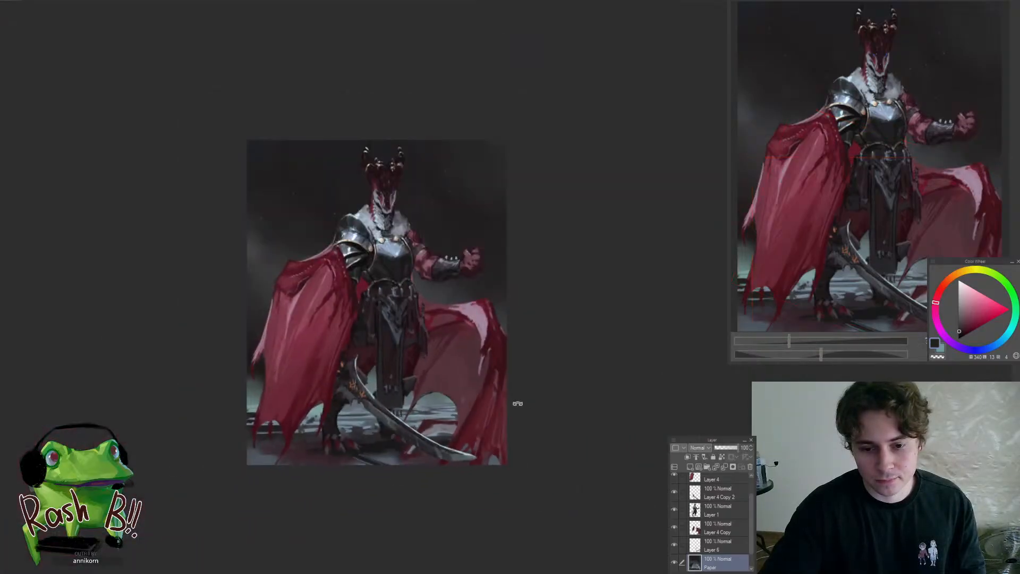
# On Layer 4 Copy, repaint the far wing's thin point beside the hanging cloth with a dark red sampled from the wing
pyautogui.moveTo(378, 385); pyautogui.dragTo(503, 358)
pyautogui.keyDown('ctrl'); pyautogui.keyDown('shift'); pyautogui.click(550, 367); pyautogui.keyUp('shift'); pyautogui.keyUp('ctrl')
pyautogui.scroll(-3, 449, 346)
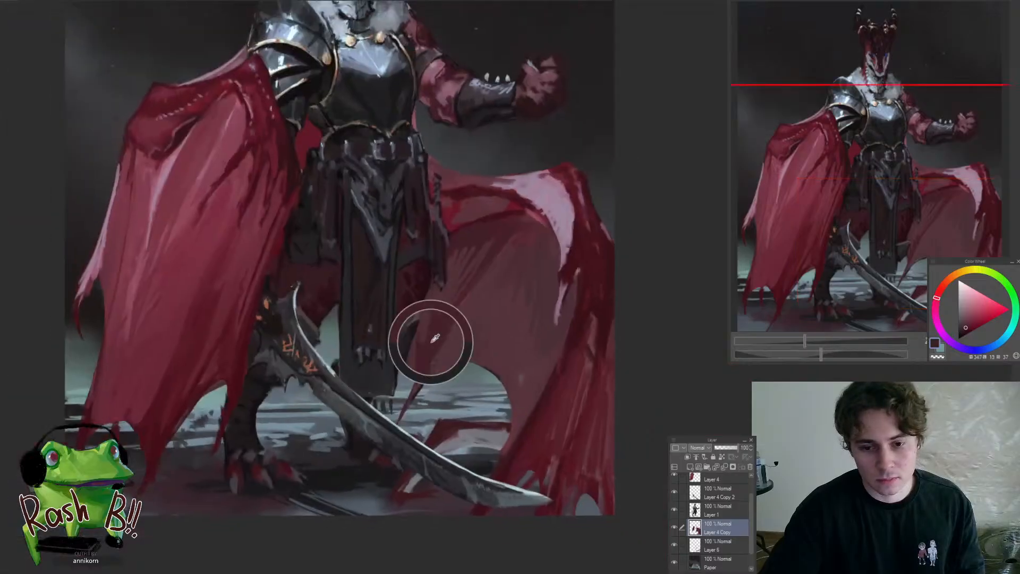
pyautogui.keyDown('alt'); pyautogui.click(434, 336); pyautogui.keyUp('alt')
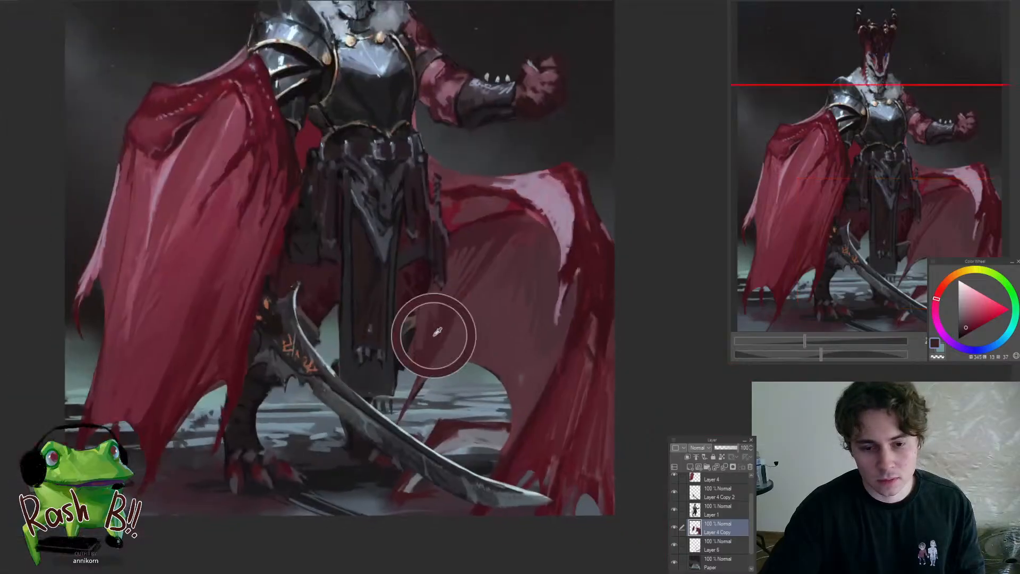
pyautogui.scroll(3, 399, 407)
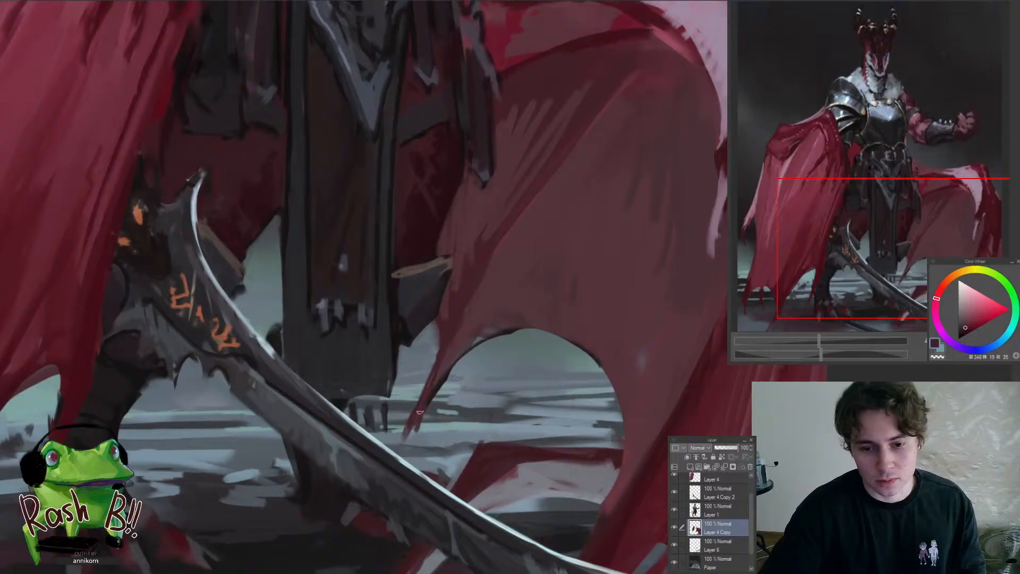
pyautogui.moveTo(408, 408); pyautogui.dragTo(397, 447)
pyautogui.keyDown('alt'); pyautogui.click(452, 322); pyautogui.keyUp('alt')
pyautogui.moveTo(439, 347); pyautogui.dragTo(410, 441)
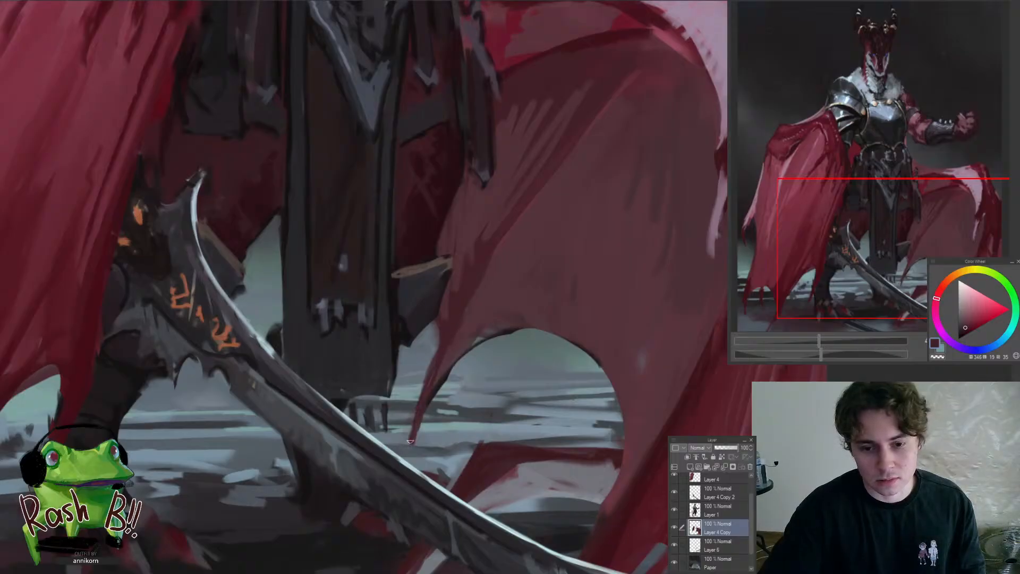
# Roughen the curved lower edge of the far wing's membrane with small ragged tears
pyautogui.moveTo(516, 332); pyautogui.dragTo(372, 409)
pyautogui.keyDown('alt'); pyautogui.click(431, 390); pyautogui.keyUp('alt')
pyautogui.moveTo(461, 410)
pyautogui.mouseDown()
pyautogui.moveTo(478, 393)
pyautogui.moveTo(447, 420)
pyautogui.moveTo(438, 490)
pyautogui.mouseUp()
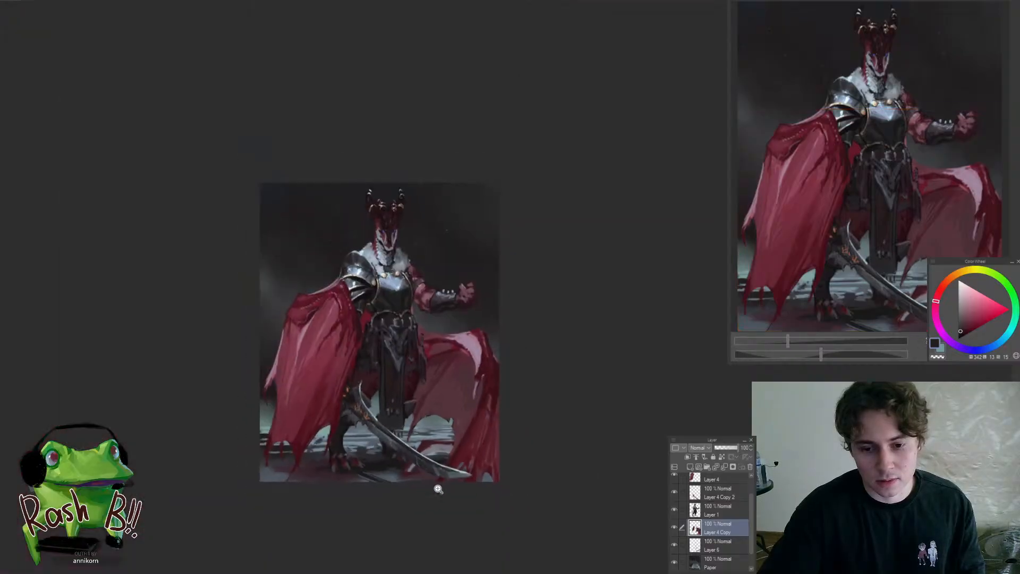
pyautogui.click(441, 433)
pyautogui.click(491, 437)
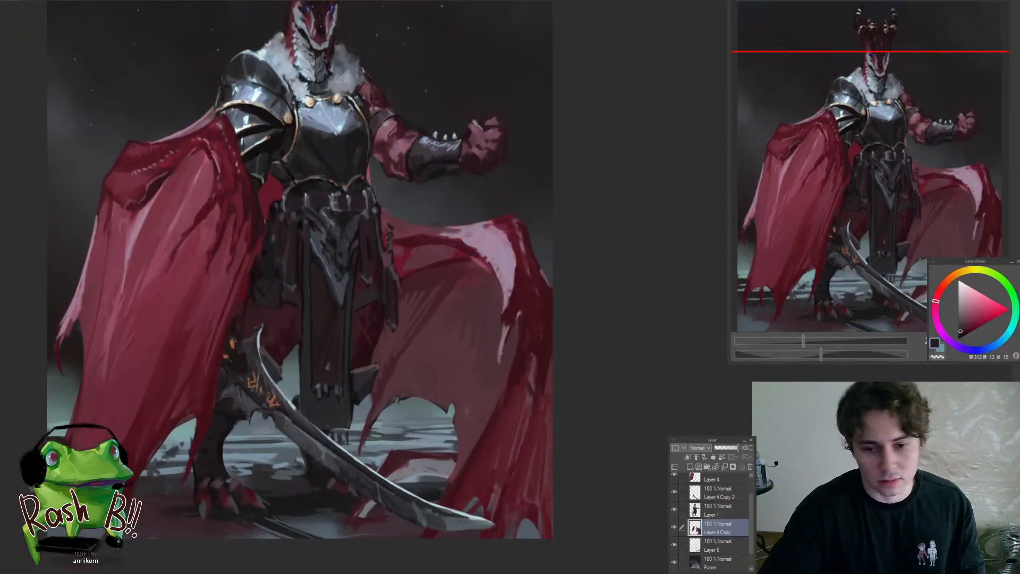
pyautogui.moveTo(466, 421); pyautogui.dragTo(429, 467)
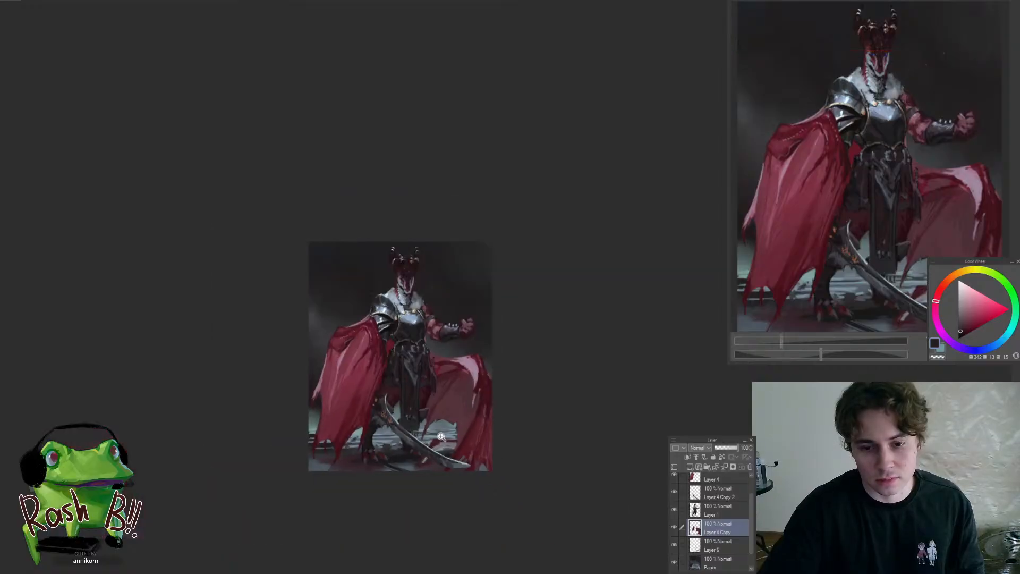
# On Layer 4, work a small ragged notch into the lower edge of the draped wing
pyautogui.click(351, 439)
pyautogui.click(342, 438)
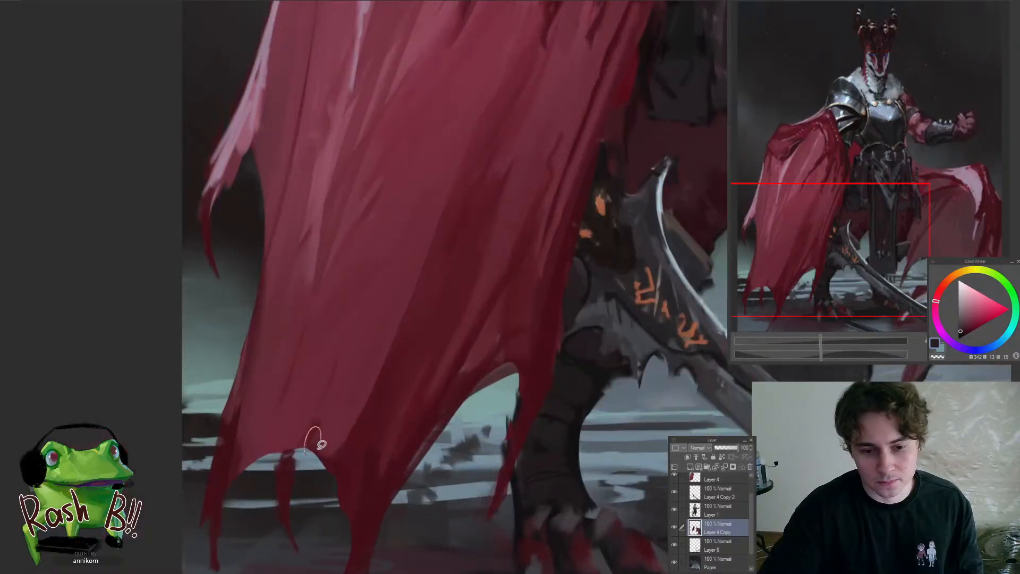
pyautogui.keyDown('ctrl'); pyautogui.keyDown('shift'); pyautogui.click(343, 451); pyautogui.keyUp('shift'); pyautogui.keyUp('ctrl')
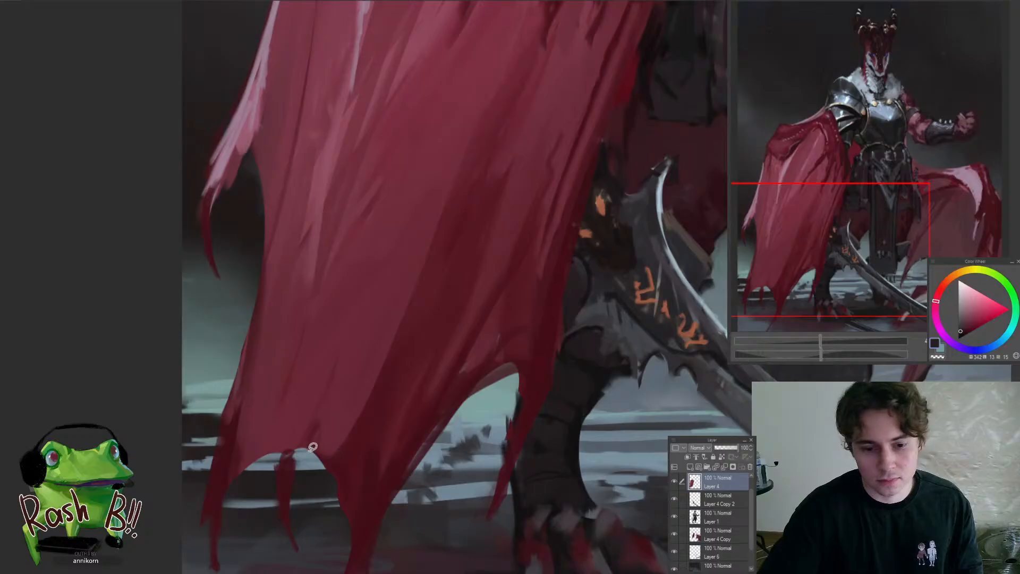
pyautogui.moveTo(312, 447); pyautogui.dragTo(313, 489)
pyautogui.scroll(5, 358, 451)
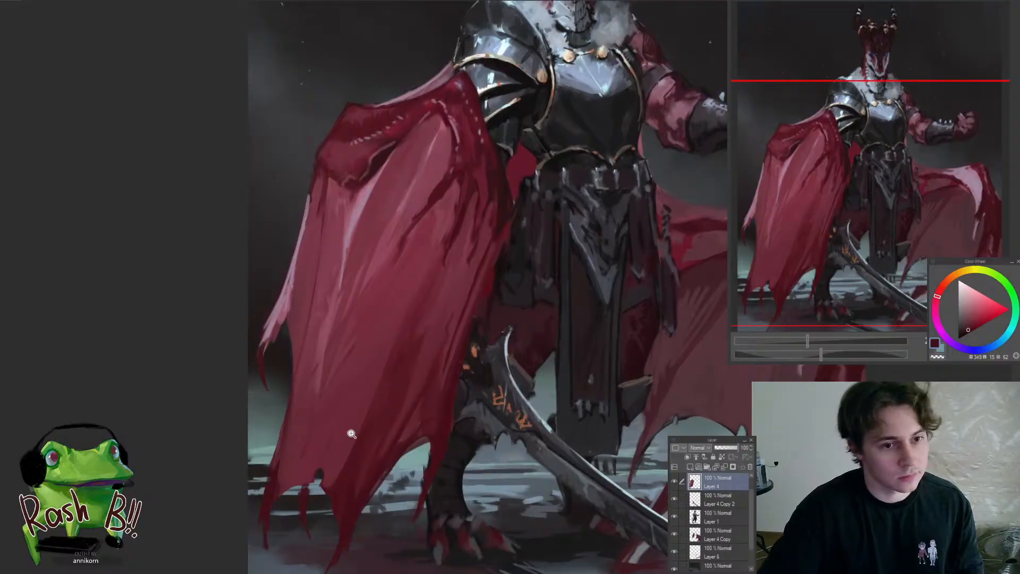
# On Layer 4, rework the lower membrane of the draped wing with dark reds sampled from its folds
pyautogui.click(354, 460)
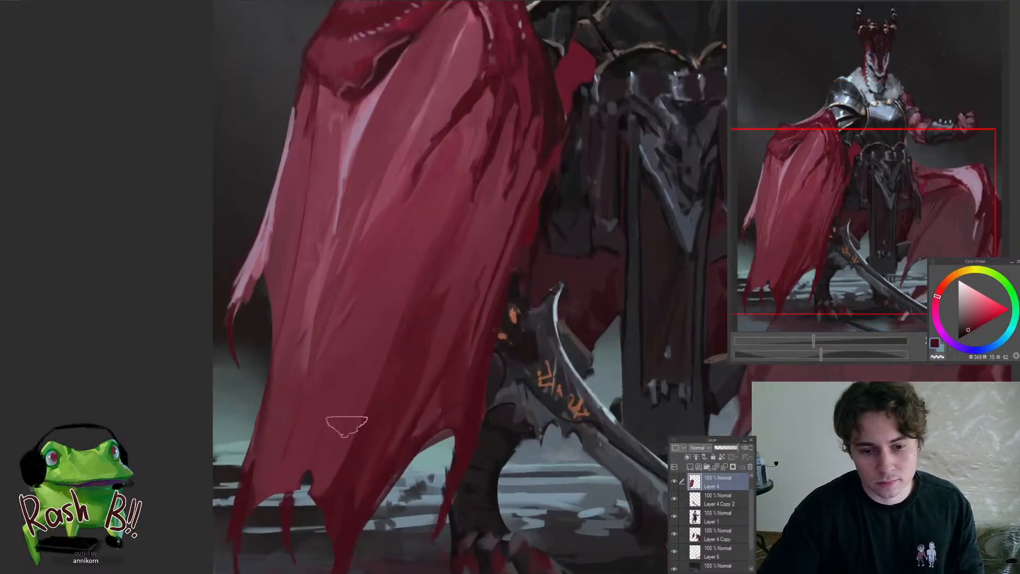
pyautogui.moveTo(337, 431)
pyautogui.mouseDown()
pyautogui.moveTo(341, 449)
pyautogui.moveTo(282, 462)
pyautogui.mouseUp()
pyautogui.keyDown('alt'); pyautogui.click(334, 438); pyautogui.keyUp('alt')
pyautogui.press('[')
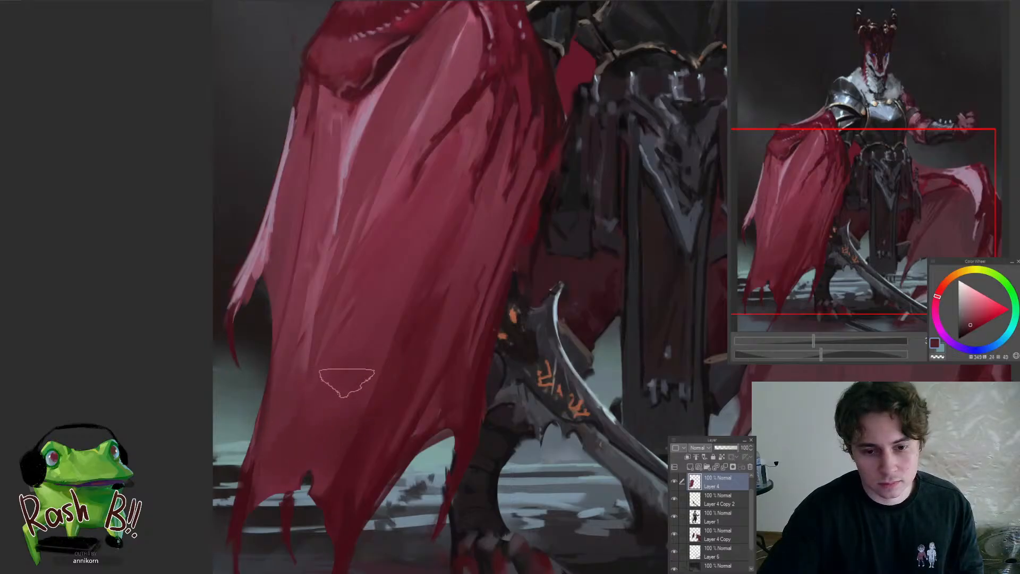
pyautogui.keyDown('alt'); pyautogui.click(350, 380); pyautogui.keyUp('alt')
pyautogui.moveTo(324, 429); pyautogui.dragTo(342, 403)
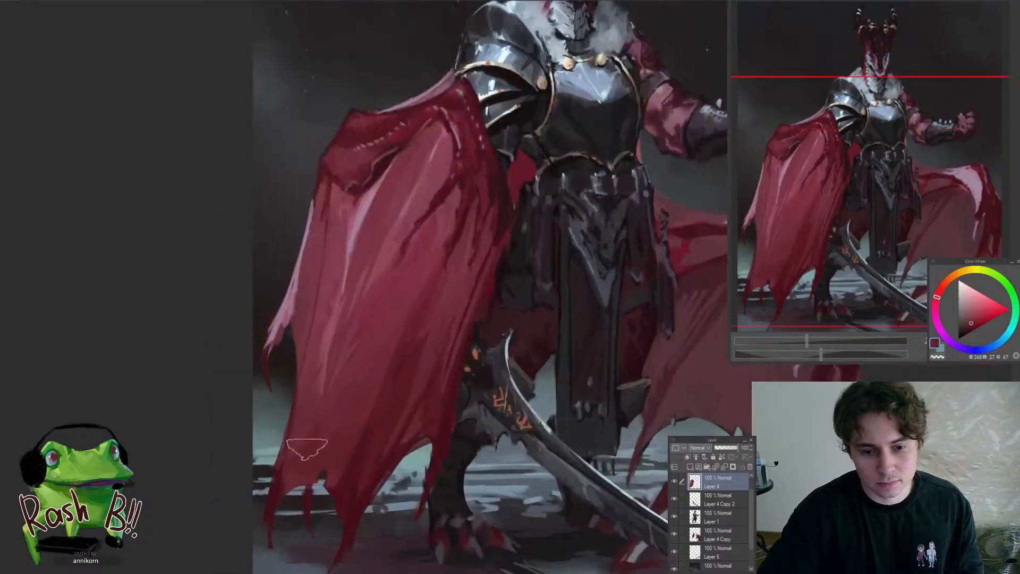
# Soften the diagonal fold shadow in the middle of the draped wing with a large soft brush and sampled reds
pyautogui.keyDown('alt'); pyautogui.click(376, 367); pyautogui.keyUp('alt')
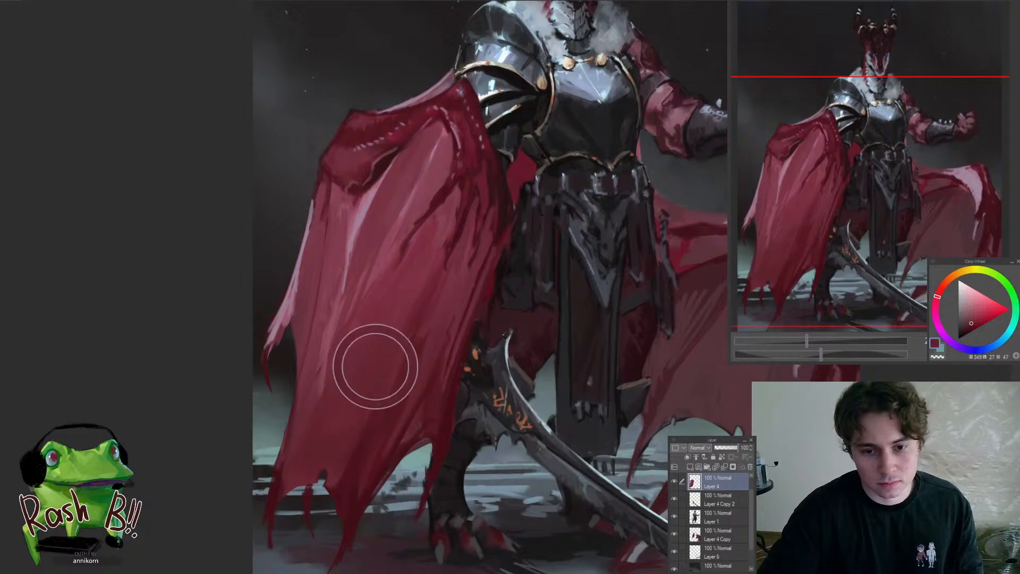
pyautogui.moveTo(393, 316); pyautogui.dragTo(370, 349)
pyautogui.keyDown('alt'); pyautogui.click(409, 282); pyautogui.keyUp('alt')
pyautogui.moveTo(408, 282); pyautogui.dragTo(362, 383)
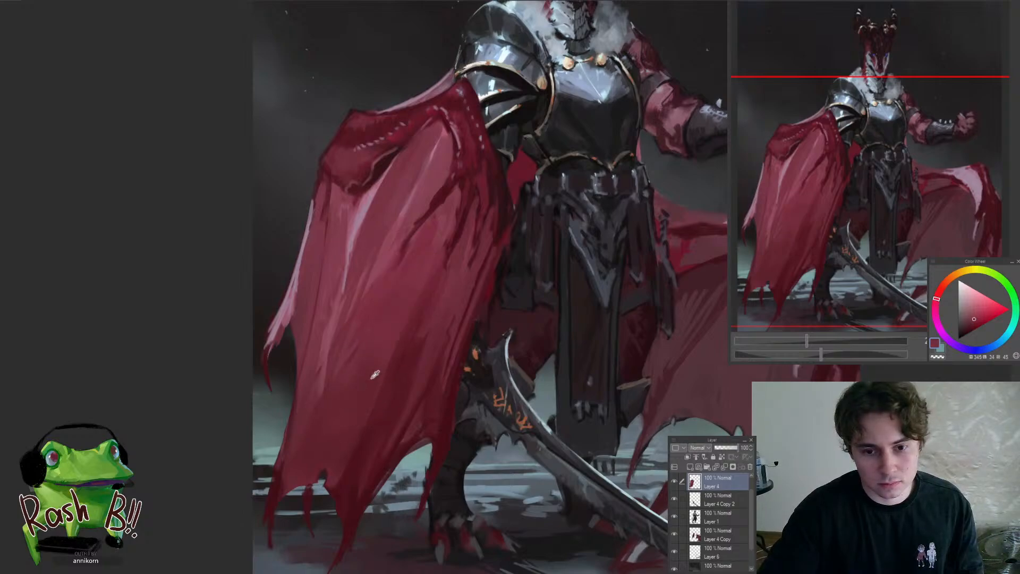
pyautogui.keyDown('alt'); pyautogui.click(371, 378); pyautogui.keyUp('alt')
pyautogui.moveTo(383, 345); pyautogui.dragTo(353, 413)
pyautogui.moveTo(408, 298)
pyautogui.mouseDown()
pyautogui.moveTo(354, 418)
pyautogui.moveTo(366, 412)
pyautogui.moveTo(351, 416)
pyautogui.mouseUp()
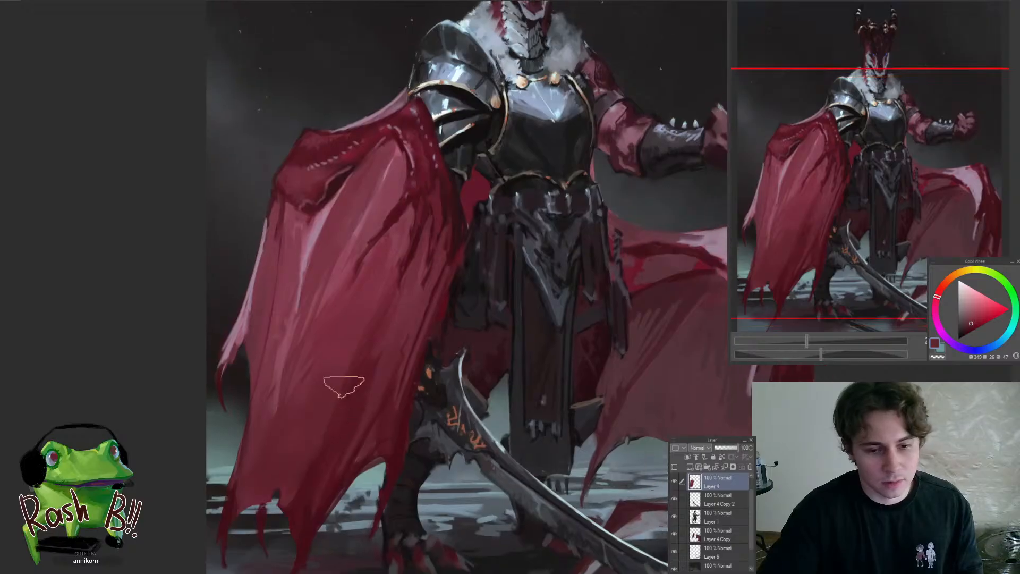
# Blend a red sampled from the upper folds down into the draped wing's shaded lower membrane
pyautogui.keyDown('alt'); pyautogui.click(392, 253); pyautogui.keyUp('alt')
pyautogui.keyDown('alt'); pyautogui.click(354, 318); pyautogui.keyUp('alt')
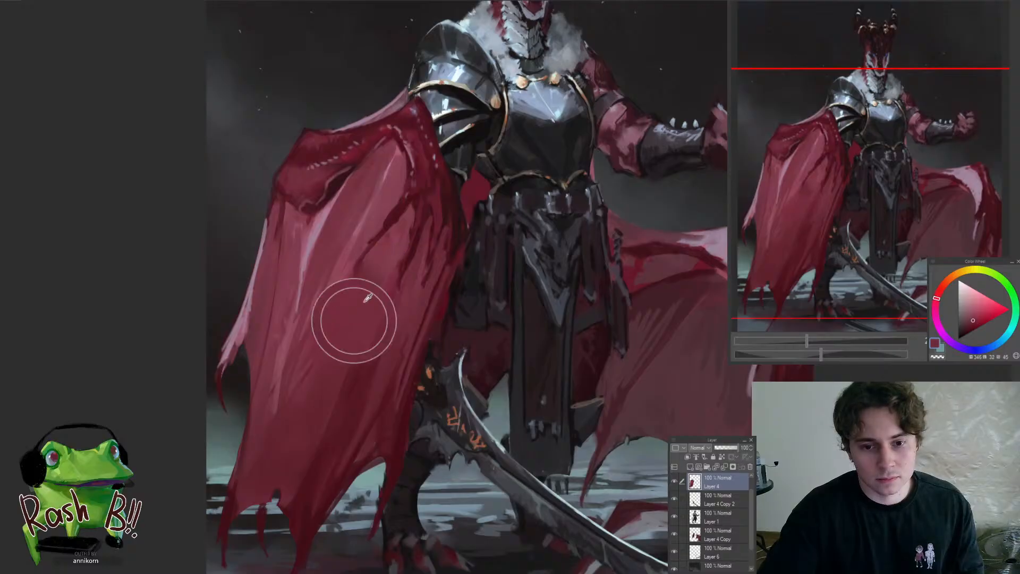
pyautogui.moveTo(328, 375)
pyautogui.mouseDown()
pyautogui.moveTo(274, 466)
pyautogui.moveTo(313, 457)
pyautogui.mouseUp()
pyautogui.moveTo(344, 378); pyautogui.dragTo(367, 321)
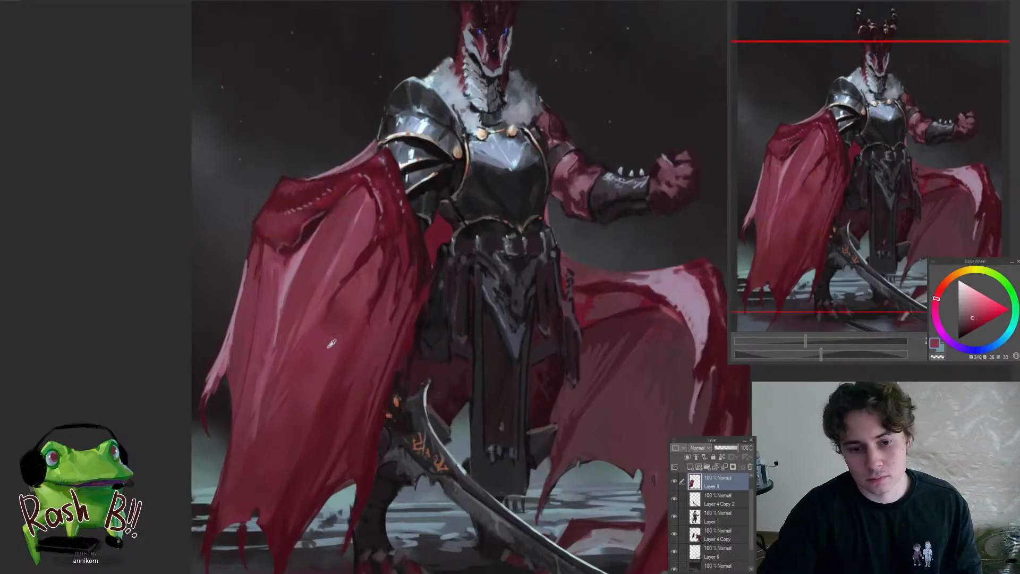
# Repaint the long folds below the draped wing's stitched shoulder with mid reds sampled from the membrane
pyautogui.keyDown('alt'); pyautogui.click(331, 339); pyautogui.keyUp('alt')
pyautogui.keyDown('alt'); pyautogui.click(350, 259); pyautogui.keyUp('alt')
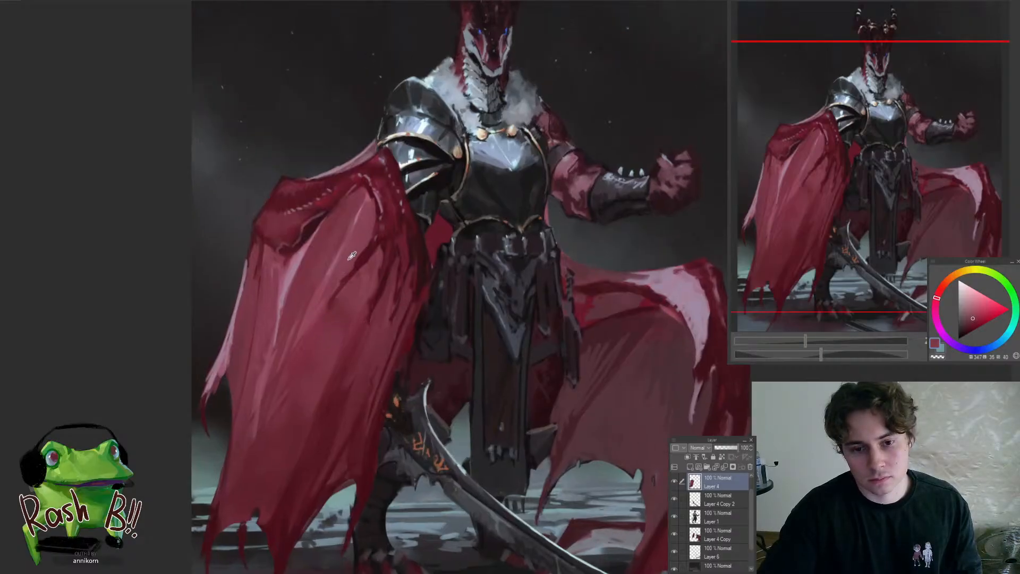
pyautogui.moveTo(358, 244)
pyautogui.mouseDown()
pyautogui.moveTo(355, 267)
pyautogui.moveTo(332, 278)
pyautogui.mouseUp()
pyautogui.keyDown('alt'); pyautogui.click(344, 266); pyautogui.keyUp('alt')
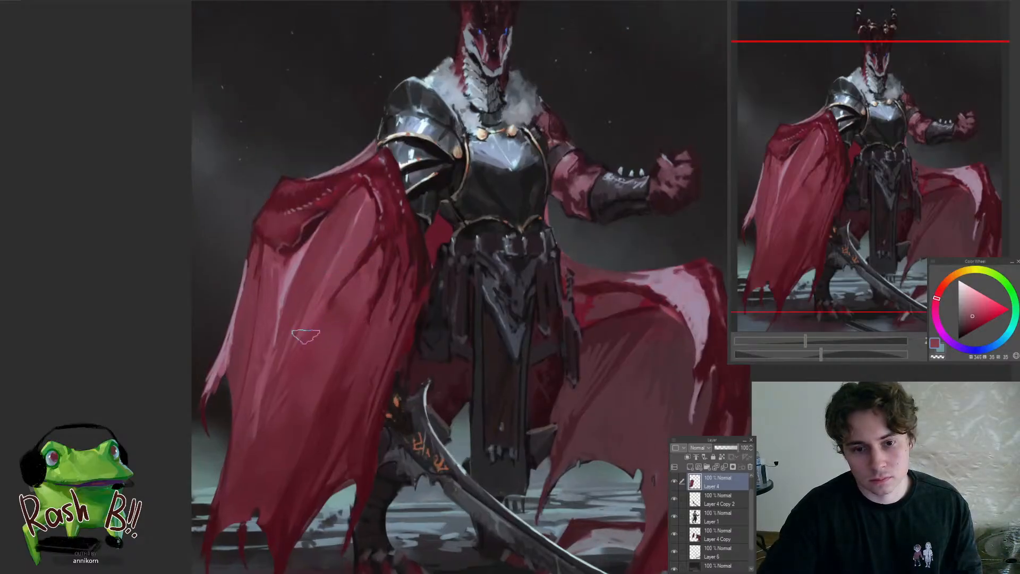
pyautogui.moveTo(361, 378); pyautogui.dragTo(324, 430)
pyautogui.keyDown('alt'); pyautogui.click(292, 283); pyautogui.keyUp('alt')
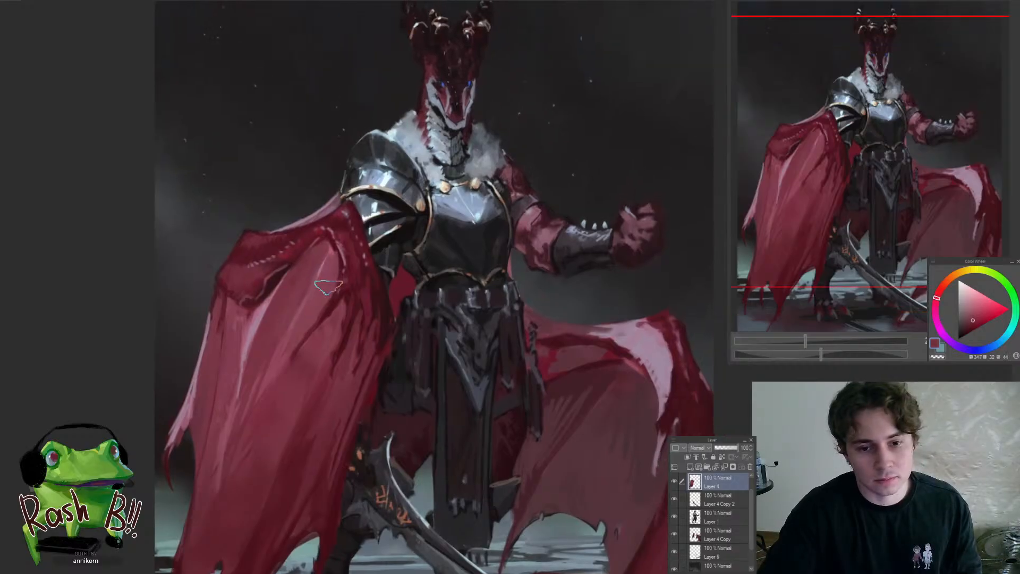
# Even out the transition between the draped wing's central folds and its lower shadow using sampled muted reds
pyautogui.moveTo(318, 300); pyautogui.dragTo(305, 330)
pyautogui.moveTo(281, 377); pyautogui.dragTo(231, 457)
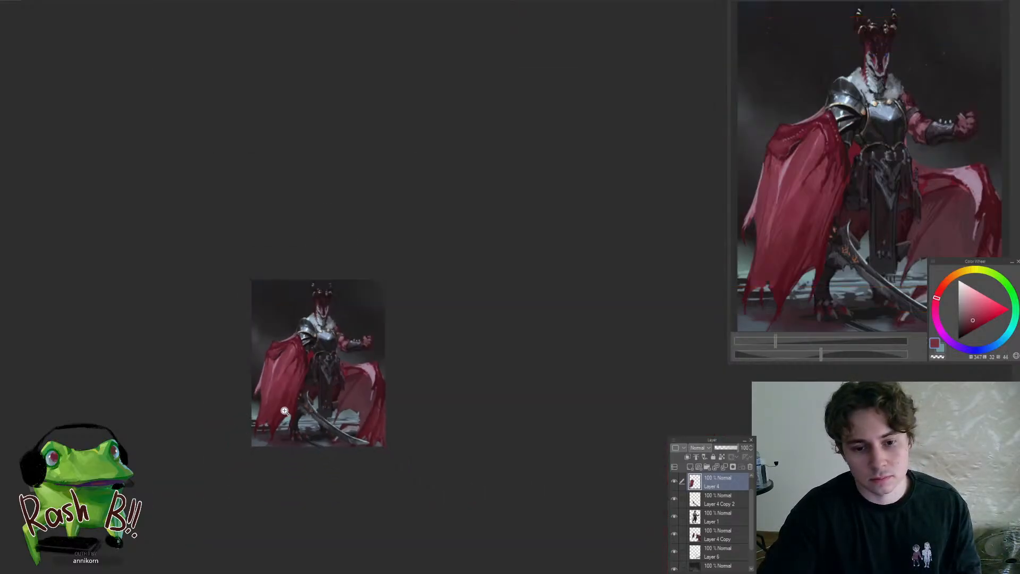
pyautogui.moveTo(287, 380); pyautogui.dragTo(319, 356)
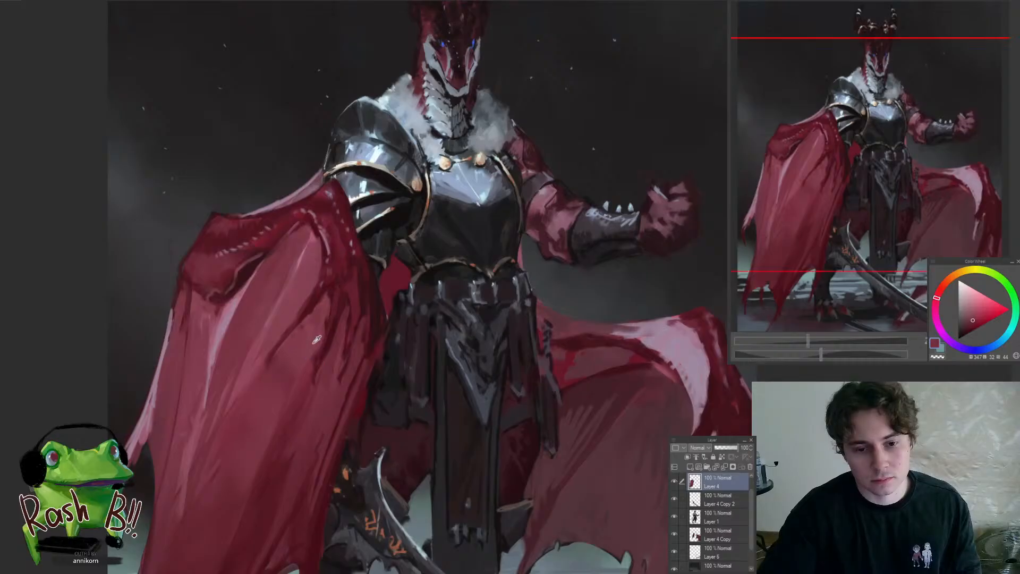
pyautogui.keyDown('alt'); pyautogui.click(306, 346); pyautogui.keyUp('alt')
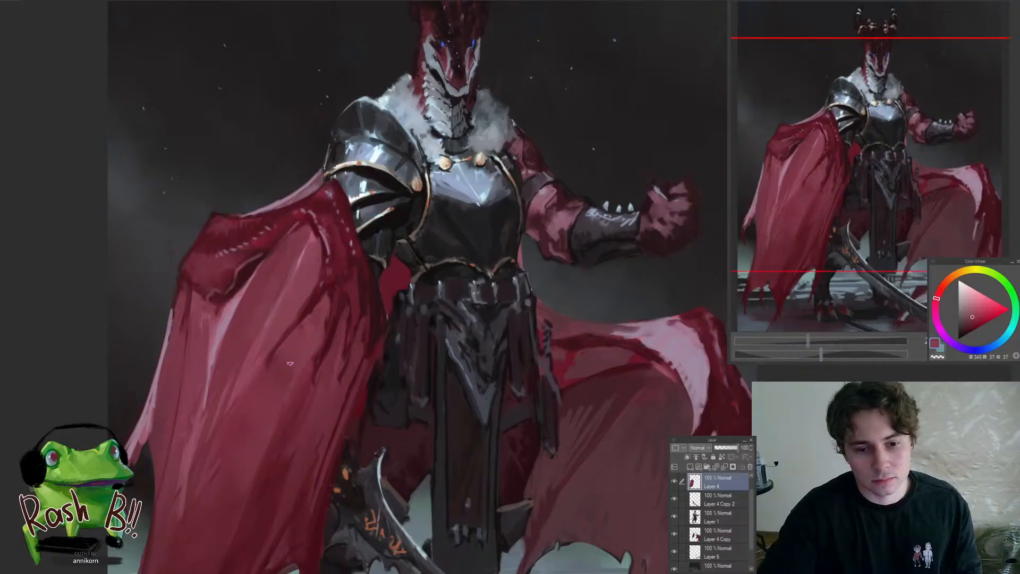
pyautogui.moveTo(354, 379)
pyautogui.mouseDown()
pyautogui.moveTo(322, 415)
pyautogui.moveTo(349, 368)
pyautogui.mouseUp()
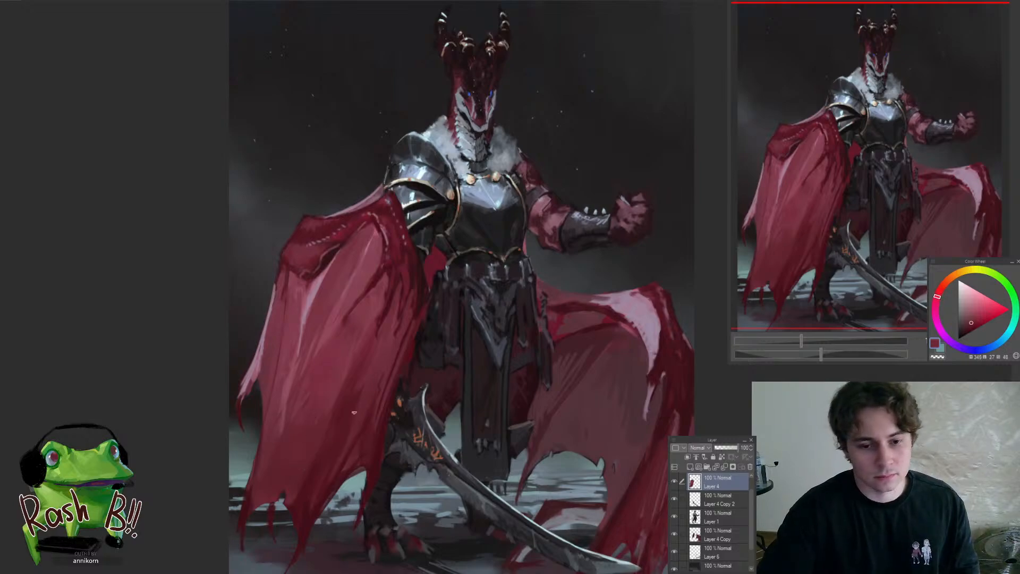
pyautogui.keyDown('alt'); pyautogui.click(280, 386); pyautogui.keyUp('alt')
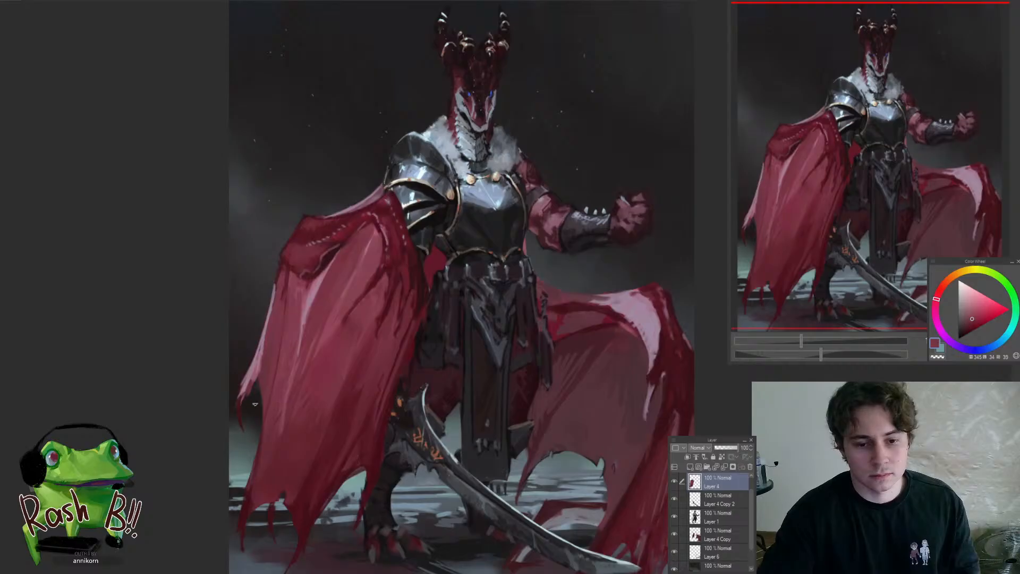
# Tone down the pale pink highlight on the draped wing's outer hooked point with sampled darker reds
pyautogui.scroll(3, 255, 404)
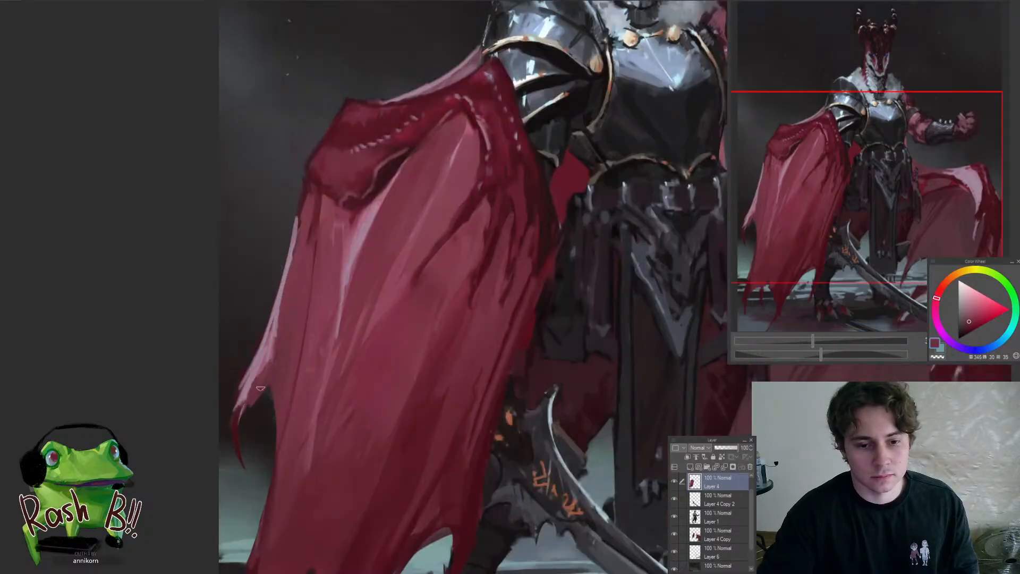
pyautogui.keyDown('alt'); pyautogui.click(262, 371); pyautogui.keyUp('alt')
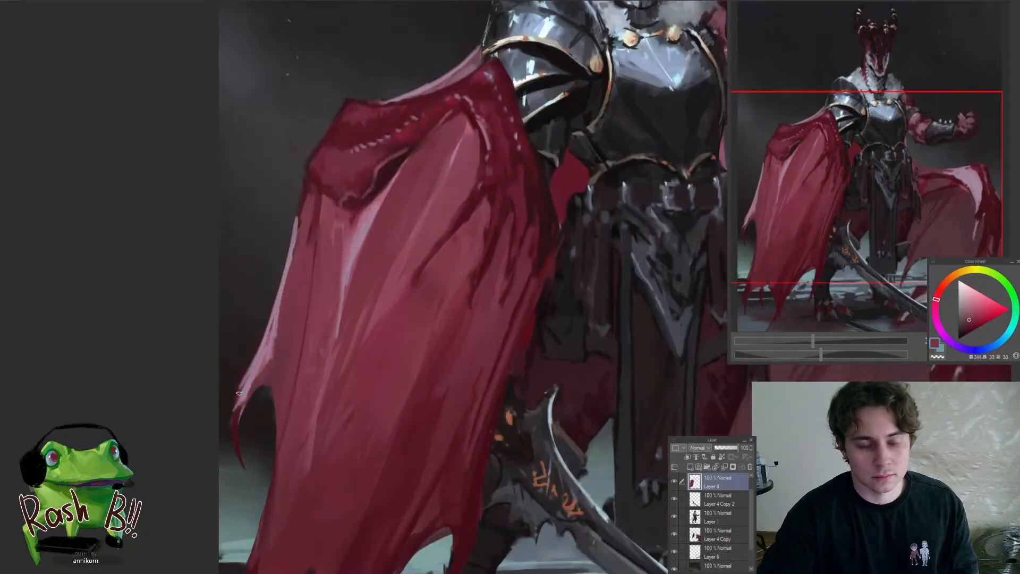
pyautogui.keyDown('alt'); pyautogui.click(255, 362); pyautogui.keyUp('alt')
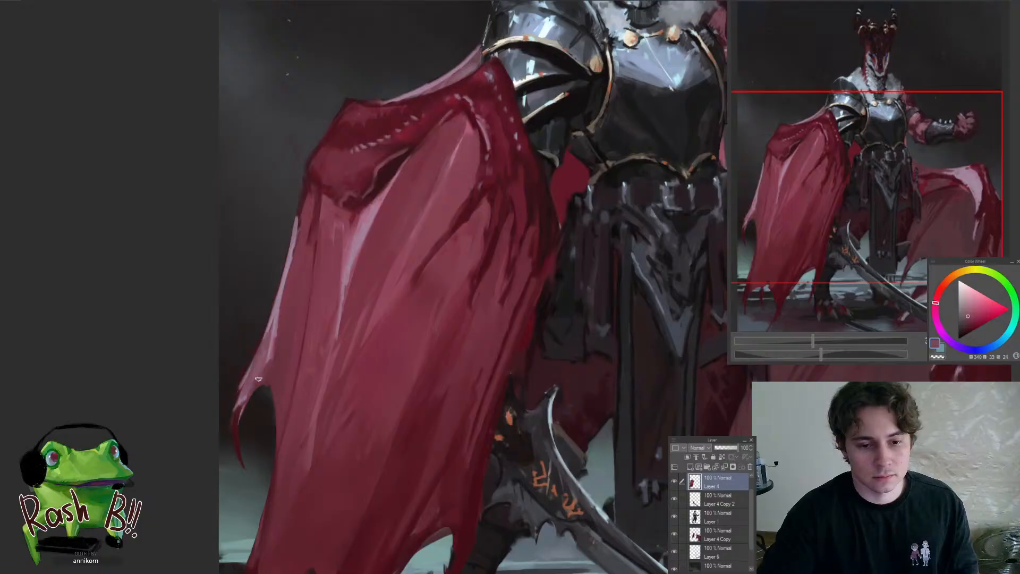
pyautogui.keyDown('alt'); pyautogui.click(278, 306); pyautogui.keyUp('alt')
pyautogui.scroll(-5, 252, 382)
pyautogui.scroll(2, 266, 351)
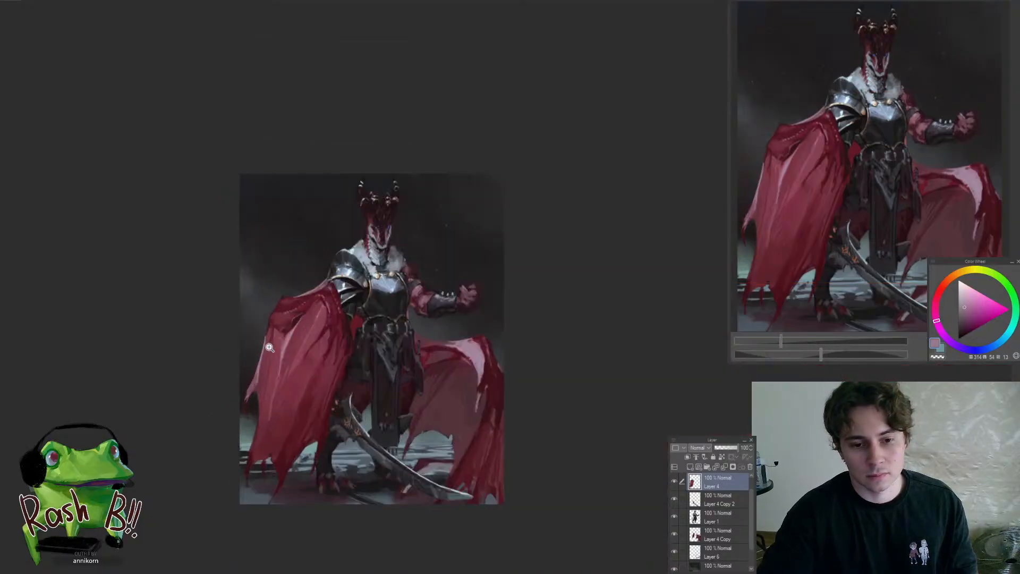
pyautogui.scroll(4, 269, 347)
pyautogui.keyDown('alt'); pyautogui.click(265, 384); pyautogui.keyUp('alt')
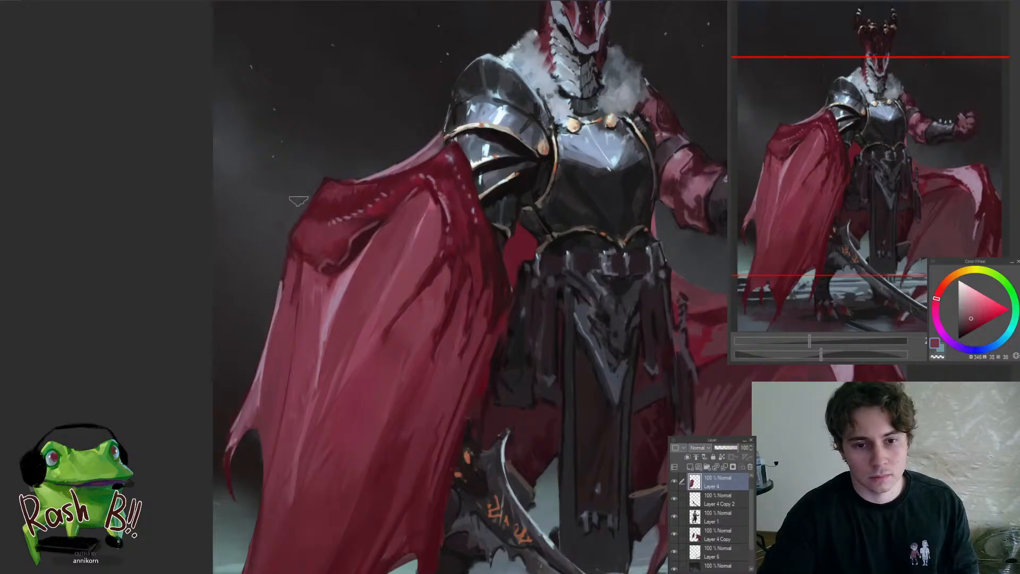
pyautogui.scroll(-5, 245, 421)
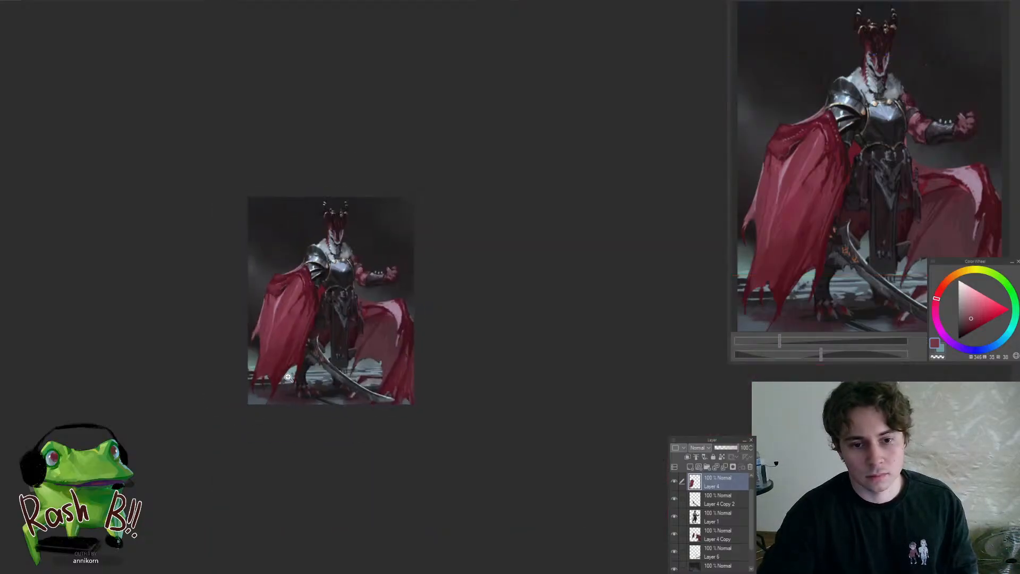
pyautogui.scroll(5, 274, 285)
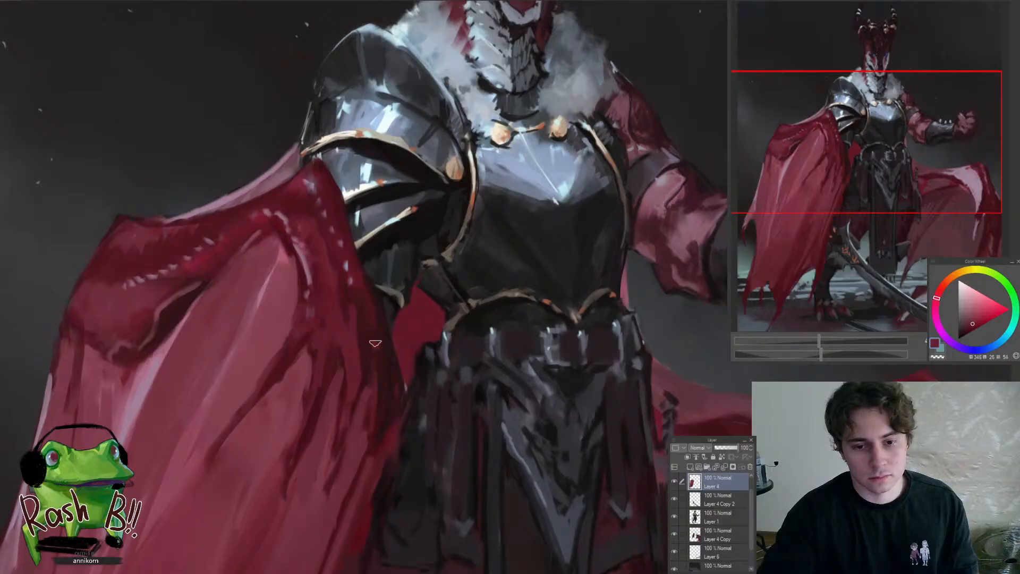
pyautogui.scroll(-5, 371, 399)
pyautogui.scroll(4, 374, 496)
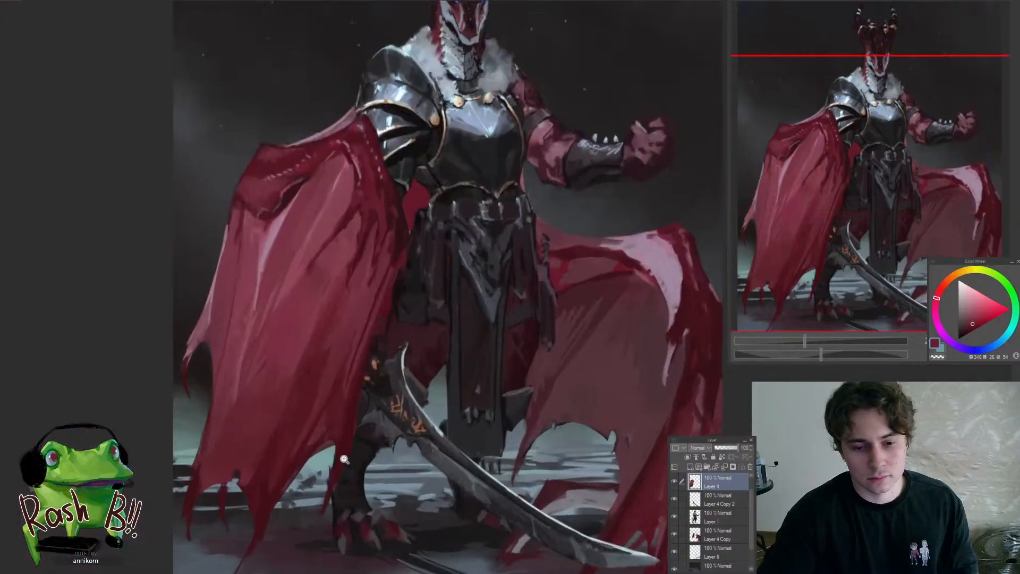
pyautogui.scroll(1, 344, 459)
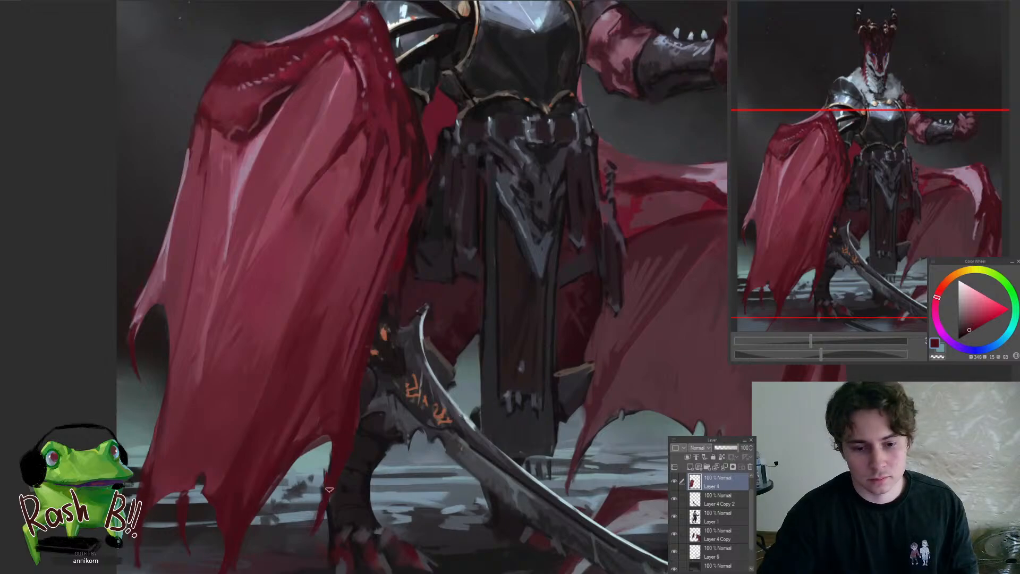
pyautogui.scroll(-5, 313, 474)
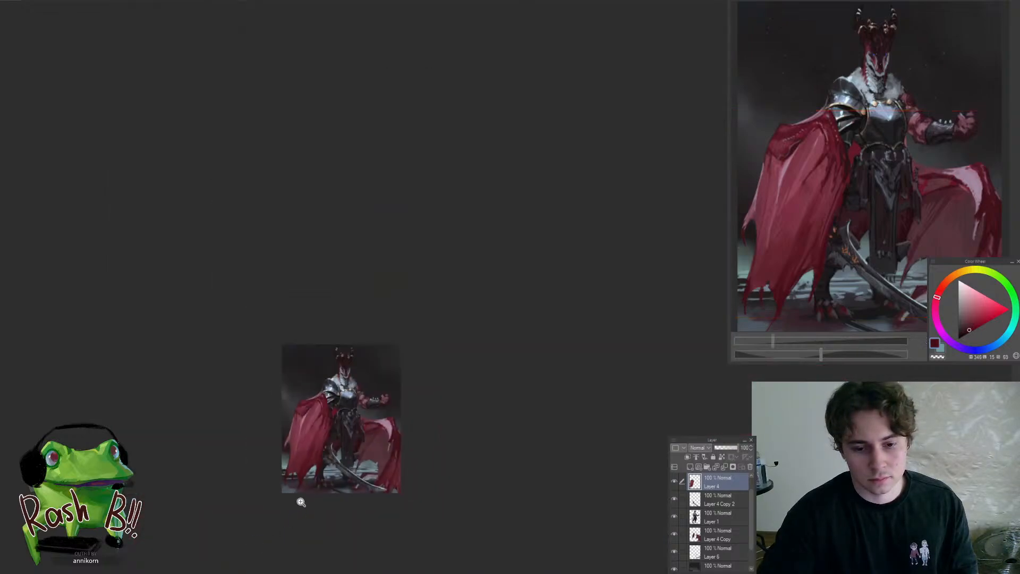
# Repaint the ragged lower edge of the draped wing around its outermost points with sampled dark reds
pyautogui.scroll(4, 296, 496)
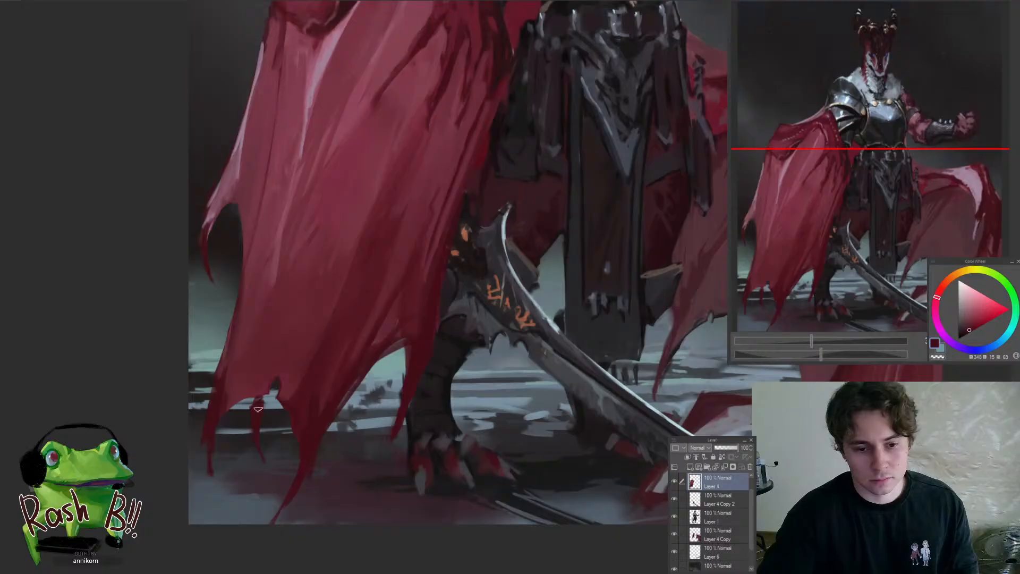
pyautogui.keyDown('alt'); pyautogui.click(237, 383); pyautogui.keyUp('alt')
pyautogui.keyDown('alt'); pyautogui.click(228, 388); pyautogui.keyUp('alt')
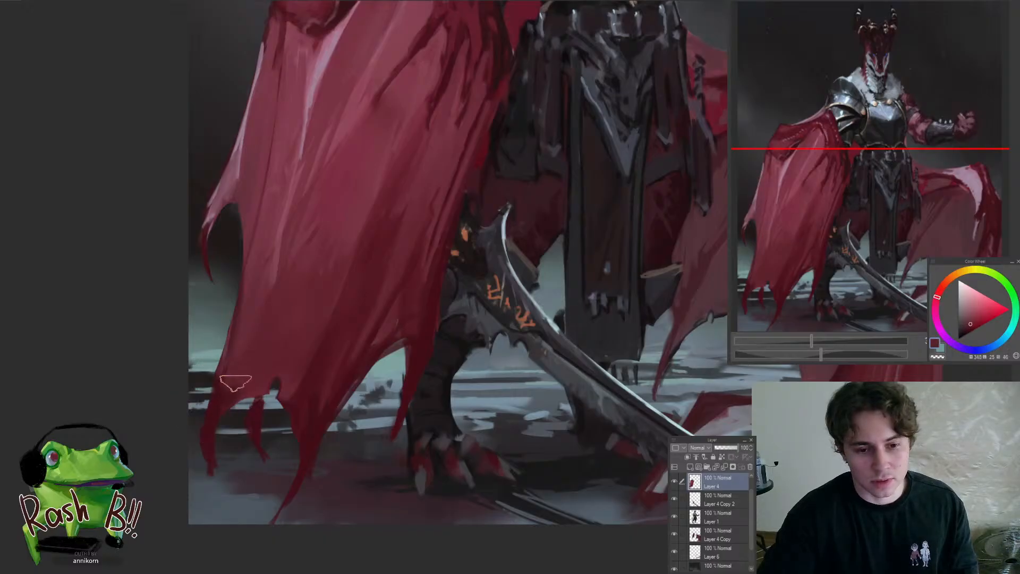
pyautogui.keyDown('alt'); pyautogui.click(223, 390); pyautogui.keyUp('alt')
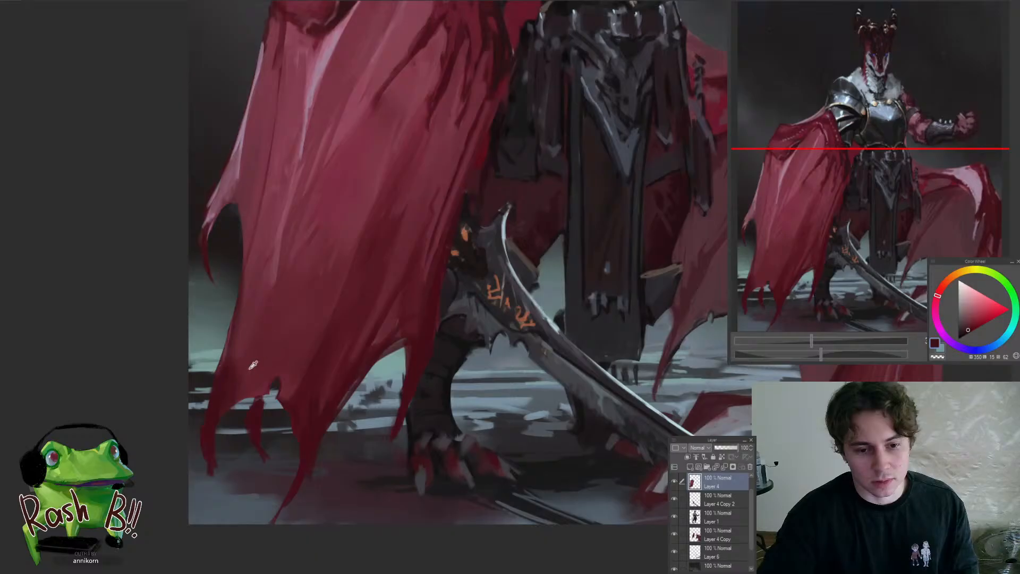
pyautogui.keyDown('alt'); pyautogui.click(233, 379); pyautogui.keyUp('alt')
pyautogui.moveTo(251, 387); pyautogui.dragTo(276, 441)
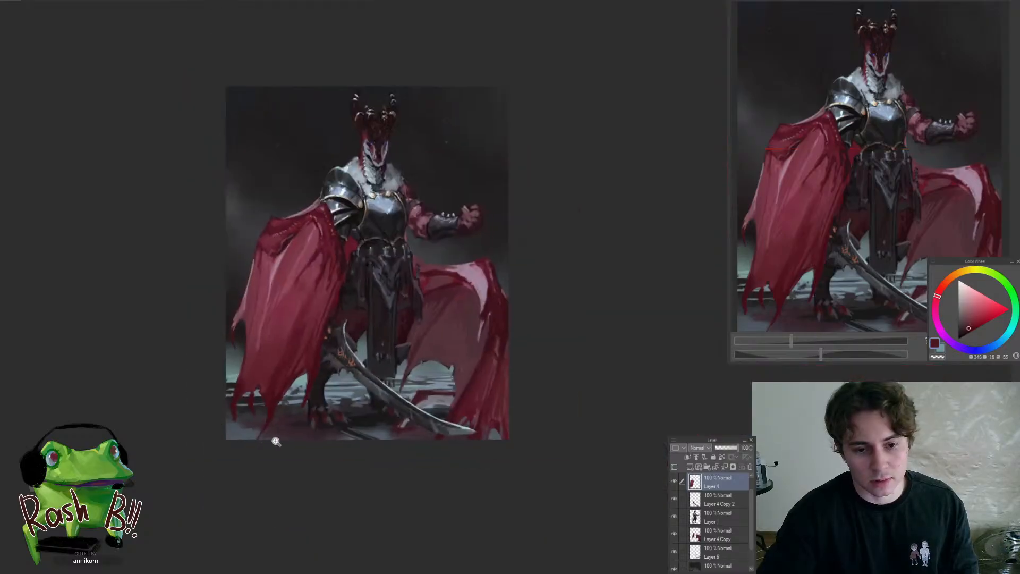
pyautogui.moveTo(287, 372); pyautogui.dragTo(244, 385)
pyautogui.keyDown('alt'); pyautogui.click(236, 388); pyautogui.keyUp('alt')
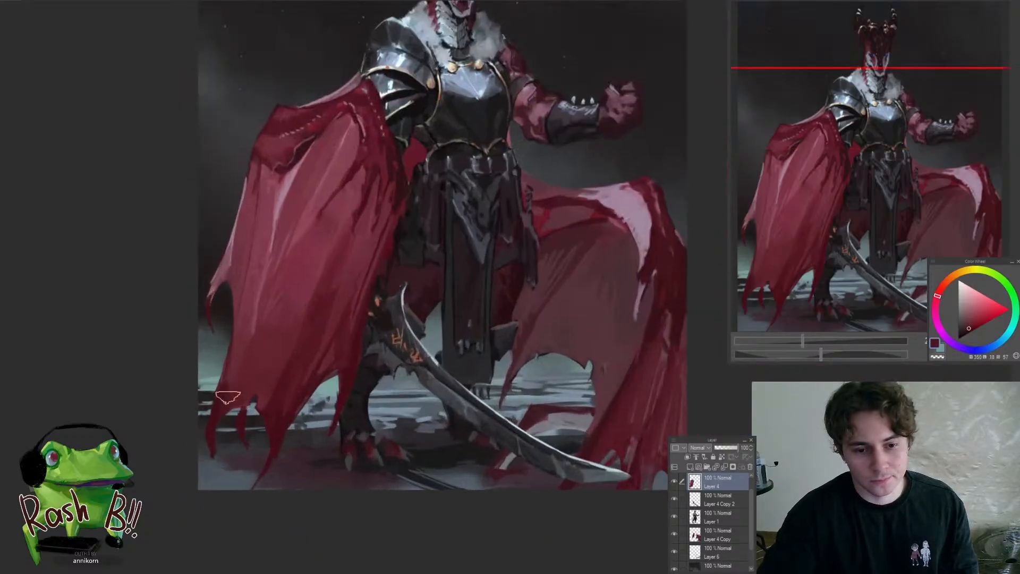
pyautogui.moveTo(319, 396); pyautogui.dragTo(277, 434)
# On Layer 1, darken the red thigh beside the hanging cloth with dark red strokes
pyautogui.keyDown('ctrl'); pyautogui.keyDown('shift'); pyautogui.click(472, 326); pyautogui.keyUp('shift'); pyautogui.keyUp('ctrl')
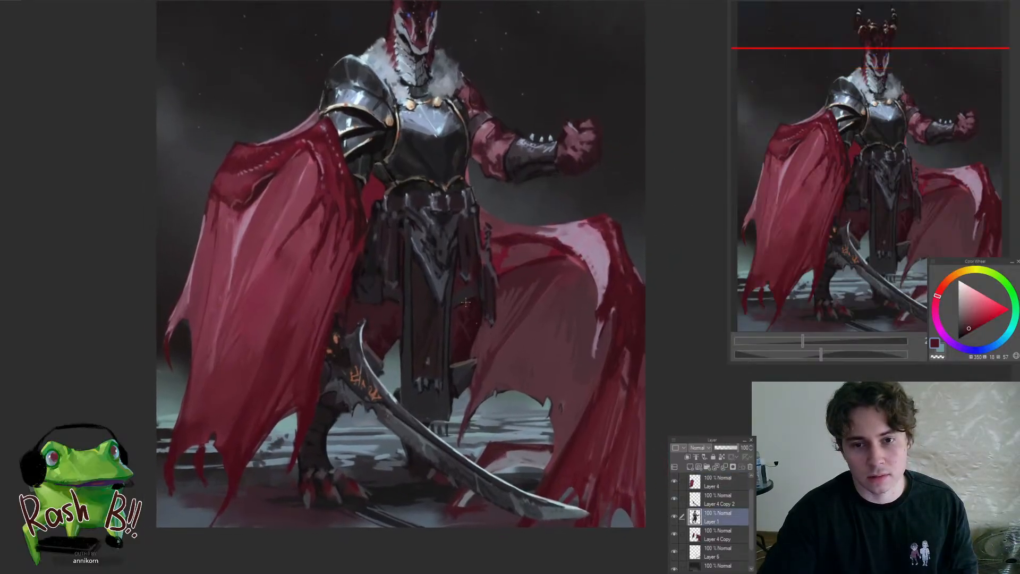
pyautogui.moveTo(450, 301); pyautogui.dragTo(418, 344)
pyautogui.moveTo(485, 352)
pyautogui.mouseDown()
pyautogui.moveTo(523, 300)
pyautogui.moveTo(478, 348)
pyautogui.mouseUp()
pyautogui.moveTo(435, 231); pyautogui.dragTo(483, 236)
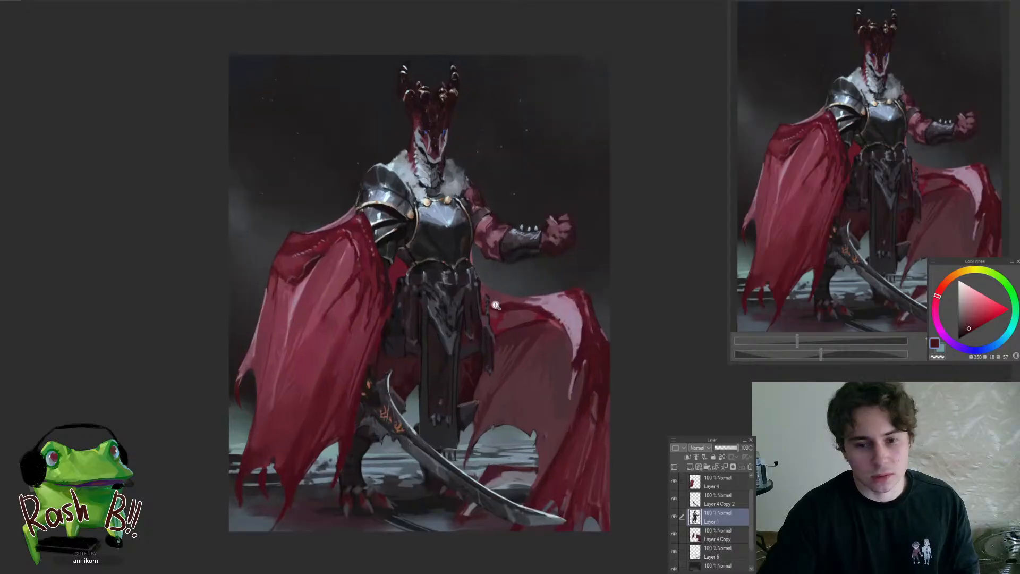
pyautogui.moveTo(492, 326)
pyautogui.mouseDown()
pyautogui.moveTo(466, 346)
pyautogui.moveTo(514, 348)
pyautogui.moveTo(515, 362)
pyautogui.mouseUp()
pyautogui.click(540, 285)
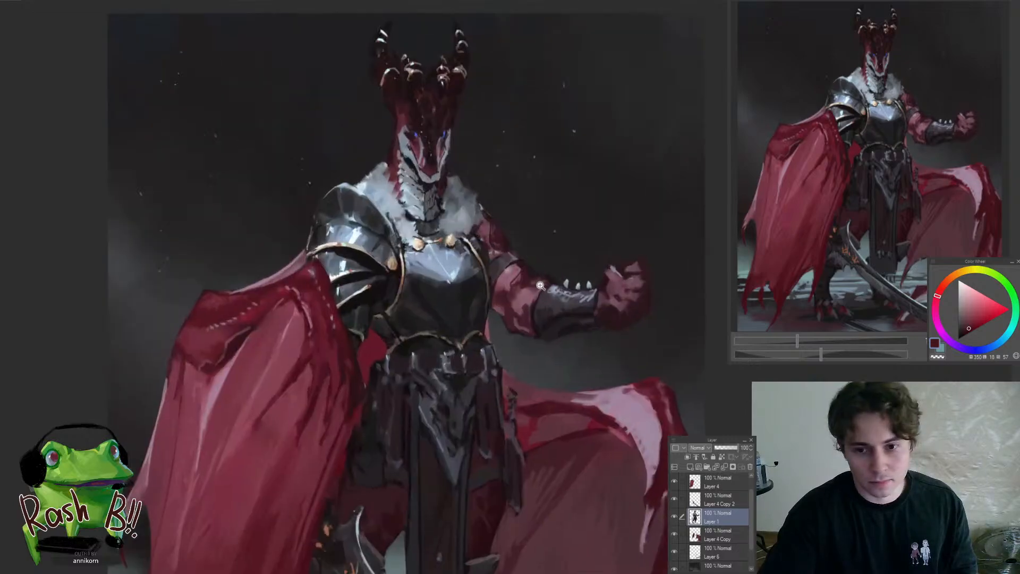
pyautogui.click(553, 286)
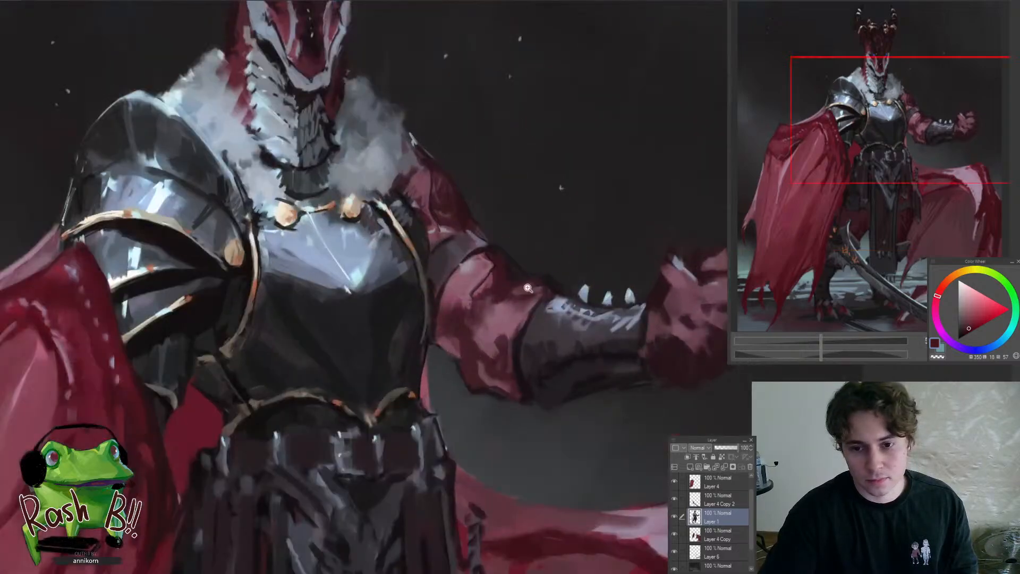
pyautogui.keyDown('alt'); pyautogui.click(495, 283); pyautogui.keyUp('alt')
pyautogui.moveTo(484, 272); pyautogui.dragTo(481, 274)
pyautogui.keyDown('alt'); pyautogui.click(501, 318); pyautogui.keyUp('alt')
pyautogui.moveTo(492, 344); pyautogui.dragTo(489, 337)
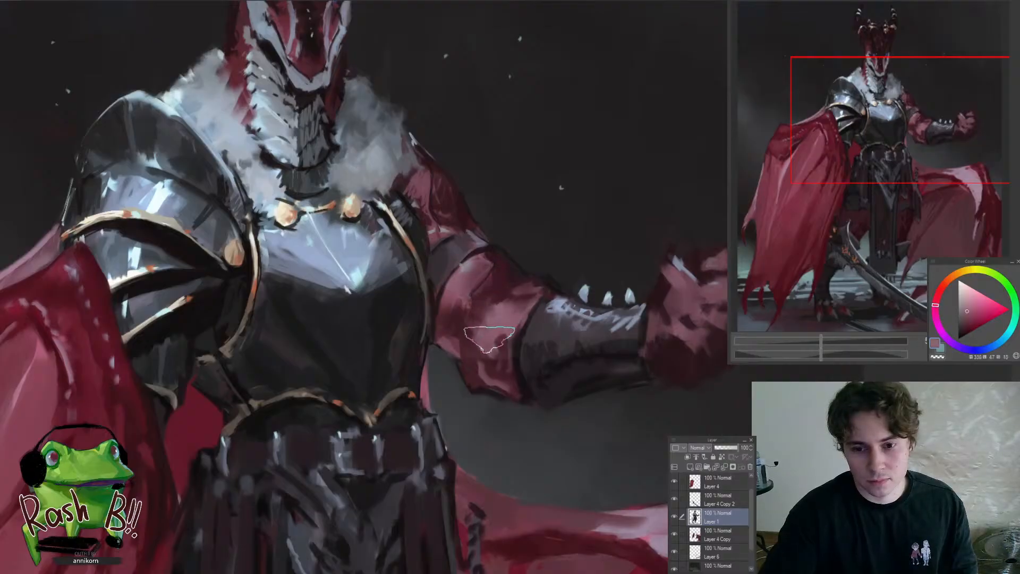
pyautogui.hotkey('ctrl', 'z')
pyautogui.hotkey('ctrl', 'z')
# Using a smaller brush, refine the edge of the grey band around the bent red arm with sampled muted tones
pyautogui.moveTo(519, 289)
pyautogui.mouseDown()
pyautogui.moveTo(451, 367)
pyautogui.moveTo(411, 359)
pyautogui.moveTo(420, 352)
pyautogui.mouseUp()
pyautogui.press('h')
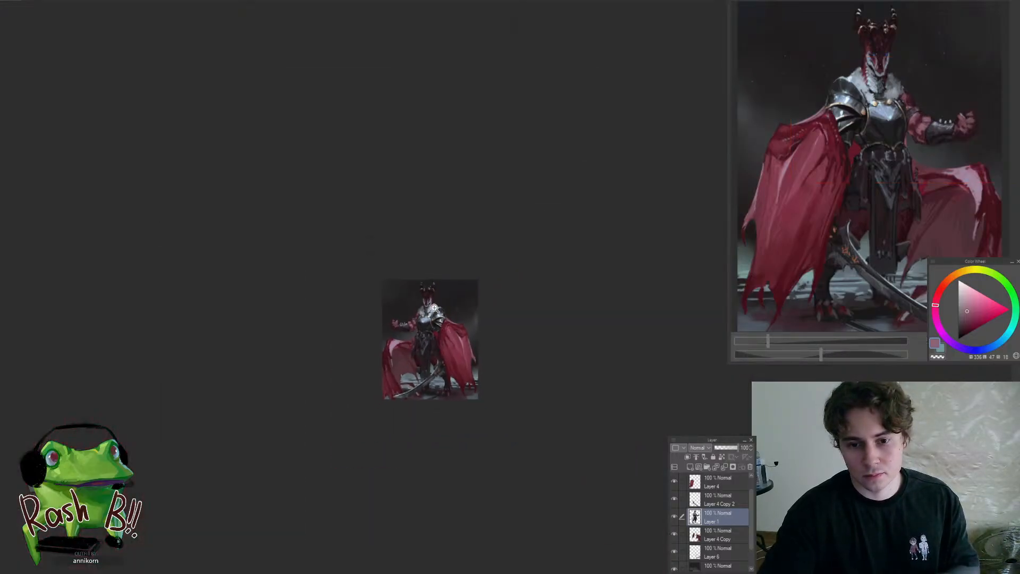
pyautogui.moveTo(434, 307); pyautogui.dragTo(451, 304)
pyautogui.press('h')
pyautogui.moveTo(510, 331); pyautogui.dragTo(581, 302)
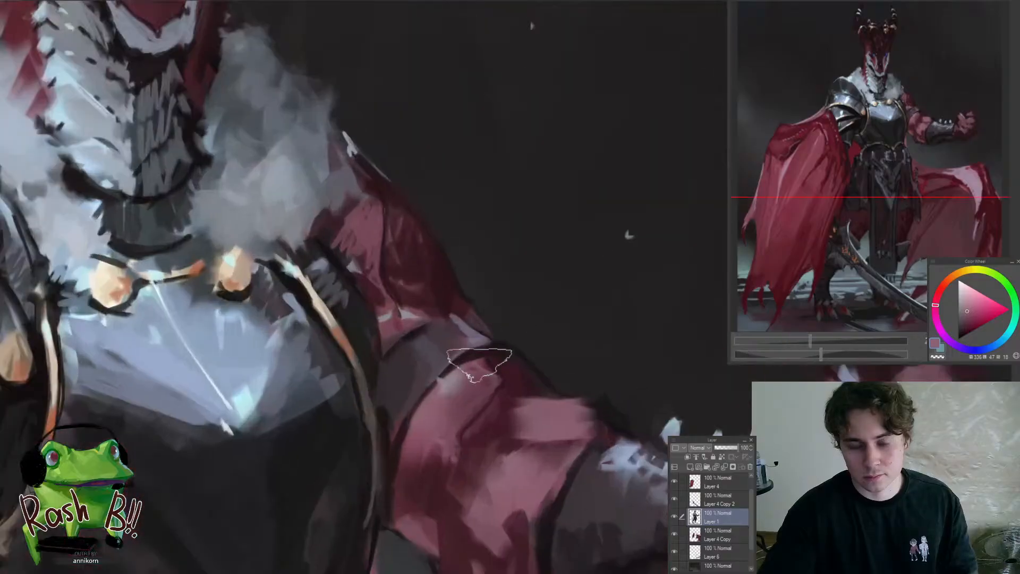
pyautogui.keyDown('alt'); pyautogui.click(474, 374); pyautogui.keyUp('alt')
pyautogui.press('[')
pyautogui.press('[')
pyautogui.press('[')
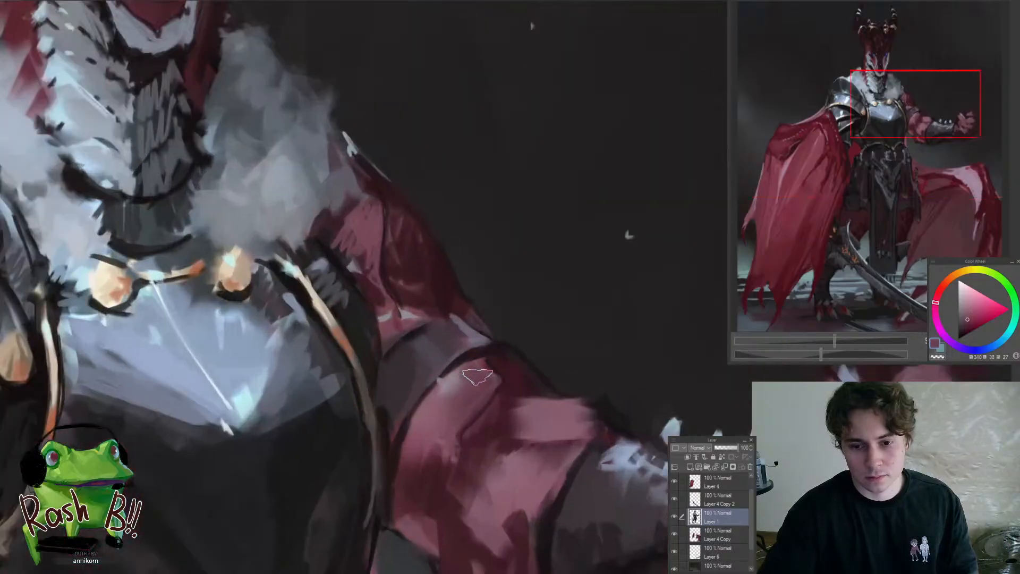
pyautogui.moveTo(424, 325)
pyautogui.mouseDown()
pyautogui.moveTo(348, 394)
pyautogui.moveTo(409, 309)
pyautogui.moveTo(400, 360)
pyautogui.mouseUp()
pyautogui.keyDown('alt'); pyautogui.click(401, 333); pyautogui.keyUp('alt')
pyautogui.moveTo(392, 370)
pyautogui.mouseDown()
pyautogui.moveTo(361, 412)
pyautogui.moveTo(342, 467)
pyautogui.mouseUp()
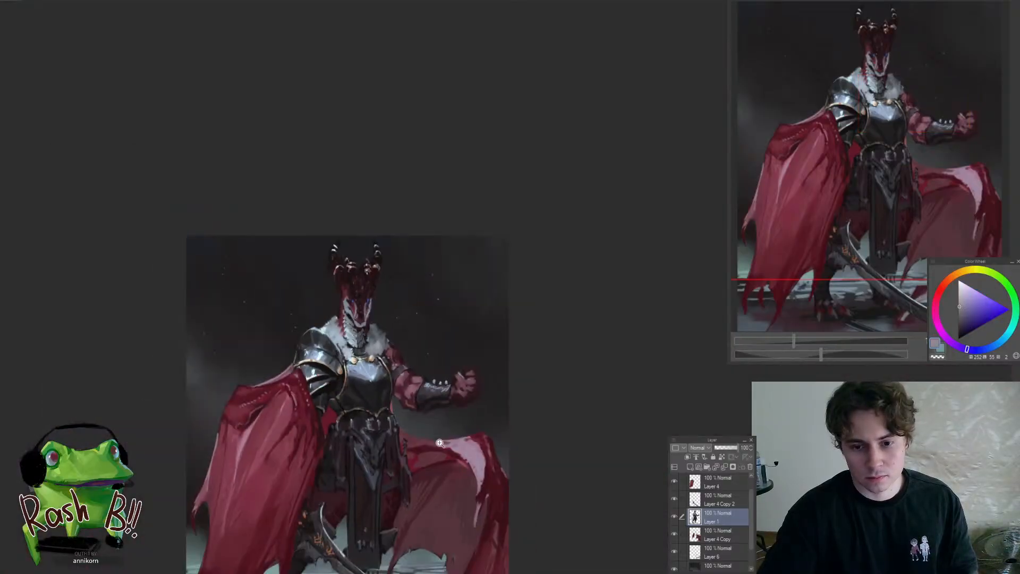
# Sample the pale blue-grey of the dragon's face and refine the light marking along its cheek and jaw
pyautogui.moveTo(463, 381); pyautogui.dragTo(423, 275)
pyautogui.keyDown('alt'); pyautogui.click(364, 326); pyautogui.keyUp('alt')
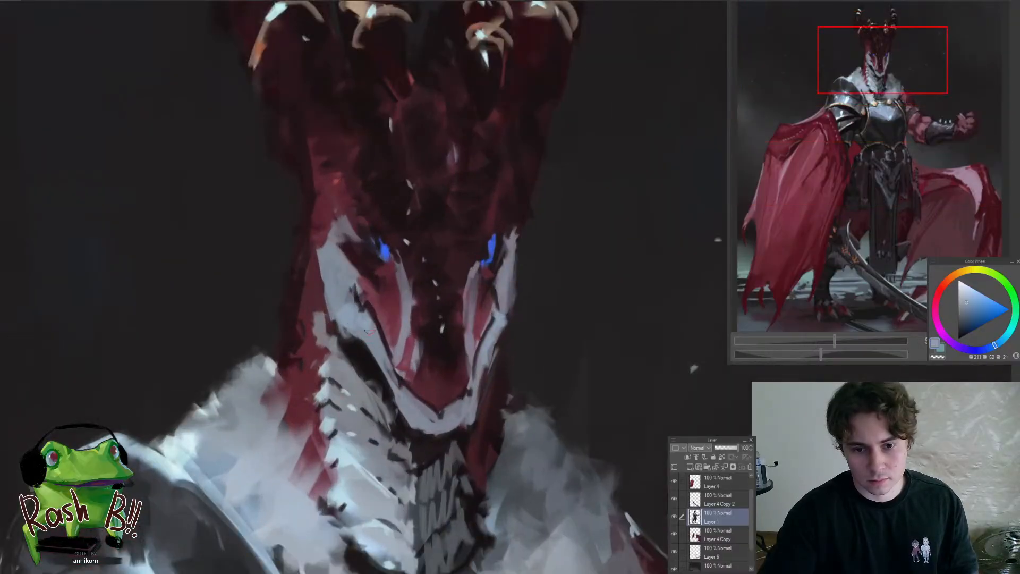
pyautogui.moveTo(381, 335); pyautogui.dragTo(401, 394)
pyautogui.moveTo(352, 366); pyautogui.dragTo(322, 450)
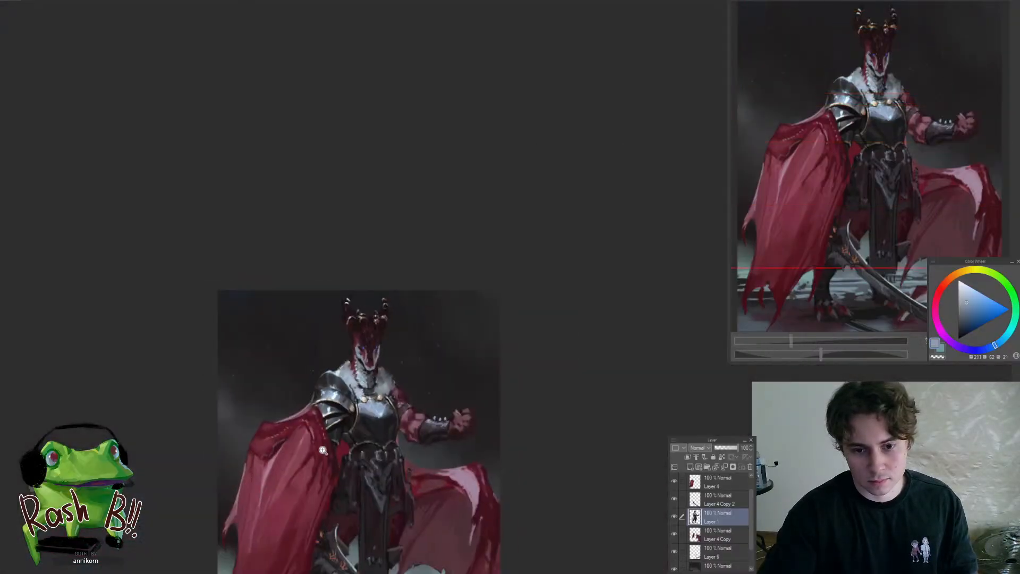
pyautogui.moveTo(366, 366); pyautogui.dragTo(339, 308)
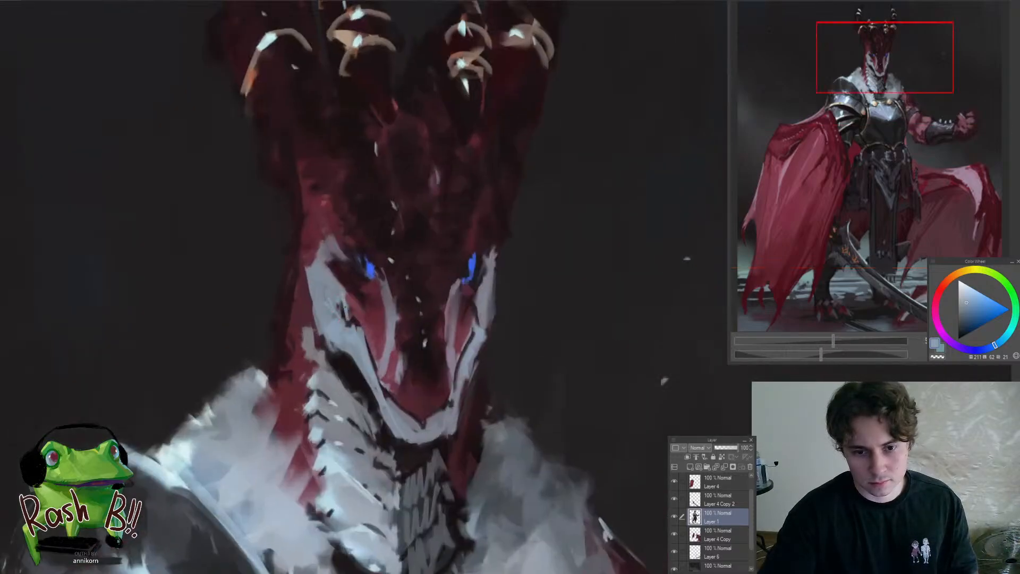
pyautogui.moveTo(357, 326); pyautogui.dragTo(364, 378)
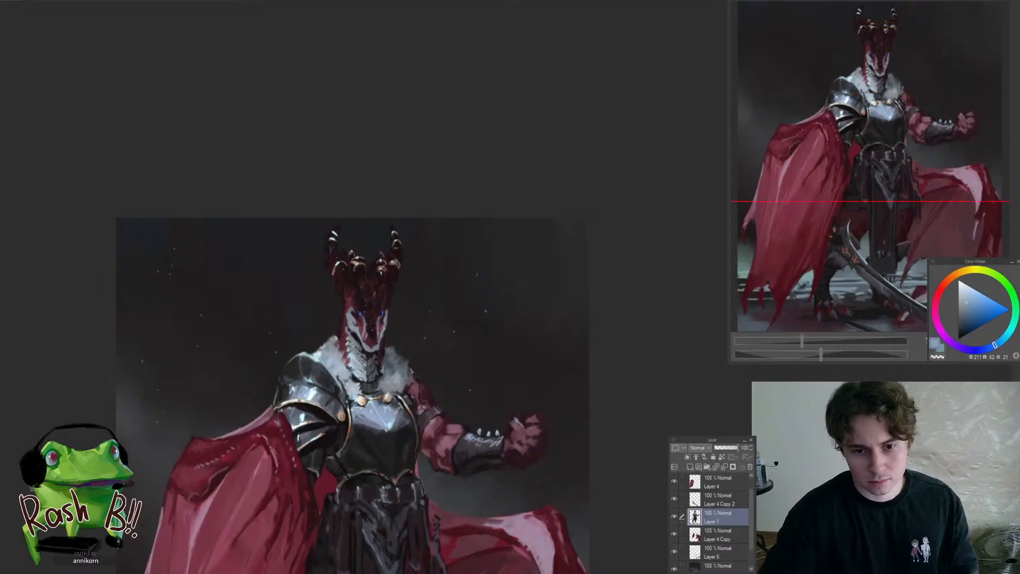
# Soften the dark notch in the pale cheek marking with fine strokes of a darker sampled blue-grey
pyautogui.moveTo(362, 314); pyautogui.dragTo(314, 362)
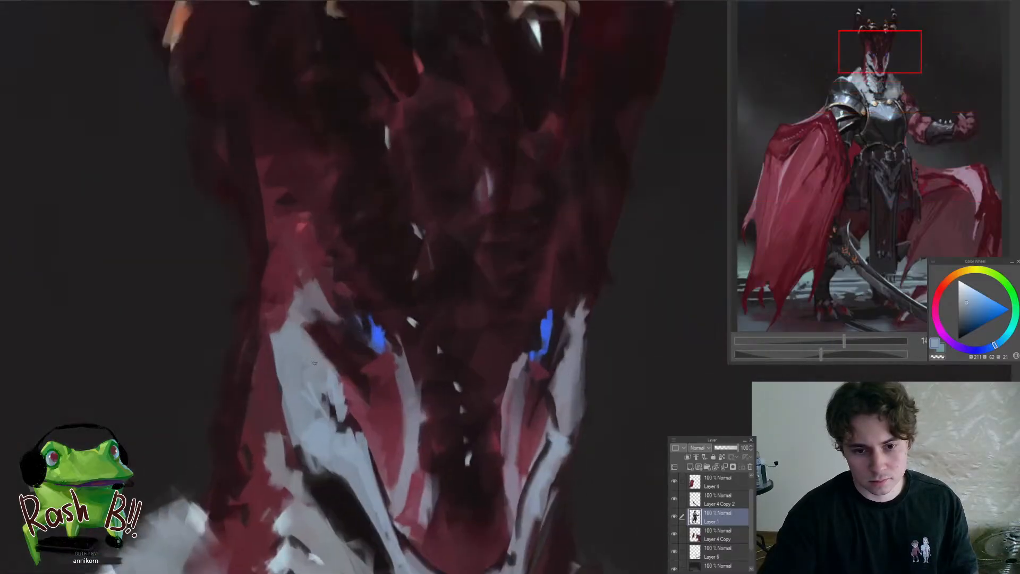
pyautogui.keyDown('alt'); pyautogui.click(307, 368); pyautogui.keyUp('alt')
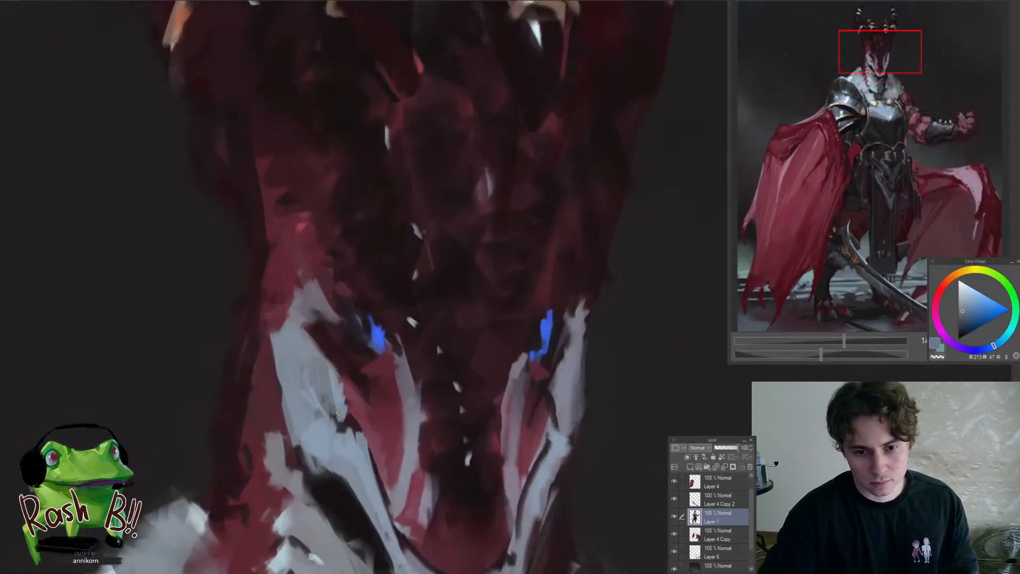
pyautogui.moveTo(353, 415); pyautogui.dragTo(330, 368)
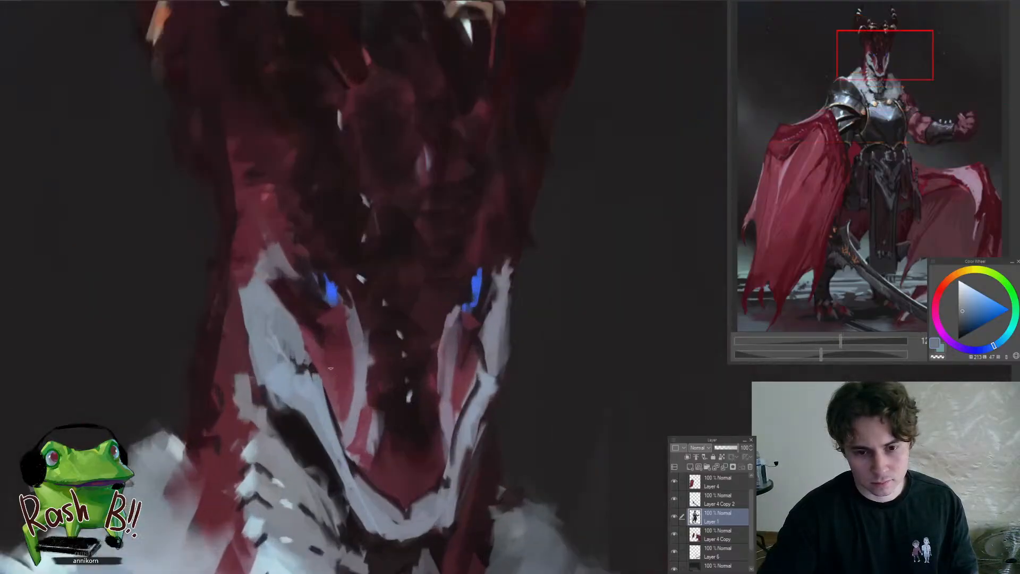
# Add fine dark red strokes to the red areas on both sides of the snout, below the blue eyes
pyautogui.keyDown('alt'); pyautogui.click(333, 353); pyautogui.keyUp('alt')
pyautogui.keyDown('alt'); pyautogui.click(330, 333); pyautogui.keyUp('alt')
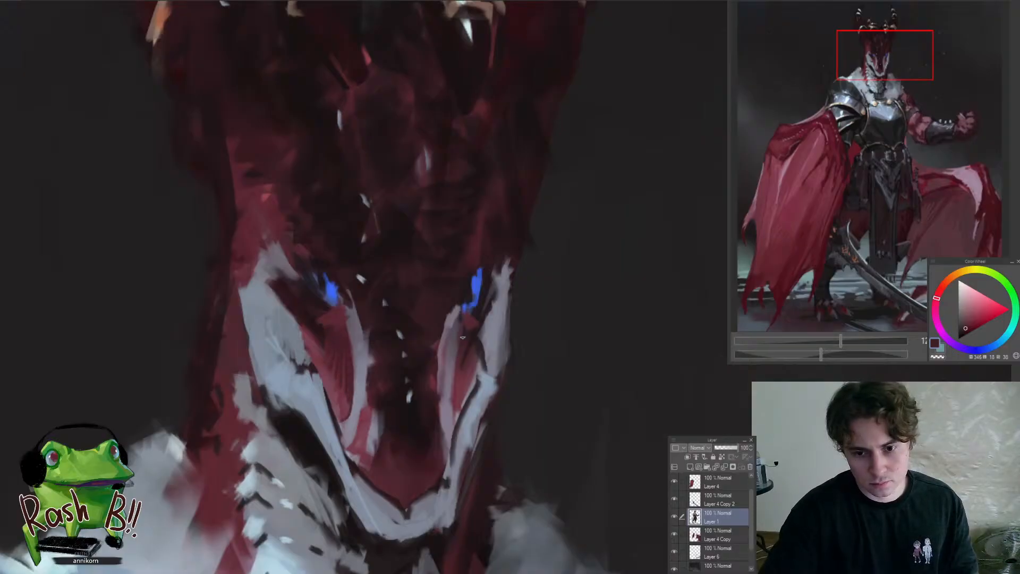
pyautogui.moveTo(462, 337); pyautogui.dragTo(456, 401)
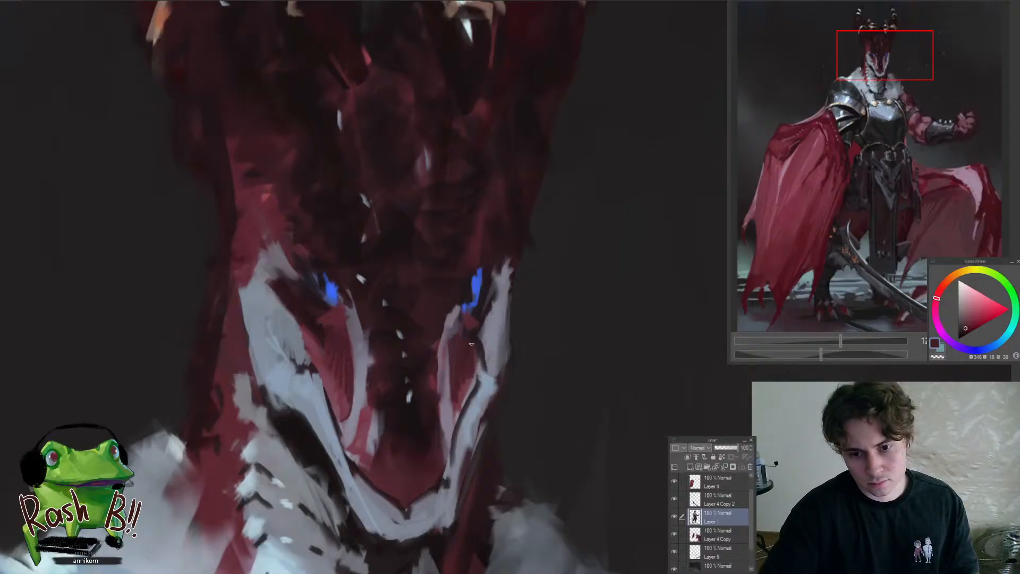
pyautogui.scroll(-5, 471, 354)
pyautogui.scroll(4, 466, 359)
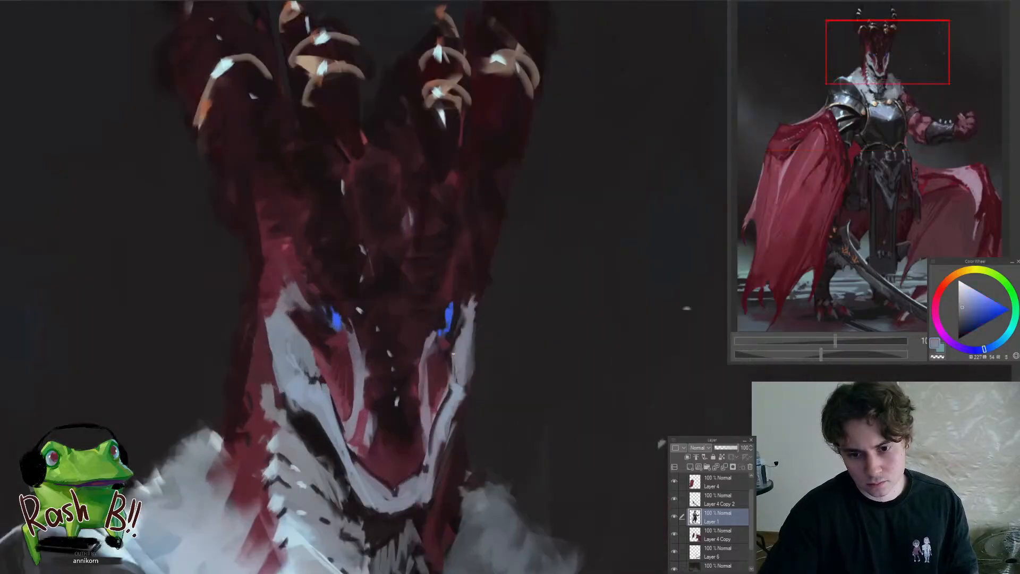
# Refine the pale marking along the far cheek and jaw with sampled blue-grey tones
pyautogui.keyDown('alt'); pyautogui.click(452, 356); pyautogui.keyUp('alt')
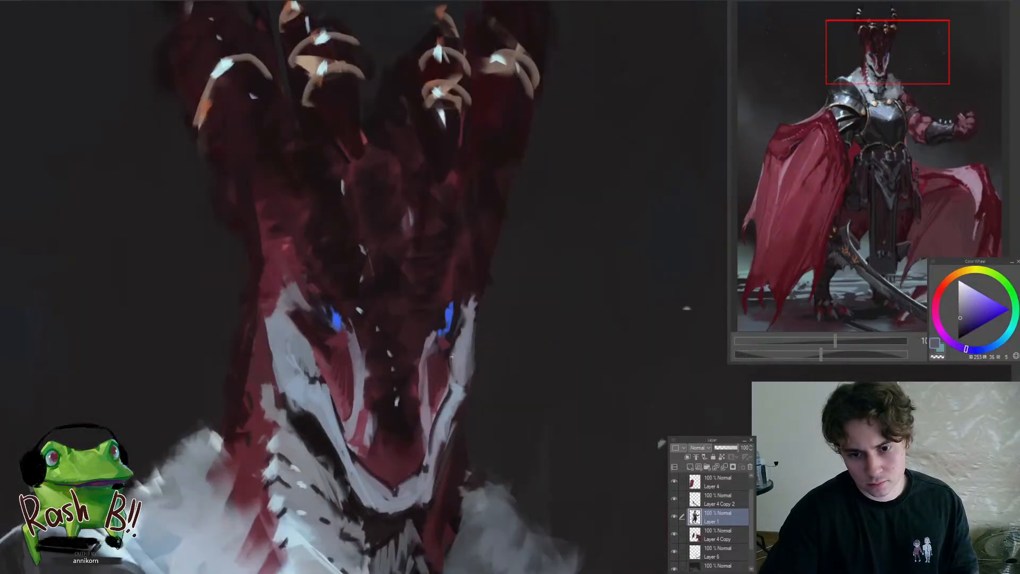
pyautogui.keyDown('alt'); pyautogui.click(461, 385); pyautogui.keyUp('alt')
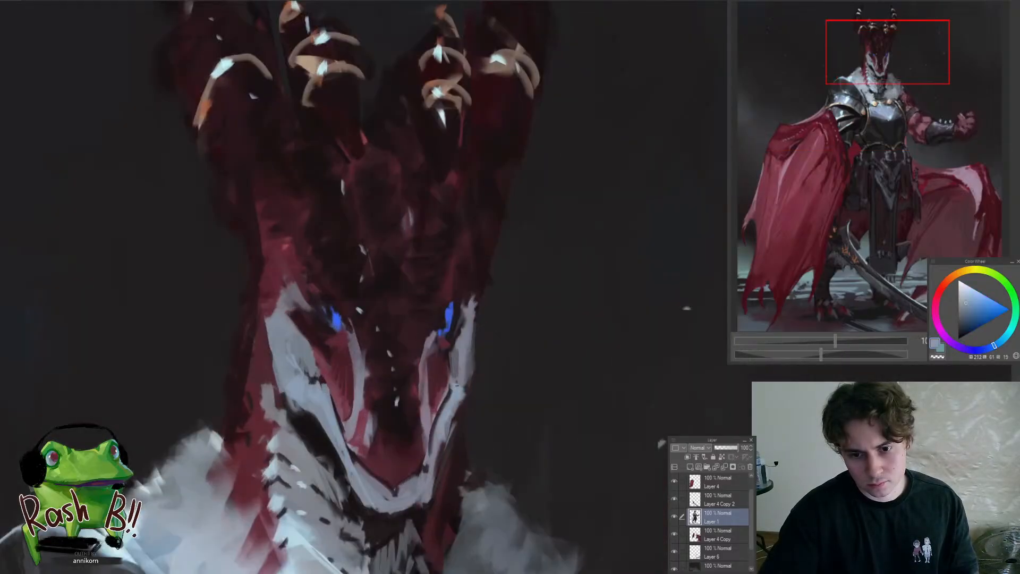
pyautogui.keyDown('alt'); pyautogui.click(432, 457); pyautogui.keyUp('alt')
pyautogui.scroll(-8, 438, 406)
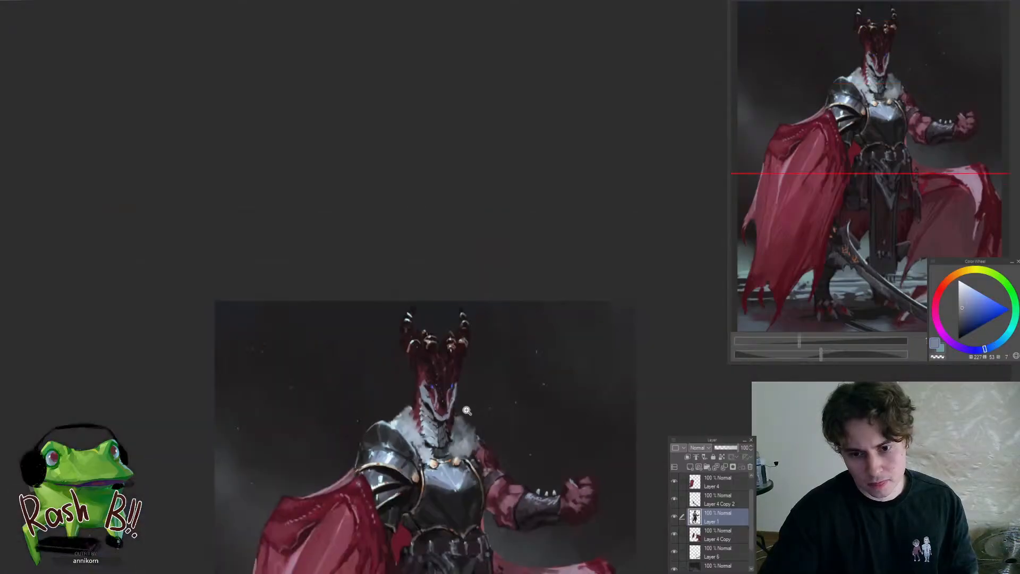
pyautogui.scroll(8, 443, 403)
pyautogui.keyDown('alt'); pyautogui.click(441, 392); pyautogui.keyUp('alt')
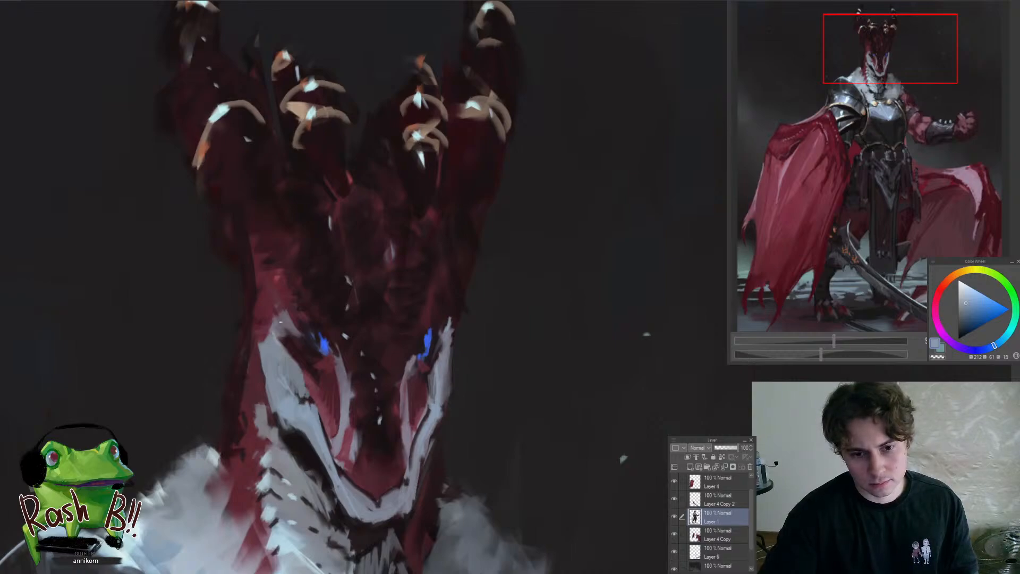
# Sharpen the tip of the pale cheek marking above the near eye and add a small dark accent to the red brow
pyautogui.scroll(-8, 284, 332)
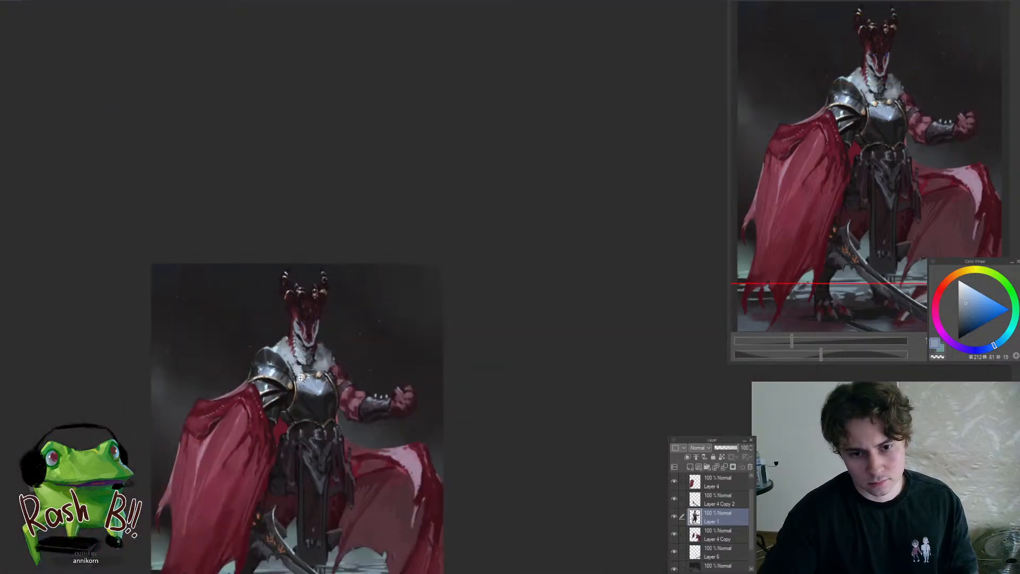
pyautogui.scroll(8, 300, 378)
pyautogui.keyDown('alt'); pyautogui.click(324, 351); pyautogui.keyUp('alt')
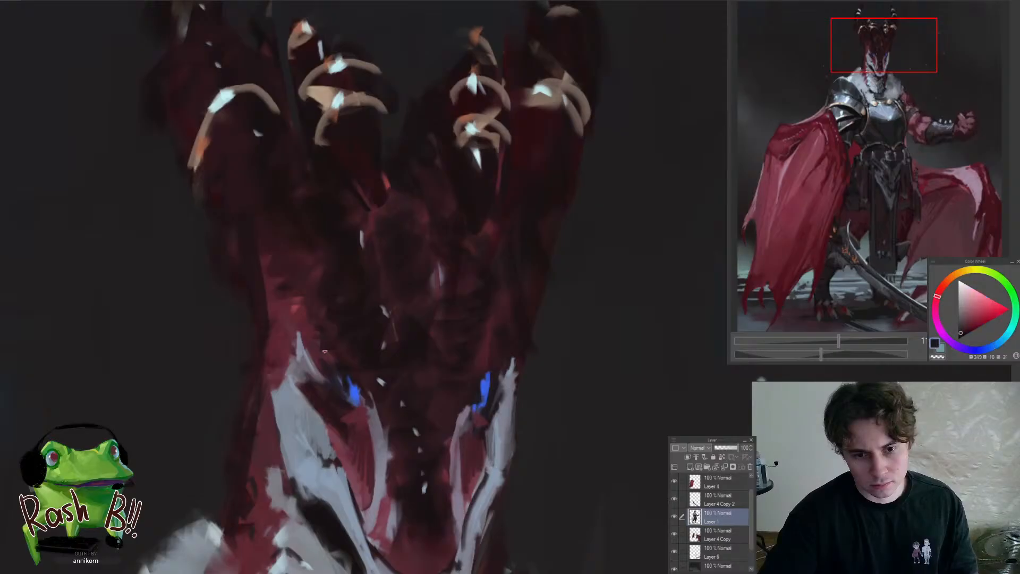
pyautogui.keyDown('alt'); pyautogui.click(342, 365); pyautogui.keyUp('alt')
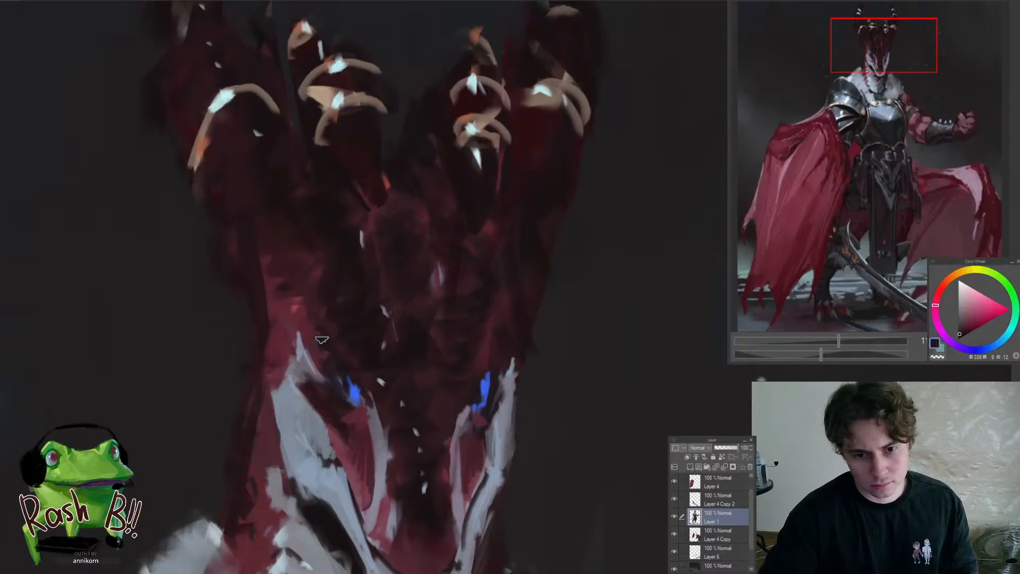
pyautogui.scroll(-4, 277, 288)
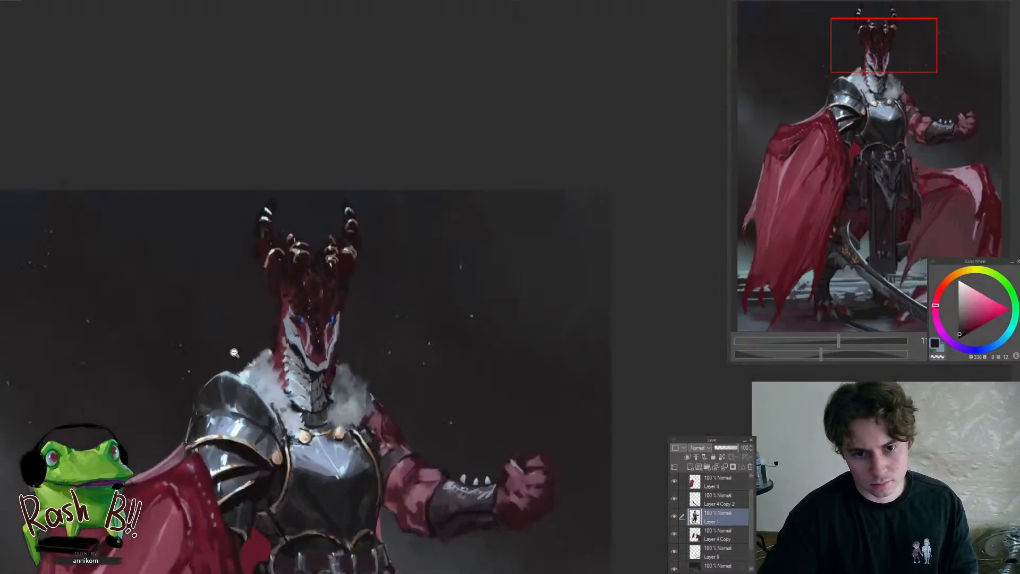
pyautogui.scroll(4, 297, 293)
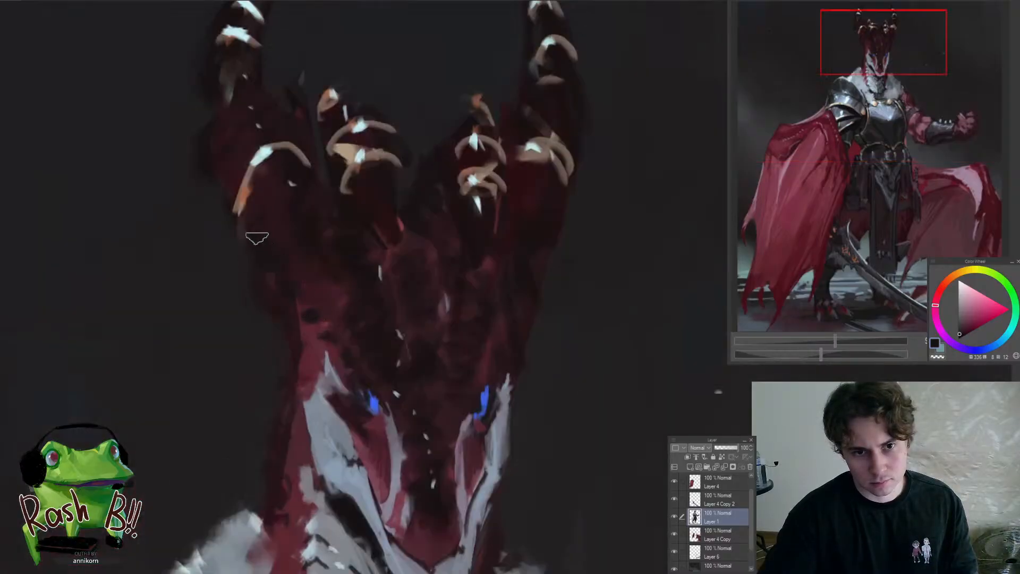
pyautogui.scroll(-4, 256, 242)
pyautogui.scroll(2, 290, 178)
pyautogui.moveTo(297, 174); pyautogui.dragTo(336, 216)
pyautogui.scroll(3, 300, 234)
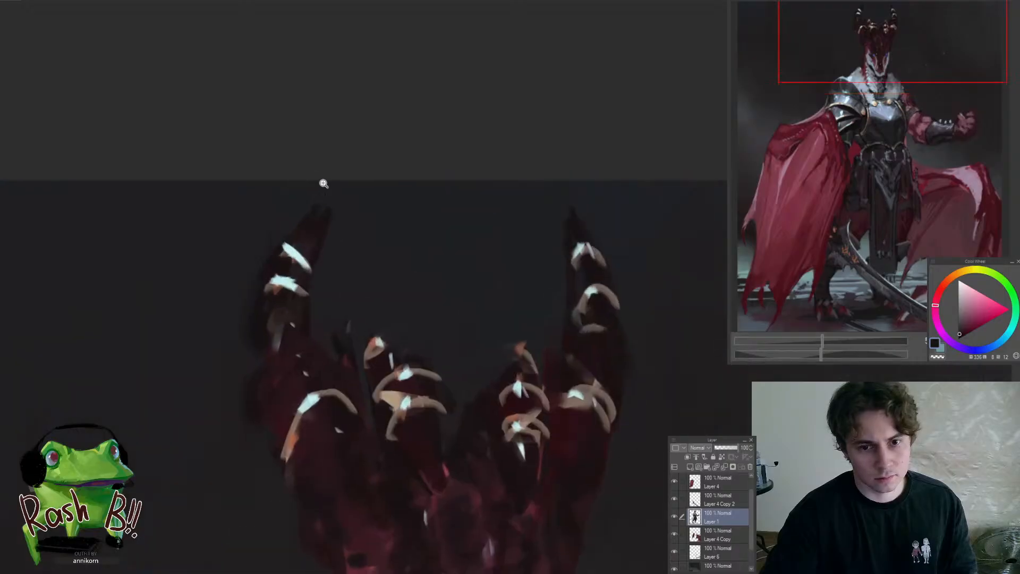
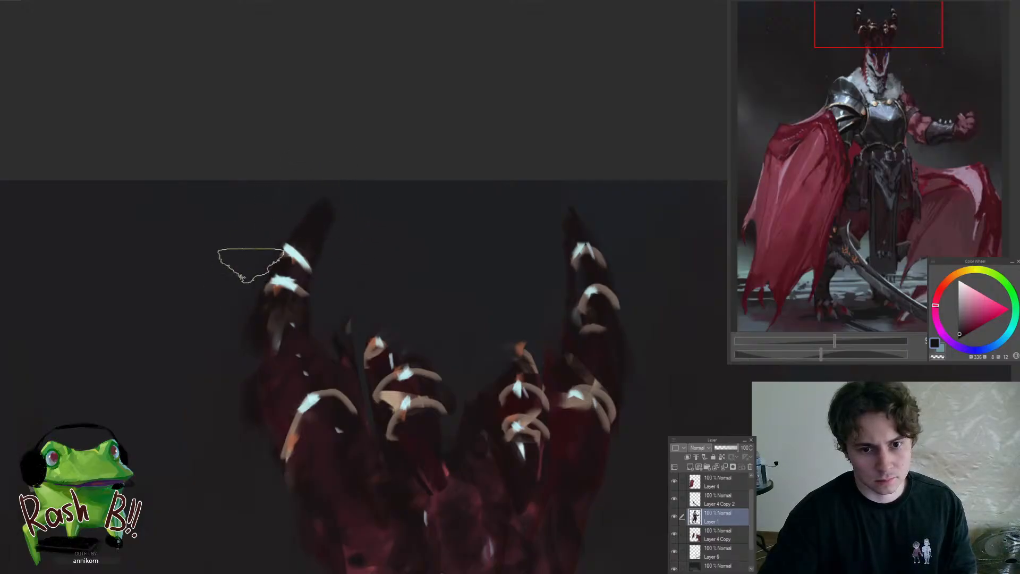
# Sharpen the outlines and pointed tips of the two tall outer horns with the dark background colour
pyautogui.scroll(-3, 249, 266)
pyautogui.scroll(3, 262, 271)
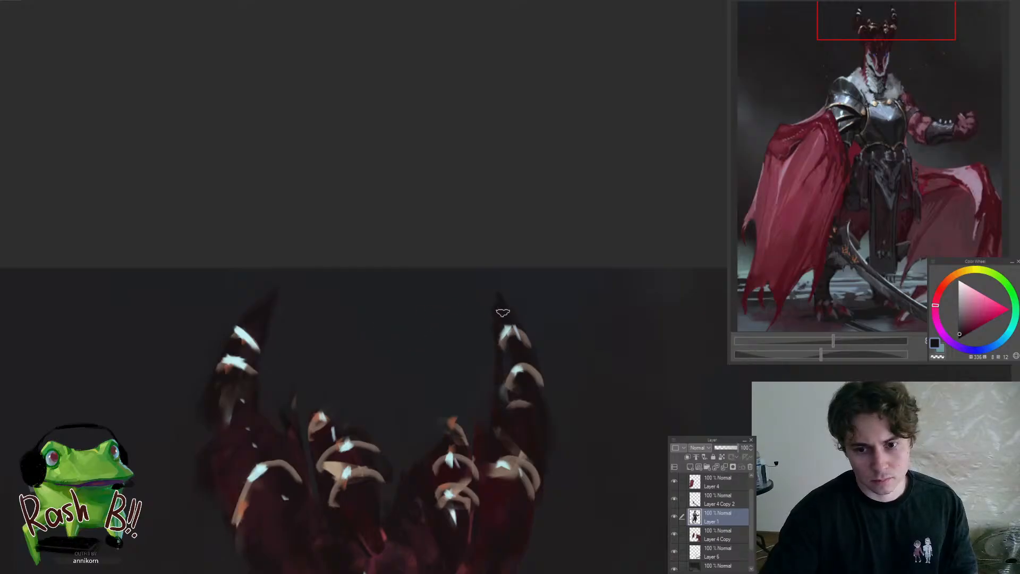
pyautogui.moveTo(506, 314)
pyautogui.mouseDown()
pyautogui.moveTo(475, 245)
pyautogui.moveTo(490, 279)
pyautogui.mouseUp()
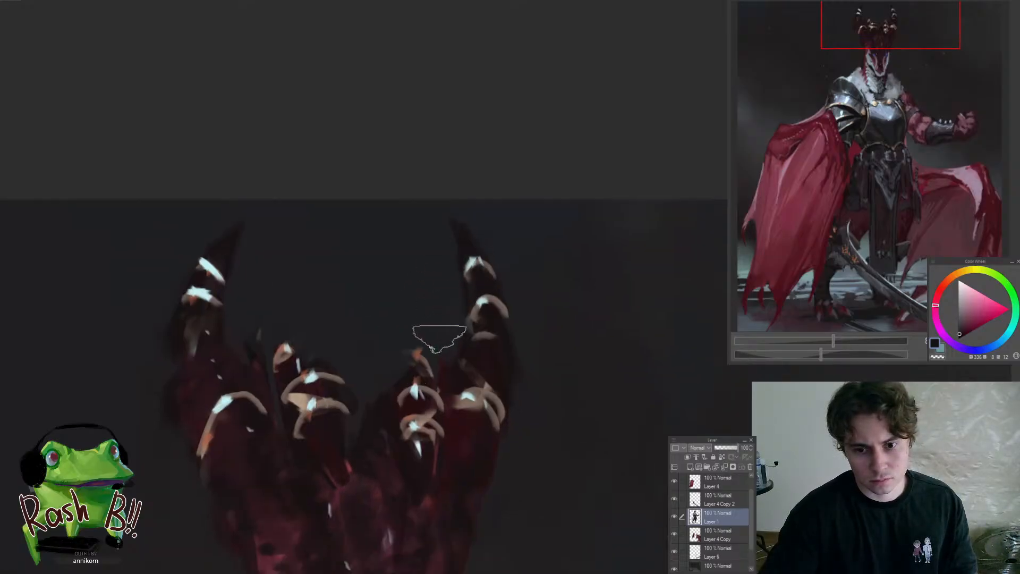
# Reshape the small central horns with dark red and background tones, covering the stray orange tips above their gold rings
pyautogui.moveTo(423, 354)
pyautogui.mouseDown()
pyautogui.moveTo(414, 345)
pyautogui.moveTo(406, 367)
pyautogui.moveTo(343, 362)
pyautogui.mouseUp()
pyautogui.moveTo(446, 390); pyautogui.dragTo(523, 388)
pyautogui.keyDown('alt'); pyautogui.click(354, 415); pyautogui.keyUp('alt')
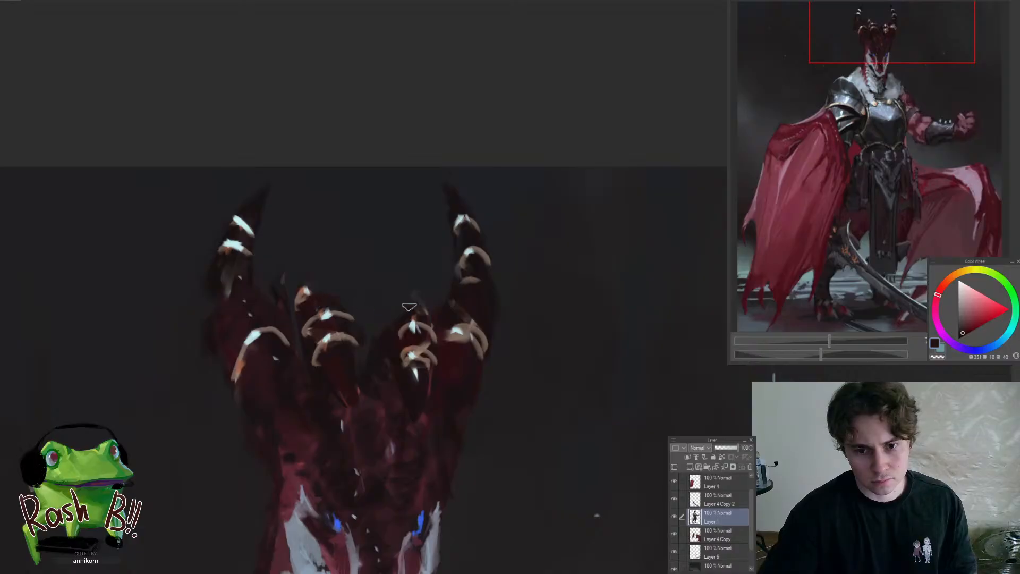
pyautogui.press(']')
pyautogui.moveTo(342, 269)
pyautogui.mouseDown()
pyautogui.moveTo(312, 269)
pyautogui.moveTo(289, 285)
pyautogui.moveTo(263, 368)
pyautogui.mouseUp()
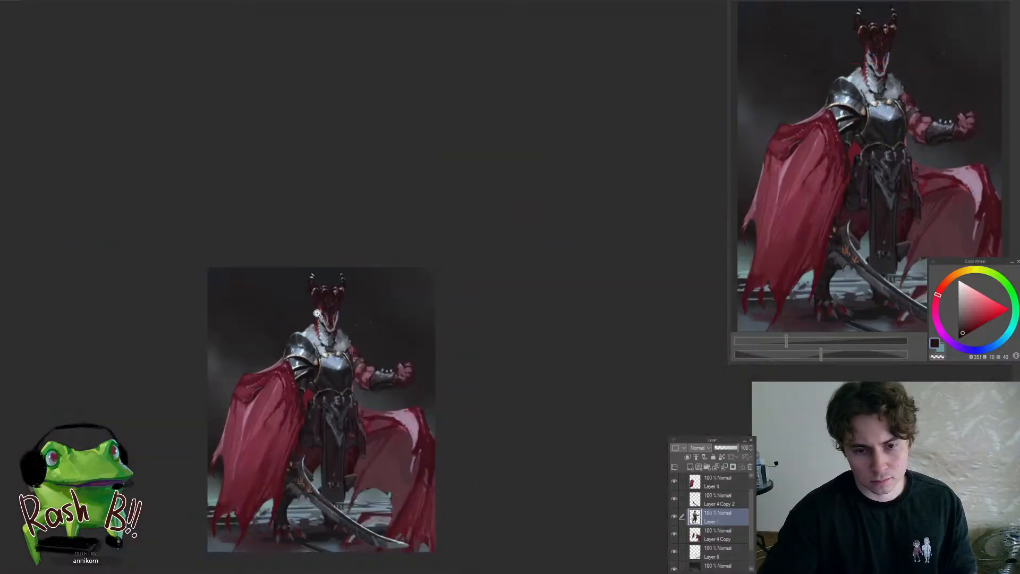
pyautogui.moveTo(317, 313); pyautogui.dragTo(344, 251)
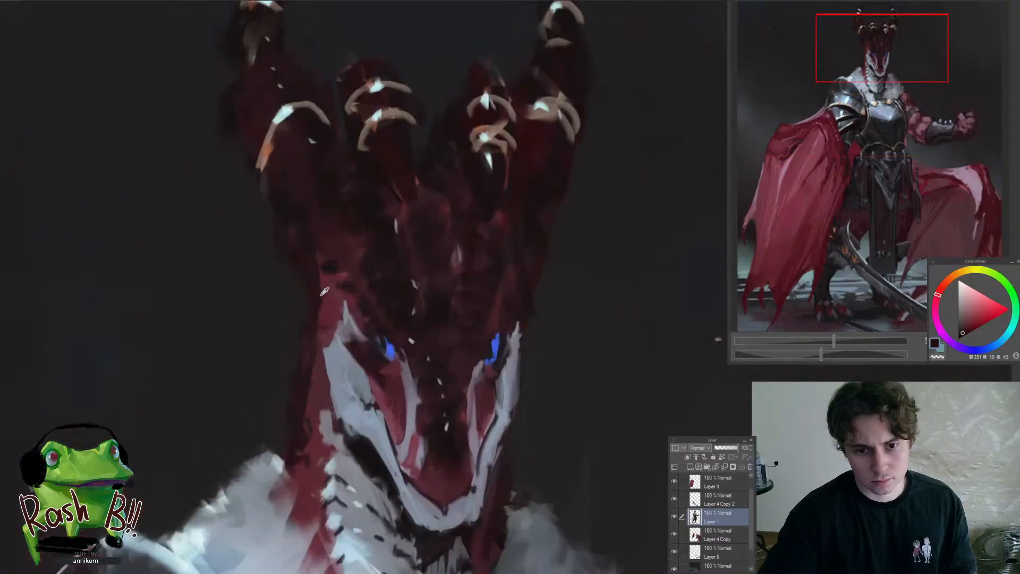
# Sample dark tones from the painting and refine the shadowed contours of the neck and jaw above the fur collar
pyautogui.keyDown('alt'); pyautogui.click(324, 291); pyautogui.keyUp('alt')
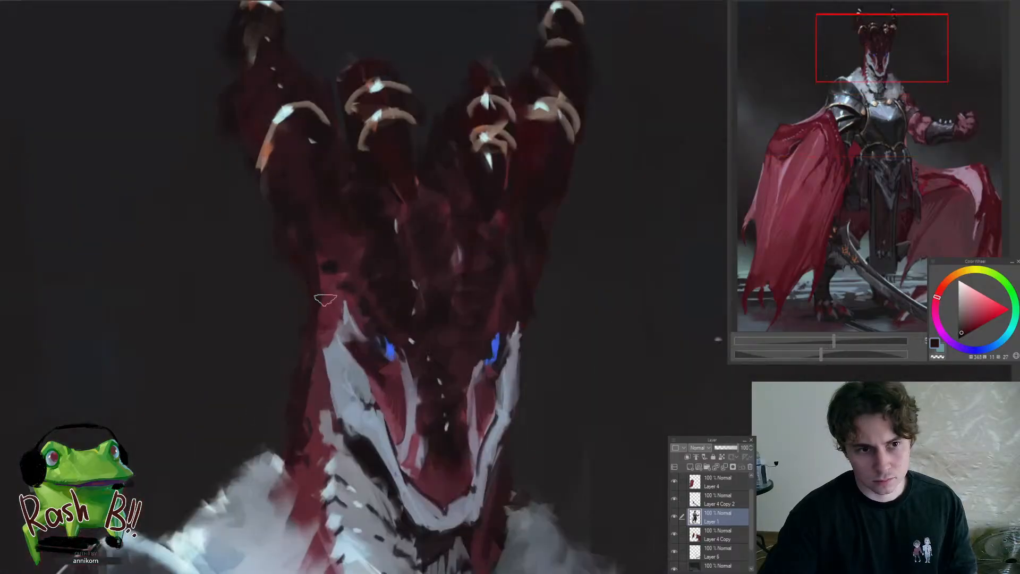
pyautogui.keyDown('alt'); pyautogui.click(317, 419); pyautogui.keyUp('alt')
pyautogui.moveTo(317, 419)
pyautogui.mouseDown()
pyautogui.moveTo(298, 521)
pyautogui.moveTo(373, 475)
pyautogui.moveTo(346, 448)
pyautogui.mouseUp()
pyautogui.keyDown('alt'); pyautogui.click(342, 444); pyautogui.keyUp('alt')
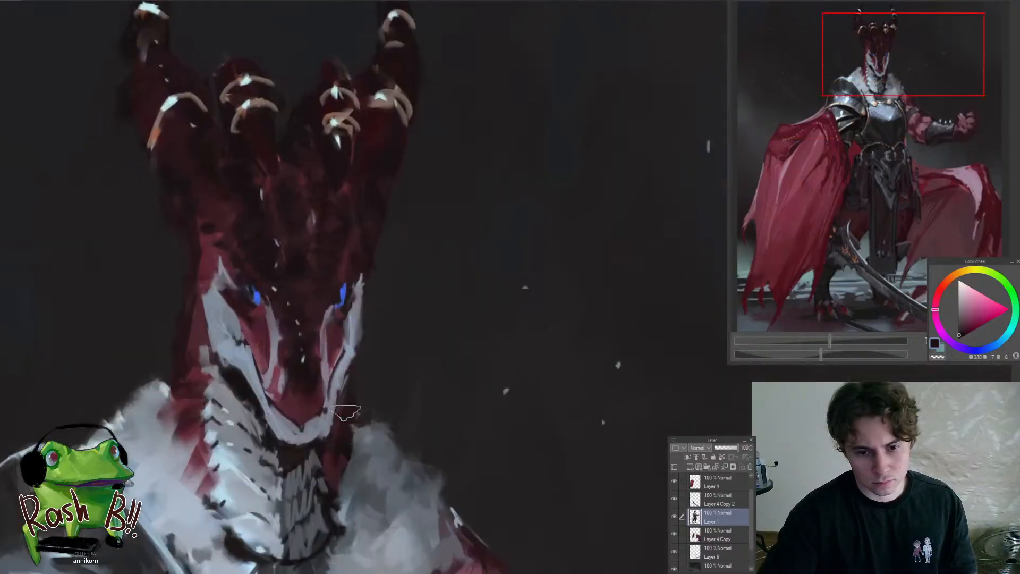
pyautogui.moveTo(352, 391); pyautogui.dragTo(333, 427)
pyautogui.moveTo(328, 378); pyautogui.dragTo(345, 354)
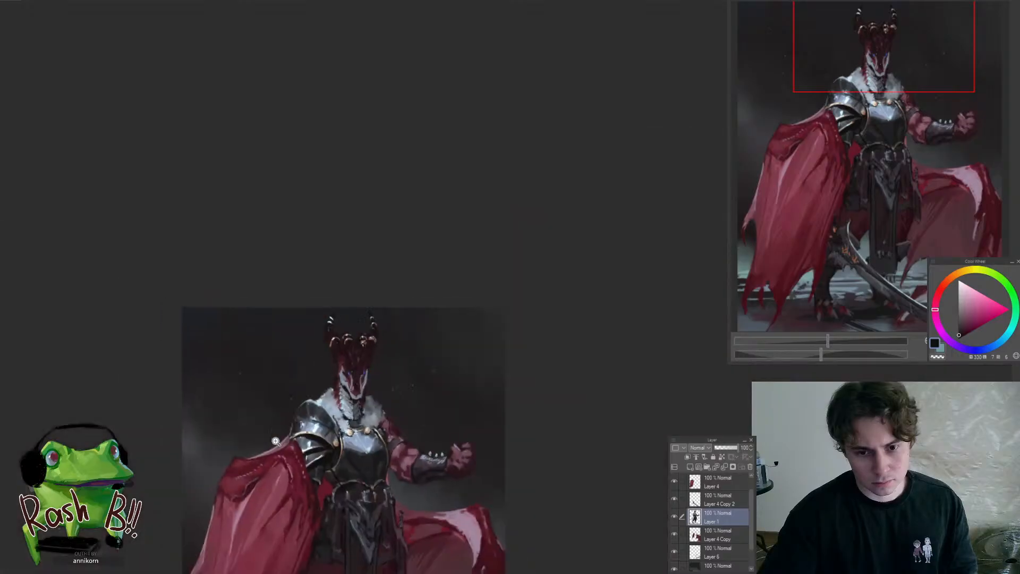
# Enlarge the brush and darken the shoulder and upper arm of the raised arm beside the fur collar
pyautogui.moveTo(340, 375); pyautogui.dragTo(304, 459)
pyautogui.moveTo(386, 456); pyautogui.dragTo(417, 403)
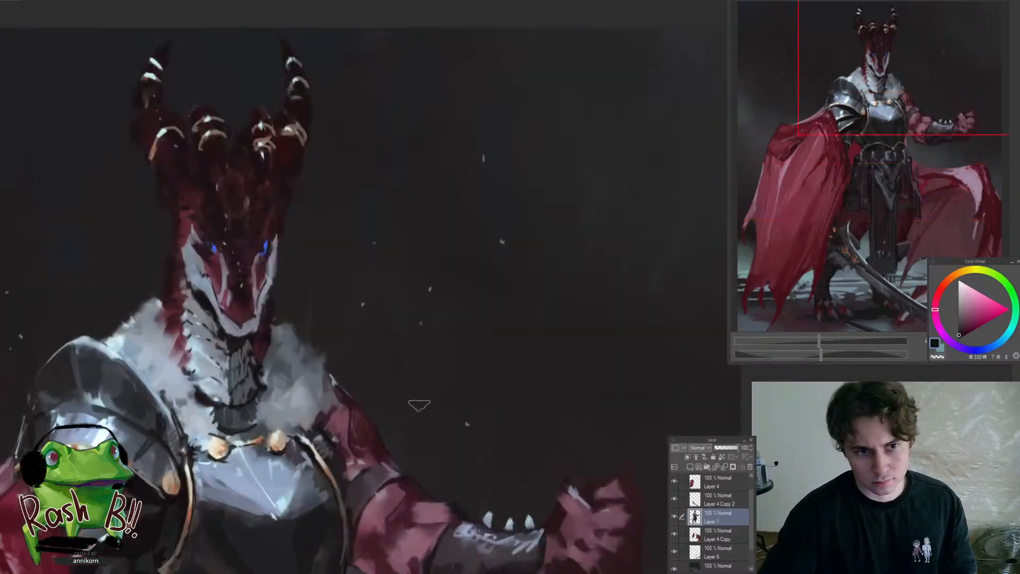
pyautogui.press(']')
pyautogui.press(']')
pyautogui.press(']')
pyautogui.press(']')
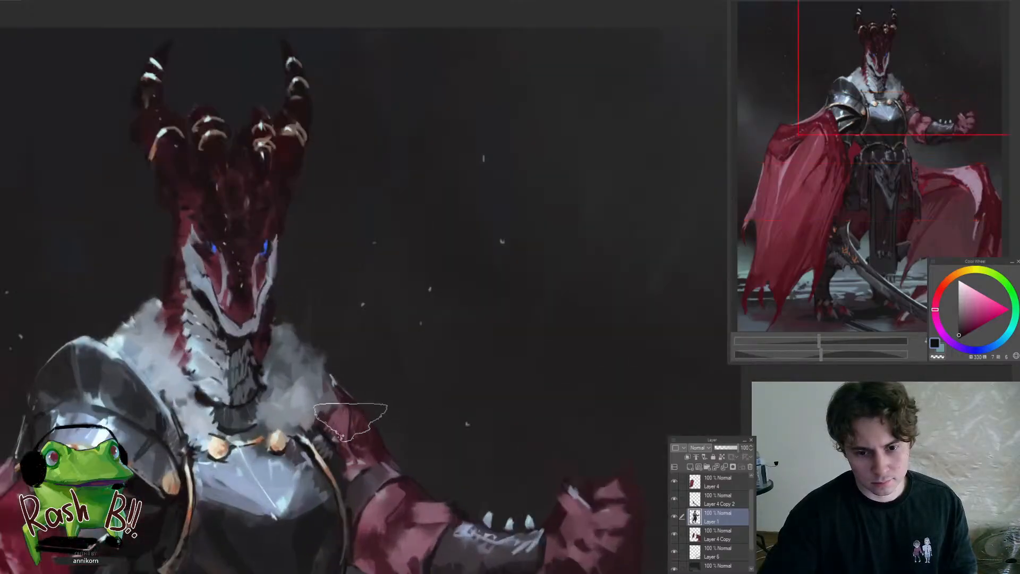
pyautogui.moveTo(348, 435)
pyautogui.mouseDown()
pyautogui.moveTo(311, 441)
pyautogui.moveTo(350, 426)
pyautogui.moveTo(379, 435)
pyautogui.mouseUp()
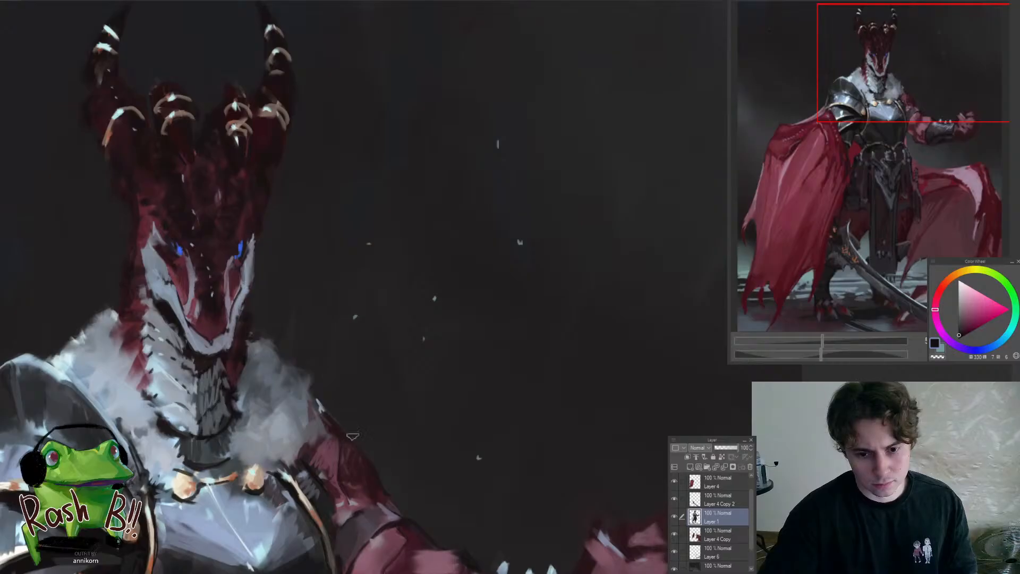
pyautogui.moveTo(319, 391)
pyautogui.mouseDown()
pyautogui.moveTo(291, 486)
pyautogui.moveTo(326, 465)
pyautogui.moveTo(331, 393)
pyautogui.mouseUp()
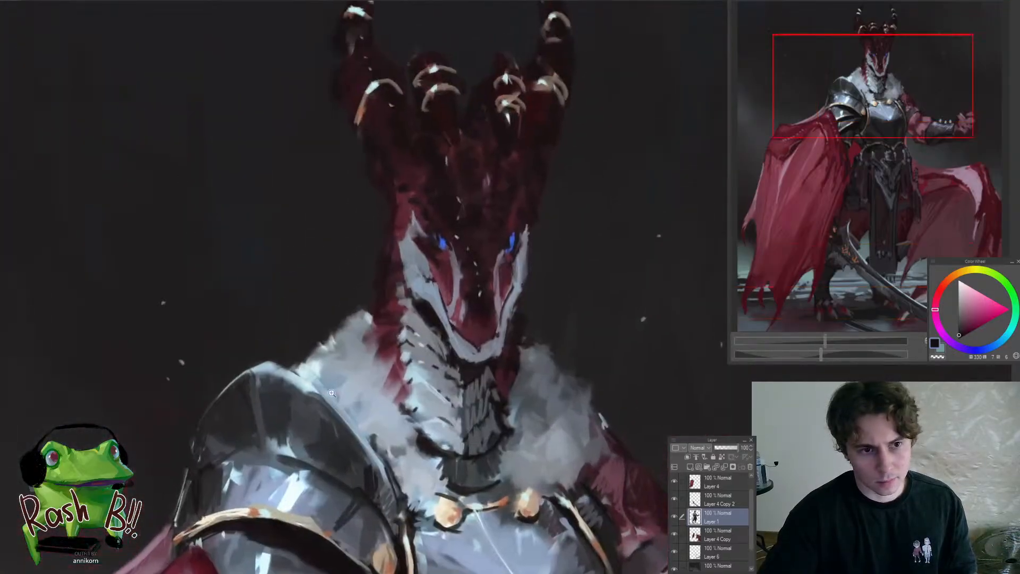
# Sample blue-grey from the fur and paint feathery tufts along the collar's upper outer edges on both sides of the neck
pyautogui.keyDown('alt'); pyautogui.click(334, 387); pyautogui.keyUp('alt')
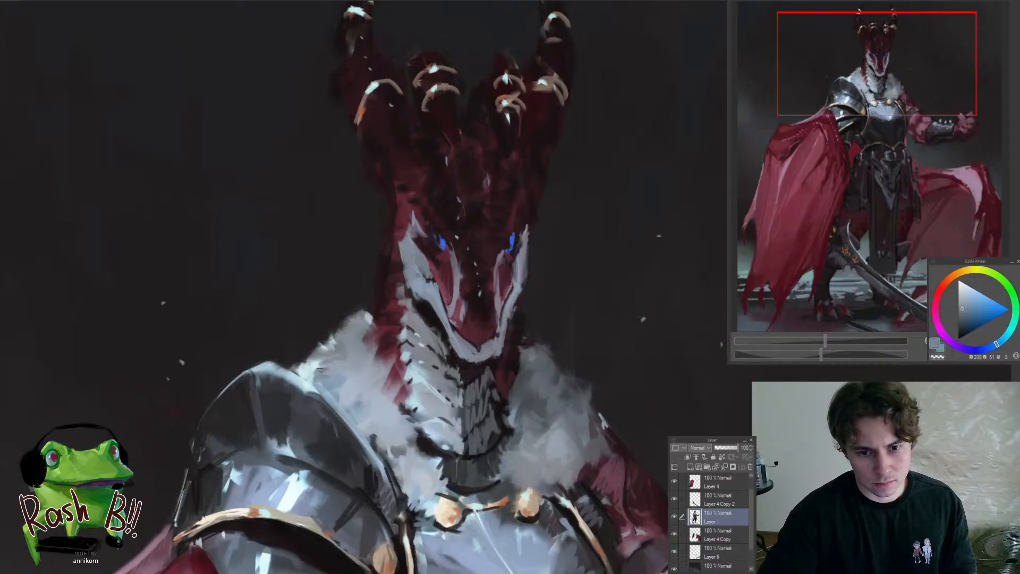
pyautogui.moveTo(346, 346); pyautogui.dragTo(281, 348)
pyautogui.moveTo(381, 360); pyautogui.dragTo(438, 362)
pyautogui.keyDown('alt'); pyautogui.click(381, 368); pyautogui.keyUp('alt')
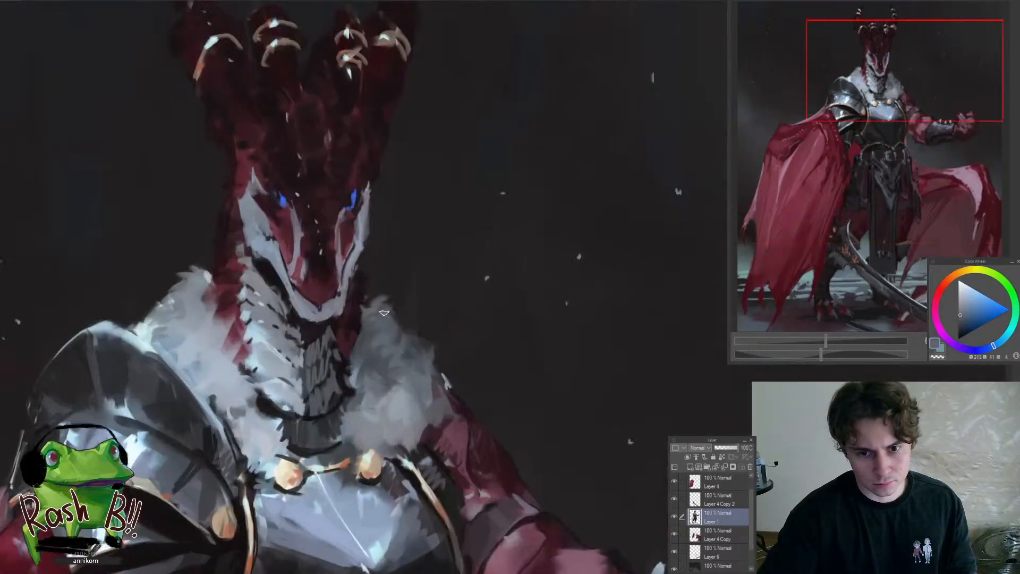
# Add blue-grey fur strokes to the collar on the raised-arm side, extending tufts over the shoulder and chest armour
pyautogui.moveTo(396, 416)
pyautogui.mouseDown()
pyautogui.moveTo(329, 418)
pyautogui.moveTo(403, 421)
pyautogui.moveTo(386, 441)
pyautogui.mouseUp()
pyautogui.keyDown('alt'); pyautogui.click(394, 451); pyautogui.keyUp('alt')
pyautogui.moveTo(407, 426); pyautogui.dragTo(406, 442)
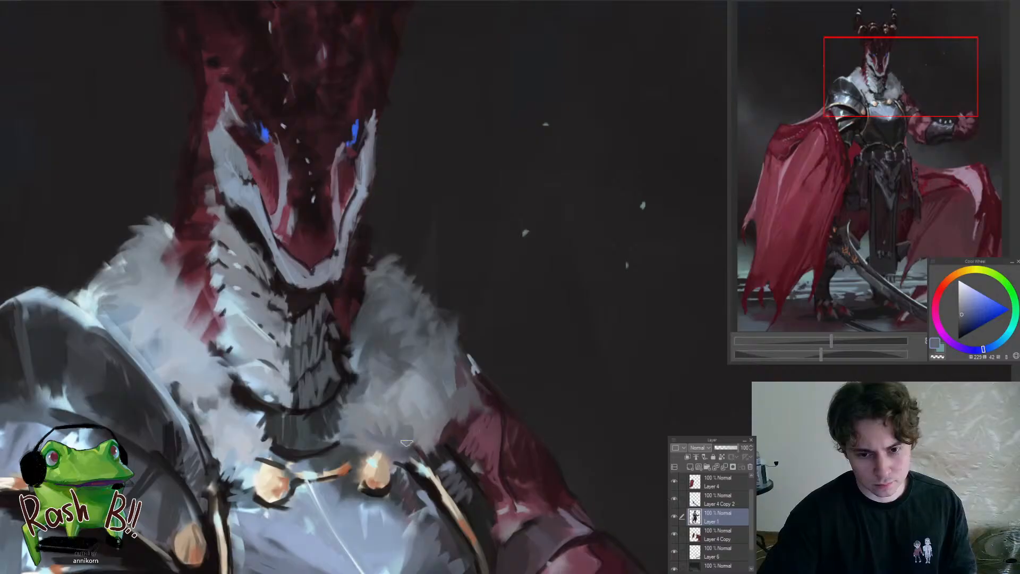
pyautogui.keyDown('alt'); pyautogui.click(385, 416); pyautogui.keyUp('alt')
pyautogui.moveTo(442, 401); pyautogui.dragTo(452, 433)
pyautogui.moveTo(432, 436); pyautogui.dragTo(400, 485)
pyautogui.moveTo(403, 438); pyautogui.dragTo(432, 445)
pyautogui.scroll(5, 392, 428)
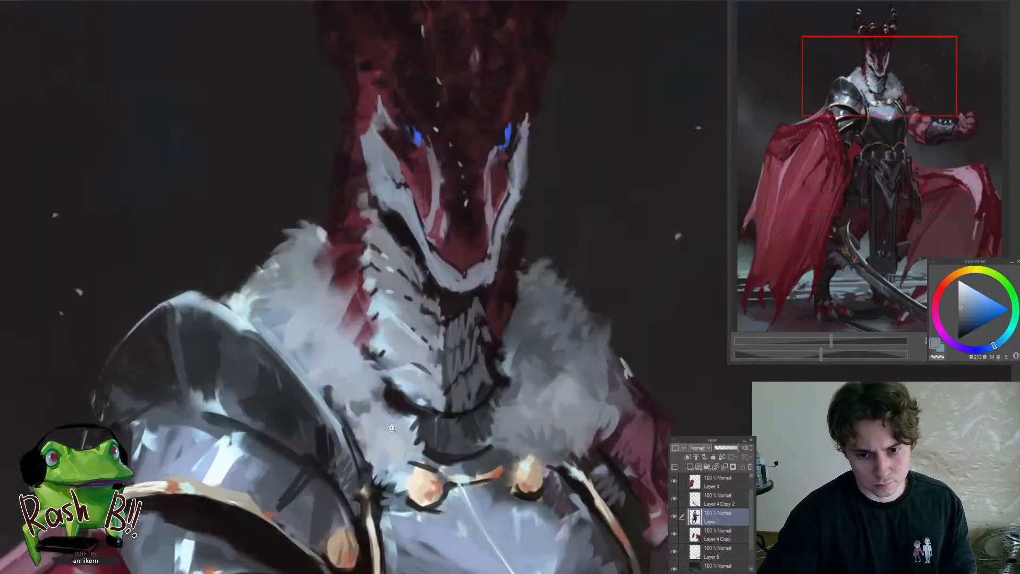
# Sample a light blue-grey and refine the fur collar between the neck scales and the pauldron
pyautogui.keyDown('alt'); pyautogui.click(388, 430); pyautogui.keyUp('alt')
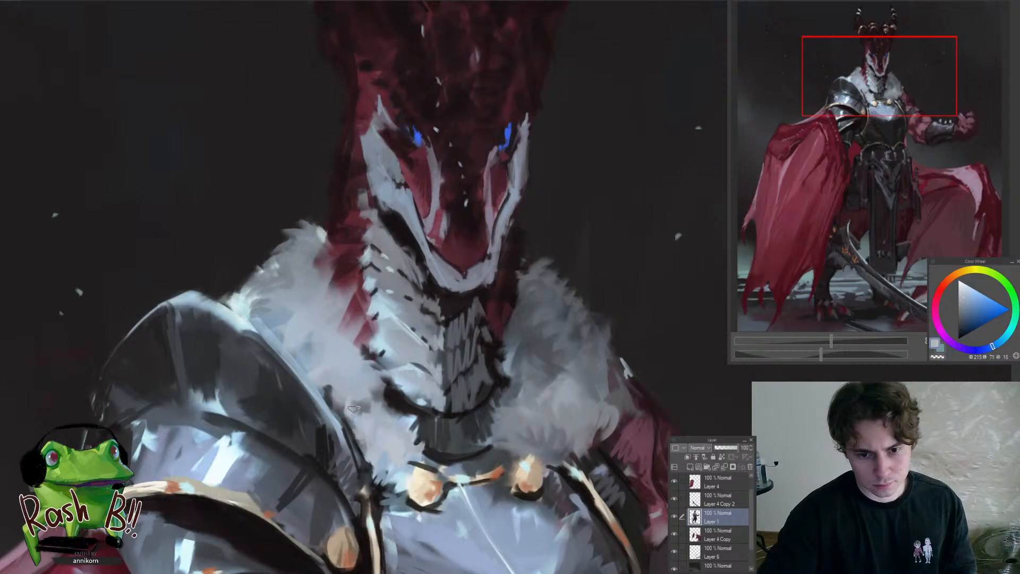
pyautogui.keyDown('alt'); pyautogui.click(272, 329); pyautogui.keyUp('alt')
pyautogui.moveTo(241, 347); pyautogui.dragTo(331, 363)
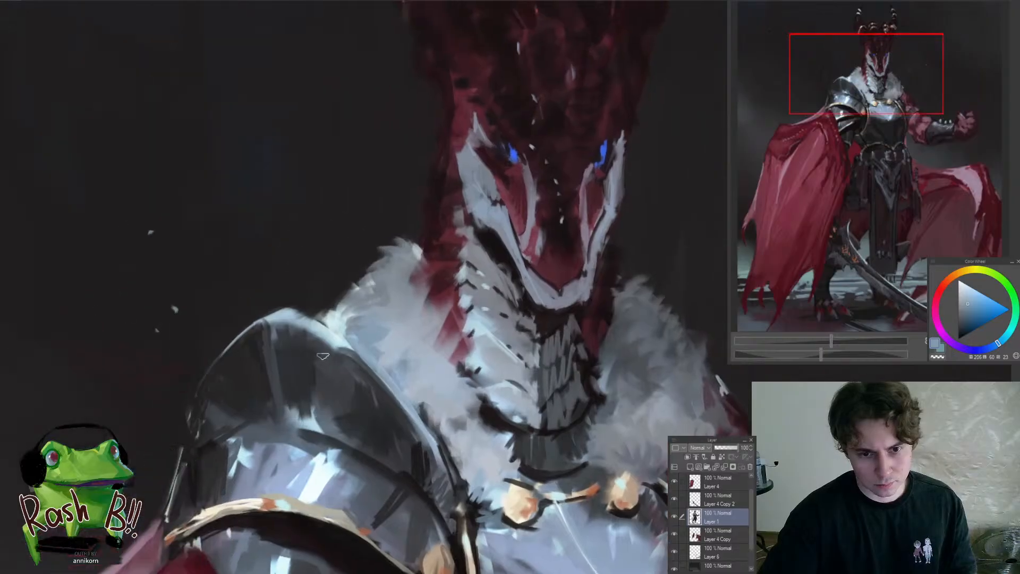
# Paint a pale cyan highlight along the pauldron's upper rim next to the fur collar
pyautogui.scroll(-8, 341, 425)
pyautogui.scroll(8, 342, 425)
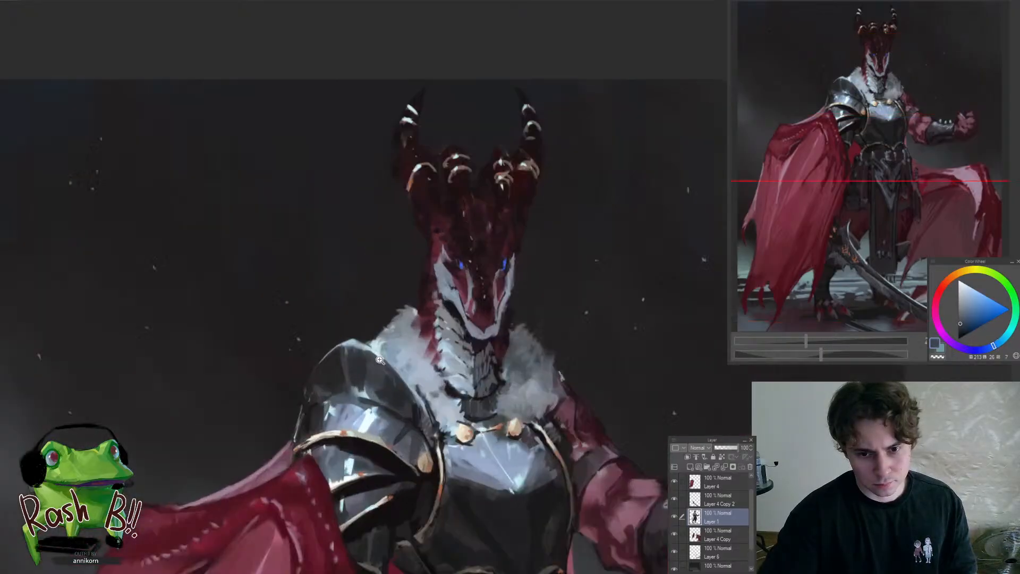
pyautogui.keyDown('alt'); pyautogui.click(408, 343); pyautogui.keyUp('alt')
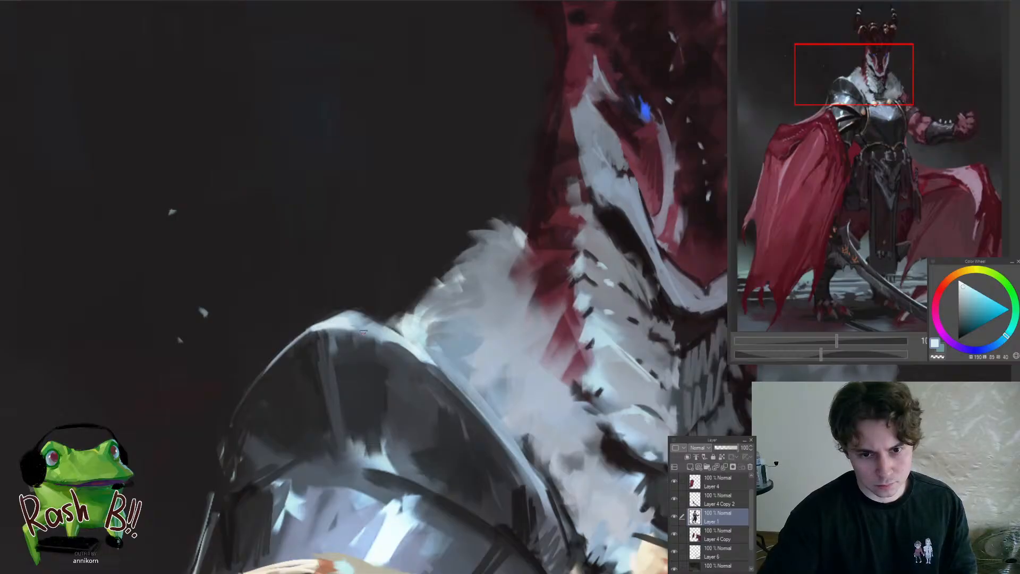
pyautogui.scroll(-8, 303, 332)
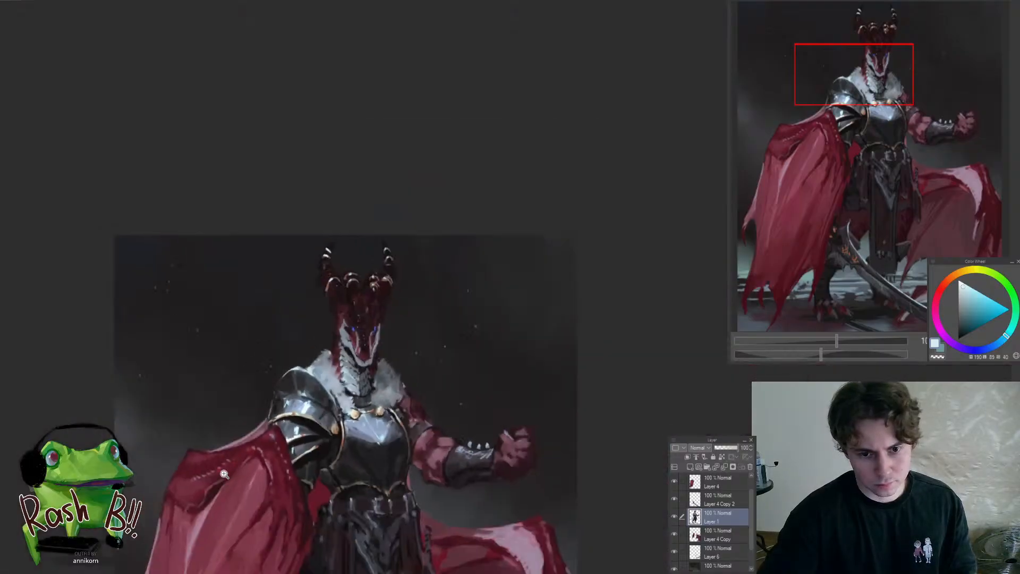
pyautogui.scroll(8, 330, 369)
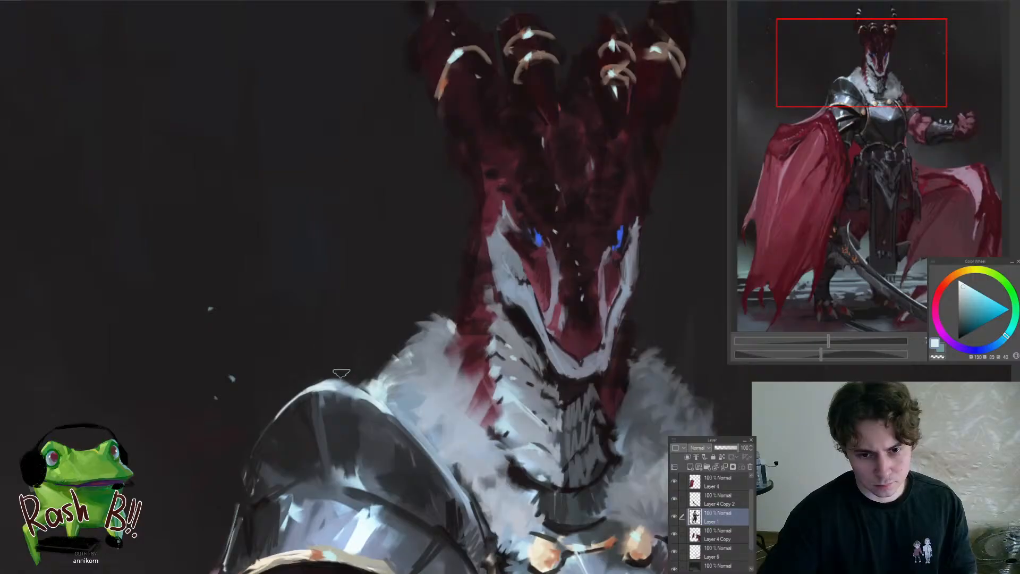
pyautogui.scroll(-8, 292, 396)
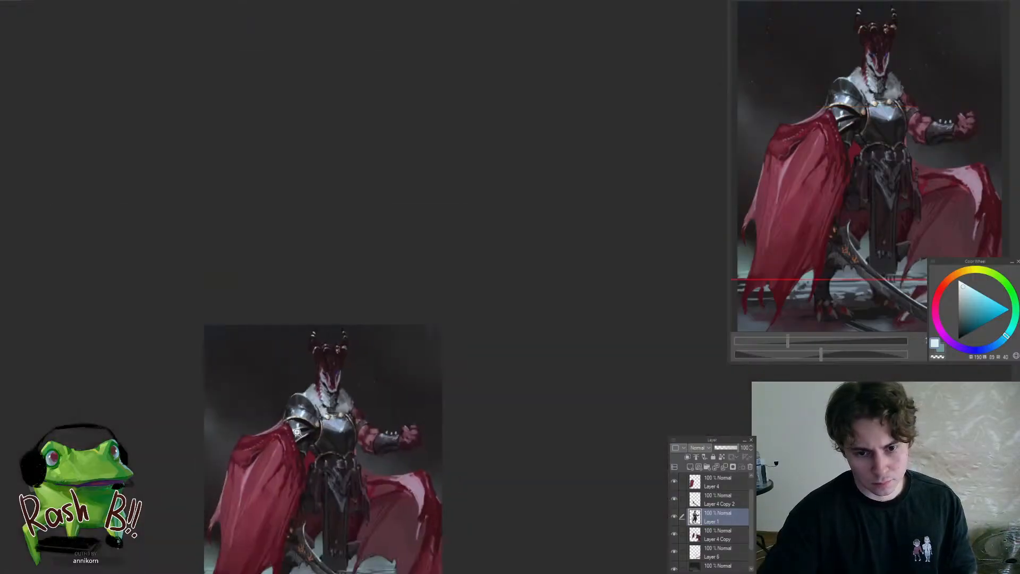
pyautogui.scroll(8, 337, 358)
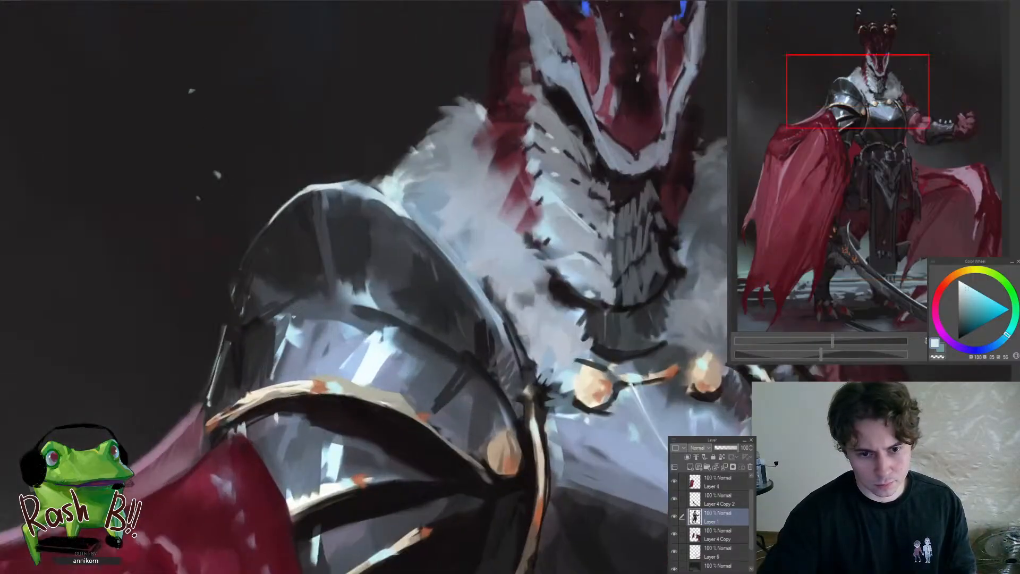
# Add light metallic reflections to the pauldron's middle plate and darken the gap under the gold trim's outer end
pyautogui.keyDown('alt'); pyautogui.click(280, 360); pyautogui.keyUp('alt')
pyautogui.moveTo(297, 325)
pyautogui.mouseDown()
pyautogui.moveTo(290, 375)
pyautogui.moveTo(249, 399)
pyautogui.mouseUp()
pyautogui.moveTo(281, 360); pyautogui.dragTo(325, 363)
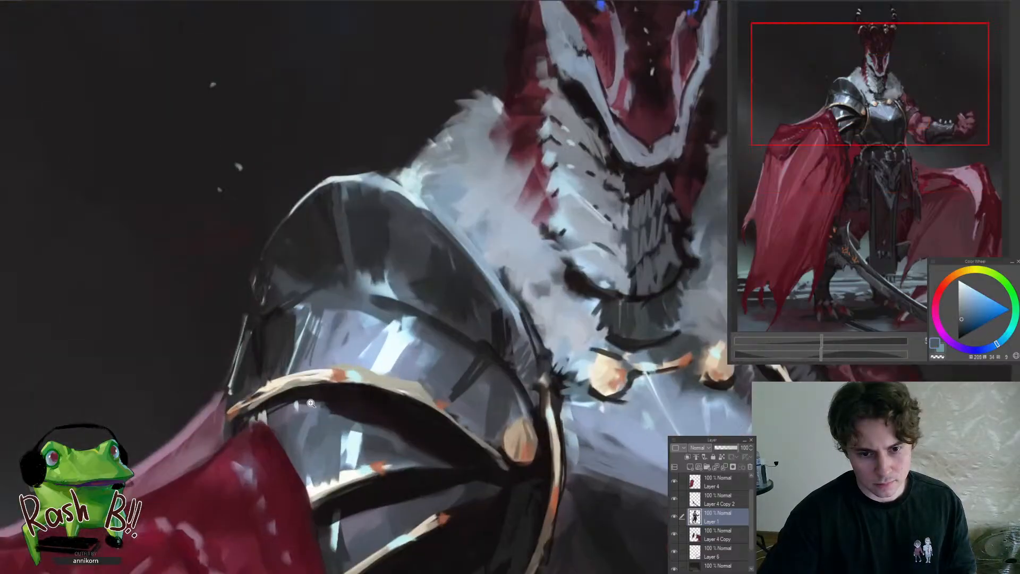
pyautogui.keyDown('alt'); pyautogui.click(277, 417); pyautogui.keyUp('alt')
pyautogui.keyDown('alt'); pyautogui.click(257, 412); pyautogui.keyUp('alt')
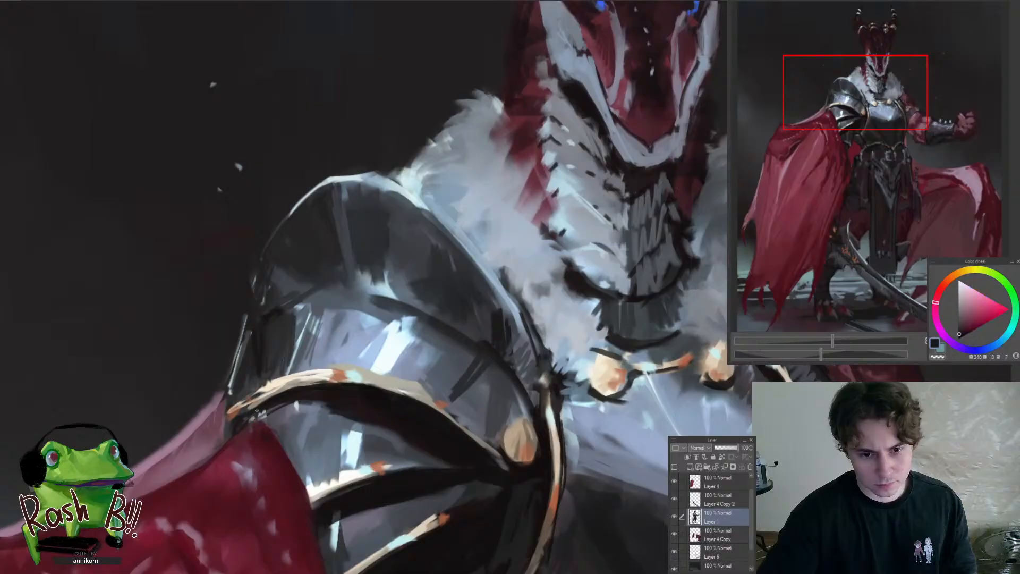
# Rotate the canvas and refine the reflections, shadows and gold trims on the pauldron's lower plates, then restore the rotation
pyautogui.moveTo(365, 391)
pyautogui.mouseDown()
pyautogui.moveTo(335, 437)
pyautogui.moveTo(399, 403)
pyautogui.mouseUp()
pyautogui.moveTo(404, 345); pyautogui.dragTo(380, 348)
pyautogui.keyDown('alt'); pyautogui.click(382, 331); pyautogui.keyUp('alt')
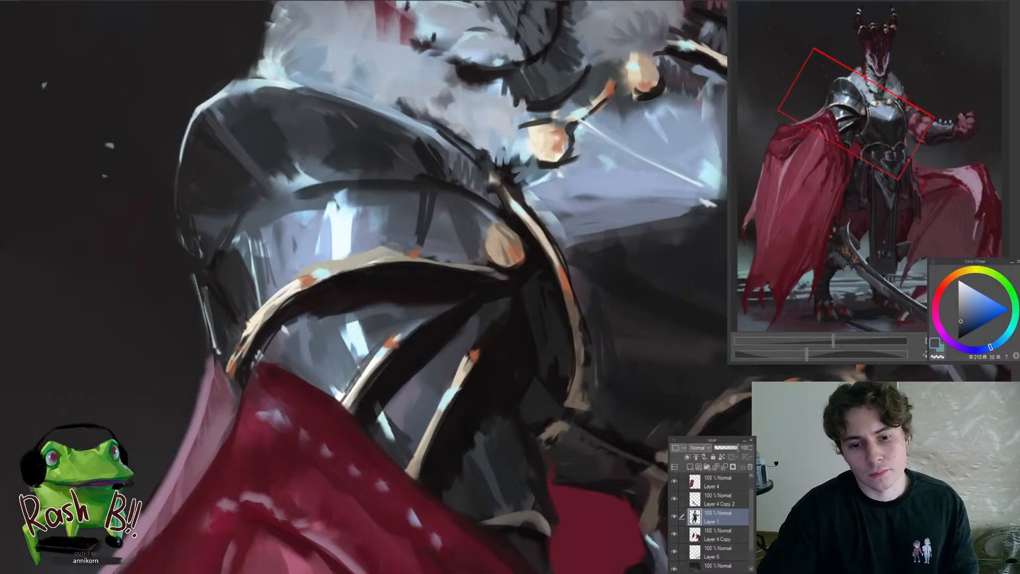
pyautogui.keyDown('alt'); pyautogui.click(372, 366); pyautogui.keyUp('alt')
pyautogui.moveTo(394, 342); pyautogui.dragTo(443, 308)
pyautogui.moveTo(423, 350)
pyautogui.mouseDown()
pyautogui.moveTo(389, 369)
pyautogui.moveTo(488, 348)
pyautogui.moveTo(466, 299)
pyautogui.mouseUp()
pyautogui.keyDown('alt'); pyautogui.click(446, 330); pyautogui.keyUp('alt')
pyautogui.press('r')
# Mirror the canvas horizontally to check the whole figure's composition, then mirror it back
pyautogui.scroll(-6, 451, 383)
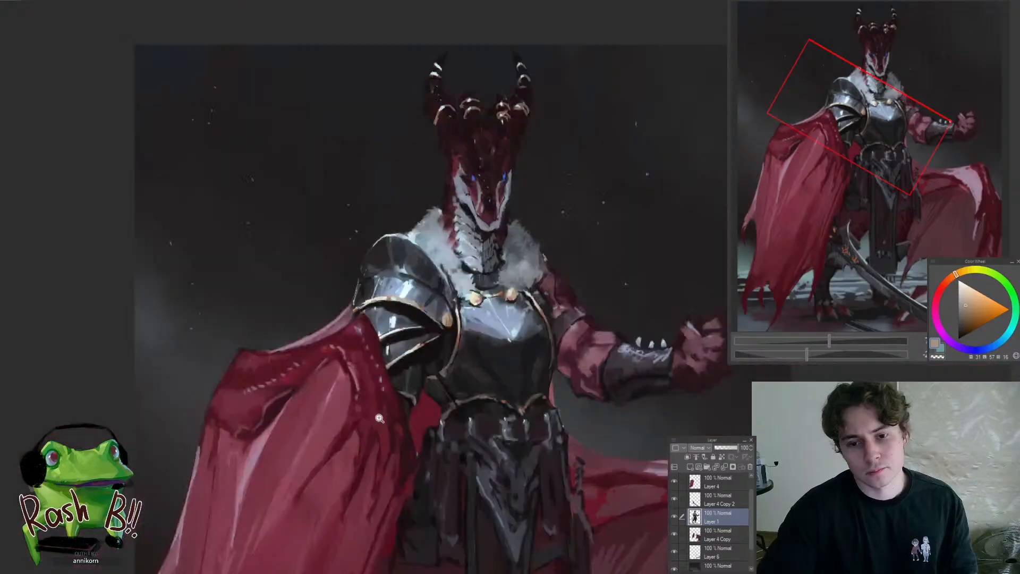
pyautogui.press('h')
pyautogui.scroll(-2, 549, 370)
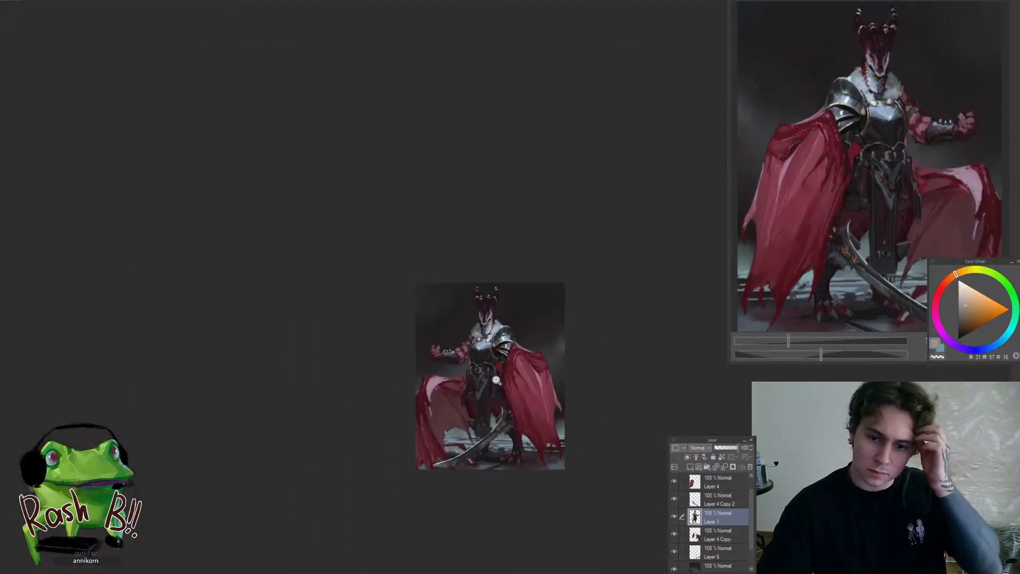
pyautogui.scroll(5, 563, 323)
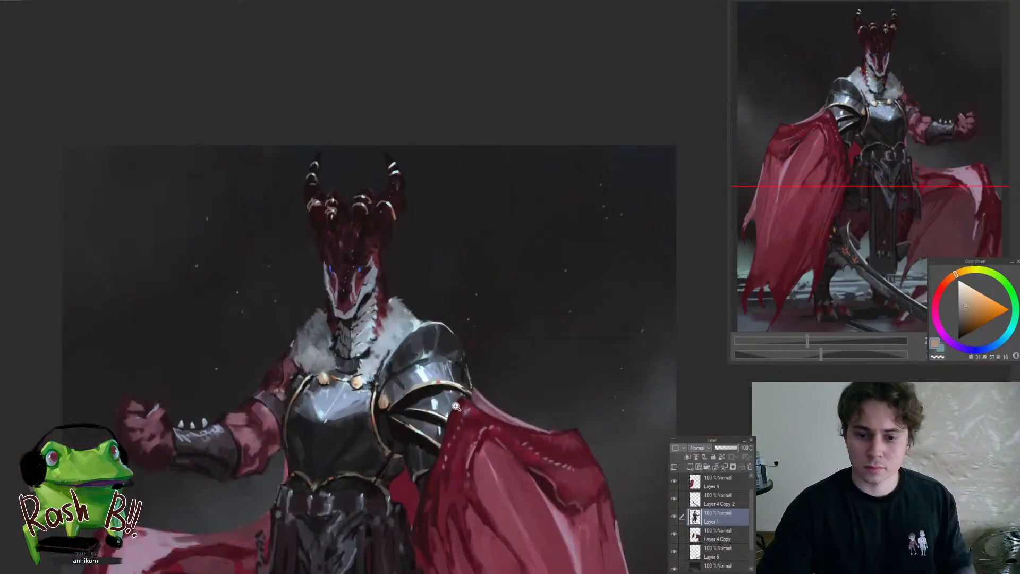
pyautogui.press('h')
pyautogui.scroll(4, 538, 409)
# Switch to the Layer 4 Copy layer and refine the cloak's pink upper edge where it meets the pauldron
pyautogui.keyDown('ctrl'); pyautogui.keyDown('shift'); pyautogui.click(553, 402); pyautogui.keyUp('shift'); pyautogui.keyUp('ctrl')
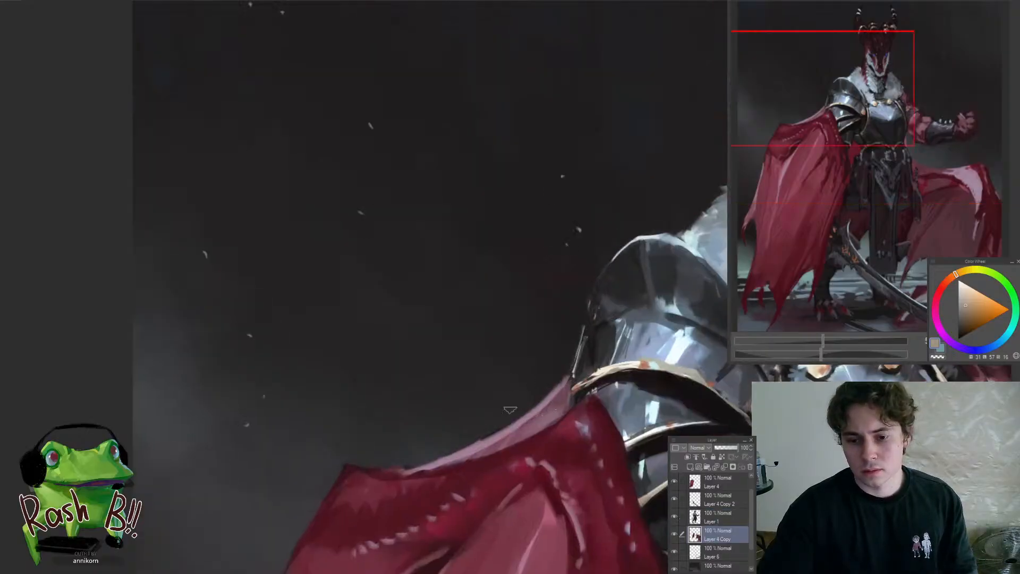
pyautogui.scroll(2, 550, 417)
pyautogui.keyDown('alt'); pyautogui.click(526, 417); pyautogui.keyUp('alt')
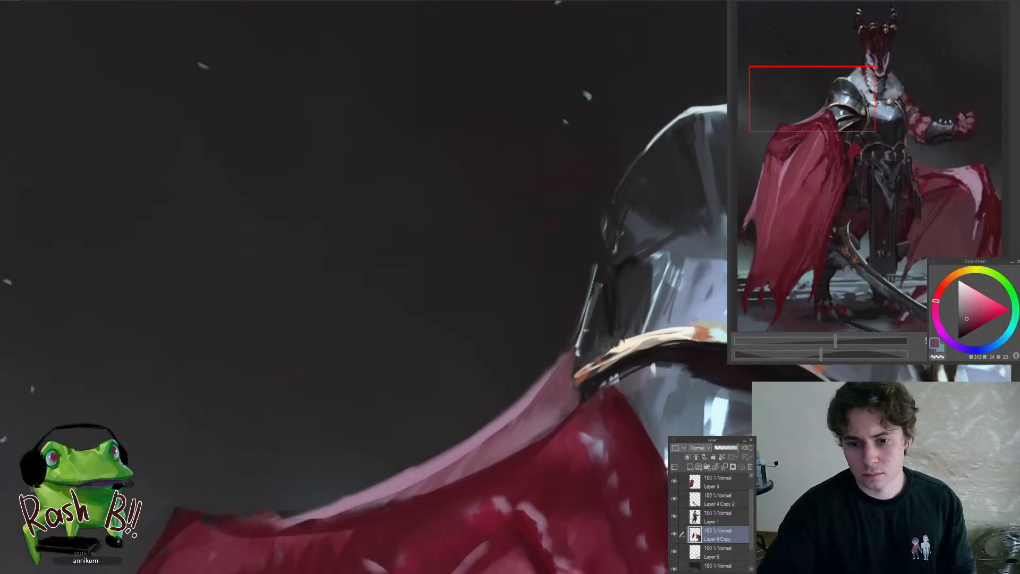
# Return to Layer 1 and paint dark blue-grey shading on the pauldron's narrow side plate above the gold trim
pyautogui.scroll(-5, 535, 351)
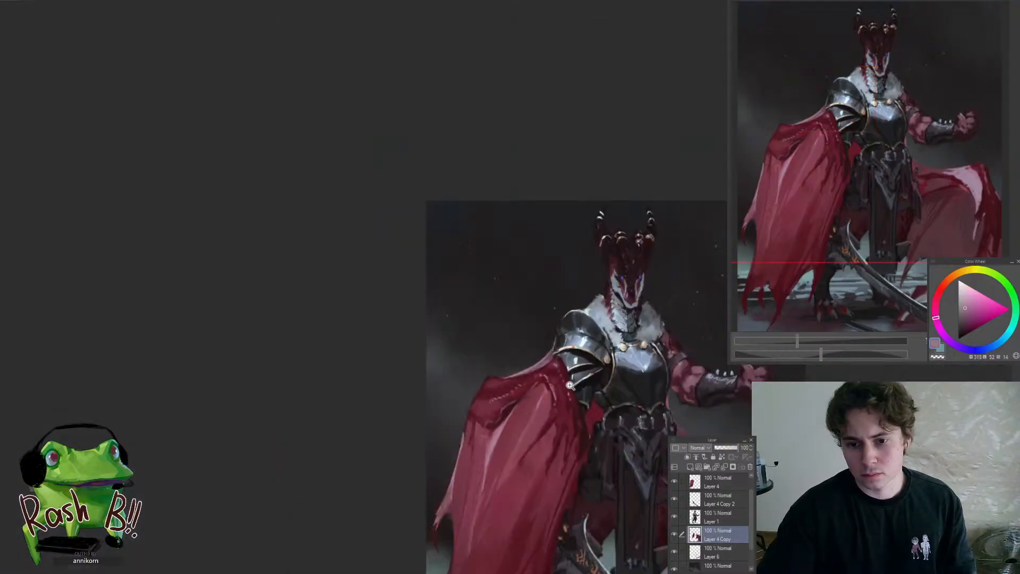
pyautogui.scroll(6, 544, 340)
pyautogui.keyDown('ctrl'); pyautogui.keyDown('shift'); pyautogui.click(534, 335); pyautogui.keyUp('shift'); pyautogui.keyUp('ctrl')
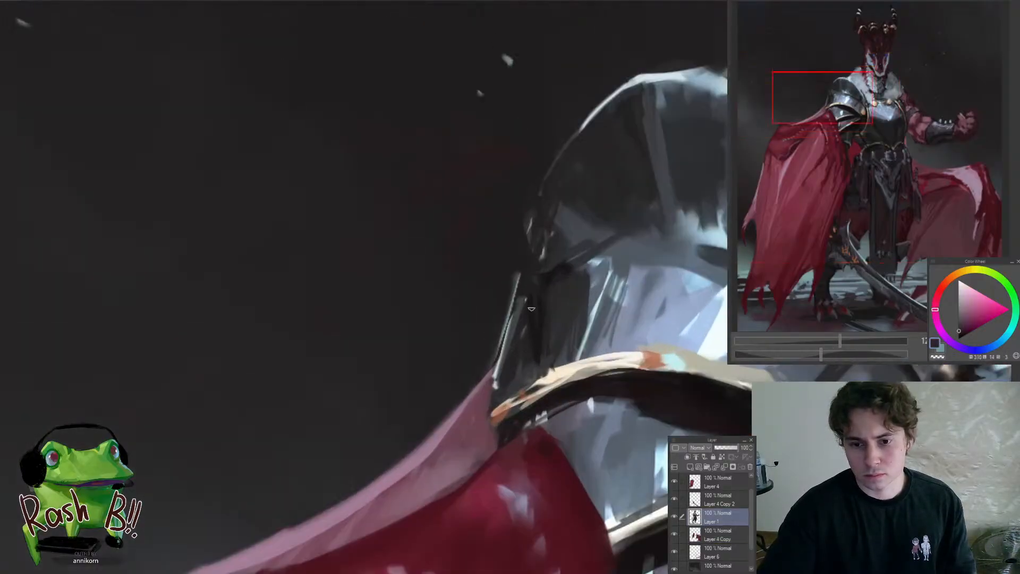
pyautogui.keyDown('alt'); pyautogui.click(514, 318); pyautogui.keyUp('alt')
pyautogui.moveTo(520, 322); pyautogui.dragTo(521, 369)
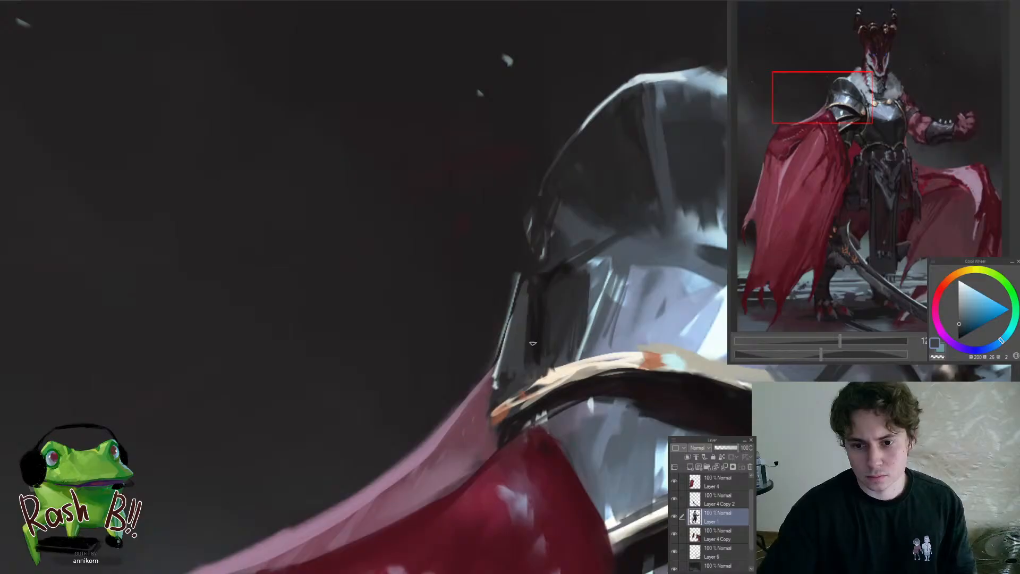
# Shade the pauldron's narrow side plate and paint a muted red reflection on the lower plate beside the cloak
pyautogui.keyDown('alt'); pyautogui.click(536, 337); pyautogui.keyUp('alt')
pyautogui.moveTo(529, 294)
pyautogui.mouseDown()
pyautogui.moveTo(525, 381)
pyautogui.moveTo(449, 480)
pyautogui.mouseUp()
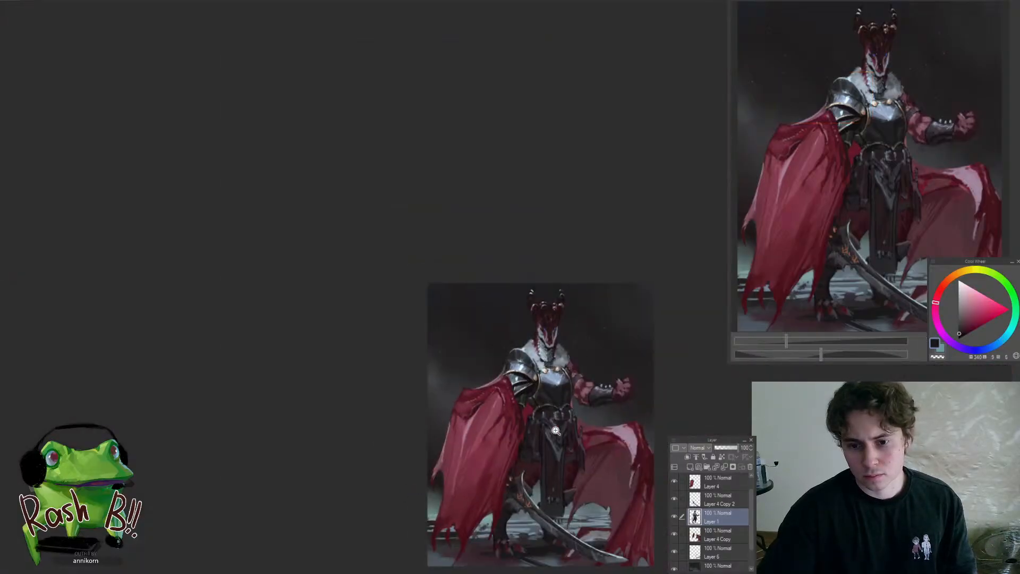
pyautogui.moveTo(556, 431); pyautogui.dragTo(526, 283)
pyautogui.keyDown('alt'); pyautogui.click(326, 376); pyautogui.keyUp('alt')
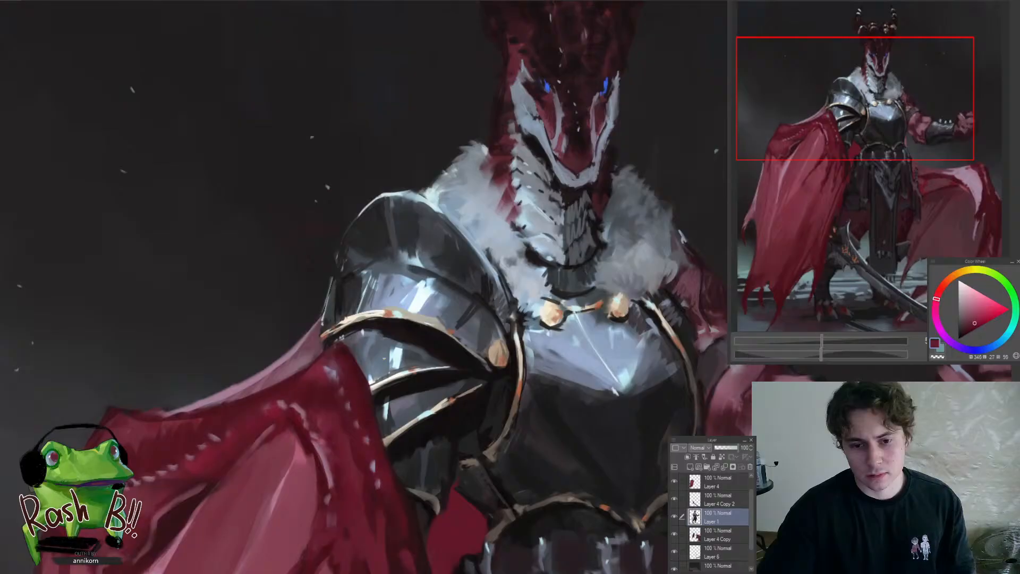
pyautogui.keyDown('alt'); pyautogui.click(372, 366); pyautogui.keyUp('alt')
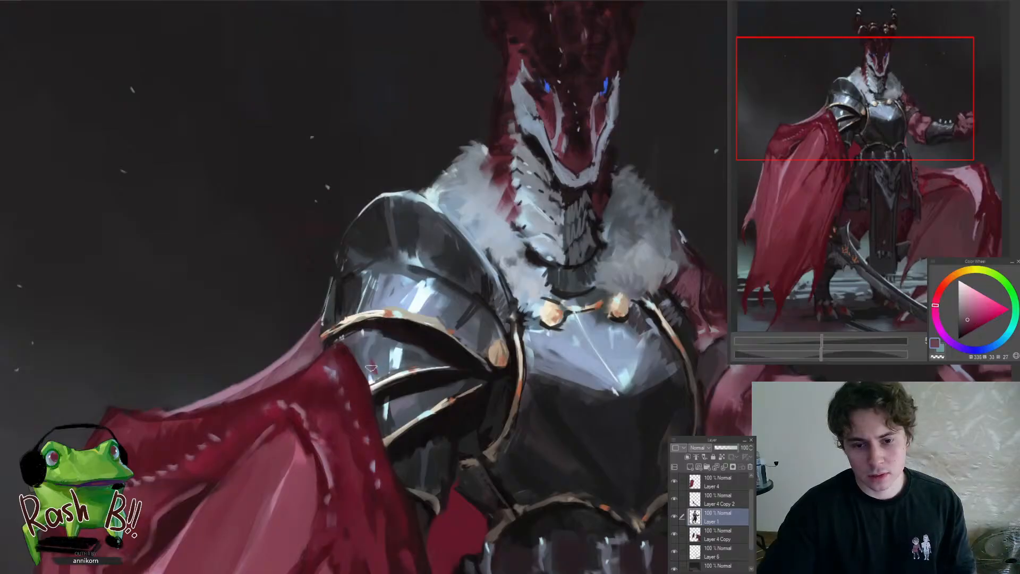
pyautogui.keyDown('alt'); pyautogui.click(367, 366); pyautogui.keyUp('alt')
pyautogui.moveTo(374, 416); pyautogui.dragTo(338, 468)
pyautogui.moveTo(372, 414)
pyautogui.mouseDown()
pyautogui.moveTo(395, 401)
pyautogui.moveTo(403, 443)
pyautogui.mouseUp()
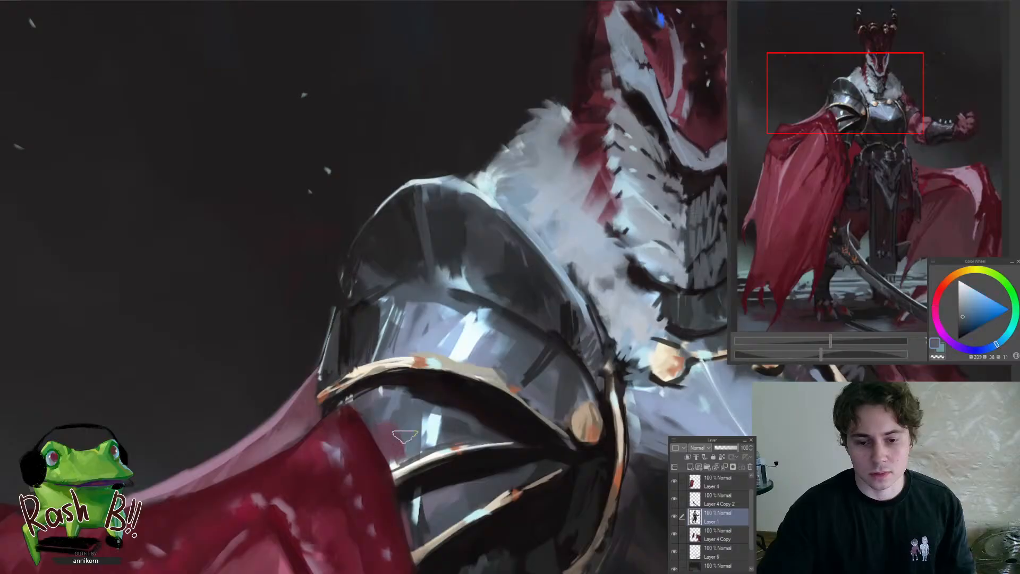
# Mirror the canvas horizontally to check the whole figure, then mirror it back
pyautogui.moveTo(385, 438); pyautogui.dragTo(332, 475)
pyautogui.press('h')
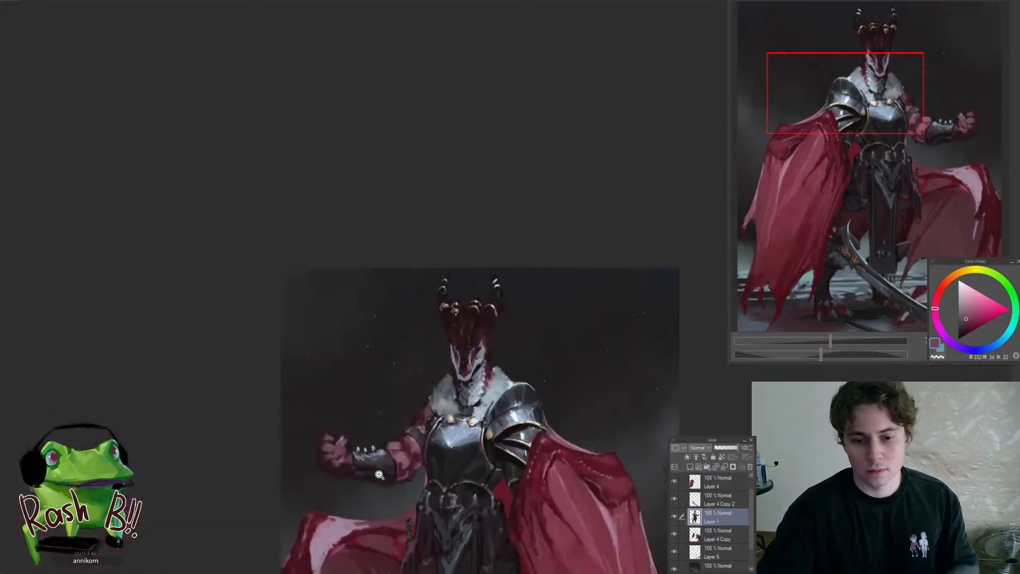
pyautogui.moveTo(476, 464); pyautogui.dragTo(452, 498)
pyautogui.press('h')
pyautogui.moveTo(403, 449); pyautogui.dragTo(327, 529)
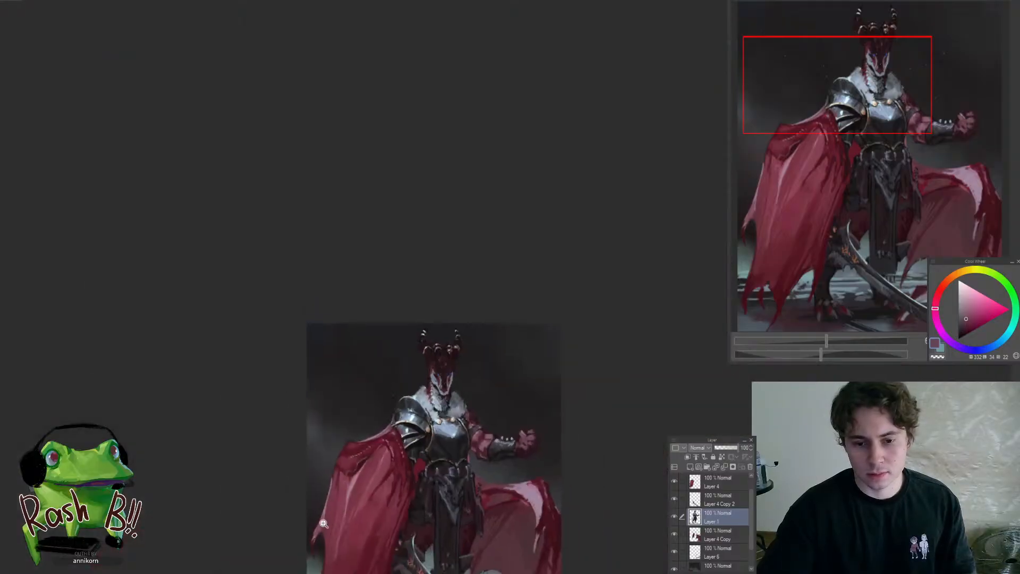
# Paint a muted red reflection on the pauldron's narrow side plate above the gold trim
pyautogui.moveTo(366, 448); pyautogui.dragTo(464, 377)
pyautogui.keyDown('ctrl'); pyautogui.keyDown('shift'); pyautogui.click(470, 347); pyautogui.keyUp('shift'); pyautogui.keyUp('ctrl')
pyautogui.keyDown('alt'); pyautogui.click(468, 340); pyautogui.keyUp('alt')
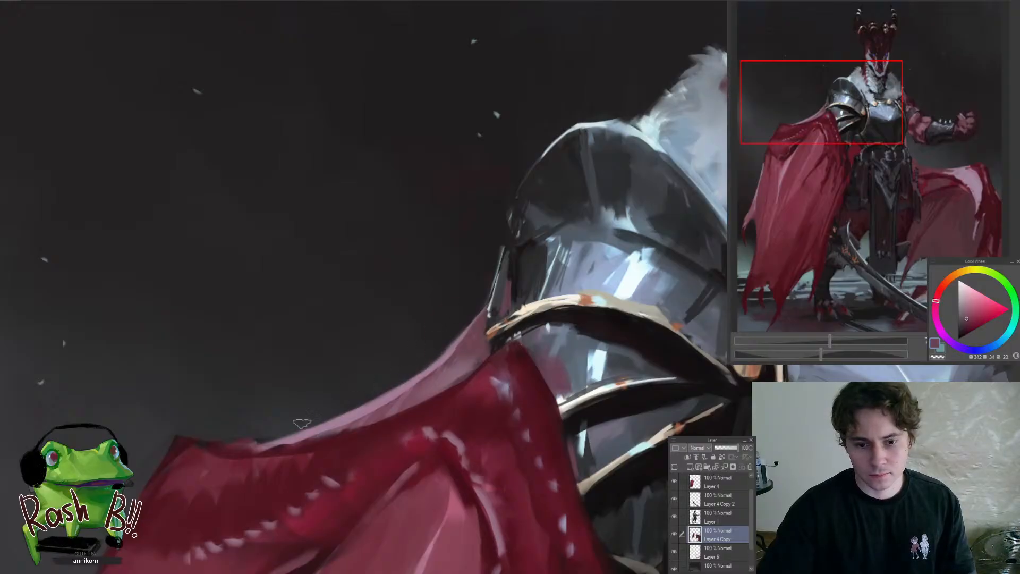
# On the Layer 4 Copy layer, refine the cloak's upper ridge with a pale violet rim light
pyautogui.moveTo(256, 438); pyautogui.dragTo(290, 445)
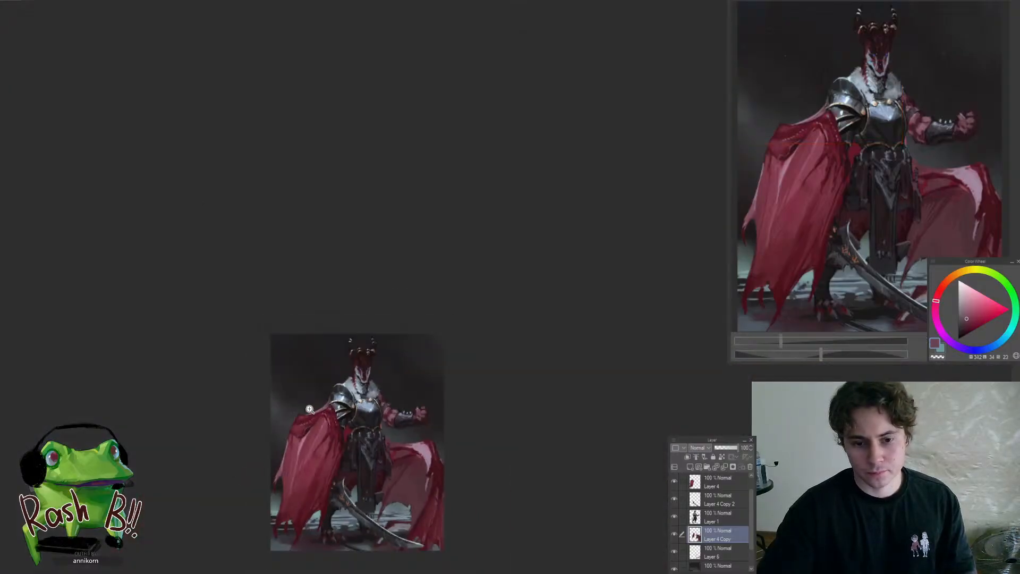
pyautogui.moveTo(309, 409); pyautogui.dragTo(375, 378)
pyautogui.moveTo(509, 424); pyautogui.dragTo(520, 248)
pyautogui.moveTo(690, 392); pyautogui.dragTo(495, 304)
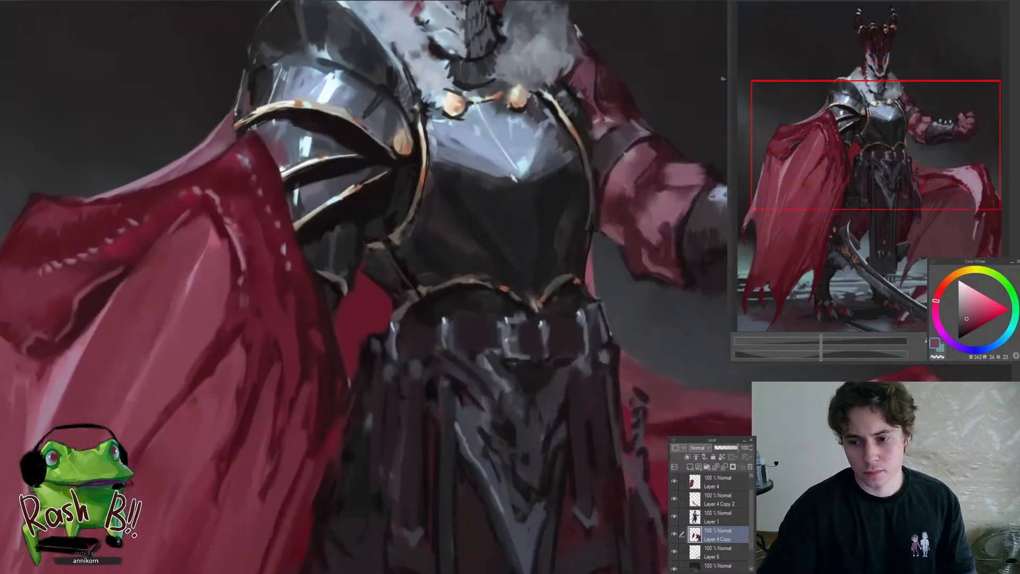
pyautogui.moveTo(708, 372); pyautogui.dragTo(411, 353)
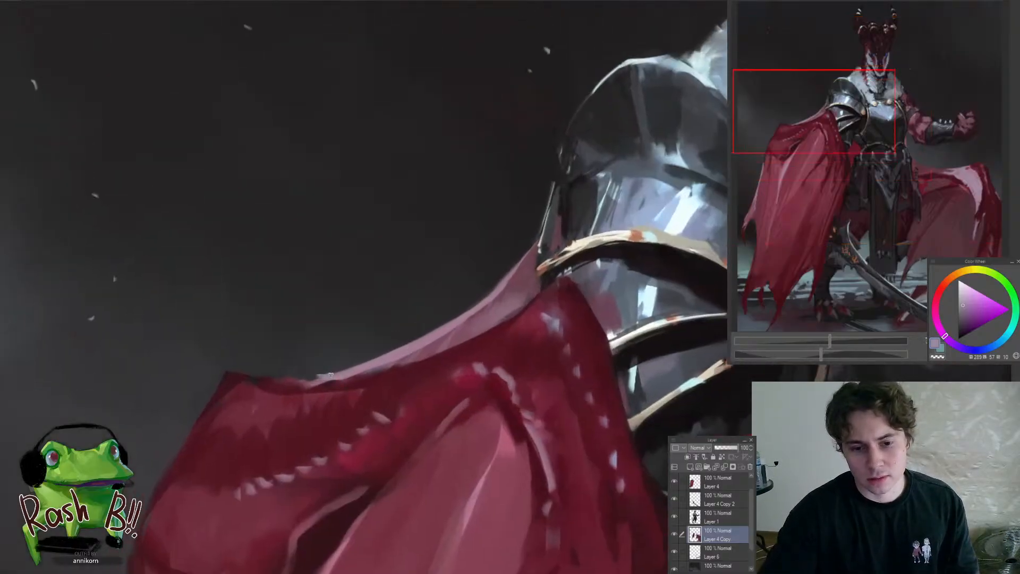
pyautogui.moveTo(442, 335); pyautogui.dragTo(391, 346)
pyautogui.moveTo(472, 374); pyautogui.dragTo(495, 379)
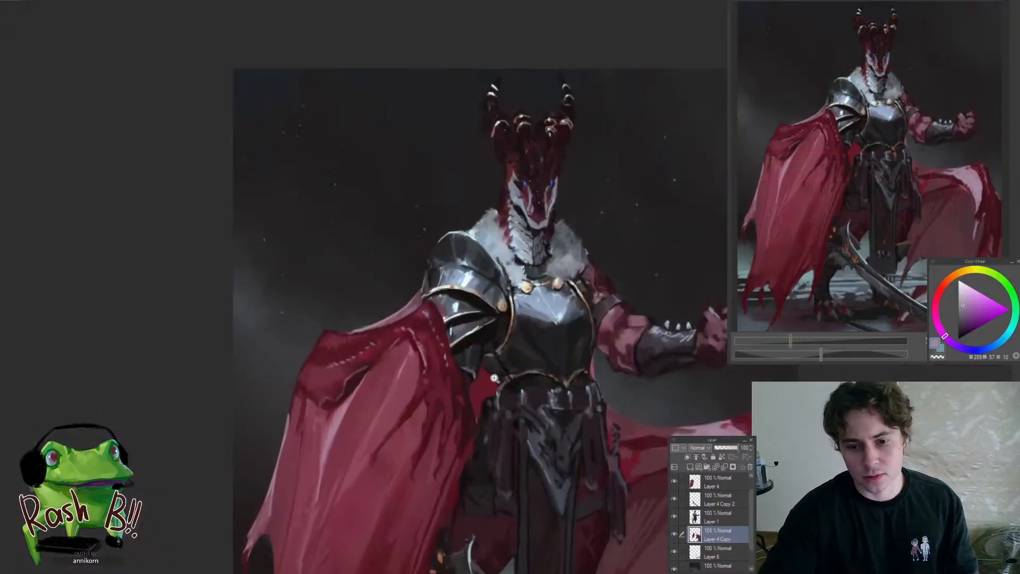
pyautogui.moveTo(386, 327); pyautogui.dragTo(412, 330)
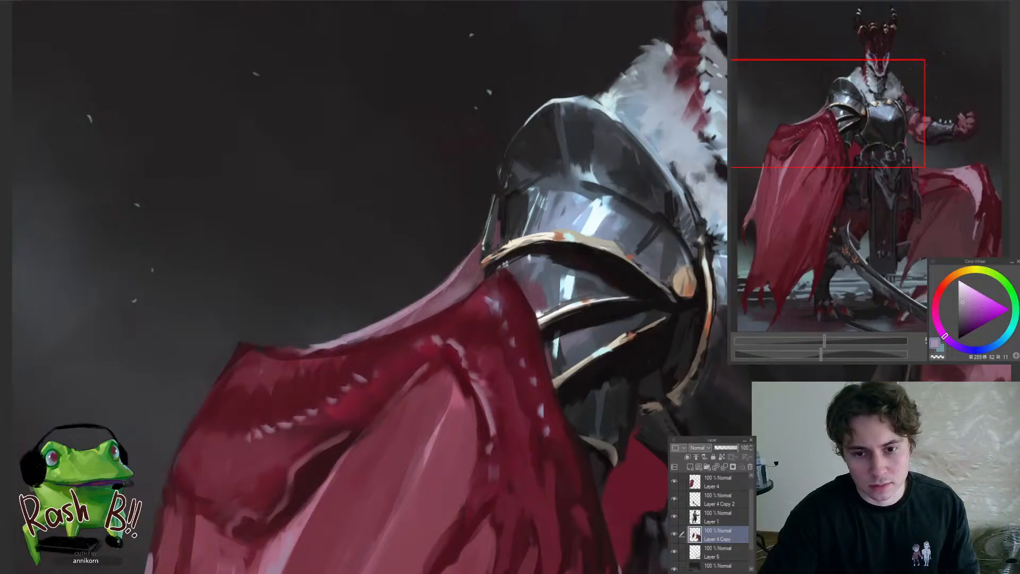
pyautogui.moveTo(461, 266); pyautogui.dragTo(383, 361)
pyautogui.moveTo(401, 303); pyautogui.dragTo(445, 313)
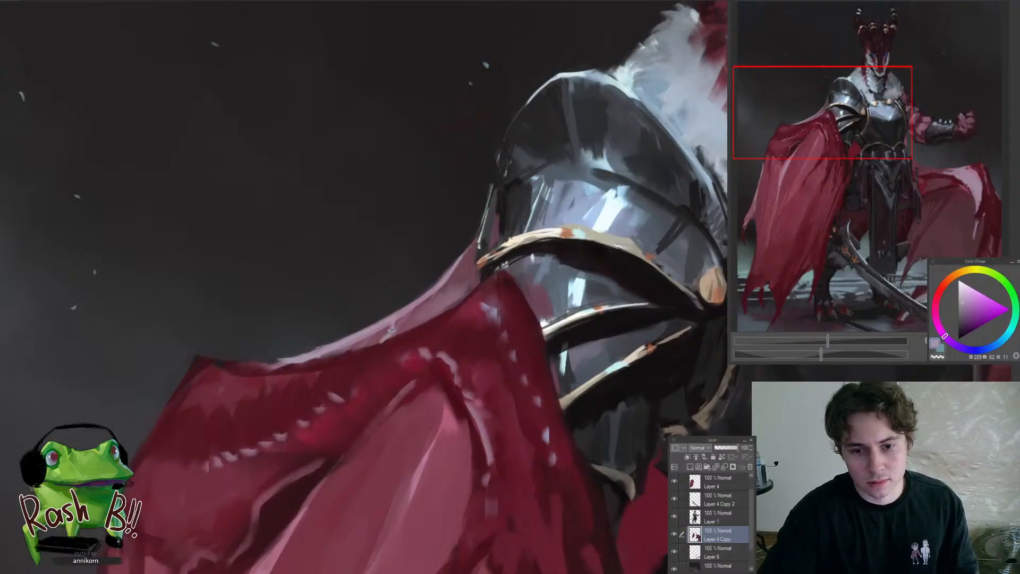
# Sample a muted pink-red and touch up the cloak's upper edge between the shoulder fold and the pauldron
pyautogui.keyDown('alt'); pyautogui.click(402, 324); pyautogui.keyUp('alt')
pyautogui.moveTo(363, 356); pyautogui.dragTo(308, 409)
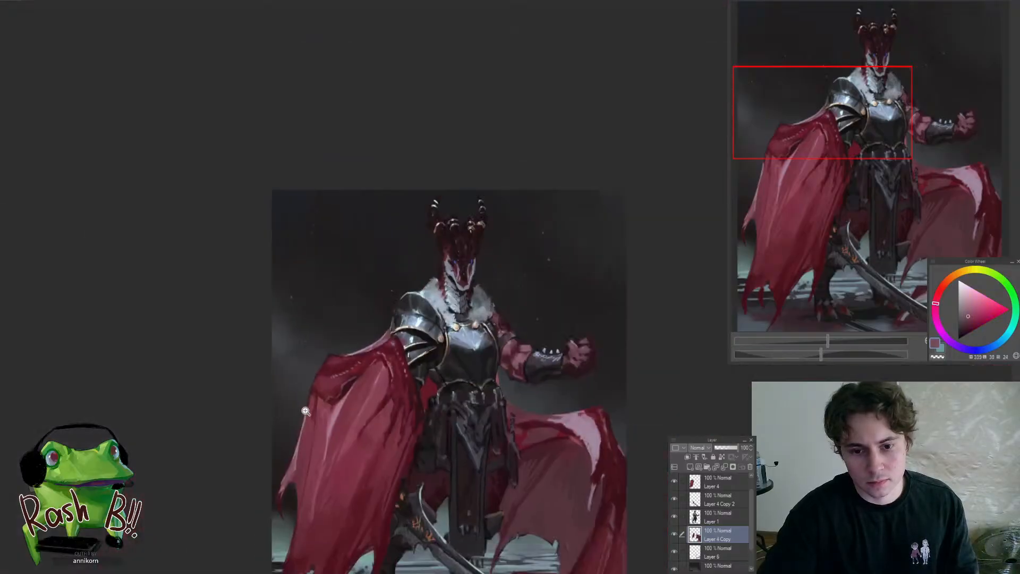
pyautogui.moveTo(356, 355); pyautogui.dragTo(294, 428)
pyautogui.keyDown('ctrl'); pyautogui.keyDown('shift'); pyautogui.click(343, 384); pyautogui.keyUp('shift'); pyautogui.keyUp('ctrl')
pyautogui.keyDown('alt'); pyautogui.click(346, 377); pyautogui.keyUp('alt')
pyautogui.moveTo(322, 355); pyautogui.dragTo(391, 365)
pyautogui.keyDown('ctrl'); pyautogui.keyDown('shift'); pyautogui.click(387, 352); pyautogui.keyUp('shift'); pyautogui.keyUp('ctrl')
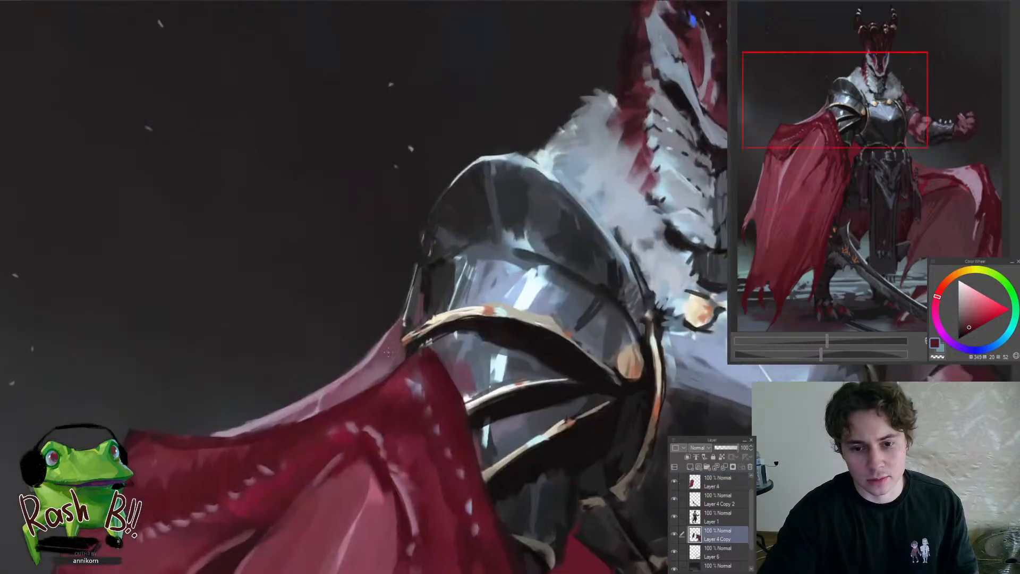
# On Layer 1, darken the narrow side plate's outer rim and repaint it with a bright, pale cyan-white highlight
pyautogui.keyDown('ctrl'); pyautogui.keyDown('shift'); pyautogui.click(435, 298); pyautogui.keyUp('shift'); pyautogui.keyUp('ctrl')
pyautogui.keyDown('alt'); pyautogui.click(436, 299); pyautogui.keyUp('alt')
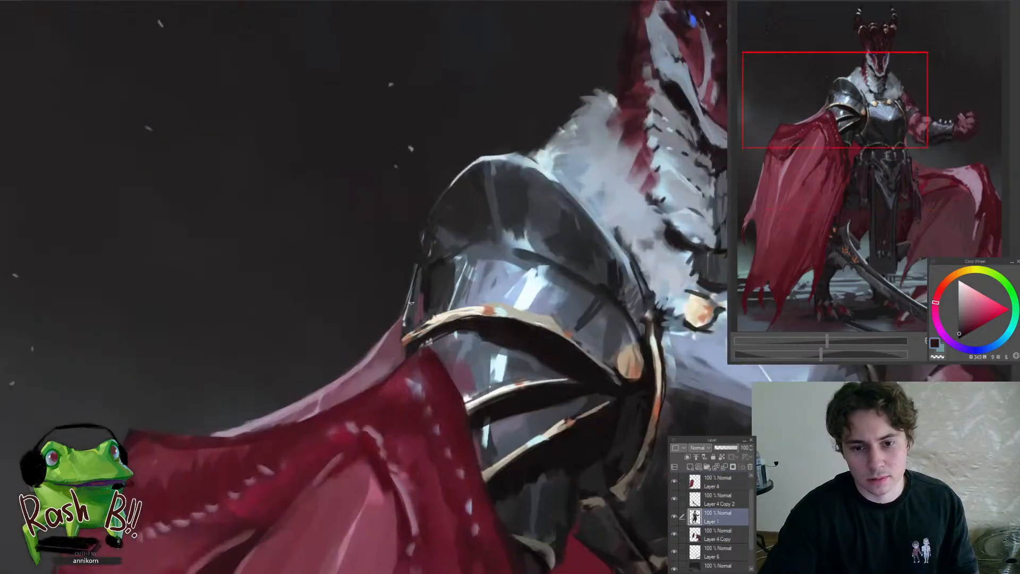
pyautogui.moveTo(382, 343); pyautogui.dragTo(388, 376)
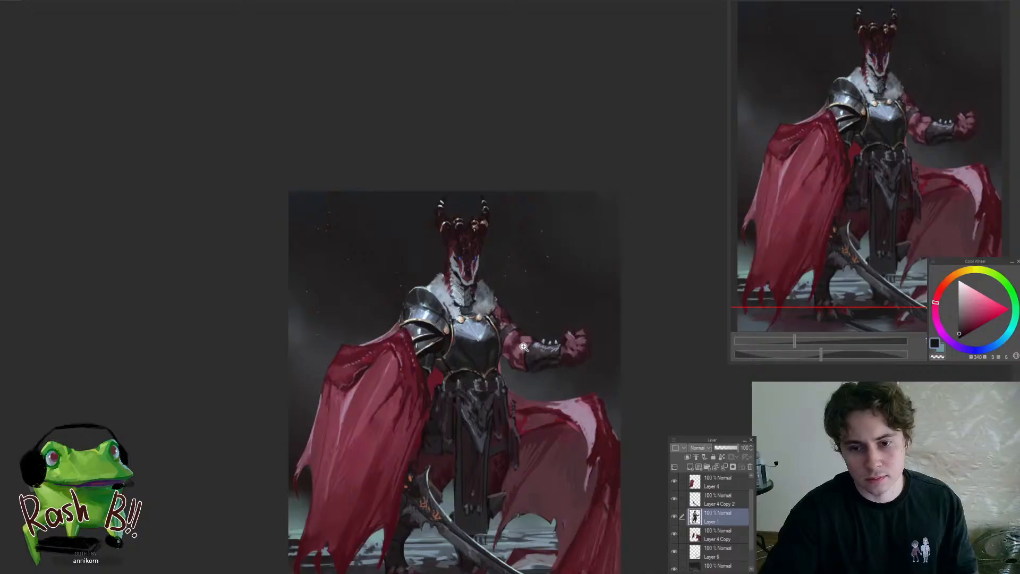
pyautogui.moveTo(423, 314); pyautogui.dragTo(451, 313)
pyautogui.moveTo(393, 346); pyautogui.dragTo(413, 340)
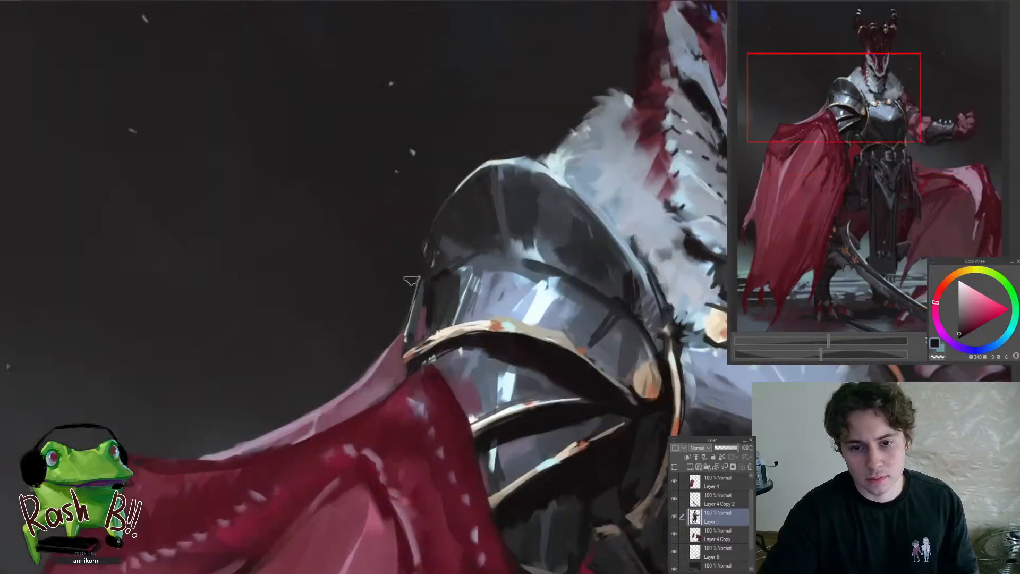
pyautogui.moveTo(412, 281); pyautogui.dragTo(401, 332)
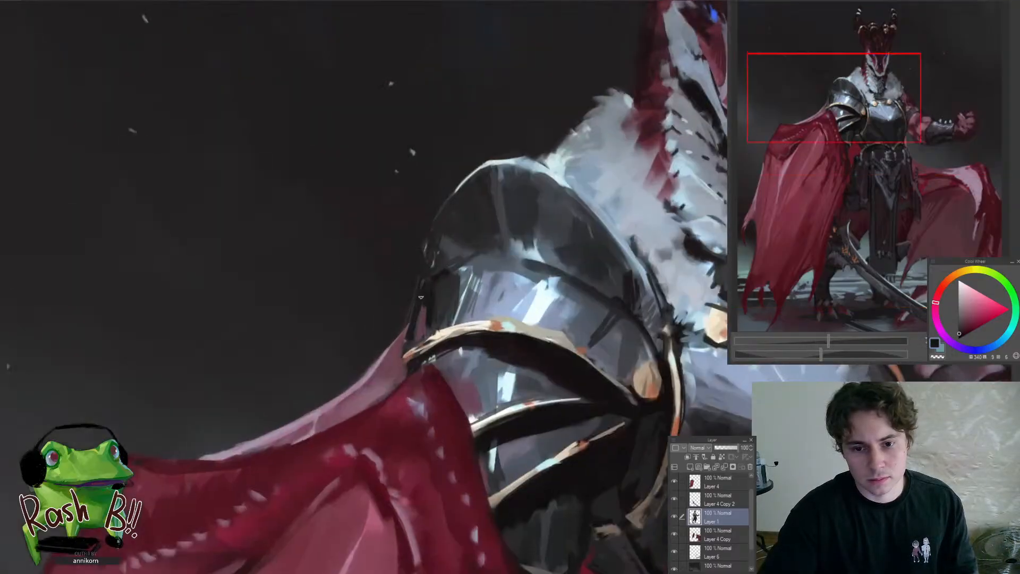
pyautogui.keyDown('alt'); pyautogui.click(533, 299); pyautogui.keyUp('alt')
pyautogui.moveTo(425, 280); pyautogui.dragTo(407, 348)
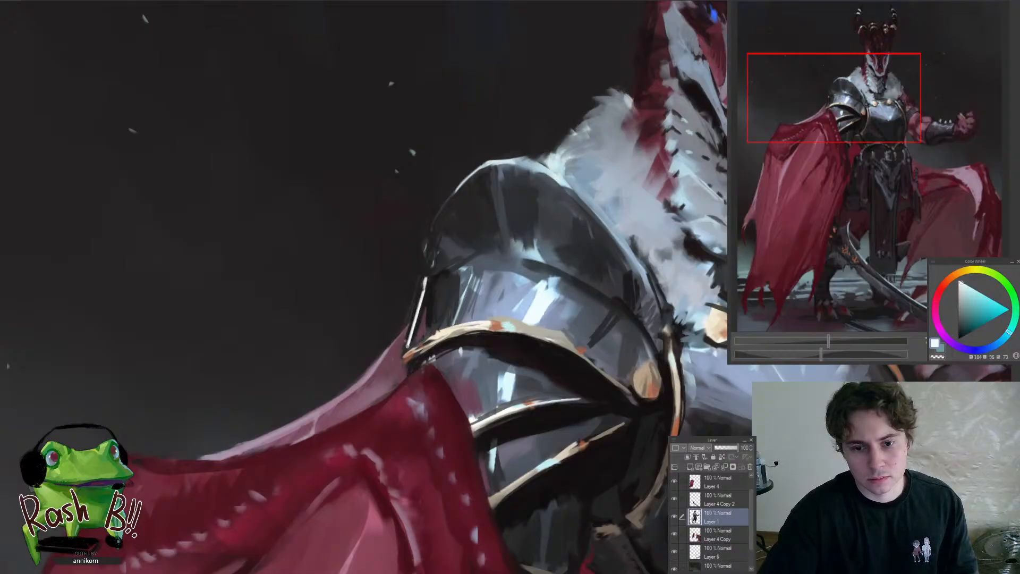
# Mirror the canvas horizontally and examine the whole figure and the horned head
pyautogui.moveTo(362, 386); pyautogui.dragTo(294, 431)
pyautogui.press('h')
pyautogui.moveTo(567, 392); pyautogui.dragTo(543, 425)
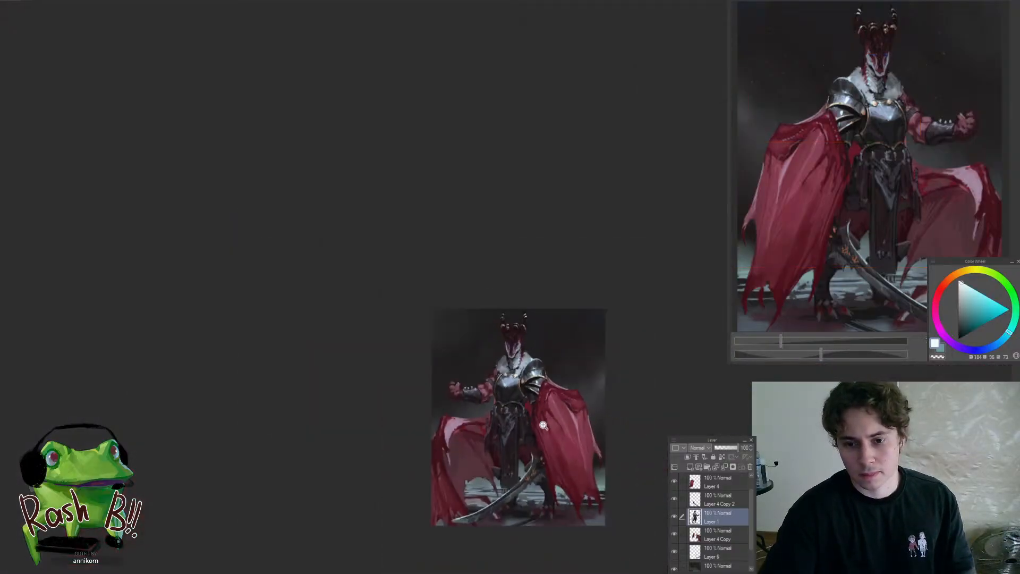
pyautogui.moveTo(535, 356); pyautogui.dragTo(580, 369)
pyautogui.moveTo(480, 300); pyautogui.dragTo(500, 310)
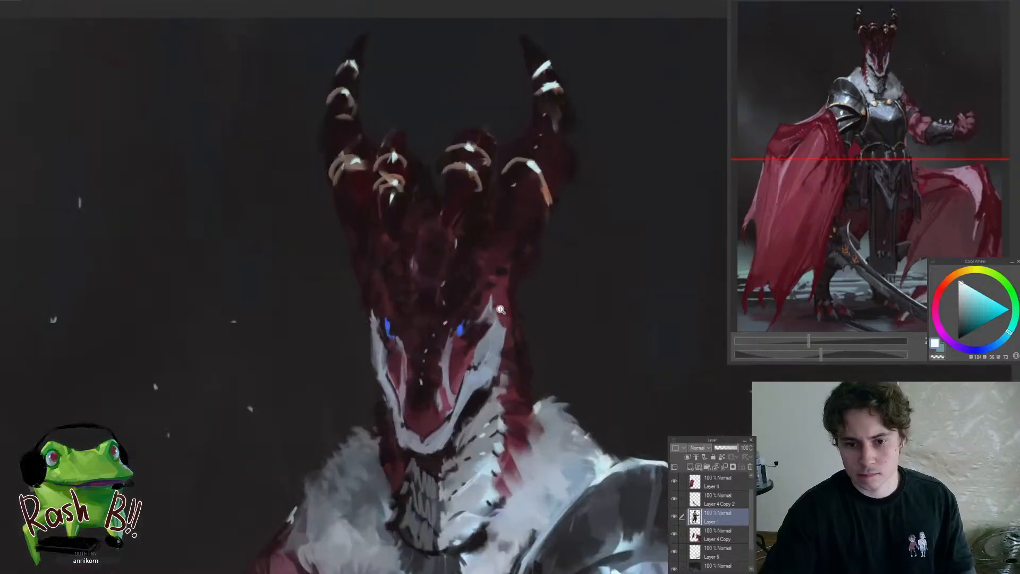
pyautogui.moveTo(392, 323)
pyautogui.mouseDown()
pyautogui.moveTo(418, 343)
pyautogui.moveTo(378, 308)
pyautogui.moveTo(313, 385)
pyautogui.mouseUp()
# Deepen the brow shadows above both blue eyes with a near-black red, then mirror the canvas back
pyautogui.keyDown('alt'); pyautogui.click(383, 335); pyautogui.keyUp('alt')
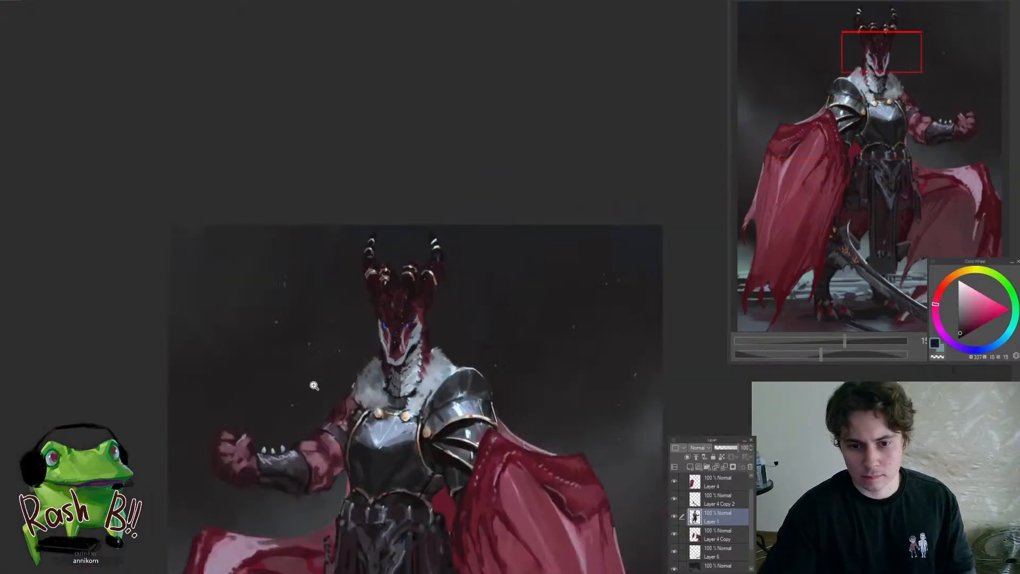
pyautogui.moveTo(387, 306); pyautogui.dragTo(448, 315)
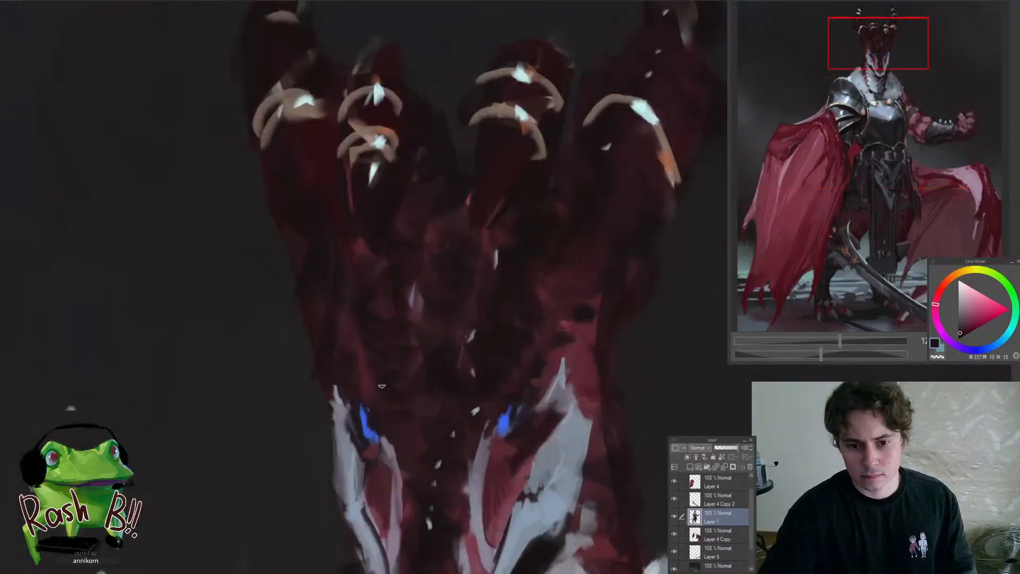
pyautogui.keyDown('alt'); pyautogui.click(511, 396); pyautogui.keyUp('alt')
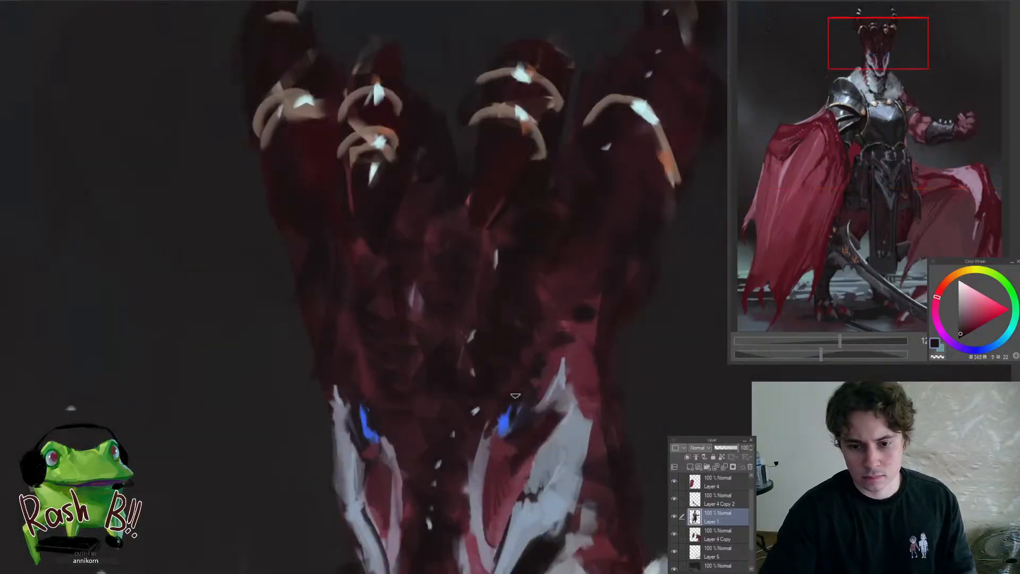
pyautogui.moveTo(504, 401); pyautogui.dragTo(514, 402)
pyautogui.moveTo(464, 440); pyautogui.dragTo(375, 478)
pyautogui.moveTo(472, 489); pyautogui.dragTo(506, 462)
pyautogui.press('h')
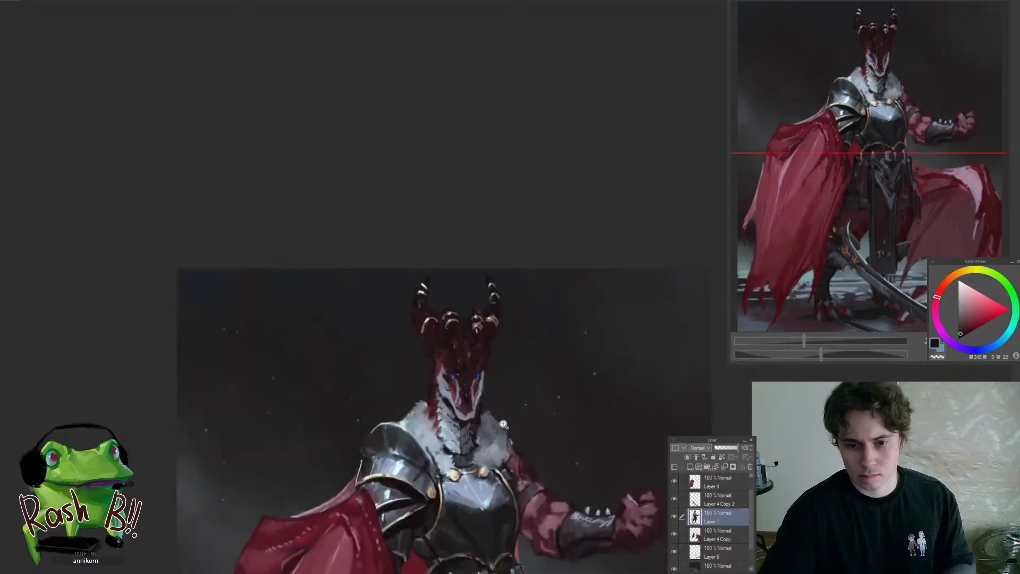
# Darken the shadow under the dragon's jaw where it meets the neck scales
pyautogui.moveTo(465, 402); pyautogui.dragTo(512, 409)
pyautogui.keyDown('alt'); pyautogui.click(404, 414); pyautogui.keyUp('alt')
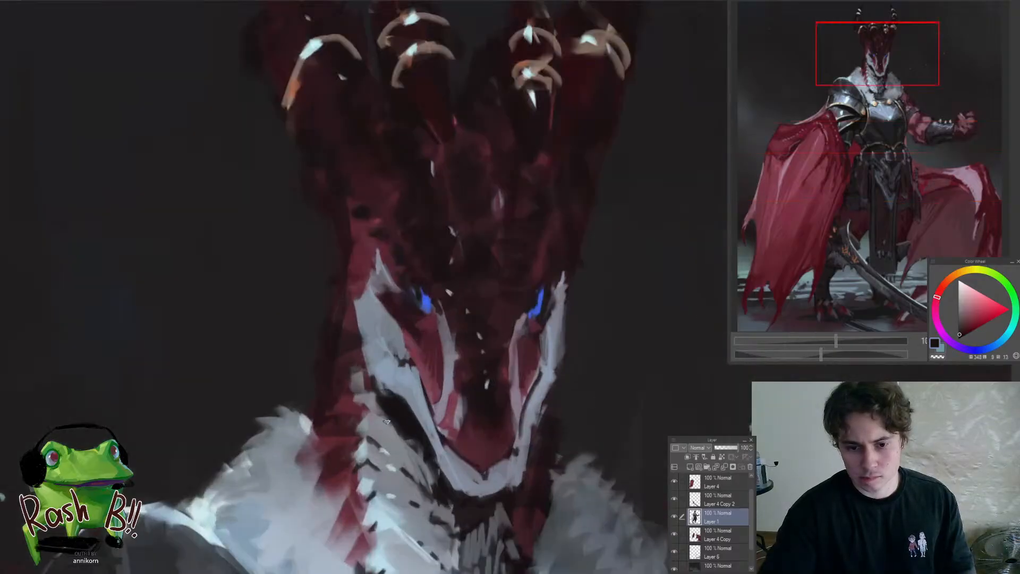
pyautogui.keyDown('alt'); pyautogui.click(389, 421); pyautogui.keyUp('alt')
pyautogui.keyDown('alt'); pyautogui.click(390, 408); pyautogui.keyUp('alt')
pyautogui.moveTo(378, 389)
pyautogui.mouseDown()
pyautogui.moveTo(356, 336)
pyautogui.moveTo(373, 393)
pyautogui.moveTo(298, 432)
pyautogui.mouseUp()
pyautogui.moveTo(379, 391); pyautogui.dragTo(411, 383)
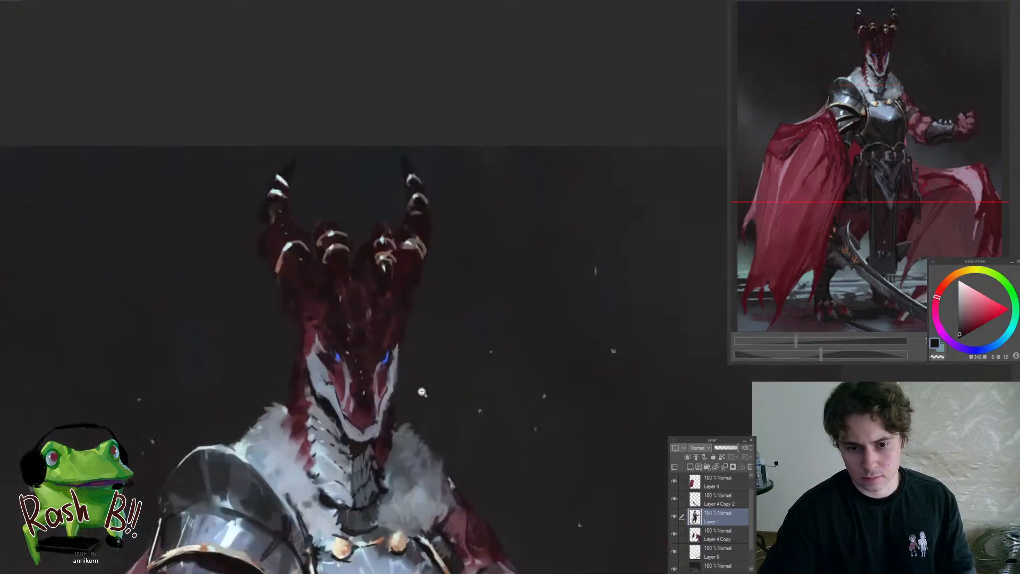
# Shade the upper part of the near white cheek plate with blue-grey
pyautogui.moveTo(322, 377)
pyautogui.mouseDown()
pyautogui.moveTo(356, 364)
pyautogui.moveTo(311, 327)
pyautogui.moveTo(328, 372)
pyautogui.mouseUp()
pyautogui.keyDown('alt'); pyautogui.click(340, 371); pyautogui.keyUp('alt')
pyautogui.moveTo(359, 368); pyautogui.dragTo(310, 387)
pyautogui.moveTo(447, 435); pyautogui.dragTo(440, 401)
pyautogui.moveTo(438, 337); pyautogui.dragTo(467, 330)
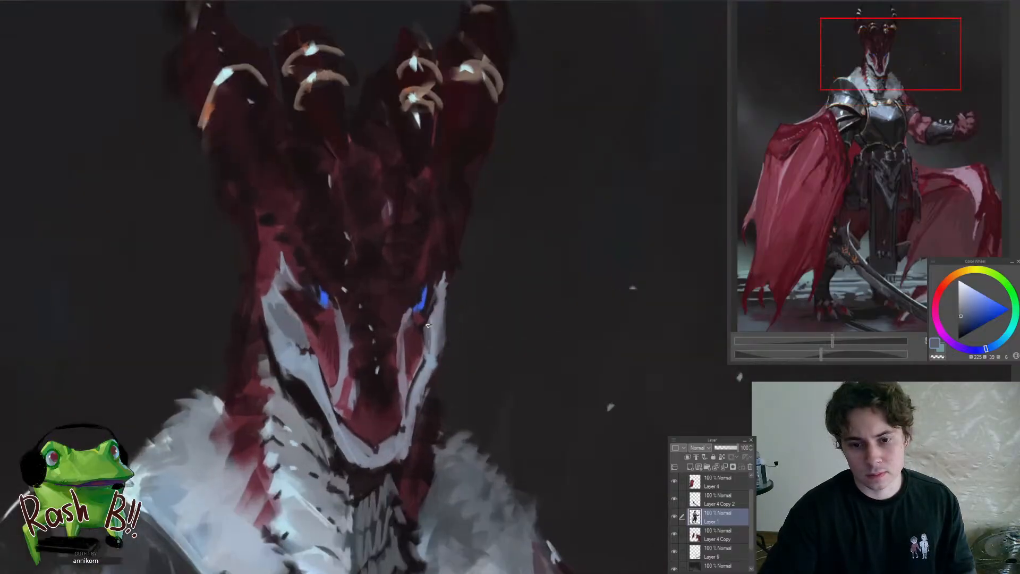
# Refine the far cheek plate's outer edge with pale blue strokes
pyautogui.keyDown('alt'); pyautogui.click(437, 356); pyautogui.keyUp('alt')
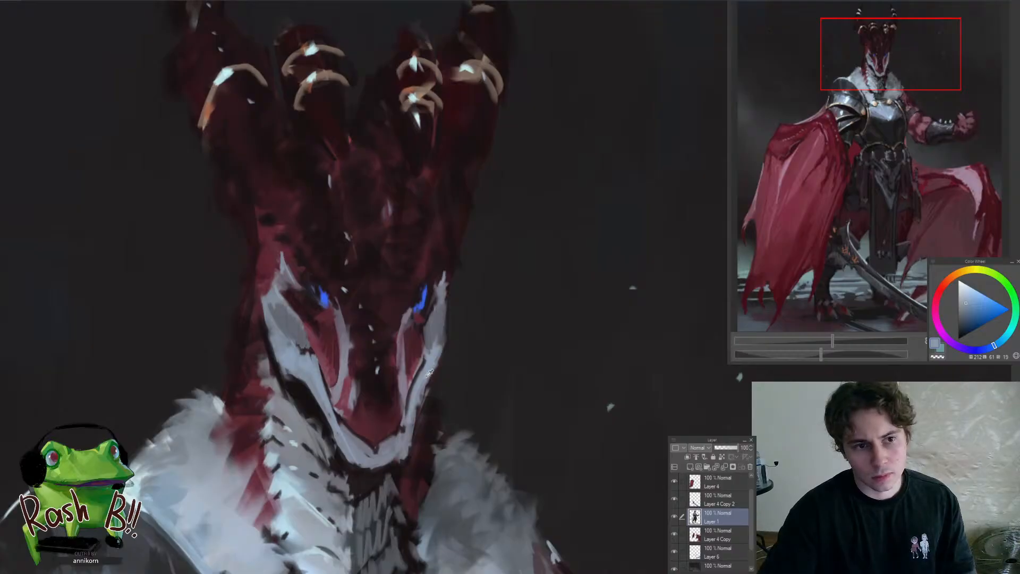
pyautogui.moveTo(440, 342); pyautogui.dragTo(442, 312)
pyautogui.moveTo(445, 293)
pyautogui.mouseDown()
pyautogui.moveTo(438, 340)
pyautogui.moveTo(359, 439)
pyautogui.mouseUp()
pyautogui.moveTo(426, 359)
pyautogui.mouseDown()
pyautogui.moveTo(391, 380)
pyautogui.moveTo(461, 332)
pyautogui.moveTo(512, 317)
pyautogui.mouseUp()
# Refine the pointed tip and outer edge of the near cheek plate with light blue-grey
pyautogui.click(393, 324)
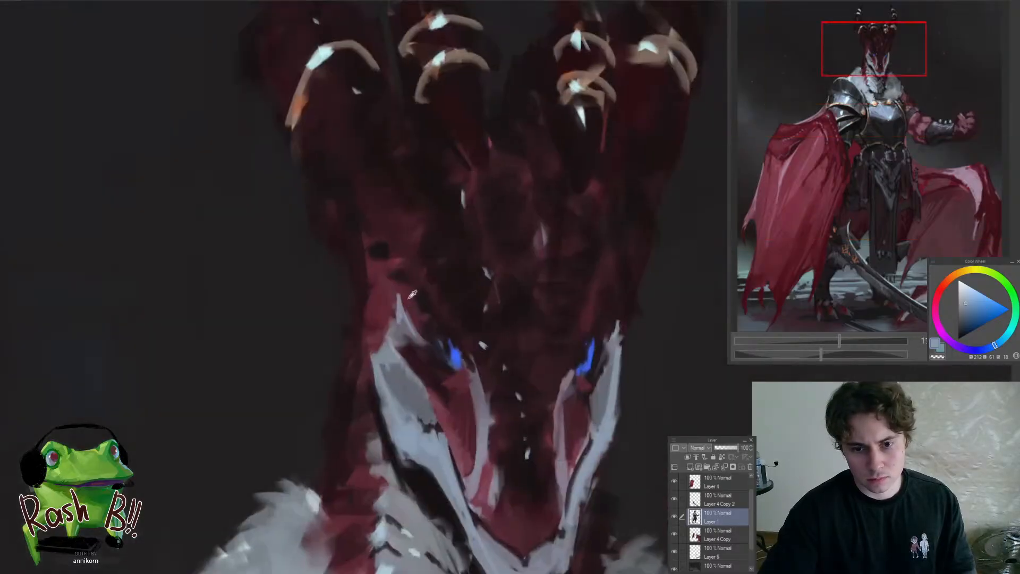
pyautogui.keyDown('alt'); pyautogui.click(387, 354); pyautogui.keyUp('alt')
pyautogui.moveTo(370, 349); pyautogui.dragTo(379, 328)
pyautogui.moveTo(368, 322); pyautogui.dragTo(314, 384)
pyautogui.moveTo(381, 300); pyautogui.dragTo(425, 312)
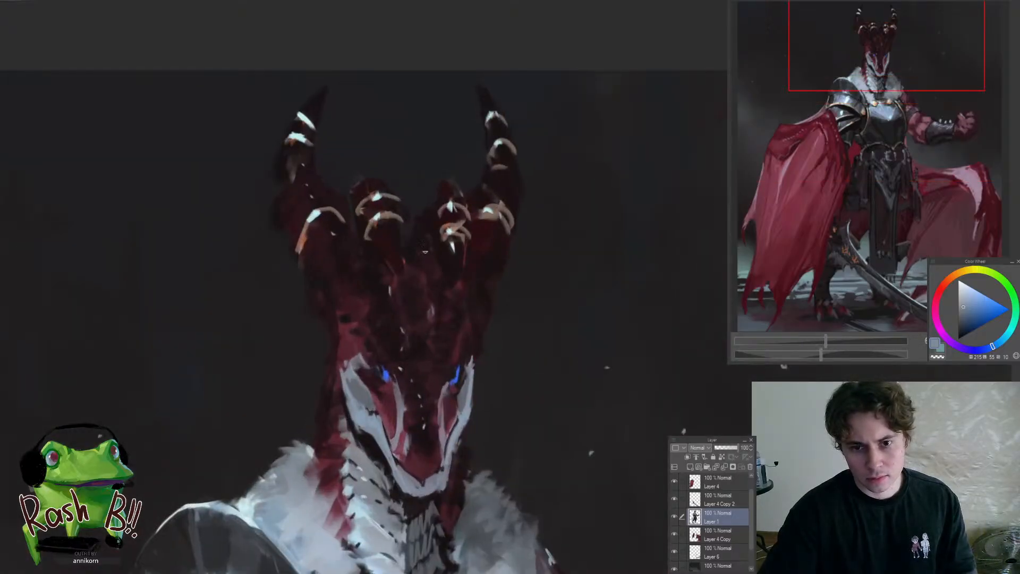
# Sample the head's dark reds, enlarge the brush and soften the forehead between the inner horns
pyautogui.scroll(2, 411, 220)
pyautogui.keyDown('alt'); pyautogui.click(356, 241); pyautogui.keyUp('alt')
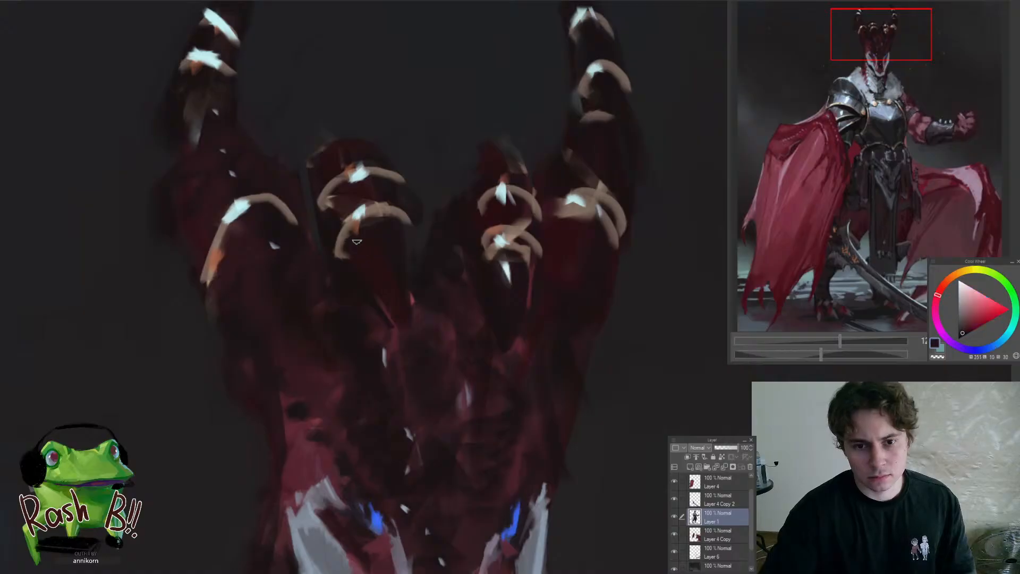
pyautogui.keyDown('alt'); pyautogui.click(395, 332); pyautogui.keyUp('alt')
pyautogui.press(']')
pyautogui.press(']')
pyautogui.press(']')
pyautogui.press(']')
pyautogui.press(']')
pyautogui.press(']')
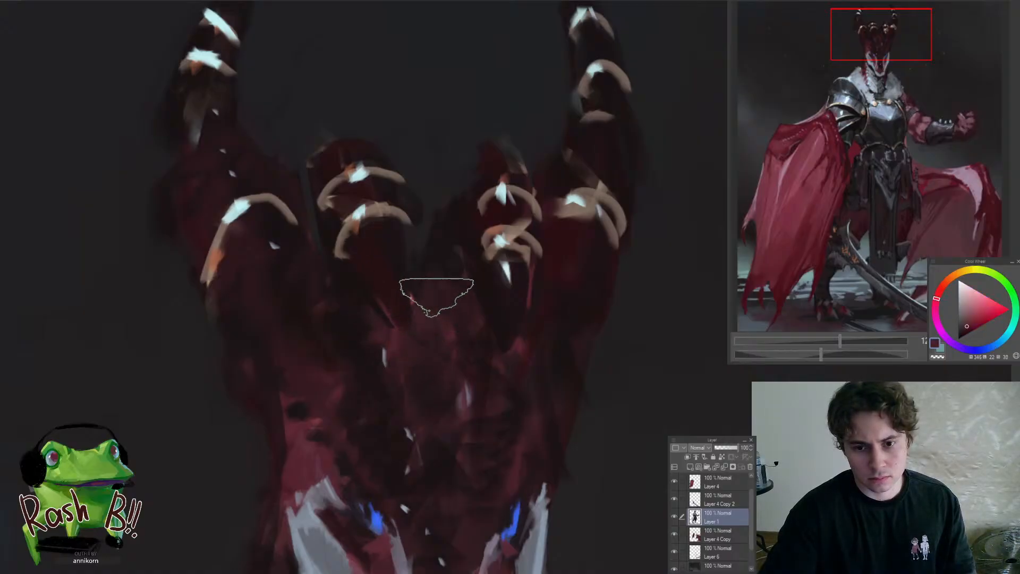
pyautogui.moveTo(445, 316)
pyautogui.mouseDown()
pyautogui.moveTo(384, 315)
pyautogui.moveTo(416, 316)
pyautogui.moveTo(385, 364)
pyautogui.mouseUp()
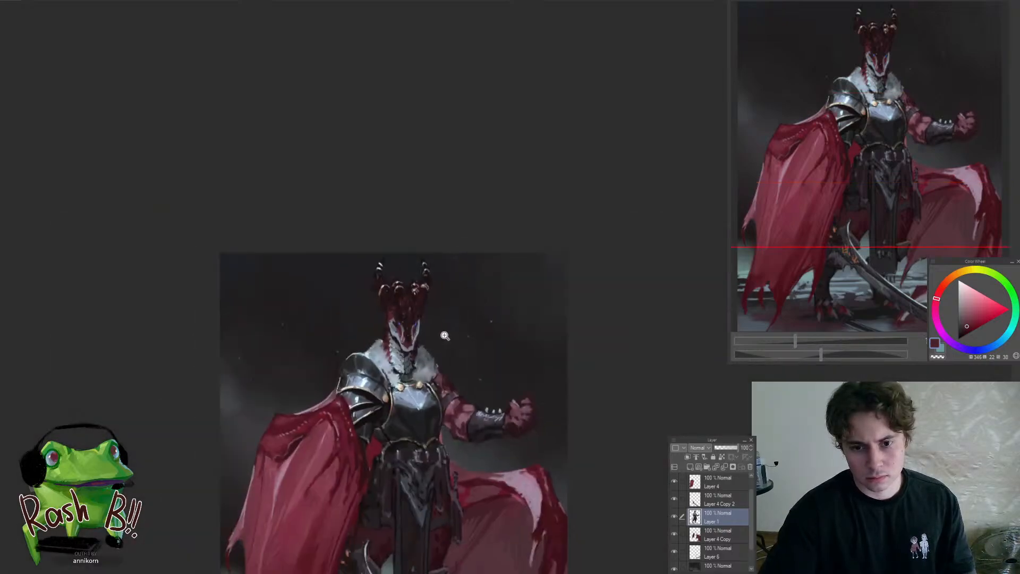
# Refine the lower end of the pale stripe on the near side of the snout with sampled grey-violet and dark red
pyautogui.moveTo(424, 322); pyautogui.dragTo(407, 284)
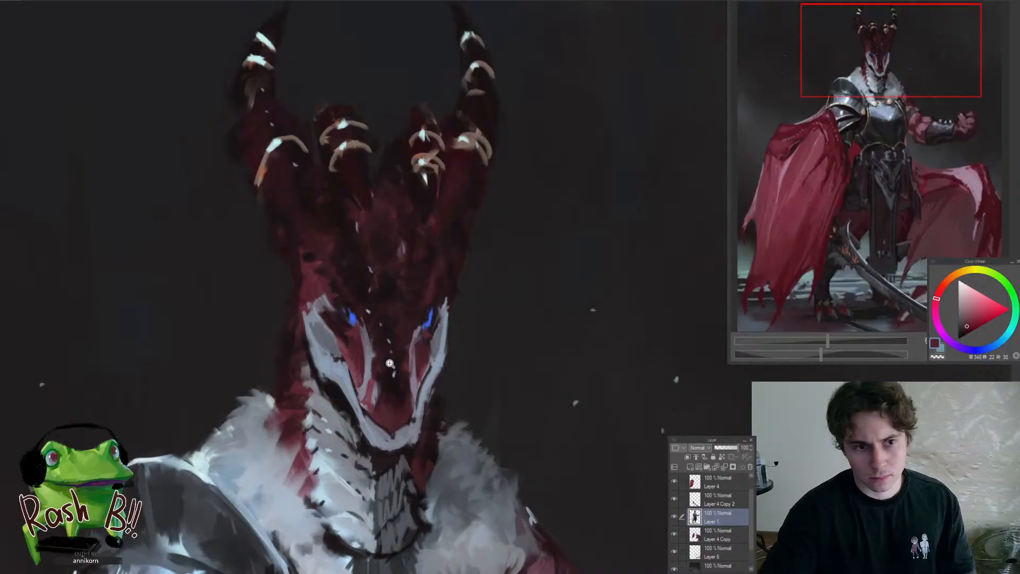
pyautogui.click(383, 418)
pyautogui.click(374, 396)
pyautogui.keyDown('alt'); pyautogui.click(369, 373); pyautogui.keyUp('alt')
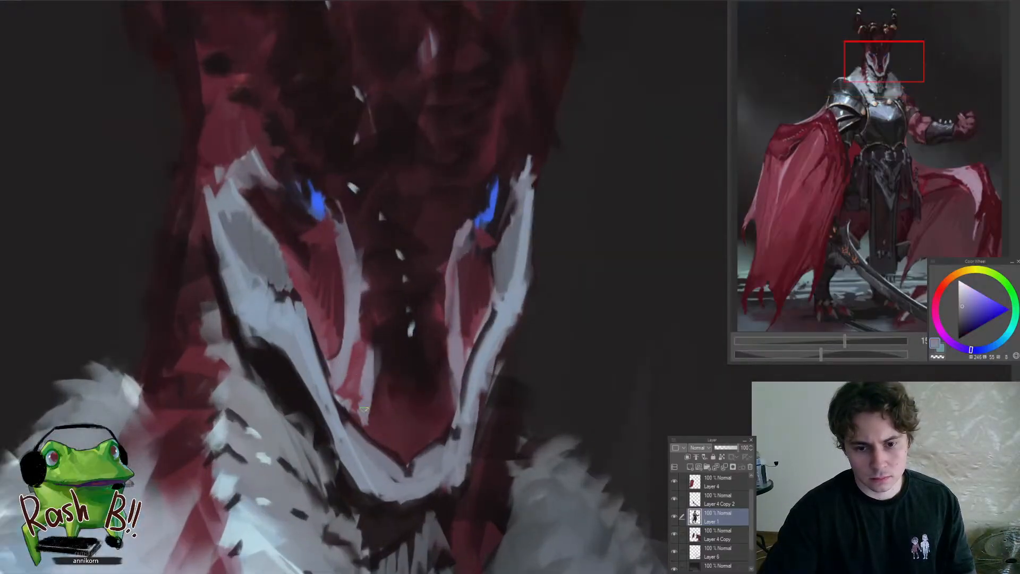
pyautogui.keyDown('alt'); pyautogui.click(357, 390); pyautogui.keyUp('alt')
pyautogui.moveTo(357, 396); pyautogui.dragTo(350, 407)
pyautogui.keyDown('alt'); pyautogui.click(388, 419); pyautogui.keyUp('alt')
pyautogui.moveTo(367, 362); pyautogui.dragTo(352, 407)
pyautogui.moveTo(353, 409); pyautogui.dragTo(344, 397)
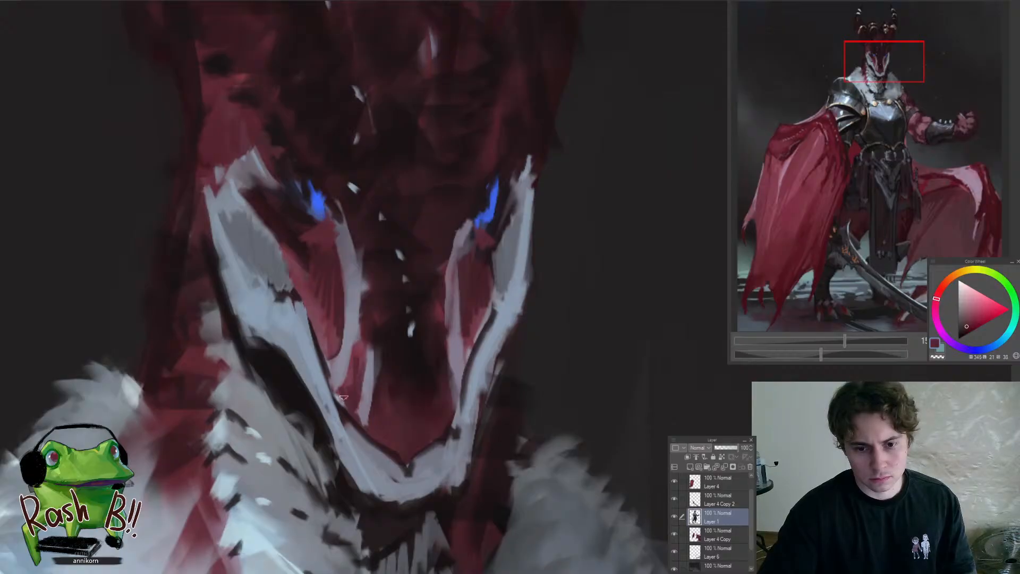
# Add a narrow pale stripe on the far side of the snout and dark accents beside the nose
pyautogui.keyDown('alt'); pyautogui.click(368, 390); pyautogui.keyUp('alt')
pyautogui.moveTo(373, 334); pyautogui.dragTo(371, 406)
pyautogui.moveTo(445, 341); pyautogui.dragTo(442, 409)
pyautogui.moveTo(429, 387)
pyautogui.mouseDown()
pyautogui.moveTo(351, 476)
pyautogui.moveTo(419, 372)
pyautogui.mouseUp()
pyautogui.moveTo(398, 330); pyautogui.dragTo(409, 398)
pyautogui.keyDown('alt'); pyautogui.click(391, 343); pyautogui.keyUp('alt')
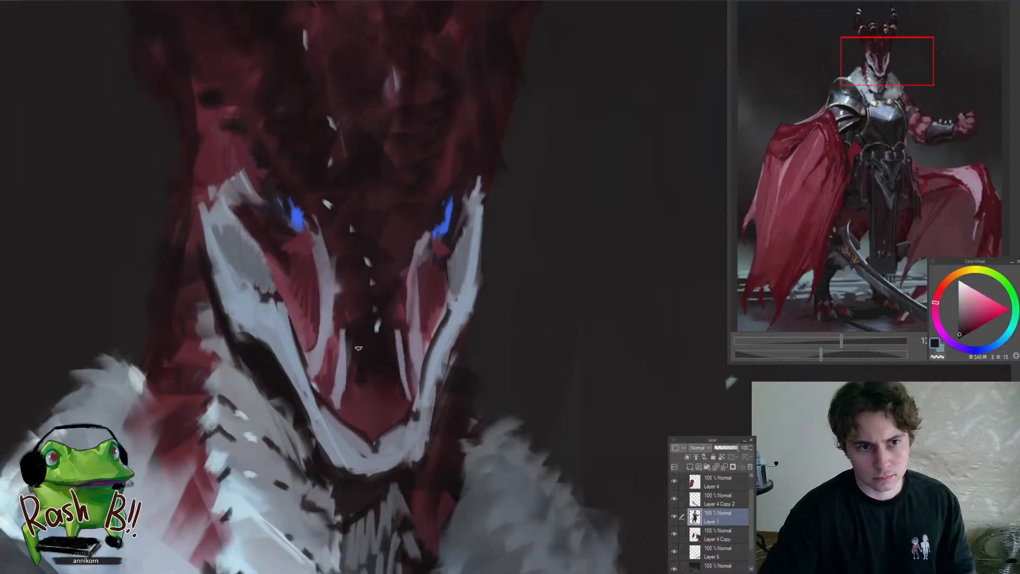
# Darken the centre of the snout above the nose tip with sampled near-black red
pyautogui.keyDown('alt'); pyautogui.click(409, 311); pyautogui.keyUp('alt')
pyautogui.keyDown('alt'); pyautogui.click(358, 356); pyautogui.keyUp('alt')
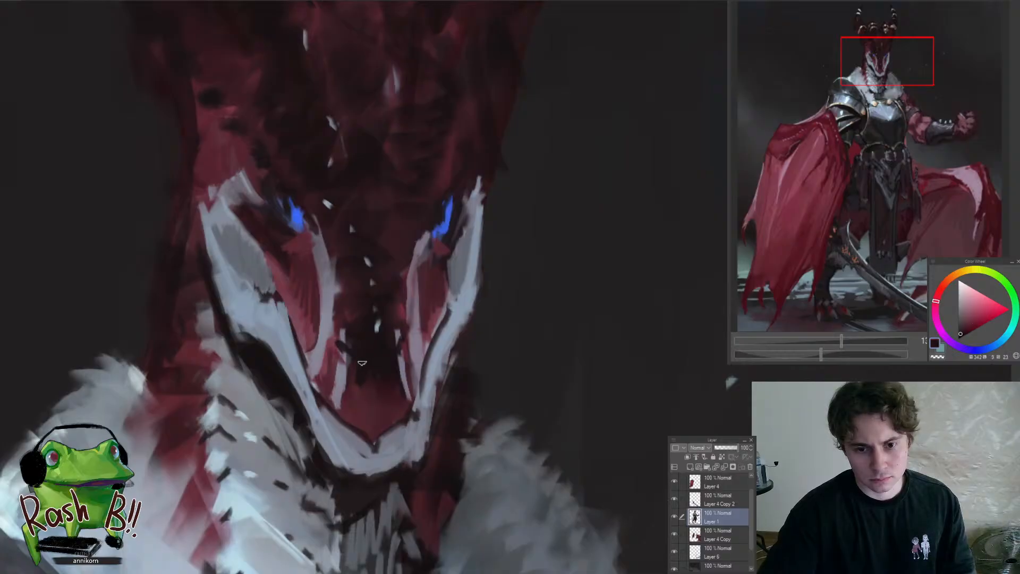
pyautogui.moveTo(389, 400)
pyautogui.mouseDown()
pyautogui.moveTo(358, 425)
pyautogui.moveTo(336, 394)
pyautogui.mouseUp()
pyautogui.scroll(-10, 337, 392)
pyautogui.scroll(5, 330, 446)
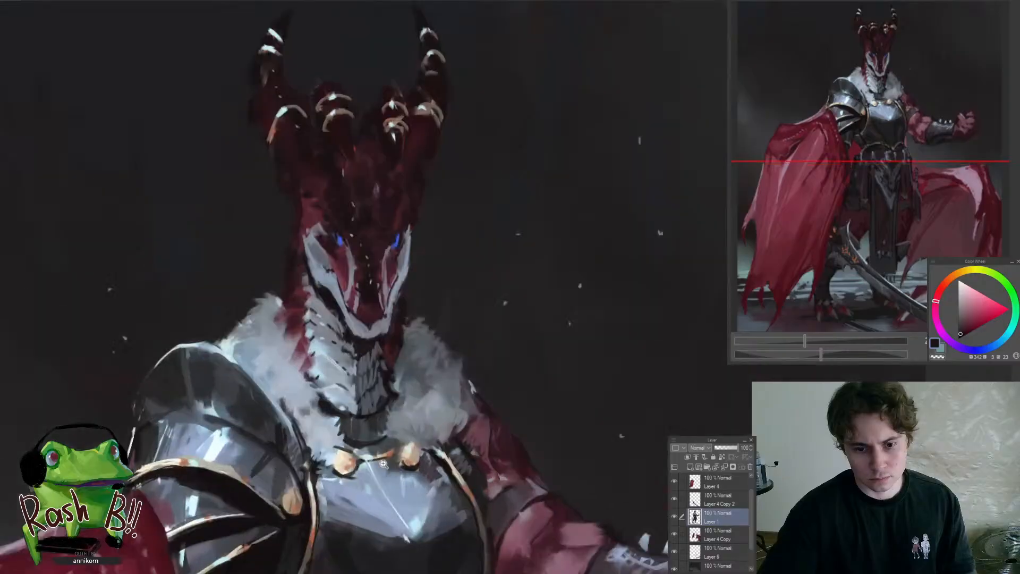
# Refine the small highlights on the snout ridge with a sampled pale cyan and a near-black tone
pyautogui.keyDown('alt'); pyautogui.click(417, 518); pyautogui.keyUp('alt')
pyautogui.scroll(8, 348, 324)
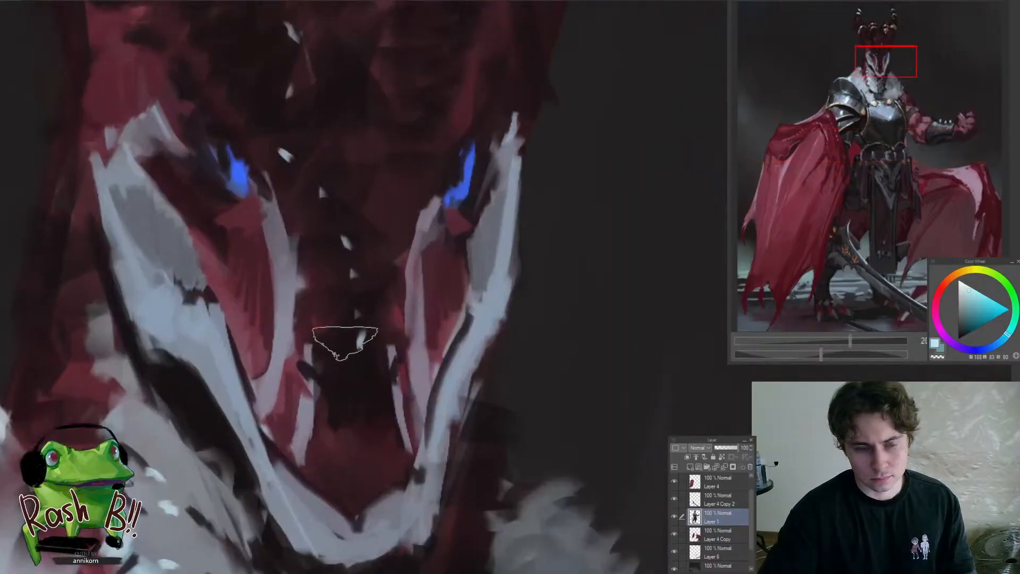
pyautogui.keyDown('alt'); pyautogui.click(357, 354); pyautogui.keyUp('alt')
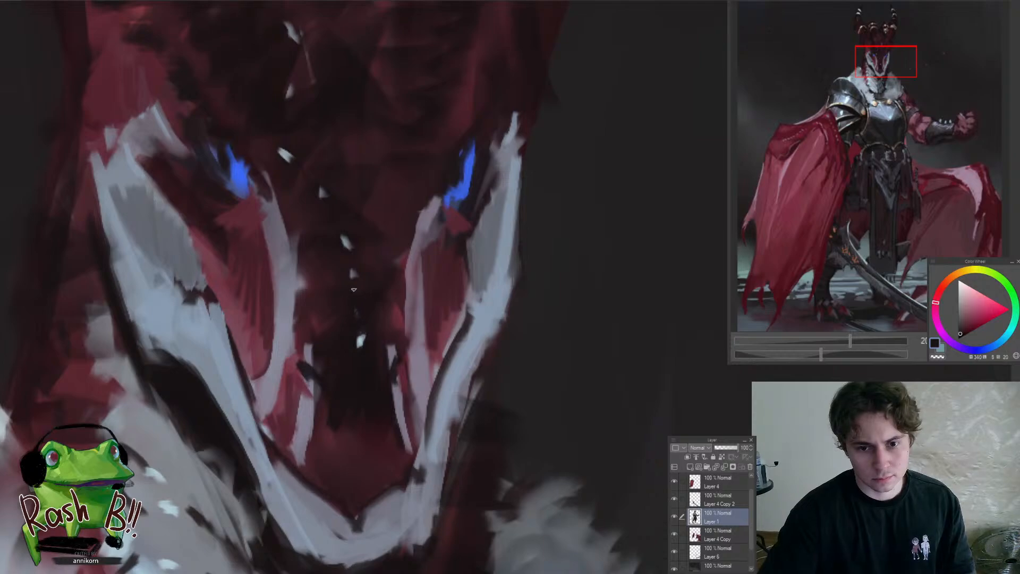
# Widen the near eye's glow with strokes of sampled blue
pyautogui.scroll(-4, 354, 289)
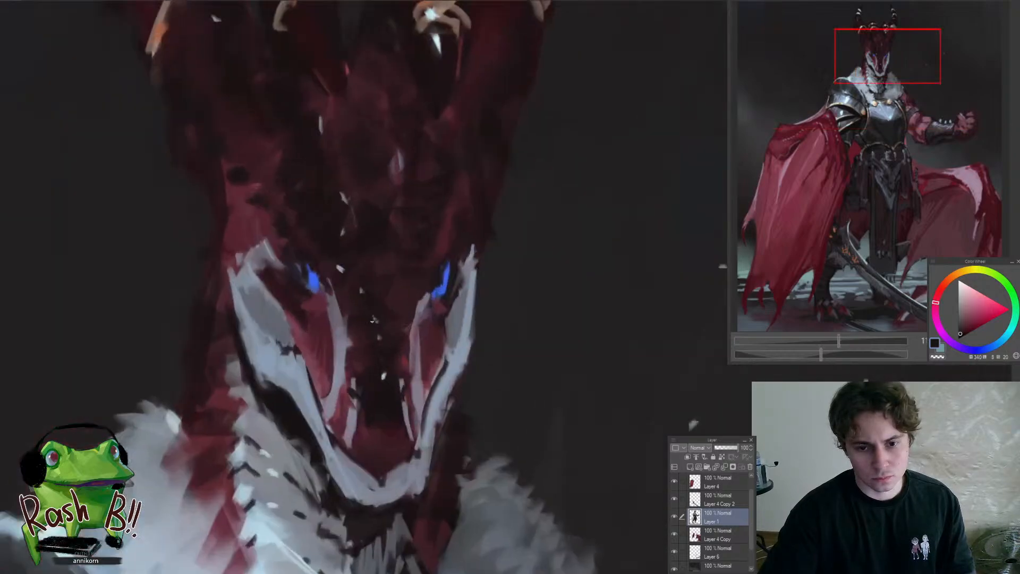
pyautogui.scroll(-6, 375, 319)
pyautogui.scroll(4, 368, 297)
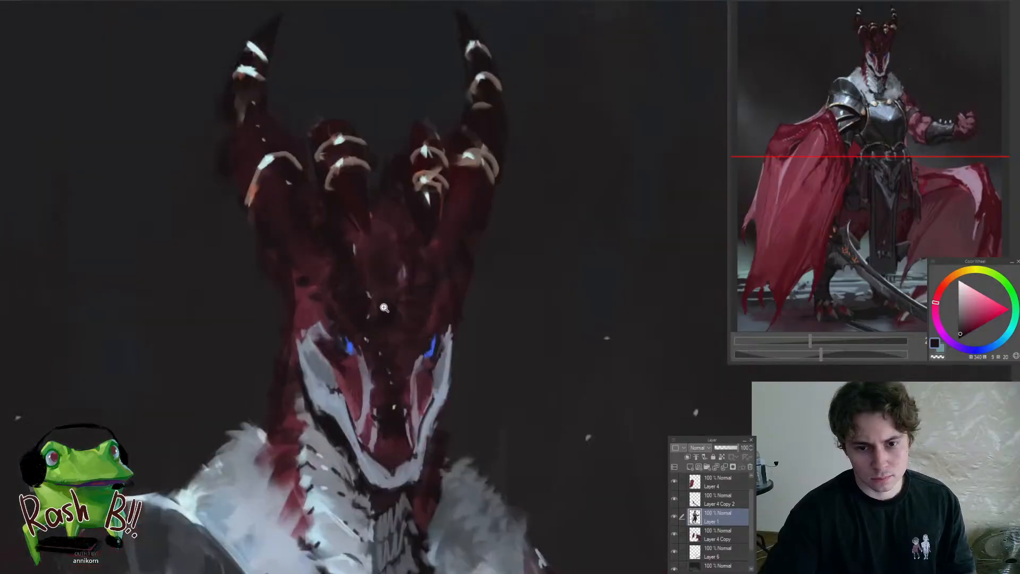
pyautogui.scroll(-8, 366, 339)
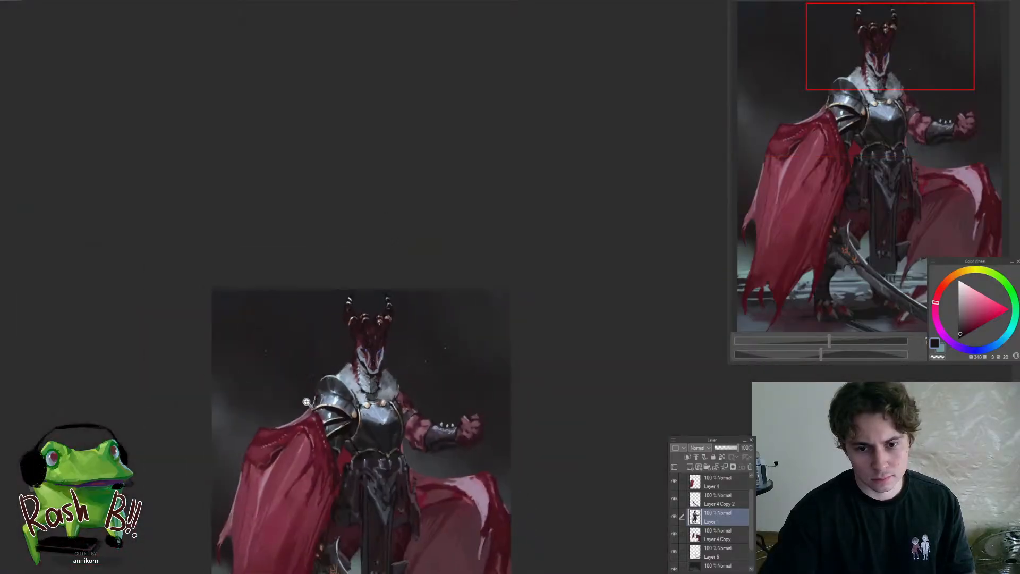
pyautogui.scroll(10, 366, 370)
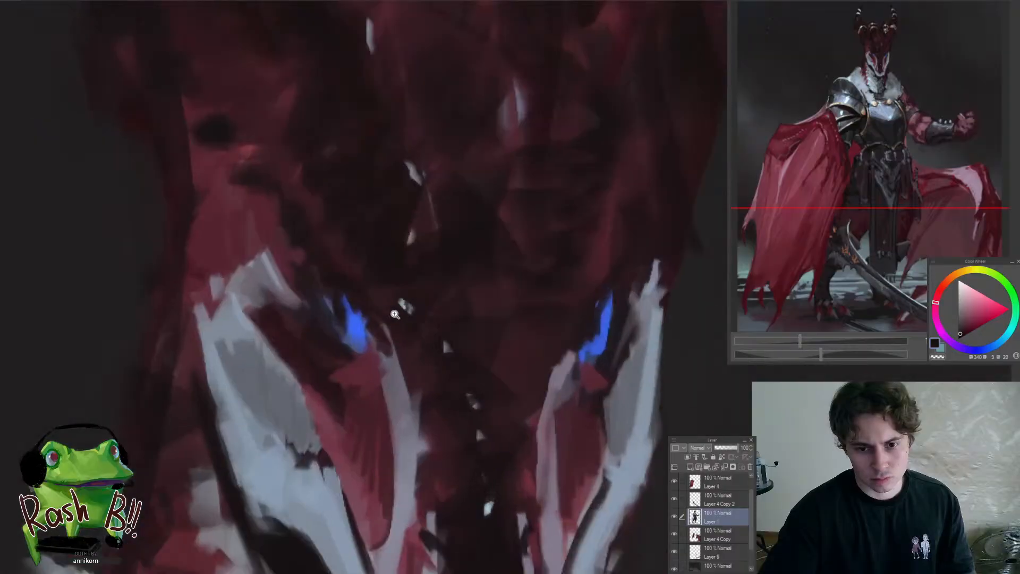
pyautogui.keyDown('alt'); pyautogui.click(359, 317); pyautogui.keyUp('alt')
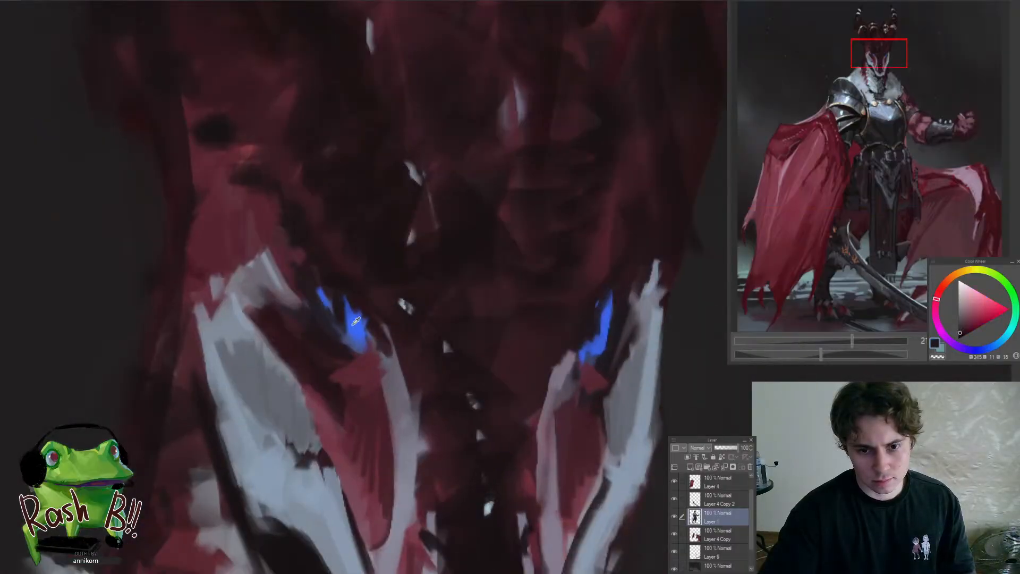
pyautogui.keyDown('alt'); pyautogui.click(338, 323); pyautogui.keyUp('alt')
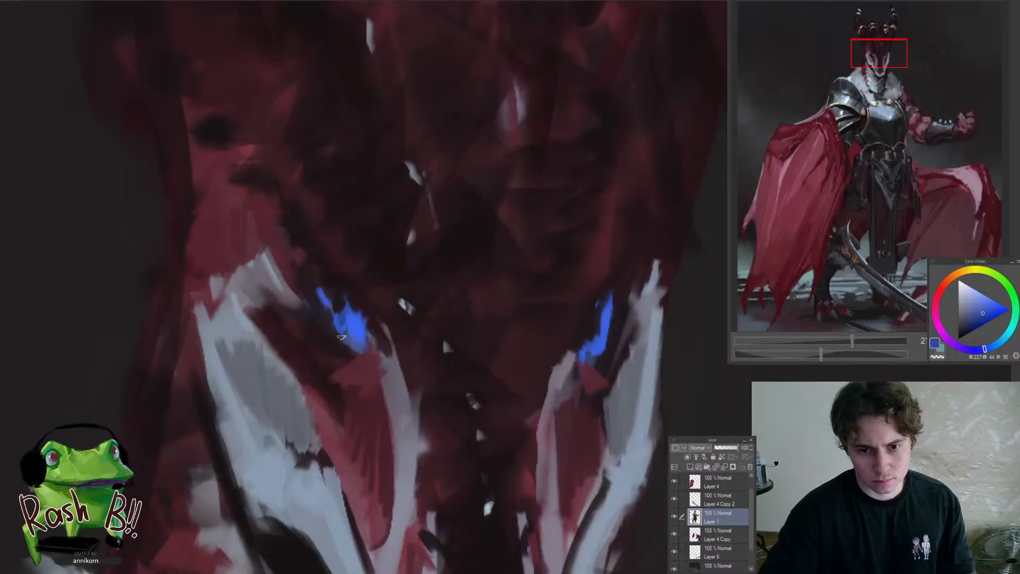
# Mirror the canvas horizontally and refine the far eye's glow with sampled bright blue
pyautogui.scroll(-5, 351, 314)
pyautogui.press('h')
pyautogui.moveTo(586, 322)
pyautogui.mouseDown()
pyautogui.moveTo(457, 285)
pyautogui.moveTo(478, 281)
pyautogui.moveTo(437, 310)
pyautogui.moveTo(325, 319)
pyautogui.moveTo(368, 323)
pyautogui.mouseUp()
pyautogui.scroll(4, 457, 285)
pyautogui.keyDown('alt'); pyautogui.click(454, 287); pyautogui.keyUp('alt')
pyautogui.keyDown('alt'); pyautogui.click(368, 307); pyautogui.keyUp('alt')
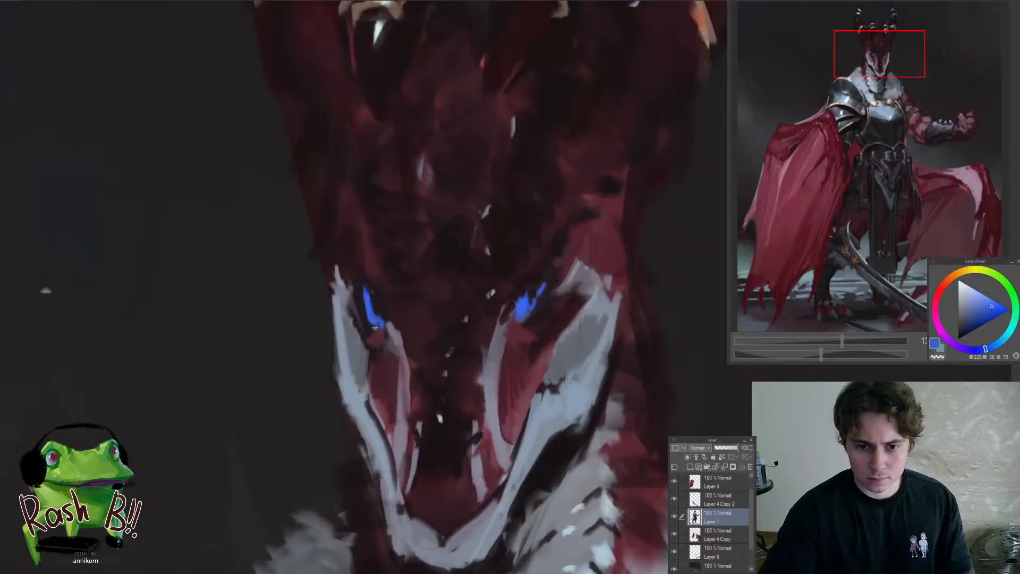
# Trim the far eye's glow and darken the red socket beneath it with sampled dark red and near-black purple
pyautogui.scroll(-4, 304, 395)
pyautogui.scroll(-3, 303, 395)
pyautogui.scroll(5, 388, 323)
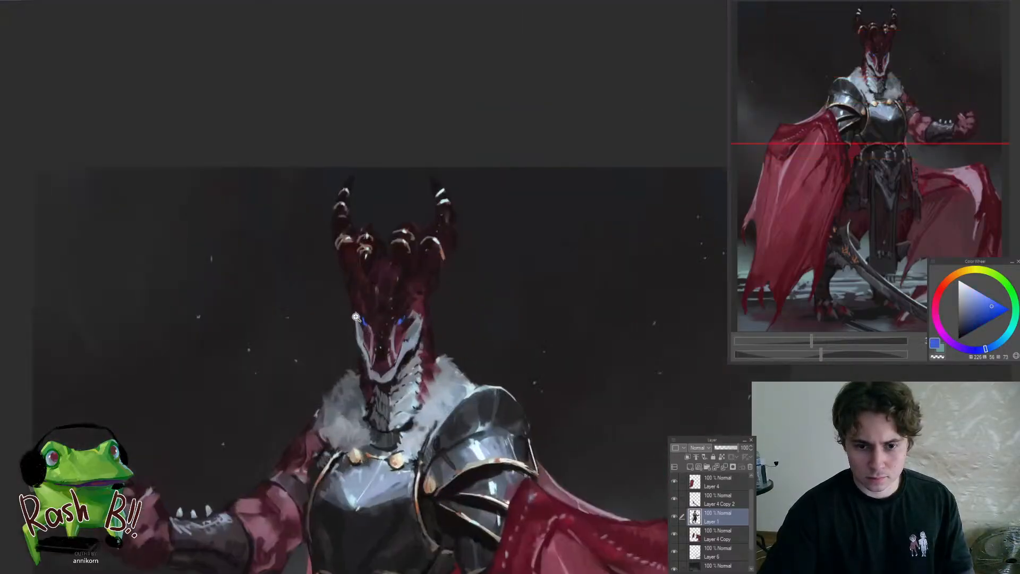
pyautogui.scroll(2, 387, 322)
pyautogui.scroll(2, 372, 321)
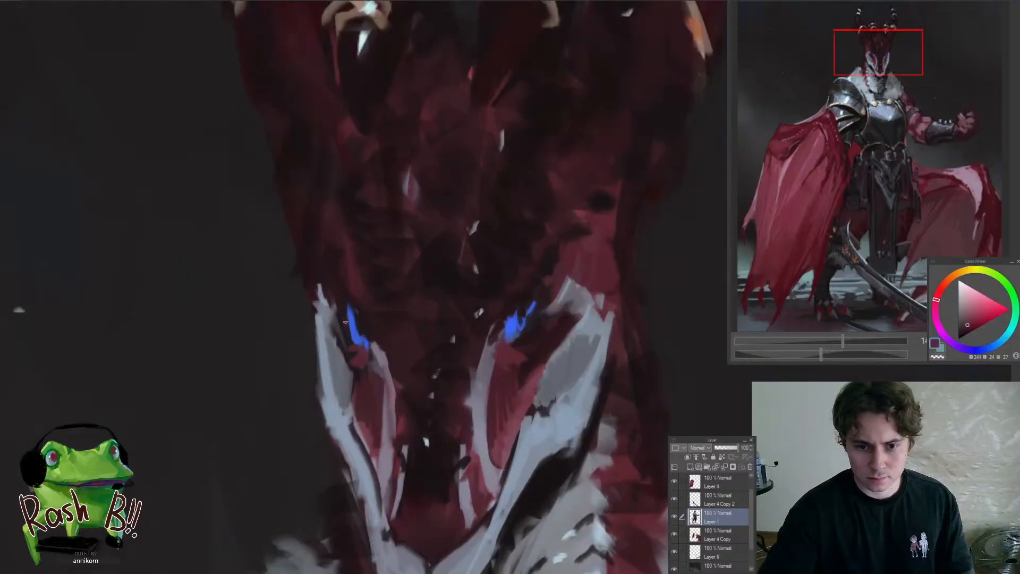
pyautogui.scroll(-3, 340, 315)
pyautogui.scroll(4, 377, 367)
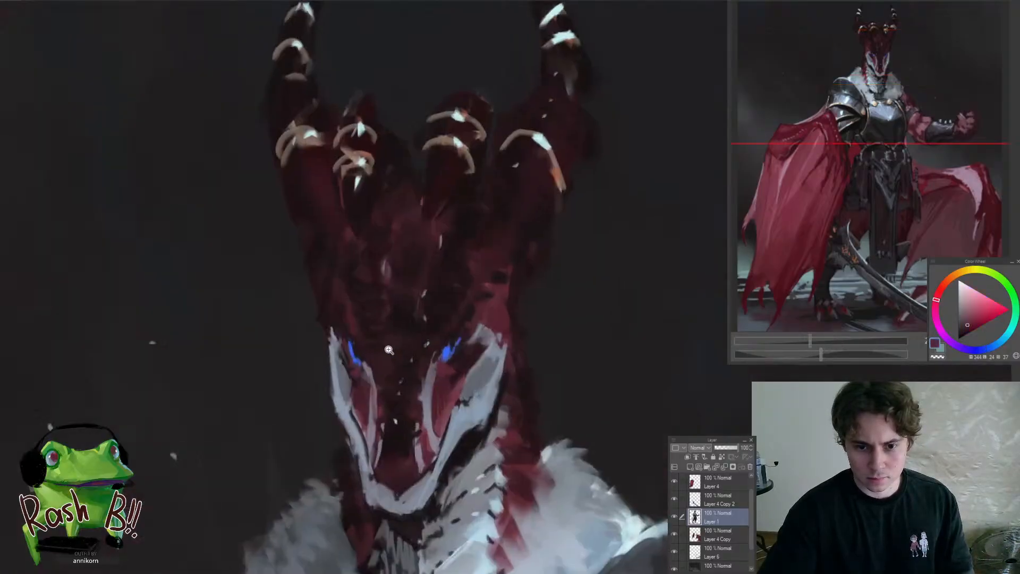
pyautogui.keyDown('alt'); pyautogui.click(358, 373); pyautogui.keyUp('alt')
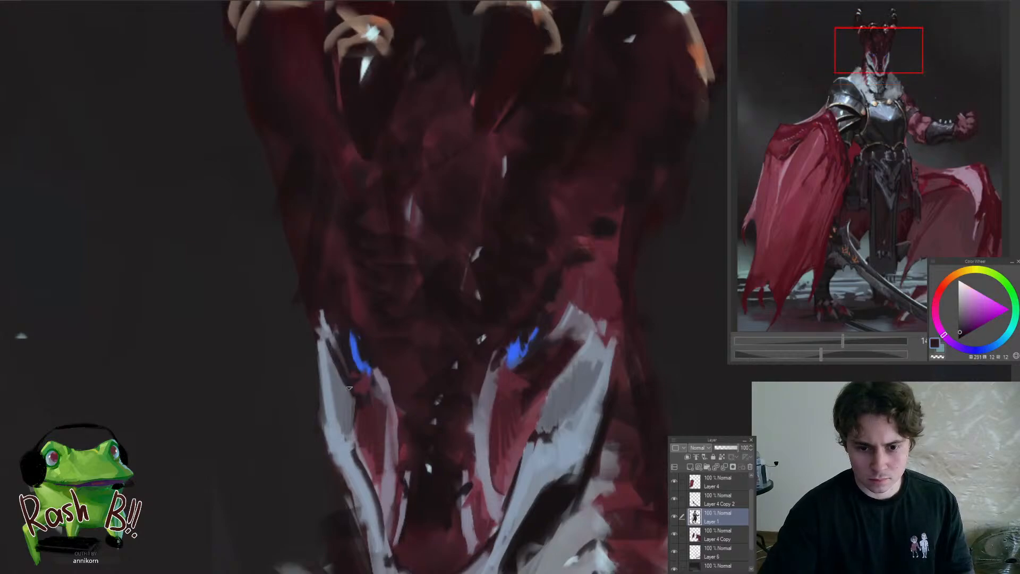
pyautogui.scroll(-6, 349, 372)
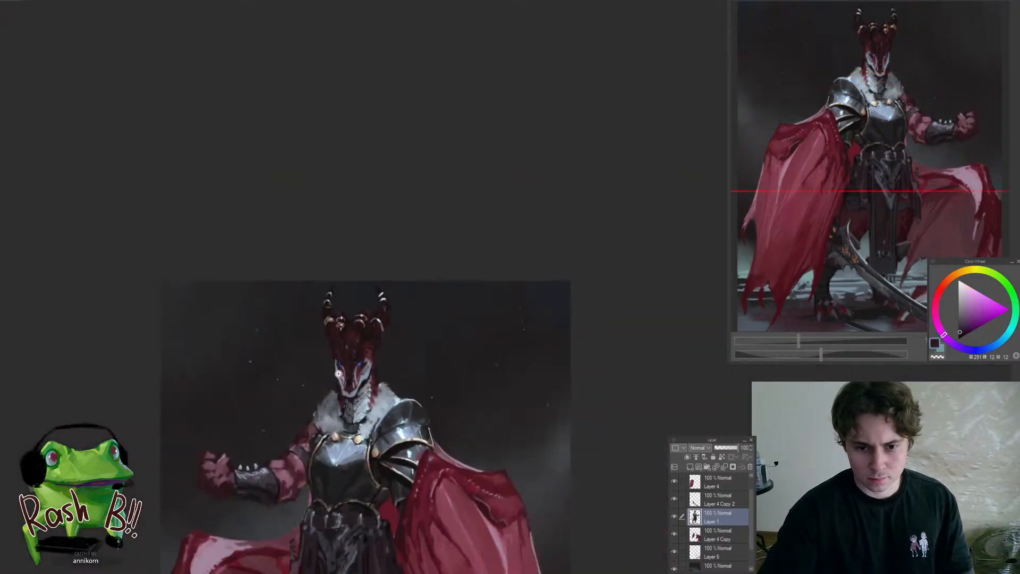
pyautogui.scroll(6, 345, 372)
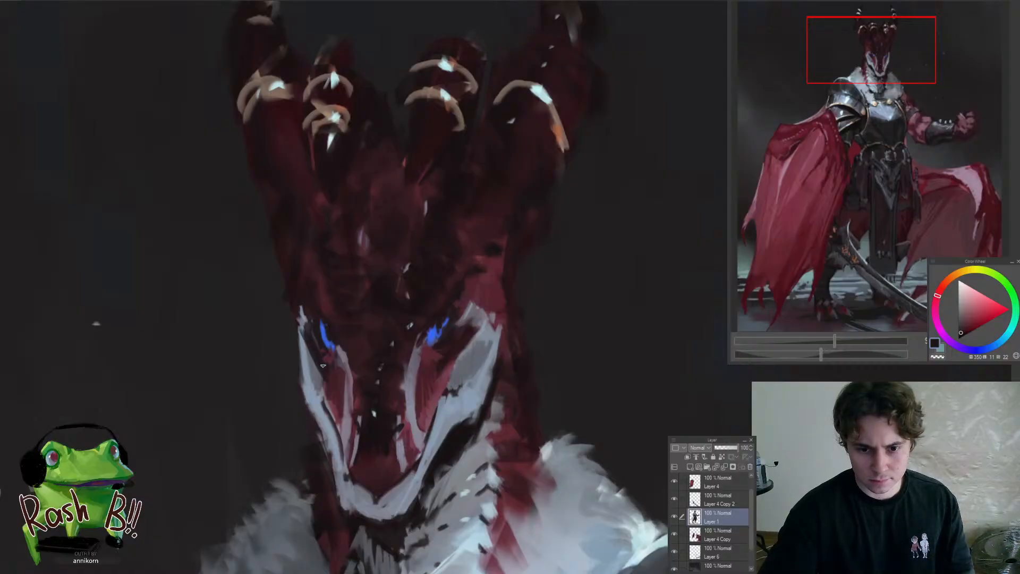
# Extend the far cheek plate's outer edge into a small jagged spike with sampled blue-grey
pyautogui.keyDown('alt'); pyautogui.click(320, 404); pyautogui.keyUp('alt')
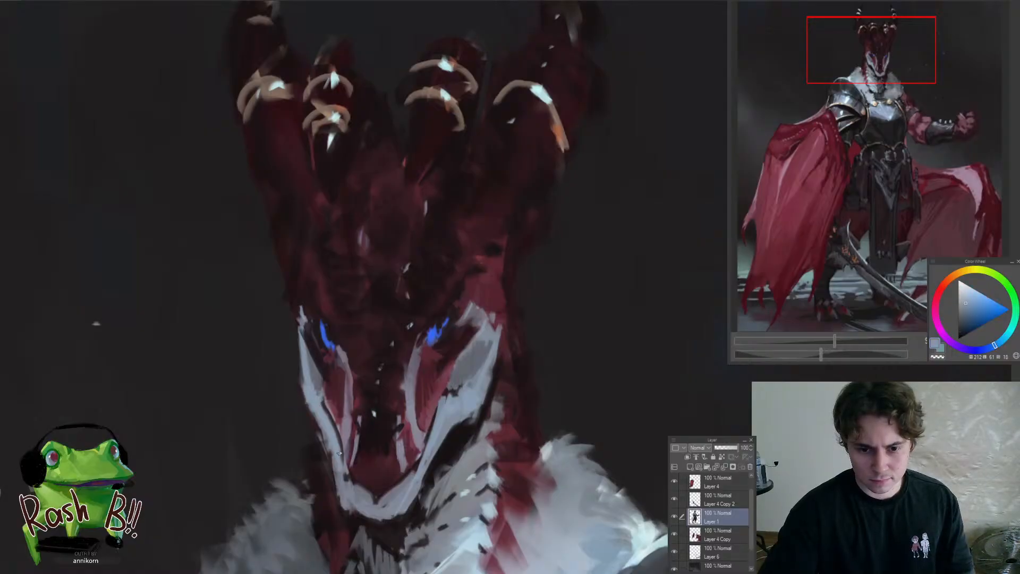
pyautogui.scroll(-6, 348, 480)
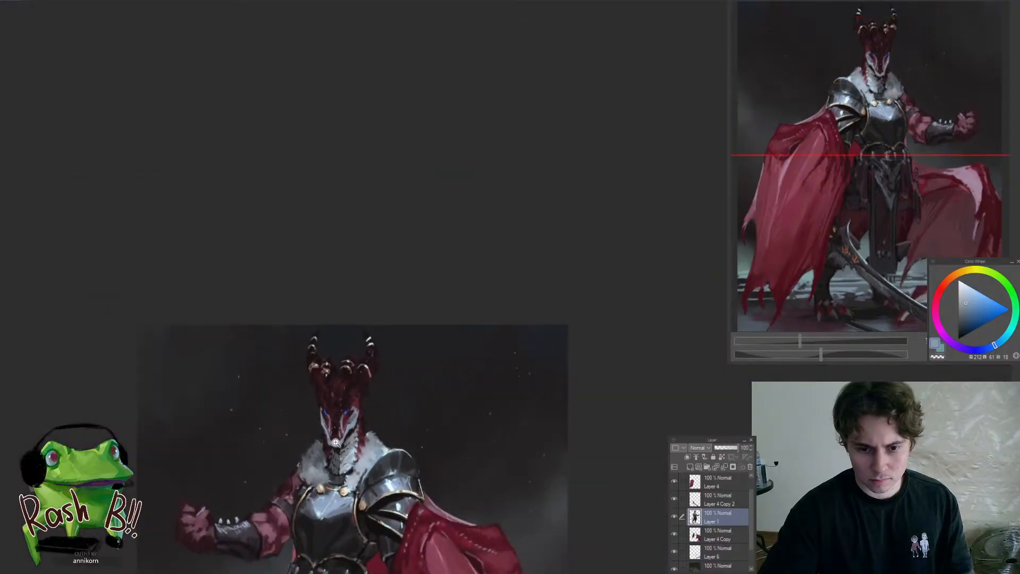
pyautogui.scroll(6, 352, 455)
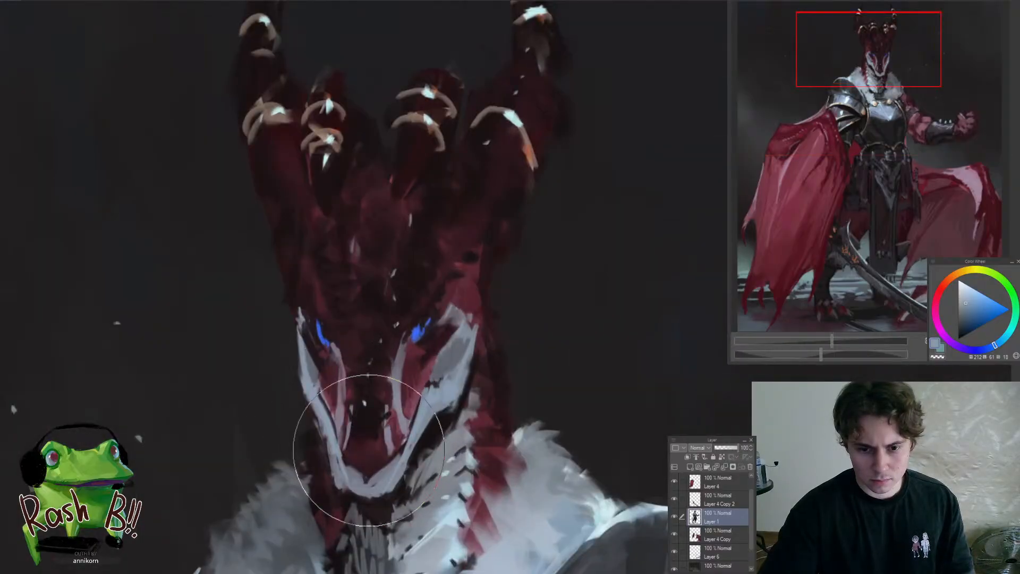
pyautogui.moveTo(430, 387)
pyautogui.mouseDown()
pyautogui.moveTo(285, 364)
pyautogui.moveTo(305, 366)
pyautogui.moveTo(296, 337)
pyautogui.mouseUp()
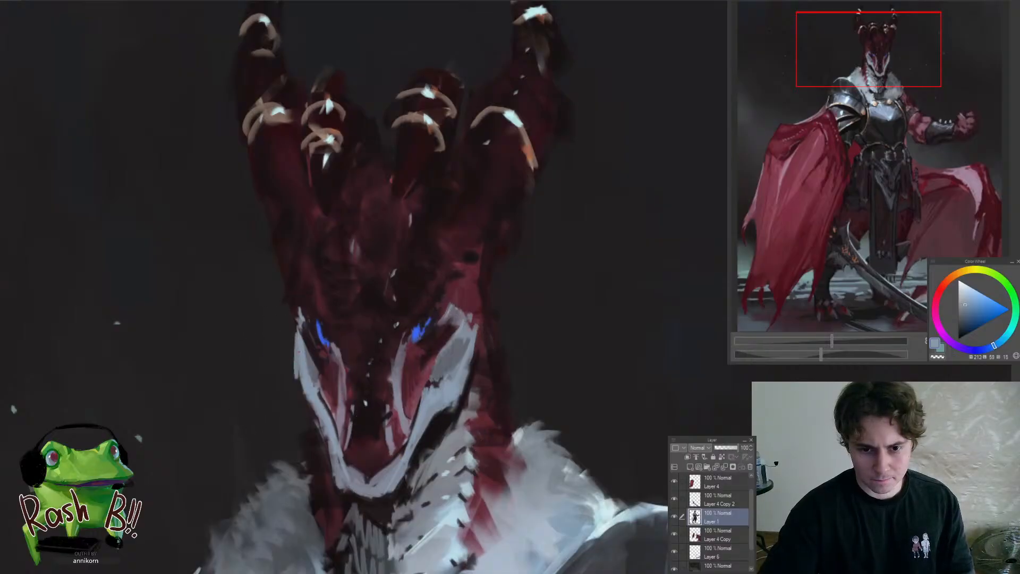
pyautogui.keyDown('alt'); pyautogui.click(312, 307); pyautogui.keyUp('alt')
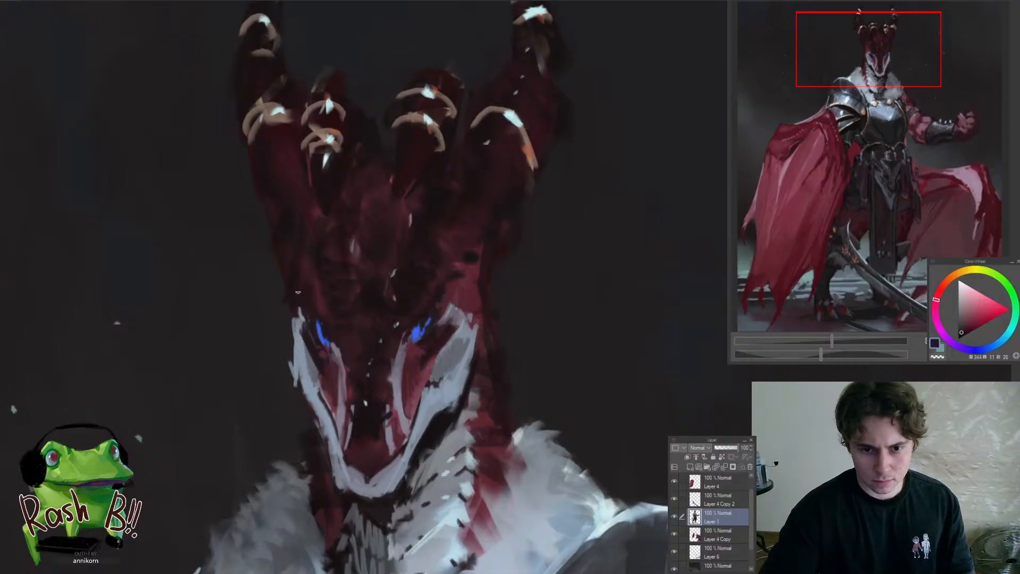
# Compare the whole figure in normal and mirrored views
pyautogui.press('h')
pyautogui.moveTo(316, 337); pyautogui.dragTo(264, 458)
pyautogui.press('h')
pyautogui.keyDown('alt'); pyautogui.click(346, 366); pyautogui.keyUp('alt')
pyautogui.press('h')
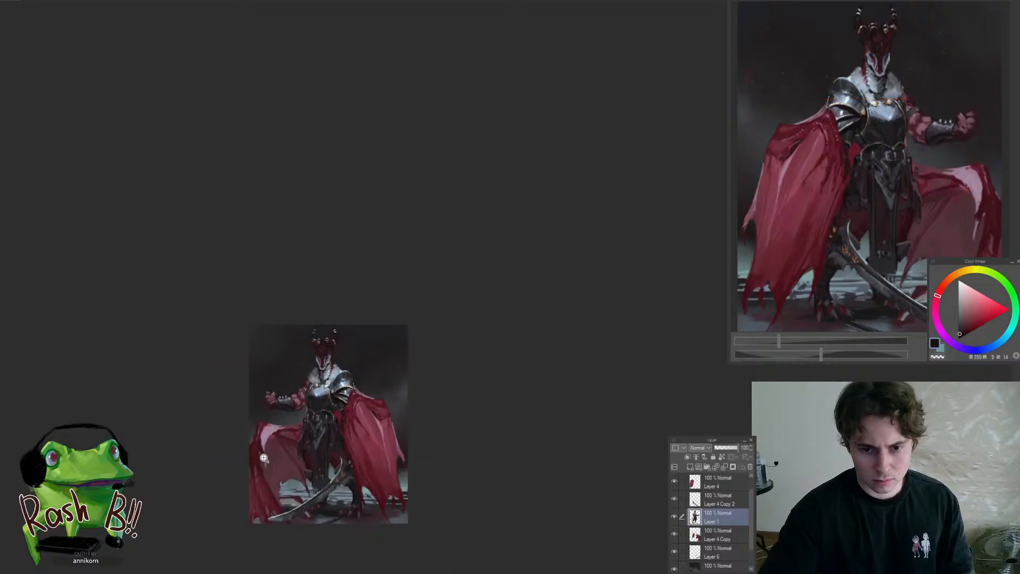
# Refine the lower end of the breastplate's gold side trim beside the pauldron with sampled brown and near-black
pyautogui.moveTo(308, 410); pyautogui.dragTo(365, 420)
pyautogui.keyDown('alt'); pyautogui.click(335, 435); pyautogui.keyUp('alt')
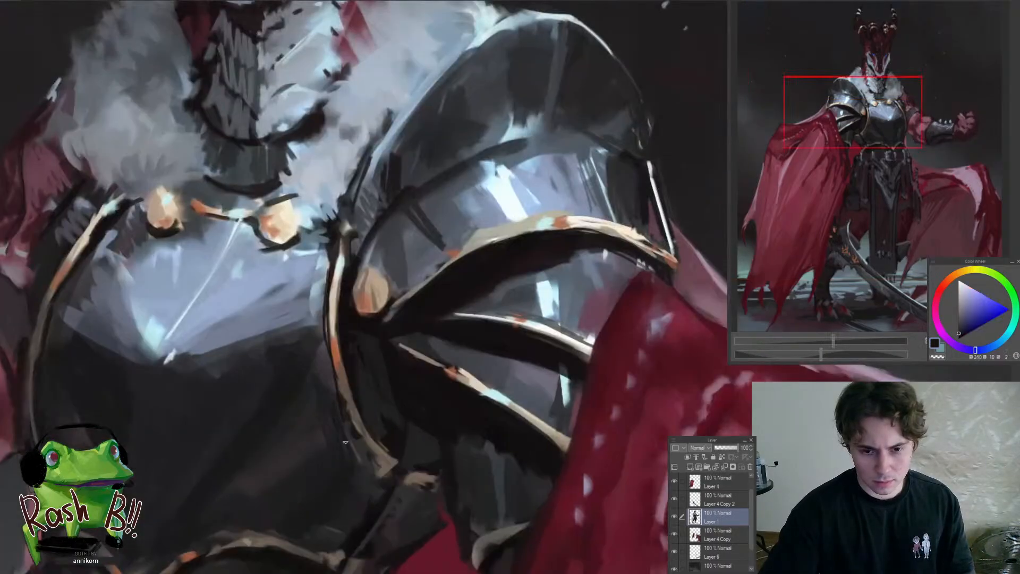
pyautogui.keyDown('alt'); pyautogui.click(387, 461); pyautogui.keyUp('alt')
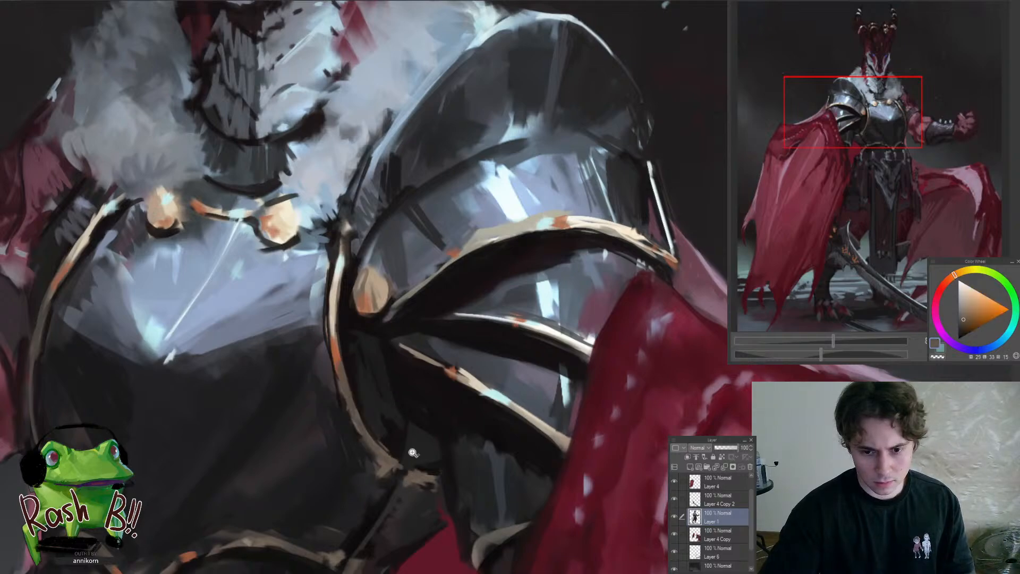
pyautogui.moveTo(413, 452); pyautogui.dragTo(363, 522)
pyautogui.moveTo(388, 417)
pyautogui.mouseDown()
pyautogui.moveTo(355, 467)
pyautogui.moveTo(383, 399)
pyautogui.mouseUp()
pyautogui.moveTo(368, 364); pyautogui.dragTo(380, 317)
# Clean up the waist corner below the breastplate on the raised-arm side with sampled dark and brown tones
pyautogui.keyDown('alt'); pyautogui.click(382, 386); pyautogui.keyUp('alt')
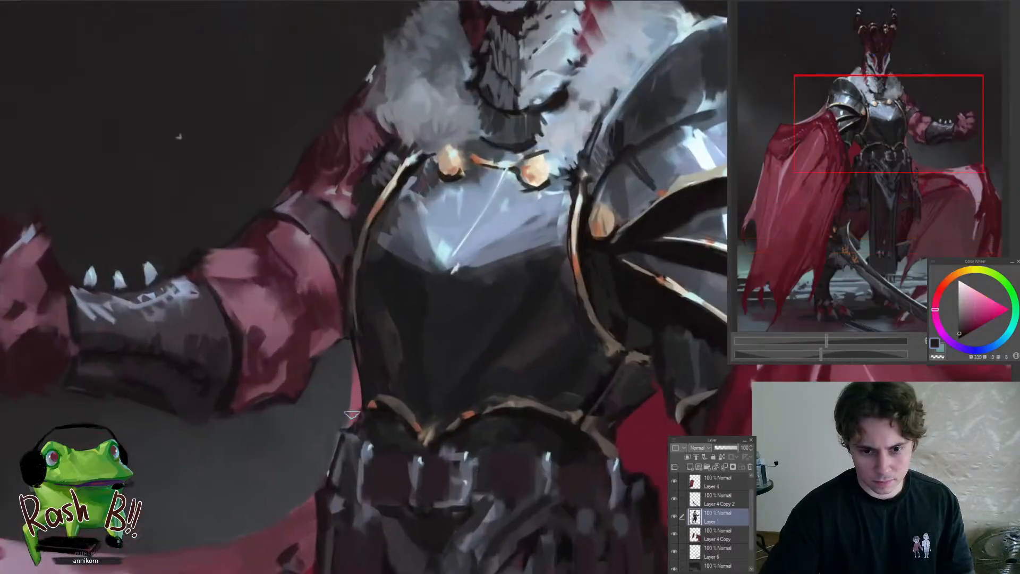
pyautogui.moveTo(366, 395); pyautogui.dragTo(322, 478)
pyautogui.moveTo(381, 436); pyautogui.dragTo(397, 374)
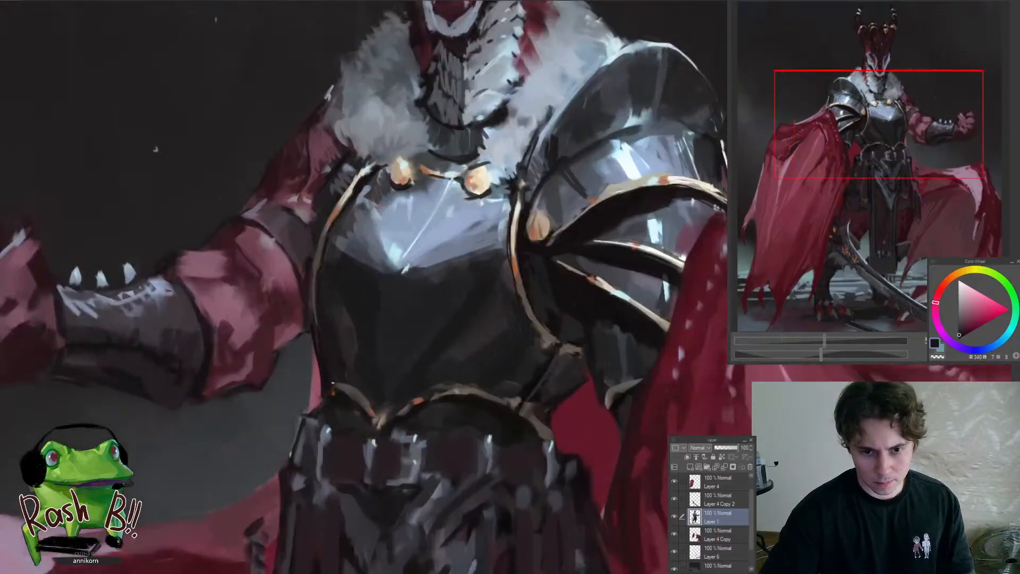
pyautogui.keyDown('alt'); pyautogui.click(343, 400); pyautogui.keyUp('alt')
pyautogui.keyDown('alt'); pyautogui.click(358, 396); pyautogui.keyUp('alt')
pyautogui.moveTo(336, 392); pyautogui.dragTo(296, 478)
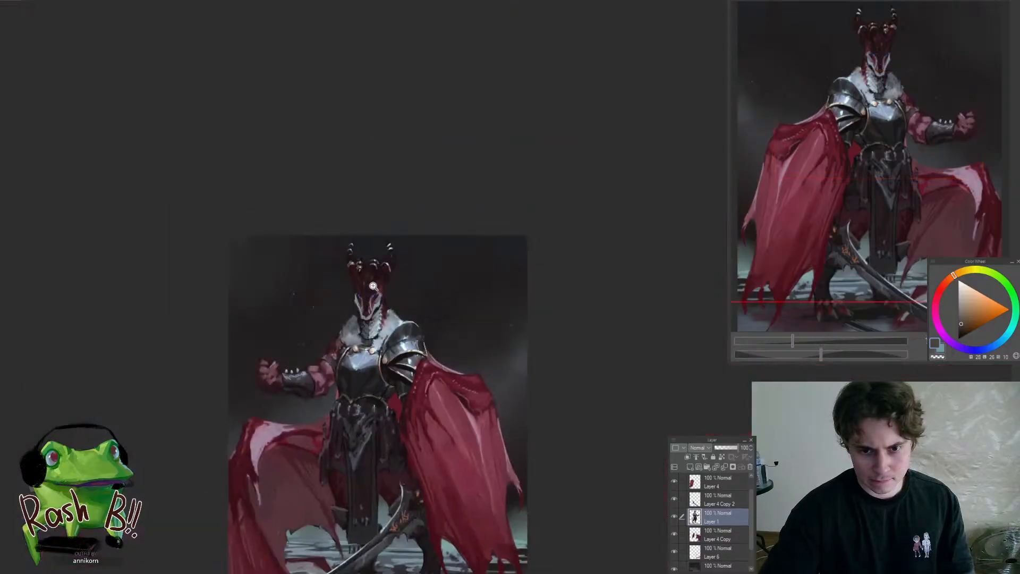
# Sample a dark red from the head and return the canvas to its unmirrored view
pyautogui.moveTo(372, 286)
pyautogui.mouseDown()
pyautogui.moveTo(351, 338)
pyautogui.moveTo(313, 376)
pyautogui.moveTo(437, 358)
pyautogui.mouseUp()
pyautogui.keyDown('alt'); pyautogui.click(358, 349); pyautogui.keyUp('alt')
pyautogui.keyDown('alt'); pyautogui.click(420, 355); pyautogui.keyUp('alt')
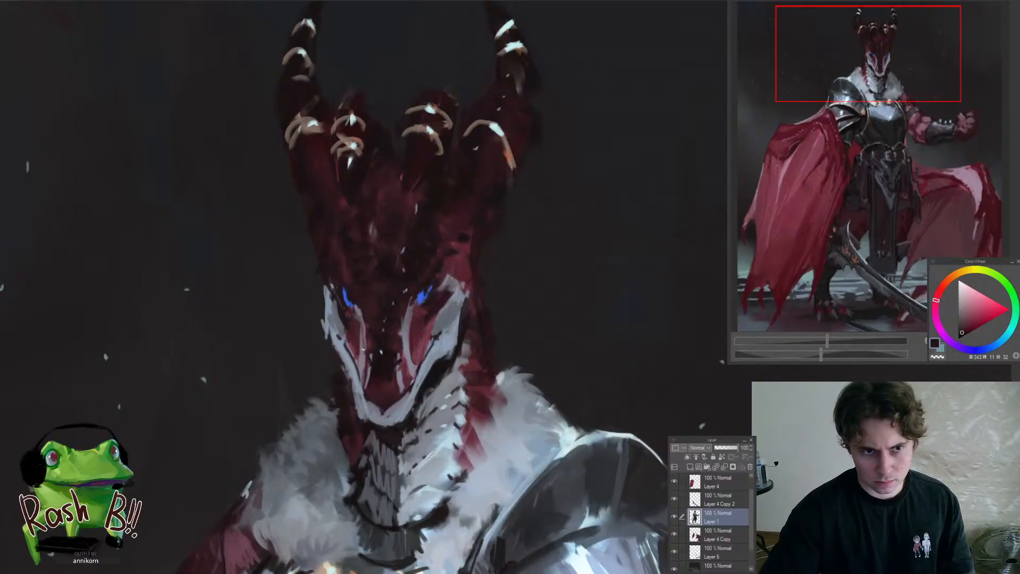
pyautogui.moveTo(336, 389); pyautogui.dragTo(324, 467)
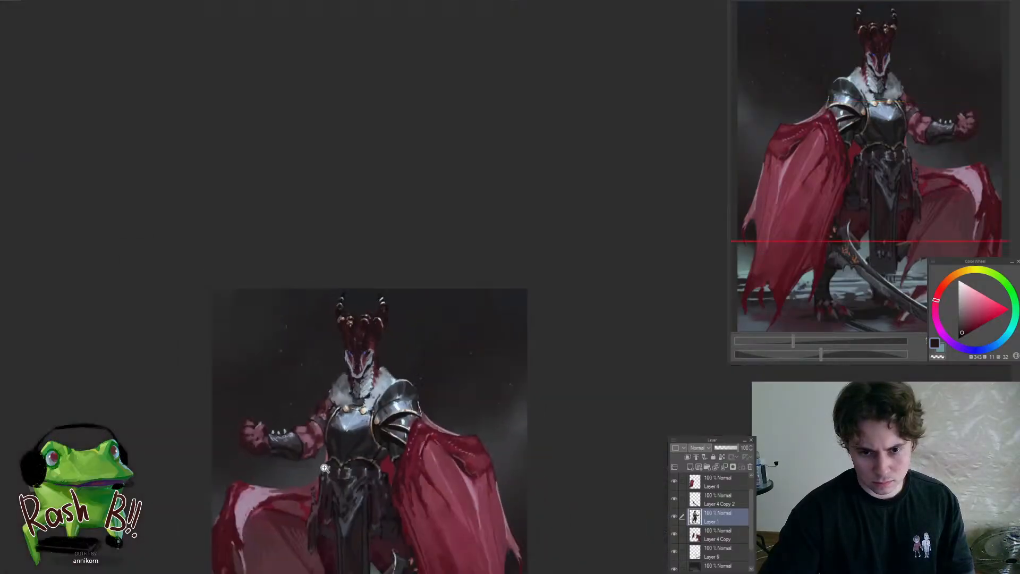
pyautogui.moveTo(381, 389); pyautogui.dragTo(348, 393)
pyautogui.press('h')
pyautogui.moveTo(607, 418); pyautogui.dragTo(584, 332)
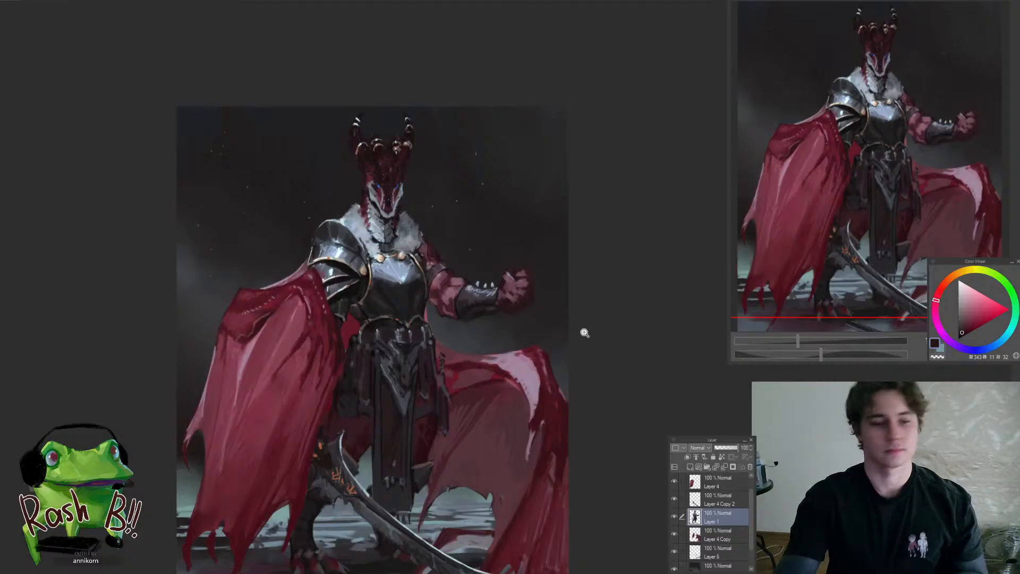
# Deepen the shadow between the thumb and fingers of the raised fist with dark reds sampled from the hand
pyautogui.click(339, 258)
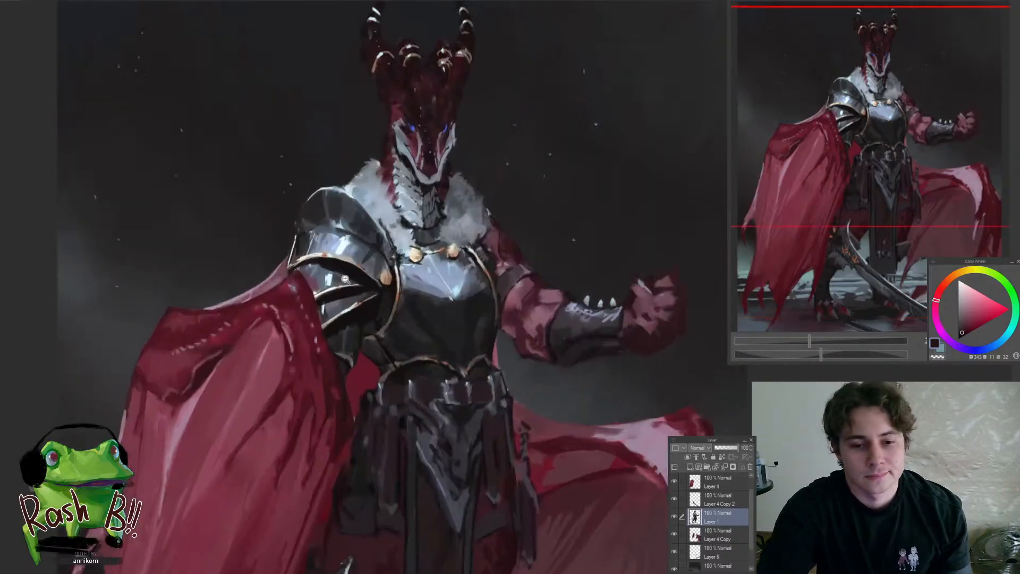
pyautogui.keyDown('alt'); pyautogui.click(341, 408); pyautogui.keyUp('alt')
pyautogui.click(691, 269)
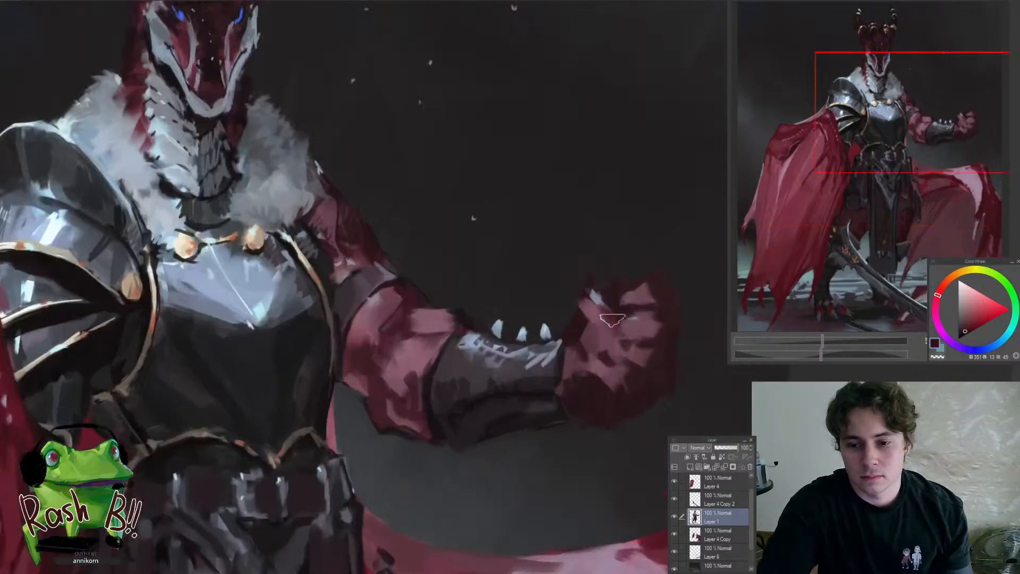
pyautogui.moveTo(607, 322)
pyautogui.mouseDown()
pyautogui.moveTo(597, 313)
pyautogui.moveTo(541, 397)
pyautogui.mouseUp()
pyautogui.moveTo(609, 424); pyautogui.dragTo(646, 422)
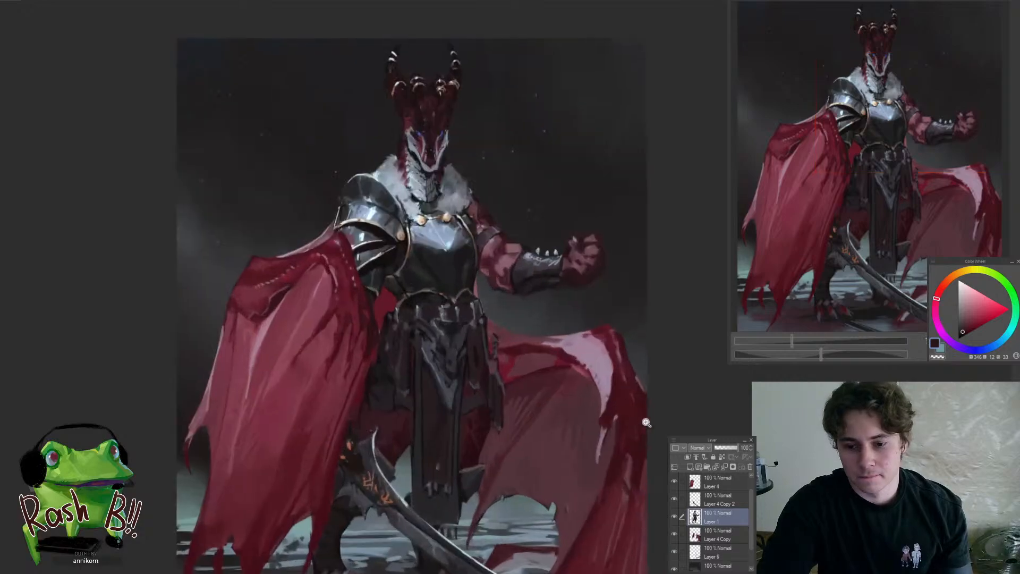
pyautogui.click(598, 242)
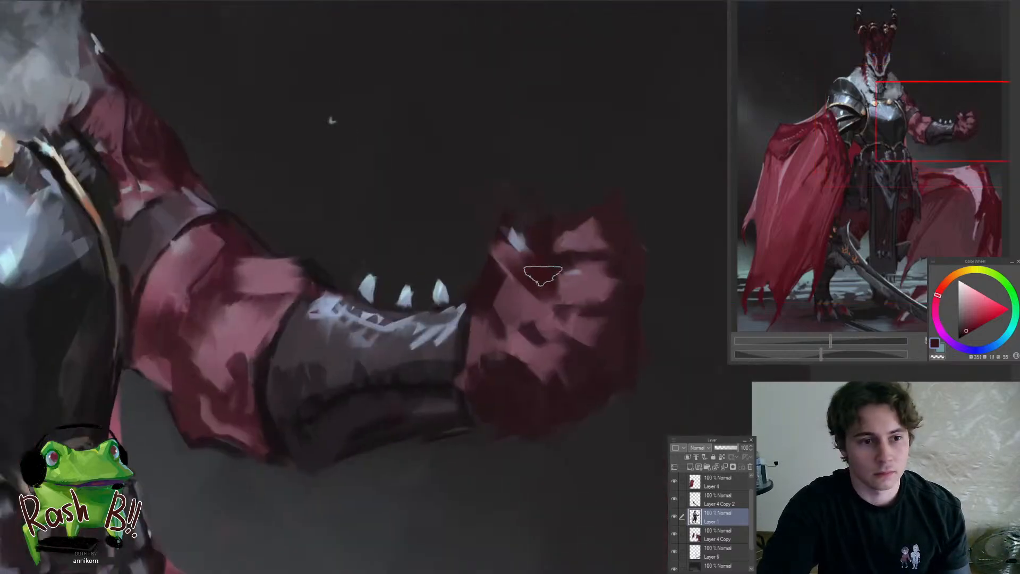
pyautogui.moveTo(531, 273)
pyautogui.mouseDown()
pyautogui.moveTo(530, 353)
pyautogui.moveTo(505, 358)
pyautogui.moveTo(538, 334)
pyautogui.moveTo(577, 250)
pyautogui.moveTo(599, 228)
pyautogui.moveTo(594, 271)
pyautogui.moveTo(536, 353)
pyautogui.moveTo(523, 262)
pyautogui.moveTo(529, 279)
pyautogui.moveTo(458, 349)
pyautogui.mouseUp()
pyautogui.click(526, 283)
pyautogui.click(534, 292)
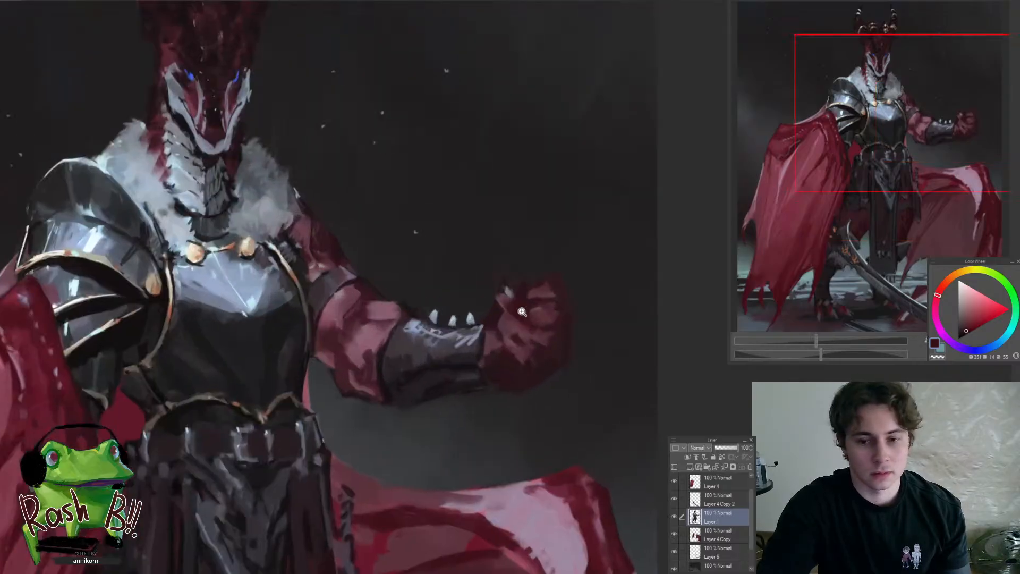
# Paint a thin pale claw and a small highlight inside the fist using the forearm spikes' colour, shaping them with dark red
pyautogui.click(522, 312)
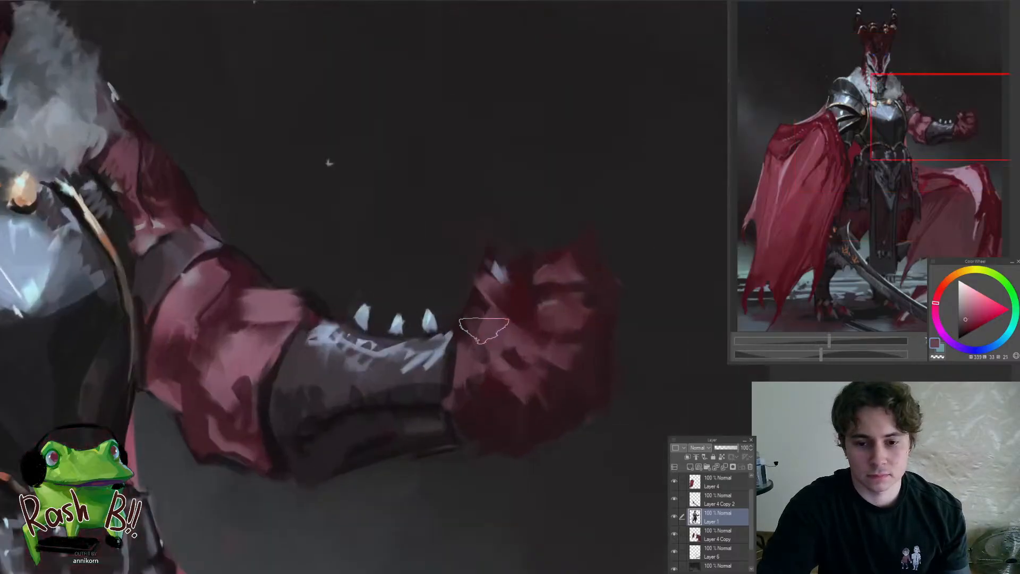
pyautogui.keyDown('alt'); pyautogui.click(409, 317); pyautogui.keyUp('alt')
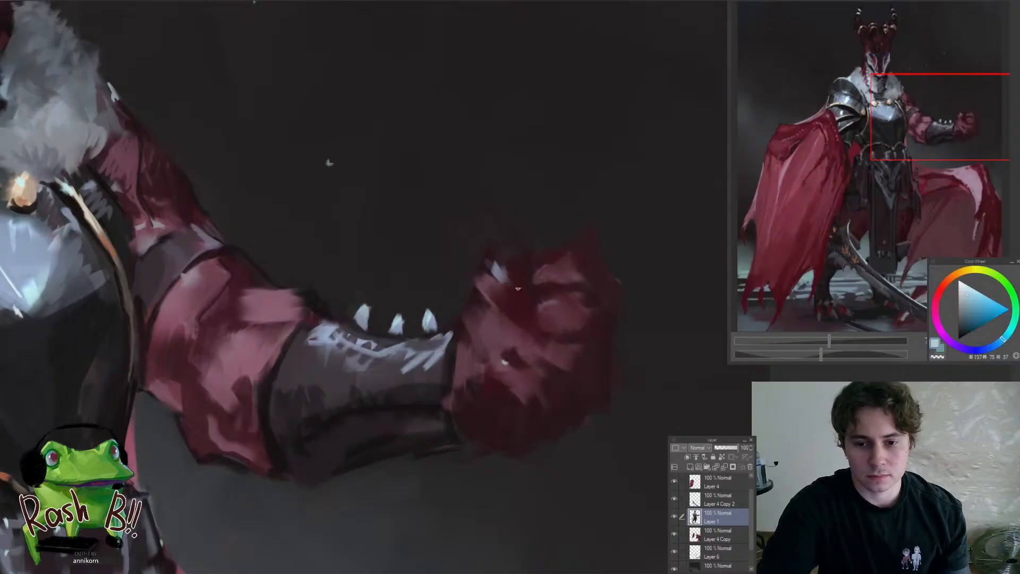
pyautogui.keyDown('alt'); pyautogui.click(535, 284); pyautogui.keyUp('alt')
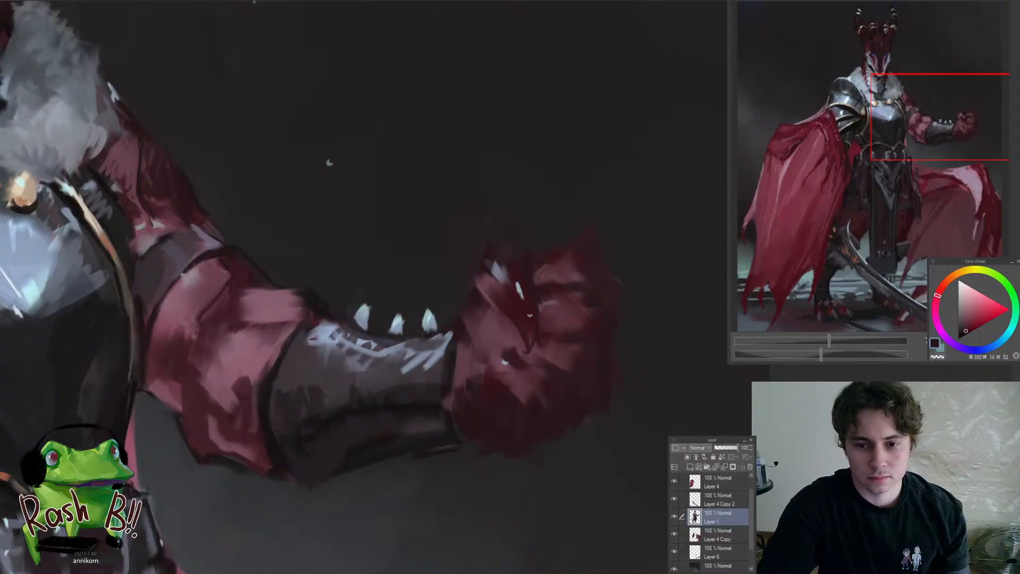
pyautogui.keyDown('alt'); pyautogui.click(522, 287); pyautogui.keyUp('alt')
pyautogui.moveTo(518, 284); pyautogui.dragTo(526, 314)
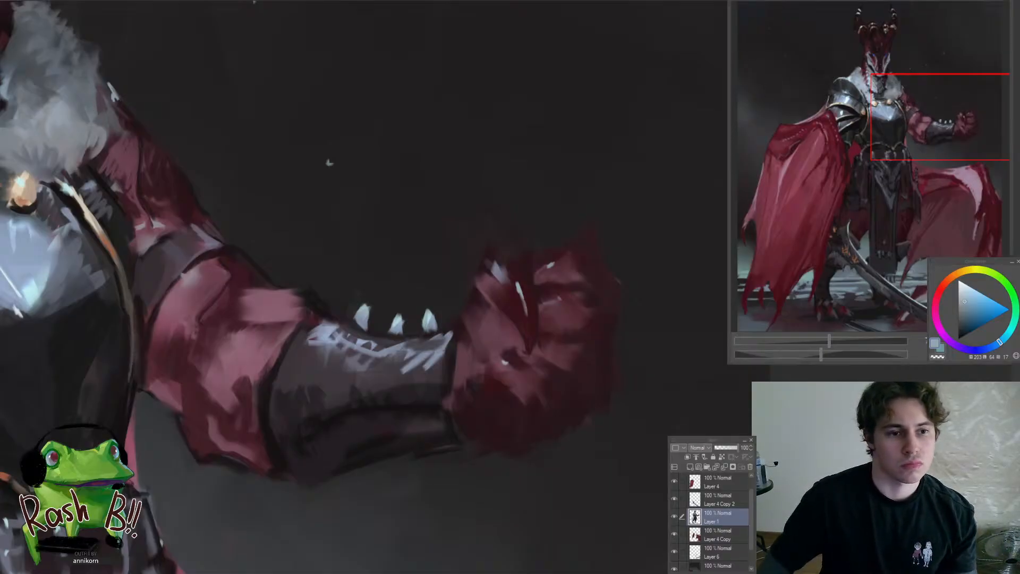
# Sharpen the fist's upper contour with near-black and break up the curled fingers with dark red scale strokes
pyautogui.keyDown('alt'); pyautogui.click(507, 252); pyautogui.keyUp('alt')
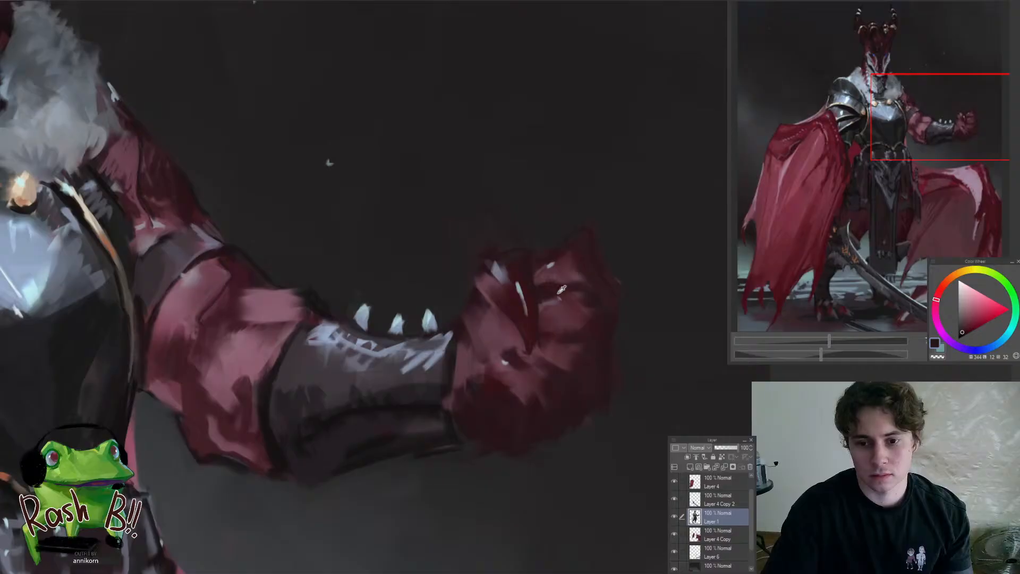
pyautogui.scroll(-5, 563, 317)
pyautogui.scroll(3, 571, 317)
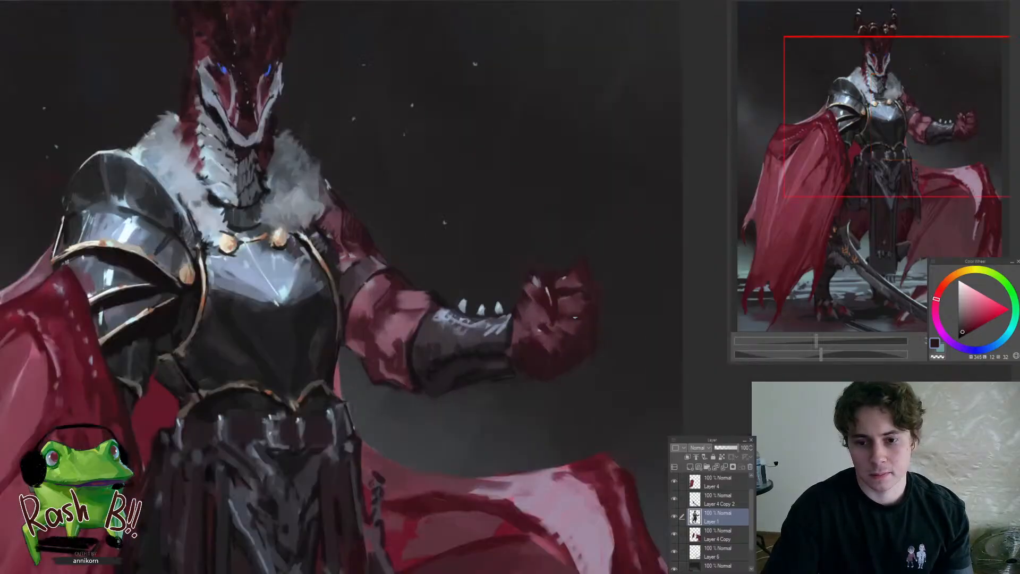
pyautogui.keyDown('alt'); pyautogui.click(537, 338); pyautogui.keyUp('alt')
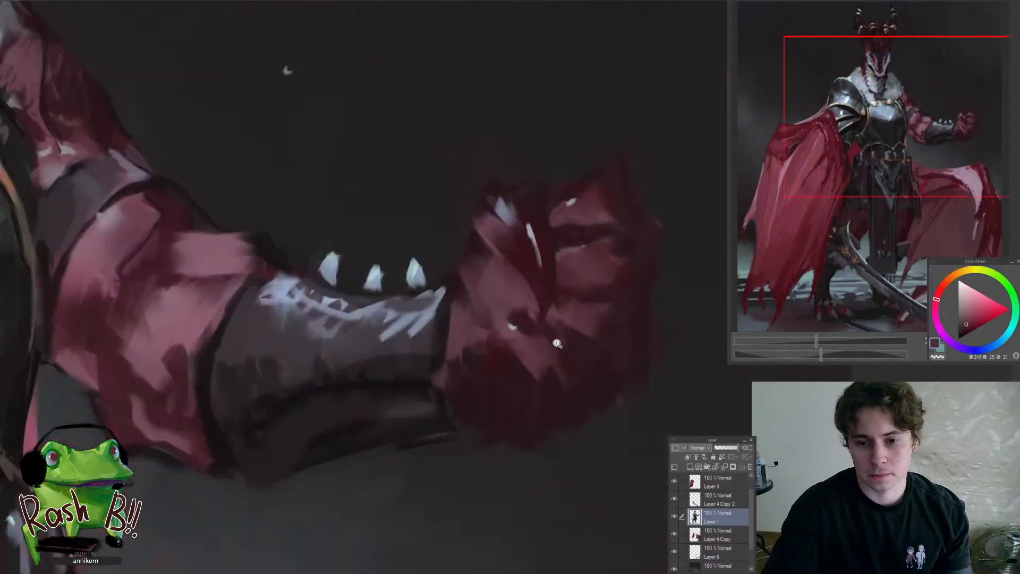
pyautogui.scroll(3, 535, 329)
pyautogui.moveTo(522, 340); pyautogui.dragTo(538, 357)
pyautogui.moveTo(569, 308)
pyautogui.mouseDown()
pyautogui.moveTo(560, 322)
pyautogui.moveTo(587, 331)
pyautogui.mouseUp()
pyautogui.moveTo(573, 260); pyautogui.dragTo(581, 271)
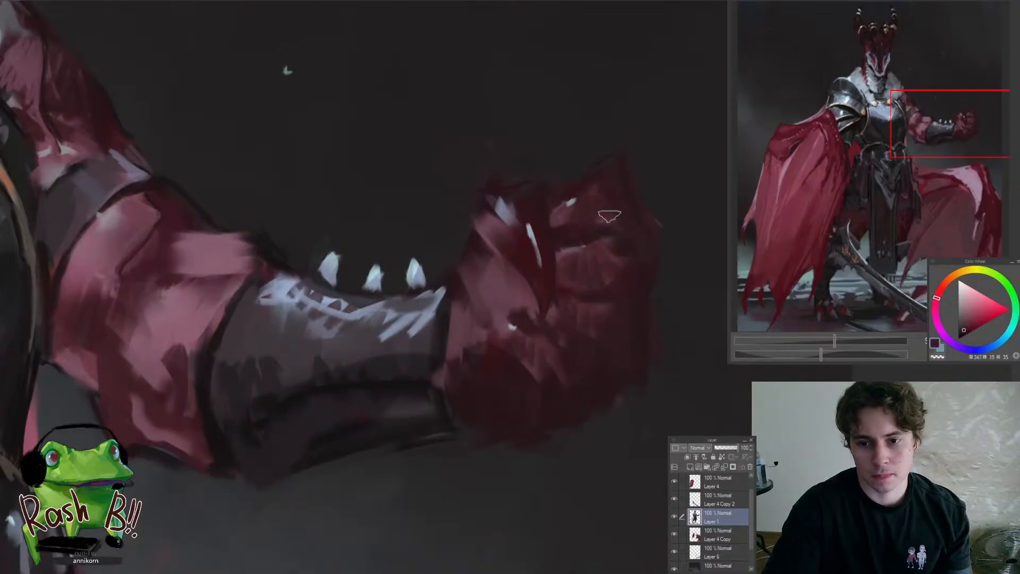
# Divide the thumb into scaly segments with dark red strokes and a sampled pale blue-grey highlight
pyautogui.scroll(-5, 611, 213)
pyautogui.scroll(3, 637, 237)
pyautogui.scroll(2, 637, 238)
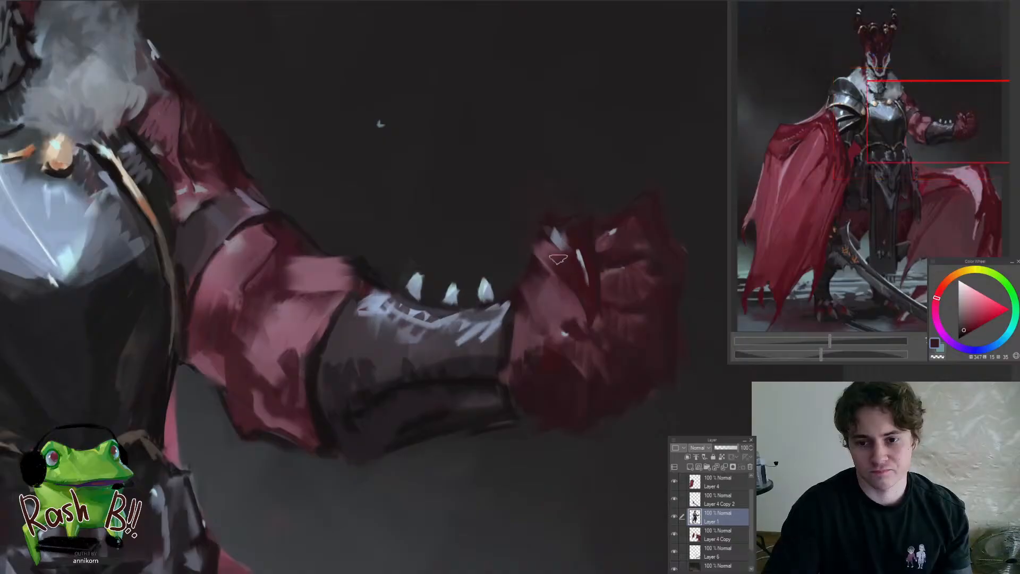
pyautogui.keyDown('alt'); pyautogui.click(579, 256); pyautogui.keyUp('alt')
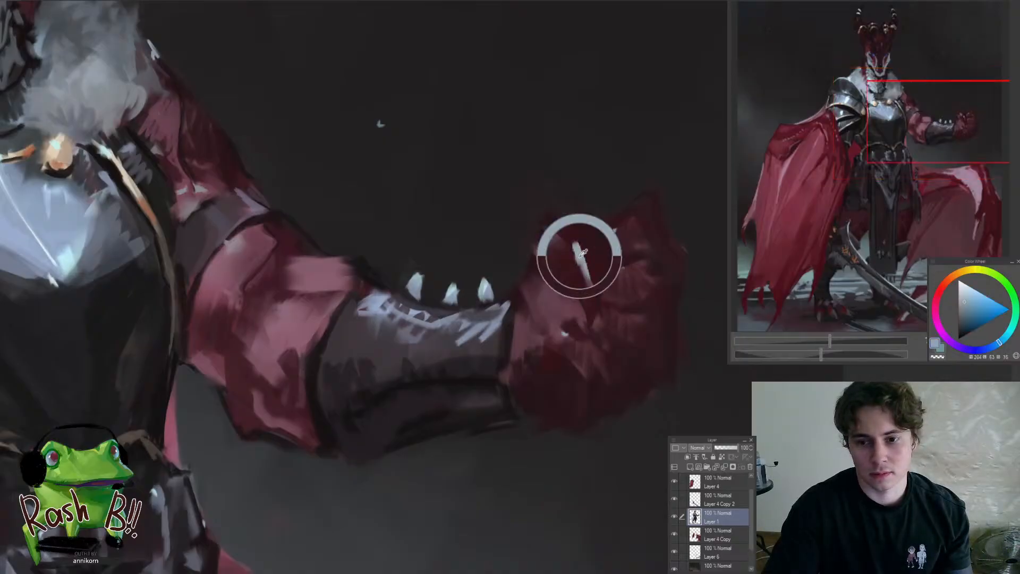
pyautogui.moveTo(575, 262); pyautogui.dragTo(579, 277)
pyautogui.keyDown('alt'); pyautogui.click(578, 243); pyautogui.keyUp('alt')
# Add dark red scale marks and small pale highlights across the palm and heel of the fist
pyautogui.scroll(-5, 589, 286)
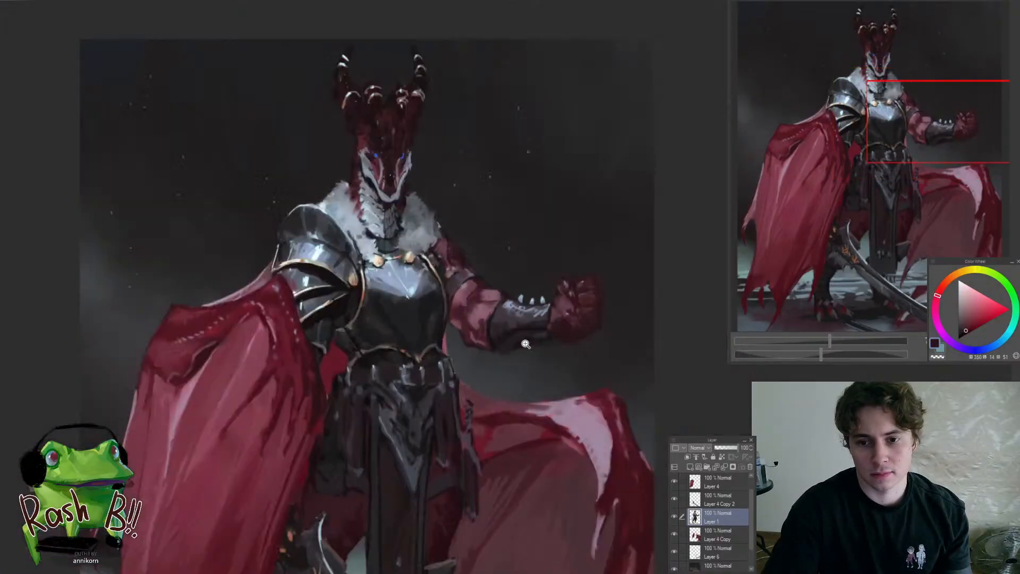
pyautogui.scroll(4, 572, 306)
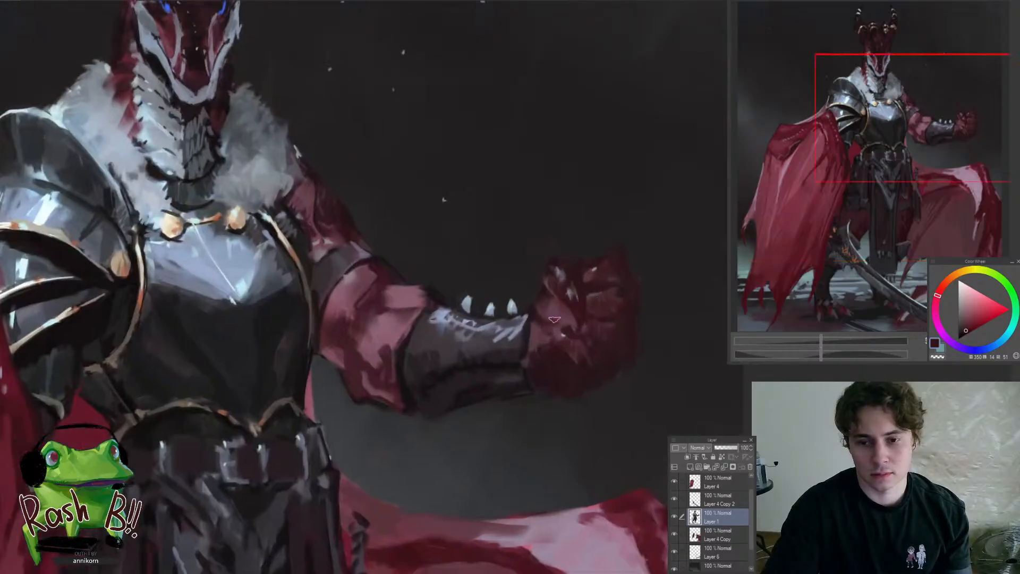
pyautogui.scroll(1, 568, 317)
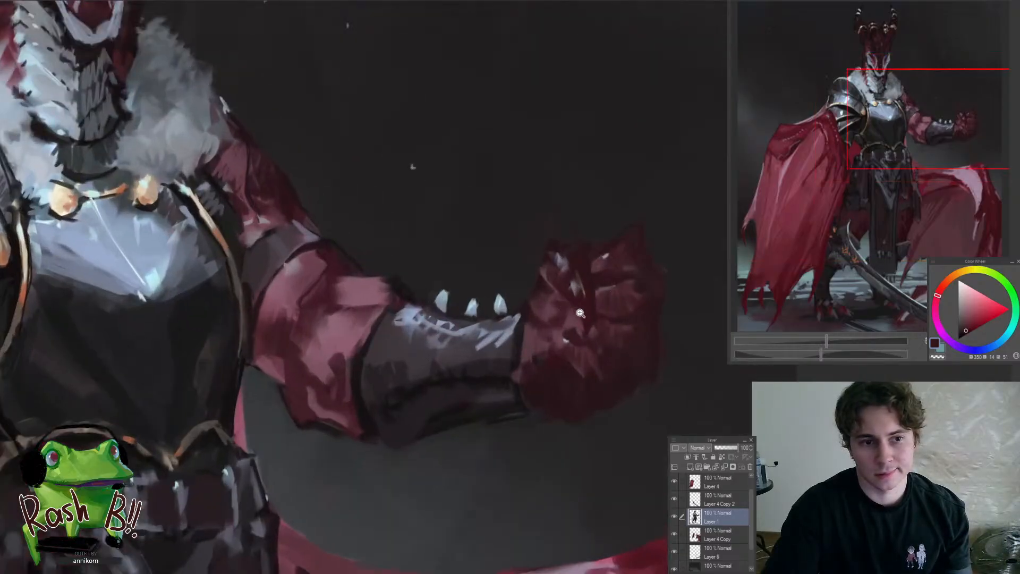
pyautogui.keyDown('alt'); pyautogui.click(556, 321); pyautogui.keyUp('alt')
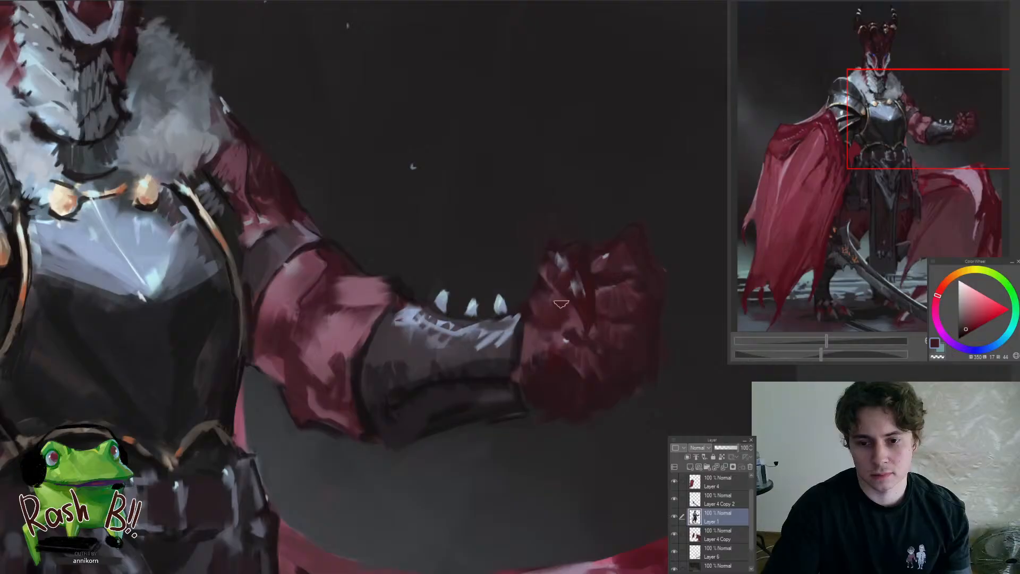
pyautogui.keyDown('alt'); pyautogui.click(577, 319); pyautogui.keyUp('alt')
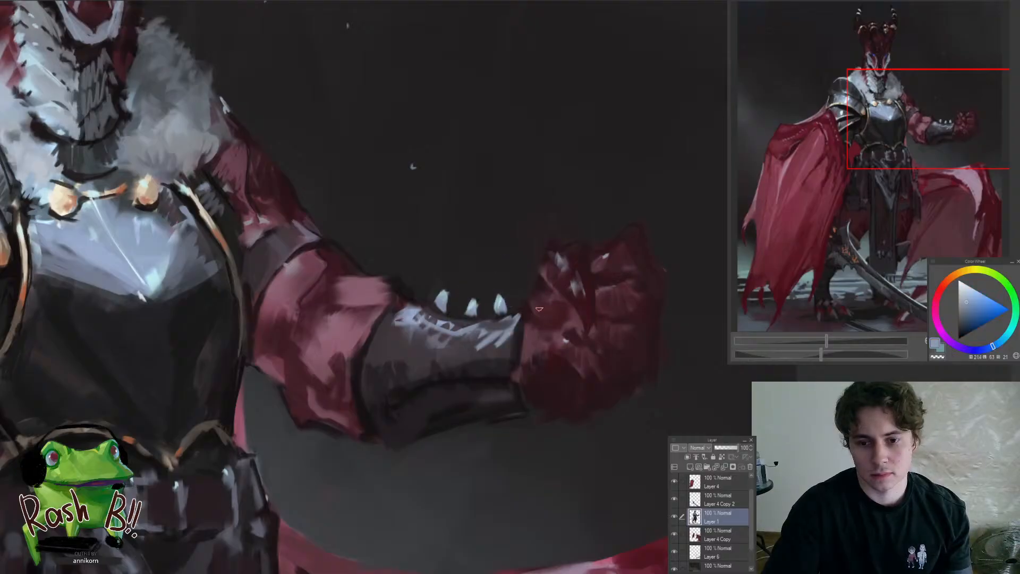
pyautogui.scroll(-5, 535, 345)
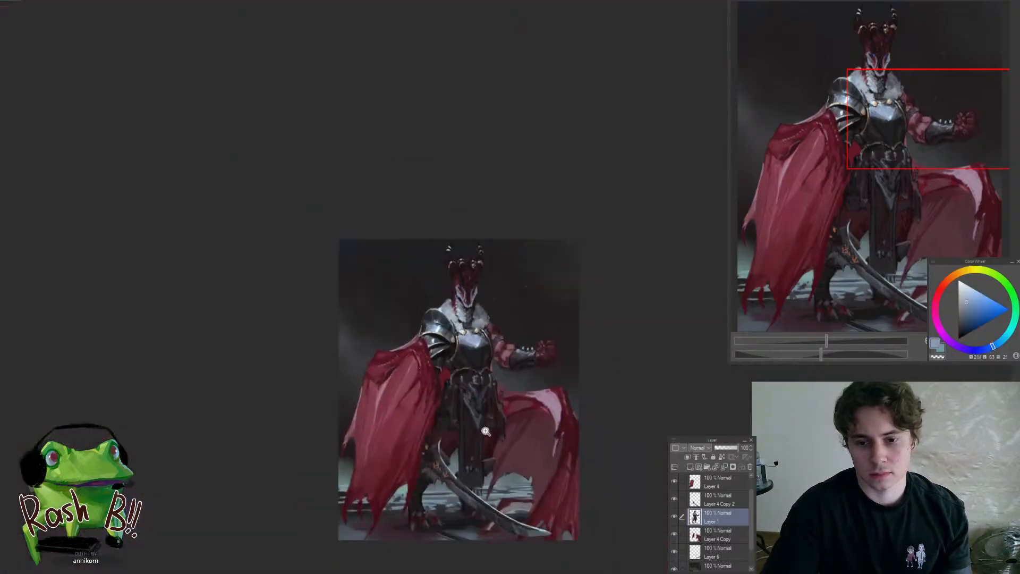
pyautogui.scroll(5, 526, 361)
pyautogui.keyDown('alt'); pyautogui.click(468, 366); pyautogui.keyUp('alt')
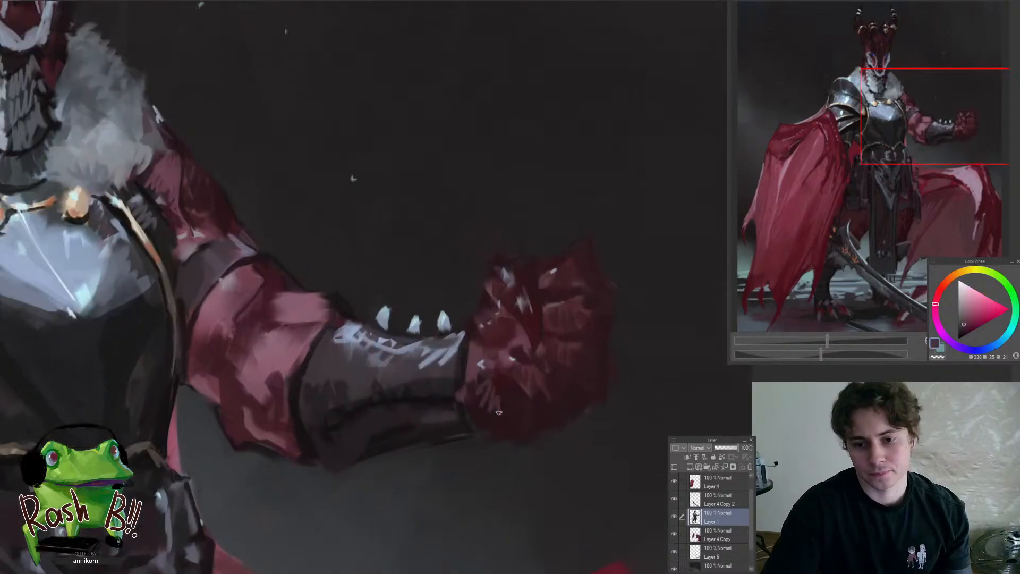
# Compare the whole figure in mirrored and normal views
pyautogui.scroll(-5, 500, 413)
pyautogui.press('h')
pyautogui.moveTo(477, 395); pyautogui.dragTo(385, 332)
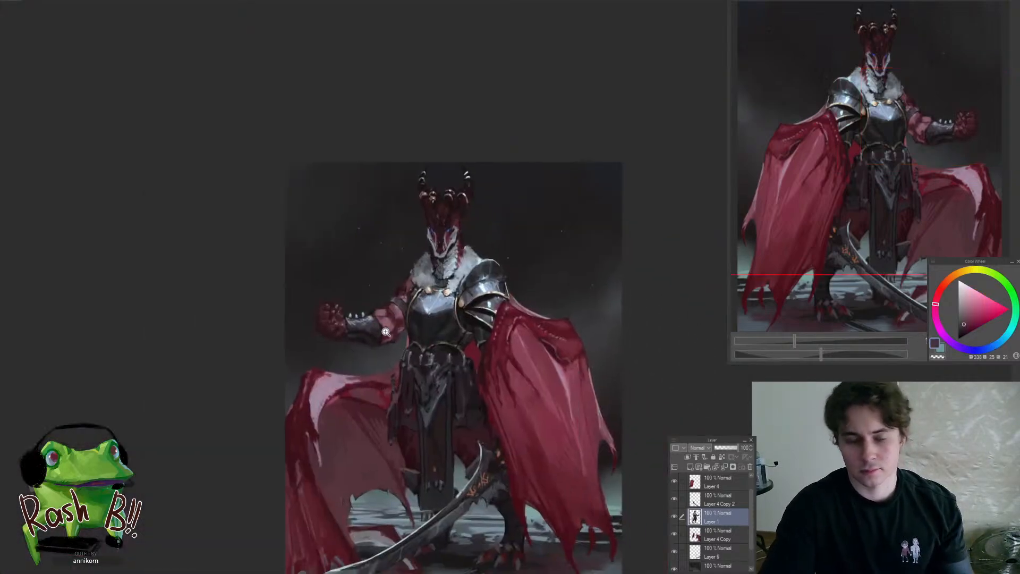
pyautogui.scroll(-3, 403, 345)
pyautogui.scroll(-3, 523, 404)
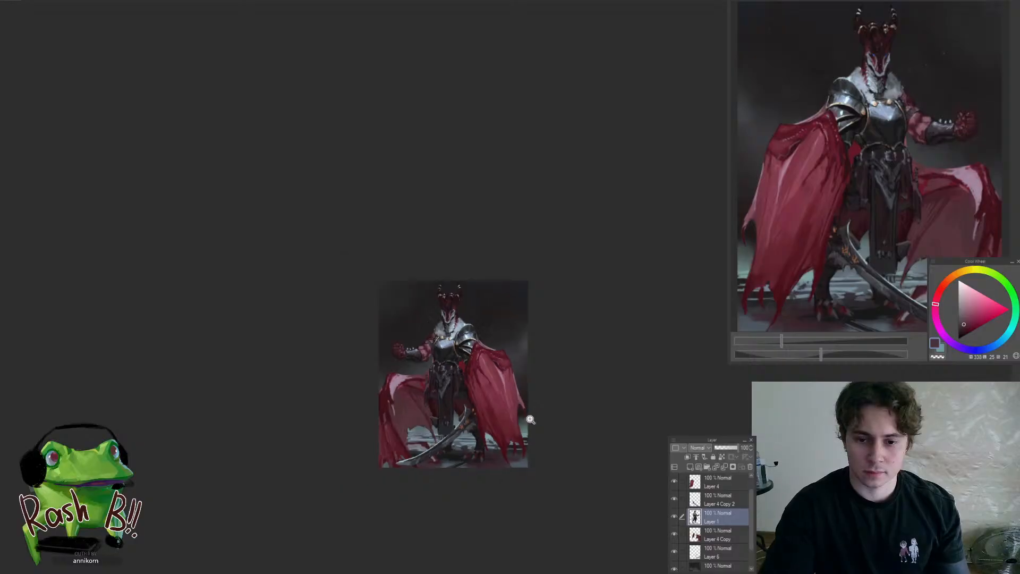
pyautogui.scroll(4, 533, 445)
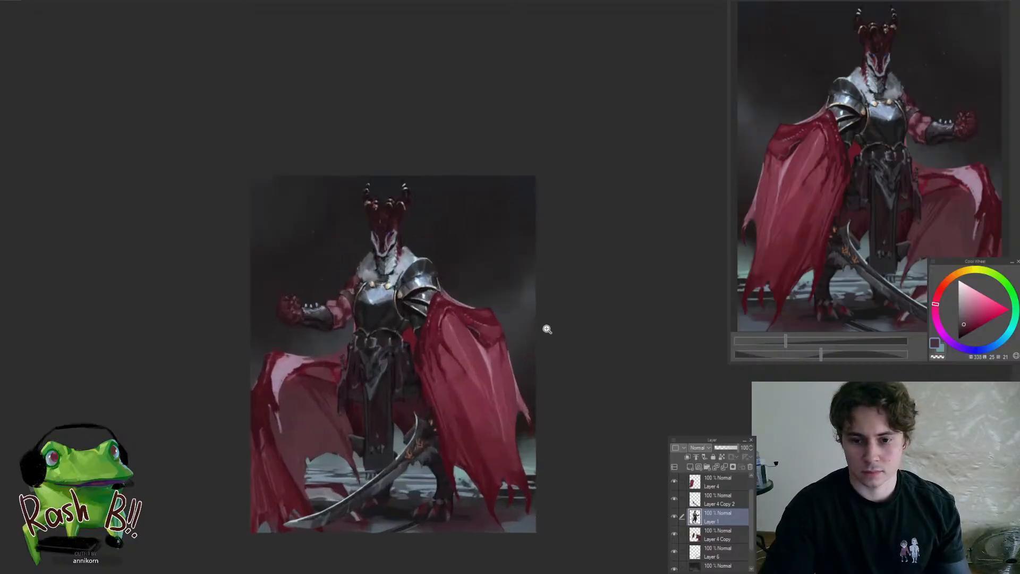
pyautogui.press('h')
# On the Paper layer, brighten the misty background glow at the canvas edge beside the cloak with sampled blue-grey and pale tones
pyautogui.scroll(3, 439, 299)
pyautogui.scroll(2, 440, 299)
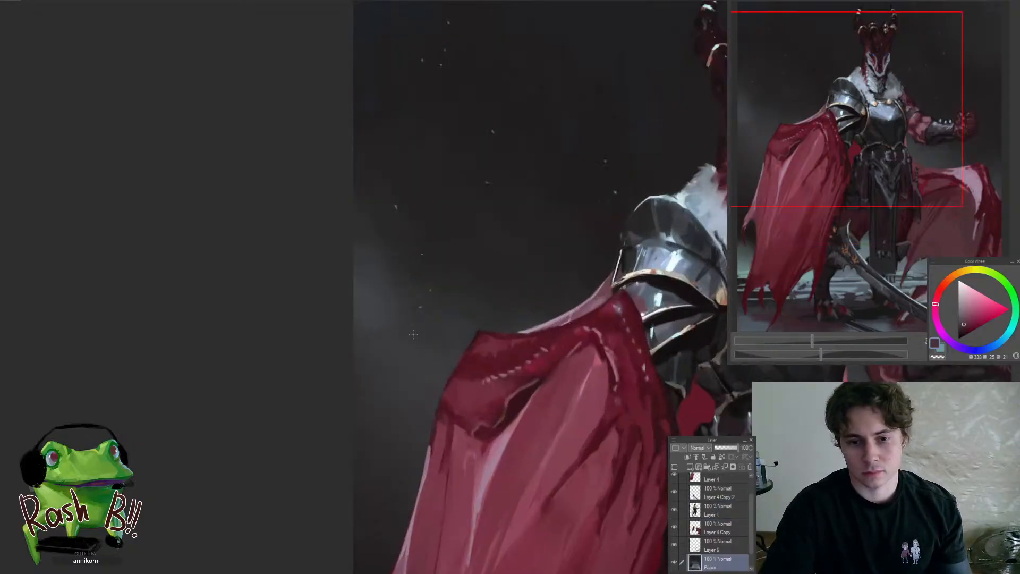
pyautogui.keyDown('alt'); pyautogui.click(376, 296); pyautogui.keyUp('alt')
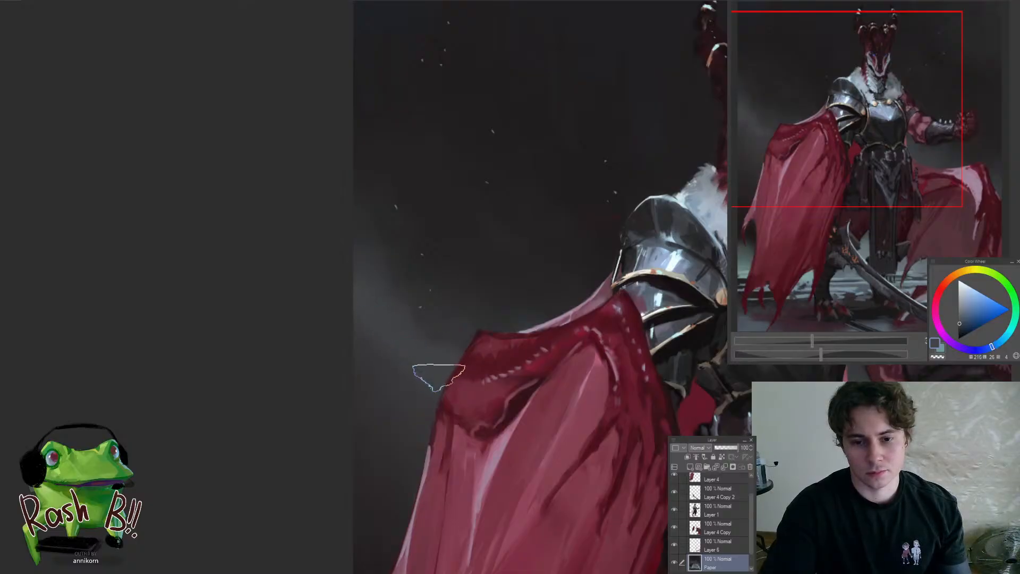
pyautogui.moveTo(445, 351)
pyautogui.mouseDown()
pyautogui.moveTo(437, 322)
pyautogui.moveTo(437, 348)
pyautogui.mouseUp()
pyautogui.keyDown('alt'); pyautogui.click(406, 319); pyautogui.keyUp('alt')
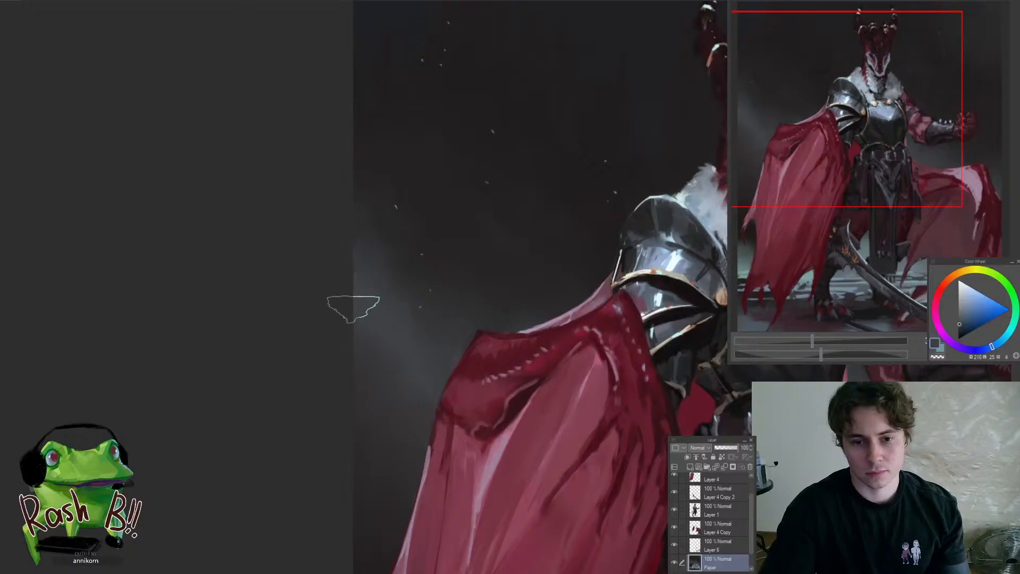
pyautogui.keyDown('alt'); pyautogui.click(682, 258); pyautogui.keyUp('alt')
pyautogui.moveTo(364, 273); pyautogui.dragTo(353, 276)
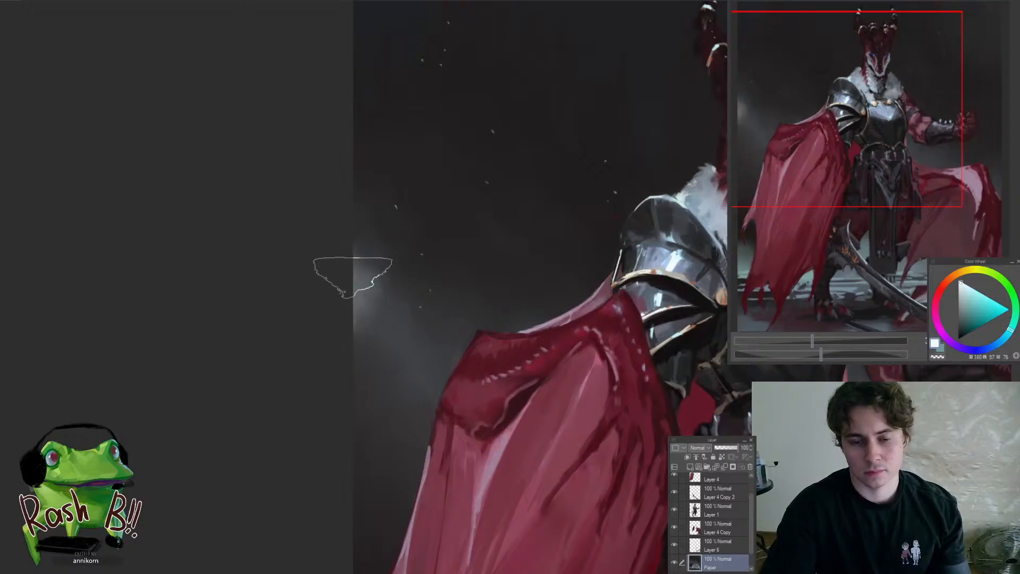
pyautogui.keyDown('alt'); pyautogui.click(387, 319); pyautogui.keyUp('alt')
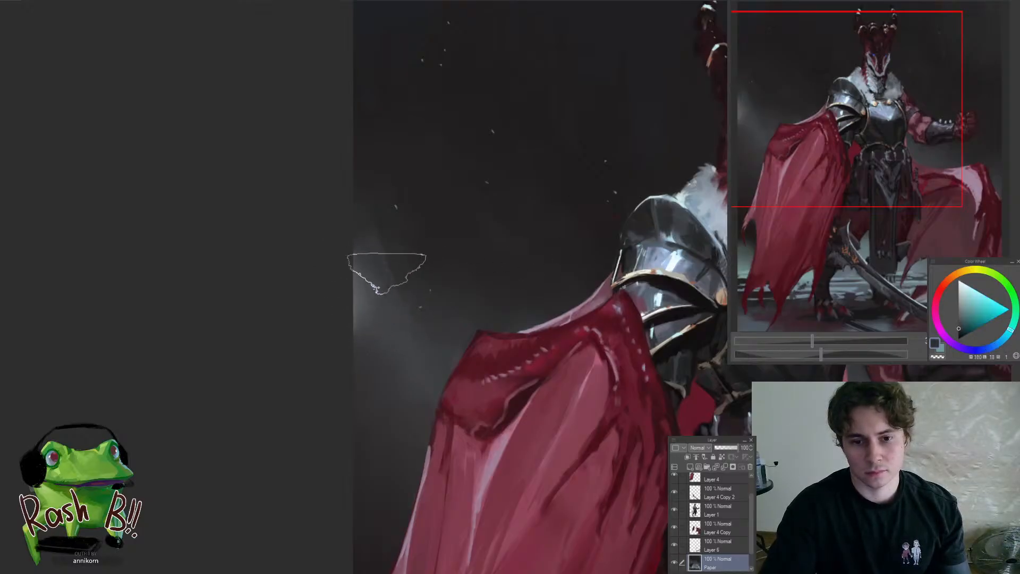
# Soften the edge glow into the surrounding background with sampled dark grey tones
pyautogui.scroll(-8, 404, 309)
pyautogui.scroll(7, 398, 307)
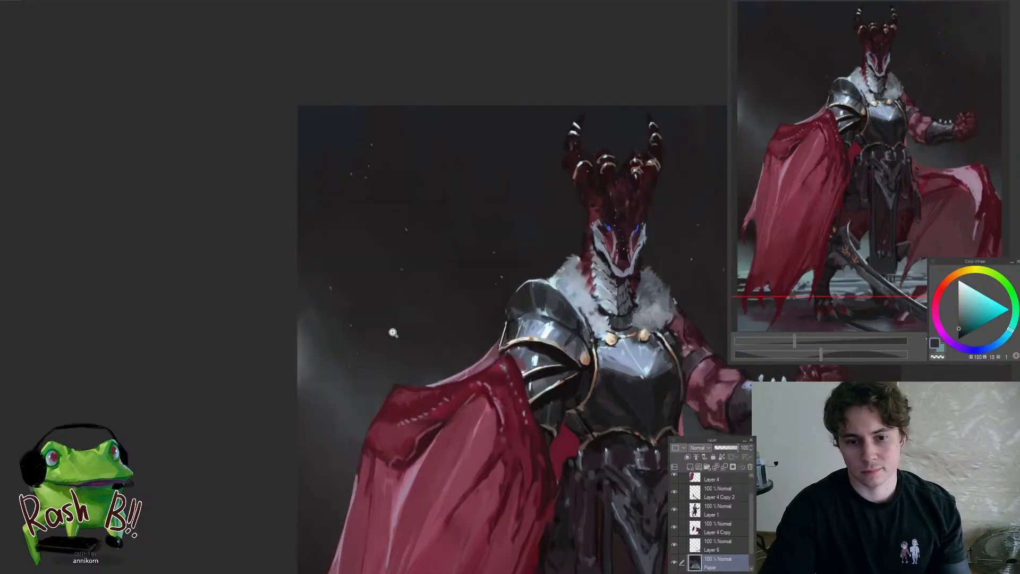
pyautogui.keyDown('alt'); pyautogui.click(362, 323); pyautogui.keyUp('alt')
pyautogui.moveTo(351, 351); pyautogui.dragTo(338, 420)
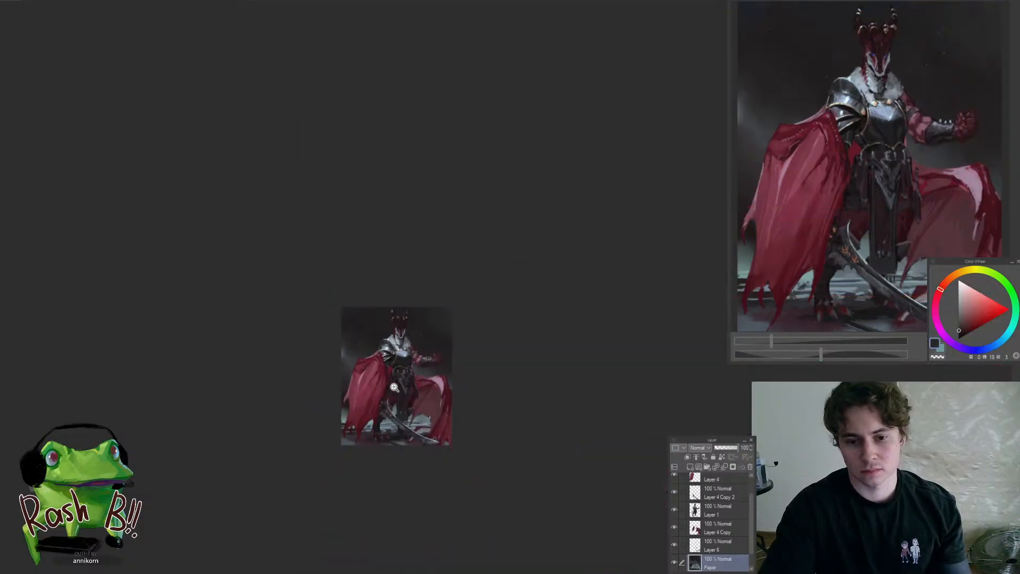
pyautogui.moveTo(351, 361); pyautogui.dragTo(412, 365)
pyautogui.keyDown('alt'); pyautogui.click(332, 299); pyautogui.keyUp('alt')
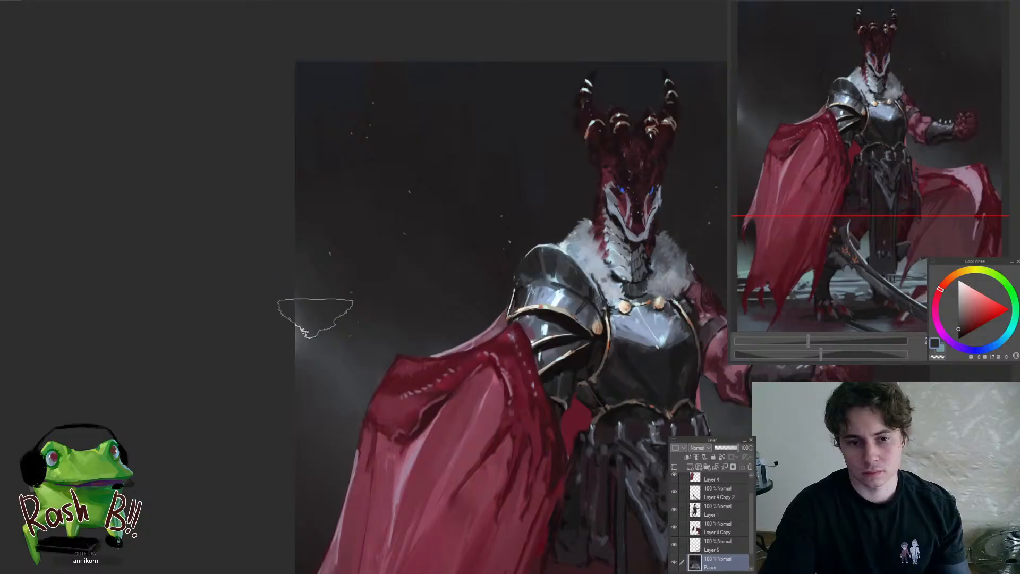
pyautogui.keyDown('alt'); pyautogui.click(303, 332); pyautogui.keyUp('alt')
# Blend blue-grey mist into the background along the cloak's raised shoulder fold
pyautogui.moveTo(403, 386); pyautogui.dragTo(433, 368)
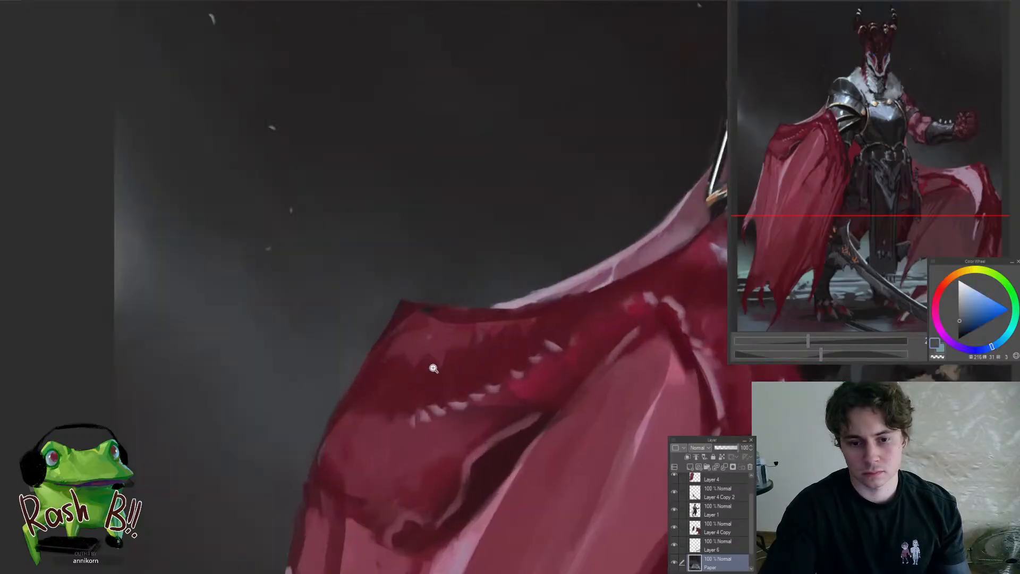
pyautogui.keyDown('ctrl'); pyautogui.keyDown('shift'); pyautogui.click(376, 343); pyautogui.keyUp('shift'); pyautogui.keyUp('ctrl')
pyautogui.moveTo(355, 365)
pyautogui.mouseDown()
pyautogui.moveTo(409, 225)
pyautogui.moveTo(360, 378)
pyautogui.moveTo(305, 349)
pyautogui.mouseUp()
pyautogui.keyDown('ctrl'); pyautogui.keyDown('shift'); pyautogui.click(340, 360); pyautogui.keyUp('shift'); pyautogui.keyUp('ctrl')
pyautogui.keyDown('alt'); pyautogui.click(289, 315); pyautogui.keyUp('alt')
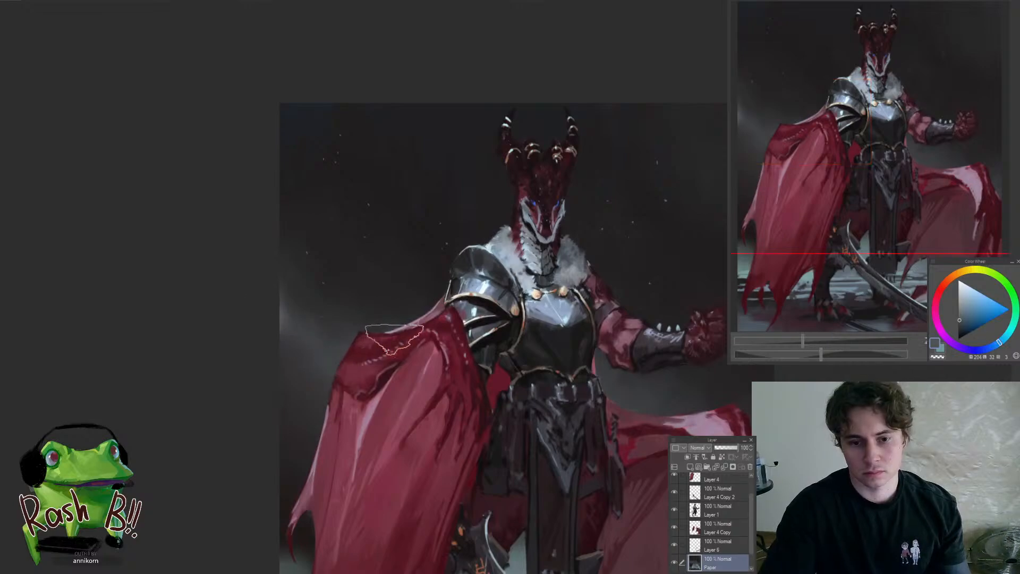
# Extend the misty blue-grey background glow along the cloak's shoulder and beside the outstretched cloak's outer edge
pyautogui.moveTo(420, 366); pyautogui.dragTo(408, 408)
pyautogui.moveTo(471, 375); pyautogui.dragTo(484, 357)
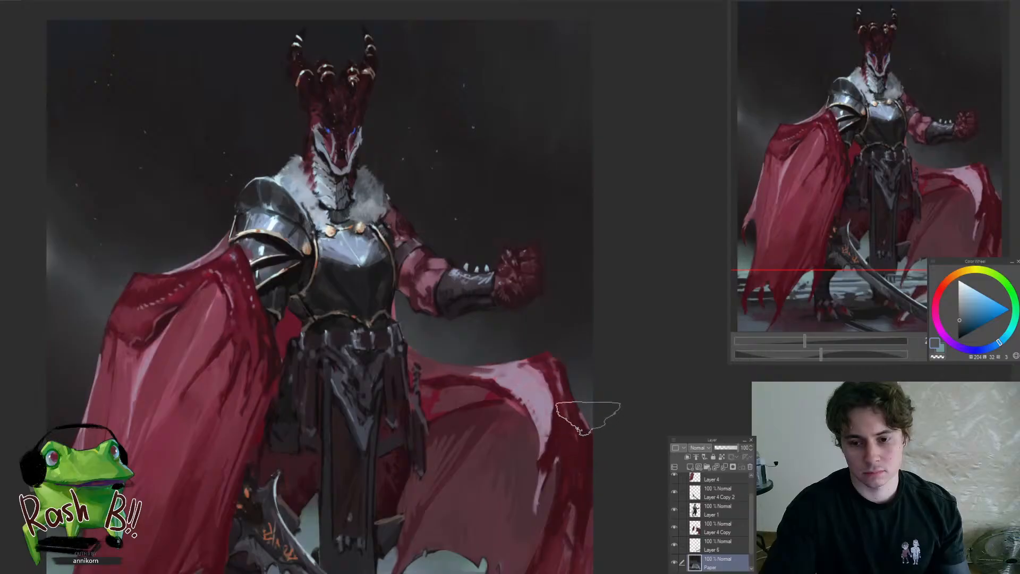
pyautogui.moveTo(526, 403)
pyautogui.mouseDown()
pyautogui.moveTo(453, 434)
pyautogui.moveTo(522, 453)
pyautogui.mouseUp()
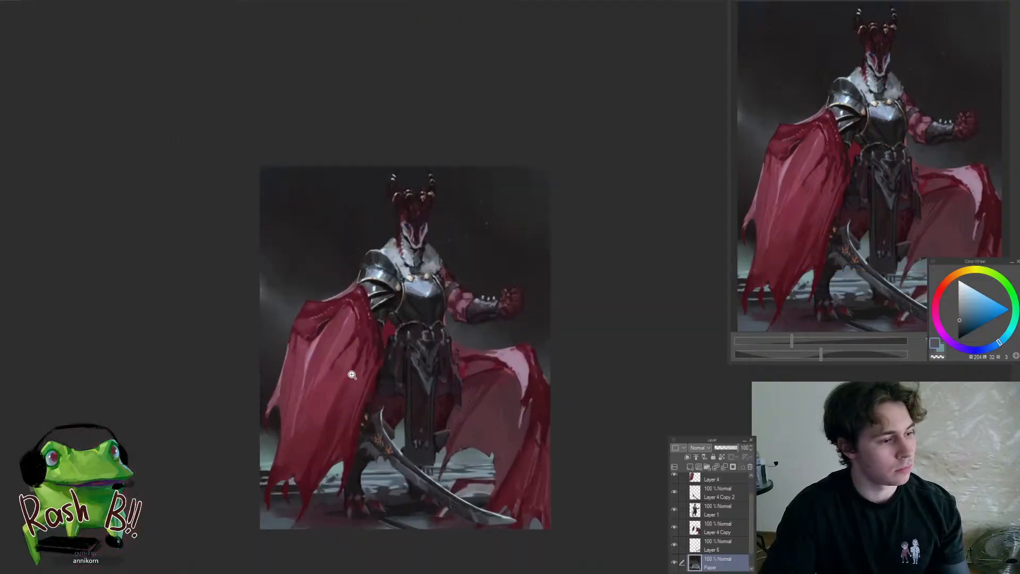
# Paint teal-grey haze into the background above the horizon, between the canvas edge and the lower draped cloak
pyautogui.moveTo(257, 461); pyautogui.dragTo(301, 478)
pyautogui.keyDown('alt'); pyautogui.click(295, 483); pyautogui.keyUp('alt')
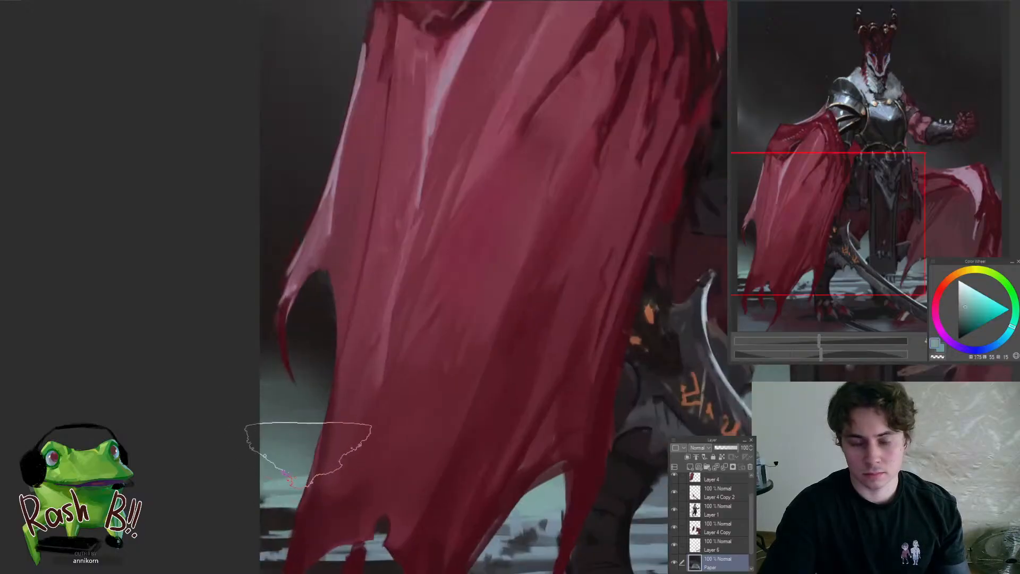
pyautogui.moveTo(288, 454); pyautogui.dragTo(372, 373)
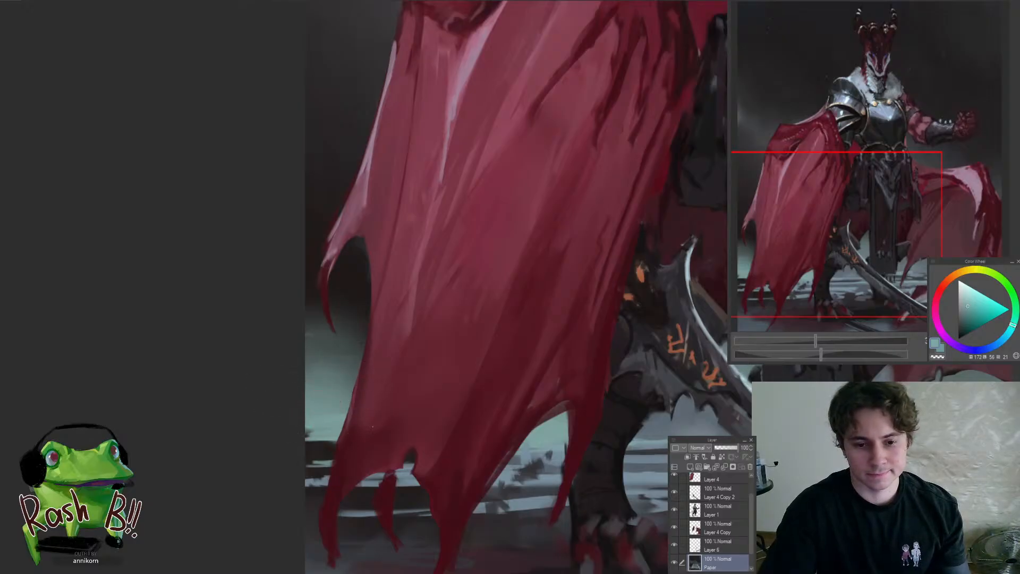
pyautogui.scroll(-6, 297, 451)
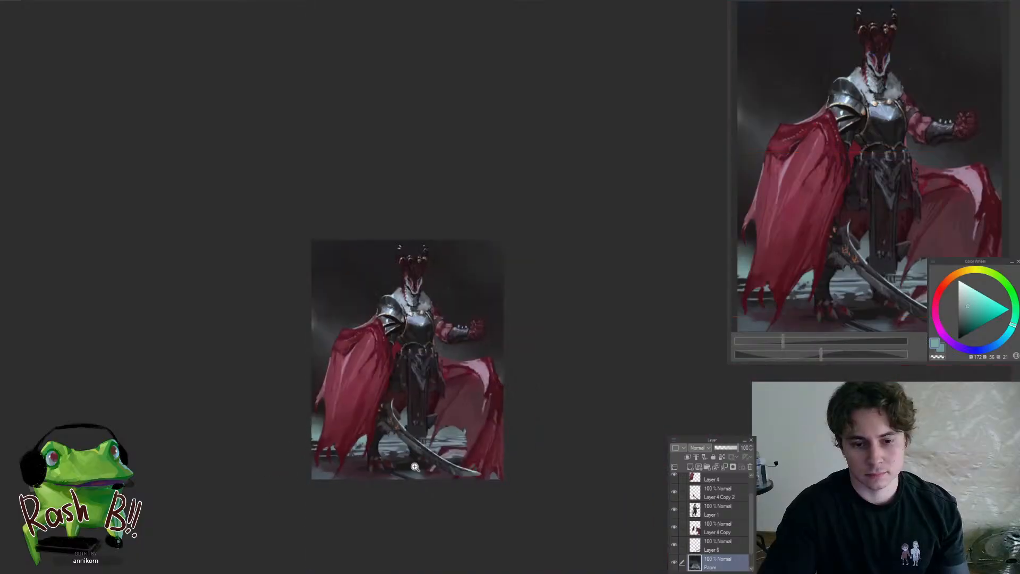
# Rework the background haze in the gaps around the sword hilt and front leg with sampled blue-grey and teal tones
pyautogui.scroll(6, 367, 442)
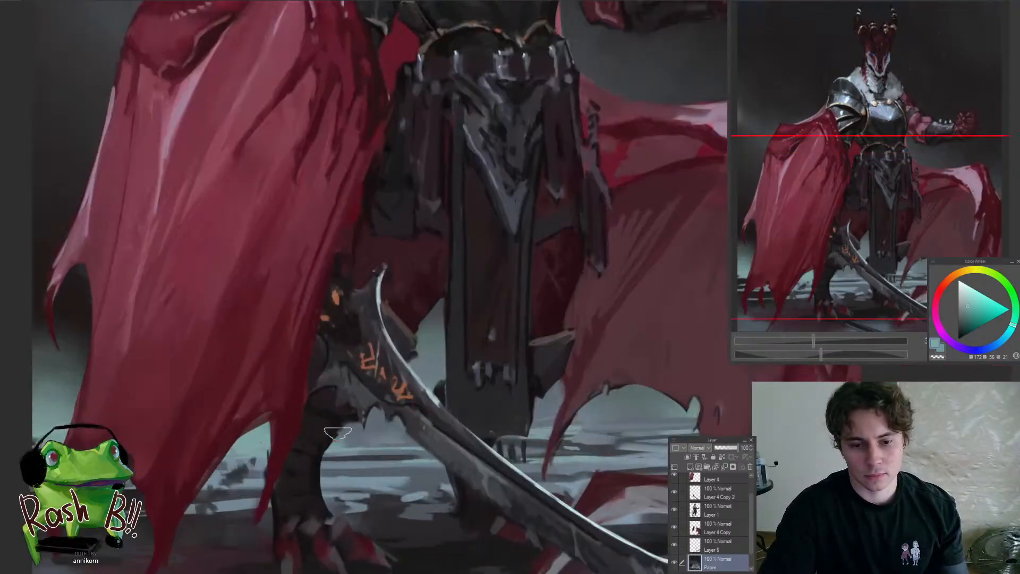
pyautogui.keyDown('alt'); pyautogui.click(385, 433); pyautogui.keyUp('alt')
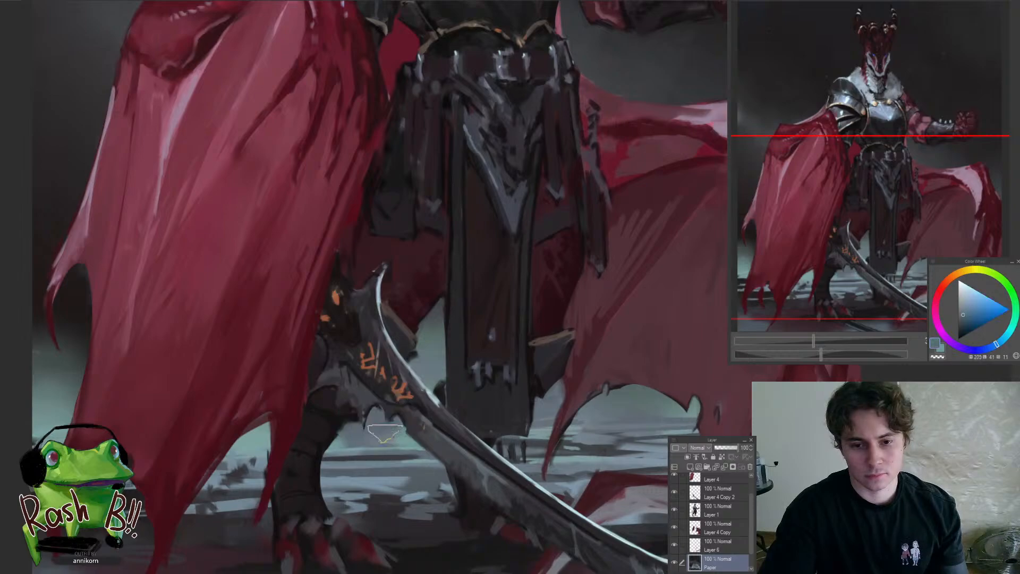
pyautogui.keyDown('alt'); pyautogui.click(410, 324); pyautogui.keyUp('alt')
pyautogui.click(964, 304)
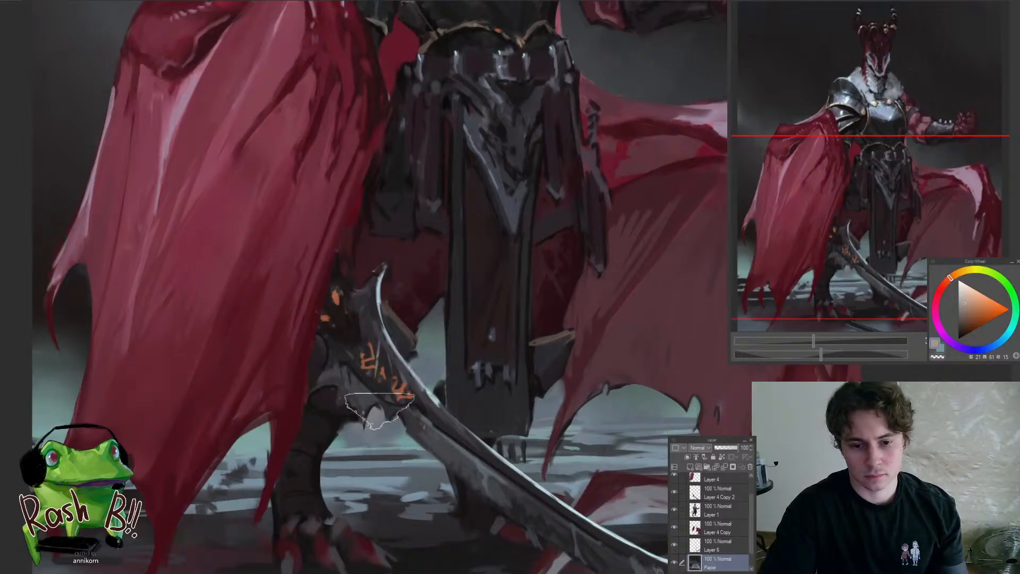
pyautogui.keyDown('alt'); pyautogui.click(364, 417); pyautogui.keyUp('alt')
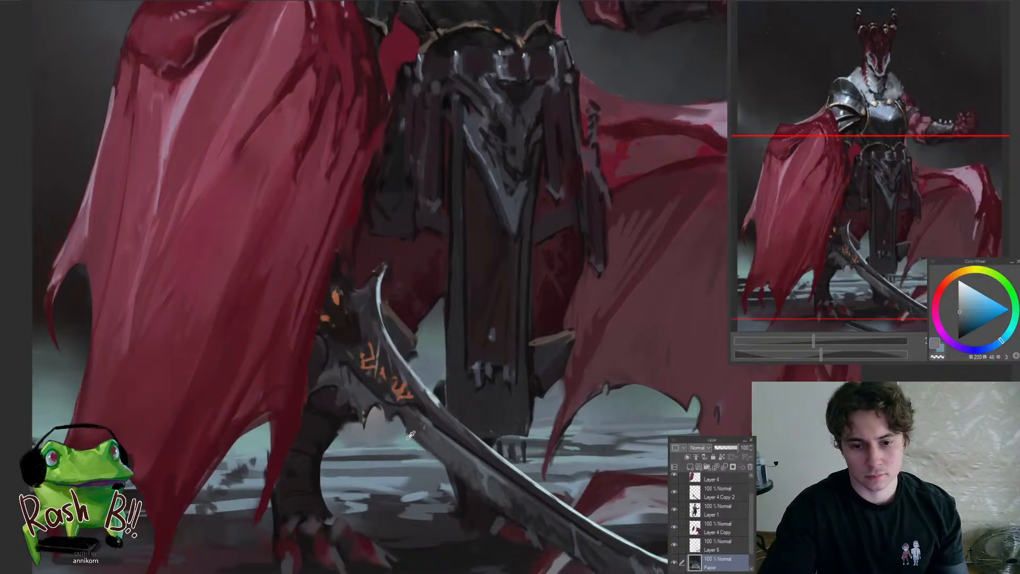
pyautogui.keyDown('alt'); pyautogui.click(383, 417); pyautogui.keyUp('alt')
pyautogui.keyDown('alt'); pyautogui.click(378, 419); pyautogui.keyUp('alt')
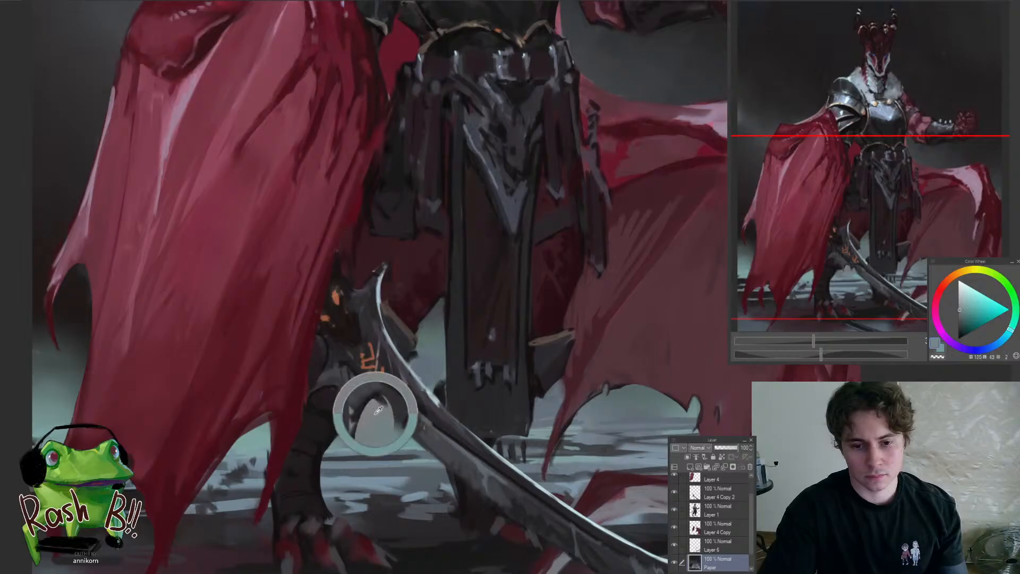
# Tint the background haze between the legs with a muted warm orange-brown beside the hanging waist cloth
pyautogui.moveTo(425, 373)
pyautogui.mouseDown()
pyautogui.moveTo(371, 432)
pyautogui.moveTo(485, 376)
pyautogui.mouseUp()
pyautogui.click(960, 315)
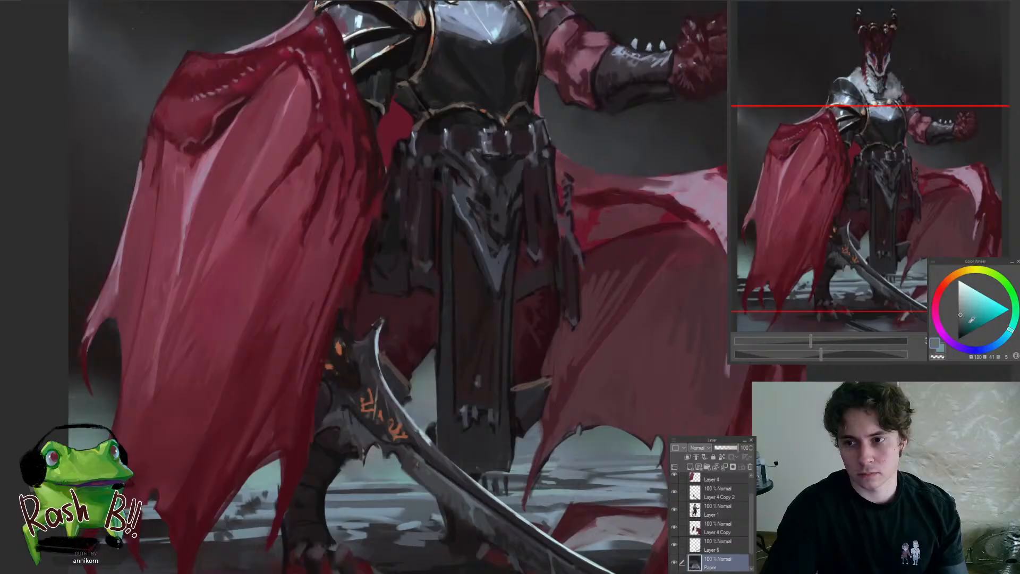
pyautogui.click(951, 282)
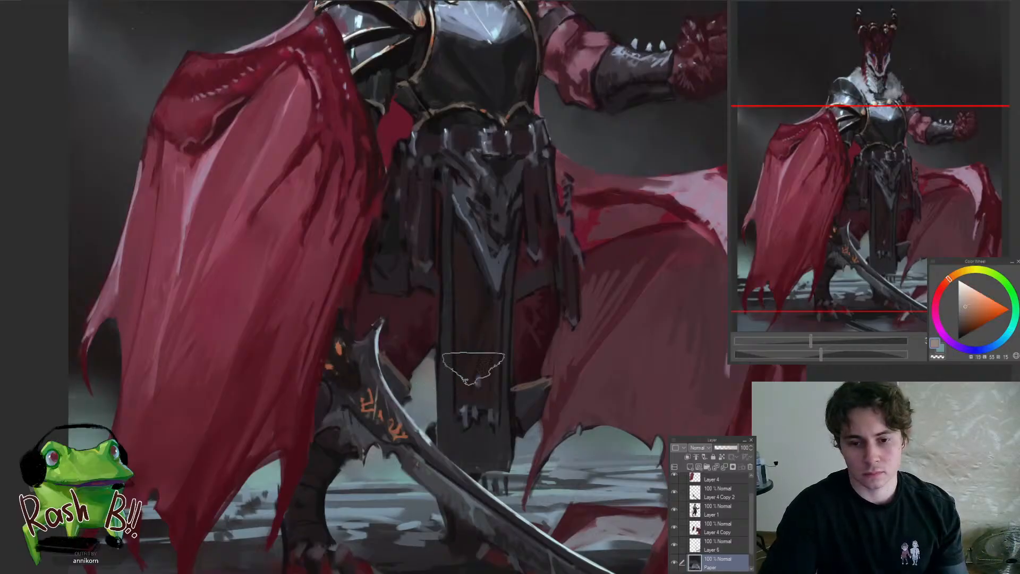
pyautogui.moveTo(426, 367)
pyautogui.mouseDown()
pyautogui.moveTo(419, 397)
pyautogui.moveTo(439, 351)
pyautogui.mouseUp()
pyautogui.keyDown('alt'); pyautogui.click(433, 352); pyautogui.keyUp('alt')
pyautogui.keyDown('alt'); pyautogui.click(434, 387); pyautogui.keyUp('alt')
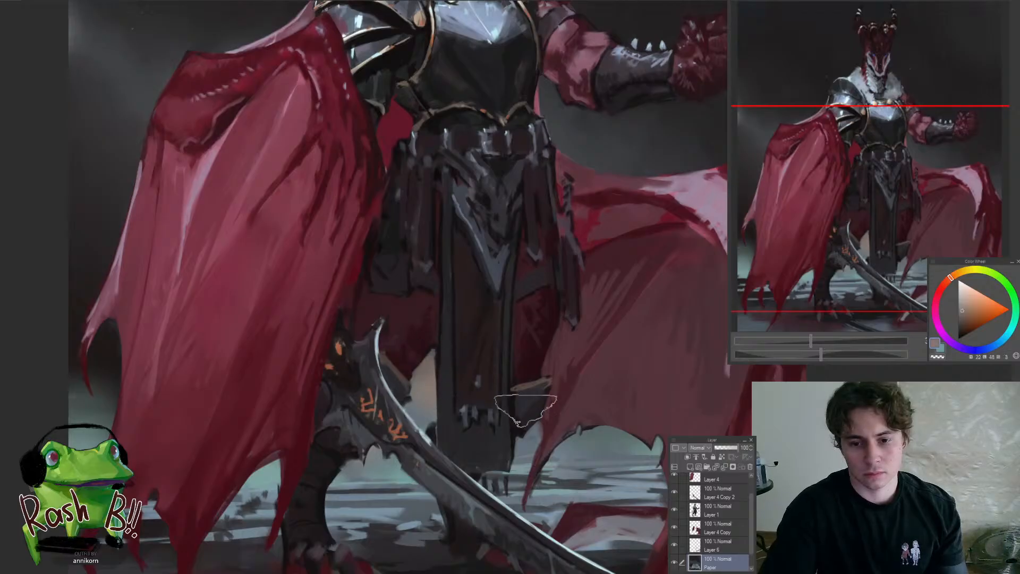
# Carry the warm brown and teal-grey haze into the background gap beneath the outstretched cloak
pyautogui.hotkey('ctrl', '0')
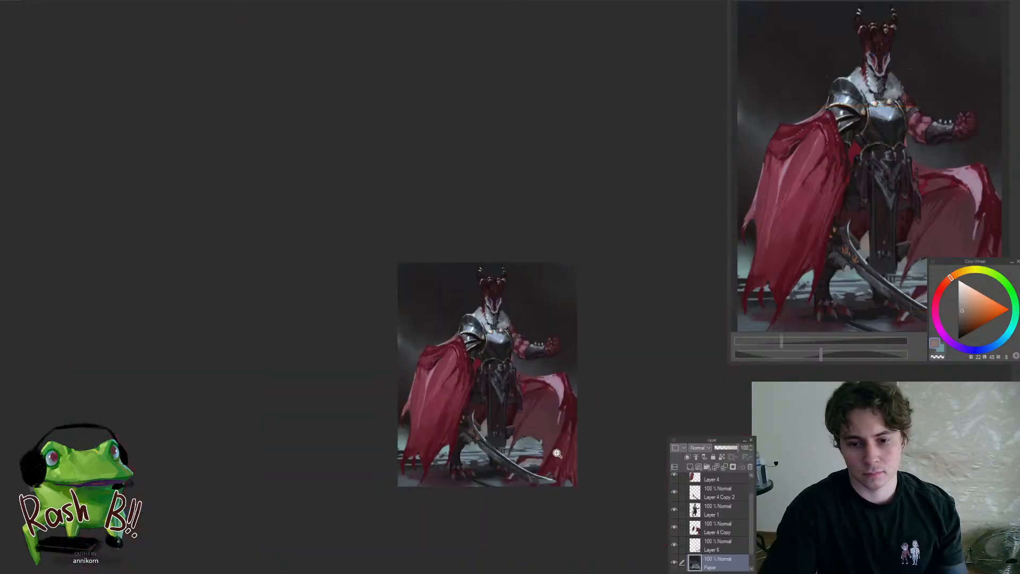
pyautogui.keyDown('alt'); pyautogui.click(556, 445); pyautogui.keyUp('alt')
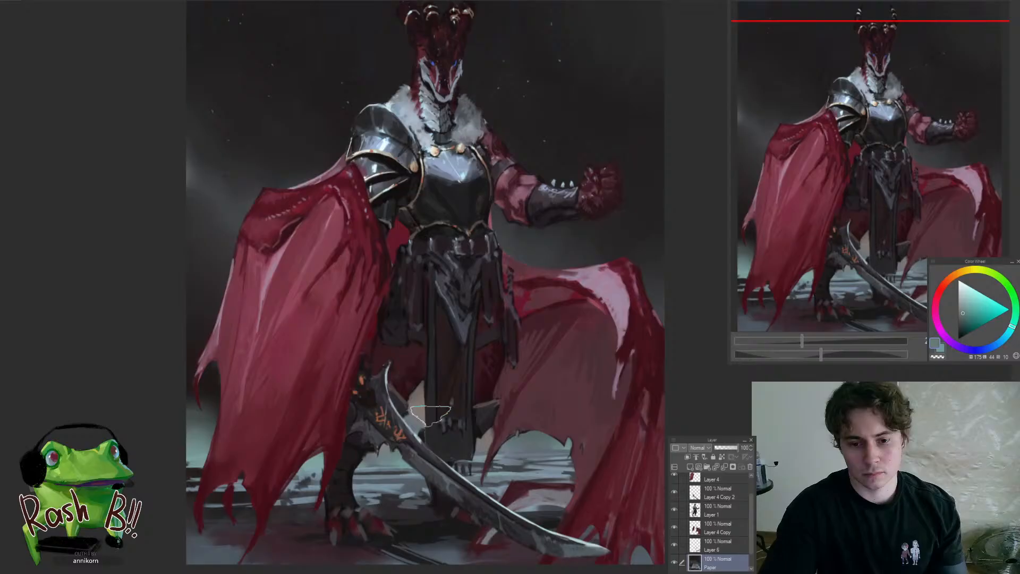
pyautogui.keyDown('alt'); pyautogui.click(437, 403); pyautogui.keyUp('alt')
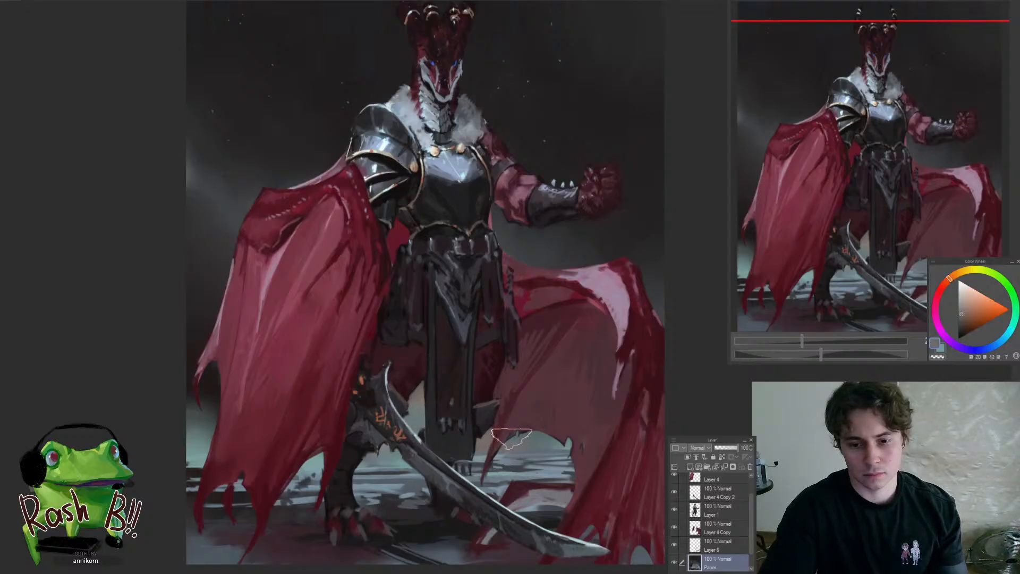
pyautogui.moveTo(568, 455); pyautogui.dragTo(632, 436)
pyautogui.moveTo(637, 403); pyautogui.dragTo(632, 281)
pyautogui.moveTo(596, 420); pyautogui.dragTo(637, 409)
pyautogui.keyDown('alt'); pyautogui.click(582, 397); pyautogui.keyUp('alt')
pyautogui.moveTo(551, 387); pyautogui.dragTo(434, 446)
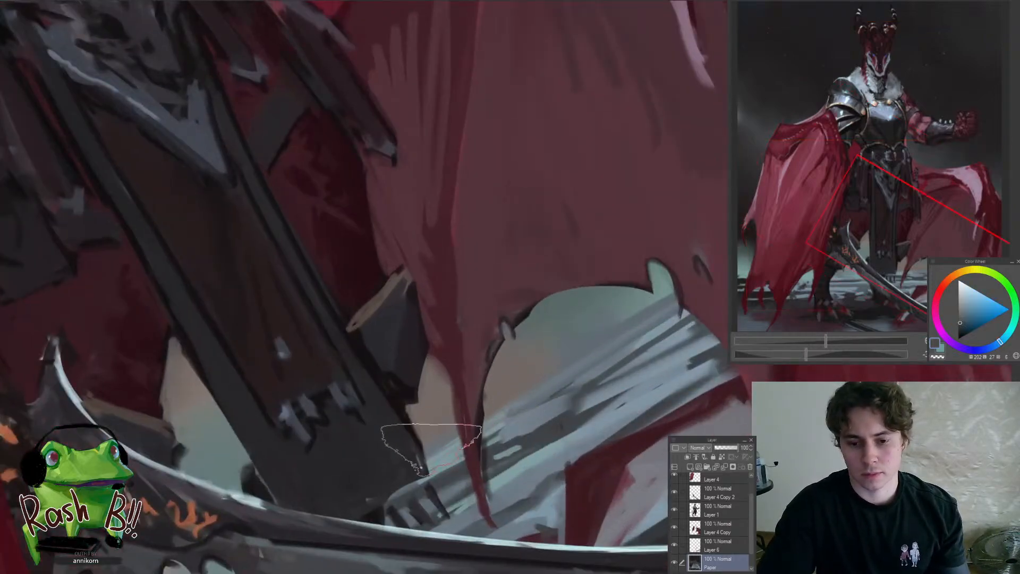
# Refine the haze around the notch in the outstretched cloak's torn lower edge with sampled blue-grey and teal tones
pyautogui.keyDown('alt'); pyautogui.click(436, 446); pyautogui.keyUp('alt')
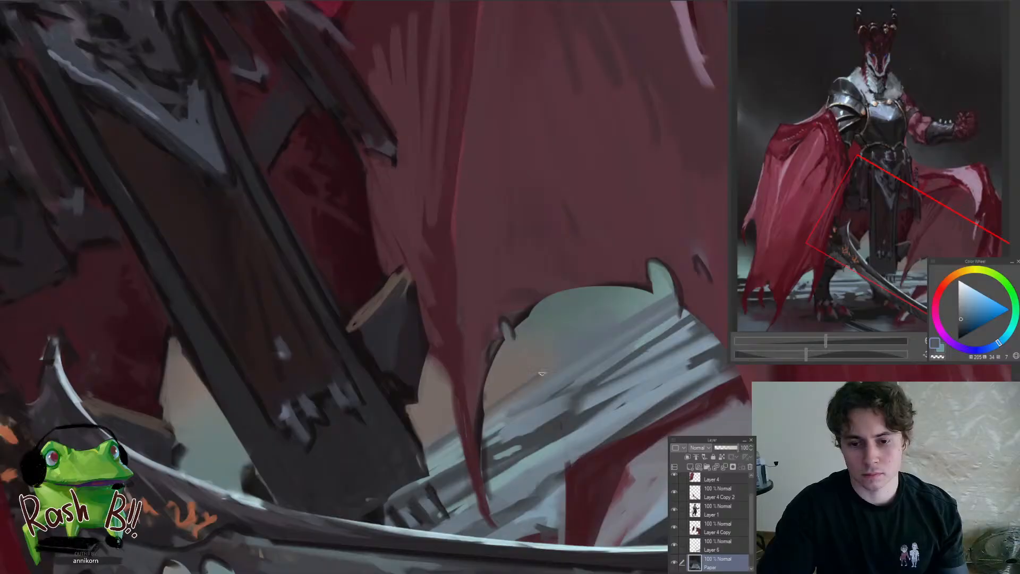
pyautogui.keyDown('alt'); pyautogui.click(657, 297); pyautogui.keyUp('alt')
pyautogui.moveTo(664, 299); pyautogui.dragTo(588, 343)
pyautogui.hotkey('ctrl', '@')
pyautogui.moveTo(502, 419); pyautogui.dragTo(446, 486)
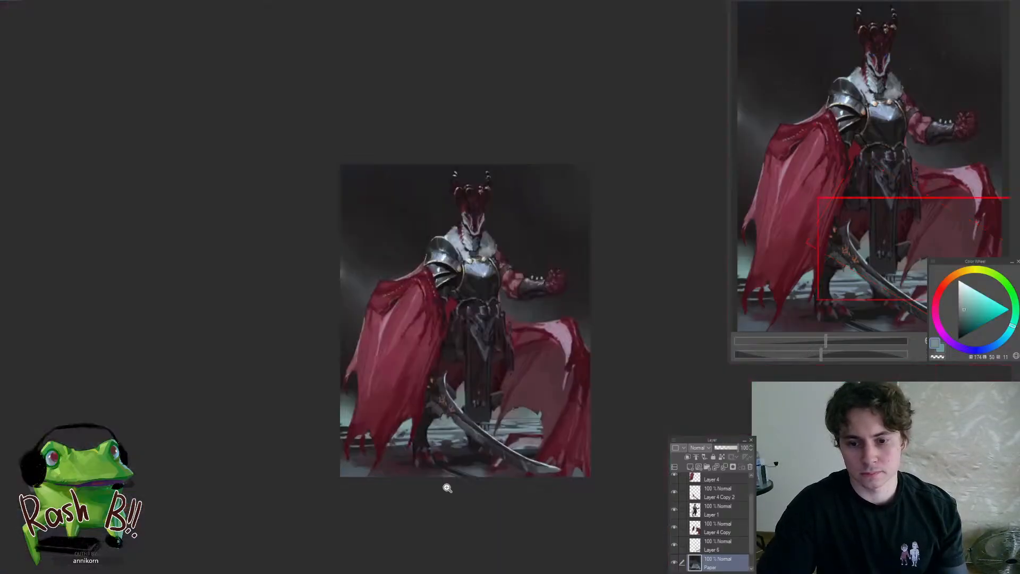
# Blend the sampled teal and warm brown tones along the horizon beneath the outstretched cloak
pyautogui.moveTo(510, 421); pyautogui.dragTo(524, 440)
pyautogui.moveTo(588, 451); pyautogui.dragTo(649, 374)
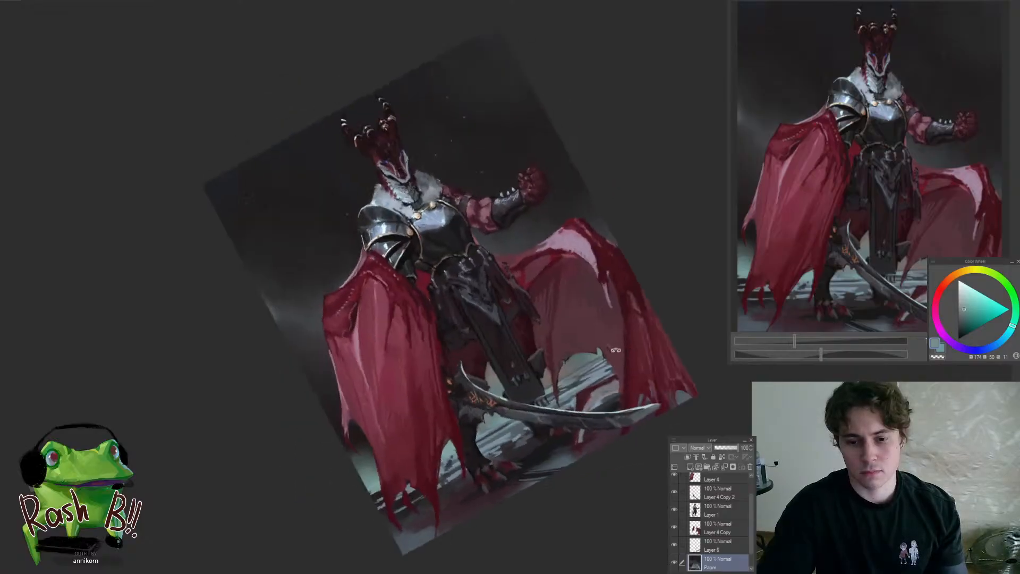
pyautogui.moveTo(574, 341); pyautogui.dragTo(612, 350)
pyautogui.keyDown('alt'); pyautogui.click(586, 348); pyautogui.keyUp('alt')
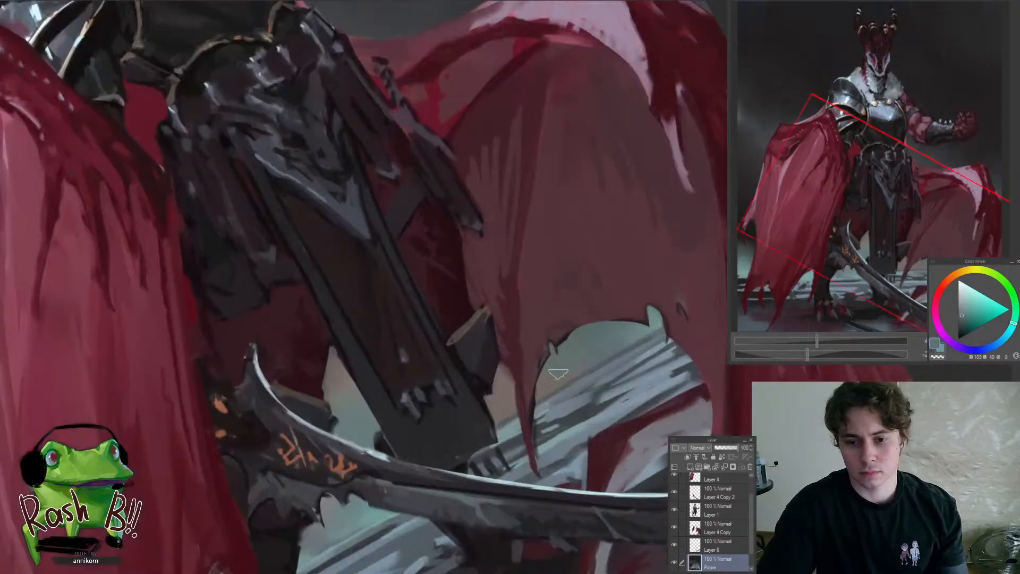
pyautogui.keyDown('alt'); pyautogui.click(505, 406); pyautogui.keyUp('alt')
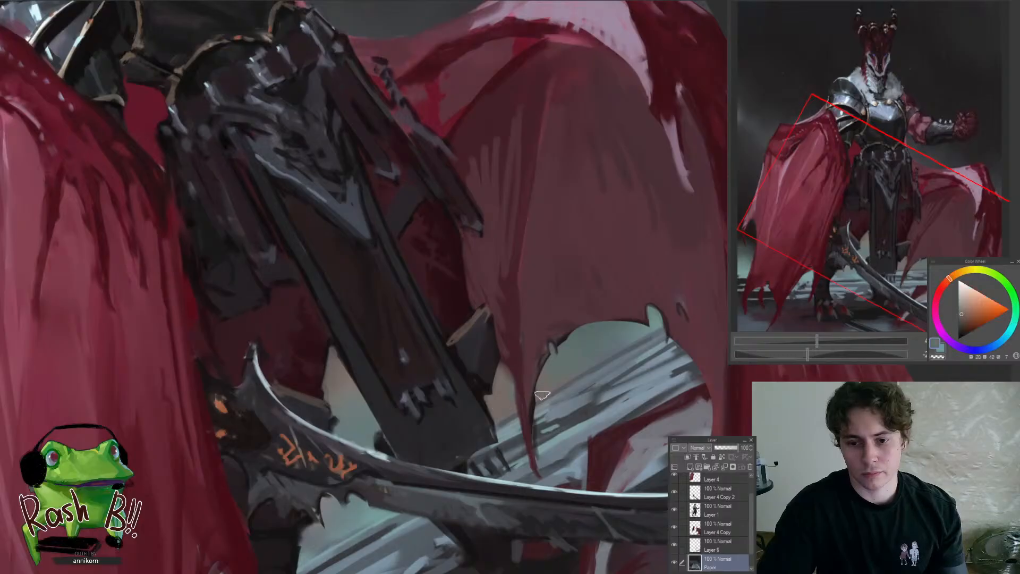
pyautogui.hotkey('ctrl', '0')
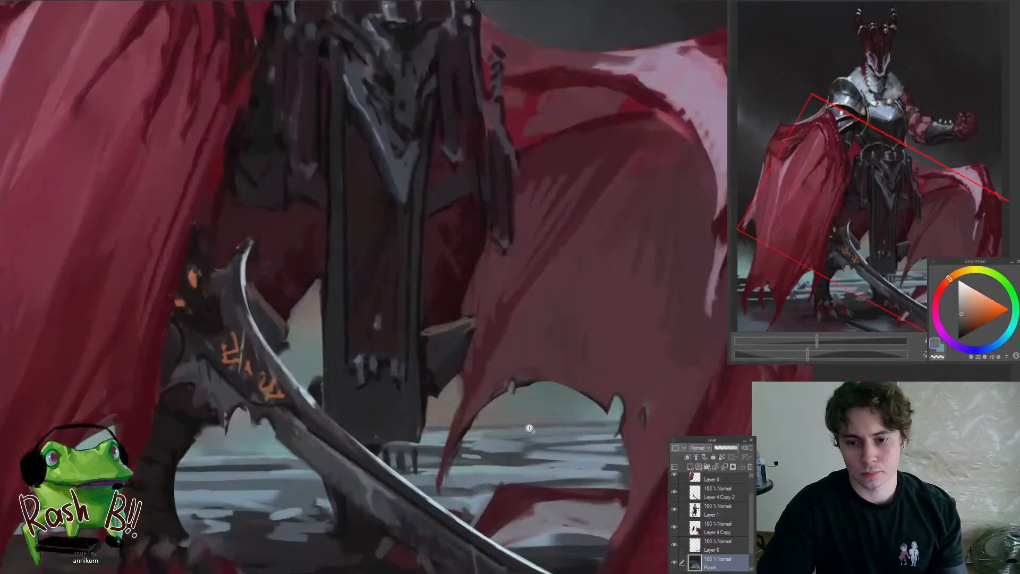
# Refine the pale horizon haze beneath the sword's guard with sampled blue-grey and light teal tones
pyautogui.moveTo(566, 453); pyautogui.dragTo(627, 417)
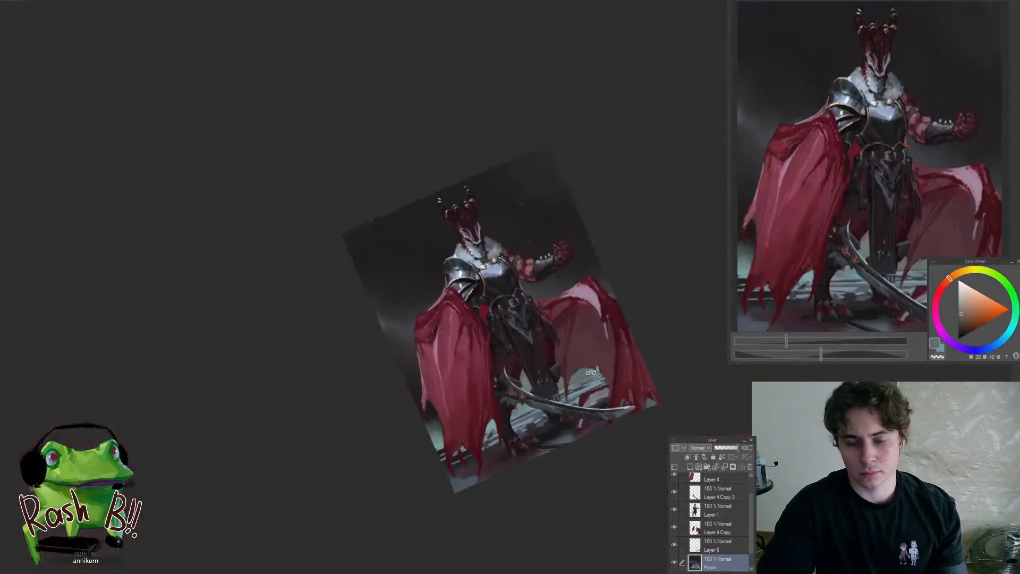
pyautogui.scroll(7, 510, 406)
pyautogui.keyDown('alt'); pyautogui.click(532, 386); pyautogui.keyUp('alt')
pyautogui.moveTo(461, 406); pyautogui.dragTo(571, 362)
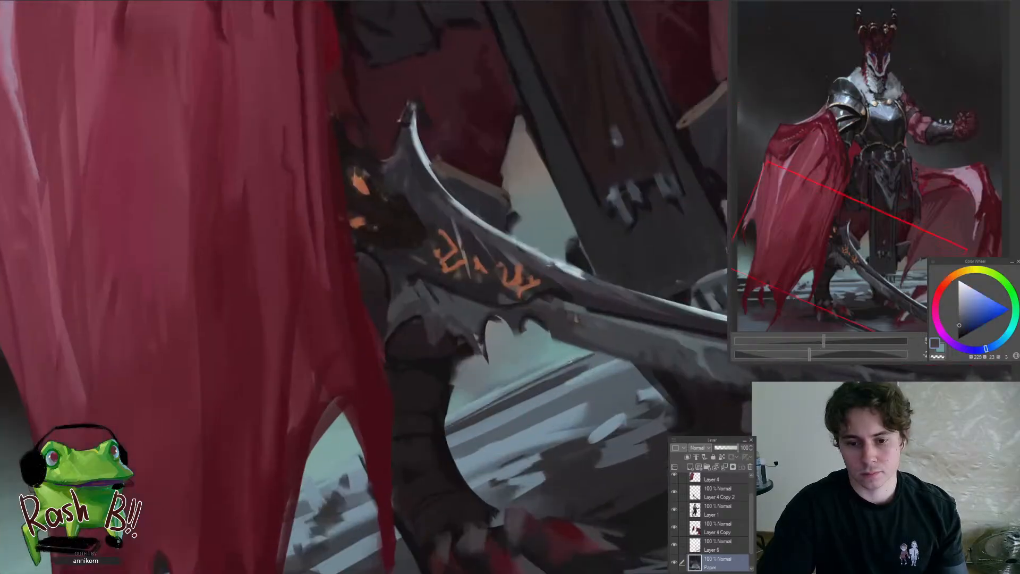
pyautogui.keyDown('alt'); pyautogui.click(571, 364); pyautogui.keyUp('alt')
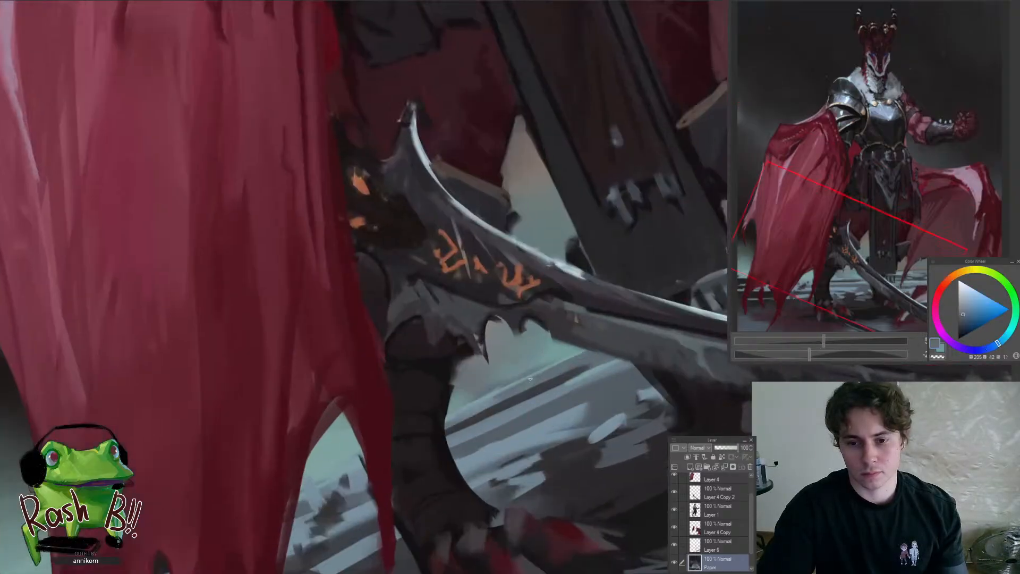
pyautogui.keyDown('alt'); pyautogui.click(565, 351); pyautogui.keyUp('alt')
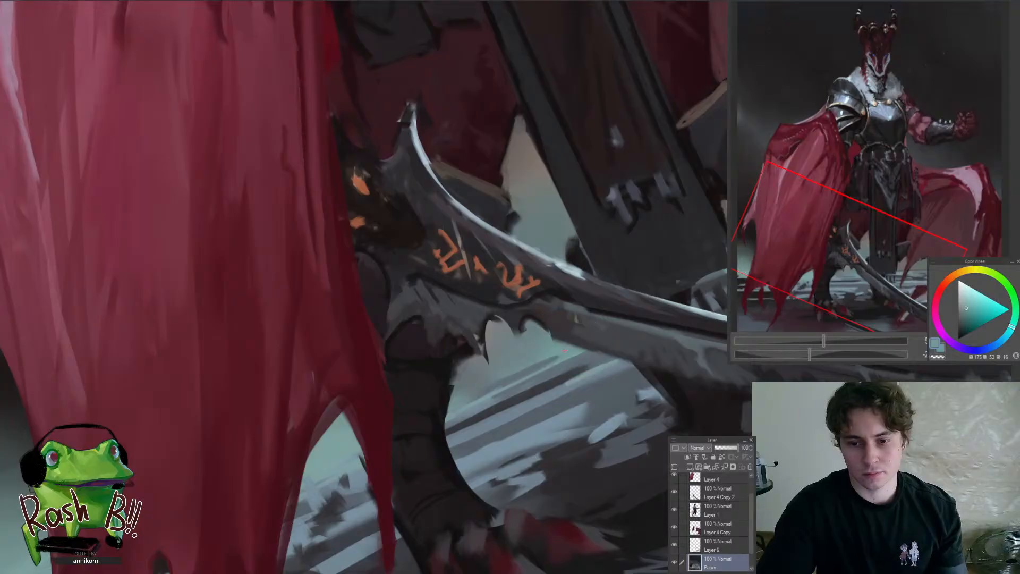
# Examine the whole figure and the background haze around the cloak at several zoom levels and canvas angles
pyautogui.hotkey('ctrl', '@')
pyautogui.moveTo(543, 389); pyautogui.dragTo(464, 448)
pyautogui.moveTo(587, 377); pyautogui.dragTo(651, 367)
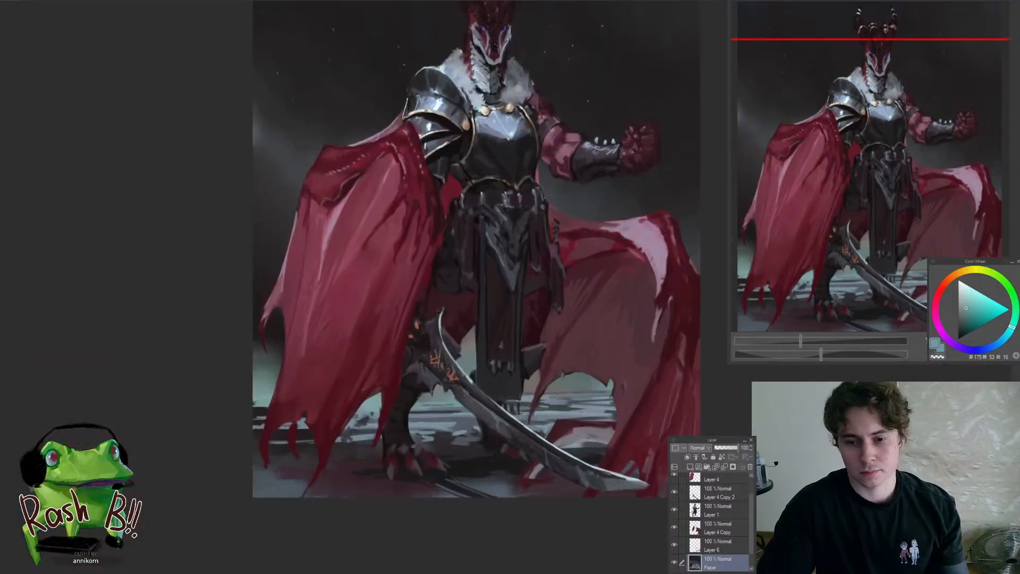
pyautogui.moveTo(601, 390); pyautogui.dragTo(645, 318)
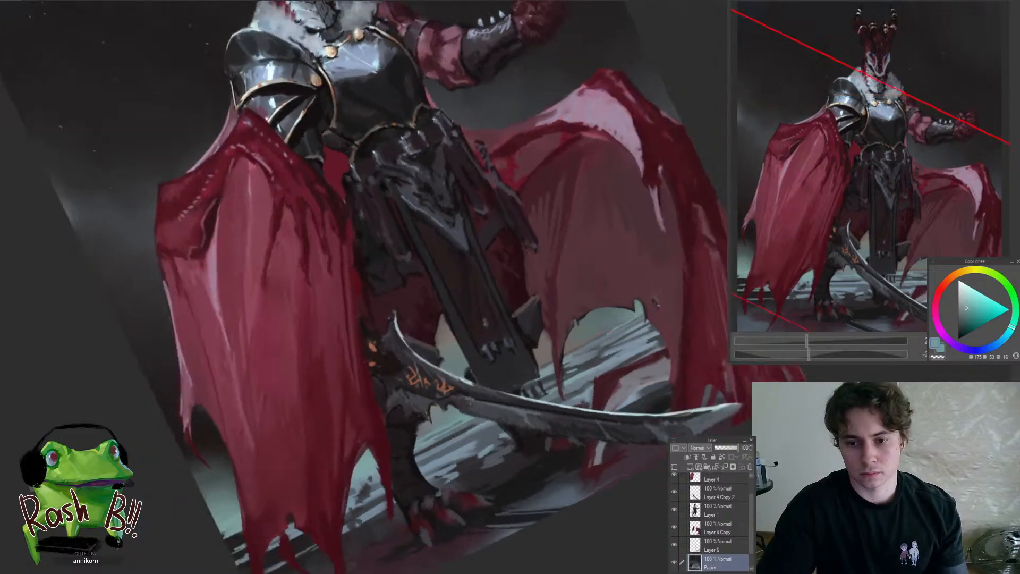
pyautogui.hotkey('ctrl', '@')
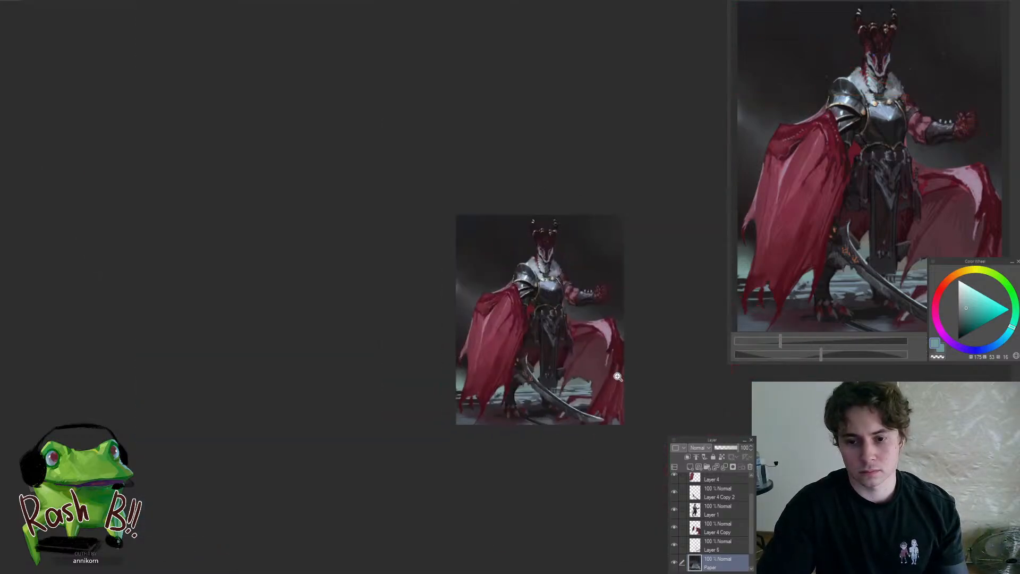
pyautogui.moveTo(614, 371); pyautogui.dragTo(665, 258)
pyautogui.click(611, 379)
pyautogui.moveTo(610, 376)
pyautogui.mouseDown()
pyautogui.moveTo(590, 408)
pyautogui.moveTo(547, 419)
pyautogui.mouseUp()
pyautogui.keyDown('alt'); pyautogui.click(271, 434); pyautogui.keyUp('alt')
pyautogui.moveTo(488, 442); pyautogui.dragTo(434, 475)
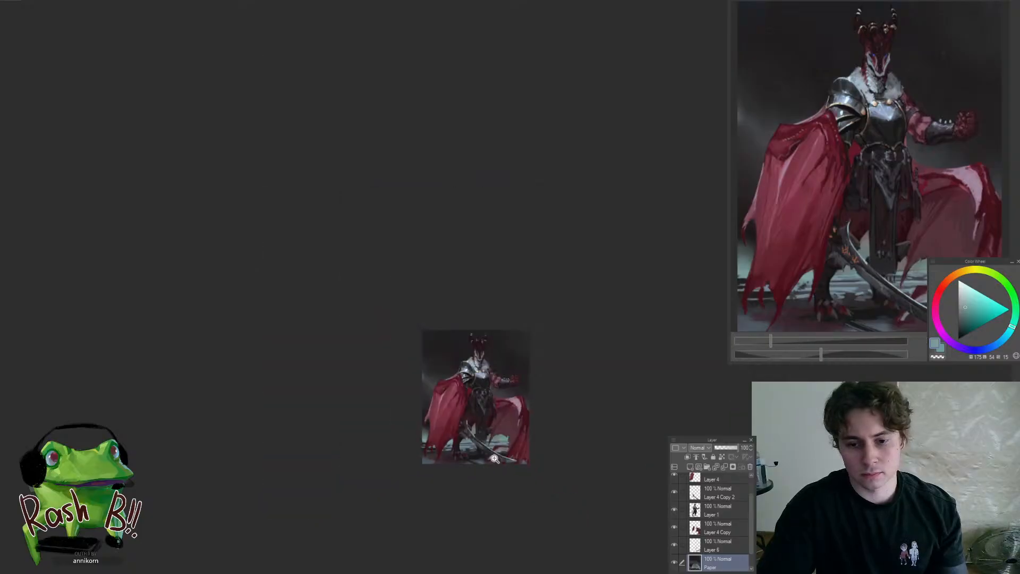
pyautogui.moveTo(523, 396); pyautogui.dragTo(536, 427)
pyautogui.moveTo(509, 462)
pyautogui.mouseDown()
pyautogui.moveTo(443, 511)
pyautogui.moveTo(429, 476)
pyautogui.moveTo(475, 461)
pyautogui.mouseUp()
# Blend sampled dark green-grey tones into the background around the draped cloak's pointed outer tip with a larger brush
pyautogui.keyDown('alt'); pyautogui.click(401, 490); pyautogui.keyUp('alt')
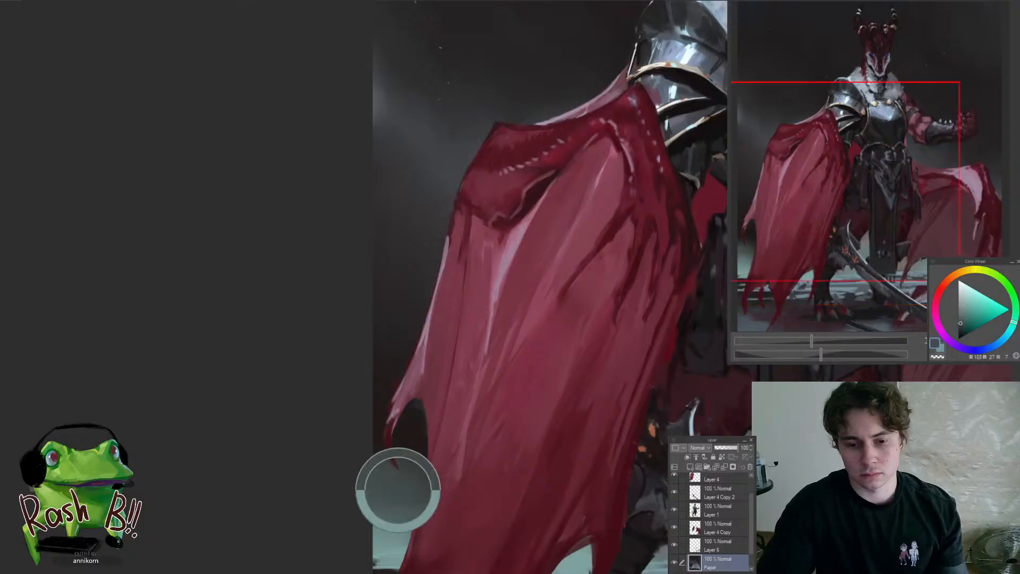
pyautogui.keyDown('alt'); pyautogui.click(413, 425); pyautogui.keyUp('alt')
pyautogui.moveTo(417, 420); pyautogui.dragTo(435, 421)
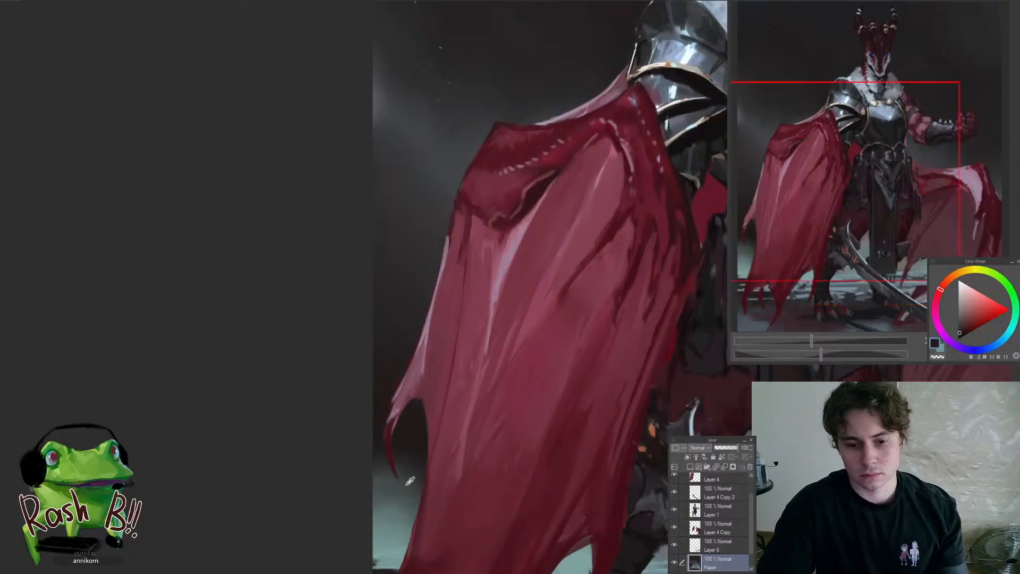
pyautogui.keyDown('alt'); pyautogui.click(411, 464); pyautogui.keyUp('alt')
pyautogui.press(']')
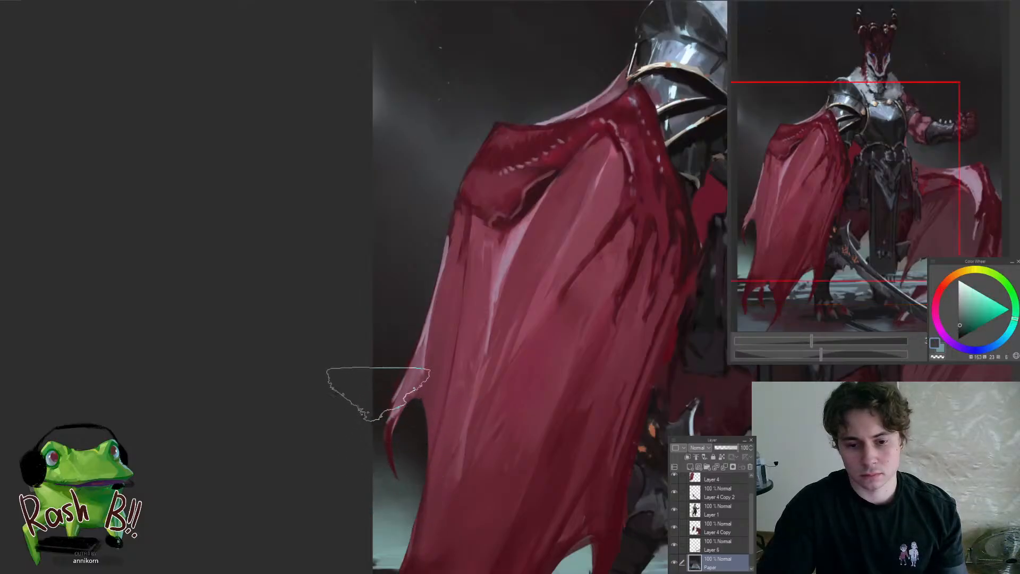
pyautogui.moveTo(391, 402); pyautogui.dragTo(337, 461)
pyautogui.moveTo(462, 416); pyautogui.dragTo(496, 422)
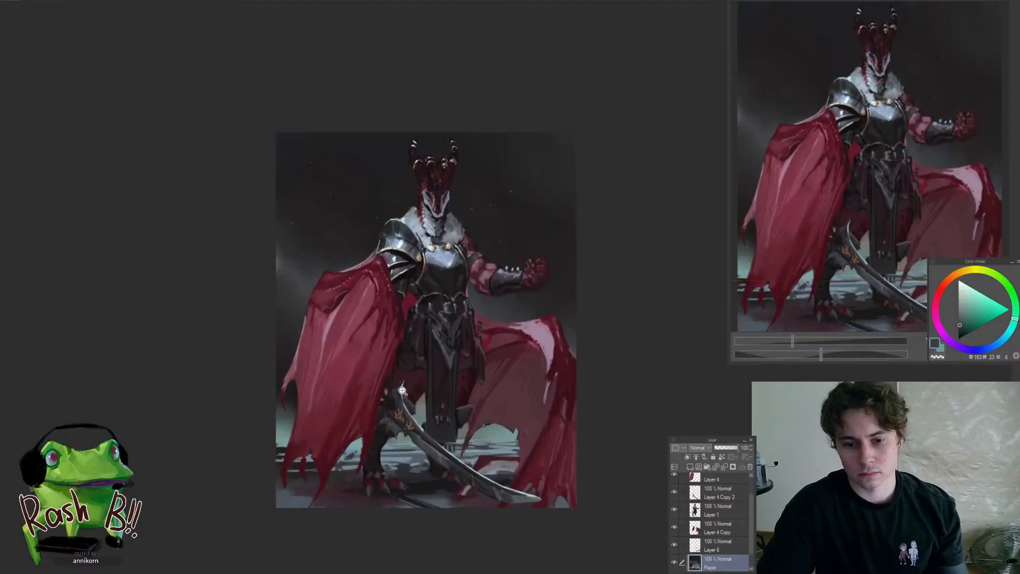
# Switch to the sword's layer, Layer 4 Copy 2, and lasso the jagged lower edge beneath the orange runes
pyautogui.moveTo(402, 391)
pyautogui.mouseDown()
pyautogui.moveTo(429, 398)
pyautogui.moveTo(400, 486)
pyautogui.mouseUp()
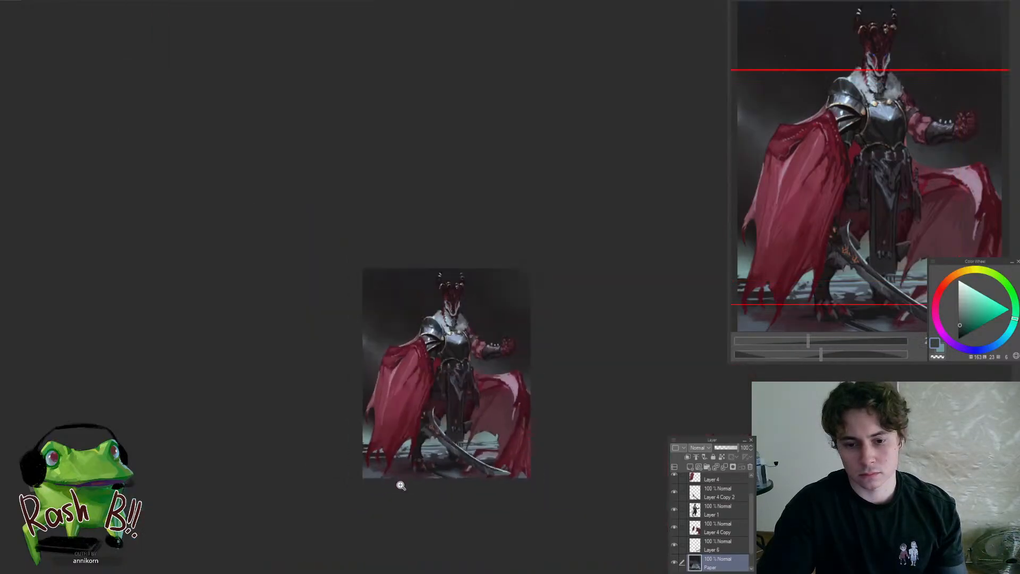
pyautogui.moveTo(474, 428)
pyautogui.mouseDown()
pyautogui.moveTo(493, 430)
pyautogui.moveTo(479, 472)
pyautogui.moveTo(515, 458)
pyautogui.mouseUp()
pyautogui.moveTo(439, 430)
pyautogui.mouseDown()
pyautogui.moveTo(478, 465)
pyautogui.moveTo(452, 427)
pyautogui.moveTo(454, 453)
pyautogui.moveTo(423, 395)
pyautogui.moveTo(416, 425)
pyautogui.moveTo(371, 408)
pyautogui.mouseUp()
pyautogui.keyDown('ctrl'); pyautogui.keyDown('shift'); pyautogui.click(457, 453); pyautogui.keyUp('shift'); pyautogui.keyUp('ctrl')
pyautogui.keyDown('ctrl'); pyautogui.keyDown('shift'); pyautogui.click(458, 434); pyautogui.keyUp('shift'); pyautogui.keyUp('ctrl')
pyautogui.moveTo(378, 364); pyautogui.dragTo(357, 453)
pyautogui.moveTo(414, 391); pyautogui.dragTo(340, 452)
pyautogui.keyDown('alt'); pyautogui.click(413, 383); pyautogui.keyUp('alt')
pyautogui.scroll(5, 354, 381)
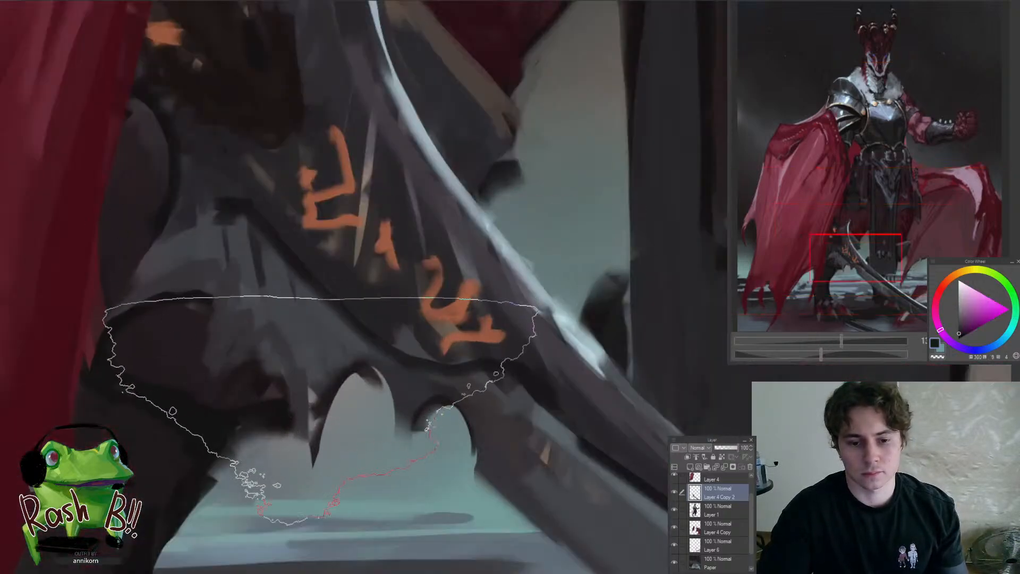
# Shape the pointed spikes and notches beneath the sword's orange runes with a smaller brush
pyautogui.press('[')
pyautogui.press('[')
pyautogui.press('[')
pyautogui.press('[')
pyautogui.press('[')
pyautogui.press('[')
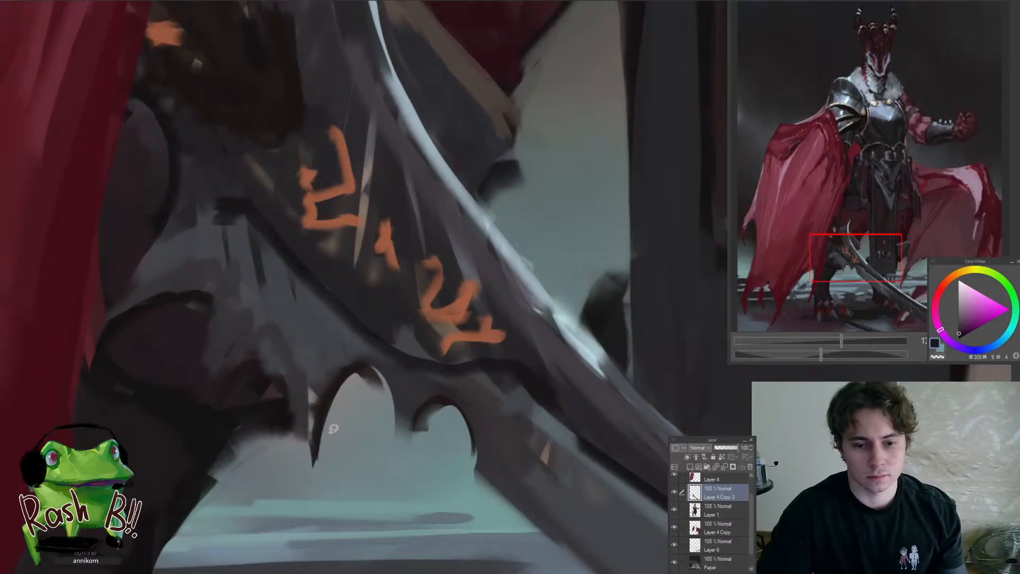
pyautogui.moveTo(320, 467)
pyautogui.mouseDown()
pyautogui.moveTo(381, 401)
pyautogui.moveTo(372, 454)
pyautogui.mouseUp()
pyautogui.moveTo(343, 425)
pyautogui.mouseDown()
pyautogui.moveTo(312, 428)
pyautogui.moveTo(344, 376)
pyautogui.moveTo(275, 384)
pyautogui.mouseUp()
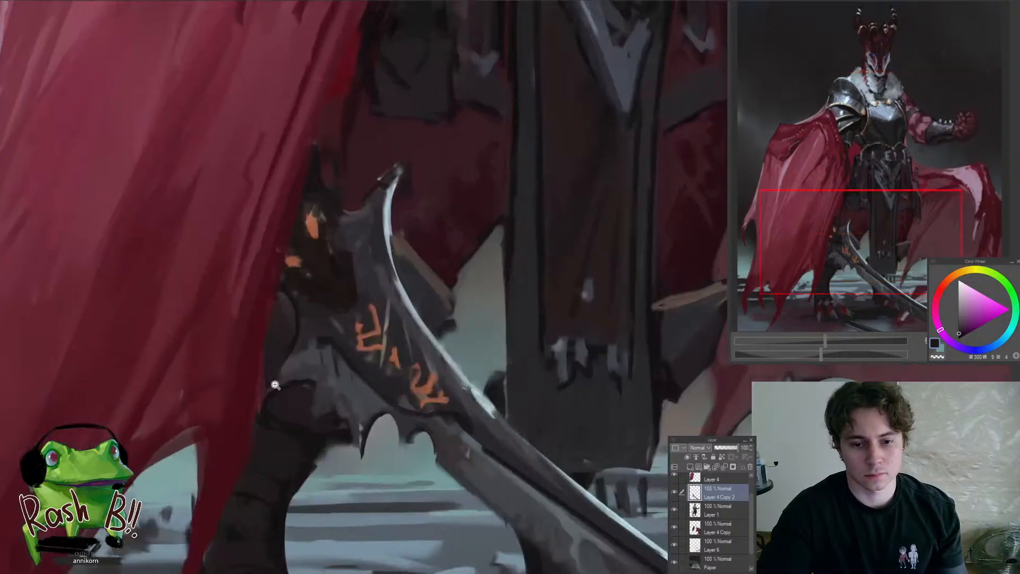
# Darken the rims of the notches beneath the runes with sampled dark tones and add fine edge accents
pyautogui.scroll(3, 271, 399)
pyautogui.keyDown('alt'); pyautogui.click(335, 380); pyautogui.keyUp('alt')
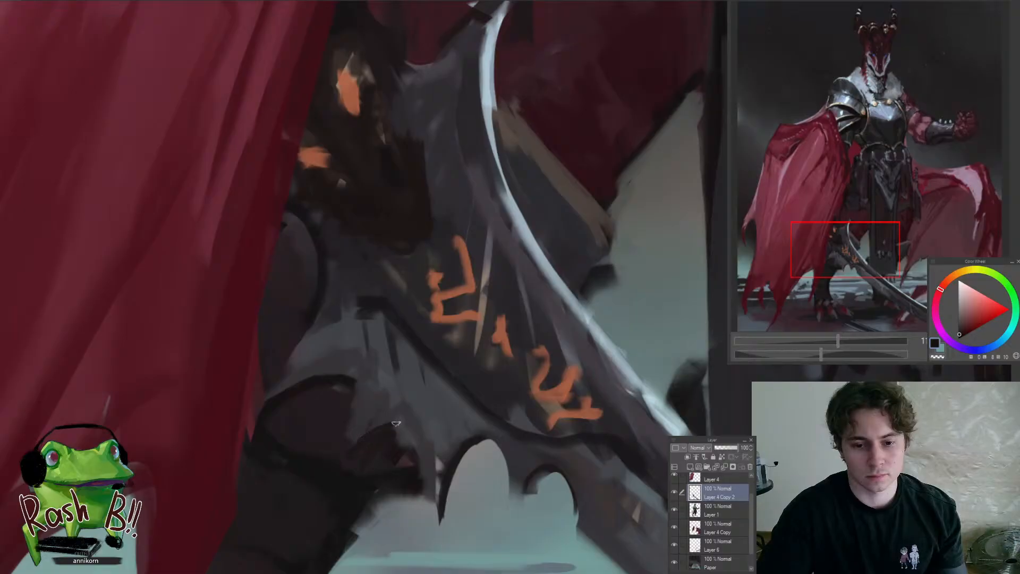
pyautogui.moveTo(349, 461)
pyautogui.mouseDown()
pyautogui.moveTo(421, 473)
pyautogui.moveTo(394, 498)
pyautogui.mouseUp()
pyautogui.moveTo(327, 479)
pyautogui.mouseDown()
pyautogui.moveTo(264, 533)
pyautogui.moveTo(311, 494)
pyautogui.mouseUp()
pyautogui.moveTo(285, 433); pyautogui.dragTo(308, 484)
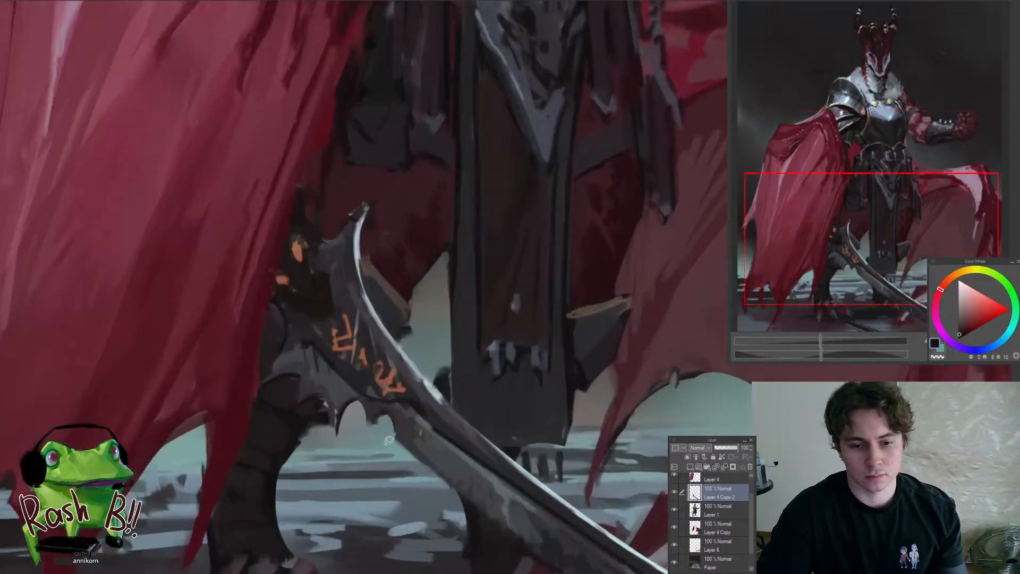
pyautogui.scroll(5, 371, 446)
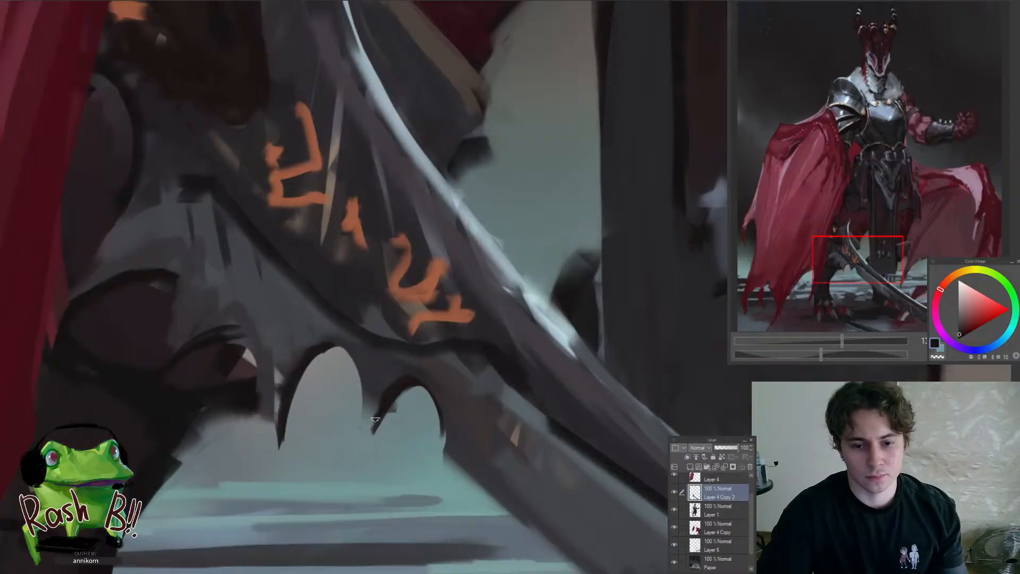
pyautogui.scroll(-8, 375, 414)
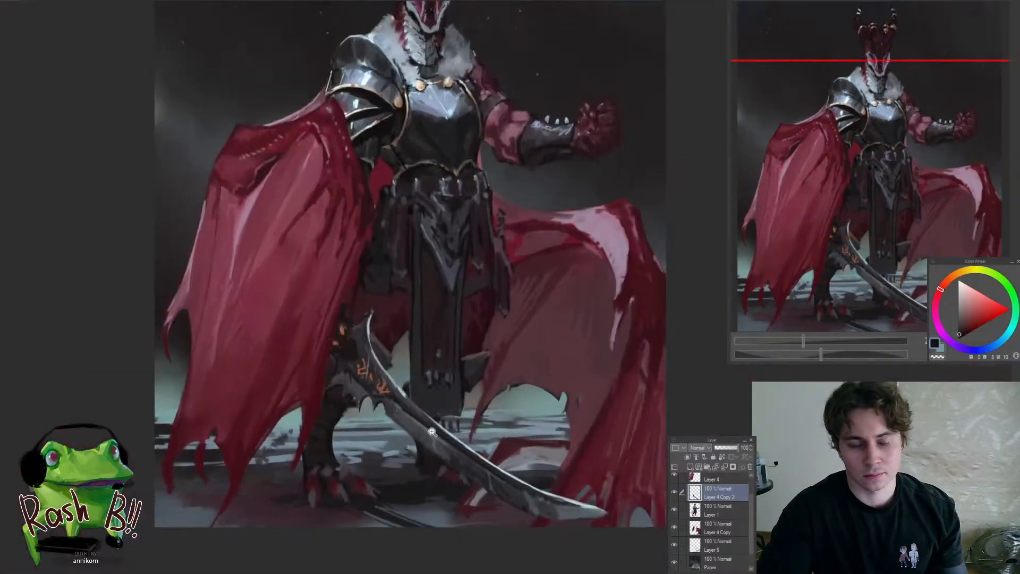
# Examine the curved end of the sword beside the draped cloak and the whole figure at several zoom levels
pyautogui.scroll(6, 401, 336)
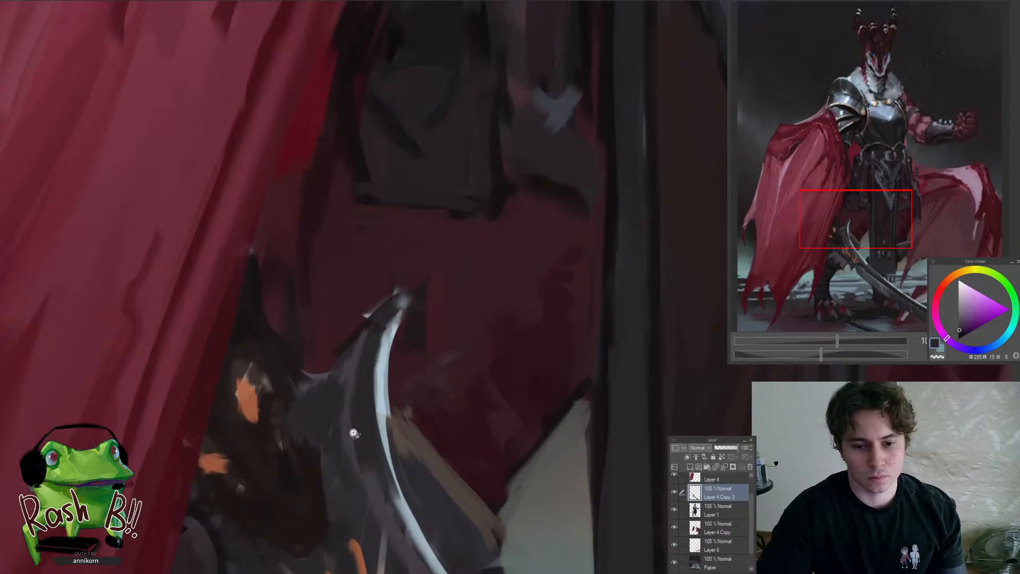
pyautogui.scroll(-8, 329, 478)
pyautogui.scroll(8, 401, 516)
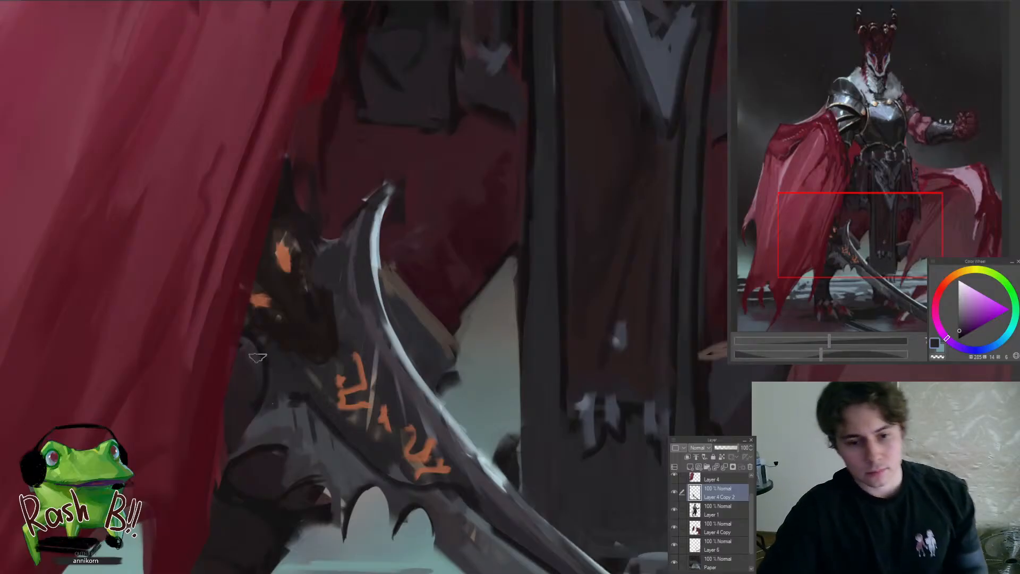
pyautogui.scroll(-8, 244, 358)
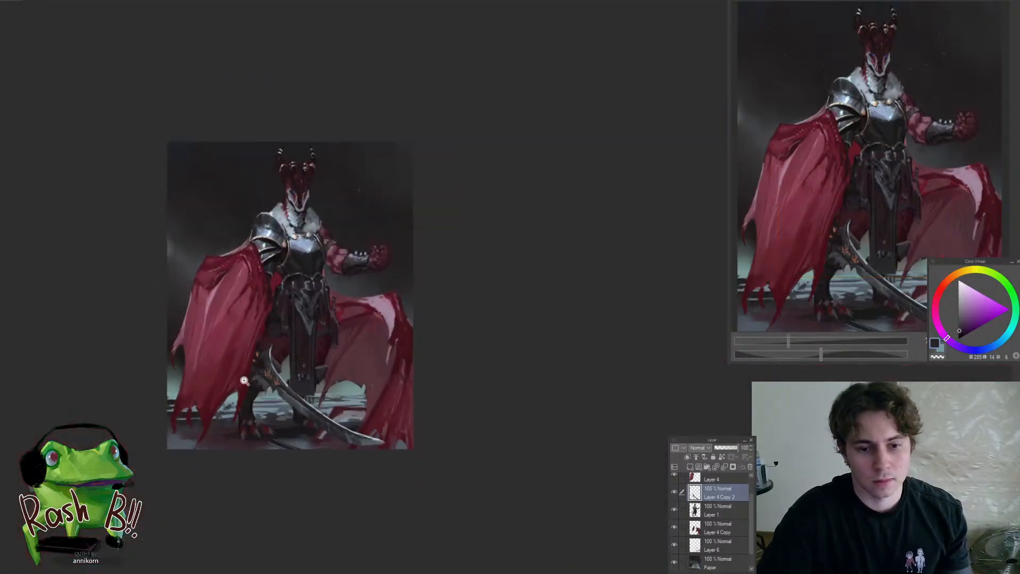
pyautogui.scroll(8, 291, 372)
pyautogui.scroll(-8, 307, 355)
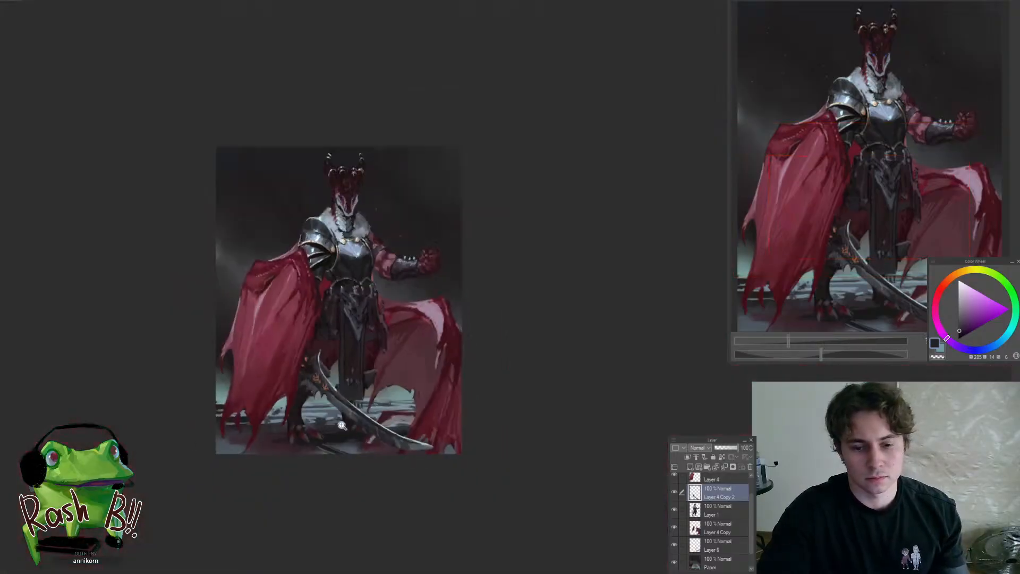
pyautogui.scroll(8, 350, 384)
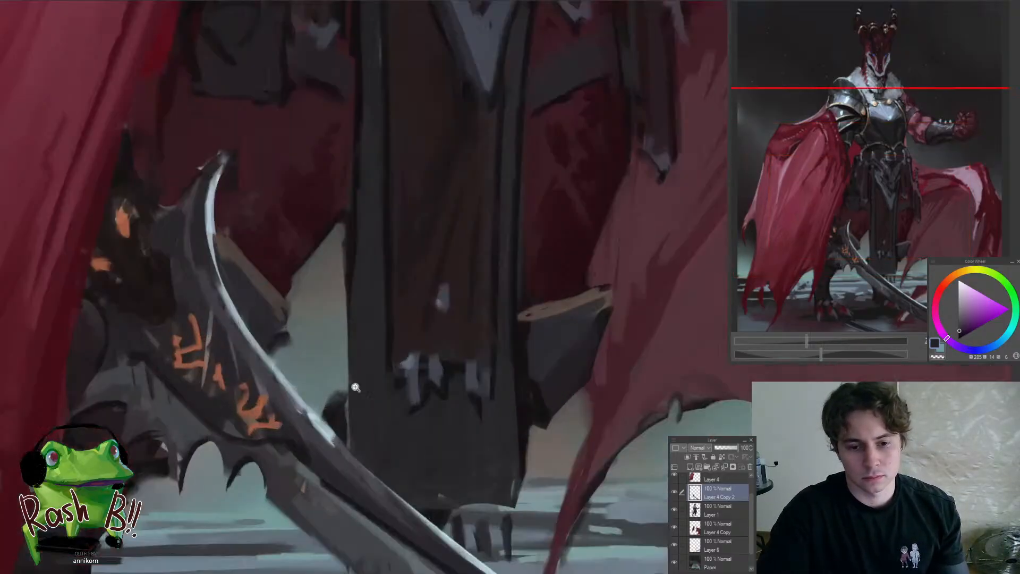
# Refine the bright highlight on the sword's edge beside the runes with sampled dark purple-grey and pale blue tones
pyautogui.keyDown('ctrl'); pyautogui.keyDown('shift'); pyautogui.click(336, 416); pyautogui.keyUp('shift'); pyautogui.keyUp('ctrl')
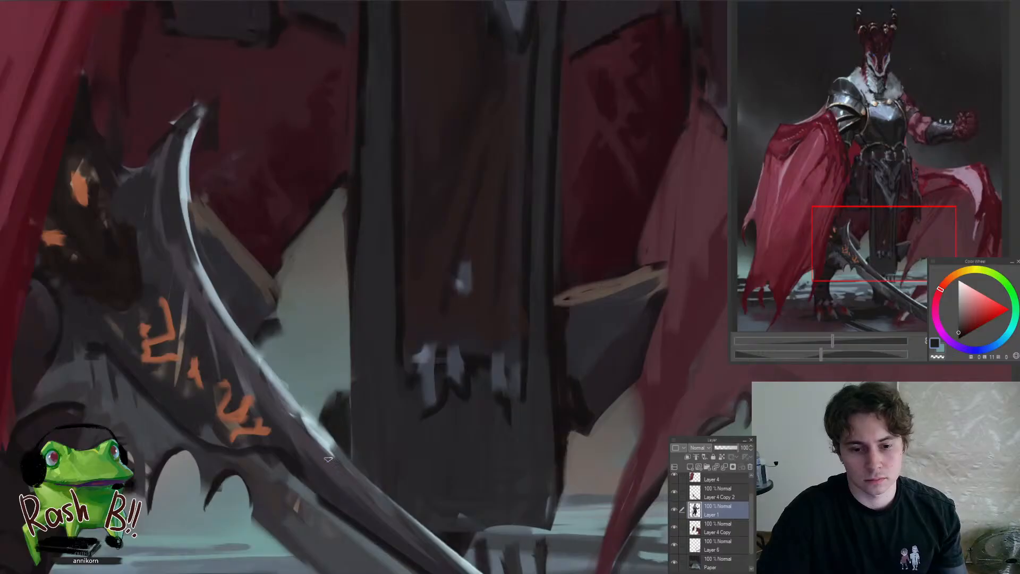
pyautogui.keyDown('ctrl'); pyautogui.keyDown('shift'); pyautogui.click(335, 422); pyautogui.keyUp('shift'); pyautogui.keyUp('ctrl')
pyautogui.keyDown('alt'); pyautogui.click(317, 448); pyautogui.keyUp('alt')
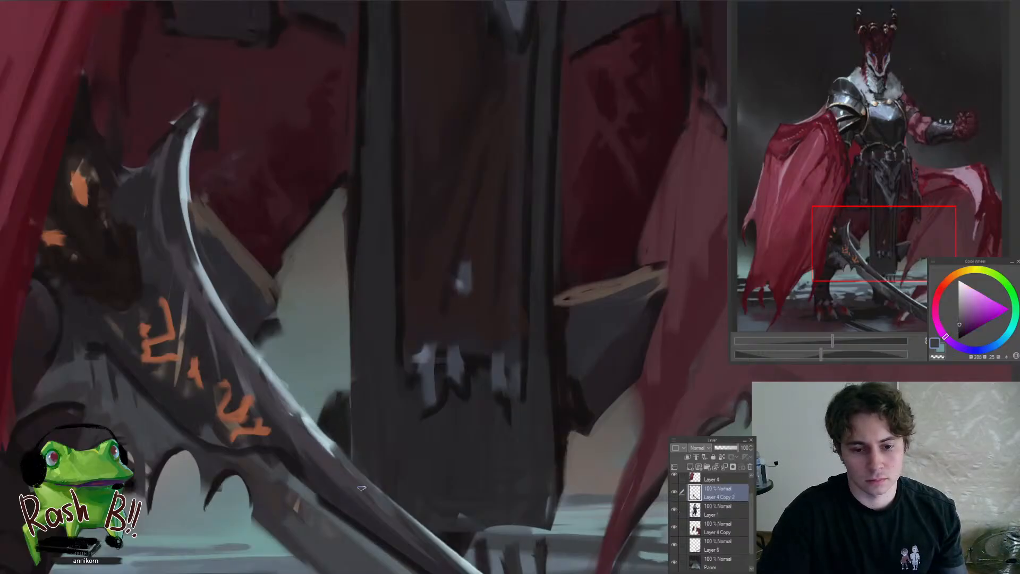
pyautogui.scroll(-5, 346, 464)
pyautogui.scroll(4, 340, 459)
pyautogui.keyDown('alt'); pyautogui.click(319, 455); pyautogui.keyUp('alt')
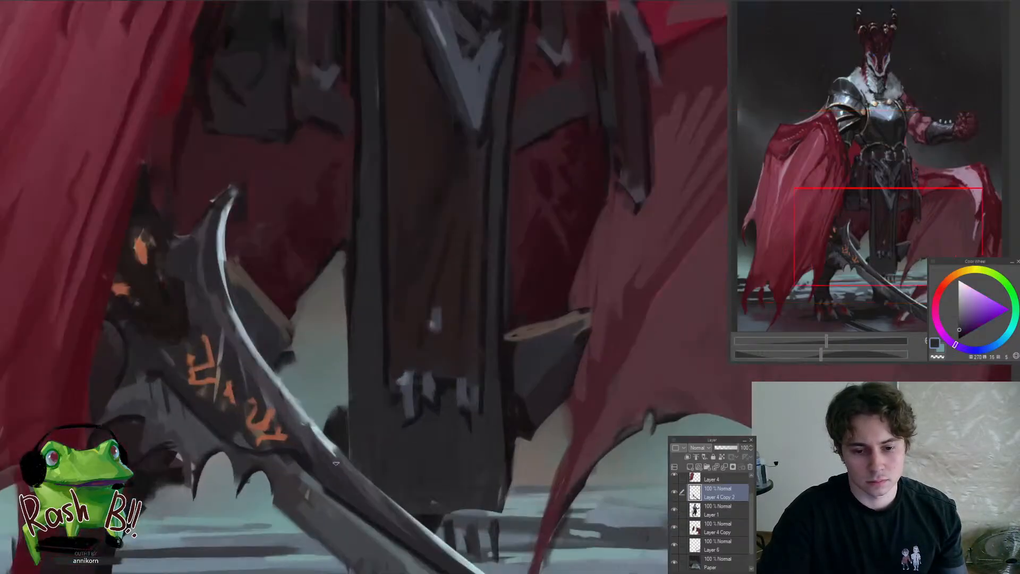
pyautogui.scroll(-5, 325, 444)
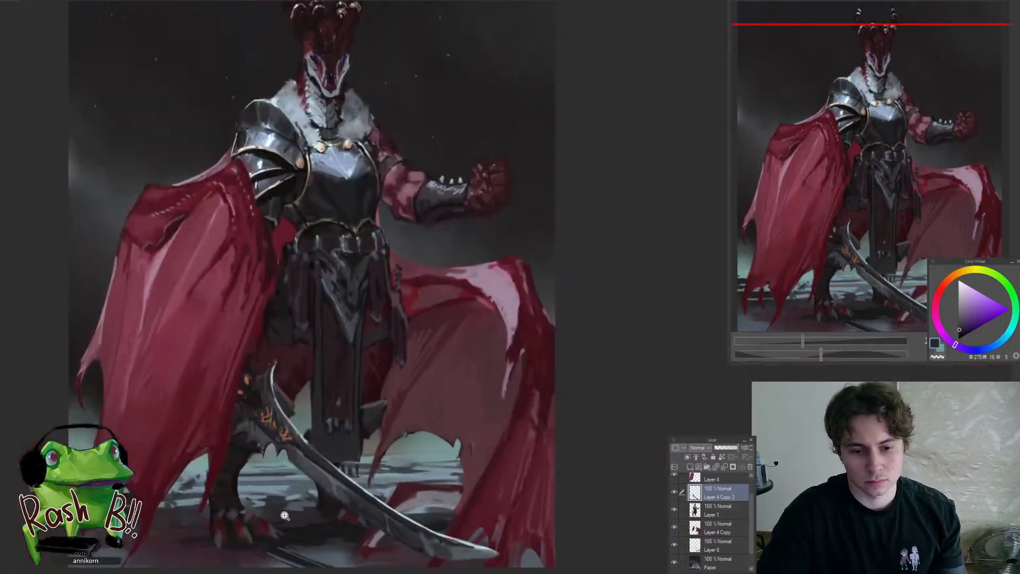
pyautogui.scroll(5, 315, 443)
pyautogui.keyDown('alt'); pyautogui.click(305, 434); pyautogui.keyUp('alt')
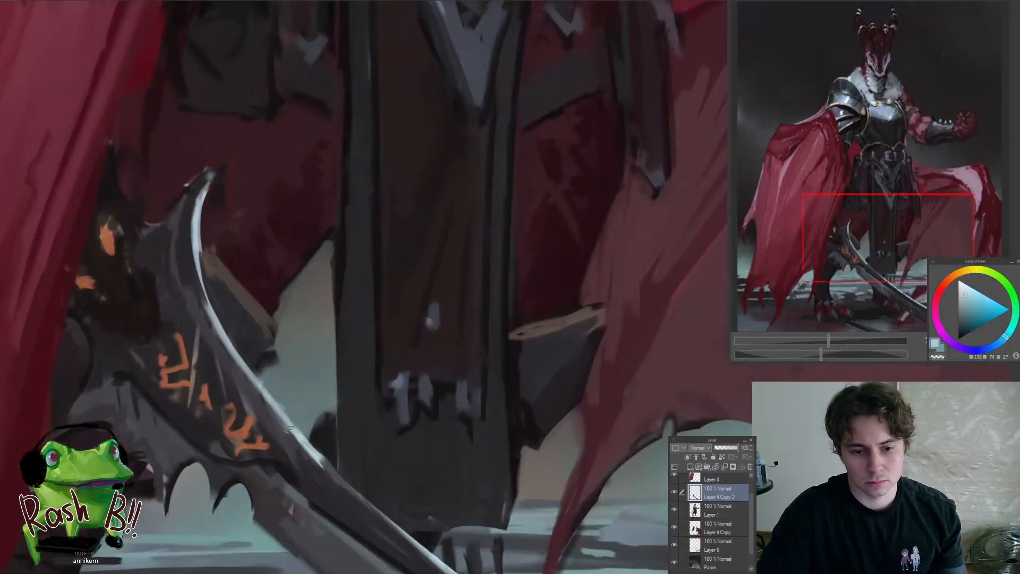
# Continue the thin pale blue highlight along the sword's upper edge from the runes towards the tip
pyautogui.scroll(-5, 303, 435)
pyautogui.scroll(5, 48, 272)
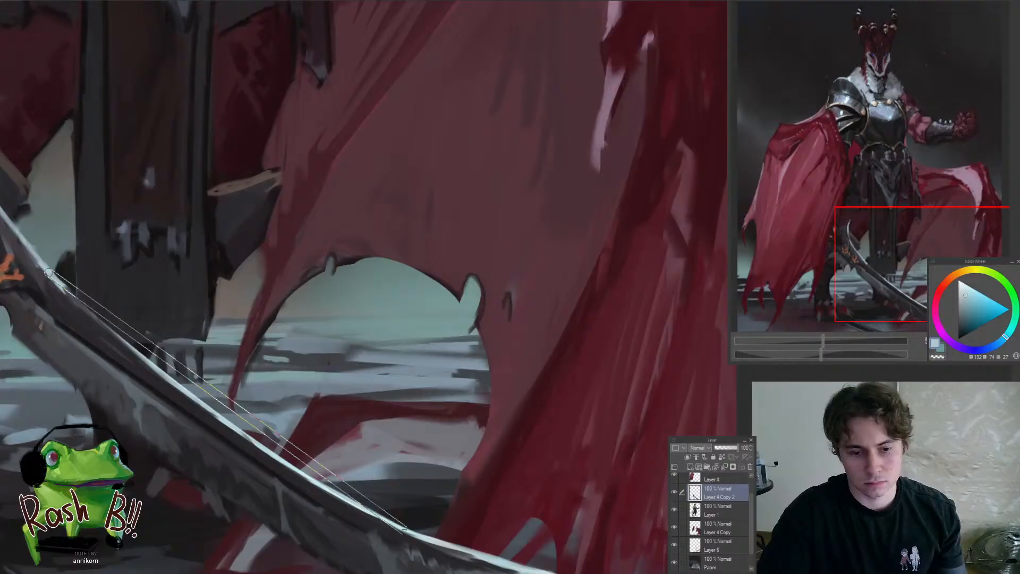
pyautogui.scroll(-2, 334, 478)
pyautogui.moveTo(366, 386); pyautogui.dragTo(404, 401)
pyautogui.scroll(-5, 389, 387)
# Examine the whole figure in mirrored and normal view and inspect the sword's lower end
pyautogui.scroll(2, 355, 370)
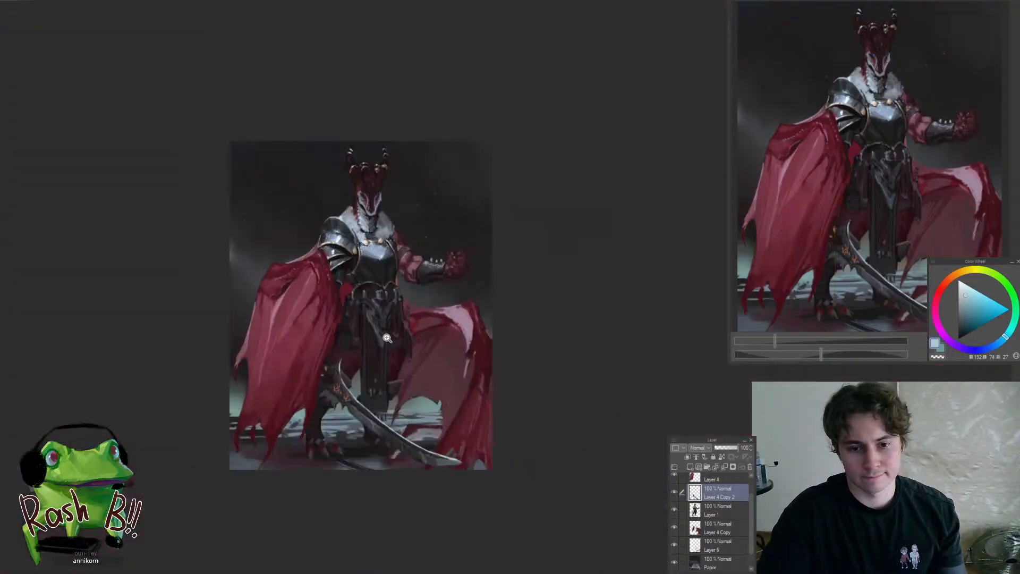
pyautogui.press('h')
pyautogui.press('h')
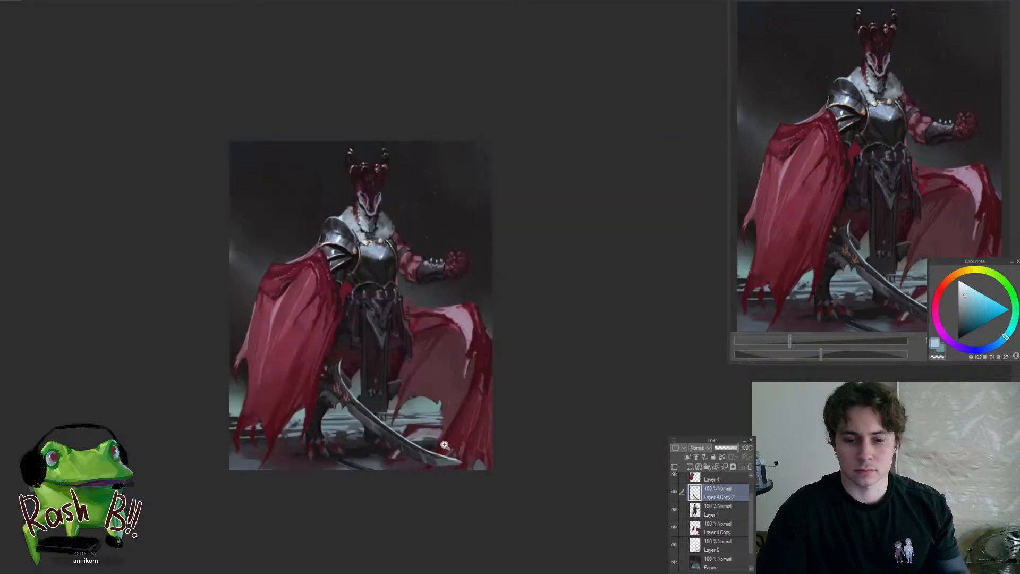
pyautogui.scroll(3, 532, 346)
pyautogui.moveTo(471, 439)
pyautogui.mouseDown()
pyautogui.moveTo(506, 434)
pyautogui.moveTo(423, 418)
pyautogui.moveTo(461, 452)
pyautogui.moveTo(535, 404)
pyautogui.mouseUp()
pyautogui.moveTo(526, 463)
pyautogui.mouseDown()
pyautogui.moveTo(524, 488)
pyautogui.moveTo(527, 471)
pyautogui.moveTo(558, 453)
pyautogui.mouseUp()
pyautogui.press('h')
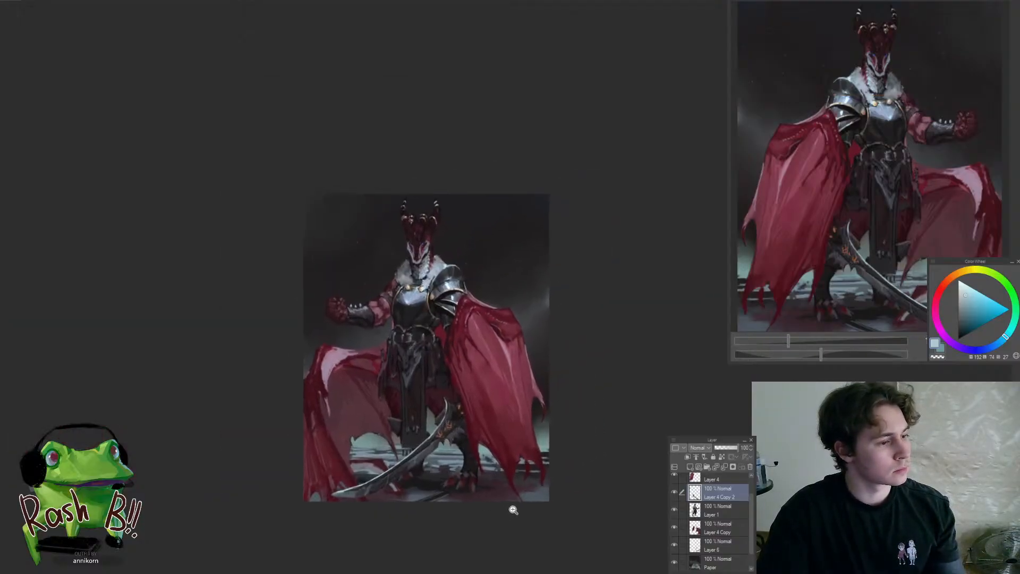
pyautogui.press('h')
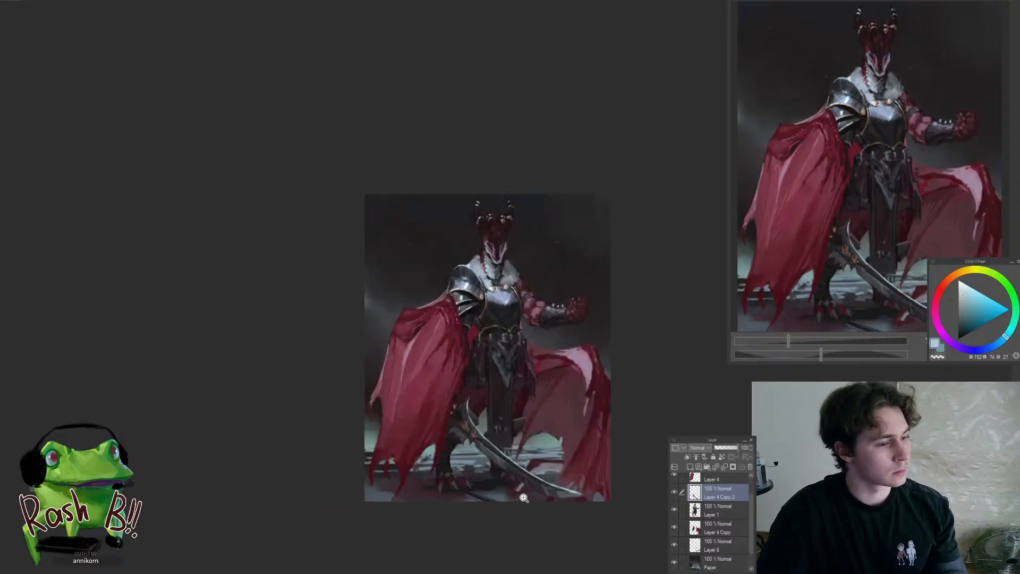
pyautogui.moveTo(586, 484); pyautogui.dragTo(645, 462)
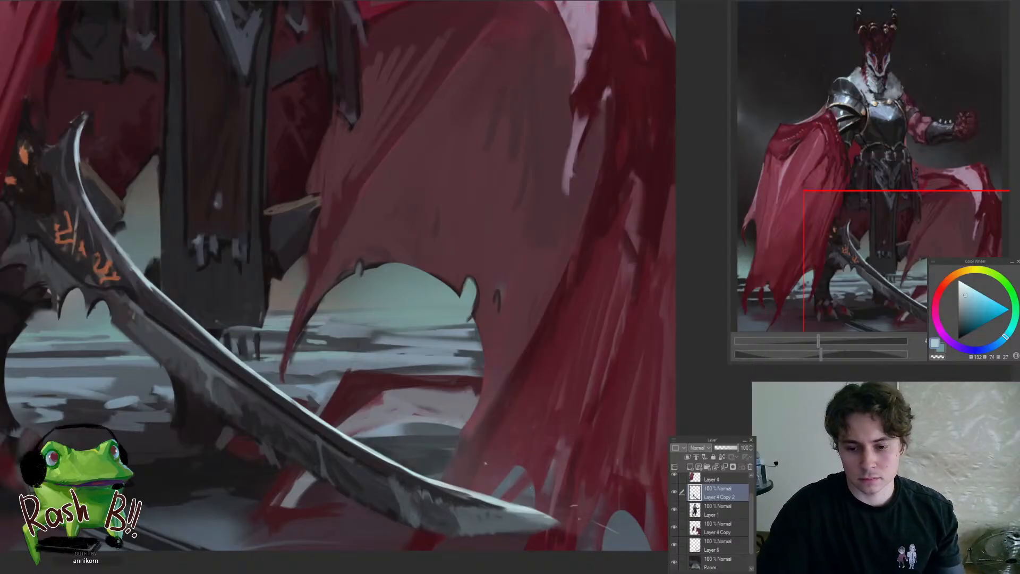
# Rotate the canvas and sharpen the sword's tip with sampled blue-grey and pale edge tones
pyautogui.moveTo(562, 518)
pyautogui.mouseDown()
pyautogui.moveTo(505, 568)
pyautogui.moveTo(510, 556)
pyautogui.mouseUp()
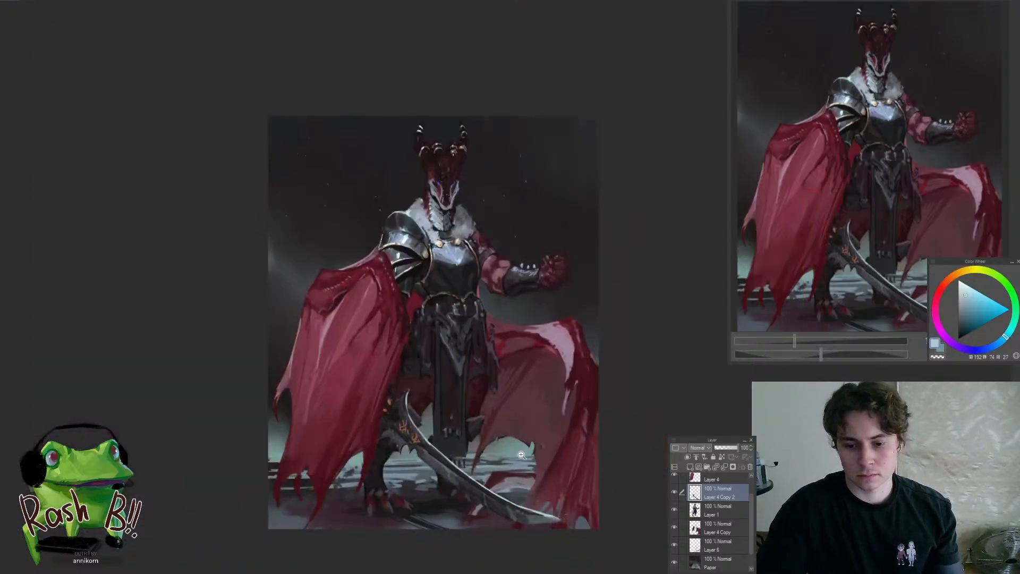
pyautogui.moveTo(560, 524); pyautogui.dragTo(412, 510)
pyautogui.moveTo(317, 447); pyautogui.dragTo(341, 467)
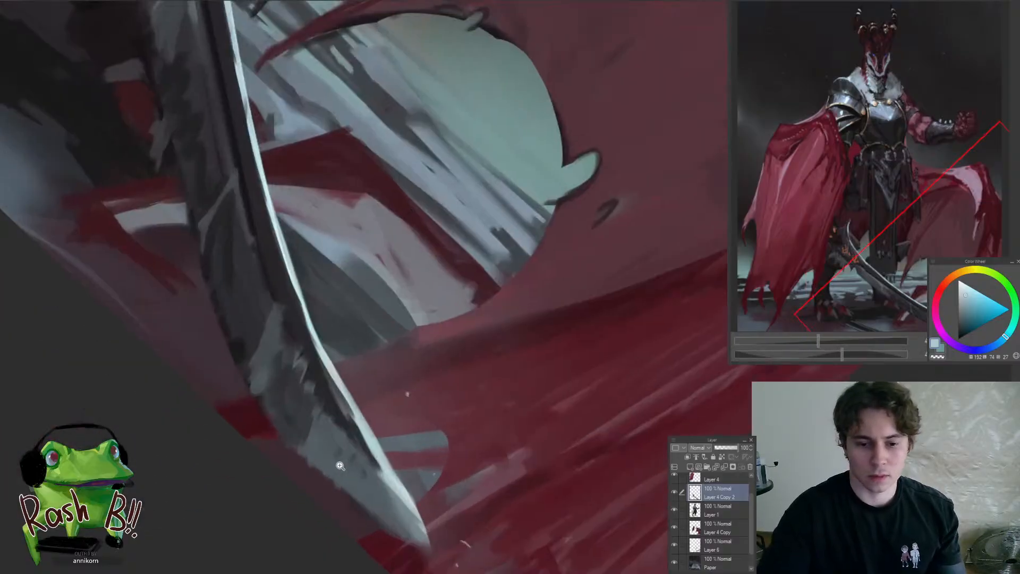
pyautogui.keyDown('alt'); pyautogui.click(382, 497); pyautogui.keyUp('alt')
pyautogui.moveTo(401, 518); pyautogui.dragTo(399, 500)
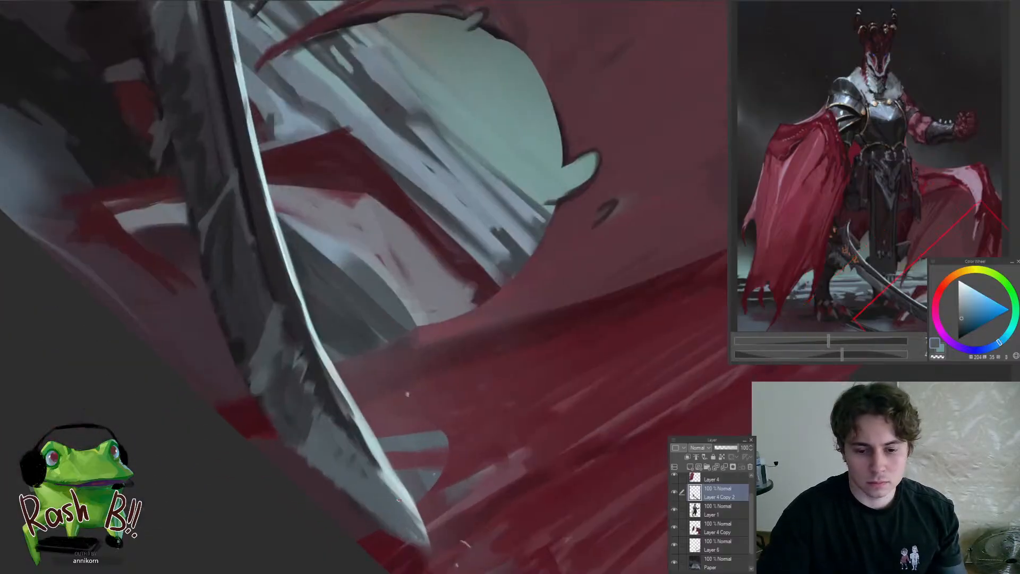
pyautogui.keyDown('alt'); pyautogui.click(378, 461); pyautogui.keyUp('alt')
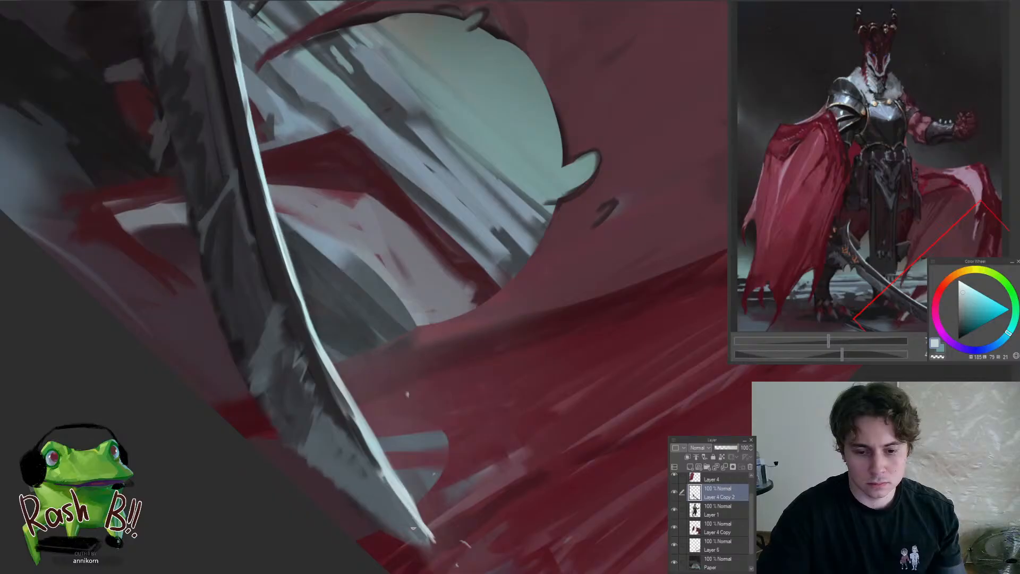
# Lasso a narrow area along the underside of the sword's tip and refine its contour with sampled dark blue-grey
pyautogui.keyDown('alt'); pyautogui.click(308, 447); pyautogui.keyUp('alt')
pyautogui.moveTo(353, 499); pyautogui.dragTo(431, 555)
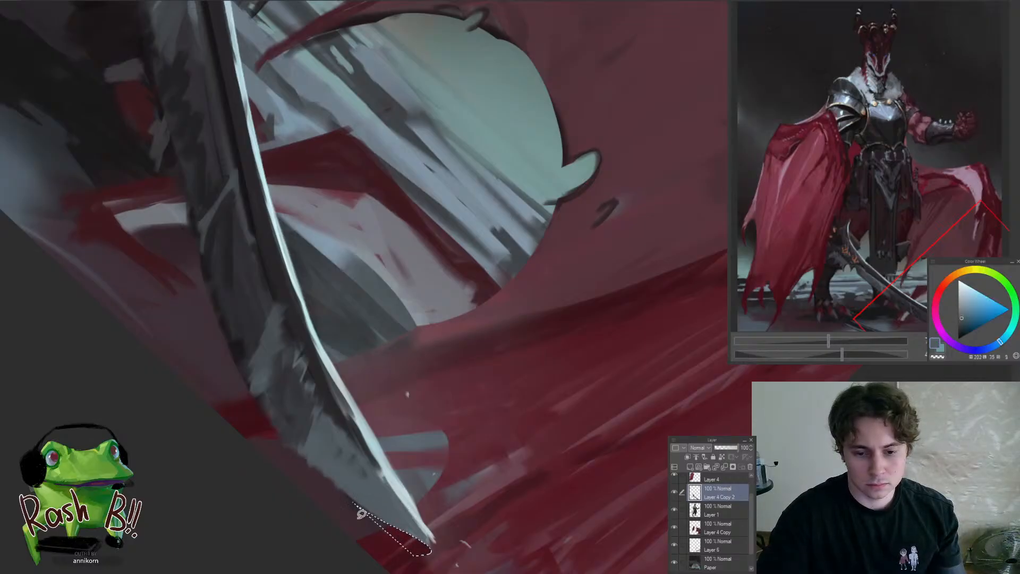
pyautogui.moveTo(323, 444); pyautogui.dragTo(225, 537)
pyautogui.moveTo(314, 457); pyautogui.dragTo(368, 461)
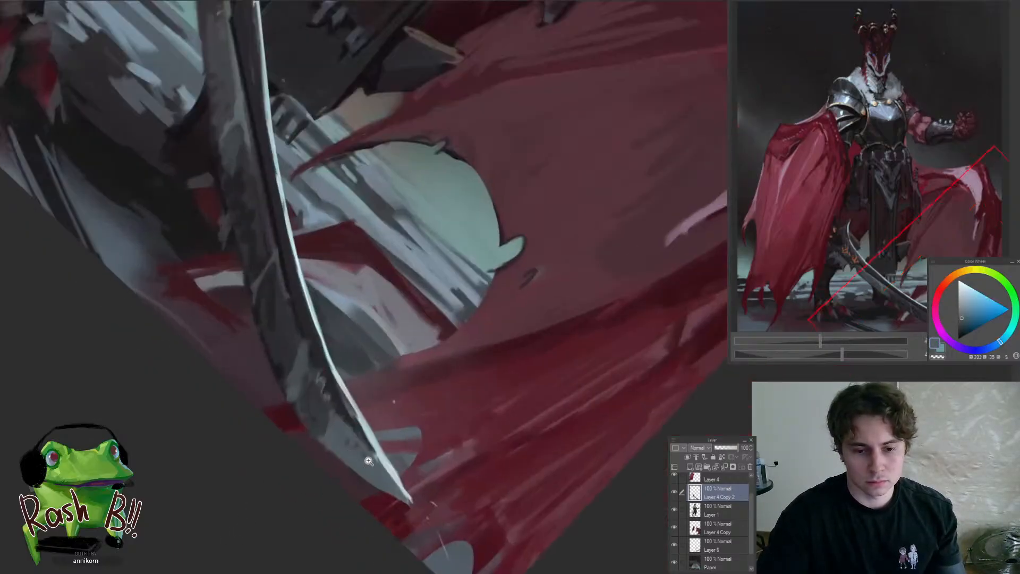
# Paint fine dark and light streaks across the blade near the tip using sampled grey-blue tones
pyautogui.keyDown('alt'); pyautogui.click(325, 420); pyautogui.keyUp('alt')
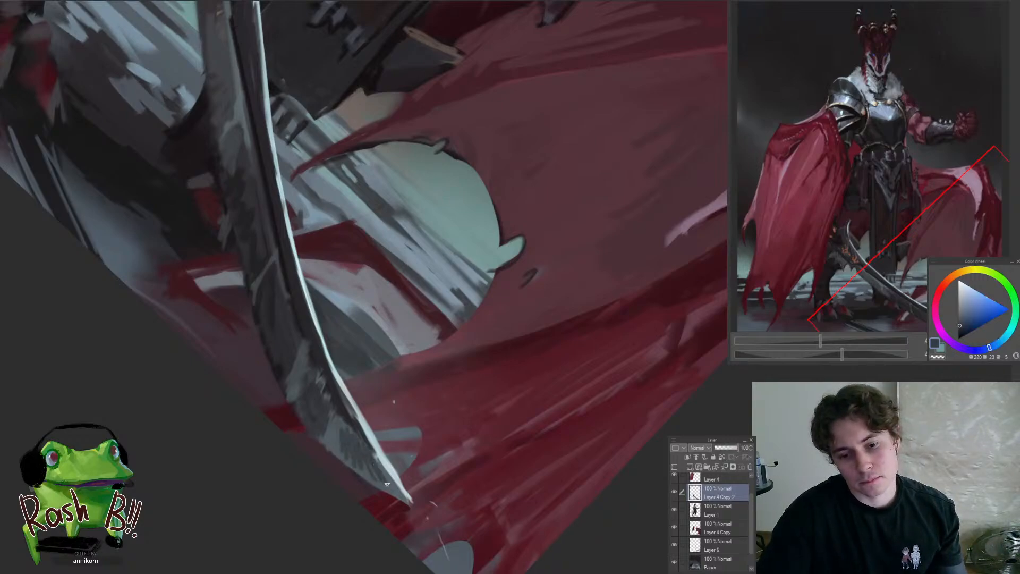
pyautogui.keyDown('alt'); pyautogui.click(358, 430); pyautogui.keyUp('alt')
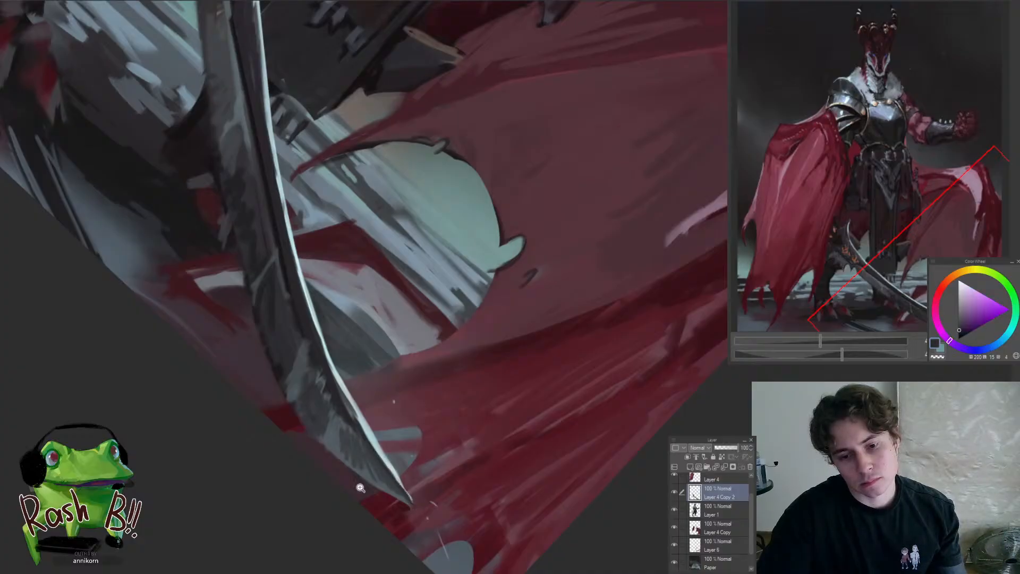
pyautogui.moveTo(360, 488)
pyautogui.mouseDown()
pyautogui.moveTo(324, 487)
pyautogui.moveTo(428, 494)
pyautogui.moveTo(441, 541)
pyautogui.mouseUp()
pyautogui.keyDown('alt'); pyautogui.click(401, 487); pyautogui.keyUp('alt')
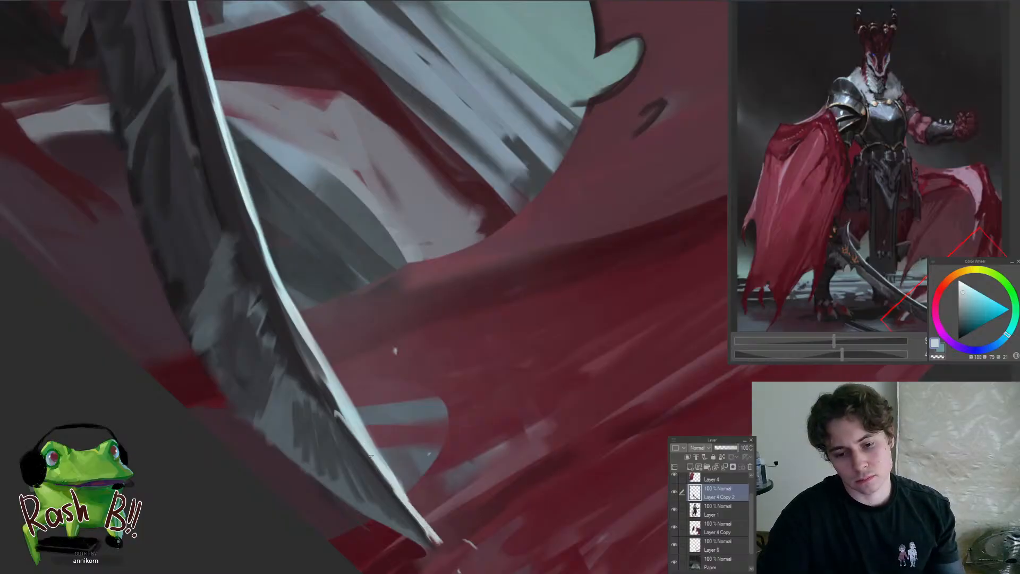
# Straighten the canvas and examine the mirrored figure as a whole and the sword's tip up close
pyautogui.hotkey('ctrl', '@')
pyautogui.moveTo(370, 455); pyautogui.dragTo(284, 499)
pyautogui.press('h')
pyautogui.moveTo(488, 383); pyautogui.dragTo(451, 394)
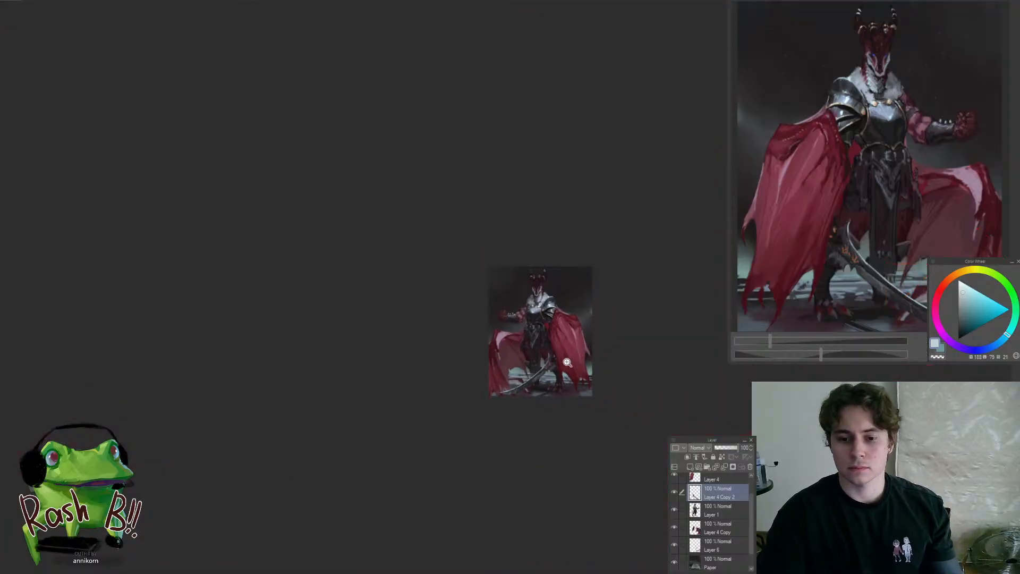
pyautogui.moveTo(567, 363); pyautogui.dragTo(586, 365)
pyautogui.moveTo(366, 450); pyautogui.dragTo(411, 461)
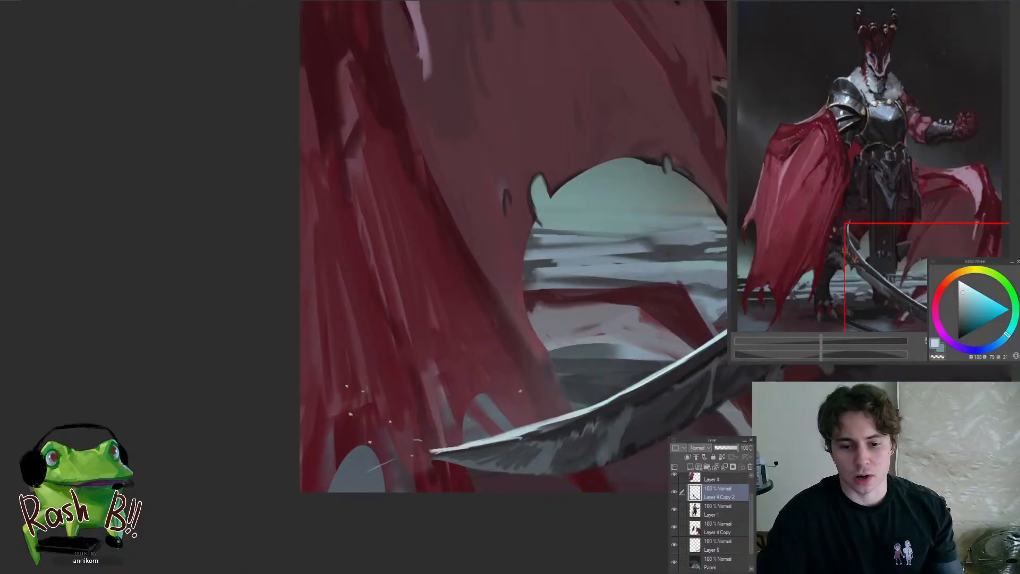
# Review the whole mirrored painting at several sizes to judge the sword against the figure
pyautogui.moveTo(344, 402); pyautogui.dragTo(262, 420)
pyautogui.moveTo(387, 390)
pyautogui.mouseDown()
pyautogui.moveTo(422, 396)
pyautogui.moveTo(404, 401)
pyautogui.moveTo(409, 441)
pyautogui.moveTo(368, 498)
pyautogui.moveTo(380, 510)
pyautogui.mouseUp()
pyautogui.moveTo(369, 445); pyautogui.dragTo(352, 469)
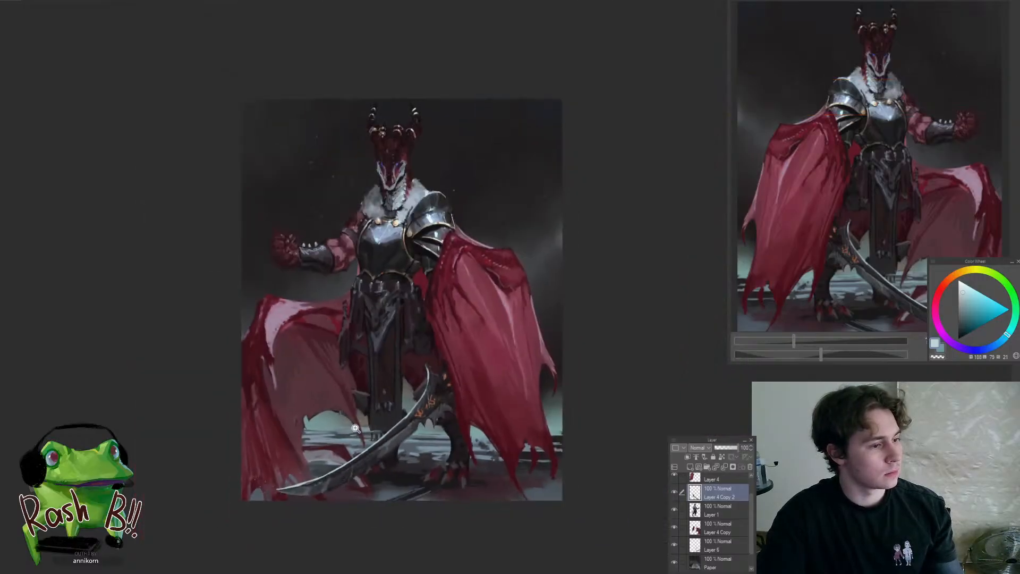
pyautogui.moveTo(356, 428); pyautogui.dragTo(340, 454)
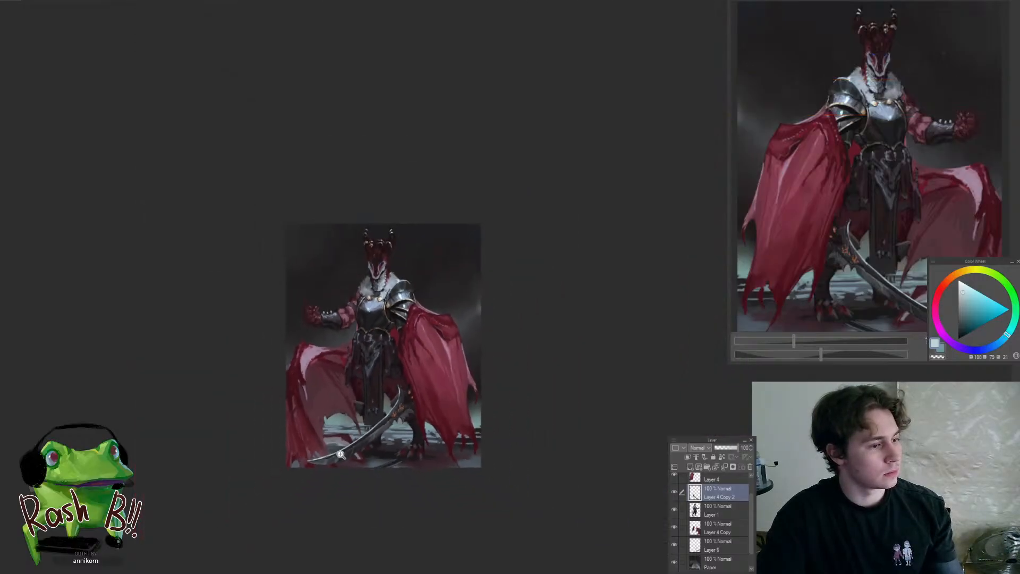
pyautogui.click(369, 403)
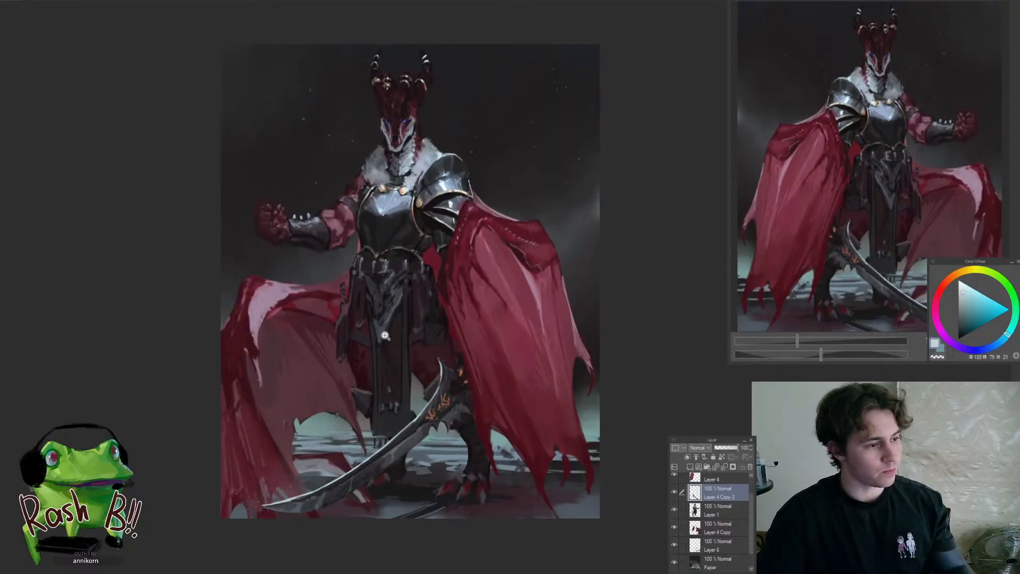
pyautogui.moveTo(385, 390); pyautogui.dragTo(386, 334)
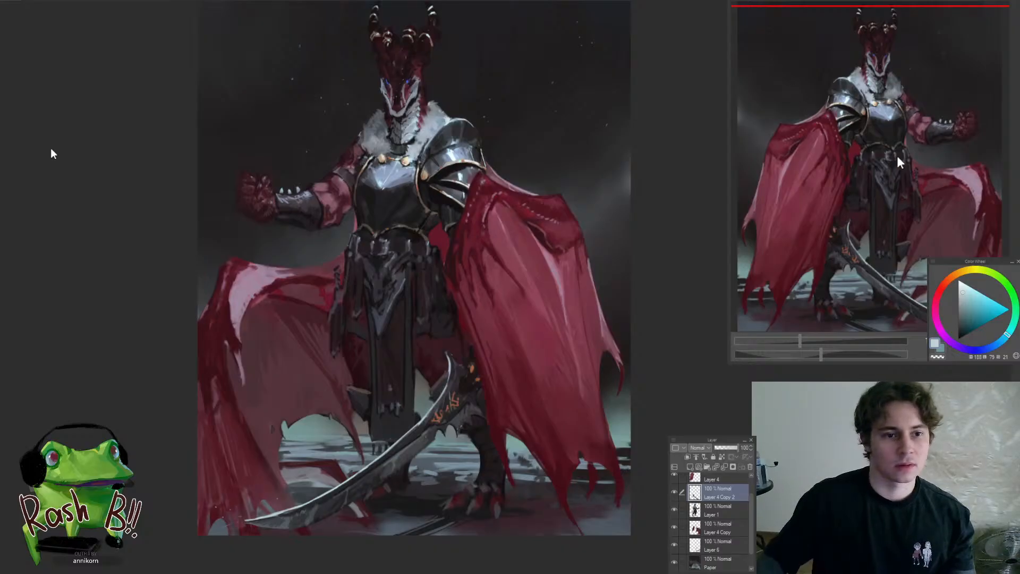
pyautogui.click(884, 201)
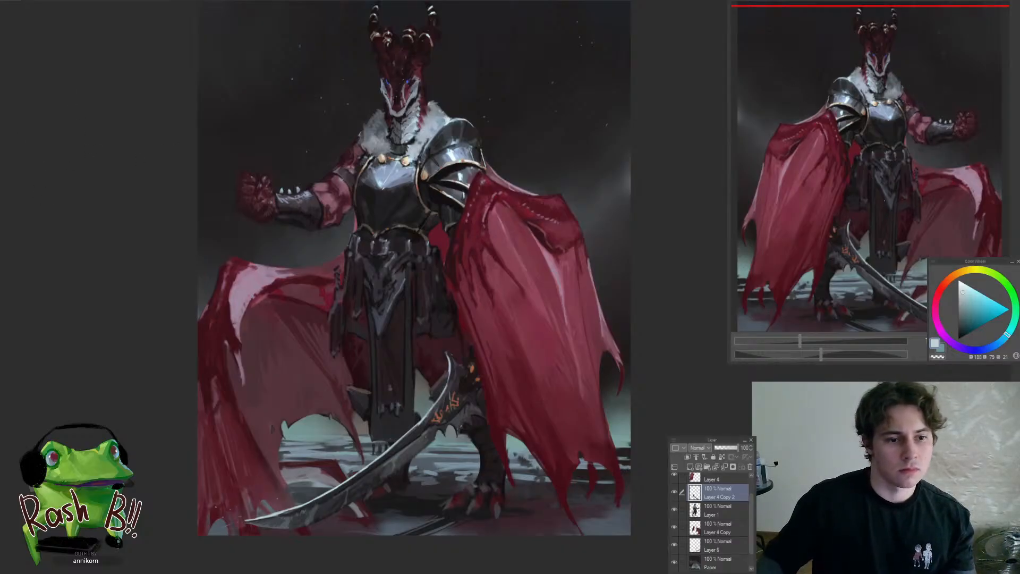
# Switch to Layer 1 and touch up the pale lip at the tip of the dragon's snout with sampled tones
pyautogui.scroll(4, 389, 87)
pyautogui.keyDown('ctrl'); pyautogui.keyDown('shift'); pyautogui.click(434, 162); pyautogui.keyUp('shift'); pyautogui.keyUp('ctrl')
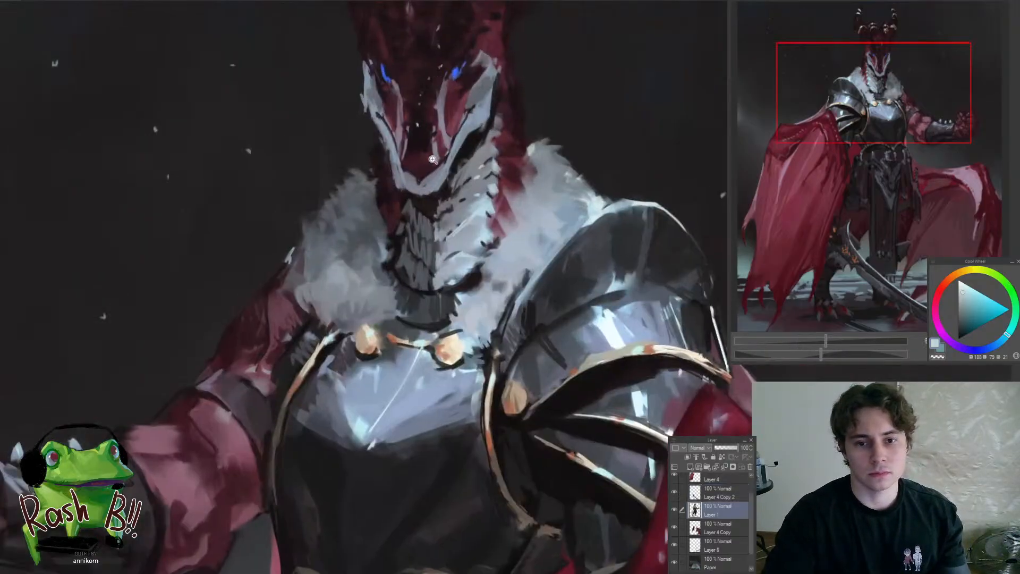
pyautogui.scroll(2, 431, 161)
pyautogui.keyDown('alt'); pyautogui.click(407, 199); pyautogui.keyUp('alt')
pyautogui.moveTo(399, 185)
pyautogui.mouseDown()
pyautogui.moveTo(420, 181)
pyautogui.moveTo(403, 183)
pyautogui.mouseUp()
pyautogui.keyDown('alt'); pyautogui.click(519, 231); pyautogui.keyUp('alt')
pyautogui.scroll(-6, 427, 200)
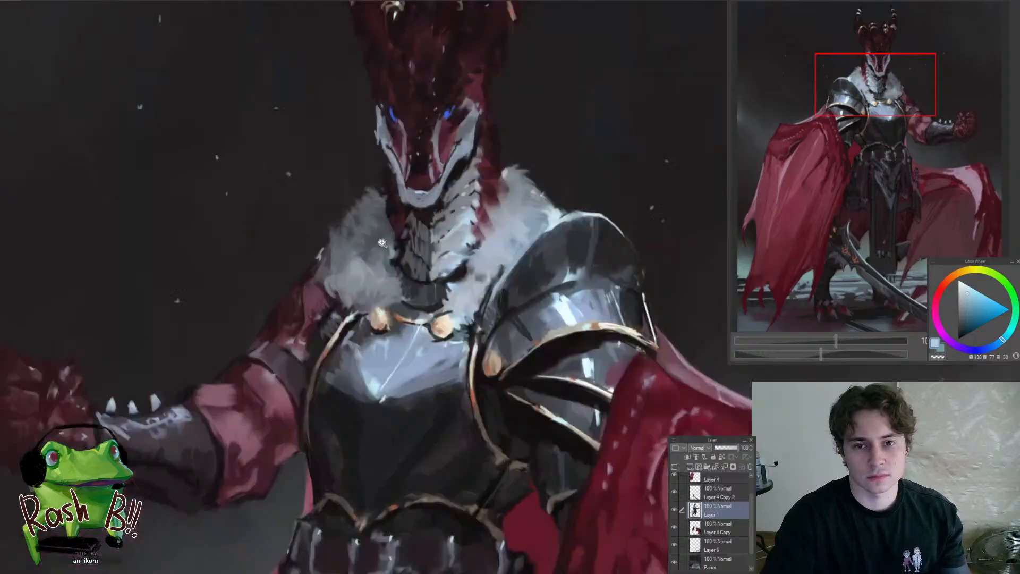
pyautogui.scroll(5, 455, 200)
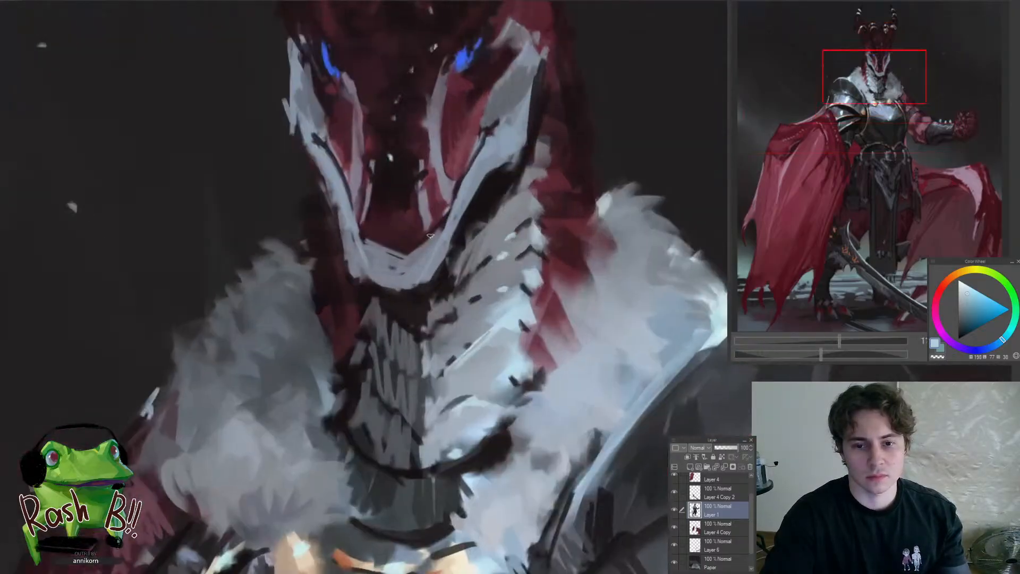
# Paint a small dark notch into the pale lip at the snout's tip, alternating sampled dark red-grey and blue-grey
pyautogui.keyDown('alt'); pyautogui.click(412, 224); pyautogui.keyUp('alt')
pyautogui.moveTo(385, 250); pyautogui.dragTo(402, 261)
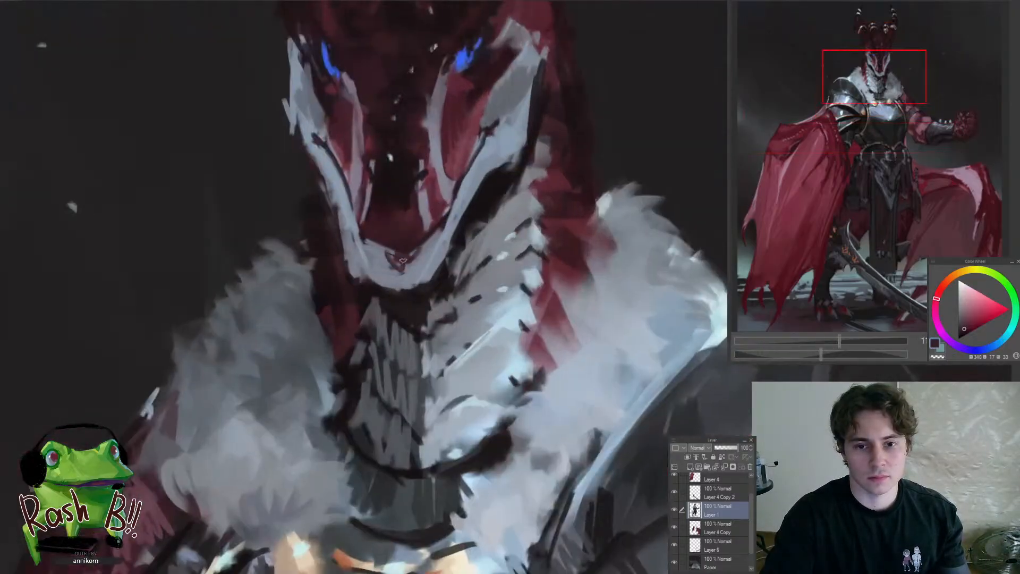
pyautogui.keyDown('alt'); pyautogui.click(393, 265); pyautogui.keyUp('alt')
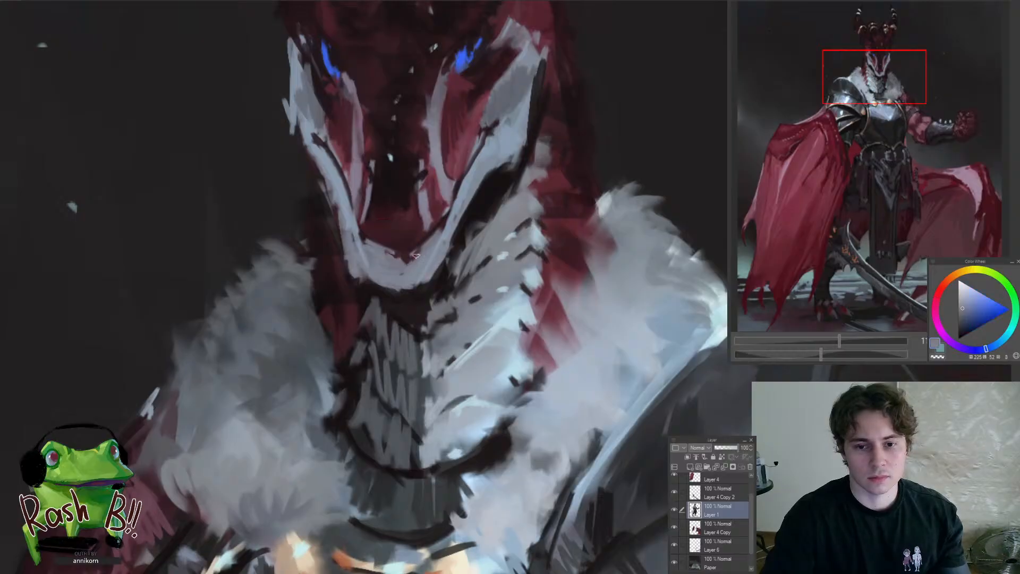
pyautogui.keyDown('alt'); pyautogui.click(400, 253); pyautogui.keyUp('alt')
pyautogui.keyDown('alt'); pyautogui.click(365, 248); pyautogui.keyUp('alt')
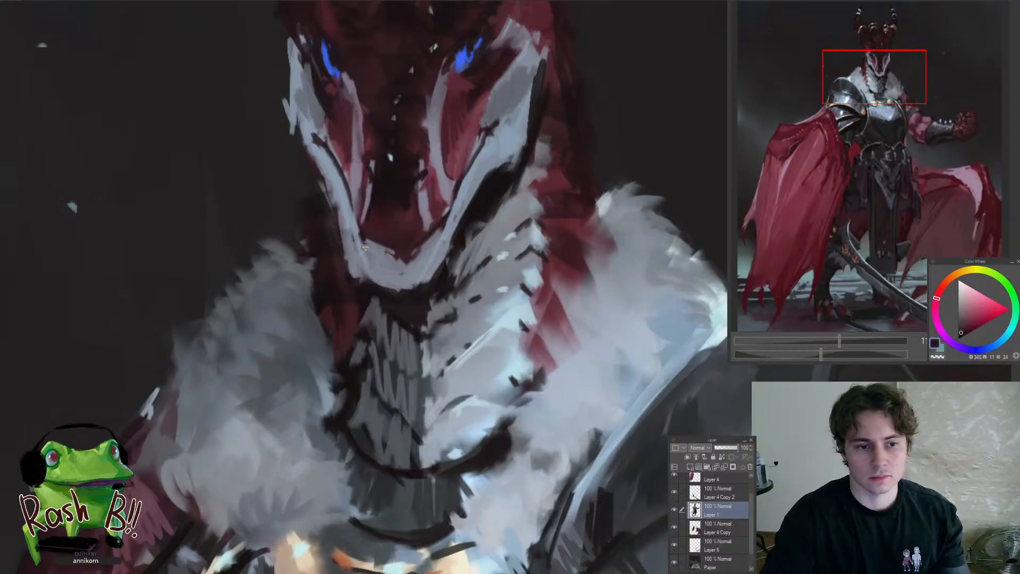
pyautogui.hotkey('ctrl', '0')
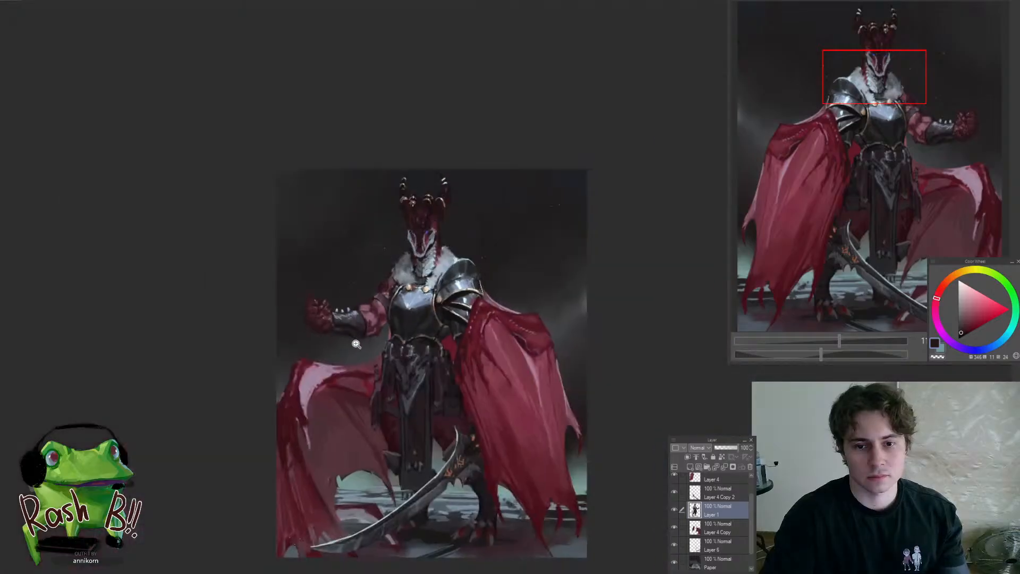
# Flip the canvas back to its normal orientation and deepen the mouth line below the nose with a sampled near-black red
pyautogui.press('h')
pyautogui.moveTo(542, 230); pyautogui.dragTo(560, 216)
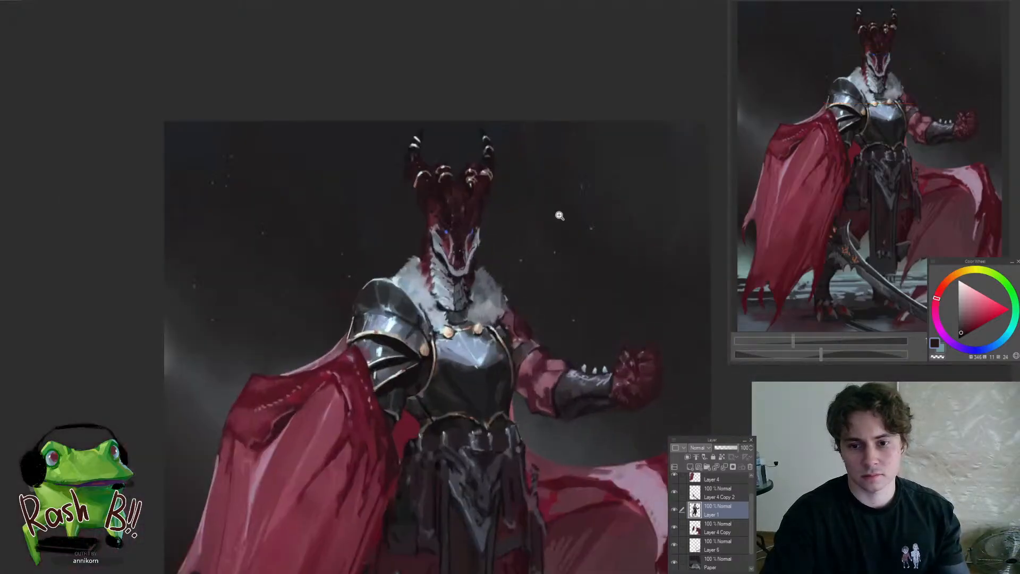
pyautogui.moveTo(479, 239)
pyautogui.mouseDown()
pyautogui.moveTo(462, 240)
pyautogui.moveTo(489, 246)
pyautogui.mouseUp()
pyautogui.click(471, 261)
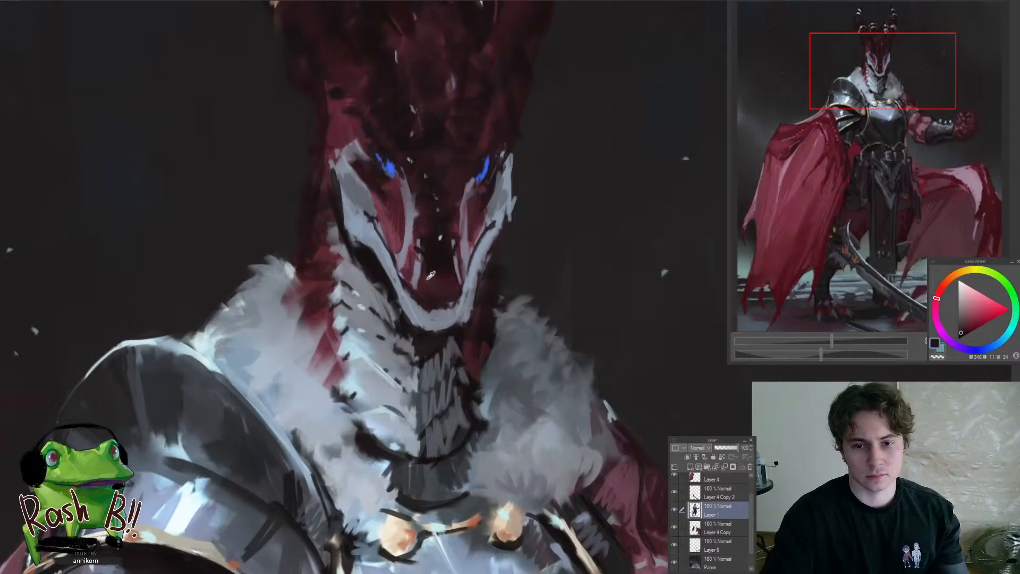
pyautogui.keyDown('alt'); pyautogui.click(427, 277); pyautogui.keyUp('alt')
pyautogui.keyDown('alt'); pyautogui.click(444, 256); pyautogui.keyUp('alt')
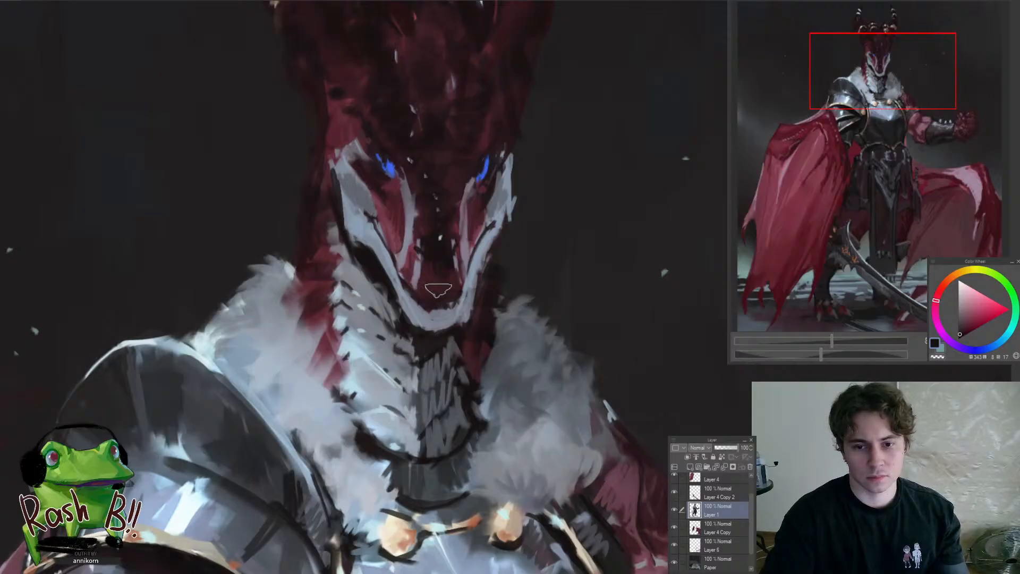
pyautogui.moveTo(438, 291)
pyautogui.mouseDown()
pyautogui.moveTo(383, 291)
pyautogui.moveTo(519, 302)
pyautogui.moveTo(531, 266)
pyautogui.moveTo(435, 288)
pyautogui.mouseUp()
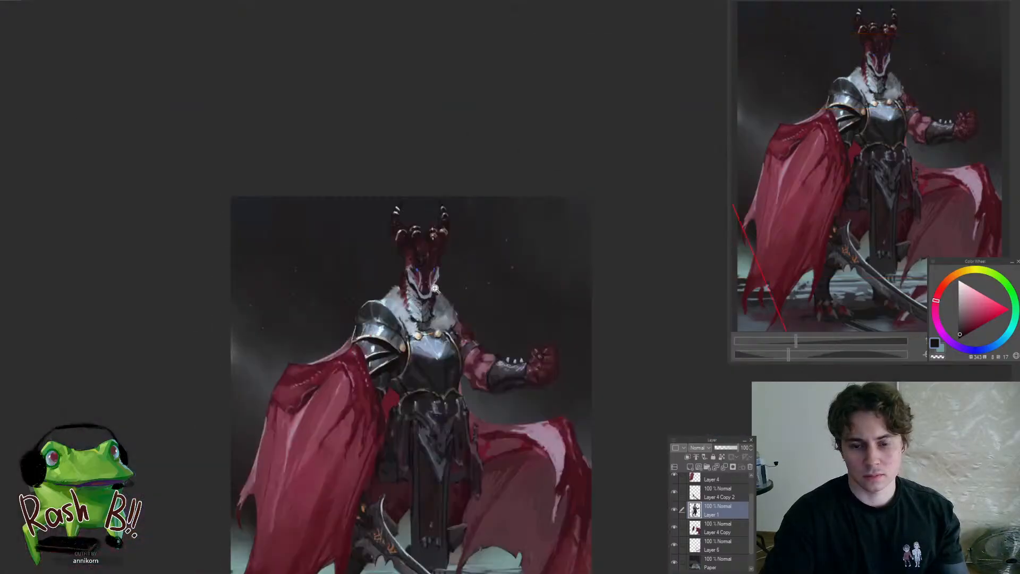
# Define the dark edges above and below the dragon's pale chin with sampled dark reds
pyautogui.click(435, 288)
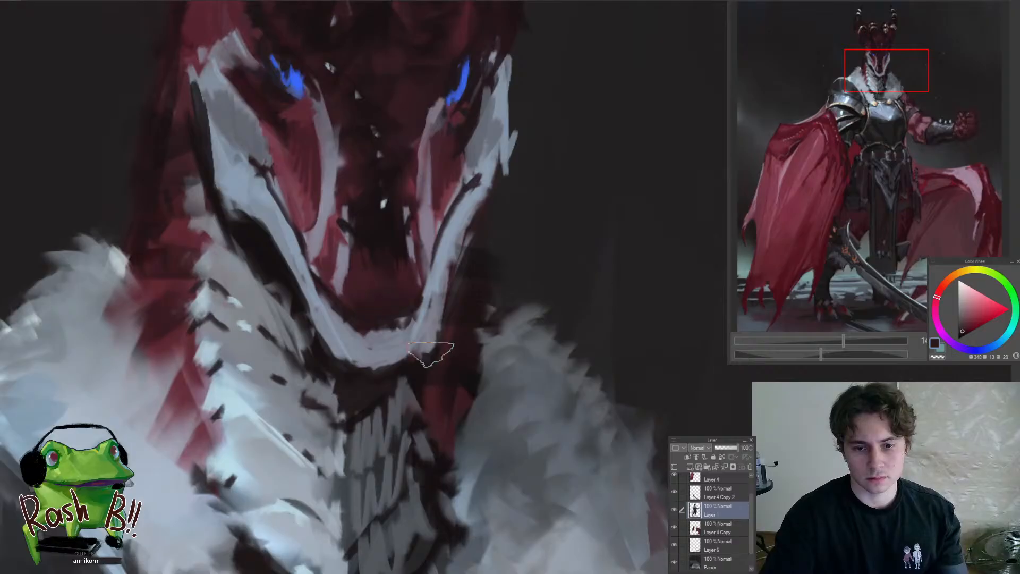
pyautogui.keyDown('alt'); pyautogui.click(361, 327); pyautogui.keyUp('alt')
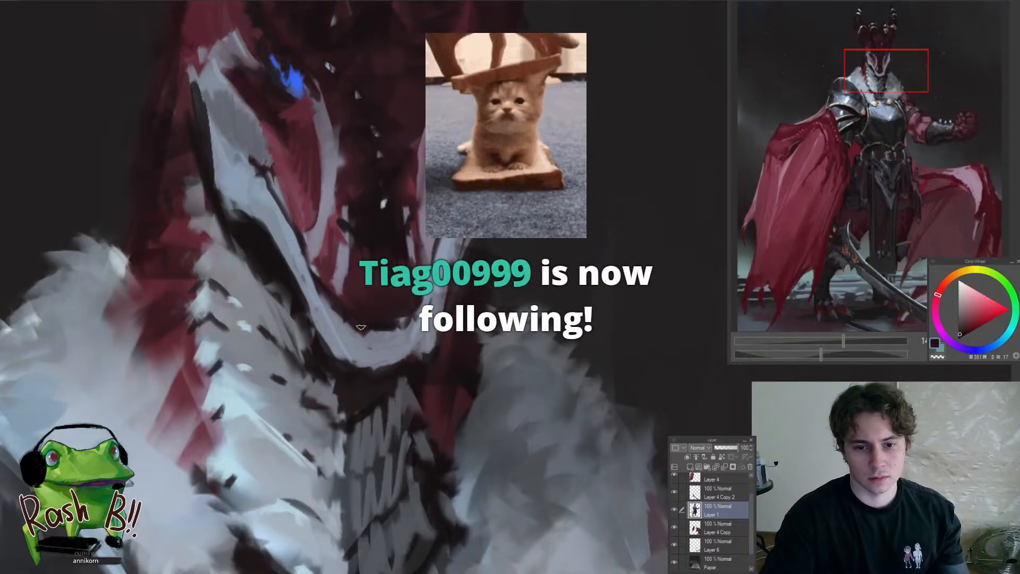
pyautogui.keyDown('alt'); pyautogui.click(349, 364); pyautogui.keyUp('alt')
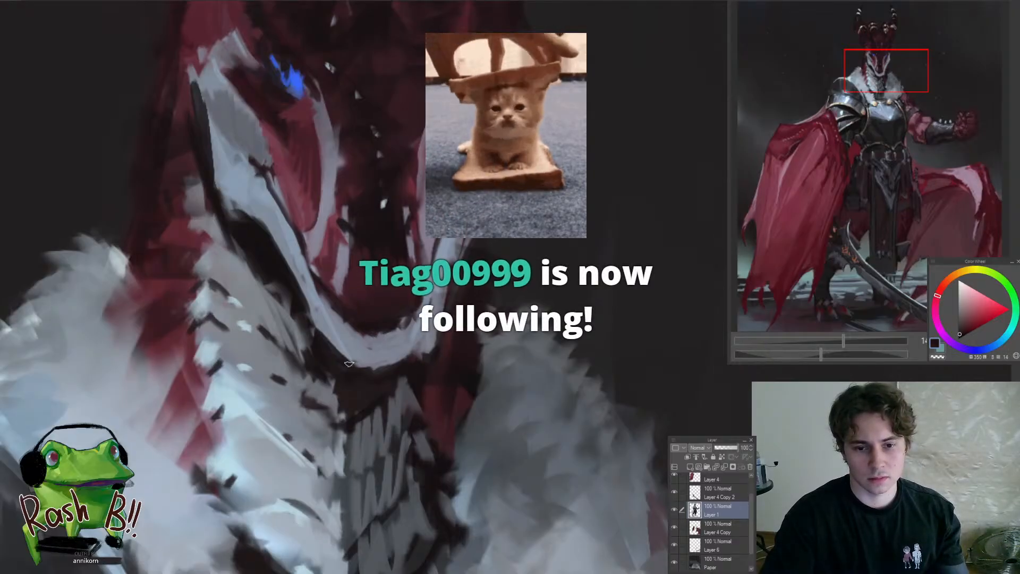
pyautogui.scroll(-10, 390, 388)
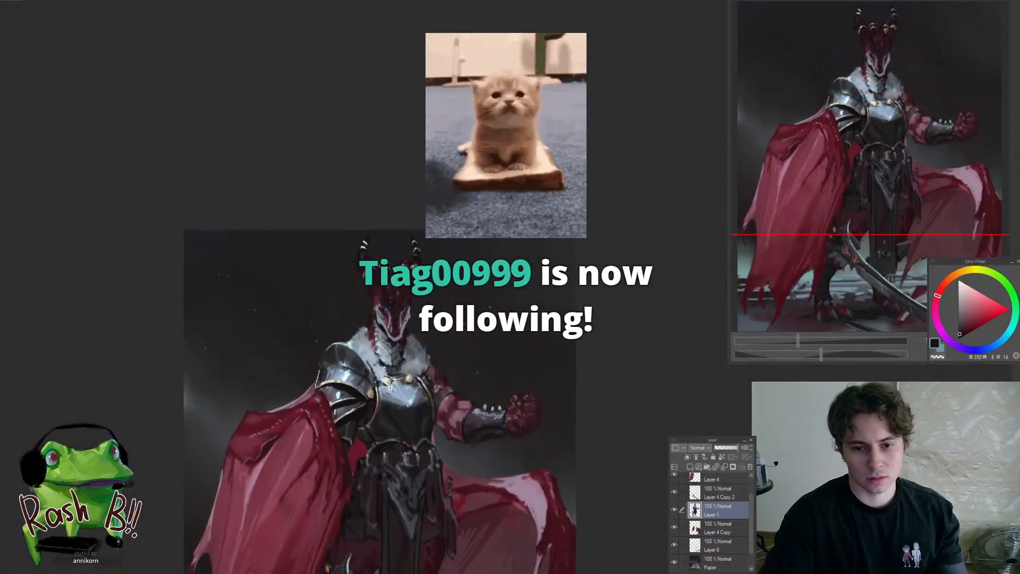
# Add small pale blue-grey teeth along the dark mouth line above the chin
pyautogui.scroll(10, 390, 388)
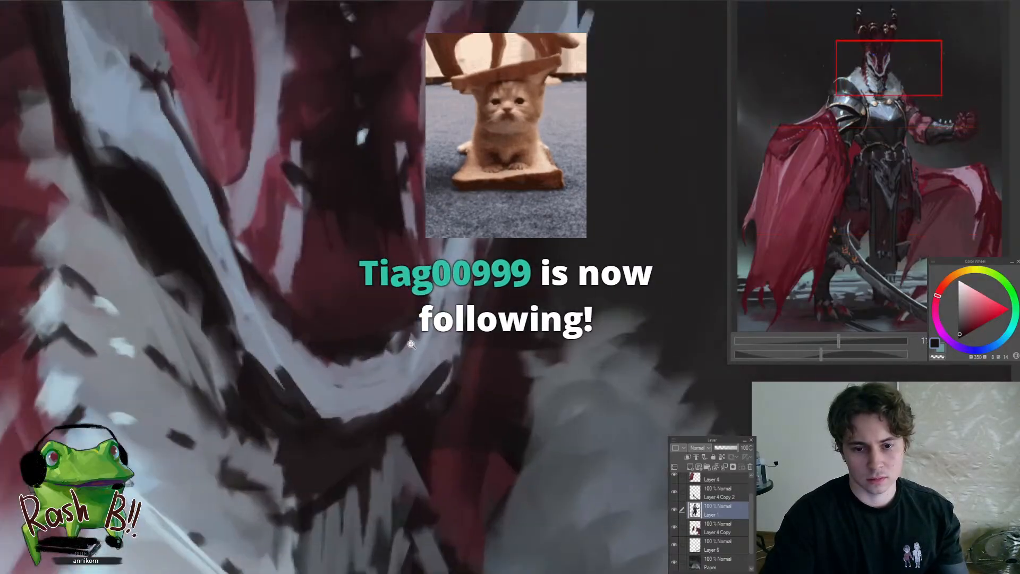
pyautogui.keyDown('alt'); pyautogui.click(394, 338); pyautogui.keyUp('alt')
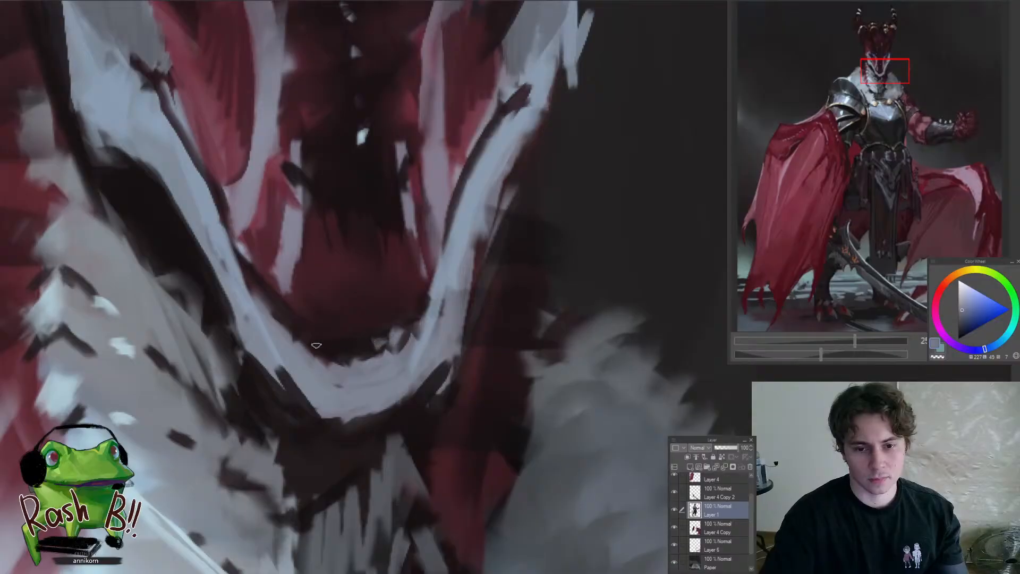
pyautogui.scroll(-8, 276, 313)
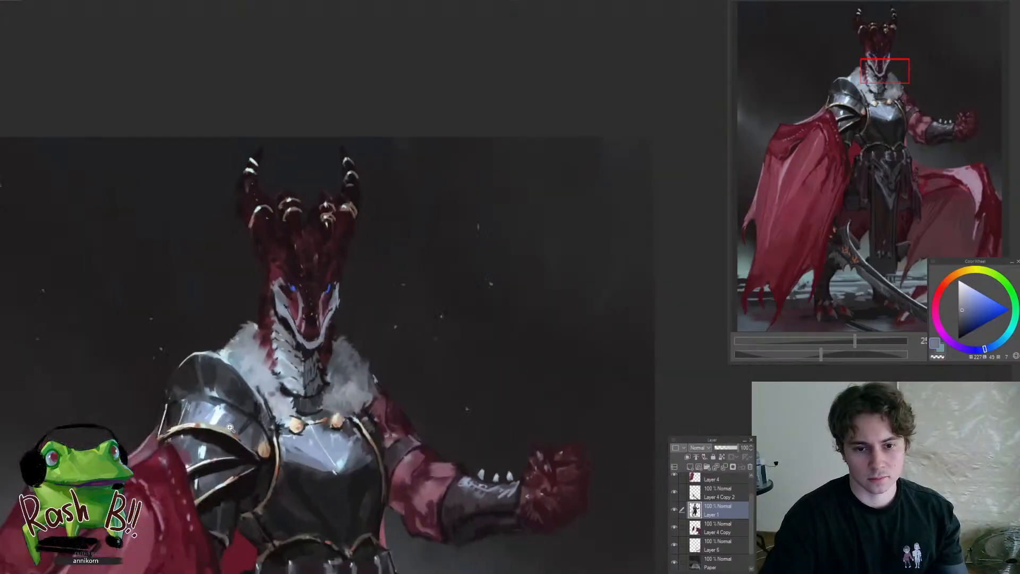
# Refine the red cheek beside the pale jaw plate using sampled blue-grey and muted red
pyautogui.scroll(10, 299, 331)
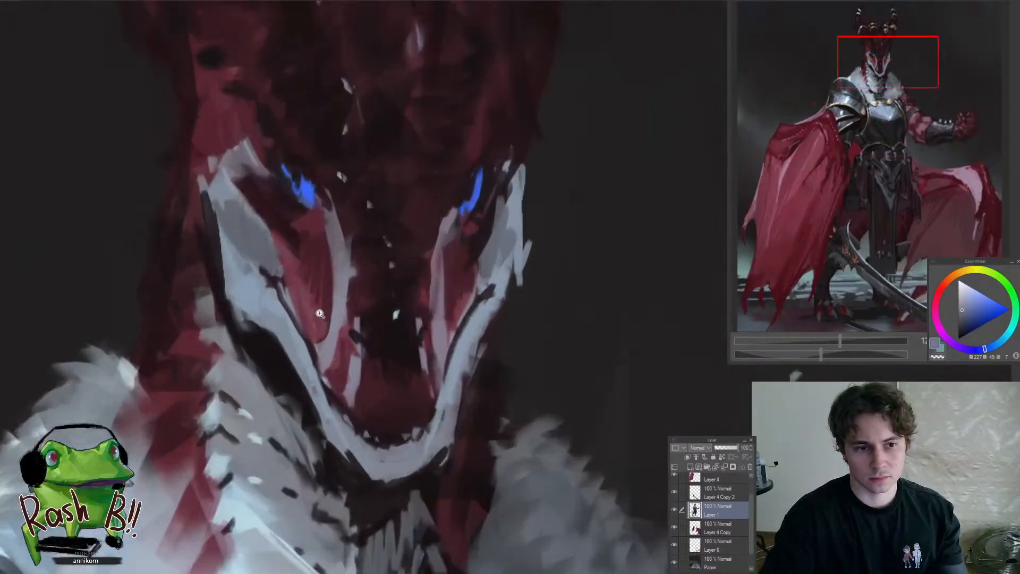
pyautogui.keyDown('alt'); pyautogui.click(303, 337); pyautogui.keyUp('alt')
pyautogui.moveTo(303, 337); pyautogui.dragTo(298, 326)
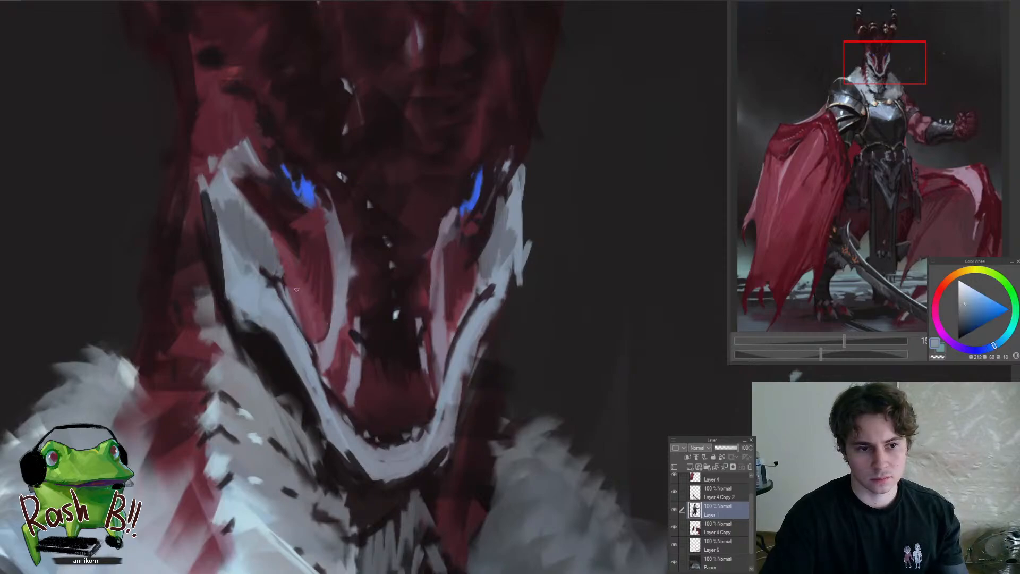
pyautogui.keyDown('alt'); pyautogui.click(287, 275); pyautogui.keyUp('alt')
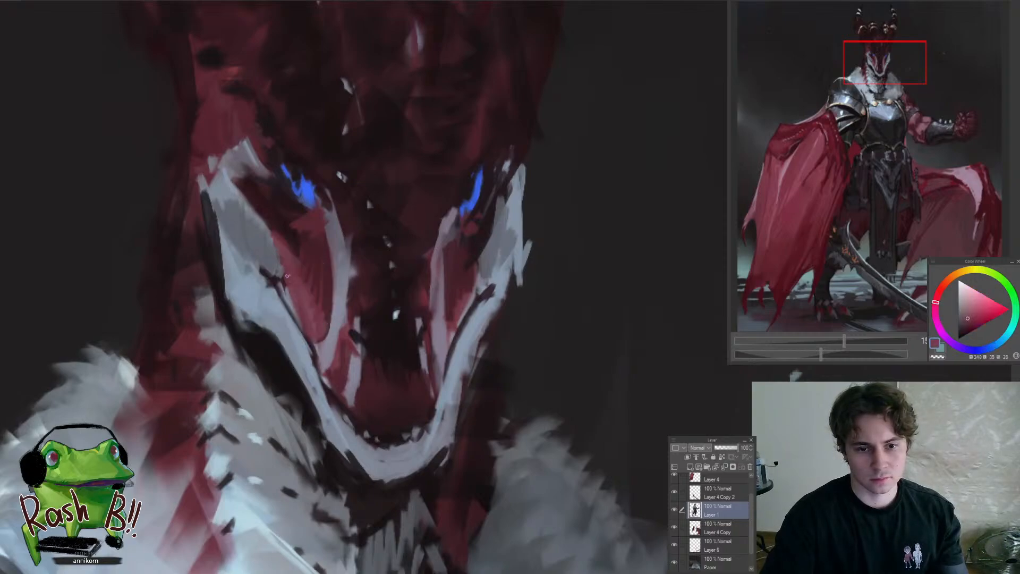
pyautogui.scroll(-5, 318, 351)
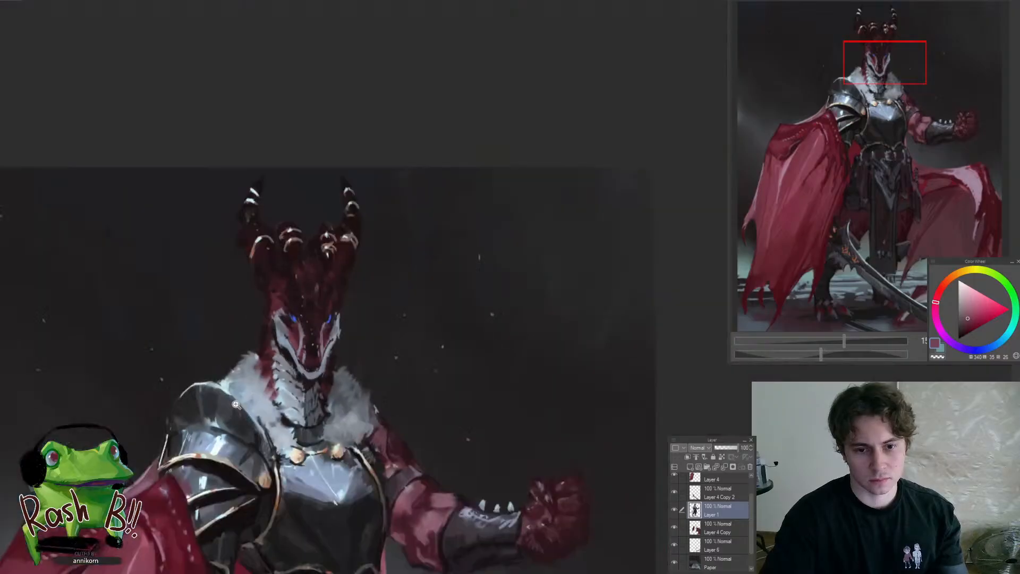
# Touch up the pale plate below the dragon's far eye with sampled blue-grey, muted red and near-black tones
pyautogui.scroll(5, 323, 276)
pyautogui.keyDown('alt'); pyautogui.click(326, 361); pyautogui.keyUp('alt')
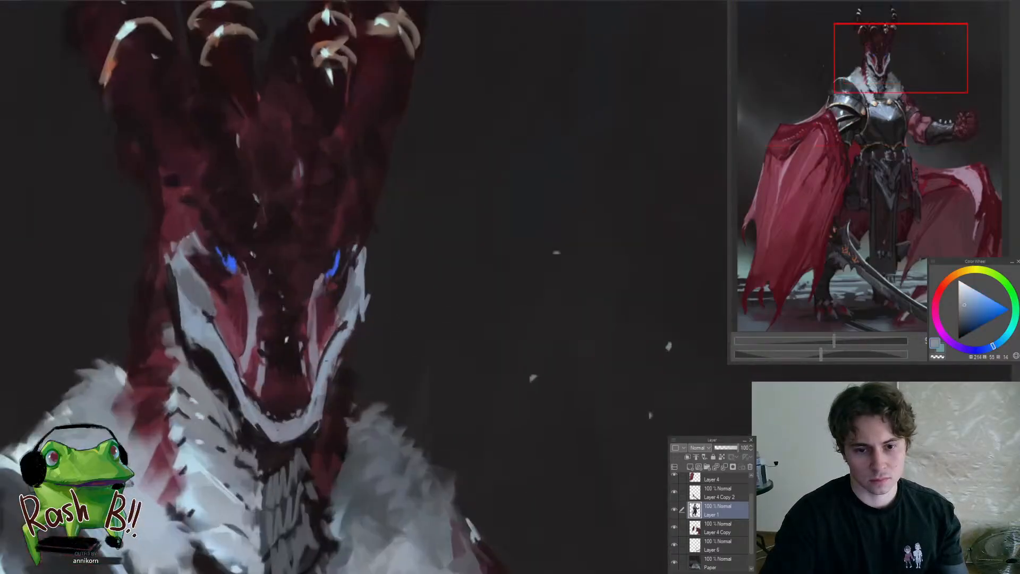
pyautogui.keyDown('alt'); pyautogui.click(340, 282); pyautogui.keyUp('alt')
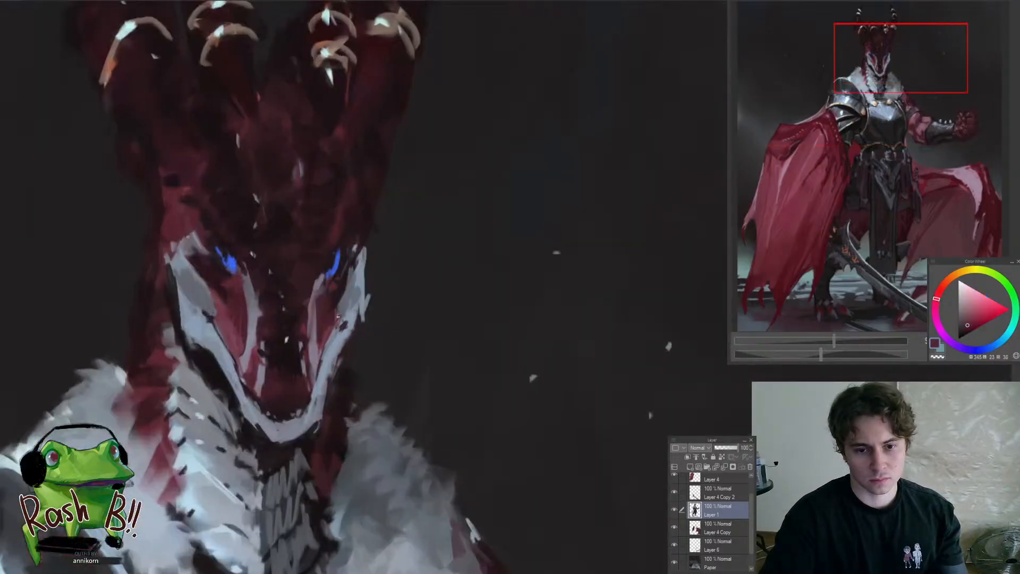
pyautogui.keyDown('alt'); pyautogui.click(340, 291); pyautogui.keyUp('alt')
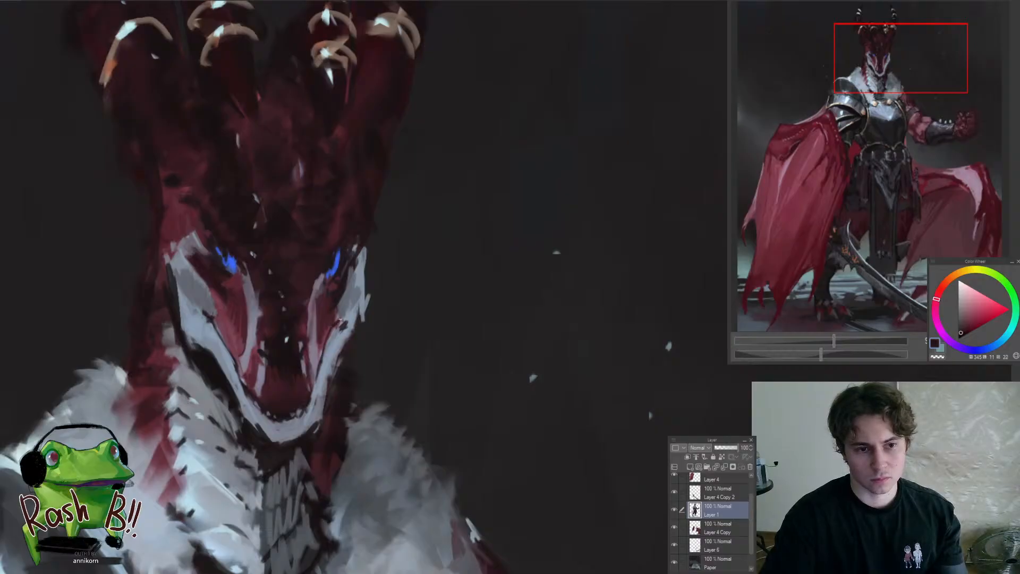
pyautogui.scroll(-5, 350, 319)
pyautogui.scroll(-3, 351, 347)
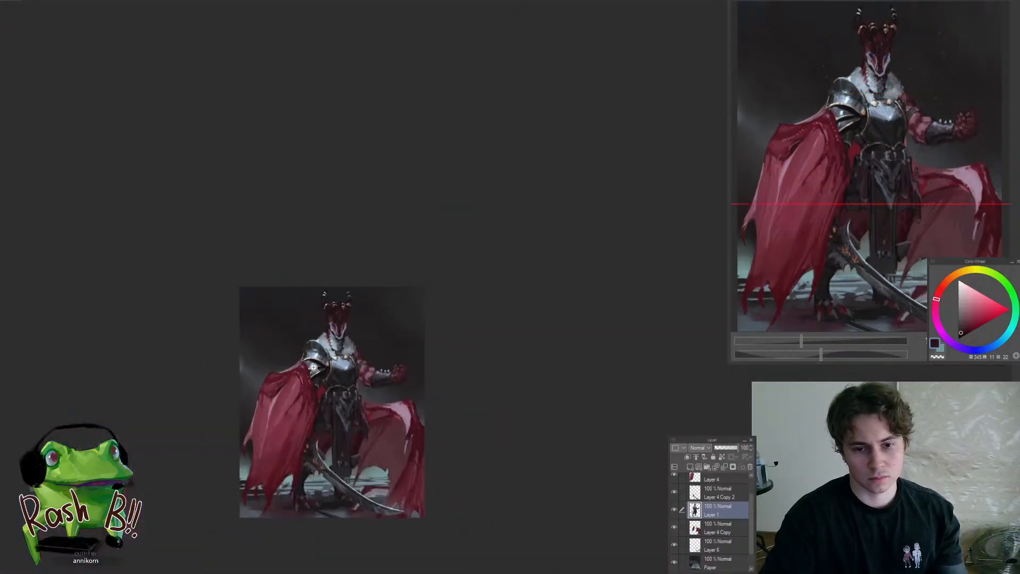
pyautogui.scroll(7, 348, 344)
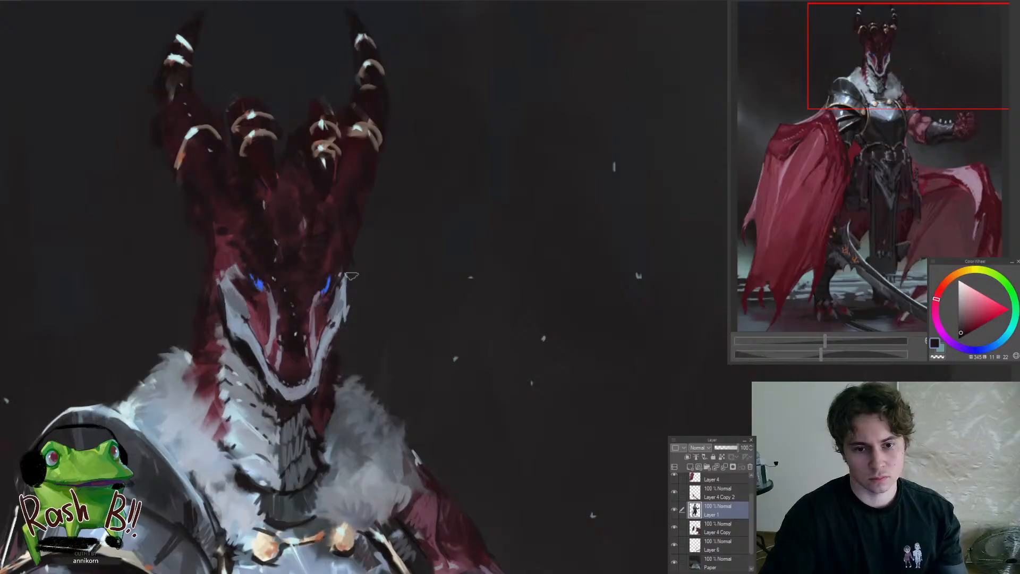
# Make the sword's layer, Layer 4 Copy 2, active and adjust the brush size for work on the blade
pyautogui.scroll(-5, 351, 276)
pyautogui.moveTo(380, 400); pyautogui.dragTo(432, 307)
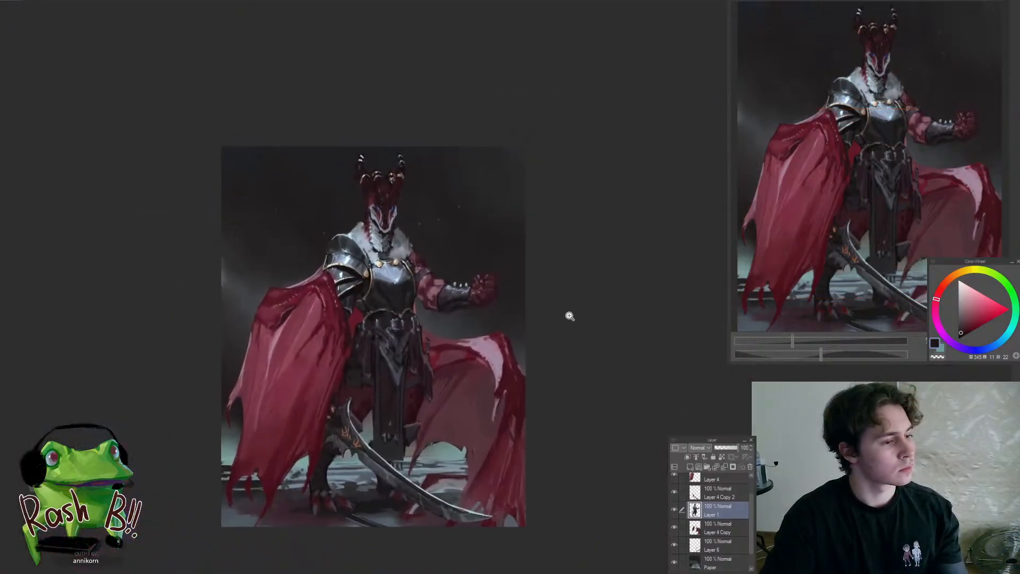
pyautogui.scroll(-1, 518, 314)
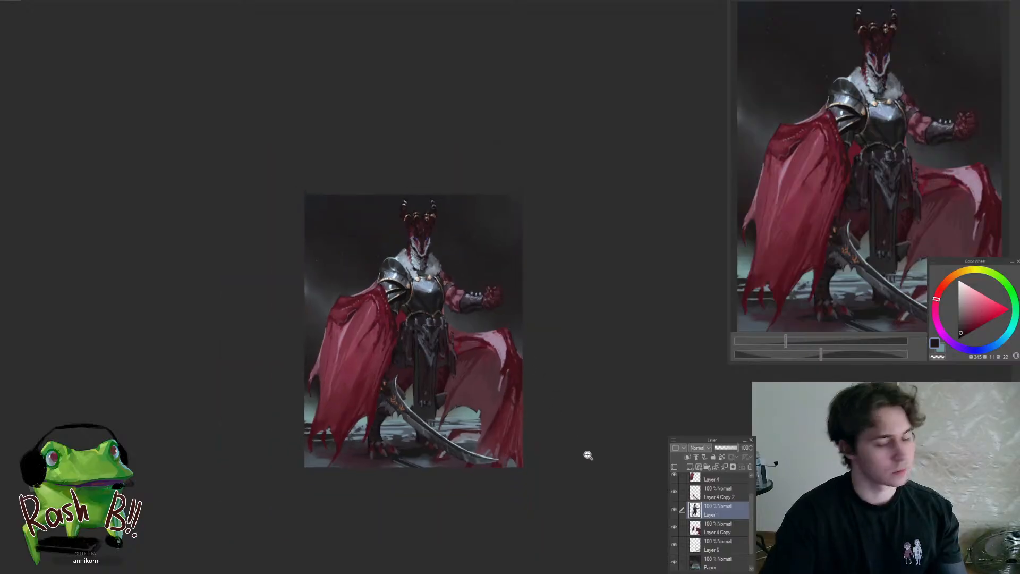
pyautogui.moveTo(498, 466); pyautogui.dragTo(547, 461)
pyautogui.keyDown('ctrl'); pyautogui.keyDown('shift'); pyautogui.click(482, 445); pyautogui.keyUp('shift'); pyautogui.keyUp('ctrl')
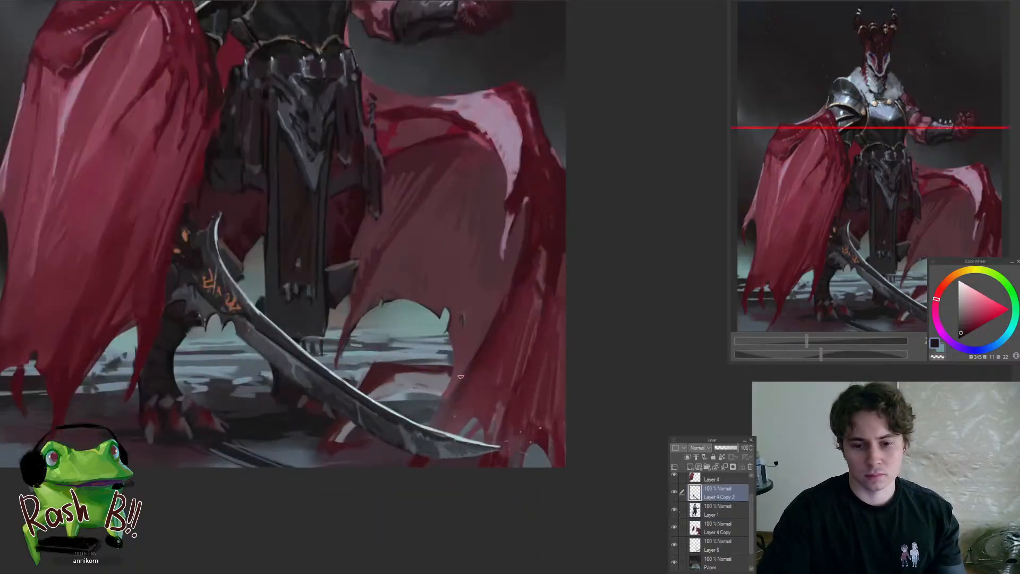
pyautogui.moveTo(448, 376); pyautogui.dragTo(482, 377)
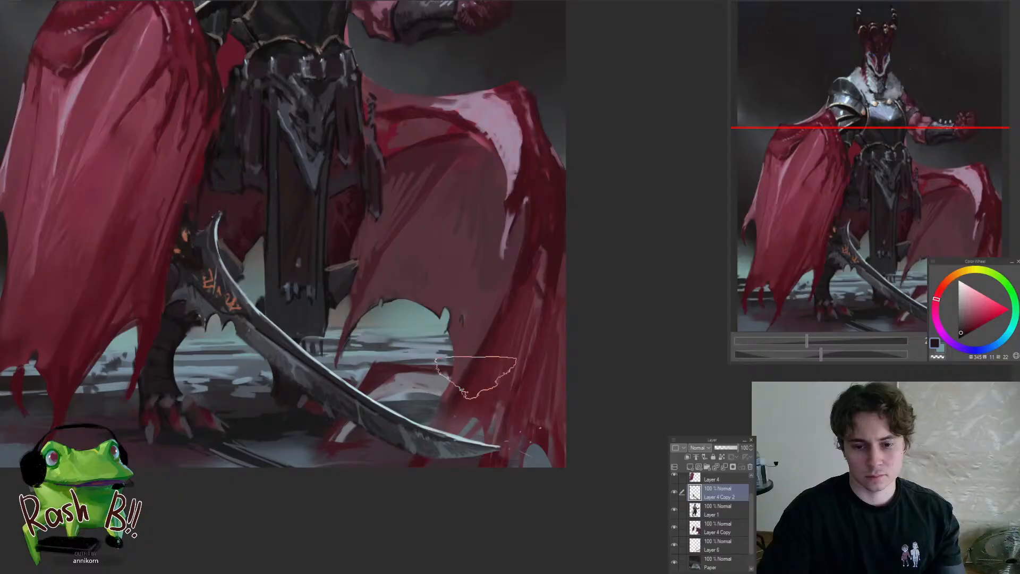
pyautogui.moveTo(541, 465); pyautogui.dragTo(499, 521)
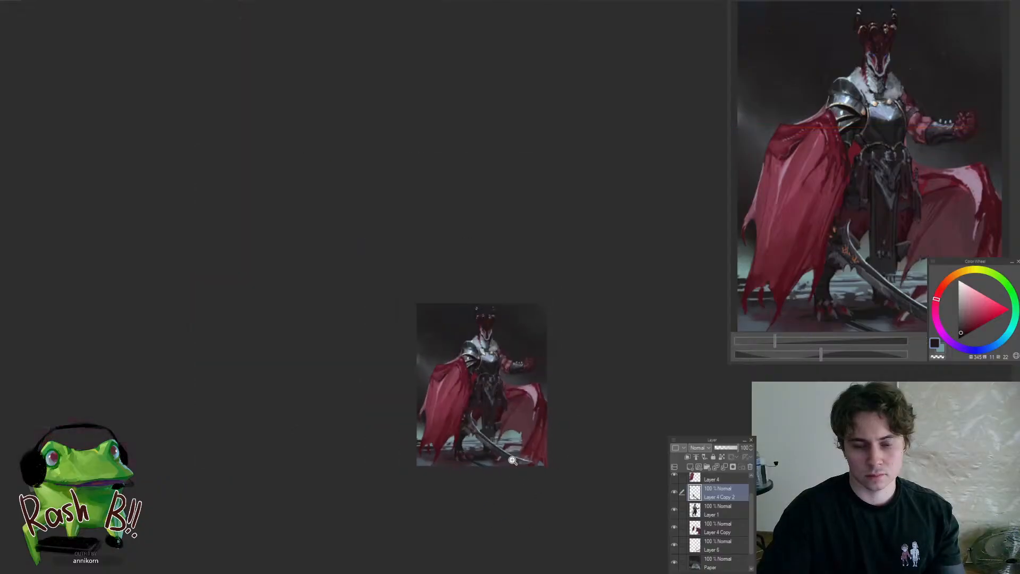
# Refine the shading across the middle of the sword blade with sampled muted blue-grey and purple-grey tones
pyautogui.moveTo(509, 462); pyautogui.dragTo(558, 444)
pyautogui.moveTo(469, 410); pyautogui.dragTo(538, 405)
pyautogui.keyDown('alt'); pyautogui.click(415, 355); pyautogui.keyUp('alt')
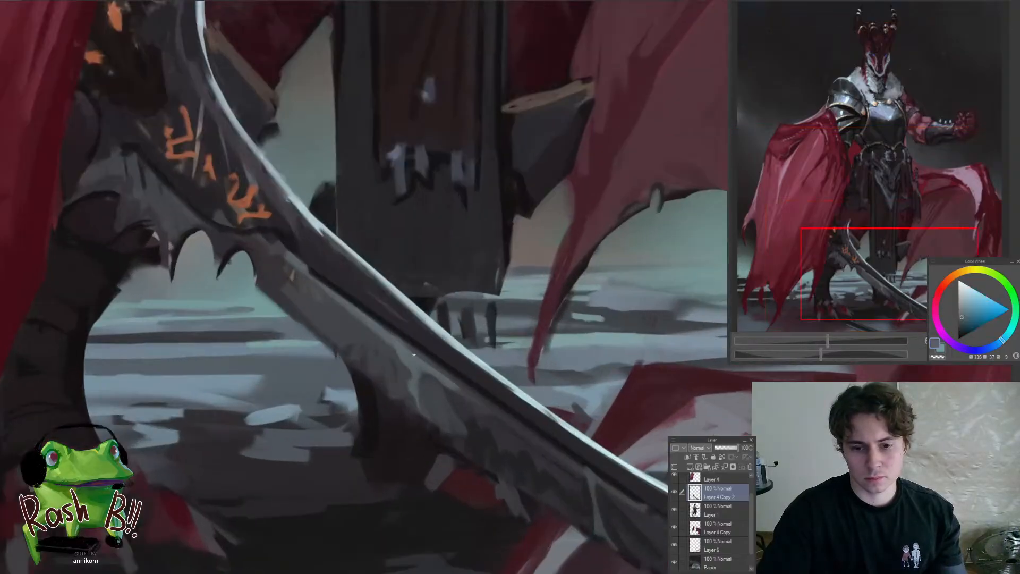
pyautogui.keyDown('alt'); pyautogui.click(406, 382); pyautogui.keyUp('alt')
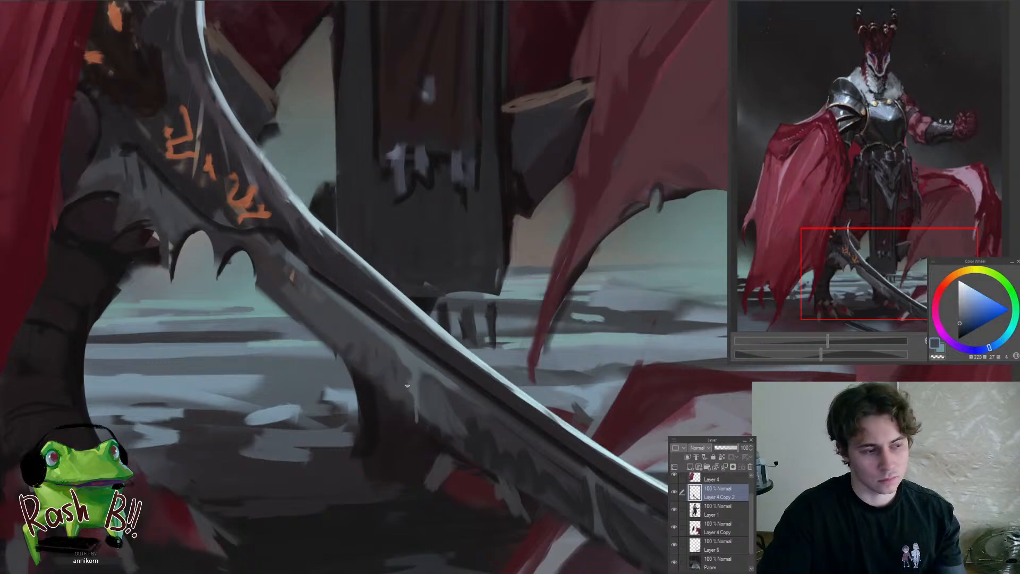
pyautogui.keyDown('alt'); pyautogui.click(429, 386); pyautogui.keyUp('alt')
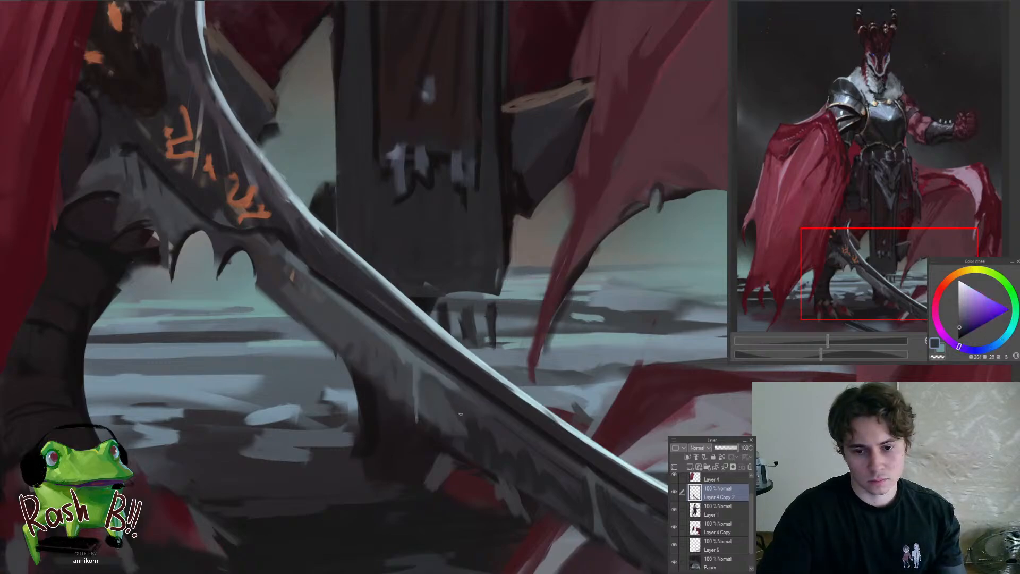
pyautogui.moveTo(455, 418); pyautogui.dragTo(473, 386)
pyautogui.keyDown('alt'); pyautogui.click(387, 360); pyautogui.keyUp('alt')
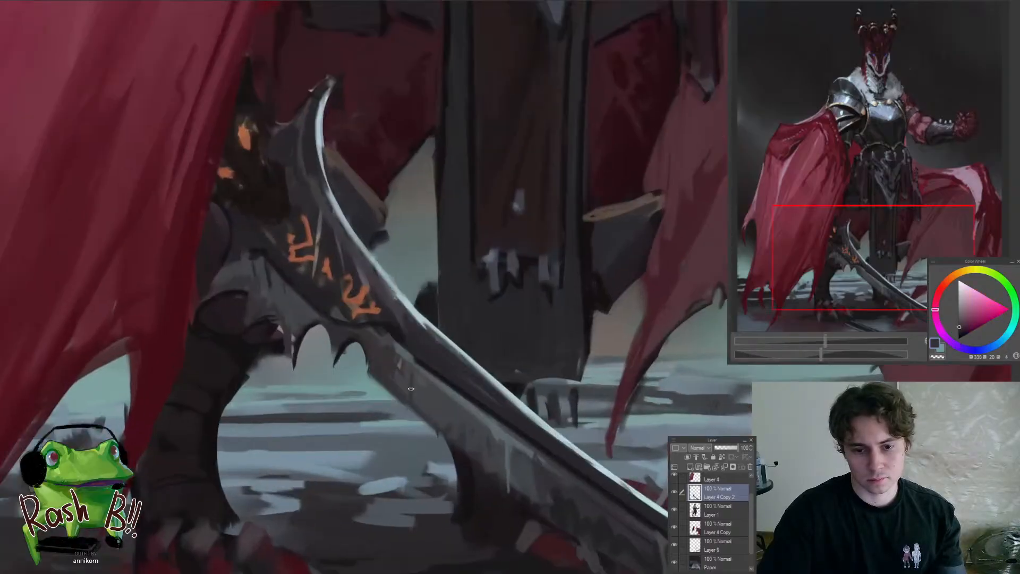
pyautogui.moveTo(429, 442); pyautogui.dragTo(394, 452)
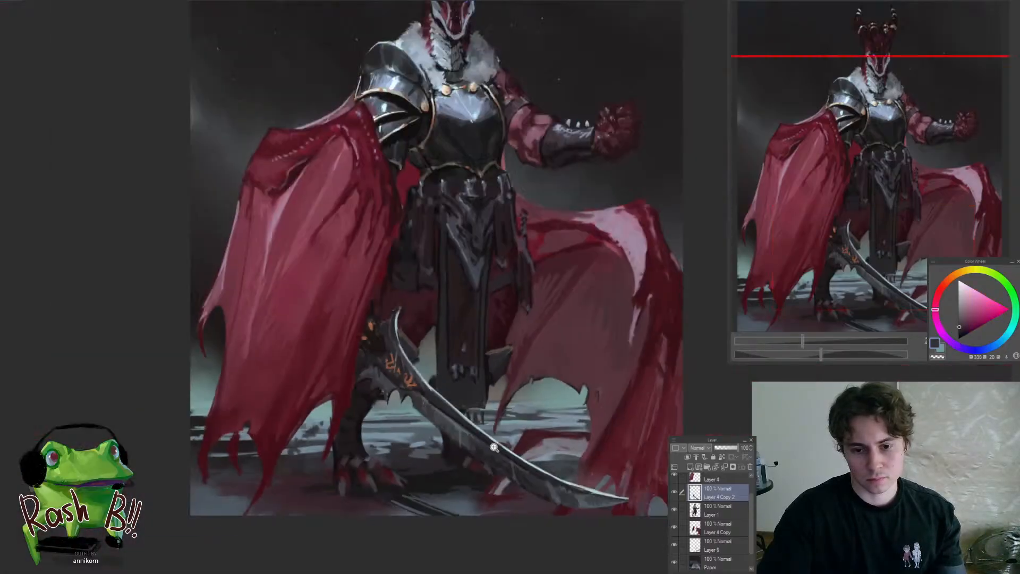
# Clean up the two small hooked spikes and the gaps between them below the sword's orange runes
pyautogui.moveTo(476, 439); pyautogui.dragTo(494, 424)
pyautogui.click(324, 345)
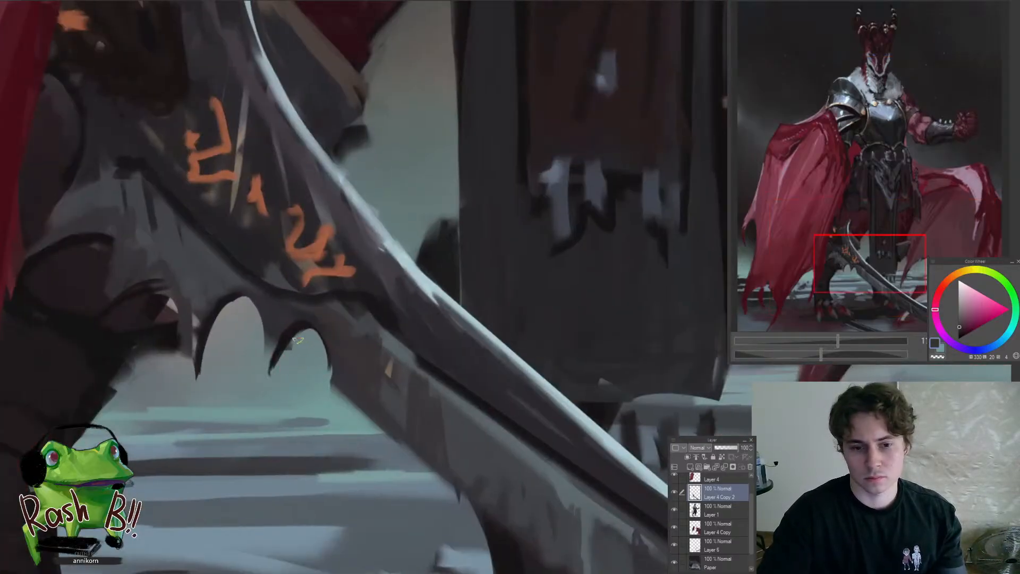
pyautogui.moveTo(301, 361); pyautogui.dragTo(202, 353)
pyautogui.keyDown('ctrl'); pyautogui.keyDown('shift'); pyautogui.click(202, 353); pyautogui.keyUp('shift'); pyautogui.keyUp('ctrl')
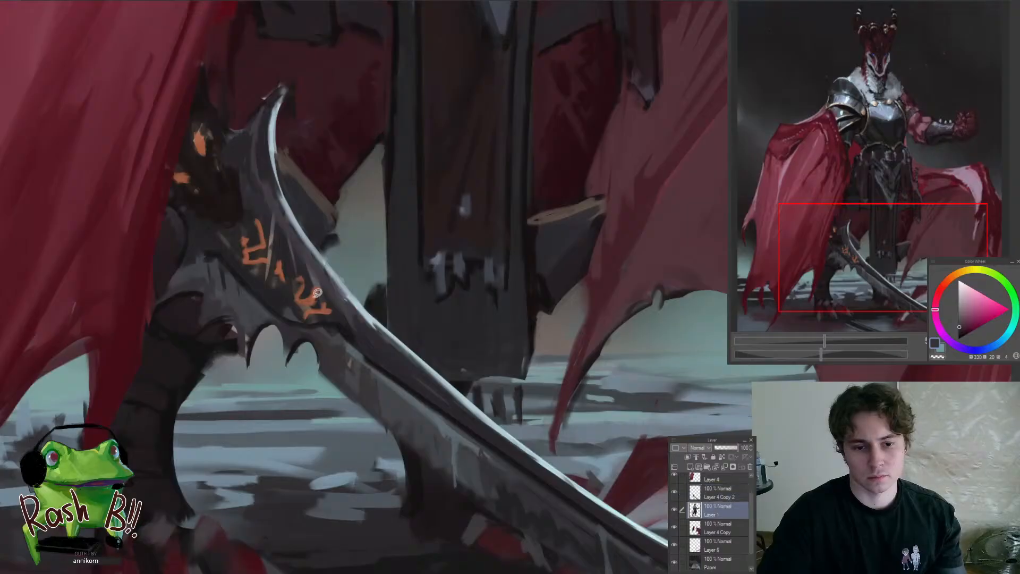
pyautogui.moveTo(317, 292)
pyautogui.mouseDown()
pyautogui.moveTo(353, 346)
pyautogui.moveTo(338, 341)
pyautogui.moveTo(248, 467)
pyautogui.mouseUp()
pyautogui.keyDown('ctrl'); pyautogui.keyDown('shift'); pyautogui.click(312, 330); pyautogui.keyUp('shift'); pyautogui.keyUp('ctrl')
pyautogui.moveTo(327, 442); pyautogui.dragTo(611, 457)
# Reshape the longer hooked spike below the runes, giving it a lighter grey edge and a sharp curved tip
pyautogui.keyDown('alt'); pyautogui.click(320, 374); pyautogui.keyUp('alt')
pyautogui.moveTo(319, 372); pyautogui.dragTo(330, 435)
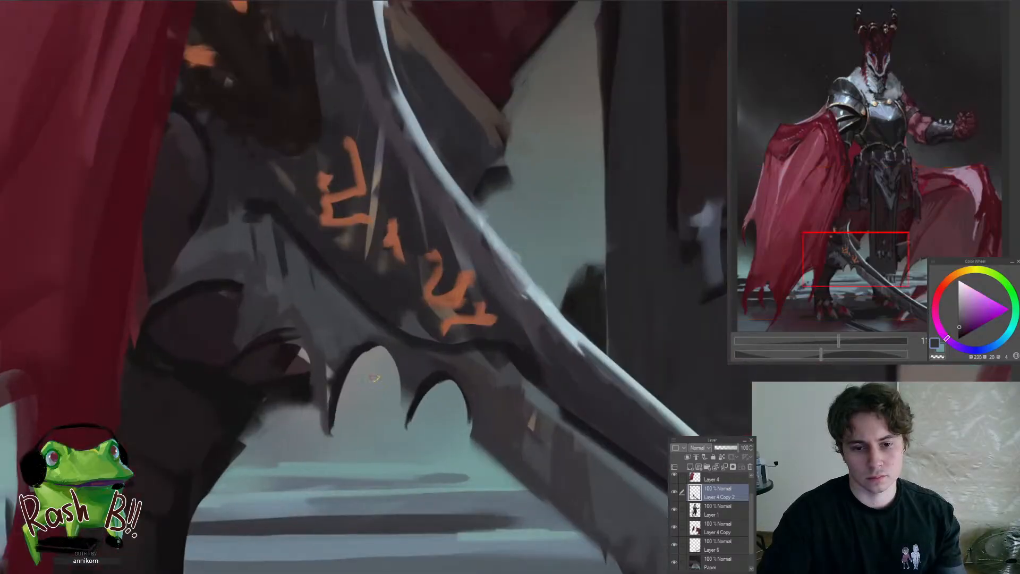
pyautogui.keyDown('alt'); pyautogui.click(374, 369); pyautogui.keyUp('alt')
pyautogui.moveTo(331, 363); pyautogui.dragTo(332, 444)
pyautogui.keyDown('alt'); pyautogui.click(321, 381); pyautogui.keyUp('alt')
pyautogui.keyDown('alt'); pyautogui.click(330, 361); pyautogui.keyUp('alt')
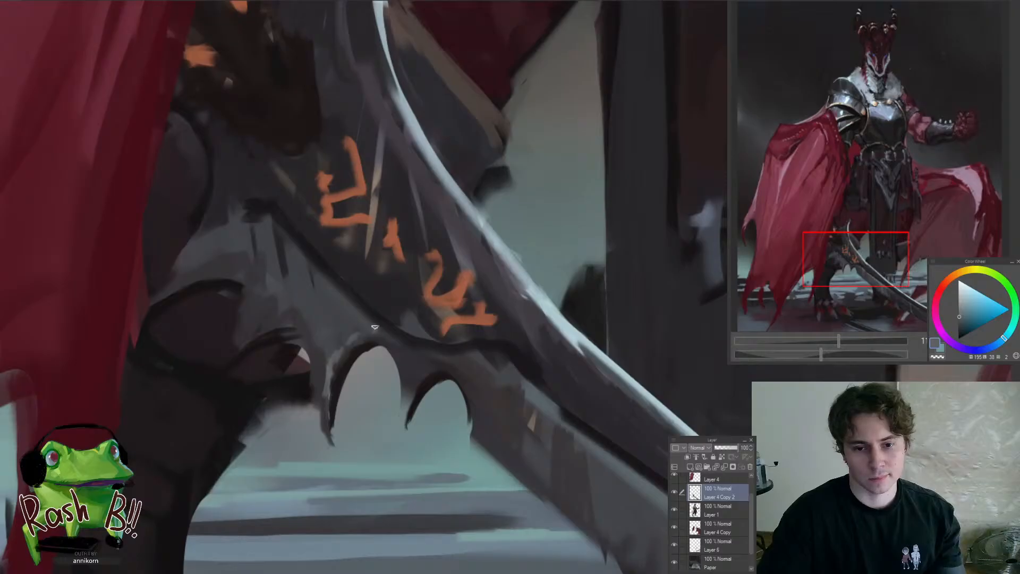
# Brighten the curved upper edge of the grey plate beside the runes and touch it up with sampled blue-grey and dark purple
pyautogui.moveTo(374, 366); pyautogui.dragTo(589, 356)
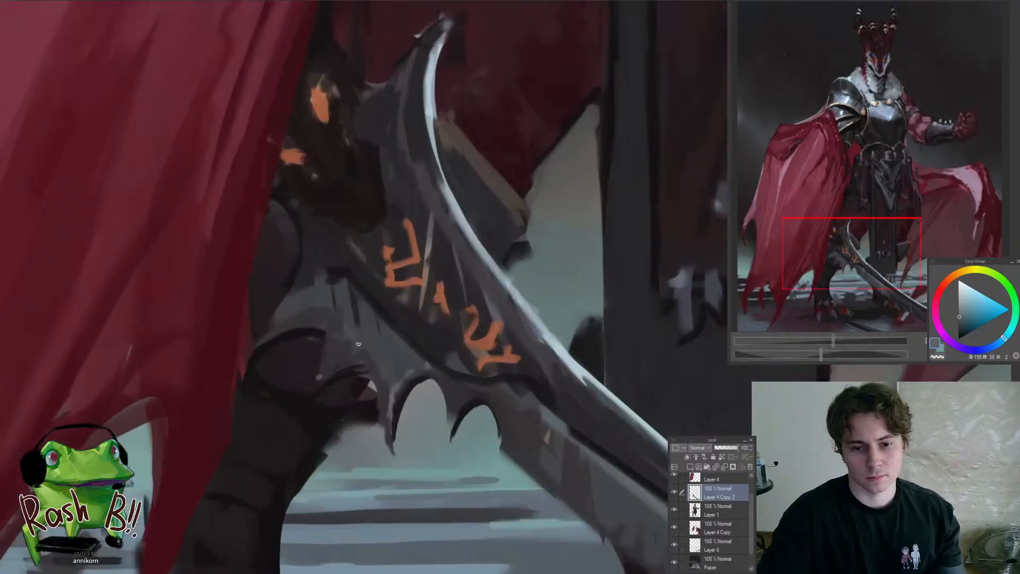
pyautogui.moveTo(275, 317); pyautogui.dragTo(213, 419)
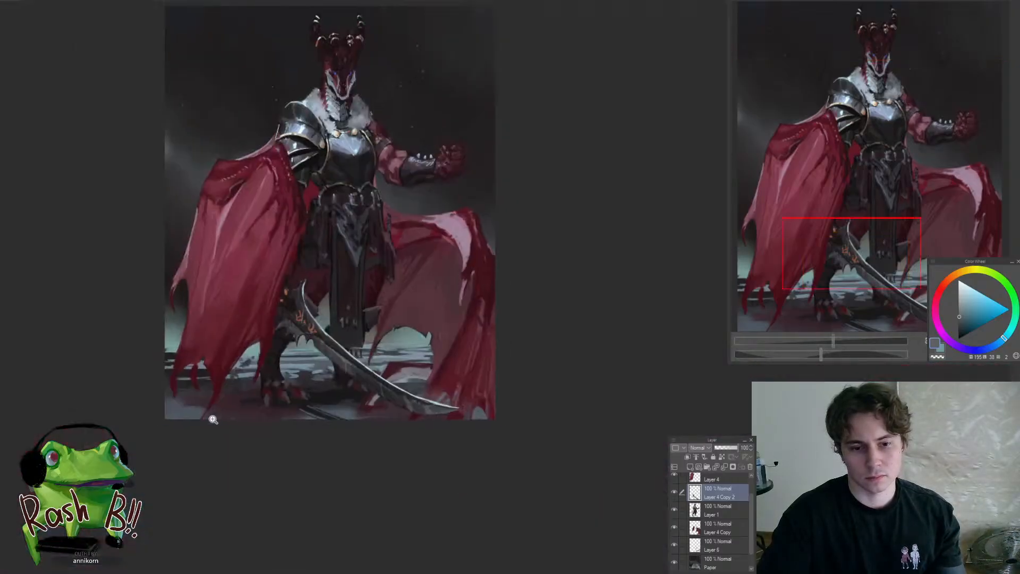
pyautogui.moveTo(248, 327); pyautogui.dragTo(312, 351)
pyautogui.click(312, 351)
pyautogui.keyDown('alt'); pyautogui.click(313, 355); pyautogui.keyUp('alt')
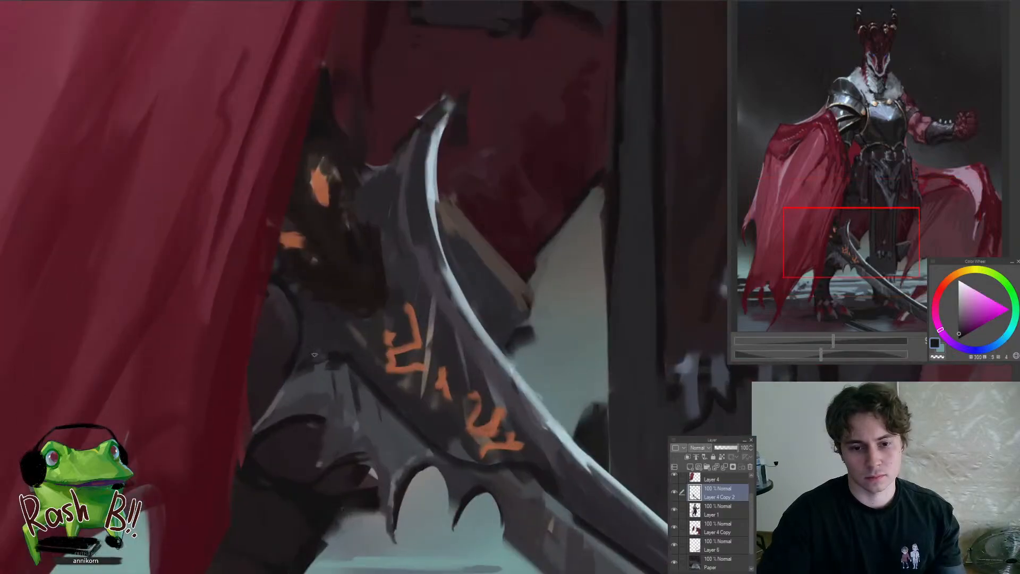
pyautogui.moveTo(341, 314); pyautogui.dragTo(330, 382)
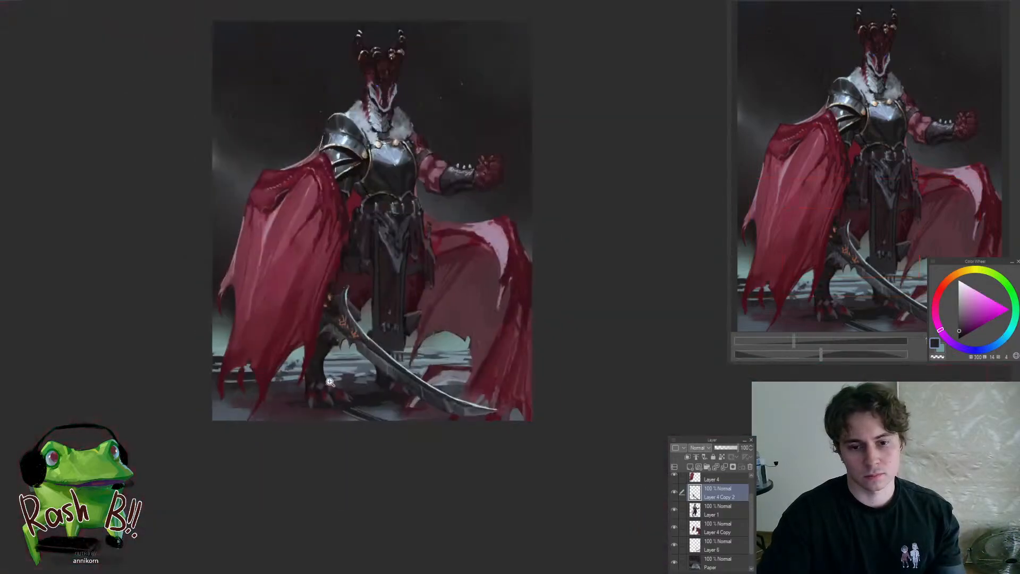
# Undo the last stroke across the lower blade and touch up its dark flat with a sampled purple-grey
pyautogui.moveTo(417, 399); pyautogui.dragTo(395, 374)
pyautogui.moveTo(234, 296)
pyautogui.mouseDown()
pyautogui.moveTo(521, 293)
pyautogui.moveTo(526, 372)
pyautogui.mouseUp()
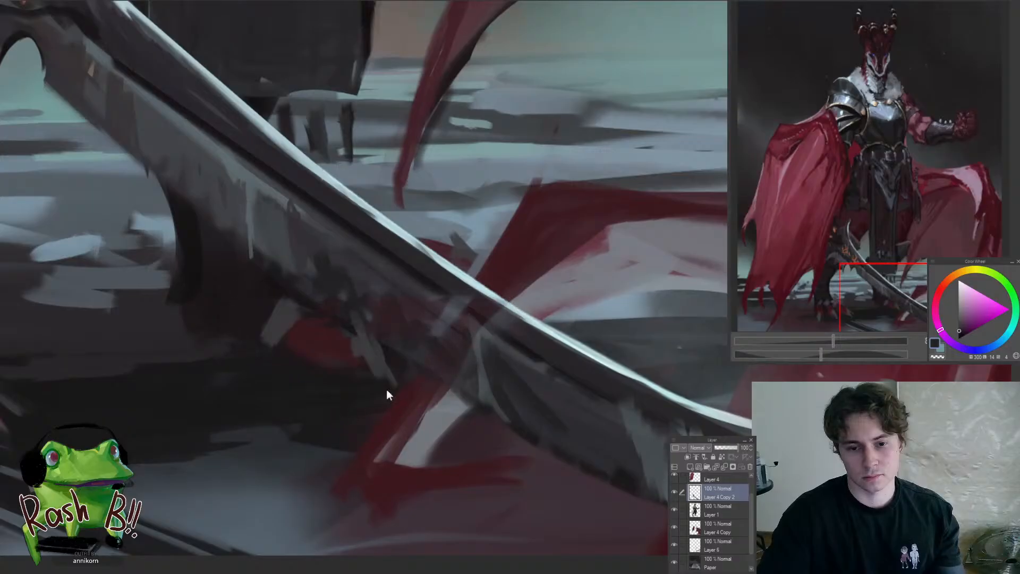
pyautogui.hotkey('ctrl', 'z')
pyautogui.moveTo(402, 375)
pyautogui.mouseDown()
pyautogui.moveTo(349, 422)
pyautogui.moveTo(387, 356)
pyautogui.moveTo(437, 391)
pyautogui.moveTo(456, 400)
pyautogui.mouseUp()
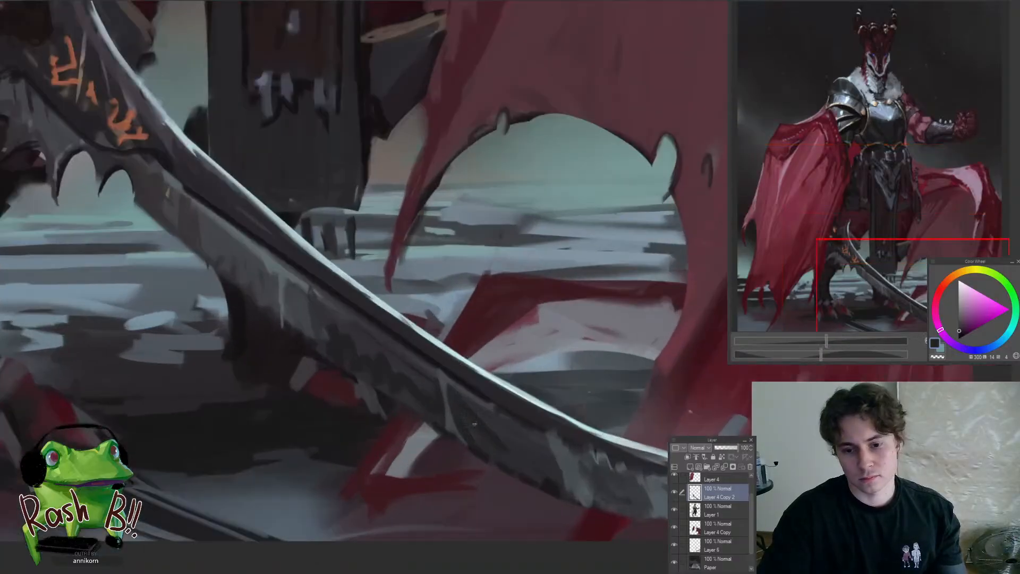
pyautogui.keyDown('alt'); pyautogui.click(501, 426); pyautogui.keyUp('alt')
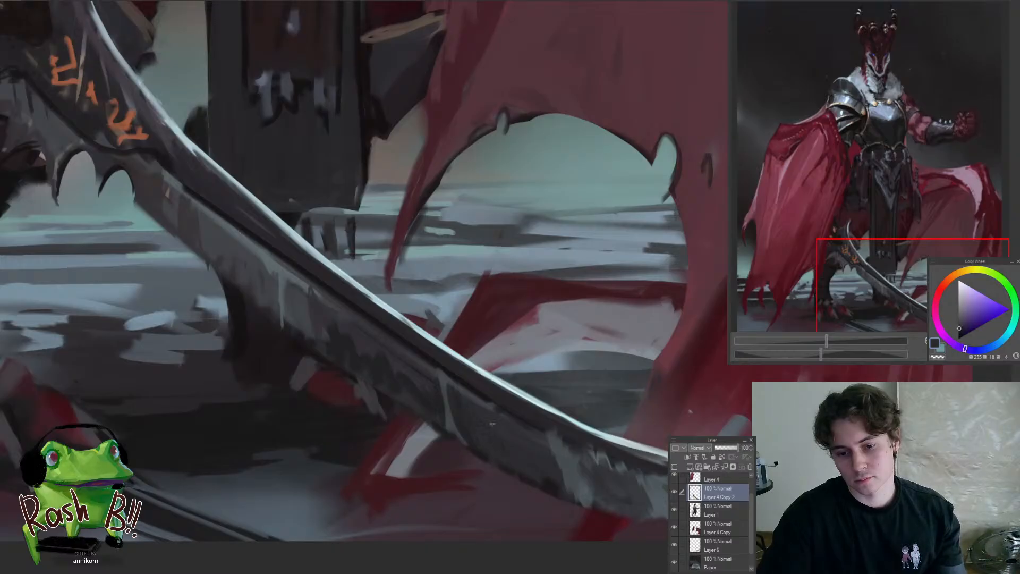
# Adjust the brush size and refine the dark groove beside the blade's bright cutting edge with sampled dark purple
pyautogui.press(']')
pyautogui.press(']')
pyautogui.press(']')
pyautogui.press(']')
pyautogui.press(']')
pyautogui.press(']')
pyautogui.press(']')
pyautogui.press(']')
pyautogui.press(']')
pyautogui.press(']')
pyautogui.press(']')
pyautogui.press(']')
pyautogui.press(']')
pyautogui.press(']')
pyautogui.press(']')
pyautogui.press(']')
pyautogui.press('[')
pyautogui.press('[')
pyautogui.press('[')
pyautogui.press('[')
pyautogui.press('[')
pyautogui.press('[')
pyautogui.press('[')
pyautogui.press('[')
pyautogui.press('[')
pyautogui.press('[')
pyautogui.press('[')
pyautogui.press('[')
pyautogui.scroll(-3, 465, 479)
pyautogui.scroll(2, 436, 420)
pyautogui.keyDown('alt'); pyautogui.click(437, 419); pyautogui.keyUp('alt')
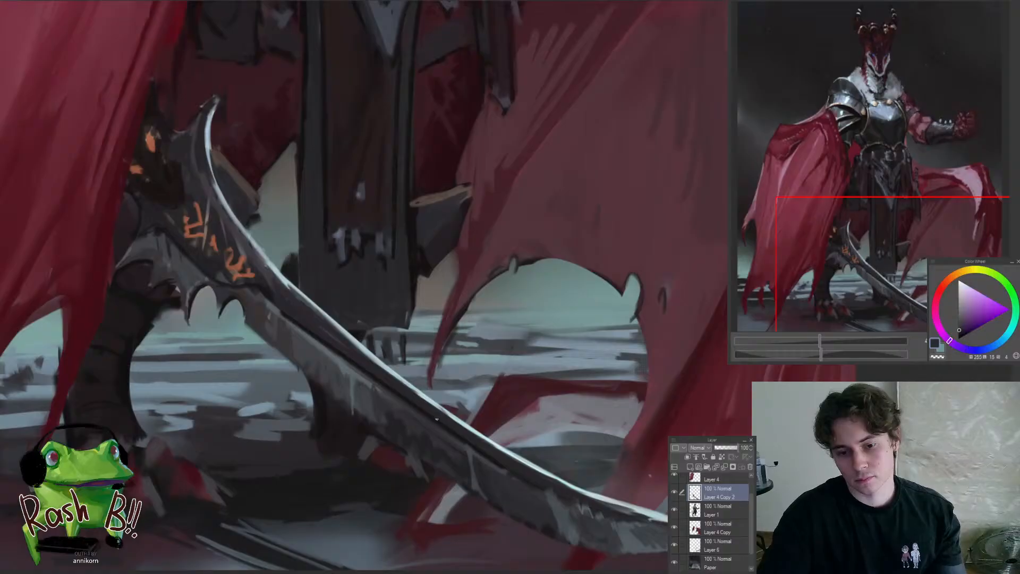
pyautogui.moveTo(485, 452); pyautogui.dragTo(370, 457)
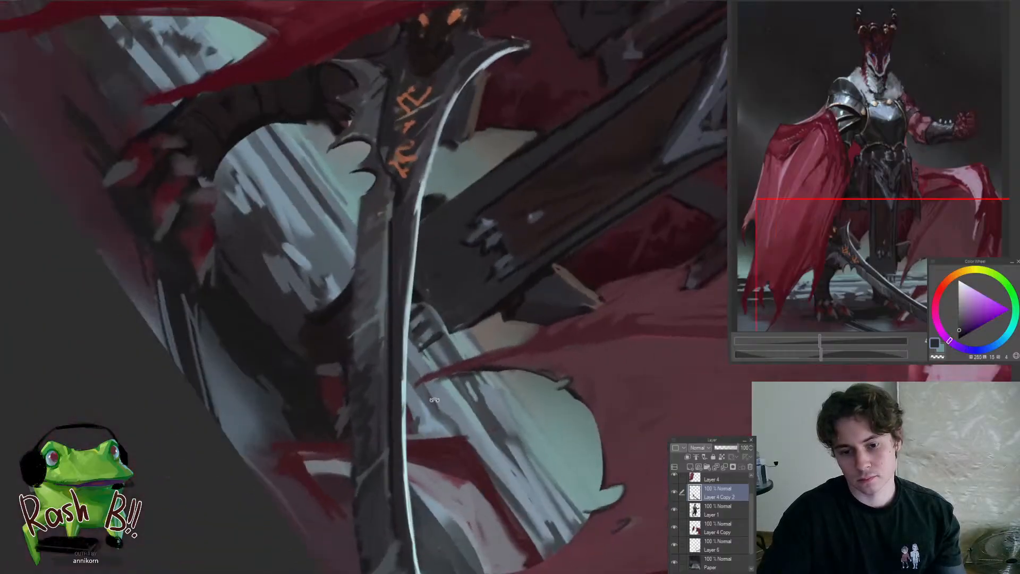
pyautogui.keyDown('alt'); pyautogui.click(397, 321); pyautogui.keyUp('alt')
pyautogui.hotkey('ctrl', '@')
pyautogui.moveTo(393, 363); pyautogui.dragTo(354, 440)
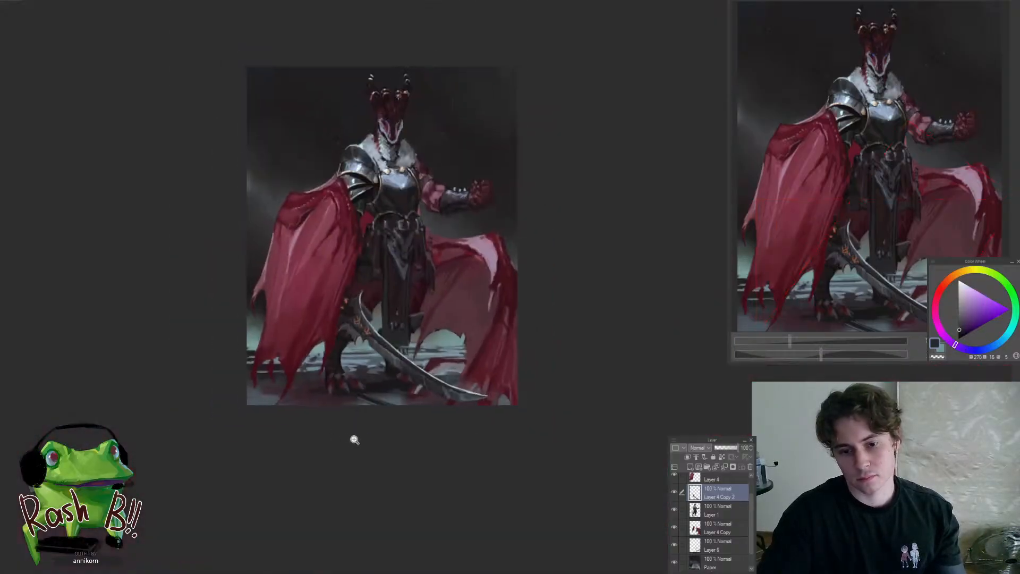
# Break up the pale line along the blade's groove below the runes with sampled blue-grey and near-black tones
pyautogui.moveTo(379, 349); pyautogui.dragTo(411, 333)
pyautogui.keyDown('alt'); pyautogui.click(386, 318); pyautogui.keyUp('alt')
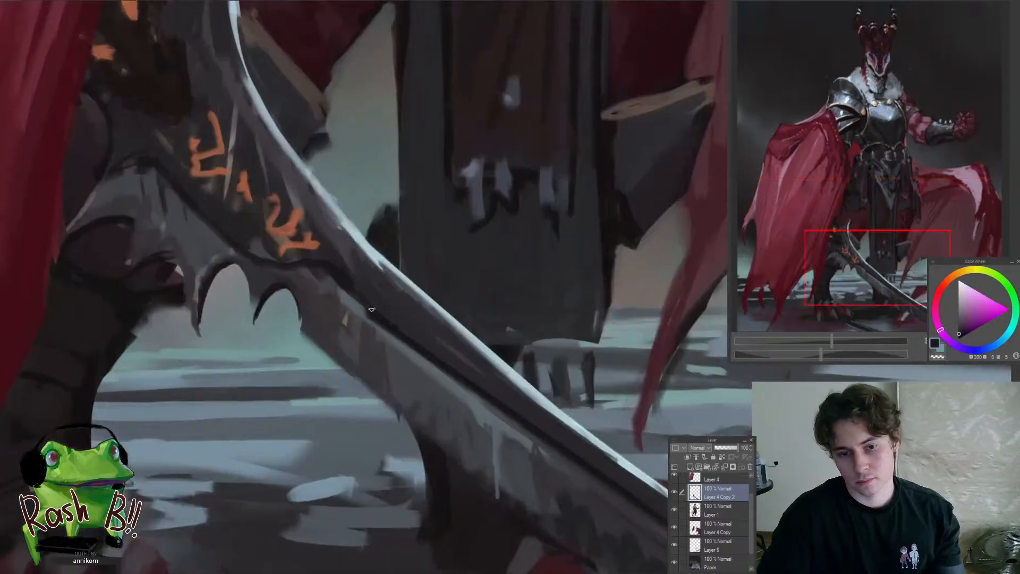
pyautogui.keyDown('alt'); pyautogui.click(414, 371); pyautogui.keyUp('alt')
pyautogui.keyDown('alt'); pyautogui.click(447, 373); pyautogui.keyUp('alt')
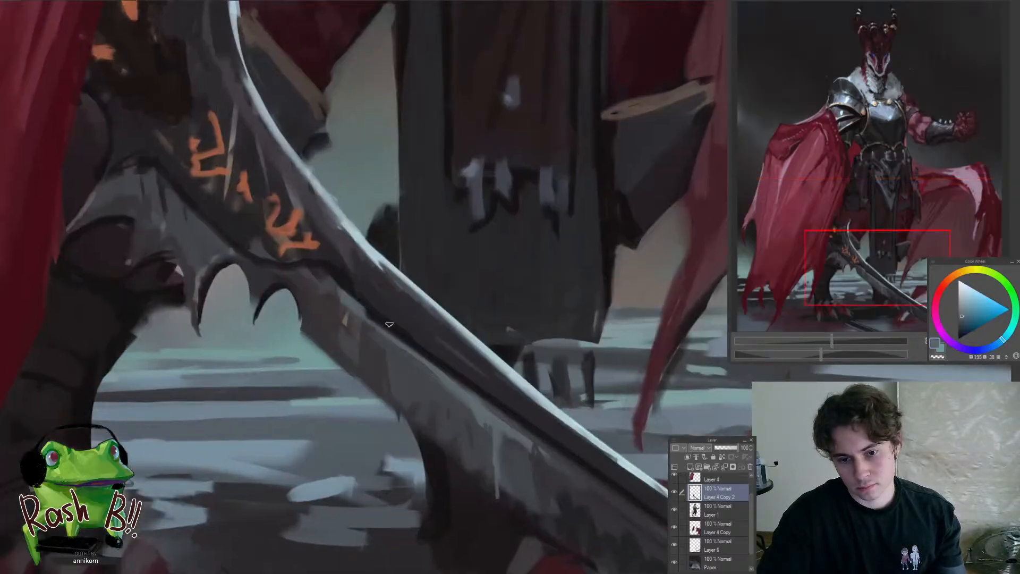
pyautogui.moveTo(445, 367); pyautogui.dragTo(372, 313)
pyautogui.moveTo(450, 388)
pyautogui.mouseDown()
pyautogui.moveTo(439, 391)
pyautogui.moveTo(471, 403)
pyautogui.mouseUp()
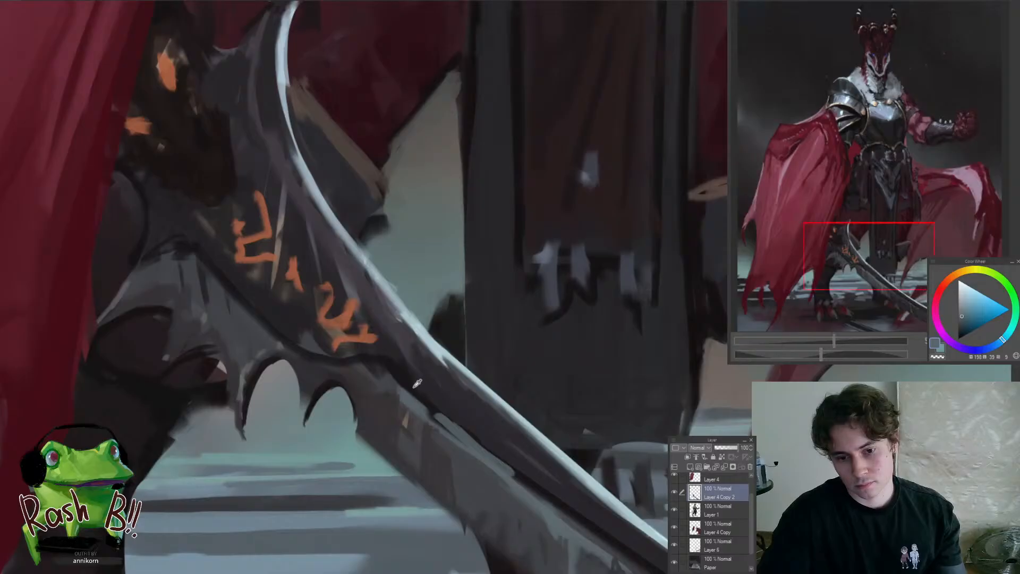
pyautogui.keyDown('alt'); pyautogui.click(398, 376); pyautogui.keyUp('alt')
# Touch up the dark metal around the orange runes with a sampled near-black tone
pyautogui.keyDown('alt'); pyautogui.click(330, 326); pyautogui.keyUp('alt')
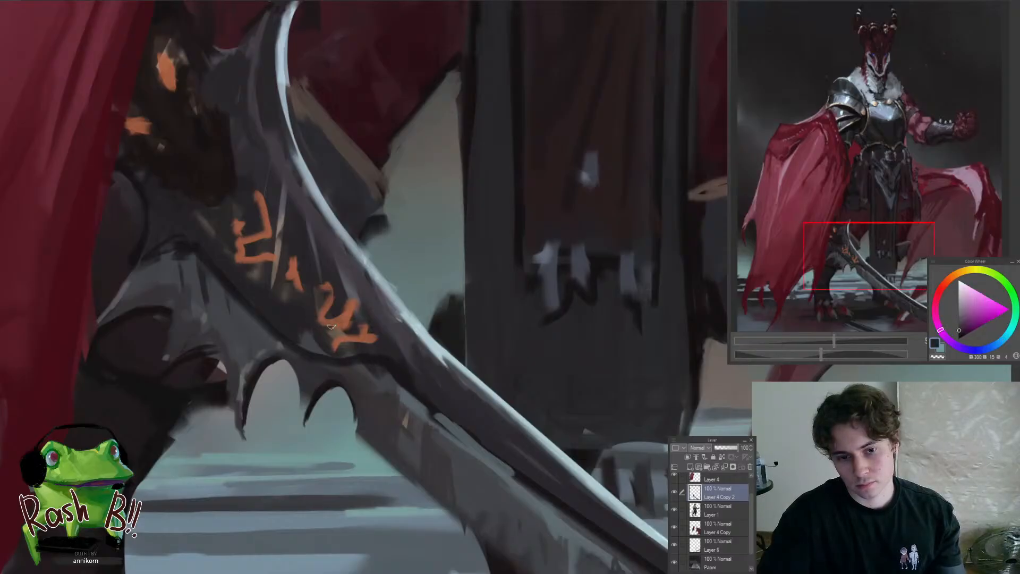
pyautogui.moveTo(319, 298); pyautogui.dragTo(318, 323)
pyautogui.moveTo(323, 315)
pyautogui.mouseDown()
pyautogui.moveTo(250, 398)
pyautogui.moveTo(333, 309)
pyautogui.moveTo(341, 275)
pyautogui.moveTo(356, 287)
pyautogui.moveTo(331, 295)
pyautogui.moveTo(359, 275)
pyautogui.mouseUp()
pyautogui.moveTo(277, 301); pyautogui.dragTo(250, 397)
pyautogui.moveTo(325, 335); pyautogui.dragTo(348, 321)
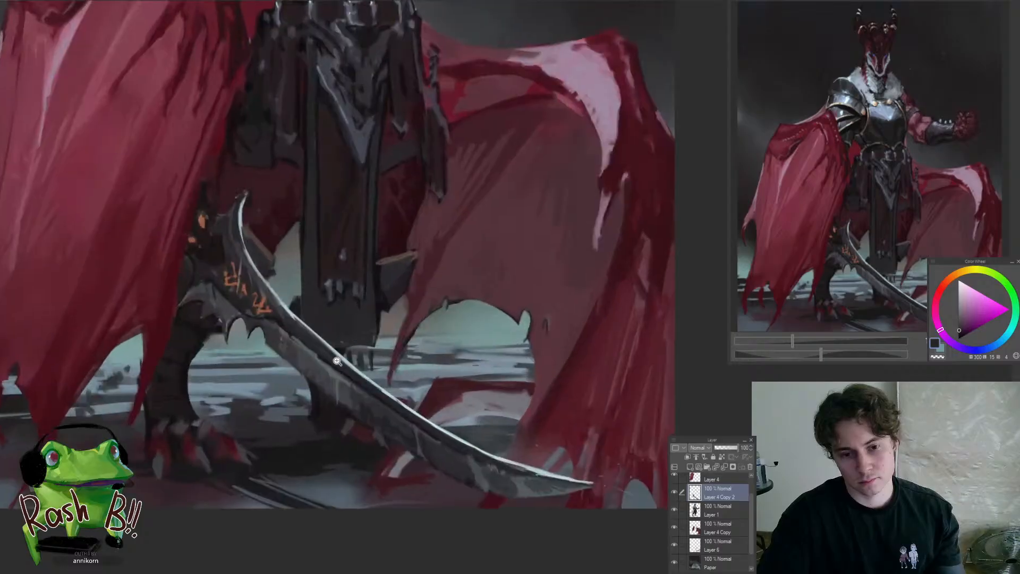
# Refine the middle of the blade around its pale vertical streak with sampled muted red-grey and blue-grey strokes
pyautogui.moveTo(291, 354)
pyautogui.mouseDown()
pyautogui.moveTo(318, 341)
pyautogui.moveTo(307, 375)
pyautogui.mouseUp()
pyautogui.keyDown('alt'); pyautogui.click(304, 351); pyautogui.keyUp('alt')
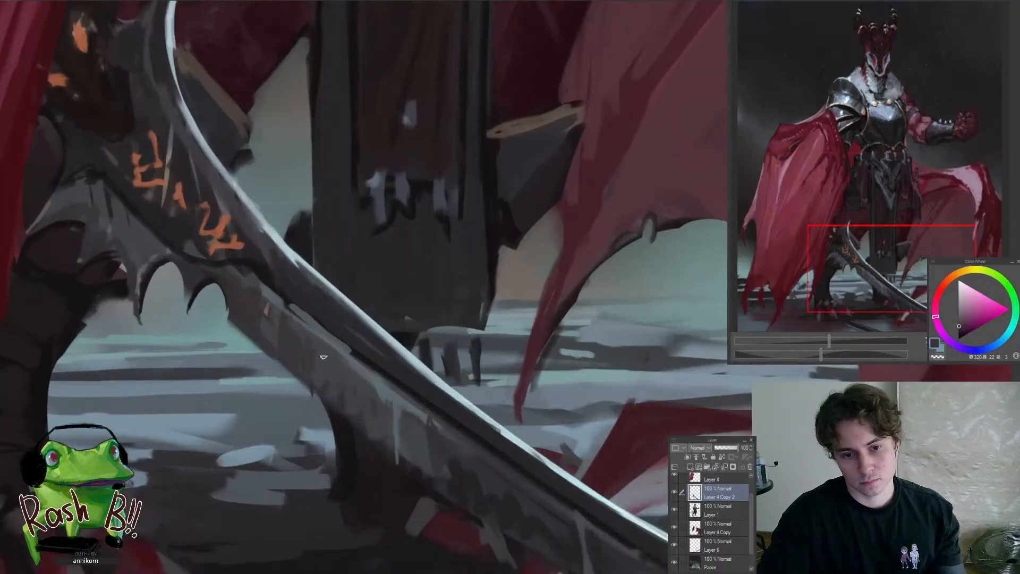
pyautogui.keyDown('alt'); pyautogui.click(356, 384); pyautogui.keyUp('alt')
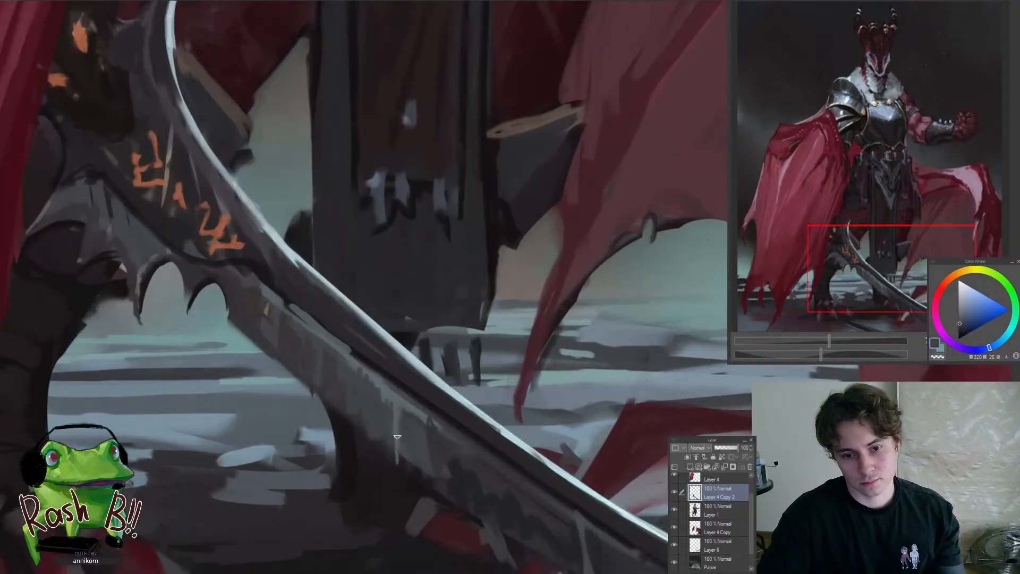
pyautogui.keyDown('alt'); pyautogui.click(413, 423); pyautogui.keyUp('alt')
pyautogui.moveTo(399, 396); pyautogui.dragTo(402, 424)
pyautogui.moveTo(384, 406); pyautogui.dragTo(321, 478)
pyautogui.moveTo(389, 384); pyautogui.dragTo(419, 348)
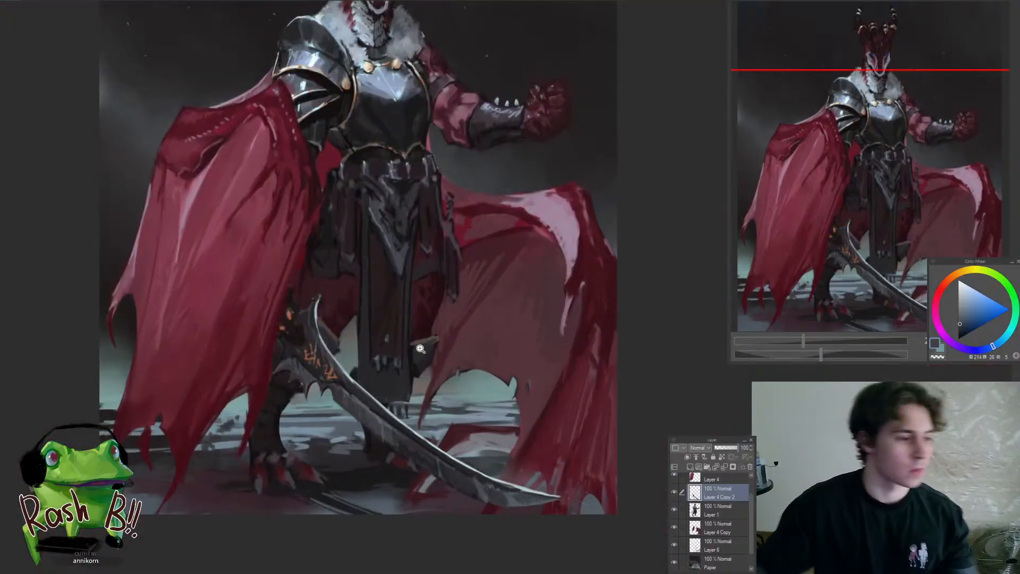
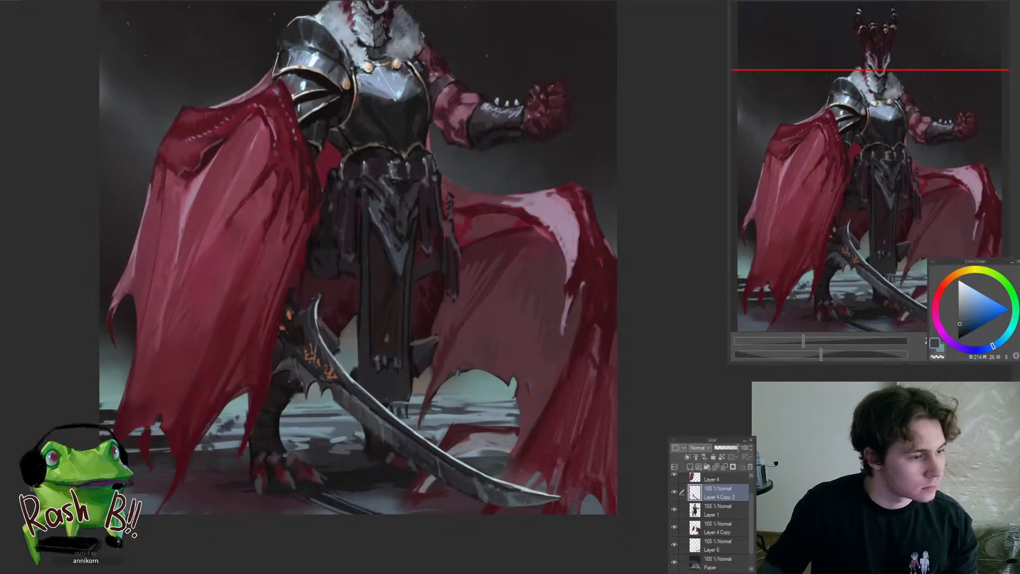
# Select Layer 1 and refine the pale jaw edges of the dragon's face with sampled blue-grey tones
pyautogui.click(421, 414)
pyautogui.scroll(-5, 421, 414)
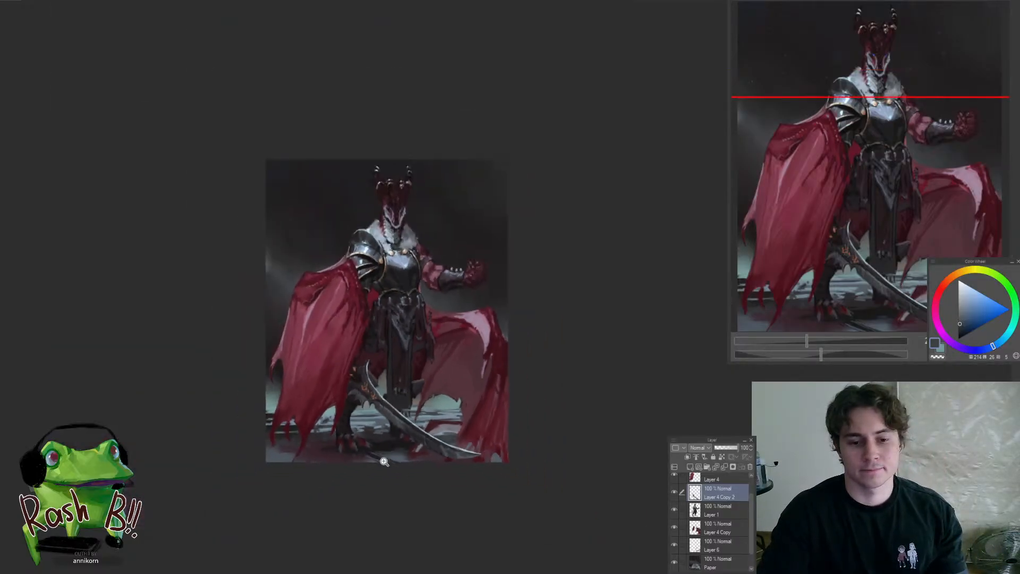
pyautogui.moveTo(393, 202); pyautogui.dragTo(447, 231)
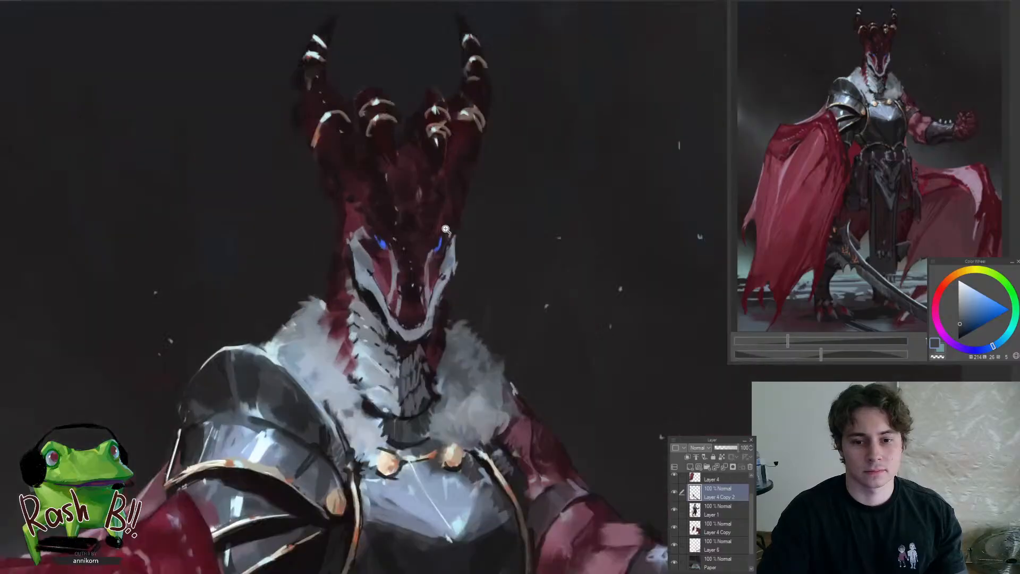
pyautogui.keyDown('ctrl'); pyautogui.keyDown('shift'); pyautogui.click(430, 305); pyautogui.keyUp('shift'); pyautogui.keyUp('ctrl')
pyautogui.moveTo(402, 296); pyautogui.dragTo(428, 299)
pyautogui.keyDown('alt'); pyautogui.click(362, 314); pyautogui.keyUp('alt')
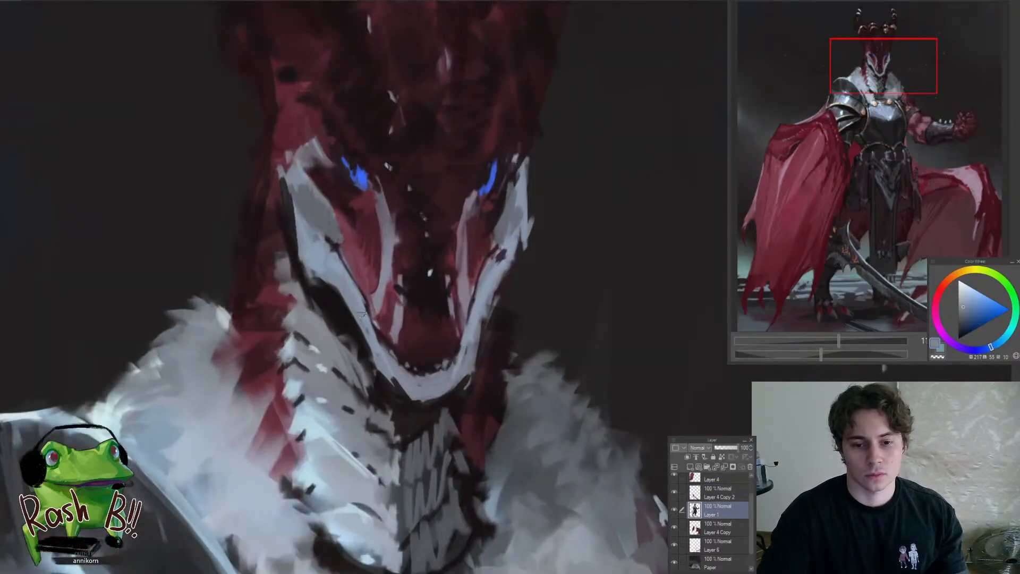
pyautogui.keyDown('alt'); pyautogui.click(406, 386); pyautogui.keyUp('alt')
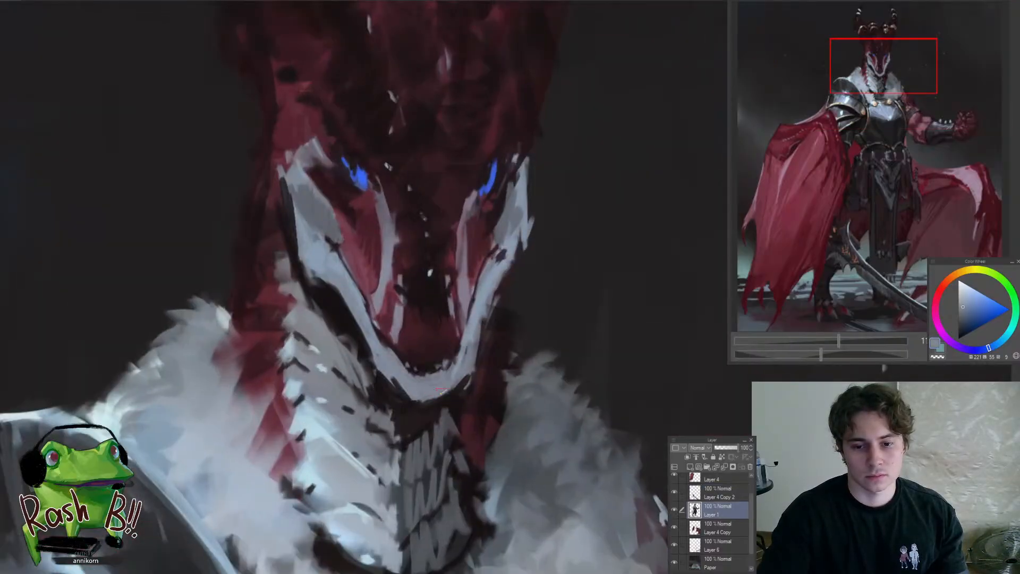
pyautogui.moveTo(475, 364)
pyautogui.mouseDown()
pyautogui.moveTo(516, 248)
pyautogui.moveTo(449, 372)
pyautogui.mouseUp()
pyautogui.moveTo(504, 258); pyautogui.dragTo(542, 271)
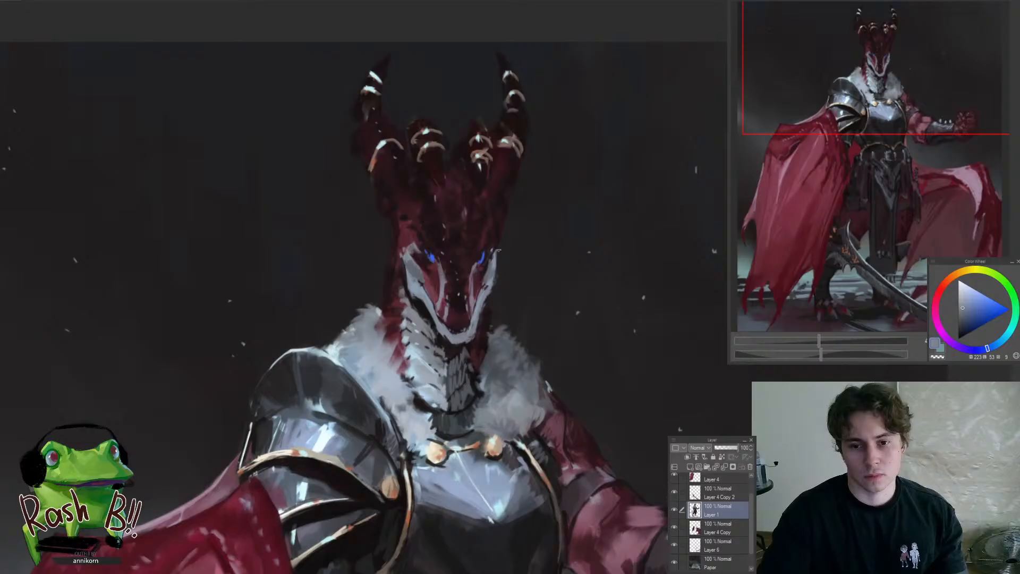
# Reshape the brow and snout bridge between the dragon's eyes with sampled near-black and muted red strokes
pyautogui.moveTo(456, 325); pyautogui.dragTo(421, 380)
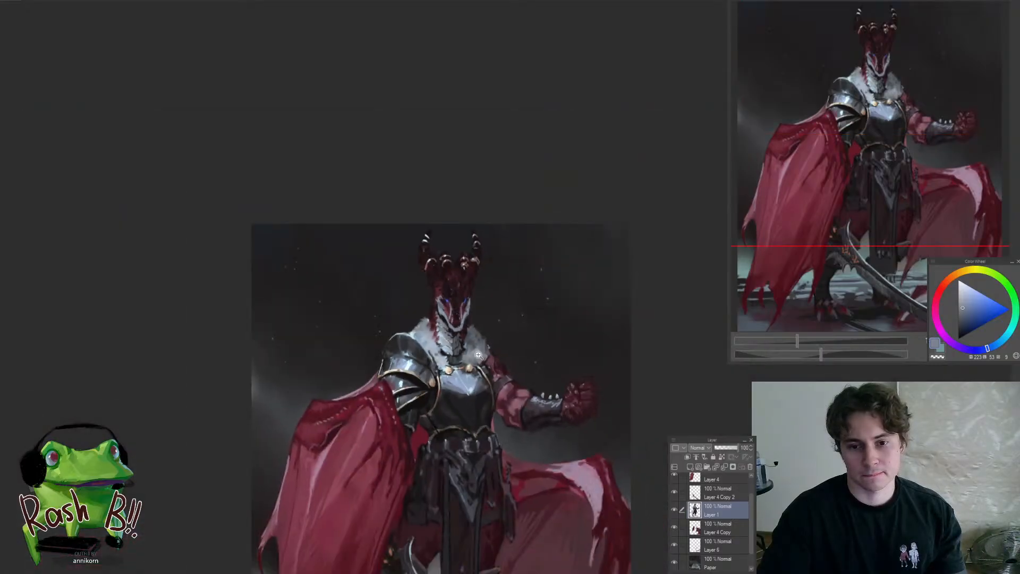
pyautogui.moveTo(477, 357); pyautogui.dragTo(459, 389)
pyautogui.moveTo(472, 335); pyautogui.dragTo(484, 353)
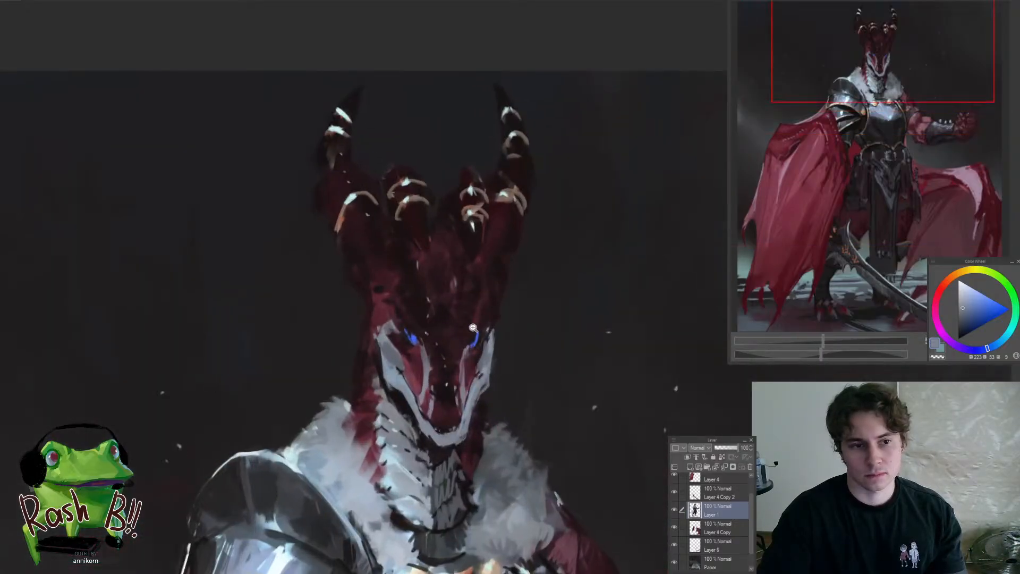
pyautogui.click(452, 304)
pyautogui.keyDown('alt'); pyautogui.click(410, 325); pyautogui.keyUp('alt')
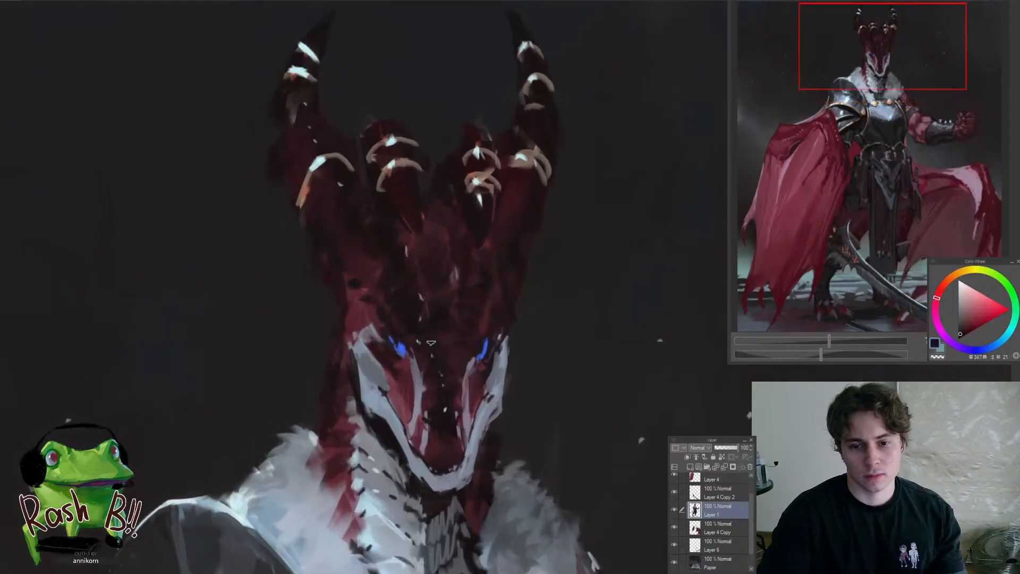
pyautogui.moveTo(426, 348); pyautogui.dragTo(421, 344)
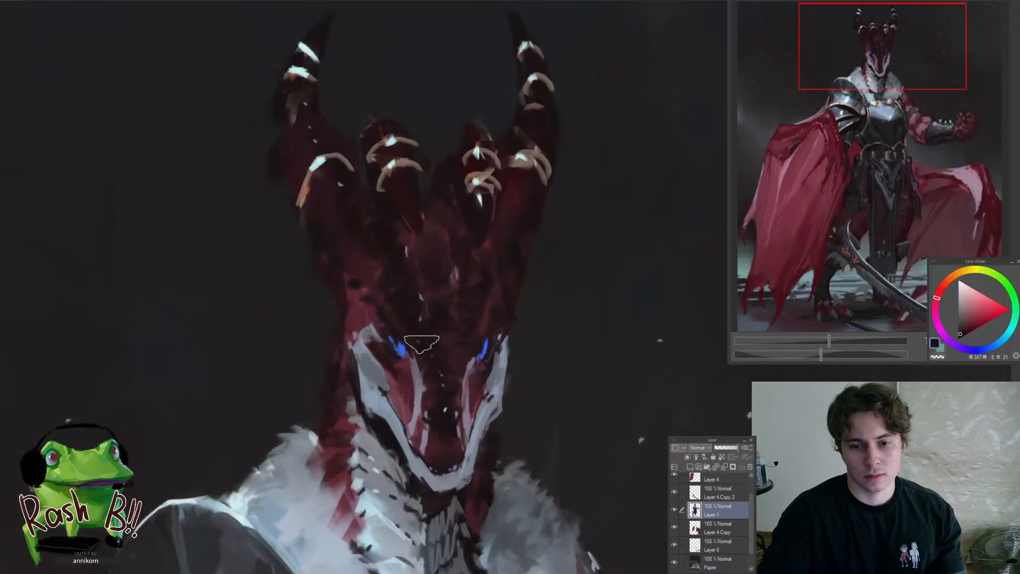
pyautogui.keyDown('alt'); pyautogui.click(455, 366); pyautogui.keyUp('alt')
pyautogui.moveTo(433, 360); pyautogui.dragTo(456, 362)
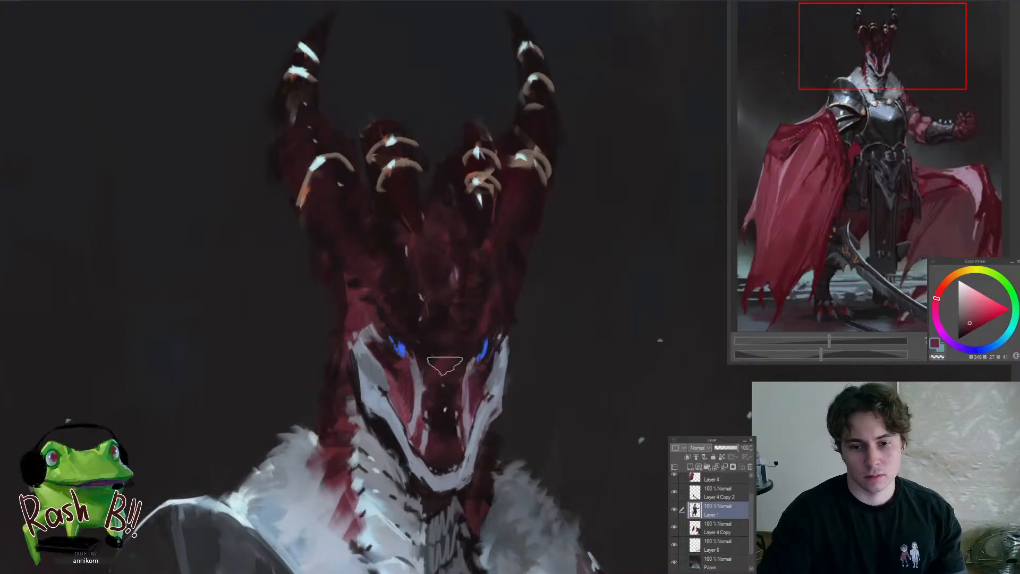
pyautogui.moveTo(434, 398); pyautogui.dragTo(387, 462)
pyautogui.moveTo(457, 392); pyautogui.dragTo(509, 367)
pyautogui.moveTo(416, 370); pyautogui.dragTo(433, 361)
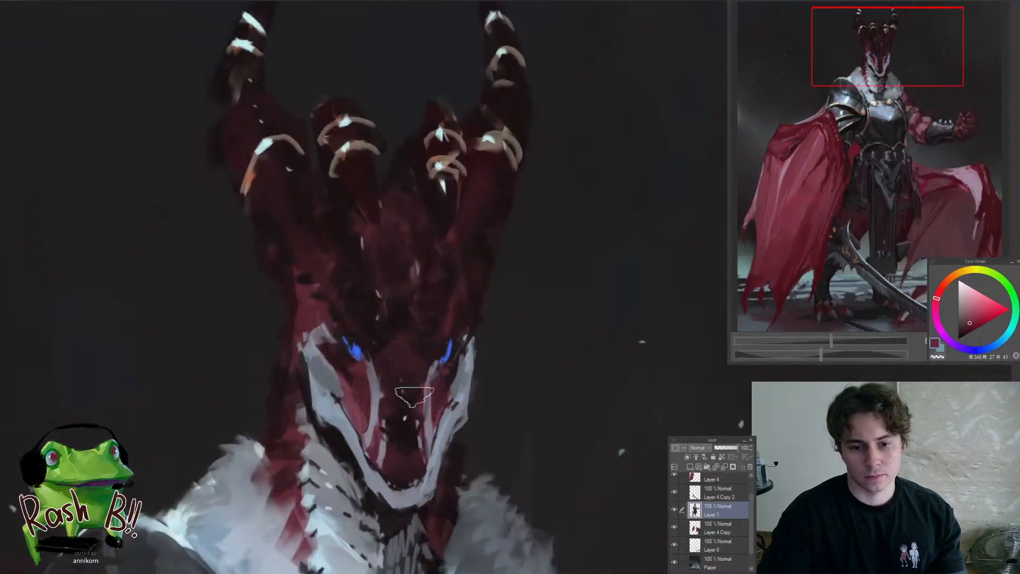
# Darken the middle of the dragon's forehead below the horns with a sampled near-black tone
pyautogui.keyDown('alt'); pyautogui.click(410, 422); pyautogui.keyUp('alt')
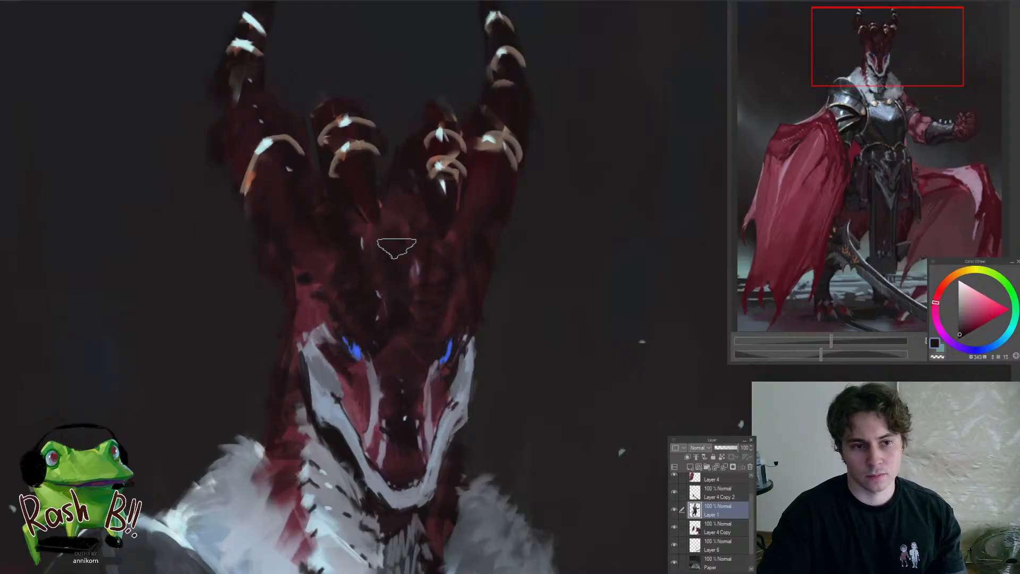
pyautogui.moveTo(401, 272); pyautogui.dragTo(369, 268)
pyautogui.moveTo(386, 235)
pyautogui.mouseDown()
pyautogui.moveTo(408, 244)
pyautogui.moveTo(429, 165)
pyautogui.moveTo(353, 310)
pyautogui.mouseUp()
pyautogui.keyDown('alt'); pyautogui.click(399, 222); pyautogui.keyUp('alt')
pyautogui.moveTo(407, 241); pyautogui.dragTo(454, 224)
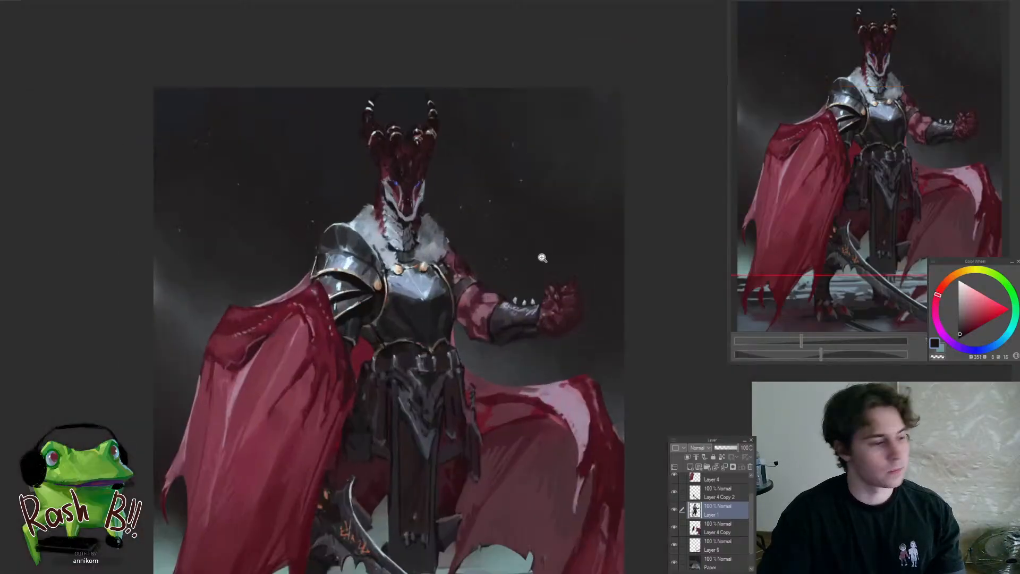
# Select Layer 6 and rework the red tail shape beneath the lower blade with a sampled dark purple-red
pyautogui.moveTo(542, 258)
pyautogui.mouseDown()
pyautogui.moveTo(503, 187)
pyautogui.moveTo(499, 147)
pyautogui.moveTo(518, 143)
pyautogui.mouseUp()
pyautogui.moveTo(442, 458); pyautogui.dragTo(483, 451)
pyautogui.keyDown('ctrl'); pyautogui.keyDown('shift'); pyautogui.click(438, 444); pyautogui.keyUp('shift'); pyautogui.keyUp('ctrl')
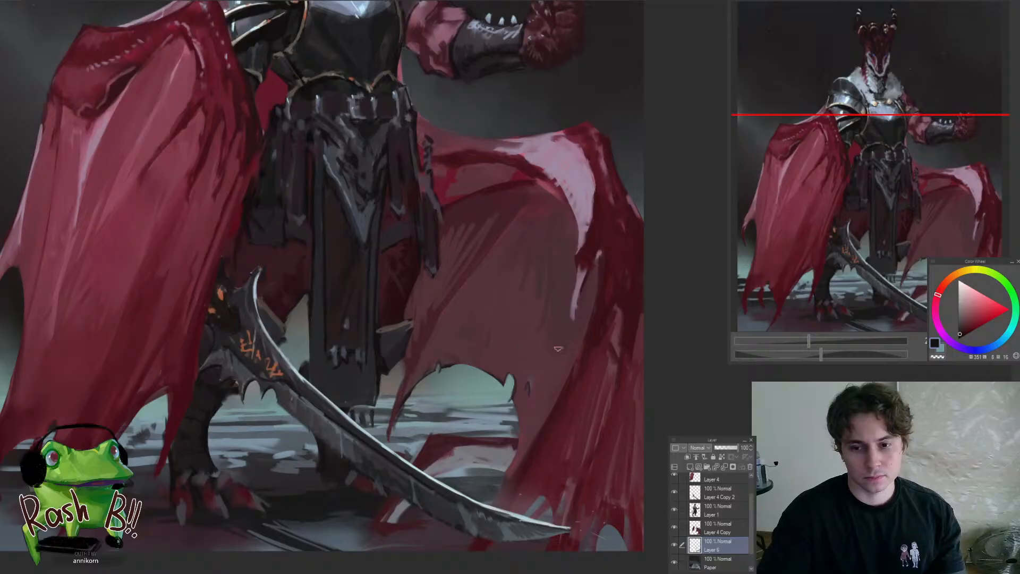
pyautogui.moveTo(421, 497); pyautogui.dragTo(449, 394)
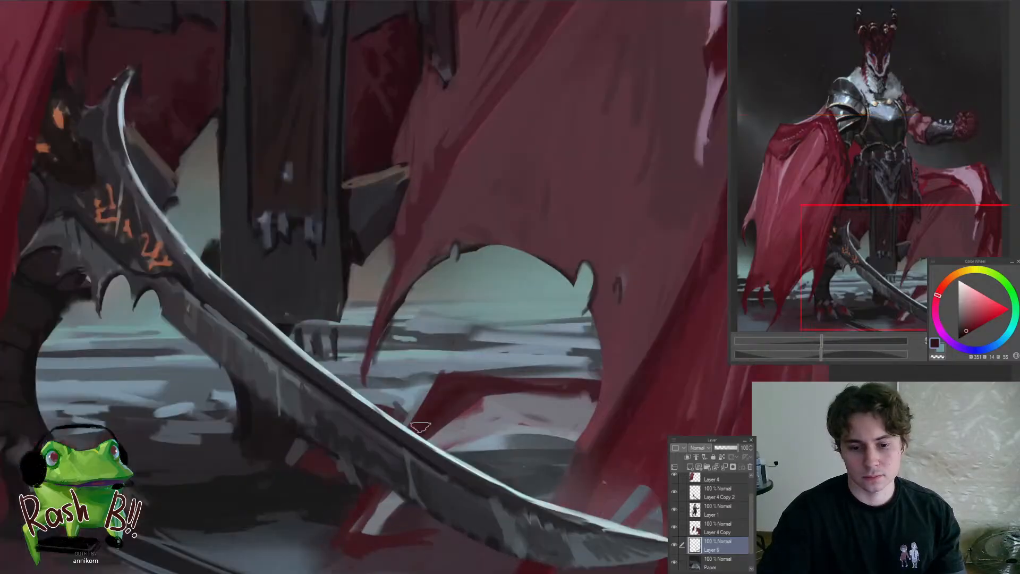
pyautogui.moveTo(374, 498); pyautogui.dragTo(354, 536)
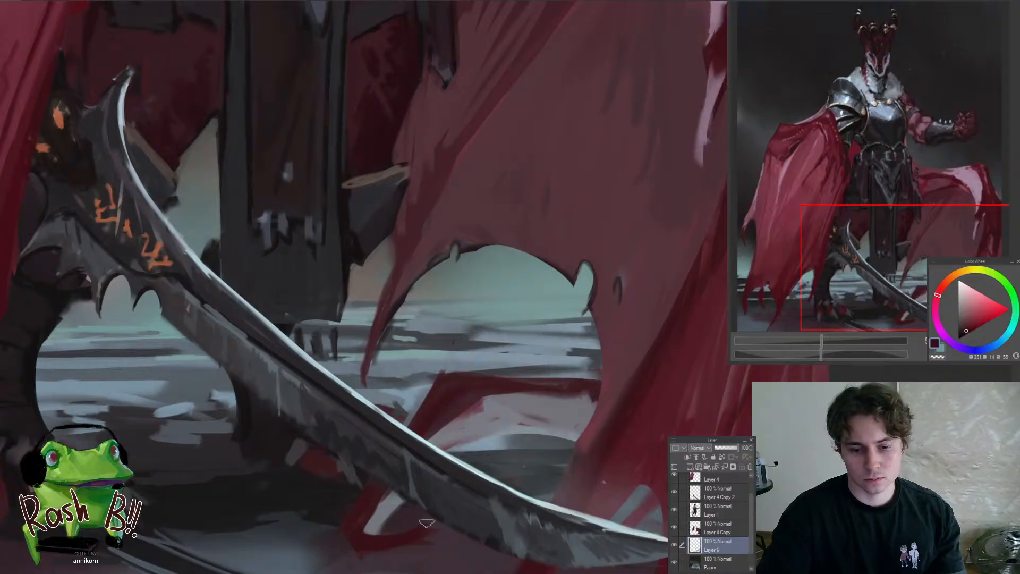
pyautogui.moveTo(418, 532)
pyautogui.mouseDown()
pyautogui.moveTo(398, 553)
pyautogui.moveTo(407, 522)
pyautogui.moveTo(490, 537)
pyautogui.mouseUp()
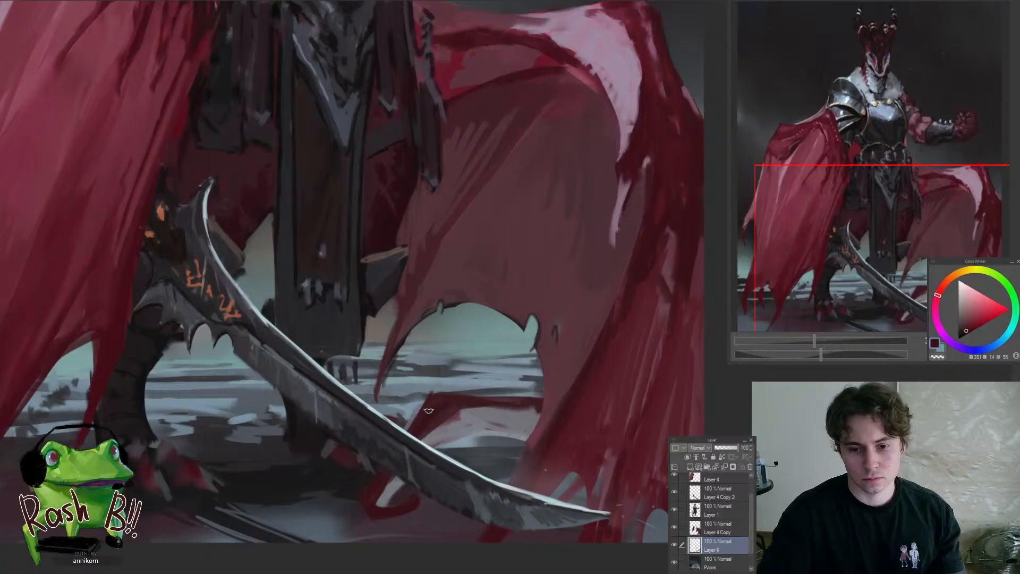
# Refine the arched red shape and pale ground above the blade with sampled grey-purple and dark red tones
pyautogui.moveTo(517, 399)
pyautogui.mouseDown()
pyautogui.moveTo(456, 405)
pyautogui.moveTo(540, 416)
pyautogui.mouseUp()
pyautogui.moveTo(498, 449)
pyautogui.mouseDown()
pyautogui.moveTo(501, 487)
pyautogui.moveTo(500, 437)
pyautogui.mouseUp()
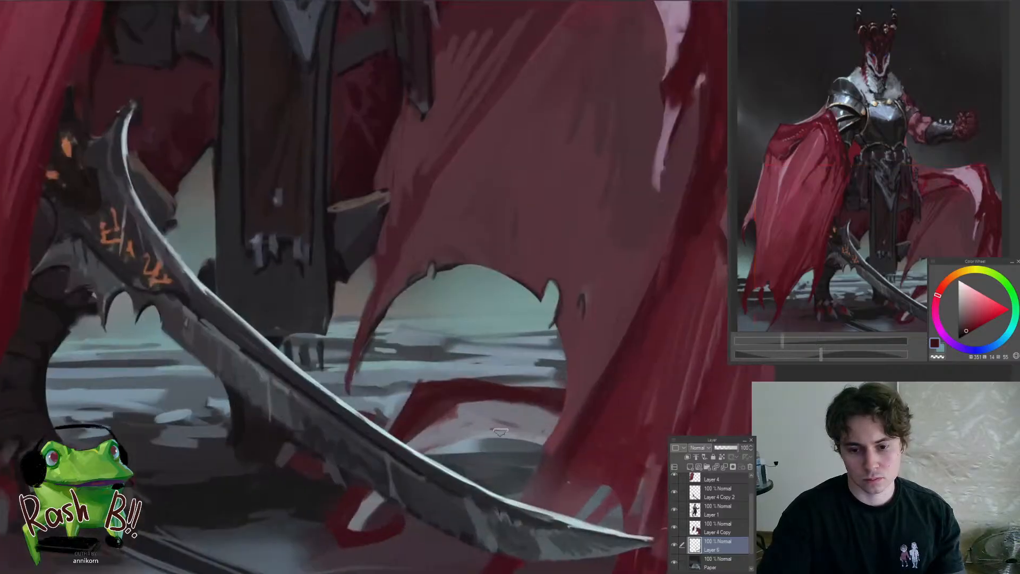
pyautogui.keyDown('alt'); pyautogui.click(499, 415); pyautogui.keyUp('alt')
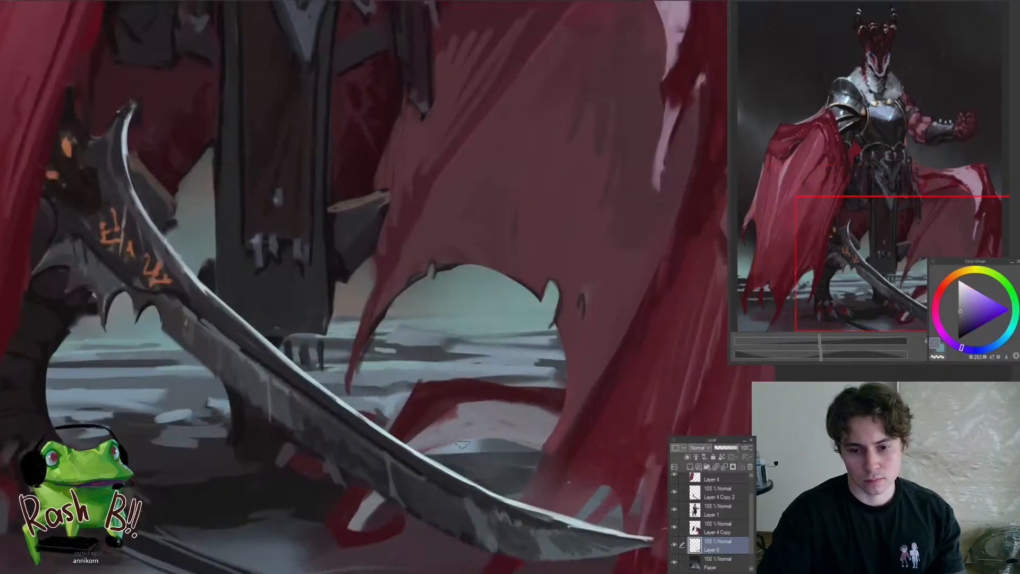
pyautogui.keyDown('alt'); pyautogui.click(456, 416); pyautogui.keyUp('alt')
pyautogui.keyDown('alt'); pyautogui.click(519, 387); pyautogui.keyUp('alt')
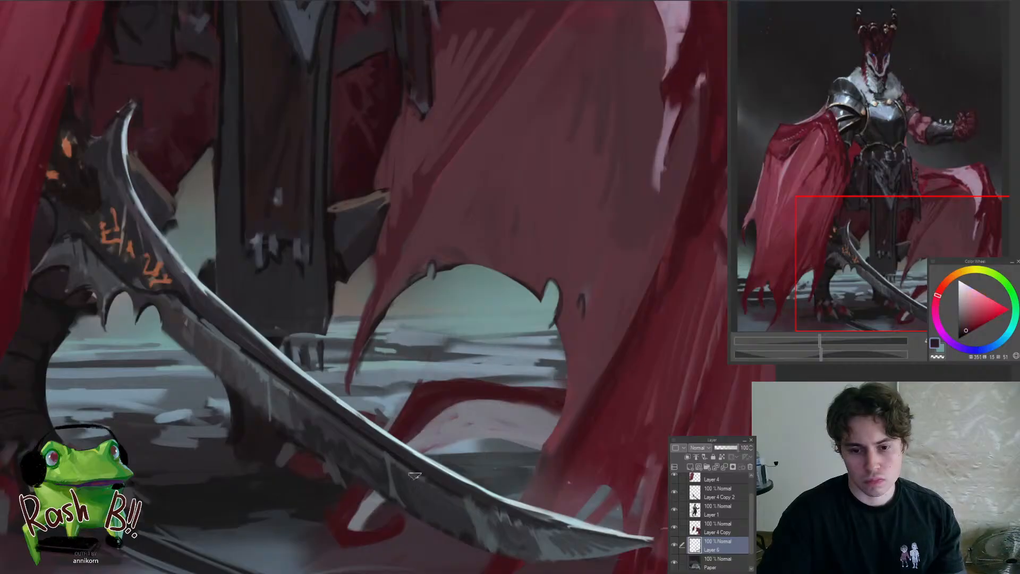
pyautogui.moveTo(566, 484)
pyautogui.mouseDown()
pyautogui.moveTo(403, 520)
pyautogui.moveTo(520, 480)
pyautogui.moveTo(565, 480)
pyautogui.mouseUp()
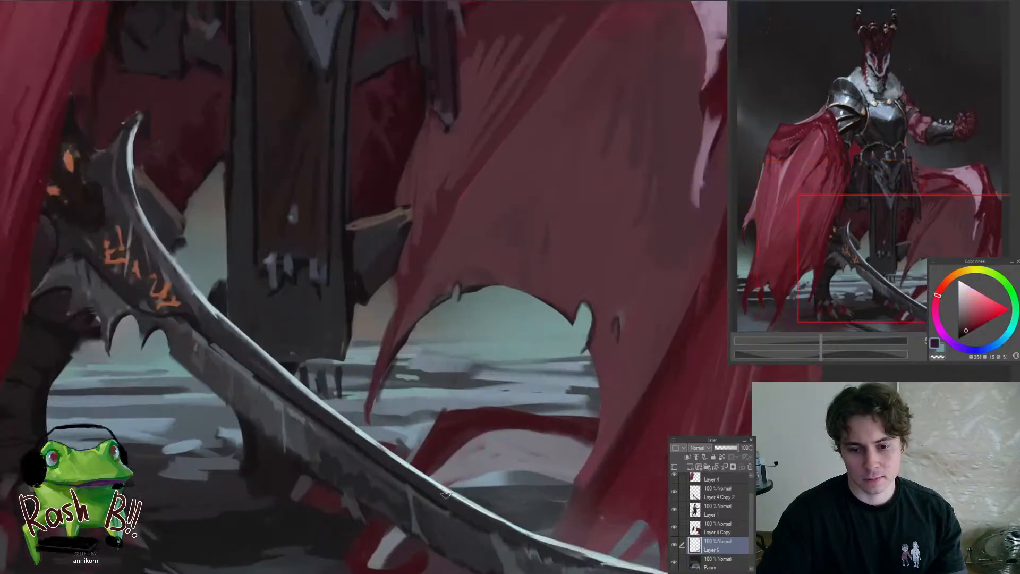
pyautogui.moveTo(447, 487)
pyautogui.mouseDown()
pyautogui.moveTo(546, 474)
pyautogui.moveTo(582, 507)
pyautogui.mouseUp()
pyautogui.moveTo(467, 460); pyautogui.dragTo(407, 531)
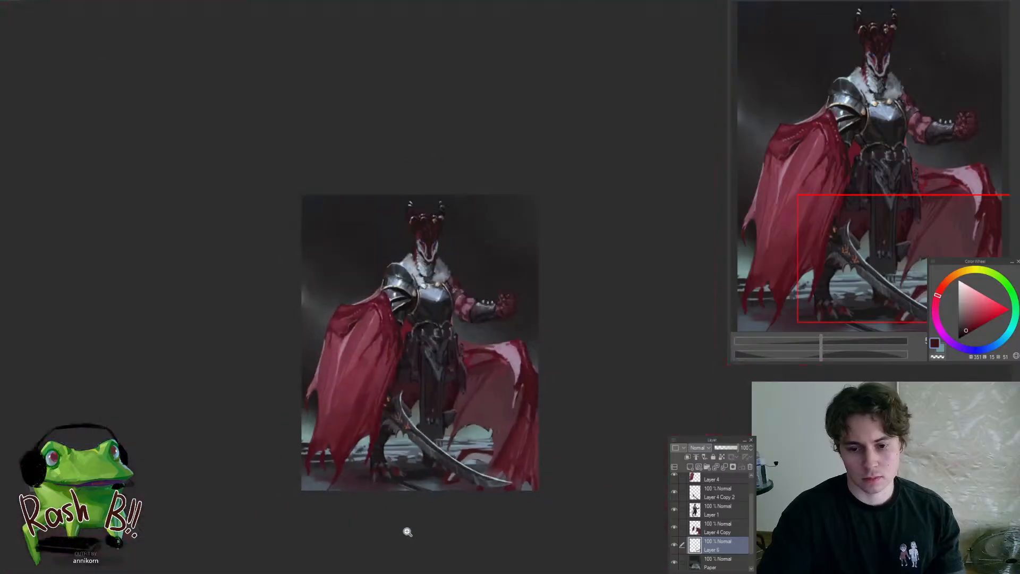
# Mirror the canvas view, round the red arch's outer edge with sampled dark reds, and restore the view
pyautogui.press('h')
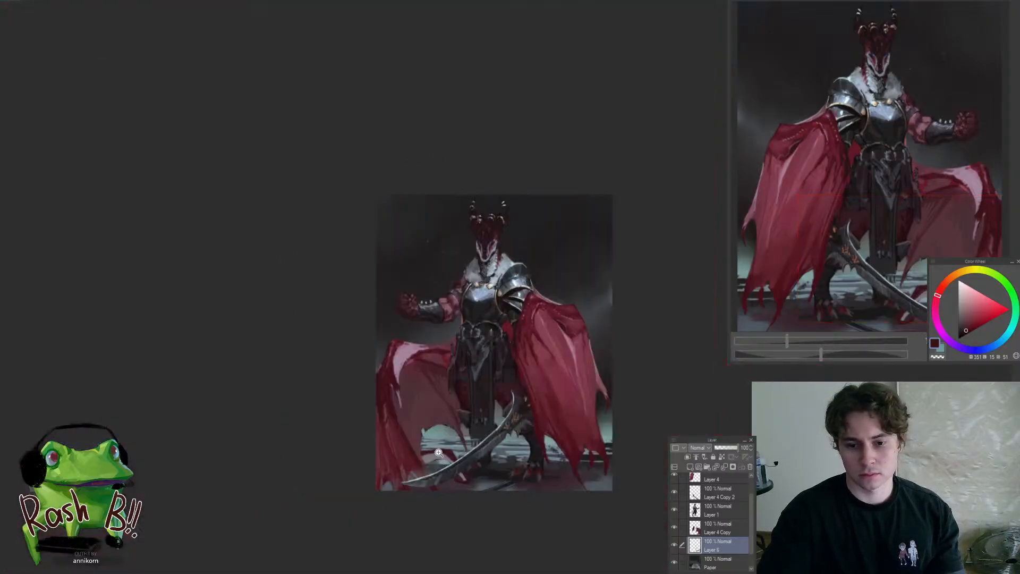
pyautogui.moveTo(439, 452); pyautogui.dragTo(498, 428)
pyautogui.keyDown('alt'); pyautogui.click(575, 368); pyautogui.keyUp('alt')
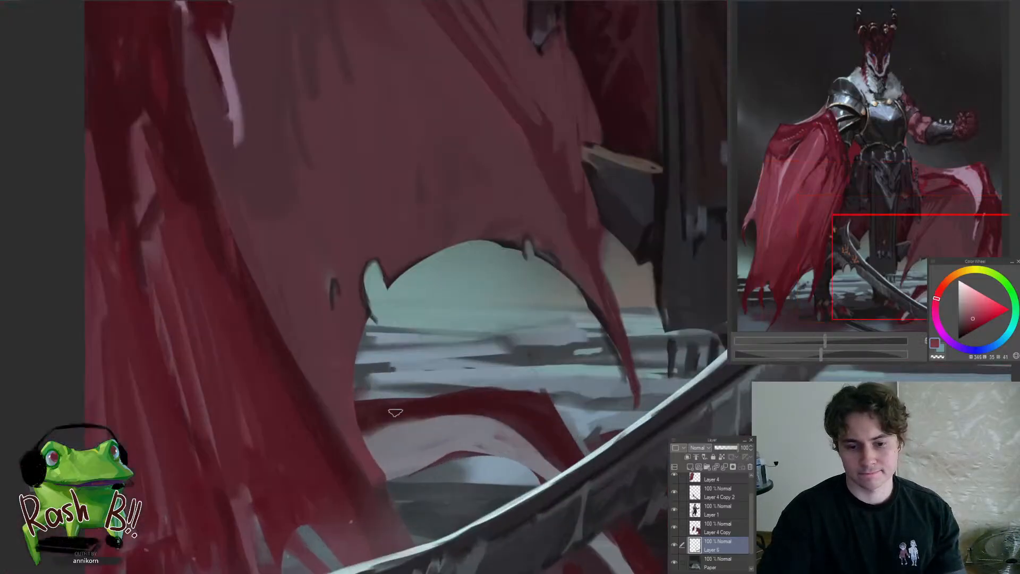
pyautogui.keyDown('alt'); pyautogui.click(371, 406); pyautogui.keyUp('alt')
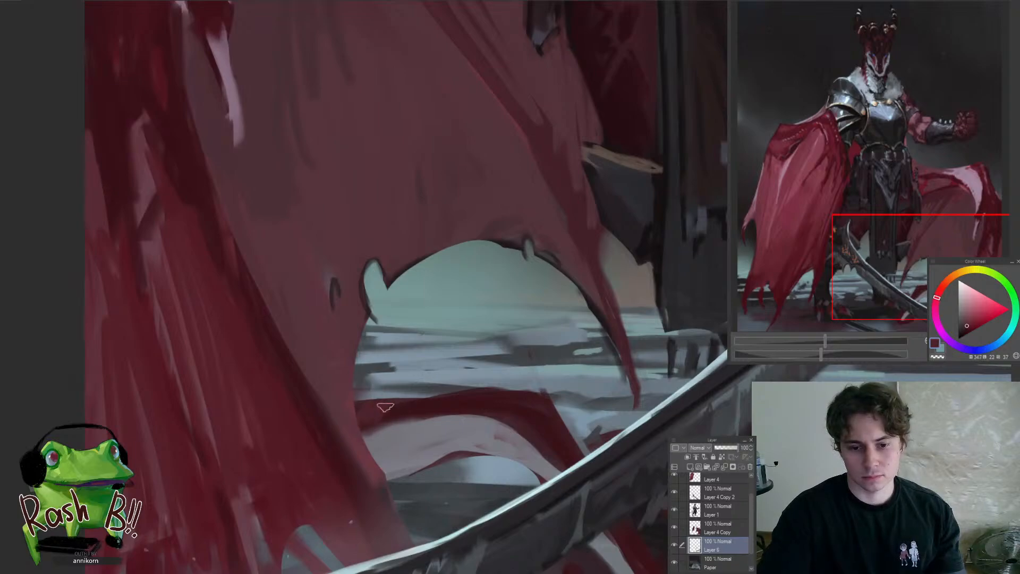
pyautogui.moveTo(385, 407)
pyautogui.mouseDown()
pyautogui.moveTo(508, 404)
pyautogui.moveTo(449, 424)
pyautogui.moveTo(489, 382)
pyautogui.mouseUp()
pyautogui.press('h')
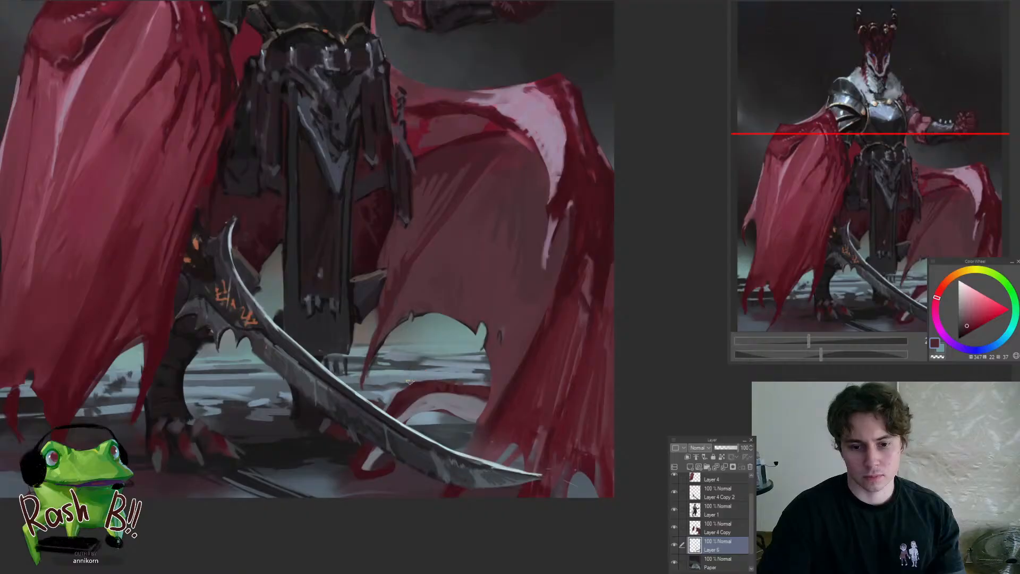
pyautogui.moveTo(482, 424); pyautogui.dragTo(540, 519)
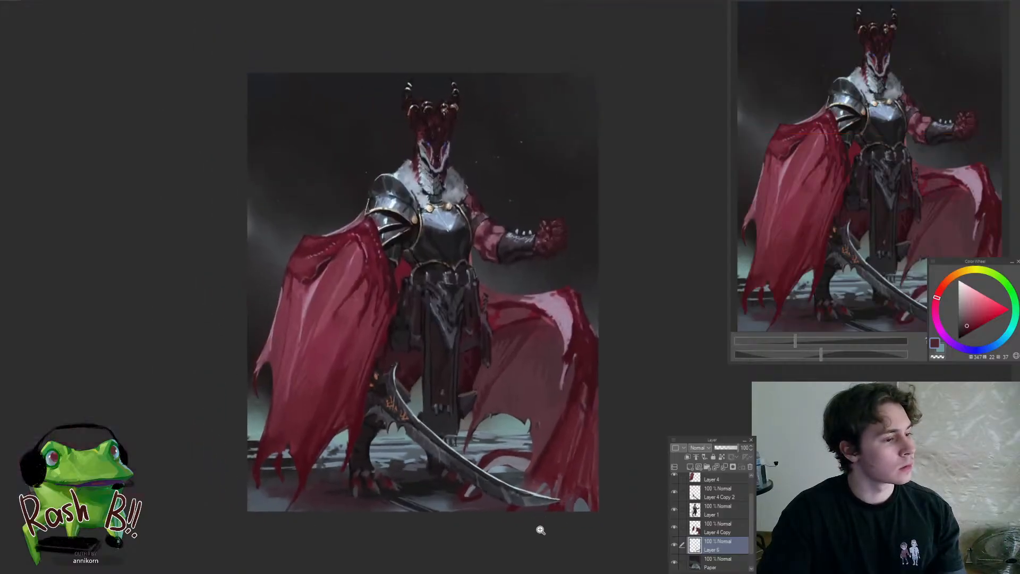
# Add an Overlay layer clipped to Layer 4 Copy and tint the trailing cape's inner side with muted orange
pyautogui.keyDown('ctrl'); pyautogui.keyDown('shift'); pyautogui.click(539, 393); pyautogui.keyUp('shift'); pyautogui.keyUp('ctrl')
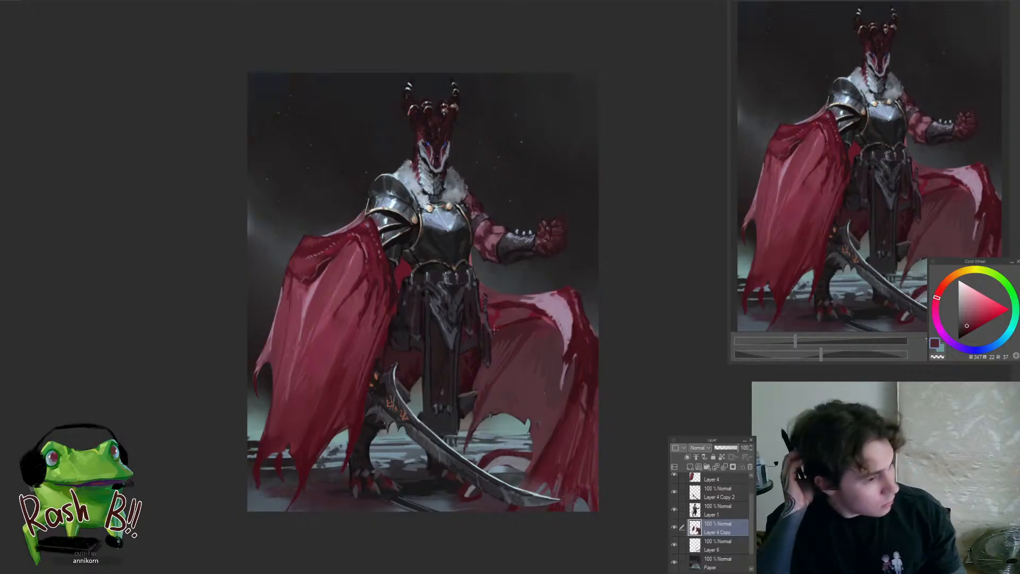
pyautogui.click(526, 371)
pyautogui.click(688, 458)
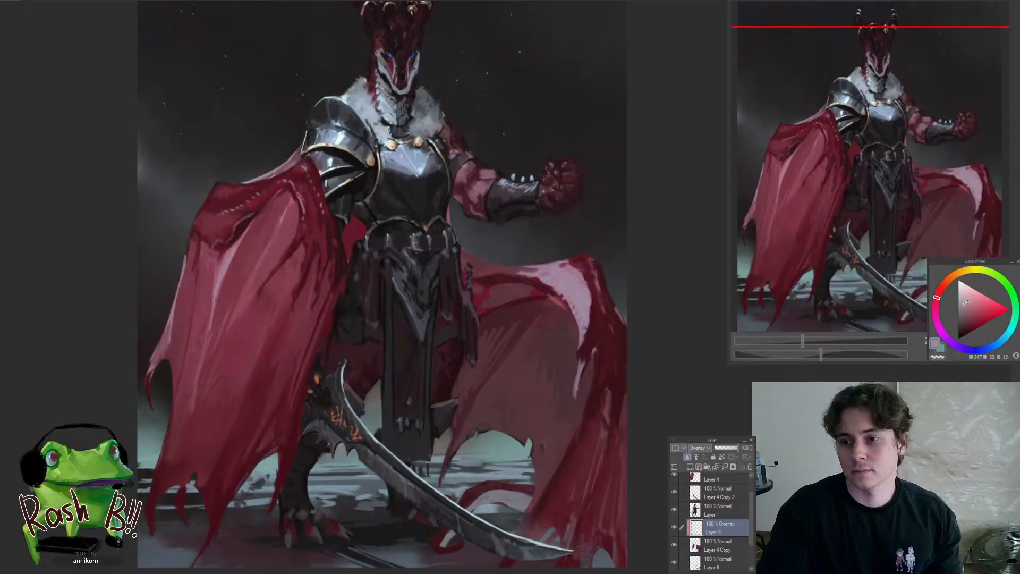
pyautogui.moveTo(945, 286); pyautogui.dragTo(946, 280)
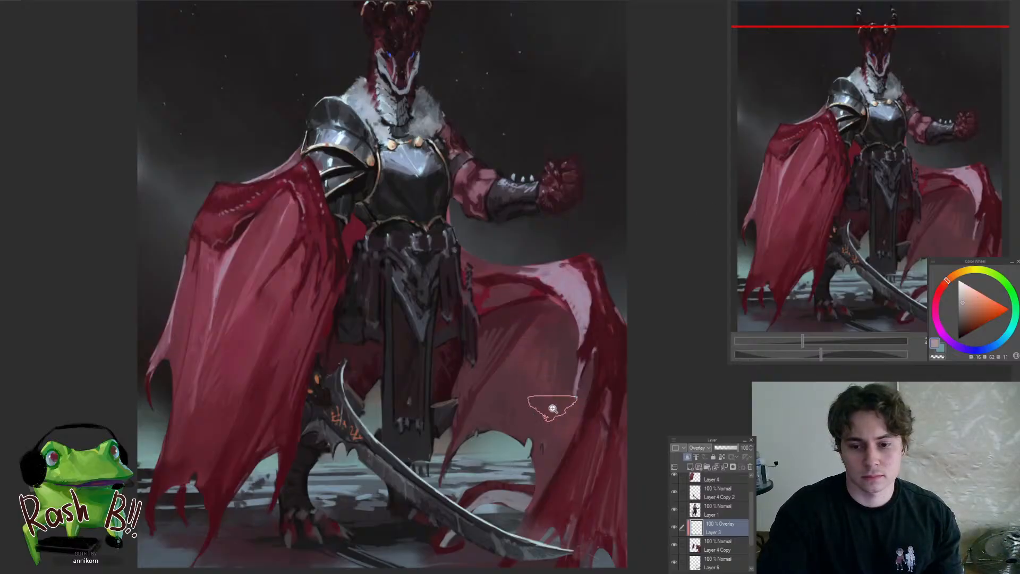
pyautogui.moveTo(553, 408); pyautogui.dragTo(589, 368)
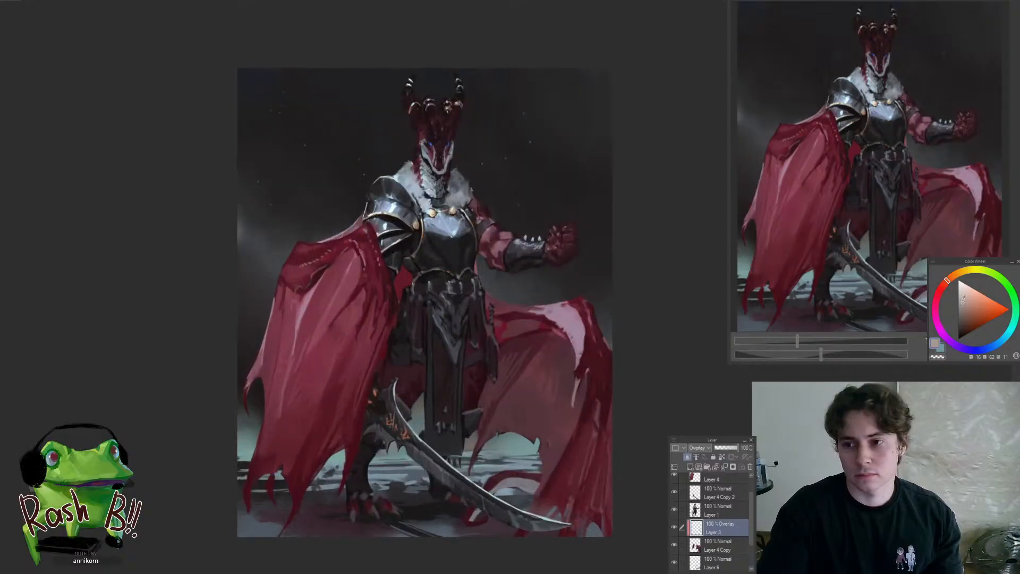
# Vary the overlay tint on the trailing cape's inner side using muted purple, blue and red-orange hues
pyautogui.moveTo(941, 328); pyautogui.dragTo(953, 347)
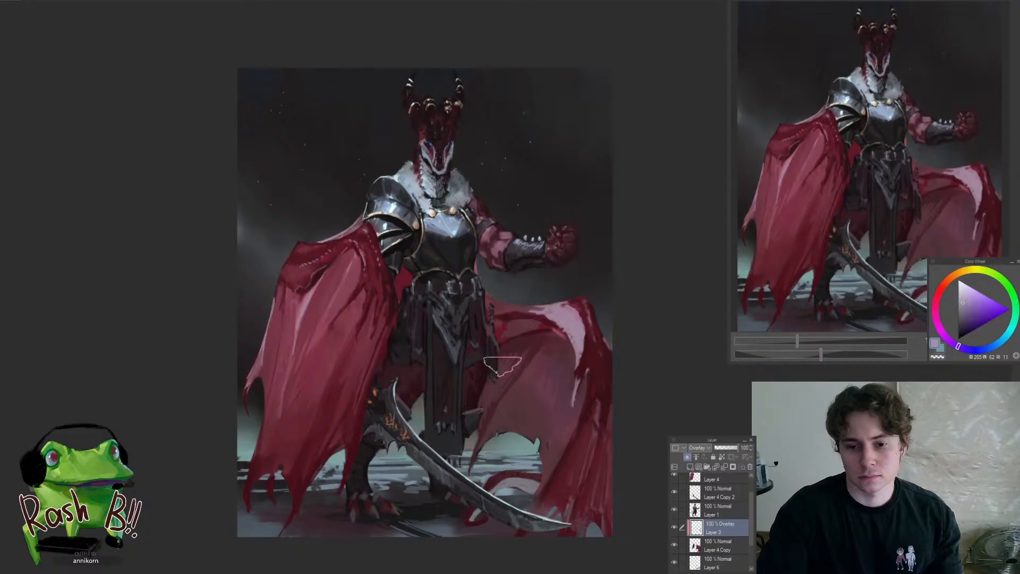
pyautogui.moveTo(546, 443); pyautogui.dragTo(526, 480)
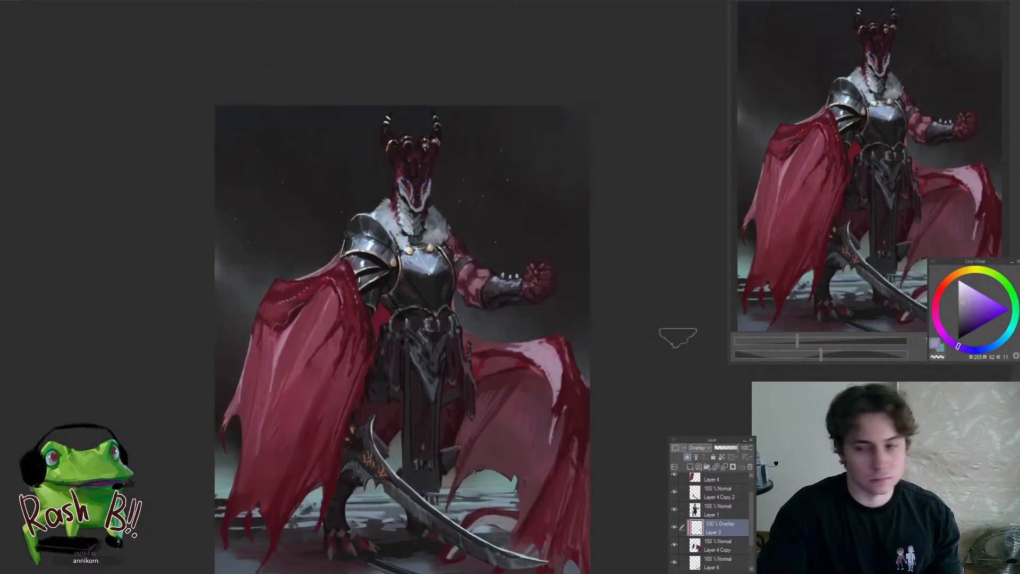
pyautogui.click(1003, 342)
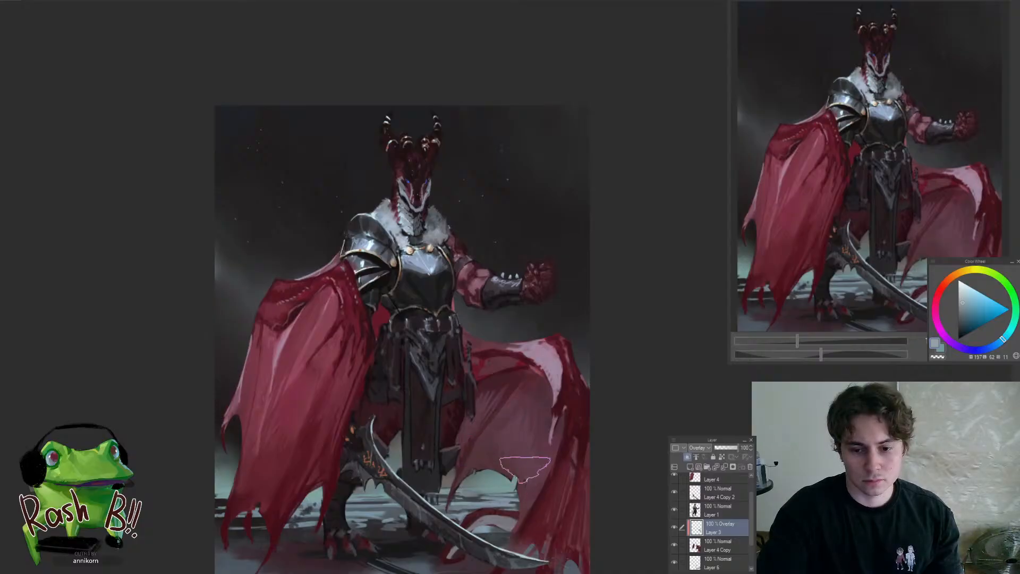
pyautogui.click(944, 286)
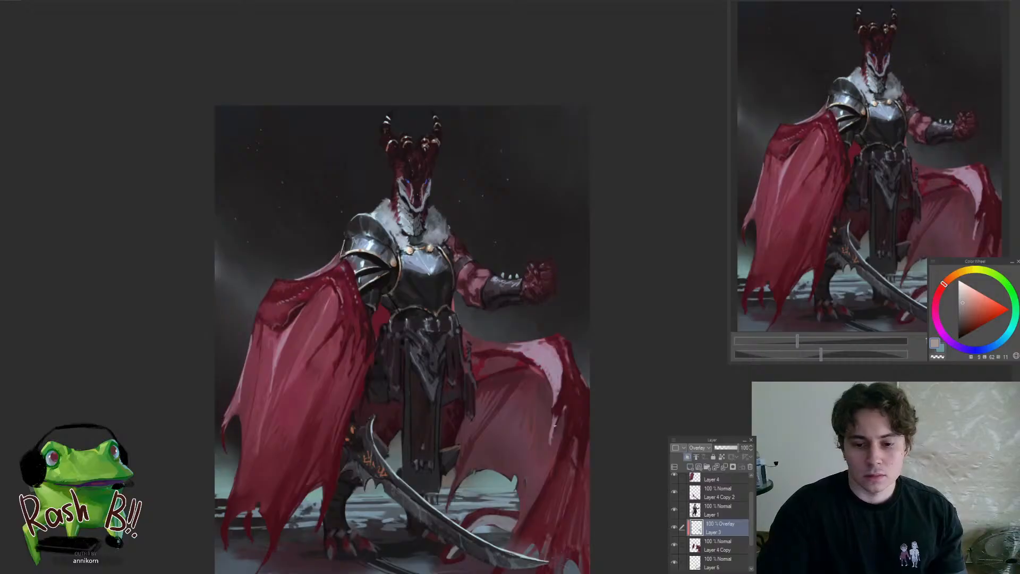
# Compare the whole painting with the Overlay layer hidden and shown
pyautogui.click(674, 526)
pyautogui.click(674, 525)
pyautogui.moveTo(579, 446); pyautogui.dragTo(520, 525)
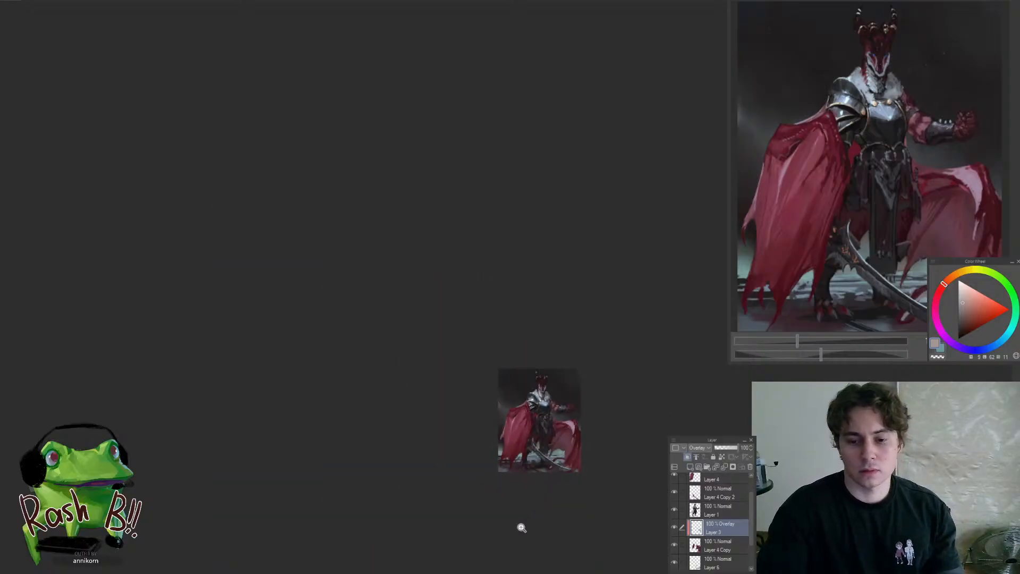
# Lower the Overlay layer's opacity to 64% while checking the mirrored painting, restore the view, and merge it into Layer 4 Copy
pyautogui.press('h')
pyautogui.moveTo(398, 465); pyautogui.dragTo(403, 440)
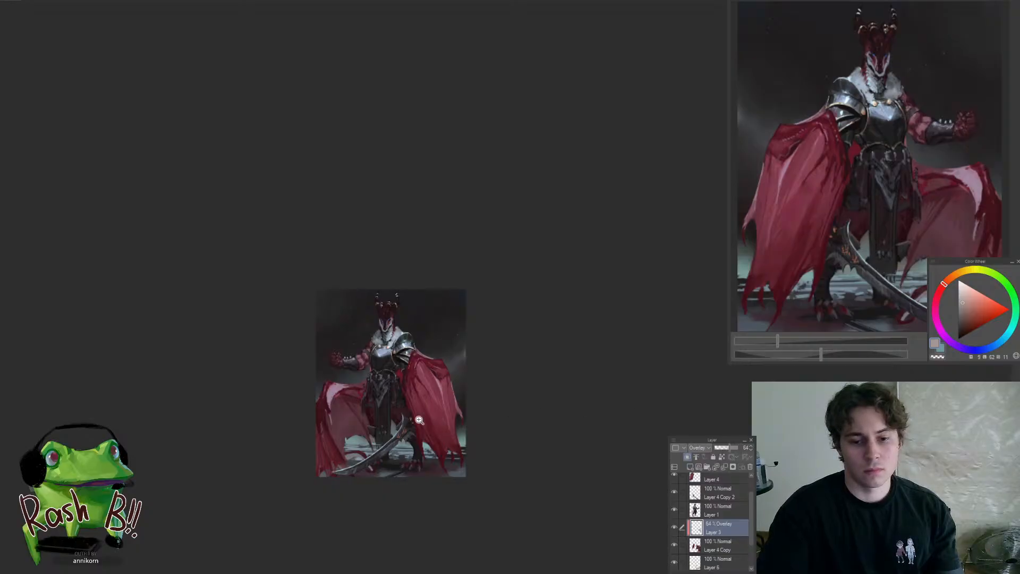
pyautogui.moveTo(360, 421); pyautogui.dragTo(433, 378)
pyautogui.press('h')
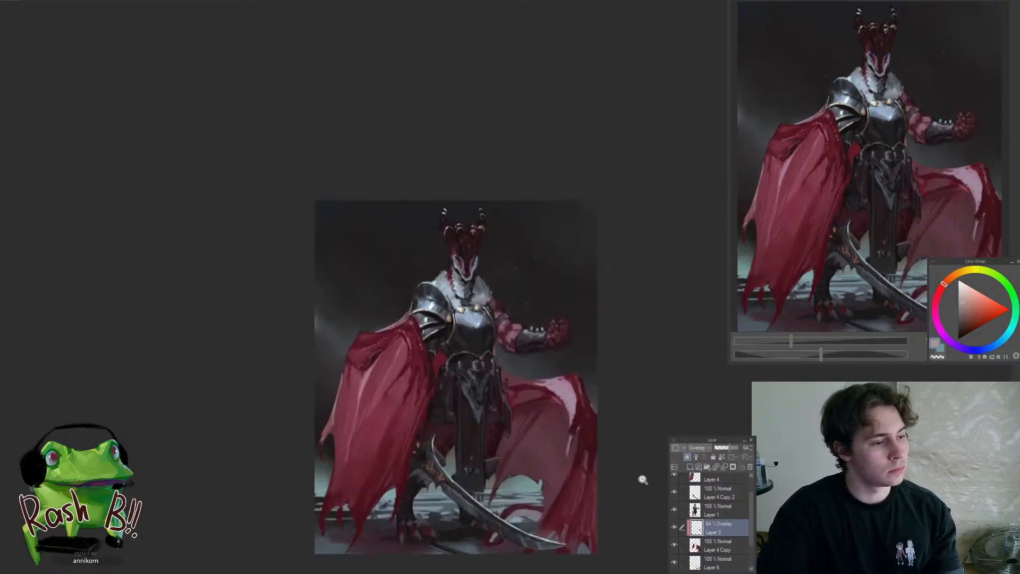
pyautogui.hotkey('ctrl', 'e')
# Paint dark muted reds over the trailing cape's inner side just below its upper fold beside the waist
pyautogui.moveTo(559, 399); pyautogui.dragTo(637, 367)
pyautogui.keyDown('alt'); pyautogui.click(541, 384); pyautogui.keyUp('alt')
pyautogui.moveTo(558, 396); pyautogui.dragTo(536, 385)
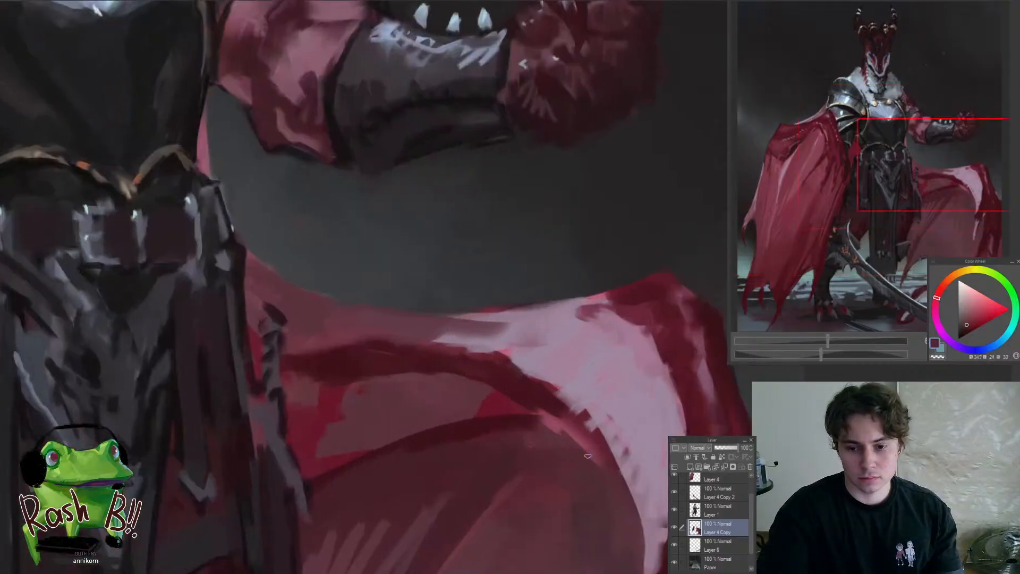
pyautogui.moveTo(542, 435); pyautogui.dragTo(583, 433)
pyautogui.keyDown('alt'); pyautogui.click(547, 431); pyautogui.keyUp('alt')
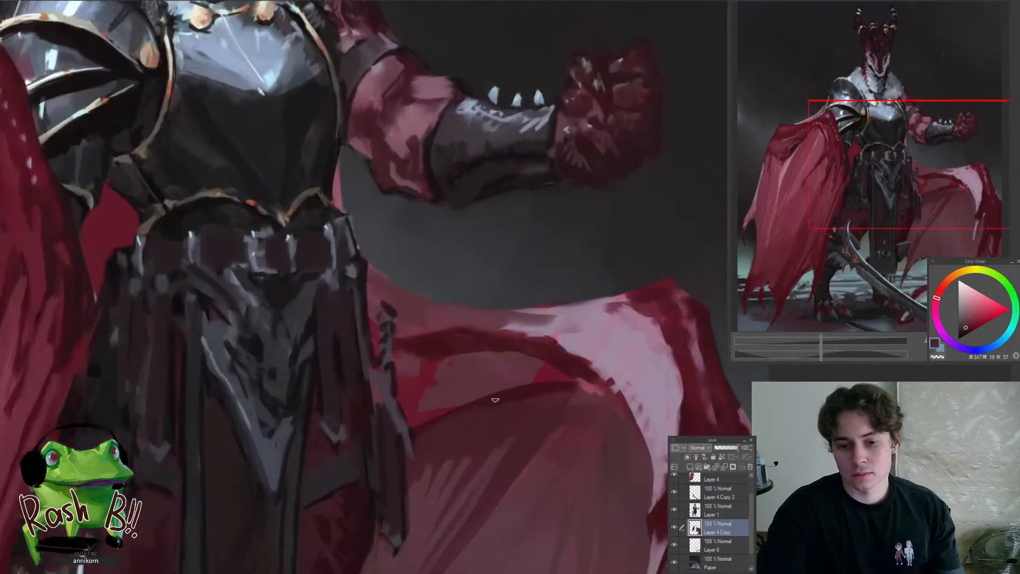
pyautogui.keyDown('alt'); pyautogui.click(464, 402); pyautogui.keyUp('alt')
pyautogui.moveTo(464, 401); pyautogui.dragTo(479, 383)
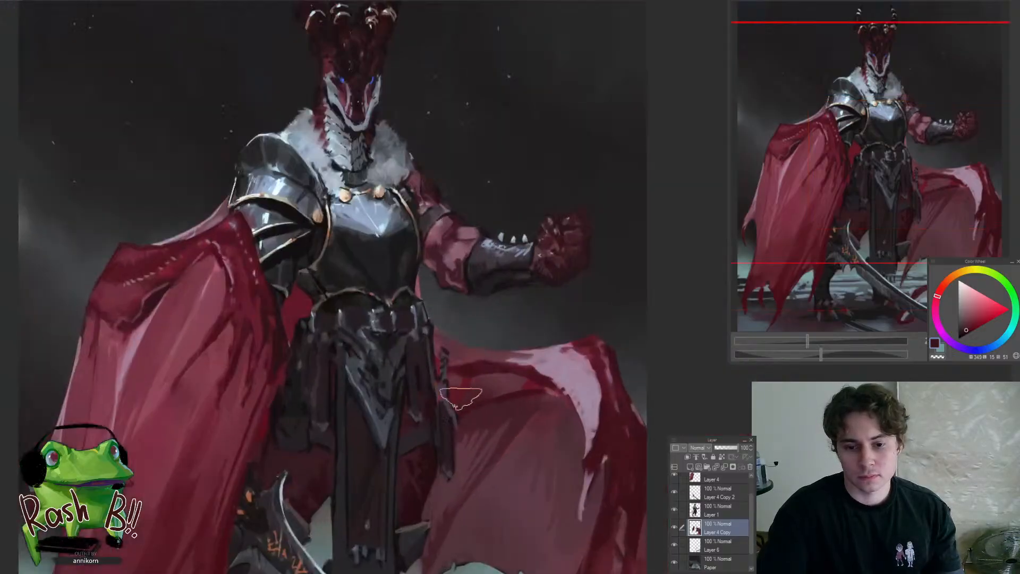
# Deepen and blend the patch between the trailing cape's top edge and the dark fold with sampled dark reds
pyautogui.moveTo(480, 390)
pyautogui.mouseDown()
pyautogui.moveTo(441, 417)
pyautogui.moveTo(485, 371)
pyautogui.moveTo(468, 367)
pyautogui.mouseUp()
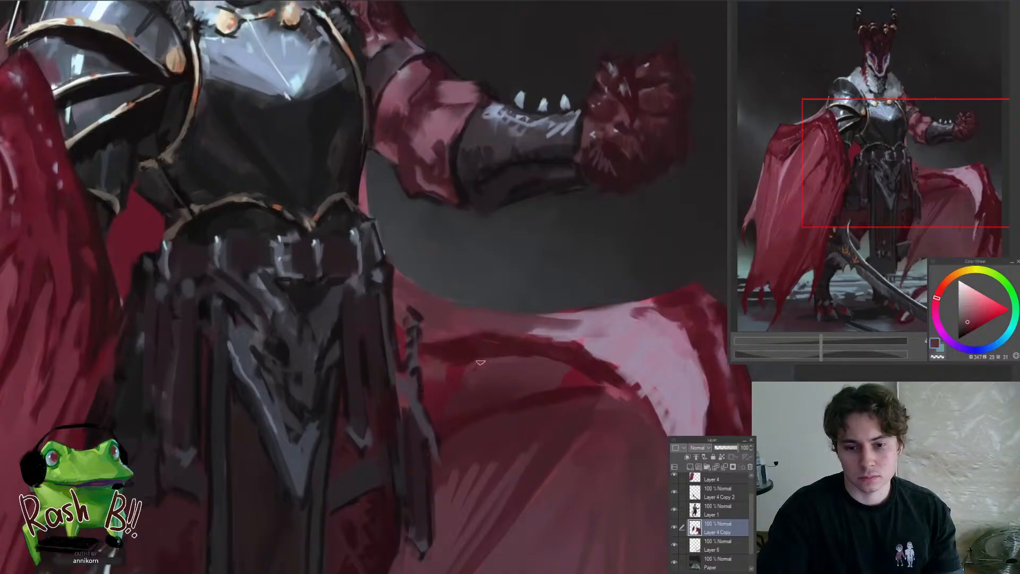
pyautogui.moveTo(493, 361)
pyautogui.mouseDown()
pyautogui.moveTo(445, 444)
pyautogui.moveTo(497, 424)
pyautogui.mouseUp()
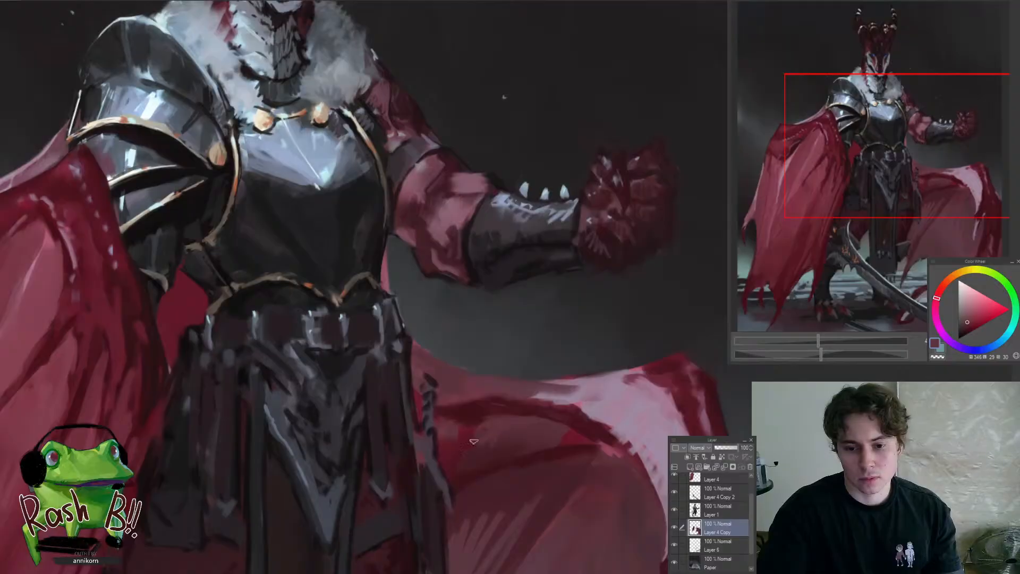
pyautogui.keyDown('alt'); pyautogui.click(499, 452); pyautogui.keyUp('alt')
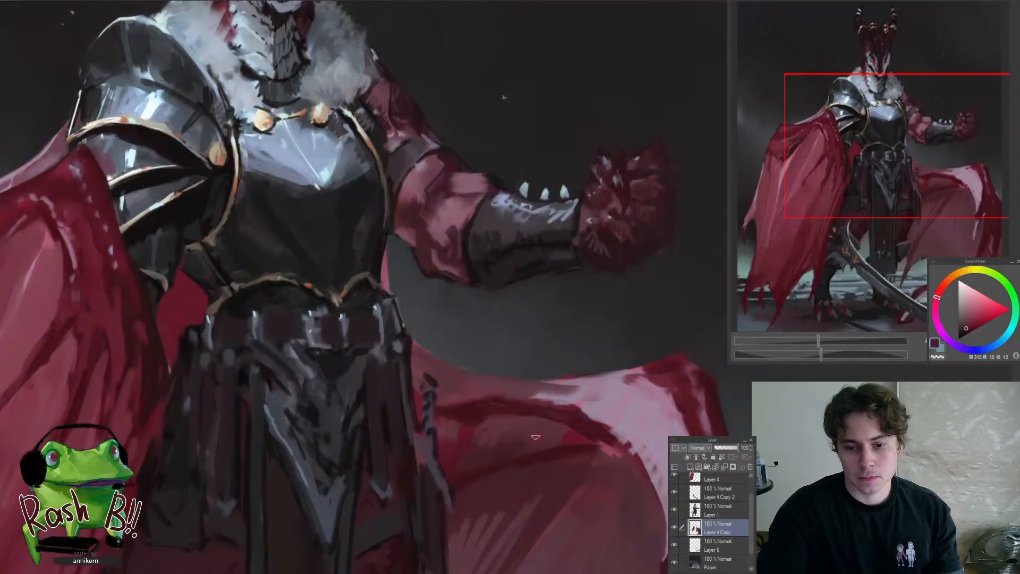
pyautogui.moveTo(555, 442); pyautogui.dragTo(504, 503)
# Examine the whole painting in mirrored and normal view, comparing the trailing cape up close and from afar
pyautogui.press('h')
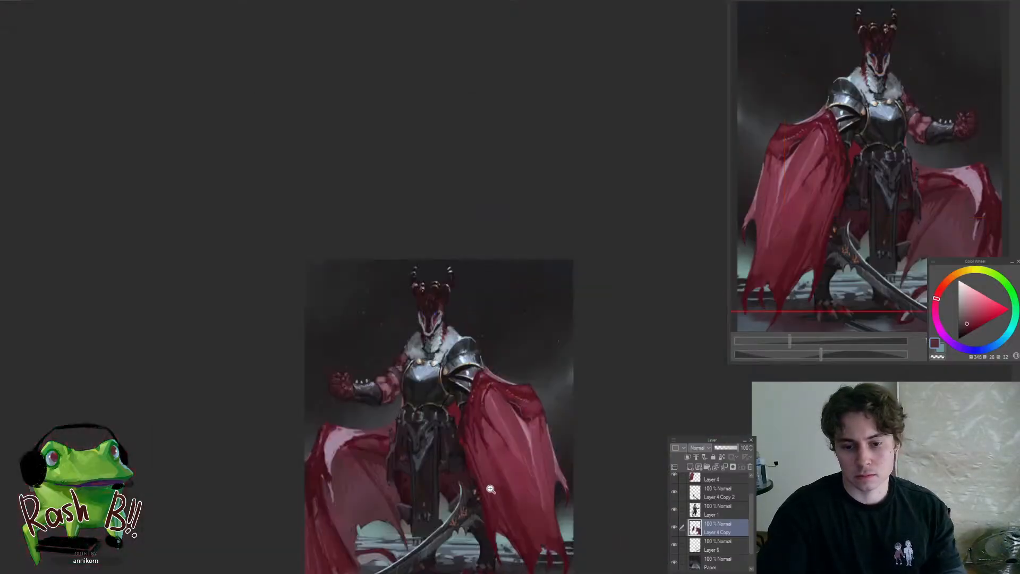
pyautogui.moveTo(452, 462); pyautogui.dragTo(422, 488)
pyautogui.press('h')
pyautogui.moveTo(525, 451); pyautogui.dragTo(567, 461)
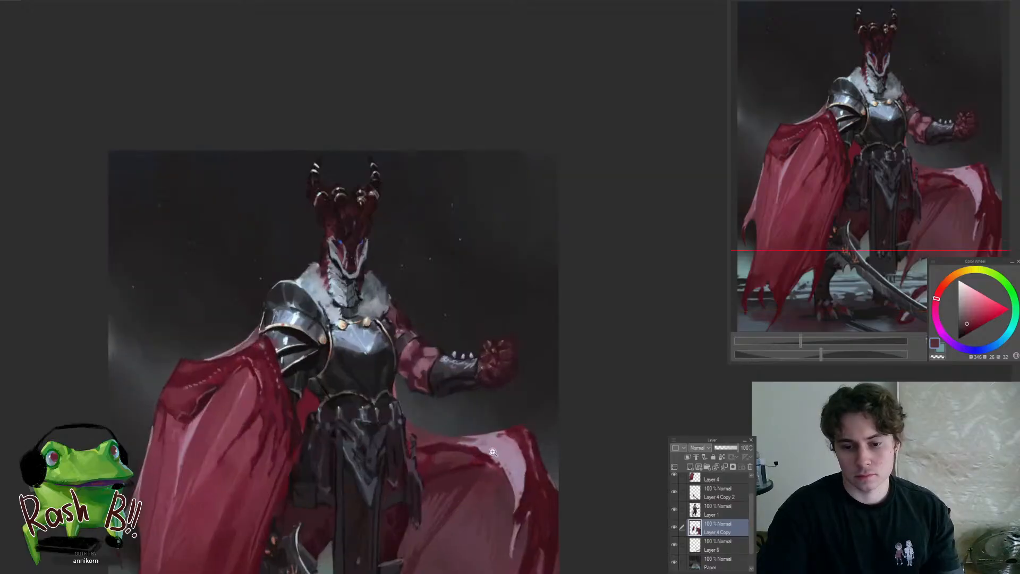
pyautogui.moveTo(451, 445); pyautogui.dragTo(501, 393)
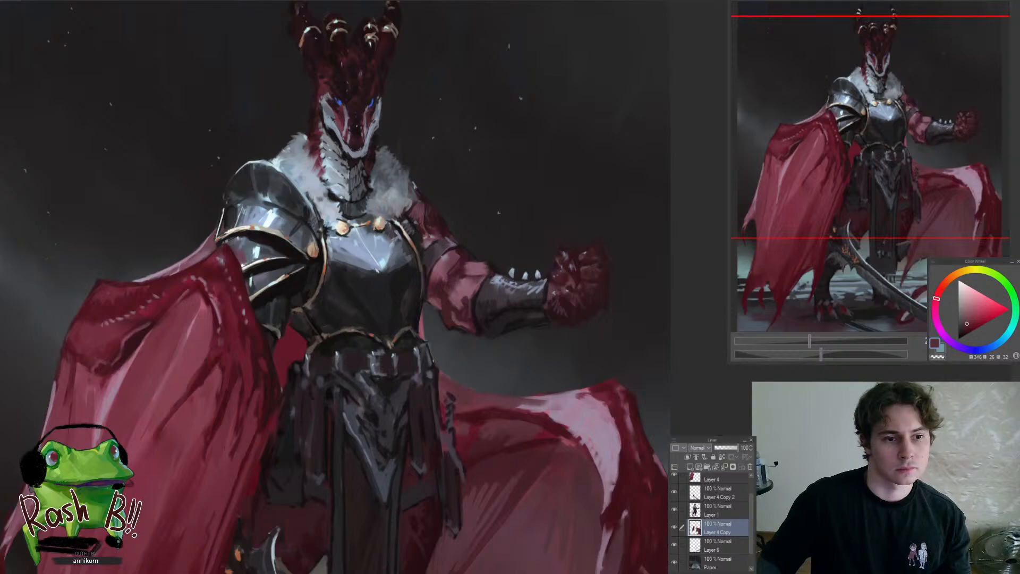
pyautogui.scroll(-2, 480, 465)
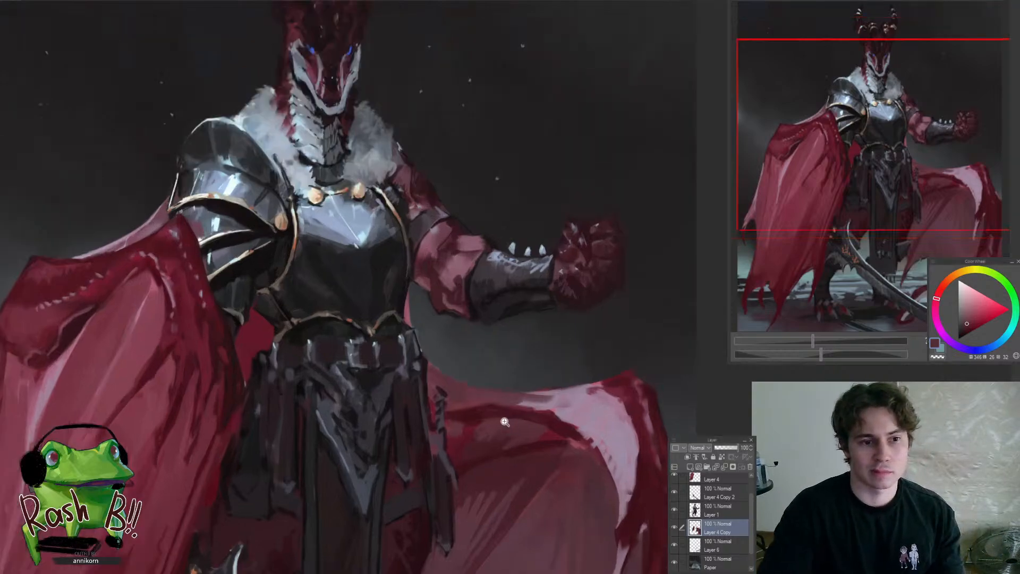
pyautogui.scroll(-1, 492, 452)
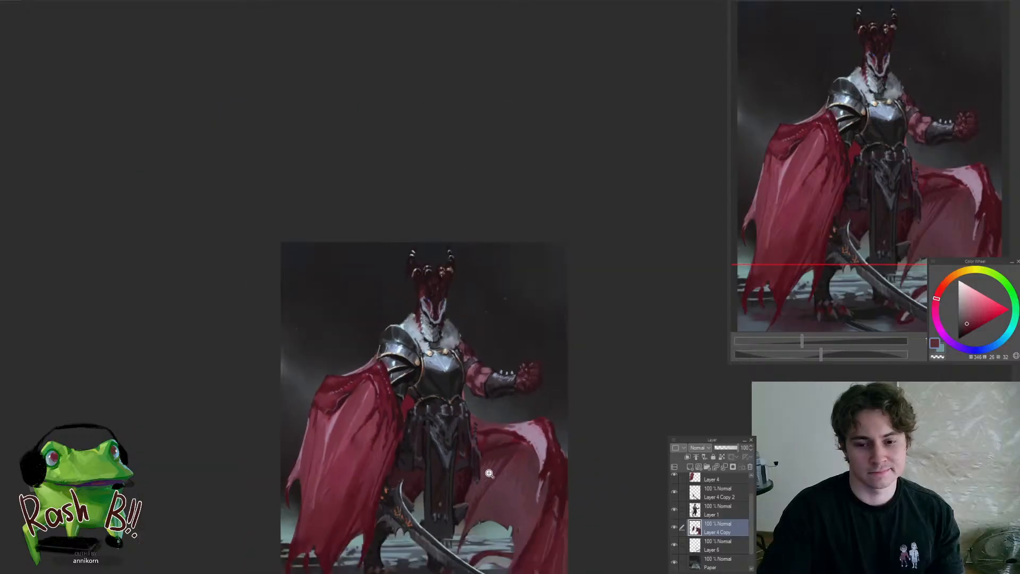
pyautogui.scroll(2, 489, 450)
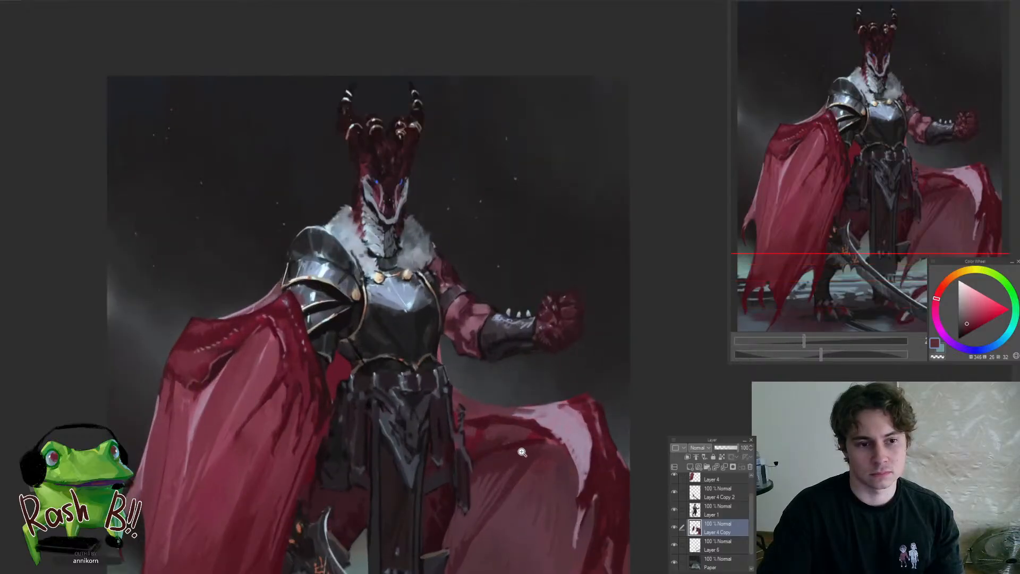
pyautogui.scroll(1, 524, 465)
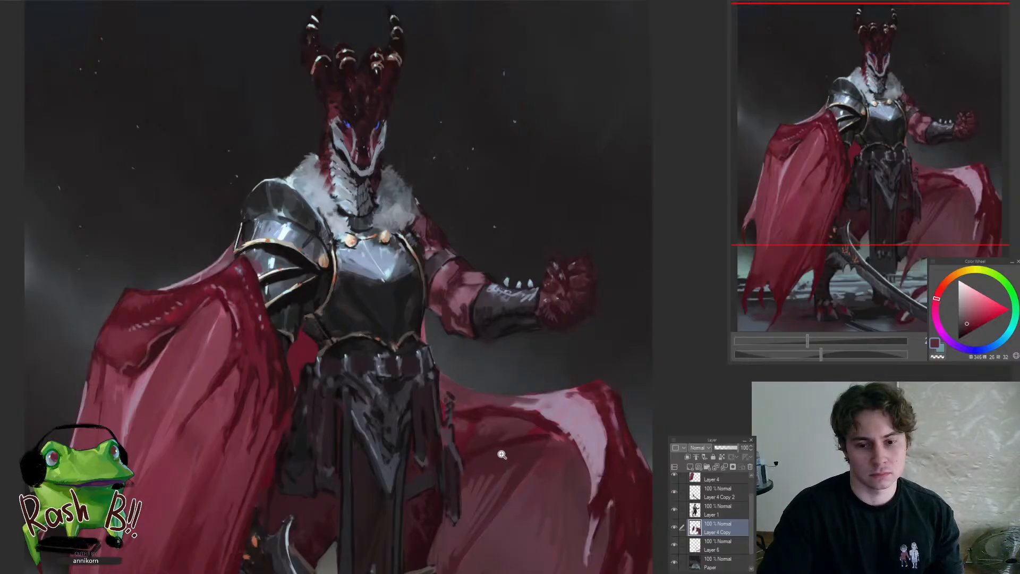
pyautogui.scroll(1, 491, 432)
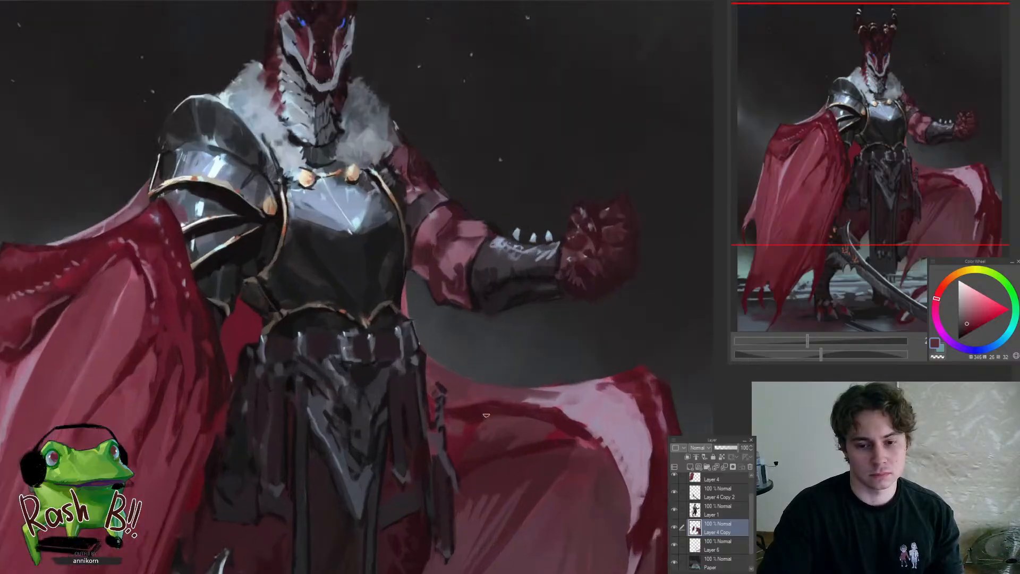
# Refine the fold beneath the trailing cape's top edge with small strokes of sampled dark red
pyautogui.keyDown('alt'); pyautogui.click(460, 421); pyautogui.keyUp('alt')
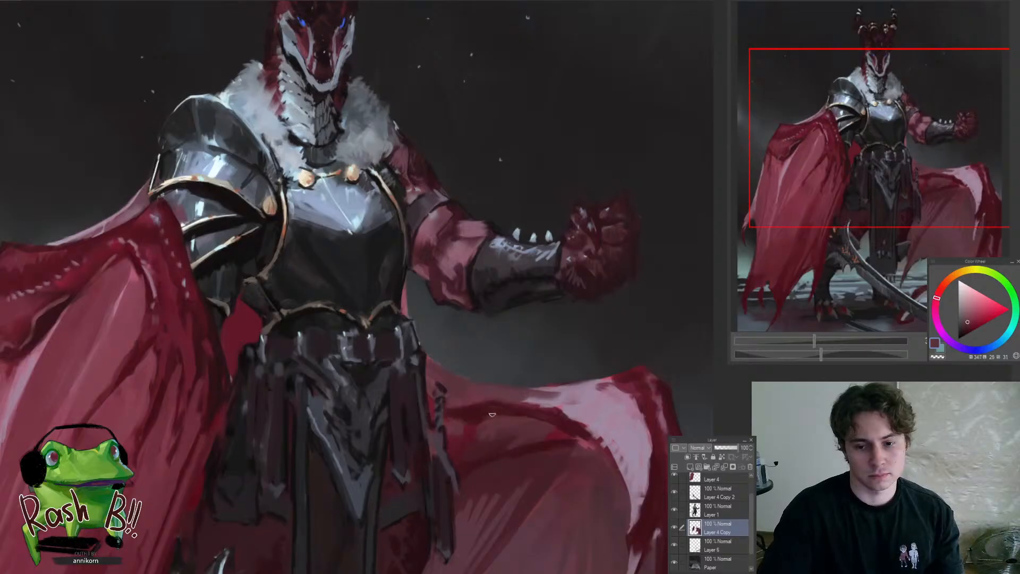
pyautogui.scroll(-4, 492, 414)
pyautogui.scroll(1, 483, 434)
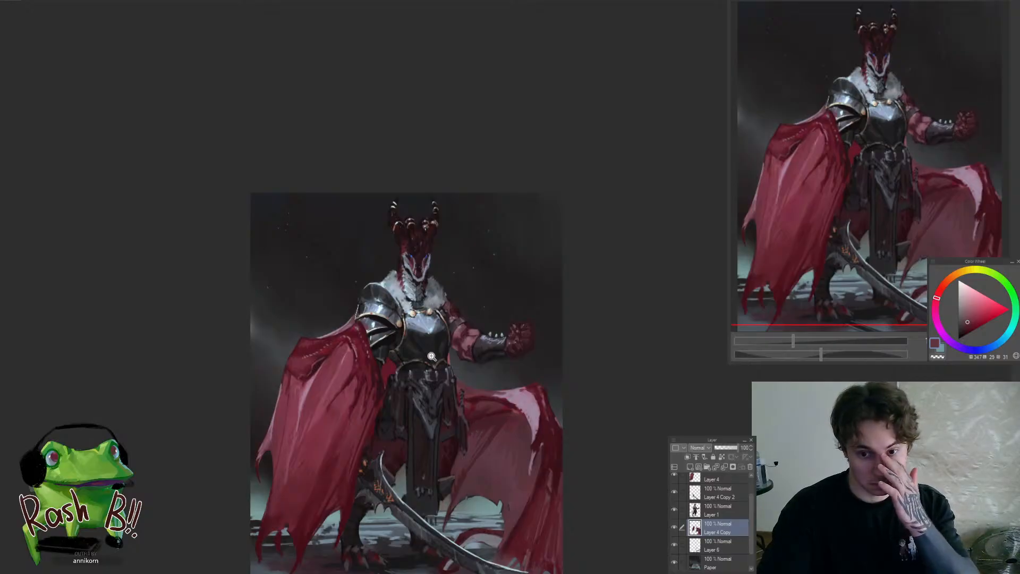
pyautogui.scroll(3, 433, 368)
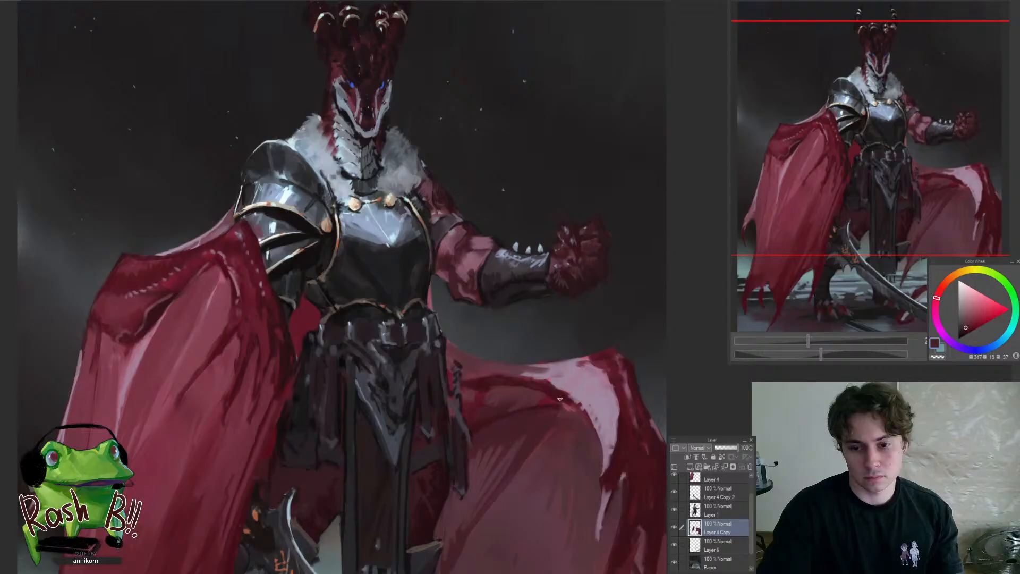
pyautogui.scroll(-3, 505, 435)
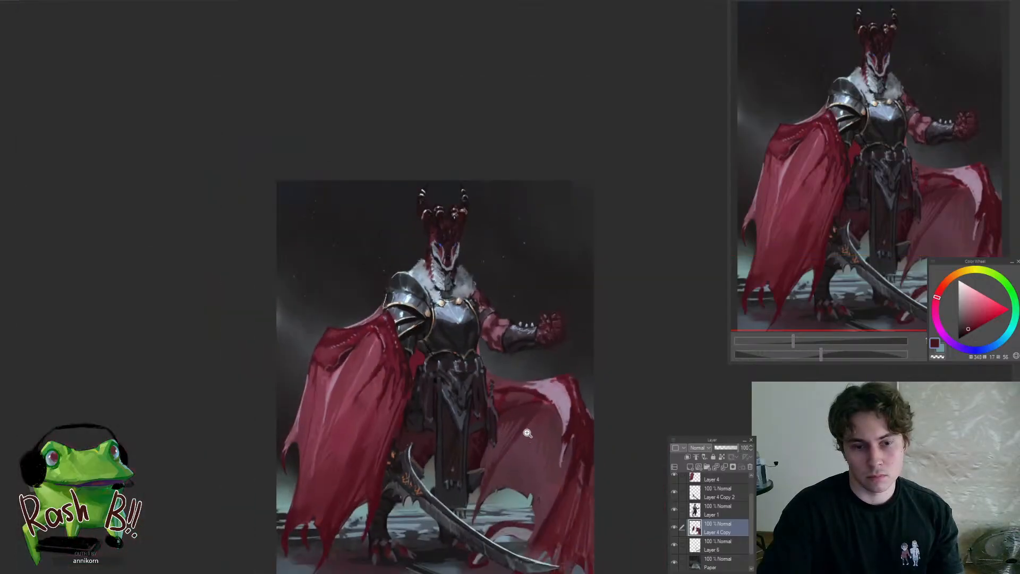
pyautogui.scroll(-3, 528, 432)
pyautogui.scroll(5, 535, 428)
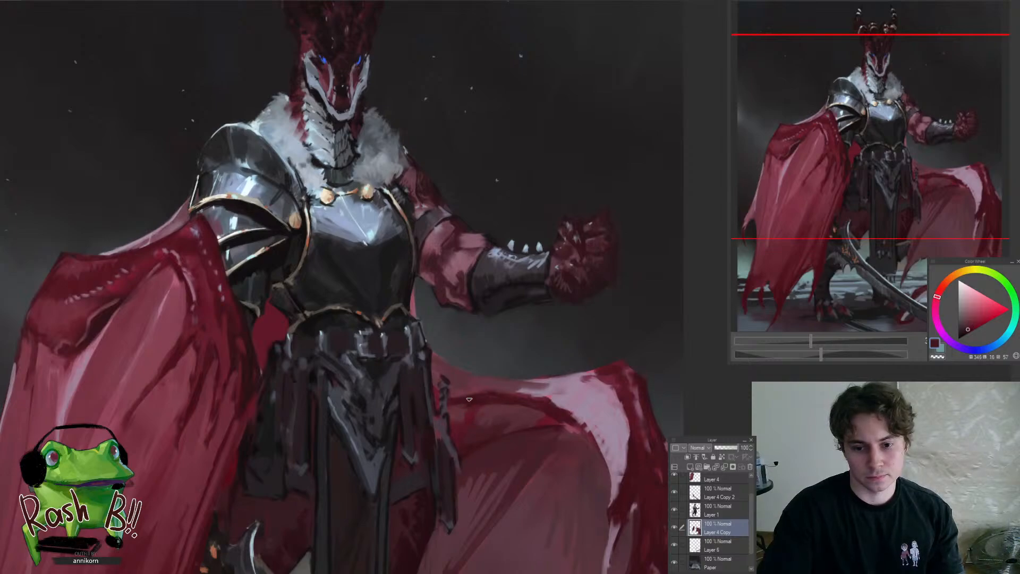
# Compare the painting with Layer 4 Copy hidden and shown, and check the whole figure in mirrored view
pyautogui.click(674, 527)
pyautogui.click(674, 527)
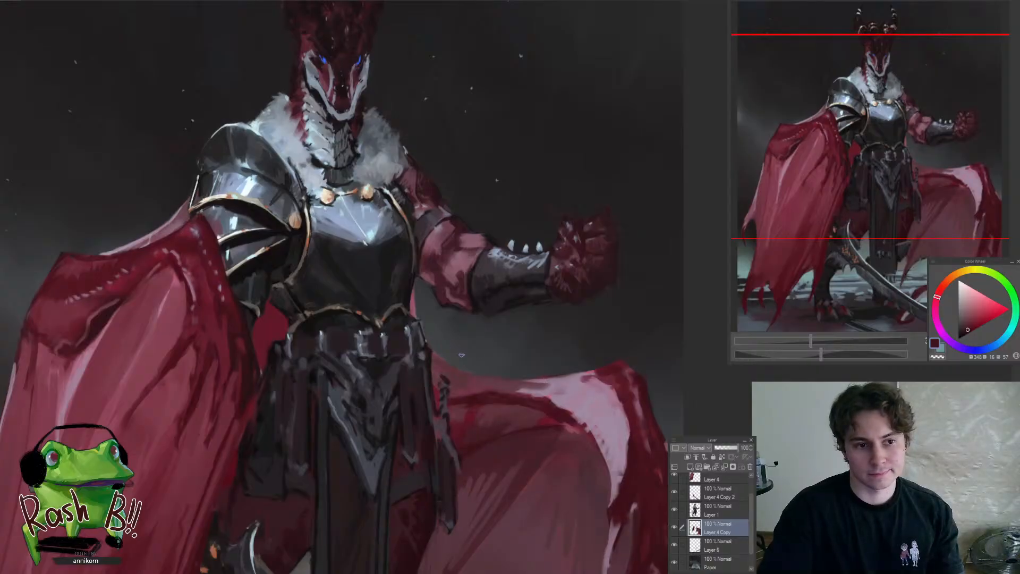
pyautogui.scroll(-5, 461, 354)
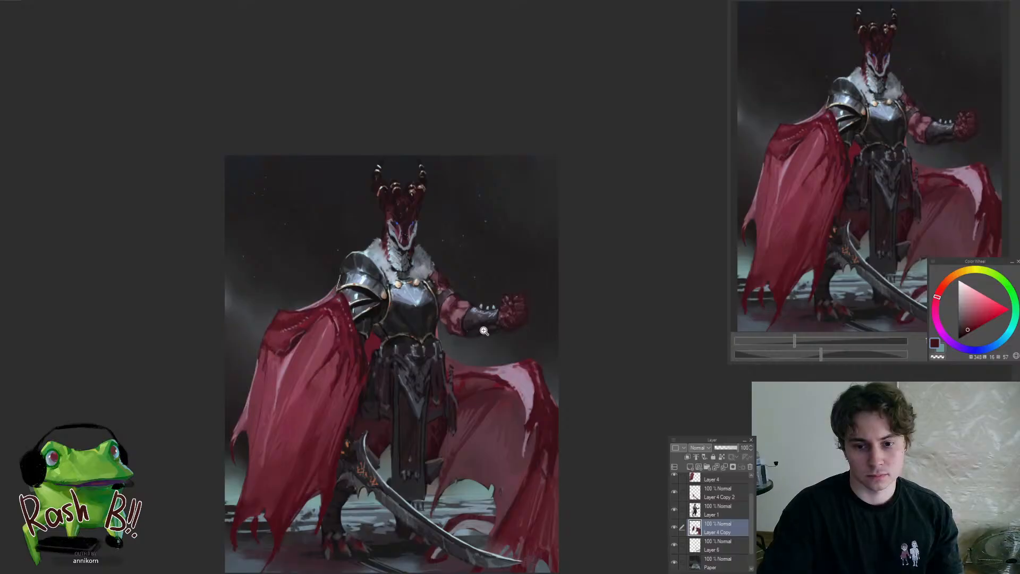
pyautogui.moveTo(486, 346)
pyautogui.mouseDown()
pyautogui.moveTo(458, 391)
pyautogui.moveTo(495, 356)
pyautogui.moveTo(513, 368)
pyautogui.mouseUp()
pyautogui.press('h')
pyautogui.press('h')
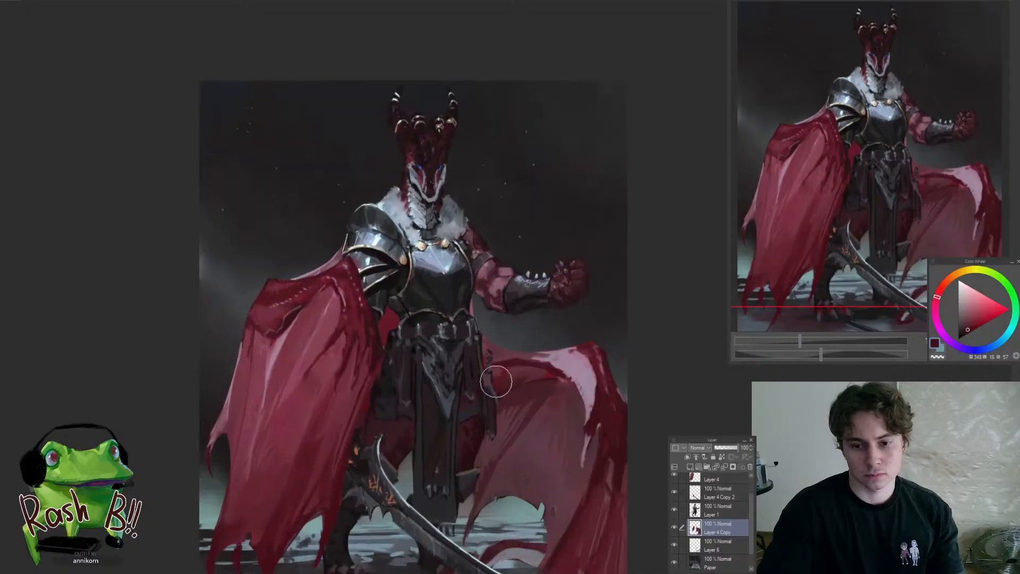
# Enlarge the round brush and shade the trailing cape where it emerges beside the waist
pyautogui.press(']')
pyautogui.press(']')
pyautogui.press(']')
pyautogui.press(']')
pyautogui.press(']')
pyautogui.press(']')
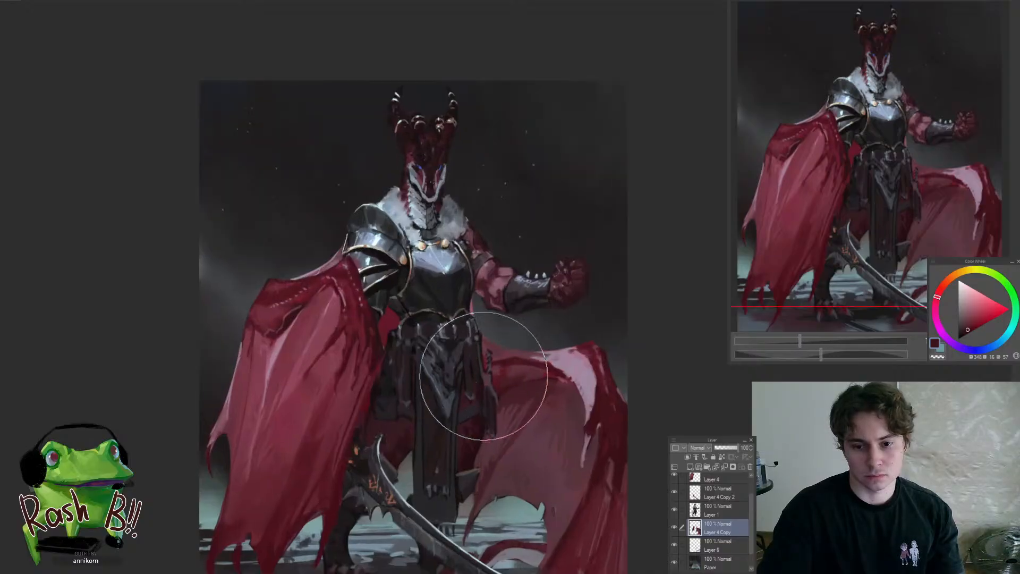
pyautogui.moveTo(484, 372); pyautogui.dragTo(536, 366)
pyautogui.moveTo(595, 306); pyautogui.dragTo(562, 326)
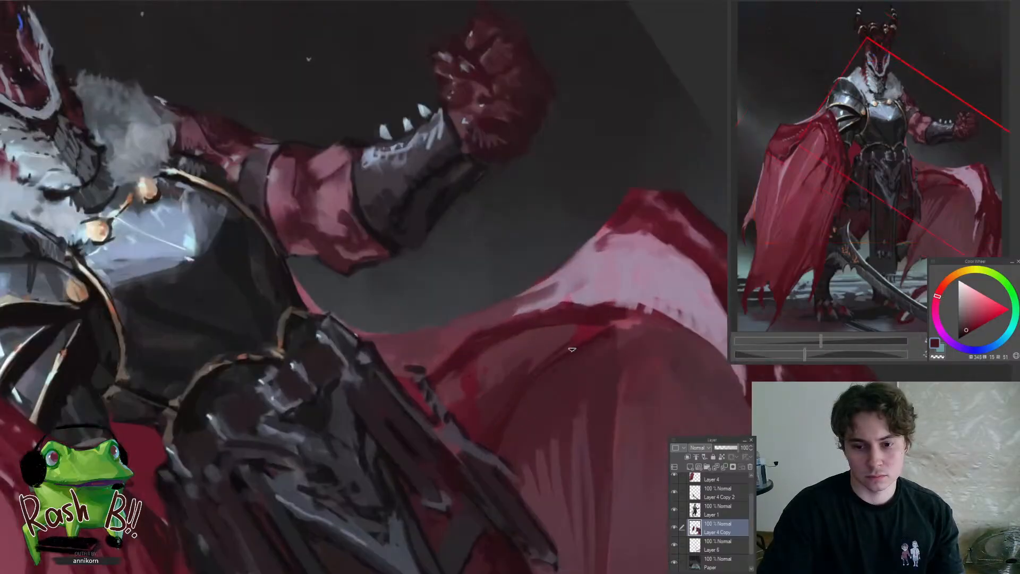
# Rotate the view to touch up the trailing cape's inner fold with sampled dark reds, and straighten the view
pyautogui.keyDown('alt'); pyautogui.click(610, 331); pyautogui.keyUp('alt')
pyautogui.doubleClick(590, 359)
pyautogui.moveTo(586, 368)
pyautogui.mouseDown()
pyautogui.moveTo(522, 431)
pyautogui.moveTo(608, 366)
pyautogui.mouseUp()
pyautogui.keyDown('alt'); pyautogui.click(530, 381); pyautogui.keyUp('alt')
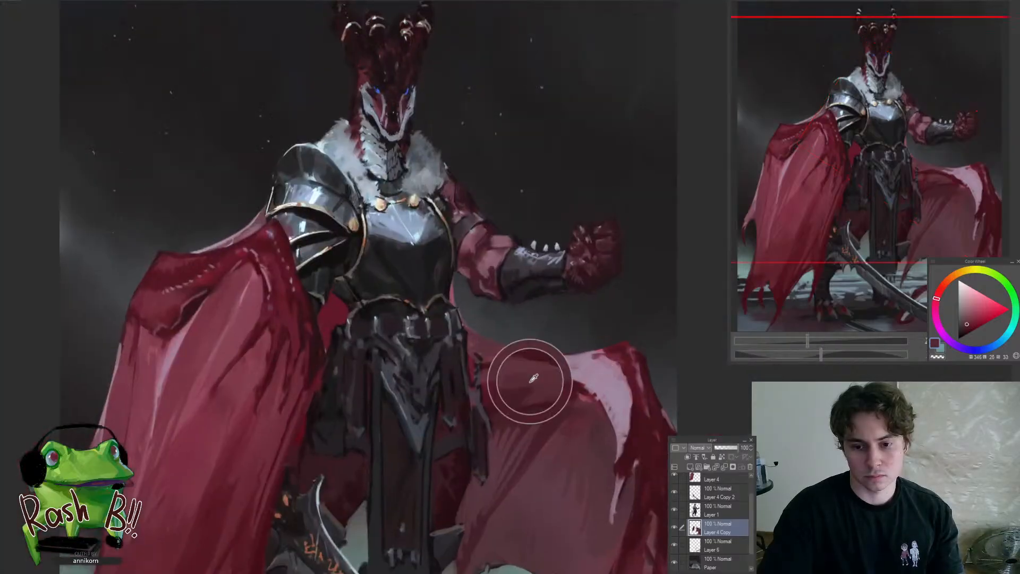
pyautogui.keyDown('alt'); pyautogui.click(491, 369); pyautogui.keyUp('alt')
pyautogui.keyDown('alt'); pyautogui.click(503, 364); pyautogui.keyUp('alt')
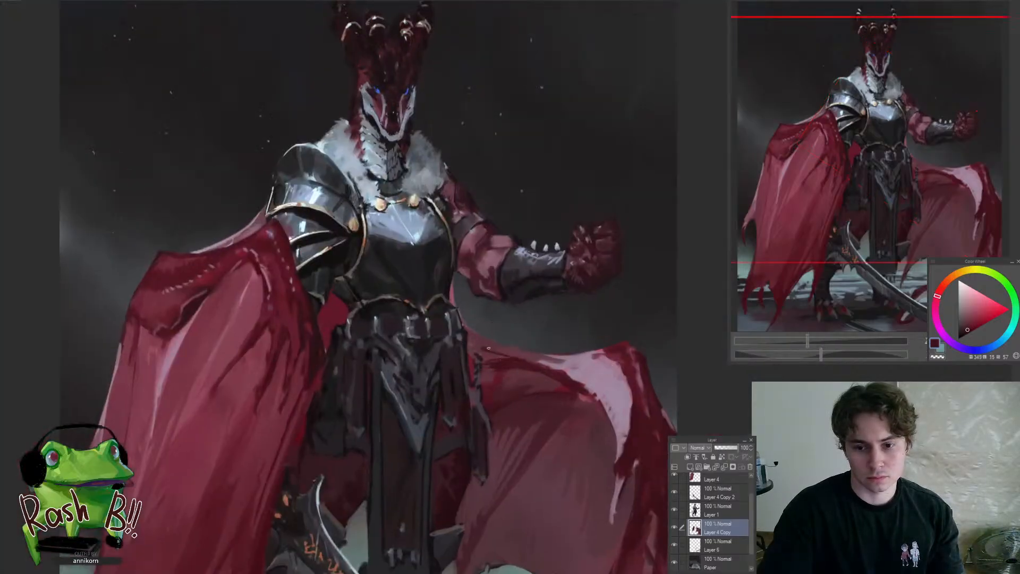
# Darken the trailing cape's top edge beside the waist with deep red strokes, working in mirrored and normal view
pyautogui.moveTo(489, 348)
pyautogui.mouseDown()
pyautogui.moveTo(524, 355)
pyautogui.moveTo(427, 372)
pyautogui.moveTo(474, 391)
pyautogui.mouseUp()
pyautogui.press('h')
pyautogui.moveTo(452, 349)
pyautogui.mouseDown()
pyautogui.moveTo(482, 350)
pyautogui.moveTo(426, 377)
pyautogui.mouseUp()
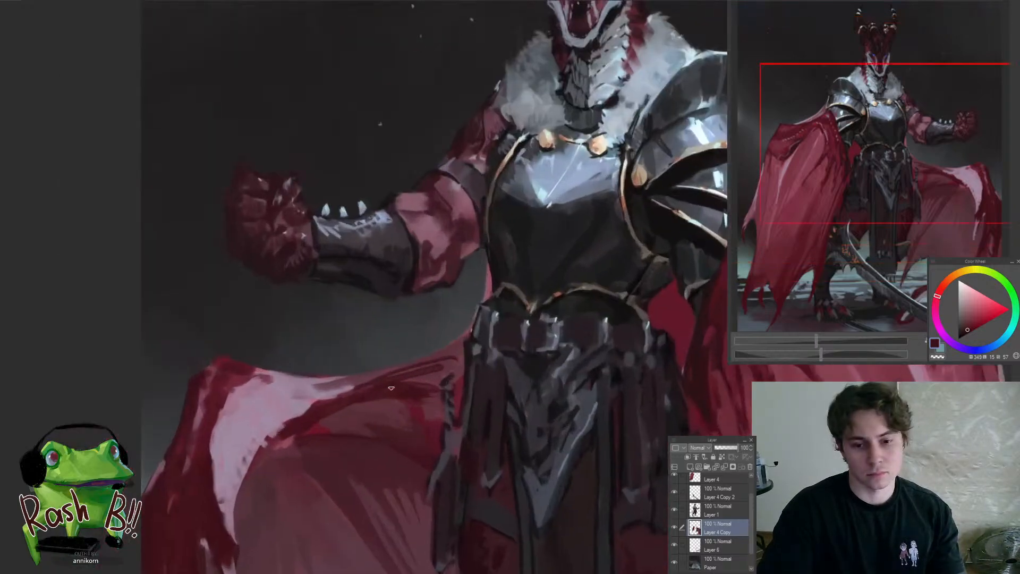
pyautogui.moveTo(475, 358); pyautogui.dragTo(522, 361)
pyautogui.keyDown('alt'); pyautogui.click(448, 400); pyautogui.keyUp('alt')
pyautogui.keyDown('alt'); pyautogui.click(463, 387); pyautogui.keyUp('alt')
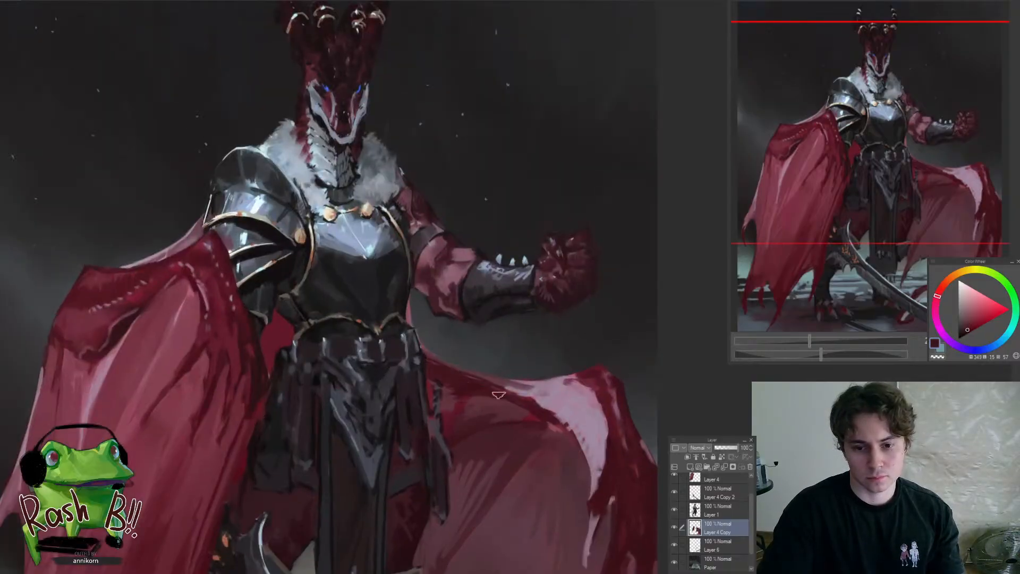
pyautogui.moveTo(499, 395); pyautogui.dragTo(420, 452)
pyautogui.moveTo(474, 388); pyautogui.dragTo(506, 402)
# Add a thin muted purple rim along the cape's top edge next to the waist and check it in mirrored view
pyautogui.keyDown('alt'); pyautogui.click(518, 431); pyautogui.keyUp('alt')
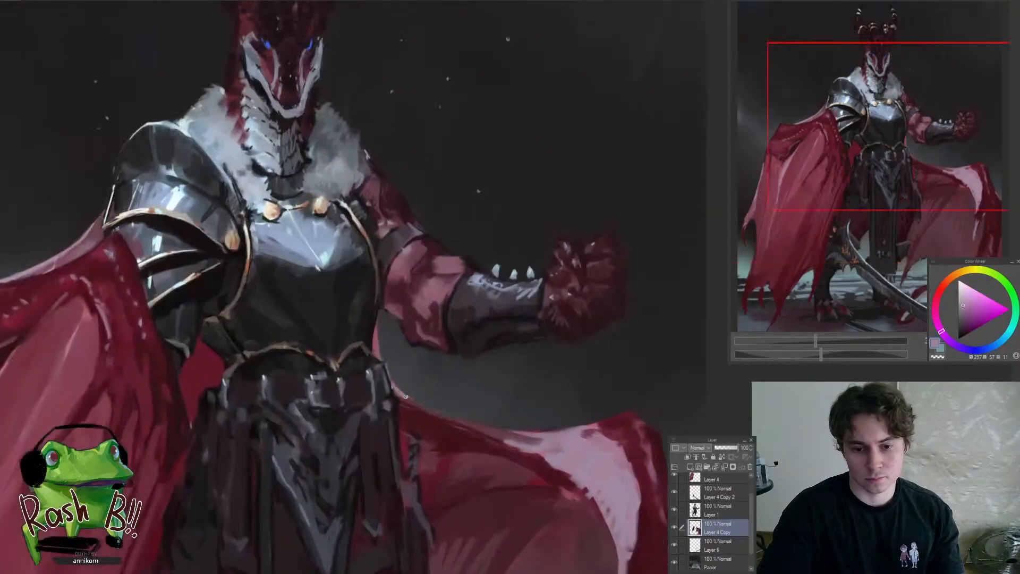
pyautogui.moveTo(406, 397)
pyautogui.mouseDown()
pyautogui.moveTo(416, 437)
pyautogui.moveTo(444, 387)
pyautogui.moveTo(463, 393)
pyautogui.mouseUp()
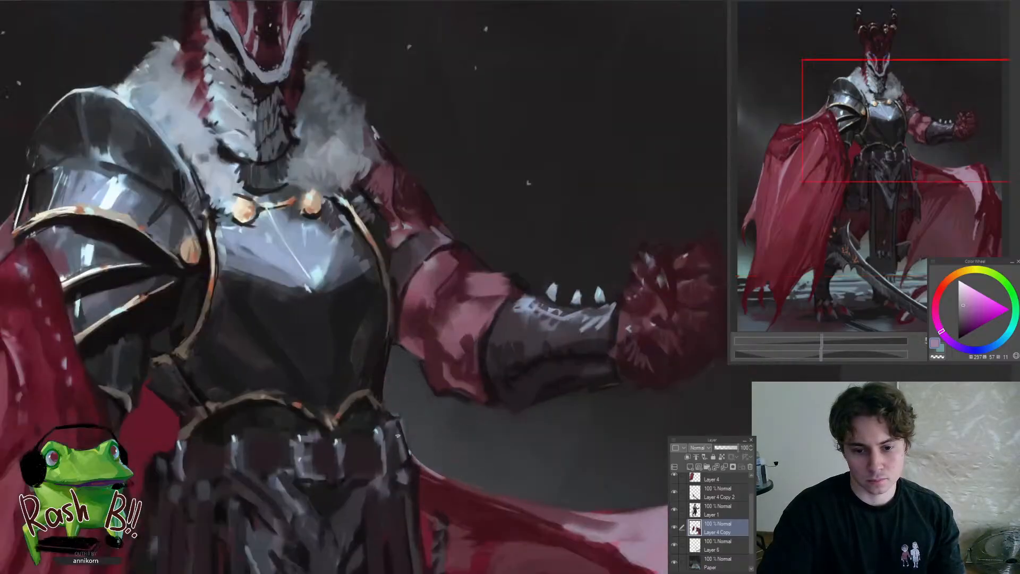
pyautogui.moveTo(403, 468); pyautogui.dragTo(330, 471)
pyautogui.press('h')
pyautogui.moveTo(565, 509); pyautogui.dragTo(503, 442)
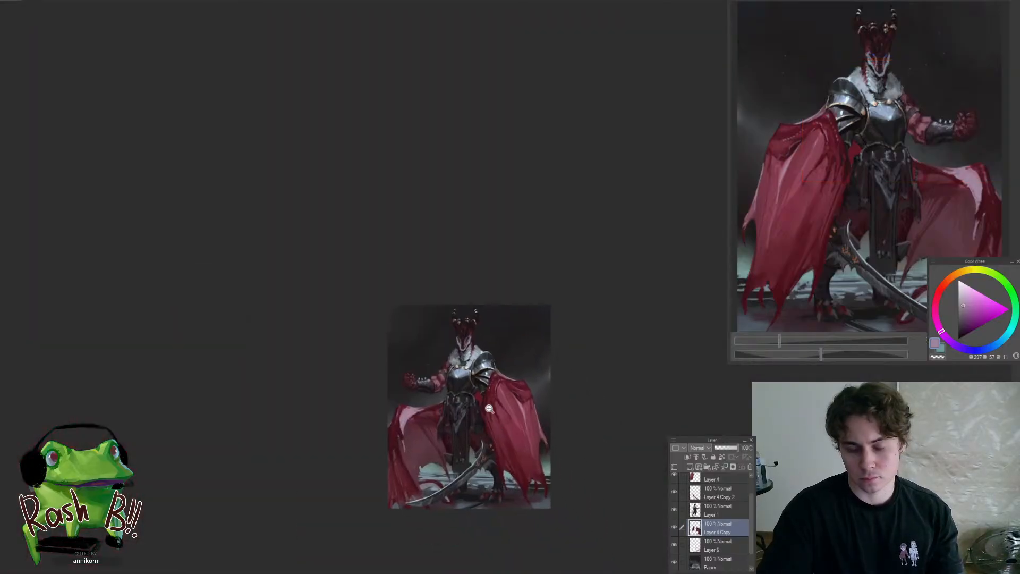
pyautogui.moveTo(444, 414); pyautogui.dragTo(479, 397)
# Refine the trailing cape's upper edge beside the waist with sampled dark reds, return the view from mirrored to normal and enlarge the brush
pyautogui.keyDown('alt'); pyautogui.click(394, 408); pyautogui.keyUp('alt')
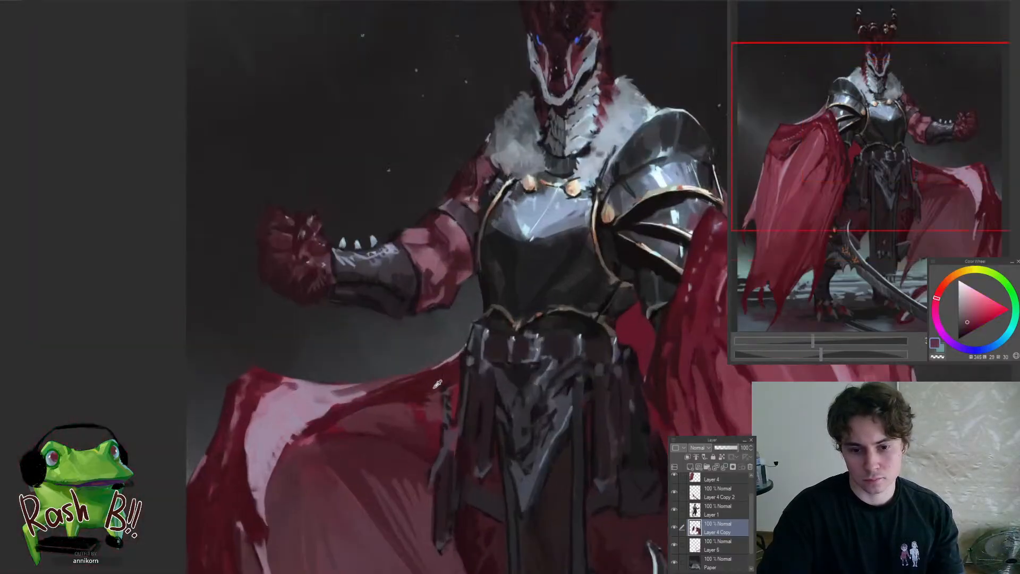
pyautogui.moveTo(456, 389)
pyautogui.mouseDown()
pyautogui.moveTo(374, 391)
pyautogui.moveTo(481, 367)
pyautogui.mouseUp()
pyautogui.keyDown('alt'); pyautogui.click(420, 405); pyautogui.keyUp('alt')
pyautogui.moveTo(410, 413)
pyautogui.mouseDown()
pyautogui.moveTo(448, 368)
pyautogui.moveTo(420, 427)
pyautogui.mouseUp()
pyautogui.keyDown('alt'); pyautogui.click(562, 363); pyautogui.keyUp('alt')
pyautogui.moveTo(463, 384)
pyautogui.mouseDown()
pyautogui.moveTo(514, 375)
pyautogui.moveTo(518, 359)
pyautogui.mouseUp()
pyautogui.press('h')
pyautogui.press(']')
pyautogui.press(']')
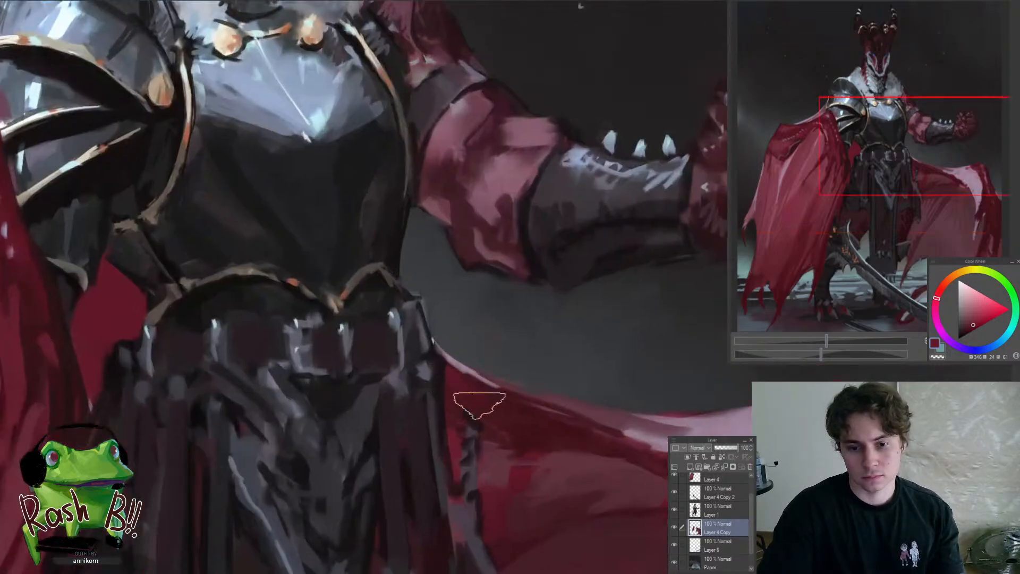
pyautogui.moveTo(476, 401); pyautogui.dragTo(393, 471)
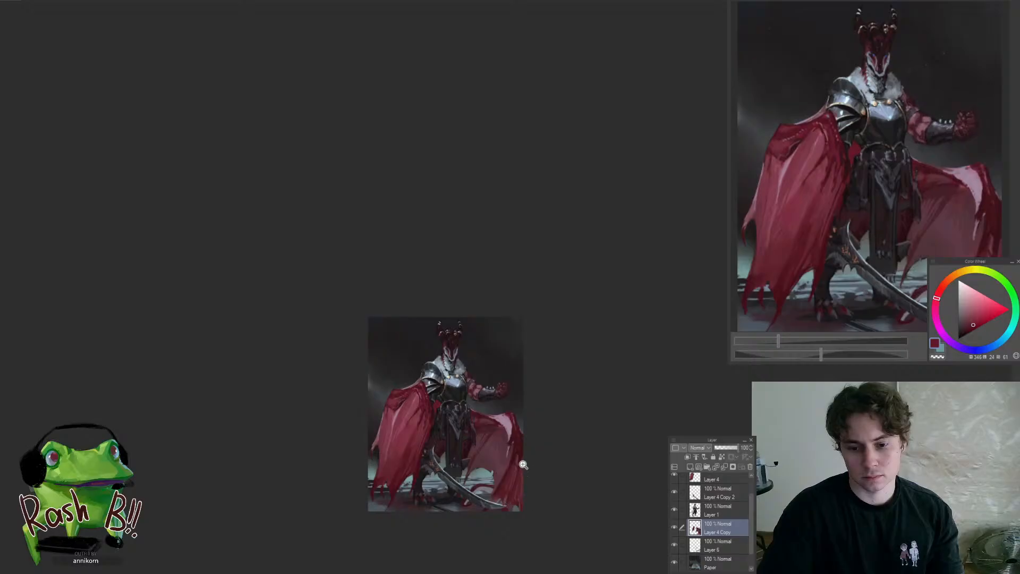
# Blend the pale pink highlight on the trailing cape's upper fold with sampled pinks and muted purples
pyautogui.moveTo(523, 465)
pyautogui.mouseDown()
pyautogui.moveTo(528, 452)
pyautogui.moveTo(520, 456)
pyautogui.mouseUp()
pyautogui.moveTo(425, 511); pyautogui.dragTo(497, 416)
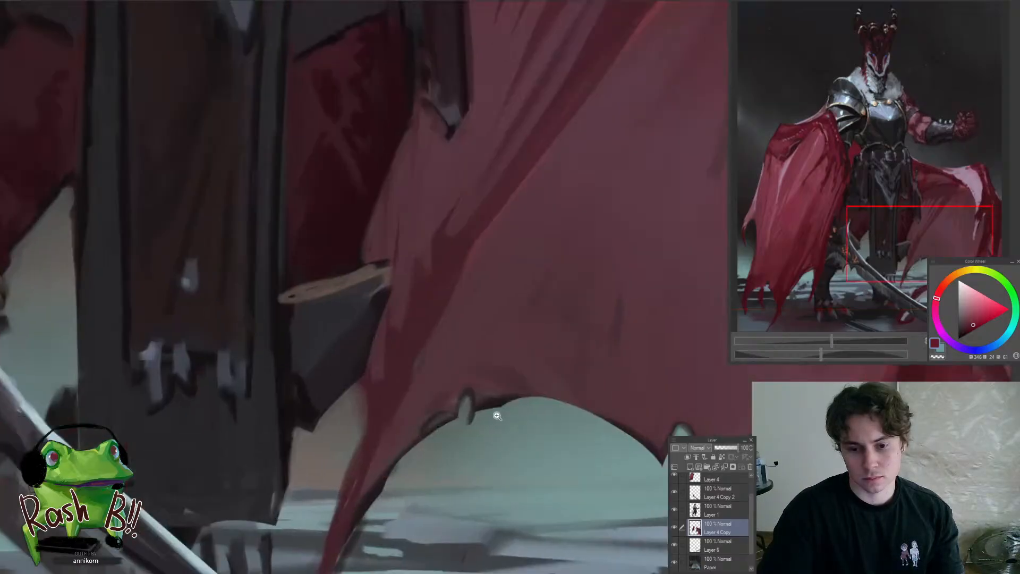
pyautogui.moveTo(459, 447); pyautogui.dragTo(425, 493)
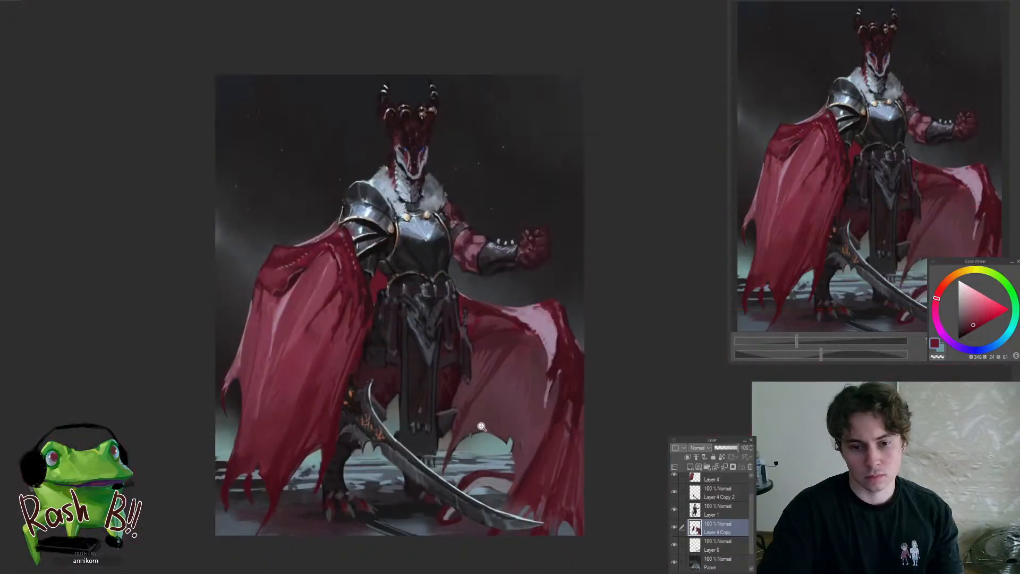
pyautogui.moveTo(482, 426); pyautogui.dragTo(509, 417)
pyautogui.moveTo(507, 419); pyautogui.dragTo(485, 432)
pyautogui.moveTo(556, 373)
pyautogui.mouseDown()
pyautogui.moveTo(575, 360)
pyautogui.moveTo(528, 341)
pyautogui.mouseUp()
pyautogui.keyDown('alt'); pyautogui.click(484, 353); pyautogui.keyUp('alt')
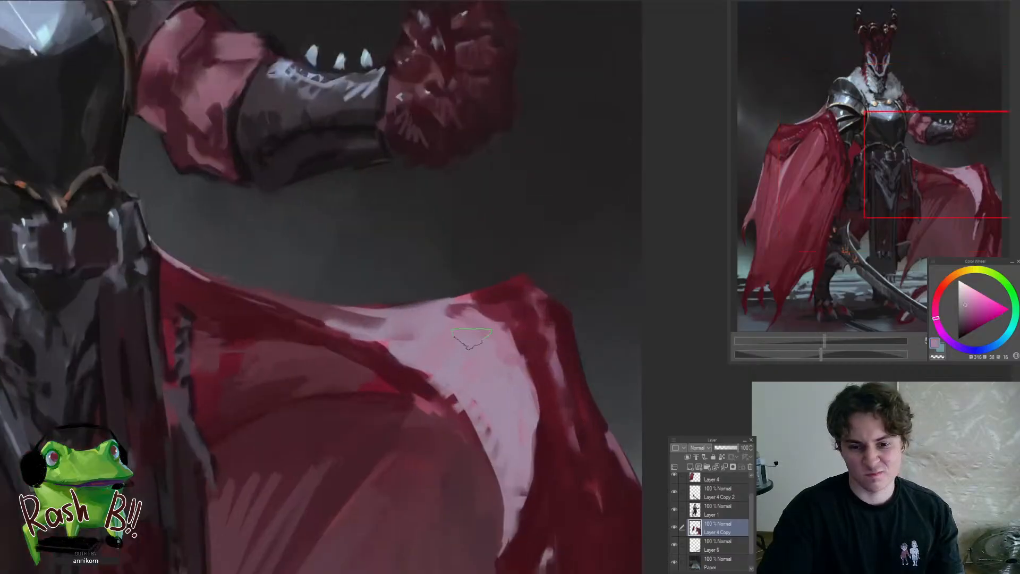
pyautogui.keyDown('alt'); pyautogui.click(450, 352); pyautogui.keyUp('alt')
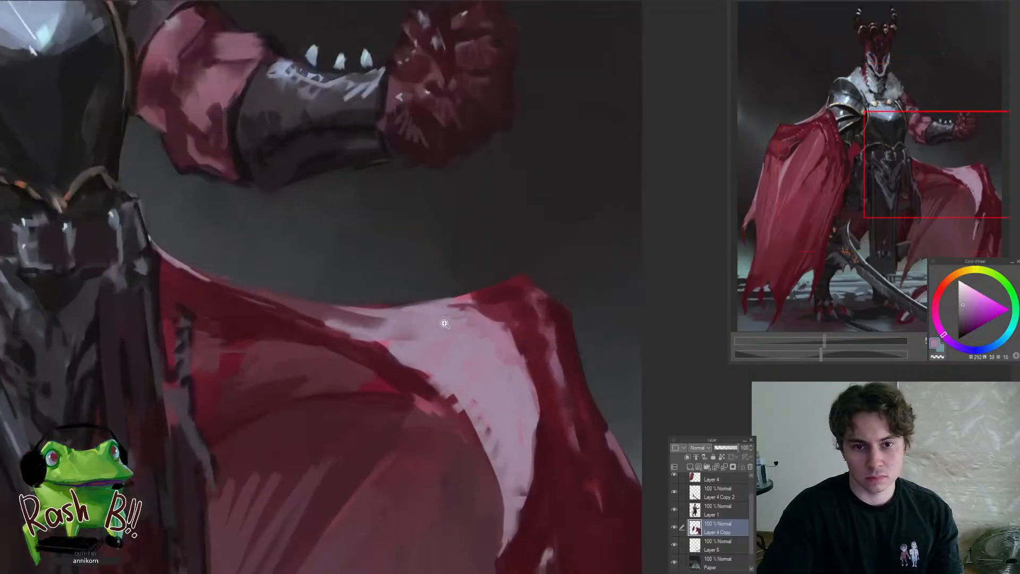
pyautogui.moveTo(440, 326); pyautogui.dragTo(418, 343)
pyautogui.moveTo(418, 342); pyautogui.dragTo(465, 397)
pyautogui.moveTo(451, 299); pyautogui.dragTo(461, 343)
pyautogui.keyDown('ctrl'); pyautogui.keyDown('shift'); pyautogui.click(461, 343); pyautogui.keyUp('shift'); pyautogui.keyUp('ctrl')
pyautogui.moveTo(487, 304); pyautogui.dragTo(520, 301)
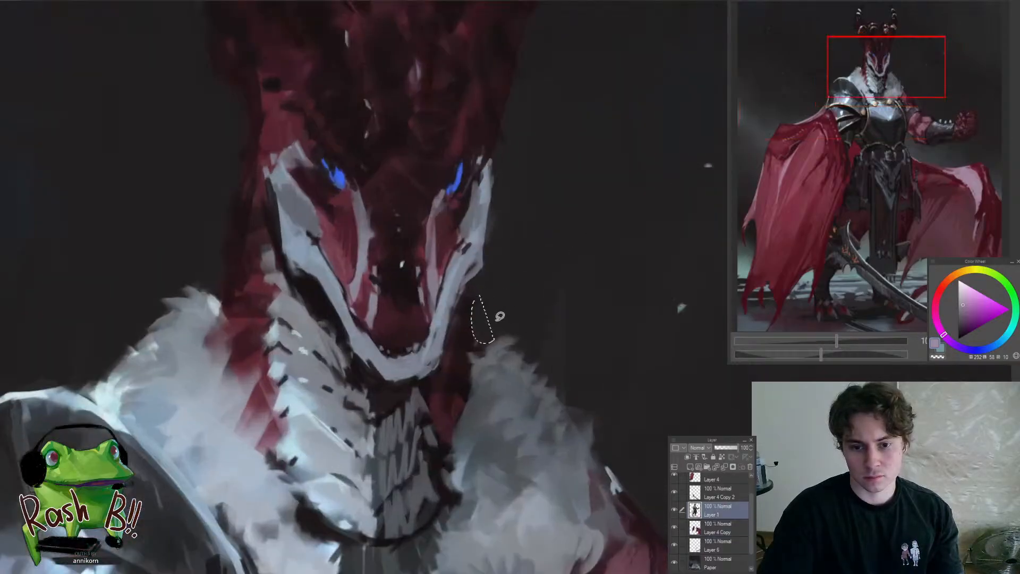
# On Layer 1, touch up the dragon's pale lower jaw with a sampled blue-grey
pyautogui.keyDown('alt'); pyautogui.click(429, 377); pyautogui.keyUp('alt')
pyautogui.moveTo(433, 376); pyautogui.dragTo(452, 315)
pyautogui.moveTo(440, 339); pyautogui.dragTo(394, 443)
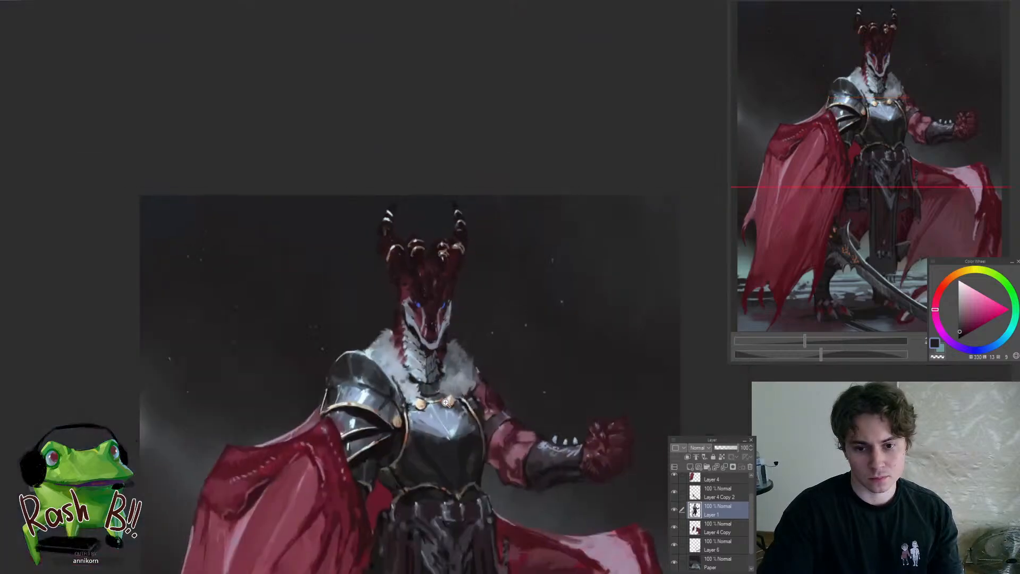
# Extend the pale throat scales to a pointed tip over the collar and clean up their front edge with sampled blue-greys
pyautogui.moveTo(430, 374); pyautogui.dragTo(478, 372)
pyautogui.keyDown('alt'); pyautogui.click(401, 404); pyautogui.keyUp('alt')
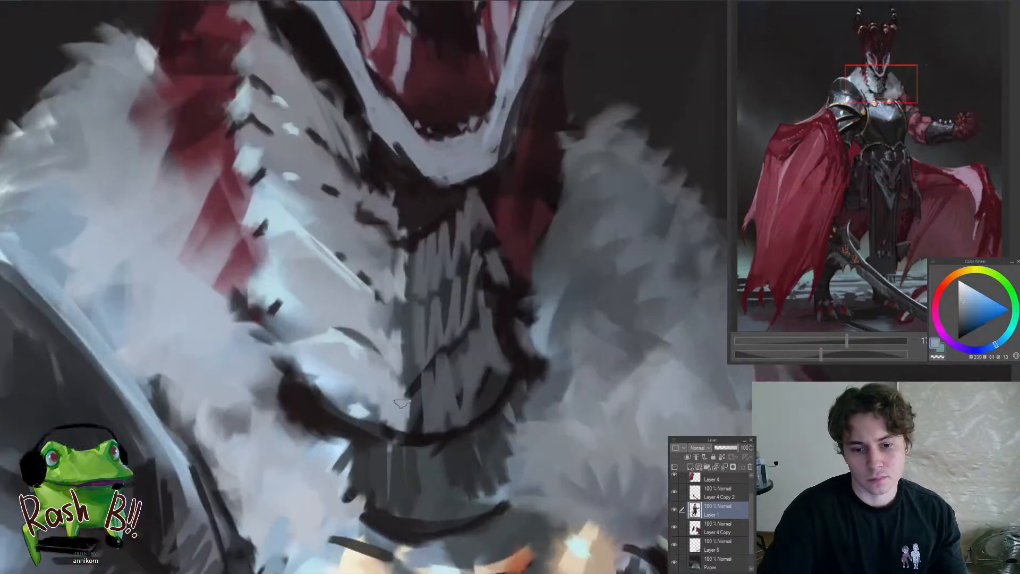
pyautogui.moveTo(401, 403); pyautogui.dragTo(415, 436)
pyautogui.moveTo(345, 357); pyautogui.dragTo(324, 367)
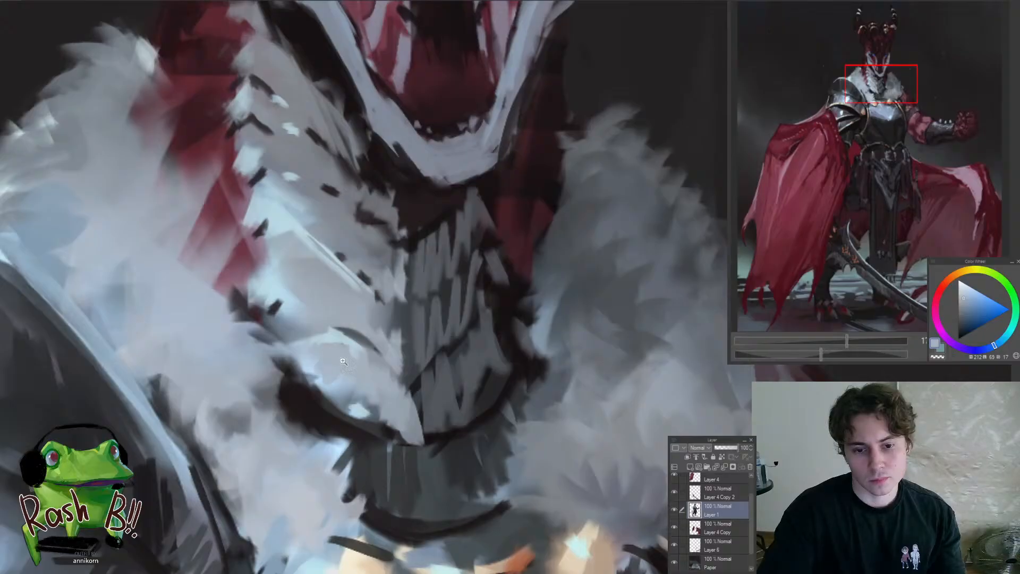
pyautogui.moveTo(278, 428); pyautogui.dragTo(287, 428)
pyautogui.moveTo(402, 342)
pyautogui.mouseDown()
pyautogui.moveTo(384, 340)
pyautogui.moveTo(416, 331)
pyautogui.moveTo(411, 374)
pyautogui.mouseUp()
pyautogui.keyDown('alt'); pyautogui.click(402, 351); pyautogui.keyUp('alt')
pyautogui.moveTo(399, 266)
pyautogui.mouseDown()
pyautogui.moveTo(408, 318)
pyautogui.moveTo(368, 317)
pyautogui.moveTo(398, 318)
pyautogui.mouseUp()
pyautogui.keyDown('alt'); pyautogui.click(381, 320); pyautogui.keyUp('alt')
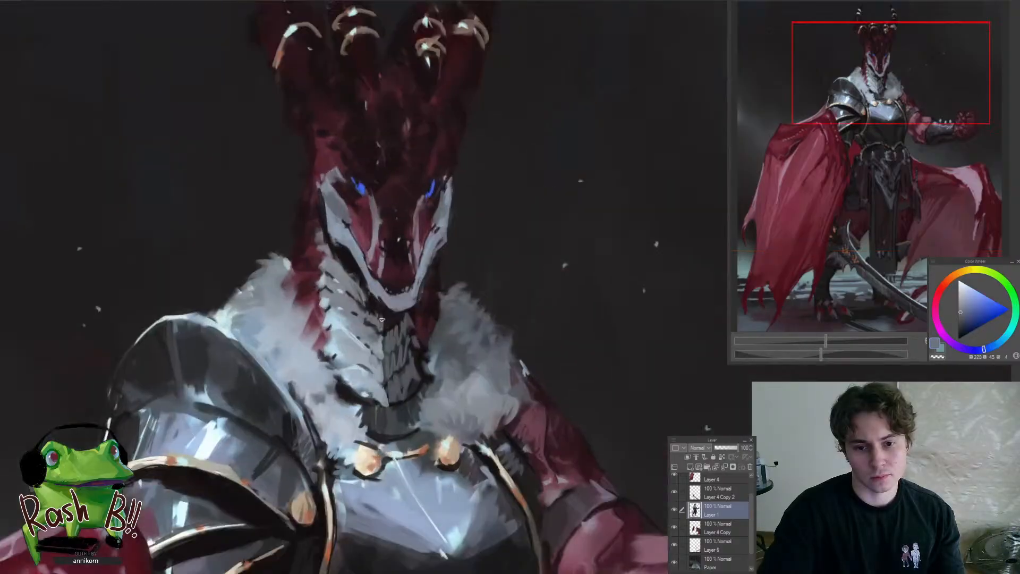
# Touch up the shadowed areas beneath the jaw and along the neck's outer edge with sampled dark tones
pyautogui.keyDown('alt'); pyautogui.click(411, 316); pyautogui.keyUp('alt')
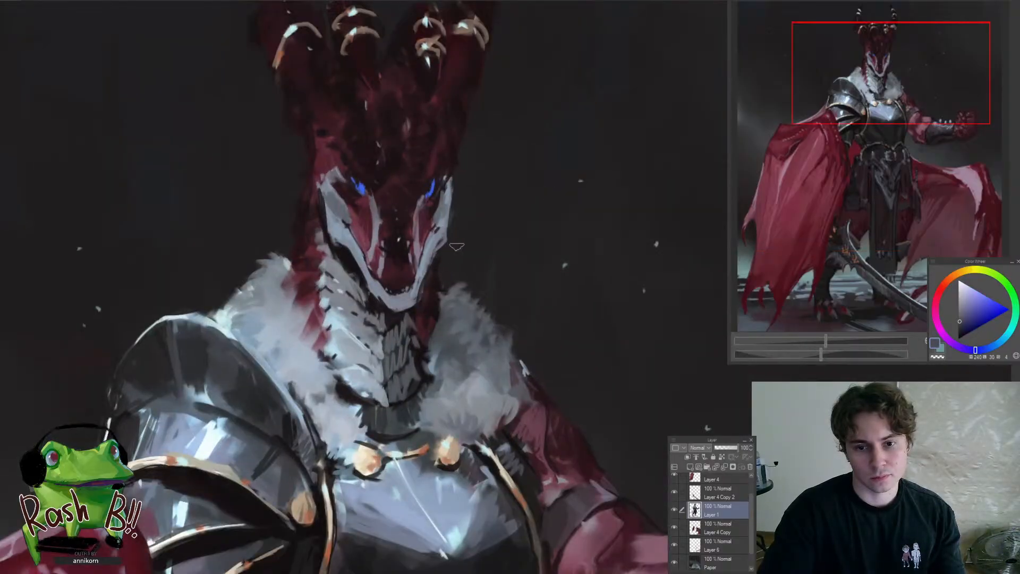
pyautogui.moveTo(427, 284)
pyautogui.mouseDown()
pyautogui.moveTo(404, 285)
pyautogui.moveTo(403, 270)
pyautogui.moveTo(409, 275)
pyautogui.mouseUp()
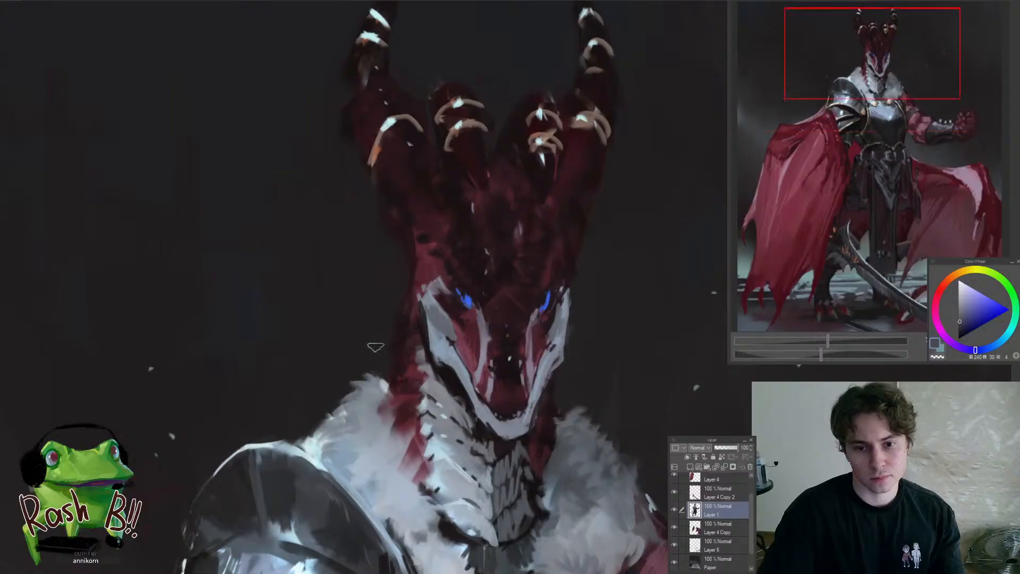
pyautogui.keyDown('alt'); pyautogui.click(411, 362); pyautogui.keyUp('alt')
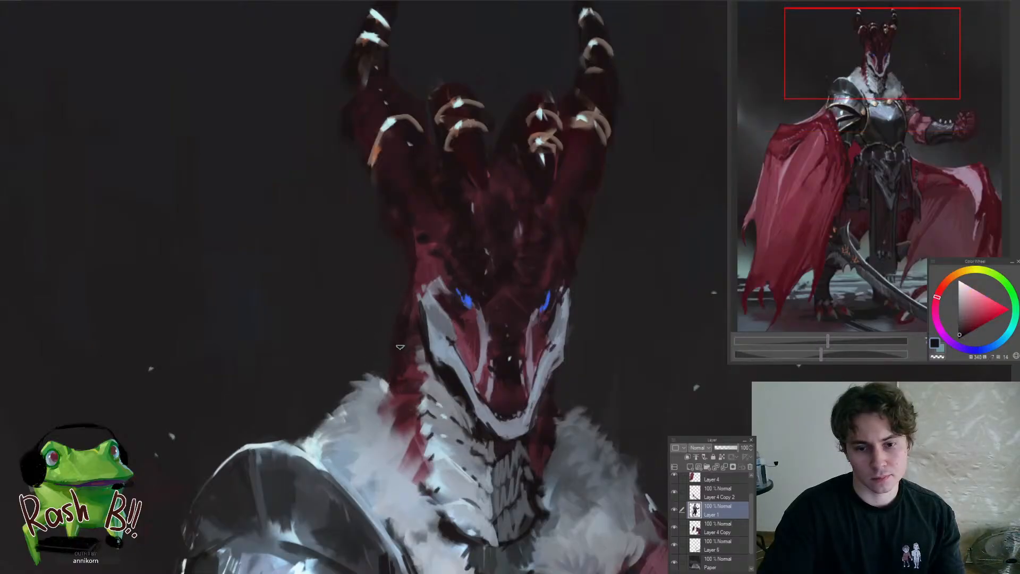
pyautogui.moveTo(382, 357)
pyautogui.mouseDown()
pyautogui.moveTo(363, 357)
pyautogui.moveTo(441, 367)
pyautogui.mouseUp()
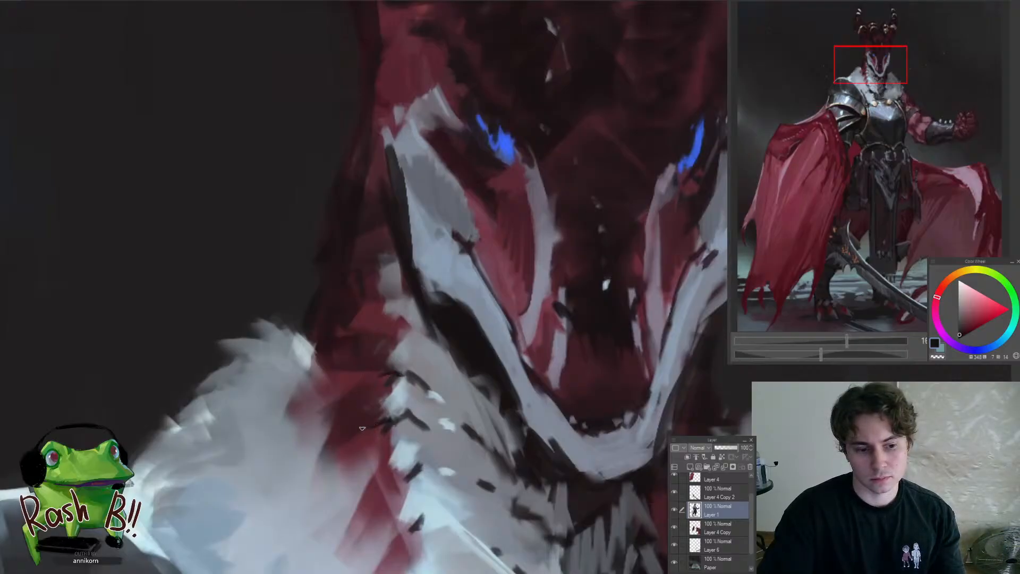
# Add small dark accents along the throat scales and the red neck beside the fur collar
pyautogui.moveTo(362, 428); pyautogui.dragTo(342, 427)
pyautogui.moveTo(348, 428); pyautogui.dragTo(392, 330)
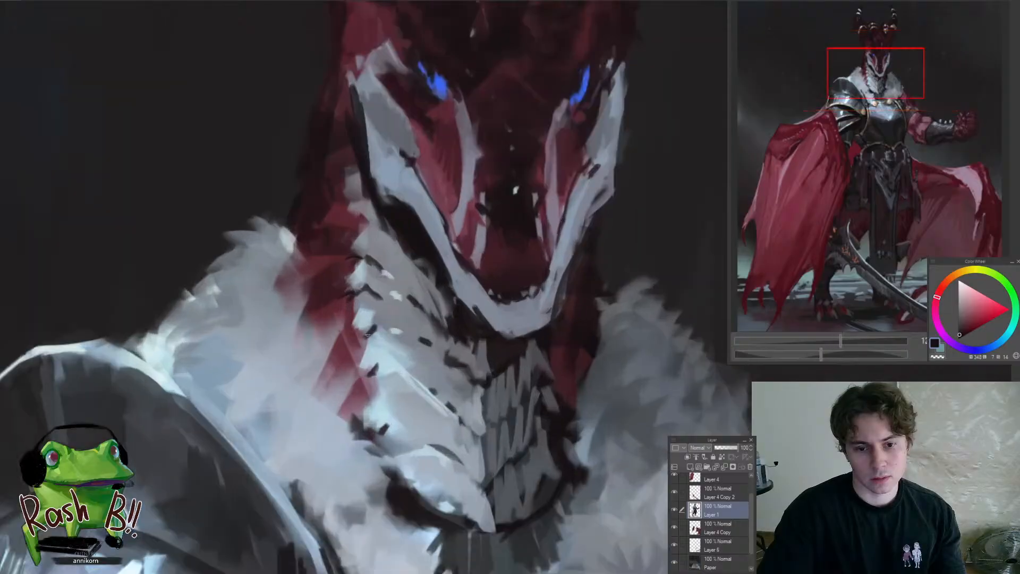
pyautogui.moveTo(356, 384); pyautogui.dragTo(345, 442)
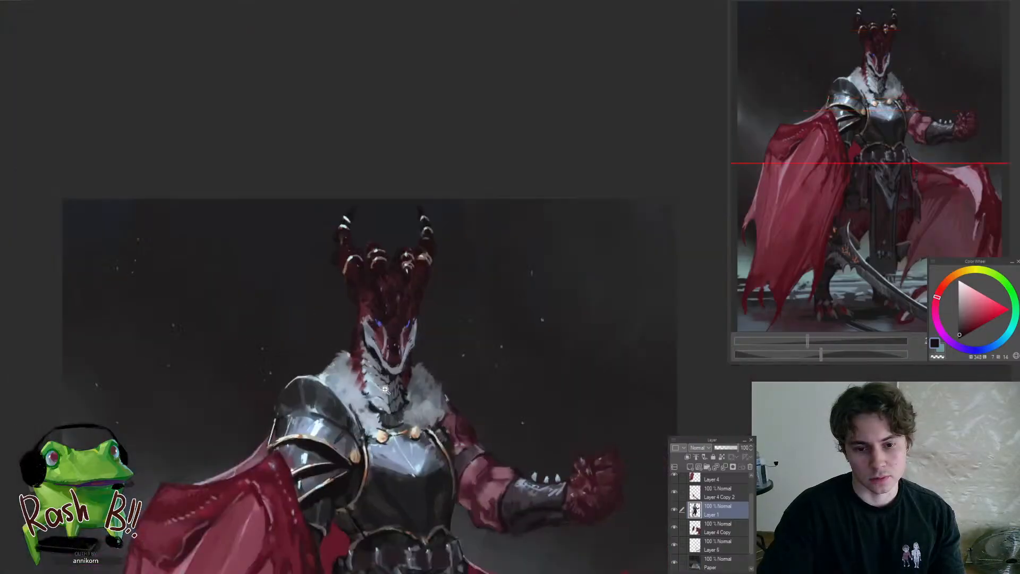
pyautogui.moveTo(385, 389); pyautogui.dragTo(395, 413)
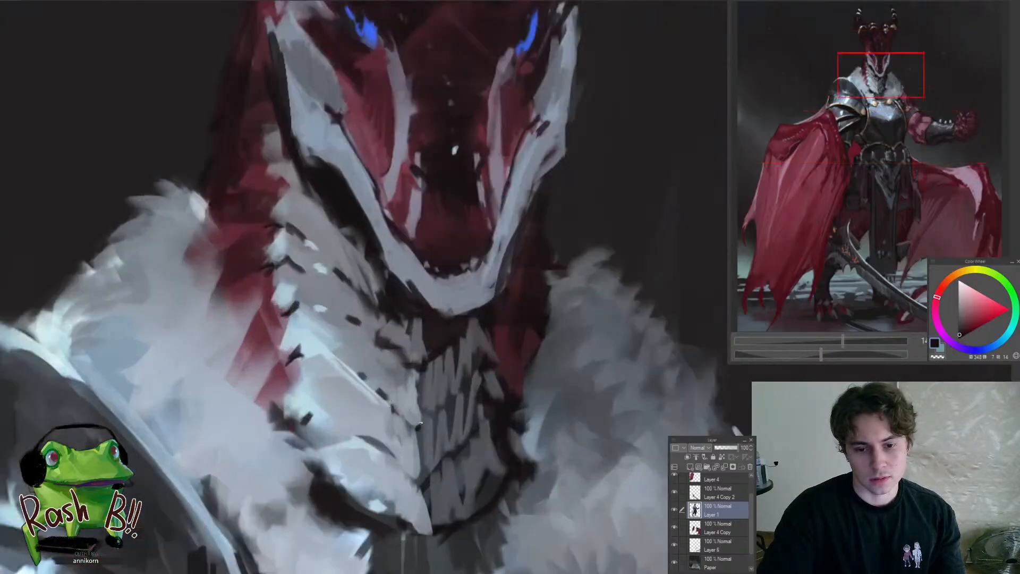
pyautogui.moveTo(422, 486); pyautogui.dragTo(379, 480)
pyautogui.moveTo(394, 394); pyautogui.dragTo(375, 401)
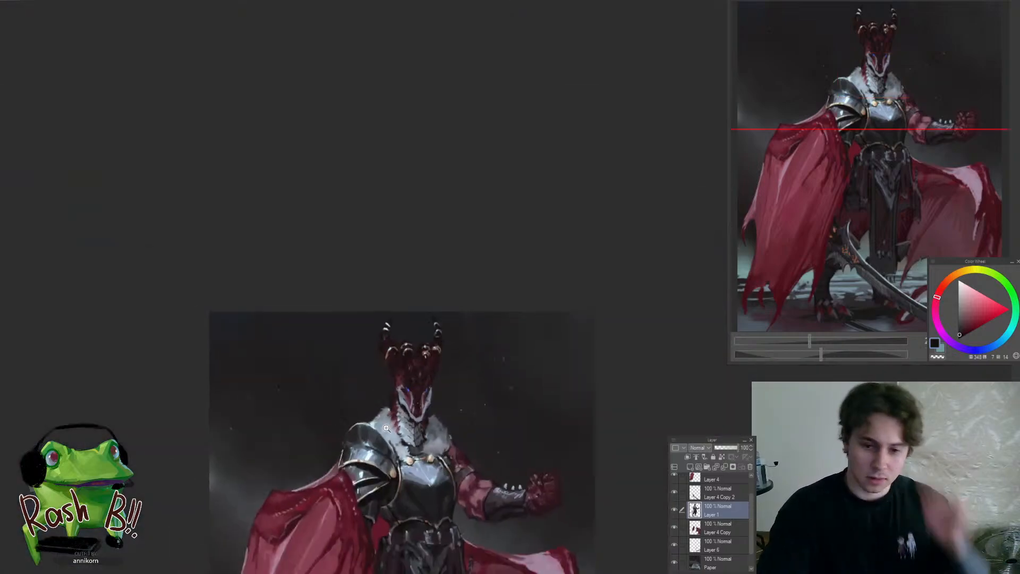
# Retouch the base of the tall horn with a sampled muted orange-brown
pyautogui.moveTo(414, 344)
pyautogui.mouseDown()
pyautogui.moveTo(436, 340)
pyautogui.moveTo(327, 322)
pyautogui.moveTo(402, 298)
pyautogui.mouseUp()
pyautogui.keyDown('alt'); pyautogui.click(400, 308); pyautogui.keyUp('alt')
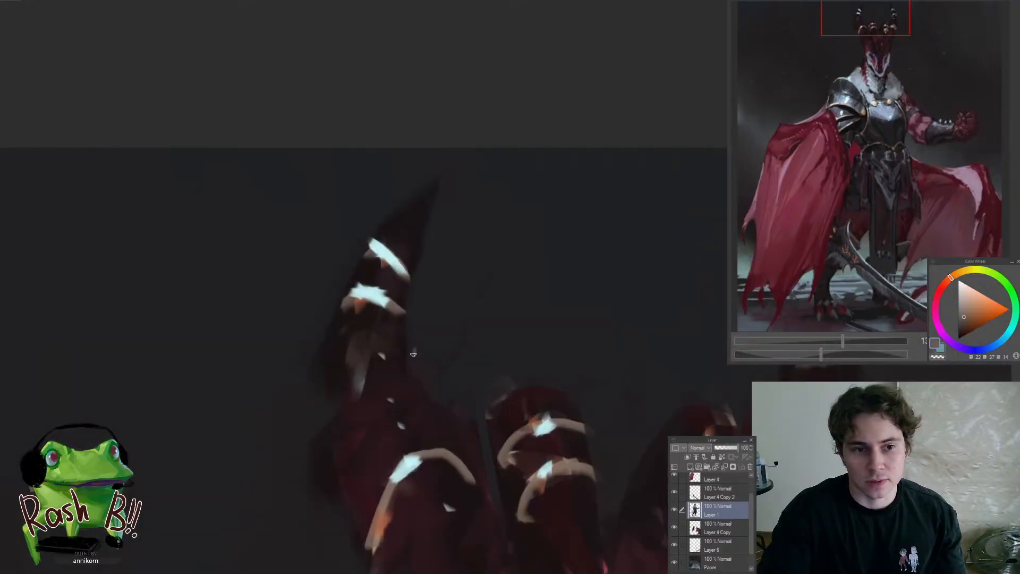
pyautogui.moveTo(414, 344); pyautogui.dragTo(454, 302)
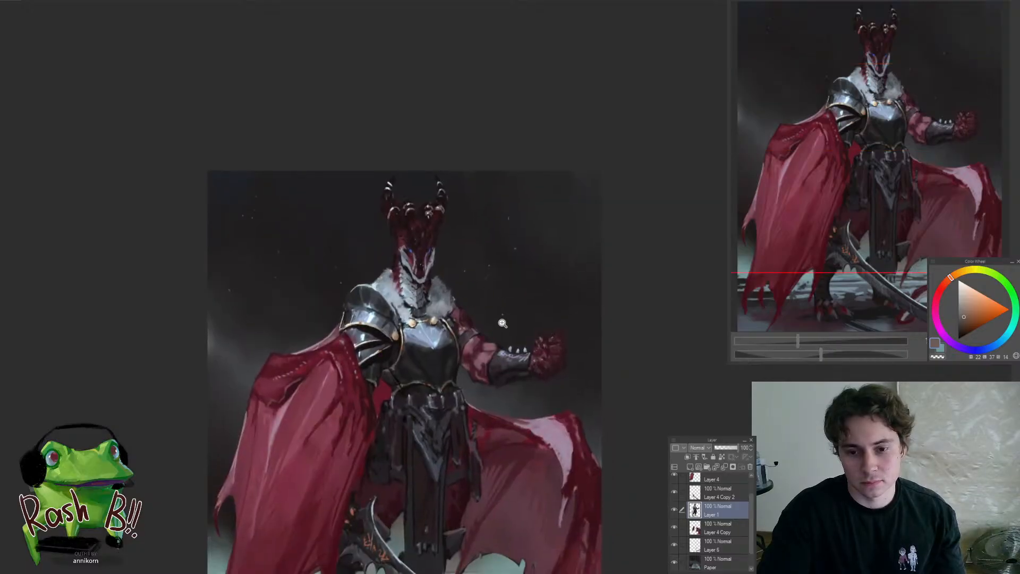
# Clean up the bent arm's elbow and upper forearm contour above the bracer with sampled dark tones and dark red
pyautogui.moveTo(504, 365); pyautogui.dragTo(552, 396)
pyautogui.keyDown('alt'); pyautogui.click(507, 405); pyautogui.keyUp('alt')
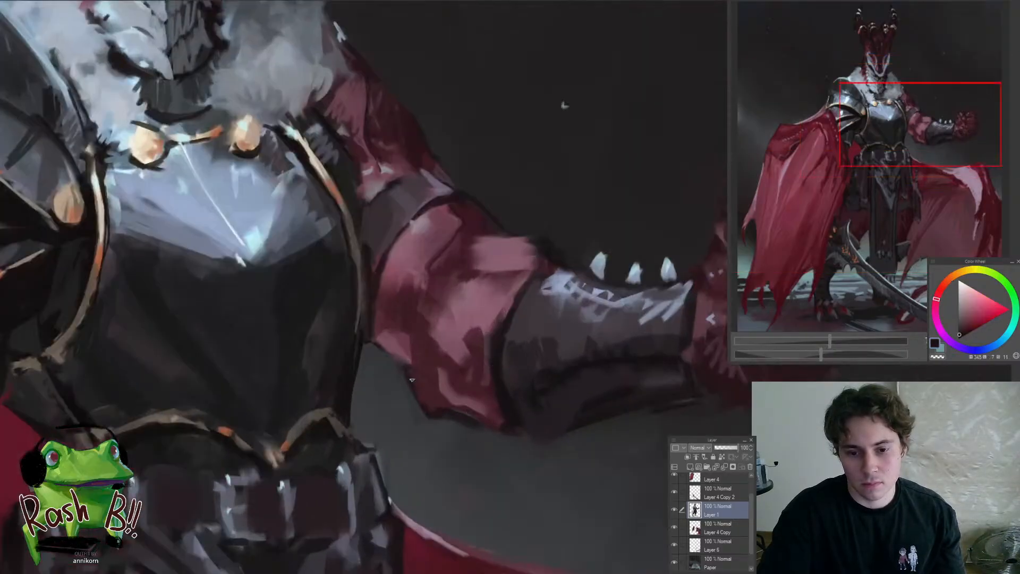
pyautogui.moveTo(491, 444); pyautogui.dragTo(540, 423)
pyautogui.moveTo(520, 317); pyautogui.dragTo(530, 314)
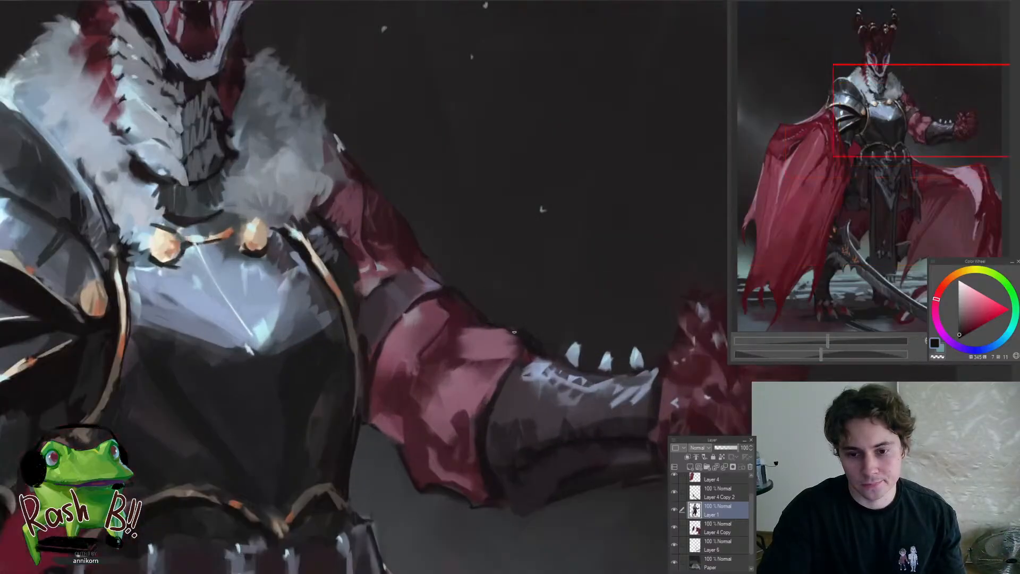
pyautogui.keyDown('alt'); pyautogui.click(461, 331); pyautogui.keyUp('alt')
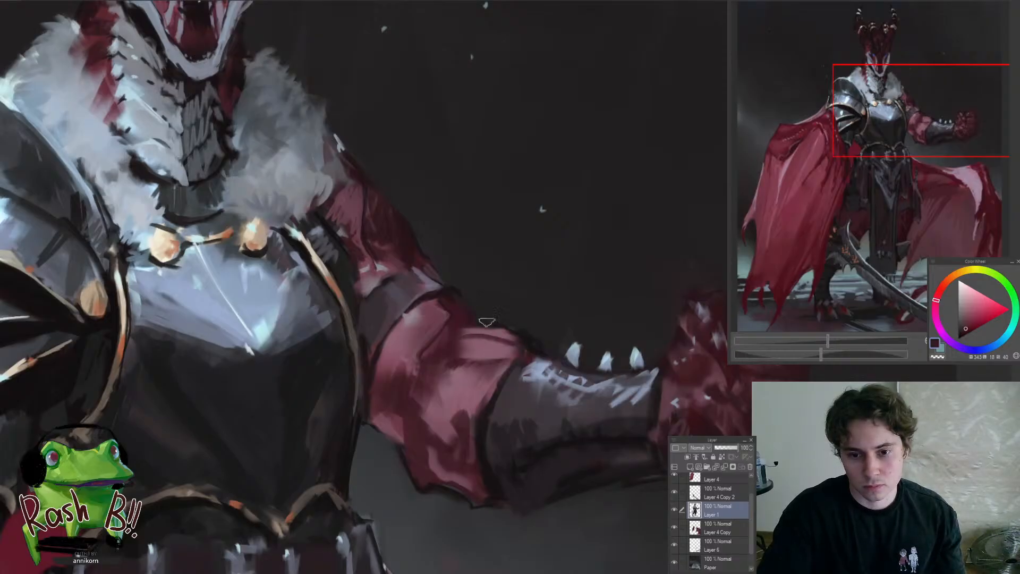
pyautogui.moveTo(472, 385); pyautogui.dragTo(461, 443)
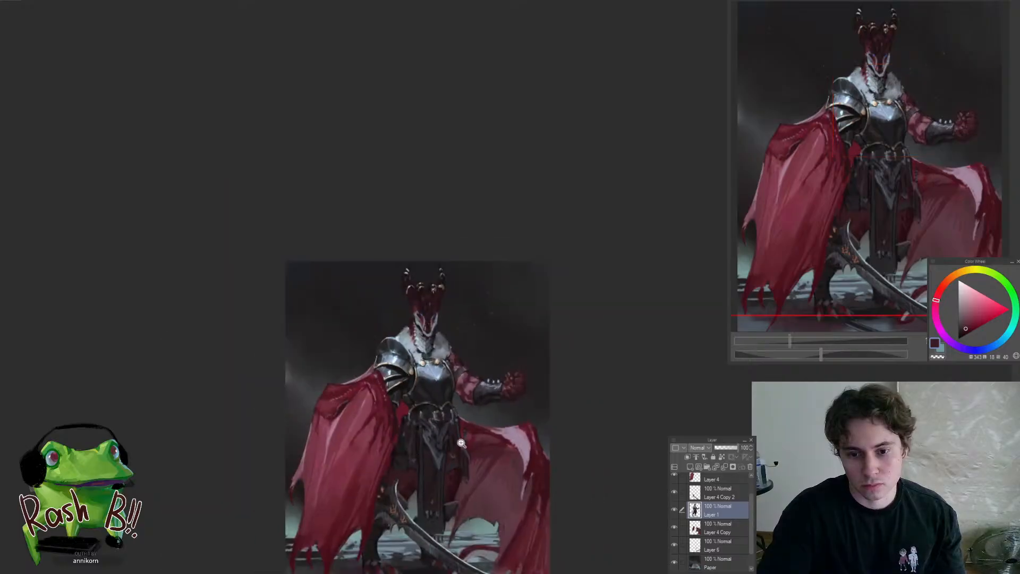
# Reshape the dragon's chin and lower jaw with sampled pale blue-grey, and trim its edges with near-black
pyautogui.moveTo(487, 398); pyautogui.dragTo(451, 399)
pyautogui.moveTo(397, 321); pyautogui.dragTo(406, 266)
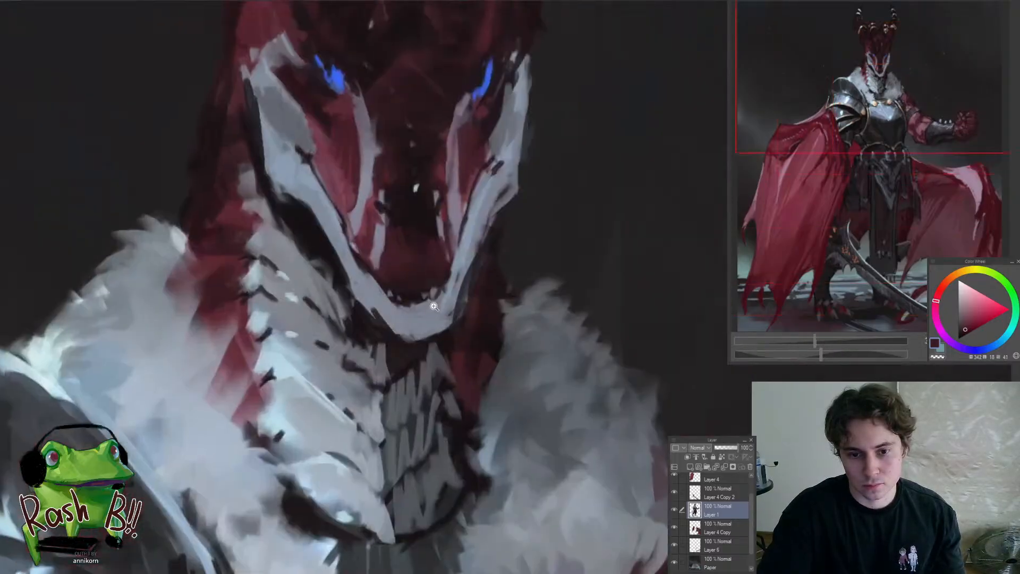
pyautogui.keyDown('alt'); pyautogui.click(412, 298); pyautogui.keyUp('alt')
pyautogui.keyDown('alt'); pyautogui.click(402, 313); pyautogui.keyUp('alt')
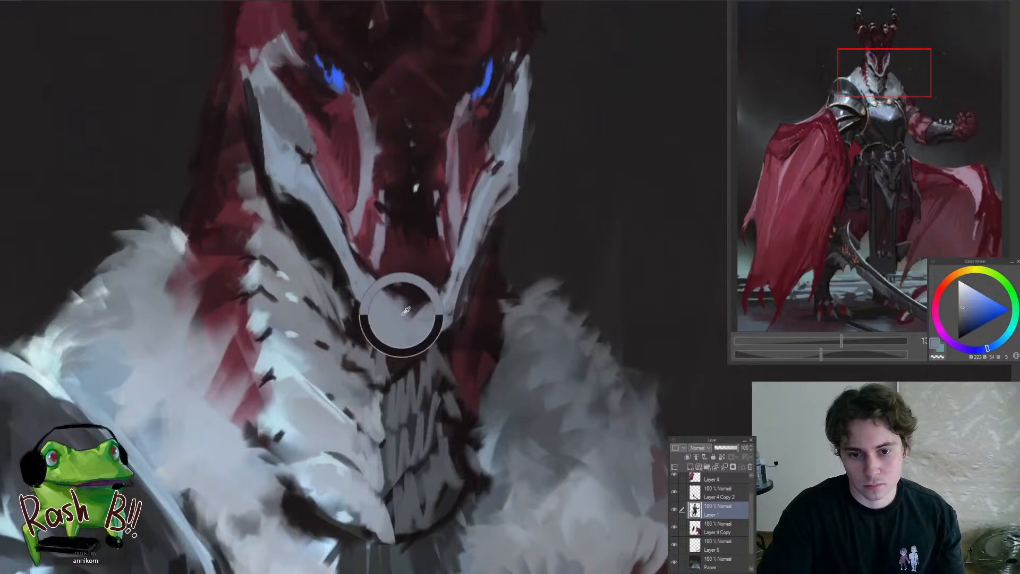
pyautogui.moveTo(402, 313); pyautogui.dragTo(403, 400)
pyautogui.moveTo(420, 324); pyautogui.dragTo(422, 240)
pyautogui.keyDown('alt'); pyautogui.click(414, 330); pyautogui.keyUp('alt')
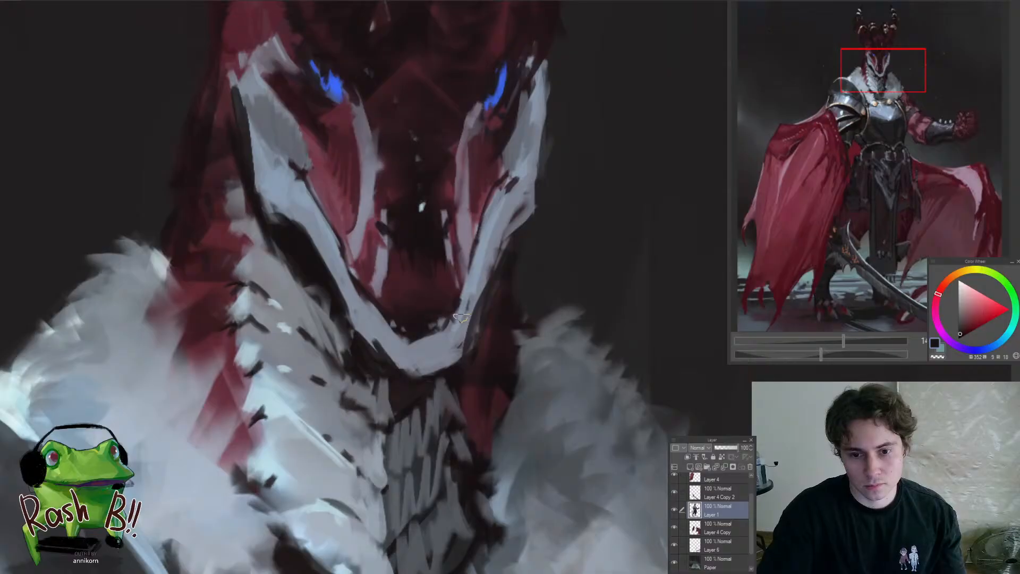
pyautogui.moveTo(461, 318); pyautogui.dragTo(384, 405)
pyautogui.moveTo(438, 341); pyautogui.dragTo(444, 276)
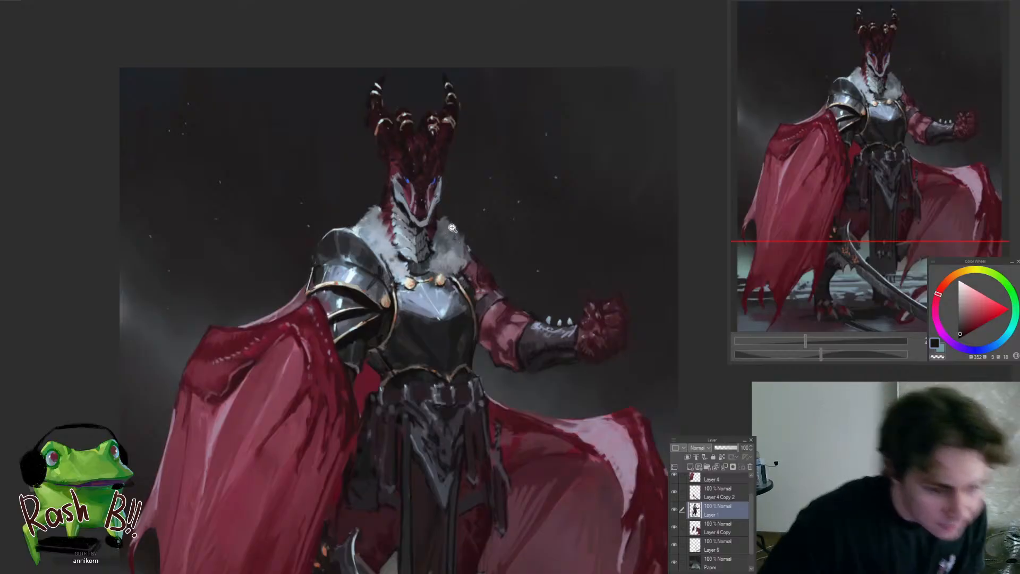
# Touch up the dark lower leg's edge behind the curved sword with a near-black purple
pyautogui.moveTo(445, 233); pyautogui.dragTo(498, 256)
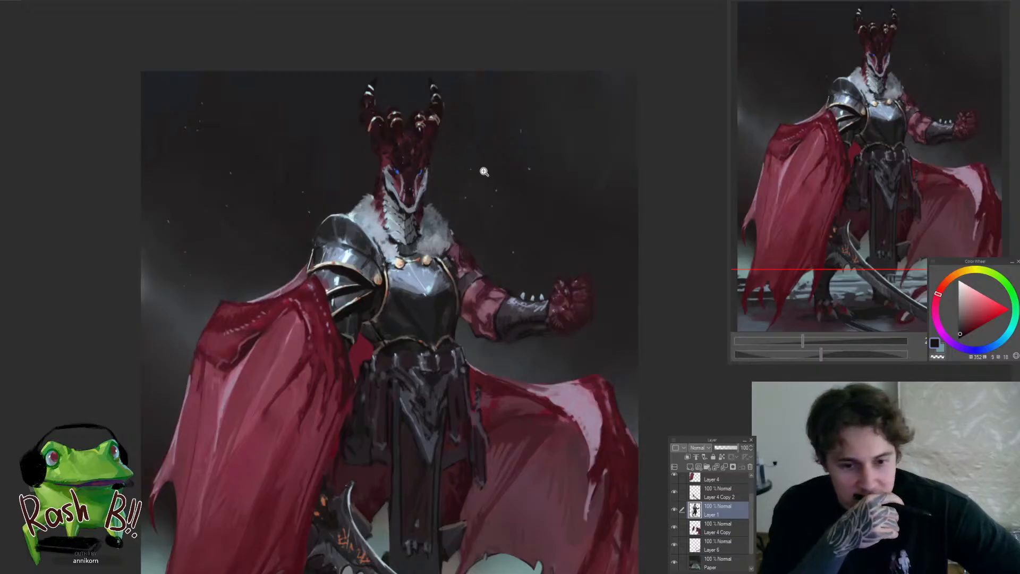
pyautogui.moveTo(412, 340); pyautogui.dragTo(355, 386)
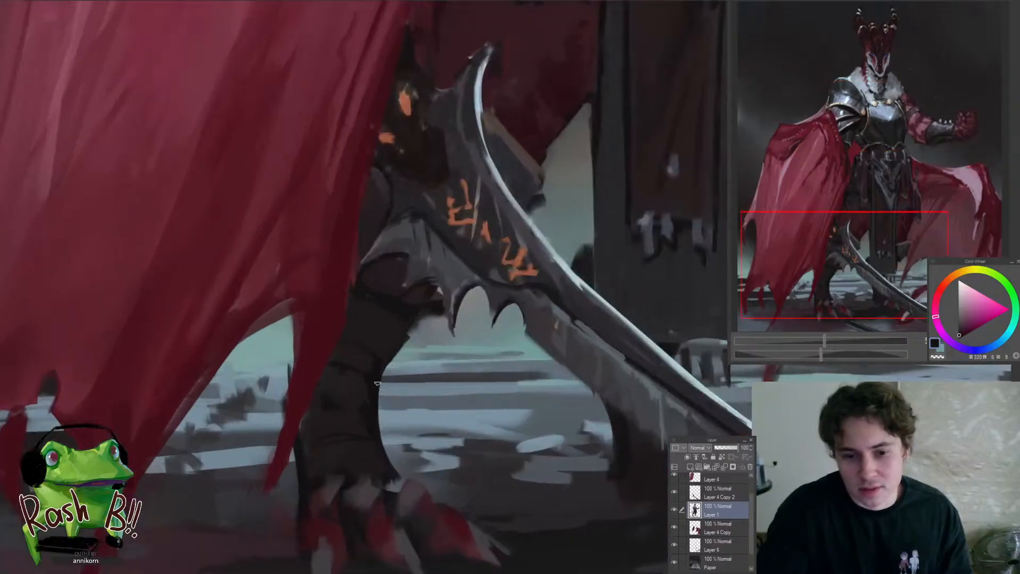
pyautogui.moveTo(425, 340)
pyautogui.mouseDown()
pyautogui.moveTo(392, 383)
pyautogui.moveTo(402, 395)
pyautogui.moveTo(426, 354)
pyautogui.mouseUp()
pyautogui.moveTo(391, 386); pyautogui.dragTo(364, 423)
pyautogui.moveTo(427, 367); pyautogui.dragTo(451, 364)
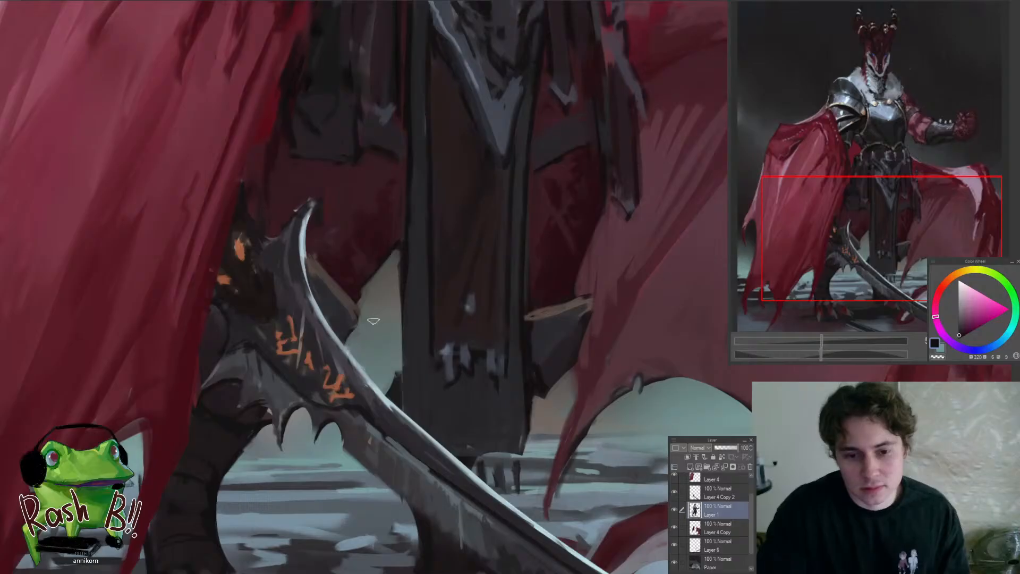
# Retouch the dark shapes between the curved sword and the hanging waist cloth, and check the whole figure
pyautogui.moveTo(367, 327); pyautogui.dragTo(320, 400)
pyautogui.moveTo(380, 324)
pyautogui.mouseDown()
pyautogui.moveTo(382, 382)
pyautogui.moveTo(410, 412)
pyautogui.moveTo(426, 393)
pyautogui.mouseUp()
pyautogui.moveTo(513, 359); pyautogui.dragTo(527, 209)
pyautogui.moveTo(528, 209); pyautogui.dragTo(403, 247)
pyautogui.moveTo(458, 294); pyautogui.dragTo(485, 323)
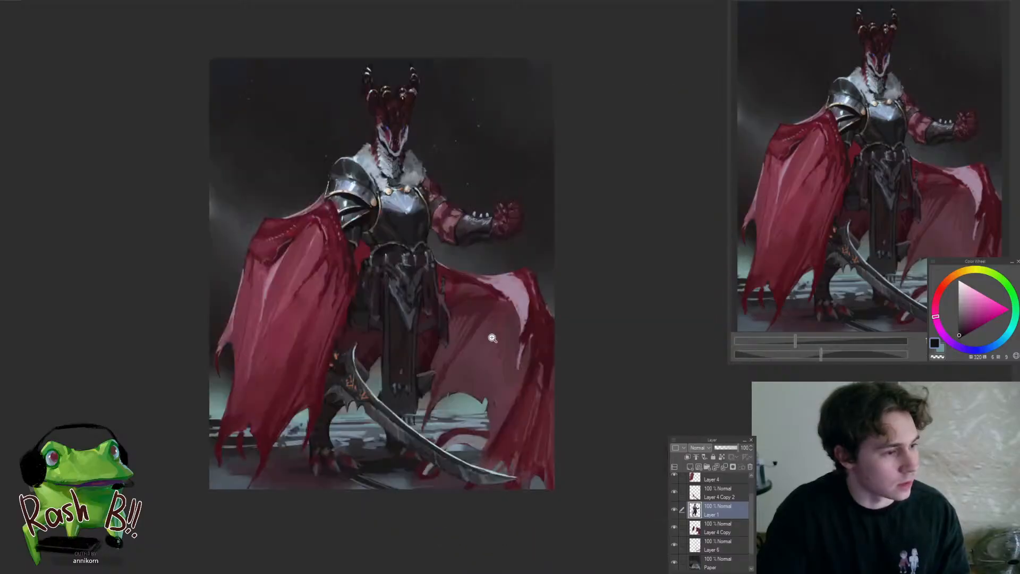
pyautogui.click(409, 320)
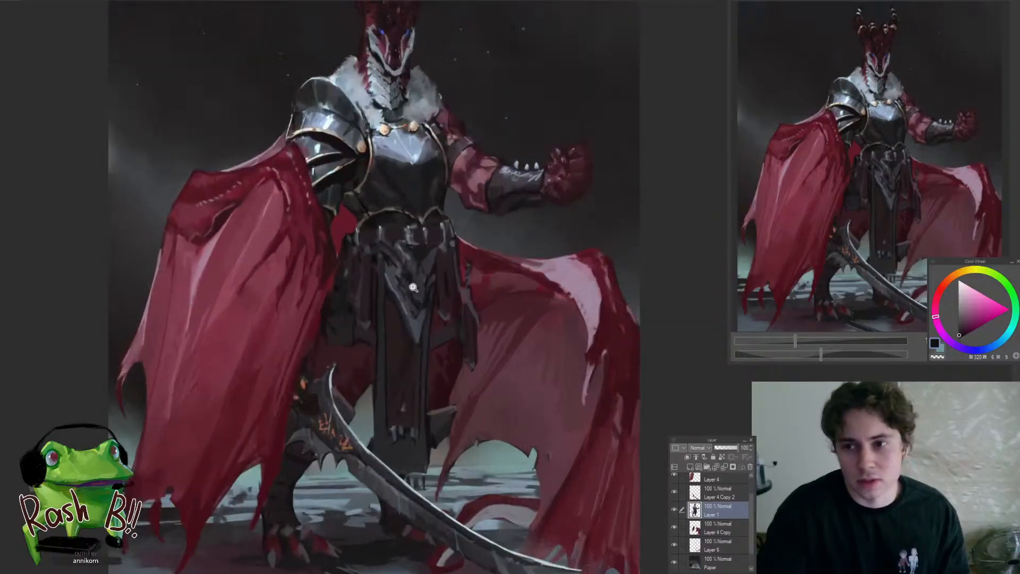
# Touch up the dark waist-cloth panels beside the cape with sampled dark purple tones
pyautogui.click(385, 258)
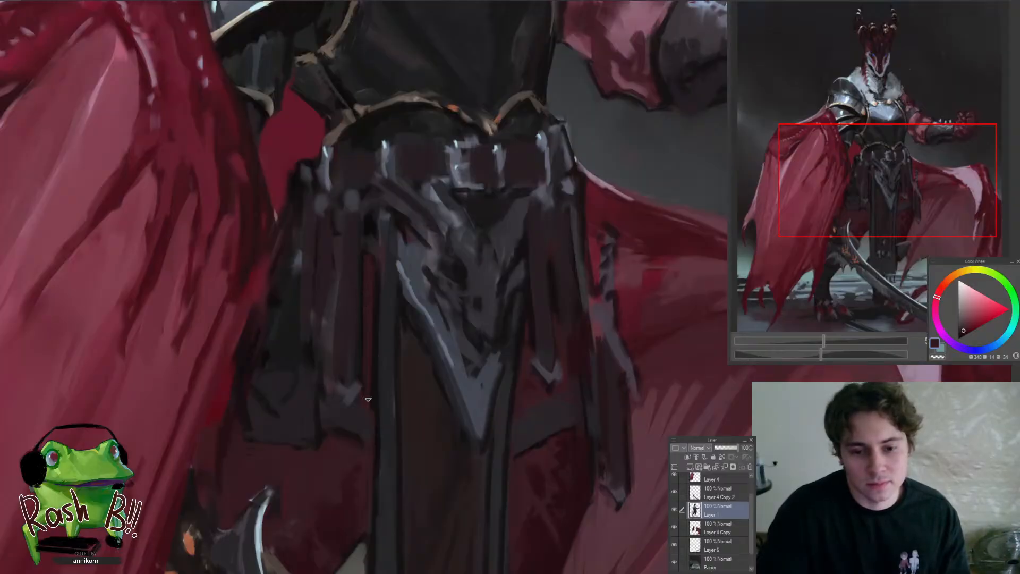
pyautogui.click(369, 380)
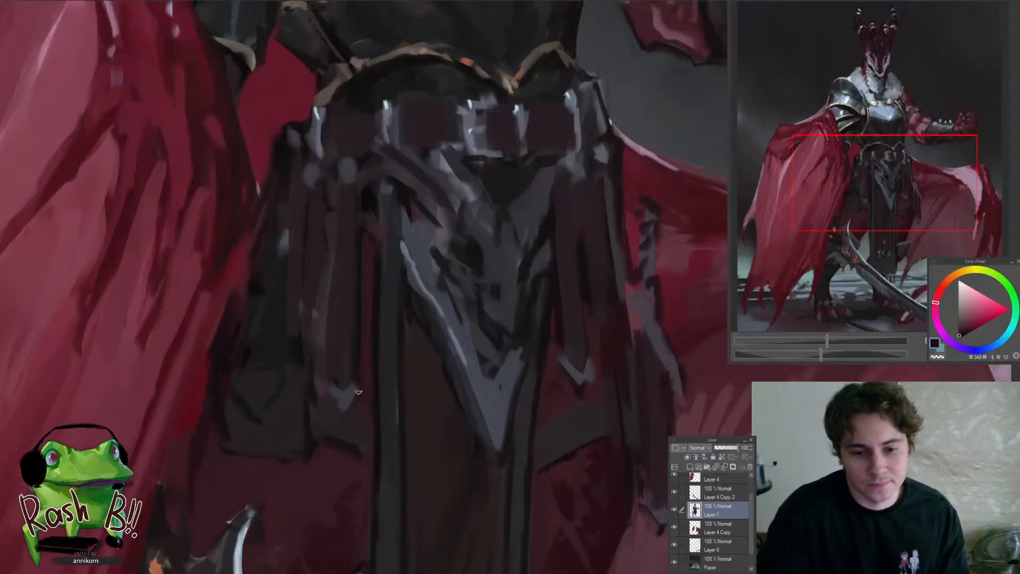
pyautogui.moveTo(334, 416)
pyautogui.mouseDown()
pyautogui.moveTo(284, 422)
pyautogui.moveTo(369, 410)
pyautogui.moveTo(291, 452)
pyautogui.moveTo(390, 415)
pyautogui.mouseUp()
pyautogui.keyDown('alt'); pyautogui.click(356, 417); pyautogui.keyUp('alt')
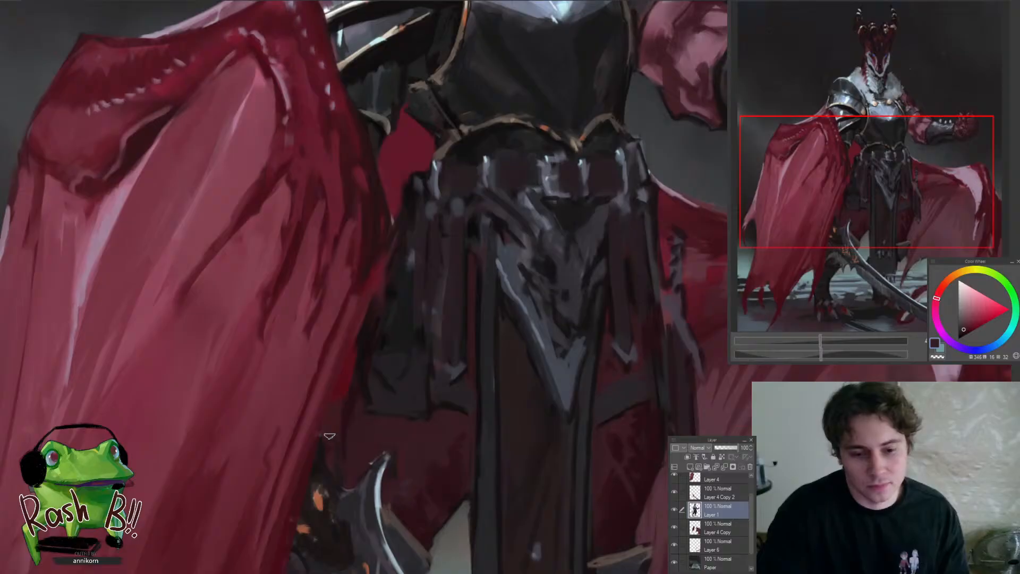
pyautogui.moveTo(349, 472)
pyautogui.mouseDown()
pyautogui.moveTo(321, 388)
pyautogui.moveTo(325, 405)
pyautogui.moveTo(278, 458)
pyautogui.moveTo(322, 467)
pyautogui.mouseUp()
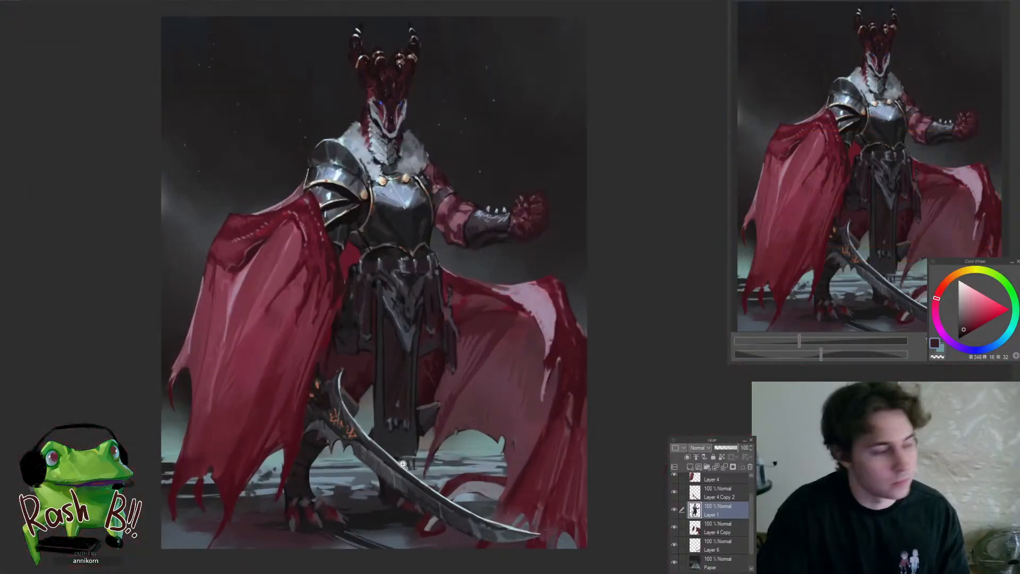
# Select the Paper layer and touch up the dark background around the head and raised fist
pyautogui.moveTo(402, 463); pyautogui.dragTo(400, 481)
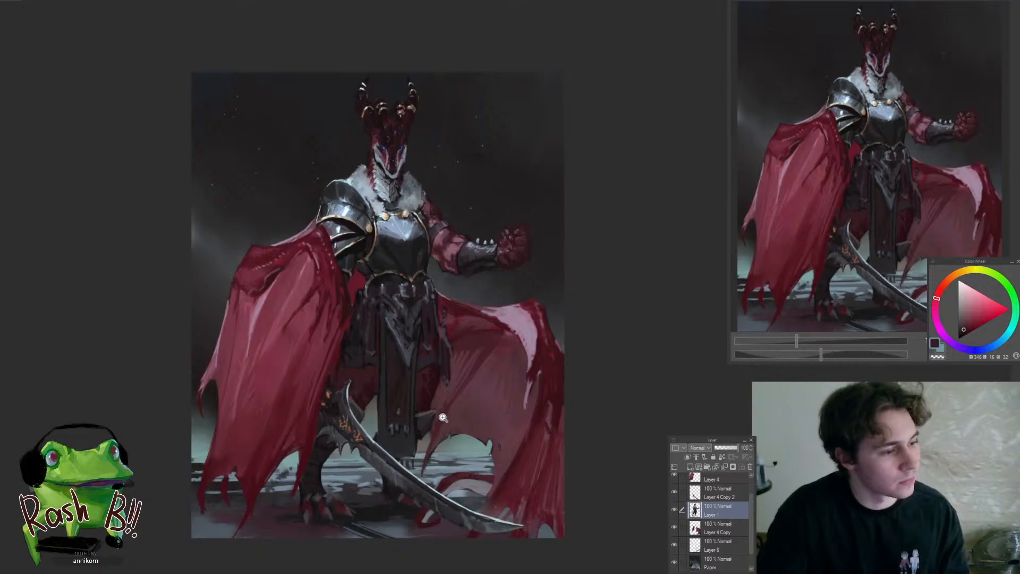
pyautogui.moveTo(444, 454); pyautogui.dragTo(468, 473)
pyautogui.keyDown('ctrl'); pyautogui.keyDown('shift'); pyautogui.click(539, 224); pyautogui.keyUp('shift'); pyautogui.keyUp('ctrl')
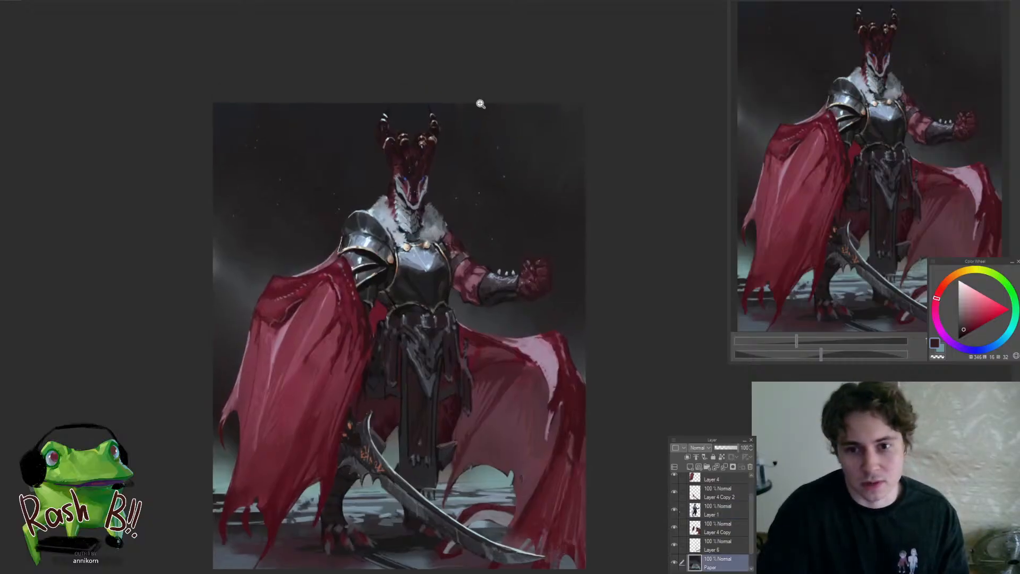
pyautogui.moveTo(480, 103); pyautogui.dragTo(461, 167)
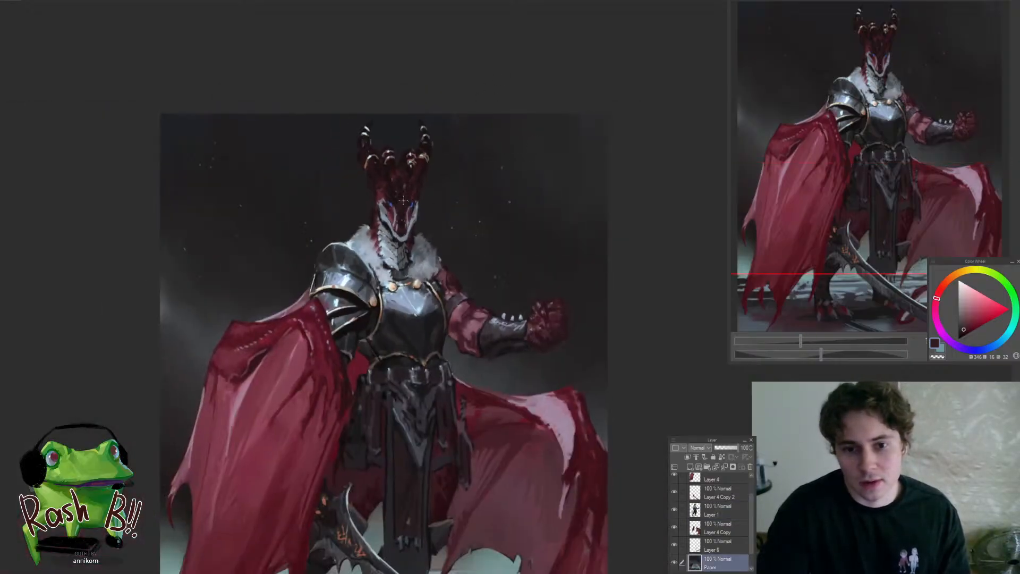
pyautogui.keyDown('ctrl'); pyautogui.keyDown('shift'); pyautogui.click(424, 200); pyautogui.keyUp('shift'); pyautogui.keyUp('ctrl')
pyautogui.moveTo(518, 86); pyautogui.dragTo(533, 153)
pyautogui.keyDown('ctrl'); pyautogui.keyDown('shift'); pyautogui.click(575, 270); pyautogui.keyUp('shift'); pyautogui.keyUp('ctrl')
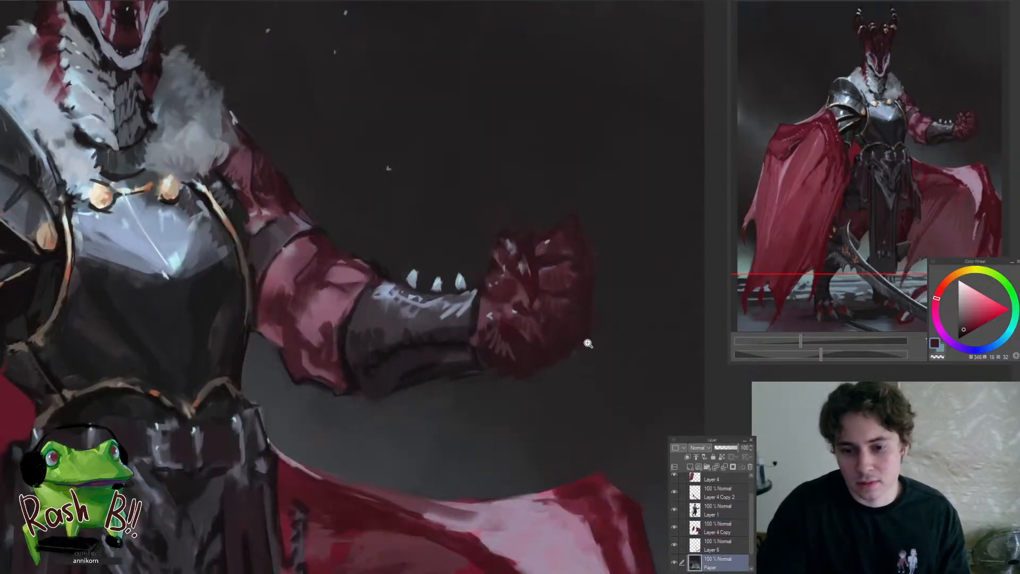
# Return to Layer 1 and add small pale blue-grey highlights to the fingers and knuckles of the raised fist
pyautogui.scroll(3, 577, 344)
pyautogui.keyDown('ctrl'); pyautogui.keyDown('shift'); pyautogui.click(496, 369); pyautogui.keyUp('shift'); pyautogui.keyUp('ctrl')
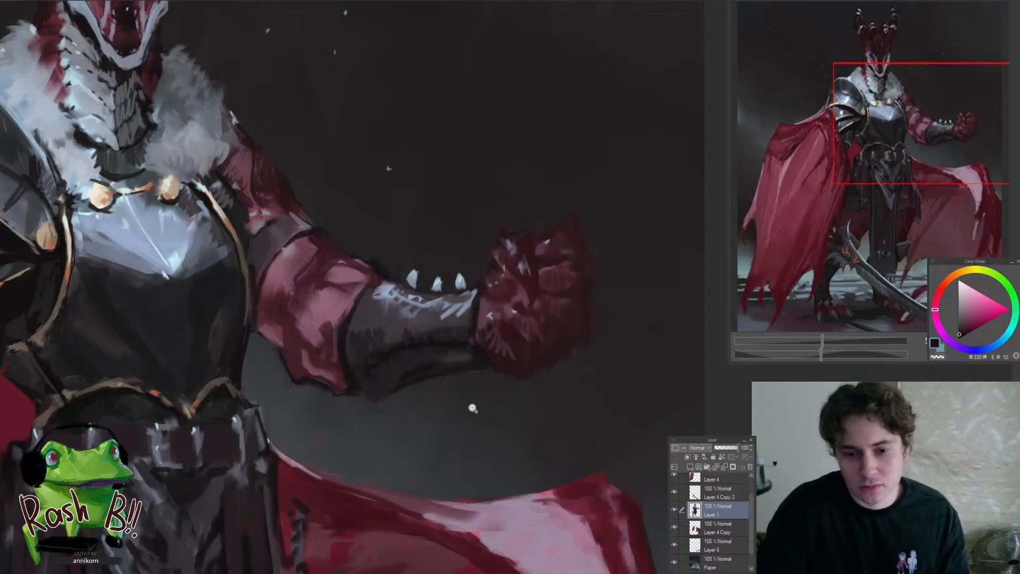
pyautogui.moveTo(473, 408); pyautogui.dragTo(445, 421)
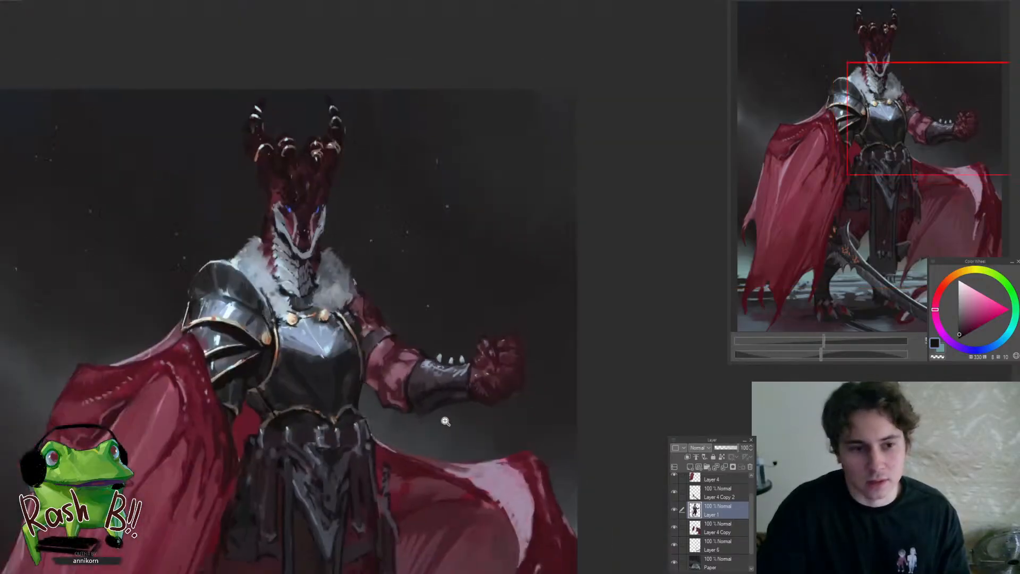
pyautogui.moveTo(443, 399); pyautogui.dragTo(412, 400)
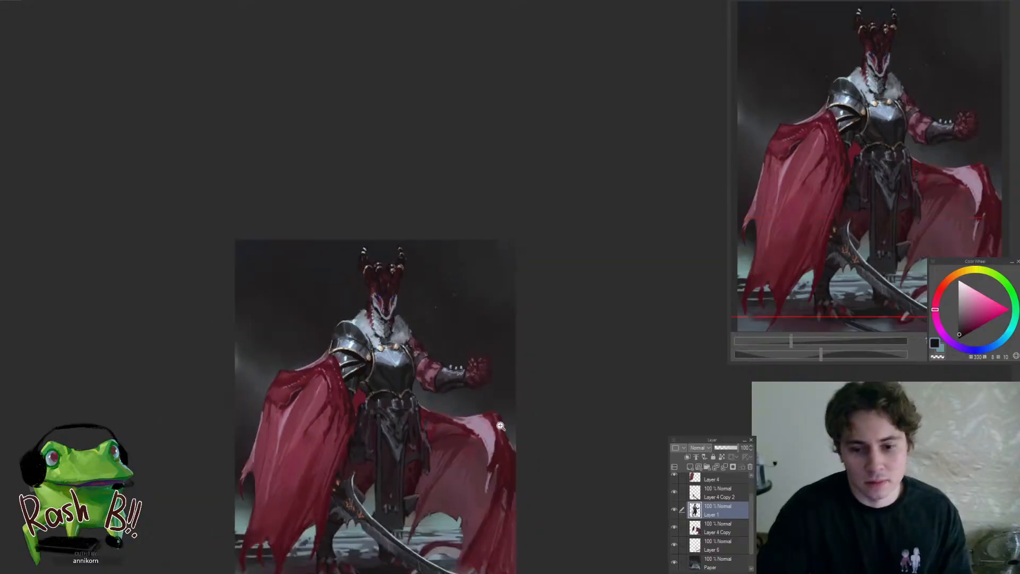
pyautogui.moveTo(499, 458); pyautogui.dragTo(516, 456)
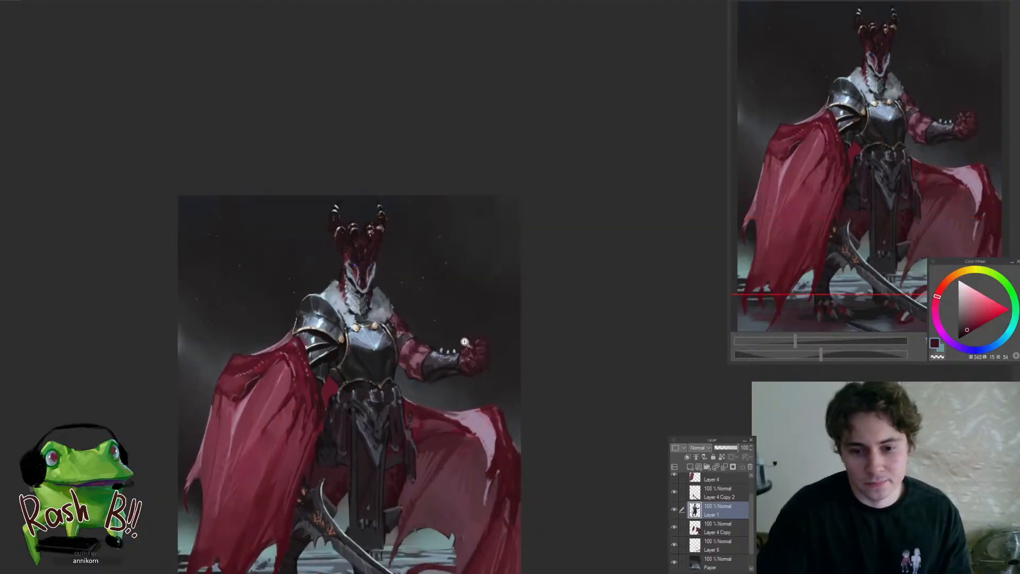
pyautogui.moveTo(470, 340); pyautogui.dragTo(511, 350)
pyautogui.keyDown('alt'); pyautogui.click(480, 348); pyautogui.keyUp('alt')
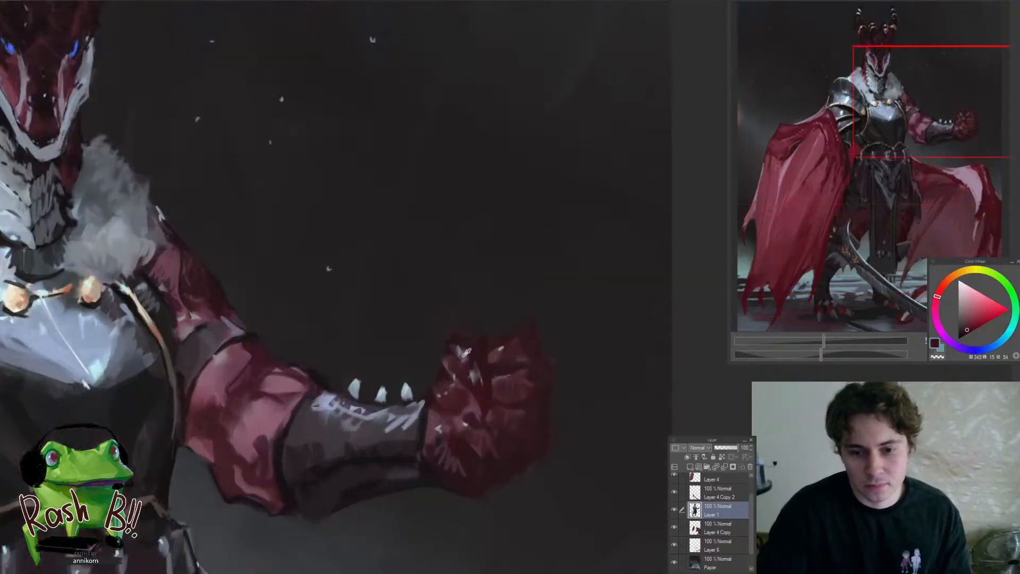
pyautogui.keyDown('alt'); pyautogui.click(465, 355); pyautogui.keyUp('alt')
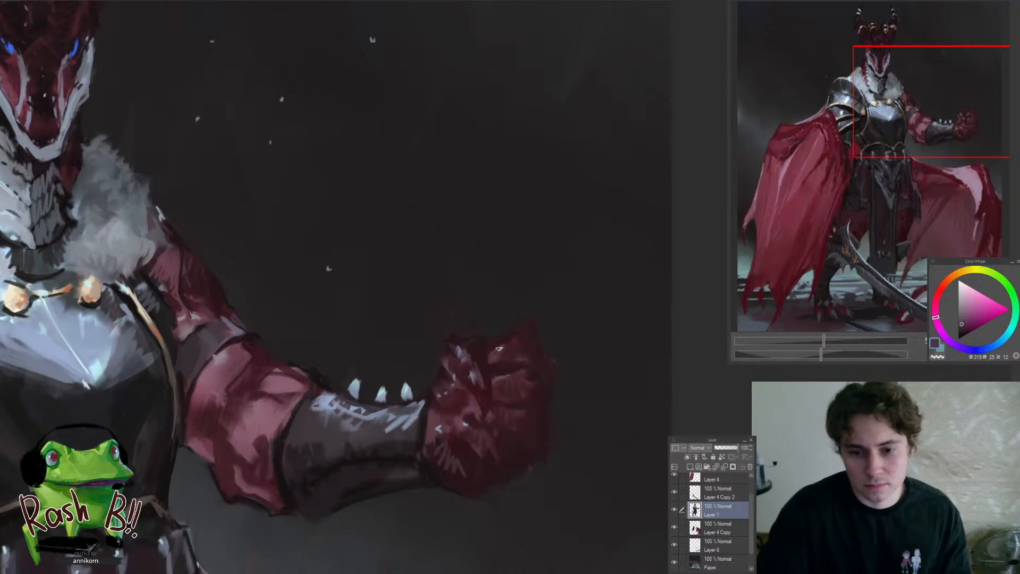
pyautogui.keyDown('alt'); pyautogui.click(475, 372); pyautogui.keyUp('alt')
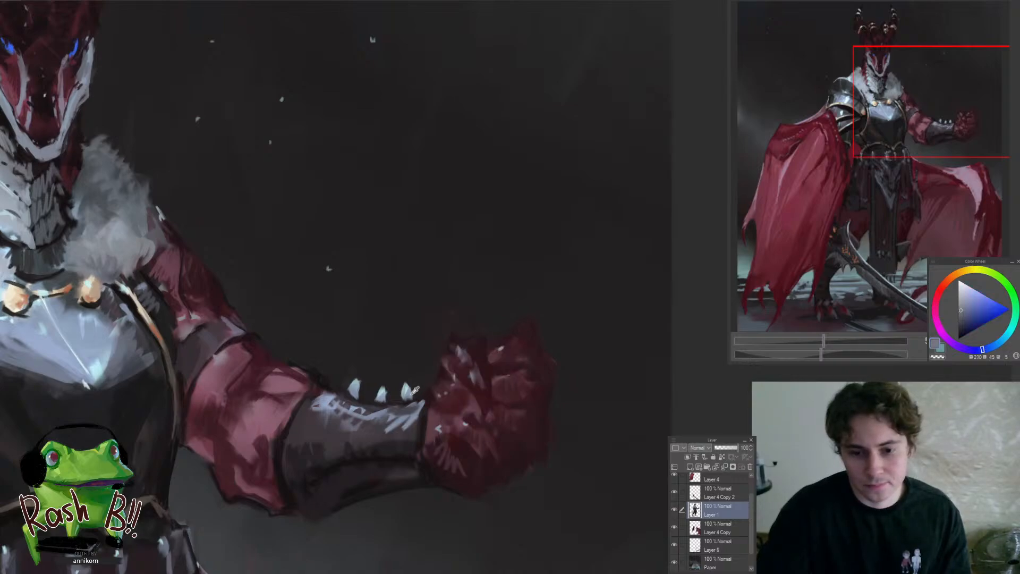
pyautogui.keyDown('alt'); pyautogui.click(499, 349); pyautogui.keyUp('alt')
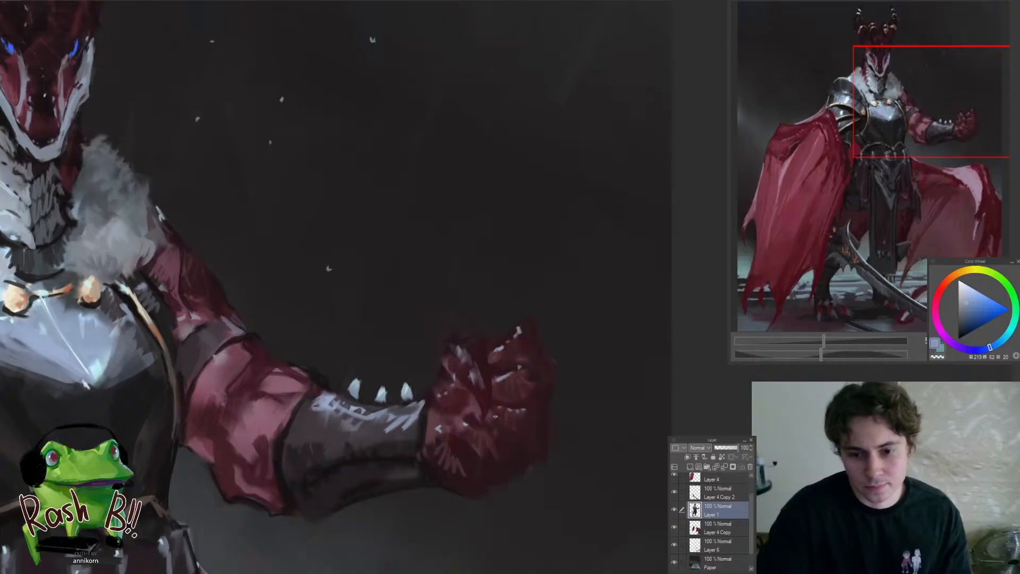
# Paint a dark grey patch over the heel of the palm next to the bracer
pyautogui.scroll(-5, 490, 442)
pyautogui.scroll(3, 497, 473)
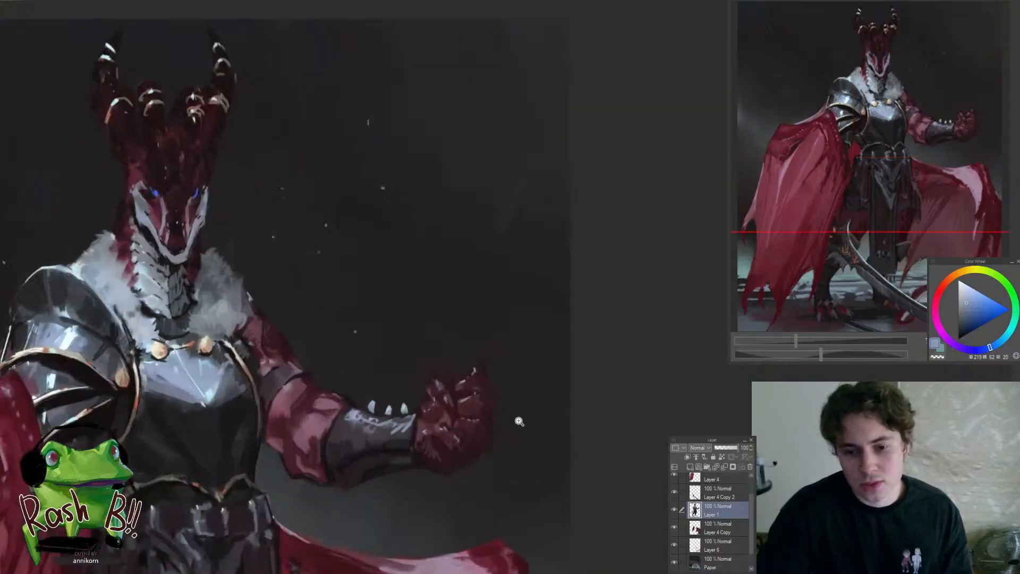
pyautogui.scroll(2, 440, 423)
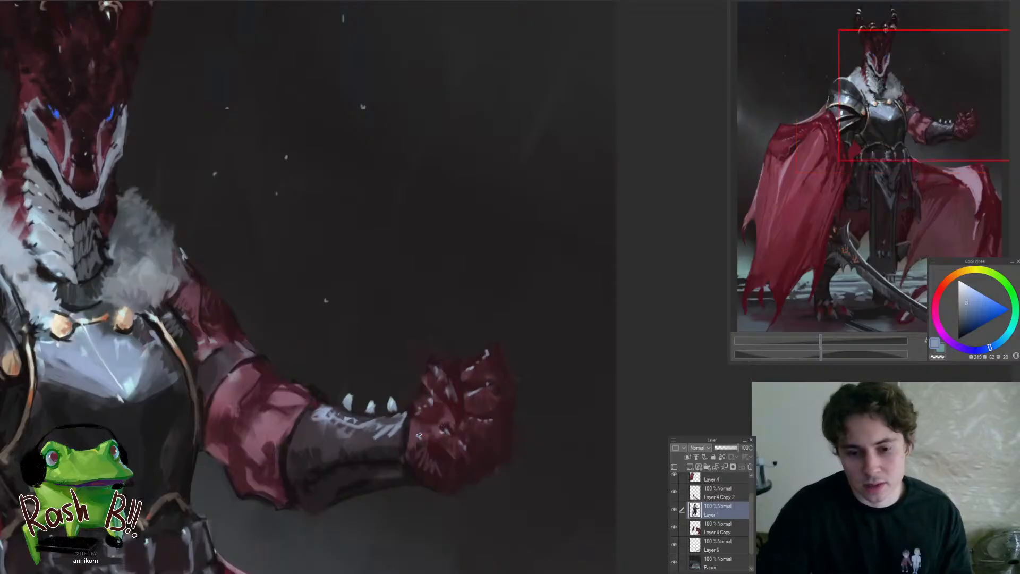
pyautogui.keyDown('alt'); pyautogui.click(415, 479); pyautogui.keyUp('alt')
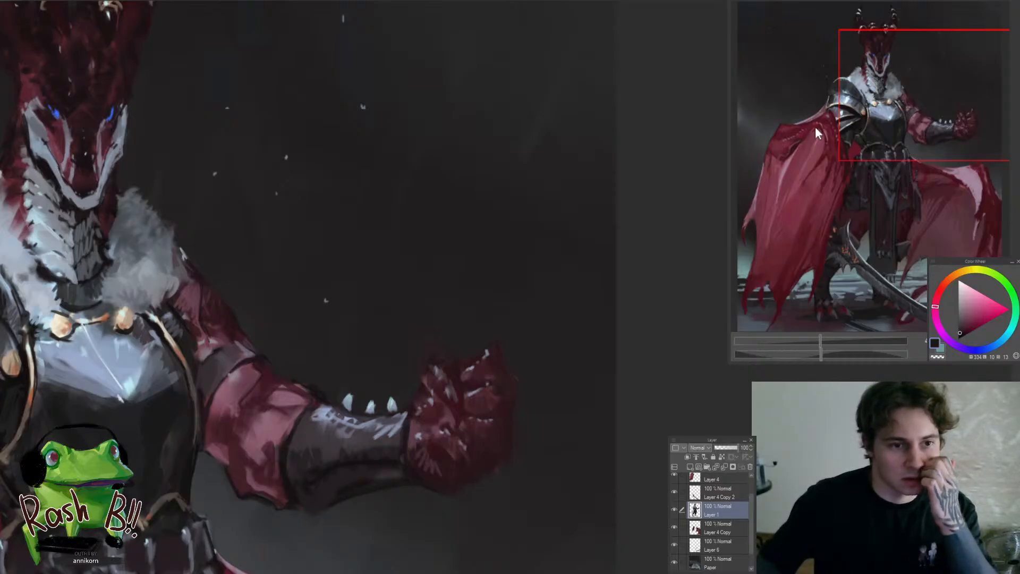
pyautogui.scroll(-3, 487, 447)
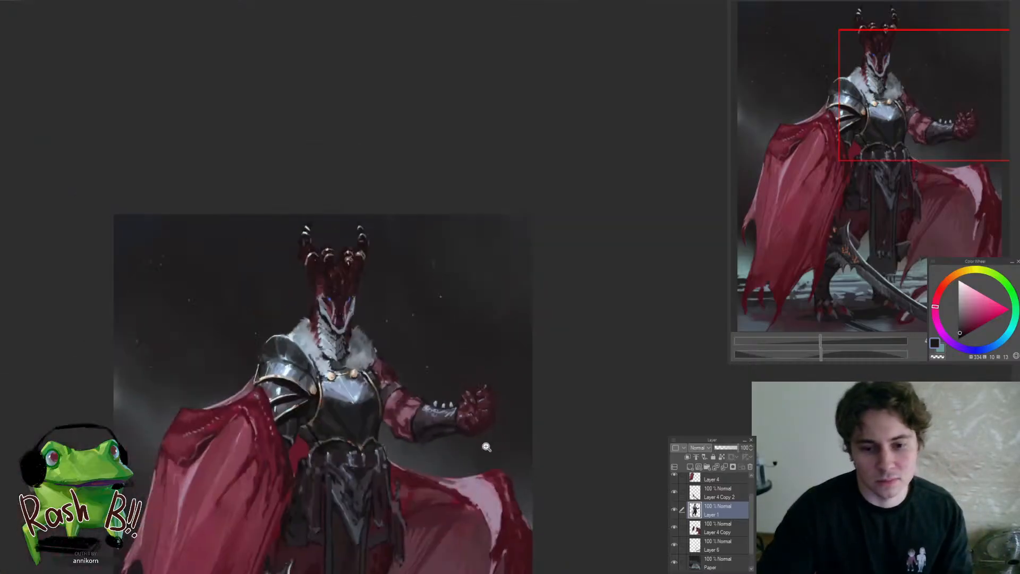
pyautogui.scroll(4, 486, 447)
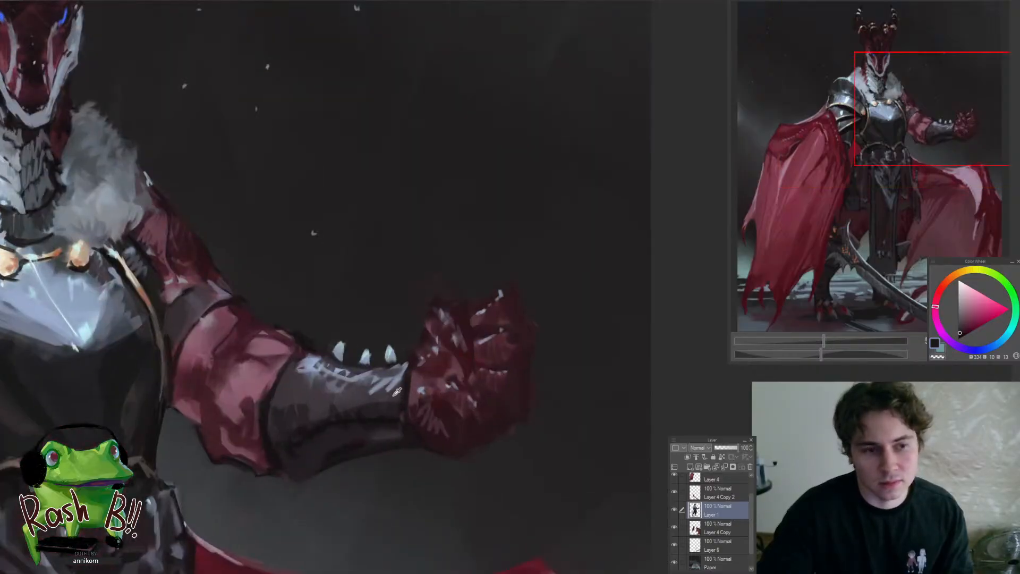
pyautogui.moveTo(423, 410)
pyautogui.mouseDown()
pyautogui.moveTo(435, 435)
pyautogui.moveTo(411, 419)
pyautogui.moveTo(453, 441)
pyautogui.mouseUp()
pyautogui.keyDown('alt'); pyautogui.click(380, 410); pyautogui.keyUp('alt')
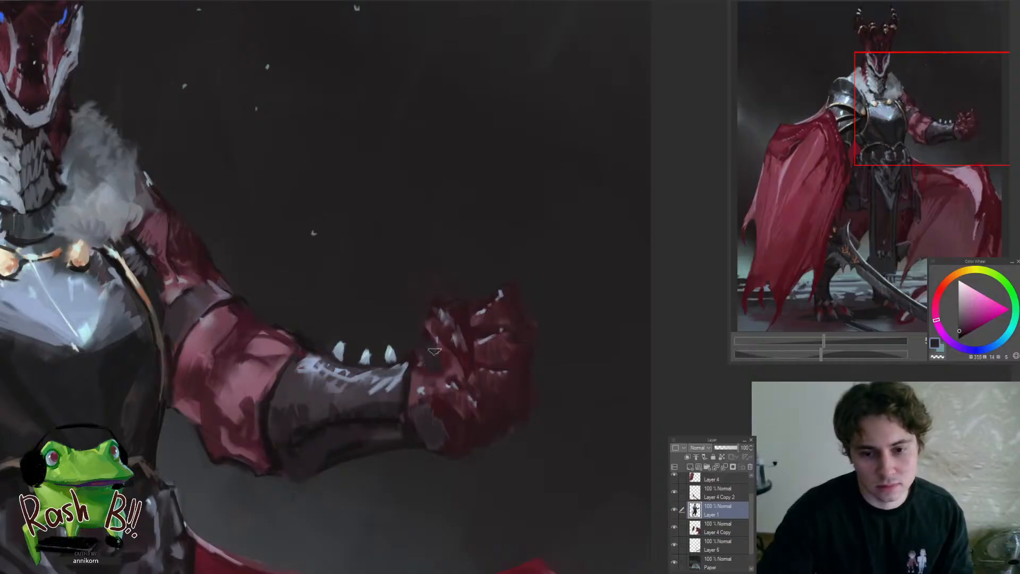
# Extend the dark glove shape over the thumb base with sampled purples and add a dark red band along the bracer's cuff
pyautogui.moveTo(435, 351); pyautogui.dragTo(422, 392)
pyautogui.keyDown('alt'); pyautogui.click(471, 371); pyautogui.keyUp('alt')
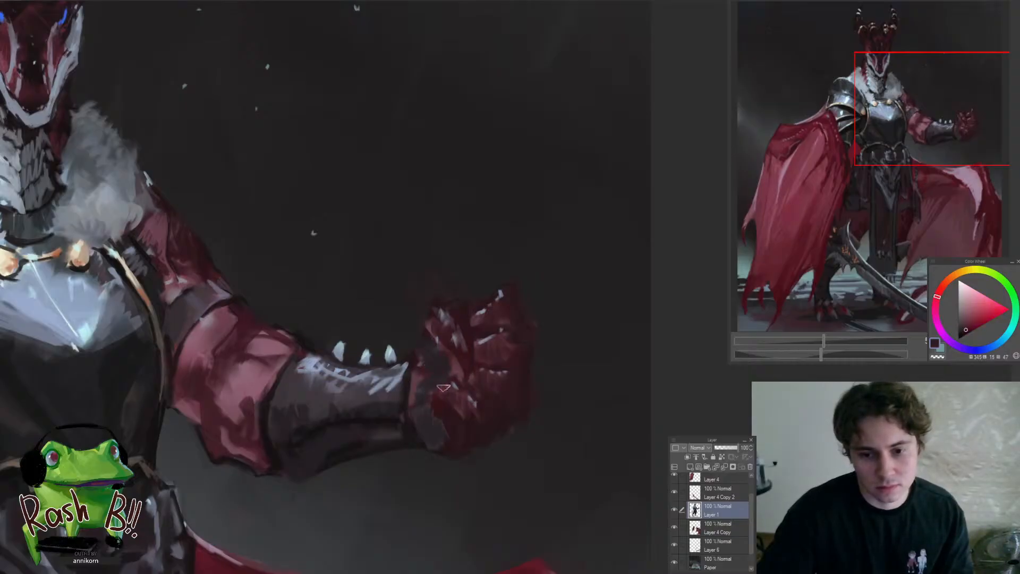
pyautogui.keyDown('alt'); pyautogui.click(420, 374); pyautogui.keyUp('alt')
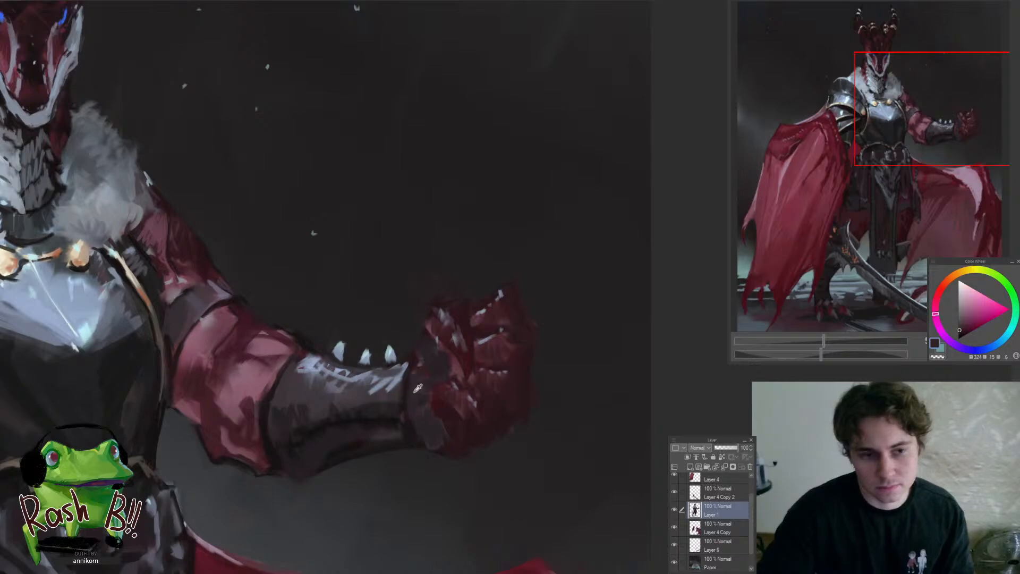
pyautogui.keyDown('alt'); pyautogui.click(410, 387); pyautogui.keyUp('alt')
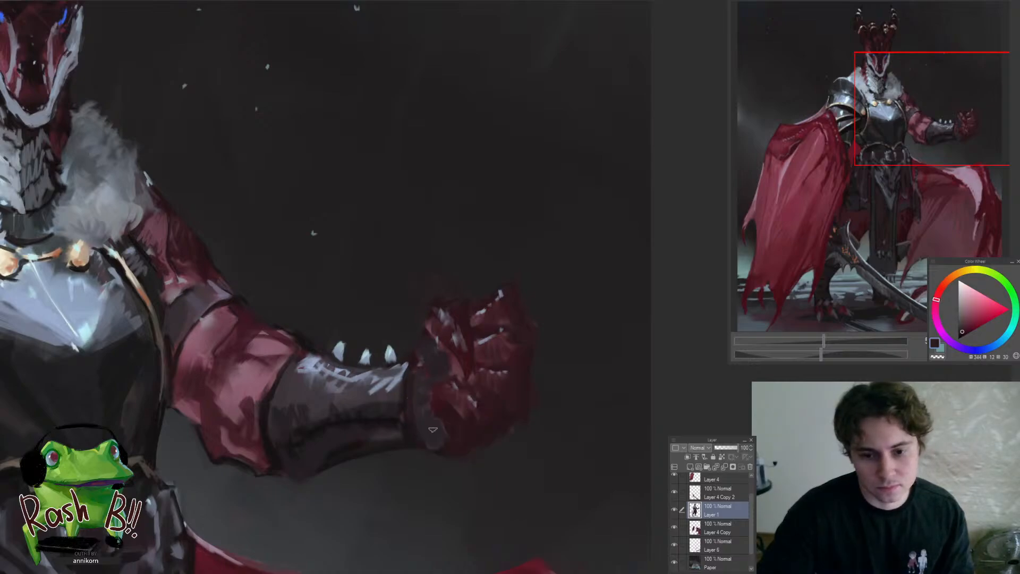
pyautogui.keyDown('alt'); pyautogui.click(457, 368); pyautogui.keyUp('alt')
pyautogui.moveTo(419, 369)
pyautogui.mouseDown()
pyautogui.moveTo(419, 442)
pyautogui.moveTo(416, 377)
pyautogui.mouseUp()
pyautogui.keyDown('alt'); pyautogui.click(425, 441); pyautogui.keyUp('alt')
pyautogui.moveTo(409, 378)
pyautogui.mouseDown()
pyautogui.moveTo(354, 420)
pyautogui.moveTo(465, 391)
pyautogui.mouseUp()
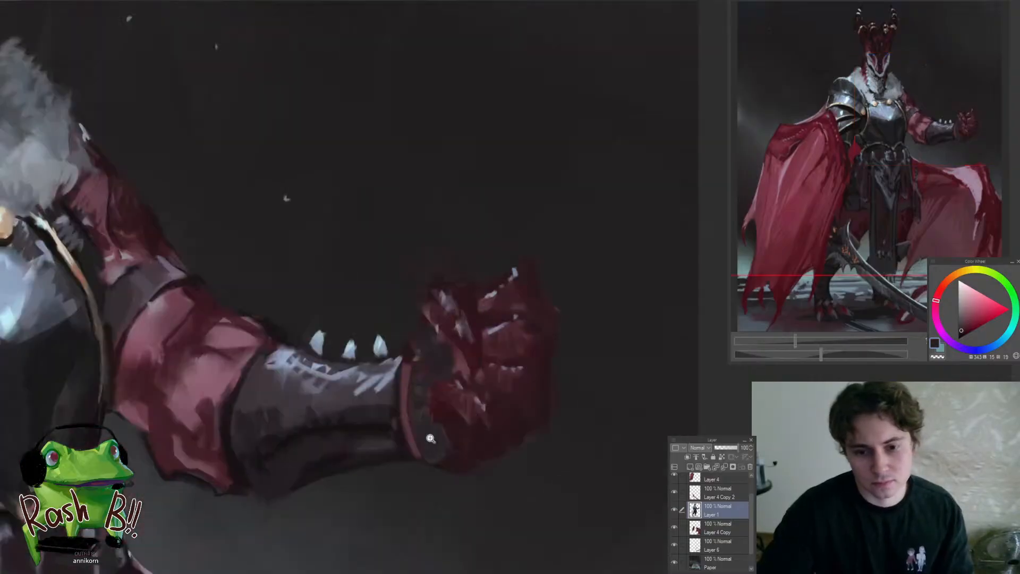
# Refine the wrist and lower cuff edge with near-black, and compare it with the whole figure
pyautogui.keyDown('alt'); pyautogui.click(406, 444); pyautogui.keyUp('alt')
pyautogui.moveTo(428, 455); pyautogui.dragTo(441, 428)
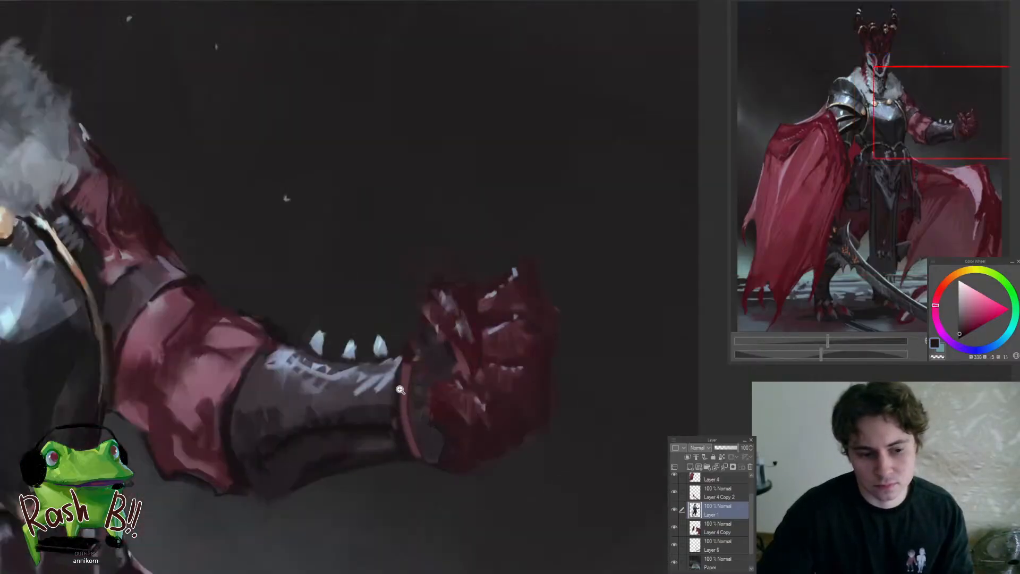
pyautogui.moveTo(399, 389)
pyautogui.mouseDown()
pyautogui.moveTo(405, 451)
pyautogui.moveTo(448, 368)
pyautogui.moveTo(468, 374)
pyautogui.moveTo(420, 399)
pyautogui.moveTo(397, 442)
pyautogui.moveTo(493, 441)
pyautogui.mouseUp()
pyautogui.keyDown('alt'); pyautogui.click(497, 473); pyautogui.keyUp('alt')
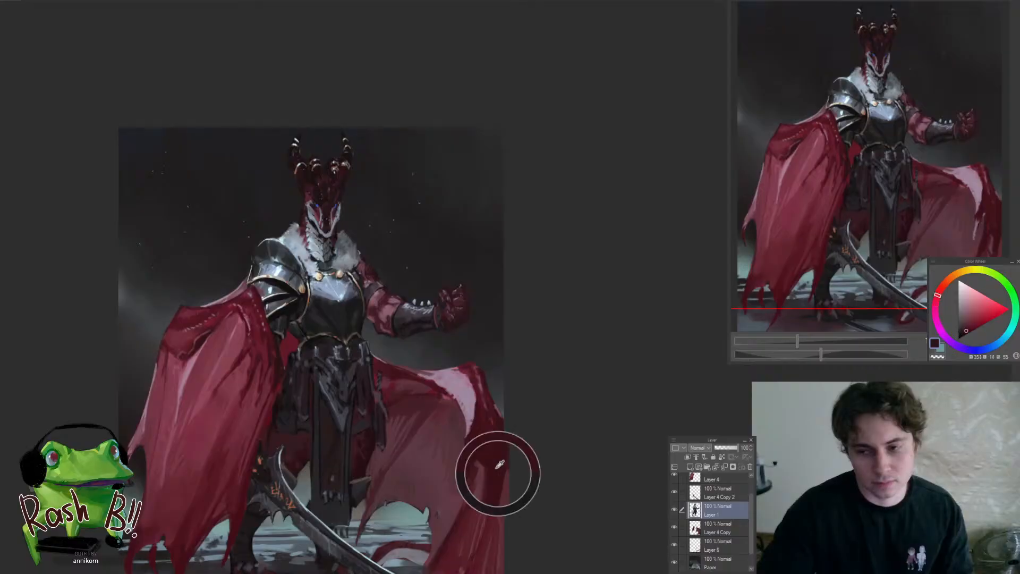
# Paint a deep, saturated dark red crease between the thumb and the curled fingers of the fist
pyautogui.moveTo(456, 297); pyautogui.dragTo(518, 300)
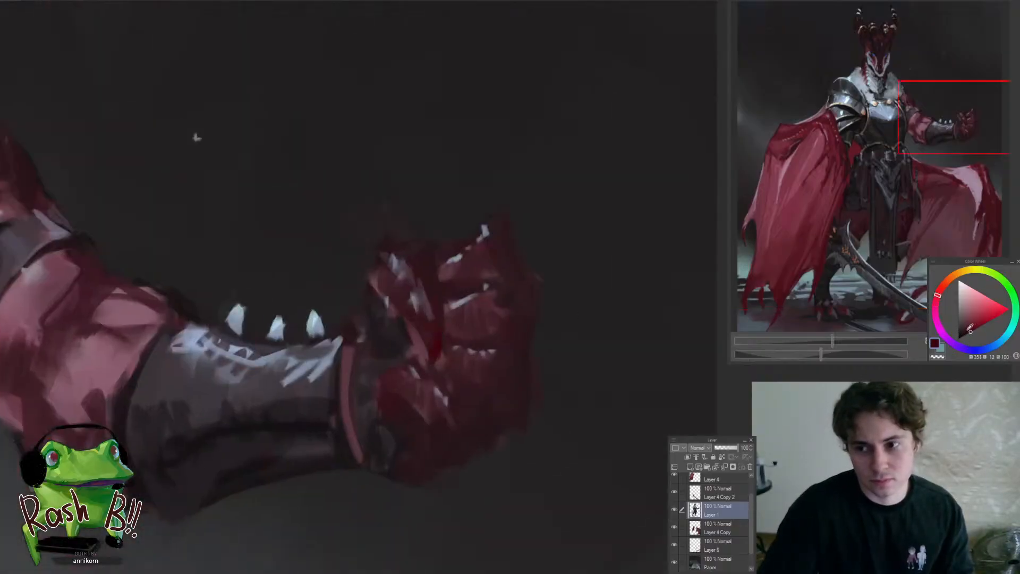
pyautogui.moveTo(435, 333); pyautogui.dragTo(431, 359)
pyautogui.keyDown('alt'); pyautogui.click(436, 337); pyautogui.keyUp('alt')
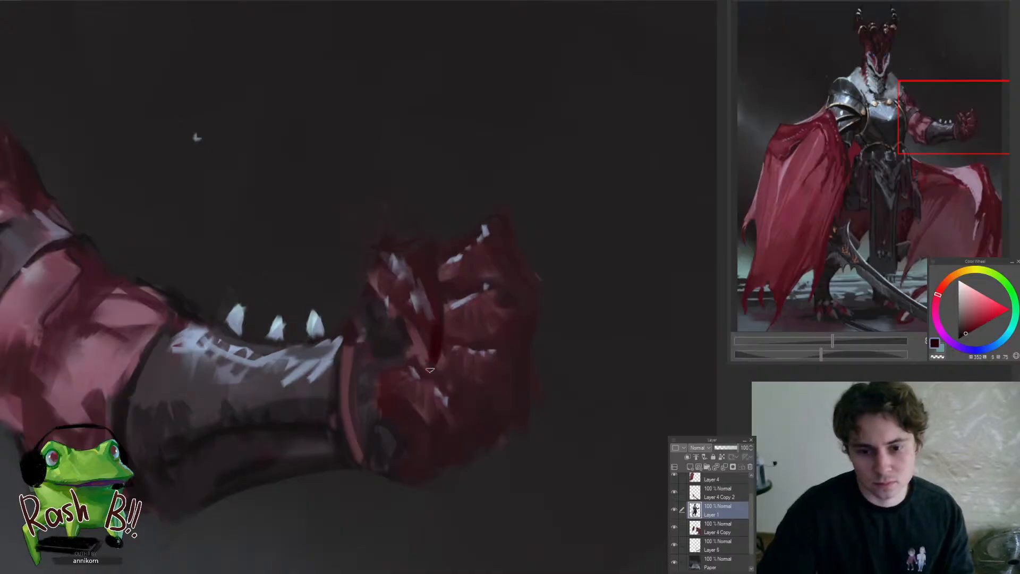
pyautogui.moveTo(428, 342)
pyautogui.mouseDown()
pyautogui.moveTo(387, 350)
pyautogui.moveTo(467, 393)
pyautogui.moveTo(439, 438)
pyautogui.mouseUp()
pyautogui.keyDown('alt'); pyautogui.click(451, 416); pyautogui.keyUp('alt')
pyautogui.keyDown('alt'); pyautogui.click(423, 428); pyautogui.keyUp('alt')
pyautogui.keyDown('alt'); pyautogui.click(446, 428); pyautogui.keyUp('alt')
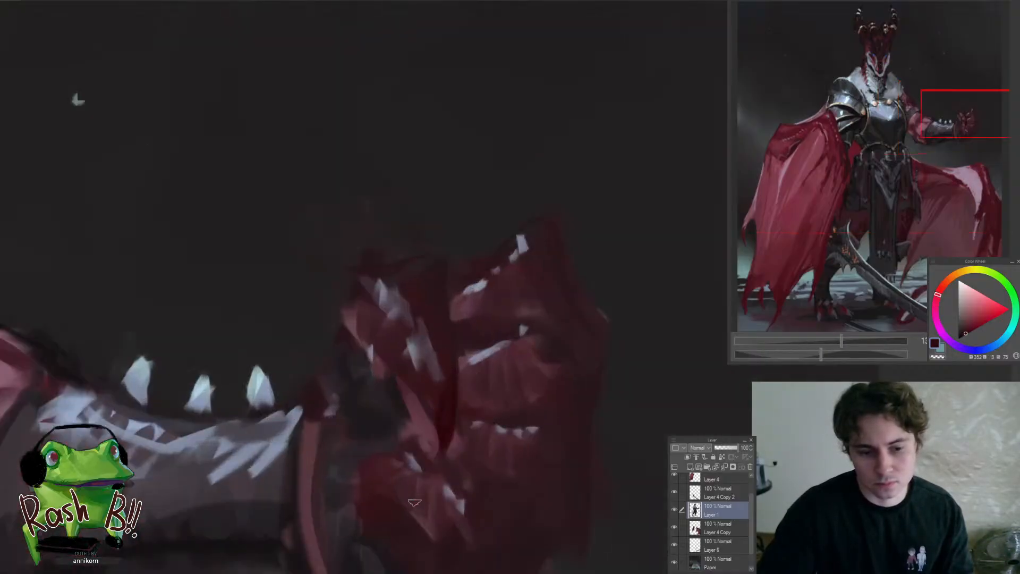
# Outline the thumb pad and finger folds in dark red, and define the outer edge of the uppermost finger
pyautogui.moveTo(365, 486); pyautogui.dragTo(387, 457)
pyautogui.moveTo(468, 380); pyautogui.dragTo(471, 370)
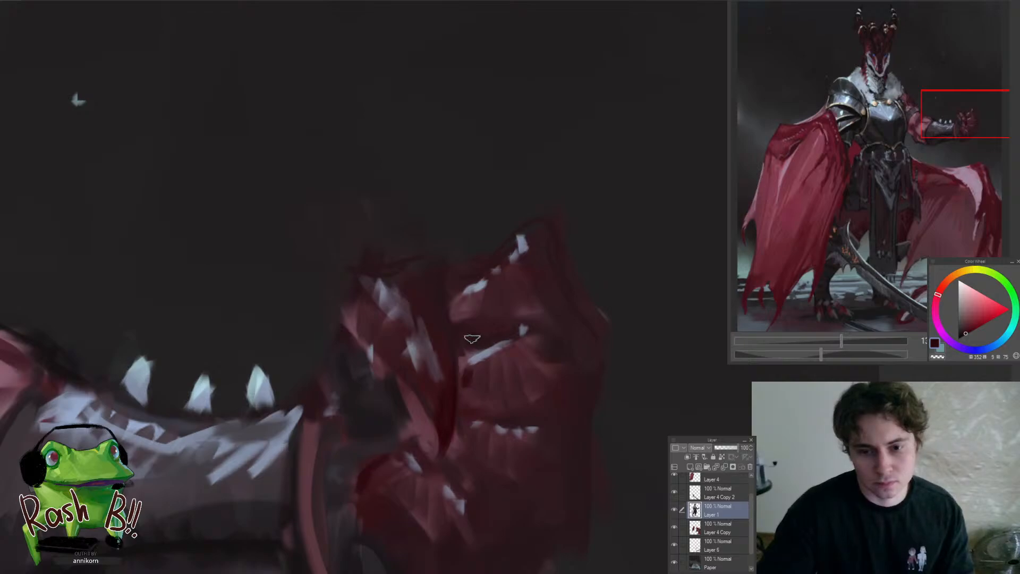
pyautogui.scroll(-5, 489, 352)
pyautogui.scroll(4, 487, 350)
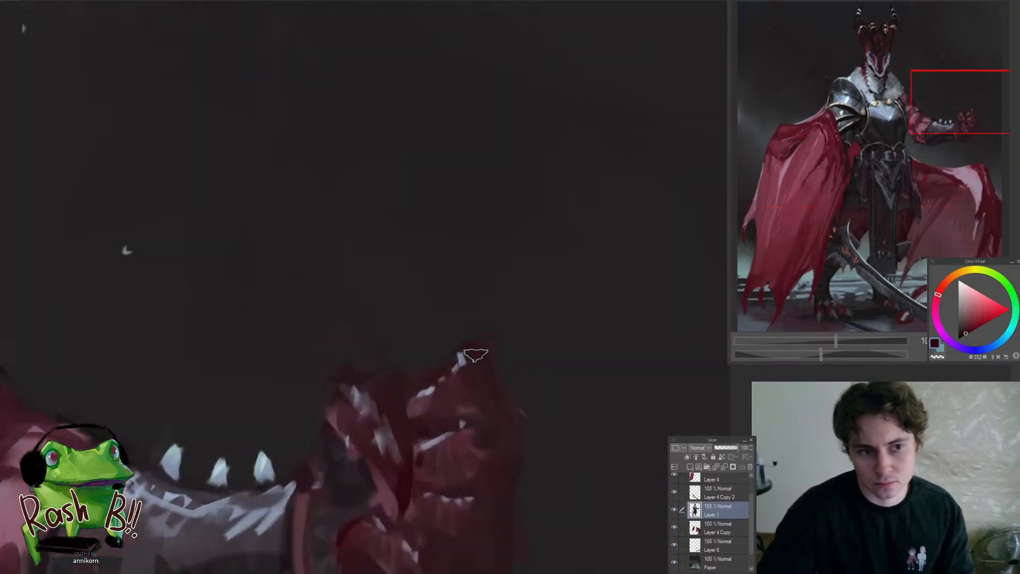
pyautogui.moveTo(478, 349); pyautogui.dragTo(512, 384)
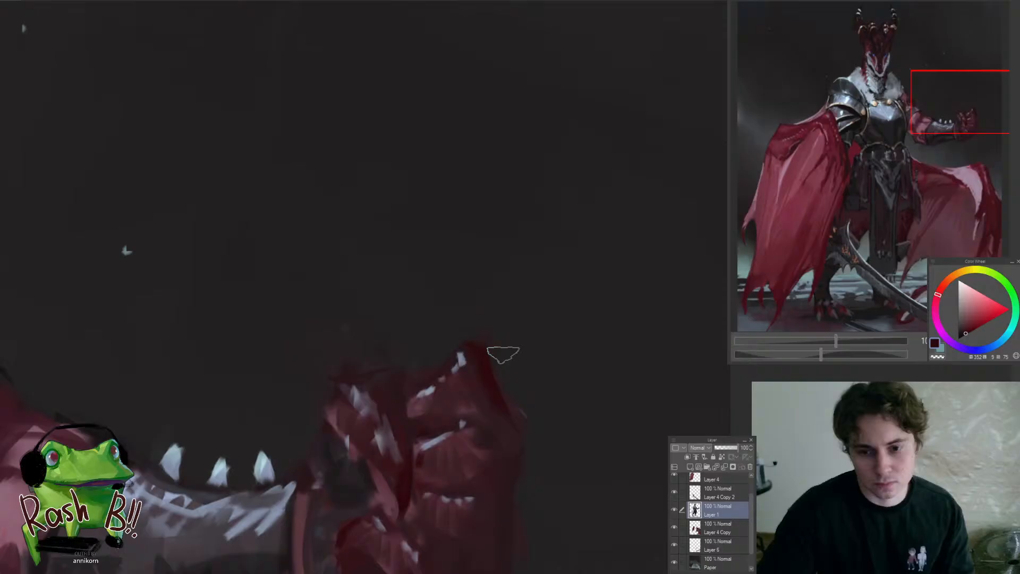
# Flip the canvas view horizontally and reshape the uppermost fingertip's contour with sampled dark red
pyautogui.moveTo(465, 329); pyautogui.dragTo(385, 431)
pyautogui.press('h')
pyautogui.moveTo(482, 368)
pyautogui.mouseDown()
pyautogui.moveTo(446, 412)
pyautogui.moveTo(505, 326)
pyautogui.moveTo(511, 292)
pyautogui.mouseUp()
pyautogui.keyDown('alt'); pyautogui.click(465, 341); pyautogui.keyUp('alt')
pyautogui.moveTo(450, 343); pyautogui.dragTo(460, 316)
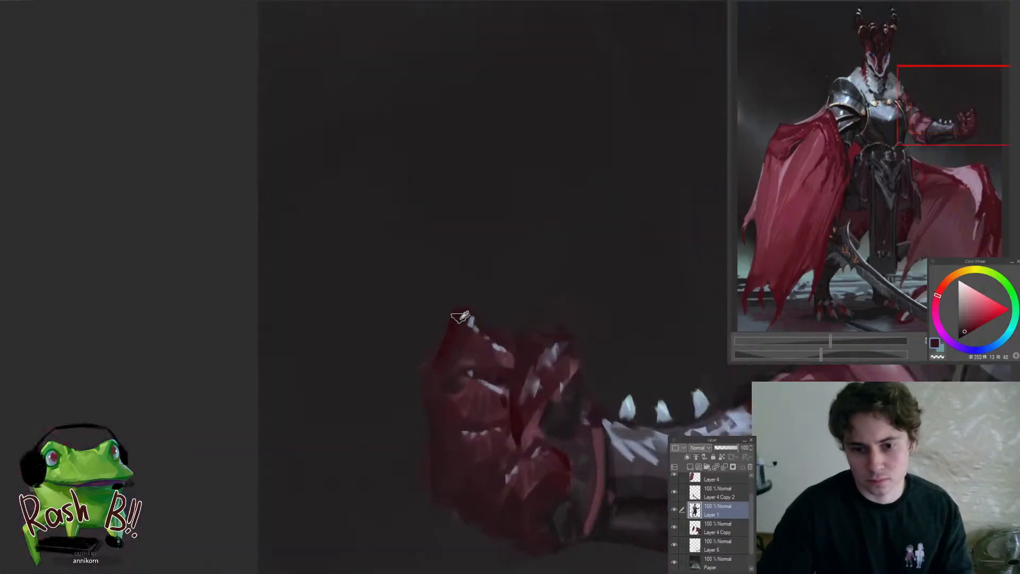
# Clean up the uppermost fingertip's outline with a sampled dark tone and flip the canvas view back
pyautogui.keyDown('alt'); pyautogui.click(458, 320); pyautogui.keyUp('alt')
pyautogui.moveTo(437, 411); pyautogui.dragTo(347, 481)
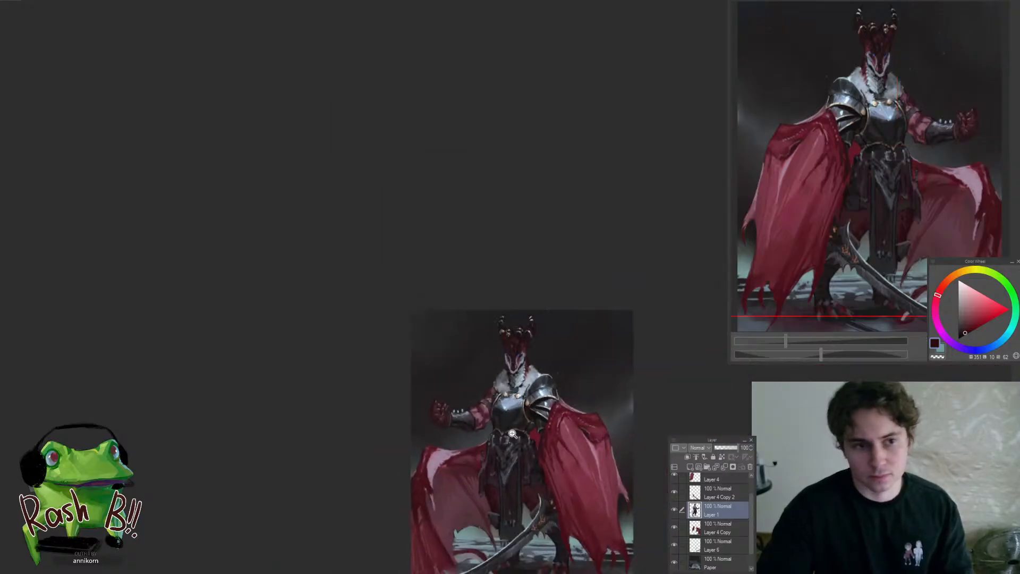
pyautogui.press('h')
pyautogui.moveTo(451, 433)
pyautogui.mouseDown()
pyautogui.moveTo(462, 412)
pyautogui.moveTo(421, 436)
pyautogui.mouseUp()
pyautogui.keyDown('alt'); pyautogui.click(423, 439); pyautogui.keyUp('alt')
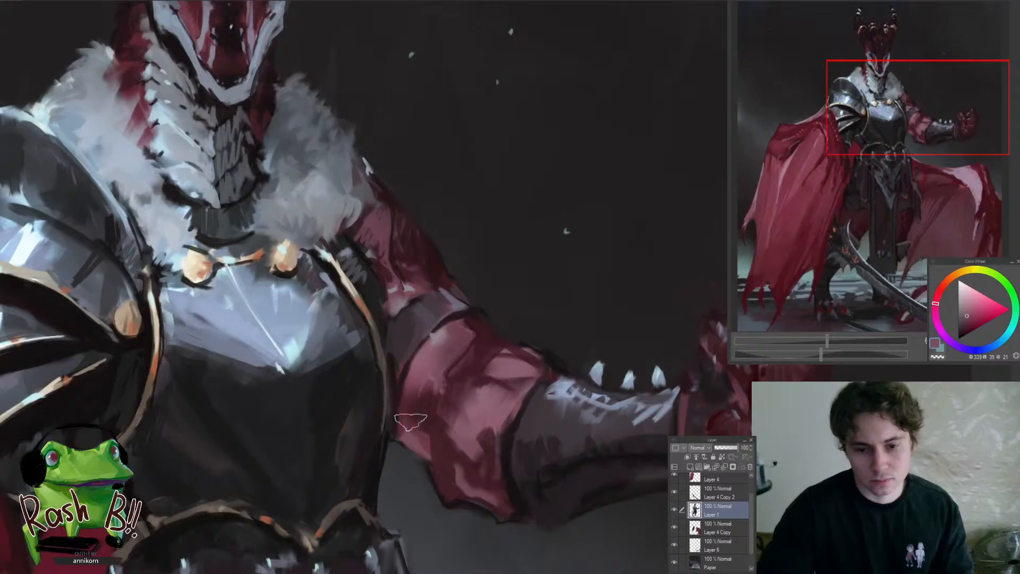
# Repaint the pink lights and dark red shadows on the bare forearm beside the armband with a smaller brush
pyautogui.keyDown('alt'); pyautogui.click(427, 415); pyautogui.keyUp('alt')
pyautogui.moveTo(425, 412)
pyautogui.mouseDown()
pyautogui.moveTo(411, 413)
pyautogui.moveTo(407, 399)
pyautogui.moveTo(343, 467)
pyautogui.moveTo(458, 358)
pyautogui.mouseUp()
pyautogui.keyDown('alt'); pyautogui.click(430, 394); pyautogui.keyUp('alt')
pyautogui.press('[')
pyautogui.press('[')
pyautogui.press('[')
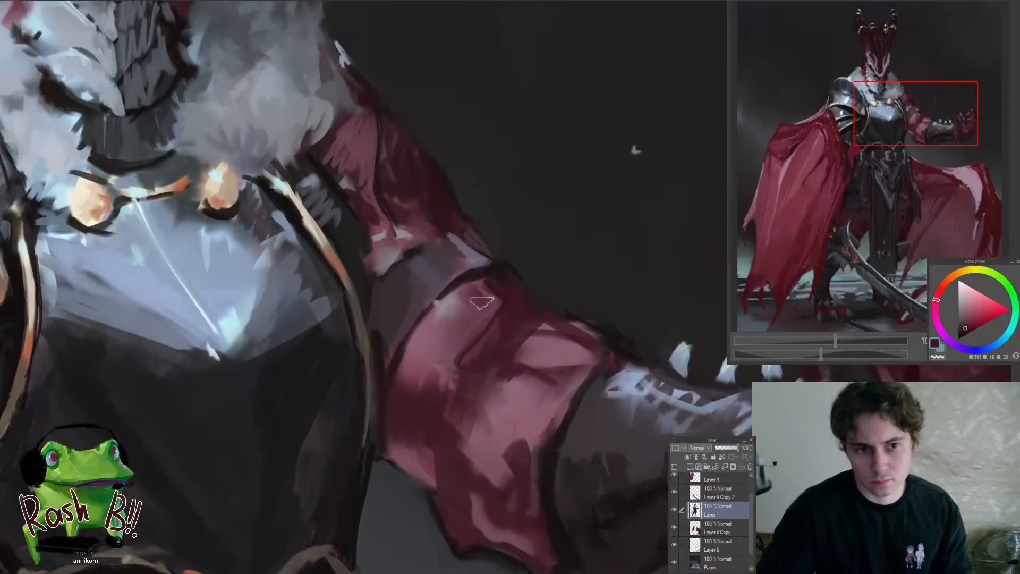
pyautogui.keyDown('alt'); pyautogui.click(480, 300); pyautogui.keyUp('alt')
pyautogui.moveTo(463, 323); pyautogui.dragTo(425, 372)
# Blend sampled muted pink through the forearm muscle between the armband and the bracer
pyautogui.scroll(-5, 416, 386)
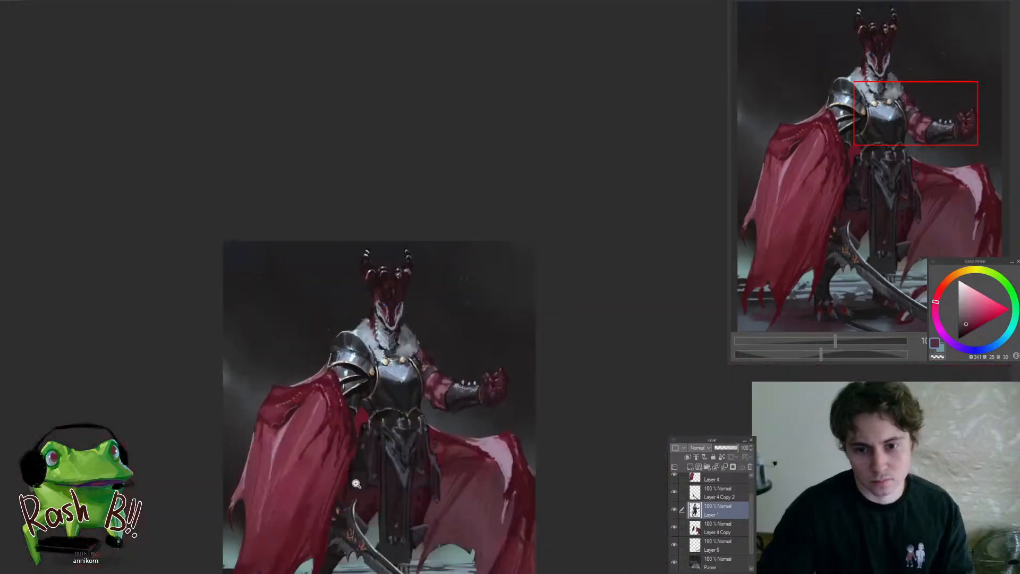
pyautogui.scroll(5, 423, 382)
pyautogui.keyDown('alt'); pyautogui.click(424, 381); pyautogui.keyUp('alt')
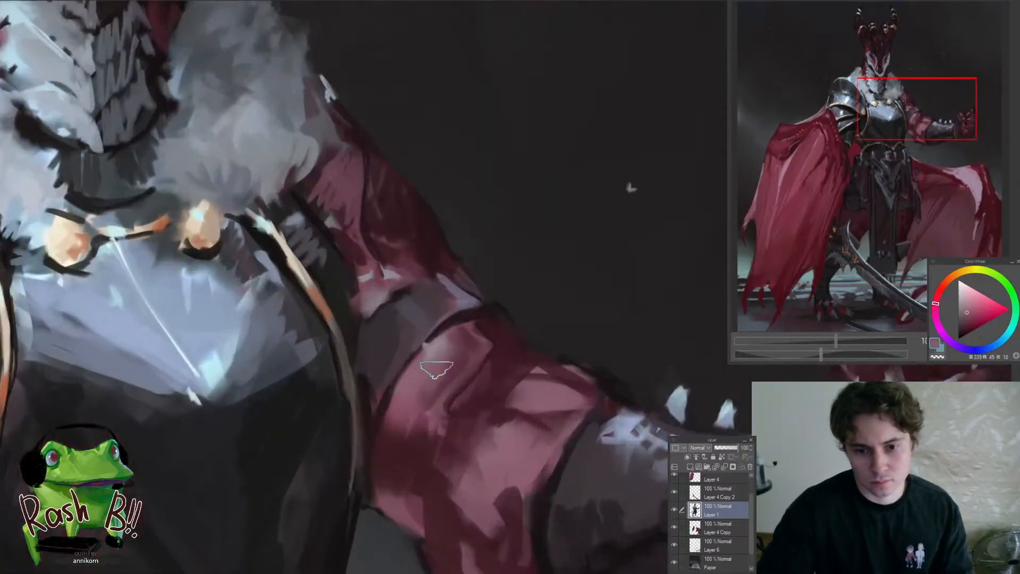
pyautogui.moveTo(446, 363); pyautogui.dragTo(379, 477)
pyautogui.scroll(5, 472, 412)
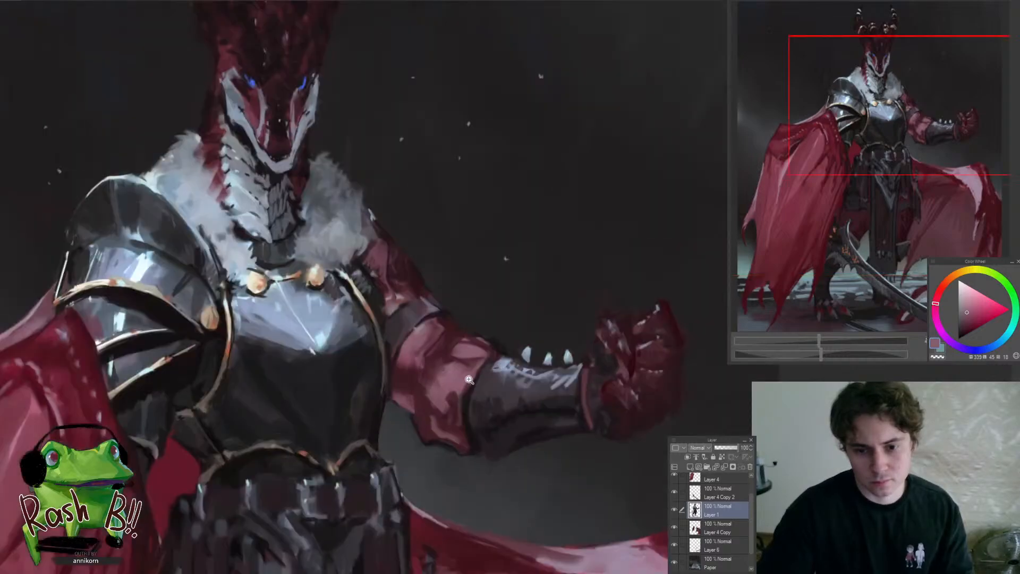
pyautogui.moveTo(450, 410); pyautogui.dragTo(437, 441)
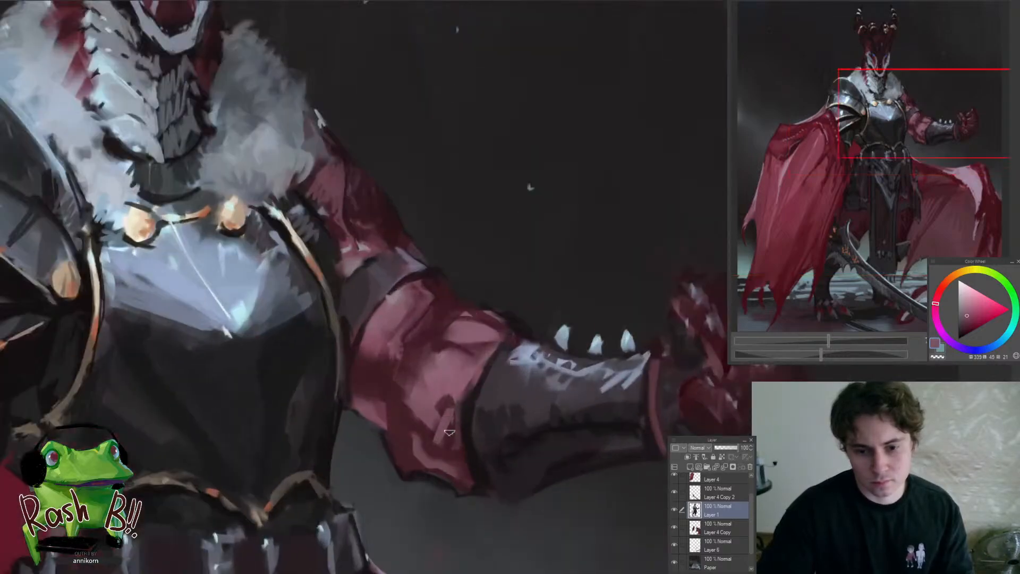
pyautogui.keyDown('alt'); pyautogui.click(450, 432); pyautogui.keyUp('alt')
# Define the bracer's elbow-side edge with near-black strokes and compare the arm with the whole figure
pyautogui.keyDown('alt'); pyautogui.click(494, 387); pyautogui.keyUp('alt')
pyautogui.moveTo(480, 410); pyautogui.dragTo(487, 480)
pyautogui.keyDown('alt'); pyautogui.click(480, 474); pyautogui.keyUp('alt')
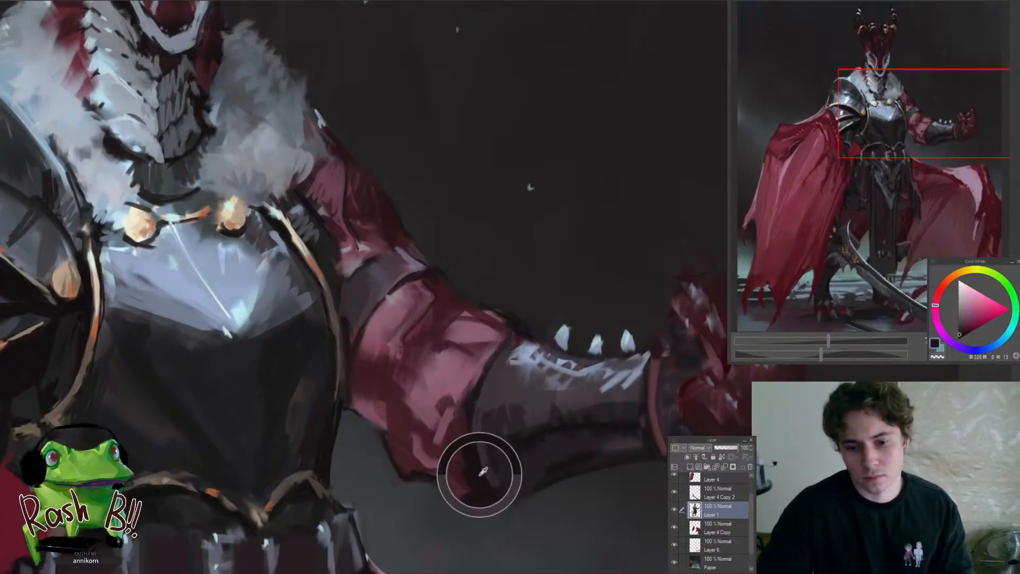
pyautogui.moveTo(471, 413); pyautogui.dragTo(517, 337)
pyautogui.scroll(2, 522, 329)
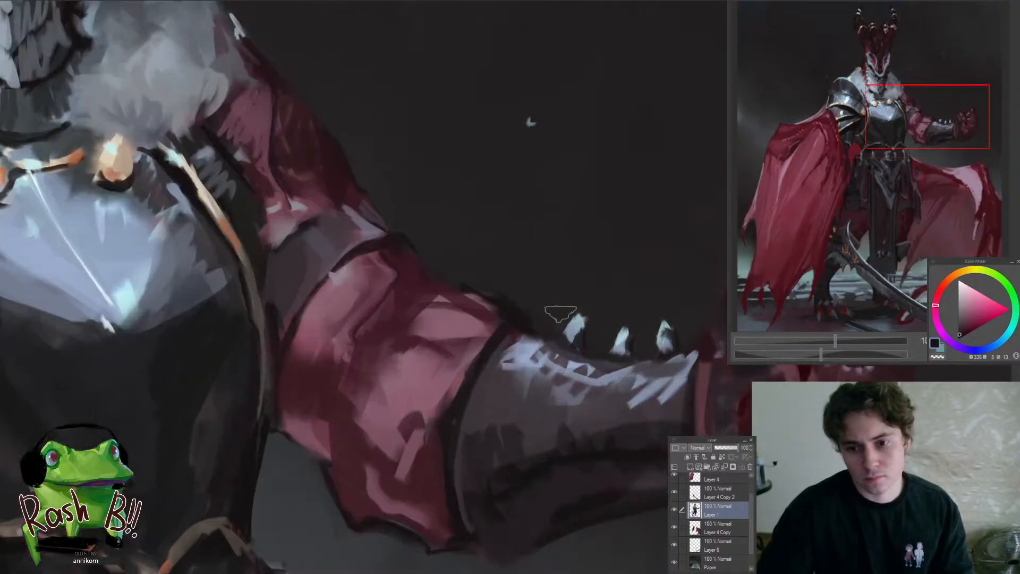
pyautogui.scroll(-2, 552, 316)
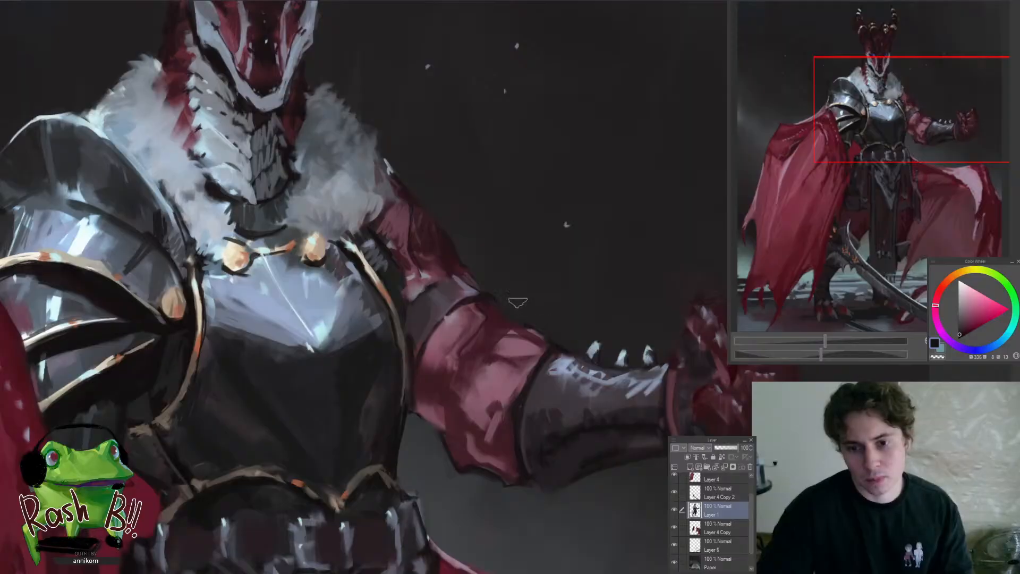
pyautogui.scroll(-5, 518, 302)
pyautogui.scroll(2, 479, 240)
pyautogui.scroll(2, 475, 276)
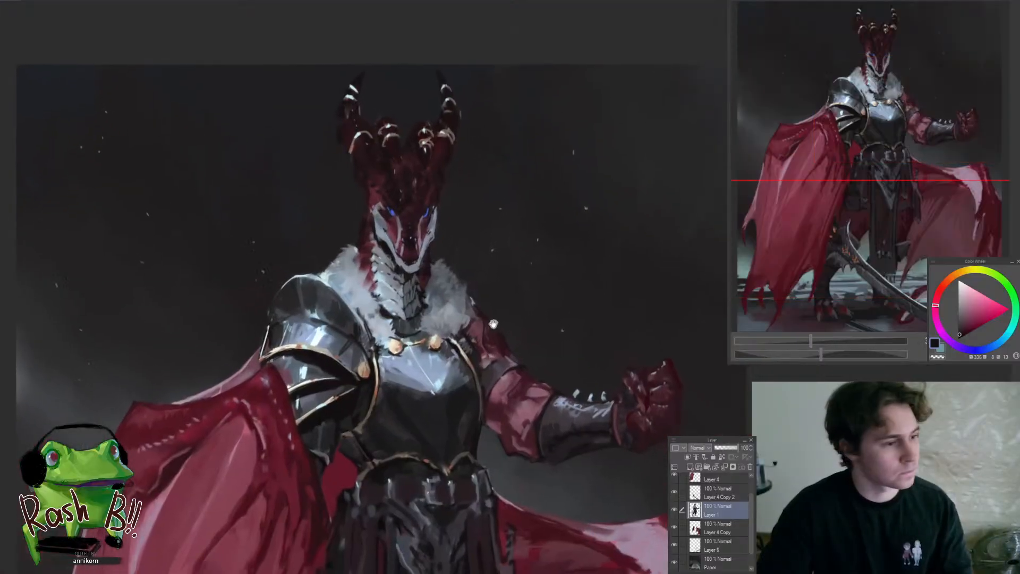
pyautogui.scroll(-3, 465, 329)
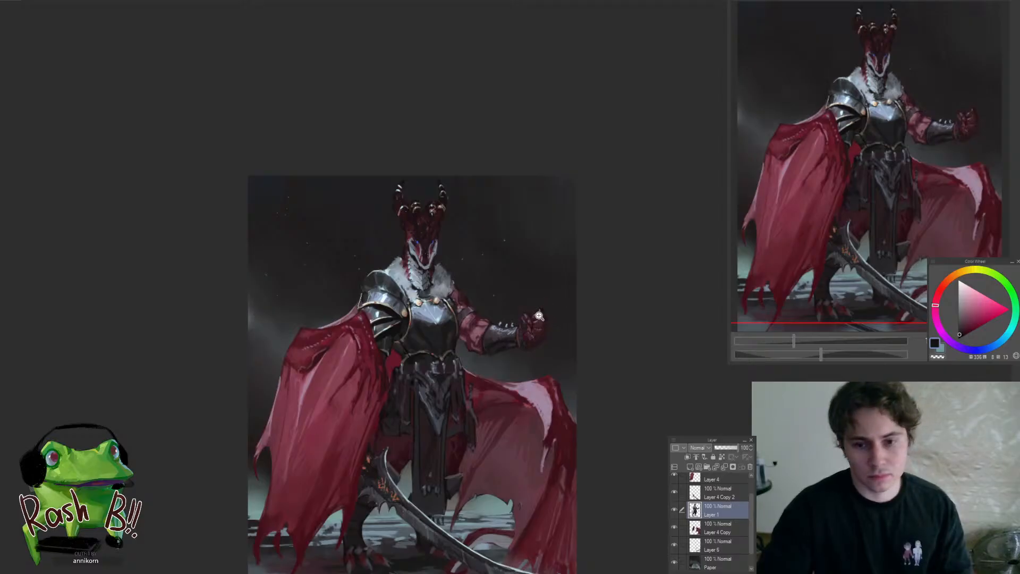
pyautogui.scroll(3, 518, 314)
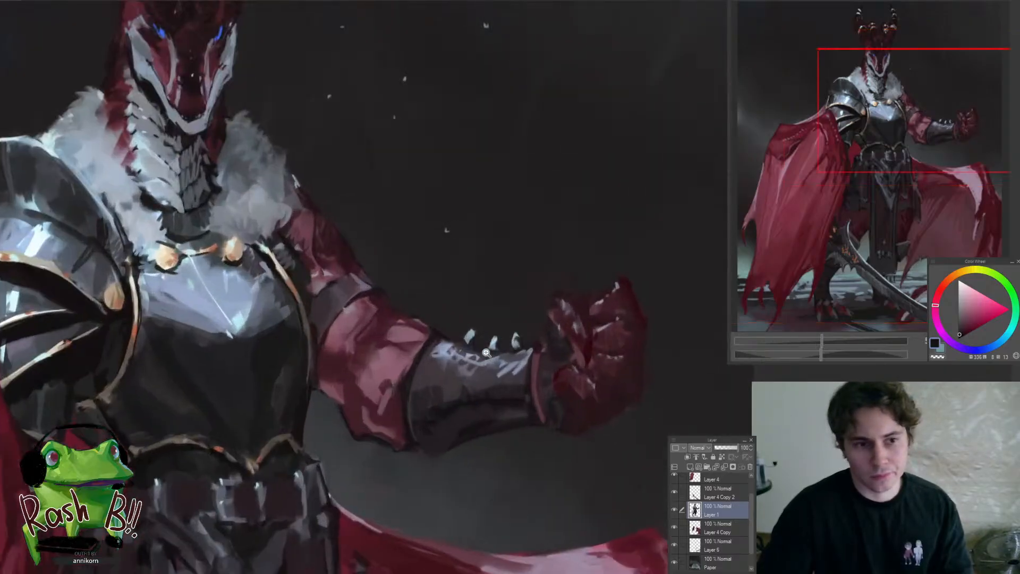
# Add small pale blue-grey highlights to the bracer along its wrist cuff
pyautogui.click(481, 374)
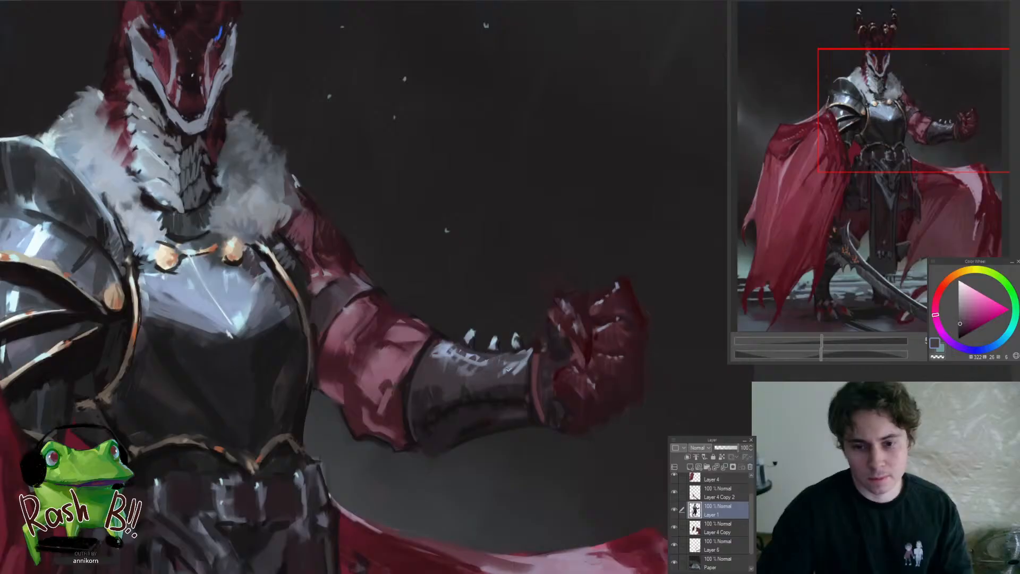
pyautogui.click(524, 389)
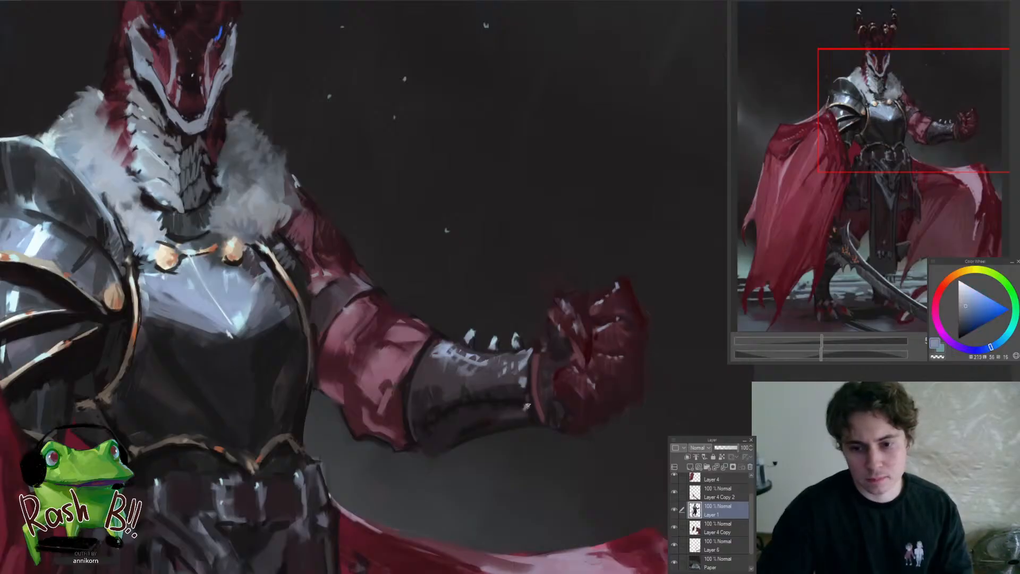
pyautogui.scroll(-5, 527, 405)
pyautogui.scroll(3, 499, 420)
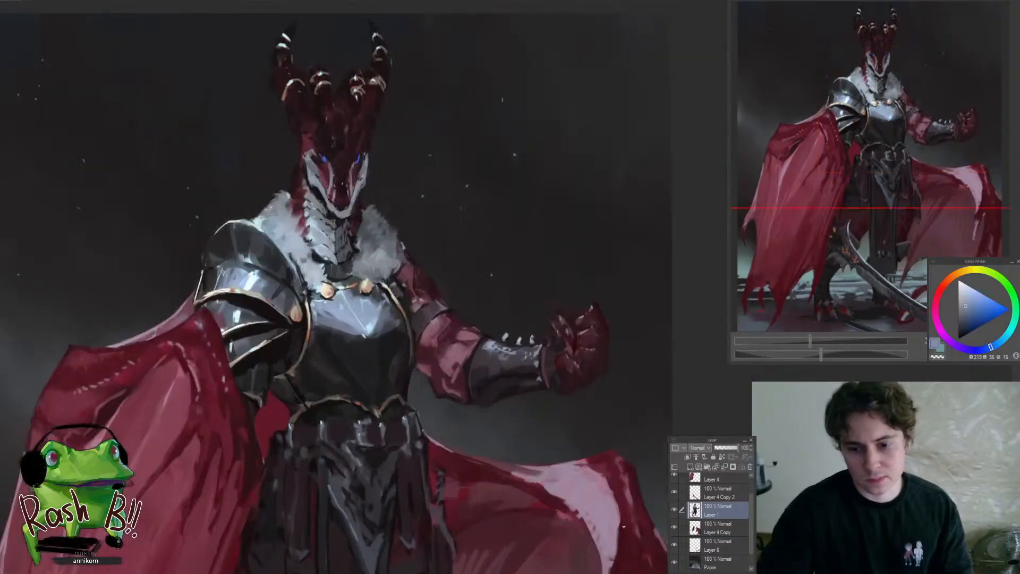
# Paint a dark red accent along the lower part of the bracer's wrist cuff
pyautogui.click(629, 536)
pyautogui.scroll(4, 558, 377)
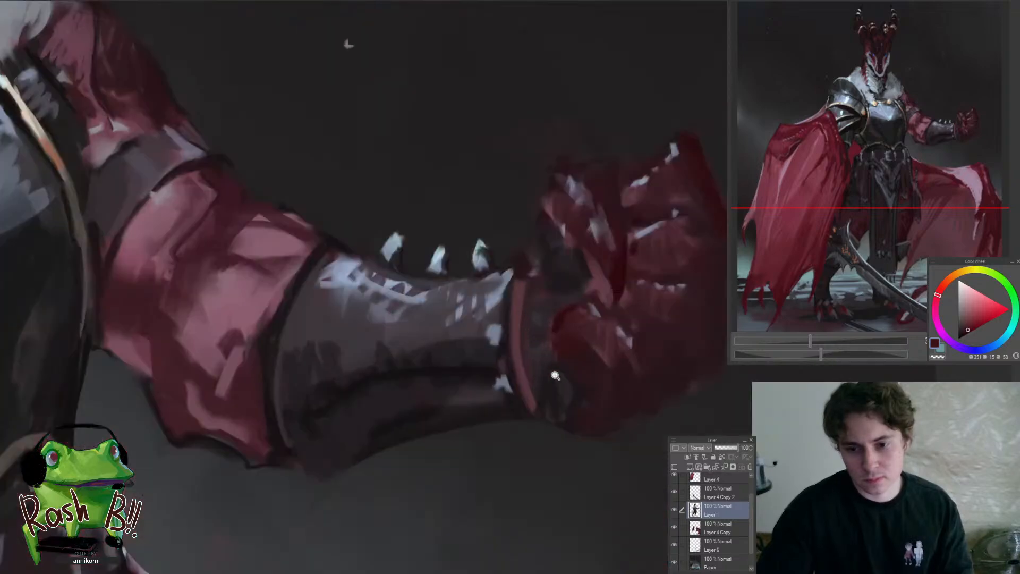
pyautogui.click(514, 378)
pyautogui.scroll(-3, 494, 385)
pyautogui.scroll(3, 478, 393)
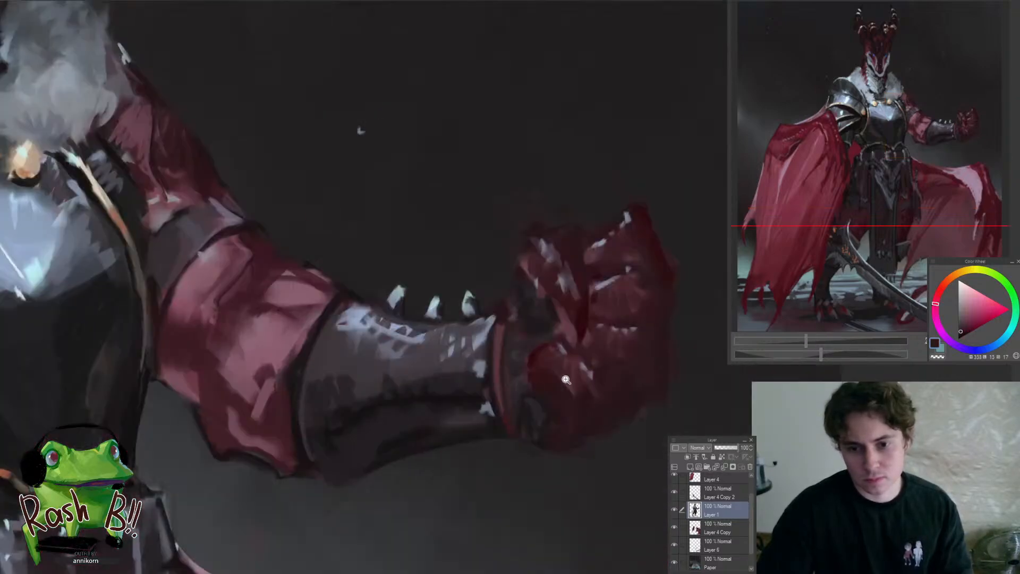
# Darken the wrist around the cuff with near-black and tidy the fist's outer edge
pyautogui.click(467, 398)
pyautogui.moveTo(511, 322); pyautogui.dragTo(515, 414)
pyautogui.hotkey('ctrl', 'z')
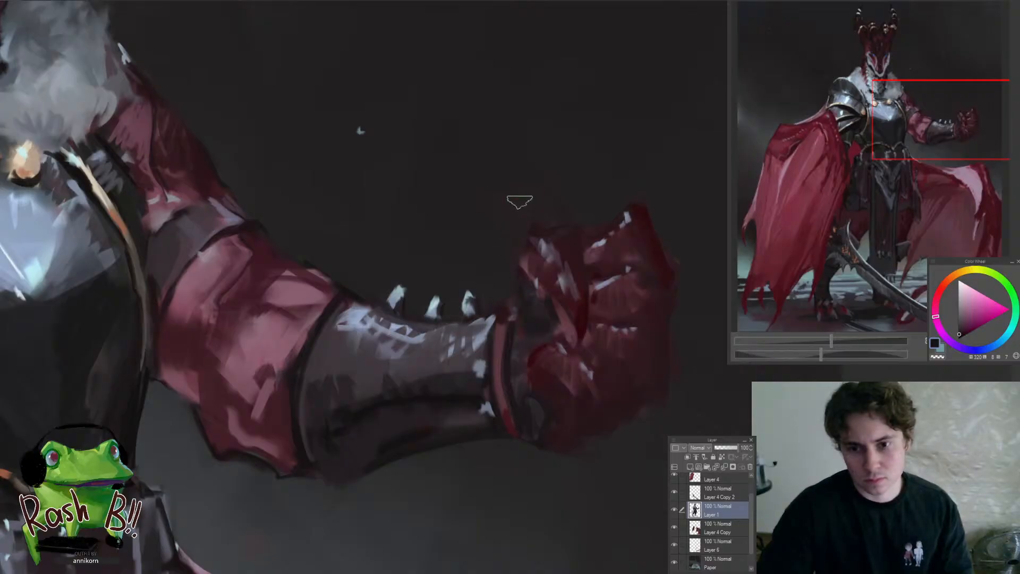
pyautogui.scroll(-5, 519, 200)
pyautogui.moveTo(461, 320); pyautogui.dragTo(485, 428)
pyautogui.moveTo(543, 392); pyautogui.dragTo(572, 369)
pyautogui.scroll(3, 575, 369)
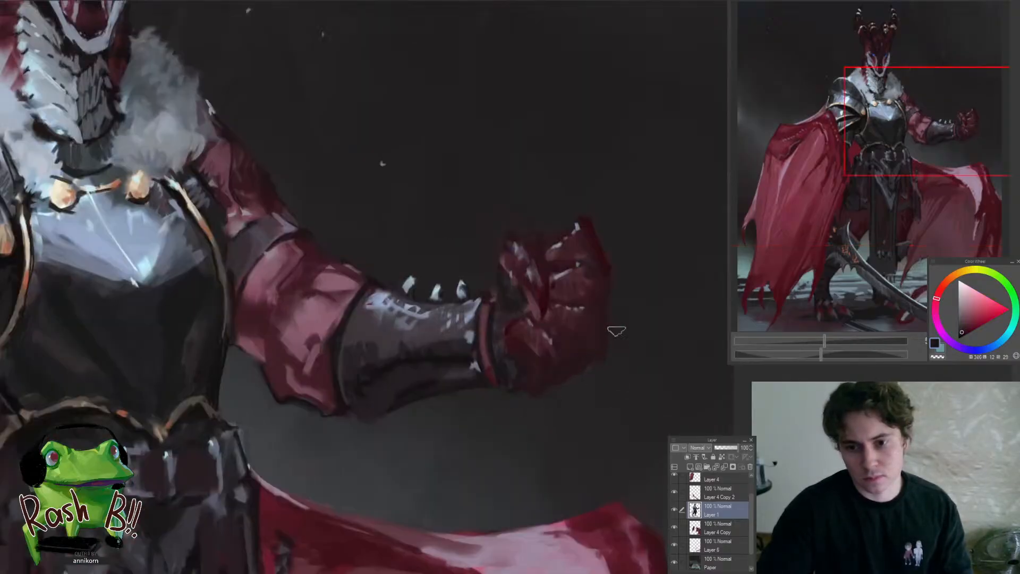
# Sharpen the bracer's underside near the elbow with near-black and check it against the whole figure
pyautogui.scroll(-5, 589, 372)
pyautogui.scroll(5, 589, 371)
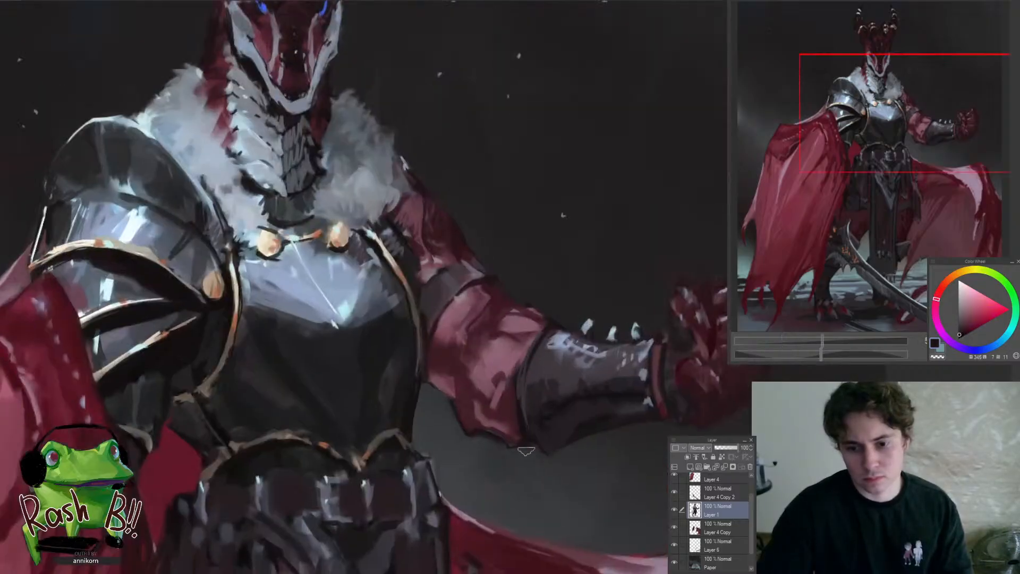
pyautogui.scroll(-5, 535, 445)
pyautogui.scroll(3, 497, 356)
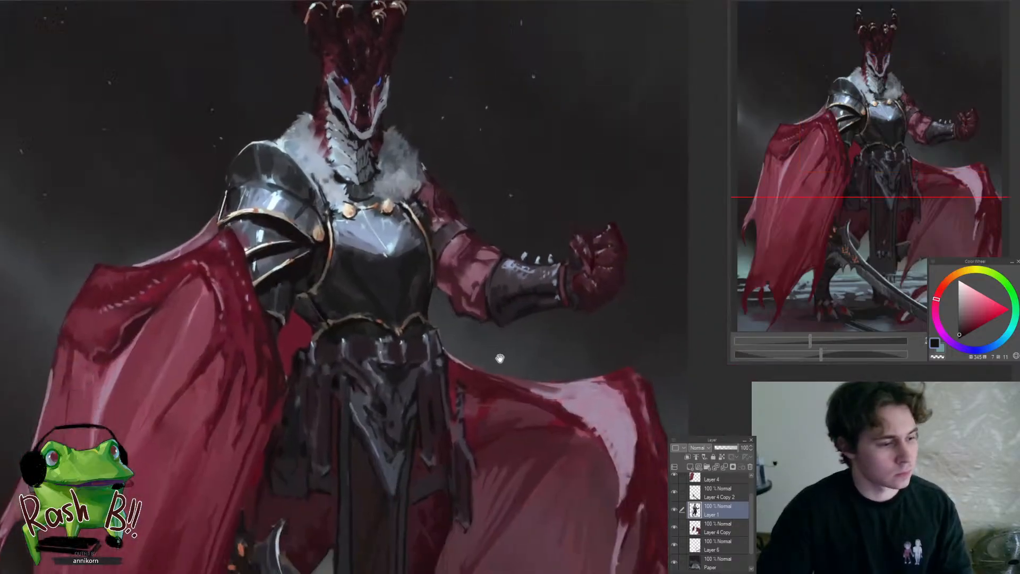
pyautogui.scroll(-4, 530, 296)
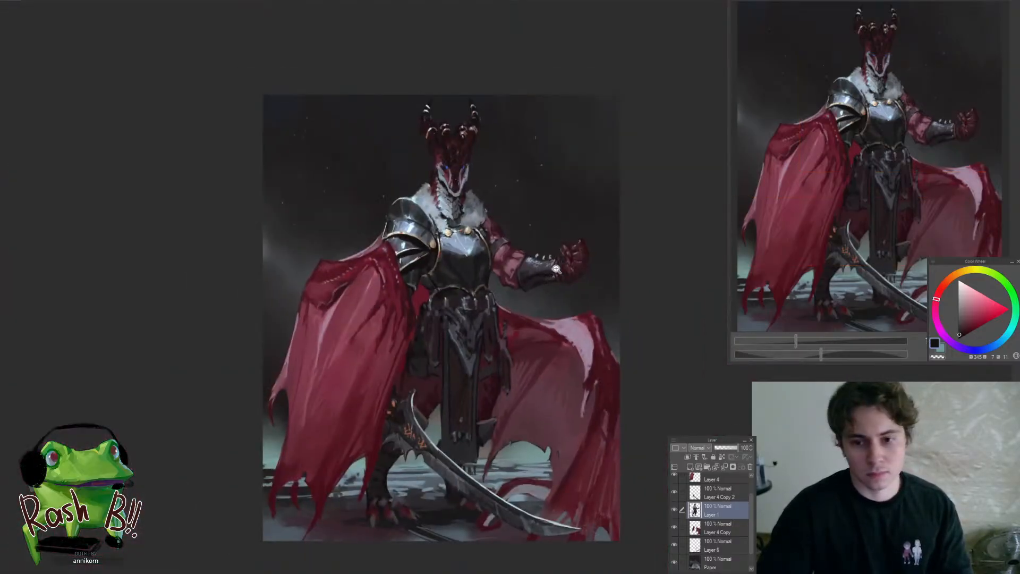
# Add thin pale lavender highlights to the forearm skin and the bracer's elbow-side rim
pyautogui.scroll(2, 556, 269)
pyautogui.scroll(6, 604, 387)
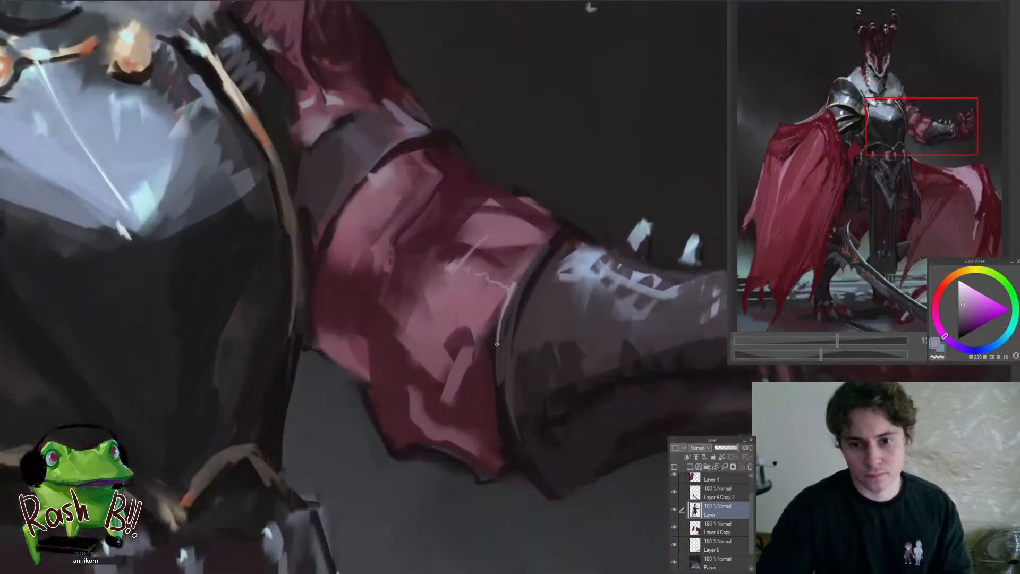
pyautogui.scroll(-4, 483, 365)
pyautogui.scroll(-2, 483, 388)
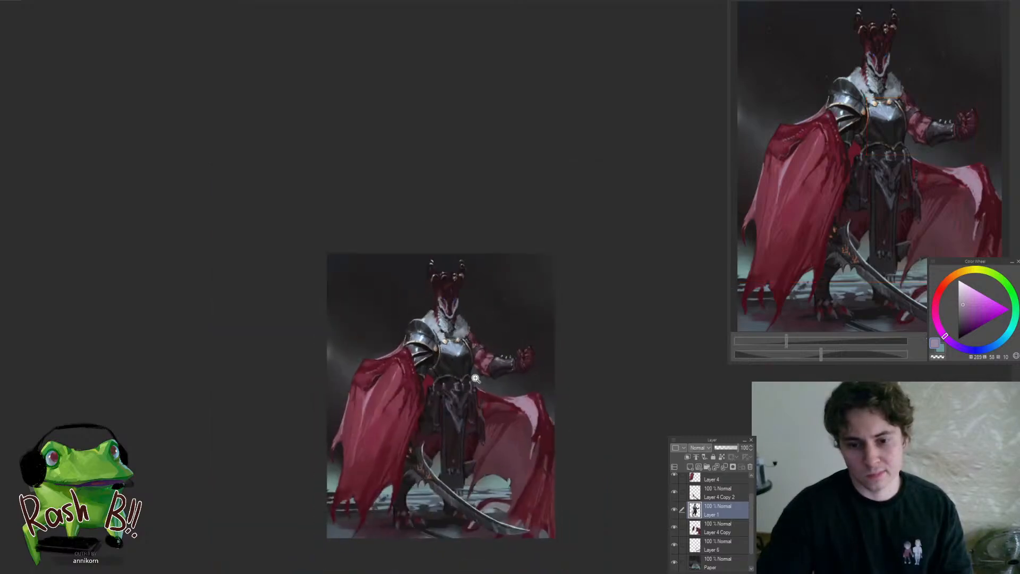
# Touch up the belt buckle's highlight and the centre point of the breastplate's lower gold trim
pyautogui.scroll(6, 470, 375)
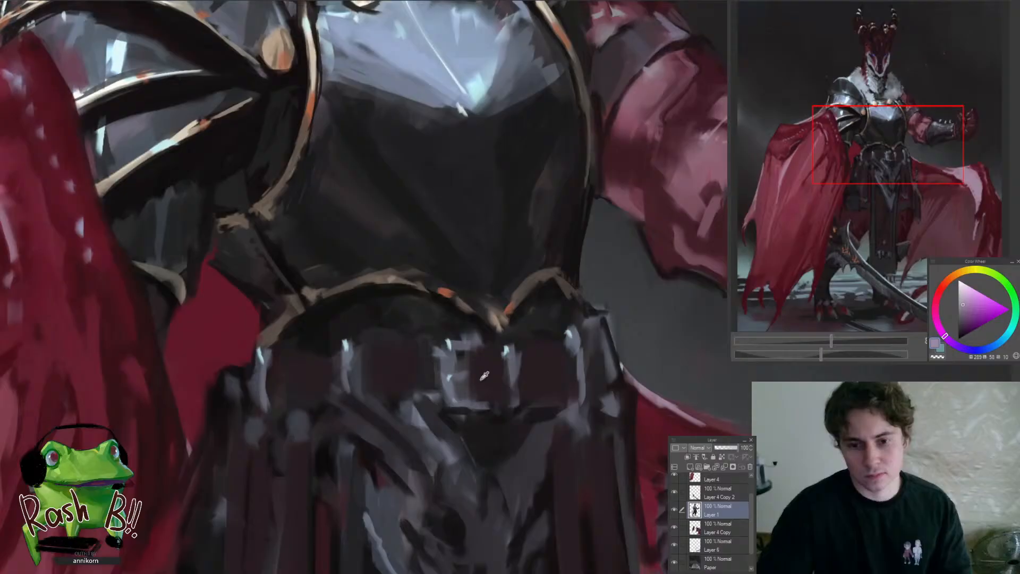
pyautogui.keyDown('alt'); pyautogui.click(481, 379); pyautogui.keyUp('alt')
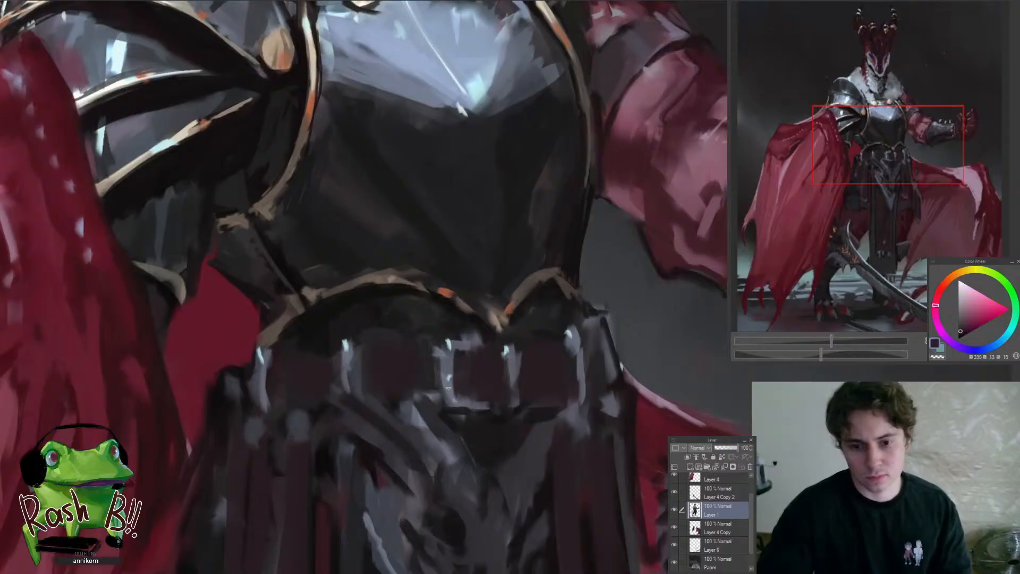
pyautogui.keyDown('alt'); pyautogui.click(445, 376); pyautogui.keyUp('alt')
pyautogui.keyDown('alt'); pyautogui.click(489, 329); pyautogui.keyUp('alt')
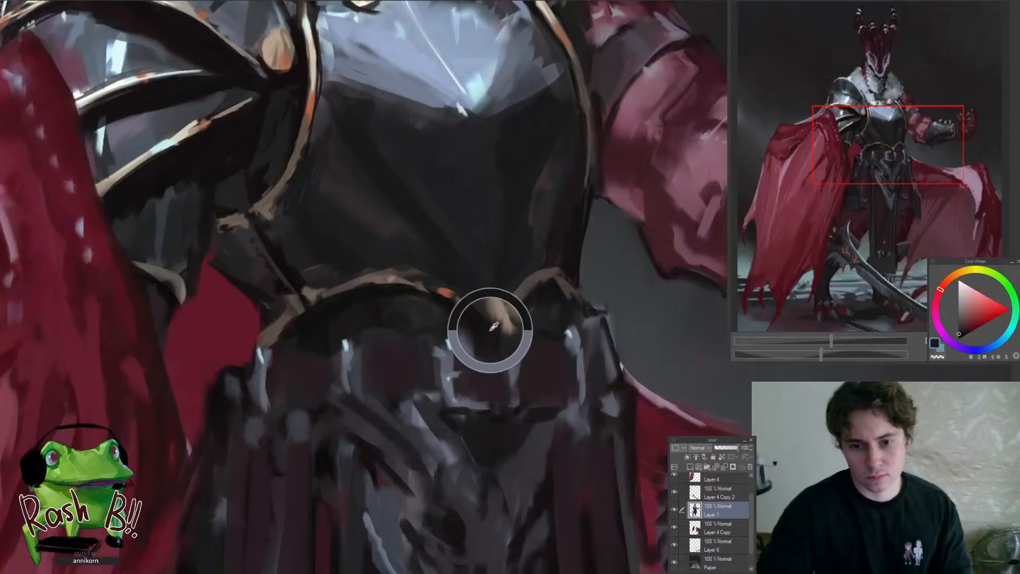
pyautogui.moveTo(491, 329); pyautogui.dragTo(523, 298)
pyautogui.keyDown('alt'); pyautogui.click(429, 320); pyautogui.keyUp('alt')
# Rotate the canvas to refine the breastplate's lower gold trim with brown and near-black, then reset the rotation
pyautogui.moveTo(430, 315); pyautogui.dragTo(495, 292)
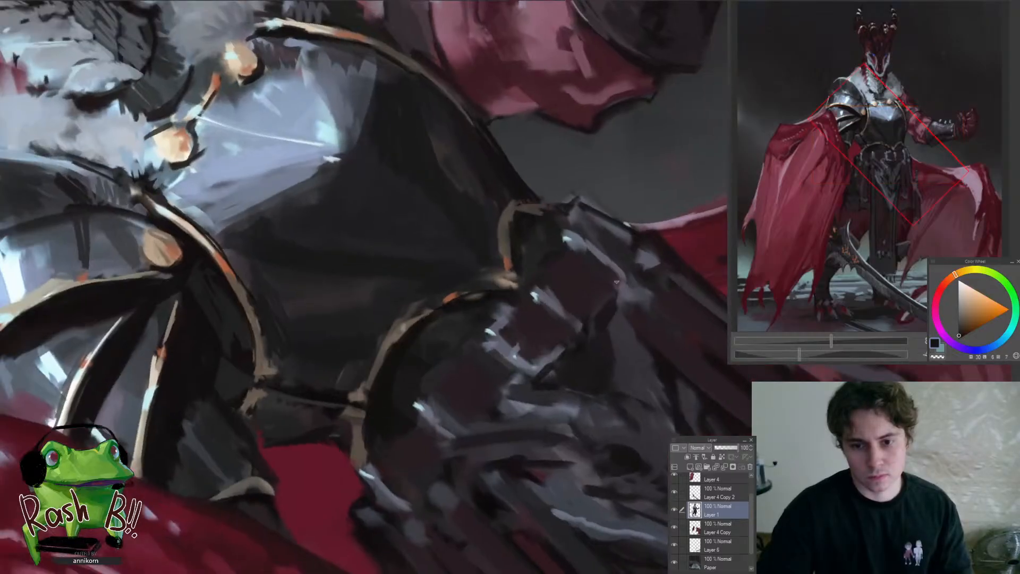
pyautogui.moveTo(616, 281)
pyautogui.mouseDown()
pyautogui.moveTo(442, 334)
pyautogui.moveTo(498, 265)
pyautogui.mouseUp()
pyautogui.scroll(-5, 460, 298)
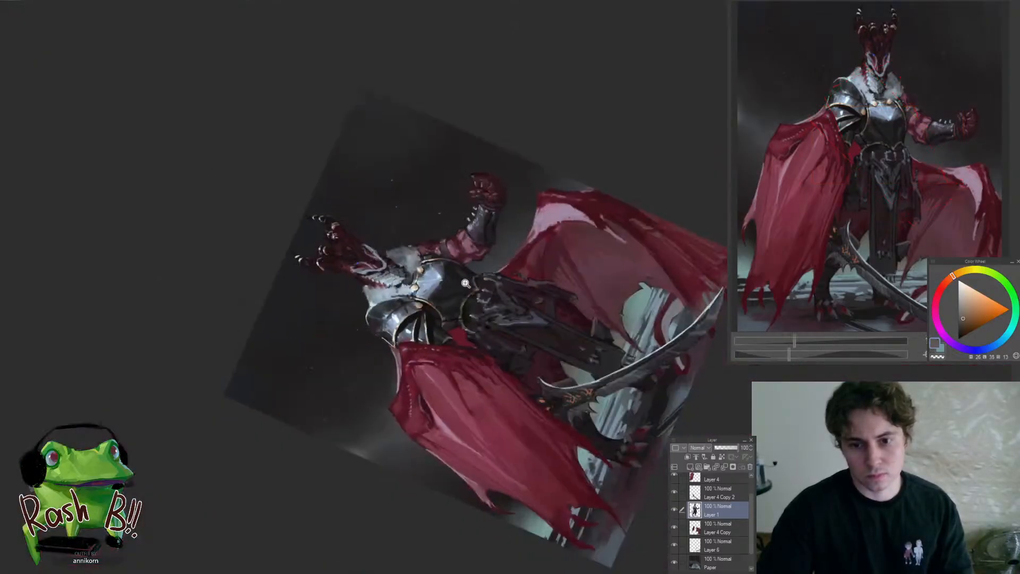
pyautogui.scroll(6, 460, 299)
pyautogui.keyDown('alt'); pyautogui.click(419, 417); pyautogui.keyUp('alt')
pyautogui.moveTo(462, 330); pyautogui.dragTo(435, 409)
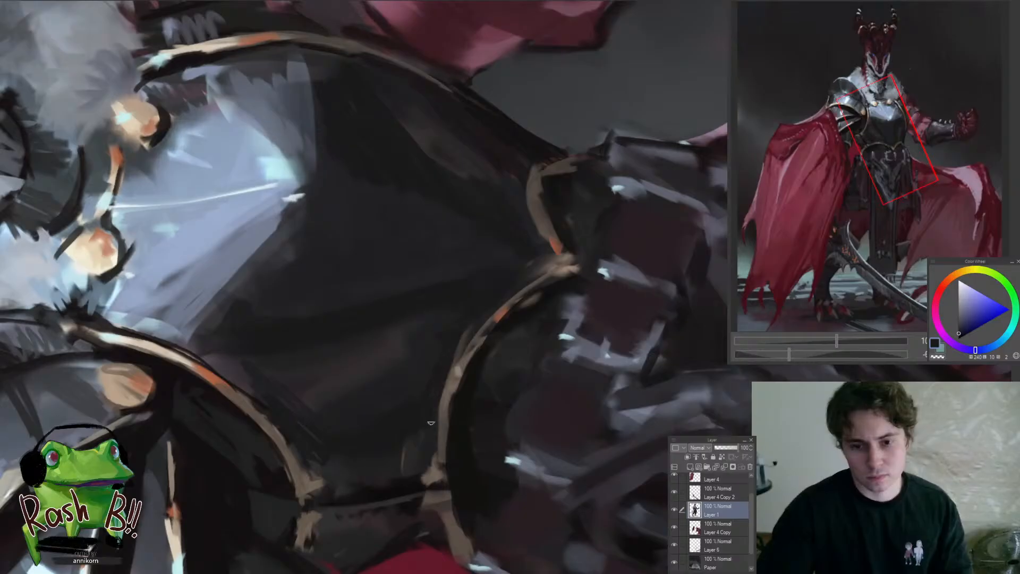
pyautogui.hotkey('ctrl', '@')
# Paint muted red reflected light on the lower side of the breastplate nearest the large cape
pyautogui.moveTo(410, 443); pyautogui.dragTo(369, 473)
pyautogui.moveTo(381, 378); pyautogui.dragTo(363, 403)
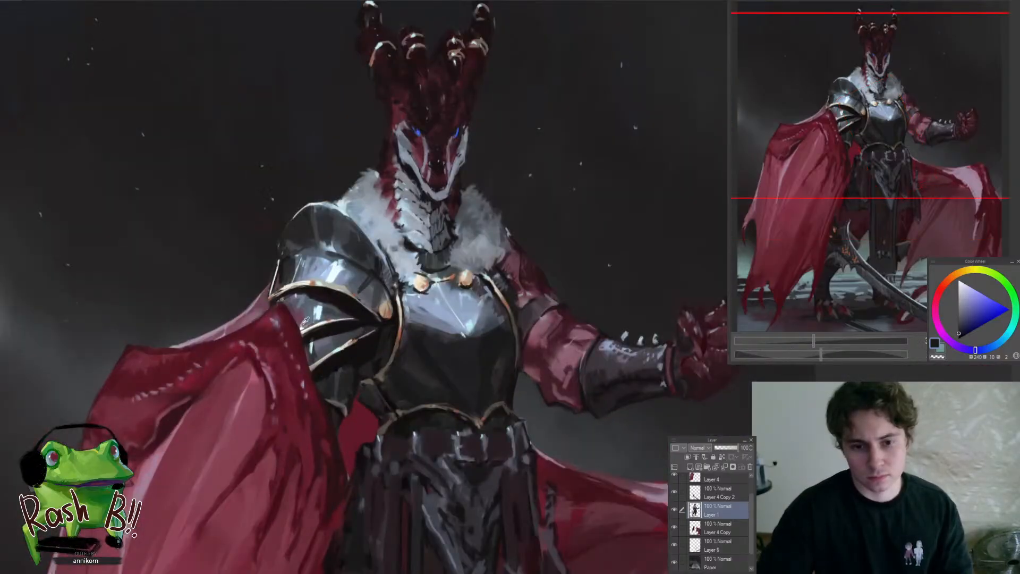
pyautogui.keyDown('alt'); pyautogui.click(304, 322); pyautogui.keyUp('alt')
pyautogui.moveTo(403, 365); pyautogui.dragTo(407, 368)
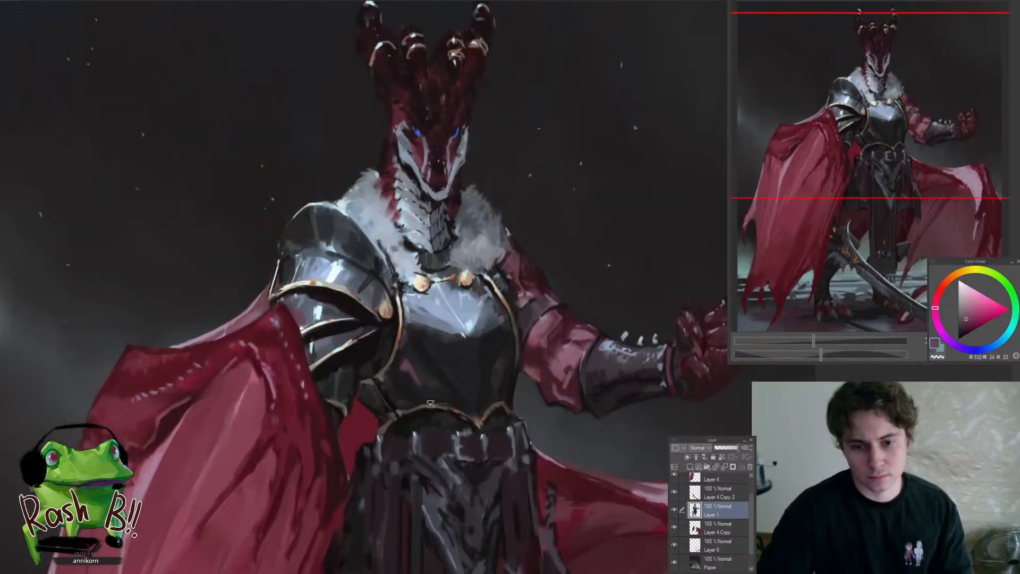
pyautogui.moveTo(394, 405)
pyautogui.mouseDown()
pyautogui.moveTo(386, 457)
pyautogui.moveTo(412, 391)
pyautogui.moveTo(398, 388)
pyautogui.moveTo(416, 420)
pyautogui.mouseUp()
pyautogui.keyDown('alt'); pyautogui.click(426, 407); pyautogui.keyUp('alt')
pyautogui.moveTo(413, 371); pyautogui.dragTo(405, 400)
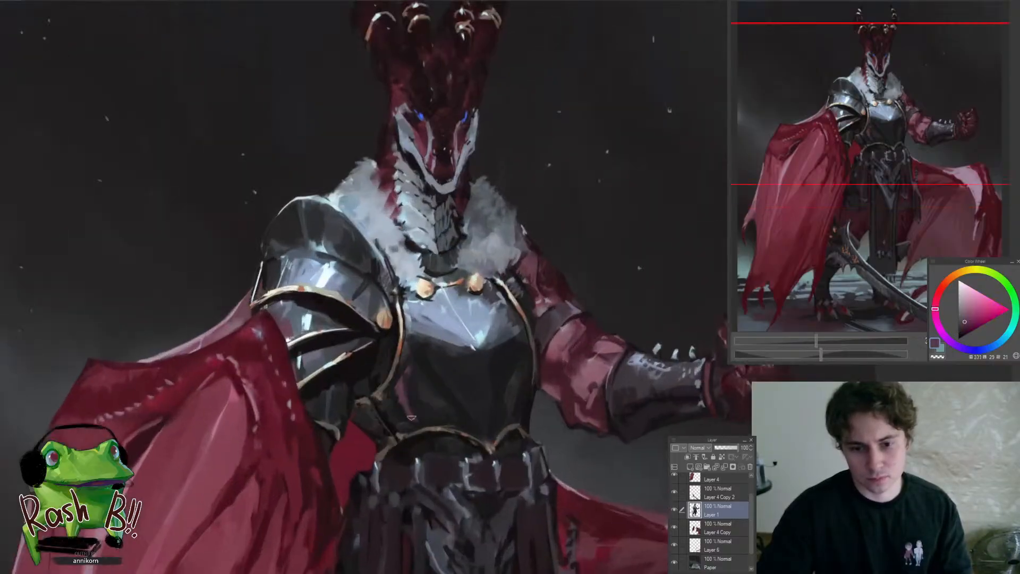
# Strengthen the breastplate's reflected light with a more saturated red sampled from the cape
pyautogui.keyDown('alt'); pyautogui.click(316, 423); pyautogui.keyUp('alt')
pyautogui.keyDown('alt'); pyautogui.click(316, 423); pyautogui.keyUp('alt')
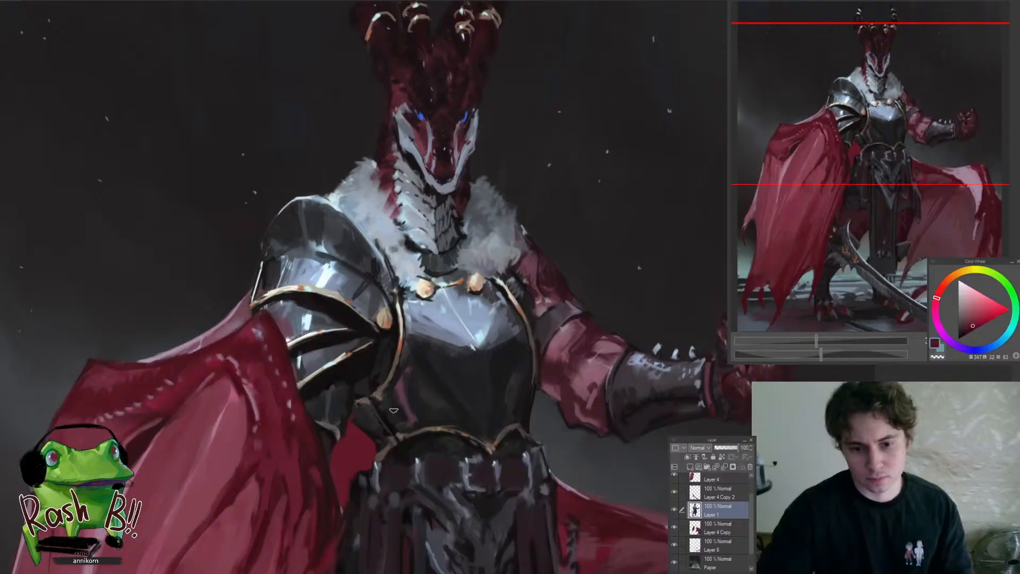
pyautogui.keyDown('alt'); pyautogui.click(409, 414); pyautogui.keyUp('alt')
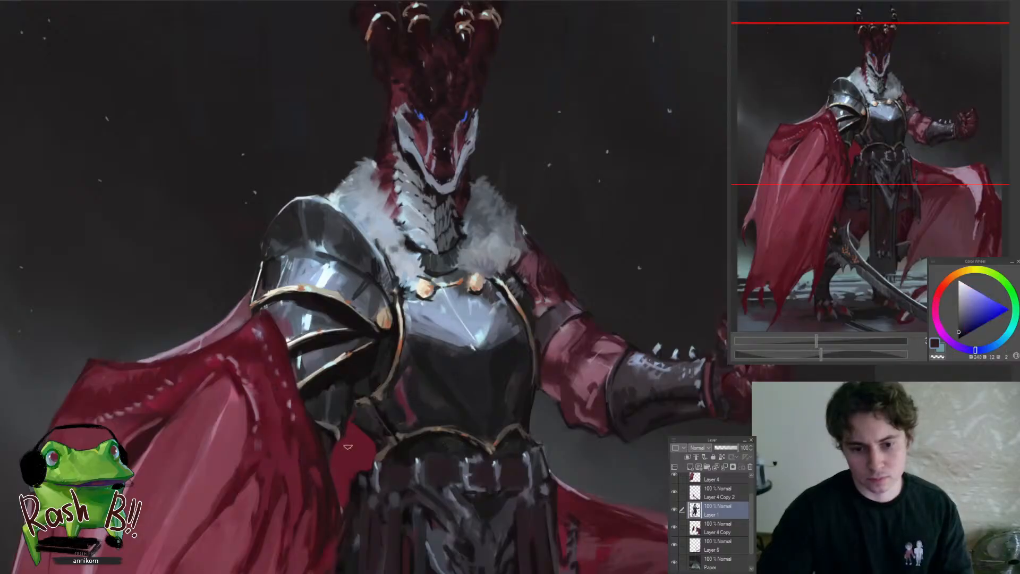
# Tone down the red reflected light on the breastplate's lower side with a muted dark red and inspect it in the mirrored view
pyautogui.keyDown('alt'); pyautogui.click(321, 446); pyautogui.keyUp('alt')
pyautogui.keyDown('alt'); pyautogui.click(404, 401); pyautogui.keyUp('alt')
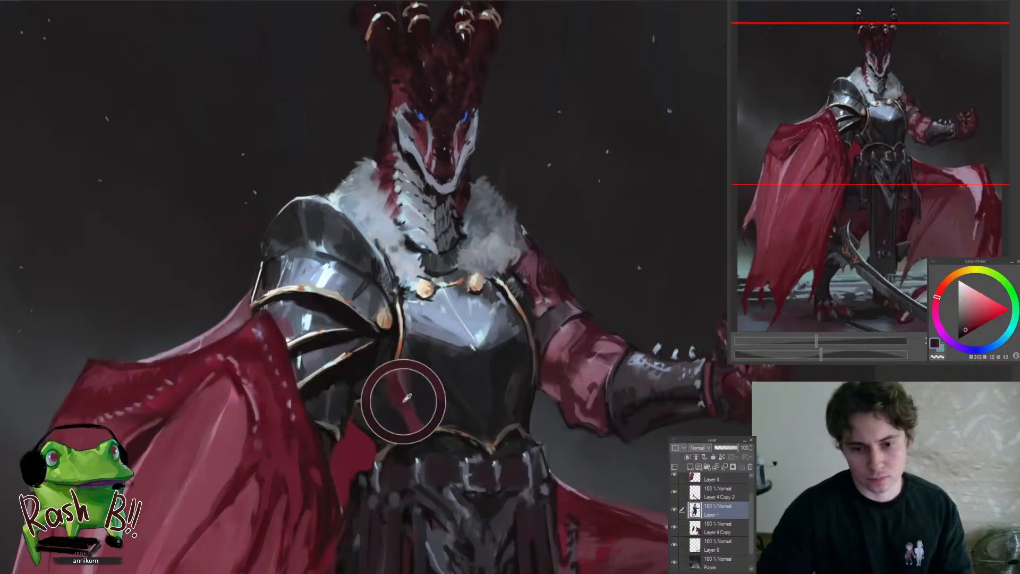
pyautogui.moveTo(395, 432); pyautogui.dragTo(308, 446)
pyautogui.press('h')
pyautogui.scroll(5, 575, 453)
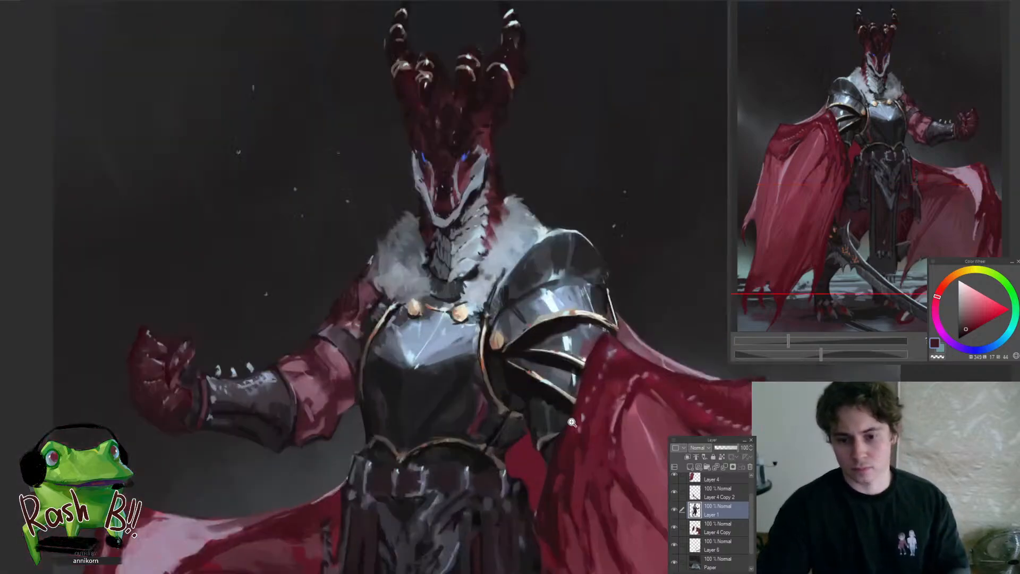
pyautogui.keyDown('alt'); pyautogui.click(467, 430); pyautogui.keyUp('alt')
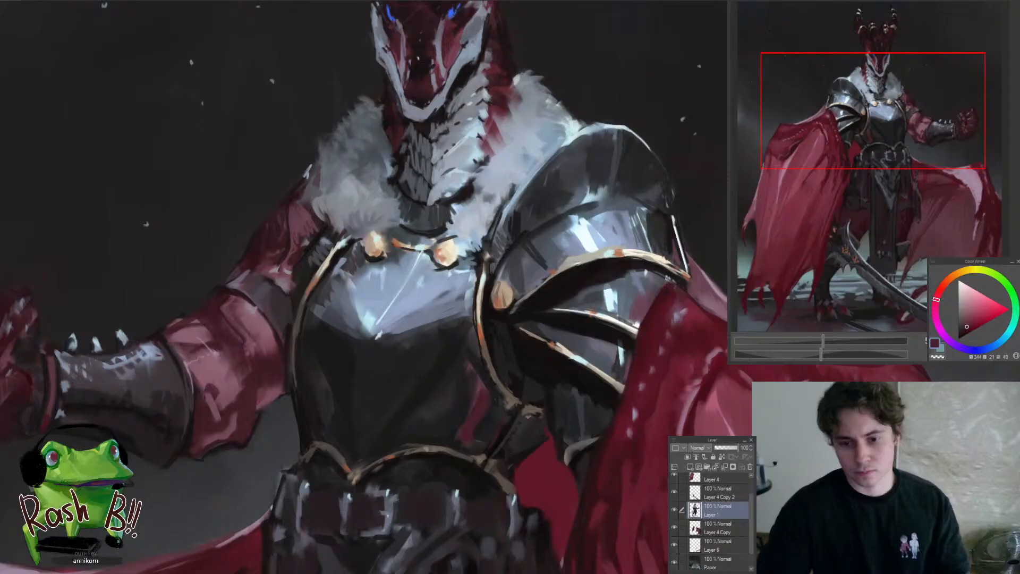
pyautogui.moveTo(496, 475); pyautogui.dragTo(582, 458)
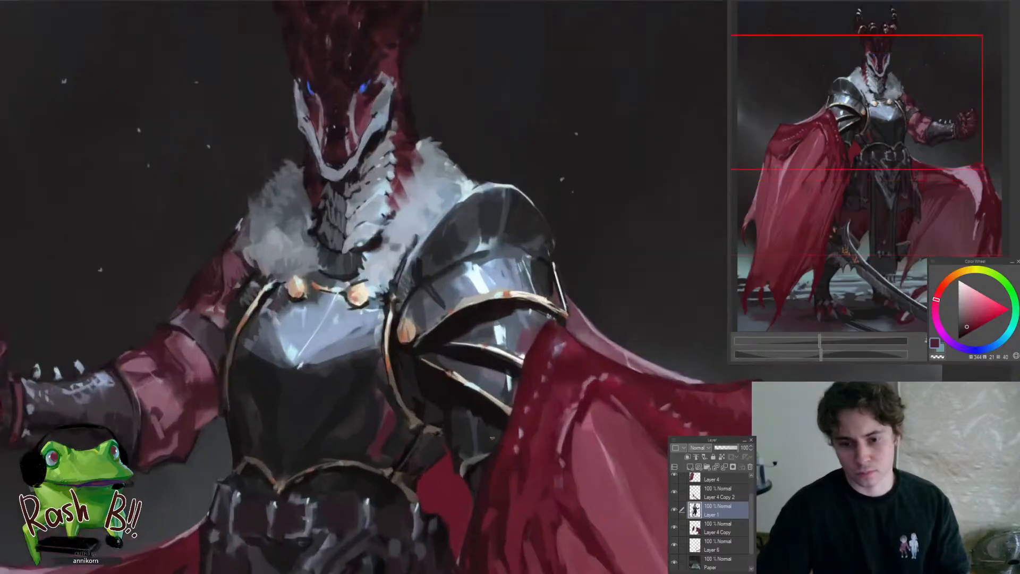
pyautogui.moveTo(460, 458); pyautogui.dragTo(419, 521)
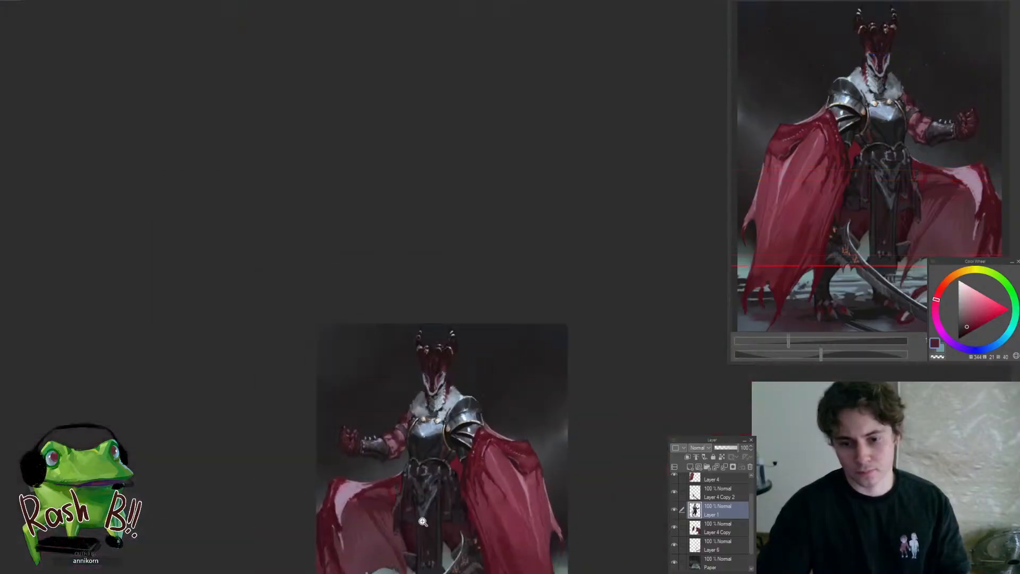
# Restore the unmirrored view and blend the breastplate's red reflection into the dark metal with near-black and muted red
pyautogui.moveTo(408, 470); pyautogui.dragTo(446, 493)
pyautogui.moveTo(507, 436); pyautogui.dragTo(475, 425)
pyautogui.moveTo(502, 461); pyautogui.dragTo(537, 447)
pyautogui.moveTo(472, 402); pyautogui.dragTo(495, 396)
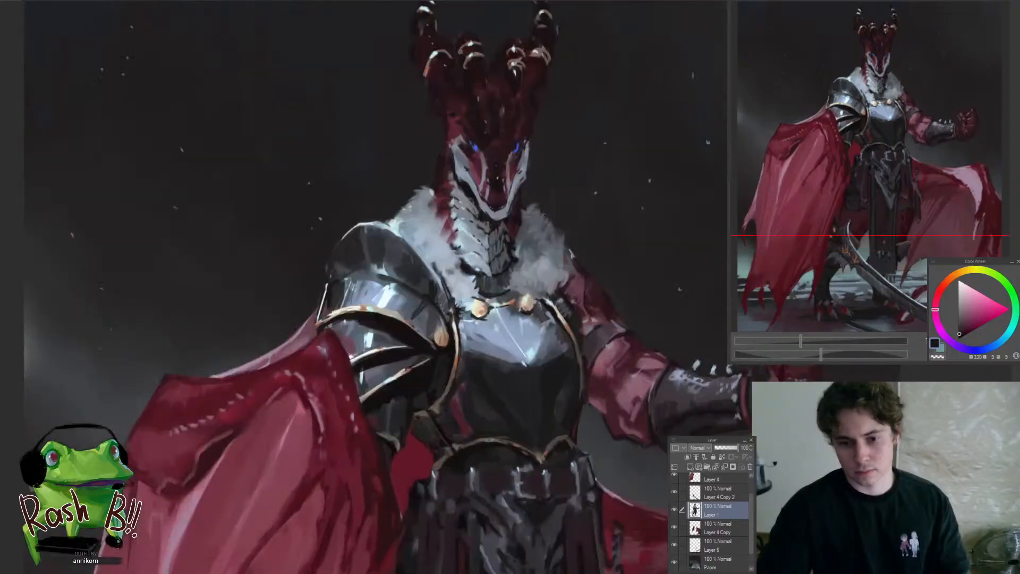
pyautogui.keyDown('alt'); pyautogui.click(453, 409); pyautogui.keyUp('alt')
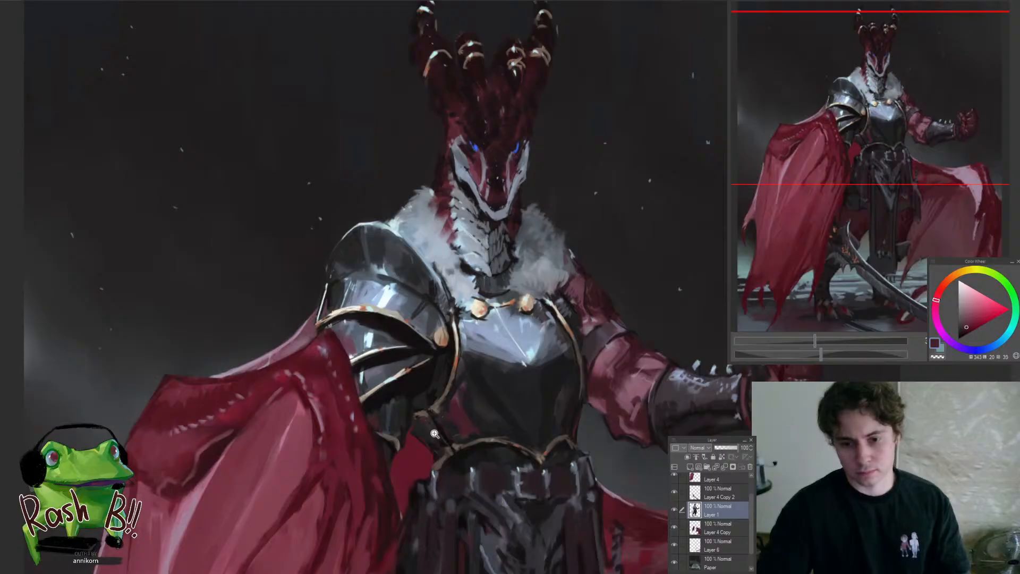
pyautogui.moveTo(462, 467); pyautogui.dragTo(500, 451)
pyautogui.keyDown('alt'); pyautogui.click(446, 438); pyautogui.keyUp('alt')
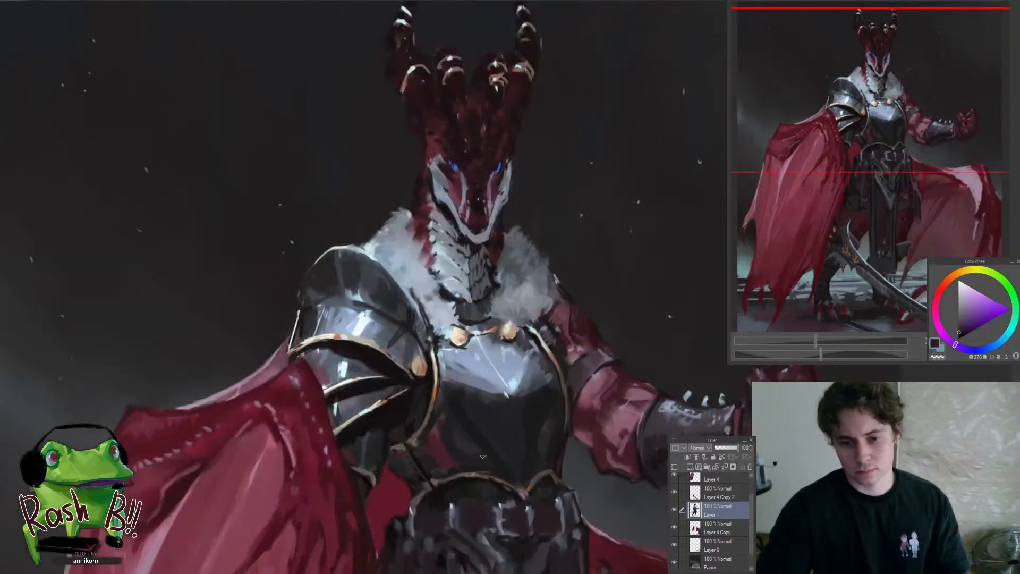
pyautogui.keyDown('alt'); pyautogui.click(443, 434); pyautogui.keyUp('alt')
pyautogui.moveTo(444, 433)
pyautogui.mouseDown()
pyautogui.moveTo(445, 449)
pyautogui.moveTo(386, 526)
pyautogui.mouseUp()
# Touch up the dark metal just below the breastplate's bright upper reflection with a near-black blue
pyautogui.moveTo(453, 507)
pyautogui.mouseDown()
pyautogui.moveTo(495, 456)
pyautogui.moveTo(507, 401)
pyautogui.mouseUp()
pyautogui.moveTo(416, 318)
pyautogui.mouseDown()
pyautogui.moveTo(461, 380)
pyautogui.moveTo(442, 352)
pyautogui.mouseUp()
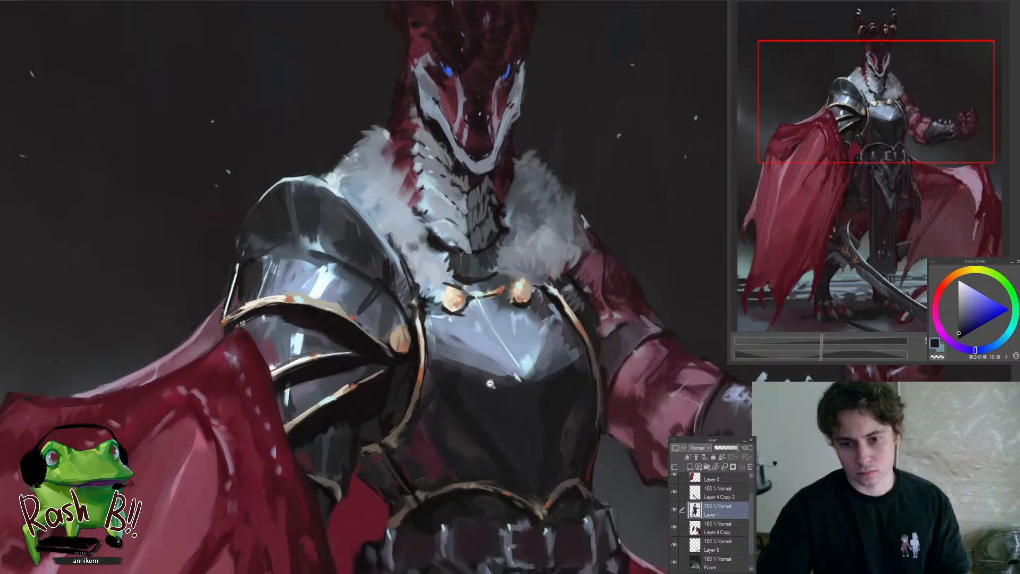
pyautogui.moveTo(486, 385)
pyautogui.mouseDown()
pyautogui.moveTo(505, 372)
pyautogui.moveTo(377, 420)
pyautogui.moveTo(437, 327)
pyautogui.moveTo(460, 320)
pyautogui.moveTo(420, 309)
pyautogui.moveTo(429, 312)
pyautogui.mouseUp()
pyautogui.keyDown('alt'); pyautogui.click(434, 312); pyautogui.keyUp('alt')
pyautogui.moveTo(467, 352)
pyautogui.mouseDown()
pyautogui.moveTo(462, 392)
pyautogui.moveTo(465, 336)
pyautogui.mouseUp()
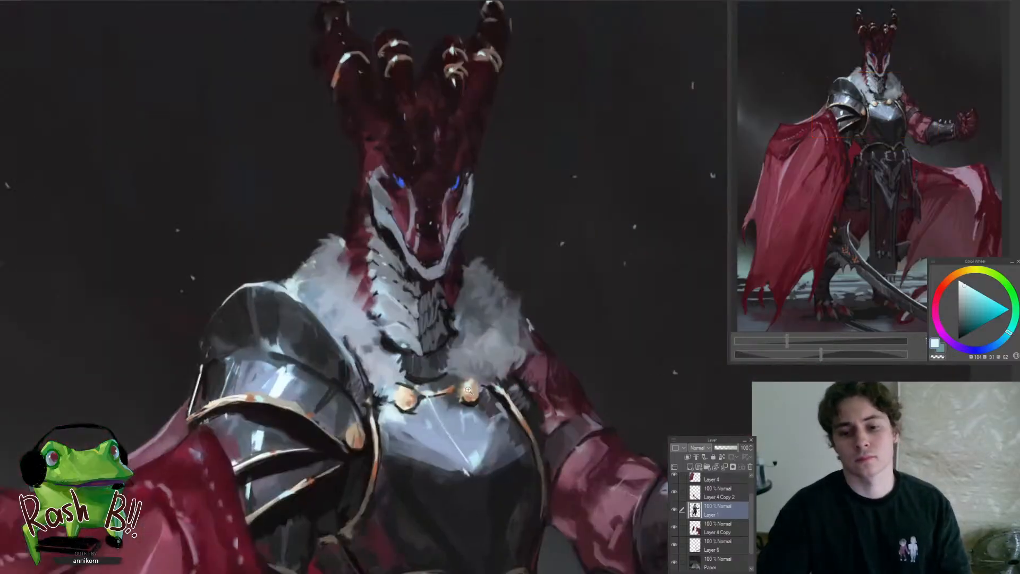
# Refine the shape and dark outline of the gold collar stud nearest the shoulder armour
pyautogui.moveTo(402, 399); pyautogui.dragTo(419, 374)
pyautogui.moveTo(415, 454); pyautogui.dragTo(373, 385)
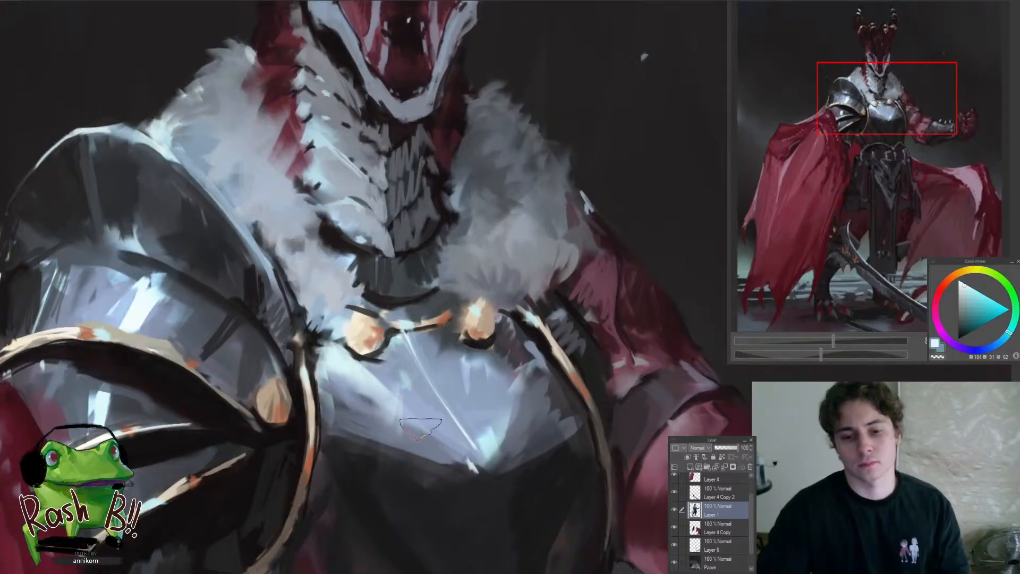
pyautogui.scroll(2, 377, 319)
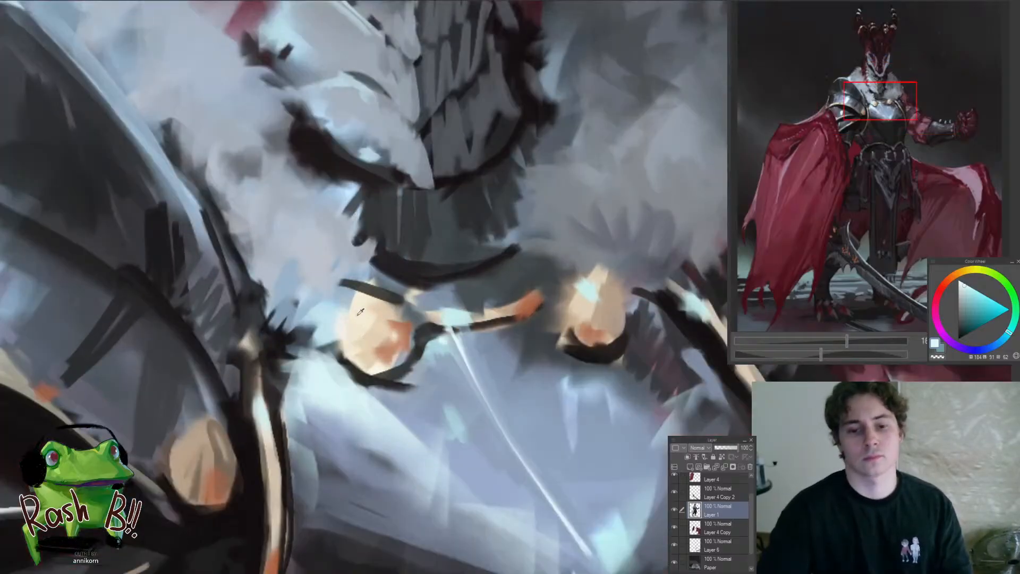
pyautogui.keyDown('alt'); pyautogui.click(375, 296); pyautogui.keyUp('alt')
pyautogui.moveTo(377, 297); pyautogui.dragTo(409, 322)
pyautogui.keyDown('alt'); pyautogui.click(357, 369); pyautogui.keyUp('alt')
pyautogui.moveTo(355, 368)
pyautogui.mouseDown()
pyautogui.moveTo(409, 358)
pyautogui.moveTo(394, 385)
pyautogui.moveTo(376, 386)
pyautogui.mouseUp()
pyautogui.moveTo(411, 350)
pyautogui.mouseDown()
pyautogui.moveTo(407, 377)
pyautogui.moveTo(273, 432)
pyautogui.mouseUp()
pyautogui.moveTo(377, 375); pyautogui.dragTo(436, 371)
pyautogui.moveTo(340, 354); pyautogui.dragTo(374, 362)
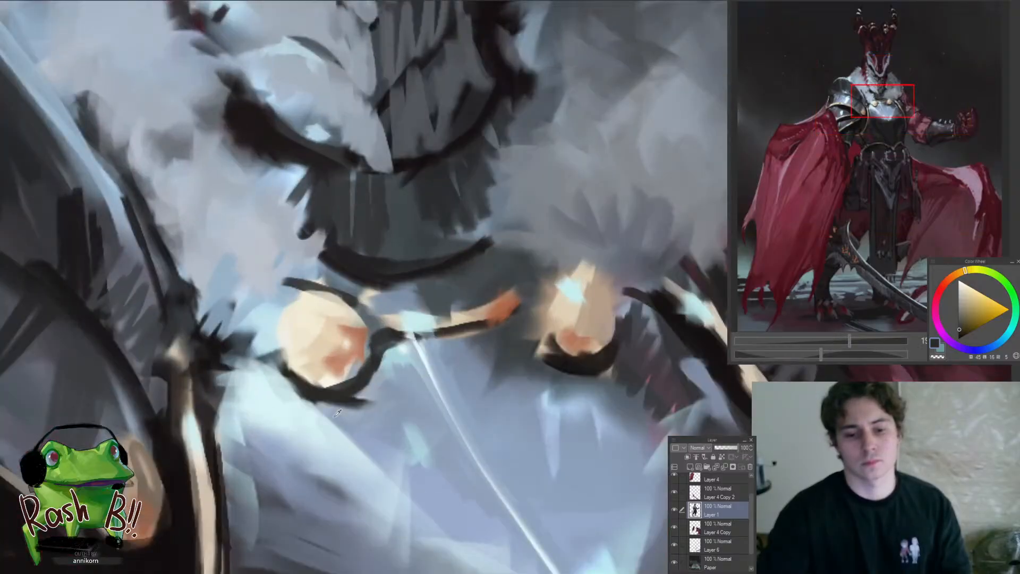
# Paint pale blue highlight strokes on the upper breastplate beneath the gold stud, working in normal and mirrored views
pyautogui.keyDown('alt'); pyautogui.click(315, 421); pyautogui.keyUp('alt')
pyautogui.moveTo(330, 416); pyautogui.dragTo(404, 515)
pyautogui.moveTo(335, 438); pyautogui.dragTo(242, 441)
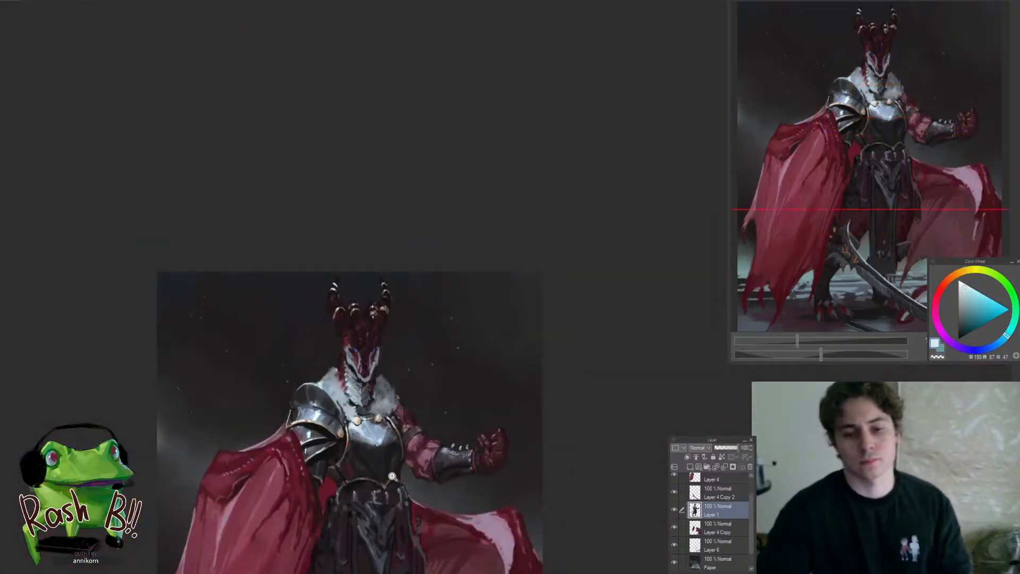
pyautogui.press('h')
pyautogui.moveTo(537, 418)
pyautogui.mouseDown()
pyautogui.moveTo(384, 327)
pyautogui.moveTo(412, 326)
pyautogui.moveTo(405, 355)
pyautogui.moveTo(378, 378)
pyautogui.moveTo(334, 373)
pyautogui.mouseUp()
pyautogui.moveTo(361, 365); pyautogui.dragTo(448, 338)
pyautogui.keyDown('alt'); pyautogui.click(421, 333); pyautogui.keyUp('alt')
pyautogui.moveTo(431, 296)
pyautogui.mouseDown()
pyautogui.moveTo(413, 328)
pyautogui.moveTo(428, 382)
pyautogui.mouseUp()
pyautogui.moveTo(408, 365); pyautogui.dragTo(310, 483)
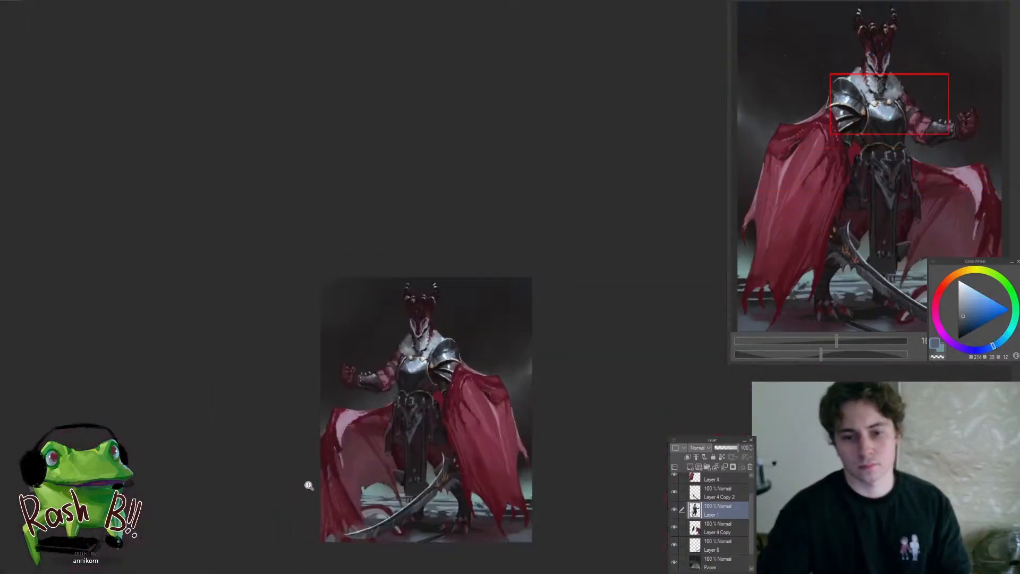
# Shade the breastplate's upper edge near the bare arm with mid-blue and near-black, then return the whole figure to its unmirrored view
pyautogui.moveTo(413, 367)
pyautogui.mouseDown()
pyautogui.moveTo(424, 367)
pyautogui.moveTo(405, 350)
pyautogui.mouseUp()
pyautogui.moveTo(397, 330)
pyautogui.mouseDown()
pyautogui.moveTo(401, 351)
pyautogui.moveTo(358, 374)
pyautogui.mouseUp()
pyautogui.keyDown('alt'); pyautogui.click(373, 369); pyautogui.keyUp('alt')
pyautogui.moveTo(360, 353); pyautogui.dragTo(357, 384)
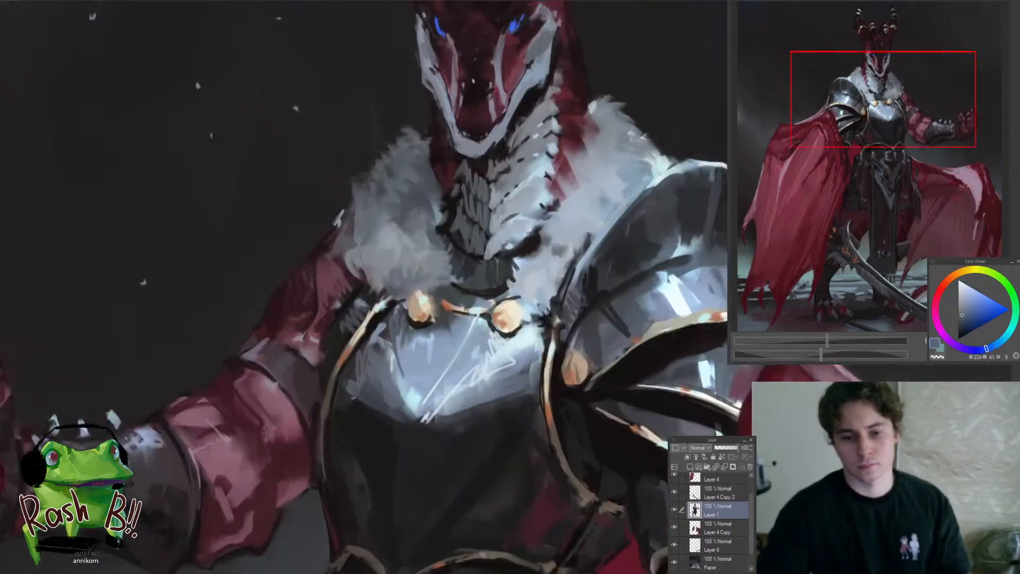
pyautogui.keyDown('alt'); pyautogui.click(359, 399); pyautogui.keyUp('alt')
pyautogui.keyDown('alt'); pyautogui.click(367, 329); pyautogui.keyUp('alt')
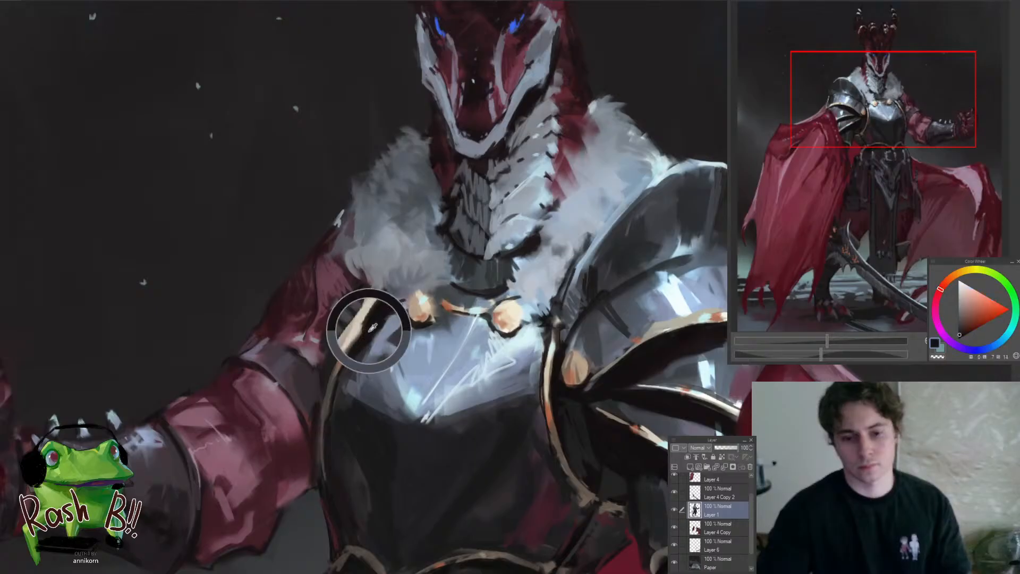
pyautogui.moveTo(349, 351); pyautogui.dragTo(327, 417)
pyautogui.moveTo(366, 323); pyautogui.dragTo(289, 460)
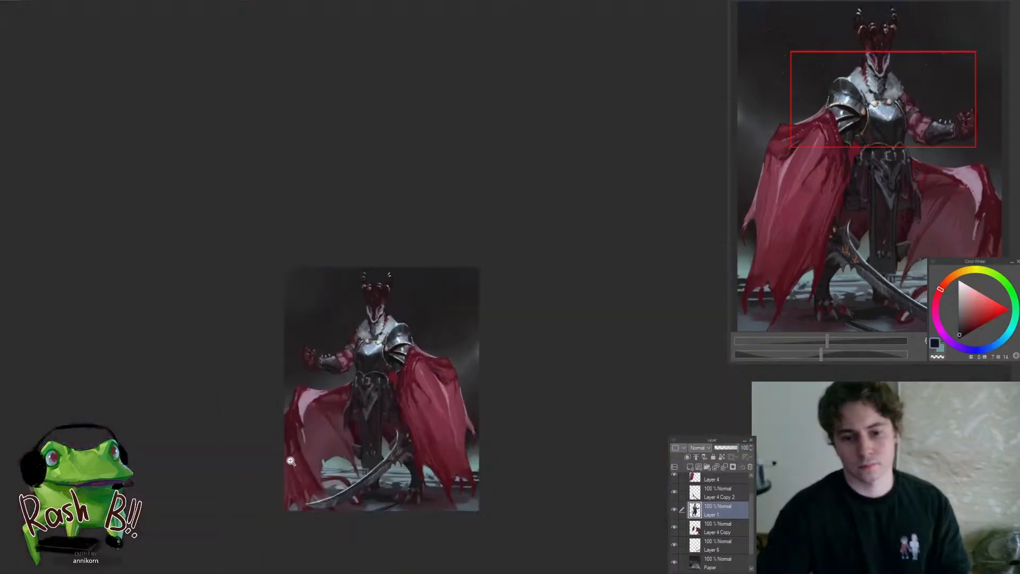
pyautogui.moveTo(377, 381); pyautogui.dragTo(451, 330)
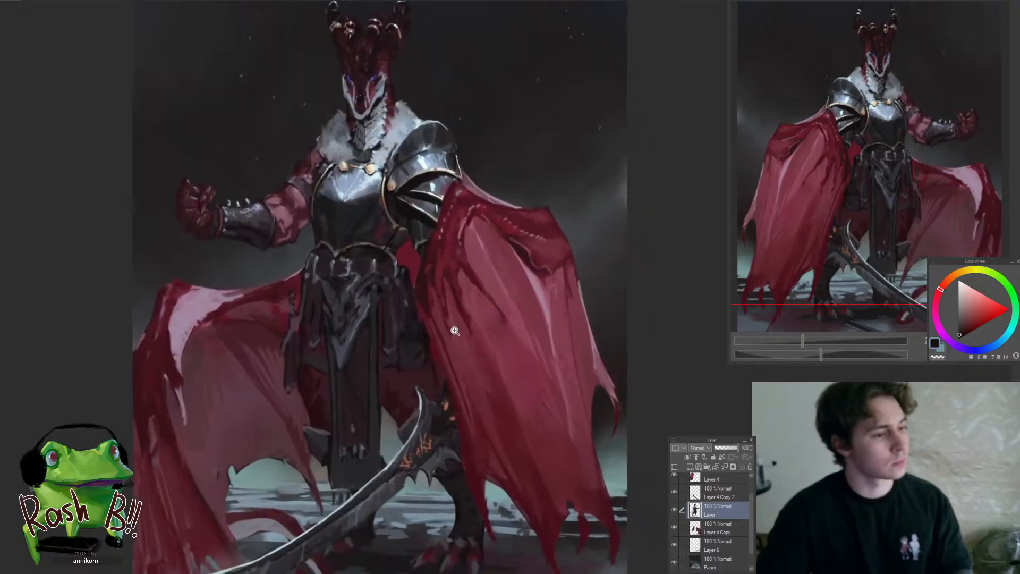
pyautogui.press('h')
pyautogui.moveTo(511, 346); pyautogui.dragTo(383, 352)
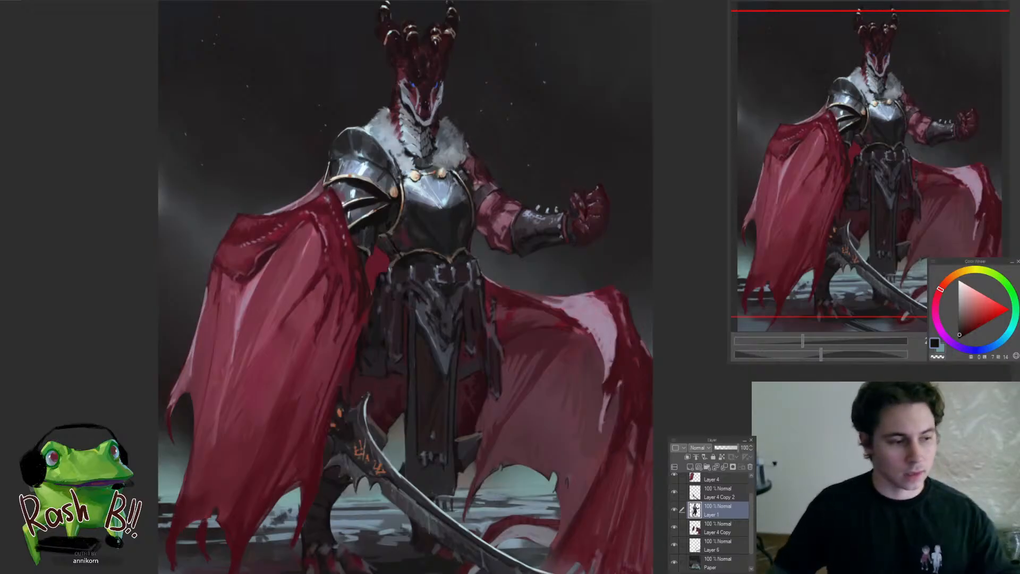
# Make Layer 4 Copy 2 the active layer and frame the curved sword for painting
pyautogui.click(493, 240)
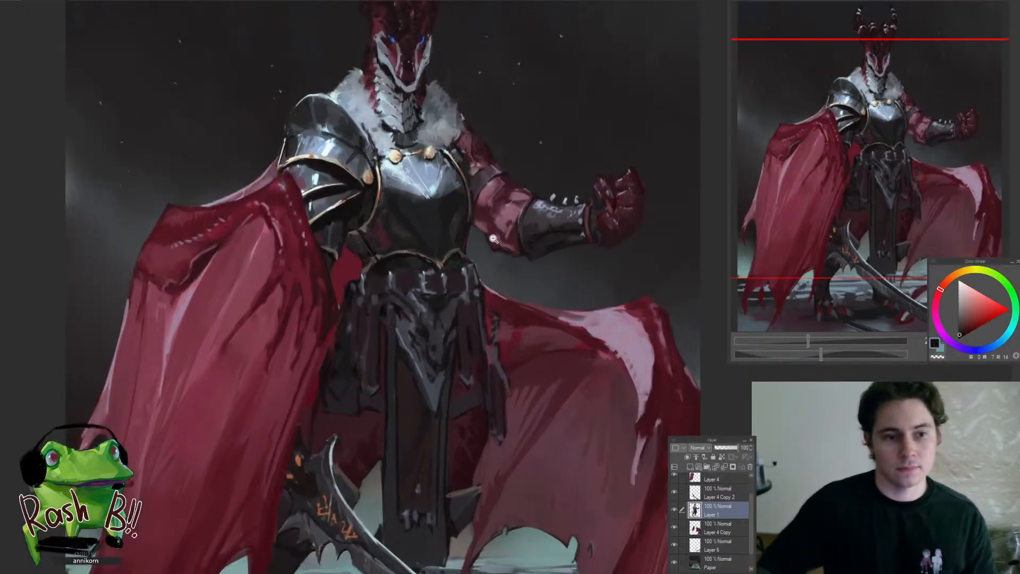
pyautogui.moveTo(348, 338); pyautogui.dragTo(314, 394)
pyautogui.moveTo(340, 431); pyautogui.dragTo(376, 426)
pyautogui.keyDown('ctrl'); pyautogui.keyDown('shift'); pyautogui.click(376, 424); pyautogui.keyUp('shift'); pyautogui.keyUp('ctrl')
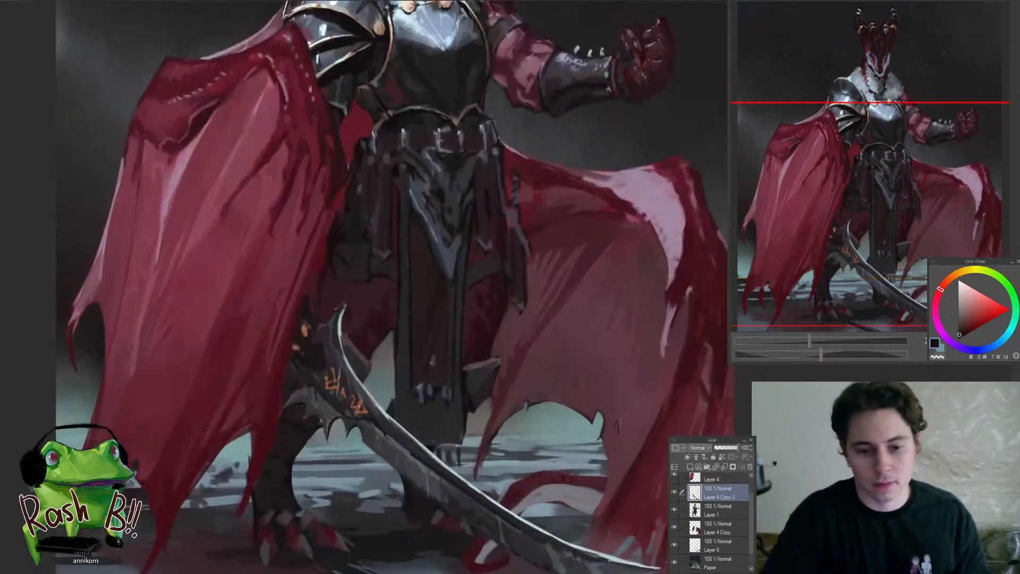
pyautogui.click(348, 383)
pyautogui.moveTo(374, 387); pyautogui.dragTo(335, 450)
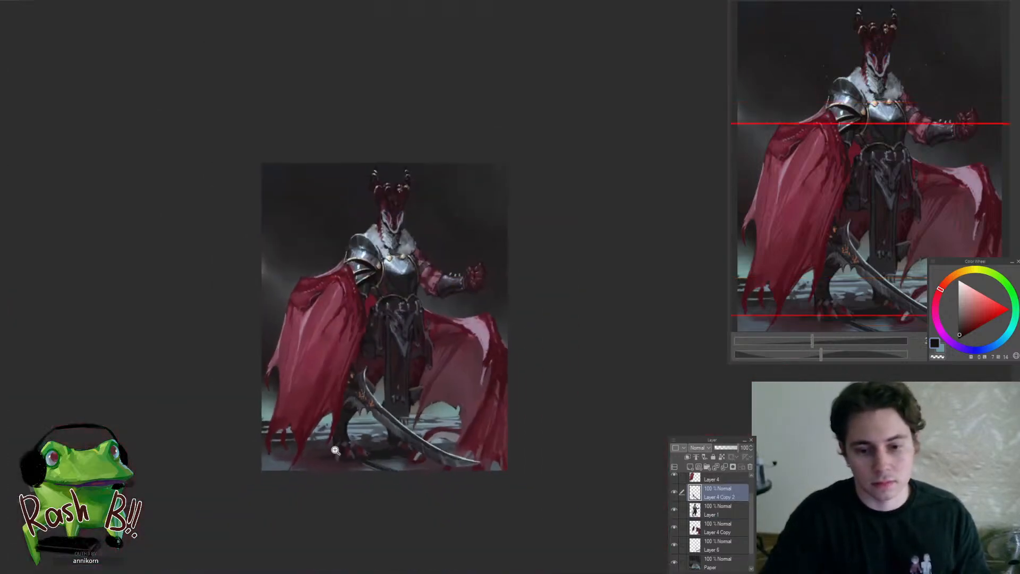
pyautogui.click(391, 430)
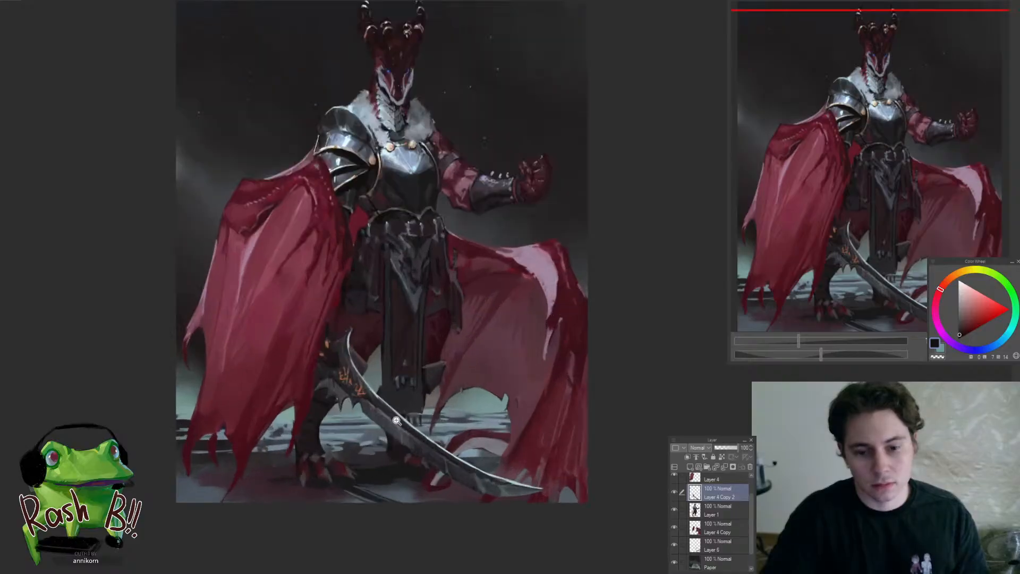
pyautogui.click(396, 420)
pyautogui.click(373, 386)
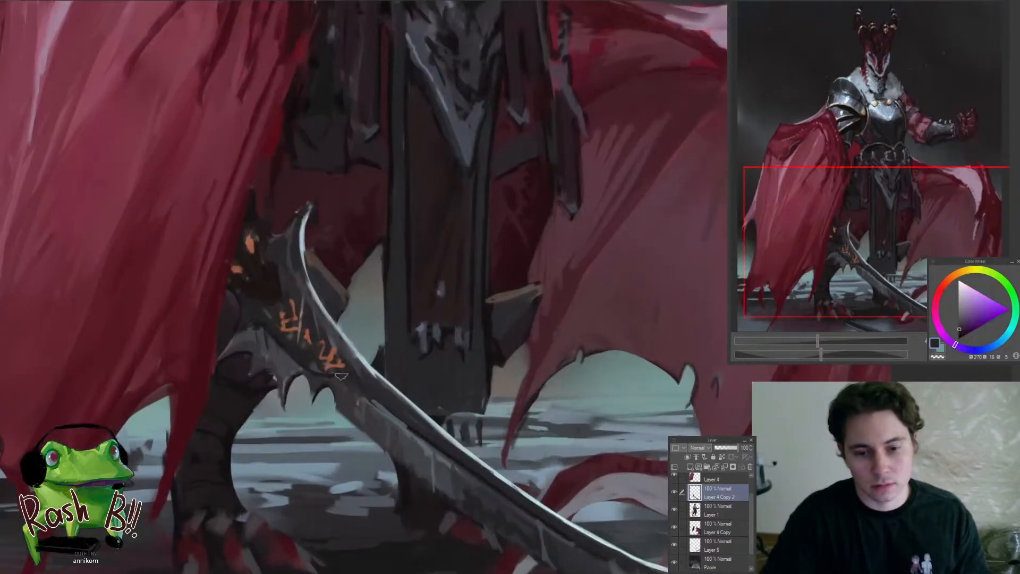
# Clean up the dark metal around the sword's orange runes with sampled blue-grey, purple-grey and near-black
pyautogui.keyDown('alt'); pyautogui.click(420, 429); pyautogui.keyUp('alt')
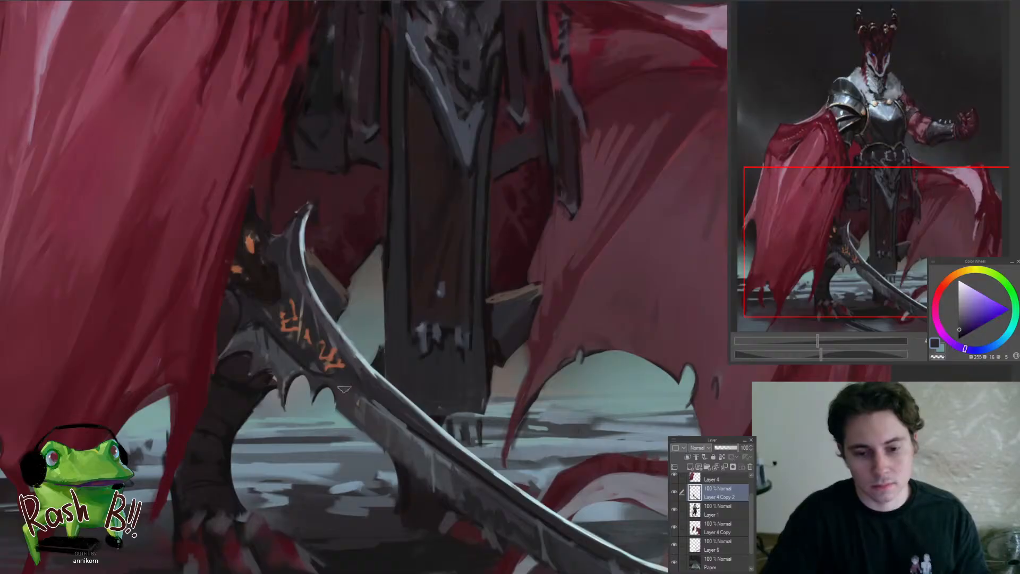
pyautogui.keyDown('alt'); pyautogui.click(286, 354); pyautogui.keyUp('alt')
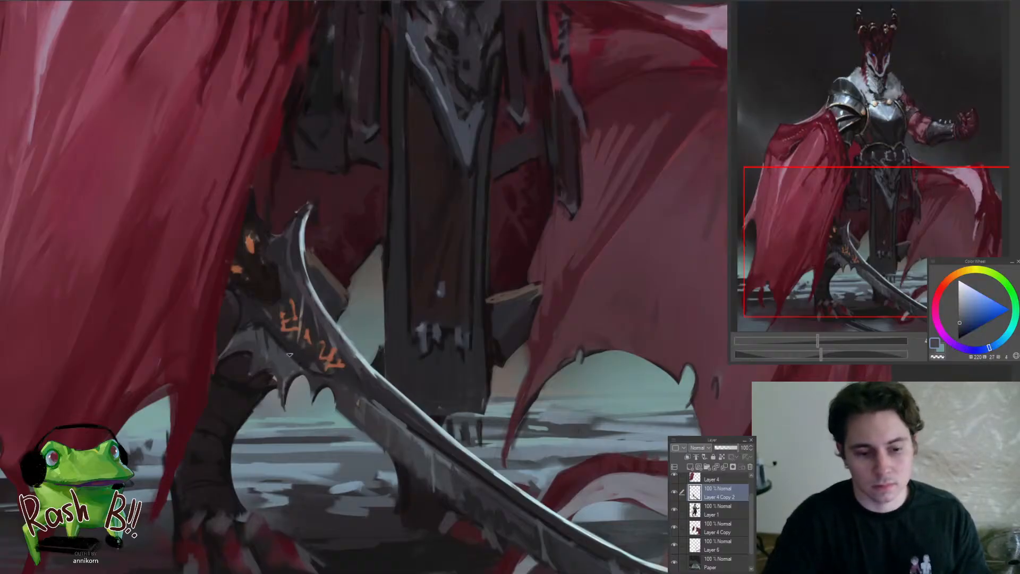
pyautogui.keyDown('alt'); pyautogui.click(320, 376); pyautogui.keyUp('alt')
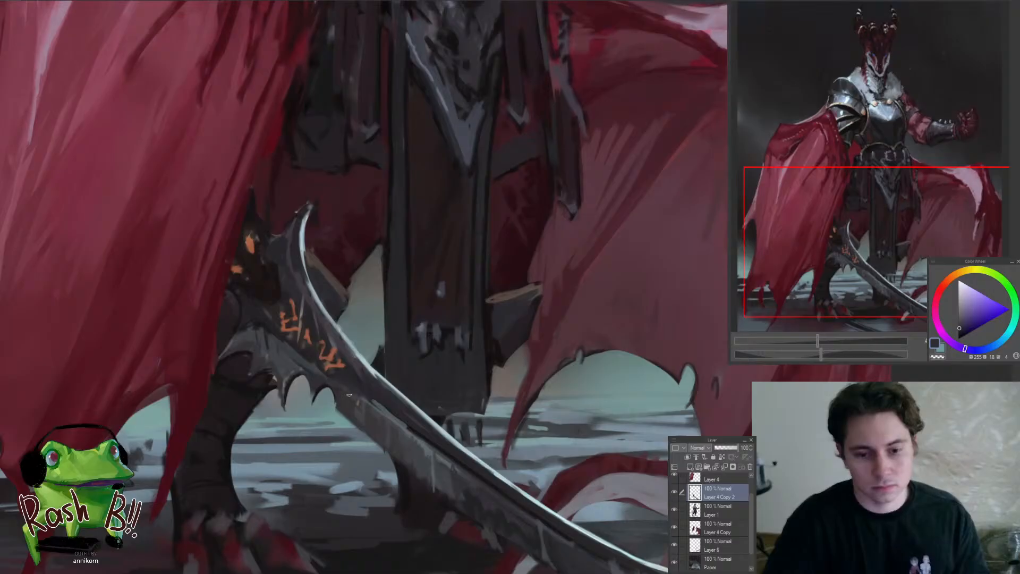
pyautogui.keyDown('alt'); pyautogui.click(312, 359); pyautogui.keyUp('alt')
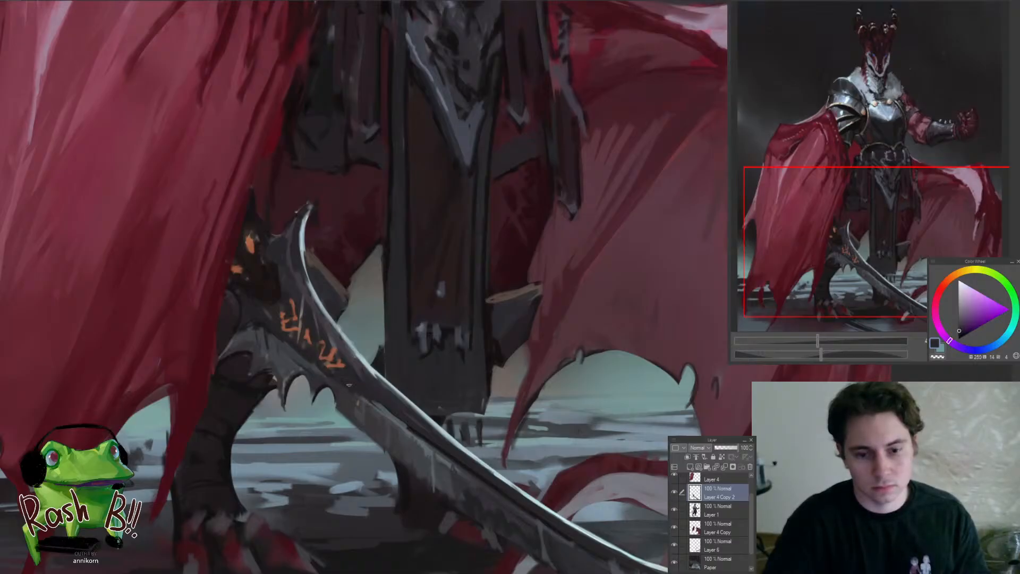
pyautogui.keyDown('alt'); pyautogui.click(420, 428); pyautogui.keyUp('alt')
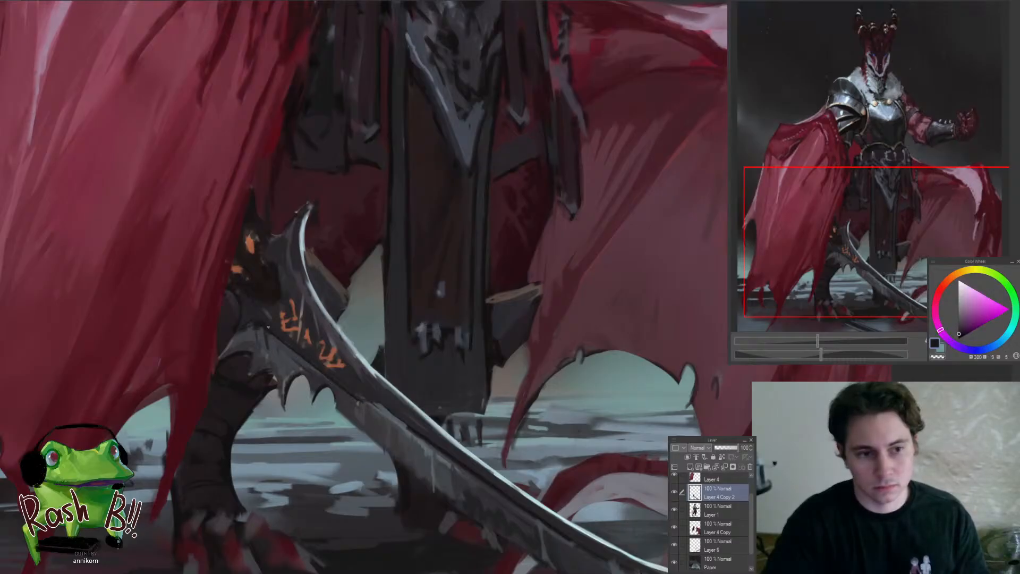
# Refine the base of the sword below the hilt with sampled blue-grey and dark purple-grey
pyautogui.keyDown('alt'); pyautogui.click(240, 334); pyautogui.keyUp('alt')
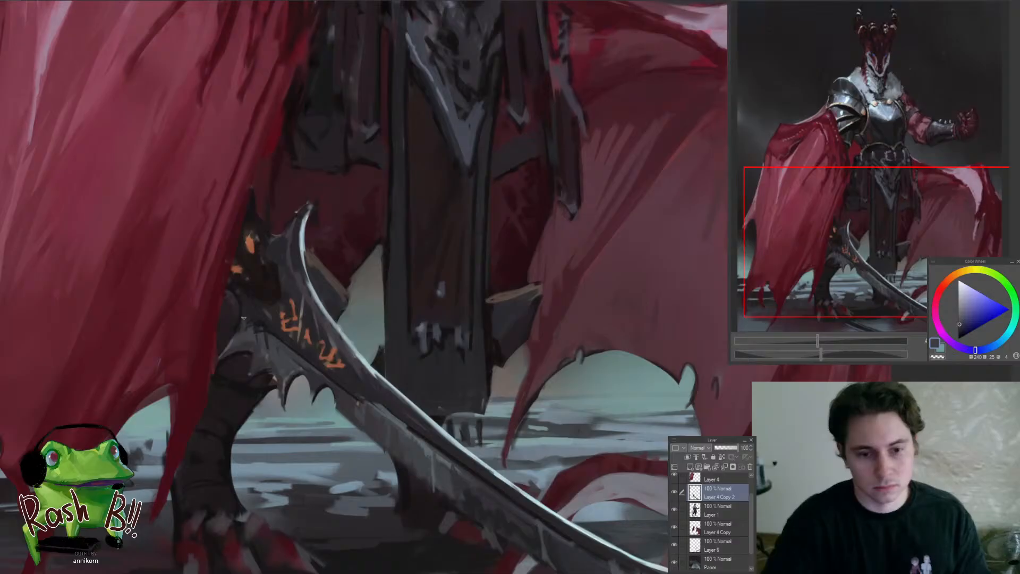
pyautogui.keyDown('alt'); pyautogui.click(267, 322); pyautogui.keyUp('alt')
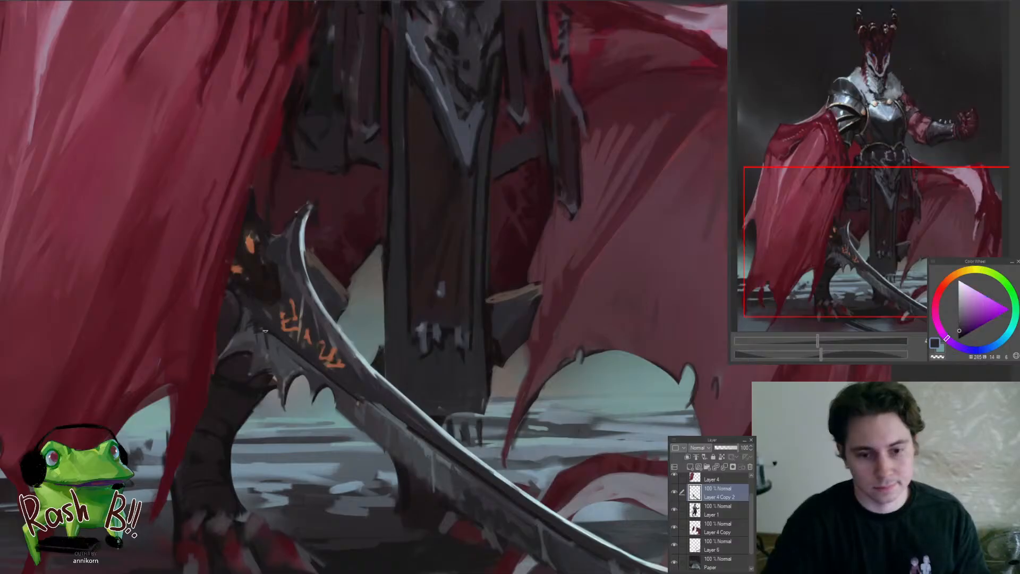
pyautogui.keyDown('alt'); pyautogui.click(267, 329); pyautogui.keyUp('alt')
pyautogui.moveTo(266, 340); pyautogui.dragTo(220, 367)
# Smooth the dark metal of the blade beside and below the orange runes with sampled dark purple-grey and brown-grey
pyautogui.moveTo(299, 350); pyautogui.dragTo(368, 402)
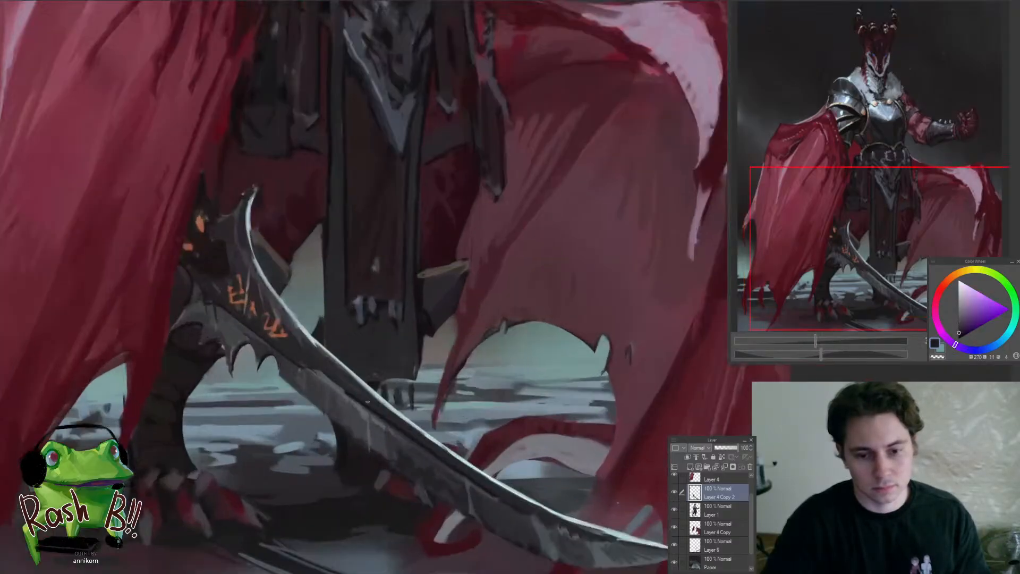
pyautogui.keyDown('alt'); pyautogui.click(366, 403); pyautogui.keyUp('alt')
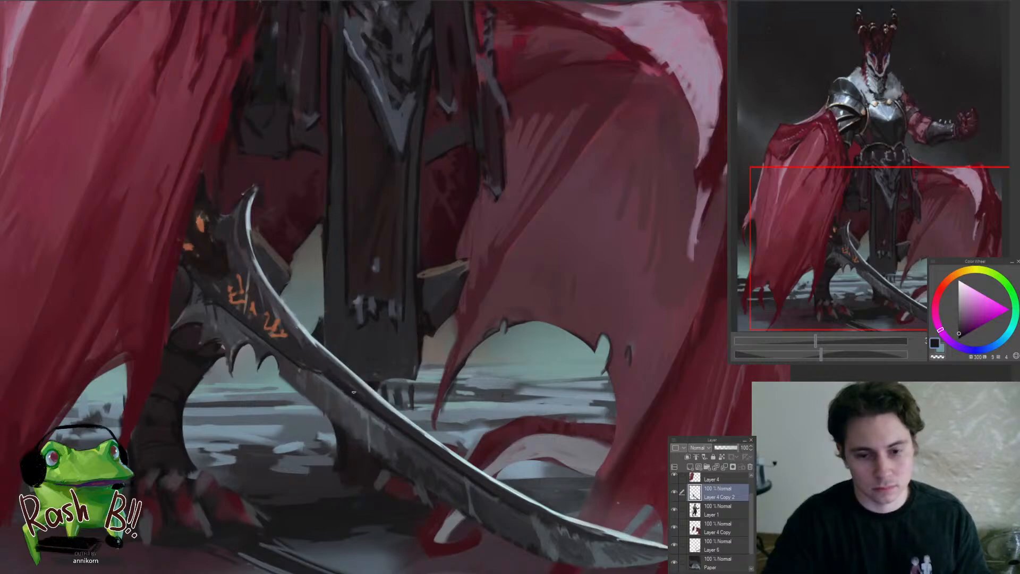
pyautogui.moveTo(271, 301); pyautogui.dragTo(312, 347)
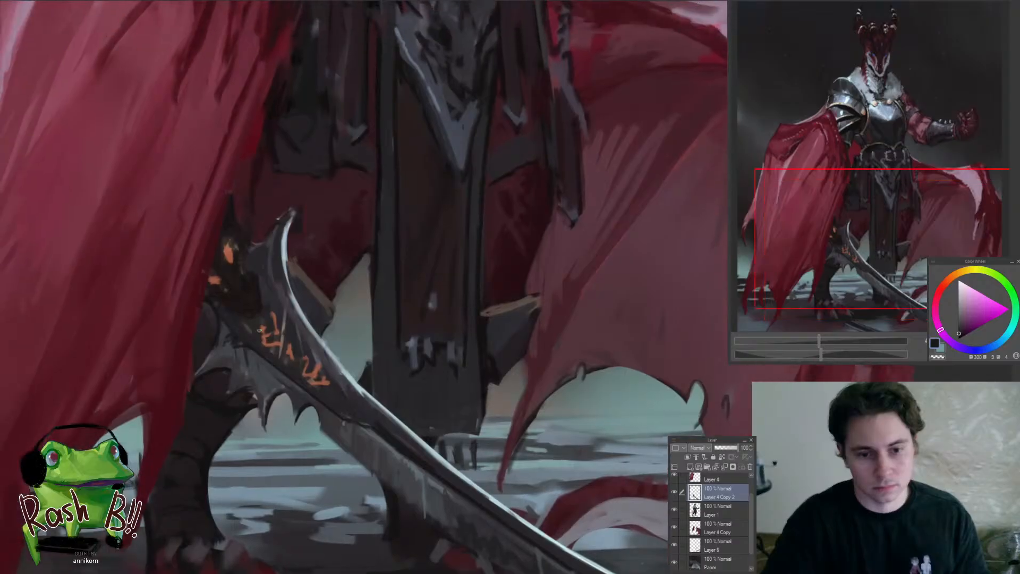
pyautogui.keyDown('alt'); pyautogui.click(263, 345); pyautogui.keyUp('alt')
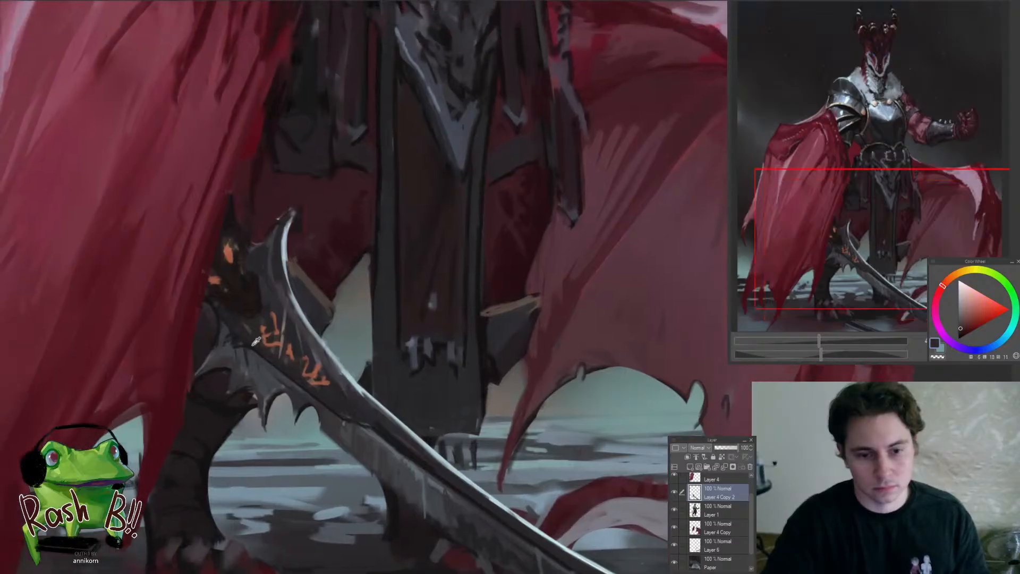
pyautogui.keyDown('alt'); pyautogui.click(250, 345); pyautogui.keyUp('alt')
pyautogui.keyDown('alt'); pyautogui.click(260, 350); pyautogui.keyUp('alt')
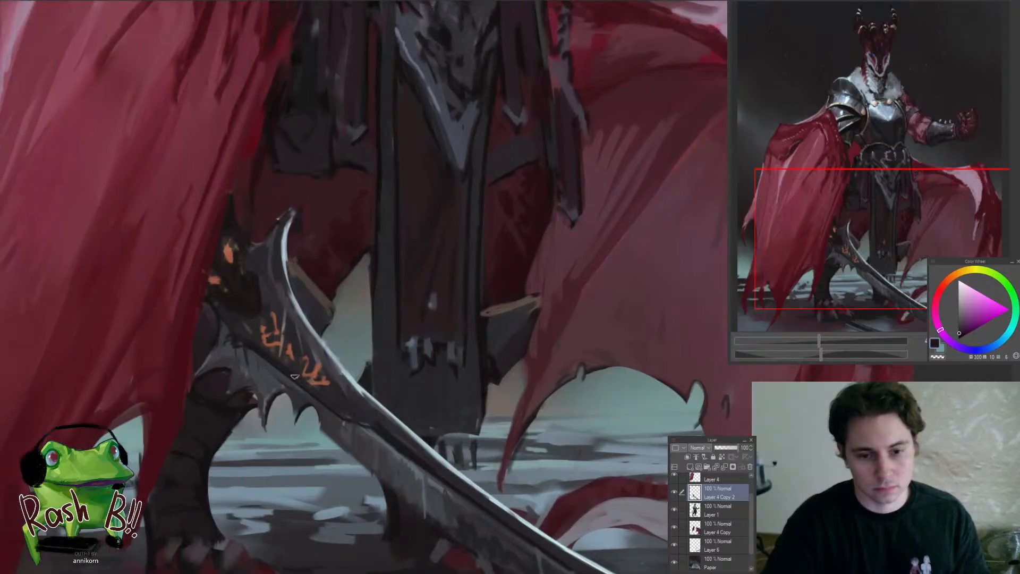
# Extend the orange rune inscription farther down the sword blade and trim the new runes with sampled dark purple-grey
pyautogui.keyDown('alt'); pyautogui.click(326, 388); pyautogui.keyUp('alt')
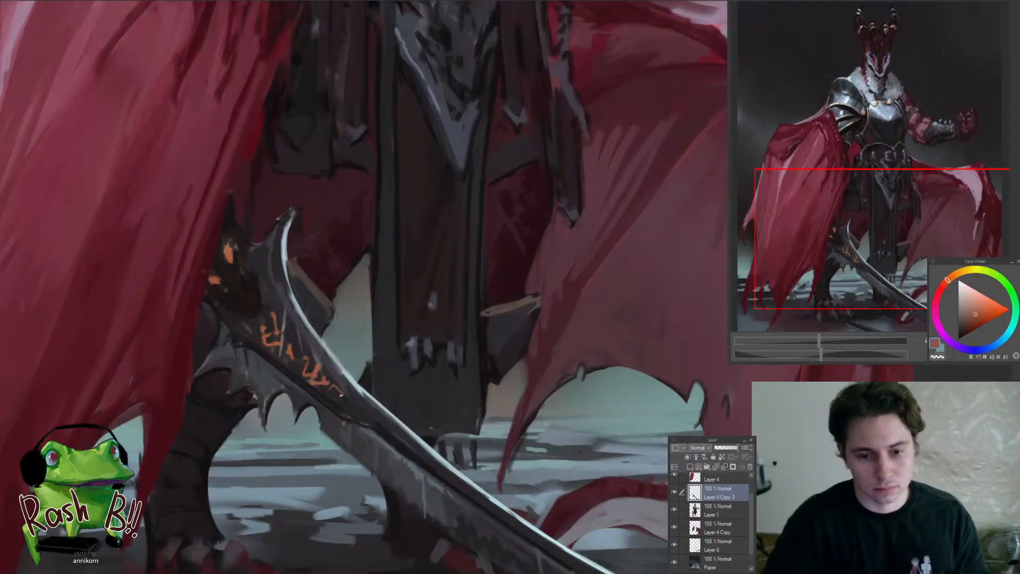
pyautogui.moveTo(346, 397)
pyautogui.mouseDown()
pyautogui.moveTo(371, 413)
pyautogui.moveTo(309, 377)
pyautogui.moveTo(321, 368)
pyautogui.moveTo(374, 422)
pyautogui.mouseUp()
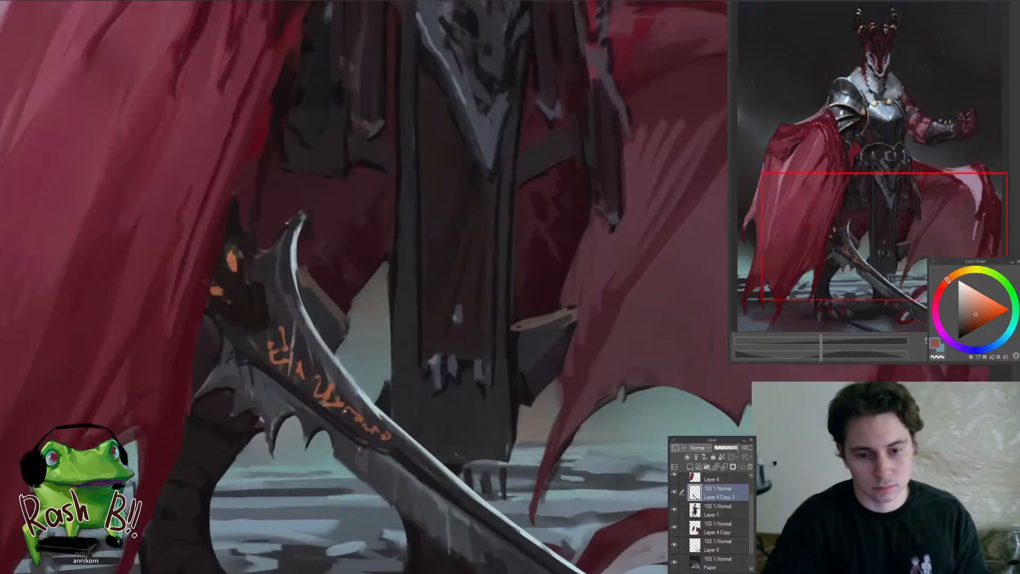
pyautogui.keyDown('alt'); pyautogui.click(353, 409); pyautogui.keyUp('alt')
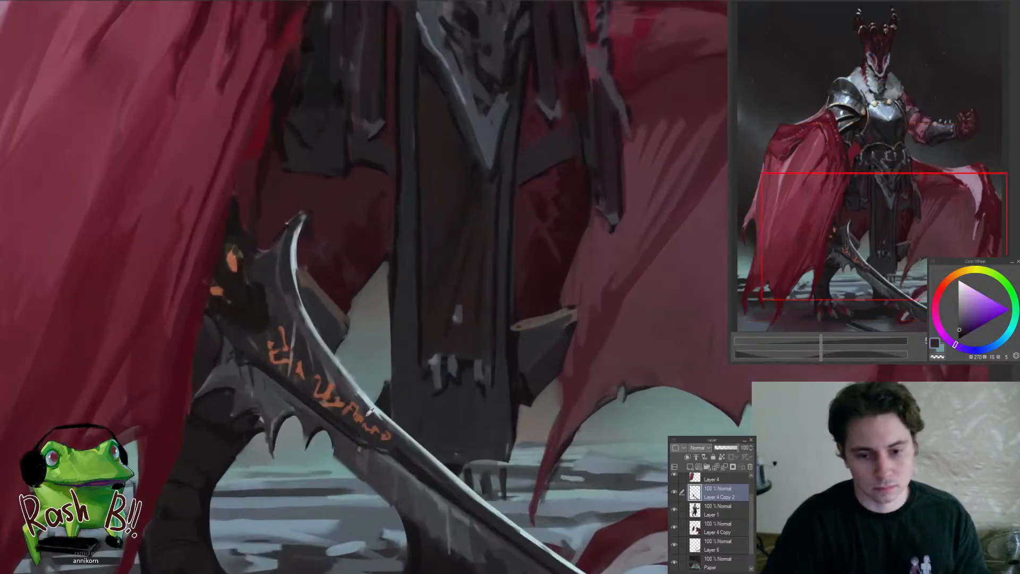
pyautogui.keyDown('alt'); pyautogui.click(359, 415); pyautogui.keyUp('alt')
pyautogui.moveTo(348, 409); pyautogui.dragTo(339, 406)
pyautogui.keyDown('alt'); pyautogui.click(343, 409); pyautogui.keyUp('alt')
# Fill the gap in the middle of the inscription with sampled orange and close the outline of the first rune
pyautogui.keyDown('alt'); pyautogui.click(300, 354); pyautogui.keyUp('alt')
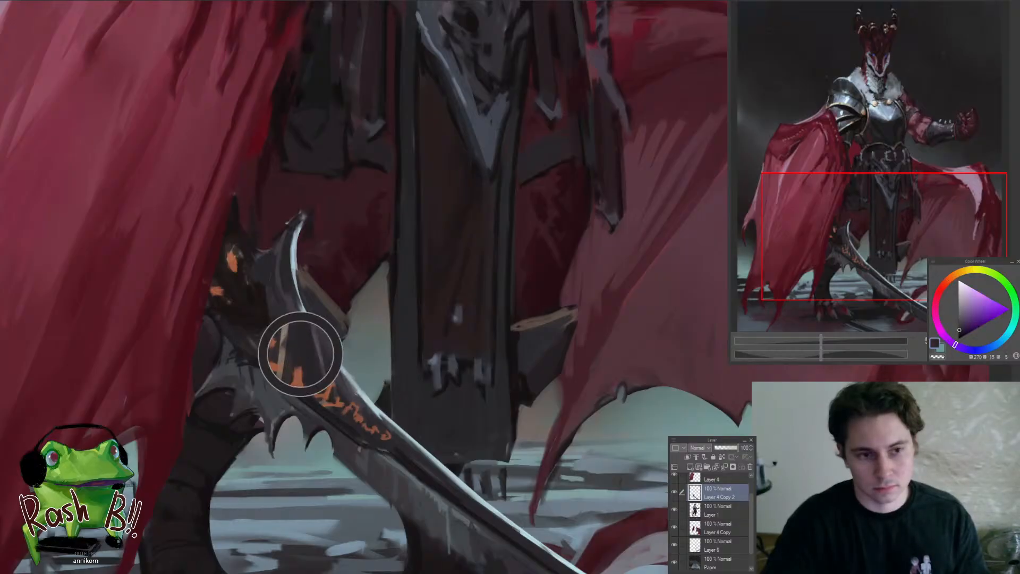
pyautogui.keyDown('alt'); pyautogui.click(301, 360); pyautogui.keyUp('alt')
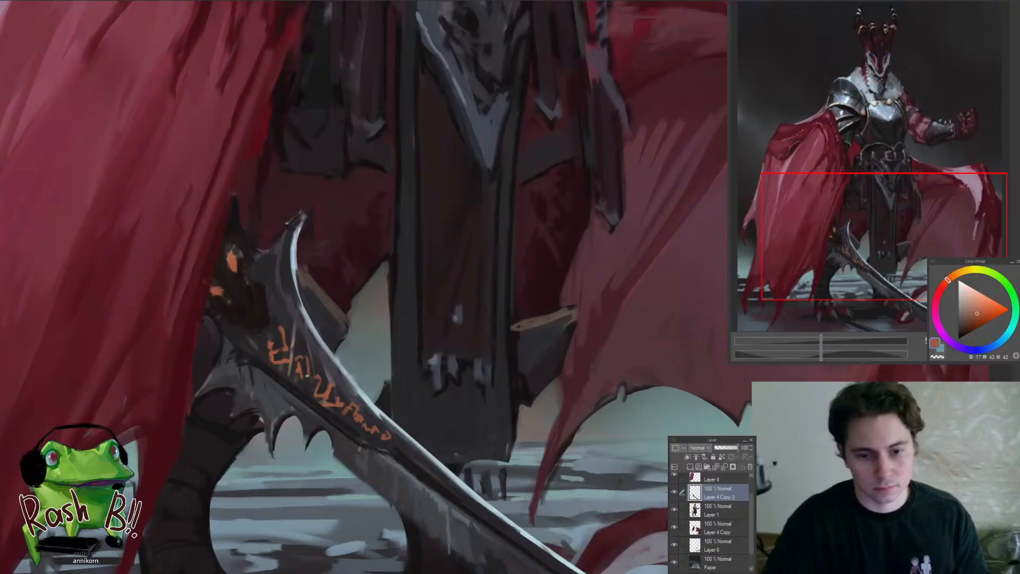
pyautogui.moveTo(308, 361); pyautogui.dragTo(306, 359)
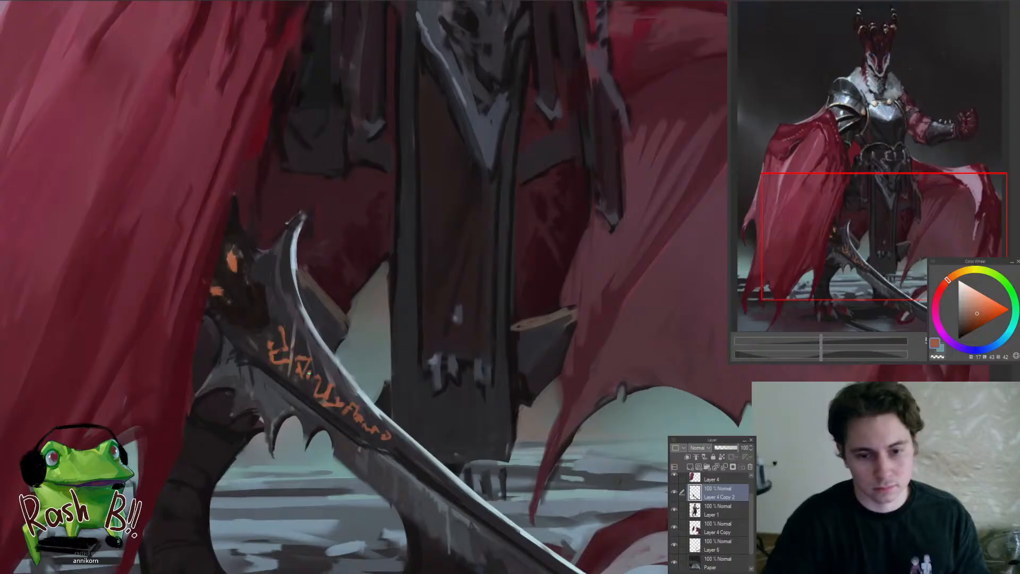
pyautogui.moveTo(278, 328); pyautogui.dragTo(268, 340)
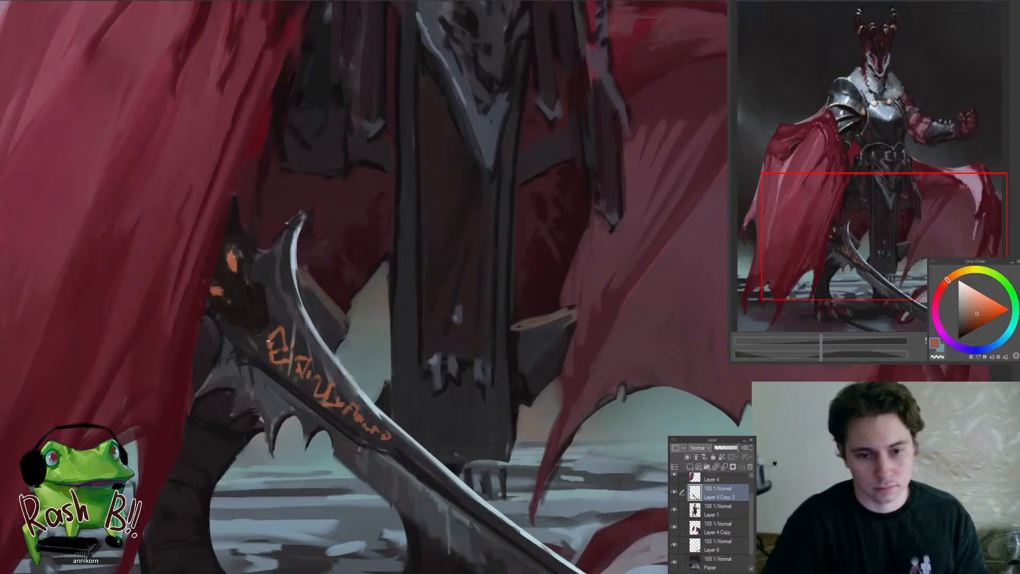
pyautogui.keyDown('alt'); pyautogui.click(294, 345); pyautogui.keyUp('alt')
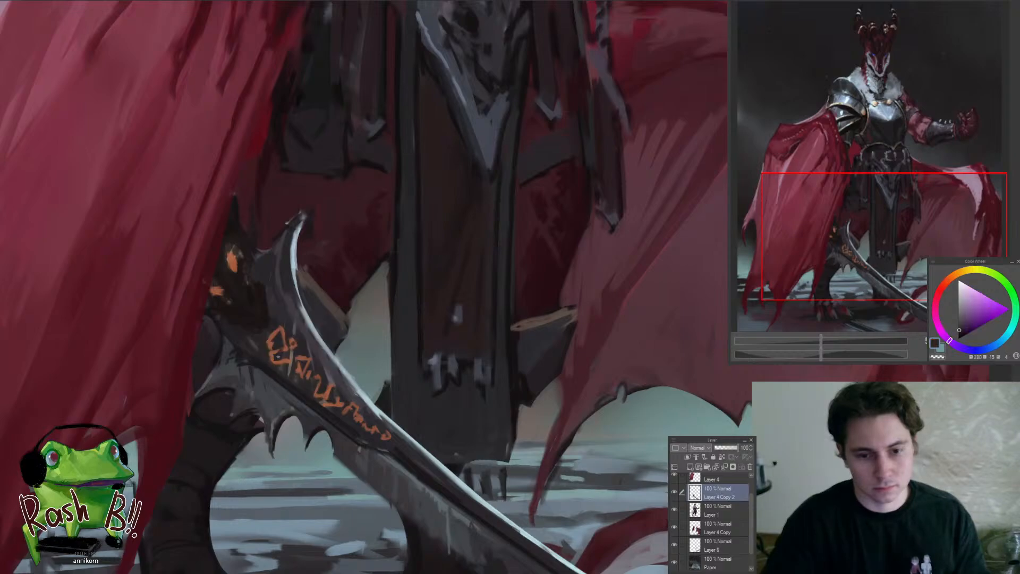
# Trim the lower edge of the first runes with sampled dark brown and check the sword against the whole figure
pyautogui.keyDown('alt'); pyautogui.click(285, 364); pyautogui.keyUp('alt')
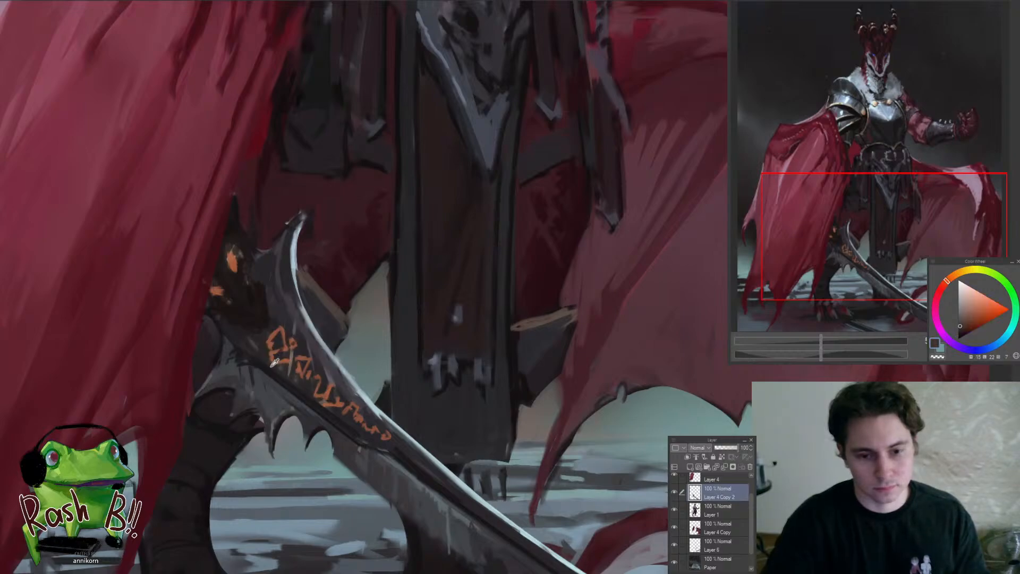
pyautogui.keyDown('alt'); pyautogui.click(275, 362); pyautogui.keyUp('alt')
pyautogui.moveTo(273, 343); pyautogui.dragTo(216, 410)
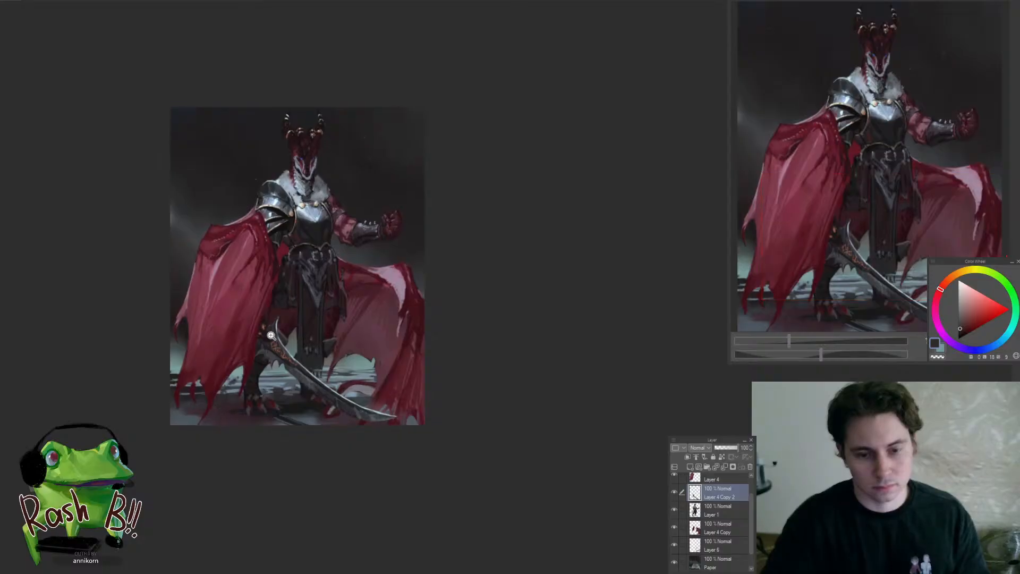
pyautogui.moveTo(274, 336); pyautogui.dragTo(304, 331)
pyautogui.click(303, 331)
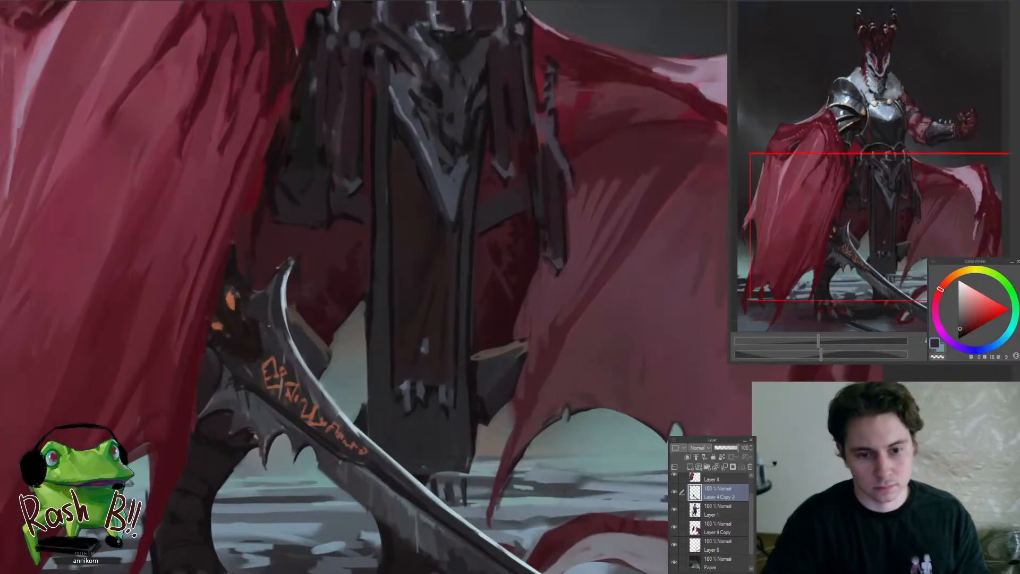
# Shade the base of the blade between the hilt and the silver edge with sampled blue-grey and dark purple-grey
pyautogui.keyDown('alt'); pyautogui.click(264, 355); pyautogui.keyUp('alt')
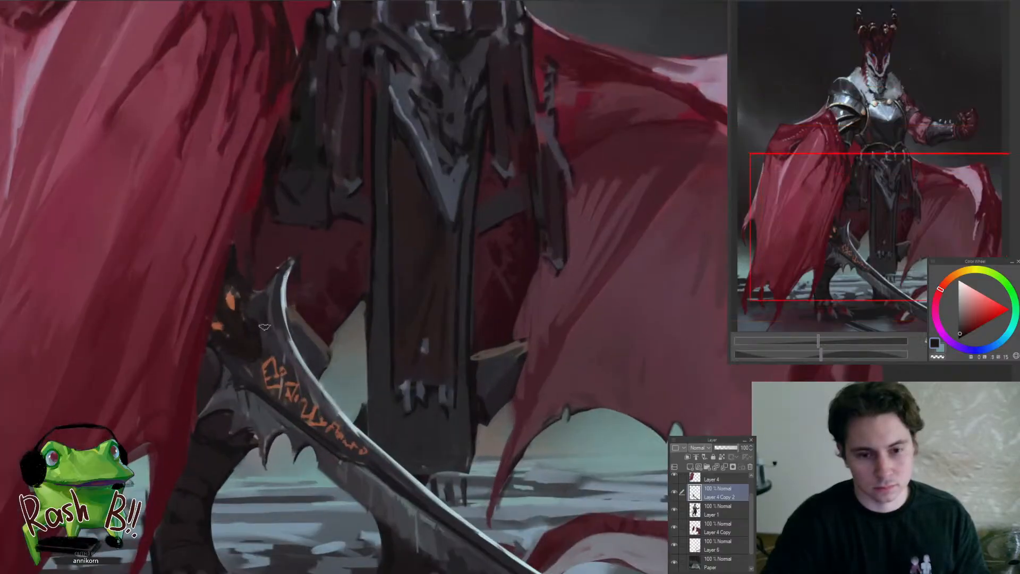
pyautogui.keyDown('alt'); pyautogui.click(259, 307); pyautogui.keyUp('alt')
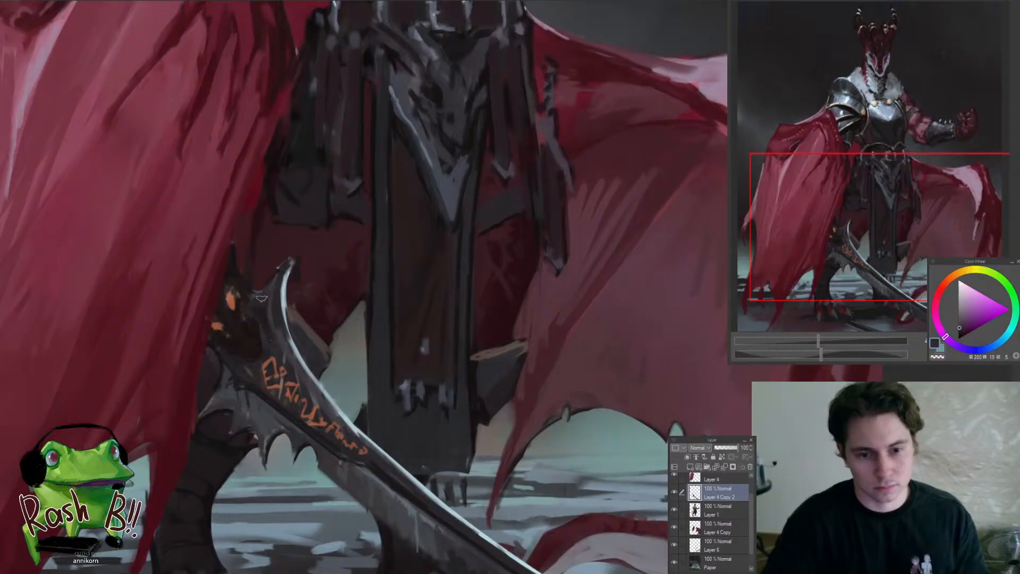
pyautogui.keyDown('alt'); pyautogui.click(262, 311); pyautogui.keyUp('alt')
pyautogui.moveTo(267, 285); pyautogui.dragTo(267, 328)
pyautogui.keyDown('alt'); pyautogui.click(282, 335); pyautogui.keyUp('alt')
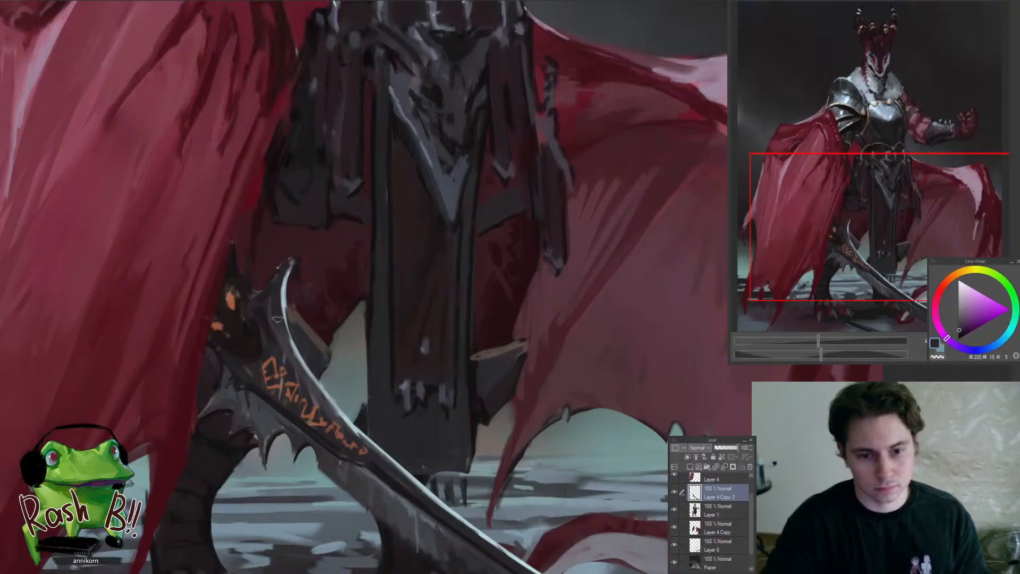
pyautogui.keyDown('alt'); pyautogui.click(288, 337); pyautogui.keyUp('alt')
# Blend sampled near-black reddish tones into the dark metal just above the first rune
pyautogui.keyDown('alt'); pyautogui.click(265, 322); pyautogui.keyUp('alt')
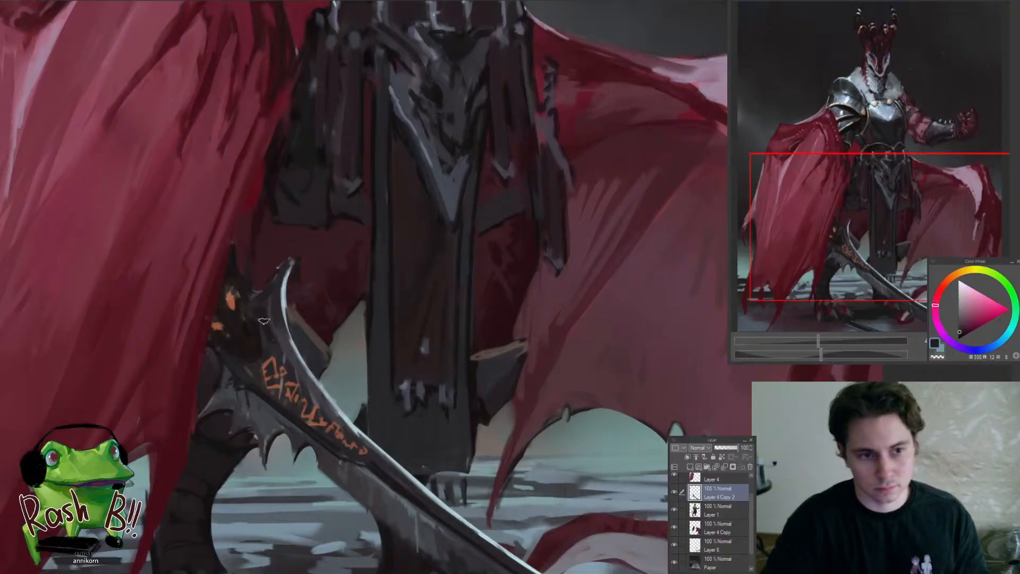
pyautogui.keyDown('alt'); pyautogui.click(269, 344); pyautogui.keyUp('alt')
pyautogui.keyDown('alt'); pyautogui.click(270, 343); pyautogui.keyUp('alt')
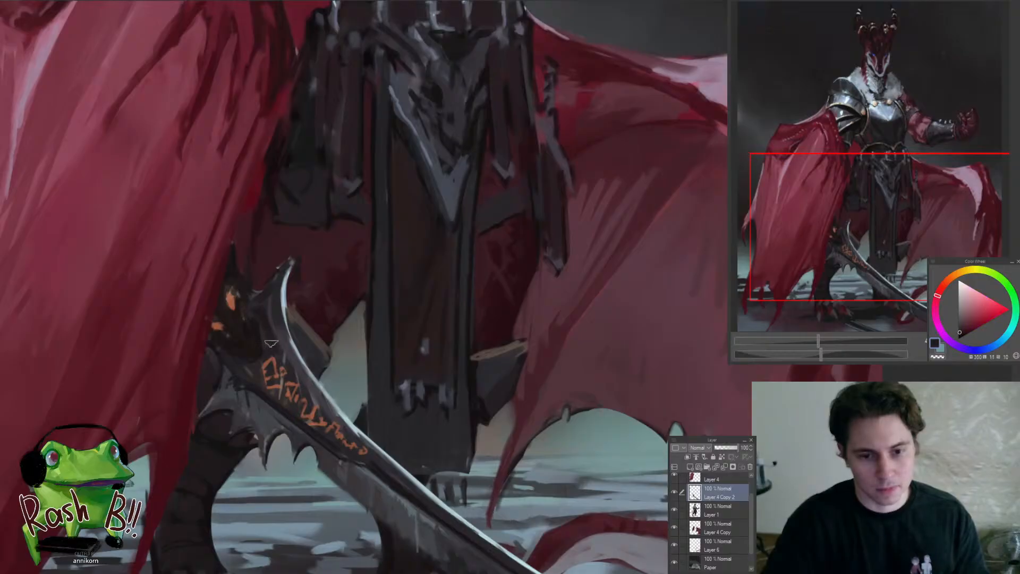
pyautogui.keyDown('alt'); pyautogui.click(266, 339); pyautogui.keyUp('alt')
pyautogui.keyDown('alt'); pyautogui.click(267, 339); pyautogui.keyUp('alt')
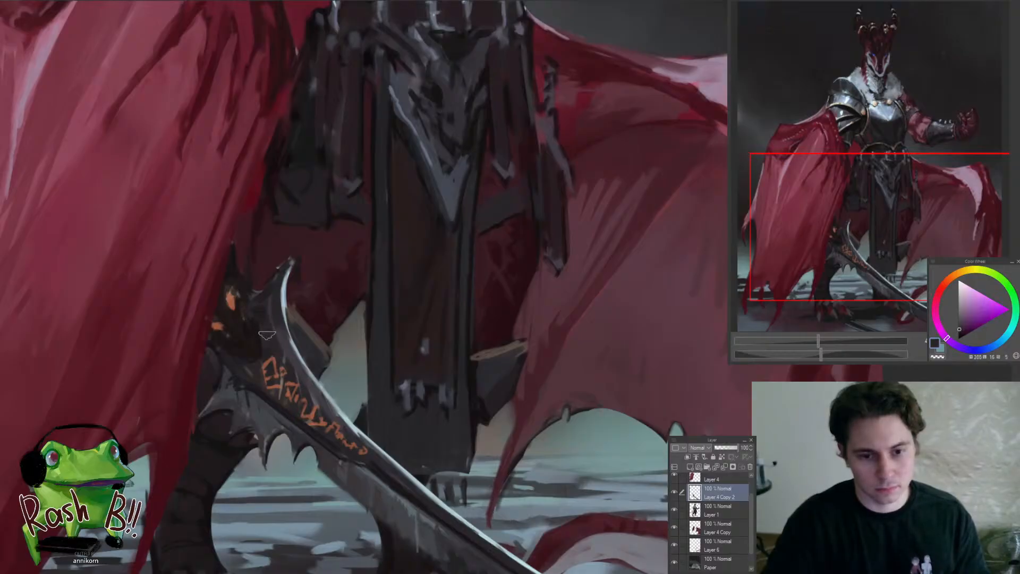
pyautogui.moveTo(256, 314); pyautogui.dragTo(206, 383)
pyautogui.moveTo(259, 335); pyautogui.dragTo(305, 320)
# Redefine the dark strip and silver edge around the last runes with dark purple-grey and sample the rune orange
pyautogui.keyDown('alt'); pyautogui.click(347, 381); pyautogui.keyUp('alt')
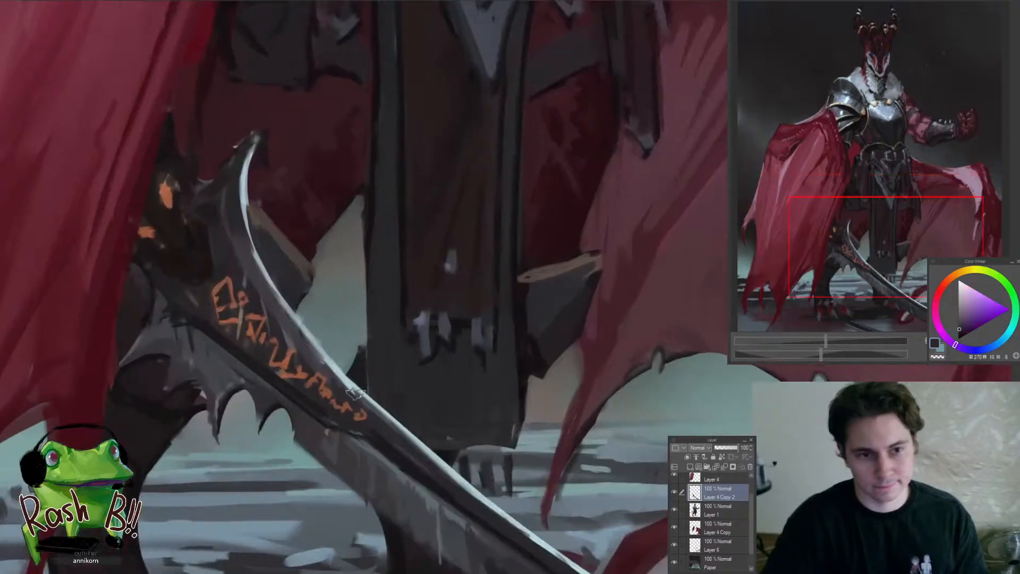
pyautogui.moveTo(326, 364); pyautogui.dragTo(389, 432)
pyautogui.moveTo(354, 385); pyautogui.dragTo(405, 445)
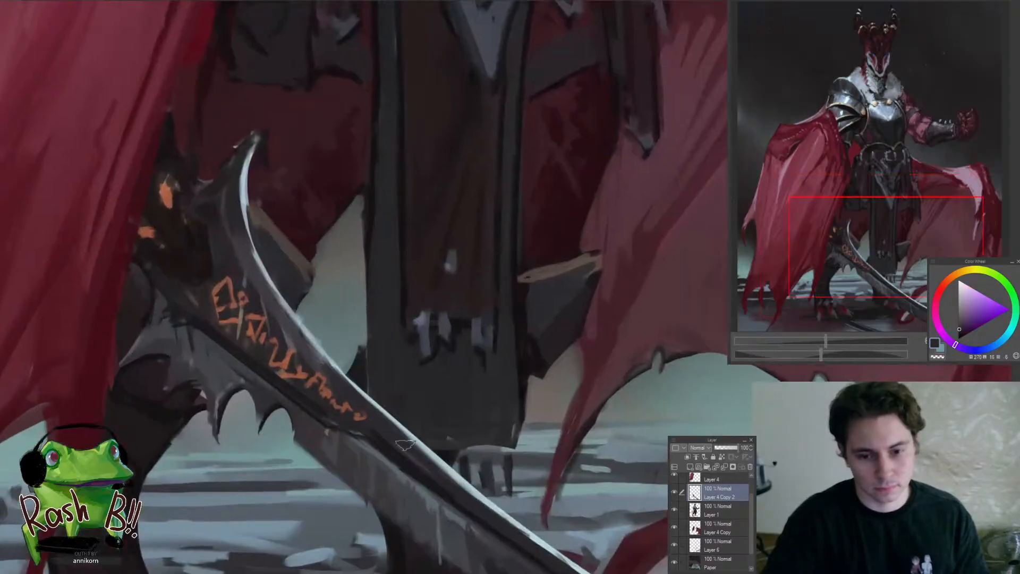
pyautogui.keyDown('alt'); pyautogui.click(348, 407); pyautogui.keyUp('alt')
pyautogui.keyDown('alt'); pyautogui.click(347, 407); pyautogui.keyUp('alt')
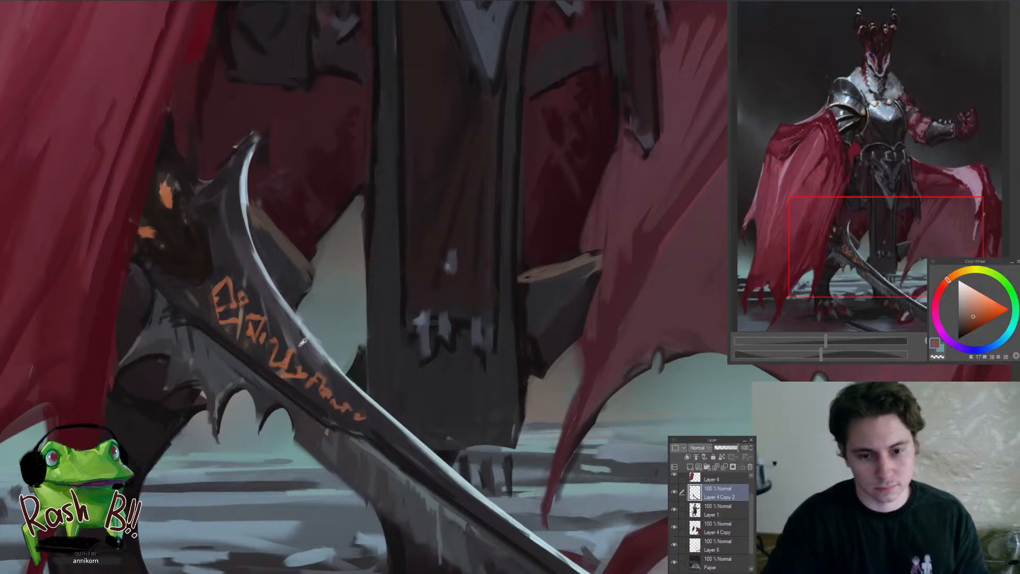
# Refine the inner border of the silver cutting edge beside the runes with sampled blue-grey and dark purple-grey
pyautogui.keyDown('alt'); pyautogui.click(286, 332); pyautogui.keyUp('alt')
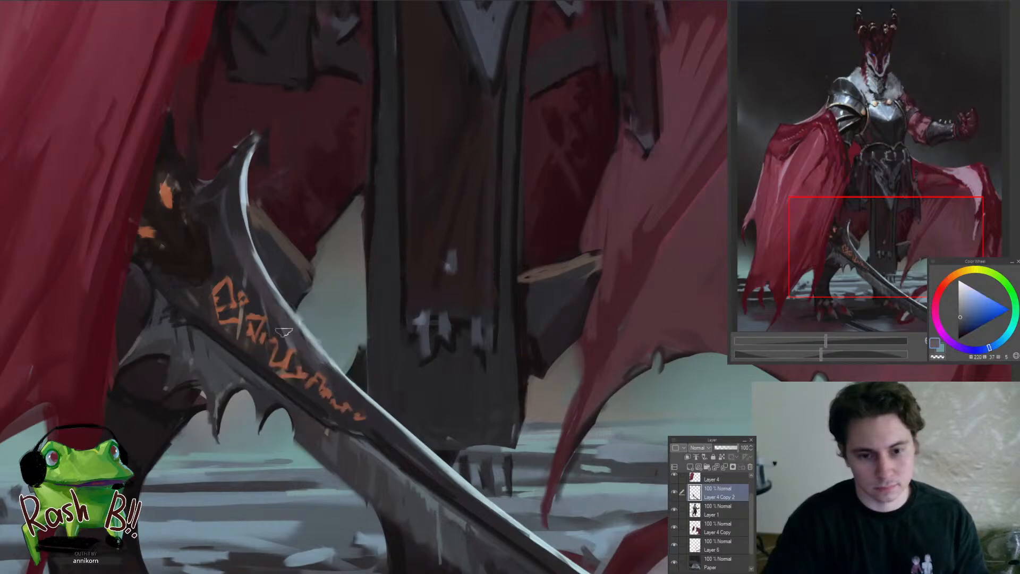
pyautogui.keyDown('alt'); pyautogui.click(328, 364); pyautogui.keyUp('alt')
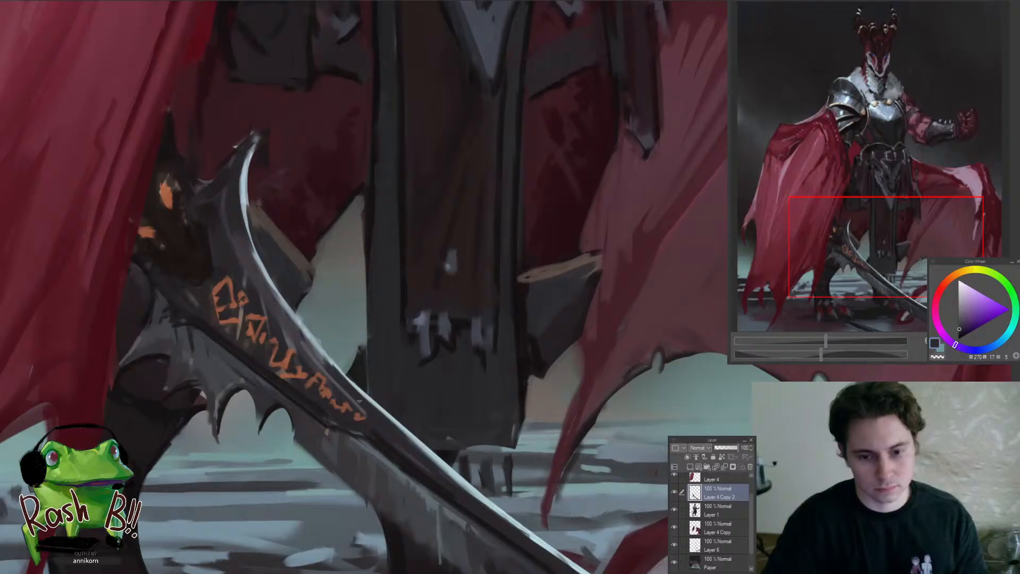
pyautogui.keyDown('alt'); pyautogui.click(323, 358); pyautogui.keyUp('alt')
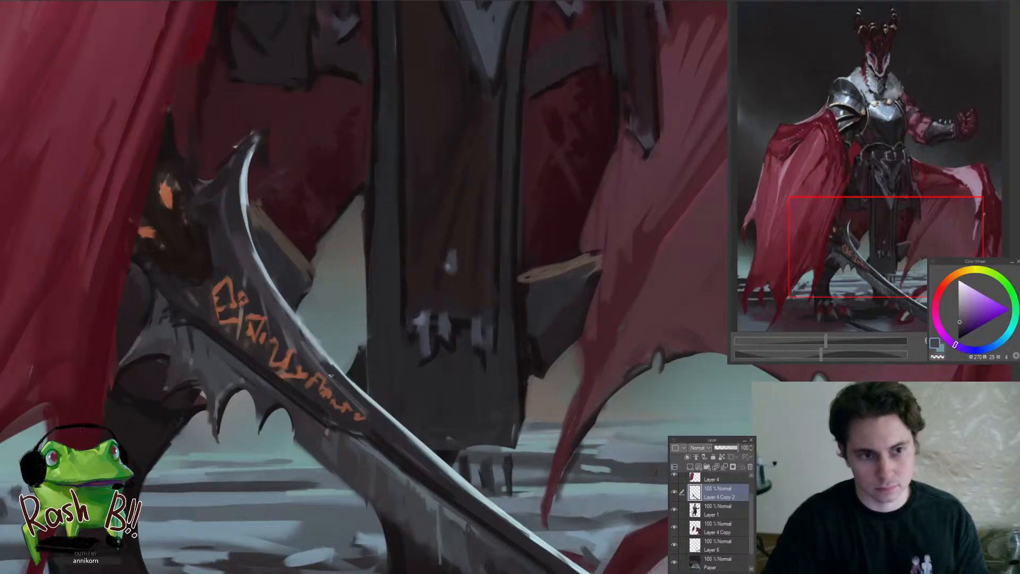
pyautogui.moveTo(240, 234); pyautogui.dragTo(321, 351)
pyautogui.keyDown('alt'); pyautogui.click(285, 294); pyautogui.keyUp('alt')
pyautogui.scroll(-6, 315, 361)
pyautogui.scroll(5, 318, 365)
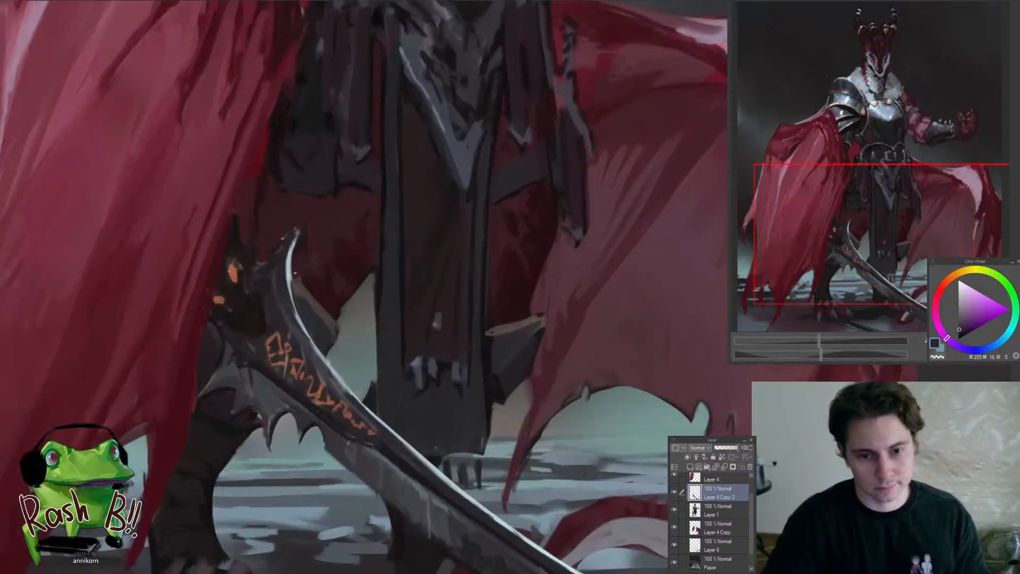
# Brighten the curved cutting edge of the sword with pale blue highlights from its upper tip past the runes
pyautogui.keyDown('alt'); pyautogui.click(289, 266); pyautogui.keyUp('alt')
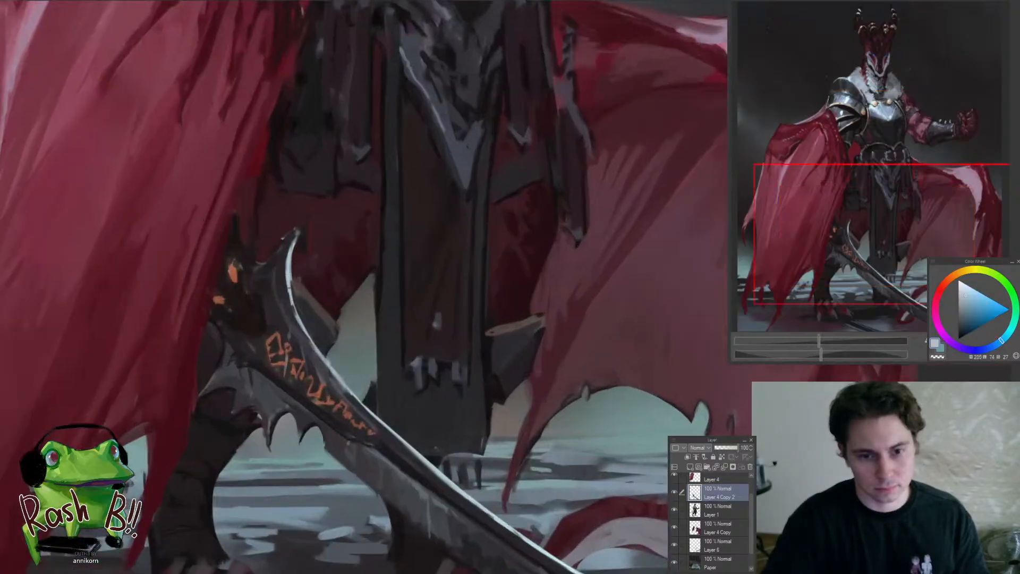
pyautogui.keyDown('alt'); pyautogui.click(291, 299); pyautogui.keyUp('alt')
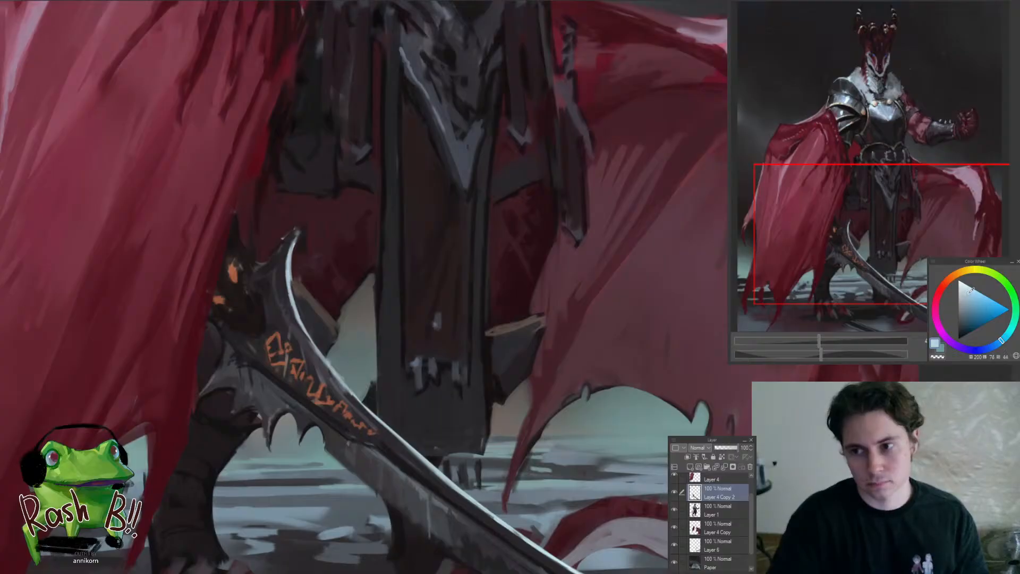
pyautogui.moveTo(372, 357); pyautogui.dragTo(342, 346)
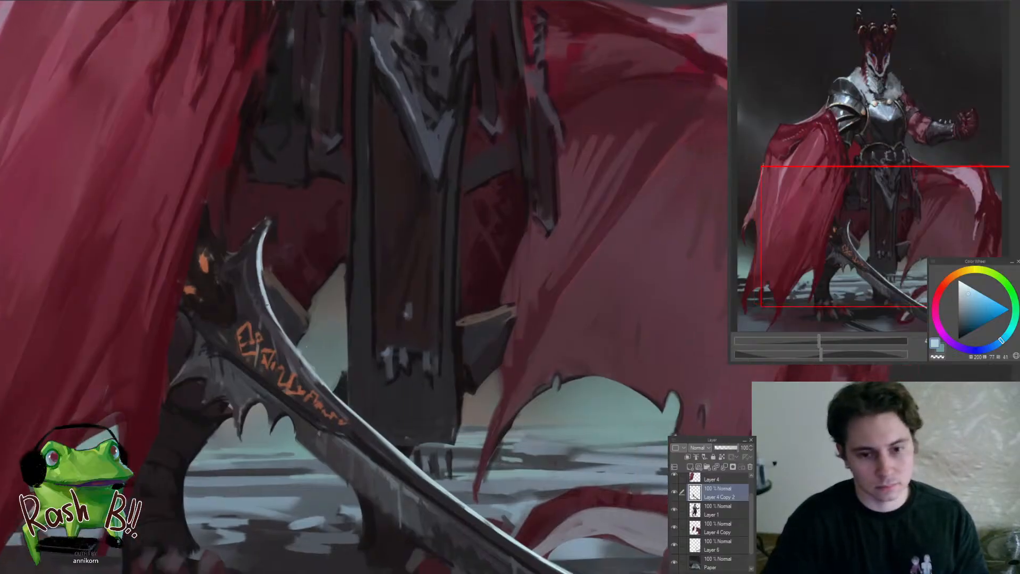
pyautogui.moveTo(273, 310); pyautogui.dragTo(370, 426)
pyautogui.moveTo(325, 404); pyautogui.dragTo(240, 478)
pyautogui.moveTo(361, 424); pyautogui.dragTo(439, 399)
pyautogui.moveTo(384, 443)
pyautogui.mouseDown()
pyautogui.moveTo(407, 449)
pyautogui.moveTo(325, 457)
pyautogui.moveTo(395, 480)
pyautogui.mouseUp()
pyautogui.moveTo(393, 461); pyautogui.dragTo(410, 428)
pyautogui.moveTo(363, 403); pyautogui.dragTo(417, 414)
pyautogui.moveTo(313, 359); pyautogui.dragTo(326, 375)
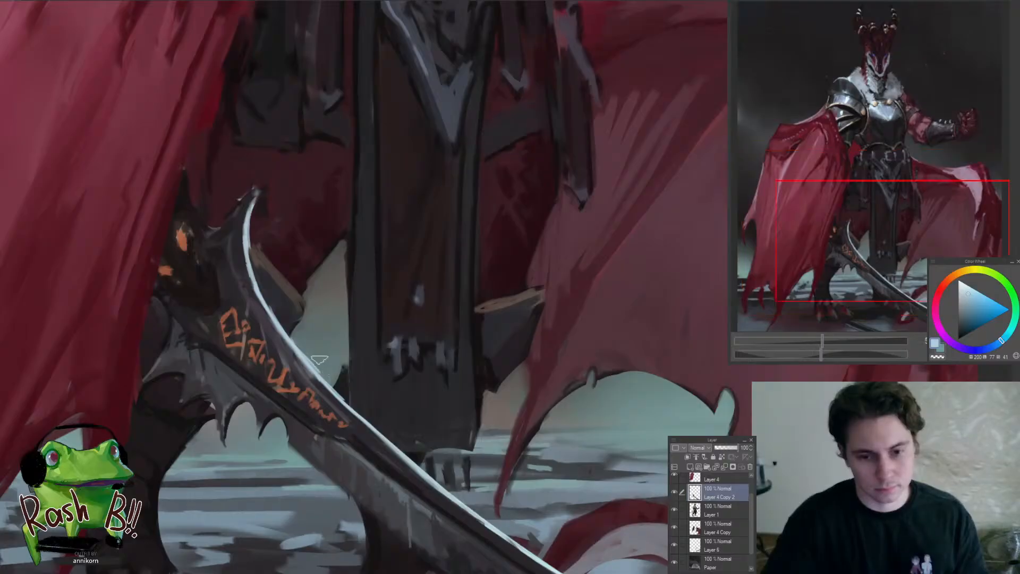
# Repaint the runes toward the end of the inscription with a brighter, more saturated orange
pyautogui.keyDown('alt'); pyautogui.click(276, 388); pyautogui.keyUp('alt')
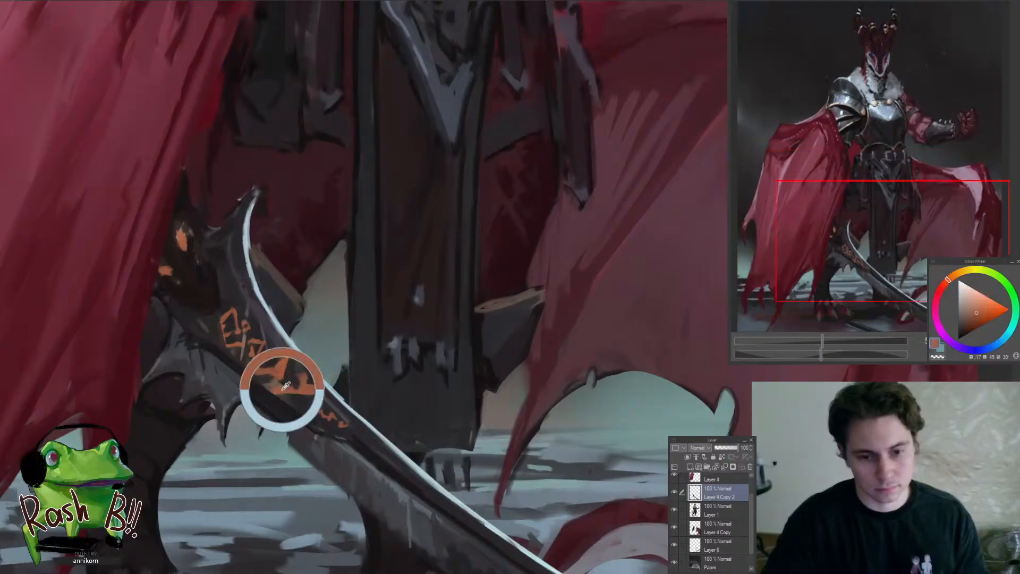
pyautogui.click(952, 276)
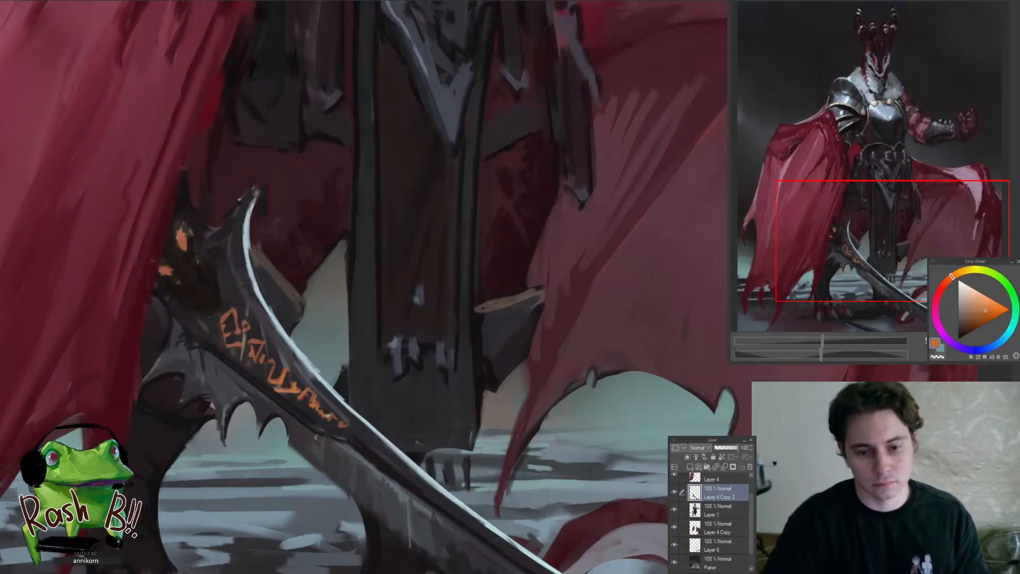
pyautogui.moveTo(345, 425); pyautogui.dragTo(266, 455)
pyautogui.moveTo(345, 423); pyautogui.dragTo(268, 347)
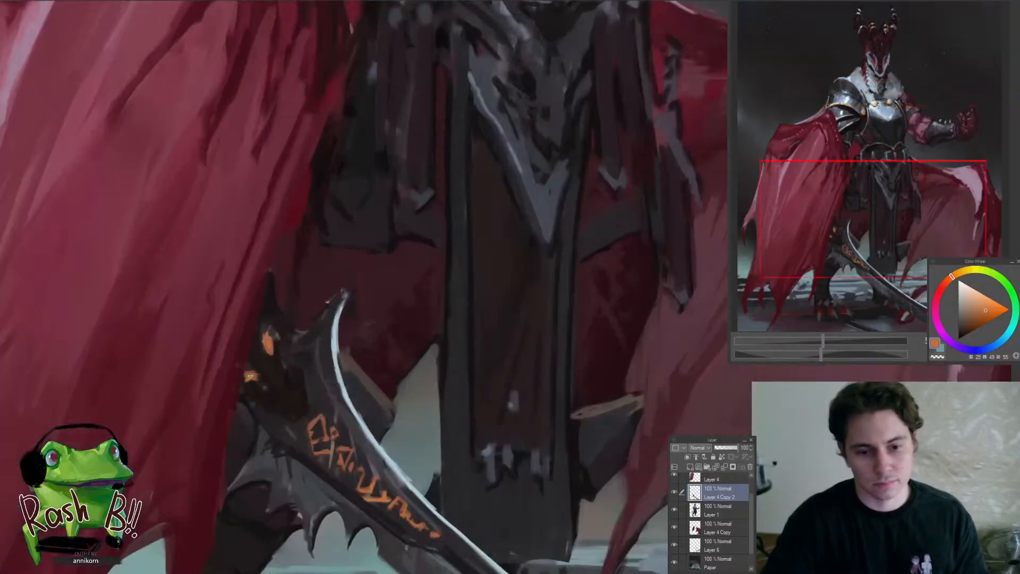
# Touch up the orange glow spots on the sword's hilt with bright orange, near-black and dark brown
pyautogui.keyDown('alt'); pyautogui.click(247, 382); pyautogui.keyUp('alt')
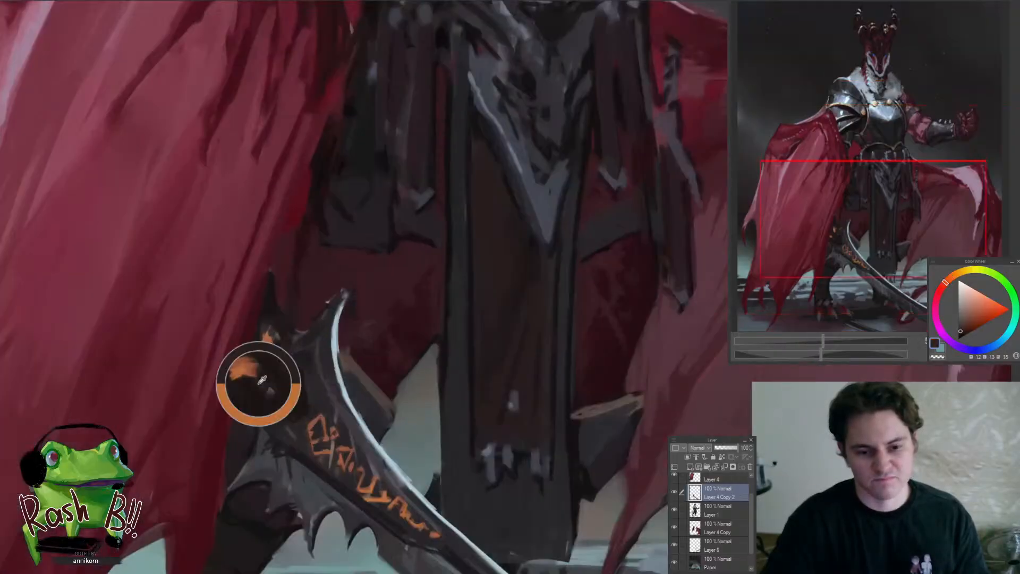
pyautogui.keyDown('alt'); pyautogui.click(279, 360); pyautogui.keyUp('alt')
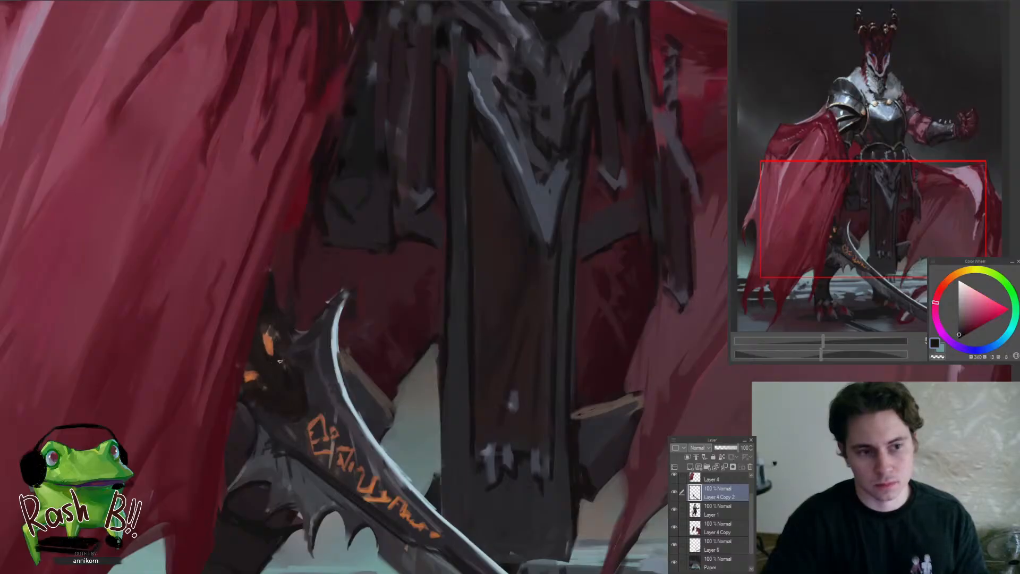
pyautogui.keyDown('alt'); pyautogui.click(260, 348); pyautogui.keyUp('alt')
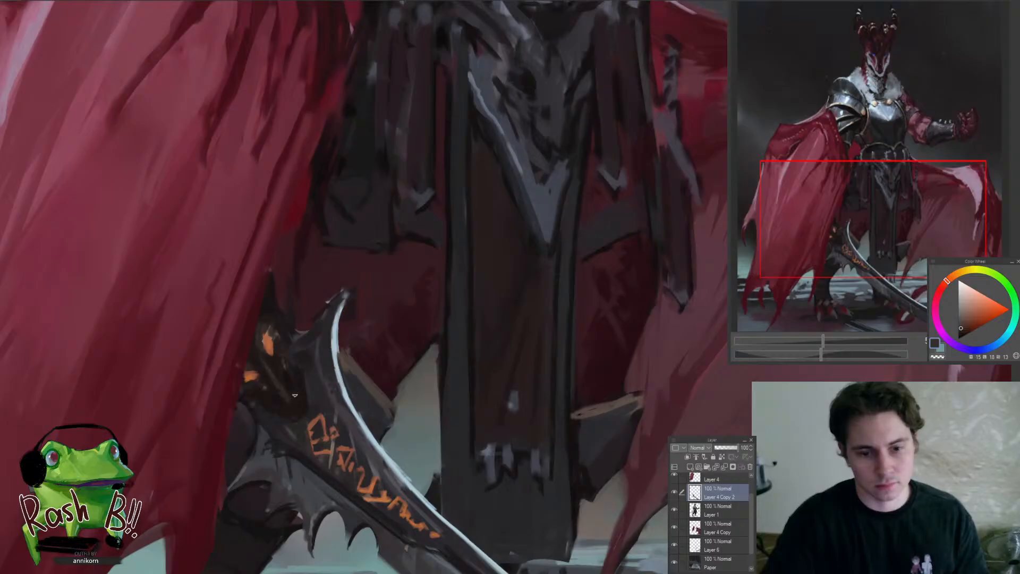
# Check the painting mirrored and touch up the dark blade around the last runes with a sampled dark purple
pyautogui.moveTo(284, 440)
pyautogui.mouseDown()
pyautogui.moveTo(297, 439)
pyautogui.moveTo(170, 439)
pyautogui.mouseUp()
pyautogui.press('h')
pyautogui.moveTo(582, 462); pyautogui.dragTo(555, 476)
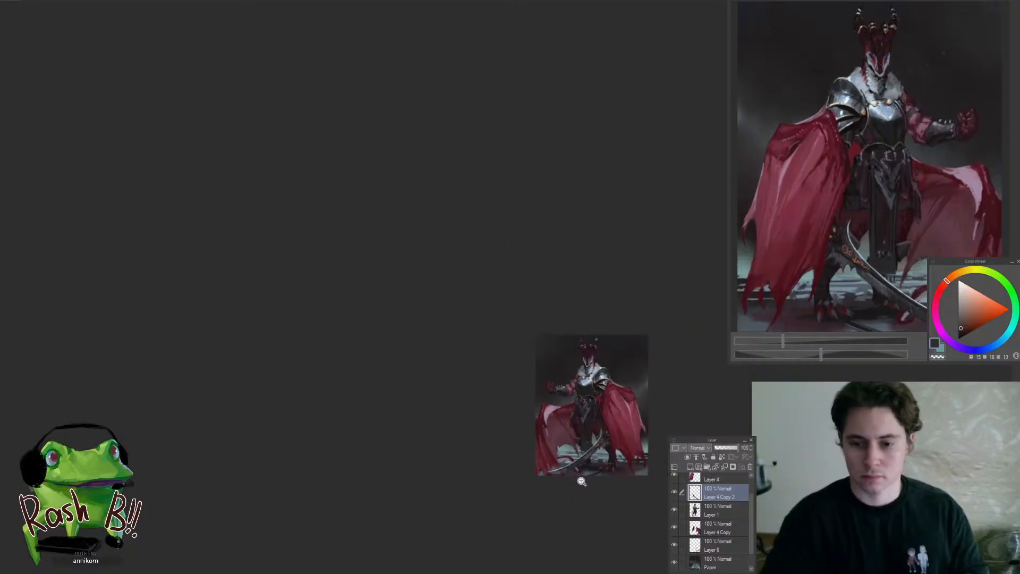
pyautogui.press('h')
pyautogui.moveTo(327, 441); pyautogui.dragTo(473, 449)
pyautogui.keyDown('alt'); pyautogui.click(333, 471); pyautogui.keyUp('alt')
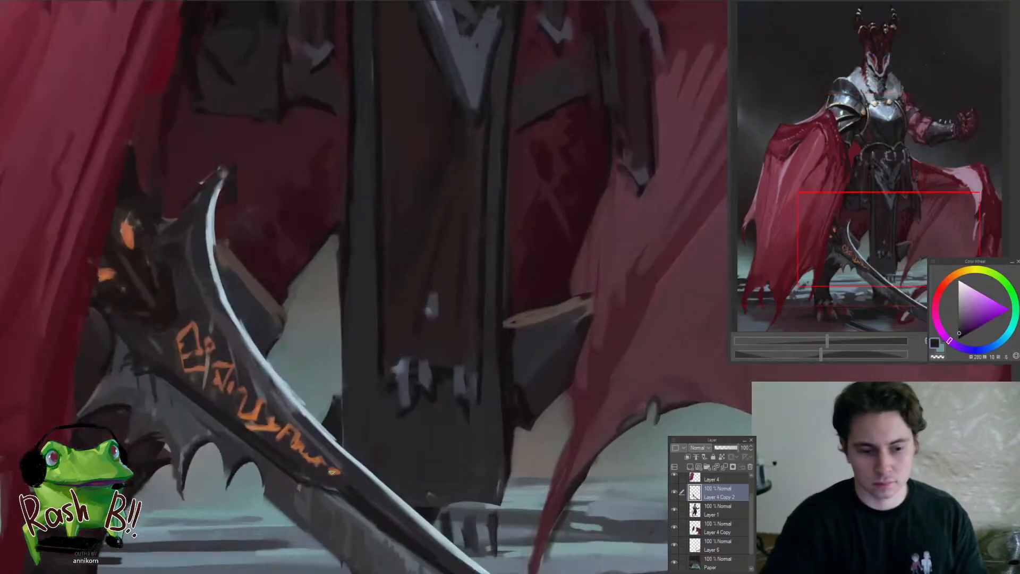
pyautogui.moveTo(300, 444); pyautogui.dragTo(322, 461)
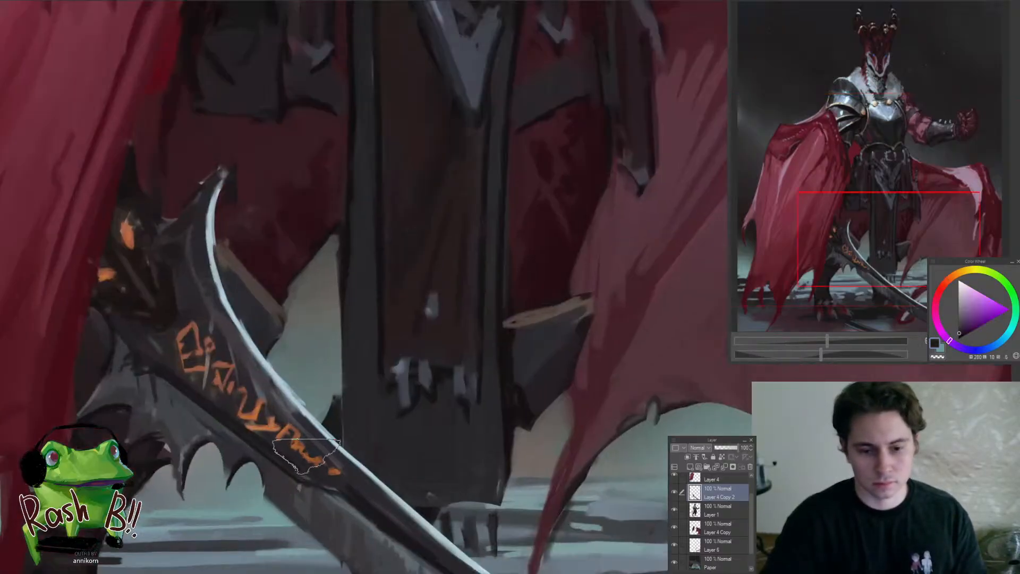
pyautogui.moveTo(236, 395)
pyautogui.mouseDown()
pyautogui.moveTo(292, 435)
pyautogui.moveTo(275, 388)
pyautogui.moveTo(165, 408)
pyautogui.mouseUp()
pyautogui.press(']')
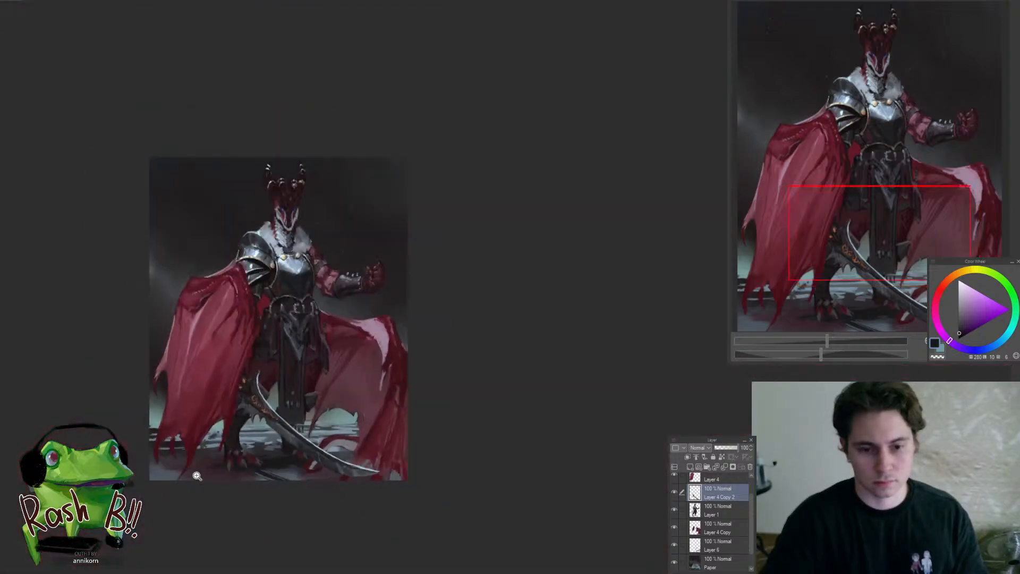
# Create a new layer directly above the Paper layer for painting into the background
pyautogui.moveTo(315, 407); pyautogui.dragTo(399, 426)
pyautogui.moveTo(373, 255); pyautogui.dragTo(388, 254)
pyautogui.moveTo(203, 252); pyautogui.dragTo(230, 254)
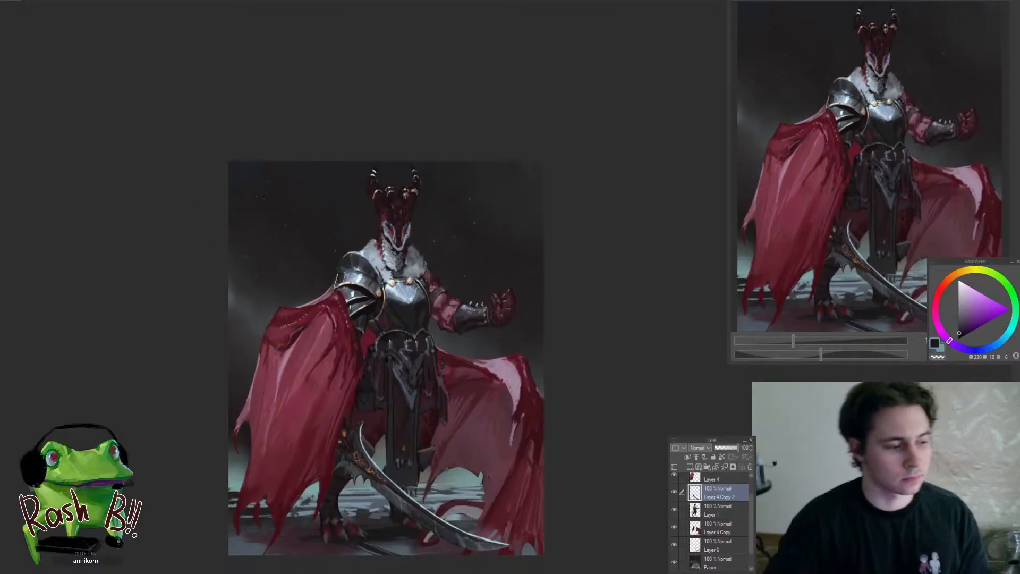
pyautogui.moveTo(324, 259); pyautogui.dragTo(366, 188)
pyautogui.keyDown('ctrl'); pyautogui.keyDown('shift'); pyautogui.click(346, 214); pyautogui.keyUp('shift'); pyautogui.keyUp('ctrl')
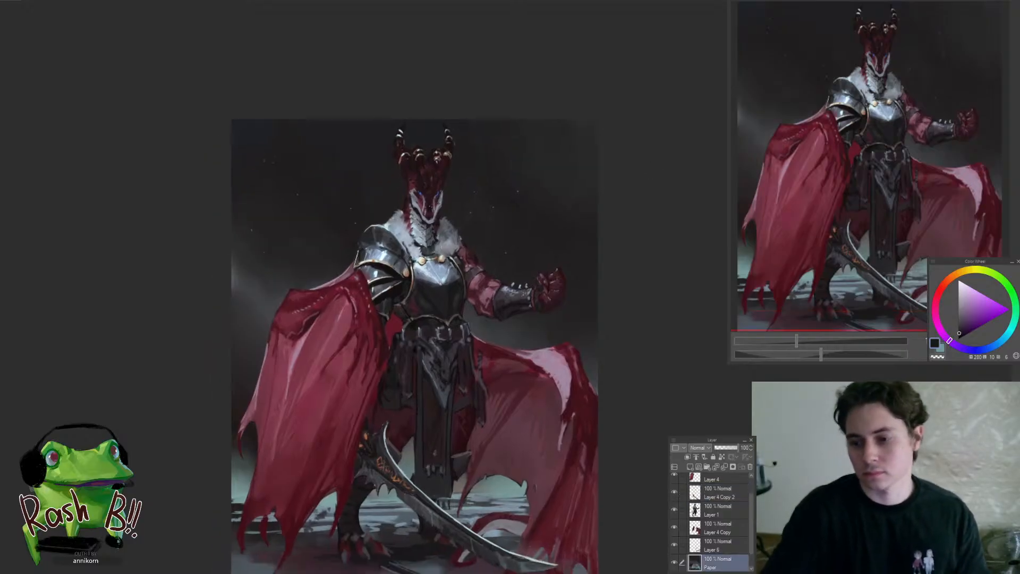
pyautogui.hotkey('ctrl', 'shift', 'n')
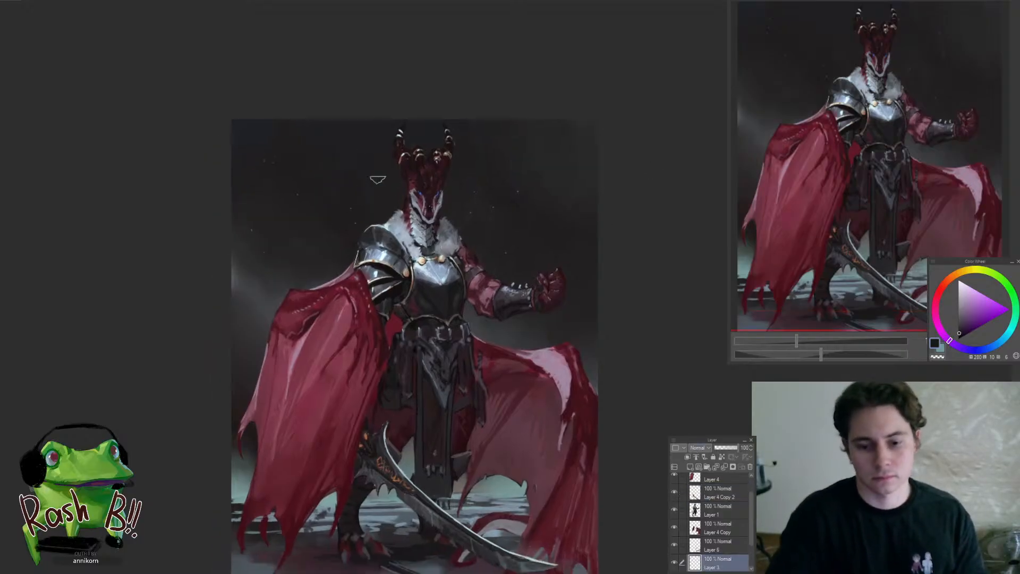
# Tint the dark background between the dragon's head and the caped shoulder with a very dark teal
pyautogui.scroll(-6, 363, 256)
pyautogui.scroll(5, 367, 250)
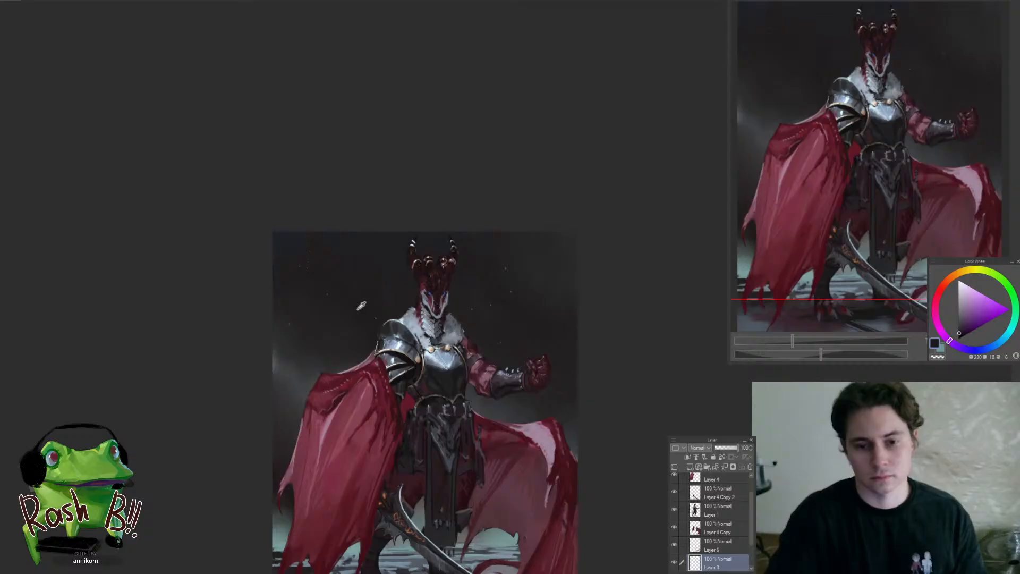
pyautogui.moveTo(1001, 345); pyautogui.dragTo(1005, 332)
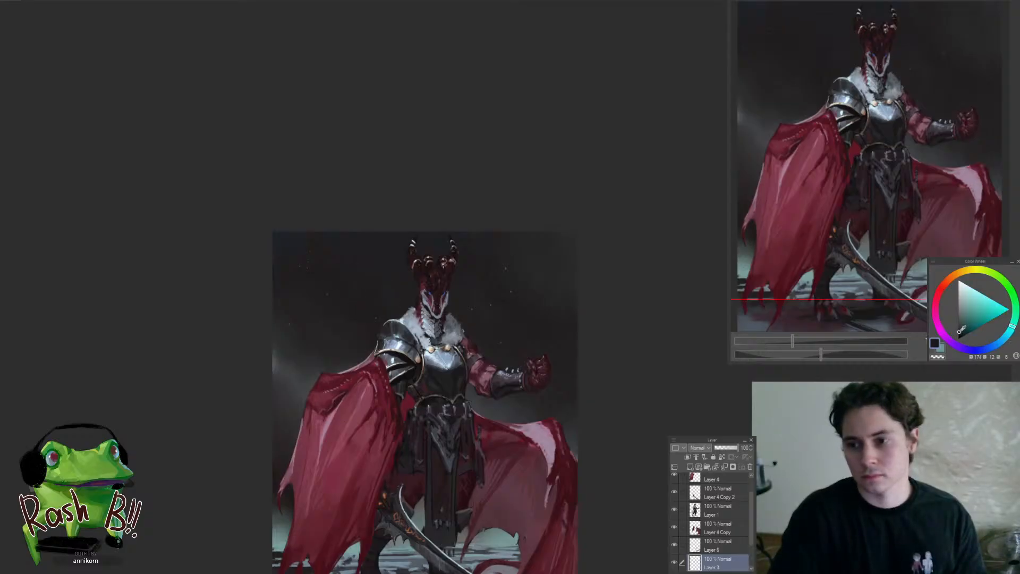
pyautogui.scroll(2, 404, 311)
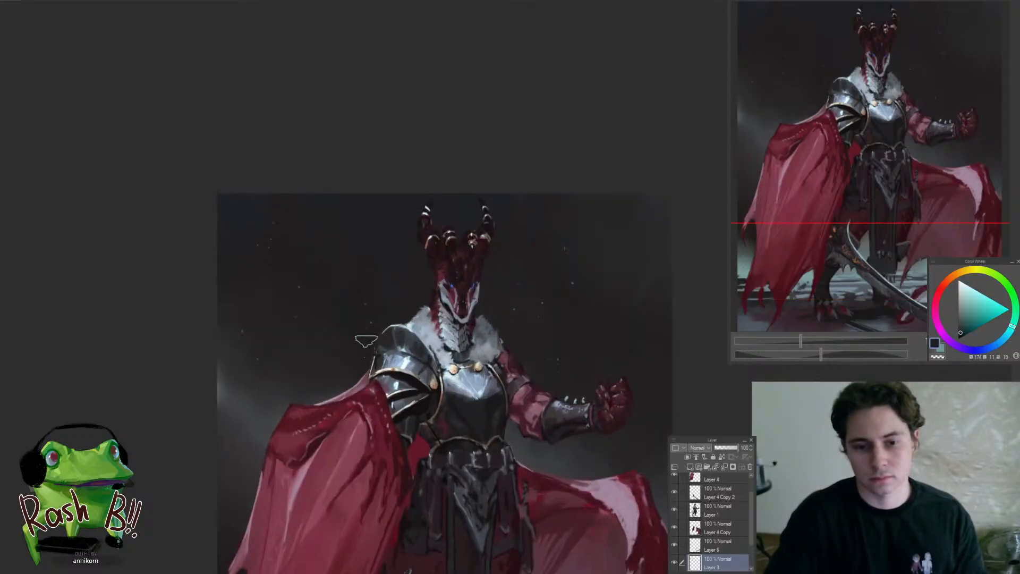
pyautogui.press(']')
pyautogui.keyDown('alt'); pyautogui.click(361, 280); pyautogui.keyUp('alt')
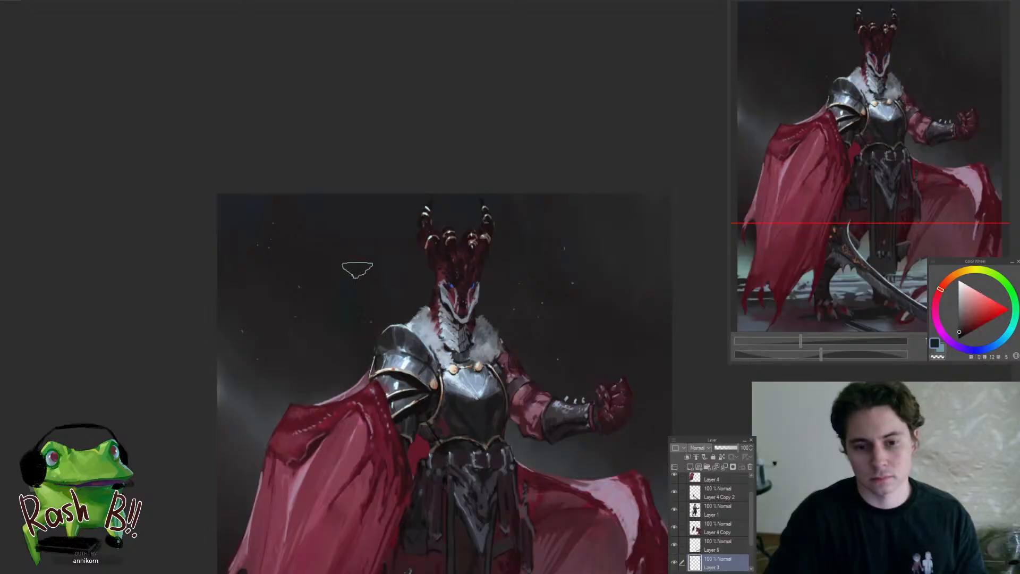
pyautogui.keyDown('alt'); pyautogui.click(361, 290); pyautogui.keyUp('alt')
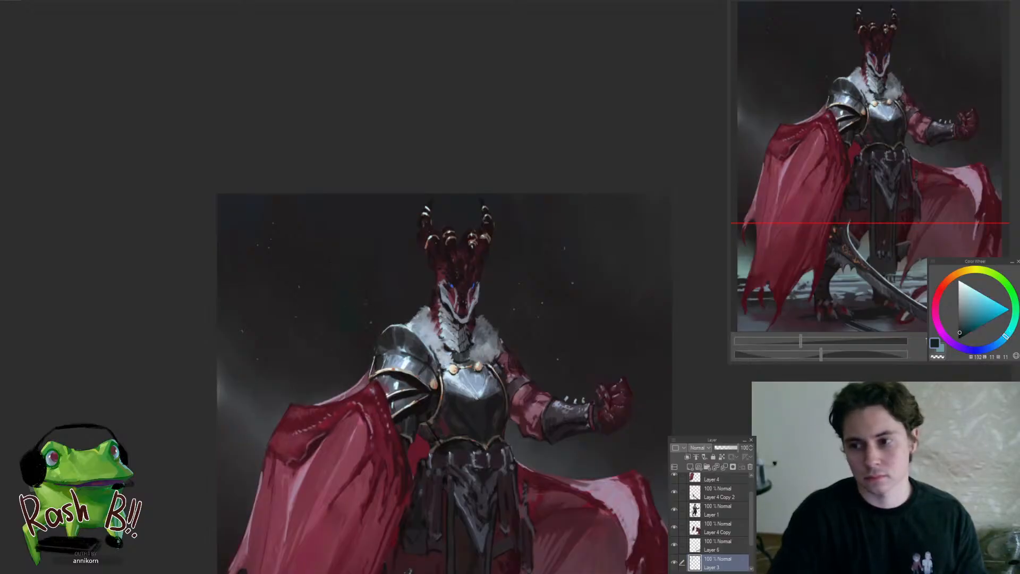
# Shift the background tint above the shoulder armour from teal towards a very dark blue
pyautogui.scroll(2, 350, 345)
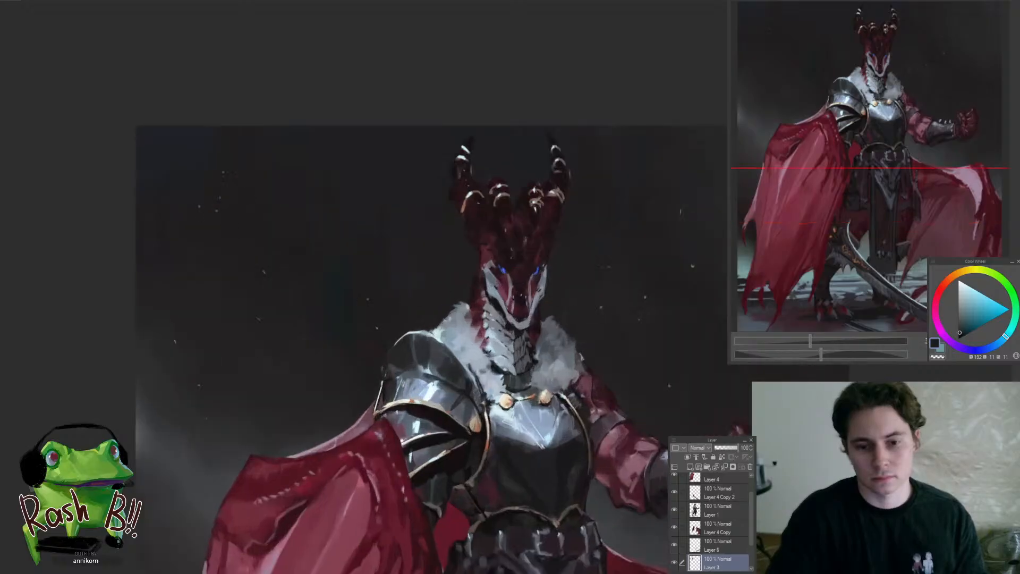
pyautogui.click(1001, 346)
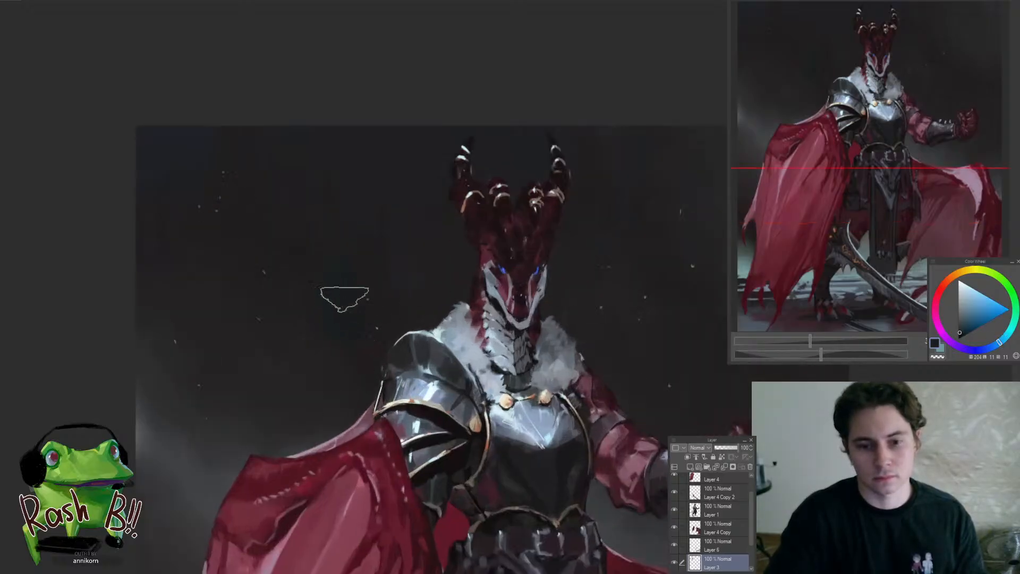
pyautogui.keyDown('alt'); pyautogui.click(366, 323); pyautogui.keyUp('alt')
pyautogui.keyDown('alt'); pyautogui.click(348, 336); pyautogui.keyUp('alt')
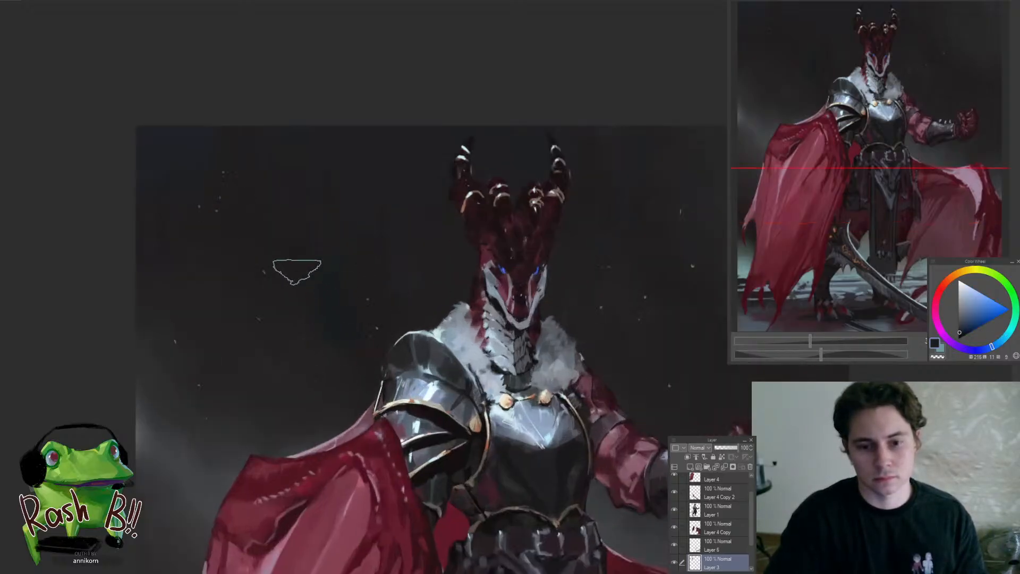
pyautogui.scroll(-3, 428, 300)
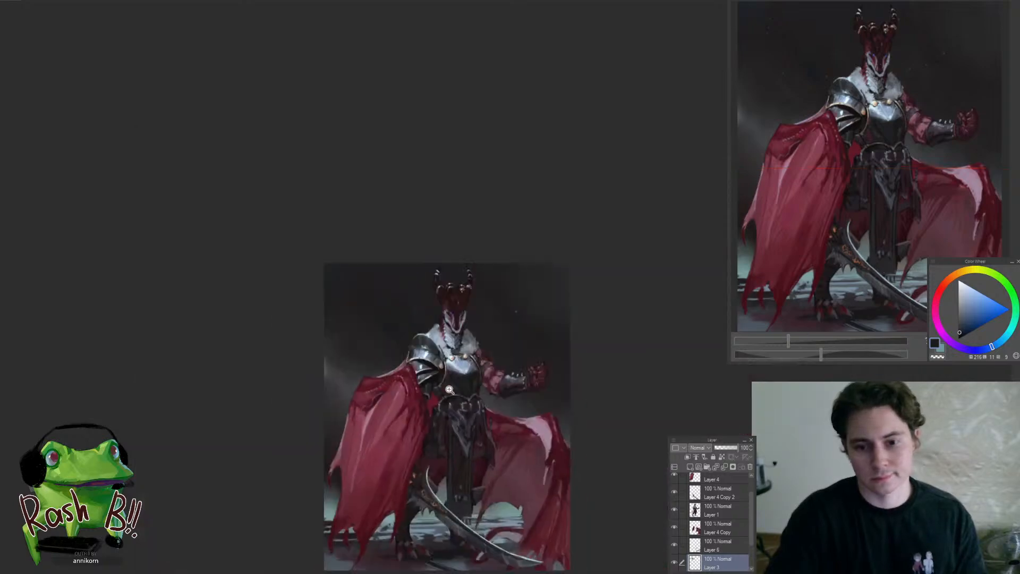
# Spread a very dark blue tint through the background around the dragon's head with a larger brush and sample a dark background red
pyautogui.keyDown('alt'); pyautogui.click(355, 284); pyautogui.keyUp('alt')
pyautogui.keyDown('alt'); pyautogui.click(355, 341); pyautogui.keyUp('alt')
pyautogui.press(']')
pyautogui.press(']')
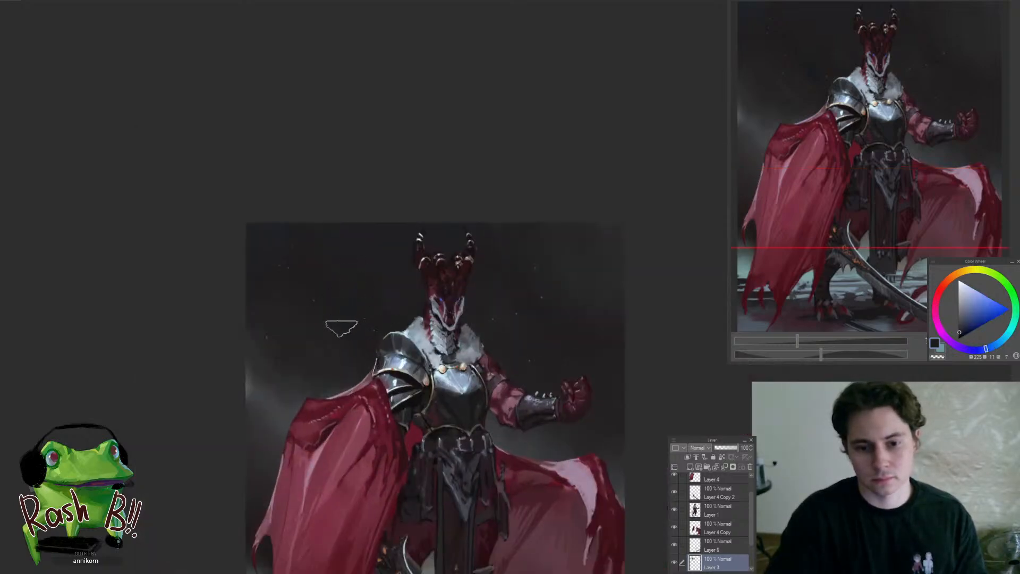
pyautogui.keyDown('alt'); pyautogui.click(528, 359); pyautogui.keyUp('alt')
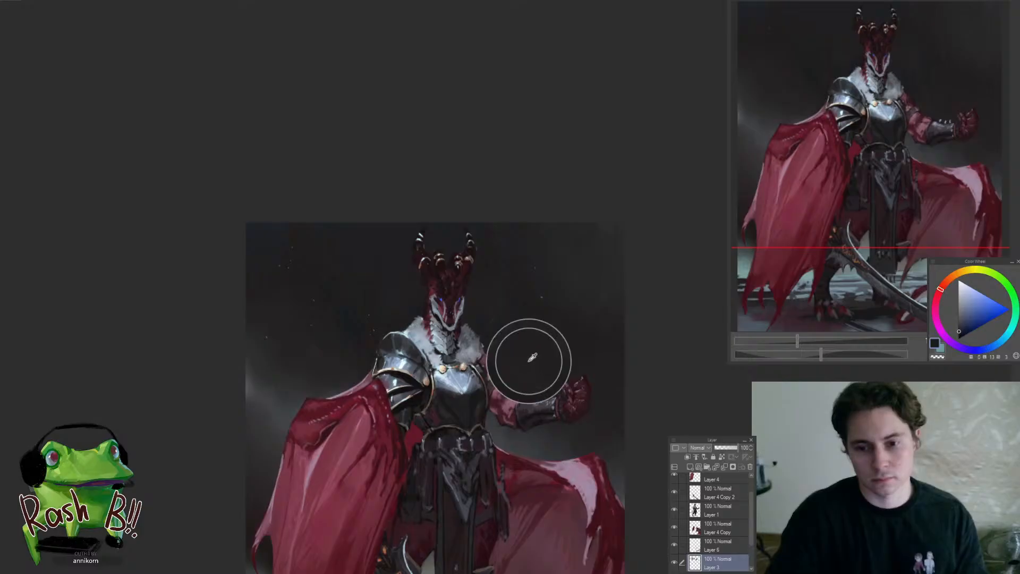
pyautogui.scroll(-5, 491, 333)
pyautogui.moveTo(491, 333); pyautogui.dragTo(583, 240)
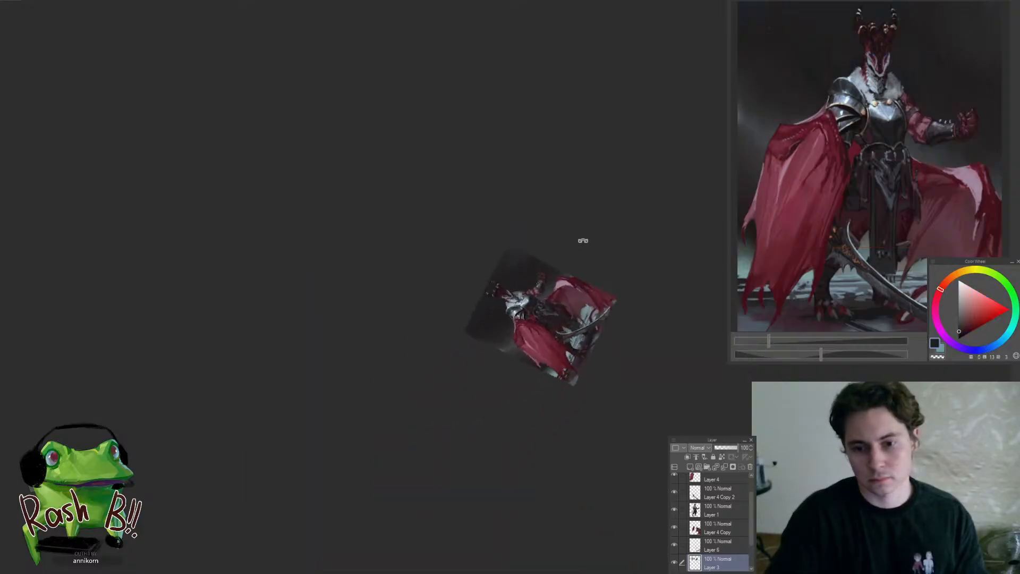
pyautogui.moveTo(518, 220); pyautogui.dragTo(538, 311)
pyautogui.moveTo(452, 342); pyautogui.dragTo(576, 343)
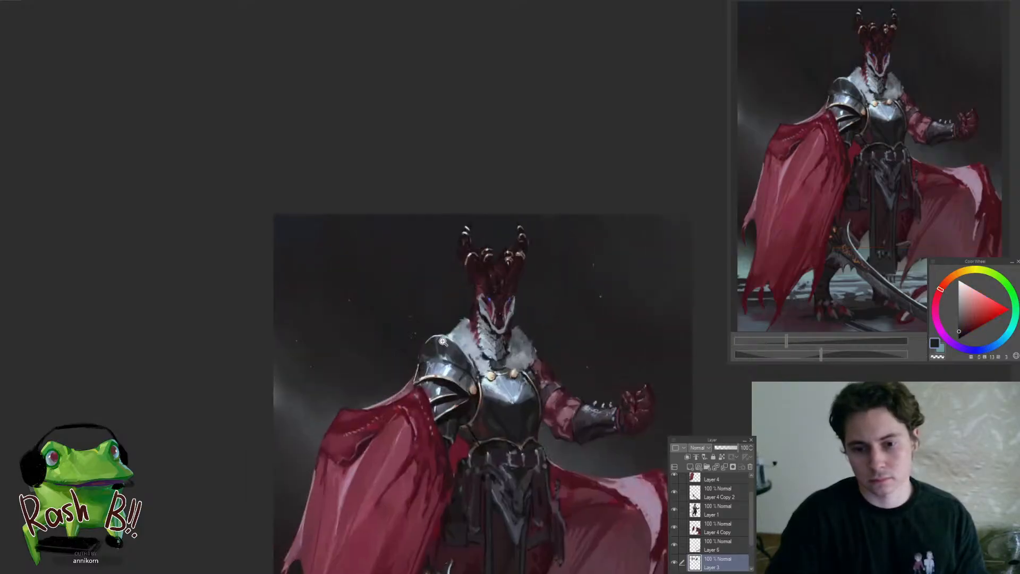
# Vary the background on both sides of the horned head with subtle dark blue and dark purple strokes
pyautogui.keyDown('alt'); pyautogui.click(391, 323); pyautogui.keyUp('alt')
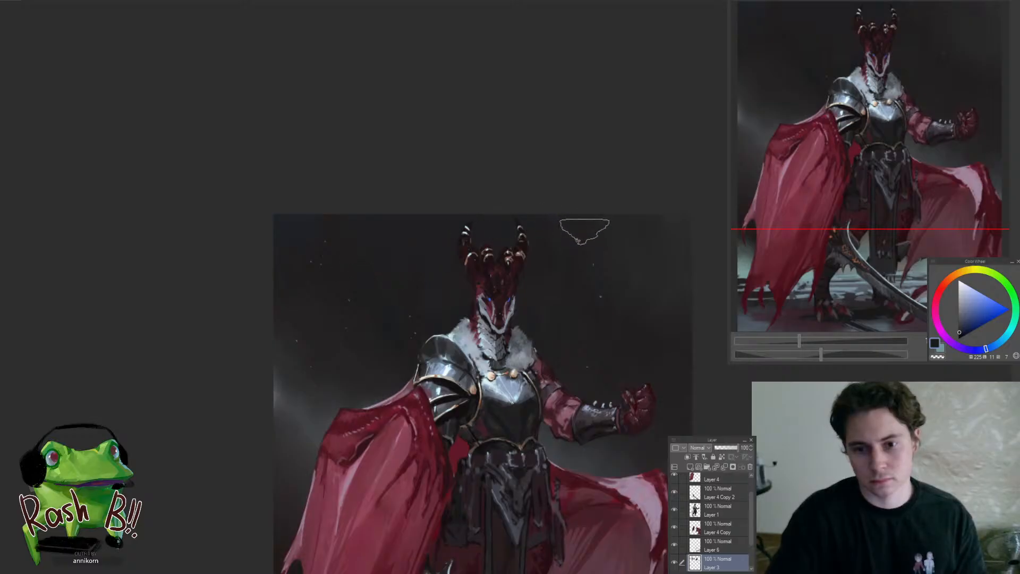
pyautogui.moveTo(631, 280); pyautogui.dragTo(580, 236)
pyautogui.keyDown('alt'); pyautogui.click(557, 199); pyautogui.keyUp('alt')
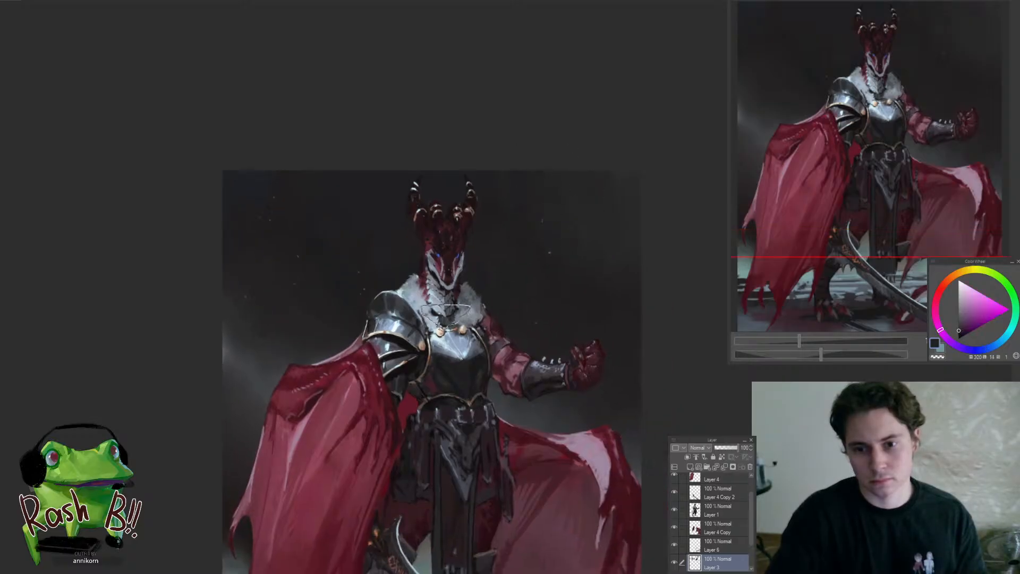
pyautogui.keyDown('alt'); pyautogui.click(331, 307); pyautogui.keyUp('alt')
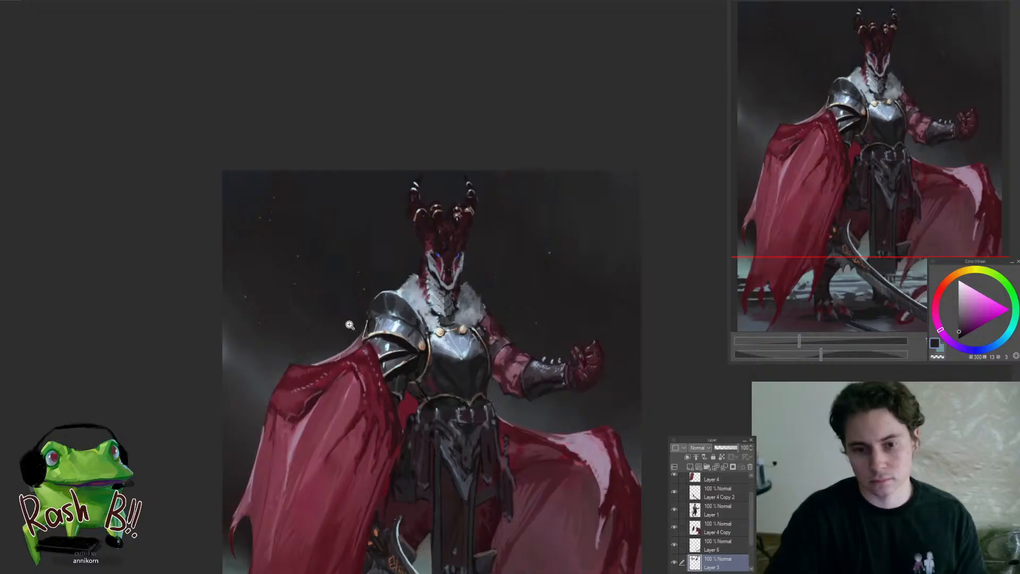
# Dot small pale cyan specks into the background between the dragon's head and the armoured shoulder
pyautogui.moveTo(347, 324); pyautogui.dragTo(405, 307)
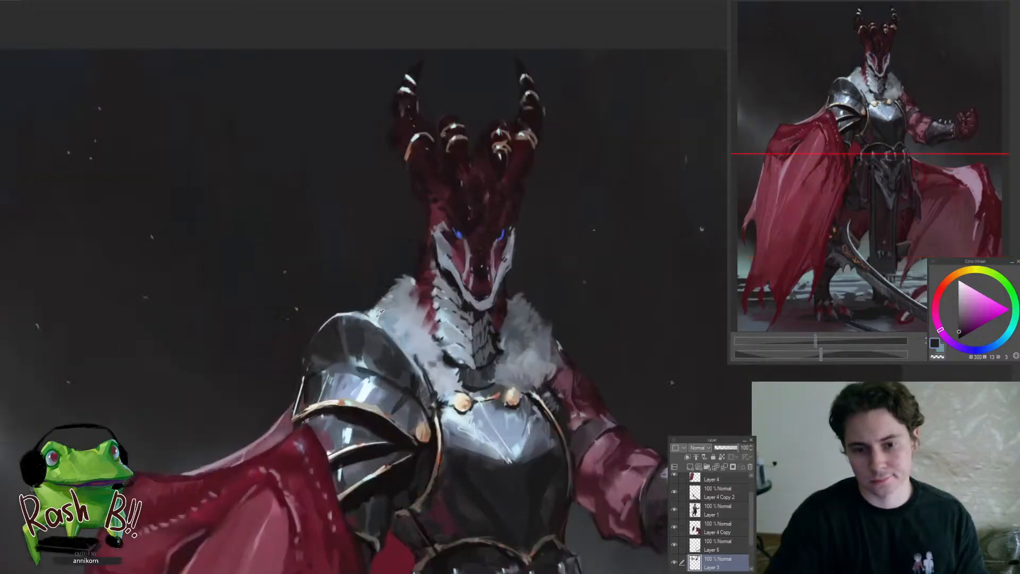
pyautogui.keyDown('alt'); pyautogui.click(375, 317); pyautogui.keyUp('alt')
pyautogui.moveTo(370, 218); pyautogui.dragTo(364, 243)
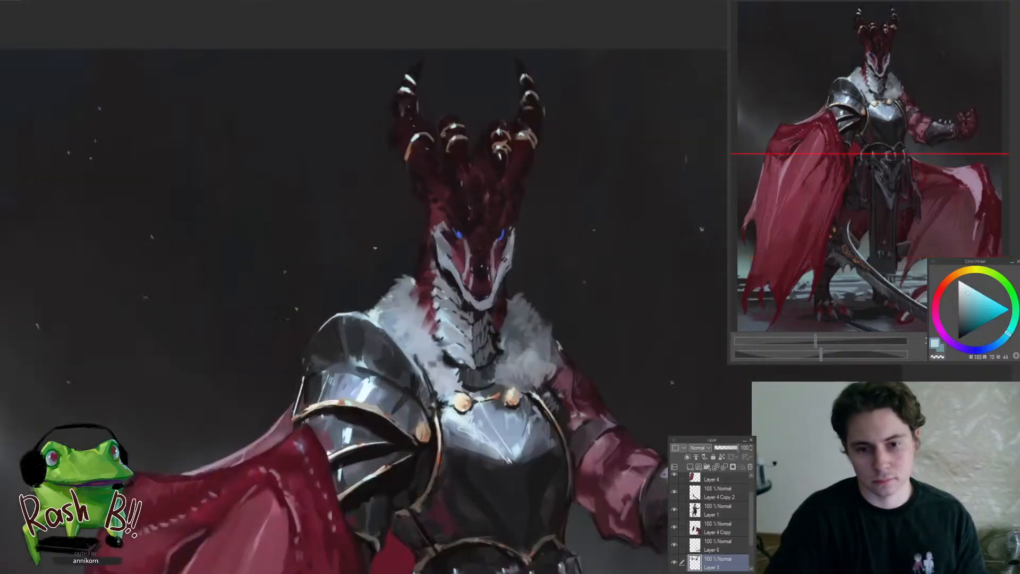
pyautogui.scroll(2, 375, 247)
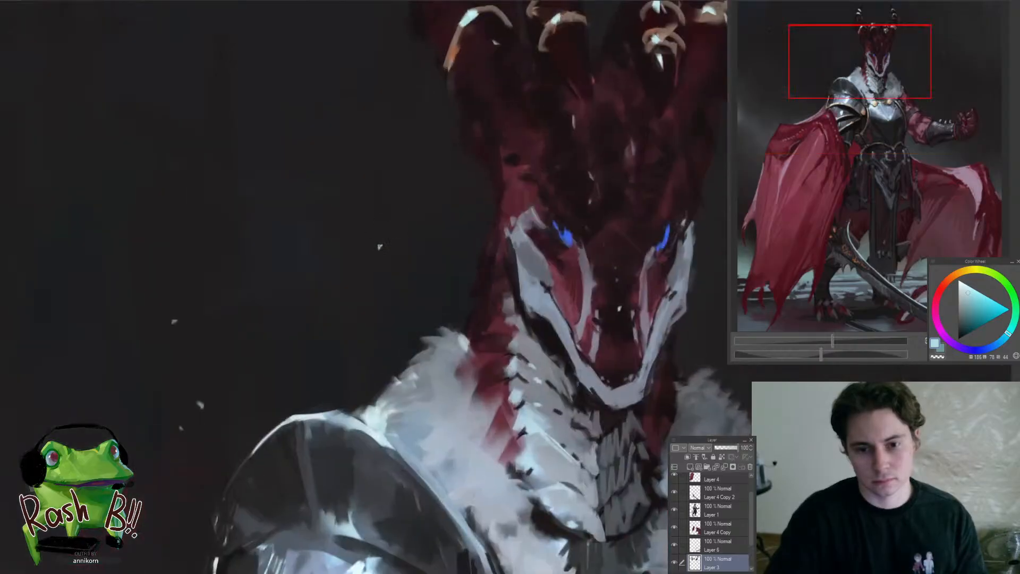
pyautogui.moveTo(337, 345); pyautogui.dragTo(359, 332)
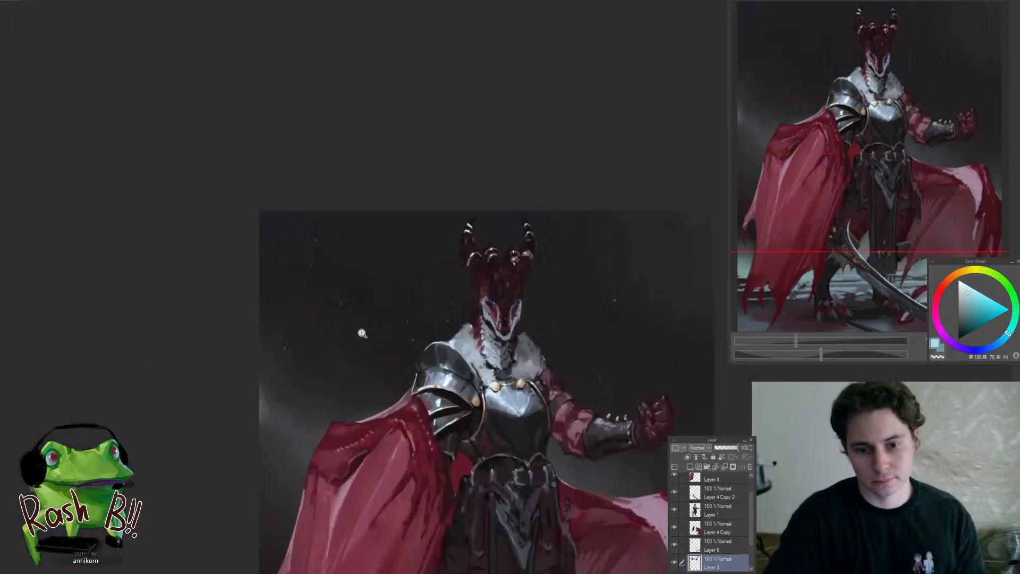
pyautogui.moveTo(423, 357); pyautogui.dragTo(428, 340)
pyautogui.click(398, 349)
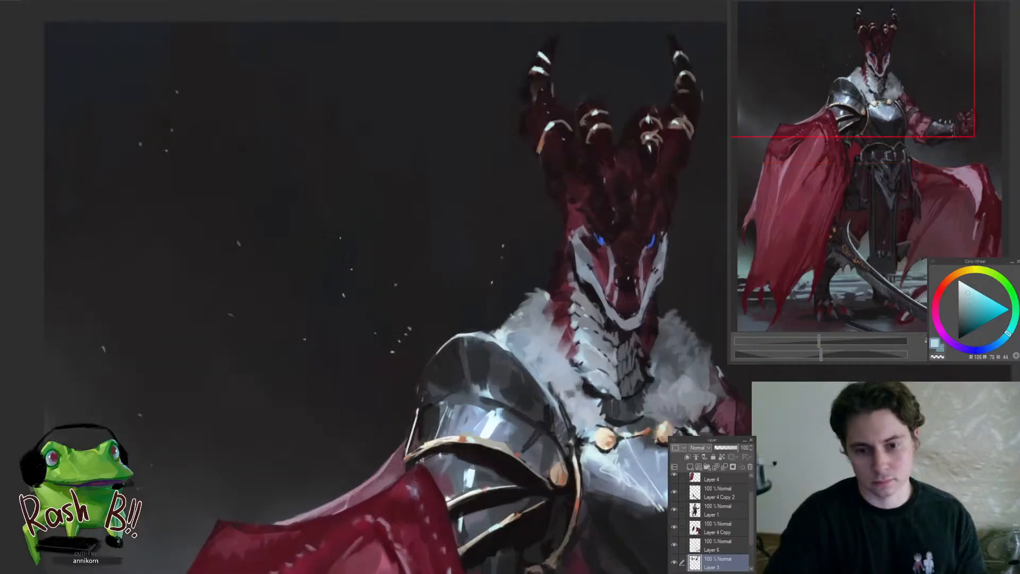
# Scatter more pale cyan specks across the background, including the area above the raised arm
pyautogui.moveTo(361, 336); pyautogui.dragTo(314, 337)
pyautogui.moveTo(353, 301); pyautogui.dragTo(363, 303)
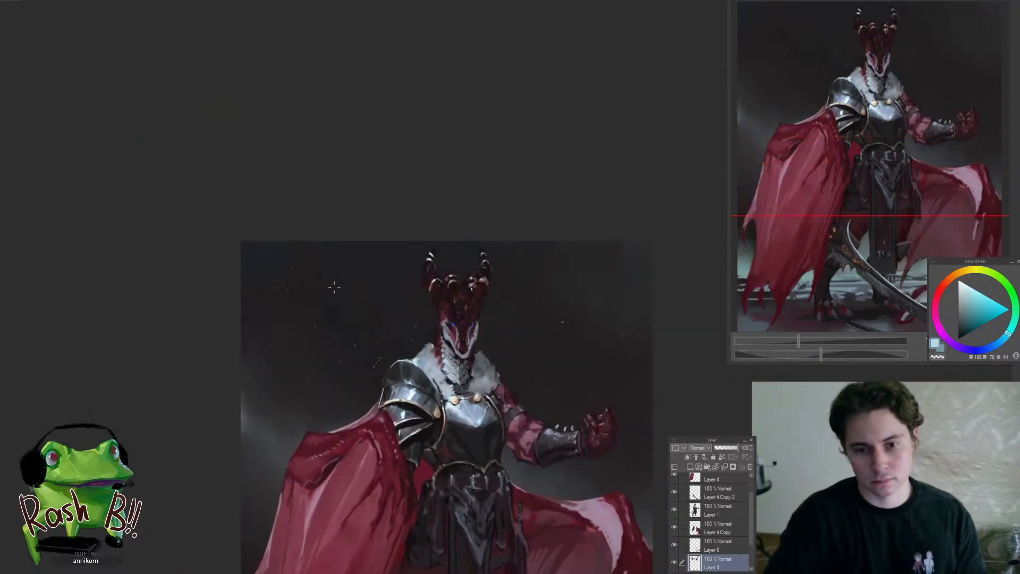
pyautogui.moveTo(526, 352); pyautogui.dragTo(541, 352)
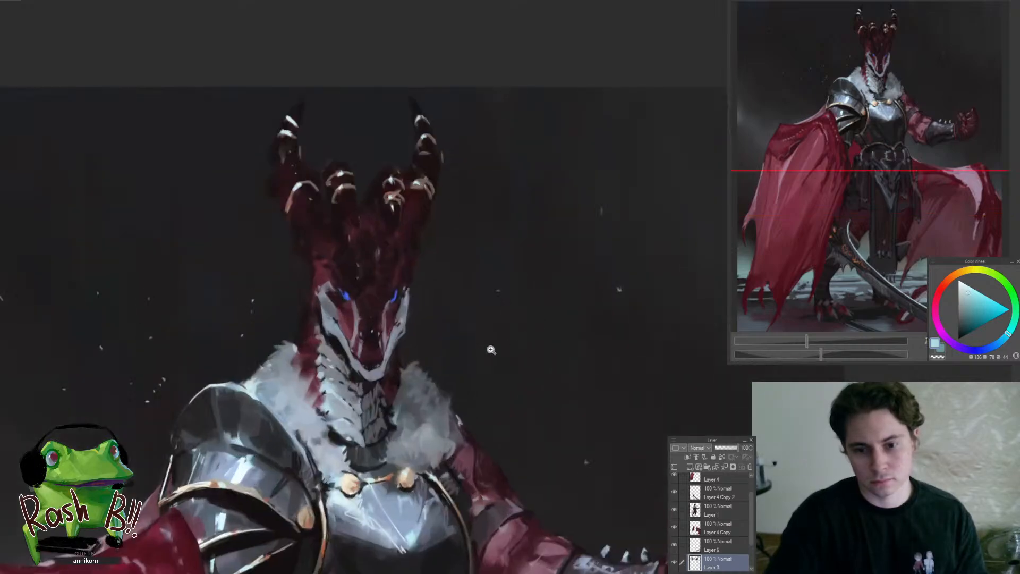
pyautogui.moveTo(422, 261); pyautogui.dragTo(425, 261)
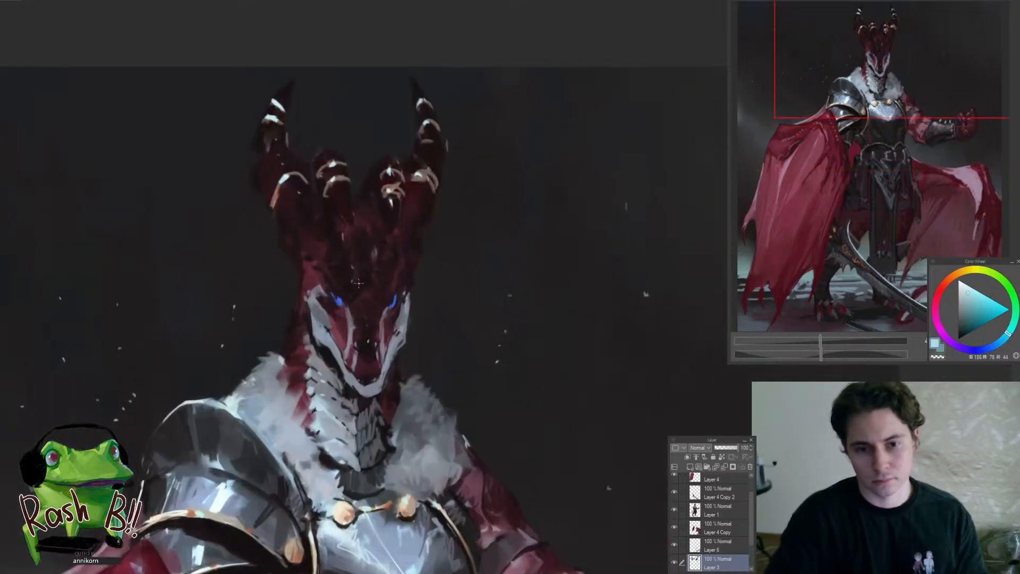
# Switch to Layer 1 and touch up the base of the horns above the eye with sampled dark reds and a brighter red
pyautogui.keyDown('ctrl'); pyautogui.keyDown('shift'); pyautogui.click(332, 250); pyautogui.keyUp('shift'); pyautogui.keyUp('ctrl')
pyautogui.moveTo(325, 246); pyautogui.dragTo(370, 265)
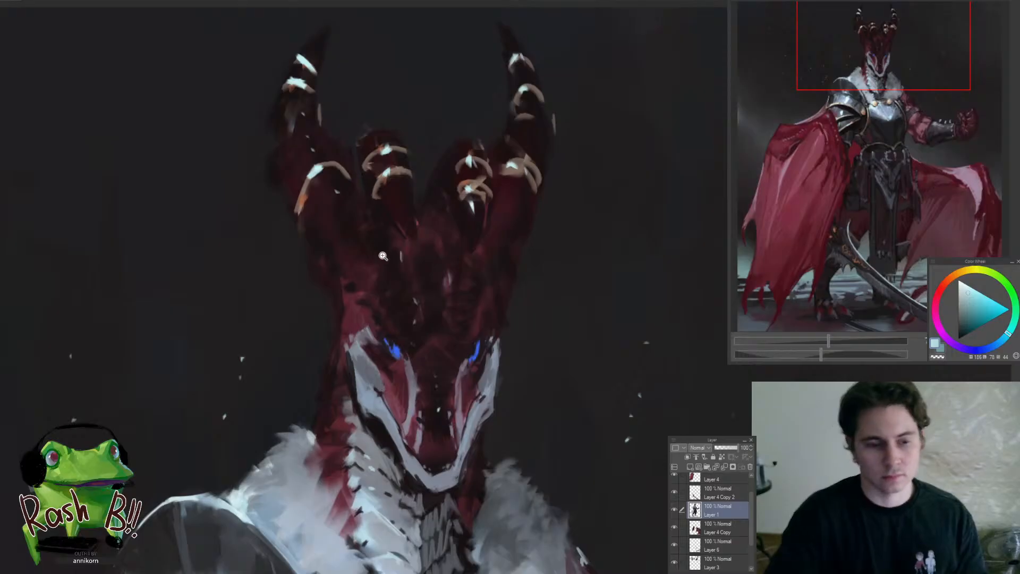
pyautogui.keyDown('alt'); pyautogui.click(354, 293); pyautogui.keyUp('alt')
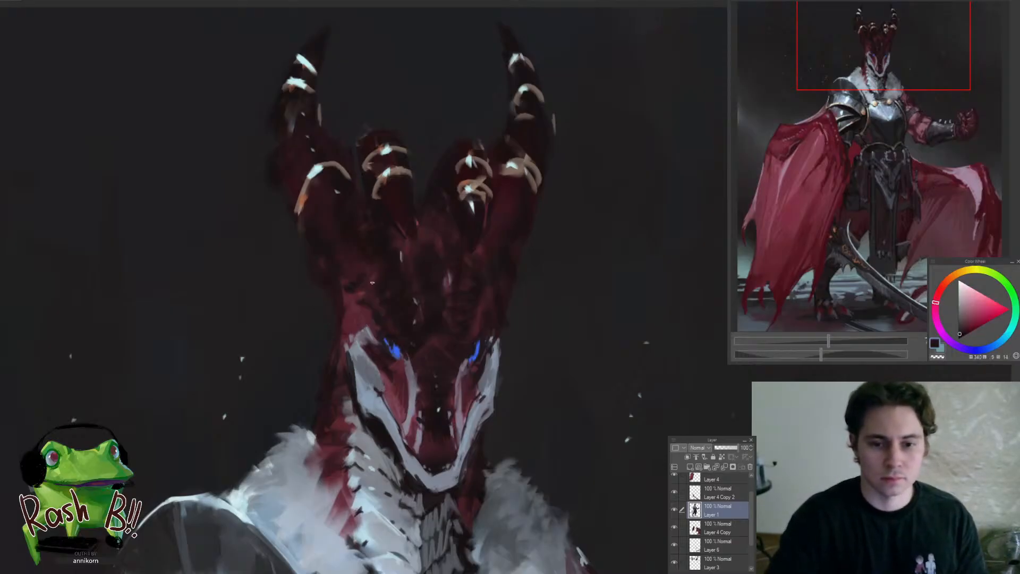
pyautogui.keyDown('alt'); pyautogui.click(354, 286); pyautogui.keyUp('alt')
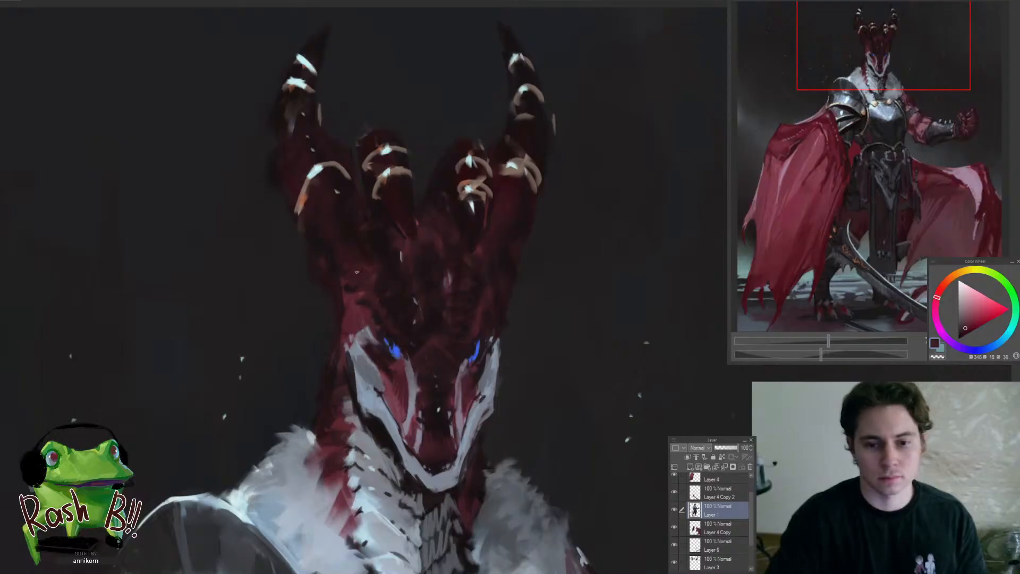
pyautogui.keyDown('alt'); pyautogui.click(361, 293); pyautogui.keyUp('alt')
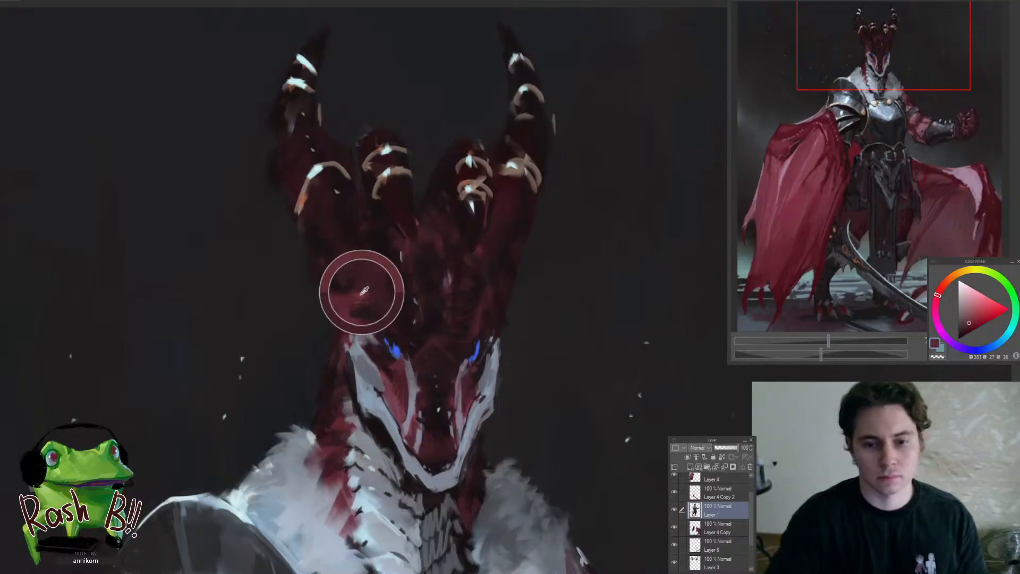
pyautogui.click(972, 317)
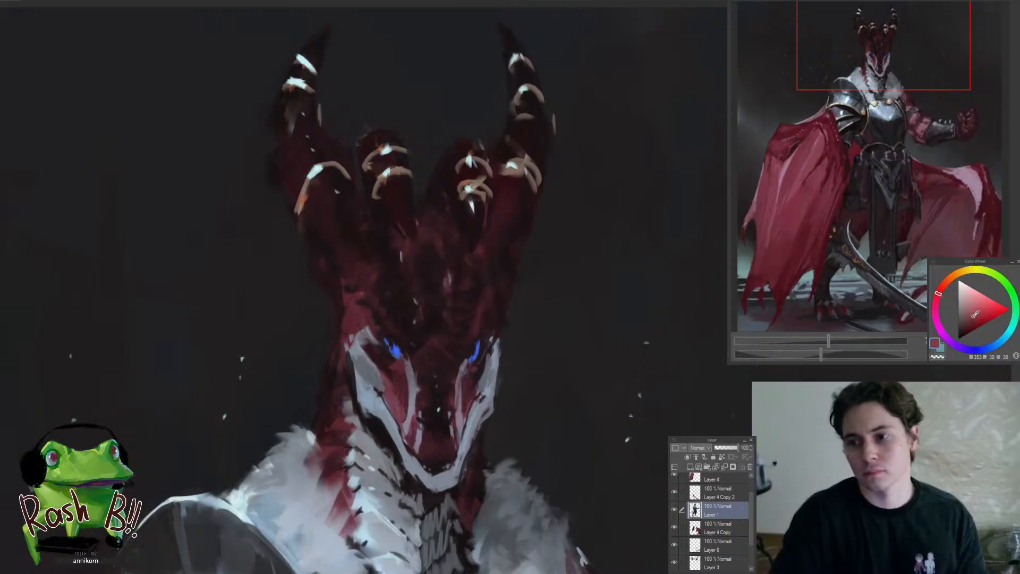
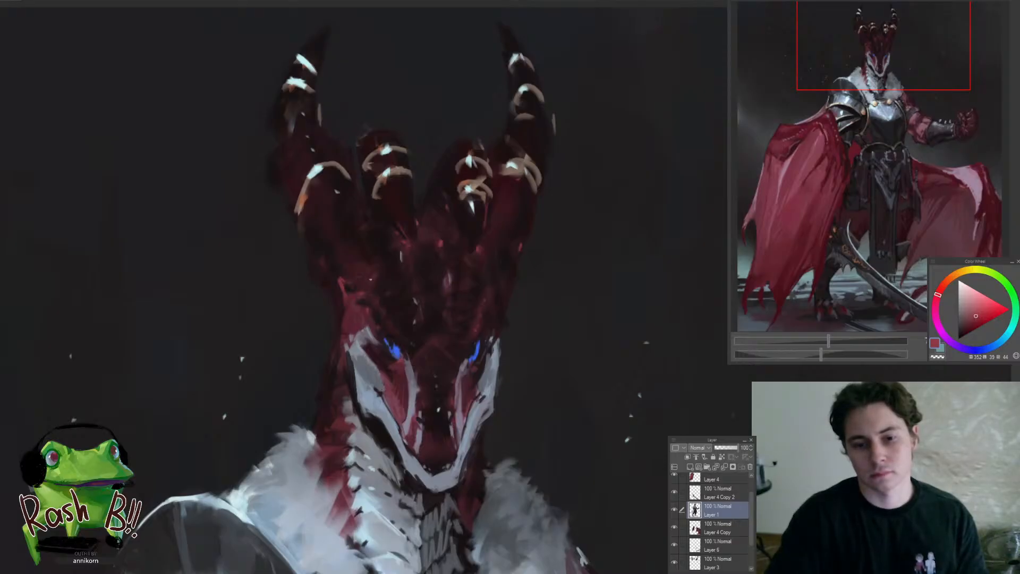
# Review the dragon's head, horns and fur collar up close and against the whole figure
pyautogui.moveTo(330, 275); pyautogui.dragTo(275, 344)
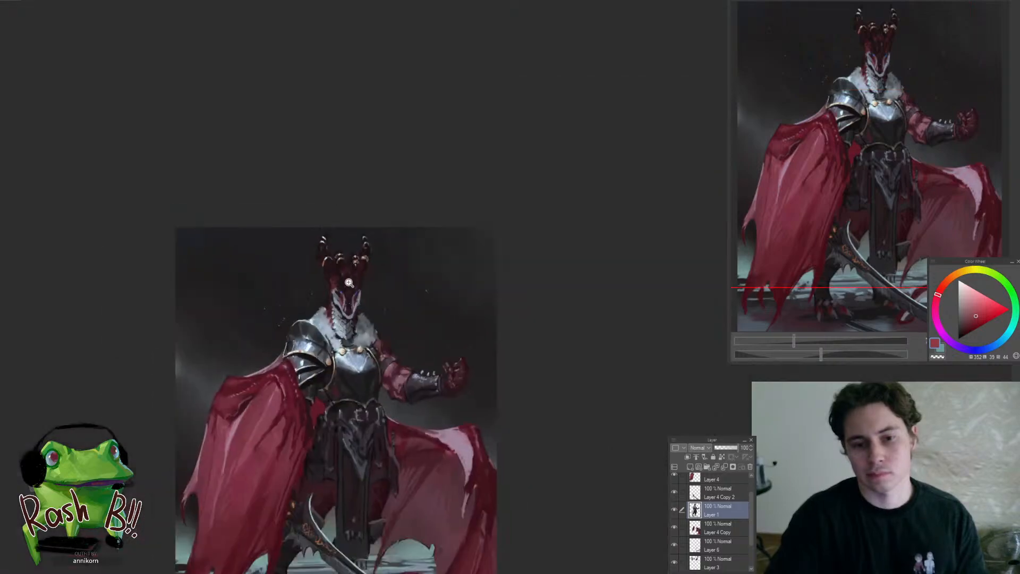
pyautogui.moveTo(349, 283); pyautogui.dragTo(370, 291)
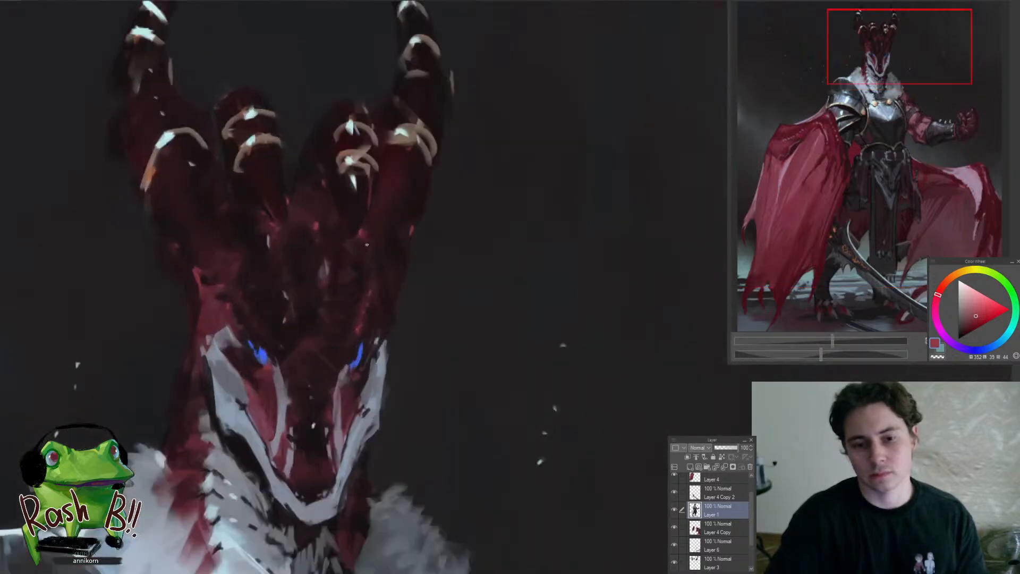
pyautogui.moveTo(367, 289)
pyautogui.mouseDown()
pyautogui.moveTo(319, 298)
pyautogui.moveTo(351, 285)
pyautogui.mouseUp()
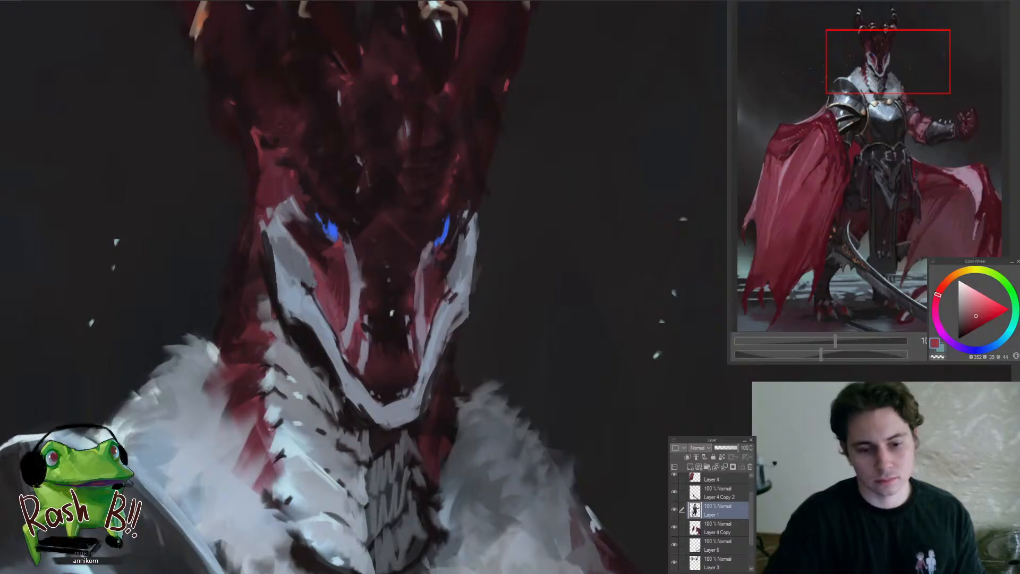
pyautogui.moveTo(271, 429); pyautogui.dragTo(233, 436)
pyautogui.moveTo(300, 446); pyautogui.dragTo(334, 448)
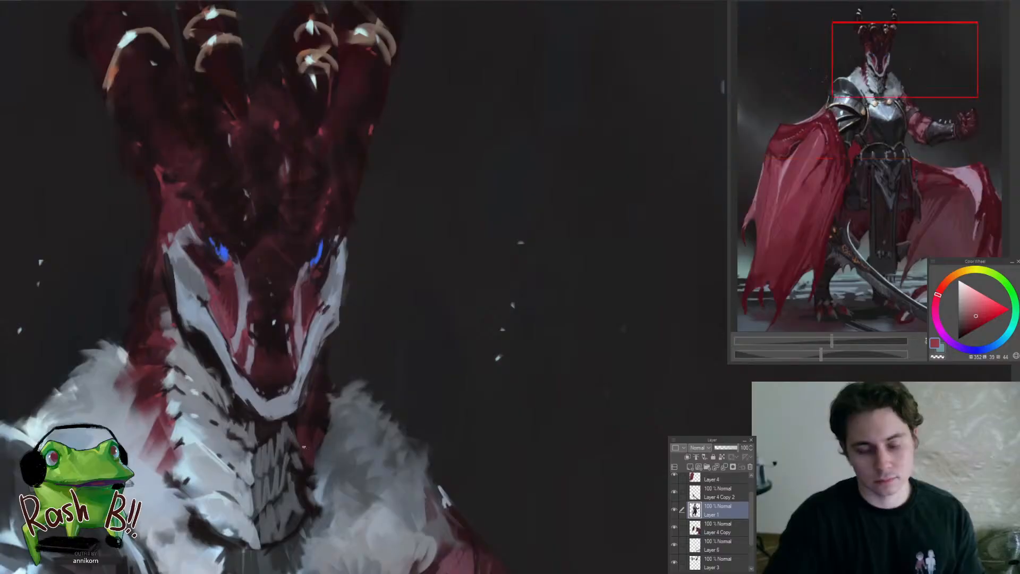
pyautogui.moveTo(282, 416); pyautogui.dragTo(237, 469)
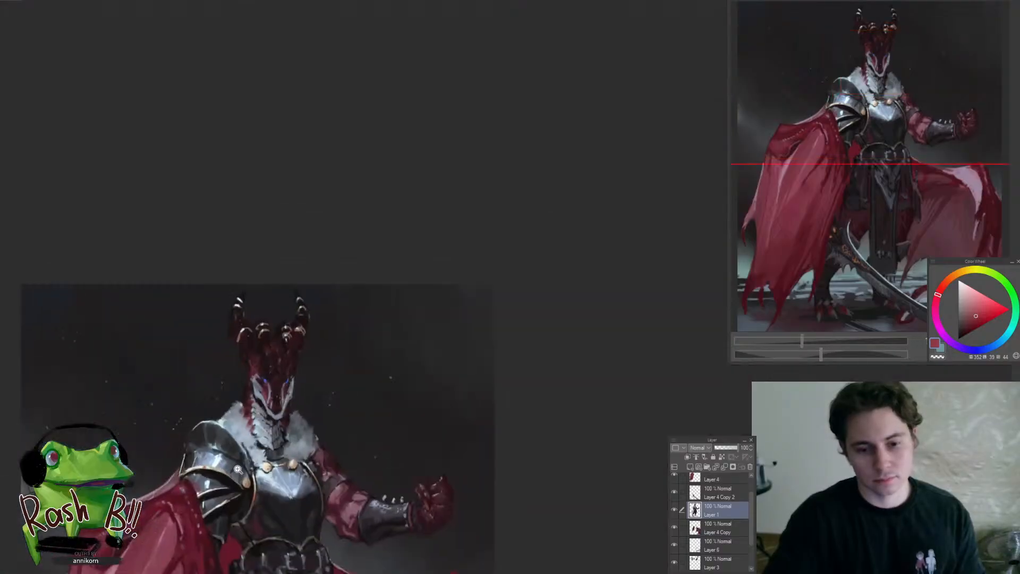
pyautogui.moveTo(251, 384); pyautogui.dragTo(269, 471)
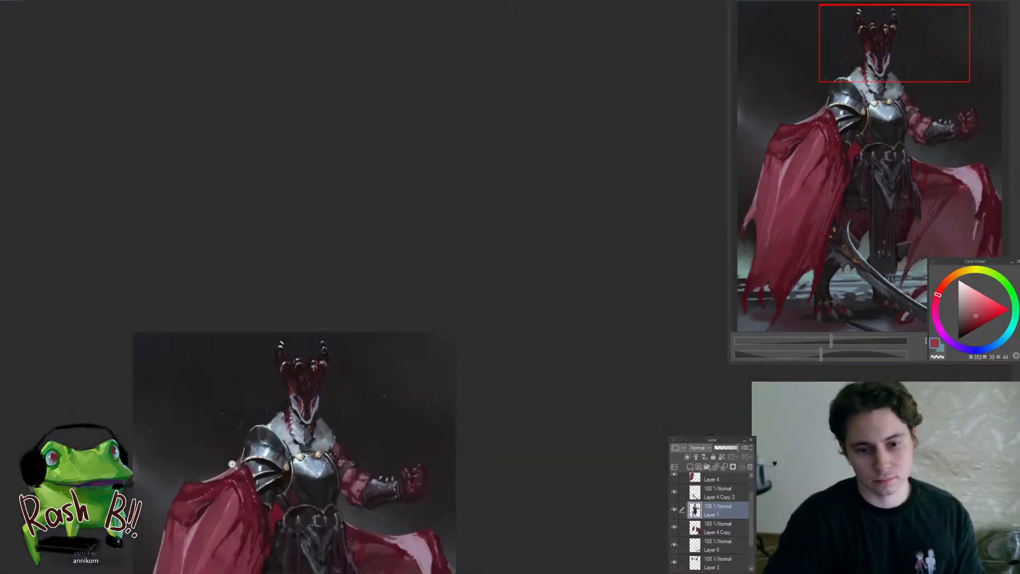
# Touch up the base of the thumb on the raised fist with a sampled bright red
pyautogui.moveTo(313, 403); pyautogui.dragTo(371, 348)
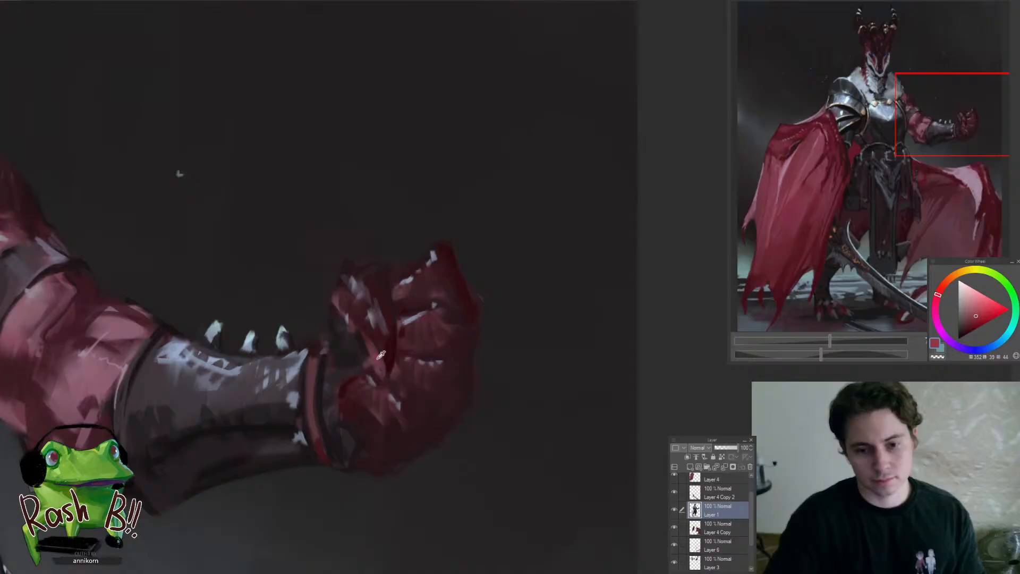
pyautogui.keyDown('alt'); pyautogui.click(370, 361); pyautogui.keyUp('alt')
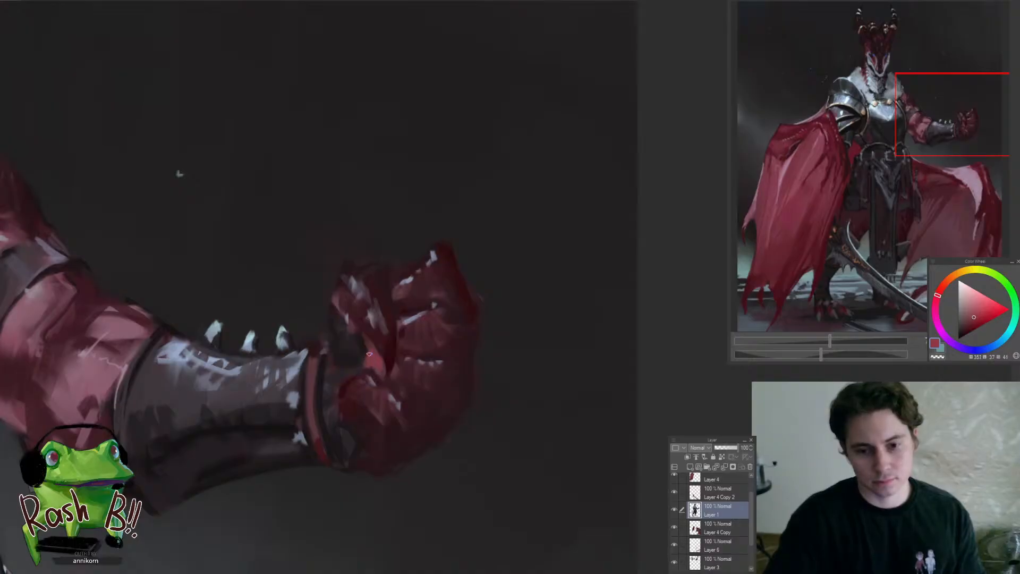
pyautogui.keyDown('alt'); pyautogui.click(361, 341); pyautogui.keyUp('alt')
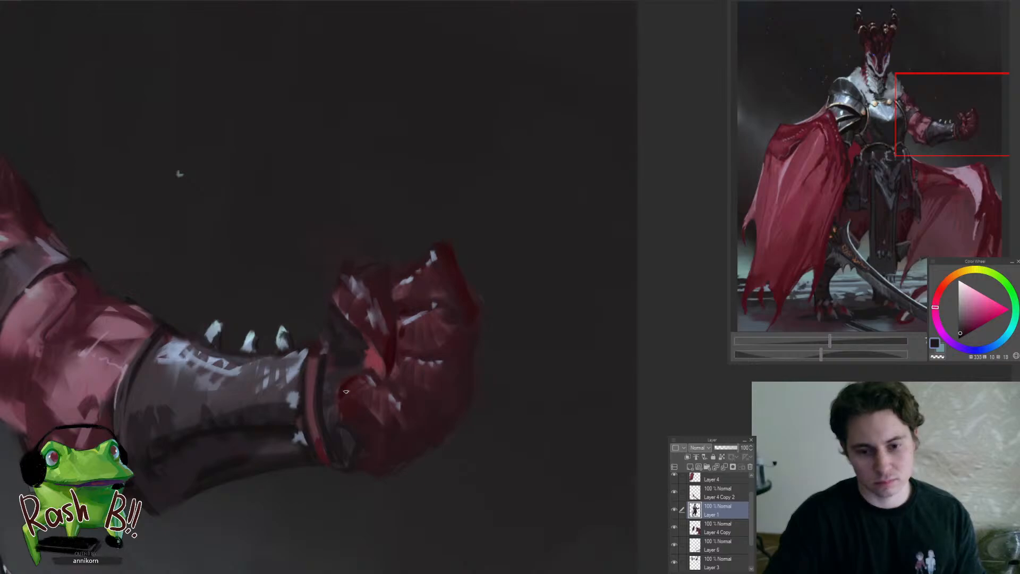
# Darken the cuff and wrist edge of the raised hand with sampled near-black tones
pyautogui.keyDown('alt'); pyautogui.click(340, 371); pyautogui.keyUp('alt')
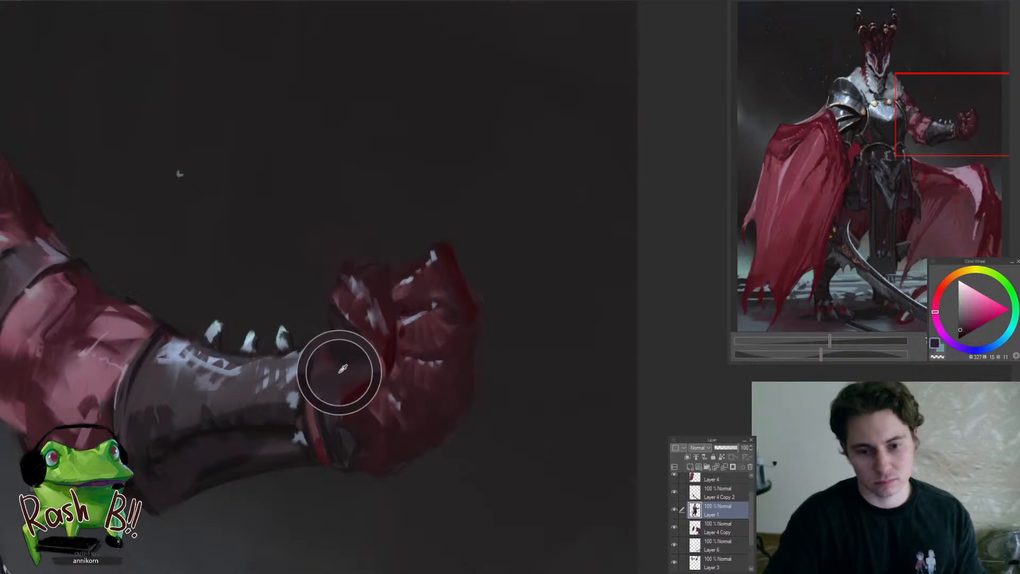
pyautogui.keyDown('alt'); pyautogui.click(340, 439); pyautogui.keyUp('alt')
pyautogui.scroll(-5, 345, 441)
pyautogui.scroll(5, 373, 436)
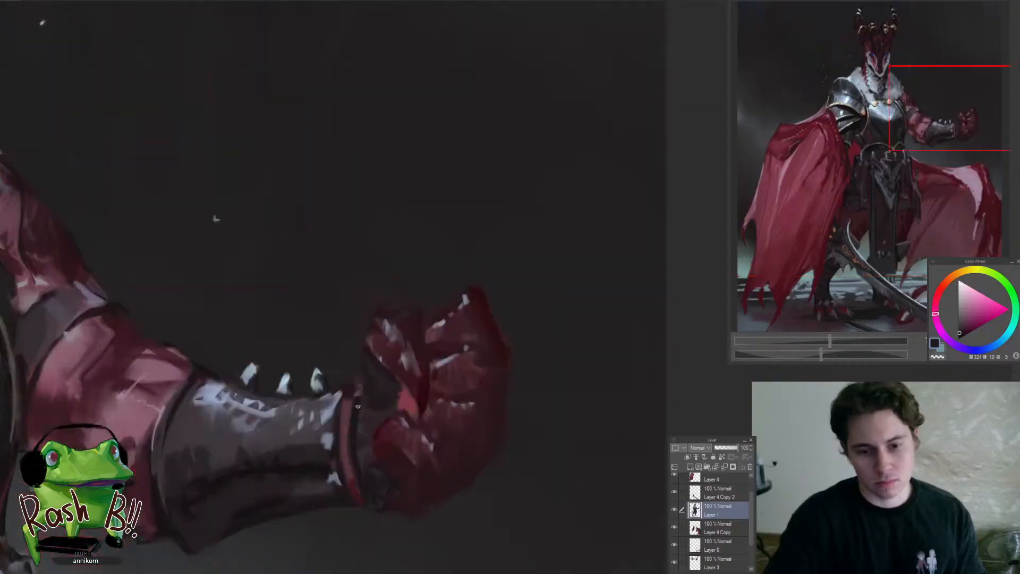
pyautogui.keyDown('alt'); pyautogui.click(351, 390); pyautogui.keyUp('alt')
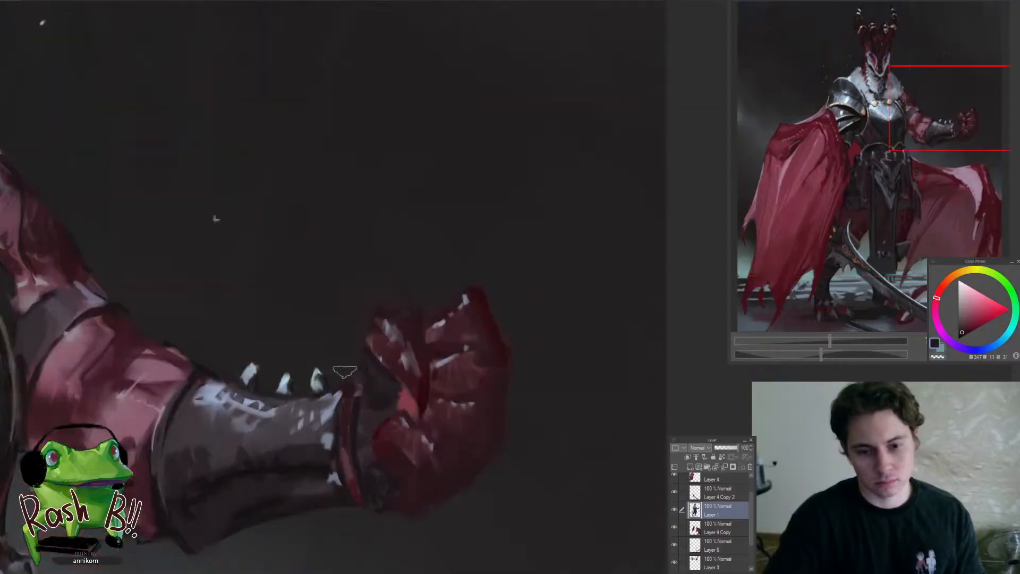
# Refine the forearm gauntlet of the raised arm with sampled dark greys
pyautogui.scroll(-5, 298, 361)
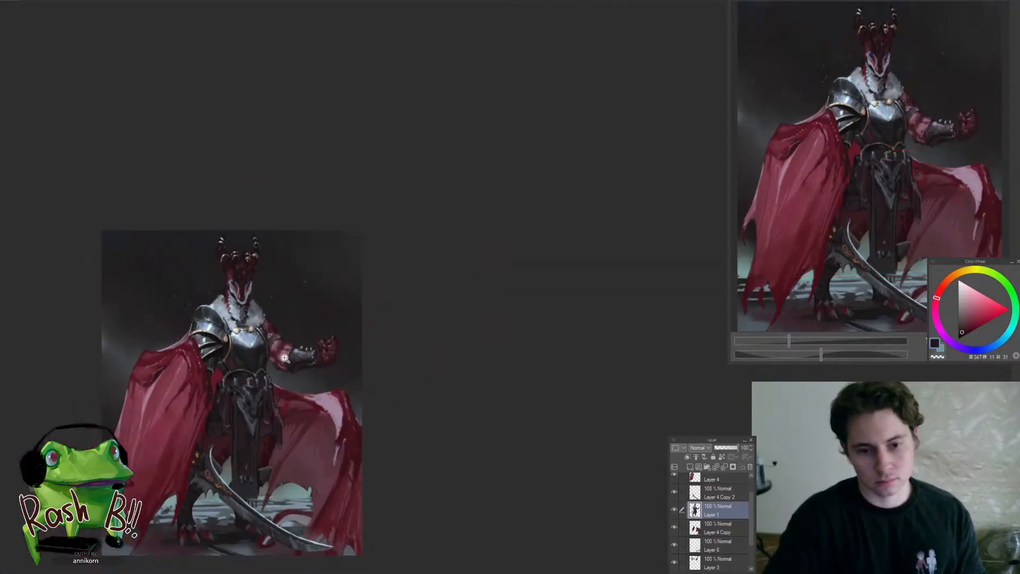
pyautogui.scroll(5, 285, 358)
pyautogui.keyDown('alt'); pyautogui.click(313, 337); pyautogui.keyUp('alt')
pyautogui.keyDown('alt'); pyautogui.click(302, 360); pyautogui.keyUp('alt')
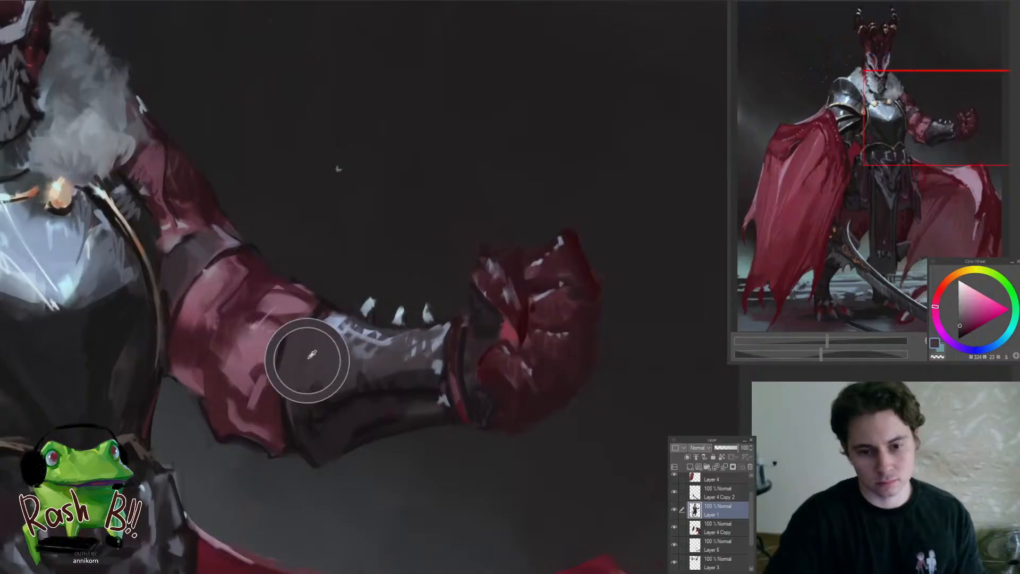
pyautogui.keyDown('alt'); pyautogui.click(340, 356); pyautogui.keyUp('alt')
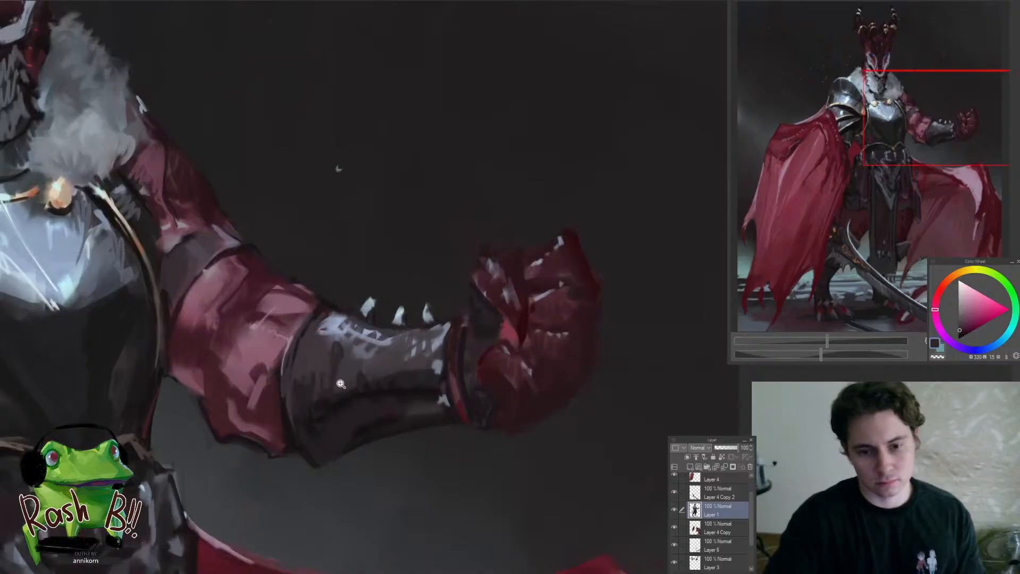
# Switch to Layer 4 Copy 2 and extend the orange rune inscription along the curved sword blade with sampled orange
pyautogui.moveTo(341, 383); pyautogui.dragTo(401, 368)
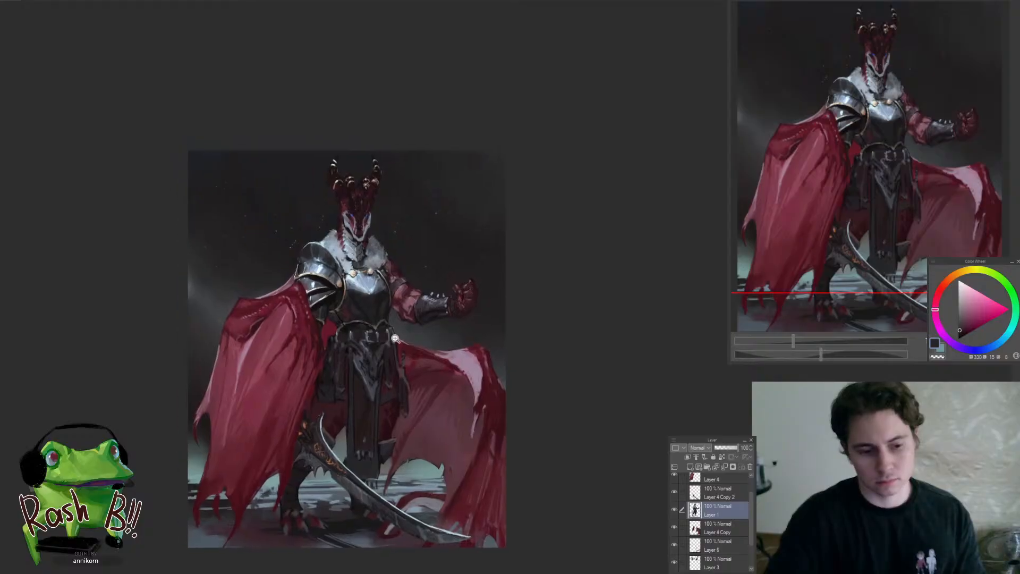
pyautogui.click(395, 337)
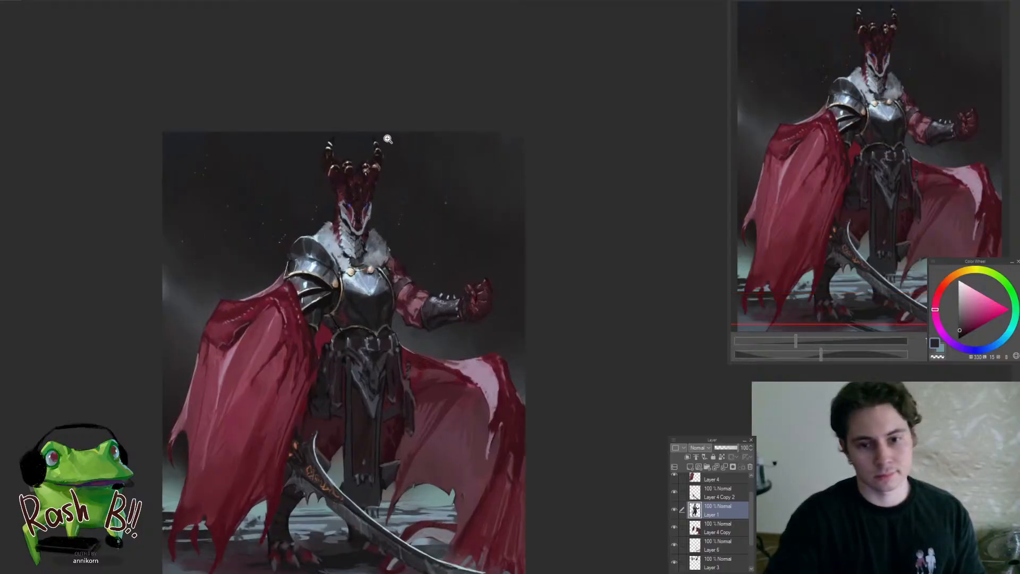
pyautogui.moveTo(359, 243); pyautogui.dragTo(404, 271)
pyautogui.moveTo(374, 284); pyautogui.dragTo(425, 379)
pyautogui.moveTo(364, 472); pyautogui.dragTo(384, 478)
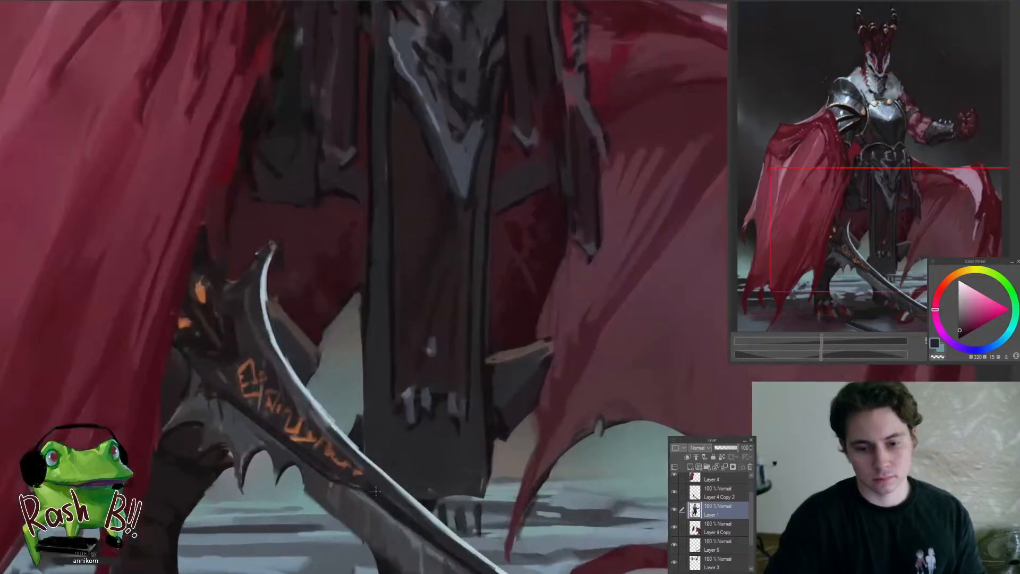
pyautogui.hotkey('alt', ']')
pyautogui.keyDown('alt'); pyautogui.click(273, 373); pyautogui.keyUp('alt')
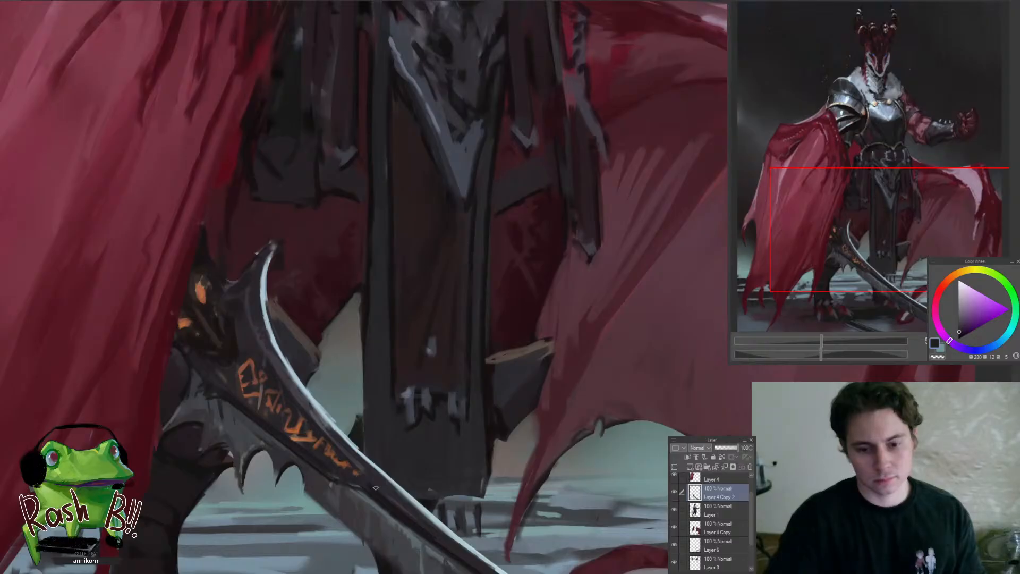
pyautogui.scroll(2, 367, 483)
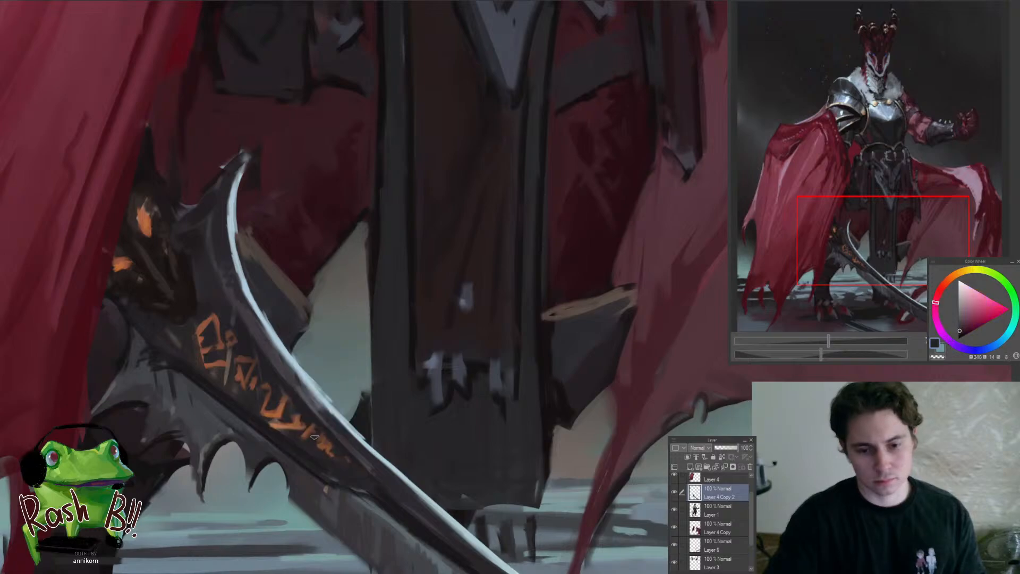
pyautogui.keyDown('alt'); pyautogui.click(299, 421); pyautogui.keyUp('alt')
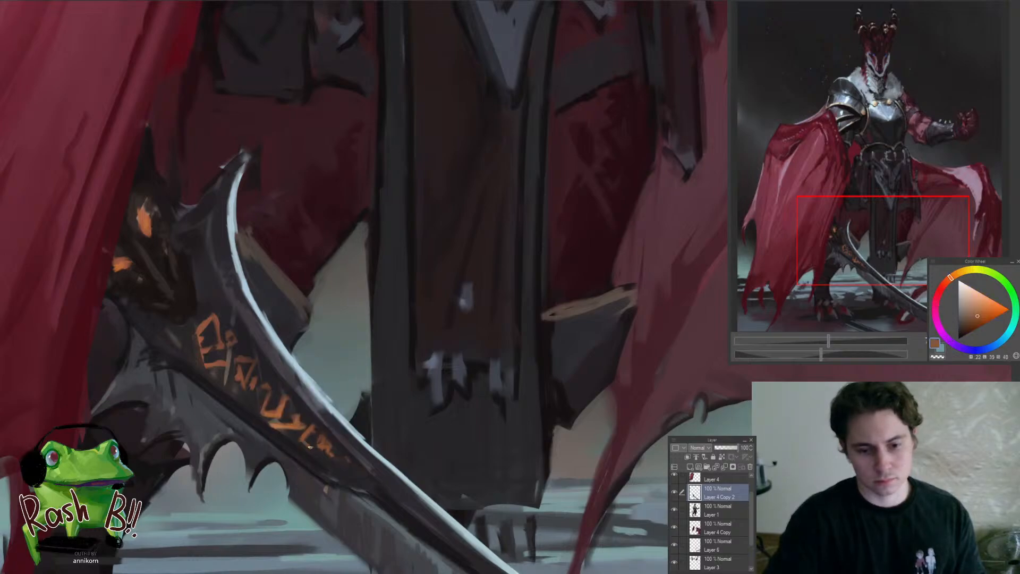
pyautogui.moveTo(313, 446)
pyautogui.mouseDown()
pyautogui.moveTo(351, 474)
pyautogui.moveTo(298, 457)
pyautogui.moveTo(318, 428)
pyautogui.mouseUp()
pyautogui.click(318, 429)
pyautogui.click(308, 426)
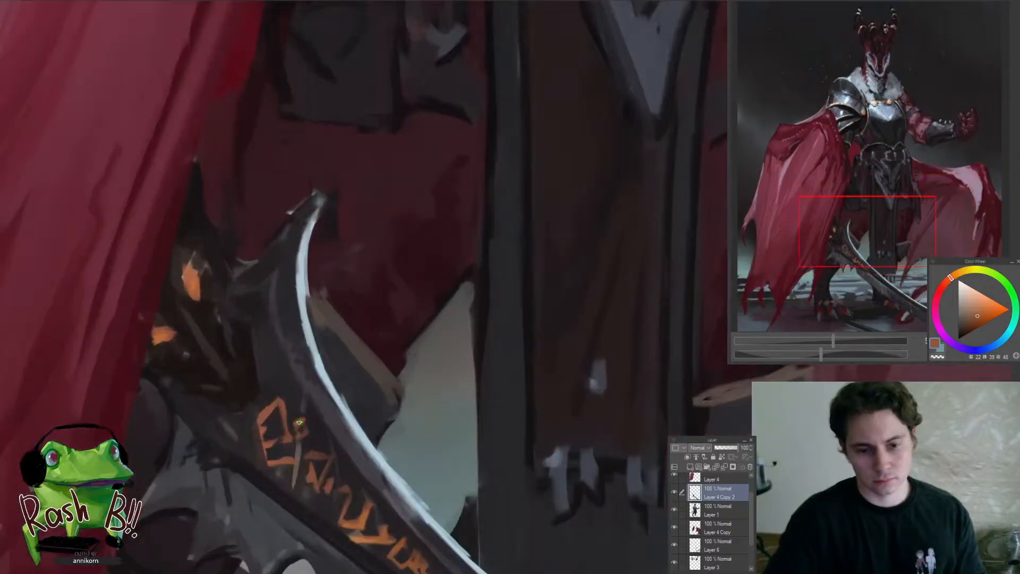
# Clean up the blade around the end of the rune inscription with sampled dark purple-grey tones
pyautogui.moveTo(238, 429)
pyautogui.mouseDown()
pyautogui.moveTo(264, 422)
pyautogui.moveTo(227, 474)
pyautogui.mouseUp()
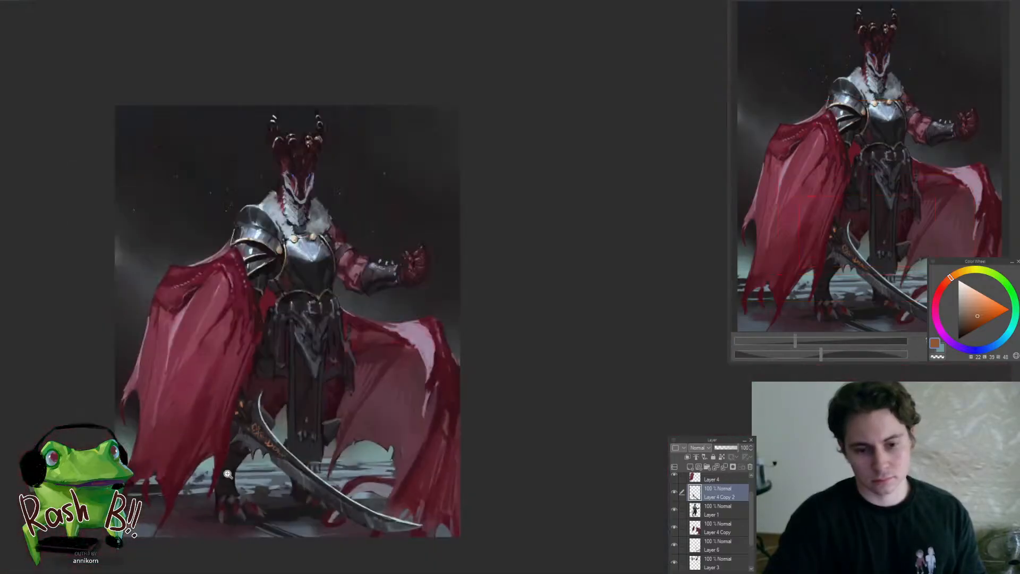
pyautogui.moveTo(309, 467)
pyautogui.mouseDown()
pyautogui.moveTo(293, 495)
pyautogui.moveTo(299, 463)
pyautogui.moveTo(329, 436)
pyautogui.mouseUp()
pyautogui.keyDown('alt'); pyautogui.click(308, 452); pyautogui.keyUp('alt')
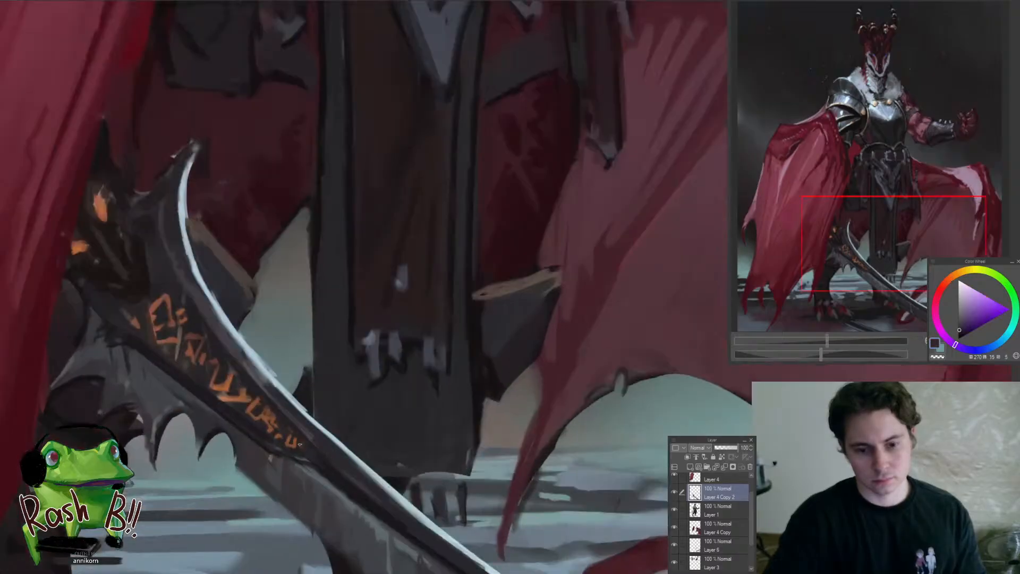
pyautogui.keyDown('alt'); pyautogui.click(331, 477); pyautogui.keyUp('alt')
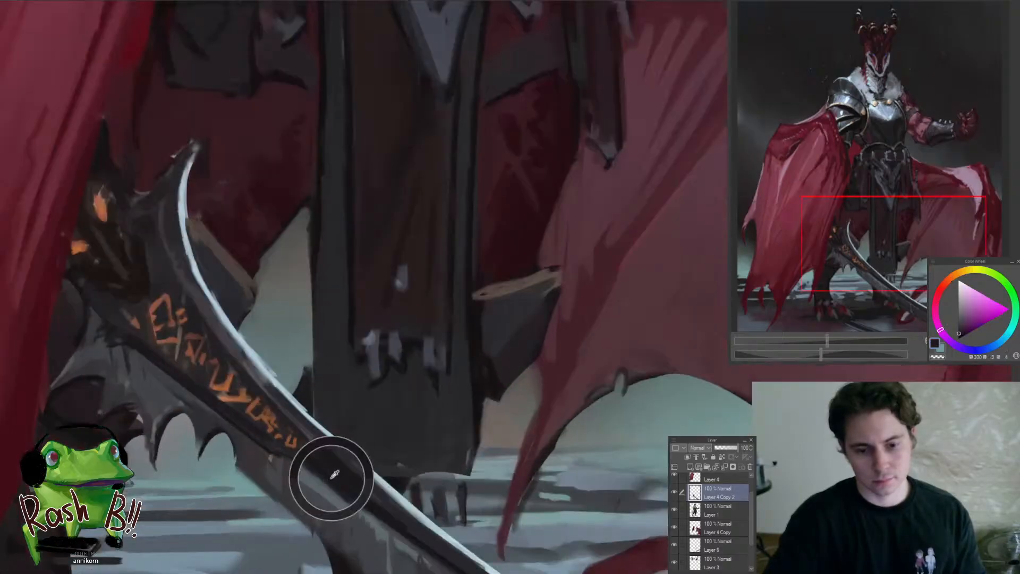
pyautogui.moveTo(318, 466); pyautogui.dragTo(282, 452)
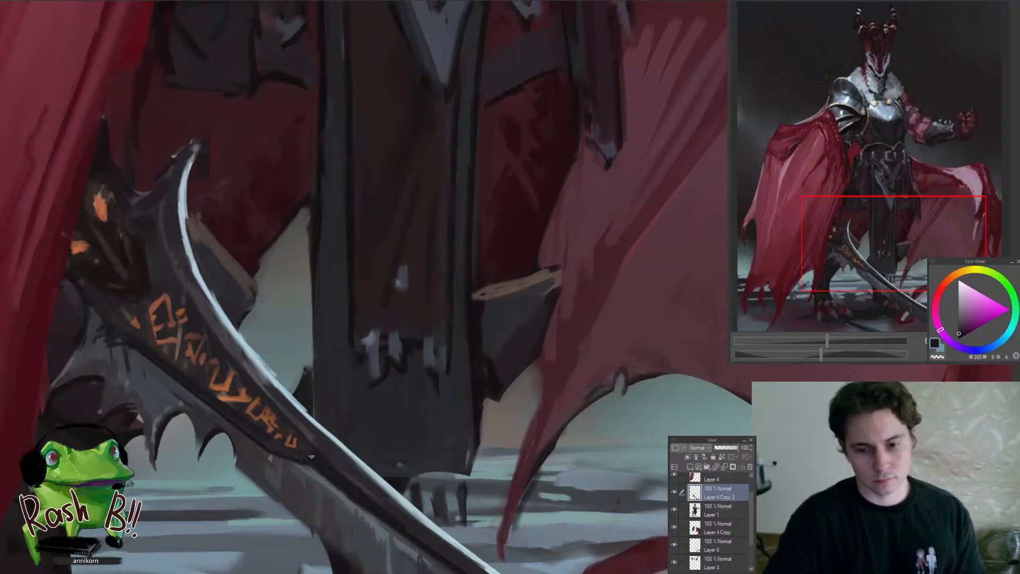
pyautogui.moveTo(311, 457); pyautogui.dragTo(282, 463)
# Switch to Layer 1 and touch up the dark lower edge of the long hanging front cloth
pyautogui.moveTo(345, 430)
pyautogui.mouseDown()
pyautogui.moveTo(362, 425)
pyautogui.moveTo(362, 436)
pyautogui.mouseUp()
pyautogui.keyDown('ctrl'); pyautogui.keyDown('shift'); pyautogui.click(348, 425); pyautogui.keyUp('shift'); pyautogui.keyUp('ctrl')
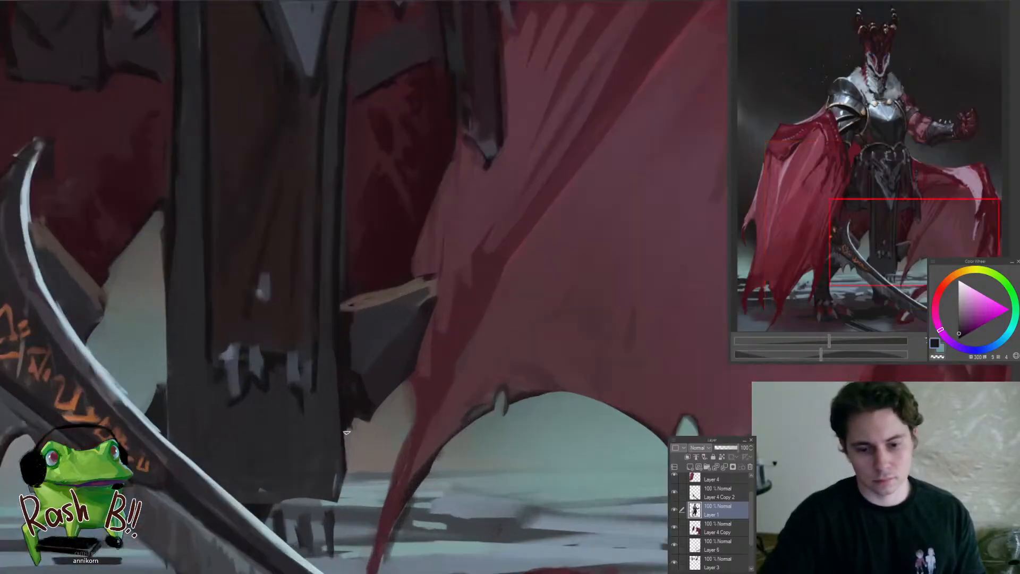
pyautogui.hotkey('ctrl', '0')
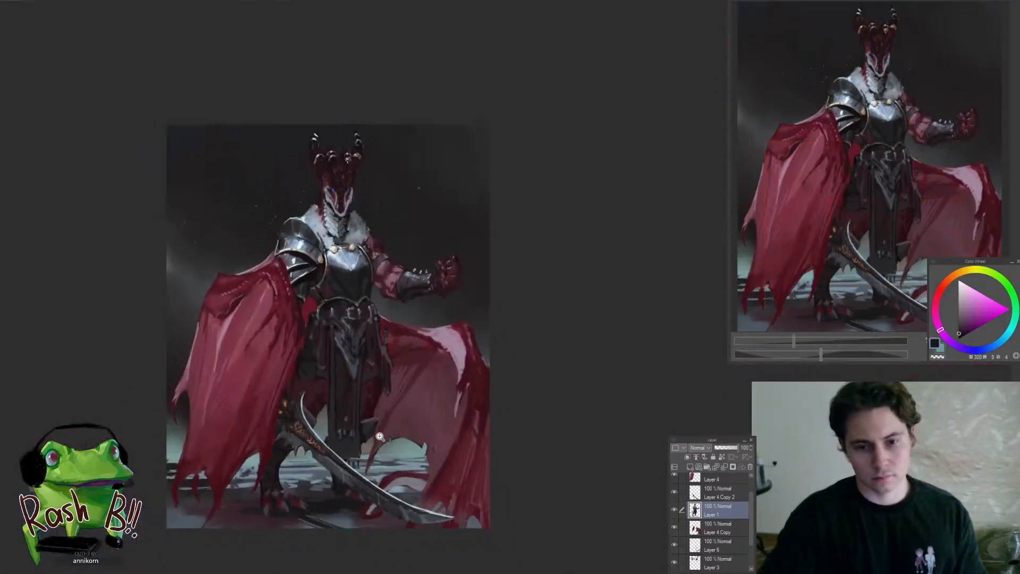
# Refine the dark edge between the central waist plate and the neighbouring hanging strap with sampled dark reds
pyautogui.moveTo(379, 437); pyautogui.dragTo(390, 327)
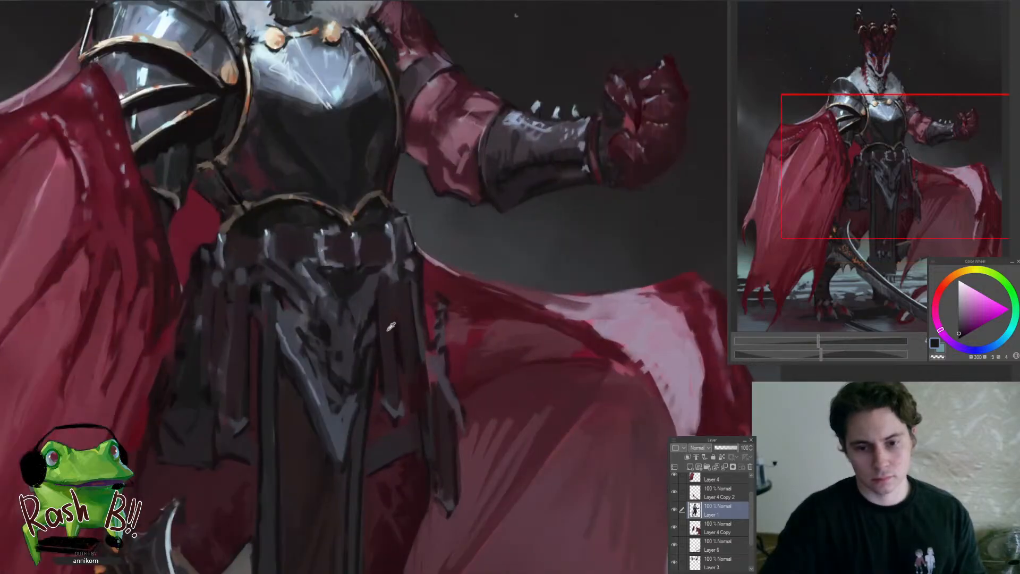
pyautogui.keyDown('alt'); pyautogui.click(380, 302); pyautogui.keyUp('alt')
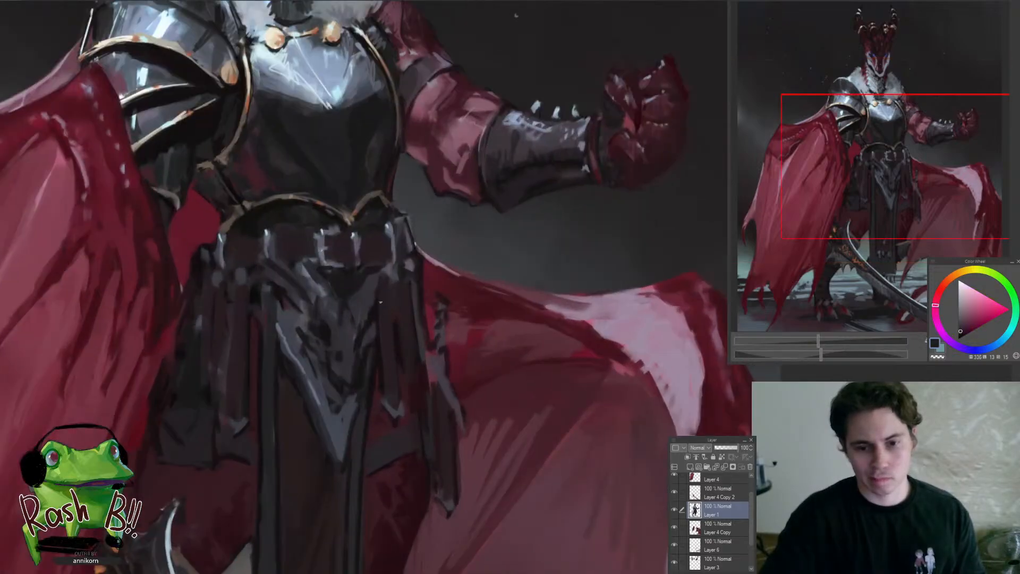
pyautogui.keyDown('alt'); pyautogui.click(377, 352); pyautogui.keyUp('alt')
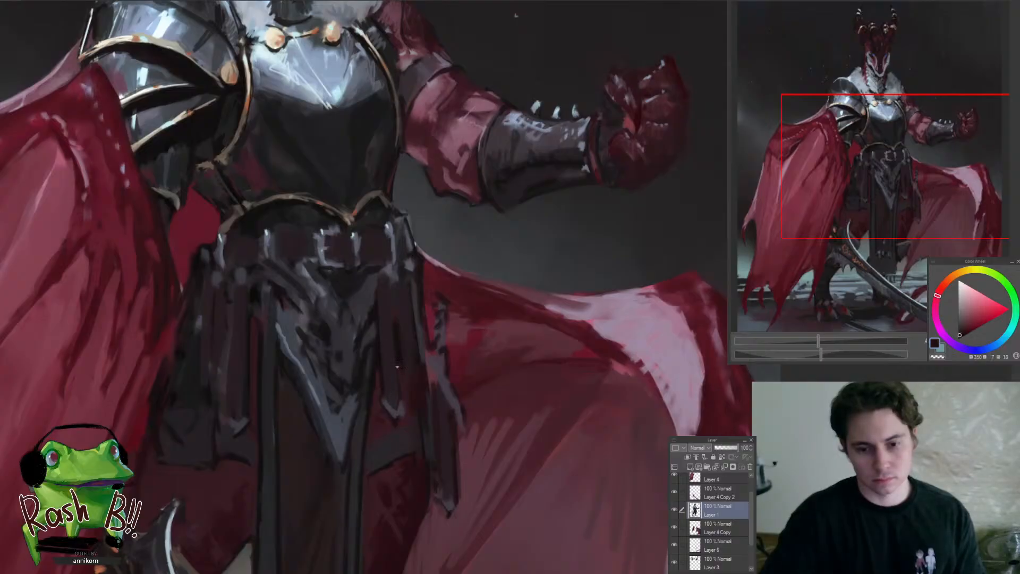
pyautogui.scroll(-12, 355, 390)
pyautogui.scroll(11, 346, 361)
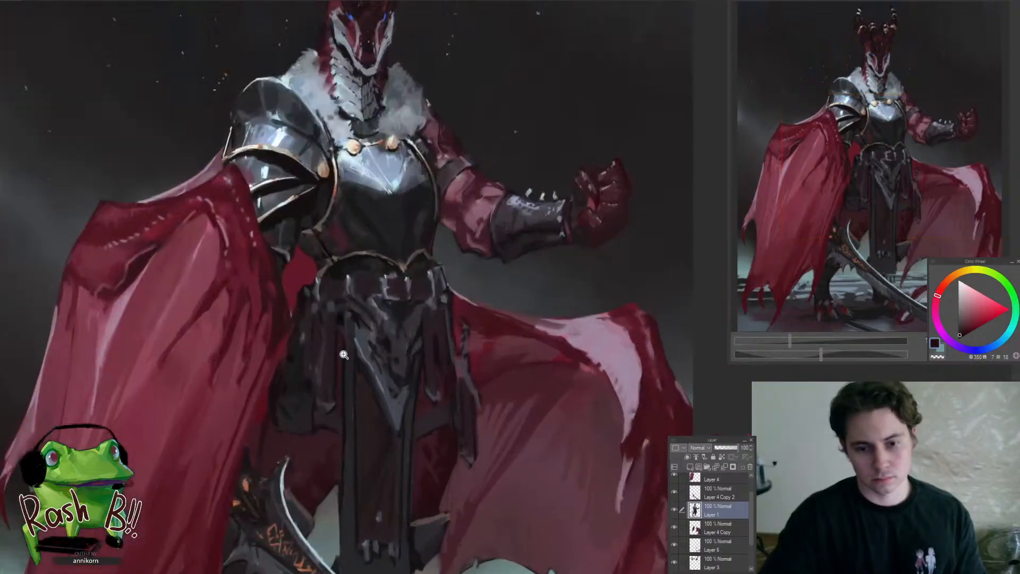
# Soften the lower edge of the short side panel beside the long front cloth with sampled dark purple and red tones
pyautogui.keyDown('alt'); pyautogui.click(339, 352); pyautogui.keyUp('alt')
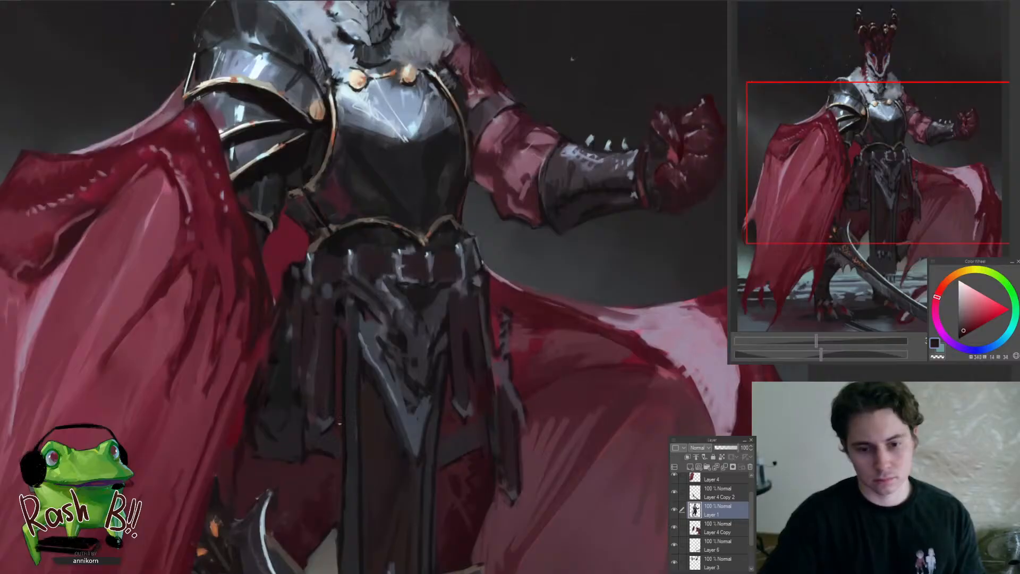
pyautogui.keyDown('alt'); pyautogui.click(339, 441); pyautogui.keyUp('alt')
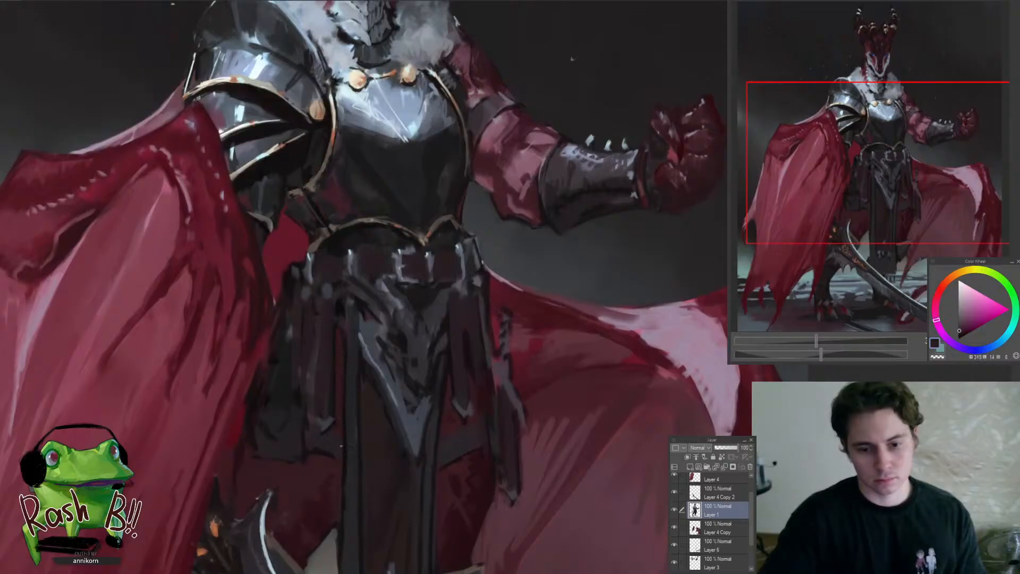
pyautogui.keyDown('alt'); pyautogui.click(324, 452); pyautogui.keyUp('alt')
pyautogui.keyDown('alt'); pyautogui.click(316, 460); pyautogui.keyUp('alt')
pyautogui.keyDown('alt'); pyautogui.click(325, 454); pyautogui.keyUp('alt')
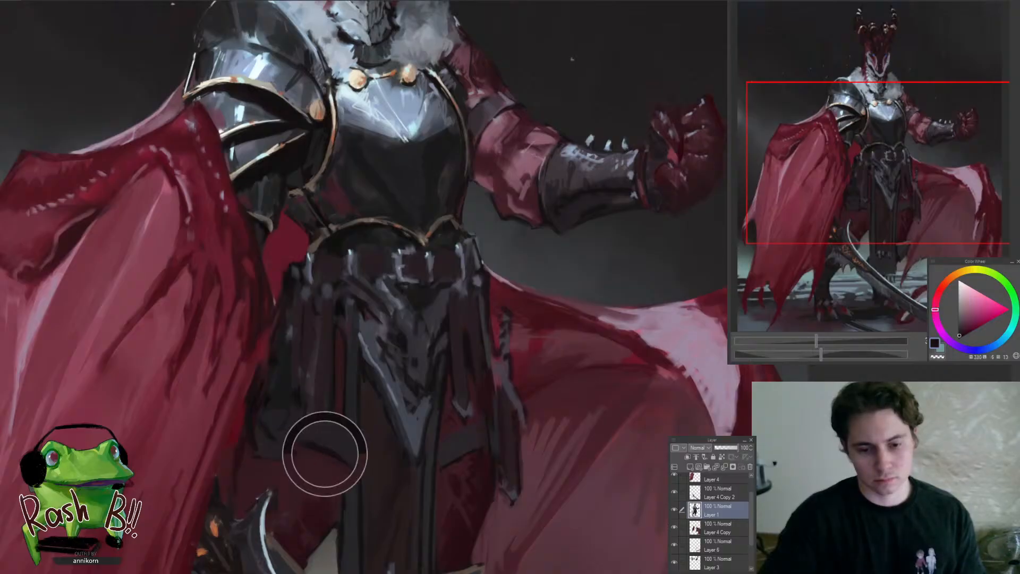
pyautogui.moveTo(318, 452)
pyautogui.mouseDown()
pyautogui.moveTo(281, 476)
pyautogui.moveTo(327, 436)
pyautogui.mouseUp()
pyautogui.scroll(5, 328, 437)
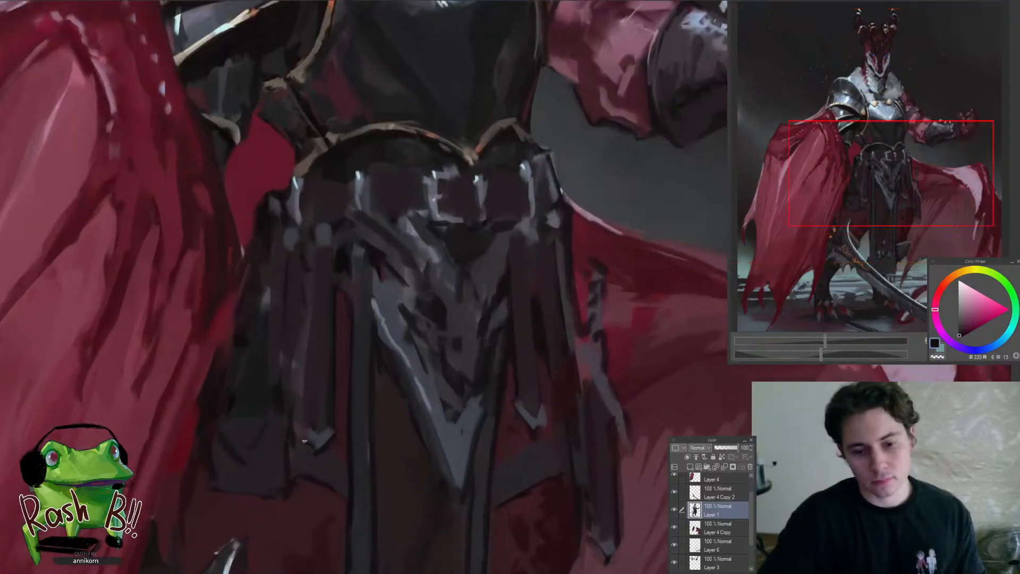
# Refine the narrow hanging straps below the belt, beside the central waist plate, with sampled dark purples and reds
pyautogui.keyDown('alt'); pyautogui.click(313, 361); pyautogui.keyUp('alt')
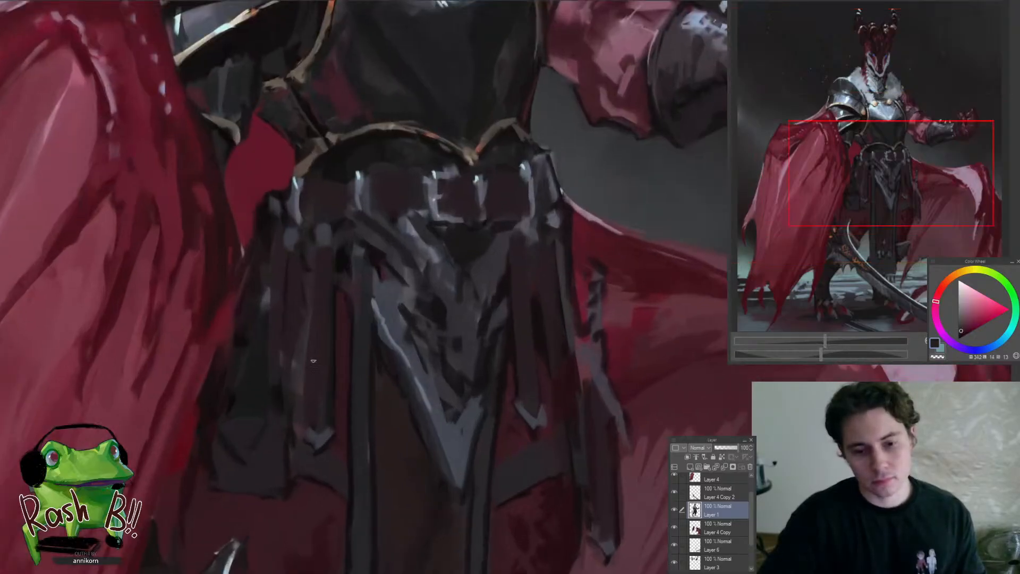
pyautogui.keyDown('alt'); pyautogui.click(299, 380); pyautogui.keyUp('alt')
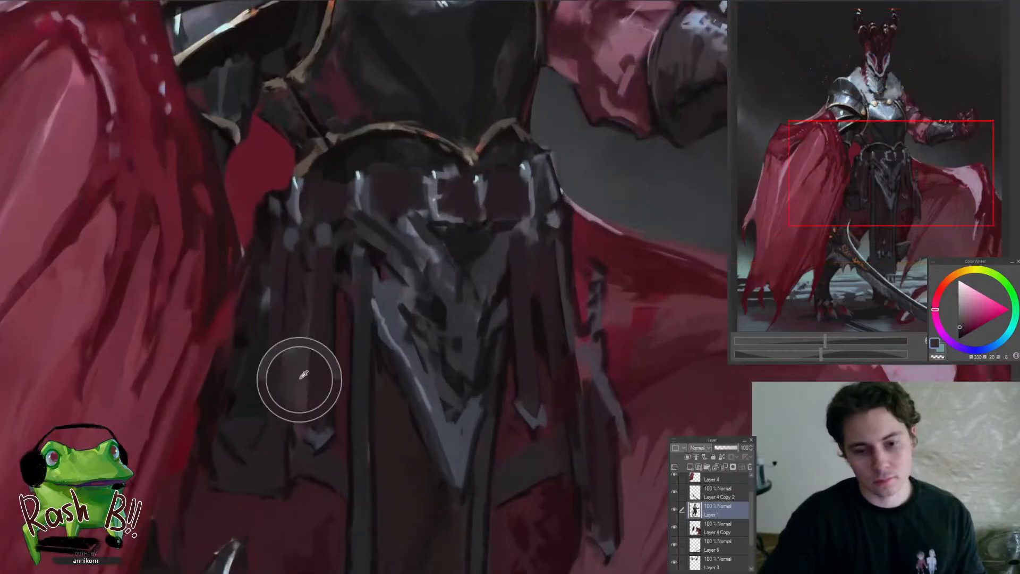
pyautogui.keyDown('alt'); pyautogui.click(339, 338); pyautogui.keyUp('alt')
pyautogui.keyDown('alt'); pyautogui.click(295, 296); pyautogui.keyUp('alt')
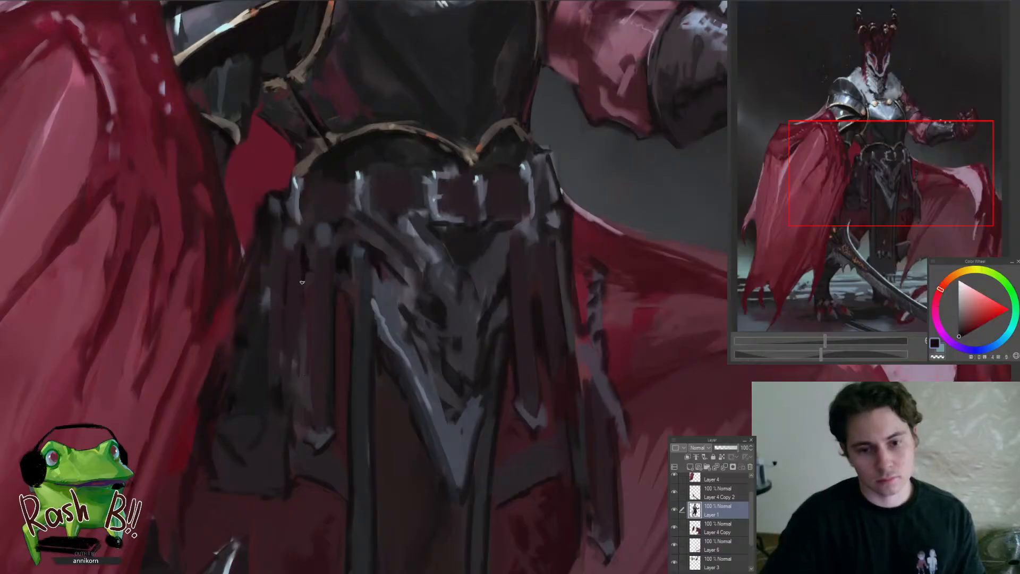
pyautogui.moveTo(301, 282); pyautogui.dragTo(303, 326)
pyautogui.moveTo(293, 350)
pyautogui.mouseDown()
pyautogui.moveTo(231, 443)
pyautogui.moveTo(270, 418)
pyautogui.mouseUp()
pyautogui.moveTo(292, 332); pyautogui.dragTo(316, 335)
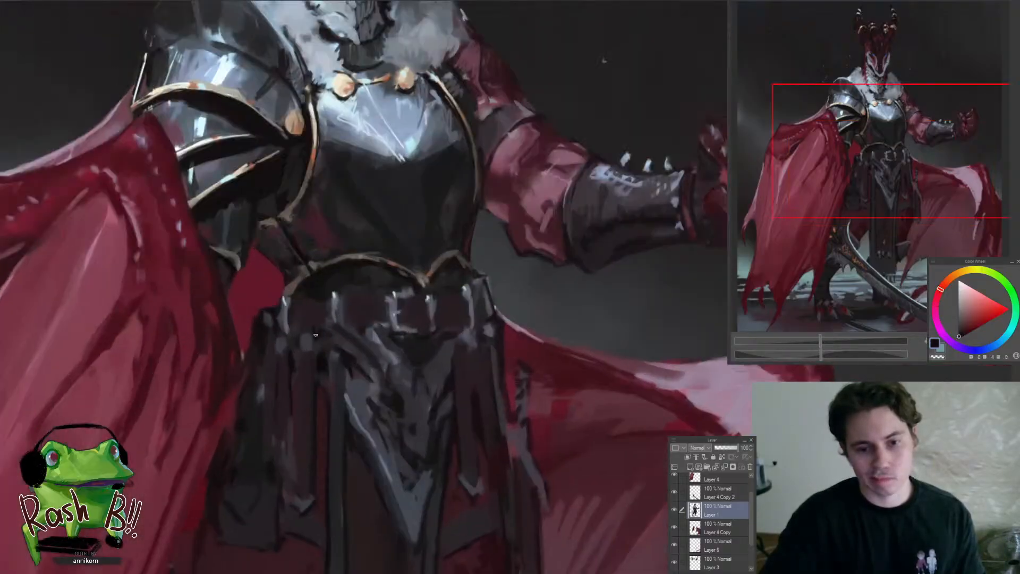
# Touch up the dark area around the gold-trimmed lower edge of the breastplate, just above the belt, with sampled dark tones
pyautogui.keyDown('alt'); pyautogui.click(317, 279); pyautogui.keyUp('alt')
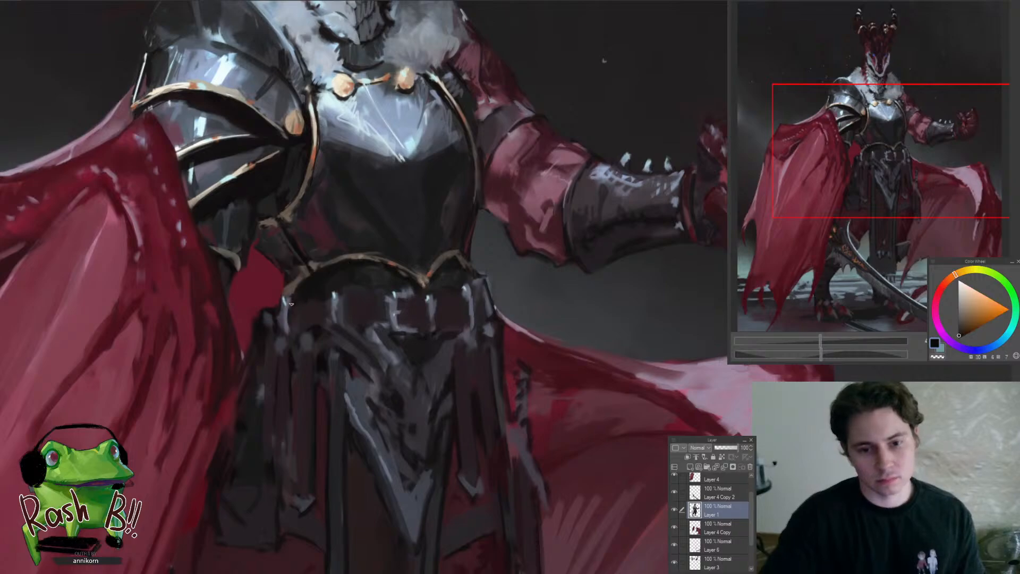
pyautogui.moveTo(340, 283); pyautogui.dragTo(361, 282)
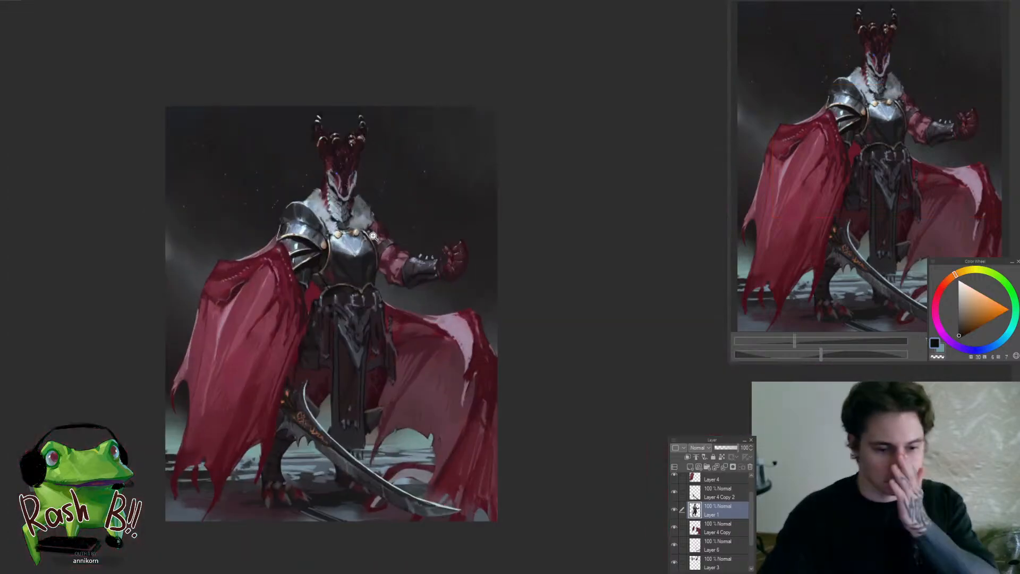
pyautogui.moveTo(370, 239); pyautogui.dragTo(415, 276)
pyautogui.moveTo(370, 333); pyautogui.dragTo(412, 385)
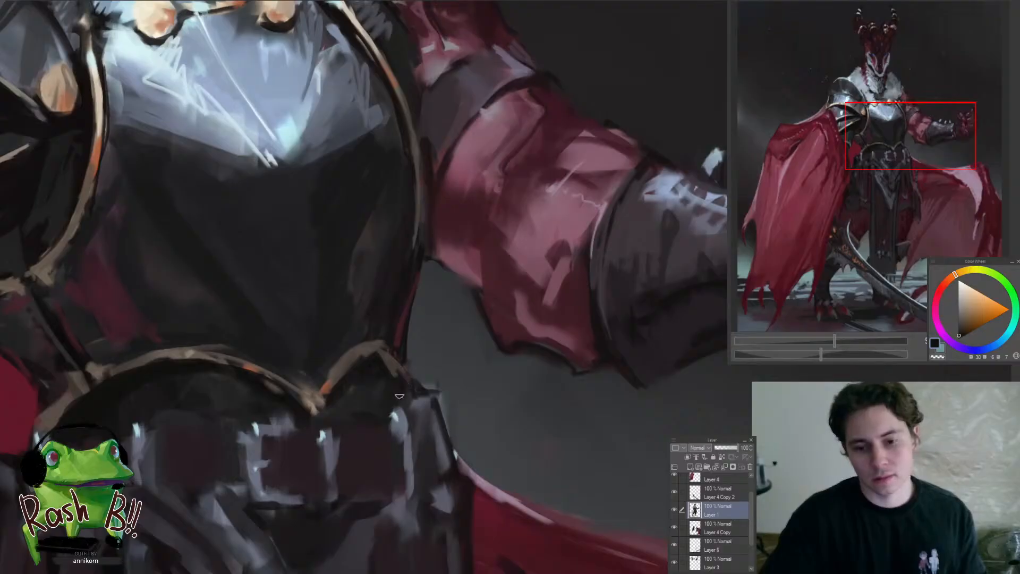
pyautogui.keyDown('alt'); pyautogui.click(361, 393); pyautogui.keyUp('alt')
pyautogui.keyDown('alt'); pyautogui.click(359, 335); pyautogui.keyUp('alt')
pyautogui.moveTo(368, 340)
pyautogui.mouseDown()
pyautogui.moveTo(397, 314)
pyautogui.moveTo(378, 348)
pyautogui.mouseUp()
pyautogui.keyDown('alt'); pyautogui.click(378, 350); pyautogui.keyUp('alt')
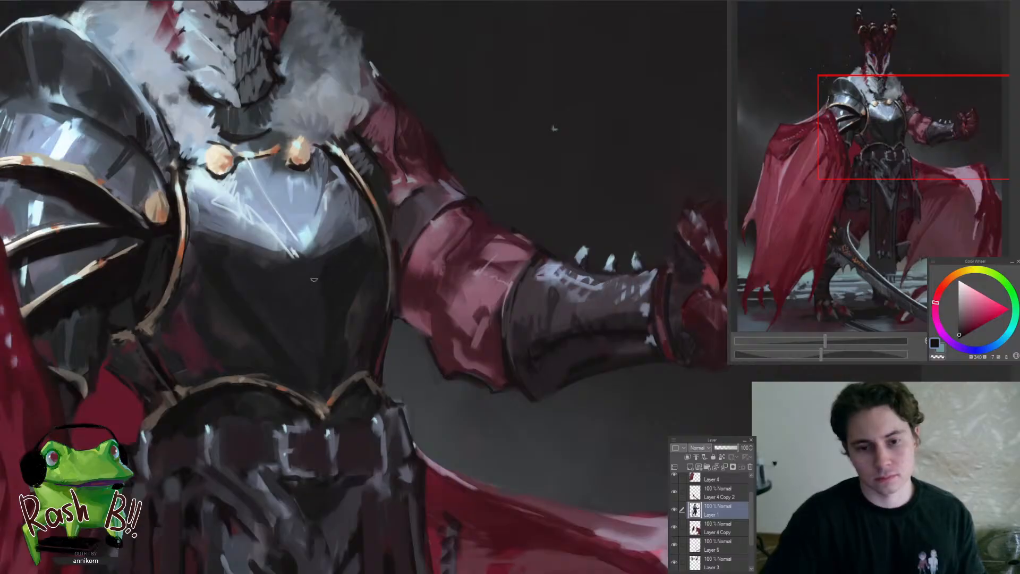
# Refine the shadowed front and side edge of the breastplate next to the bent arm with sampled dark tones
pyautogui.moveTo(304, 295)
pyautogui.mouseDown()
pyautogui.moveTo(244, 376)
pyautogui.moveTo(348, 287)
pyautogui.moveTo(409, 205)
pyautogui.mouseUp()
pyautogui.moveTo(383, 333)
pyautogui.mouseDown()
pyautogui.moveTo(426, 295)
pyautogui.moveTo(427, 268)
pyautogui.moveTo(371, 293)
pyautogui.moveTo(405, 337)
pyautogui.mouseUp()
pyautogui.keyDown('alt'); pyautogui.click(409, 353); pyautogui.keyUp('alt')
pyautogui.moveTo(414, 366); pyautogui.dragTo(387, 433)
pyautogui.moveTo(412, 365); pyautogui.dragTo(441, 324)
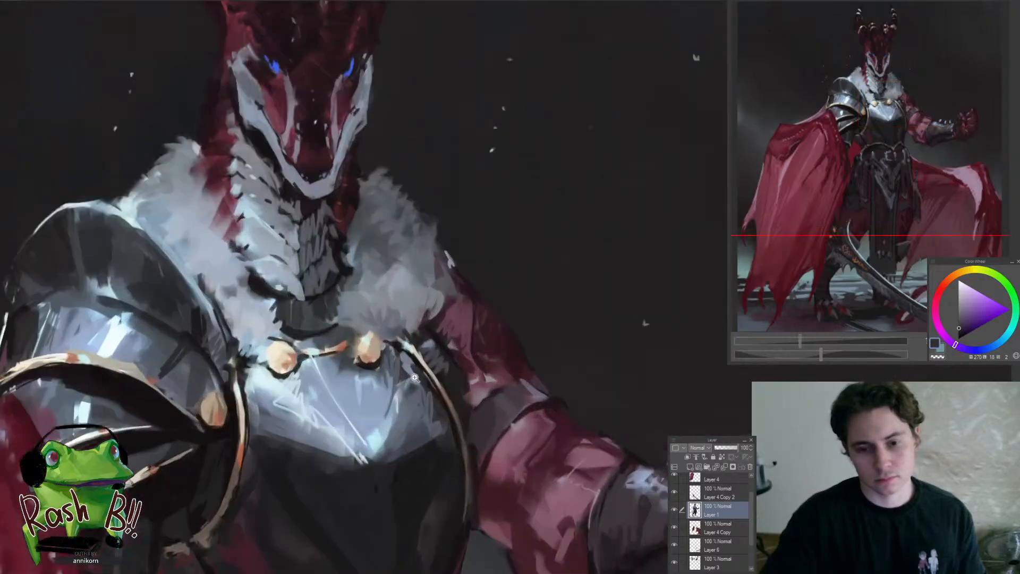
# Clean up the breastplate's upper edge around the gold clasp on the raised-arm side with sampled dark and blue-grey tones
pyautogui.keyDown('alt'); pyautogui.click(396, 365); pyautogui.keyUp('alt')
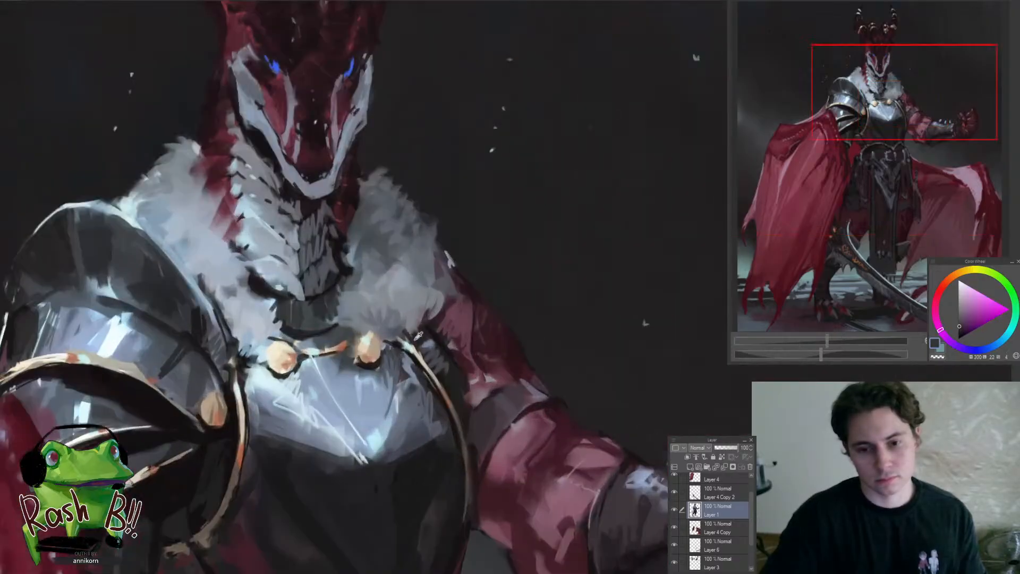
pyautogui.keyDown('alt'); pyautogui.click(419, 336); pyautogui.keyUp('alt')
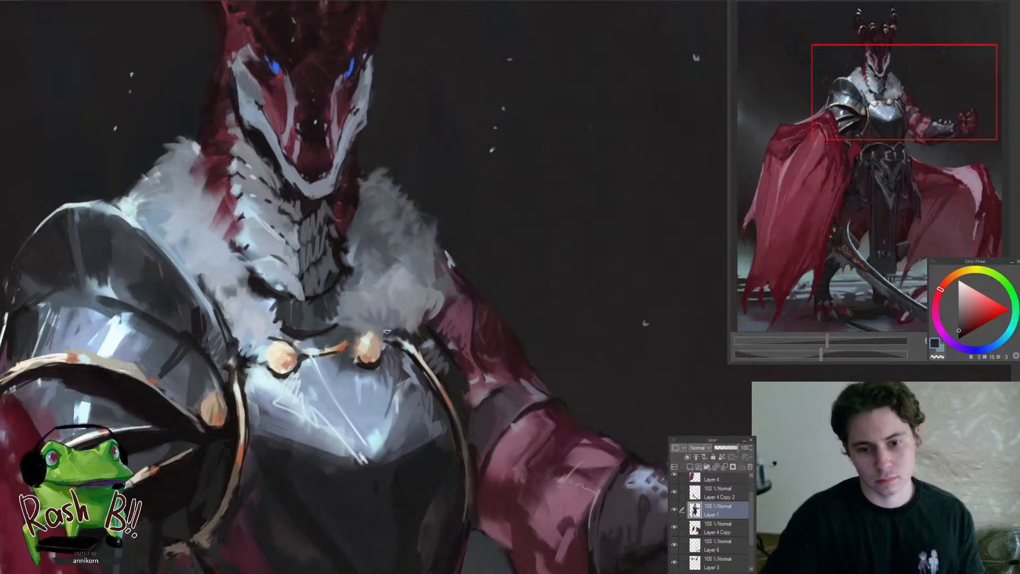
pyautogui.moveTo(356, 355)
pyautogui.mouseDown()
pyautogui.moveTo(332, 382)
pyautogui.moveTo(391, 340)
pyautogui.mouseUp()
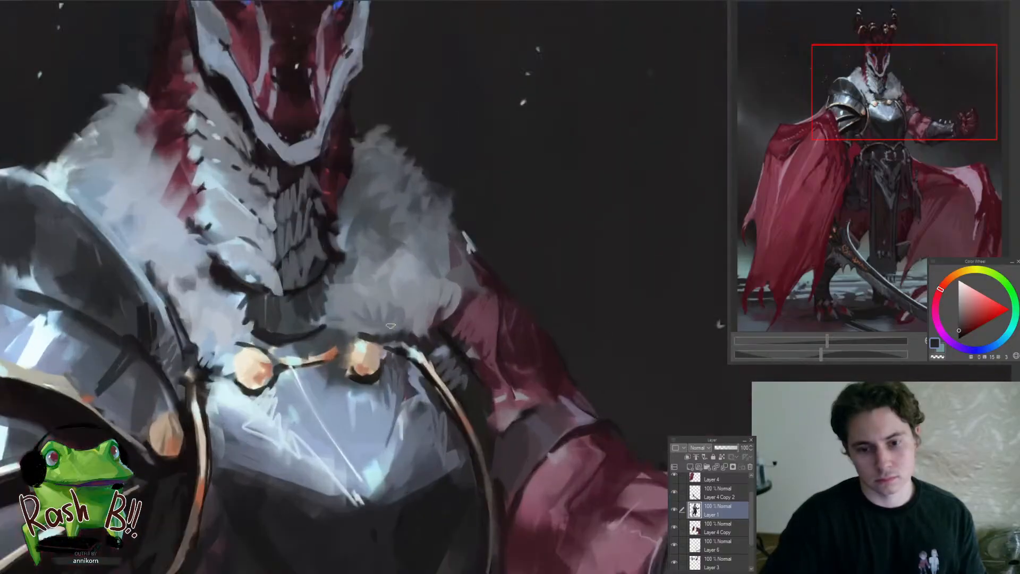
pyautogui.keyDown('alt'); pyautogui.click(391, 334); pyautogui.keyUp('alt')
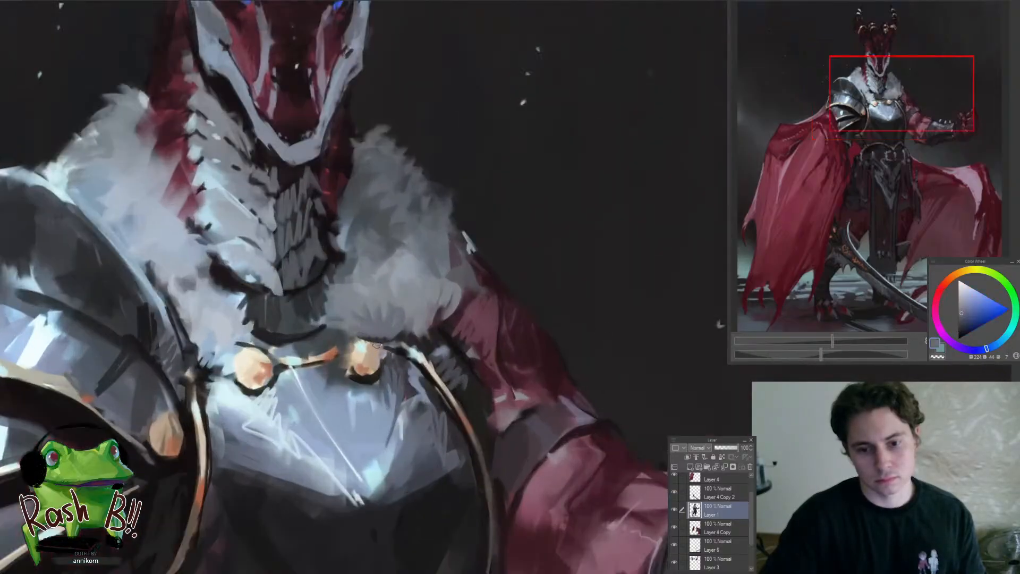
pyautogui.keyDown('alt'); pyautogui.click(331, 352); pyautogui.keyUp('alt')
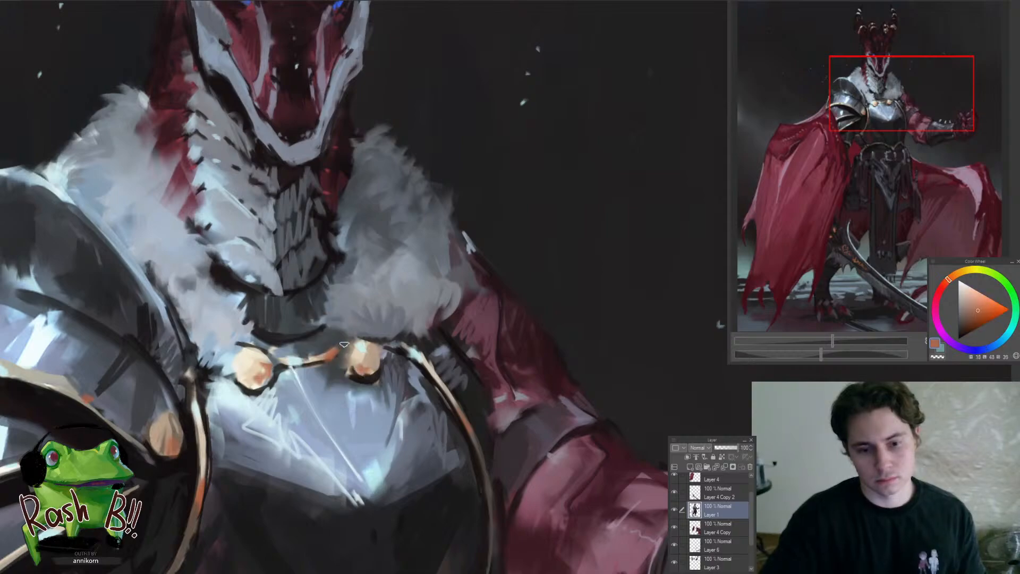
# Refine the thin gold trim joining the two round chest clasps with sampled orange
pyautogui.keyDown('alt'); pyautogui.click(342, 345); pyautogui.keyUp('alt')
pyautogui.moveTo(342, 344); pyautogui.dragTo(356, 370)
pyautogui.keyDown('alt'); pyautogui.click(321, 375); pyautogui.keyUp('alt')
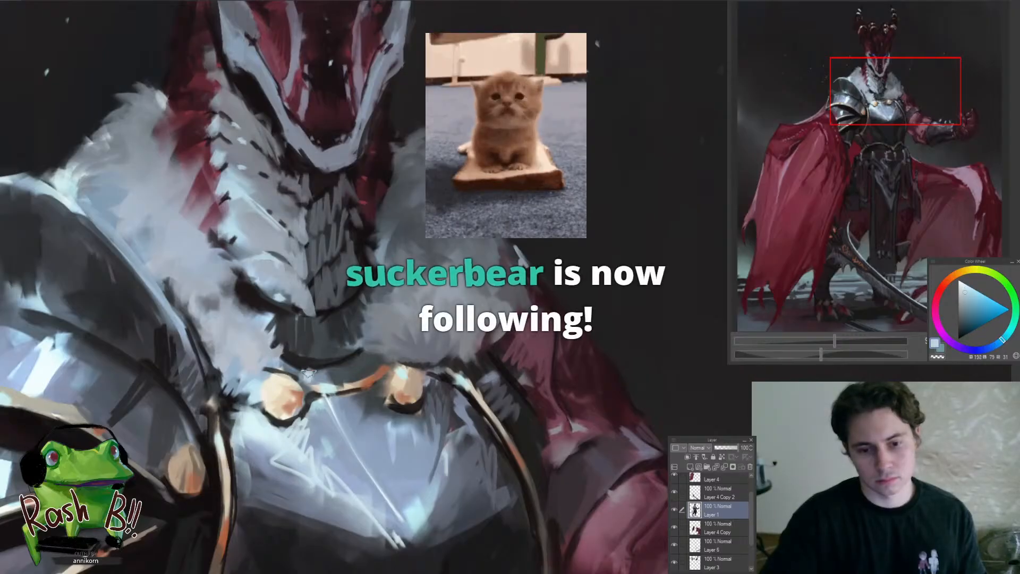
# Polish the breastplate's upper rim below the neck, between the gold clasps, with sampled blue-grey and pale blue
pyautogui.keyDown('alt'); pyautogui.click(325, 371); pyautogui.keyUp('alt')
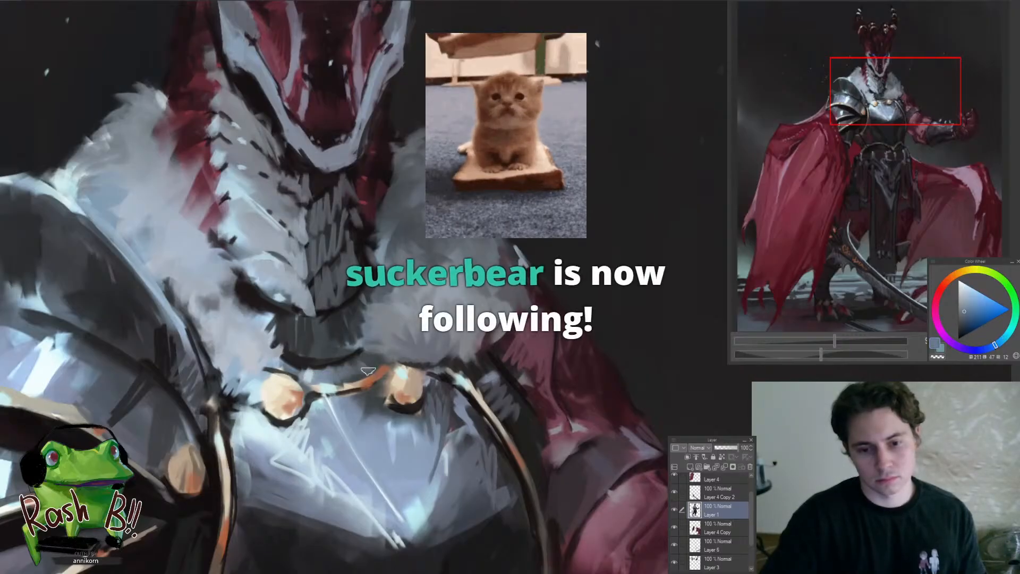
pyautogui.keyDown('alt'); pyautogui.click(325, 370); pyautogui.keyUp('alt')
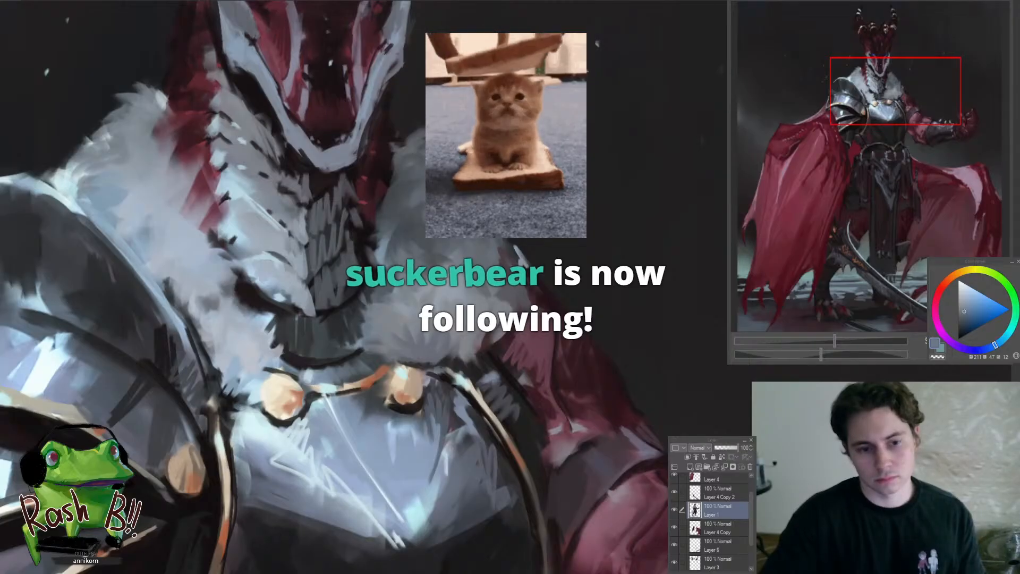
pyautogui.moveTo(221, 356); pyautogui.dragTo(257, 345)
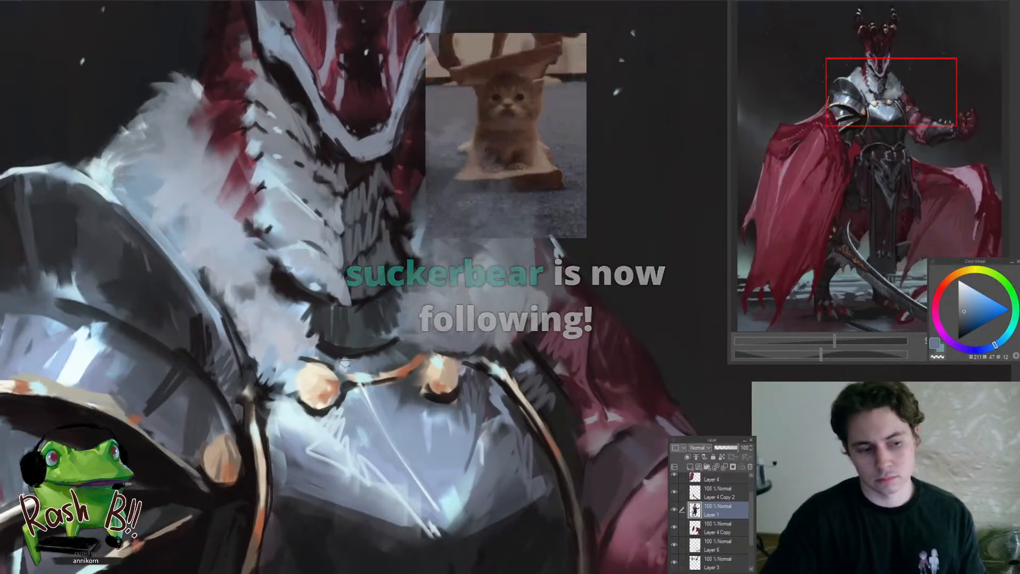
pyautogui.keyDown('alt'); pyautogui.click(344, 363); pyautogui.keyUp('alt')
pyautogui.moveTo(337, 360)
pyautogui.mouseDown()
pyautogui.moveTo(362, 365)
pyautogui.moveTo(341, 359)
pyautogui.moveTo(289, 423)
pyautogui.mouseUp()
pyautogui.moveTo(366, 369); pyautogui.dragTo(408, 366)
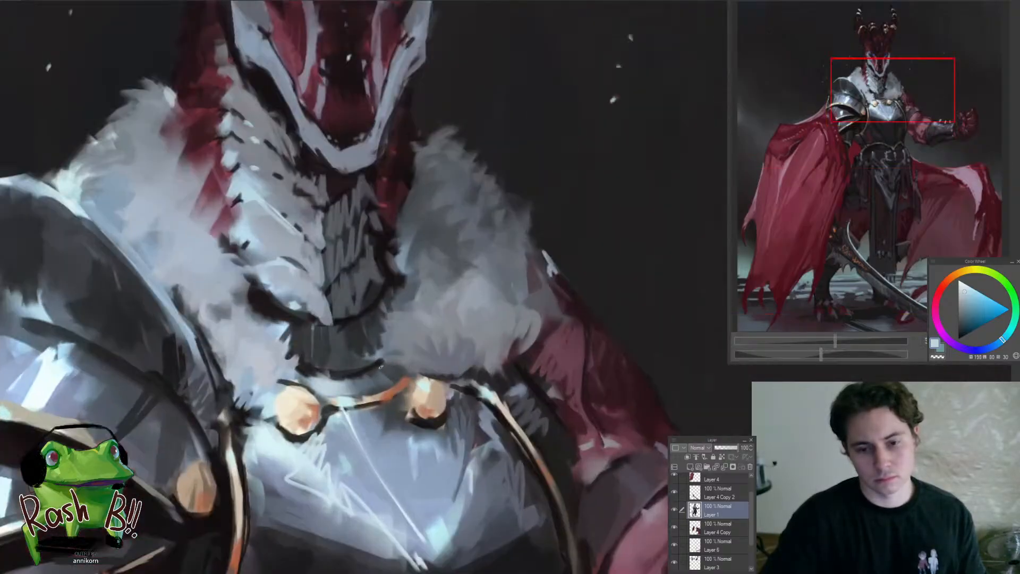
pyautogui.moveTo(340, 374); pyautogui.dragTo(298, 425)
pyautogui.moveTo(326, 388); pyautogui.dragTo(370, 385)
pyautogui.keyDown('alt'); pyautogui.click(331, 376); pyautogui.keyUp('alt')
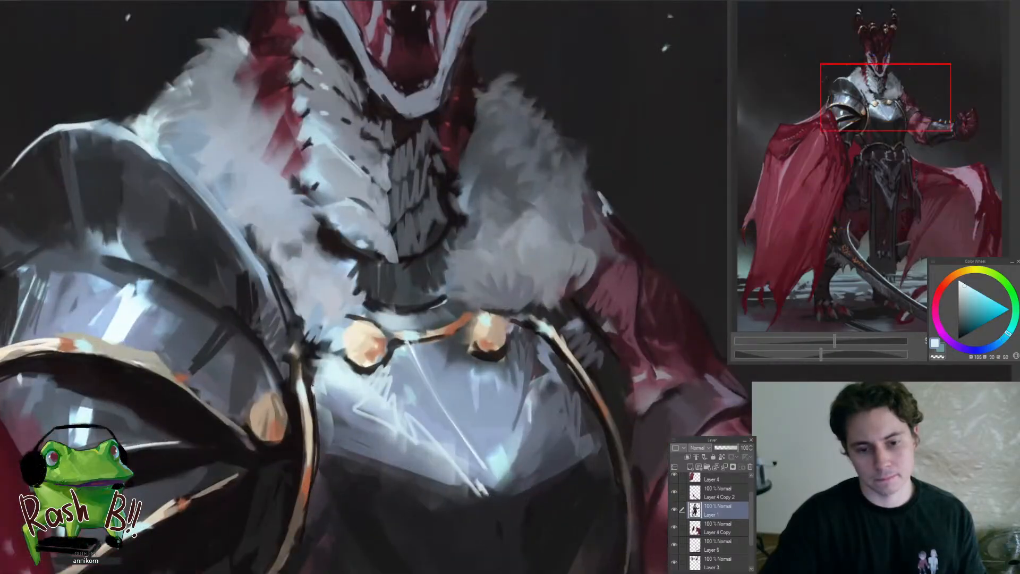
pyautogui.moveTo(299, 448); pyautogui.dragTo(296, 497)
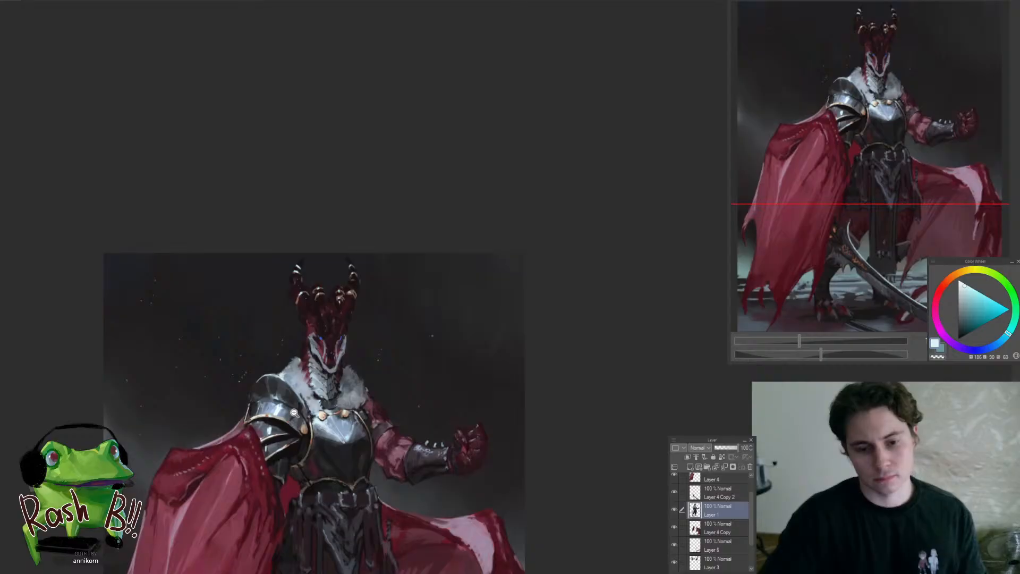
# Refine the shoulder armour's outer edge and its junction with the breastplate using pale cyan, blue-grey and dark tones
pyautogui.moveTo(251, 403); pyautogui.dragTo(297, 400)
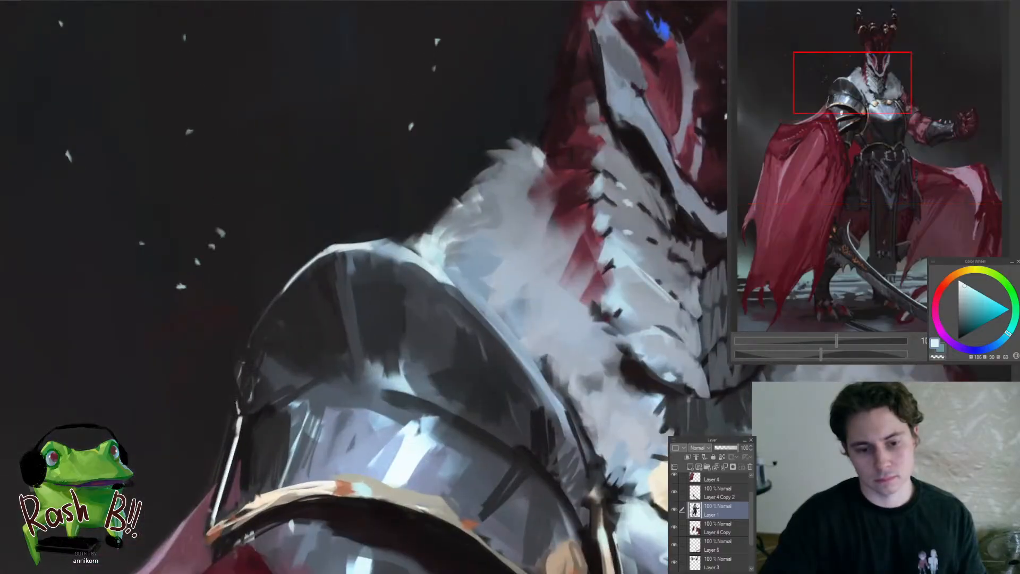
pyautogui.moveTo(233, 382); pyautogui.dragTo(211, 446)
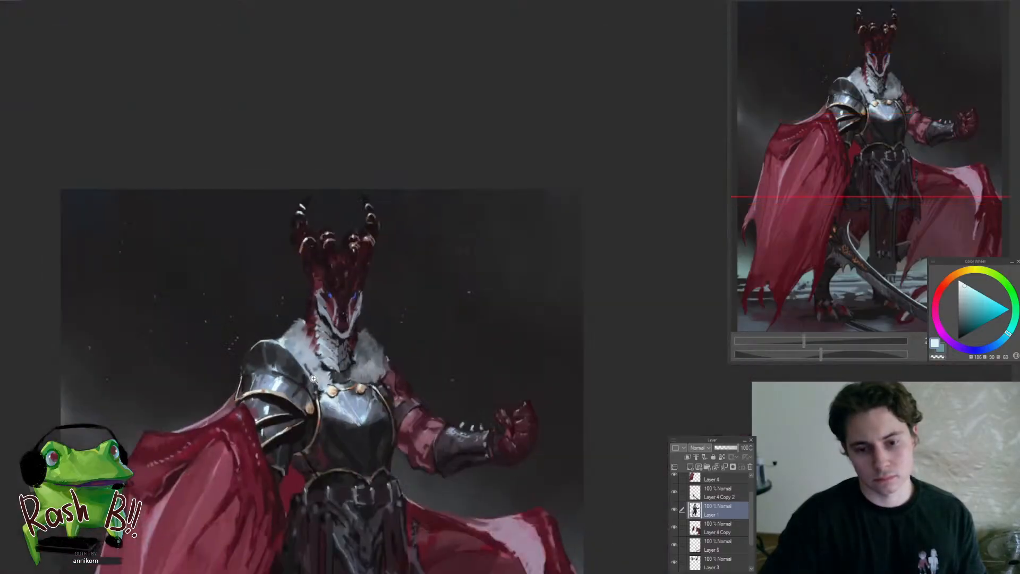
pyautogui.moveTo(313, 379); pyautogui.dragTo(346, 412)
pyautogui.keyDown('alt'); pyautogui.click(355, 410); pyautogui.keyUp('alt')
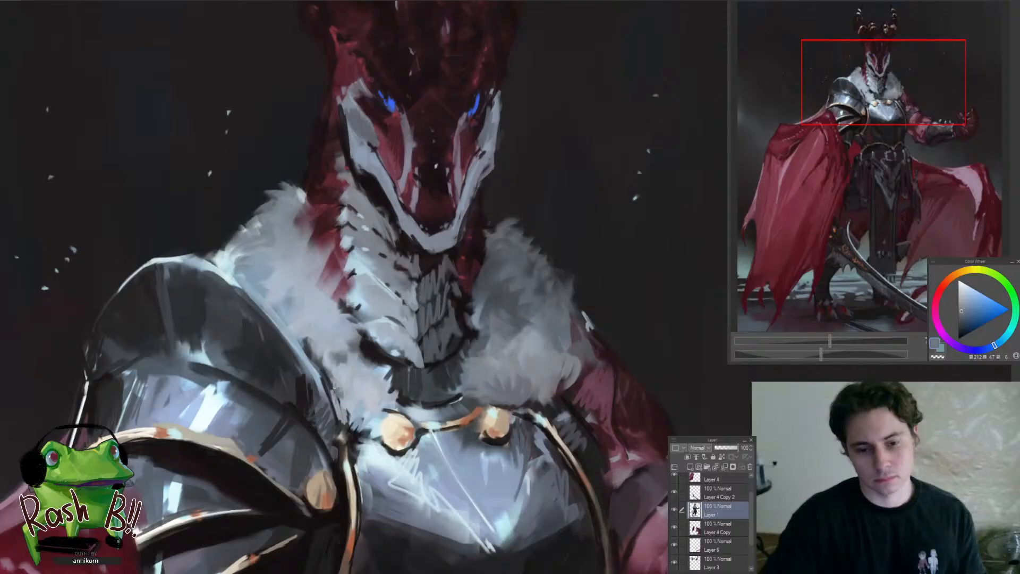
pyautogui.moveTo(299, 440); pyautogui.dragTo(344, 446)
pyautogui.keyDown('alt'); pyautogui.click(336, 386); pyautogui.keyUp('alt')
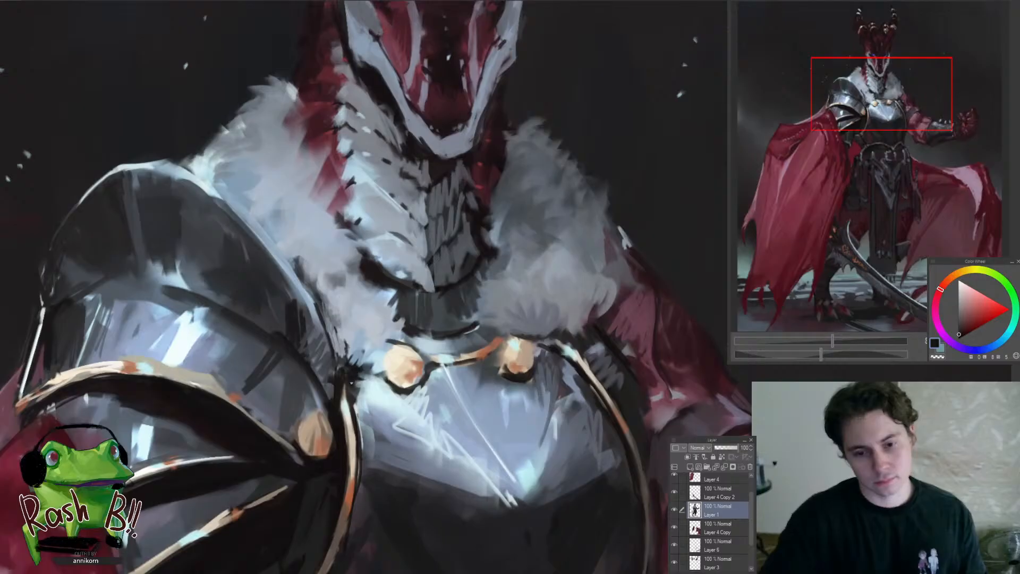
pyautogui.moveTo(330, 399); pyautogui.dragTo(295, 420)
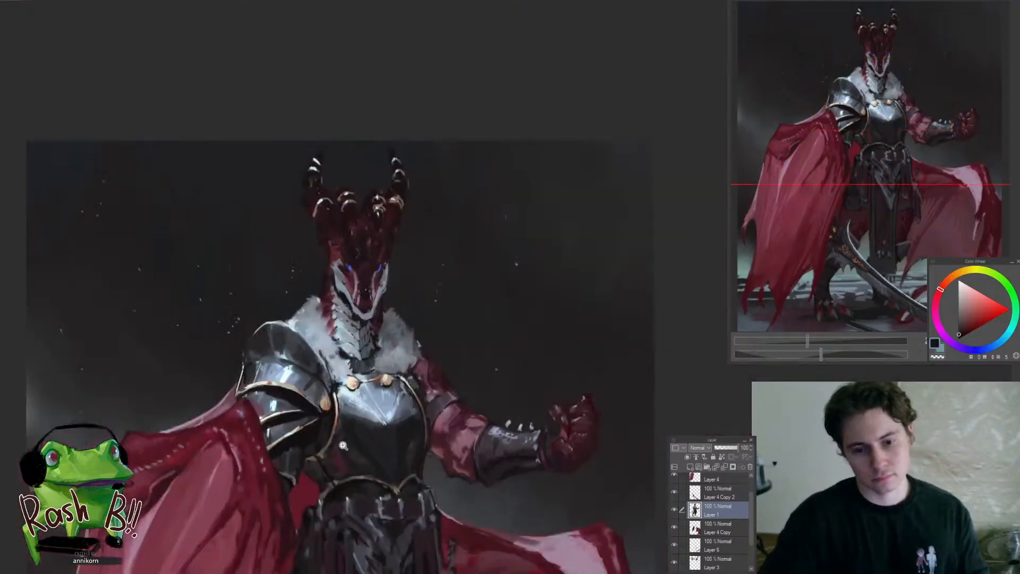
# Flip the canvas horizontally and examine the whole figure's composition
pyautogui.press('h')
pyautogui.moveTo(561, 412); pyautogui.dragTo(354, 427)
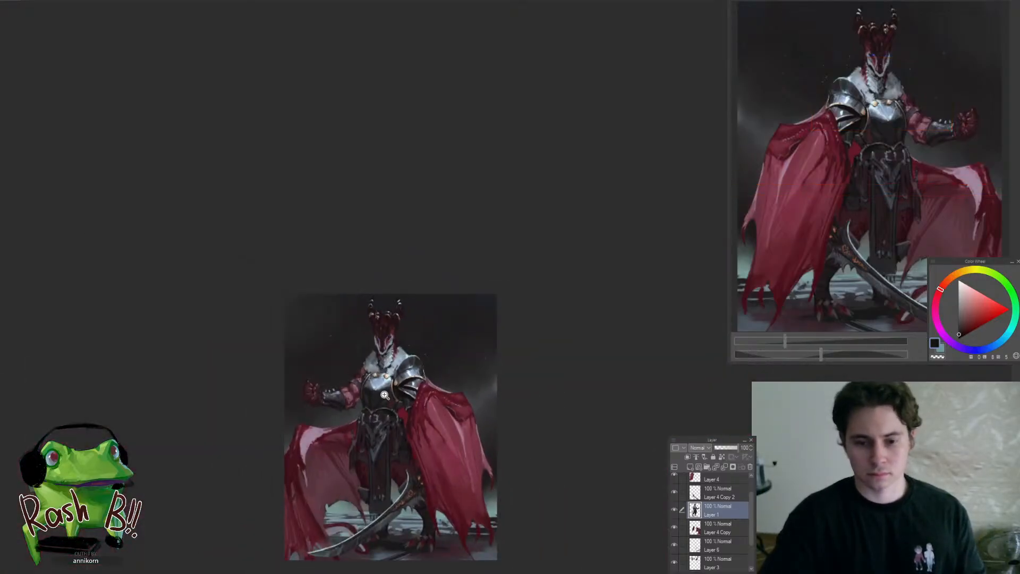
pyautogui.moveTo(384, 395); pyautogui.dragTo(427, 422)
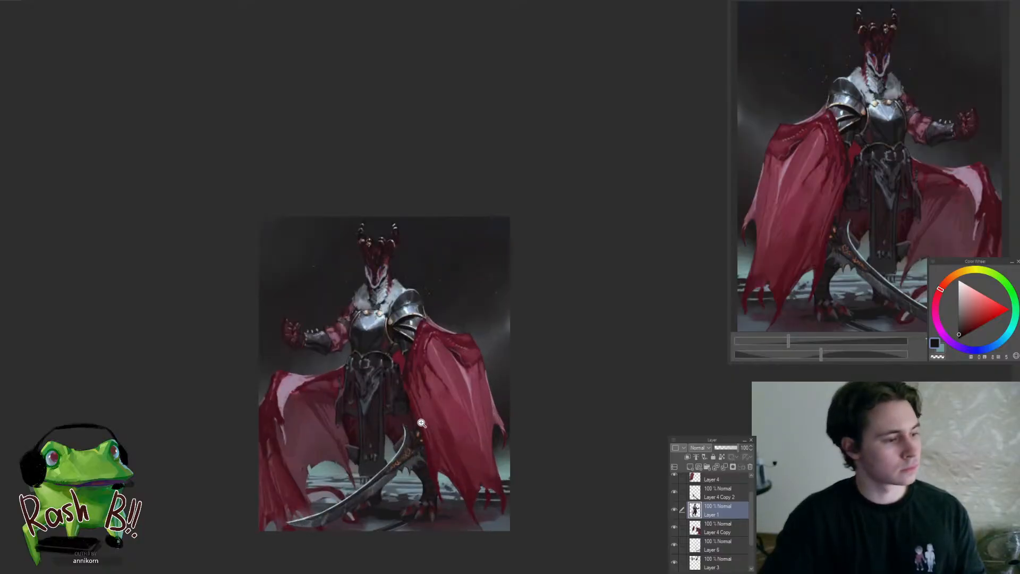
pyautogui.moveTo(422, 425); pyautogui.dragTo(410, 447)
pyautogui.moveTo(334, 431); pyautogui.dragTo(406, 411)
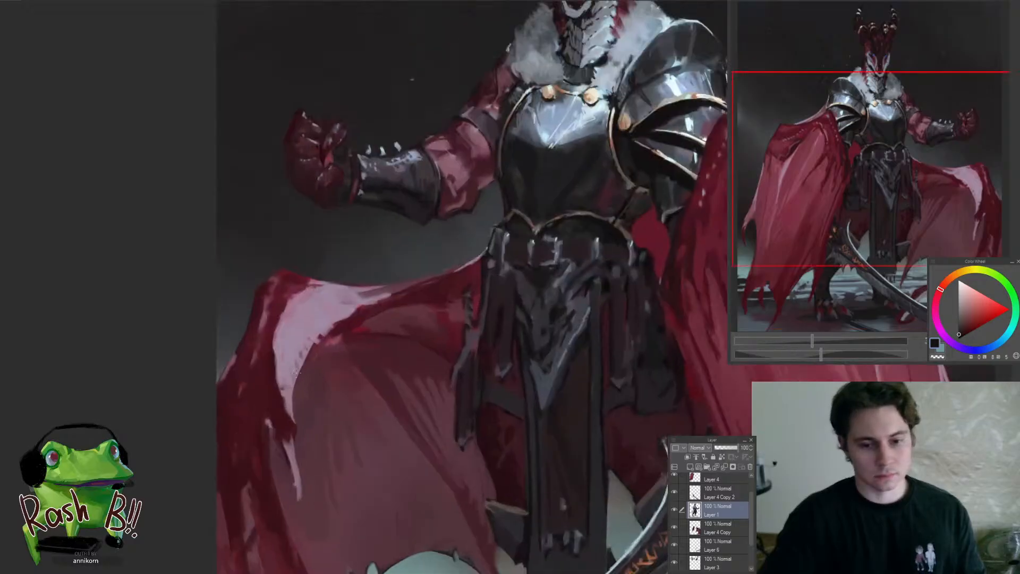
# On Layer 4 Copy, rework the small pale tear beside the spread cape's outer fold with sampled mauve and dark red
pyautogui.keyDown('ctrl'); pyautogui.keyDown('shift'); pyautogui.click(292, 359); pyautogui.keyUp('shift'); pyautogui.keyUp('ctrl')
pyautogui.keyDown('alt'); pyautogui.click(293, 359); pyautogui.keyUp('alt')
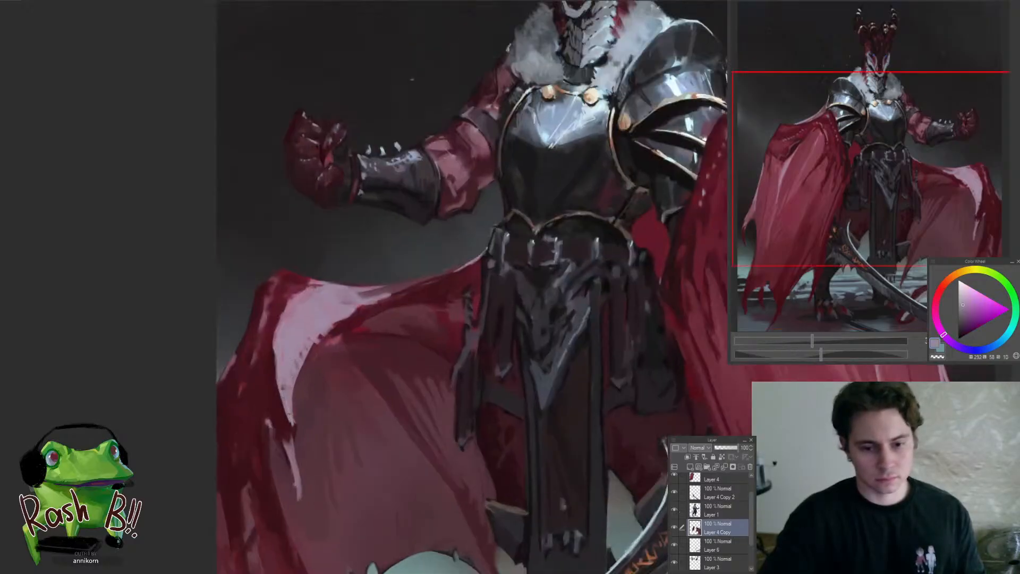
pyautogui.keyDown('alt'); pyautogui.click(275, 385); pyautogui.keyUp('alt')
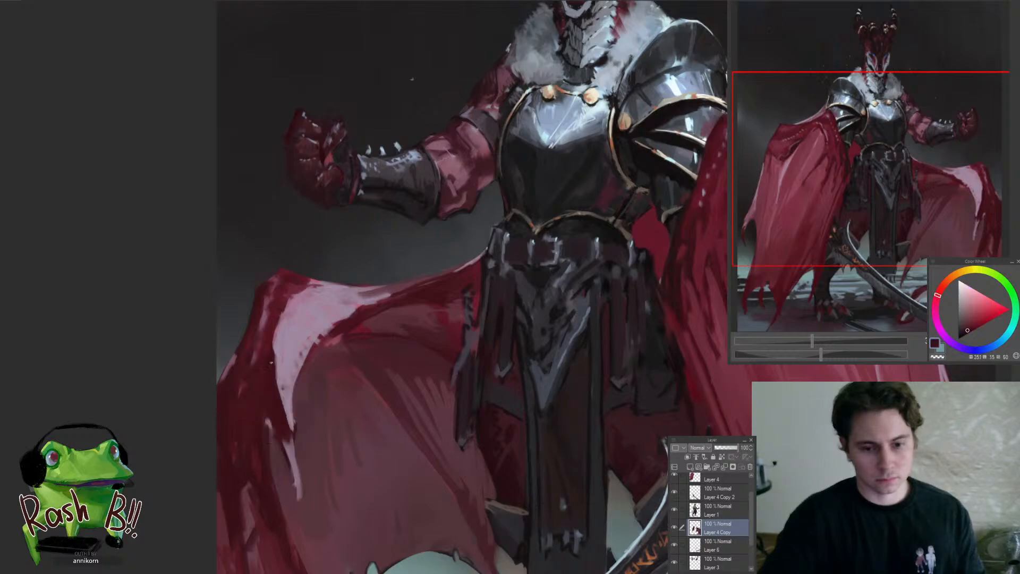
pyautogui.keyDown('alt'); pyautogui.click(268, 422); pyautogui.keyUp('alt')
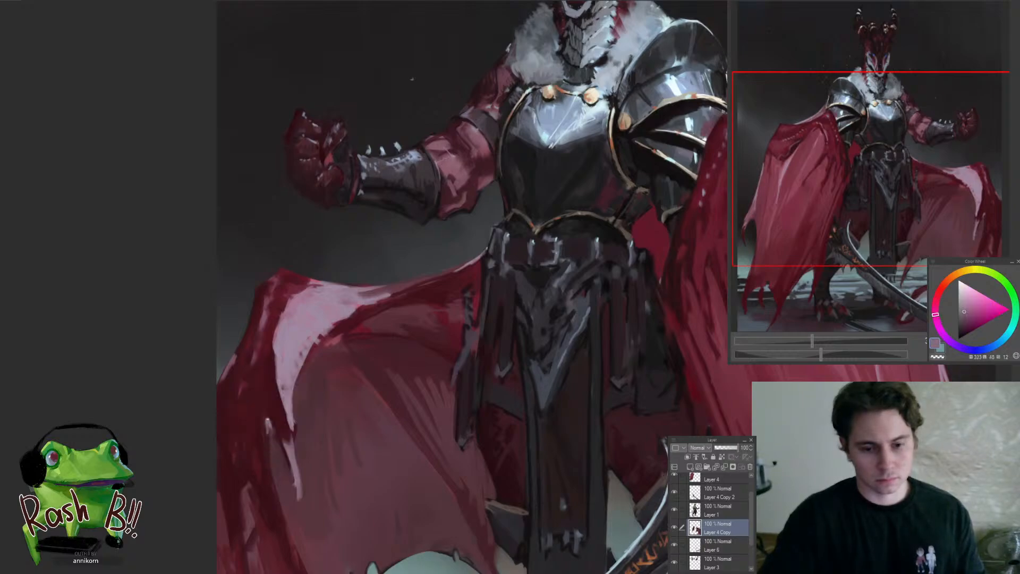
pyautogui.keyDown('alt'); pyautogui.click(267, 411); pyautogui.keyUp('alt')
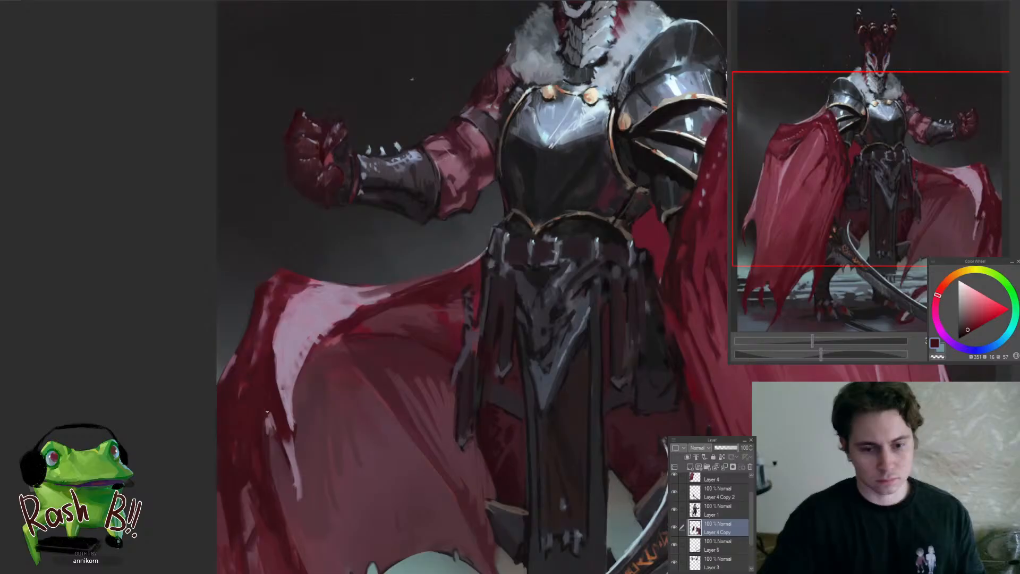
pyautogui.keyDown('alt'); pyautogui.click(258, 459); pyautogui.keyUp('alt')
pyautogui.keyDown('alt'); pyautogui.click(280, 424); pyautogui.keyUp('alt')
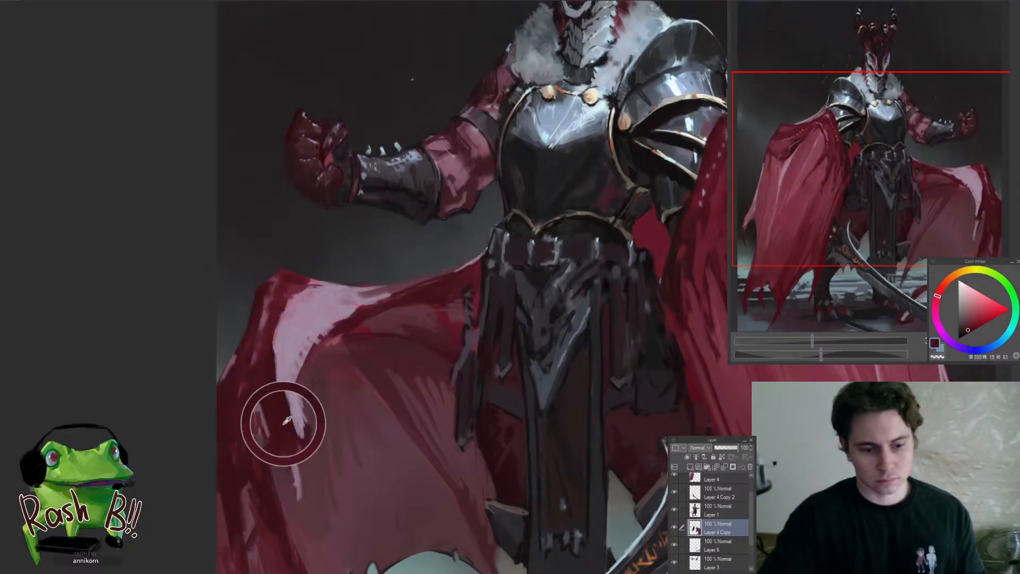
# Refine the narrow pale streak below the spread cape's large pink highlight with sampled lilac and muted mauve
pyautogui.keyDown('alt'); pyautogui.click(291, 457); pyautogui.keyUp('alt')
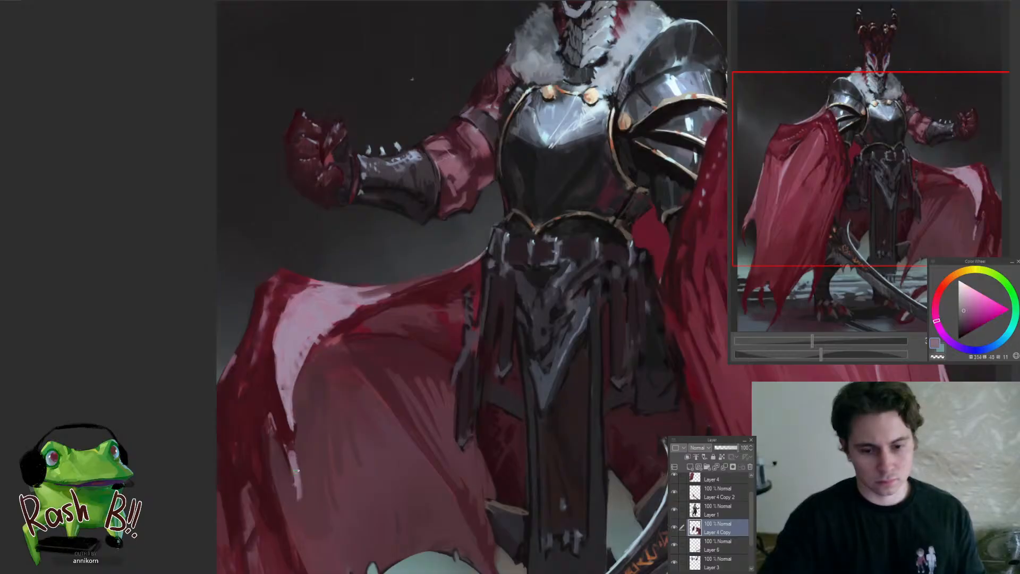
pyautogui.keyDown('alt'); pyautogui.click(300, 484); pyautogui.keyUp('alt')
pyautogui.keyDown('alt'); pyautogui.click(291, 470); pyautogui.keyUp('alt')
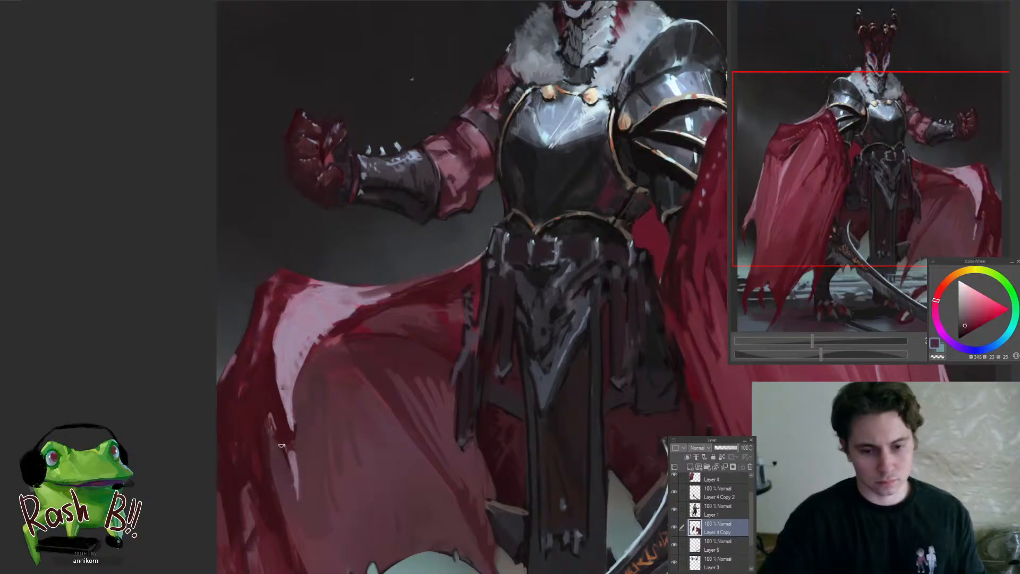
pyautogui.keyDown('alt'); pyautogui.click(284, 388); pyautogui.keyUp('alt')
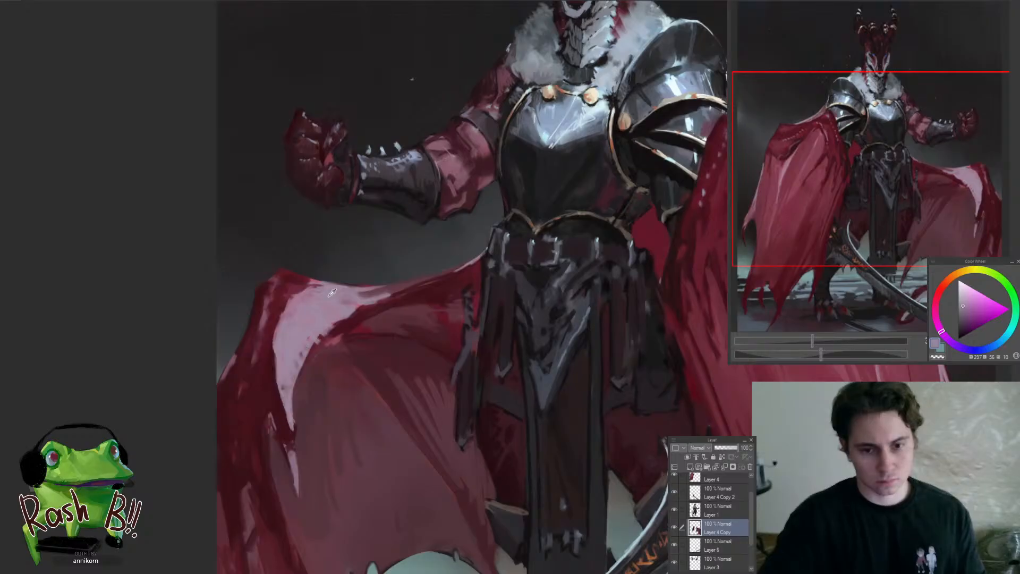
pyautogui.keyDown('alt'); pyautogui.click(345, 301); pyautogui.keyUp('alt')
pyautogui.keyDown('alt'); pyautogui.click(286, 402); pyautogui.keyUp('alt')
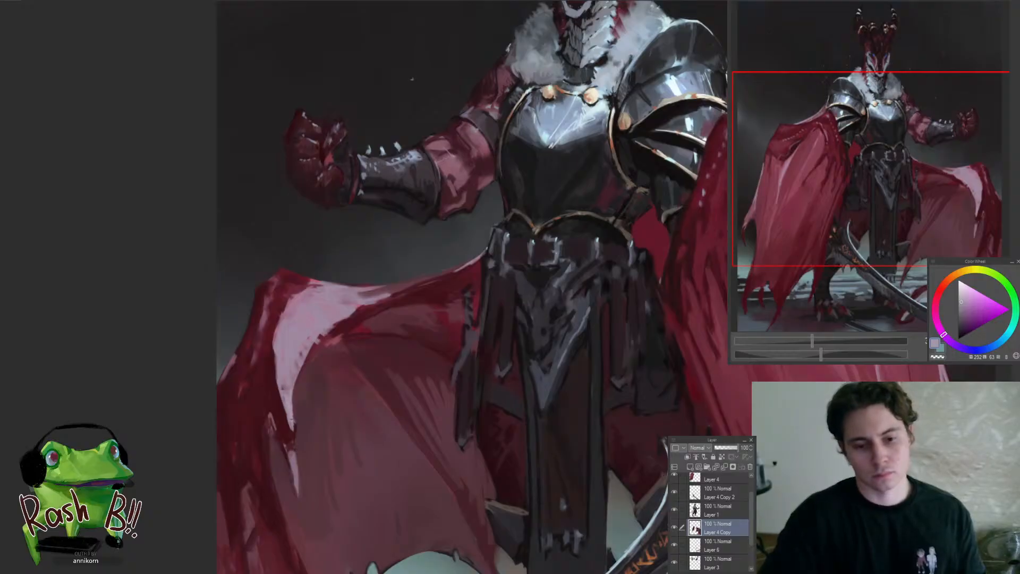
pyautogui.keyDown('alt'); pyautogui.click(286, 413); pyautogui.keyUp('alt')
# On Layer 4, refine the dark pocket-like fold of the draped cape below the shoulder armour with deep red tones
pyautogui.moveTo(281, 452); pyautogui.dragTo(314, 514)
pyautogui.moveTo(316, 449); pyautogui.dragTo(372, 445)
pyautogui.keyDown('alt'); pyautogui.click(269, 517); pyautogui.keyUp('alt')
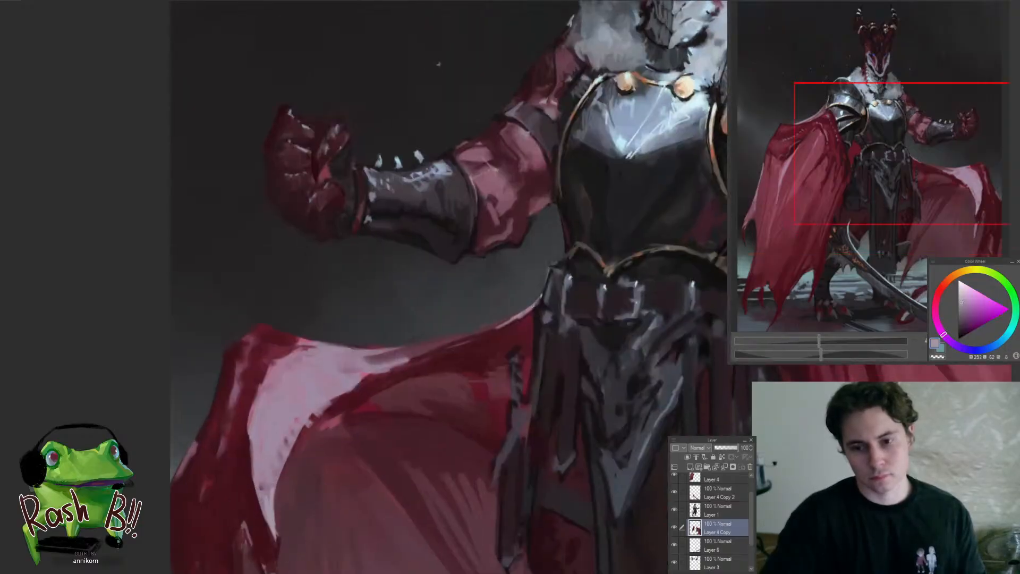
pyautogui.moveTo(452, 346); pyautogui.dragTo(429, 401)
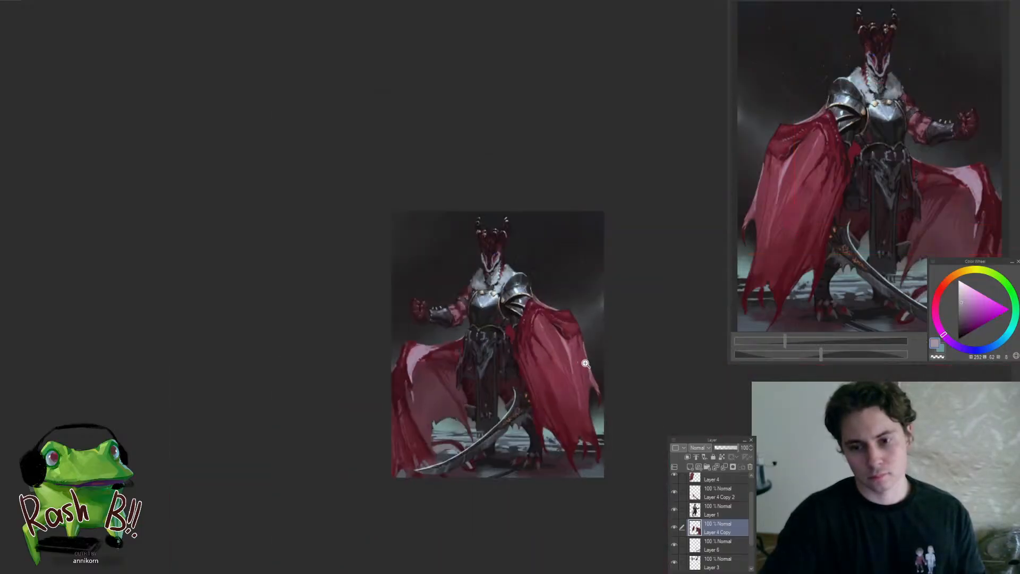
pyautogui.moveTo(579, 331); pyautogui.dragTo(608, 321)
pyautogui.keyDown('ctrl'); pyautogui.keyDown('shift'); pyautogui.click(536, 328); pyautogui.keyUp('shift'); pyautogui.keyUp('ctrl')
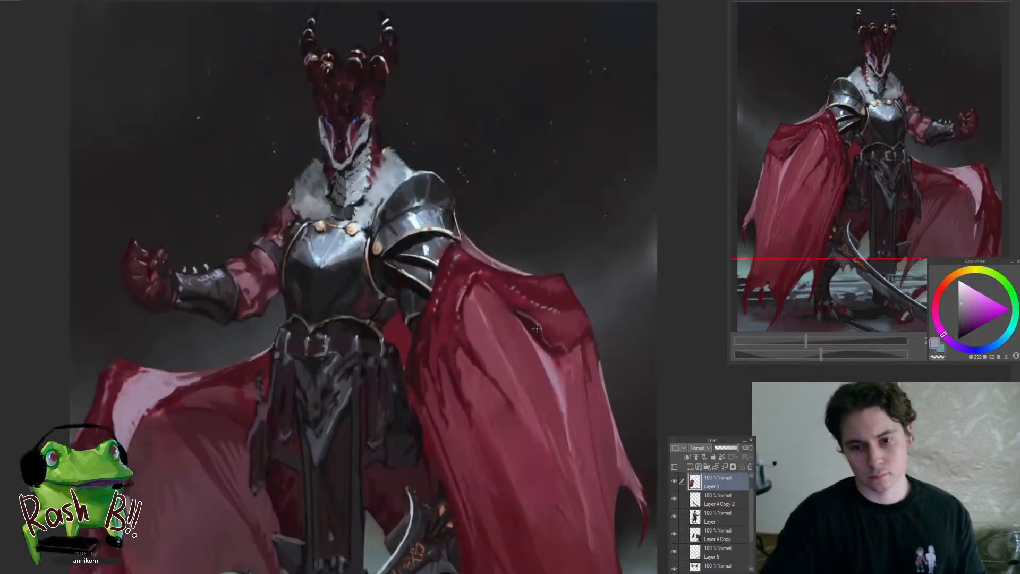
pyautogui.click(552, 313)
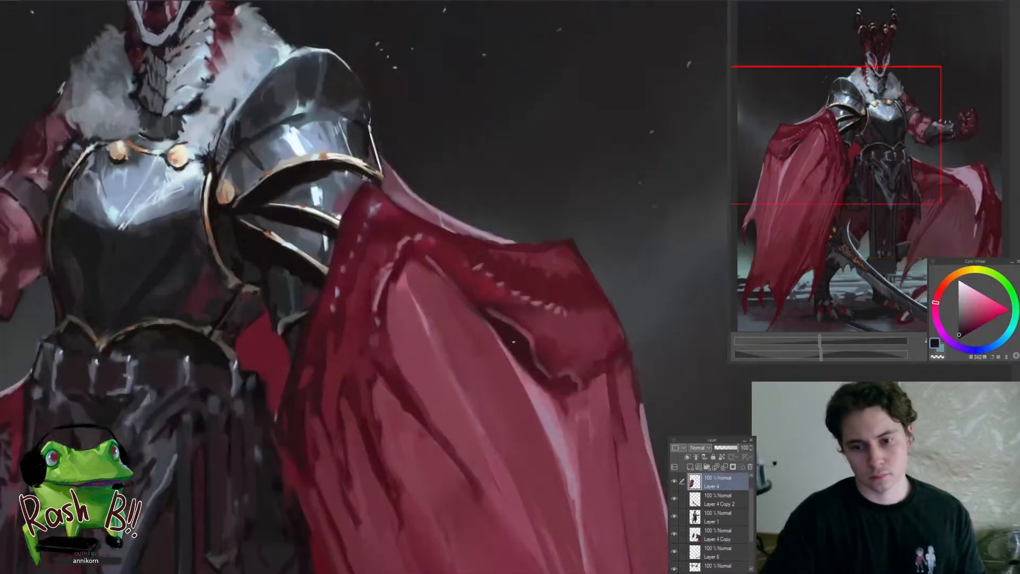
pyautogui.keyDown('alt'); pyautogui.click(511, 344); pyautogui.keyUp('alt')
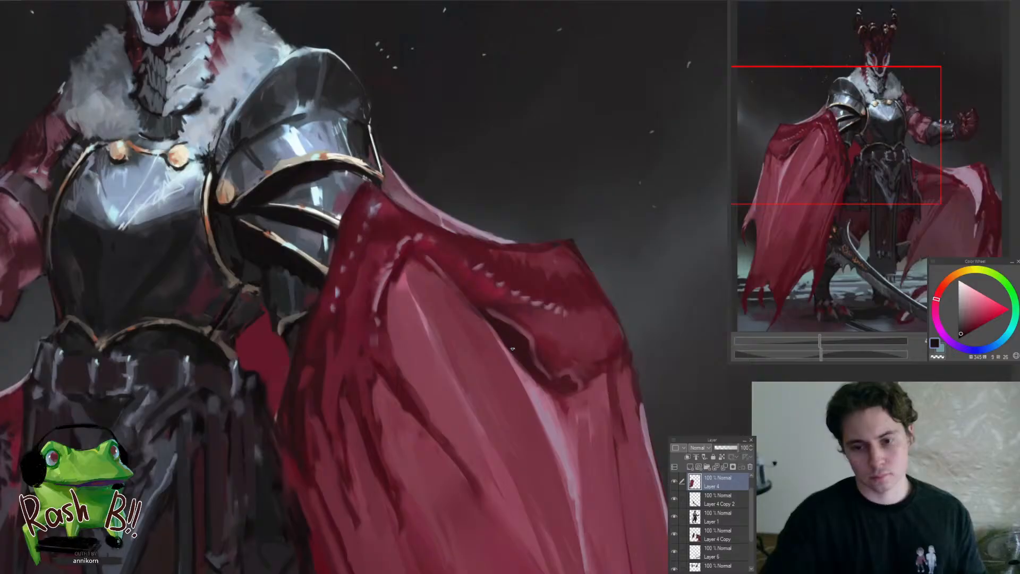
pyautogui.keyDown('alt'); pyautogui.click(511, 345); pyautogui.keyUp('alt')
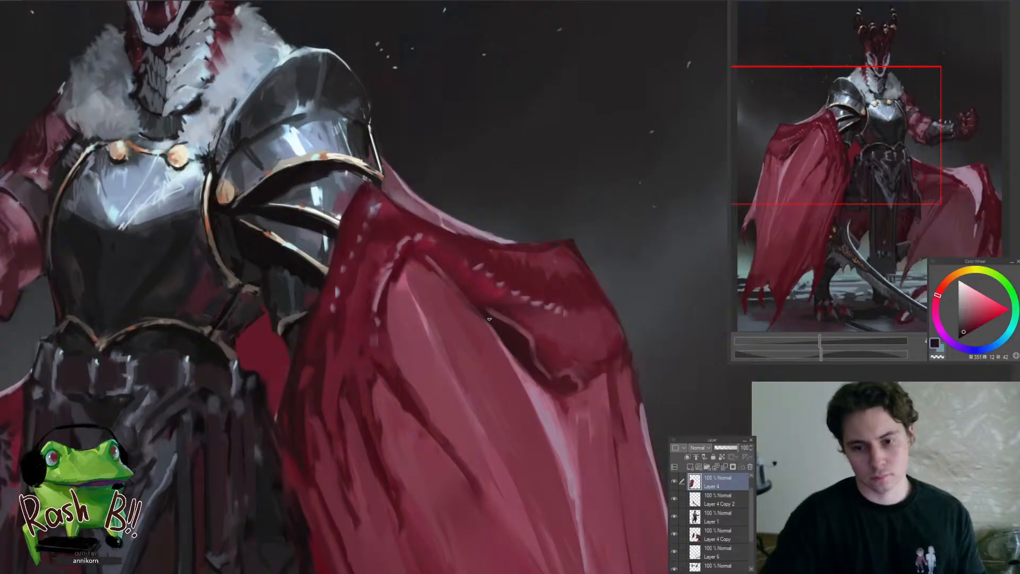
pyautogui.keyDown('alt'); pyautogui.click(517, 337); pyautogui.keyUp('alt')
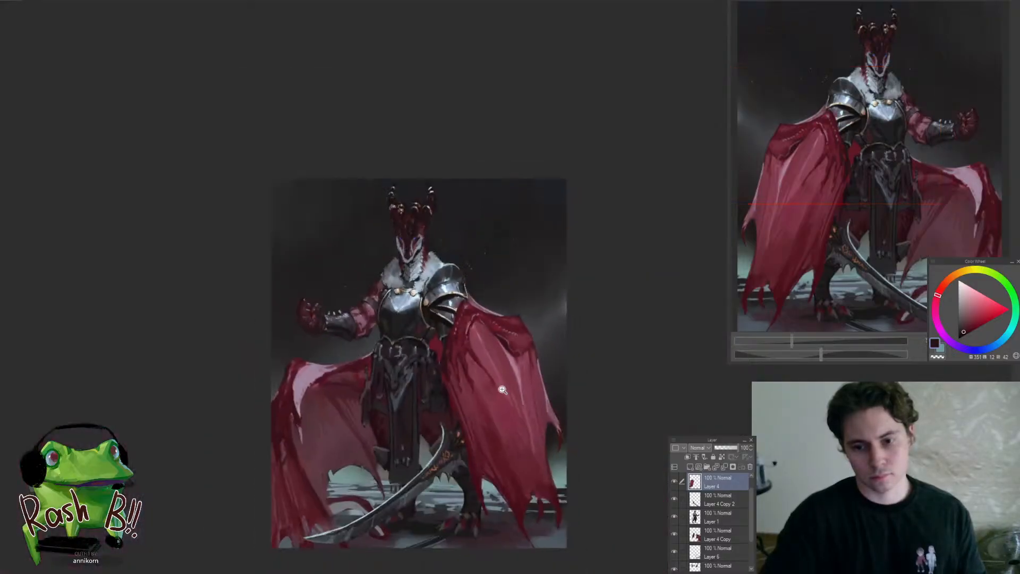
# Refine the long folds in the middle of the draped cape with sampled mid and dark reds
pyautogui.keyDown('ctrl'); pyautogui.click(513, 404); pyautogui.keyUp('ctrl')
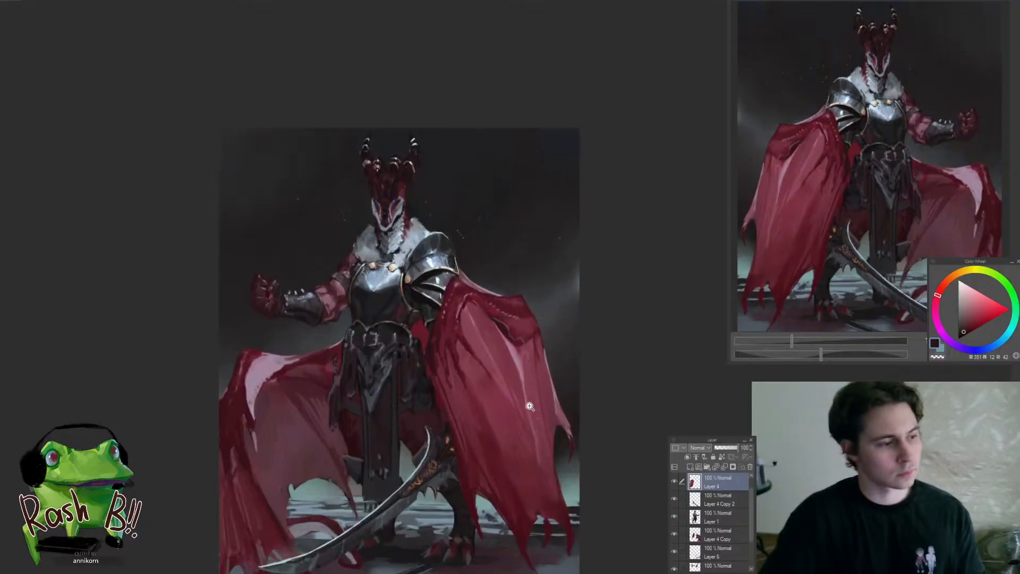
pyautogui.keyDown('ctrl'); pyautogui.click(488, 352); pyautogui.keyUp('ctrl')
pyautogui.keyDown('ctrl'); pyautogui.click(489, 355); pyautogui.keyUp('ctrl')
pyautogui.keyDown('alt'); pyautogui.click(477, 367); pyautogui.keyUp('alt')
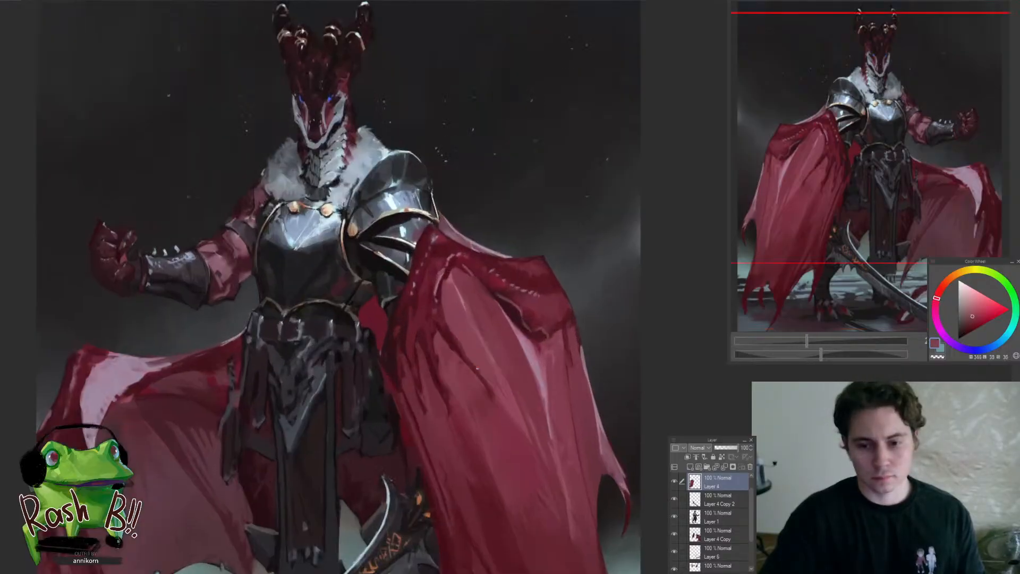
pyautogui.keyDown('alt'); pyautogui.click(437, 325); pyautogui.keyUp('alt')
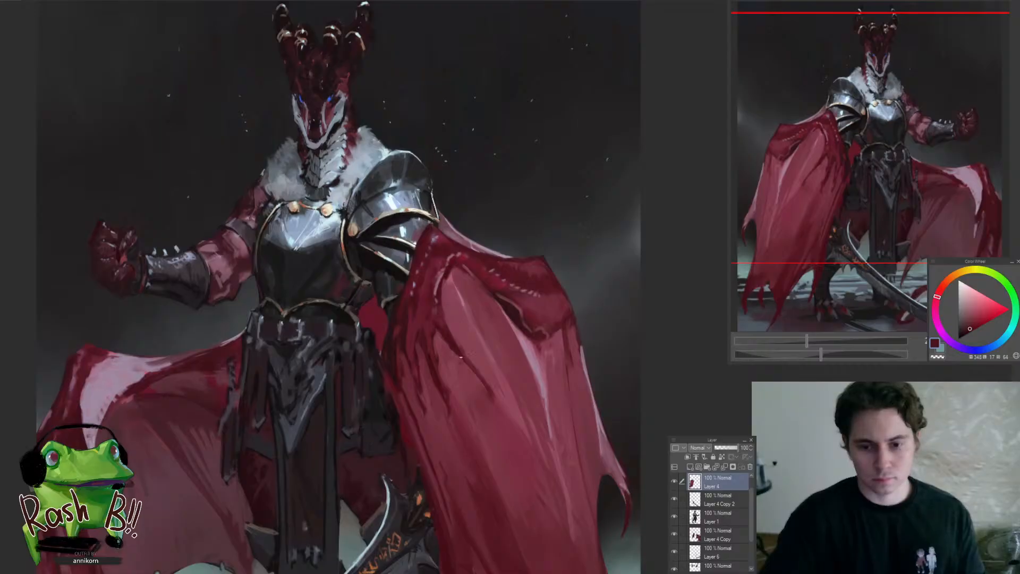
pyautogui.keyDown('alt'); pyautogui.click(483, 376); pyautogui.keyUp('alt')
pyautogui.keyDown('alt'); pyautogui.click(505, 399); pyautogui.keyUp('alt')
pyautogui.moveTo(484, 386)
pyautogui.mouseDown()
pyautogui.moveTo(457, 361)
pyautogui.moveTo(411, 428)
pyautogui.mouseUp()
pyautogui.moveTo(486, 446); pyautogui.dragTo(505, 428)
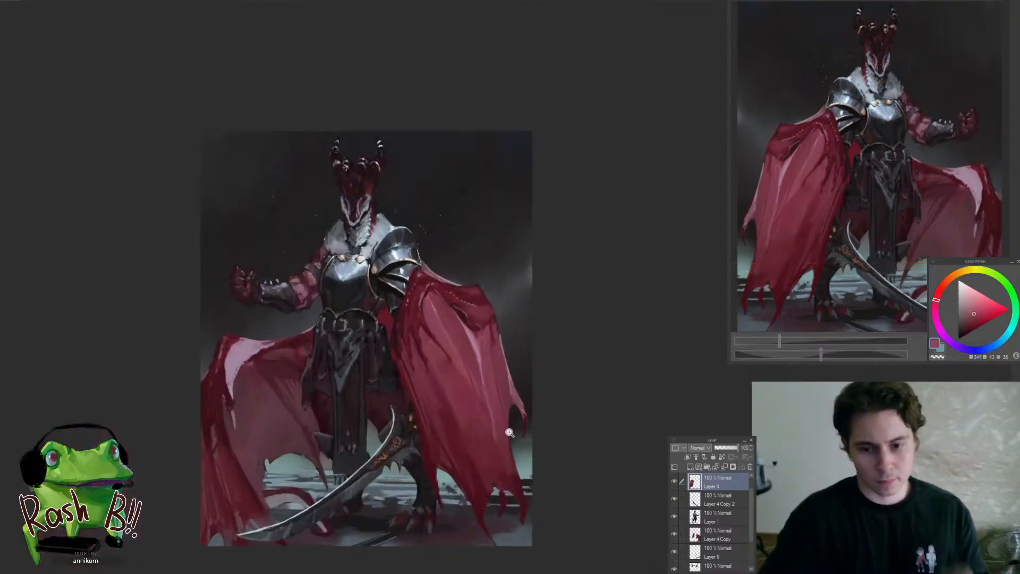
# Shape the tattered lower hem of the draped cape with sampled deep red
pyautogui.moveTo(510, 486); pyautogui.dragTo(531, 463)
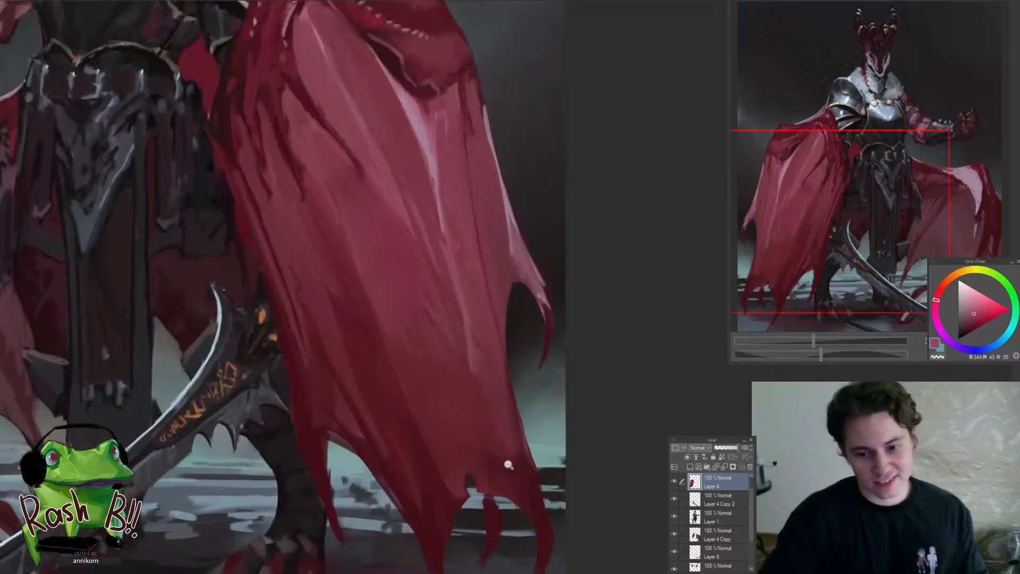
pyautogui.keyDown('alt'); pyautogui.click(482, 444); pyautogui.keyUp('alt')
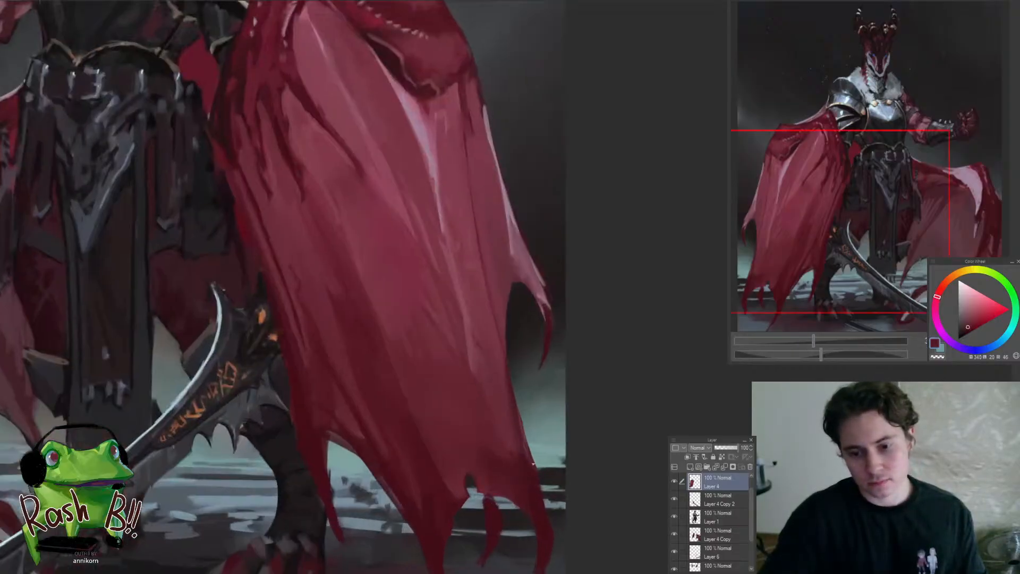
pyautogui.keyDown('alt'); pyautogui.click(496, 507); pyautogui.keyUp('alt')
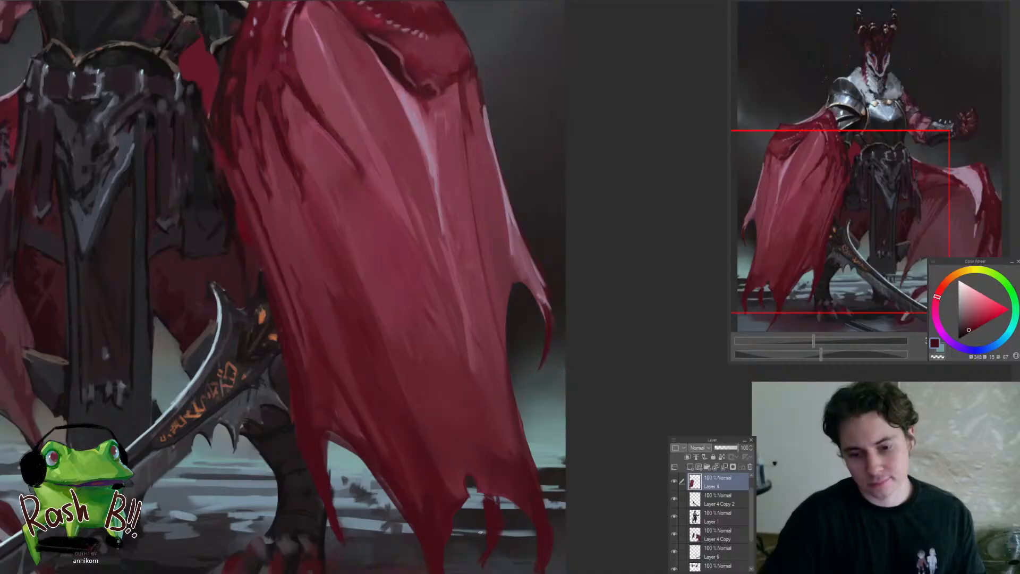
pyautogui.moveTo(455, 508); pyautogui.dragTo(393, 507)
# Flip the canvas horizontally and touch up the dark leg behind the sword's spiked edge on Layer 1
pyautogui.press('h')
pyautogui.moveTo(540, 496); pyautogui.dragTo(471, 464)
pyautogui.moveTo(399, 451)
pyautogui.mouseDown()
pyautogui.moveTo(426, 447)
pyautogui.moveTo(412, 436)
pyautogui.mouseUp()
pyautogui.keyDown('ctrl'); pyautogui.keyDown('shift'); pyautogui.click(415, 445); pyautogui.keyUp('shift'); pyautogui.keyUp('ctrl')
pyautogui.keyDown('alt'); pyautogui.click(386, 452); pyautogui.keyUp('alt')
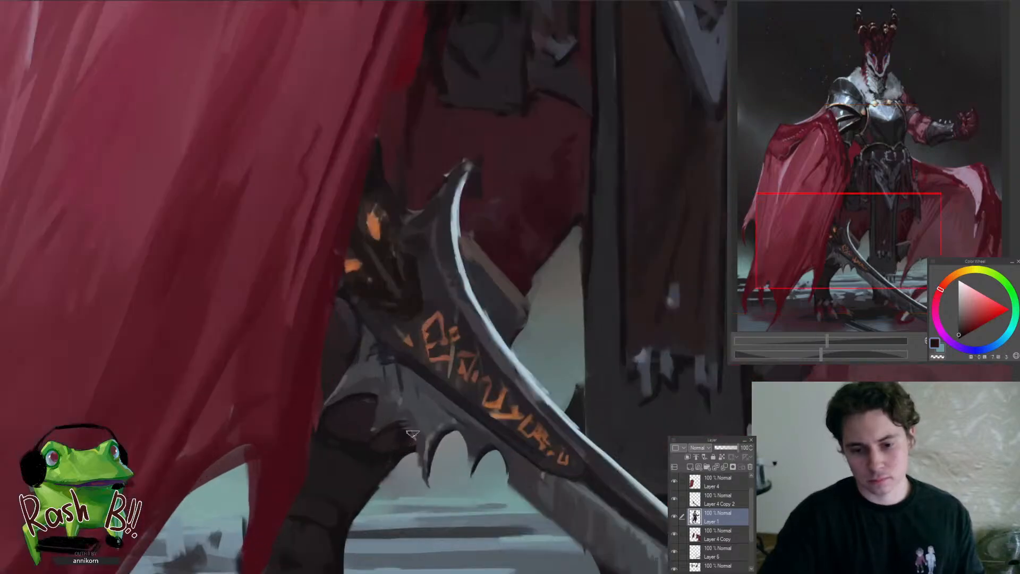
pyautogui.keyDown('alt'); pyautogui.click(371, 440); pyautogui.keyUp('alt')
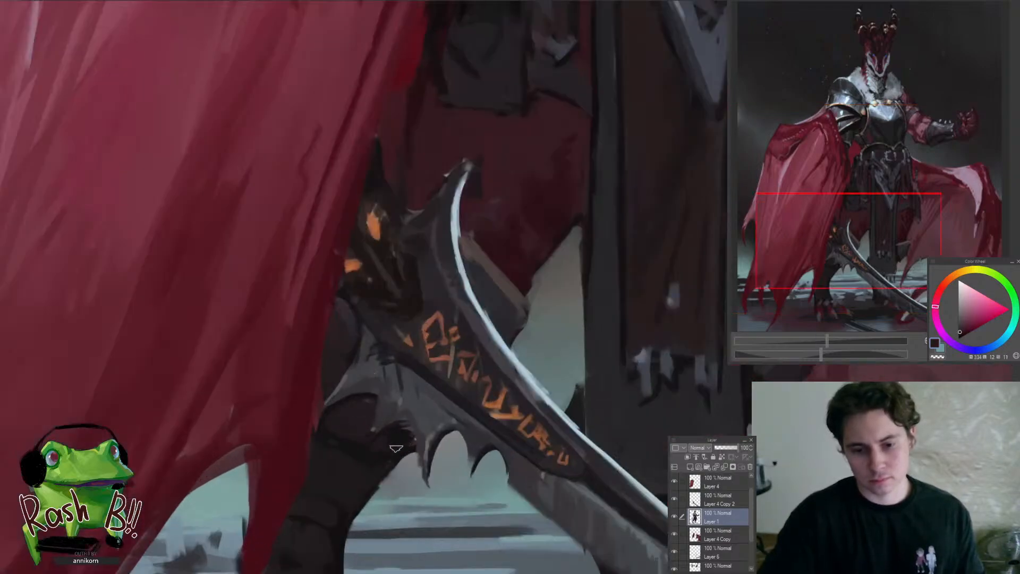
pyautogui.keyDown('alt'); pyautogui.click(396, 448); pyautogui.keyUp('alt')
# Refine the knee area between the draped cape and the sword's base with sampled near-black
pyautogui.hotkey('ctrl', '0')
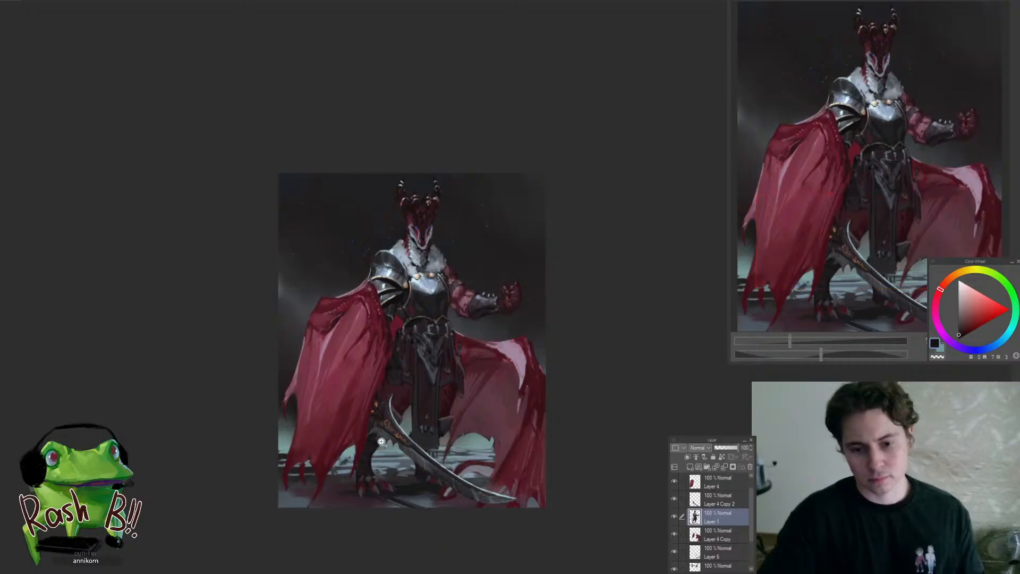
pyautogui.click(381, 442)
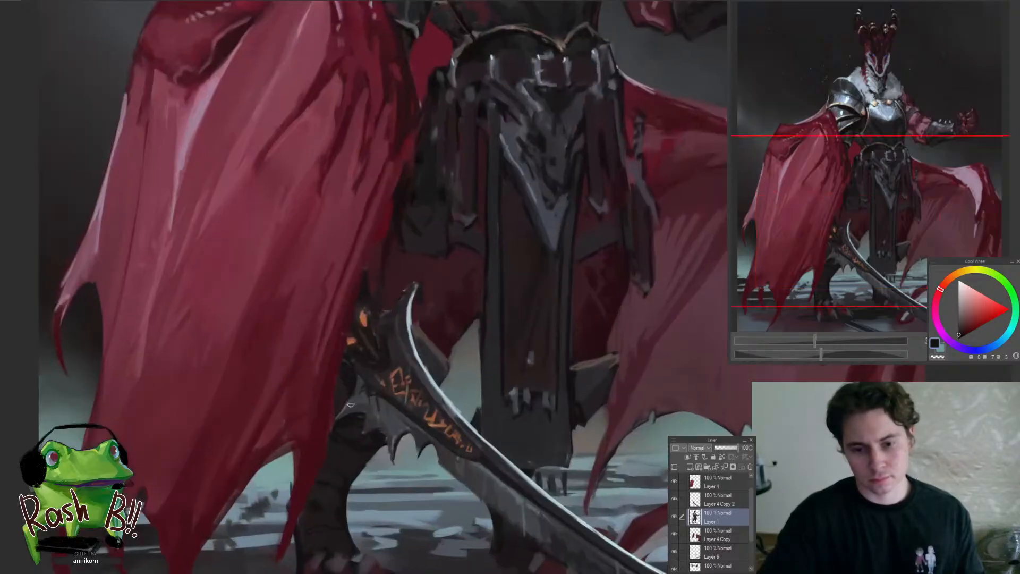
pyautogui.hotkey('ctrl', '0')
pyautogui.click(379, 425)
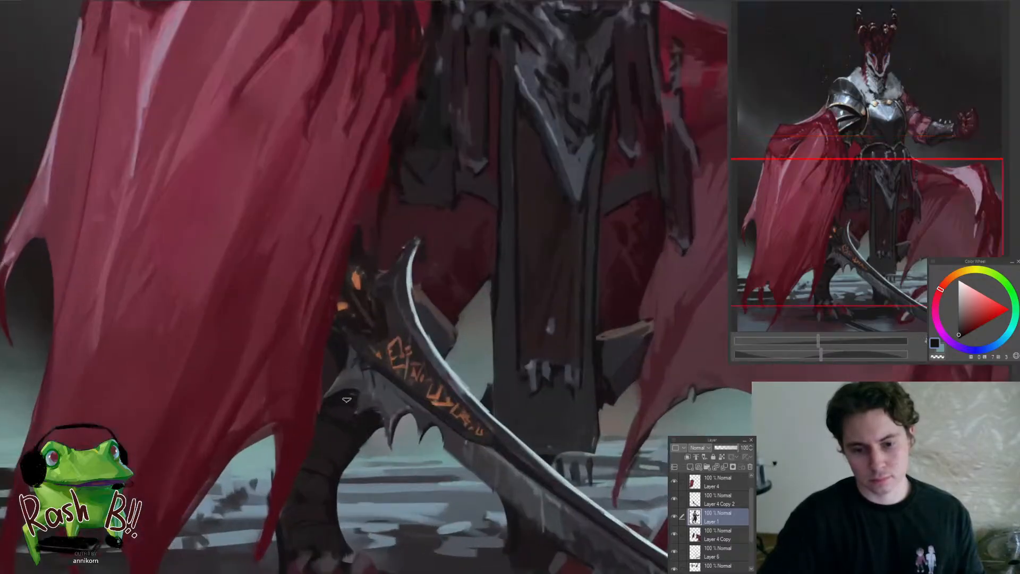
pyautogui.moveTo(369, 435); pyautogui.dragTo(340, 431)
pyautogui.keyDown('ctrl'); pyautogui.keyDown('shift'); pyautogui.click(367, 419); pyautogui.keyUp('shift'); pyautogui.keyUp('ctrl')
# On Layer 4 Copy 2, refine the grey curved edge at the base of the rune sword
pyautogui.moveTo(291, 451)
pyautogui.mouseDown()
pyautogui.moveTo(393, 415)
pyautogui.moveTo(327, 499)
pyautogui.mouseUp()
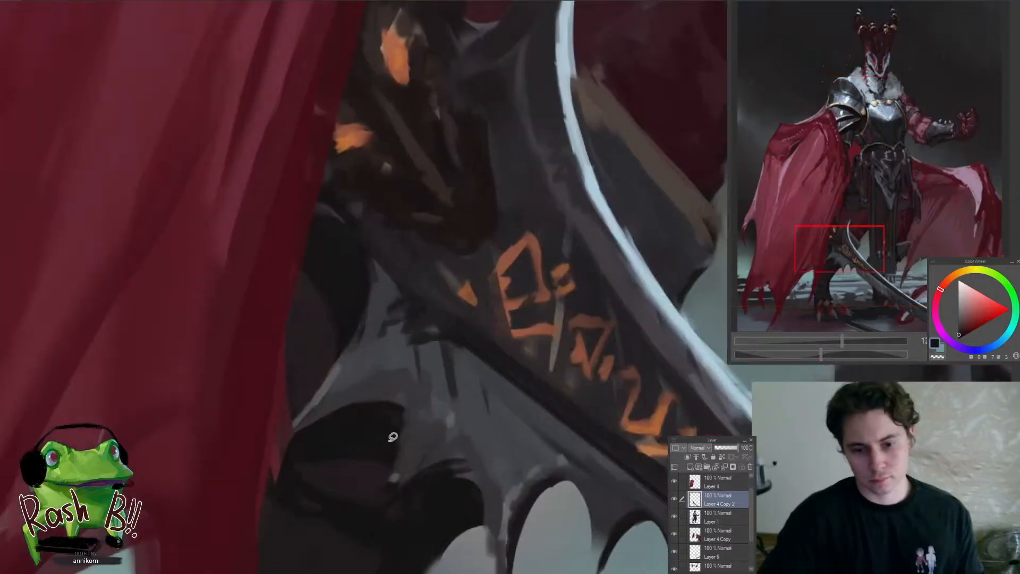
pyautogui.moveTo(391, 436); pyautogui.dragTo(351, 451)
pyautogui.keyDown('ctrl'); pyautogui.keyDown('shift'); pyautogui.click(345, 458); pyautogui.keyUp('shift'); pyautogui.keyUp('ctrl')
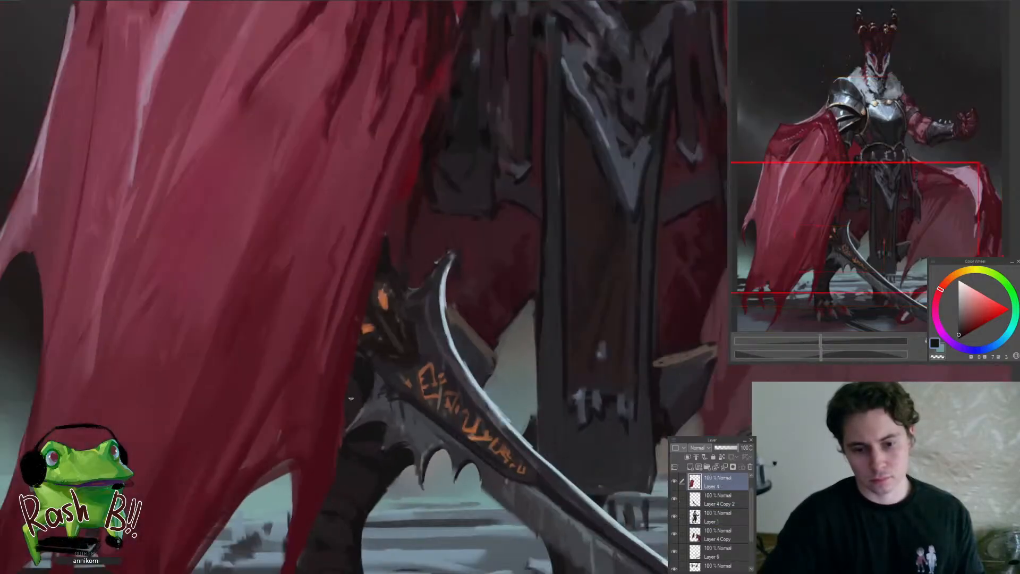
# On Layer 4, refine the draped cape's inner lower edge and long ragged tip beside the sword with dark red
pyautogui.moveTo(325, 441); pyautogui.dragTo(321, 478)
pyautogui.keyDown('alt'); pyautogui.click(319, 440); pyautogui.keyUp('alt')
pyautogui.moveTo(313, 429); pyautogui.dragTo(315, 449)
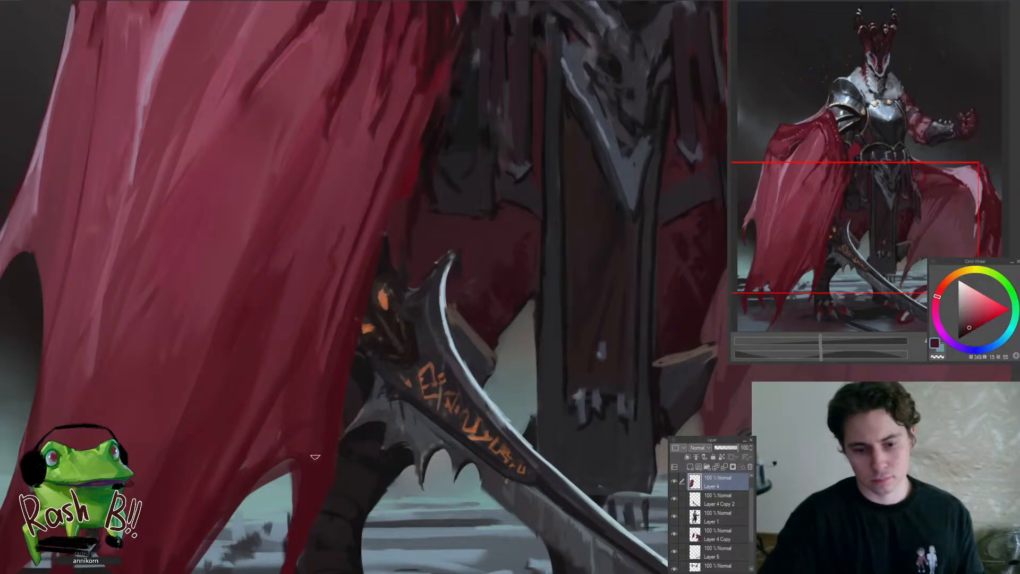
pyautogui.moveTo(255, 479); pyautogui.dragTo(314, 433)
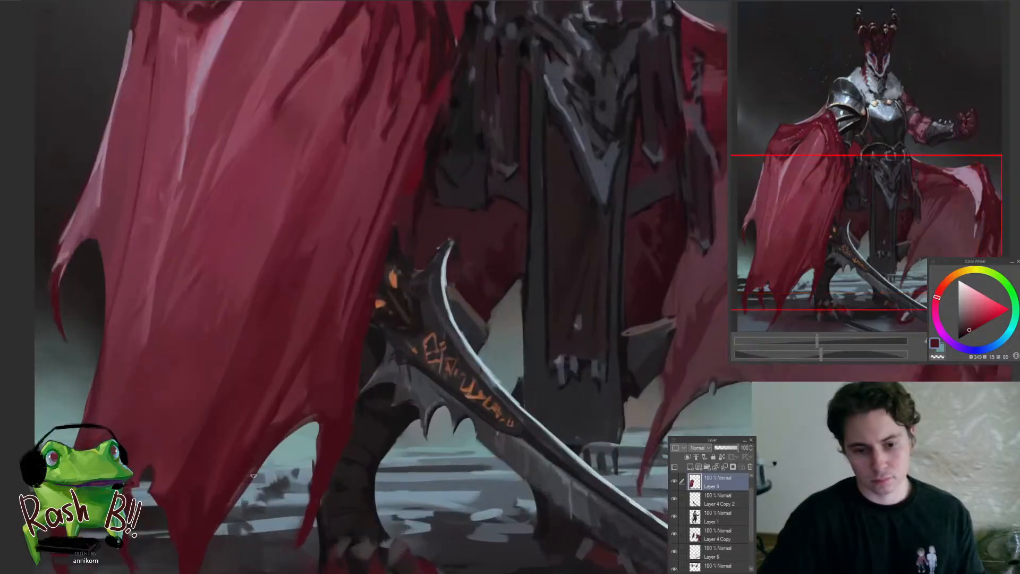
pyautogui.moveTo(271, 482); pyautogui.dragTo(333, 416)
pyautogui.moveTo(342, 373)
pyautogui.mouseDown()
pyautogui.moveTo(264, 495)
pyautogui.moveTo(280, 455)
pyautogui.moveTo(273, 468)
pyautogui.mouseUp()
pyautogui.moveTo(296, 421); pyautogui.dragTo(268, 510)
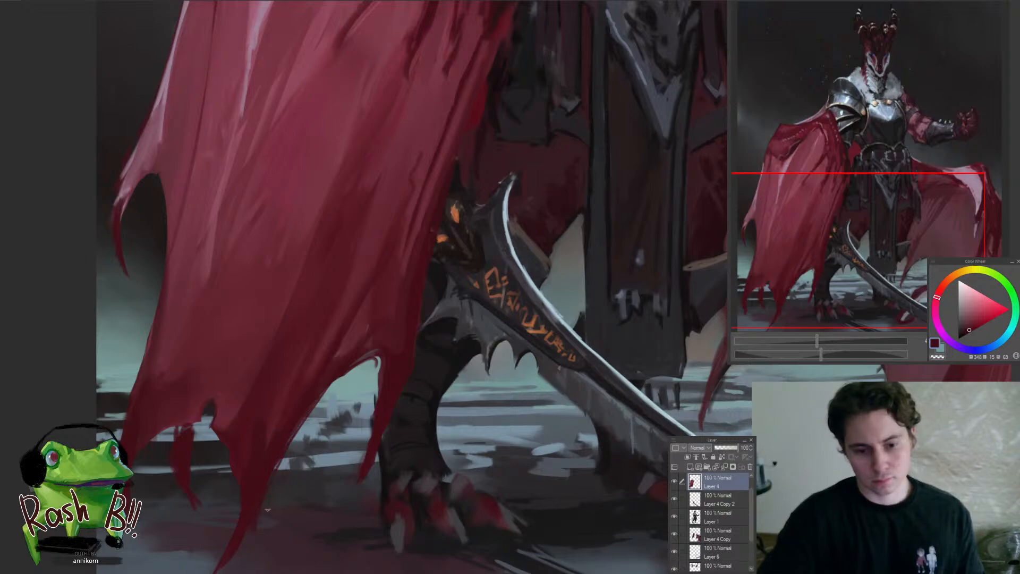
pyautogui.moveTo(282, 471); pyautogui.dragTo(263, 532)
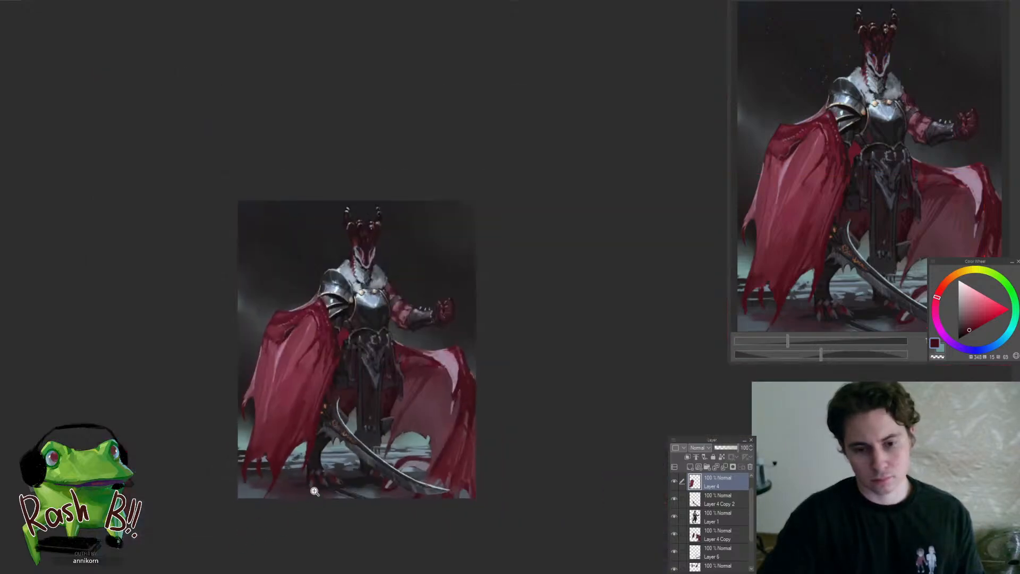
# On Layer 4 Copy, refine the narrow lower end of the outspread cape's pale pink highlight with sampled mauve and dark red
pyautogui.moveTo(454, 359); pyautogui.dragTo(487, 343)
pyautogui.moveTo(463, 392); pyautogui.dragTo(502, 379)
pyautogui.keyDown('ctrl'); pyautogui.keyDown('shift'); pyautogui.click(444, 432); pyautogui.keyUp('shift'); pyautogui.keyUp('ctrl')
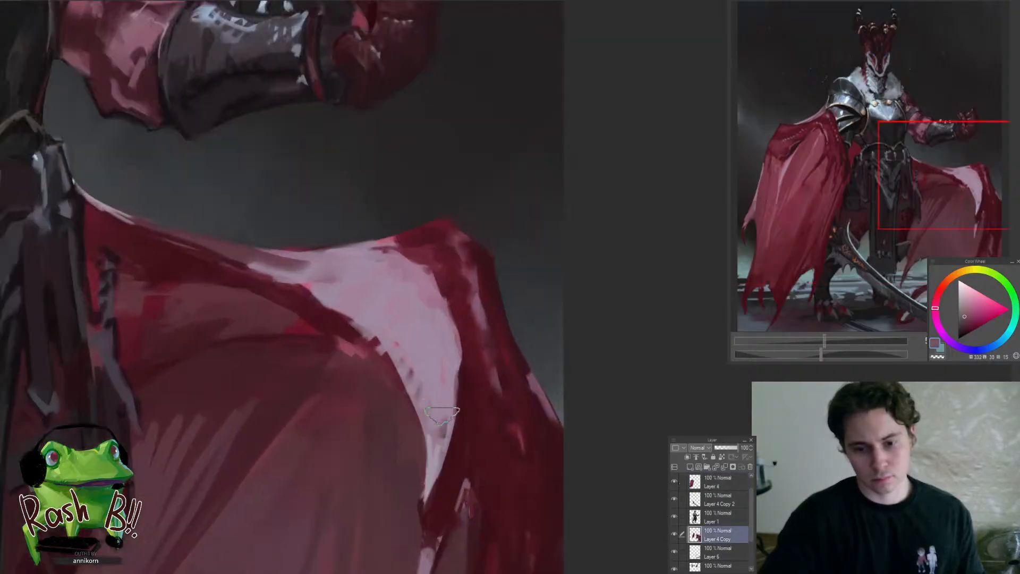
pyautogui.keyDown('alt'); pyautogui.click(437, 422); pyautogui.keyUp('alt')
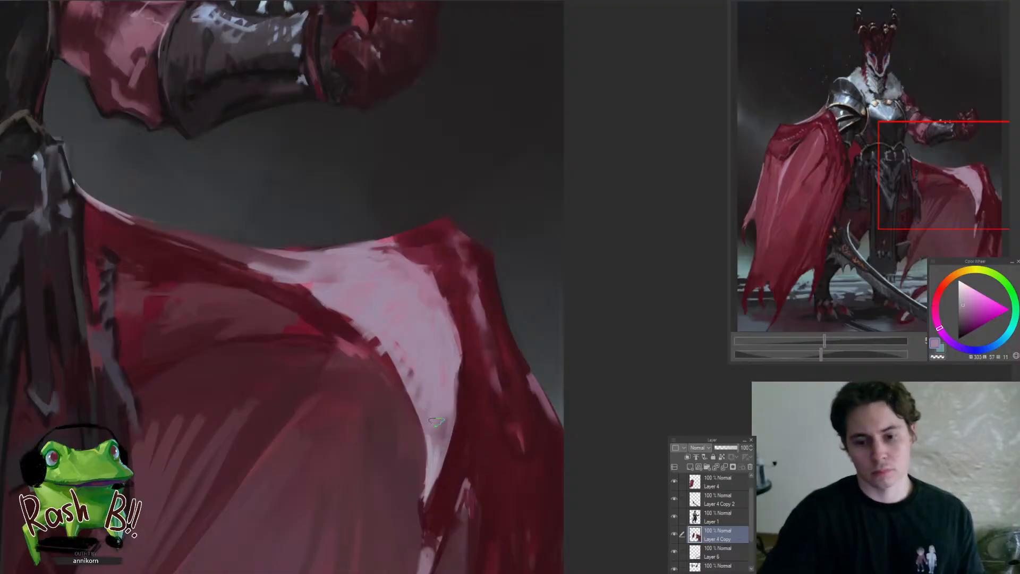
pyautogui.keyDown('alt'); pyautogui.click(434, 460); pyautogui.keyUp('alt')
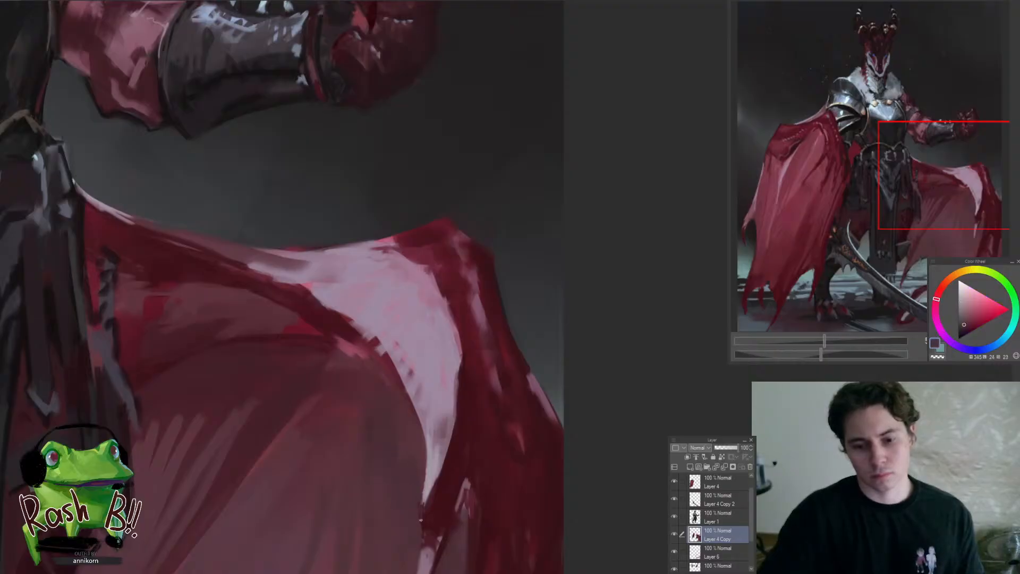
pyautogui.moveTo(421, 453); pyautogui.dragTo(465, 459)
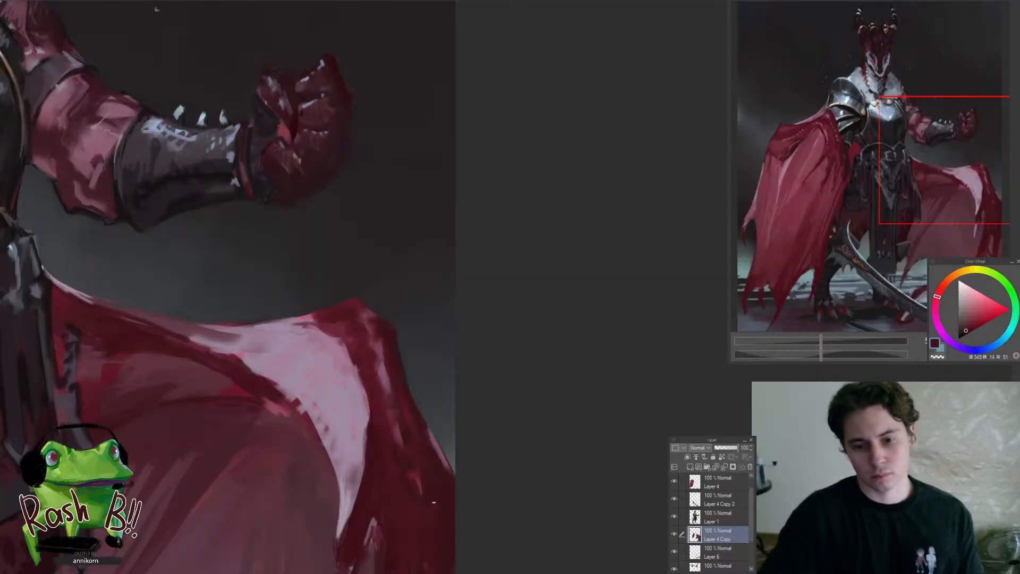
# On the bottom background layer, touch up the dark blue-grey background between the outspread cape's outer edge and the canvas border
pyautogui.moveTo(419, 447); pyautogui.dragTo(542, 457)
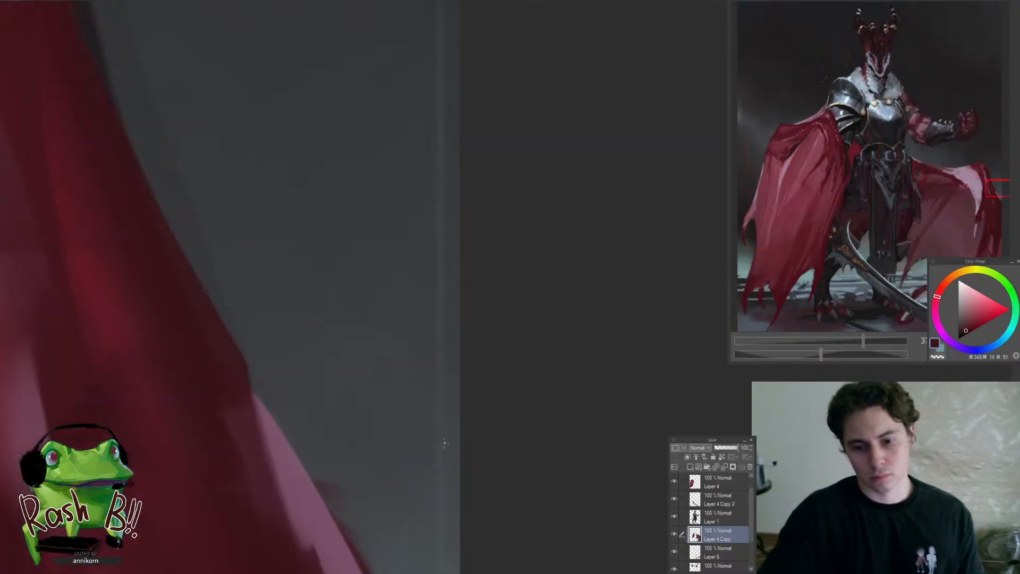
pyautogui.keyDown('ctrl'); pyautogui.keyDown('shift'); pyautogui.click(445, 444); pyautogui.keyUp('shift'); pyautogui.keyUp('ctrl')
pyautogui.keyDown('alt'); pyautogui.click(423, 407); pyautogui.keyUp('alt')
pyautogui.moveTo(432, 437); pyautogui.dragTo(386, 458)
pyautogui.moveTo(450, 467); pyautogui.dragTo(464, 468)
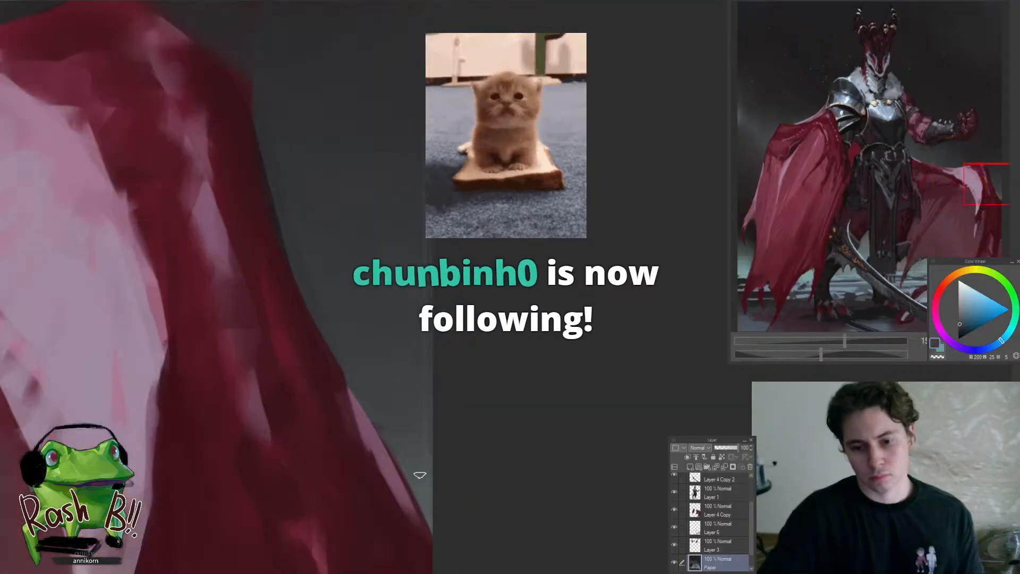
pyautogui.keyDown('alt'); pyautogui.click(426, 490); pyautogui.keyUp('alt')
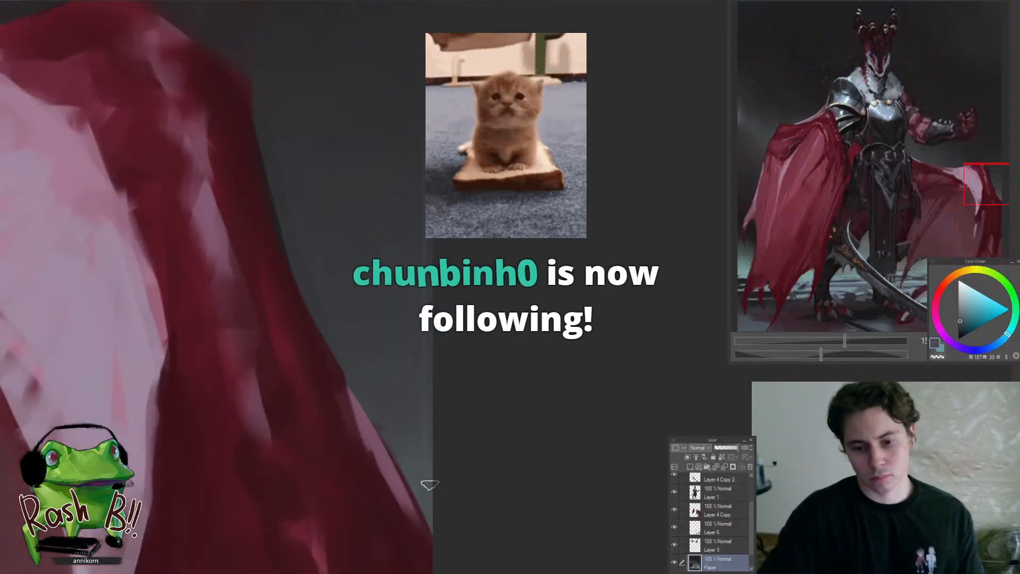
pyautogui.keyDown('alt'); pyautogui.click(418, 417); pyautogui.keyUp('alt')
pyautogui.keyDown('alt'); pyautogui.click(401, 427); pyautogui.keyUp('alt')
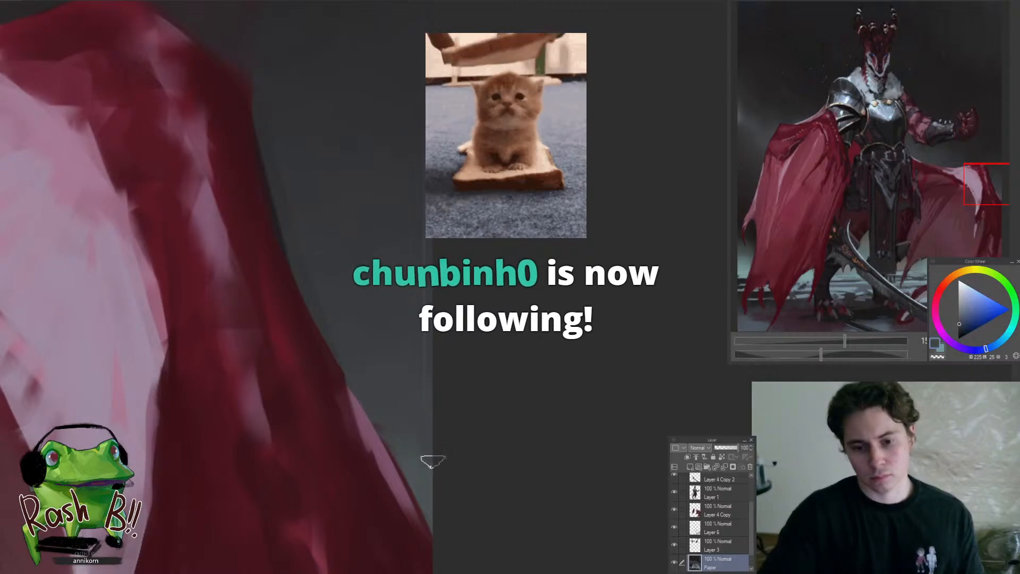
pyautogui.keyDown('alt'); pyautogui.click(424, 480); pyautogui.keyUp('alt')
pyautogui.moveTo(401, 468); pyautogui.dragTo(383, 500)
# Try to cover the faint vertical strip along the canvas border near the upper corner with sampled near-black
pyautogui.moveTo(416, 382); pyautogui.dragTo(497, 157)
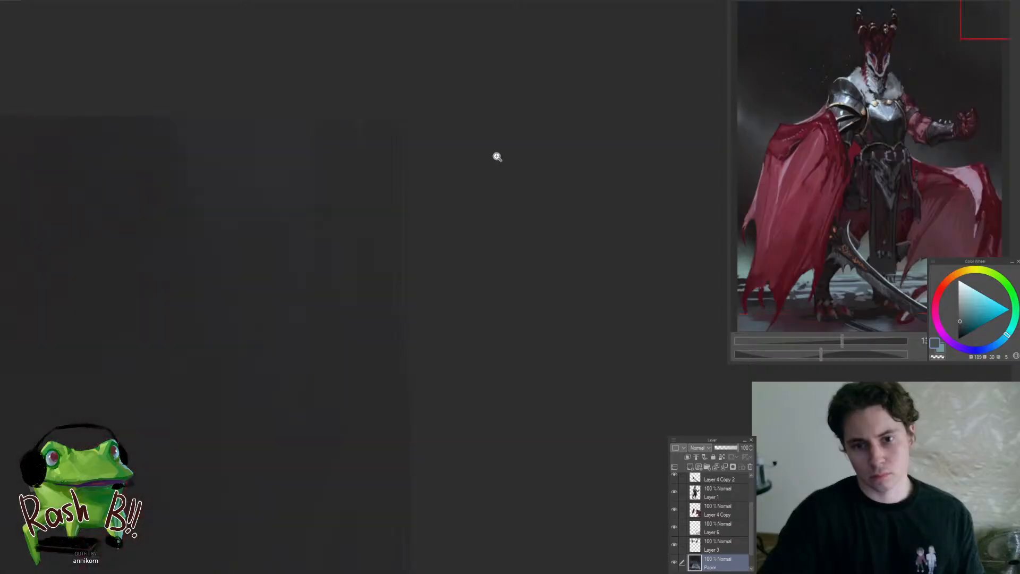
pyautogui.keyDown('alt'); pyautogui.click(399, 180); pyautogui.keyUp('alt')
pyautogui.moveTo(401, 116); pyautogui.dragTo(411, 256)
pyautogui.moveTo(411, 146); pyautogui.dragTo(453, 124)
pyautogui.click(458, 123)
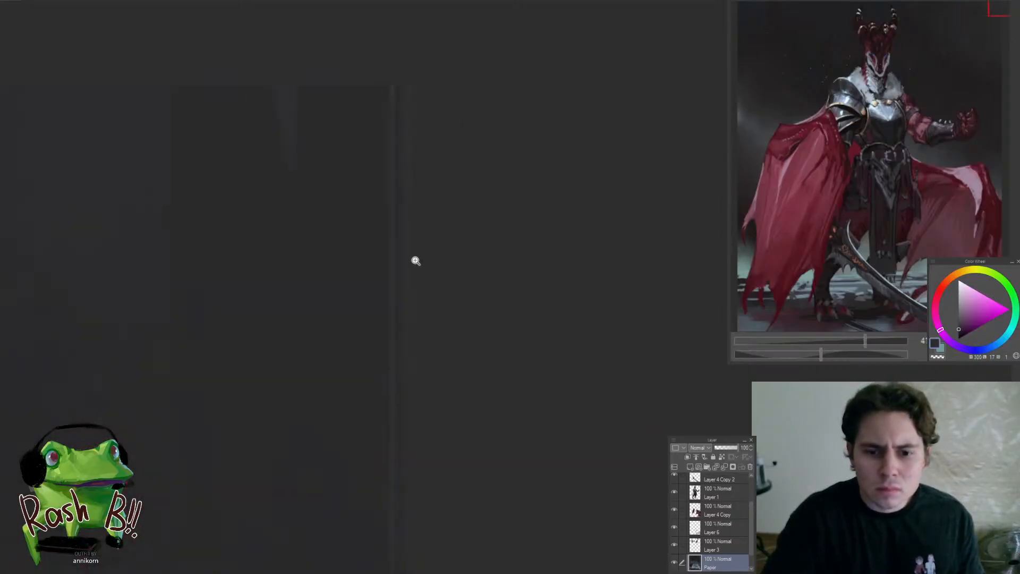
pyautogui.moveTo(388, 268); pyautogui.dragTo(313, 362)
pyautogui.keyDown('ctrl'); pyautogui.keyDown('shift'); pyautogui.click(344, 435); pyautogui.keyUp('shift'); pyautogui.keyUp('ctrl')
pyautogui.moveTo(413, 328)
pyautogui.mouseDown()
pyautogui.moveTo(462, 150)
pyautogui.moveTo(486, 140)
pyautogui.mouseUp()
pyautogui.moveTo(428, 71)
pyautogui.mouseDown()
pyautogui.moveTo(381, 271)
pyautogui.moveTo(536, 224)
pyautogui.mouseUp()
pyautogui.moveTo(406, 219); pyautogui.dragTo(455, 191)
pyautogui.keyDown('ctrl'); pyautogui.keyDown('shift'); pyautogui.click(431, 199); pyautogui.keyUp('shift'); pyautogui.keyUp('ctrl')
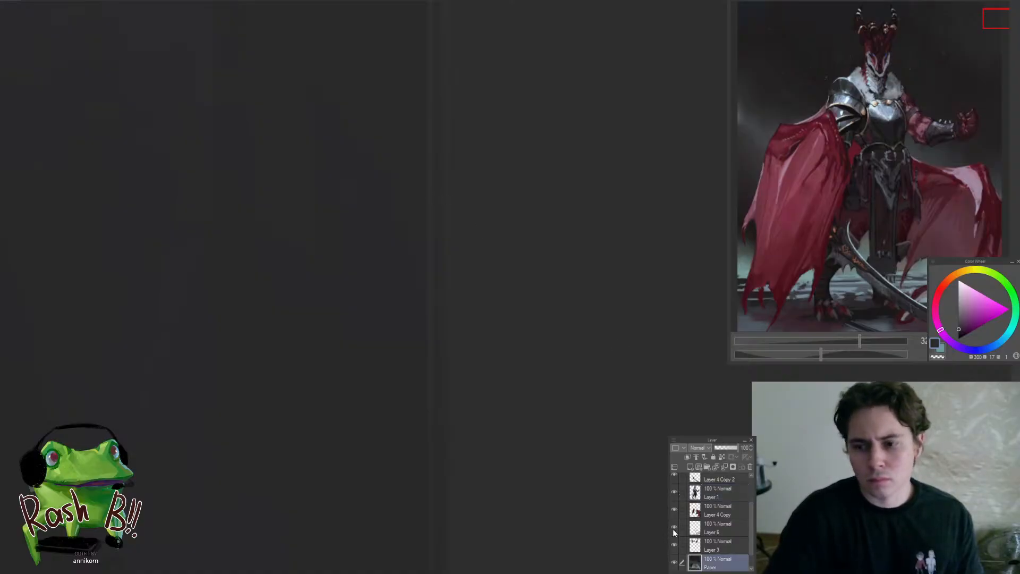
# Toggle the visibility of Layer 1, Layer 4 Copy 2 and Layer 4 to check which layer contains the strip along the border
pyautogui.click(671, 491)
pyautogui.click(673, 478)
pyautogui.click(672, 476)
pyautogui.click(674, 491)
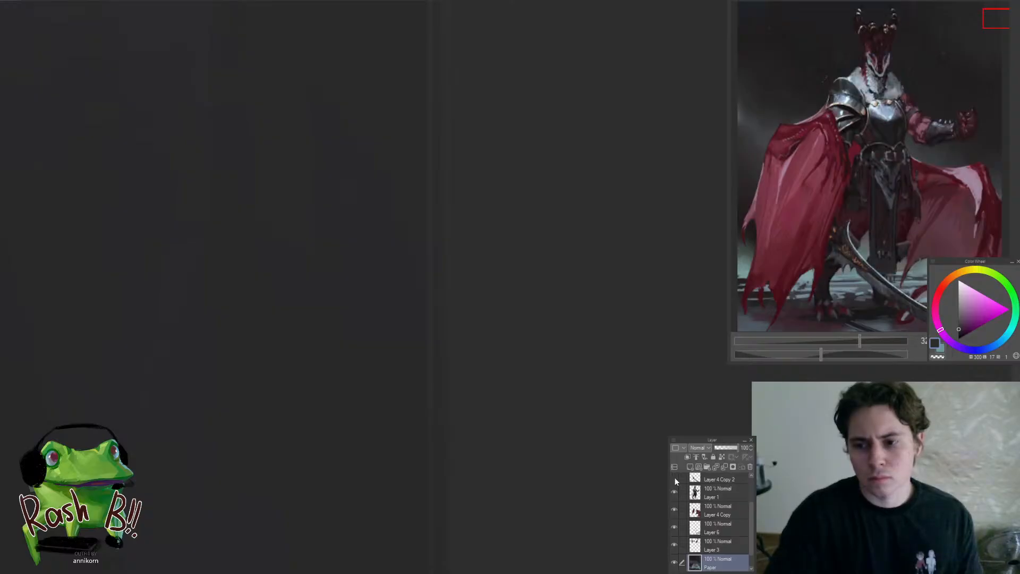
pyautogui.click(674, 477)
pyautogui.moveTo(749, 511); pyautogui.dragTo(750, 474)
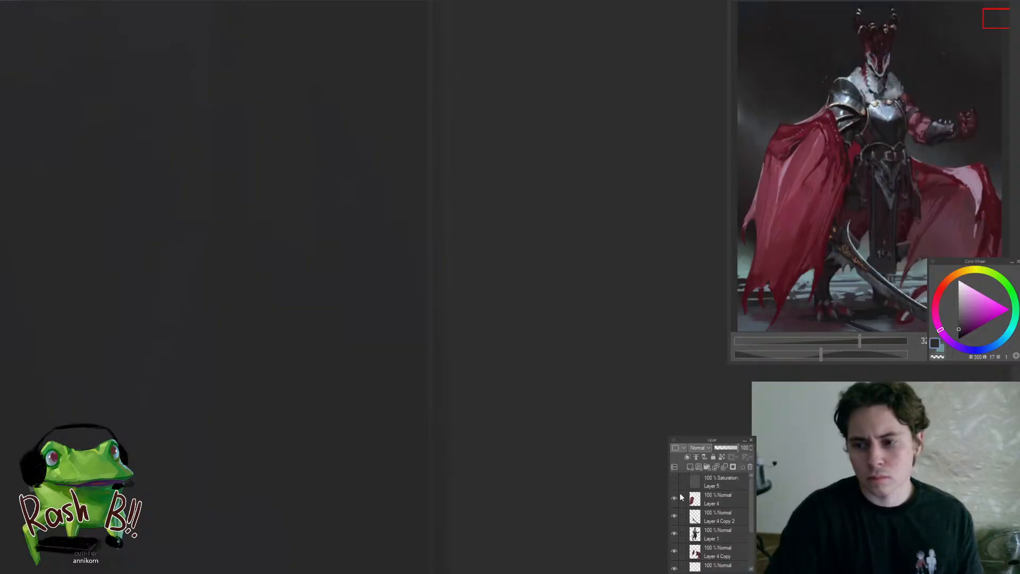
pyautogui.click(673, 496)
pyautogui.click(674, 494)
pyautogui.click(674, 483)
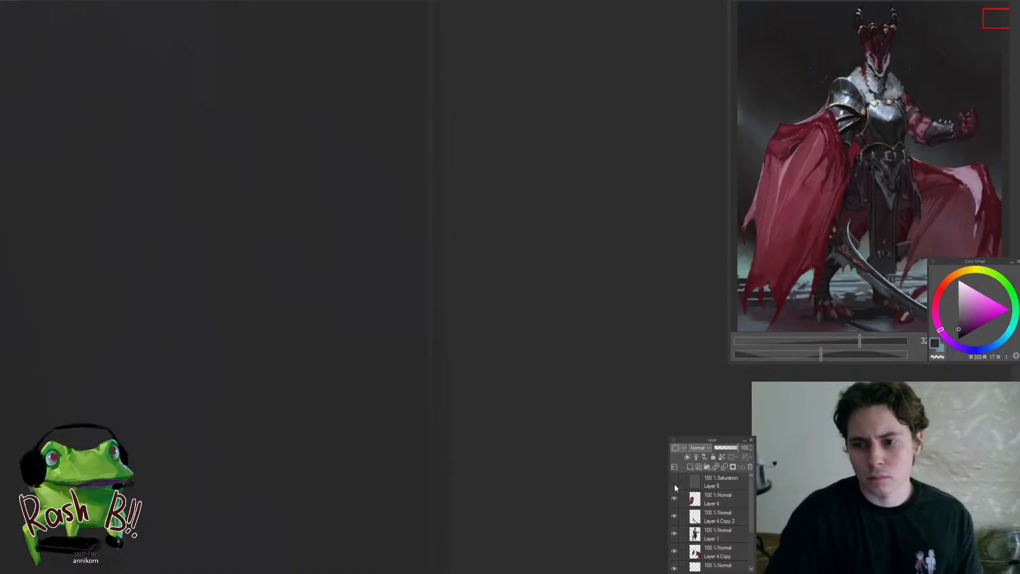
# Examine the background's upper corner and outer border for the faint strip, close up and at full-figure view
pyautogui.moveTo(619, 310); pyautogui.dragTo(503, 380)
pyautogui.click(501, 374)
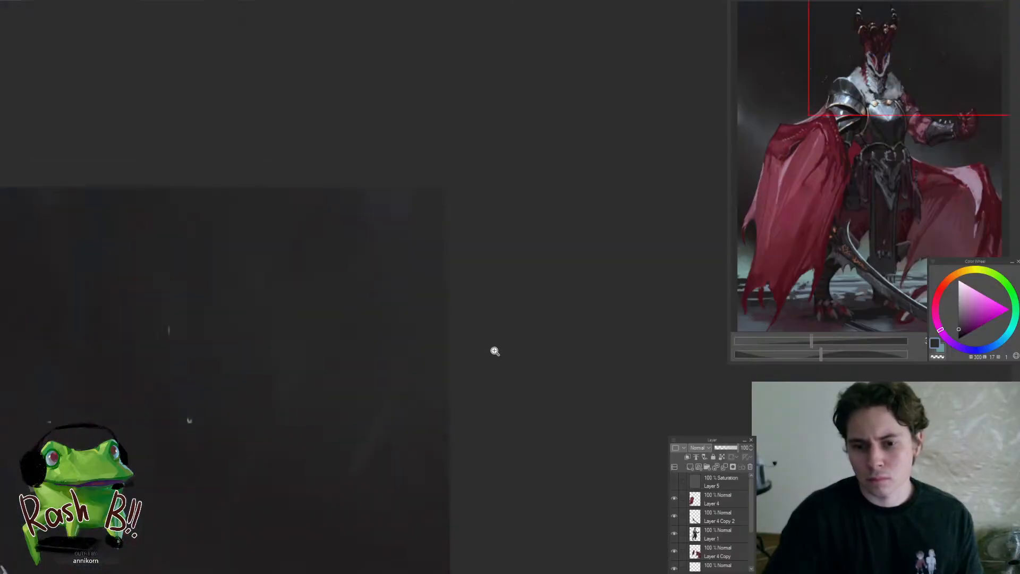
pyautogui.moveTo(451, 256); pyautogui.dragTo(434, 282)
pyautogui.moveTo(438, 228)
pyautogui.mouseDown()
pyautogui.moveTo(453, 203)
pyautogui.moveTo(523, 195)
pyautogui.mouseUp()
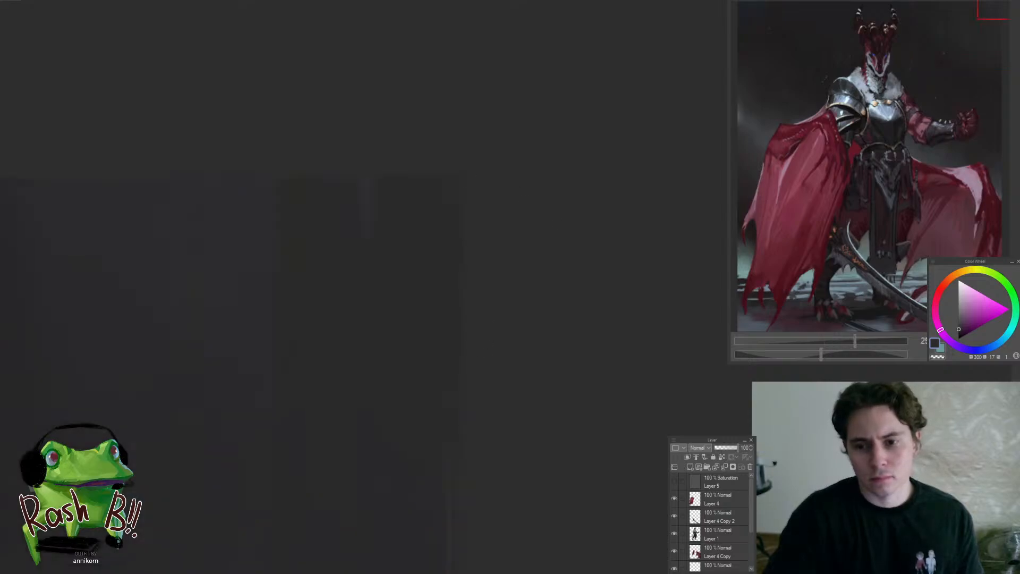
pyautogui.moveTo(751, 501); pyautogui.dragTo(752, 540)
pyautogui.moveTo(480, 317)
pyautogui.mouseDown()
pyautogui.moveTo(471, 325)
pyautogui.moveTo(614, 363)
pyautogui.moveTo(607, 343)
pyautogui.moveTo(437, 371)
pyautogui.mouseUp()
pyautogui.moveTo(349, 366)
pyautogui.mouseDown()
pyautogui.moveTo(520, 252)
pyautogui.moveTo(517, 298)
pyautogui.mouseUp()
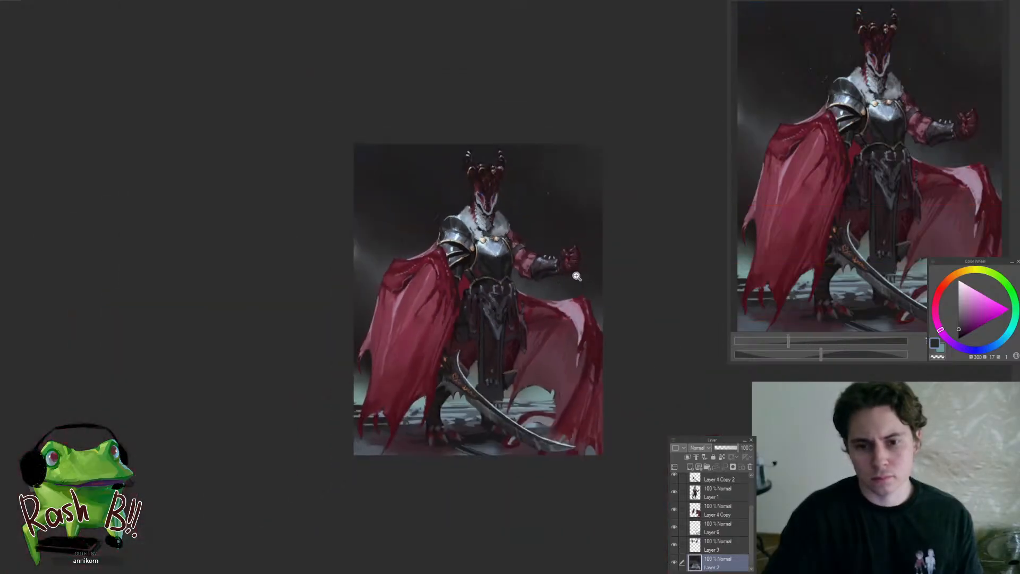
# On Layer 4 Copy, touch up the outspread cape's dark red peak below the raised fist
pyautogui.moveTo(602, 218); pyautogui.dragTo(630, 191)
pyautogui.moveTo(606, 335); pyautogui.dragTo(660, 398)
pyautogui.moveTo(605, 478); pyautogui.dragTo(636, 441)
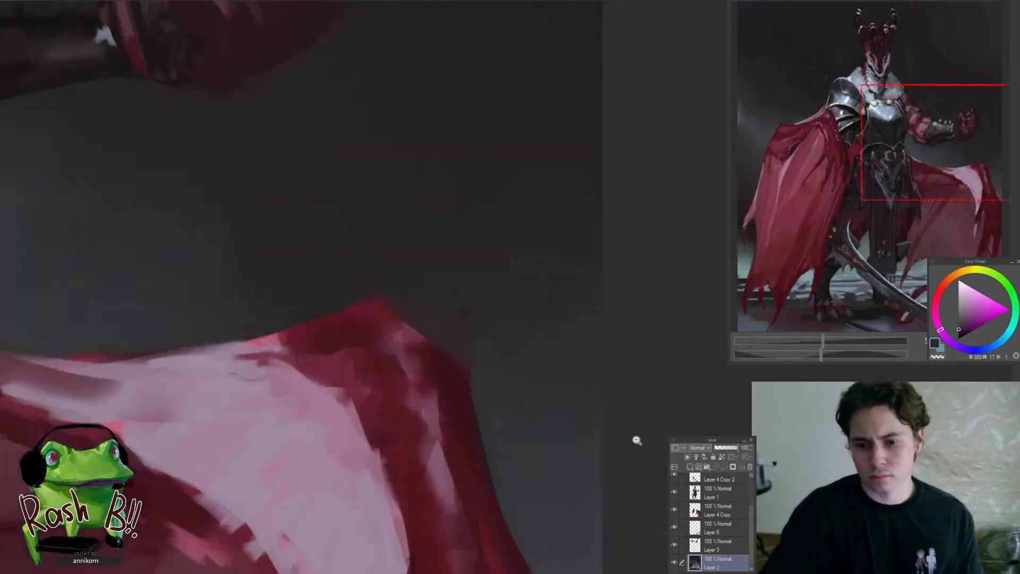
pyautogui.click(717, 510)
pyautogui.moveTo(450, 267)
pyautogui.mouseDown()
pyautogui.moveTo(496, 375)
pyautogui.moveTo(408, 440)
pyautogui.mouseUp()
pyautogui.moveTo(474, 349); pyautogui.dragTo(517, 378)
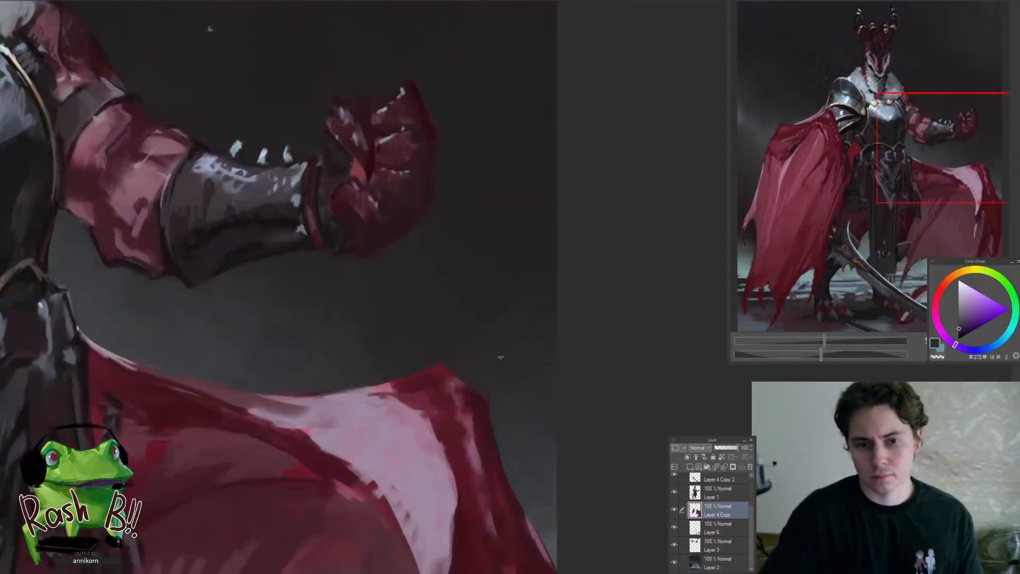
# On Layer 2, smooth the background between the raised fist and the outspread cape's outer edge with sampled dark blue-grey
pyautogui.moveTo(526, 328)
pyautogui.mouseDown()
pyautogui.moveTo(481, 356)
pyautogui.moveTo(535, 325)
pyautogui.mouseUp()
pyautogui.keyDown('ctrl'); pyautogui.keyDown('shift'); pyautogui.click(531, 335); pyautogui.keyUp('shift'); pyautogui.keyUp('ctrl')
pyautogui.keyDown('alt'); pyautogui.click(538, 243); pyautogui.keyUp('alt')
pyautogui.keyDown('alt'); pyautogui.click(535, 320); pyautogui.keyUp('alt')
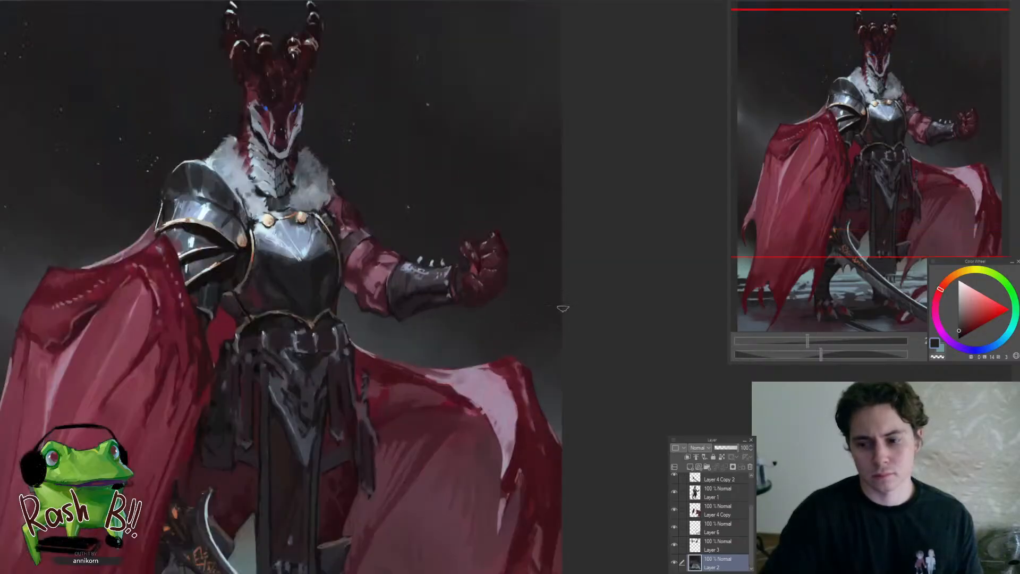
pyautogui.keyDown('alt'); pyautogui.click(556, 399); pyautogui.keyUp('alt')
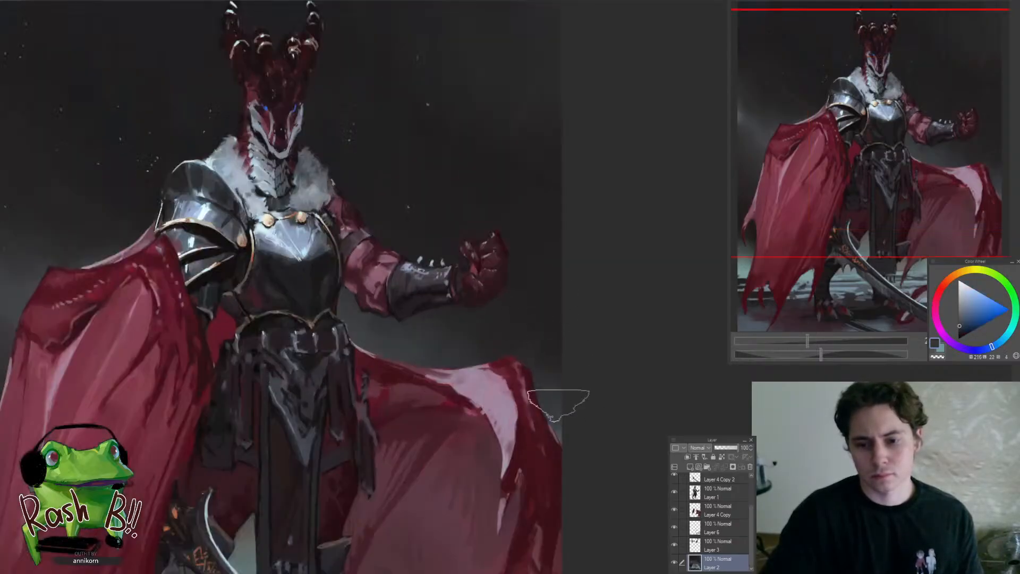
pyautogui.keyDown('alt'); pyautogui.click(553, 350); pyautogui.keyUp('alt')
pyautogui.keyDown('alt'); pyautogui.click(562, 394); pyautogui.keyUp('alt')
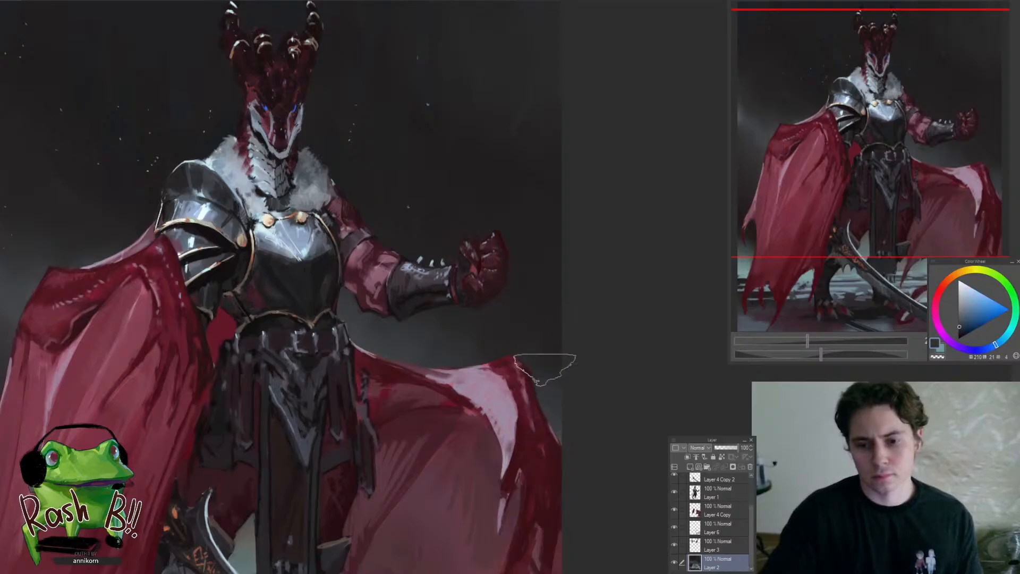
pyautogui.keyDown('alt'); pyautogui.click(542, 347); pyautogui.keyUp('alt')
pyautogui.moveTo(517, 367); pyautogui.dragTo(477, 402)
# Blend the dark background above the raised fist, beside the horned head and behind the shoulder armour with sampled near-black
pyautogui.moveTo(521, 290); pyautogui.dragTo(555, 279)
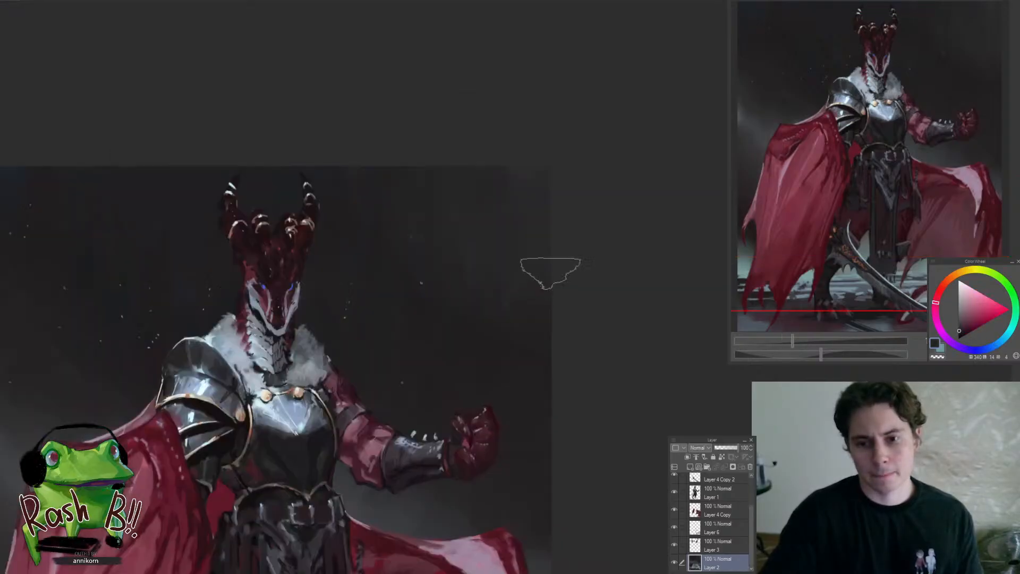
pyautogui.keyDown('alt'); pyautogui.click(536, 189); pyautogui.keyUp('alt')
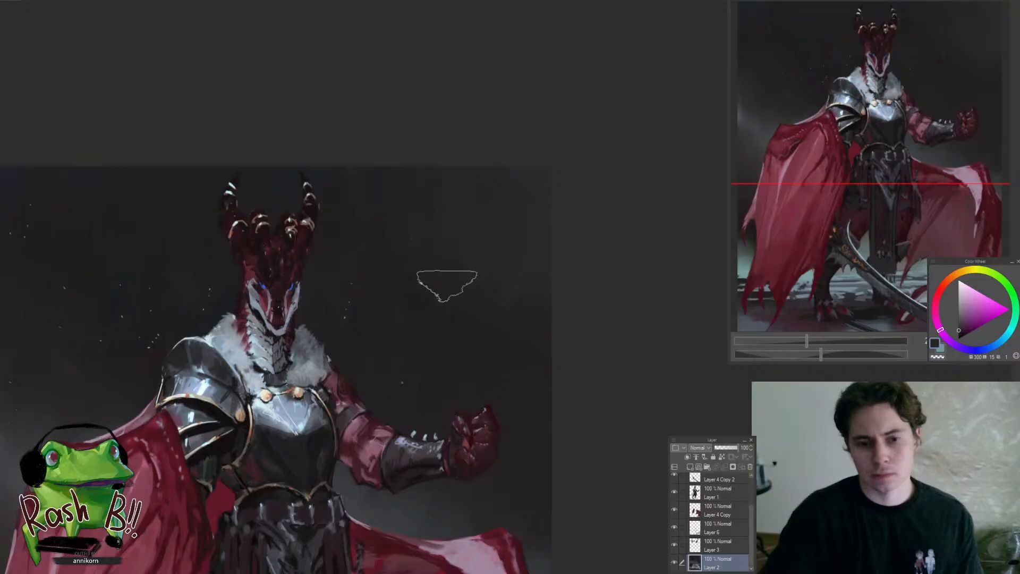
pyautogui.moveTo(444, 284); pyautogui.dragTo(564, 248)
pyautogui.moveTo(517, 290); pyautogui.dragTo(513, 320)
pyautogui.moveTo(569, 367)
pyautogui.mouseDown()
pyautogui.moveTo(600, 304)
pyautogui.moveTo(587, 278)
pyautogui.moveTo(558, 307)
pyautogui.mouseUp()
pyautogui.keyDown('ctrl'); pyautogui.click(322, 234); pyautogui.keyUp('ctrl')
pyautogui.keyDown('alt'); pyautogui.click(274, 252); pyautogui.keyUp('alt')
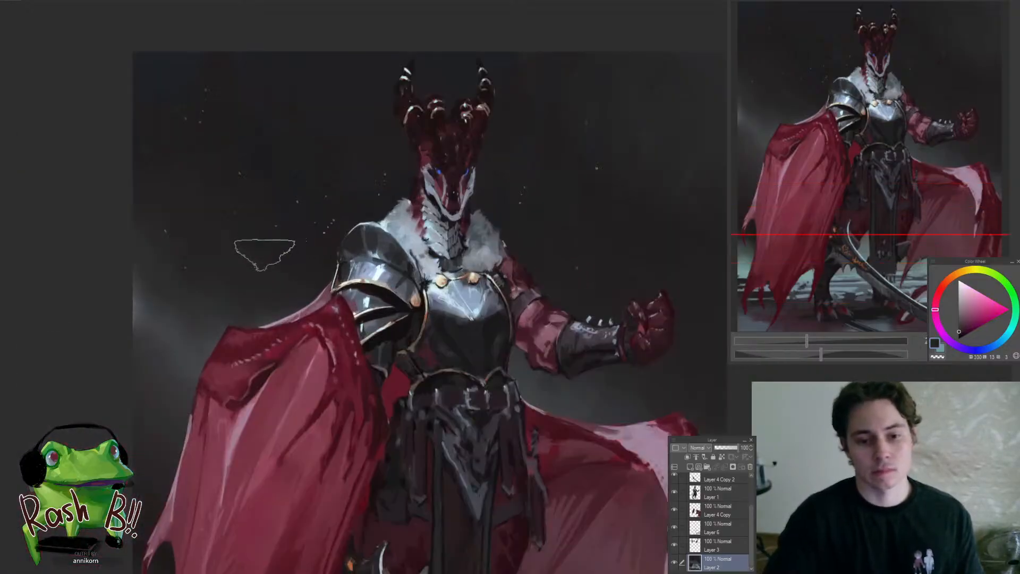
pyautogui.keyDown('alt'); pyautogui.click(300, 299); pyautogui.keyUp('alt')
# Enlarge the brush and deepen the Layer 2 background around the draped cape and sword hilt with near-black
pyautogui.moveTo(315, 326); pyautogui.dragTo(292, 391)
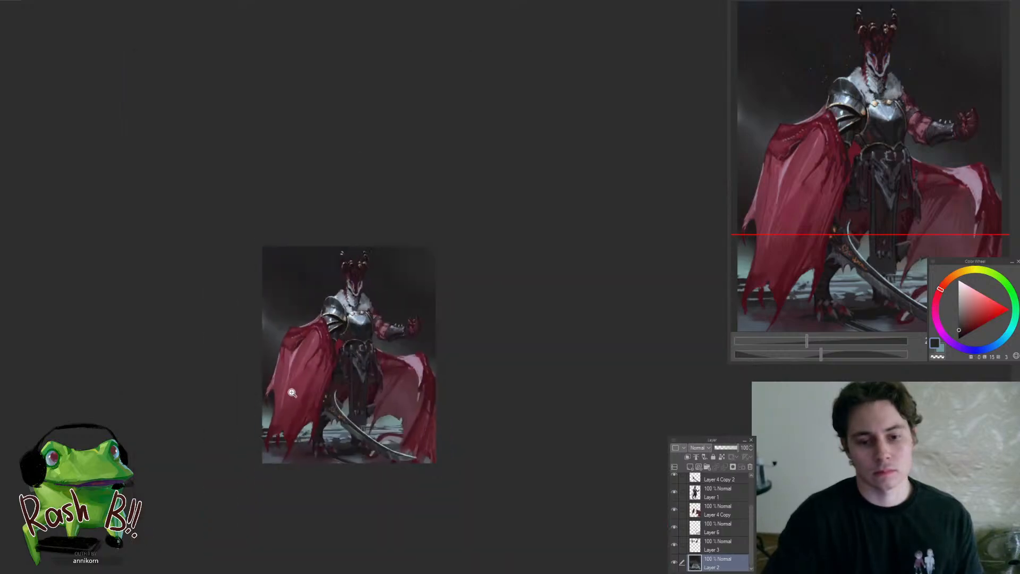
pyautogui.moveTo(375, 418); pyautogui.dragTo(397, 425)
pyautogui.moveTo(309, 392)
pyautogui.mouseDown()
pyautogui.moveTo(346, 409)
pyautogui.moveTo(305, 387)
pyautogui.mouseUp()
pyautogui.keyDown('alt'); pyautogui.click(205, 363); pyautogui.keyUp('alt')
pyautogui.press(']')
pyautogui.press(']')
pyautogui.press(']')
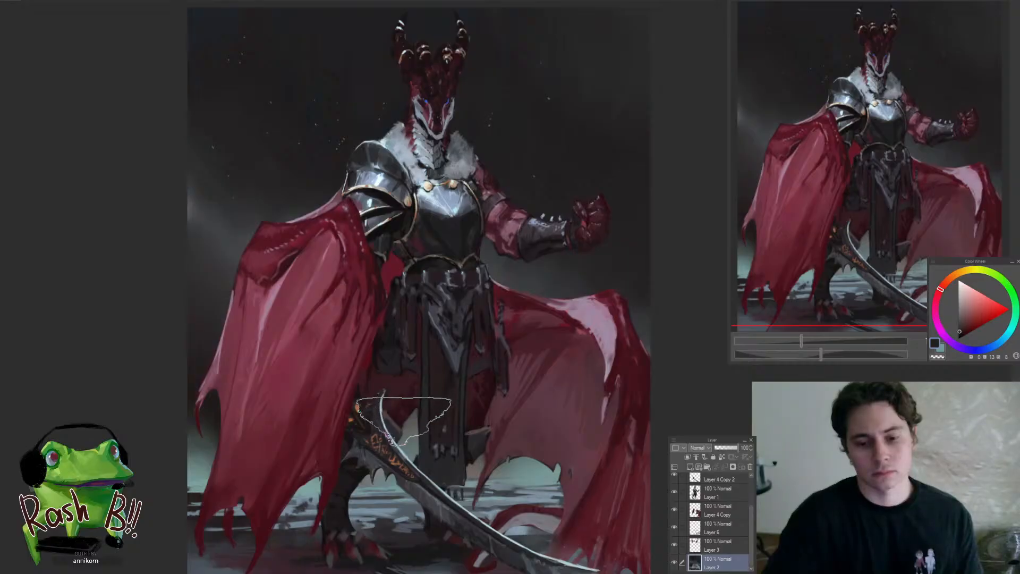
pyautogui.moveTo(421, 429); pyautogui.dragTo(379, 450)
pyautogui.moveTo(482, 429); pyautogui.dragTo(504, 421)
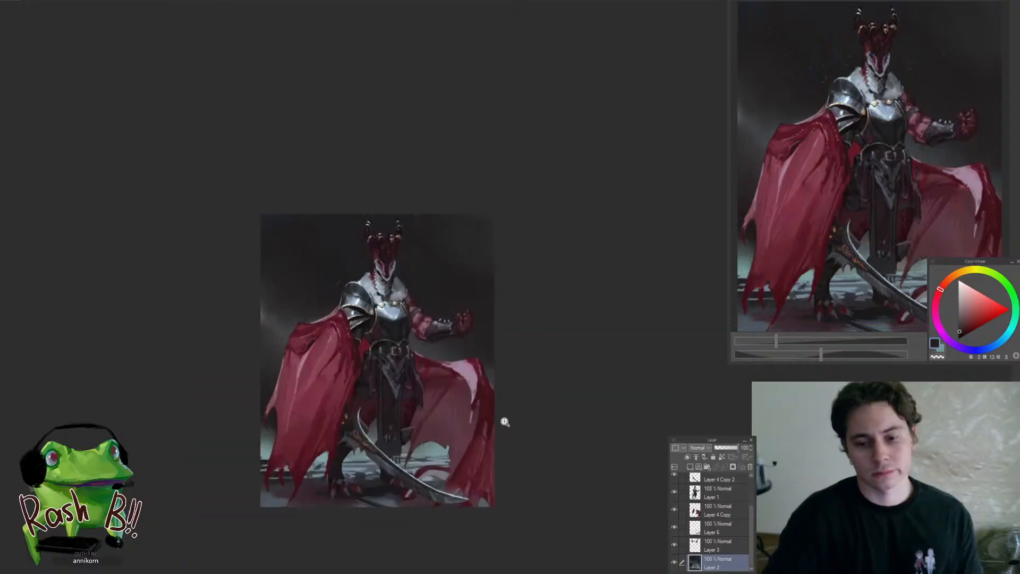
# Refine the pale background under the outspread cape's ragged lower edge with sampled grey-teal
pyautogui.moveTo(443, 444); pyautogui.dragTo(481, 445)
pyautogui.keyDown('alt'); pyautogui.click(435, 462); pyautogui.keyUp('alt')
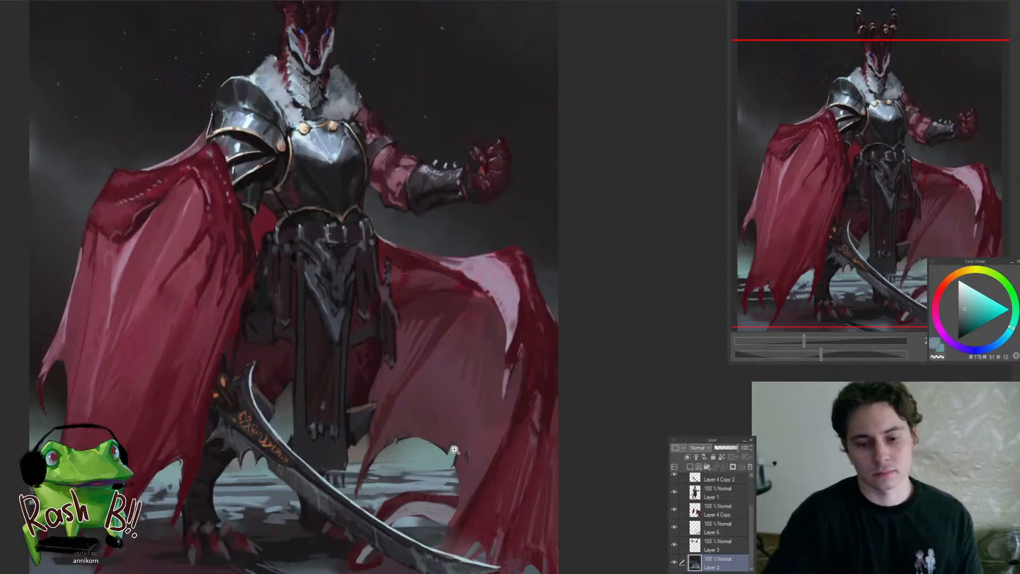
pyautogui.moveTo(456, 450); pyautogui.dragTo(470, 467)
pyautogui.keyDown('ctrl'); pyautogui.keyDown('shift'); pyautogui.click(439, 448); pyautogui.keyUp('shift'); pyautogui.keyUp('ctrl')
pyautogui.moveTo(436, 429)
pyautogui.mouseDown()
pyautogui.moveTo(441, 461)
pyautogui.moveTo(319, 505)
pyautogui.mouseUp()
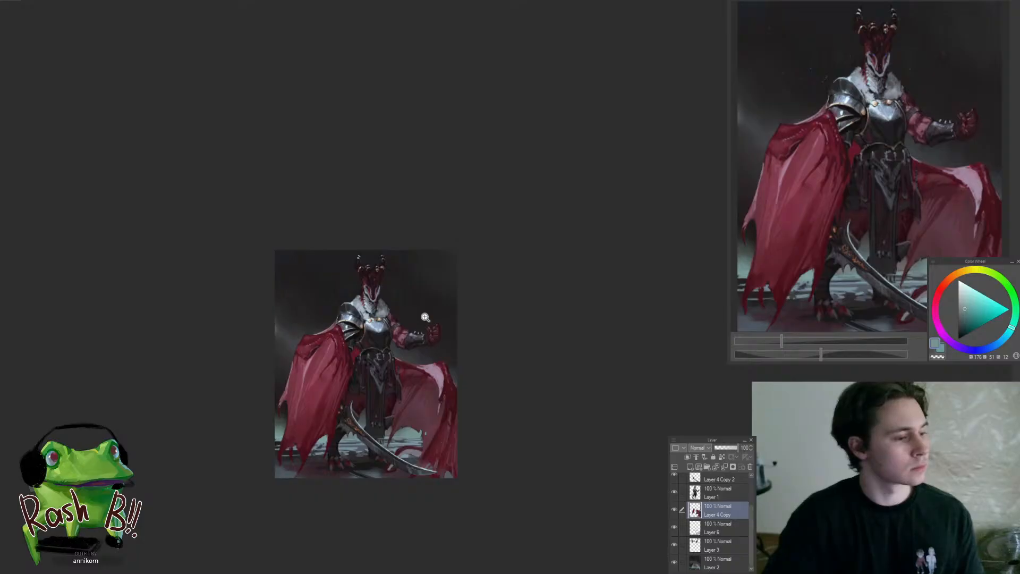
# On Layer 2, rework the misty teal background beside the draped cape's ragged lower end, undoing one unwanted stroke
pyautogui.click(360, 412)
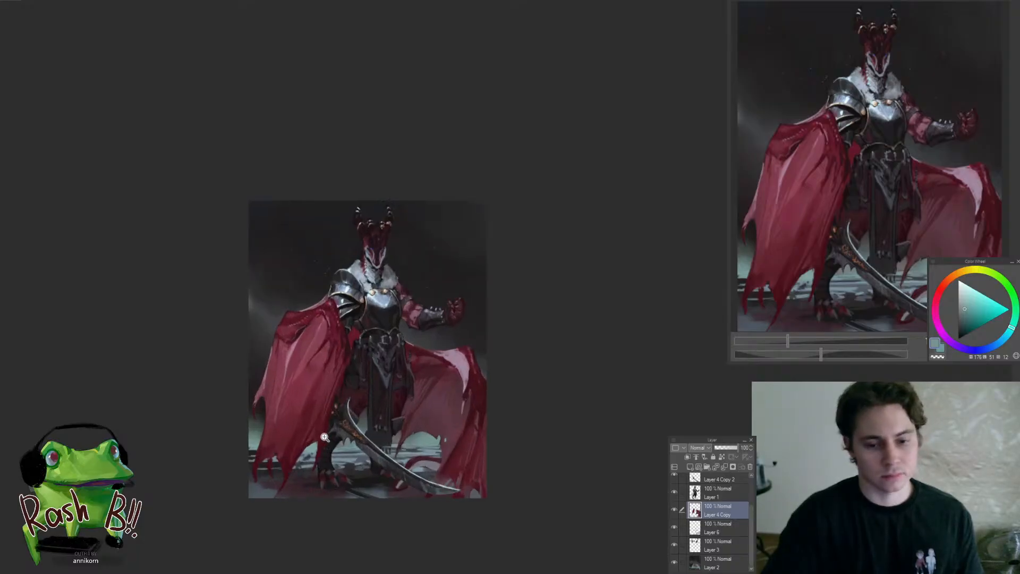
pyautogui.moveTo(251, 457); pyautogui.dragTo(303, 449)
pyautogui.keyDown('ctrl'); pyautogui.keyDown('shift'); pyautogui.click(258, 438); pyautogui.keyUp('shift'); pyautogui.keyUp('ctrl')
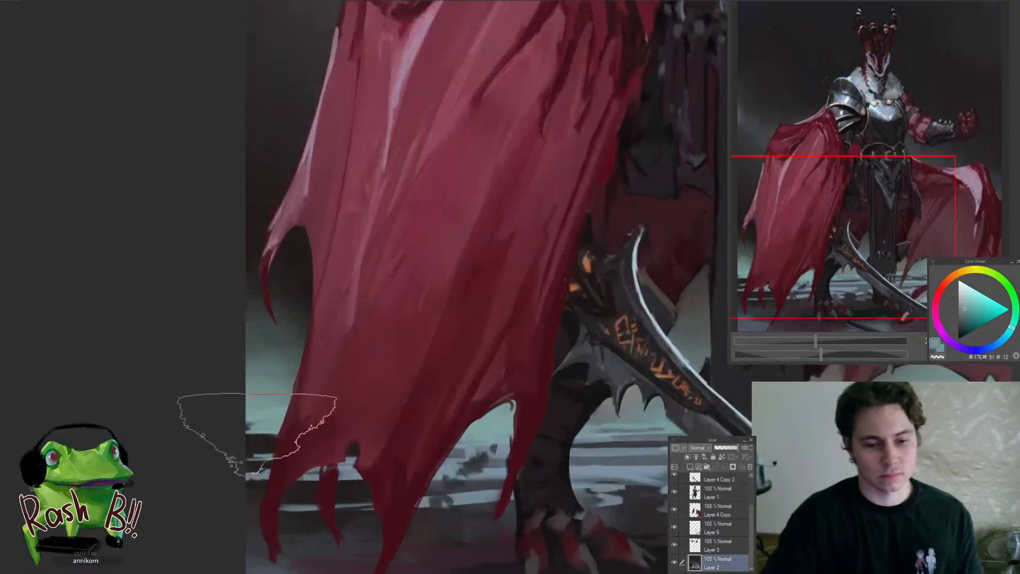
pyautogui.keyDown('alt'); pyautogui.click(266, 450); pyautogui.keyUp('alt')
pyautogui.hotkey('ctrl', 'z')
pyautogui.moveTo(248, 411); pyautogui.dragTo(237, 421)
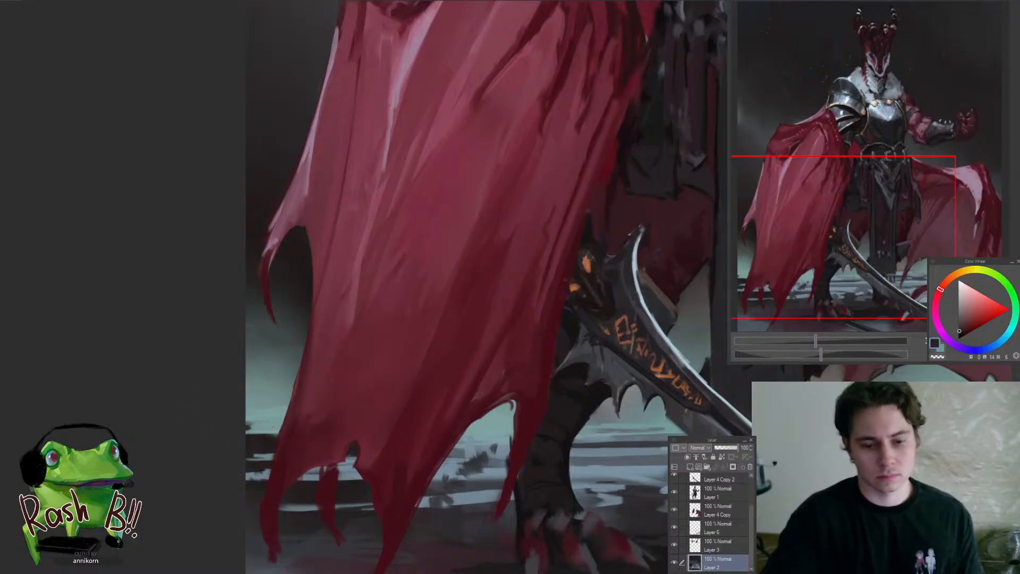
pyautogui.scroll(-8, 287, 435)
pyautogui.scroll(10, 265, 446)
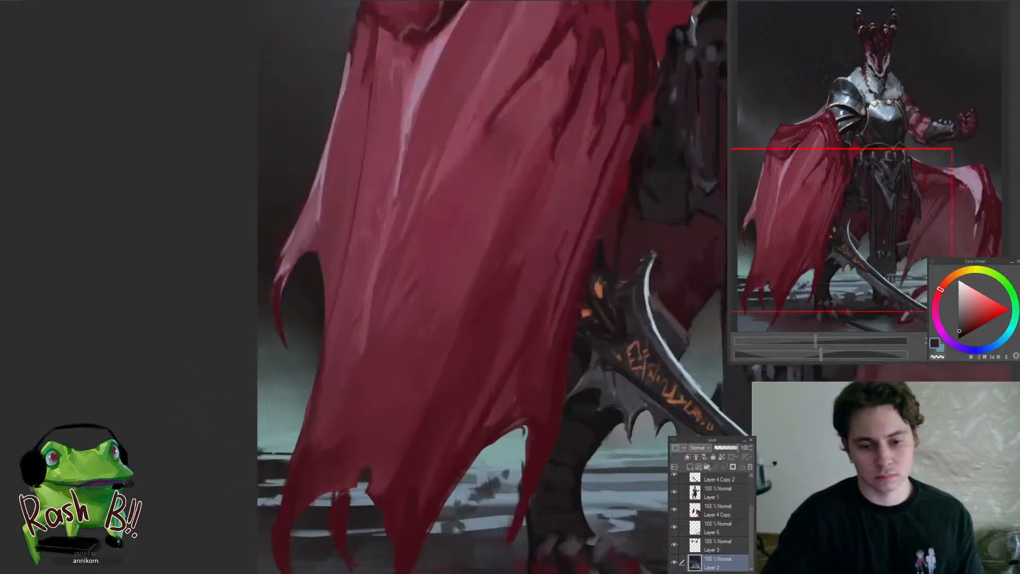
pyautogui.scroll(-6, 261, 462)
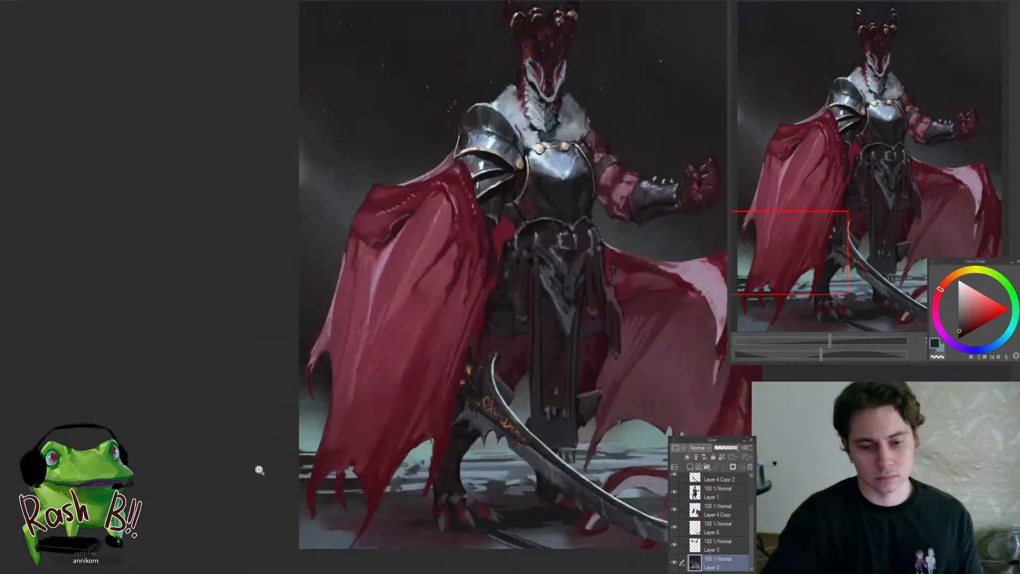
# On Layer 2, touch up the pale teal background between the draped cape's ragged tips and the leg with sampled colours
pyautogui.scroll(7, 281, 467)
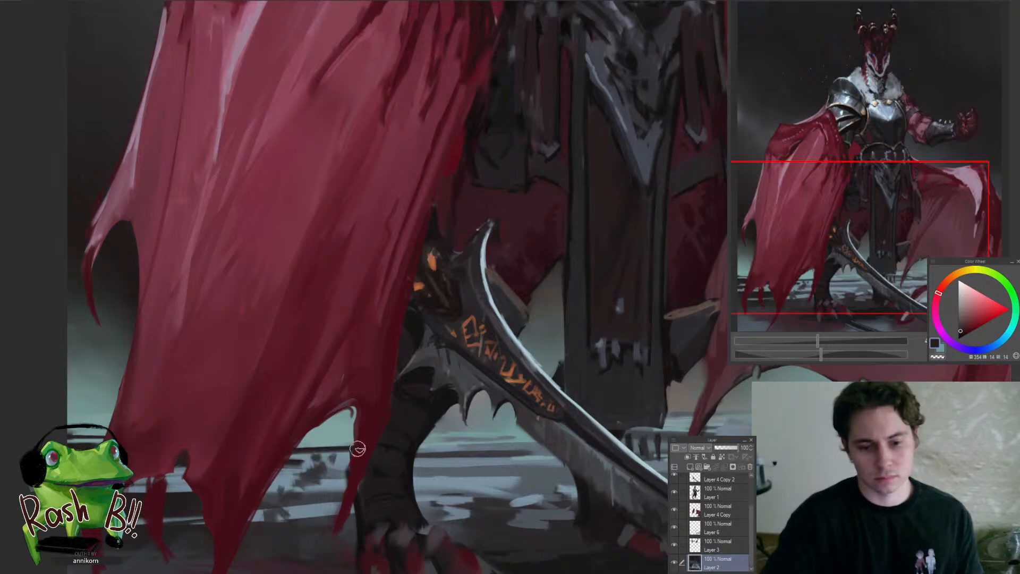
pyautogui.scroll(-6, 287, 478)
pyautogui.scroll(6, 345, 465)
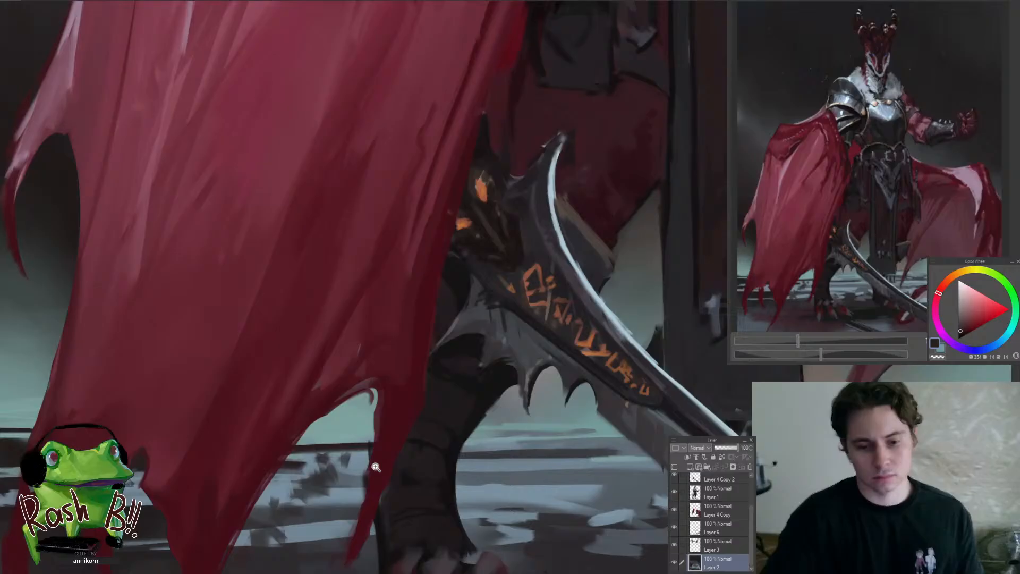
pyautogui.keyDown('alt'); pyautogui.click(302, 457); pyautogui.keyUp('alt')
pyautogui.moveTo(284, 456); pyautogui.dragTo(395, 455)
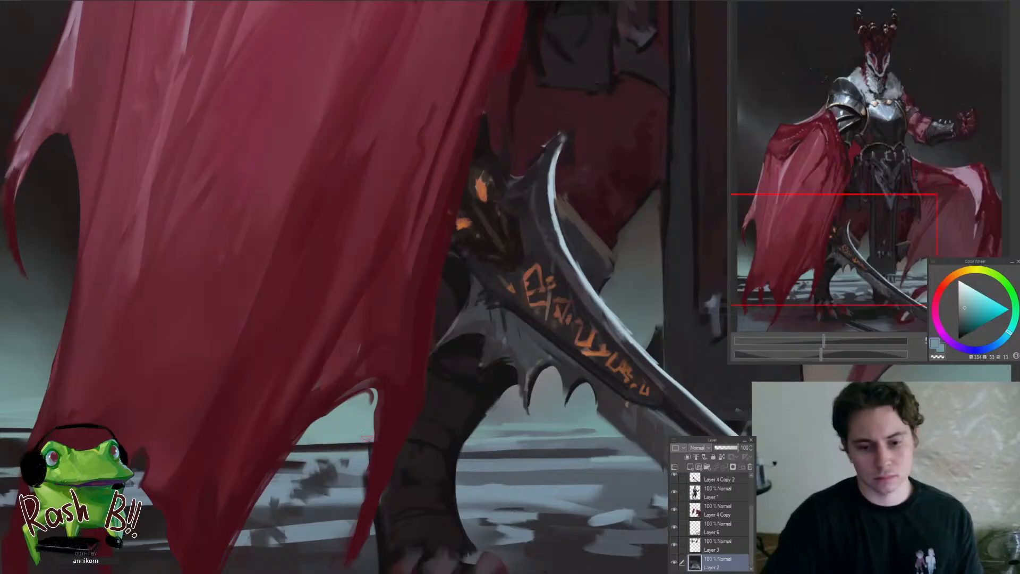
pyautogui.keyDown('alt'); pyautogui.click(379, 444); pyautogui.keyUp('alt')
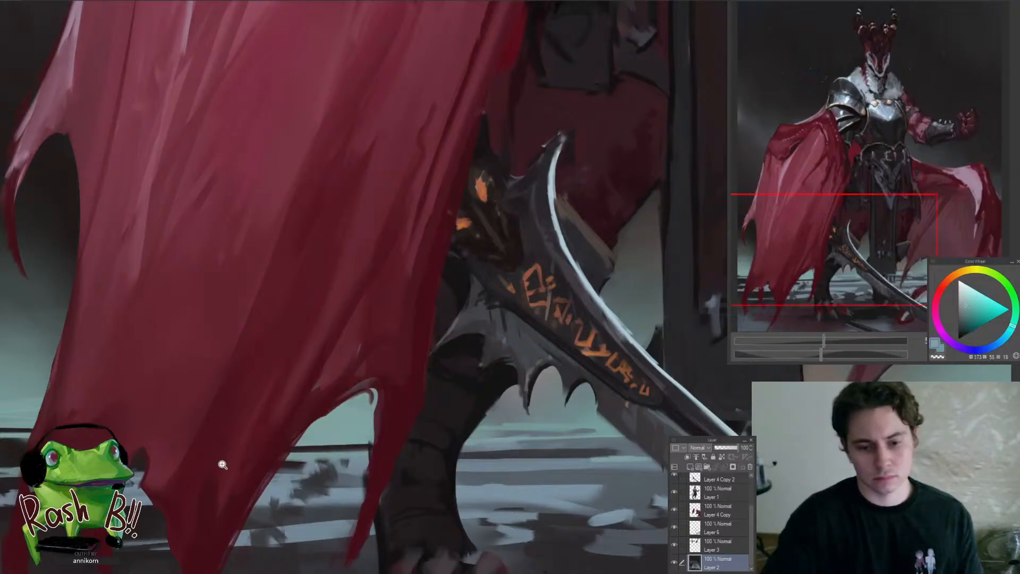
pyautogui.scroll(-6, 221, 462)
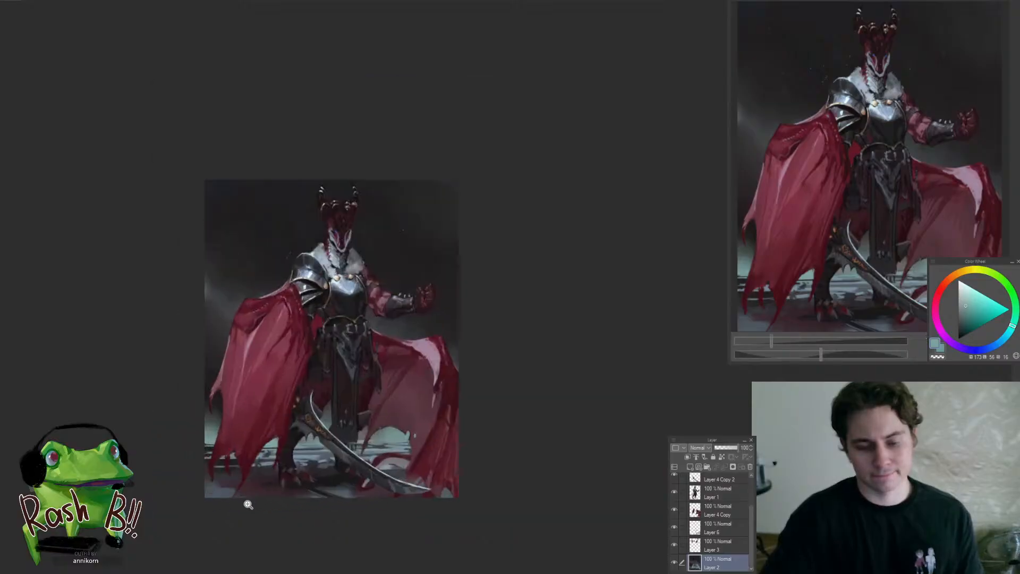
# Repaint the ground beneath the draped cape's torn lower tips with sampled slate blue and near-black
pyautogui.scroll(2, 203, 496)
pyautogui.scroll(2, 228, 471)
pyautogui.scroll(2, 214, 466)
pyautogui.keyDown('alt'); pyautogui.click(207, 458); pyautogui.keyUp('alt')
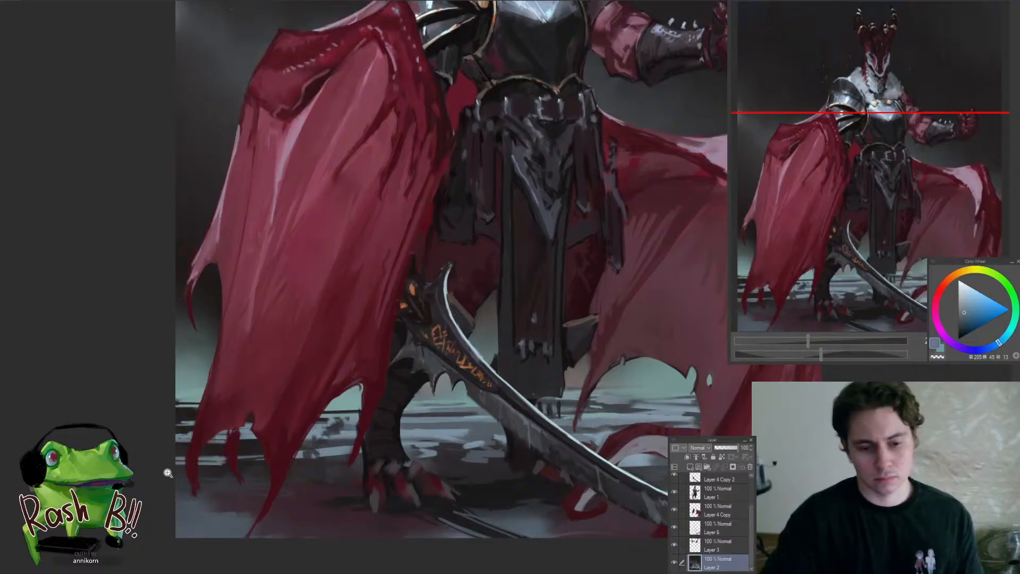
pyautogui.moveTo(167, 472); pyautogui.dragTo(128, 504)
pyautogui.moveTo(199, 478); pyautogui.dragTo(268, 462)
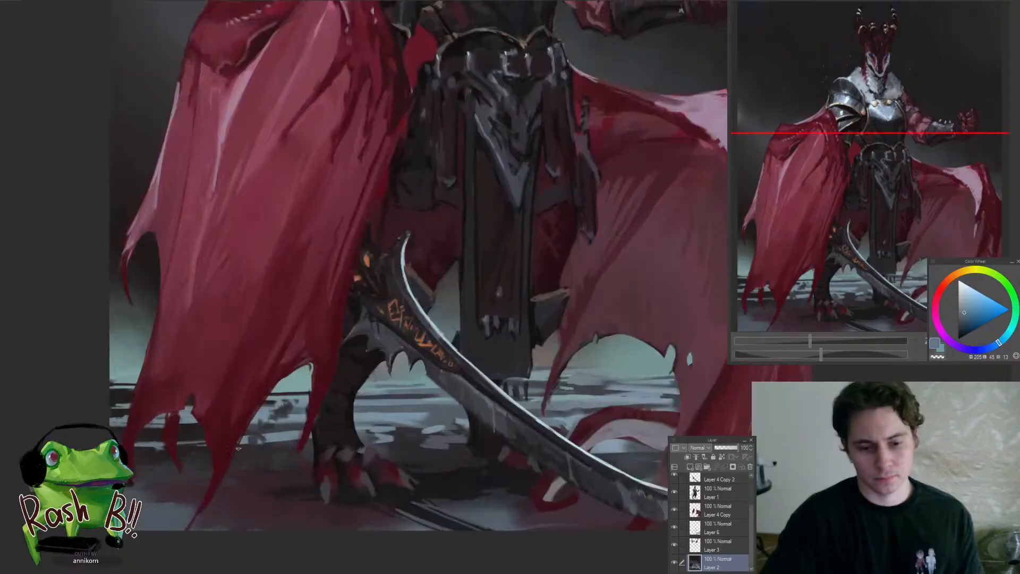
pyautogui.keyDown('alt'); pyautogui.click(195, 450); pyautogui.keyUp('alt')
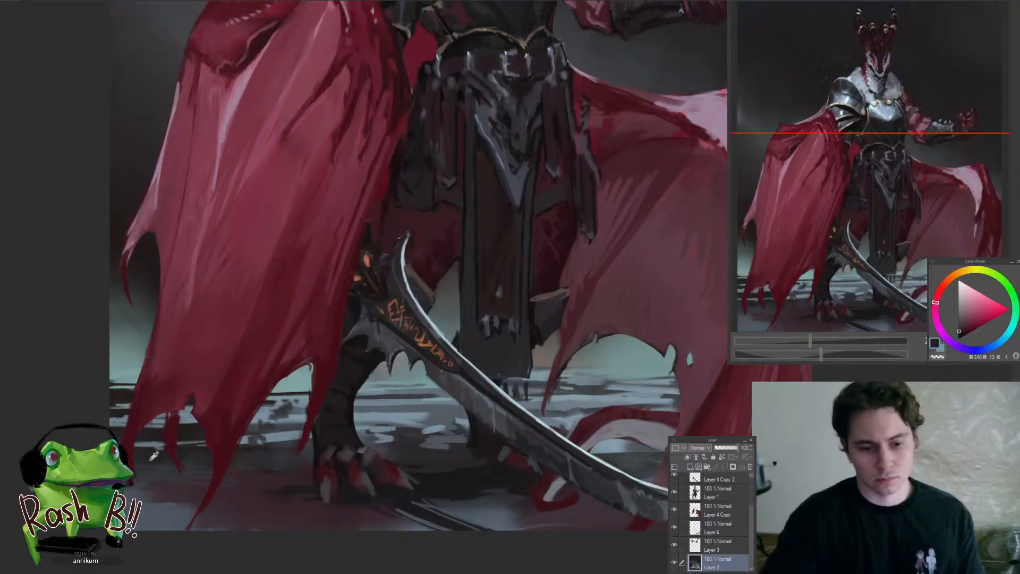
pyautogui.moveTo(191, 479)
pyautogui.mouseDown()
pyautogui.moveTo(159, 505)
pyautogui.moveTo(193, 490)
pyautogui.mouseUp()
pyautogui.keyDown('alt'); pyautogui.click(189, 490); pyautogui.keyUp('alt')
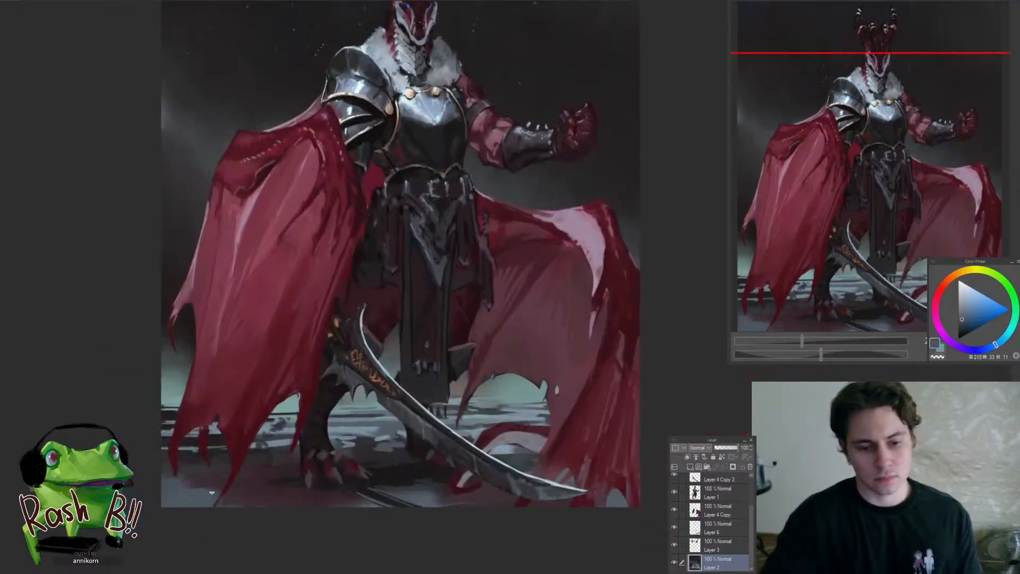
# Blend sampled blue-grey and muted purple into the dark ground between the cape tips and the clawed feet
pyautogui.keyDown('alt'); pyautogui.click(221, 485); pyautogui.keyUp('alt')
pyautogui.keyDown('alt'); pyautogui.click(197, 479); pyautogui.keyUp('alt')
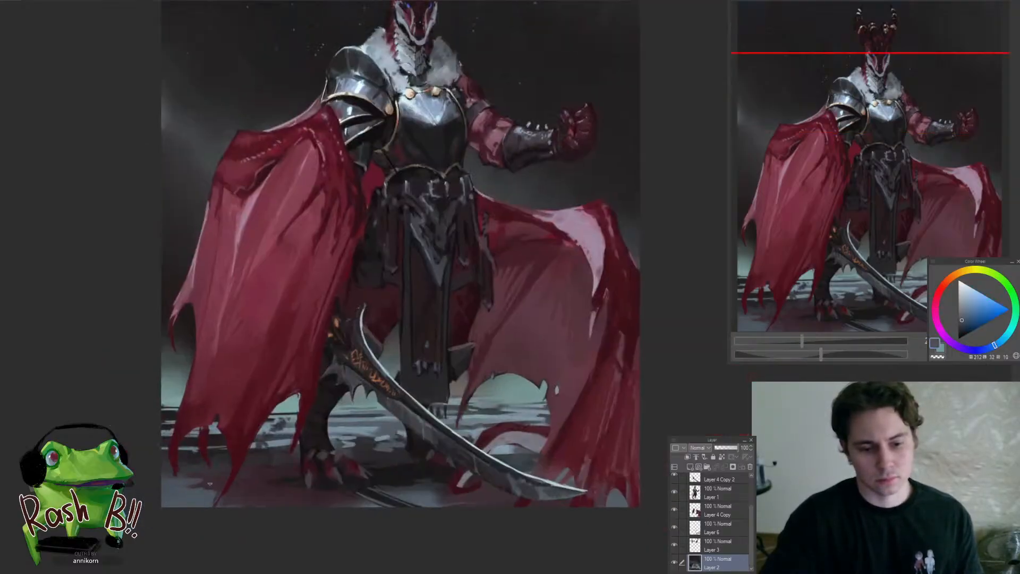
pyautogui.keyDown('alt'); pyautogui.click(191, 472); pyautogui.keyUp('alt')
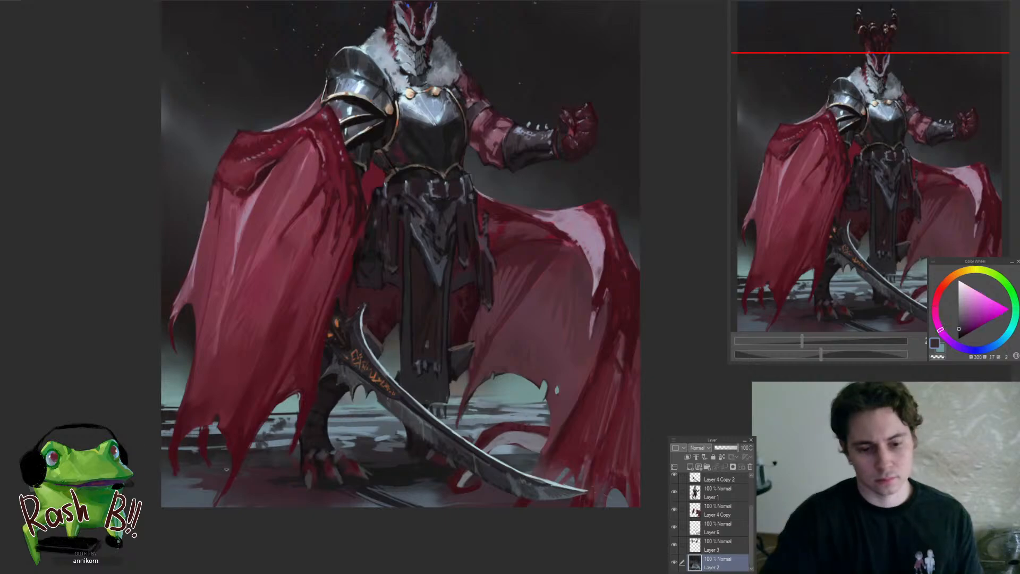
pyautogui.keyDown('alt'); pyautogui.click(196, 479); pyautogui.keyUp('alt')
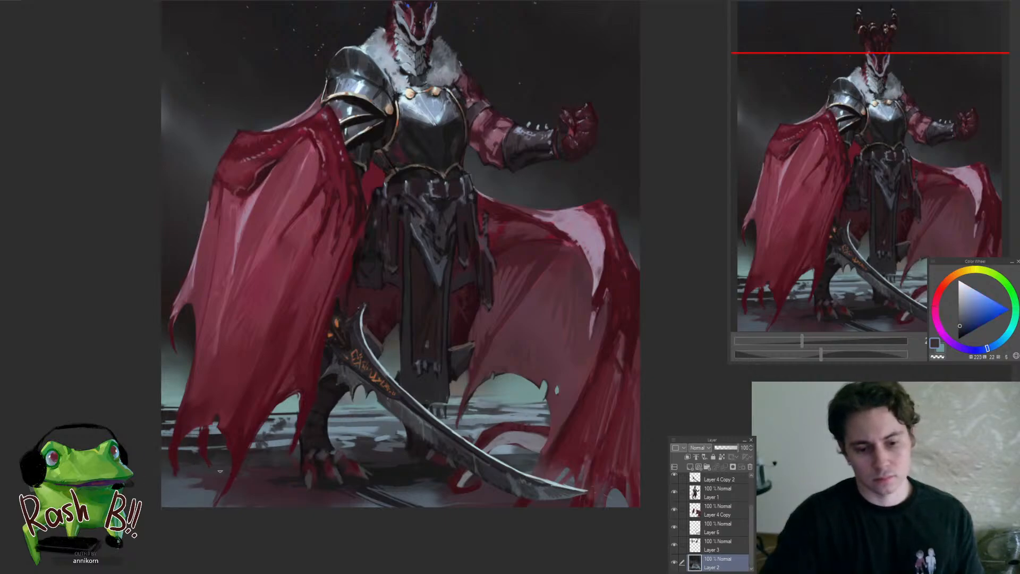
pyautogui.keyDown('alt'); pyautogui.click(263, 468); pyautogui.keyUp('alt')
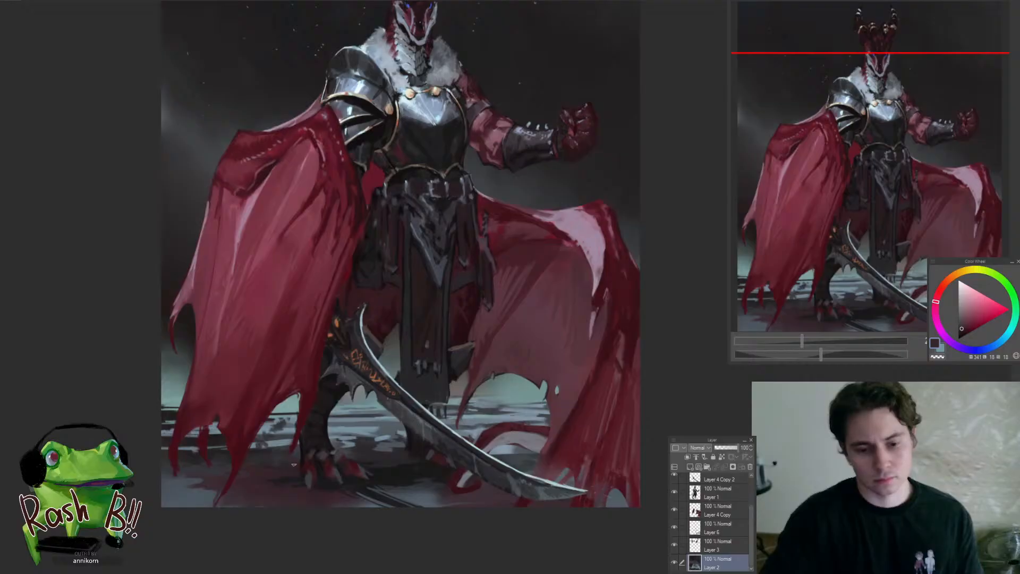
pyautogui.keyDown('alt'); pyautogui.click(299, 472); pyautogui.keyUp('alt')
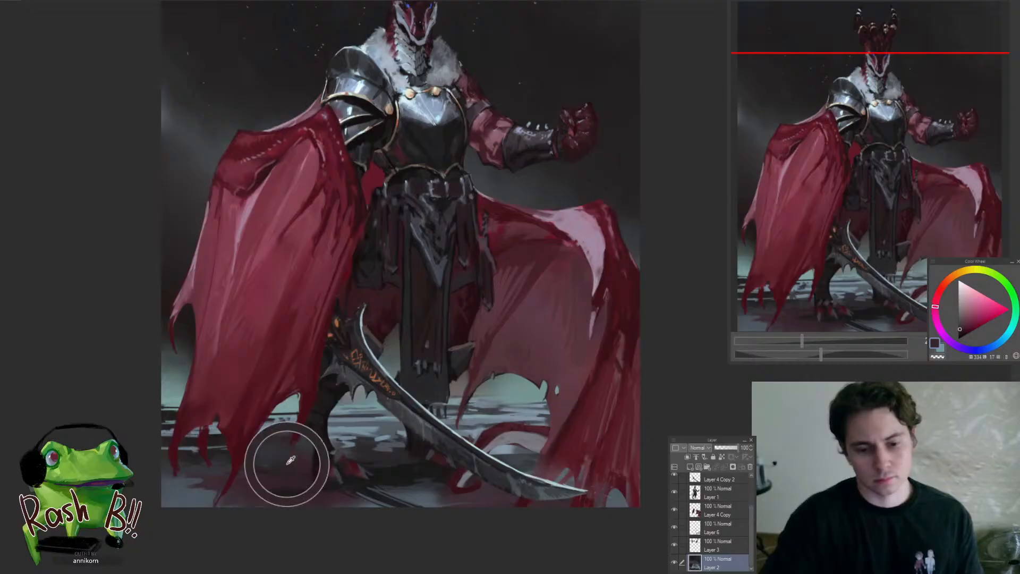
pyautogui.keyDown('alt'); pyautogui.click(263, 449); pyautogui.keyUp('alt')
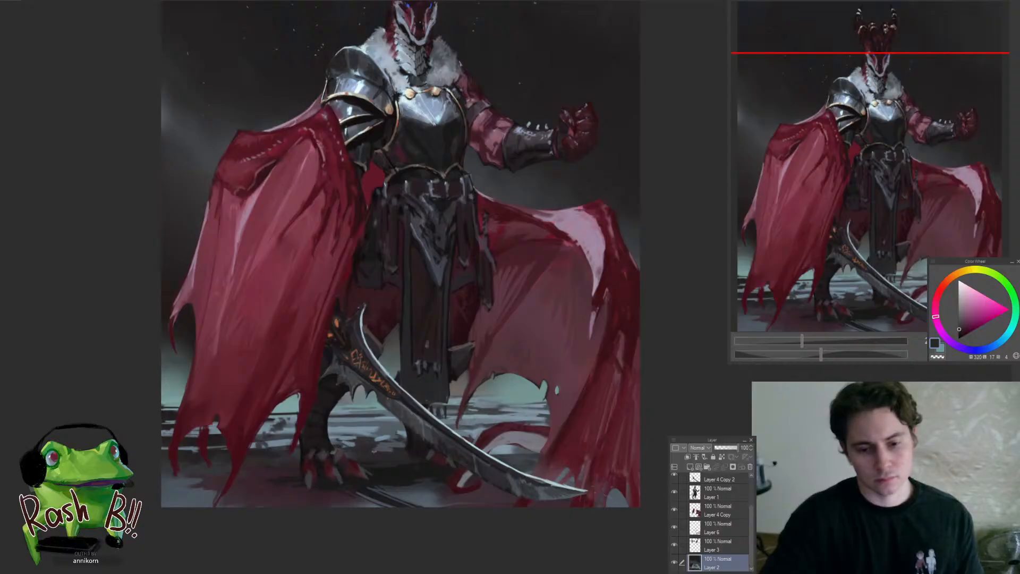
pyautogui.scroll(1, 382, 450)
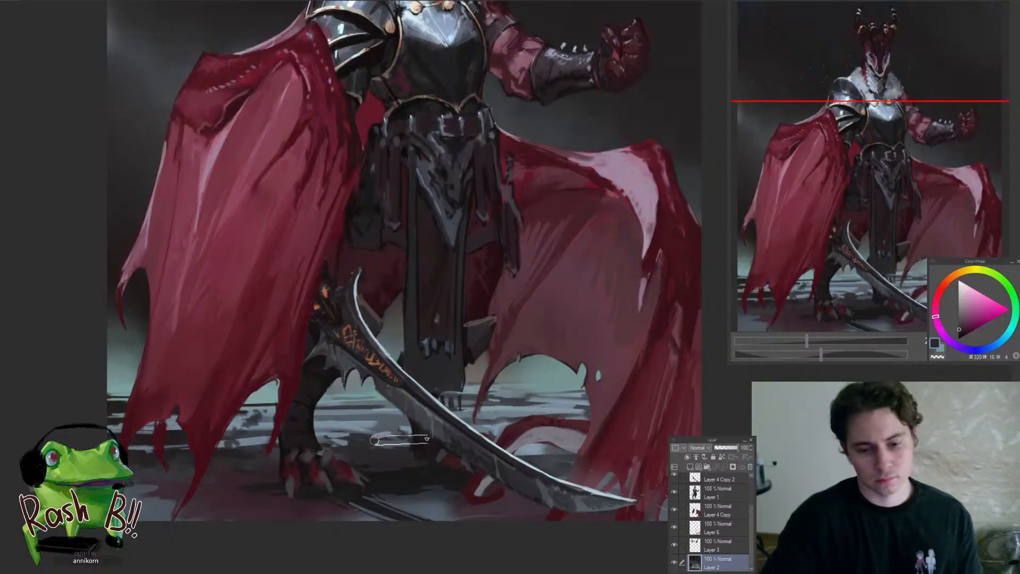
pyautogui.keyDown('alt'); pyautogui.click(396, 418); pyautogui.keyUp('alt')
pyautogui.scroll(-6, 425, 416)
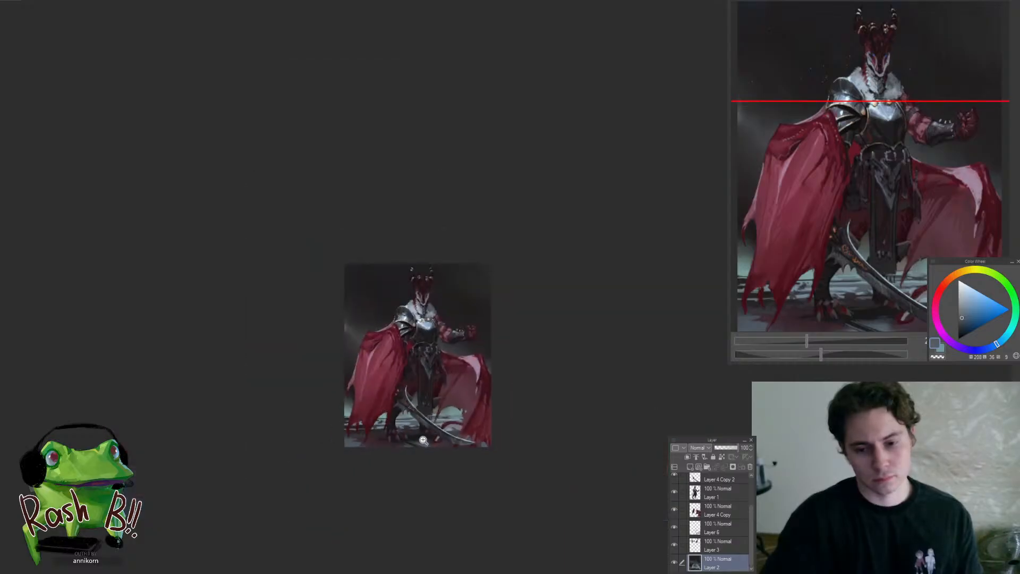
# On Layer 1, refine the bottom hem of the long hanging waist cloth with sampled near-black
pyautogui.scroll(8, 440, 417)
pyautogui.keyDown('ctrl'); pyautogui.keyDown('shift'); pyautogui.click(385, 377); pyautogui.keyUp('shift'); pyautogui.keyUp('ctrl')
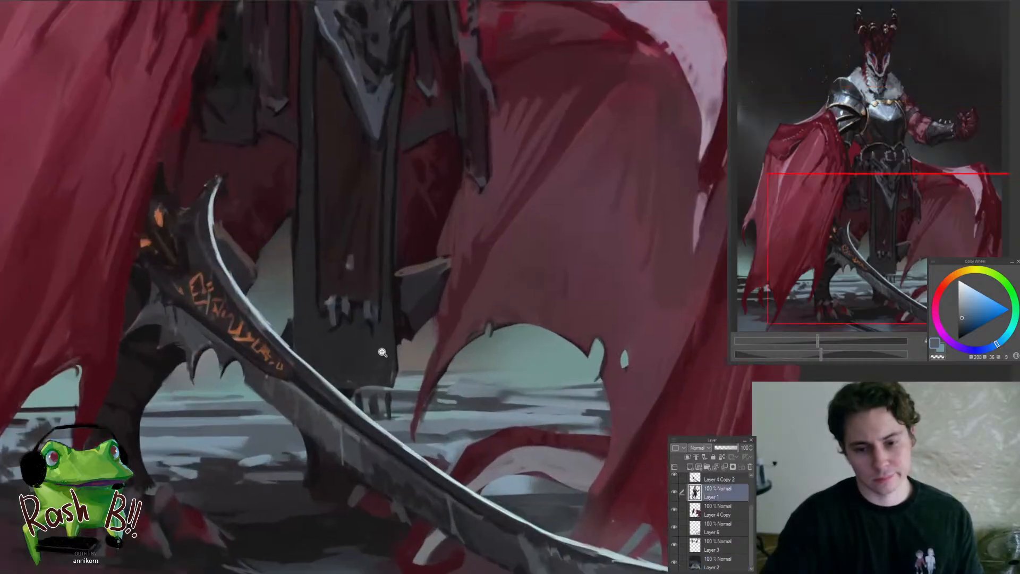
pyautogui.scroll(1, 388, 349)
pyautogui.keyDown('alt'); pyautogui.click(407, 340); pyautogui.keyUp('alt')
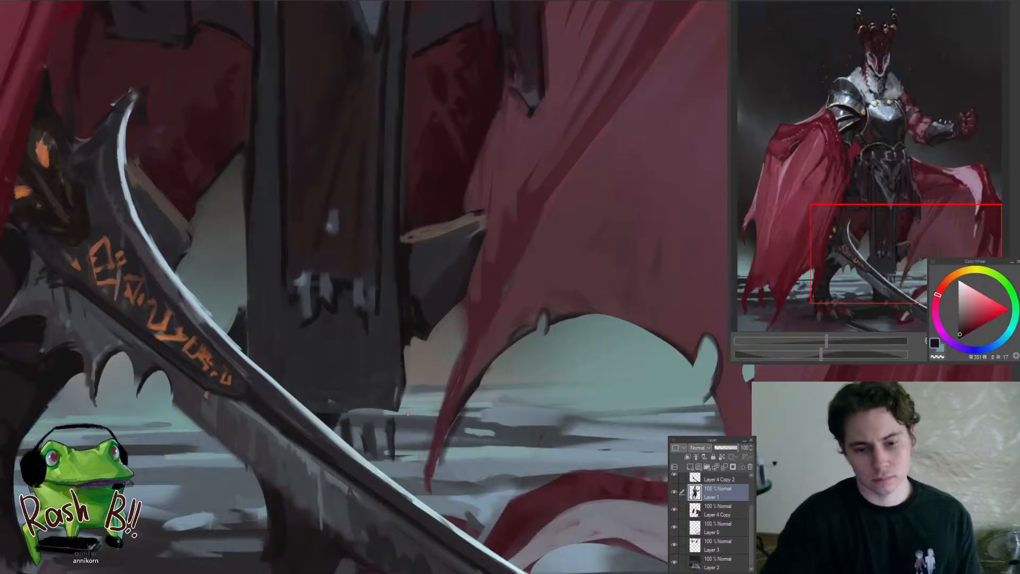
pyautogui.scroll(-3, 393, 408)
pyautogui.scroll(1, 382, 402)
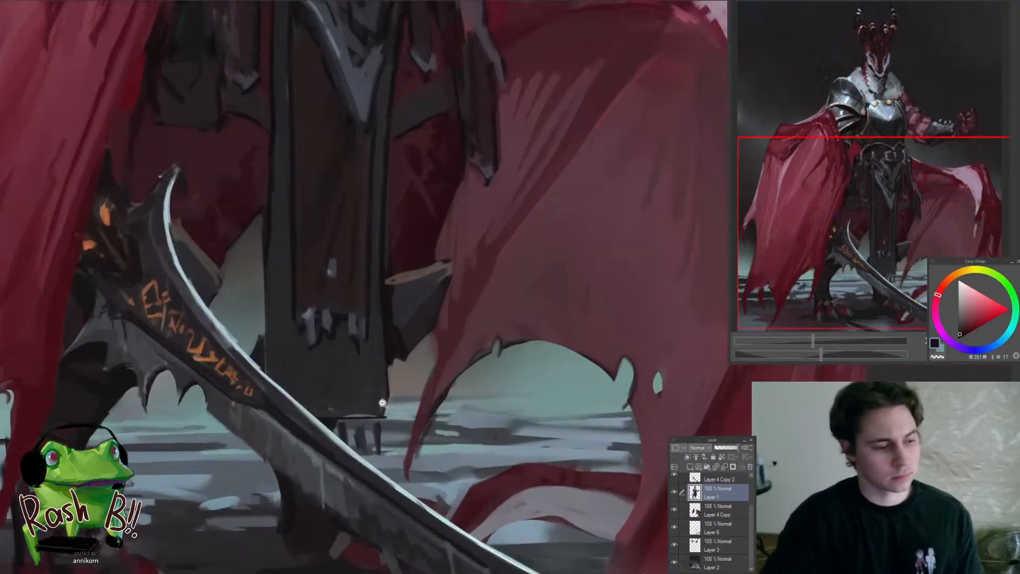
pyautogui.keyDown('alt'); pyautogui.click(342, 406); pyautogui.keyUp('alt')
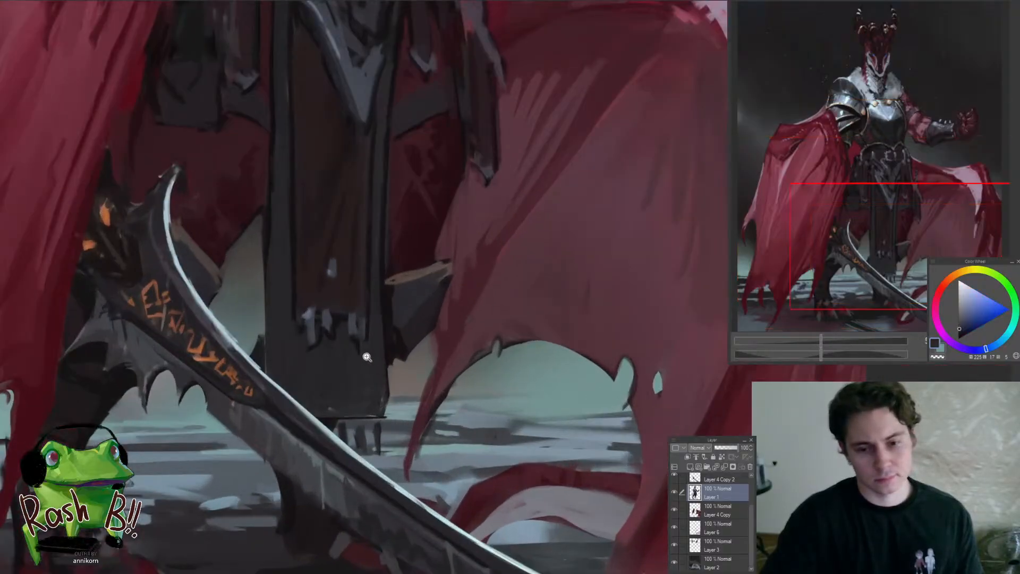
# Rework the hanging waist cloth's inner panel and dark border with sampled dark violet-grey
pyautogui.scroll(-4, 366, 356)
pyautogui.scroll(4, 351, 340)
pyautogui.keyDown('alt'); pyautogui.click(347, 335); pyautogui.keyUp('alt')
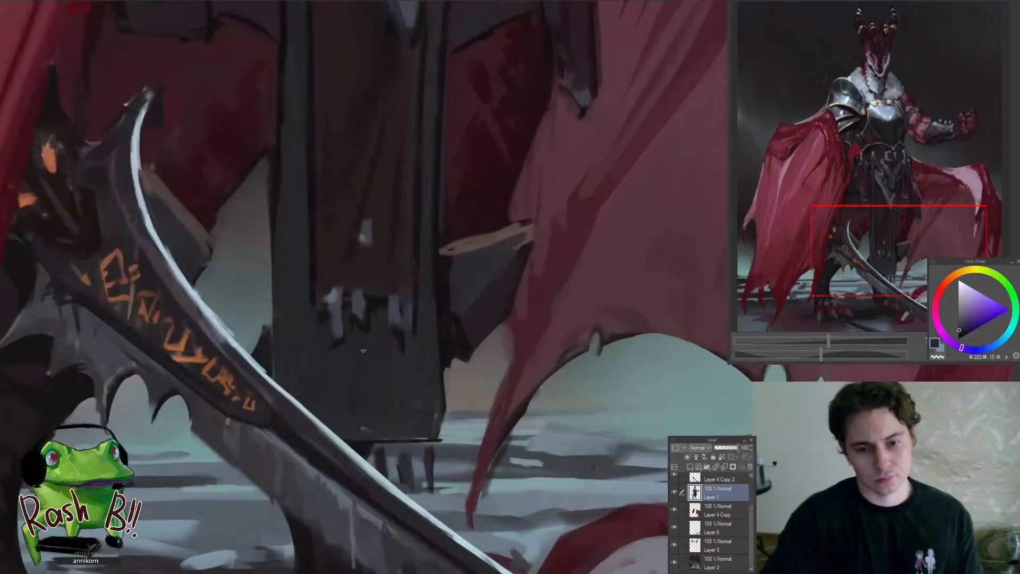
pyautogui.scroll(-4, 371, 321)
pyautogui.scroll(3, 375, 287)
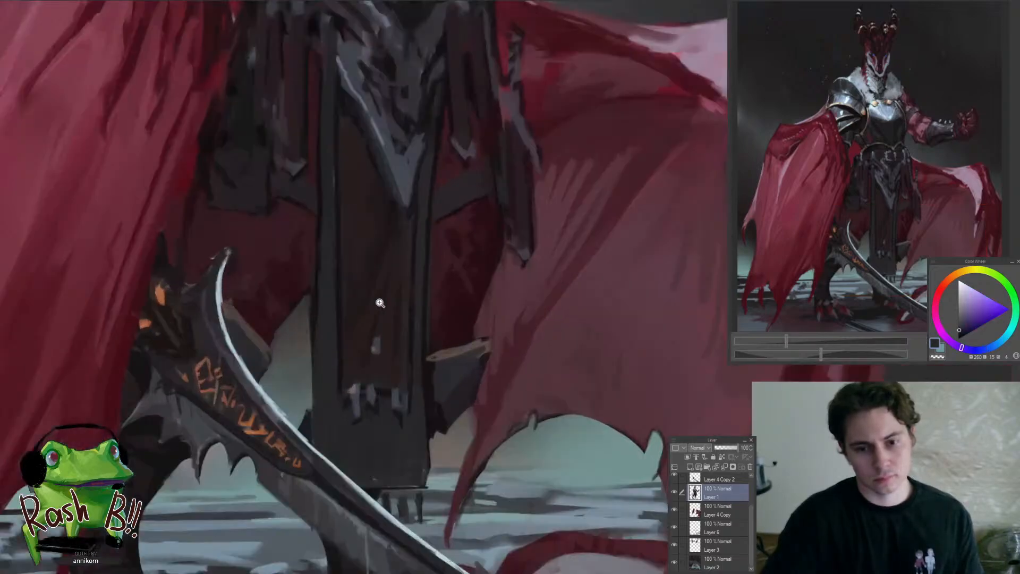
pyautogui.keyDown('alt'); pyautogui.click(346, 335); pyautogui.keyUp('alt')
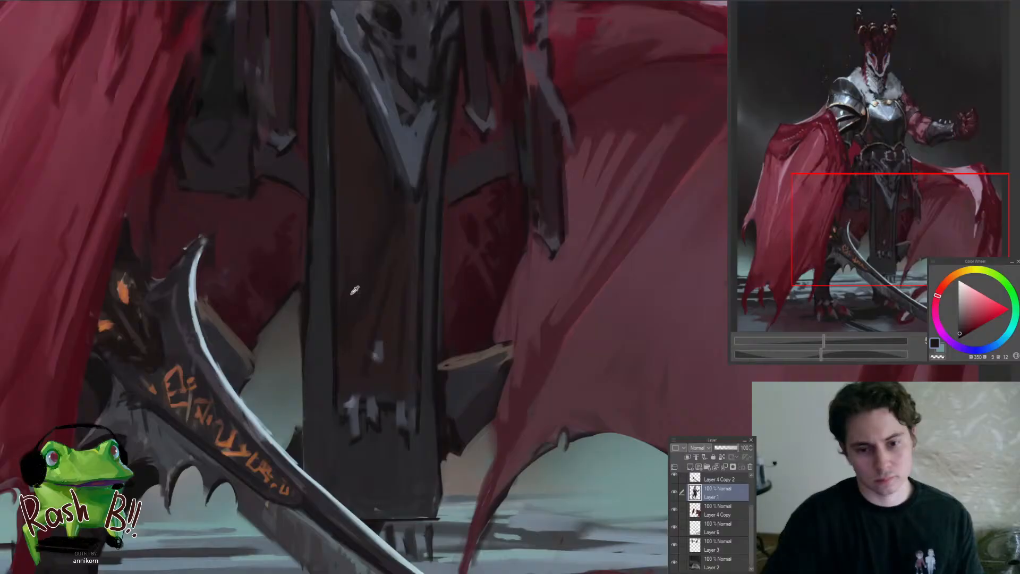
pyautogui.keyDown('alt'); pyautogui.click(327, 320); pyautogui.keyUp('alt')
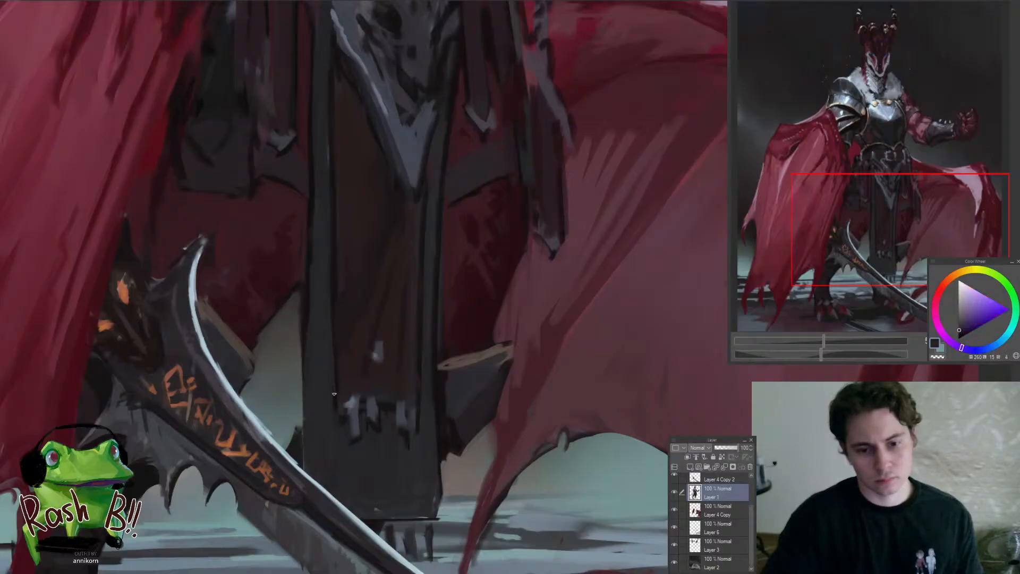
pyautogui.scroll(-4, 334, 451)
pyautogui.scroll(3, 330, 333)
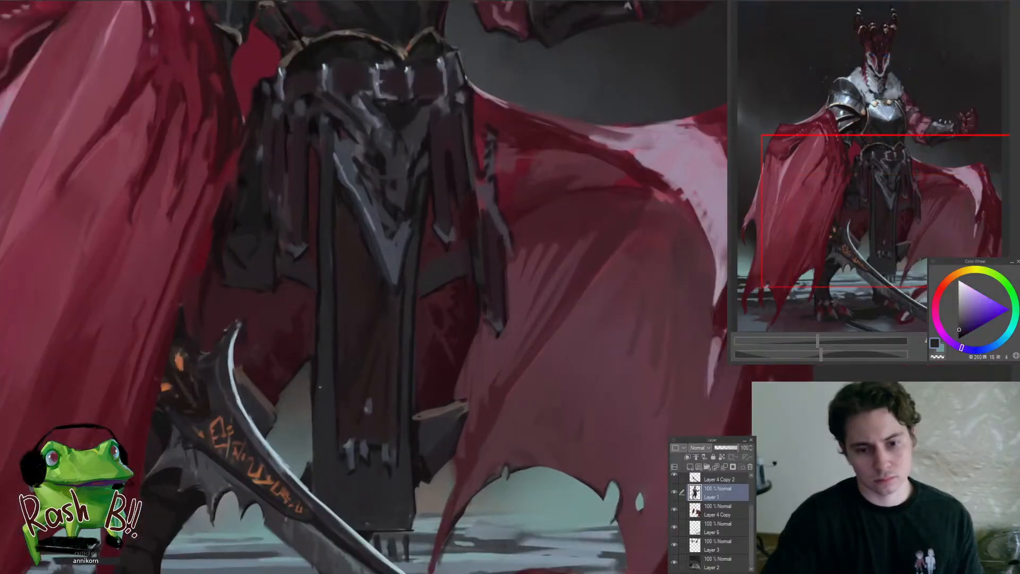
# Repaint the dark red cloth between the sword's curved tip and the hanging waist cloth with sampled maroon
pyautogui.keyDown('alt'); pyautogui.click(298, 347); pyautogui.keyUp('alt')
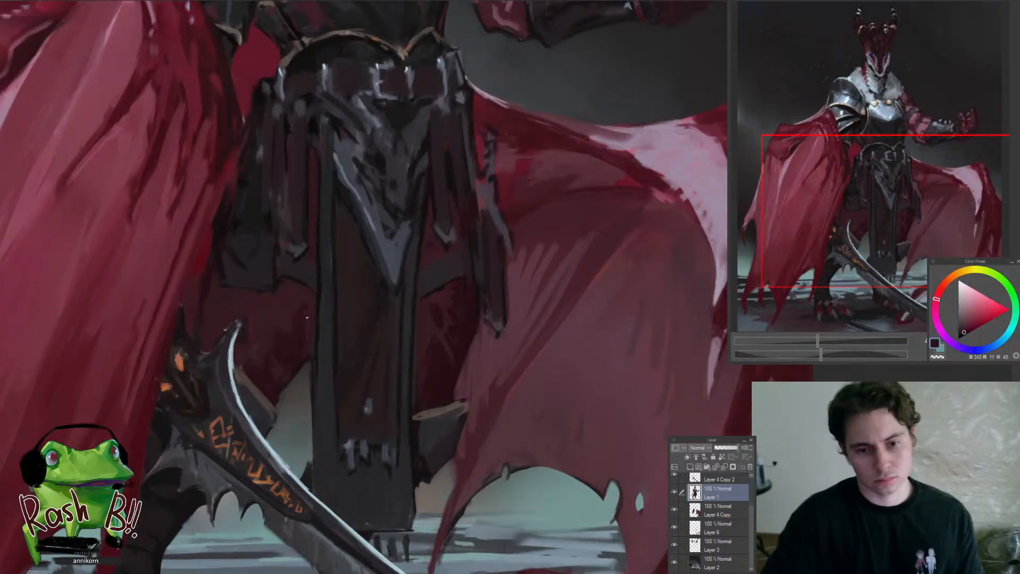
pyautogui.scroll(-4, 308, 291)
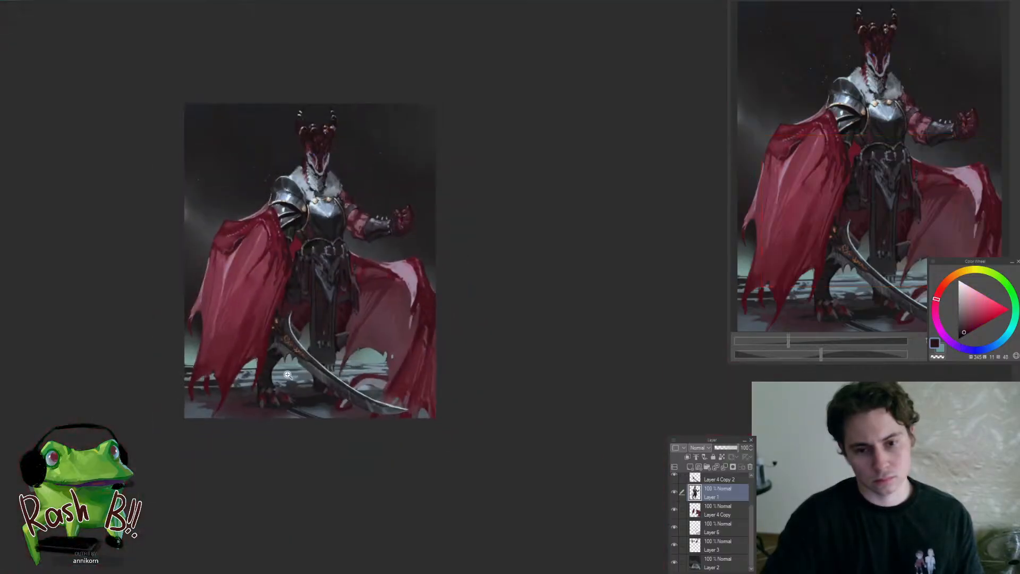
pyautogui.moveTo(343, 357); pyautogui.dragTo(425, 396)
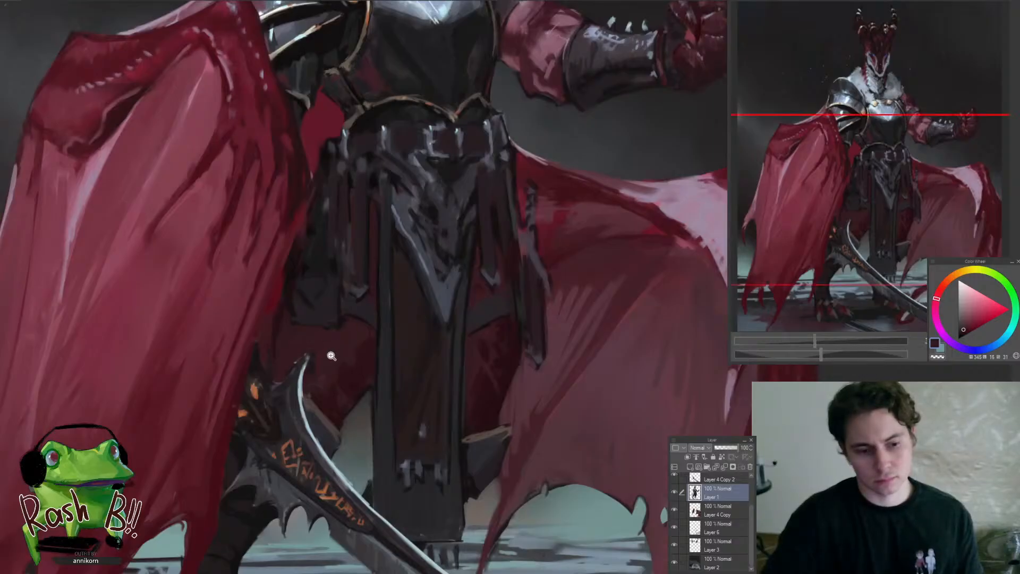
pyautogui.moveTo(331, 355)
pyautogui.mouseDown()
pyautogui.moveTo(321, 355)
pyautogui.moveTo(337, 326)
pyautogui.moveTo(342, 347)
pyautogui.mouseUp()
pyautogui.keyDown('alt'); pyautogui.click(332, 358); pyautogui.keyUp('alt')
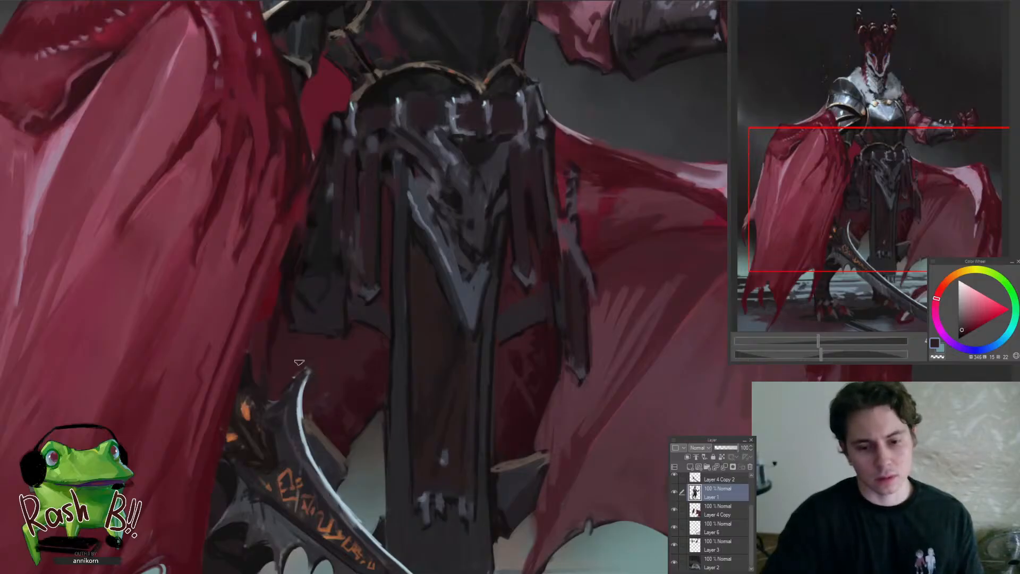
pyautogui.keyDown('alt'); pyautogui.click(288, 383); pyautogui.keyUp('alt')
pyautogui.keyDown('ctrl'); pyautogui.keyDown('shift'); pyautogui.click(296, 403); pyautogui.keyUp('shift'); pyautogui.keyUp('ctrl')
# Touch up the sword's curved tip on Layer 4 Copy 2 and the dark red cloth behind it on Layer 1
pyautogui.scroll(3, 314, 389)
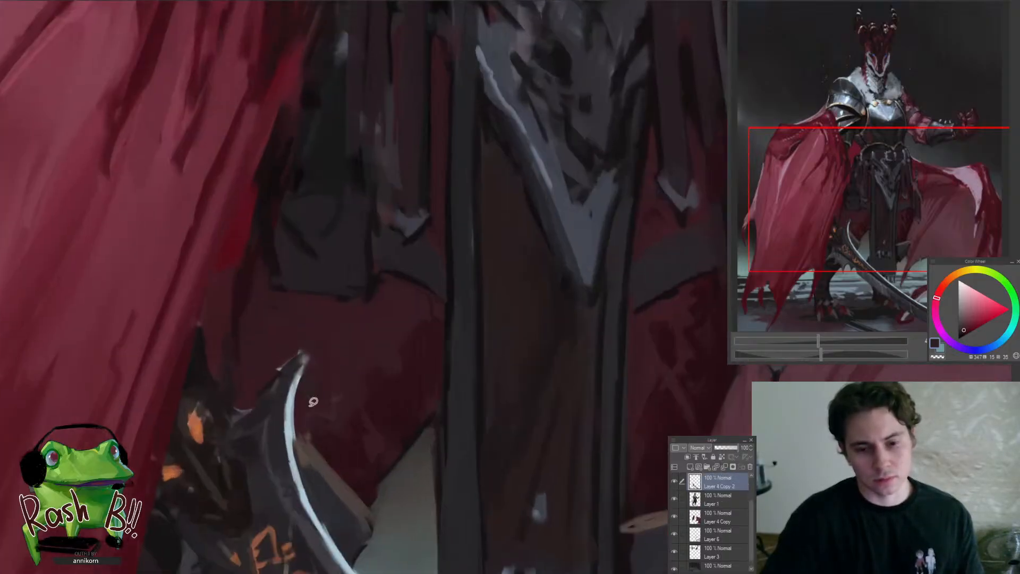
pyautogui.moveTo(305, 413)
pyautogui.mouseDown()
pyautogui.moveTo(337, 412)
pyautogui.moveTo(314, 401)
pyautogui.mouseUp()
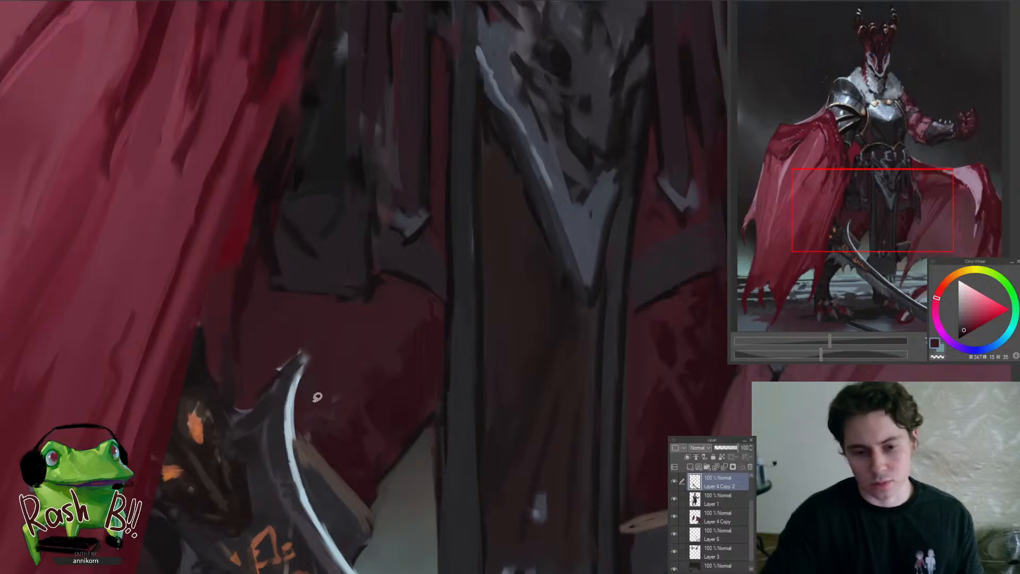
pyautogui.keyDown('ctrl'); pyautogui.keyDown('shift'); pyautogui.click(333, 345); pyautogui.keyUp('shift'); pyautogui.keyUp('ctrl')
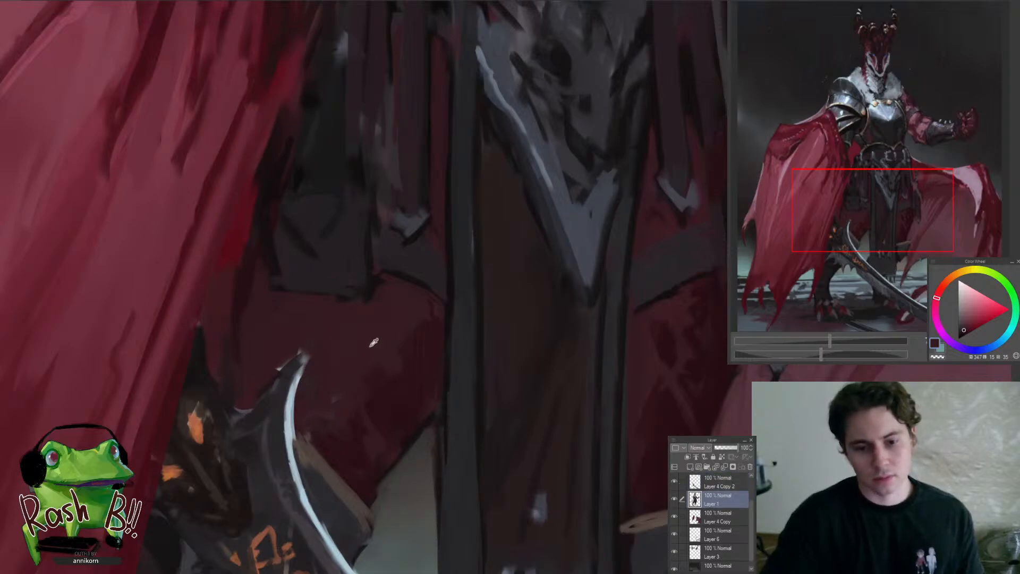
pyautogui.scroll(-5, 374, 342)
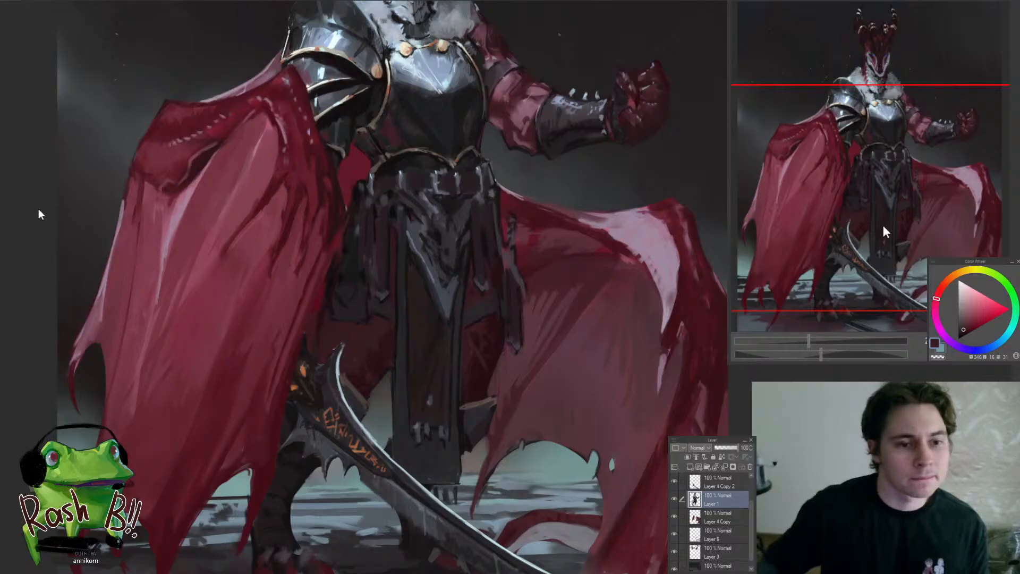
pyautogui.click(34, 250)
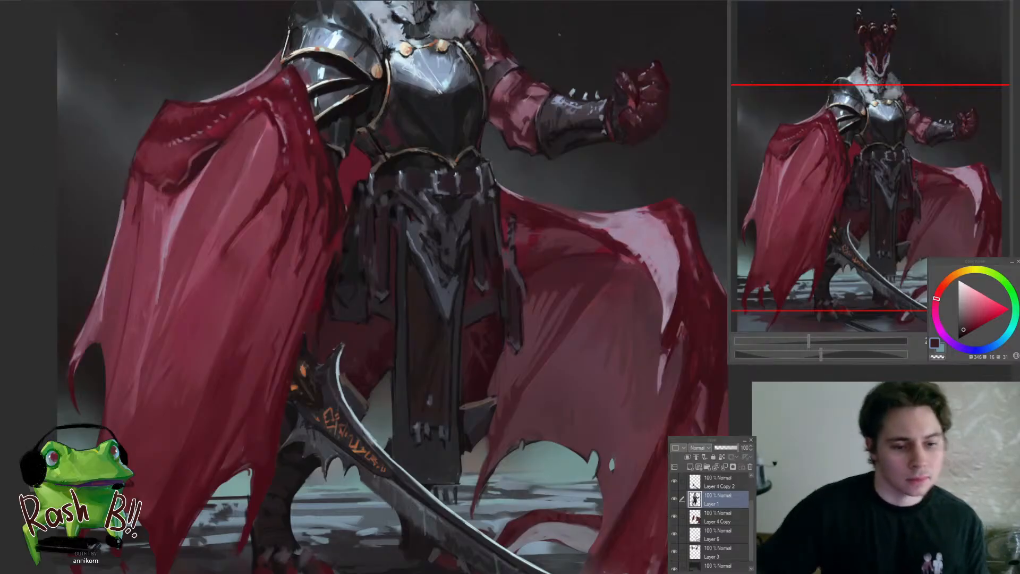
# On Layer 1, touch up the inner panel of the long hanging waist cloth with sampled dark brown-grey tones
pyautogui.scroll(-4, 340, 369)
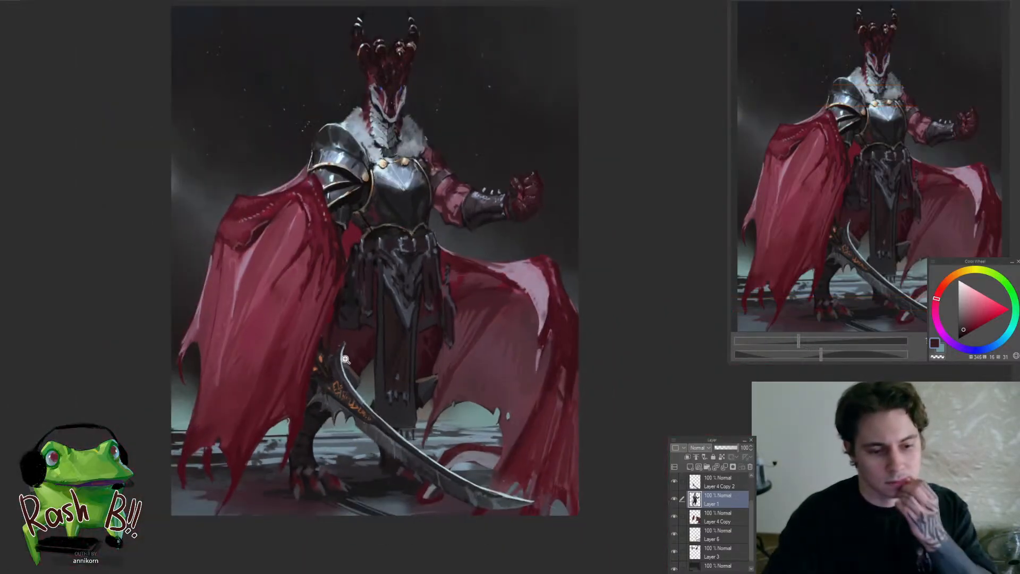
pyautogui.scroll(1, 346, 356)
pyautogui.scroll(1, 349, 326)
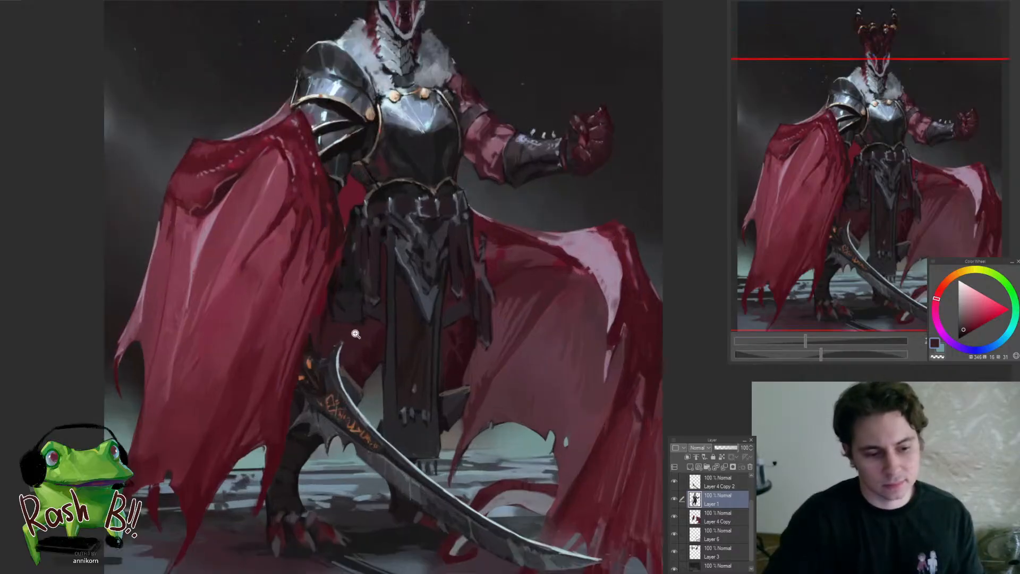
pyautogui.scroll(1, 361, 327)
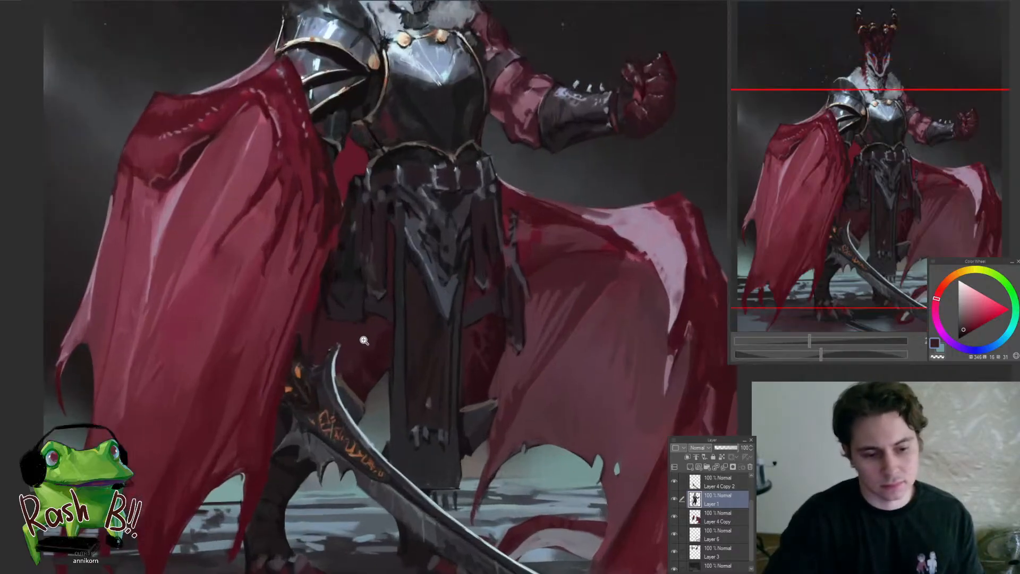
pyautogui.scroll(1, 385, 348)
pyautogui.scroll(1, 371, 344)
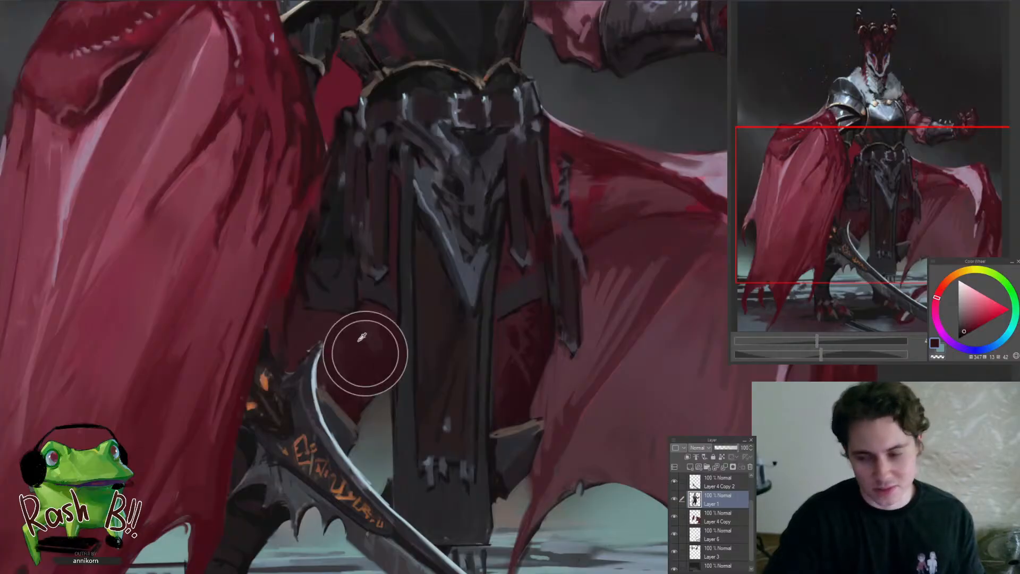
pyautogui.scroll(-5, 390, 340)
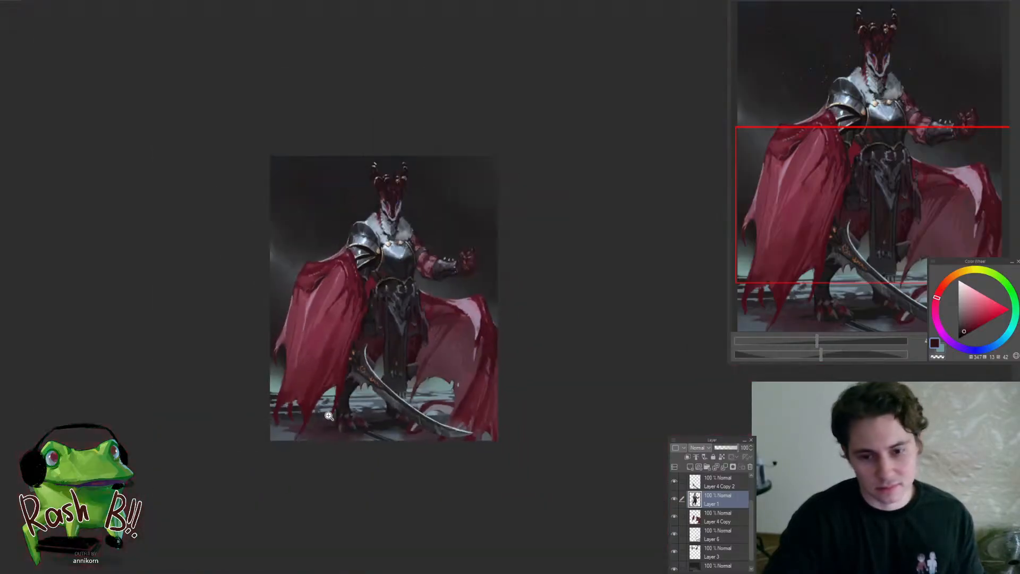
pyautogui.scroll(4, 425, 356)
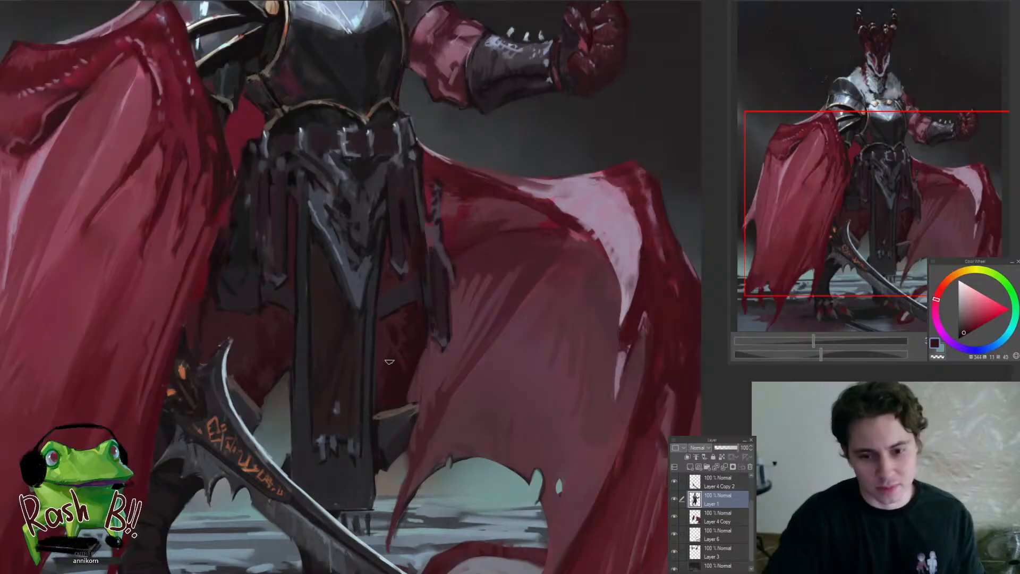
pyautogui.scroll(1, 390, 329)
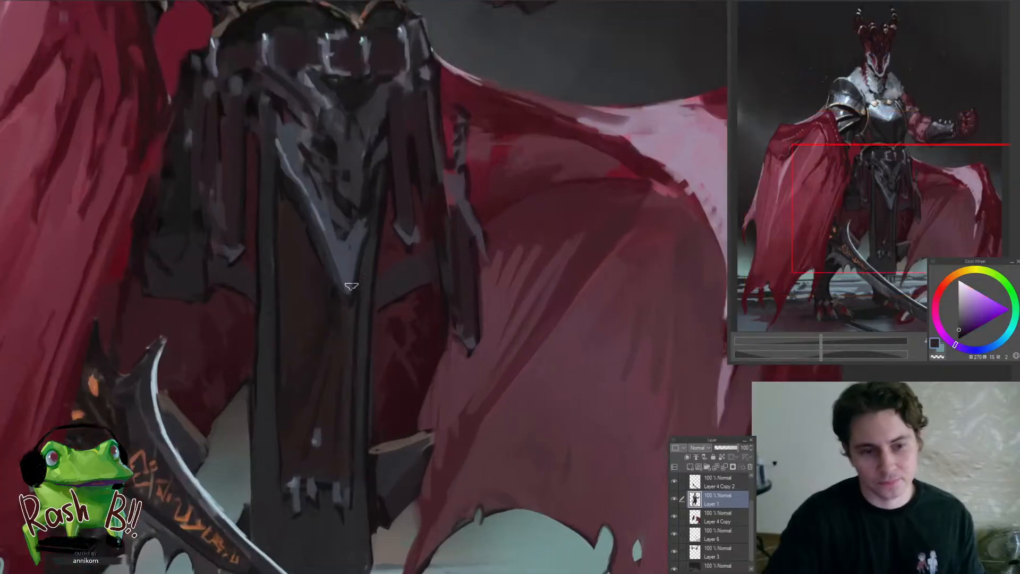
pyautogui.keyDown('alt'); pyautogui.click(341, 353); pyautogui.keyUp('alt')
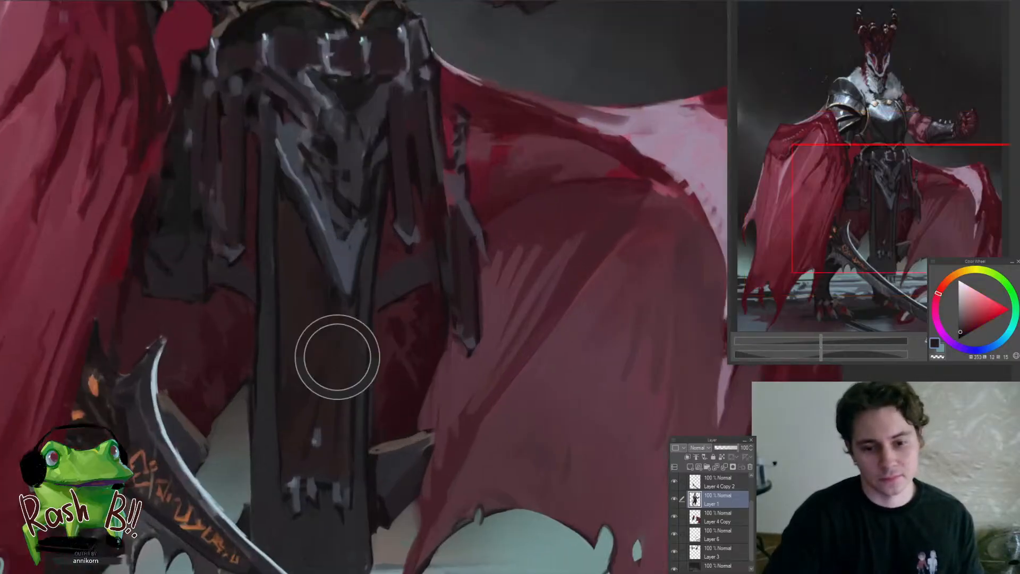
pyautogui.keyDown('alt'); pyautogui.click(344, 459); pyautogui.keyUp('alt')
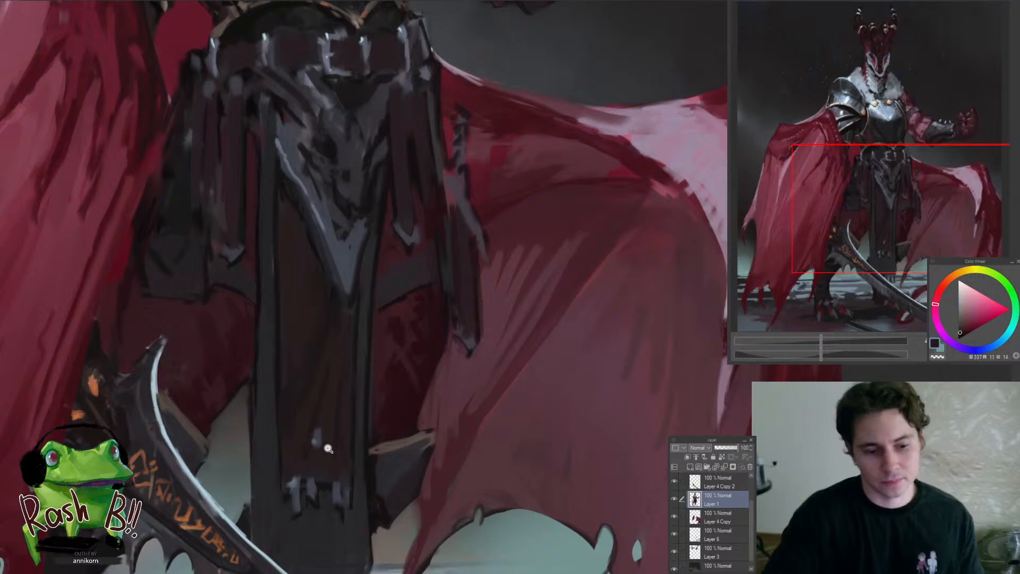
# Examine the whole figure at reduced size, both upside down and upright, to judge the waist cloth against the cape and sword
pyautogui.scroll(-2, 328, 449)
pyautogui.moveTo(368, 414)
pyautogui.mouseDown()
pyautogui.moveTo(346, 439)
pyautogui.moveTo(398, 440)
pyautogui.moveTo(402, 405)
pyautogui.moveTo(392, 415)
pyautogui.moveTo(417, 387)
pyautogui.moveTo(428, 412)
pyautogui.moveTo(418, 413)
pyautogui.moveTo(408, 309)
pyautogui.moveTo(435, 364)
pyautogui.moveTo(385, 418)
pyautogui.mouseUp()
pyautogui.moveTo(518, 389); pyautogui.dragTo(476, 246)
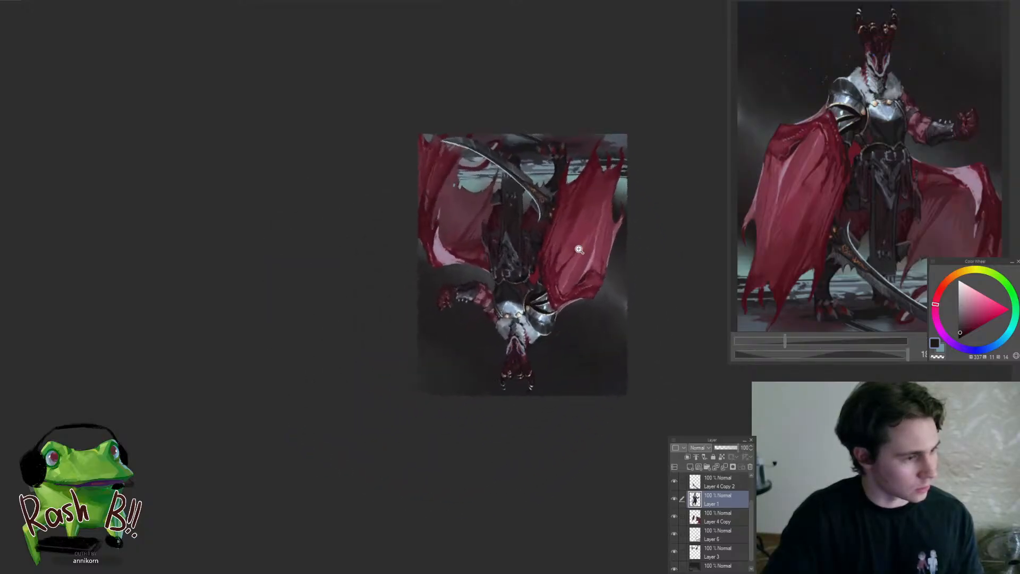
pyautogui.moveTo(578, 249); pyautogui.dragTo(593, 256)
pyautogui.moveTo(594, 256); pyautogui.dragTo(461, 319)
pyautogui.doubleClick(483, 342)
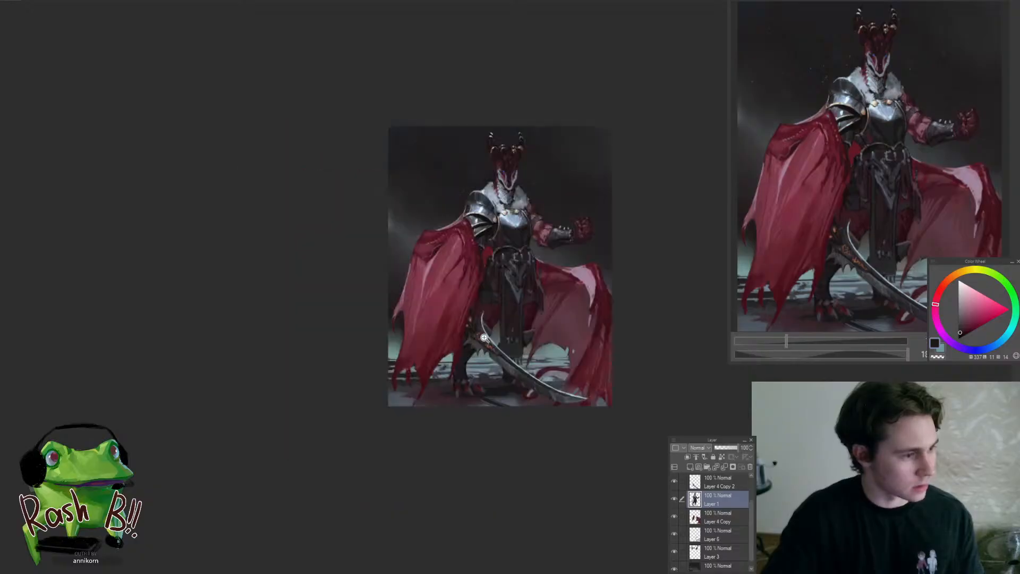
pyautogui.moveTo(523, 334); pyautogui.dragTo(455, 388)
pyautogui.click(467, 386)
pyautogui.click(469, 402)
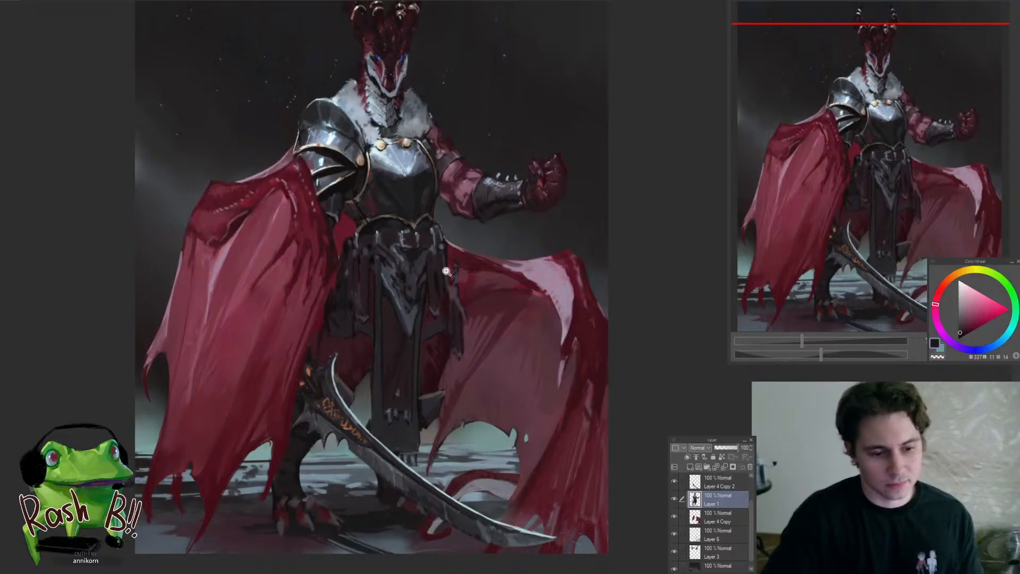
pyautogui.click(412, 348)
pyautogui.moveTo(438, 346); pyautogui.dragTo(443, 397)
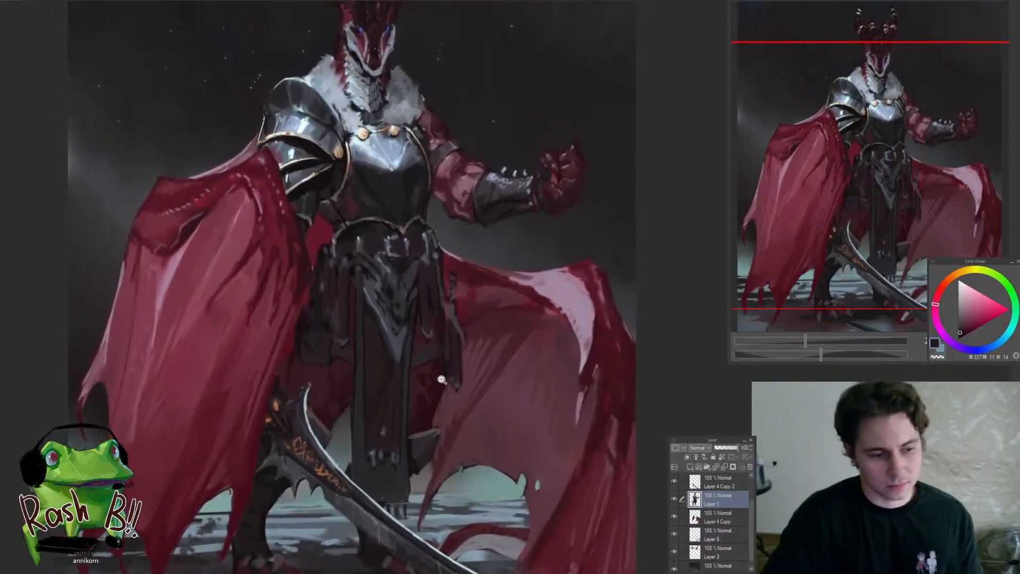
pyautogui.scroll(-3, 441, 379)
pyautogui.scroll(1, 438, 366)
pyautogui.scroll(3, 433, 351)
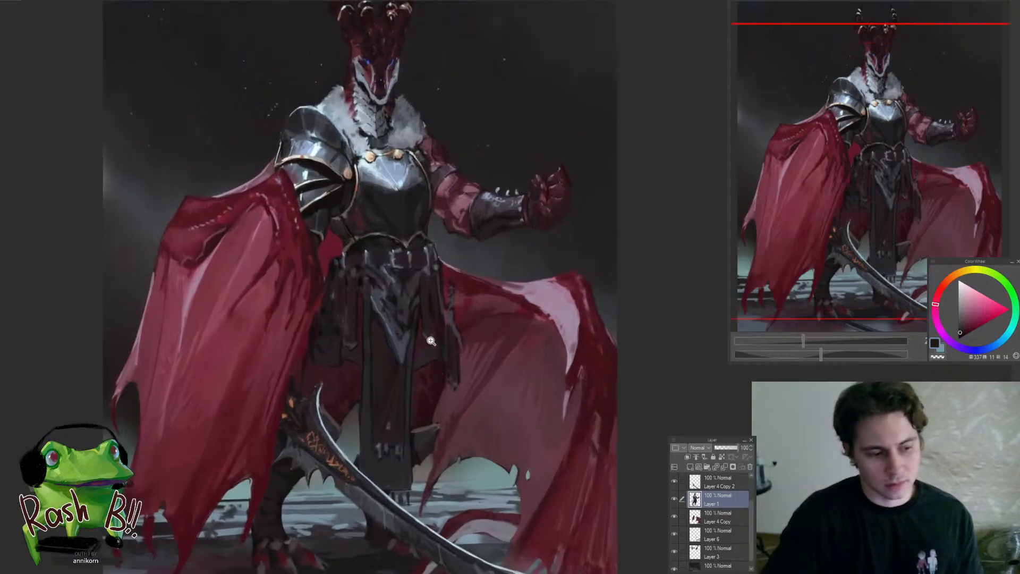
pyautogui.scroll(1, 433, 340)
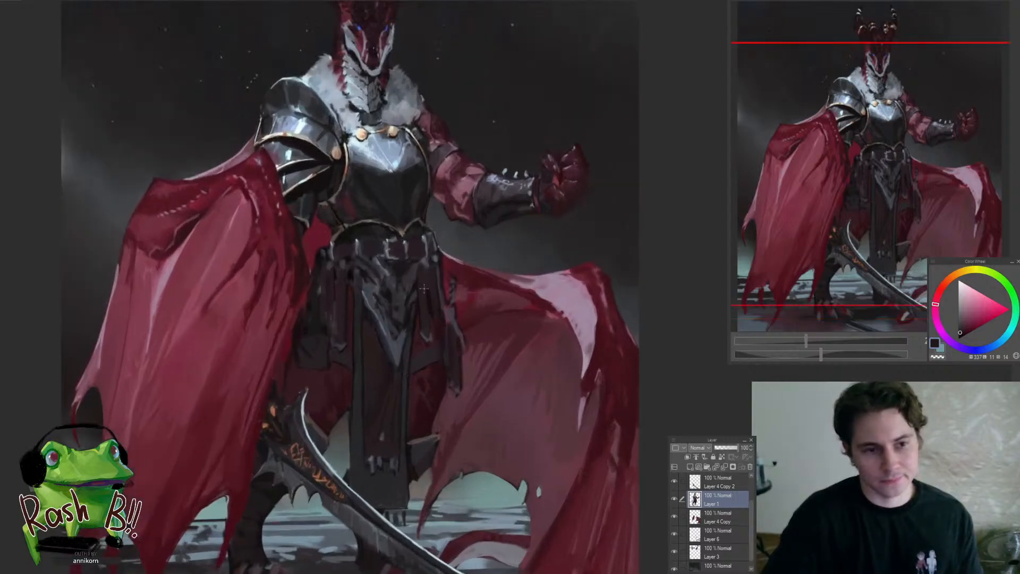
# Blend the centre folds of the pointed grey cloth below the belt with sampled dark violet-grey on Layer 1
pyautogui.scroll(4, 424, 288)
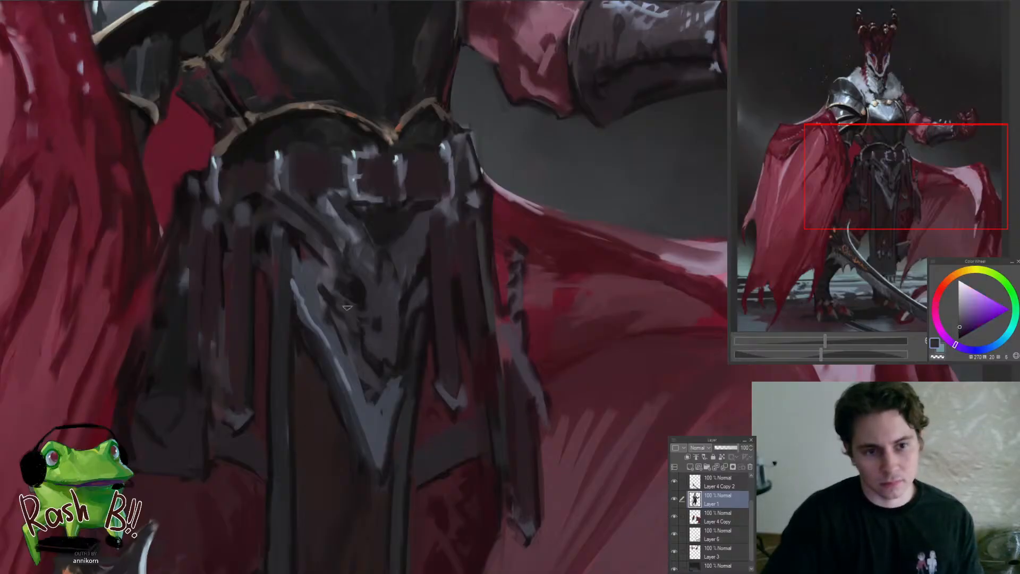
pyautogui.keyDown('alt'); pyautogui.click(326, 279); pyautogui.keyUp('alt')
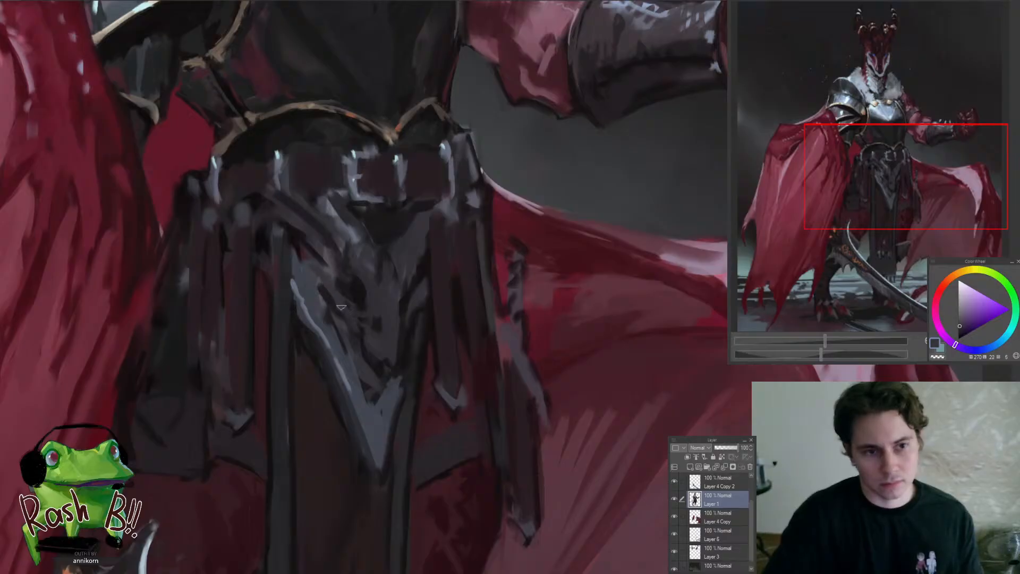
pyautogui.keyDown('alt'); pyautogui.click(342, 320); pyautogui.keyUp('alt')
pyautogui.scroll(-2, 372, 335)
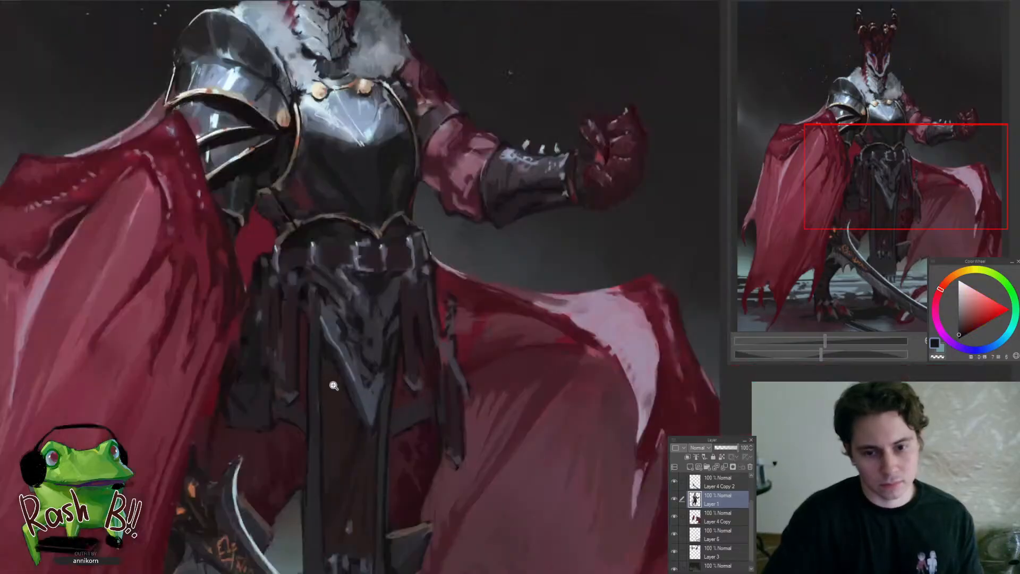
pyautogui.scroll(4, 392, 350)
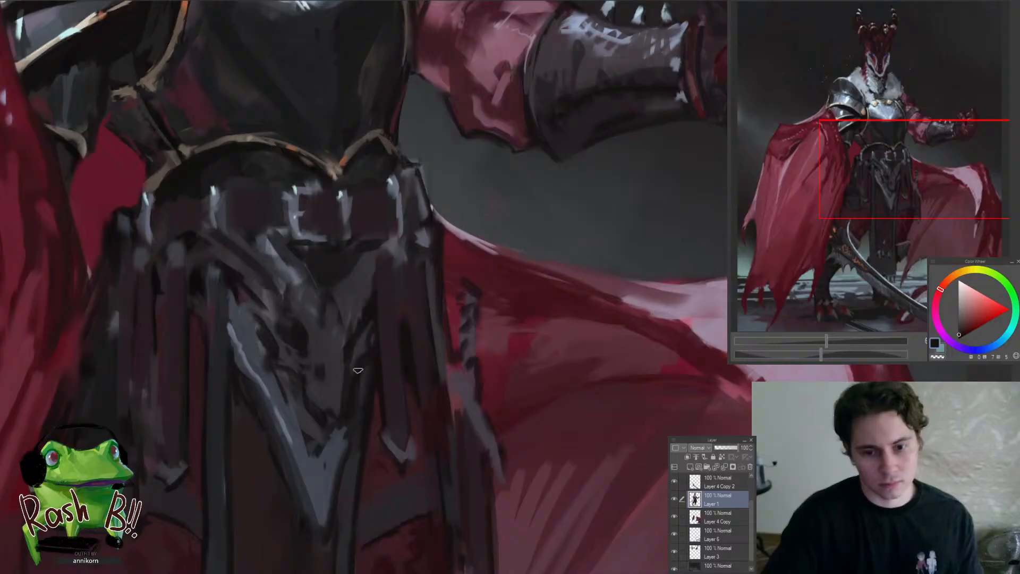
pyautogui.keyDown('alt'); pyautogui.click(359, 359); pyautogui.keyUp('alt')
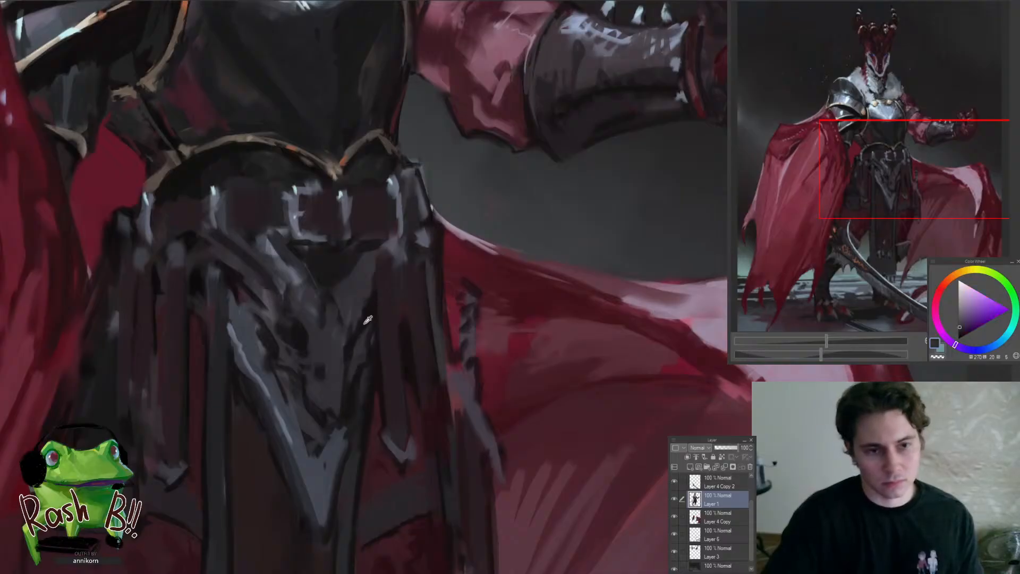
pyautogui.keyDown('alt'); pyautogui.click(366, 321); pyautogui.keyUp('alt')
pyautogui.keyDown('alt'); pyautogui.click(351, 304); pyautogui.keyUp('alt')
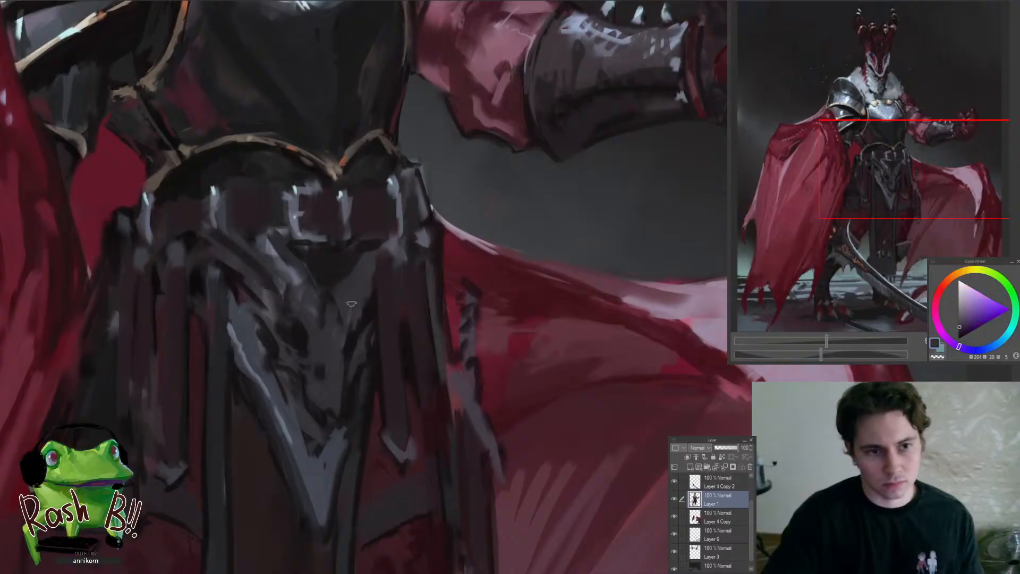
# Shape the upper folds of the pointed waist cloth with sampled near-black shadows and blue-violet grey lights
pyautogui.keyDown('alt'); pyautogui.click(298, 328); pyautogui.keyUp('alt')
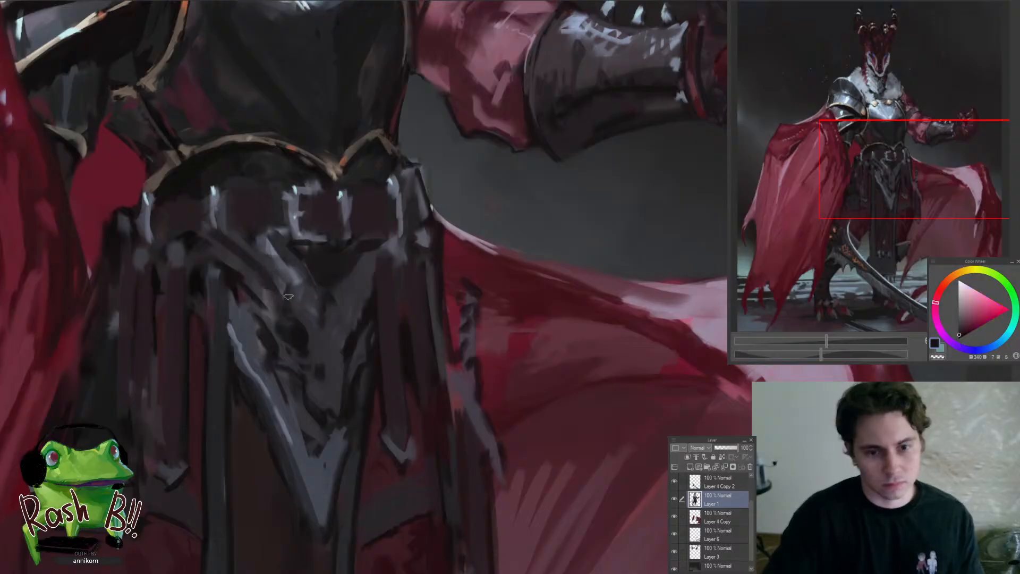
pyautogui.keyDown('alt'); pyautogui.click(301, 280); pyautogui.keyUp('alt')
pyautogui.keyDown('alt'); pyautogui.click(306, 290); pyautogui.keyUp('alt')
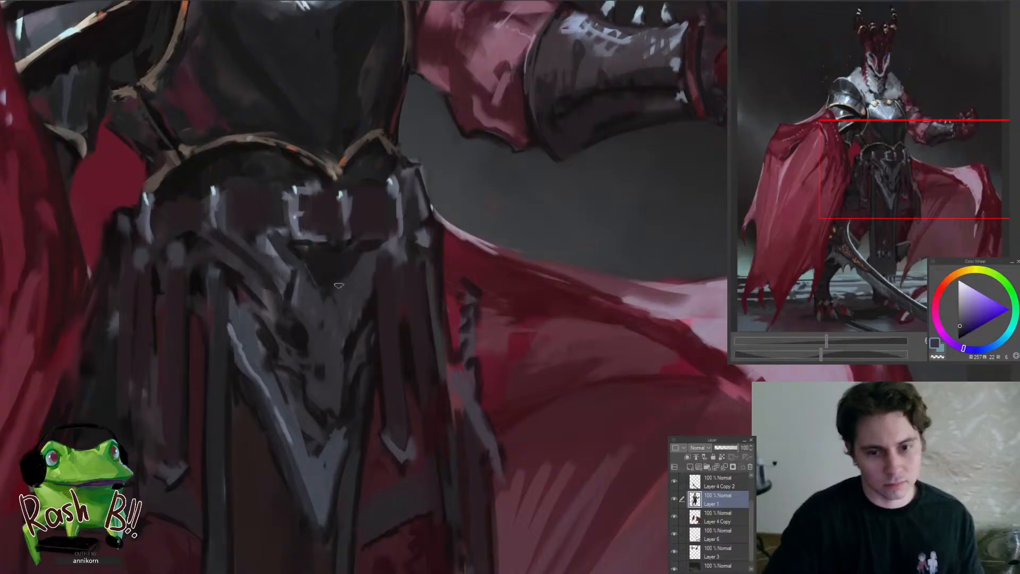
pyautogui.keyDown('alt'); pyautogui.click(364, 307); pyautogui.keyUp('alt')
pyautogui.moveTo(356, 288)
pyautogui.mouseDown()
pyautogui.moveTo(286, 284)
pyautogui.moveTo(345, 292)
pyautogui.mouseUp()
pyautogui.keyDown('alt'); pyautogui.click(357, 313); pyautogui.keyUp('alt')
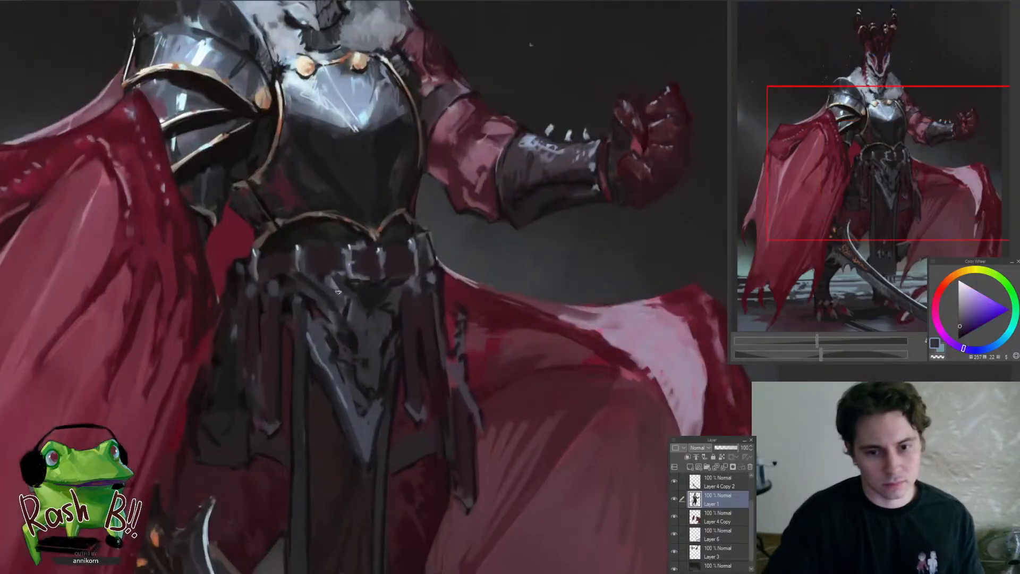
# Define the dark hollow beneath the belt buckle and the draped folds on both sides of it with sampled near-black and violet-grey
pyautogui.keyDown('alt'); pyautogui.click(341, 321); pyautogui.keyUp('alt')
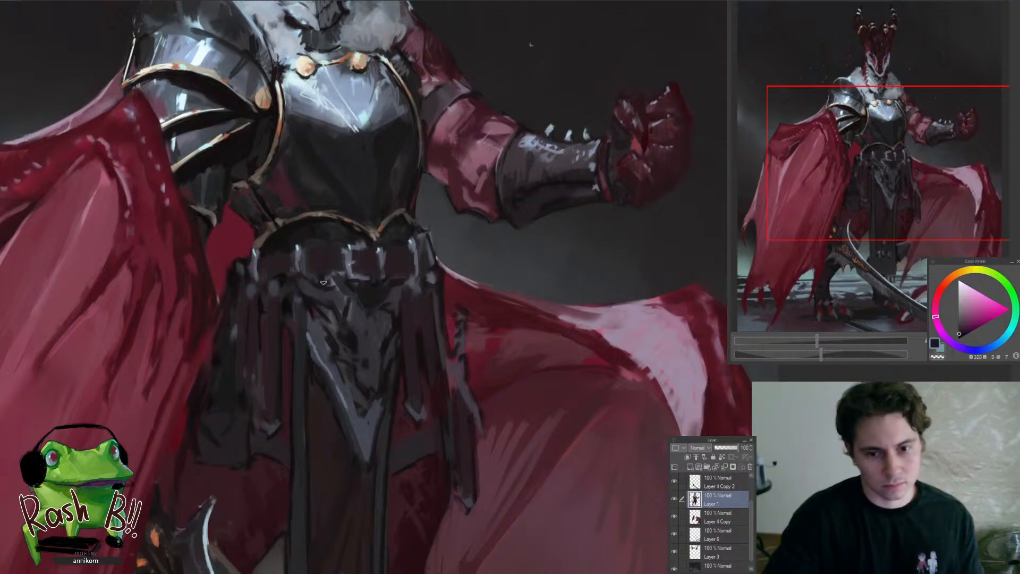
pyautogui.keyDown('alt'); pyautogui.click(393, 303); pyautogui.keyUp('alt')
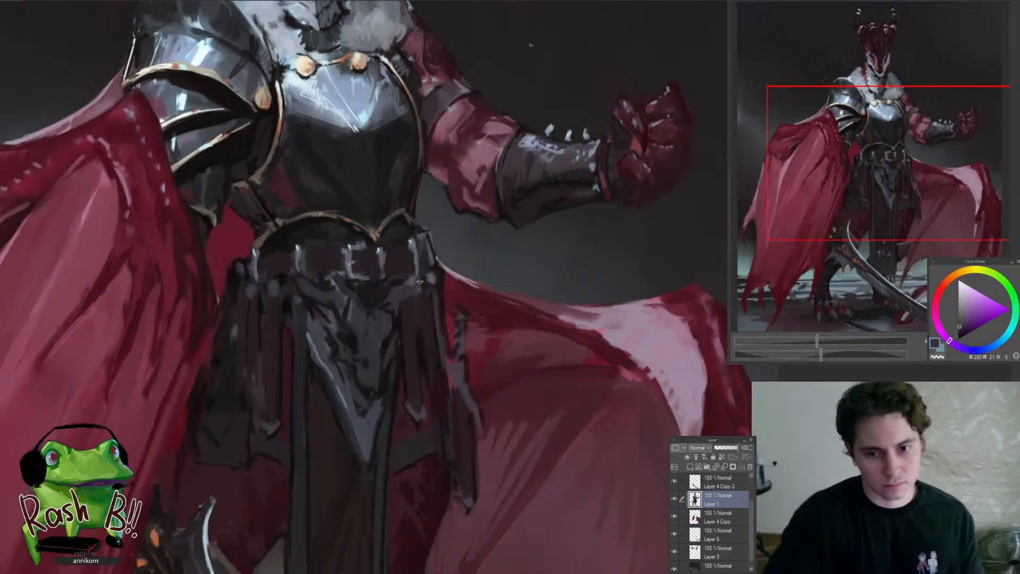
pyautogui.keyDown('alt'); pyautogui.click(396, 324); pyautogui.keyUp('alt')
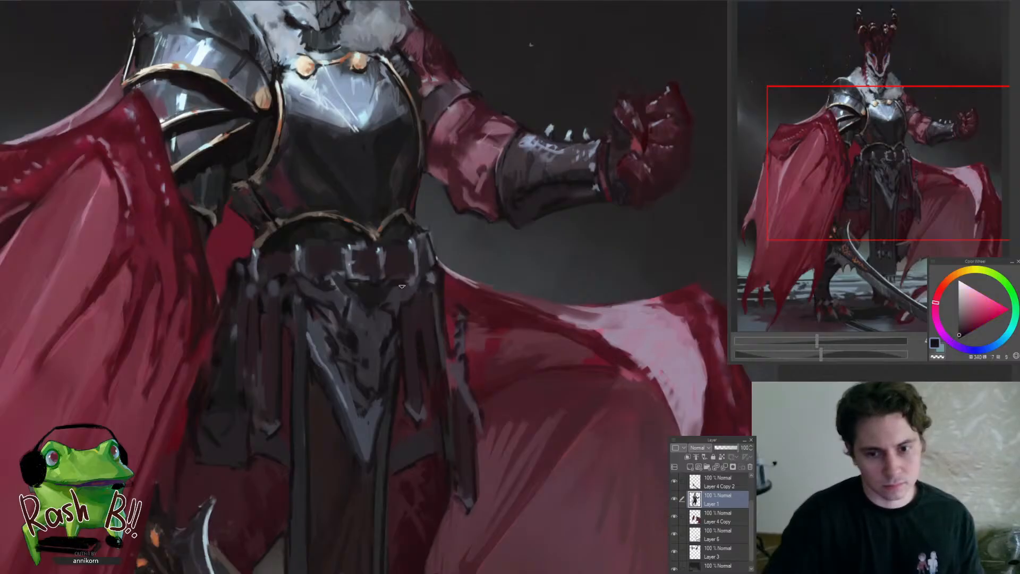
# Sharpen the middle folds of the pointed waist cloth, alternating sampled blue-grey lights with near-black creases
pyautogui.scroll(-5, 401, 286)
pyautogui.scroll(6, 400, 290)
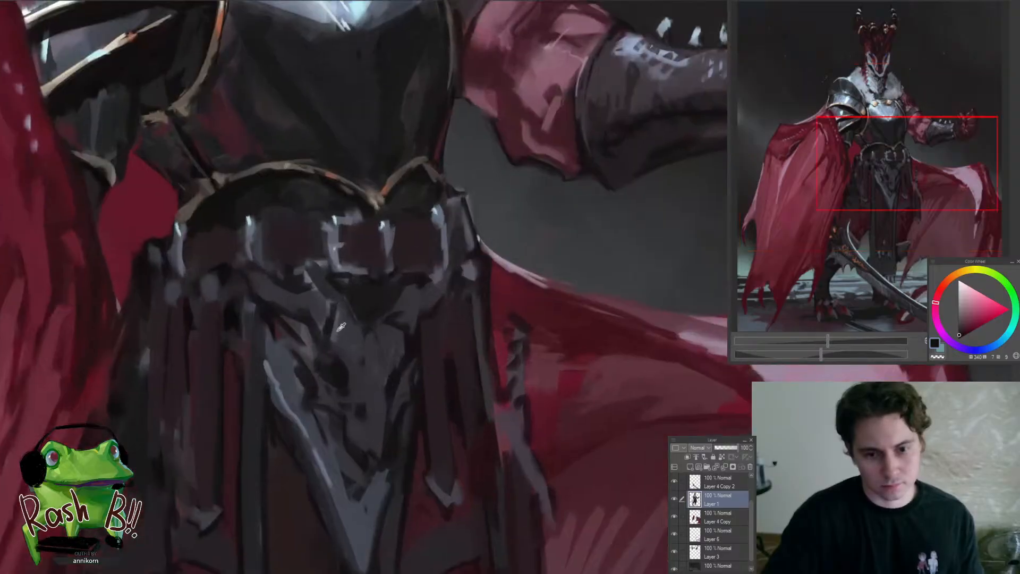
pyautogui.keyDown('alt'); pyautogui.click(340, 327); pyautogui.keyUp('alt')
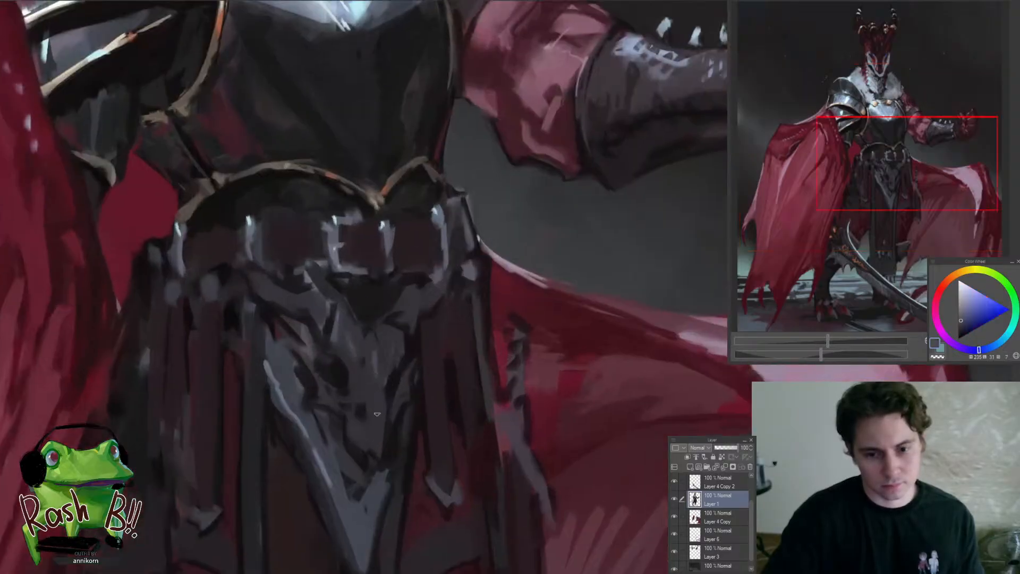
pyautogui.keyDown('alt'); pyautogui.click(389, 391); pyautogui.keyUp('alt')
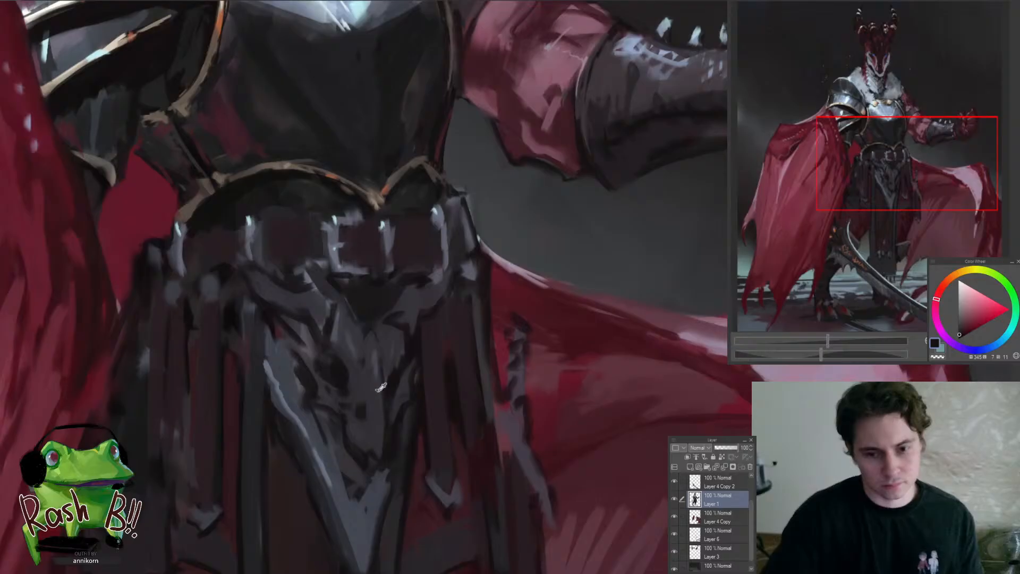
pyautogui.keyDown('alt'); pyautogui.click(378, 387); pyautogui.keyUp('alt')
pyautogui.keyDown('alt'); pyautogui.click(392, 390); pyautogui.keyUp('alt')
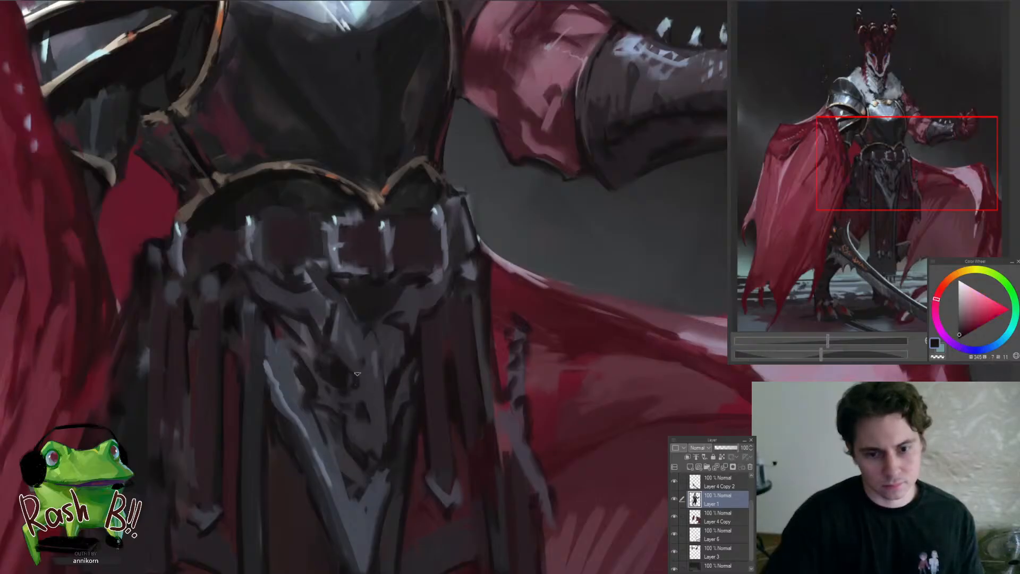
pyautogui.moveTo(358, 374)
pyautogui.mouseDown()
pyautogui.moveTo(314, 417)
pyautogui.moveTo(410, 409)
pyautogui.mouseUp()
pyautogui.keyDown('alt'); pyautogui.click(354, 399); pyautogui.keyUp('alt')
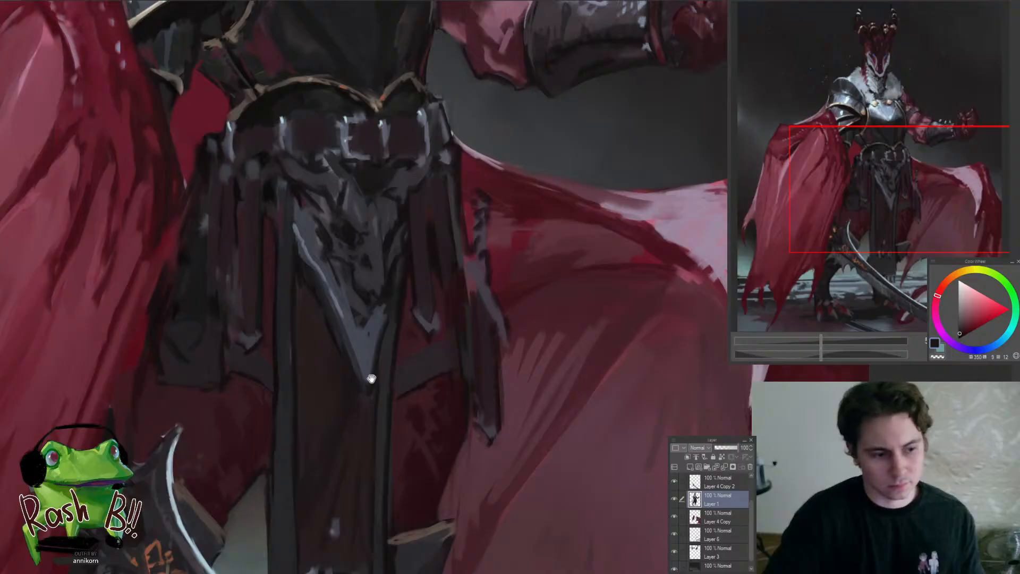
# Refine the lower folds of the pointed grey waist cloth with sampled blue-grey lights and dark violet-grey on Layer 1
pyautogui.moveTo(371, 379); pyautogui.dragTo(397, 410)
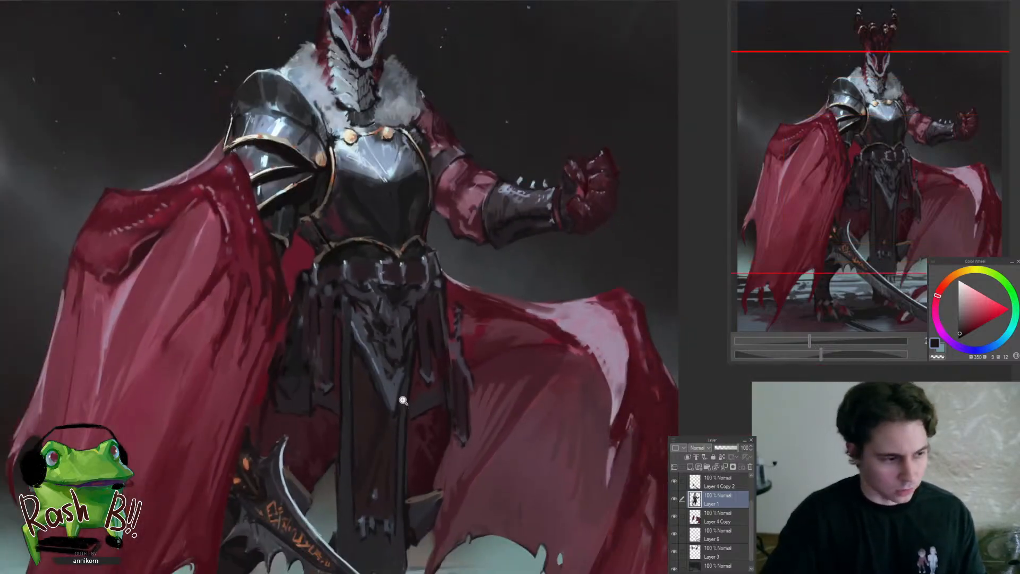
pyautogui.moveTo(403, 400); pyautogui.dragTo(378, 395)
pyautogui.keyDown('alt'); pyautogui.click(371, 374); pyautogui.keyUp('alt')
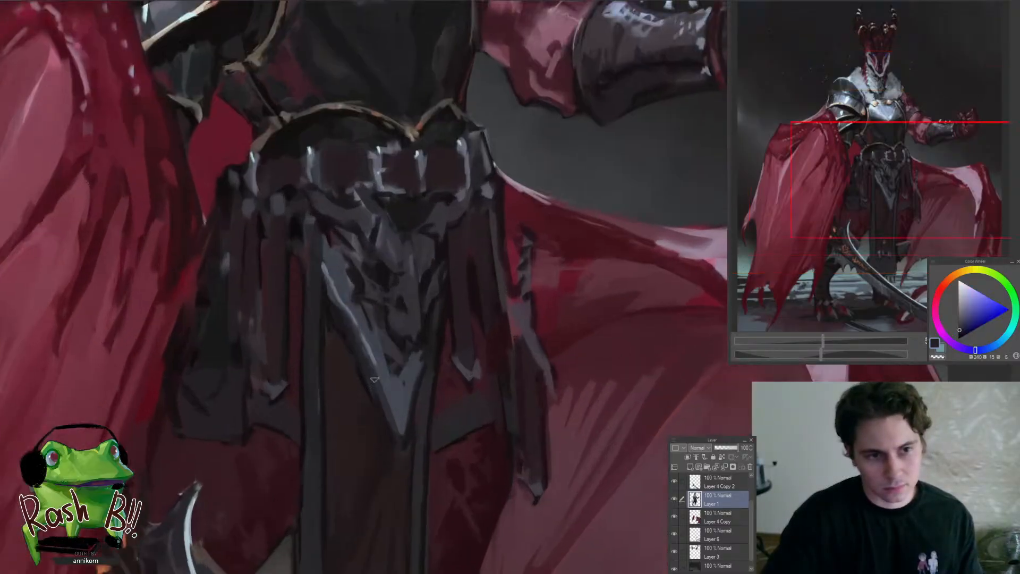
pyautogui.keyDown('alt'); pyautogui.click(380, 365); pyautogui.keyUp('alt')
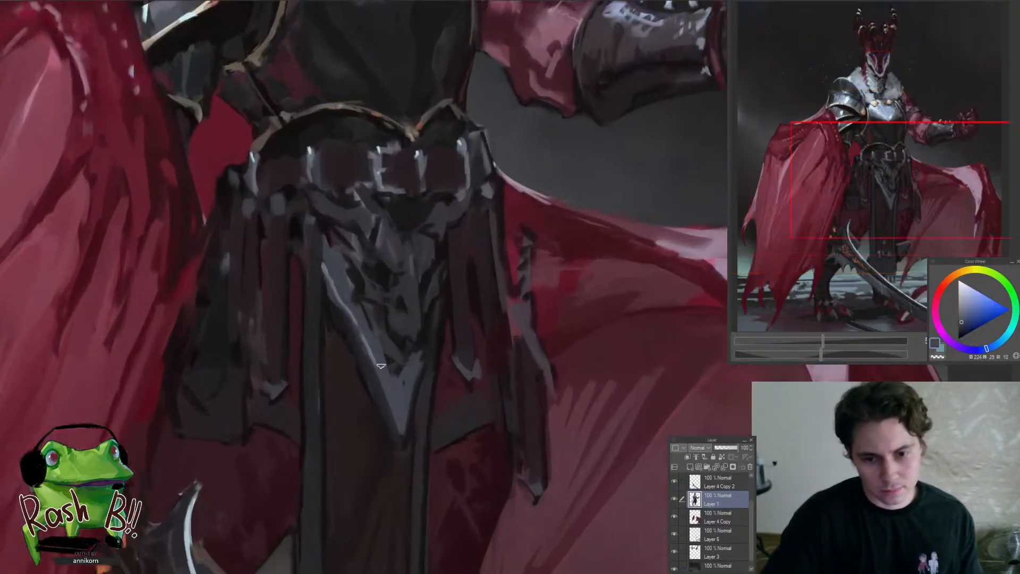
pyautogui.keyDown('alt'); pyautogui.click(402, 345); pyautogui.keyUp('alt')
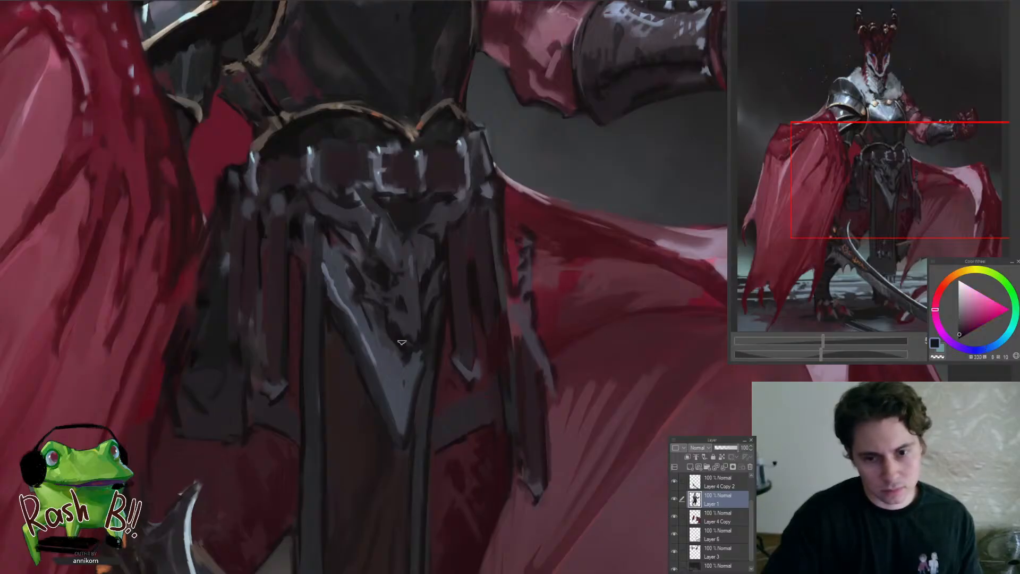
pyautogui.keyDown('alt'); pyautogui.click(399, 328); pyautogui.keyUp('alt')
# Blend the creases above the tip of the pointed waist cloth with sampled violet-grey and lighter blue-grey
pyautogui.moveTo(373, 302)
pyautogui.mouseDown()
pyautogui.moveTo(255, 304)
pyautogui.moveTo(371, 294)
pyautogui.mouseUp()
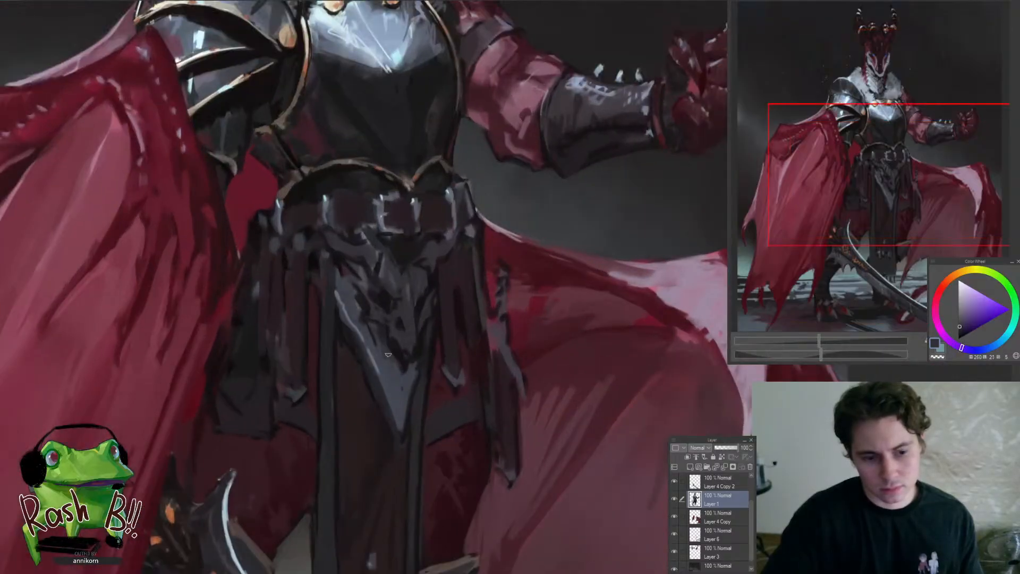
pyautogui.keyDown('alt'); pyautogui.click(409, 381); pyautogui.keyUp('alt')
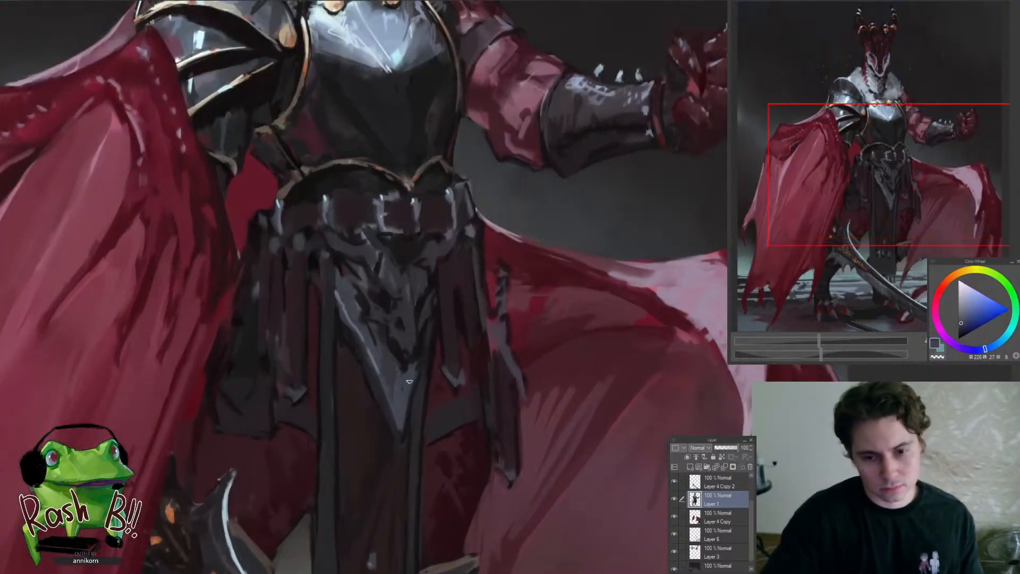
pyautogui.keyDown('alt'); pyautogui.click(377, 353); pyautogui.keyUp('alt')
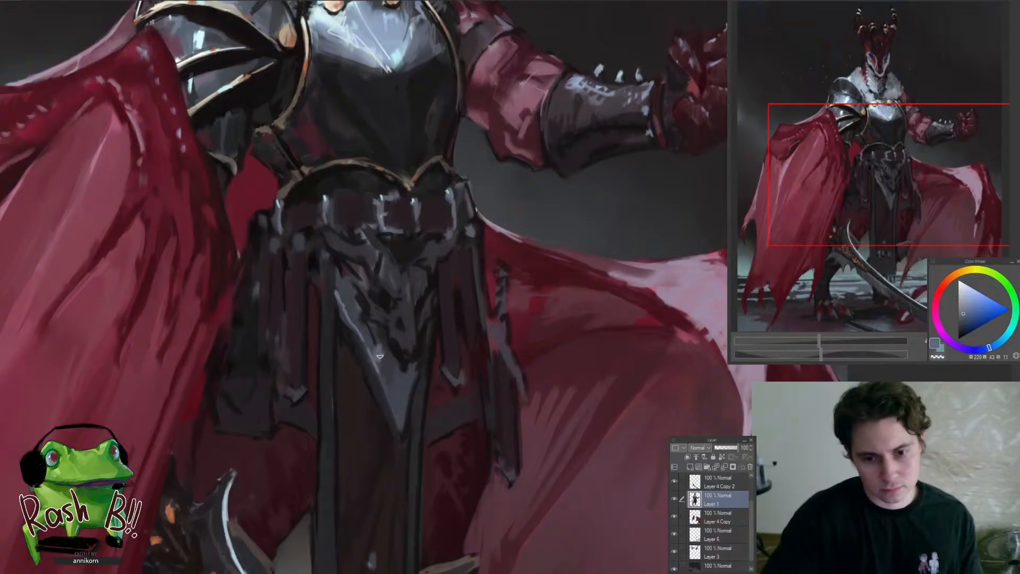
pyautogui.keyDown('alt'); pyautogui.click(375, 342); pyautogui.keyUp('alt')
pyautogui.moveTo(376, 340); pyautogui.dragTo(339, 399)
pyautogui.moveTo(378, 318); pyautogui.dragTo(418, 322)
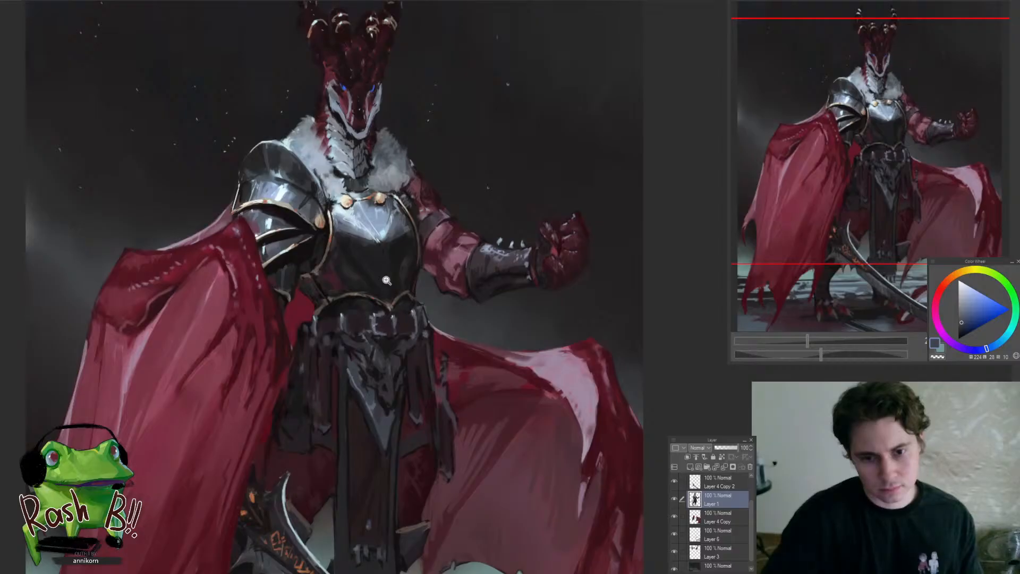
# Rework the dark lower side of the breastplate around its deep red reflection with sampled near-black and muted red-grey
pyautogui.moveTo(364, 255); pyautogui.dragTo(410, 267)
pyautogui.keyDown('alt'); pyautogui.click(367, 334); pyautogui.keyUp('alt')
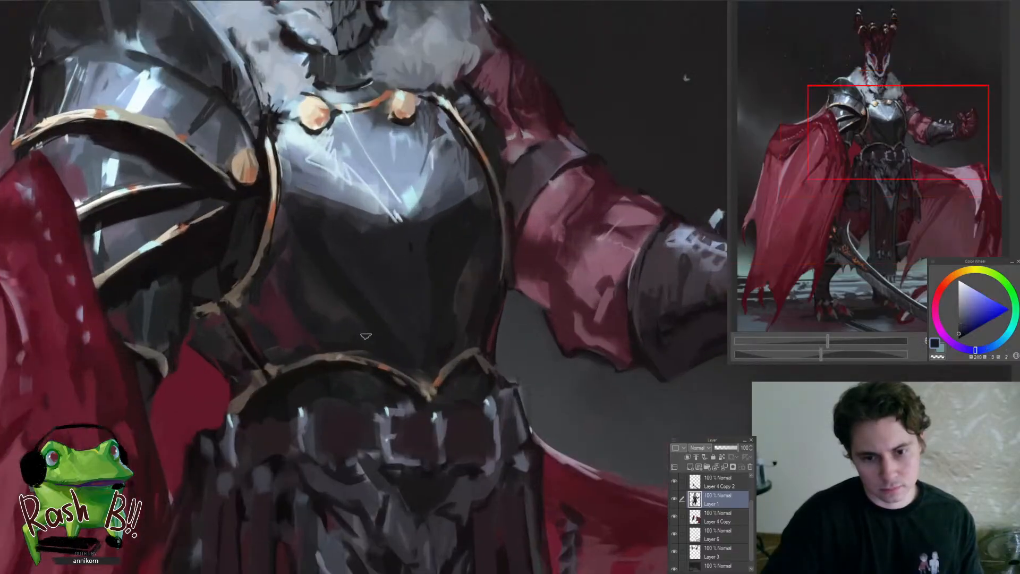
pyautogui.keyDown('alt'); pyautogui.click(313, 326); pyautogui.keyUp('alt')
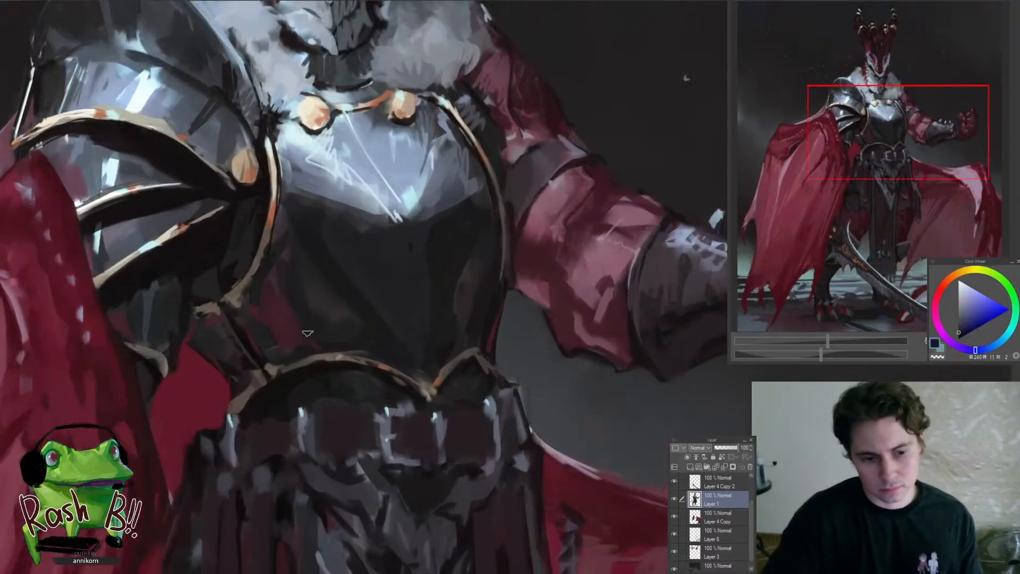
pyautogui.keyDown('alt'); pyautogui.click(290, 294); pyautogui.keyUp('alt')
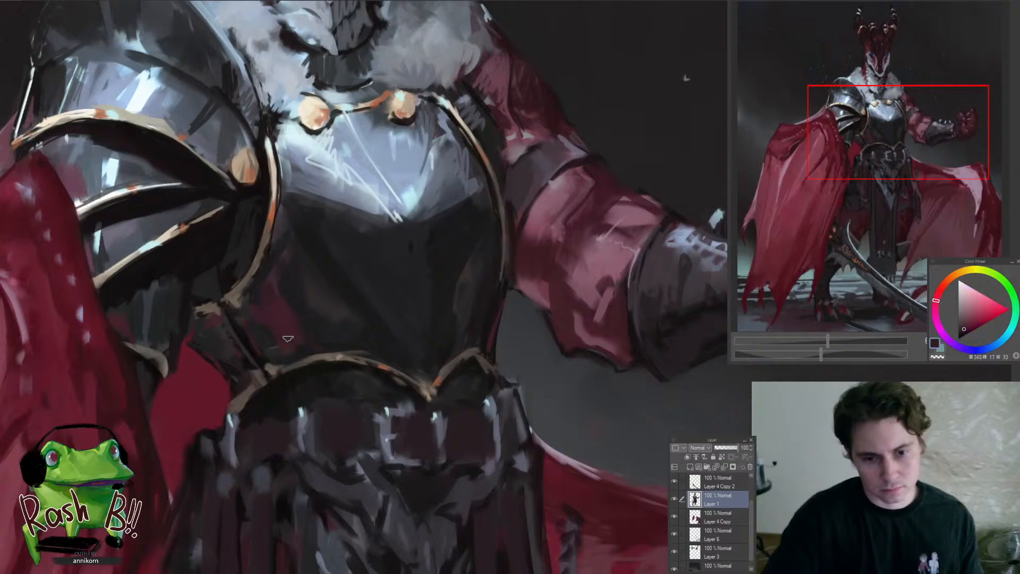
pyautogui.keyDown('alt'); pyautogui.click(269, 332); pyautogui.keyUp('alt')
pyautogui.keyDown('alt'); pyautogui.click(263, 316); pyautogui.keyUp('alt')
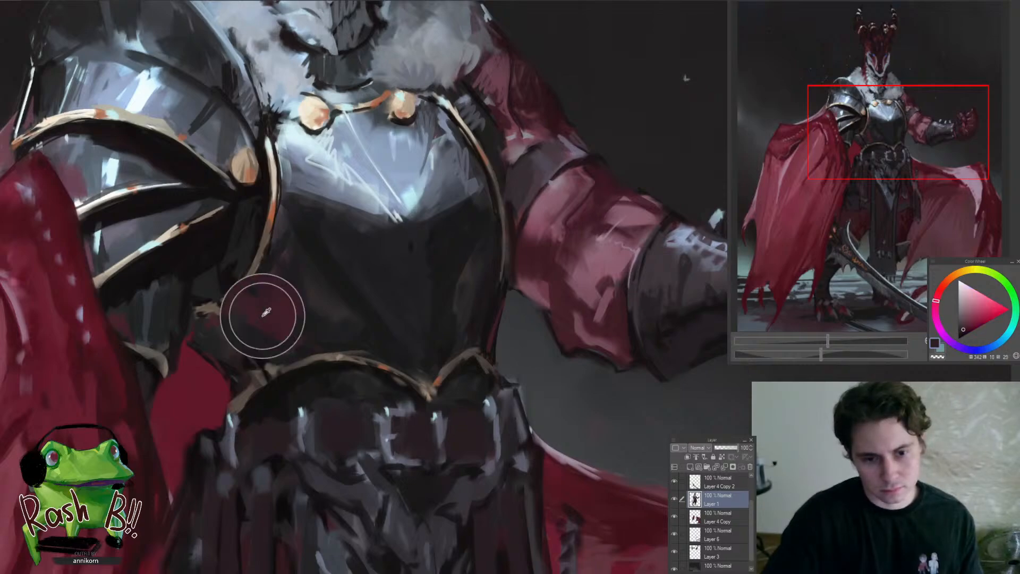
pyautogui.keyDown('alt'); pyautogui.click(260, 349); pyautogui.keyUp('alt')
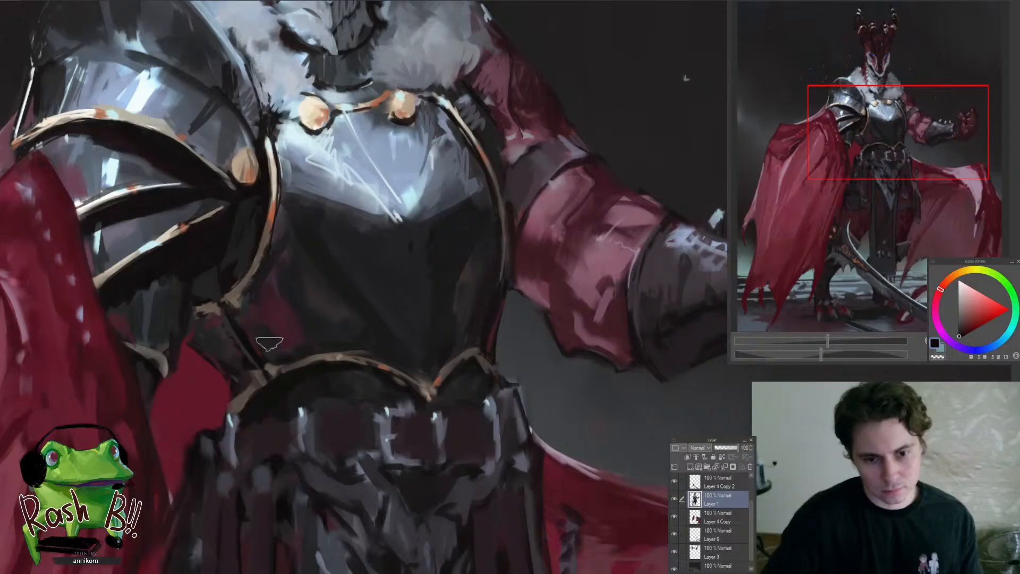
# Shade the dark leather piece between the breastplate and the red cape lining with sampled muted red-grey
pyautogui.moveTo(240, 330); pyautogui.dragTo(170, 403)
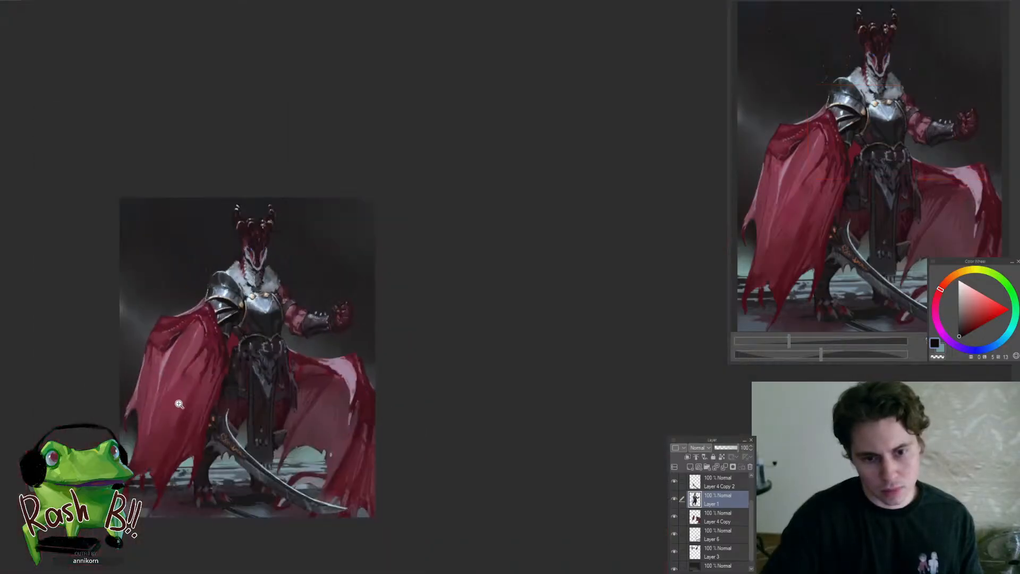
pyautogui.moveTo(208, 337); pyautogui.dragTo(374, 349)
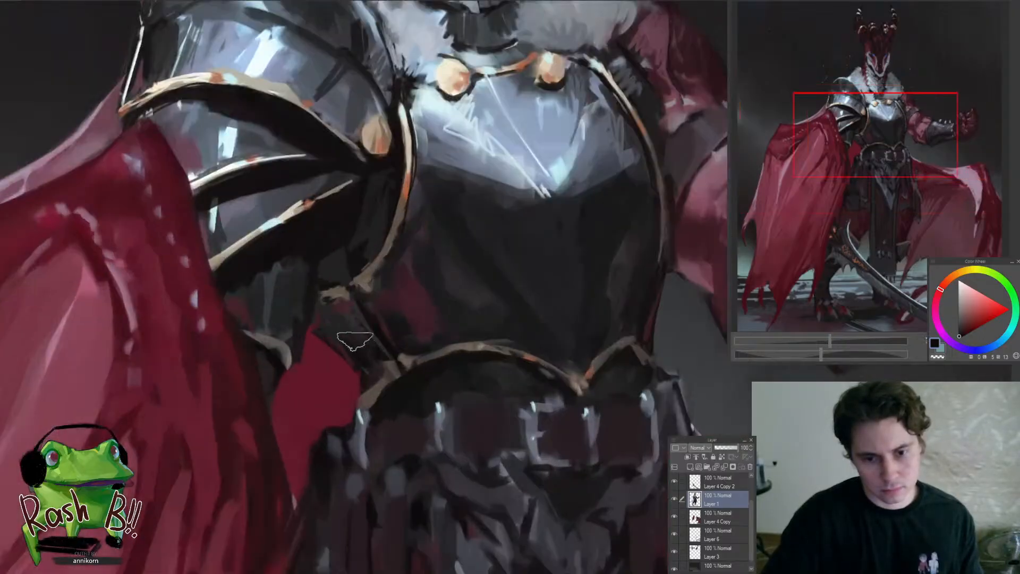
pyautogui.moveTo(320, 326)
pyautogui.mouseDown()
pyautogui.moveTo(295, 367)
pyautogui.moveTo(359, 330)
pyautogui.moveTo(361, 265)
pyautogui.moveTo(366, 284)
pyautogui.mouseUp()
pyautogui.keyDown('alt'); pyautogui.click(347, 307); pyautogui.keyUp('alt')
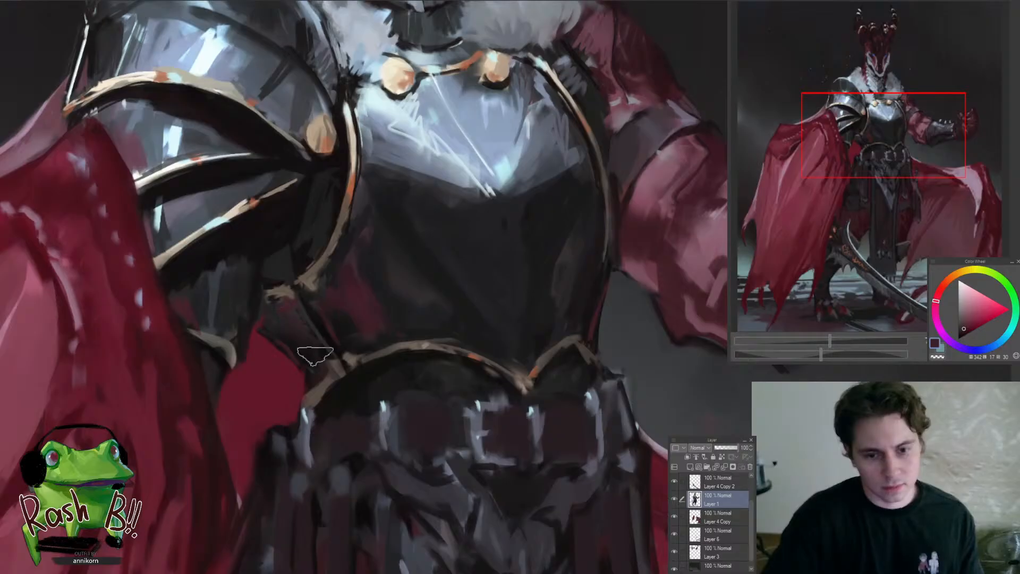
pyautogui.moveTo(306, 358); pyautogui.dragTo(259, 407)
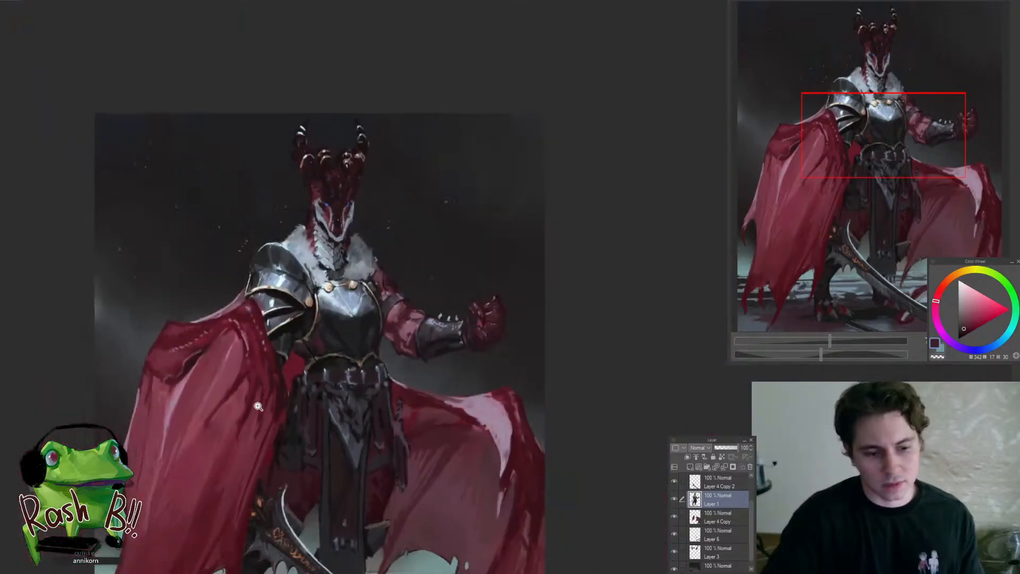
# Paint thin near-black vertical seams on the dark panel between the breastplate's lower gold trim and the belt
pyautogui.click(340, 357)
pyautogui.click(346, 340)
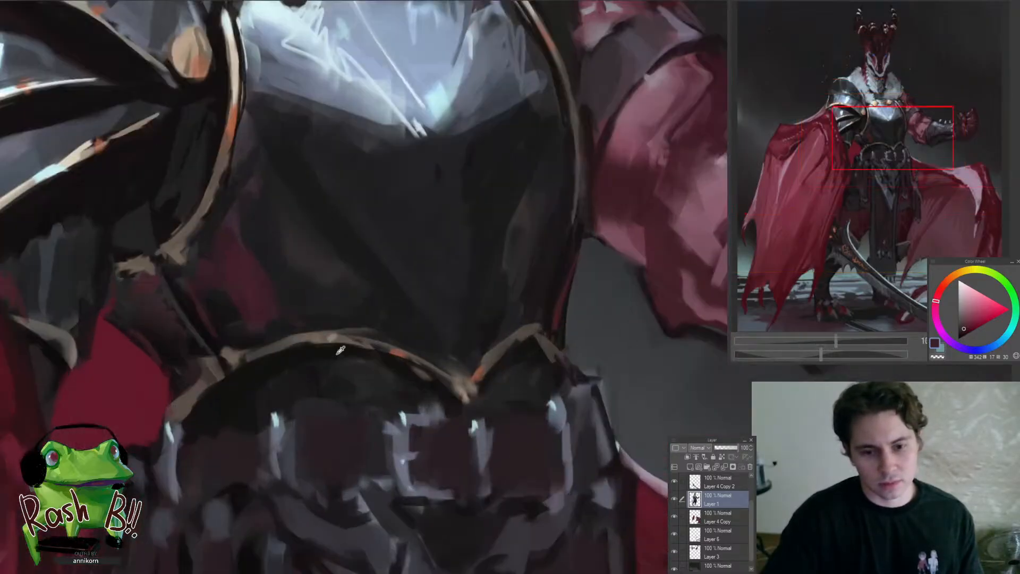
pyautogui.keyDown('alt'); pyautogui.click(337, 345); pyautogui.keyUp('alt')
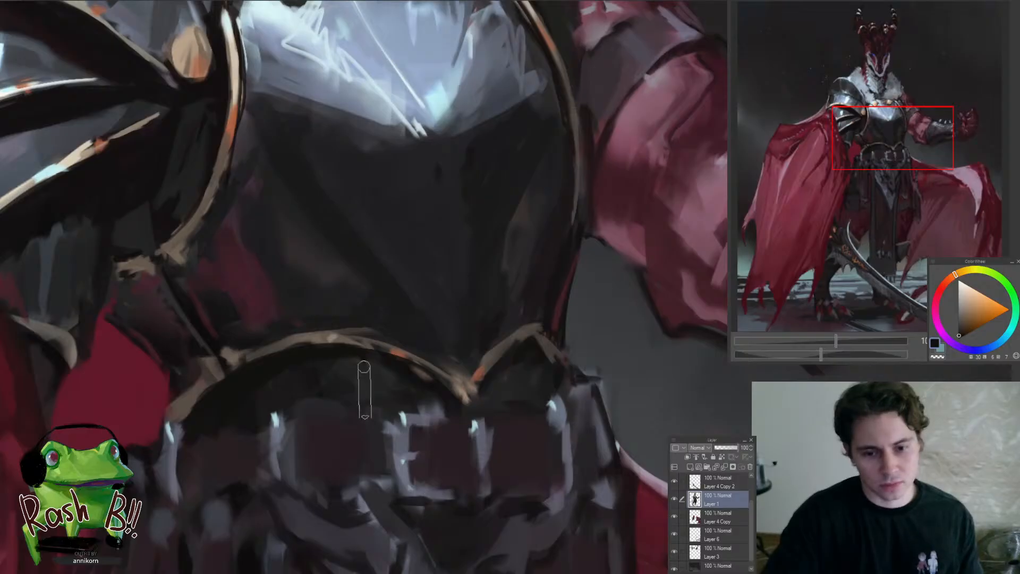
pyautogui.moveTo(354, 416); pyautogui.dragTo(295, 467)
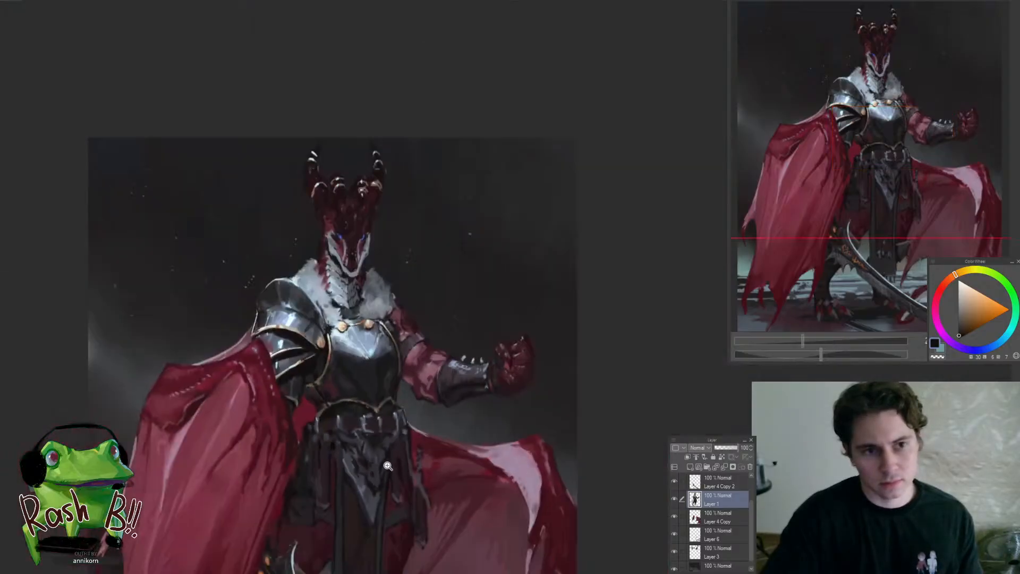
pyautogui.click(388, 465)
pyautogui.click(385, 420)
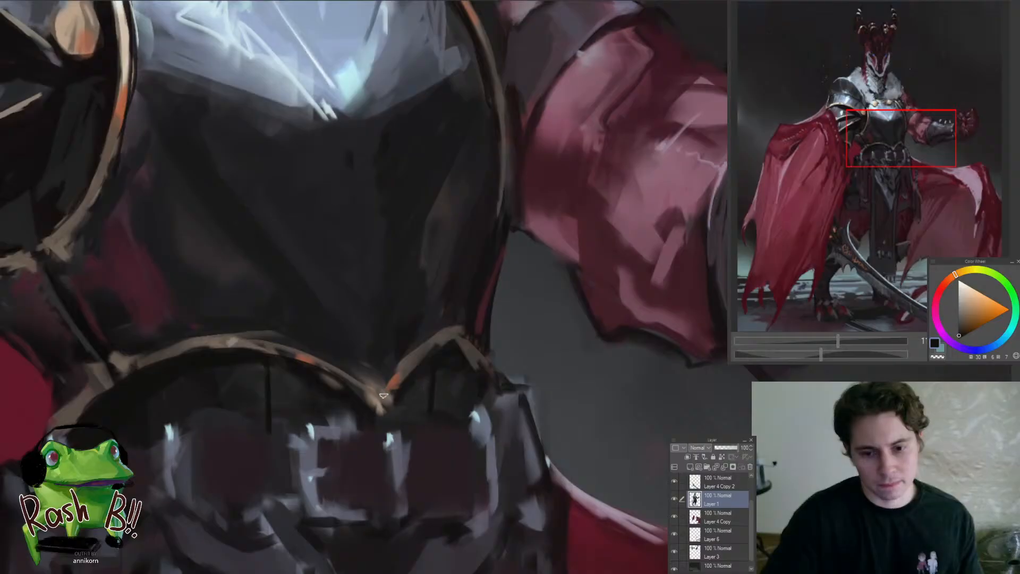
pyautogui.keyDown('alt'); pyautogui.click(371, 339); pyautogui.keyUp('alt')
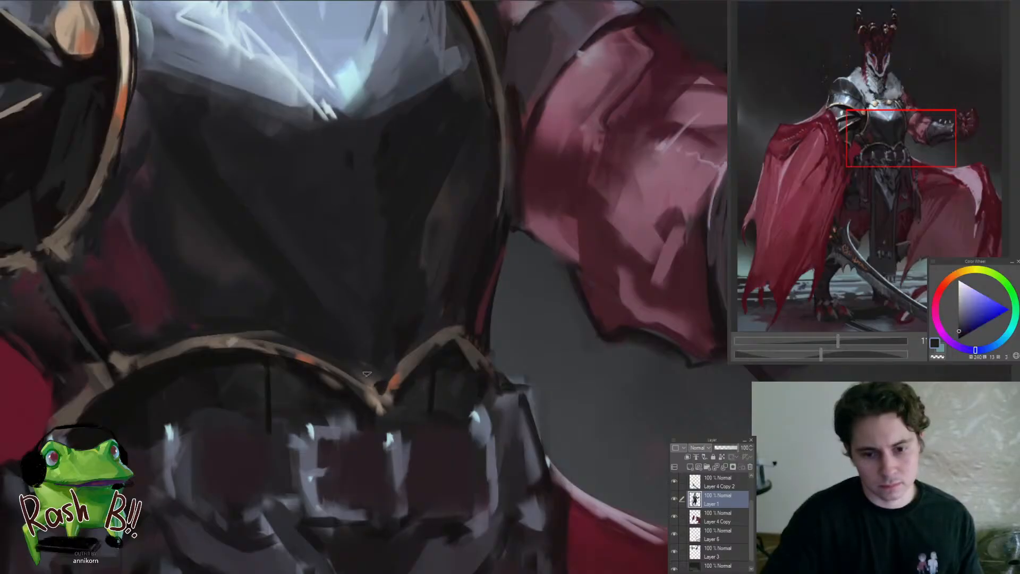
# Define the cape-side end of the lower gold trim with sampled brown-grey and a near-black edge
pyautogui.moveTo(359, 407); pyautogui.dragTo(312, 419)
pyautogui.keyDown('alt'); pyautogui.click(392, 406); pyautogui.keyUp('alt')
pyautogui.moveTo(249, 420); pyautogui.dragTo(263, 419)
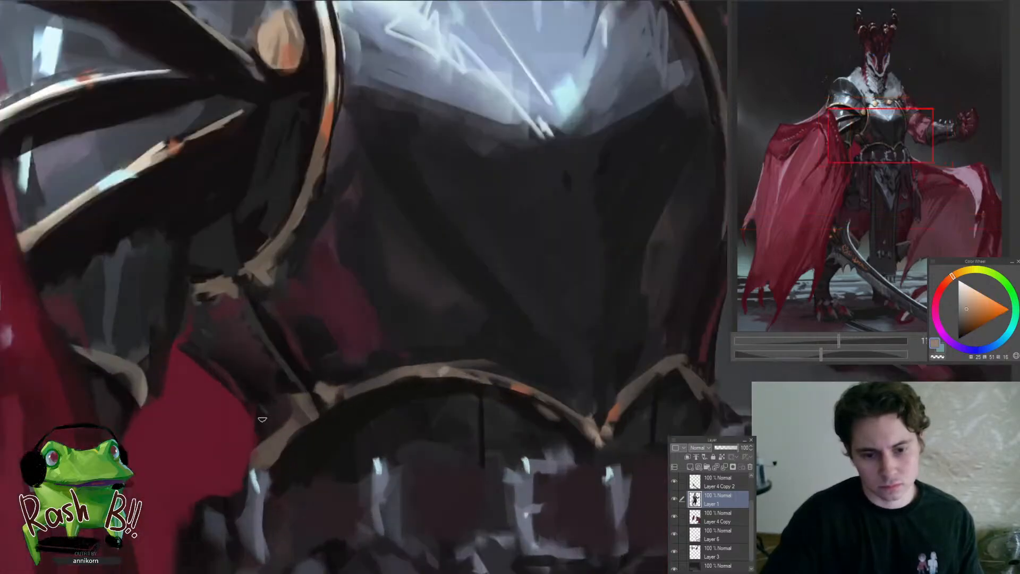
pyautogui.keyDown('alt'); pyautogui.click(263, 419); pyautogui.keyUp('alt')
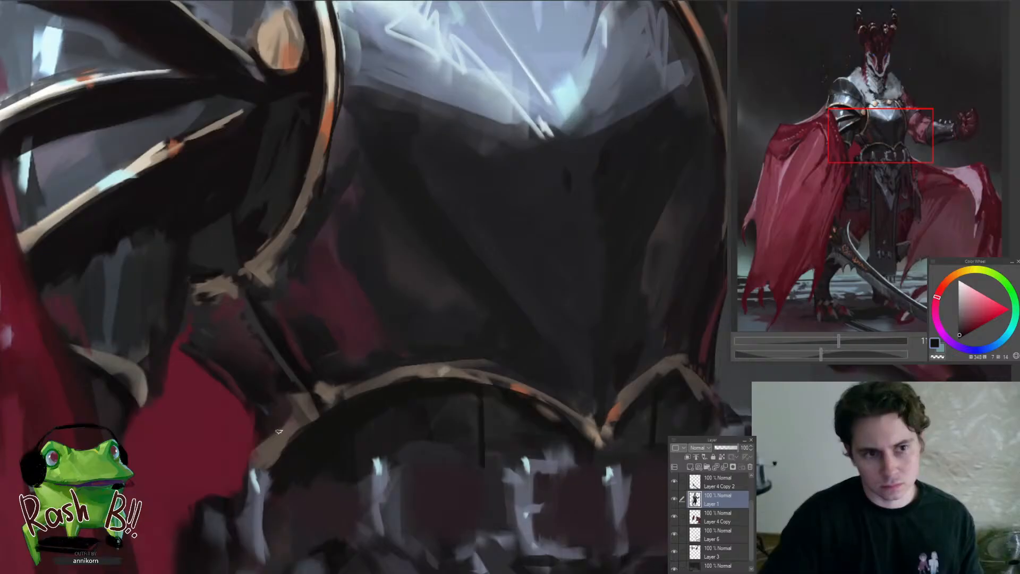
pyautogui.moveTo(278, 431)
pyautogui.mouseDown()
pyautogui.moveTo(273, 441)
pyautogui.moveTo(287, 421)
pyautogui.mouseUp()
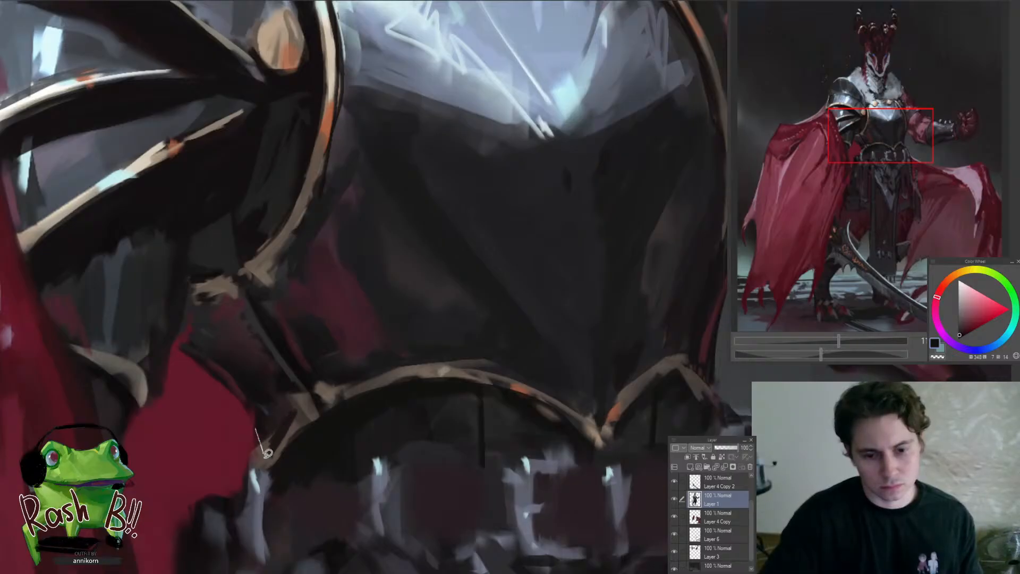
pyautogui.moveTo(265, 454); pyautogui.dragTo(249, 472)
pyautogui.keyDown('ctrl'); pyautogui.moveTo(281, 414); pyautogui.dragTo(205, 505); pyautogui.keyUp('ctrl')
pyautogui.moveTo(339, 461); pyautogui.dragTo(426, 382)
pyautogui.keyDown('ctrl'); pyautogui.moveTo(406, 373); pyautogui.dragTo(371, 430); pyautogui.keyUp('ctrl')
pyautogui.keyDown('ctrl'); pyautogui.moveTo(402, 390); pyautogui.dragTo(445, 372); pyautogui.keyUp('ctrl')
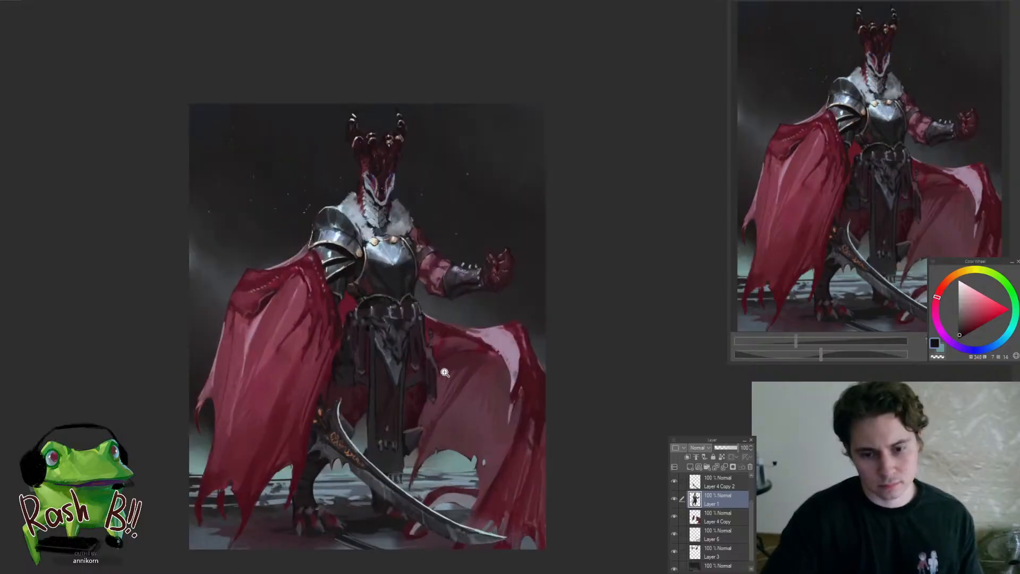
# Add a pale blue-grey rim highlight and dark violet shading to the small armour plate beside the hanging front cloth
pyautogui.keyDown('ctrl'); pyautogui.click(418, 462); pyautogui.keyUp('ctrl')
pyautogui.keyDown('ctrl'); pyautogui.click(439, 485); pyautogui.keyUp('ctrl')
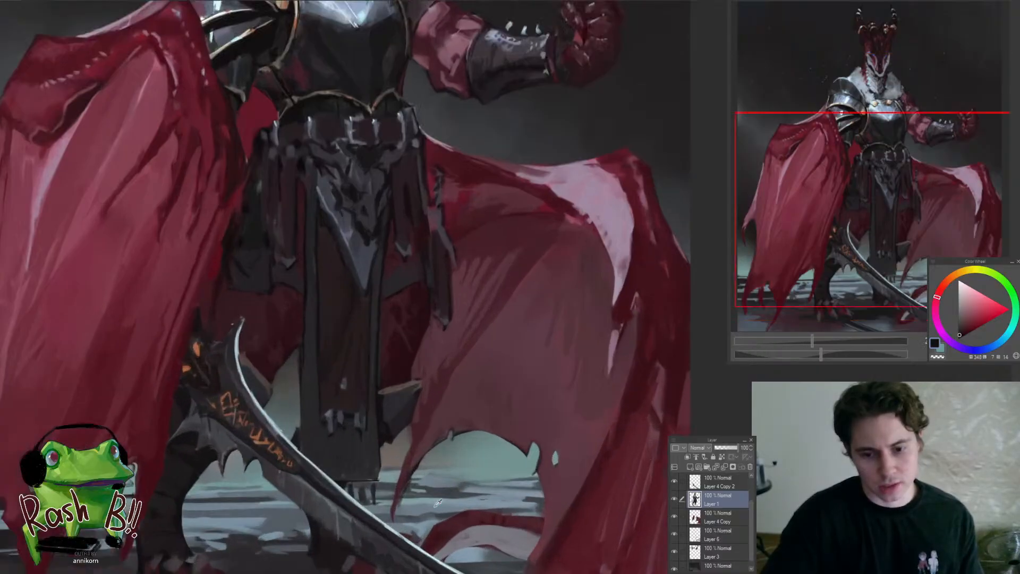
pyautogui.keyDown('alt'); pyautogui.click(436, 505); pyautogui.keyUp('alt')
pyautogui.keyDown('ctrl'); pyautogui.moveTo(402, 425); pyautogui.dragTo(452, 398); pyautogui.keyUp('ctrl')
pyautogui.moveTo(388, 430)
pyautogui.mouseDown()
pyautogui.moveTo(430, 362)
pyautogui.moveTo(386, 433)
pyautogui.mouseUp()
pyautogui.keyDown('alt'); pyautogui.click(409, 387); pyautogui.keyUp('alt')
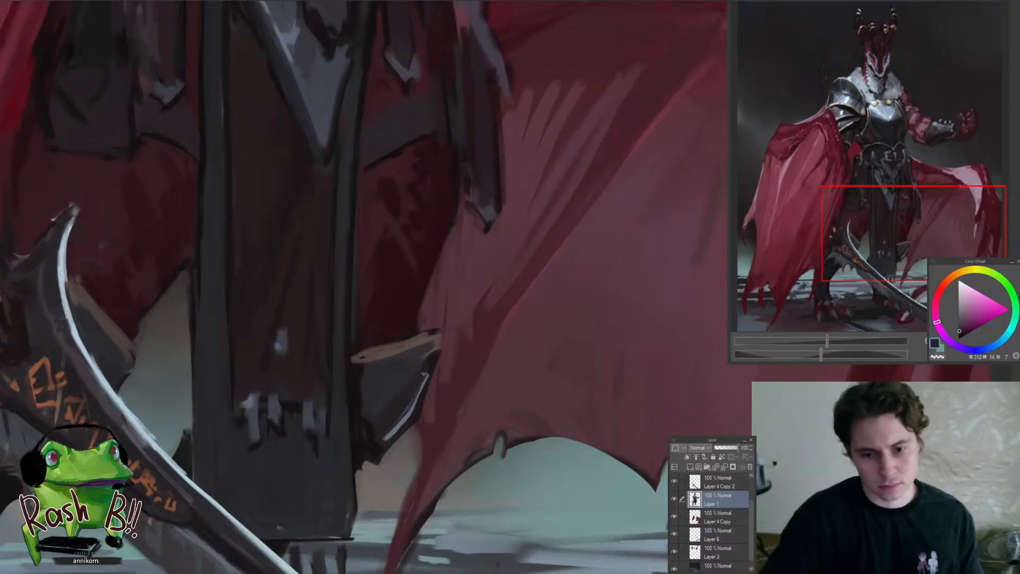
pyautogui.keyDown('alt'); pyautogui.click(402, 385); pyautogui.keyUp('alt')
pyautogui.keyDown('alt'); pyautogui.click(401, 399); pyautogui.keyUp('alt')
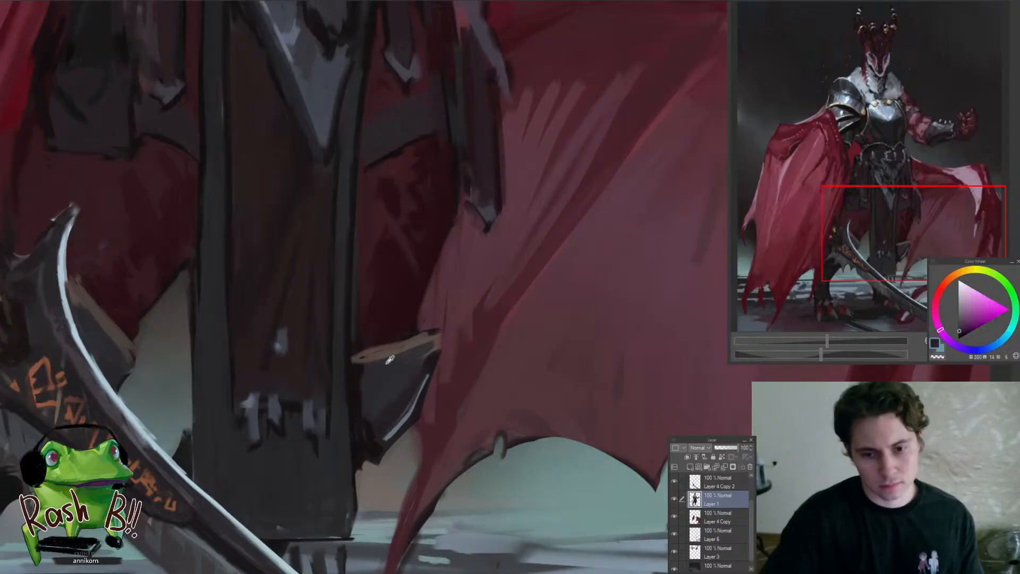
pyautogui.keyDown('alt'); pyautogui.click(391, 359); pyautogui.keyUp('alt')
# Broaden the rim light along the small plate's lower edge with sampled blue-grey and reshape its pointed end
pyautogui.moveTo(369, 363)
pyautogui.mouseDown()
pyautogui.moveTo(427, 341)
pyautogui.moveTo(375, 440)
pyautogui.mouseUp()
pyautogui.keyDown('alt'); pyautogui.click(396, 369); pyautogui.keyUp('alt')
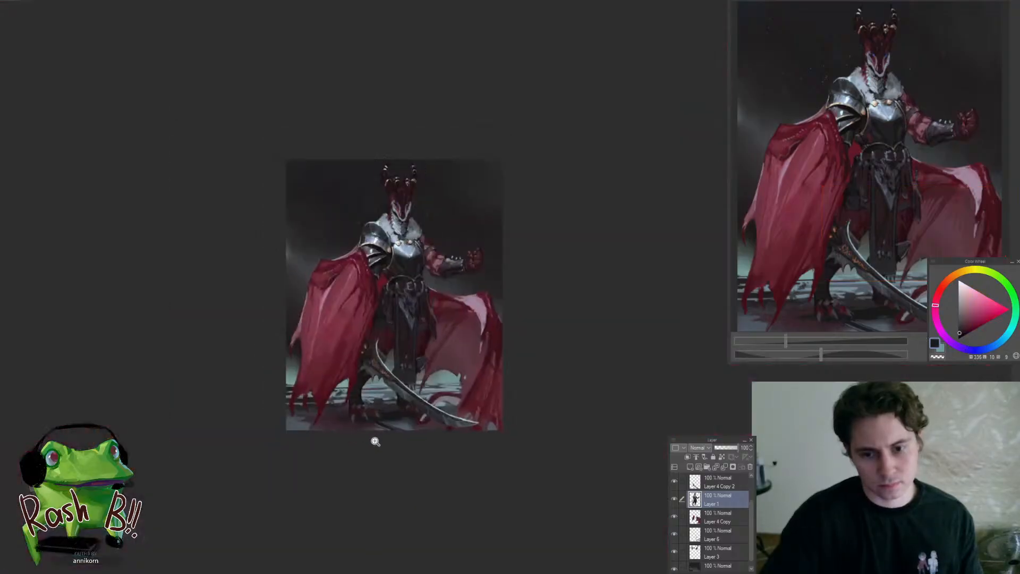
pyautogui.moveTo(431, 364); pyautogui.dragTo(526, 380)
pyautogui.keyDown('alt'); pyautogui.click(429, 400); pyautogui.keyUp('alt')
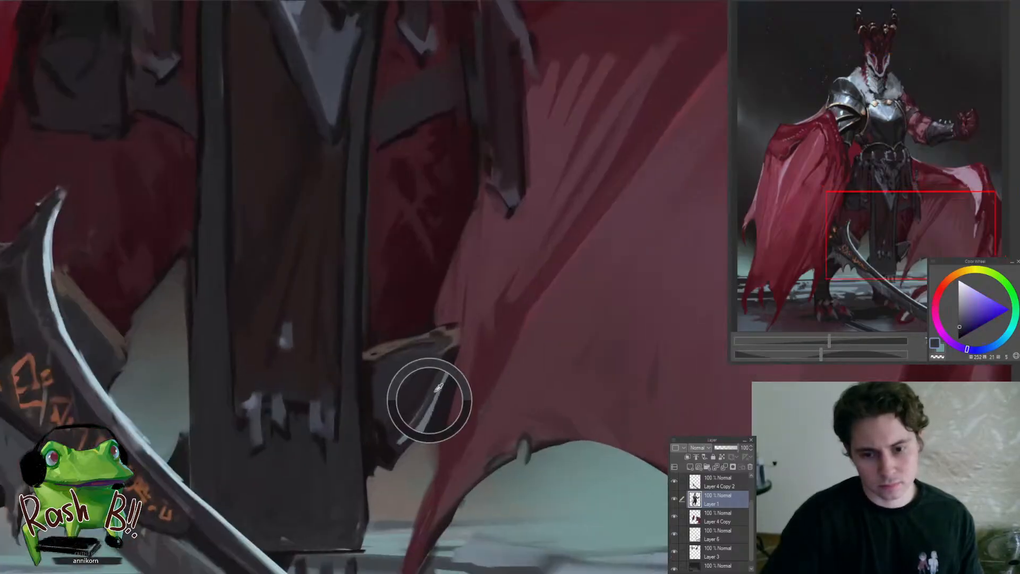
pyautogui.keyDown('alt'); pyautogui.click(423, 418); pyautogui.keyUp('alt')
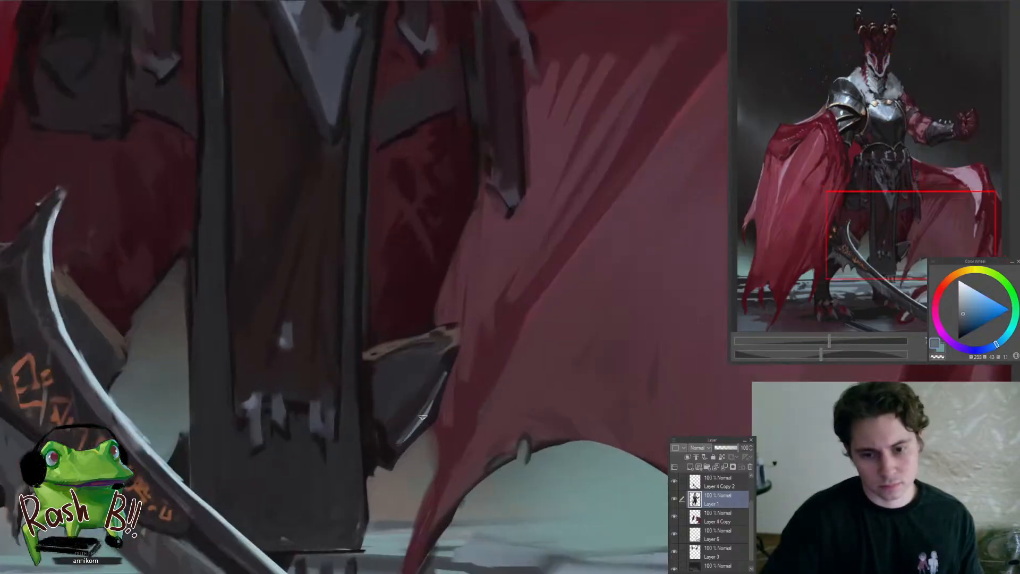
pyautogui.keyDown('alt'); pyautogui.click(392, 445); pyautogui.keyUp('alt')
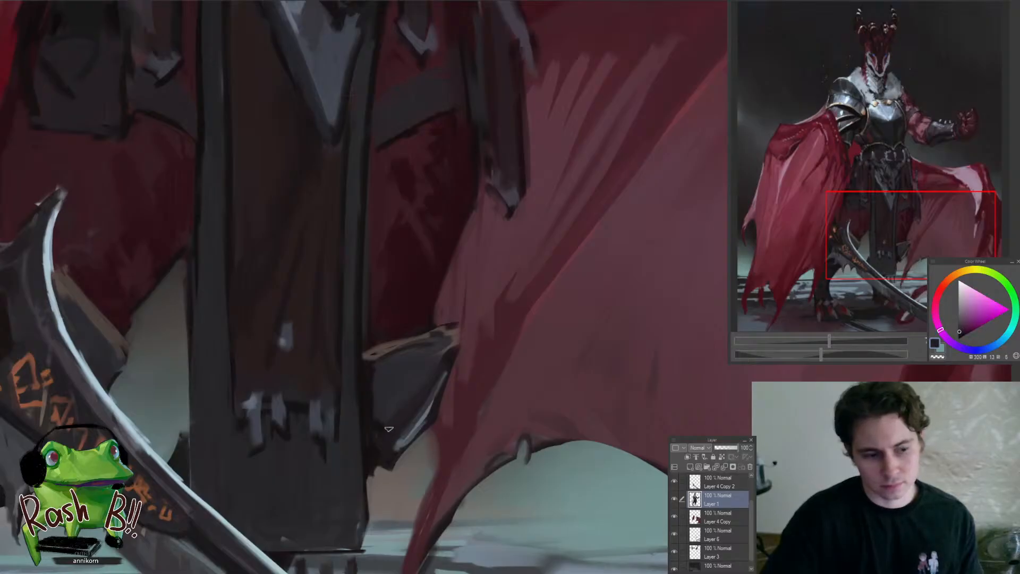
# Deepen the inner face of the small armour plate with sampled dark violet-grey
pyautogui.moveTo(423, 435); pyautogui.dragTo(401, 449)
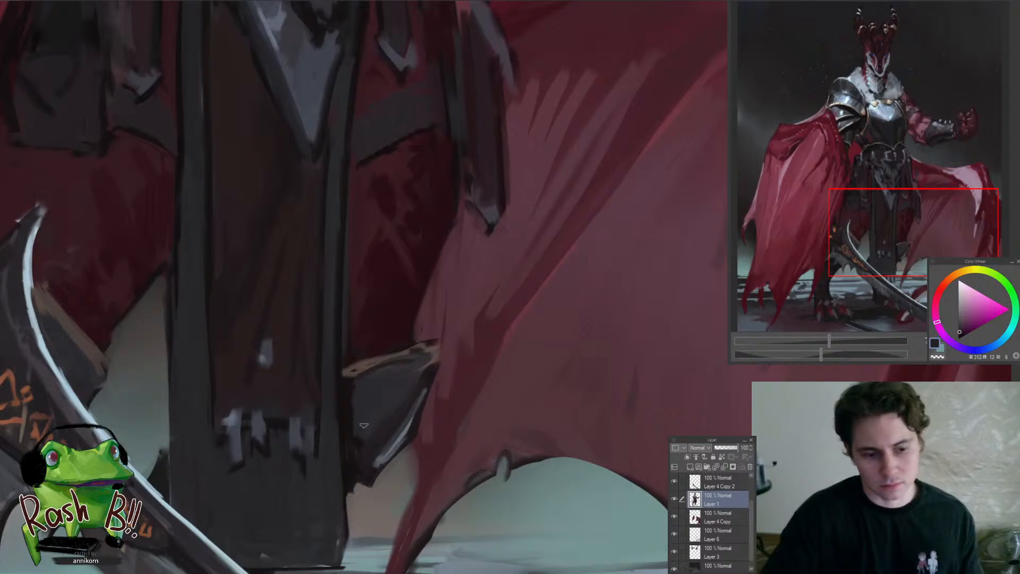
pyautogui.moveTo(377, 407)
pyautogui.mouseDown()
pyautogui.moveTo(348, 441)
pyautogui.moveTo(370, 423)
pyautogui.moveTo(341, 497)
pyautogui.mouseUp()
pyautogui.keyDown('alt'); pyautogui.click(371, 443); pyautogui.keyUp('alt')
pyautogui.moveTo(391, 426); pyautogui.dragTo(401, 414)
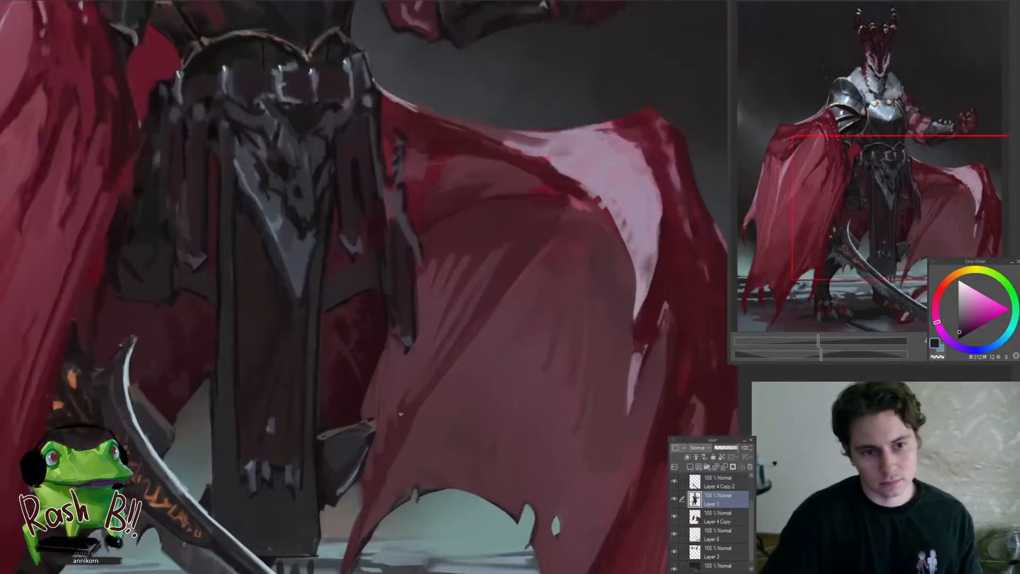
# Paint a brown-grey top rim on the small armour plate beside the hanging front cloth and shade its face with dark violet-grey
pyautogui.keyDown('alt'); pyautogui.click(331, 428); pyautogui.keyUp('alt')
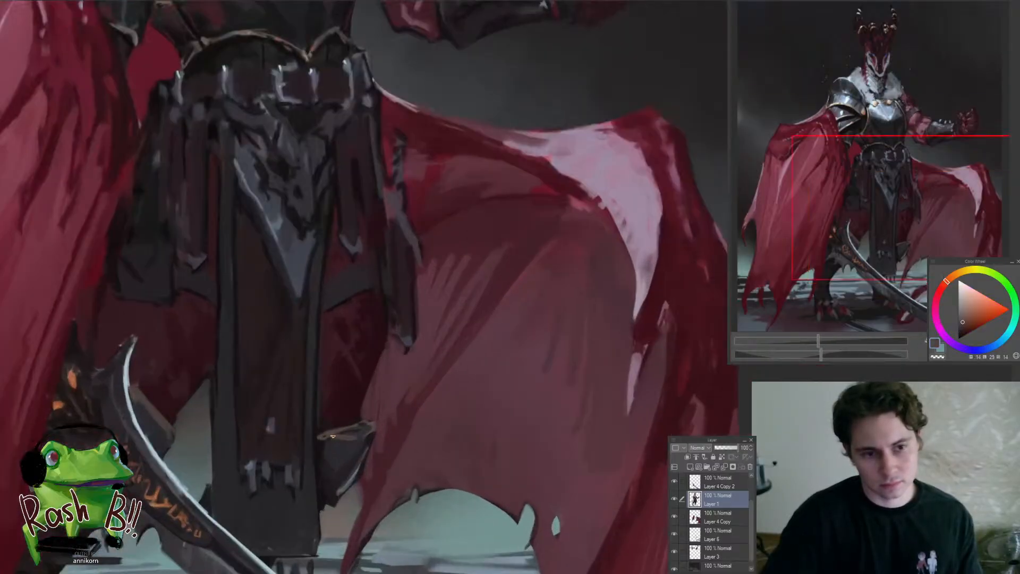
pyautogui.keyDown('alt'); pyautogui.click(343, 410); pyautogui.keyUp('alt')
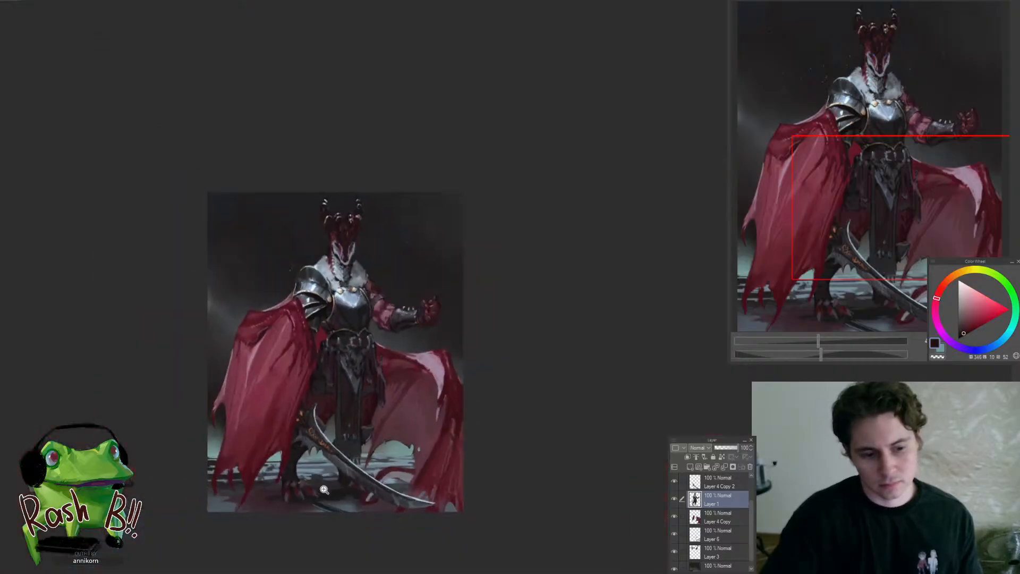
pyautogui.moveTo(364, 431); pyautogui.dragTo(353, 494)
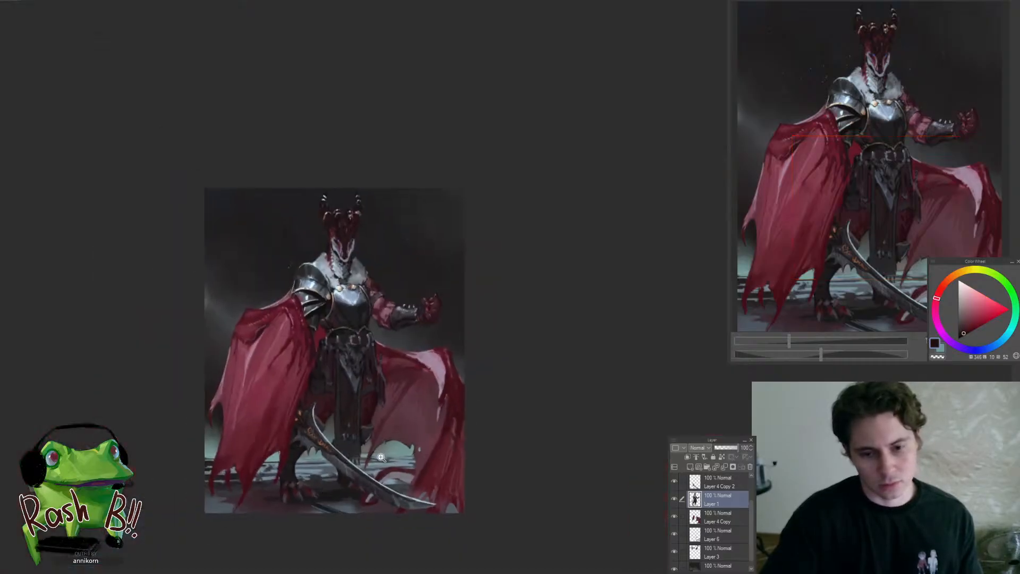
# Deepen the shadow directly beneath the small plate's top rim with a sampled near-black
pyautogui.moveTo(365, 428); pyautogui.dragTo(398, 419)
pyautogui.keyDown('alt'); pyautogui.click(379, 412); pyautogui.keyUp('alt')
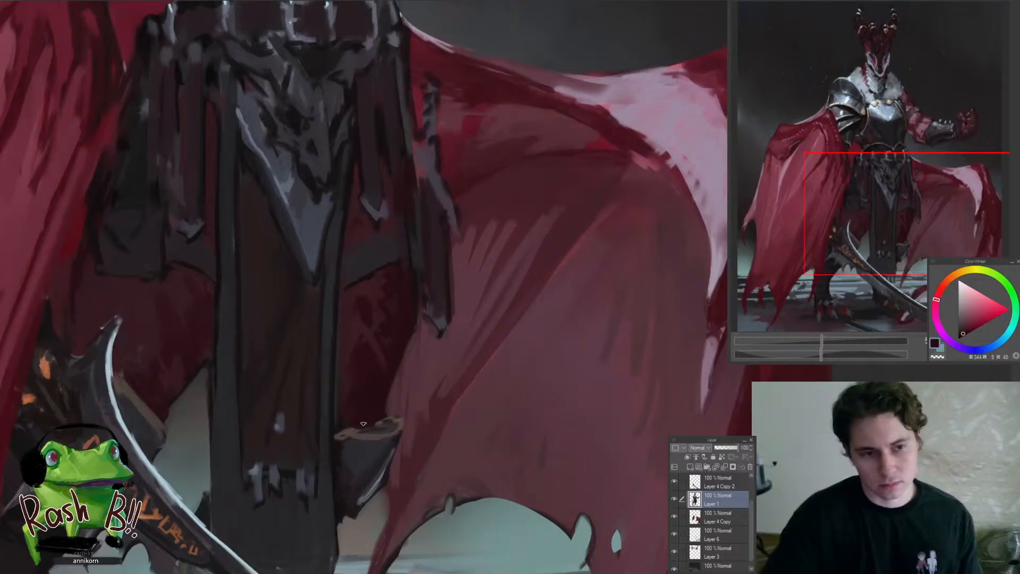
pyautogui.keyDown('alt'); pyautogui.click(371, 428); pyautogui.keyUp('alt')
pyautogui.moveTo(371, 437); pyautogui.dragTo(325, 444)
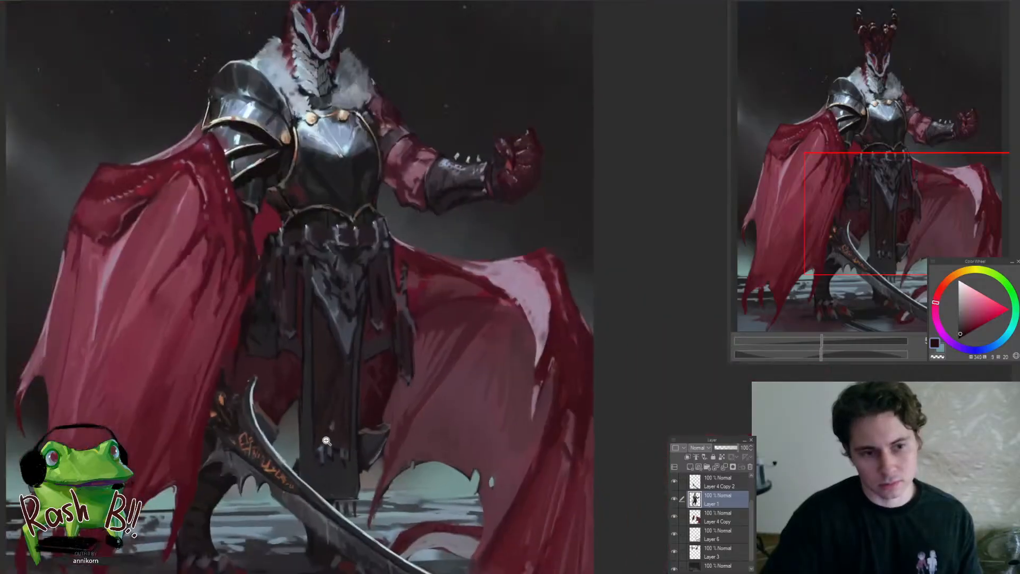
# Refine the cape-side end of the small plate's rim with sampled dark tones and brown-grey
pyautogui.moveTo(226, 426); pyautogui.dragTo(281, 407)
pyautogui.keyDown('alt'); pyautogui.click(282, 413); pyautogui.keyUp('alt')
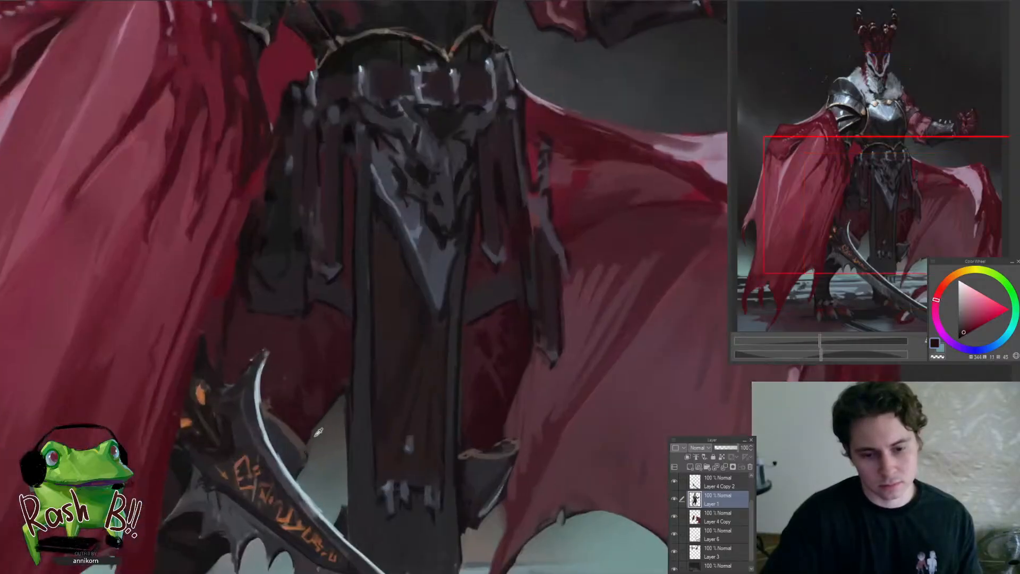
pyautogui.keyDown('alt'); pyautogui.click(300, 465); pyautogui.keyUp('alt')
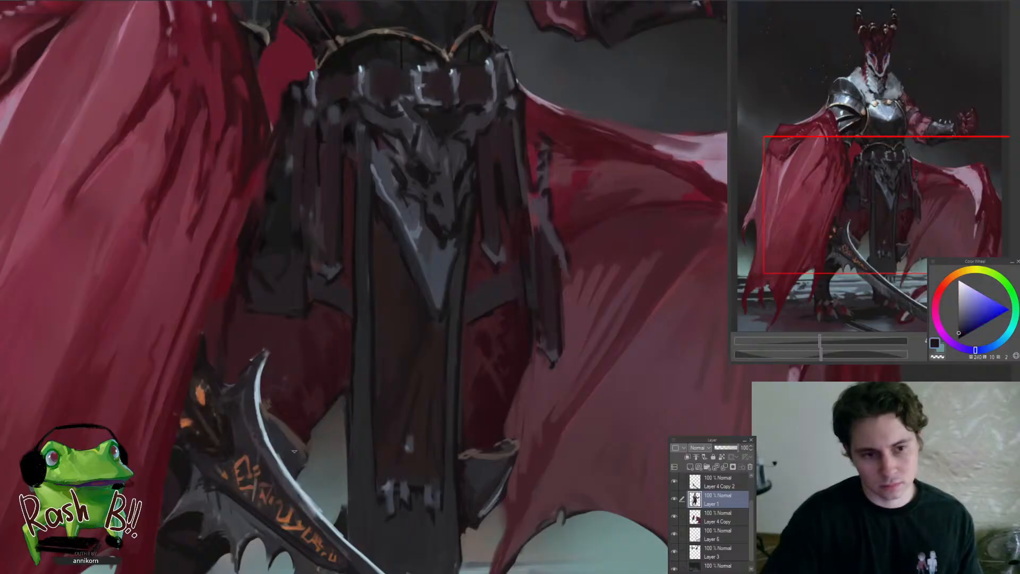
pyautogui.moveTo(291, 435)
pyautogui.mouseDown()
pyautogui.moveTo(223, 489)
pyautogui.moveTo(326, 443)
pyautogui.mouseUp()
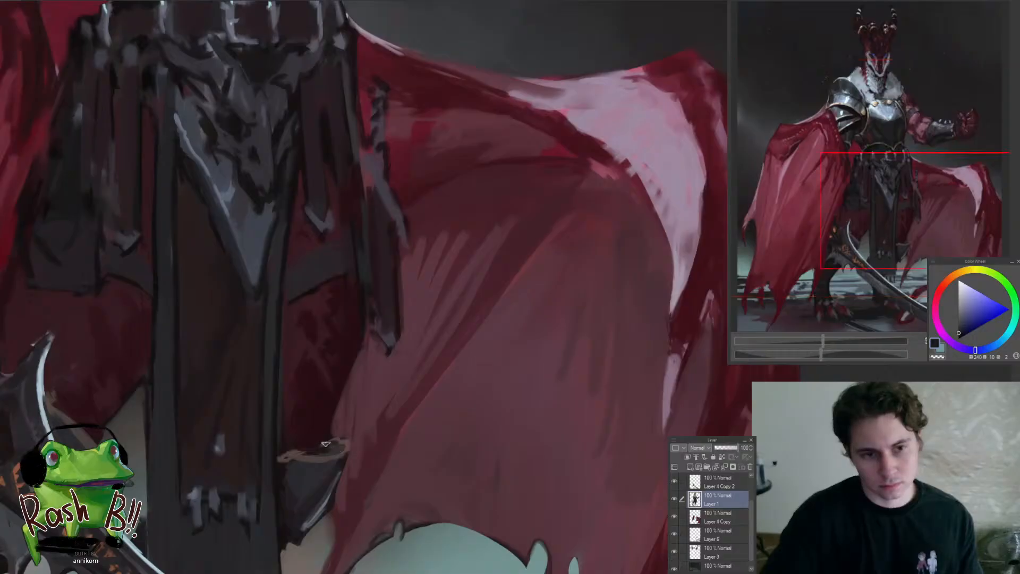
pyautogui.keyDown('alt'); pyautogui.click(339, 445); pyautogui.keyUp('alt')
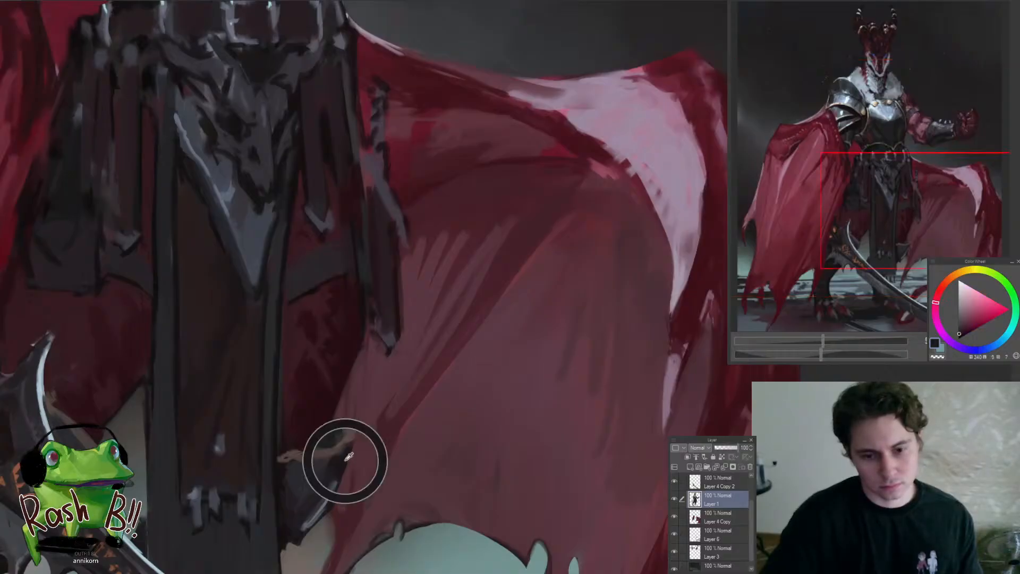
pyautogui.moveTo(348, 447)
pyautogui.mouseDown()
pyautogui.moveTo(340, 439)
pyautogui.moveTo(298, 523)
pyautogui.moveTo(456, 431)
pyautogui.moveTo(398, 469)
pyautogui.moveTo(425, 472)
pyautogui.moveTo(441, 453)
pyautogui.mouseUp()
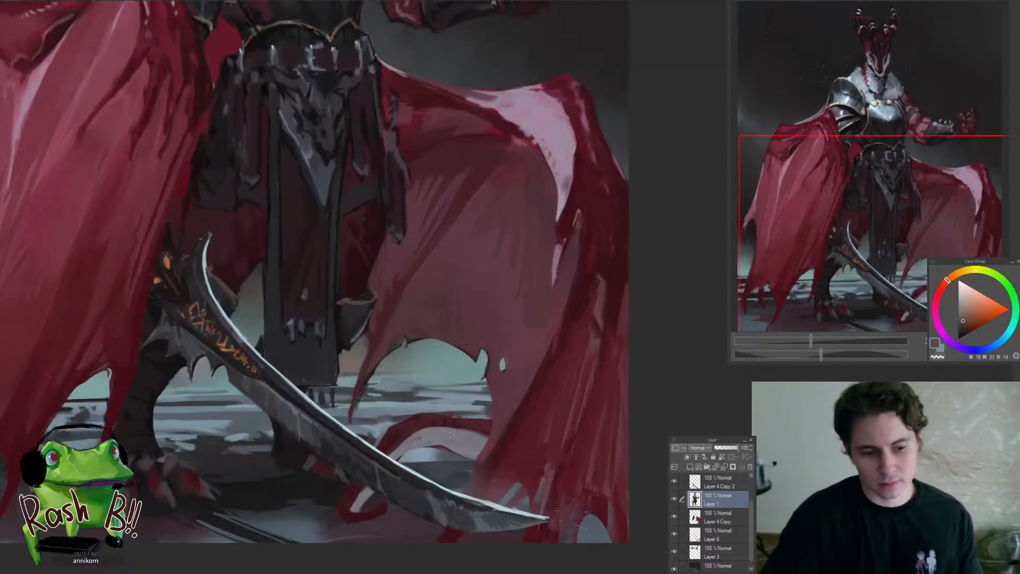
# Make Layer 6 active and touch up the area between the curled tail and the cape with brown-grey
pyautogui.keyDown('ctrl'); pyautogui.keyDown('shift'); pyautogui.click(451, 436); pyautogui.keyUp('shift'); pyautogui.keyUp('ctrl')
pyautogui.scroll(1, 451, 440)
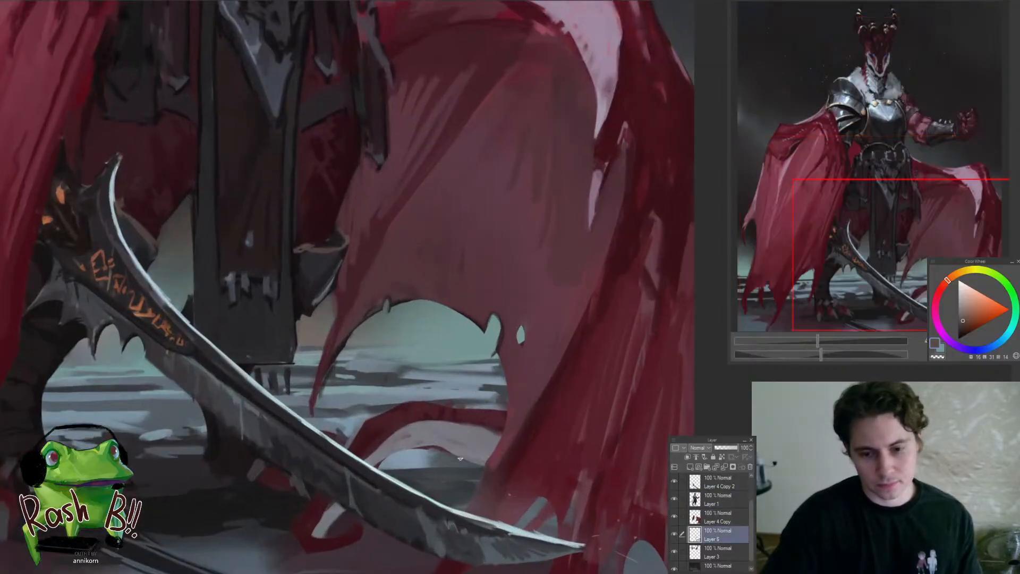
pyautogui.moveTo(460, 480)
pyautogui.mouseDown()
pyautogui.moveTo(376, 496)
pyautogui.moveTo(452, 480)
pyautogui.moveTo(407, 505)
pyautogui.moveTo(332, 517)
pyautogui.moveTo(493, 452)
pyautogui.mouseUp()
pyautogui.press('h')
pyautogui.press('h')
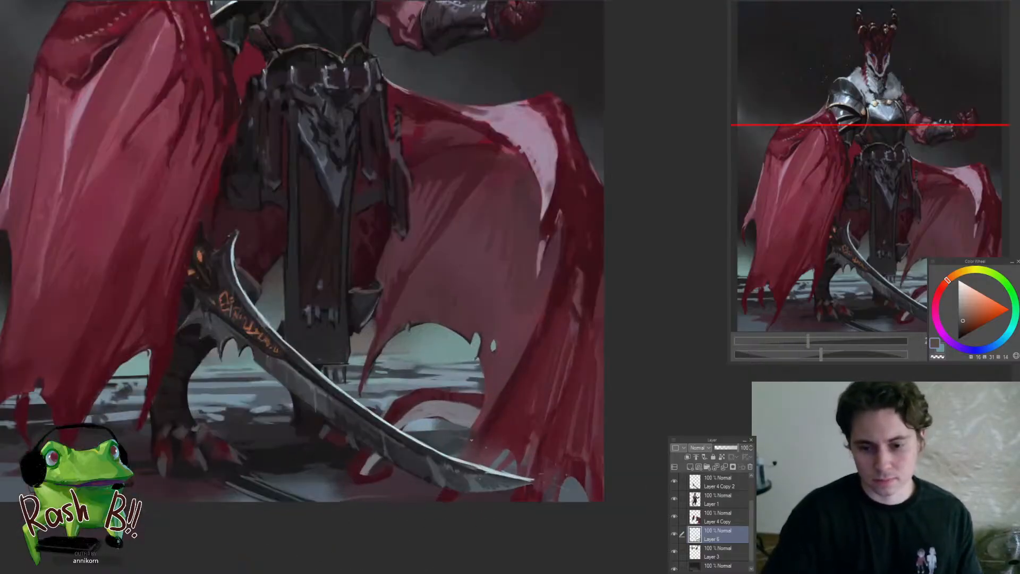
# Switch to Layer 4 Copy 2, enlarge the brush for work around the tail above the sword tip, and return to Layer 6
pyautogui.keyDown('ctrl'); pyautogui.keyDown('shift'); pyautogui.click(465, 477); pyautogui.keyUp('shift'); pyautogui.keyUp('ctrl')
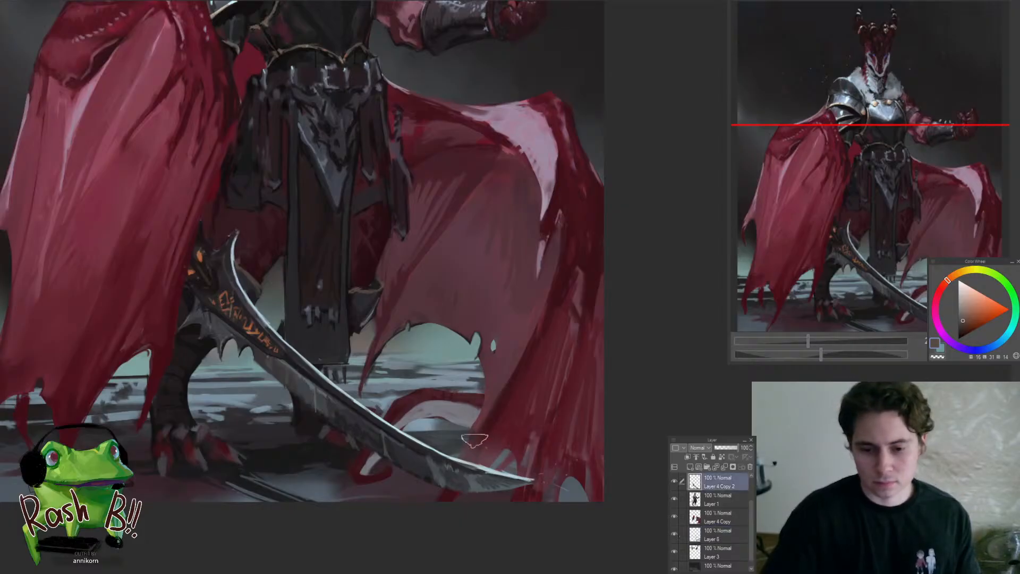
pyautogui.press(']')
pyautogui.press(']')
pyautogui.press(']')
pyautogui.press(']')
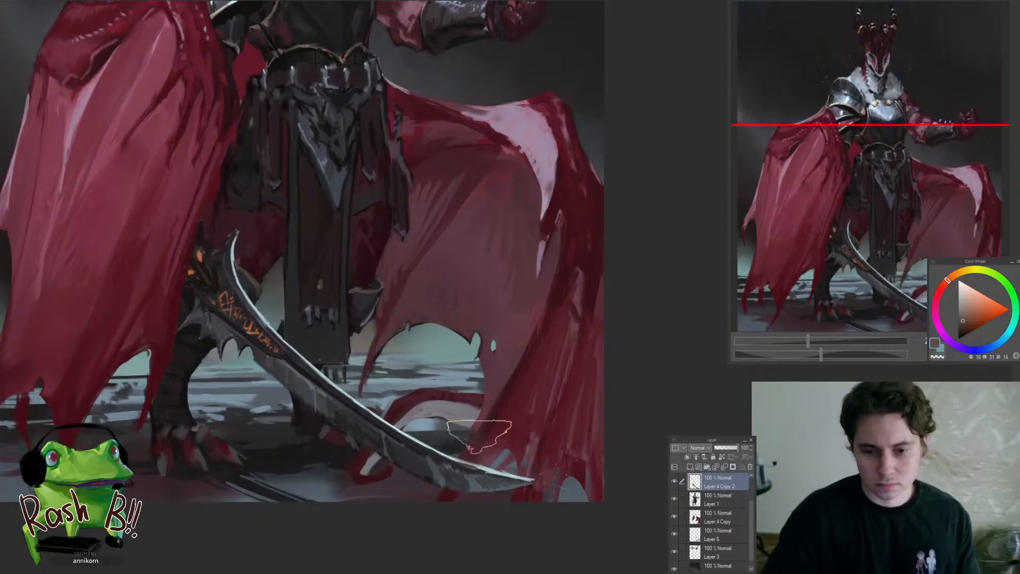
pyautogui.moveTo(441, 430)
pyautogui.mouseDown()
pyautogui.moveTo(386, 464)
pyautogui.moveTo(428, 455)
pyautogui.mouseUp()
pyautogui.keyDown('ctrl'); pyautogui.keyDown('shift'); pyautogui.click(402, 439); pyautogui.keyUp('shift'); pyautogui.keyUp('ctrl')
pyautogui.click(417, 420)
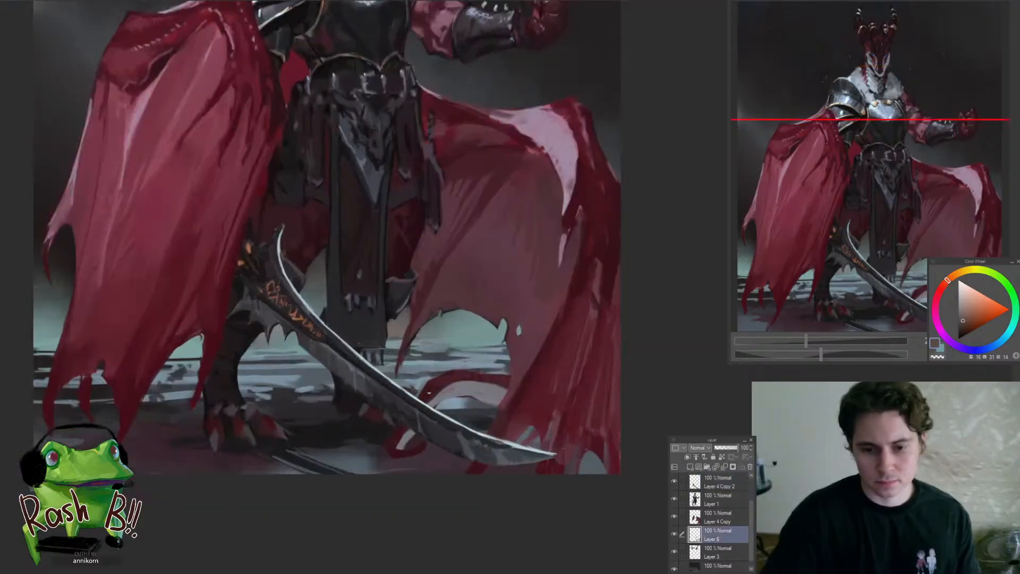
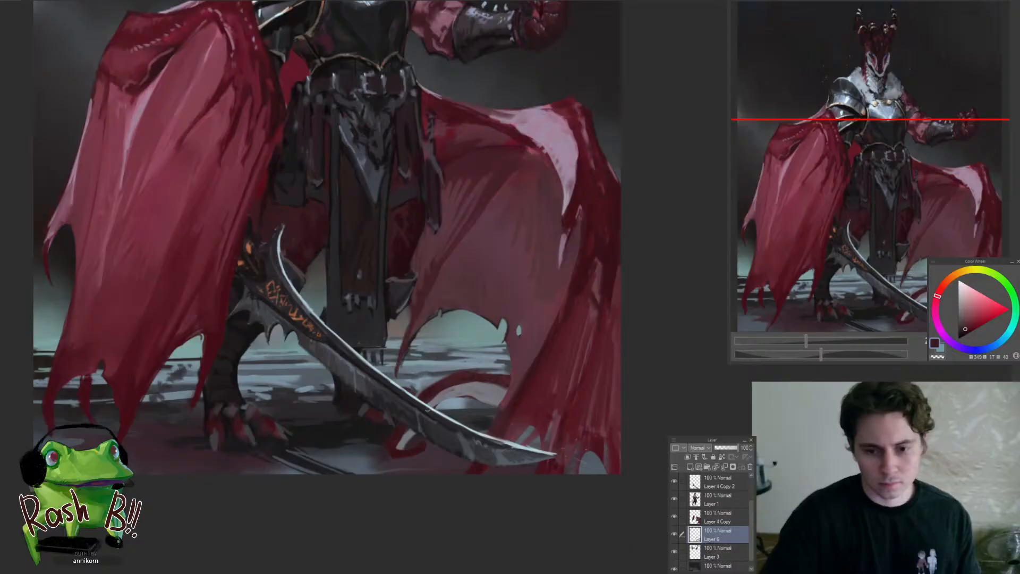
# Reduce the brush size and touch up the dark floor beside the curled tail with a sampled dark red-brown
pyautogui.moveTo(431, 421)
pyautogui.mouseDown()
pyautogui.moveTo(412, 439)
pyautogui.moveTo(418, 486)
pyautogui.moveTo(378, 516)
pyautogui.mouseUp()
pyautogui.keyDown('alt'); pyautogui.click(390, 477); pyautogui.keyUp('alt')
pyautogui.moveTo(431, 490); pyautogui.dragTo(502, 478)
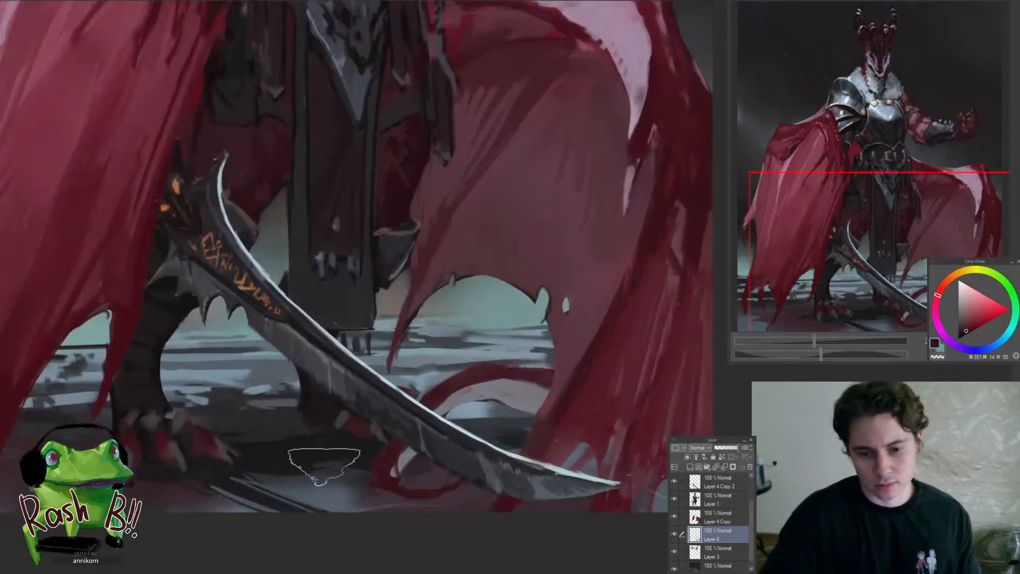
pyautogui.press('[')
pyautogui.press('[')
pyautogui.press('[')
pyautogui.press('[')
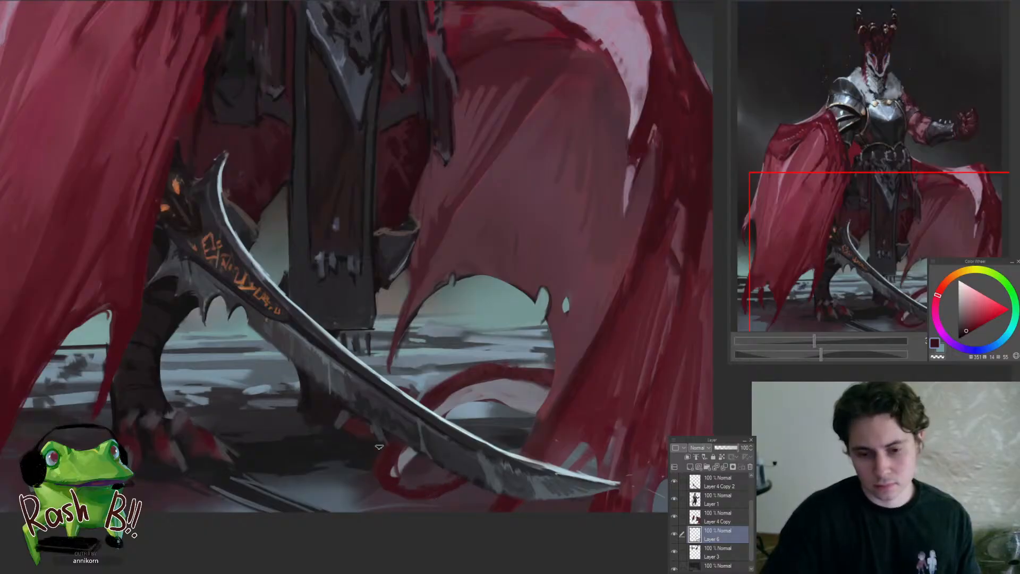
pyautogui.moveTo(373, 444); pyautogui.dragTo(354, 470)
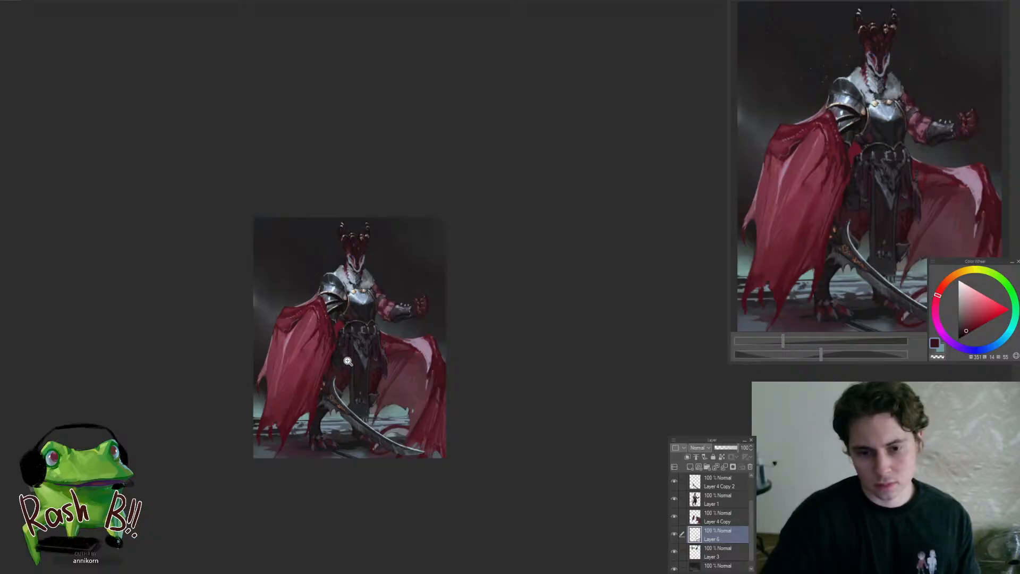
# Examine the whole figure from horned head to feet, comparing the cape, sword, tail and floor
pyautogui.moveTo(343, 345); pyautogui.dragTo(362, 315)
pyautogui.moveTo(424, 386); pyautogui.dragTo(376, 266)
pyautogui.moveTo(329, 294); pyautogui.dragTo(348, 275)
pyautogui.moveTo(340, 310); pyautogui.dragTo(398, 435)
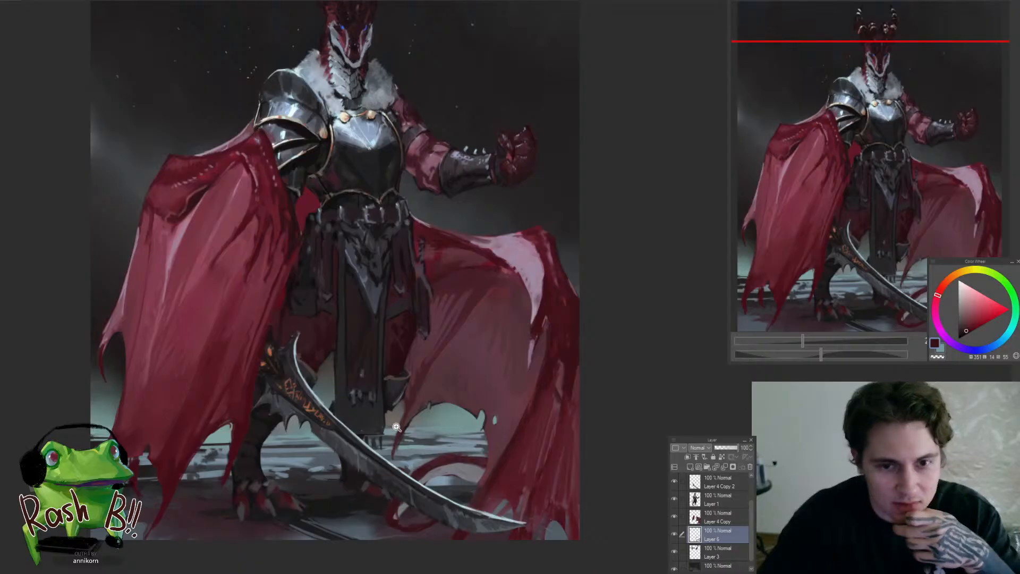
pyautogui.moveTo(396, 427)
pyautogui.mouseDown()
pyautogui.moveTo(352, 431)
pyautogui.moveTo(366, 414)
pyautogui.moveTo(385, 435)
pyautogui.mouseUp()
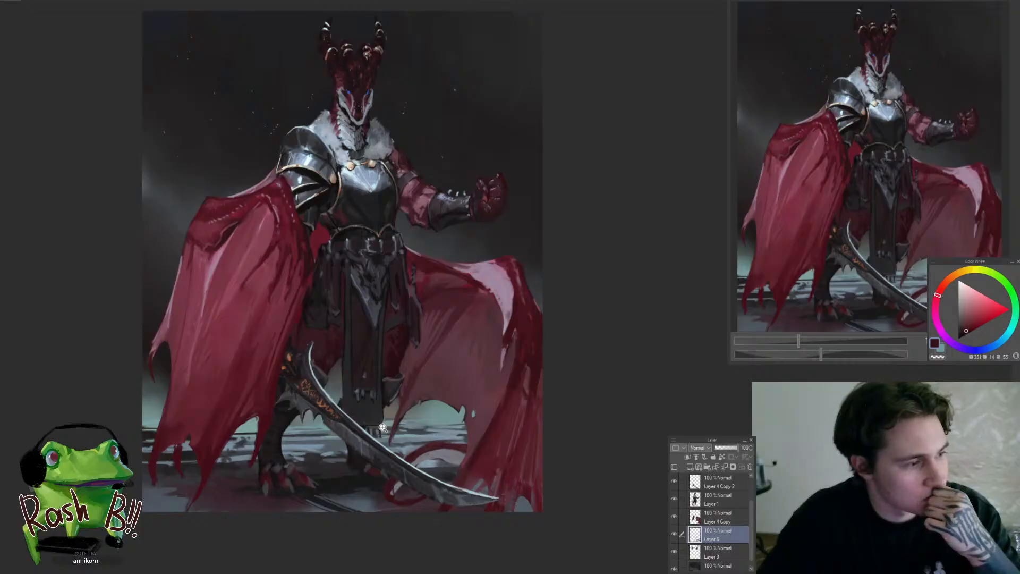
pyautogui.moveTo(383, 429)
pyautogui.mouseDown()
pyautogui.moveTo(378, 454)
pyautogui.moveTo(400, 461)
pyautogui.mouseUp()
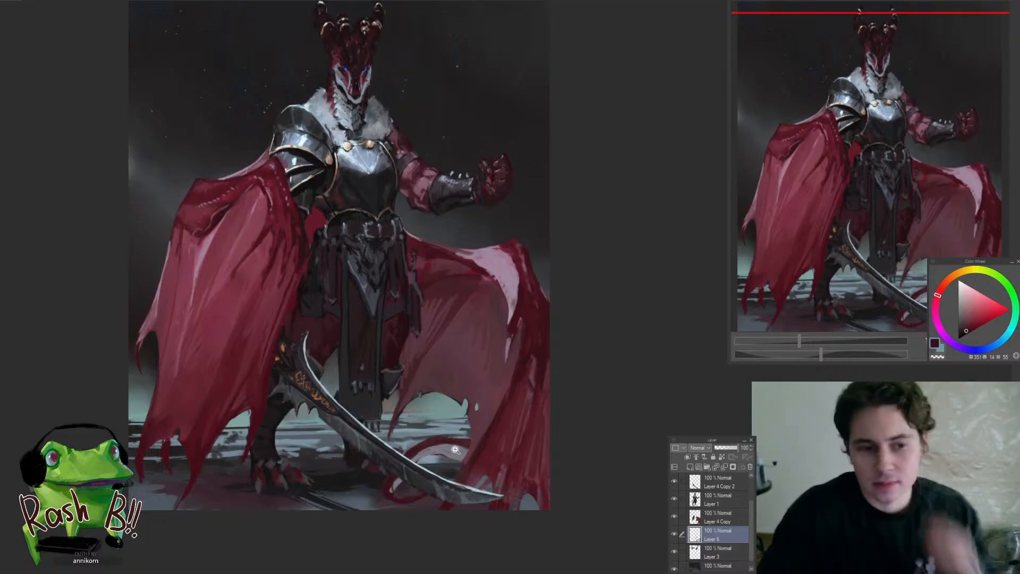
pyautogui.click(429, 500)
pyautogui.click(436, 478)
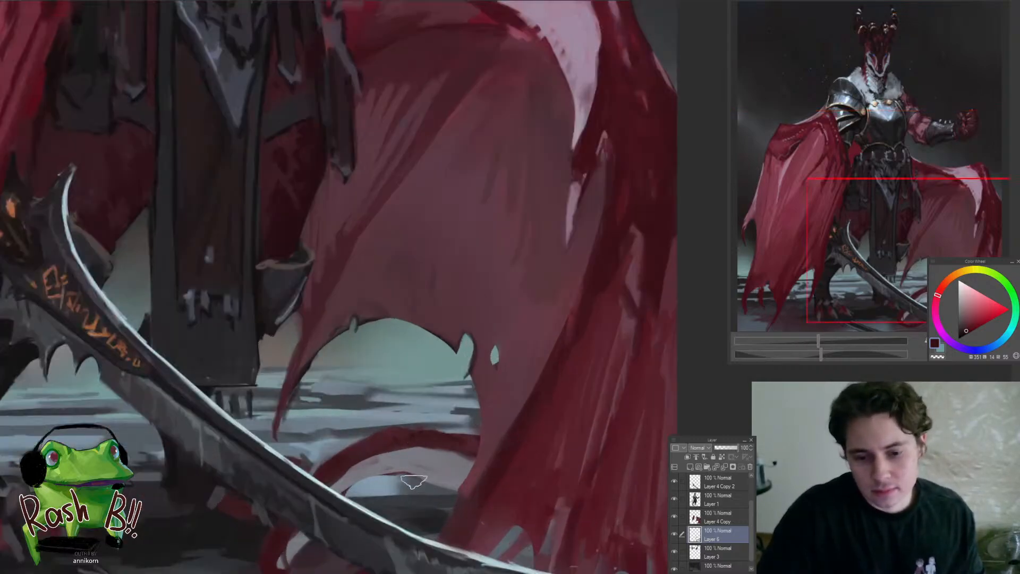
# Sample the grey inside the curled tail's loop, shift its hue to cyan-blue and paint the ground there
pyautogui.keyDown('alt'); pyautogui.click(411, 462); pyautogui.keyUp('alt')
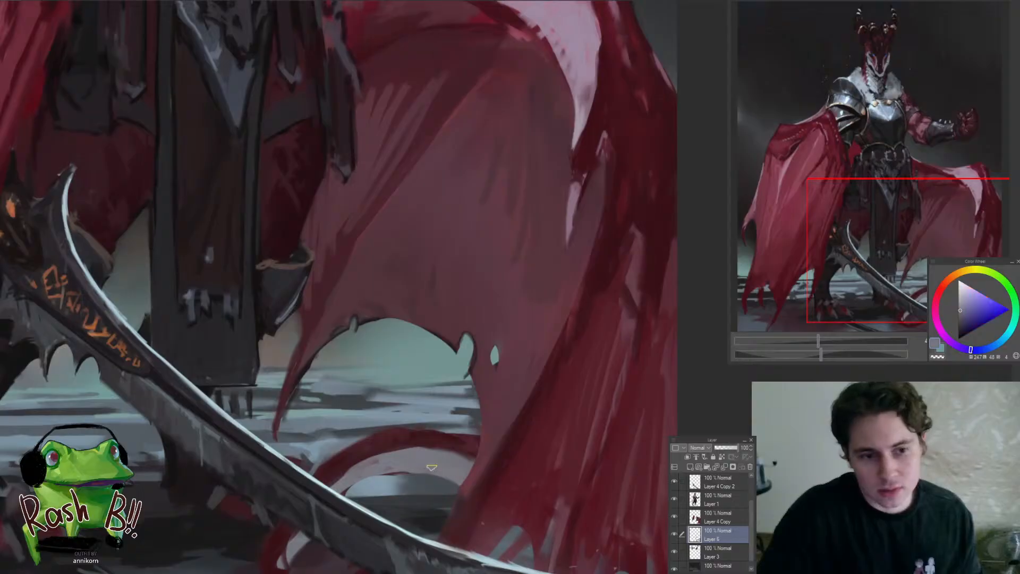
pyautogui.moveTo(403, 456); pyautogui.dragTo(470, 425)
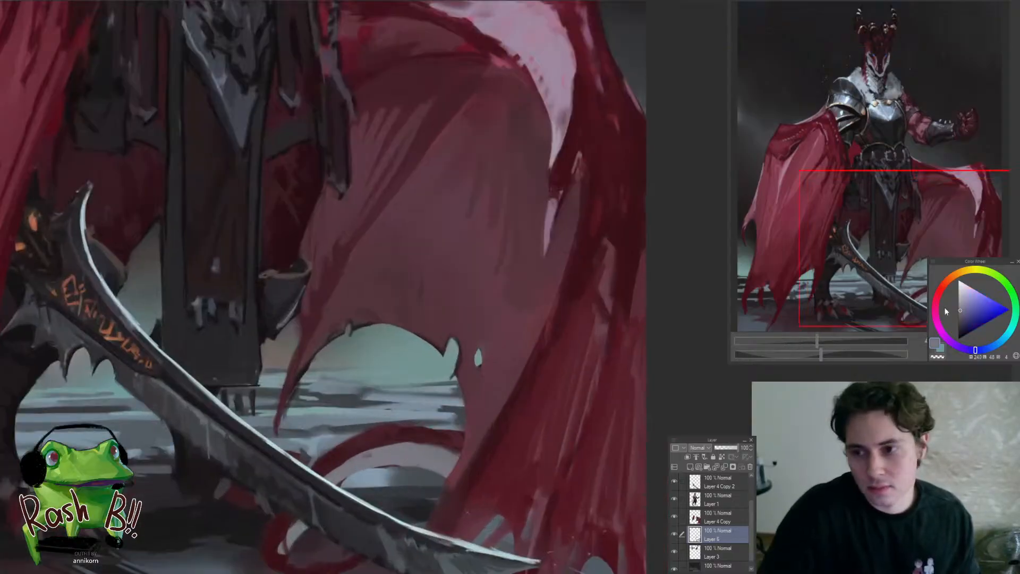
pyautogui.click(1008, 334)
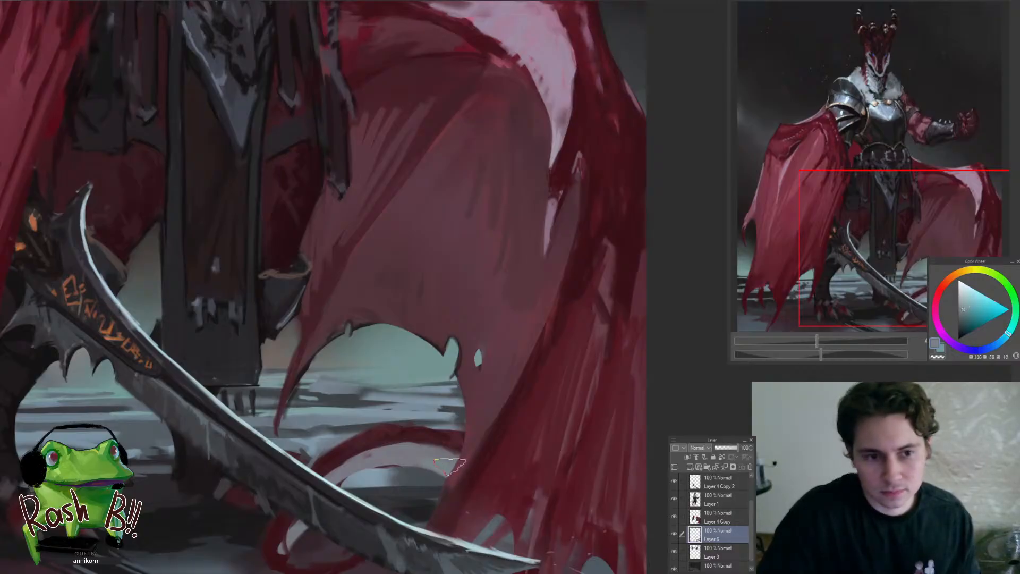
pyautogui.moveTo(417, 460)
pyautogui.mouseDown()
pyautogui.moveTo(375, 469)
pyautogui.moveTo(306, 529)
pyautogui.mouseUp()
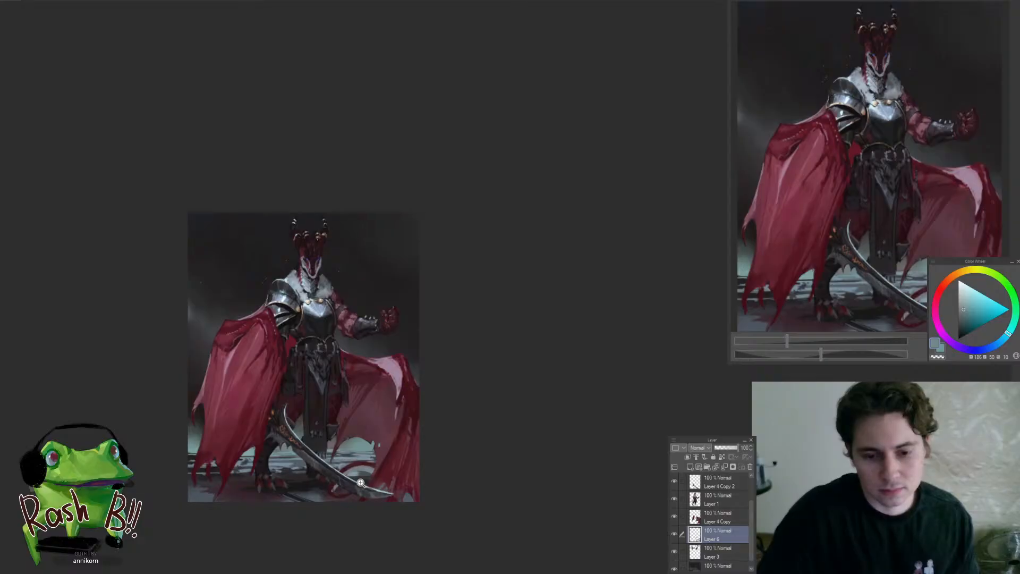
# Blend the ground inside the tail loop with sampled blue-grey and warm brown-grey tones
pyautogui.moveTo(353, 477)
pyautogui.mouseDown()
pyautogui.moveTo(415, 420)
pyautogui.moveTo(449, 431)
pyautogui.mouseUp()
pyautogui.keyDown('alt'); pyautogui.click(404, 417); pyautogui.keyUp('alt')
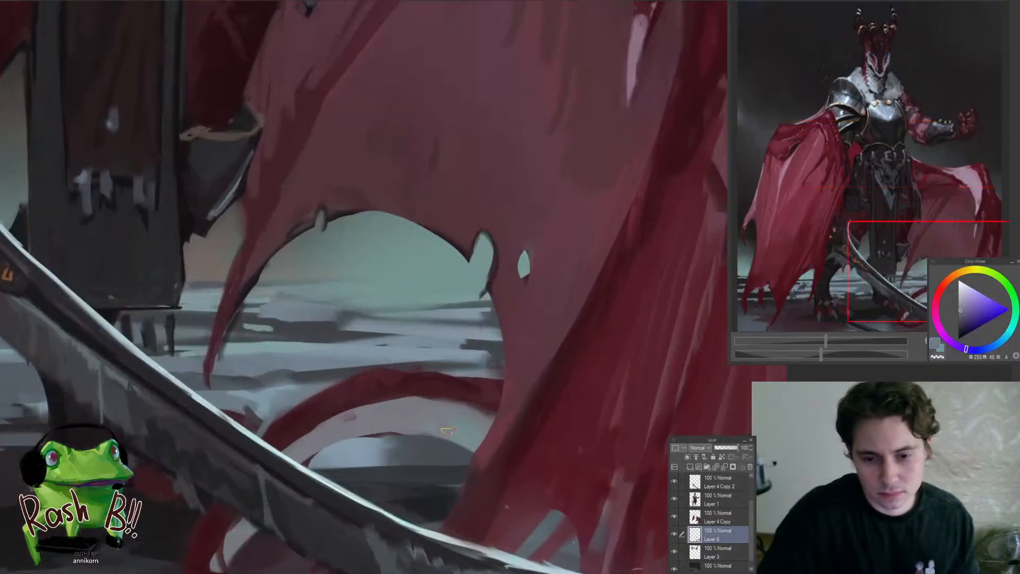
pyautogui.keyDown('alt'); pyautogui.click(419, 410); pyautogui.keyUp('alt')
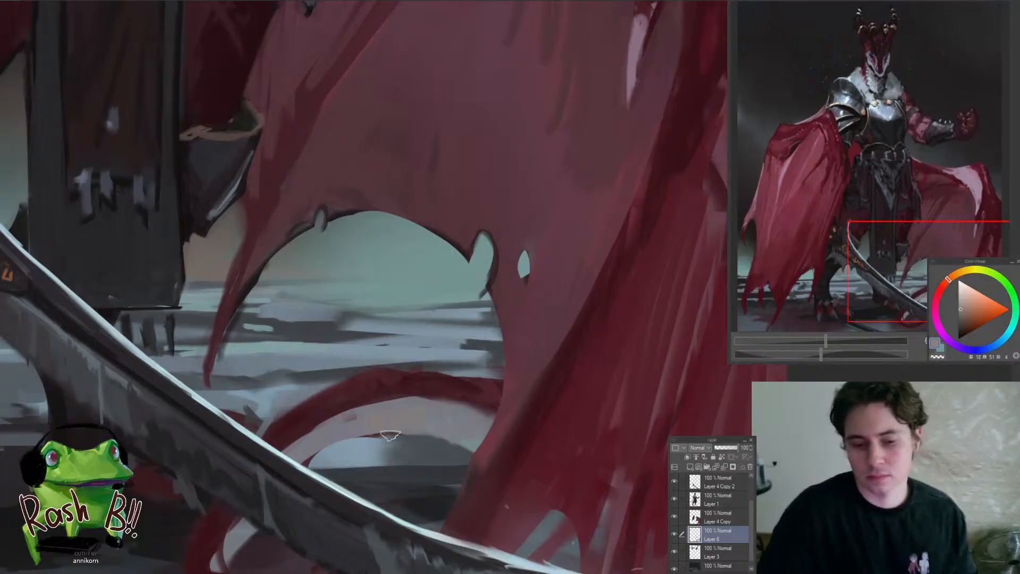
pyautogui.click(388, 445)
pyautogui.click(388, 445)
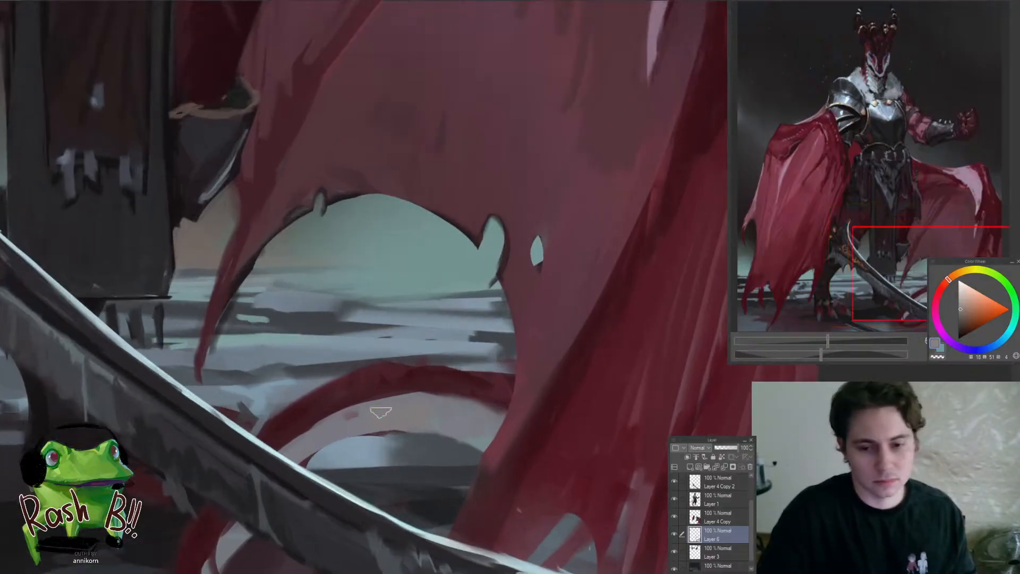
# Refine the upper edge of the curled tail with a sampled dark red
pyautogui.keyDown('alt'); pyautogui.click(449, 378); pyautogui.keyUp('alt')
pyautogui.moveTo(399, 373); pyautogui.dragTo(486, 384)
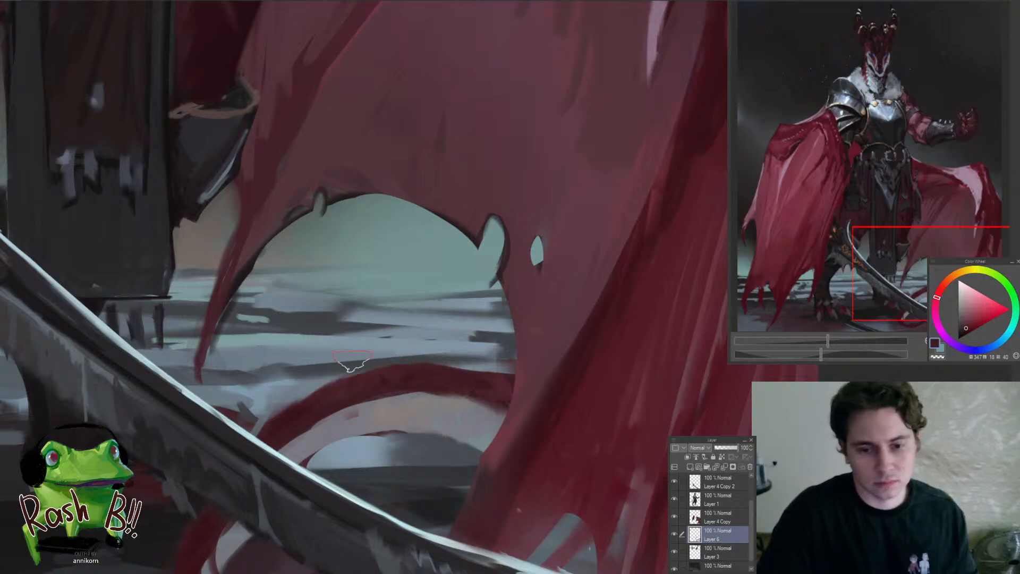
pyautogui.hotkey('ctrl', '0')
pyautogui.click(294, 382)
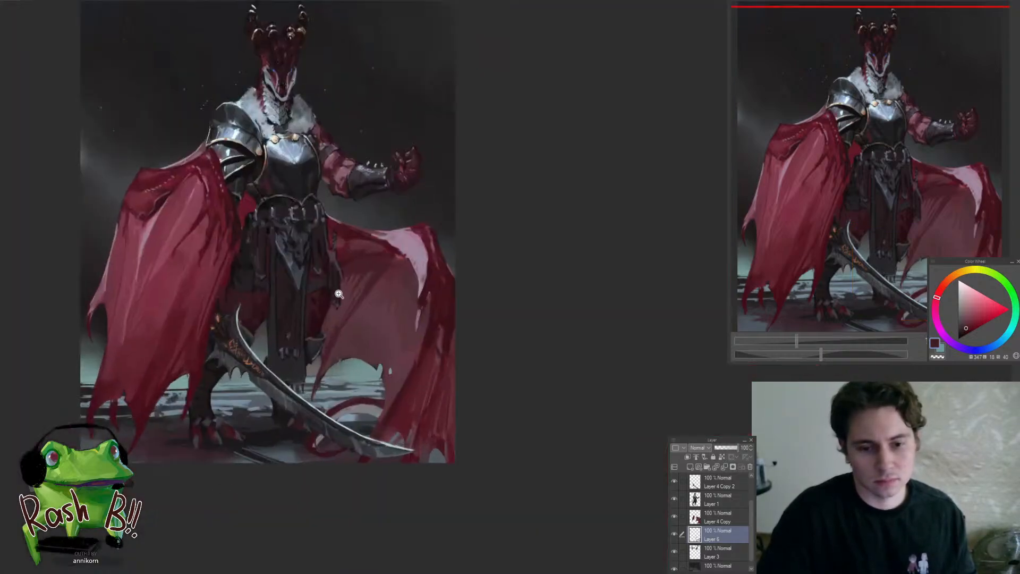
pyautogui.moveTo(376, 444); pyautogui.dragTo(423, 453)
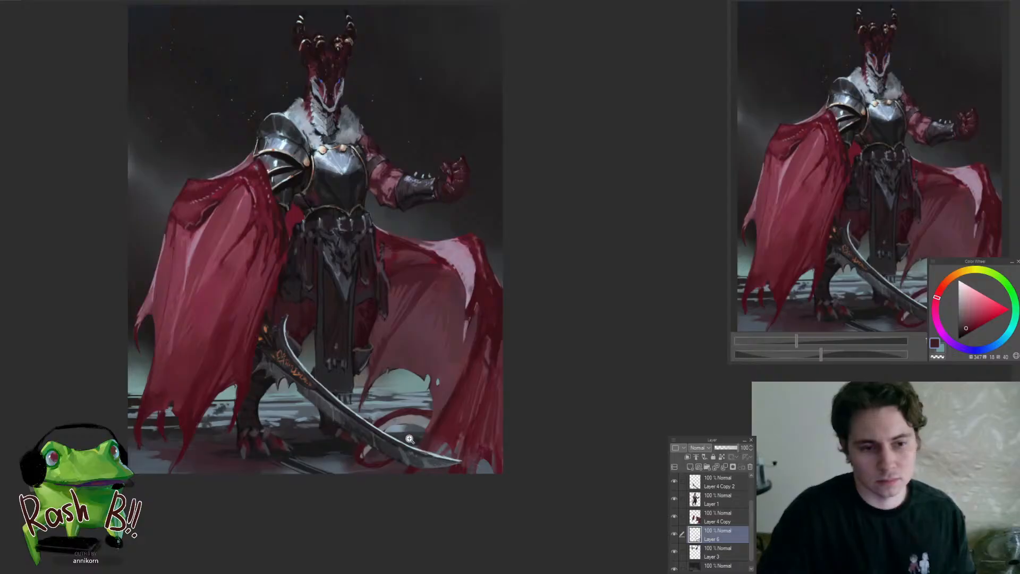
pyautogui.click(410, 438)
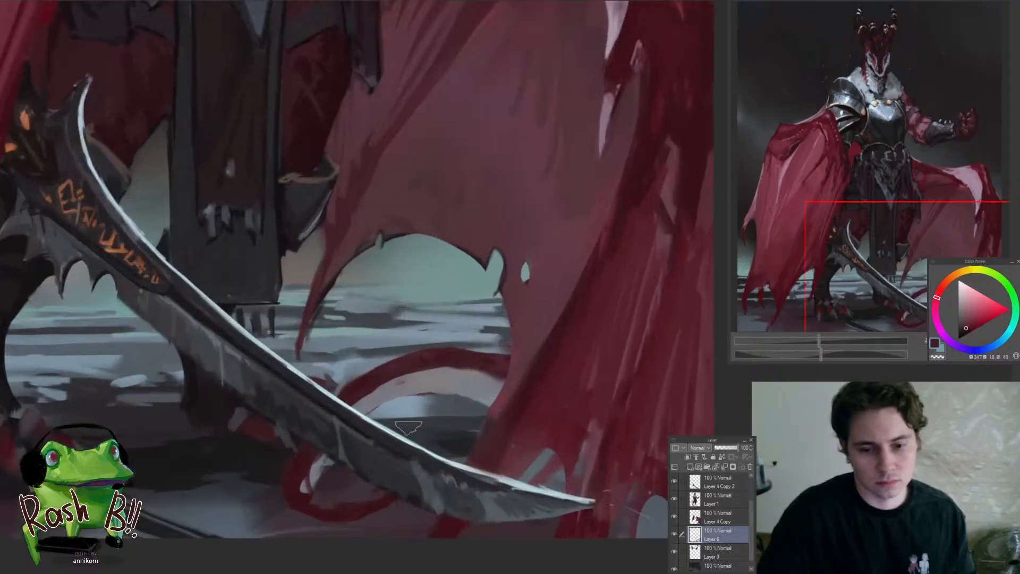
pyautogui.hotkey('ctrl', '0')
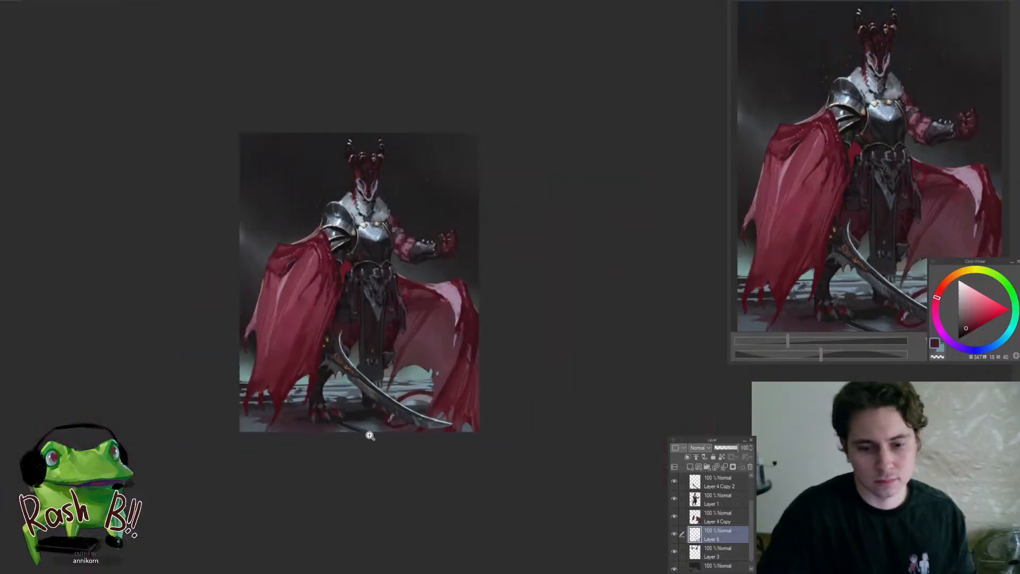
pyautogui.click(370, 435)
# Make Layer 2 active and darken the pale curved streak on the floor below the clawed foot with sampled near-black
pyautogui.moveTo(401, 453); pyautogui.dragTo(314, 459)
pyautogui.keyDown('ctrl'); pyautogui.keyDown('shift'); pyautogui.click(358, 471); pyautogui.keyUp('shift'); pyautogui.keyUp('ctrl')
pyautogui.click(319, 452)
pyautogui.click(415, 417)
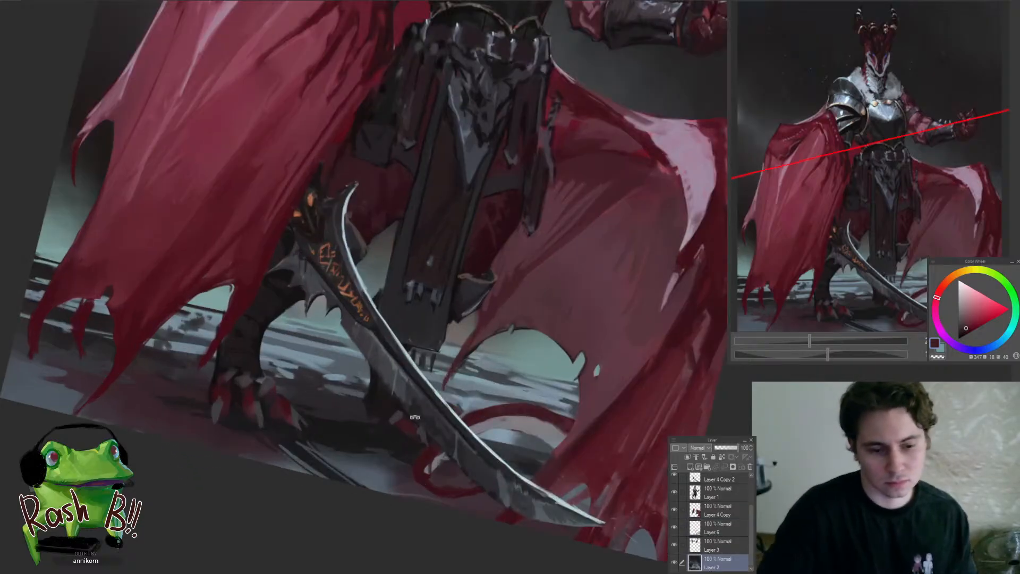
pyautogui.moveTo(536, 450); pyautogui.dragTo(477, 458)
pyautogui.click(287, 412)
pyautogui.keyDown('alt'); pyautogui.click(263, 402); pyautogui.keyUp('alt')
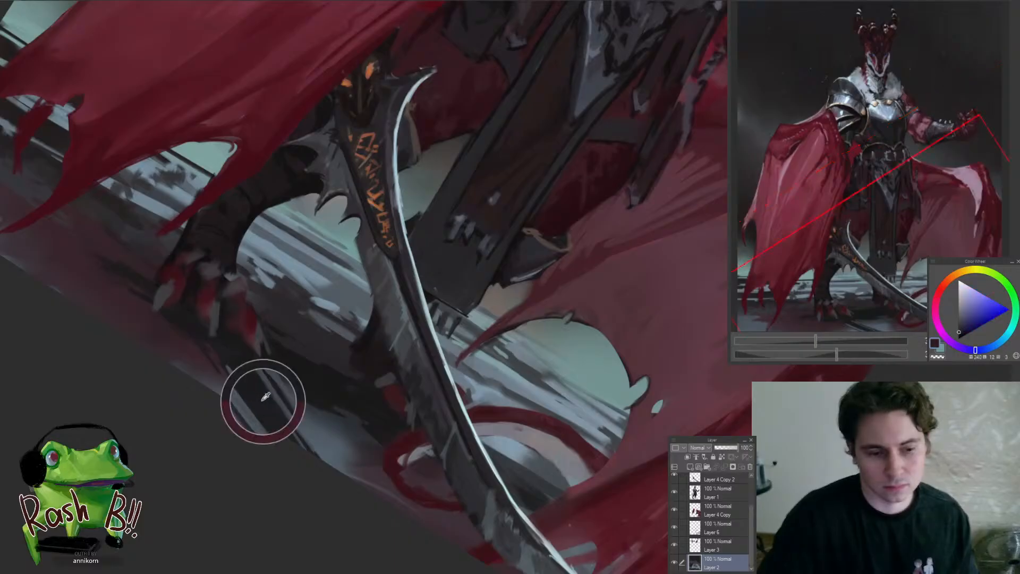
pyautogui.moveTo(258, 381); pyautogui.dragTo(306, 449)
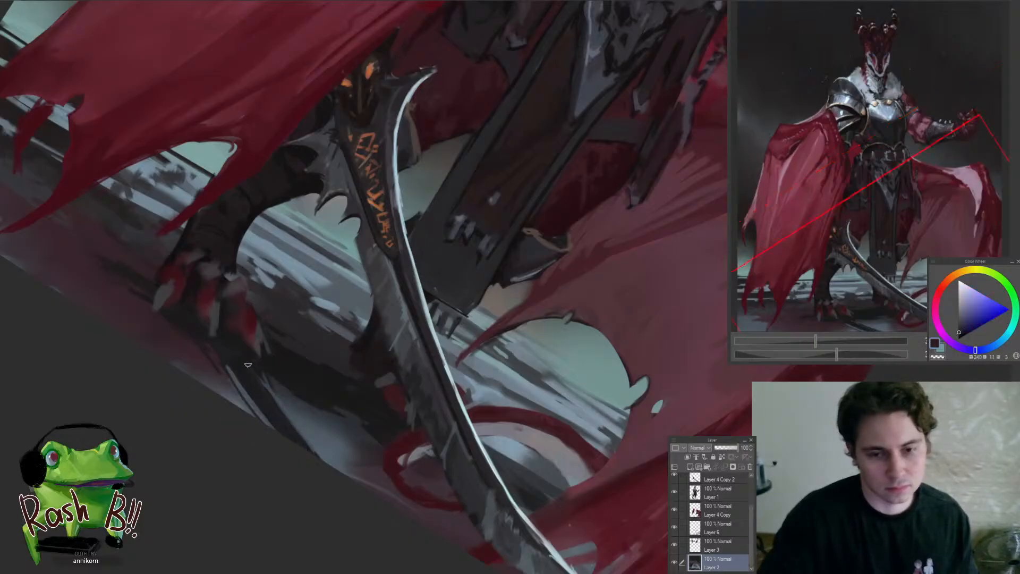
pyautogui.moveTo(250, 367); pyautogui.dragTo(331, 465)
pyautogui.moveTo(265, 385); pyautogui.dragTo(343, 468)
pyautogui.moveTo(283, 453)
pyautogui.mouseDown()
pyautogui.moveTo(202, 492)
pyautogui.moveTo(311, 437)
pyautogui.mouseUp()
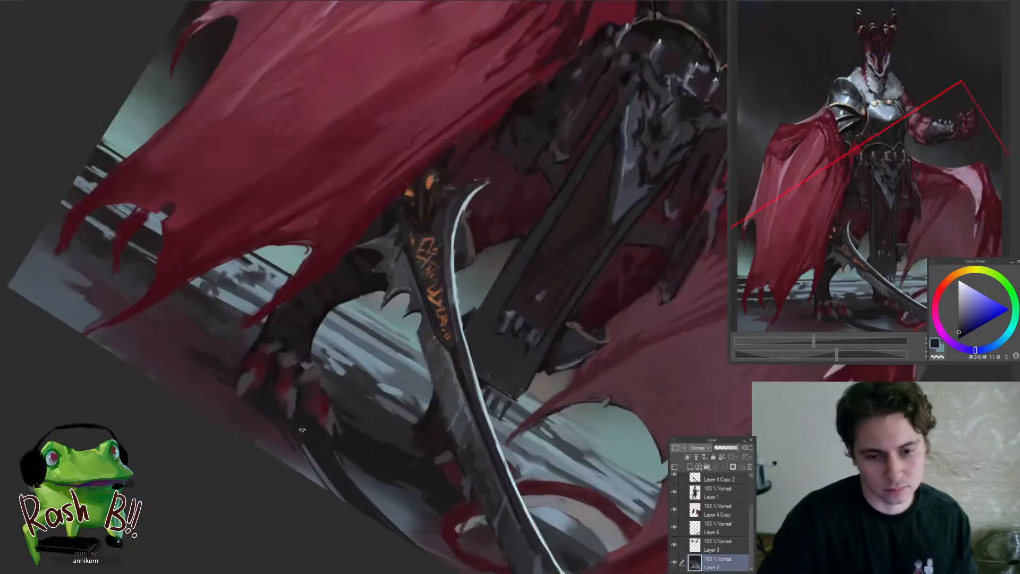
# Make Layer 1 active, sample a near-black from the clawed foot and try a dark stroke across its toes
pyautogui.press('r')
pyautogui.keyDown('ctrl'); pyautogui.keyDown('shift'); pyautogui.click(386, 448); pyautogui.keyUp('shift'); pyautogui.keyUp('ctrl')
pyautogui.moveTo(406, 448); pyautogui.dragTo(405, 435)
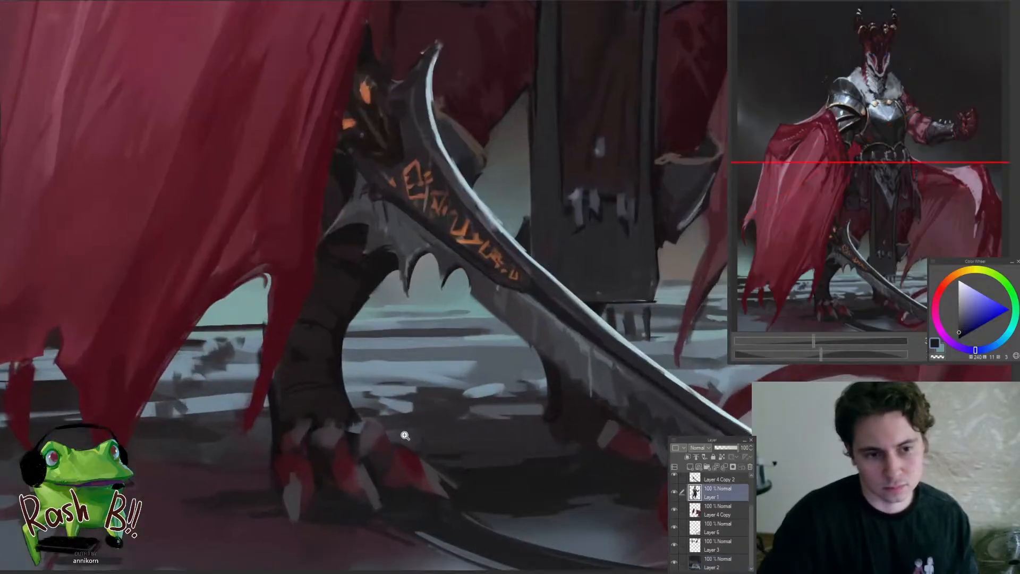
pyautogui.keyDown('alt'); pyautogui.click(354, 417); pyautogui.keyUp('alt')
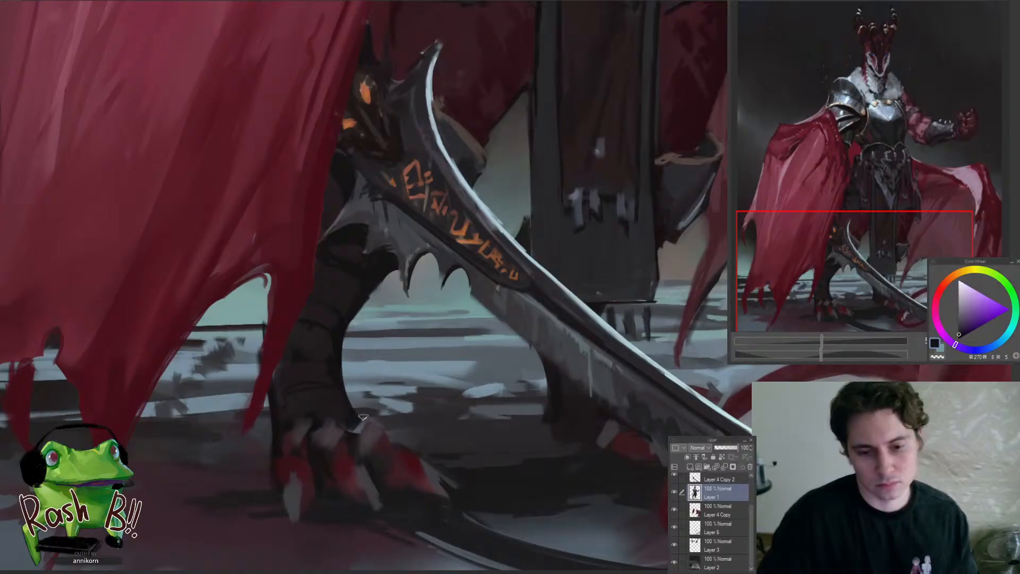
pyautogui.moveTo(370, 403); pyautogui.dragTo(464, 486)
pyautogui.hotkey('ctrl', 'z')
# Repaint the pointed end of the hanging strap beside the waist cloth with sampled blue-grey tones
pyautogui.moveTo(402, 447); pyautogui.dragTo(349, 521)
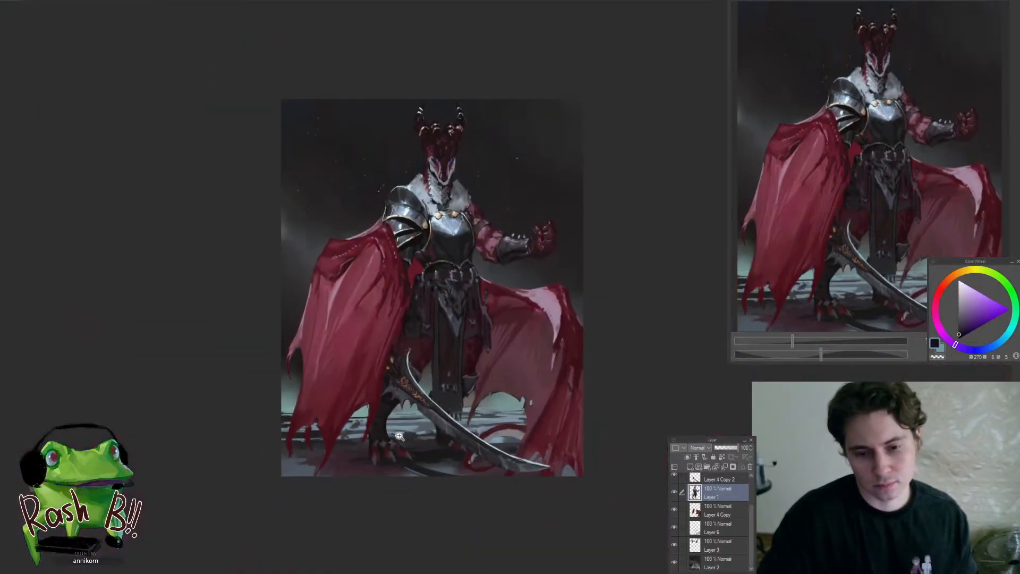
pyautogui.moveTo(399, 436); pyautogui.dragTo(378, 437)
pyautogui.moveTo(398, 448); pyautogui.dragTo(315, 521)
pyautogui.moveTo(370, 369); pyautogui.dragTo(366, 502)
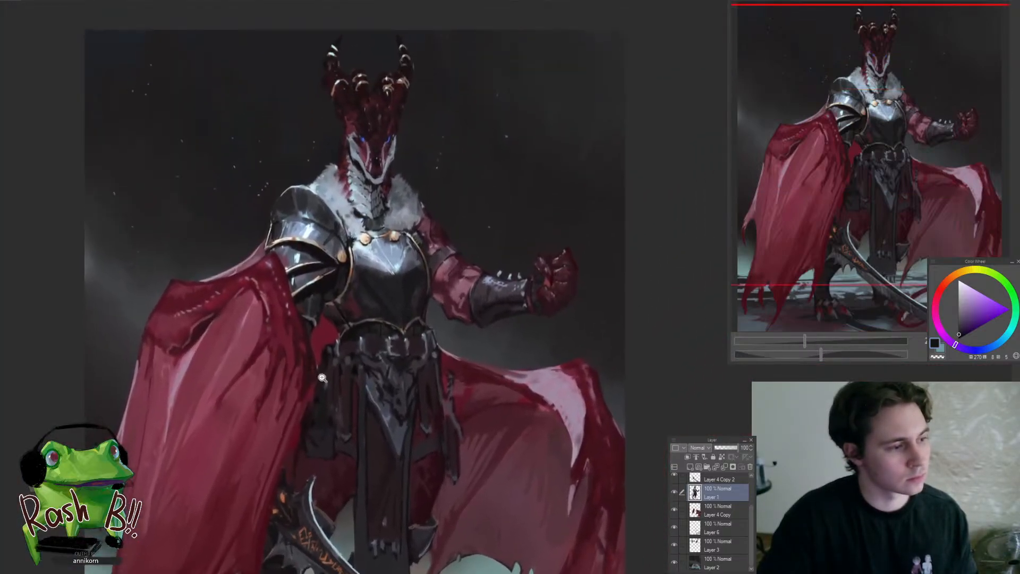
pyautogui.moveTo(479, 286); pyautogui.dragTo(457, 305)
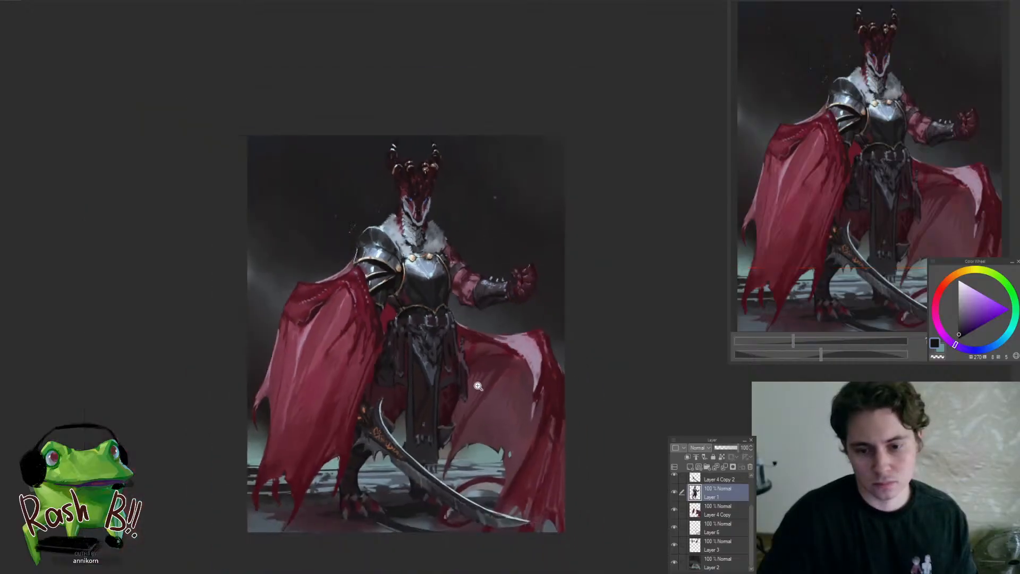
pyautogui.moveTo(475, 387); pyautogui.dragTo(514, 377)
pyautogui.keyDown('alt'); pyautogui.click(440, 288); pyautogui.keyUp('alt')
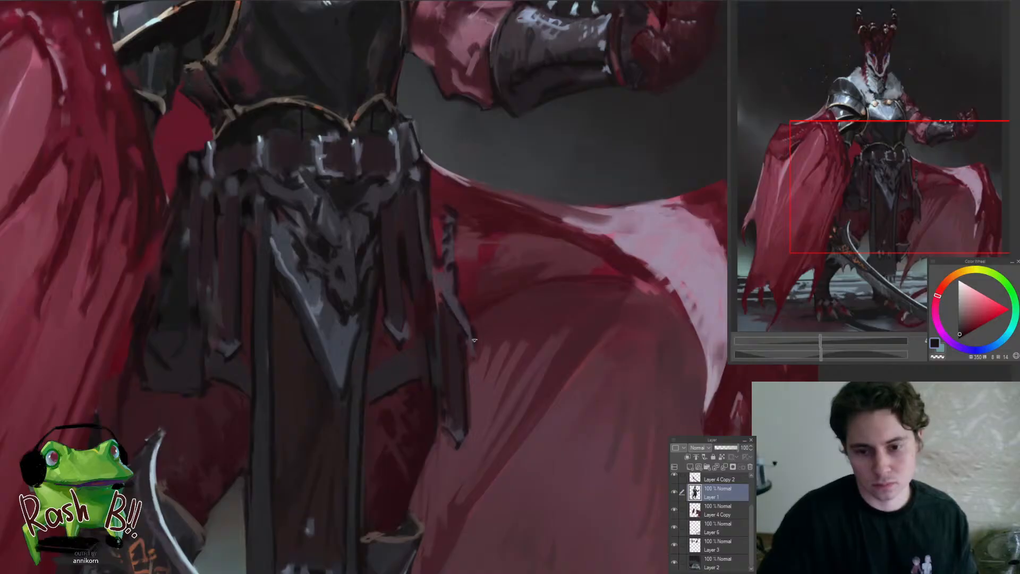
pyautogui.keyDown('alt'); pyautogui.click(459, 307); pyautogui.keyUp('alt')
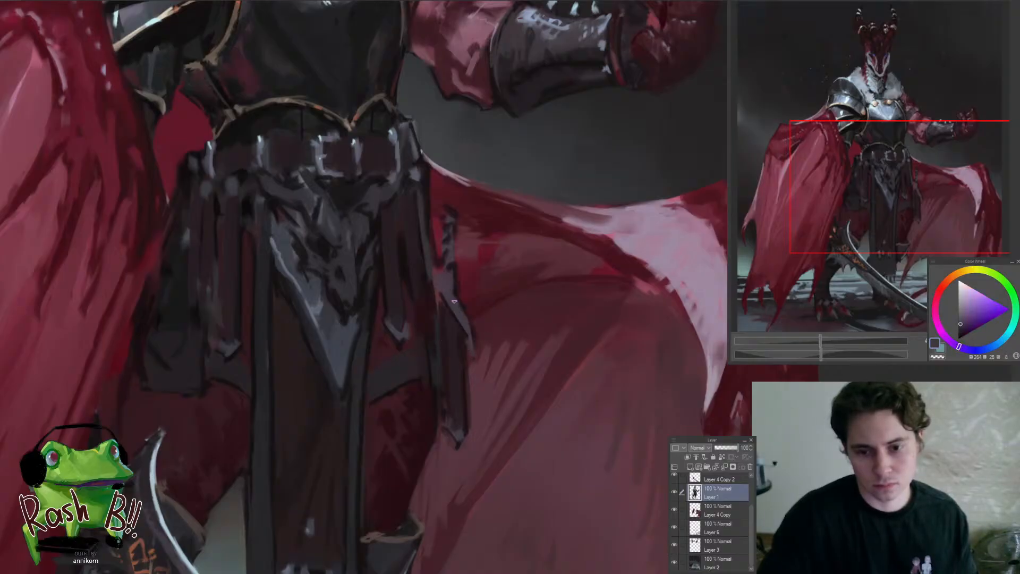
pyautogui.keyDown('alt'); pyautogui.click(327, 321); pyautogui.keyUp('alt')
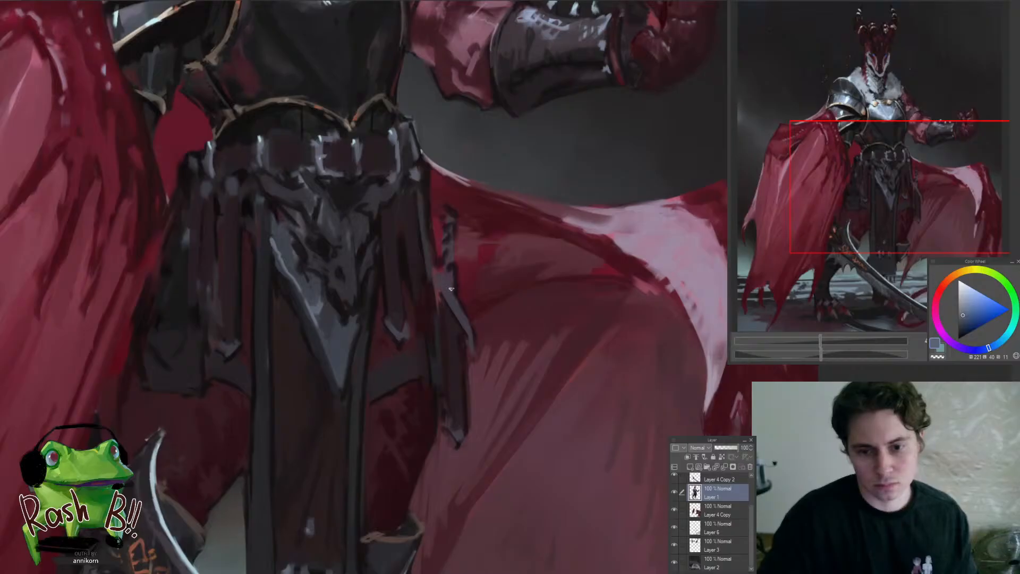
pyautogui.moveTo(449, 289); pyautogui.dragTo(472, 331)
pyautogui.keyDown('ctrl'); pyautogui.moveTo(453, 229); pyautogui.dragTo(356, 387); pyautogui.keyUp('ctrl')
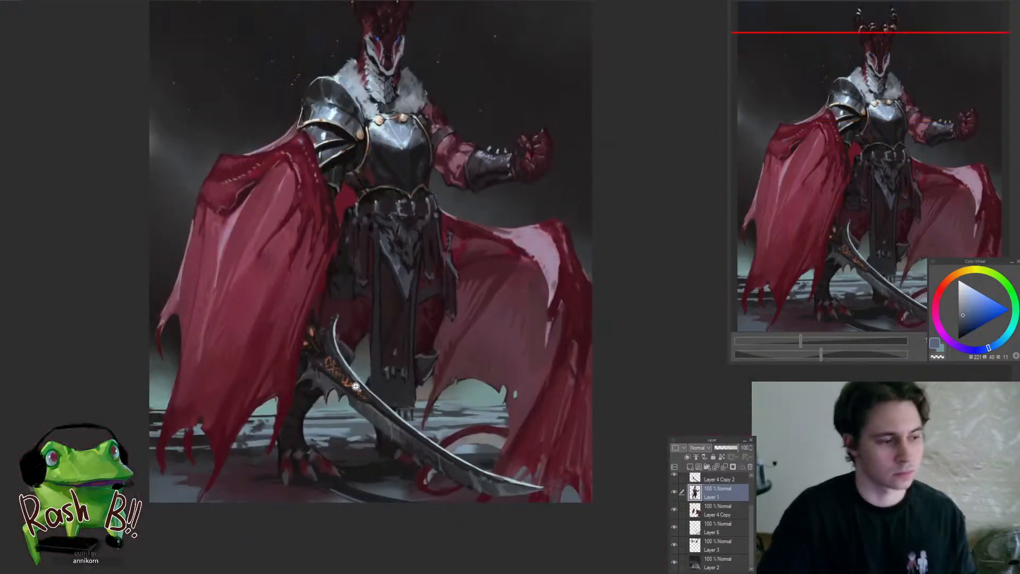
# Darken and even out the lower end of the hanging waist cloth on Layer 1 with sampled near-black grey tones
pyautogui.keyDown('ctrl'); pyautogui.moveTo(449, 367); pyautogui.dragTo(465, 370); pyautogui.keyUp('ctrl')
pyautogui.keyDown('ctrl'); pyautogui.click(465, 370); pyautogui.keyUp('ctrl')
pyautogui.keyDown('ctrl'); pyautogui.click(372, 419); pyautogui.keyUp('ctrl')
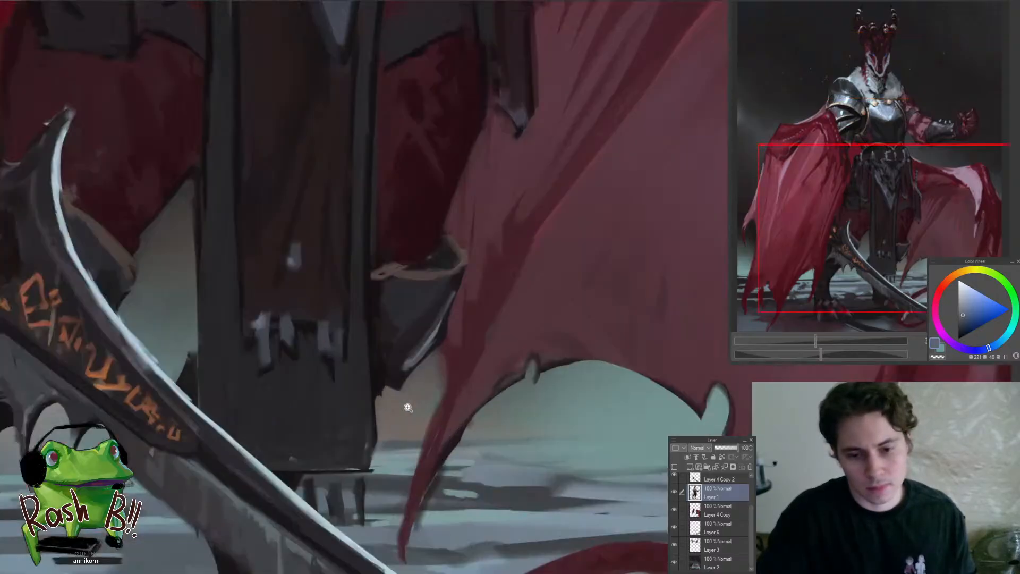
pyautogui.keyDown('alt'); pyautogui.click(345, 441); pyautogui.keyUp('alt')
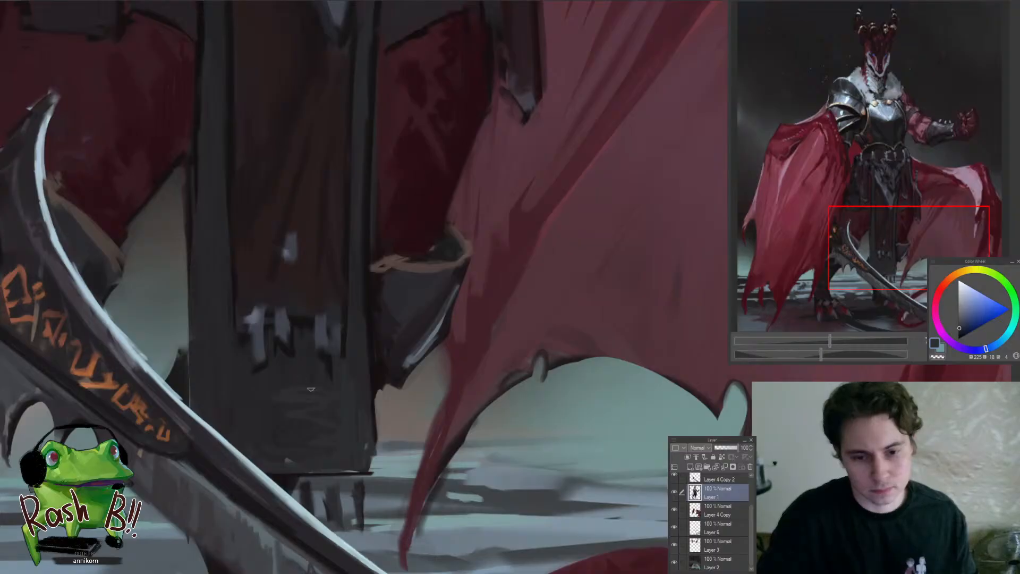
pyautogui.keyDown('ctrl'); pyautogui.moveTo(339, 428); pyautogui.dragTo(402, 413); pyautogui.keyUp('ctrl')
pyautogui.keyDown('alt'); pyautogui.click(343, 404); pyautogui.keyUp('alt')
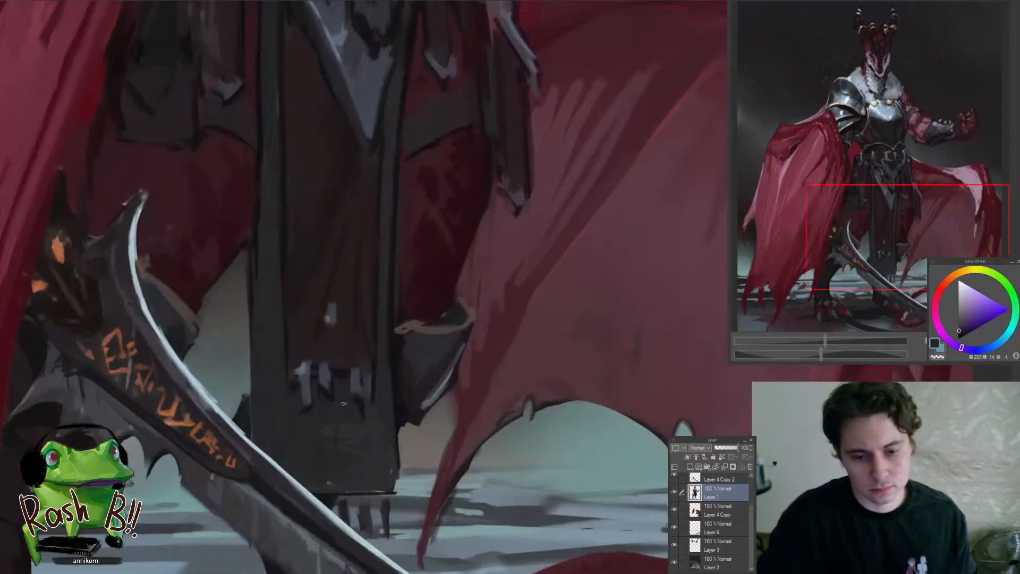
pyautogui.keyDown('alt'); pyautogui.click(372, 457); pyautogui.keyUp('alt')
pyautogui.keyDown('alt'); pyautogui.click(391, 420); pyautogui.keyUp('alt')
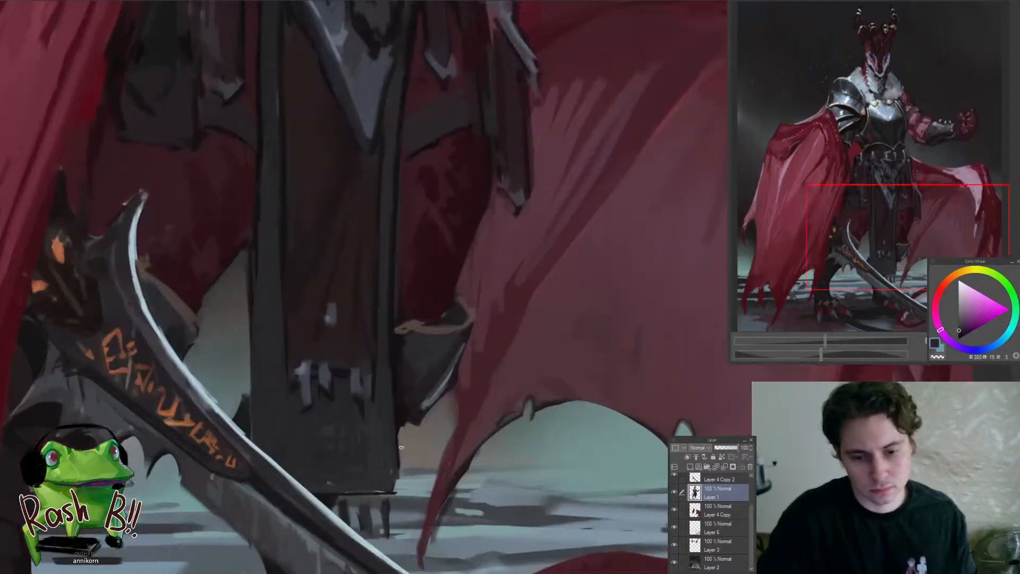
# Refine the hem and the cape-side edge of the hanging waist cloth on Layer 1 with near-black strokes, clearing the selection
pyautogui.moveTo(400, 426); pyautogui.dragTo(399, 473)
pyautogui.moveTo(355, 526)
pyautogui.keyDown('ctrl'); pyautogui.mouseDown()
pyautogui.moveTo(300, 531)
pyautogui.moveTo(393, 533)
pyautogui.moveTo(399, 525)
pyautogui.moveTo(389, 440)
pyautogui.moveTo(373, 433)
pyautogui.moveTo(335, 537)
pyautogui.moveTo(328, 506)
pyautogui.moveTo(381, 354)
pyautogui.moveTo(382, 416)
pyautogui.mouseUp(); pyautogui.keyUp('ctrl')
pyautogui.keyDown('ctrl'); pyautogui.keyDown('shift'); pyautogui.click(377, 521); pyautogui.keyUp('shift'); pyautogui.keyUp('ctrl')
pyautogui.keyDown('alt'); pyautogui.click(391, 413); pyautogui.keyUp('alt')
pyautogui.moveTo(374, 363); pyautogui.dragTo(379, 372)
pyautogui.moveTo(364, 392)
pyautogui.mouseDown()
pyautogui.moveTo(379, 345)
pyautogui.moveTo(366, 409)
pyautogui.moveTo(322, 426)
pyautogui.mouseUp()
pyautogui.hotkey('ctrl', 'd')
pyautogui.click(717, 493)
pyautogui.press('b')
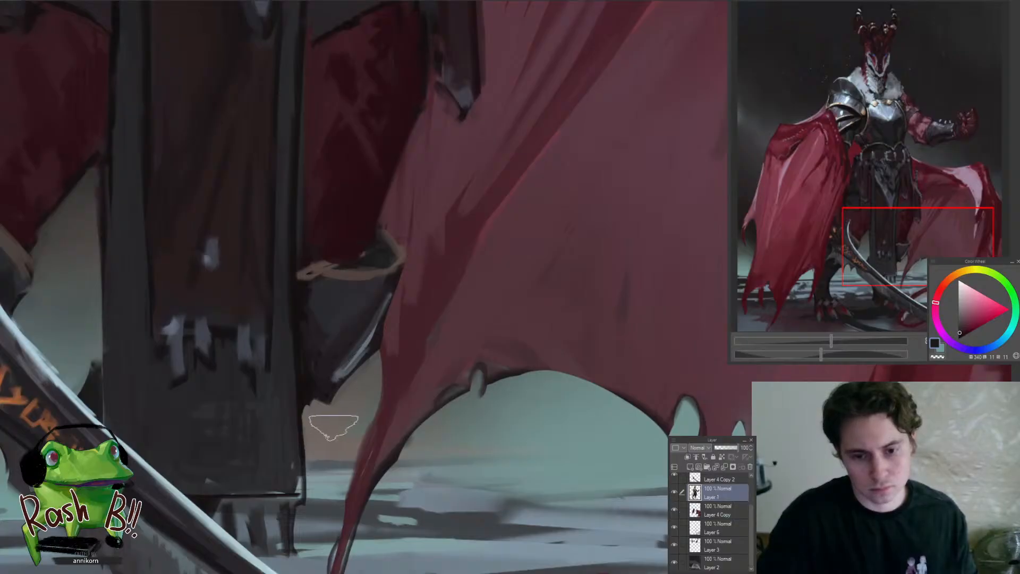
pyautogui.moveTo(434, 351); pyautogui.dragTo(326, 503)
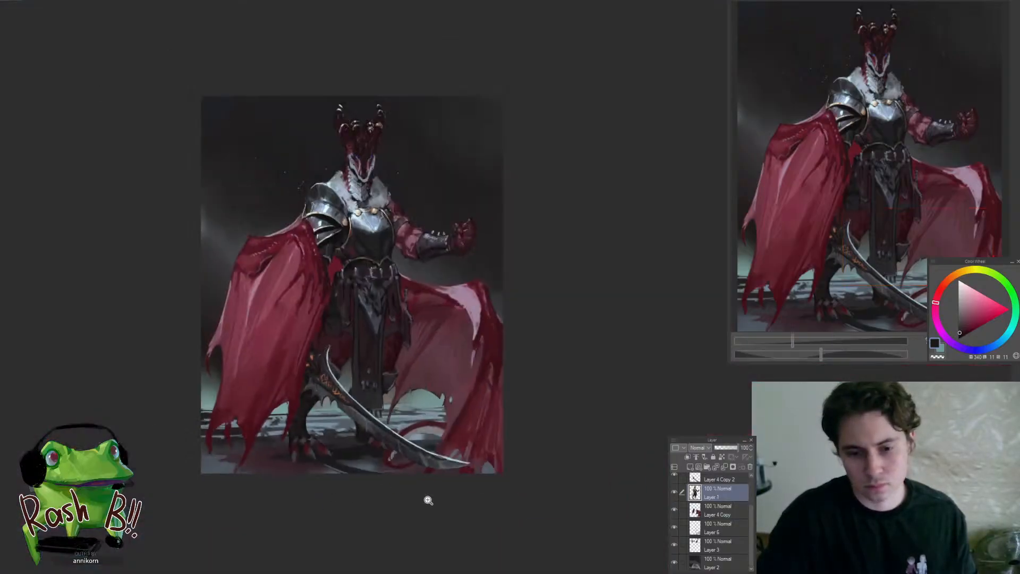
# Make Layer 4 Copy active and touch up the upper outer edge of the cape below the raised fist with sampled dark red
pyautogui.scroll(-2, 425, 453)
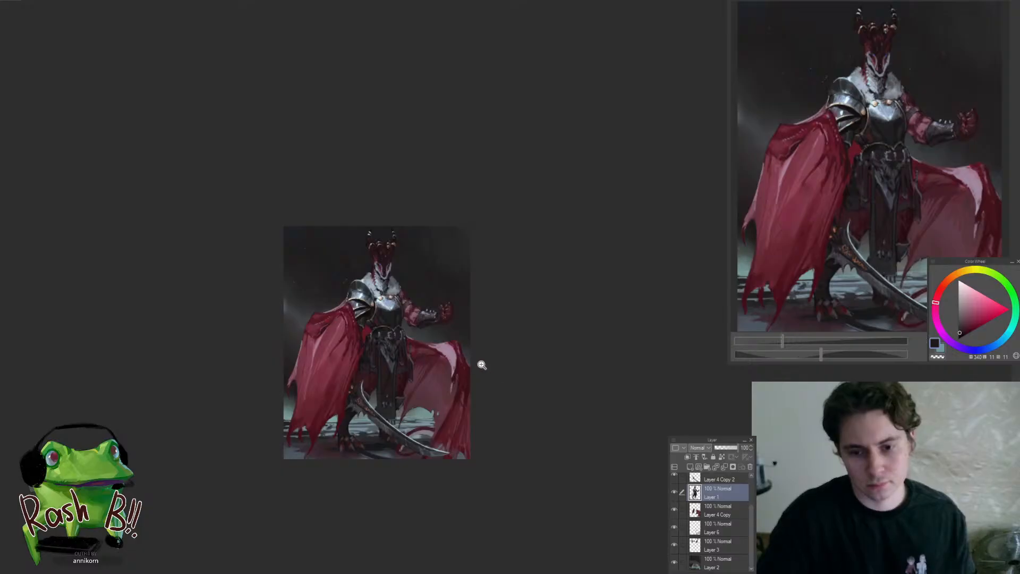
pyautogui.scroll(8, 478, 364)
pyautogui.keyDown('ctrl'); pyautogui.keyDown('shift'); pyautogui.click(453, 392); pyautogui.keyUp('shift'); pyautogui.keyUp('ctrl')
pyautogui.keyDown('alt'); pyautogui.click(433, 358); pyautogui.keyUp('alt')
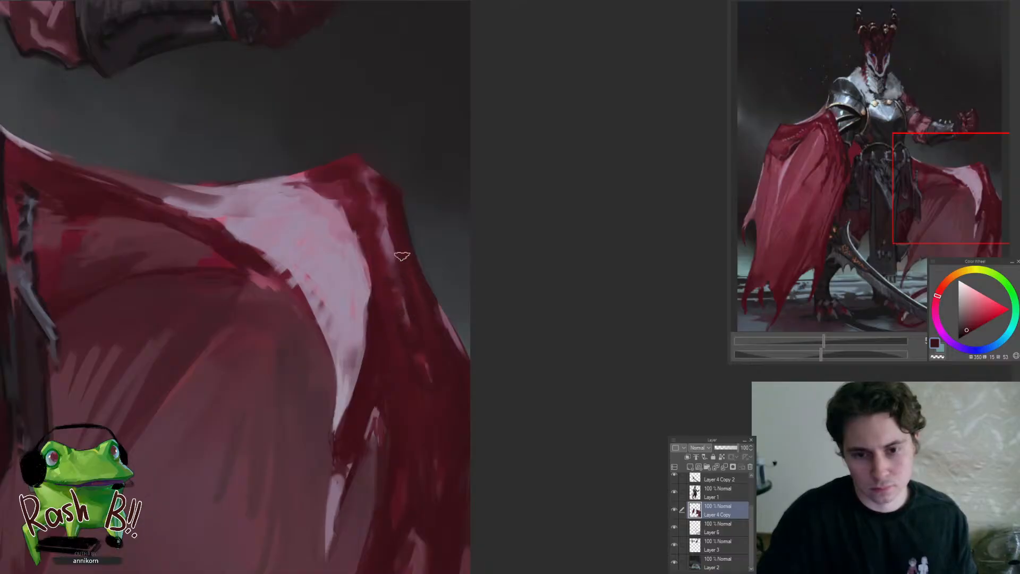
pyautogui.moveTo(399, 210); pyautogui.dragTo(421, 302)
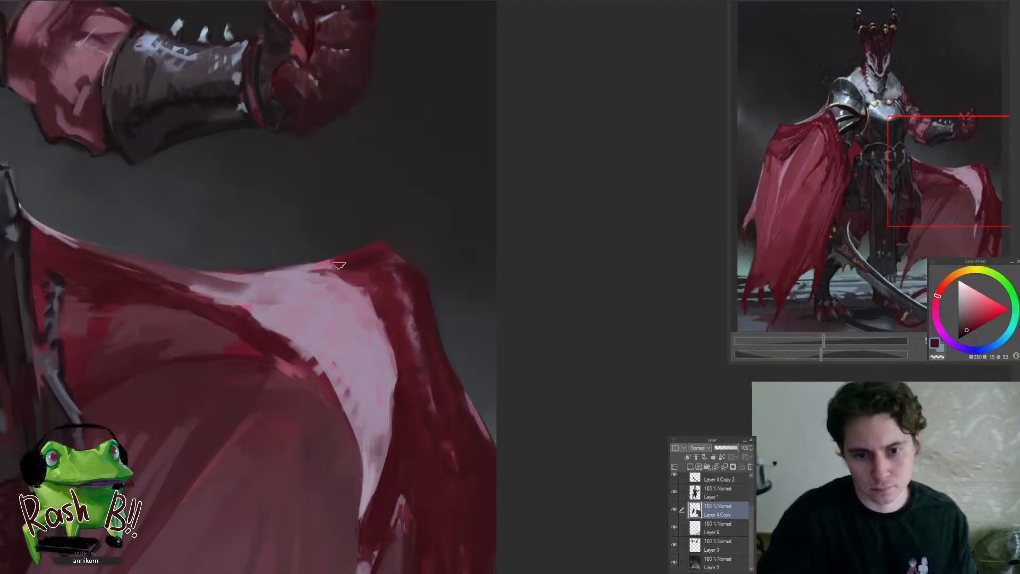
pyautogui.scroll(-5, 339, 265)
pyautogui.moveTo(333, 362); pyautogui.dragTo(487, 440)
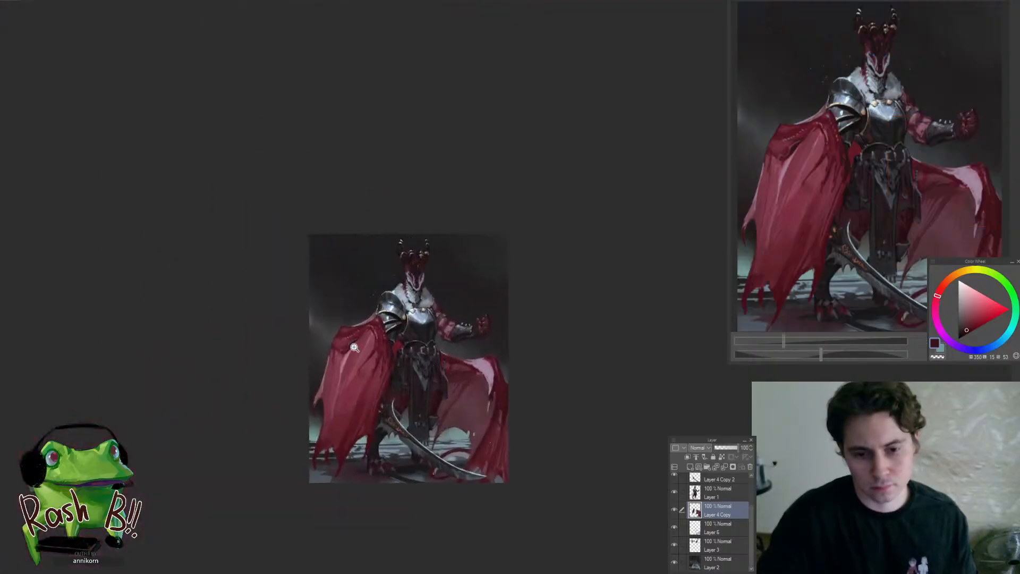
# Make Layer 4 active and reshape the deep shadow under the shoulder cape's upper fold with sampled dark reds
pyautogui.moveTo(354, 347); pyautogui.dragTo(375, 354)
pyautogui.keyDown('ctrl'); pyautogui.keyDown('shift'); pyautogui.click(361, 363); pyautogui.keyUp('shift'); pyautogui.keyUp('ctrl')
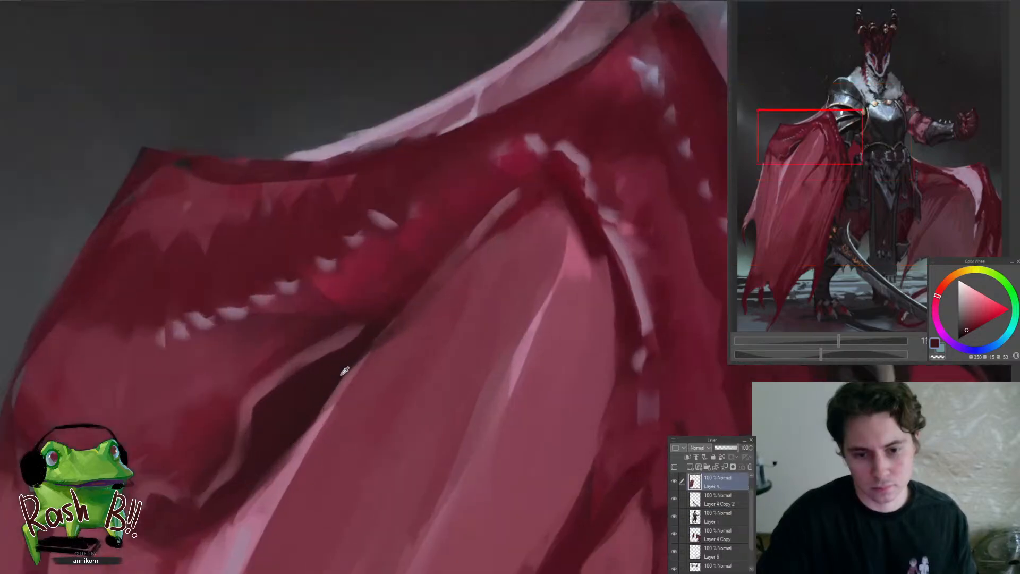
pyautogui.keyDown('alt'); pyautogui.click(344, 370); pyautogui.keyUp('alt')
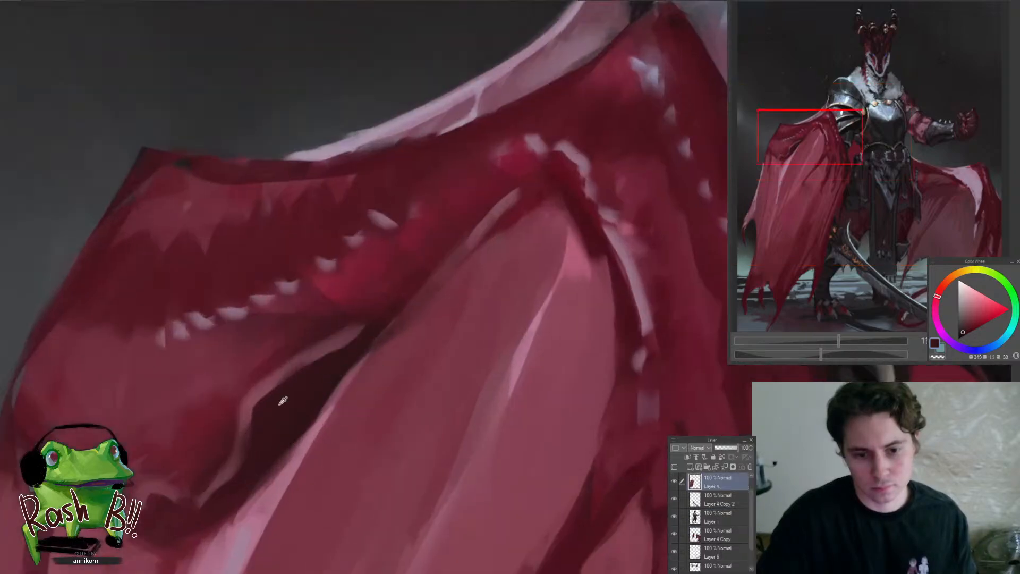
pyautogui.keyDown('alt'); pyautogui.click(287, 353); pyautogui.keyUp('alt')
pyautogui.keyDown('alt'); pyautogui.click(337, 319); pyautogui.keyUp('alt')
pyautogui.moveTo(336, 320); pyautogui.dragTo(227, 435)
pyautogui.click(335, 362)
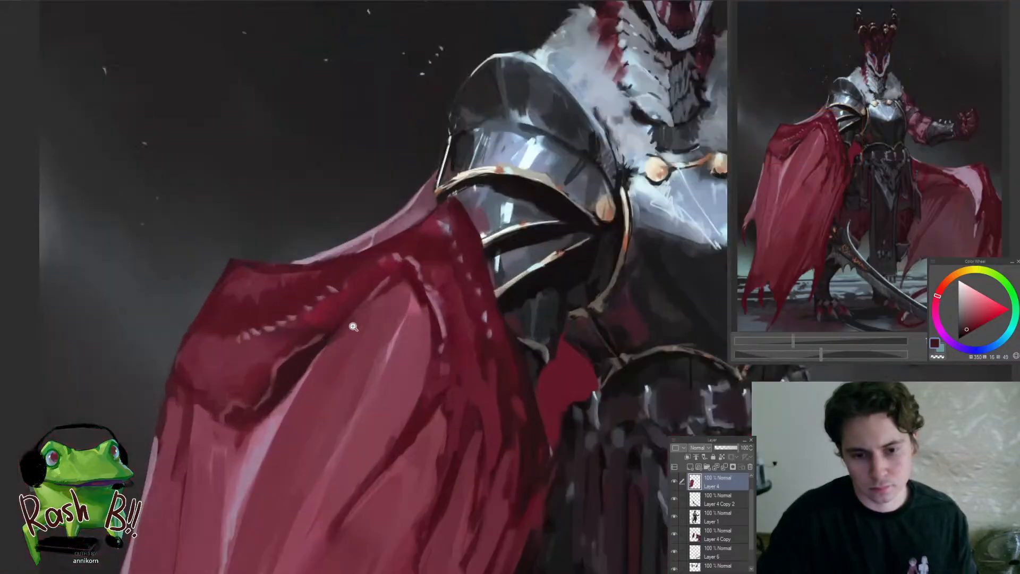
pyautogui.click(332, 334)
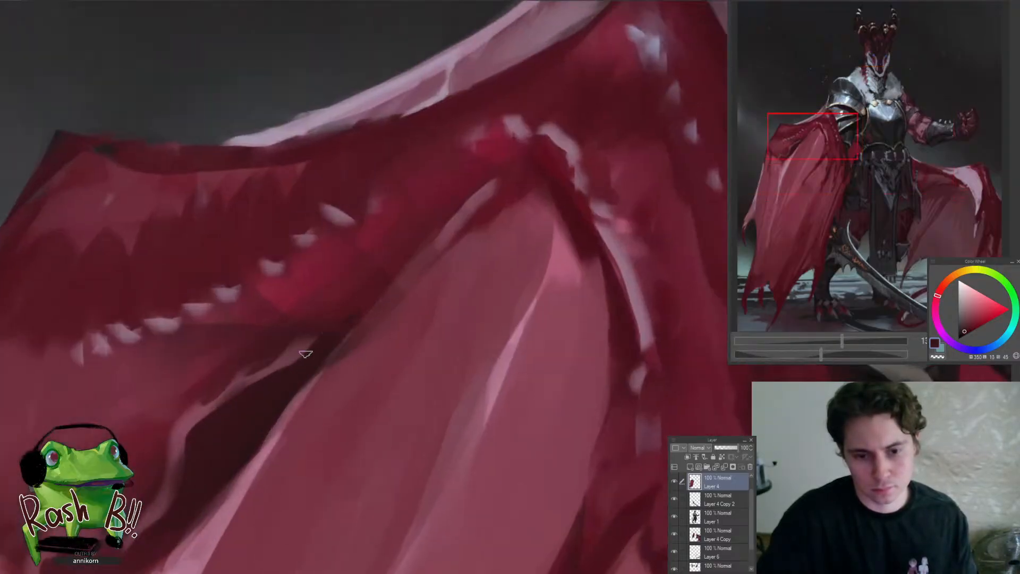
pyautogui.moveTo(353, 318); pyautogui.dragTo(279, 424)
pyautogui.click(438, 382)
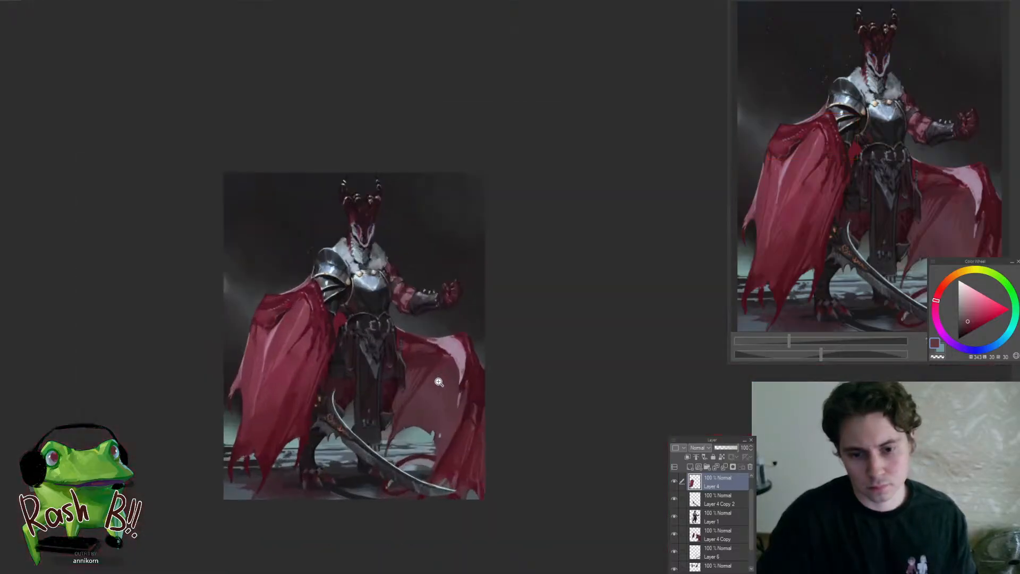
# Make Layer 1 active and repaint the thigh between the waist cloth and the spread cape with sampled dark reds
pyautogui.moveTo(381, 402); pyautogui.dragTo(429, 363)
pyautogui.keyDown('ctrl'); pyautogui.keyDown('shift'); pyautogui.click(407, 368); pyautogui.keyUp('shift'); pyautogui.keyUp('ctrl')
pyautogui.keyDown('alt'); pyautogui.click(392, 391); pyautogui.keyUp('alt')
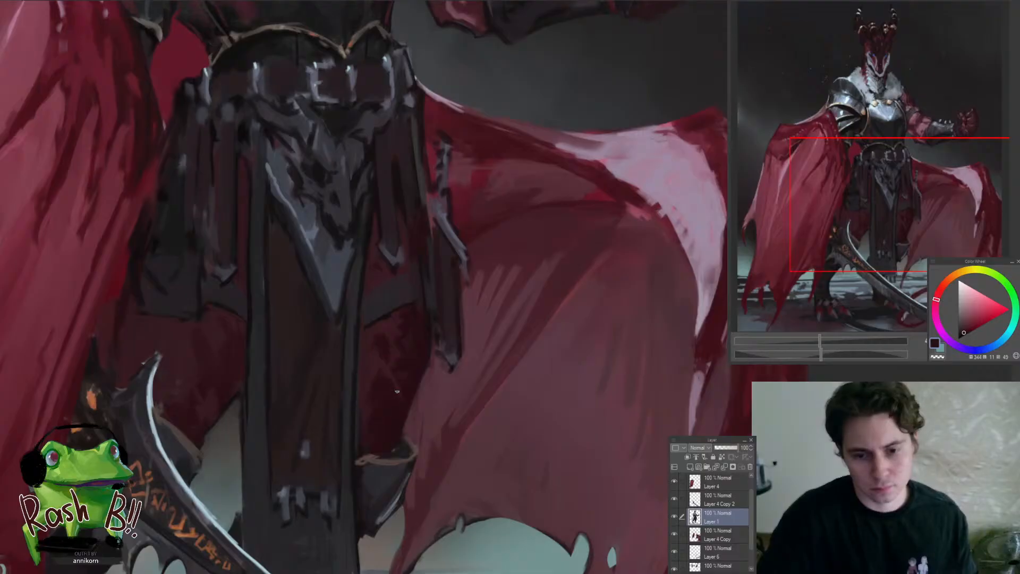
pyautogui.keyDown('alt'); pyautogui.click(388, 356); pyautogui.keyUp('alt')
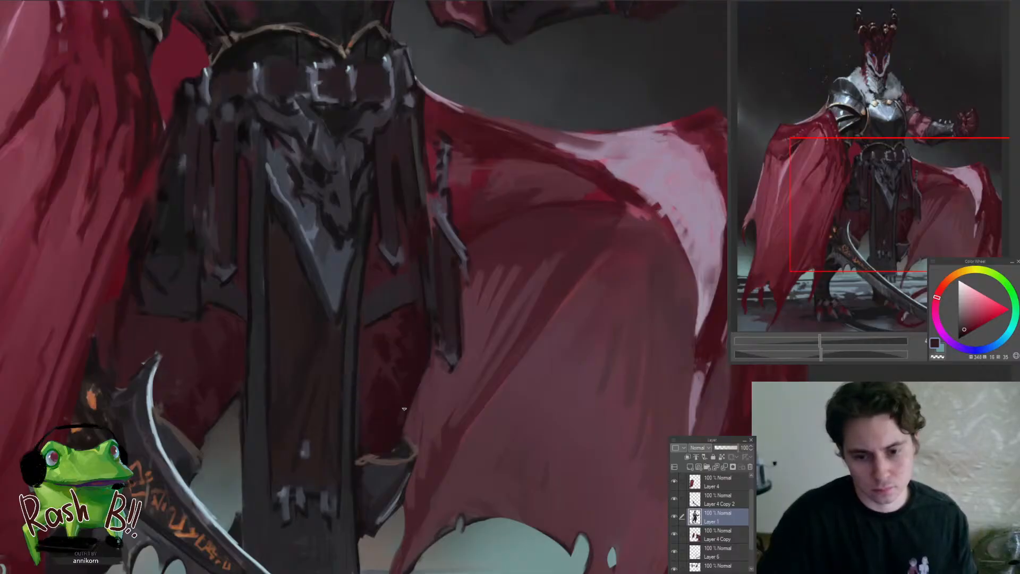
pyautogui.moveTo(401, 448); pyautogui.dragTo(349, 514)
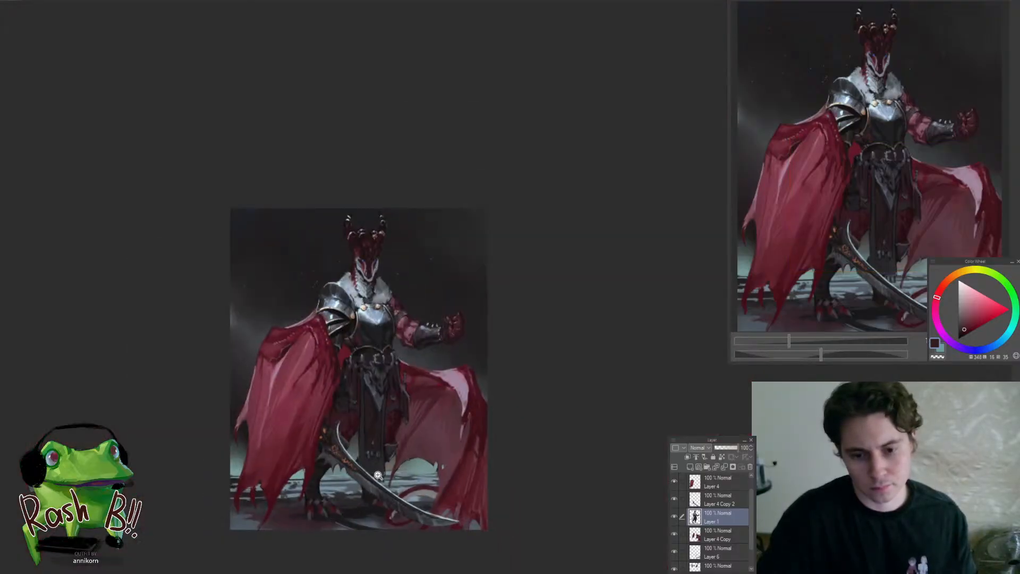
pyautogui.moveTo(377, 474); pyautogui.dragTo(410, 417)
pyautogui.keyDown('alt'); pyautogui.click(386, 396); pyautogui.keyUp('alt')
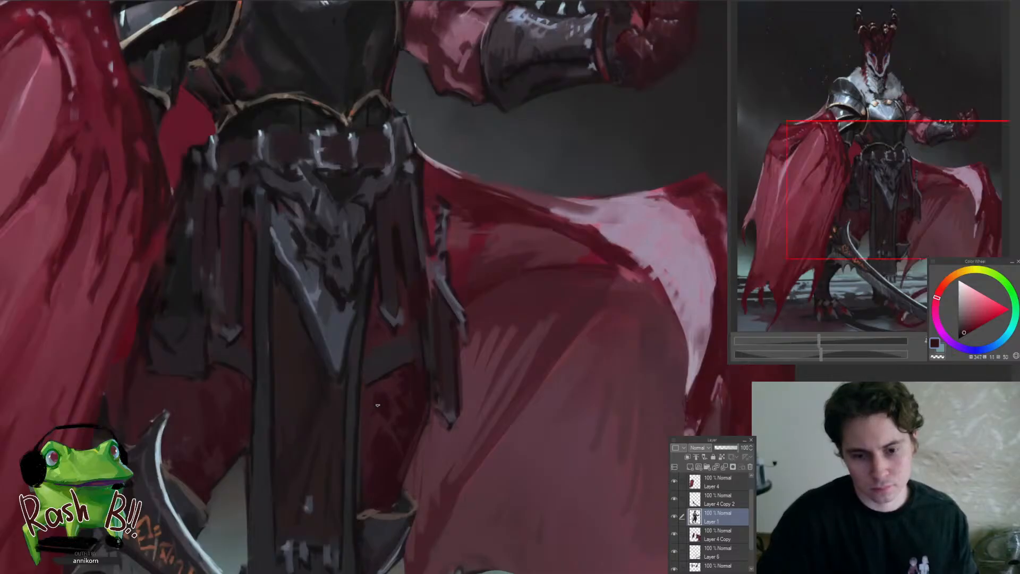
pyautogui.keyDown('alt'); pyautogui.click(409, 401); pyautogui.keyUp('alt')
pyautogui.keyDown('alt'); pyautogui.click(419, 413); pyautogui.keyUp('alt')
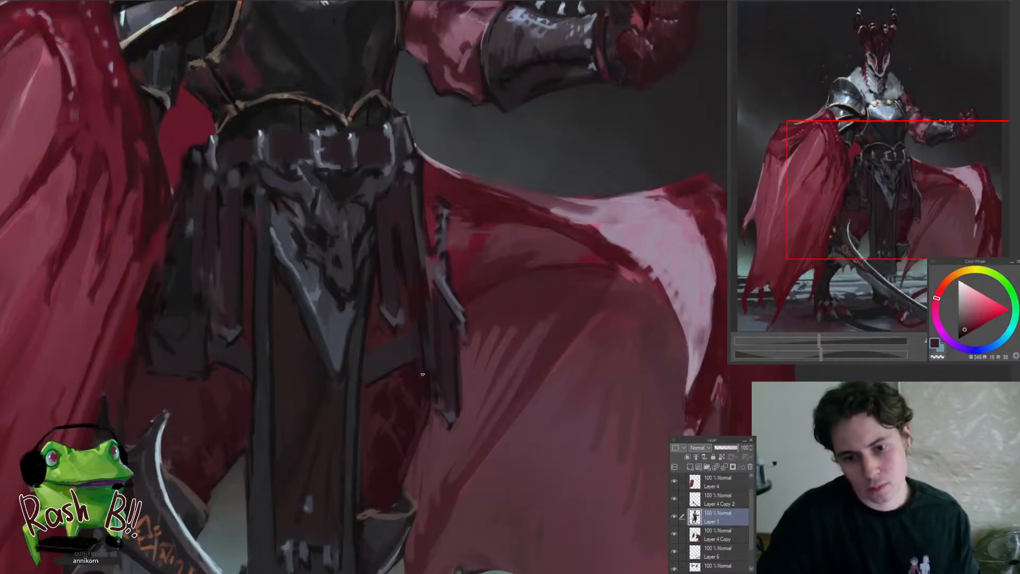
pyautogui.keyDown('alt'); pyautogui.click(380, 326); pyautogui.keyUp('alt')
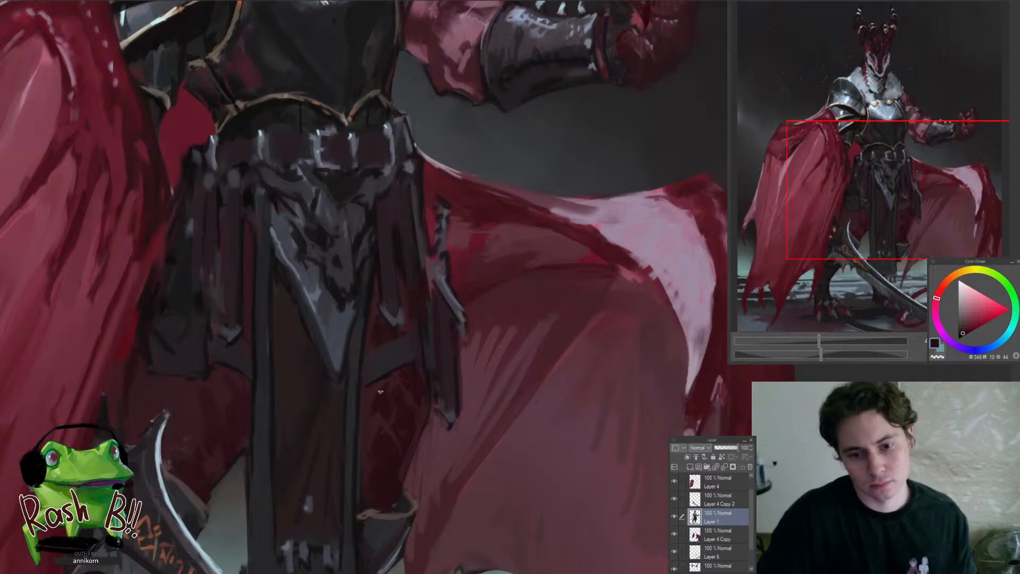
# Smooth the other thigh above the sword's curved end with sampled dark red tones
pyautogui.scroll(-8, 365, 410)
pyautogui.scroll(7, 371, 409)
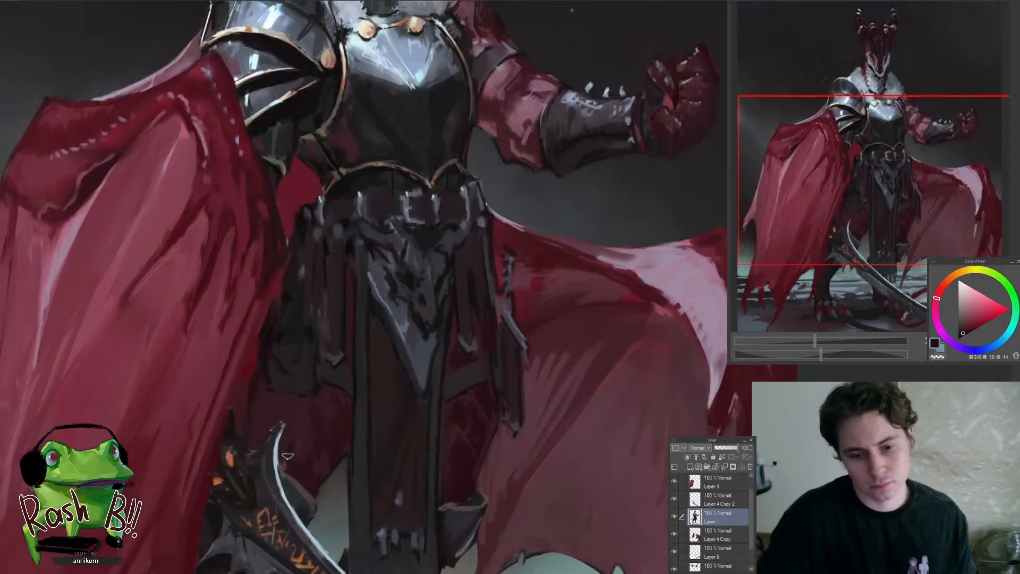
pyautogui.keyDown('alt'); pyautogui.click(301, 444); pyautogui.keyUp('alt')
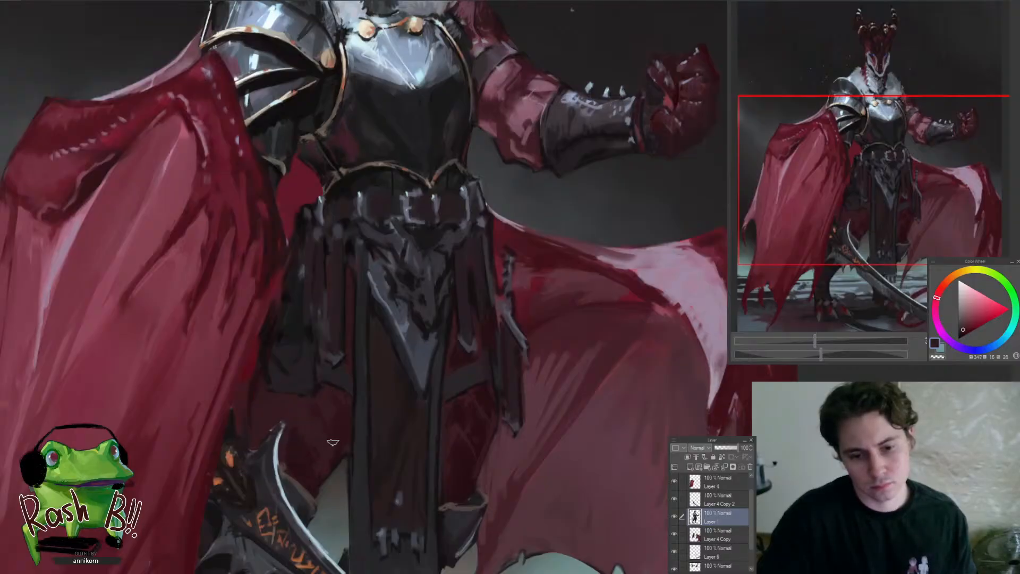
pyautogui.keyDown('alt'); pyautogui.click(290, 449); pyautogui.keyUp('alt')
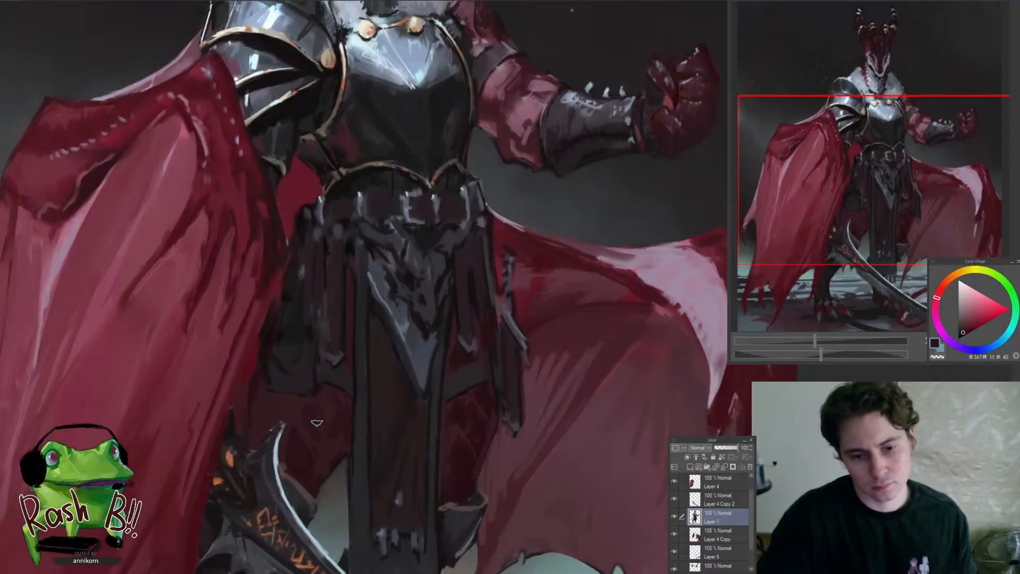
pyautogui.moveTo(334, 425); pyautogui.dragTo(259, 432)
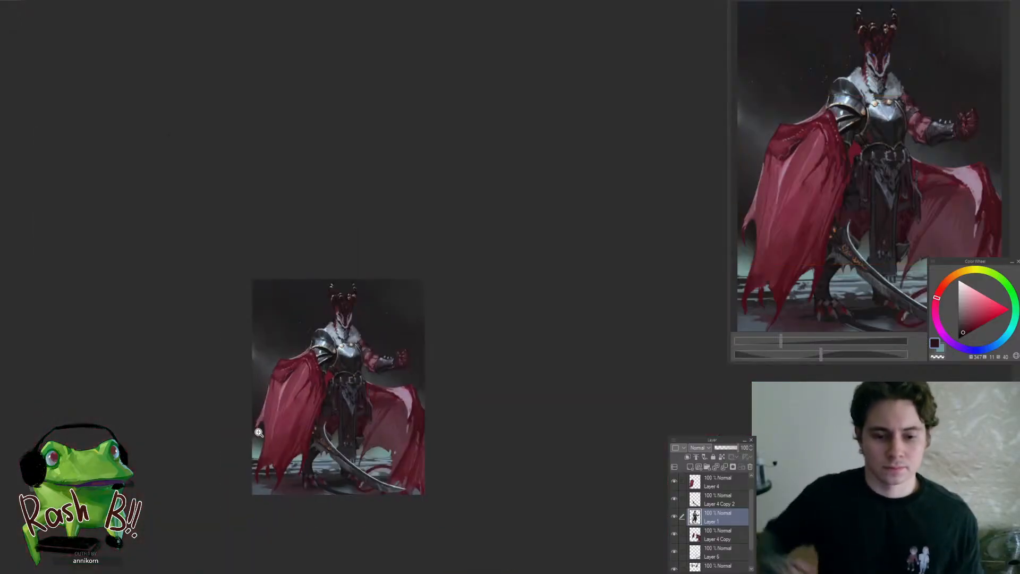
pyautogui.click(372, 395)
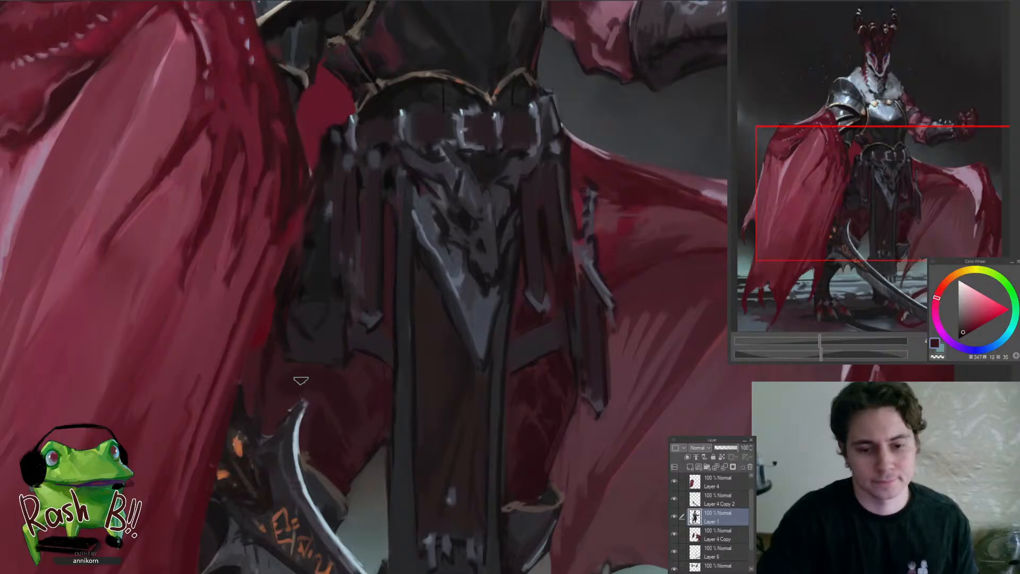
pyautogui.moveTo(275, 418)
pyautogui.mouseDown()
pyautogui.moveTo(235, 462)
pyautogui.moveTo(247, 457)
pyautogui.mouseUp()
pyautogui.moveTo(285, 416); pyautogui.dragTo(327, 393)
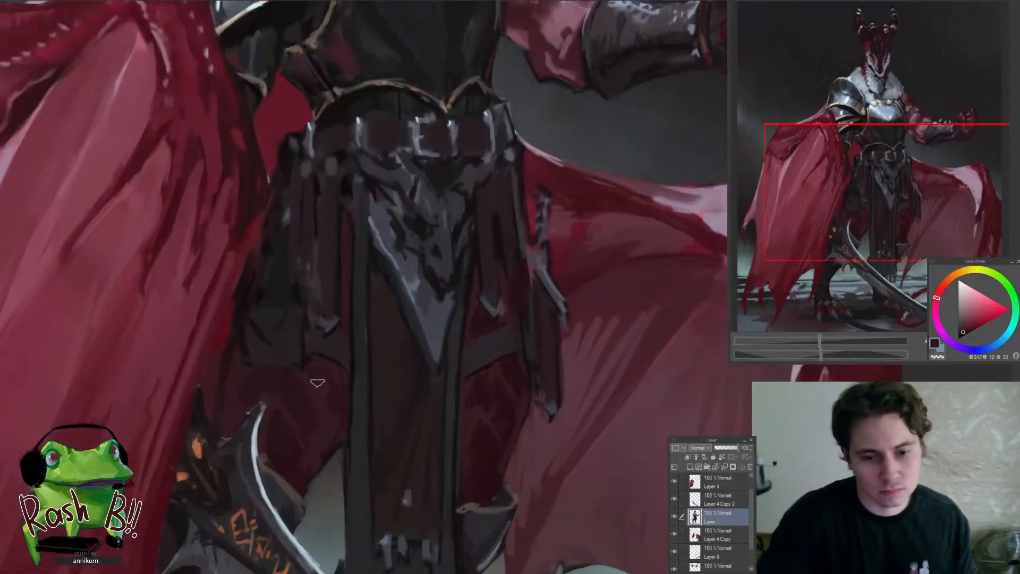
# Refine the lower edge of the thigh between the sword's curved end and the waist cloth with sampled dark tones
pyautogui.moveTo(341, 304); pyautogui.dragTo(324, 378)
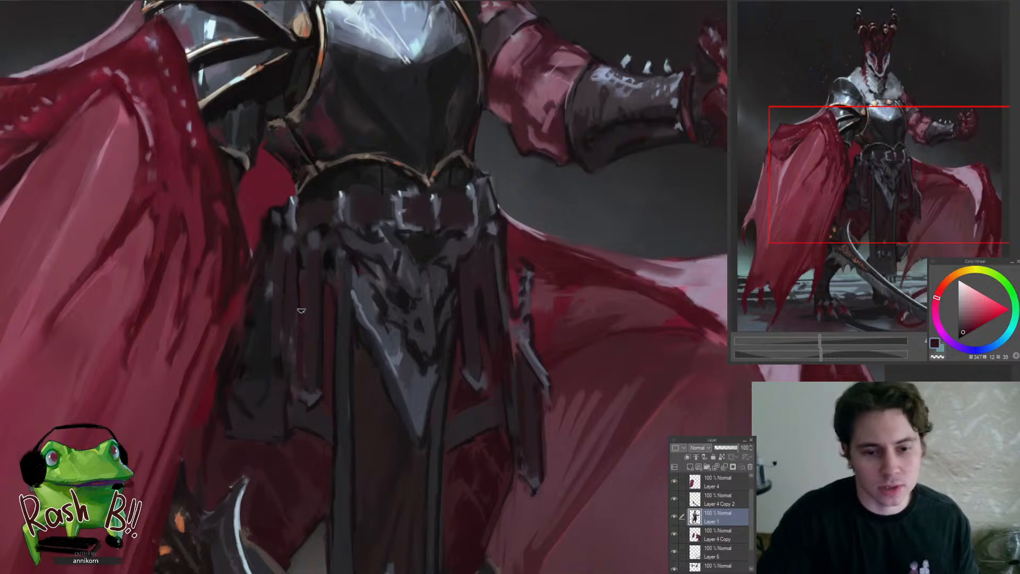
pyautogui.moveTo(297, 384); pyautogui.dragTo(283, 464)
pyautogui.moveTo(293, 413); pyautogui.dragTo(330, 417)
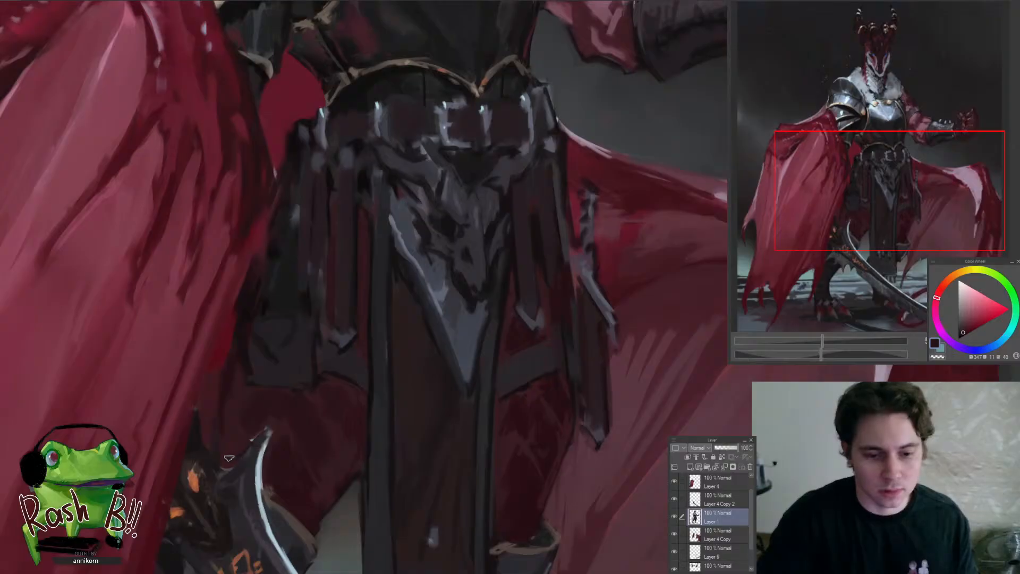
pyautogui.moveTo(246, 420); pyautogui.dragTo(199, 474)
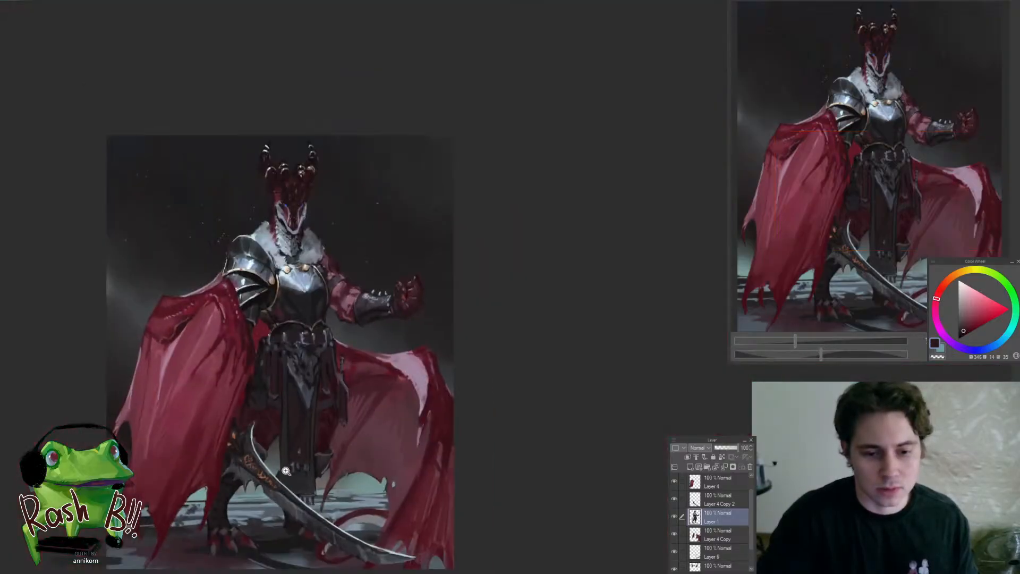
pyautogui.moveTo(286, 471); pyautogui.dragTo(311, 406)
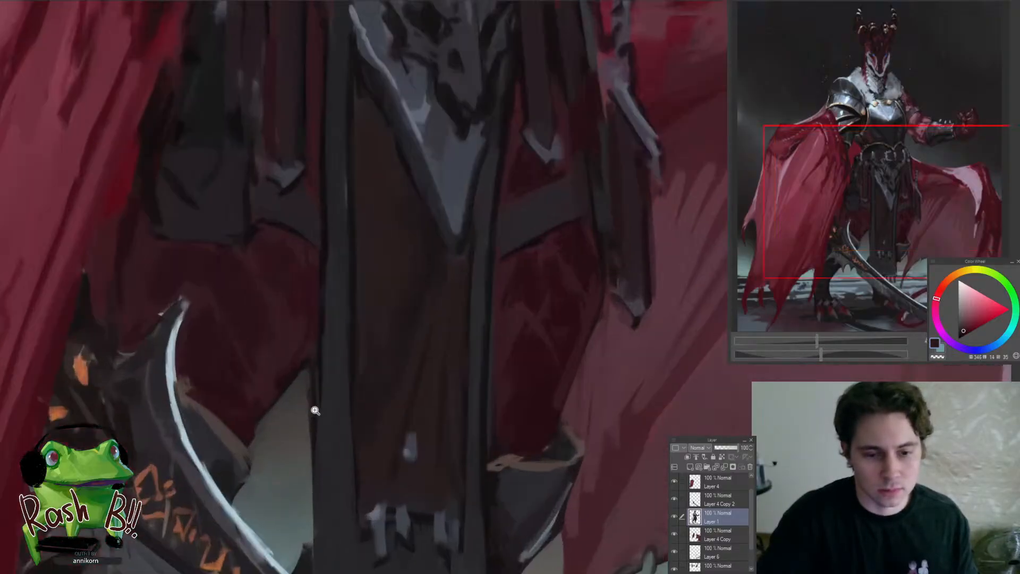
pyautogui.keyDown('alt'); pyautogui.click(289, 376); pyautogui.keyUp('alt')
pyautogui.moveTo(305, 376); pyautogui.dragTo(232, 469)
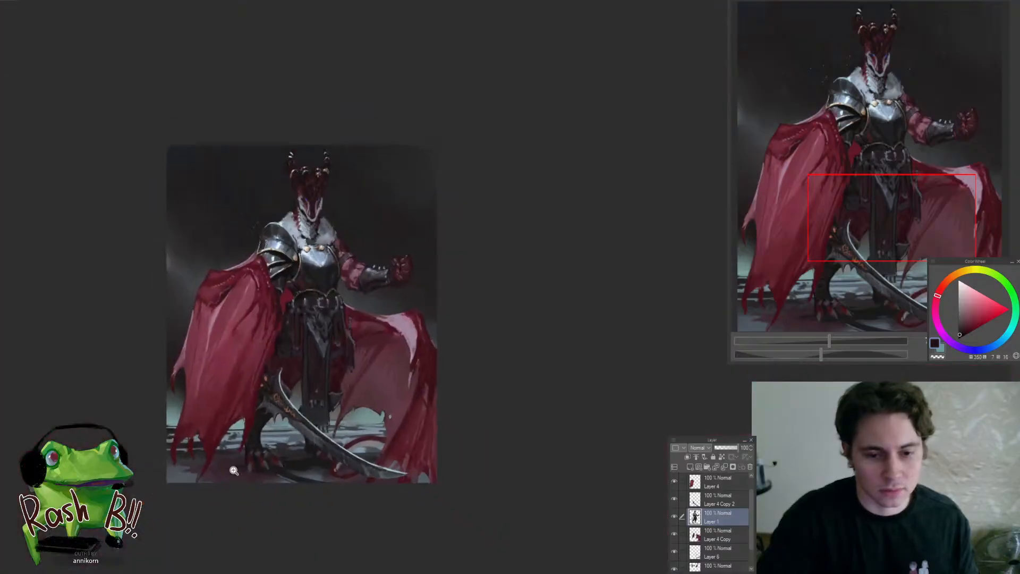
# Select the area around the hanging waist cloth's lower end and touch up its hem with near-black
pyautogui.moveTo(282, 416)
pyautogui.mouseDown()
pyautogui.moveTo(292, 375)
pyautogui.moveTo(326, 353)
pyautogui.mouseUp()
pyautogui.press('m')
pyautogui.moveTo(324, 376)
pyautogui.mouseDown()
pyautogui.moveTo(260, 449)
pyautogui.moveTo(362, 330)
pyautogui.moveTo(250, 457)
pyautogui.moveTo(349, 445)
pyautogui.mouseUp()
pyautogui.moveTo(356, 402); pyautogui.dragTo(360, 423)
pyautogui.click(412, 471)
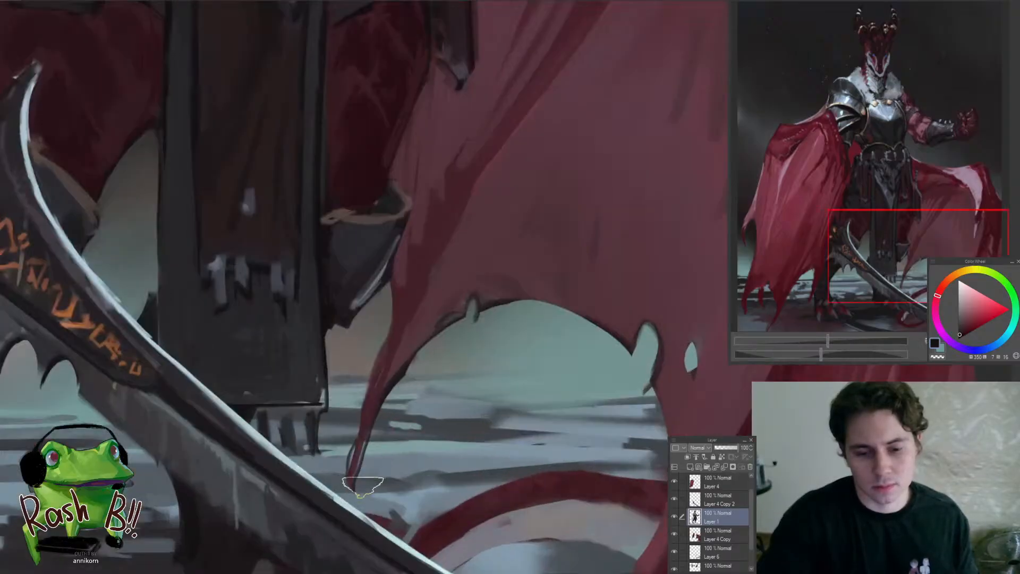
pyautogui.moveTo(380, 510)
pyautogui.mouseDown()
pyautogui.moveTo(393, 519)
pyautogui.moveTo(366, 511)
pyautogui.moveTo(383, 474)
pyautogui.moveTo(357, 505)
pyautogui.mouseUp()
pyautogui.moveTo(417, 461); pyautogui.dragTo(358, 551)
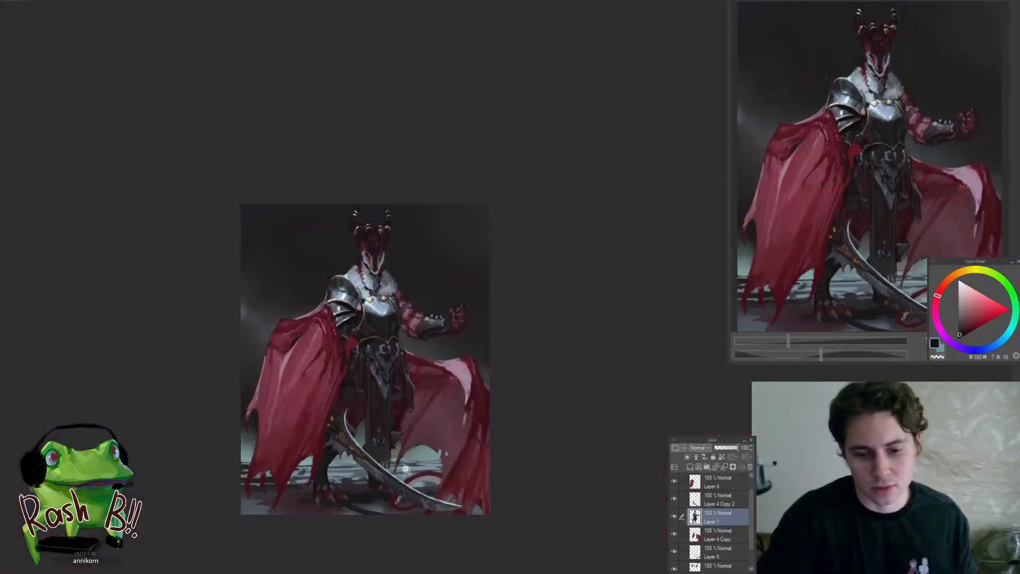
pyautogui.click(369, 423)
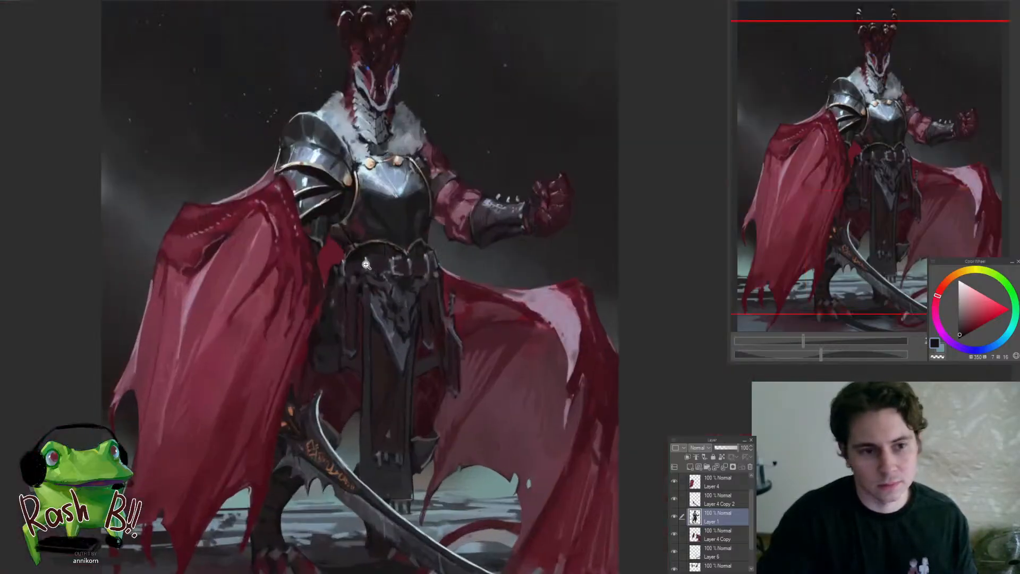
# Deepen the gaps between the hanging waist straps nearest the folded cape with sampled near-black and dark red tones
pyautogui.moveTo(371, 295); pyautogui.dragTo(394, 274)
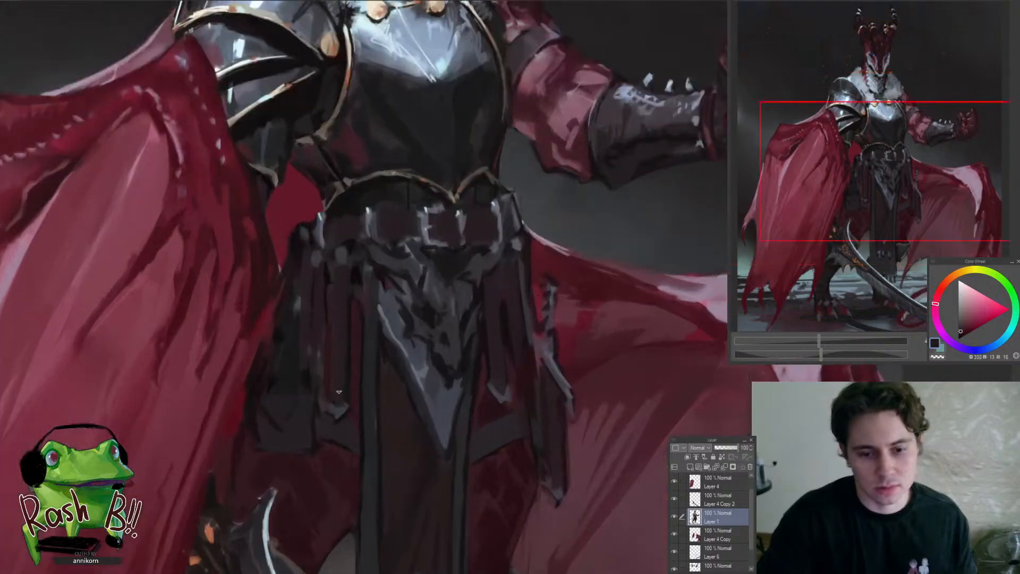
pyautogui.keyDown('alt'); pyautogui.click(330, 336); pyautogui.keyUp('alt')
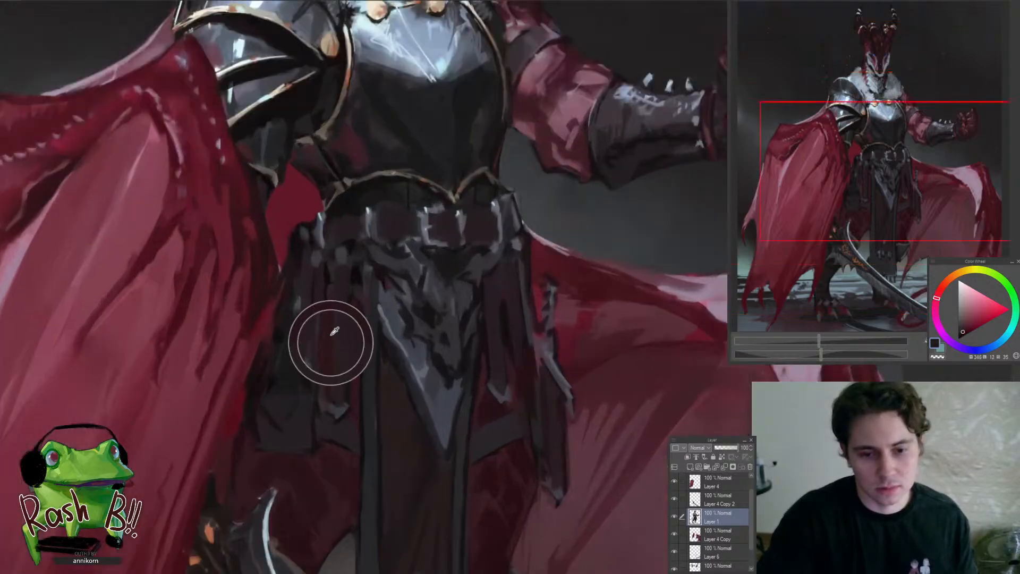
pyautogui.keyDown('alt'); pyautogui.click(328, 272); pyautogui.keyUp('alt')
pyautogui.hotkey('ctrl', 'z')
pyautogui.moveTo(325, 278)
pyautogui.mouseDown()
pyautogui.moveTo(326, 391)
pyautogui.moveTo(268, 432)
pyautogui.mouseUp()
pyautogui.moveTo(327, 372); pyautogui.dragTo(336, 328)
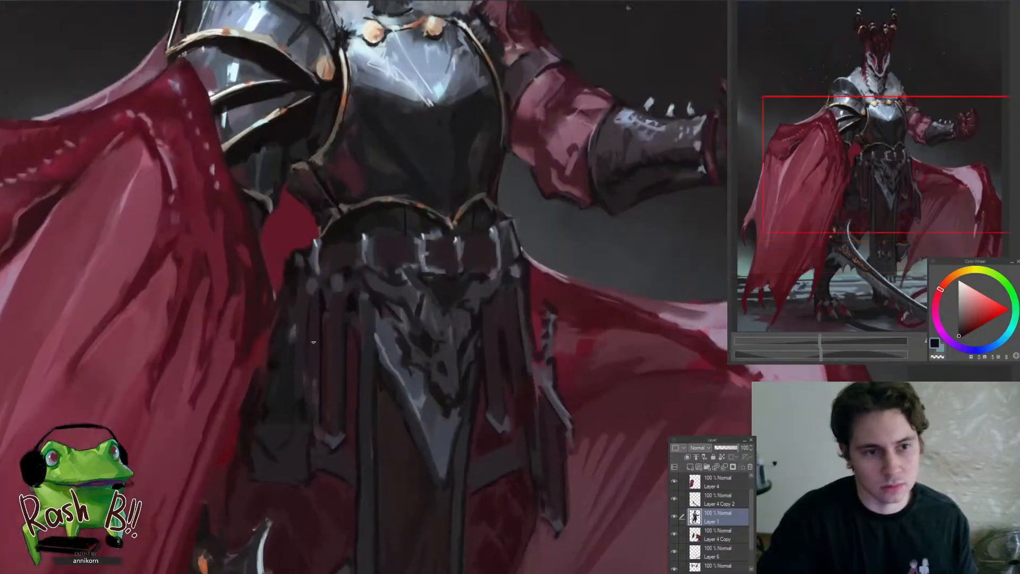
# Repaint the upper ends of the straps beside the folded cape and the dark cloth behind them with sampled dark maroon
pyautogui.keyDown('alt'); pyautogui.click(315, 337); pyautogui.keyUp('alt')
pyautogui.keyDown('alt'); pyautogui.click(323, 301); pyautogui.keyUp('alt')
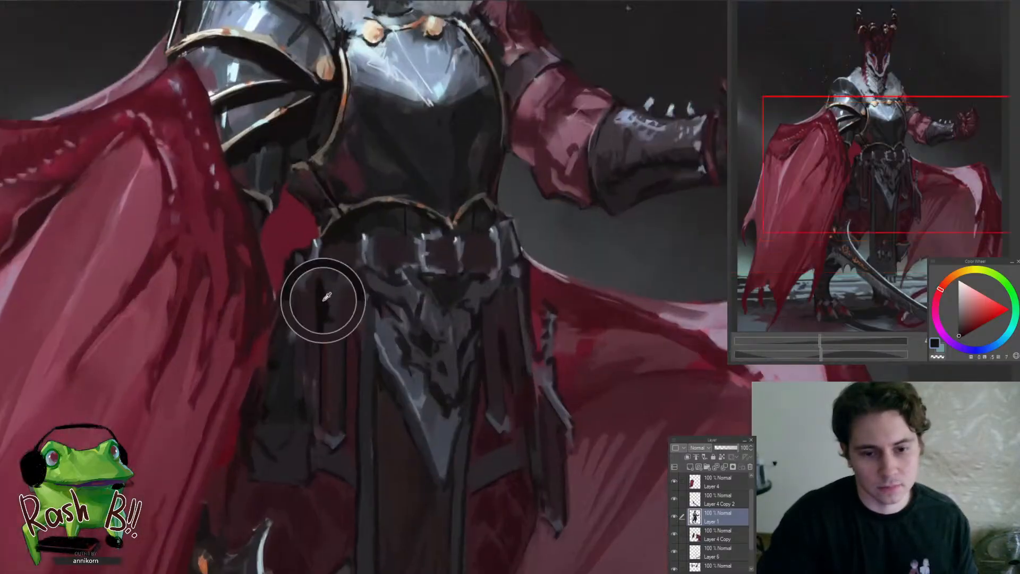
pyautogui.moveTo(307, 307)
pyautogui.mouseDown()
pyautogui.moveTo(306, 411)
pyautogui.moveTo(351, 403)
pyautogui.mouseUp()
pyautogui.keyDown('alt'); pyautogui.click(388, 362); pyautogui.keyUp('alt')
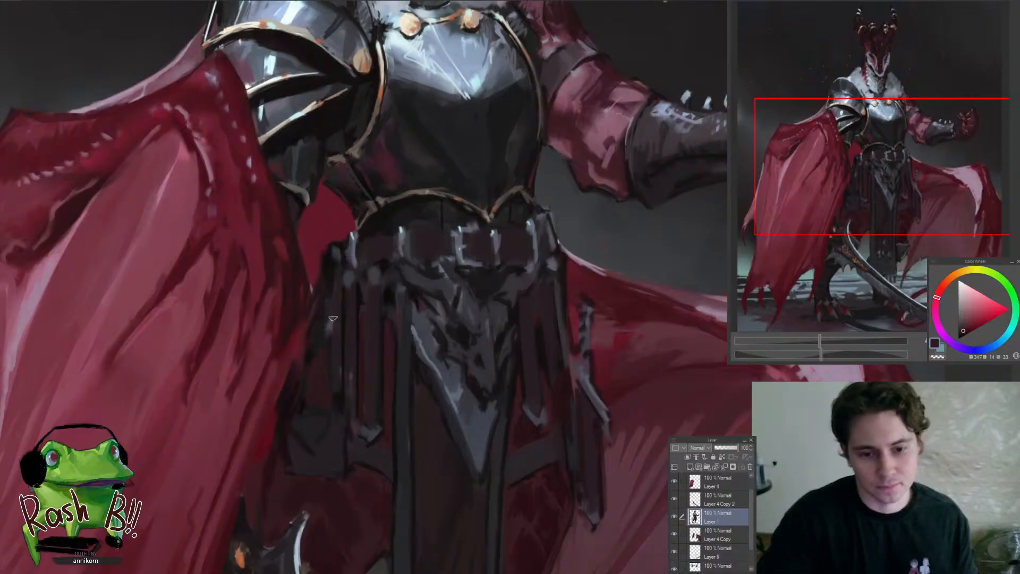
pyautogui.moveTo(322, 342); pyautogui.dragTo(266, 458)
pyautogui.moveTo(315, 411); pyautogui.dragTo(330, 419)
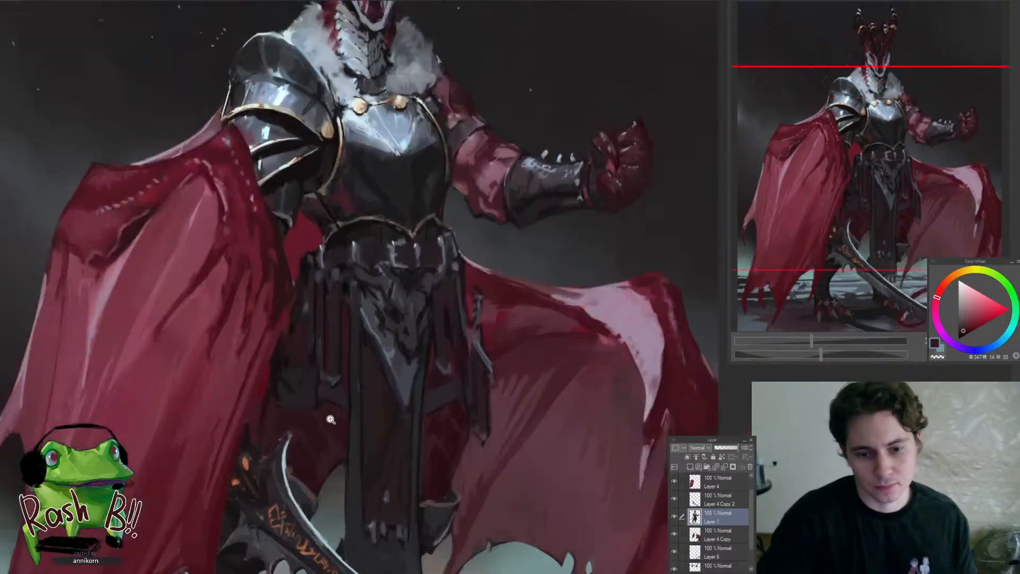
# Define the top and side edges of the dark grey panel beneath the straps near the folded cape
pyautogui.keyDown('alt'); pyautogui.click(437, 472); pyautogui.keyUp('alt')
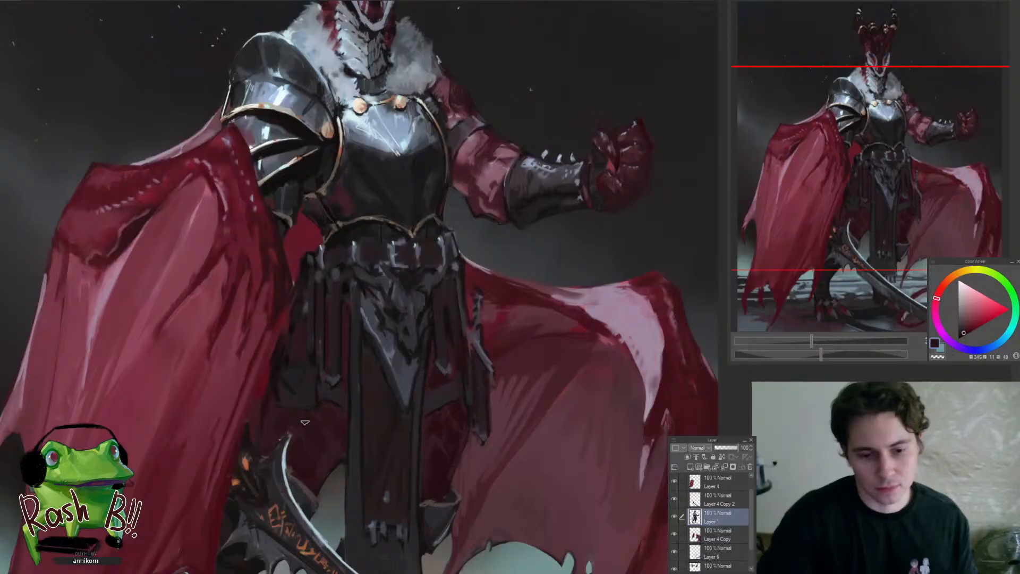
pyautogui.moveTo(302, 381); pyautogui.dragTo(310, 367)
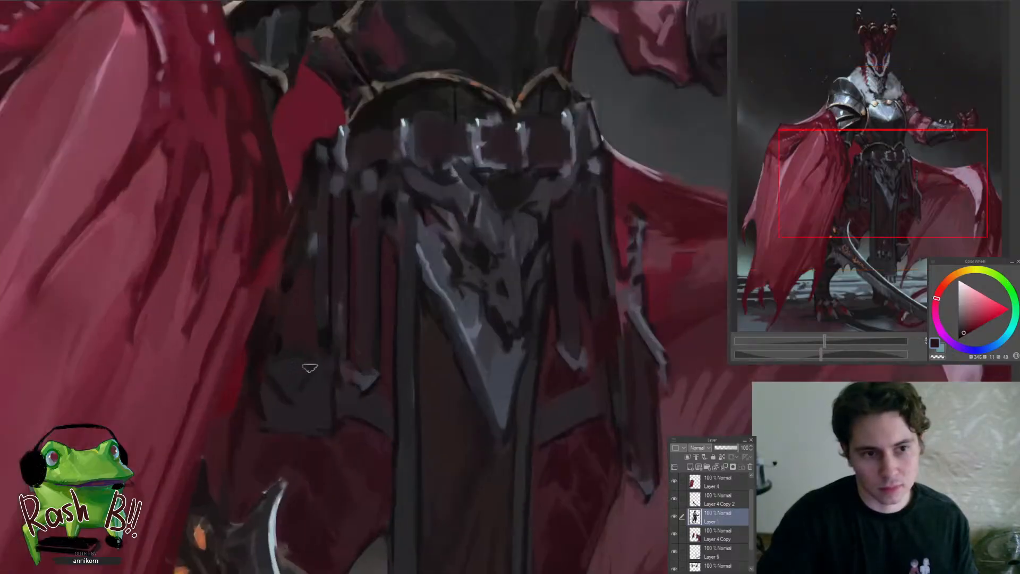
pyautogui.keyDown('alt'); pyautogui.click(302, 368); pyautogui.keyUp('alt')
pyautogui.keyDown('alt'); pyautogui.click(285, 382); pyautogui.keyUp('alt')
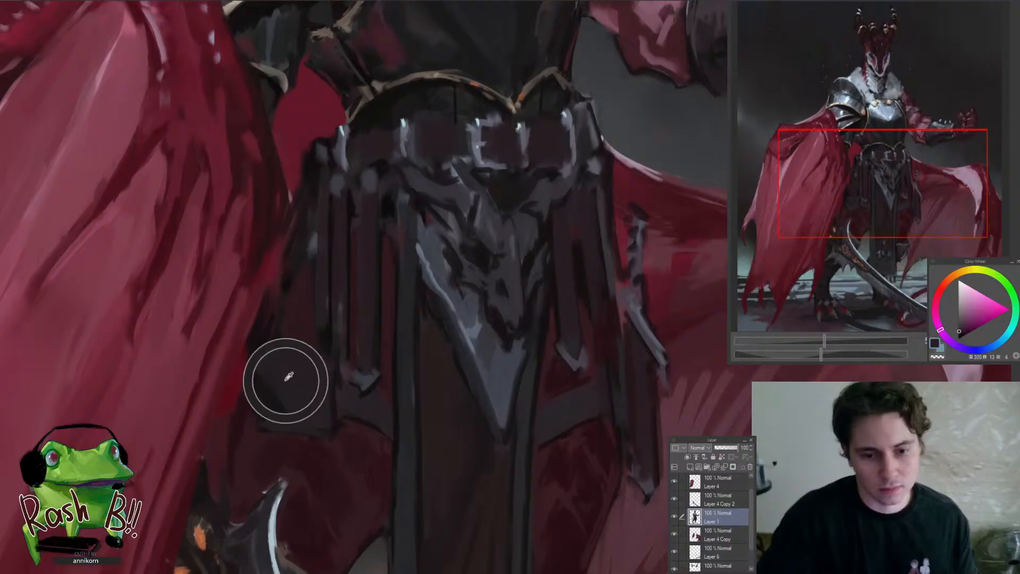
pyautogui.keyDown('alt'); pyautogui.click(327, 338); pyautogui.keyUp('alt')
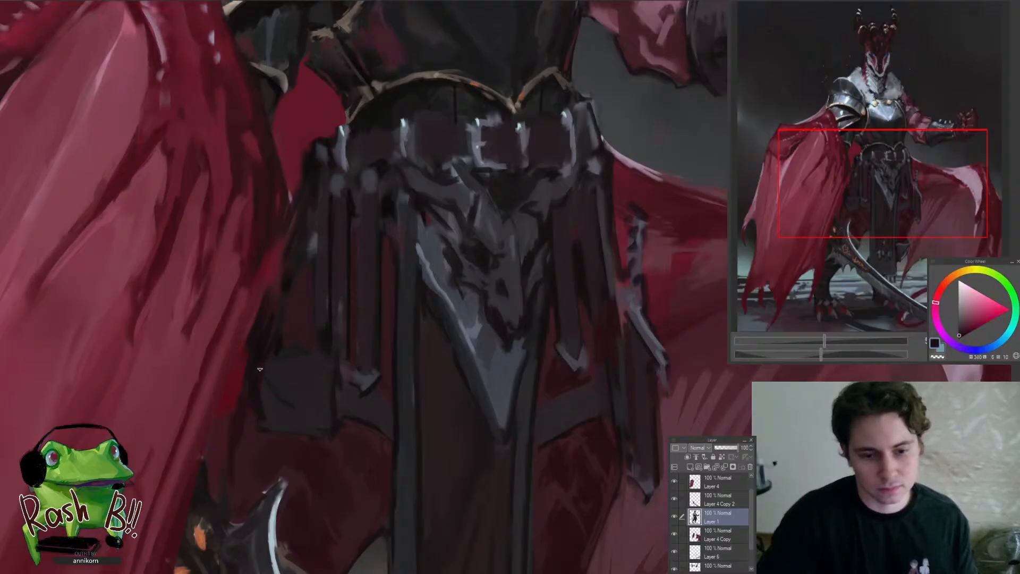
pyautogui.keyDown('alt'); pyautogui.click(268, 402); pyautogui.keyUp('alt')
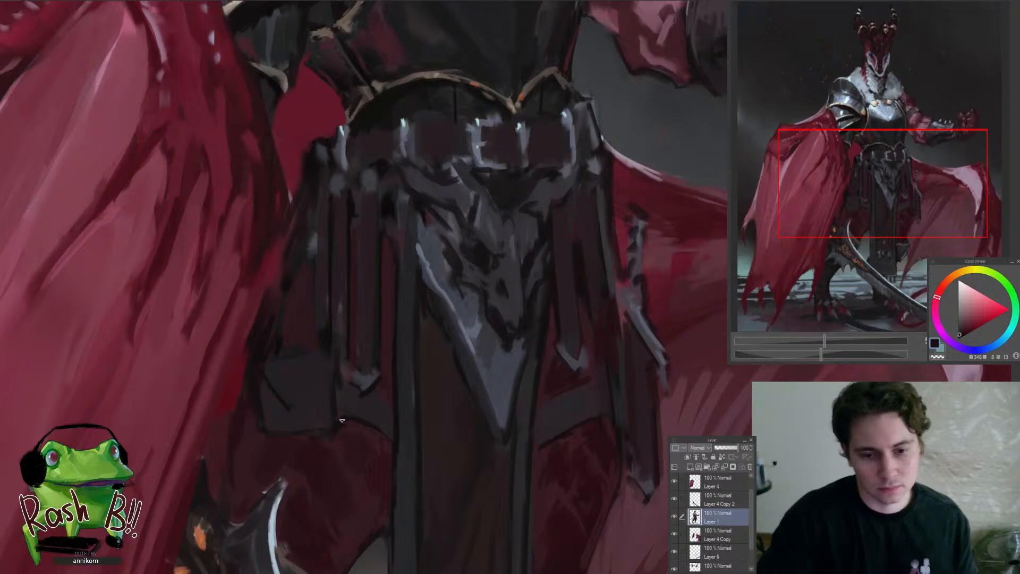
# Smooth the grey band joining that panel to the central waist cloth with sampled dark grey and maroon tones
pyautogui.keyDown('alt'); pyautogui.click(346, 390); pyautogui.keyUp('alt')
pyautogui.keyDown('alt'); pyautogui.click(330, 390); pyautogui.keyUp('alt')
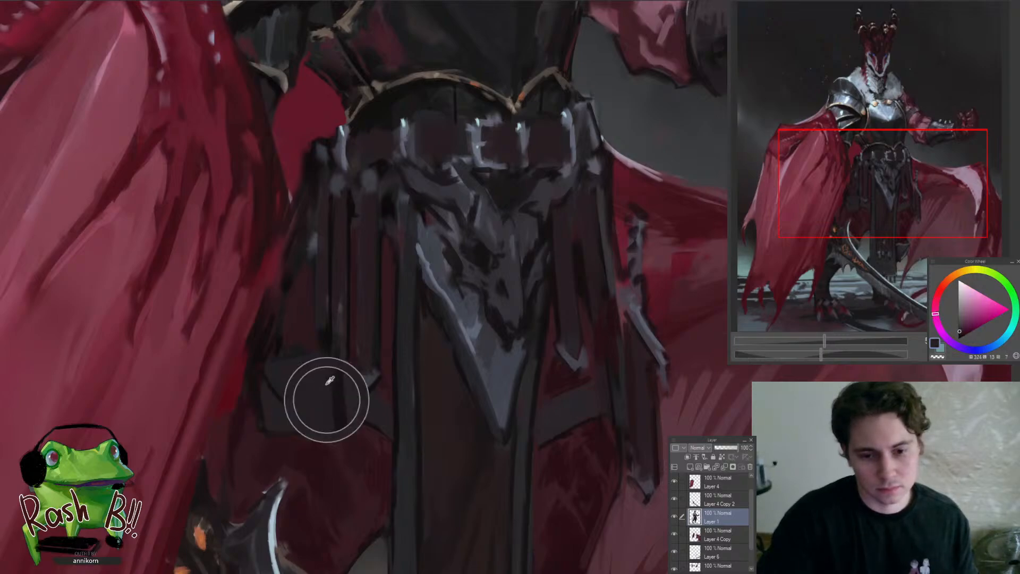
pyautogui.keyDown('alt'); pyautogui.click(334, 371); pyautogui.keyUp('alt')
pyautogui.keyDown('alt'); pyautogui.click(380, 397); pyautogui.keyUp('alt')
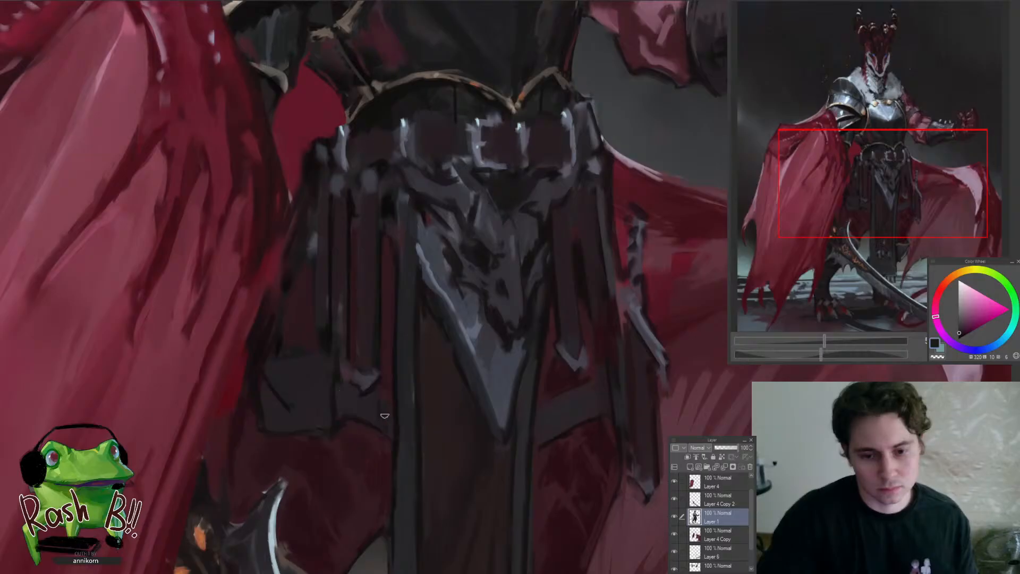
pyautogui.keyDown('alt'); pyautogui.click(380, 412); pyautogui.keyUp('alt')
pyautogui.keyDown('alt'); pyautogui.click(373, 407); pyautogui.keyUp('alt')
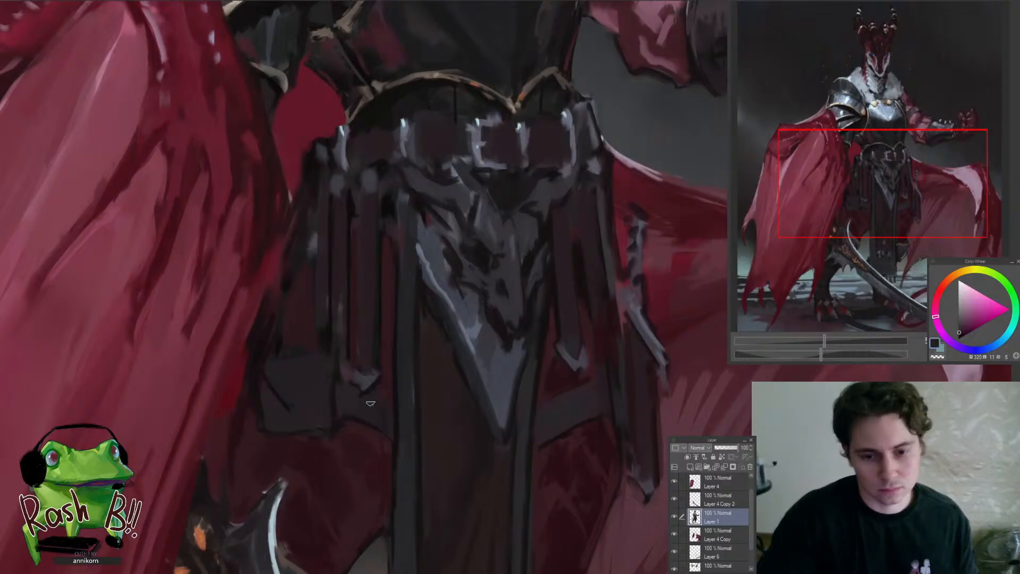
pyautogui.keyDown('alt'); pyautogui.click(345, 398); pyautogui.keyUp('alt')
pyautogui.moveTo(342, 374)
pyautogui.mouseDown()
pyautogui.moveTo(355, 394)
pyautogui.moveTo(359, 333)
pyautogui.moveTo(261, 417)
pyautogui.mouseUp()
pyautogui.keyDown('alt'); pyautogui.click(319, 363); pyautogui.keyUp('alt')
# Refine the snout of the skull ornament on the waist with sampled dark greys
pyautogui.moveTo(437, 428)
pyautogui.mouseDown()
pyautogui.moveTo(464, 435)
pyautogui.moveTo(409, 411)
pyautogui.moveTo(385, 443)
pyautogui.mouseUp()
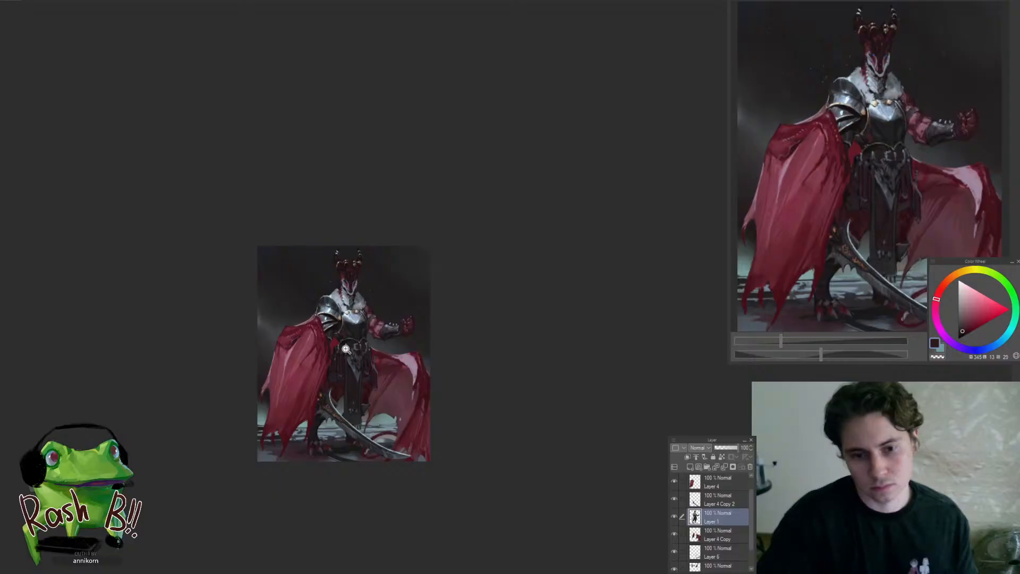
pyautogui.moveTo(346, 349); pyautogui.dragTo(378, 400)
pyautogui.keyDown('alt'); pyautogui.click(372, 354); pyautogui.keyUp('alt')
pyautogui.keyDown('alt'); pyautogui.click(382, 365); pyautogui.keyUp('alt')
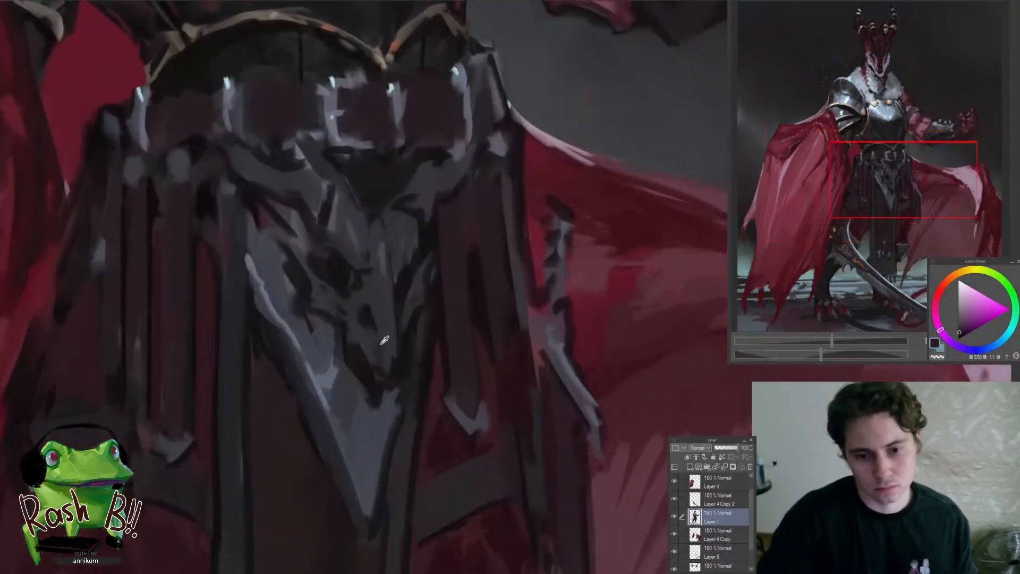
pyautogui.keyDown('alt'); pyautogui.click(384, 340); pyautogui.keyUp('alt')
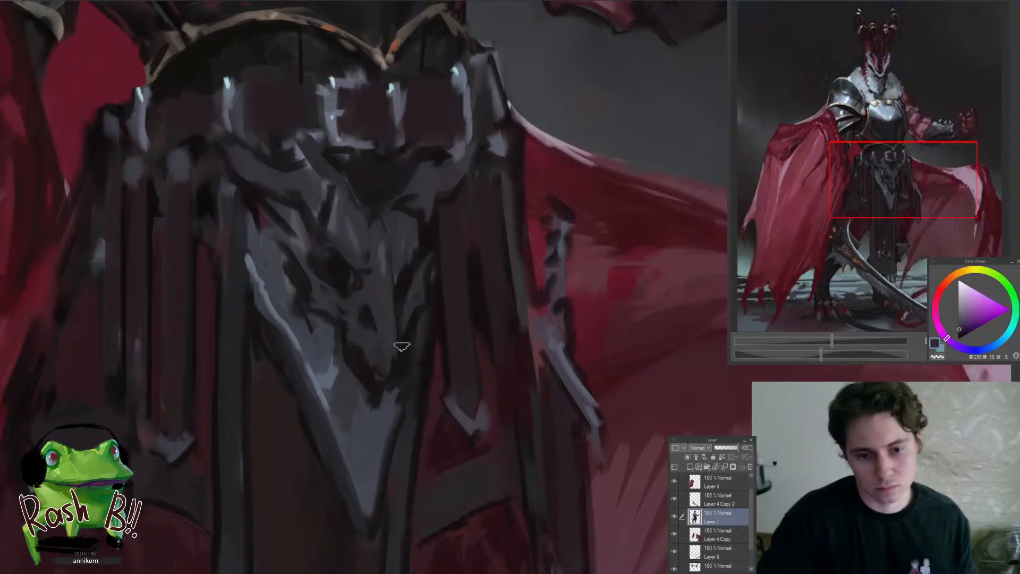
pyautogui.moveTo(373, 341); pyautogui.dragTo(405, 414)
pyautogui.keyDown('alt'); pyautogui.click(398, 385); pyautogui.keyUp('alt')
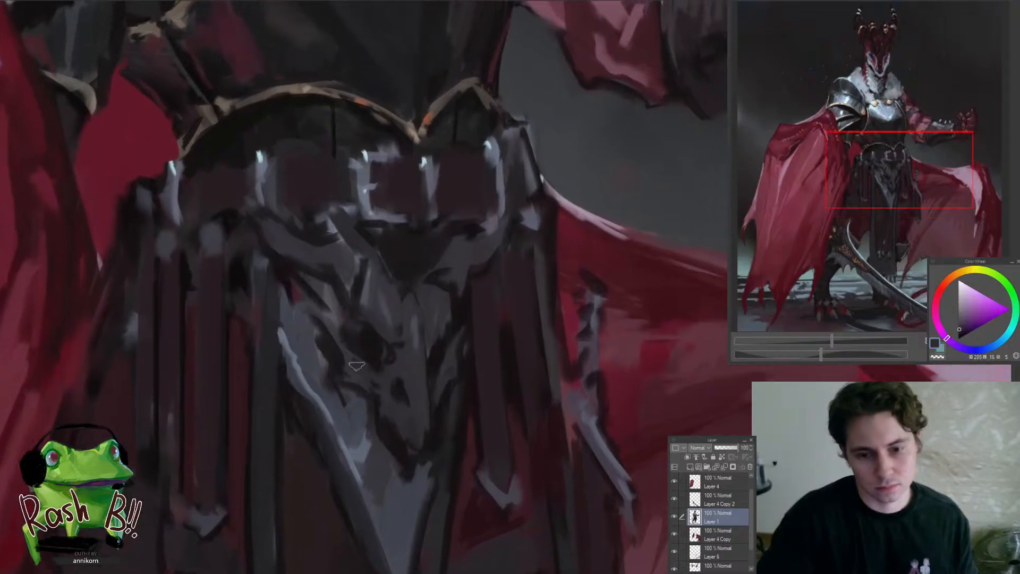
# Paint the skull ornament's eye socket with near-black and a lighter grey-violet edge
pyautogui.keyDown('alt'); pyautogui.click(385, 365); pyautogui.keyUp('alt')
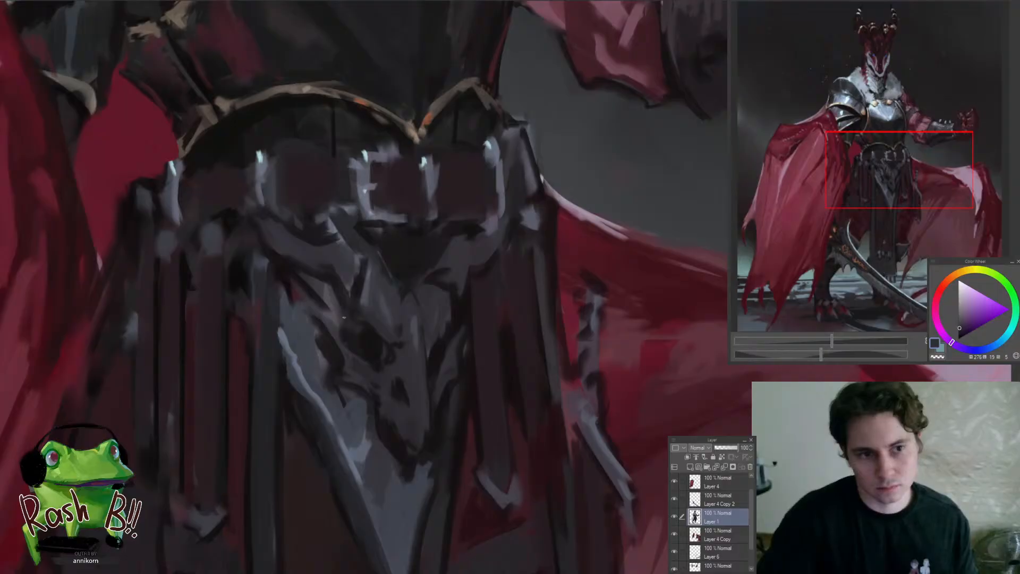
pyautogui.keyDown('alt'); pyautogui.click(333, 317); pyautogui.keyUp('alt')
pyautogui.moveTo(339, 318); pyautogui.dragTo(373, 360)
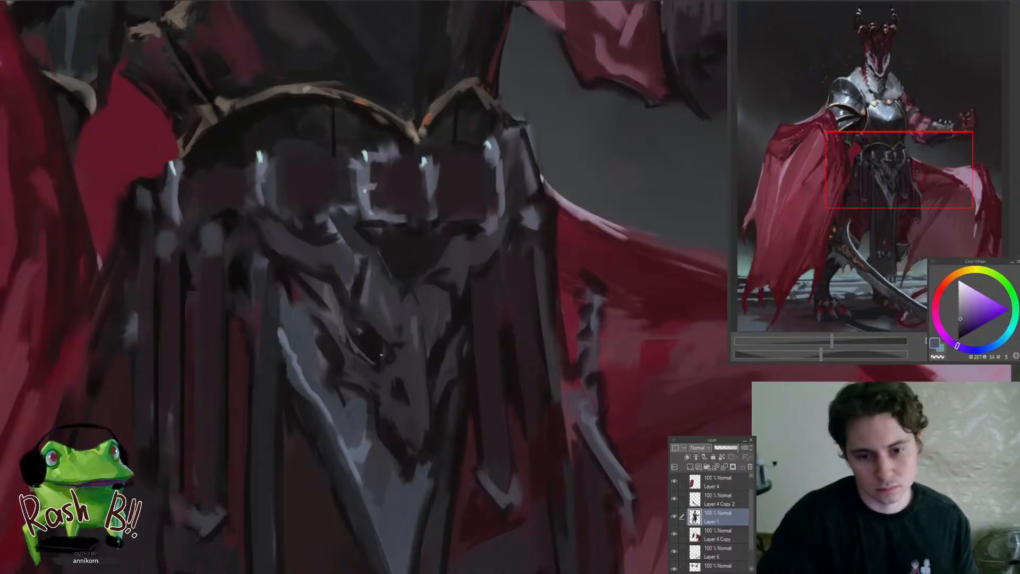
pyautogui.scroll(-2, 381, 355)
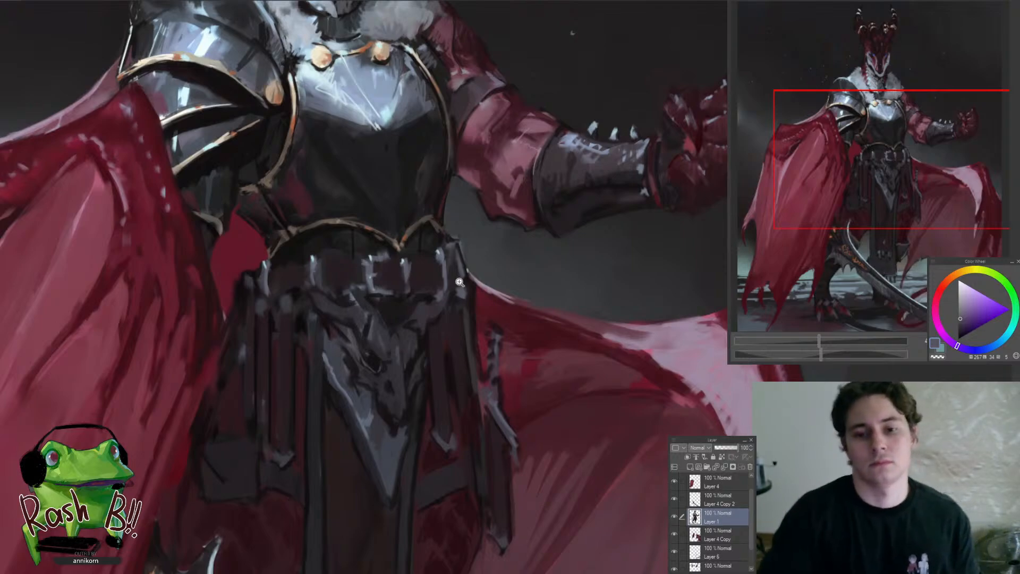
pyautogui.scroll(-5, 459, 282)
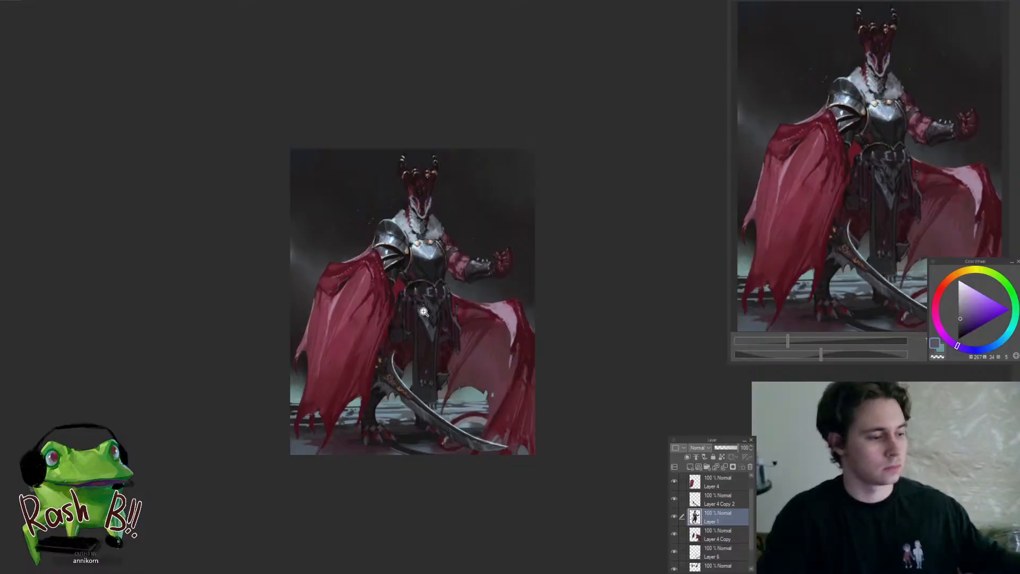
# Clean up the edge of the pointed grey plate beside the skull ornament with sampled maroon and blue-grey
pyautogui.click(424, 311)
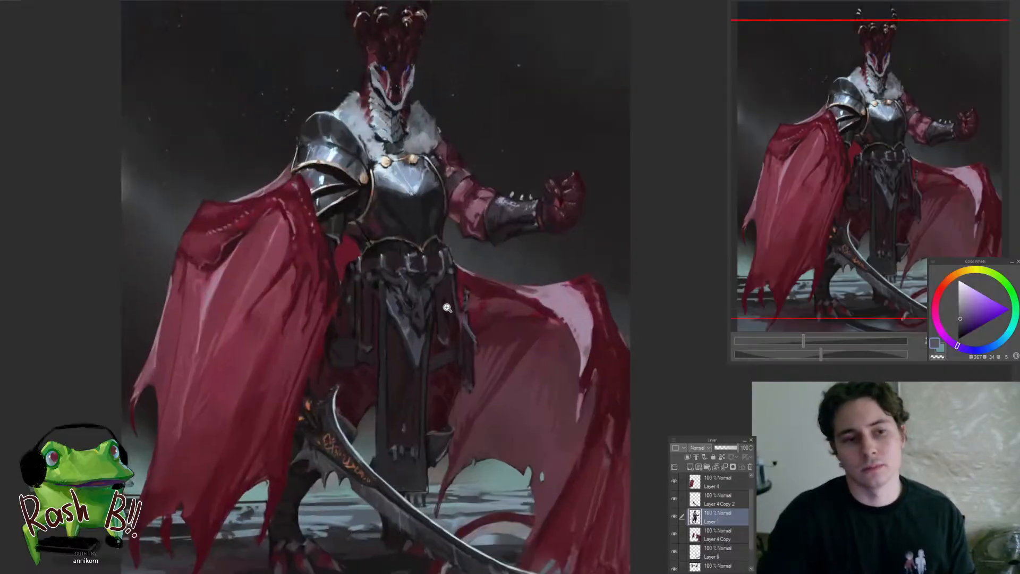
pyautogui.click(406, 291)
pyautogui.click(407, 291)
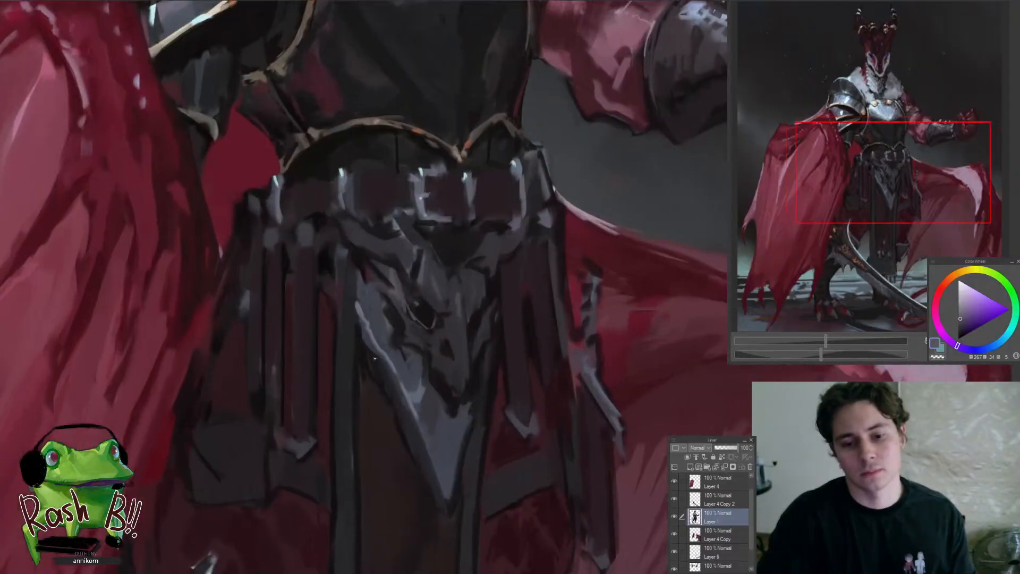
pyautogui.click(375, 357)
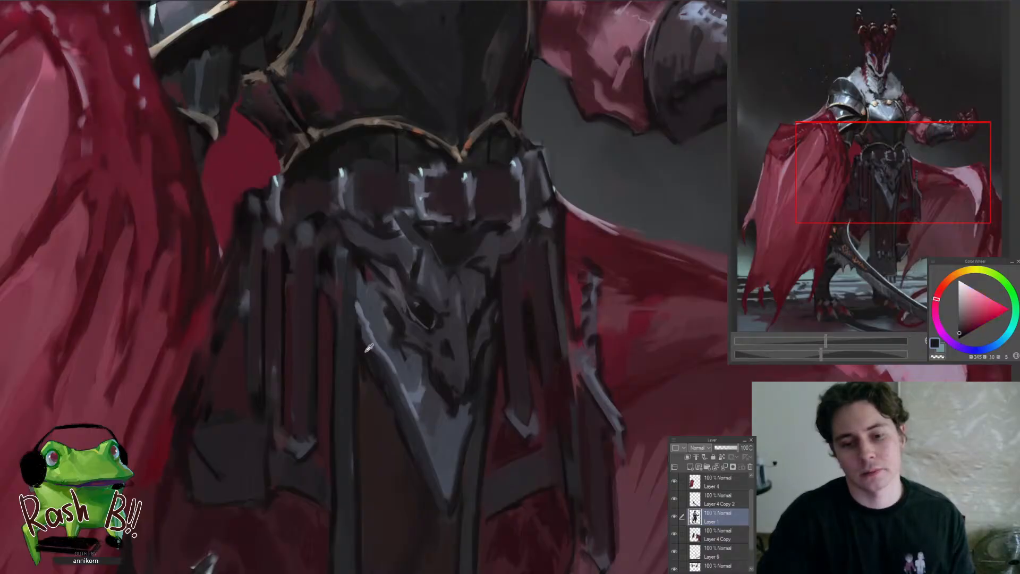
pyautogui.click(368, 348)
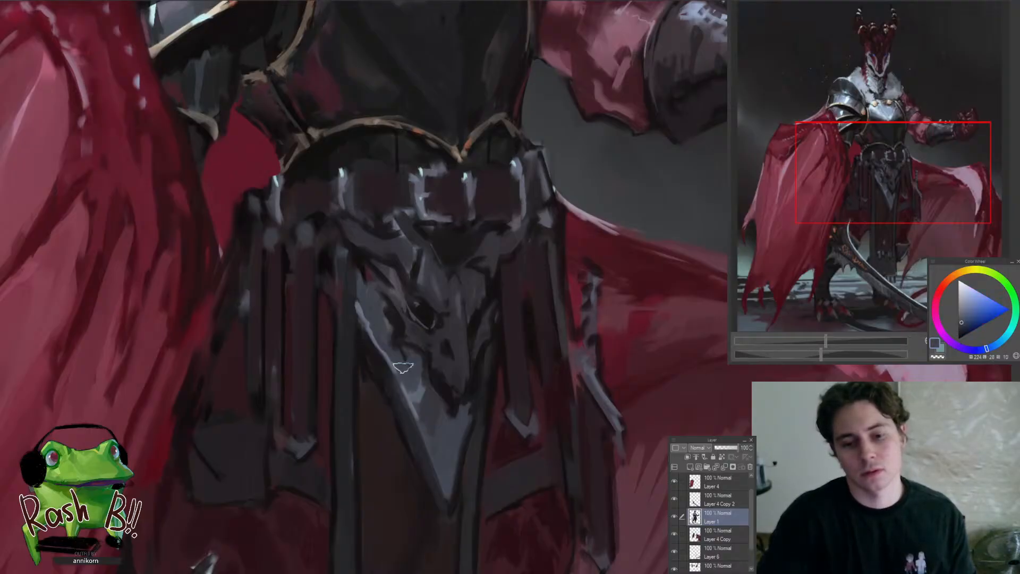
pyautogui.click(387, 348)
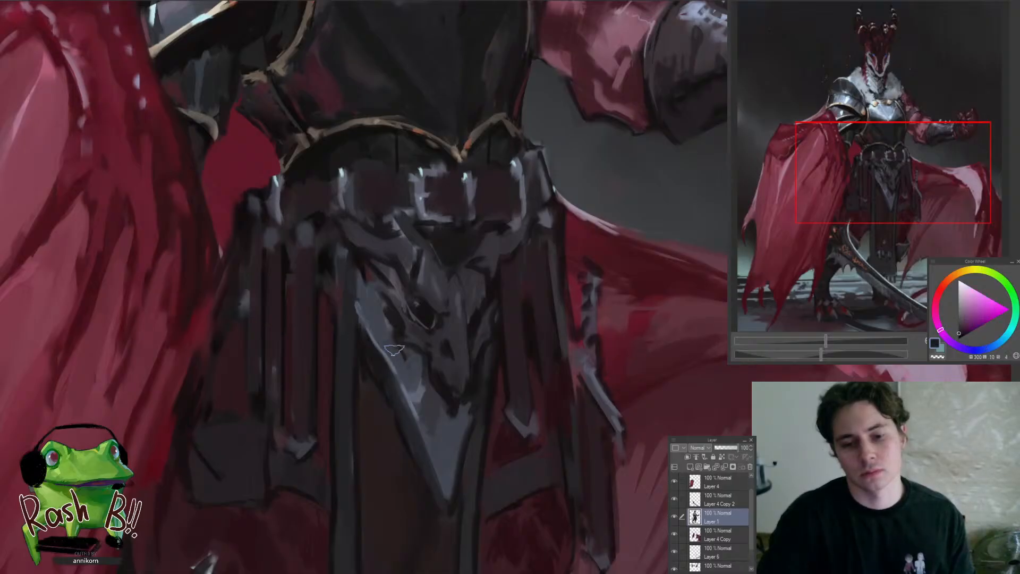
pyautogui.click(394, 350)
# Blend the pointed plate's surface below the skull ornament with sampled blue-grey tones
pyautogui.hotkey('ctrl', '0')
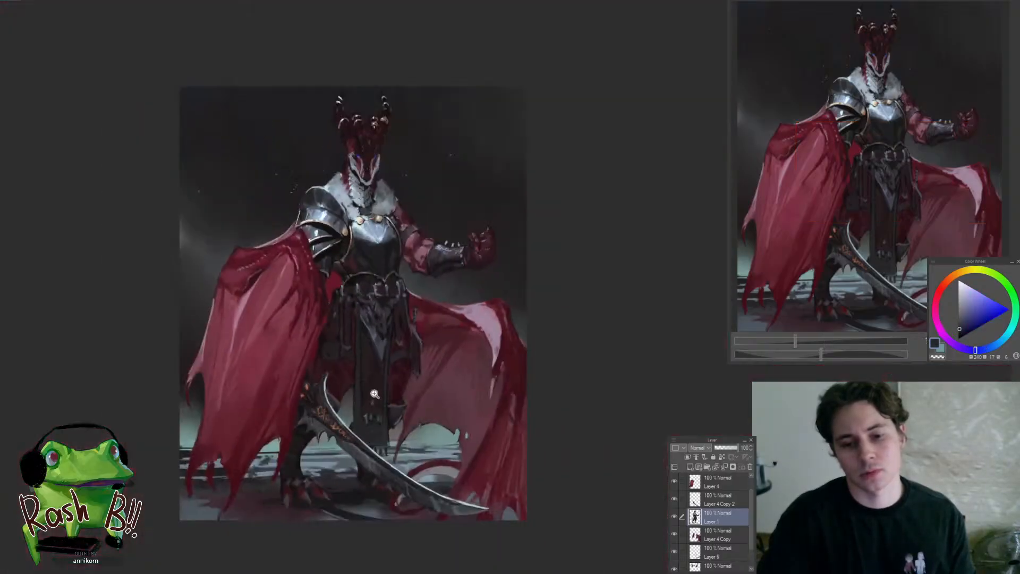
pyautogui.moveTo(373, 298); pyautogui.dragTo(446, 300)
pyautogui.keyDown('alt'); pyautogui.click(391, 407); pyautogui.keyUp('alt')
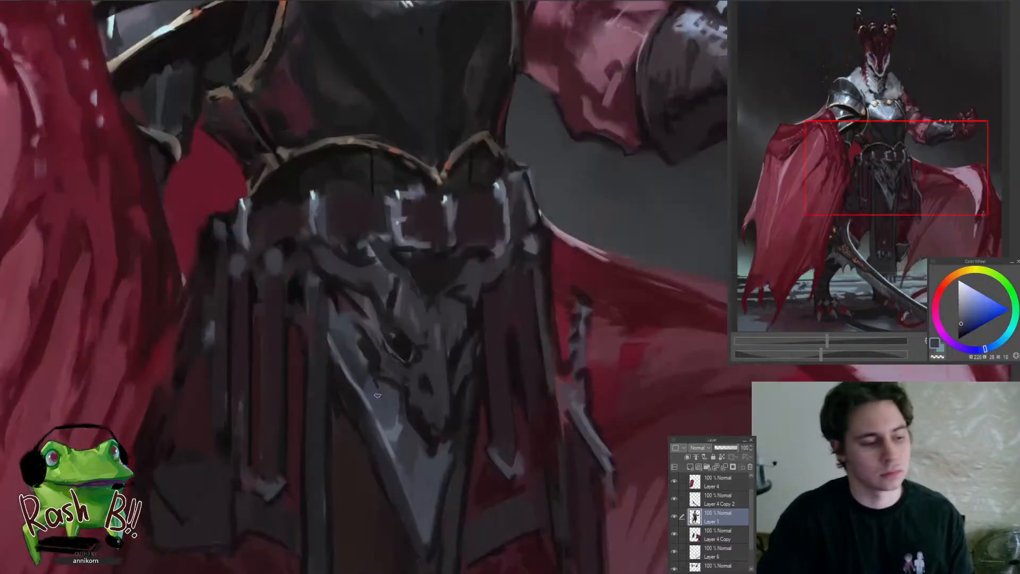
pyautogui.keyDown('alt'); pyautogui.click(377, 395); pyautogui.keyUp('alt')
pyautogui.keyDown('alt'); pyautogui.click(380, 403); pyautogui.keyUp('alt')
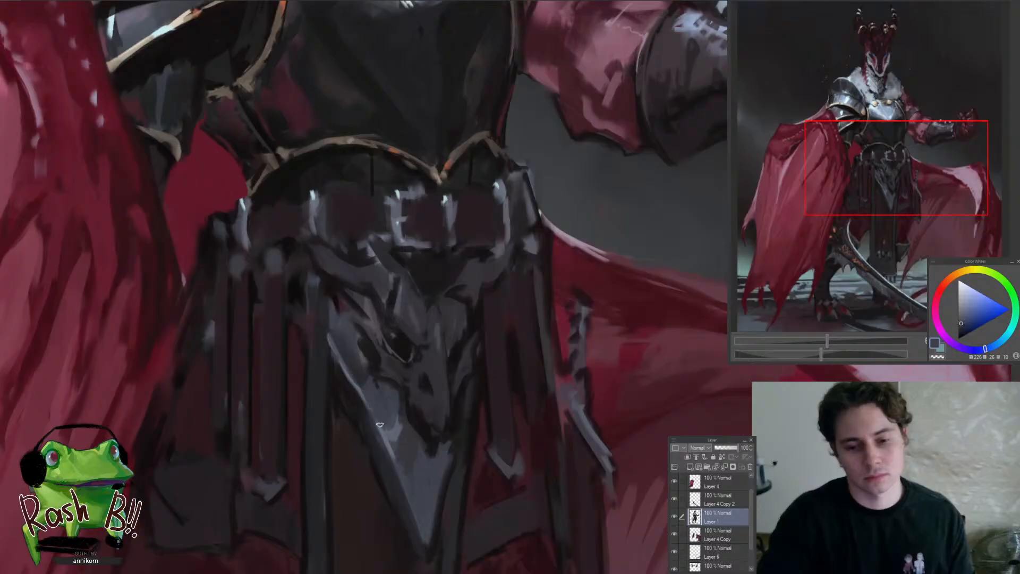
pyautogui.hotkey('ctrl', '0')
pyautogui.moveTo(341, 388)
pyautogui.mouseDown()
pyautogui.moveTo(391, 388)
pyautogui.moveTo(314, 443)
pyautogui.mouseUp()
pyautogui.keyDown('alt'); pyautogui.click(380, 388); pyautogui.keyUp('alt')
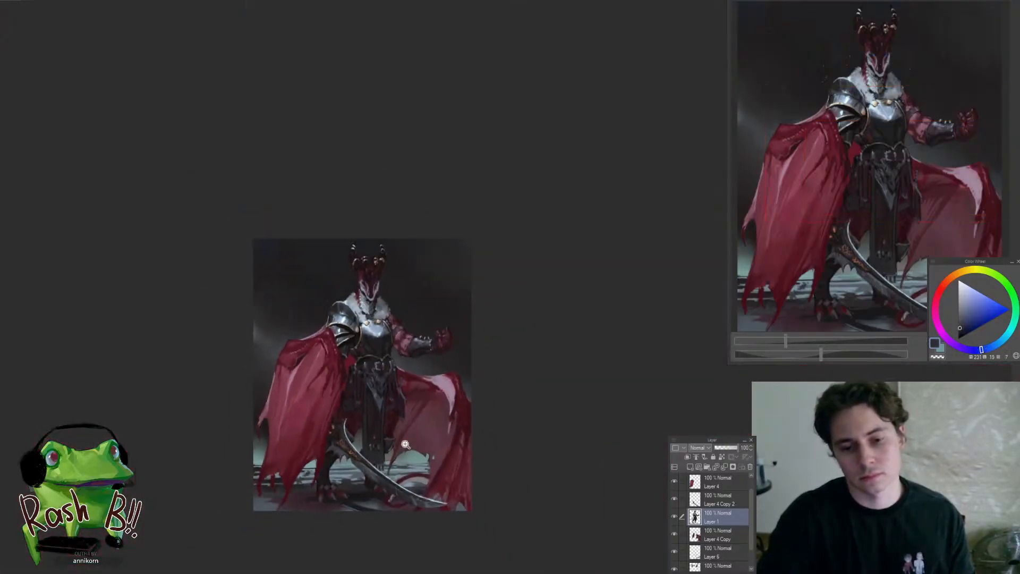
# Paint a dark maroon diagonal strap from the hanging straps to the edge of the pointed grey plate
pyautogui.moveTo(382, 399)
pyautogui.mouseDown()
pyautogui.moveTo(399, 384)
pyautogui.moveTo(395, 365)
pyautogui.moveTo(410, 367)
pyautogui.mouseUp()
pyautogui.keyDown('alt'); pyautogui.click(332, 380); pyautogui.keyUp('alt')
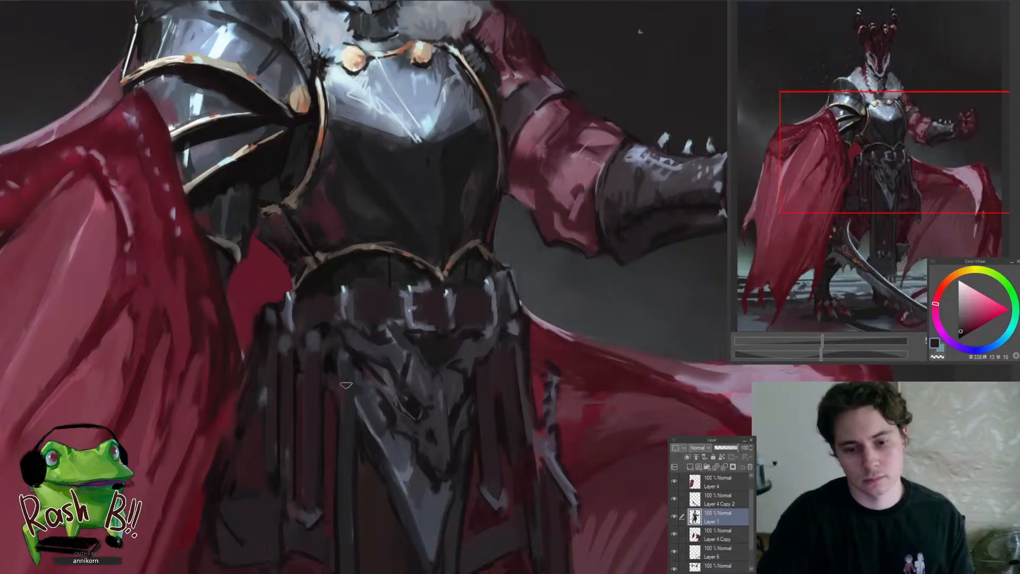
pyautogui.keyDown('alt'); pyautogui.click(326, 358); pyautogui.keyUp('alt')
pyautogui.moveTo(335, 391)
pyautogui.mouseDown()
pyautogui.moveTo(372, 410)
pyautogui.moveTo(338, 387)
pyautogui.mouseUp()
pyautogui.keyDown('ctrl'); pyautogui.keyDown('shift'); pyautogui.click(266, 283); pyautogui.keyUp('shift'); pyautogui.keyUp('ctrl')
pyautogui.moveTo(367, 273); pyautogui.dragTo(436, 388)
pyautogui.hotkey('ctrl', 'd')
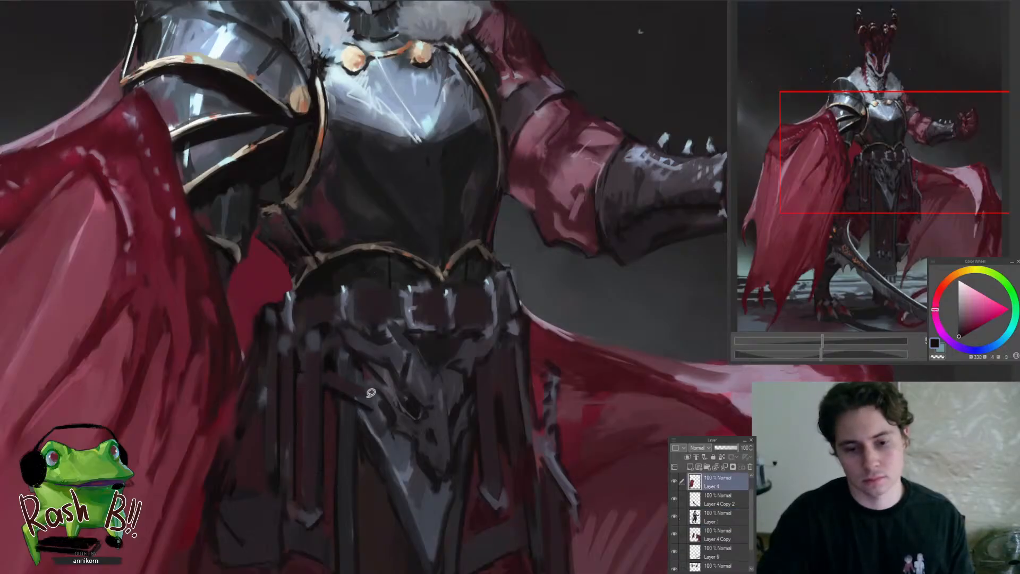
# Refine the diagonal strap beside the skull ornament on Layer 1 with sampled dark maroon and near-black
pyautogui.keyDown('ctrl'); pyautogui.keyDown('shift'); pyautogui.click(371, 392); pyautogui.keyUp('shift'); pyautogui.keyUp('ctrl')
pyautogui.keyDown('alt'); pyautogui.click(346, 383); pyautogui.keyUp('alt')
pyautogui.moveTo(330, 377); pyautogui.dragTo(378, 402)
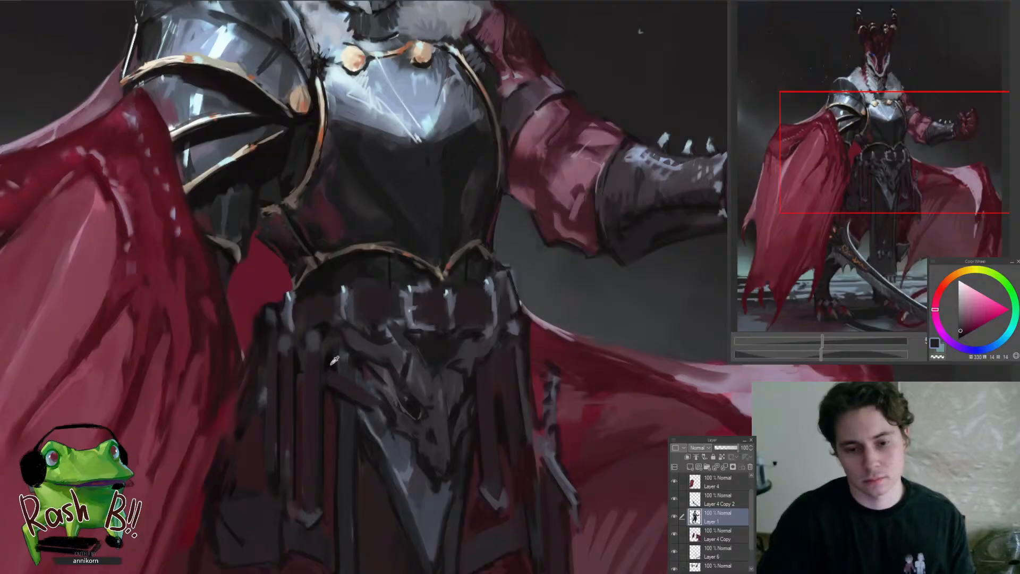
pyautogui.keyDown('alt'); pyautogui.click(331, 363); pyautogui.keyUp('alt')
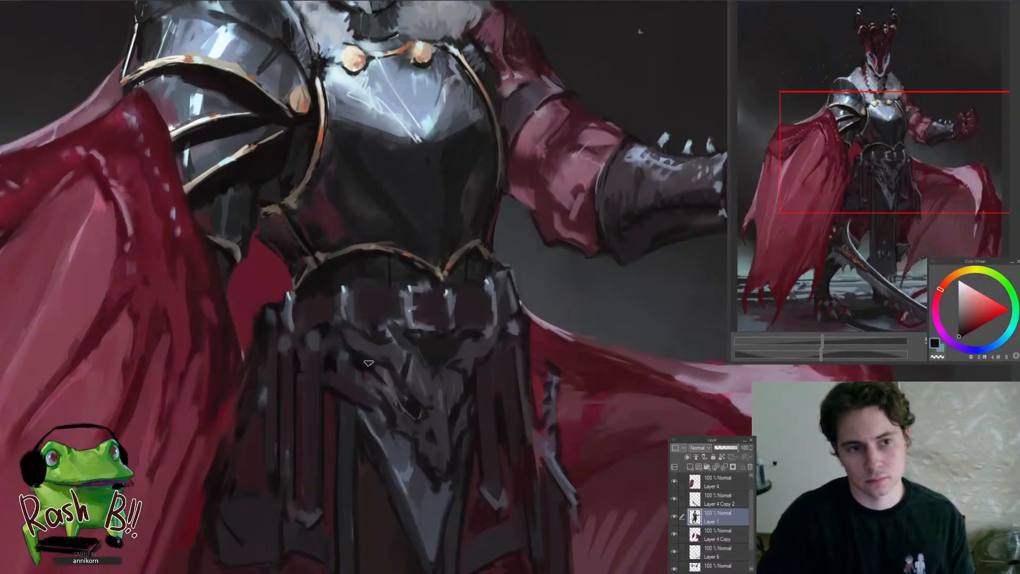
pyautogui.keyDown('alt'); pyautogui.click(402, 417); pyautogui.keyUp('alt')
pyautogui.keyDown('alt'); pyautogui.click(379, 381); pyautogui.keyUp('alt')
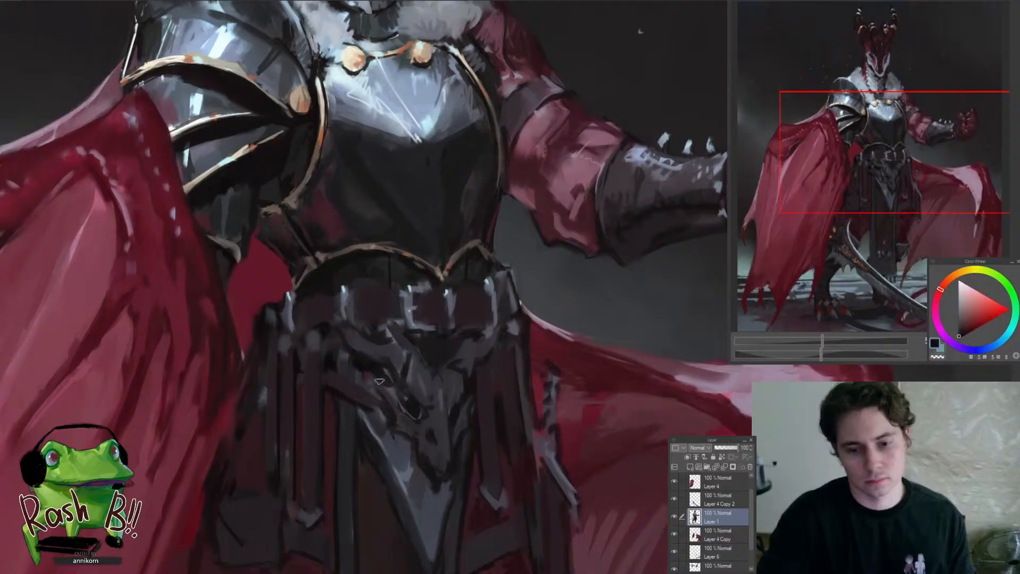
# Define the gap between the skull ornament's edge and the adjacent hanging straps with sampled blue-grey and dark maroon strokes
pyautogui.scroll(-6, 380, 399)
pyautogui.scroll(8, 393, 399)
pyautogui.keyDown('alt'); pyautogui.click(384, 396); pyautogui.keyUp('alt')
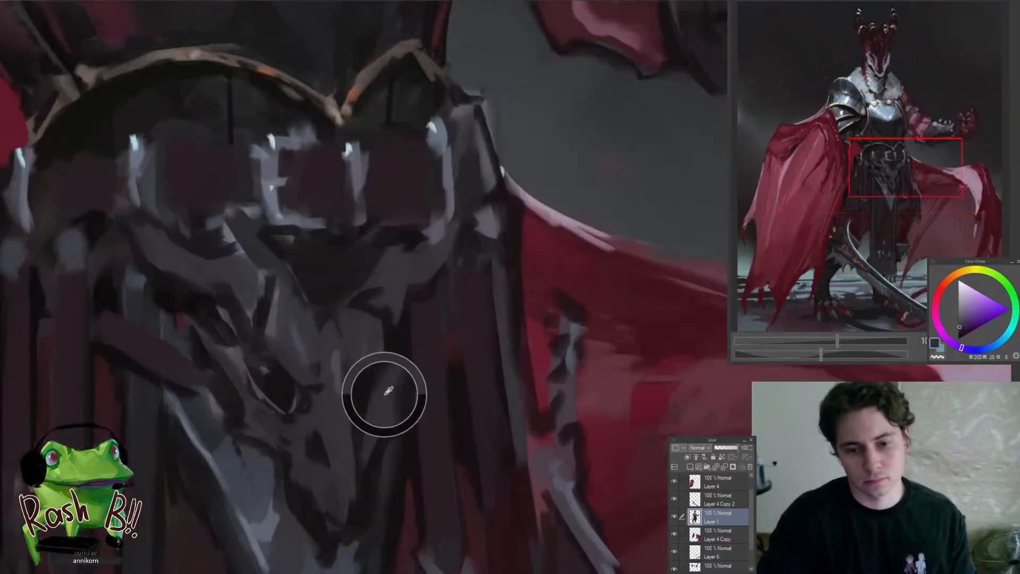
pyautogui.keyDown('alt'); pyautogui.click(426, 363); pyautogui.keyUp('alt')
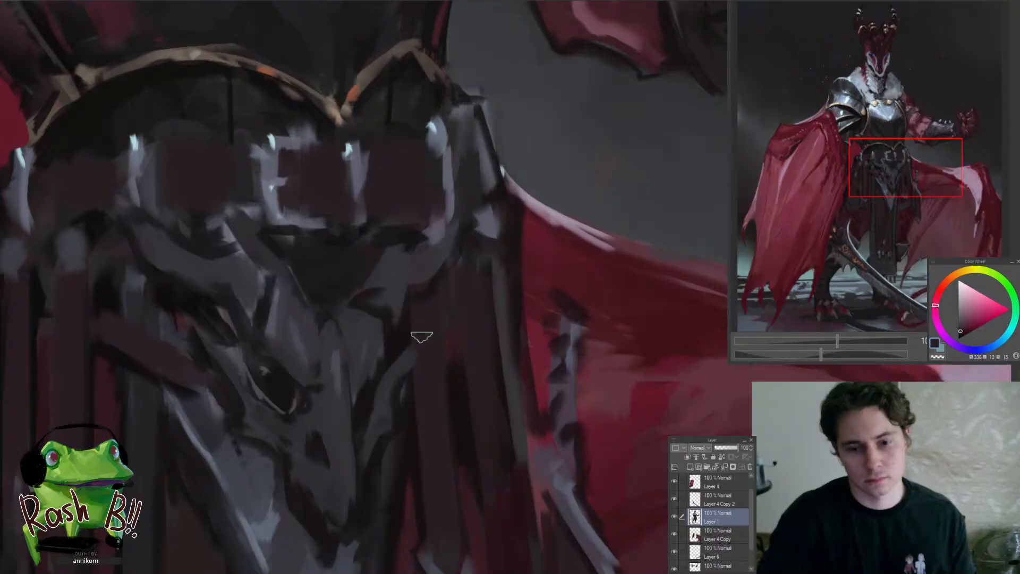
pyautogui.keyDown('alt'); pyautogui.click(407, 337); pyautogui.keyUp('alt')
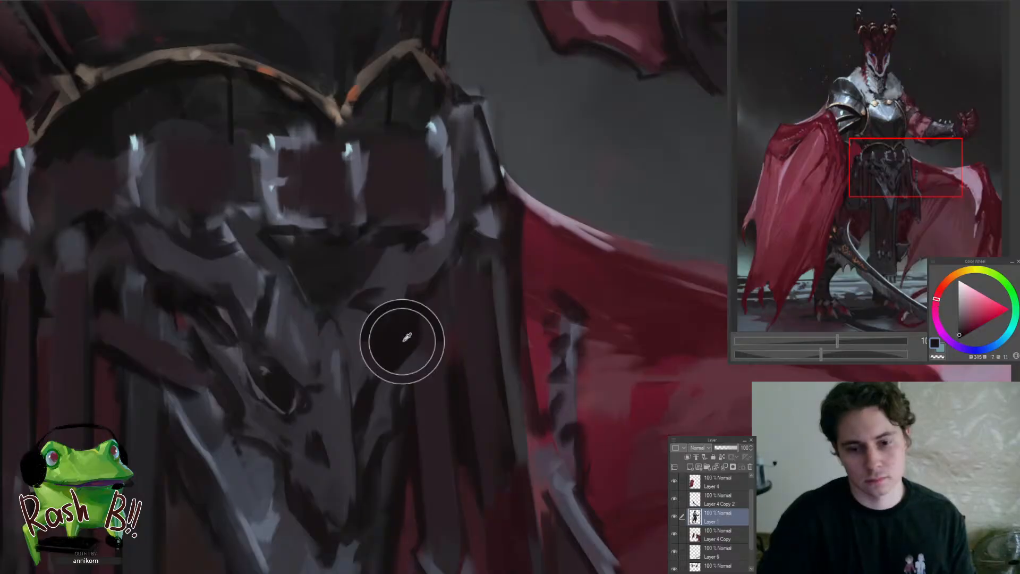
pyautogui.keyDown('alt'); pyautogui.click(462, 389); pyautogui.keyUp('alt')
pyautogui.keyDown('alt'); pyautogui.click(431, 318); pyautogui.keyUp('alt')
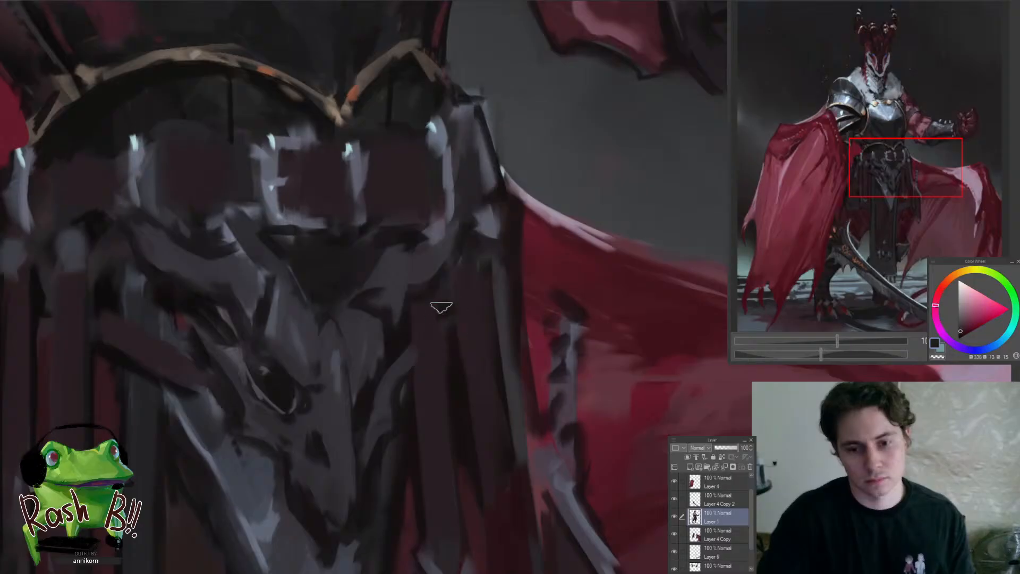
pyautogui.keyDown('alt'); pyautogui.click(472, 258); pyautogui.keyUp('alt')
pyautogui.moveTo(459, 293); pyautogui.dragTo(381, 374)
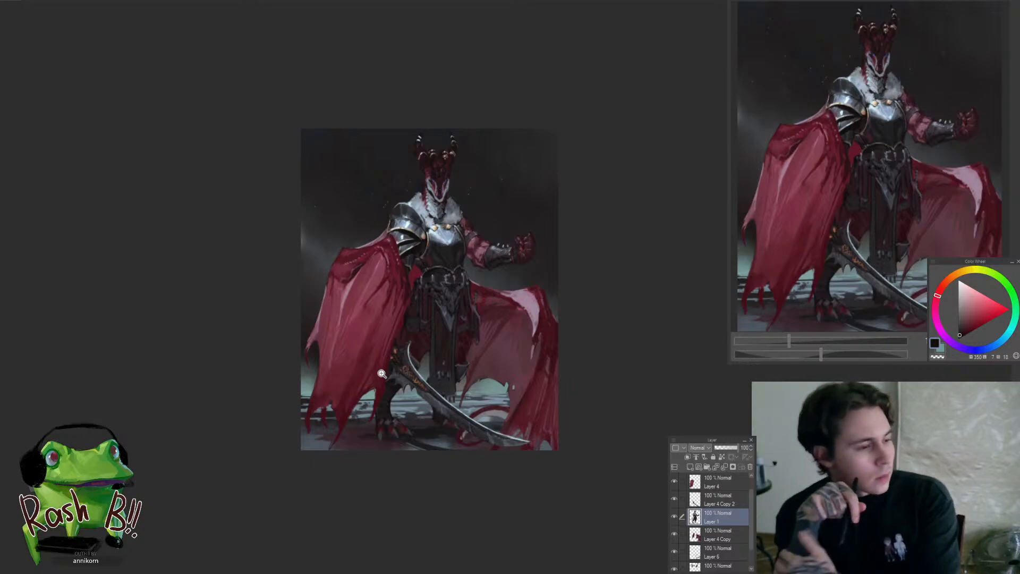
pyautogui.hotkey('ctrl', '+')
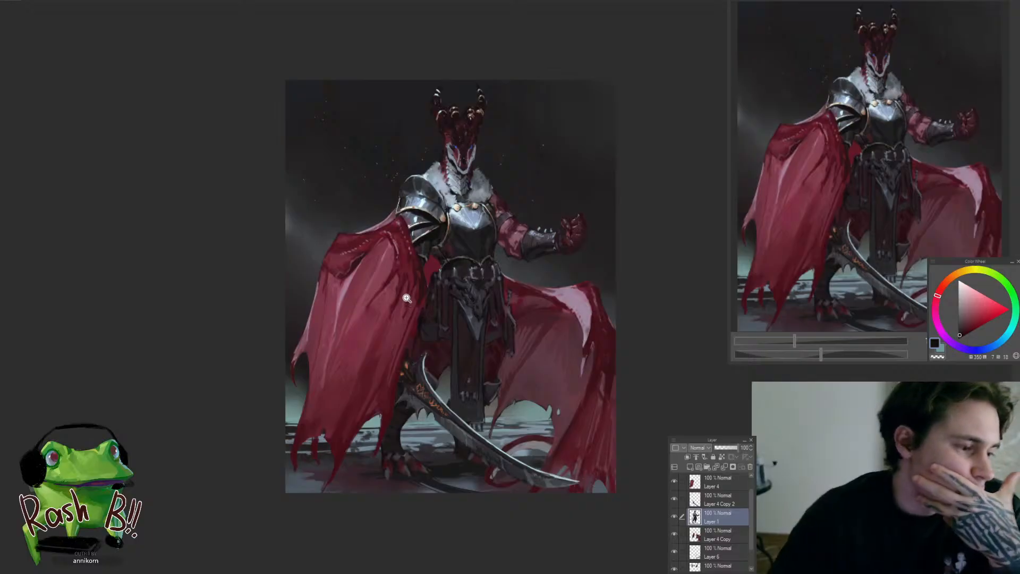
pyautogui.click(397, 298)
pyautogui.moveTo(420, 289); pyautogui.dragTo(517, 257)
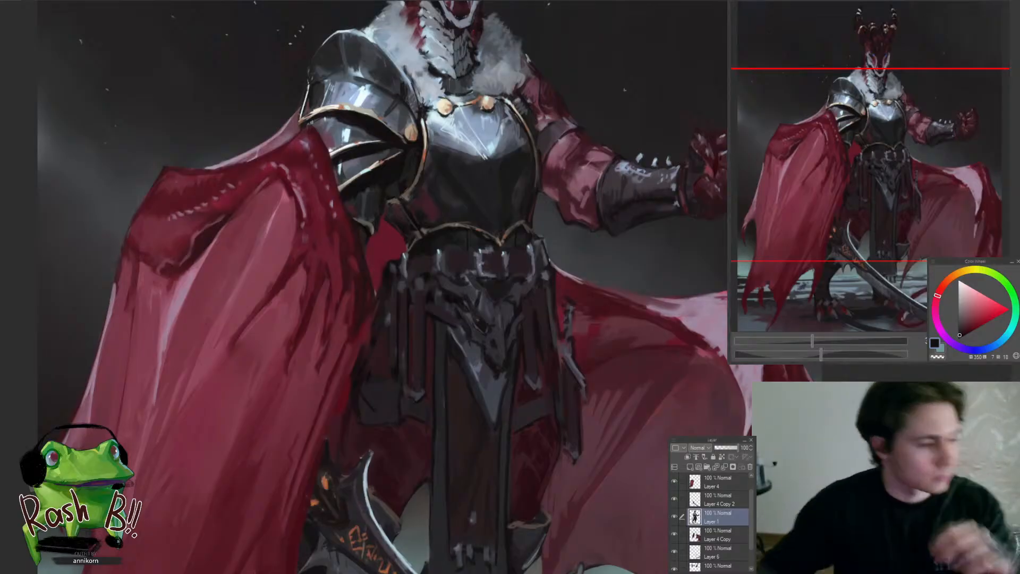
pyautogui.scroll(-1, 428, 393)
pyautogui.scroll(-2, 428, 393)
pyautogui.scroll(3, 408, 357)
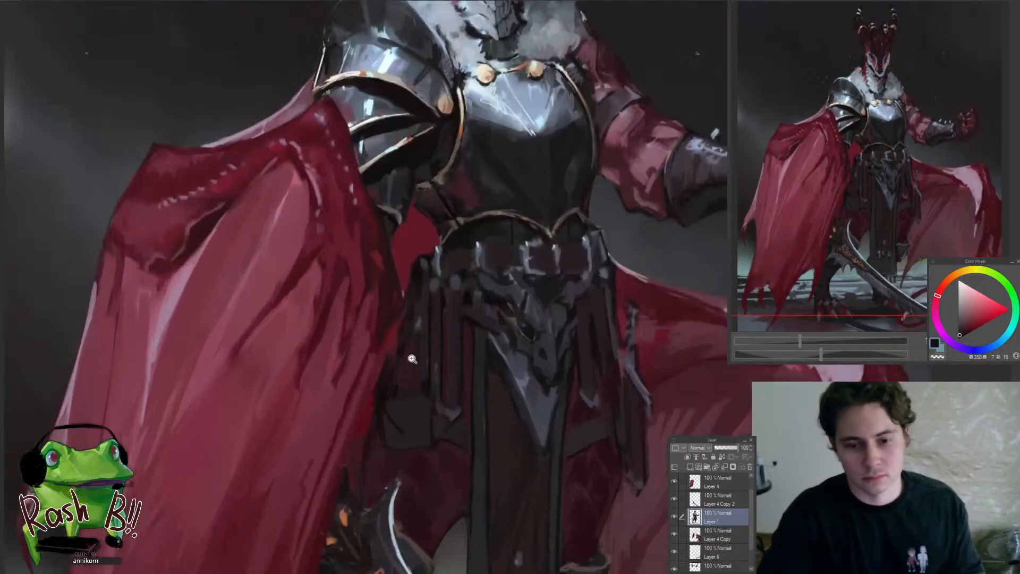
# Rework the cape's inner edge beside the waist straps on Layer 4 with sampled dark maroon and muted crimson
pyautogui.keyDown('ctrl'); pyautogui.keyDown('shift'); pyautogui.click(399, 365); pyautogui.keyUp('shift'); pyautogui.keyUp('ctrl')
pyautogui.scroll(1, 406, 370)
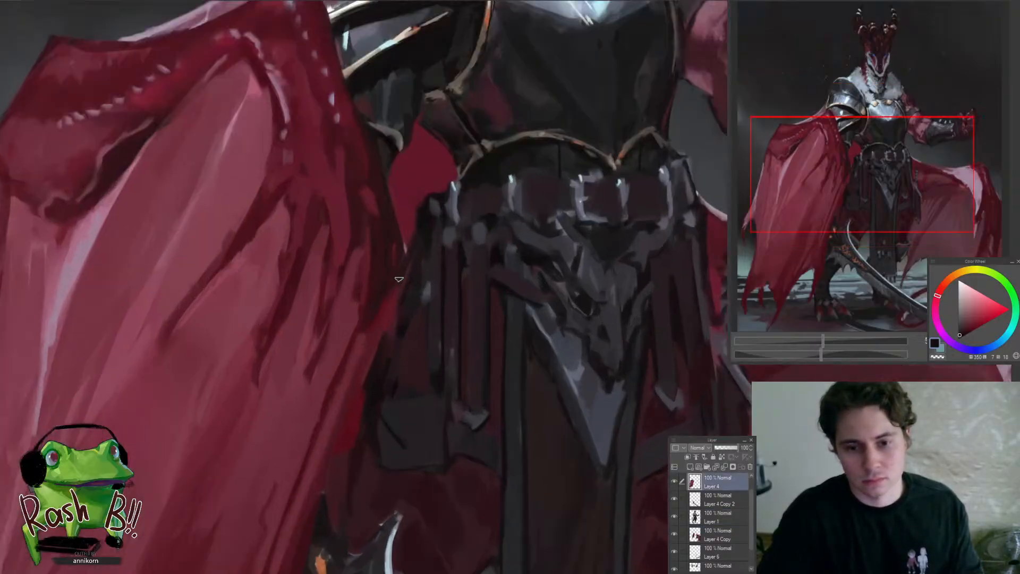
pyautogui.scroll(-3, 399, 279)
pyautogui.scroll(3, 382, 272)
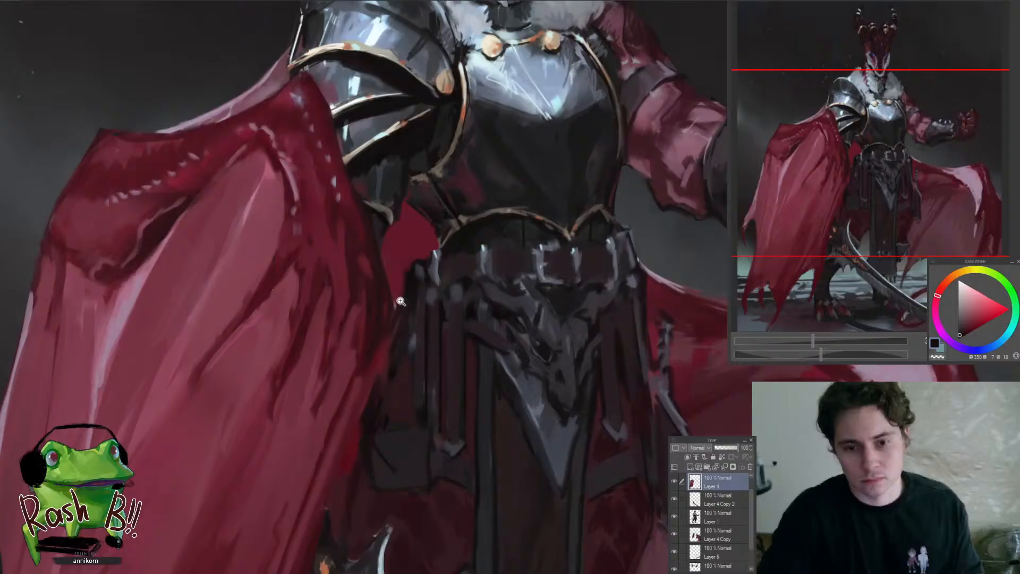
pyautogui.keyDown('alt'); pyautogui.click(380, 270); pyautogui.keyUp('alt')
pyautogui.moveTo(379, 267)
pyautogui.mouseDown()
pyautogui.moveTo(382, 325)
pyautogui.moveTo(363, 404)
pyautogui.mouseUp()
pyautogui.moveTo(385, 296); pyautogui.dragTo(381, 356)
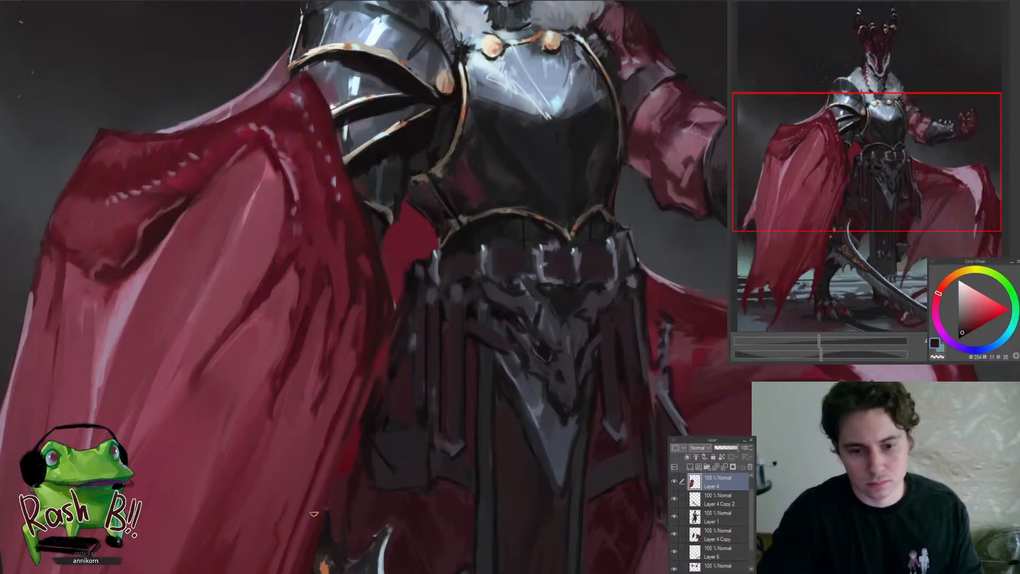
pyautogui.keyDown('alt'); pyautogui.click(353, 397); pyautogui.keyUp('alt')
pyautogui.scroll(-4, 323, 457)
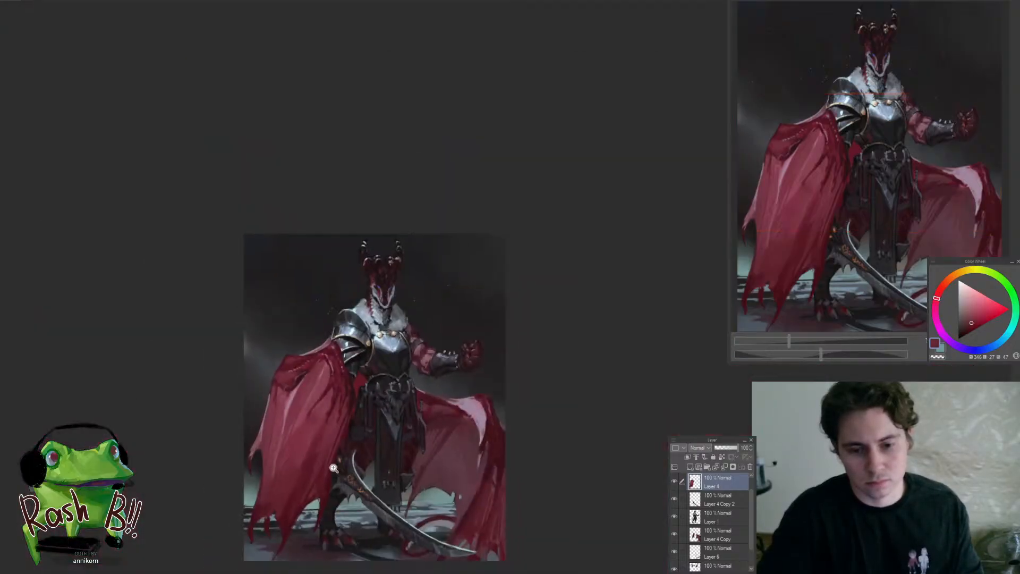
pyautogui.scroll(4, 333, 467)
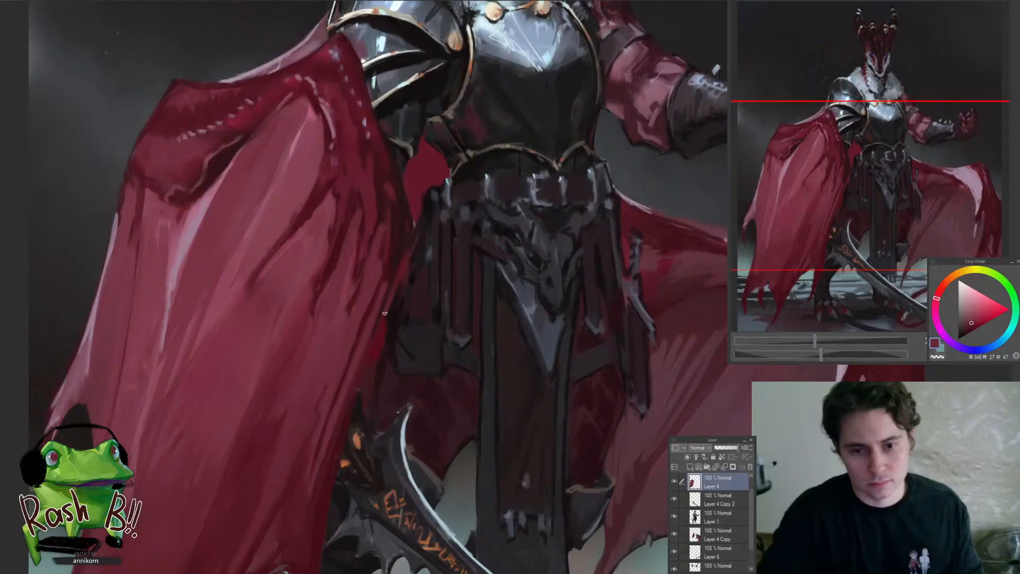
pyautogui.scroll(-4, 381, 352)
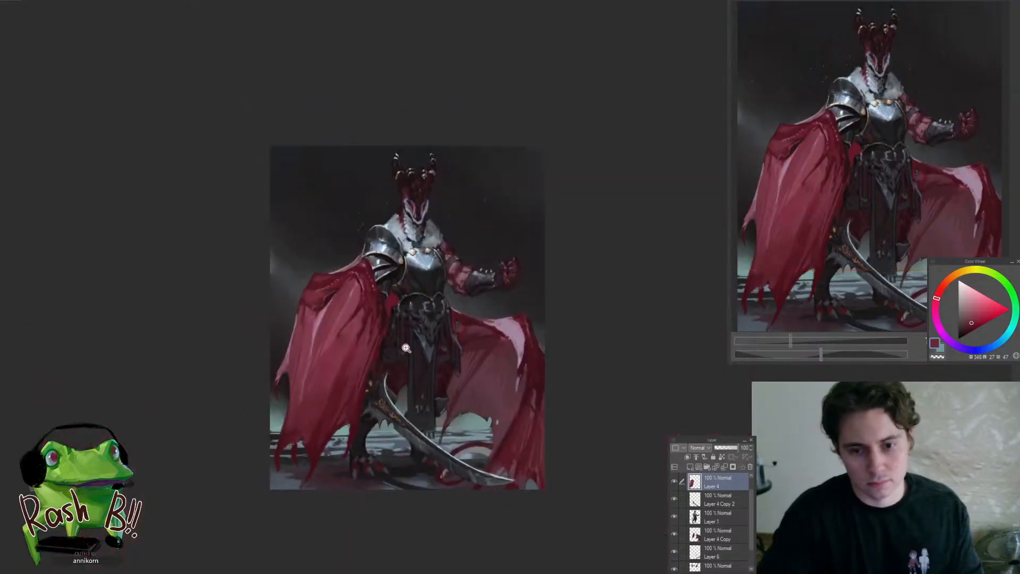
# Darken the cloth between the cape and the hip straps on Layer 1 with dark maroon, and check it in mirrored view
pyautogui.scroll(4, 398, 332)
pyautogui.keyDown('ctrl'); pyautogui.keyDown('shift'); pyautogui.click(381, 367); pyautogui.keyUp('shift'); pyautogui.keyUp('ctrl')
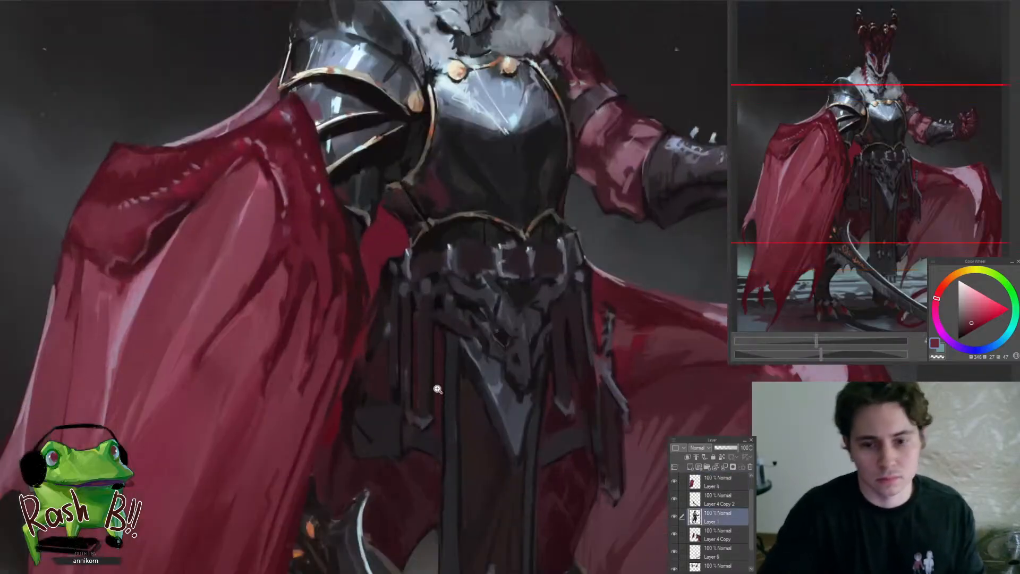
pyautogui.scroll(2, 381, 382)
pyautogui.keyDown('alt'); pyautogui.click(372, 494); pyautogui.keyUp('alt')
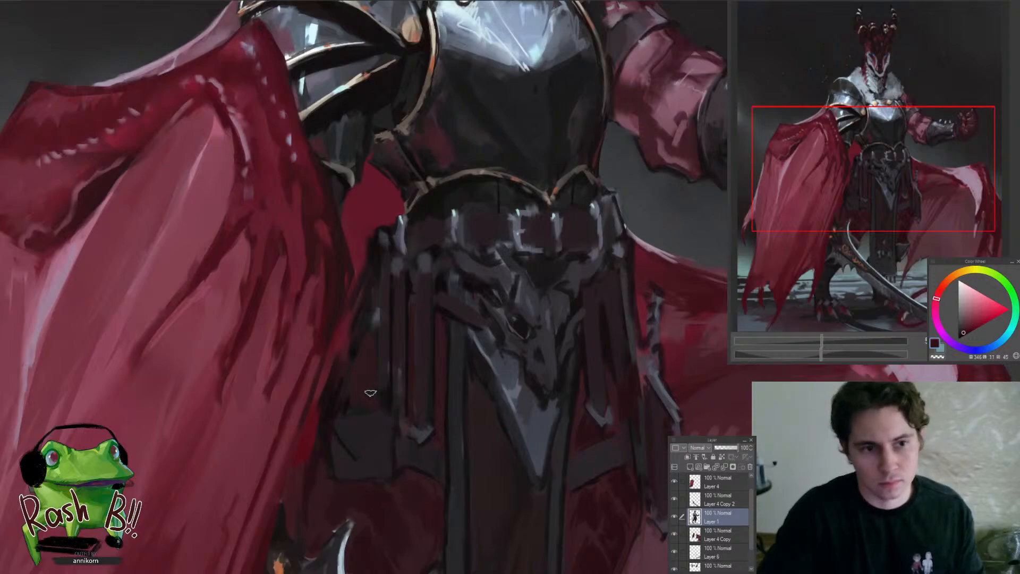
pyautogui.keyDown('alt'); pyautogui.click(367, 375); pyautogui.keyUp('alt')
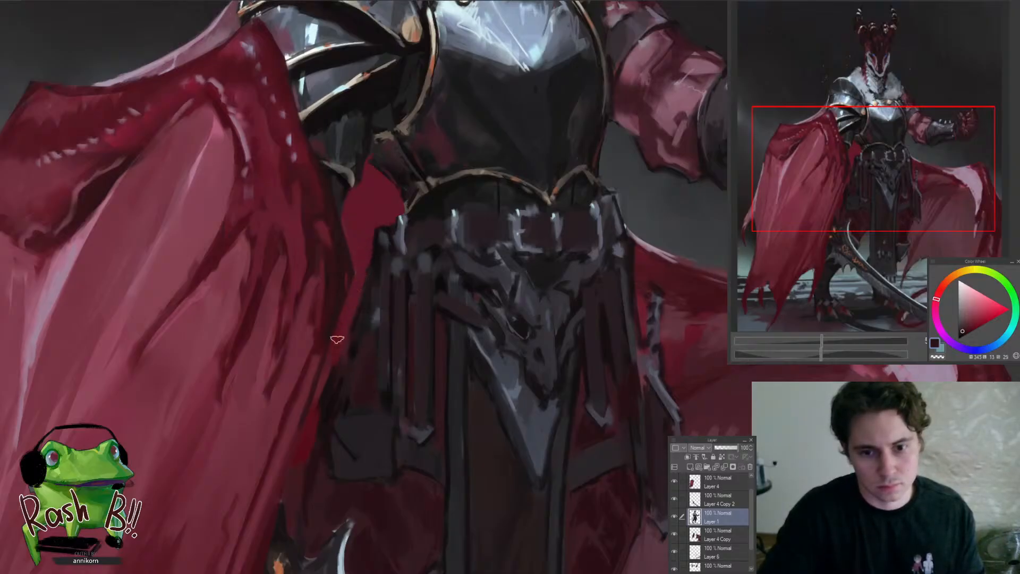
pyautogui.moveTo(329, 359); pyautogui.dragTo(266, 449)
pyautogui.moveTo(347, 411)
pyautogui.mouseDown()
pyautogui.moveTo(331, 365)
pyautogui.moveTo(303, 425)
pyautogui.mouseUp()
pyautogui.press('h')
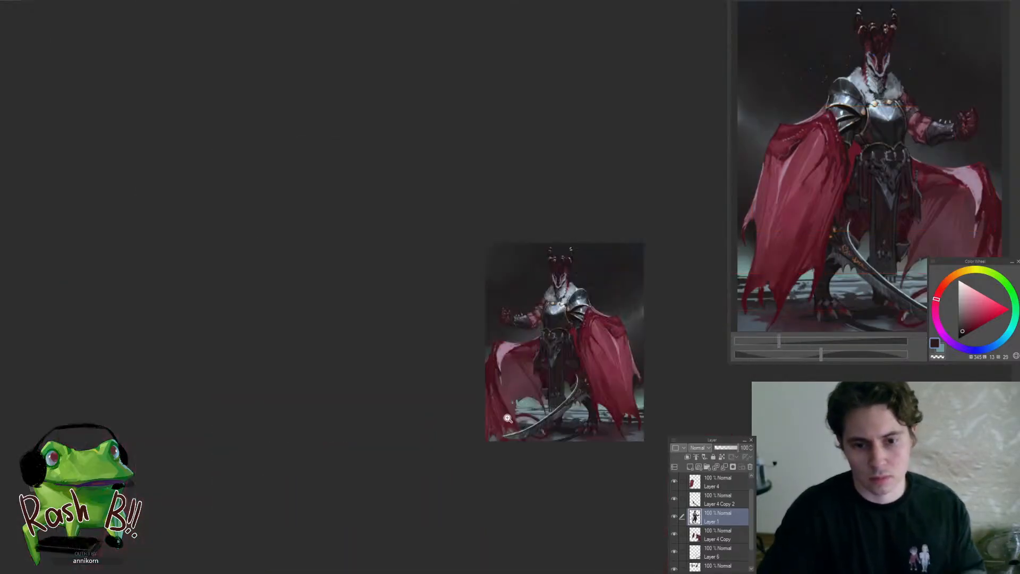
pyautogui.click(613, 378)
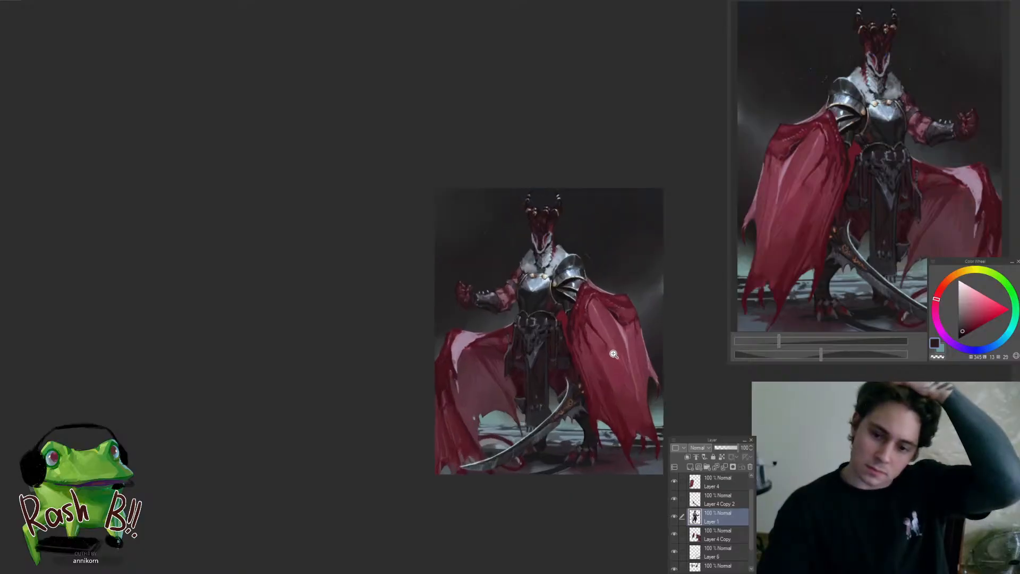
pyautogui.press('h')
pyautogui.moveTo(356, 350); pyautogui.dragTo(386, 351)
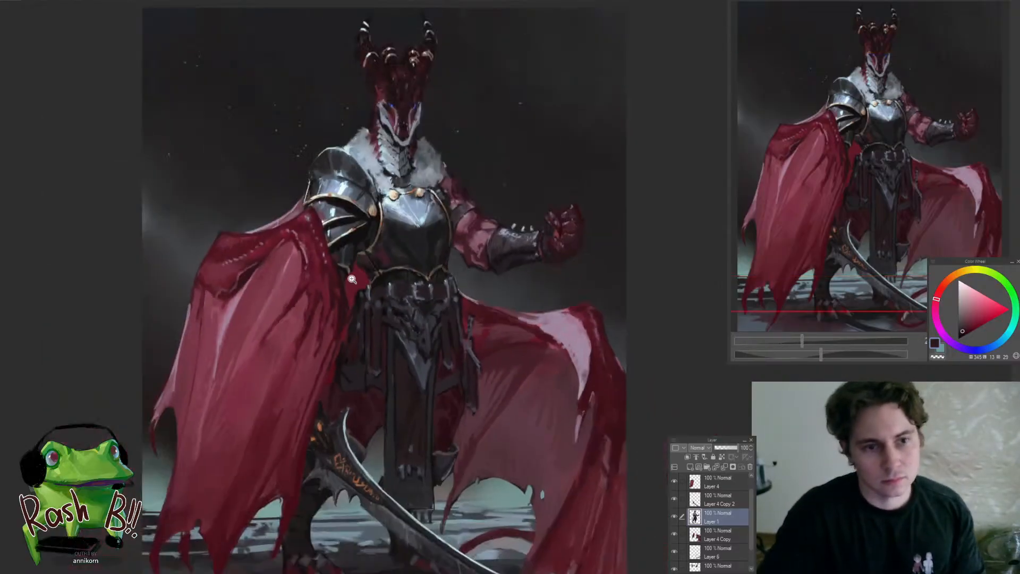
# Paint near-black shadow along the outer side of the hanging hip straps, next to the cape
pyautogui.moveTo(351, 282); pyautogui.dragTo(373, 286)
pyautogui.moveTo(336, 357)
pyautogui.mouseDown()
pyautogui.moveTo(273, 356)
pyautogui.moveTo(340, 350)
pyautogui.mouseUp()
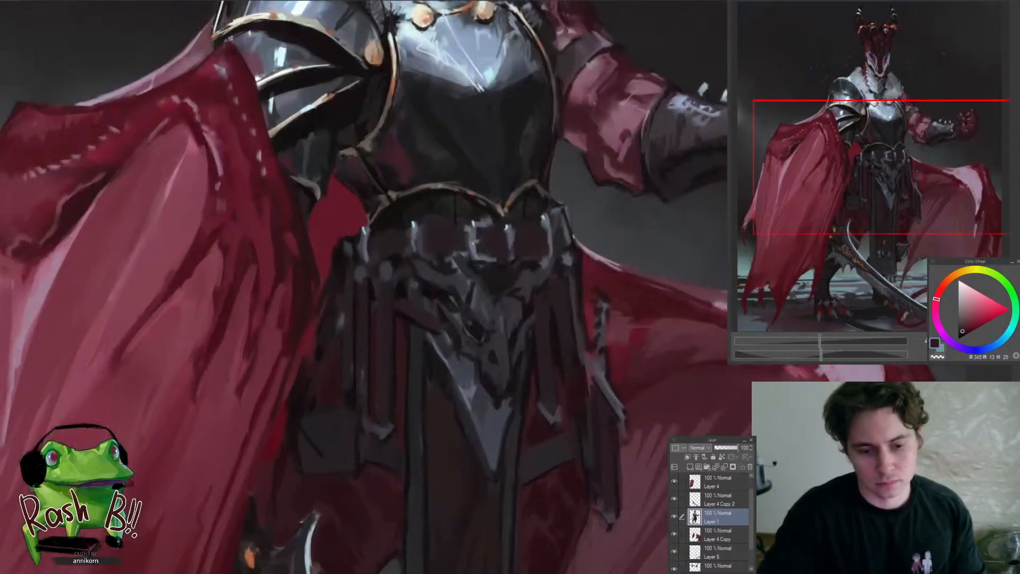
pyautogui.keyDown('alt'); pyautogui.click(387, 324); pyautogui.keyUp('alt')
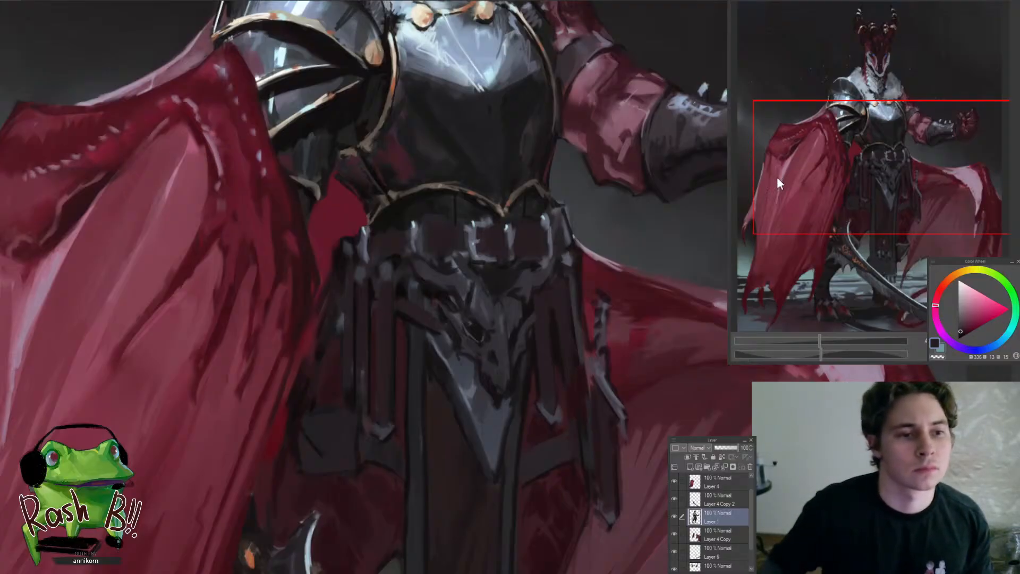
pyautogui.hotkey('alt', 'Tab')
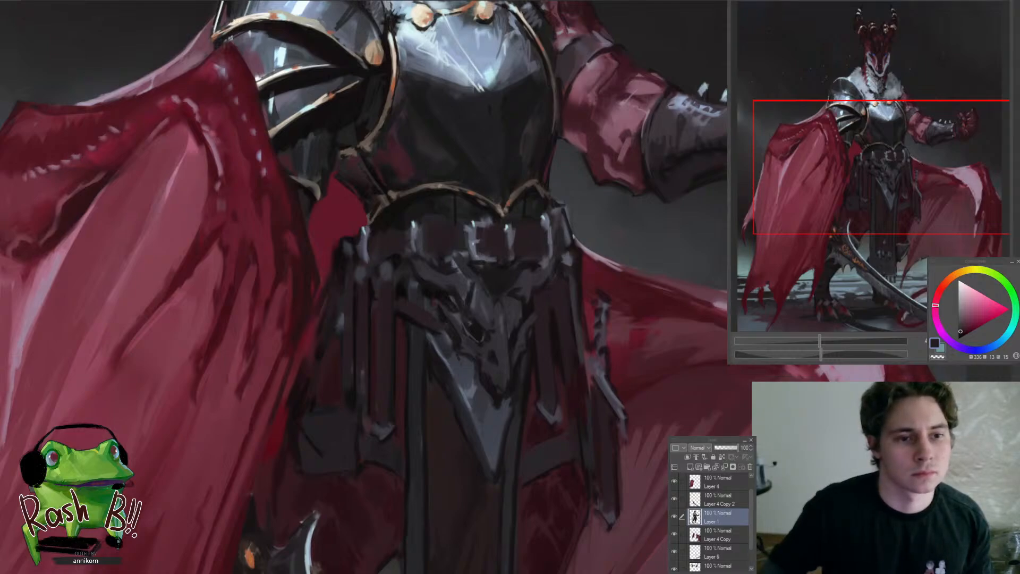
pyautogui.click(325, 321)
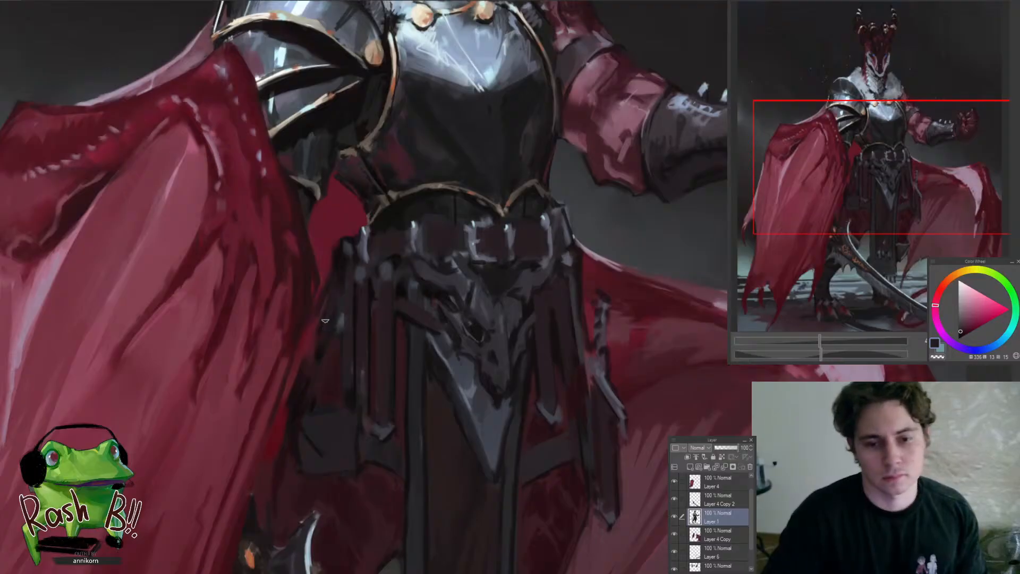
pyautogui.keyDown('alt'); pyautogui.click(344, 258); pyautogui.keyUp('alt')
pyautogui.moveTo(341, 257)
pyautogui.mouseDown()
pyautogui.moveTo(316, 338)
pyautogui.moveTo(314, 320)
pyautogui.mouseUp()
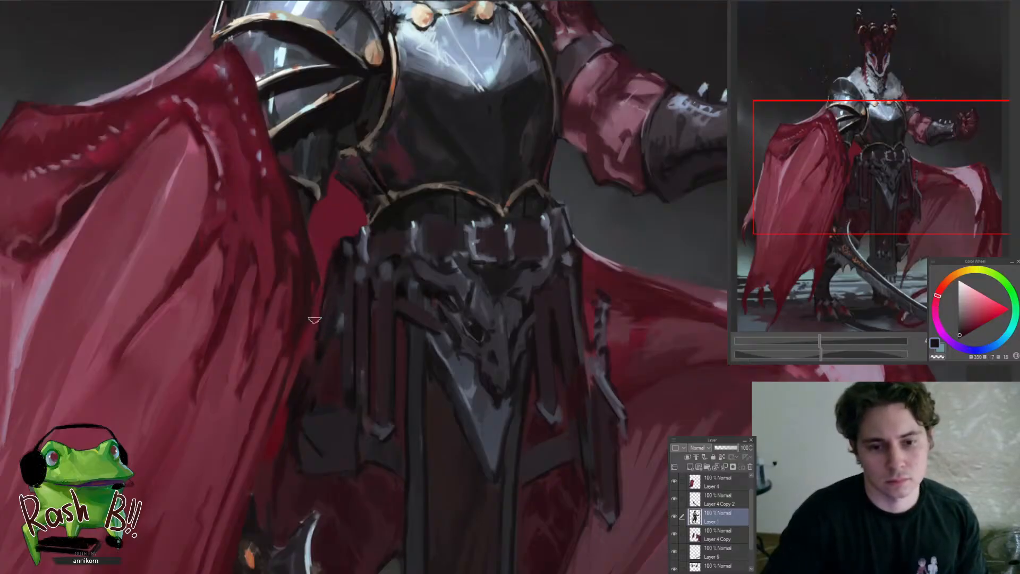
pyautogui.moveTo(323, 363); pyautogui.dragTo(280, 444)
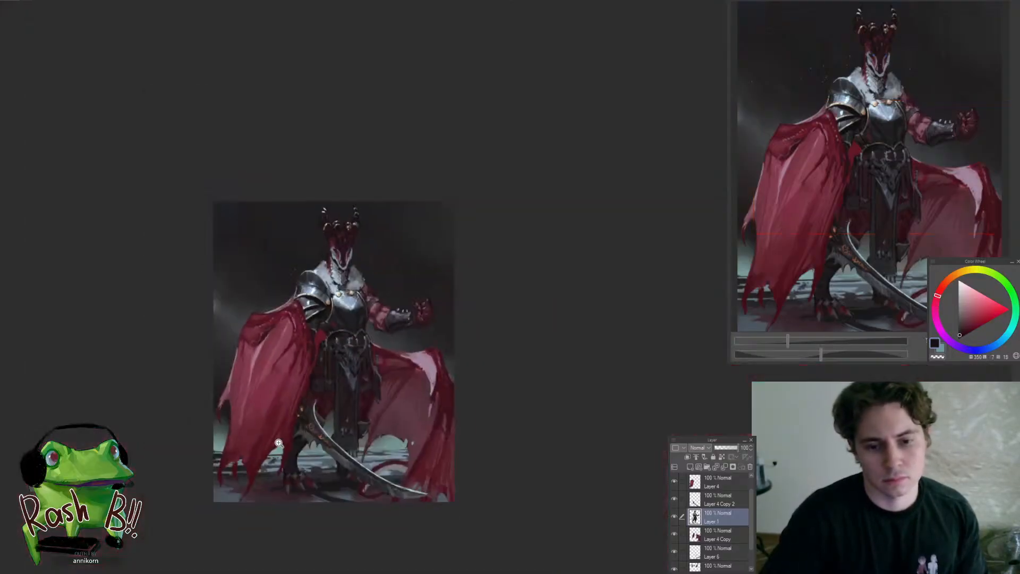
pyautogui.moveTo(325, 389); pyautogui.dragTo(355, 362)
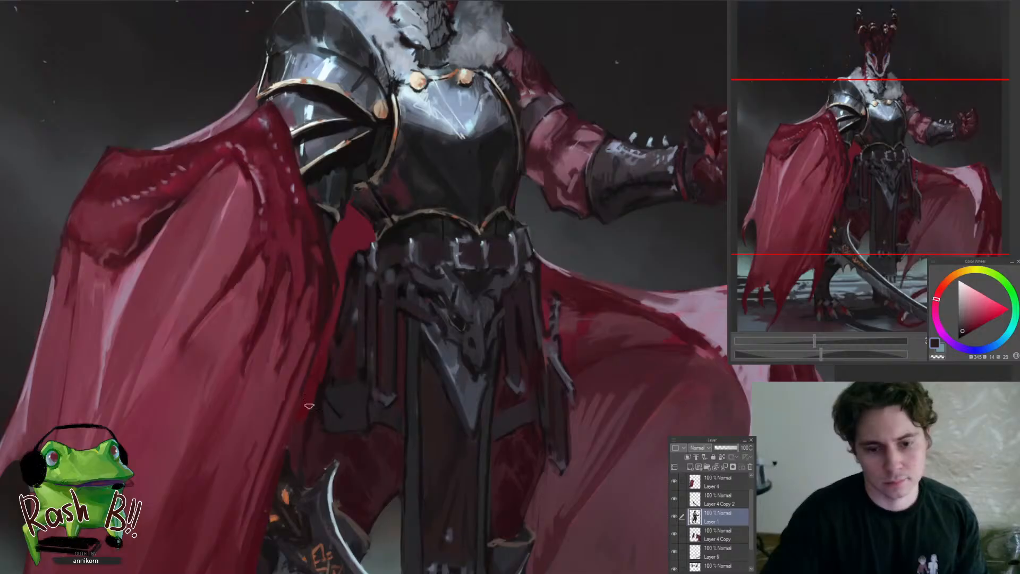
# Cover the bright red gap between the cape and the hip pouch with sampled dark maroon strokes
pyautogui.moveTo(301, 400); pyautogui.dragTo(237, 483)
pyautogui.moveTo(305, 385); pyautogui.dragTo(348, 355)
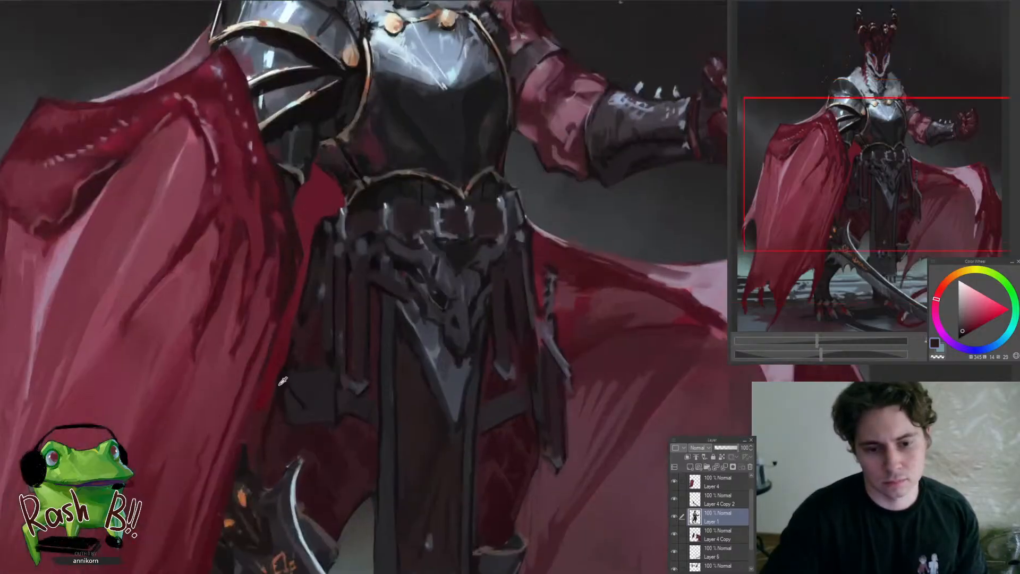
pyautogui.keyDown('alt'); pyautogui.click(283, 380); pyautogui.keyUp('alt')
pyautogui.keyDown('alt'); pyautogui.click(305, 339); pyautogui.keyUp('alt')
pyautogui.moveTo(292, 340); pyautogui.dragTo(221, 462)
# Define the hip pouch's outer edge with near-black in mirrored view and restore the original canvas orientation
pyautogui.press('h')
pyautogui.moveTo(680, 388); pyautogui.dragTo(513, 343)
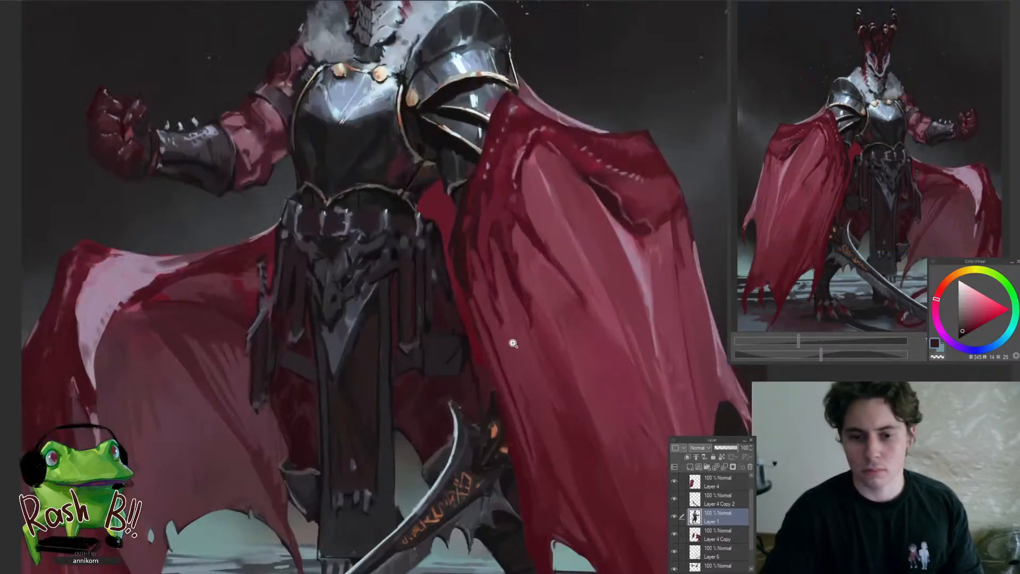
pyautogui.click(470, 382)
pyautogui.keyDown('alt'); pyautogui.click(401, 350); pyautogui.keyUp('alt')
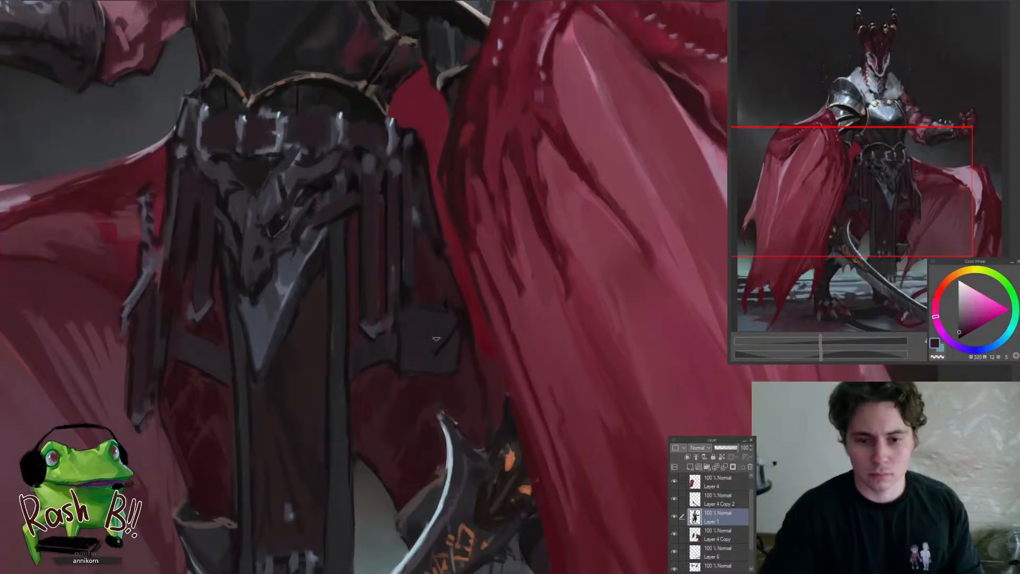
pyautogui.keyDown('alt'); pyautogui.click(463, 319); pyautogui.keyUp('alt')
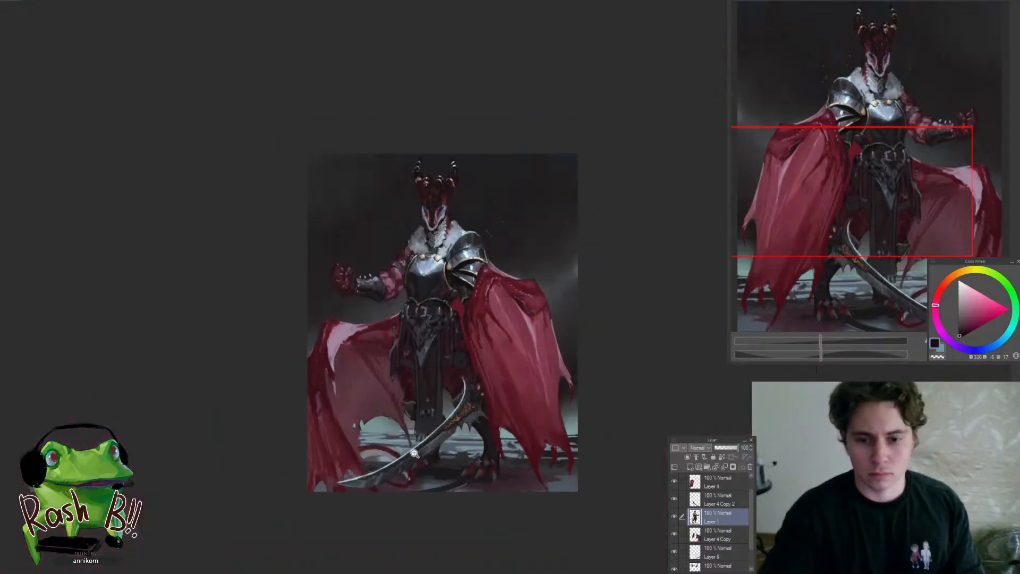
pyautogui.hotkey('ctrl', '0')
pyautogui.click(519, 430)
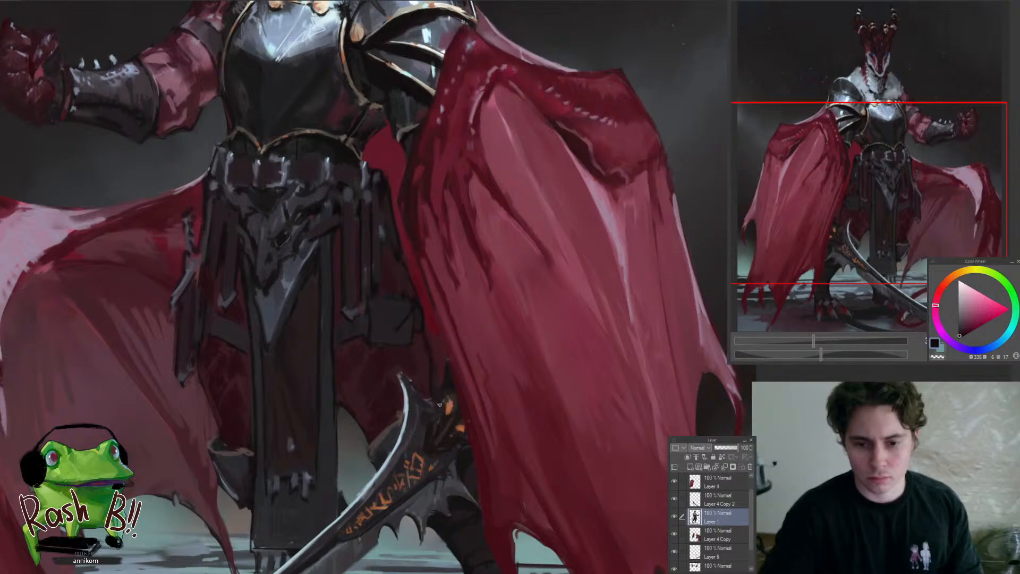
pyautogui.moveTo(428, 415); pyautogui.dragTo(366, 416)
pyautogui.press('h')
pyautogui.moveTo(525, 411); pyautogui.dragTo(400, 395)
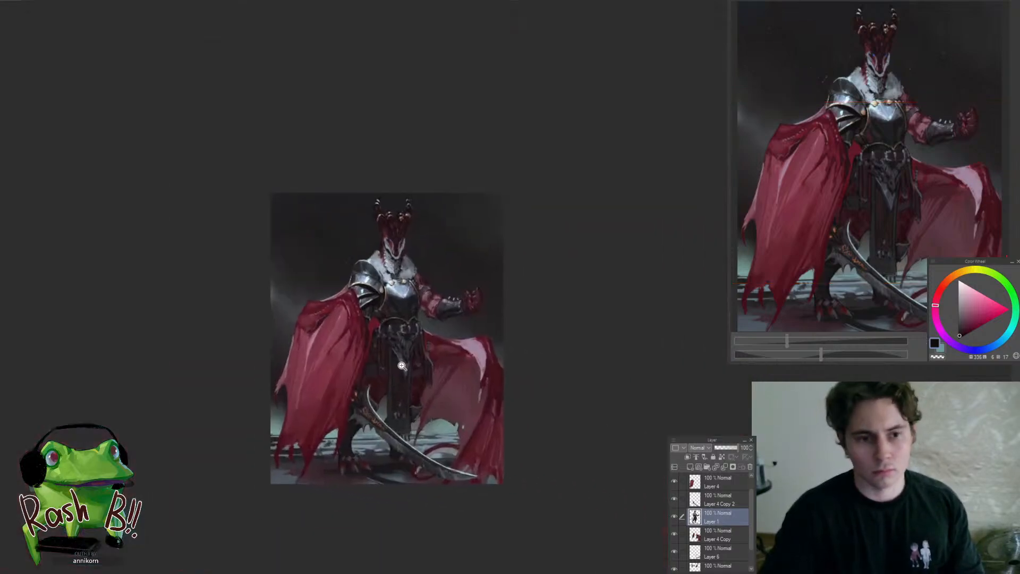
# Touch up the narrow strip between the cape and the hip pouch with sampled dark maroon on Layer 4 Copy
pyautogui.click(402, 365)
pyautogui.click(336, 393)
pyautogui.keyDown('alt'); pyautogui.click(345, 350); pyautogui.keyUp('alt')
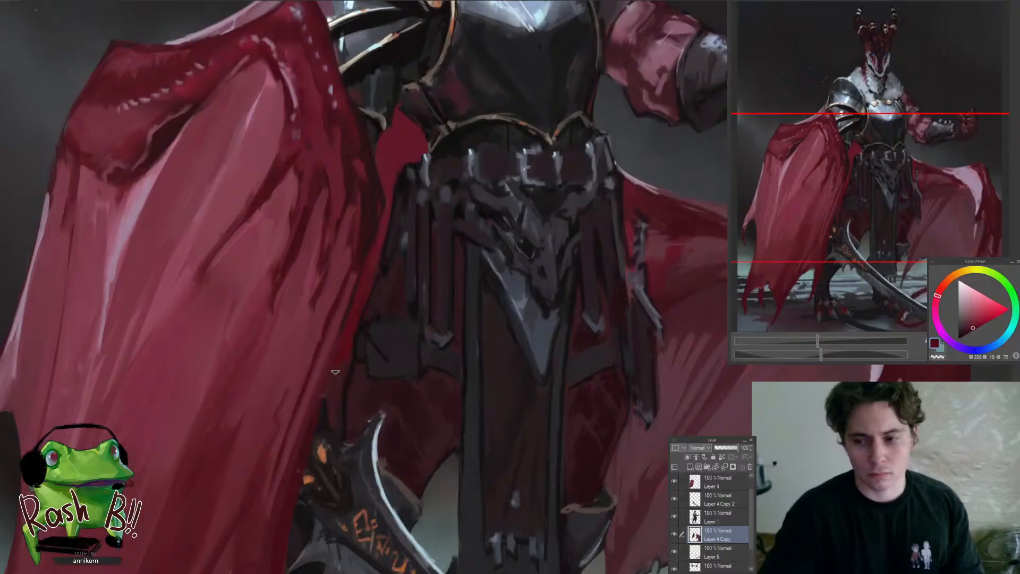
pyautogui.moveTo(355, 359); pyautogui.dragTo(367, 345)
pyautogui.click(367, 345)
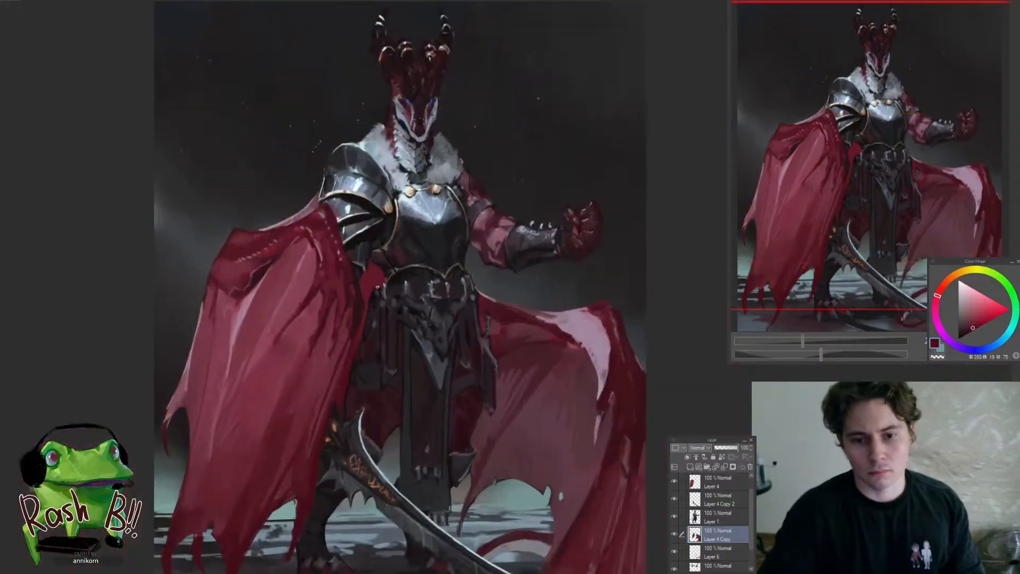
pyautogui.moveTo(446, 373)
pyautogui.mouseDown()
pyautogui.moveTo(411, 355)
pyautogui.moveTo(378, 397)
pyautogui.moveTo(375, 447)
pyautogui.moveTo(333, 441)
pyautogui.moveTo(357, 406)
pyautogui.moveTo(346, 486)
pyautogui.mouseUp()
pyautogui.keyDown('ctrl'); pyautogui.keyDown('shift'); pyautogui.click(410, 356); pyautogui.keyUp('shift'); pyautogui.keyUp('ctrl')
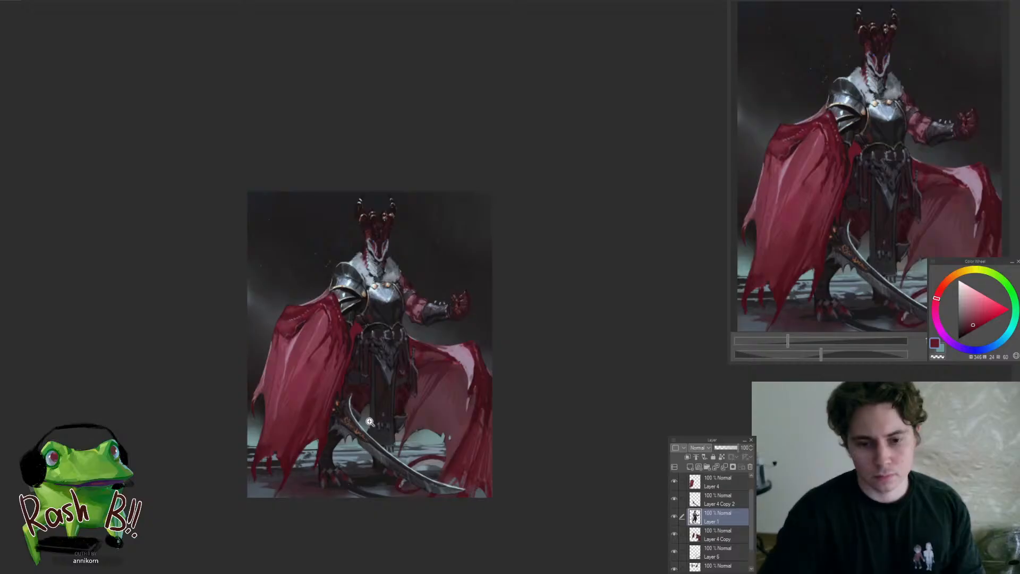
# Paint near-black shadow on Layer 1 around the sword's hilt and the thigh cloth just above it
pyautogui.moveTo(370, 422); pyautogui.dragTo(405, 389)
pyautogui.keyDown('alt'); pyautogui.click(402, 371); pyautogui.keyUp('alt')
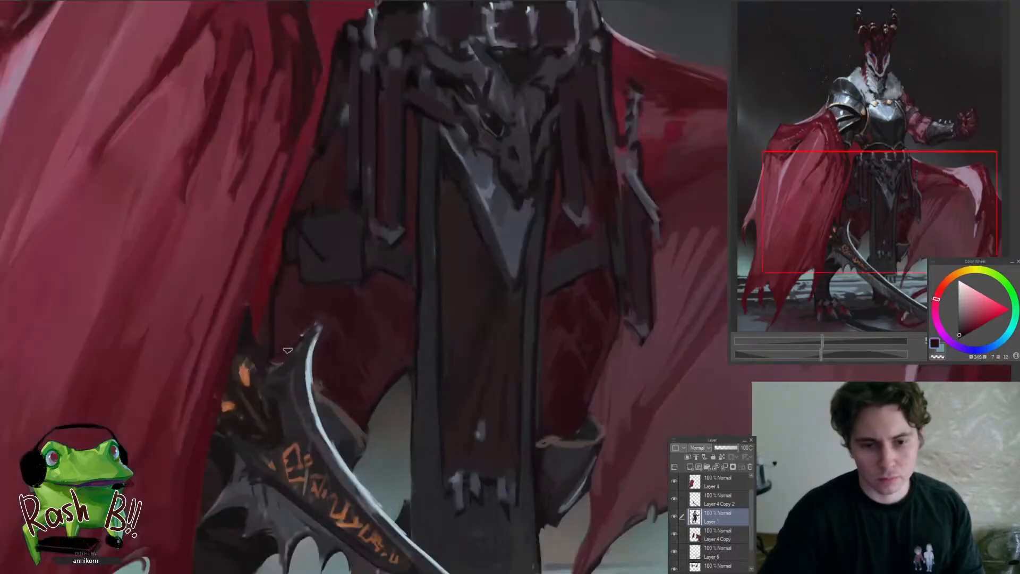
pyautogui.keyDown('alt'); pyautogui.click(276, 280); pyautogui.keyUp('alt')
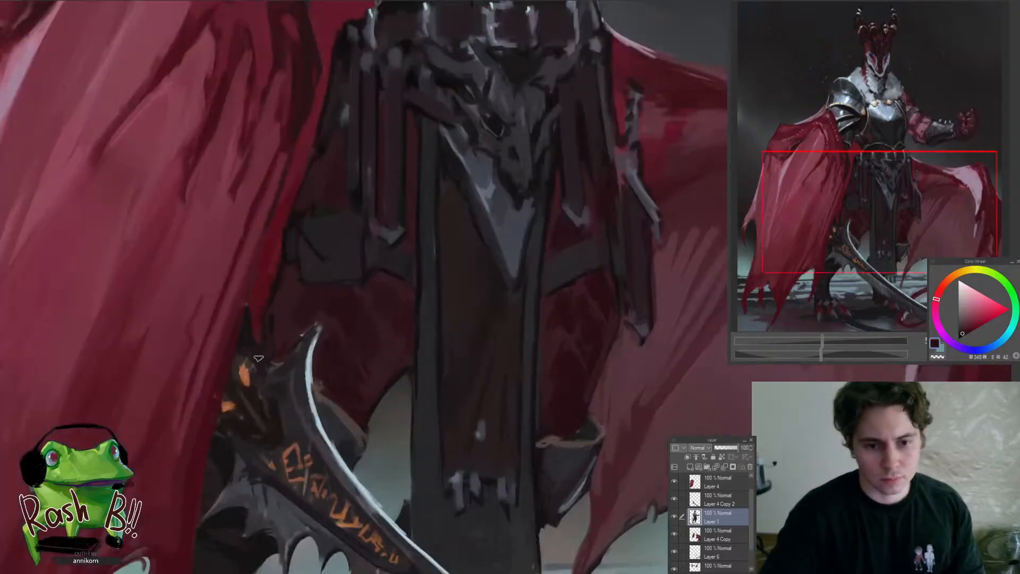
pyautogui.moveTo(258, 374); pyautogui.dragTo(201, 475)
pyautogui.moveTo(260, 456)
pyautogui.mouseDown()
pyautogui.moveTo(287, 414)
pyautogui.moveTo(301, 357)
pyautogui.moveTo(276, 445)
pyautogui.mouseUp()
pyautogui.moveTo(287, 329); pyautogui.dragTo(293, 389)
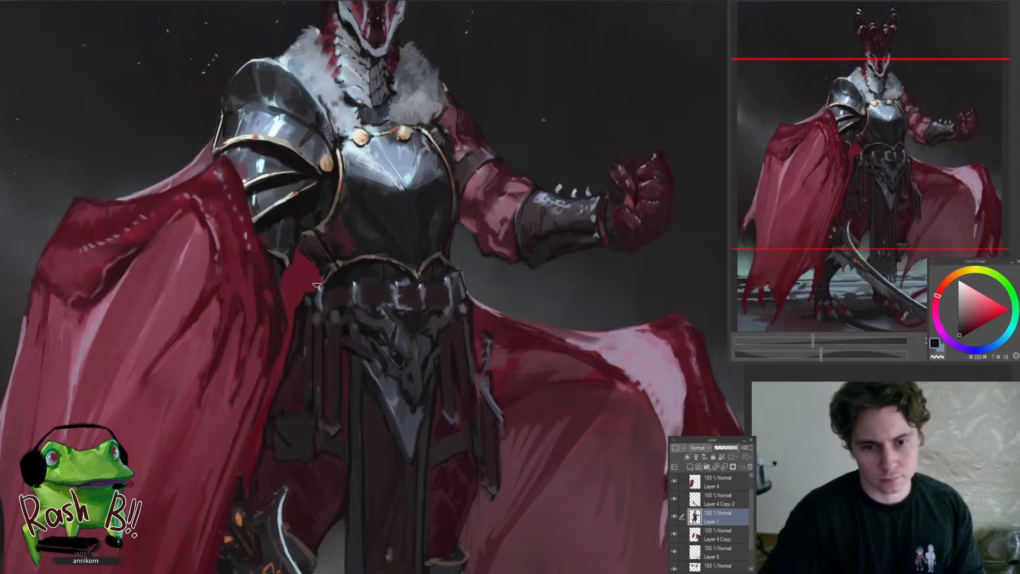
# Darken the cape's inner edge beside the hip straps on Layer 4 in mirrored view, and restore the original canvas orientation
pyautogui.moveTo(320, 313); pyautogui.dragTo(286, 401)
pyautogui.press('h')
pyautogui.moveTo(633, 336); pyautogui.dragTo(492, 364)
pyautogui.click(489, 387)
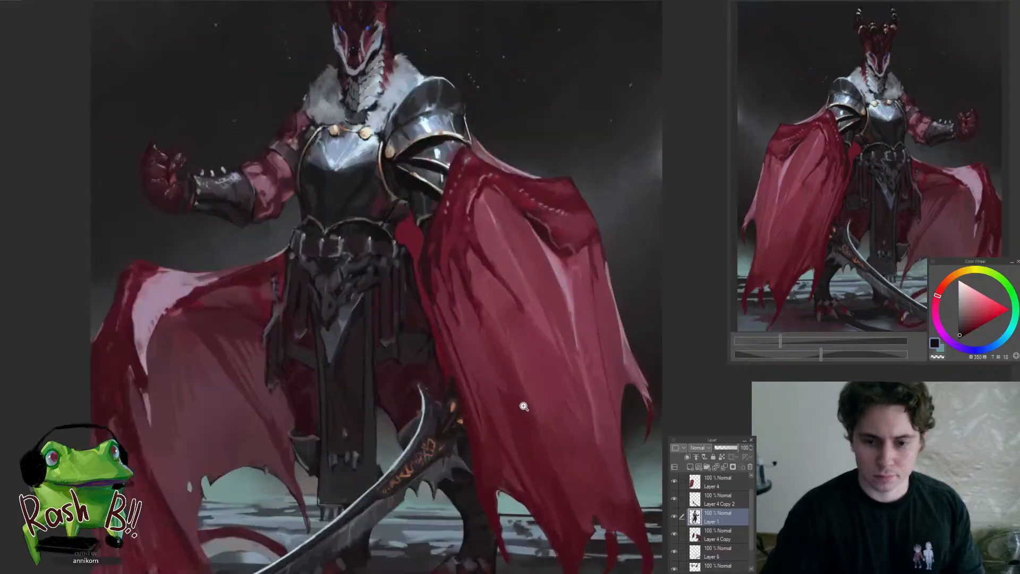
pyautogui.click(444, 360)
pyautogui.moveTo(434, 388); pyautogui.dragTo(446, 433)
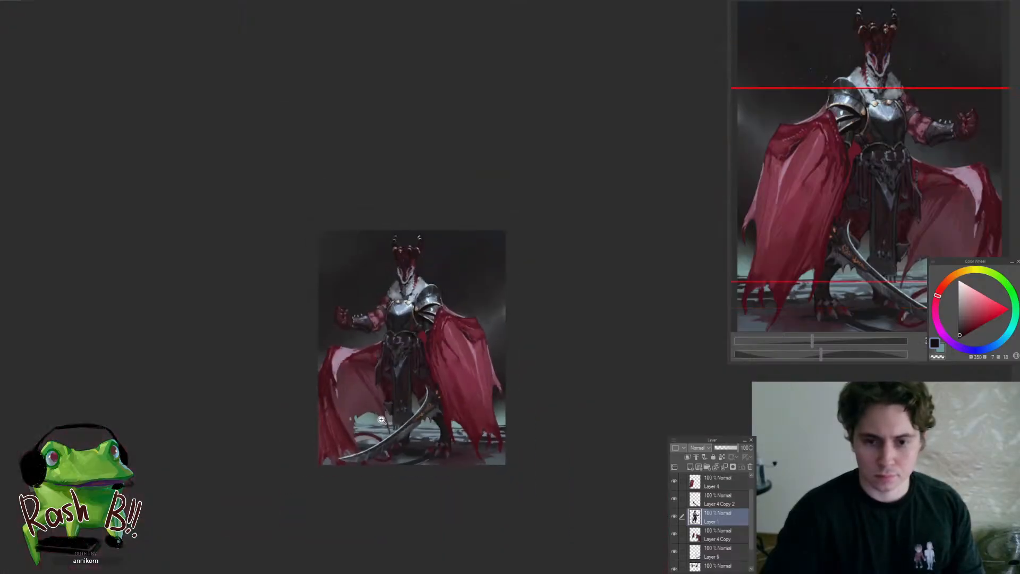
pyautogui.moveTo(450, 340); pyautogui.dragTo(484, 350)
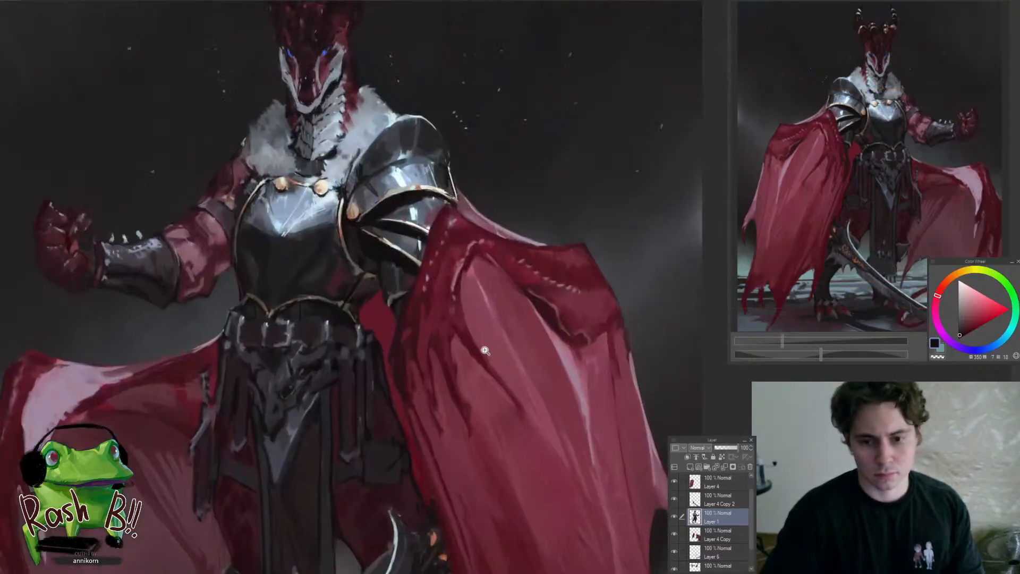
pyautogui.keyDown('ctrl'); pyautogui.keyDown('shift'); pyautogui.click(424, 357); pyautogui.keyUp('shift'); pyautogui.keyUp('ctrl')
pyautogui.moveTo(403, 339)
pyautogui.mouseDown()
pyautogui.moveTo(424, 337)
pyautogui.moveTo(397, 389)
pyautogui.mouseUp()
pyautogui.keyDown('alt'); pyautogui.click(394, 344); pyautogui.keyUp('alt')
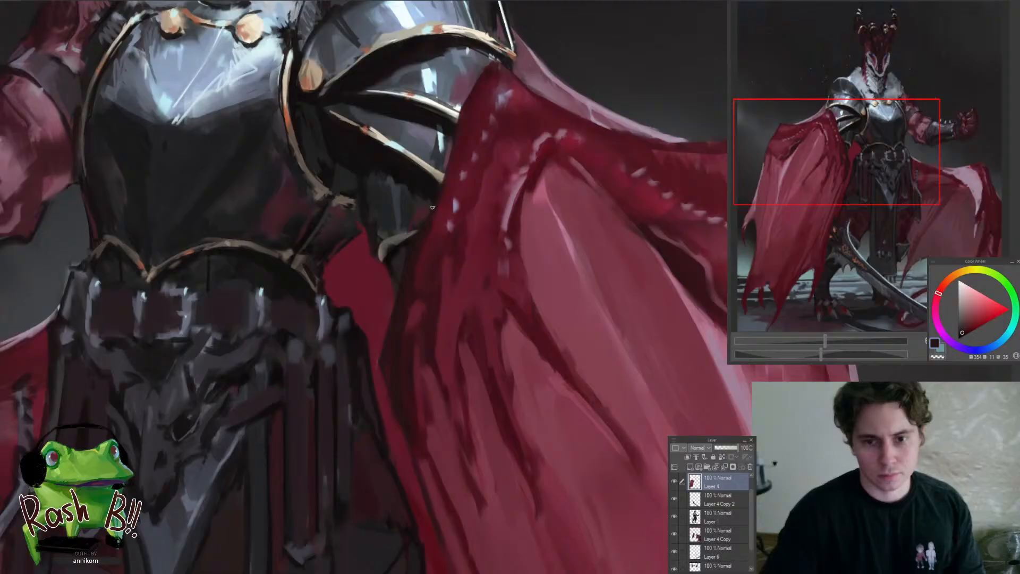
pyautogui.moveTo(422, 466); pyautogui.dragTo(401, 377)
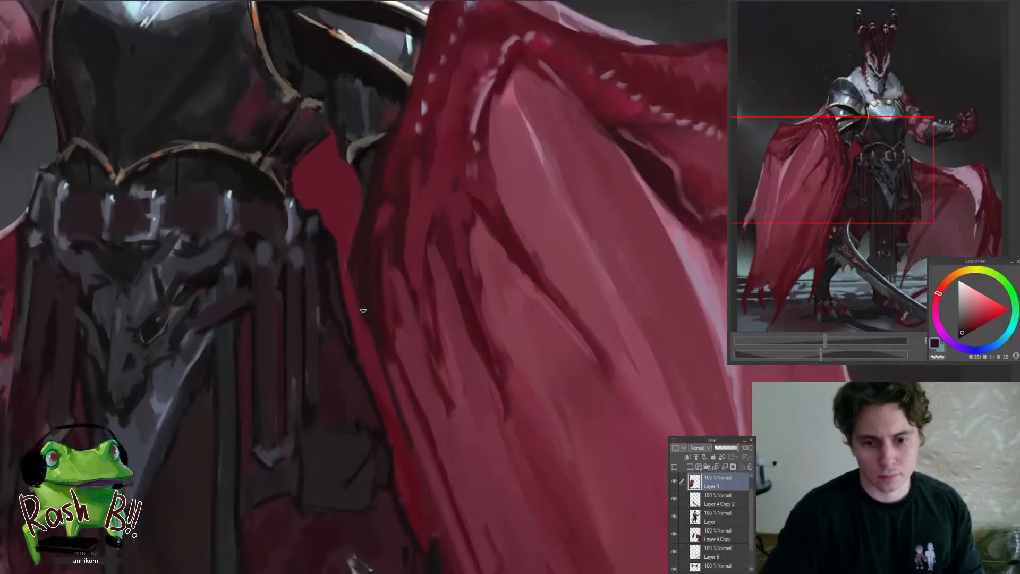
pyautogui.moveTo(368, 413); pyautogui.dragTo(301, 461)
pyautogui.press('h')
# Refine the cape's inner edge and the red strip beside the hip pouch with sampled dark tones on Layer 4 and Layer 4 Copy
pyautogui.moveTo(558, 478); pyautogui.dragTo(599, 419)
pyautogui.moveTo(533, 292); pyautogui.dragTo(419, 240)
pyautogui.keyDown('alt'); pyautogui.click(384, 253); pyautogui.keyUp('alt')
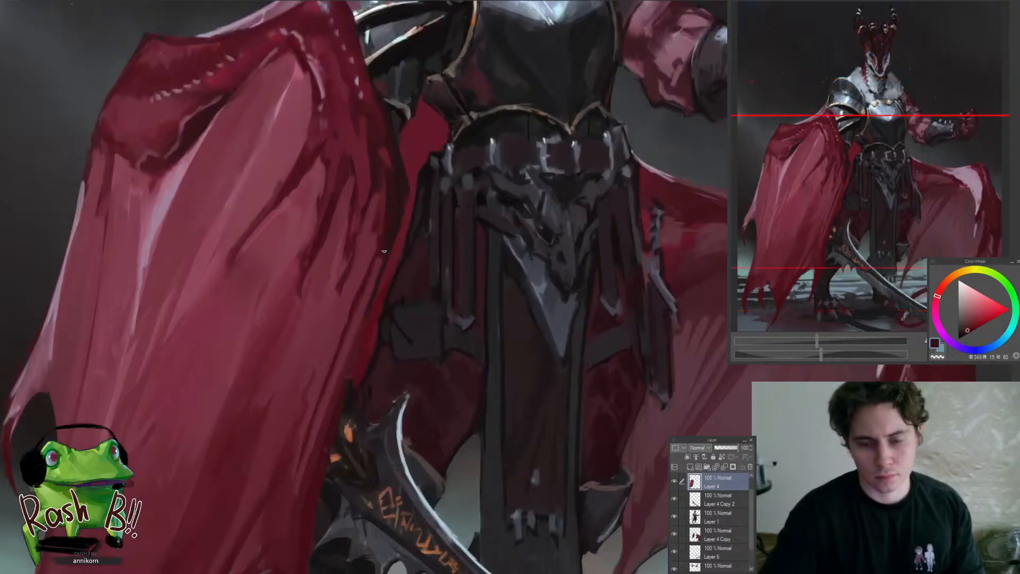
pyautogui.keyDown('alt'); pyautogui.click(396, 230); pyautogui.keyUp('alt')
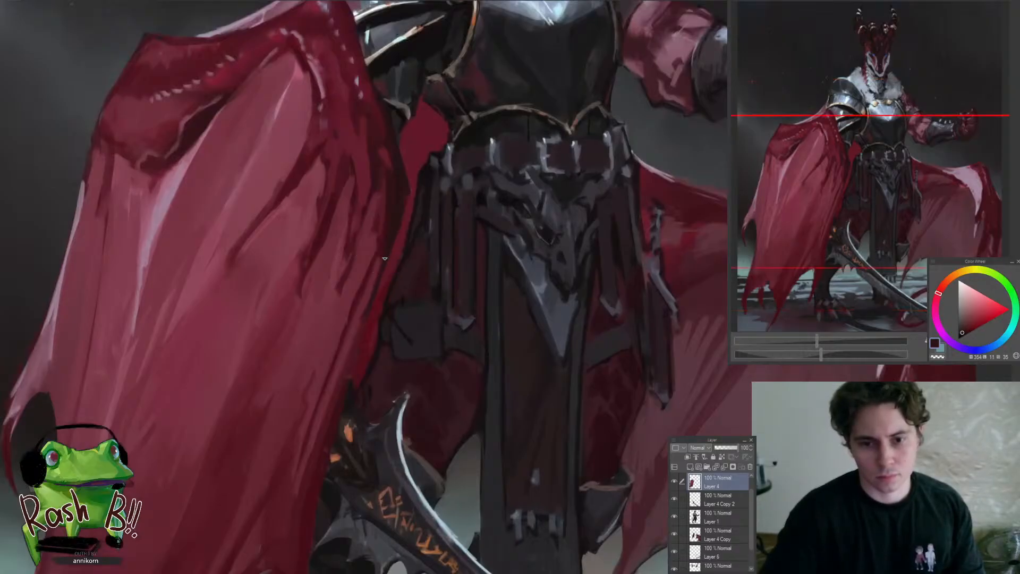
pyautogui.moveTo(335, 395); pyautogui.dragTo(370, 343)
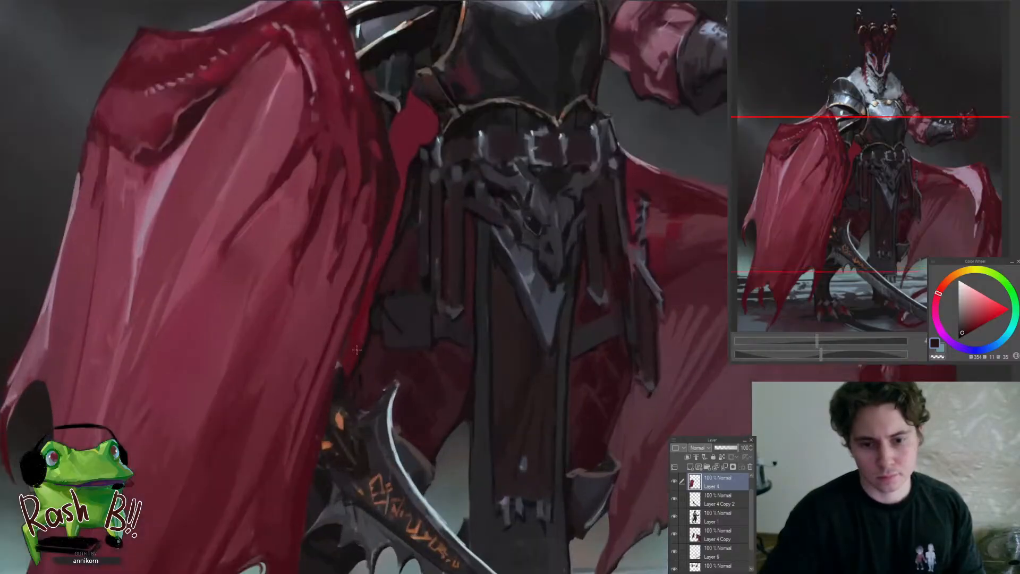
pyautogui.keyDown('ctrl'); pyautogui.keyDown('shift'); pyautogui.click(357, 336); pyautogui.keyUp('shift'); pyautogui.keyUp('ctrl')
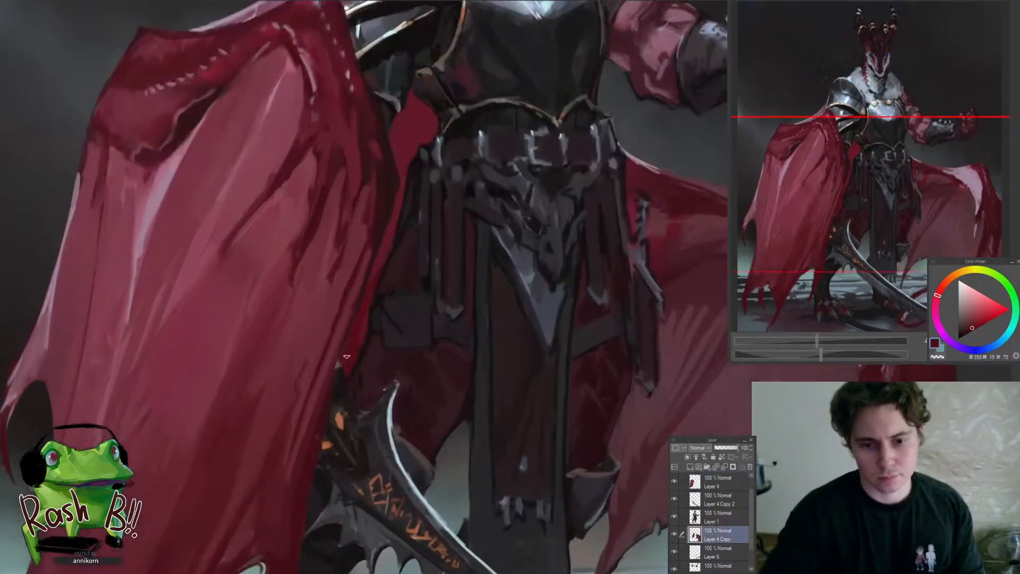
pyautogui.keyDown('alt'); pyautogui.click(356, 351); pyautogui.keyUp('alt')
pyautogui.keyDown('ctrl'); pyautogui.keyDown('shift'); pyautogui.click(337, 353); pyautogui.keyUp('shift'); pyautogui.keyUp('ctrl')
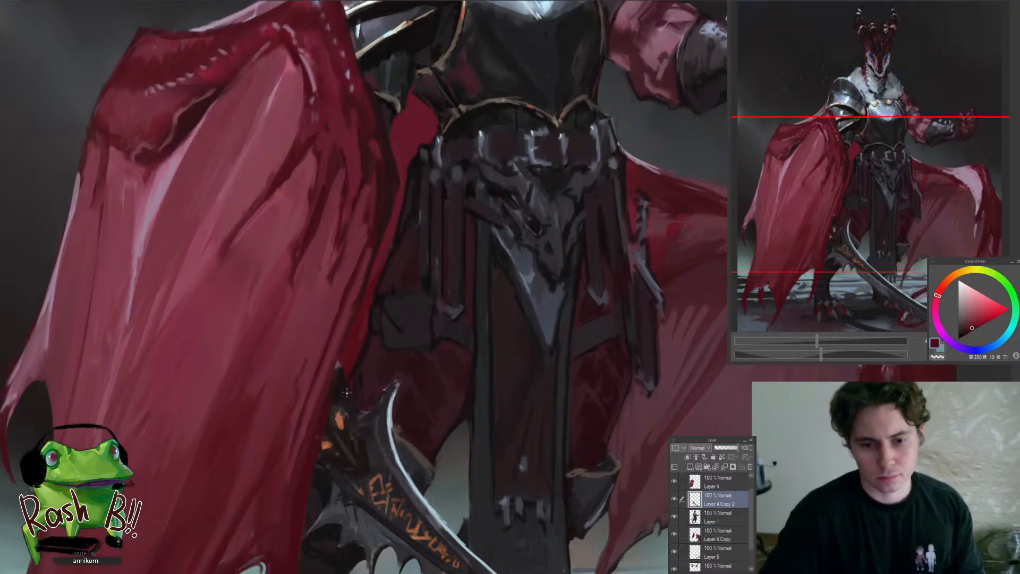
# Blend the thigh cloth between the hip pouch and the sword's hilt with sampled dark maroon on Layer 1
pyautogui.scroll(2, 339, 355)
pyautogui.scroll(-5, 319, 388)
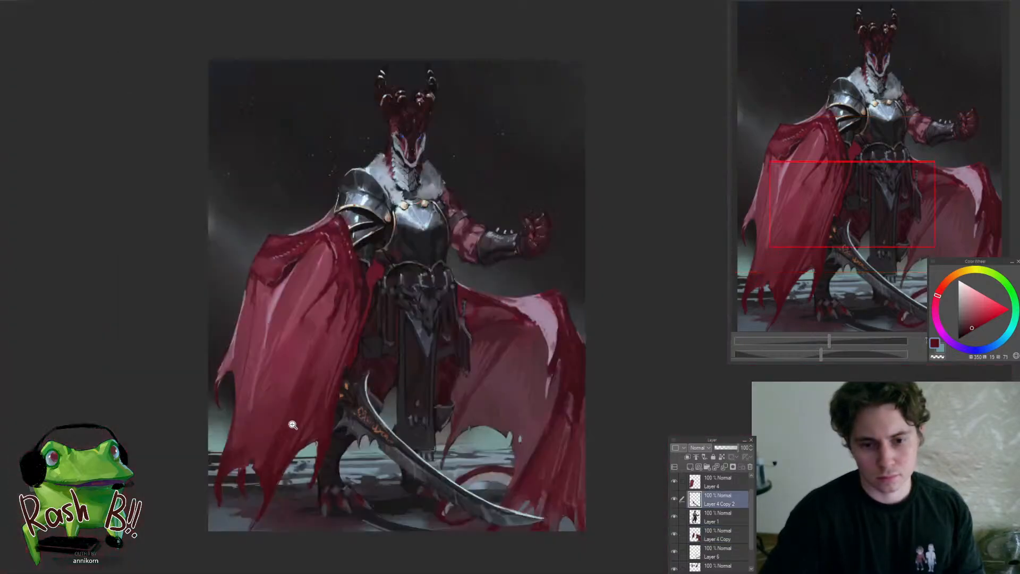
pyautogui.scroll(3, 412, 351)
pyautogui.scroll(2, 413, 350)
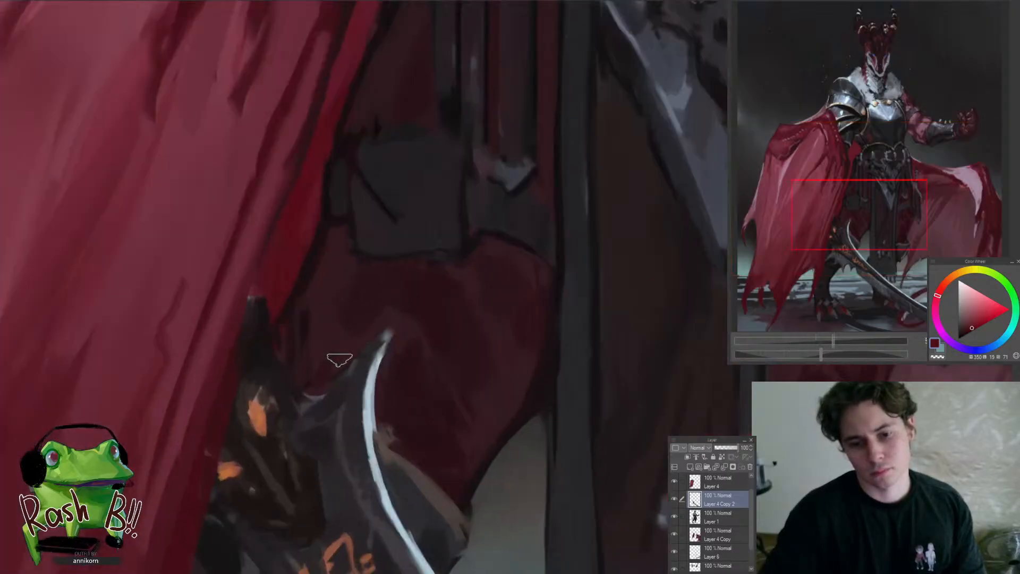
pyautogui.scroll(-1, 313, 351)
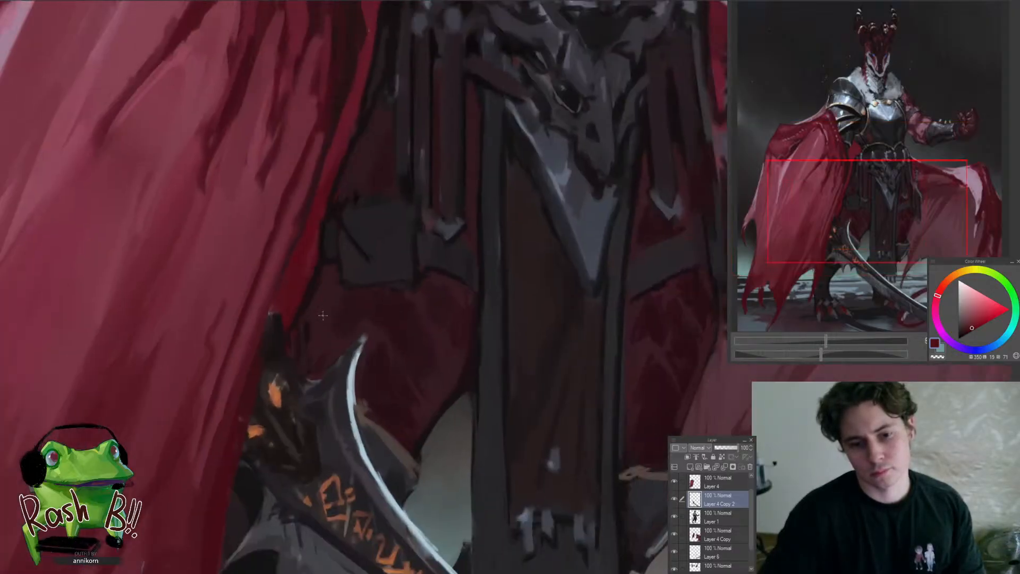
pyautogui.keyDown('ctrl'); pyautogui.keyDown('shift'); pyautogui.click(317, 328); pyautogui.keyUp('shift'); pyautogui.keyUp('ctrl')
pyautogui.keyDown('alt'); pyautogui.click(321, 317); pyautogui.keyUp('alt')
pyautogui.scroll(-4, 299, 370)
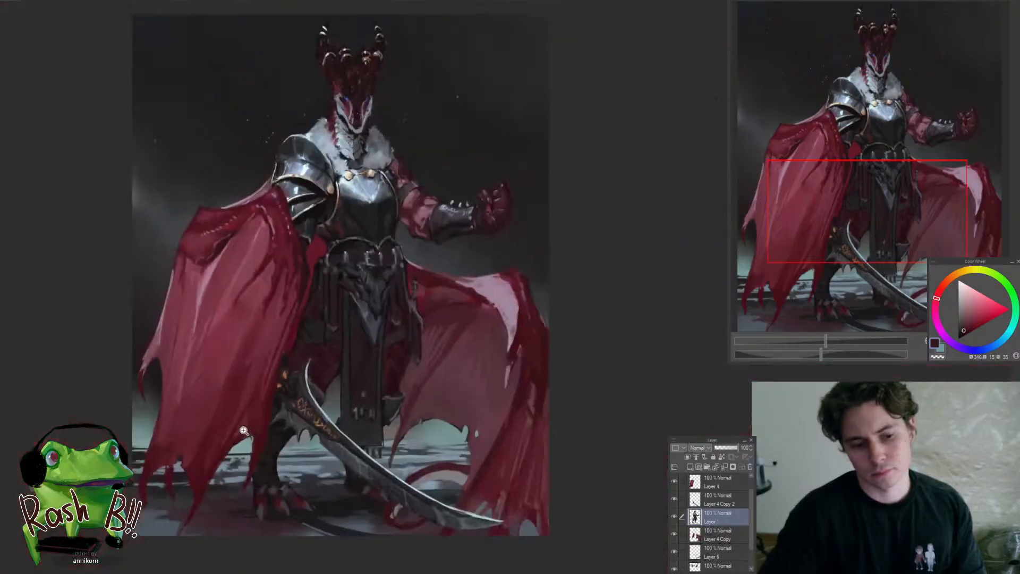
# Deepen the shadow below the hip pouch's outer edge with near-black on Layer 1
pyautogui.scroll(3, 303, 352)
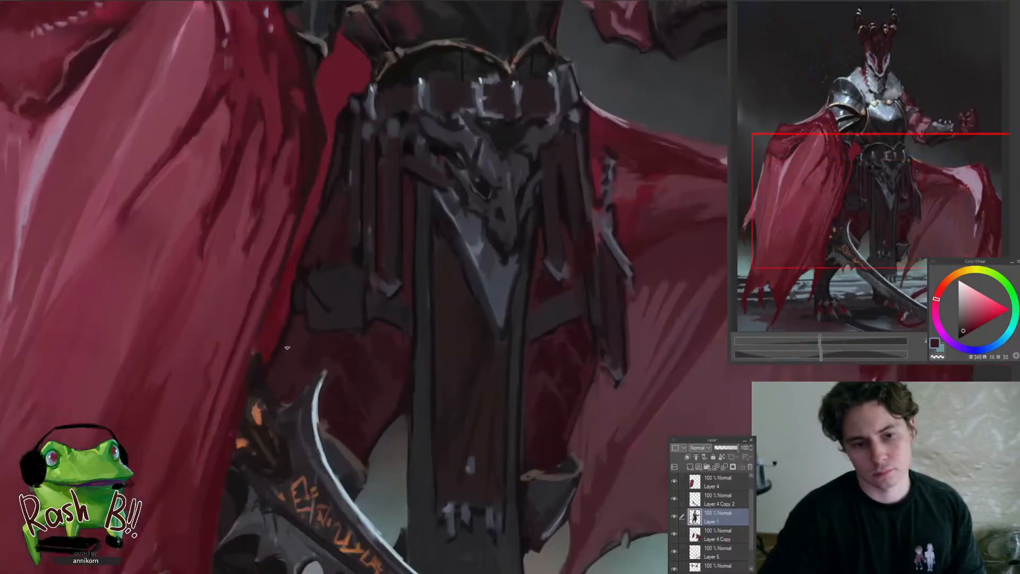
pyautogui.keyDown('alt'); pyautogui.click(288, 323); pyautogui.keyUp('alt')
pyautogui.scroll(-5, 313, 372)
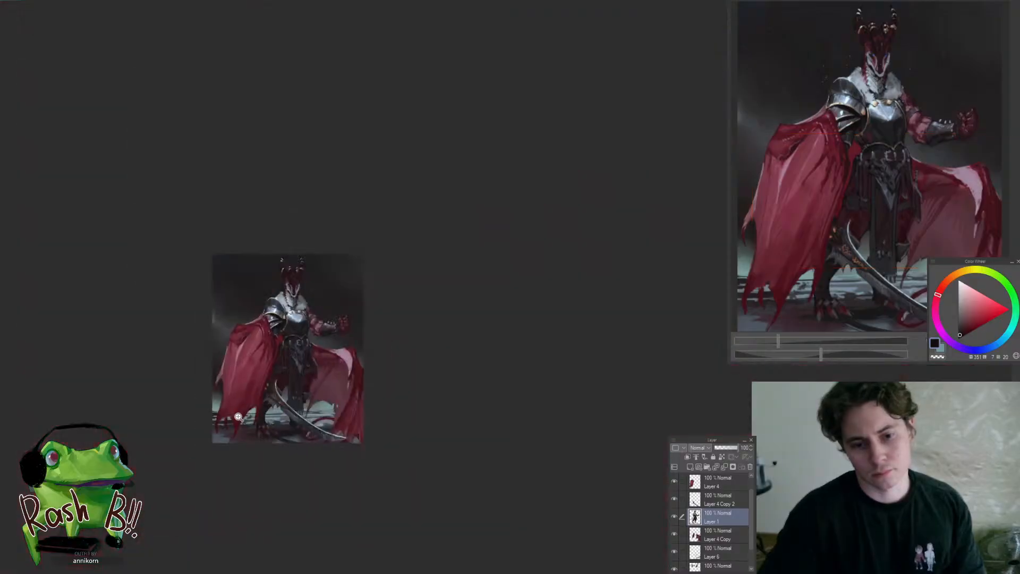
pyautogui.scroll(2, 297, 397)
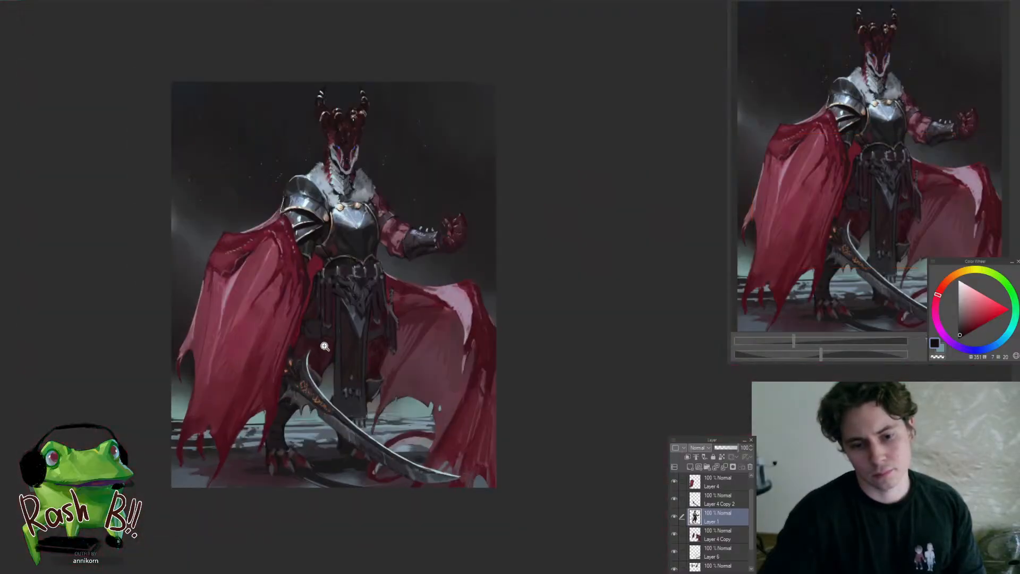
pyautogui.scroll(3, 294, 384)
# Shade the lower inner folds of the large cape wing with sampled dark maroon on Layer 4
pyautogui.keyDown('ctrl'); pyautogui.keyDown('shift'); pyautogui.click(275, 406); pyautogui.keyUp('shift'); pyautogui.keyUp('ctrl')
pyautogui.keyDown('alt'); pyautogui.click(276, 392); pyautogui.keyUp('alt')
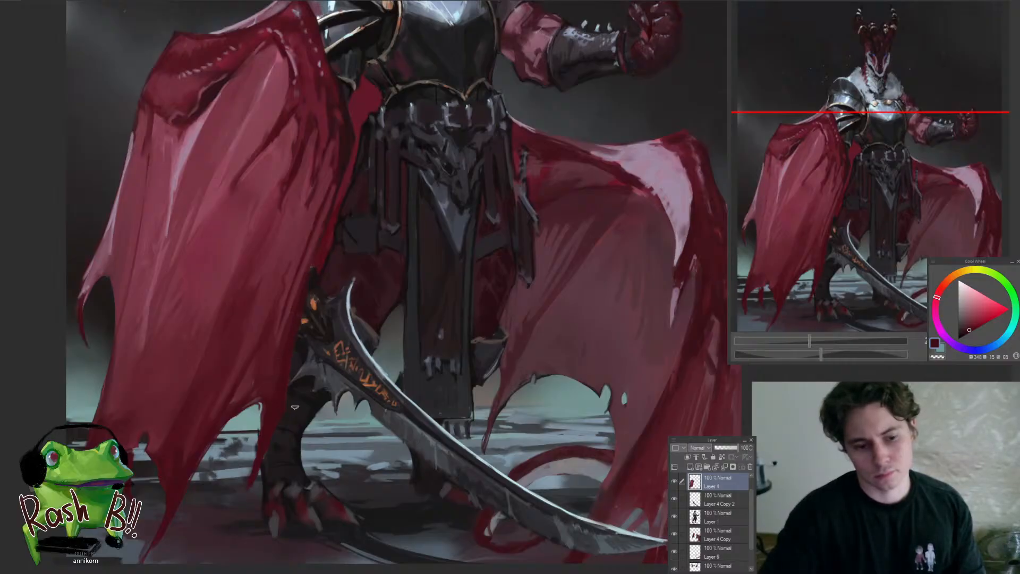
pyautogui.scroll(-1, 290, 417)
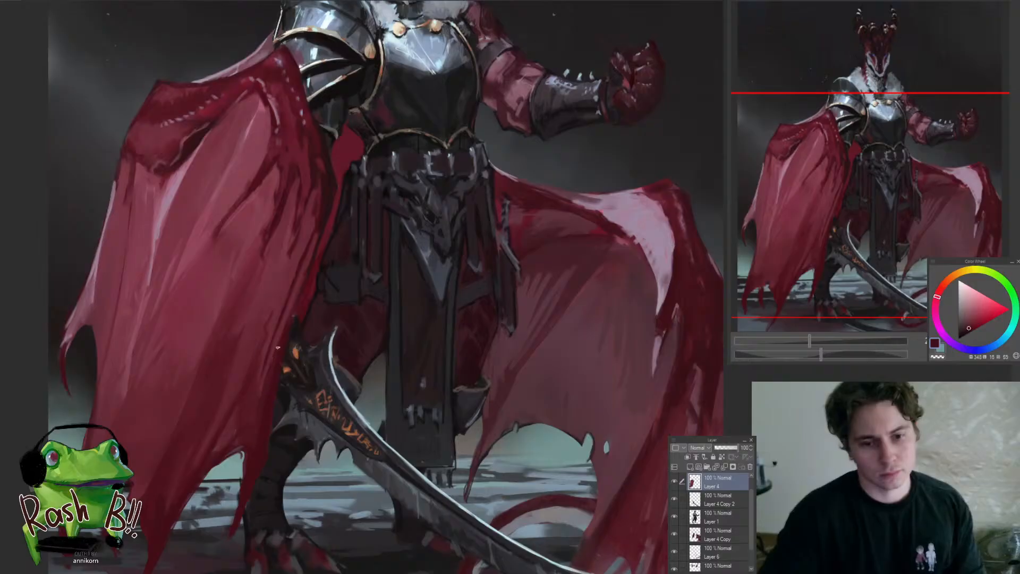
pyautogui.keyDown('alt'); pyautogui.click(312, 246); pyautogui.keyUp('alt')
pyautogui.keyDown('alt'); pyautogui.click(261, 378); pyautogui.keyUp('alt')
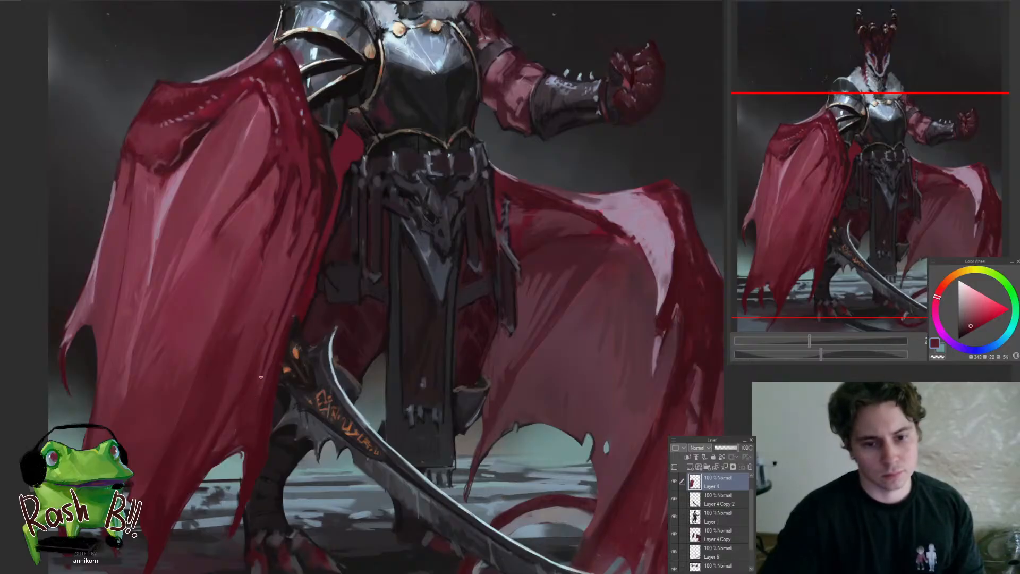
pyautogui.keyDown('alt'); pyautogui.click(261, 446); pyautogui.keyUp('alt')
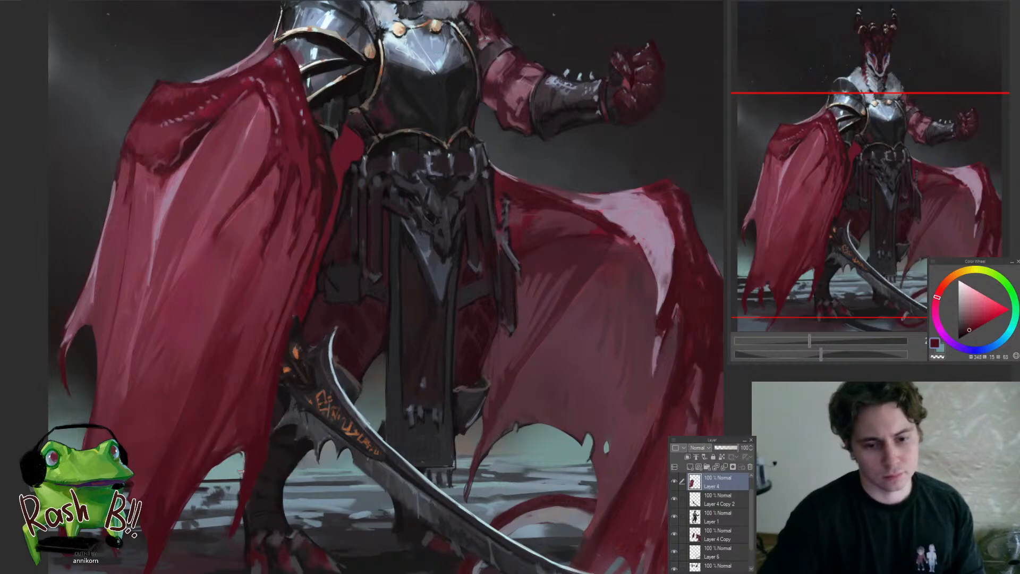
pyautogui.scroll(-5, 227, 494)
# Refine the cape's pointed lower tip on Layer 4 and the leg beside it on Layer 1 with sampled dark colours
pyautogui.scroll(7, 223, 509)
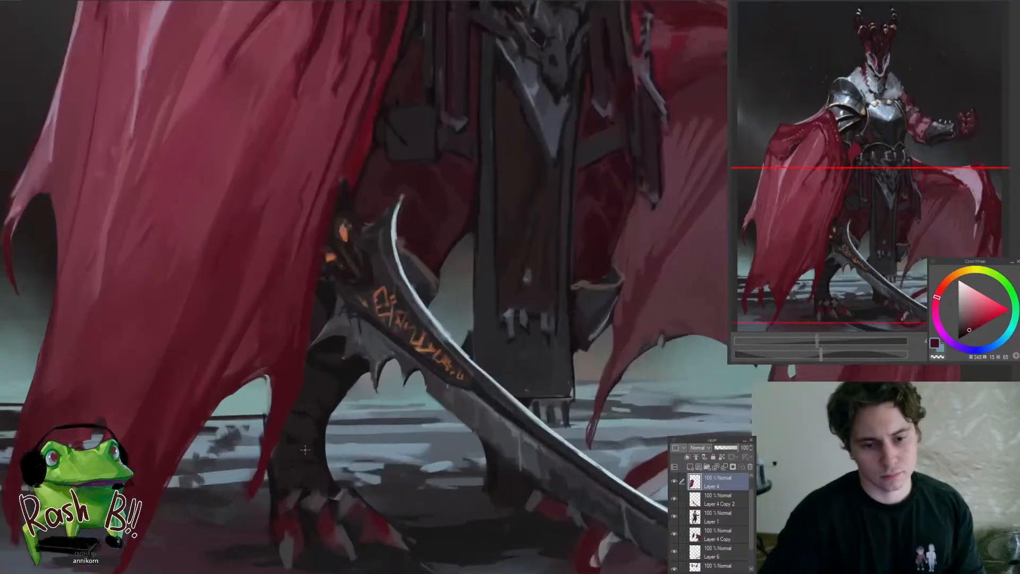
pyautogui.keyDown('ctrl'); pyautogui.keyDown('shift'); pyautogui.click(305, 449); pyautogui.keyUp('shift'); pyautogui.keyUp('ctrl')
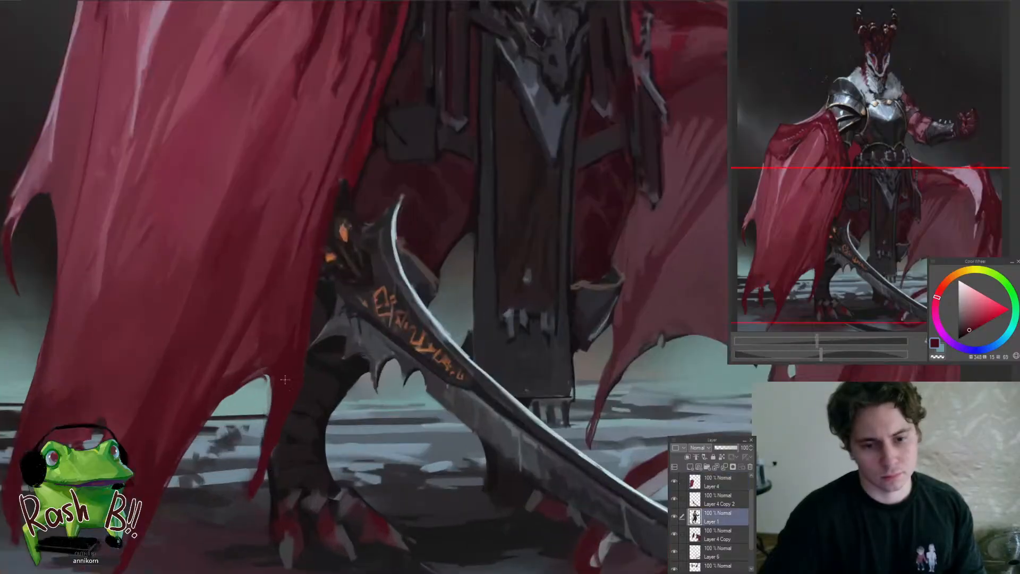
pyautogui.keyDown('ctrl'); pyautogui.keyDown('shift'); pyautogui.click(251, 442); pyautogui.keyUp('shift'); pyautogui.keyUp('ctrl')
pyautogui.keyDown('ctrl'); pyautogui.keyDown('shift'); pyautogui.click(282, 460); pyautogui.keyUp('shift'); pyautogui.keyUp('ctrl')
pyautogui.keyDown('ctrl'); pyautogui.keyDown('shift'); pyautogui.click(260, 474); pyautogui.keyUp('shift'); pyautogui.keyUp('ctrl')
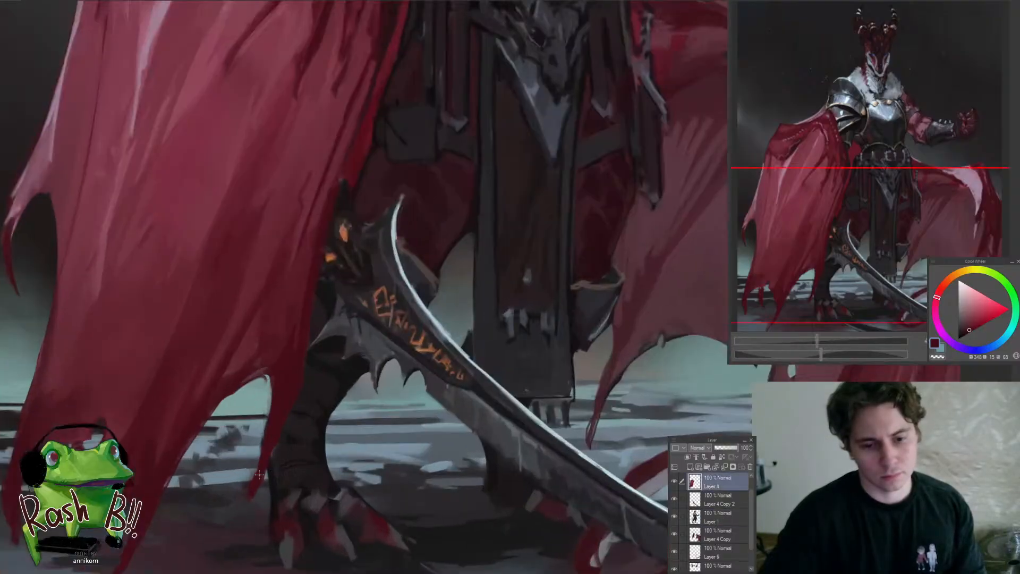
pyautogui.keyDown('ctrl'); pyautogui.keyDown('shift'); pyautogui.click(280, 473); pyautogui.keyUp('shift'); pyautogui.keyUp('ctrl')
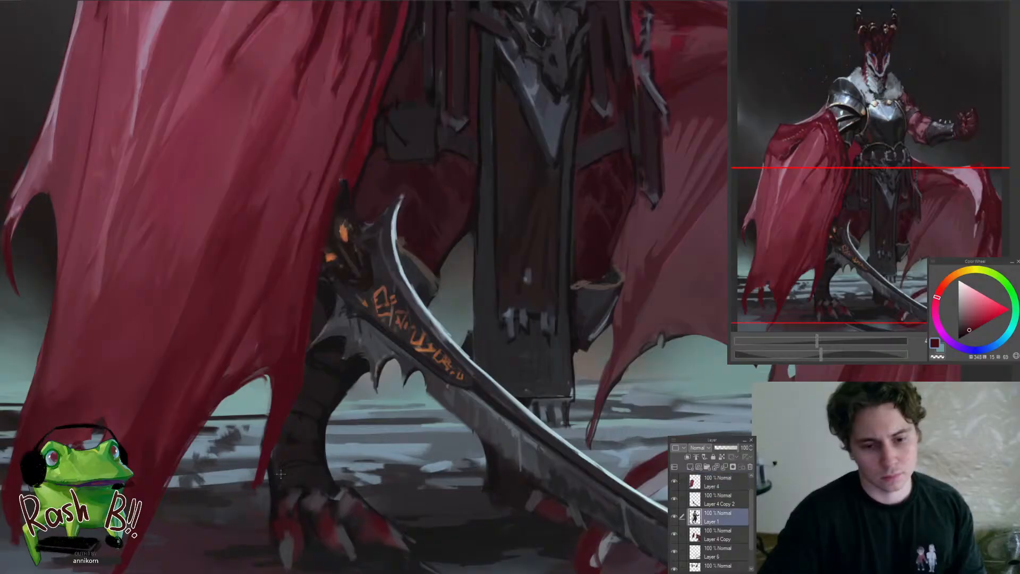
pyautogui.keyDown('alt'); pyautogui.click(281, 473); pyautogui.keyUp('alt')
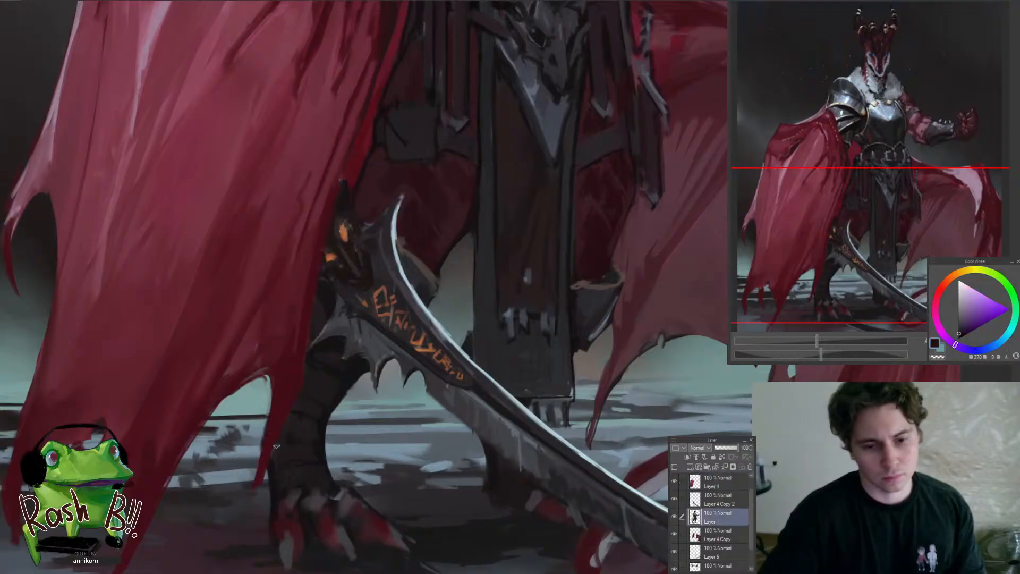
# Darken the leg between the cape tip and the sword with dark purple-black strokes on Layer 1
pyautogui.moveTo(295, 457); pyautogui.dragTo(349, 457)
pyautogui.keyDown('alt'); pyautogui.click(298, 437); pyautogui.keyUp('alt')
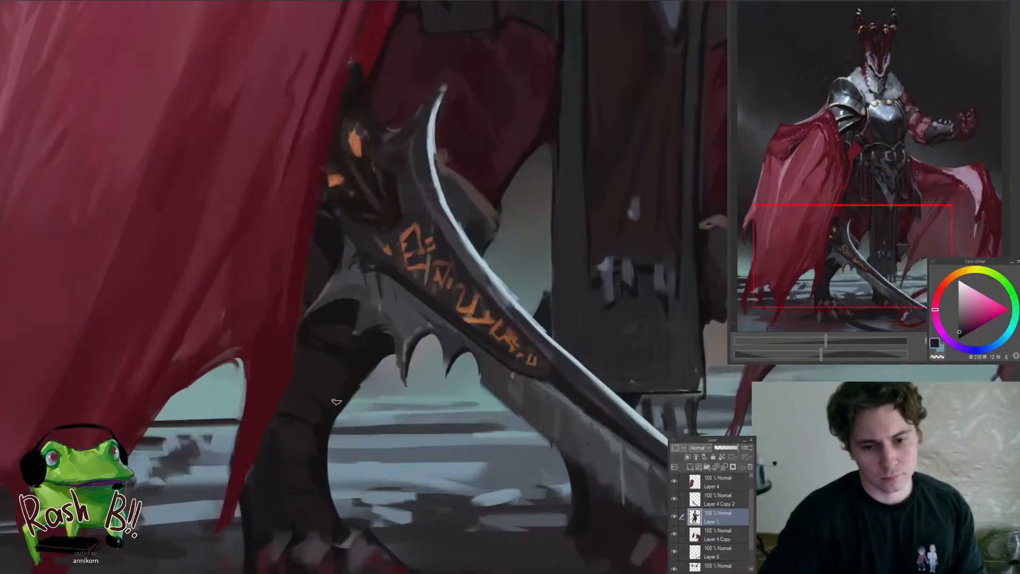
pyautogui.keyDown('alt'); pyautogui.click(307, 305); pyautogui.keyUp('alt')
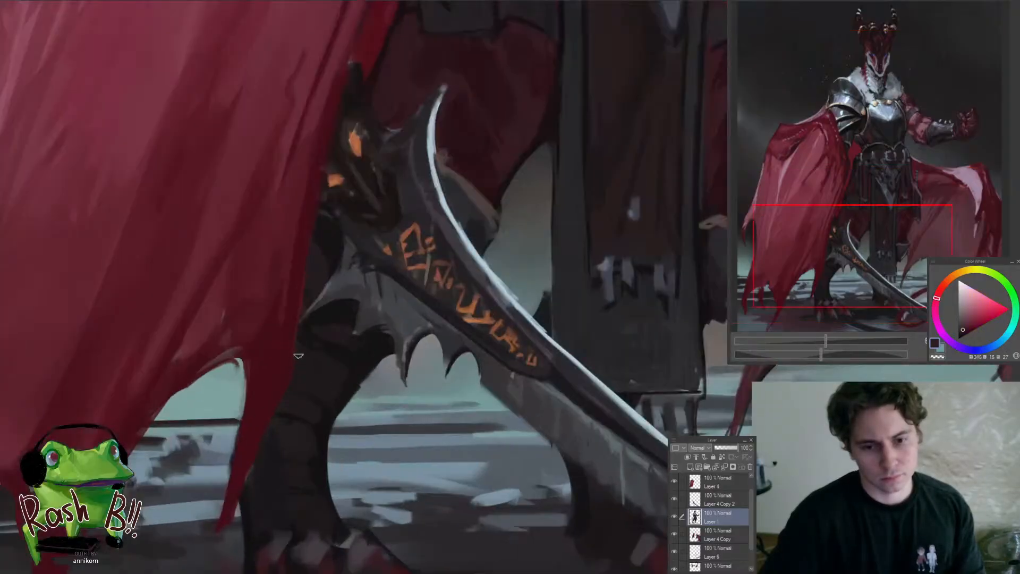
pyautogui.keyDown('alt'); pyautogui.click(224, 435); pyautogui.keyUp('alt')
pyautogui.keyDown('alt'); pyautogui.click(299, 443); pyautogui.keyUp('alt')
pyautogui.keyDown('alt'); pyautogui.click(287, 439); pyautogui.keyUp('alt')
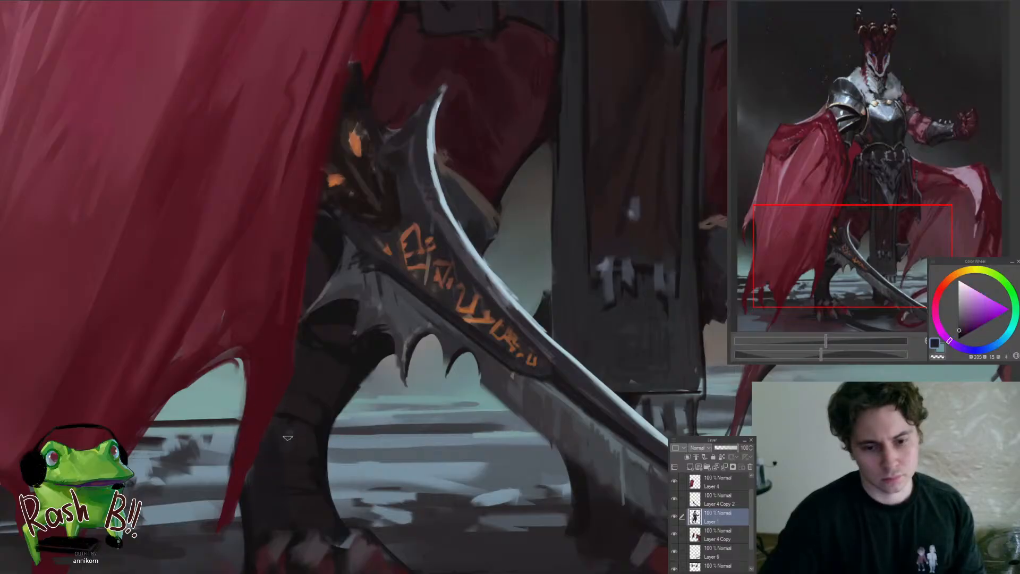
pyautogui.moveTo(298, 428); pyautogui.dragTo(298, 498)
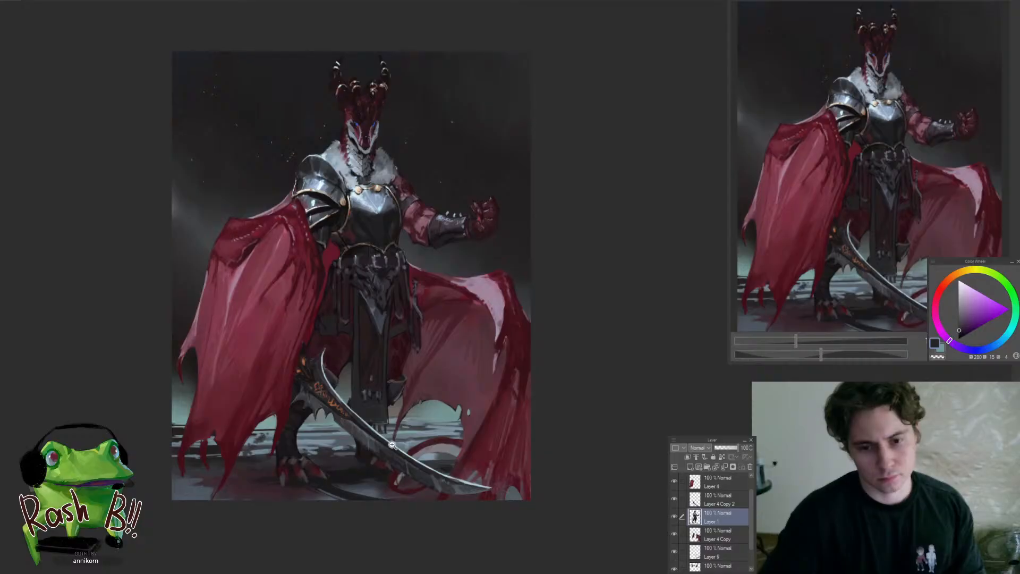
# Deepen the leg and its shadow behind the sword blade with sampled near-black on Layer 1
pyautogui.scroll(5, 393, 446)
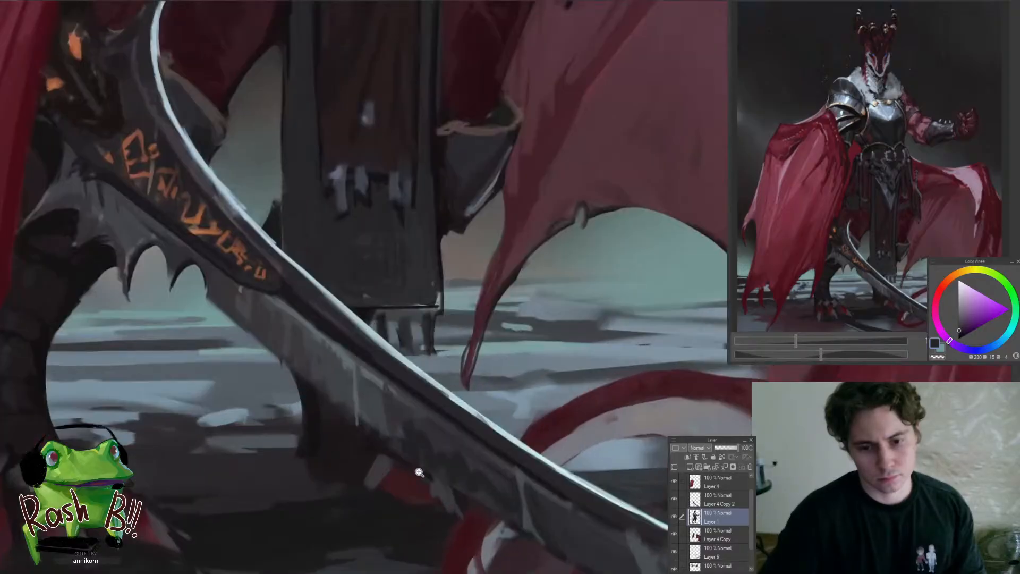
pyautogui.keyDown('alt'); pyautogui.click(329, 443); pyautogui.keyUp('alt')
pyautogui.moveTo(319, 457); pyautogui.dragTo(314, 392)
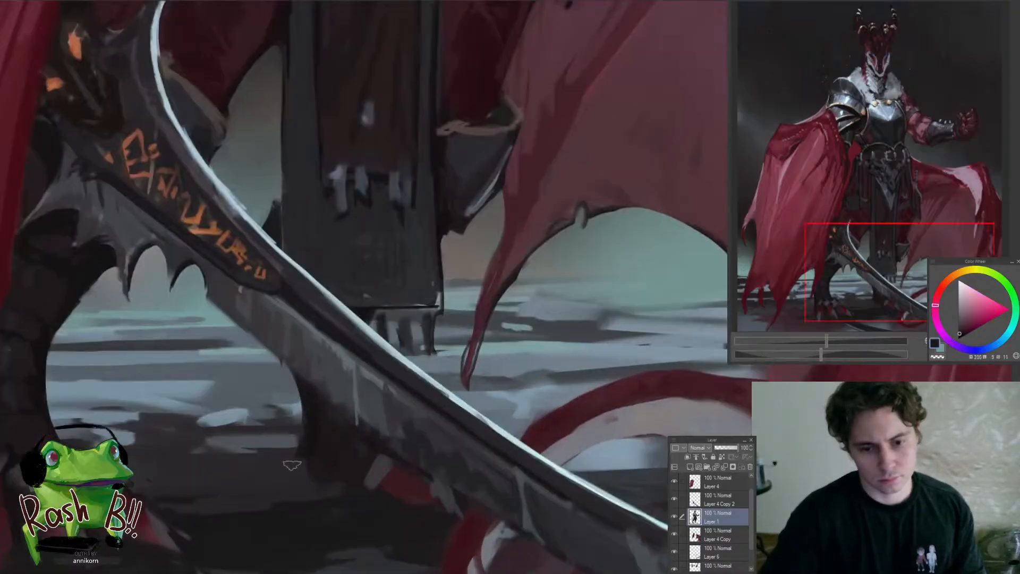
pyautogui.moveTo(373, 517)
pyautogui.mouseDown()
pyautogui.moveTo(288, 518)
pyautogui.moveTo(289, 530)
pyautogui.moveTo(381, 496)
pyautogui.mouseUp()
# Refine the pouch's inner edge beside the hanging waist cloth with sampled dark purple-black on Layer 1
pyautogui.moveTo(405, 449); pyautogui.dragTo(473, 457)
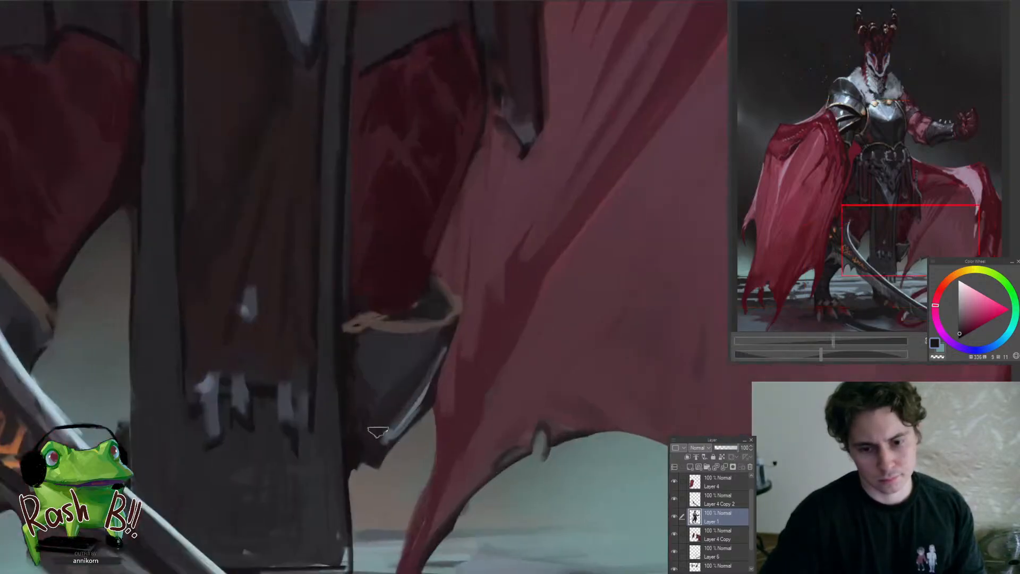
pyautogui.keyDown('alt'); pyautogui.click(359, 415); pyautogui.keyUp('alt')
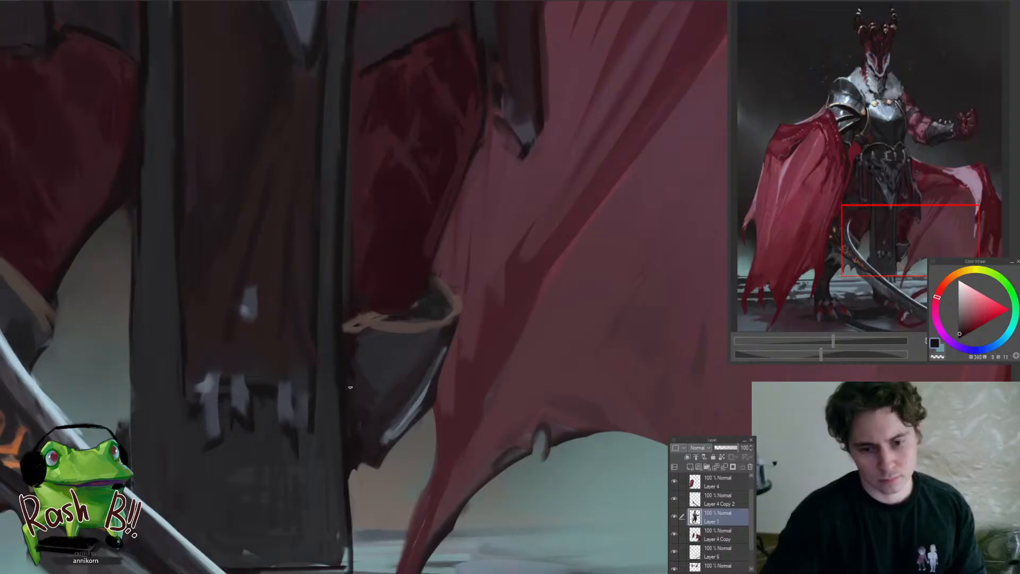
pyautogui.keyDown('alt'); pyautogui.click(355, 363); pyautogui.keyUp('alt')
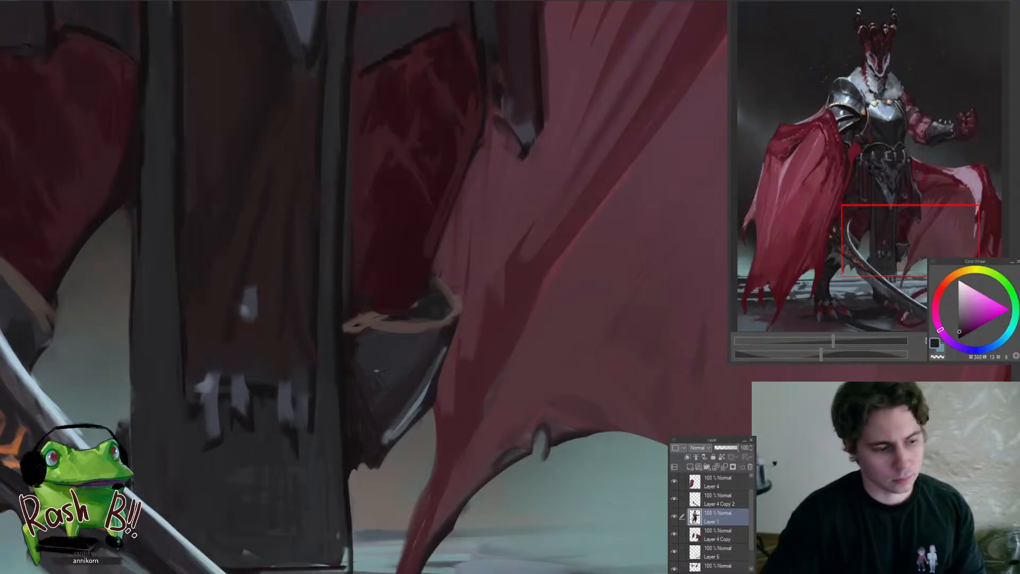
pyautogui.moveTo(389, 405); pyautogui.dragTo(295, 385)
pyautogui.moveTo(389, 340); pyautogui.dragTo(369, 304)
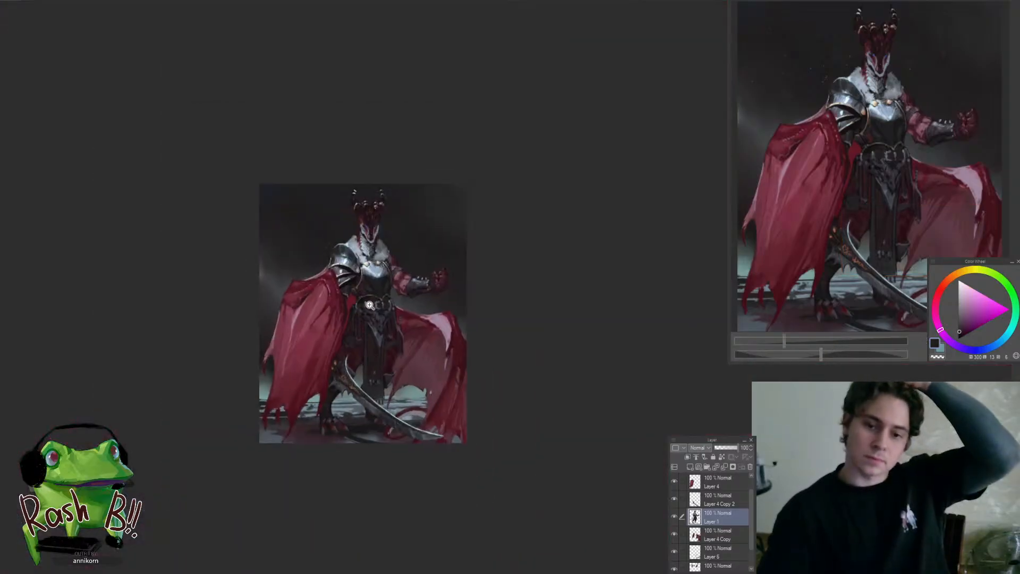
# Touch up the far cape wing's outer fold on Layer 4 Copy with sampled dark maroon
pyautogui.click(331, 264)
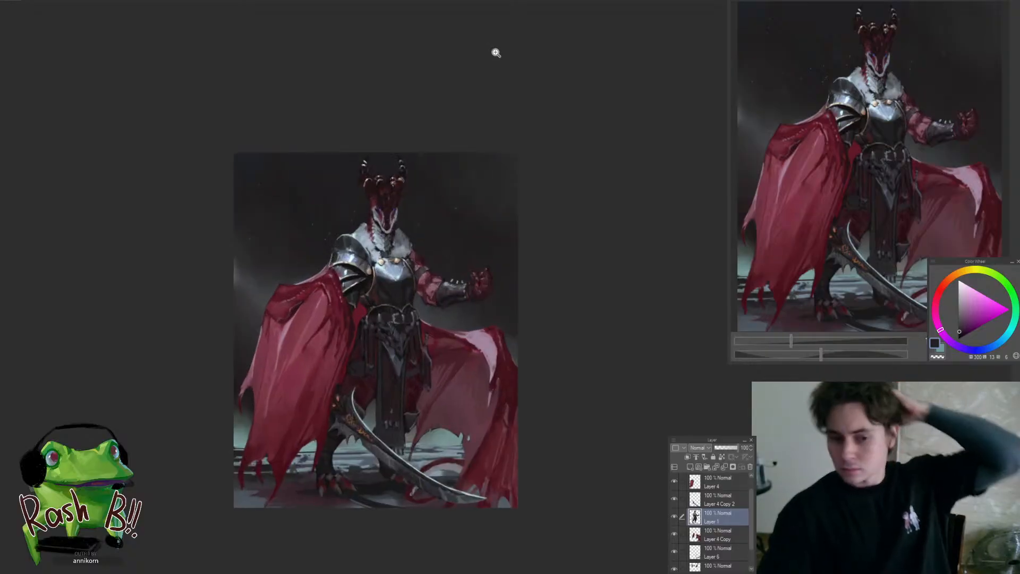
pyautogui.click(520, 446)
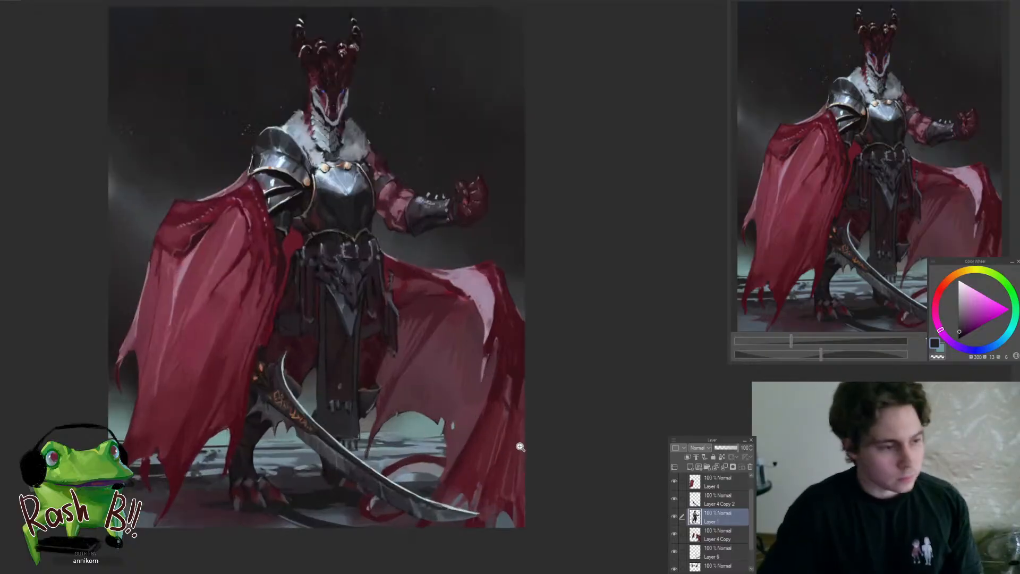
pyautogui.click(522, 446)
pyautogui.keyDown('ctrl'); pyautogui.keyDown('shift'); pyautogui.click(500, 413); pyautogui.keyUp('shift'); pyautogui.keyUp('ctrl')
pyautogui.keyDown('alt'); pyautogui.click(492, 395); pyautogui.keyUp('alt')
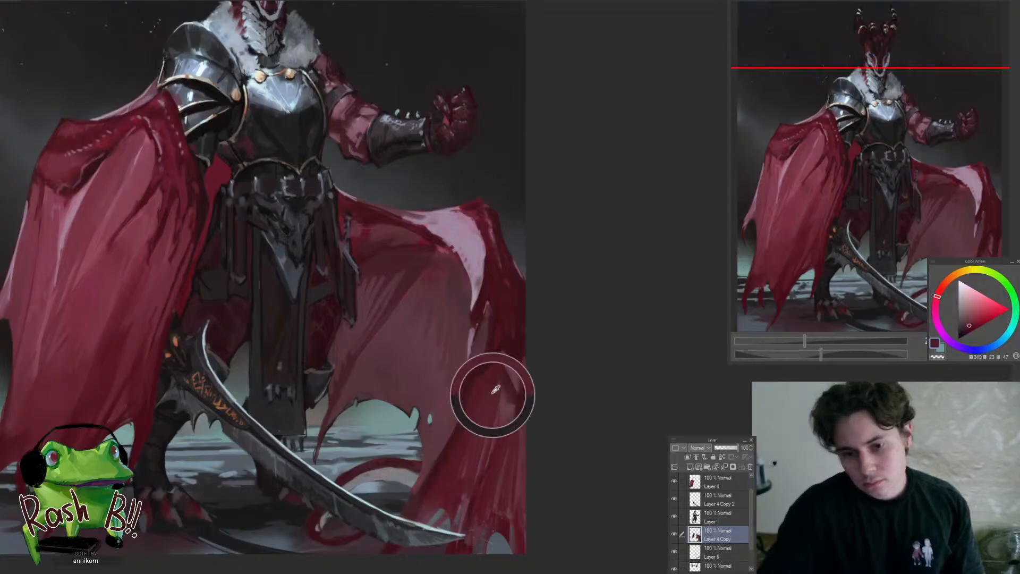
pyautogui.click(492, 396)
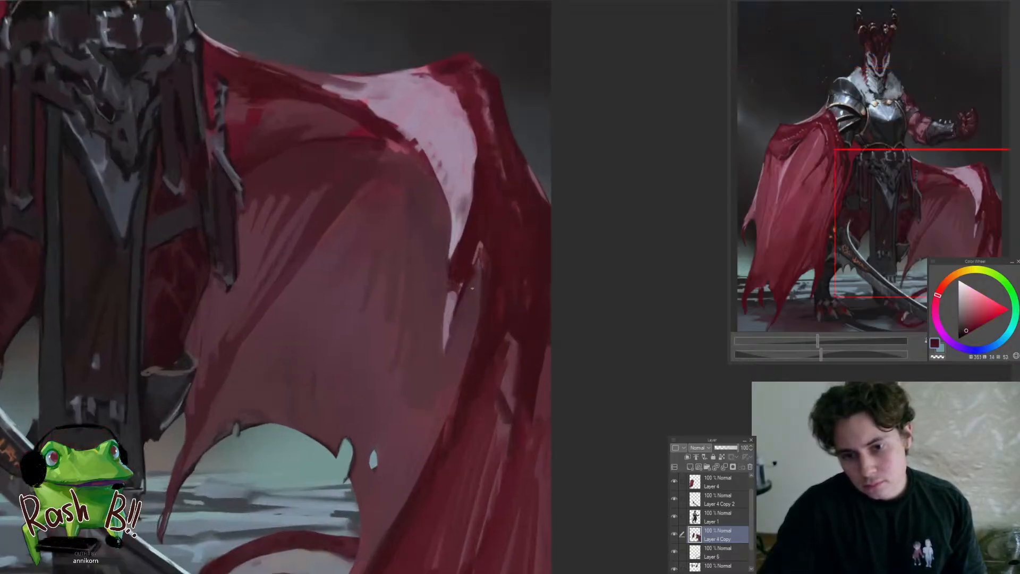
# Refine the dark fold beside the far cape wing's pink highlight with sampled mauve and maroon on Layer 4 Copy
pyautogui.keyDown('alt'); pyautogui.click(455, 289); pyautogui.keyUp('alt')
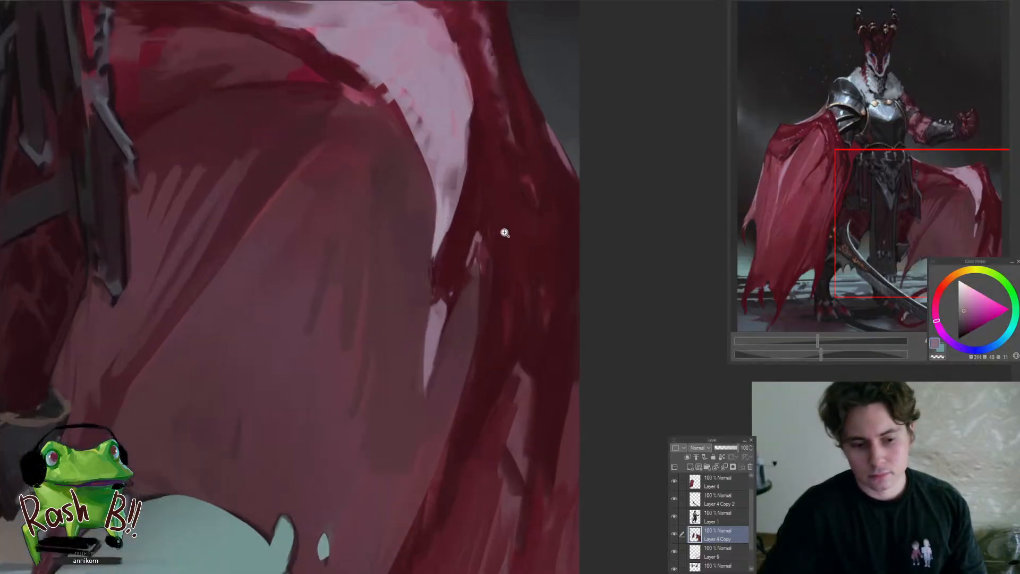
pyautogui.click(486, 262)
pyautogui.moveTo(505, 228); pyautogui.dragTo(531, 252)
pyautogui.keyDown('alt'); pyautogui.click(467, 295); pyautogui.keyUp('alt')
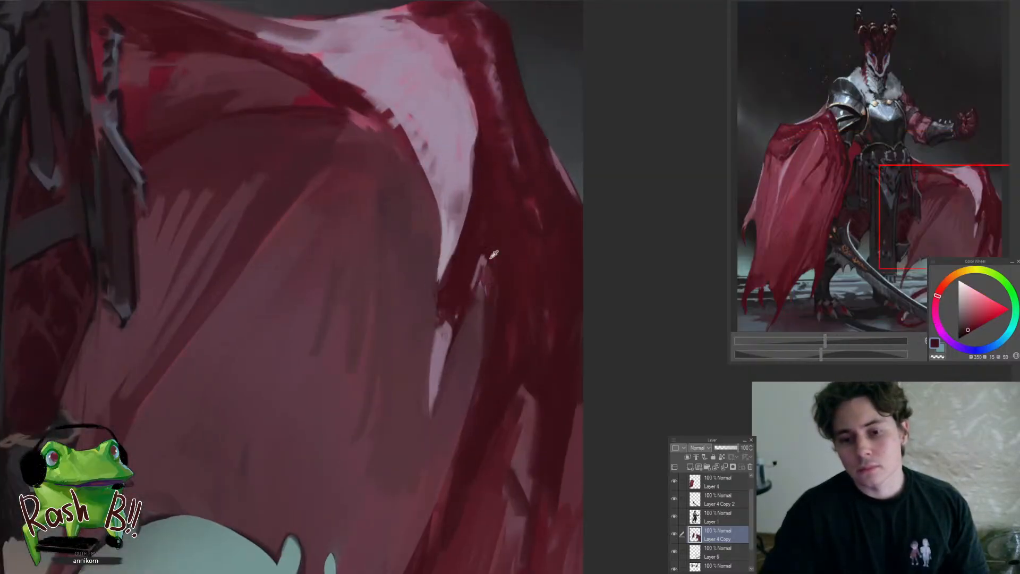
pyautogui.keyDown('alt'); pyautogui.click(492, 250); pyautogui.keyUp('alt')
pyautogui.keyDown('alt'); pyautogui.click(461, 273); pyautogui.keyUp('alt')
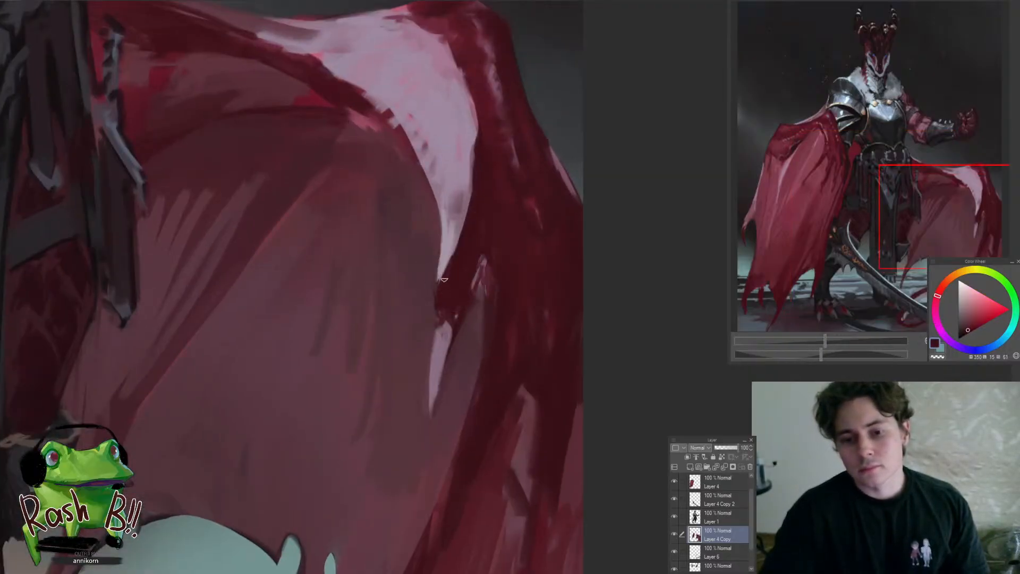
# Clean up the lower tip and inner edge of the far wing's pink highlight with sampled mauve tones on Layer 4 Copy
pyautogui.keyDown('alt'); pyautogui.click(455, 201); pyautogui.keyUp('alt')
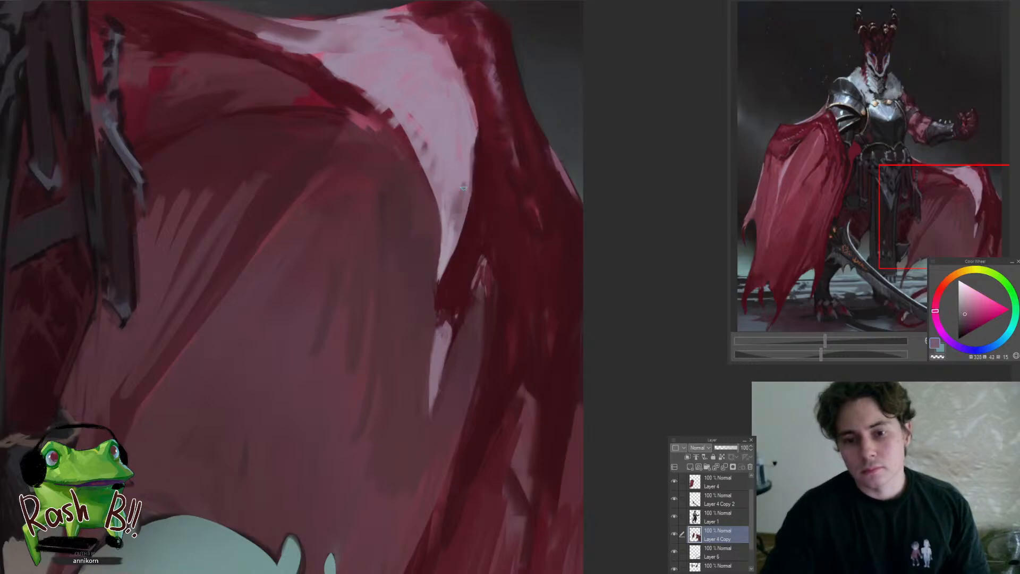
pyautogui.keyDown('alt'); pyautogui.click(445, 247); pyautogui.keyUp('alt')
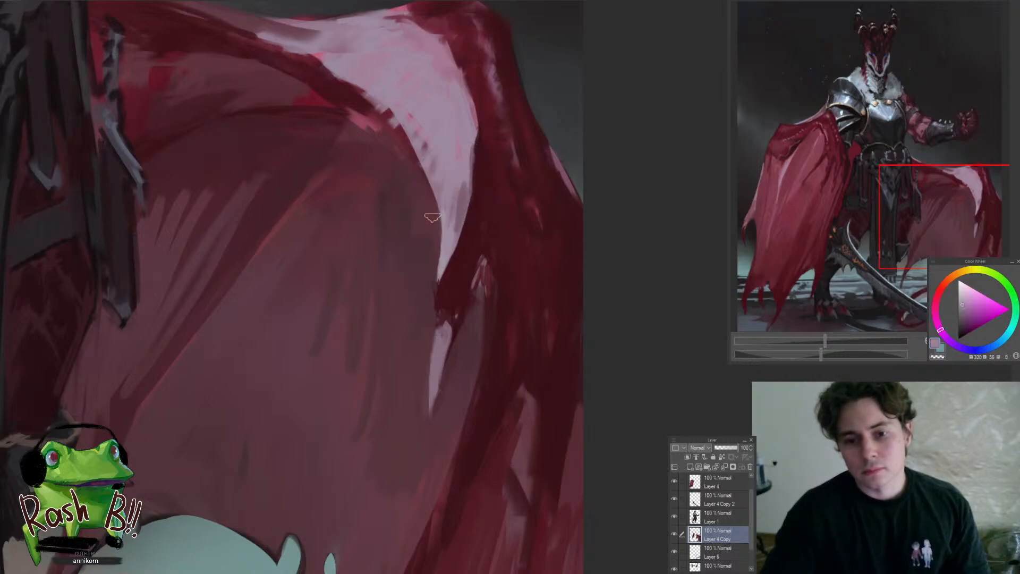
pyautogui.moveTo(434, 222); pyautogui.dragTo(432, 282)
pyautogui.keyDown('alt'); pyautogui.click(431, 261); pyautogui.keyUp('alt')
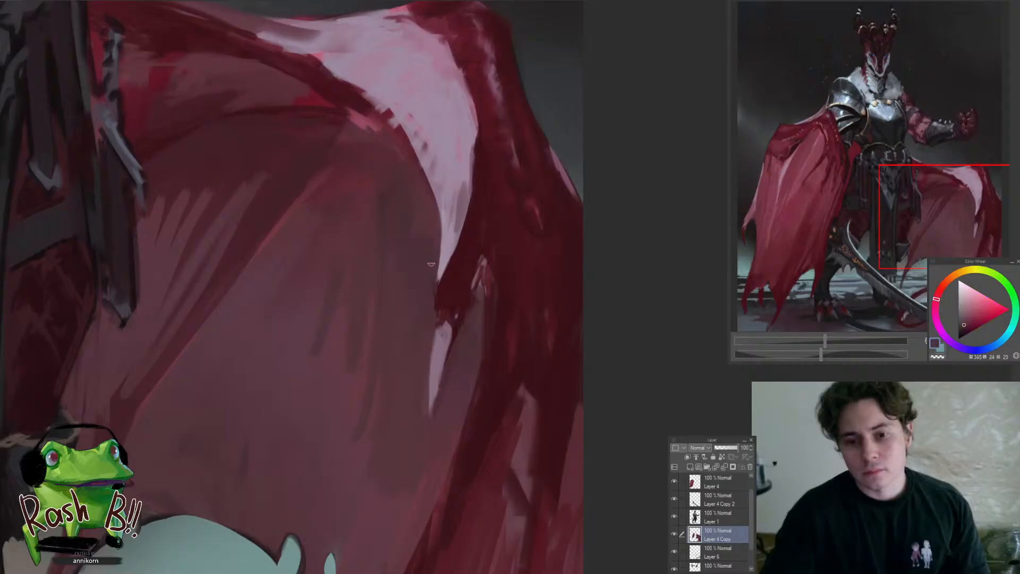
pyautogui.moveTo(435, 236); pyautogui.dragTo(438, 297)
pyautogui.moveTo(416, 303)
pyautogui.mouseDown()
pyautogui.moveTo(393, 322)
pyautogui.moveTo(390, 348)
pyautogui.mouseUp()
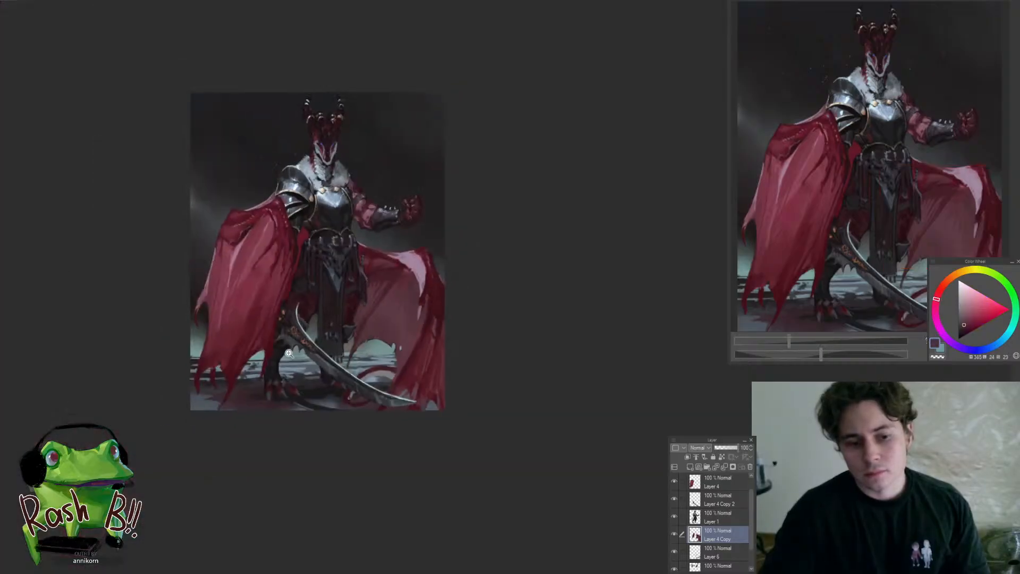
# Review the armour, waist, cape wings and sword across the whole painting
pyautogui.moveTo(290, 349); pyautogui.dragTo(370, 407)
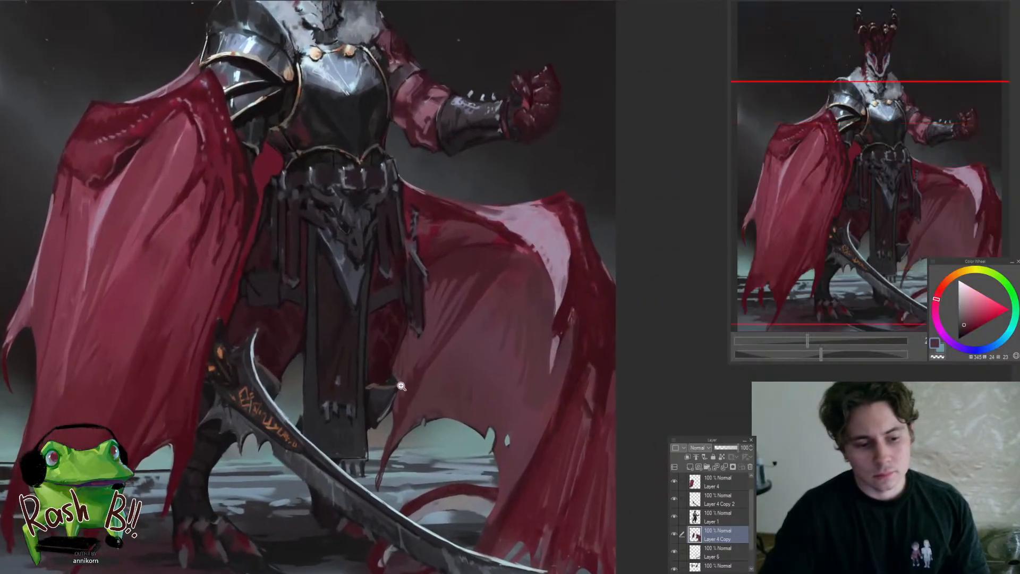
pyautogui.moveTo(417, 382)
pyautogui.mouseDown()
pyautogui.moveTo(400, 396)
pyautogui.moveTo(420, 381)
pyautogui.mouseUp()
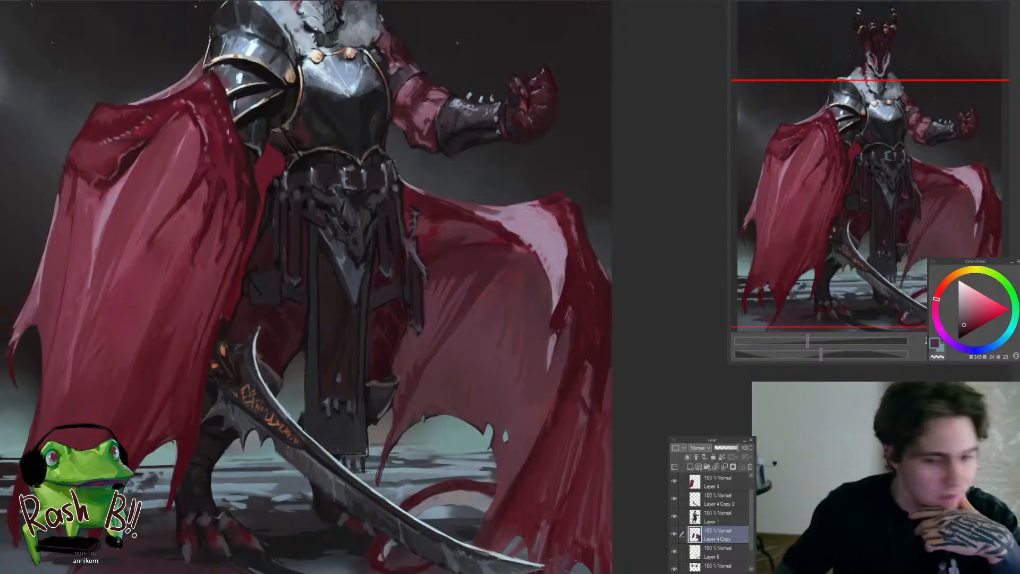
pyautogui.scroll(-3, 524, 315)
pyautogui.scroll(3, 524, 315)
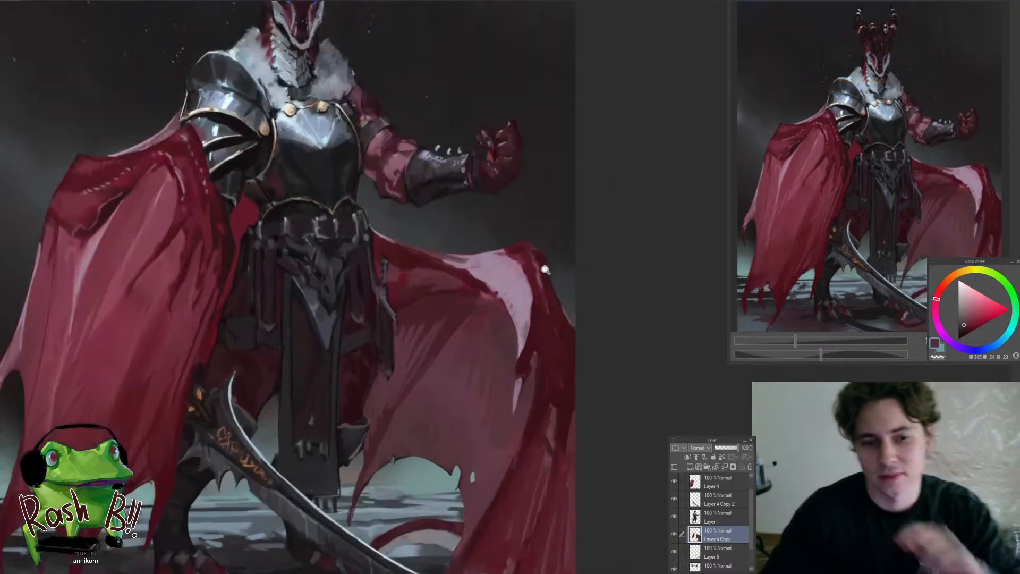
pyautogui.scroll(2, 490, 295)
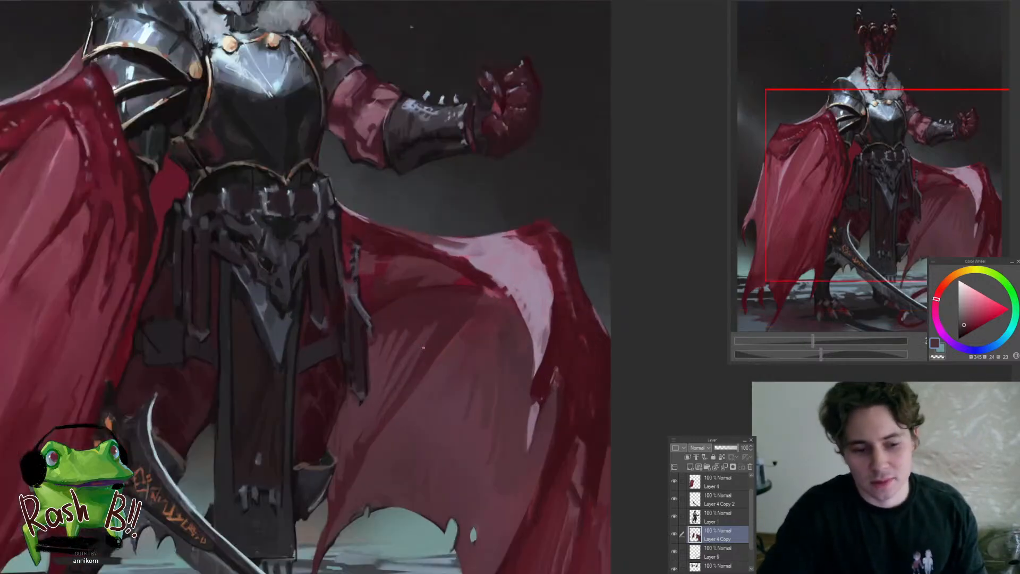
pyautogui.moveTo(466, 393); pyautogui.dragTo(419, 378)
pyautogui.scroll(-2, 512, 402)
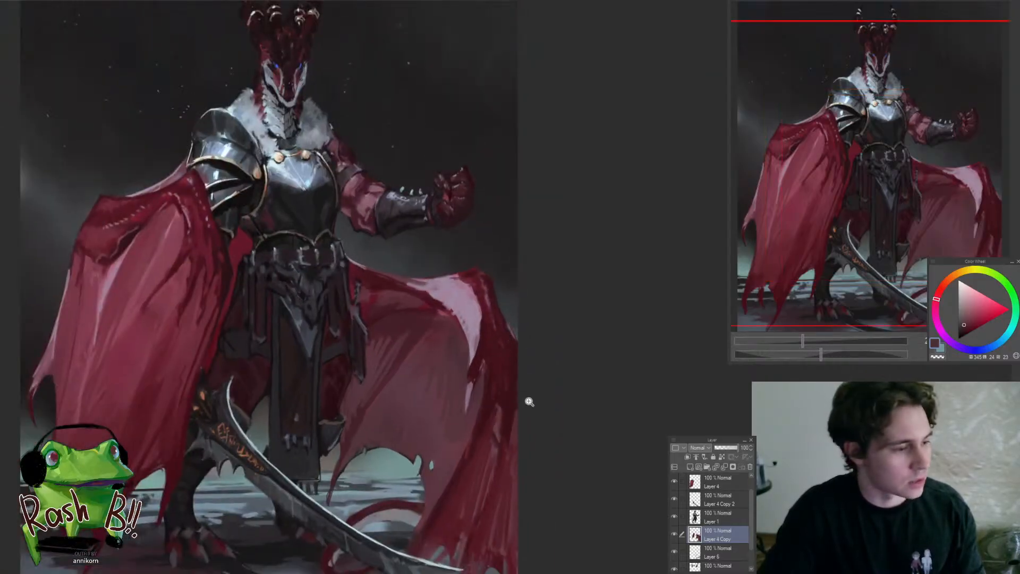
pyautogui.moveTo(486, 441); pyautogui.dragTo(504, 365)
pyautogui.moveTo(377, 351); pyautogui.dragTo(428, 409)
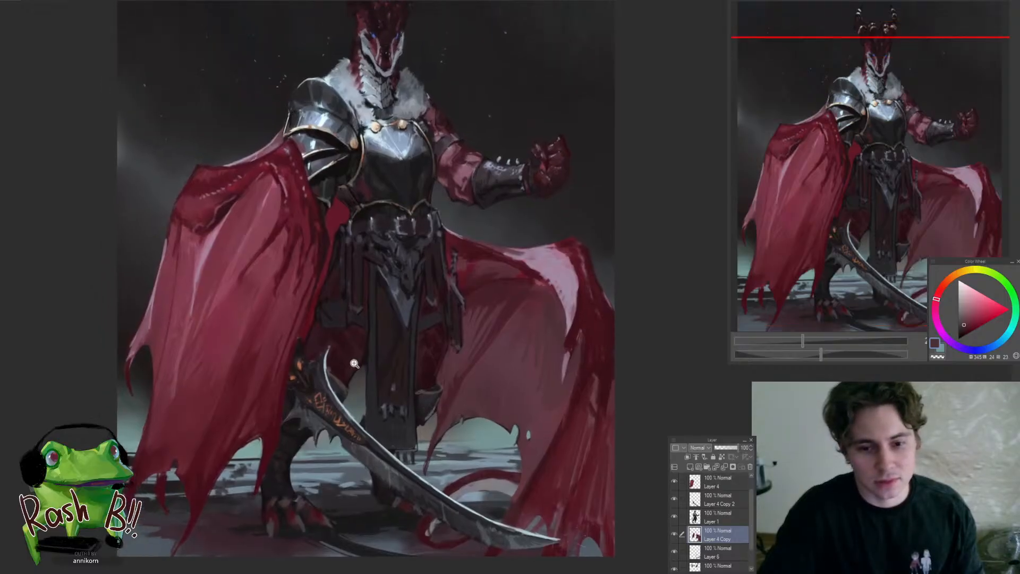
# Refine the small pouch and thigh cloth beside the large cape wing with sampled near-black and dark red on Layer 1
pyautogui.keyDown('ctrl'); pyautogui.keyDown('shift'); pyautogui.click(353, 358); pyautogui.keyUp('shift'); pyautogui.keyUp('ctrl')
pyautogui.moveTo(358, 353); pyautogui.dragTo(385, 335)
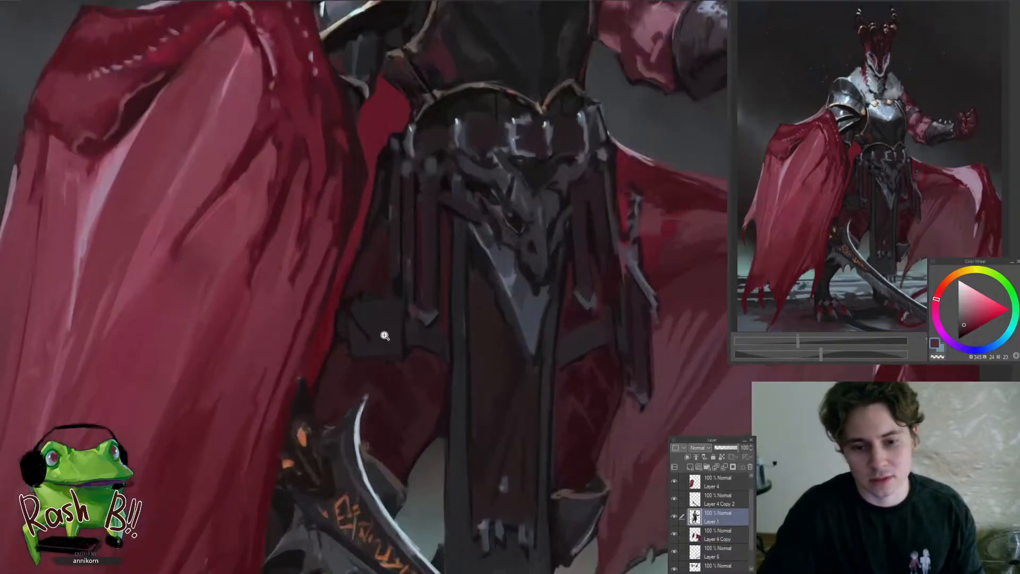
pyautogui.click(336, 325)
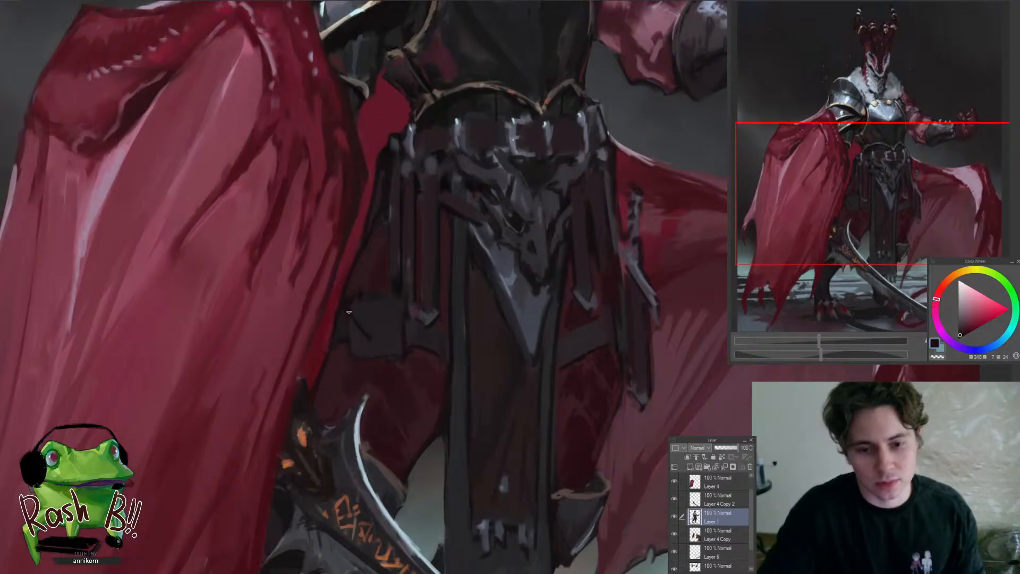
pyautogui.moveTo(344, 321)
pyautogui.mouseDown()
pyautogui.moveTo(307, 322)
pyautogui.moveTo(373, 339)
pyautogui.moveTo(313, 377)
pyautogui.mouseUp()
pyautogui.click(352, 341)
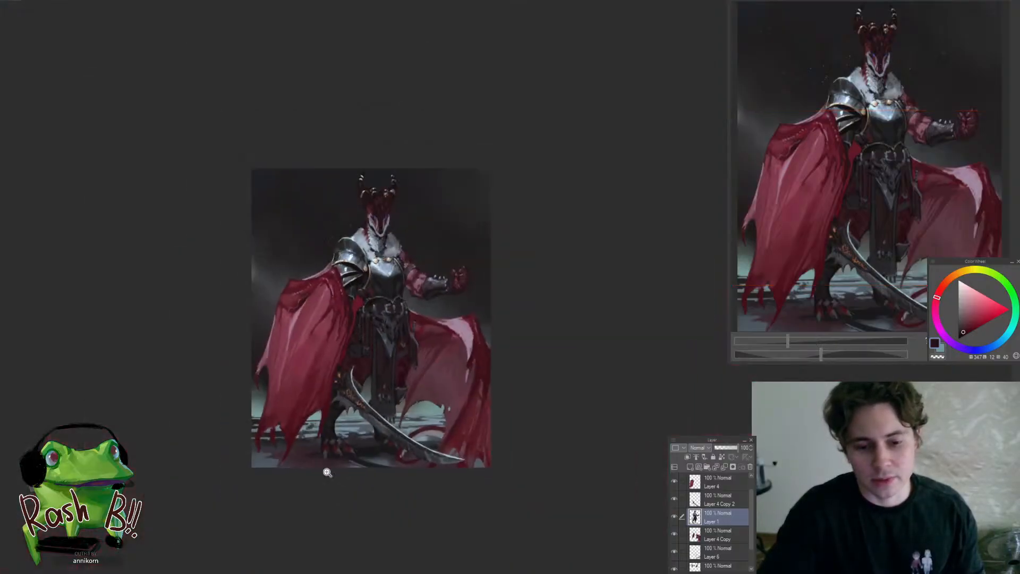
# Touch up the clawed foot beside the large cape wing with sampled dark maroon on Layer 1
pyautogui.moveTo(328, 473); pyautogui.dragTo(346, 432)
pyautogui.click(326, 431)
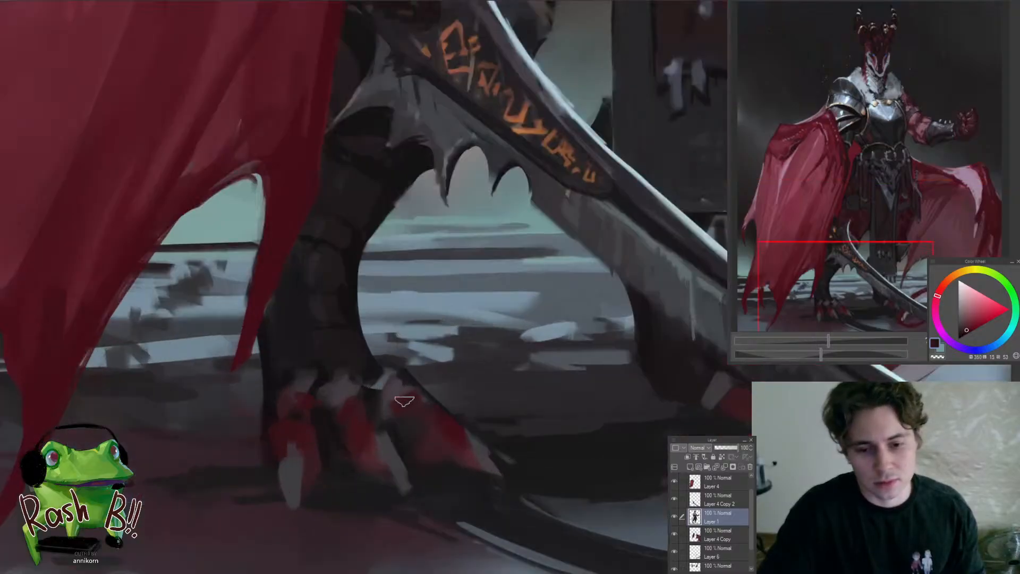
pyautogui.hotkey('ctrl', '0')
# Refine the lower folds and ragged hem of the far cape wing with sampled maroon tones on Layer 4 Copy
pyautogui.moveTo(542, 416); pyautogui.dragTo(573, 398)
pyautogui.moveTo(576, 407); pyautogui.dragTo(482, 484)
pyautogui.keyDown('ctrl'); pyautogui.keyDown('shift'); pyautogui.click(497, 451); pyautogui.keyUp('shift'); pyautogui.keyUp('ctrl')
pyautogui.scroll(3, 474, 405)
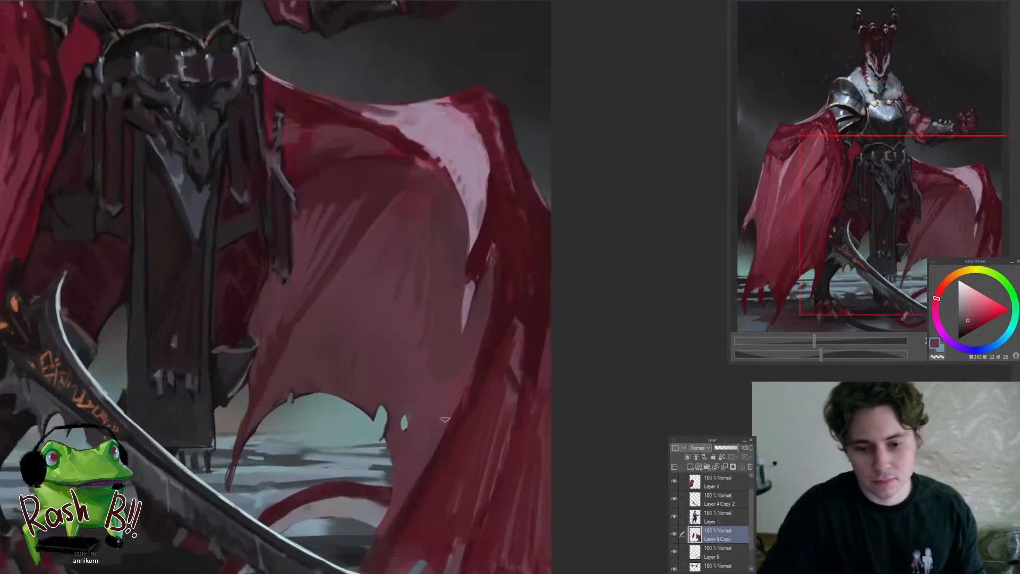
pyautogui.keyDown('alt'); pyautogui.click(423, 511); pyautogui.keyUp('alt')
pyautogui.moveTo(447, 447); pyautogui.dragTo(503, 426)
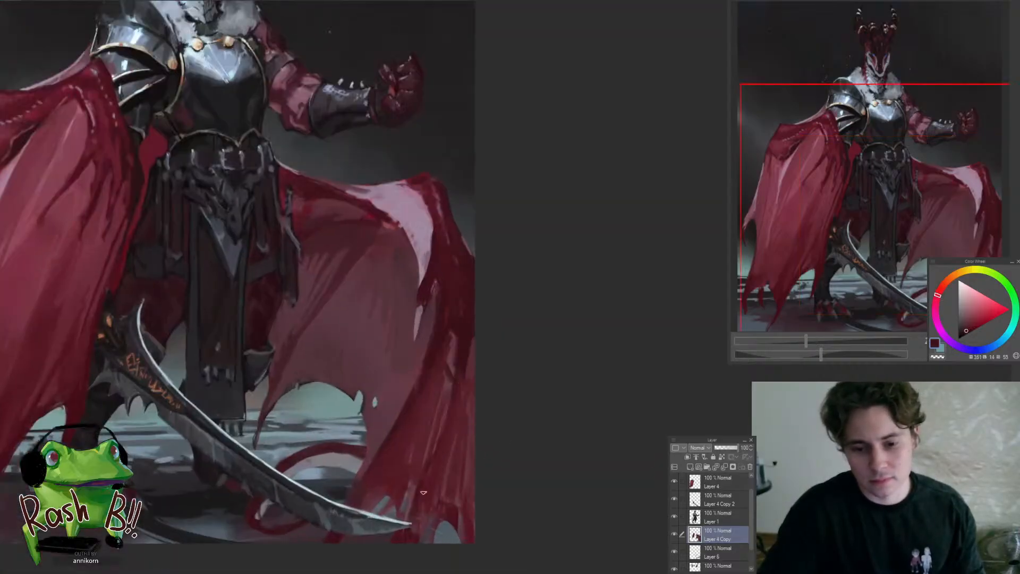
pyautogui.moveTo(447, 499); pyautogui.dragTo(431, 515)
pyautogui.moveTo(347, 514); pyautogui.dragTo(364, 511)
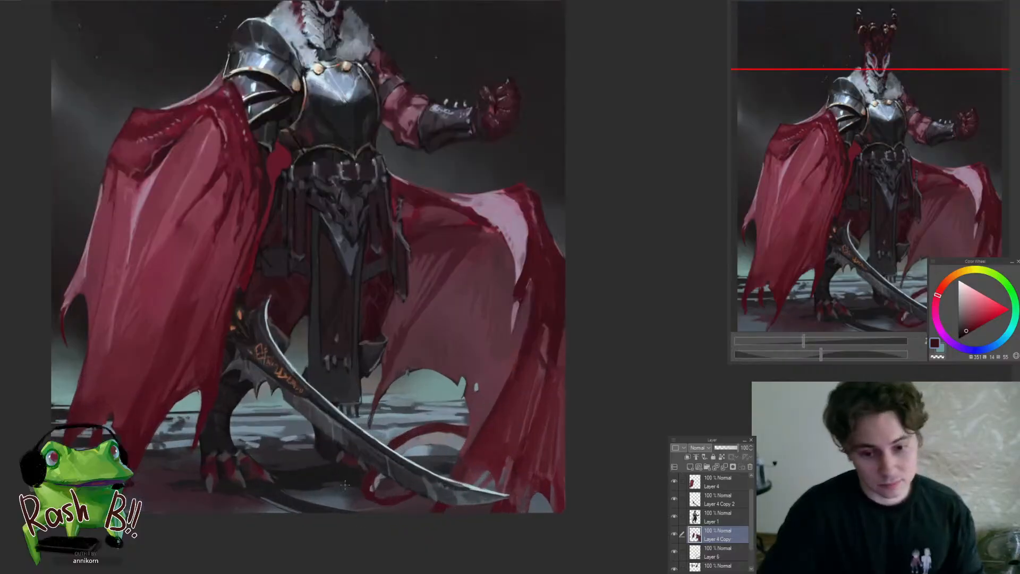
# Darken the floor around the sword tip with sampled near-black and a large textured brush on the background layer
pyautogui.keyDown('ctrl'); pyautogui.keyDown('shift'); pyautogui.click(348, 484); pyautogui.keyUp('shift'); pyautogui.keyUp('ctrl')
pyautogui.keyDown('alt'); pyautogui.click(350, 477); pyautogui.keyUp('alt')
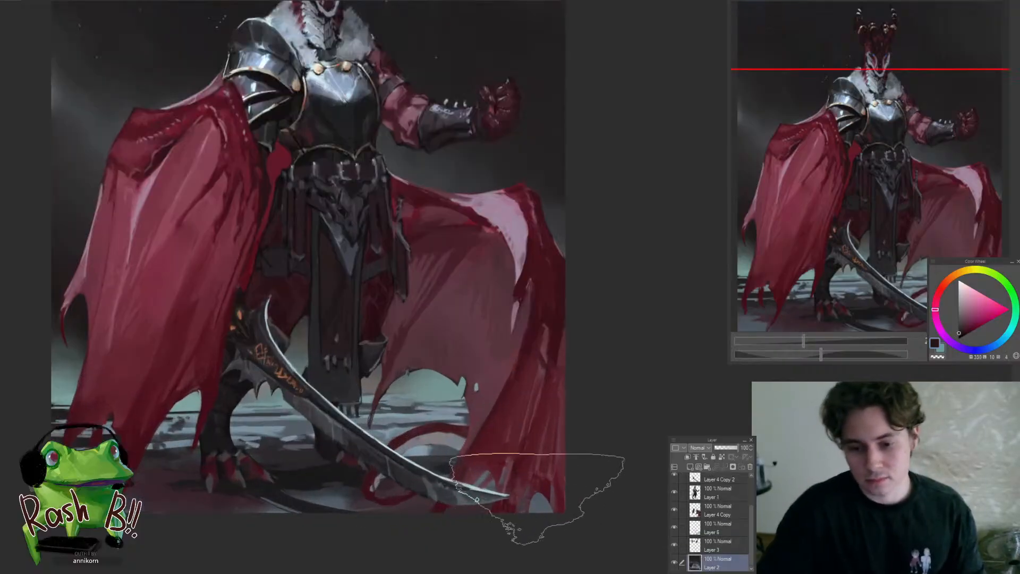
pyautogui.moveTo(467, 489); pyautogui.dragTo(471, 538)
# Check the composition with the canvas mirrored and restore its original orientation for work on the floor by the tail
pyautogui.press('h')
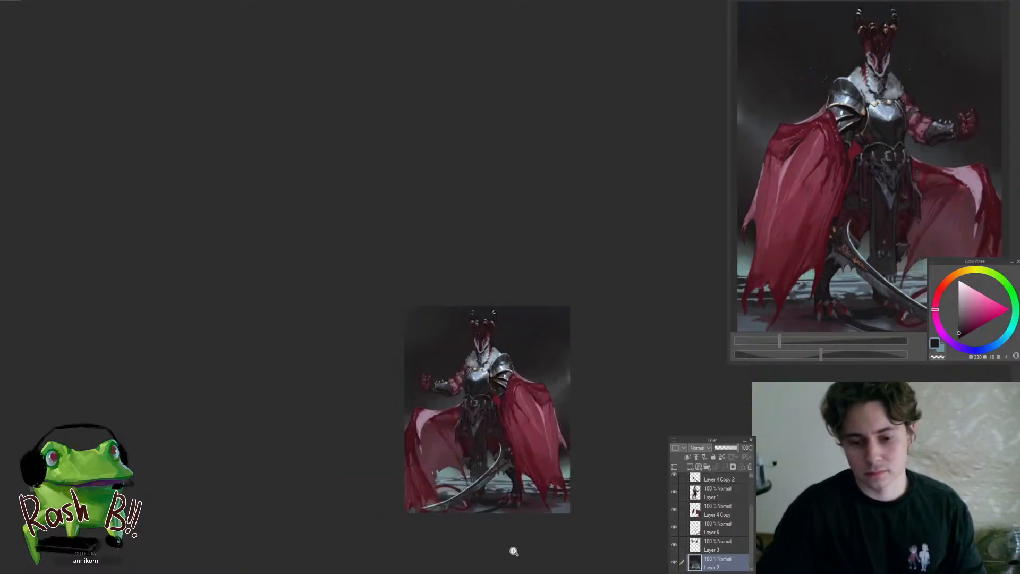
pyautogui.moveTo(459, 512); pyautogui.dragTo(429, 564)
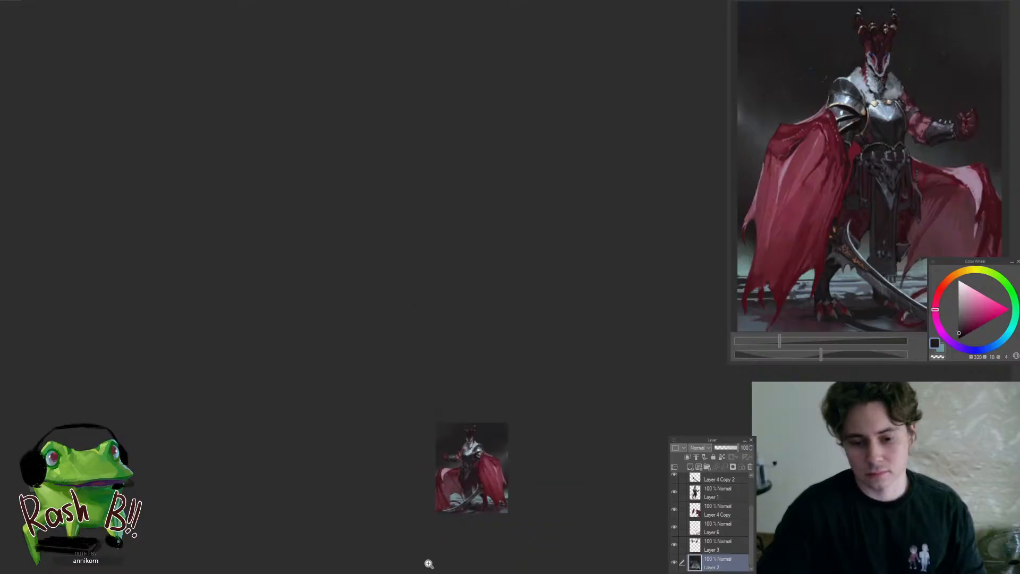
pyautogui.moveTo(465, 514)
pyautogui.mouseDown()
pyautogui.moveTo(514, 523)
pyautogui.moveTo(461, 508)
pyautogui.moveTo(504, 486)
pyautogui.mouseUp()
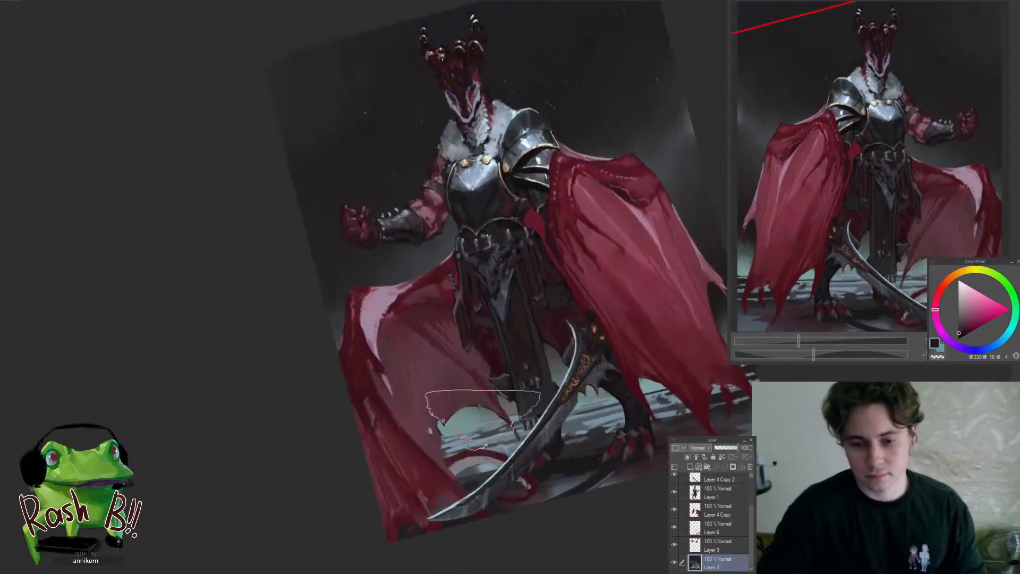
pyautogui.press('h')
pyautogui.moveTo(596, 503); pyautogui.dragTo(683, 380)
pyautogui.moveTo(521, 450); pyautogui.dragTo(589, 441)
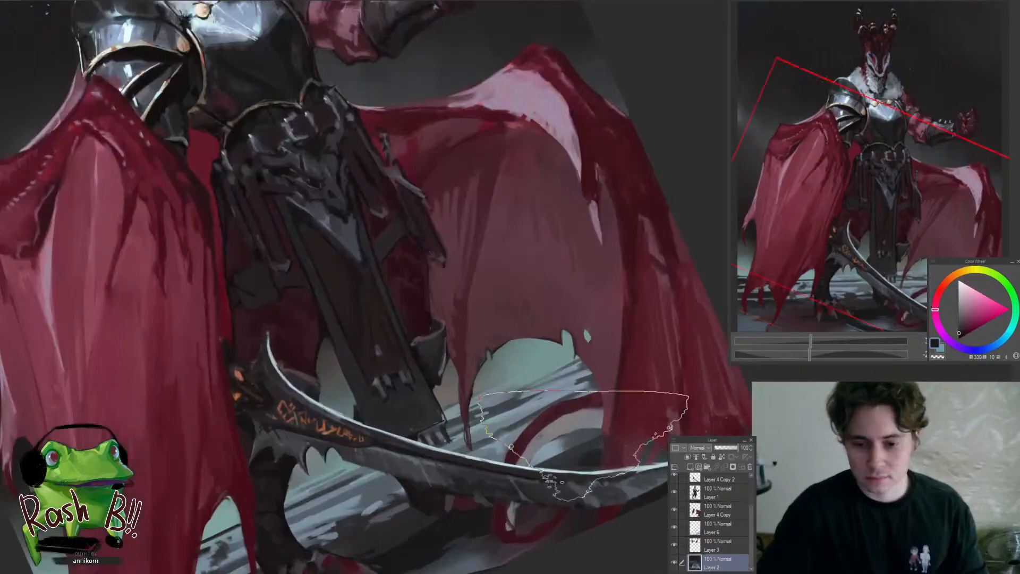
# Refine the floor inside the tail's curl behind the sword with sampled dark blue-grey tones and a smaller brush on Layer 2
pyautogui.keyDown('alt'); pyautogui.click(589, 442); pyautogui.keyUp('alt')
pyautogui.press('[')
pyautogui.press('[')
pyautogui.press('[')
pyautogui.press('[')
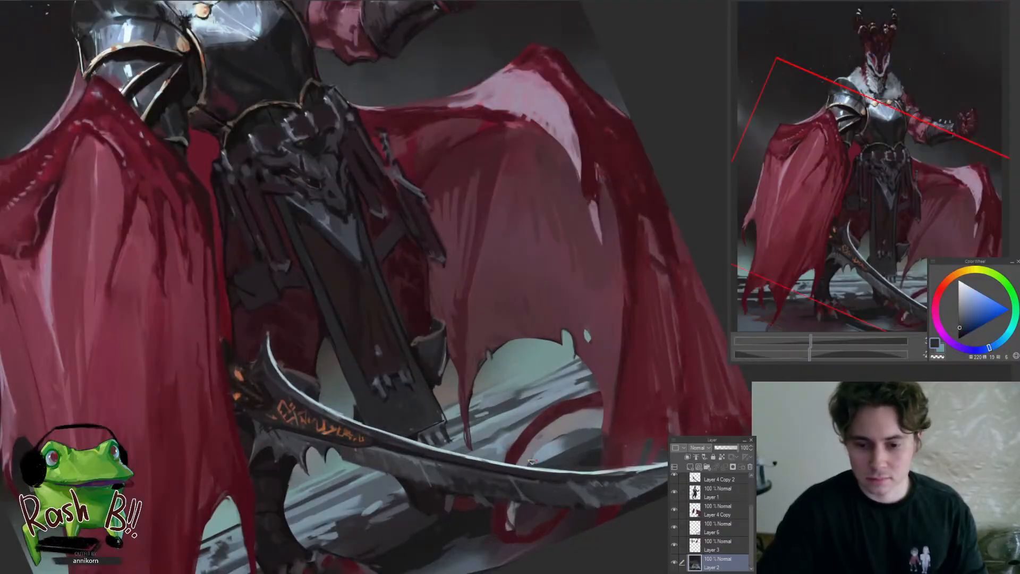
pyautogui.keyDown('alt'); pyautogui.click(576, 457); pyautogui.keyUp('alt')
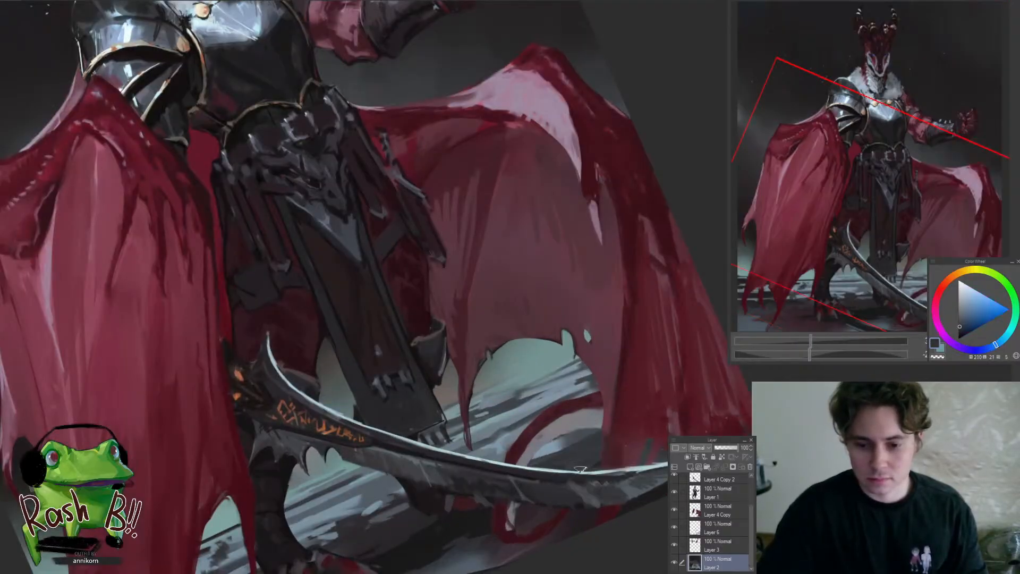
pyautogui.keyDown('alt'); pyautogui.click(564, 464); pyautogui.keyUp('alt')
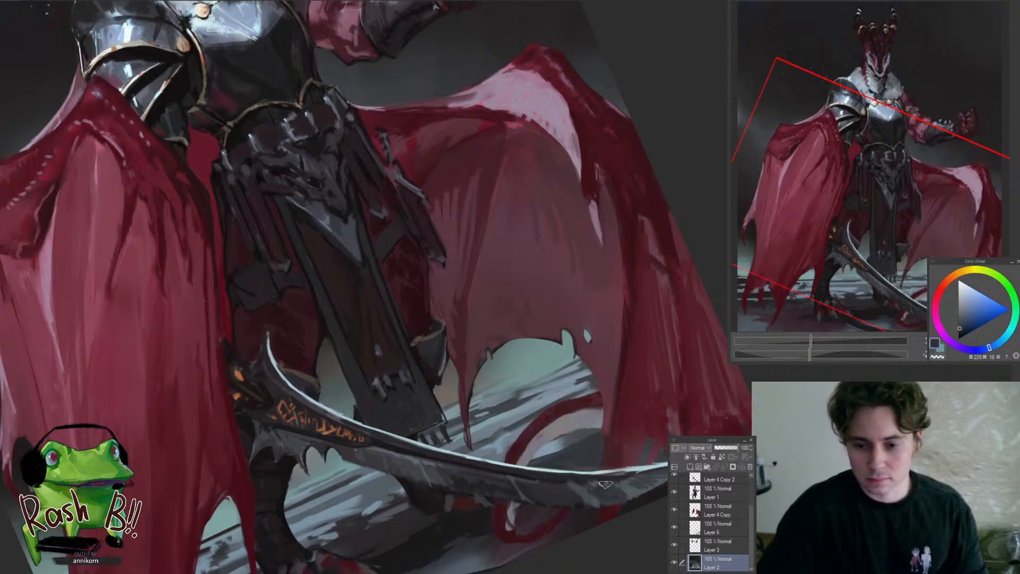
# Darken the floor beneath the large cape wing's ragged tips with sampled near-black maroon on Layer 2
pyautogui.hotkey('ctrl', '@')
pyautogui.moveTo(616, 509)
pyautogui.mouseDown()
pyautogui.moveTo(596, 549)
pyautogui.moveTo(646, 478)
pyautogui.mouseUp()
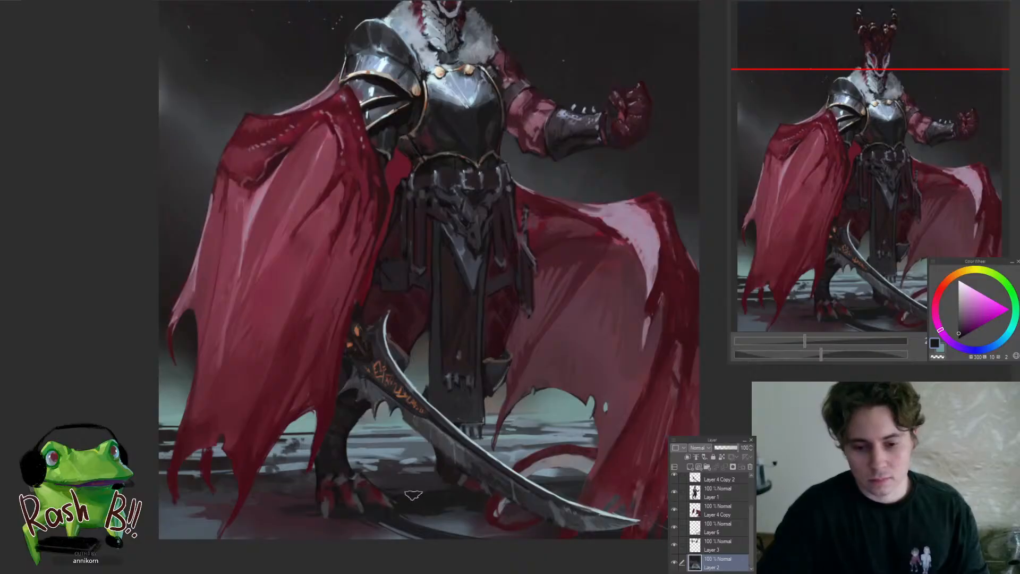
pyautogui.moveTo(468, 491); pyautogui.dragTo(403, 496)
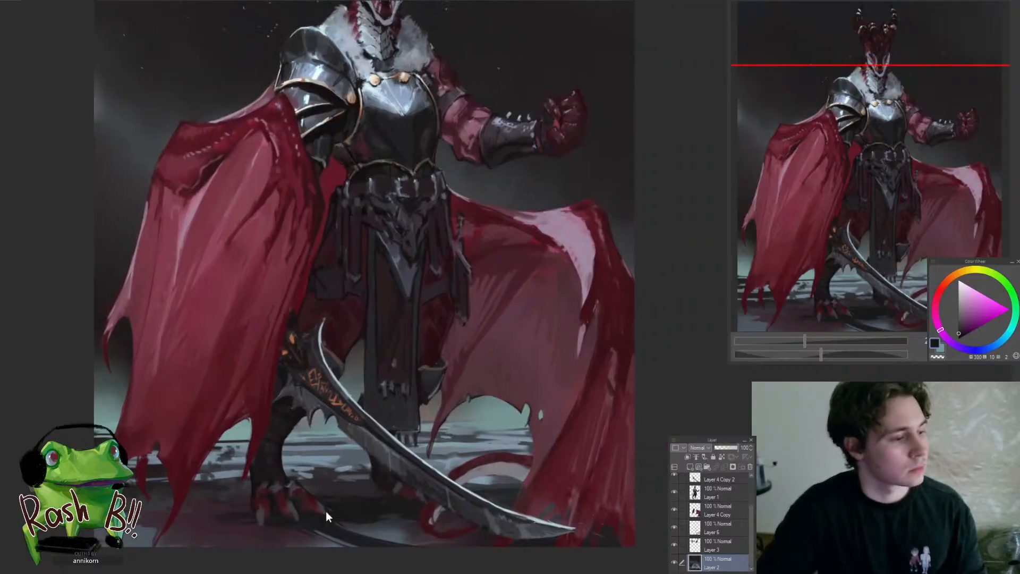
pyautogui.keyDown('alt'); pyautogui.click(233, 515); pyautogui.keyUp('alt')
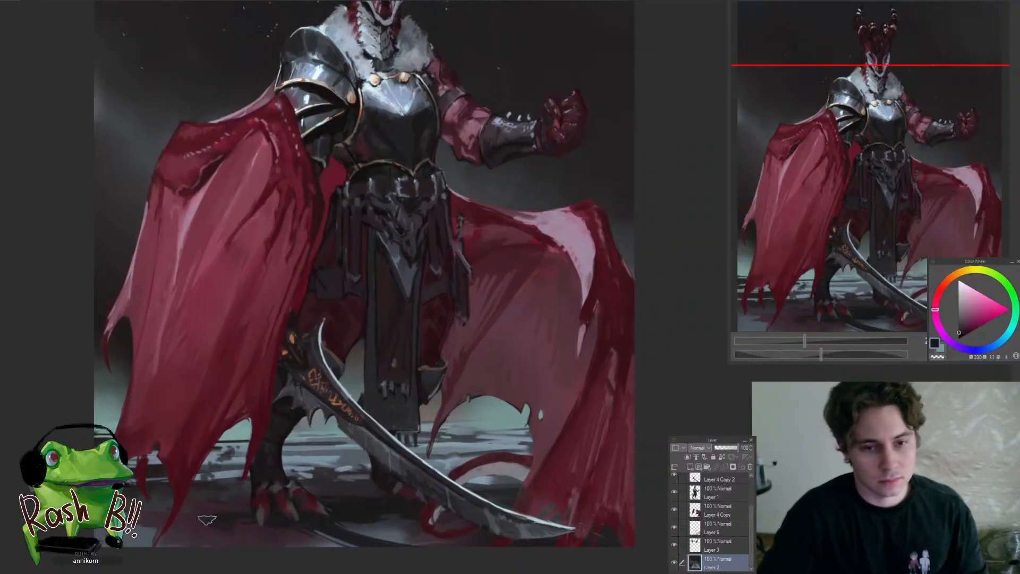
pyautogui.moveTo(207, 520)
pyautogui.mouseDown()
pyautogui.moveTo(171, 562)
pyautogui.moveTo(276, 541)
pyautogui.mouseUp()
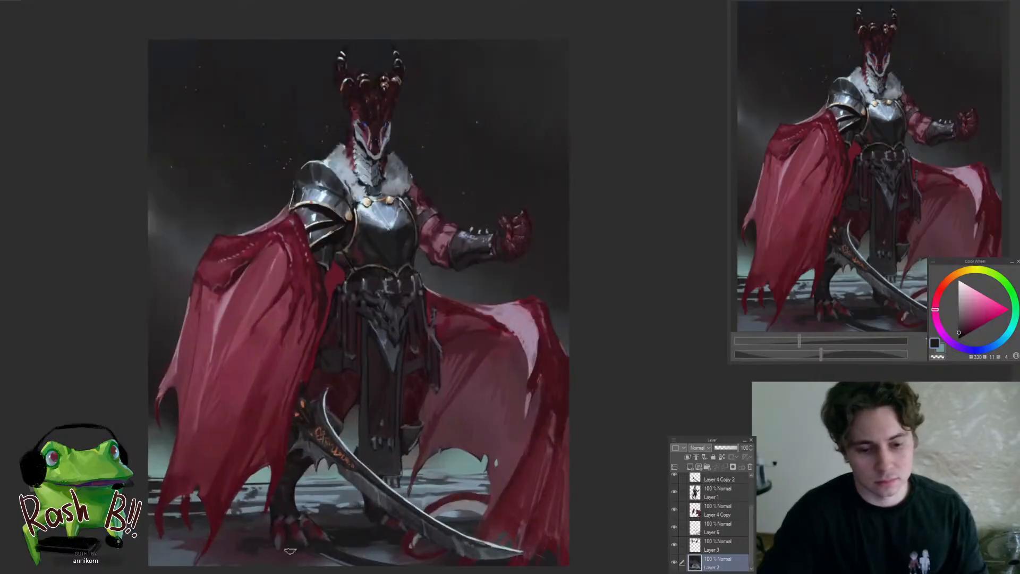
pyautogui.keyDown('alt'); pyautogui.click(264, 560); pyautogui.keyUp('alt')
pyautogui.keyDown('alt'); pyautogui.click(248, 536); pyautogui.keyUp('alt')
pyautogui.keyDown('alt'); pyautogui.click(249, 550); pyautogui.keyUp('alt')
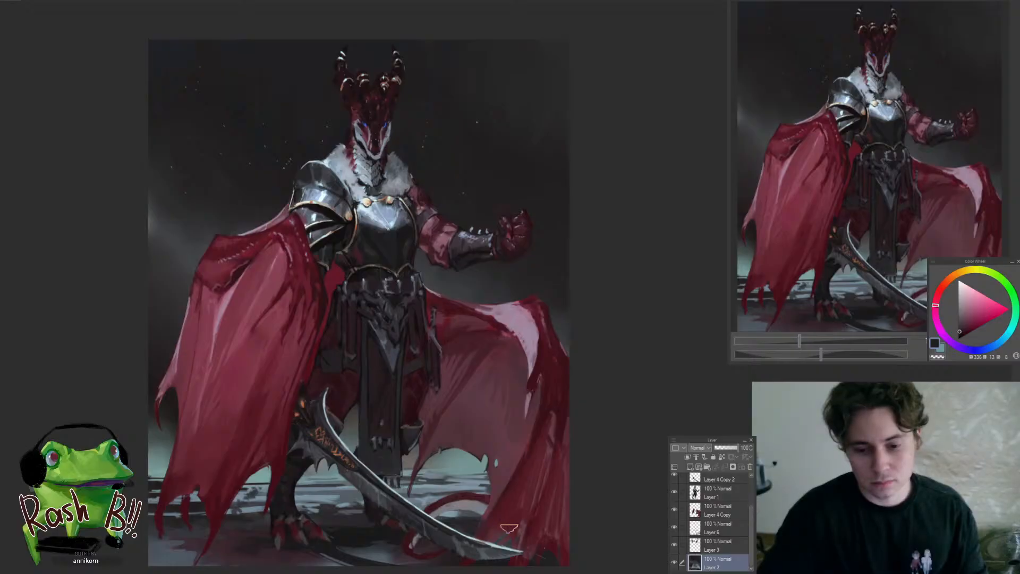
# Refine the dark floor shadow between the clawed feet with sampled near-black purple on Layer 2
pyautogui.moveTo(440, 522); pyautogui.dragTo(393, 539)
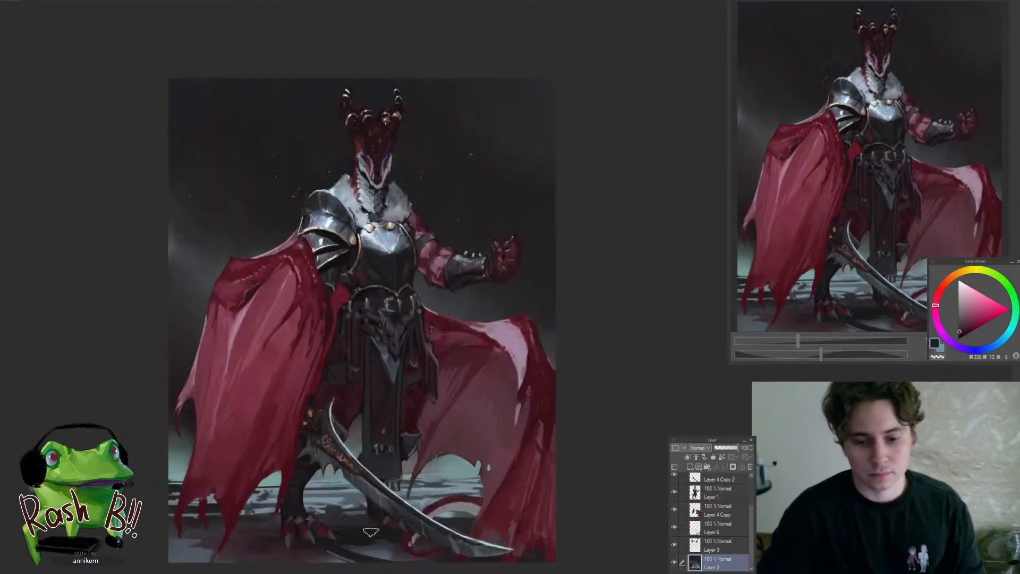
pyautogui.keyDown('alt'); pyautogui.click(387, 542); pyautogui.keyUp('alt')
pyautogui.keyDown('alt'); pyautogui.click(388, 539); pyautogui.keyUp('alt')
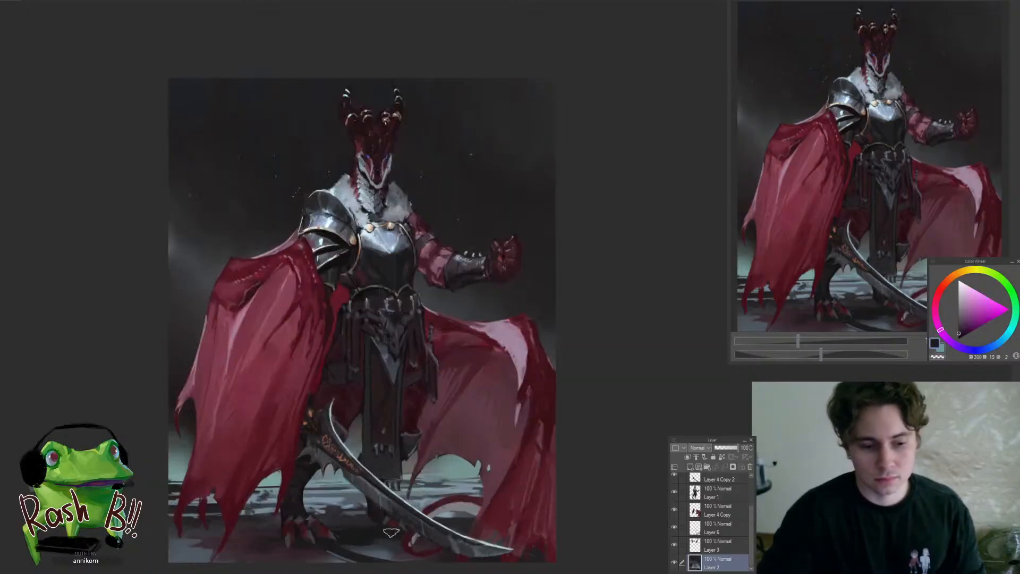
pyautogui.keyDown('alt'); pyautogui.click(384, 531); pyautogui.keyUp('alt')
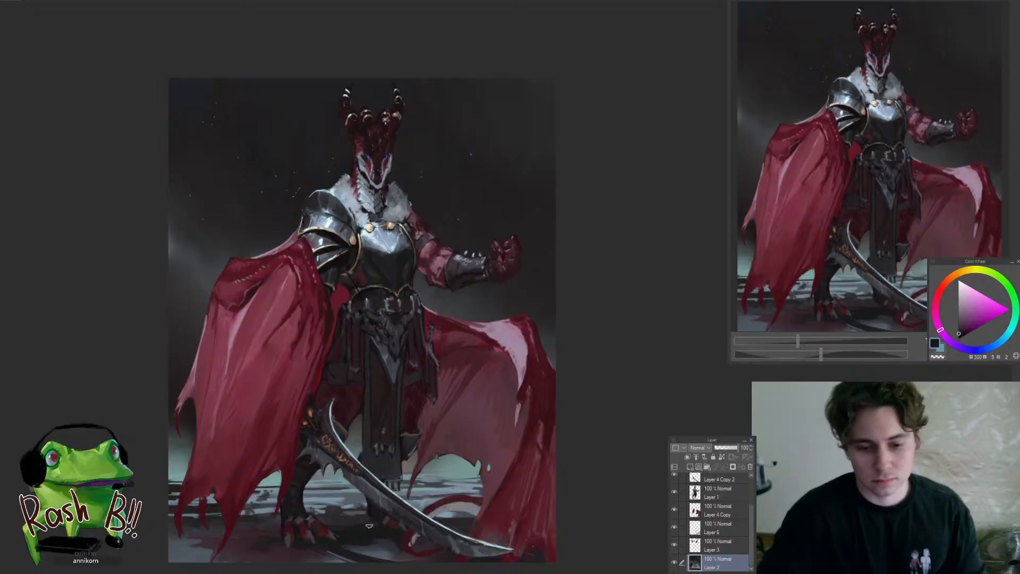
pyautogui.moveTo(372, 528)
pyautogui.mouseDown()
pyautogui.moveTo(340, 551)
pyautogui.moveTo(387, 522)
pyautogui.mouseUp()
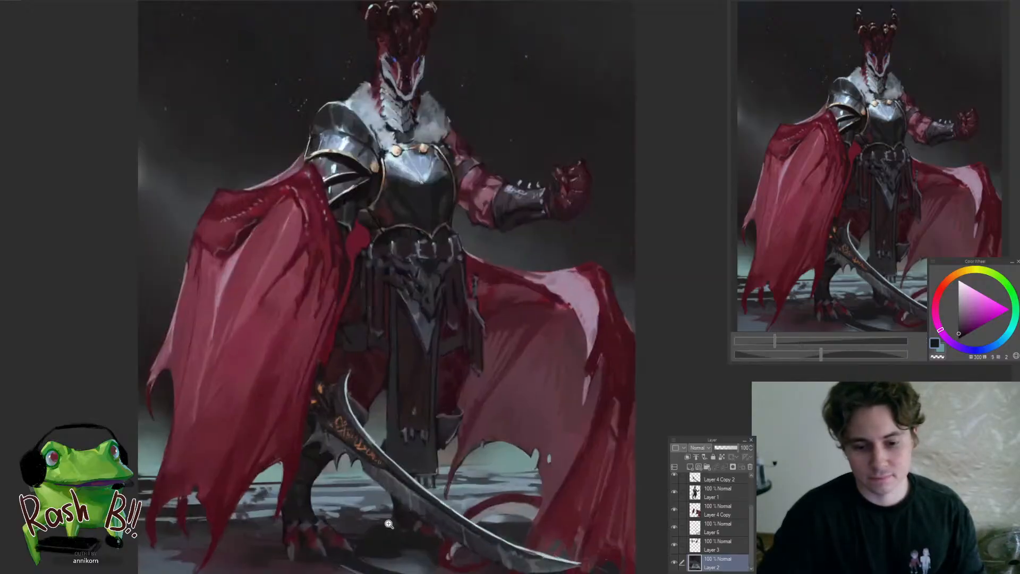
pyautogui.keyDown('alt'); pyautogui.click(361, 526); pyautogui.keyUp('alt')
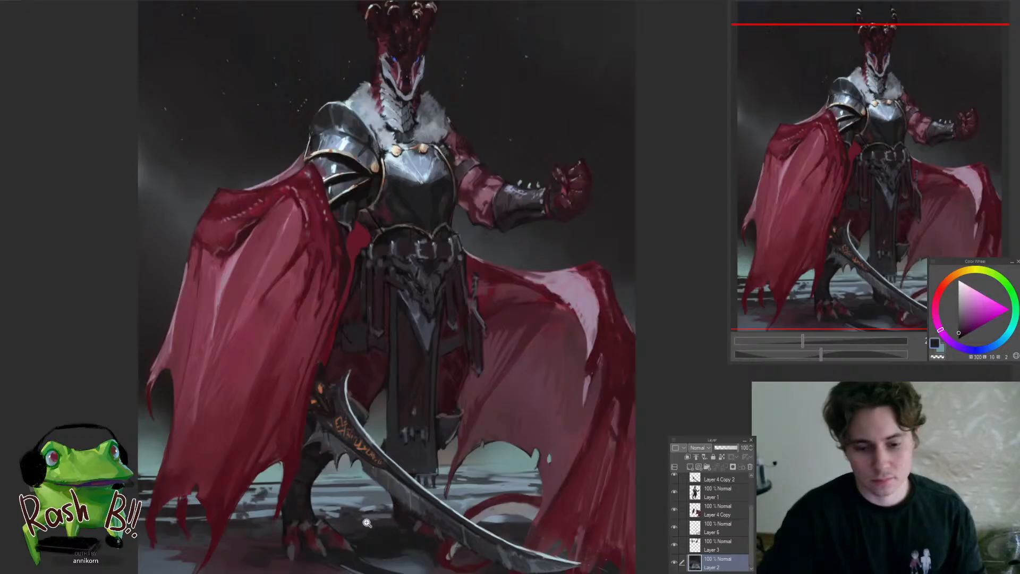
pyautogui.moveTo(368, 523); pyautogui.dragTo(395, 515)
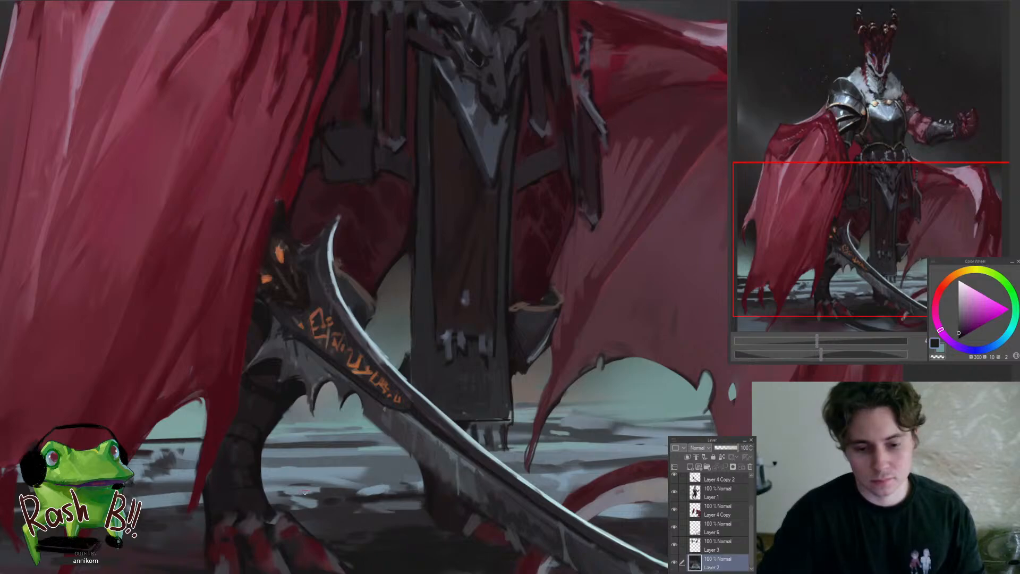
# Add smaller strokes to the floor around the clawed feet and below the sword, undoing one stray stroke
pyautogui.moveTo(343, 493); pyautogui.dragTo(345, 560)
pyautogui.moveTo(436, 528)
pyautogui.mouseDown()
pyautogui.moveTo(502, 486)
pyautogui.moveTo(489, 475)
pyautogui.moveTo(415, 480)
pyautogui.mouseUp()
pyautogui.moveTo(350, 493)
pyautogui.mouseDown()
pyautogui.moveTo(288, 514)
pyautogui.moveTo(310, 503)
pyautogui.mouseUp()
pyautogui.hotkey('ctrl', 'z')
pyautogui.moveTo(406, 515)
pyautogui.mouseDown()
pyautogui.moveTo(458, 488)
pyautogui.moveTo(523, 494)
pyautogui.mouseUp()
# Paint sampled blue-grey streaks on the floor and horizon visible beneath the far cape wing's hem
pyautogui.keyDown('alt'); pyautogui.click(464, 486); pyautogui.keyUp('alt')
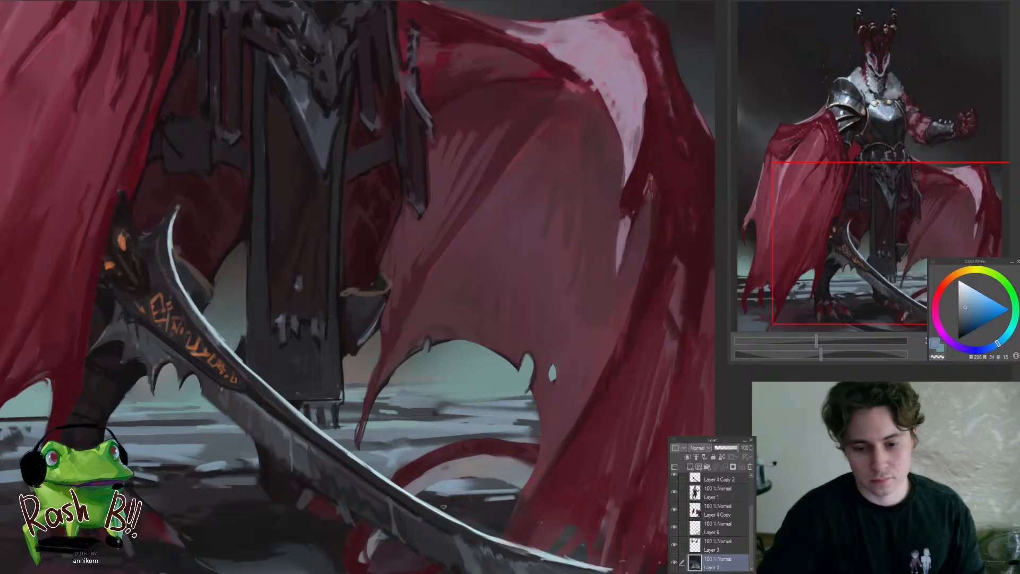
pyautogui.moveTo(444, 507); pyautogui.dragTo(485, 451)
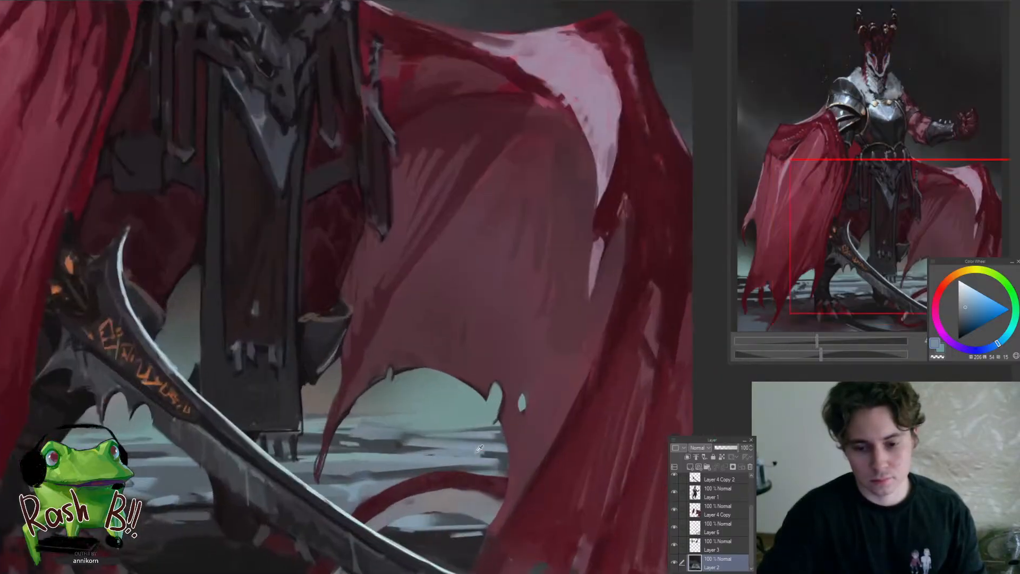
pyautogui.keyDown('alt'); pyautogui.click(487, 423); pyautogui.keyUp('alt')
pyautogui.moveTo(420, 428)
pyautogui.mouseDown()
pyautogui.moveTo(385, 481)
pyautogui.moveTo(489, 428)
pyautogui.moveTo(379, 497)
pyautogui.mouseUp()
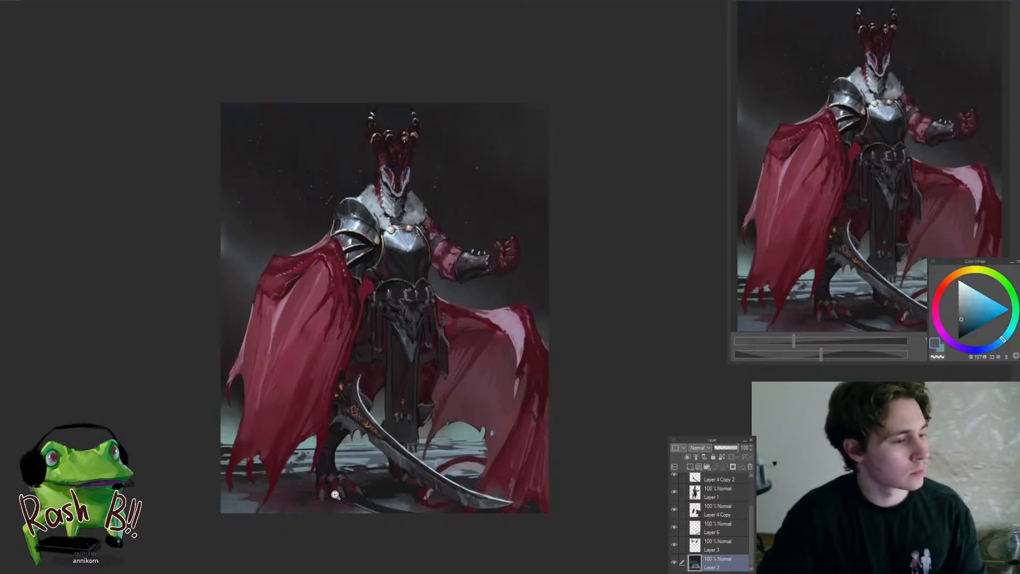
# Soften the pale horizon haze behind the legs and both cape wings with sampled grey-teal on Layer 2
pyautogui.moveTo(368, 433); pyautogui.dragTo(423, 404)
pyautogui.keyDown('alt'); pyautogui.click(322, 457); pyautogui.keyUp('alt')
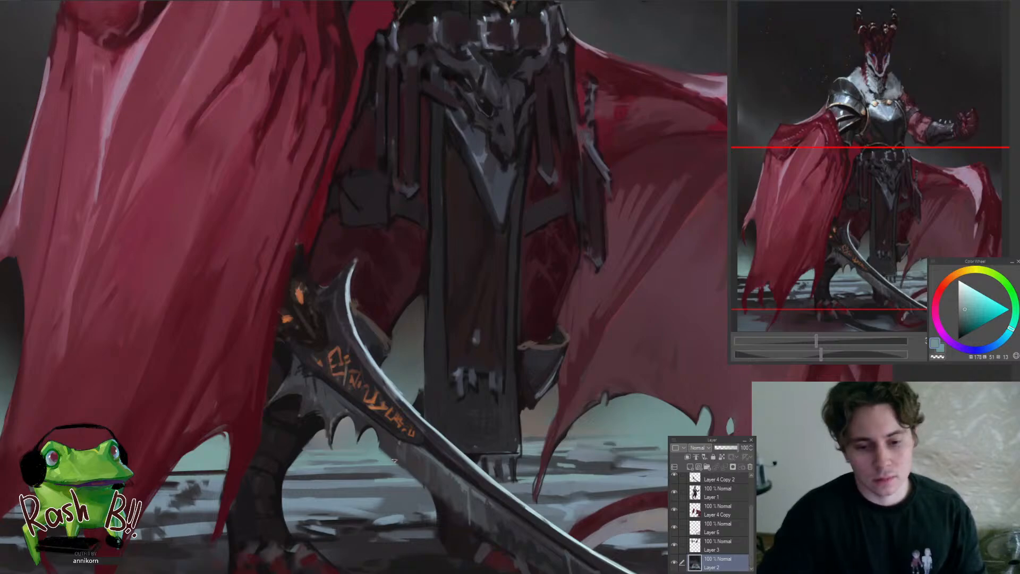
pyautogui.moveTo(378, 470)
pyautogui.mouseDown()
pyautogui.moveTo(319, 503)
pyautogui.moveTo(341, 501)
pyautogui.mouseUp()
pyautogui.moveTo(397, 487)
pyautogui.mouseDown()
pyautogui.moveTo(480, 441)
pyautogui.moveTo(547, 425)
pyautogui.mouseUp()
pyautogui.keyDown('alt'); pyautogui.click(400, 480); pyautogui.keyUp('alt')
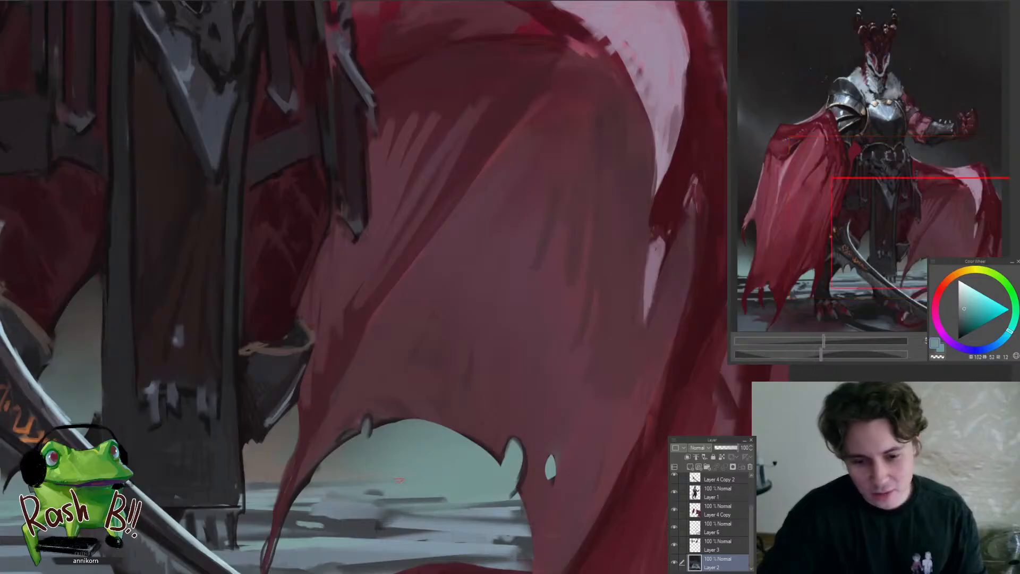
pyautogui.moveTo(239, 478)
pyautogui.mouseDown()
pyautogui.moveTo(199, 541)
pyautogui.moveTo(404, 476)
pyautogui.moveTo(425, 483)
pyautogui.mouseUp()
pyautogui.moveTo(304, 457); pyautogui.dragTo(414, 461)
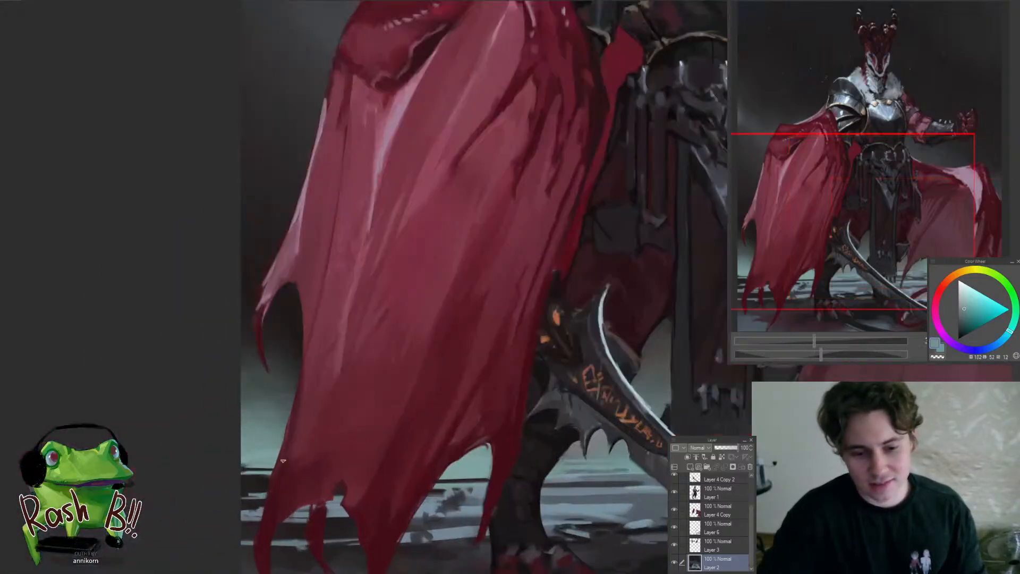
pyautogui.keyDown('alt'); pyautogui.click(269, 455); pyautogui.keyUp('alt')
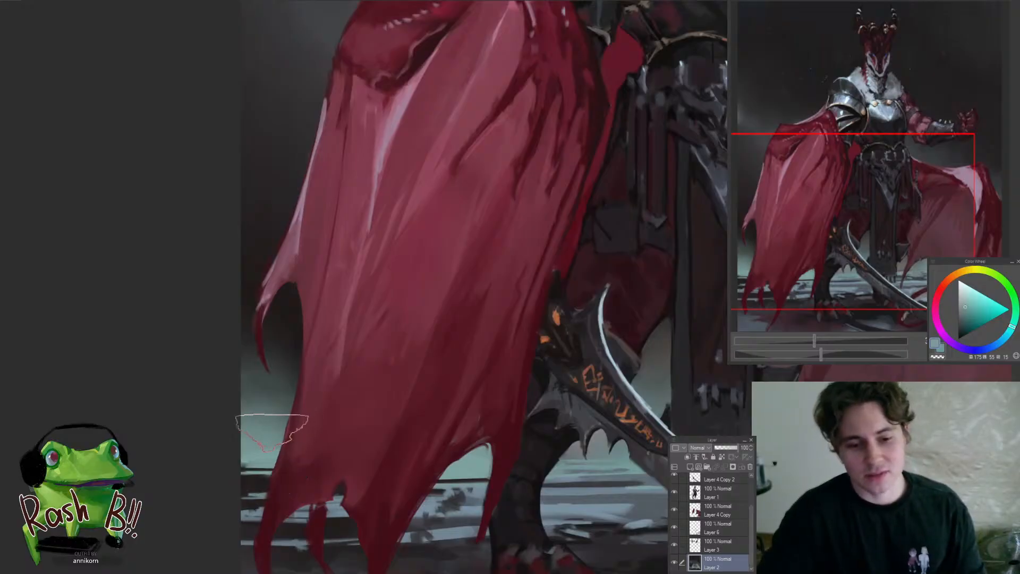
pyautogui.moveTo(262, 439)
pyautogui.mouseDown()
pyautogui.moveTo(217, 460)
pyautogui.moveTo(304, 393)
pyautogui.mouseUp()
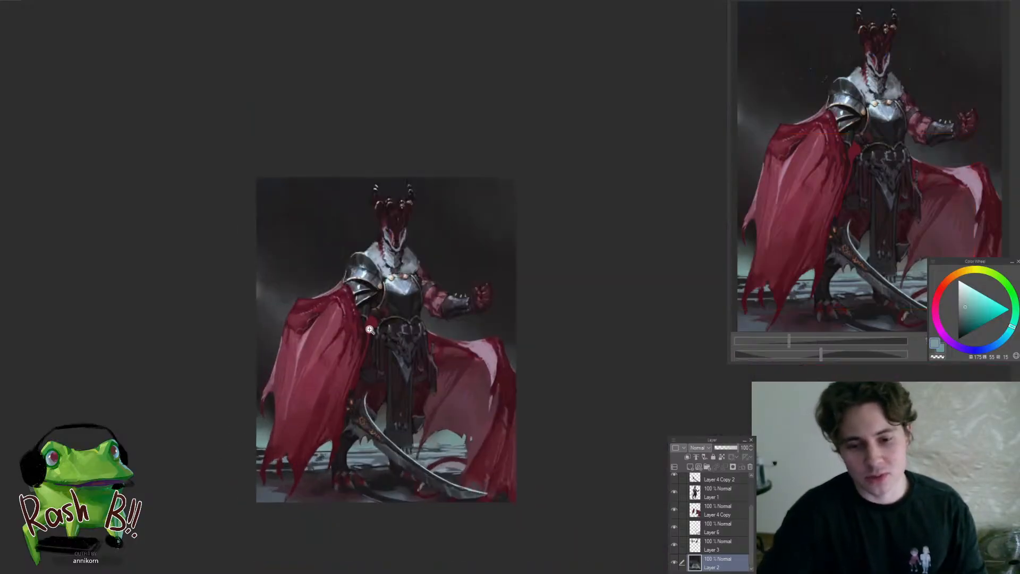
# Touch up the outer edge of the raised arm's upper section with sampled dark maroon on Layer 1
pyautogui.moveTo(454, 289)
pyautogui.mouseDown()
pyautogui.moveTo(465, 250)
pyautogui.moveTo(435, 344)
pyautogui.mouseUp()
pyautogui.keyDown('ctrl'); pyautogui.keyDown('shift'); pyautogui.click(436, 329); pyautogui.keyUp('shift'); pyautogui.keyUp('ctrl')
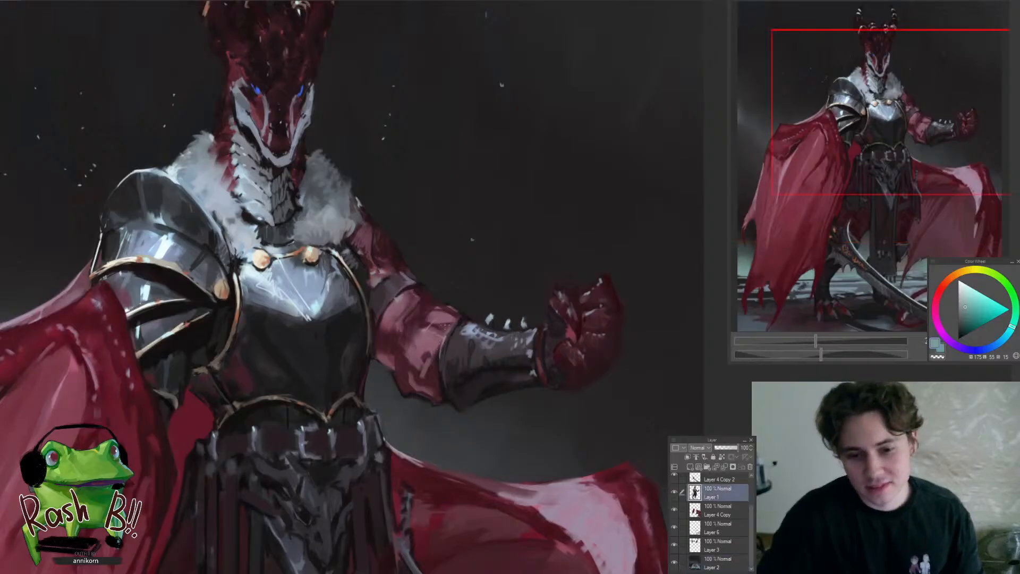
pyautogui.moveTo(436, 299); pyautogui.dragTo(449, 312)
pyautogui.keyDown('alt'); pyautogui.click(394, 343); pyautogui.keyUp('alt')
pyautogui.moveTo(425, 266); pyautogui.dragTo(422, 270)
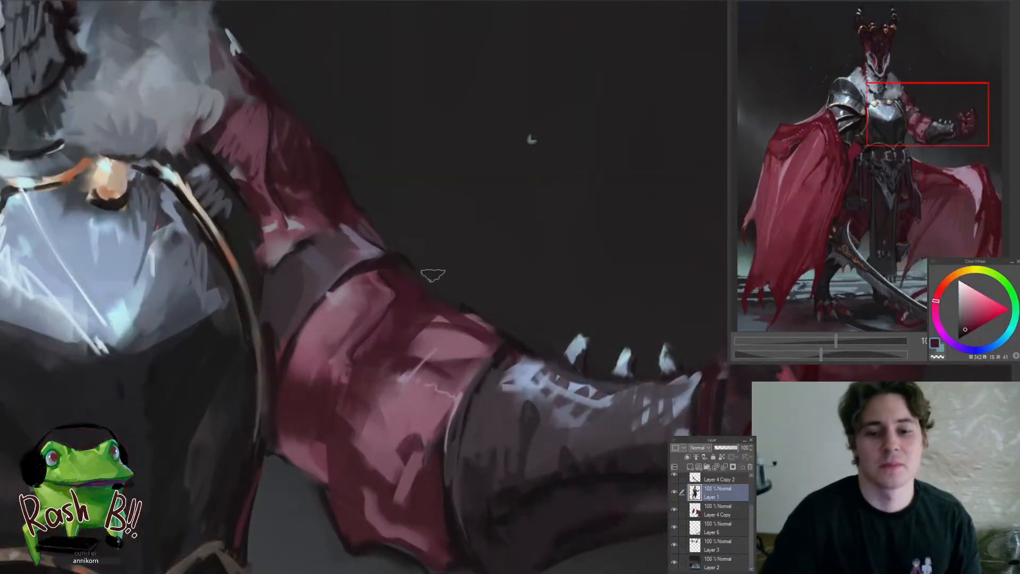
pyautogui.hotkey('ctrl', '0')
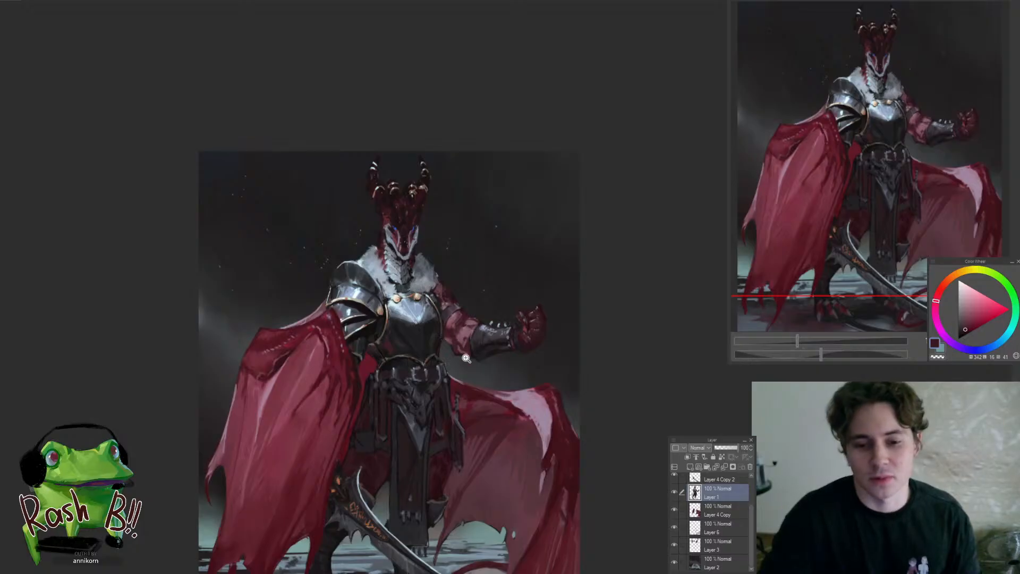
# Highlight the far cape wing's upper edge near the waist with sampled pale mauve on Layer 4 Copy, undoing the last stroke
pyautogui.moveTo(481, 384); pyautogui.dragTo(523, 384)
pyautogui.keyDown('ctrl'); pyautogui.keyDown('shift'); pyautogui.click(467, 410); pyautogui.keyUp('shift'); pyautogui.keyUp('ctrl')
pyautogui.keyDown('alt'); pyautogui.click(588, 444); pyautogui.keyUp('alt')
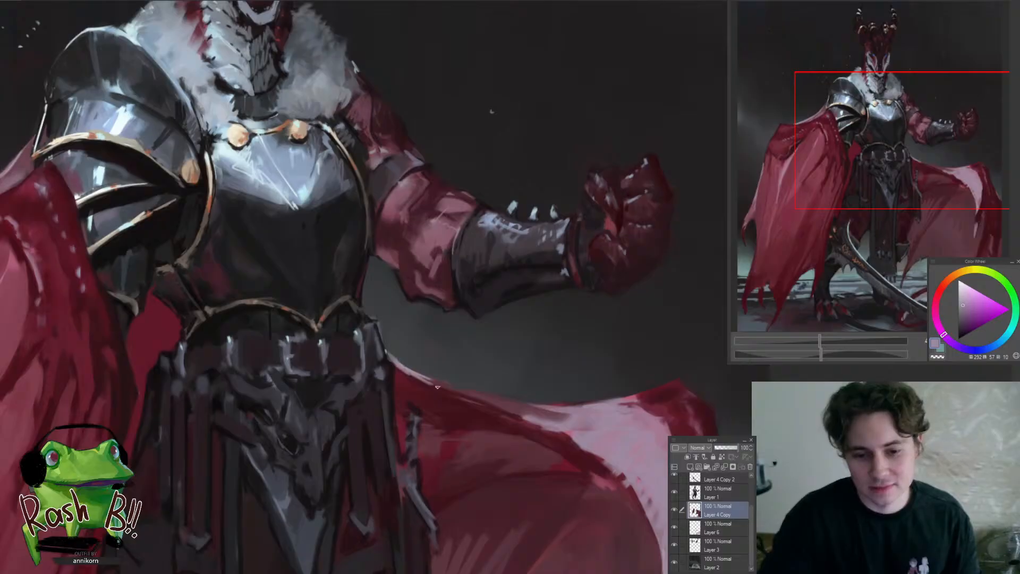
pyautogui.moveTo(392, 277); pyautogui.dragTo(521, 348)
pyautogui.hotkey('ctrl', 'z')
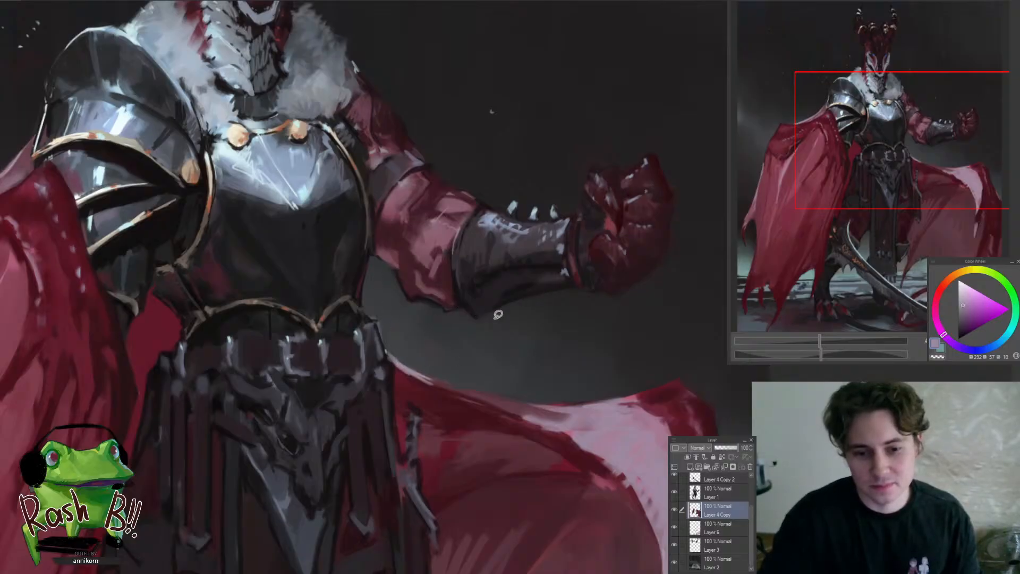
# Add pale mauve edge highlights to the belt and waist armour beside the far cape wing on Layer 1
pyautogui.moveTo(444, 343); pyautogui.dragTo(419, 402)
pyautogui.click(446, 359)
pyautogui.keyDown('ctrl'); pyautogui.keyDown('shift'); pyautogui.click(415, 367); pyautogui.keyUp('shift'); pyautogui.keyUp('ctrl')
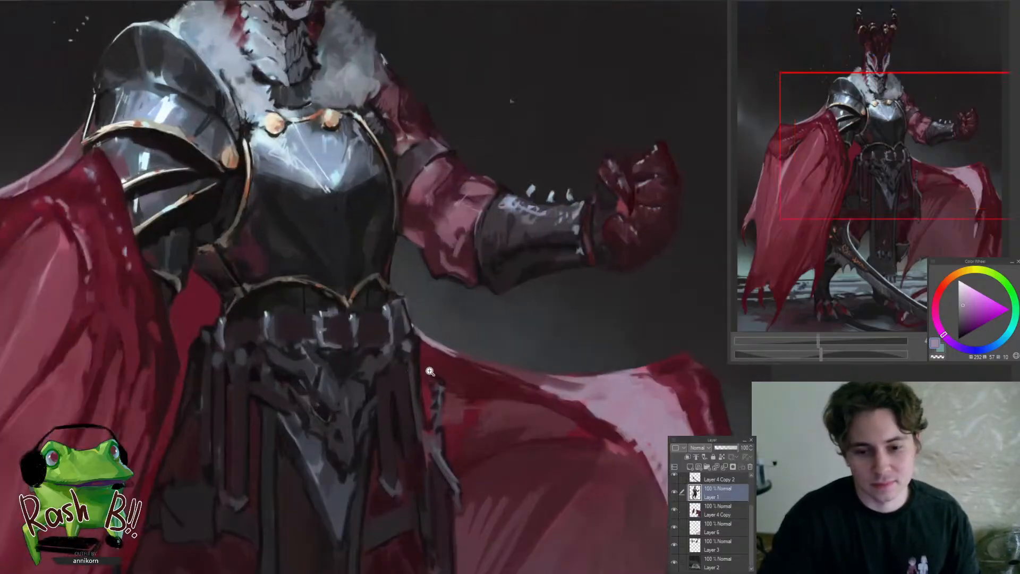
pyautogui.click(431, 372)
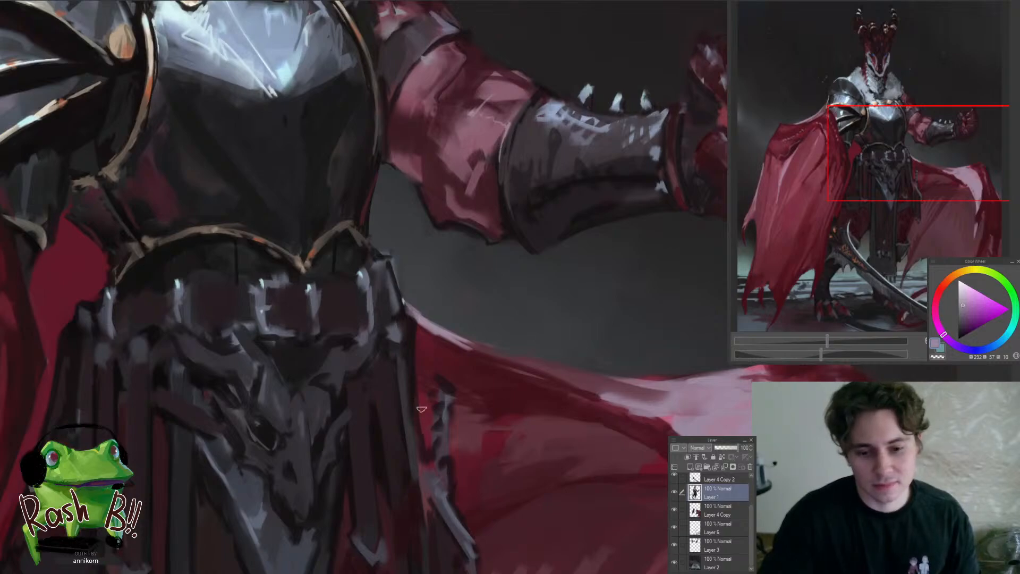
pyautogui.moveTo(418, 398); pyautogui.dragTo(413, 319)
pyautogui.moveTo(399, 366); pyautogui.dragTo(376, 472)
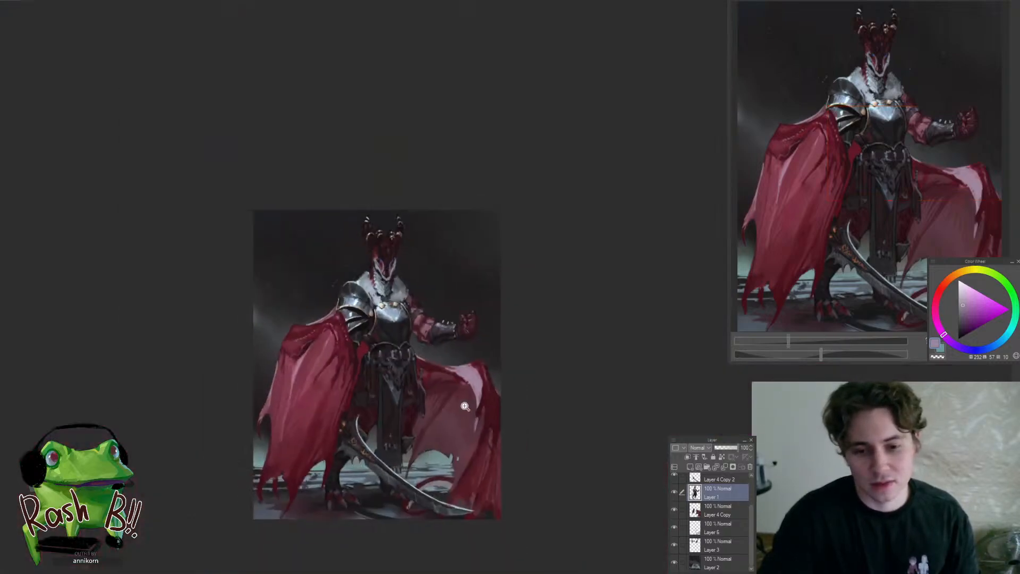
pyautogui.moveTo(432, 367); pyautogui.dragTo(431, 308)
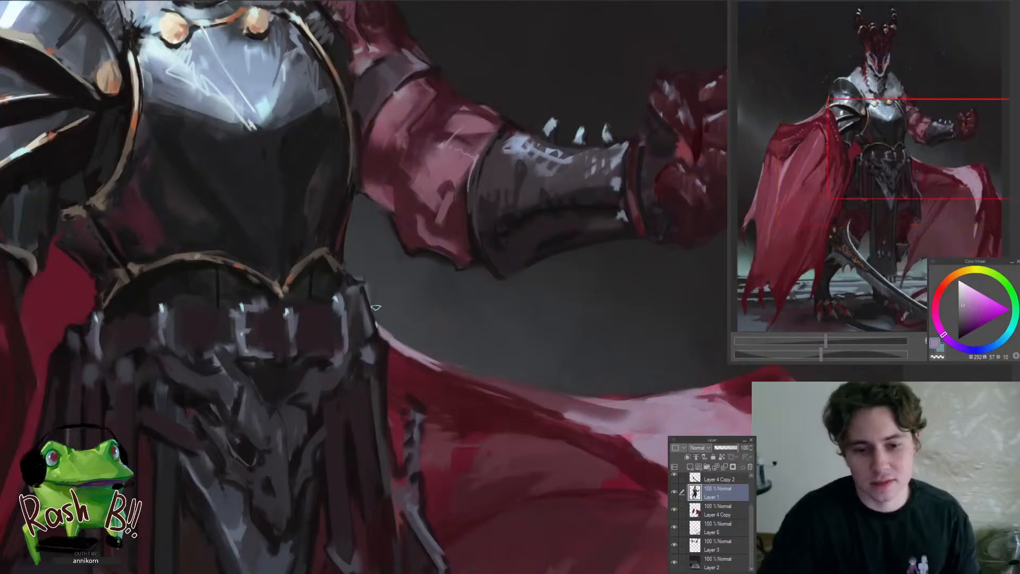
pyautogui.moveTo(365, 202); pyautogui.dragTo(399, 383)
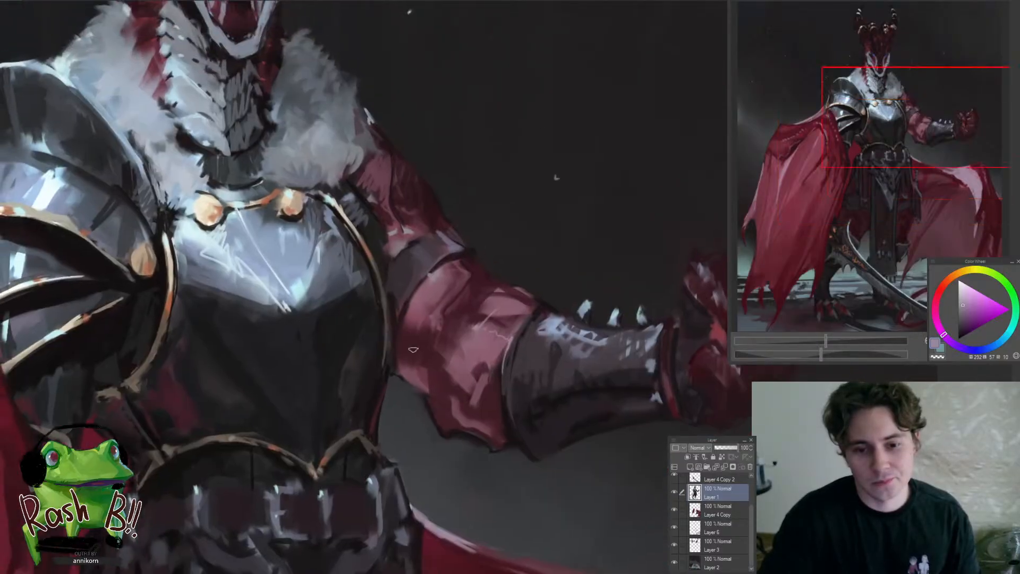
# Deepen the shadow between the breastplate and the raised arm's armour band with sampled dark tones on Layer 1
pyautogui.keyDown('alt'); pyautogui.click(393, 279); pyautogui.keyUp('alt')
pyautogui.moveTo(404, 256); pyautogui.dragTo(435, 260)
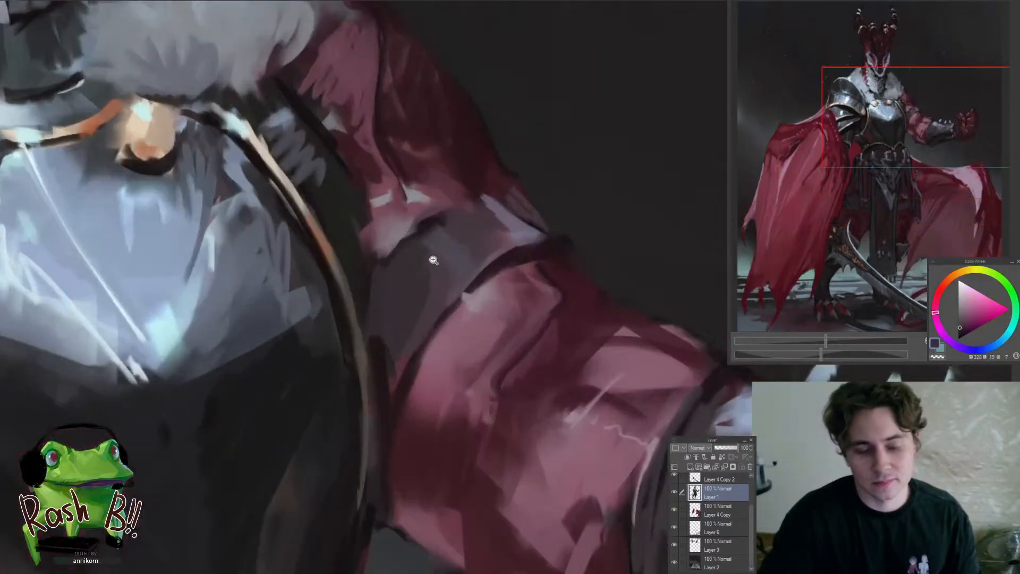
pyautogui.keyDown('alt'); pyautogui.click(378, 281); pyautogui.keyUp('alt')
pyautogui.keyDown('alt'); pyautogui.click(388, 359); pyautogui.keyUp('alt')
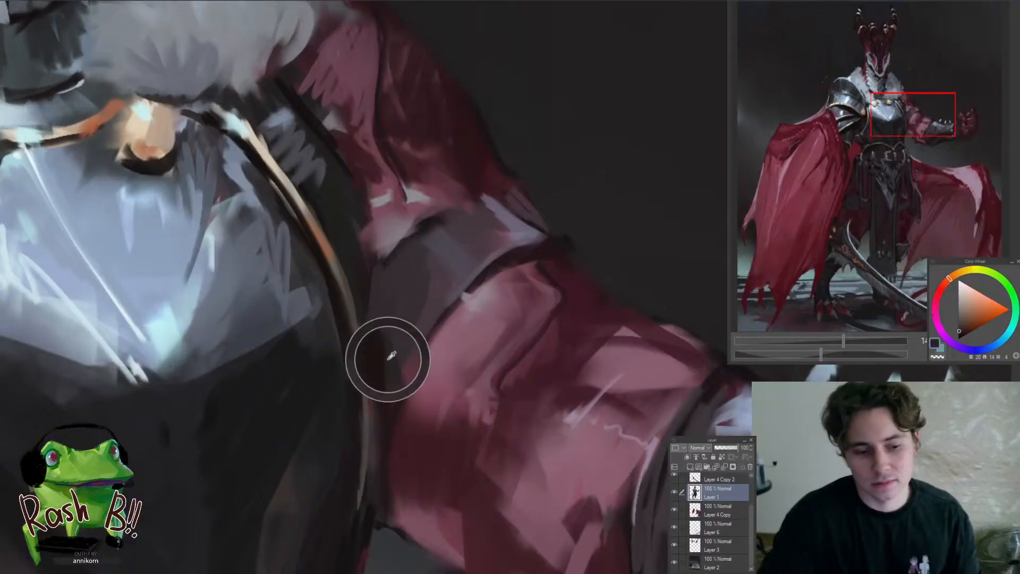
pyautogui.moveTo(415, 359); pyautogui.dragTo(383, 368)
pyautogui.moveTo(439, 352); pyautogui.dragTo(456, 318)
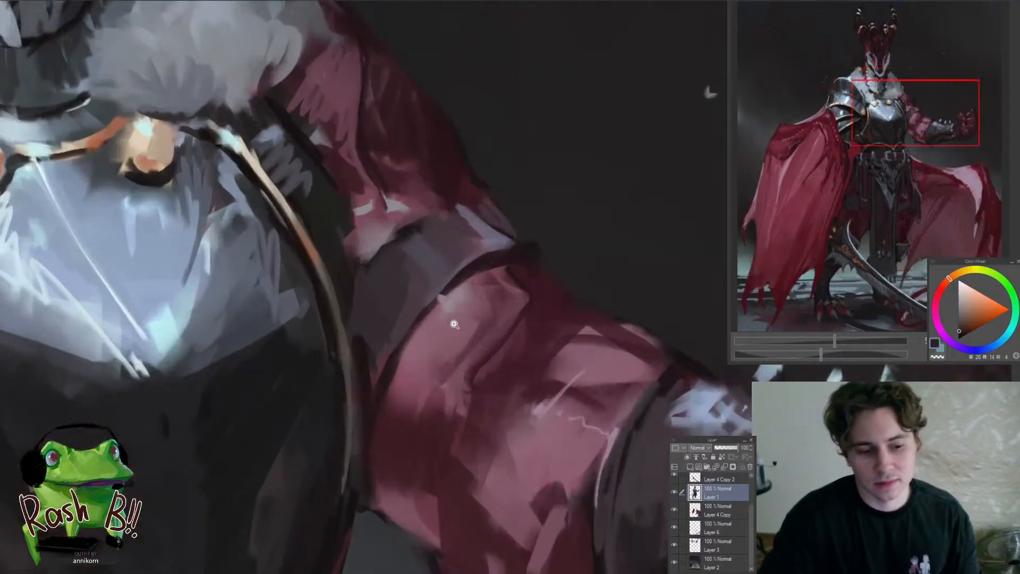
# Deepen the inner edge of the arm's red section just below the armour band with sampled dark maroon on Layer 1
pyautogui.keyDown('alt'); pyautogui.click(374, 353); pyautogui.keyUp('alt')
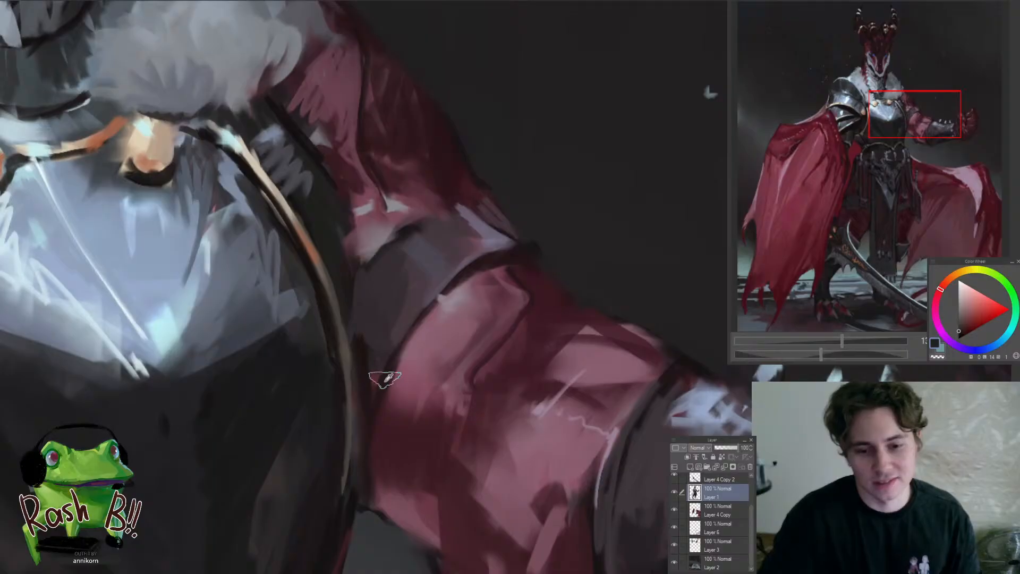
pyautogui.keyDown('alt'); pyautogui.click(381, 371); pyautogui.keyUp('alt')
pyautogui.moveTo(431, 339); pyautogui.dragTo(379, 340)
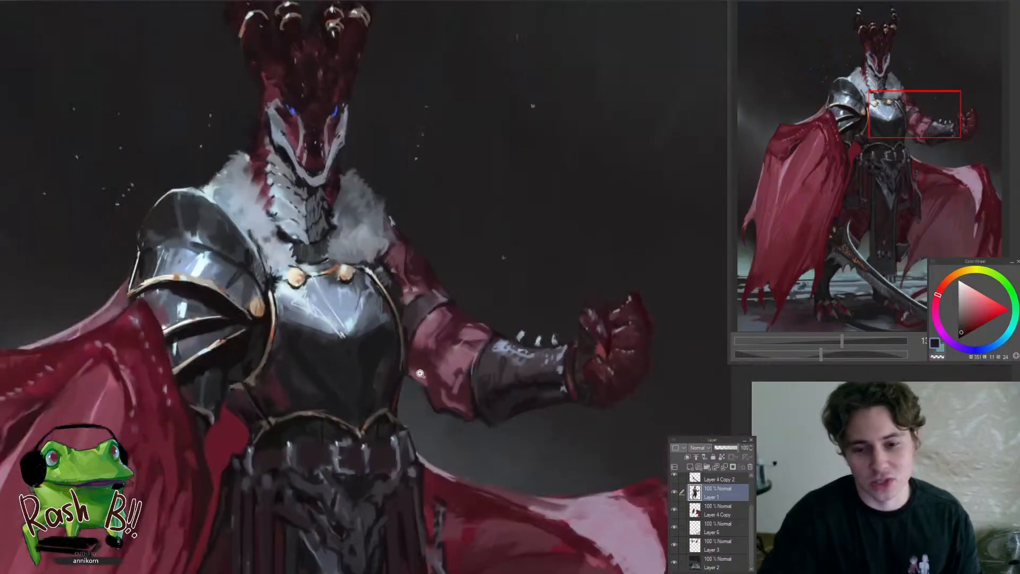
pyautogui.moveTo(475, 342); pyautogui.dragTo(504, 339)
pyautogui.keyDown('alt'); pyautogui.click(504, 334); pyautogui.keyUp('alt')
pyautogui.click(368, 331)
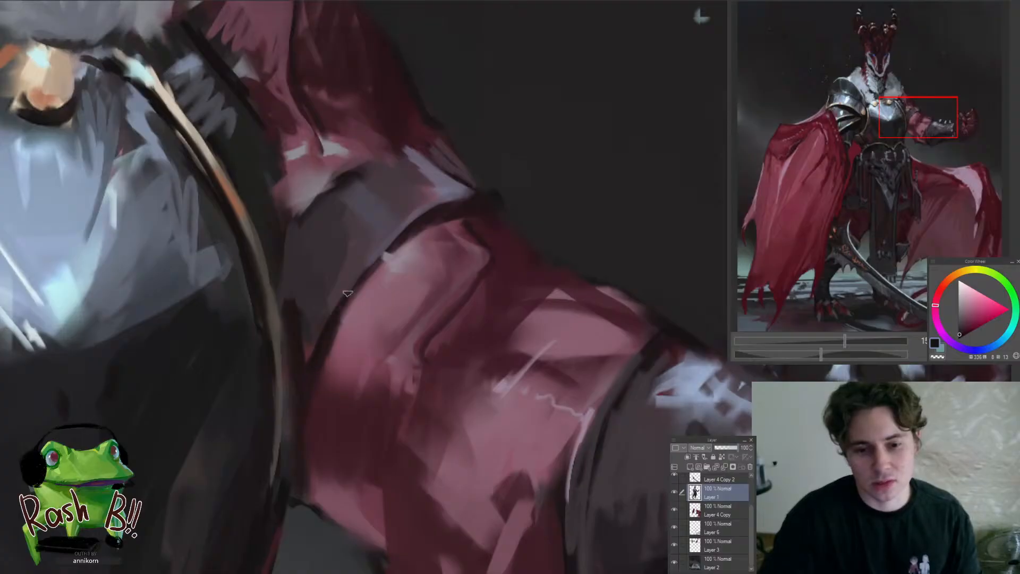
pyautogui.moveTo(452, 247); pyautogui.dragTo(394, 249)
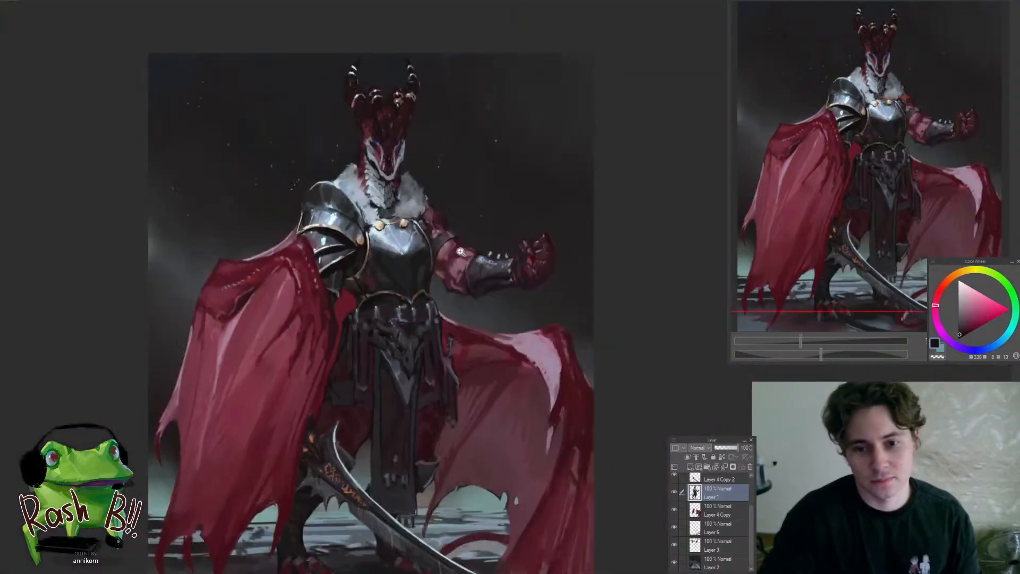
# Darken the outer end of the upper-arm armour band with sampled dark maroon tones to tone down its pale highlight
pyautogui.moveTo(446, 222); pyautogui.dragTo(499, 219)
pyautogui.moveTo(413, 255); pyautogui.dragTo(427, 359)
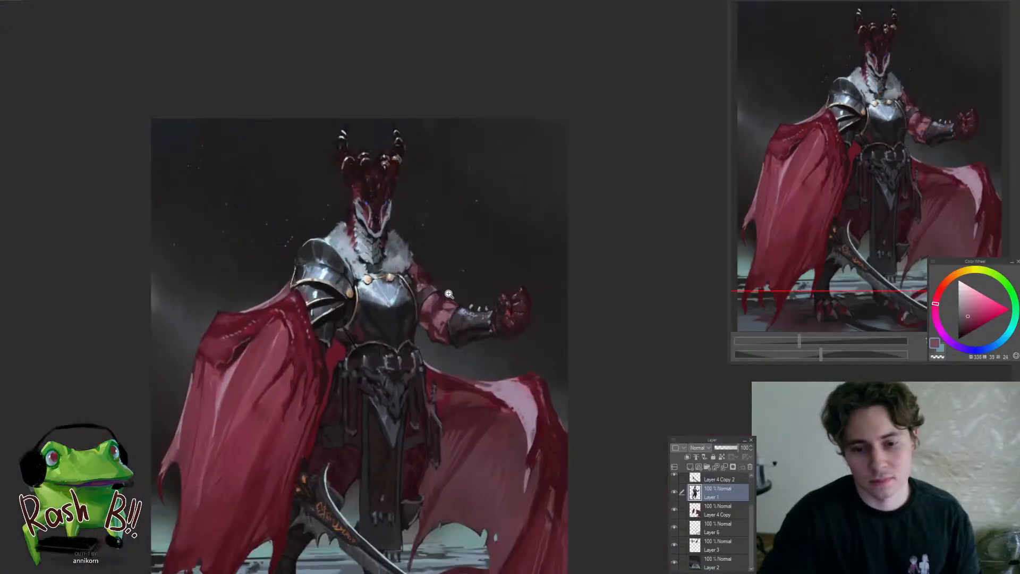
pyautogui.moveTo(448, 294); pyautogui.dragTo(483, 310)
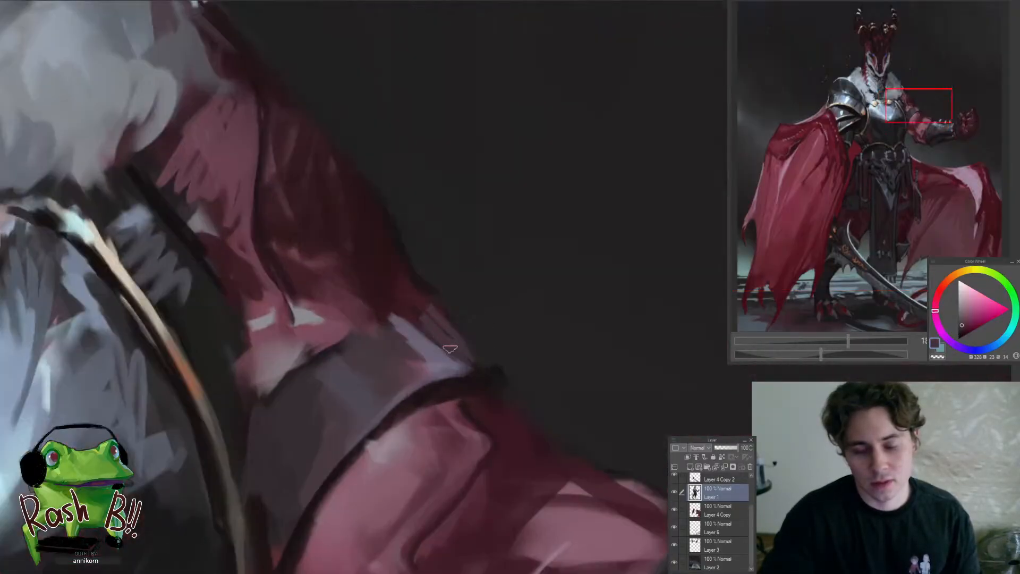
pyautogui.keyDown('alt'); pyautogui.click(480, 371); pyautogui.keyUp('alt')
pyautogui.moveTo(449, 335); pyautogui.dragTo(450, 398)
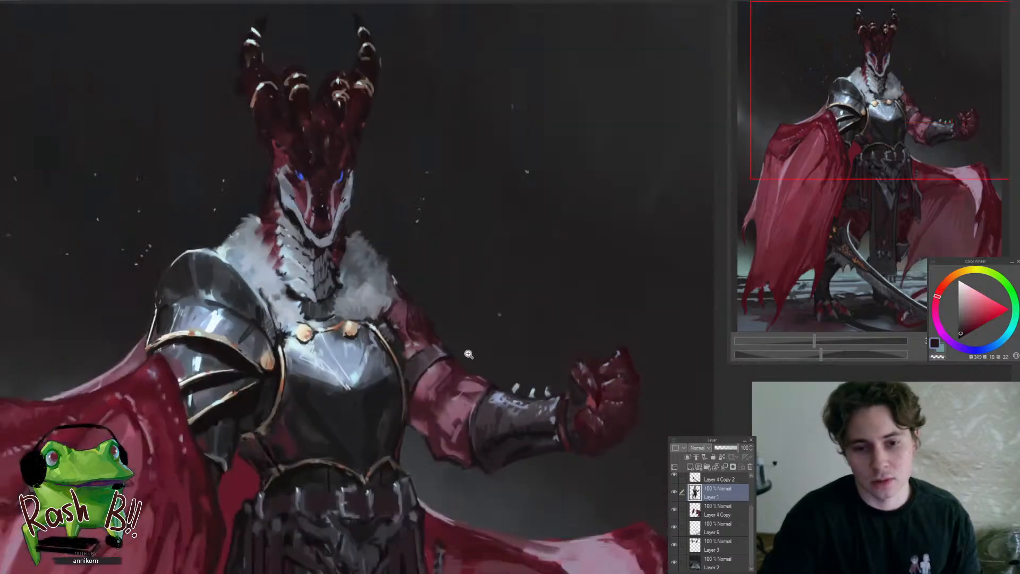
pyautogui.moveTo(452, 356)
pyautogui.mouseDown()
pyautogui.moveTo(482, 337)
pyautogui.moveTo(494, 309)
pyautogui.mouseUp()
pyautogui.keyDown('alt'); pyautogui.click(466, 390); pyautogui.keyUp('alt')
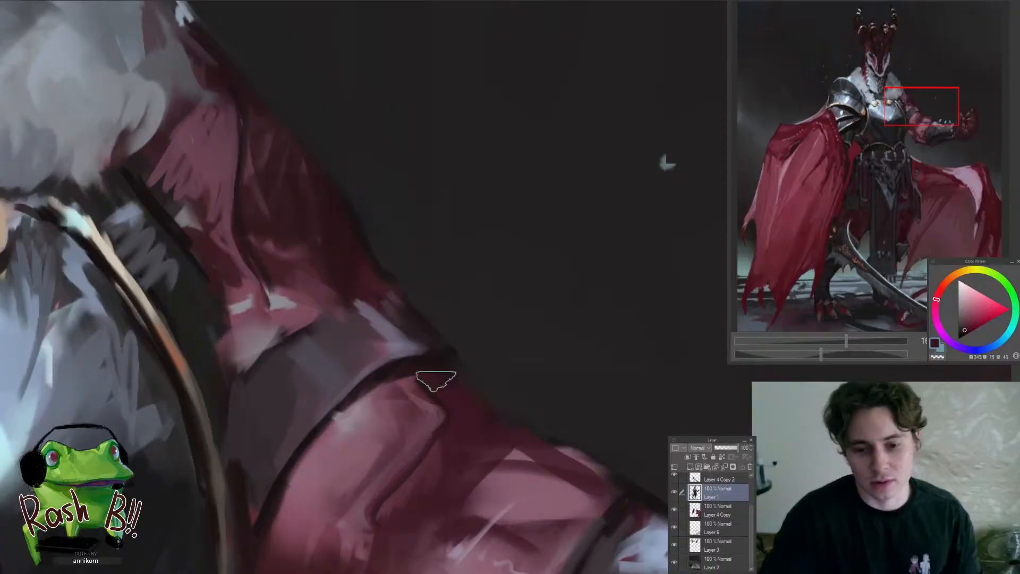
pyautogui.keyDown('alt'); pyautogui.click(438, 357); pyautogui.keyUp('alt')
pyautogui.moveTo(439, 357)
pyautogui.mouseDown()
pyautogui.moveTo(412, 386)
pyautogui.moveTo(471, 427)
pyautogui.moveTo(400, 422)
pyautogui.mouseUp()
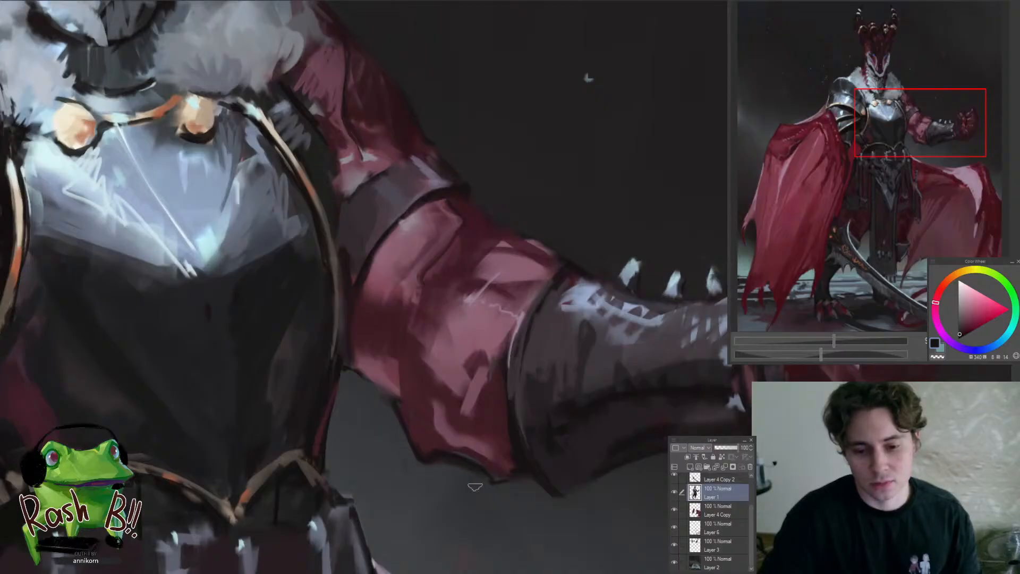
# Shade the wrist area and the gap between the clenched hand's fingers with sampled dark tones on Layer 1
pyautogui.moveTo(473, 488); pyautogui.dragTo(348, 498)
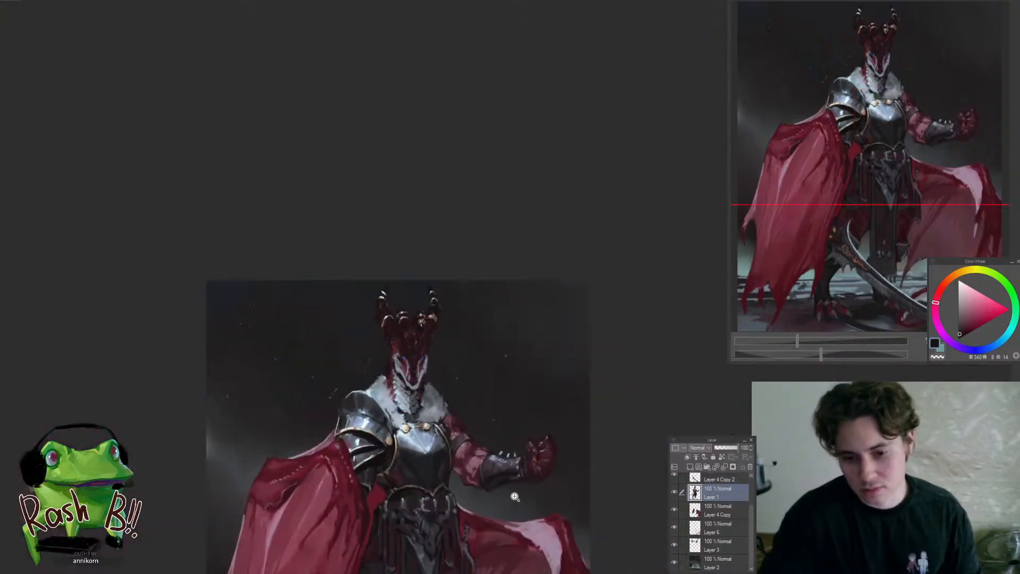
pyautogui.moveTo(512, 494); pyautogui.dragTo(598, 453)
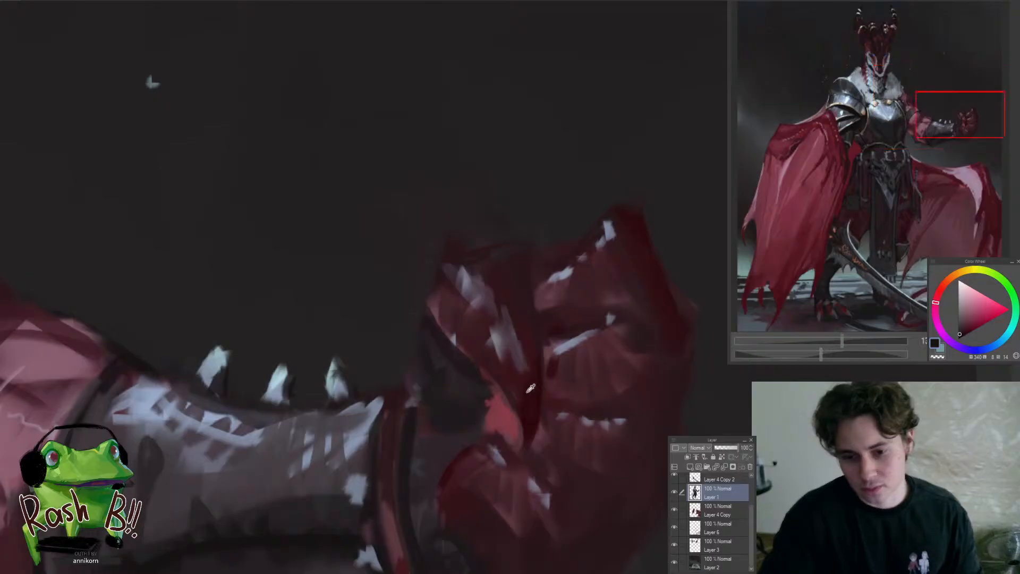
pyautogui.keyDown('alt'); pyautogui.click(427, 405); pyautogui.keyUp('alt')
pyautogui.moveTo(372, 404); pyautogui.dragTo(305, 420)
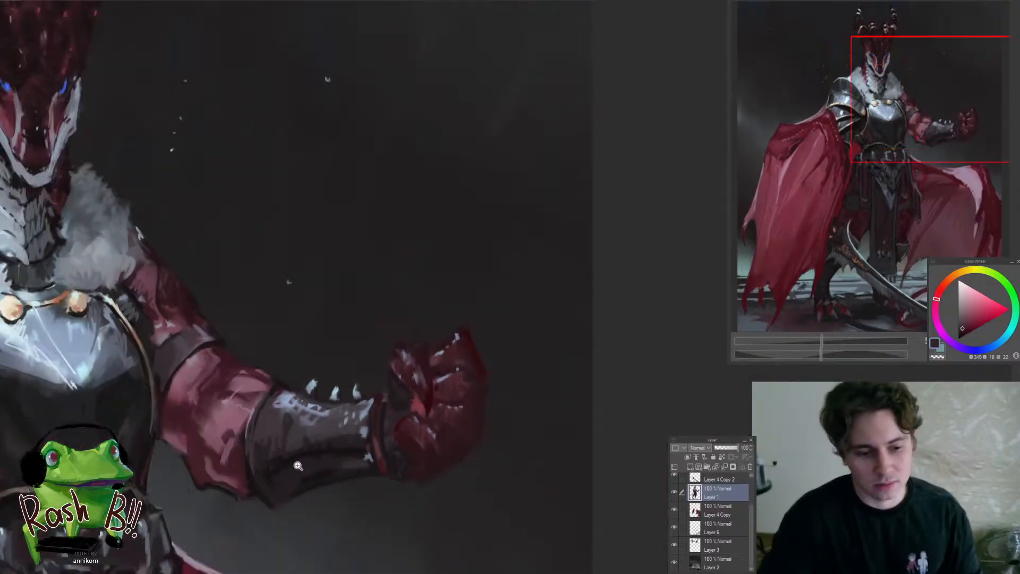
pyautogui.moveTo(298, 465); pyautogui.dragTo(325, 463)
pyautogui.keyDown('alt'); pyautogui.click(306, 450); pyautogui.keyUp('alt')
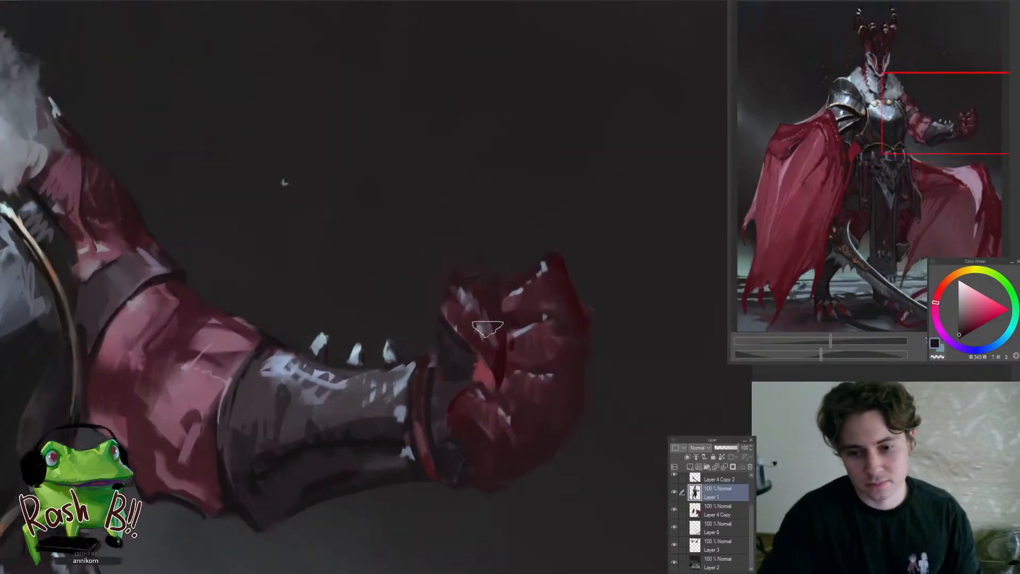
pyautogui.moveTo(491, 333)
pyautogui.mouseDown()
pyautogui.moveTo(496, 358)
pyautogui.moveTo(493, 321)
pyautogui.moveTo(411, 340)
pyautogui.moveTo(534, 329)
pyautogui.mouseUp()
pyautogui.keyDown('alt'); pyautogui.click(497, 341); pyautogui.keyUp('alt')
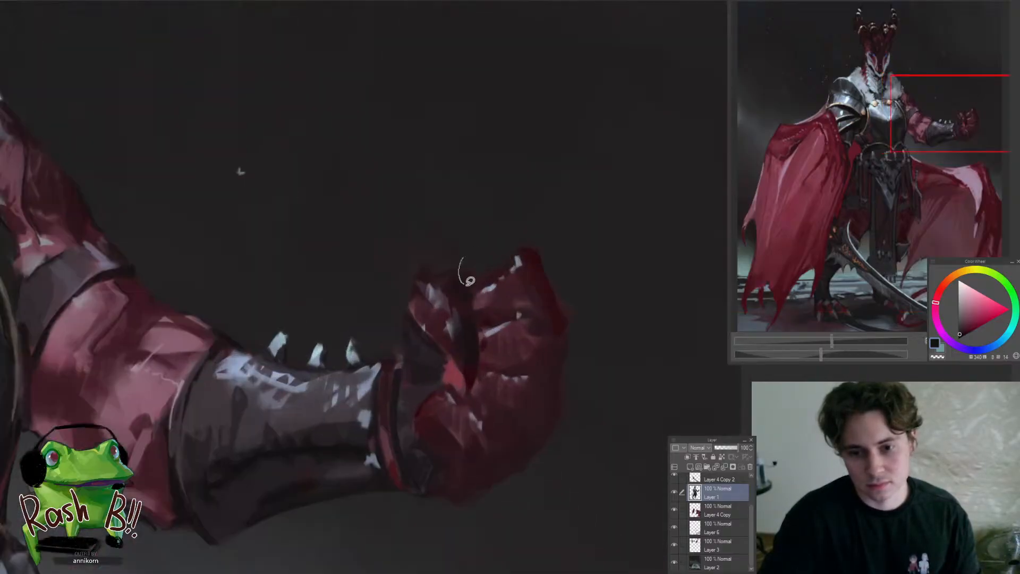
pyautogui.moveTo(468, 274)
pyautogui.mouseDown()
pyautogui.moveTo(491, 266)
pyautogui.moveTo(431, 345)
pyautogui.mouseUp()
# Check the raised arm and fist on a mirrored canvas and restore the original orientation
pyautogui.press('h')
pyautogui.moveTo(512, 349); pyautogui.dragTo(376, 390)
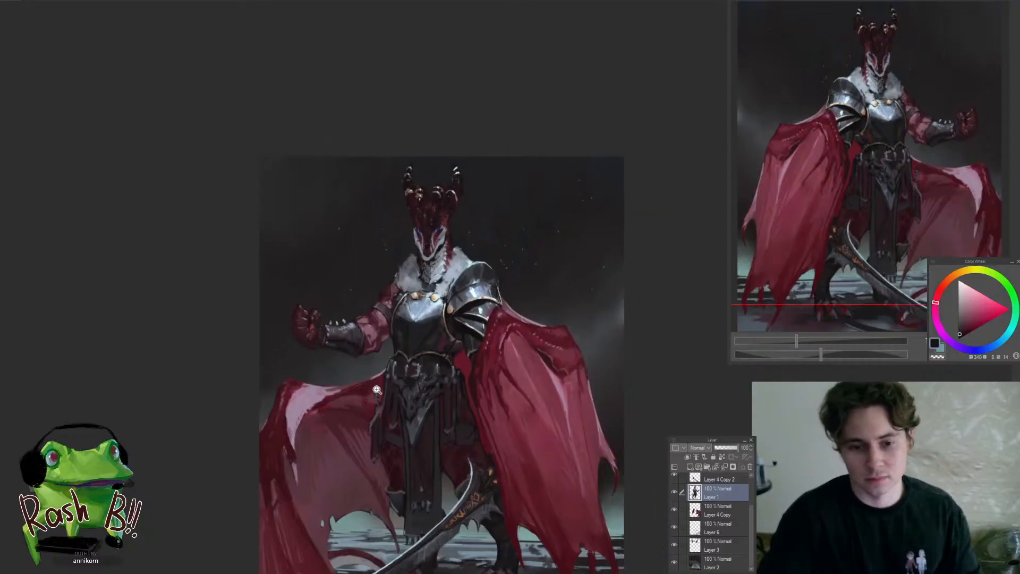
pyautogui.moveTo(386, 344); pyautogui.dragTo(355, 379)
pyautogui.moveTo(392, 333)
pyautogui.mouseDown()
pyautogui.moveTo(414, 305)
pyautogui.moveTo(378, 340)
pyautogui.moveTo(393, 356)
pyautogui.moveTo(423, 357)
pyautogui.mouseUp()
pyautogui.keyDown('alt'); pyautogui.click(361, 348); pyautogui.keyUp('alt')
pyautogui.moveTo(342, 337)
pyautogui.mouseDown()
pyautogui.moveTo(355, 341)
pyautogui.moveTo(306, 457)
pyautogui.mouseUp()
pyautogui.press('h')
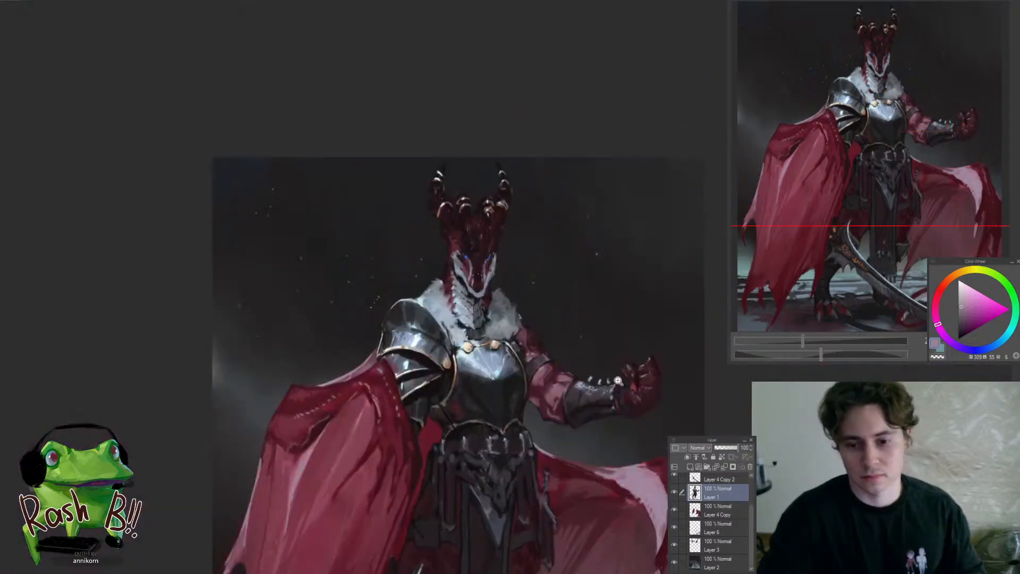
# Blend the red mid-tones of the arm section between the armour band and the bracer with sampled muted crimson
pyautogui.moveTo(619, 382); pyautogui.dragTo(645, 373)
pyautogui.moveTo(482, 376); pyautogui.dragTo(441, 363)
pyautogui.keyDown('alt'); pyautogui.click(442, 354); pyautogui.keyUp('alt')
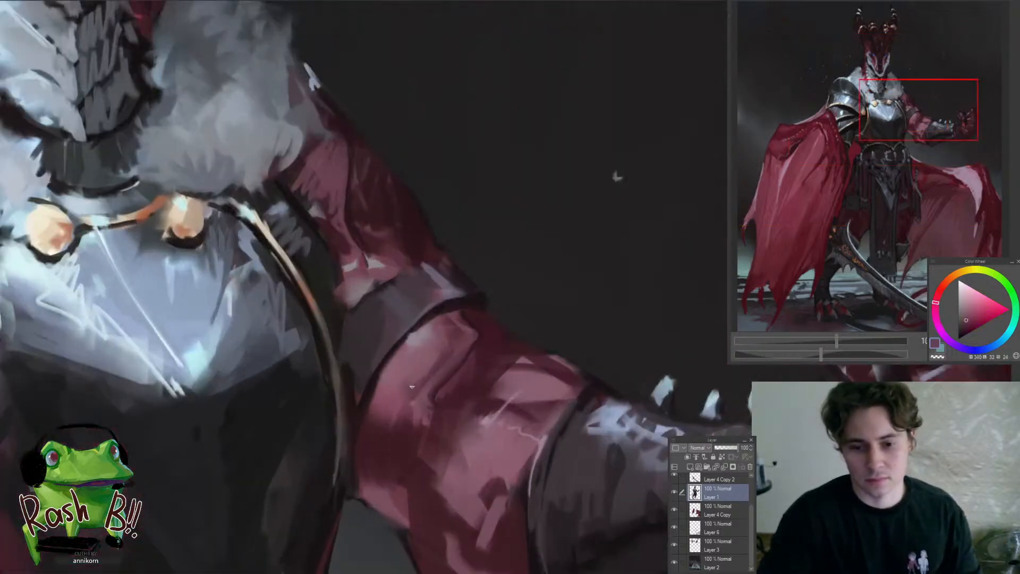
pyautogui.moveTo(374, 432); pyautogui.dragTo(314, 488)
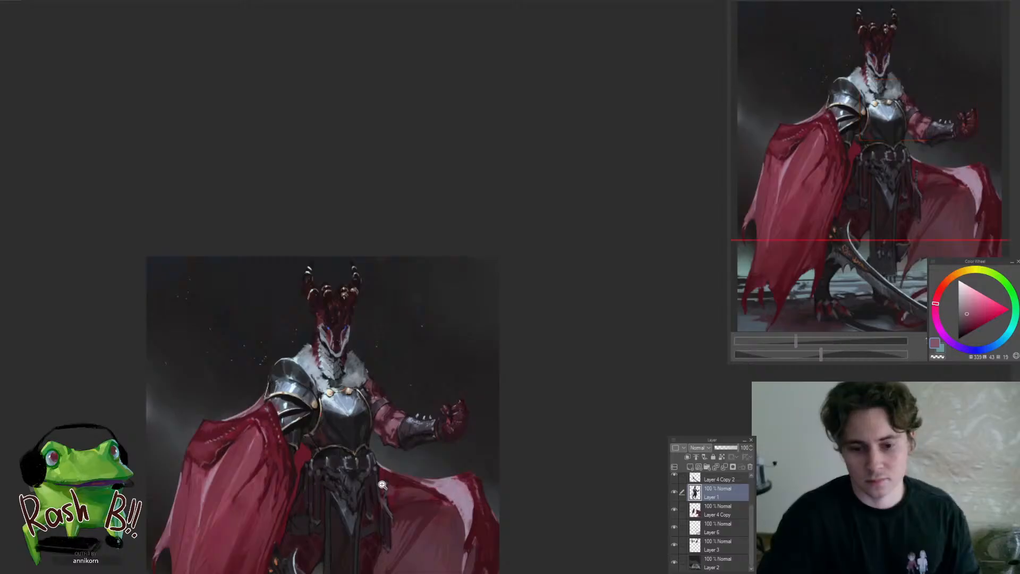
pyautogui.moveTo(387, 425); pyautogui.dragTo(435, 394)
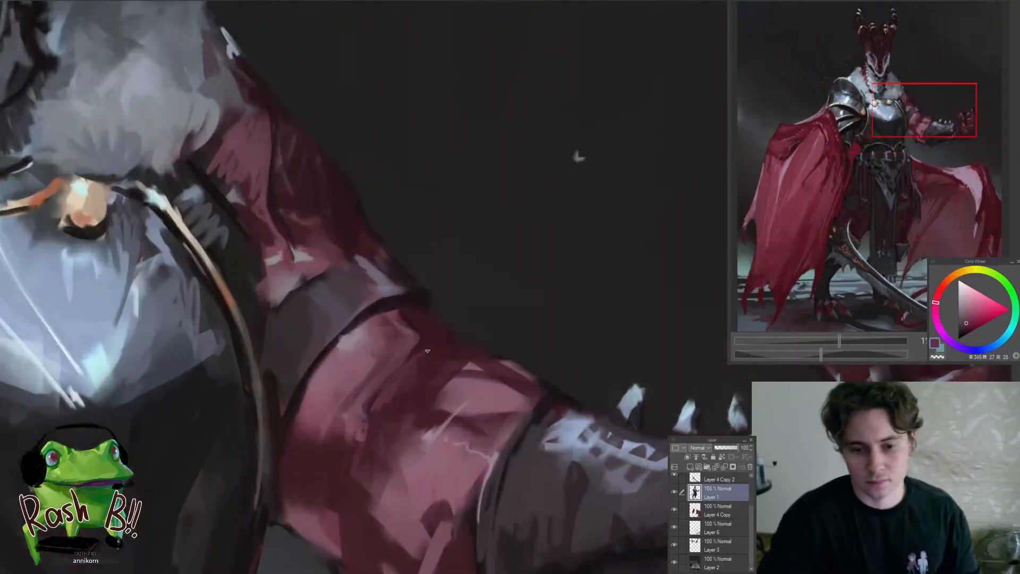
pyautogui.moveTo(427, 350); pyautogui.dragTo(401, 395)
pyautogui.moveTo(455, 353); pyautogui.dragTo(462, 331)
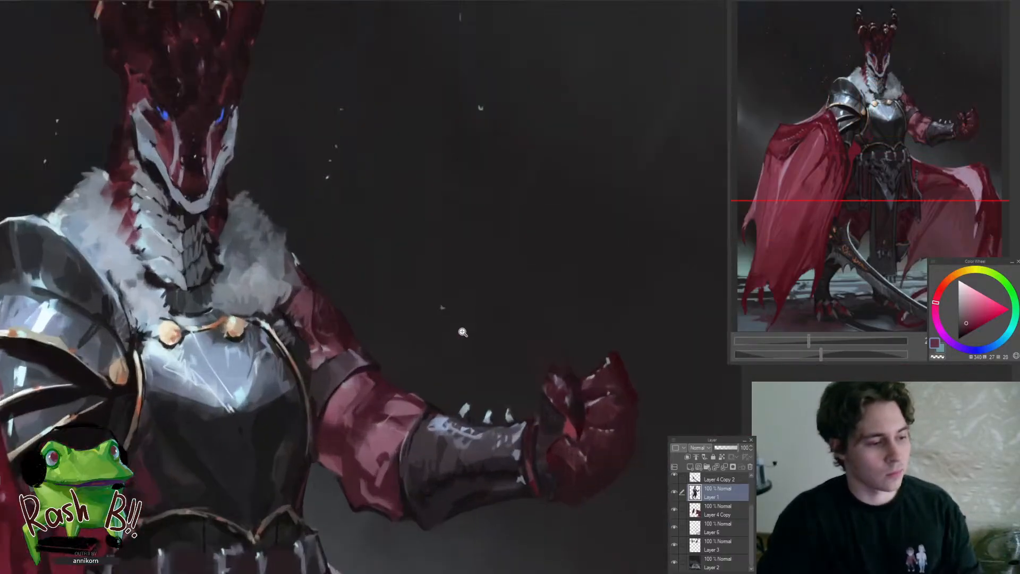
# Add a small muted pink rim highlight along the upper edge of the arm section before the bracer
pyautogui.click(457, 346)
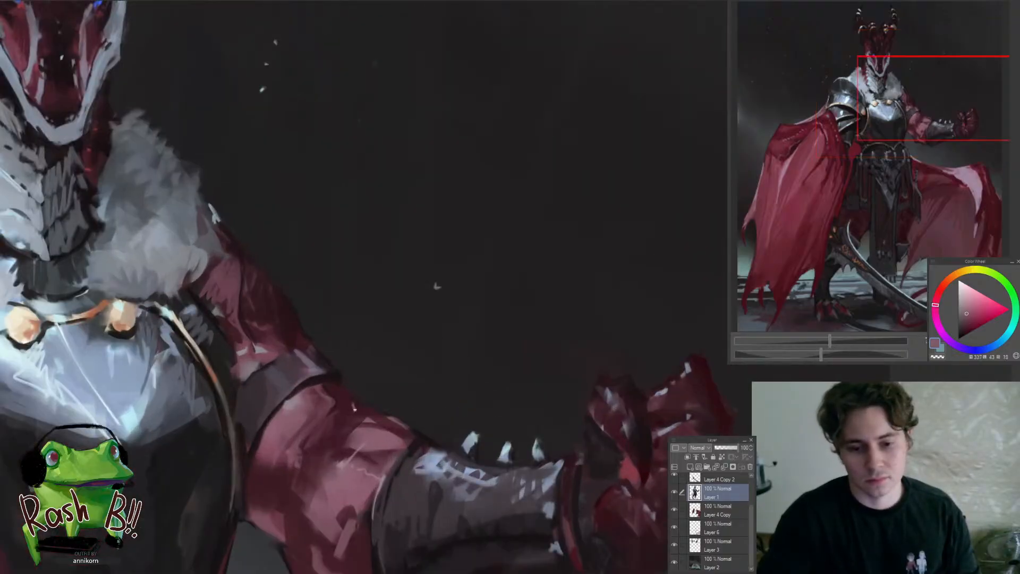
pyautogui.moveTo(370, 419); pyautogui.dragTo(333, 486)
pyautogui.moveTo(372, 459); pyautogui.dragTo(392, 441)
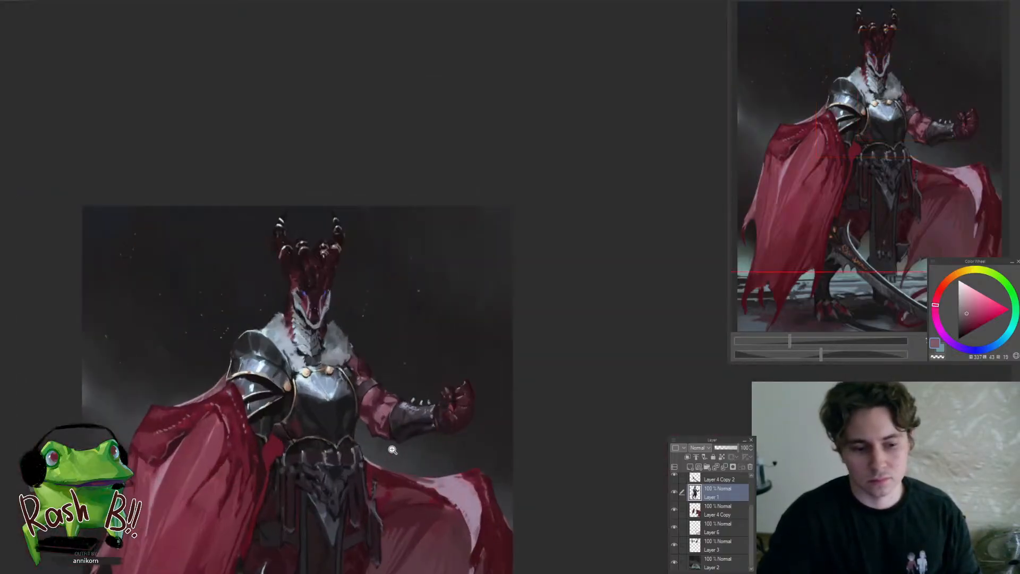
pyautogui.scroll(-2, 394, 420)
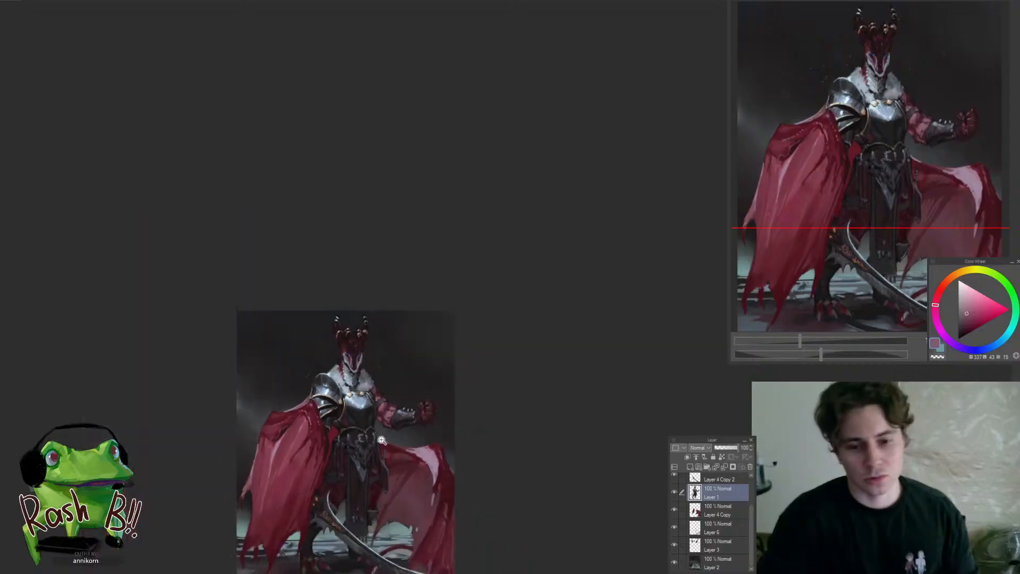
pyautogui.scroll(8, 396, 422)
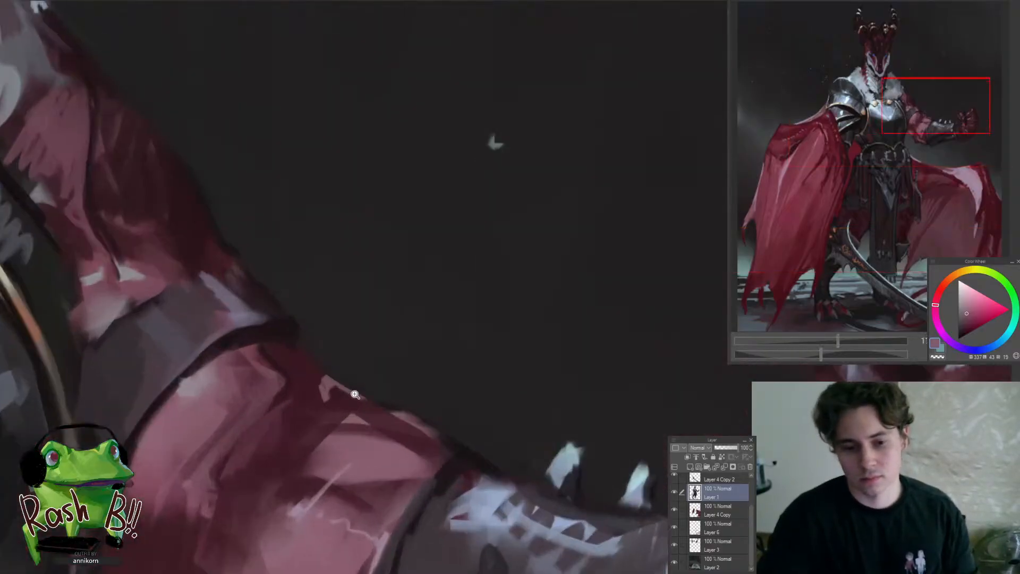
# Clean up the arm's upper contour between the armour band and the new rim highlight with sampled dark tones
pyautogui.keyDown('alt'); pyautogui.click(310, 385); pyautogui.keyUp('alt')
pyautogui.moveTo(322, 399); pyautogui.dragTo(305, 363)
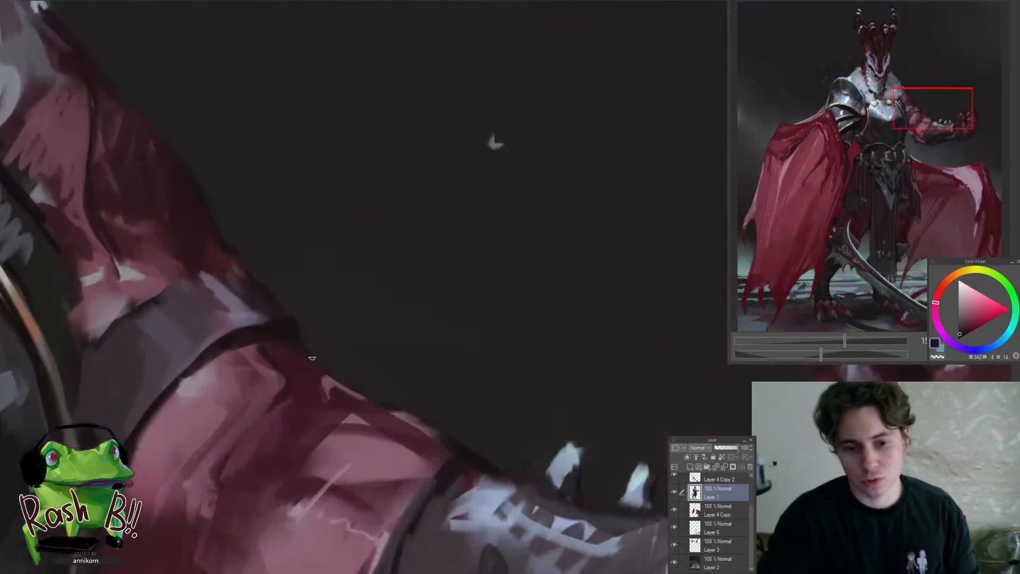
pyautogui.scroll(-5, 393, 414)
pyautogui.scroll(4, 389, 410)
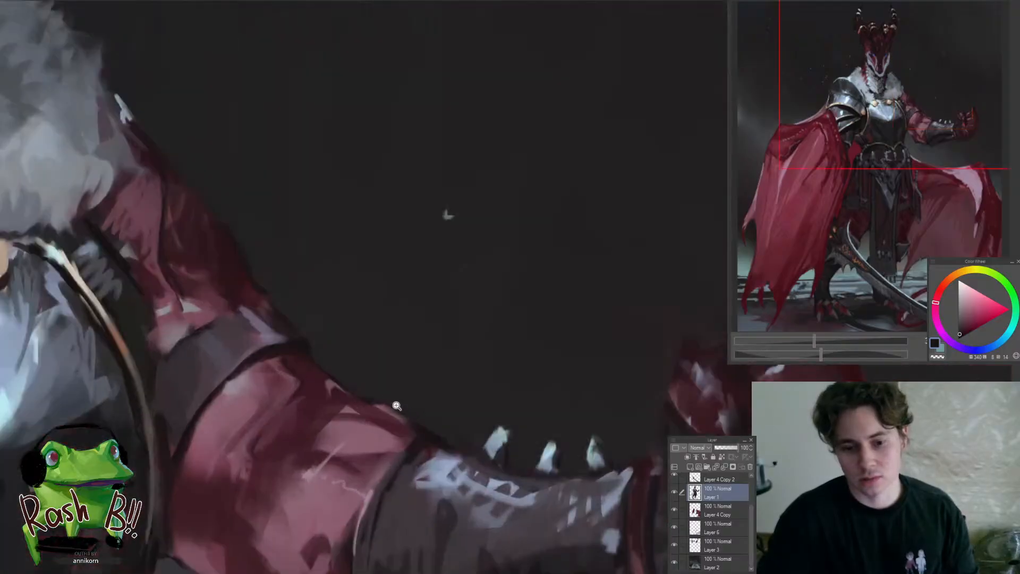
# Lasso a thin sliver along the arm's upper edge beside the bracer, tidy the contour inside it with dark colour, and deselect
pyautogui.press('m')
pyautogui.moveTo(328, 359); pyautogui.dragTo(461, 423)
pyautogui.hotkey('ctrl', 'd')
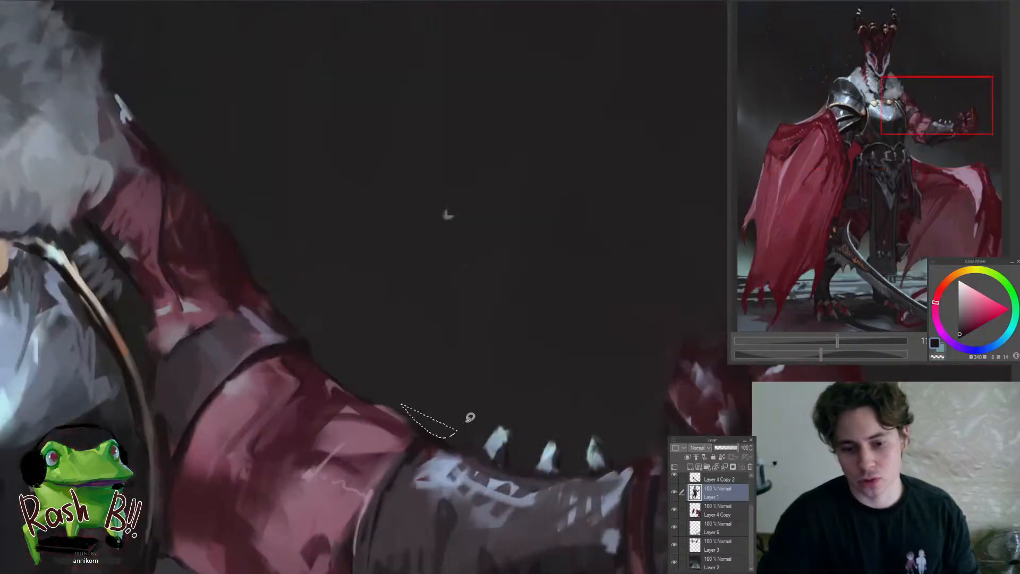
pyautogui.hotkey('ctrl', 'd')
pyautogui.scroll(-6, 431, 395)
pyautogui.scroll(8, 412, 376)
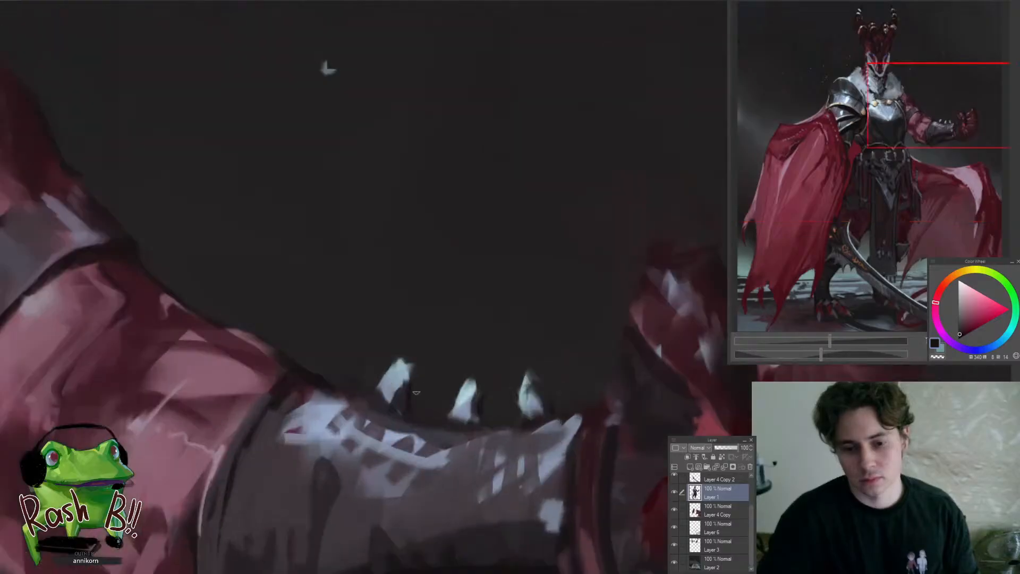
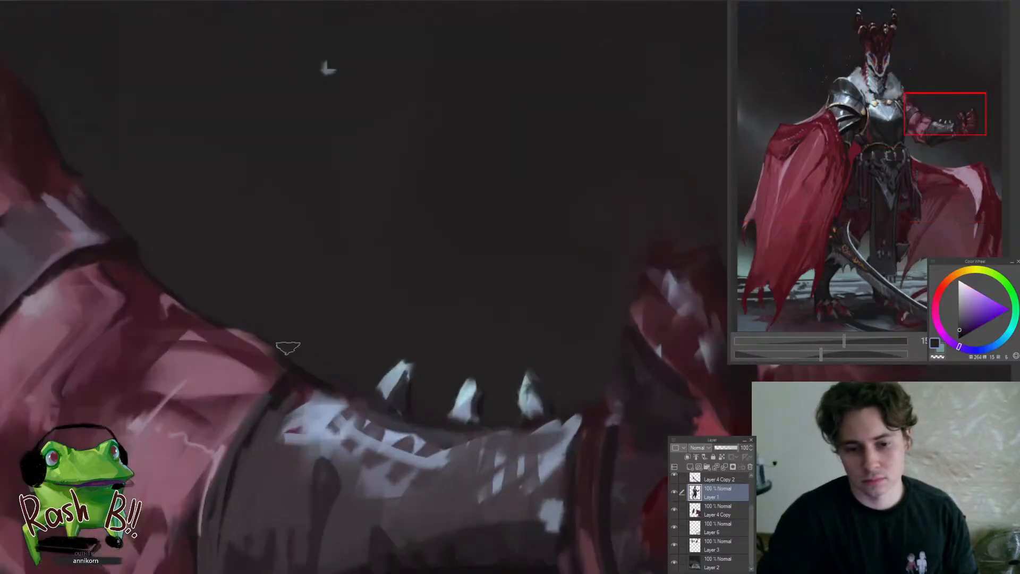
# Examine the painting from the spiked forearm guard to the cape and the full figure
pyautogui.scroll(-8, 287, 348)
pyautogui.scroll(2, 288, 347)
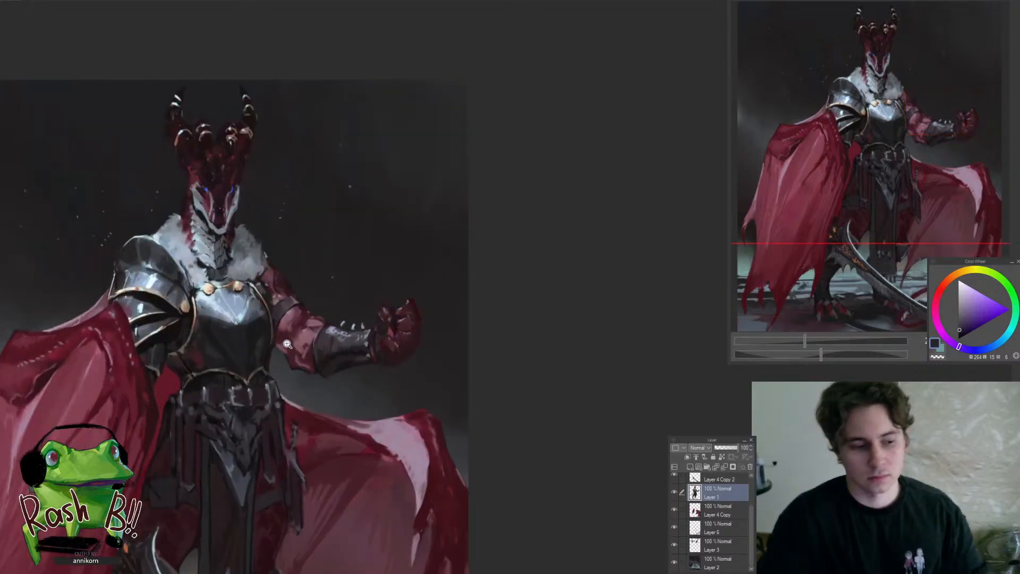
pyautogui.click(320, 355)
pyautogui.moveTo(344, 365); pyautogui.dragTo(561, 364)
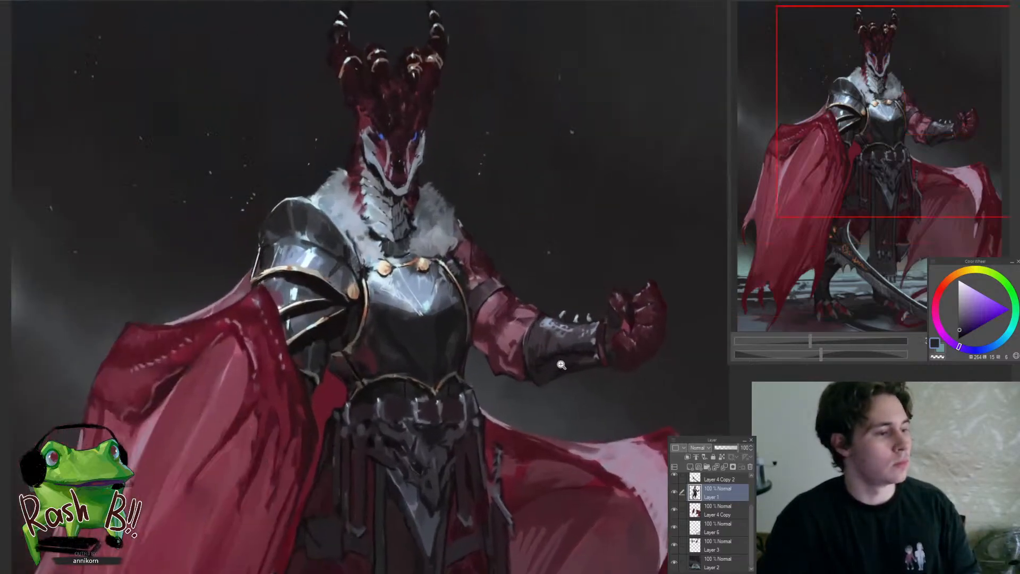
pyautogui.scroll(-6, 561, 365)
pyautogui.scroll(5, 321, 310)
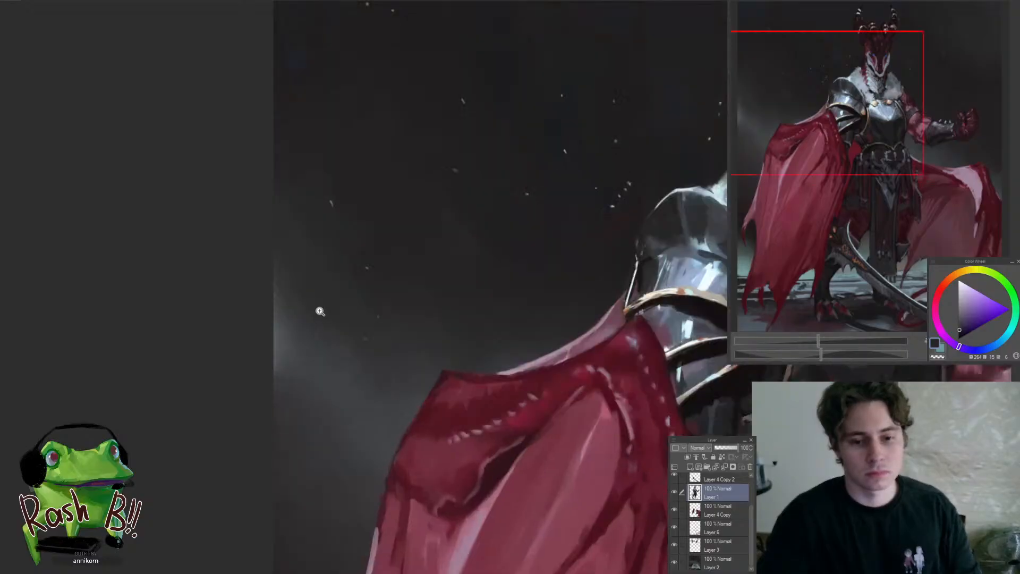
pyautogui.scroll(-6, 298, 334)
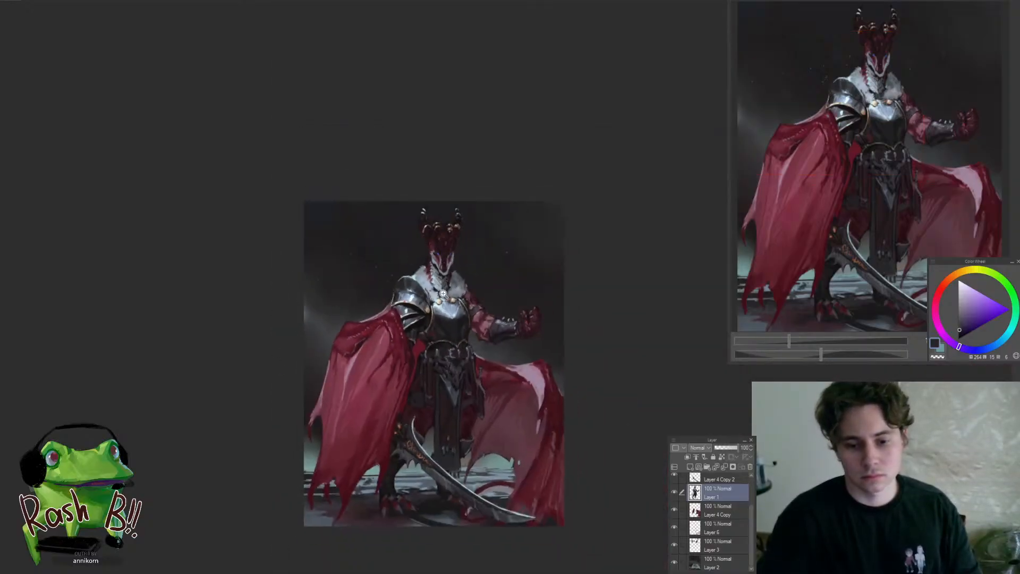
pyautogui.scroll(5, 417, 363)
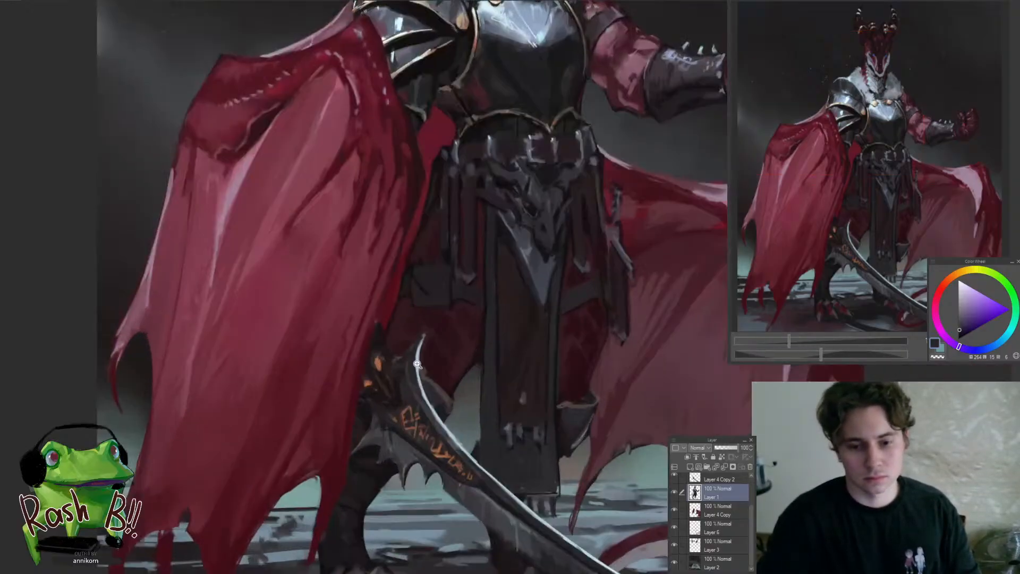
# On Layer 4 Copy, sample a dark red and touch up the cape's inner edge above the sword hilt
pyautogui.keyDown('ctrl'); pyautogui.keyDown('shift'); pyautogui.click(388, 310); pyautogui.keyUp('shift'); pyautogui.keyUp('ctrl')
pyautogui.scroll(1, 405, 281)
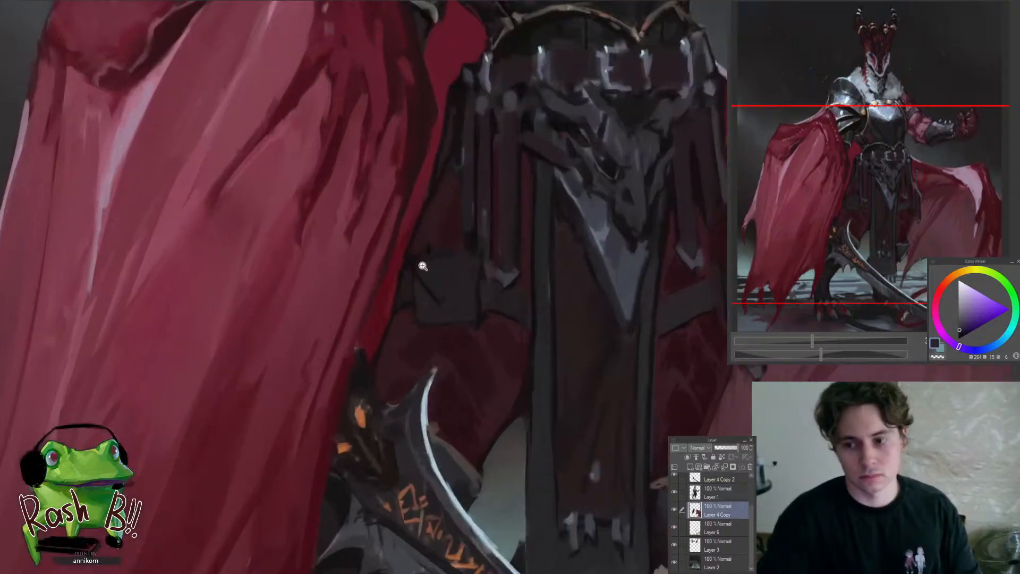
pyautogui.keyDown('alt'); pyautogui.click(379, 308); pyautogui.keyUp('alt')
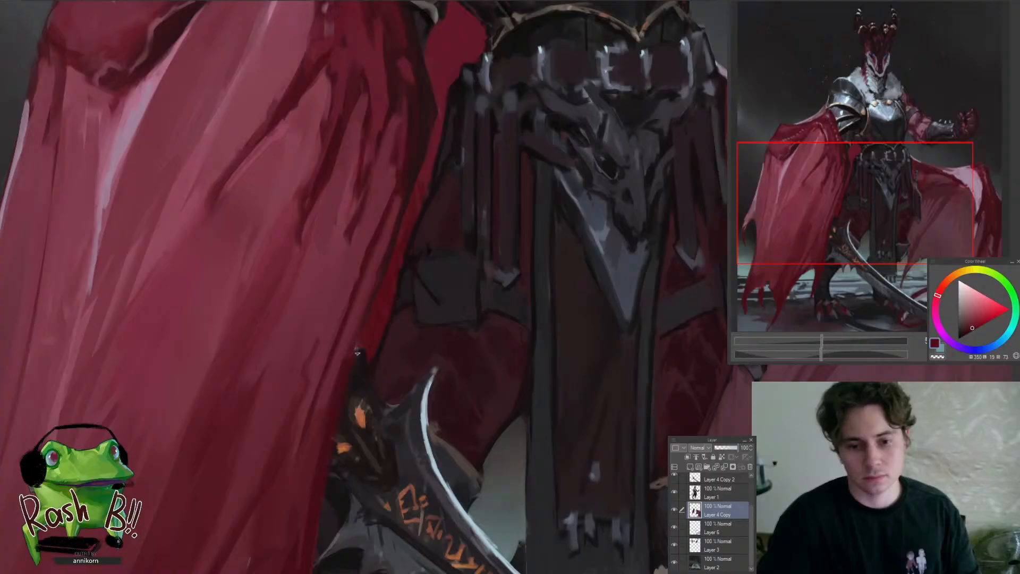
# On Layer 4 Copy 2, sample a near-black tone and touch up the upper tip of the sword hilt against the cape
pyautogui.scroll(-3, 336, 390)
pyautogui.scroll(2, 282, 424)
pyautogui.keyDown('ctrl'); pyautogui.keyDown('shift'); pyautogui.click(326, 343); pyautogui.keyUp('shift'); pyautogui.keyUp('ctrl')
pyautogui.scroll(2, 328, 341)
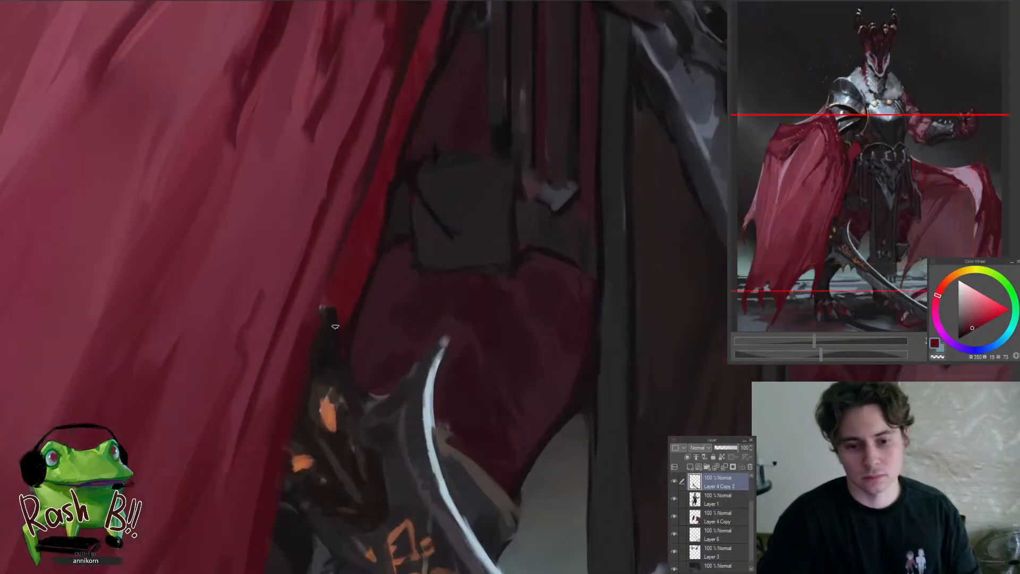
pyautogui.keyDown('alt'); pyautogui.click(332, 319); pyautogui.keyUp('alt')
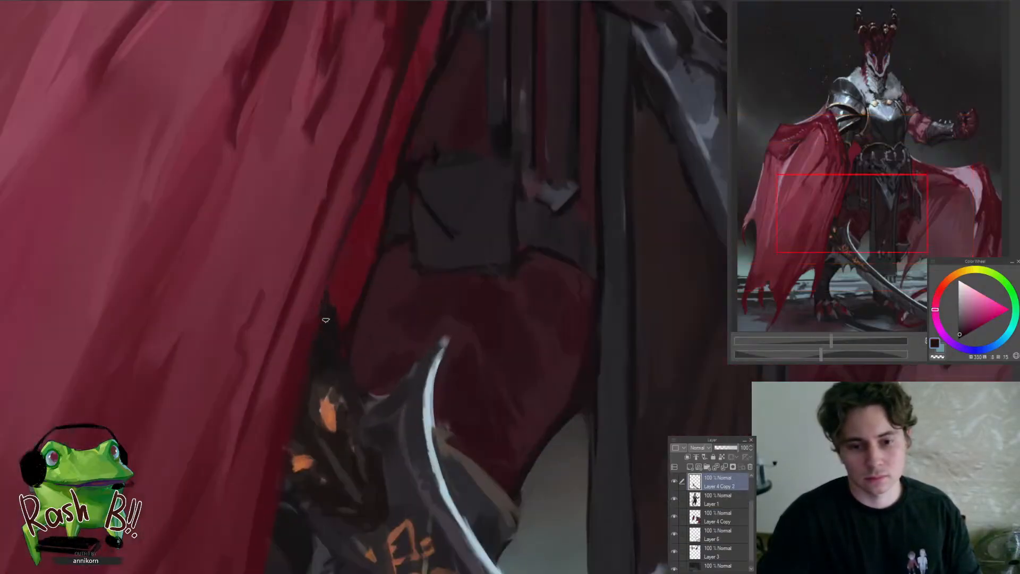
# On Layer 4 Copy, sample a near-black red, enlarge the brush and brush along the cape's inner edge up to the waist
pyautogui.scroll(-4, 329, 345)
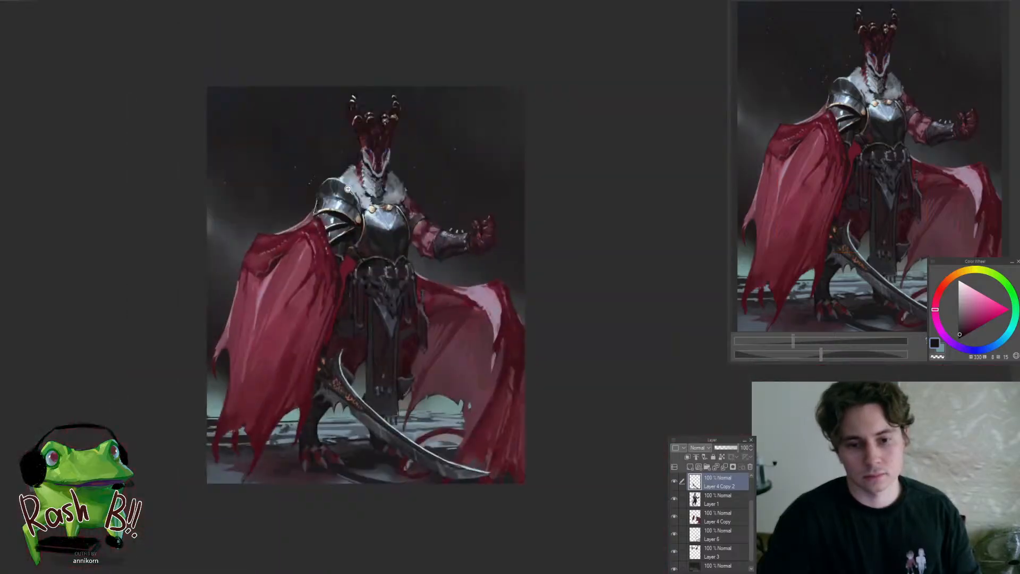
pyautogui.scroll(2, 401, 248)
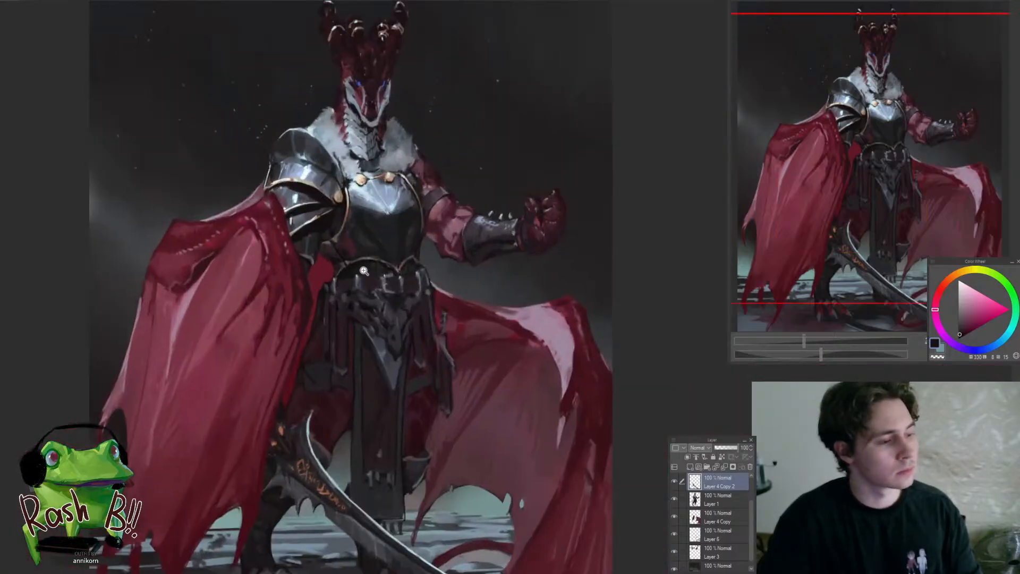
pyautogui.keyDown('ctrl'); pyautogui.keyDown('shift'); pyautogui.click(319, 274); pyautogui.keyUp('shift'); pyautogui.keyUp('ctrl')
pyautogui.keyDown('alt'); pyautogui.click(306, 301); pyautogui.keyUp('alt')
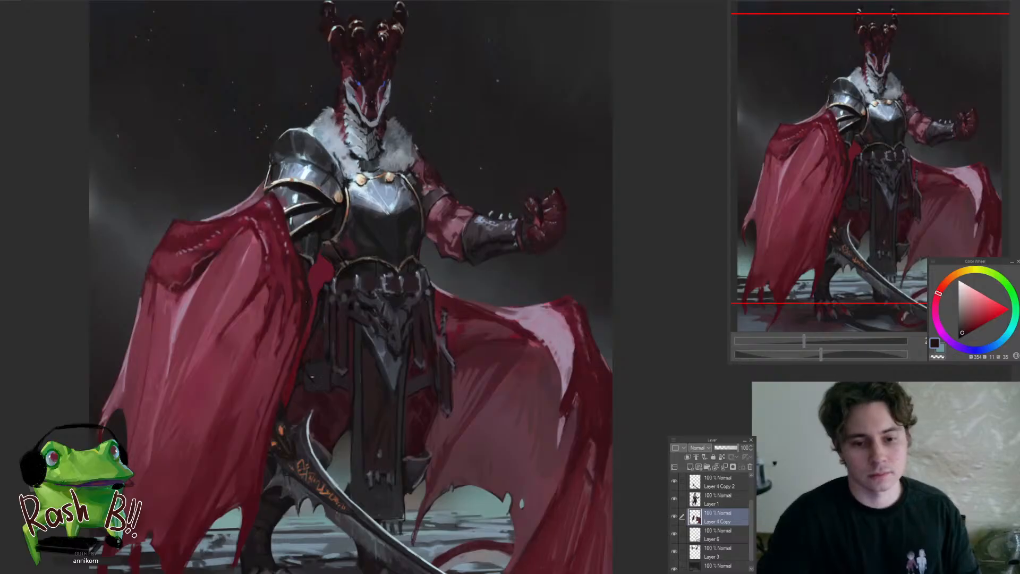
pyautogui.press(']')
pyautogui.press(']')
pyautogui.press(']')
pyautogui.press(']')
pyautogui.press(']')
pyautogui.press(']')
pyautogui.press(']')
pyautogui.press(']')
pyautogui.moveTo(293, 379); pyautogui.dragTo(325, 307)
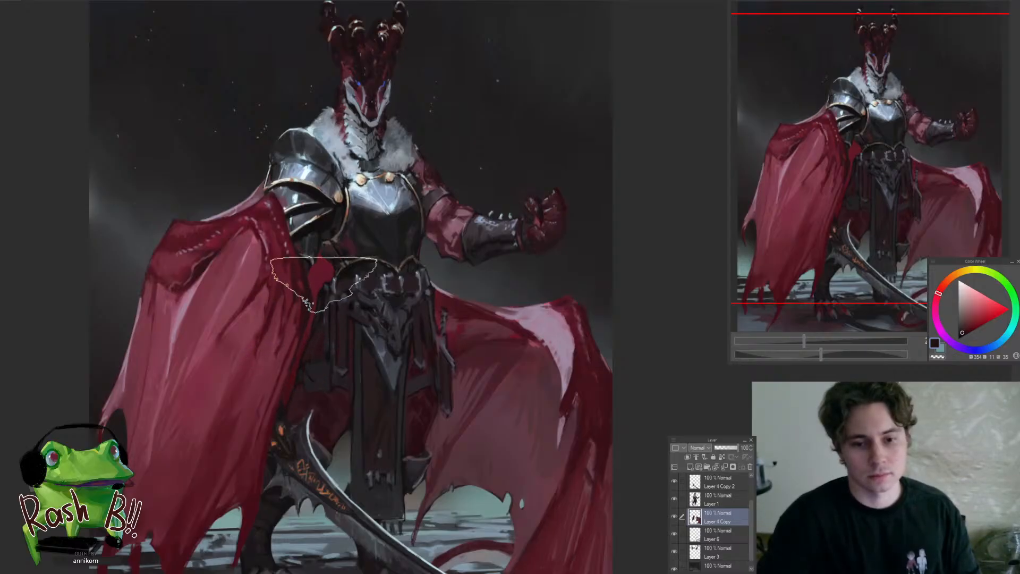
# On Layer 1, sample a grey-violet and repaint the strap hanging at the hip over the cape with a much smaller brush
pyautogui.scroll(-5, 313, 346)
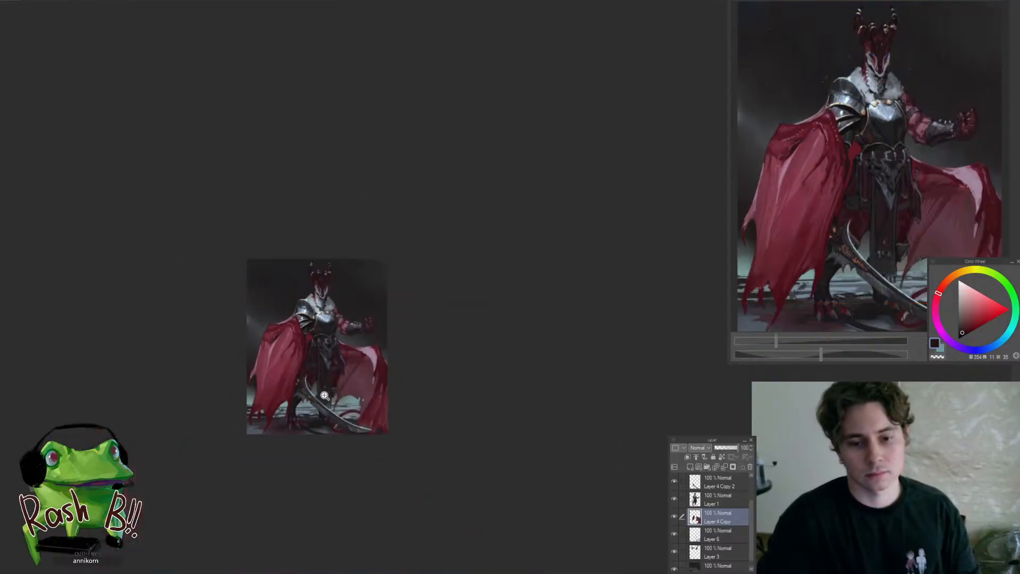
pyautogui.scroll(5, 338, 364)
pyautogui.scroll(4, 384, 339)
pyautogui.keyDown('ctrl'); pyautogui.keyDown('shift'); pyautogui.click(364, 344); pyautogui.keyUp('shift'); pyautogui.keyUp('ctrl')
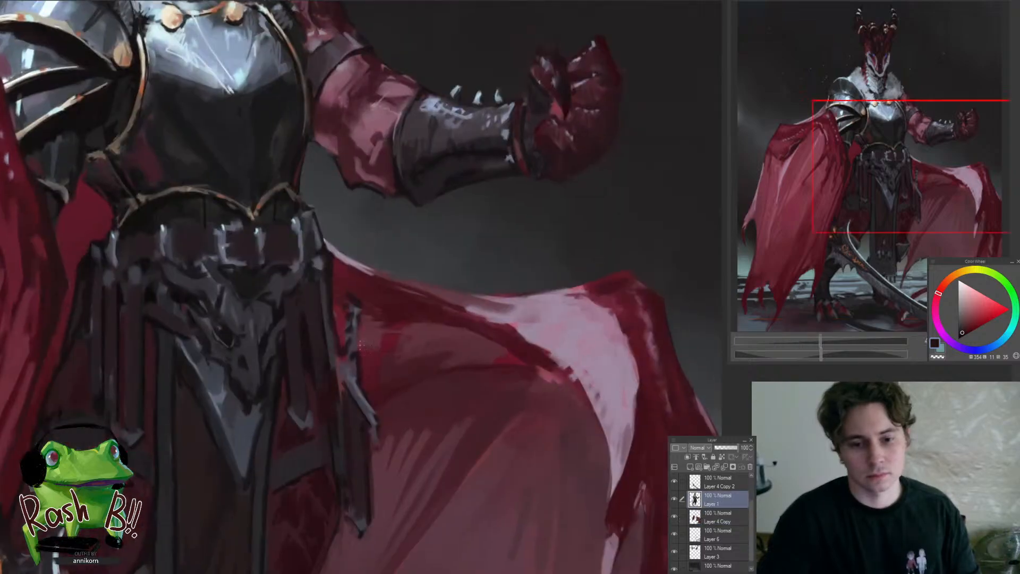
pyautogui.scroll(3, 353, 336)
pyautogui.keyDown('alt'); pyautogui.click(343, 383); pyautogui.keyUp('alt')
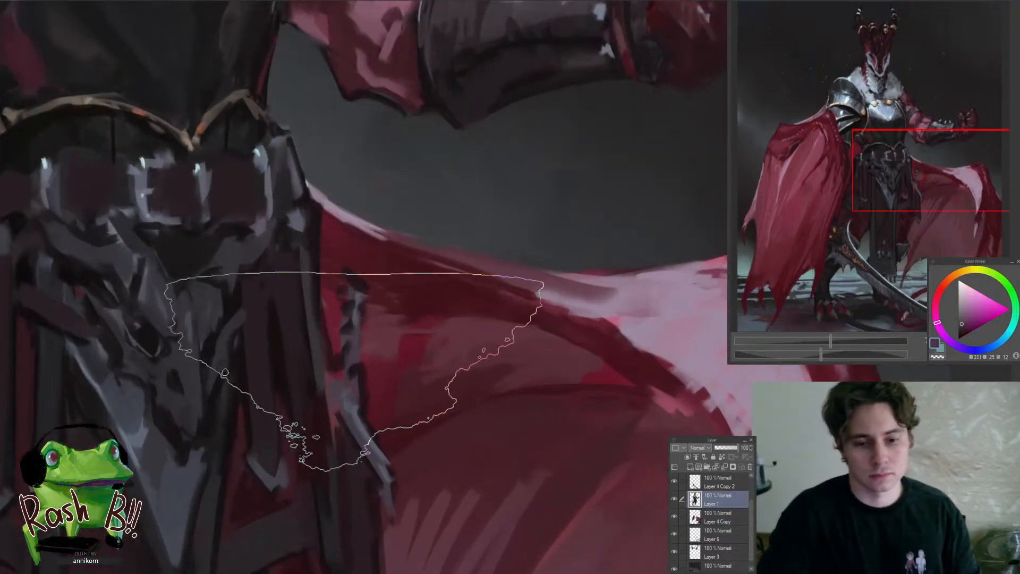
pyautogui.keyDown('alt'); pyautogui.click(355, 374); pyautogui.keyUp('alt')
pyautogui.keyDown('alt'); pyautogui.click(363, 425); pyautogui.keyUp('alt')
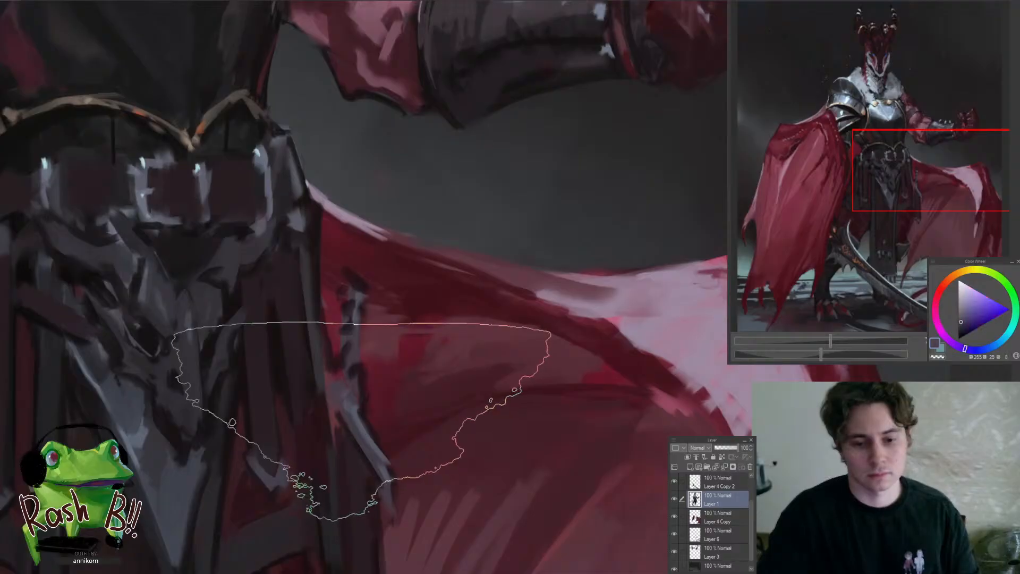
pyautogui.press('[')
pyautogui.press('[')
pyautogui.press('[')
pyautogui.press('[')
pyautogui.press('[')
pyautogui.press('[')
pyautogui.press('[')
pyautogui.press('[')
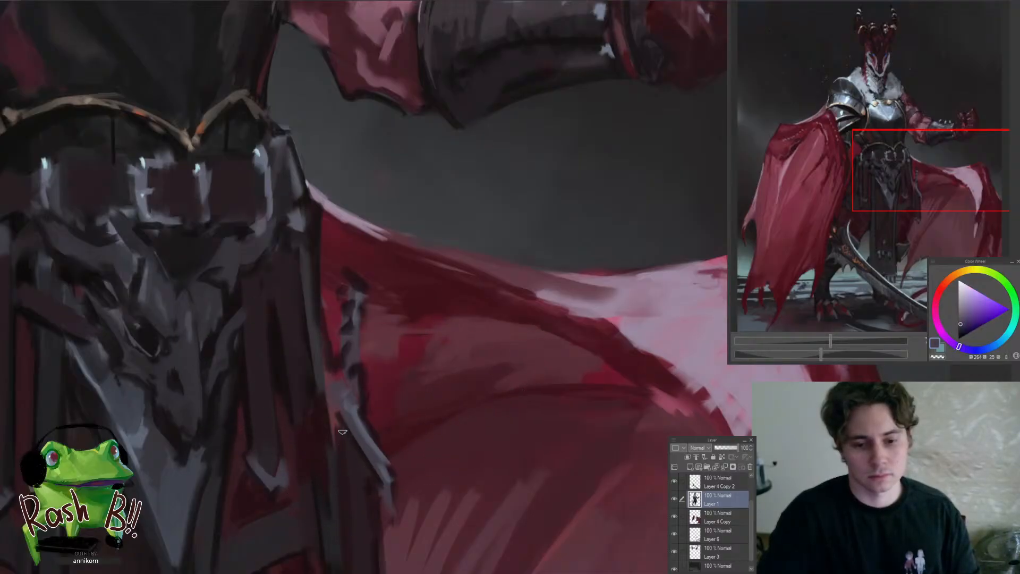
pyautogui.keyDown('alt'); pyautogui.click(342, 431); pyautogui.keyUp('alt')
pyautogui.moveTo(327, 391); pyautogui.dragTo(371, 461)
pyautogui.keyDown('alt'); pyautogui.click(360, 433); pyautogui.keyUp('alt')
pyautogui.moveTo(352, 428); pyautogui.dragTo(373, 459)
pyautogui.moveTo(330, 388); pyautogui.dragTo(384, 478)
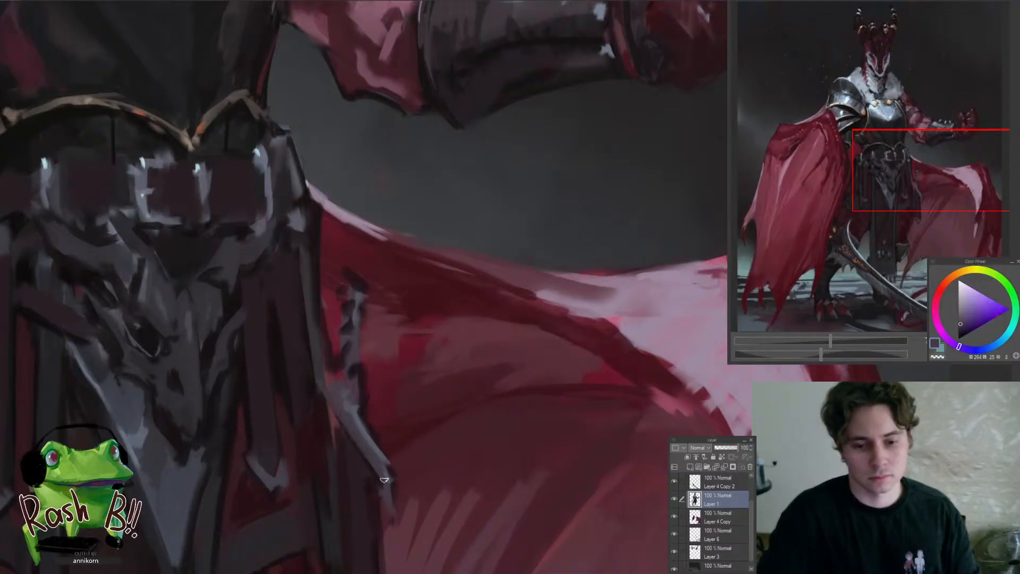
# Sample a near-black tone and darken the recess beneath the hip strap and the strap's outer edge against the cape
pyautogui.keyDown('alt'); pyautogui.click(336, 422); pyautogui.keyUp('alt')
pyautogui.keyDown('alt'); pyautogui.click(335, 433); pyautogui.keyUp('alt')
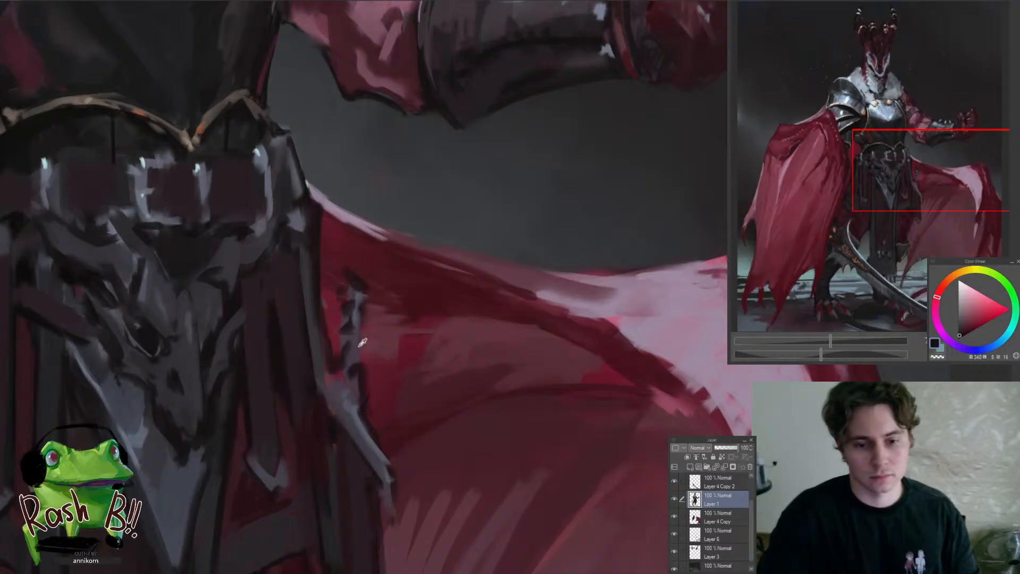
pyautogui.keyDown('alt'); pyautogui.click(354, 302); pyautogui.keyUp('alt')
pyautogui.keyDown('alt'); pyautogui.click(364, 415); pyautogui.keyUp('alt')
pyautogui.moveTo(365, 410)
pyautogui.mouseDown()
pyautogui.moveTo(359, 293)
pyautogui.moveTo(369, 300)
pyautogui.mouseUp()
pyautogui.scroll(-5, 371, 314)
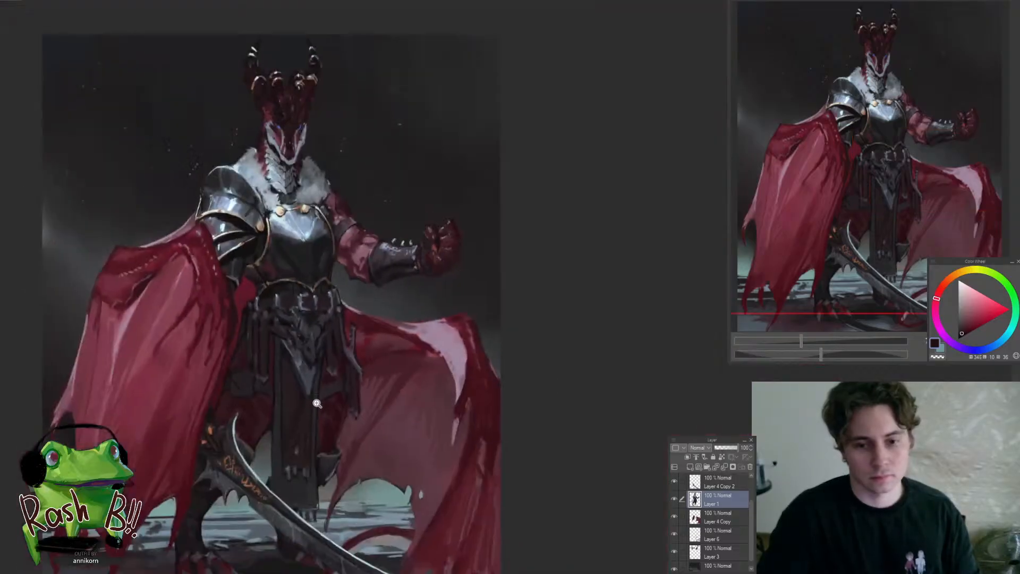
# Paint a blue-grey highlight down the lower hip strap and refine its edge with a near-black tone
pyautogui.scroll(5, 398, 377)
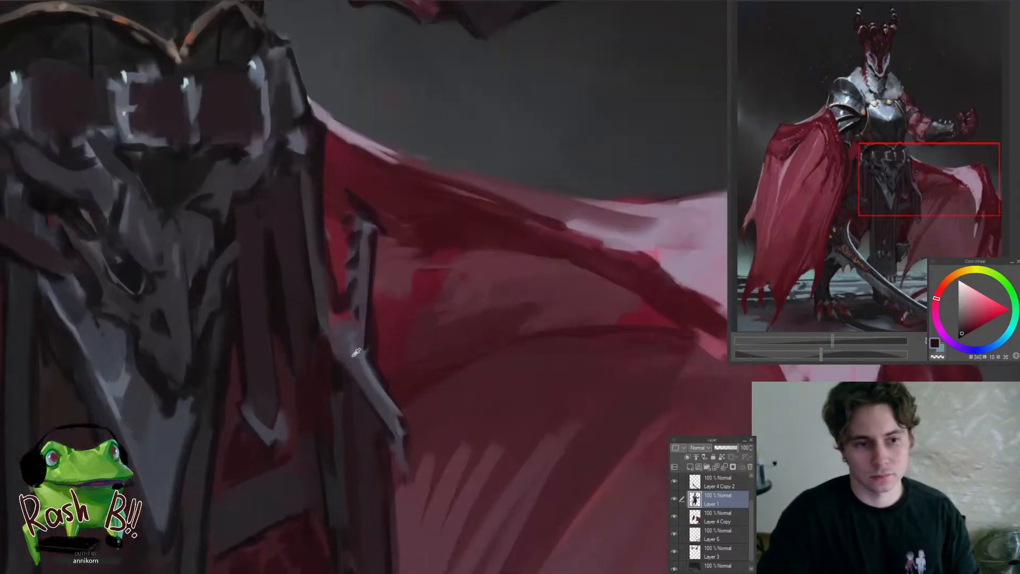
pyautogui.keyDown('alt'); pyautogui.click(365, 357); pyautogui.keyUp('alt')
pyautogui.moveTo(355, 362); pyautogui.dragTo(378, 387)
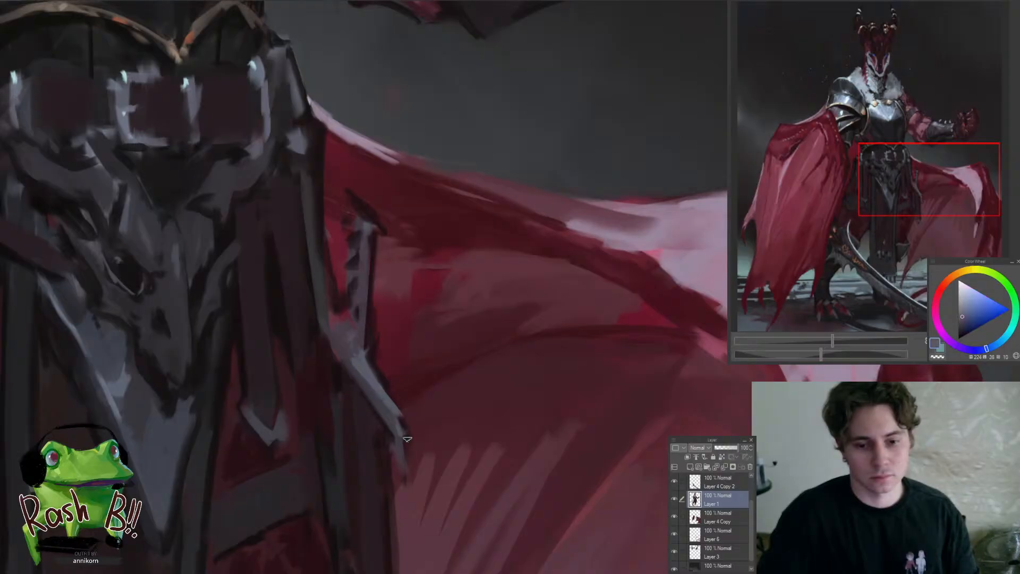
pyautogui.keyDown('alt'); pyautogui.click(386, 380); pyautogui.keyUp('alt')
pyautogui.scroll(-4, 391, 435)
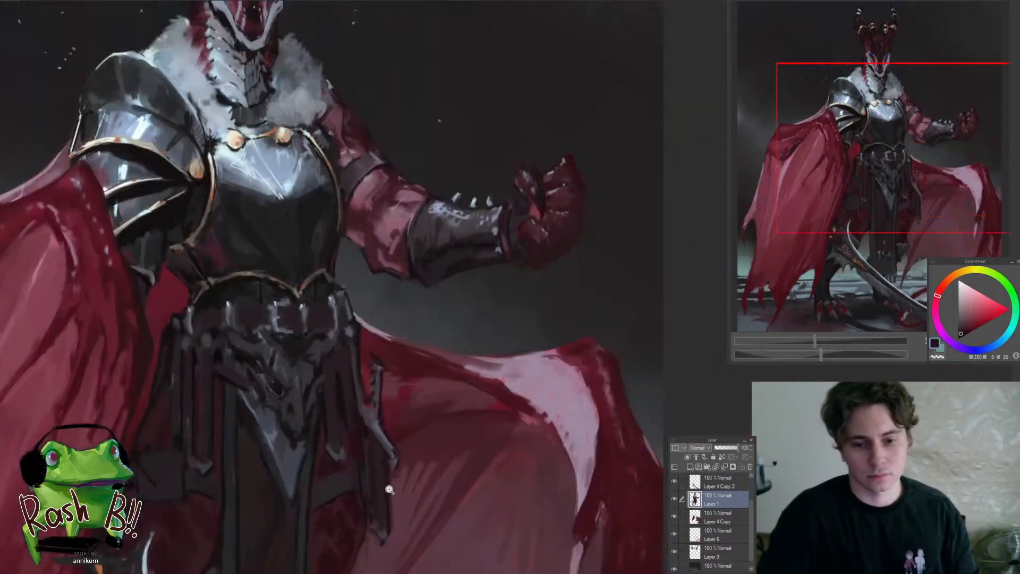
# Sample a near-black tone and touch up the outline beside the creature's neck below the horns
pyautogui.scroll(-4, 390, 488)
pyautogui.scroll(6, 407, 285)
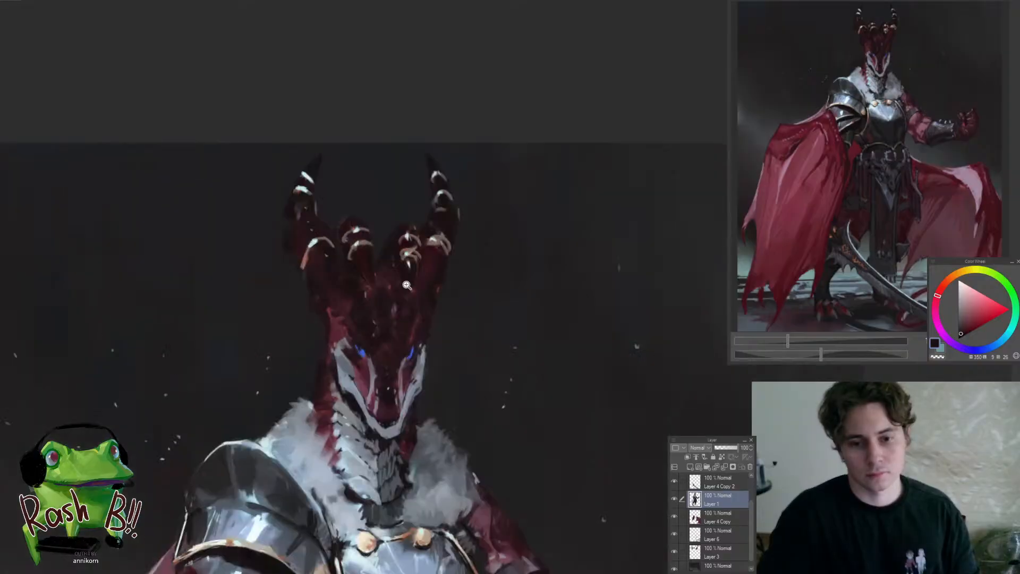
pyautogui.scroll(3, 406, 285)
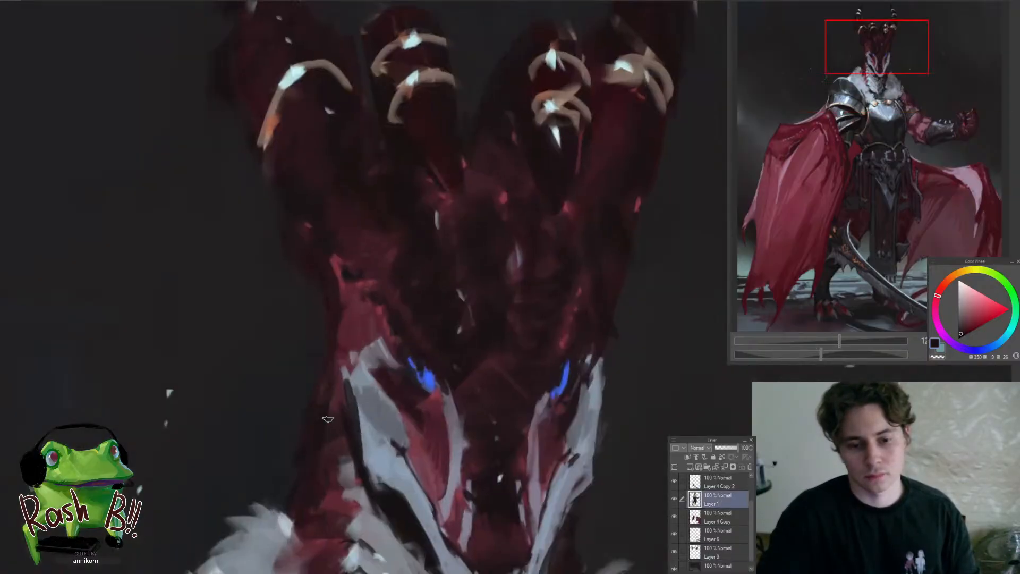
pyautogui.keyDown('alt'); pyautogui.click(320, 417); pyautogui.keyUp('alt')
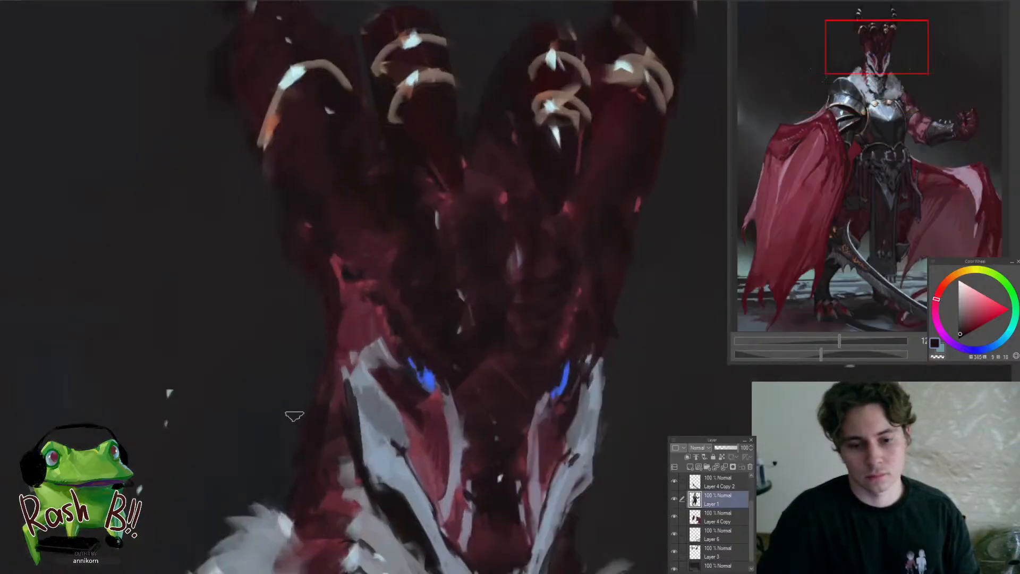
pyautogui.scroll(-5, 317, 341)
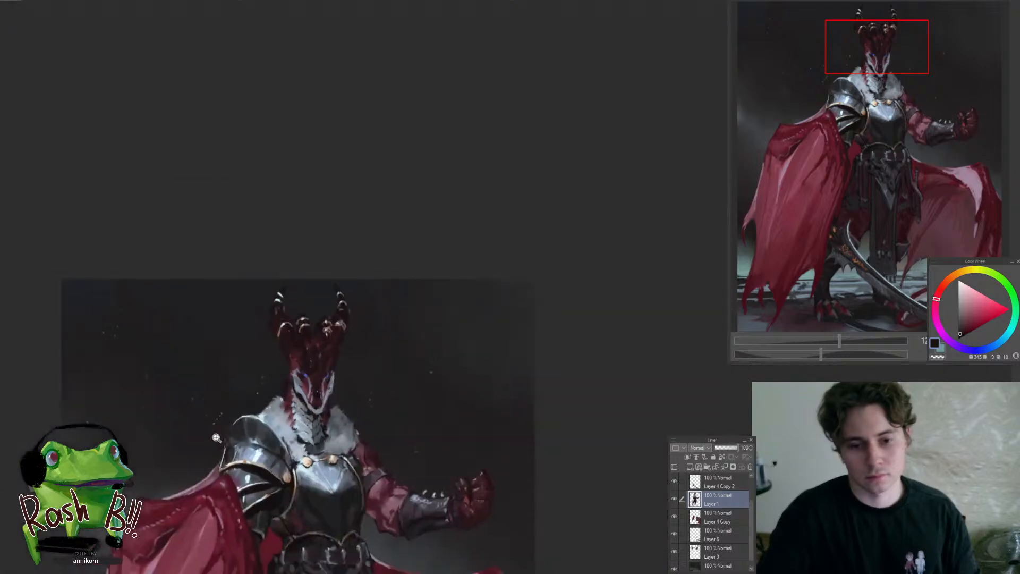
# Sample a muted red from the head and add red accents along the side of the brow above the eye
pyautogui.scroll(5, 351, 339)
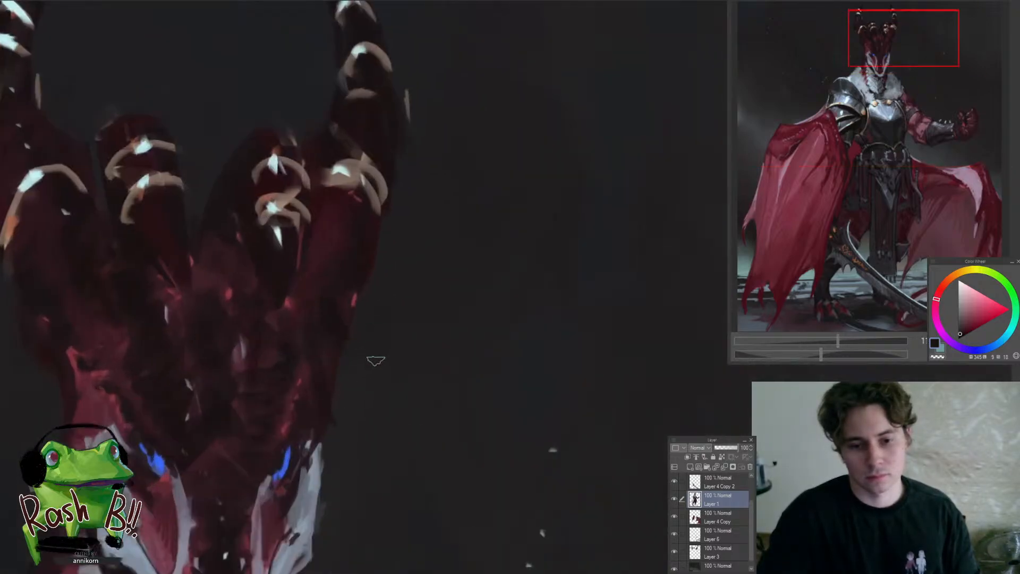
pyautogui.scroll(-5, 375, 361)
pyautogui.scroll(6, 340, 414)
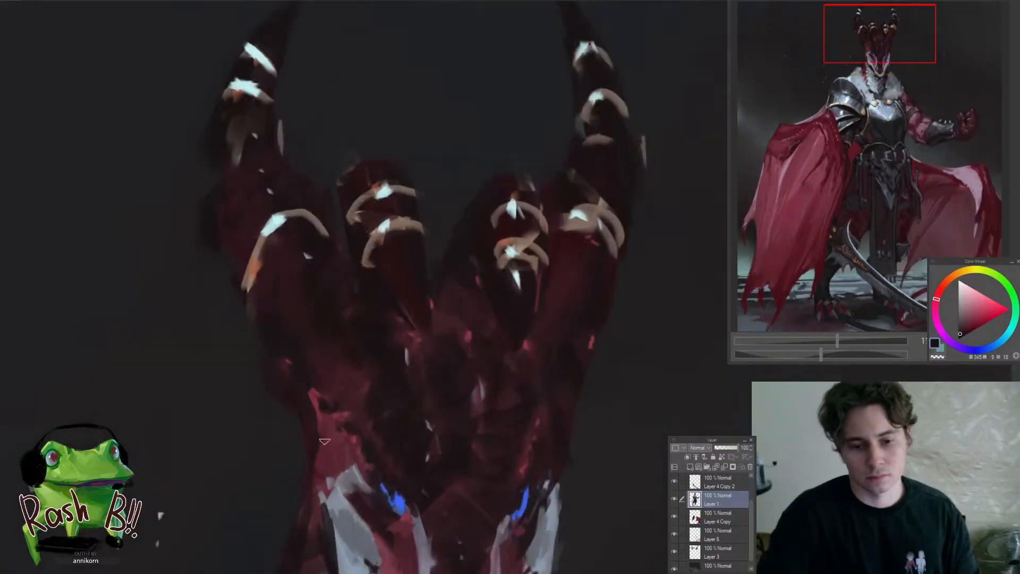
pyautogui.keyDown('alt'); pyautogui.click(323, 443); pyautogui.keyUp('alt')
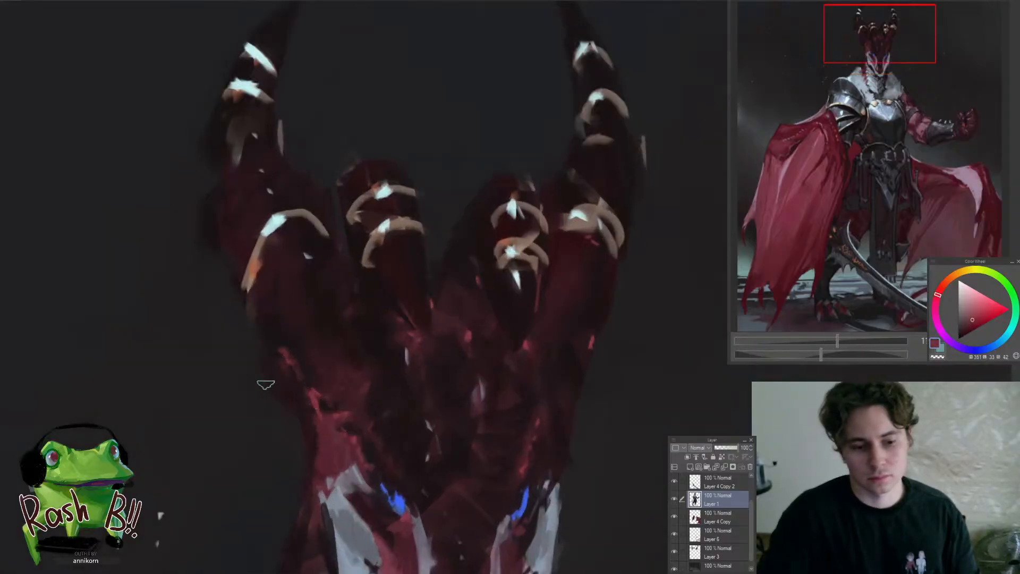
pyautogui.scroll(-3, 281, 406)
pyautogui.scroll(3, 352, 330)
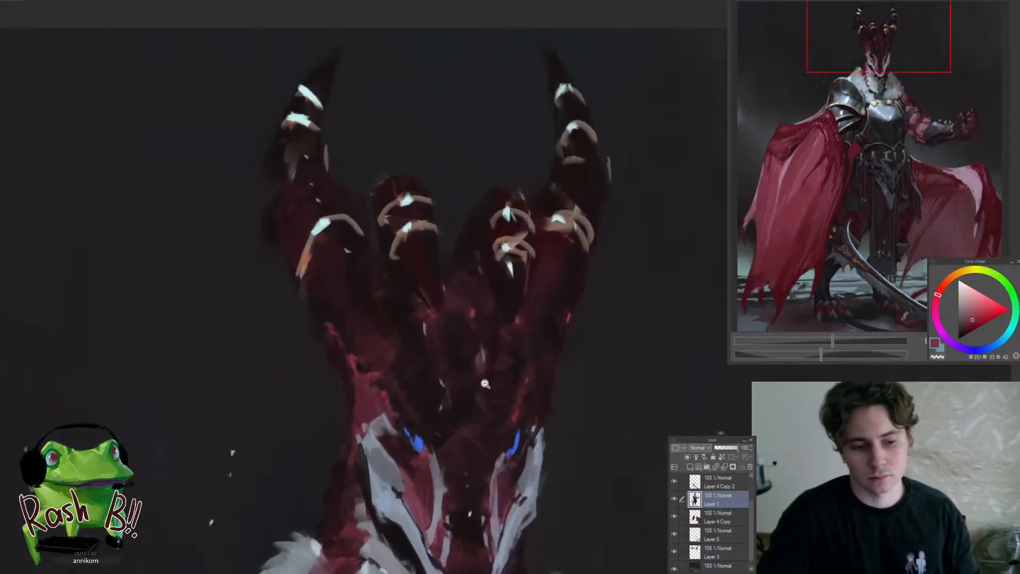
pyautogui.scroll(-3, 399, 353)
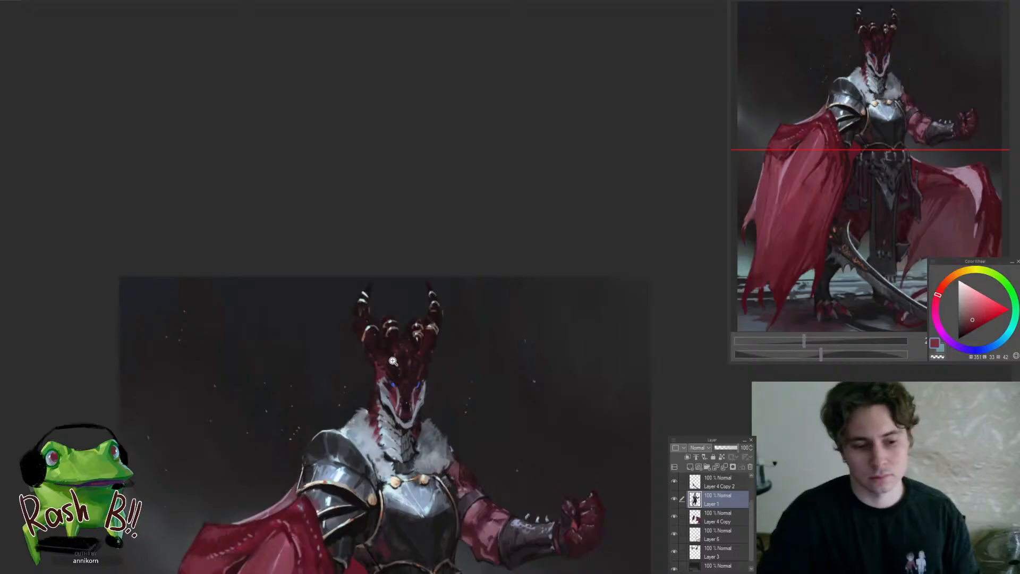
pyautogui.scroll(2, 408, 349)
pyautogui.scroll(2, 408, 348)
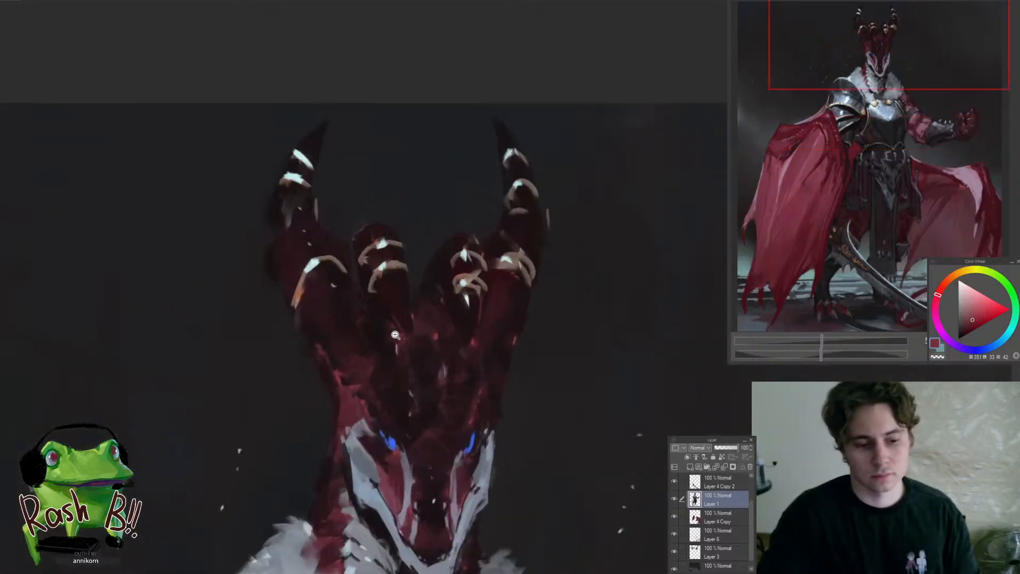
pyautogui.scroll(-1, 390, 344)
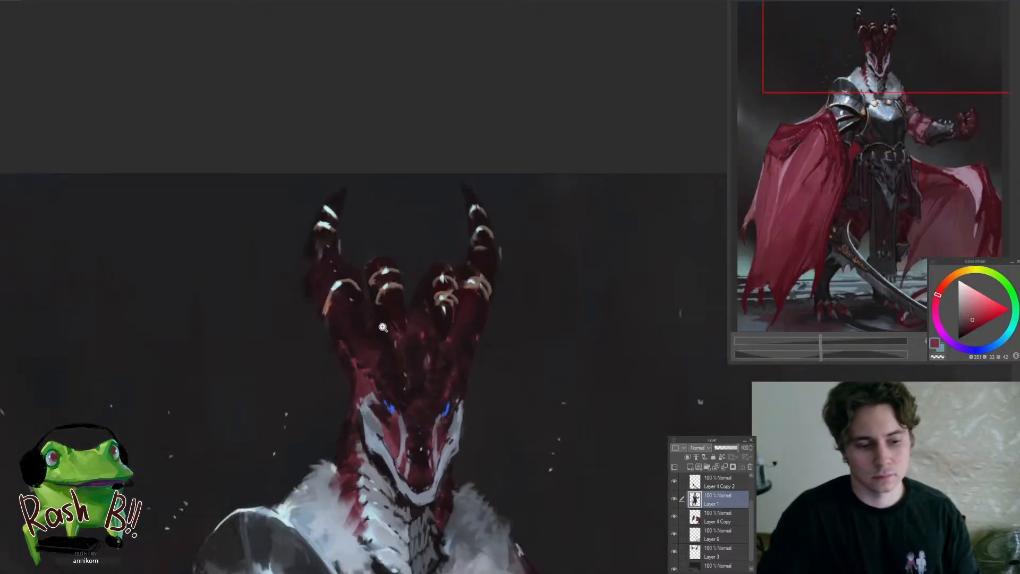
# Sample a near-black tone and touch up the outer edge of the left horn's base around its pale ring
pyautogui.scroll(2, 383, 328)
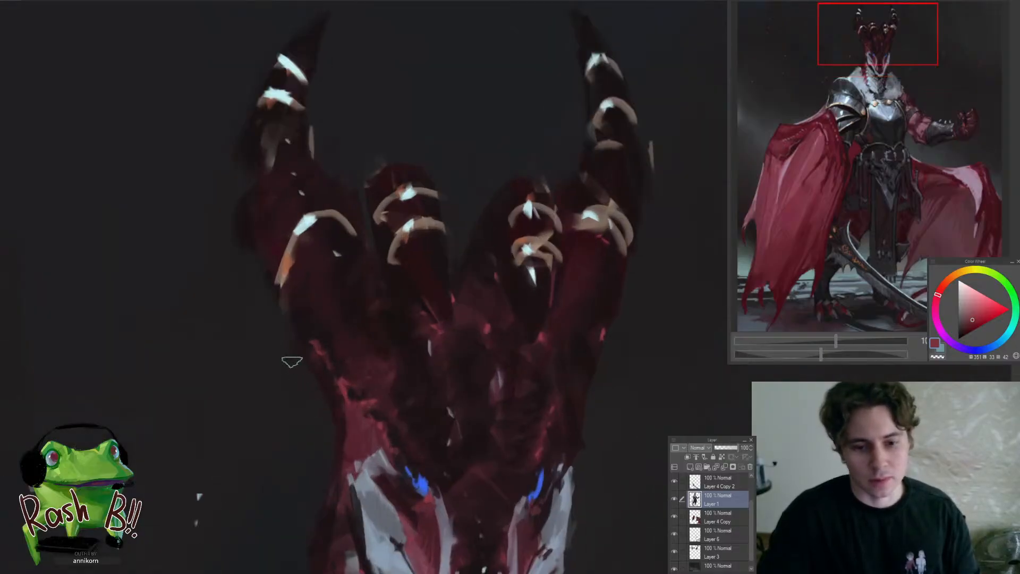
pyautogui.scroll(-2, 297, 361)
pyautogui.scroll(2, 308, 362)
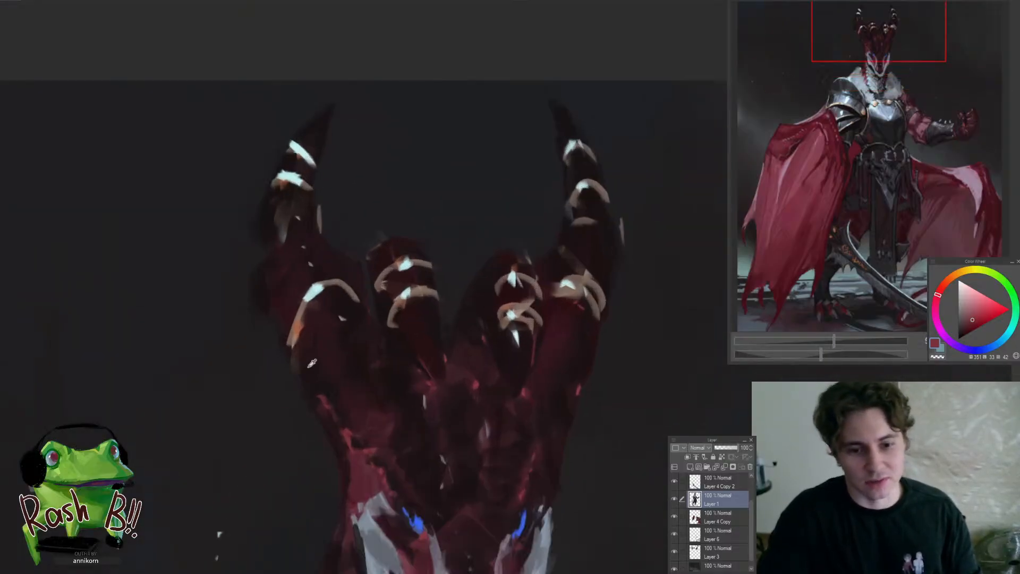
pyautogui.keyDown('alt'); pyautogui.click(312, 363); pyautogui.keyUp('alt')
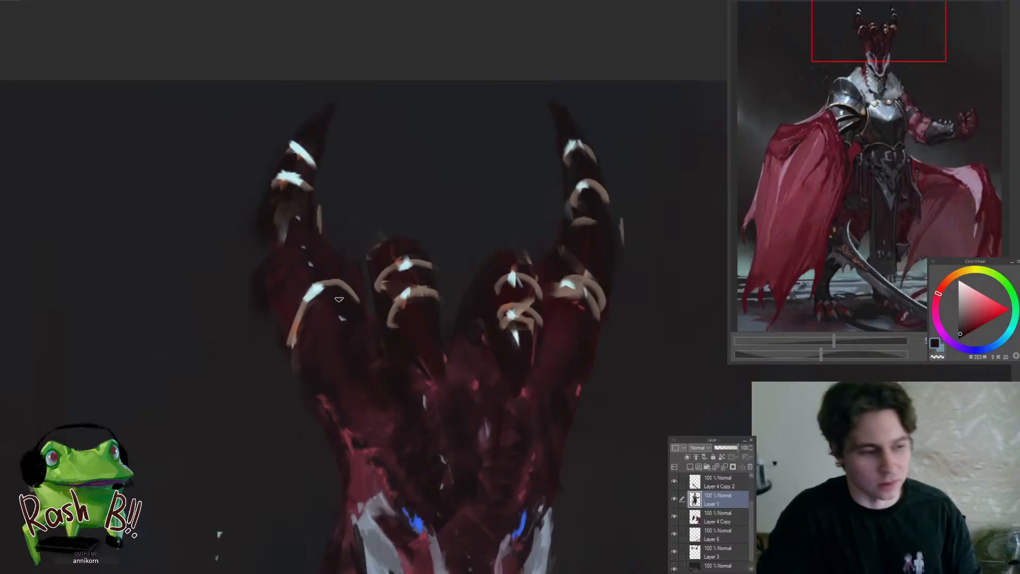
pyautogui.scroll(-3, 327, 298)
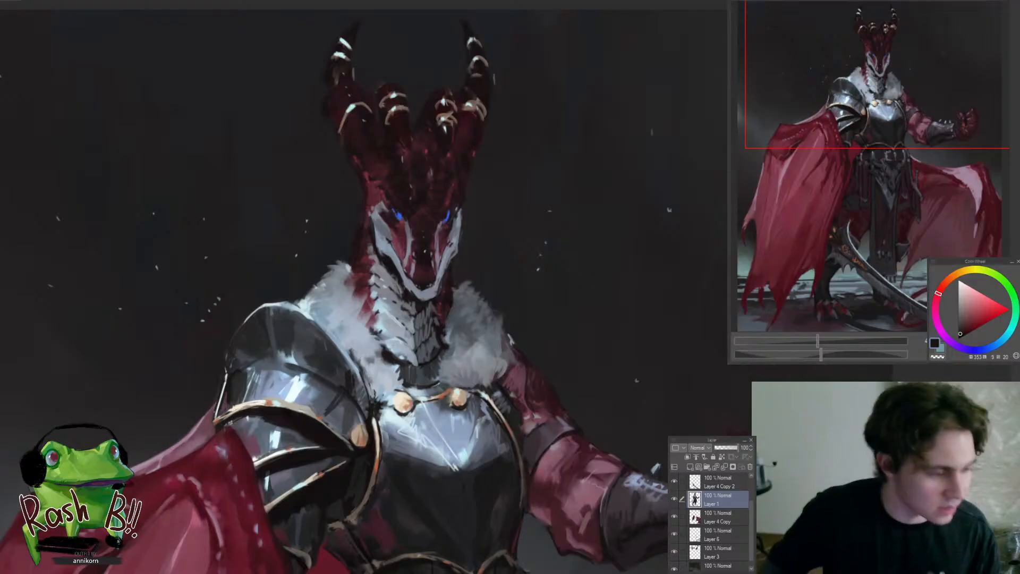
# Sample a dark muted red from beside the cheek and touch up the outer edge of the neck
pyautogui.moveTo(419, 276); pyautogui.dragTo(484, 259)
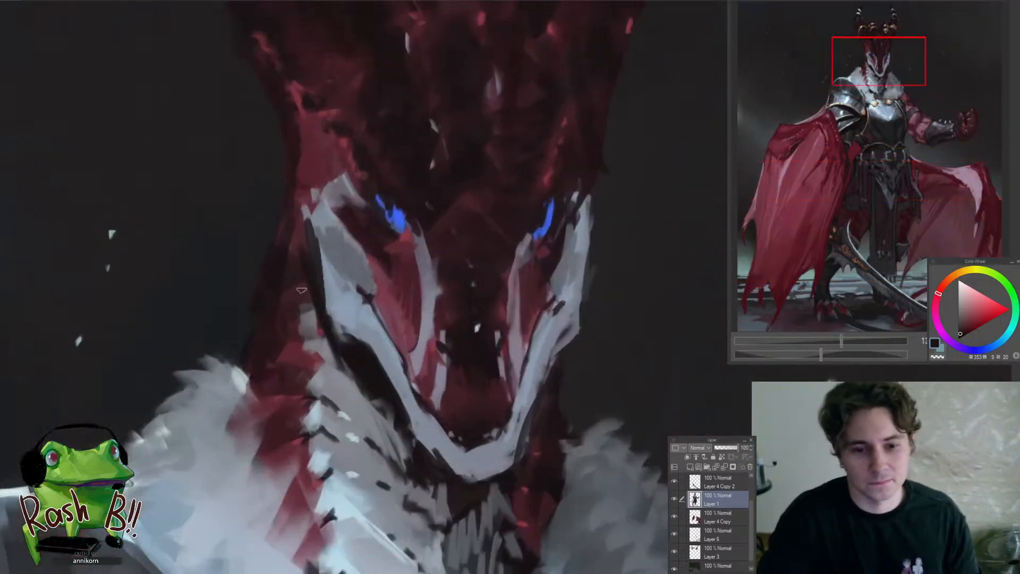
pyautogui.keyDown('alt'); pyautogui.click(297, 250); pyautogui.keyUp('alt')
pyautogui.moveTo(289, 231); pyautogui.dragTo(247, 234)
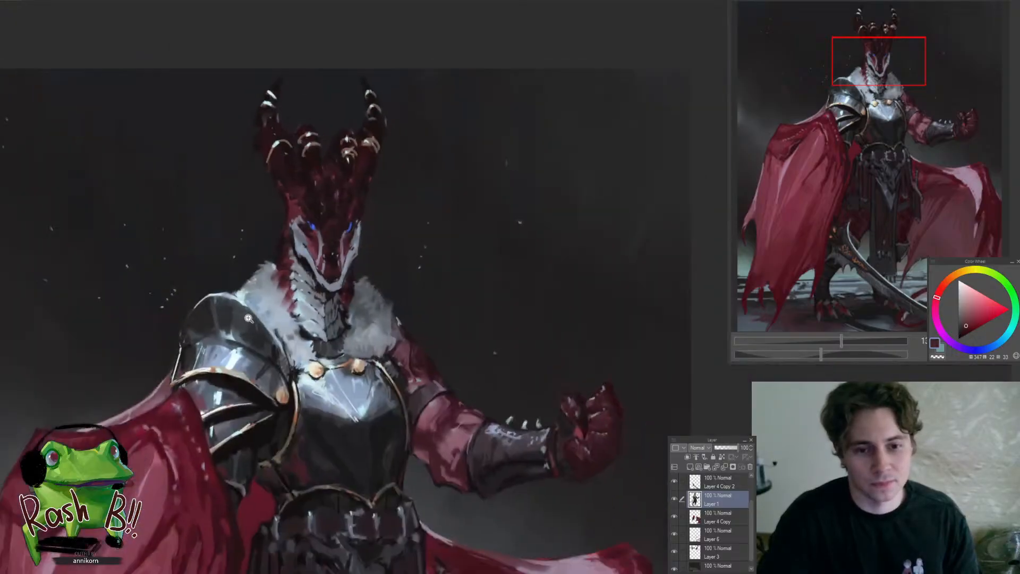
# Sample dark tones from the head and refine the shading and outline of the left horn from base to tip
pyautogui.moveTo(292, 191); pyautogui.dragTo(308, 173)
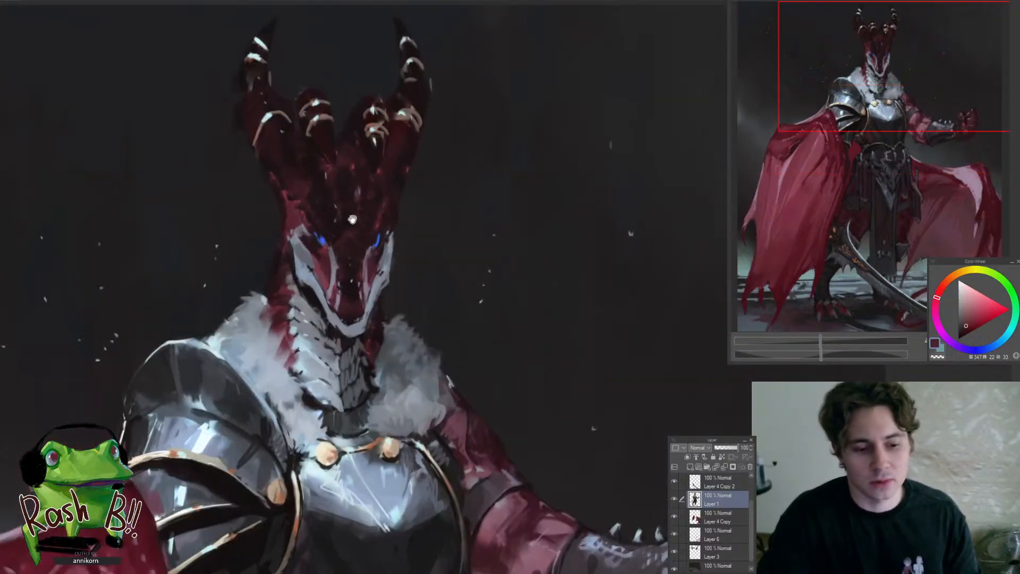
pyautogui.moveTo(357, 231); pyautogui.dragTo(403, 325)
pyautogui.moveTo(315, 243); pyautogui.dragTo(354, 246)
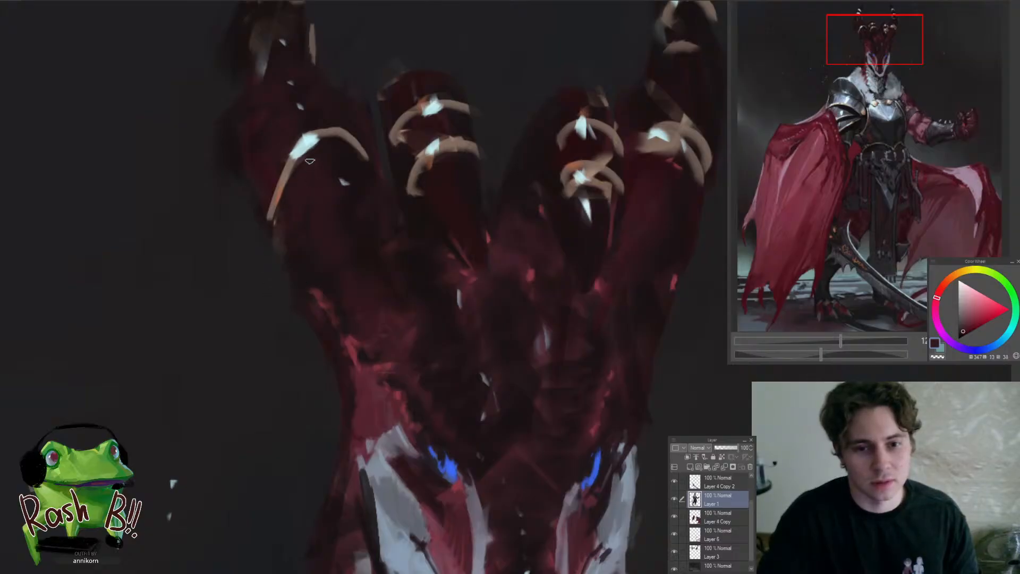
pyautogui.moveTo(324, 153); pyautogui.dragTo(322, 247)
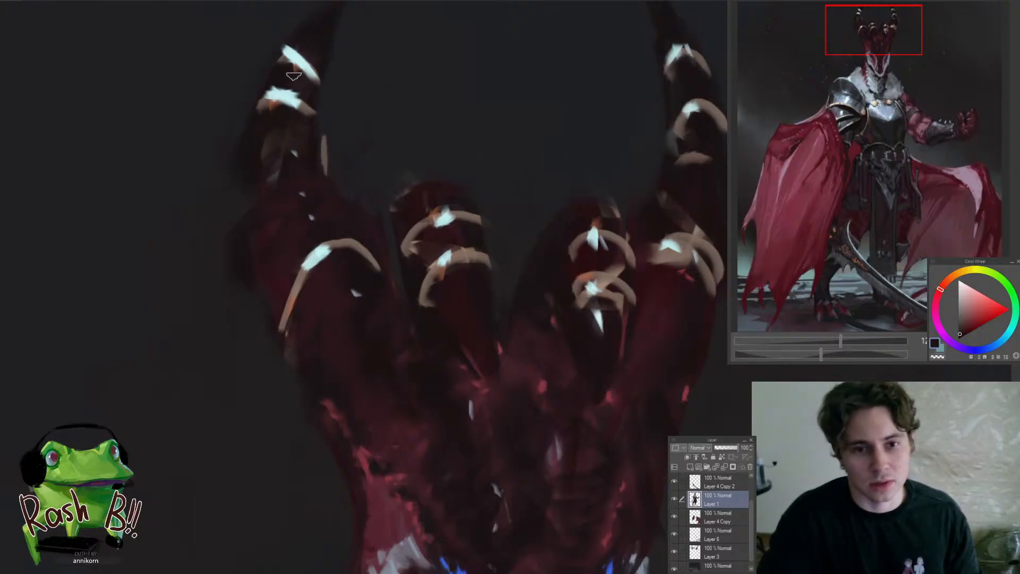
pyautogui.moveTo(319, 79); pyautogui.dragTo(298, 211)
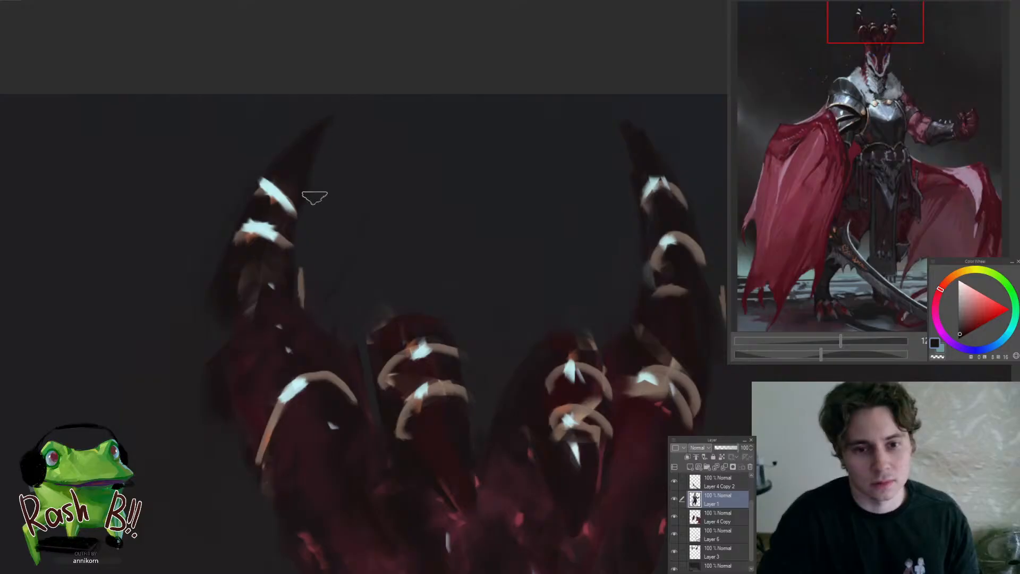
# Sample a muted brown from the horn and reshape the pale rings near the left horn's tip
pyautogui.keyDown('alt'); pyautogui.click(273, 234); pyautogui.keyUp('alt')
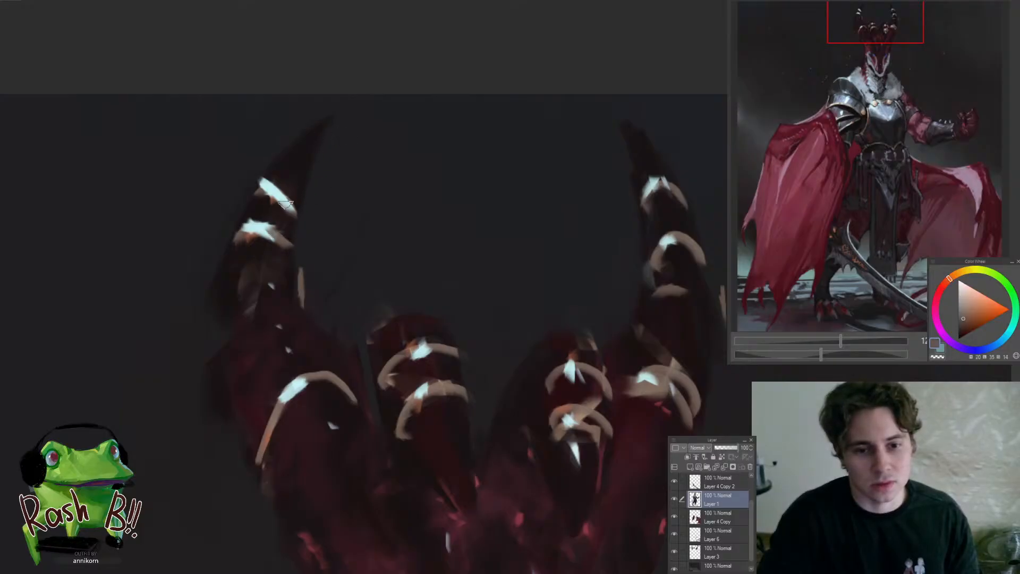
pyautogui.moveTo(286, 234); pyautogui.dragTo(232, 301)
pyautogui.moveTo(280, 243); pyautogui.dragTo(322, 201)
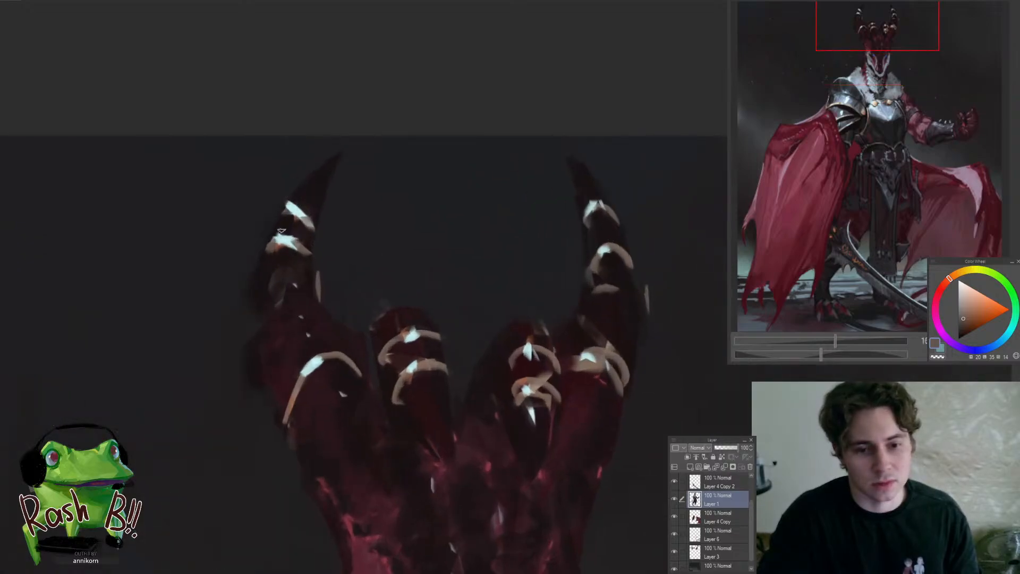
pyautogui.moveTo(316, 248); pyautogui.dragTo(274, 261)
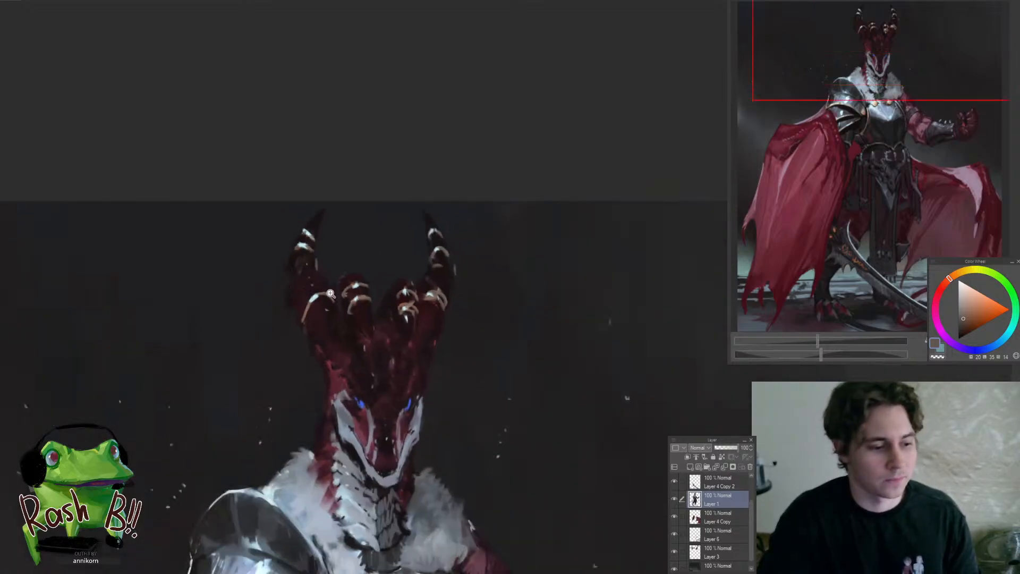
# Sample a near-black tone and darken the left horn's outer edge around the pale ring at its base
pyautogui.moveTo(311, 295); pyautogui.dragTo(366, 296)
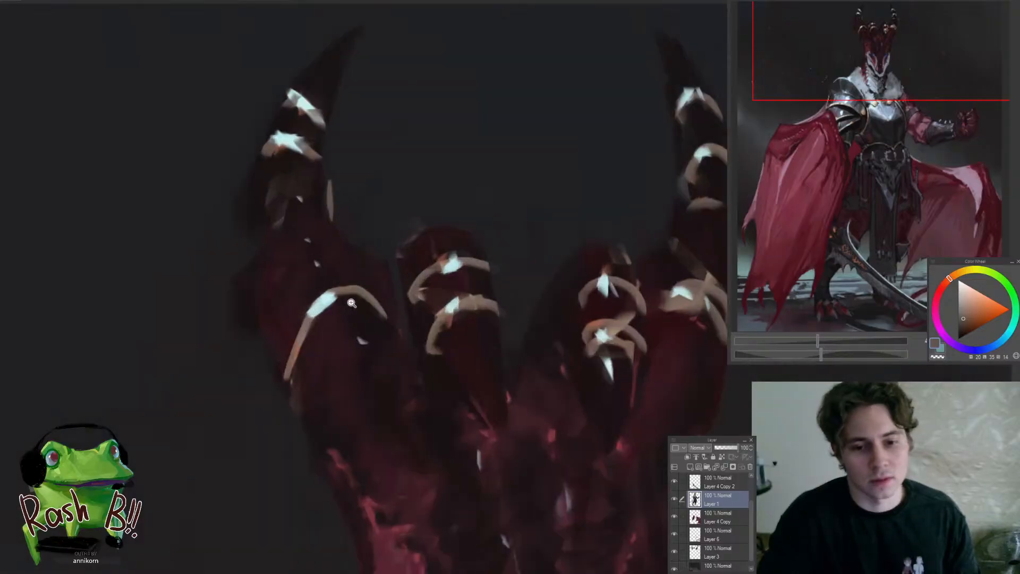
pyautogui.keyDown('alt'); pyautogui.click(353, 301); pyautogui.keyUp('alt')
pyautogui.moveTo(296, 366); pyautogui.dragTo(299, 351)
pyautogui.keyDown('alt'); pyautogui.click(288, 330); pyautogui.keyUp('alt')
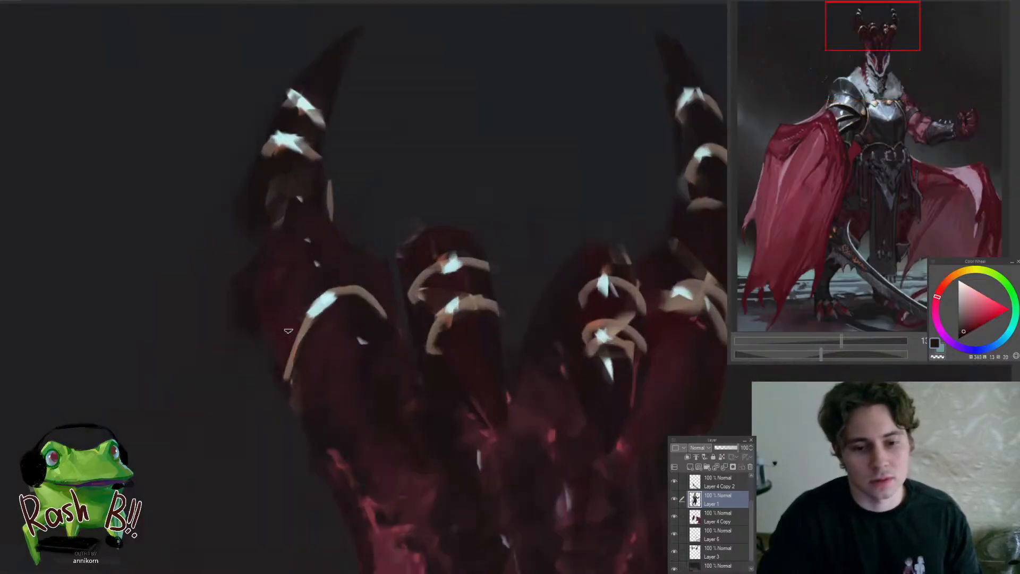
pyautogui.moveTo(271, 237); pyautogui.dragTo(207, 339)
pyautogui.scroll(5, 343, 252)
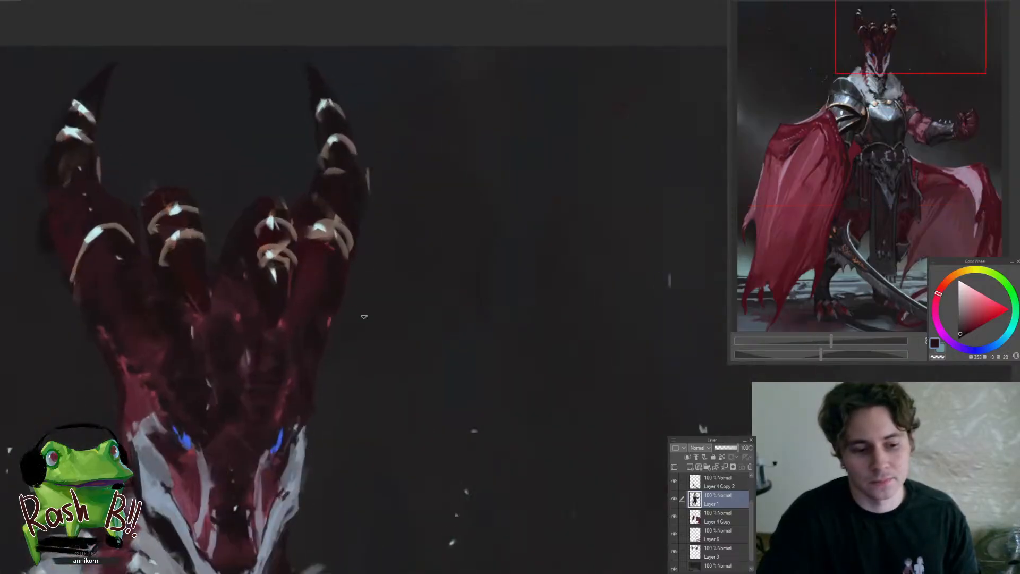
# Sample a dark tone and a muted red from the head and refine the side of the brow above the eye
pyautogui.moveTo(364, 317); pyautogui.dragTo(431, 277)
pyautogui.moveTo(425, 248)
pyautogui.mouseDown()
pyautogui.moveTo(387, 284)
pyautogui.moveTo(379, 348)
pyautogui.moveTo(405, 351)
pyautogui.moveTo(385, 274)
pyautogui.moveTo(399, 310)
pyautogui.mouseUp()
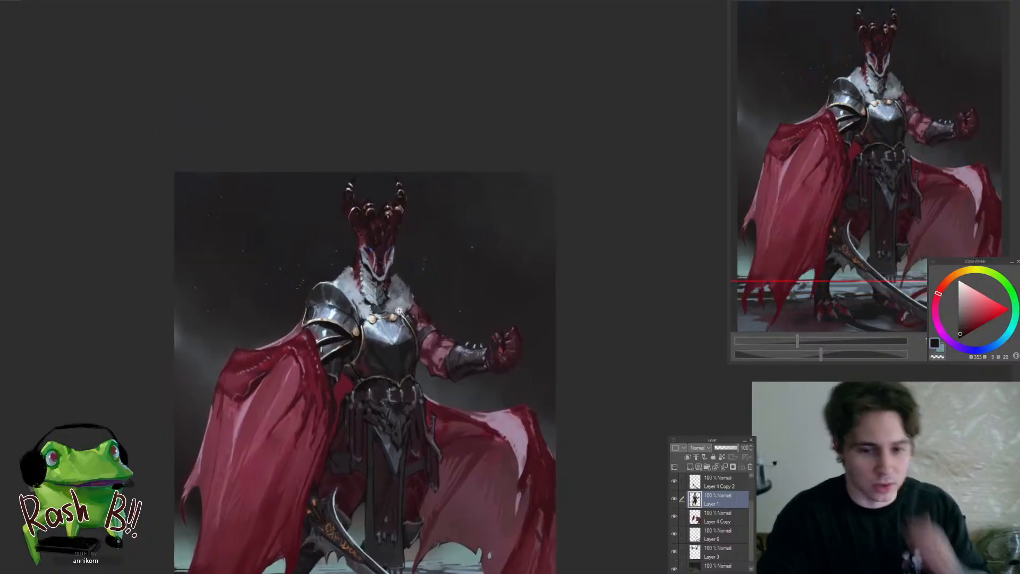
pyautogui.moveTo(396, 265); pyautogui.dragTo(369, 267)
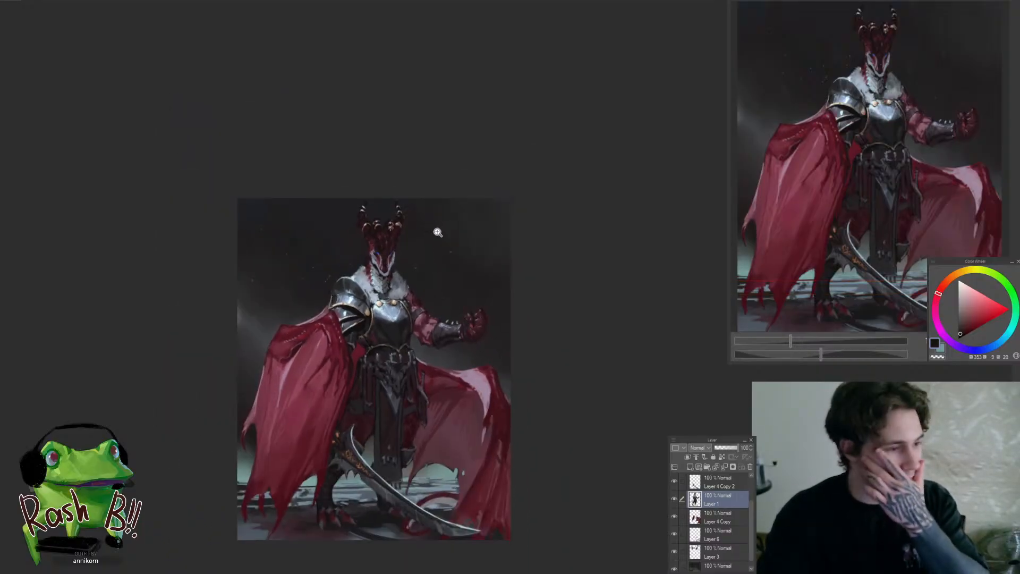
pyautogui.click(431, 242)
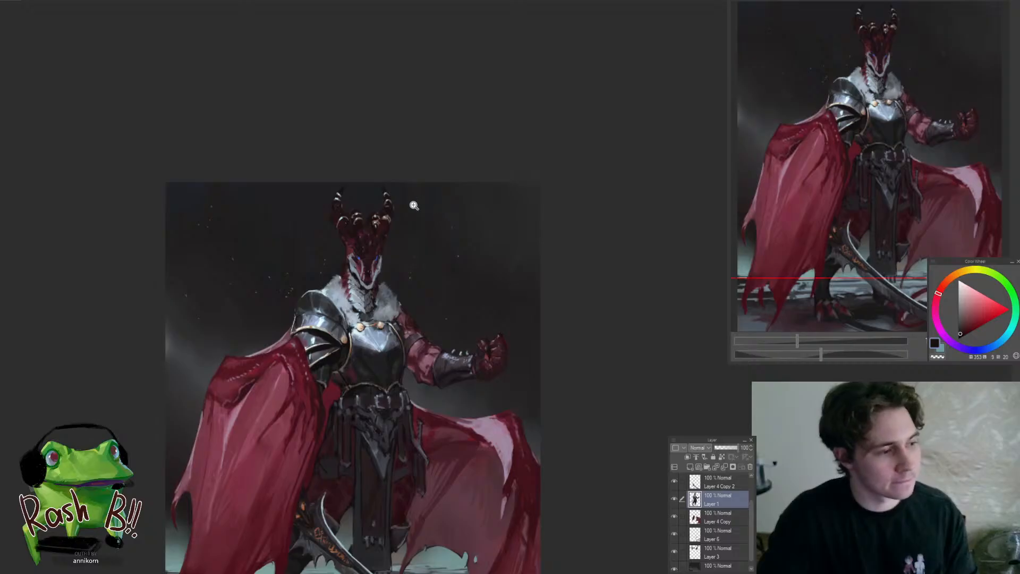
pyautogui.moveTo(379, 228); pyautogui.dragTo(417, 229)
pyautogui.moveTo(302, 225); pyautogui.dragTo(348, 229)
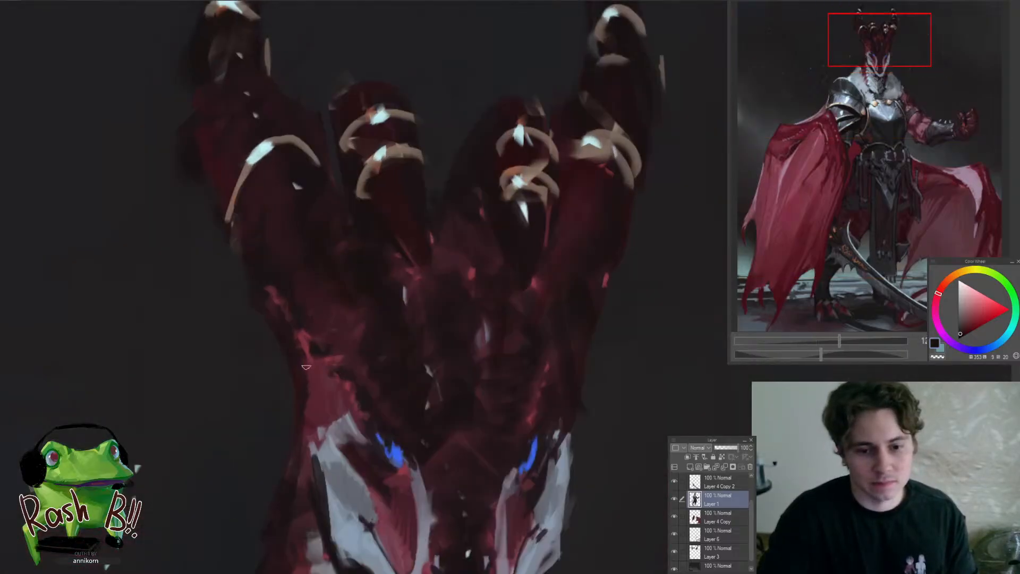
pyautogui.keyDown('alt'); pyautogui.click(305, 391); pyautogui.keyUp('alt')
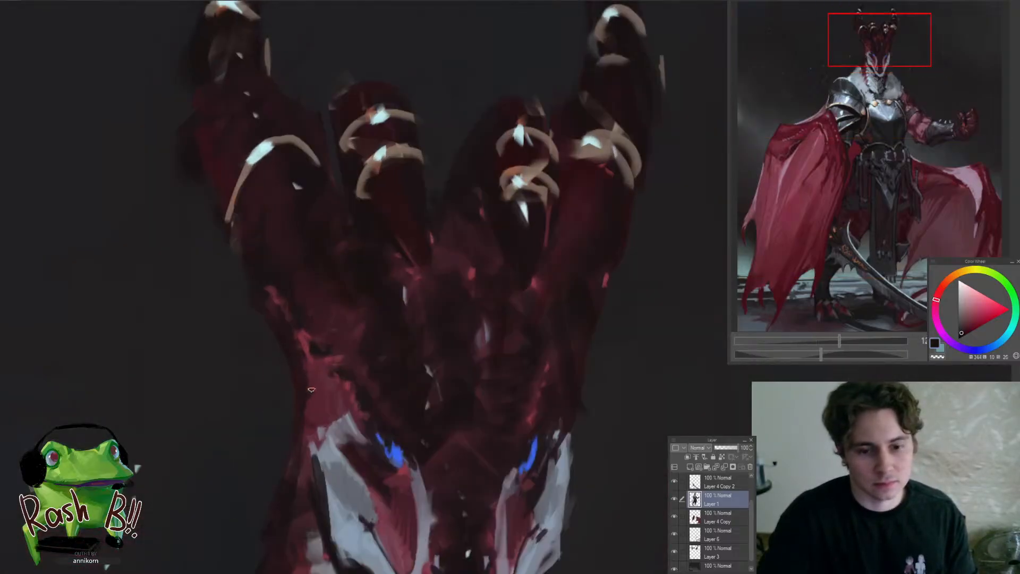
pyautogui.moveTo(319, 350); pyautogui.dragTo(275, 346)
pyautogui.moveTo(361, 288); pyautogui.dragTo(346, 287)
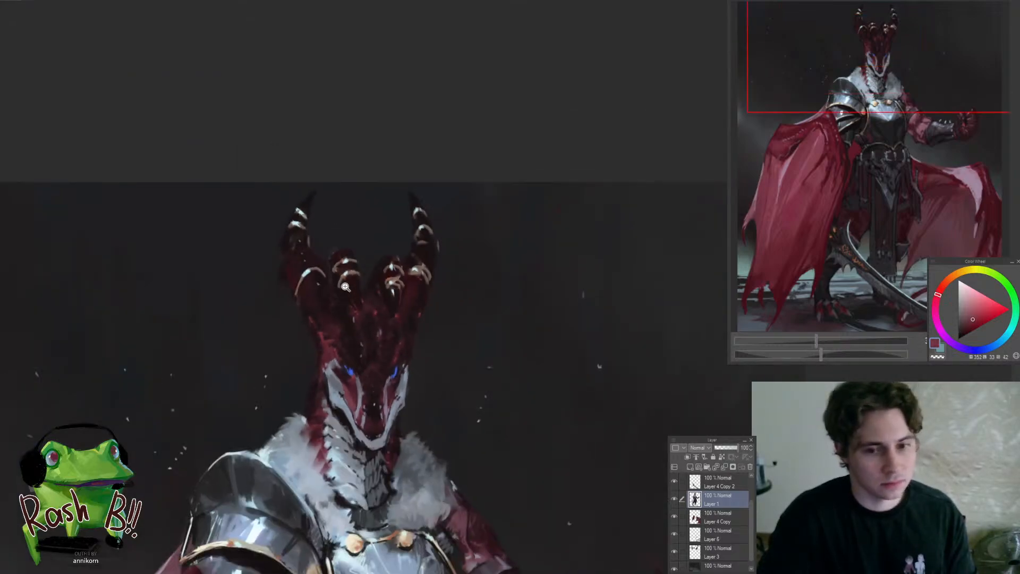
# Paint over the stray pale marks beside both horns with a near-black background tone and clean up the horn tips
pyautogui.moveTo(314, 247); pyautogui.dragTo(352, 248)
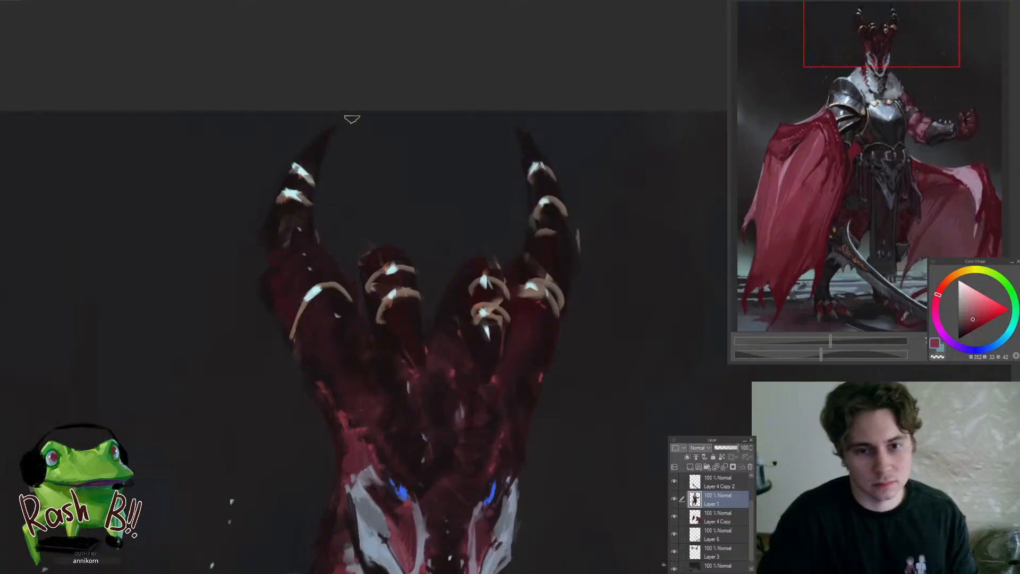
pyautogui.moveTo(333, 159); pyautogui.dragTo(273, 159)
pyautogui.moveTo(384, 153); pyautogui.dragTo(445, 156)
pyautogui.keyDown('alt'); pyautogui.click(413, 218); pyautogui.keyUp('alt')
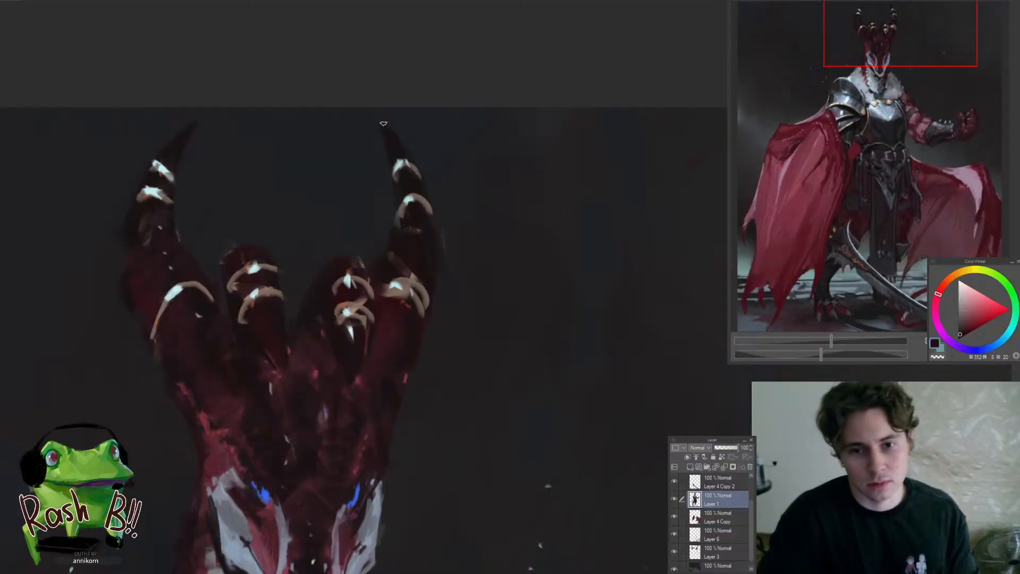
# Dull the lowest pale ring on the right horn's shaft and refine the dark gaps between the horns
pyautogui.moveTo(371, 182); pyautogui.dragTo(315, 181)
pyautogui.moveTo(344, 222); pyautogui.dragTo(405, 222)
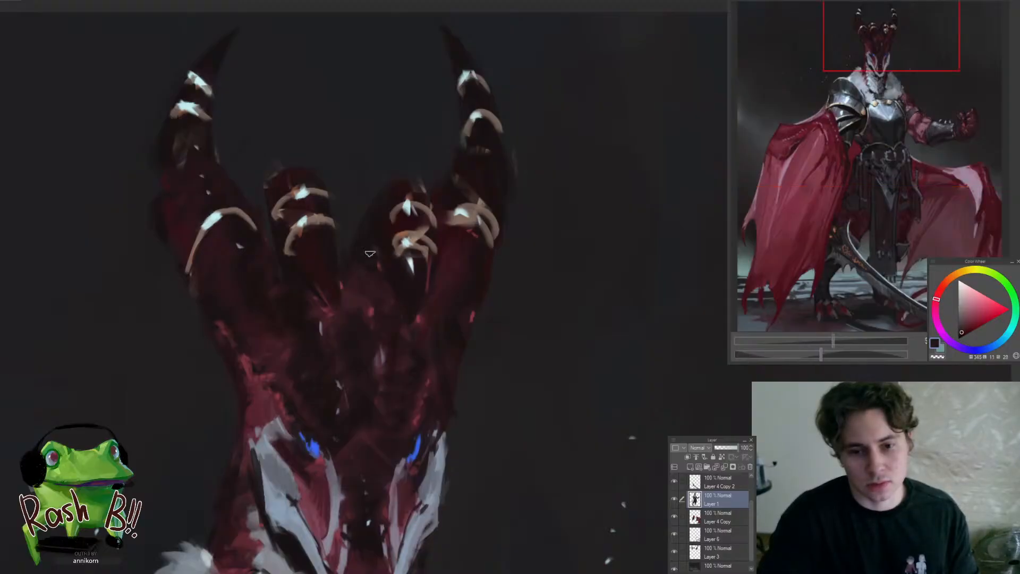
pyautogui.moveTo(401, 235); pyautogui.dragTo(357, 235)
pyautogui.moveTo(432, 252); pyautogui.dragTo(463, 253)
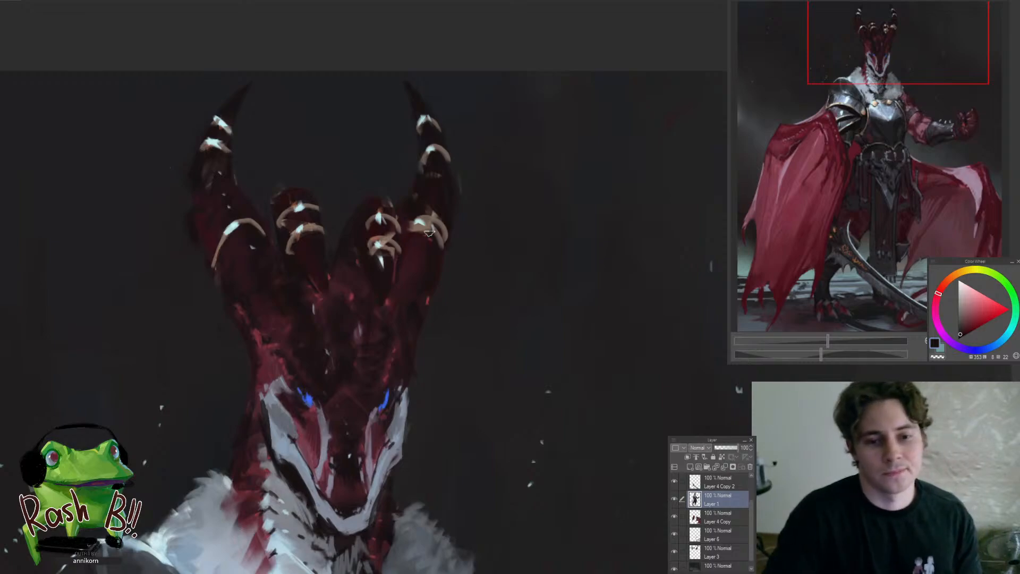
# Sample a warm brown from the ring at the left horn's base and thicken and extend both of its ends
pyautogui.click(289, 245)
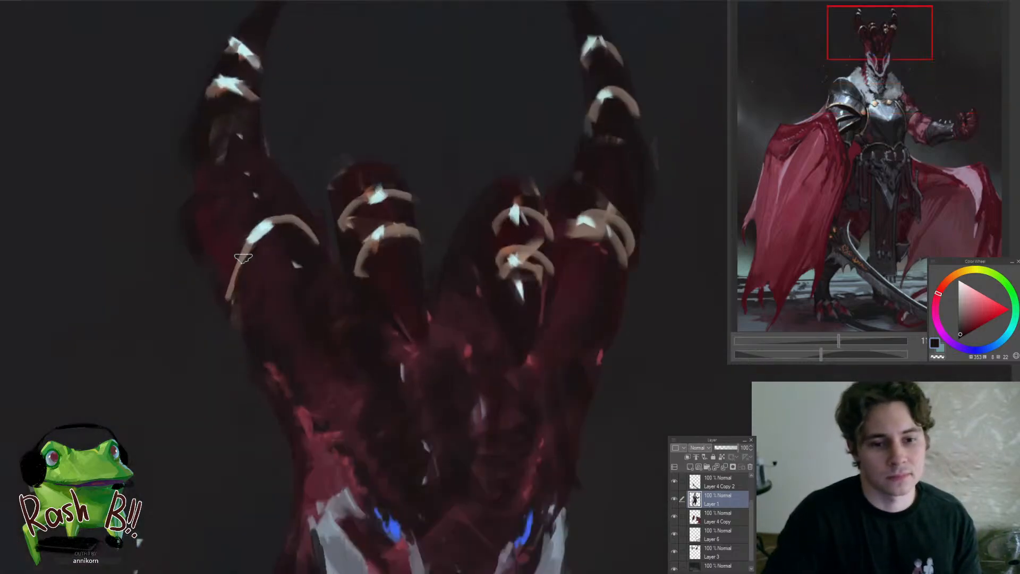
pyautogui.keyDown('alt'); pyautogui.click(231, 289); pyautogui.keyUp('alt')
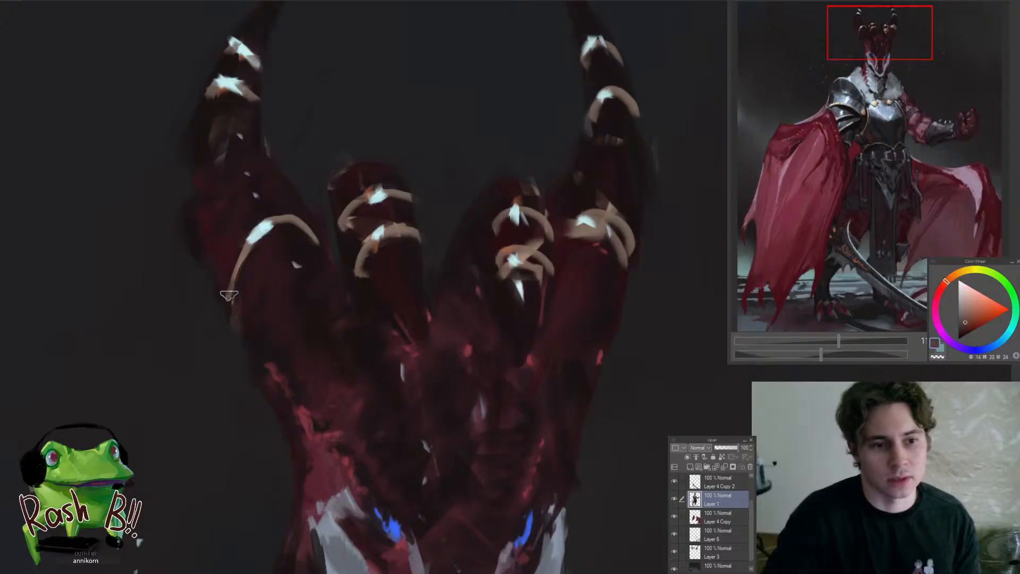
pyautogui.moveTo(228, 296); pyautogui.dragTo(238, 260)
pyautogui.moveTo(279, 222)
pyautogui.mouseDown()
pyautogui.moveTo(305, 224)
pyautogui.moveTo(323, 248)
pyautogui.mouseUp()
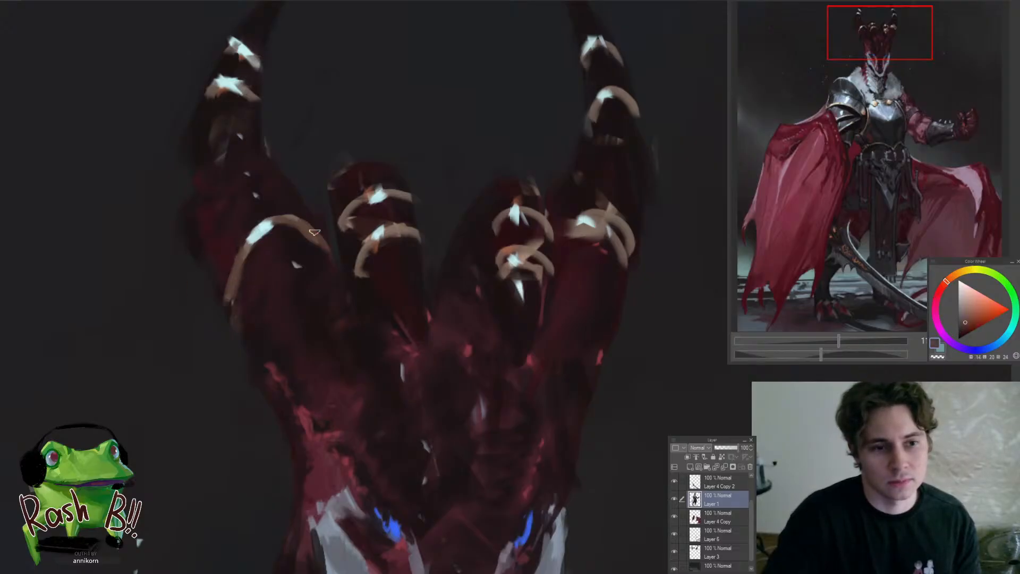
pyautogui.moveTo(278, 223)
pyautogui.mouseDown()
pyautogui.moveTo(295, 222)
pyautogui.moveTo(328, 255)
pyautogui.moveTo(322, 261)
pyautogui.mouseUp()
# Sample a near-black tone and trim the edges of the ring and the outer contour at the left horn's base
pyautogui.keyDown('alt'); pyautogui.click(310, 249); pyautogui.keyUp('alt')
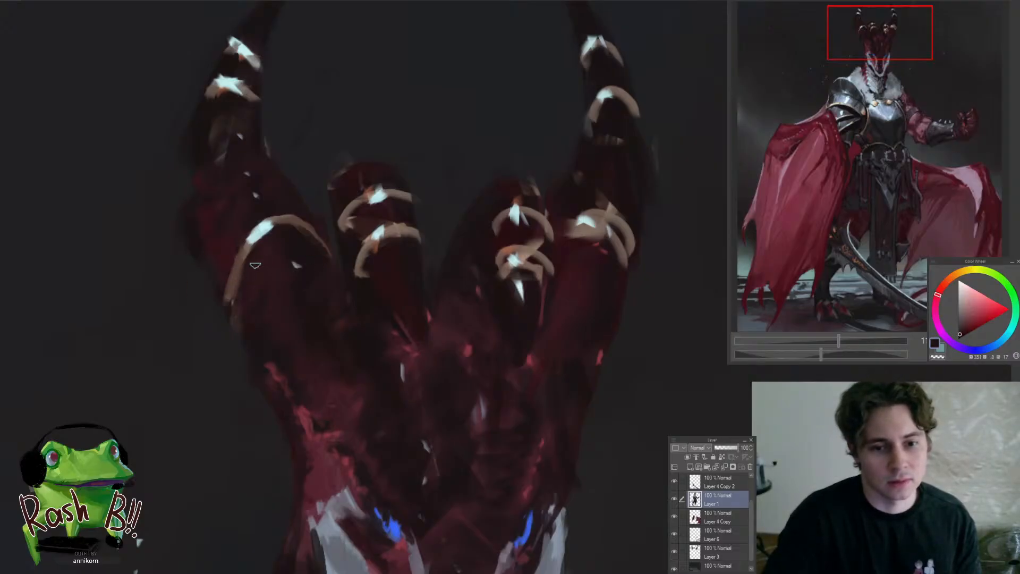
pyautogui.keyDown('alt'); pyautogui.click(235, 278); pyautogui.keyUp('alt')
pyautogui.keyDown('alt'); pyautogui.click(225, 261); pyautogui.keyUp('alt')
pyautogui.moveTo(230, 251)
pyautogui.mouseDown()
pyautogui.moveTo(236, 271)
pyautogui.moveTo(238, 250)
pyautogui.moveTo(233, 303)
pyautogui.mouseUp()
pyautogui.keyDown('alt'); pyautogui.click(238, 265); pyautogui.keyUp('alt')
pyautogui.moveTo(318, 280)
pyautogui.mouseDown()
pyautogui.moveTo(260, 283)
pyautogui.moveTo(352, 270)
pyautogui.moveTo(337, 253)
pyautogui.moveTo(316, 284)
pyautogui.moveTo(328, 287)
pyautogui.mouseUp()
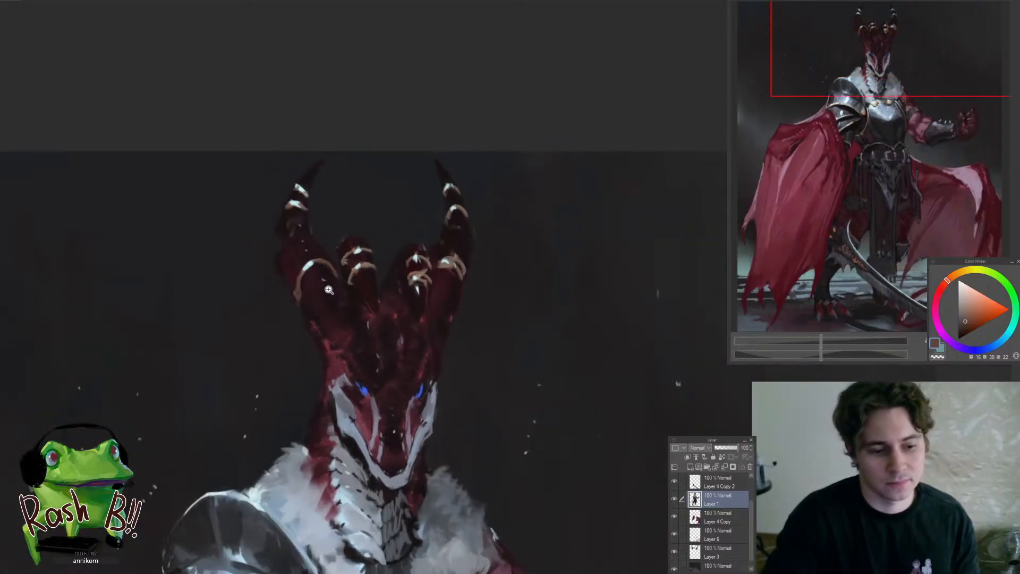
# Sample a blue-grey from the pale cheek and refine the cheek plate and the shading beneath it along the jaw
pyautogui.moveTo(328, 290); pyautogui.dragTo(378, 200)
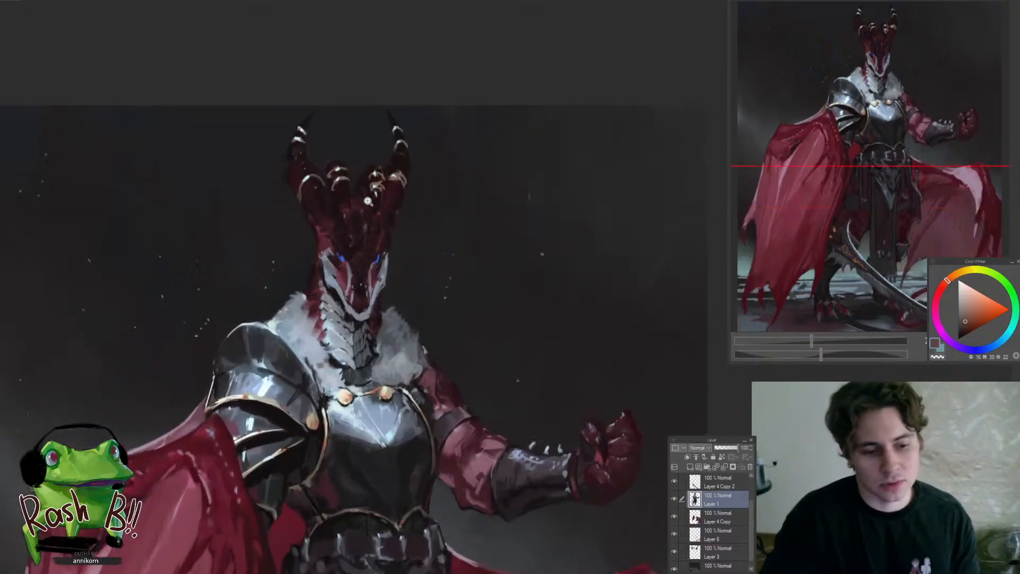
pyautogui.moveTo(364, 205)
pyautogui.mouseDown()
pyautogui.moveTo(346, 250)
pyautogui.moveTo(380, 250)
pyautogui.mouseUp()
pyautogui.keyDown('alt'); pyautogui.click(315, 298); pyautogui.keyUp('alt')
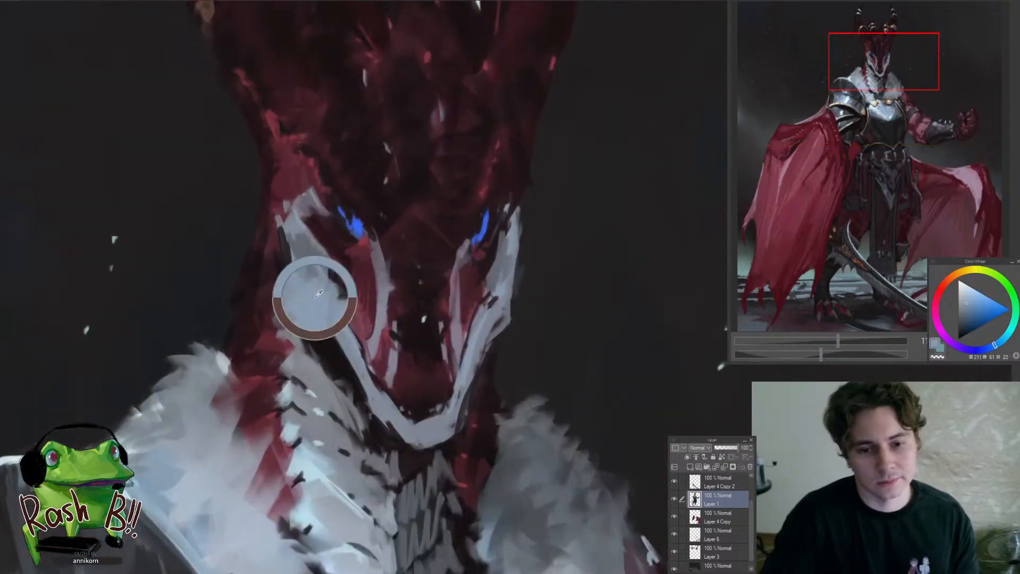
pyautogui.moveTo(316, 294); pyautogui.dragTo(333, 309)
pyautogui.moveTo(321, 315)
pyautogui.mouseDown()
pyautogui.moveTo(290, 341)
pyautogui.moveTo(301, 343)
pyautogui.mouseUp()
pyautogui.moveTo(345, 293); pyautogui.dragTo(366, 266)
pyautogui.keyDown('alt'); pyautogui.click(355, 279); pyautogui.keyUp('alt')
pyautogui.moveTo(307, 355)
pyautogui.mouseDown()
pyautogui.moveTo(293, 340)
pyautogui.moveTo(271, 348)
pyautogui.mouseUp()
pyautogui.moveTo(374, 359)
pyautogui.mouseDown()
pyautogui.moveTo(371, 327)
pyautogui.moveTo(330, 345)
pyautogui.mouseUp()
pyautogui.moveTo(330, 348); pyautogui.dragTo(309, 406)
# Touch up the pale cheek plate and darken the left horn's shaft below its upper rings with a sampled near-black
pyautogui.moveTo(295, 293); pyautogui.dragTo(324, 275)
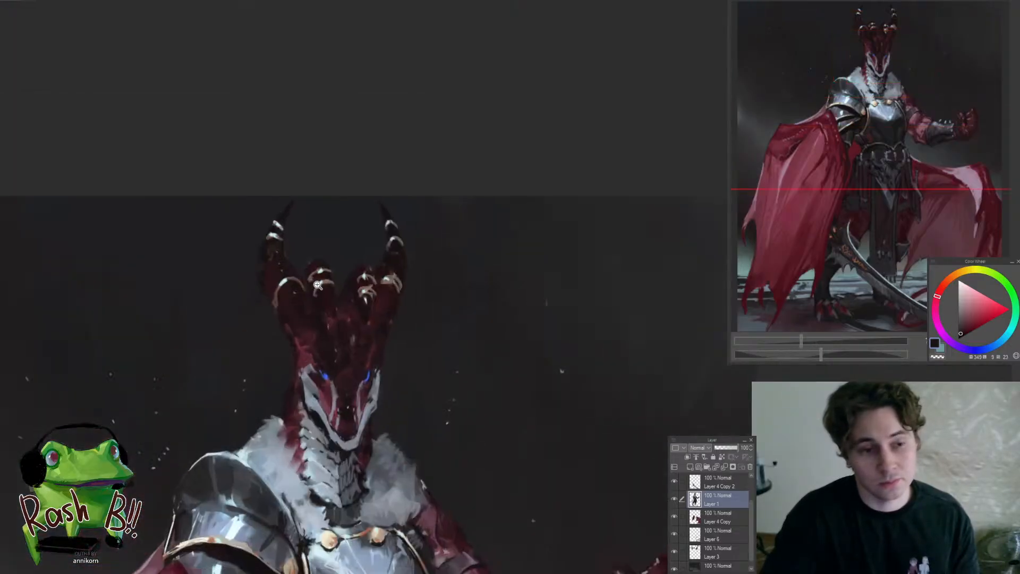
pyautogui.moveTo(287, 246); pyautogui.dragTo(313, 223)
pyautogui.keyDown('alt'); pyautogui.click(243, 253); pyautogui.keyUp('alt')
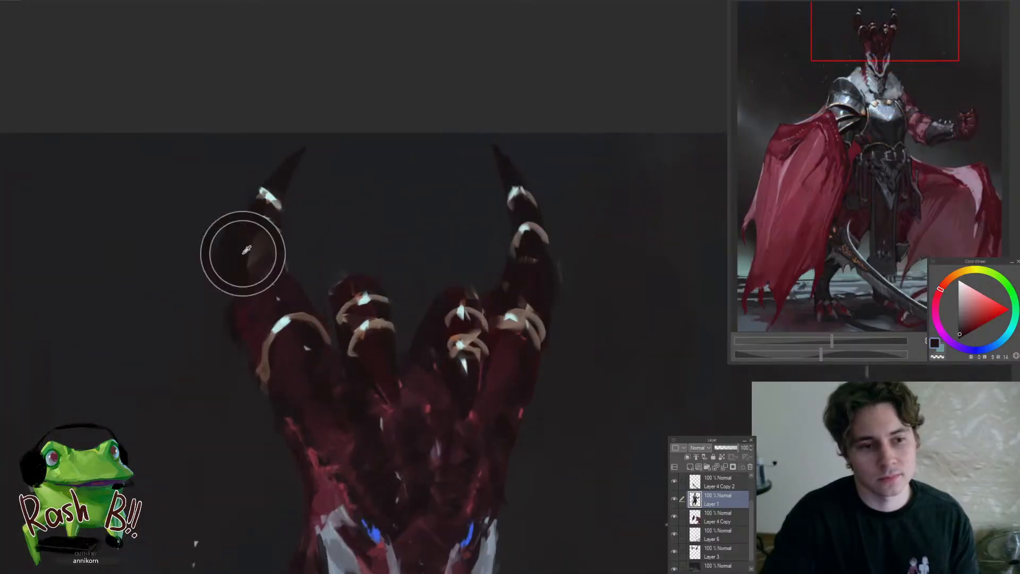
pyautogui.moveTo(245, 255); pyautogui.dragTo(252, 249)
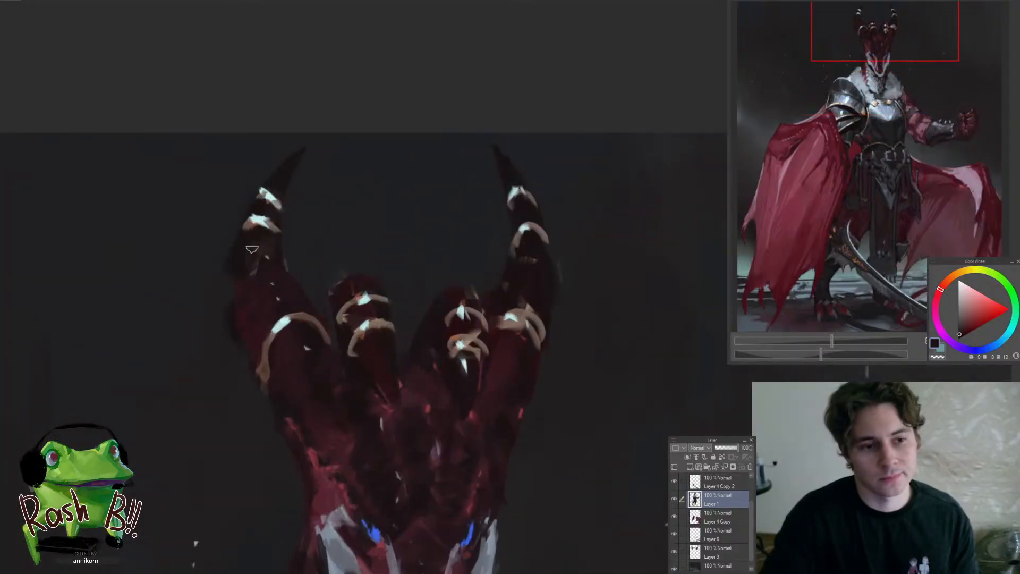
# Sample a blue-grey from the pale cheek plate and paint a patch between the two upper rings of the left horn
pyautogui.keyDown('alt'); pyautogui.click(341, 525); pyautogui.keyUp('alt')
pyautogui.moveTo(344, 420)
pyautogui.mouseDown()
pyautogui.moveTo(312, 257)
pyautogui.moveTo(337, 403)
pyautogui.mouseUp()
pyautogui.keyDown('alt'); pyautogui.click(319, 404); pyautogui.keyUp('alt')
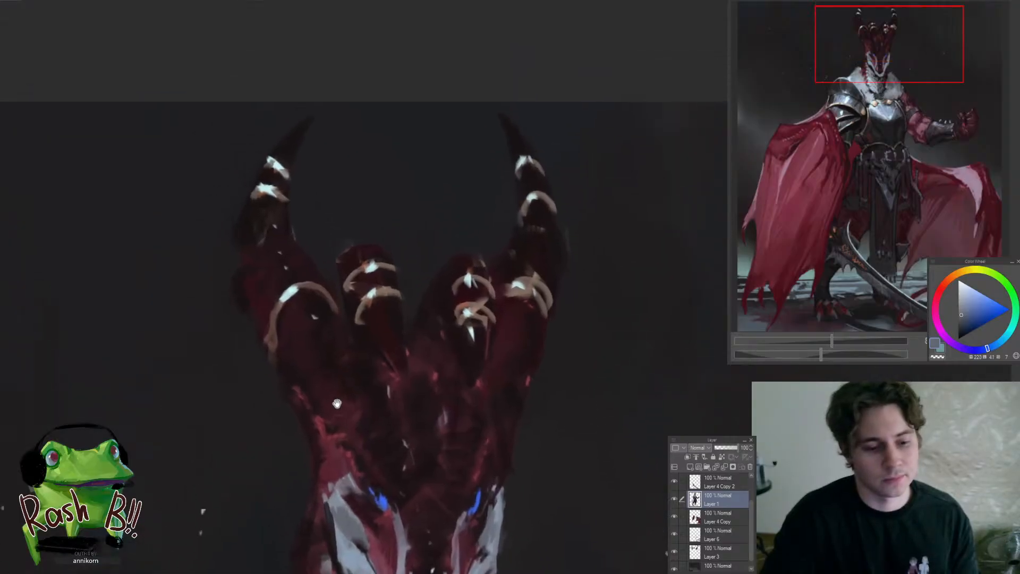
pyautogui.moveTo(303, 256); pyautogui.dragTo(306, 280)
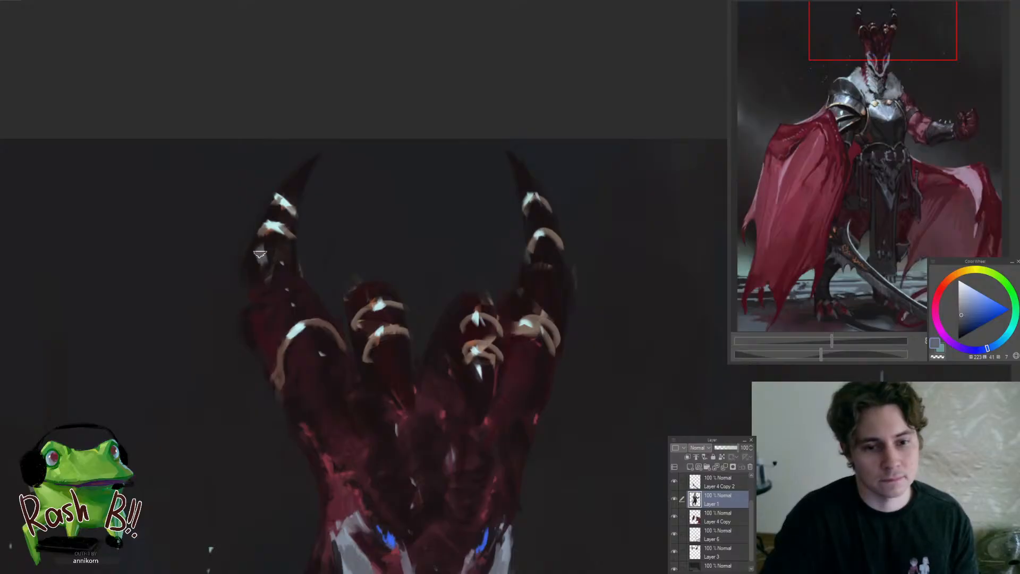
pyautogui.scroll(-5, 277, 258)
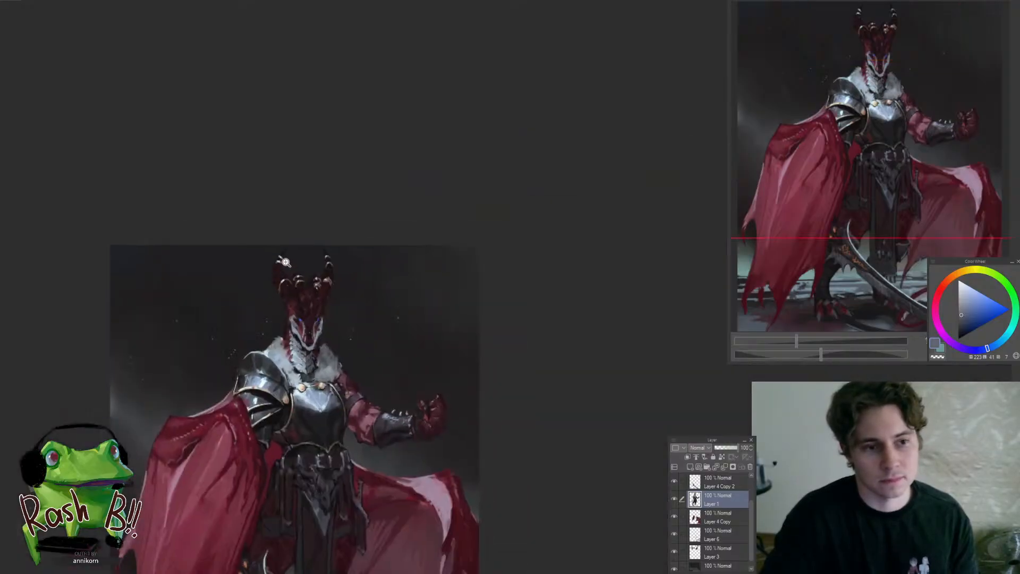
pyautogui.scroll(6, 286, 262)
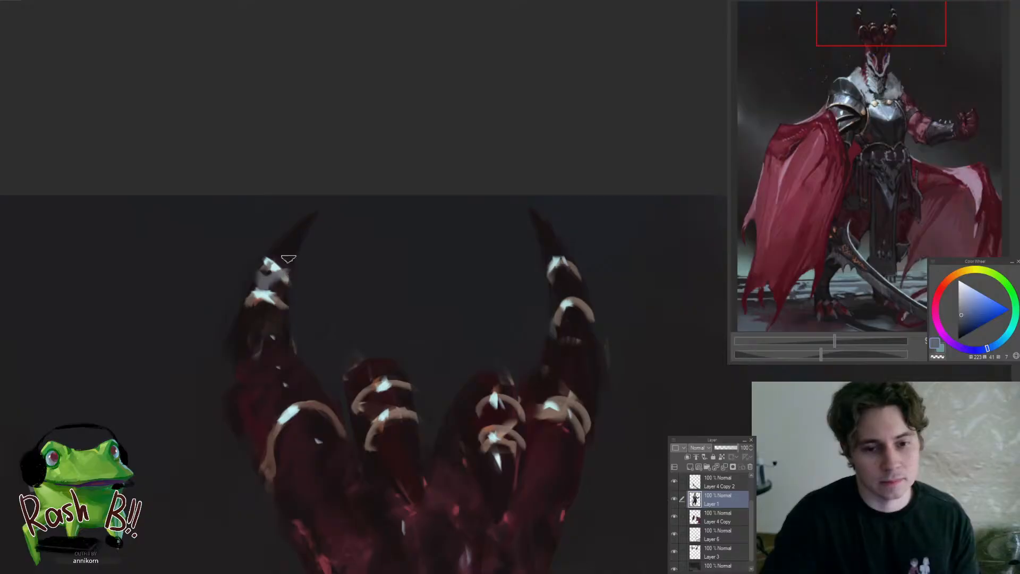
# Trim the left horn's blue-grey patch with a sampled near-black and repaint the top ring in a sampled warm brown
pyautogui.keyDown('alt'); pyautogui.click(288, 259); pyautogui.keyUp('alt')
pyautogui.moveTo(272, 265)
pyautogui.mouseDown()
pyautogui.moveTo(284, 256)
pyautogui.moveTo(280, 288)
pyautogui.mouseUp()
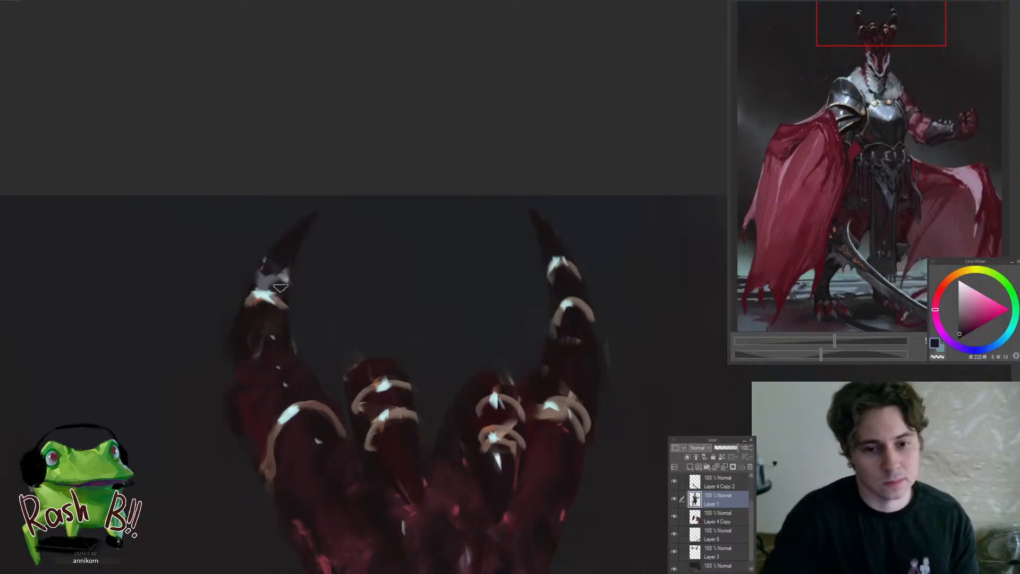
pyautogui.keyDown('alt'); pyautogui.click(265, 280); pyautogui.keyUp('alt')
pyautogui.keyDown('alt'); pyautogui.click(280, 301); pyautogui.keyUp('alt')
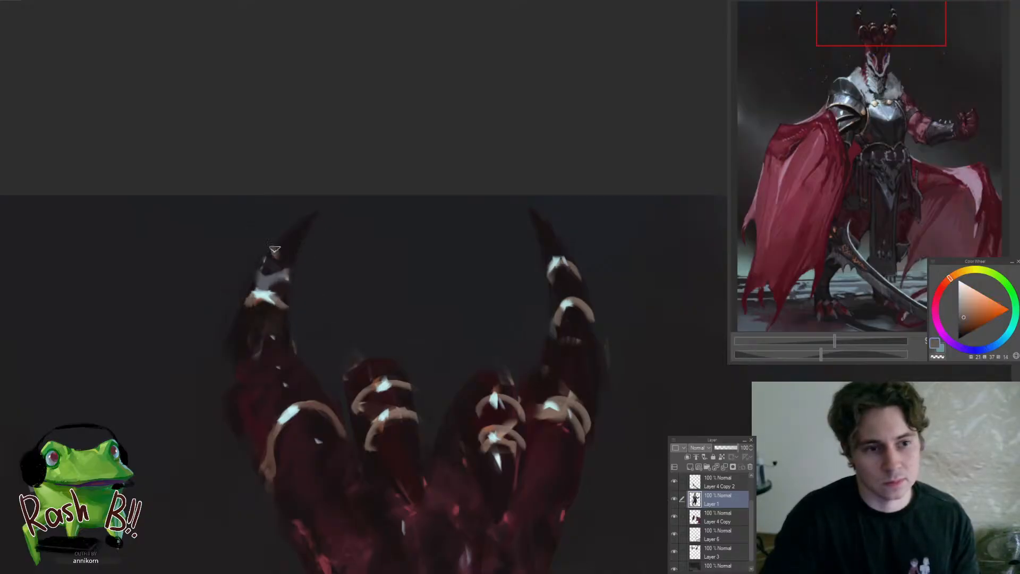
pyautogui.scroll(-5, 249, 352)
pyautogui.scroll(4, 359, 274)
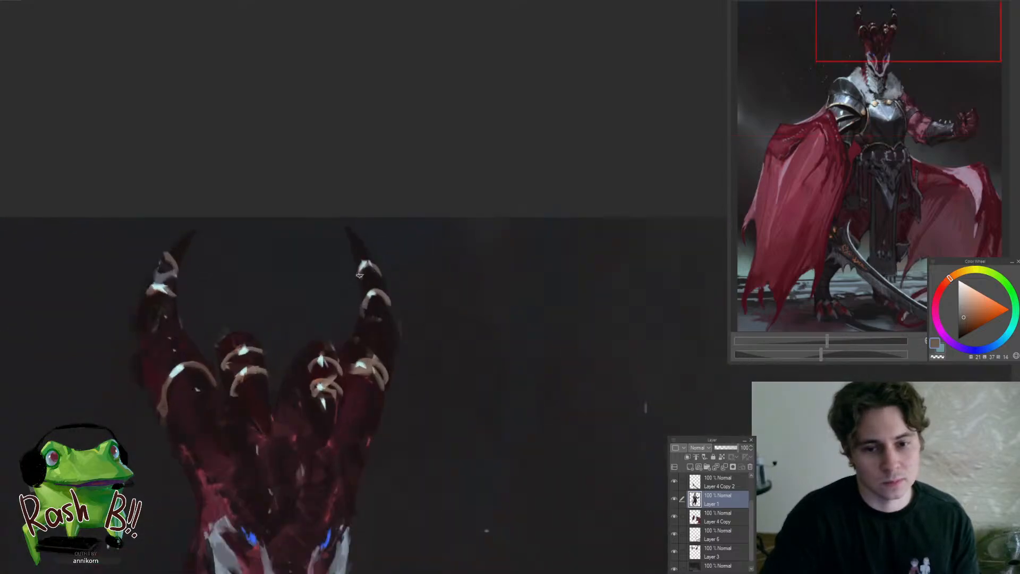
# Sample a blue-grey and add patches beneath the right horn's top ring and the lower rings of both inner horns
pyautogui.moveTo(296, 299); pyautogui.dragTo(359, 291)
pyautogui.keyDown('alt'); pyautogui.click(270, 304); pyautogui.keyUp('alt')
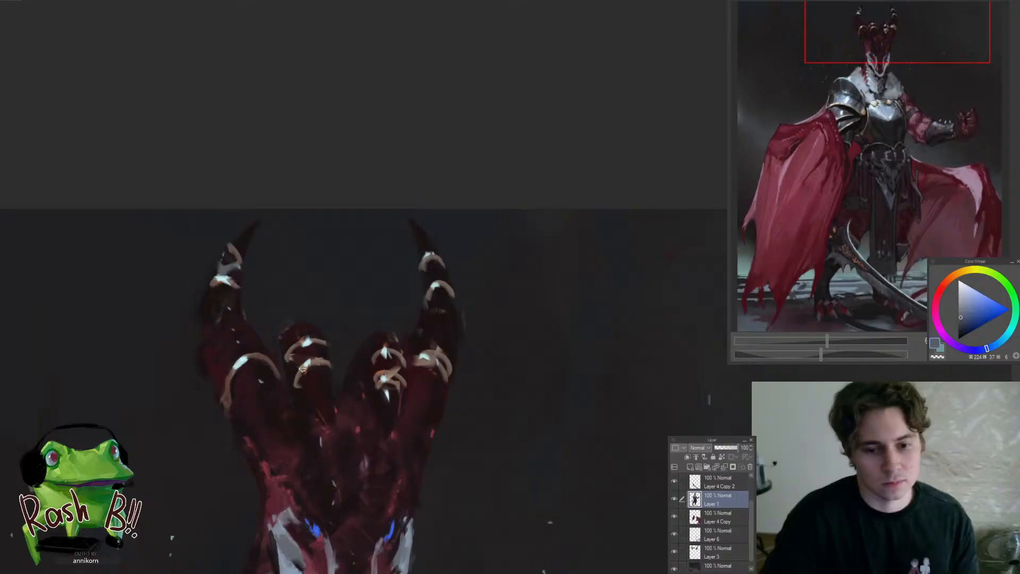
pyautogui.scroll(-5, 440, 276)
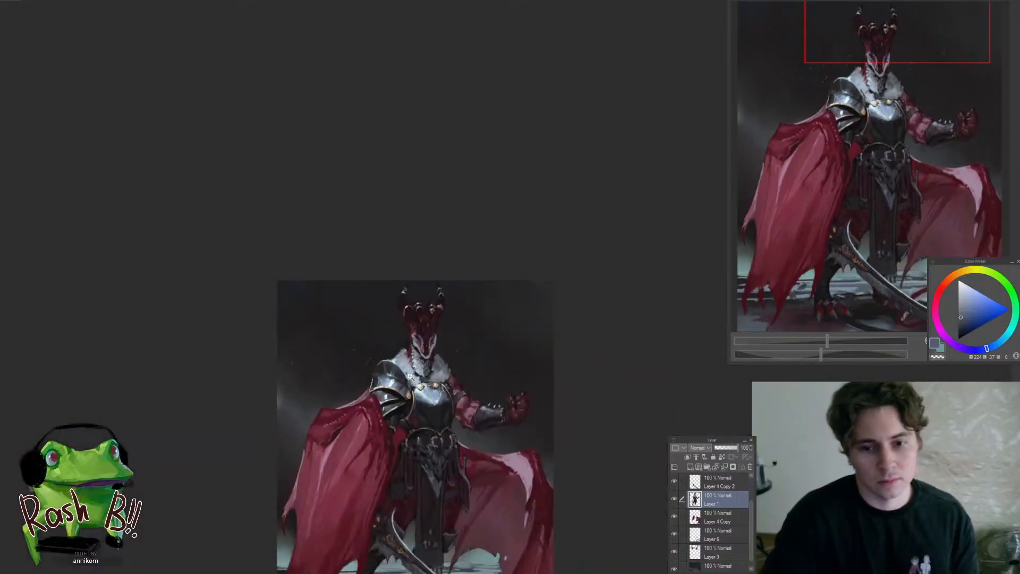
pyautogui.scroll(6, 361, 271)
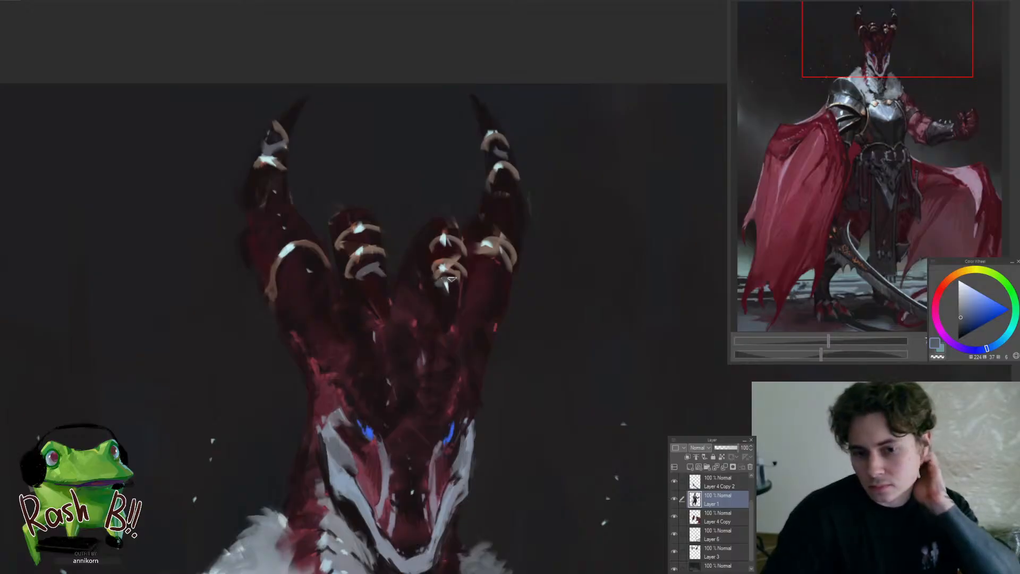
pyautogui.scroll(-2, 380, 307)
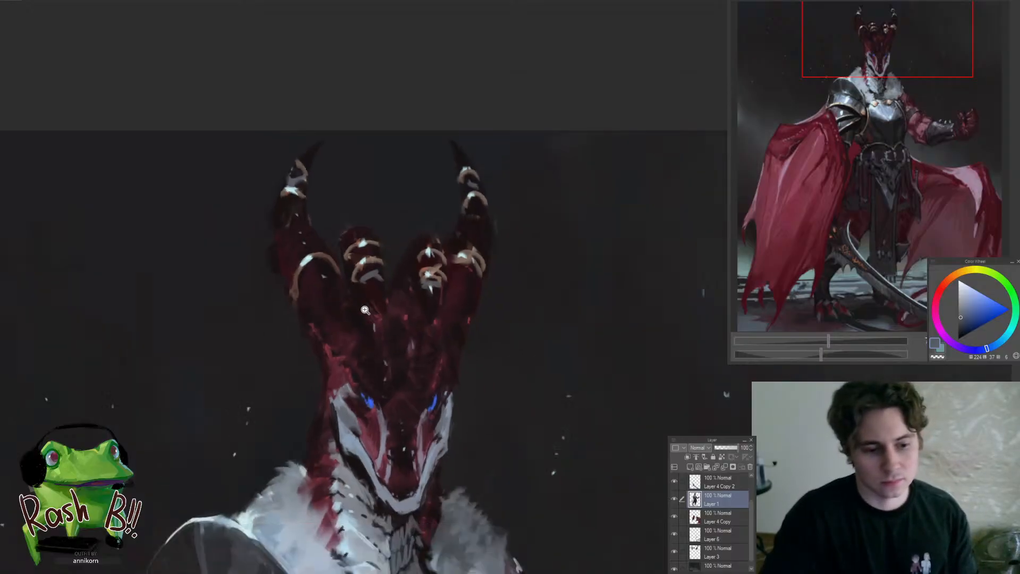
# Examine how the horns, rings and head read within the whole figure at several zoom levels
pyautogui.scroll(-4, 381, 307)
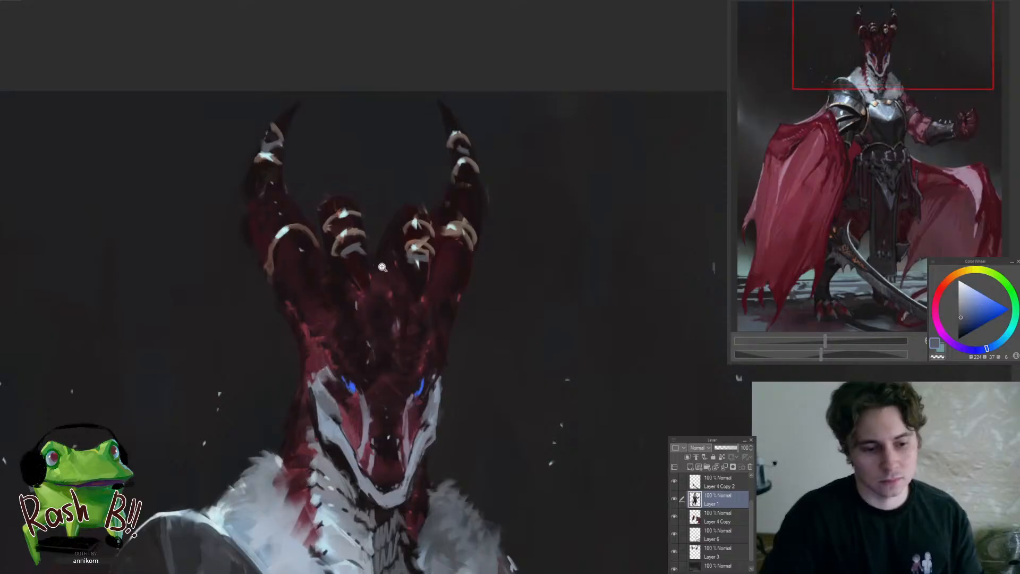
pyautogui.scroll(-3, 376, 266)
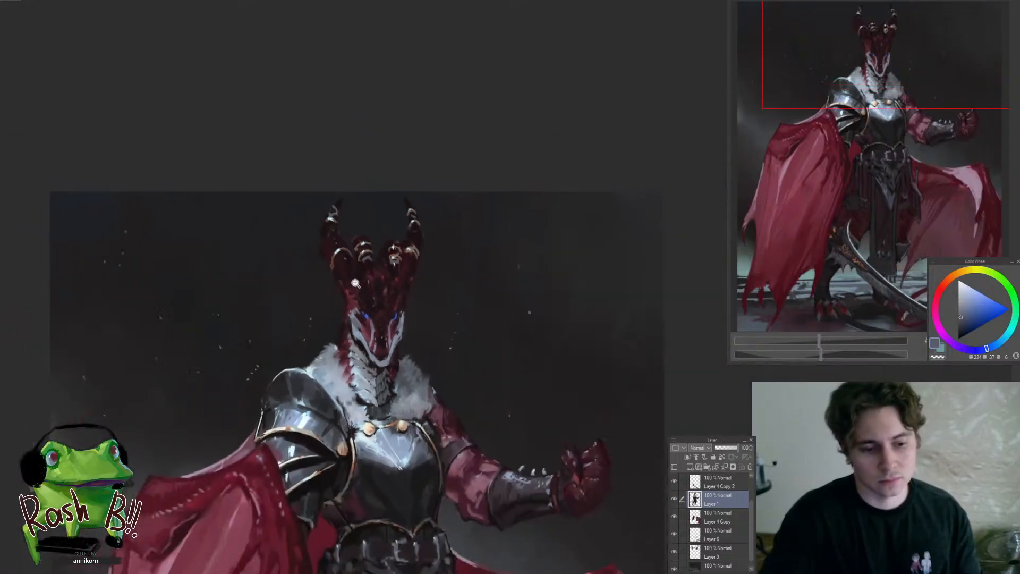
pyautogui.scroll(1, 368, 271)
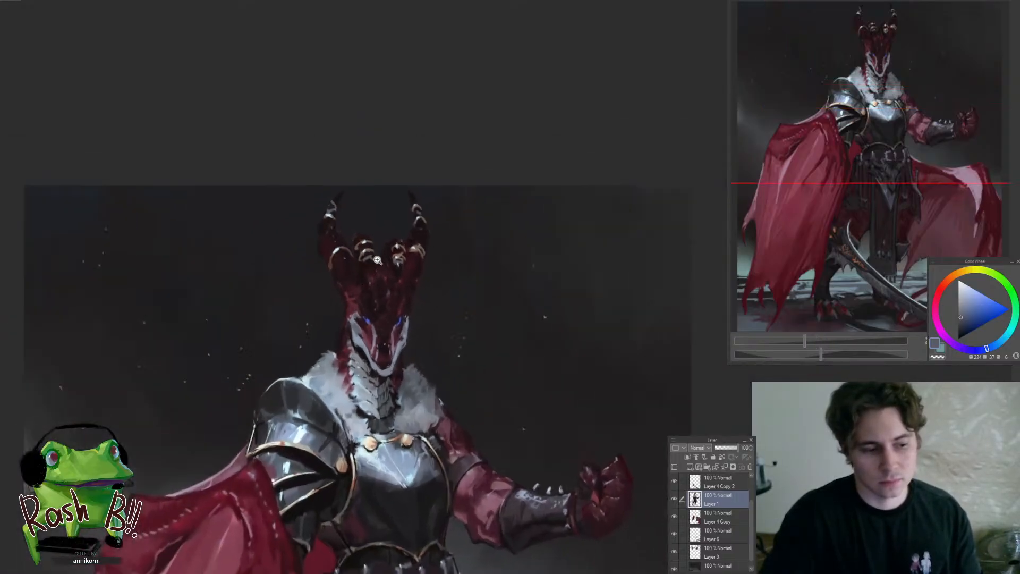
pyautogui.scroll(-1, 376, 257)
pyautogui.scroll(2, 381, 261)
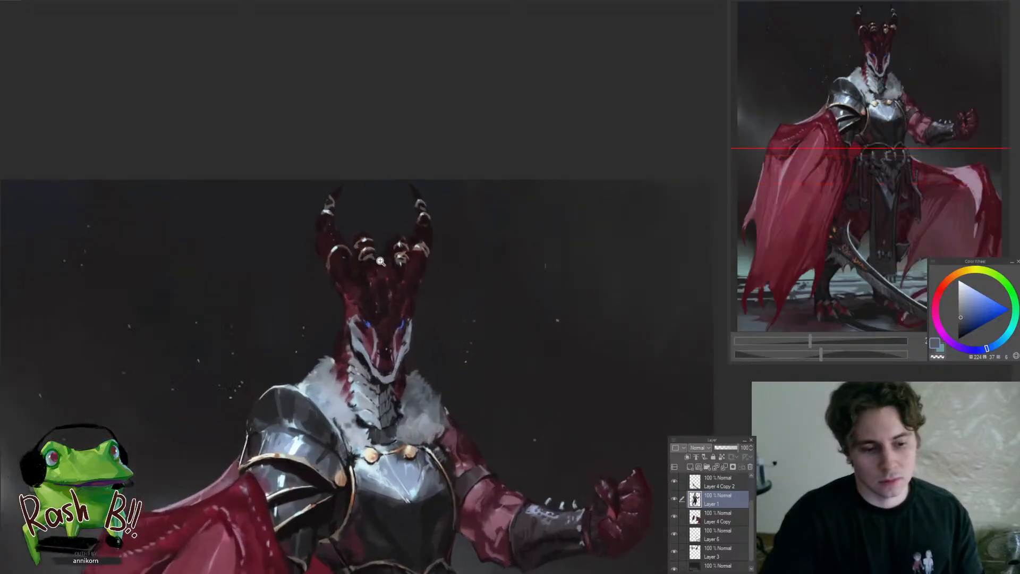
pyautogui.scroll(2, 379, 259)
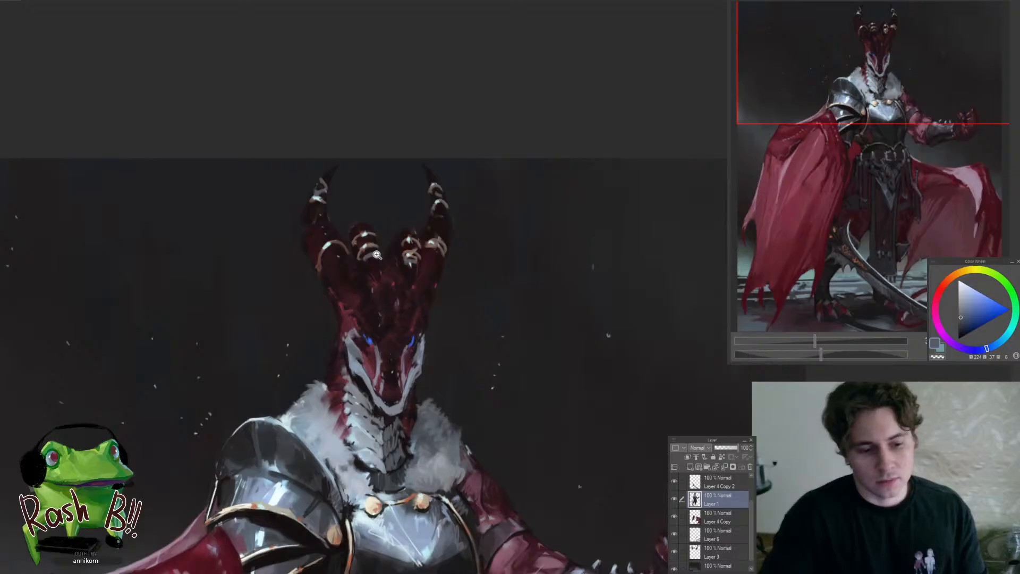
pyautogui.scroll(-3, 377, 255)
pyautogui.scroll(2, 399, 264)
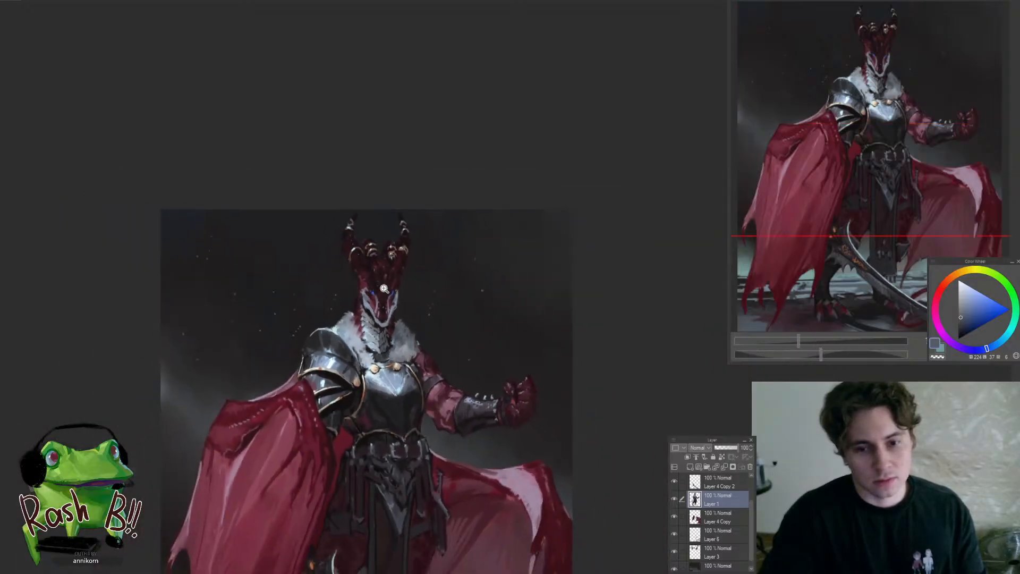
pyautogui.scroll(1, 399, 266)
pyautogui.scroll(1, 398, 330)
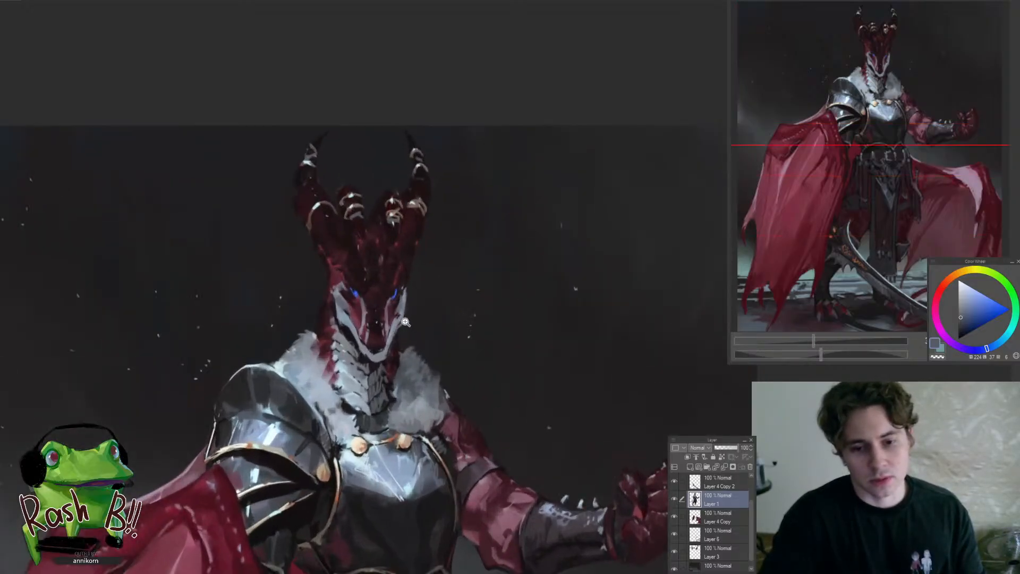
pyautogui.scroll(-2, 398, 291)
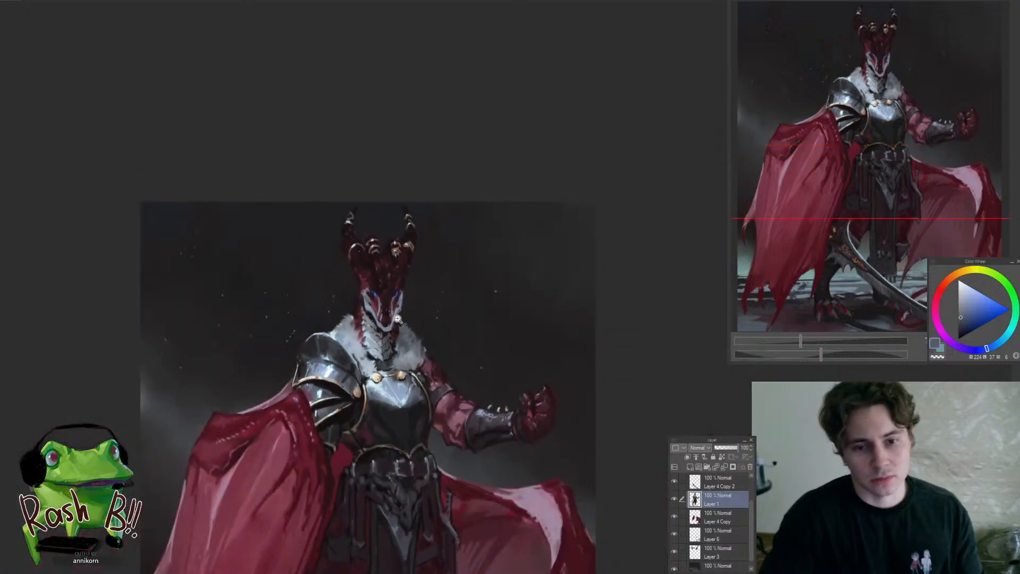
pyautogui.scroll(2, 392, 268)
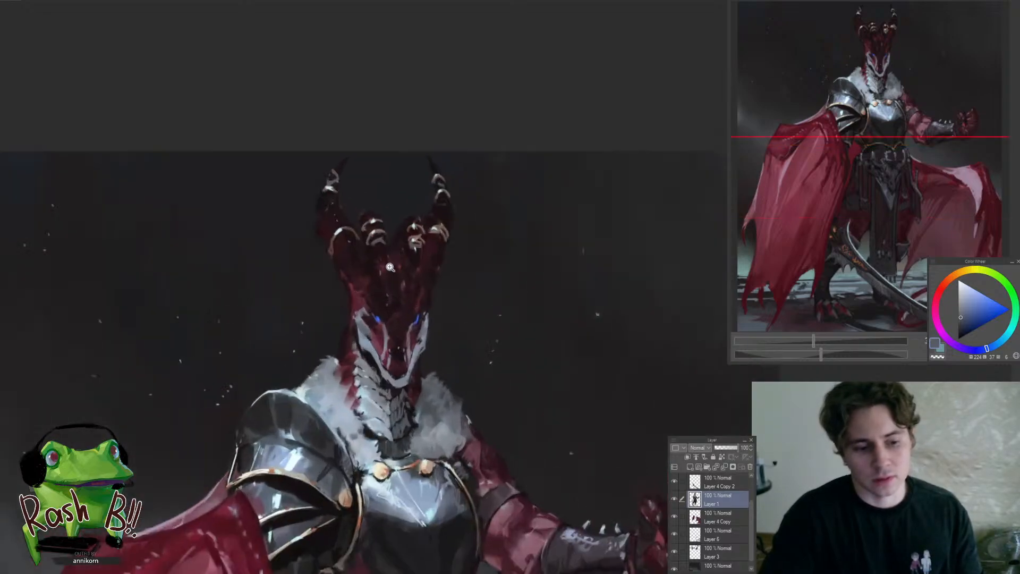
pyautogui.scroll(1, 392, 264)
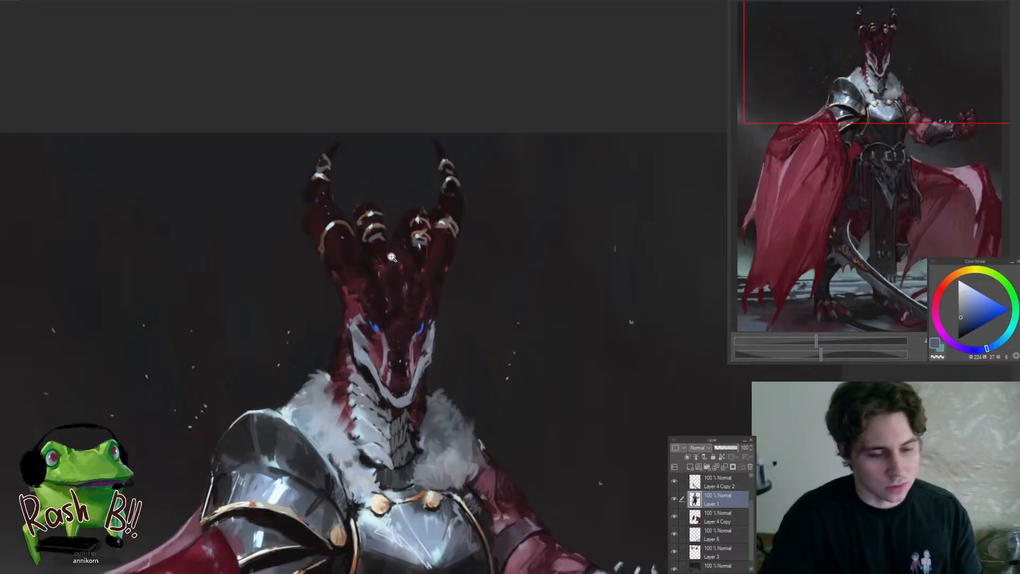
pyautogui.scroll(-1, 392, 257)
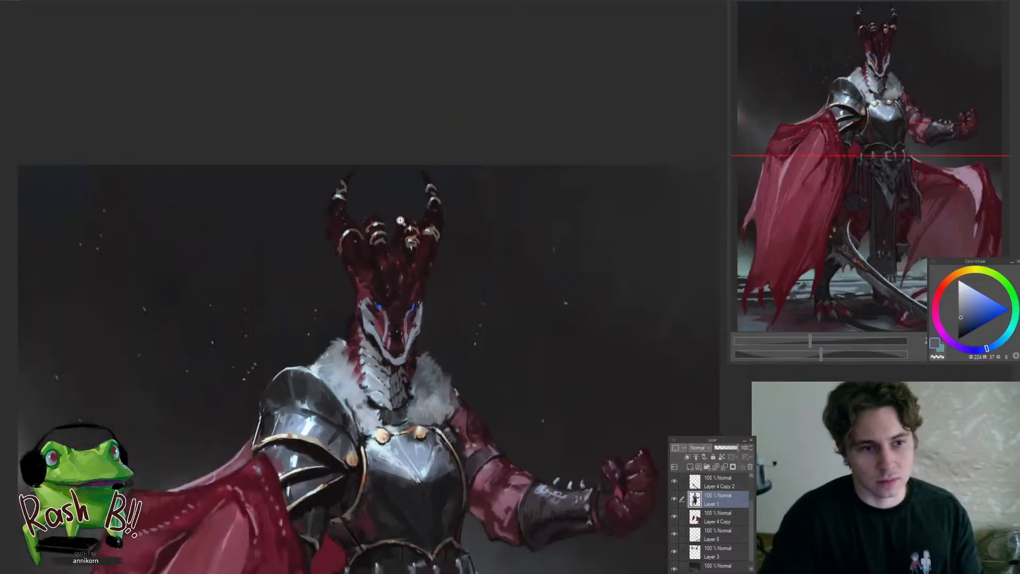
pyautogui.scroll(3, 400, 196)
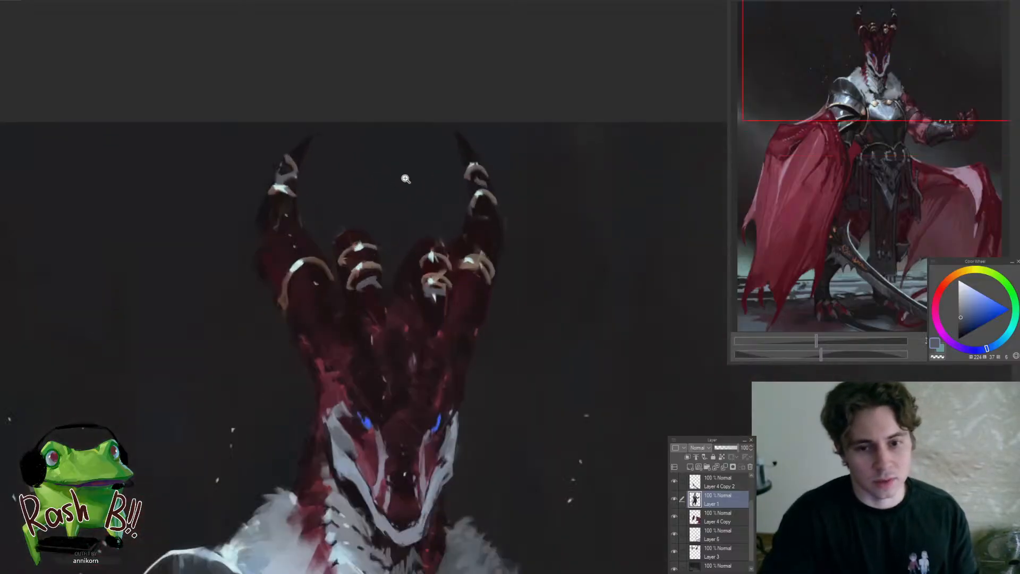
# Sample warm brown and near-black tones to refine the left horn's second ring and thin its top ring
pyautogui.keyDown('alt'); pyautogui.click(288, 213); pyautogui.keyUp('alt')
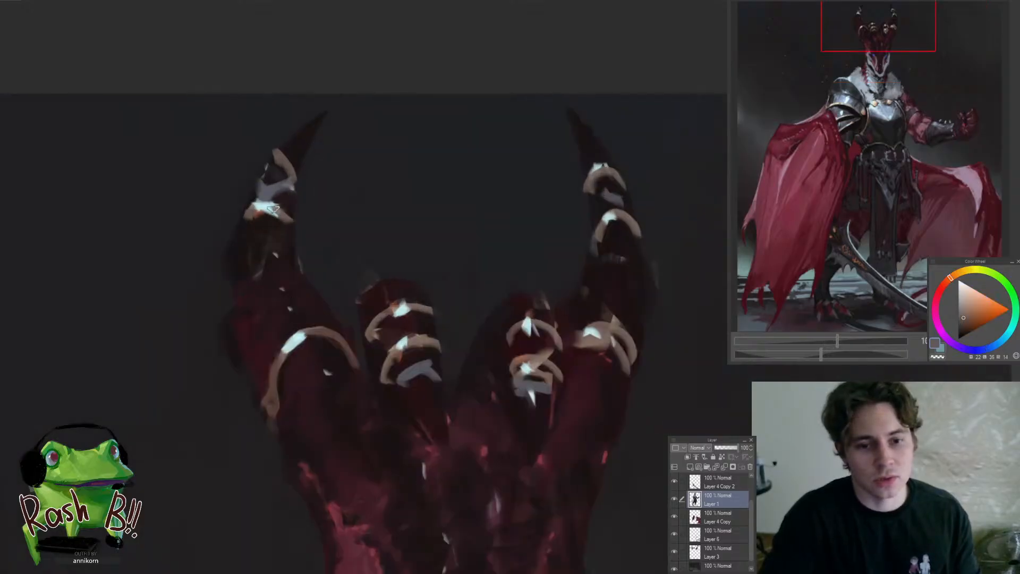
pyautogui.keyDown('alt'); pyautogui.click(286, 151); pyautogui.keyUp('alt')
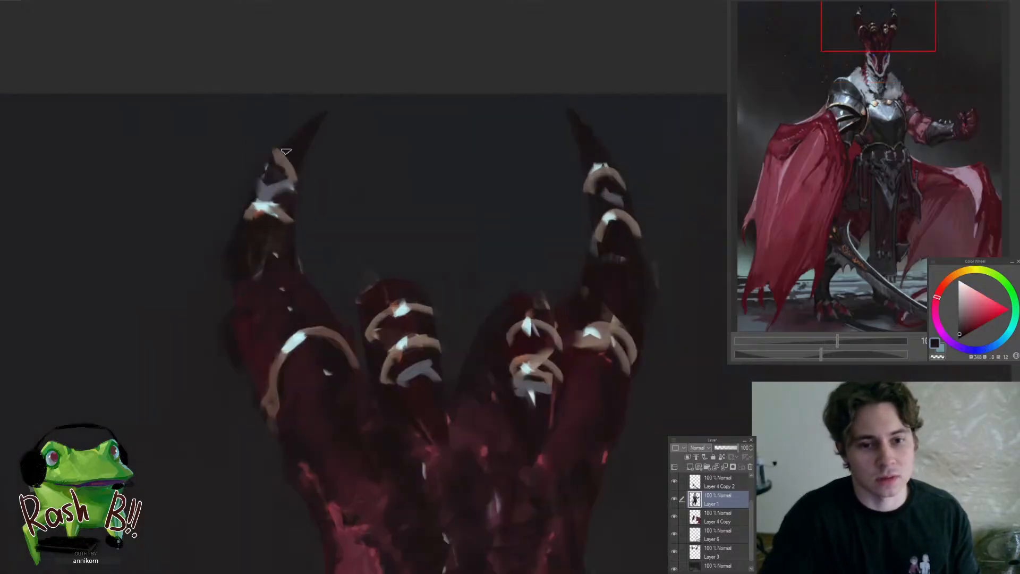
pyautogui.keyDown('alt'); pyautogui.click(247, 229); pyautogui.keyUp('alt')
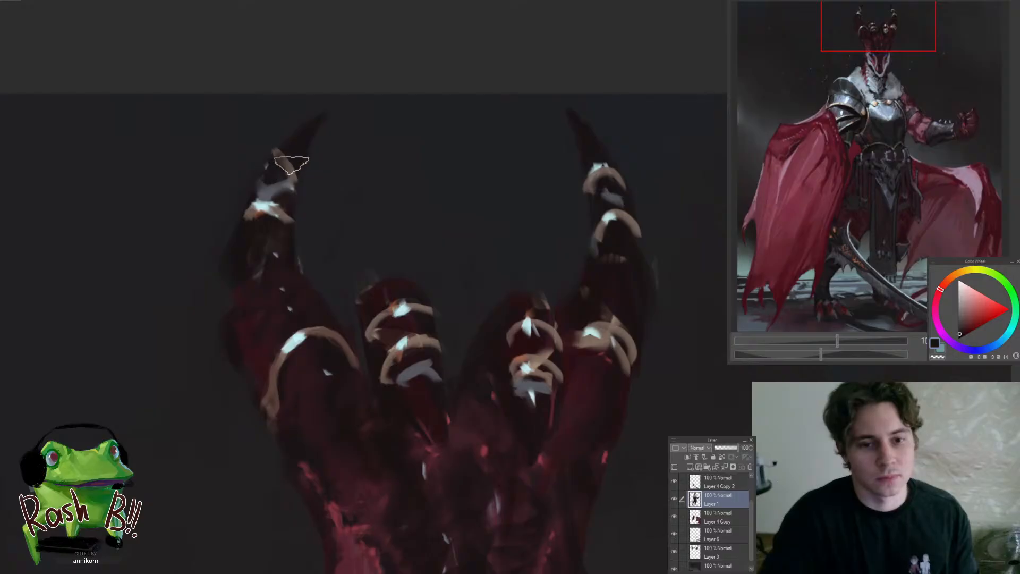
pyautogui.moveTo(276, 239); pyautogui.dragTo(239, 303)
# Sample dark reddish tones and refine the top ring and the blue-grey patch beneath it on the right horn
pyautogui.moveTo(348, 220); pyautogui.dragTo(421, 230)
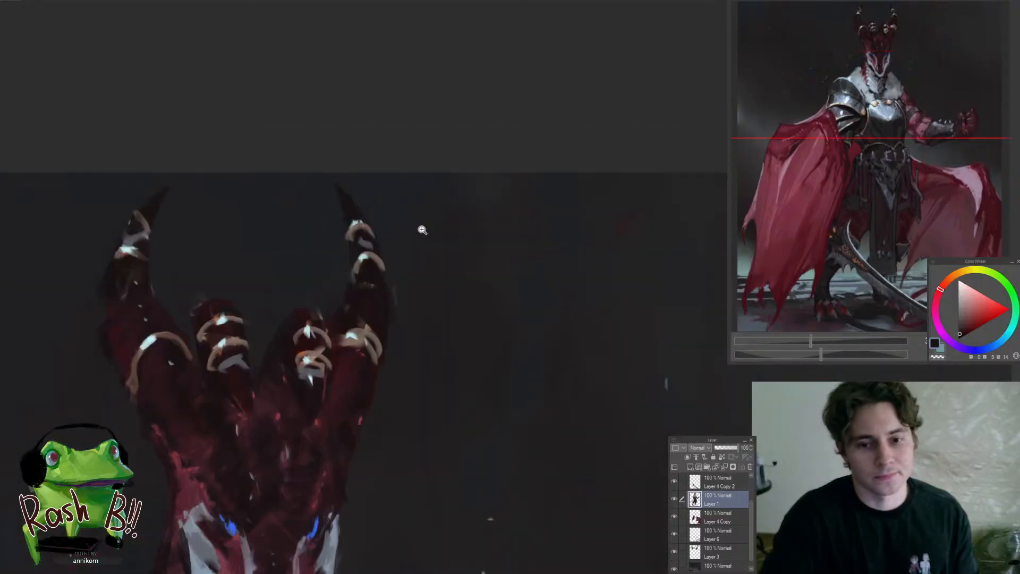
pyautogui.moveTo(366, 284); pyautogui.dragTo(414, 276)
pyautogui.keyDown('alt'); pyautogui.click(365, 225); pyautogui.keyUp('alt')
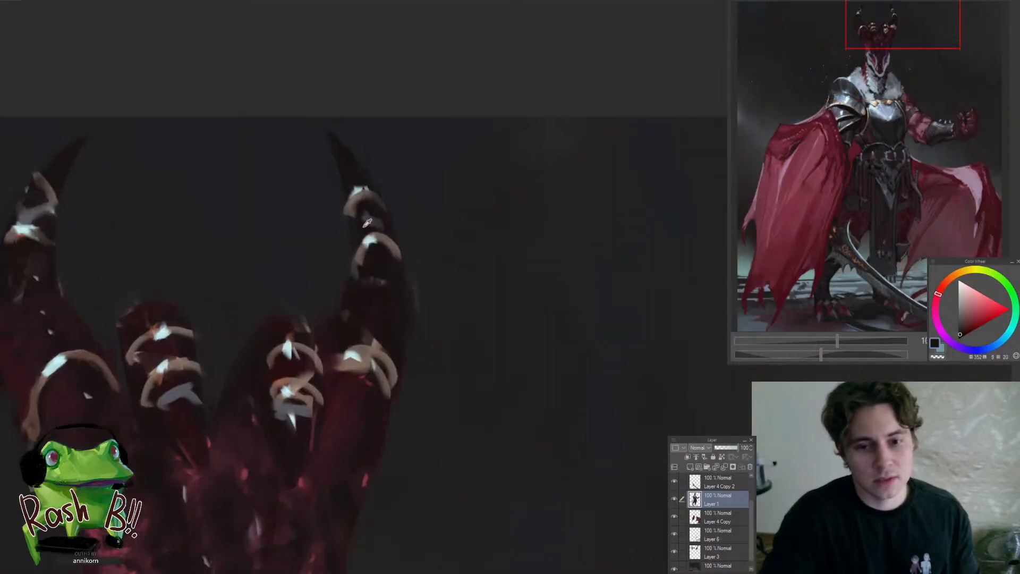
pyautogui.keyDown('alt'); pyautogui.click(350, 161); pyautogui.keyUp('alt')
pyautogui.moveTo(357, 204); pyautogui.dragTo(317, 310)
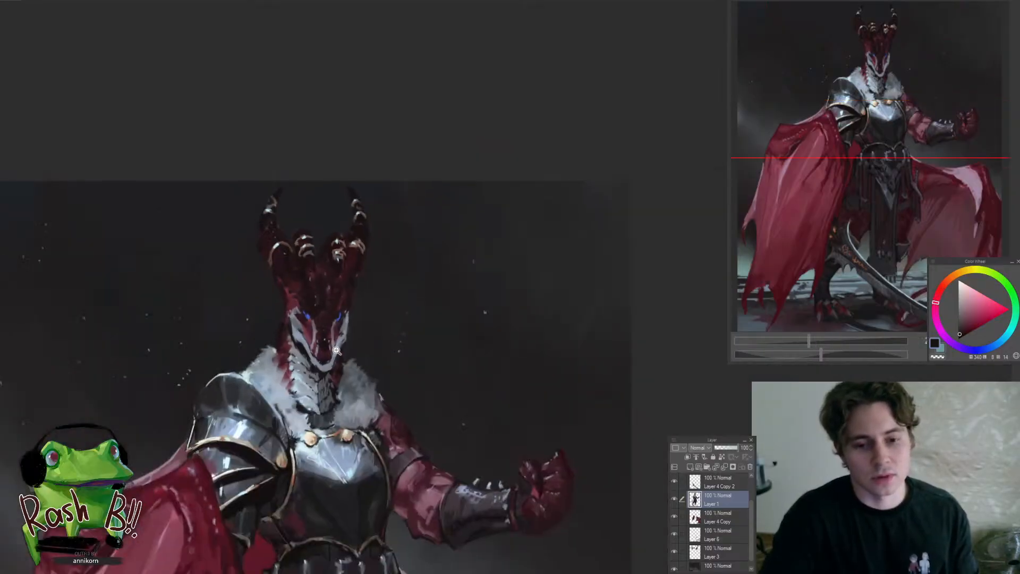
# Sample blue-grey tones and refine the pale cheek plate on the left side of the dragon's face
pyautogui.moveTo(303, 265)
pyautogui.mouseDown()
pyautogui.moveTo(343, 261)
pyautogui.moveTo(321, 332)
pyautogui.moveTo(414, 337)
pyautogui.mouseUp()
pyautogui.keyDown('alt'); pyautogui.click(291, 274); pyautogui.keyUp('alt')
pyautogui.moveTo(298, 301); pyautogui.dragTo(319, 302)
pyautogui.keyDown('alt'); pyautogui.click(299, 301); pyautogui.keyUp('alt')
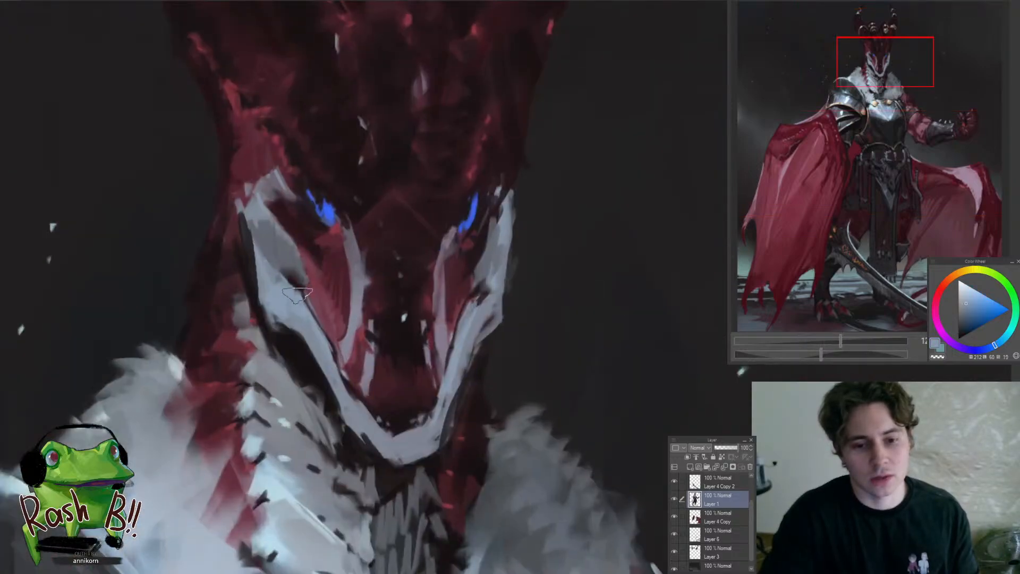
pyautogui.moveTo(330, 351); pyautogui.dragTo(345, 386)
pyautogui.moveTo(330, 364); pyautogui.dragTo(268, 372)
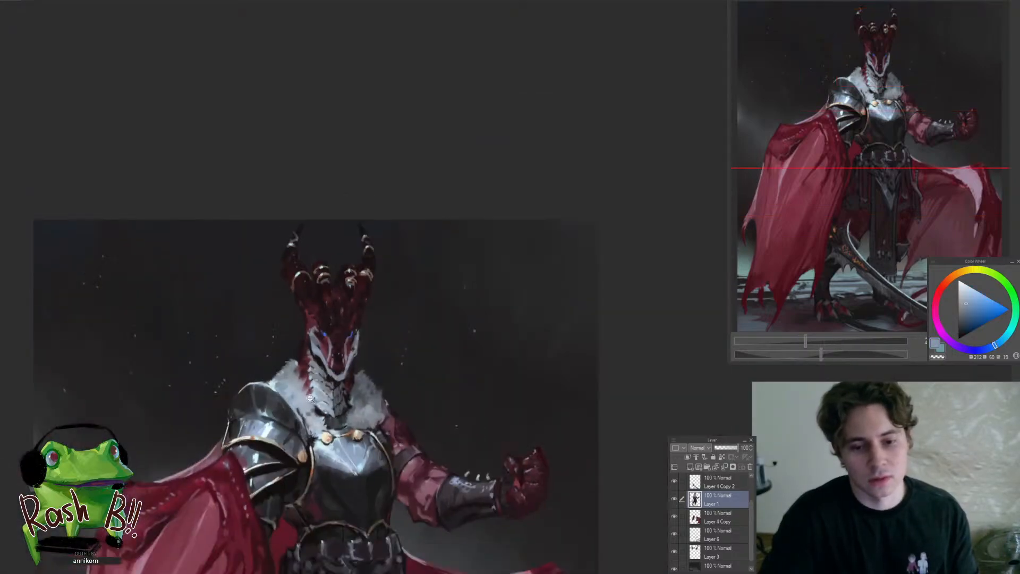
pyautogui.moveTo(366, 349)
pyautogui.mouseDown()
pyautogui.moveTo(382, 331)
pyautogui.moveTo(414, 334)
pyautogui.mouseUp()
pyautogui.keyDown('alt'); pyautogui.click(326, 376); pyautogui.keyUp('alt')
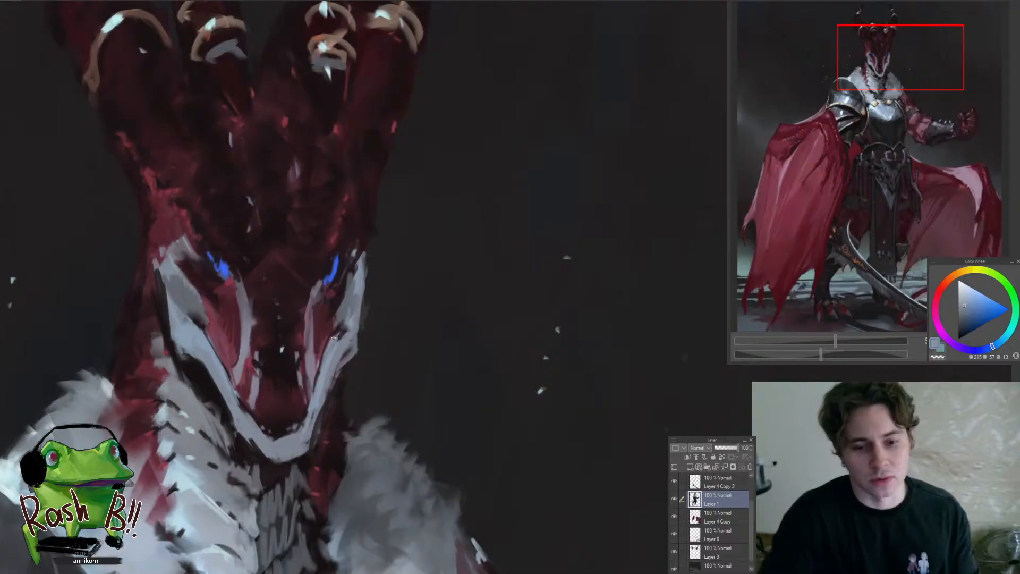
pyautogui.moveTo(342, 336); pyautogui.dragTo(326, 352)
pyautogui.moveTo(350, 339); pyautogui.dragTo(278, 346)
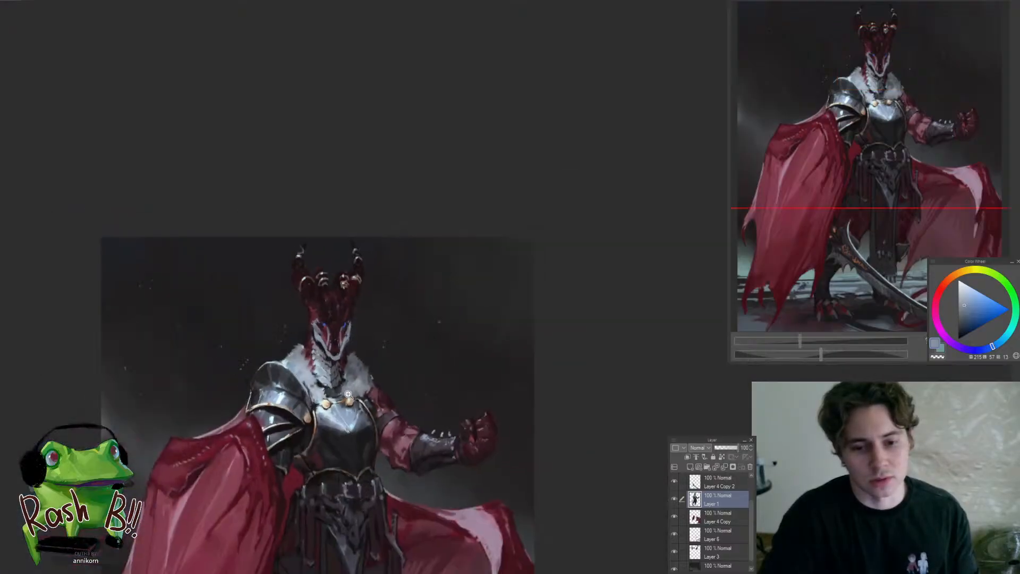
# Sample muted and dark red tones and touch up the edge of the head beside the left cheek plate
pyautogui.moveTo(352, 395); pyautogui.dragTo(397, 248)
pyautogui.scroll(2, 398, 248)
pyautogui.scroll(1, 347, 284)
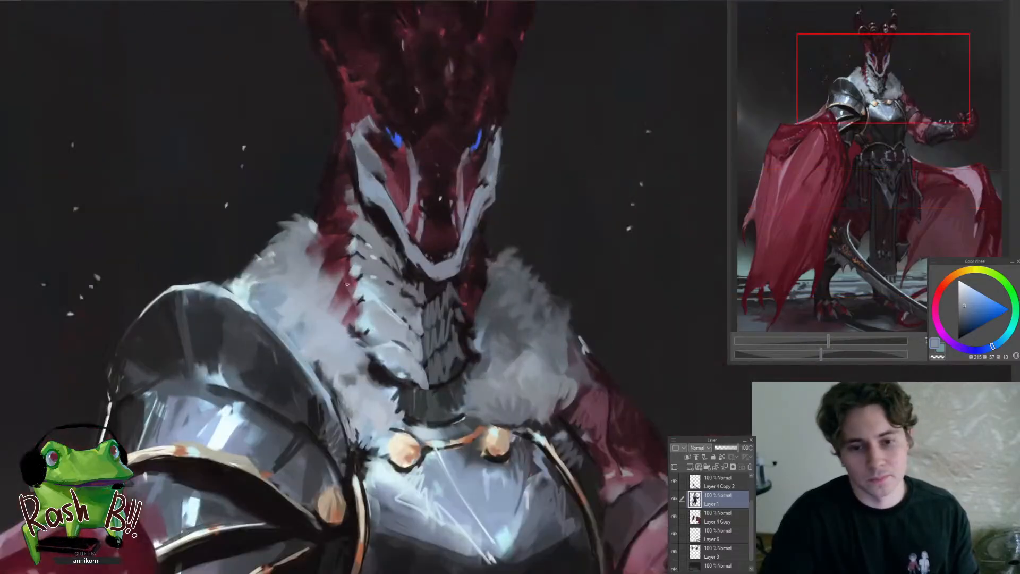
pyautogui.keyDown('alt'); pyautogui.click(350, 260); pyautogui.keyUp('alt')
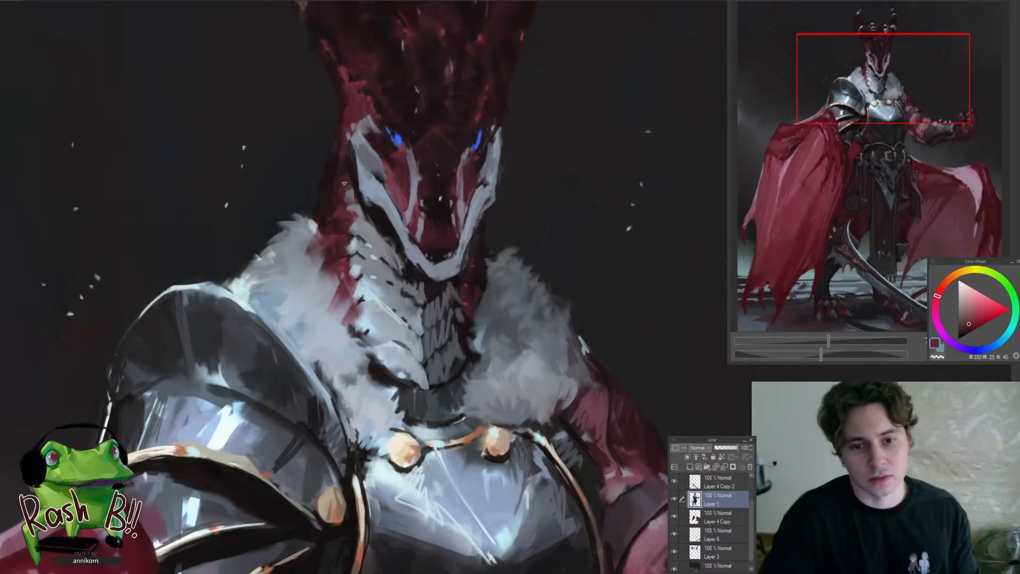
pyautogui.hotkey('ctrl', '0')
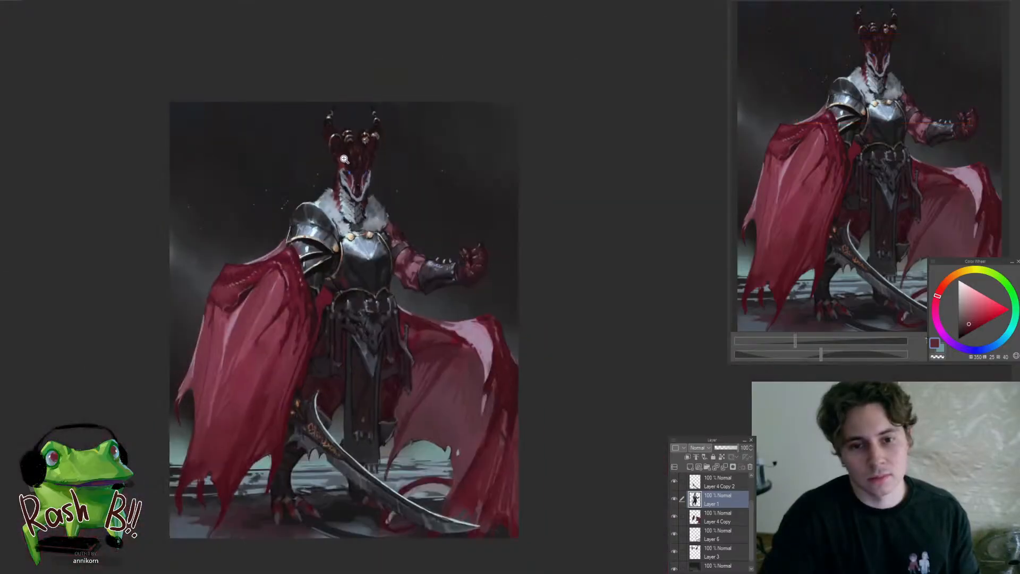
pyautogui.scroll(3, 345, 159)
pyautogui.keyDown('alt'); pyautogui.click(328, 176); pyautogui.keyUp('alt')
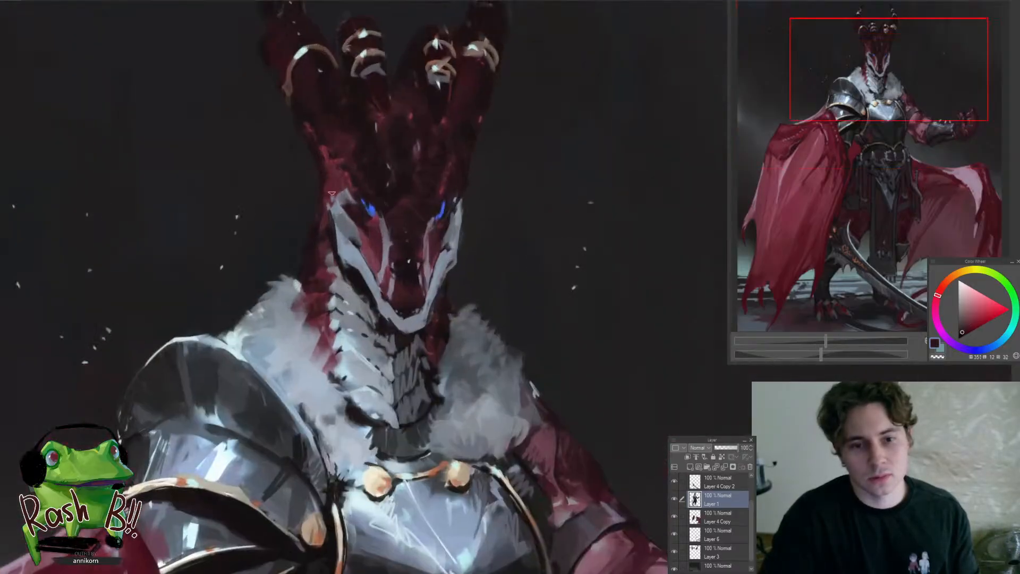
pyautogui.moveTo(332, 188); pyautogui.dragTo(252, 198)
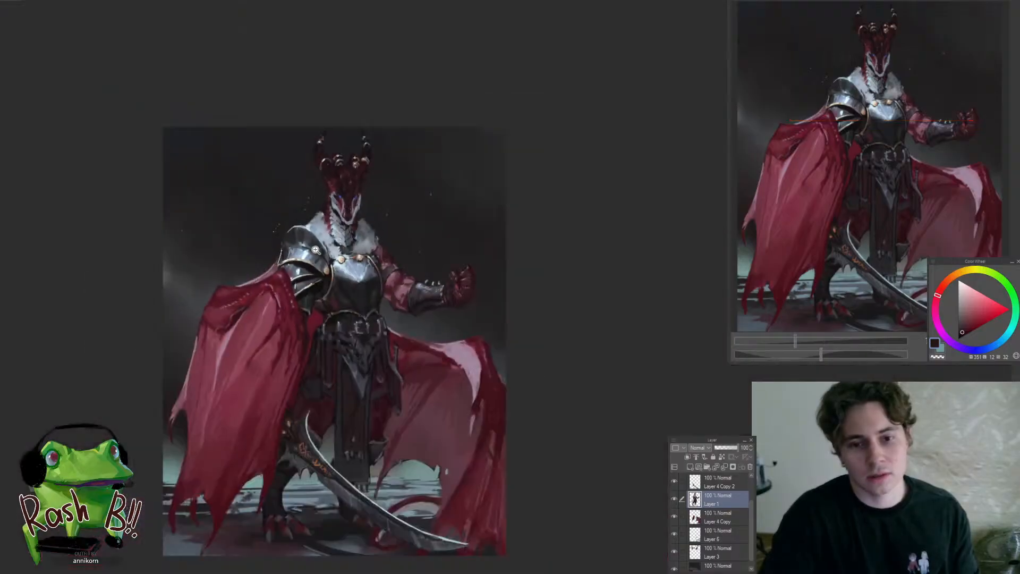
# Sample a pale cyan from the left outer horn's second ring and add a highlight to its top ring
pyautogui.moveTo(354, 173); pyautogui.dragTo(383, 154)
pyautogui.moveTo(321, 179); pyautogui.dragTo(395, 260)
pyautogui.moveTo(392, 259)
pyautogui.mouseDown()
pyautogui.moveTo(333, 276)
pyautogui.moveTo(364, 214)
pyautogui.mouseUp()
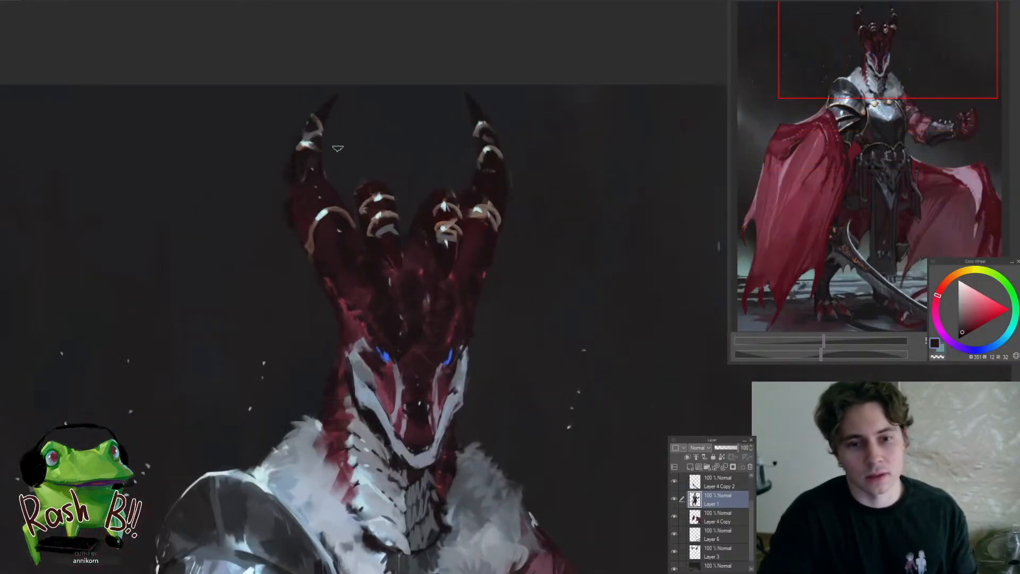
pyautogui.moveTo(326, 104); pyautogui.dragTo(351, 80)
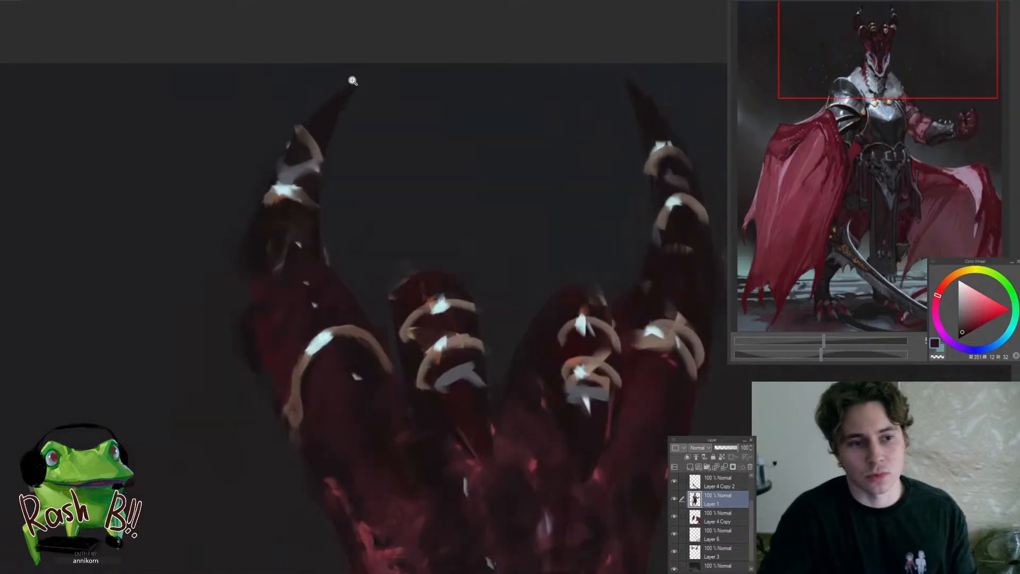
pyautogui.keyDown('alt'); pyautogui.click(288, 188); pyautogui.keyUp('alt')
pyautogui.moveTo(303, 128); pyautogui.dragTo(306, 136)
pyautogui.moveTo(306, 187); pyautogui.dragTo(260, 260)
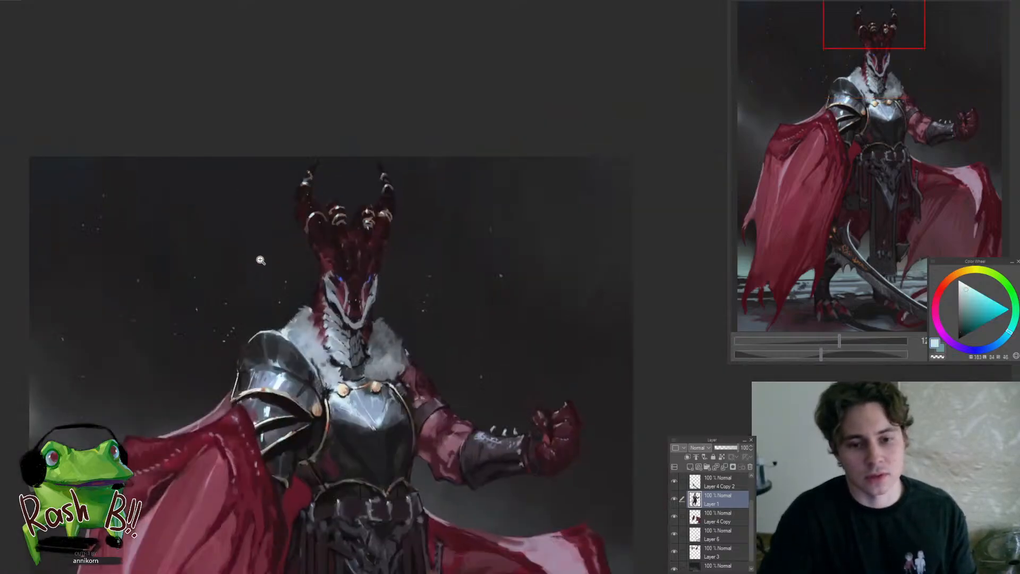
# Sample brown and pale cyan tones to touch up the highlight on the left outer horn's large lower ring, and undo the last stroke
pyautogui.moveTo(308, 228); pyautogui.dragTo(356, 210)
pyautogui.keyDown('alt'); pyautogui.click(308, 224); pyautogui.keyUp('alt')
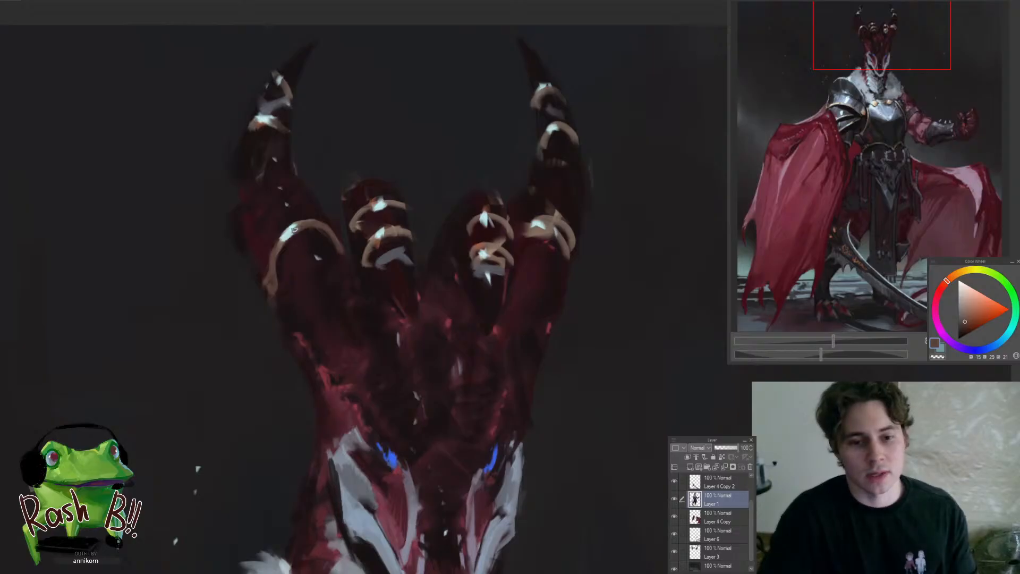
pyautogui.keyDown('alt'); pyautogui.click(286, 236); pyautogui.keyUp('alt')
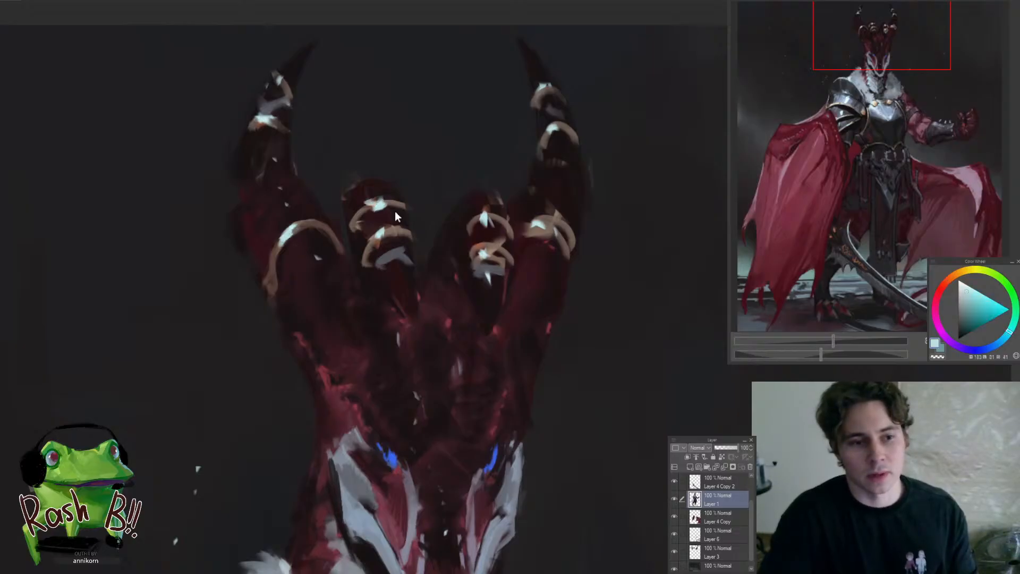
pyautogui.hotkey('ctrl', 'z')
pyautogui.moveTo(397, 213); pyautogui.dragTo(321, 285)
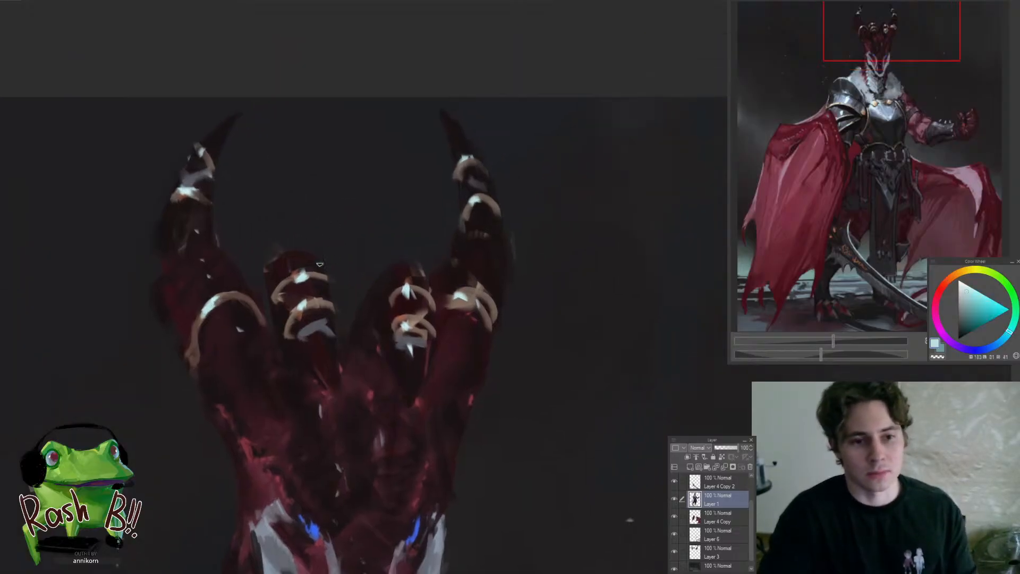
# Sample brown, pale cyan and near-black tones to reshape the left inner horn's top ring and its highlight
pyautogui.keyDown('alt'); pyautogui.click(316, 275); pyautogui.keyUp('alt')
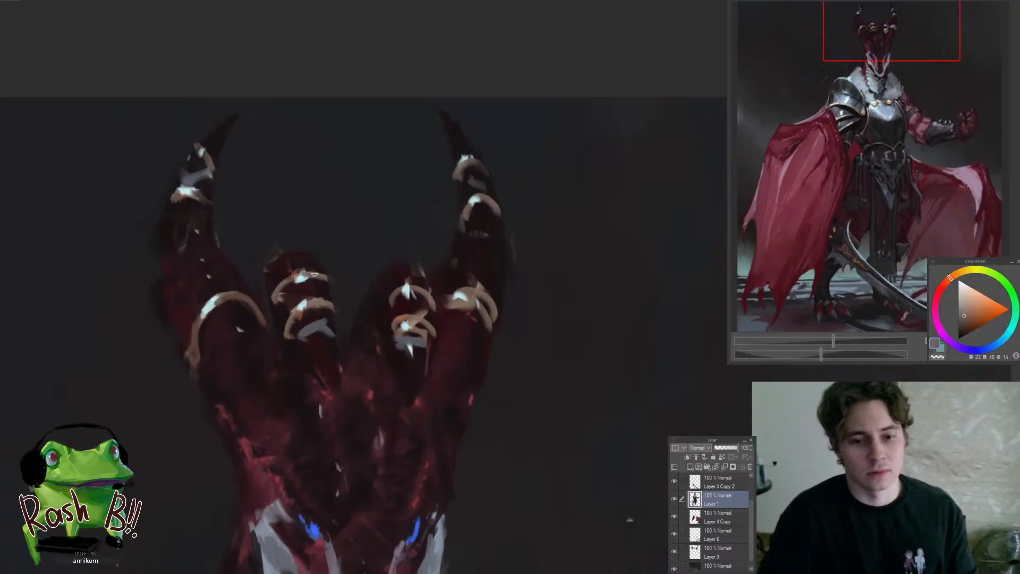
pyautogui.keyDown('alt'); pyautogui.click(296, 280); pyautogui.keyUp('alt')
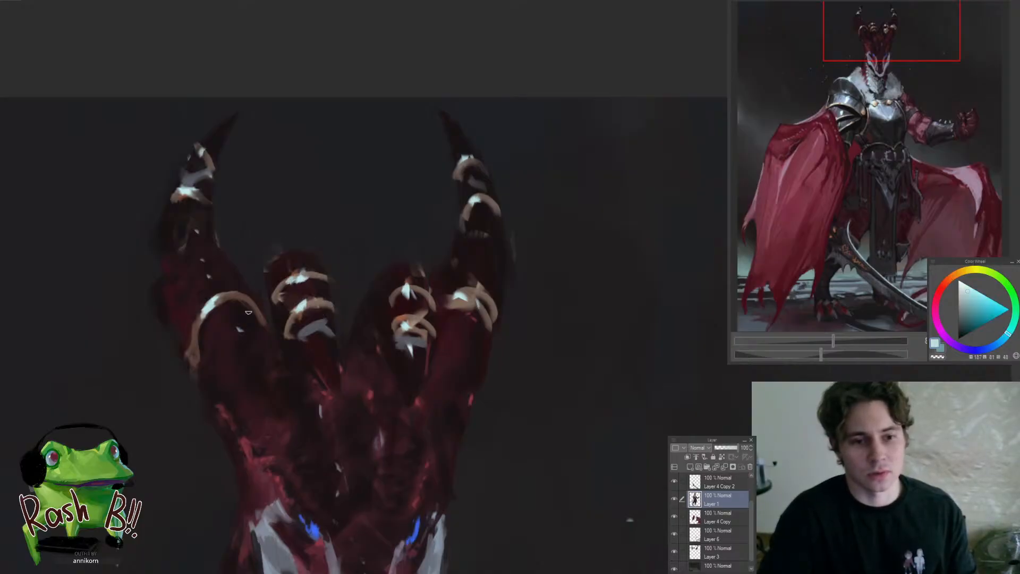
pyautogui.moveTo(329, 265); pyautogui.dragTo(311, 277)
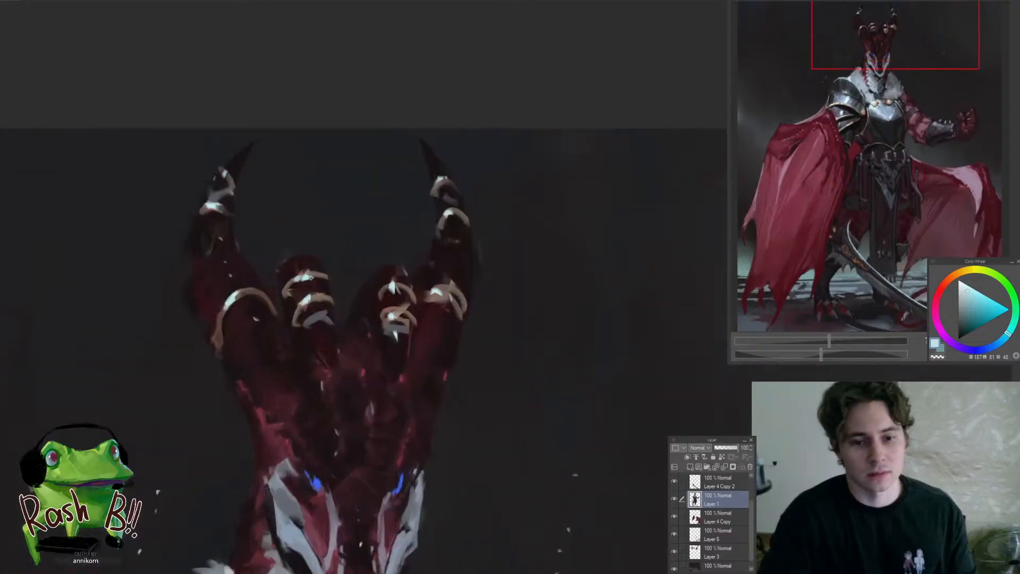
pyautogui.keyDown('alt'); pyautogui.click(284, 297); pyautogui.keyUp('alt')
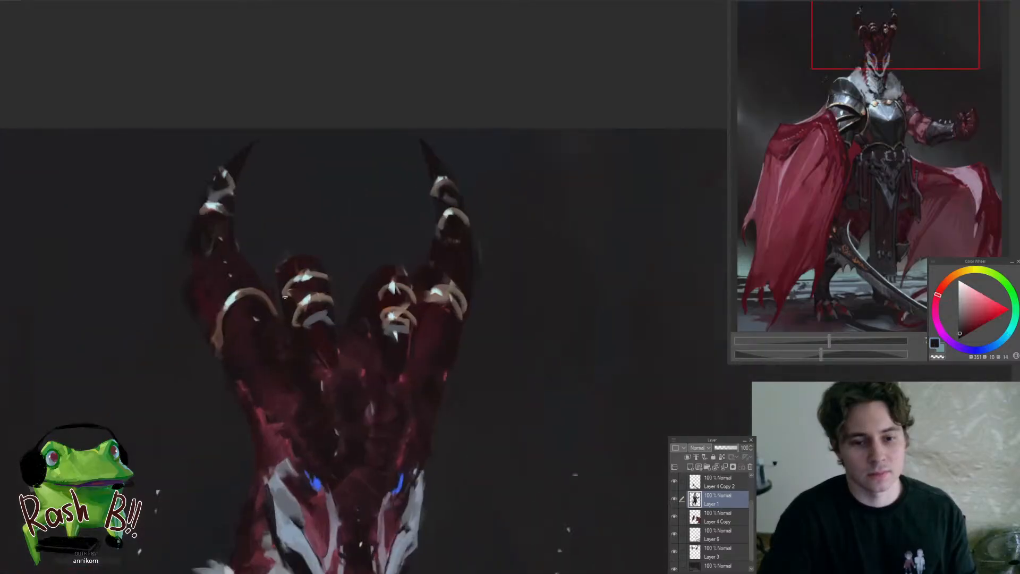
pyautogui.keyDown('alt'); pyautogui.click(314, 281); pyautogui.keyUp('alt')
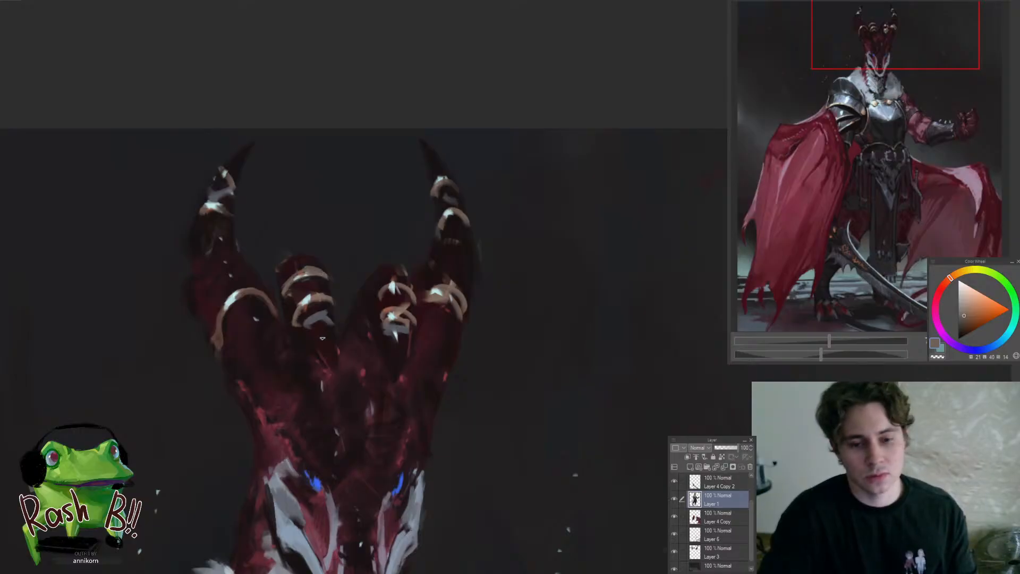
# Paint dark red over the left inner horn's lower ring, add a smaller ring beneath the blue-grey patch, and sample the blue-grey
pyautogui.keyDown('alt'); pyautogui.click(329, 291); pyautogui.keyUp('alt')
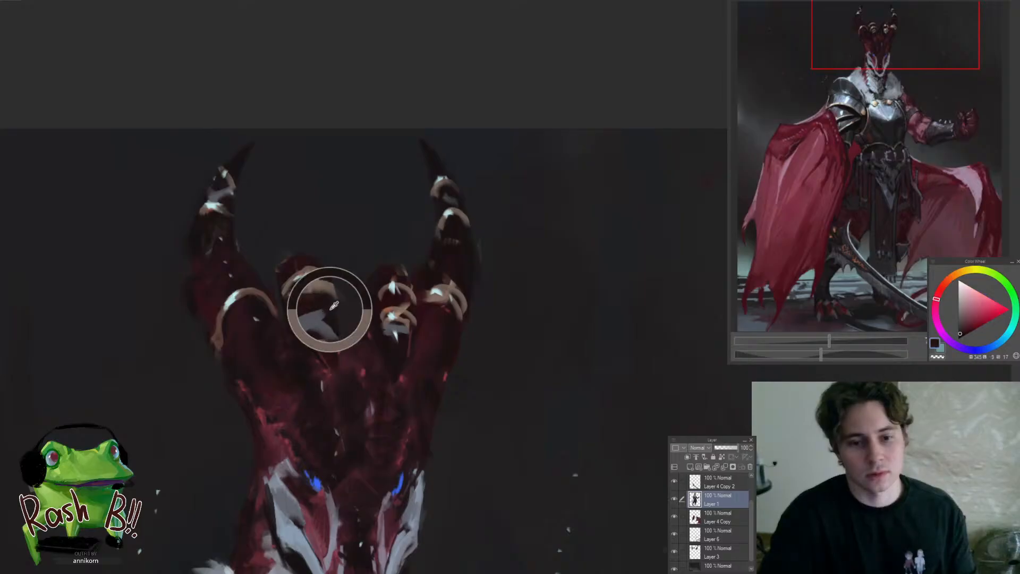
pyautogui.keyDown('alt'); pyautogui.click(308, 290); pyautogui.keyUp('alt')
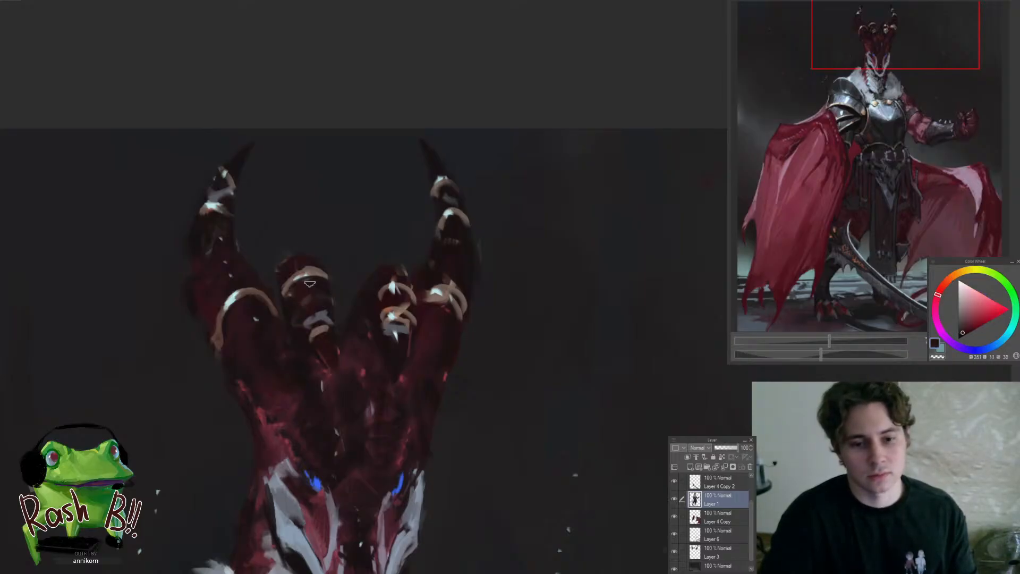
pyautogui.keyDown('alt'); pyautogui.click(318, 319); pyautogui.keyUp('alt')
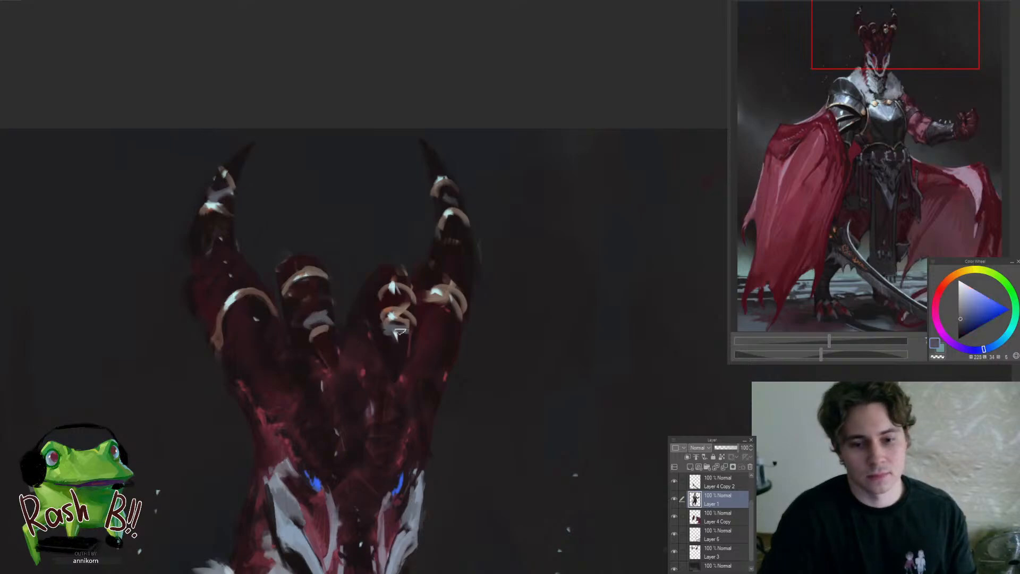
# Undo the last stroke and simplify the right inner horn's lower ring and blue-grey patch, sampling dark and brown tones
pyautogui.hotkey('ctrl', 'z')
pyautogui.moveTo(389, 332)
pyautogui.mouseDown()
pyautogui.moveTo(406, 329)
pyautogui.moveTo(395, 307)
pyautogui.moveTo(407, 313)
pyautogui.mouseUp()
pyautogui.keyDown('alt'); pyautogui.click(395, 299); pyautogui.keyUp('alt')
pyautogui.keyDown('alt'); pyautogui.click(408, 287); pyautogui.keyUp('alt')
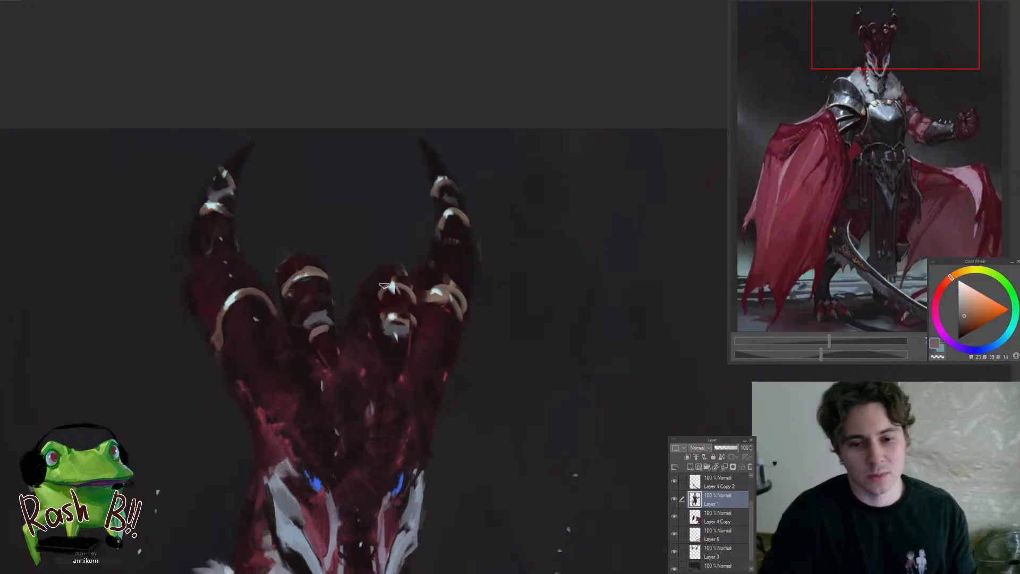
# Refine the right inner horn's top ring with dark red beneath it, and add pale cyan highlights to both inner horns' rings
pyautogui.scroll(-5, 407, 289)
pyautogui.scroll(5, 415, 308)
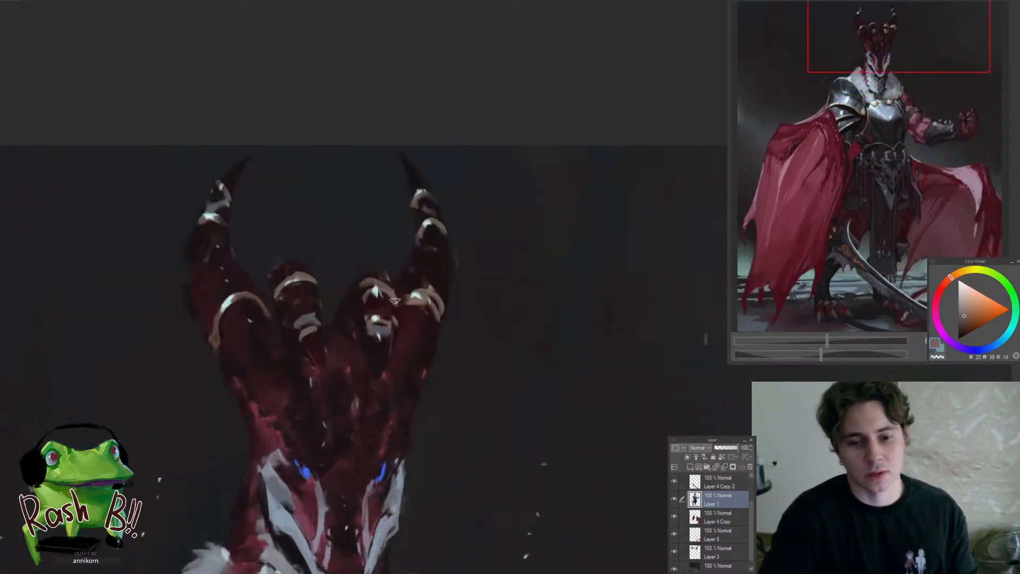
pyautogui.scroll(2, 371, 292)
pyautogui.keyDown('alt'); pyautogui.click(381, 287); pyautogui.keyUp('alt')
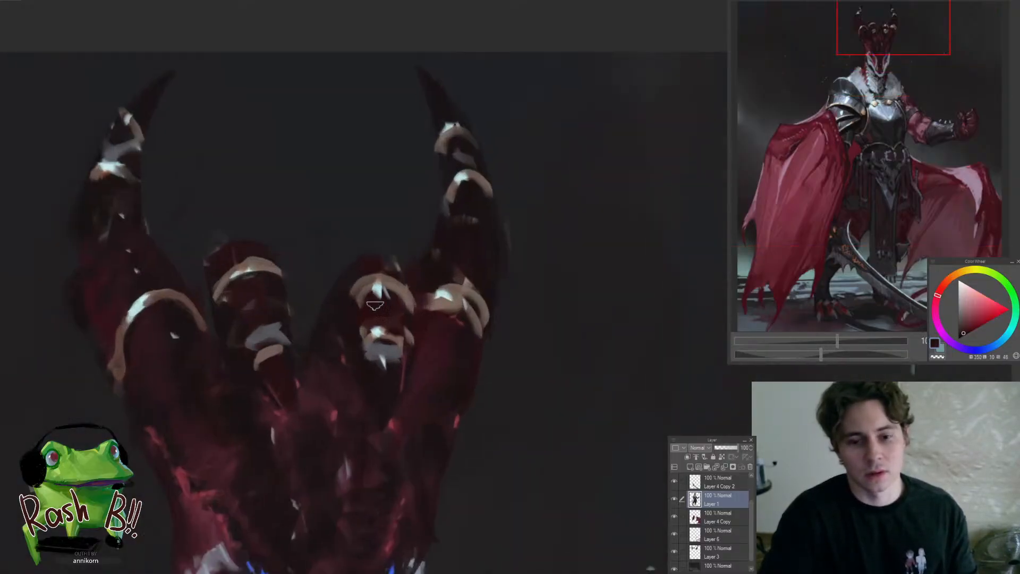
pyautogui.keyDown('alt'); pyautogui.click(380, 286); pyautogui.keyUp('alt')
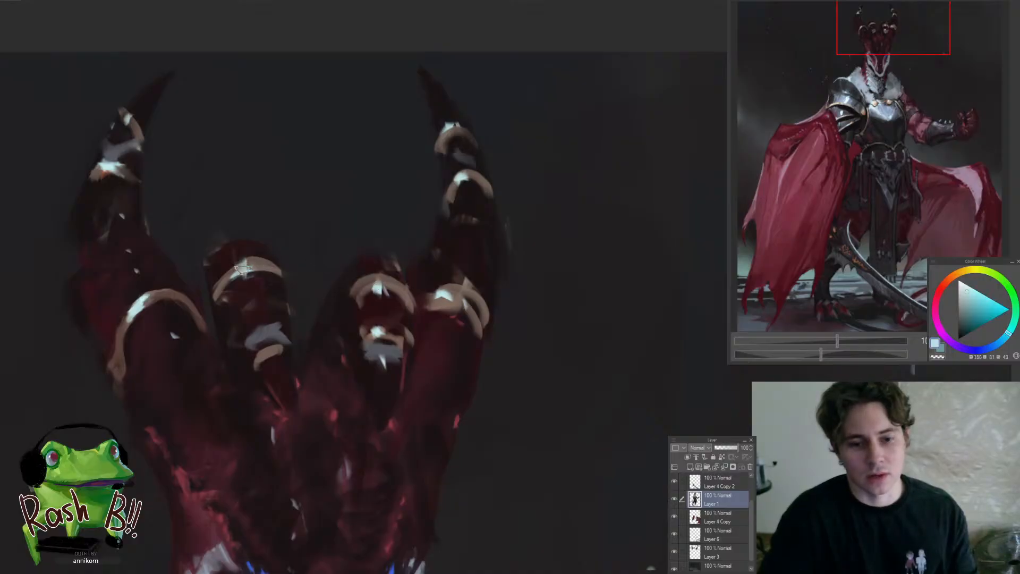
pyautogui.keyDown('alt'); pyautogui.click(371, 302); pyautogui.keyUp('alt')
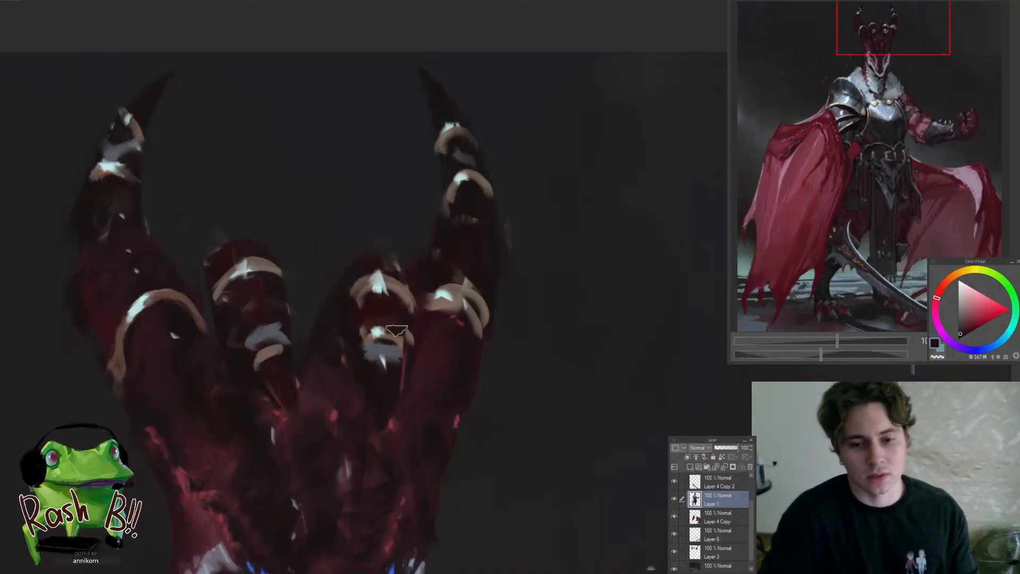
# Examine how the reworked horn rings and highlights read on the head and within the whole figure at several zoom levels
pyautogui.scroll(-6, 387, 365)
pyautogui.scroll(-1, 370, 416)
pyautogui.scroll(4, 378, 388)
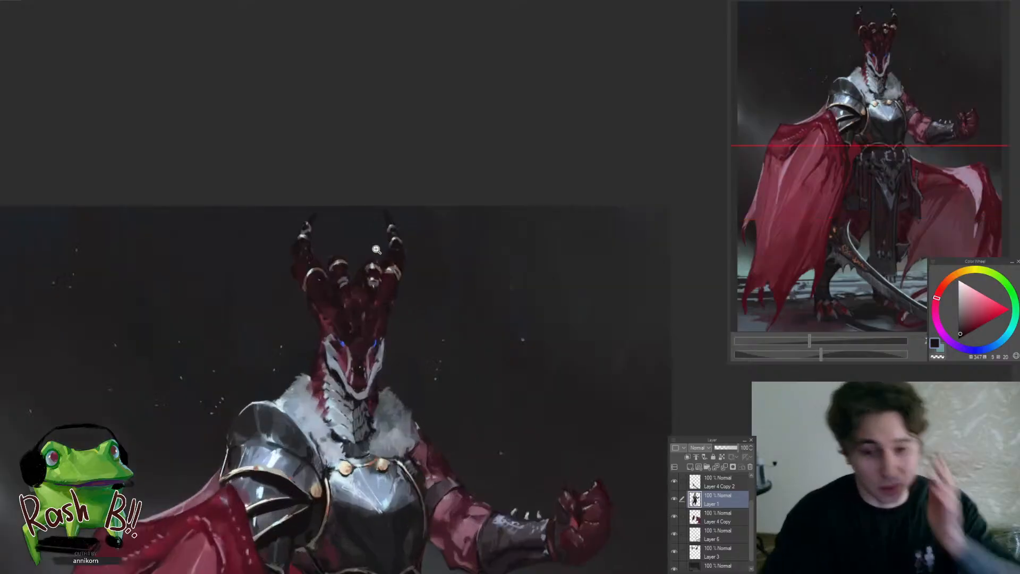
pyautogui.scroll(-3, 367, 250)
pyautogui.scroll(3, 384, 281)
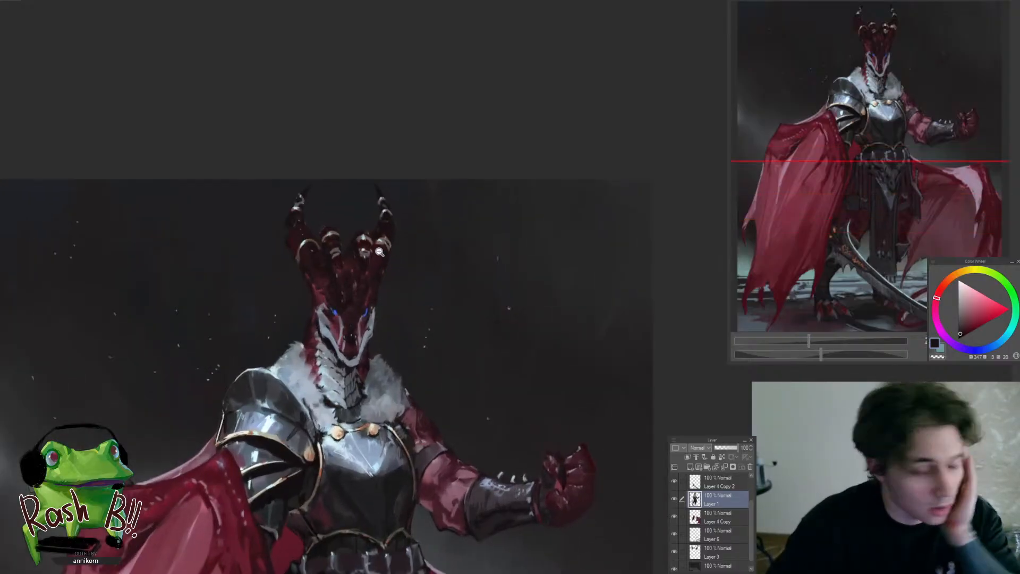
pyautogui.scroll(-2, 392, 242)
pyautogui.scroll(3, 389, 233)
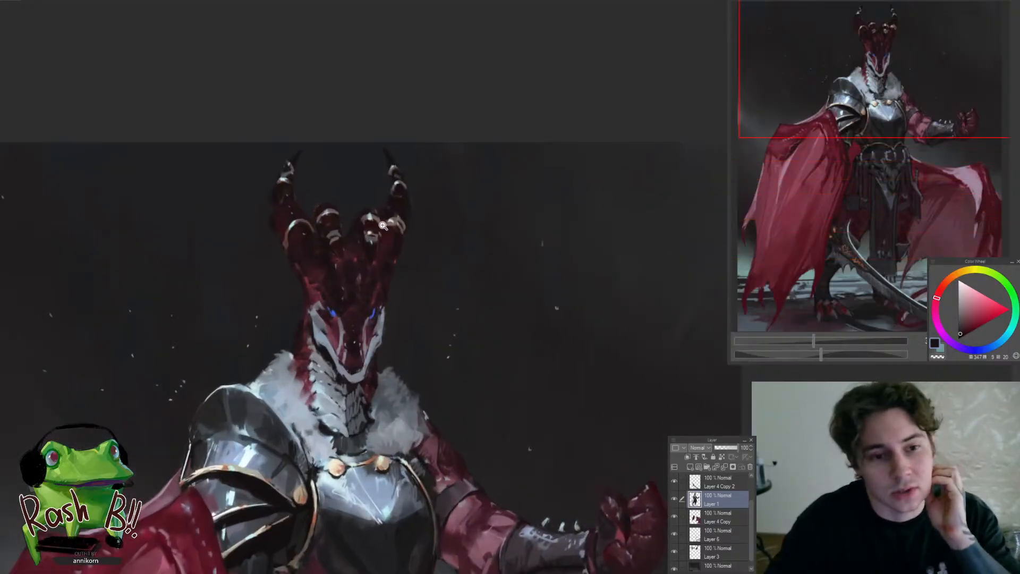
pyautogui.scroll(-3, 379, 225)
pyautogui.scroll(1, 390, 234)
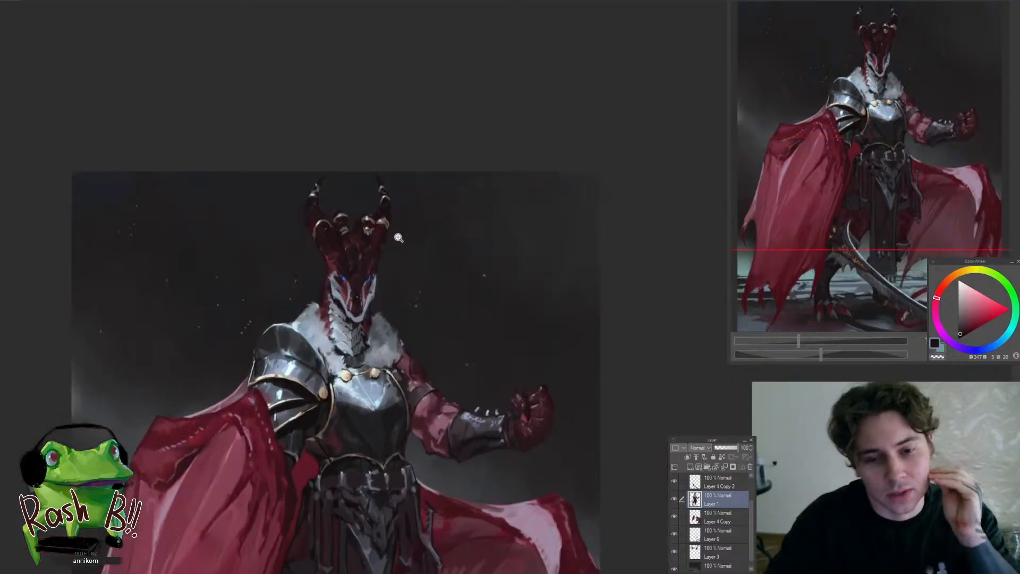
pyautogui.scroll(-2, 373, 252)
pyautogui.scroll(-1, 377, 248)
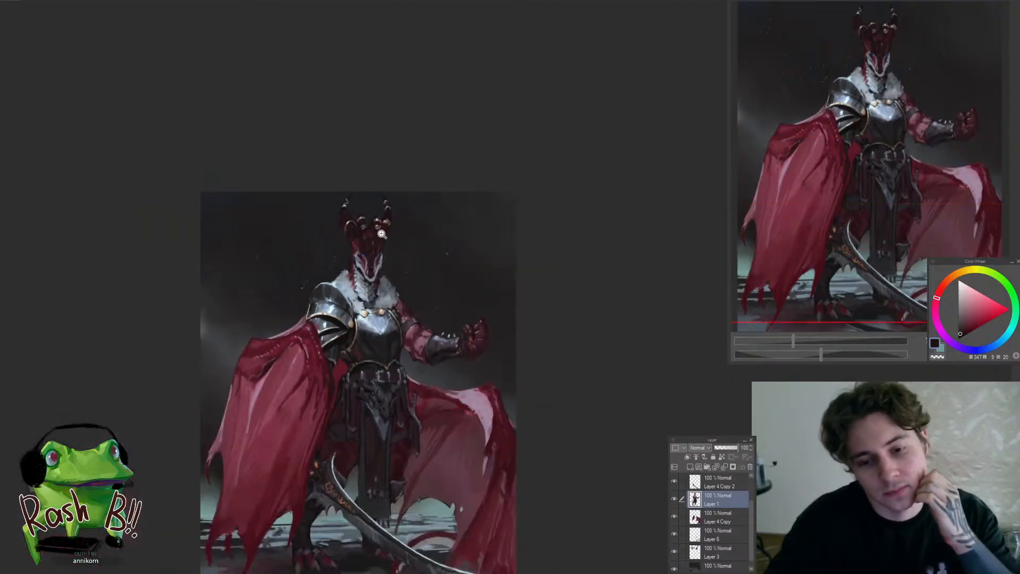
pyautogui.scroll(1, 384, 251)
pyautogui.click(394, 206)
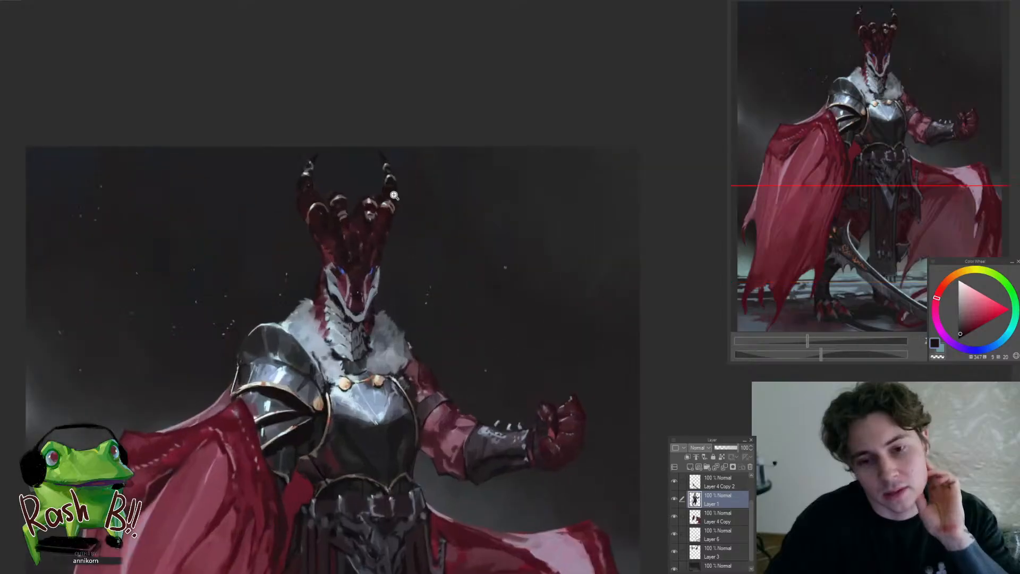
pyautogui.click(396, 194)
pyautogui.click(378, 171)
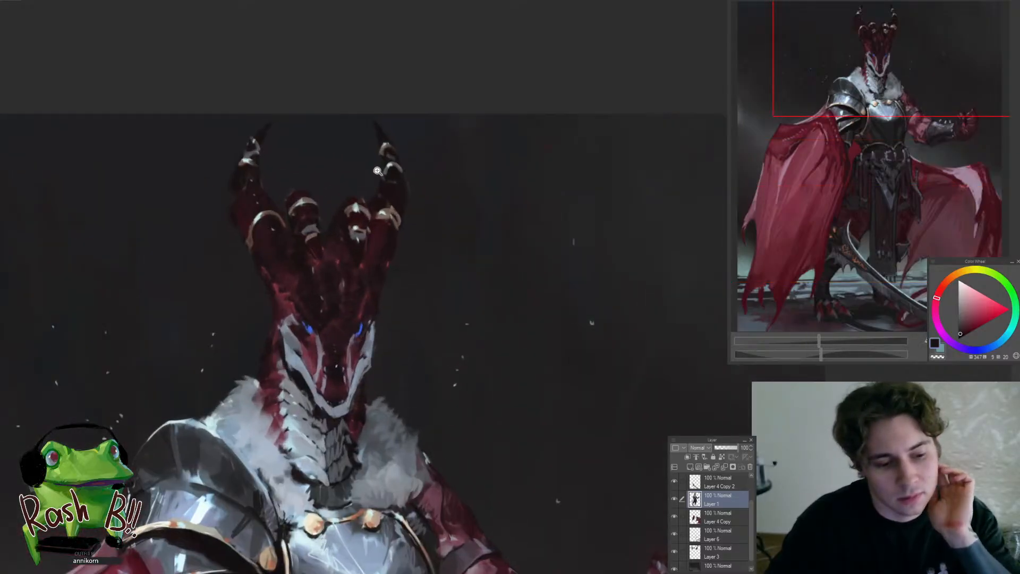
# Examine the reworked horns, face plates and fur collar at several zoom levels, ending on the right outer horn
pyautogui.moveTo(377, 172)
pyautogui.mouseDown()
pyautogui.moveTo(354, 200)
pyautogui.moveTo(379, 154)
pyautogui.moveTo(370, 146)
pyautogui.mouseUp()
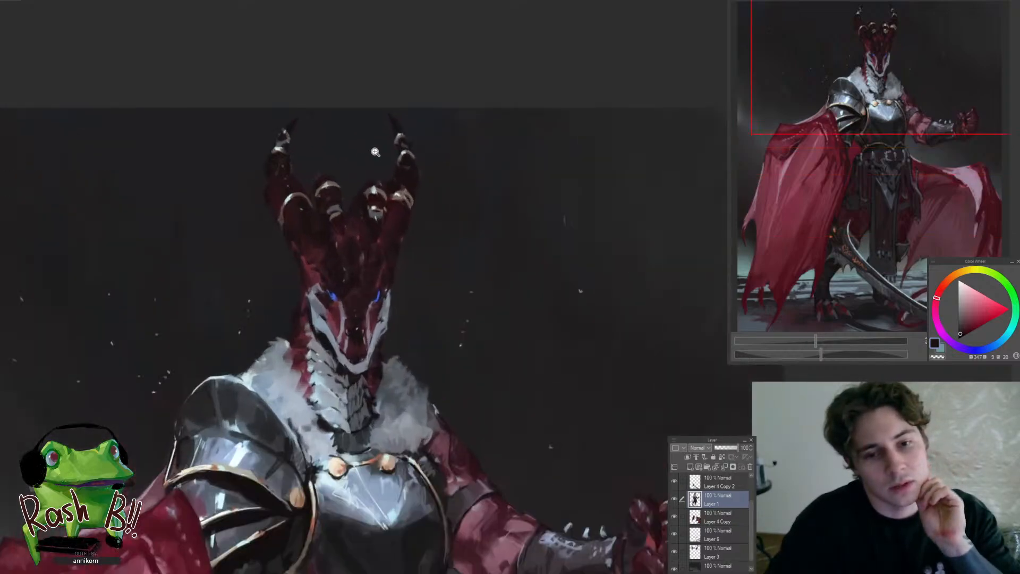
pyautogui.moveTo(308, 130); pyautogui.dragTo(323, 101)
pyautogui.moveTo(293, 175); pyautogui.dragTo(302, 154)
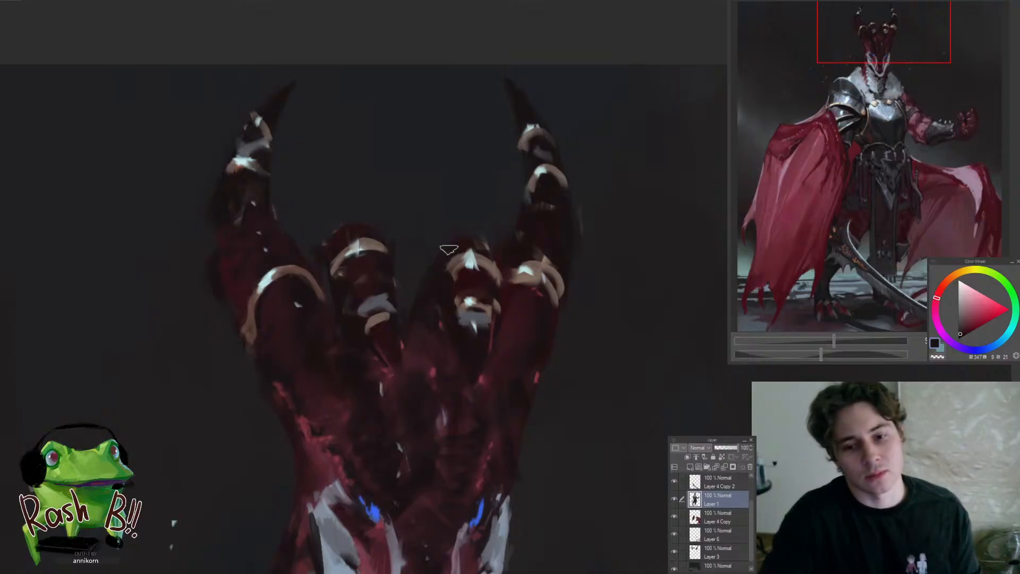
pyautogui.moveTo(443, 252)
pyautogui.mouseDown()
pyautogui.moveTo(363, 333)
pyautogui.moveTo(455, 344)
pyautogui.moveTo(471, 326)
pyautogui.mouseUp()
pyautogui.moveTo(419, 280); pyautogui.dragTo(356, 220)
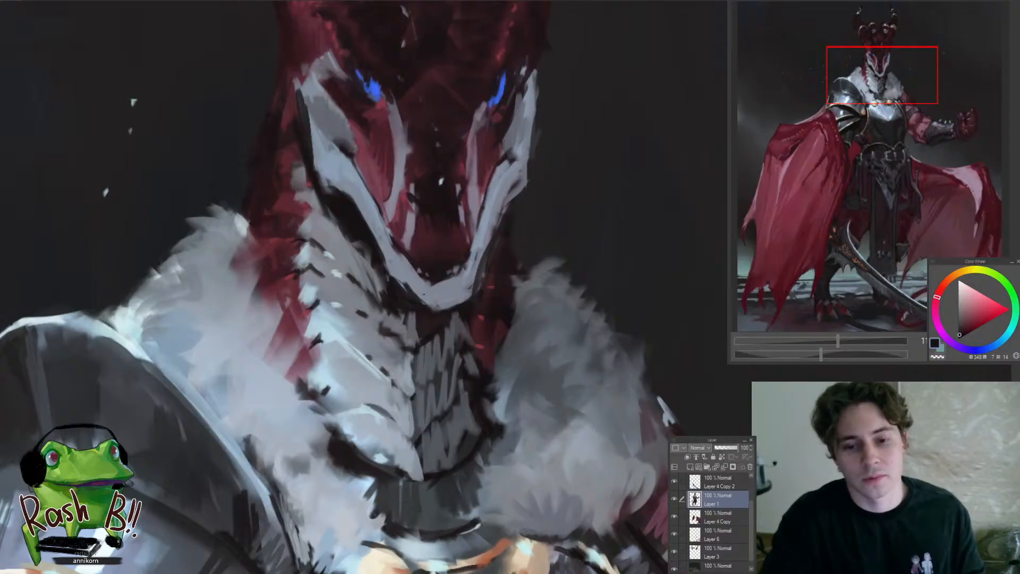
pyautogui.moveTo(424, 294); pyautogui.dragTo(369, 309)
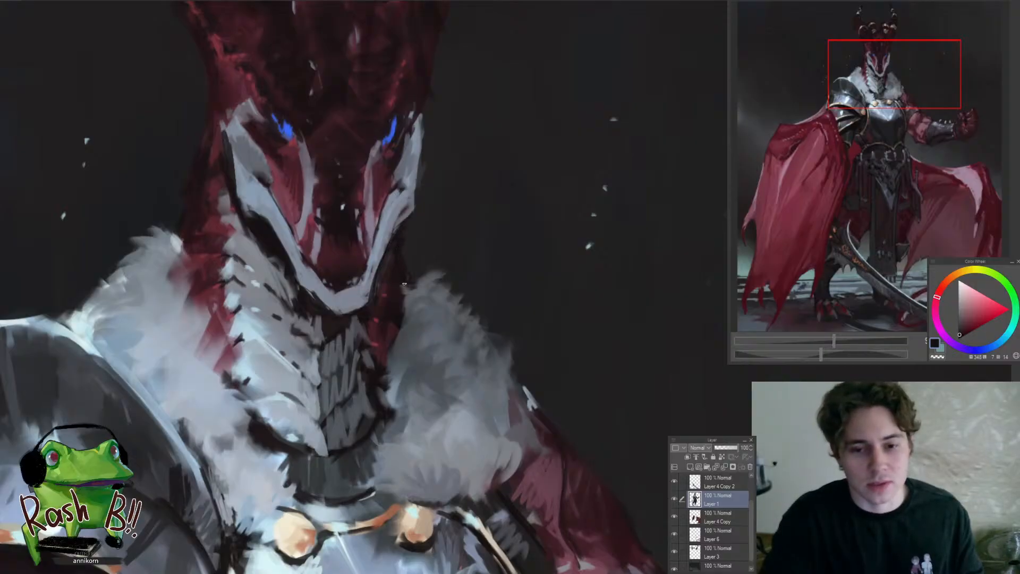
pyautogui.moveTo(391, 293); pyautogui.dragTo(378, 303)
pyautogui.moveTo(399, 269); pyautogui.dragTo(382, 308)
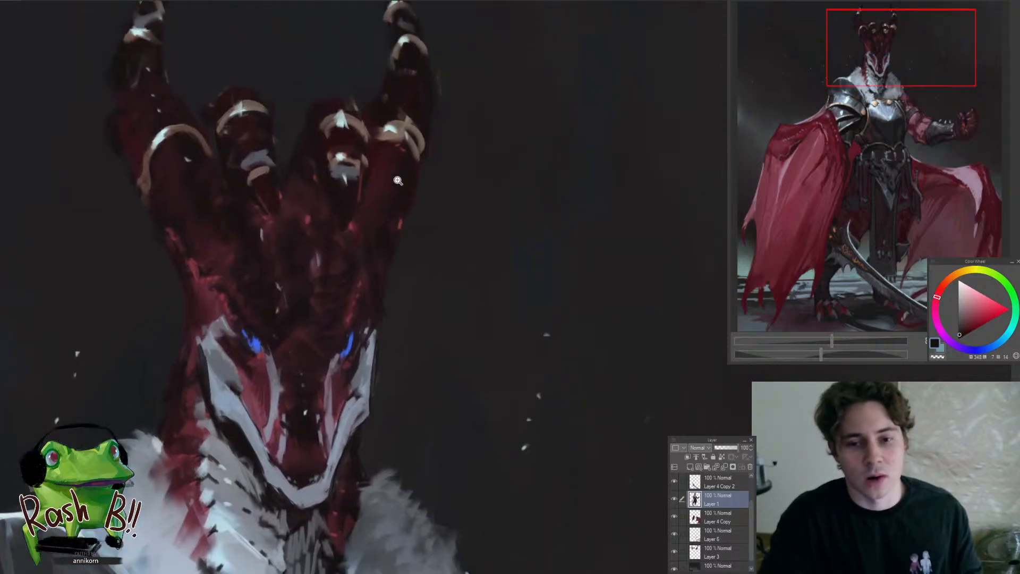
pyautogui.moveTo(398, 180); pyautogui.dragTo(393, 217)
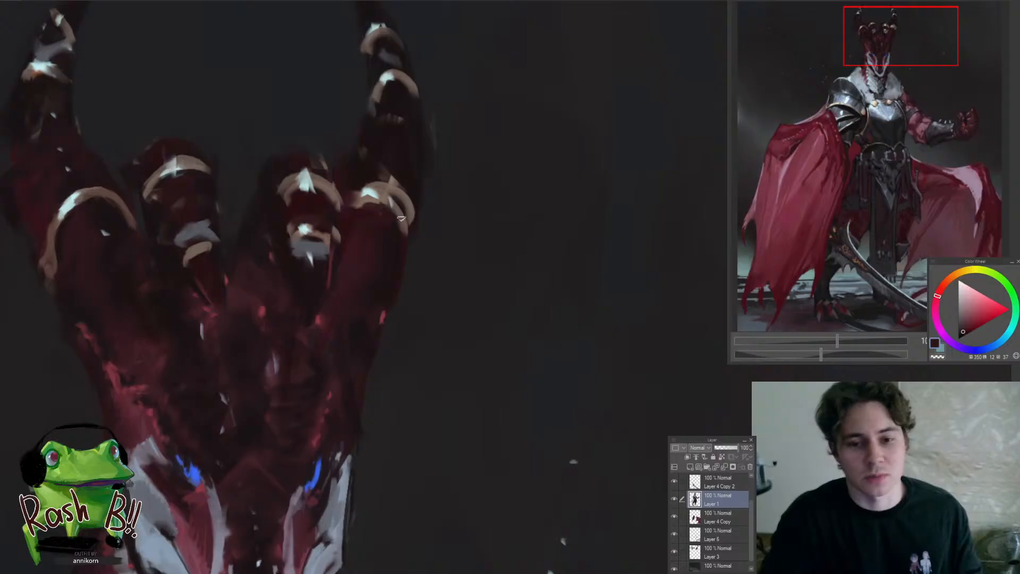
# Reshape the right outer horn's lower ring into one curved pale band, using sampled brown and dark red around it
pyautogui.moveTo(399, 204); pyautogui.dragTo(389, 276)
pyautogui.moveTo(402, 198)
pyautogui.mouseDown()
pyautogui.moveTo(417, 234)
pyautogui.moveTo(353, 256)
pyautogui.mouseUp()
pyautogui.keyDown('alt'); pyautogui.click(372, 266); pyautogui.keyUp('alt')
pyautogui.keyDown('alt'); pyautogui.click(402, 257); pyautogui.keyUp('alt')
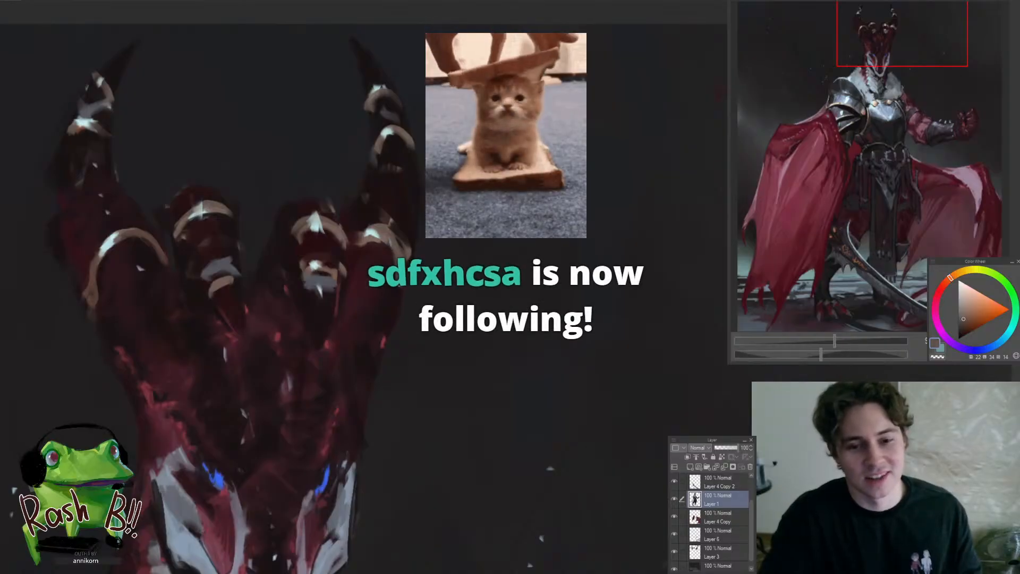
pyautogui.keyDown('alt'); pyautogui.click(408, 219); pyautogui.keyUp('alt')
pyautogui.moveTo(400, 223); pyautogui.dragTo(407, 260)
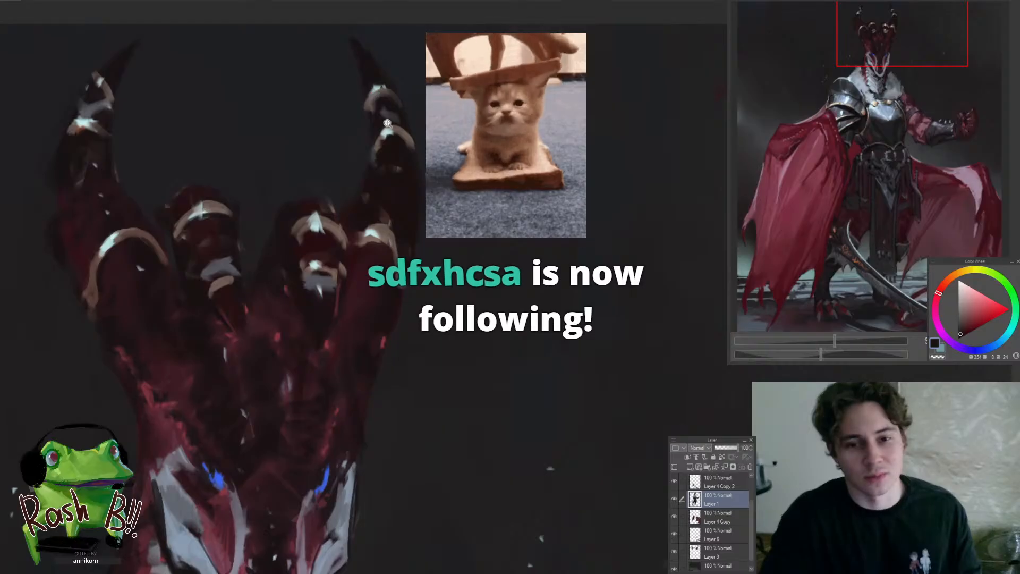
# Darken the right outer horn's shaft between its rings with sampled dark reds and check it against the whole figure
pyautogui.moveTo(387, 123)
pyautogui.mouseDown()
pyautogui.moveTo(337, 207)
pyautogui.moveTo(372, 210)
pyautogui.moveTo(357, 266)
pyautogui.moveTo(372, 206)
pyautogui.moveTo(405, 209)
pyautogui.mouseUp()
pyautogui.keyDown('alt'); pyautogui.click(387, 219); pyautogui.keyUp('alt')
pyautogui.keyDown('alt'); pyautogui.click(388, 190); pyautogui.keyUp('alt')
pyautogui.keyDown('alt'); pyautogui.click(312, 227); pyautogui.keyUp('alt')
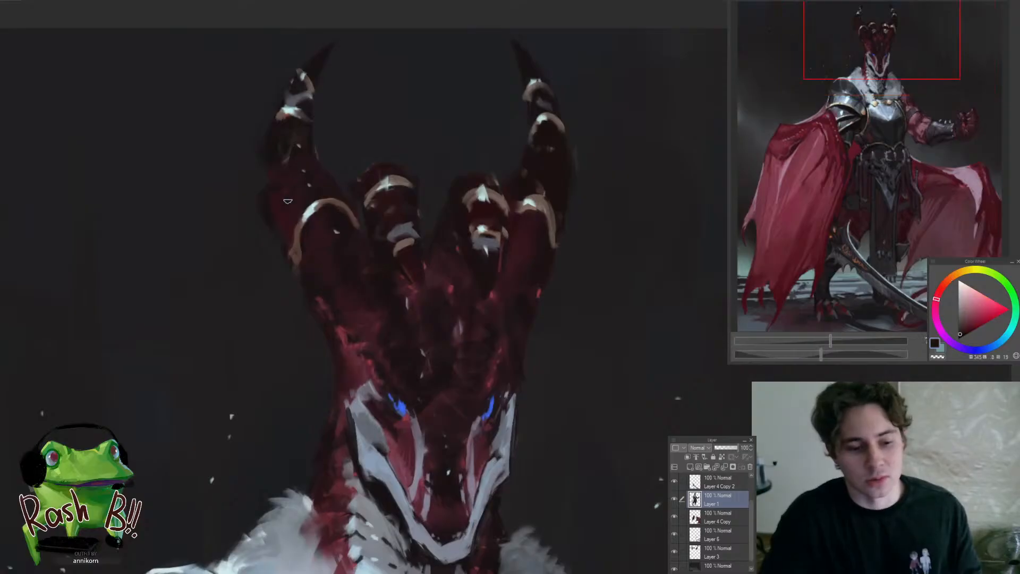
pyautogui.moveTo(339, 189)
pyautogui.mouseDown()
pyautogui.moveTo(308, 205)
pyautogui.moveTo(382, 180)
pyautogui.mouseUp()
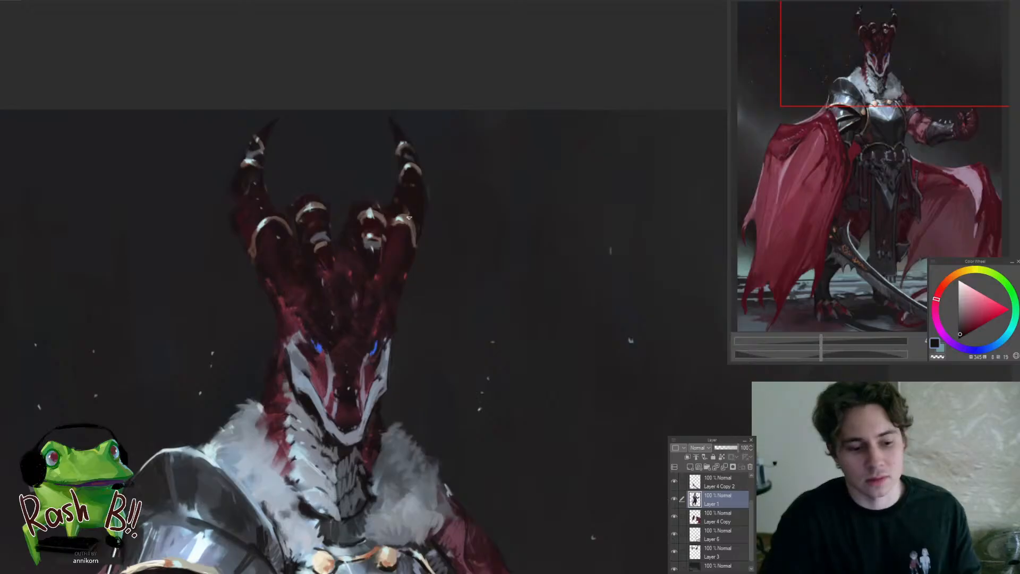
pyautogui.moveTo(409, 218); pyautogui.dragTo(404, 226)
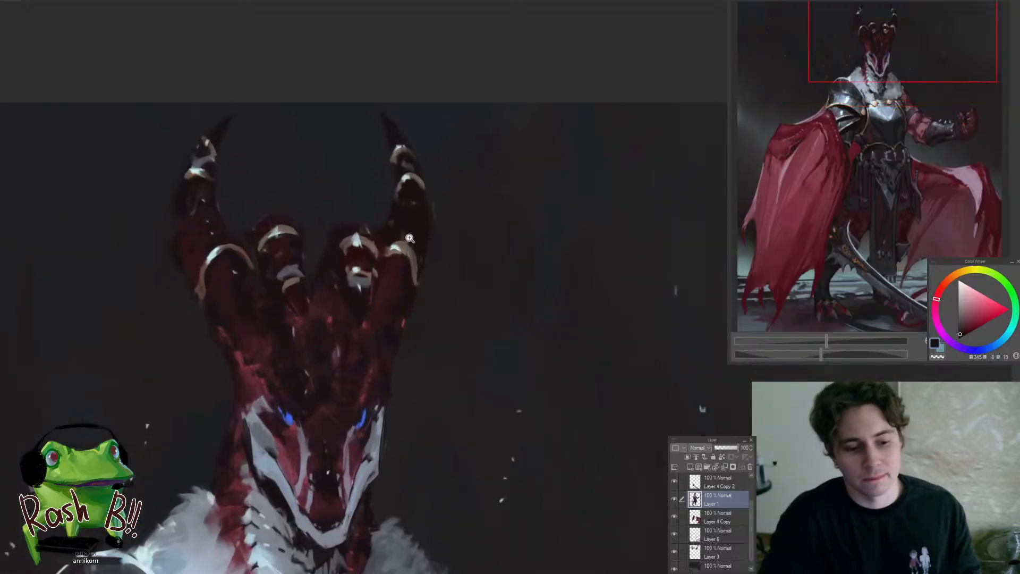
pyautogui.keyDown('alt'); pyautogui.click(393, 232); pyautogui.keyUp('alt')
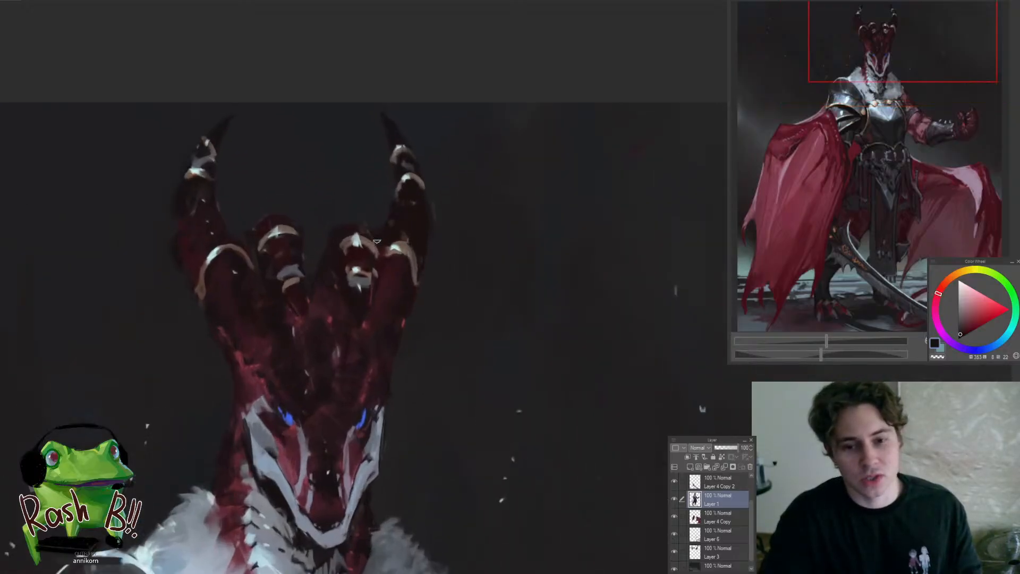
pyautogui.moveTo(354, 234); pyautogui.dragTo(358, 347)
pyautogui.moveTo(393, 287); pyautogui.dragTo(323, 224)
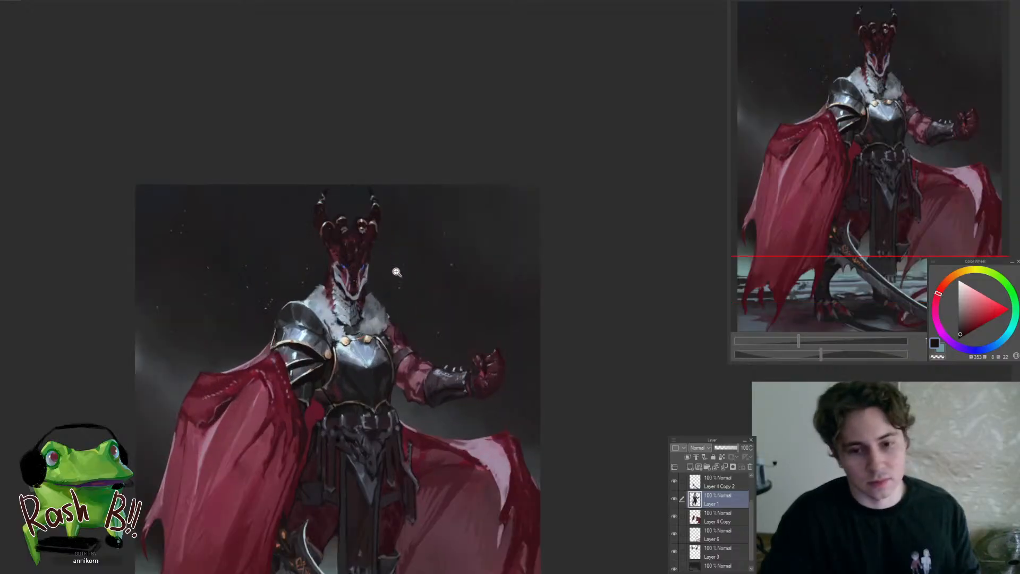
# Sample blue-grey tones and break up the upper left part of the fur collar with short fur strokes
pyautogui.moveTo(398, 269)
pyautogui.mouseDown()
pyautogui.moveTo(334, 290)
pyautogui.moveTo(343, 307)
pyautogui.moveTo(308, 344)
pyautogui.moveTo(336, 335)
pyautogui.moveTo(314, 326)
pyautogui.mouseUp()
pyautogui.keyDown('alt'); pyautogui.click(333, 336); pyautogui.keyUp('alt')
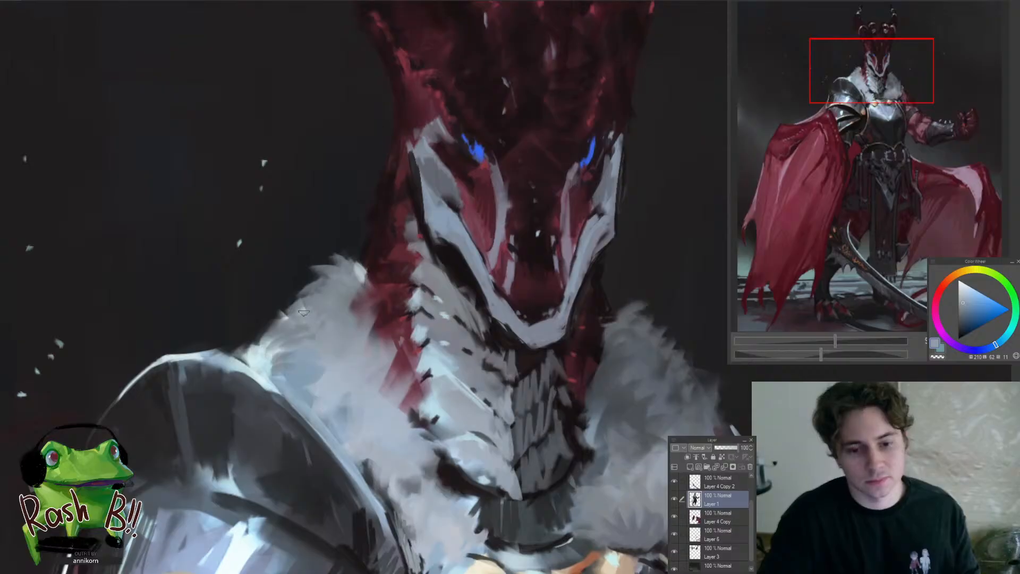
pyautogui.keyDown('alt'); pyautogui.click(282, 356); pyautogui.keyUp('alt')
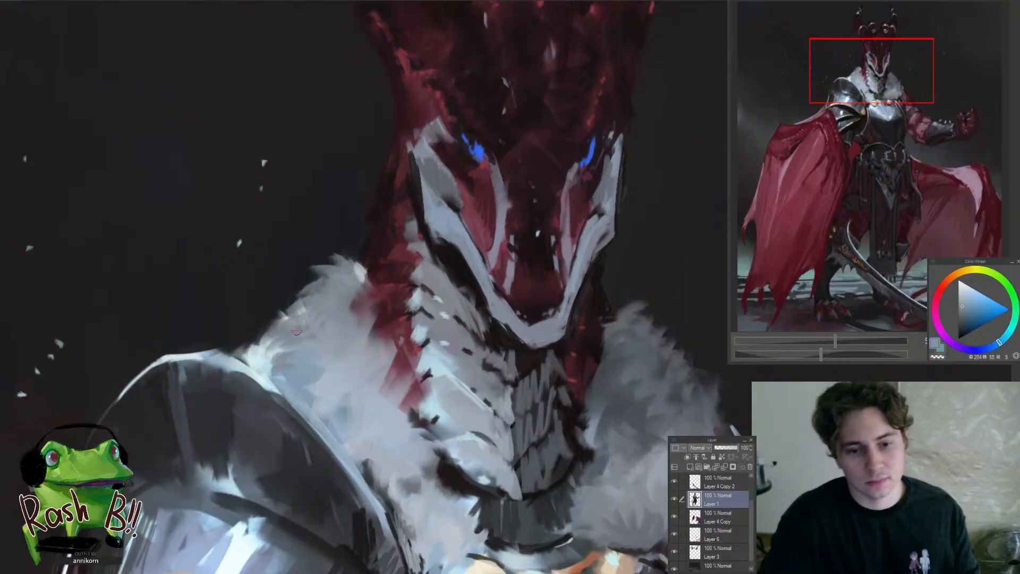
pyautogui.keyDown('alt'); pyautogui.click(289, 336); pyautogui.keyUp('alt')
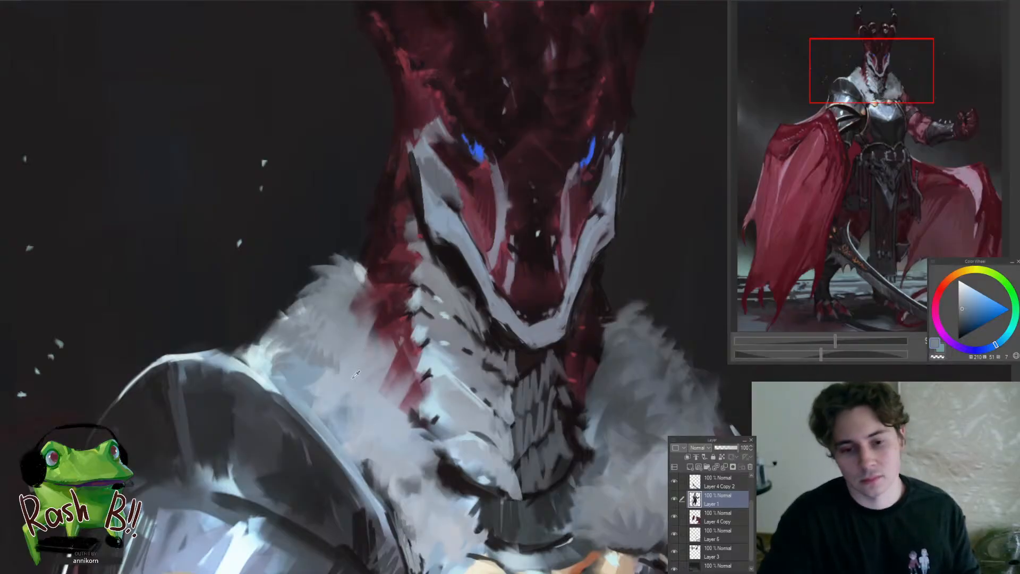
pyautogui.keyDown('alt'); pyautogui.click(344, 355); pyautogui.keyUp('alt')
# Blend light blue-grey fur strokes through the middle of the left collar, between the pauldron edge and the red neck
pyautogui.scroll(-5, 299, 308)
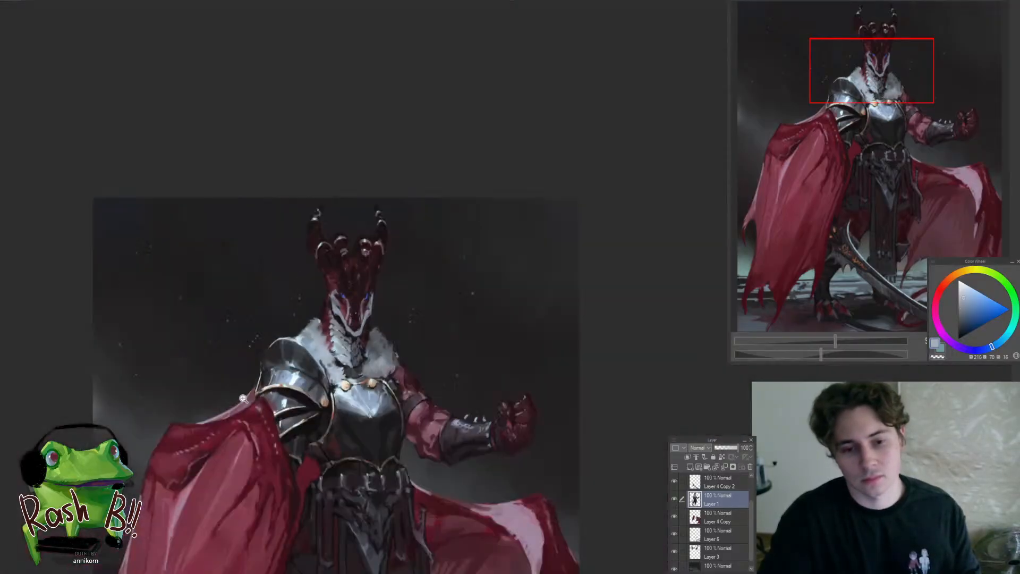
pyautogui.scroll(5, 342, 356)
pyautogui.keyDown('alt'); pyautogui.click(327, 347); pyautogui.keyUp('alt')
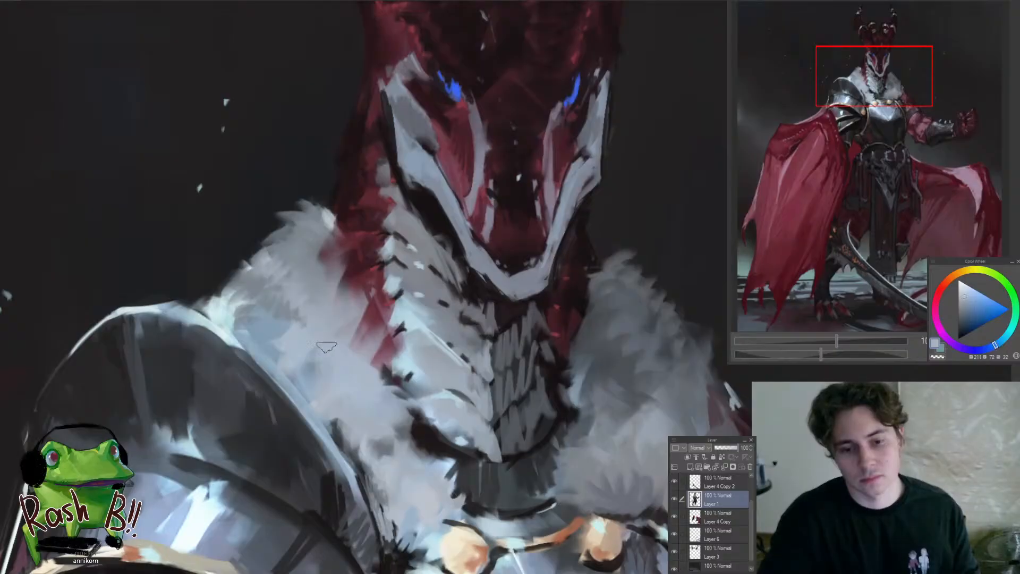
pyautogui.keyDown('alt'); pyautogui.click(273, 331); pyautogui.keyUp('alt')
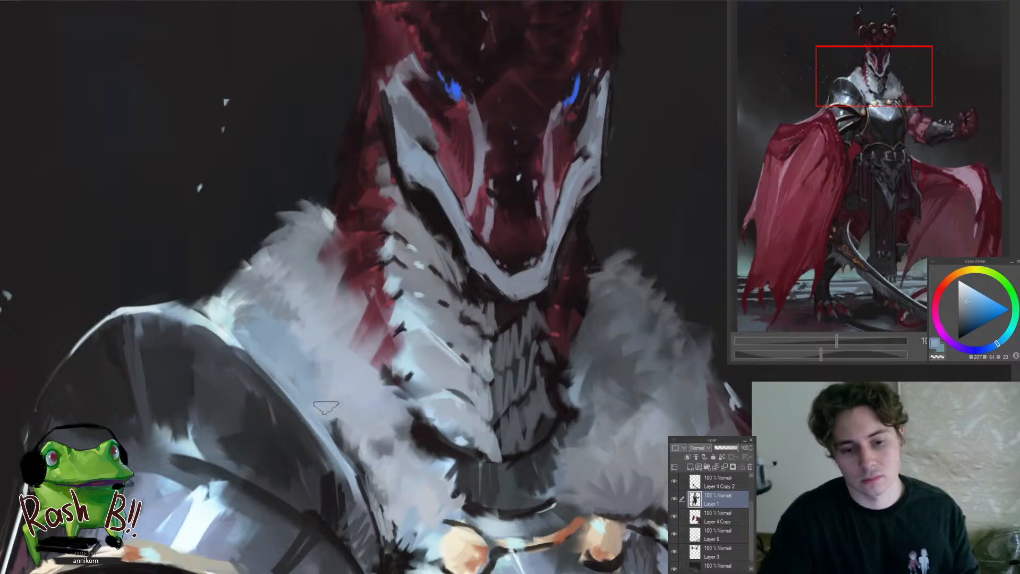
pyautogui.scroll(-6, 334, 417)
pyautogui.scroll(6, 350, 422)
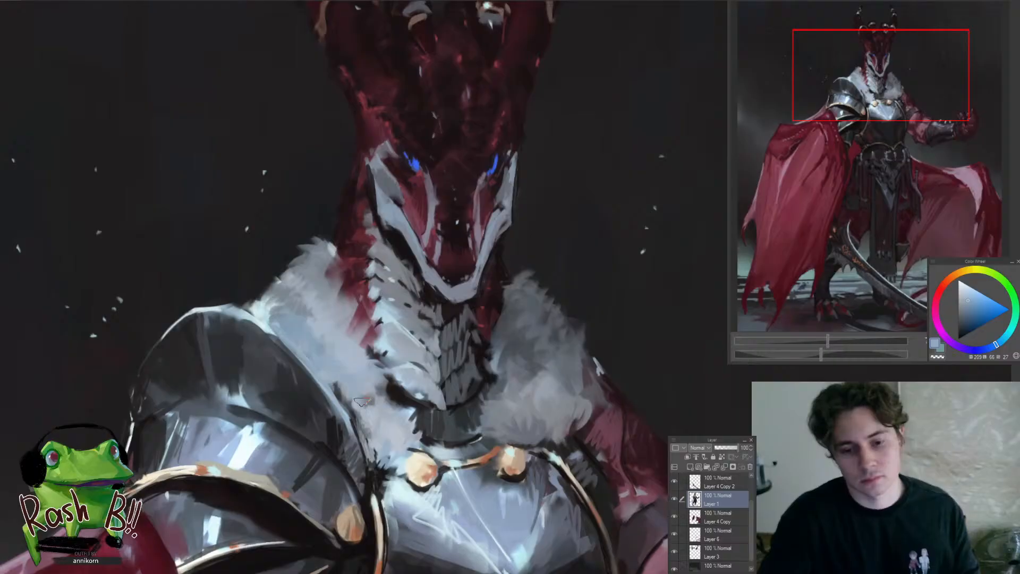
# Refine the lower left fur collar beside the neck scales with sampled blue-greys, and sample a light grey-blue from the right fur
pyautogui.keyDown('alt'); pyautogui.click(370, 402); pyautogui.keyUp('alt')
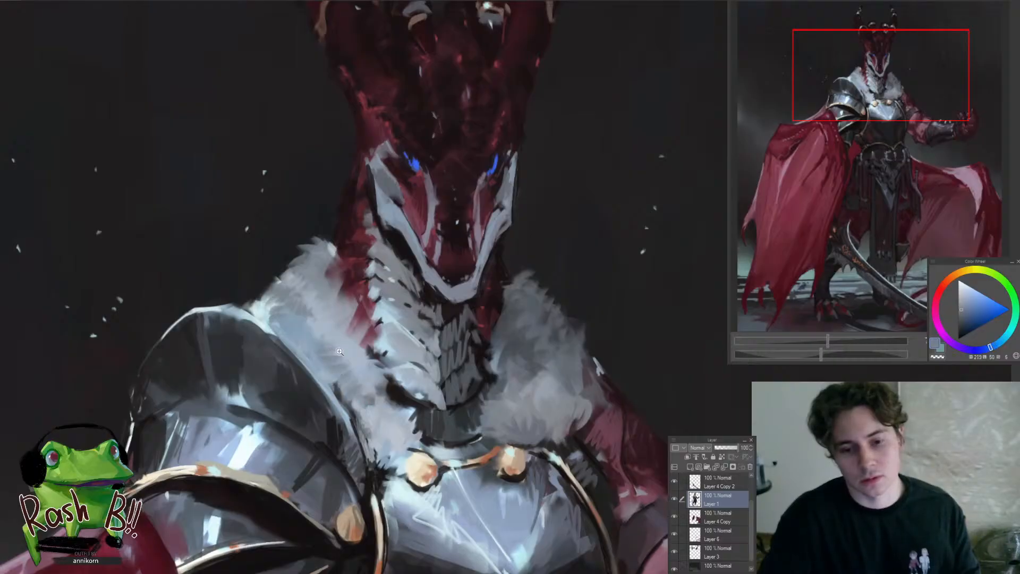
pyautogui.scroll(-6, 339, 351)
pyautogui.scroll(6, 326, 353)
pyautogui.keyDown('alt'); pyautogui.click(321, 351); pyautogui.keyUp('alt')
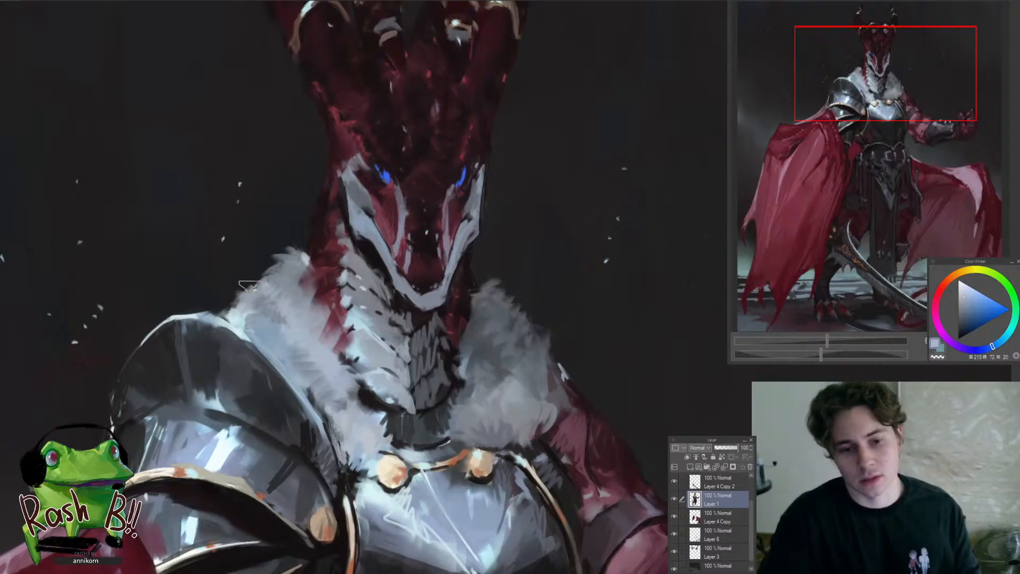
pyautogui.scroll(-6, 278, 292)
pyautogui.scroll(6, 383, 345)
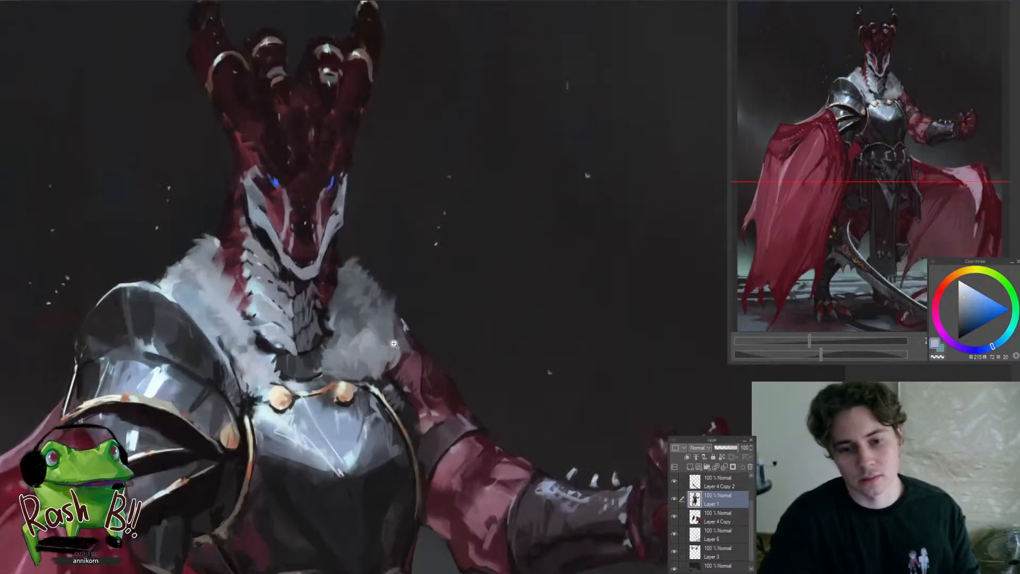
pyautogui.keyDown('alt'); pyautogui.click(368, 340); pyautogui.keyUp('alt')
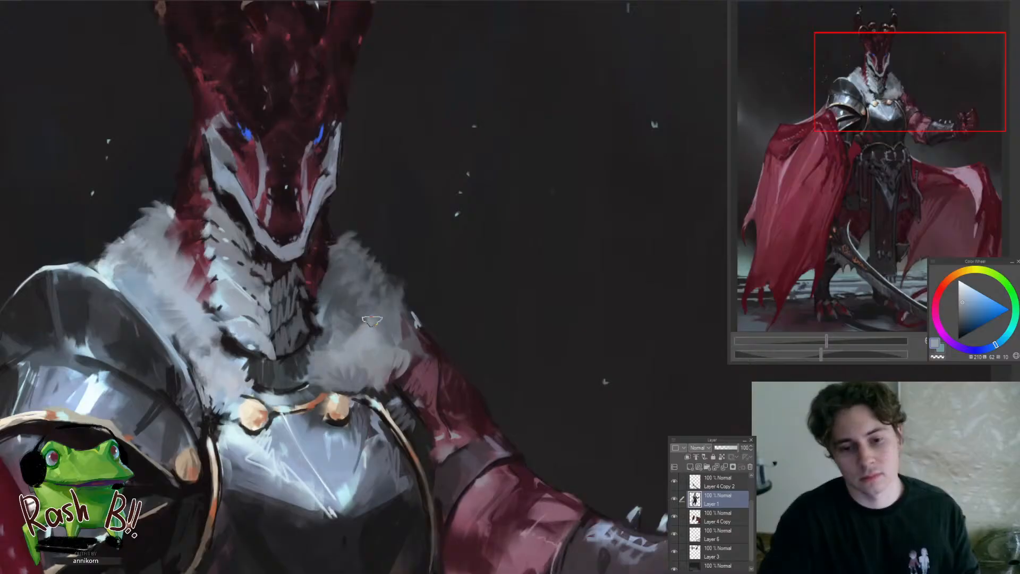
# Examine the fur collar, head and breastplate up close and how they read within the full figure
pyautogui.scroll(-5, 396, 292)
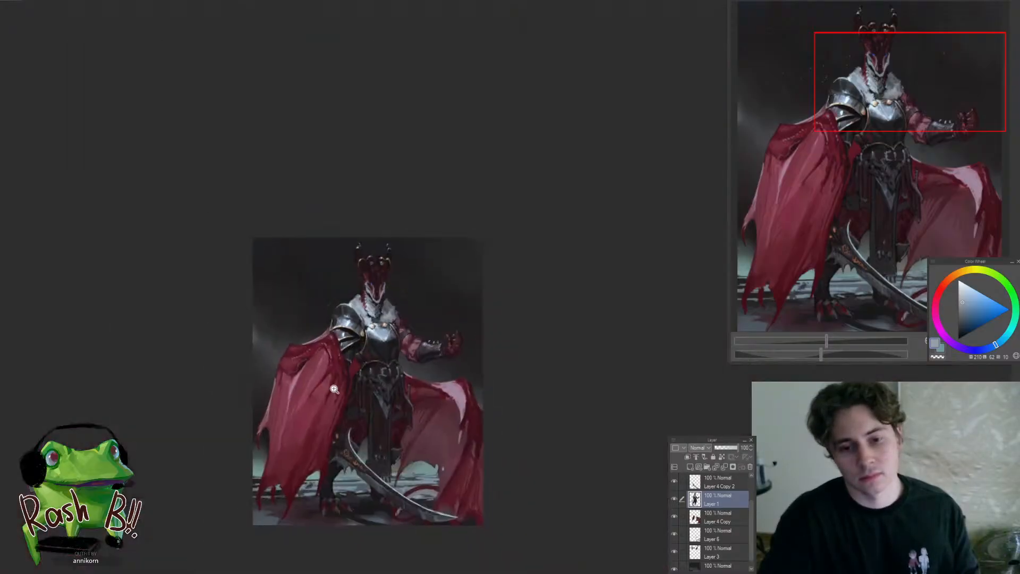
pyautogui.click(409, 319)
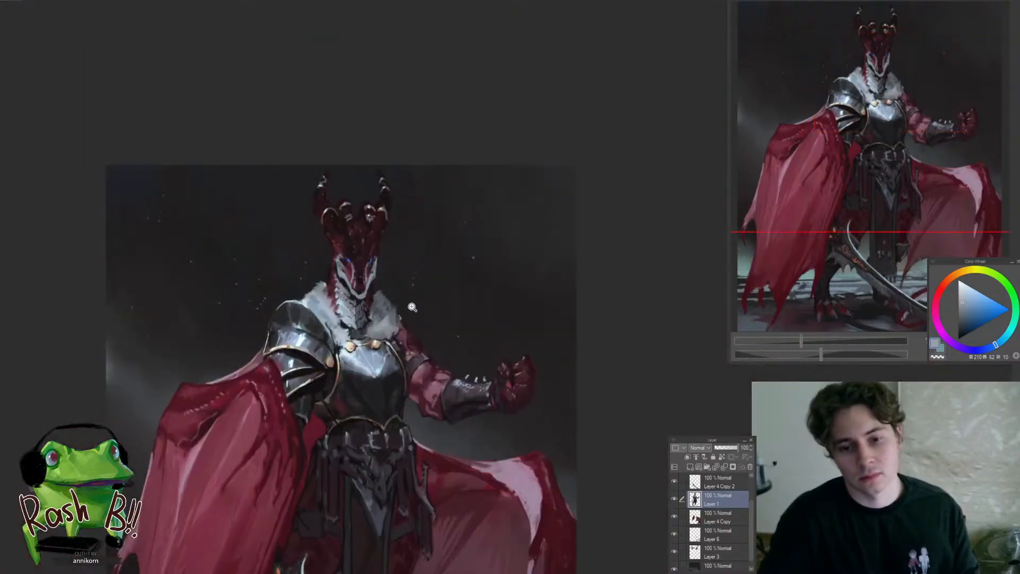
pyautogui.scroll(3, 379, 266)
pyautogui.scroll(2, 364, 239)
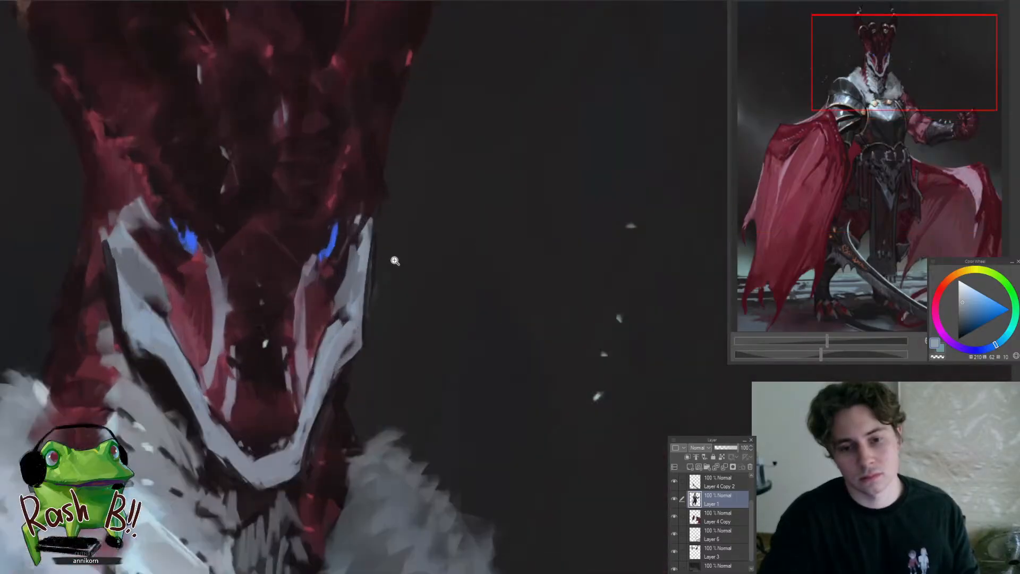
pyautogui.scroll(-5, 385, 252)
pyautogui.scroll(-2, 319, 319)
pyautogui.scroll(6, 467, 501)
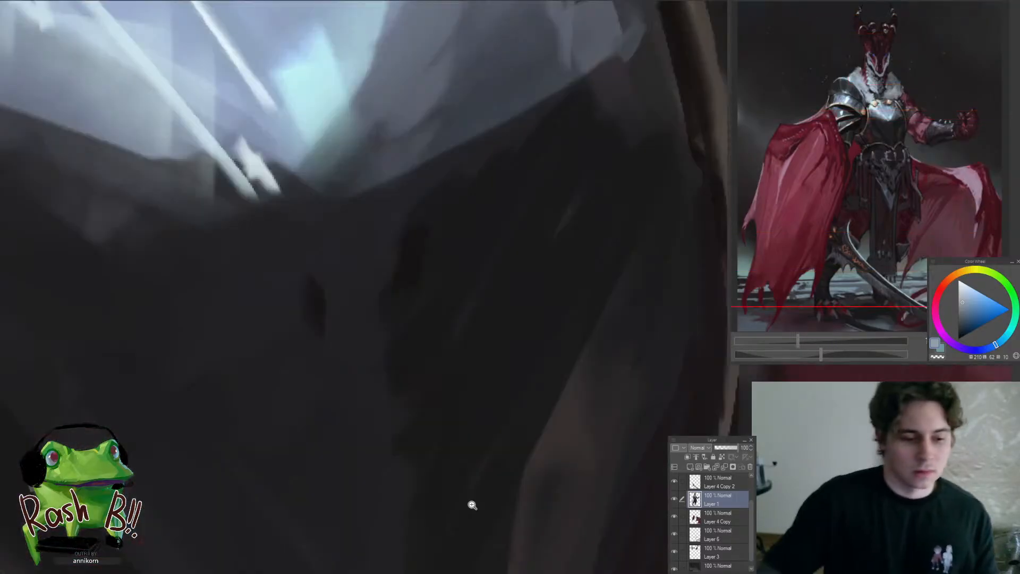
pyautogui.scroll(-6, 473, 505)
pyautogui.scroll(5, 483, 374)
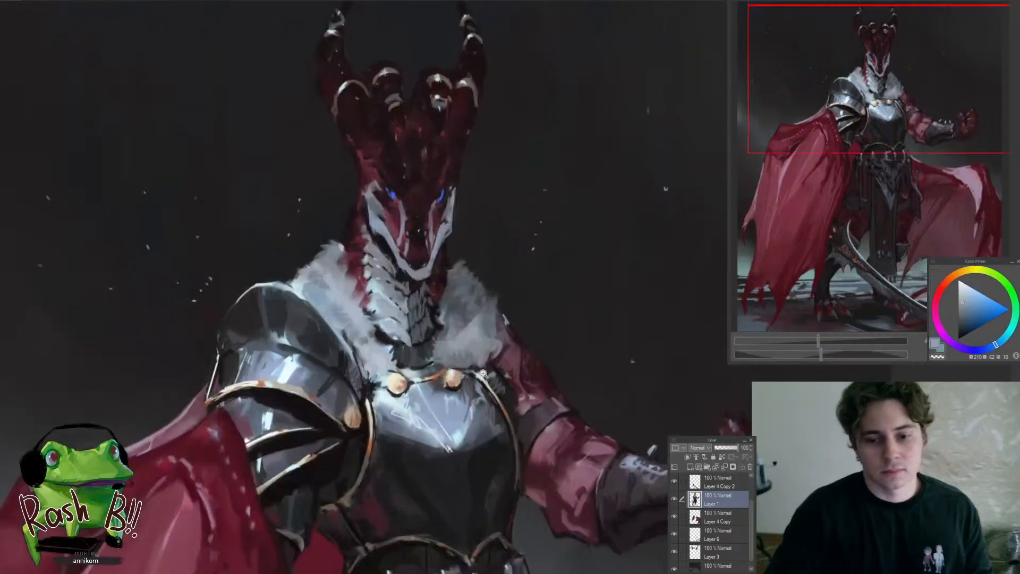
pyautogui.moveTo(513, 379); pyautogui.dragTo(468, 321)
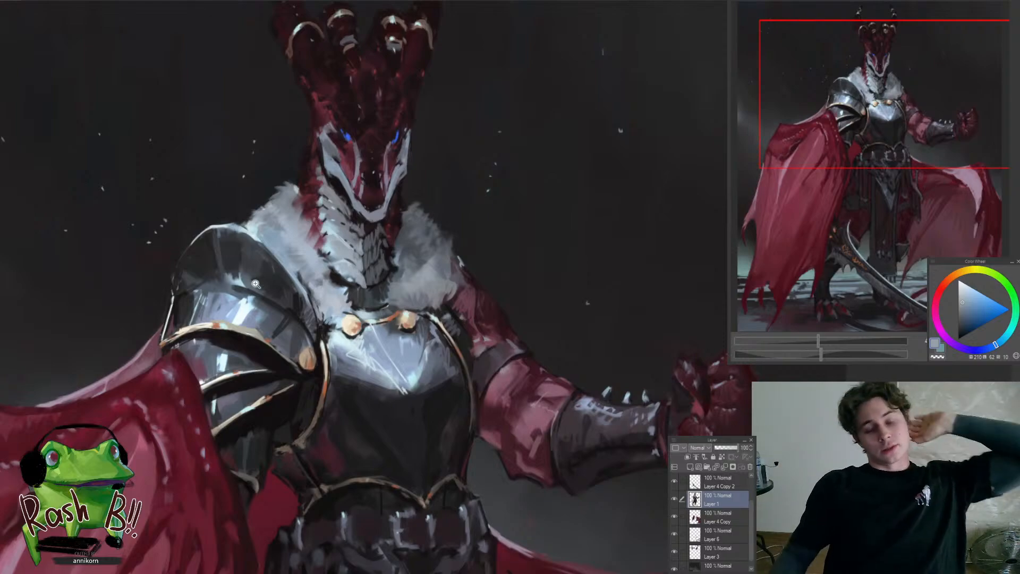
pyautogui.moveTo(399, 265); pyautogui.dragTo(308, 279)
pyautogui.moveTo(390, 310); pyautogui.dragTo(397, 199)
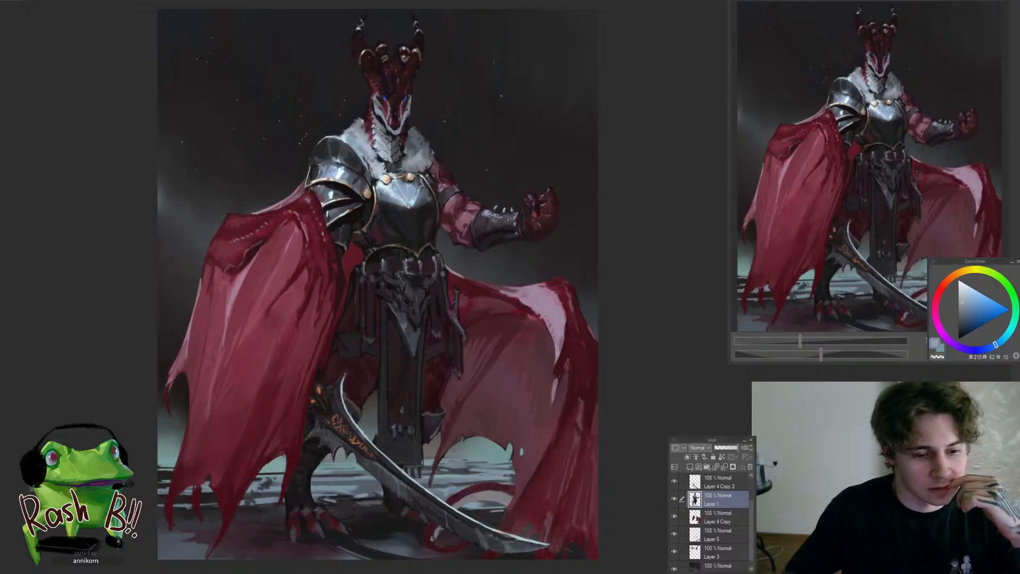
pyautogui.moveTo(453, 397)
pyautogui.mouseDown()
pyautogui.moveTo(462, 395)
pyautogui.moveTo(438, 400)
pyautogui.mouseUp()
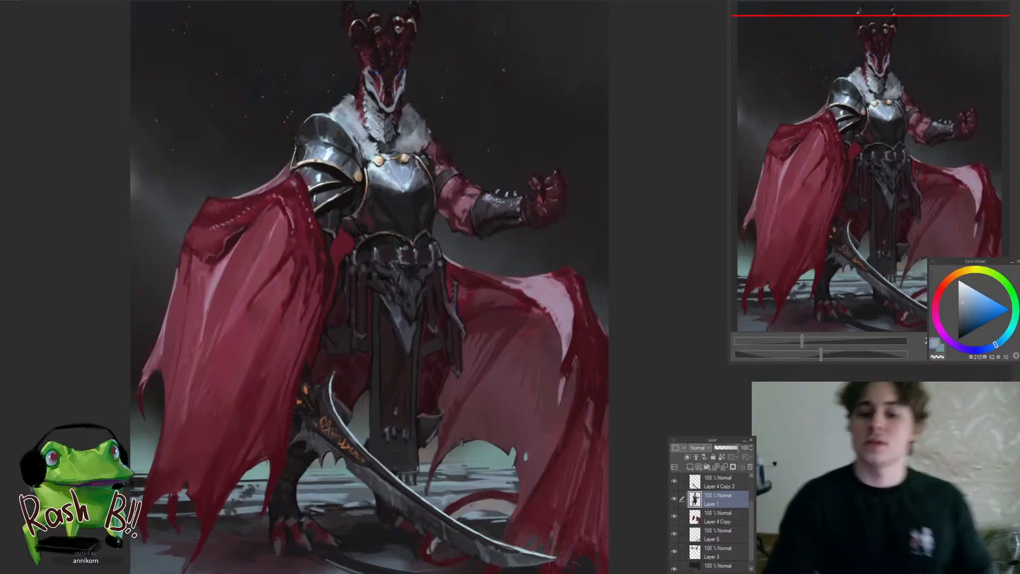
pyautogui.moveTo(467, 302); pyautogui.dragTo(455, 271)
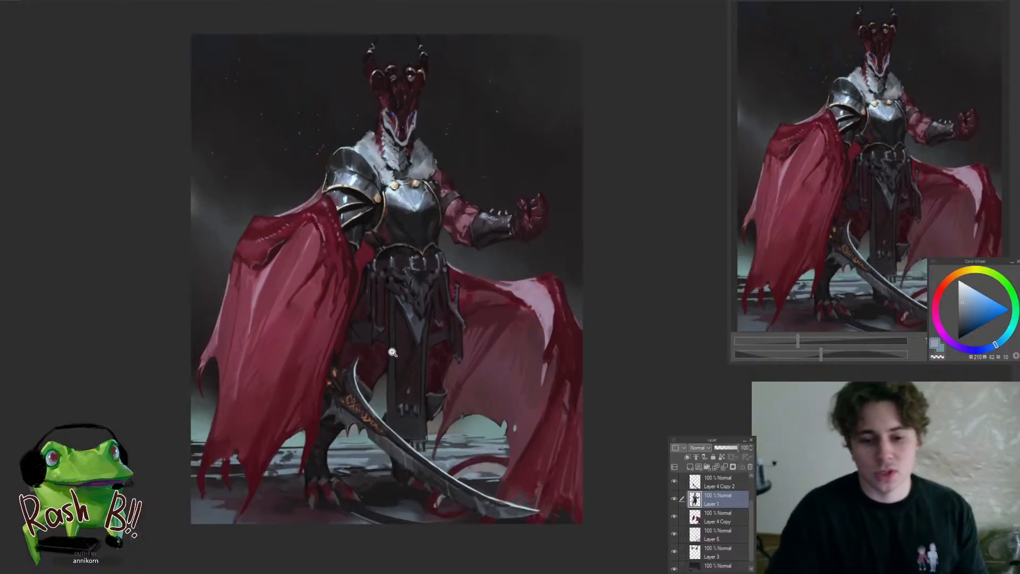
# Sample dark blue and purple tones on the background layer and touch up the ground between the front foot and the tail
pyautogui.moveTo(458, 441); pyautogui.dragTo(433, 408)
pyautogui.click(345, 465)
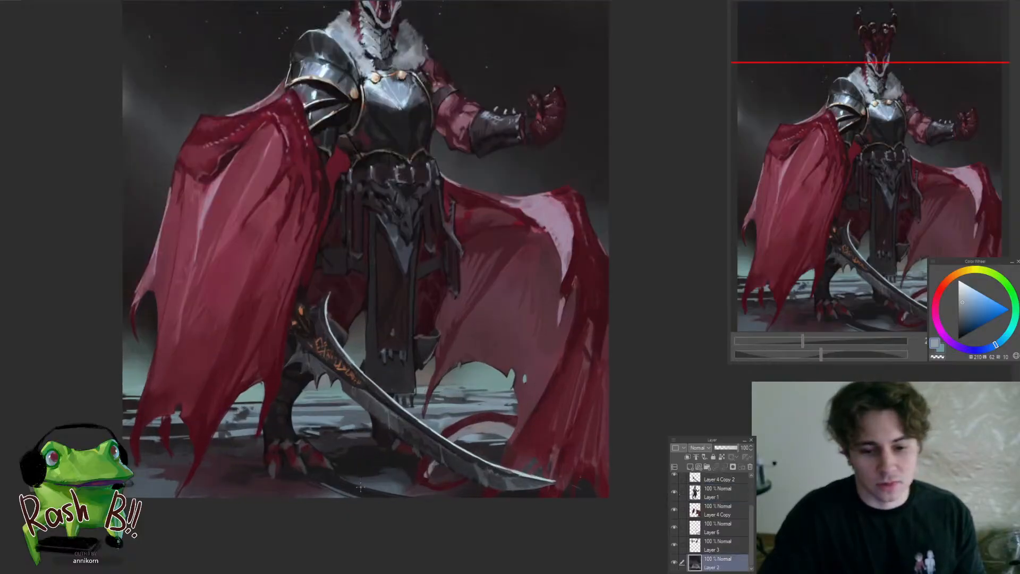
pyautogui.click(352, 483)
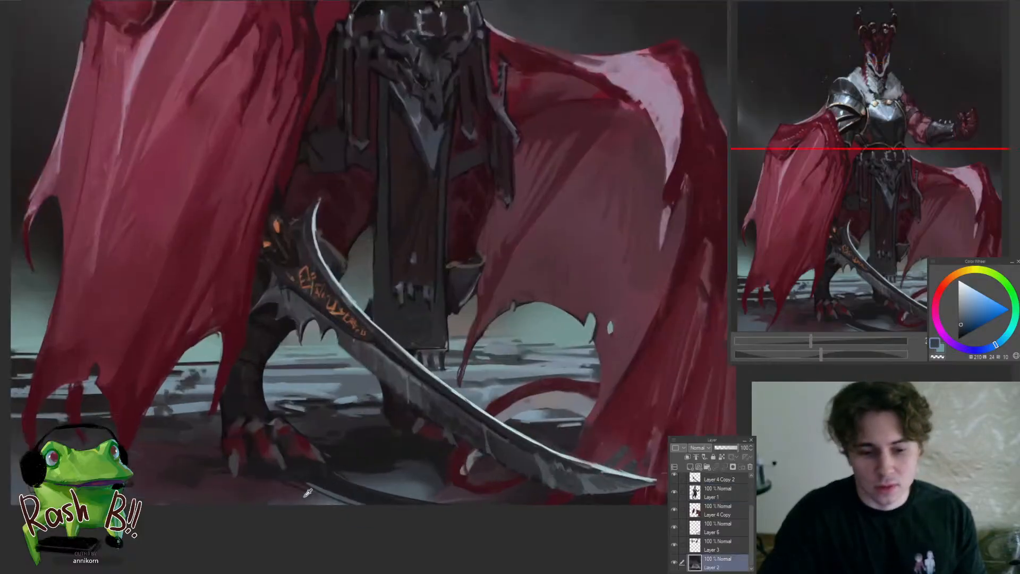
pyautogui.keyDown('alt'); pyautogui.click(319, 497); pyautogui.keyUp('alt')
pyautogui.keyDown('alt'); pyautogui.click(339, 502); pyautogui.keyUp('alt')
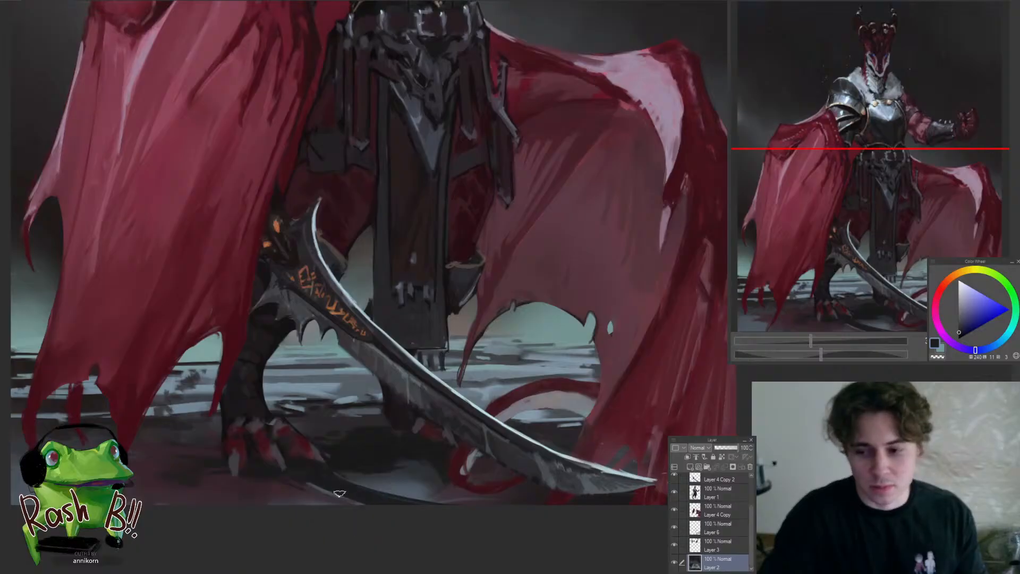
pyautogui.keyDown('alt'); pyautogui.click(332, 495); pyautogui.keyUp('alt')
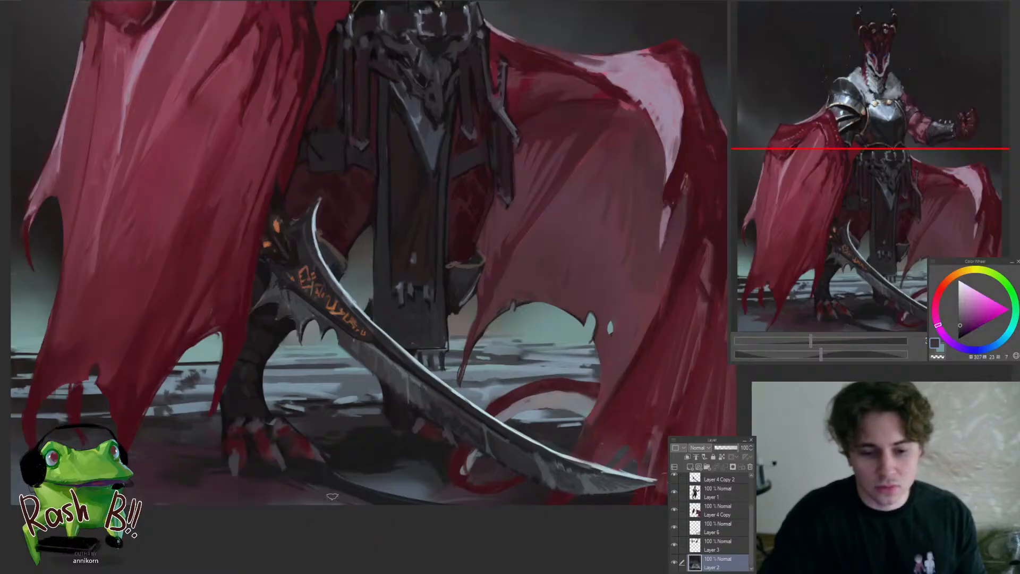
pyautogui.keyDown('alt'); pyautogui.click(355, 487); pyautogui.keyUp('alt')
pyautogui.scroll(-5, 345, 510)
pyautogui.scroll(5, 356, 499)
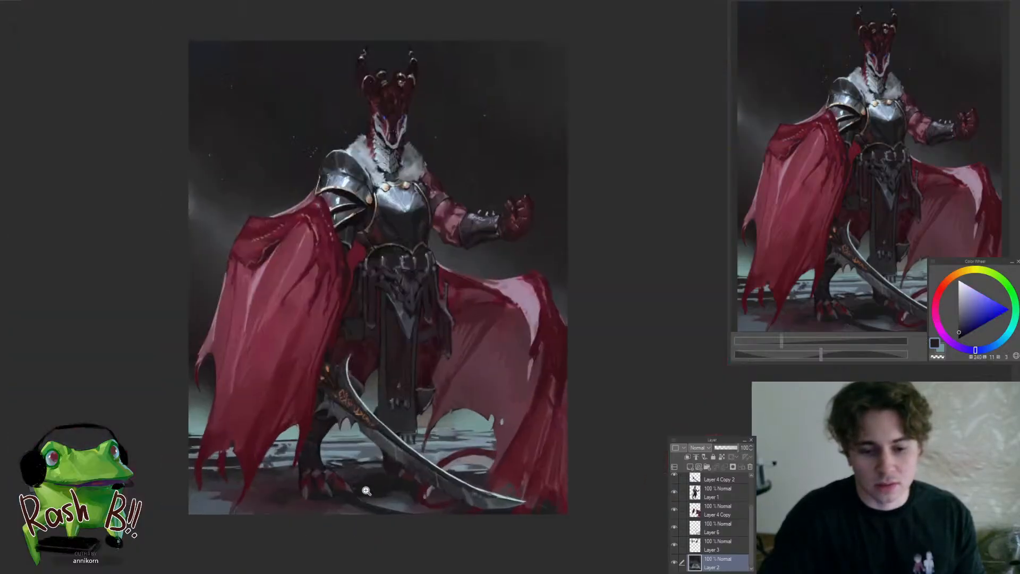
# Refine the dark edge and claws of the clawed foot left of the sword, working on Layer 1
pyautogui.scroll(5, 349, 489)
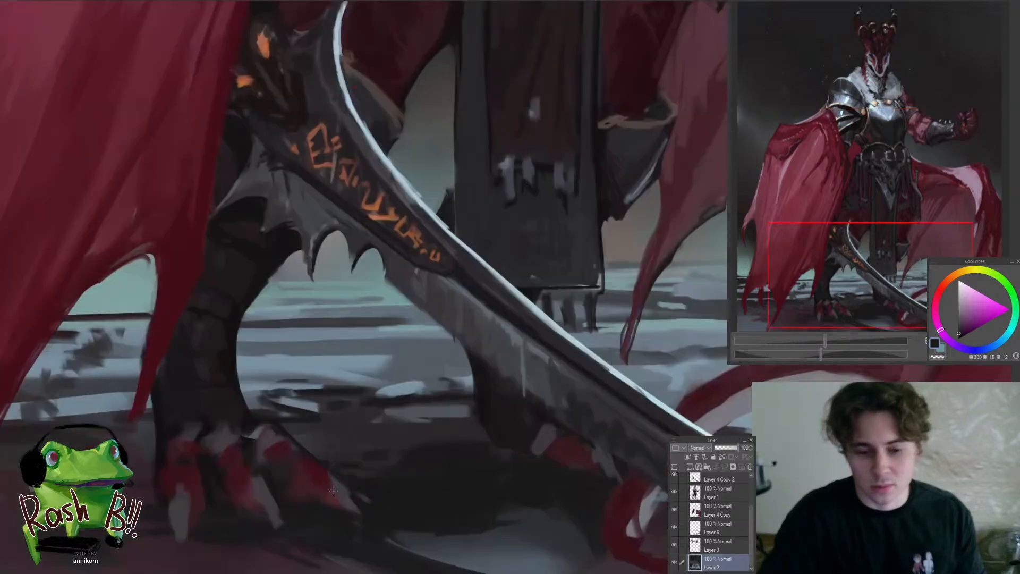
pyautogui.keyDown('ctrl'); pyautogui.keyDown('shift'); pyautogui.click(351, 492); pyautogui.keyUp('shift'); pyautogui.keyUp('ctrl')
pyautogui.moveTo(274, 437); pyautogui.dragTo(403, 484)
pyautogui.moveTo(334, 415); pyautogui.dragTo(381, 470)
pyautogui.hotkey('ctrl', 'd')
pyautogui.scroll(-5, 395, 445)
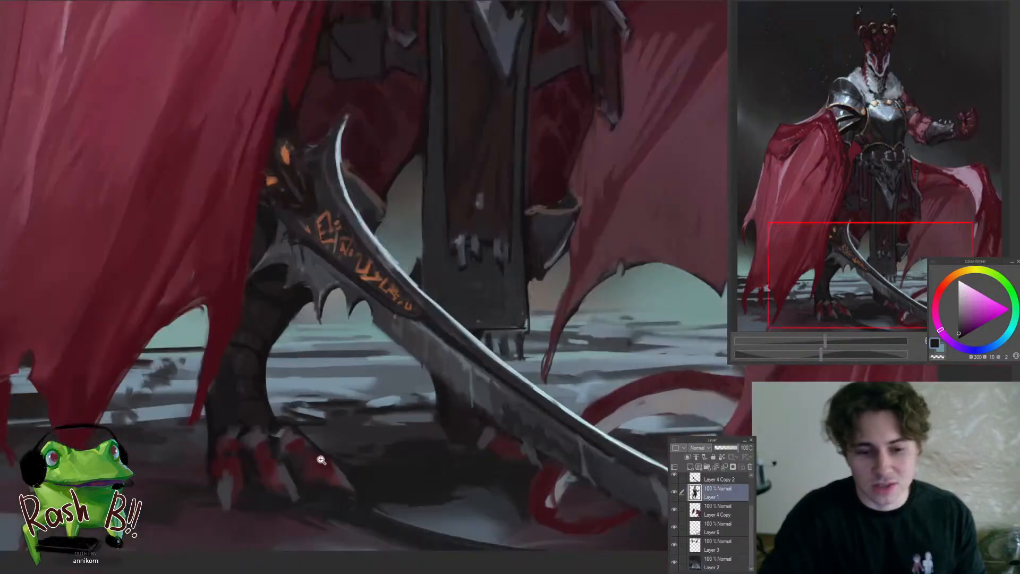
pyautogui.keyDown('ctrl'); pyautogui.keyDown('shift'); pyautogui.click(348, 433); pyautogui.keyUp('shift'); pyautogui.keyUp('ctrl')
pyautogui.scroll(3, 310, 411)
# Sample blue-grey from the ground on the background layer and soften the light streaks between the left cape and the leg
pyautogui.scroll(2, 311, 412)
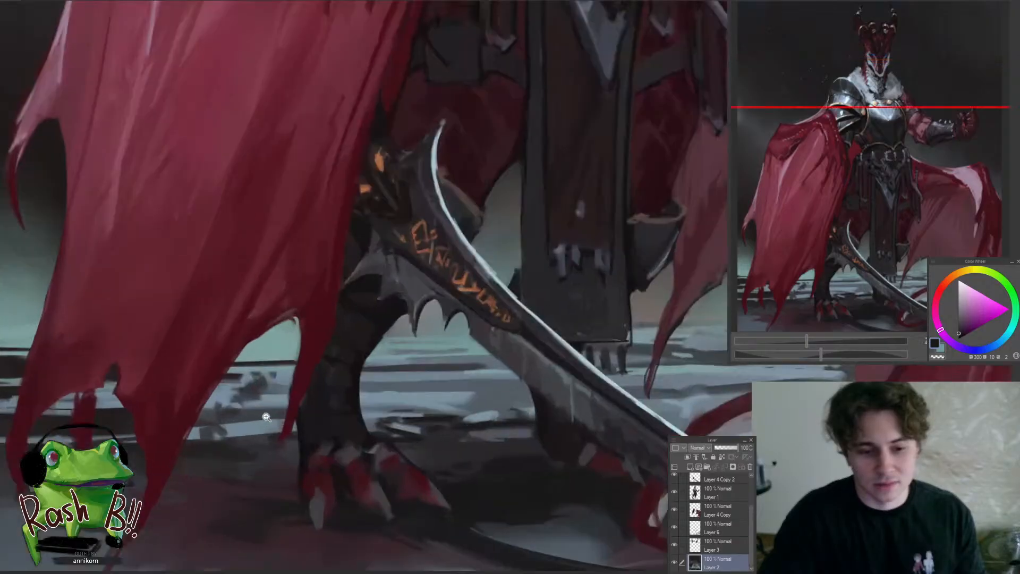
pyautogui.keyDown('alt'); pyautogui.click(251, 412); pyautogui.keyUp('alt')
pyautogui.keyDown('alt'); pyautogui.click(268, 405); pyautogui.keyUp('alt')
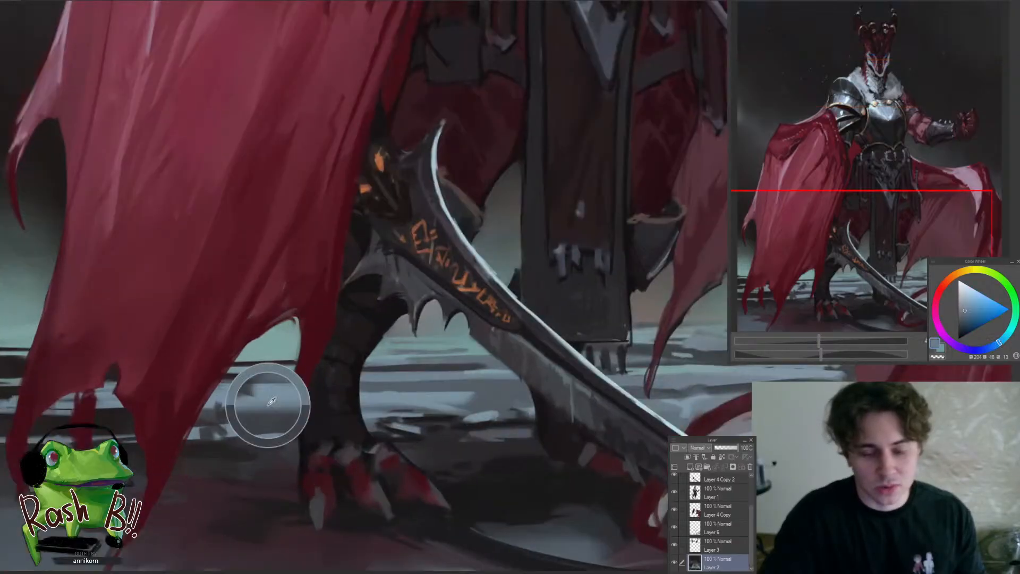
pyautogui.moveTo(259, 411)
pyautogui.mouseDown()
pyautogui.moveTo(315, 408)
pyautogui.moveTo(229, 412)
pyautogui.mouseUp()
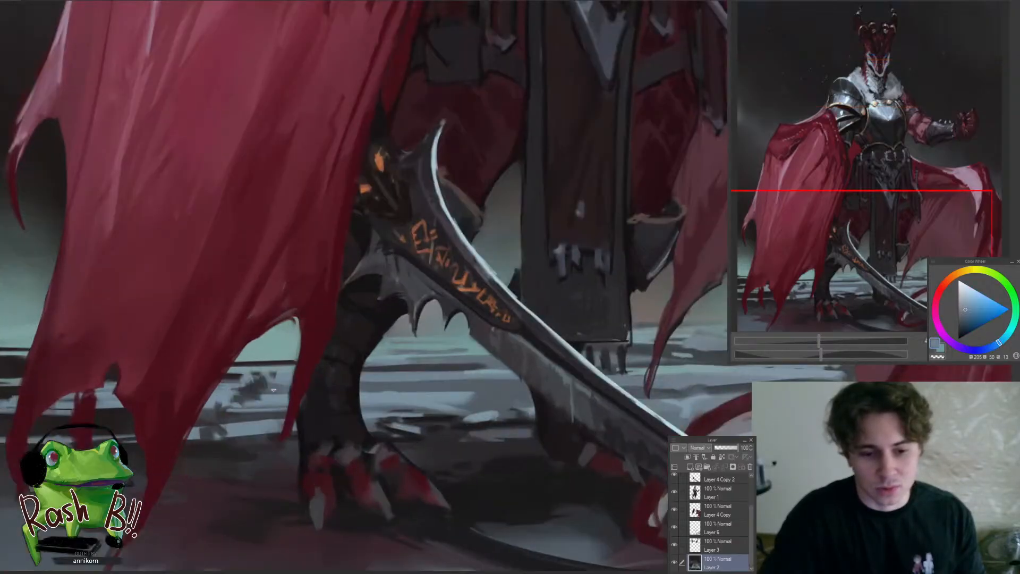
pyautogui.scroll(-5, 318, 406)
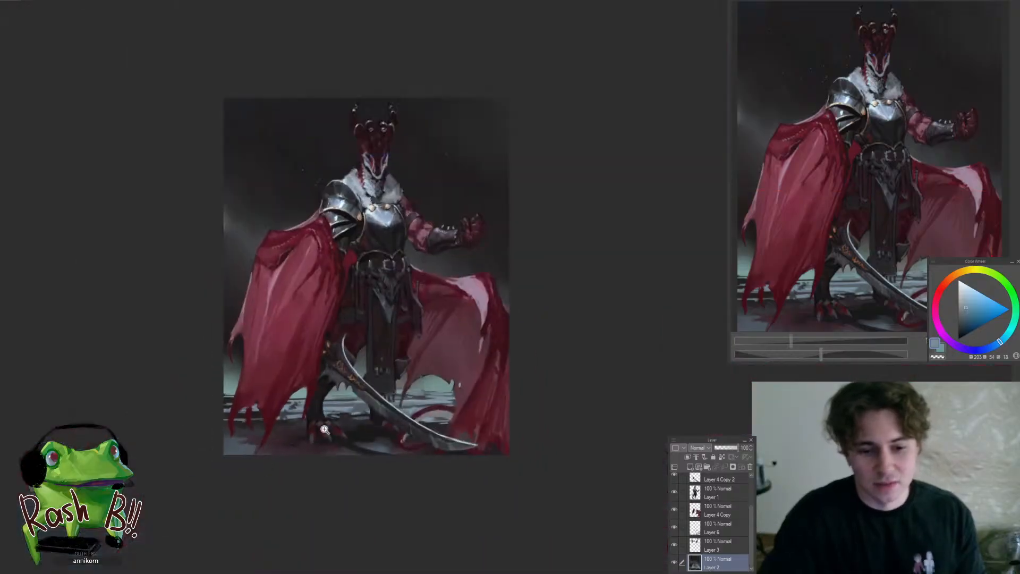
pyautogui.scroll(5, 319, 407)
pyautogui.keyDown('alt'); pyautogui.click(335, 410); pyautogui.keyUp('alt')
pyautogui.moveTo(332, 416)
pyautogui.mouseDown()
pyautogui.moveTo(398, 415)
pyautogui.moveTo(369, 487)
pyautogui.mouseUp()
pyautogui.click(407, 439)
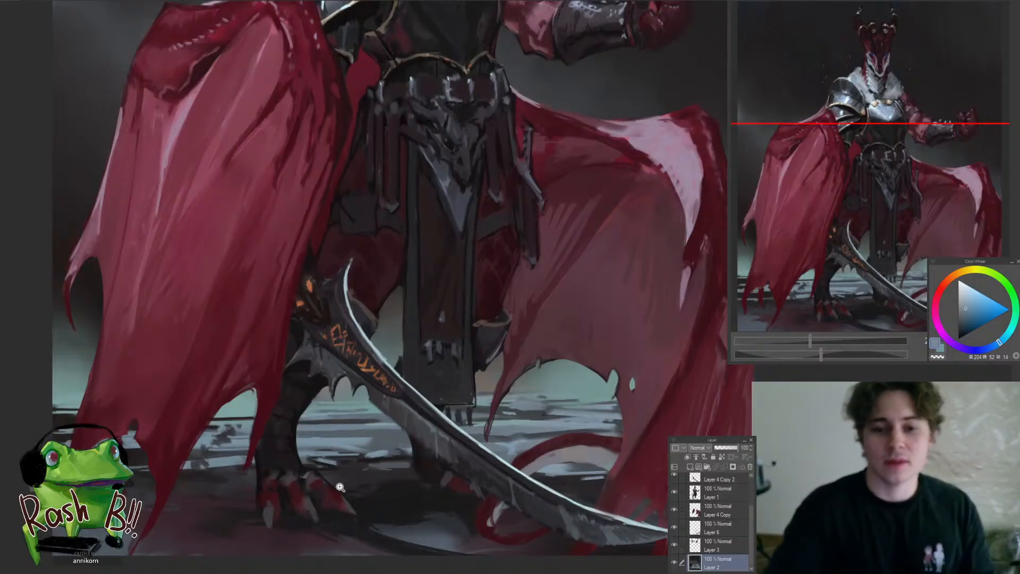
# Sample dark red and violet-grey tones on Layer 1 and refine the hanging straps at the right side of the waist
pyautogui.scroll(-3, 543, 222)
pyautogui.scroll(4, 549, 213)
pyautogui.keyDown('ctrl'); pyautogui.keyDown('shift'); pyautogui.click(496, 269); pyautogui.keyUp('shift'); pyautogui.keyUp('ctrl')
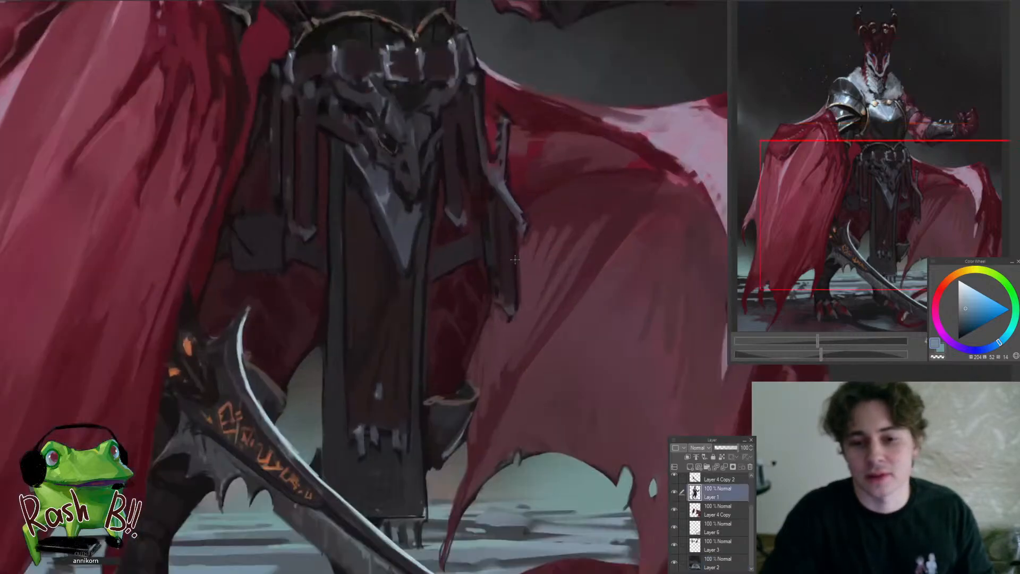
pyautogui.moveTo(495, 215)
pyautogui.mouseDown()
pyautogui.moveTo(457, 278)
pyautogui.moveTo(477, 262)
pyautogui.moveTo(372, 358)
pyautogui.mouseUp()
pyautogui.click(450, 291)
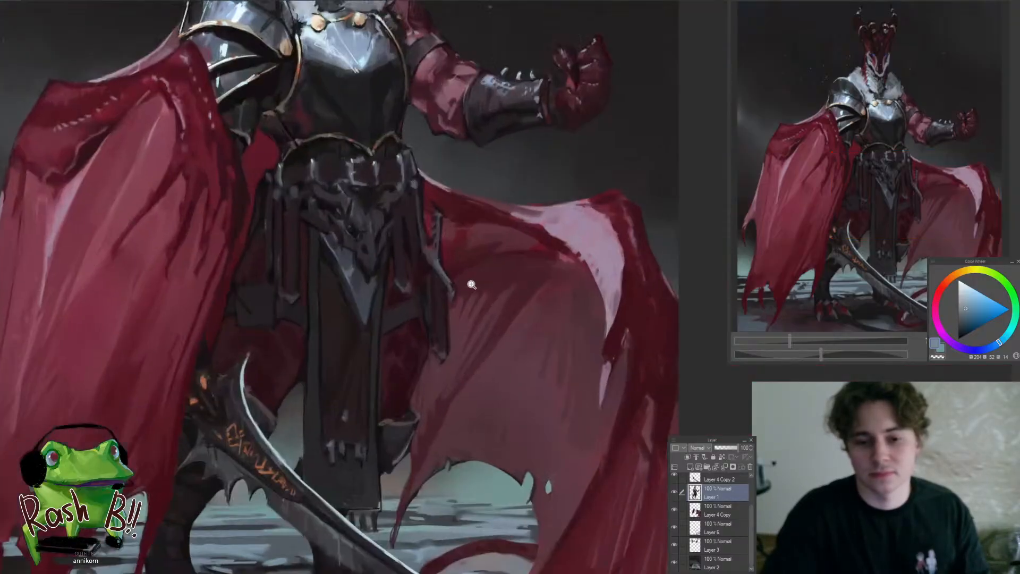
pyautogui.click(428, 281)
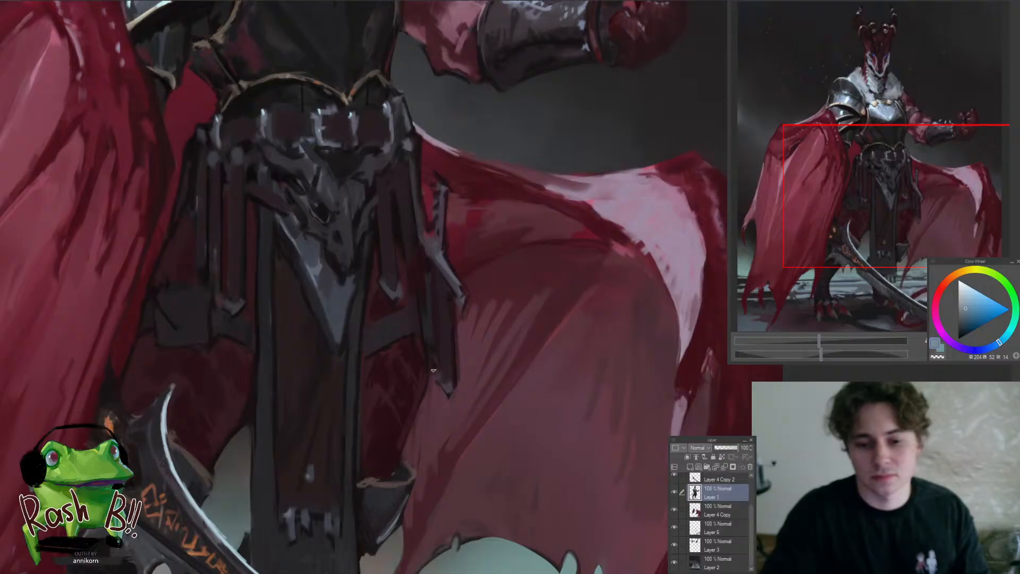
pyautogui.moveTo(425, 359); pyautogui.dragTo(387, 379)
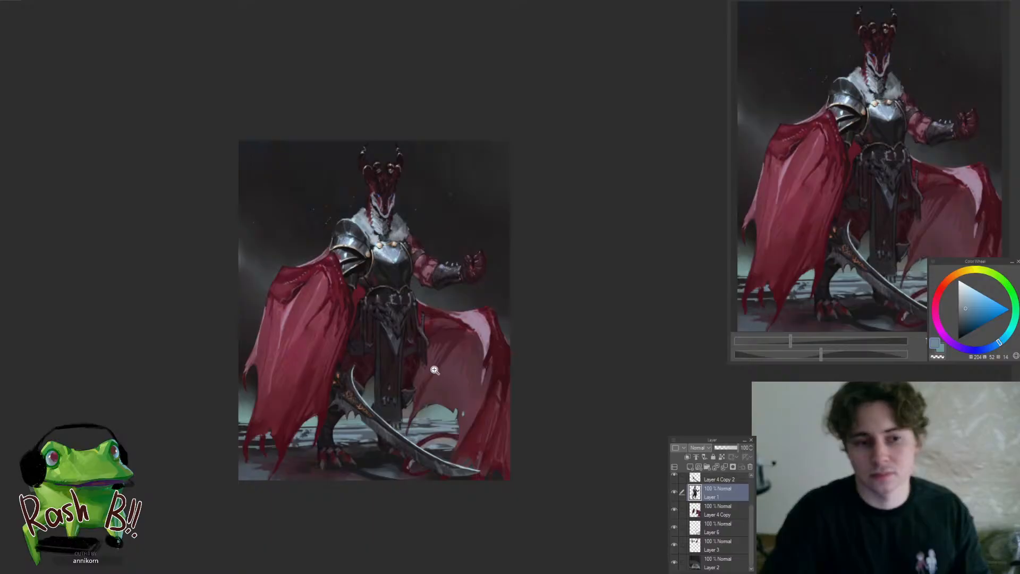
pyautogui.moveTo(428, 344); pyautogui.dragTo(459, 345)
pyautogui.click(416, 273)
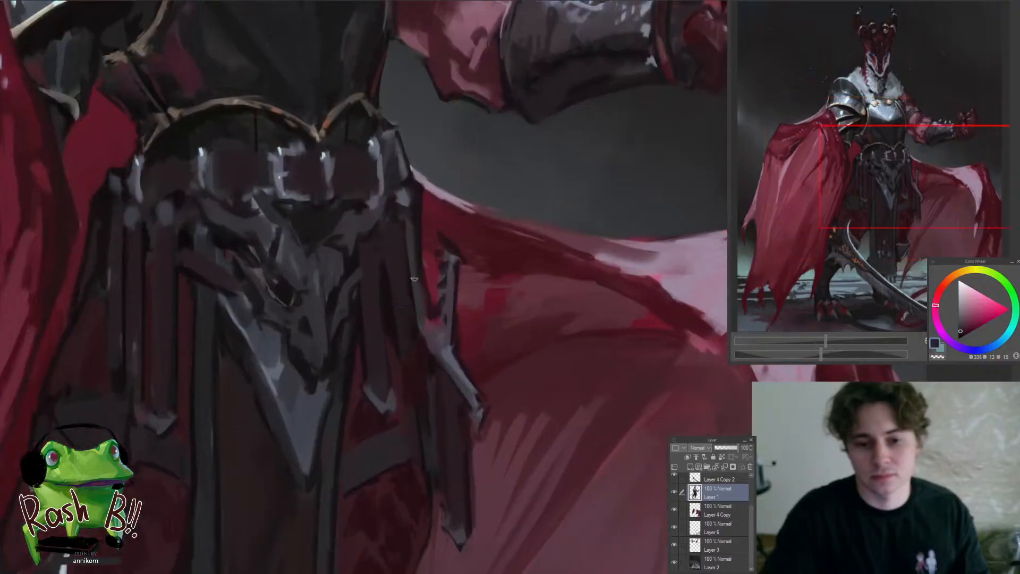
pyautogui.keyDown('alt'); pyautogui.click(426, 315); pyautogui.keyUp('alt')
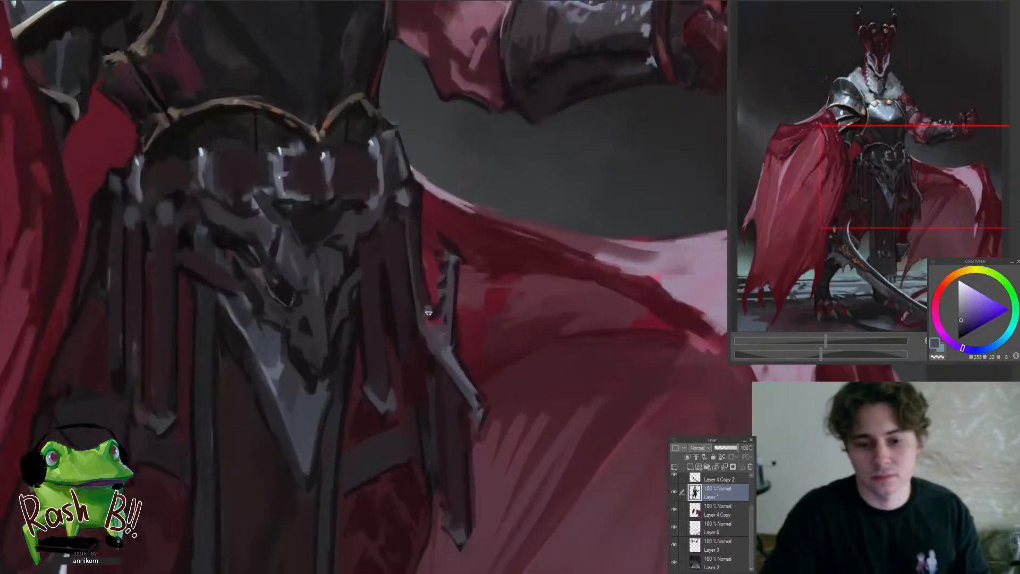
pyautogui.moveTo(415, 228); pyautogui.dragTo(352, 394)
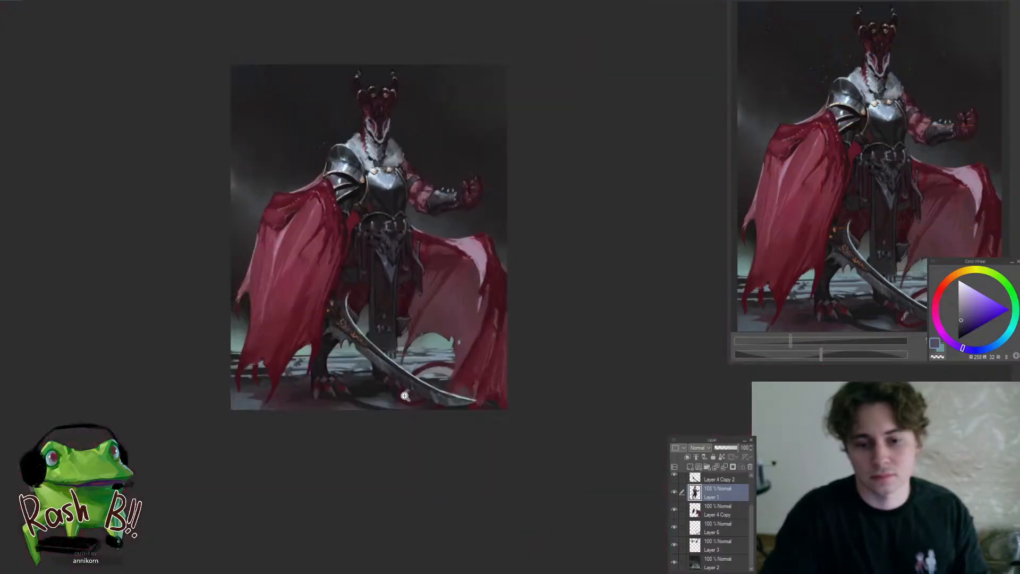
# Refine the toes and ankle of the clawed foot left of the sword with sampled dark reds, and sample a blue-grey from the ground
pyautogui.moveTo(396, 350); pyautogui.dragTo(387, 392)
pyautogui.moveTo(318, 399); pyautogui.dragTo(356, 414)
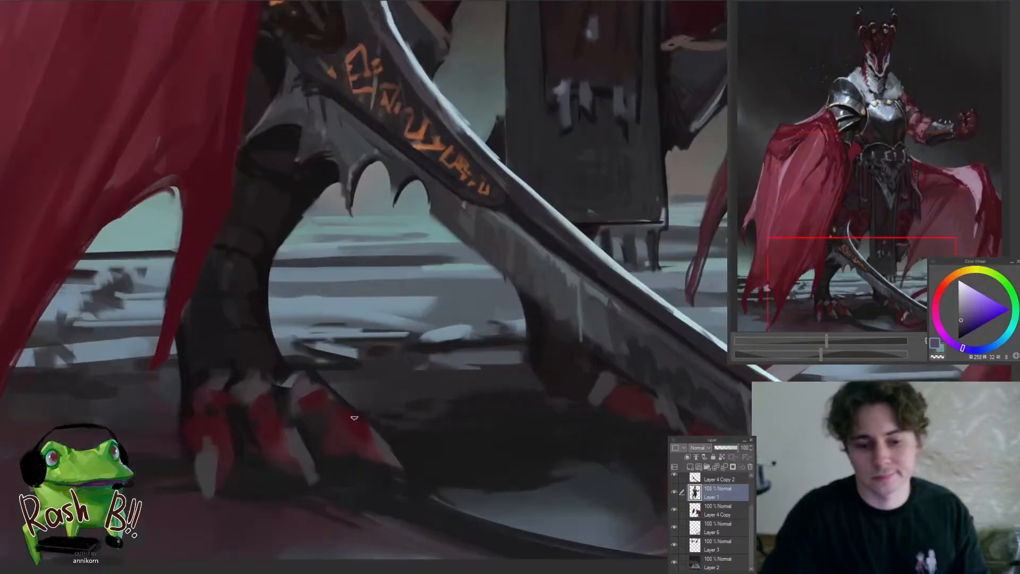
pyautogui.keyDown('alt'); pyautogui.click(356, 415); pyautogui.keyUp('alt')
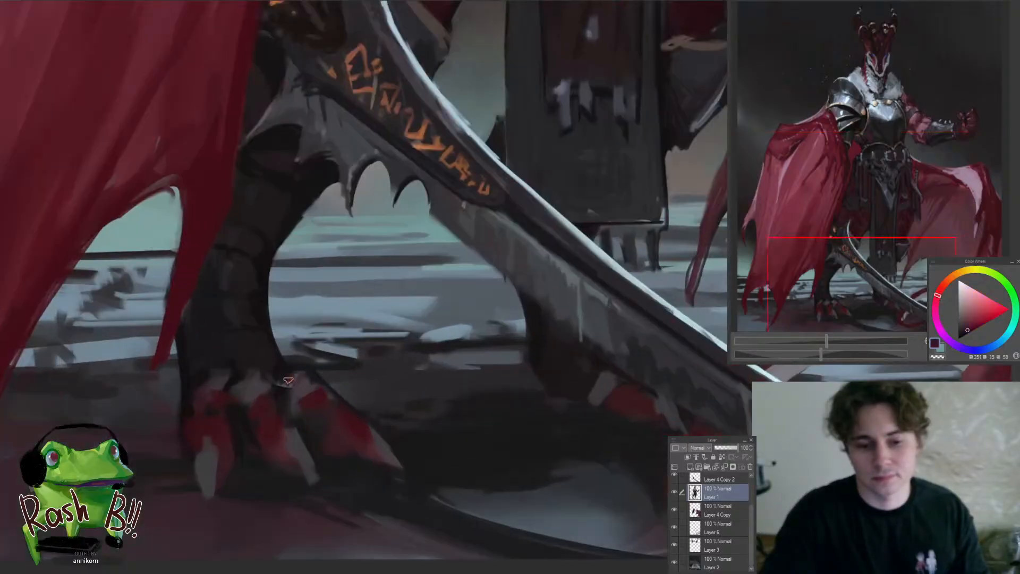
pyautogui.moveTo(289, 380); pyautogui.dragTo(336, 380)
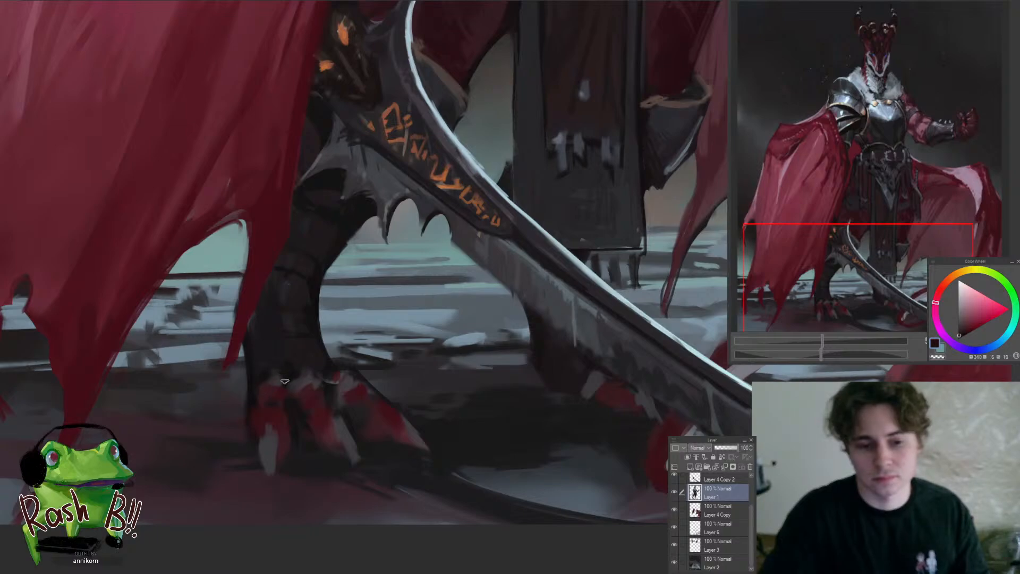
pyautogui.moveTo(271, 370); pyautogui.dragTo(242, 430)
pyautogui.moveTo(333, 406)
pyautogui.mouseDown()
pyautogui.moveTo(375, 460)
pyautogui.moveTo(351, 409)
pyautogui.moveTo(333, 411)
pyautogui.moveTo(393, 380)
pyautogui.moveTo(356, 363)
pyautogui.moveTo(415, 367)
pyautogui.moveTo(395, 394)
pyautogui.mouseUp()
pyautogui.keyDown('ctrl'); pyautogui.keyDown('shift'); pyautogui.click(309, 403); pyautogui.keyUp('shift'); pyautogui.keyUp('ctrl')
pyautogui.keyDown('alt'); pyautogui.click(459, 379); pyautogui.keyUp('alt')
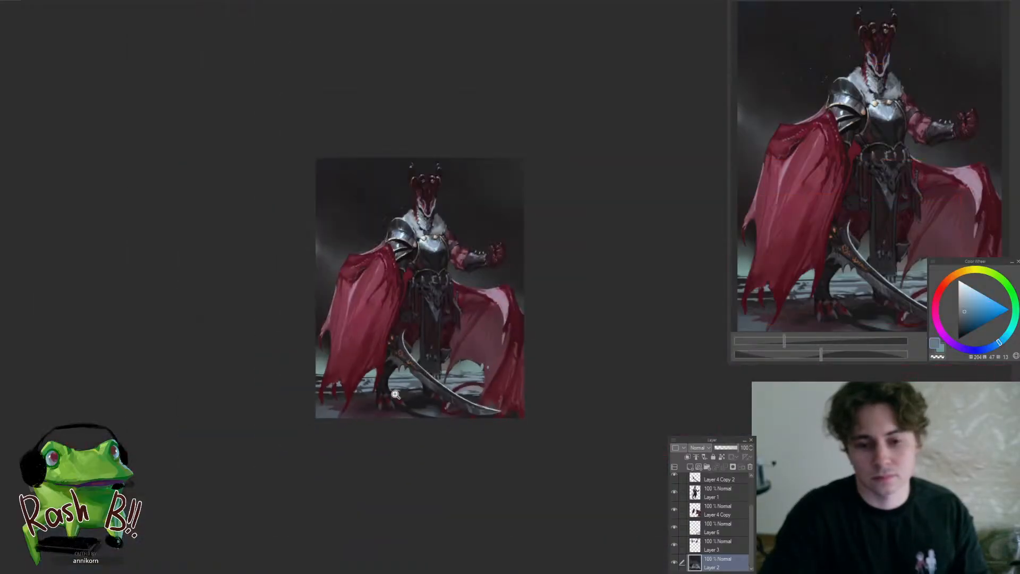
# Sample dark blue-grey tones on Layer 1 and refine the frayed hem details of the long front cloth
pyautogui.moveTo(448, 317); pyautogui.dragTo(461, 309)
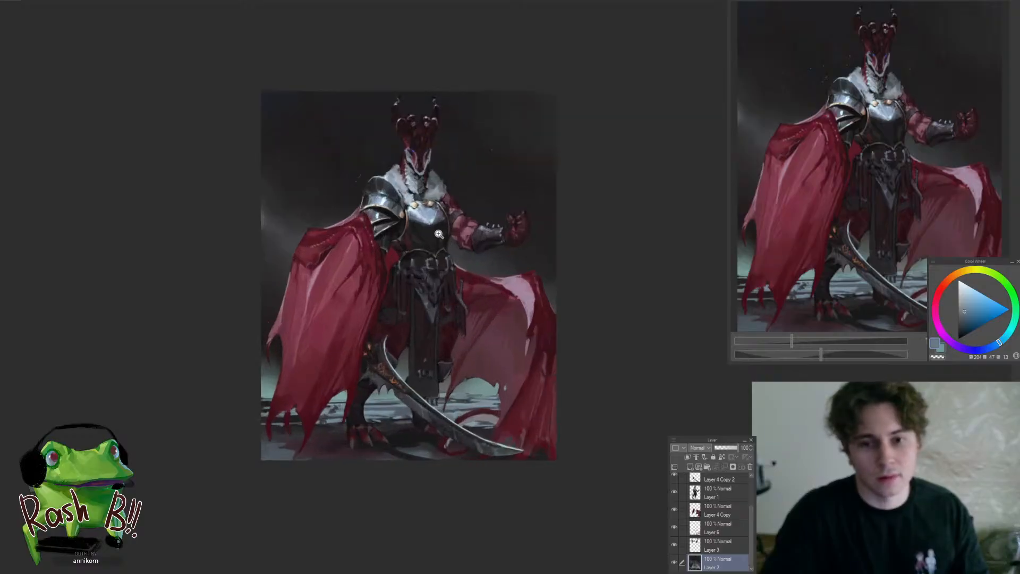
pyautogui.moveTo(418, 205); pyautogui.dragTo(391, 284)
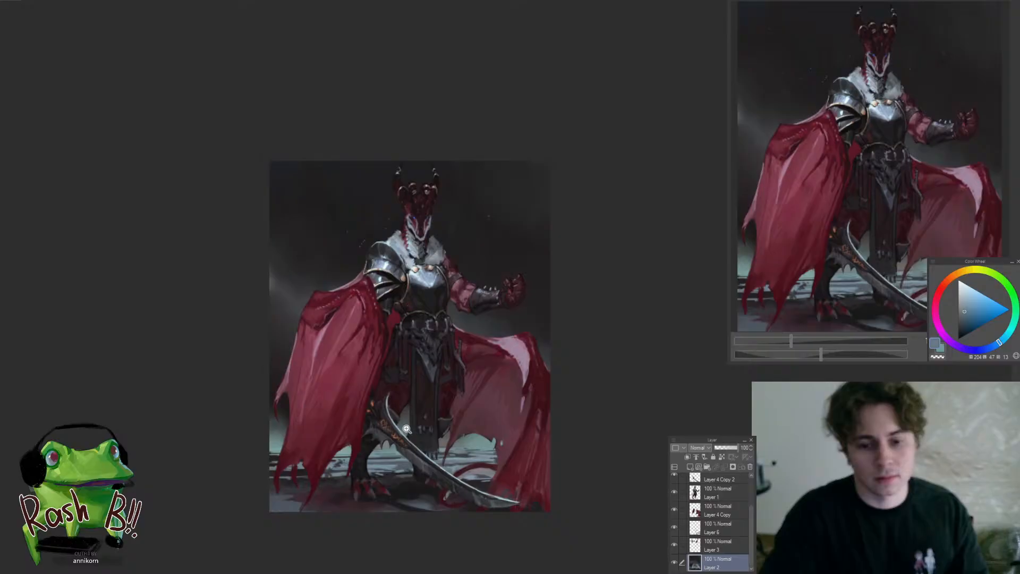
pyautogui.moveTo(399, 467)
pyautogui.mouseDown()
pyautogui.moveTo(411, 464)
pyautogui.moveTo(412, 480)
pyautogui.moveTo(421, 478)
pyautogui.moveTo(407, 460)
pyautogui.mouseUp()
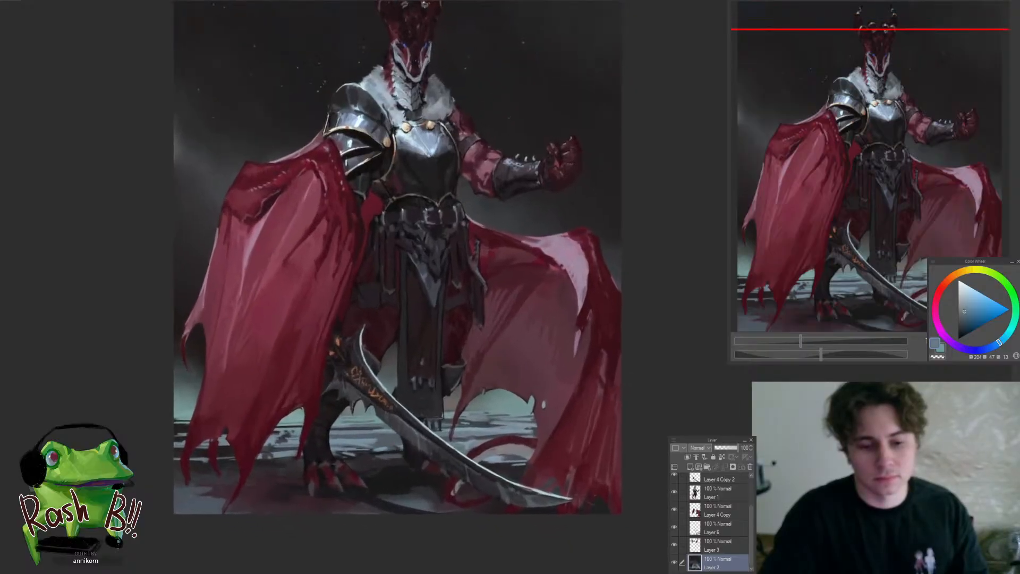
pyautogui.click(451, 387)
pyautogui.moveTo(419, 380); pyautogui.dragTo(444, 380)
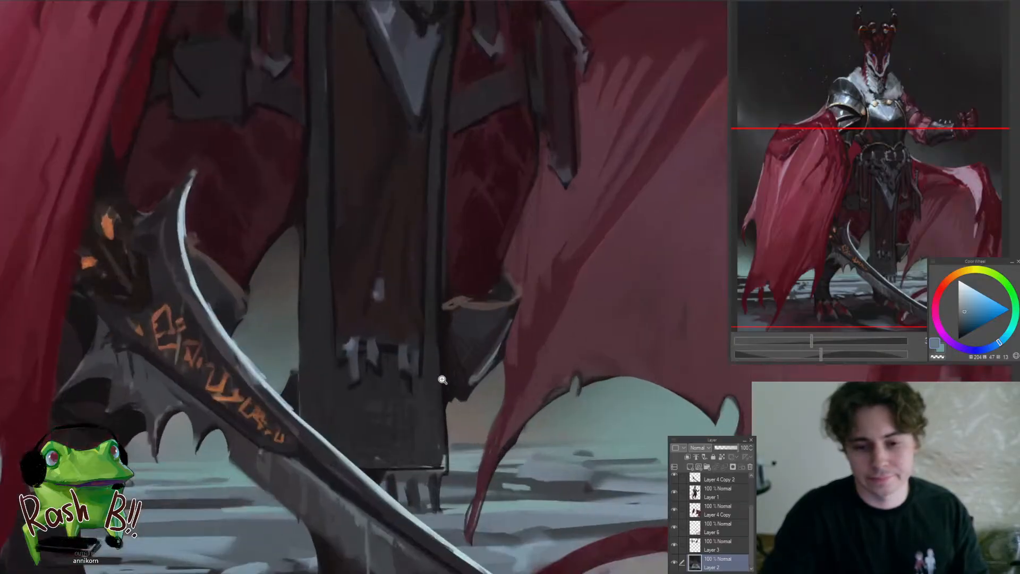
pyautogui.keyDown('ctrl'); pyautogui.keyDown('shift'); pyautogui.click(414, 388); pyautogui.keyUp('shift'); pyautogui.keyUp('ctrl')
pyautogui.keyDown('alt'); pyautogui.click(372, 375); pyautogui.keyUp('alt')
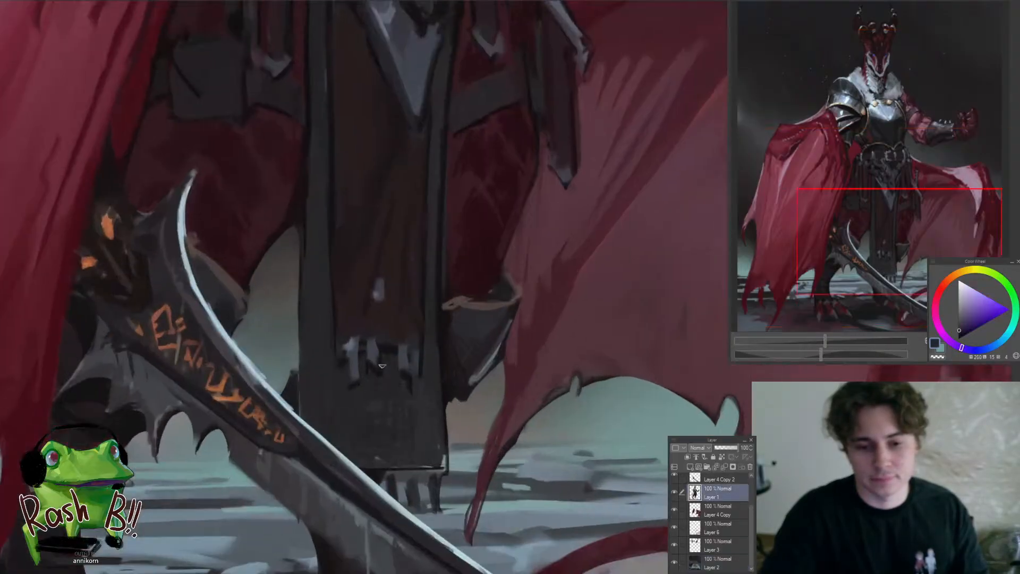
pyautogui.keyDown('alt'); pyautogui.click(411, 353); pyautogui.keyUp('alt')
pyautogui.moveTo(407, 371); pyautogui.dragTo(351, 445)
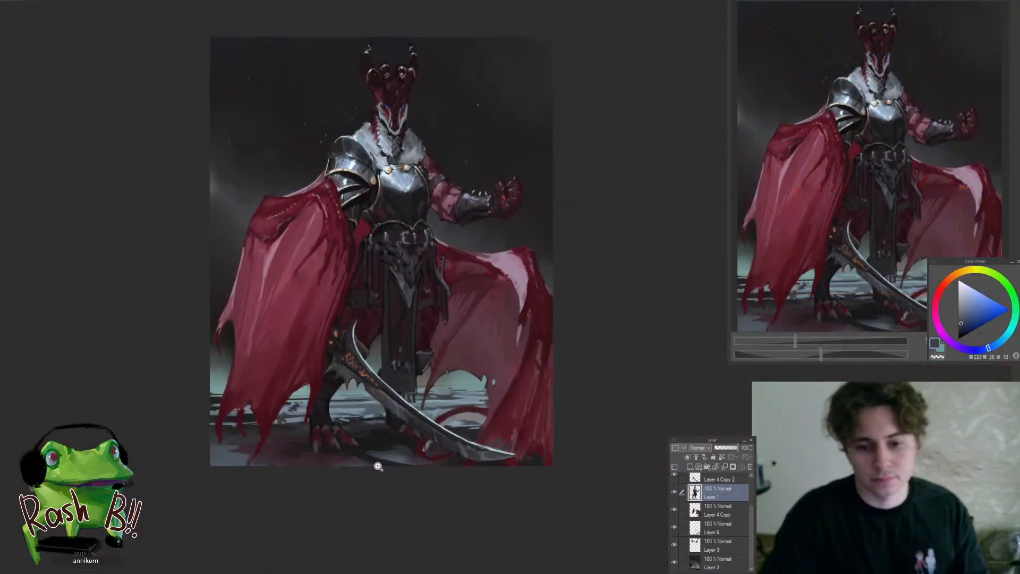
# Refine the upper left part of the skull ornament below the belt with sampled near-black and dark violet tones
pyautogui.moveTo(419, 287); pyautogui.dragTo(355, 322)
pyautogui.keyDown('alt'); pyautogui.click(354, 321); pyautogui.keyUp('alt')
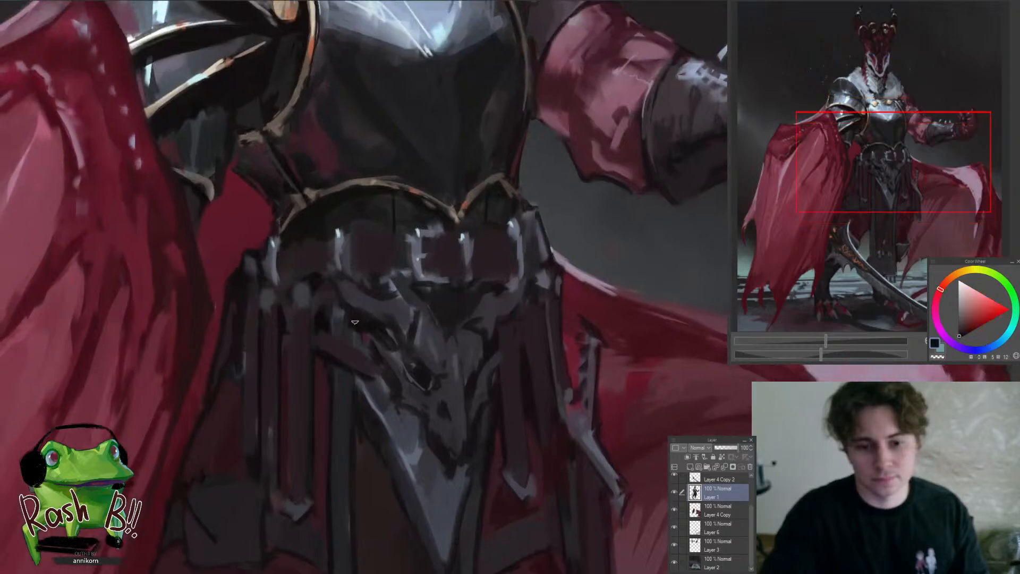
pyautogui.keyDown('alt'); pyautogui.click(350, 299); pyautogui.keyUp('alt')
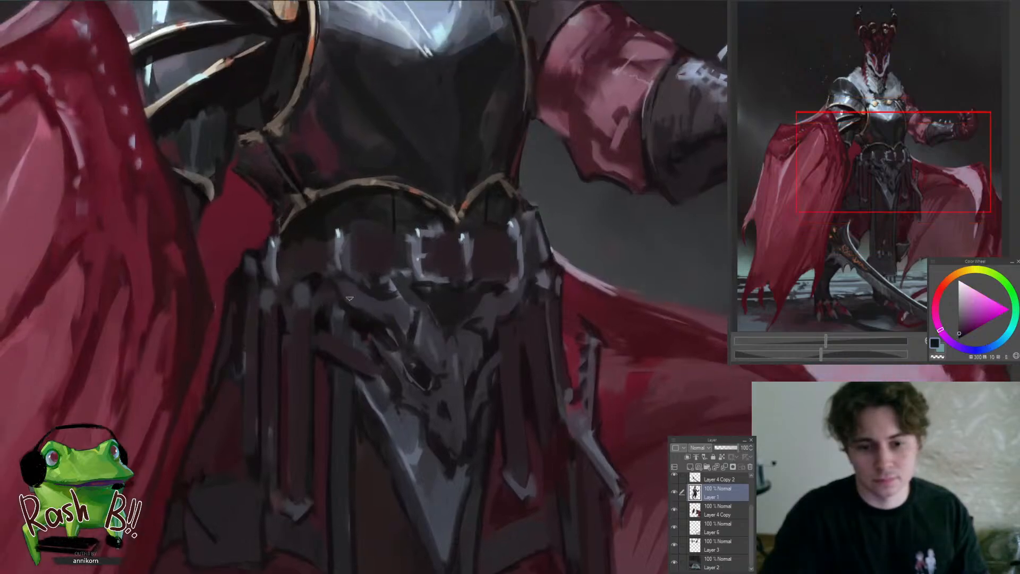
pyautogui.keyDown('alt'); pyautogui.click(371, 302); pyautogui.keyUp('alt')
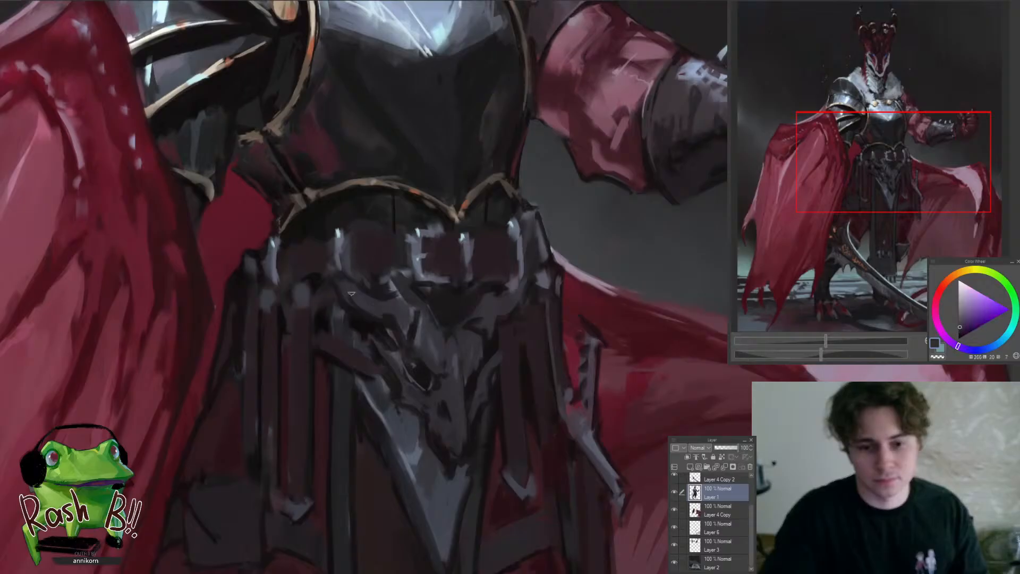
pyautogui.moveTo(362, 309); pyautogui.dragTo(341, 391)
# Sample dark blue-grey tones and refine the lower tip of the skull ornament where it meets the pointed metal plate
pyautogui.moveTo(384, 357); pyautogui.dragTo(398, 365)
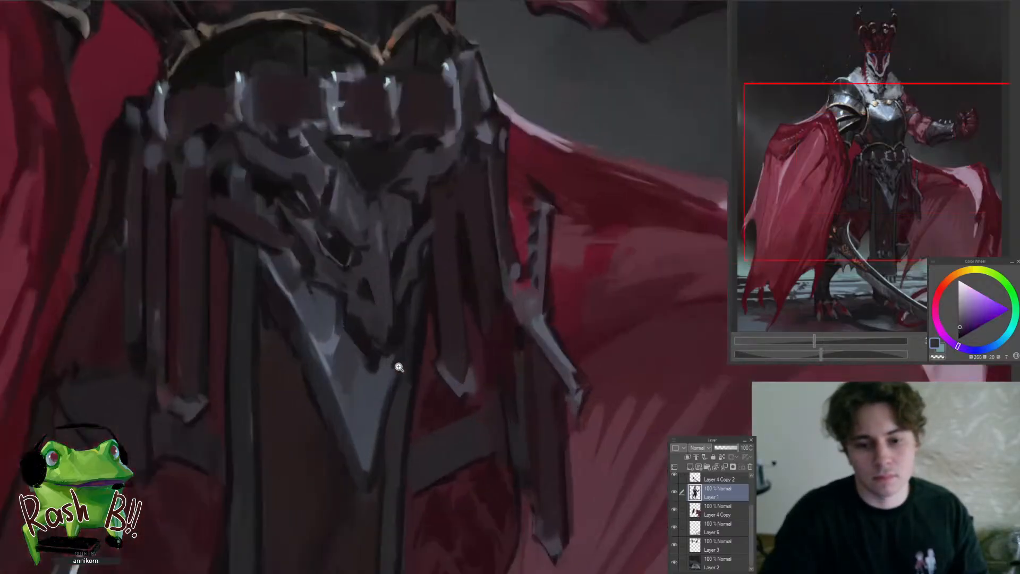
pyautogui.keyDown('alt'); pyautogui.click(369, 347); pyautogui.keyUp('alt')
pyautogui.keyDown('alt'); pyautogui.click(380, 358); pyautogui.keyUp('alt')
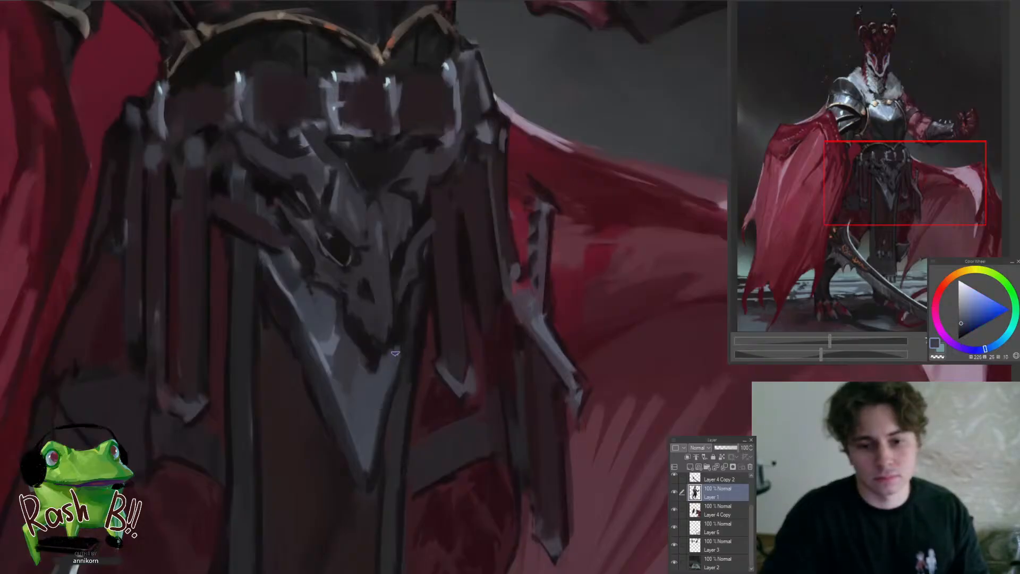
pyautogui.moveTo(396, 350); pyautogui.dragTo(406, 319)
pyautogui.moveTo(390, 368); pyautogui.dragTo(337, 461)
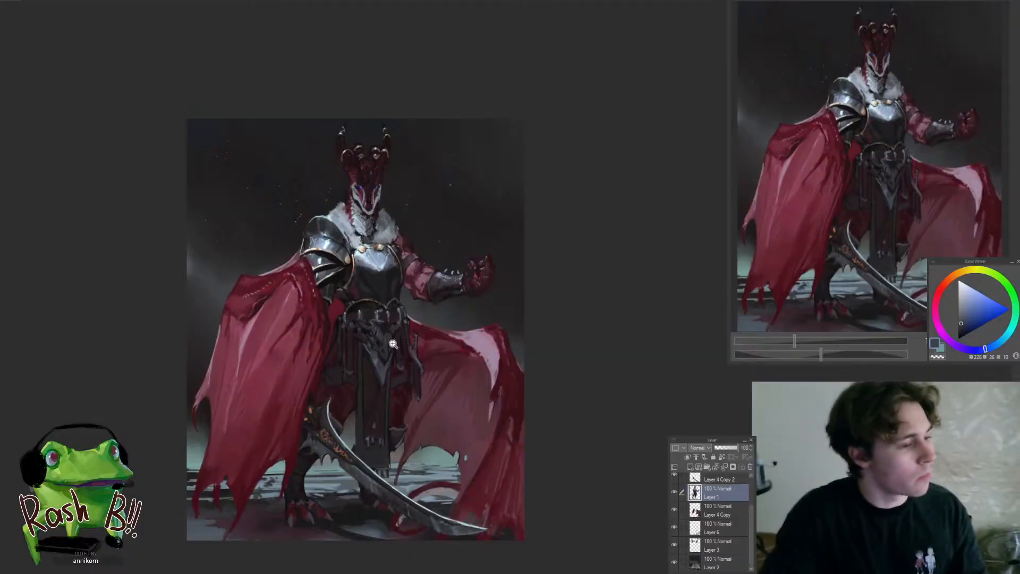
# Refine the ragged lower hem of the large red cape beside the sword on Layer 4 with sampled dark reds
pyautogui.moveTo(206, 526); pyautogui.dragTo(253, 451)
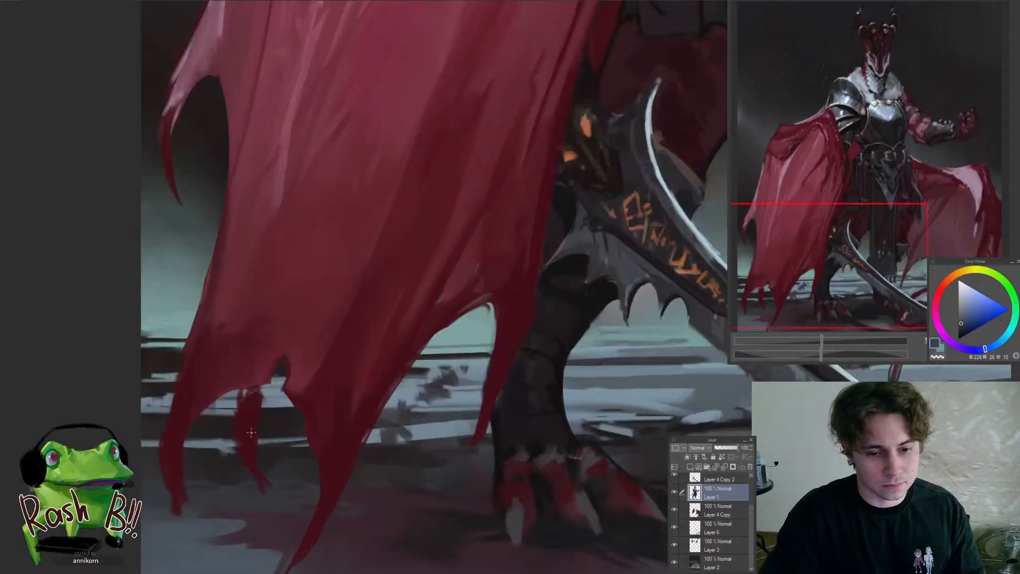
pyautogui.keyDown('ctrl'); pyautogui.keyDown('shift'); pyautogui.click(251, 432); pyautogui.keyUp('shift'); pyautogui.keyUp('ctrl')
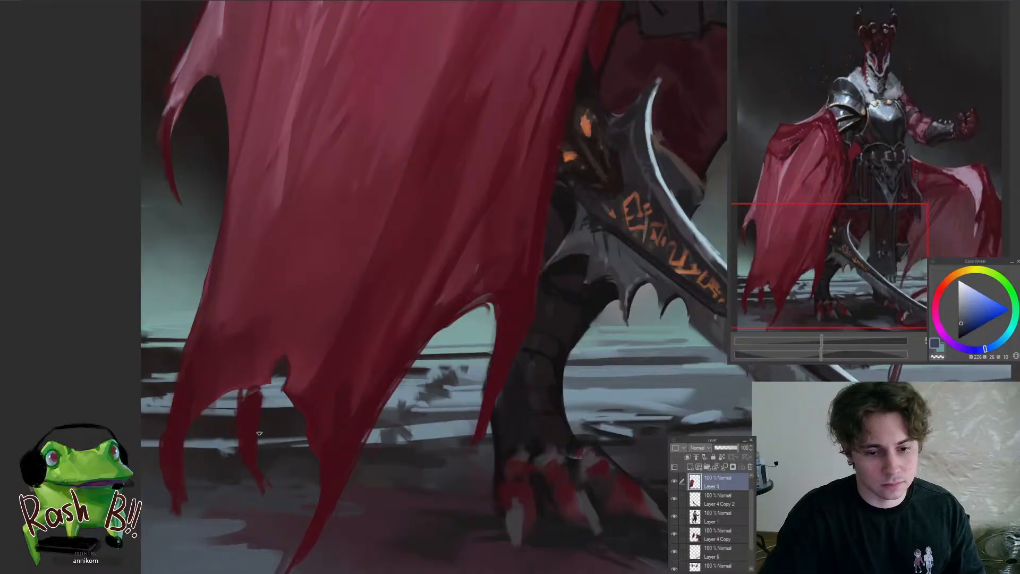
pyautogui.keyDown('alt'); pyautogui.click(257, 444); pyautogui.keyUp('alt')
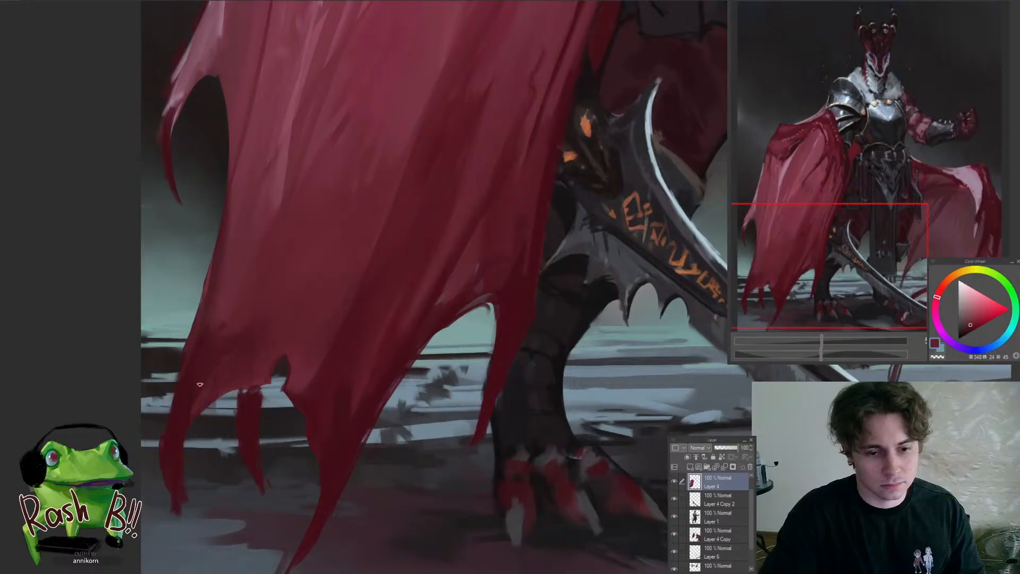
pyautogui.moveTo(237, 349); pyautogui.dragTo(192, 444)
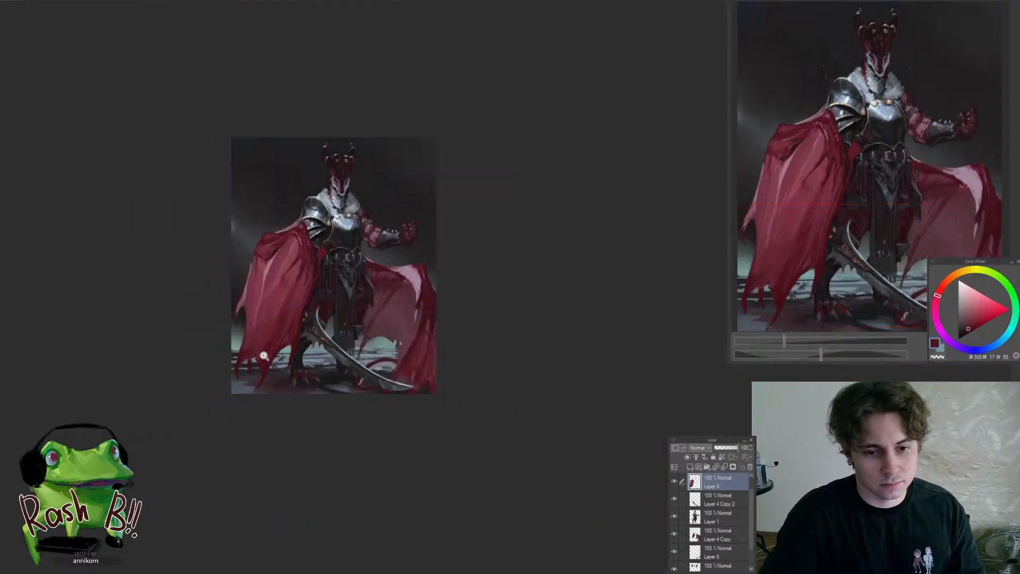
pyautogui.moveTo(262, 355); pyautogui.dragTo(289, 339)
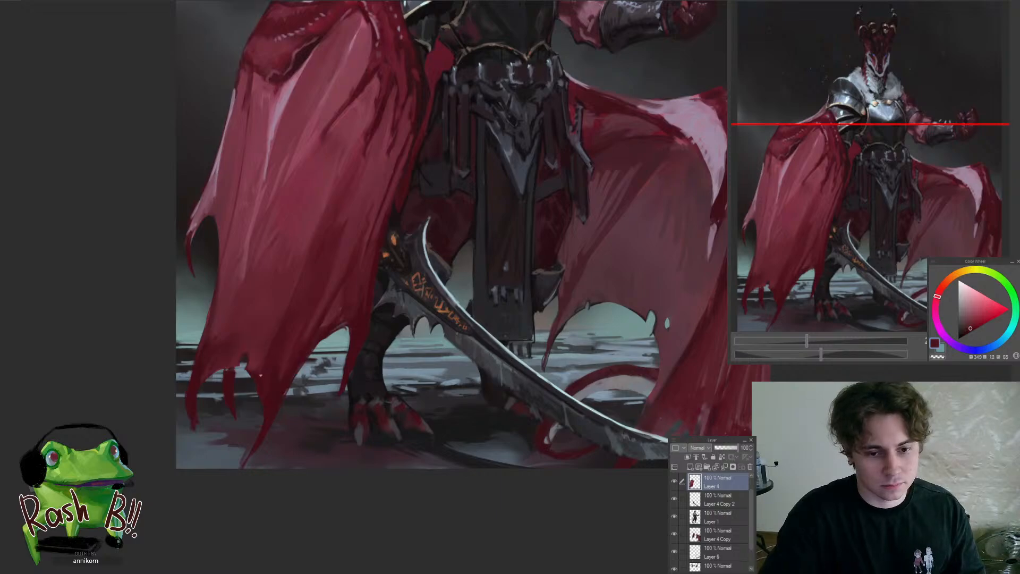
pyautogui.keyDown('alt'); pyautogui.click(293, 347); pyautogui.keyUp('alt')
pyautogui.moveTo(279, 356); pyautogui.dragTo(255, 388)
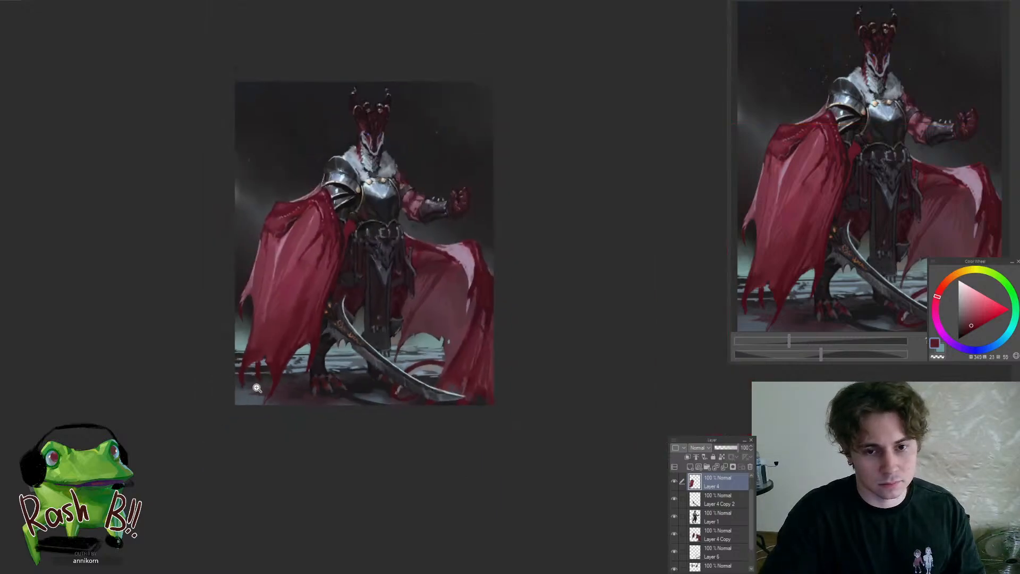
# Refine the fold shading on the upper part of the same red cape with sampled muted reds
pyautogui.moveTo(317, 258); pyautogui.dragTo(365, 213)
pyautogui.keyDown('alt'); pyautogui.click(317, 239); pyautogui.keyUp('alt')
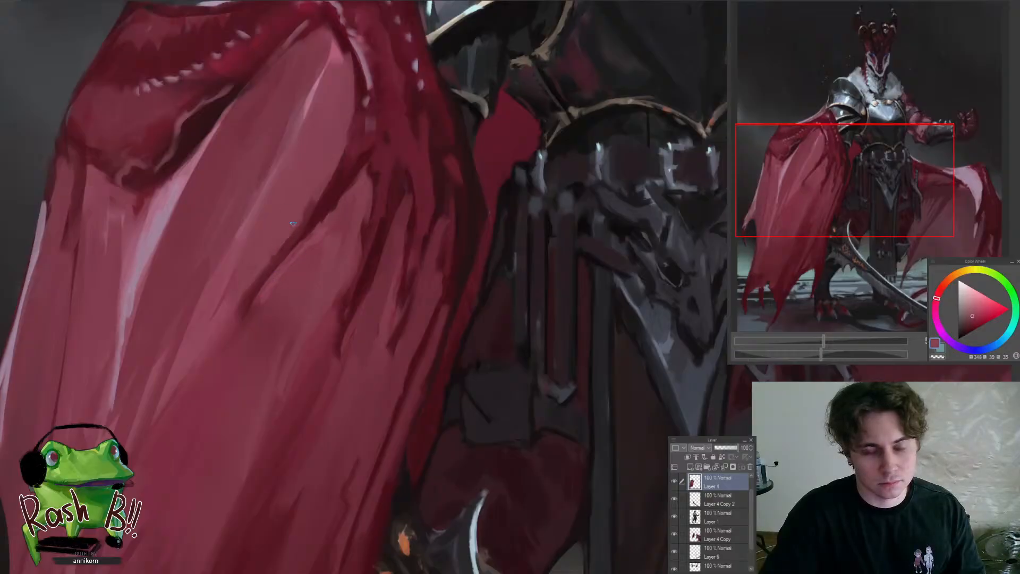
pyautogui.keyDown('alt'); pyautogui.click(304, 212); pyautogui.keyUp('alt')
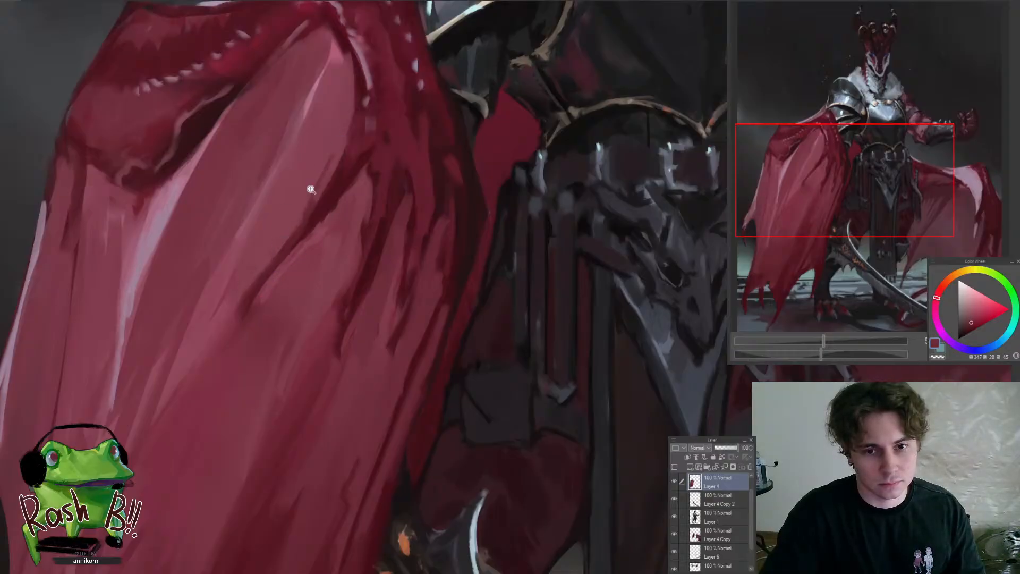
pyautogui.moveTo(311, 189); pyautogui.dragTo(280, 243)
pyautogui.moveTo(379, 142); pyautogui.dragTo(404, 153)
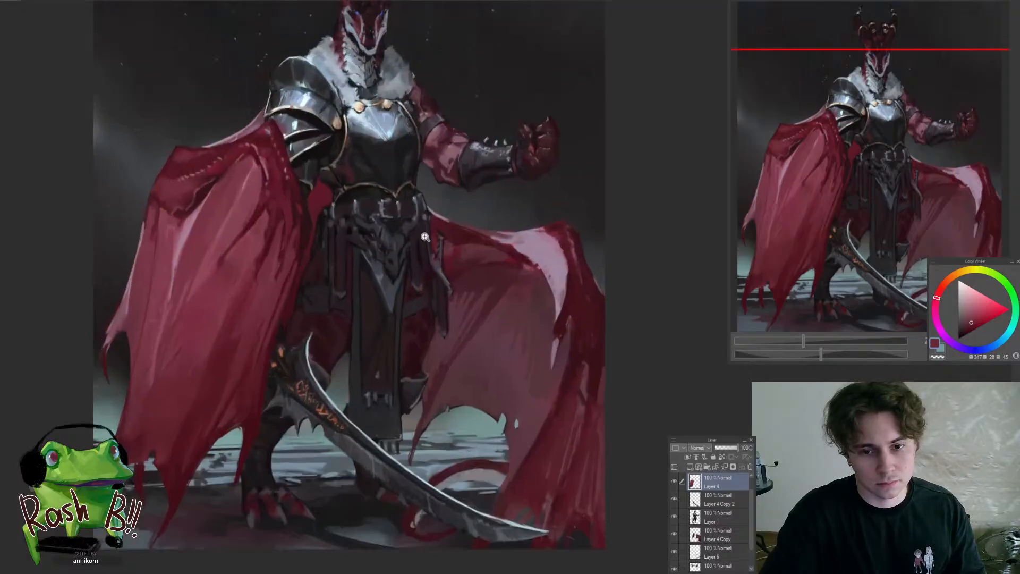
# Sample a near-black on Layer 4 and darken the edge between the thigh and the outer hanging strap below the raised arm
pyautogui.click(449, 298)
pyautogui.click(446, 307)
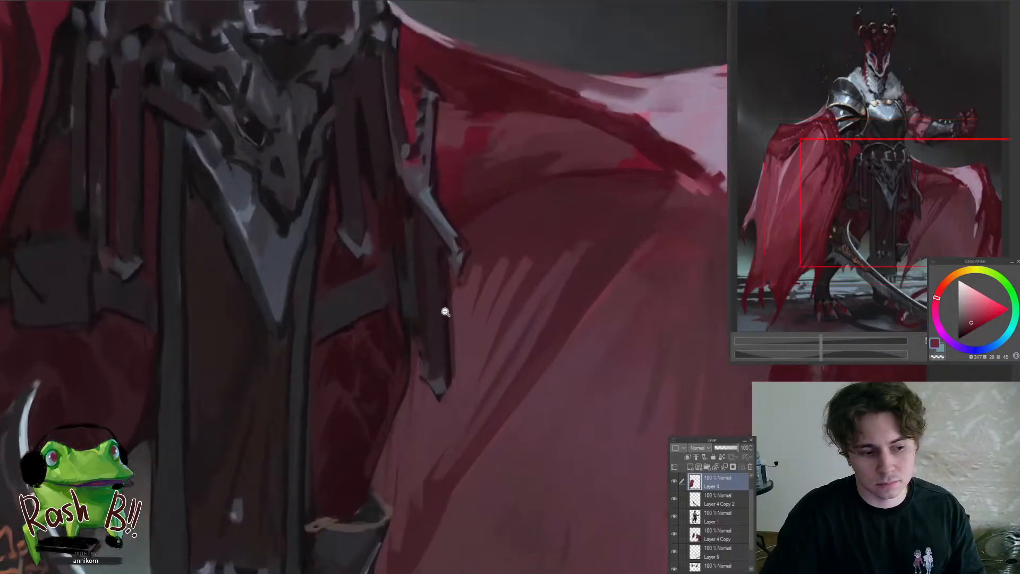
pyautogui.keyDown('alt'); pyautogui.click(409, 339); pyautogui.keyUp('alt')
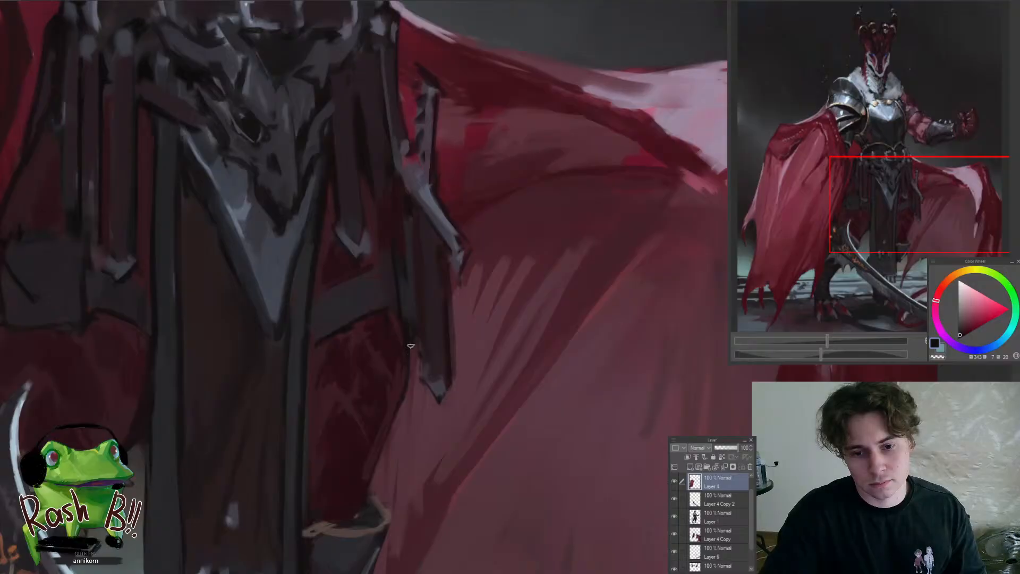
pyautogui.moveTo(412, 376)
pyautogui.mouseDown()
pyautogui.moveTo(409, 401)
pyautogui.moveTo(416, 381)
pyautogui.mouseUp()
pyautogui.moveTo(417, 383)
pyautogui.mouseDown()
pyautogui.moveTo(391, 394)
pyautogui.moveTo(365, 440)
pyautogui.mouseUp()
pyautogui.click(412, 407)
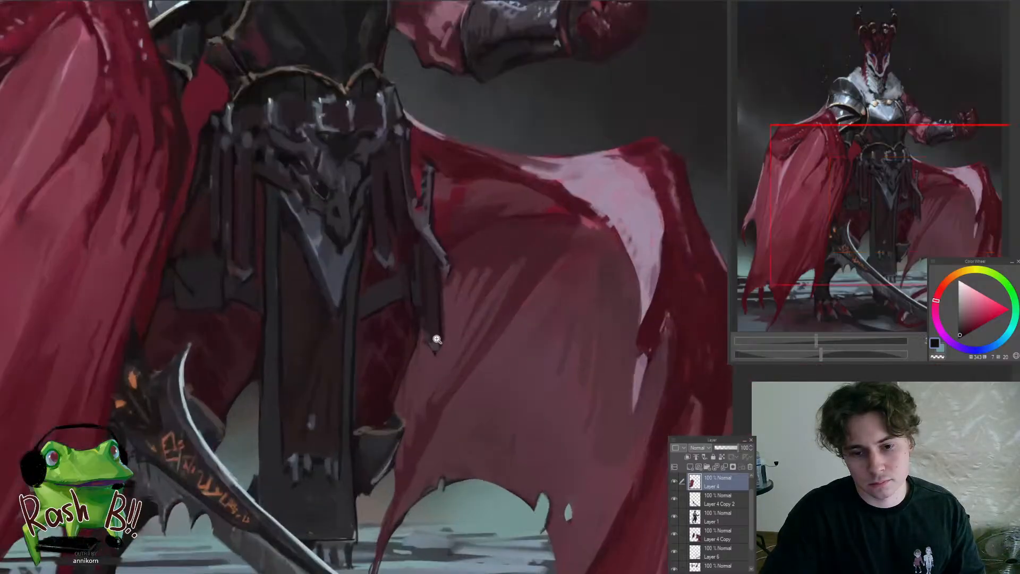
# Clear the lassoed area around the outer hanging strap on Layer 4 and touch up the strap's edge on Layer 1
pyautogui.click(429, 300)
pyautogui.moveTo(421, 239)
pyautogui.mouseDown()
pyautogui.moveTo(517, 348)
pyautogui.moveTo(474, 318)
pyautogui.mouseUp()
pyautogui.press('Delete')
pyautogui.hotkey('ctrl', 'd')
pyautogui.keyDown('ctrl'); pyautogui.keyDown('shift'); pyautogui.click(435, 322); pyautogui.keyUp('shift'); pyautogui.keyUp('ctrl')
pyautogui.keyDown('alt'); pyautogui.click(409, 320); pyautogui.keyUp('alt')
pyautogui.moveTo(412, 322)
pyautogui.mouseDown()
pyautogui.moveTo(407, 375)
pyautogui.moveTo(369, 388)
pyautogui.mouseUp()
pyautogui.moveTo(392, 330)
pyautogui.mouseDown()
pyautogui.moveTo(413, 307)
pyautogui.moveTo(416, 285)
pyautogui.mouseUp()
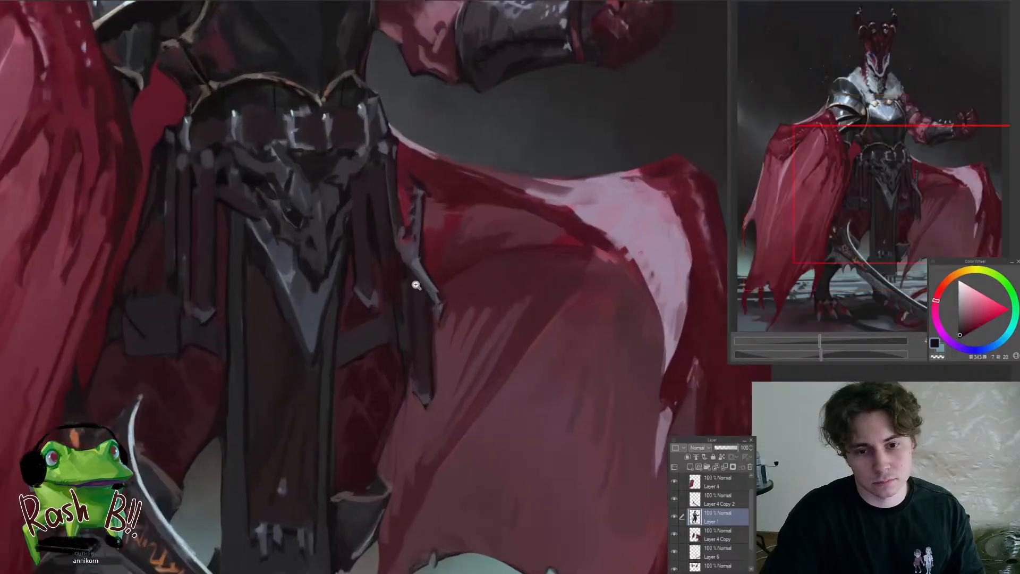
# Refine the hanging straps between the skull ornament and the pale-lit cape on Layer 1 with sampled dark reds
pyautogui.keyDown('alt'); pyautogui.click(404, 274); pyautogui.keyUp('alt')
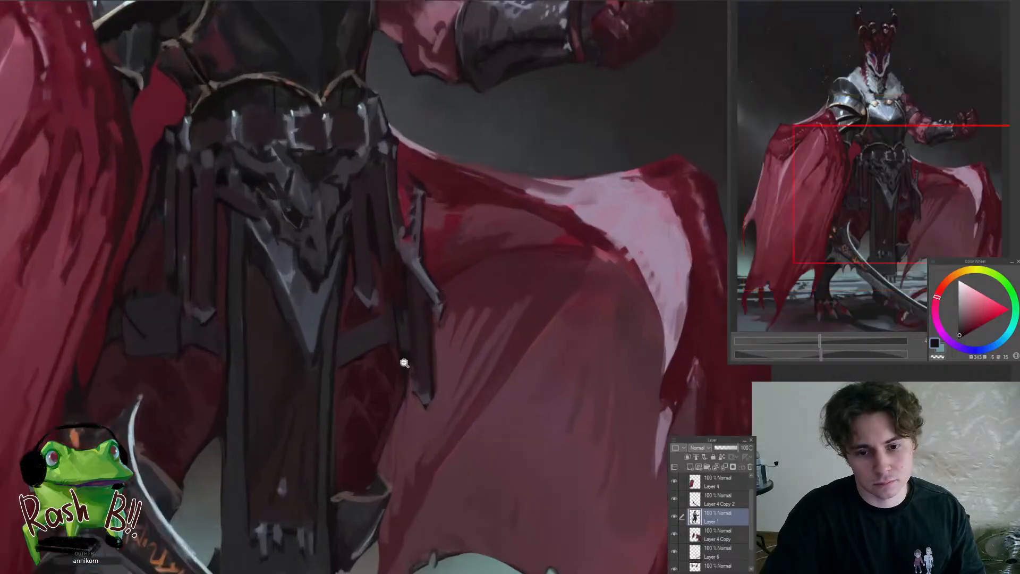
pyautogui.moveTo(404, 363)
pyautogui.mouseDown()
pyautogui.moveTo(376, 357)
pyautogui.moveTo(418, 320)
pyautogui.mouseUp()
pyautogui.keyDown('alt'); pyautogui.click(398, 321); pyautogui.keyUp('alt')
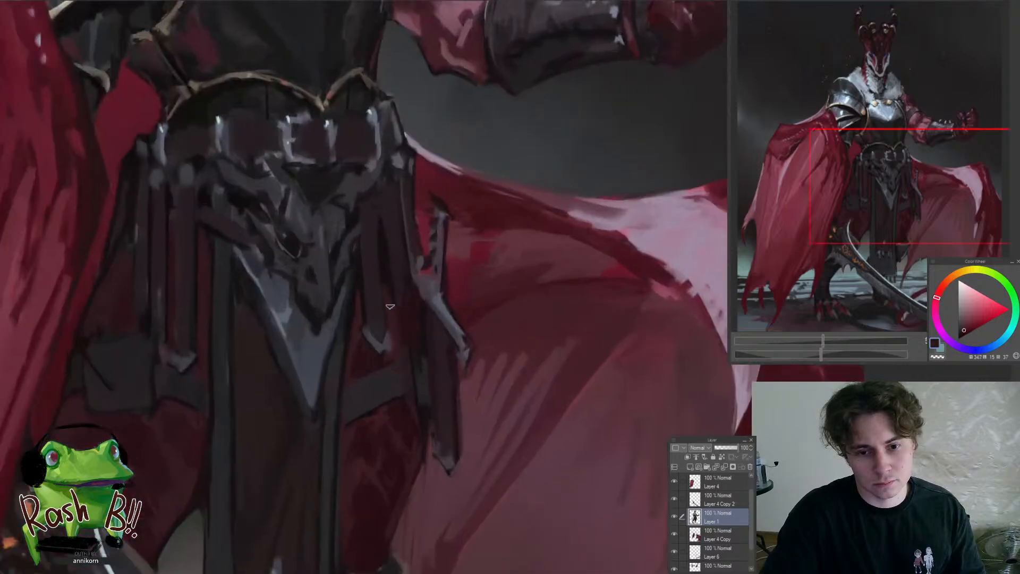
pyautogui.keyDown('alt'); pyautogui.click(384, 268); pyautogui.keyUp('alt')
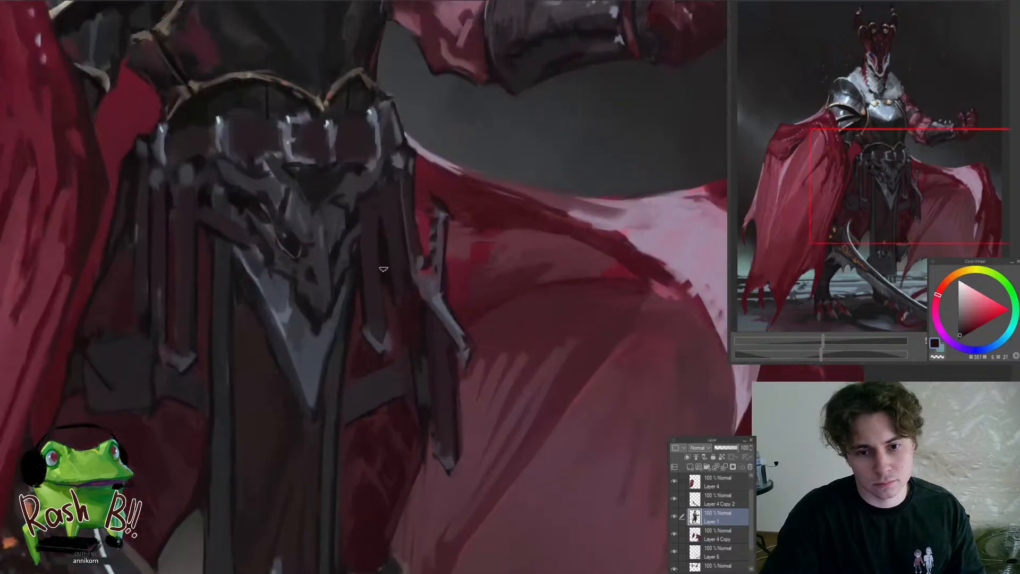
pyautogui.keyDown('alt'); pyautogui.click(396, 341); pyautogui.keyUp('alt')
pyautogui.moveTo(405, 352)
pyautogui.mouseDown()
pyautogui.moveTo(362, 370)
pyautogui.moveTo(348, 346)
pyautogui.moveTo(371, 336)
pyautogui.mouseUp()
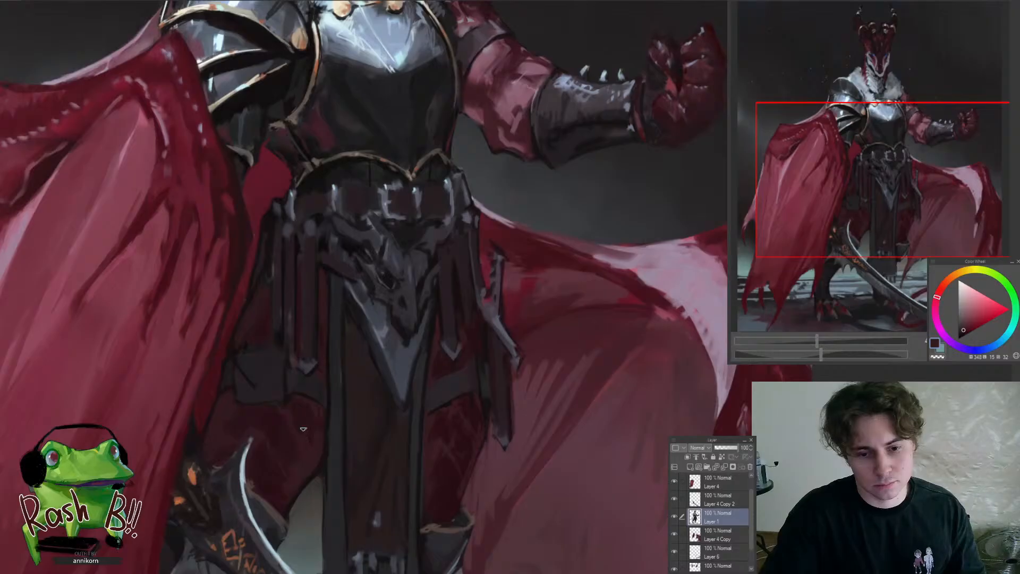
# Refine the shaded thigh and pouch beside the large red cape with sampled near-black and dark violet tones
pyautogui.keyDown('alt'); pyautogui.click(300, 414); pyautogui.keyUp('alt')
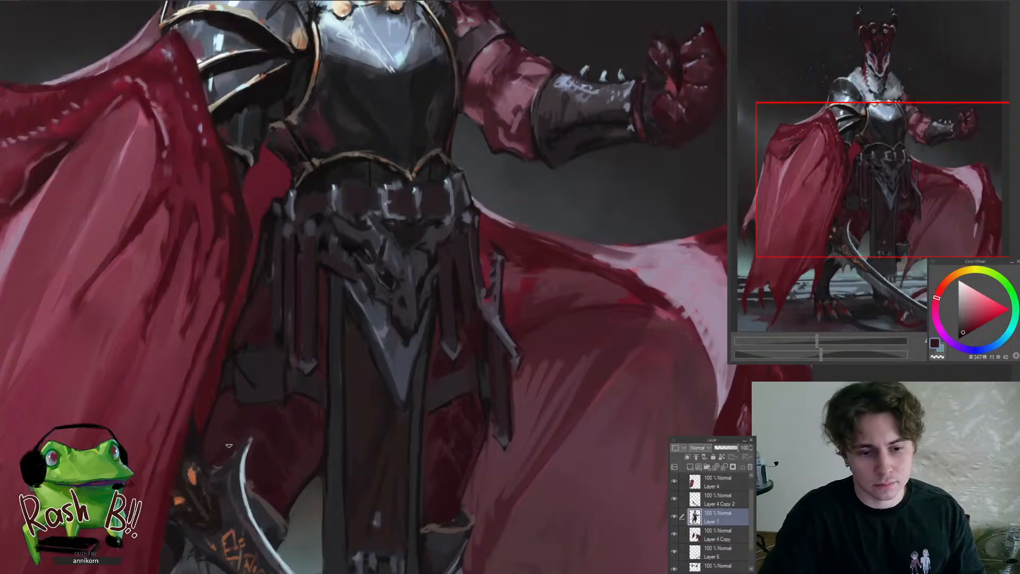
pyautogui.keyDown('alt'); pyautogui.click(230, 377); pyautogui.keyUp('alt')
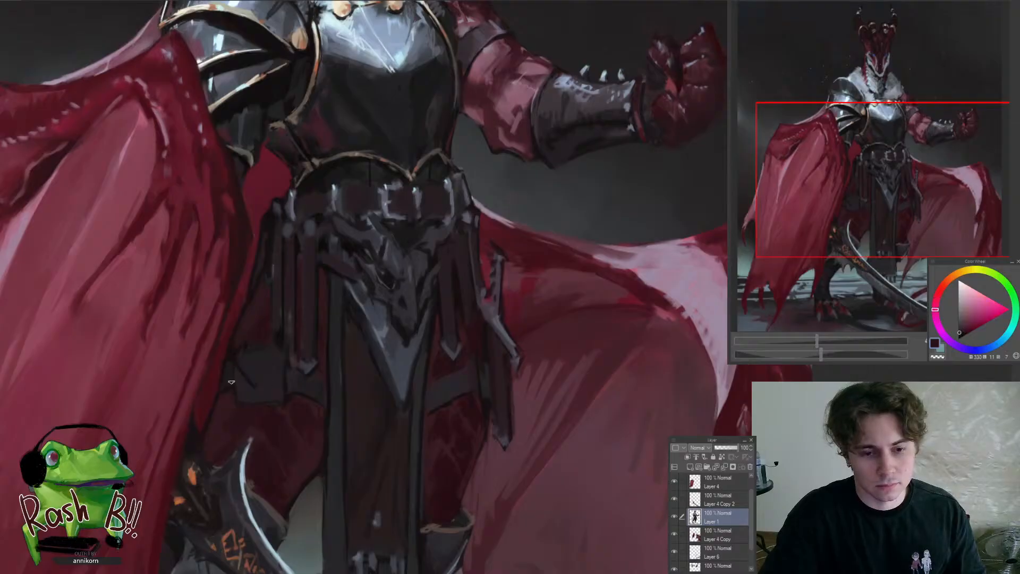
pyautogui.keyDown('alt'); pyautogui.click(233, 357); pyautogui.keyUp('alt')
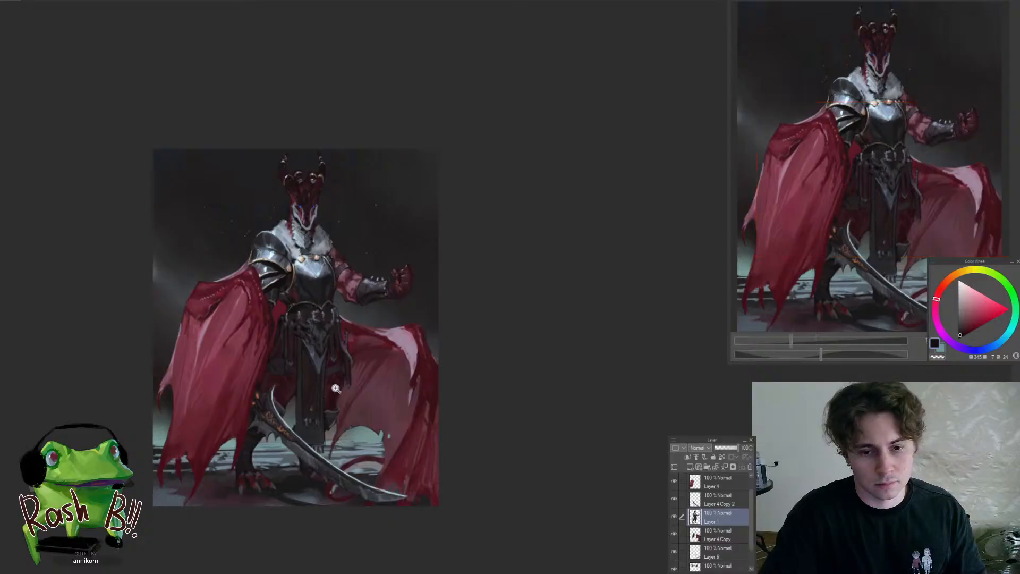
pyautogui.moveTo(335, 363); pyautogui.dragTo(357, 340)
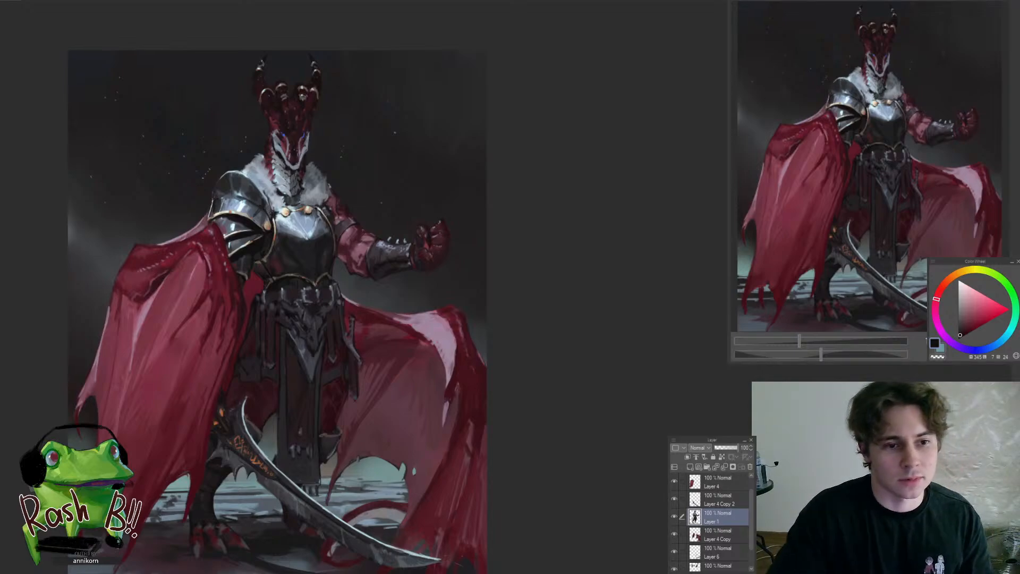
# Refine the thigh band and thigh edge behind the outer hanging strap with sampled near-black tones
pyautogui.click(361, 365)
pyautogui.click(379, 358)
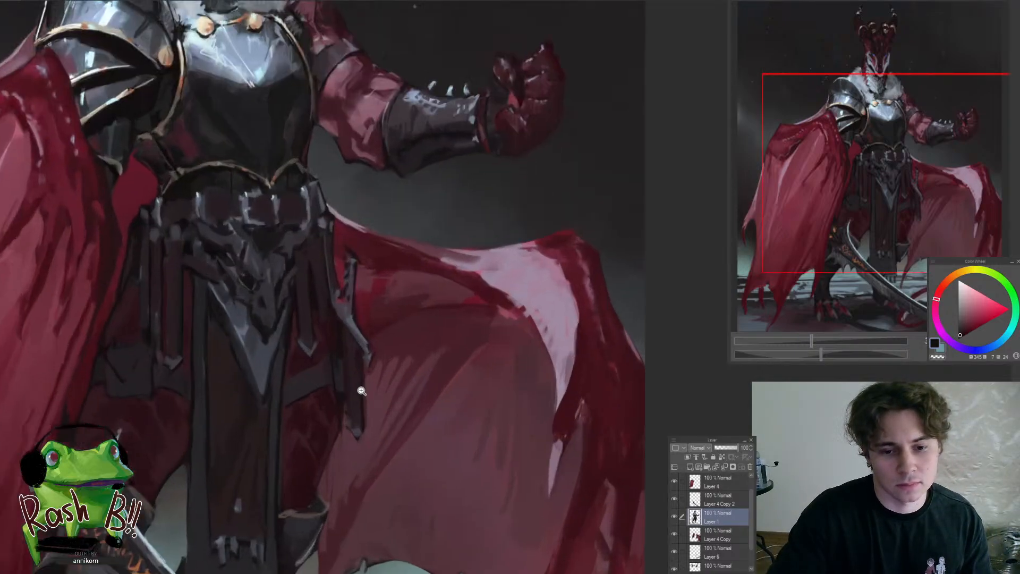
pyautogui.click(367, 397)
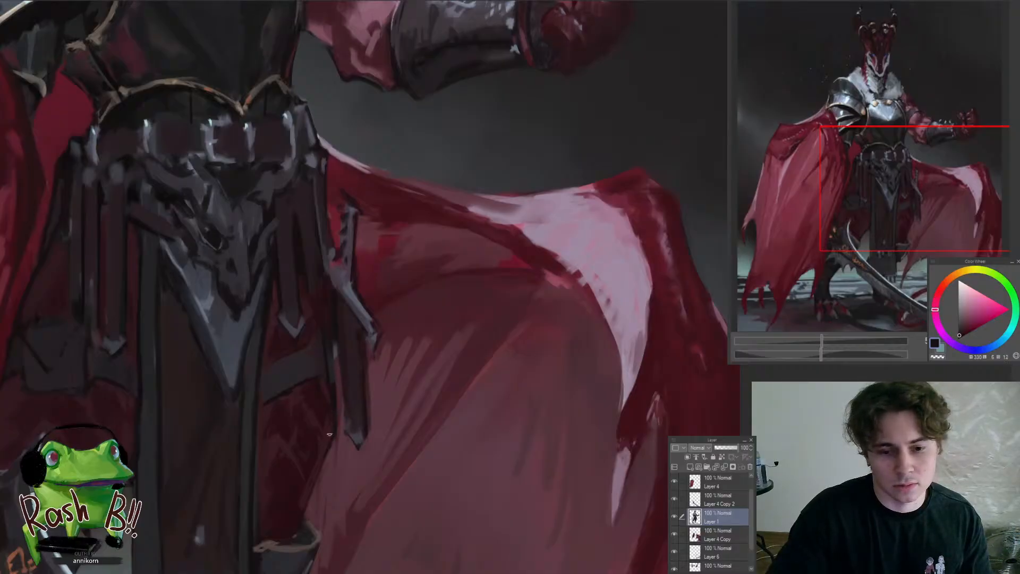
pyautogui.keyDown('alt'); pyautogui.click(320, 349); pyautogui.keyUp('alt')
pyautogui.keyDown('alt'); pyautogui.click(332, 390); pyautogui.keyUp('alt')
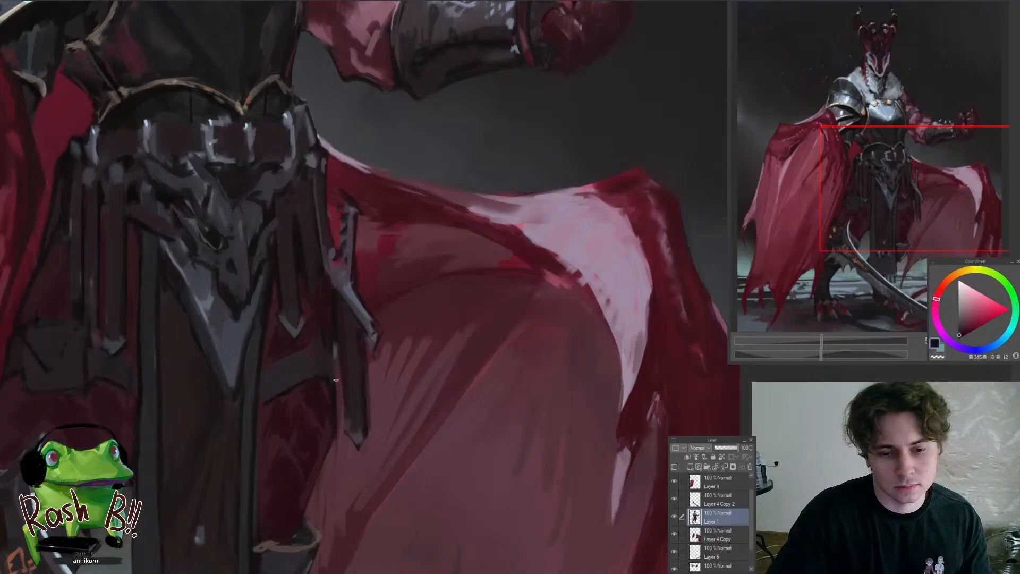
pyautogui.moveTo(329, 385); pyautogui.dragTo(316, 424)
pyautogui.click(339, 370)
pyautogui.click(340, 364)
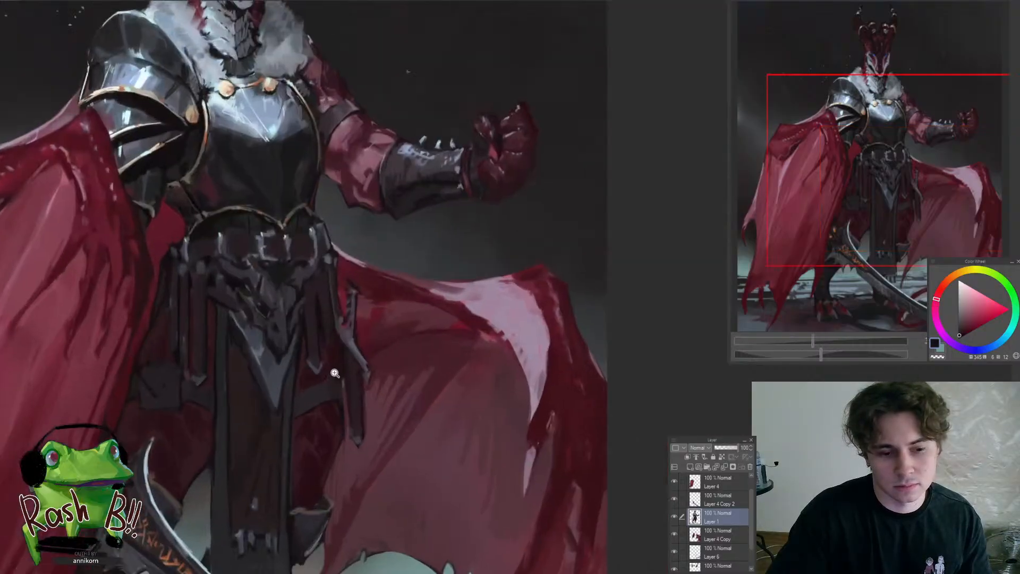
# Lasso the outer hanging strap with its pointed metal ornament and transform it slightly inward toward the thigh
pyautogui.click(338, 372)
pyautogui.click(357, 364)
pyautogui.moveTo(345, 408); pyautogui.dragTo(352, 382)
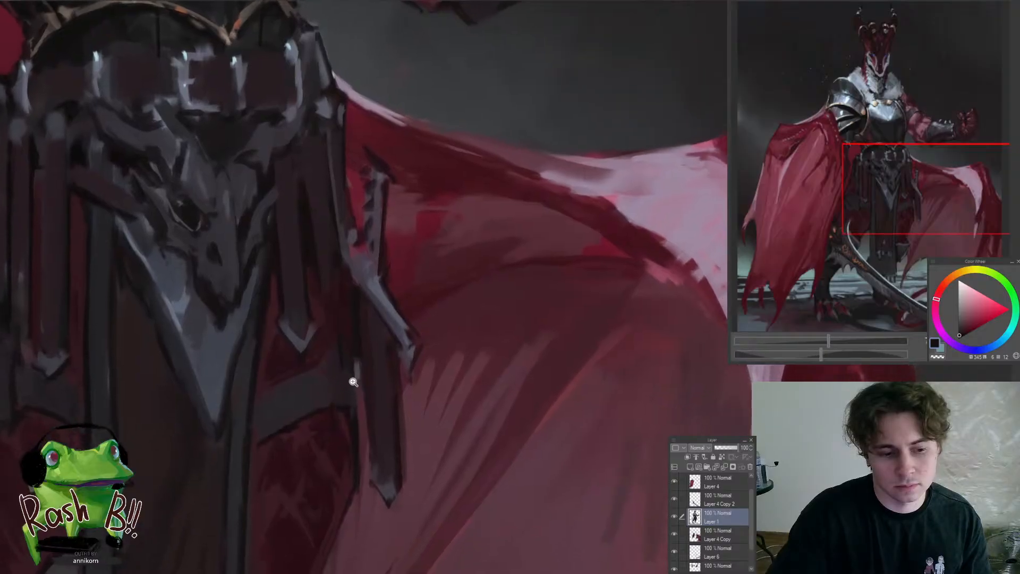
pyautogui.moveTo(370, 395); pyautogui.dragTo(339, 399)
pyautogui.moveTo(385, 486)
pyautogui.mouseDown()
pyautogui.moveTo(411, 462)
pyautogui.moveTo(385, 252)
pyautogui.moveTo(360, 281)
pyautogui.moveTo(366, 401)
pyautogui.moveTo(385, 484)
pyautogui.mouseUp()
pyautogui.hotkey('ctrl', 't')
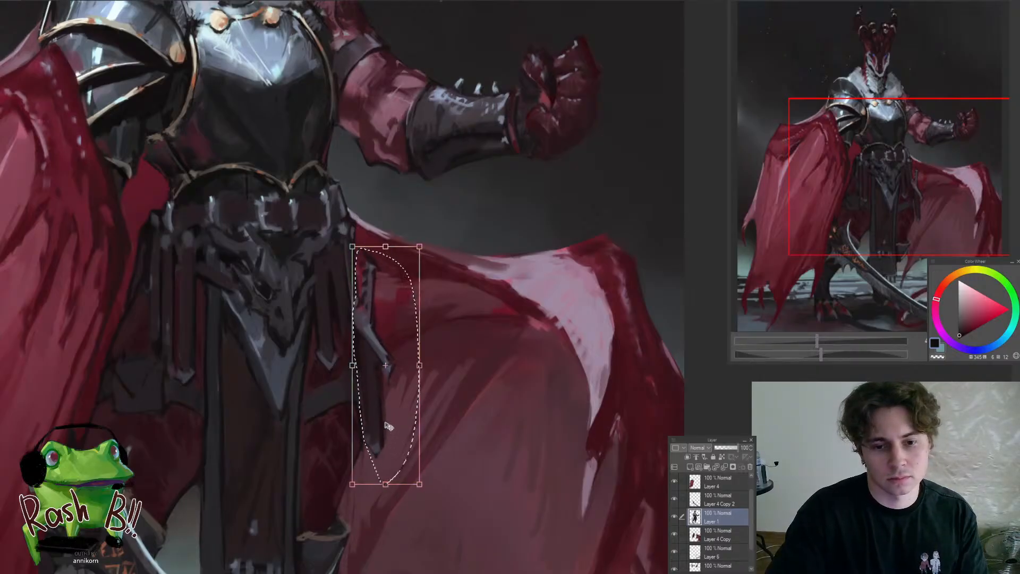
pyautogui.press('Return')
# Refine the thigh edge and band beside the repositioned strap with sampled dark reds
pyautogui.moveTo(387, 436)
pyautogui.mouseDown()
pyautogui.moveTo(348, 409)
pyautogui.moveTo(339, 433)
pyautogui.moveTo(350, 430)
pyautogui.mouseUp()
pyautogui.keyDown('alt'); pyautogui.click(345, 432); pyautogui.keyUp('alt')
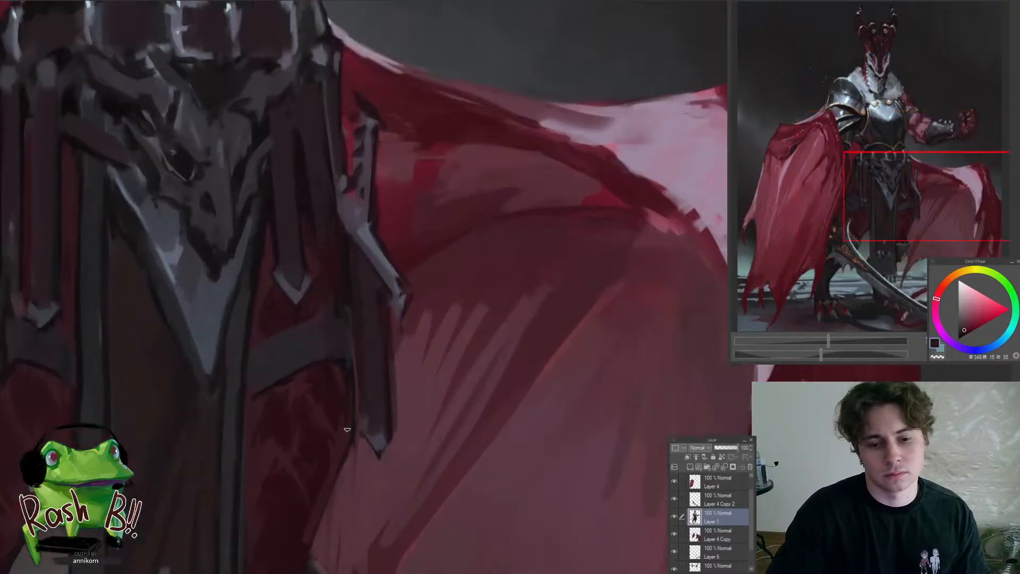
pyautogui.keyDown('alt'); pyautogui.click(355, 368); pyautogui.keyUp('alt')
pyautogui.keyDown('alt'); pyautogui.click(321, 377); pyautogui.keyUp('alt')
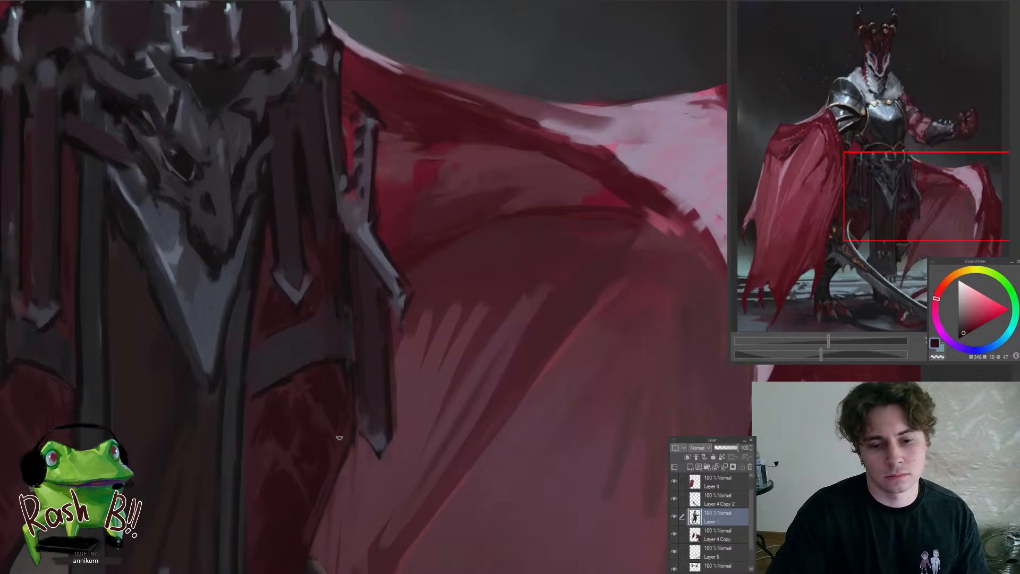
# Flip the canvas view horizontally and sample a muted red for touching up the cape edge beside the hanging strap on Layer 1
pyautogui.hotkey('ctrl', '0')
pyautogui.press('h')
pyautogui.moveTo(546, 466); pyautogui.dragTo(352, 410)
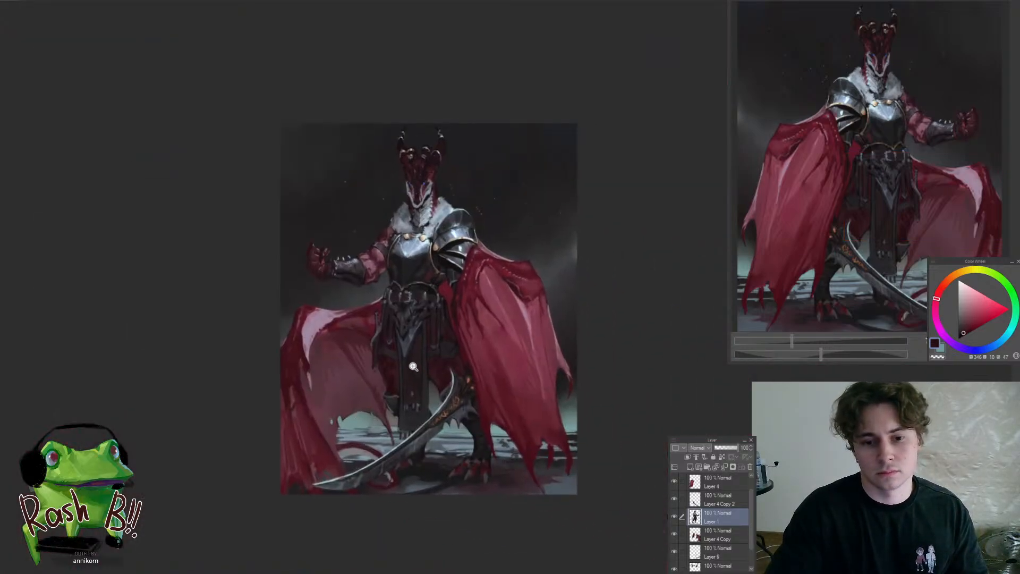
pyautogui.moveTo(413, 365); pyautogui.dragTo(387, 368)
pyautogui.keyDown('ctrl'); pyautogui.keyDown('shift'); pyautogui.click(319, 412); pyautogui.keyUp('shift'); pyautogui.keyUp('ctrl')
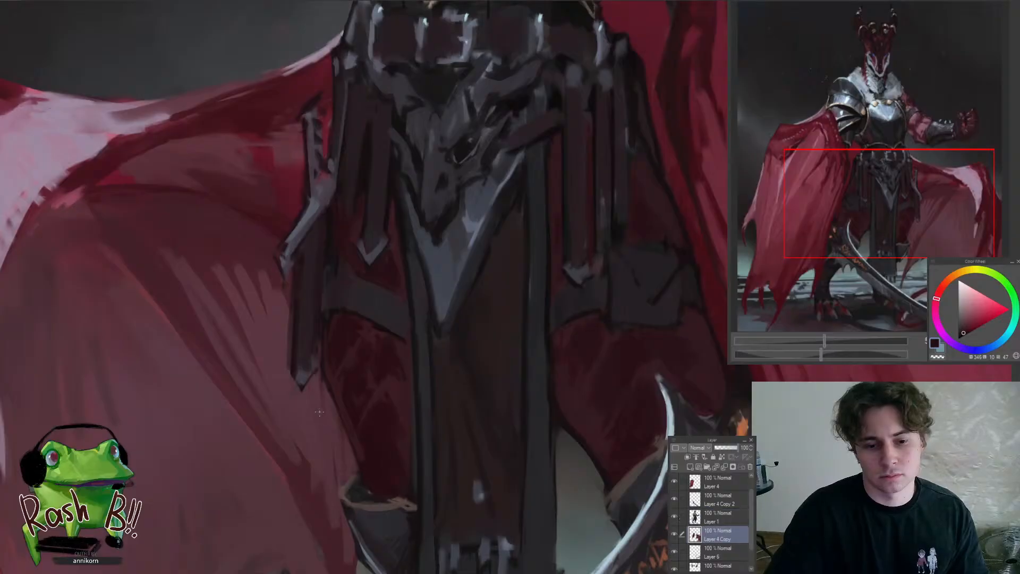
pyautogui.keyDown('ctrl'); pyautogui.keyDown('shift'); pyautogui.click(280, 372); pyautogui.keyUp('shift'); pyautogui.keyUp('ctrl')
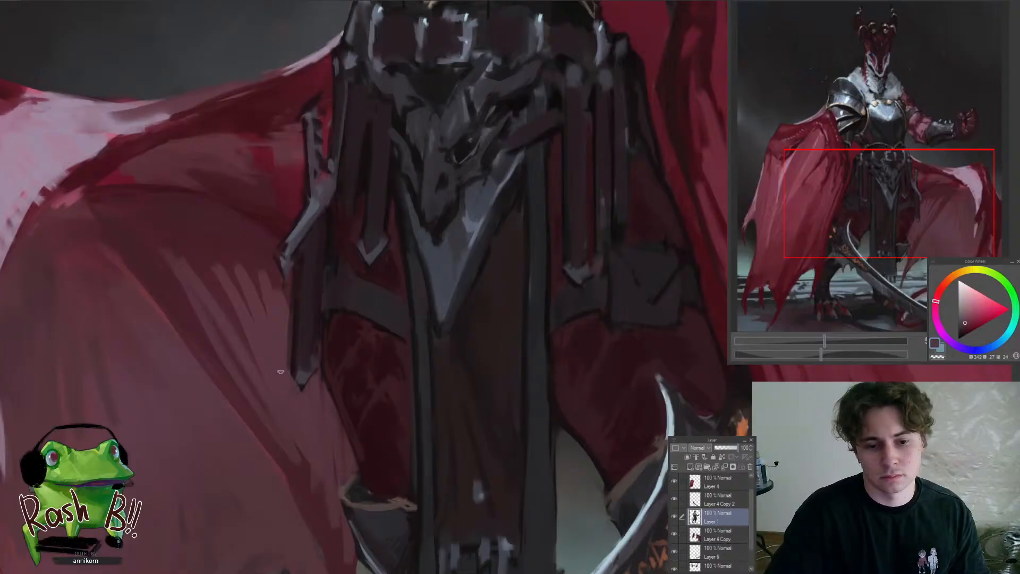
# Refine the gap between the hanging straps beside the skull ornament in the mirrored view with a sampled dark red
pyautogui.moveTo(287, 368); pyautogui.dragTo(239, 402)
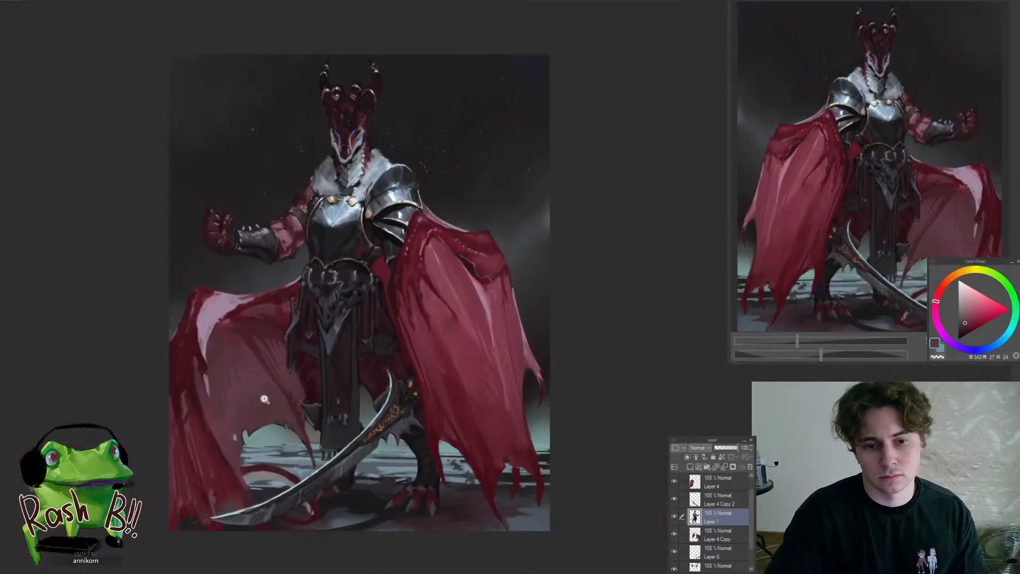
pyautogui.moveTo(301, 307); pyautogui.dragTo(311, 309)
pyautogui.click(311, 308)
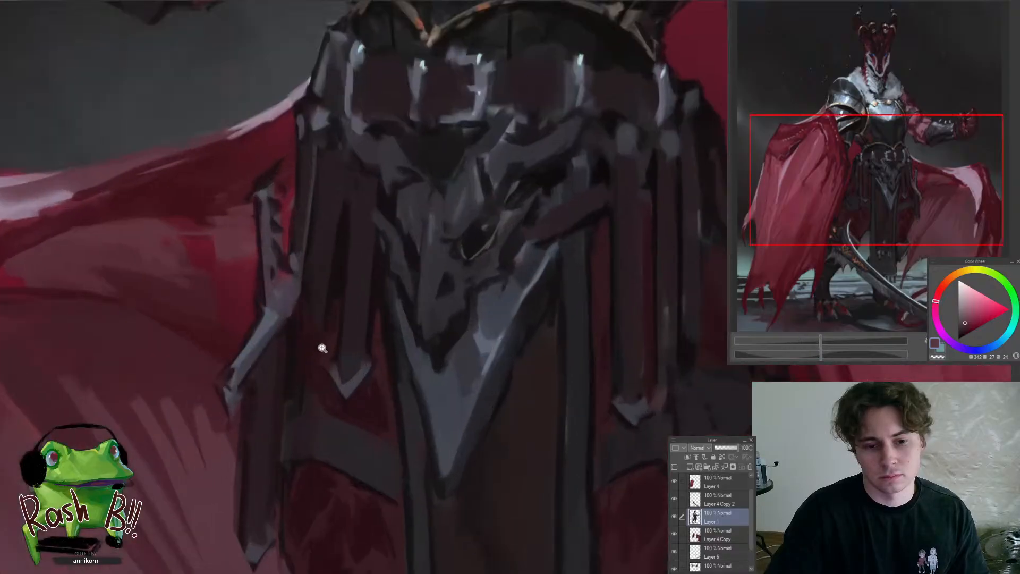
pyautogui.click(318, 348)
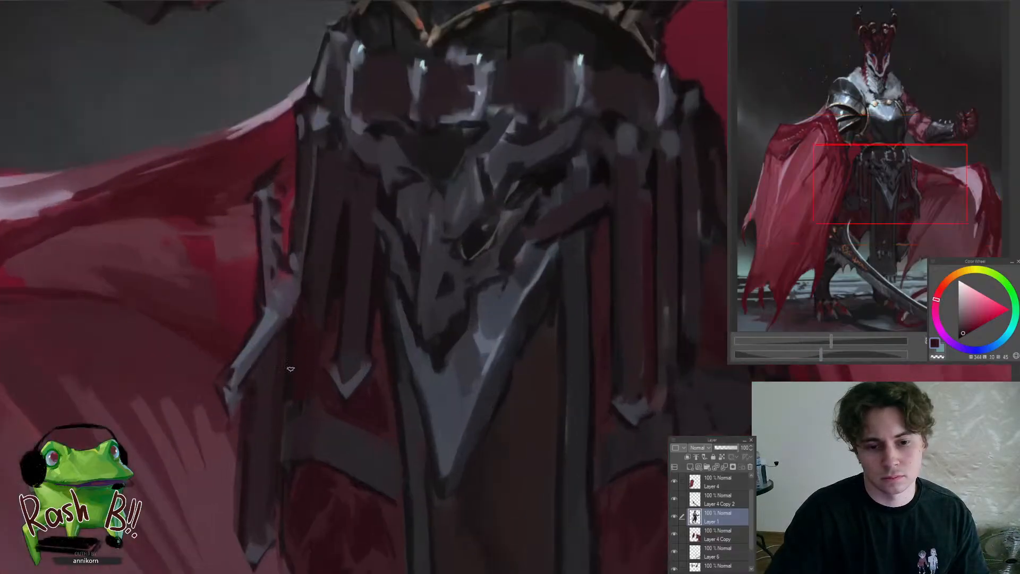
pyautogui.moveTo(290, 370); pyautogui.dragTo(219, 449)
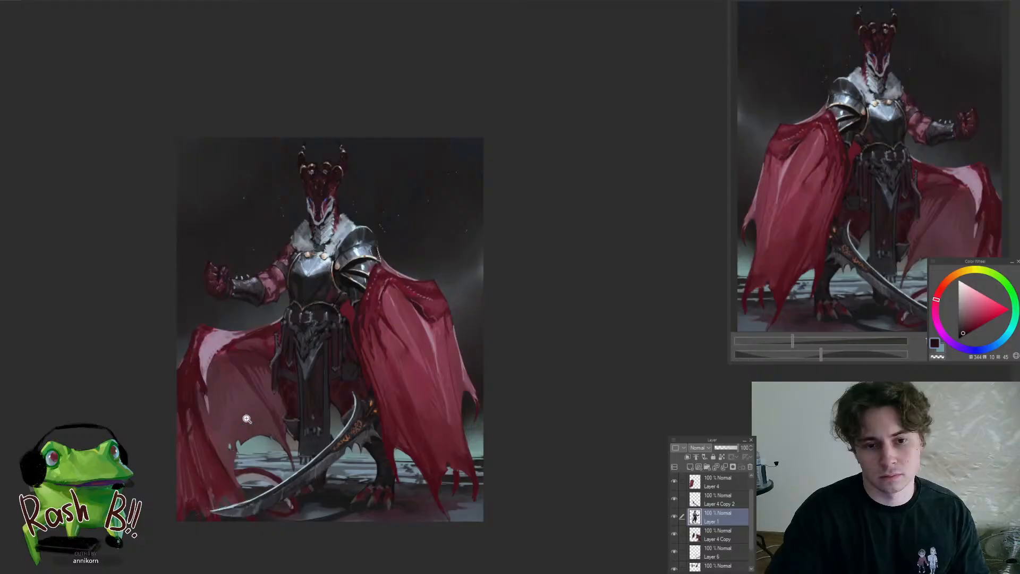
# Refine the outer hanging strap's edge and its metal ornament beside the cape with sampled dark reds on Layer 1
pyautogui.moveTo(286, 369); pyautogui.dragTo(311, 320)
pyautogui.keyDown('alt'); pyautogui.click(287, 330); pyautogui.keyUp('alt')
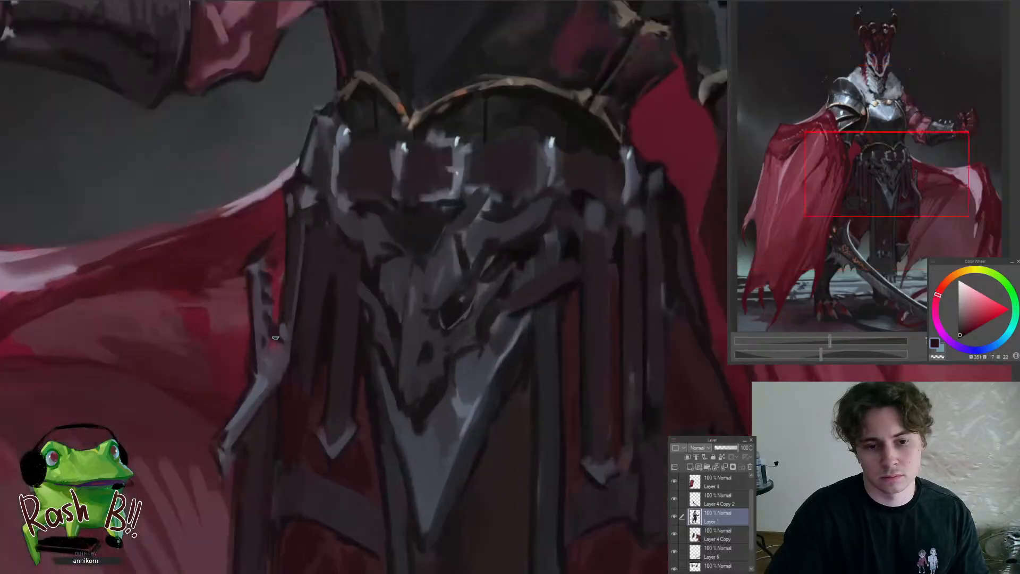
pyautogui.moveTo(271, 266); pyautogui.dragTo(280, 342)
pyautogui.moveTo(280, 385)
pyautogui.mouseDown()
pyautogui.moveTo(218, 444)
pyautogui.moveTo(295, 341)
pyautogui.mouseUp()
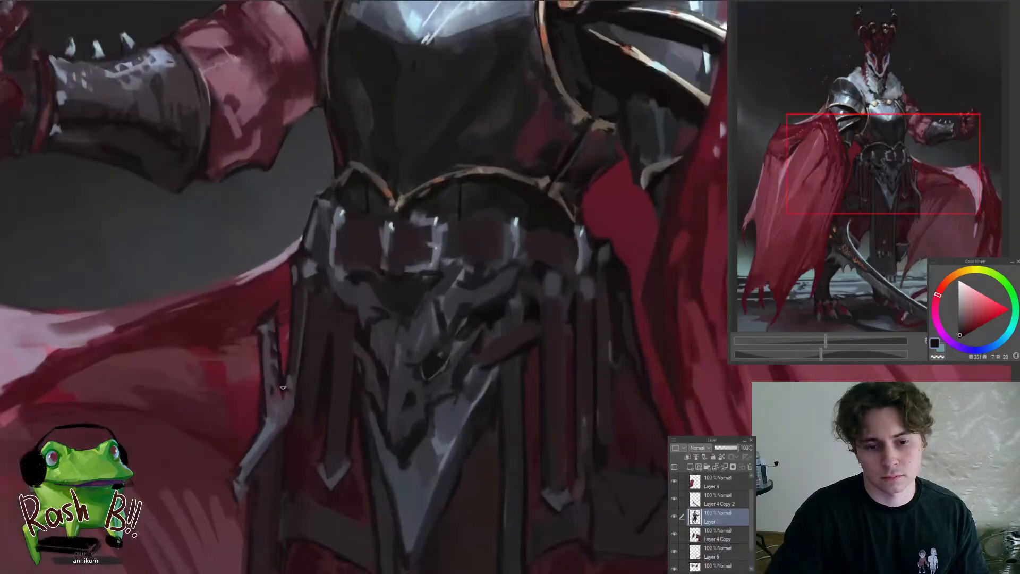
pyautogui.moveTo(270, 414); pyautogui.dragTo(221, 491)
# Sample a dark red and touch up the belt segment below the breastplate, above the hanging straps
pyautogui.moveTo(343, 425); pyautogui.dragTo(387, 419)
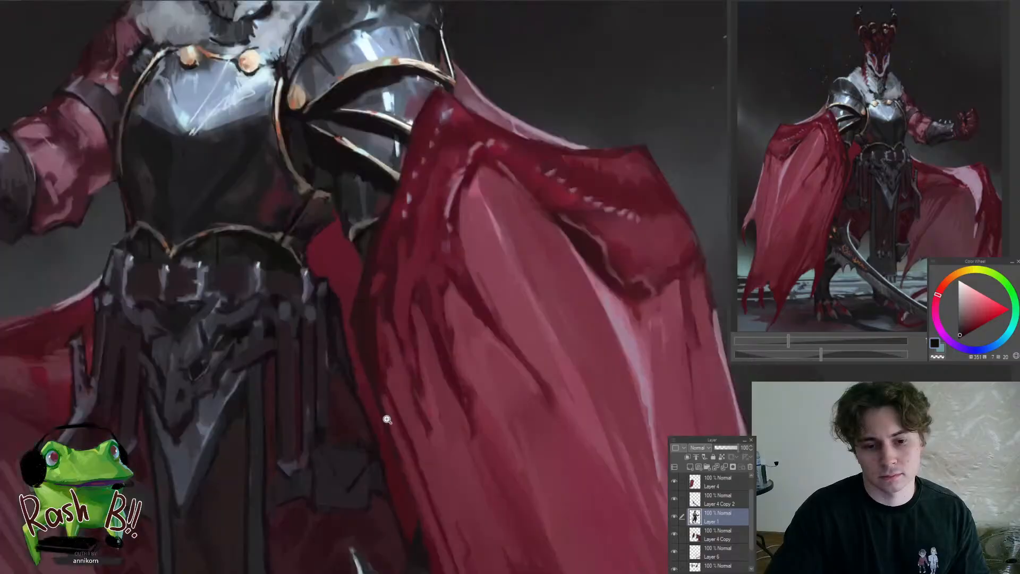
pyautogui.click(387, 419)
pyautogui.moveTo(355, 386); pyautogui.dragTo(276, 398)
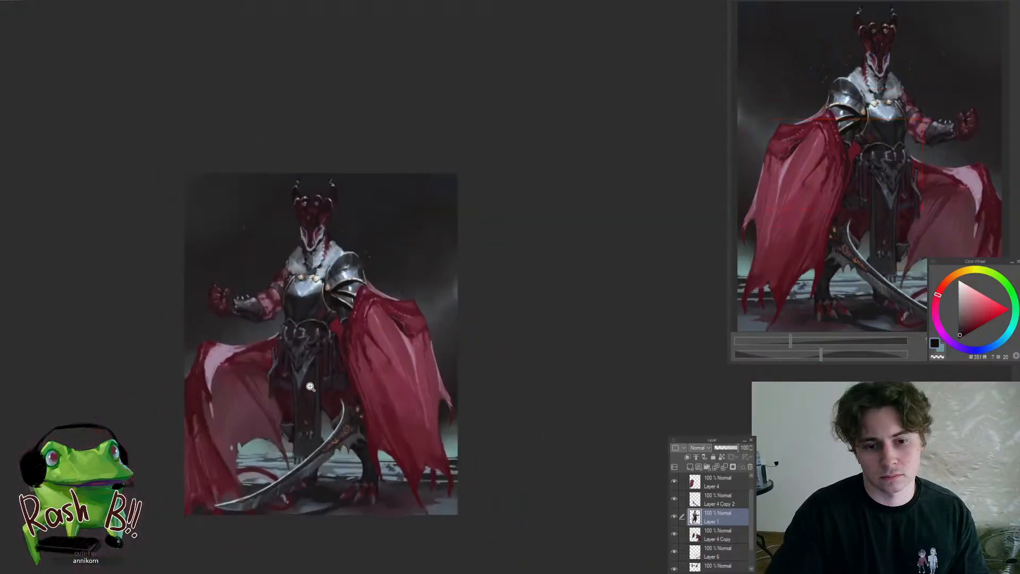
pyautogui.moveTo(318, 348); pyautogui.dragTo(329, 335)
pyautogui.keyDown('alt'); pyautogui.click(311, 310); pyautogui.keyUp('alt')
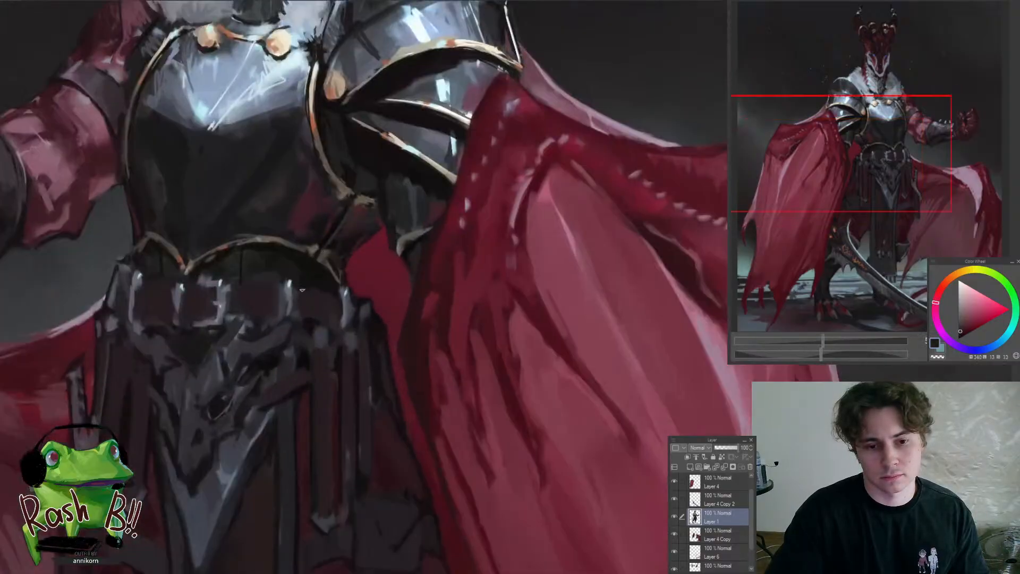
pyautogui.keyDown('alt'); pyautogui.click(307, 329); pyautogui.keyUp('alt')
pyautogui.moveTo(294, 290); pyautogui.dragTo(291, 311)
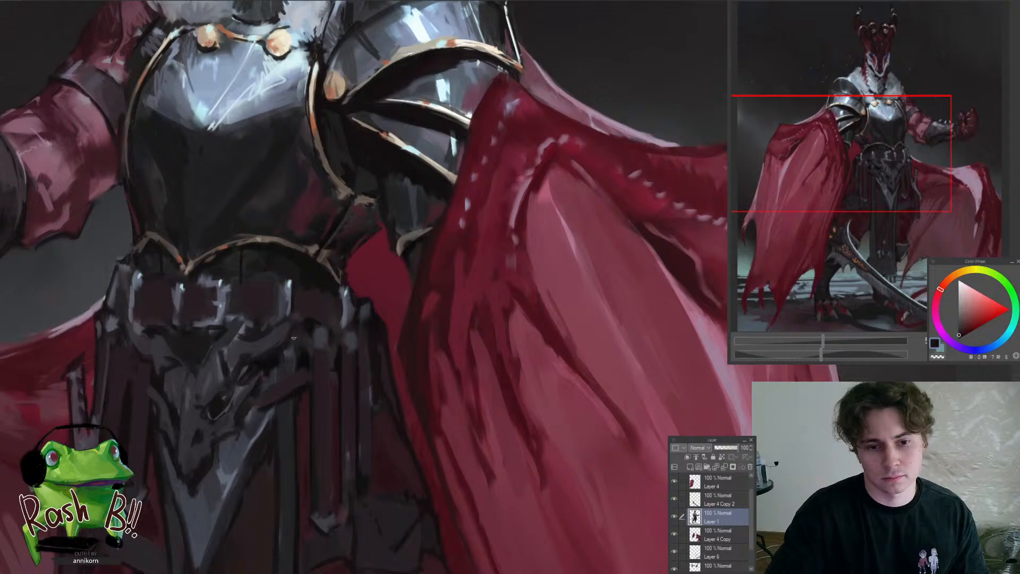
# Deepen the shadows around the skull ornament and the tops of the neighbouring straps with a near-black tone
pyautogui.moveTo(288, 347)
pyautogui.mouseDown()
pyautogui.moveTo(249, 374)
pyautogui.moveTo(313, 345)
pyautogui.moveTo(328, 355)
pyautogui.moveTo(317, 378)
pyautogui.mouseUp()
pyautogui.moveTo(274, 331); pyautogui.dragTo(272, 370)
pyautogui.moveTo(224, 323)
pyautogui.mouseDown()
pyautogui.moveTo(208, 390)
pyautogui.moveTo(160, 445)
pyautogui.mouseUp()
pyautogui.moveTo(232, 407)
pyautogui.mouseDown()
pyautogui.moveTo(202, 431)
pyautogui.moveTo(240, 411)
pyautogui.mouseUp()
pyautogui.moveTo(191, 385); pyautogui.dragTo(239, 361)
pyautogui.moveTo(207, 408); pyautogui.dragTo(171, 470)
pyautogui.moveTo(288, 437); pyautogui.dragTo(297, 333)
pyautogui.moveTo(257, 366); pyautogui.dragTo(332, 358)
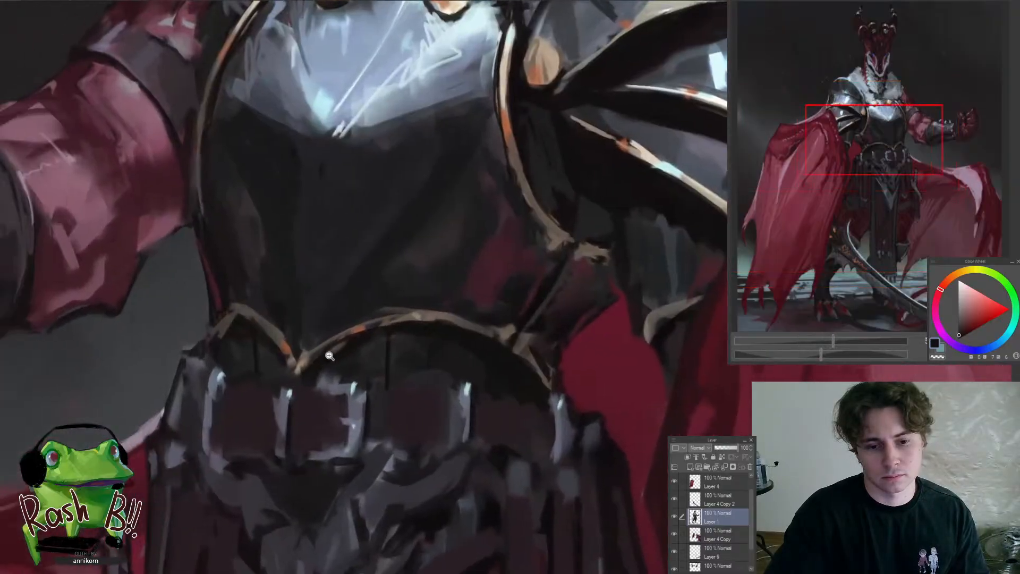
# Clean up and sharpen the pointed dip of the breastplate's gold trim with sampled dark and orange-brown tones
pyautogui.keyDown('alt'); pyautogui.click(300, 333); pyautogui.keyUp('alt')
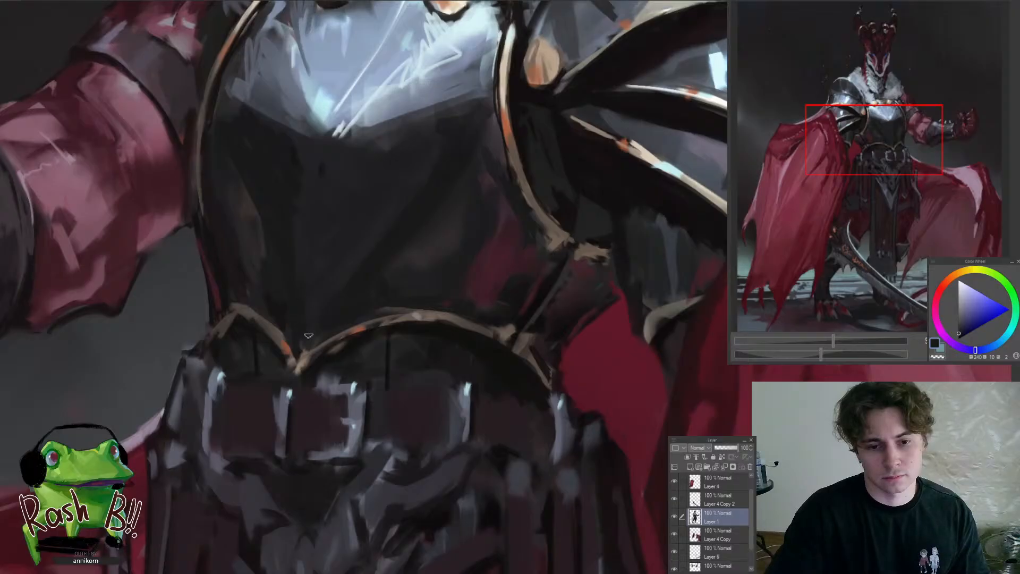
pyautogui.keyDown('alt'); pyautogui.click(293, 350); pyautogui.keyUp('alt')
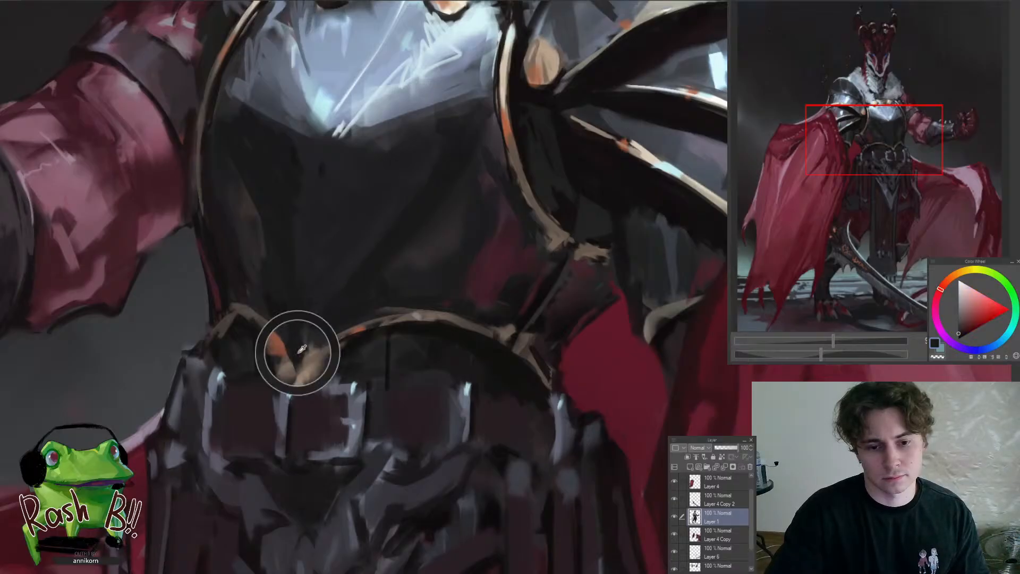
pyautogui.keyDown('alt'); pyautogui.click(457, 334); pyautogui.keyUp('alt')
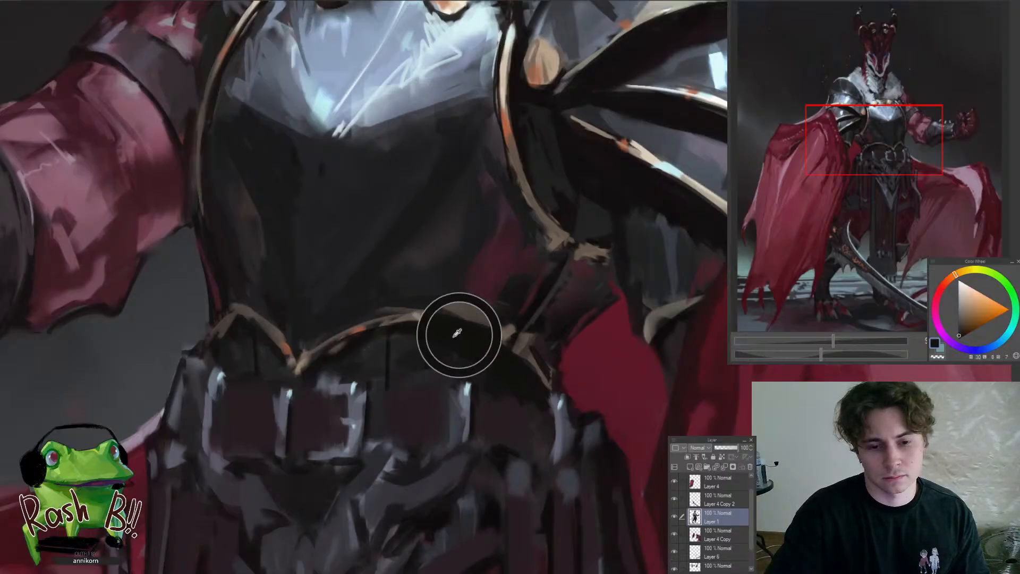
pyautogui.keyDown('alt'); pyautogui.click(281, 339); pyautogui.keyUp('alt')
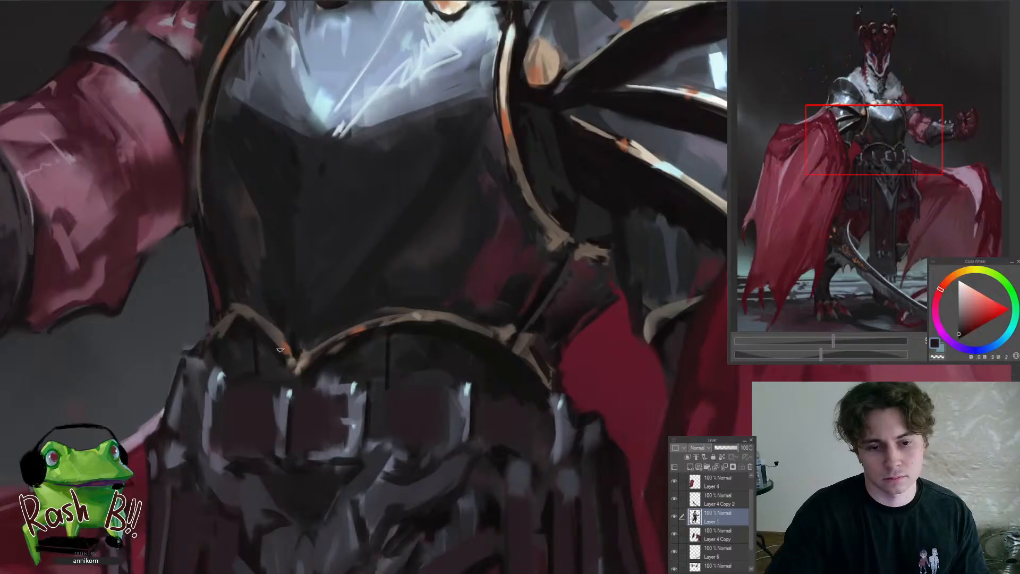
pyautogui.keyDown('alt'); pyautogui.click(283, 336); pyautogui.keyUp('alt')
pyautogui.keyDown('alt'); pyautogui.click(284, 343); pyautogui.keyUp('alt')
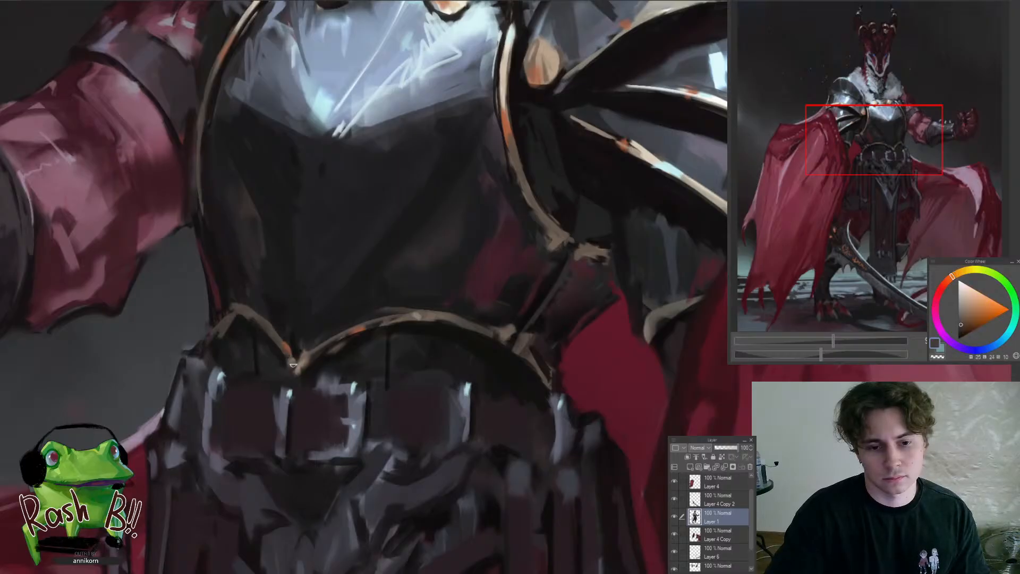
pyautogui.keyDown('alt'); pyautogui.click(282, 340); pyautogui.keyUp('alt')
pyautogui.keyDown('alt'); pyautogui.click(322, 359); pyautogui.keyUp('alt')
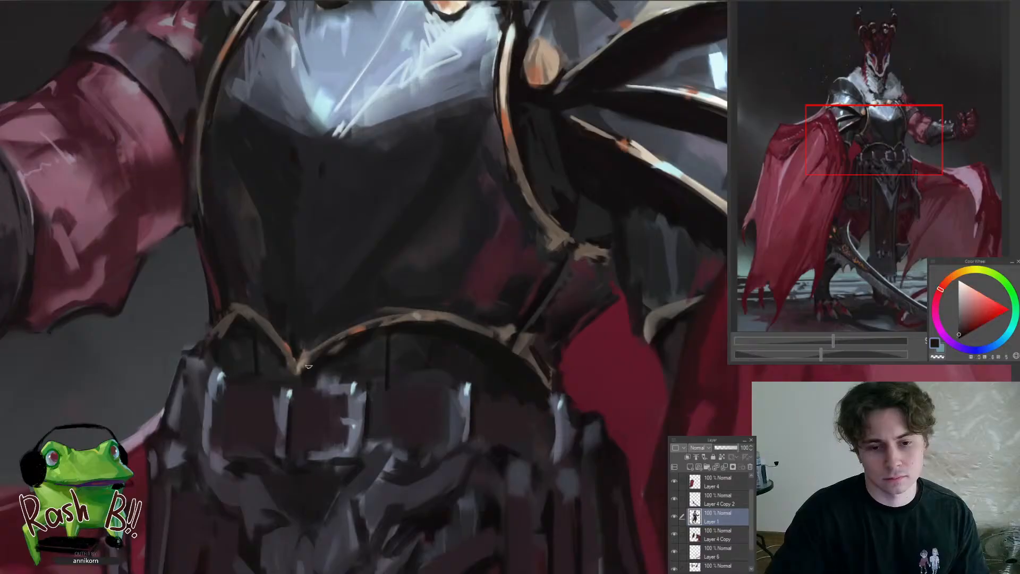
pyautogui.moveTo(372, 368); pyautogui.dragTo(346, 393)
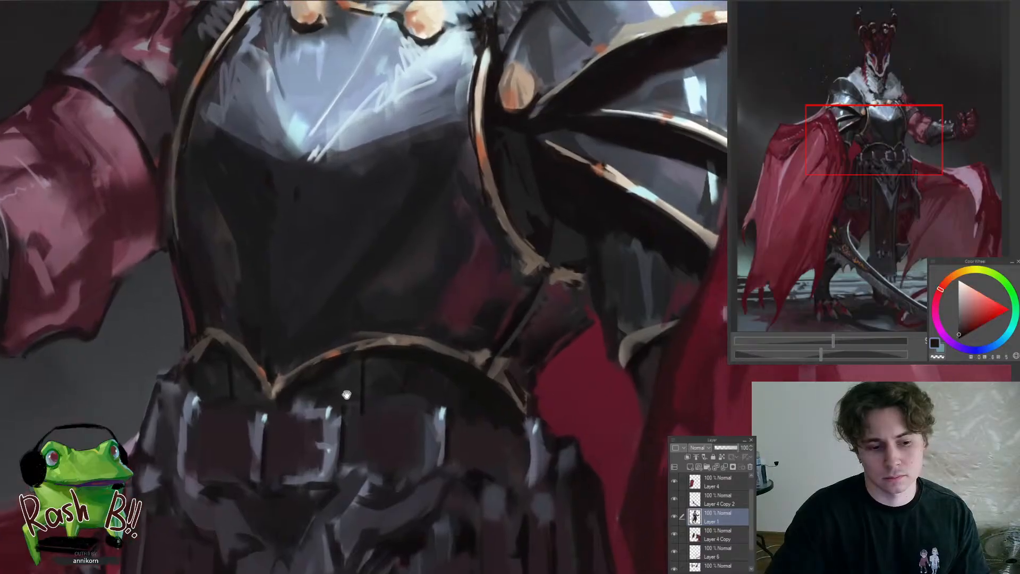
pyautogui.moveTo(342, 359); pyautogui.dragTo(332, 367)
pyautogui.click(332, 368)
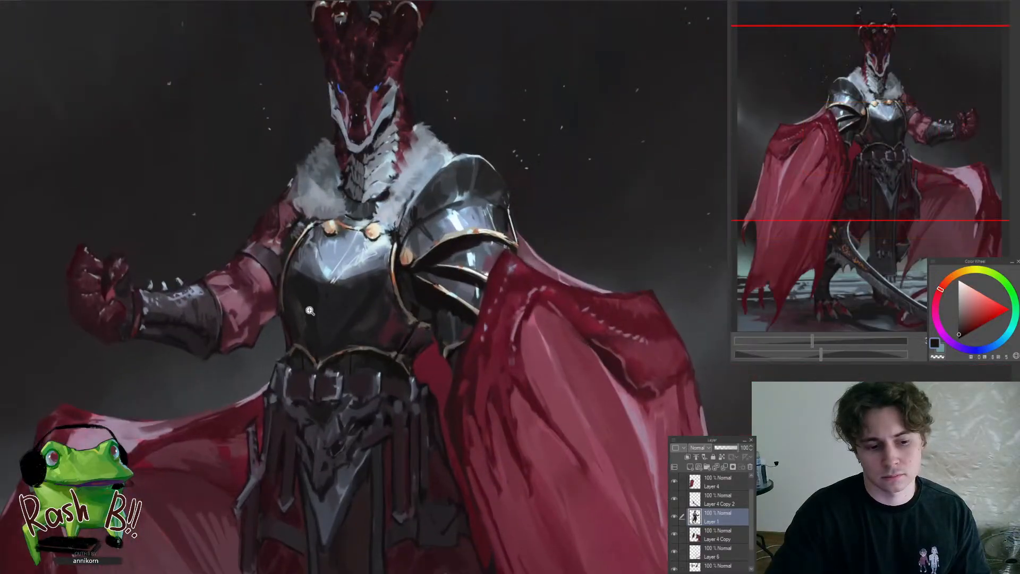
pyautogui.click(353, 360)
pyautogui.moveTo(353, 354); pyautogui.dragTo(372, 346)
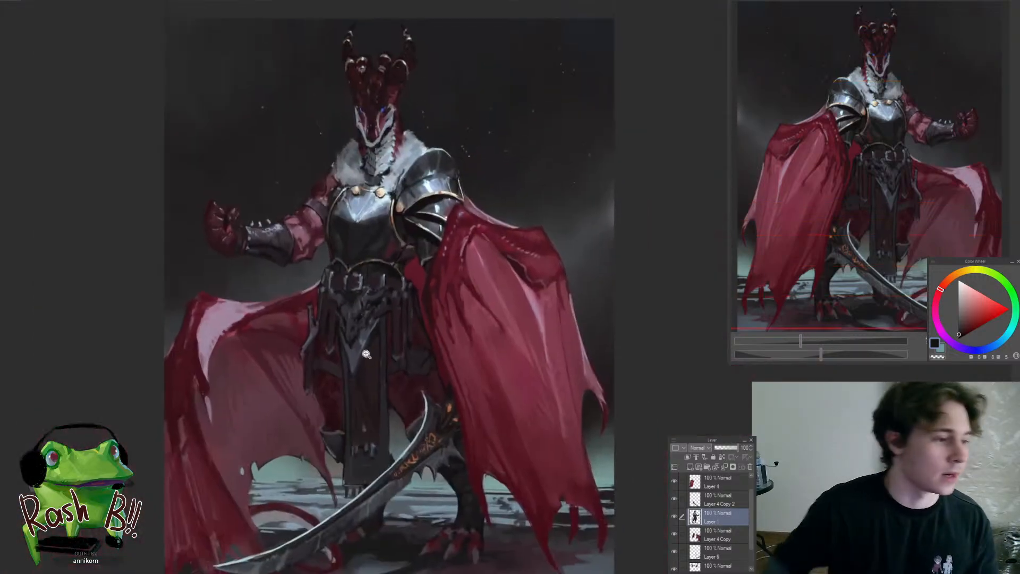
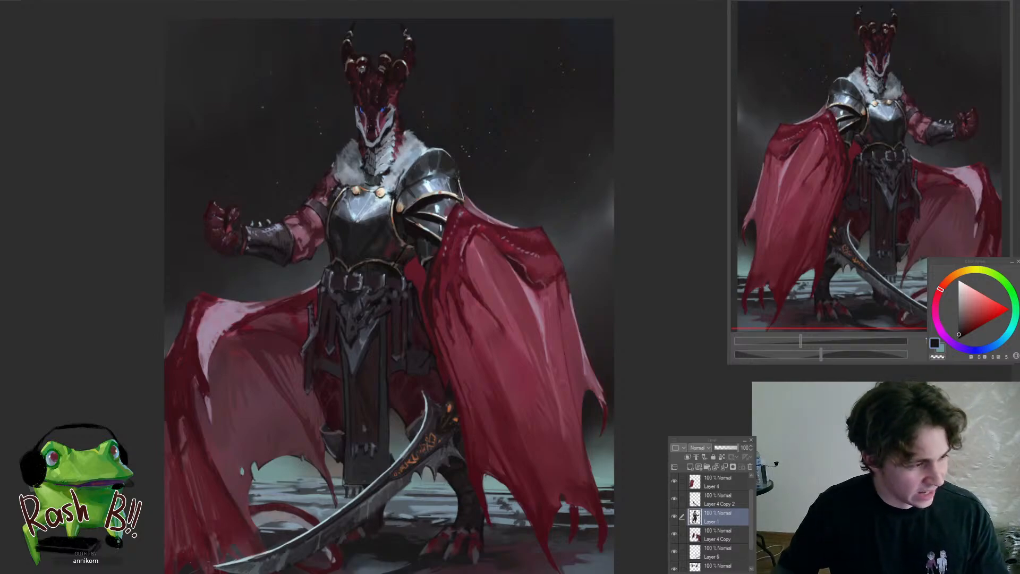
# Touch up the tip of the dragon's pale lower jaw with sampled grey-blue and near-black tones on Layer 1
pyautogui.moveTo(451, 308); pyautogui.dragTo(449, 308)
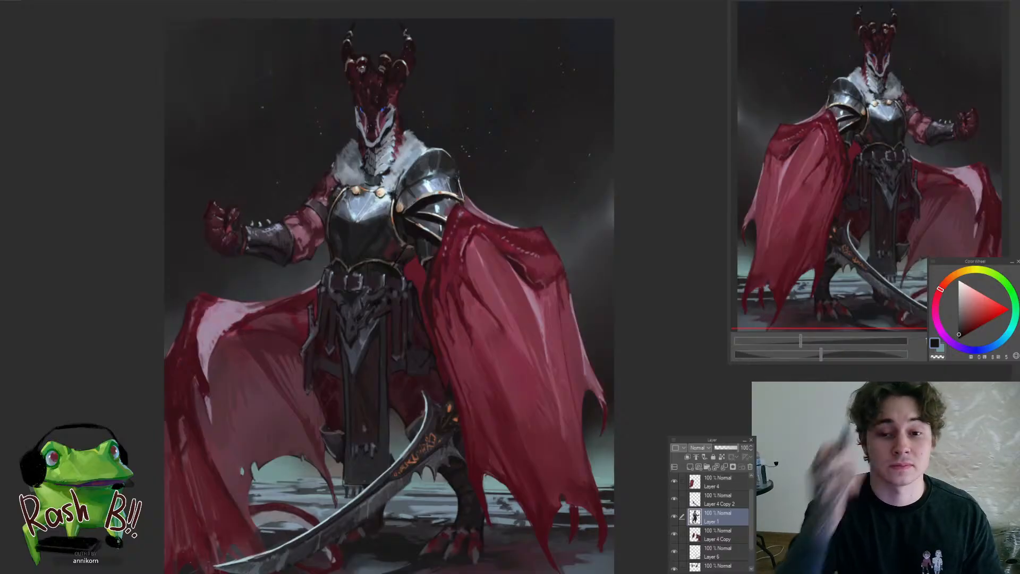
pyautogui.moveTo(515, 321); pyautogui.dragTo(499, 180)
pyautogui.keyDown('alt'); pyautogui.click(412, 280); pyautogui.keyUp('alt')
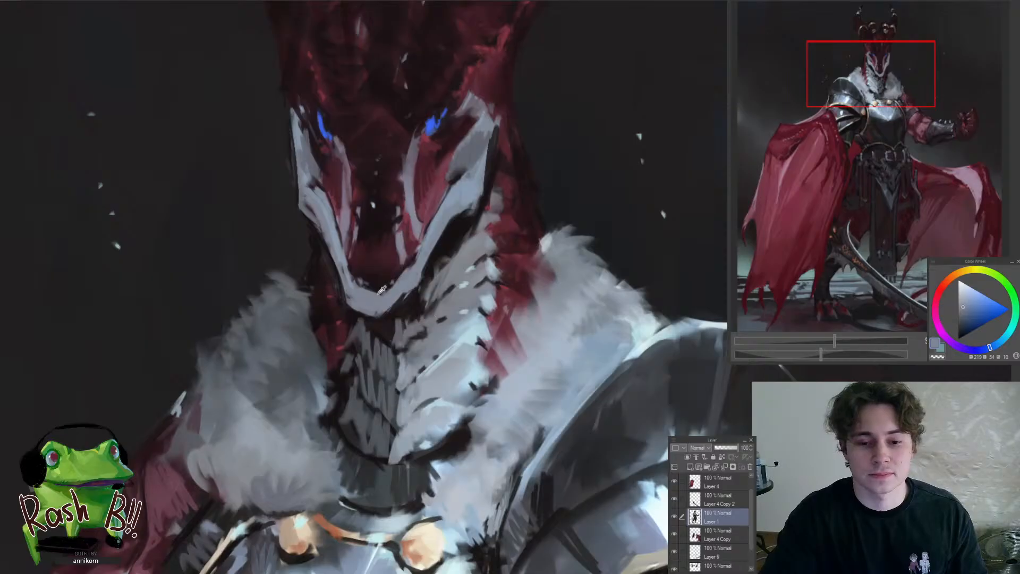
pyautogui.keyDown('alt'); pyautogui.click(377, 287); pyautogui.keyUp('alt')
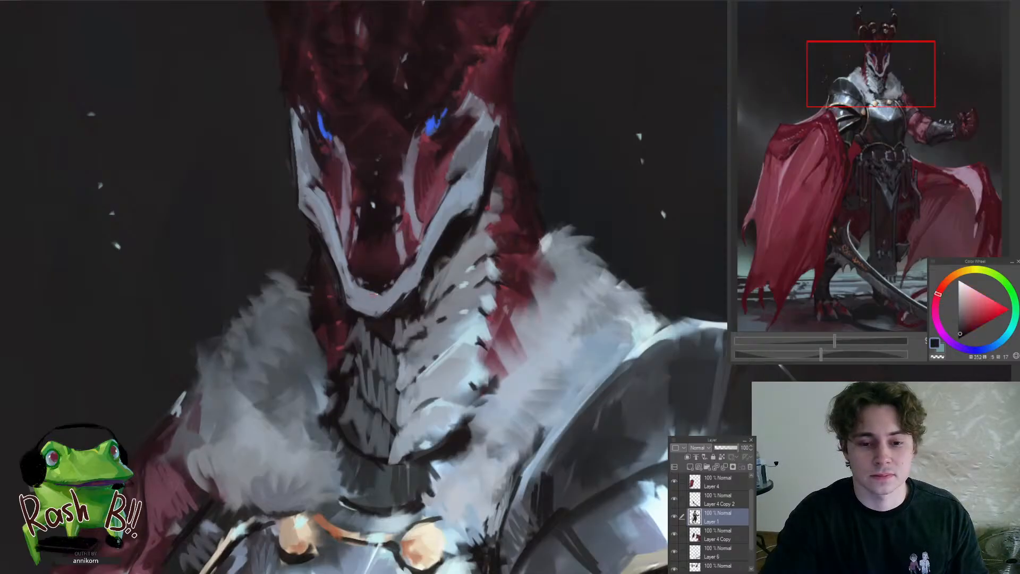
pyautogui.keyDown('alt'); pyautogui.click(371, 294); pyautogui.keyUp('alt')
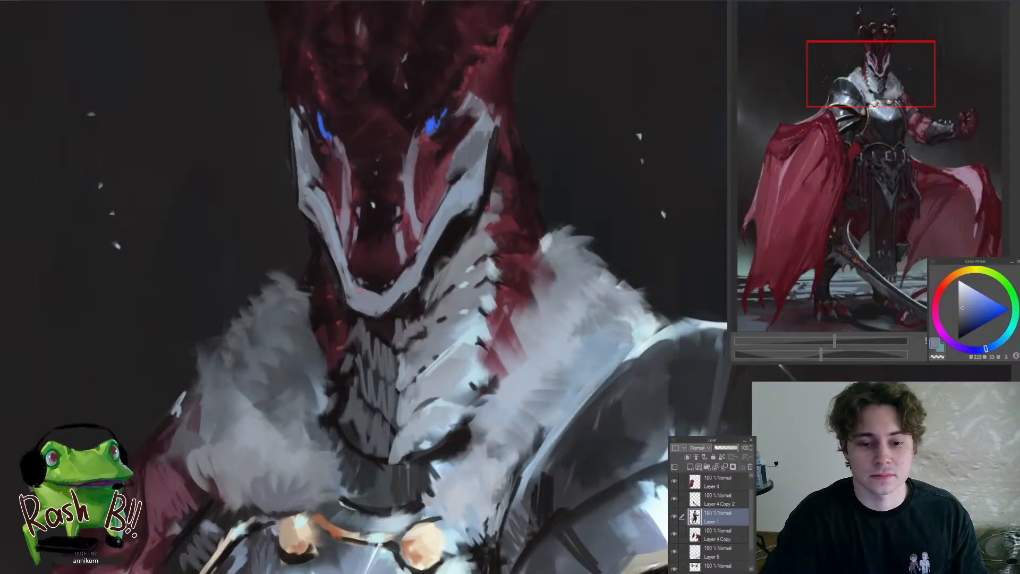
pyautogui.keyDown('alt'); pyautogui.click(414, 278); pyautogui.keyUp('alt')
pyautogui.keyDown('alt'); pyautogui.click(416, 280); pyautogui.keyUp('alt')
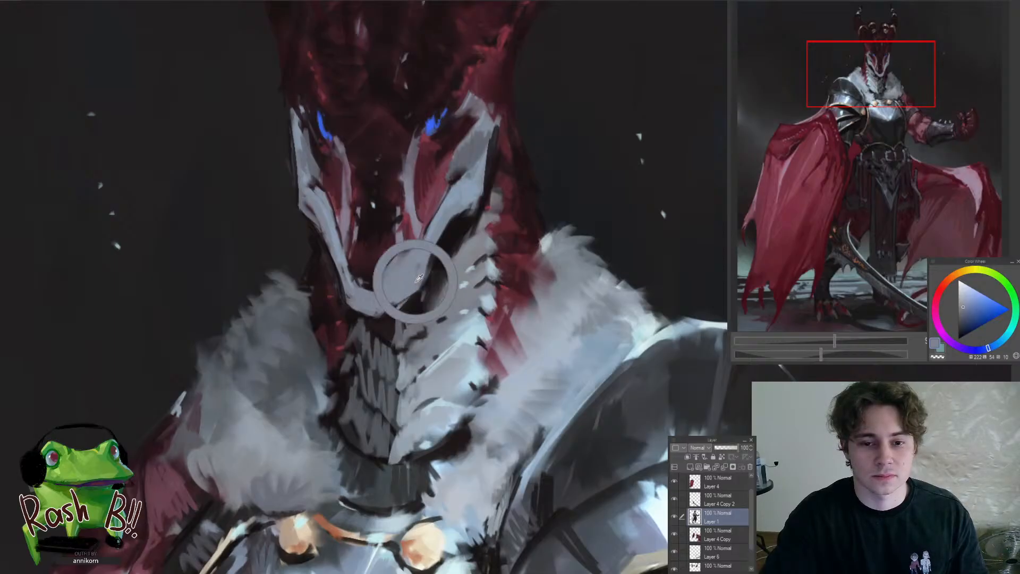
pyautogui.moveTo(400, 291); pyautogui.dragTo(370, 330)
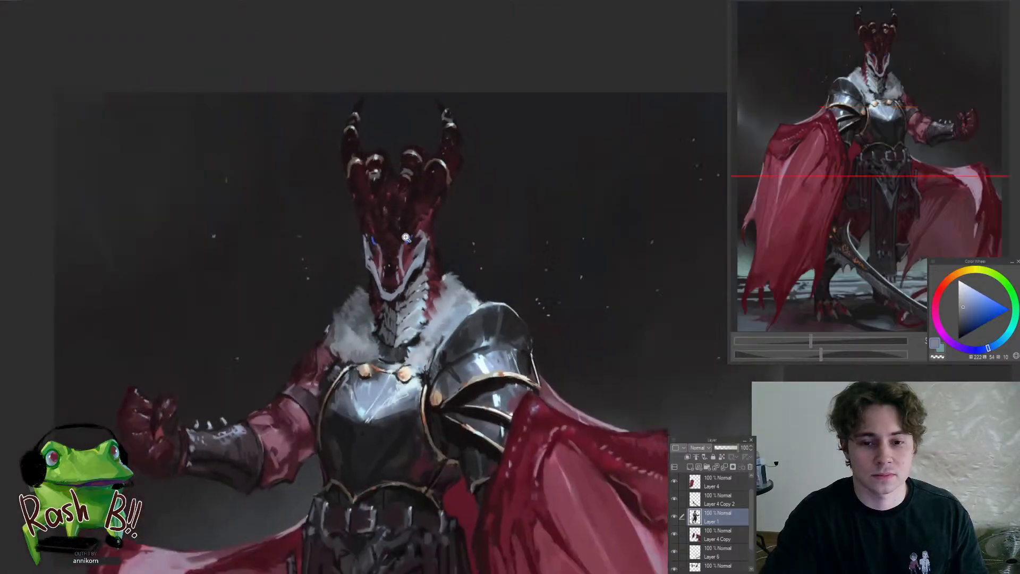
# Reduce the brush size and mirror the canvas view horizontally to check the dragon's head
pyautogui.moveTo(404, 237); pyautogui.dragTo(432, 225)
pyautogui.press('[')
pyautogui.press('[')
pyautogui.press('[')
pyautogui.press('[')
pyautogui.press('[')
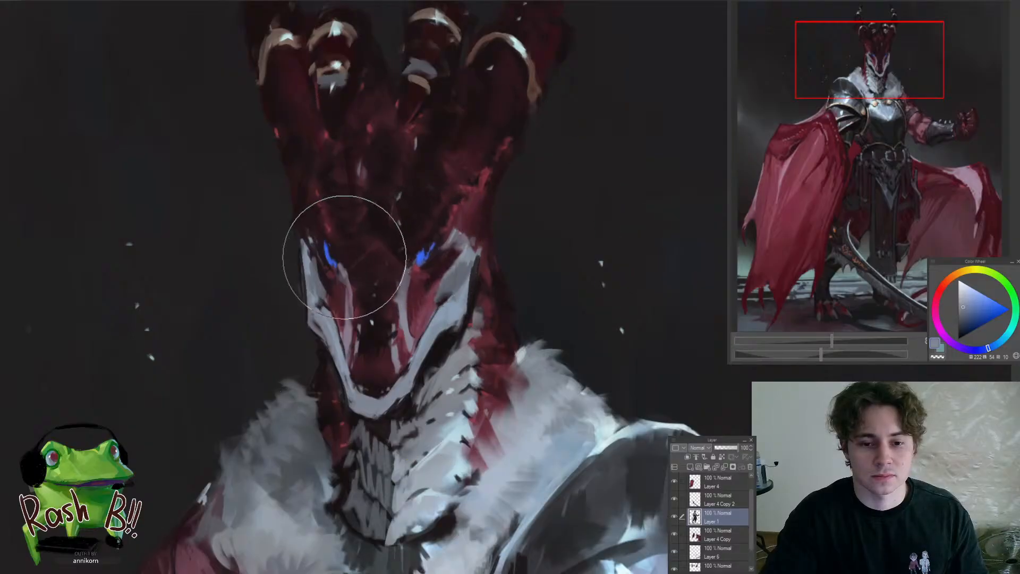
pyautogui.moveTo(357, 282); pyautogui.dragTo(313, 373)
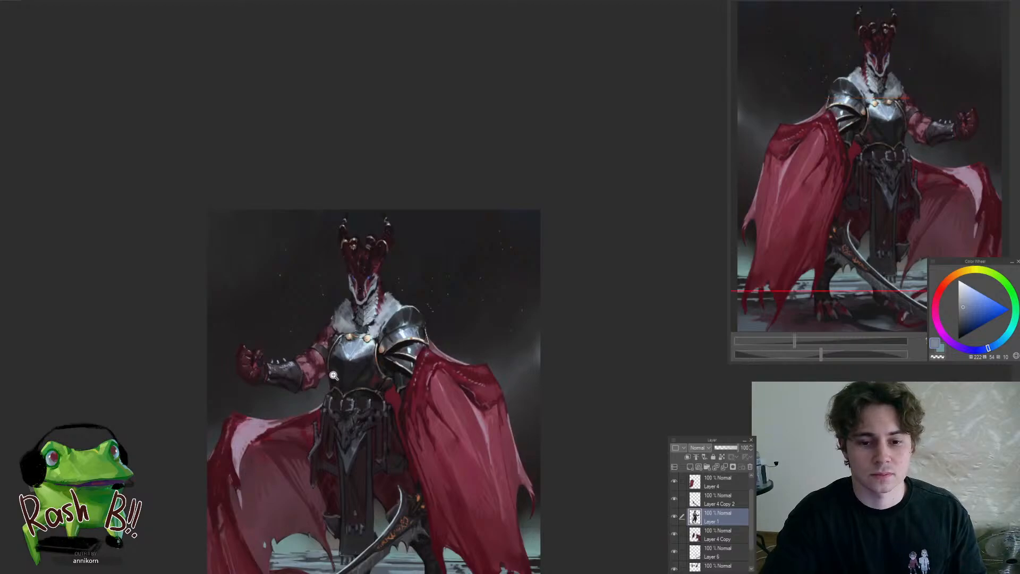
pyautogui.press('h')
pyautogui.moveTo(600, 291); pyautogui.dragTo(645, 293)
pyautogui.moveTo(435, 299); pyautogui.dragTo(482, 328)
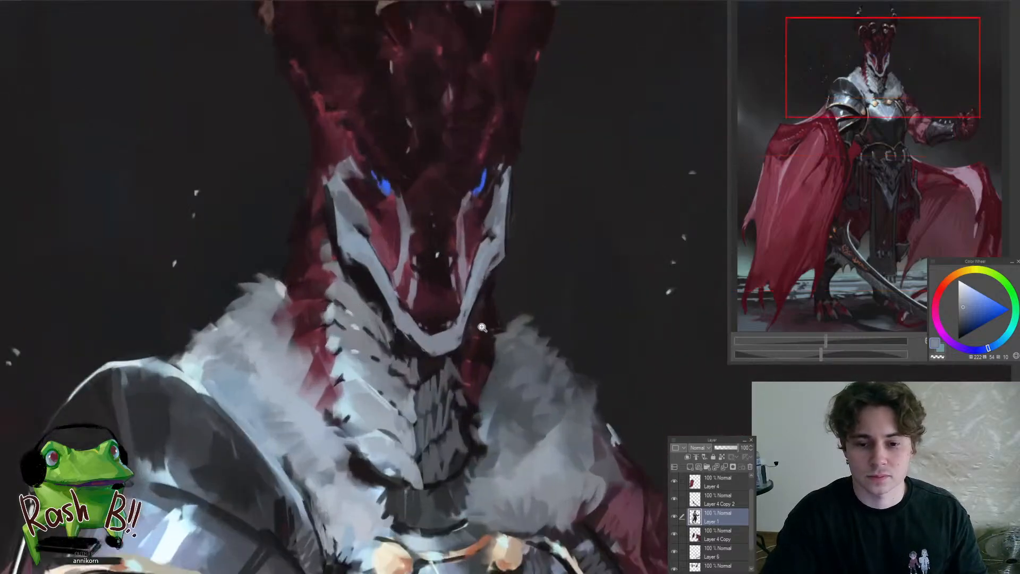
# Refine the underside of the pale jaw above the throat scales with sampled near-black and grey-blue tones
pyautogui.keyDown('alt'); pyautogui.click(382, 305); pyautogui.keyUp('alt')
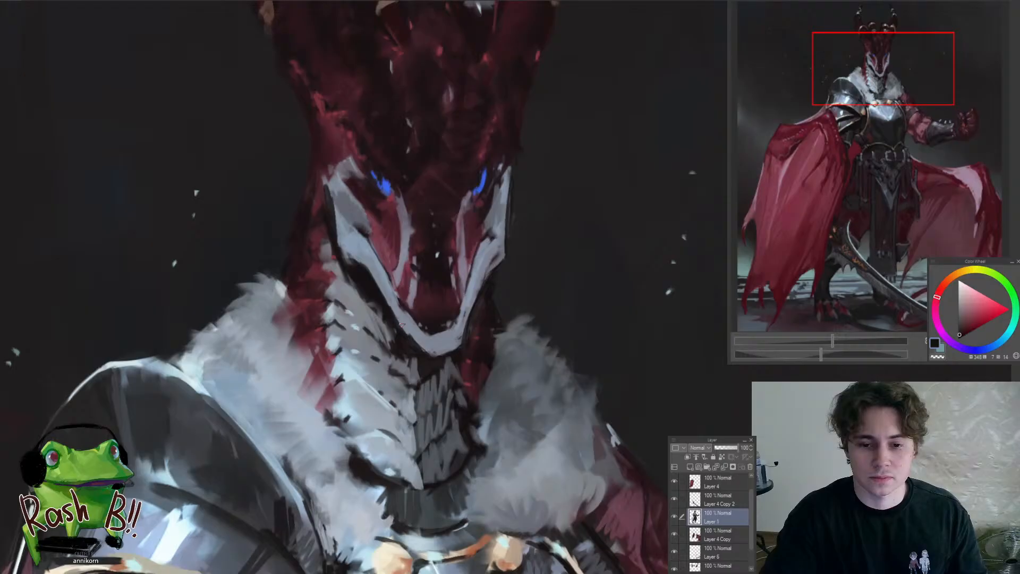
pyautogui.keyDown('alt'); pyautogui.click(401, 321); pyautogui.keyUp('alt')
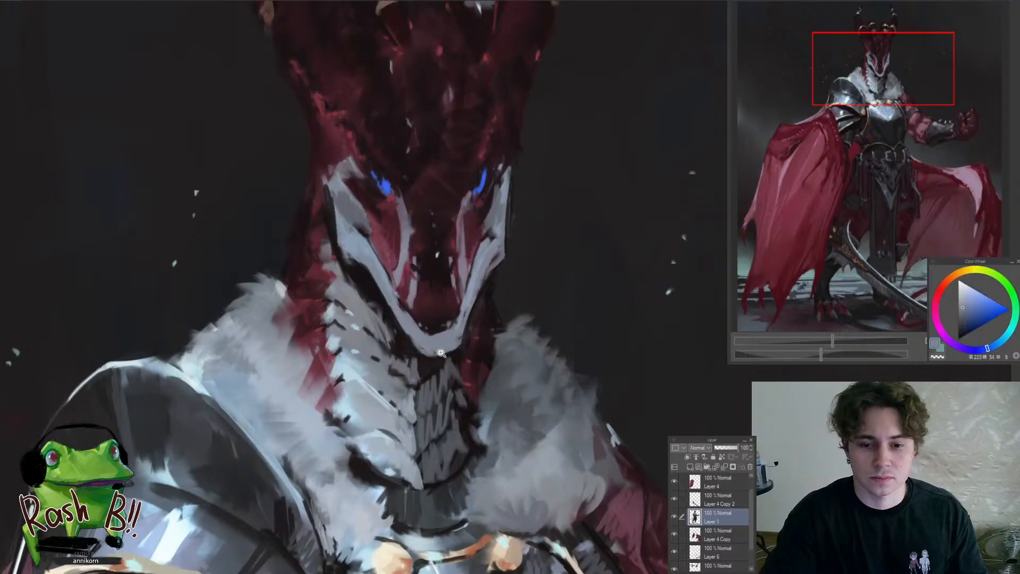
pyautogui.moveTo(441, 352); pyautogui.dragTo(364, 410)
pyautogui.moveTo(457, 364); pyautogui.dragTo(428, 424)
pyautogui.moveTo(351, 351); pyautogui.dragTo(369, 333)
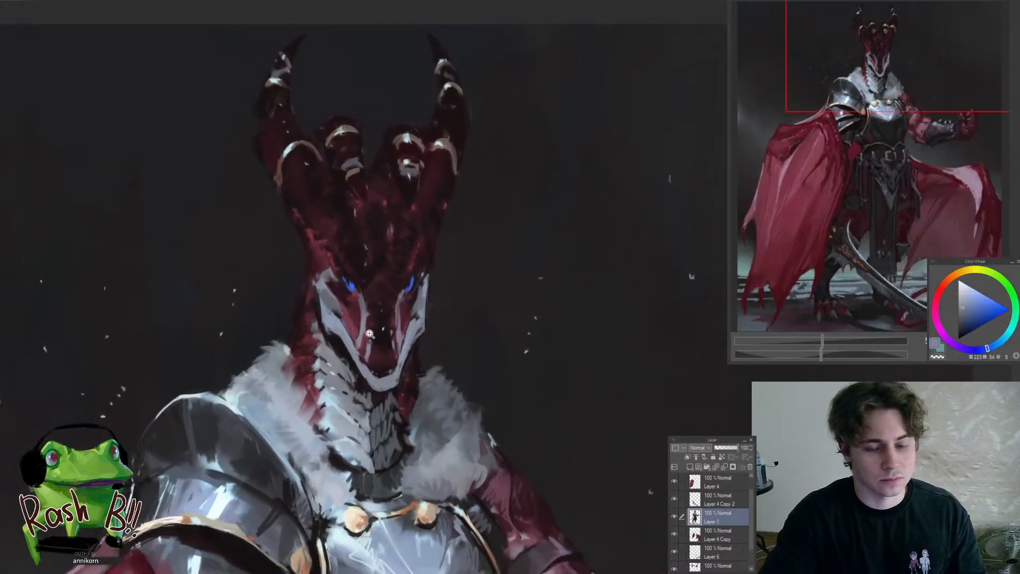
pyautogui.click(369, 334)
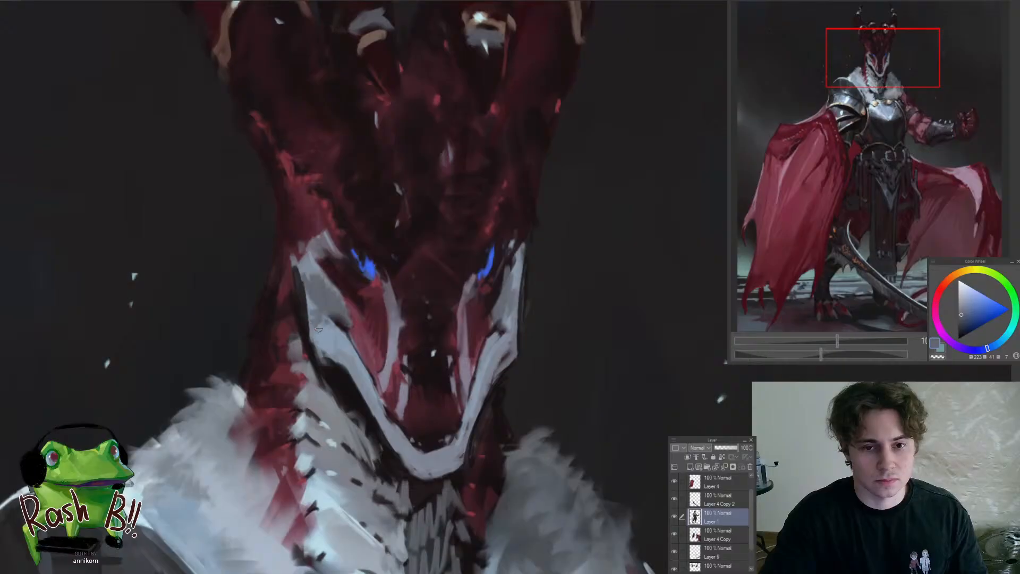
# Smooth the pale chin at the tip of the snout with a sampled light grey-blue
pyautogui.scroll(-5, 318, 329)
pyautogui.scroll(-3, 346, 385)
pyautogui.scroll(3, 320, 409)
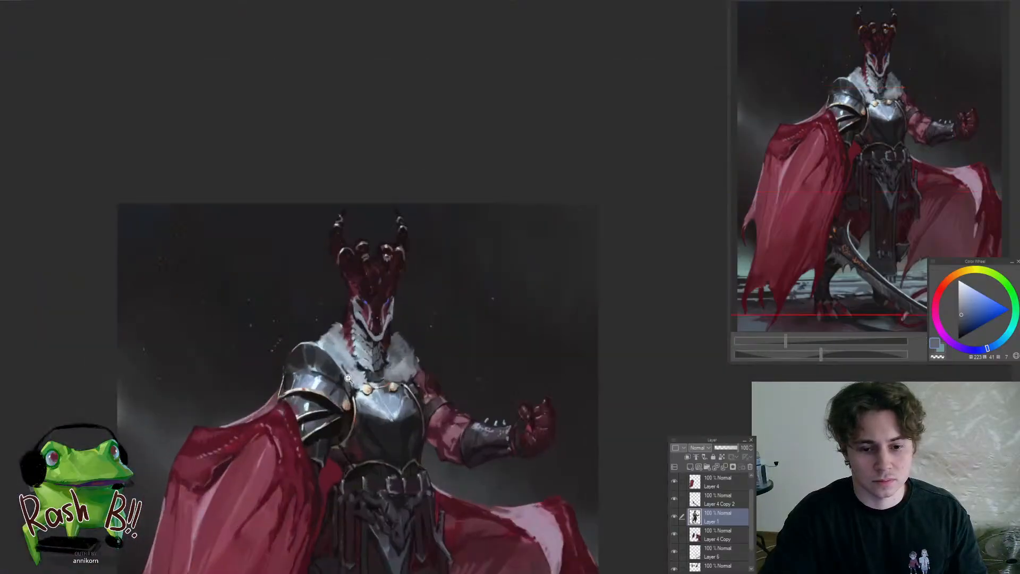
pyautogui.scroll(3, 348, 377)
pyautogui.scroll(2, 393, 385)
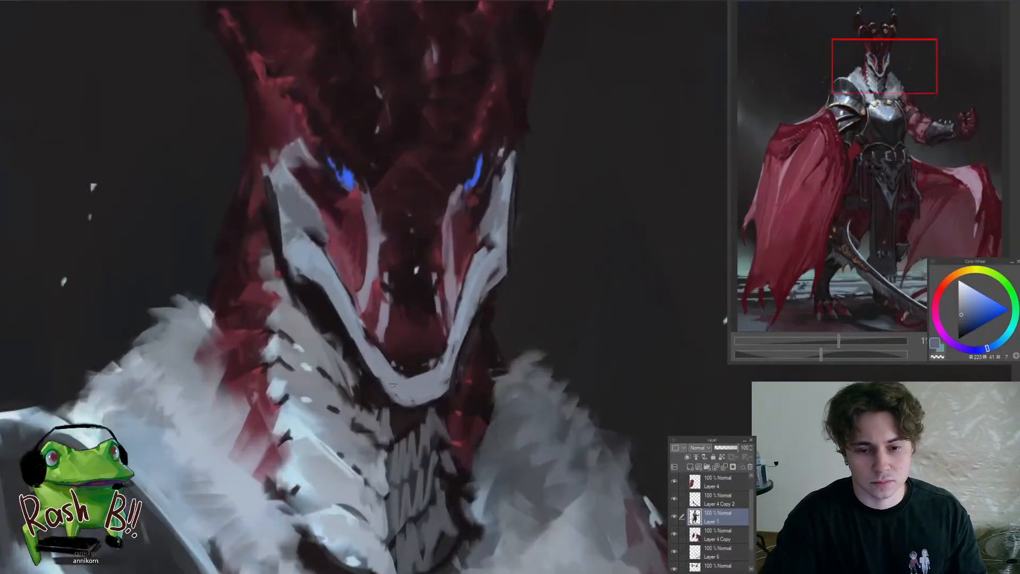
pyautogui.keyDown('alt'); pyautogui.click(386, 378); pyautogui.keyUp('alt')
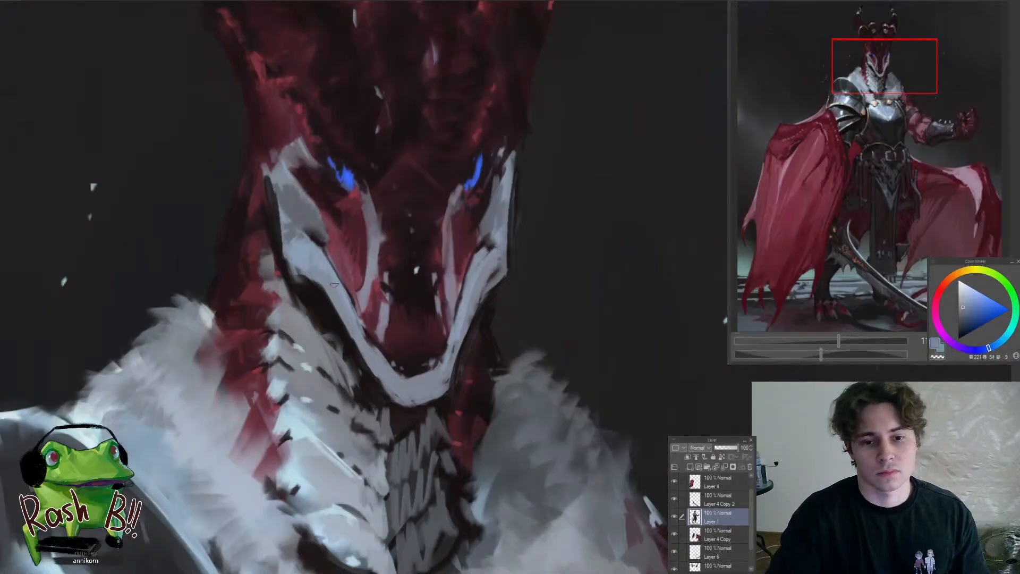
# Darken and sharpen the outer edge of the near cheek and jaw, alternating sampled near-black and grey-blue tones
pyautogui.keyDown('alt'); pyautogui.click(308, 287); pyautogui.keyUp('alt')
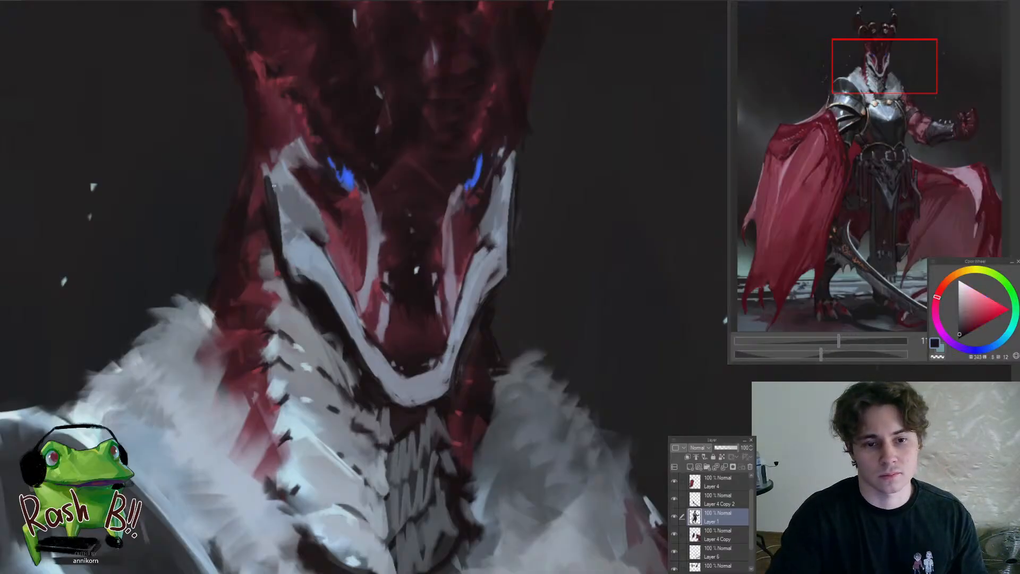
pyautogui.moveTo(273, 185); pyautogui.dragTo(284, 265)
pyautogui.keyDown('alt'); pyautogui.click(296, 269); pyautogui.keyUp('alt')
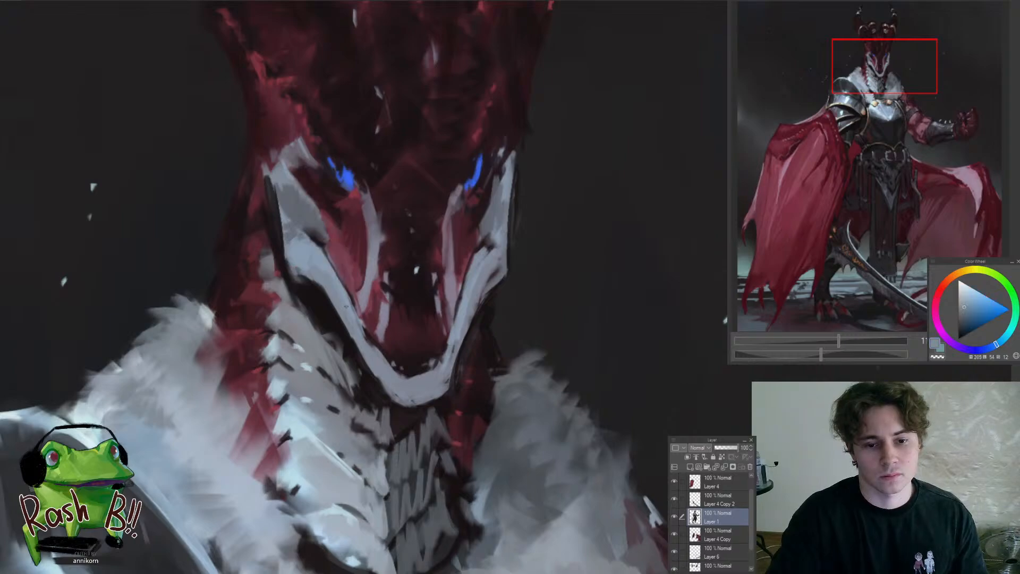
pyautogui.keyDown('alt'); pyautogui.click(360, 339); pyautogui.keyUp('alt')
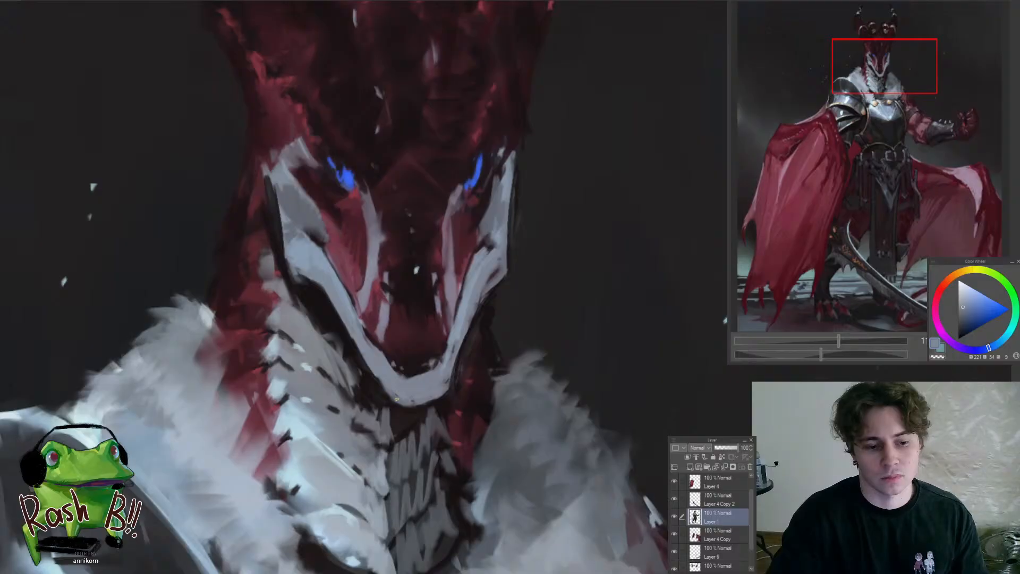
pyautogui.keyDown('alt'); pyautogui.click(342, 338); pyautogui.keyUp('alt')
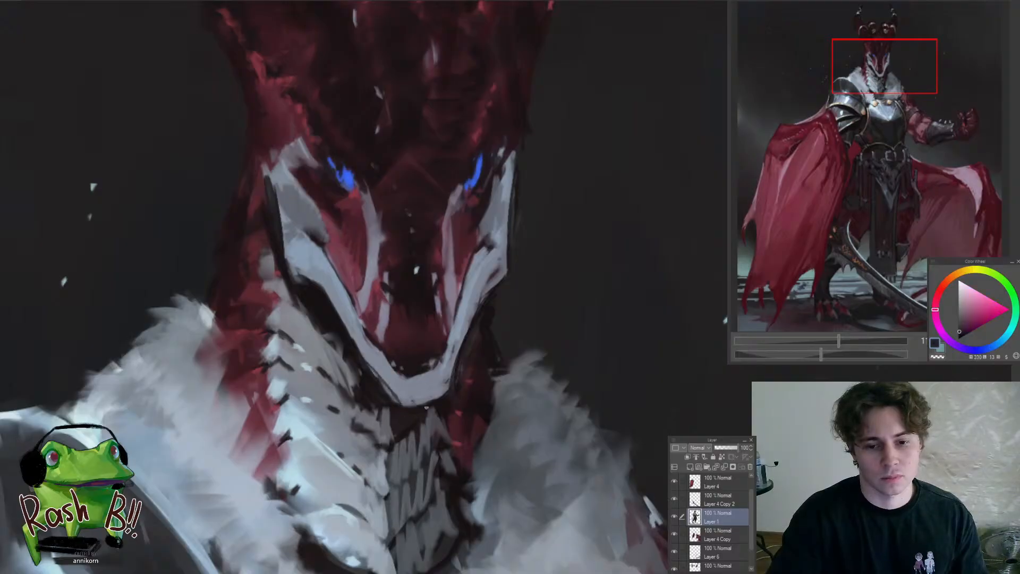
# Clean up the far cheek's outer edge and the area beside the far eye with sampled dark red and light blue-grey tones
pyautogui.keyDown('alt'); pyautogui.click(452, 402); pyautogui.keyUp('alt')
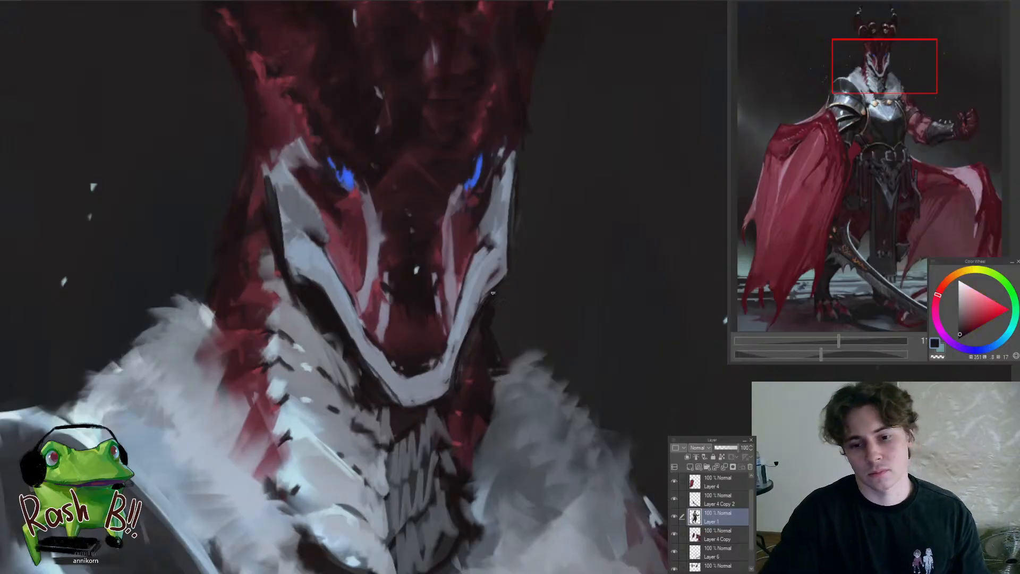
pyautogui.scroll(-5, 490, 291)
pyautogui.scroll(5, 502, 275)
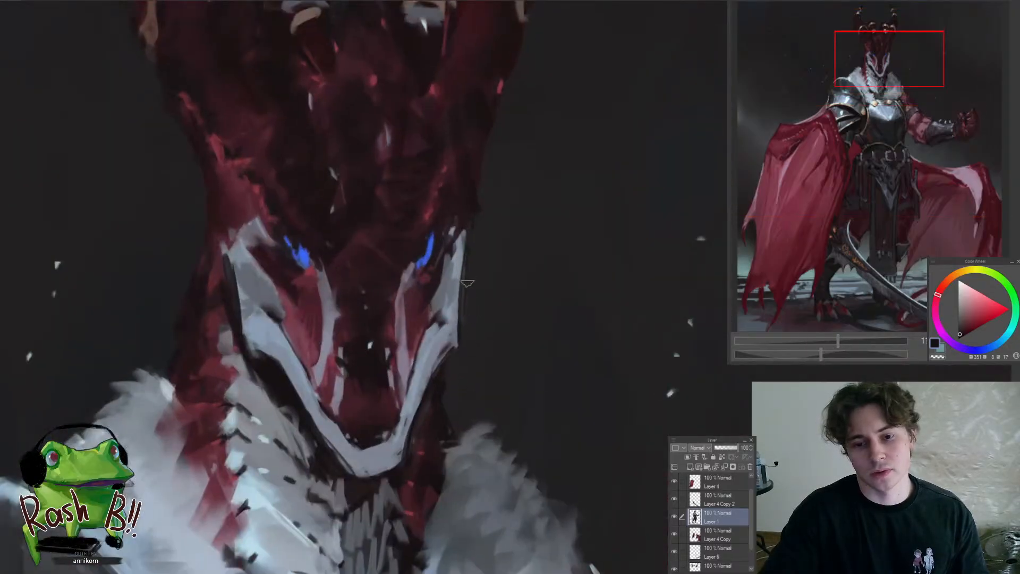
pyautogui.scroll(-3, 468, 282)
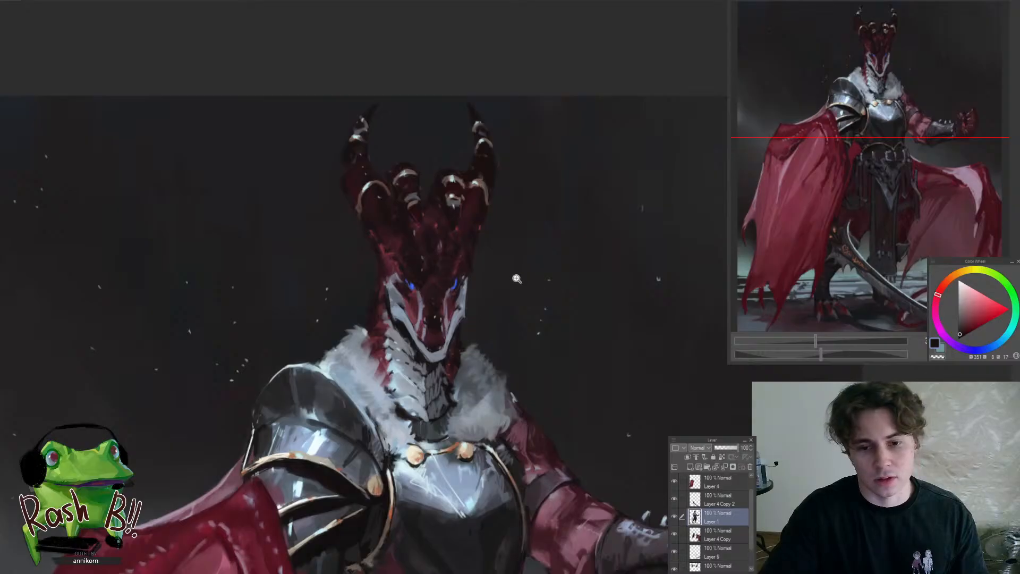
pyautogui.moveTo(476, 263); pyautogui.dragTo(523, 240)
pyautogui.keyDown('alt'); pyautogui.click(435, 295); pyautogui.keyUp('alt')
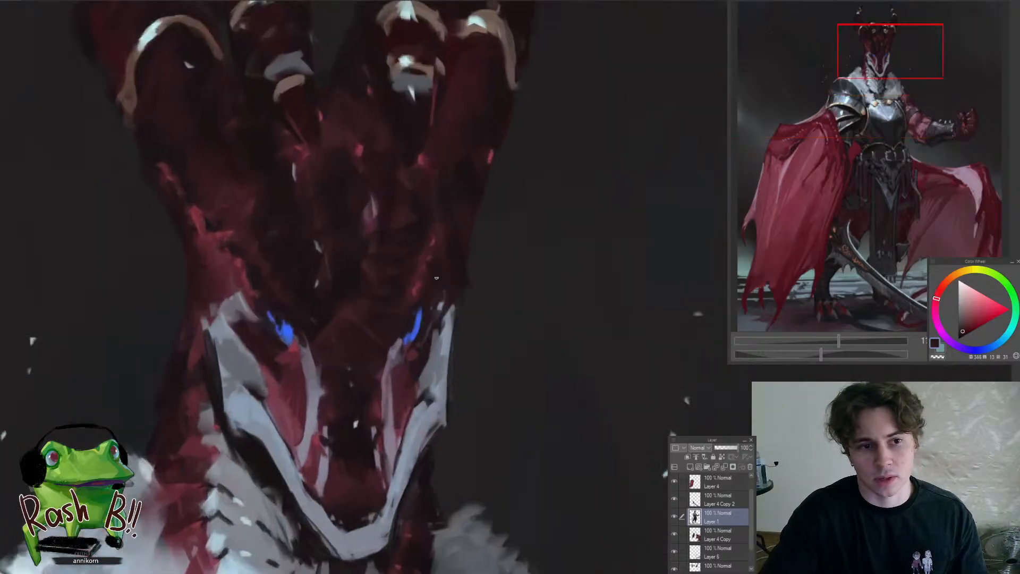
pyautogui.keyDown('alt'); pyautogui.click(423, 335); pyautogui.keyUp('alt')
pyautogui.moveTo(423, 330)
pyautogui.mouseDown()
pyautogui.moveTo(436, 323)
pyautogui.moveTo(364, 443)
pyautogui.mouseUp()
pyautogui.keyDown('alt'); pyautogui.click(451, 304); pyautogui.keyUp('alt')
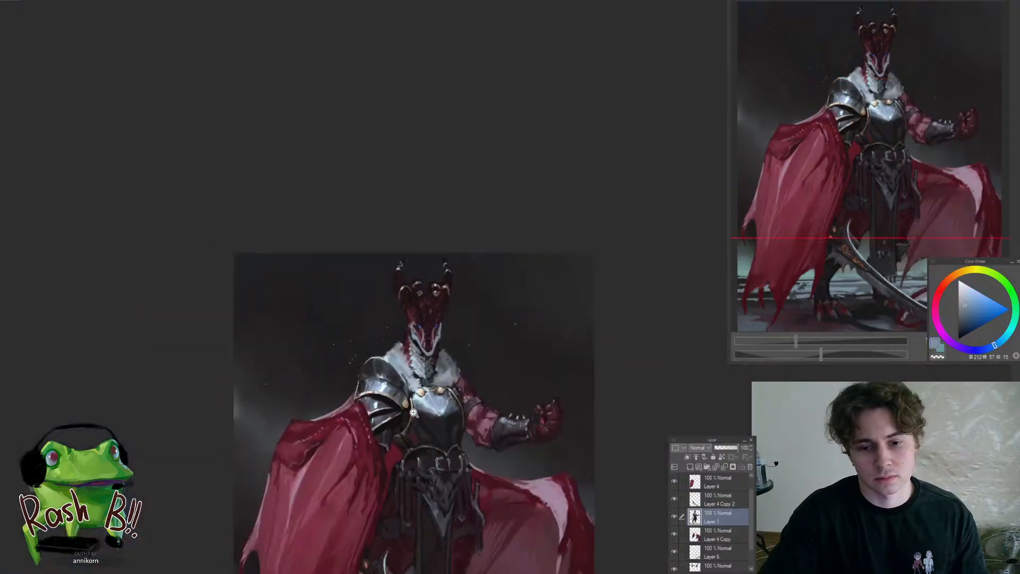
# Dab small grey-blue tooth highlights along the mouth line above the chin
pyautogui.scroll(10, 441, 346)
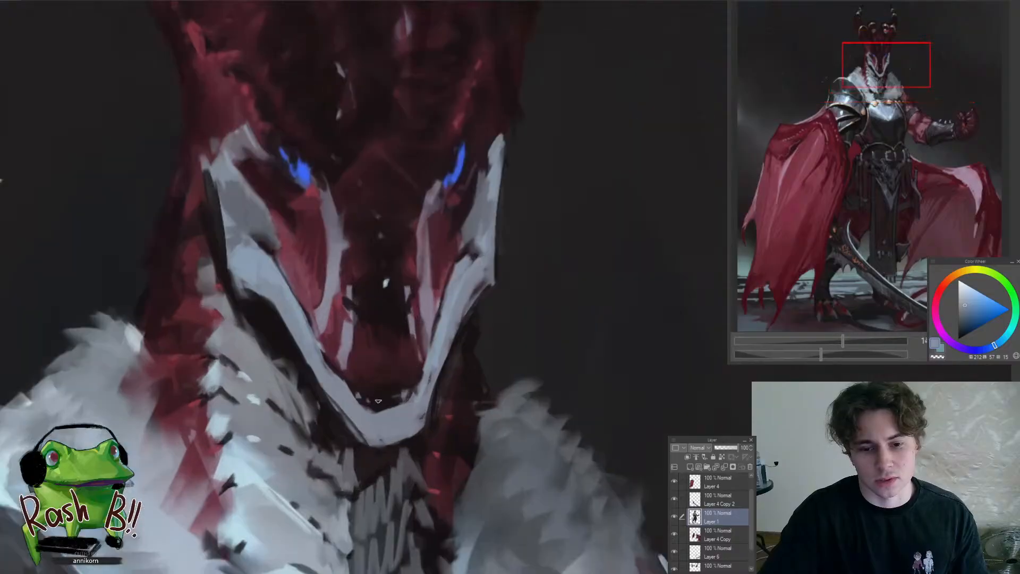
pyautogui.keyDown('alt'); pyautogui.click(378, 398); pyautogui.keyUp('alt')
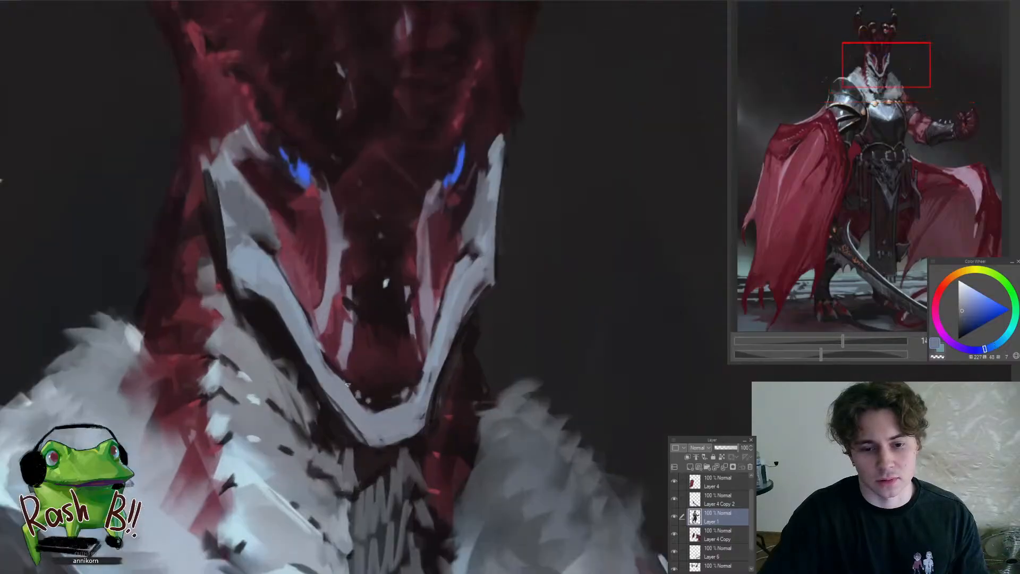
pyautogui.scroll(-10, 346, 383)
pyautogui.scroll(5, 325, 371)
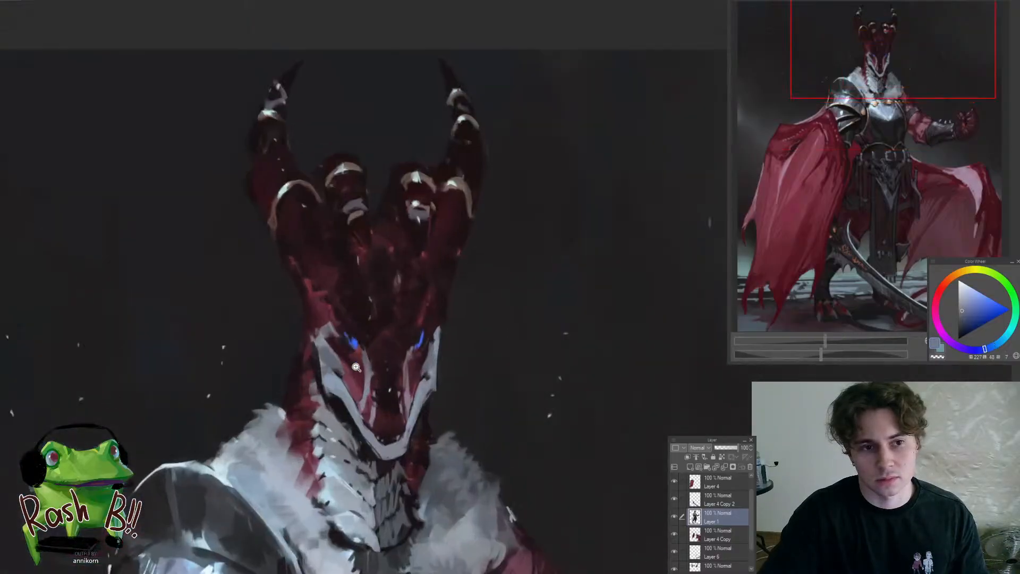
pyautogui.scroll(2, 395, 412)
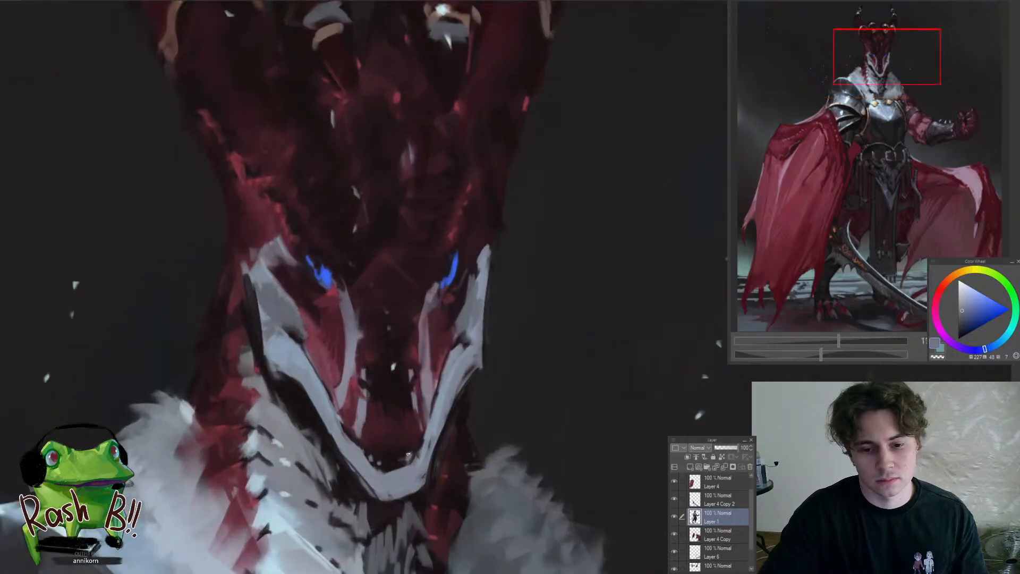
# Flip the canvas view back and tighten the jaw's contour on both sides with sampled near-black and light grey-blue tones
pyautogui.scroll(-5, 408, 454)
pyautogui.press('h')
pyautogui.scroll(5, 463, 498)
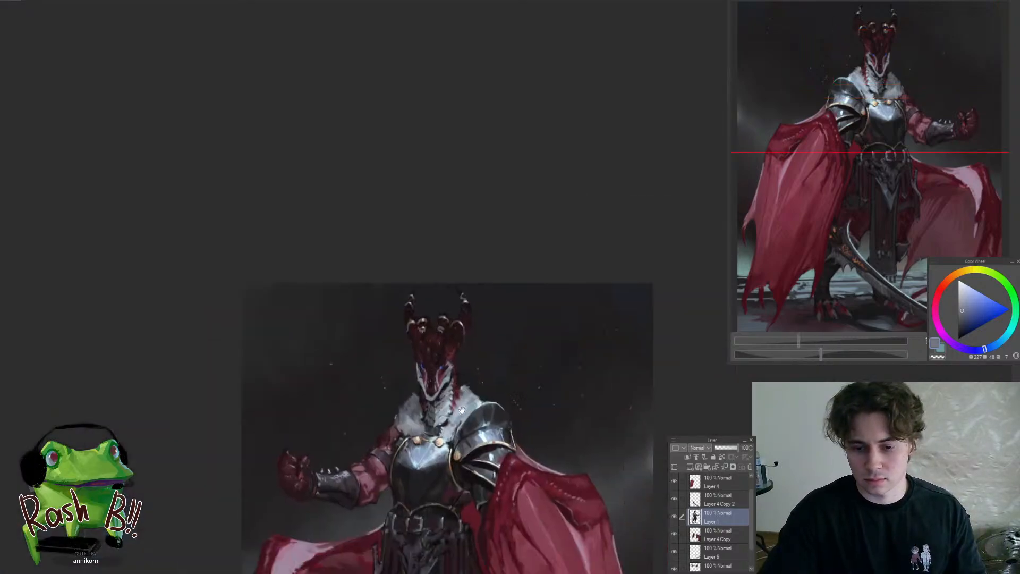
pyautogui.scroll(3, 382, 376)
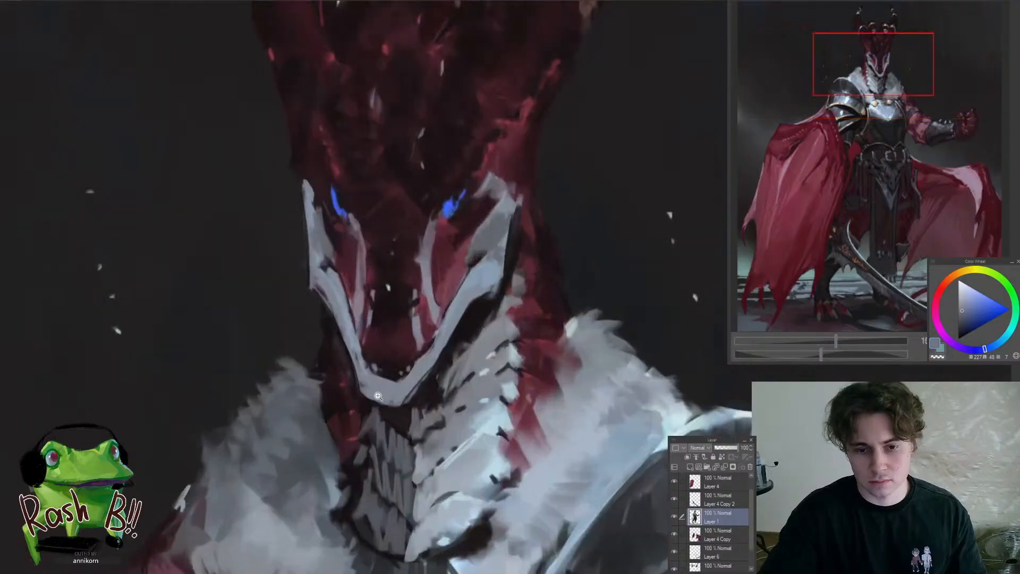
pyautogui.keyDown('alt'); pyautogui.click(354, 370); pyautogui.keyUp('alt')
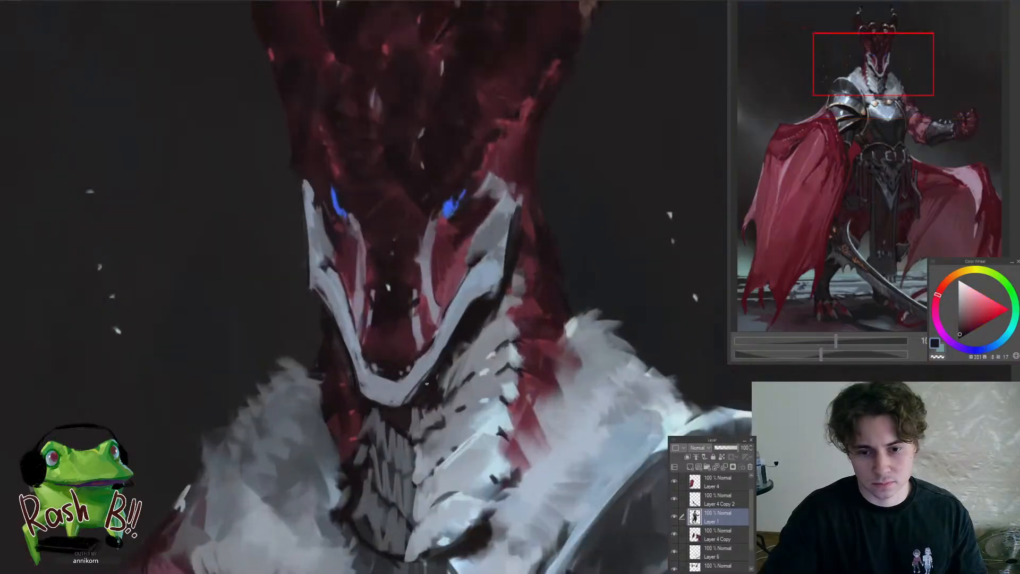
pyautogui.keyDown('alt'); pyautogui.click(438, 351); pyautogui.keyUp('alt')
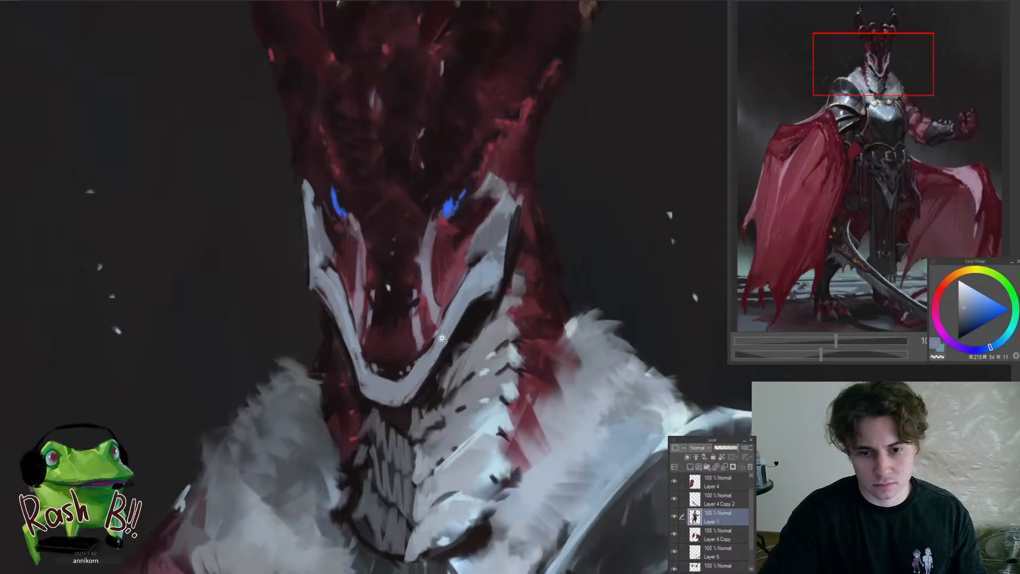
pyautogui.scroll(-5, 442, 338)
pyautogui.scroll(5, 438, 404)
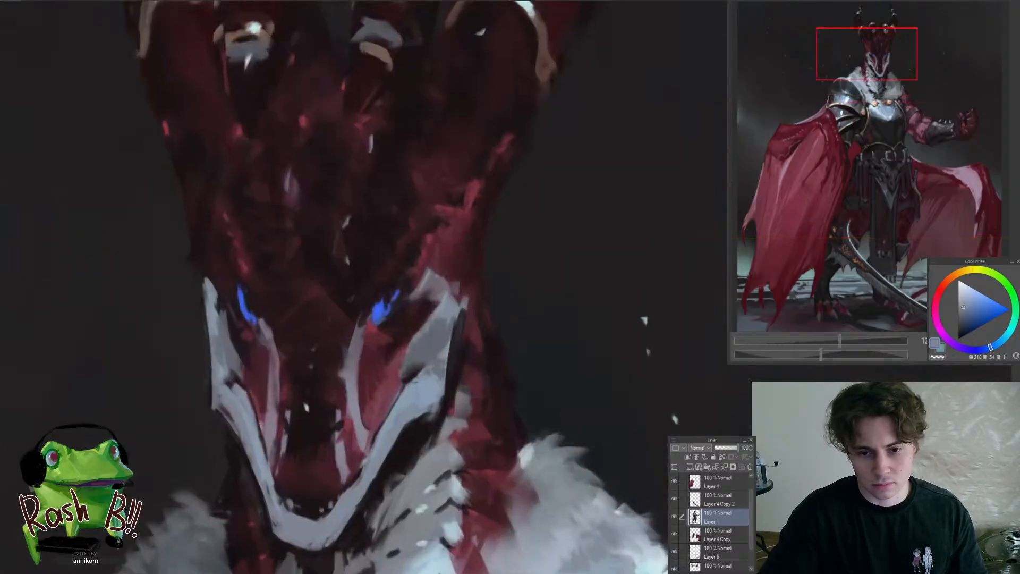
pyautogui.scroll(-3, 420, 386)
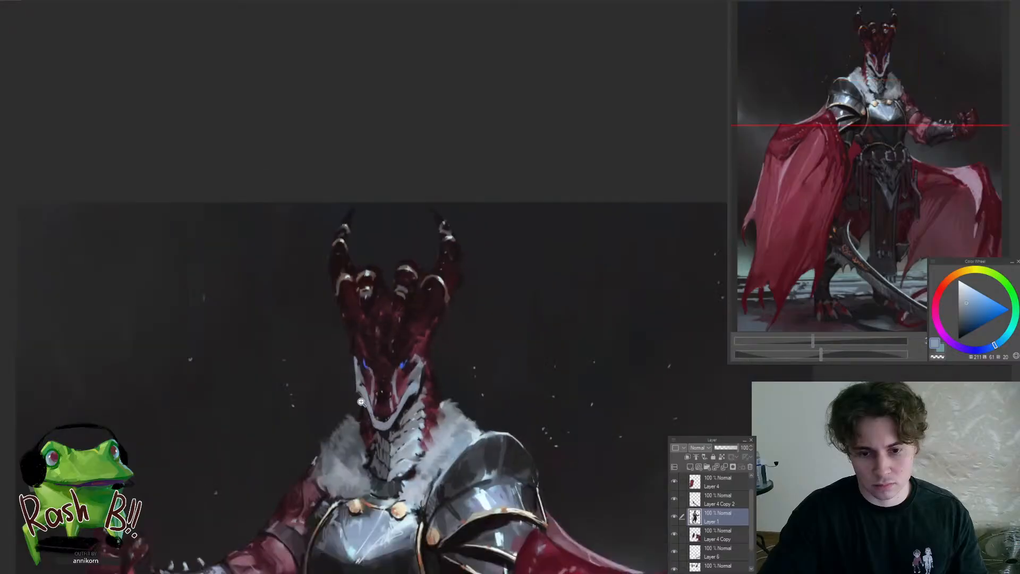
# Examine the head and upper body up close and against the whole figure at different magnifications
pyautogui.scroll(3, 376, 371)
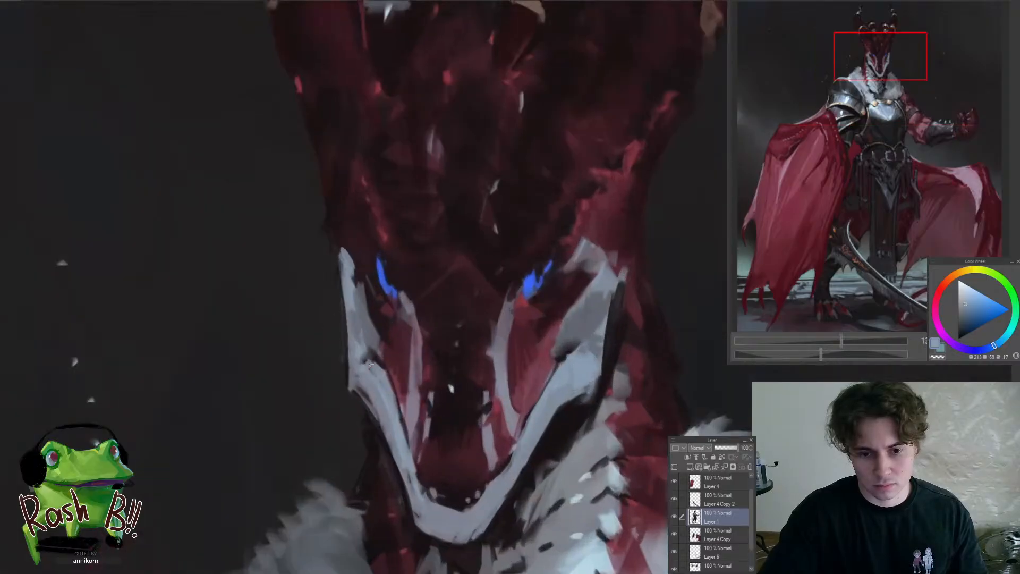
pyautogui.scroll(-5, 357, 367)
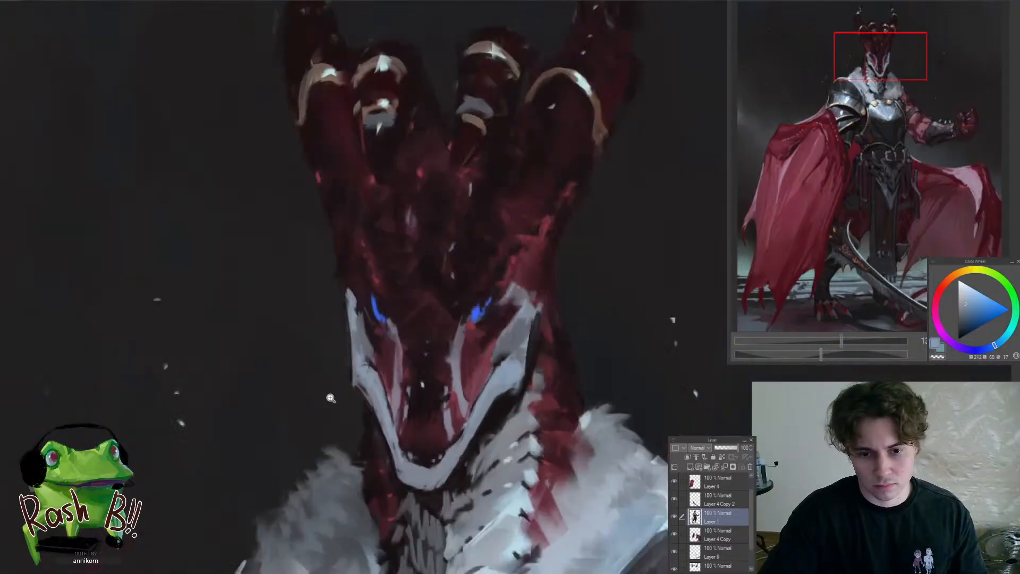
pyautogui.scroll(-4, 332, 435)
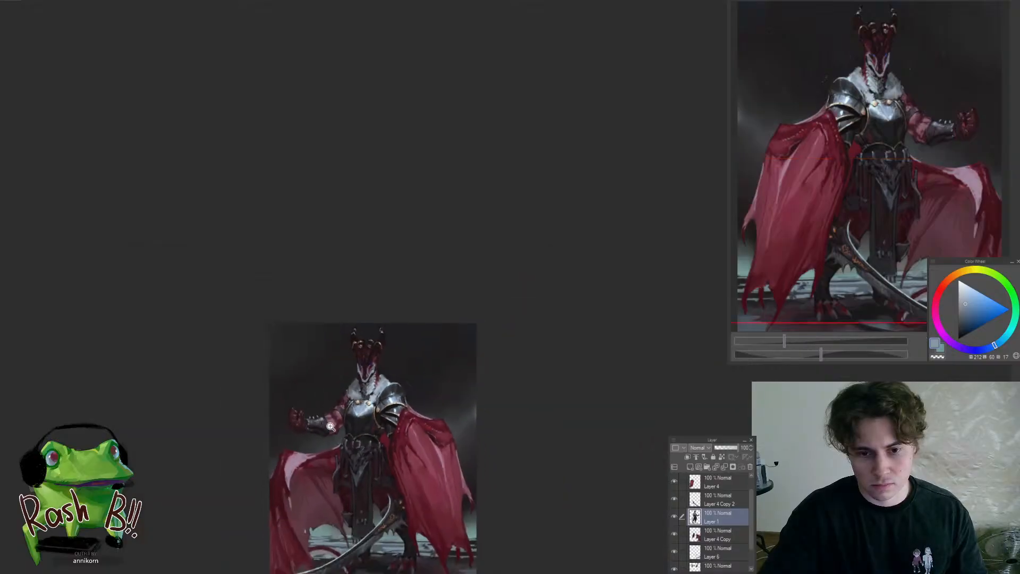
pyautogui.scroll(3, 360, 440)
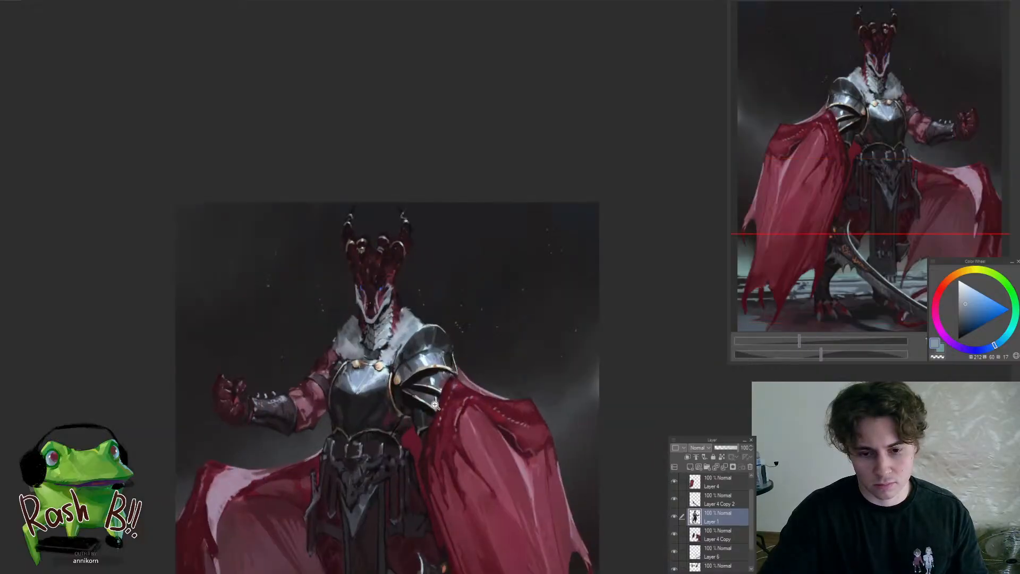
pyautogui.scroll(4, 434, 405)
pyautogui.scroll(3, 393, 364)
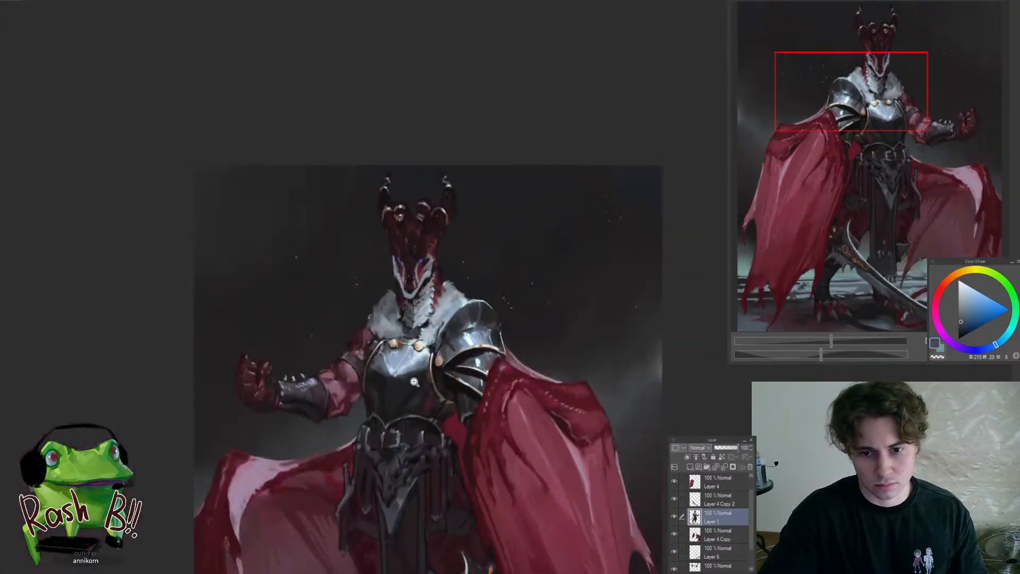
pyautogui.scroll(-7, 457, 351)
pyautogui.scroll(-3, 453, 273)
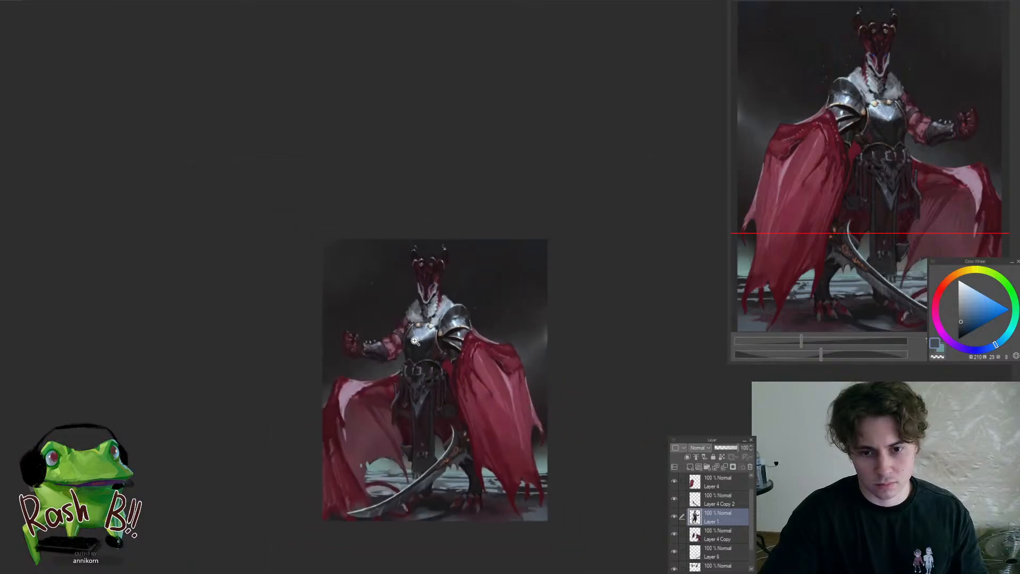
pyautogui.scroll(6, 428, 303)
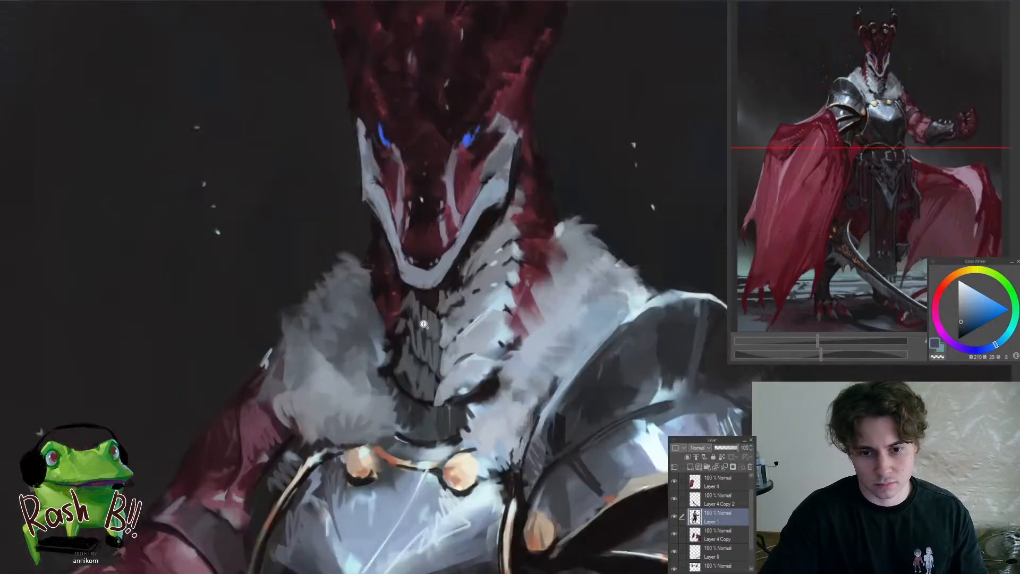
# Touch up the neck beneath the jaw and its outer edge with sampled dark red and near-black tones
pyautogui.scroll(2, 420, 319)
pyautogui.keyDown('alt'); pyautogui.click(393, 321); pyautogui.keyUp('alt')
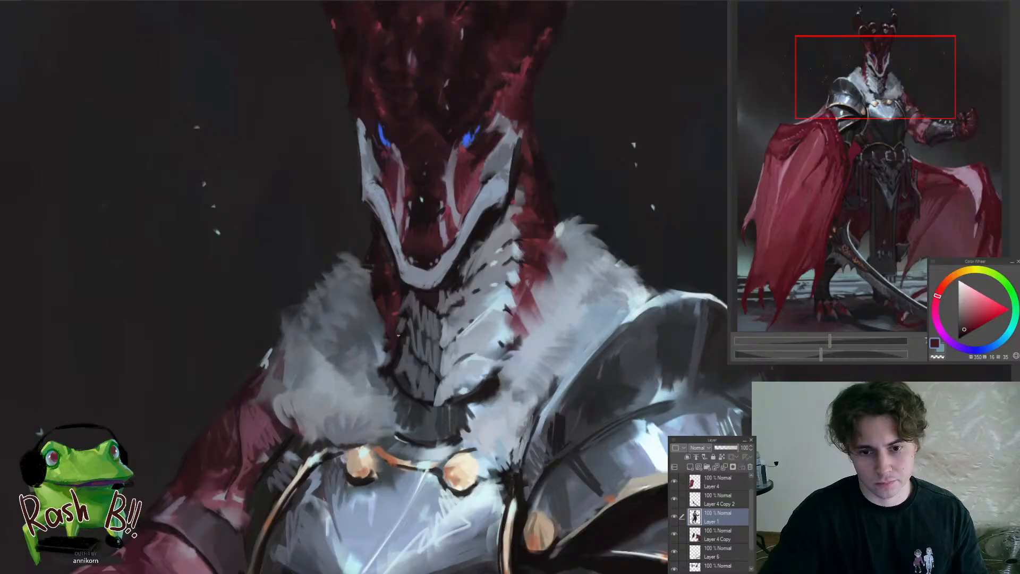
pyautogui.scroll(-5, 352, 418)
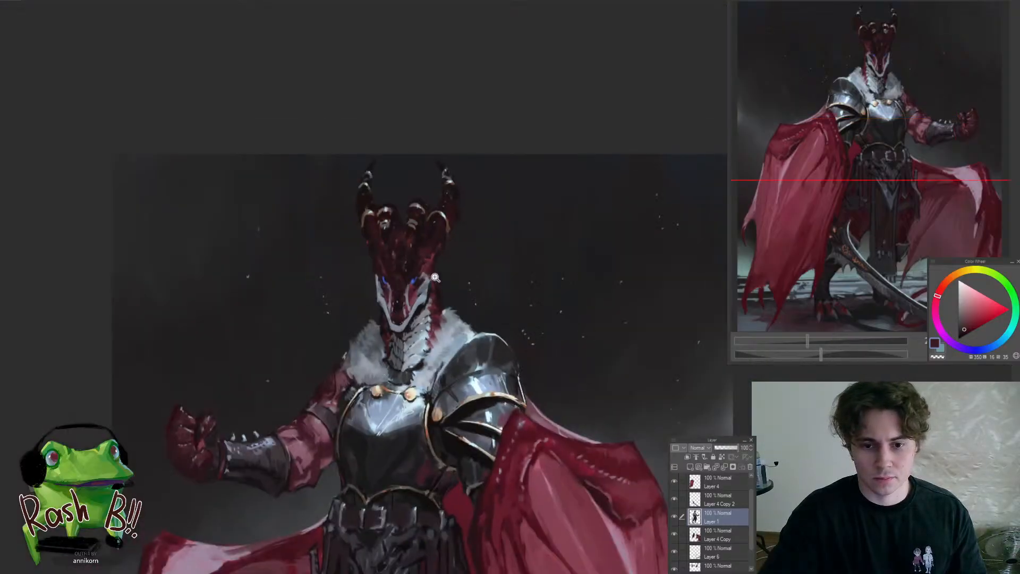
pyautogui.scroll(4, 434, 277)
pyautogui.keyDown('alt'); pyautogui.click(439, 309); pyautogui.keyUp('alt')
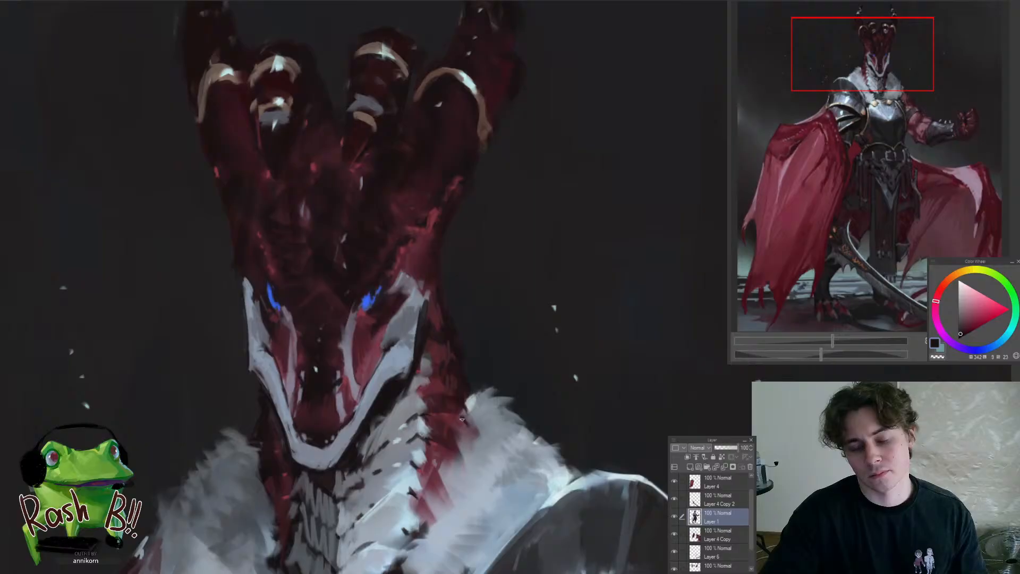
# Shade the upper part of the far-side fur collar with a sampled dark grey-blue tone
pyautogui.scroll(-5, 461, 419)
pyautogui.scroll(4, 388, 411)
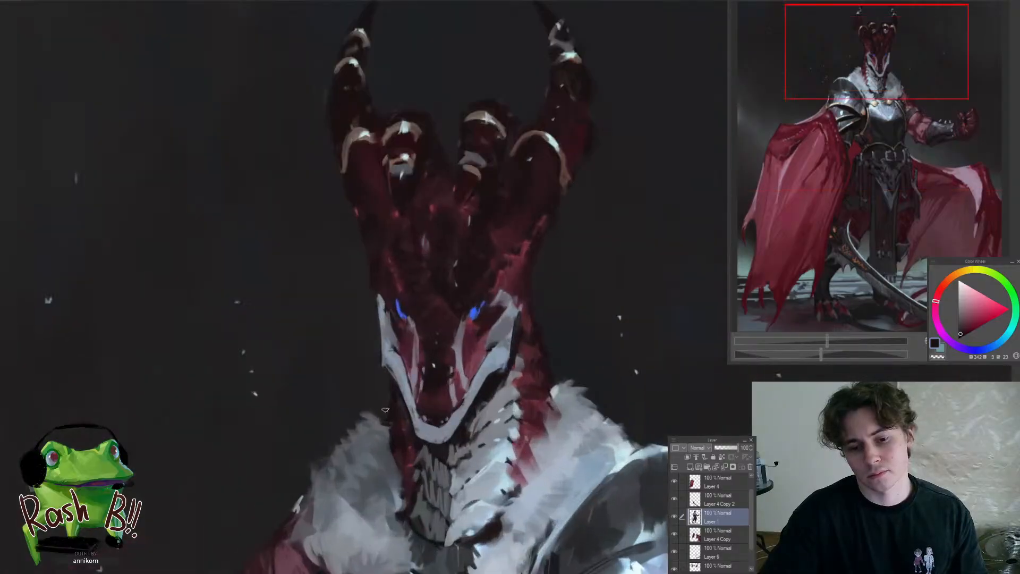
pyautogui.scroll(2, 385, 399)
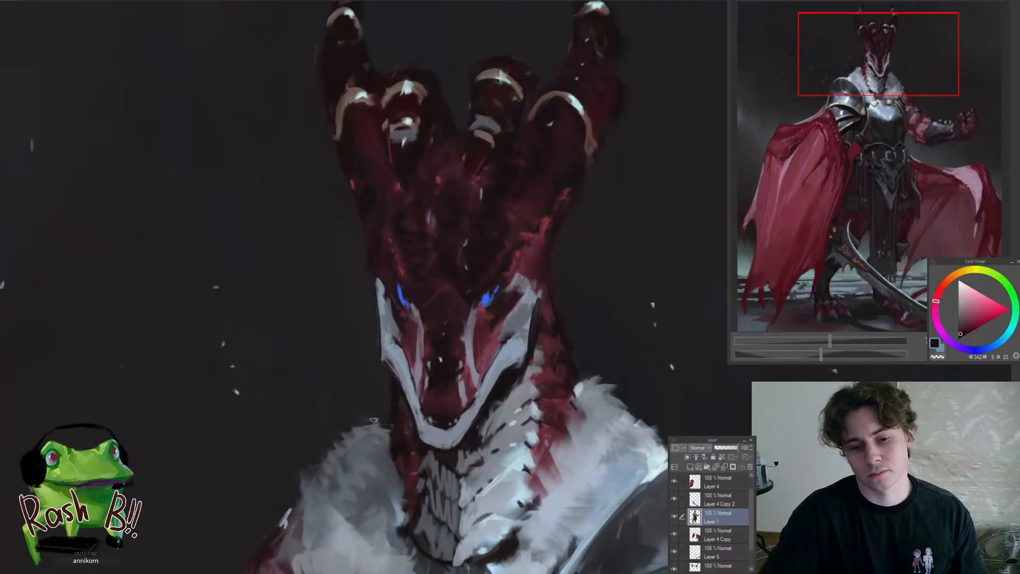
pyautogui.scroll(-5, 290, 473)
pyautogui.scroll(4, 316, 486)
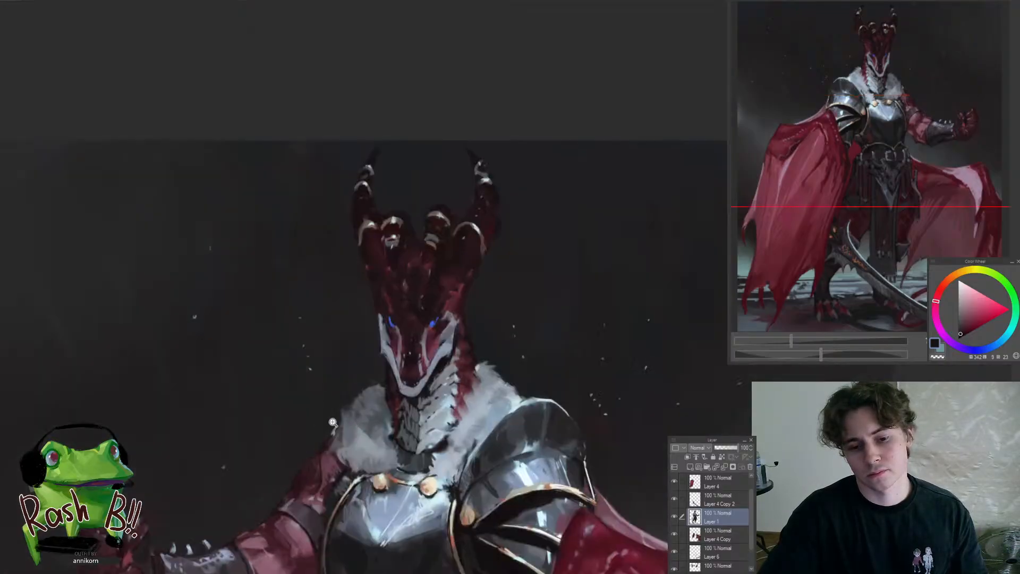
pyautogui.keyDown('alt'); pyautogui.click(361, 419); pyautogui.keyUp('alt')
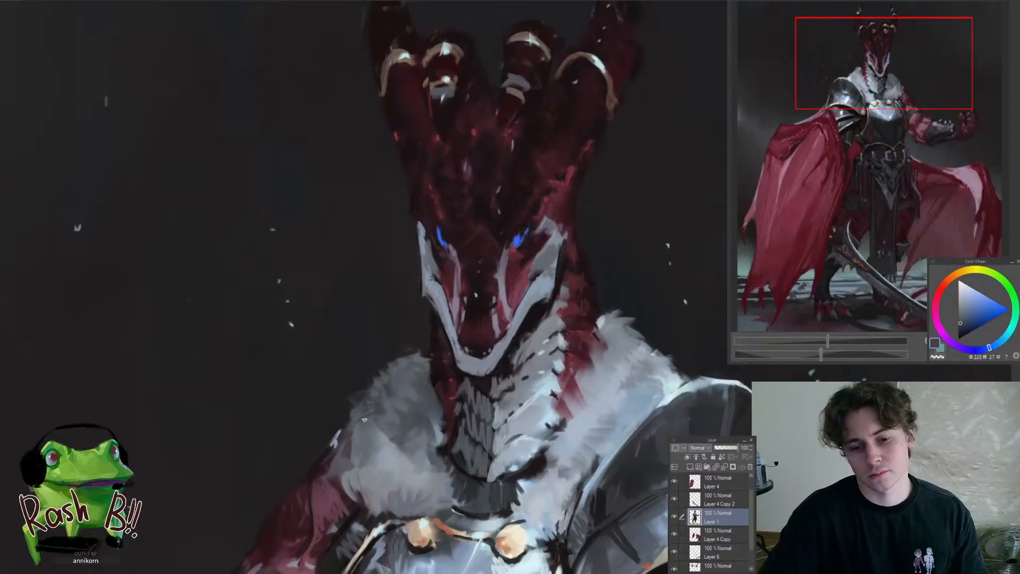
pyautogui.scroll(-4, 372, 437)
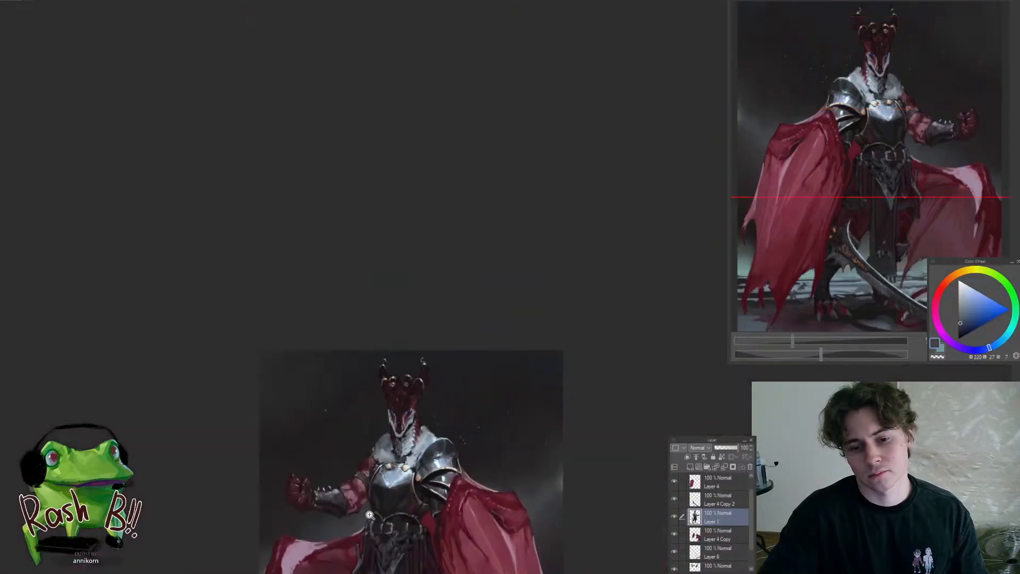
pyautogui.scroll(5, 410, 478)
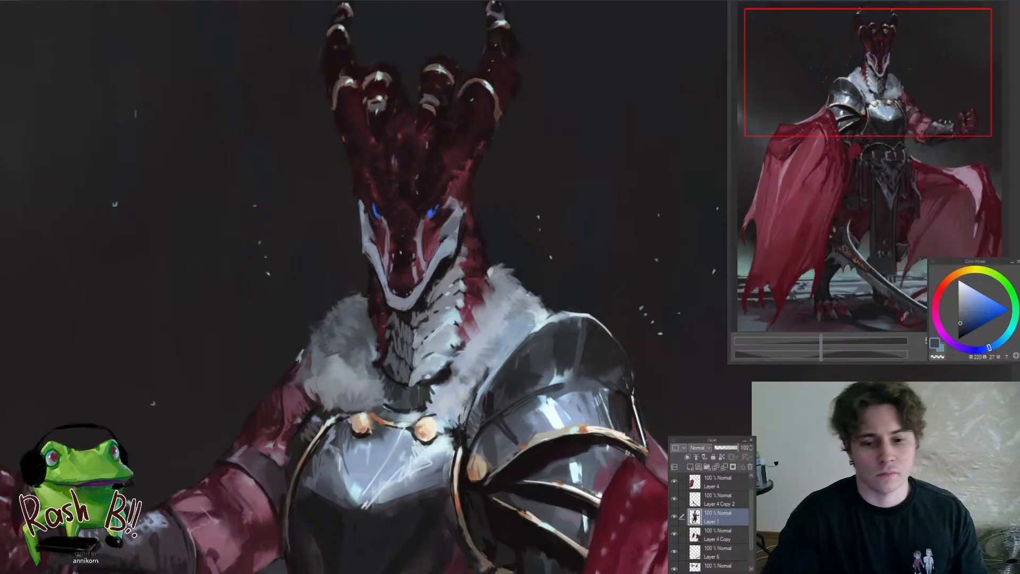
# Refine the lower tufts of the far-side fur collar with sampled mid and light grey-blue tones
pyautogui.scroll(2, 515, 446)
pyautogui.moveTo(515, 446); pyautogui.dragTo(453, 374)
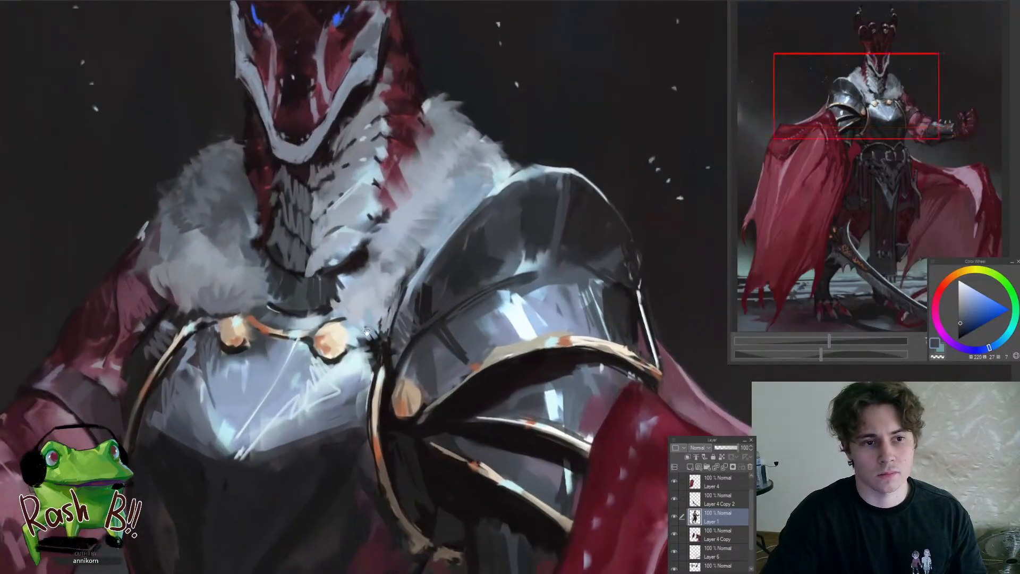
pyautogui.moveTo(363, 343); pyautogui.dragTo(447, 367)
pyautogui.moveTo(340, 329); pyautogui.dragTo(370, 351)
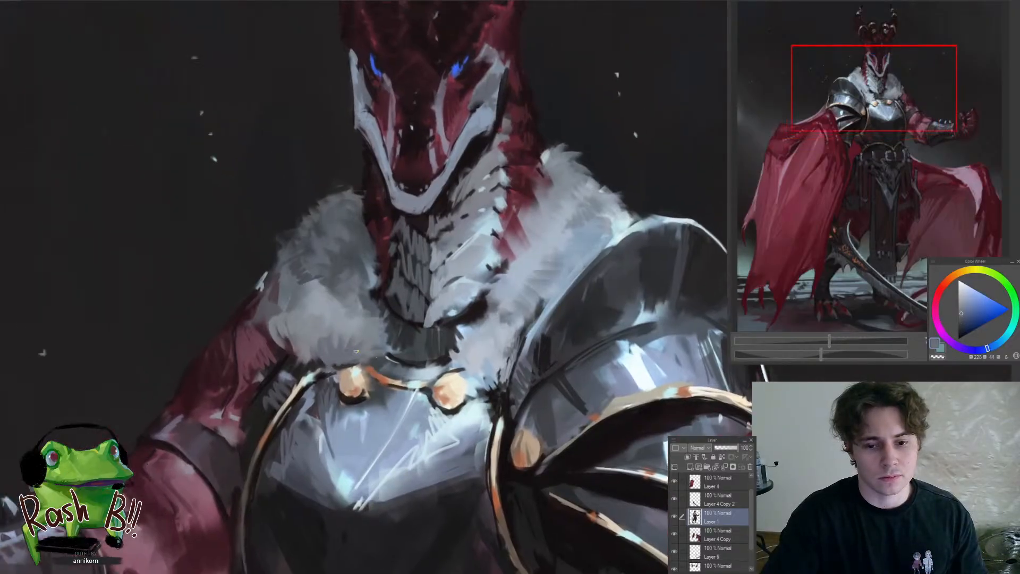
pyautogui.keyDown('alt'); pyautogui.click(317, 337); pyautogui.keyUp('alt')
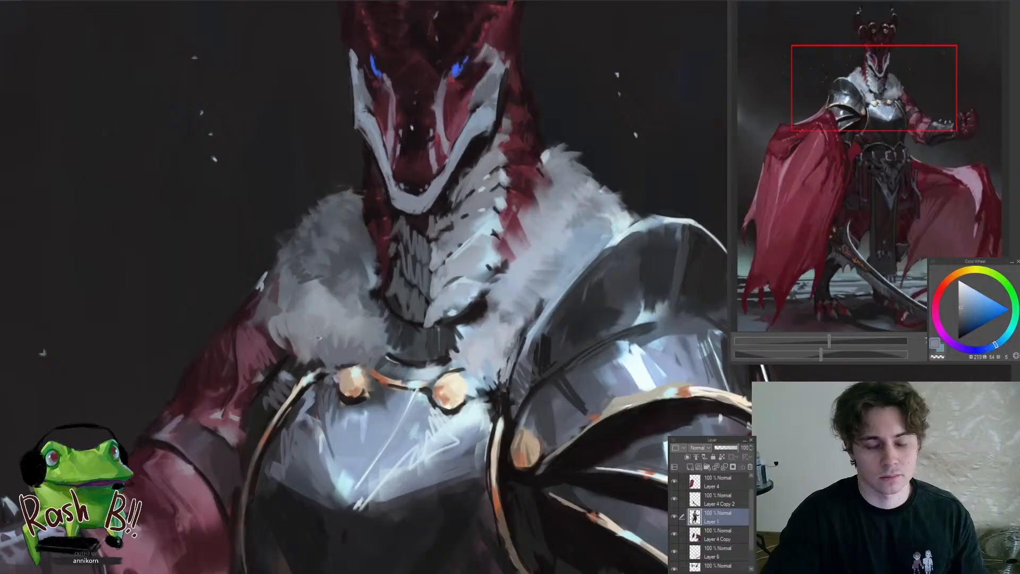
pyautogui.keyDown('alt'); pyautogui.click(320, 355); pyautogui.keyUp('alt')
pyautogui.keyDown('alt'); pyautogui.click(308, 320); pyautogui.keyUp('alt')
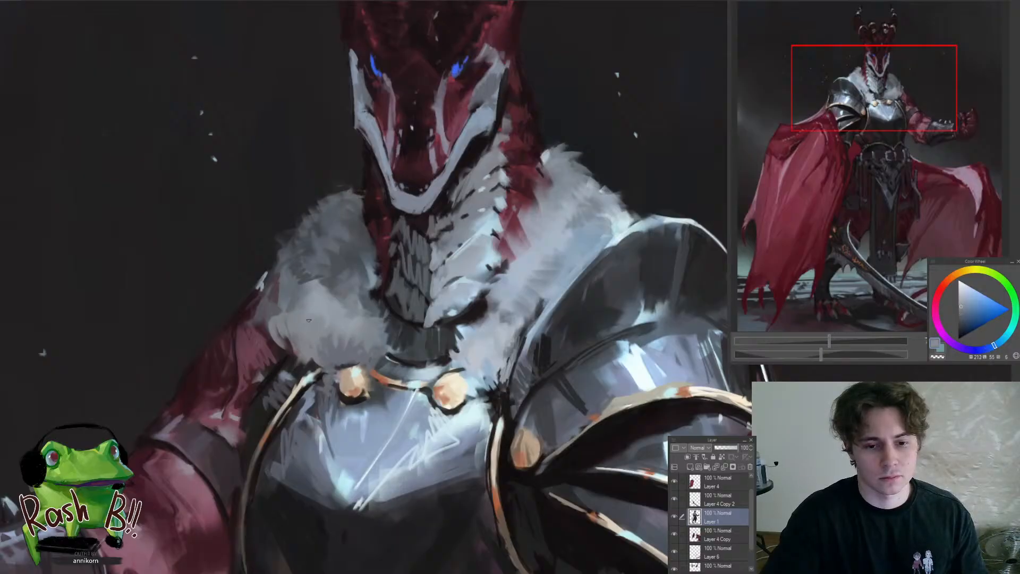
# Paint light blue-grey fur strands on the near-side collar between the neck scales, the clasp and the pauldron
pyautogui.moveTo(511, 358); pyautogui.dragTo(443, 344)
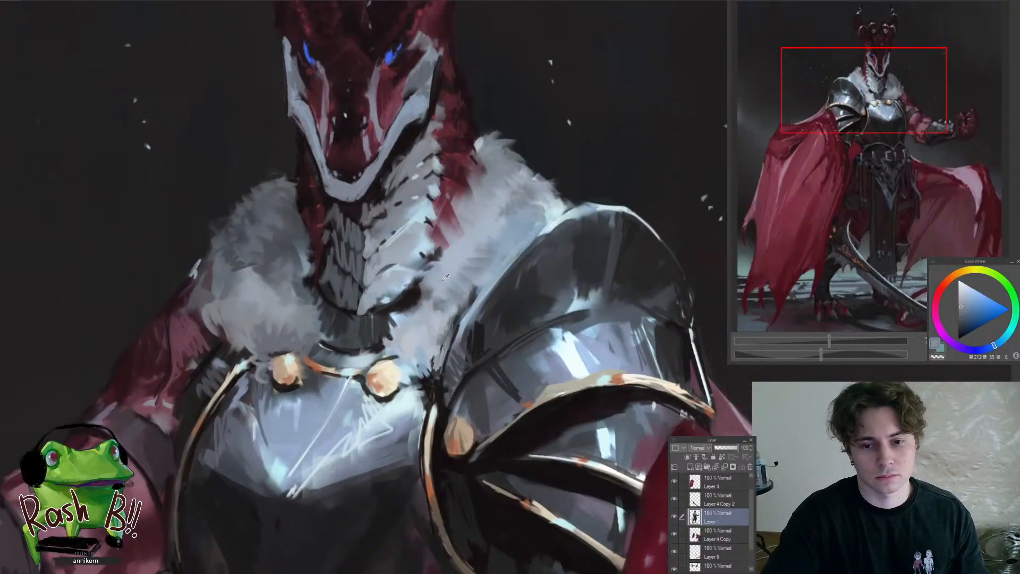
pyautogui.keyDown('alt'); pyautogui.click(404, 344); pyautogui.keyUp('alt')
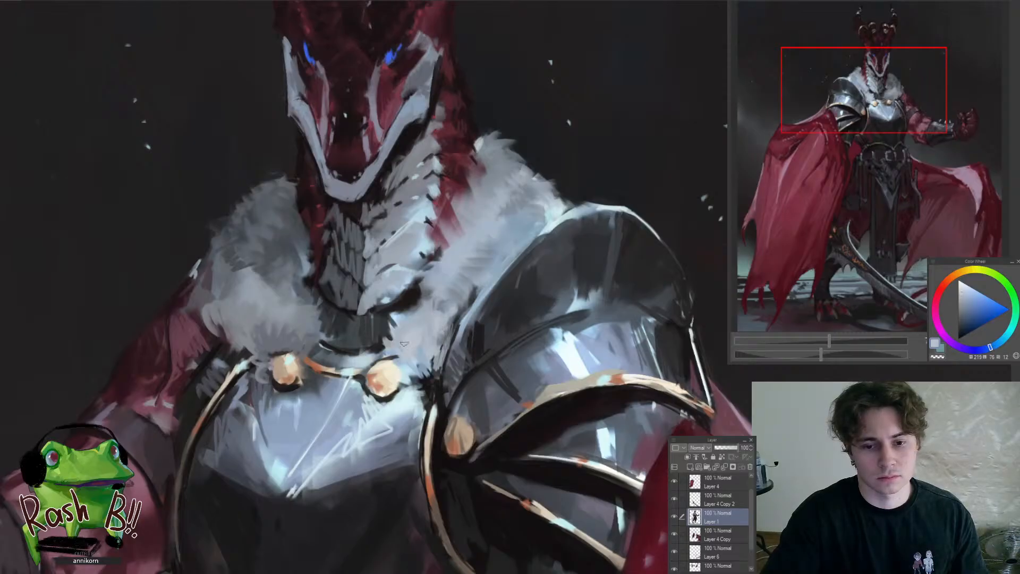
pyautogui.keyDown('alt'); pyautogui.click(392, 394); pyautogui.keyUp('alt')
pyautogui.moveTo(402, 387); pyautogui.dragTo(419, 391)
pyautogui.moveTo(420, 379); pyautogui.dragTo(410, 368)
pyautogui.keyDown('alt'); pyautogui.click(415, 344); pyautogui.keyUp('alt')
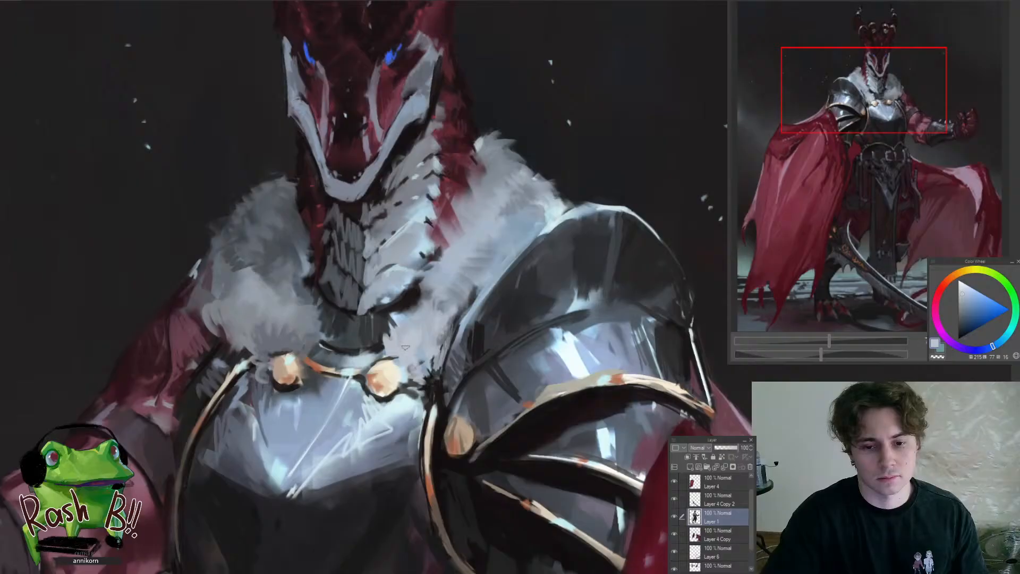
pyautogui.keyDown('alt'); pyautogui.click(436, 277); pyautogui.keyUp('alt')
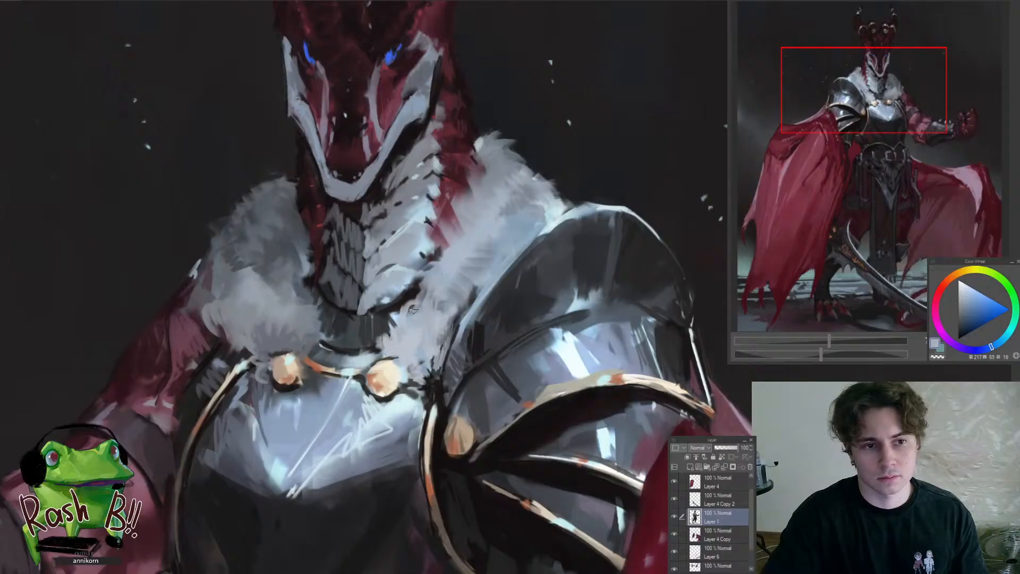
# Flip the canvas view and soften the lower near-side fur above the clasp with sampled light blue-grey tones
pyautogui.scroll(-5, 368, 347)
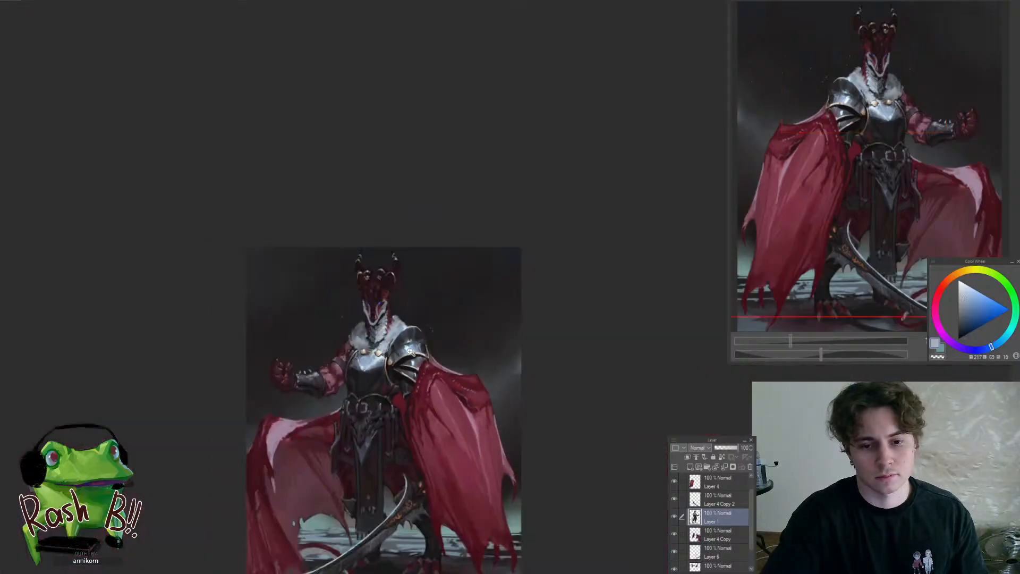
pyautogui.scroll(4, 406, 323)
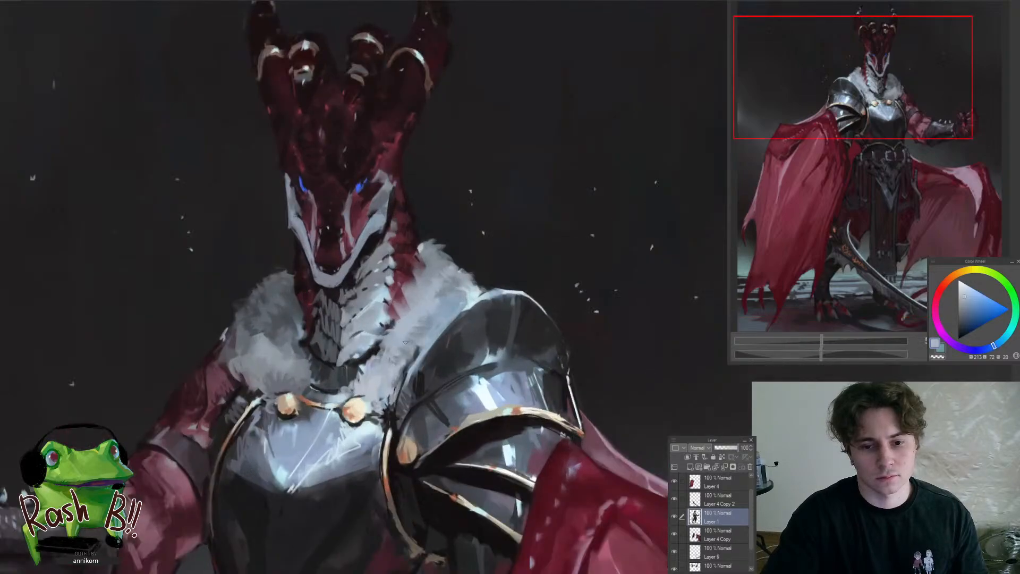
pyautogui.scroll(-4, 415, 318)
pyautogui.scroll(6, 423, 345)
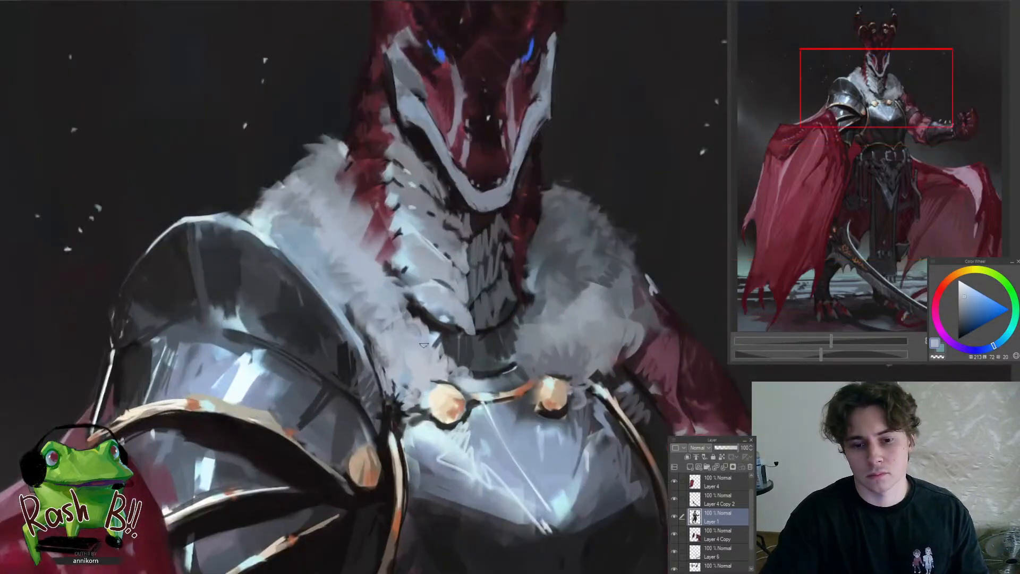
pyautogui.keyDown('alt'); pyautogui.click(417, 342); pyautogui.keyUp('alt')
pyautogui.moveTo(377, 302); pyautogui.dragTo(390, 313)
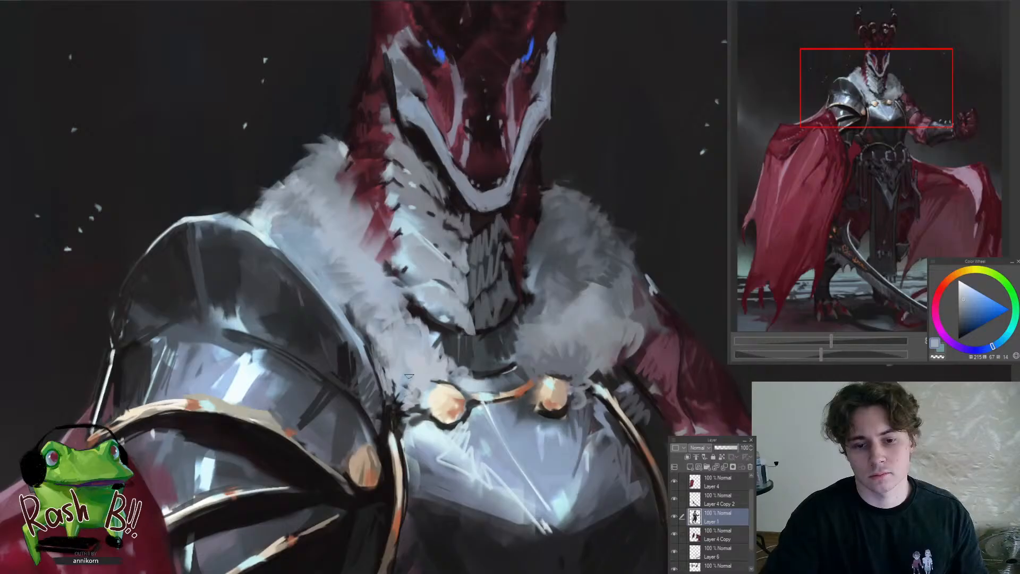
pyautogui.keyDown('alt'); pyautogui.click(424, 357); pyautogui.keyUp('alt')
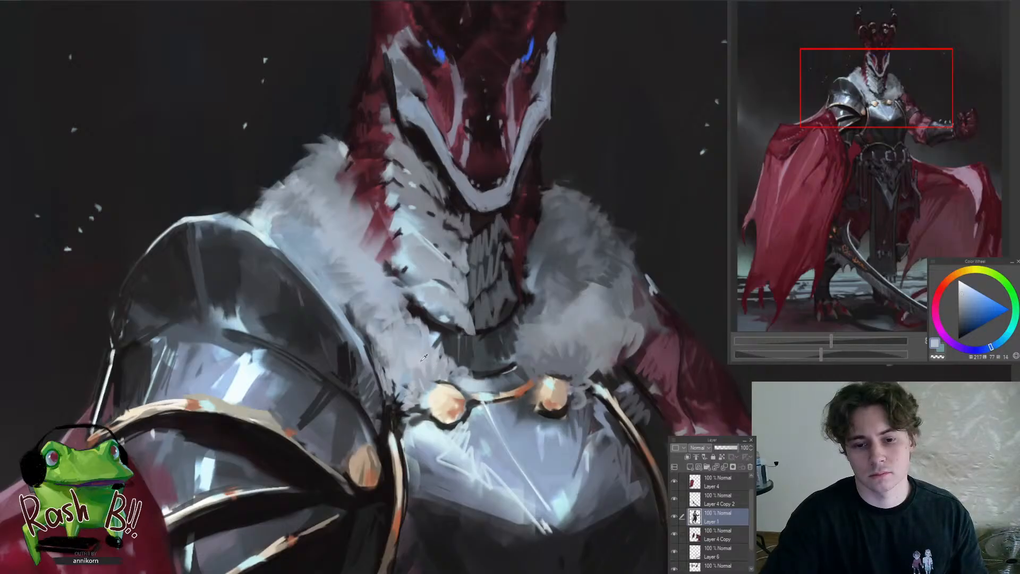
# Add pale blue-grey fur strokes along the upper near-side collar beside the neck and pauldron
pyautogui.scroll(1, 400, 344)
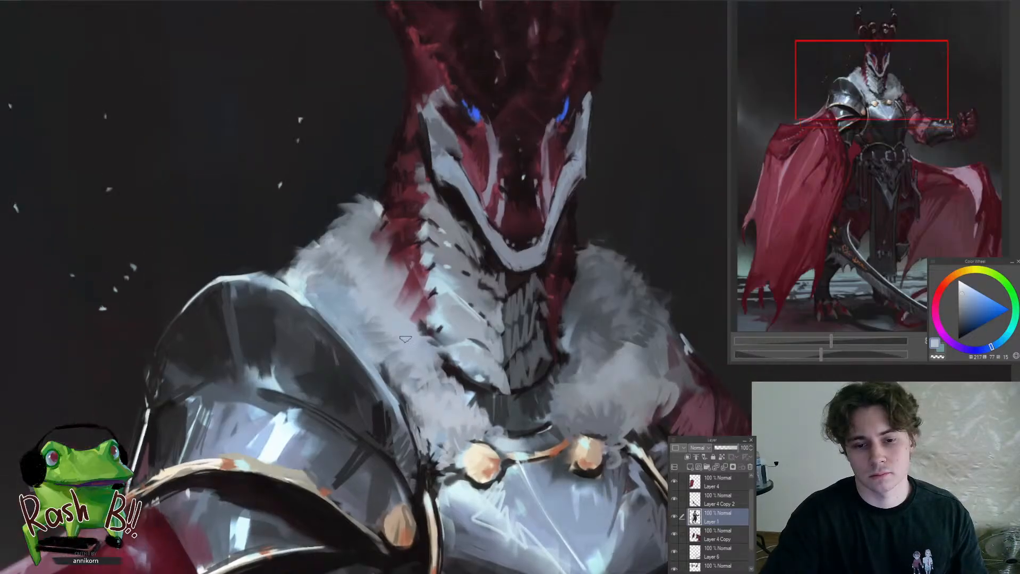
pyautogui.keyDown('alt'); pyautogui.click(408, 346); pyautogui.keyUp('alt')
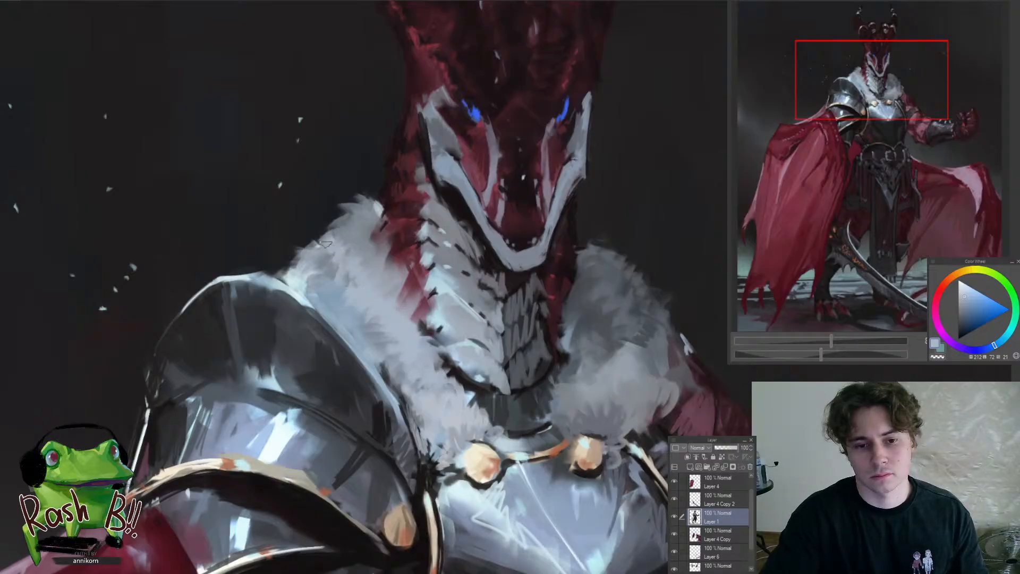
pyautogui.moveTo(316, 280); pyautogui.dragTo(262, 345)
pyautogui.moveTo(381, 270)
pyautogui.mouseDown()
pyautogui.moveTo(404, 300)
pyautogui.moveTo(414, 345)
pyautogui.moveTo(431, 330)
pyautogui.moveTo(440, 349)
pyautogui.moveTo(425, 312)
pyautogui.mouseUp()
pyautogui.keyDown('alt'); pyautogui.click(393, 317); pyautogui.keyUp('alt')
# Rework the far-side fur with sampled grey-blue tones, extend it beside the far clasp, and sample the clasp's orange
pyautogui.moveTo(378, 338); pyautogui.dragTo(393, 347)
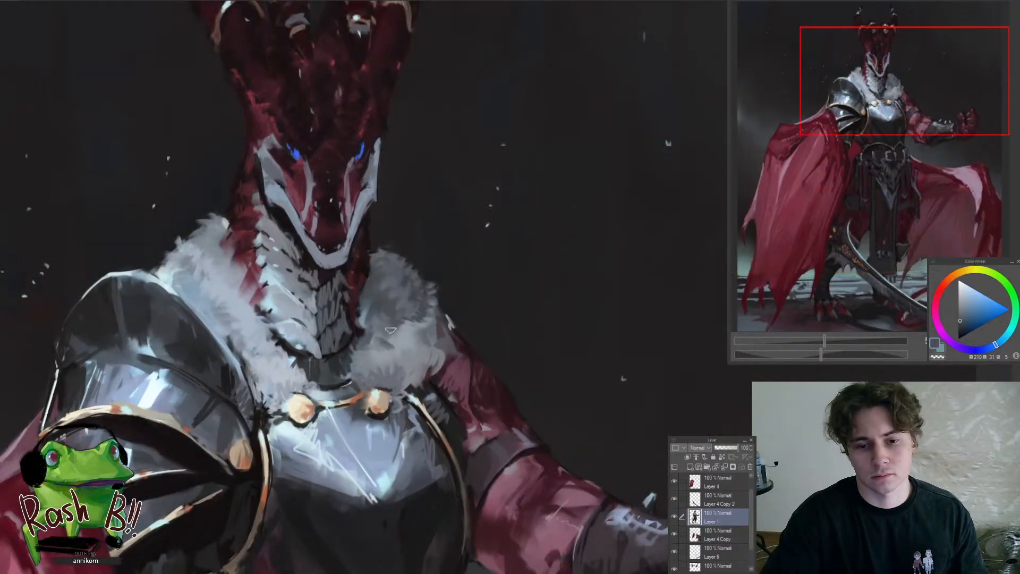
pyautogui.moveTo(412, 315); pyautogui.dragTo(369, 422)
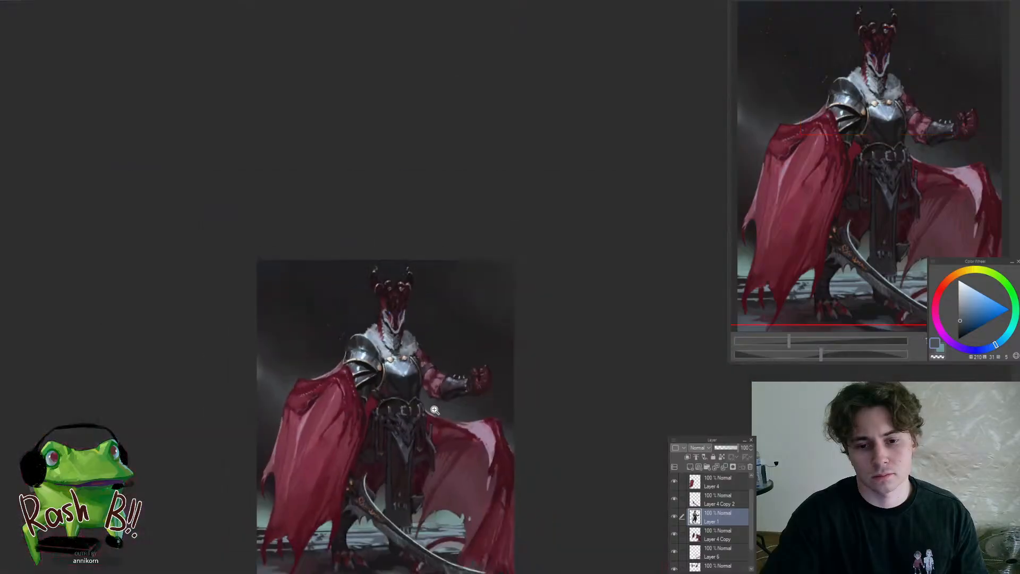
pyautogui.moveTo(434, 409)
pyautogui.mouseDown()
pyautogui.moveTo(419, 354)
pyautogui.moveTo(395, 340)
pyautogui.mouseUp()
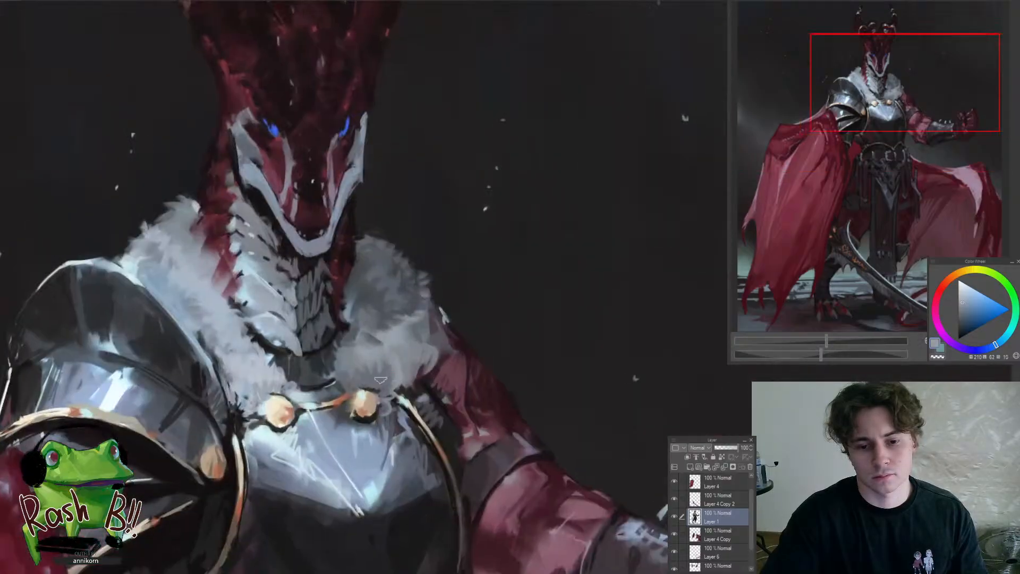
pyautogui.keyDown('alt'); pyautogui.click(383, 370); pyautogui.keyUp('alt')
pyautogui.keyDown('alt'); pyautogui.click(394, 352); pyautogui.keyUp('alt')
pyautogui.moveTo(406, 378)
pyautogui.mouseDown()
pyautogui.moveTo(340, 442)
pyautogui.moveTo(374, 452)
pyautogui.moveTo(399, 432)
pyautogui.moveTo(381, 428)
pyautogui.moveTo(422, 413)
pyautogui.moveTo(414, 398)
pyautogui.moveTo(376, 392)
pyautogui.mouseUp()
pyautogui.keyDown('alt'); pyautogui.click(376, 391); pyautogui.keyUp('alt')
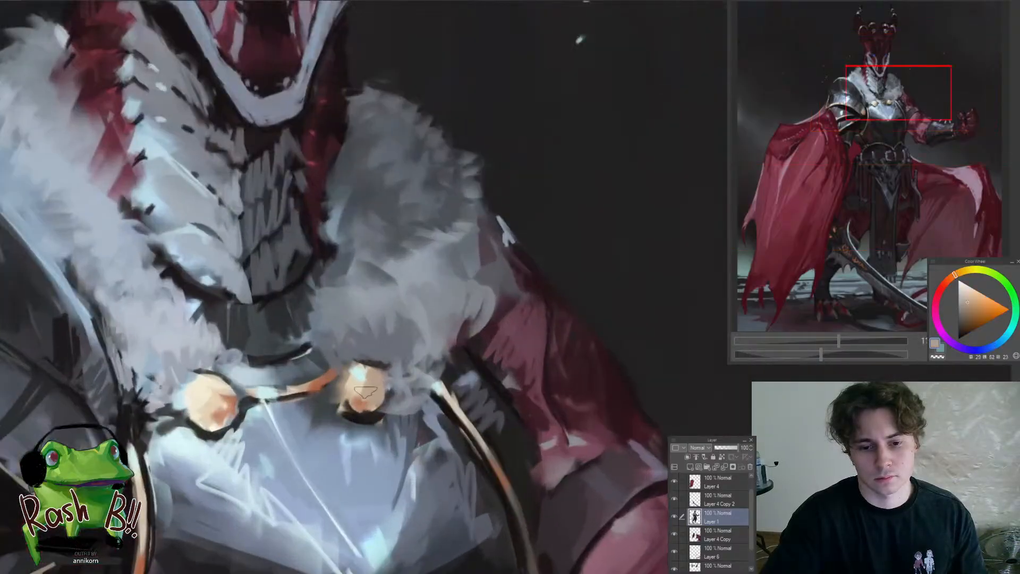
# Refine both round clasps above the breastplate with sampled orange, peach and dark tones
pyautogui.keyDown('alt'); pyautogui.click(361, 373); pyautogui.keyUp('alt')
pyautogui.moveTo(360, 369)
pyautogui.mouseDown()
pyautogui.moveTo(365, 406)
pyautogui.moveTo(375, 389)
pyautogui.moveTo(317, 428)
pyautogui.moveTo(359, 381)
pyautogui.moveTo(396, 380)
pyautogui.mouseUp()
pyautogui.keyDown('alt'); pyautogui.click(374, 396); pyautogui.keyUp('alt')
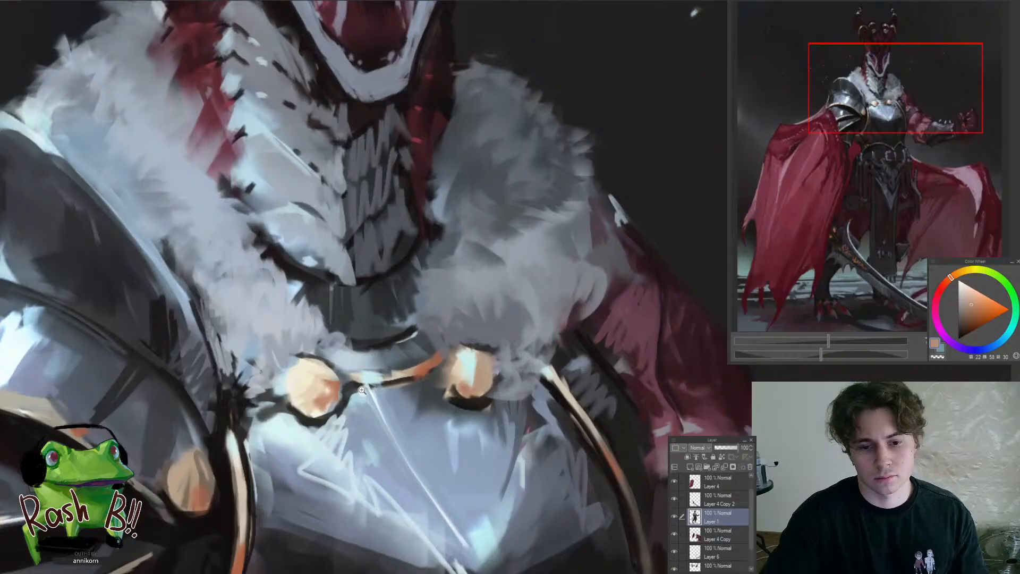
pyautogui.keyDown('alt'); pyautogui.click(325, 400); pyautogui.keyUp('alt')
pyautogui.moveTo(310, 396)
pyautogui.mouseDown()
pyautogui.moveTo(322, 384)
pyautogui.moveTo(329, 392)
pyautogui.moveTo(330, 365)
pyautogui.moveTo(273, 427)
pyautogui.moveTo(406, 375)
pyautogui.mouseUp()
pyautogui.keyDown('alt'); pyautogui.click(325, 377); pyautogui.keyUp('alt')
pyautogui.keyDown('alt'); pyautogui.click(348, 385); pyautogui.keyUp('alt')
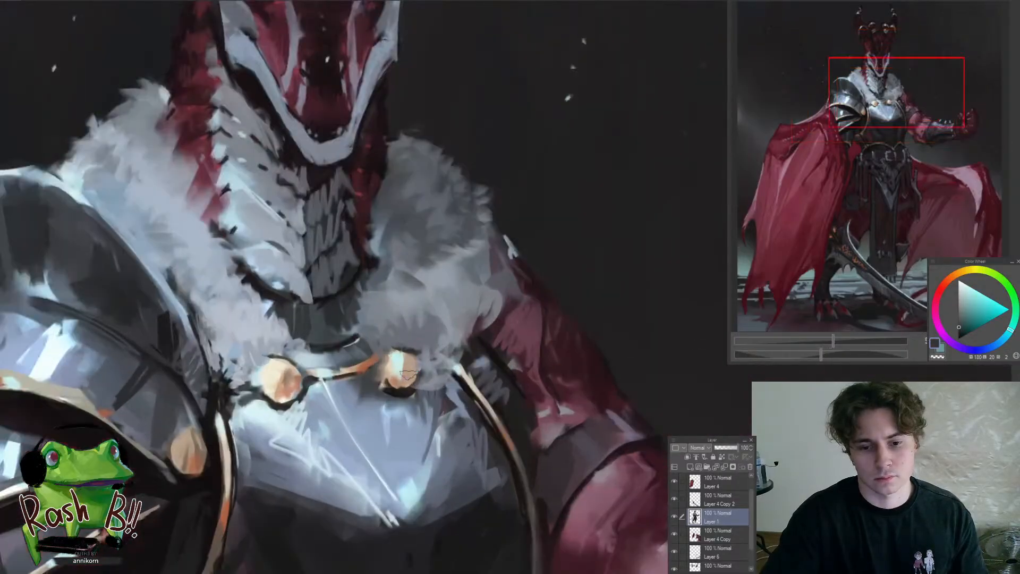
pyautogui.keyDown('alt'); pyautogui.click(395, 367); pyautogui.keyUp('alt')
# Rework the lower far-side fur between the neck and the clasp with sampled grey-blue tones
pyautogui.keyDown('alt'); pyautogui.click(397, 328); pyautogui.keyUp('alt')
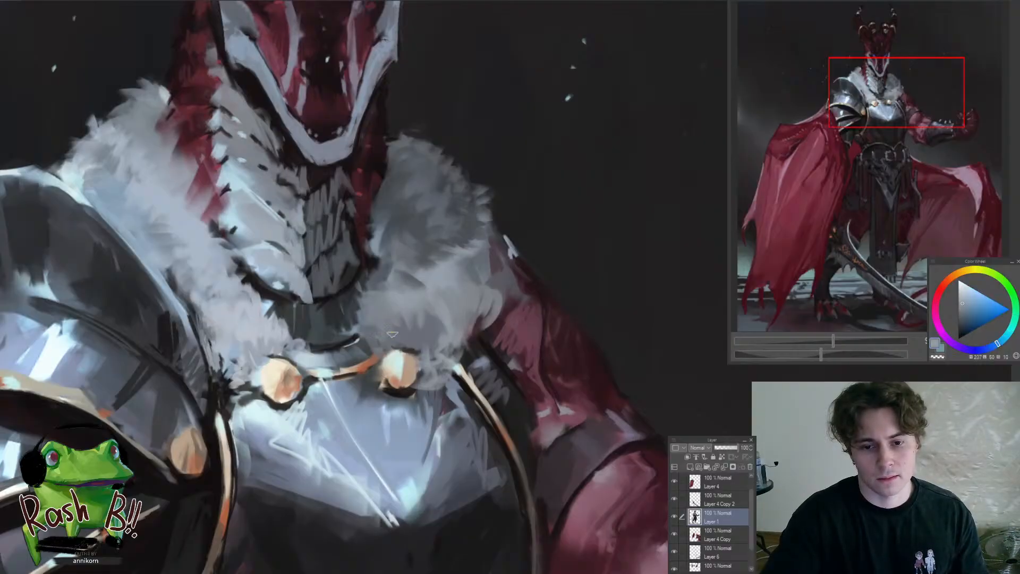
pyautogui.keyDown('alt'); pyautogui.click(418, 293); pyautogui.keyUp('alt')
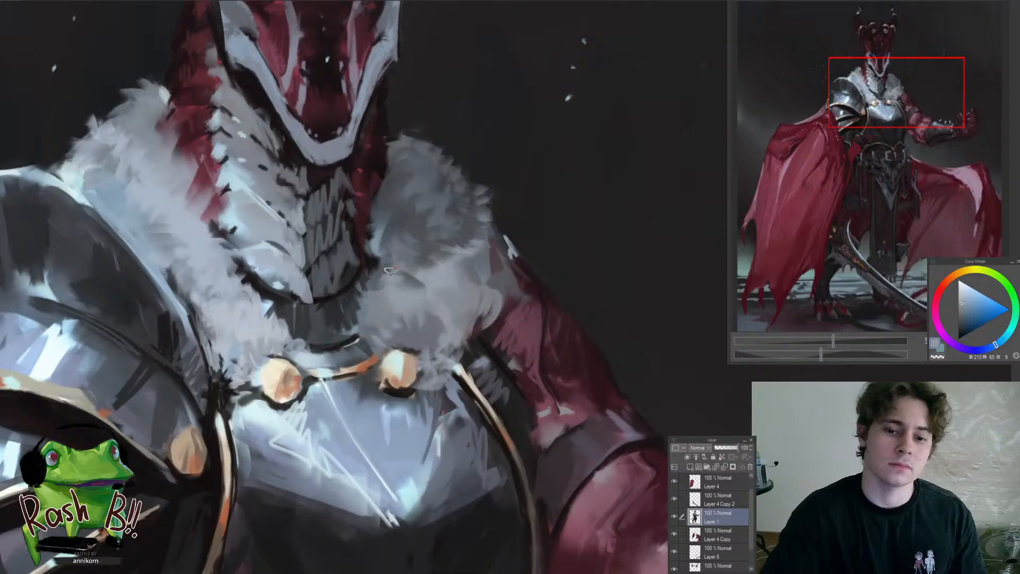
pyautogui.moveTo(424, 275); pyautogui.dragTo(334, 280)
pyautogui.moveTo(424, 265); pyautogui.dragTo(667, 347)
pyautogui.keyDown('alt'); pyautogui.click(443, 289); pyautogui.keyUp('alt')
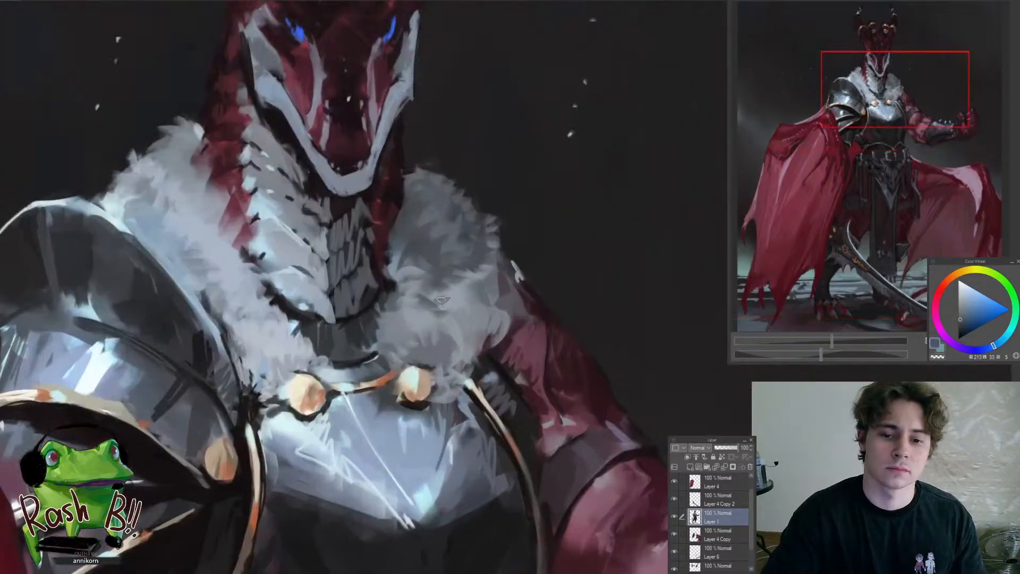
pyautogui.moveTo(457, 323); pyautogui.dragTo(405, 401)
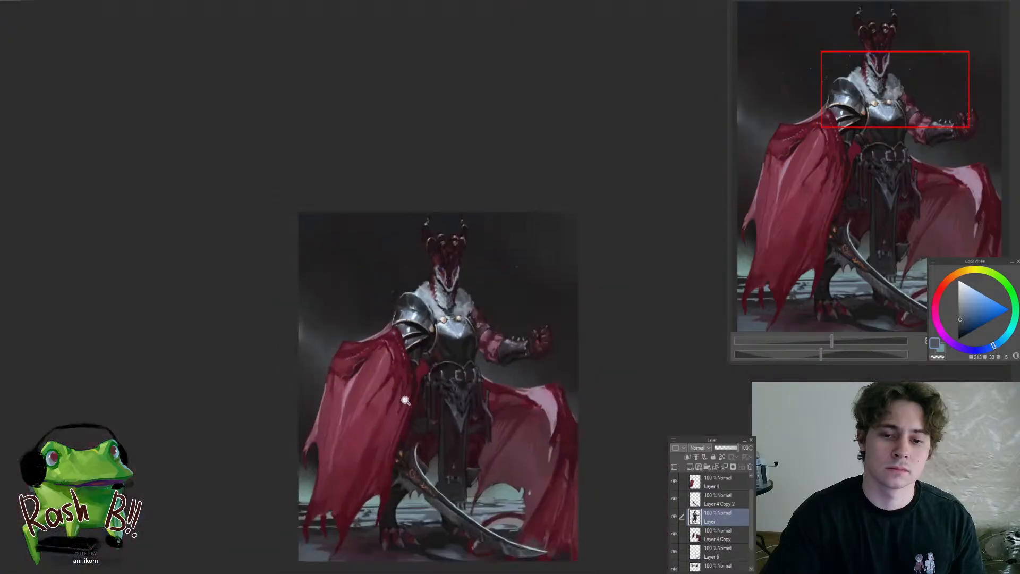
# Rework the shaded far upper arm beside the fur collar with sampled dark red and near-black tones
pyautogui.moveTo(498, 327); pyautogui.dragTo(576, 328)
pyautogui.keyDown('alt'); pyautogui.click(493, 320); pyautogui.keyUp('alt')
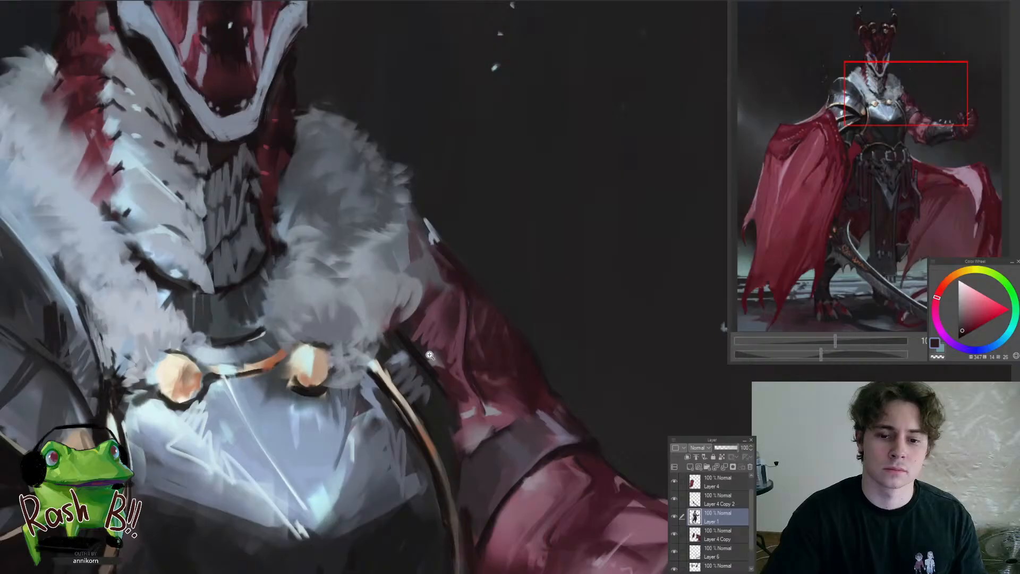
pyautogui.moveTo(448, 329); pyautogui.dragTo(380, 426)
pyautogui.moveTo(413, 351); pyautogui.dragTo(389, 389)
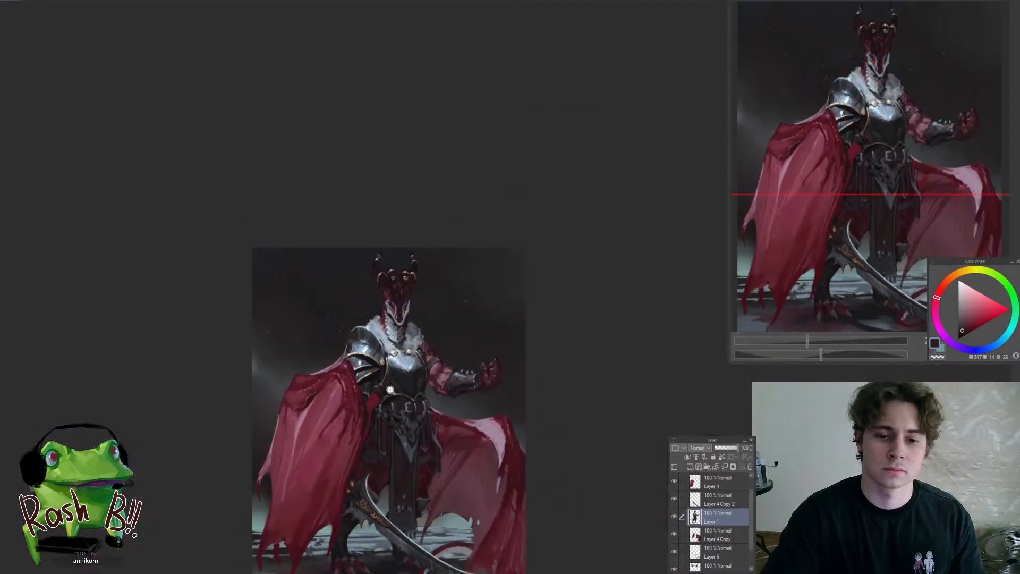
pyautogui.moveTo(422, 349); pyautogui.dragTo(499, 325)
pyautogui.keyDown('alt'); pyautogui.click(394, 351); pyautogui.keyUp('alt')
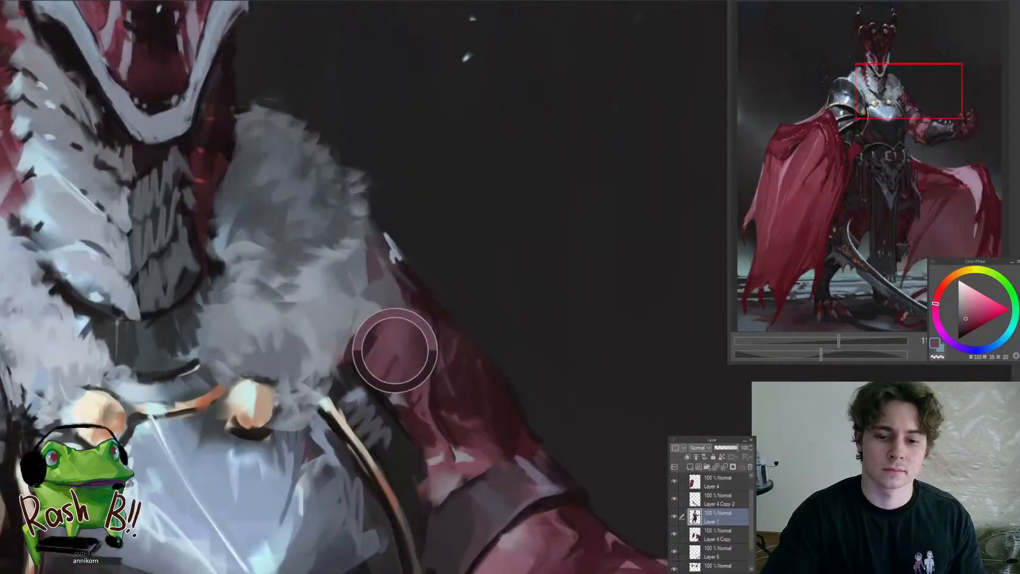
pyautogui.keyDown('alt'); pyautogui.click(388, 372); pyautogui.keyUp('alt')
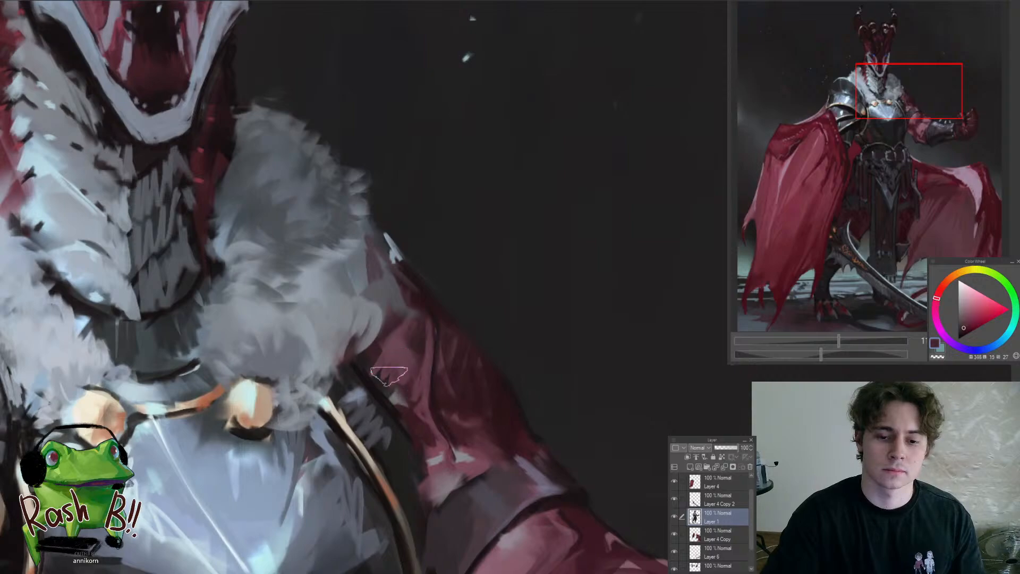
pyautogui.moveTo(388, 374); pyautogui.dragTo(354, 474)
pyautogui.moveTo(371, 431); pyautogui.dragTo(394, 408)
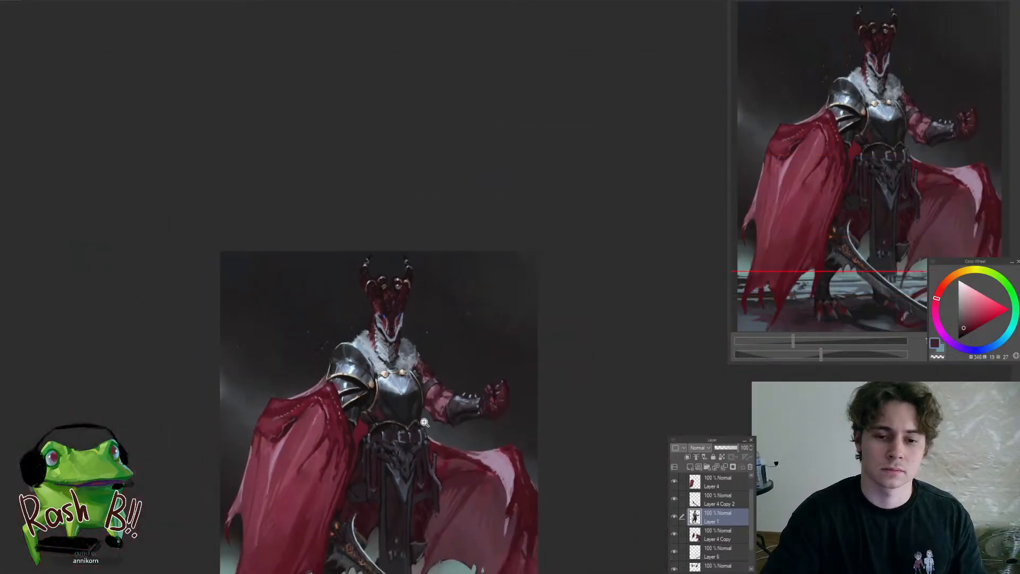
# Sharpen the dark outline beneath the near clasp with a sampled near-black tone
pyautogui.moveTo(525, 434)
pyautogui.mouseDown()
pyautogui.moveTo(592, 341)
pyautogui.moveTo(525, 425)
pyautogui.mouseUp()
pyautogui.moveTo(437, 405); pyautogui.dragTo(467, 355)
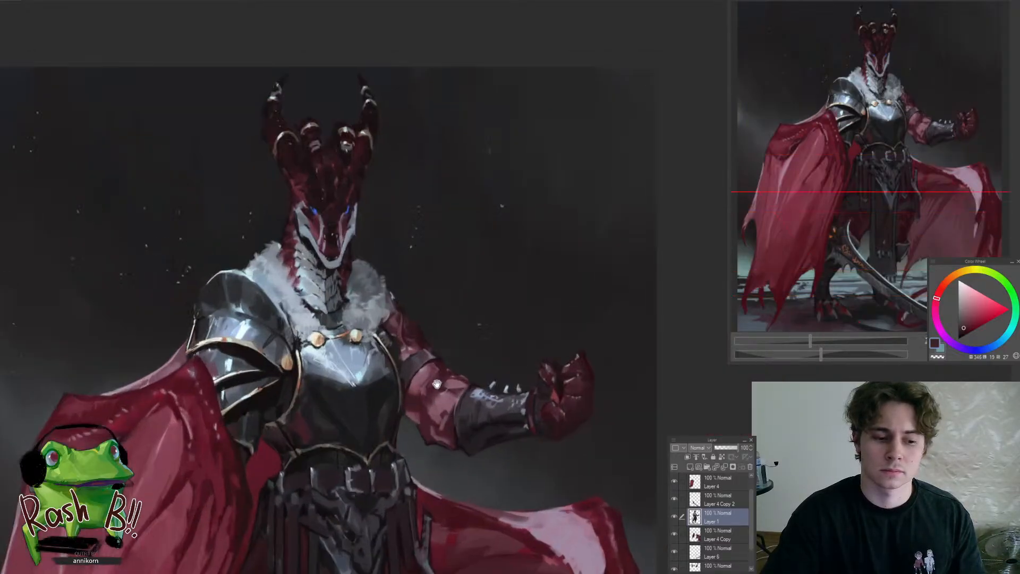
pyautogui.moveTo(433, 384)
pyautogui.mouseDown()
pyautogui.moveTo(467, 358)
pyautogui.moveTo(446, 357)
pyautogui.moveTo(448, 378)
pyautogui.mouseUp()
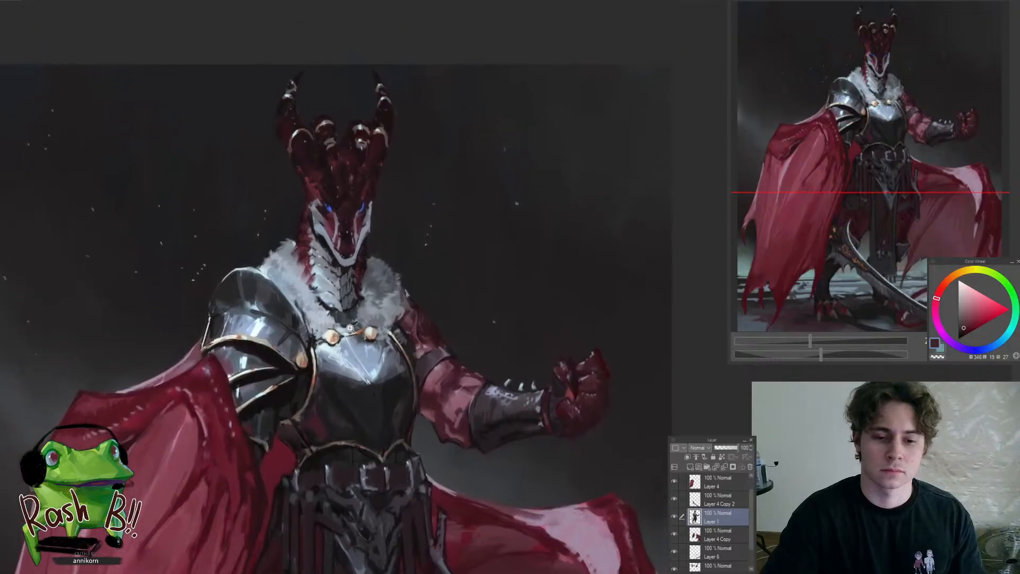
pyautogui.moveTo(348, 328); pyautogui.dragTo(379, 288)
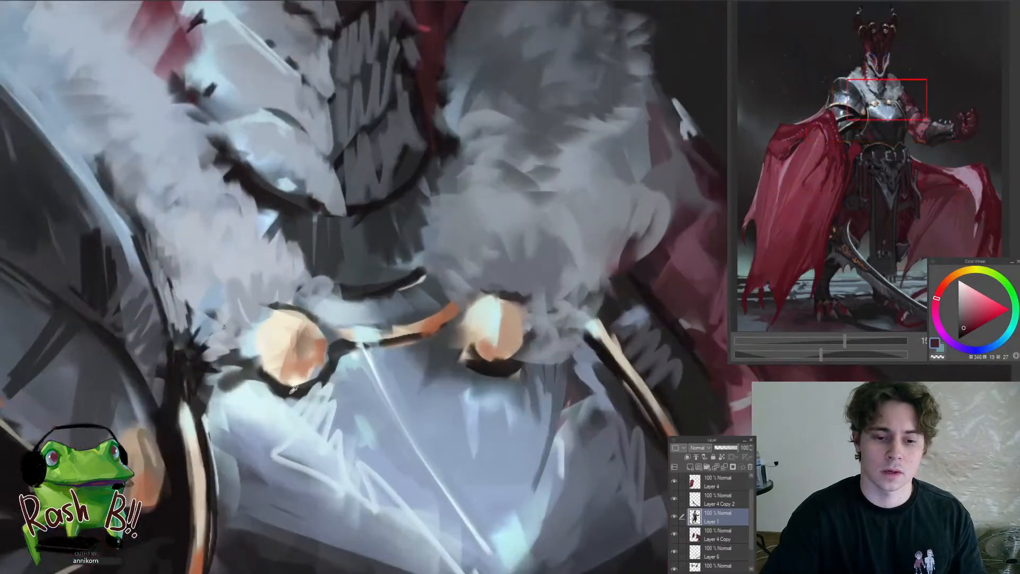
pyautogui.keyDown('alt'); pyautogui.click(287, 391); pyautogui.keyUp('alt')
pyautogui.moveTo(263, 374)
pyautogui.mouseDown()
pyautogui.moveTo(299, 394)
pyautogui.moveTo(289, 390)
pyautogui.mouseUp()
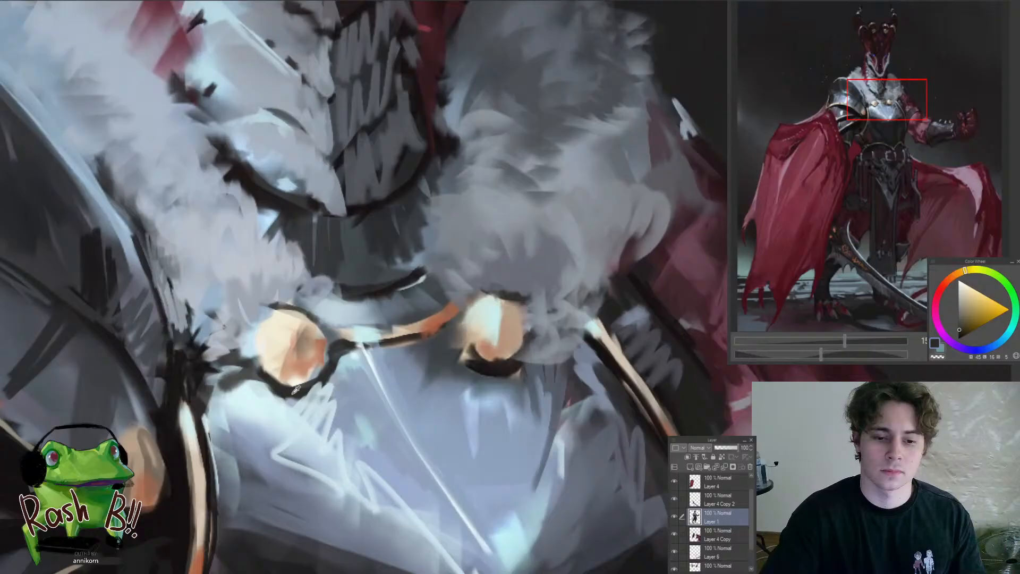
pyautogui.keyDown('alt'); pyautogui.click(281, 391); pyautogui.keyUp('alt')
pyautogui.keyDown('alt'); pyautogui.click(296, 388); pyautogui.keyUp('alt')
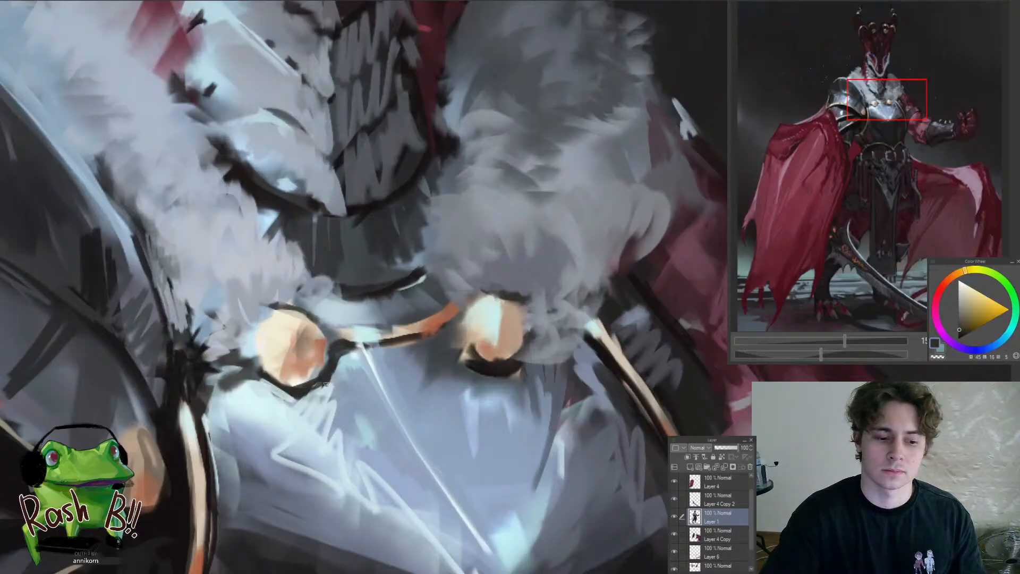
# Touch up the near-side fur and edges around the near clasp with sampled light blue tones
pyautogui.moveTo(328, 372)
pyautogui.mouseDown()
pyautogui.moveTo(250, 448)
pyautogui.moveTo(329, 345)
pyautogui.moveTo(382, 330)
pyautogui.mouseUp()
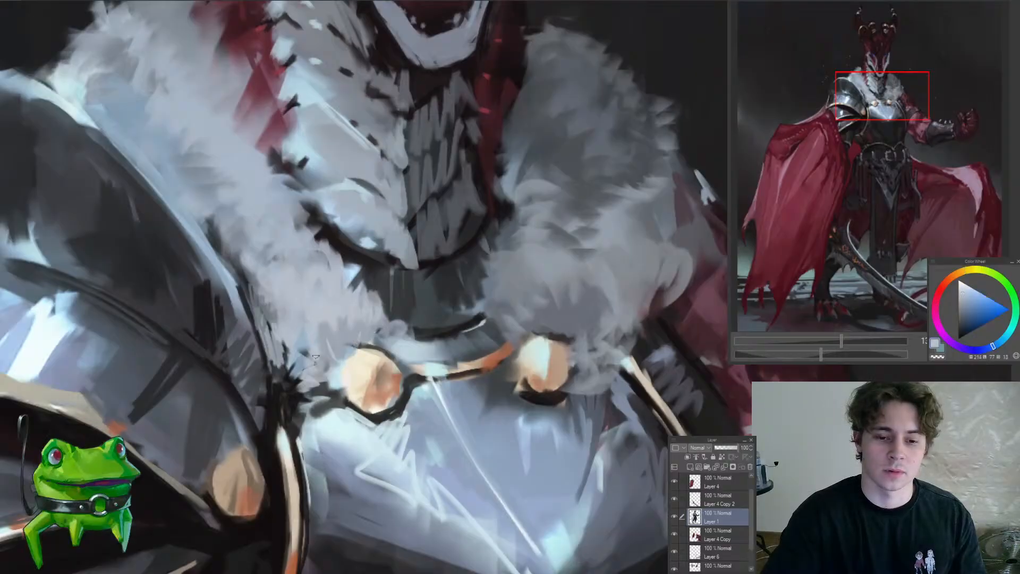
pyautogui.moveTo(331, 402); pyautogui.dragTo(287, 464)
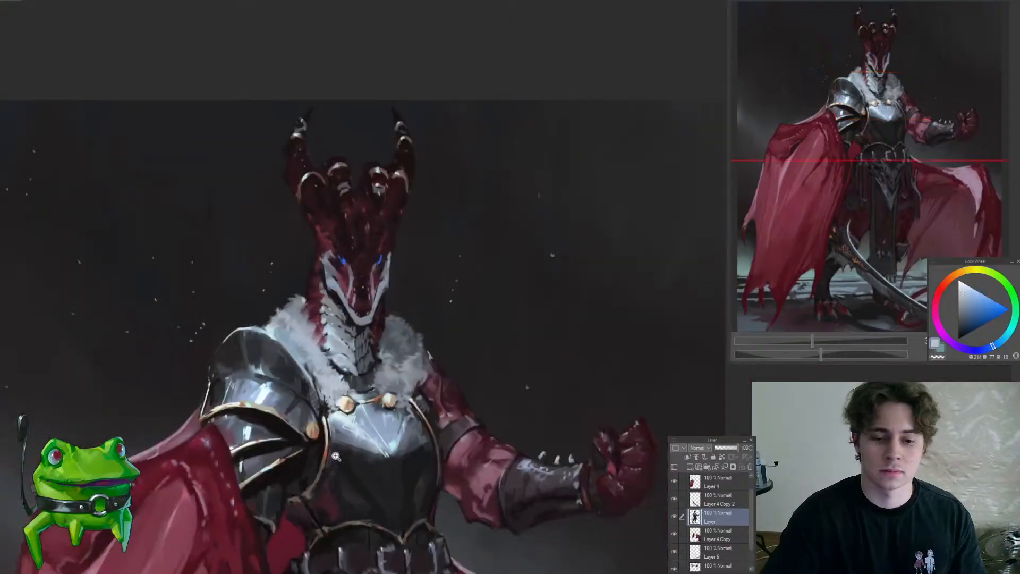
pyautogui.moveTo(375, 449)
pyautogui.mouseDown()
pyautogui.moveTo(378, 392)
pyautogui.moveTo(323, 341)
pyautogui.mouseUp()
pyautogui.keyDown('alt'); pyautogui.click(329, 334); pyautogui.keyUp('alt')
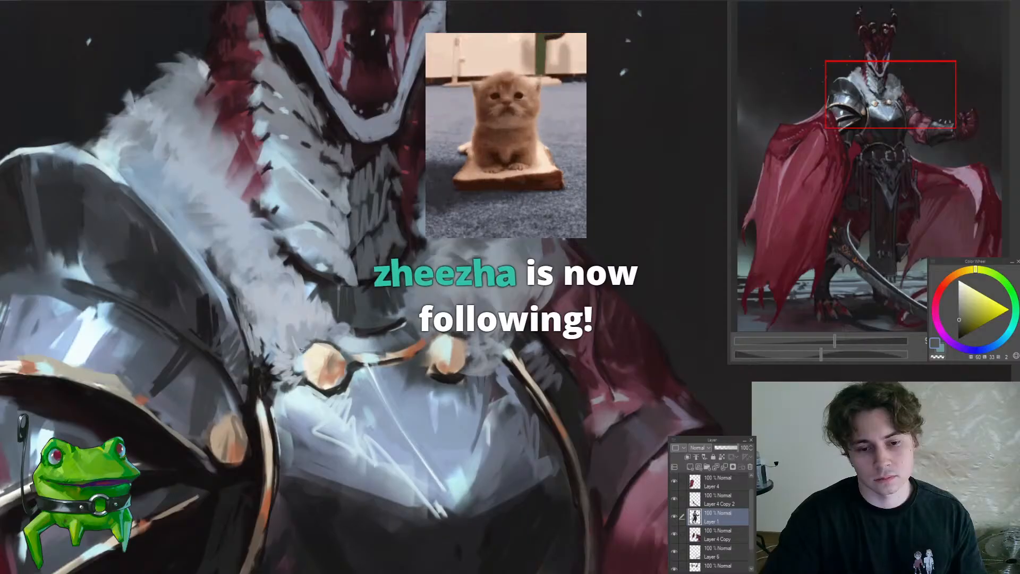
# Paint dark strokes along the upper edge of the far clasp and refine its orange face and pale highlight
pyautogui.moveTo(307, 393); pyautogui.dragTo(362, 366)
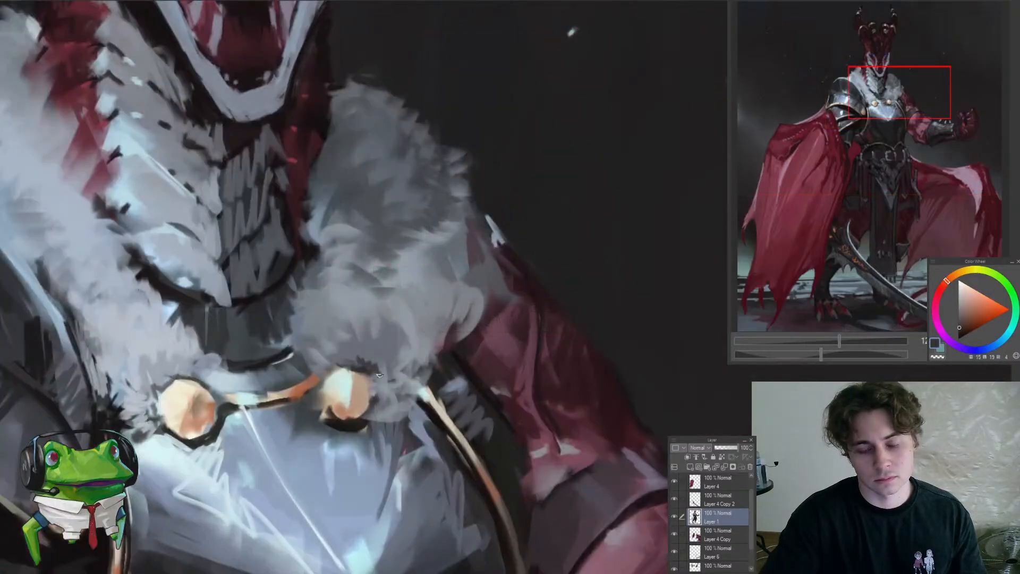
pyautogui.keyDown('alt'); pyautogui.click(366, 394); pyautogui.keyUp('alt')
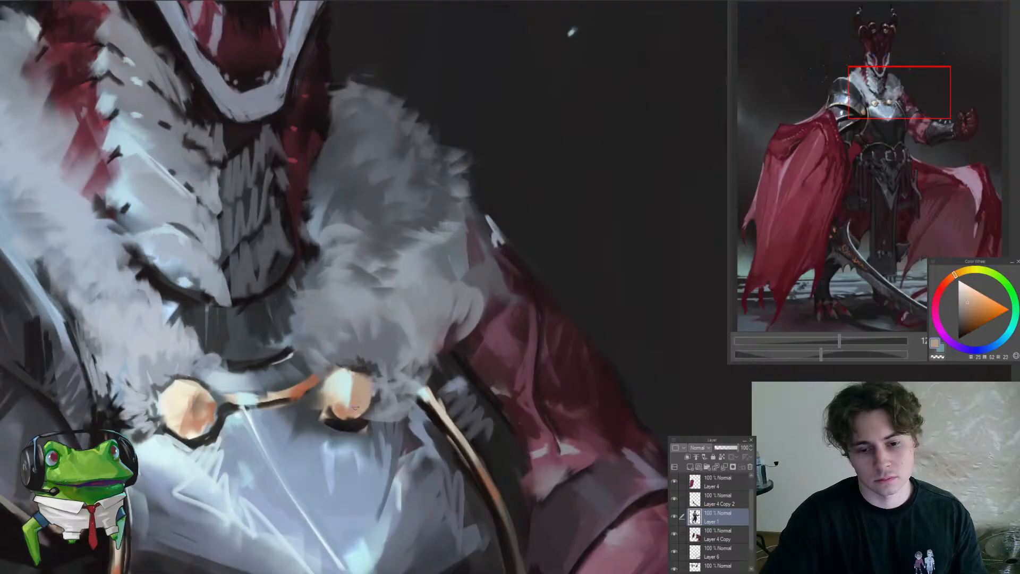
pyautogui.keyDown('alt'); pyautogui.click(332, 382); pyautogui.keyUp('alt')
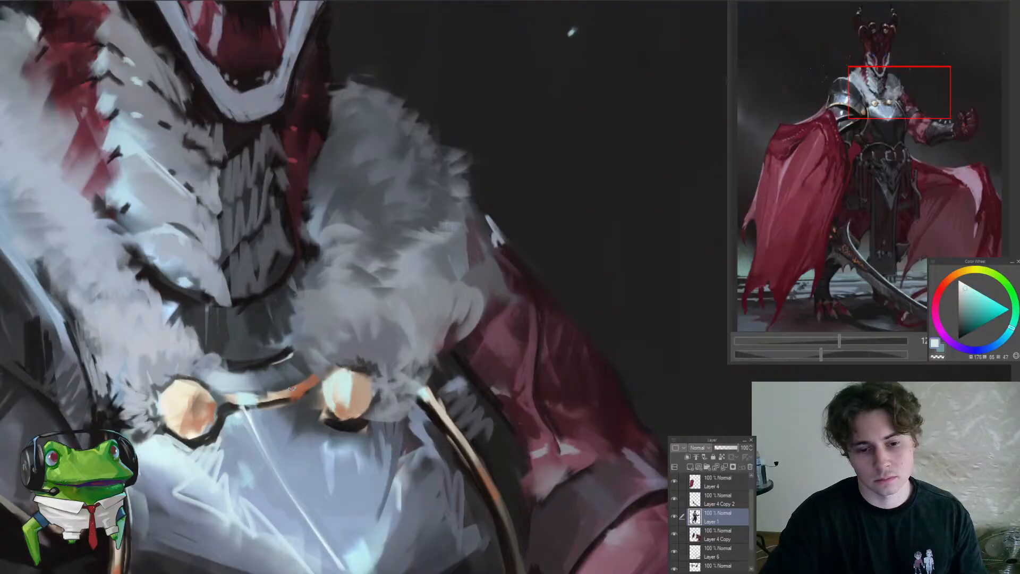
# Blend the fur and breastplate rim above the near clasp with sampled blue-grey tones
pyautogui.moveTo(280, 380); pyautogui.dragTo(357, 371)
pyautogui.keyDown('alt'); pyautogui.click(330, 354); pyautogui.keyUp('alt')
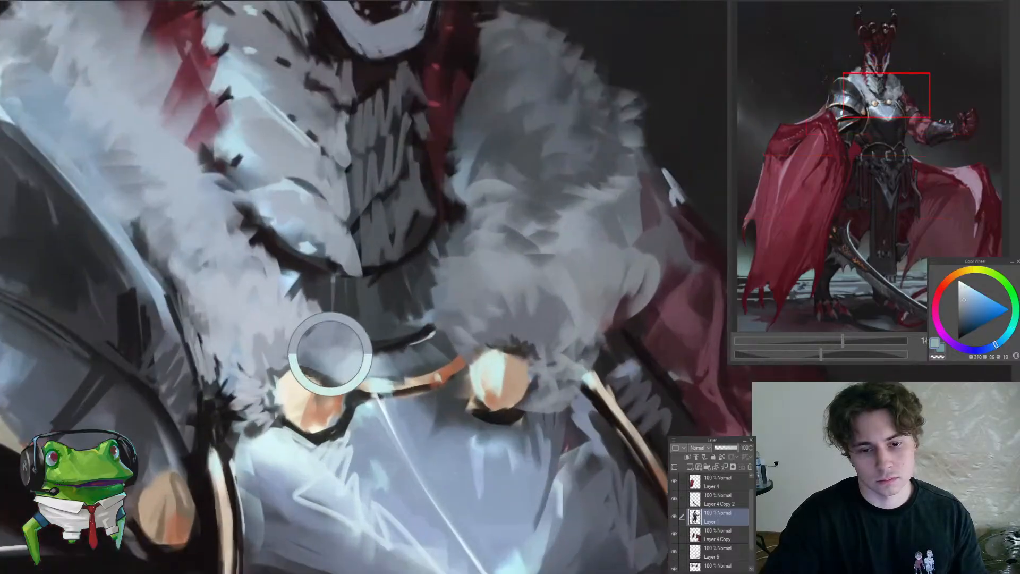
pyautogui.keyDown('alt'); pyautogui.click(338, 315); pyautogui.keyUp('alt')
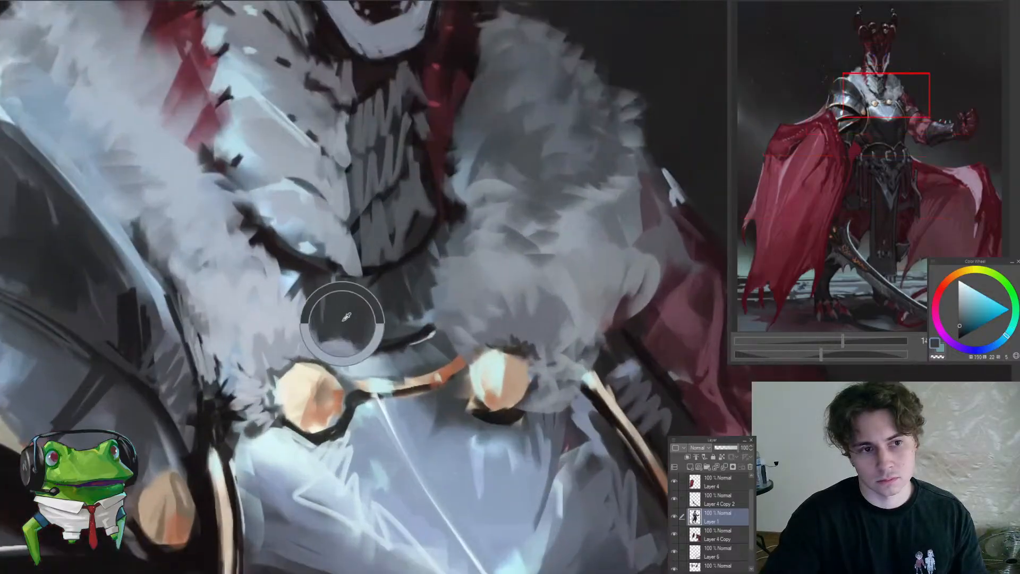
# Darken the neck gap between the near-side fur and the lowest neck scales with sampled dark blue-grey tones
pyautogui.keyDown('alt'); pyautogui.click(384, 303); pyautogui.keyUp('alt')
pyautogui.keyDown('alt'); pyautogui.click(368, 305); pyautogui.keyUp('alt')
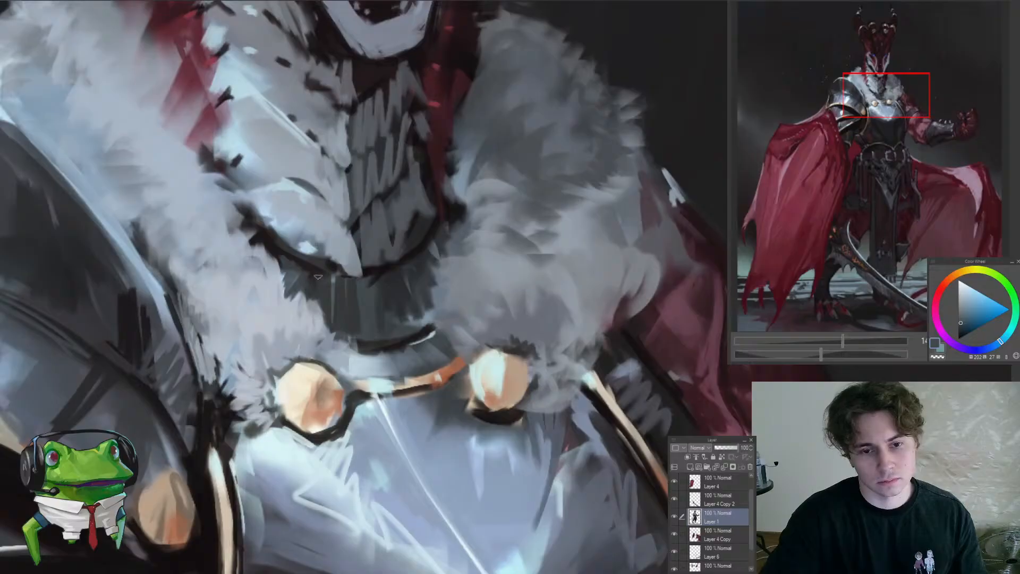
pyautogui.moveTo(306, 290); pyautogui.dragTo(244, 356)
pyautogui.moveTo(311, 262); pyautogui.dragTo(371, 216)
pyautogui.keyDown('alt'); pyautogui.click(282, 345); pyautogui.keyUp('alt')
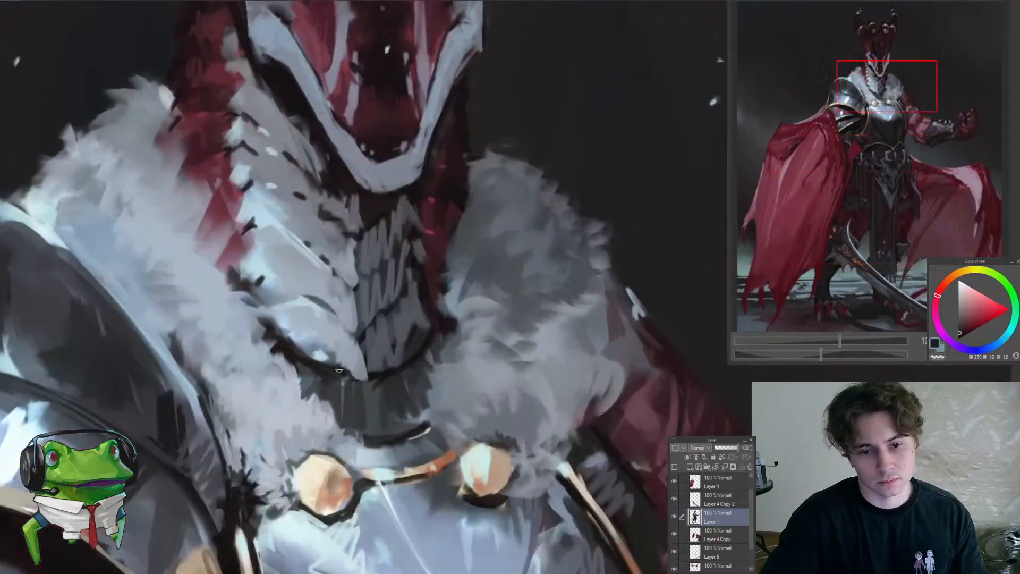
# Refine the lowest neck scales with sampled light blue-grey and add a small pale highlight at their tip
pyautogui.keyDown('alt'); pyautogui.click(315, 323); pyautogui.keyUp('alt')
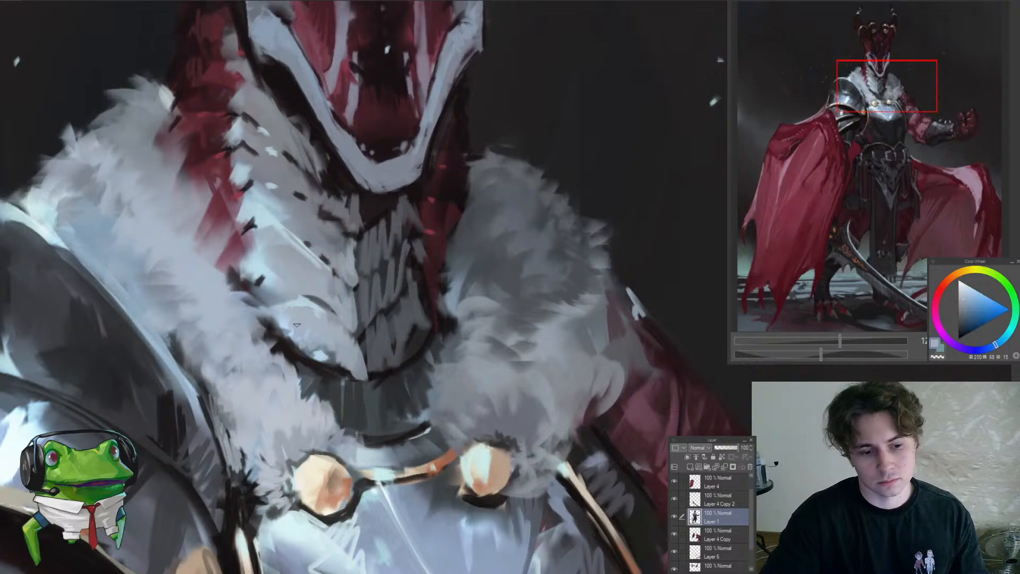
pyautogui.keyDown('alt'); pyautogui.click(300, 300); pyautogui.keyUp('alt')
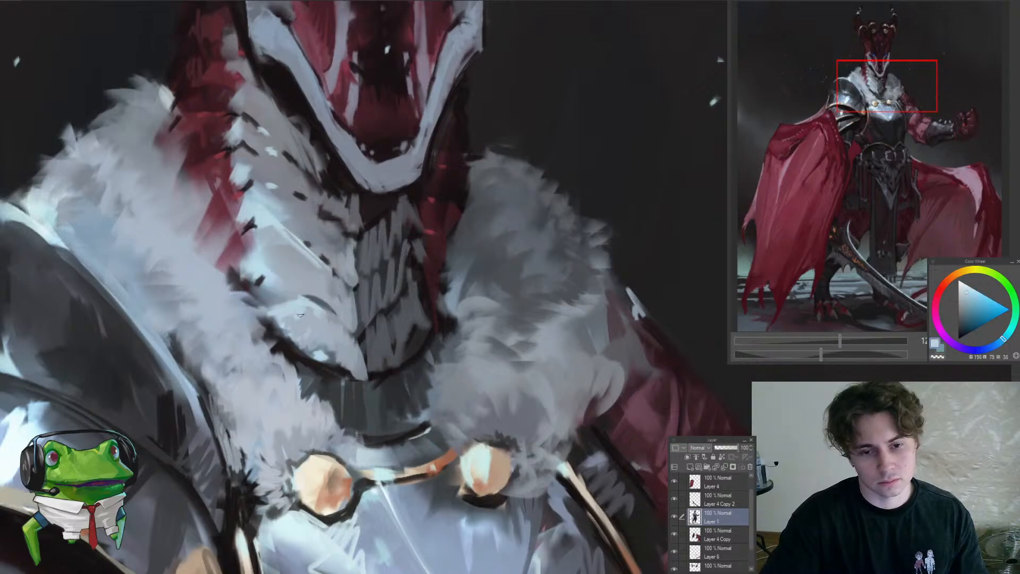
pyautogui.moveTo(359, 346); pyautogui.dragTo(277, 424)
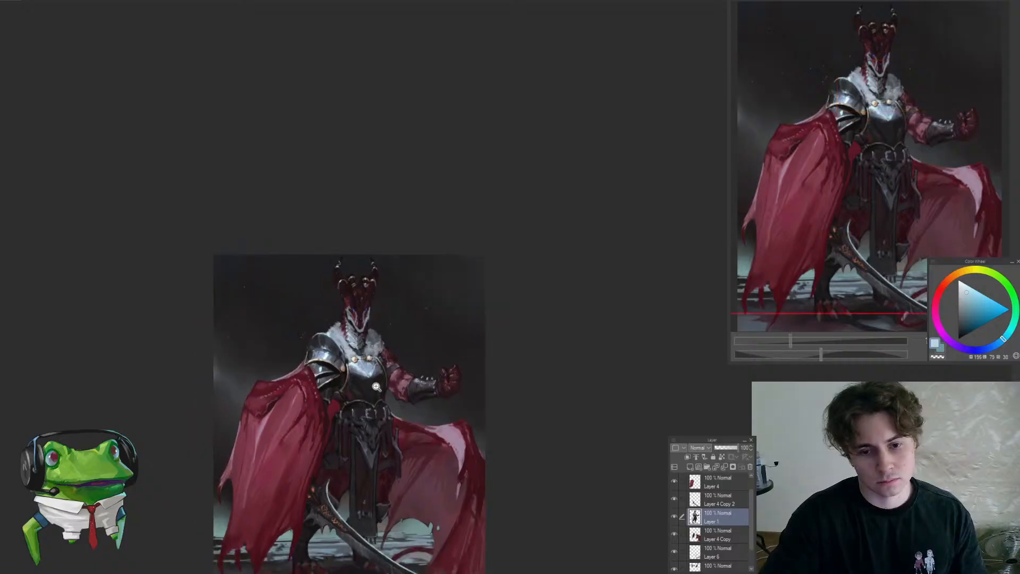
pyautogui.keyDown('ctrl'); pyautogui.keyDown('space'); pyautogui.moveTo(355, 365); pyautogui.dragTo(438, 352); pyautogui.keyUp('space'); pyautogui.keyUp('ctrl')
pyautogui.keyDown('alt'); pyautogui.click(348, 344); pyautogui.keyUp('alt')
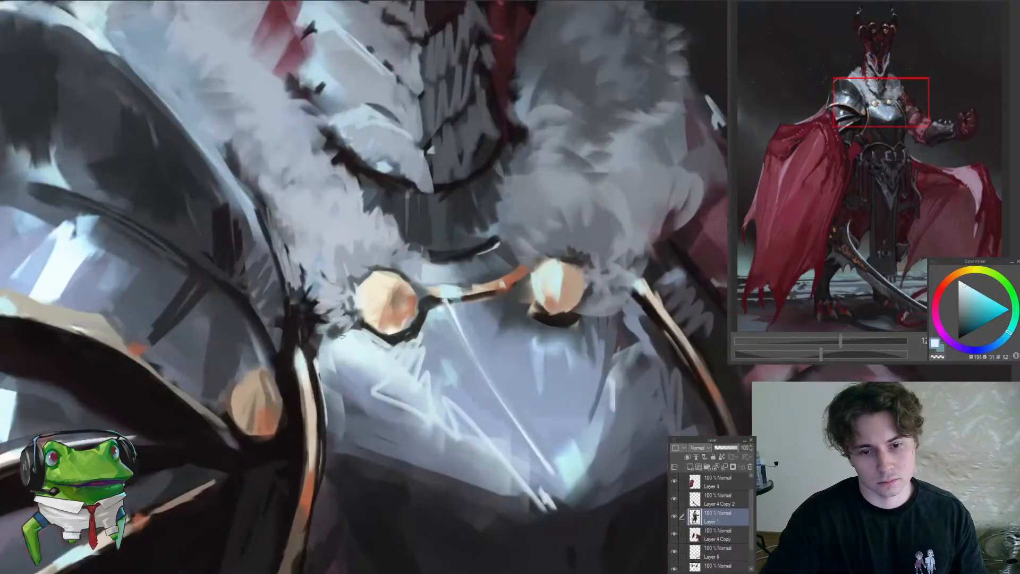
pyautogui.moveTo(348, 341); pyautogui.dragTo(317, 419)
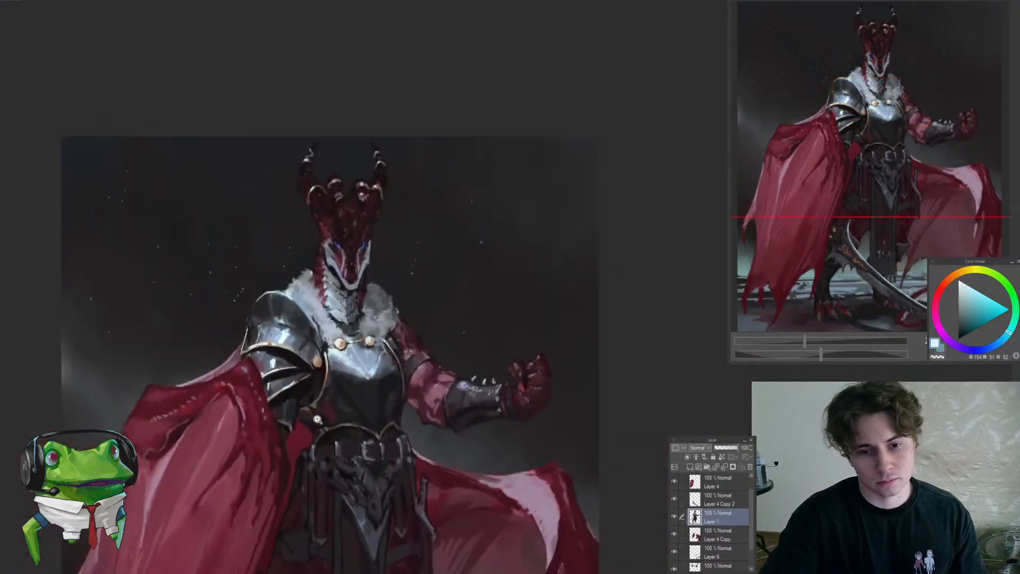
pyautogui.moveTo(372, 384); pyautogui.dragTo(422, 380)
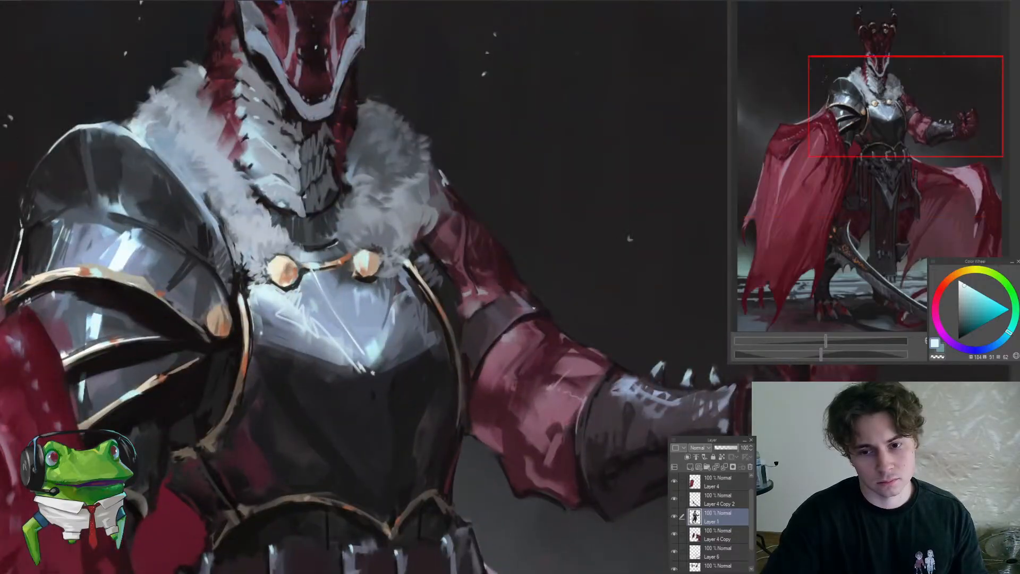
# Darken the seam between the far upper-arm band and the red sleeve below it with a sampled near-black
pyautogui.moveTo(629, 239); pyautogui.dragTo(500, 230)
pyautogui.moveTo(527, 328); pyautogui.dragTo(446, 323)
pyautogui.moveTo(488, 355)
pyautogui.mouseDown()
pyautogui.moveTo(520, 347)
pyautogui.moveTo(487, 336)
pyautogui.mouseUp()
pyautogui.click(425, 345)
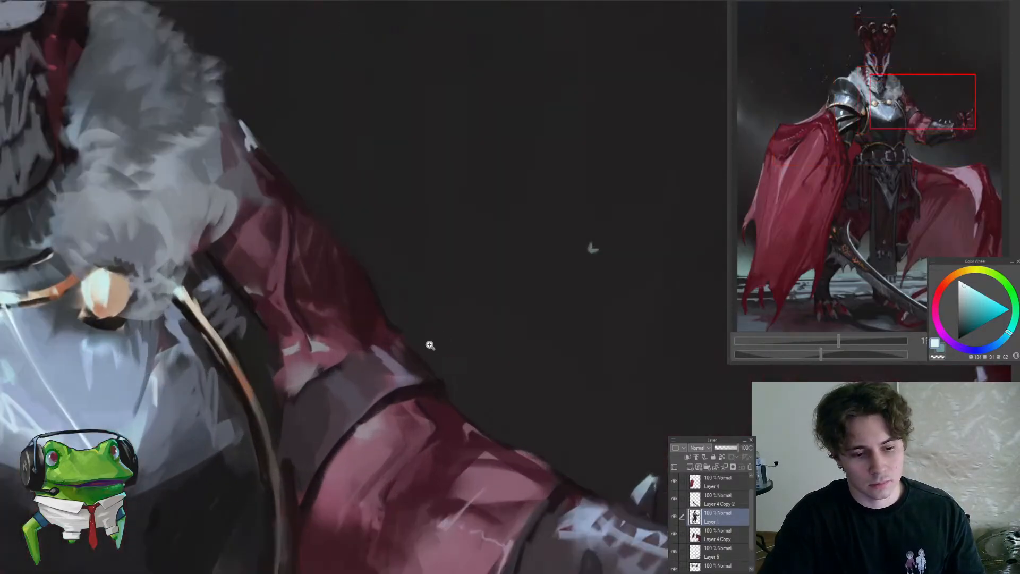
pyautogui.click(425, 337)
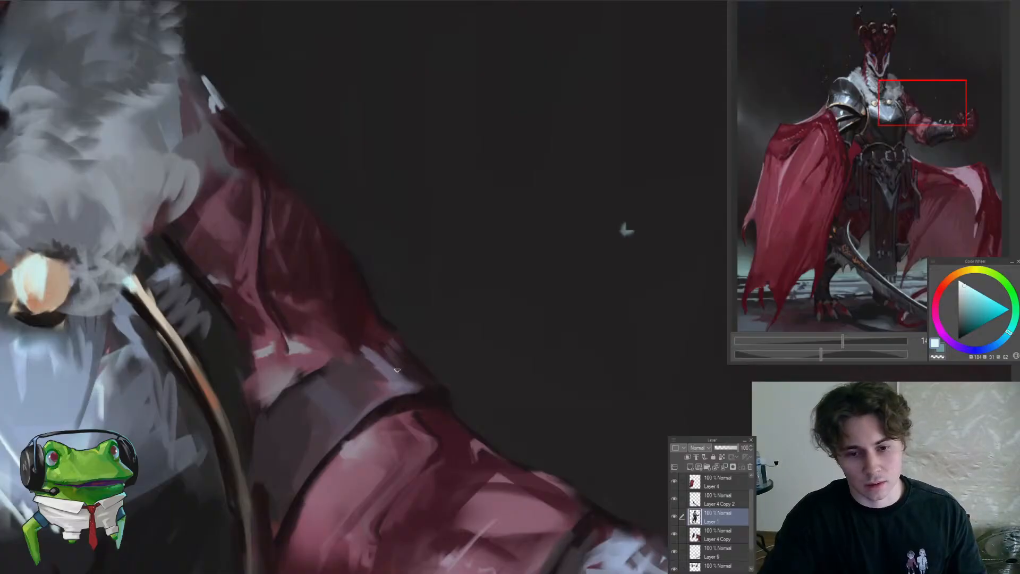
pyautogui.keyDown('alt'); pyautogui.click(367, 375); pyautogui.keyUp('alt')
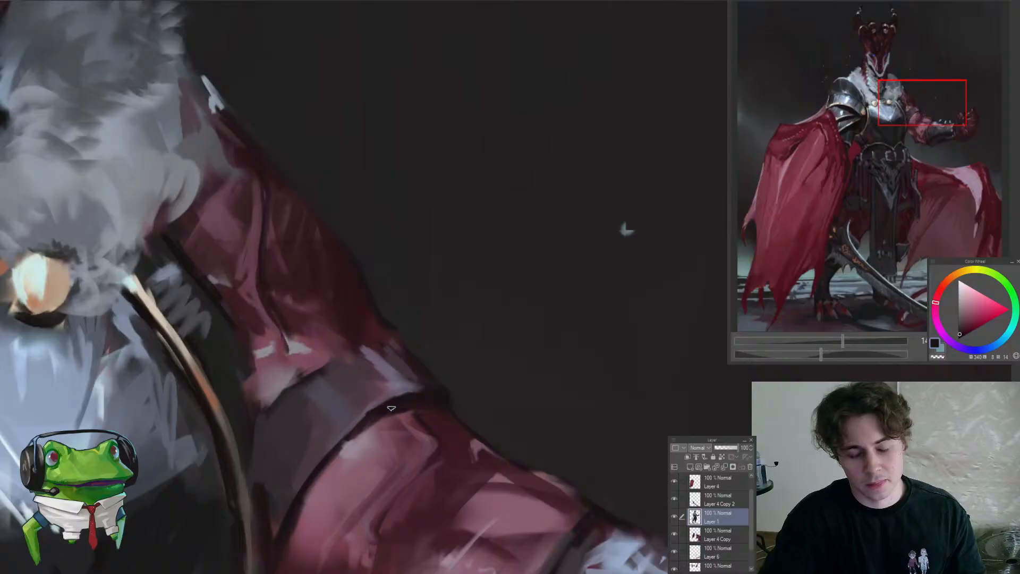
pyautogui.moveTo(329, 453); pyautogui.dragTo(303, 493)
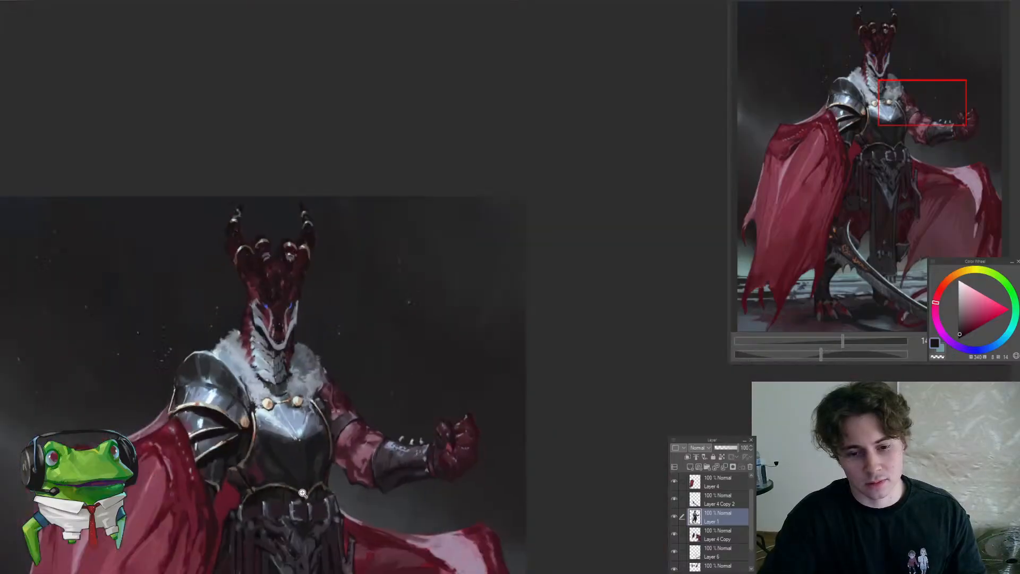
# Refine the far upper arm's red folds and the band beneath them with sampled muted red, blue-grey and near-black tones
pyautogui.moveTo(329, 432); pyautogui.dragTo(376, 372)
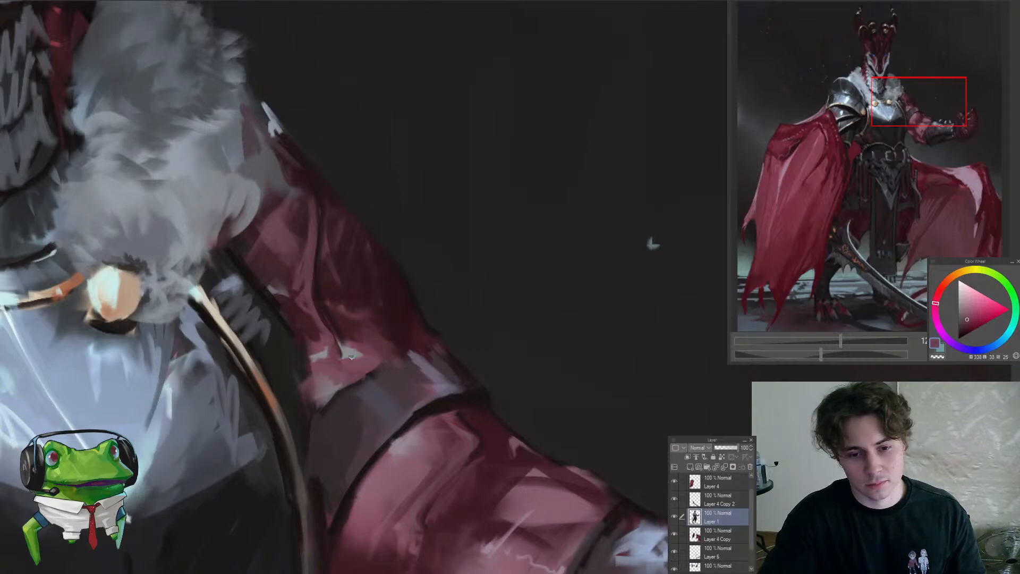
pyautogui.moveTo(378, 359); pyautogui.dragTo(352, 358)
pyautogui.moveTo(354, 402); pyautogui.dragTo(290, 450)
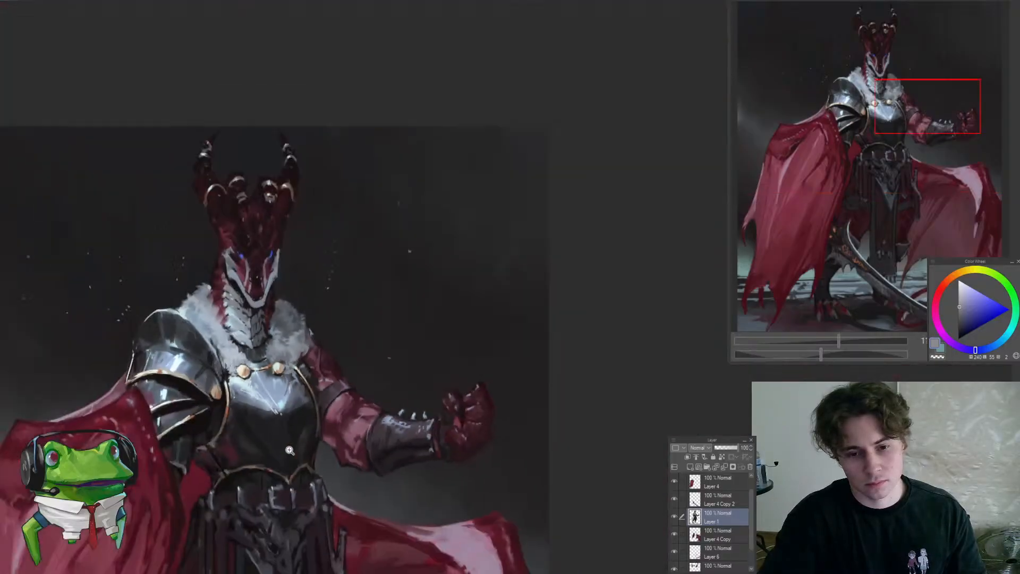
pyautogui.moveTo(387, 421); pyautogui.dragTo(528, 360)
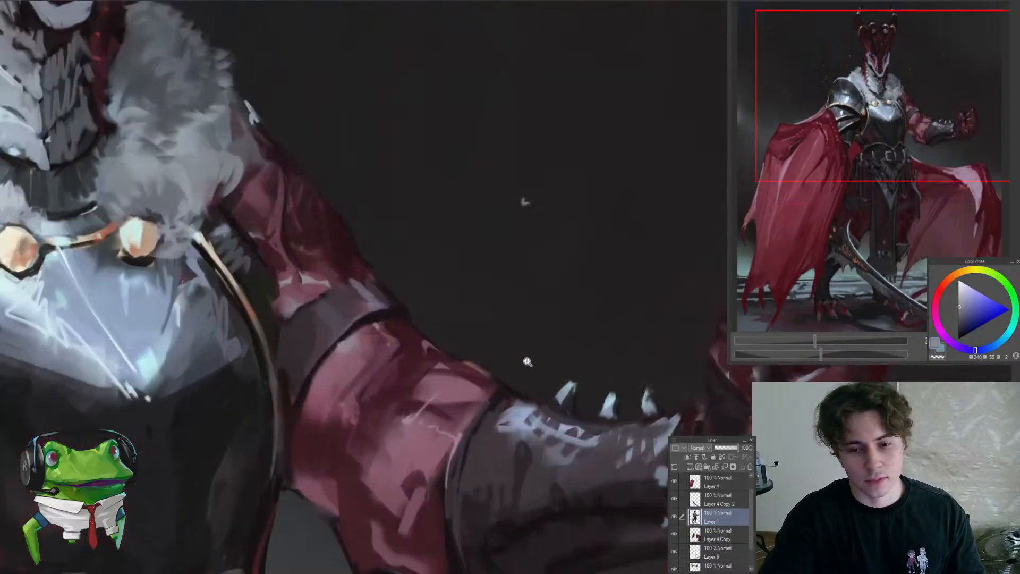
pyautogui.moveTo(414, 353); pyautogui.dragTo(586, 132)
pyautogui.keyDown('alt'); pyautogui.click(474, 468); pyautogui.keyUp('alt')
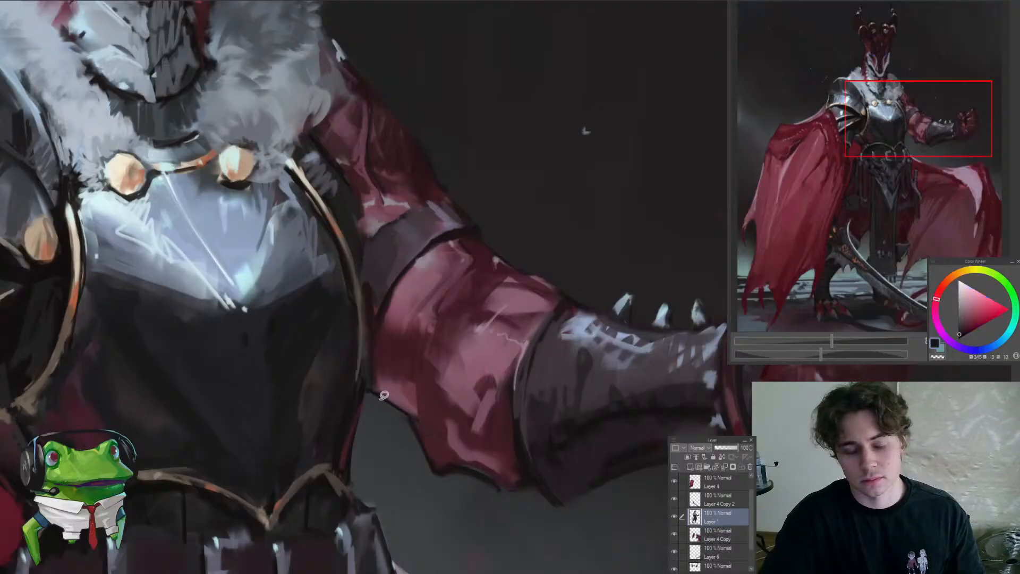
# Blend the lit lower edge and far side of the breastplate with sampled blue-grey tones
pyautogui.moveTo(396, 413); pyautogui.dragTo(362, 438)
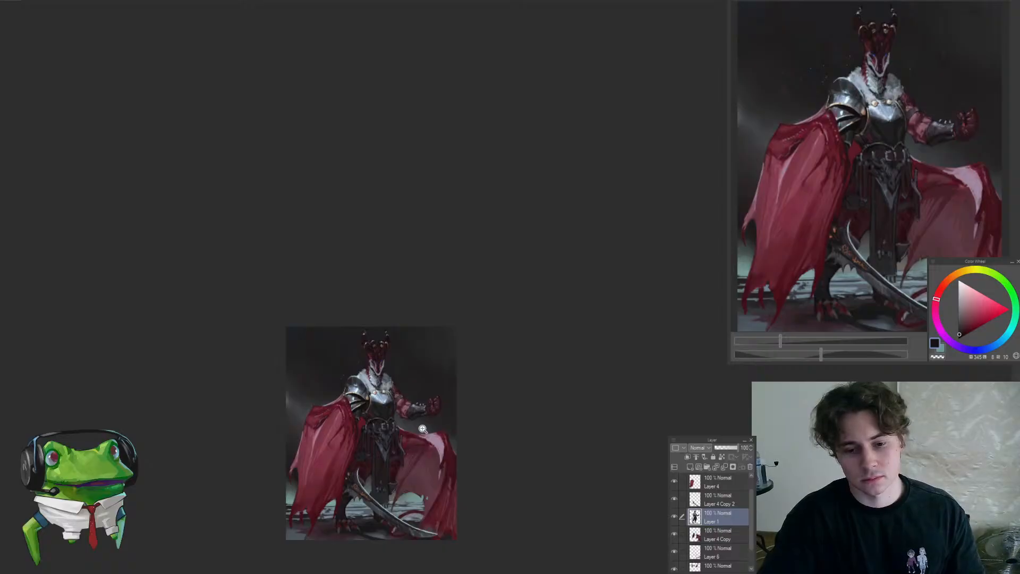
pyautogui.moveTo(379, 371); pyautogui.dragTo(434, 397)
pyautogui.moveTo(461, 466); pyautogui.dragTo(426, 419)
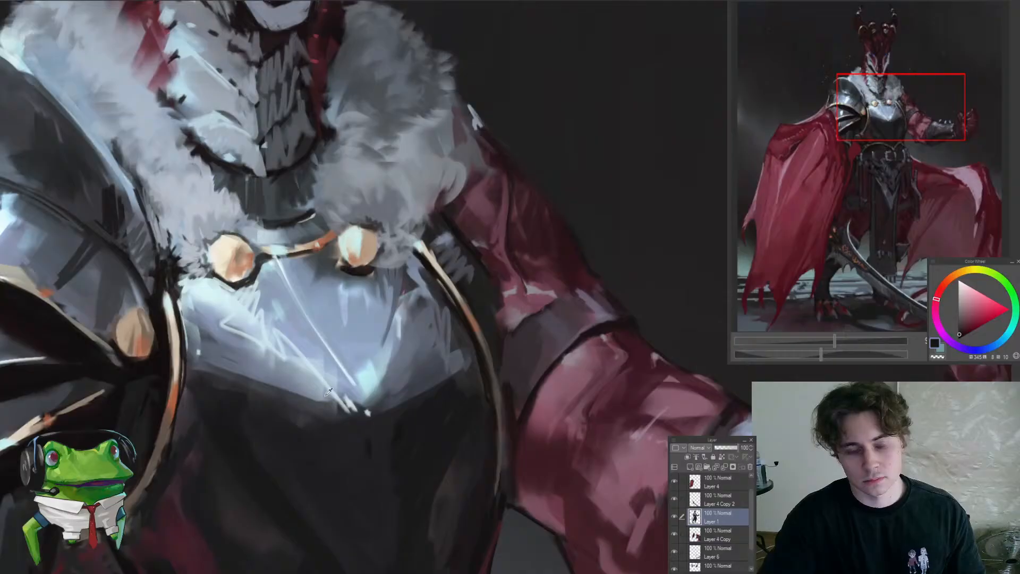
pyautogui.keyDown('alt'); pyautogui.click(328, 391); pyautogui.keyUp('alt')
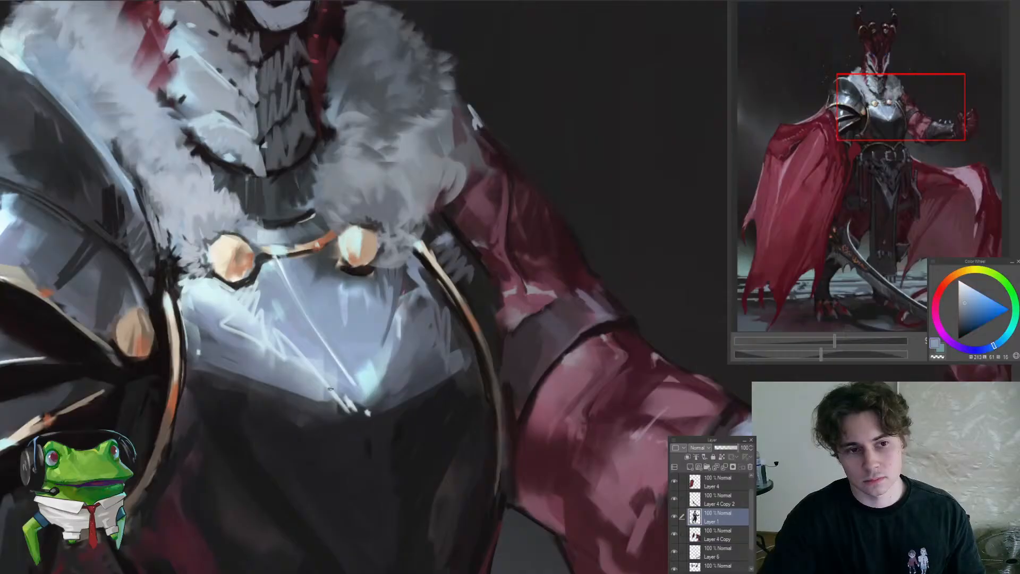
pyautogui.keyDown('alt'); pyautogui.click(391, 374); pyautogui.keyUp('alt')
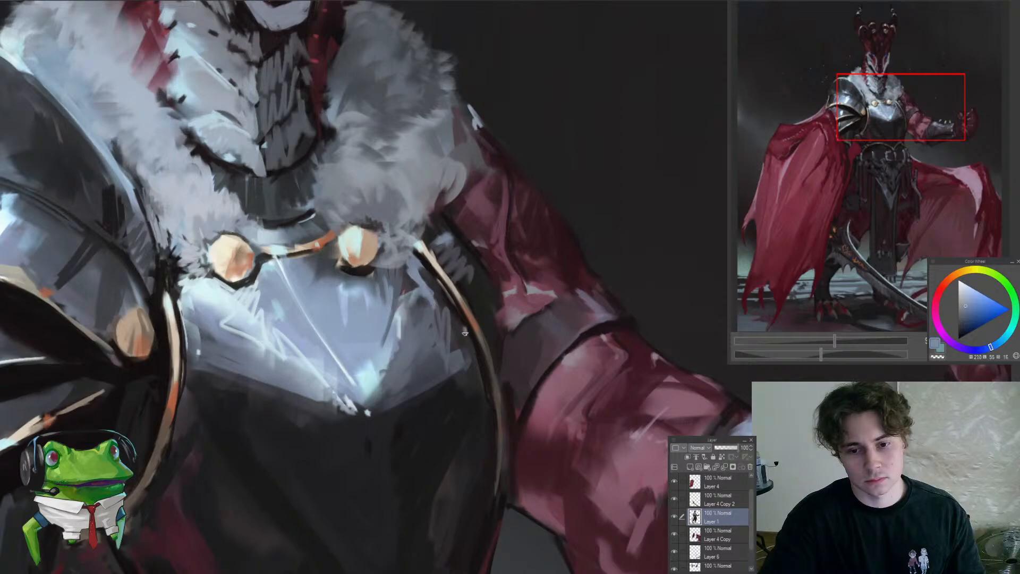
pyautogui.moveTo(461, 347); pyautogui.dragTo(419, 414)
pyautogui.moveTo(471, 355)
pyautogui.mouseDown()
pyautogui.moveTo(485, 357)
pyautogui.moveTo(451, 267)
pyautogui.moveTo(470, 292)
pyautogui.moveTo(427, 297)
pyautogui.moveTo(446, 282)
pyautogui.moveTo(464, 239)
pyautogui.moveTo(453, 257)
pyautogui.moveTo(410, 257)
pyautogui.mouseUp()
pyautogui.moveTo(314, 266); pyautogui.dragTo(345, 323)
pyautogui.moveTo(307, 290); pyautogui.dragTo(359, 334)
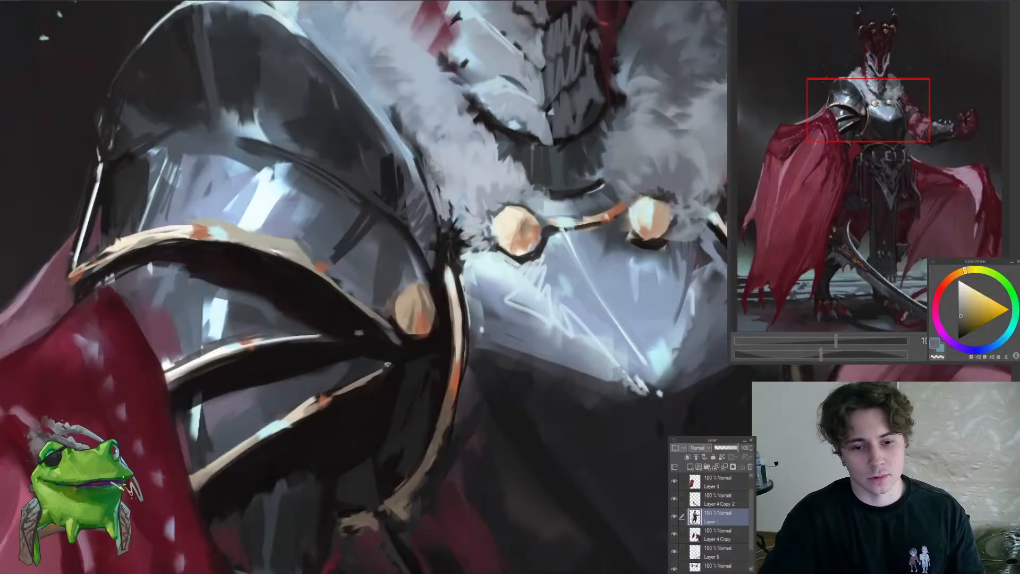
# Refine the dark arm plate below the near pauldron and its pale lower trim with sampled near-black and grey tones
pyautogui.moveTo(397, 360); pyautogui.dragTo(396, 396)
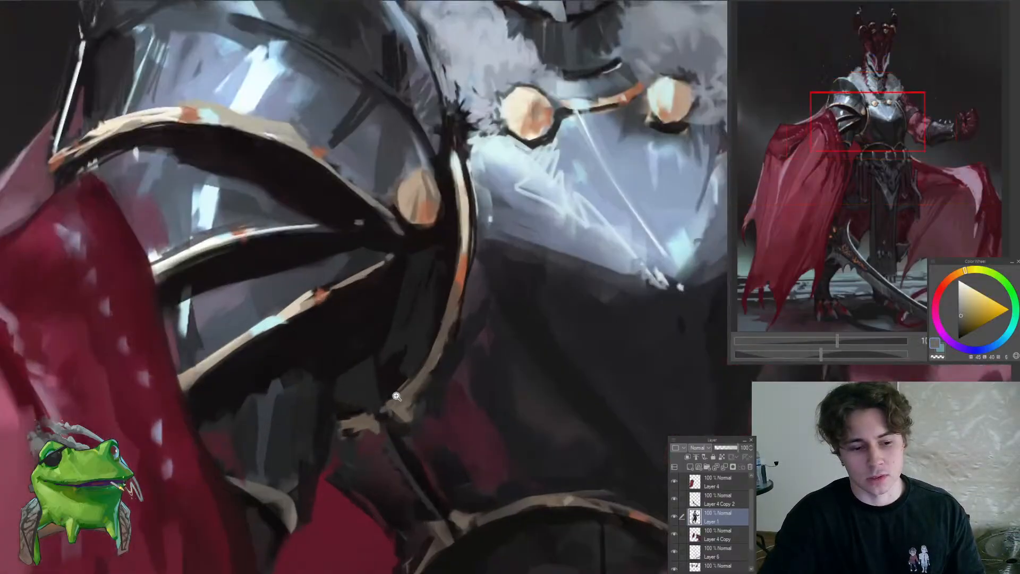
pyautogui.keyDown('alt'); pyautogui.click(392, 387); pyautogui.keyUp('alt')
pyautogui.moveTo(329, 399); pyautogui.dragTo(299, 299)
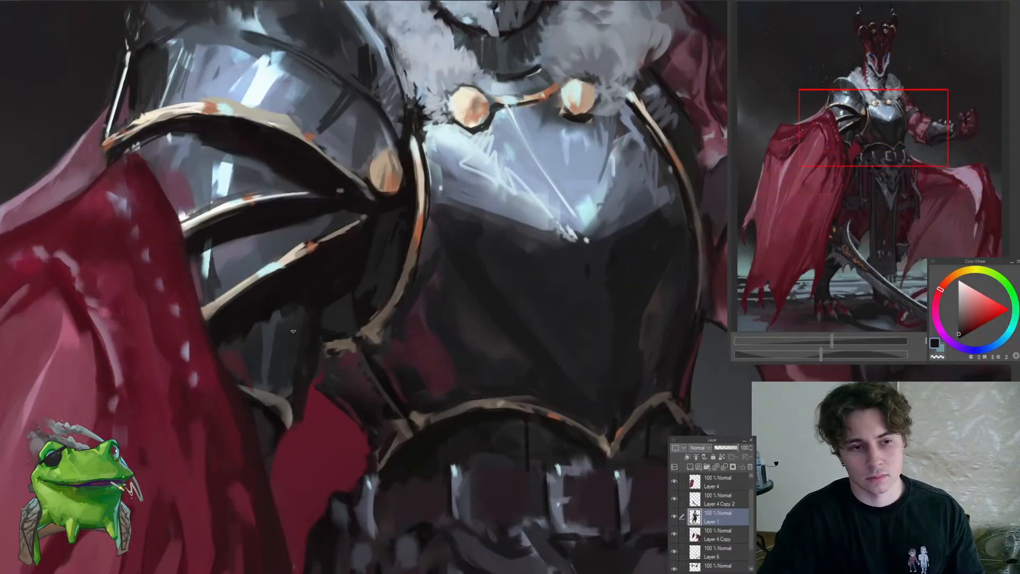
pyautogui.moveTo(293, 331)
pyautogui.mouseDown()
pyautogui.moveTo(270, 412)
pyautogui.moveTo(308, 385)
pyautogui.moveTo(263, 368)
pyautogui.moveTo(230, 405)
pyautogui.moveTo(312, 349)
pyautogui.moveTo(298, 318)
pyautogui.moveTo(319, 309)
pyautogui.mouseUp()
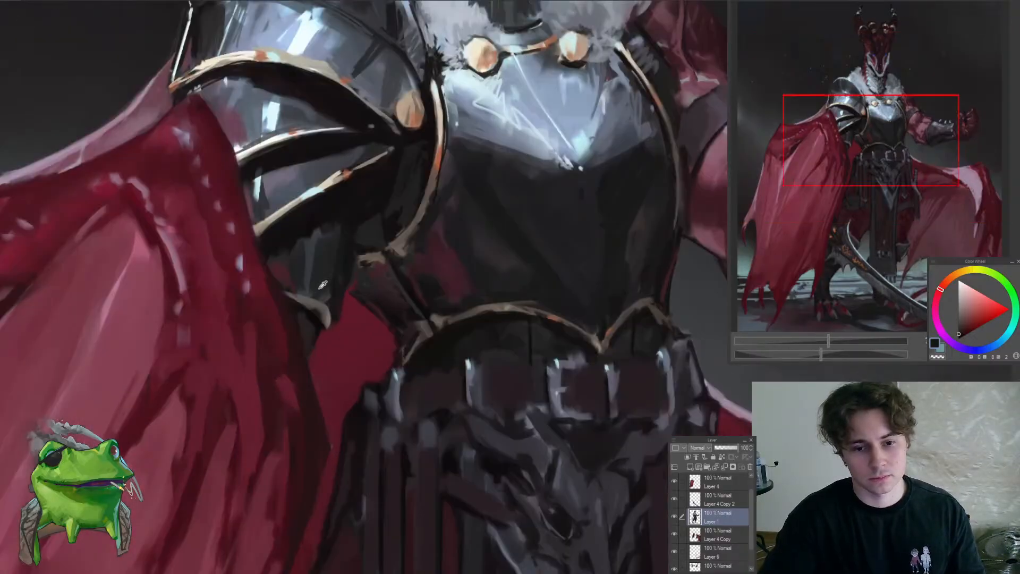
pyautogui.keyDown('alt'); pyautogui.click(322, 288); pyautogui.keyUp('alt')
pyautogui.keyDown('alt'); pyautogui.click(286, 296); pyautogui.keyUp('alt')
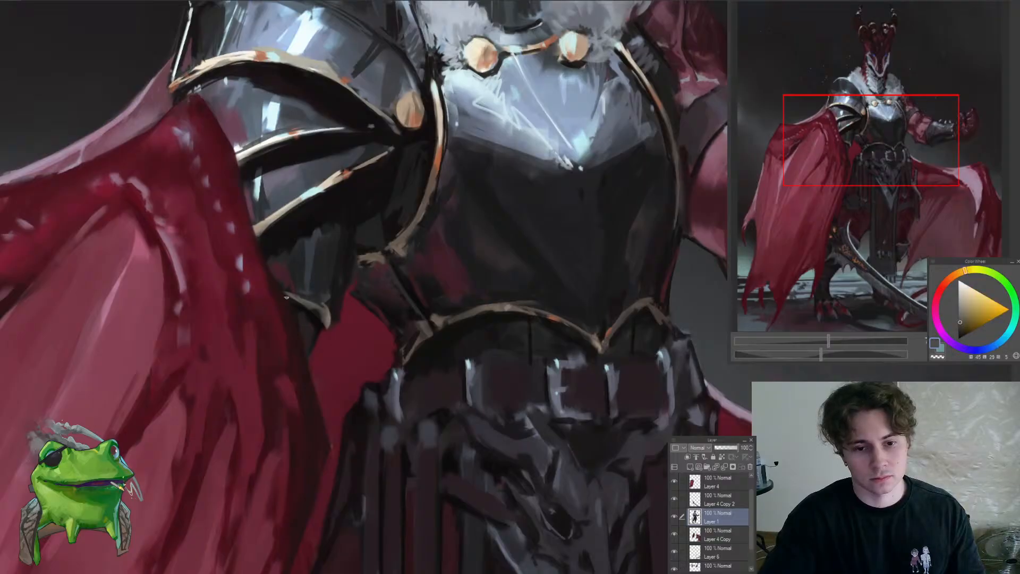
pyautogui.moveTo(308, 325); pyautogui.dragTo(253, 357)
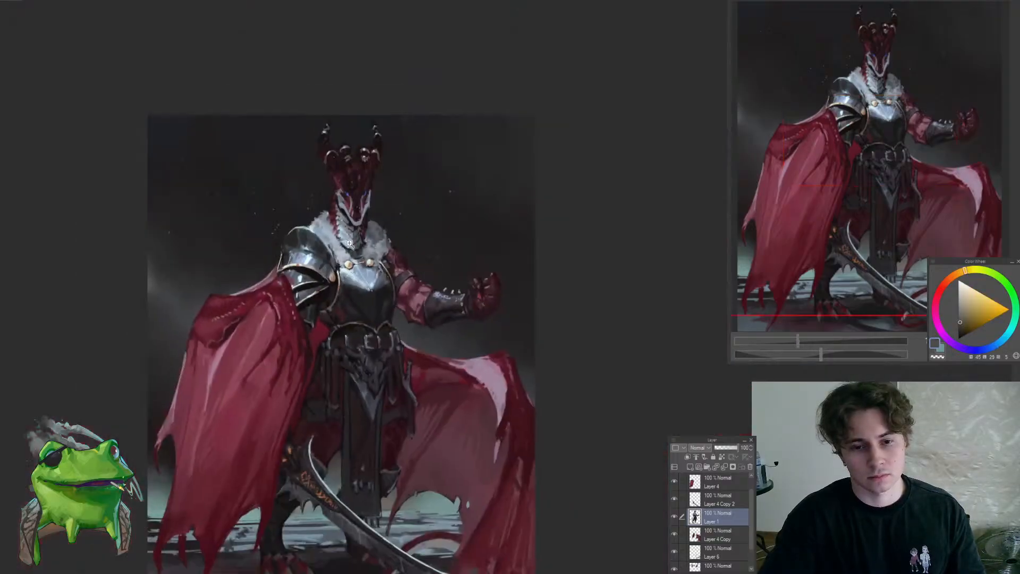
# Paint near-black accents on the side strap and around the lower end of the breastplate's near-side gold trim
pyautogui.click(395, 259)
pyautogui.moveTo(328, 324); pyautogui.dragTo(353, 360)
pyautogui.keyDown('alt'); pyautogui.click(323, 344); pyautogui.keyUp('alt')
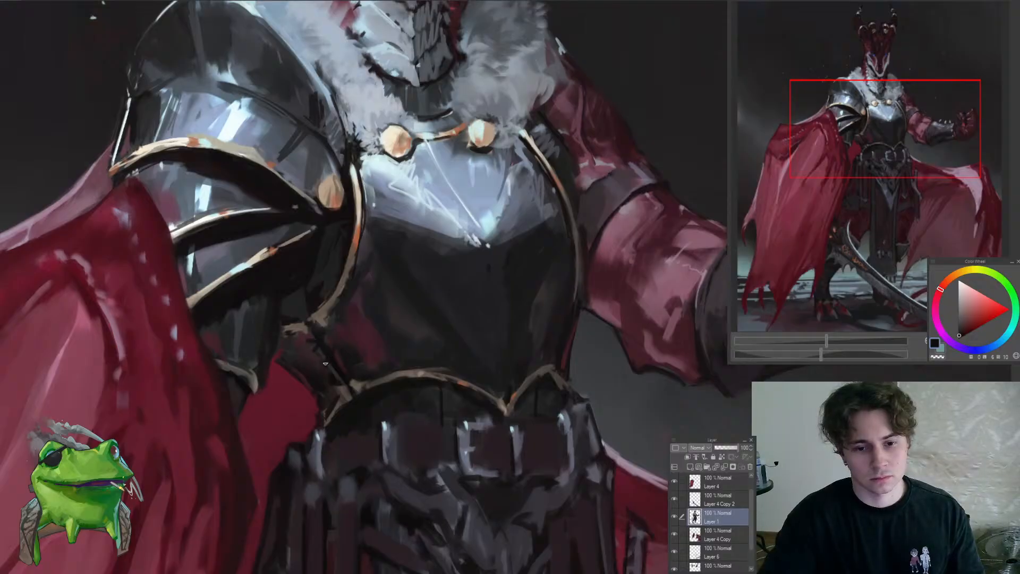
pyautogui.moveTo(344, 376); pyautogui.dragTo(292, 436)
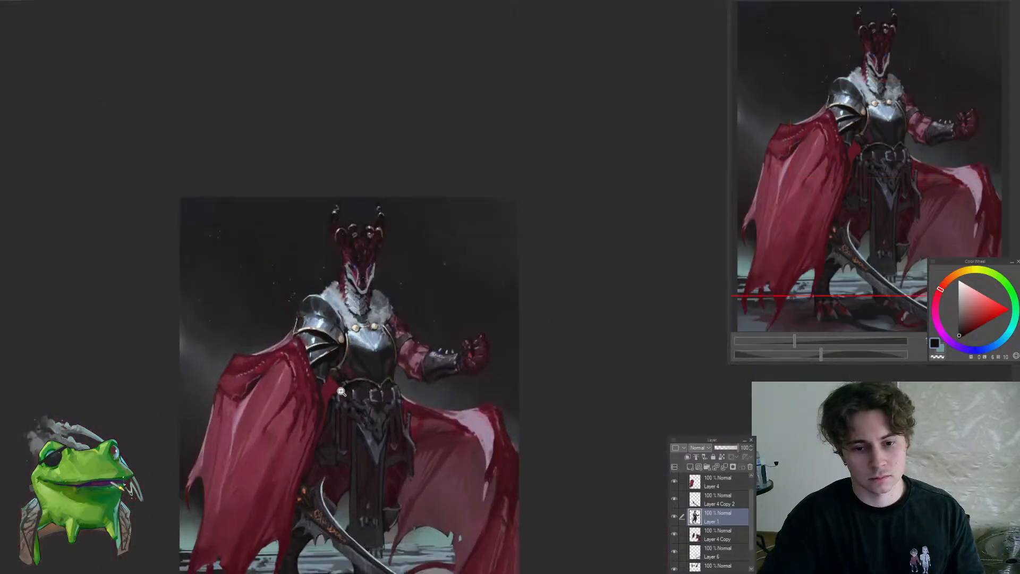
pyautogui.moveTo(341, 389); pyautogui.dragTo(388, 353)
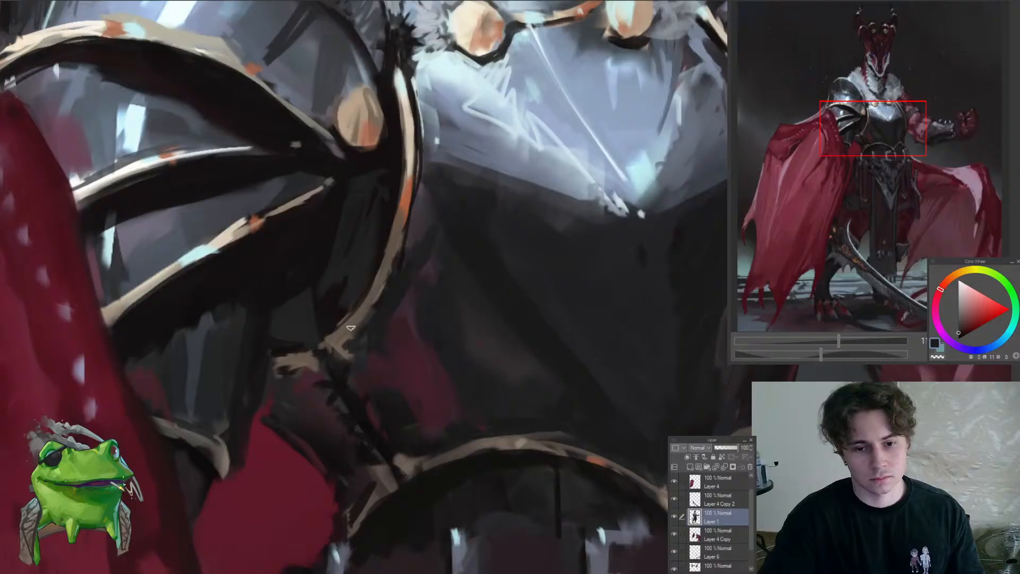
pyautogui.moveTo(334, 326); pyautogui.dragTo(312, 364)
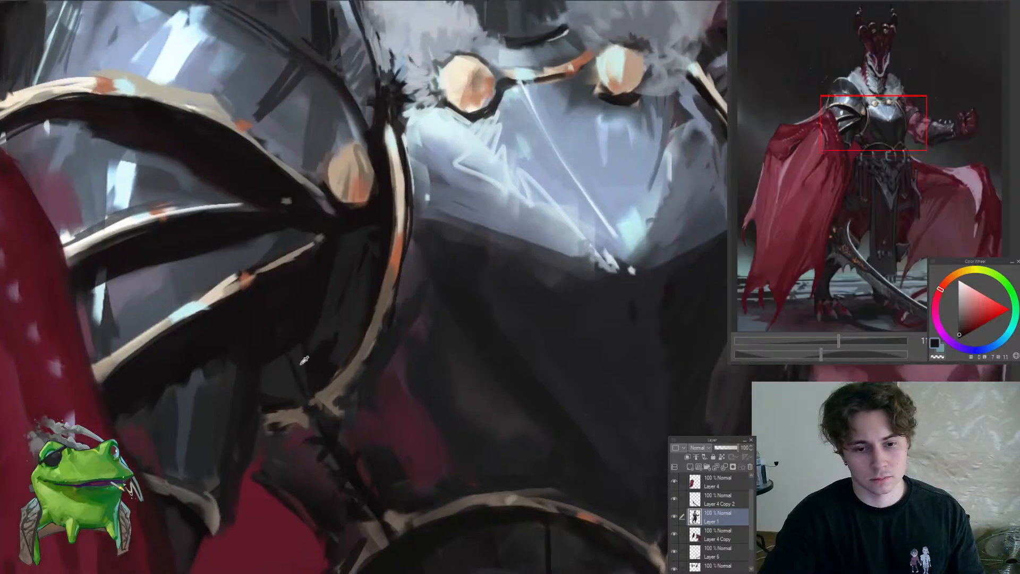
# Add a new layer above background Layer 2, clip it to that layer and set its blending mode to Multiply
pyautogui.moveTo(318, 302); pyautogui.dragTo(248, 393)
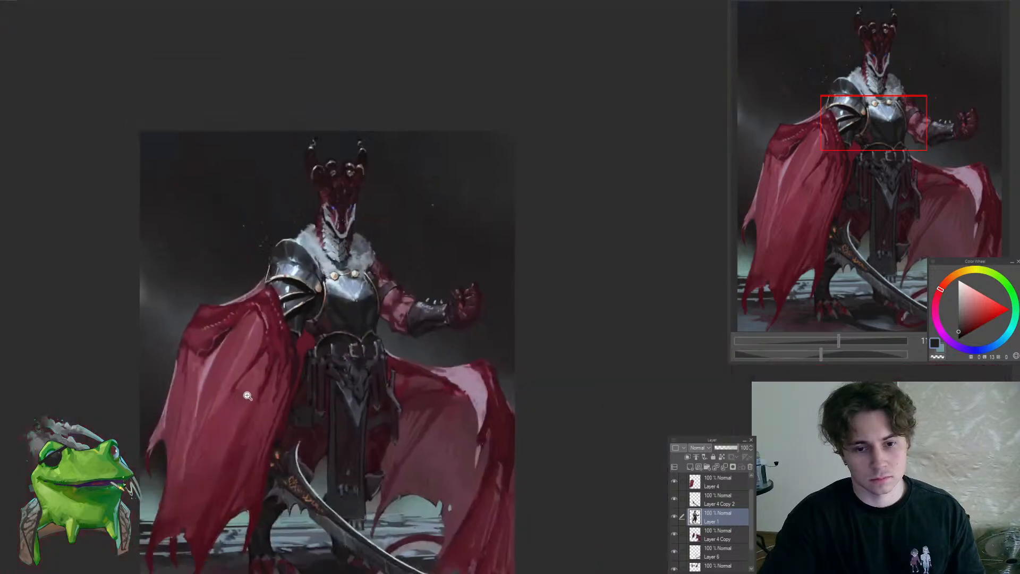
pyautogui.moveTo(373, 341); pyautogui.dragTo(342, 370)
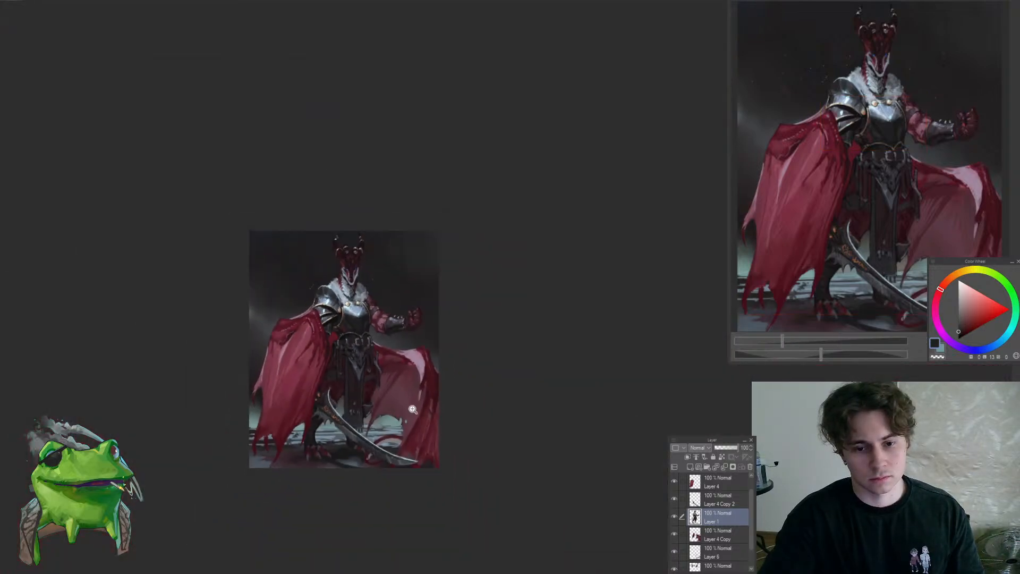
pyautogui.moveTo(412, 409); pyautogui.dragTo(360, 297)
pyautogui.keyDown('ctrl'); pyautogui.keyDown('shift'); pyautogui.click(349, 318); pyautogui.keyUp('shift'); pyautogui.keyUp('ctrl')
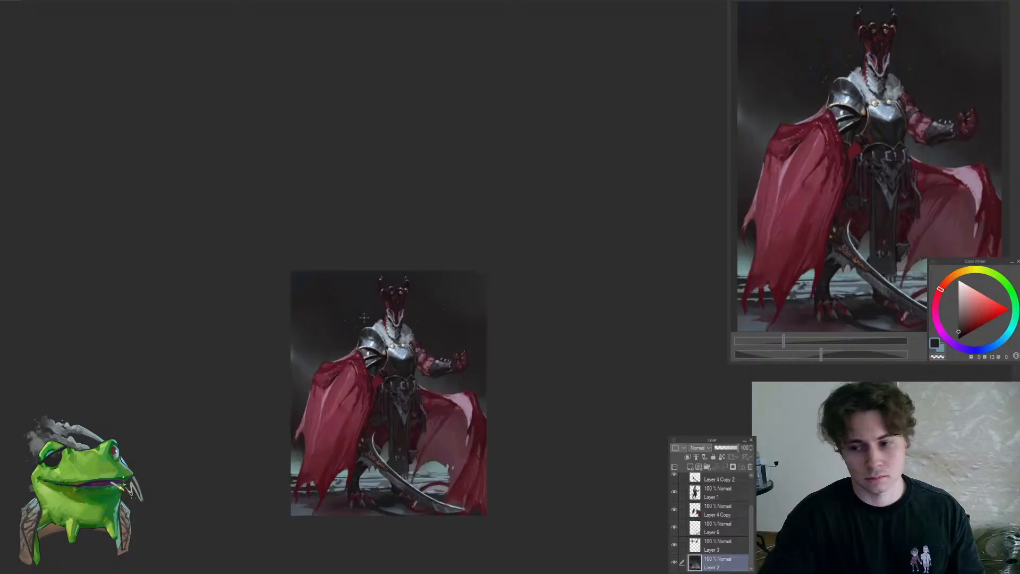
pyautogui.moveTo(368, 340); pyautogui.dragTo(660, 278)
pyautogui.click(690, 466)
pyautogui.click(694, 458)
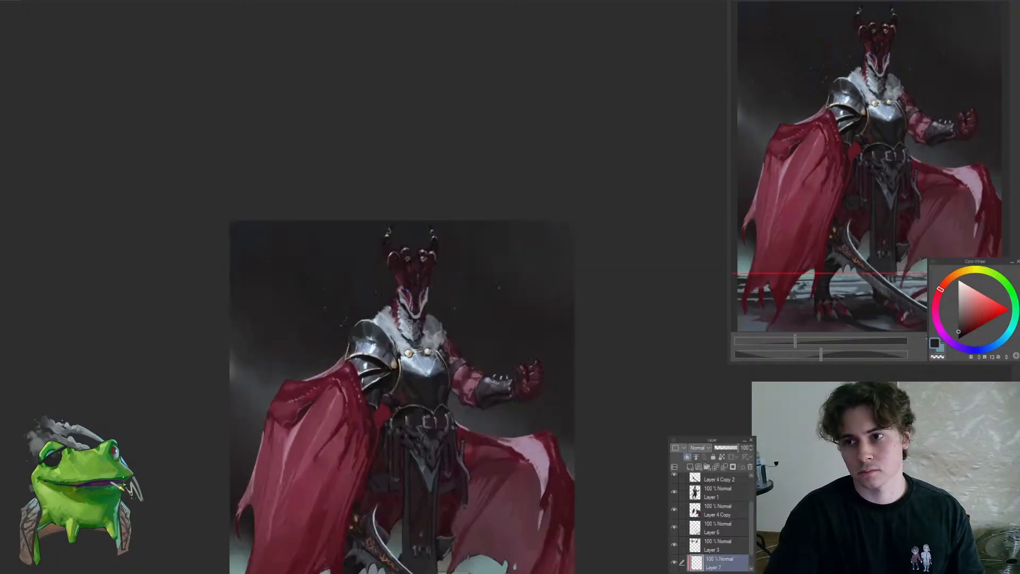
# Enlarge the textured brush and glaze a pale blue over the background behind the dragon on the Multiply layer
pyautogui.click(994, 346)
pyautogui.press(']')
pyautogui.press(']')
pyautogui.press(']')
pyautogui.press(']')
pyautogui.press(']')
pyautogui.press(']')
pyautogui.press(']')
pyautogui.press(']')
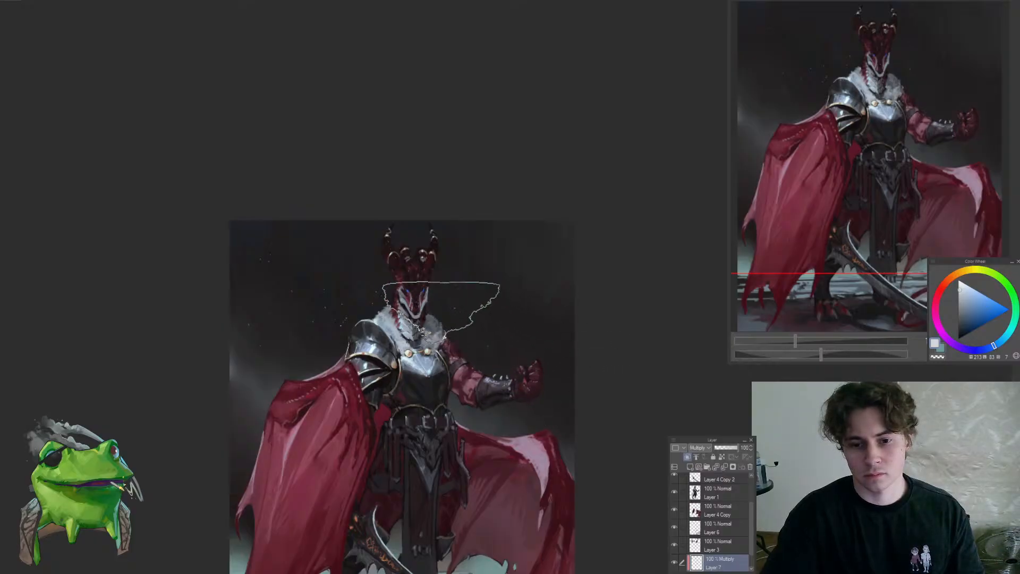
pyautogui.hotkey('ctrl', 'space')
pyautogui.moveTo(363, 356)
pyautogui.mouseDown()
pyautogui.moveTo(310, 405)
pyautogui.moveTo(352, 367)
pyautogui.mouseUp()
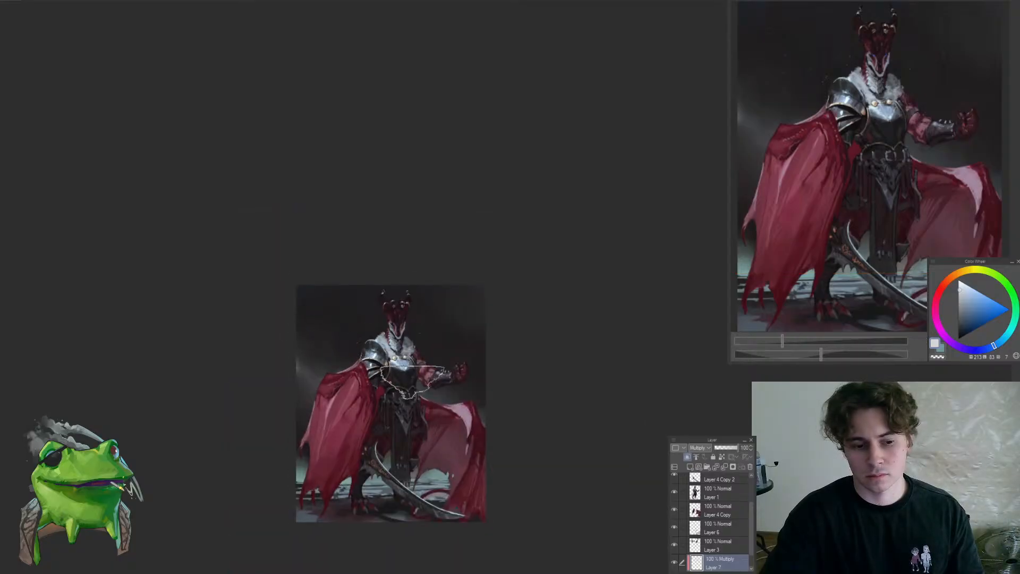
pyautogui.moveTo(411, 383)
pyautogui.mouseDown()
pyautogui.moveTo(407, 341)
pyautogui.moveTo(381, 318)
pyautogui.mouseUp()
pyautogui.moveTo(542, 369); pyautogui.dragTo(536, 348)
pyautogui.hotkey('ctrl', 'space')
pyautogui.moveTo(300, 445); pyautogui.dragTo(314, 438)
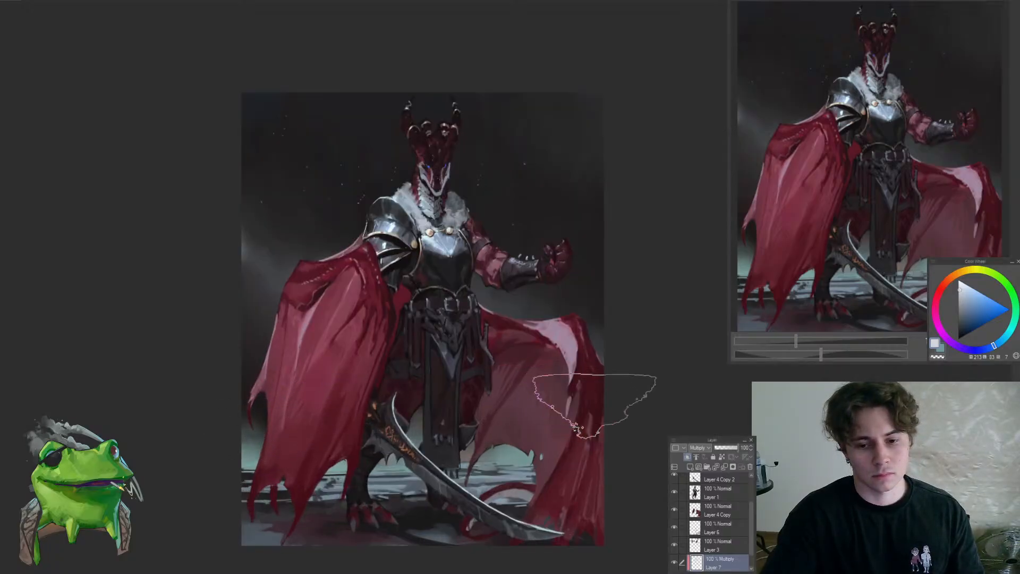
# Glaze a pale orange over the lower background around the cape on the Multiply layer
pyautogui.click(956, 275)
pyautogui.click(966, 286)
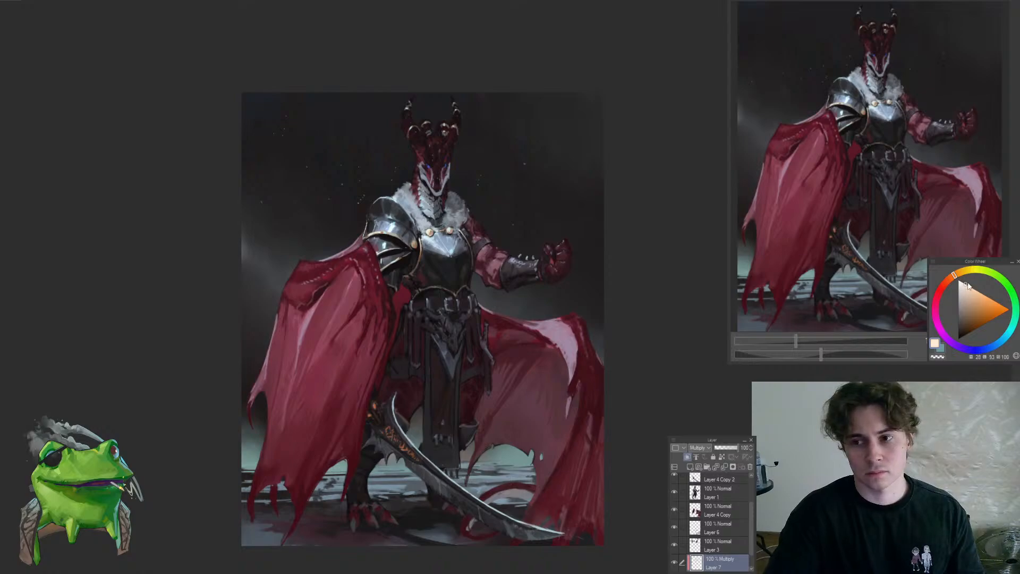
pyautogui.scroll(1, 262, 422)
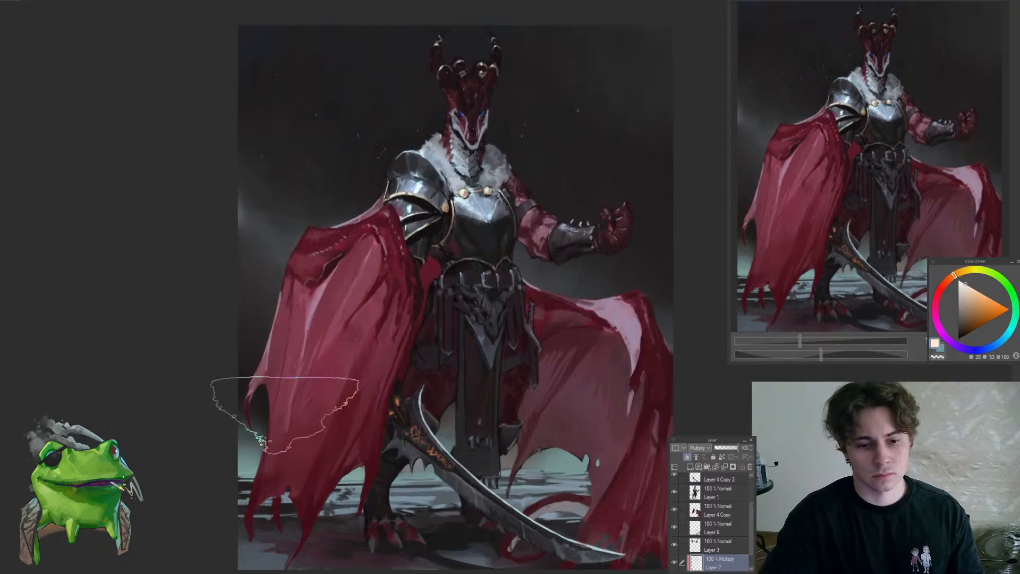
pyautogui.moveTo(523, 425); pyautogui.dragTo(490, 434)
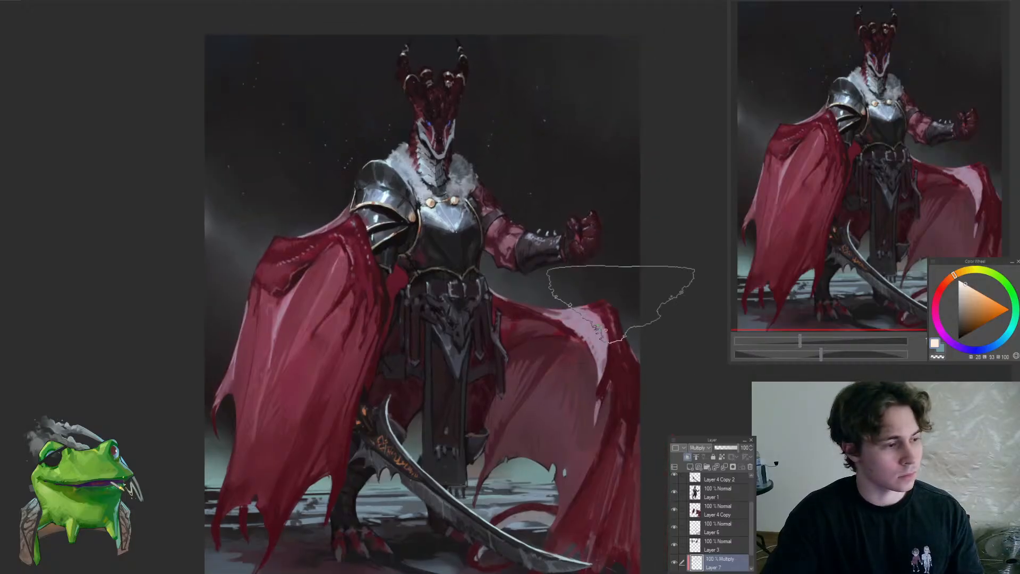
# Switch back to a pale blue and tint the ground area around the dragon's legs on the Multiply layer
pyautogui.click(995, 343)
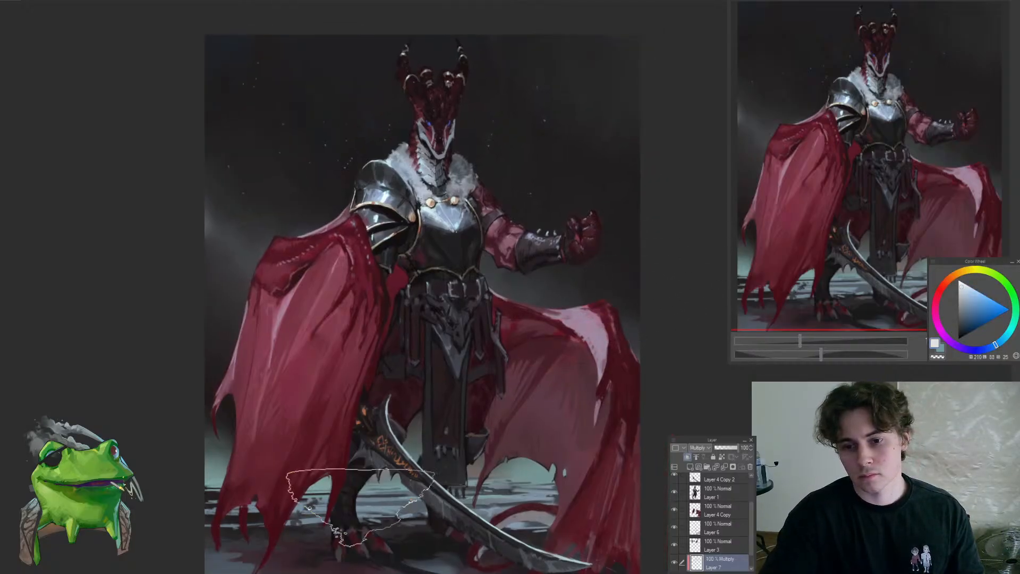
pyautogui.moveTo(475, 457); pyautogui.dragTo(404, 449)
pyautogui.moveTo(410, 382); pyautogui.dragTo(474, 428)
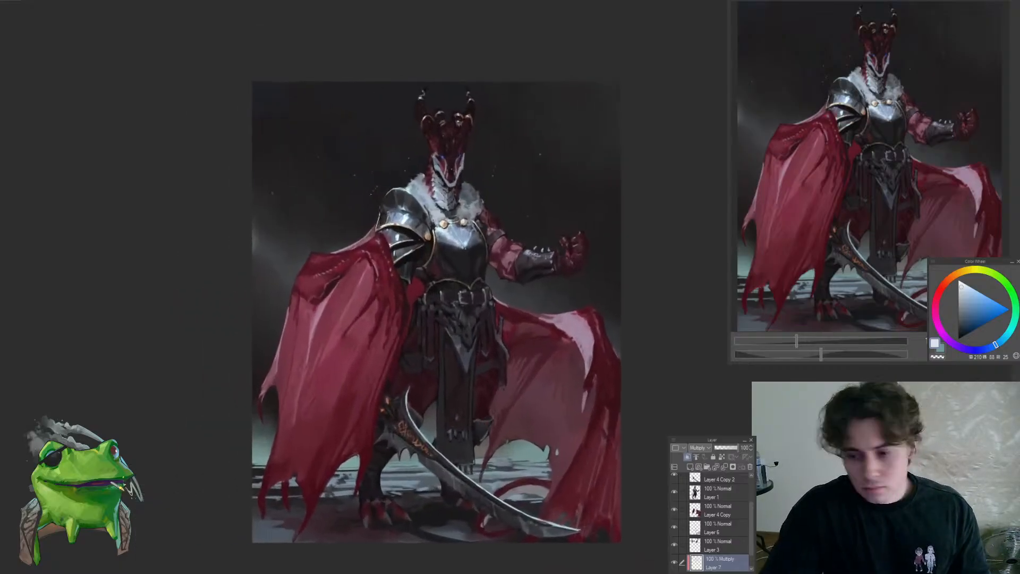
pyautogui.moveTo(553, 480); pyautogui.dragTo(560, 493)
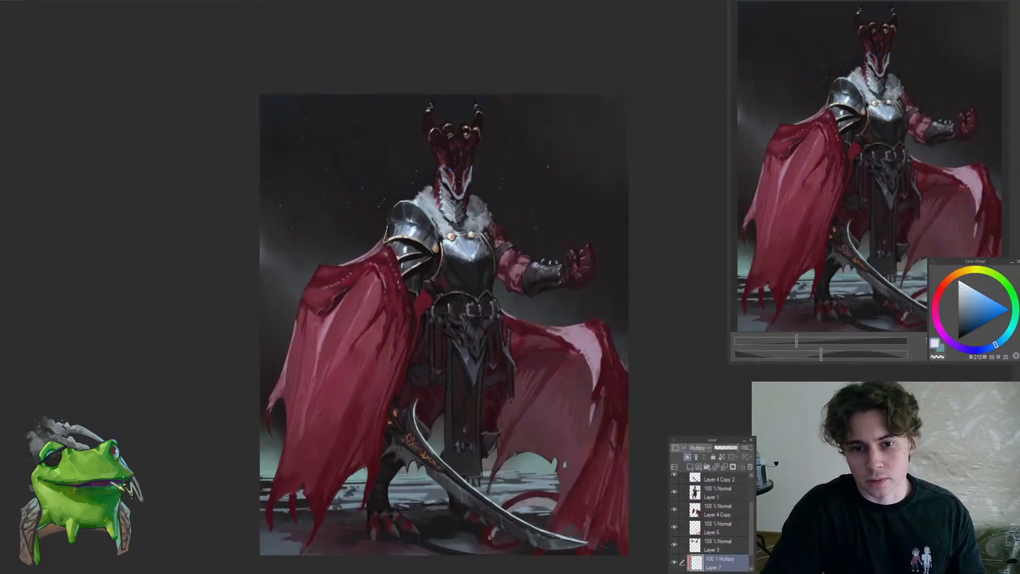
# Merge the Multiply glaze into background Layer 2 and add a new clipped layer above it in Overlay mode
pyautogui.hotkey('ctrl', 'e')
pyautogui.hotkey('ctrl', 'shift', 'n')
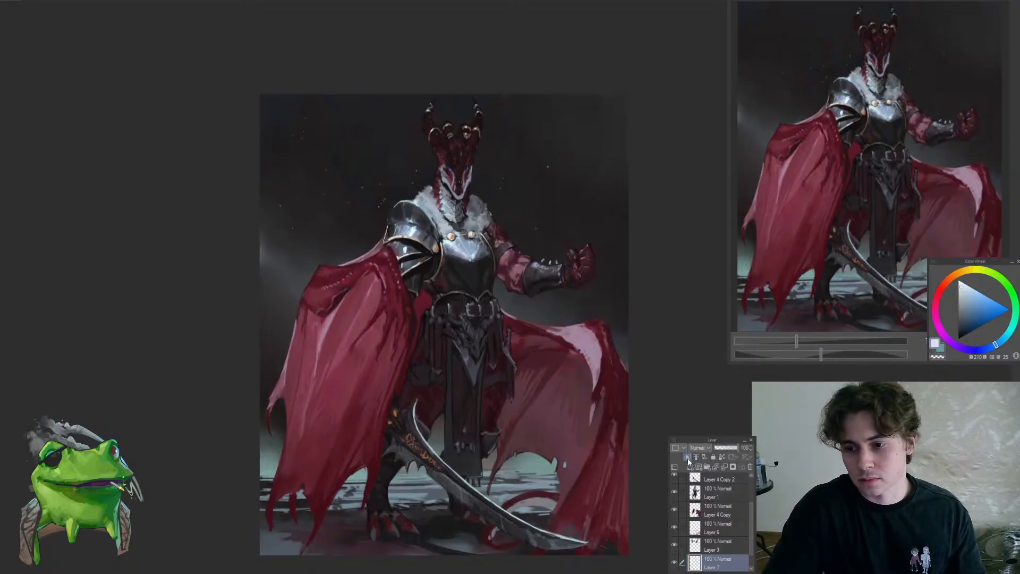
pyautogui.click(686, 456)
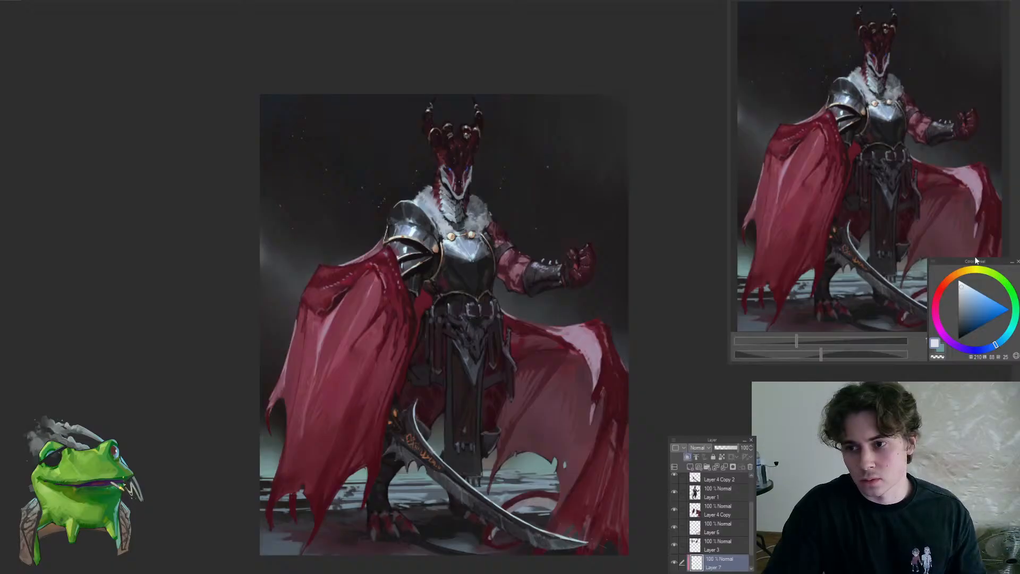
pyautogui.scroll(-1, 750, 508)
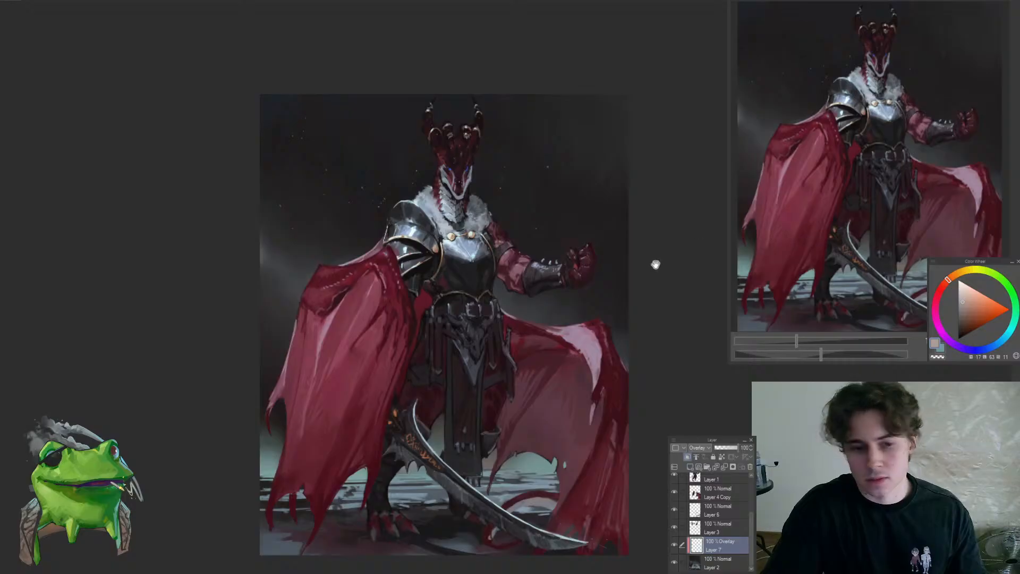
# Glaze a muted orange and a muted cyan over the lower background around the cape and legs on the Overlay layer
pyautogui.moveTo(656, 265); pyautogui.dragTo(615, 291)
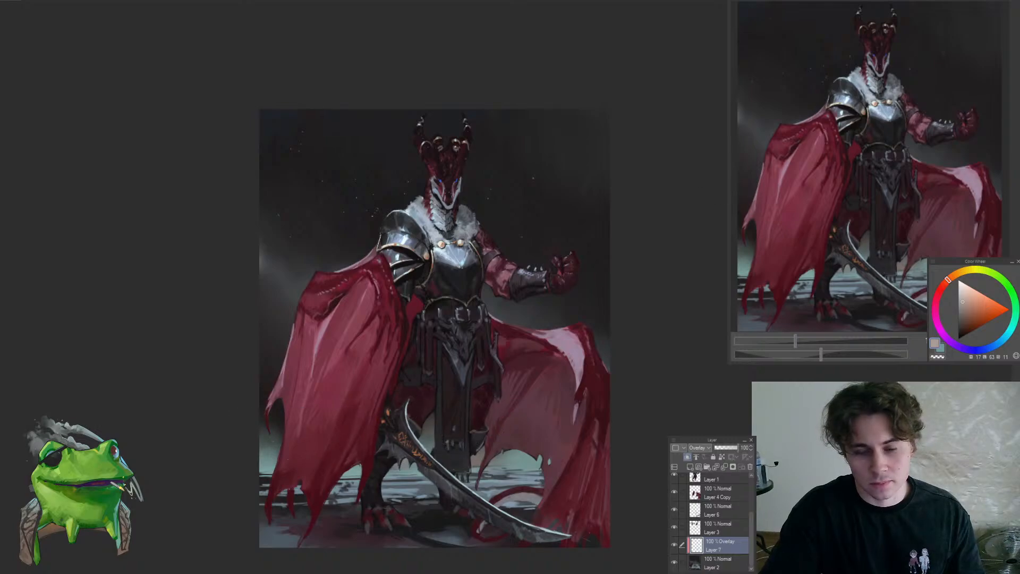
pyautogui.click(954, 274)
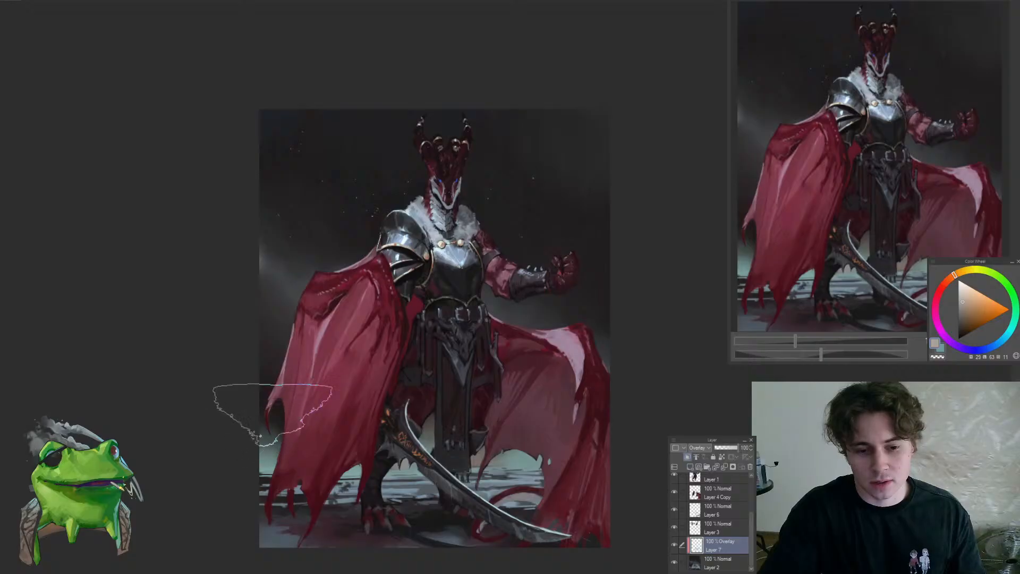
pyautogui.click(436, 388)
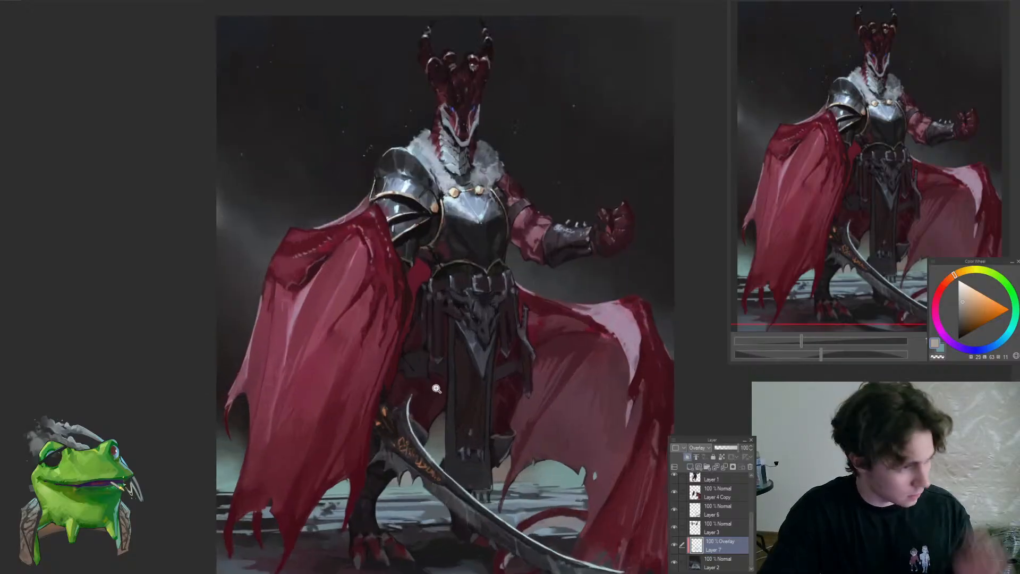
pyautogui.moveTo(434, 378); pyautogui.dragTo(414, 390)
pyautogui.moveTo(528, 449); pyautogui.dragTo(558, 450)
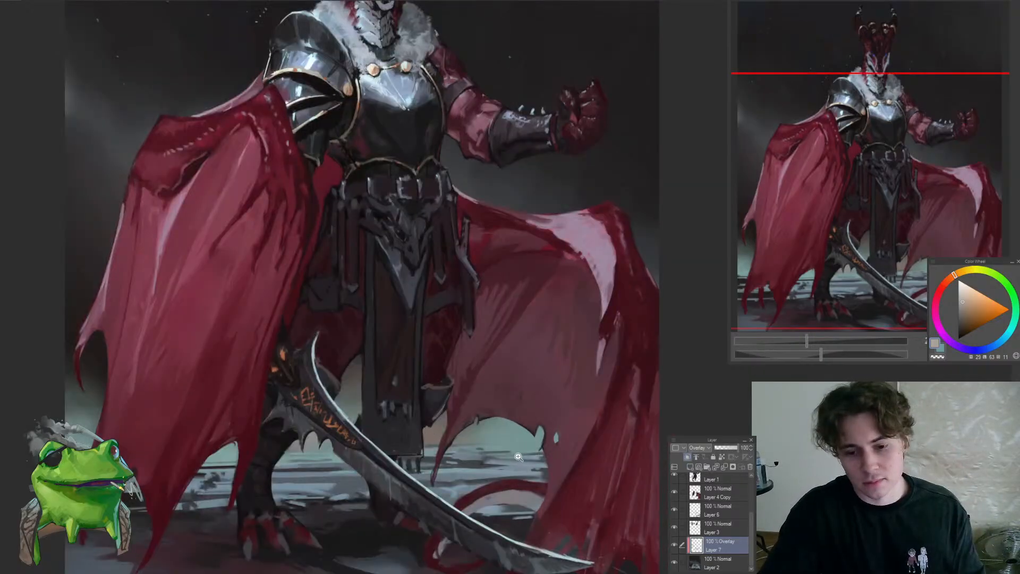
pyautogui.hotkey('ctrl', '0')
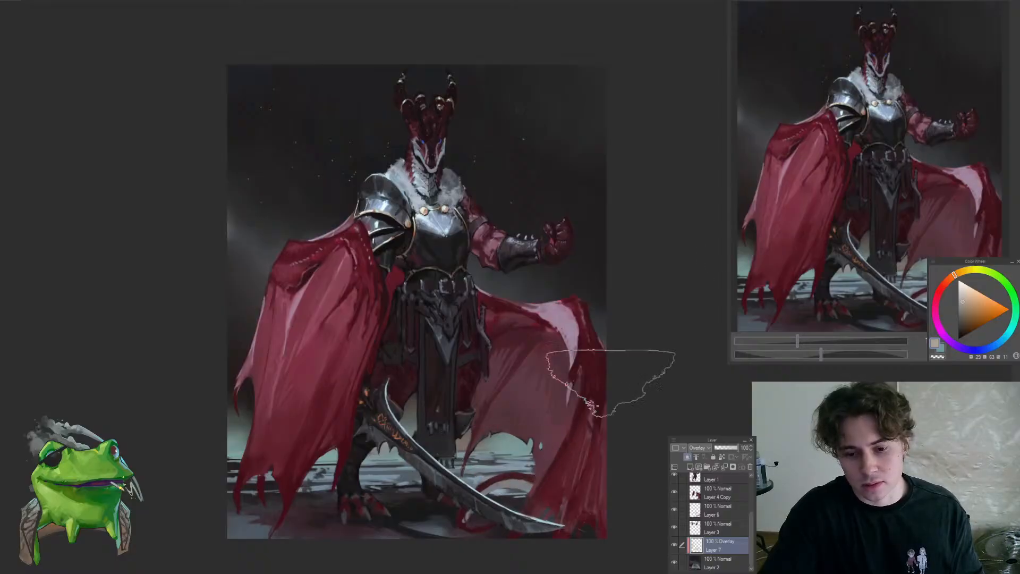
pyautogui.click(1010, 331)
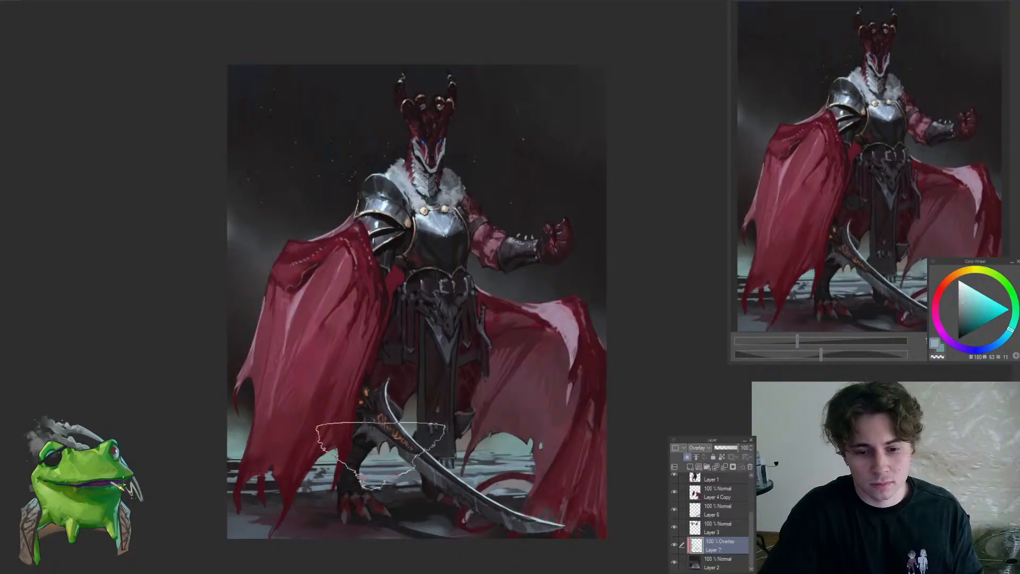
pyautogui.moveTo(477, 513); pyautogui.dragTo(461, 526)
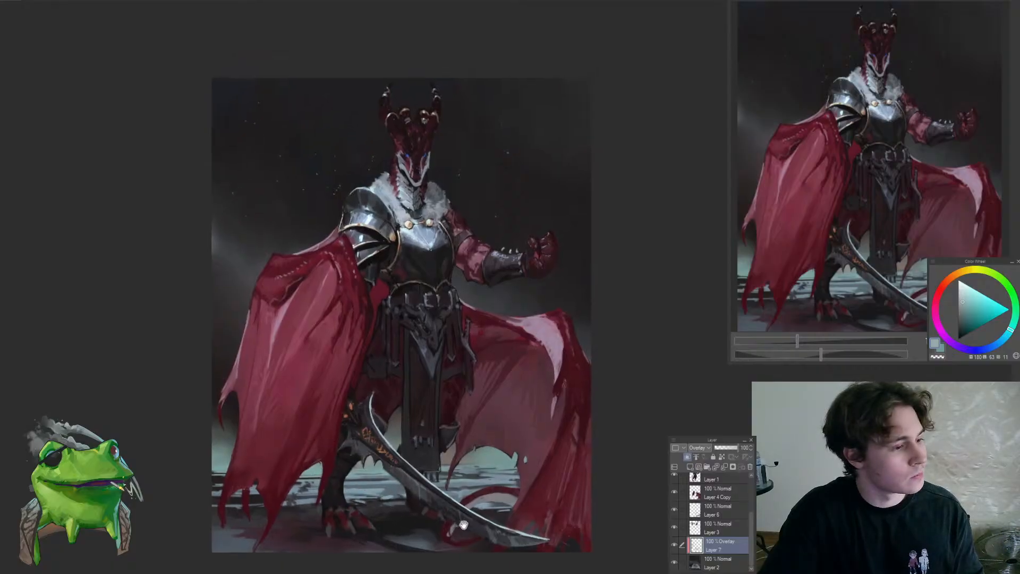
# Compare the background with and without the Overlay layer, and merge that layer into Layer 2
pyautogui.click(674, 546)
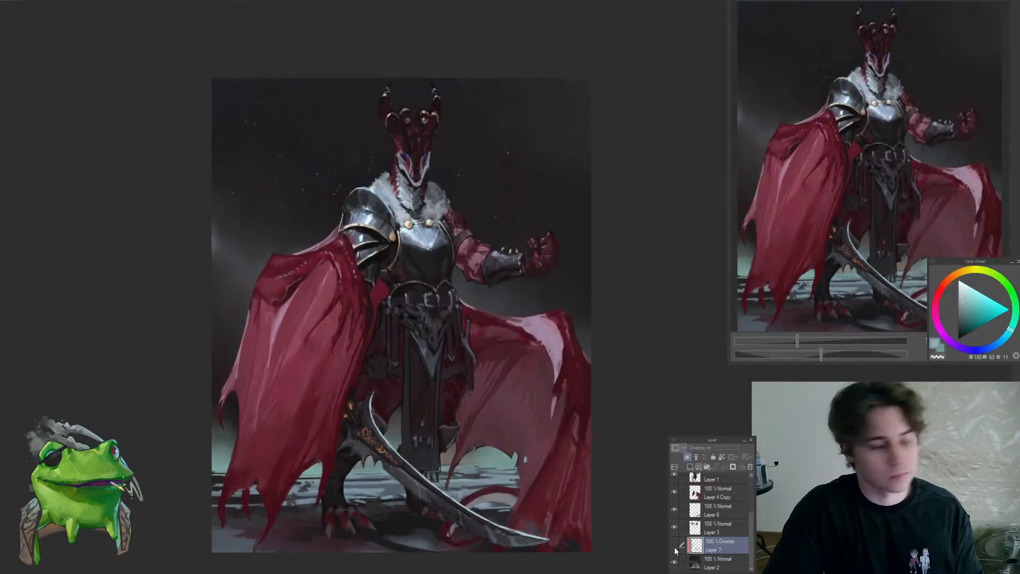
pyautogui.click(674, 546)
pyautogui.moveTo(592, 457); pyautogui.dragTo(578, 485)
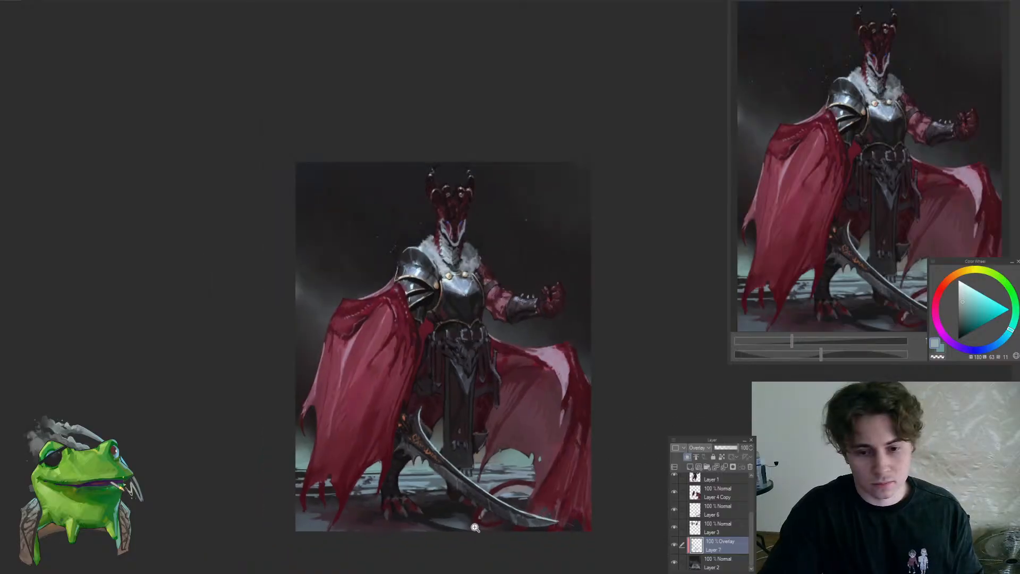
pyautogui.hotkey('ctrl', 'e')
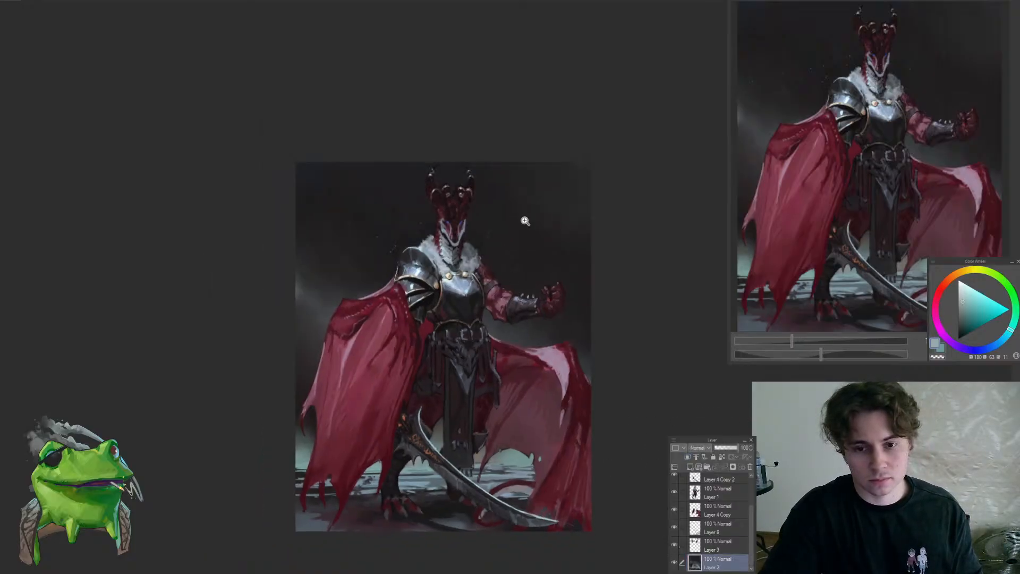
# Switch to Layer 1 and touch up the shadow beneath the shoulder armour's upper gold trim with sampled dark tones
pyautogui.click(491, 191)
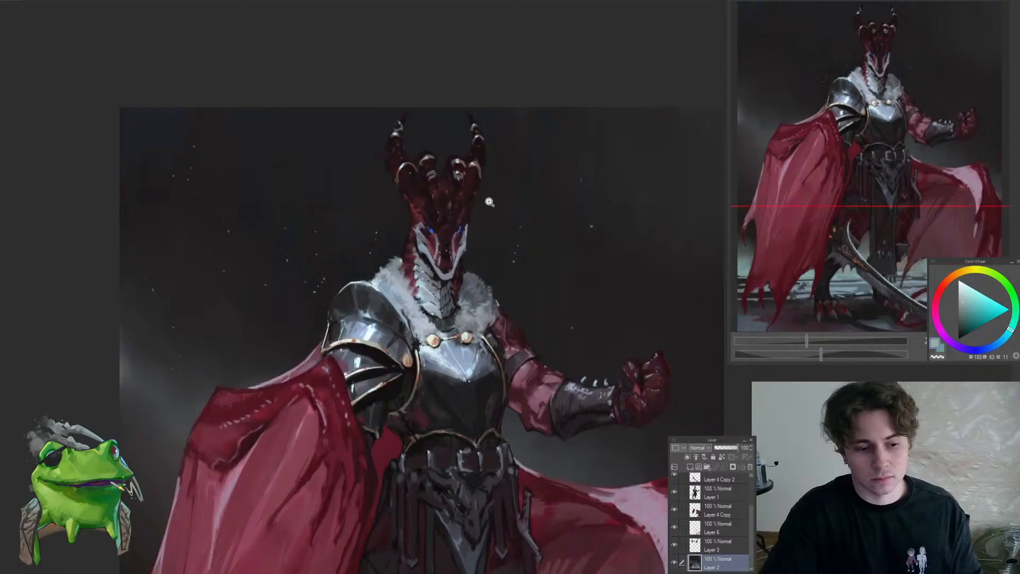
pyautogui.click(476, 214)
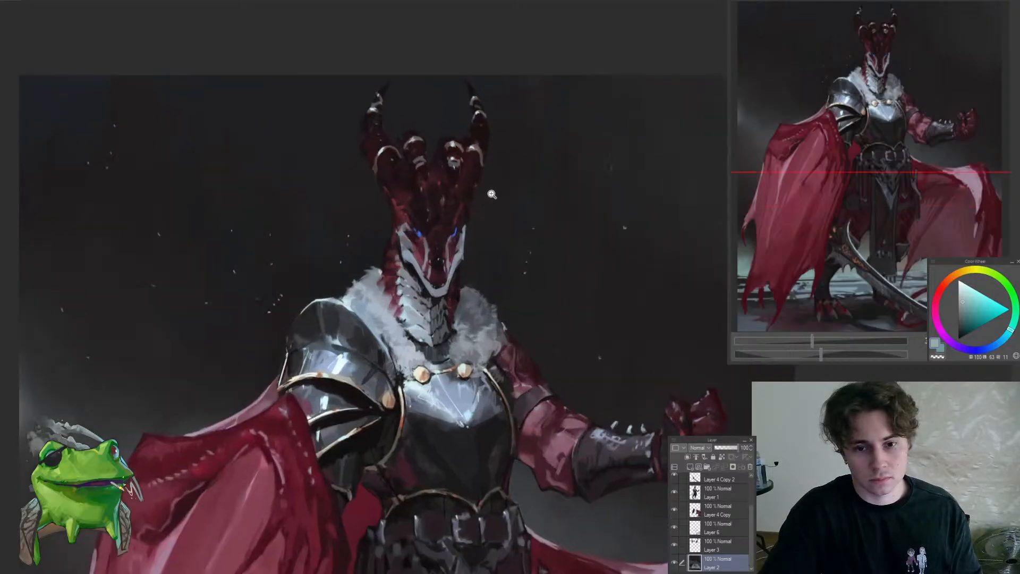
pyautogui.keyDown('alt'); pyautogui.click(466, 280); pyautogui.keyUp('alt')
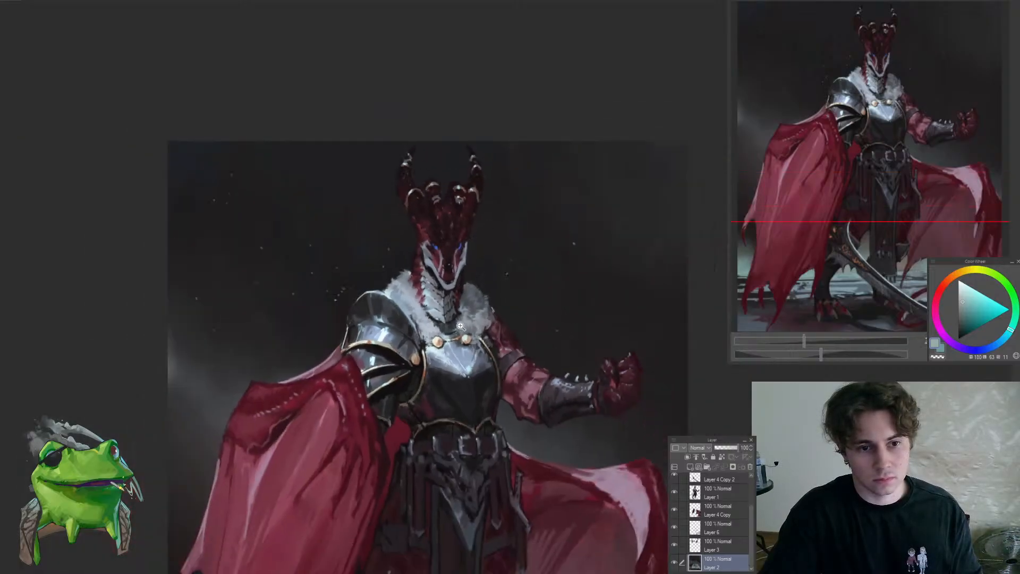
pyautogui.moveTo(367, 349); pyautogui.dragTo(406, 348)
pyautogui.keyDown('ctrl'); pyautogui.keyDown('shift'); pyautogui.click(404, 346); pyautogui.keyUp('shift'); pyautogui.keyUp('ctrl')
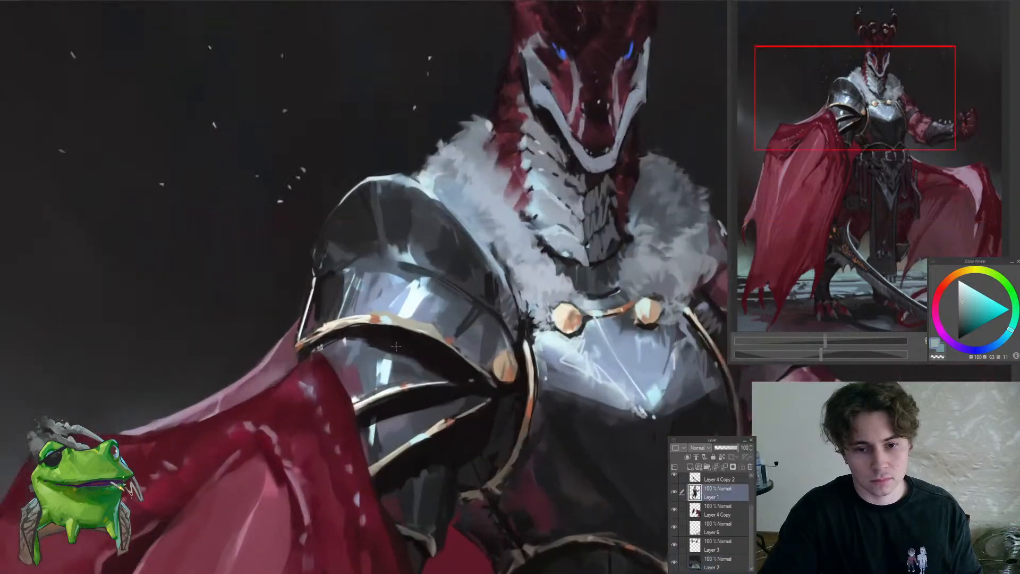
pyautogui.keyDown('alt'); pyautogui.click(404, 343); pyautogui.keyUp('alt')
pyautogui.hotkey('ctrl', 'd')
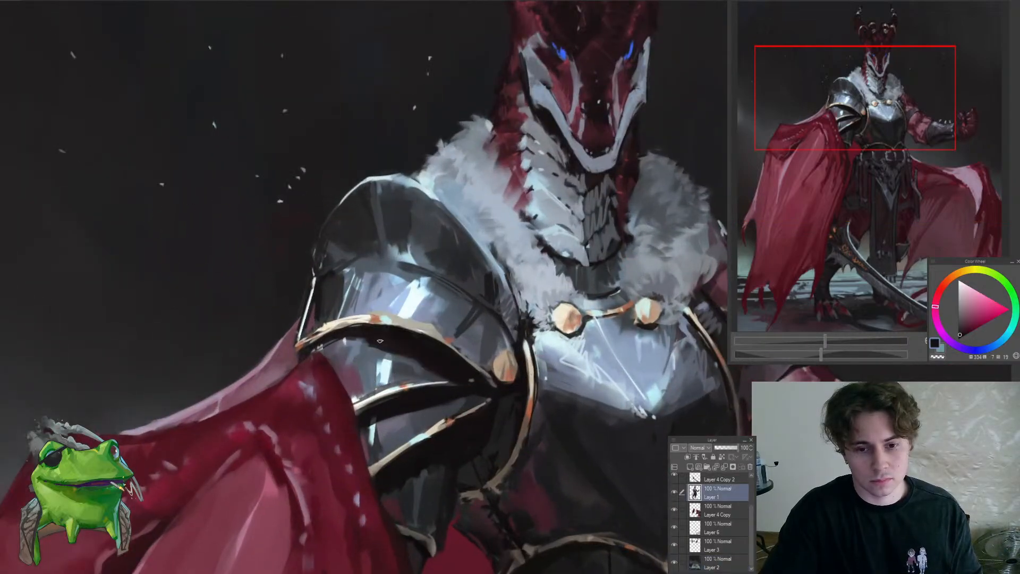
pyautogui.keyDown('alt'); pyautogui.click(352, 332); pyautogui.keyUp('alt')
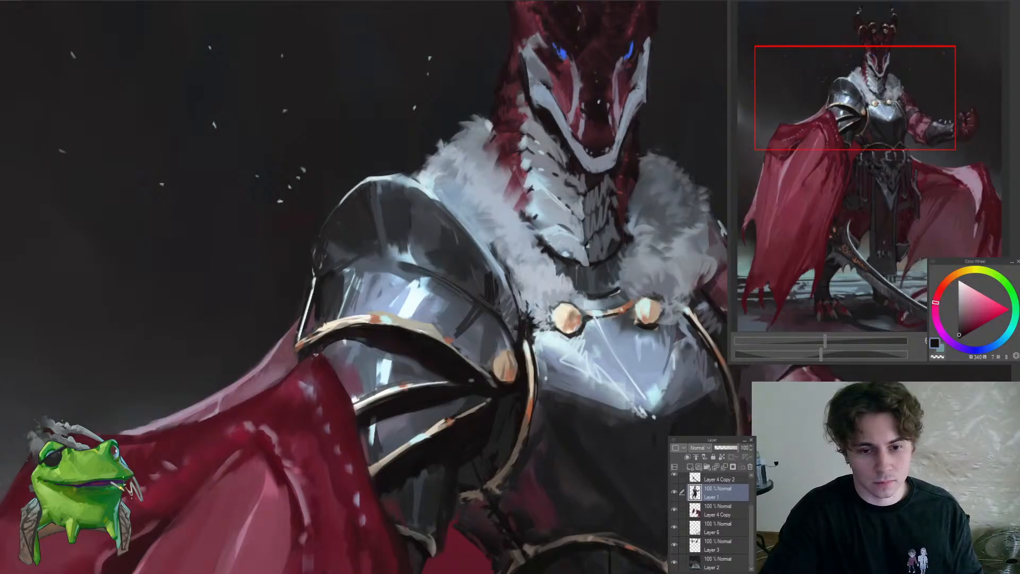
# Refine the outer edge of the shoulder plate above the gold trim with sampled dark and blue-grey tones
pyautogui.moveTo(315, 355)
pyautogui.mouseDown()
pyautogui.moveTo(337, 383)
pyautogui.moveTo(328, 347)
pyautogui.mouseUp()
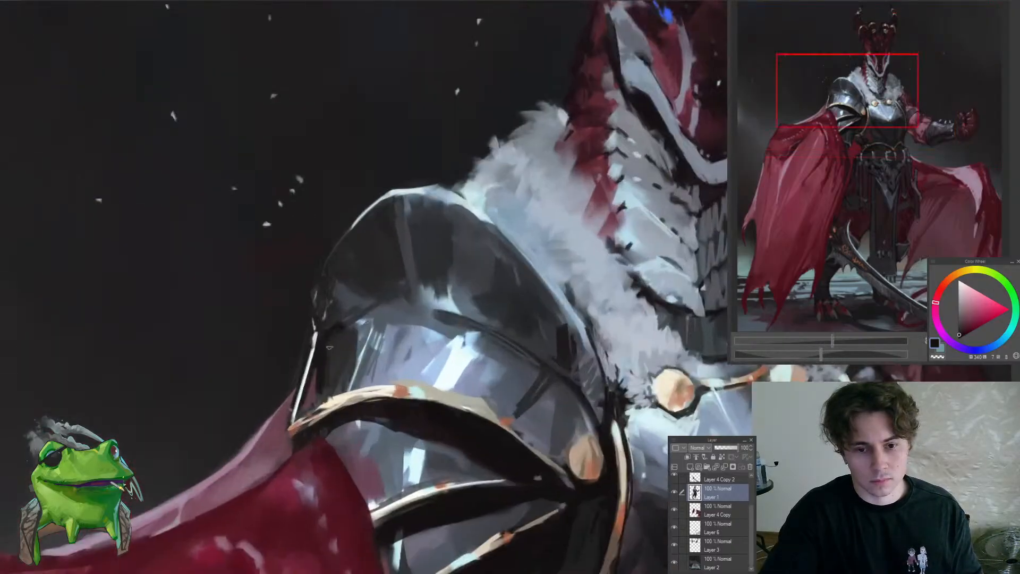
pyautogui.keyDown('alt'); pyautogui.click(340, 313); pyautogui.keyUp('alt')
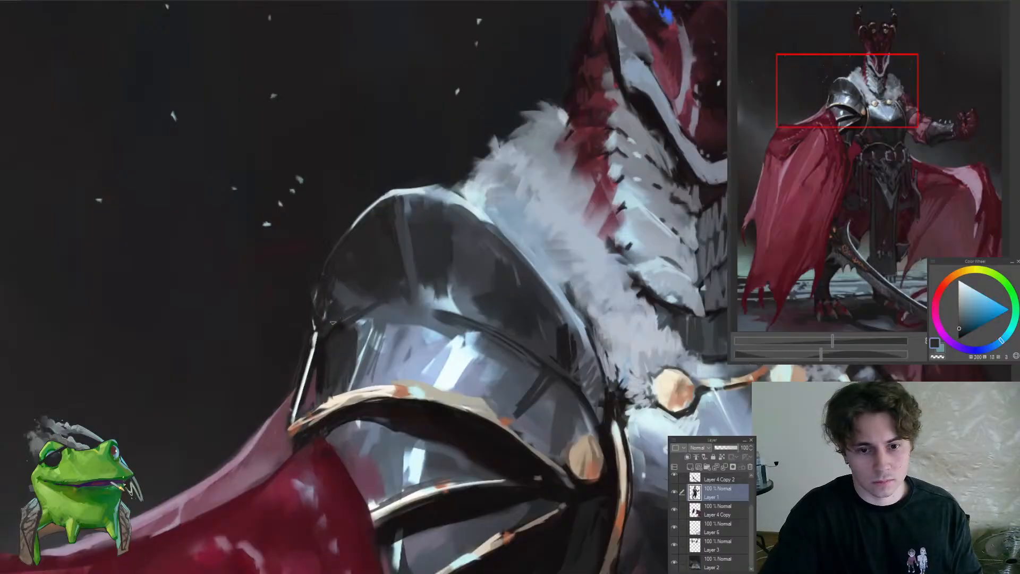
pyautogui.keyDown('alt'); pyautogui.click(318, 353); pyautogui.keyUp('alt')
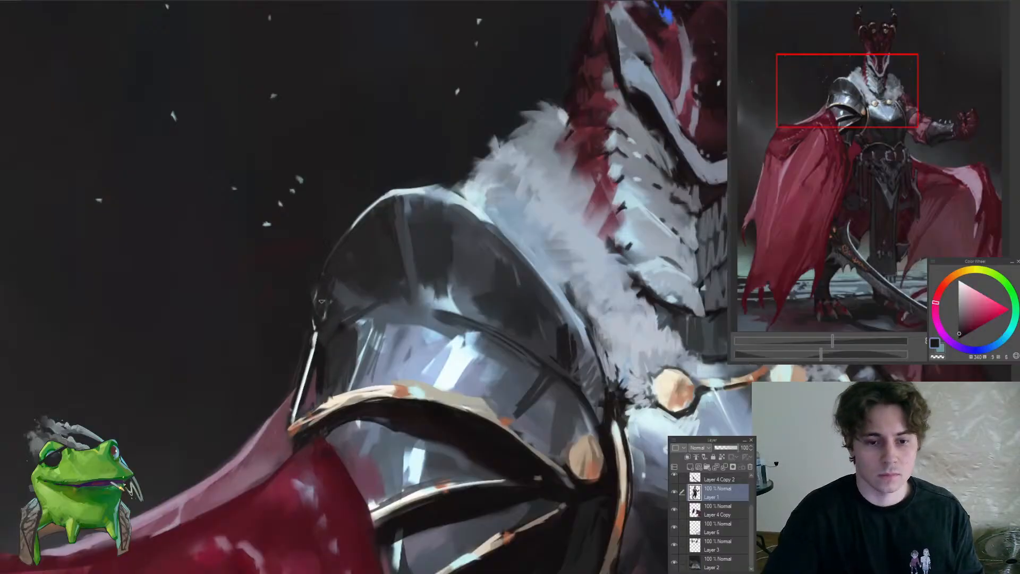
pyautogui.keyDown('alt'); pyautogui.click(350, 301); pyautogui.keyUp('alt')
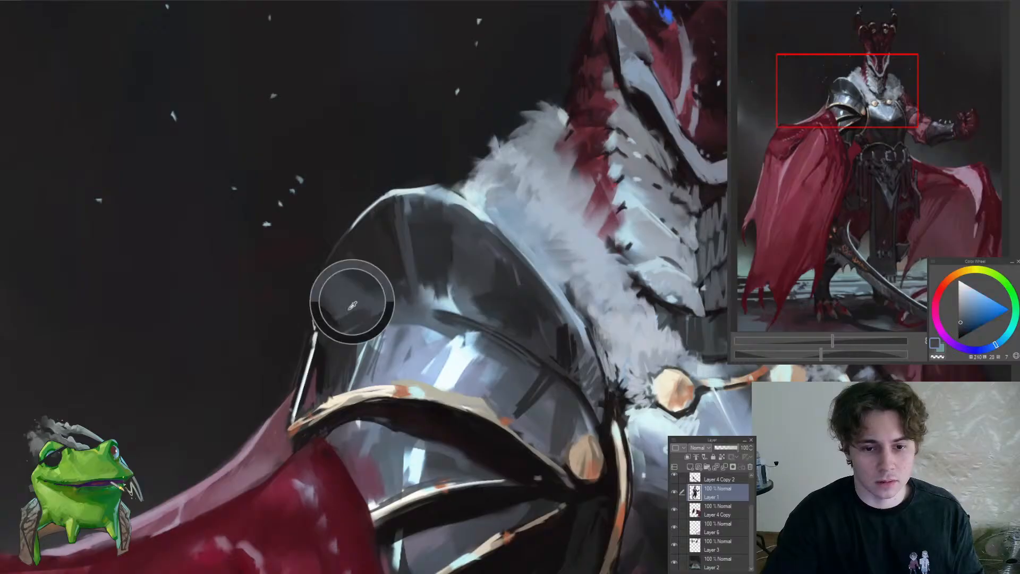
pyautogui.moveTo(320, 341); pyautogui.dragTo(277, 446)
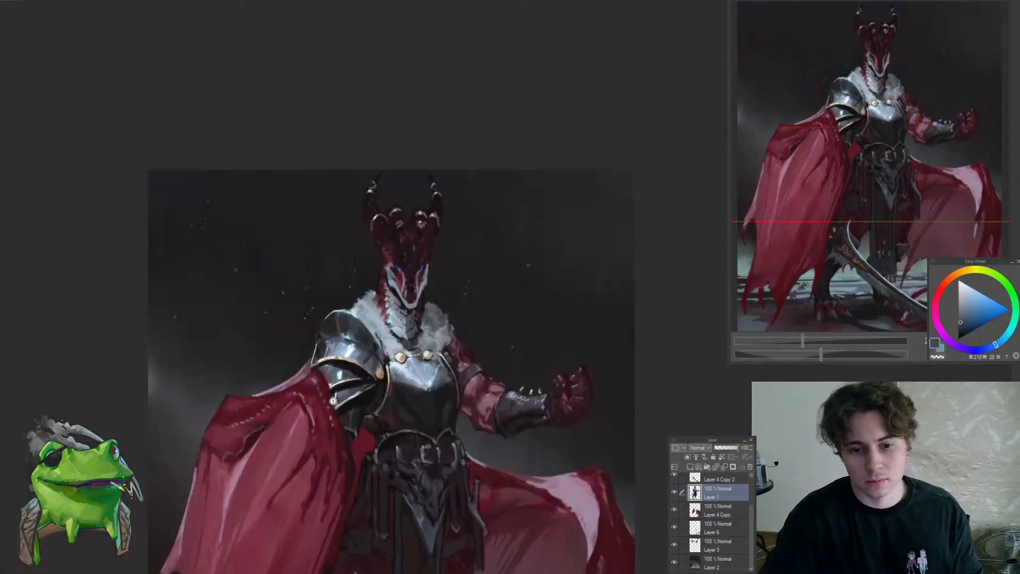
# Touch up the shoulder plate's inner rim beside the fur collar with a sampled near-black purple
pyautogui.scroll(5, 315, 353)
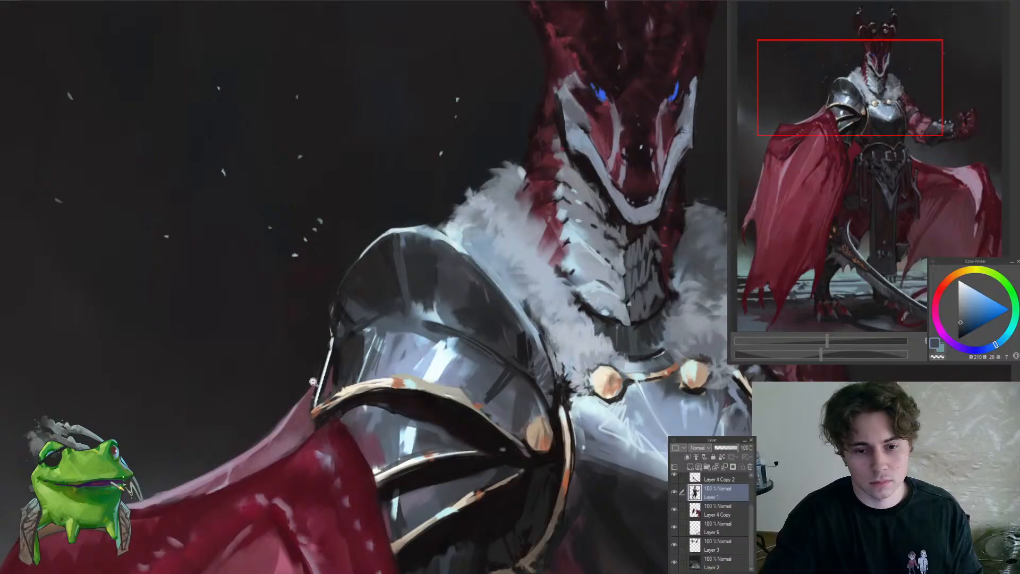
pyautogui.moveTo(313, 381); pyautogui.dragTo(240, 489)
pyautogui.moveTo(334, 469); pyautogui.dragTo(372, 386)
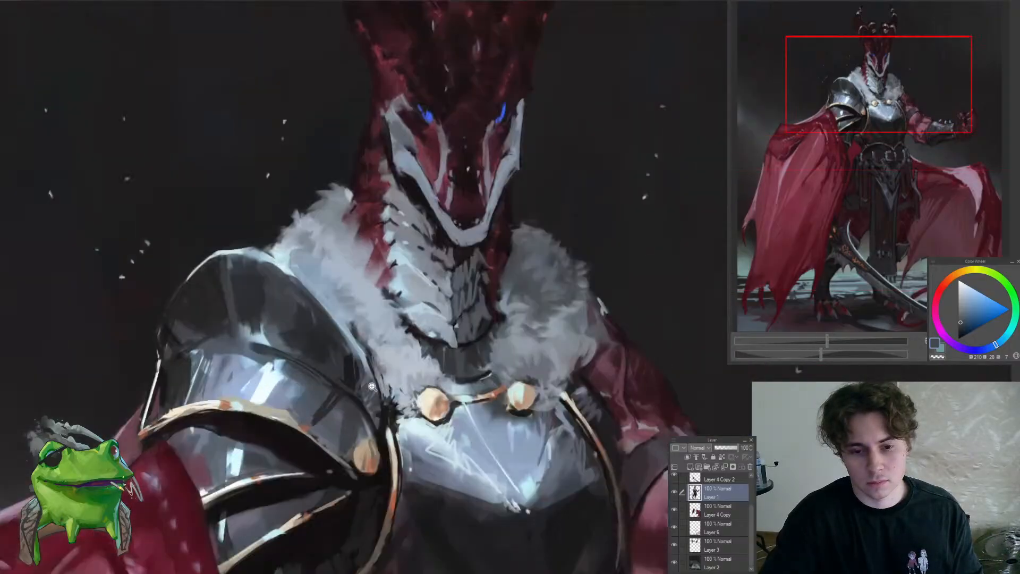
pyautogui.keyDown('alt'); pyautogui.click(356, 374); pyautogui.keyUp('alt')
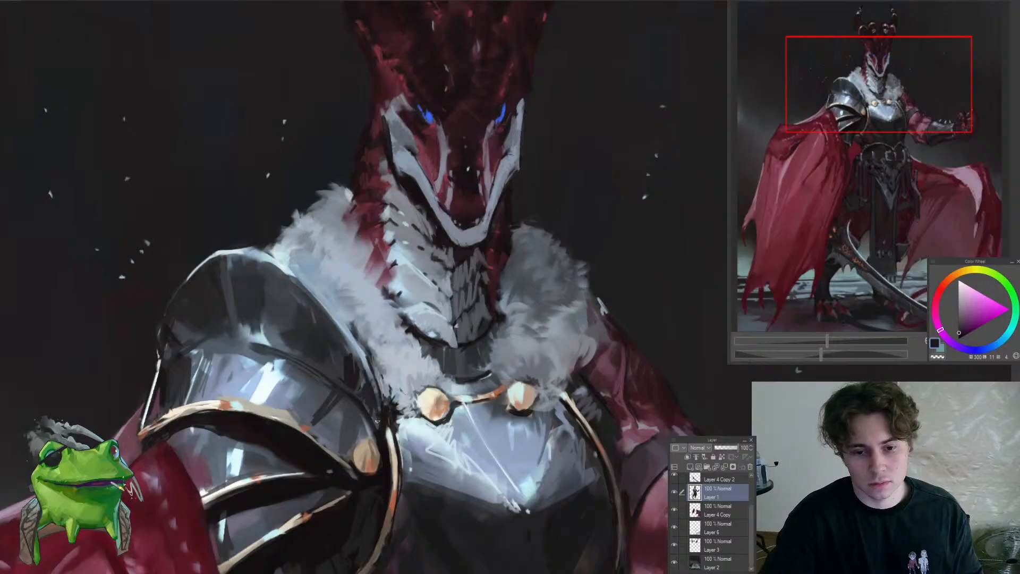
pyautogui.moveTo(335, 367); pyautogui.dragTo(348, 347)
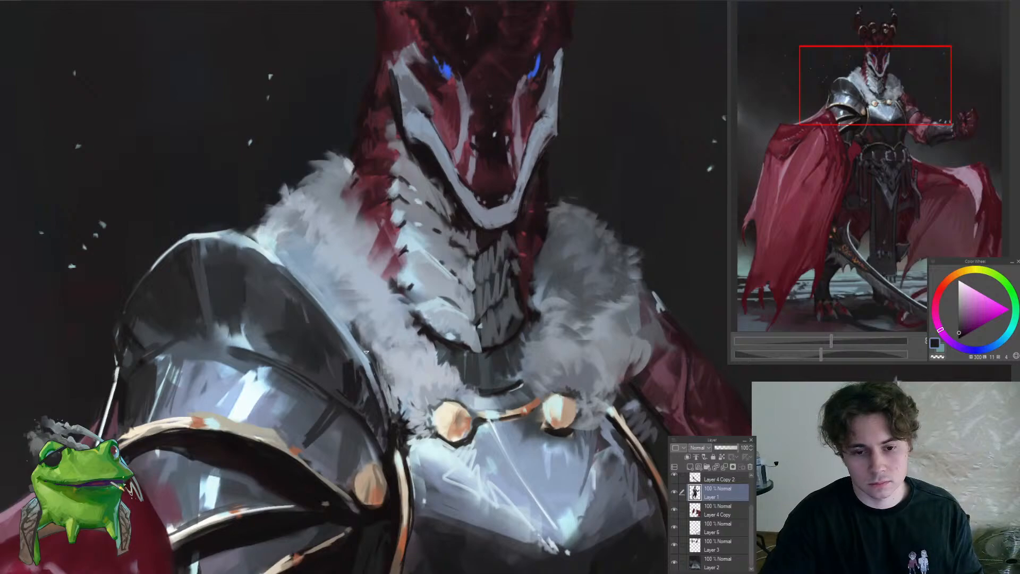
pyautogui.moveTo(370, 363)
pyautogui.mouseDown()
pyautogui.moveTo(389, 438)
pyautogui.moveTo(385, 400)
pyautogui.moveTo(367, 370)
pyautogui.mouseUp()
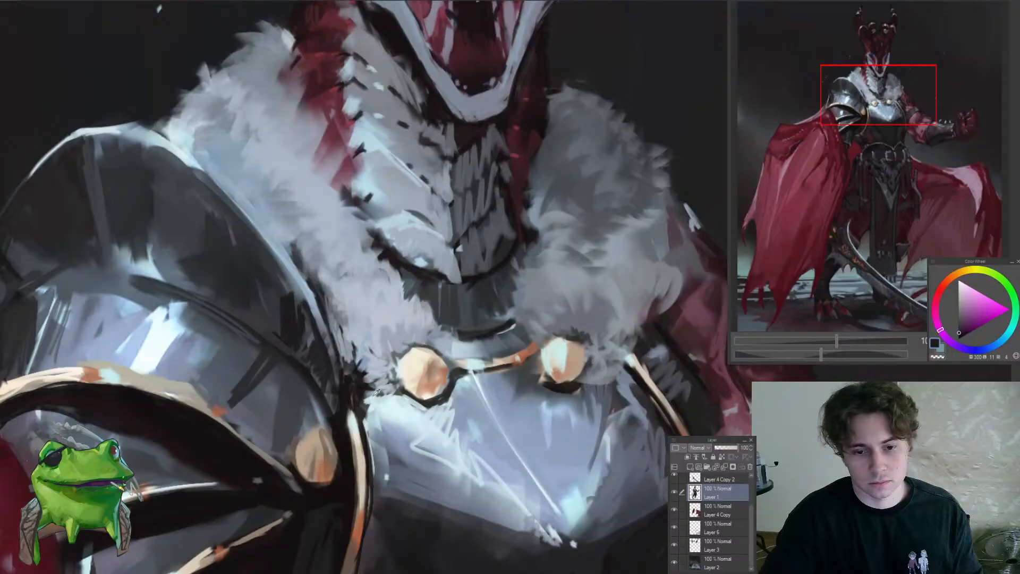
# Sample a pale cyan and add small highlights where the shoulder armour meets the breastplate and fur collar
pyautogui.keyDown('alt'); pyautogui.click(376, 392); pyautogui.keyUp('alt')
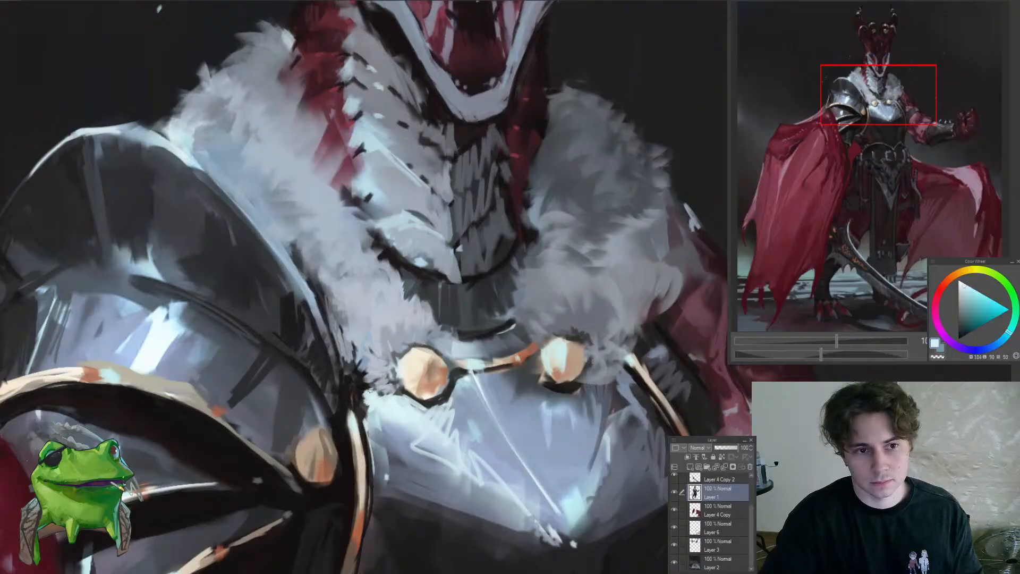
pyautogui.moveTo(356, 379); pyautogui.dragTo(362, 410)
pyautogui.moveTo(359, 407)
pyautogui.mouseDown()
pyautogui.moveTo(313, 465)
pyautogui.moveTo(316, 502)
pyautogui.moveTo(402, 424)
pyautogui.moveTo(366, 432)
pyautogui.moveTo(356, 417)
pyautogui.moveTo(316, 434)
pyautogui.moveTo(271, 495)
pyautogui.moveTo(338, 511)
pyautogui.mouseUp()
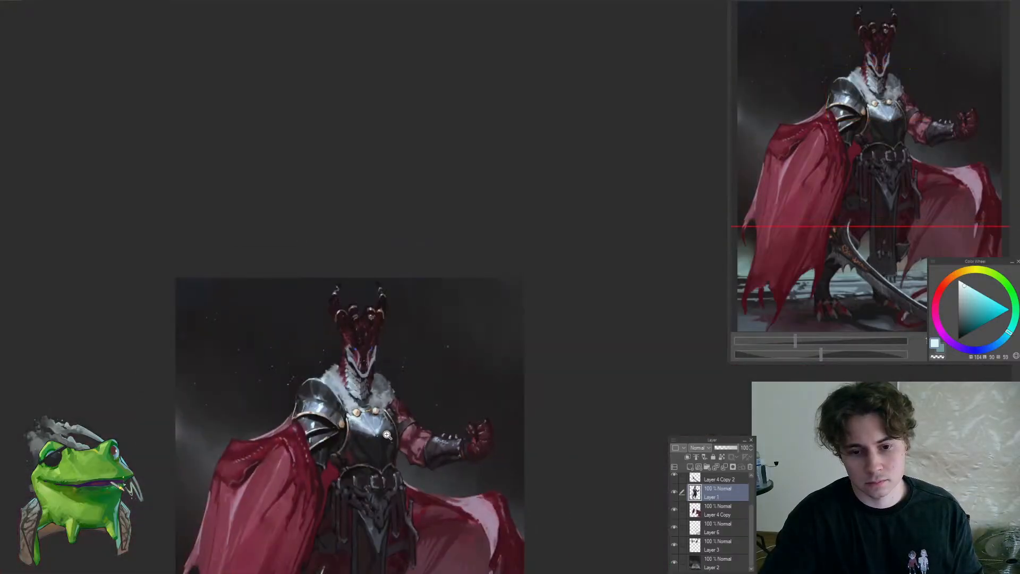
# Refine the pale cheek marking below the dragon's right-hand blue eye with sampled blue-grey and near-black red tones
pyautogui.moveTo(373, 367); pyautogui.dragTo(404, 367)
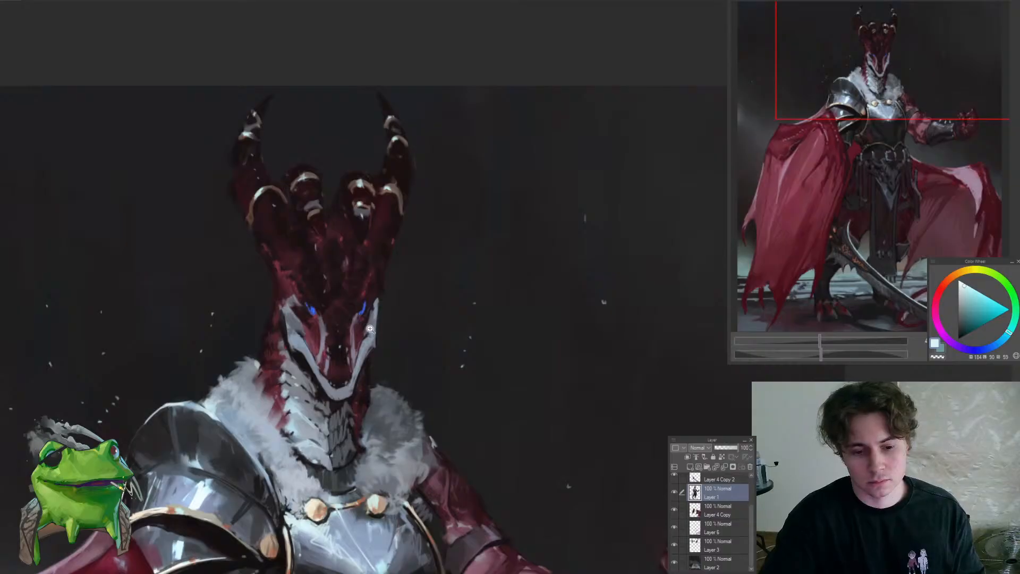
pyautogui.moveTo(369, 330); pyautogui.dragTo(401, 313)
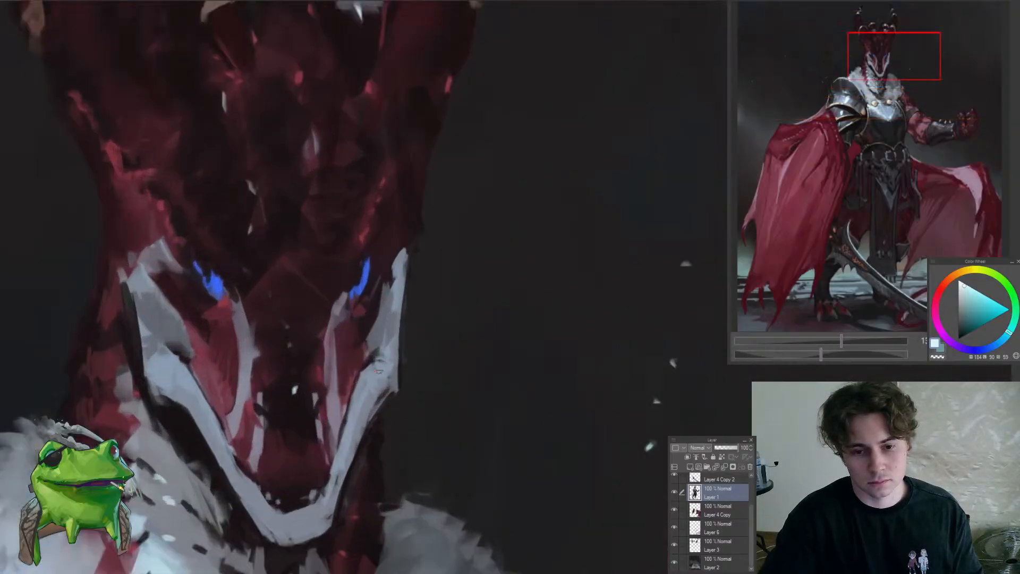
pyautogui.keyDown('alt'); pyautogui.click(368, 376); pyautogui.keyUp('alt')
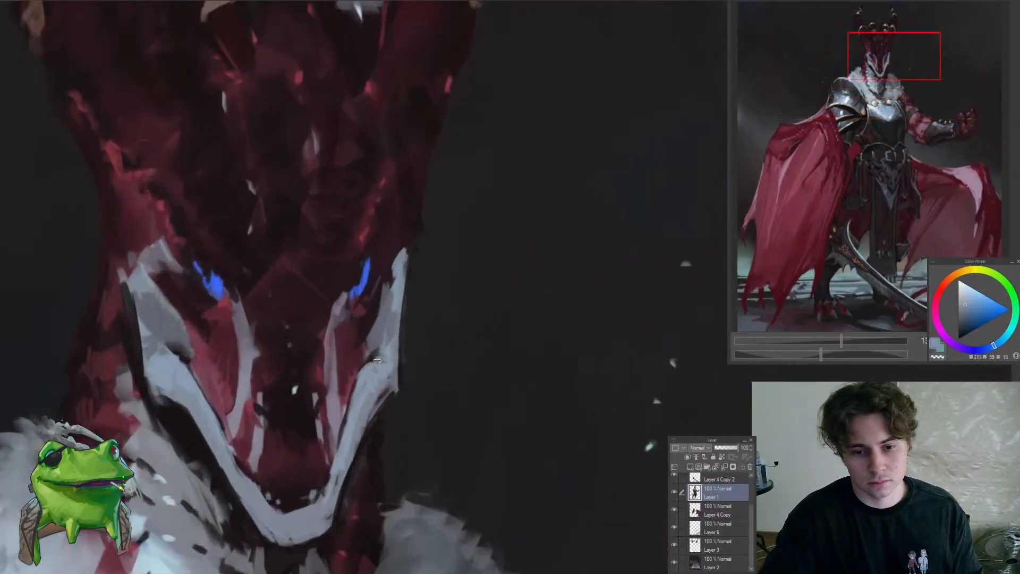
pyautogui.keyDown('alt'); pyautogui.click(374, 356); pyautogui.keyUp('alt')
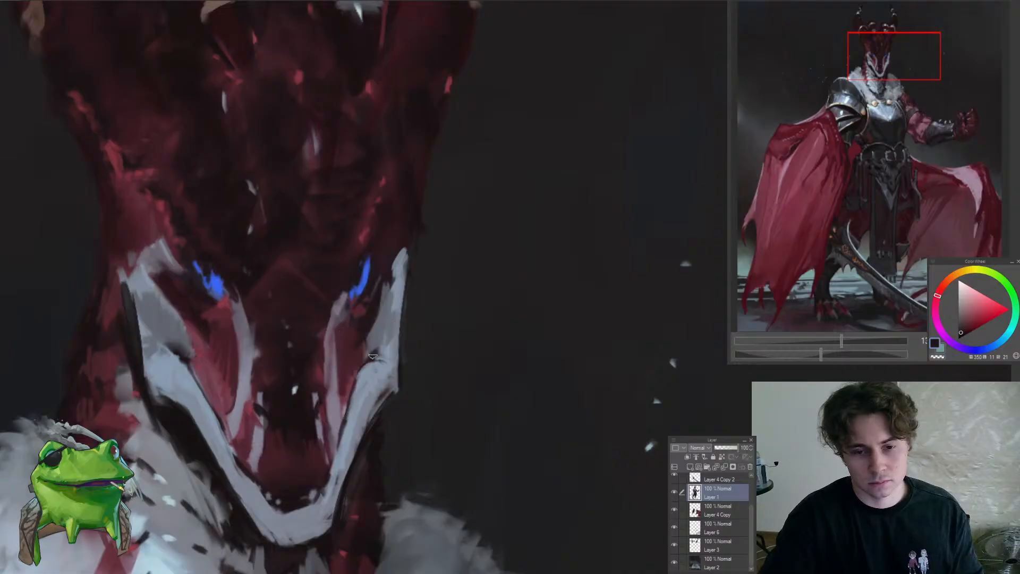
pyautogui.keyDown('alt'); pyautogui.click(378, 330); pyautogui.keyUp('alt')
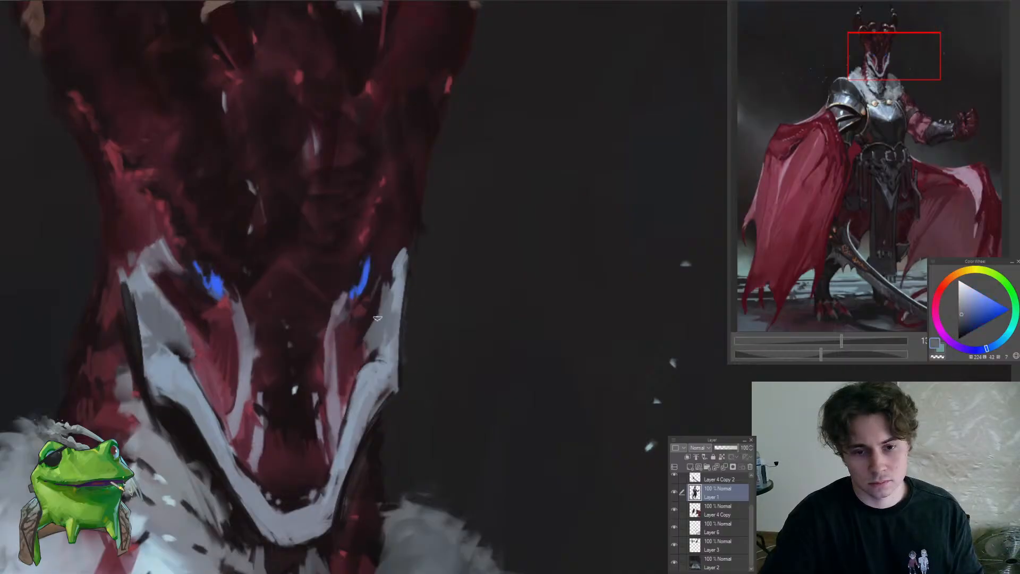
pyautogui.keyDown('alt'); pyautogui.click(361, 322); pyautogui.keyUp('alt')
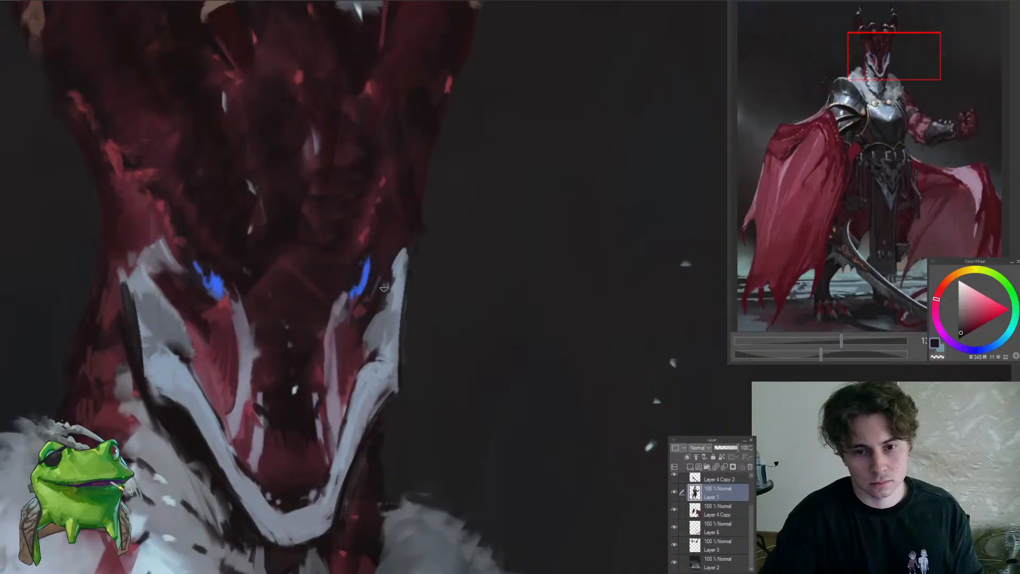
pyautogui.keyDown('alt'); pyautogui.click(398, 265); pyautogui.keyUp('alt')
# Touch up the upper tip of the pale marking beside the right-hand eye with a sampled blue-grey
pyautogui.scroll(-10, 393, 267)
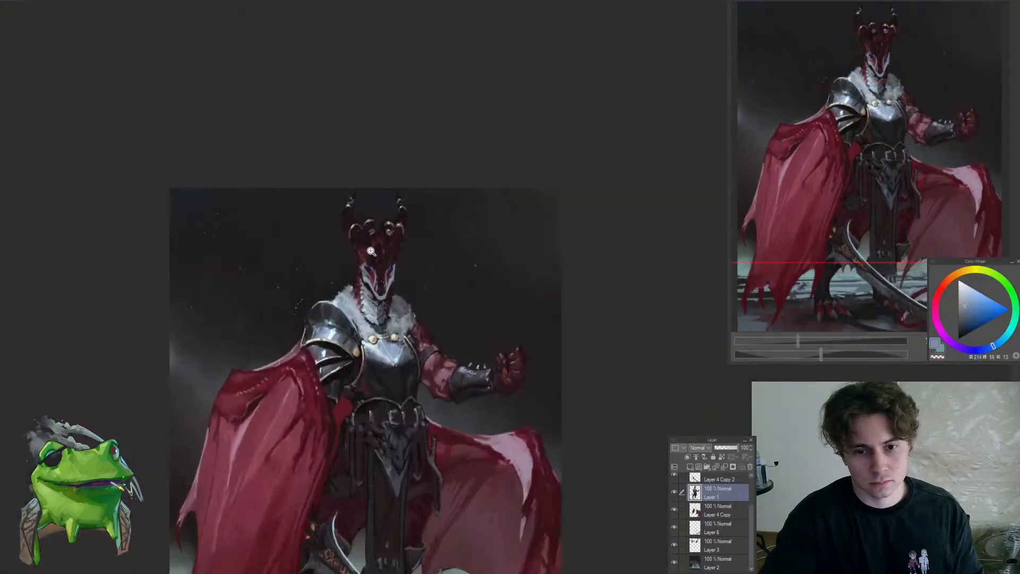
pyautogui.scroll(8, 371, 251)
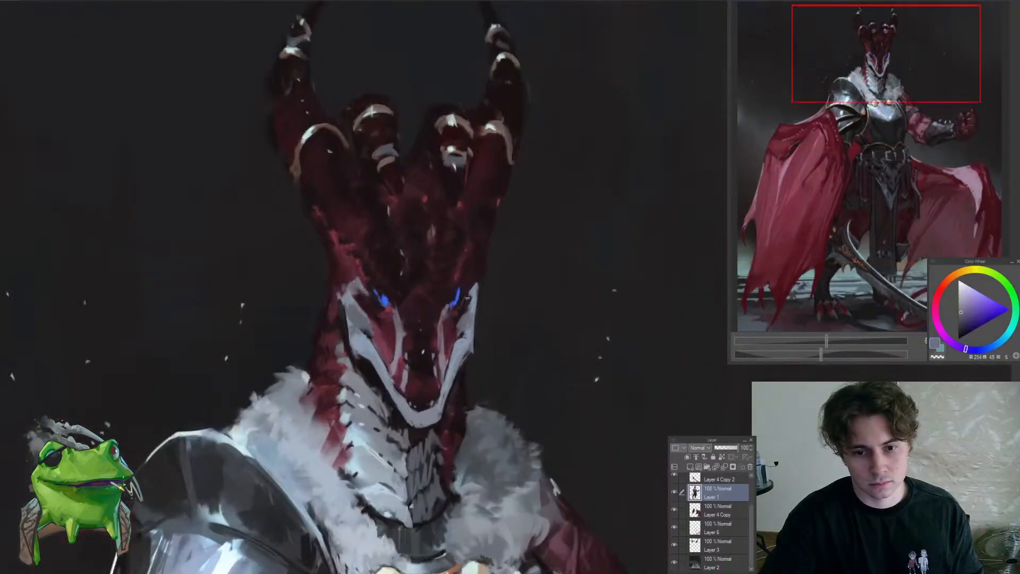
pyautogui.scroll(3, 467, 299)
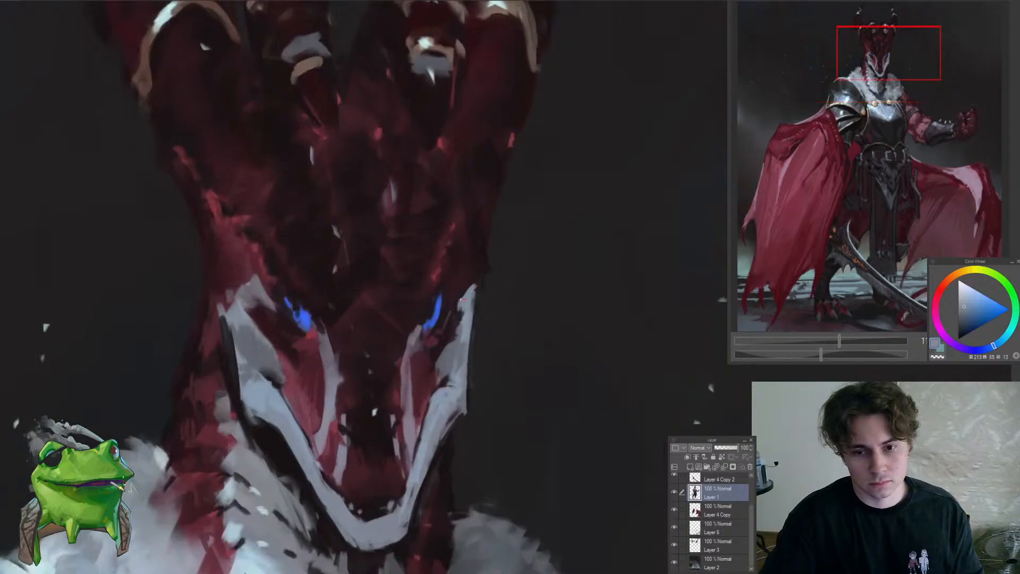
pyautogui.scroll(-10, 454, 308)
# Sample a near-black red and darken the edges around both blue eyes
pyautogui.scroll(12, 379, 312)
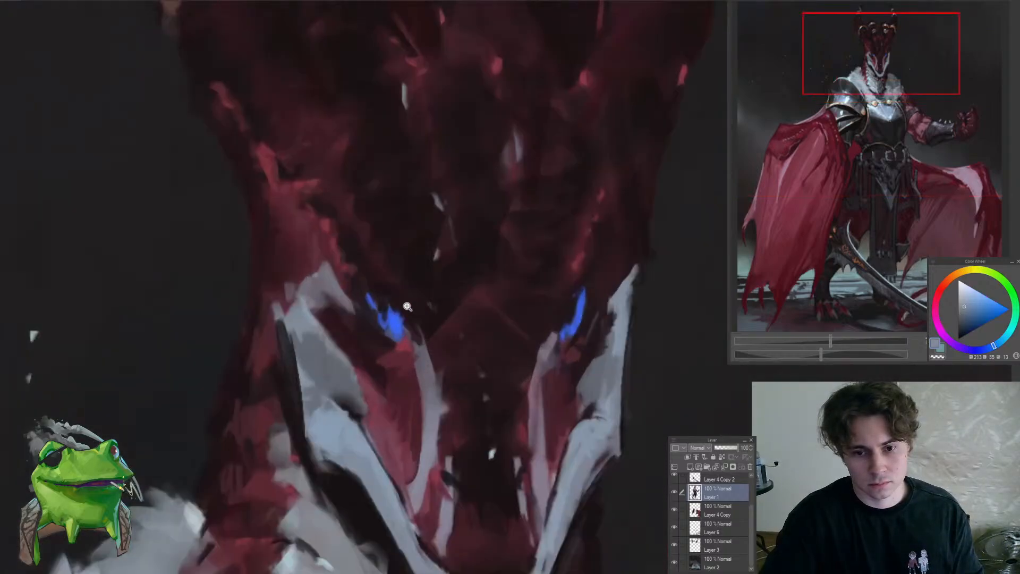
pyautogui.keyDown('alt'); pyautogui.click(374, 296); pyautogui.keyUp('alt')
pyautogui.moveTo(378, 305); pyautogui.dragTo(364, 303)
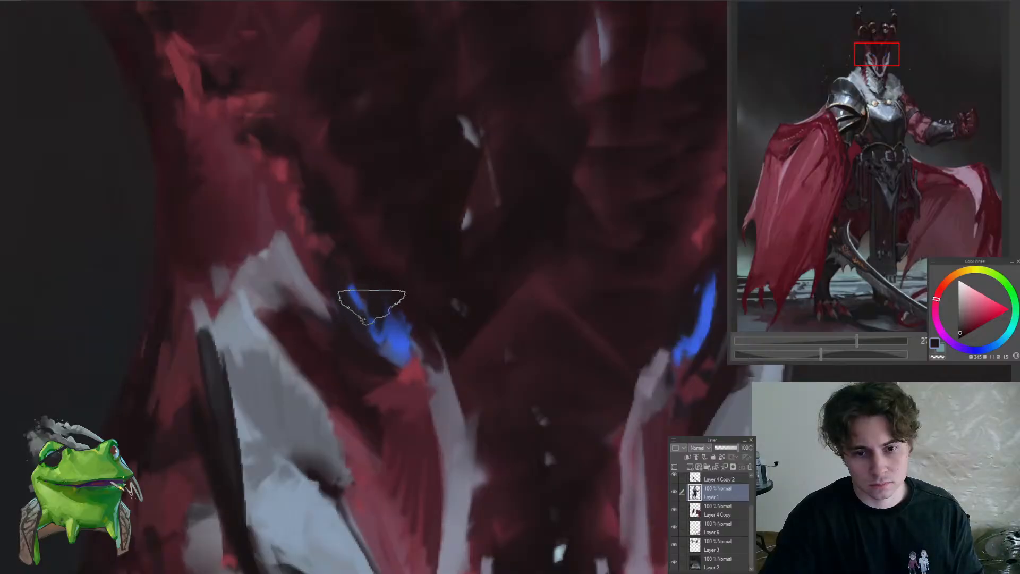
pyautogui.scroll(-8, 364, 303)
pyautogui.scroll(6, 446, 318)
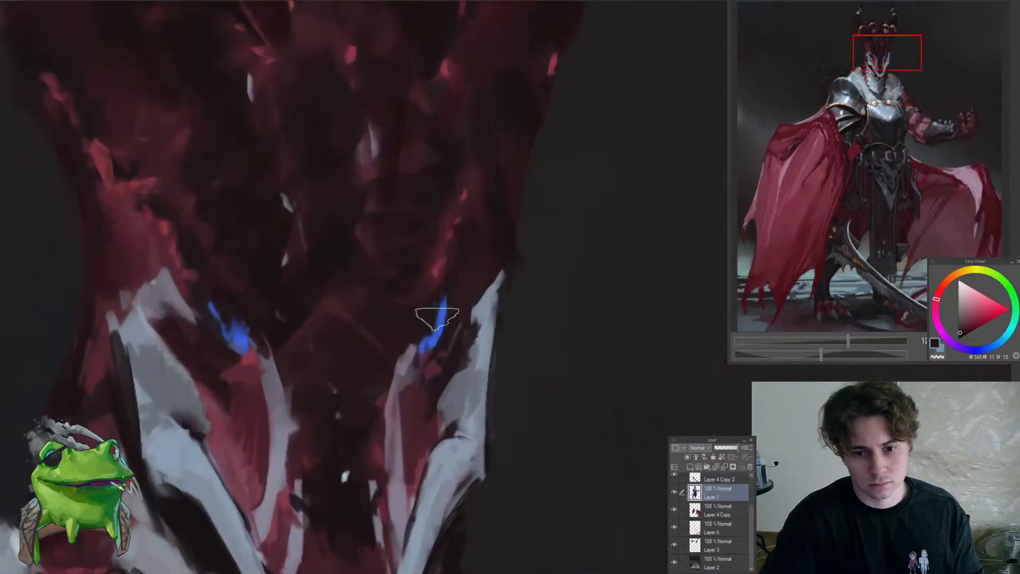
pyautogui.scroll(-6, 432, 318)
pyautogui.scroll(1, 420, 429)
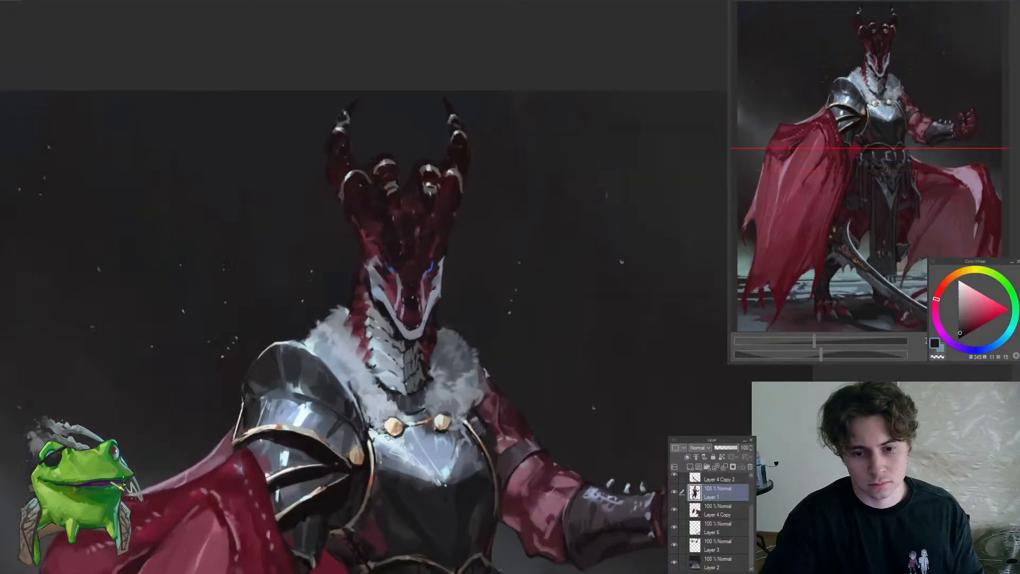
# Place a tiny pale cyan highlight at the outer tip of the left-hand blue eye
pyautogui.scroll(6, 375, 293)
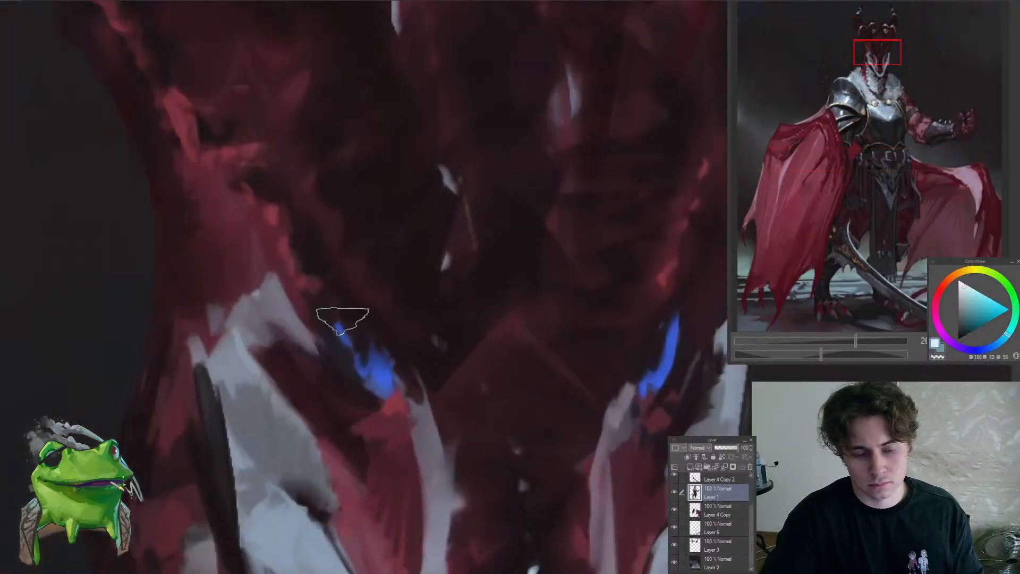
pyautogui.moveTo(343, 318); pyautogui.dragTo(341, 319)
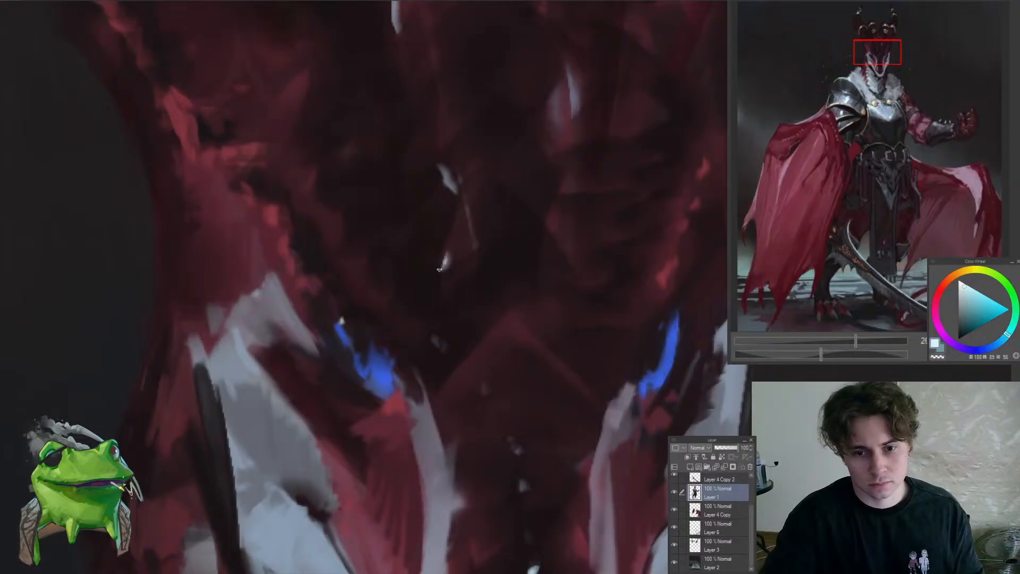
pyautogui.scroll(-3, 438, 269)
pyautogui.scroll(3, 449, 279)
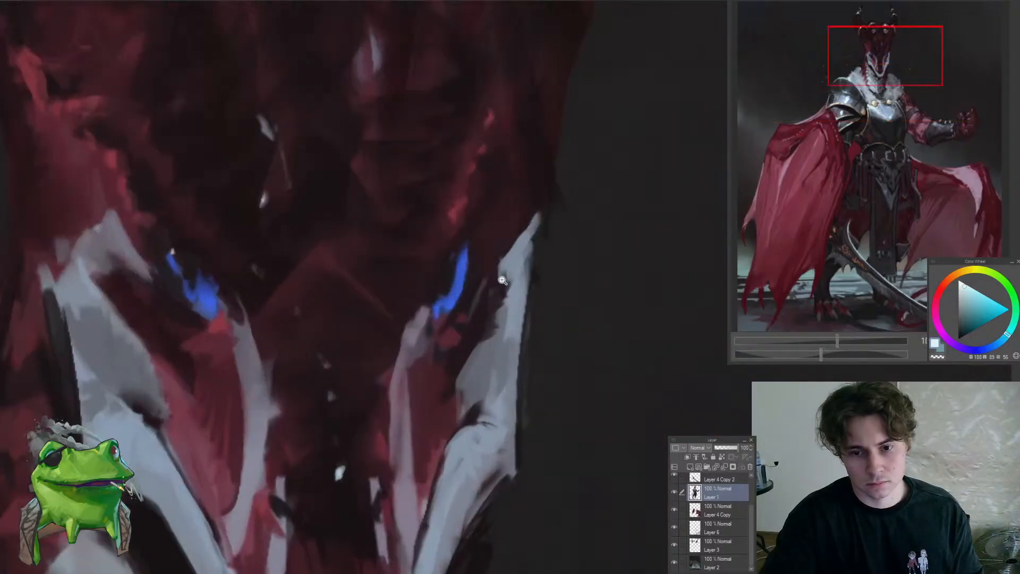
# Sample a near-black beside the right-hand blue eye and clean up the eye's inner edge with it
pyautogui.keyDown('alt'); pyautogui.click(450, 280); pyautogui.keyUp('alt')
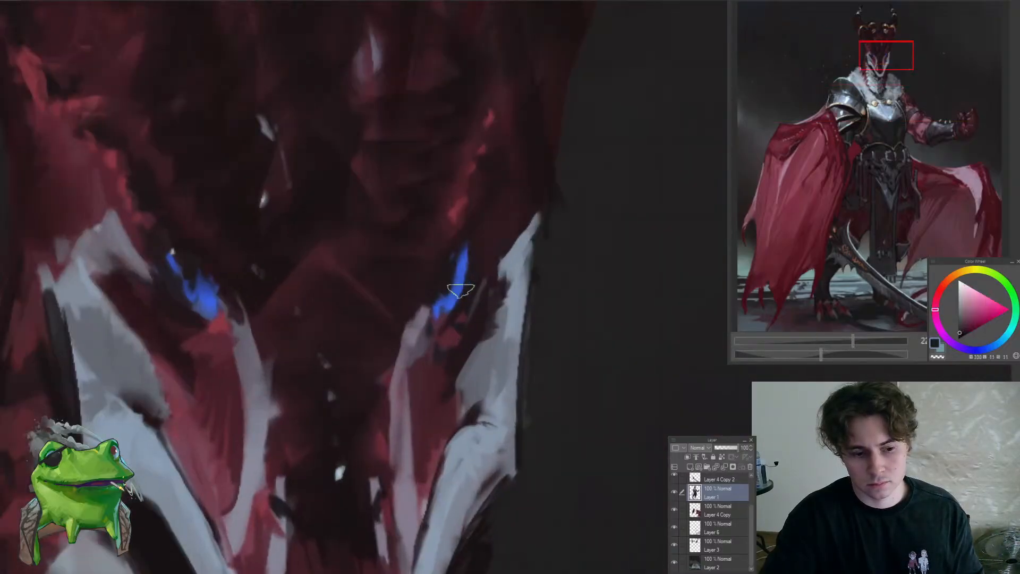
pyautogui.moveTo(459, 289); pyautogui.dragTo(431, 298)
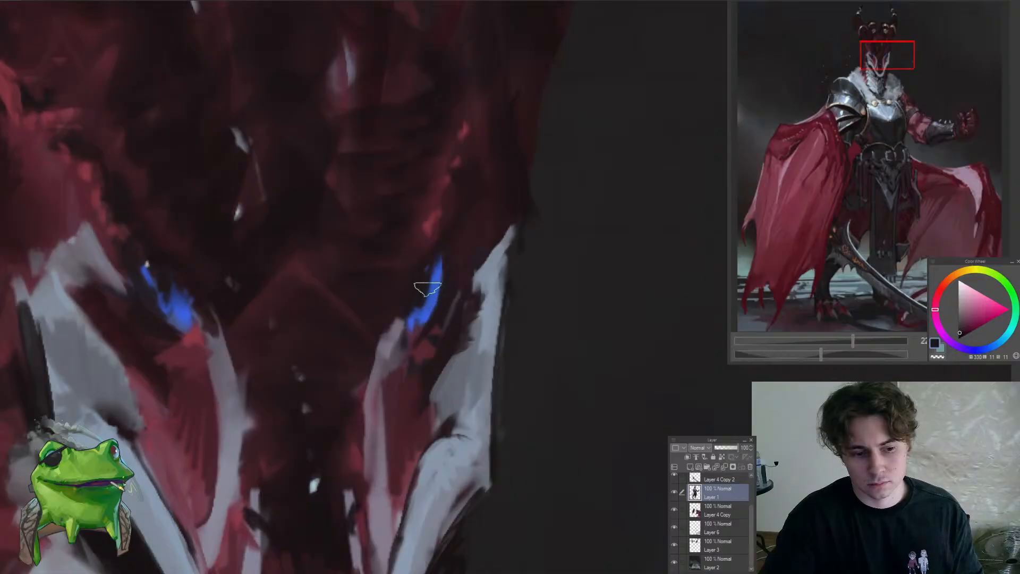
pyautogui.scroll(-2, 430, 296)
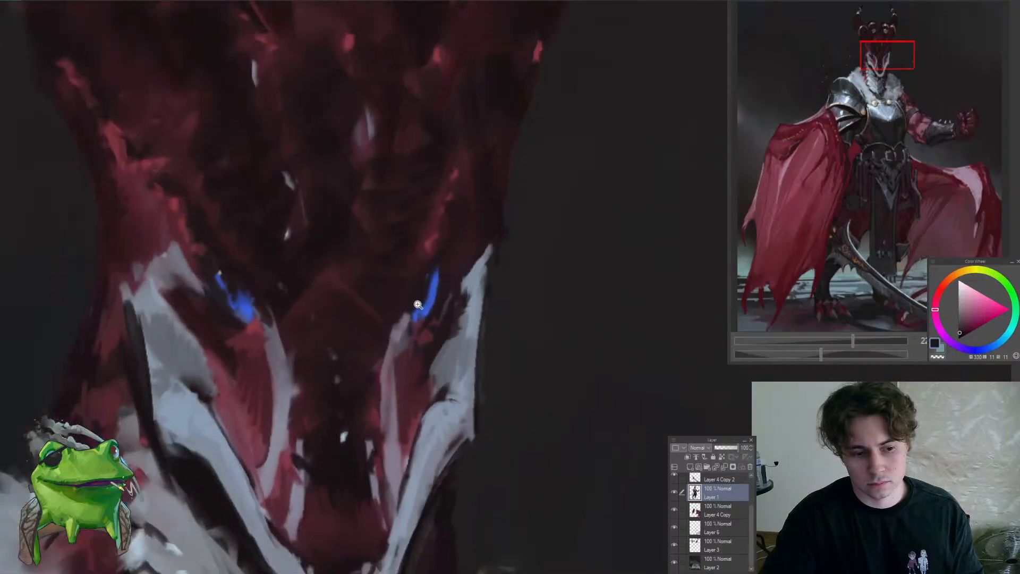
pyautogui.scroll(2, 432, 298)
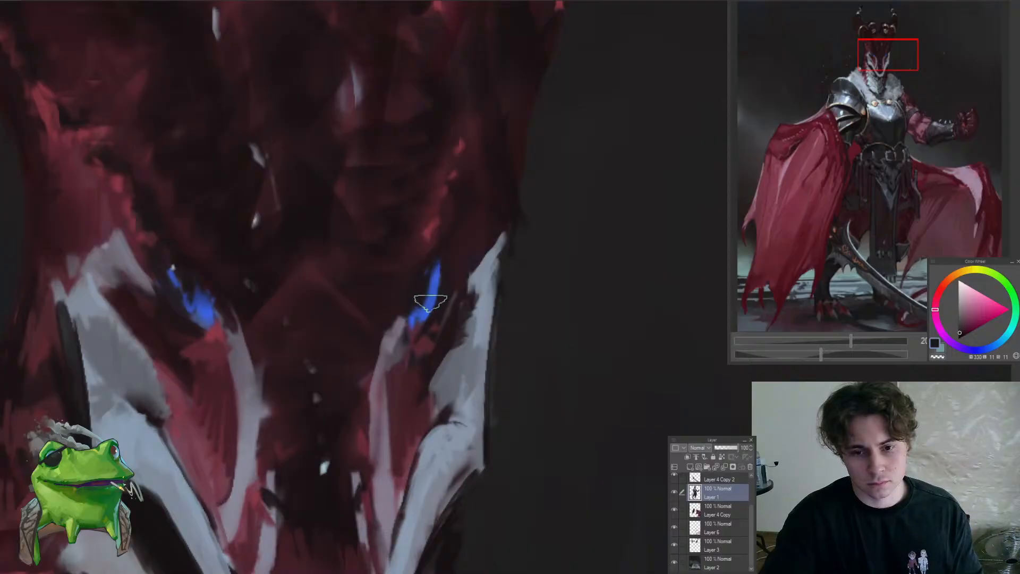
pyautogui.moveTo(432, 282); pyautogui.dragTo(396, 473)
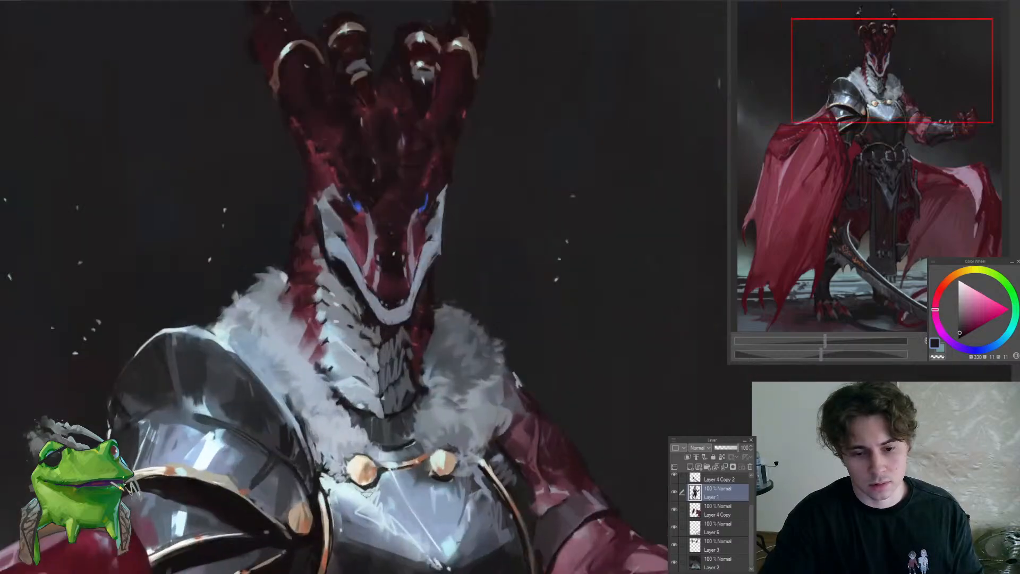
# Sample a pale cyan from the breastplate, shrink the brush and add a fine accent at the right-hand eye
pyautogui.keyDown('alt'); pyautogui.click(352, 494); pyautogui.keyUp('alt')
pyautogui.moveTo(418, 173); pyautogui.dragTo(470, 159)
pyautogui.press('[')
pyautogui.press('[')
pyautogui.press('[')
pyautogui.press('[')
pyautogui.press('[')
pyautogui.press('[')
pyautogui.press('[')
pyautogui.press('[')
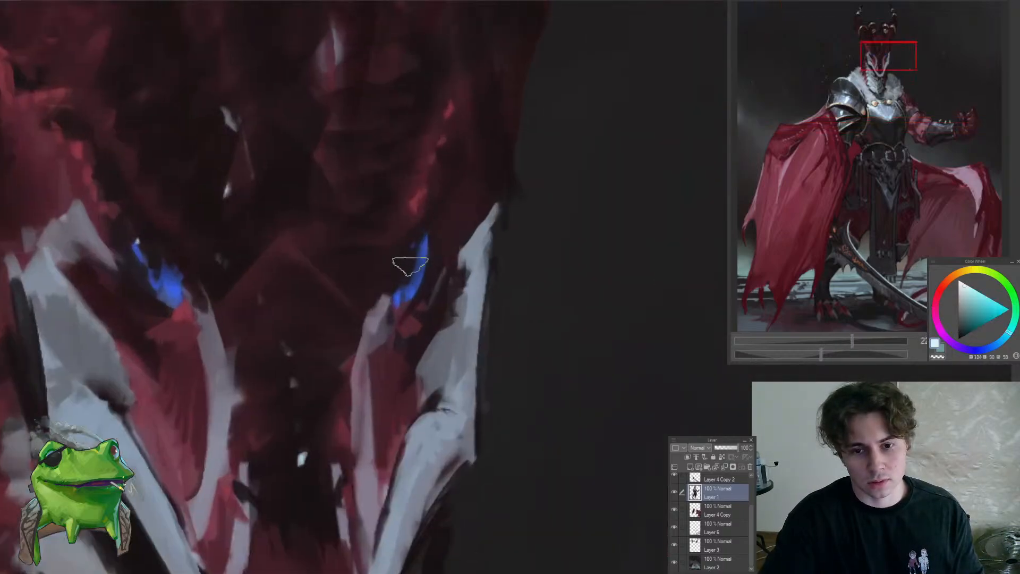
pyautogui.moveTo(412, 255); pyautogui.dragTo(372, 370)
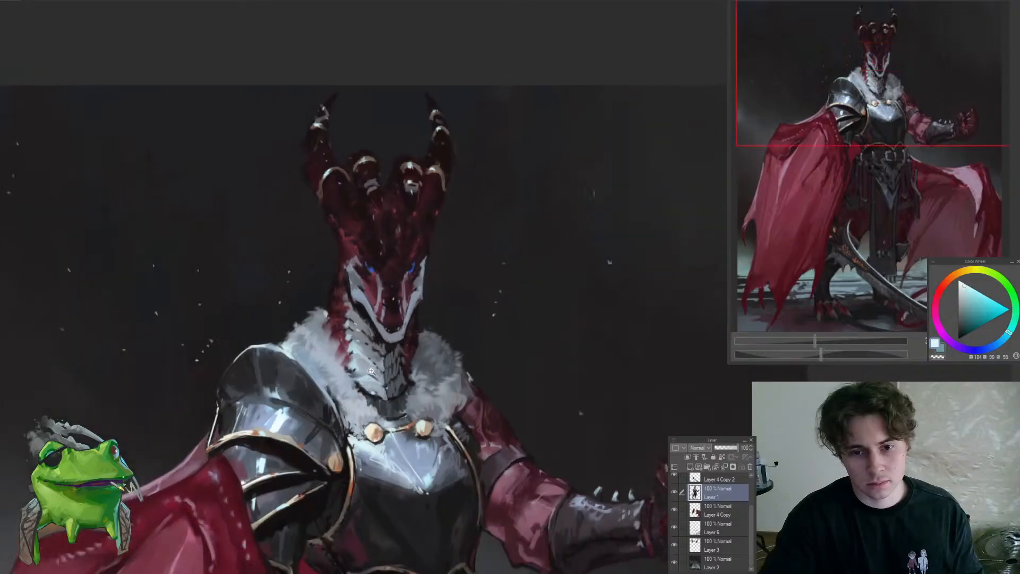
# Add small pale cyan highlights around the nostrils on the dragon's snout
pyautogui.moveTo(421, 257)
pyautogui.mouseDown()
pyautogui.moveTo(429, 243)
pyautogui.moveTo(424, 310)
pyautogui.moveTo(426, 255)
pyautogui.moveTo(412, 231)
pyautogui.moveTo(404, 267)
pyautogui.mouseUp()
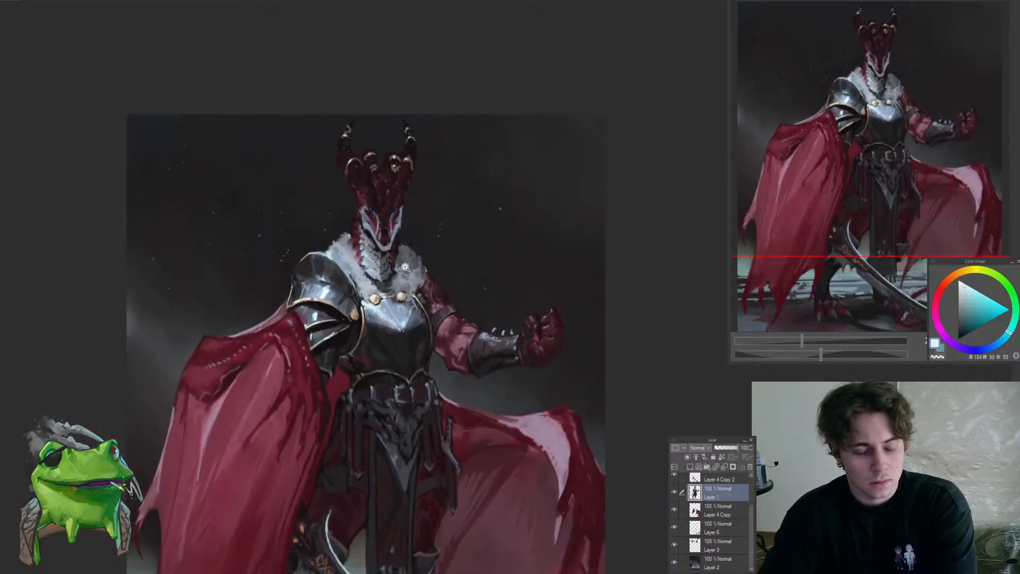
pyautogui.click(405, 266)
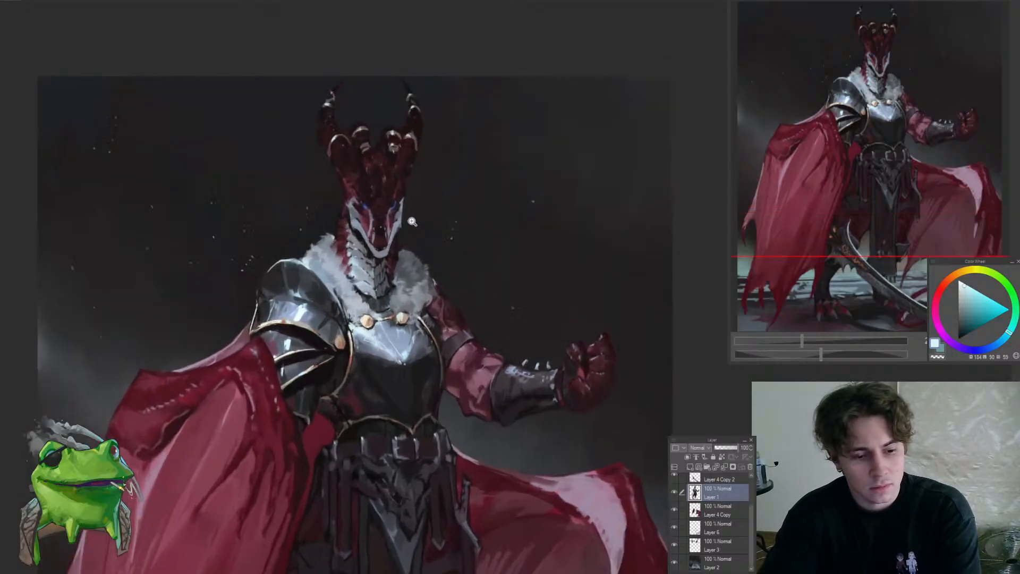
pyautogui.click(429, 160)
pyautogui.click(364, 192)
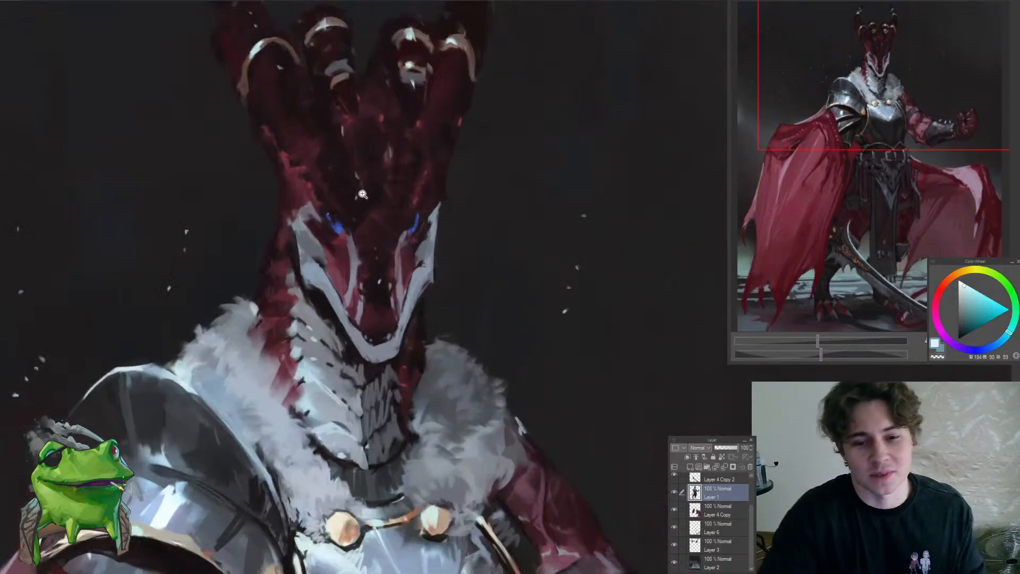
pyautogui.click(377, 282)
pyautogui.click(376, 297)
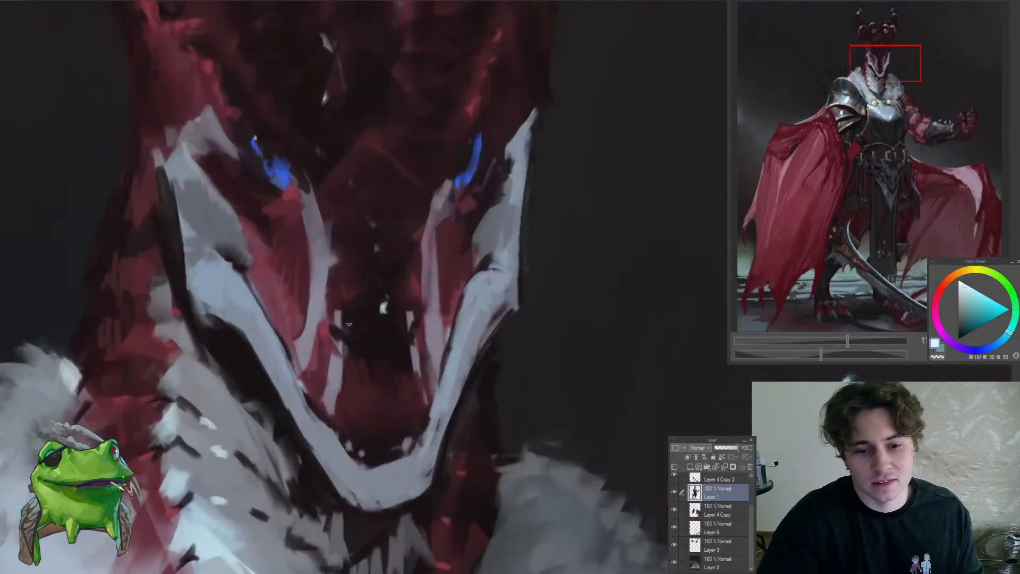
pyautogui.moveTo(408, 353); pyautogui.dragTo(394, 400)
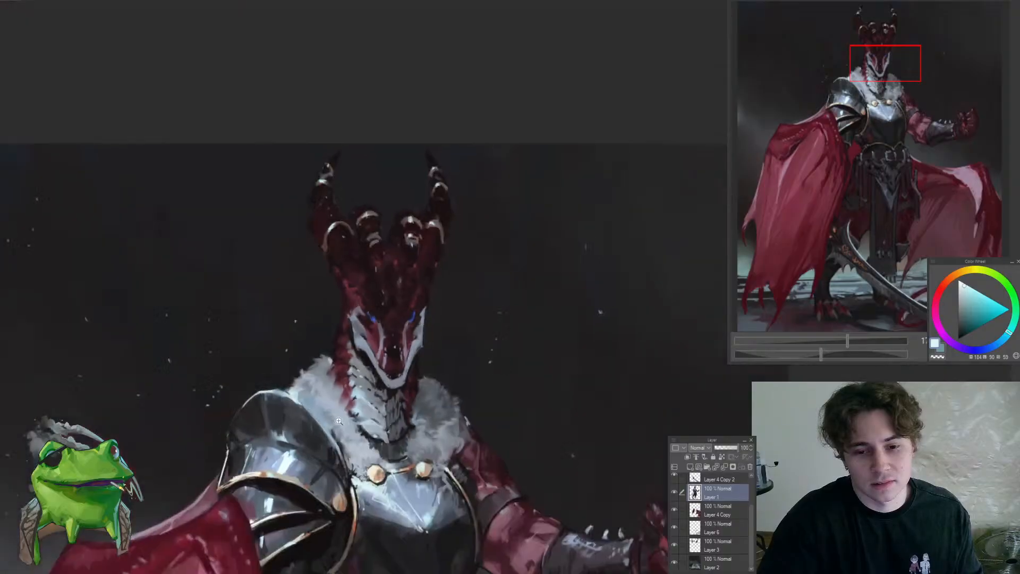
pyautogui.moveTo(418, 362)
pyautogui.mouseDown()
pyautogui.moveTo(426, 344)
pyautogui.moveTo(395, 268)
pyautogui.moveTo(368, 298)
pyautogui.moveTo(367, 276)
pyautogui.moveTo(413, 391)
pyautogui.mouseUp()
pyautogui.moveTo(370, 353); pyautogui.dragTo(397, 336)
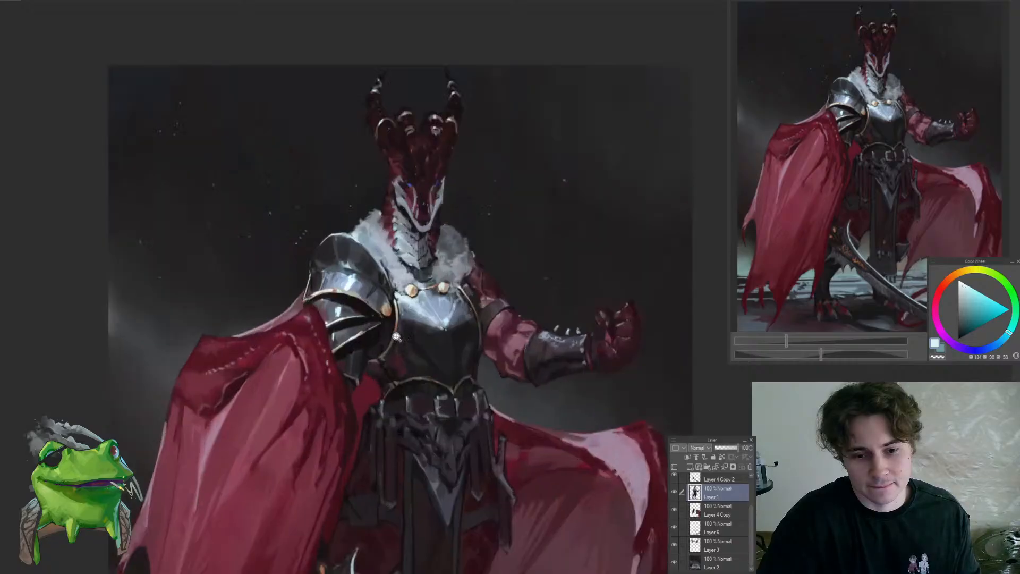
# Switch to Layer 4 and touch up the cape's upper edge below the shoulder armour with a sampled dark red
pyautogui.moveTo(317, 304); pyautogui.dragTo(345, 289)
pyautogui.keyDown('ctrl'); pyautogui.keyDown('shift'); pyautogui.click(320, 344); pyautogui.keyUp('shift'); pyautogui.keyUp('ctrl')
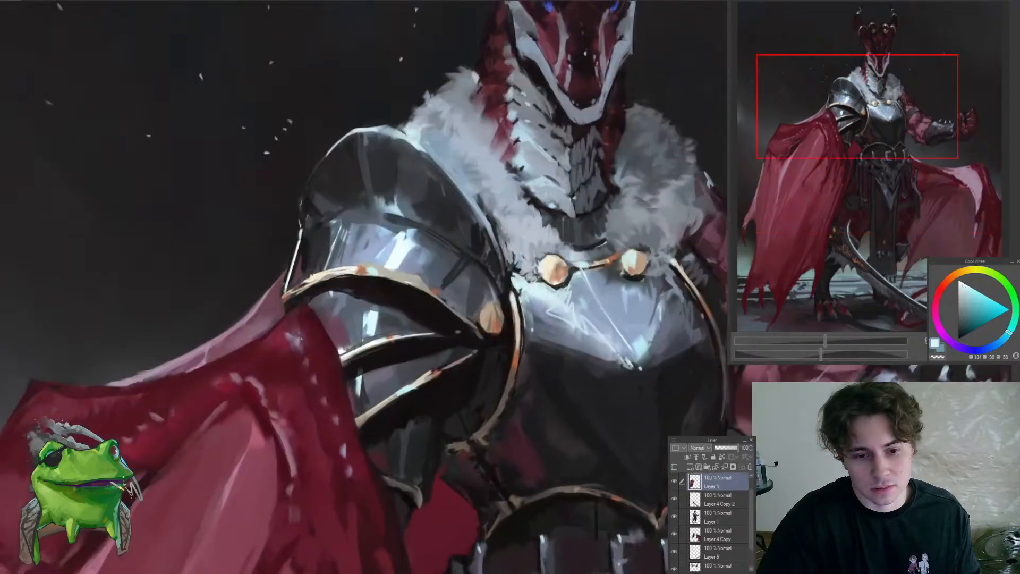
pyautogui.keyDown('alt'); pyautogui.click(300, 315); pyautogui.keyUp('alt')
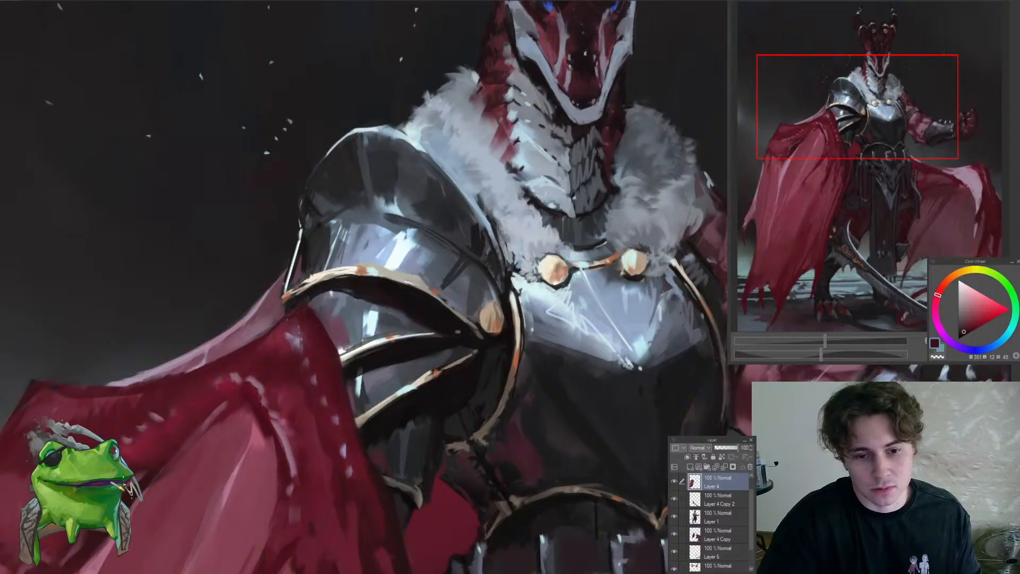
pyautogui.moveTo(295, 321); pyautogui.dragTo(283, 387)
pyautogui.moveTo(426, 349); pyautogui.dragTo(384, 327)
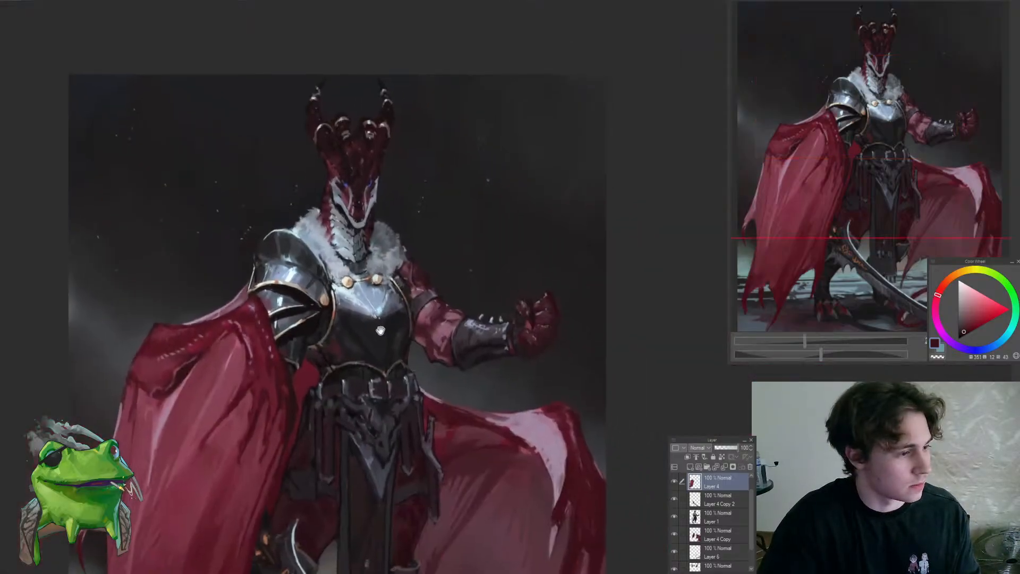
# Switch to Layer 1 and touch up the face around the pale cheek markings with a sampled near-black tone
pyautogui.keyDown('ctrl'); pyautogui.keyDown('shift'); pyautogui.click(370, 220); pyautogui.keyUp('shift'); pyautogui.keyUp('ctrl')
pyautogui.moveTo(346, 183); pyautogui.dragTo(374, 133)
pyautogui.keyDown('alt'); pyautogui.click(346, 260); pyautogui.keyUp('alt')
pyautogui.moveTo(342, 254); pyautogui.dragTo(332, 247)
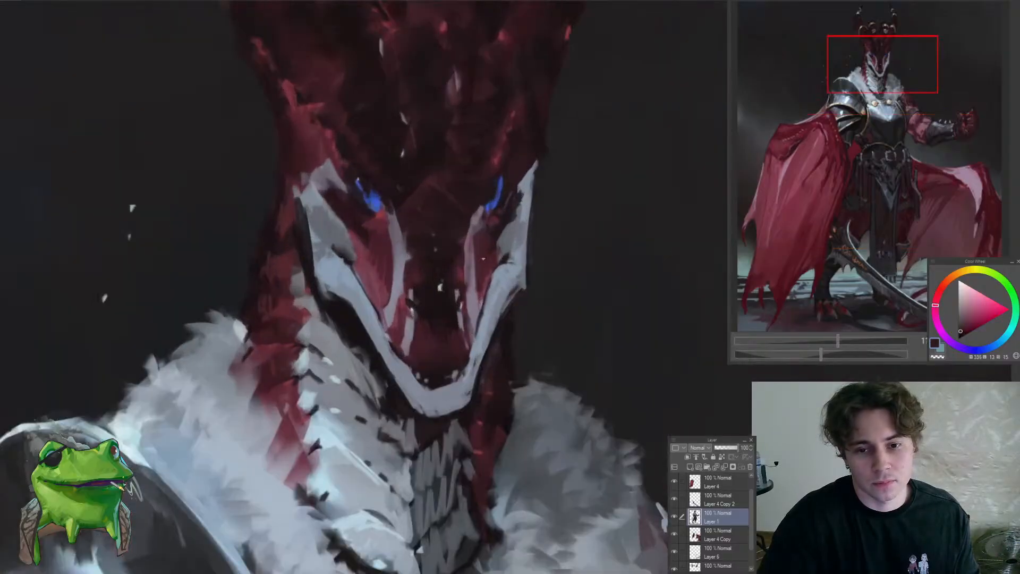
pyautogui.moveTo(504, 248); pyautogui.dragTo(487, 354)
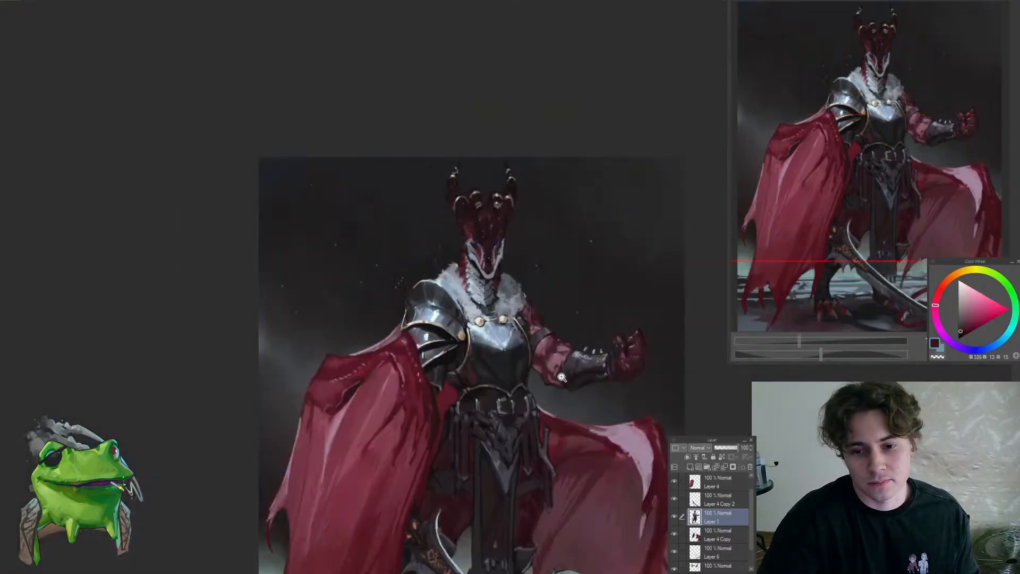
# Touch up the breastplate's side edge beside the upper arm with a sampled near-black tone
pyautogui.moveTo(575, 363); pyautogui.dragTo(575, 332)
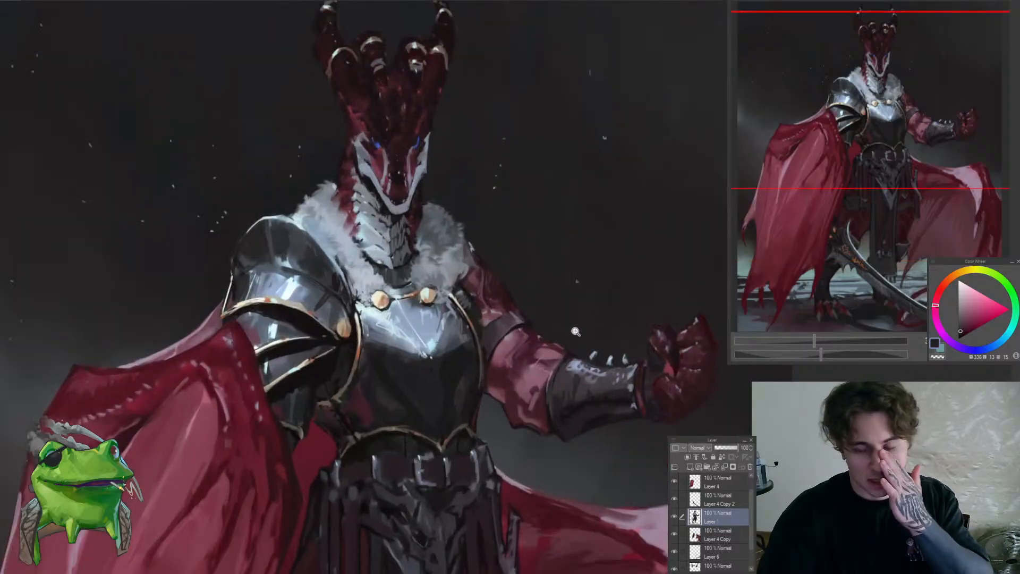
pyautogui.click(525, 351)
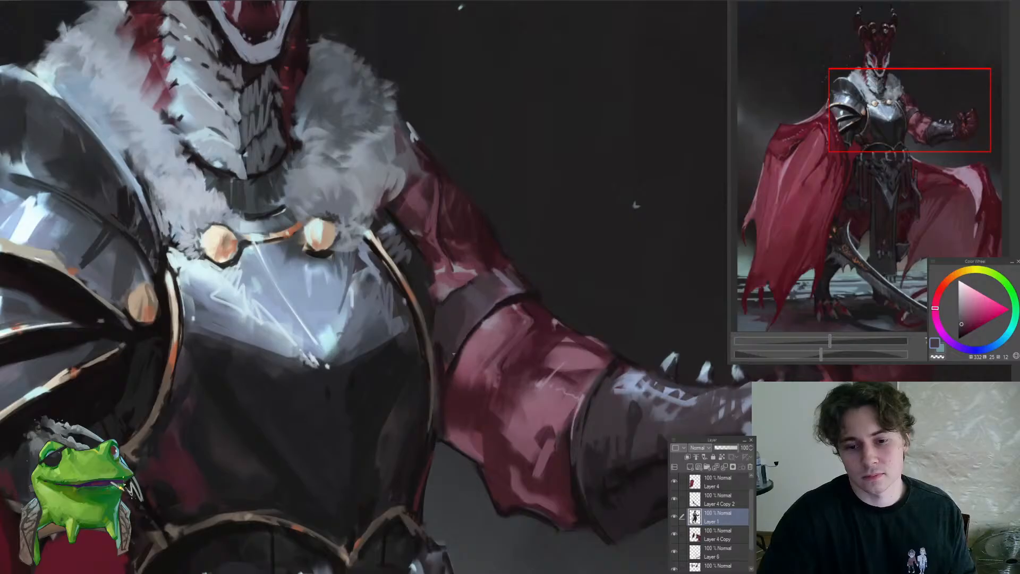
pyautogui.keyDown('alt'); pyautogui.click(433, 314); pyautogui.keyUp('alt')
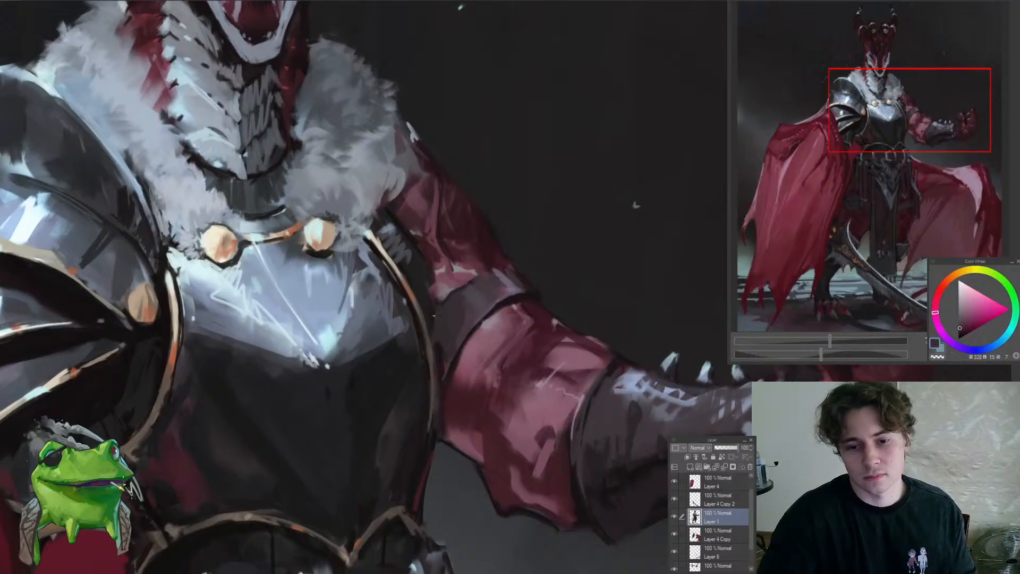
pyautogui.moveTo(434, 315); pyautogui.dragTo(406, 386)
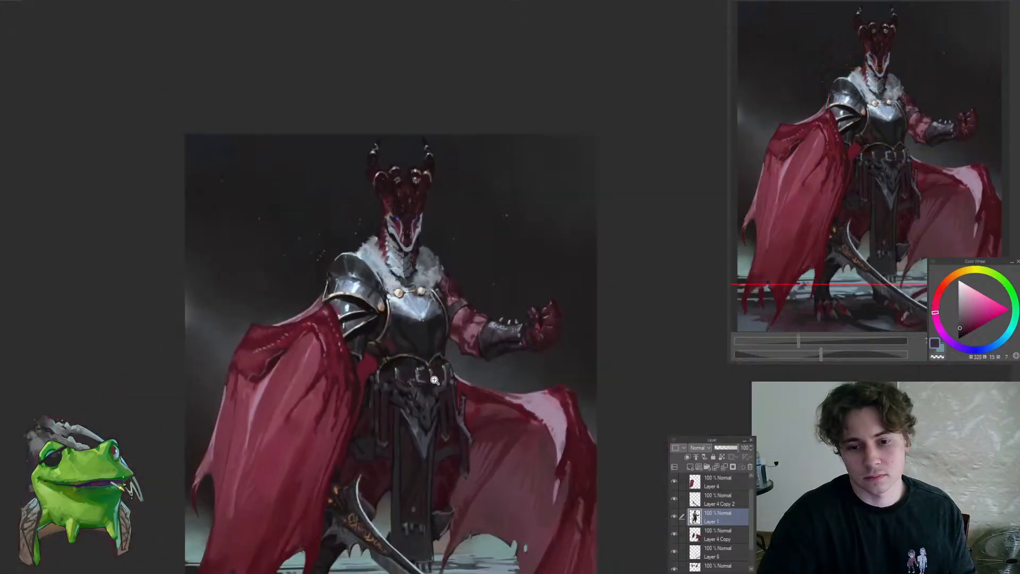
pyautogui.moveTo(493, 363)
pyautogui.mouseDown()
pyautogui.moveTo(511, 351)
pyautogui.moveTo(481, 353)
pyautogui.mouseUp()
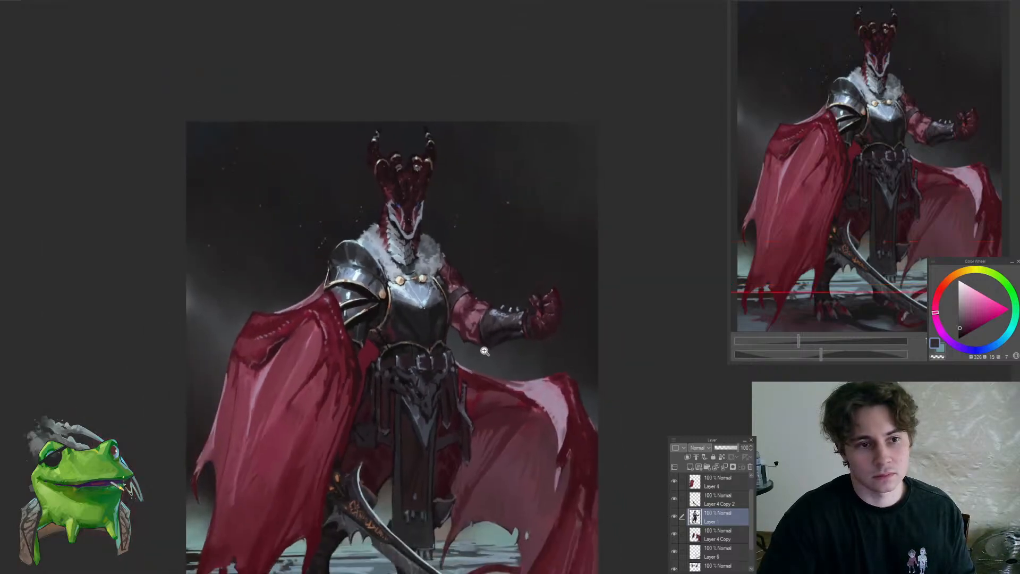
# Touch up the red skin along the inner edges of the pale cheek markings with sampled dark red tones
pyautogui.moveTo(368, 223); pyautogui.dragTo(397, 268)
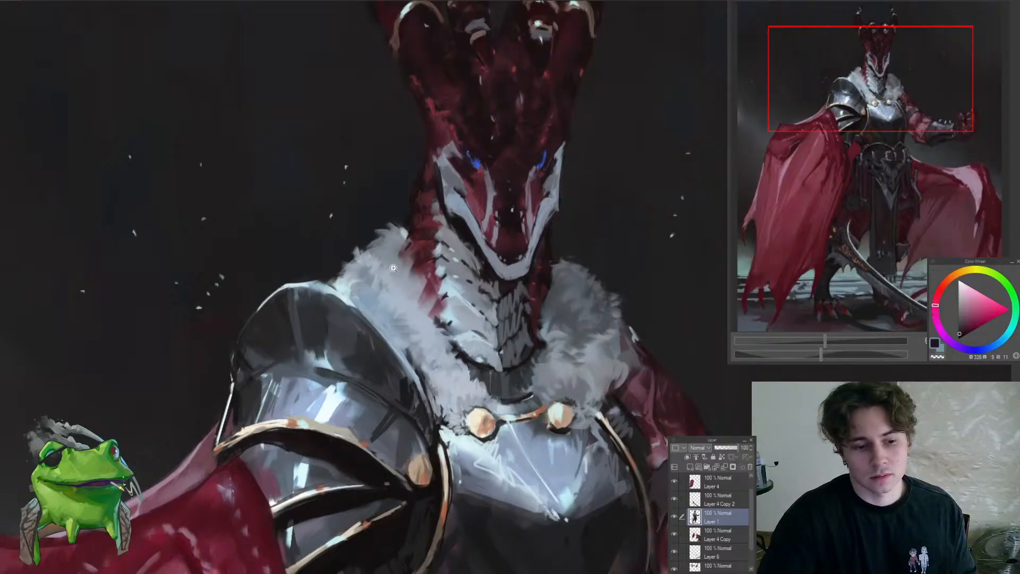
pyautogui.moveTo(393, 267); pyautogui.dragTo(374, 273)
pyautogui.moveTo(458, 296); pyautogui.dragTo(432, 265)
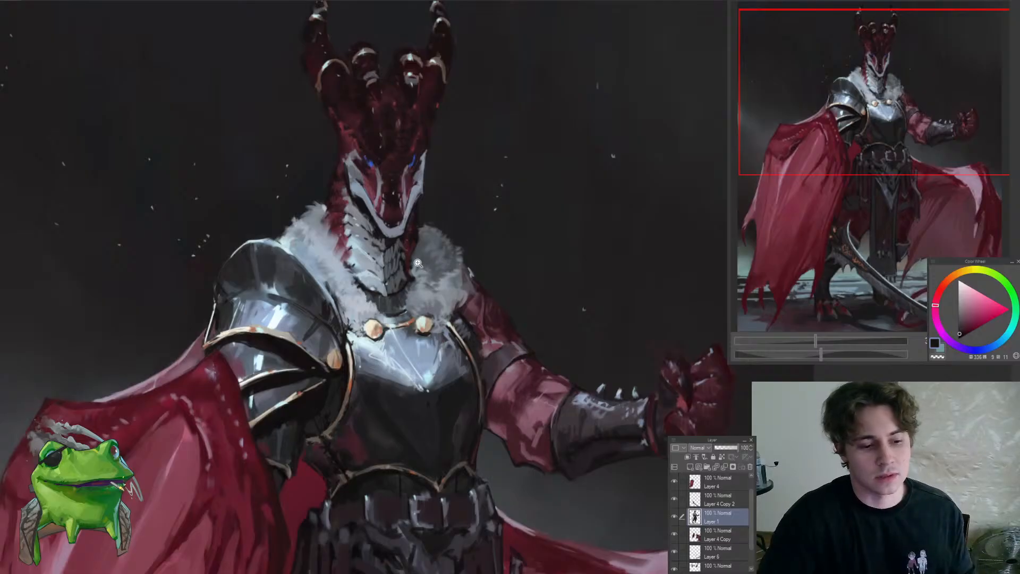
pyautogui.moveTo(418, 263); pyautogui.dragTo(385, 263)
pyautogui.moveTo(388, 223); pyautogui.dragTo(426, 238)
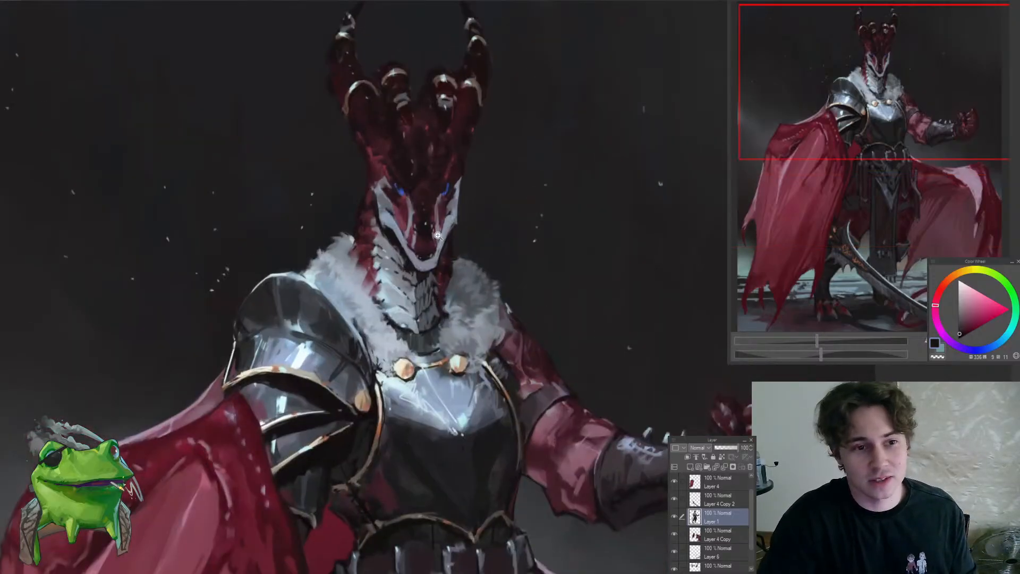
pyautogui.click(437, 235)
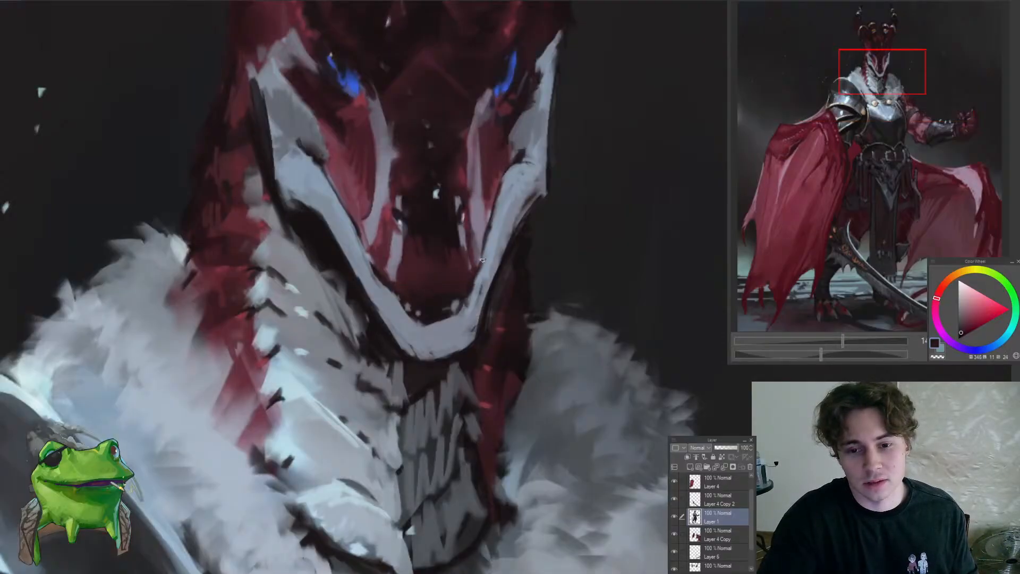
pyautogui.moveTo(500, 218); pyautogui.dragTo(412, 317)
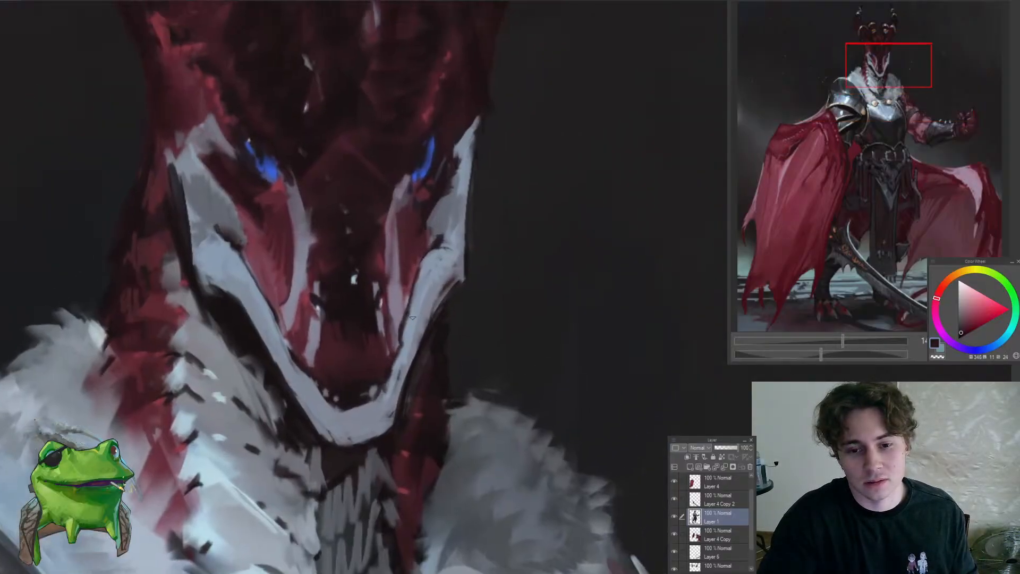
pyautogui.keyDown('alt'); pyautogui.click(411, 272); pyautogui.keyUp('alt')
pyautogui.keyDown('alt'); pyautogui.click(415, 273); pyautogui.keyUp('alt')
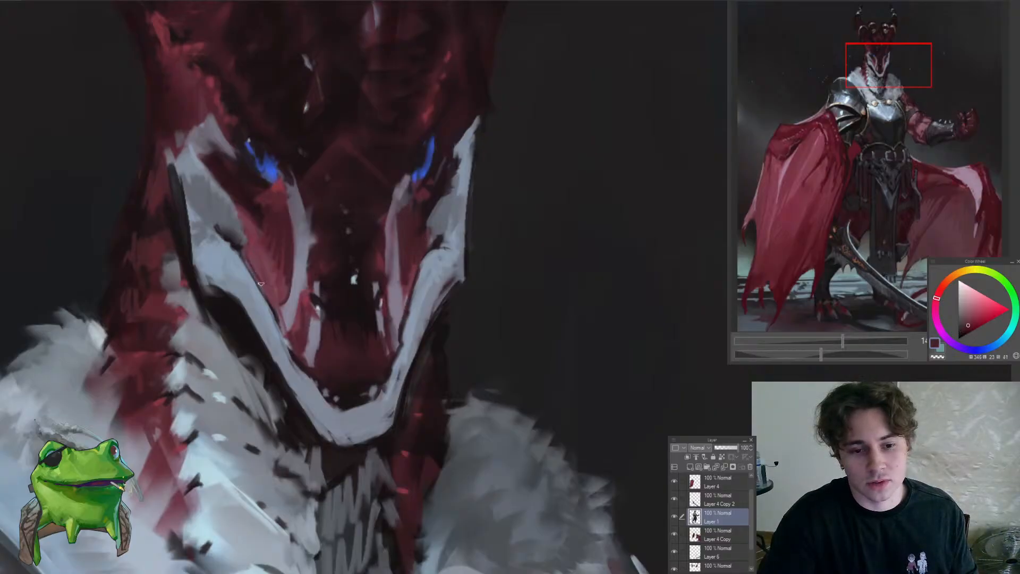
# Deepen the dark notches in both pale cheek markings with a sampled near-black tone
pyautogui.scroll(-5, 282, 321)
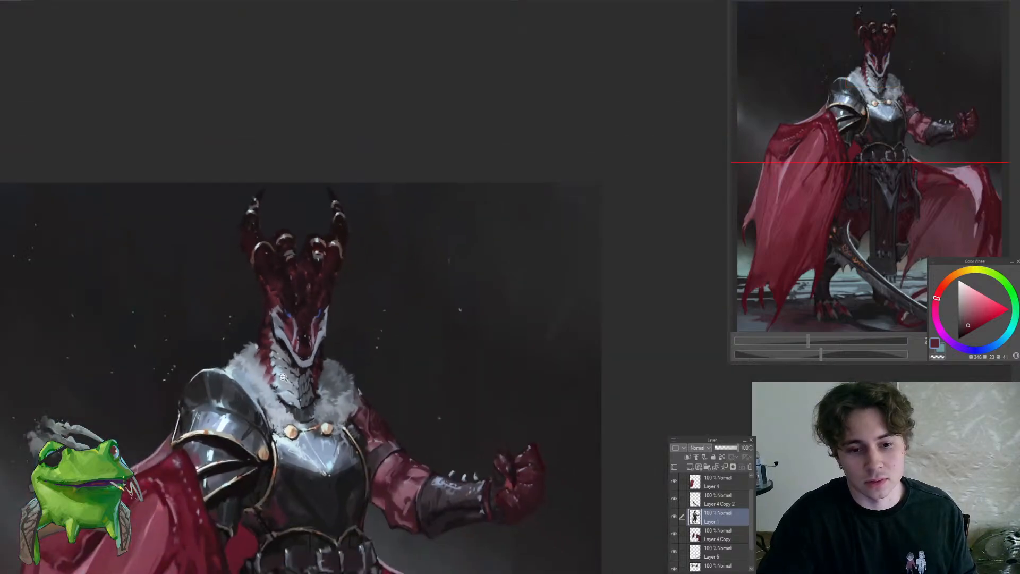
pyautogui.scroll(5, 286, 323)
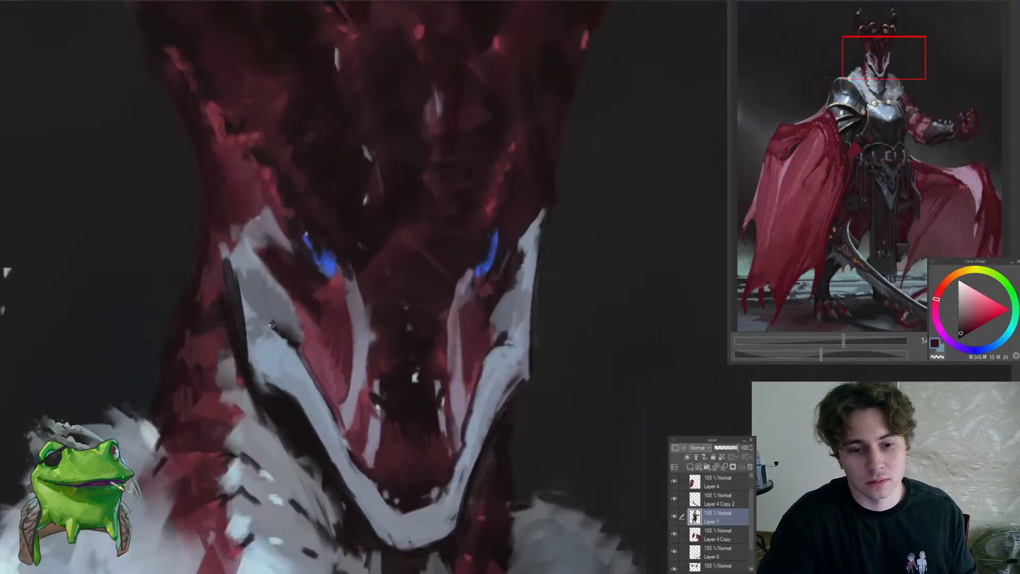
pyautogui.scroll(-5, 278, 336)
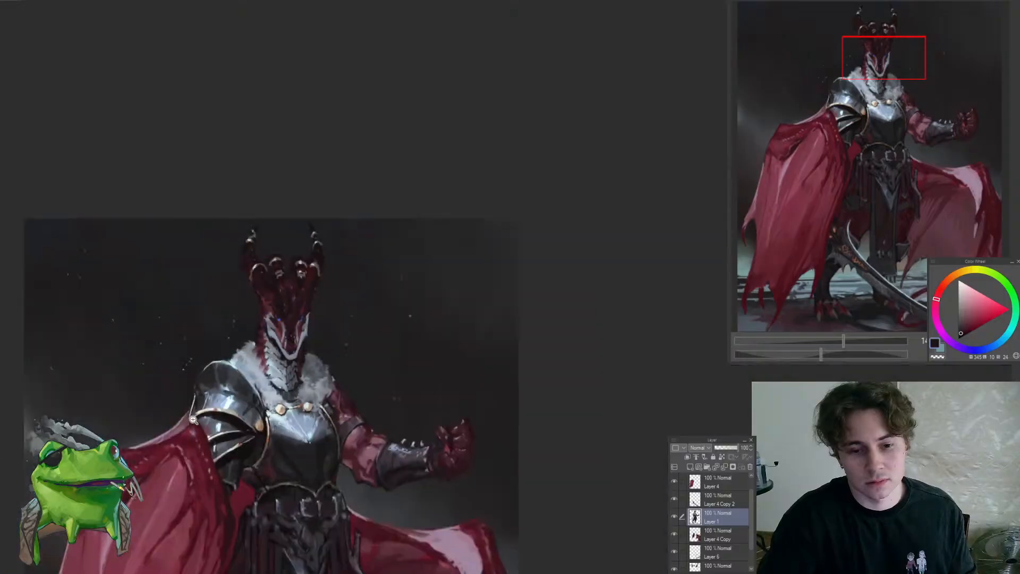
pyautogui.scroll(6, 349, 309)
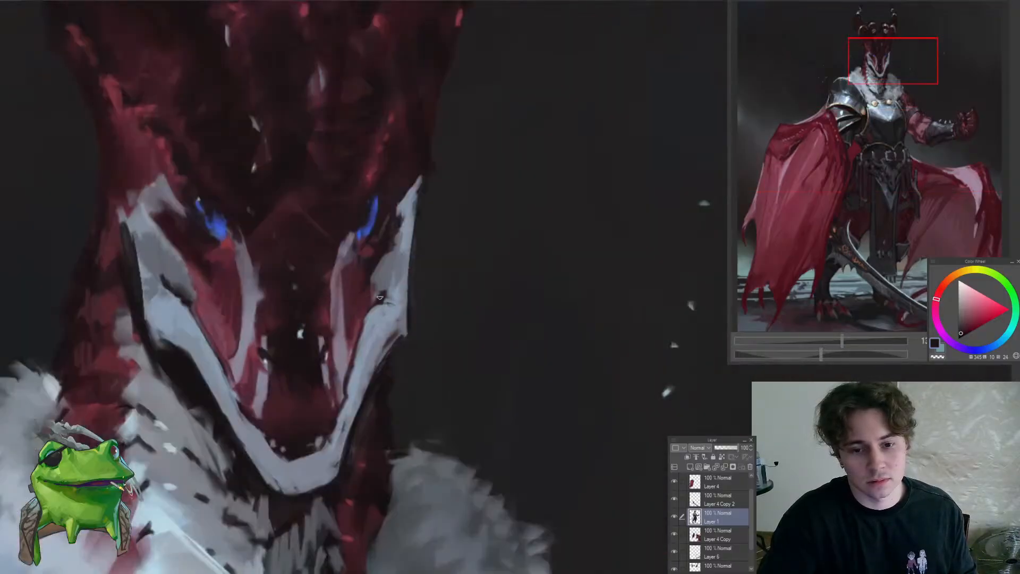
pyautogui.scroll(-5, 376, 297)
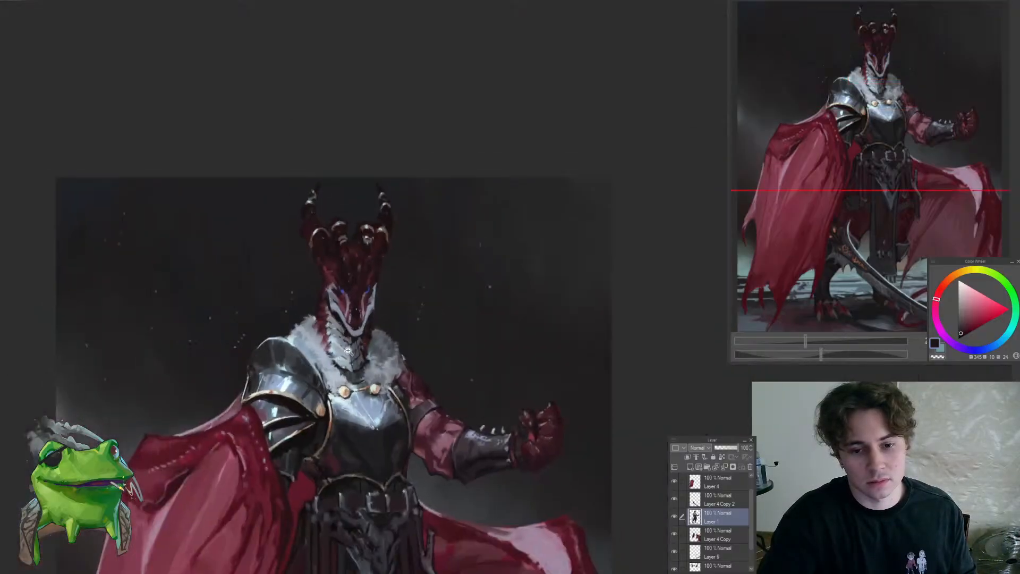
pyautogui.scroll(5, 364, 324)
pyautogui.scroll(2, 343, 307)
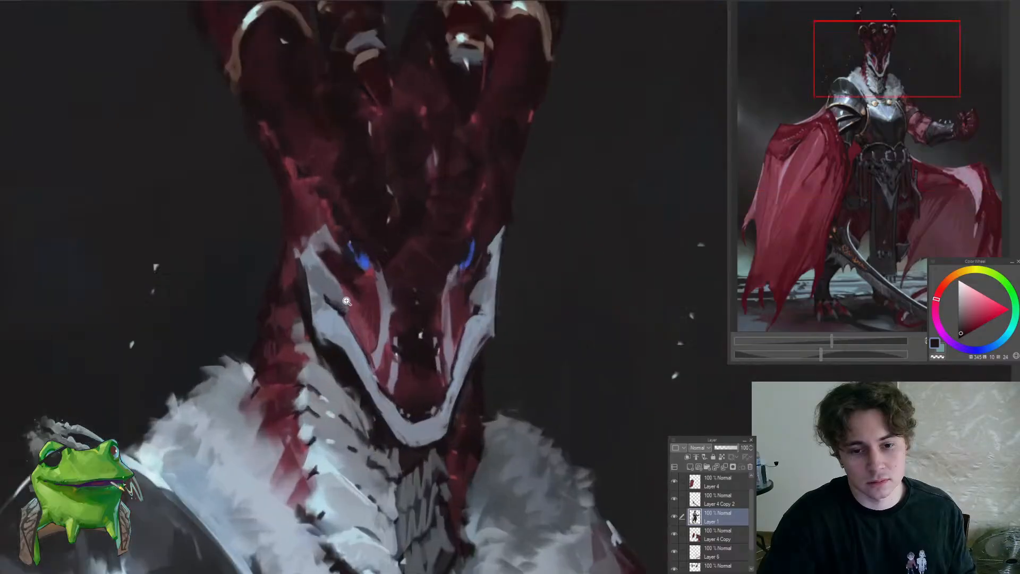
# Sample a muted blue-grey and refine the shaded upper part of the left-hand cheek marking below the eye
pyautogui.scroll(1, 323, 297)
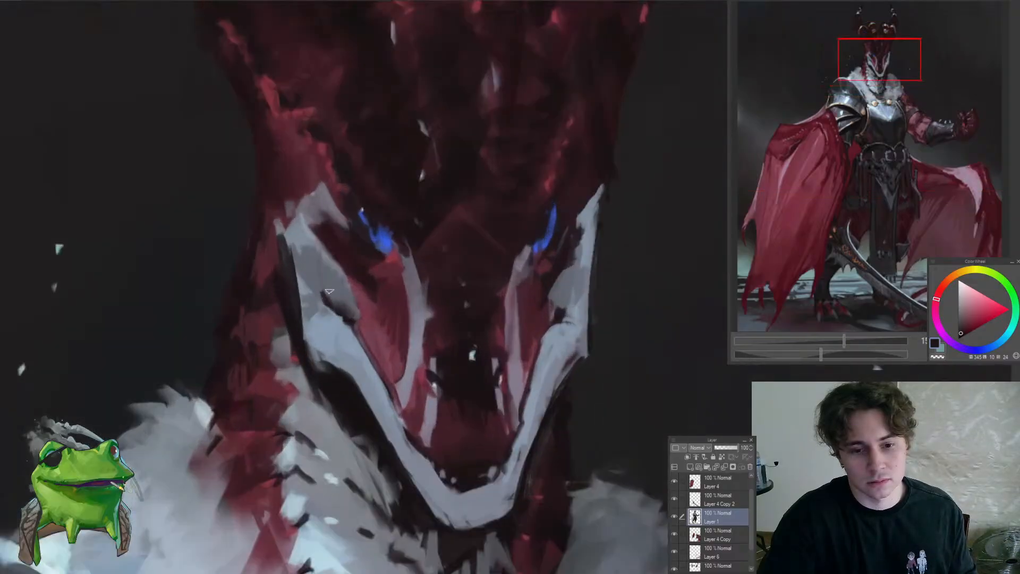
pyautogui.keyDown('alt'); pyautogui.click(314, 286); pyautogui.keyUp('alt')
pyautogui.keyDown('alt'); pyautogui.click(342, 327); pyautogui.keyUp('alt')
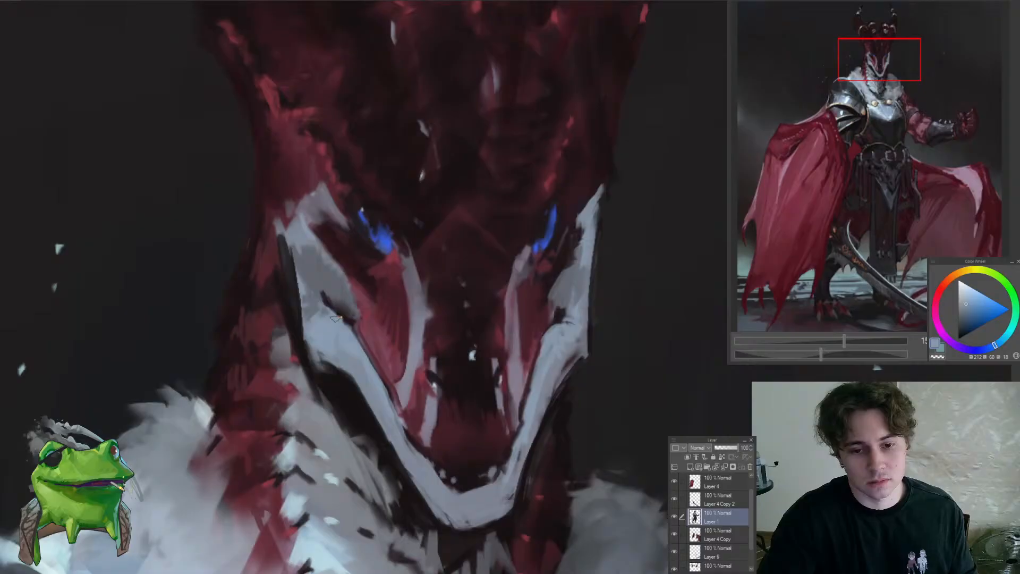
pyautogui.keyDown('alt'); pyautogui.click(317, 294); pyautogui.keyUp('alt')
pyautogui.moveTo(314, 293); pyautogui.dragTo(258, 340)
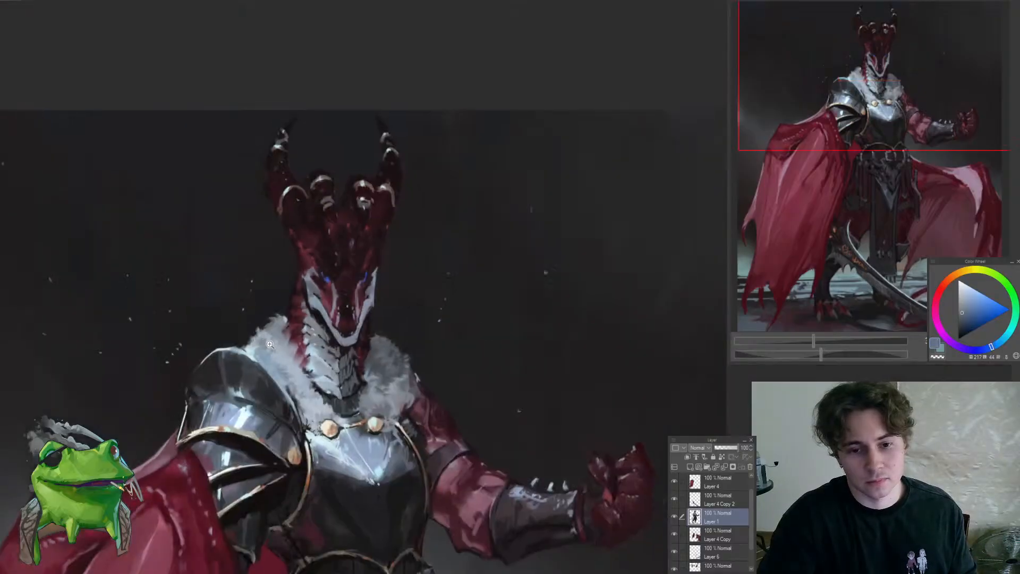
pyautogui.moveTo(352, 314); pyautogui.dragTo(313, 330)
pyautogui.keyDown('alt'); pyautogui.click(298, 446); pyautogui.keyUp('alt')
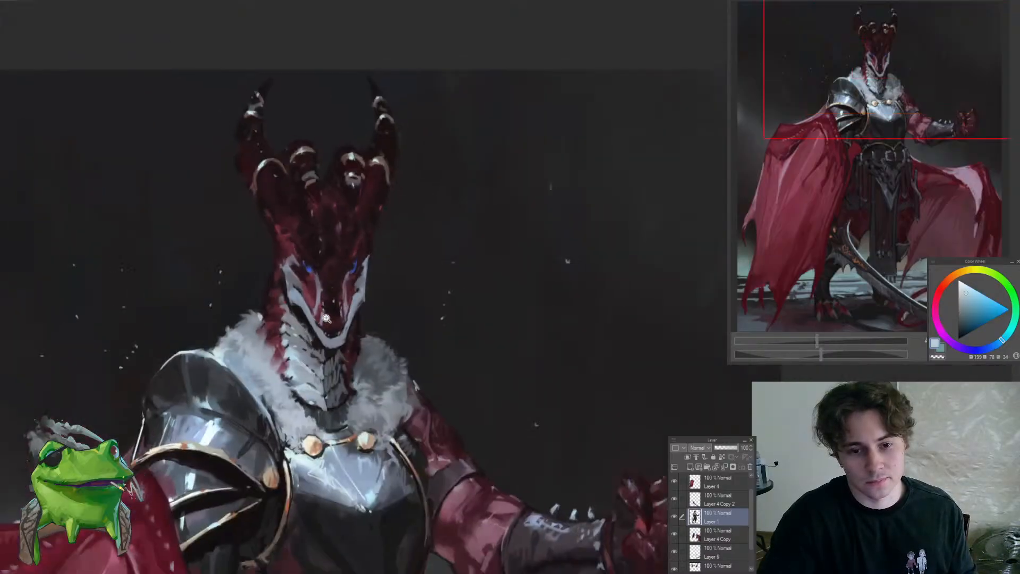
# Darken the forehead scales above the eyes with a larger brush and a sampled near-black red
pyautogui.moveTo(298, 229); pyautogui.dragTo(335, 212)
pyautogui.keyDown('alt'); pyautogui.click(309, 278); pyautogui.keyUp('alt')
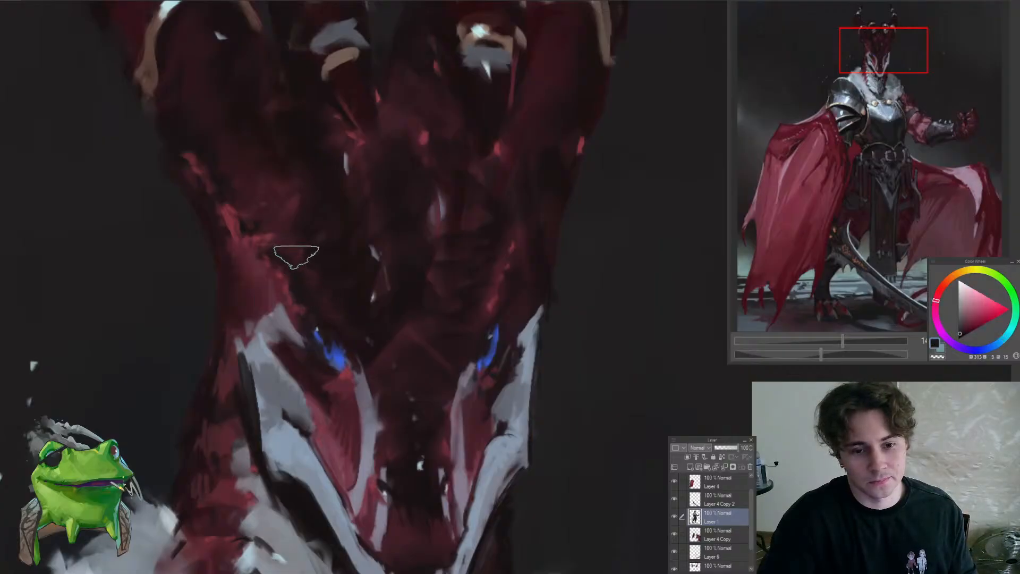
pyautogui.moveTo(272, 214); pyautogui.dragTo(356, 359)
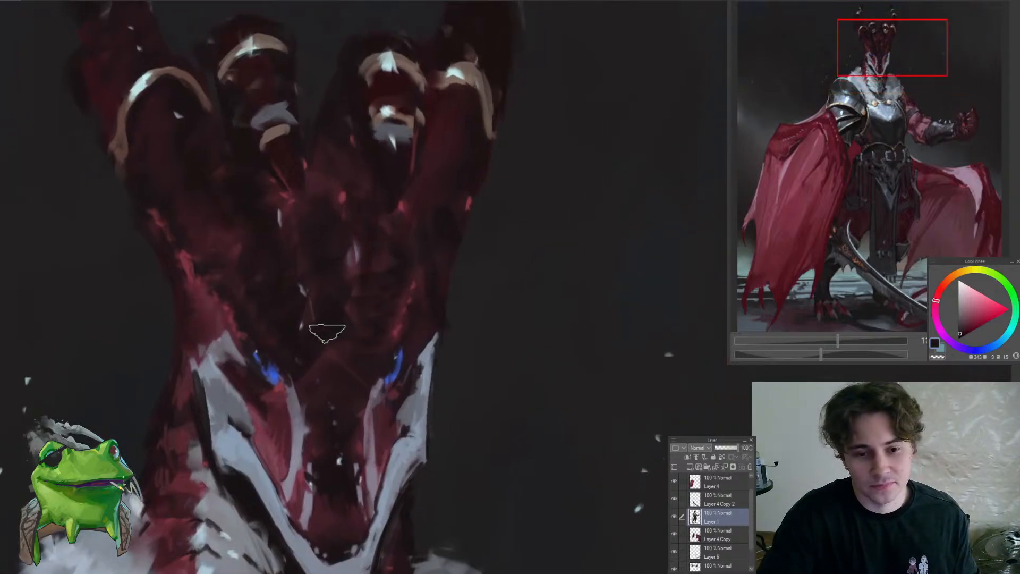
pyautogui.moveTo(322, 273); pyautogui.dragTo(320, 371)
pyautogui.moveTo(340, 299)
pyautogui.mouseDown()
pyautogui.moveTo(417, 190)
pyautogui.moveTo(358, 272)
pyautogui.moveTo(422, 260)
pyautogui.mouseUp()
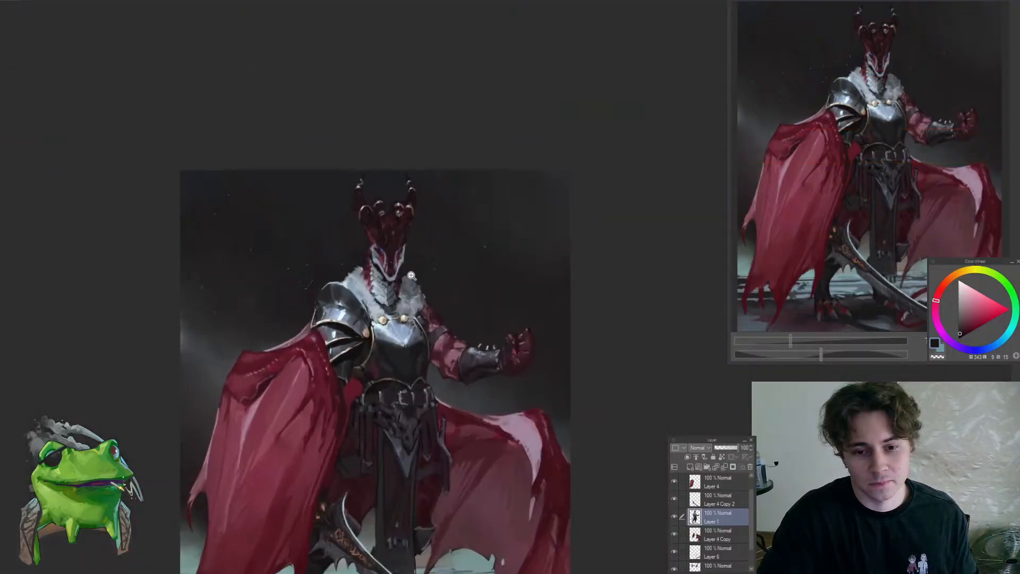
# Touch up the gold trim's end beside the breastplate, below the shoulder armour, with a sampled near-black tone
pyautogui.moveTo(359, 370); pyautogui.dragTo(431, 303)
pyautogui.keyDown('alt'); pyautogui.click(337, 392); pyautogui.keyUp('alt')
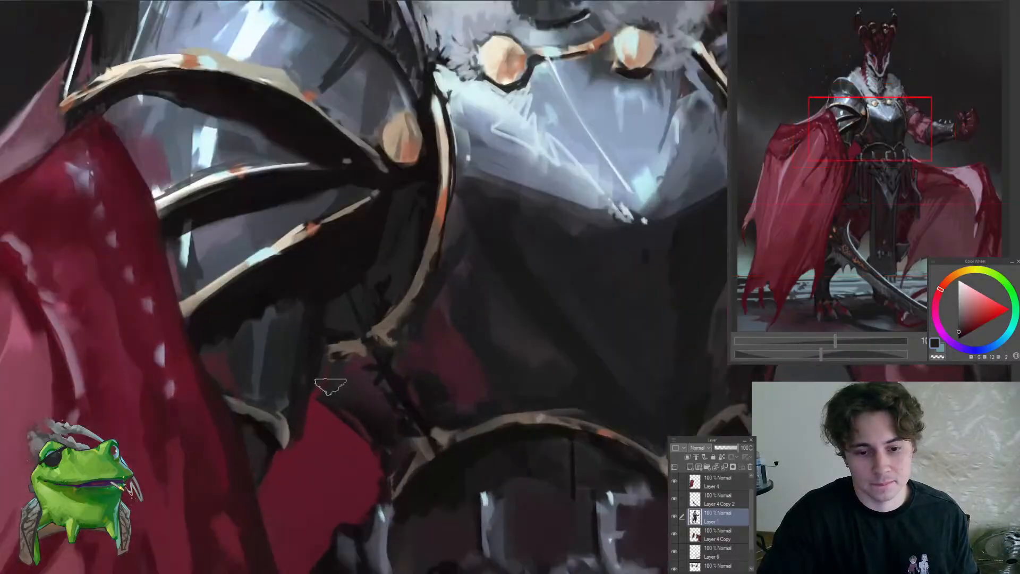
pyautogui.keyDown('alt'); pyautogui.click(338, 339); pyautogui.keyUp('alt')
pyautogui.moveTo(337, 338)
pyautogui.mouseDown()
pyautogui.moveTo(312, 360)
pyautogui.moveTo(331, 410)
pyautogui.mouseUp()
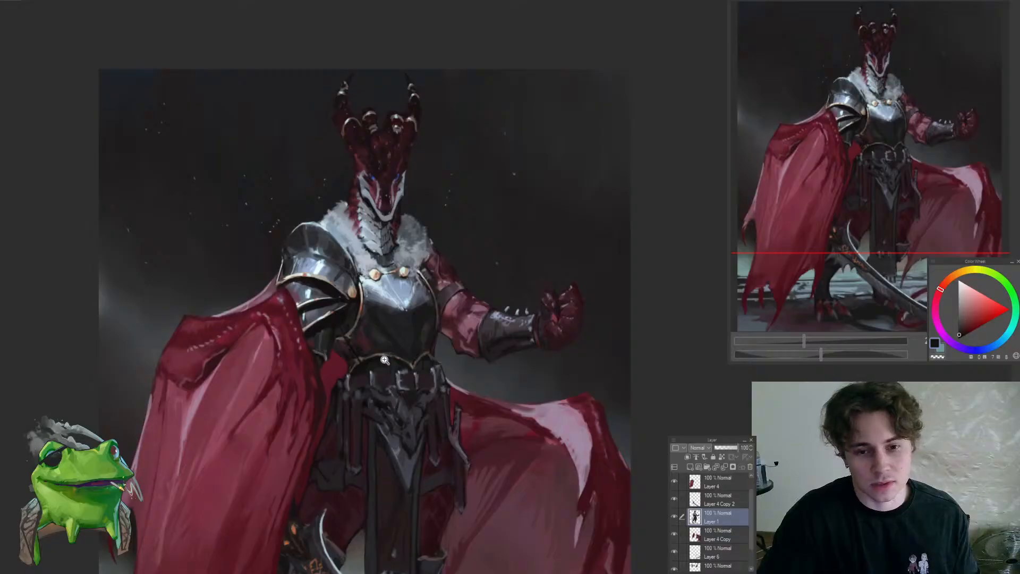
pyautogui.moveTo(385, 360); pyautogui.dragTo(361, 347)
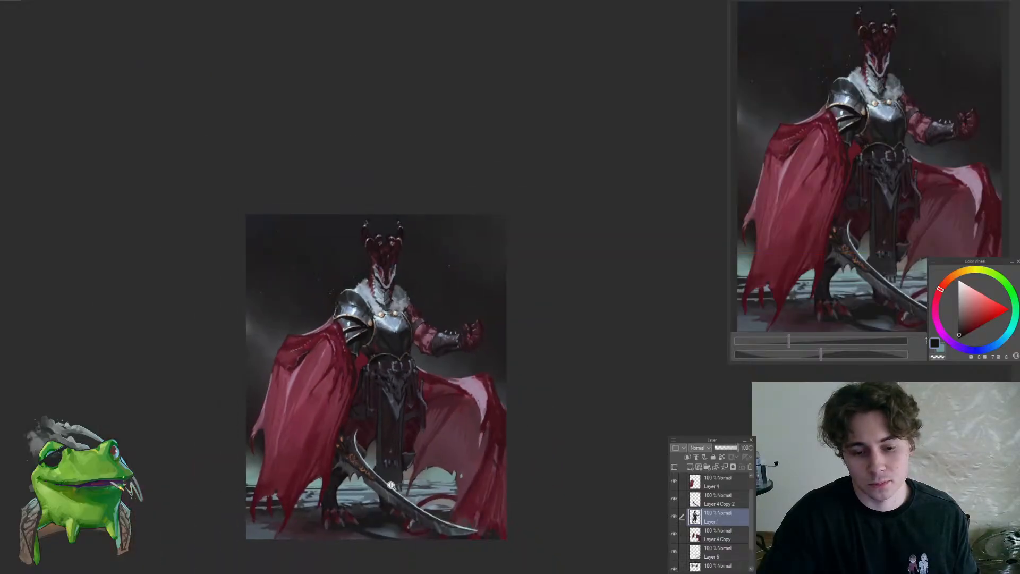
# Switch to Layer 2 and touch up the ground around the cape's ragged lower tips with a sampled dark tone
pyautogui.click(338, 493)
pyautogui.click(234, 525)
pyautogui.keyDown('ctrl'); pyautogui.keyDown('shift'); pyautogui.click(265, 479); pyautogui.keyUp('shift'); pyautogui.keyUp('ctrl')
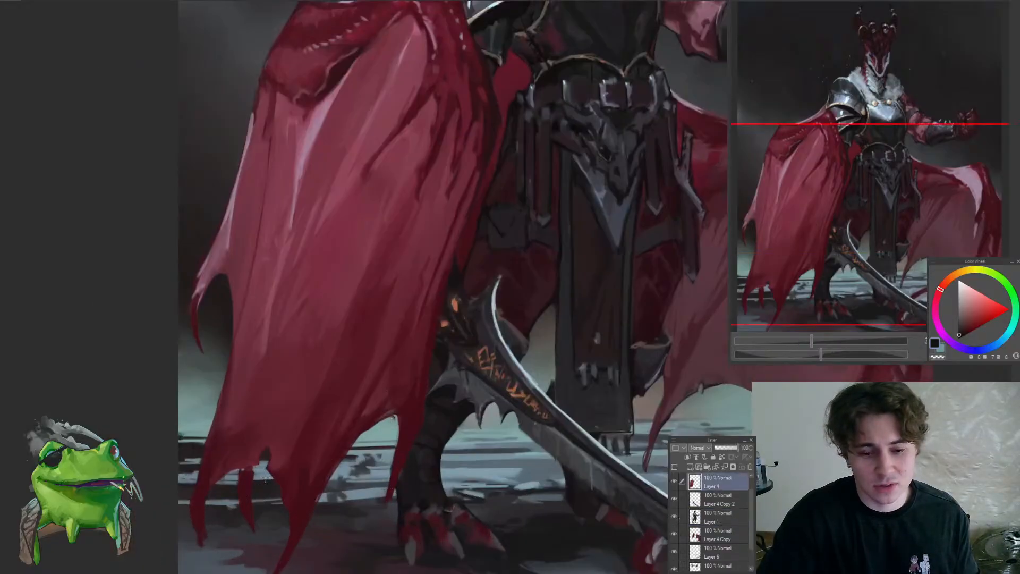
pyautogui.moveTo(243, 472); pyautogui.dragTo(233, 477)
pyautogui.keyDown('ctrl'); pyautogui.keyDown('shift'); pyautogui.click(227, 509); pyautogui.keyUp('shift'); pyautogui.keyUp('ctrl')
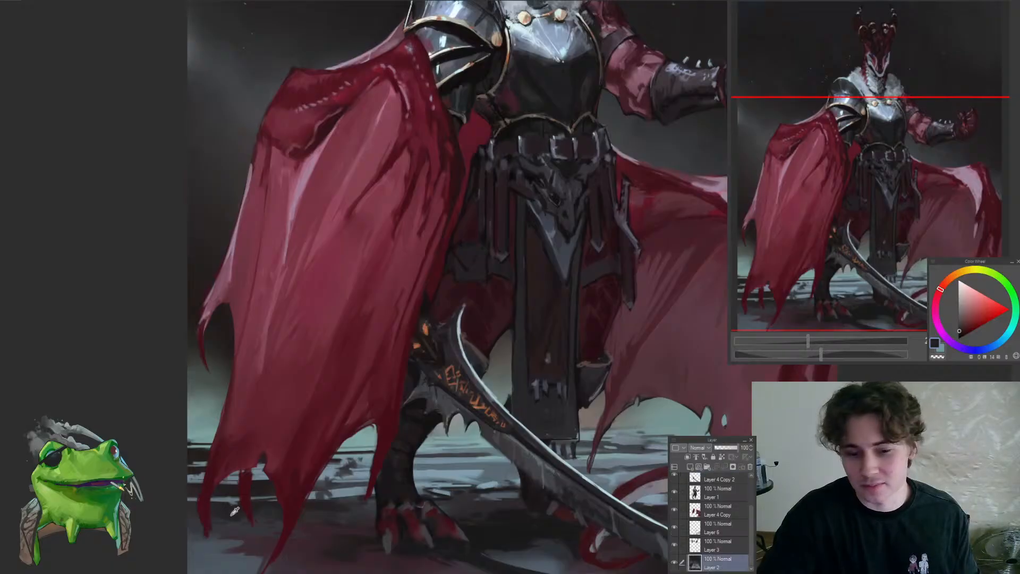
pyautogui.moveTo(178, 502); pyautogui.dragTo(231, 528)
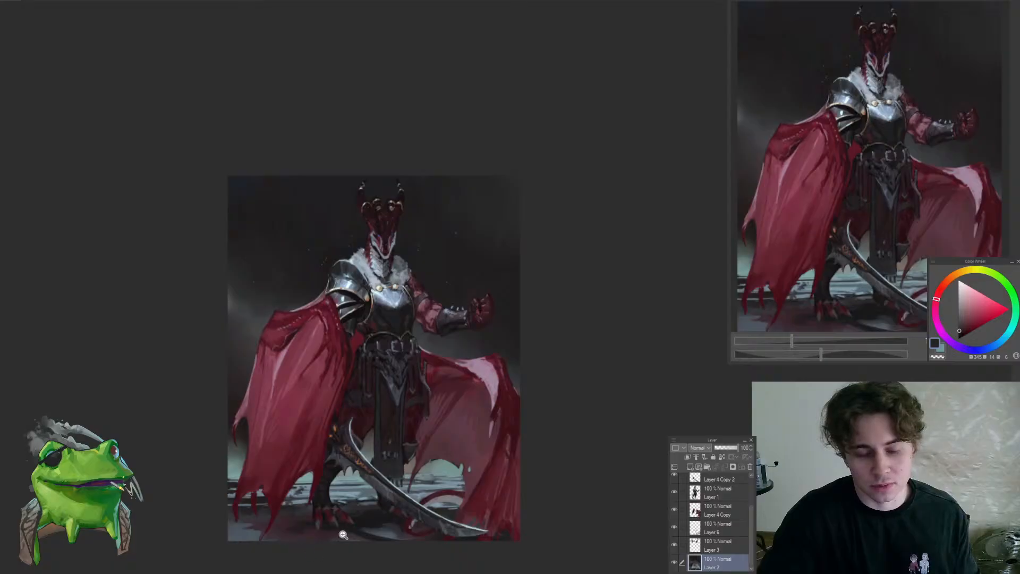
# Sample a blue-grey and add small light strokes to the wet ground between the legs, below the sword
pyautogui.moveTo(343, 511); pyautogui.dragTo(374, 495)
pyautogui.keyDown('alt'); pyautogui.click(329, 482); pyautogui.keyUp('alt')
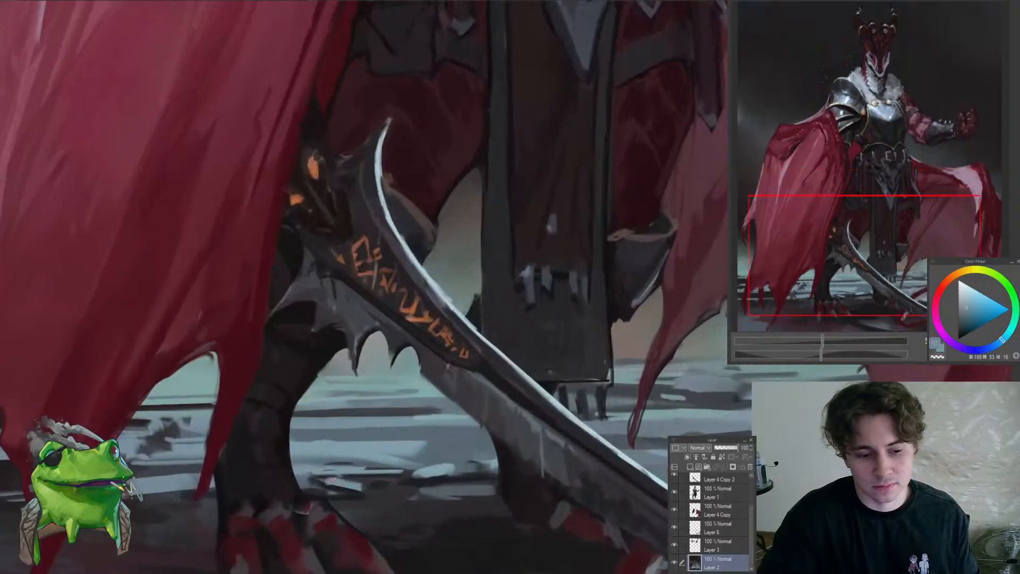
pyautogui.moveTo(336, 464); pyautogui.dragTo(312, 449)
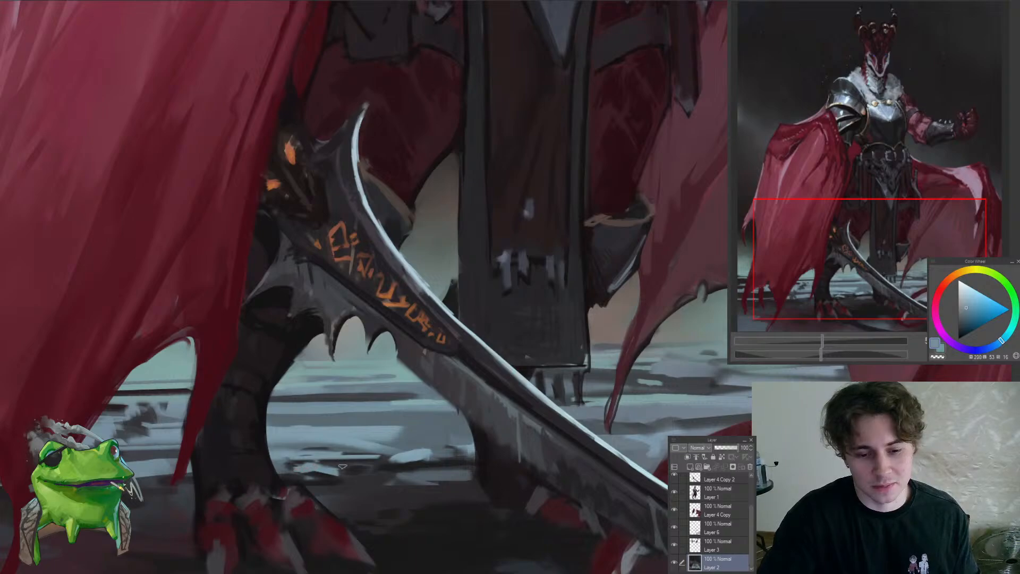
pyautogui.moveTo(351, 478); pyautogui.dragTo(310, 488)
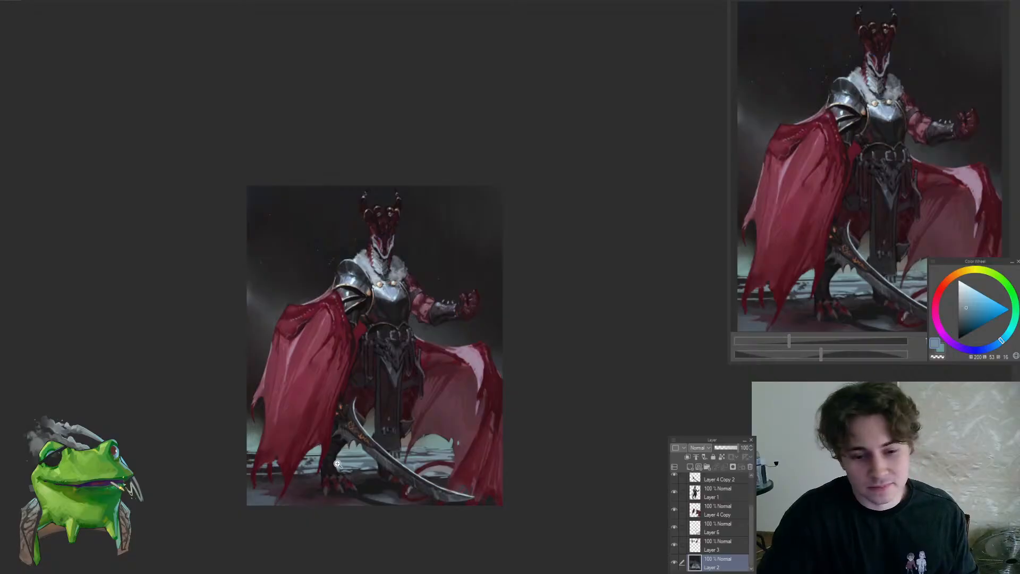
# Flip the view horizontally, switch to Layer 1 and touch up the clenched fist's palm with a sampled dark tone
pyautogui.moveTo(470, 318)
pyautogui.mouseDown()
pyautogui.moveTo(493, 304)
pyautogui.moveTo(490, 286)
pyautogui.moveTo(467, 313)
pyautogui.moveTo(426, 330)
pyautogui.moveTo(437, 345)
pyautogui.moveTo(430, 403)
pyautogui.mouseUp()
pyautogui.keyDown('ctrl'); pyautogui.keyDown('shift'); pyautogui.click(461, 295); pyautogui.keyUp('shift'); pyautogui.keyUp('ctrl')
pyautogui.keyDown('alt'); pyautogui.click(414, 322); pyautogui.keyUp('alt')
pyautogui.press('h')
pyautogui.moveTo(503, 360); pyautogui.dragTo(542, 340)
pyautogui.keyDown('alt'); pyautogui.click(441, 350); pyautogui.keyUp('alt')
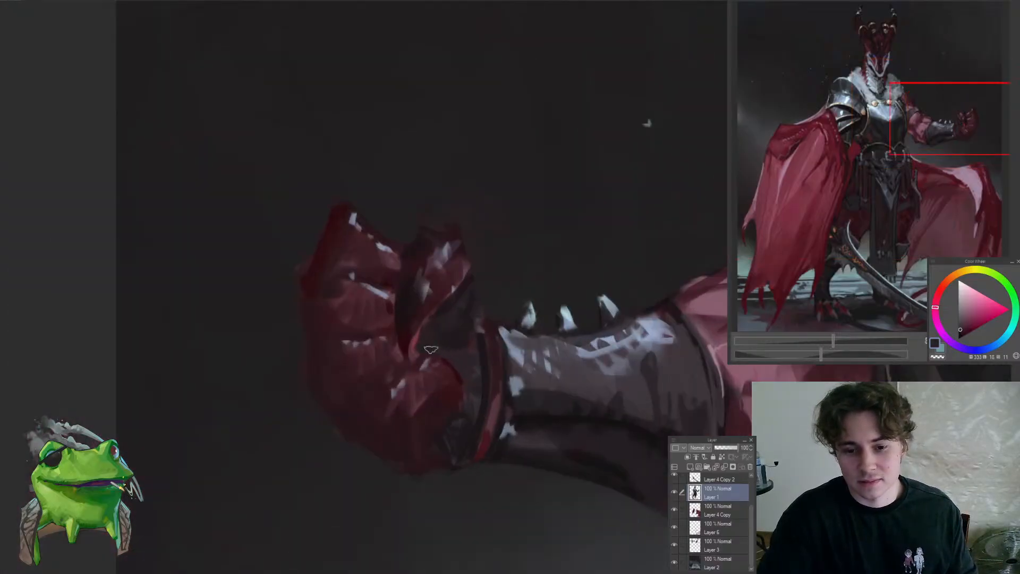
pyautogui.moveTo(419, 345); pyautogui.dragTo(376, 434)
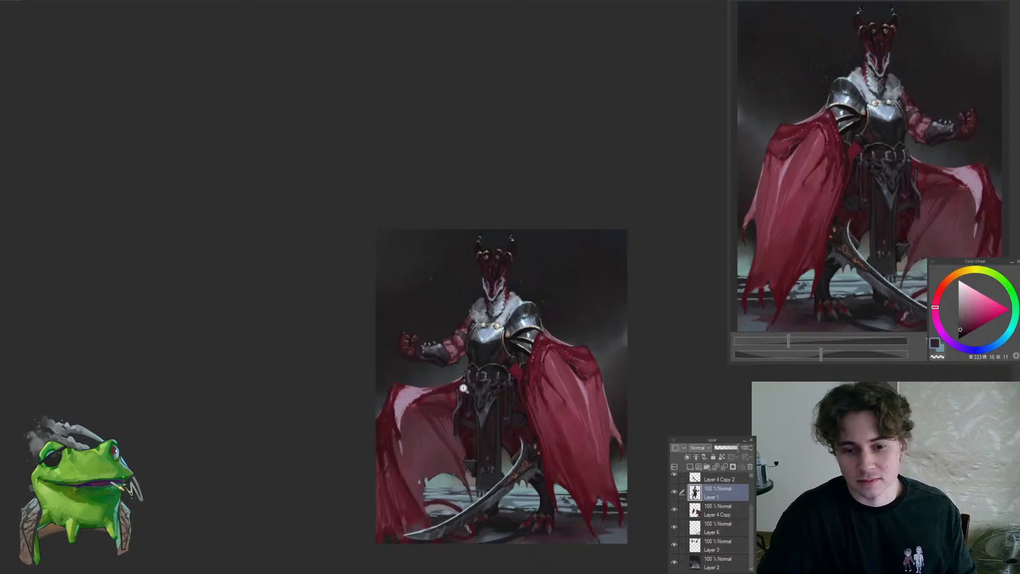
# Touch up the outer edge of the pale cheek marking with sampled near-black and blue-grey tones
pyautogui.moveTo(467, 369); pyautogui.dragTo(405, 369)
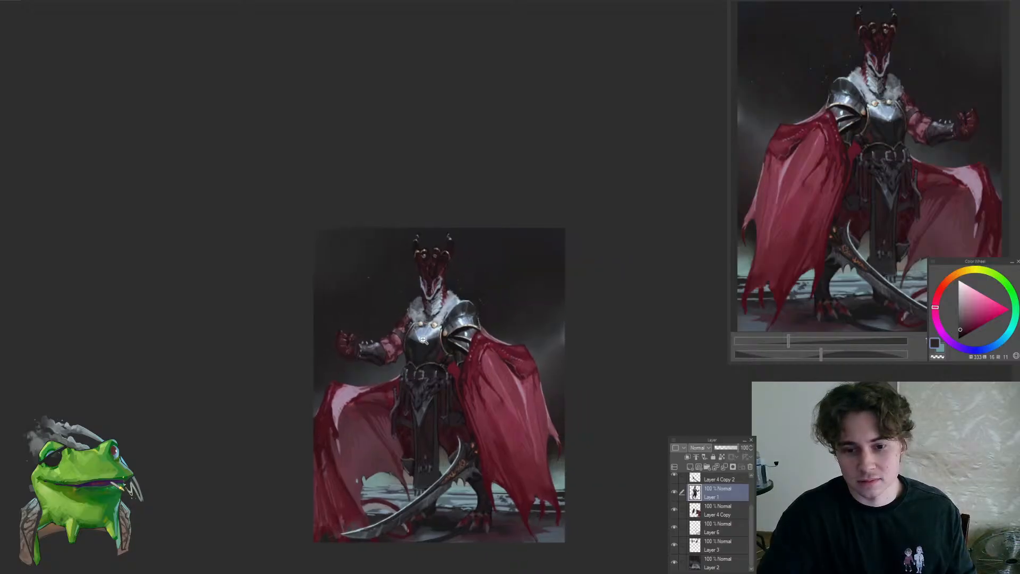
pyautogui.moveTo(431, 333); pyautogui.dragTo(411, 355)
pyautogui.moveTo(436, 305); pyautogui.dragTo(474, 304)
pyautogui.click(458, 308)
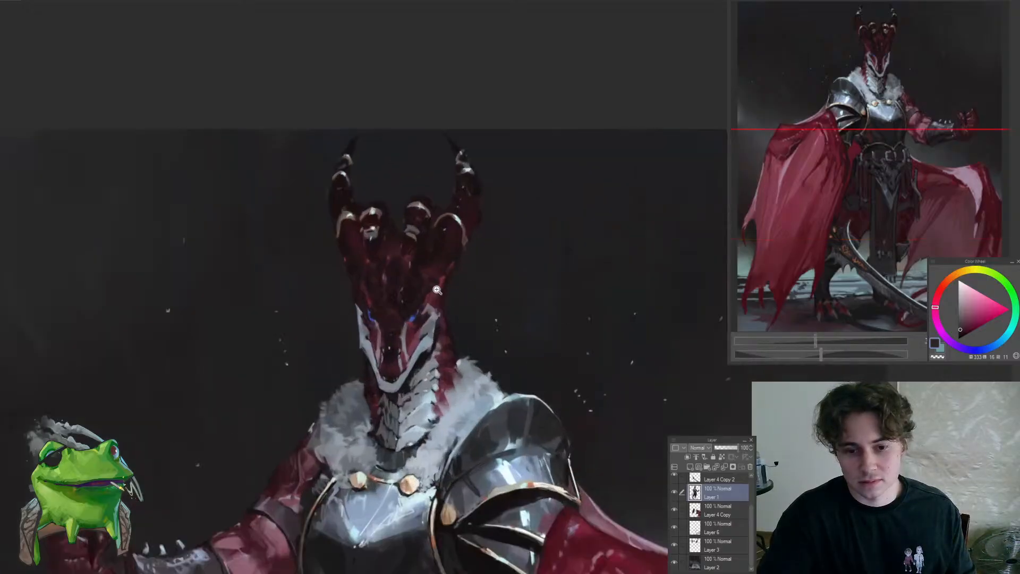
pyautogui.click(379, 296)
pyautogui.click(378, 295)
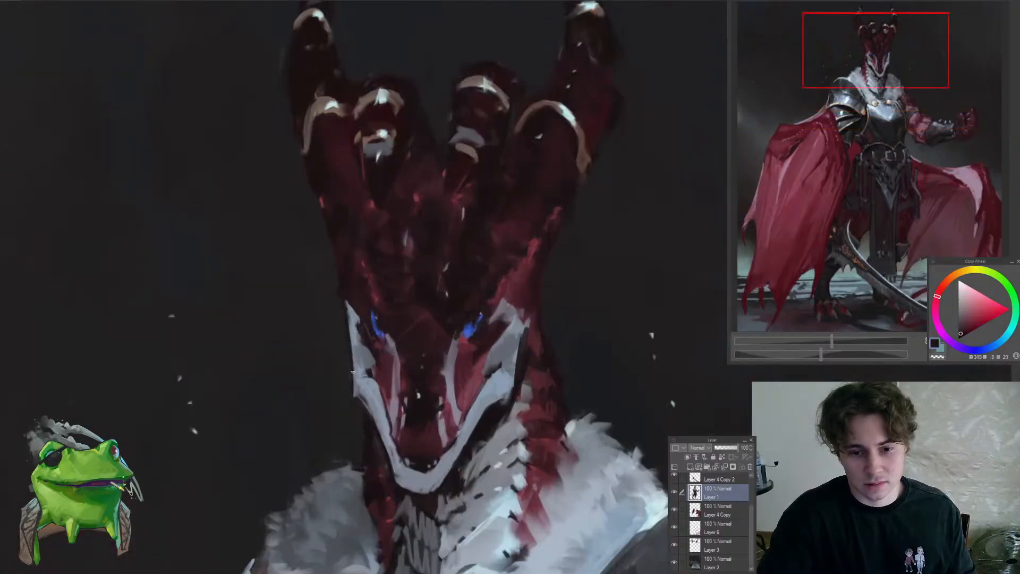
pyautogui.keyDown('alt'); pyautogui.click(353, 365); pyautogui.keyUp('alt')
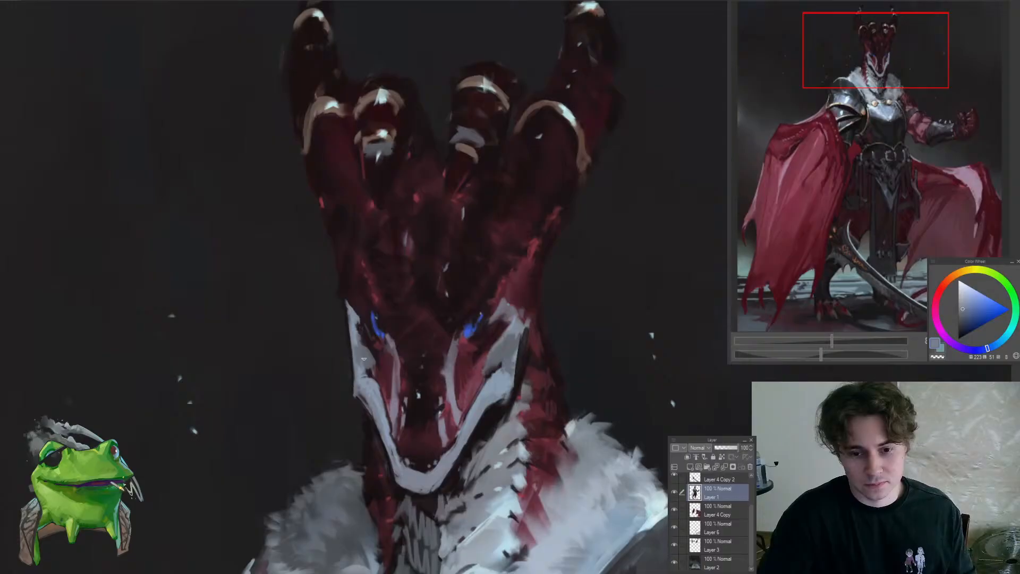
pyautogui.keyDown('alt'); pyautogui.click(356, 363); pyautogui.keyUp('alt')
pyautogui.scroll(-5, 346, 322)
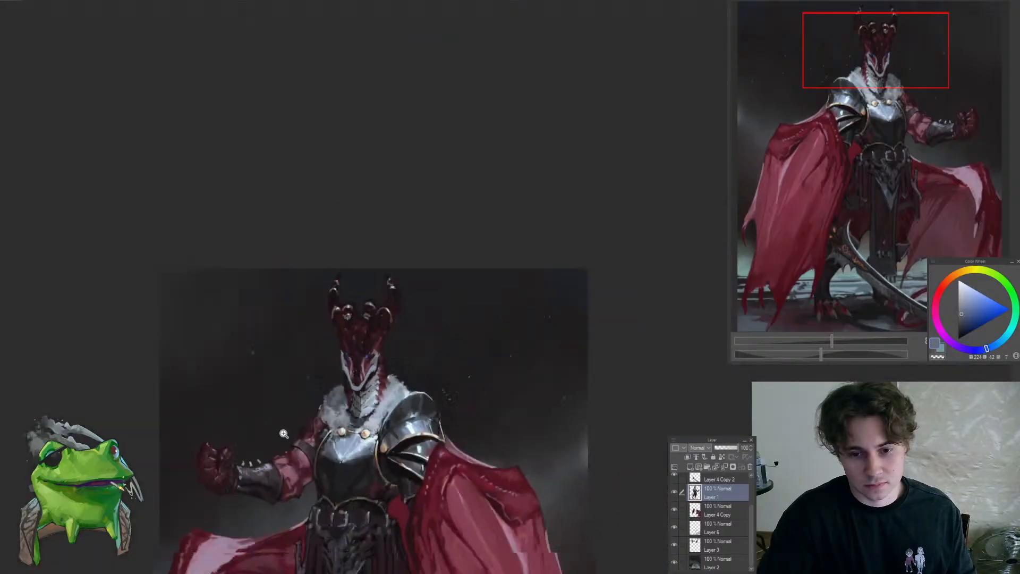
pyautogui.scroll(-2, 353, 368)
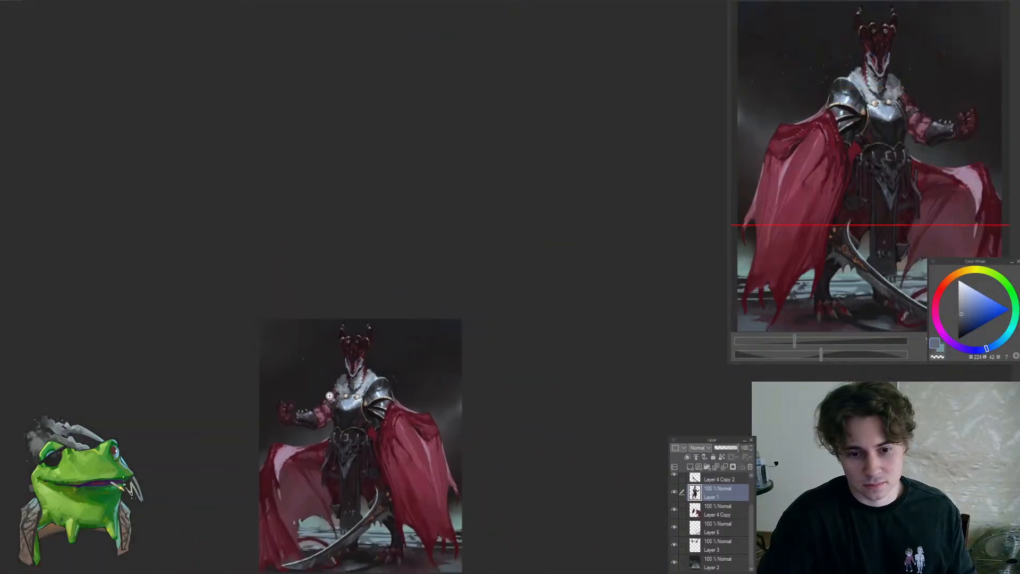
# Refine the pale marking beside the dragon's eye with sampled near-black and light blue-grey tones
pyautogui.scroll(6, 352, 367)
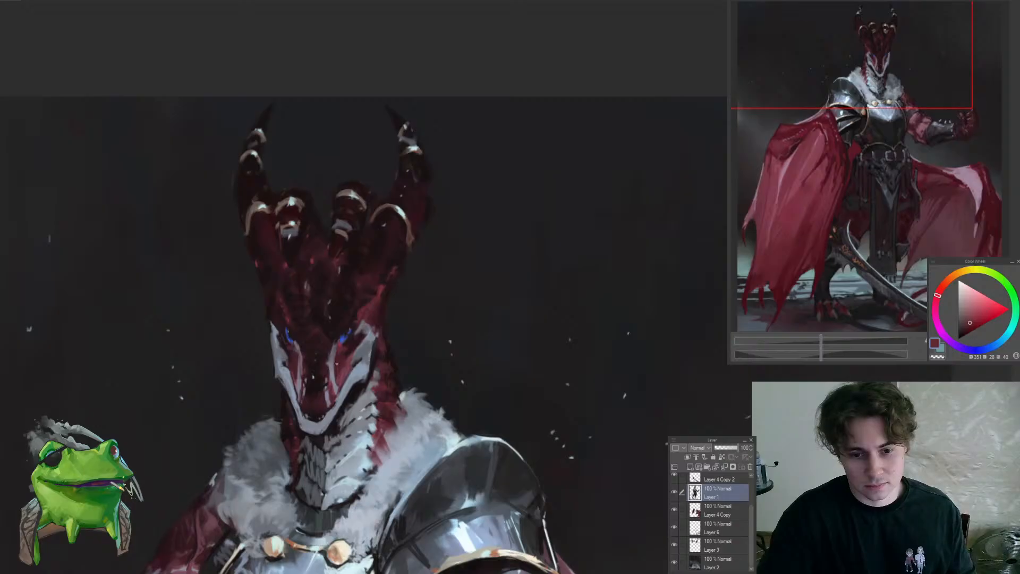
pyautogui.scroll(5, 285, 358)
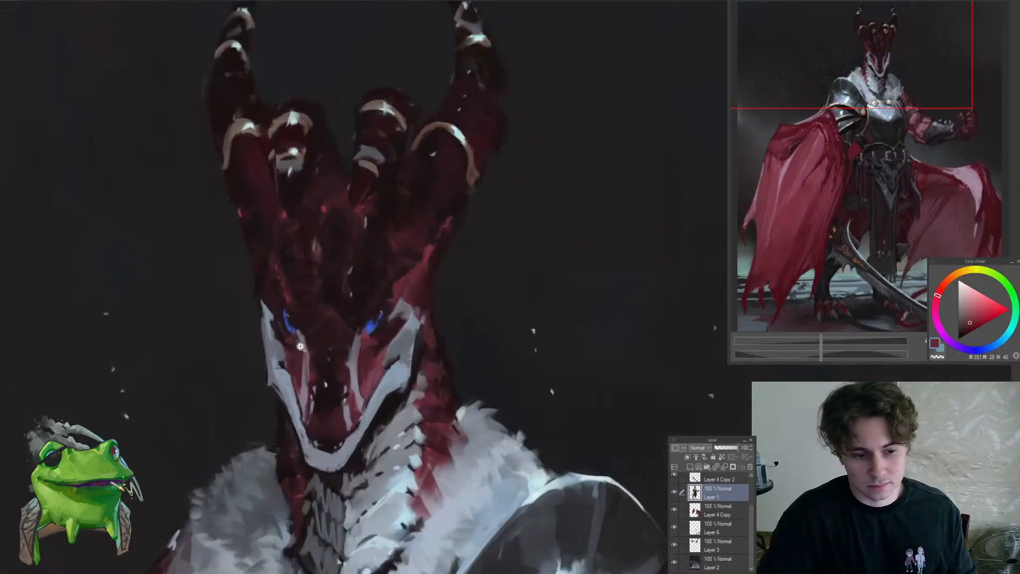
pyautogui.keyDown('alt'); pyautogui.click(315, 356); pyautogui.keyUp('alt')
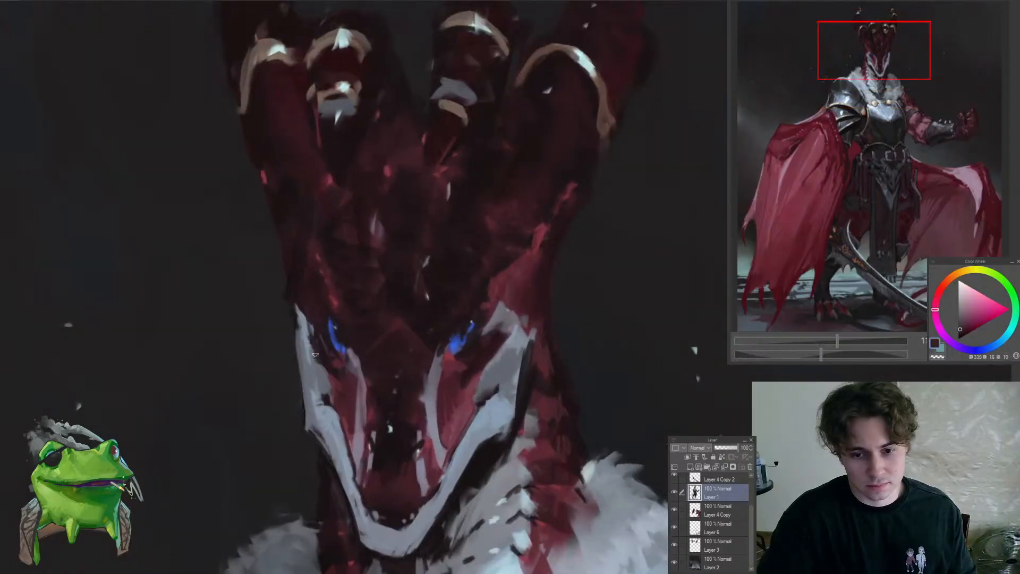
pyautogui.keyDown('alt'); pyautogui.click(299, 318); pyautogui.keyUp('alt')
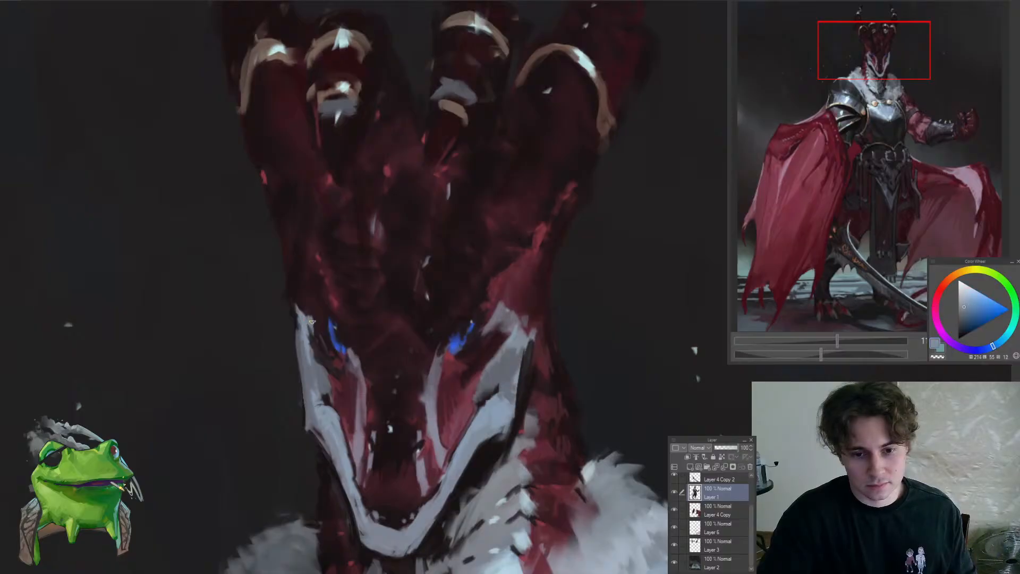
pyautogui.moveTo(324, 329); pyautogui.dragTo(273, 330)
# Flip the view horizontally and clean up the outer contour of the pale brow marking and head with a sampled near-black tone
pyautogui.press('h')
pyautogui.moveTo(601, 359); pyautogui.dragTo(387, 307)
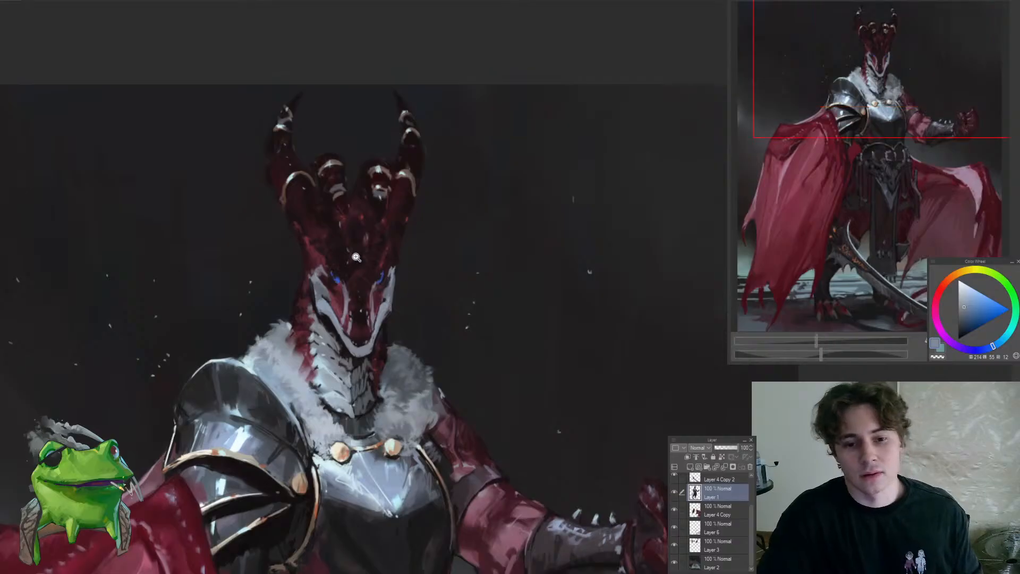
pyautogui.moveTo(355, 257); pyautogui.dragTo(436, 240)
pyautogui.keyDown('alt'); pyautogui.click(479, 259); pyautogui.keyUp('alt')
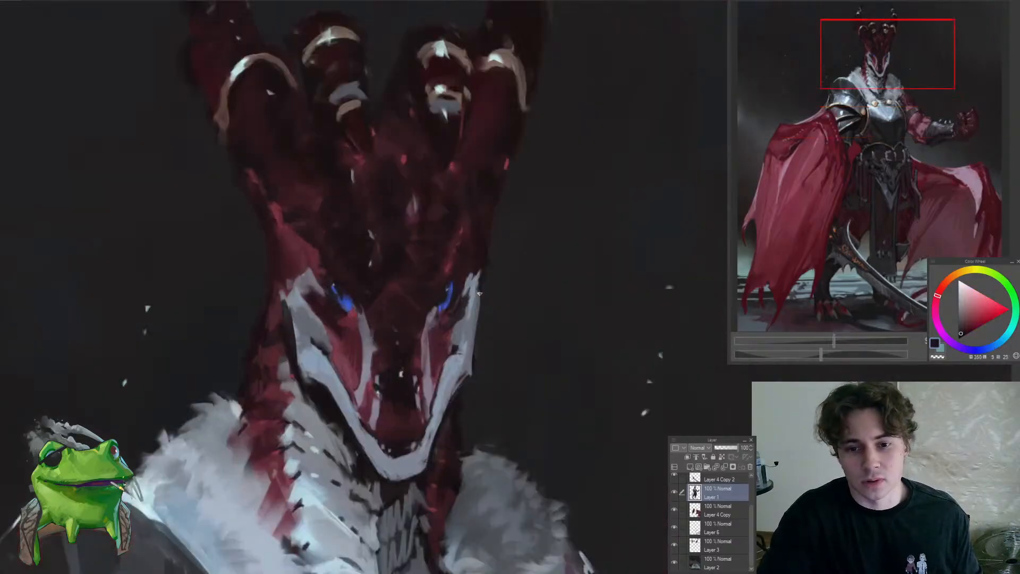
pyautogui.moveTo(476, 269); pyautogui.dragTo(465, 292)
pyautogui.keyDown('alt'); pyautogui.click(466, 271); pyautogui.keyUp('alt')
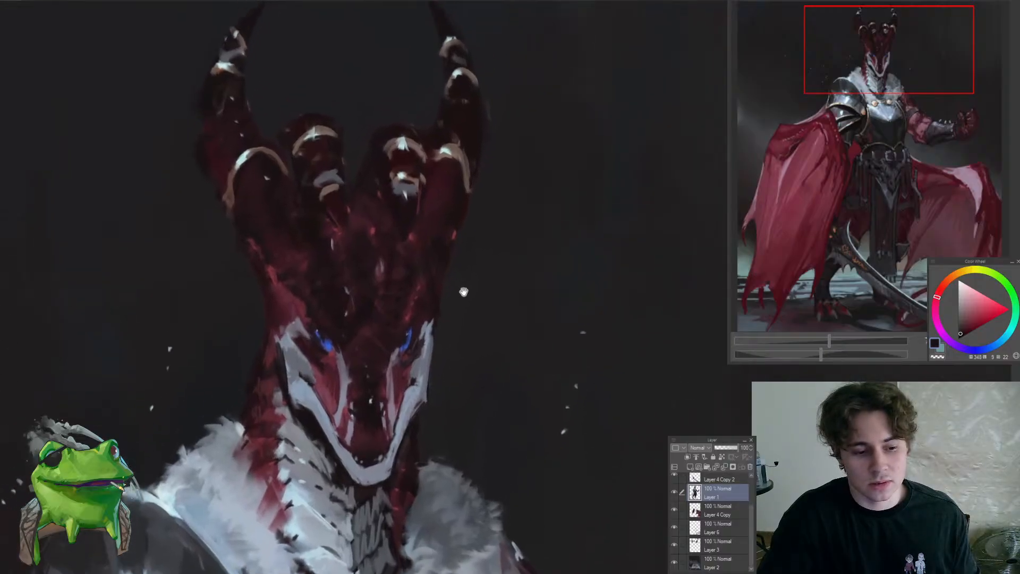
pyautogui.moveTo(469, 242); pyautogui.dragTo(454, 286)
# Touch up the edges of the small inner horn above the forehead with a sampled near-black tone
pyautogui.click(474, 263)
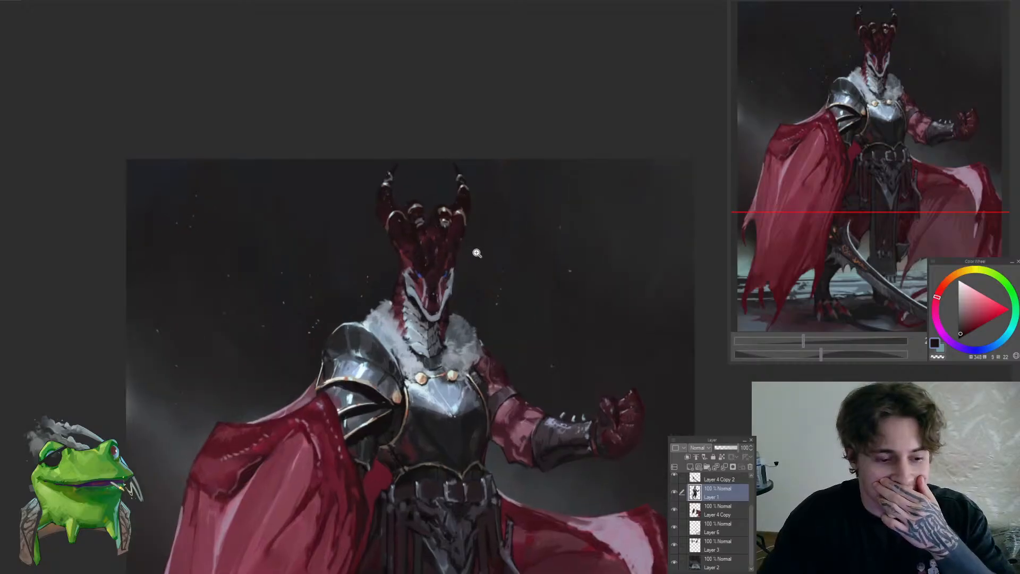
pyautogui.click(478, 250)
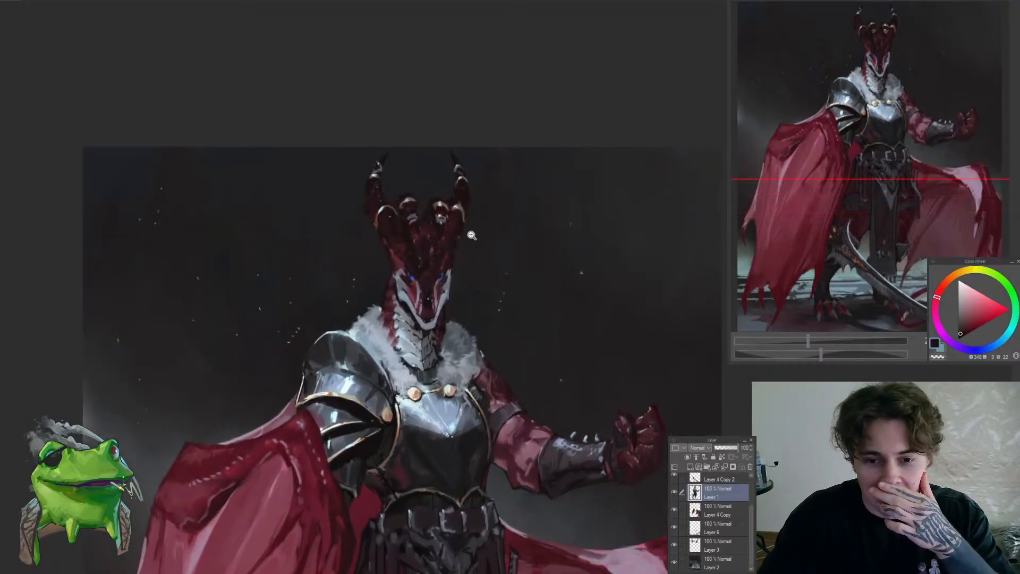
pyautogui.click(472, 237)
pyautogui.click(472, 244)
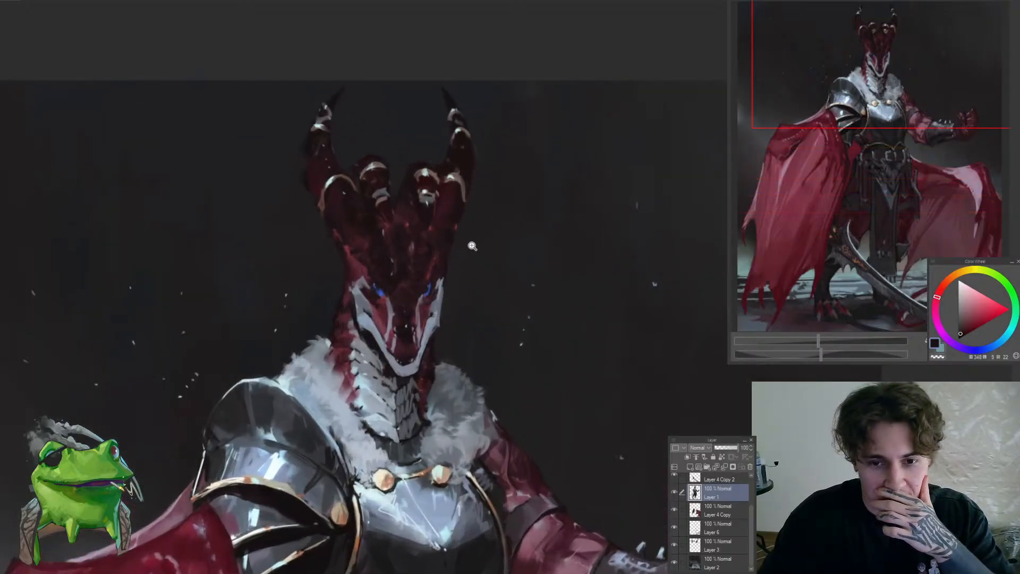
pyautogui.click(411, 175)
pyautogui.click(409, 178)
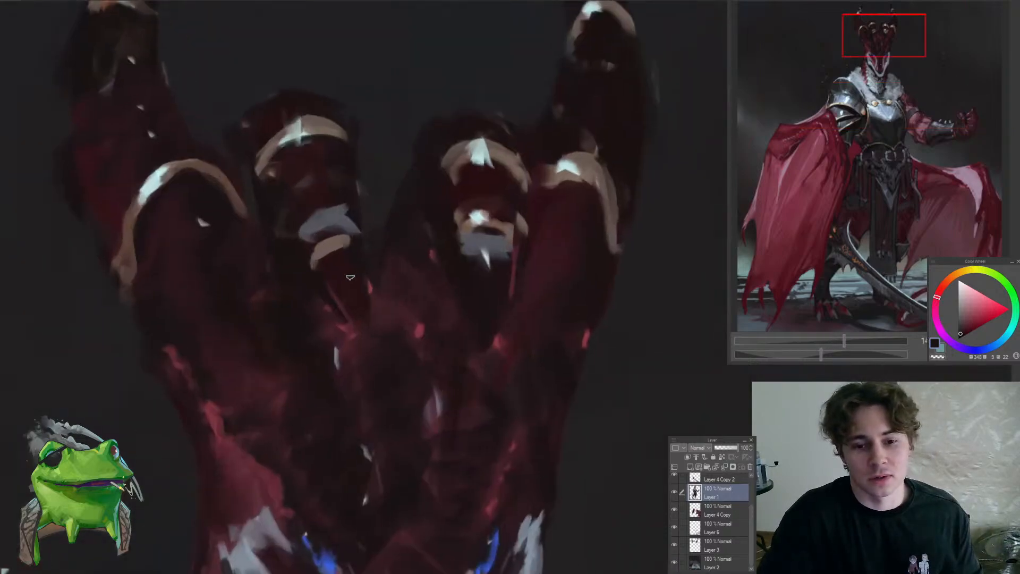
pyautogui.keyDown('alt'); pyautogui.click(359, 246); pyautogui.keyUp('alt')
pyautogui.moveTo(355, 234); pyautogui.dragTo(276, 234)
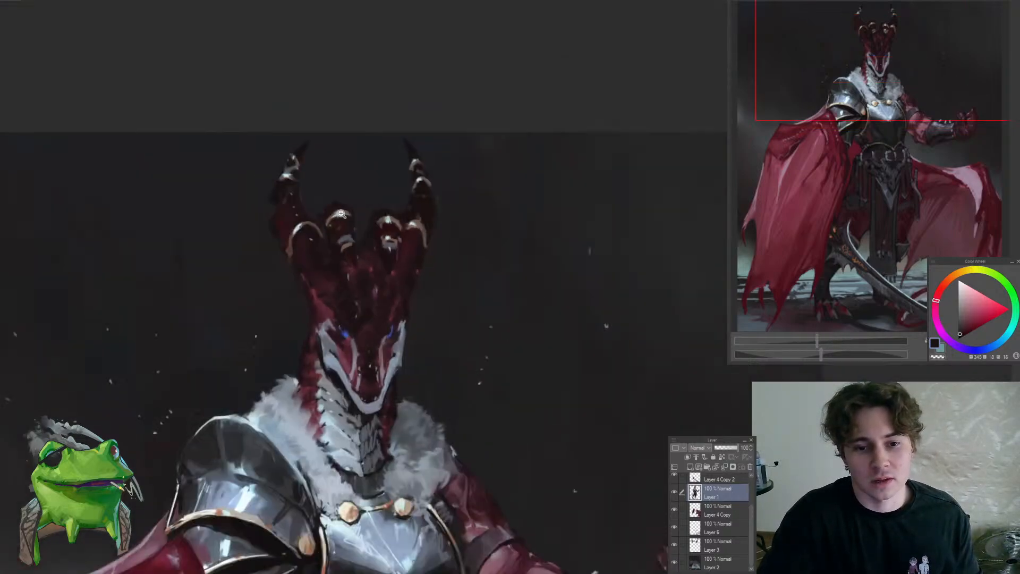
# Sample an orange-brown from the tall outer horn's gold ring and touch up the horn's upper rings with it
pyautogui.moveTo(332, 183); pyautogui.dragTo(406, 186)
pyautogui.keyDown('alt'); pyautogui.click(383, 267); pyautogui.keyUp('alt')
pyautogui.moveTo(344, 259)
pyautogui.mouseDown()
pyautogui.moveTo(390, 258)
pyautogui.moveTo(329, 310)
pyautogui.mouseUp()
pyautogui.moveTo(356, 276); pyautogui.dragTo(337, 265)
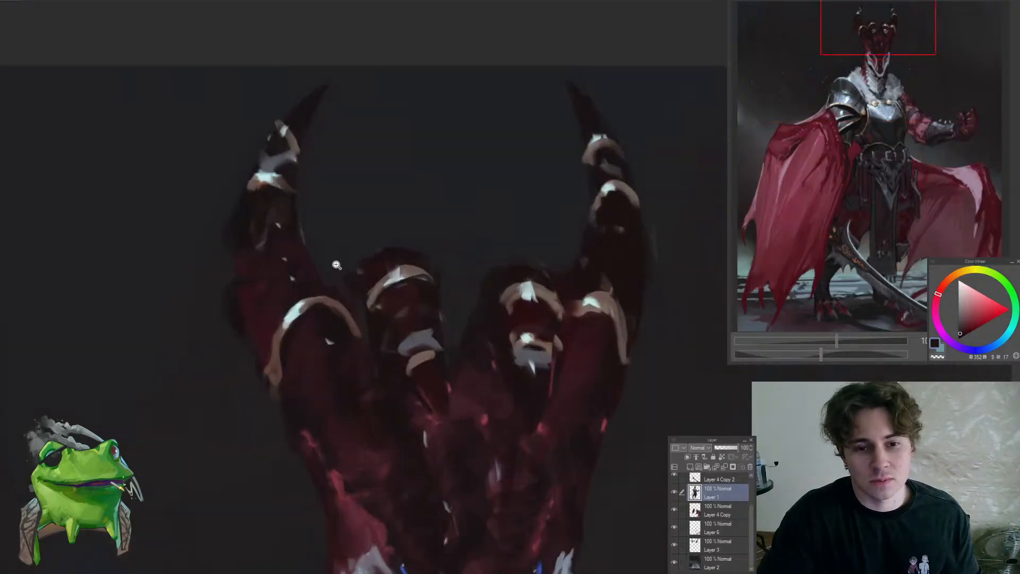
pyautogui.moveTo(278, 191); pyautogui.dragTo(273, 183)
pyautogui.keyDown('alt'); pyautogui.click(271, 181); pyautogui.keyUp('alt')
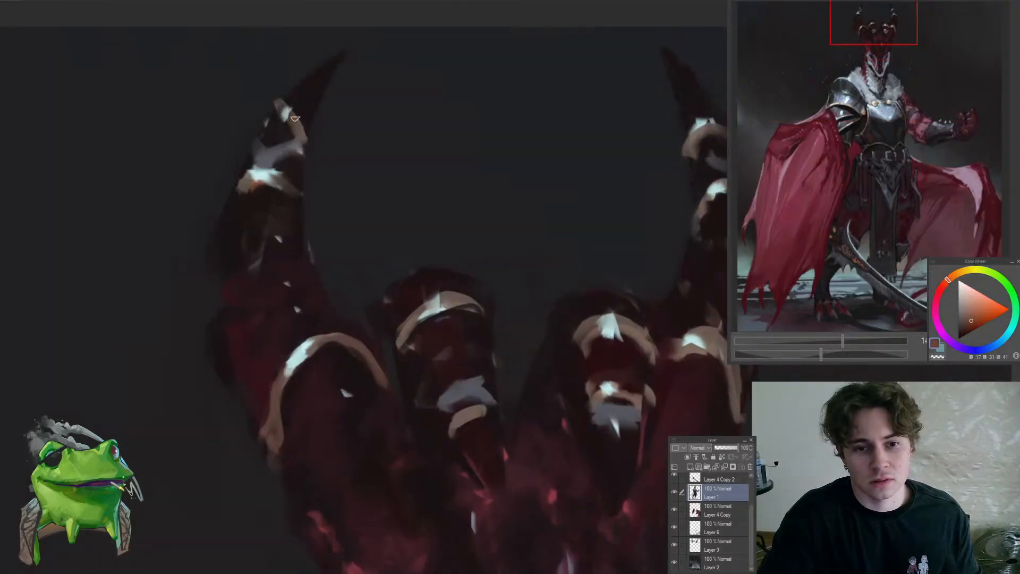
pyautogui.moveTo(296, 121); pyautogui.dragTo(254, 193)
pyautogui.moveTo(438, 100); pyautogui.dragTo(452, 86)
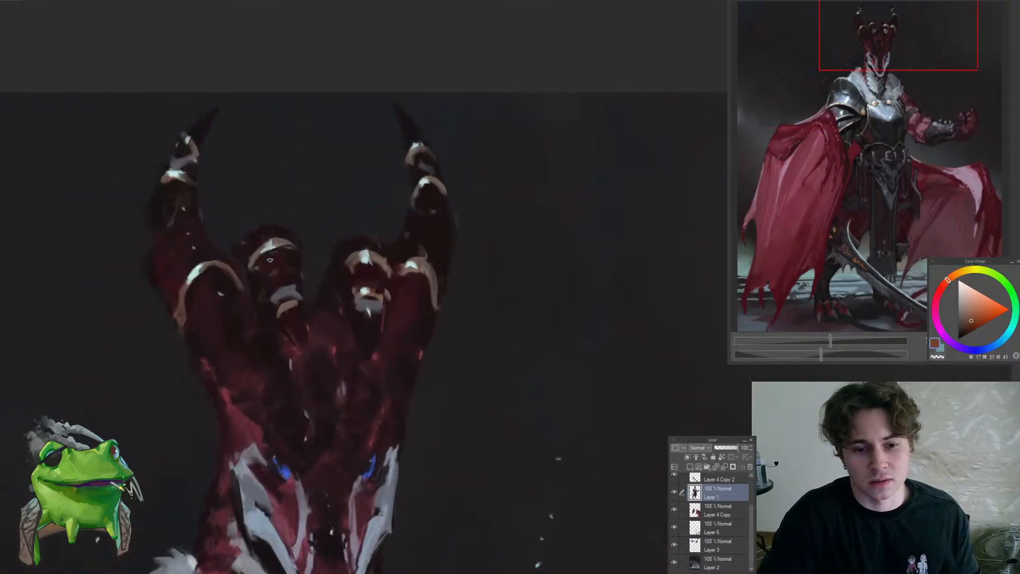
# Refine the rings and highlights on the two small inner horns with sampled pale grey and near-black tones
pyautogui.keyDown('alt'); pyautogui.click(263, 246); pyautogui.keyUp('alt')
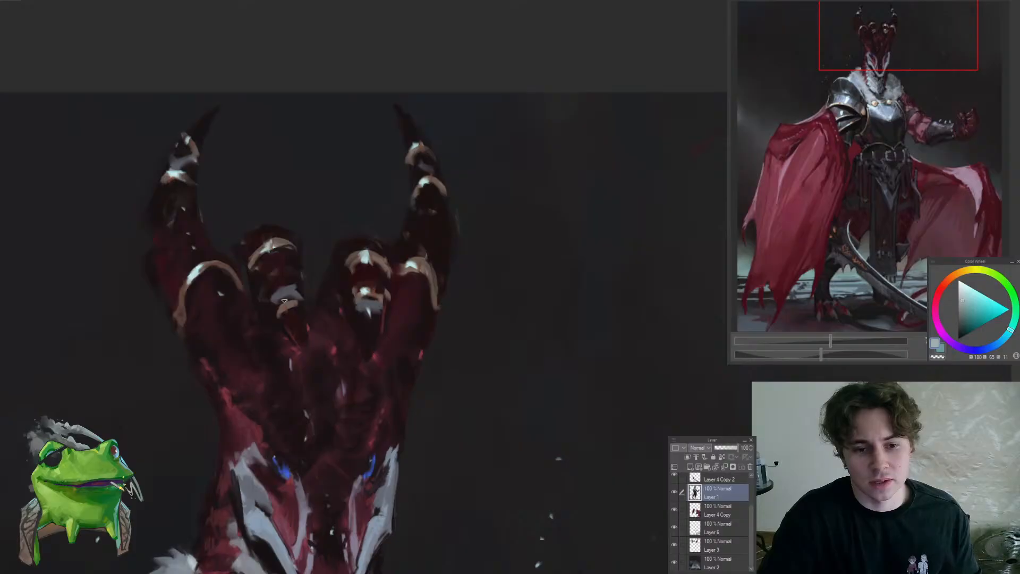
pyautogui.moveTo(352, 280); pyautogui.dragTo(370, 310)
pyautogui.keyDown('alt'); pyautogui.click(370, 310); pyautogui.keyUp('alt')
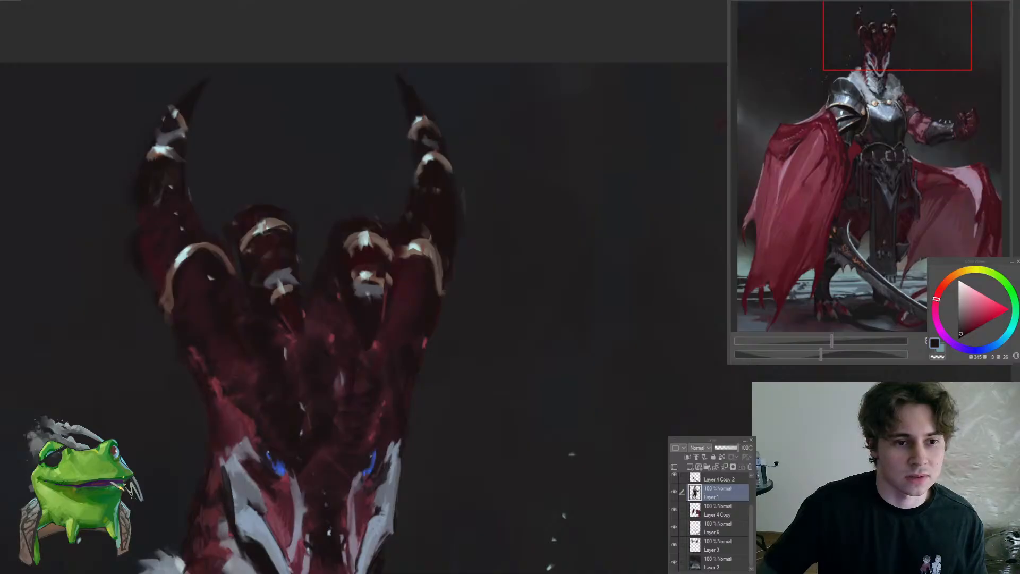
pyautogui.click(398, 284)
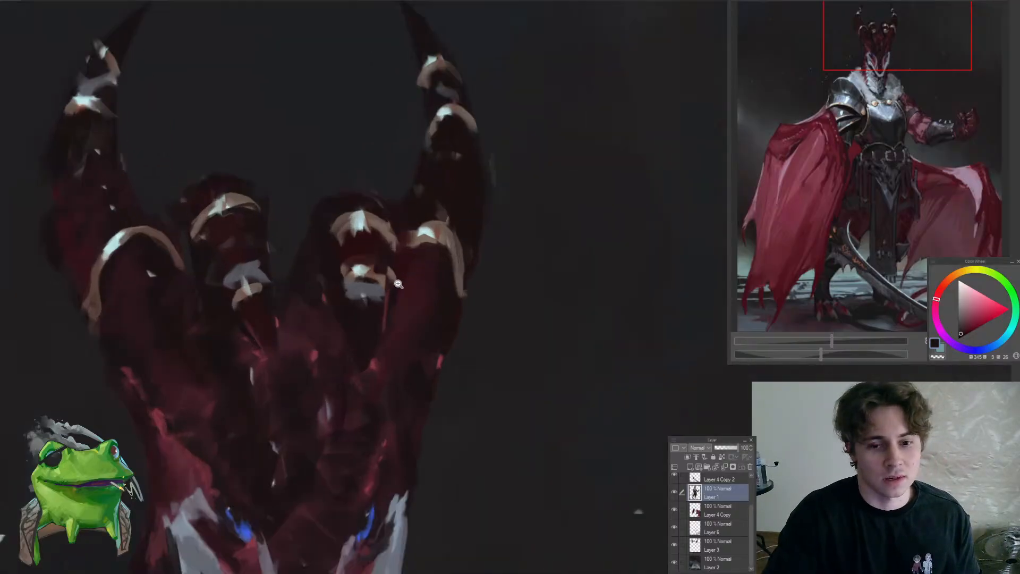
pyautogui.keyDown('alt'); pyautogui.click(362, 320); pyautogui.keyUp('alt')
pyautogui.moveTo(362, 293)
pyautogui.mouseDown()
pyautogui.moveTo(367, 304)
pyautogui.moveTo(444, 311)
pyautogui.moveTo(418, 314)
pyautogui.moveTo(401, 339)
pyautogui.moveTo(358, 332)
pyautogui.mouseUp()
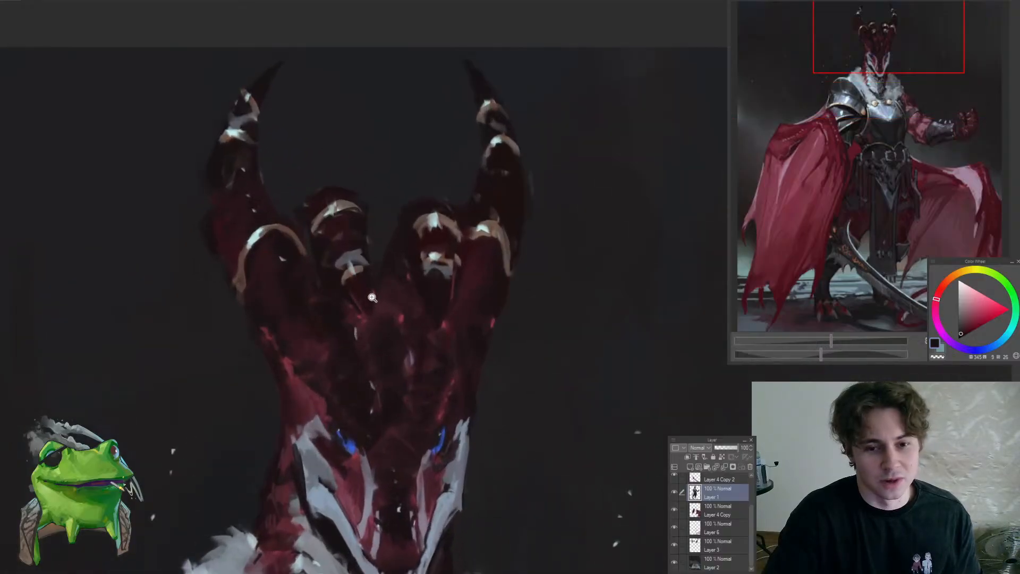
pyautogui.moveTo(373, 296)
pyautogui.mouseDown()
pyautogui.moveTo(371, 264)
pyautogui.moveTo(448, 280)
pyautogui.moveTo(423, 303)
pyautogui.mouseUp()
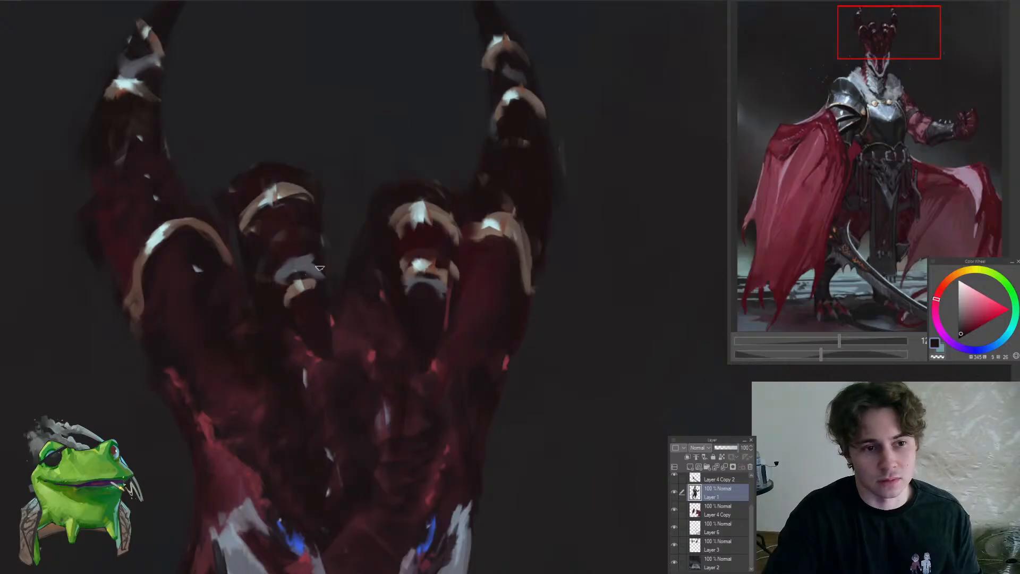
# Sample a muted blue-grey and paint a grey band above the lower gold ring of the inner horn
pyautogui.keyDown('alt'); pyautogui.click(307, 267); pyautogui.keyUp('alt')
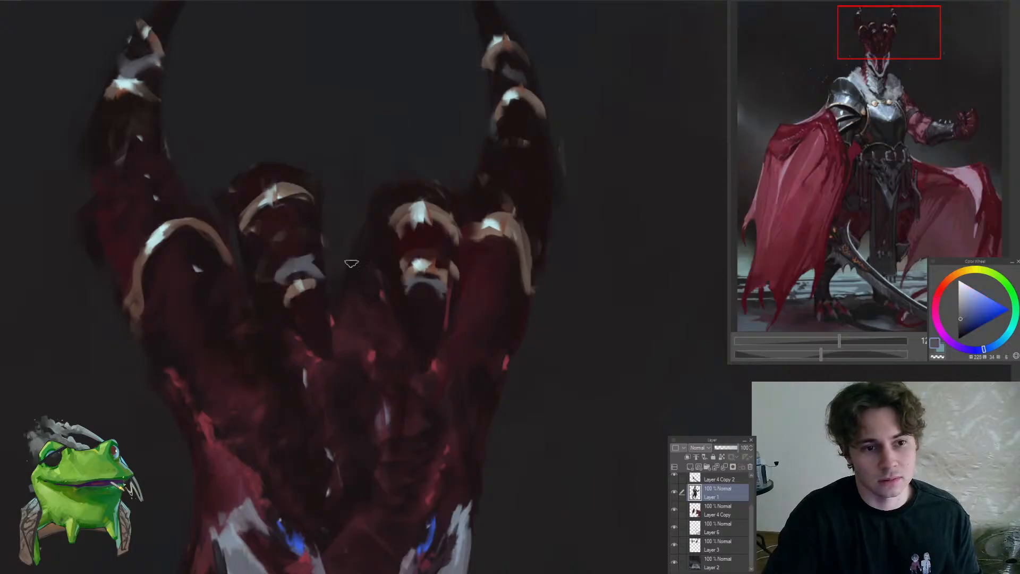
pyautogui.moveTo(427, 255)
pyautogui.mouseDown()
pyautogui.moveTo(409, 250)
pyautogui.moveTo(445, 264)
pyautogui.moveTo(385, 262)
pyautogui.moveTo(411, 289)
pyautogui.mouseUp()
pyautogui.keyDown('alt'); pyautogui.click(425, 295); pyautogui.keyUp('alt')
pyautogui.keyDown('alt'); pyautogui.click(444, 275); pyautogui.keyUp('alt')
pyautogui.keyDown('alt'); pyautogui.click(431, 227); pyautogui.keyUp('alt')
pyautogui.moveTo(408, 238); pyautogui.dragTo(449, 261)
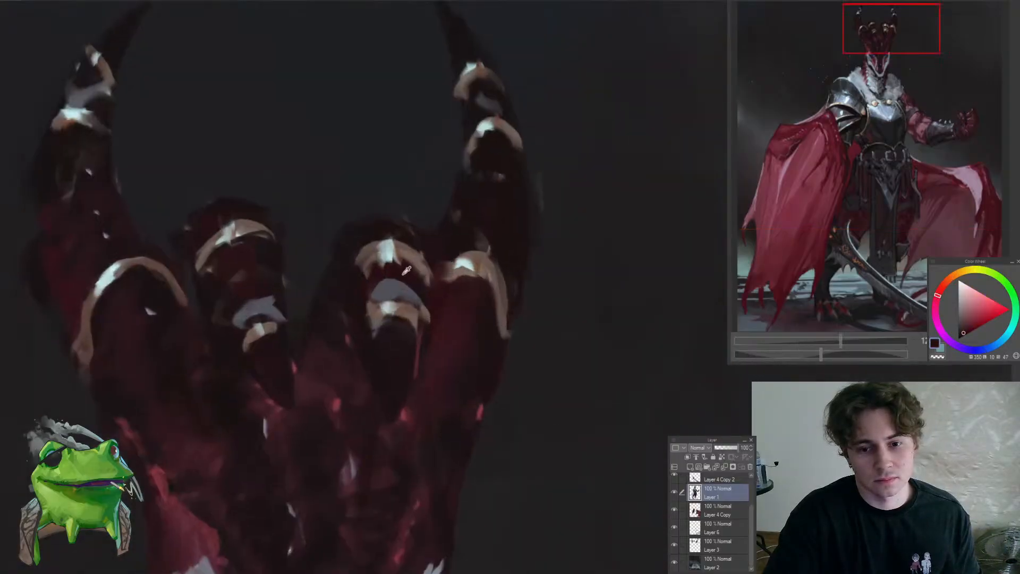
# Refine the red area around the inner horns' rings with a sampled dark red
pyautogui.keyDown('alt'); pyautogui.click(403, 274); pyautogui.keyUp('alt')
pyautogui.moveTo(375, 271)
pyautogui.mouseDown()
pyautogui.moveTo(392, 273)
pyautogui.moveTo(394, 263)
pyautogui.moveTo(377, 273)
pyautogui.mouseUp()
pyautogui.keyDown('alt'); pyautogui.click(397, 346); pyautogui.keyUp('alt')
pyautogui.moveTo(265, 267)
pyautogui.mouseDown()
pyautogui.moveTo(313, 297)
pyautogui.moveTo(321, 276)
pyautogui.mouseUp()
pyautogui.keyDown('alt'); pyautogui.click(298, 254); pyautogui.keyUp('alt')
pyautogui.click(265, 339)
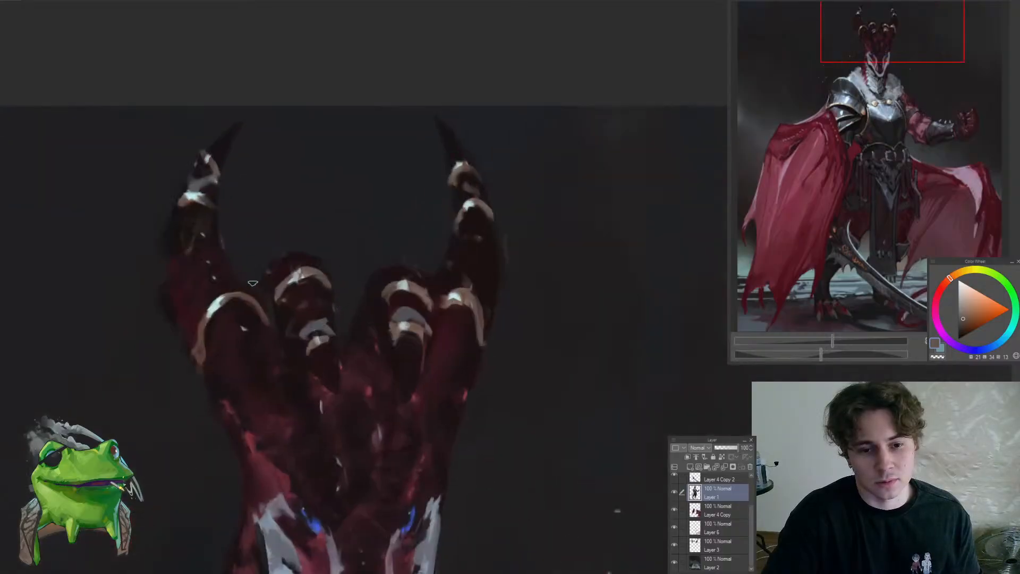
# Touch up the gold ring on the thick front horn with a sampled muted brown
pyautogui.moveTo(269, 333); pyautogui.dragTo(220, 365)
pyautogui.moveTo(330, 323); pyautogui.dragTo(364, 290)
pyautogui.keyDown('alt'); pyautogui.click(309, 324); pyautogui.keyUp('alt')
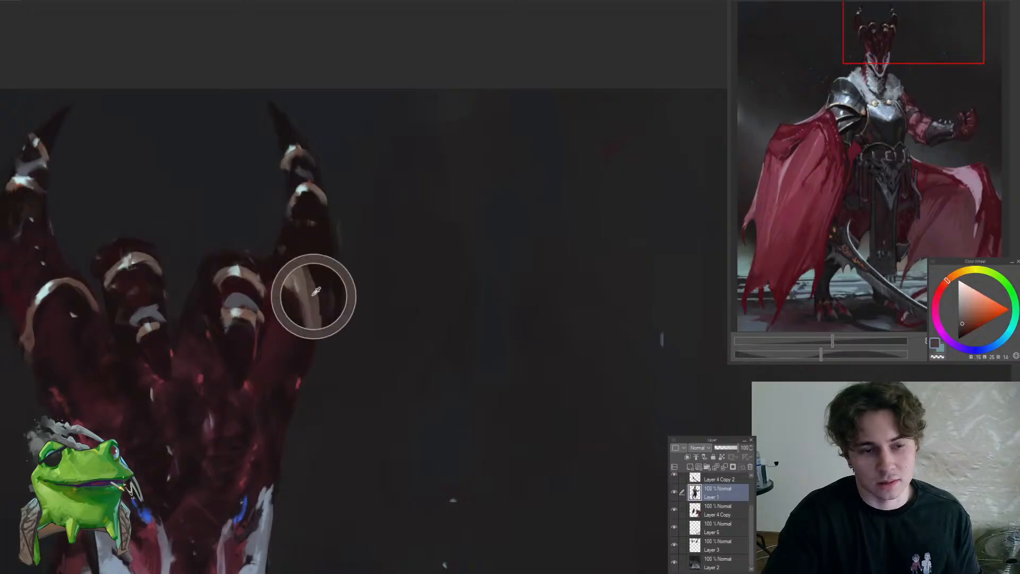
pyautogui.moveTo(310, 340); pyautogui.dragTo(254, 387)
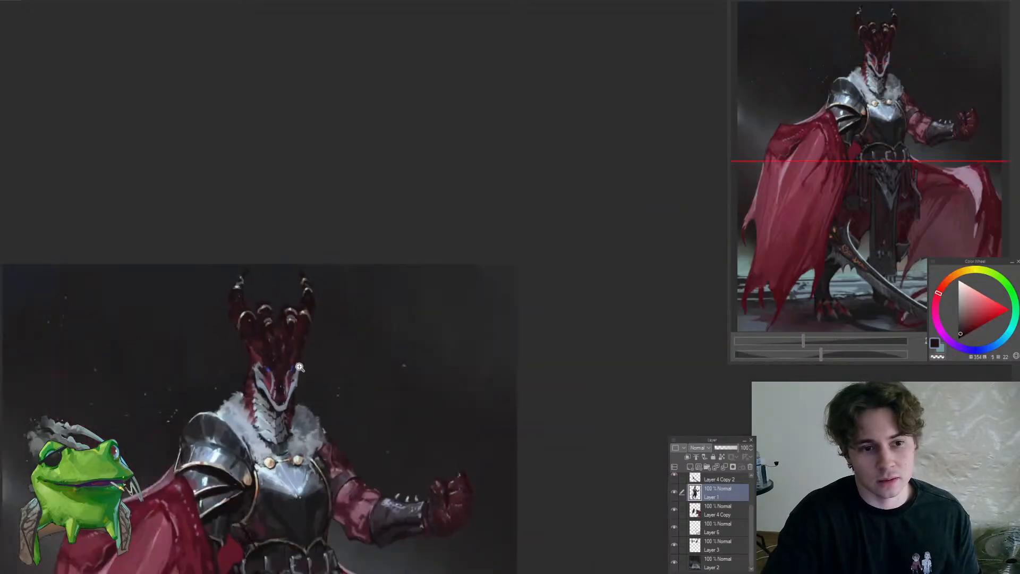
pyautogui.moveTo(294, 329); pyautogui.dragTo(308, 323)
# Trim the edges of the front horn's gold ring at the base of the tall outer horn with a sampled near-black tone
pyautogui.moveTo(205, 312); pyautogui.dragTo(290, 291)
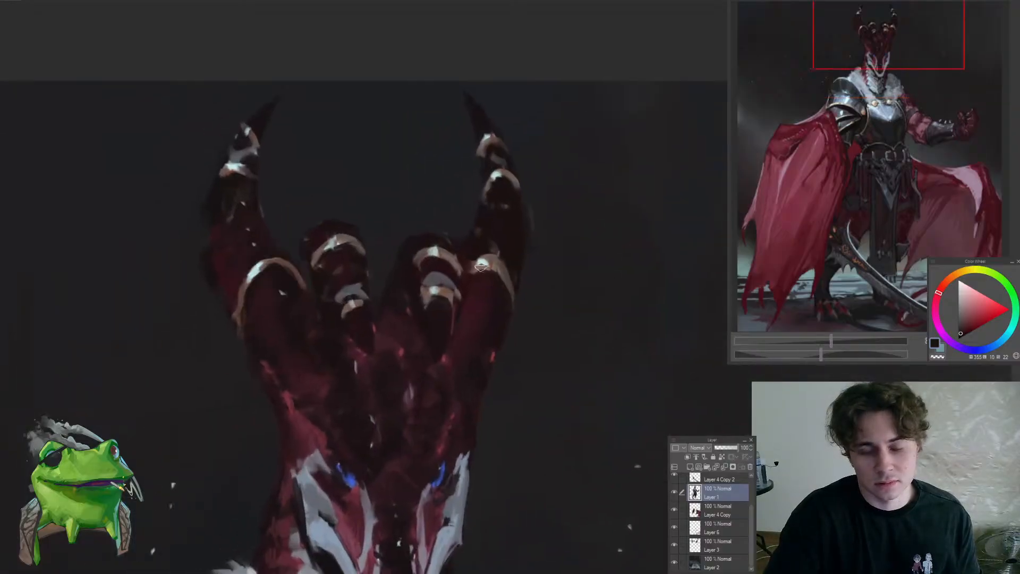
pyautogui.keyDown('alt'); pyautogui.click(503, 271); pyautogui.keyUp('alt')
pyautogui.keyDown('alt'); pyautogui.click(491, 251); pyautogui.keyUp('alt')
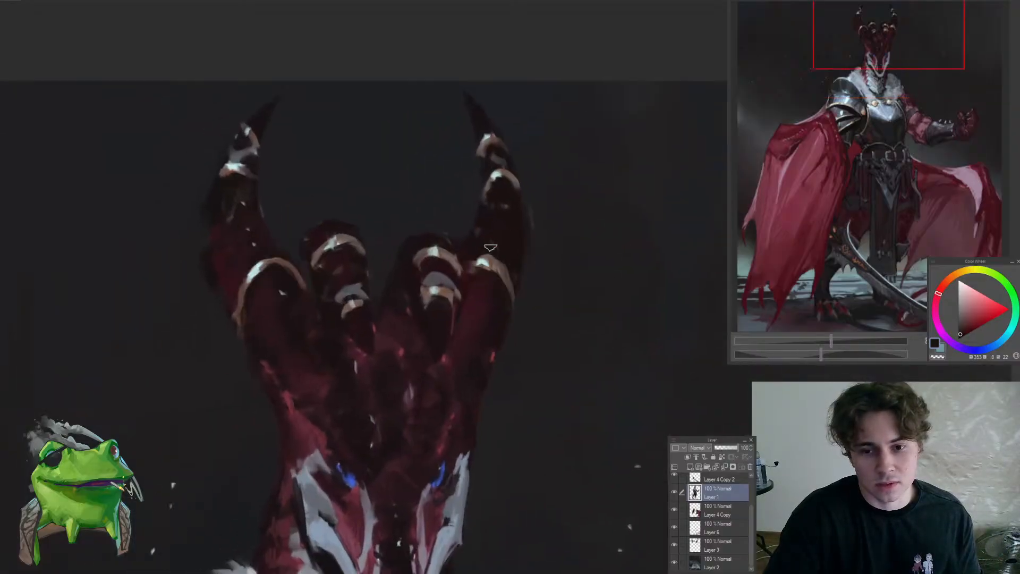
pyautogui.moveTo(487, 270); pyautogui.dragTo(440, 349)
pyautogui.moveTo(481, 302); pyautogui.dragTo(505, 292)
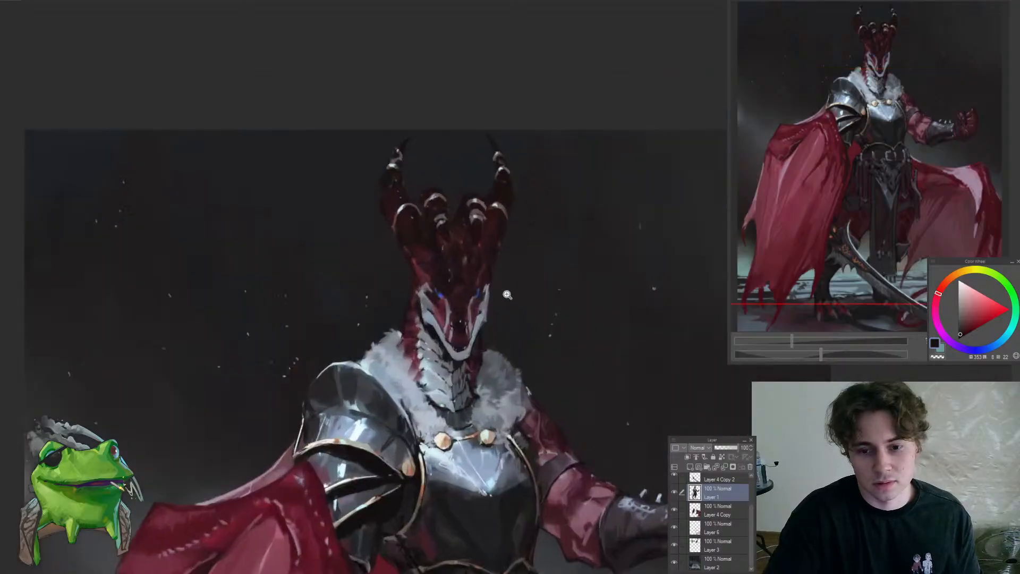
pyautogui.moveTo(460, 261); pyautogui.dragTo(381, 202)
pyautogui.moveTo(392, 166); pyautogui.dragTo(390, 144)
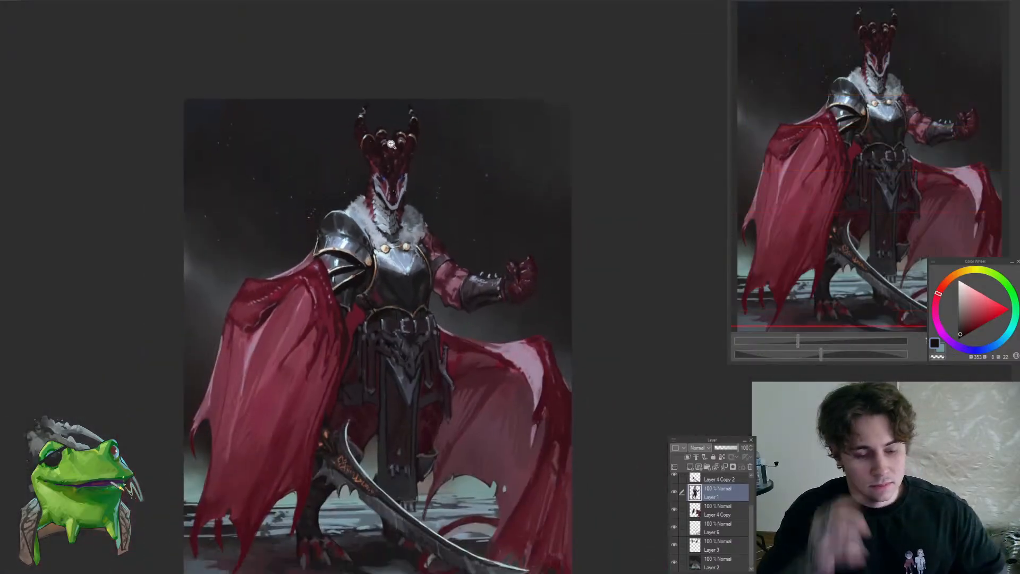
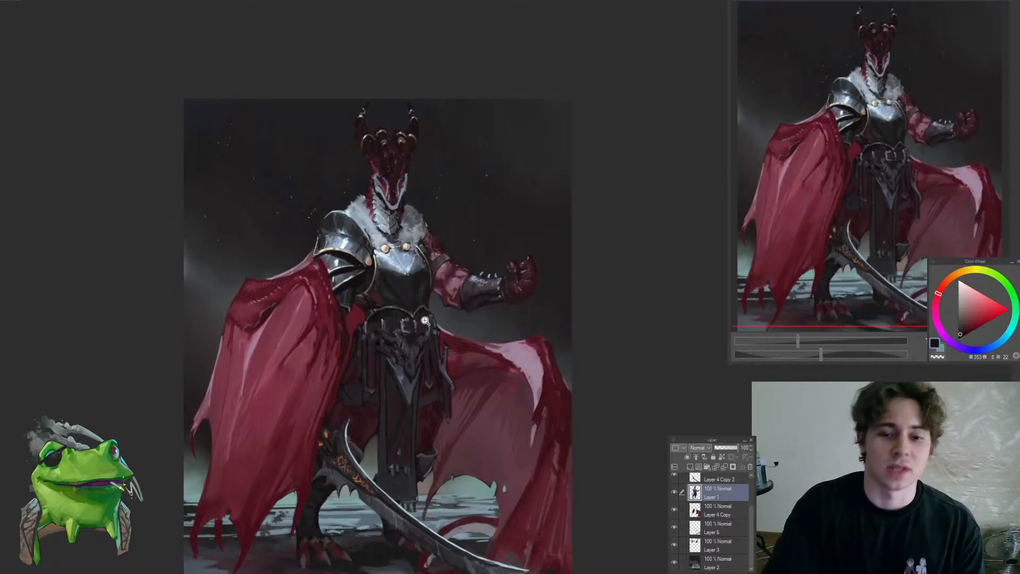
pyautogui.click(439, 288)
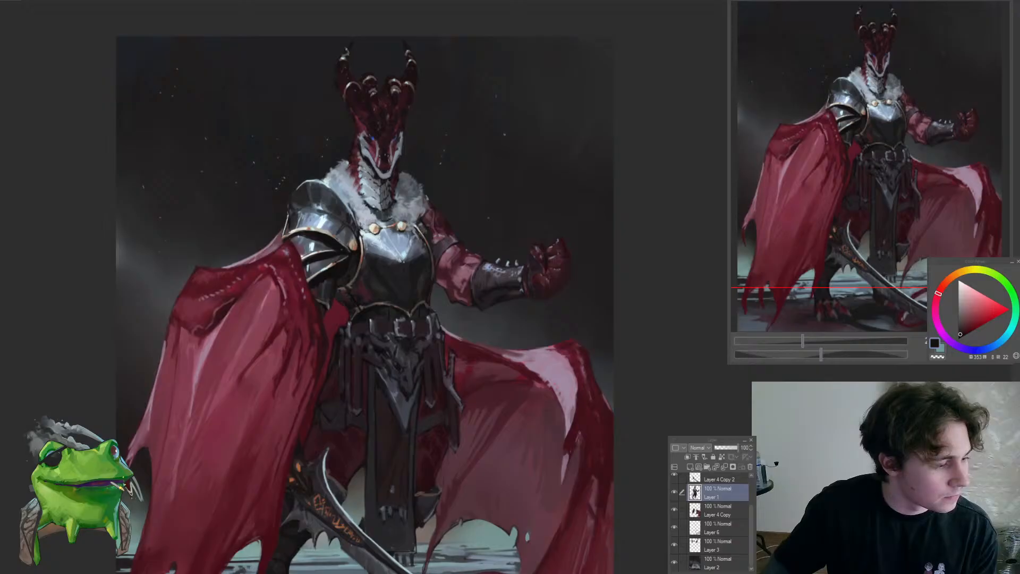
pyautogui.moveTo(400, 144); pyautogui.dragTo(406, 338)
pyautogui.moveTo(425, 267)
pyautogui.mouseDown()
pyautogui.moveTo(414, 326)
pyautogui.moveTo(345, 334)
pyautogui.moveTo(363, 343)
pyautogui.moveTo(281, 459)
pyautogui.moveTo(437, 329)
pyautogui.mouseUp()
pyautogui.keyDown('alt'); pyautogui.click(345, 334); pyautogui.keyUp('alt')
pyautogui.moveTo(440, 240); pyautogui.dragTo(407, 280)
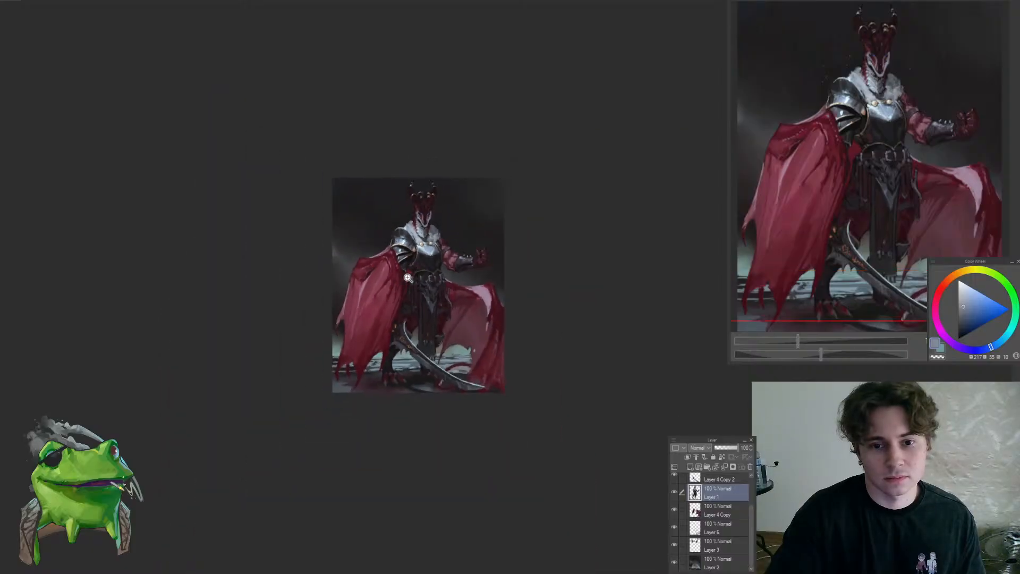
# Select Layer 3 with the floating background specks and merge it down into Layer 2
pyautogui.moveTo(445, 218); pyautogui.dragTo(485, 190)
pyautogui.keyDown('ctrl'); pyautogui.keyDown('shift'); pyautogui.click(468, 236); pyautogui.keyUp('shift'); pyautogui.keyUp('ctrl')
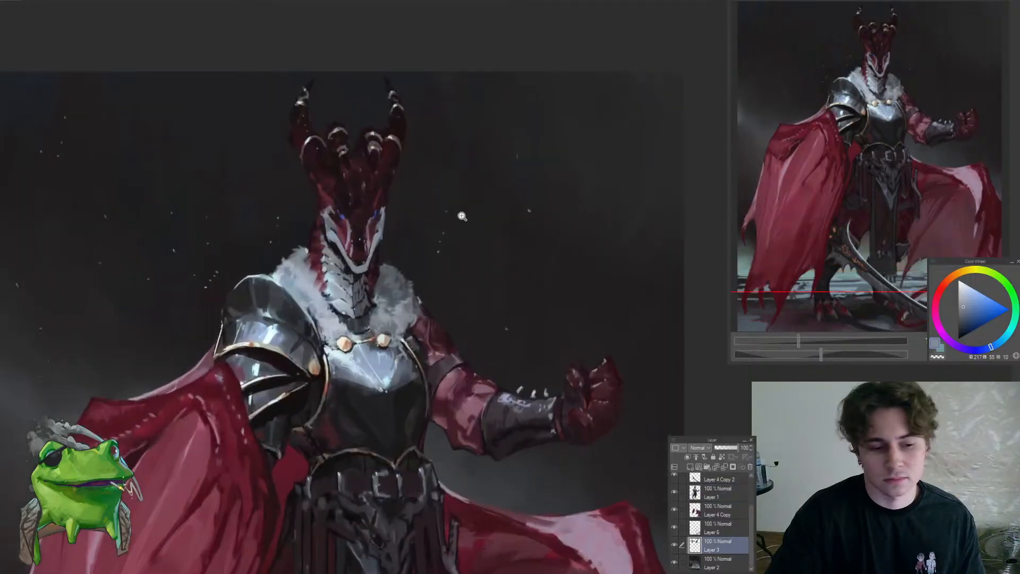
pyautogui.moveTo(549, 270); pyautogui.dragTo(504, 330)
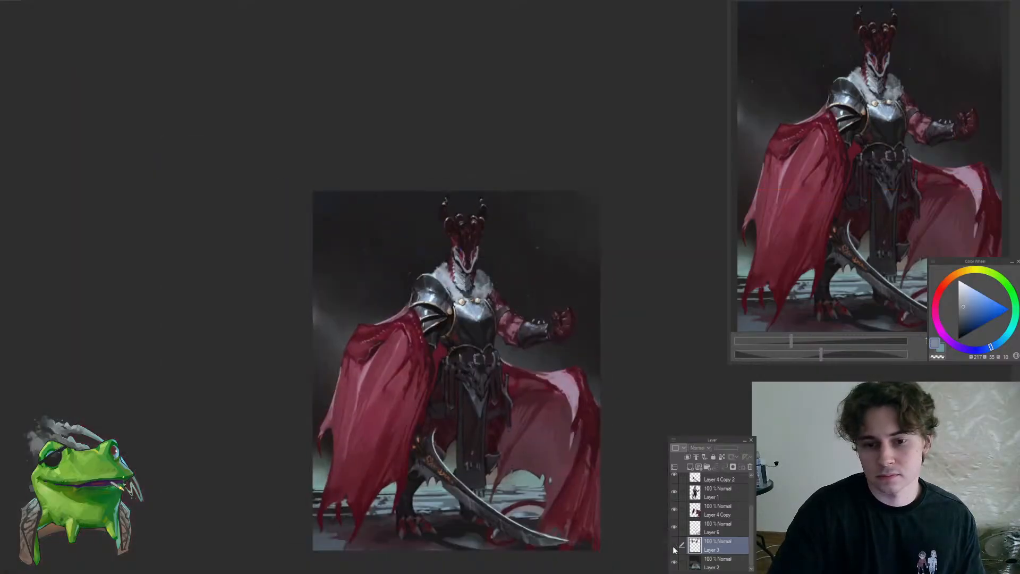
pyautogui.hotkey('ctrl', 'e')
# Paint small specks in a sampled pale cyan in the dark background around the head and shoulder armour
pyautogui.moveTo(488, 291)
pyautogui.mouseDown()
pyautogui.moveTo(547, 231)
pyautogui.moveTo(477, 340)
pyautogui.mouseUp()
pyautogui.keyDown('alt'); pyautogui.click(457, 393); pyautogui.keyUp('alt')
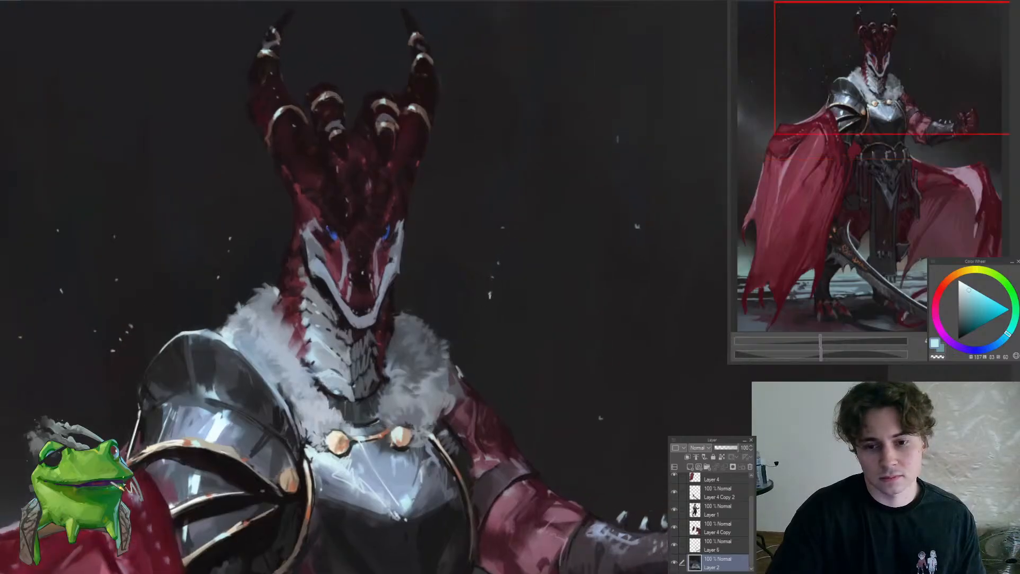
pyautogui.moveTo(476, 255); pyautogui.dragTo(428, 265)
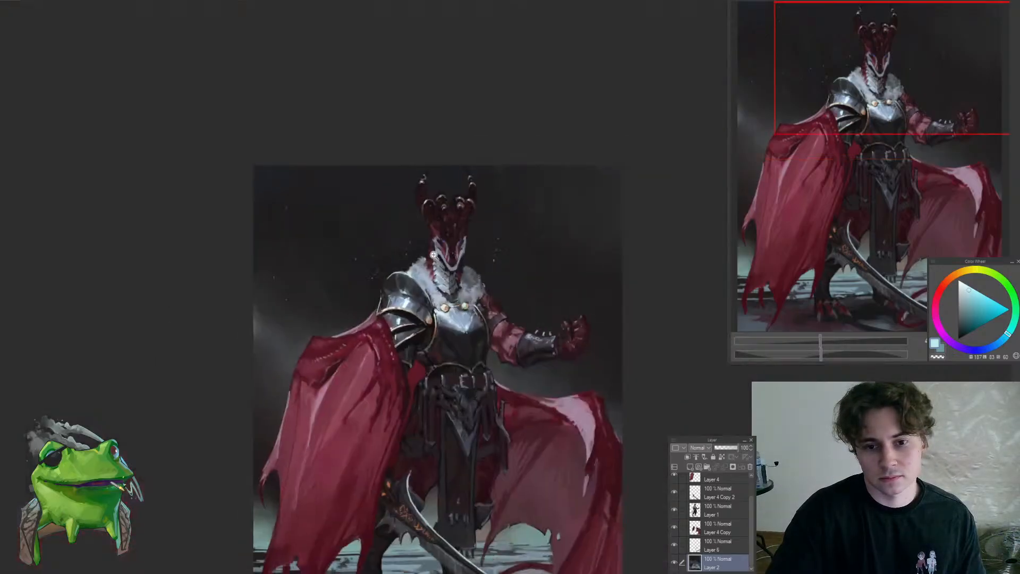
pyautogui.moveTo(374, 180); pyautogui.dragTo(289, 354)
pyautogui.moveTo(362, 267); pyautogui.dragTo(377, 303)
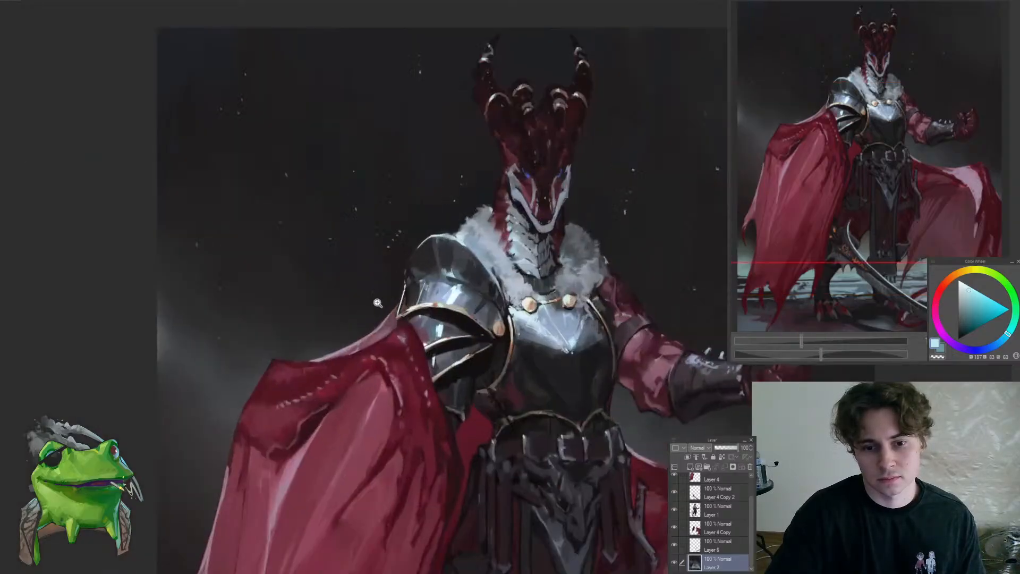
# Add a few tiny pale cyan specks to the dark background around the raised fist
pyautogui.moveTo(322, 323); pyautogui.dragTo(263, 318)
pyautogui.moveTo(539, 310); pyautogui.dragTo(526, 293)
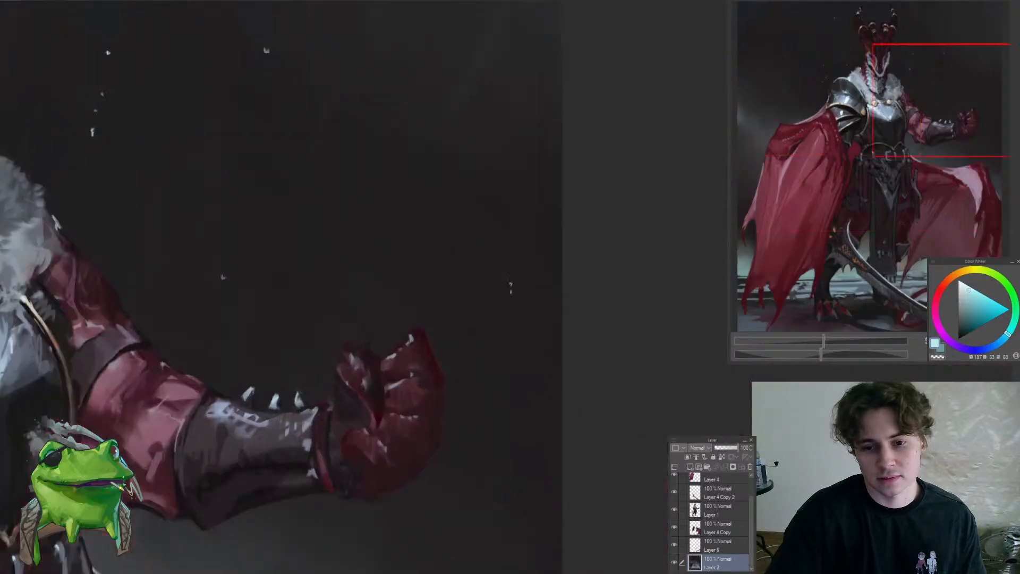
pyautogui.moveTo(501, 284); pyautogui.dragTo(517, 312)
pyautogui.moveTo(438, 375); pyautogui.dragTo(353, 445)
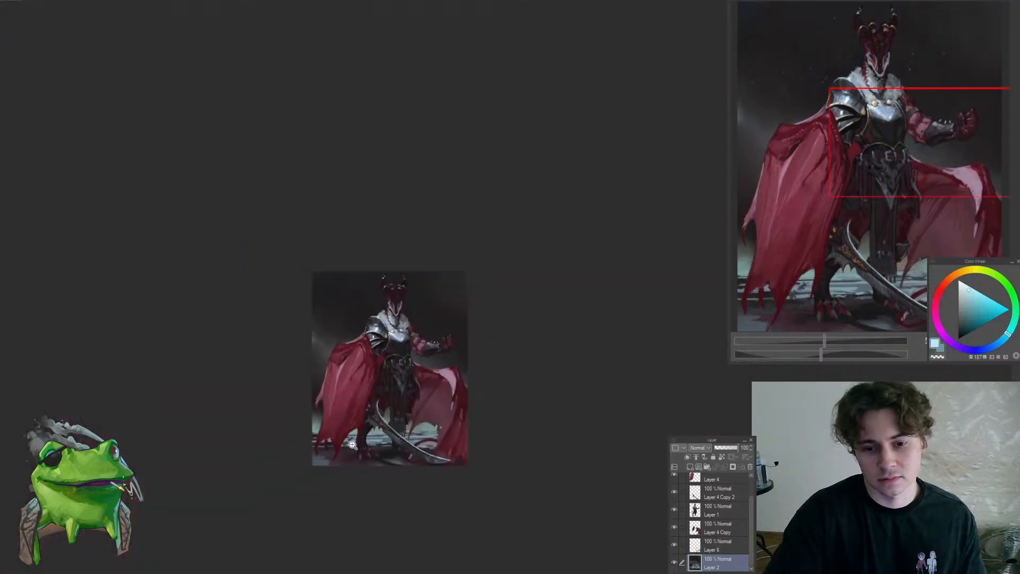
# Scatter more pale cyan specks across the upper background, from the area beside the shoulder armour to the far corner beyond the horns
pyautogui.moveTo(350, 307); pyautogui.dragTo(350, 280)
pyautogui.click(350, 280)
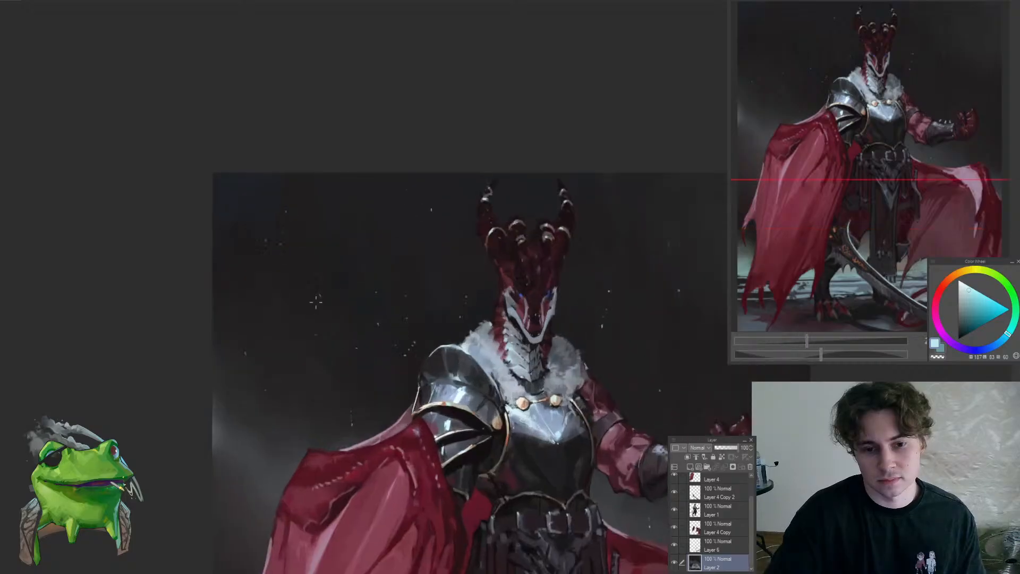
pyautogui.click(306, 288)
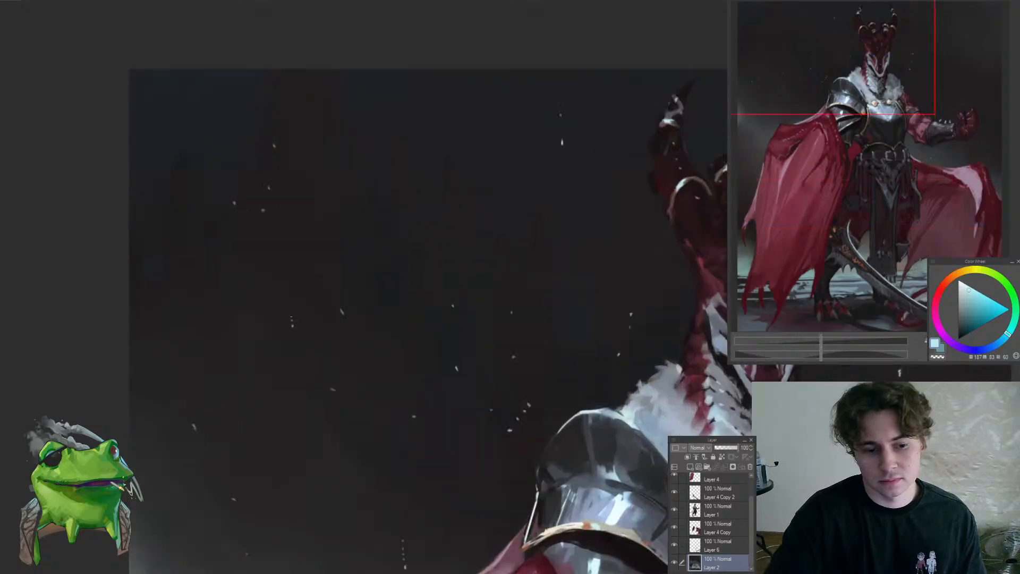
pyautogui.moveTo(293, 325); pyautogui.dragTo(250, 412)
pyautogui.moveTo(253, 263); pyautogui.dragTo(214, 392)
pyautogui.click(285, 272)
pyautogui.moveTo(524, 311); pyautogui.dragTo(556, 321)
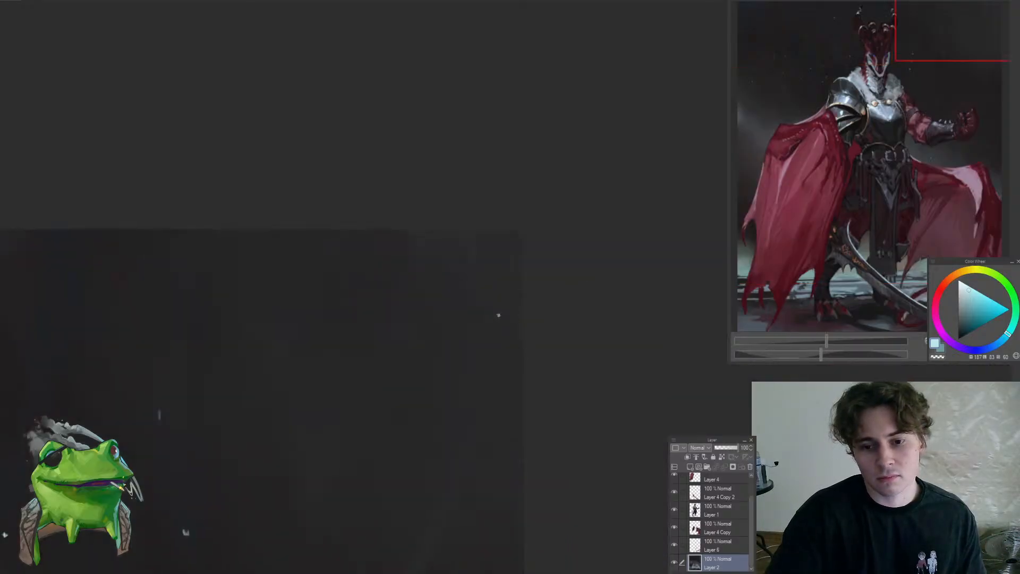
pyautogui.moveTo(489, 306); pyautogui.dragTo(461, 457)
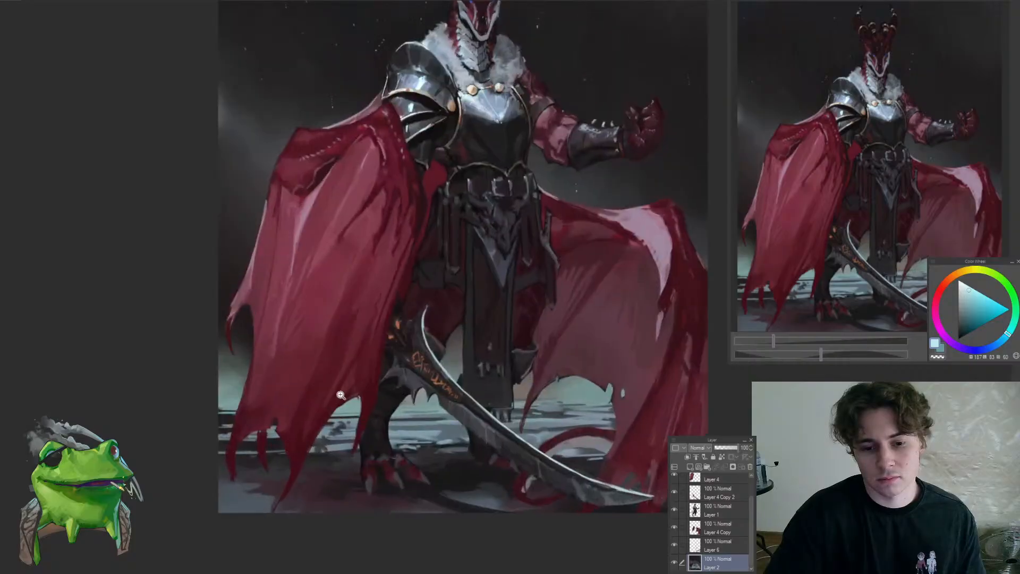
# Sample a muted teal and dot faint specks into the misty background beside the cape's torn outer edge
pyautogui.moveTo(232, 384); pyautogui.dragTo(253, 405)
pyautogui.keyDown('alt'); pyautogui.click(235, 394); pyautogui.keyUp('alt')
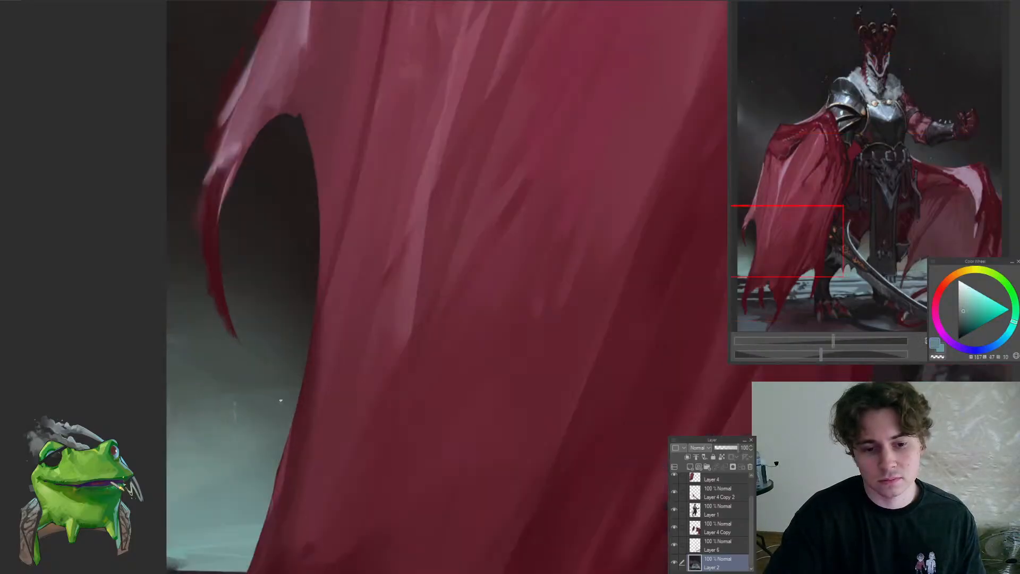
pyautogui.moveTo(260, 374); pyautogui.dragTo(231, 322)
# Add muted teal specks to the mist between the legs and in the gap between the raised forearm and the cape
pyautogui.moveTo(543, 323); pyautogui.dragTo(591, 343)
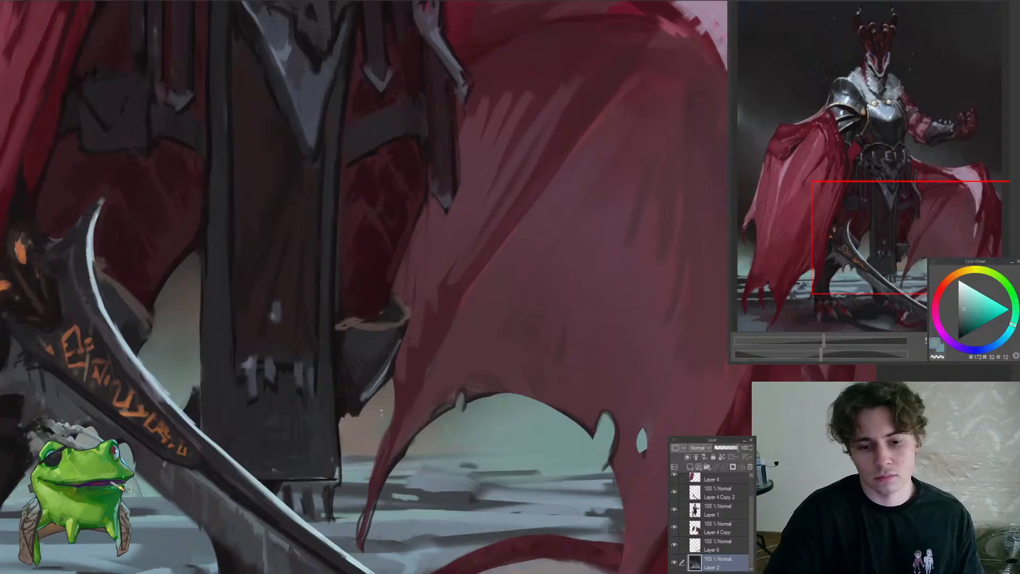
pyautogui.moveTo(367, 371)
pyautogui.mouseDown()
pyautogui.moveTo(378, 372)
pyautogui.moveTo(350, 373)
pyautogui.moveTo(350, 344)
pyautogui.moveTo(362, 341)
pyautogui.mouseUp()
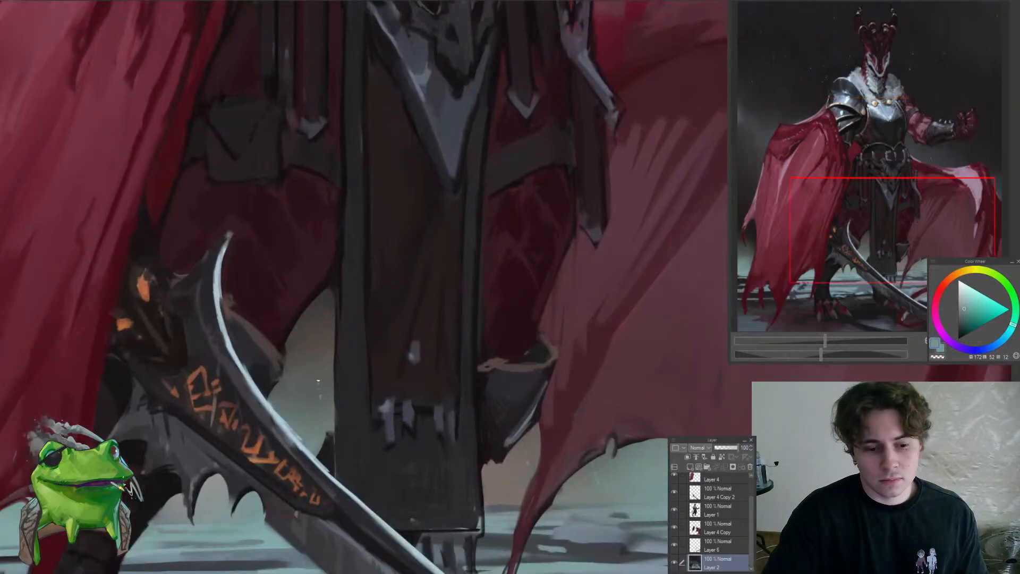
pyautogui.moveTo(309, 401); pyautogui.dragTo(261, 398)
pyautogui.moveTo(452, 259); pyautogui.dragTo(489, 260)
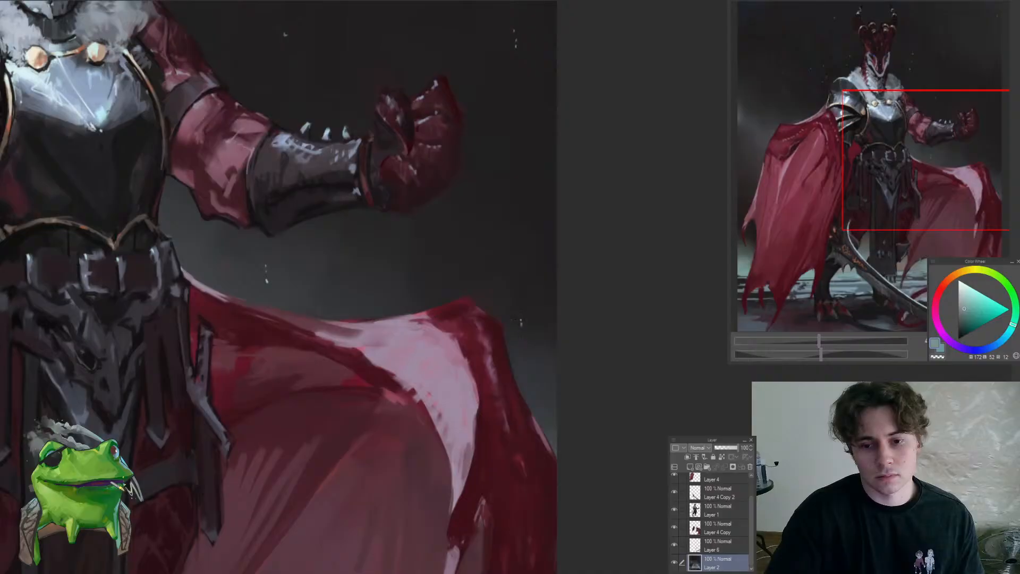
pyautogui.moveTo(492, 316); pyautogui.dragTo(447, 370)
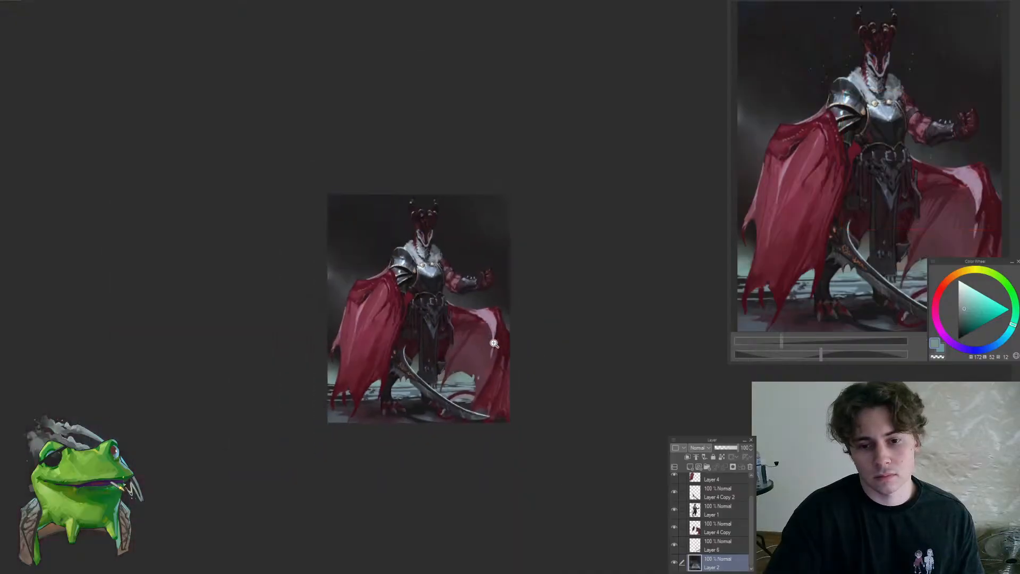
# Select Layer 1 and touch up the edge where the raised arm meets the breastplate with a sampled dark muted red
pyautogui.moveTo(490, 257)
pyautogui.mouseDown()
pyautogui.moveTo(505, 247)
pyautogui.moveTo(506, 266)
pyautogui.mouseUp()
pyautogui.moveTo(415, 296); pyautogui.dragTo(452, 291)
pyautogui.keyDown('ctrl'); pyautogui.keyDown('shift'); pyautogui.click(385, 325); pyautogui.keyUp('shift'); pyautogui.keyUp('ctrl')
pyautogui.moveTo(385, 325); pyautogui.dragTo(398, 331)
pyautogui.keyDown('alt'); pyautogui.click(380, 325); pyautogui.keyUp('alt')
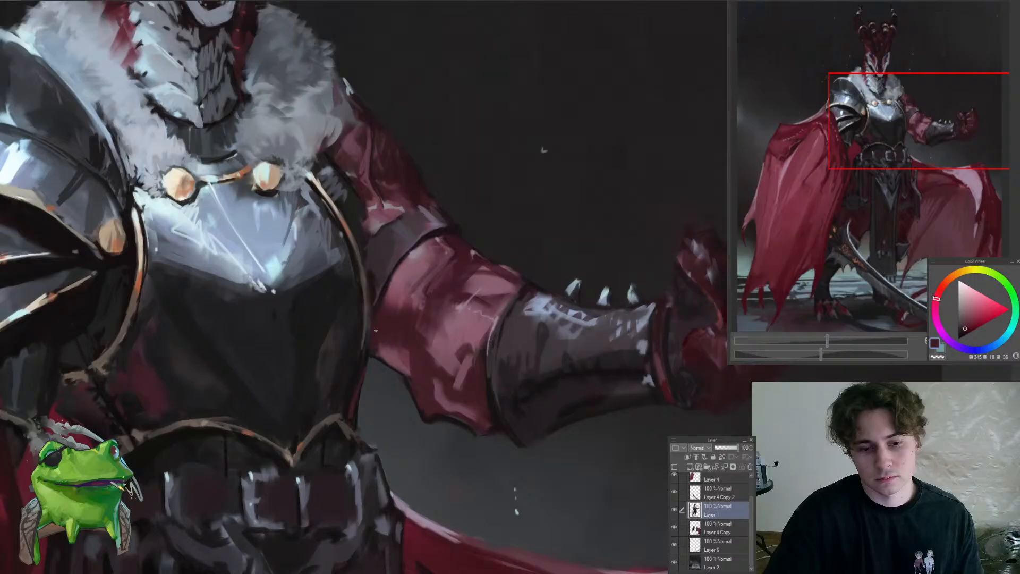
pyautogui.keyDown('alt'); pyautogui.click(372, 326); pyautogui.keyUp('alt')
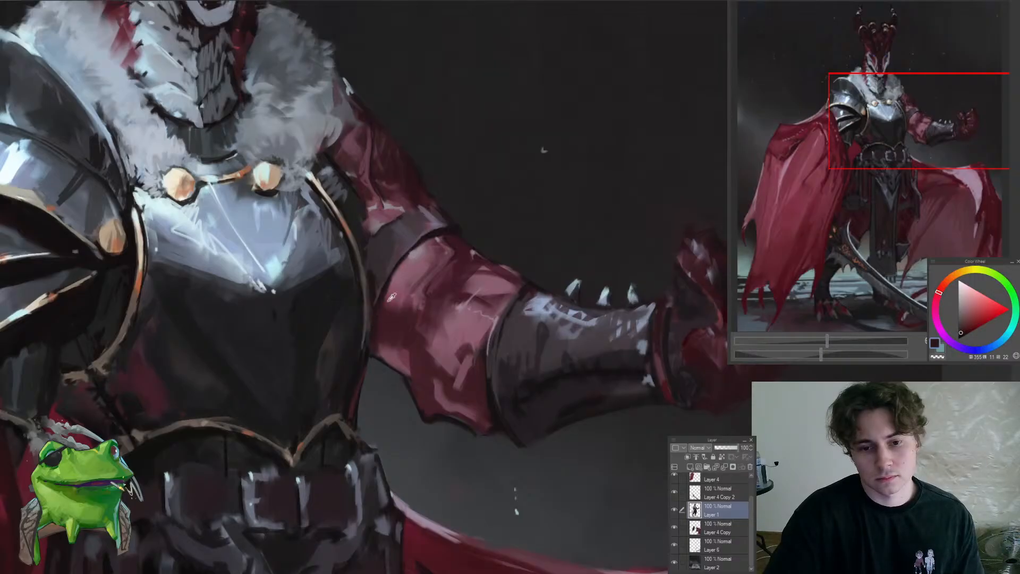
pyautogui.keyDown('alt'); pyautogui.click(381, 275); pyautogui.keyUp('alt')
pyautogui.moveTo(371, 254); pyautogui.dragTo(306, 256)
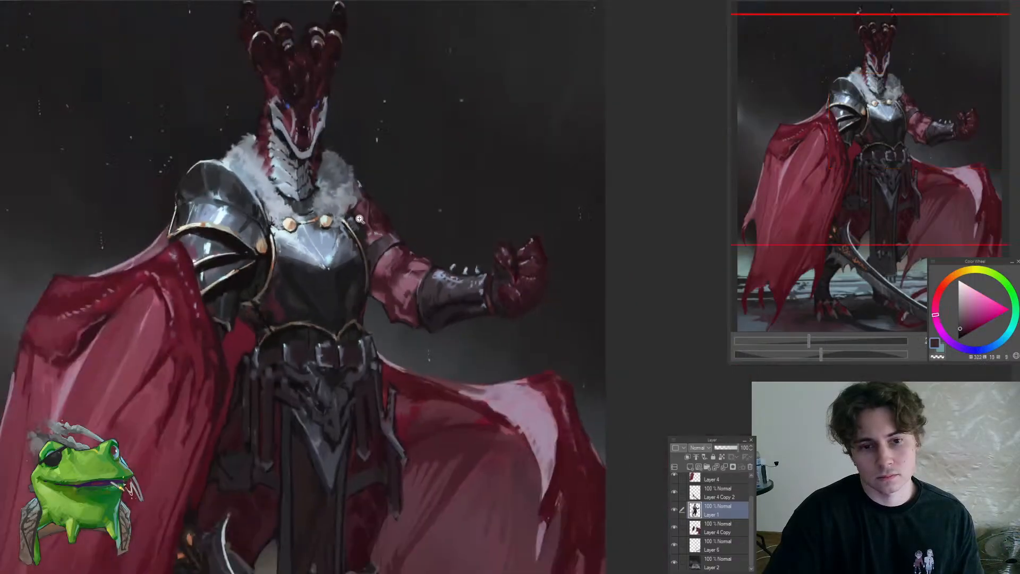
# Deepen the shadows where the fur collar meets the raised arm and the neck with sampled near-black tones
pyautogui.moveTo(366, 210); pyautogui.dragTo(382, 311)
pyautogui.keyDown('alt'); pyautogui.click(357, 291); pyautogui.keyUp('alt')
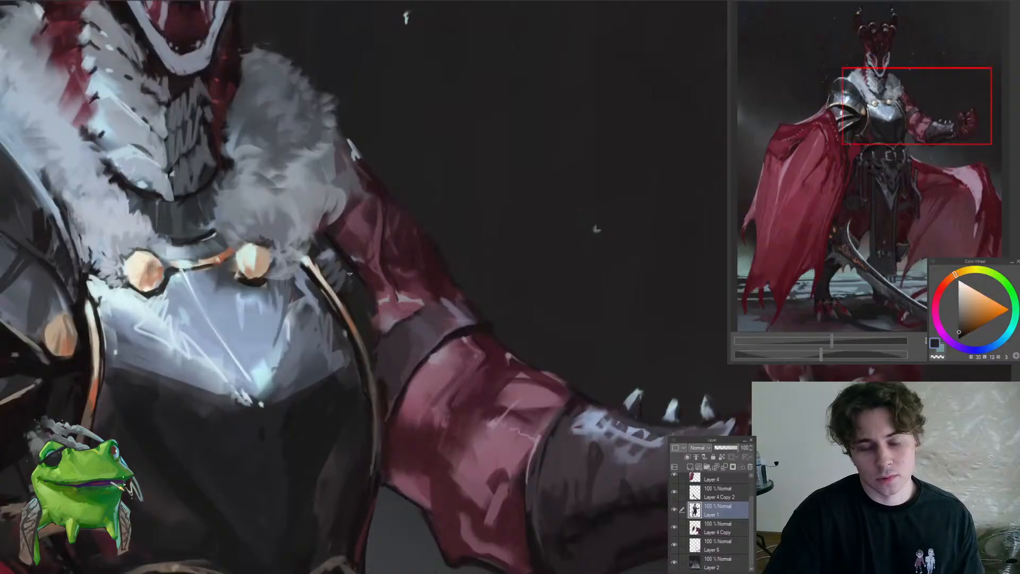
pyautogui.keyDown('alt'); pyautogui.click(325, 248); pyautogui.keyUp('alt')
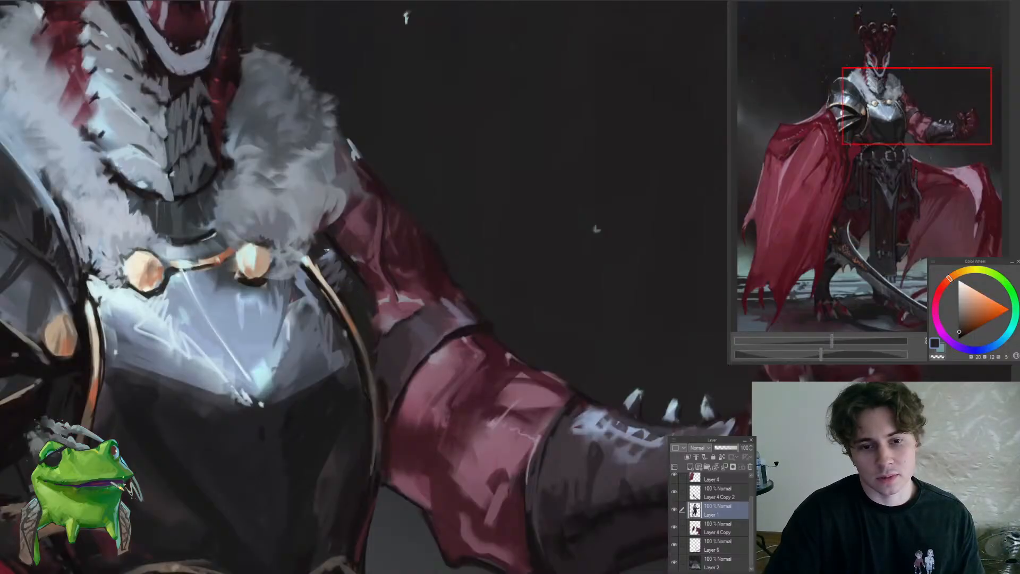
pyautogui.keyDown('alt'); pyautogui.click(350, 239); pyautogui.keyUp('alt')
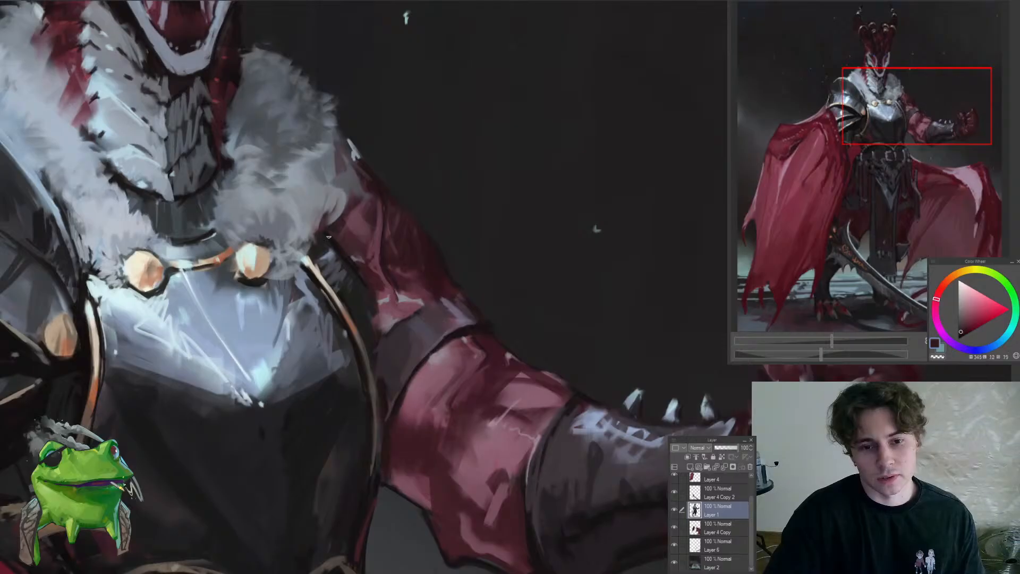
pyautogui.moveTo(345, 265); pyautogui.dragTo(310, 332)
pyautogui.moveTo(314, 265)
pyautogui.mouseDown()
pyautogui.moveTo(423, 287)
pyautogui.moveTo(359, 300)
pyautogui.mouseUp()
pyautogui.keyDown('alt'); pyautogui.click(369, 313); pyautogui.keyUp('alt')
pyautogui.moveTo(382, 239); pyautogui.dragTo(390, 268)
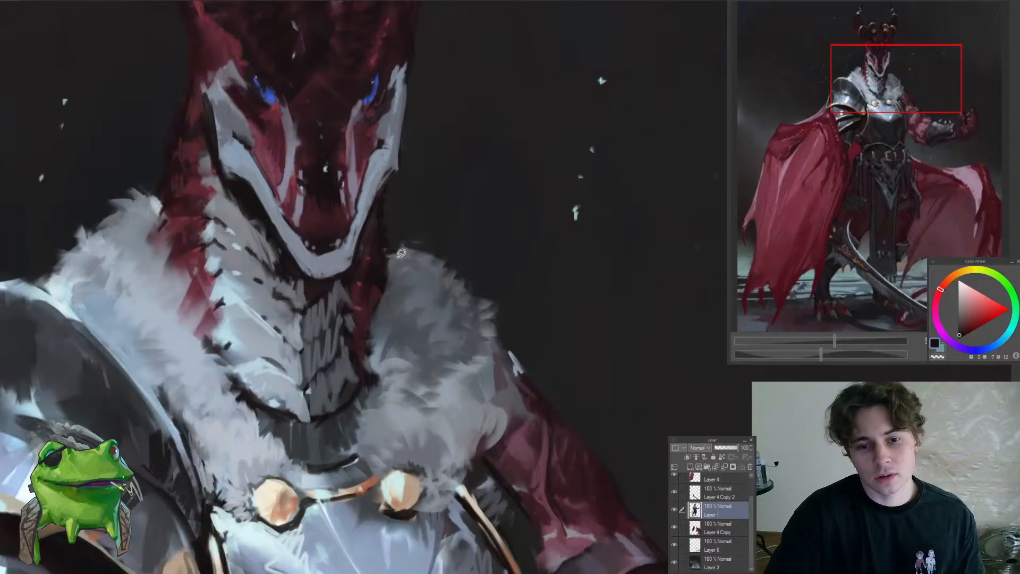
pyautogui.moveTo(378, 265); pyautogui.dragTo(397, 338)
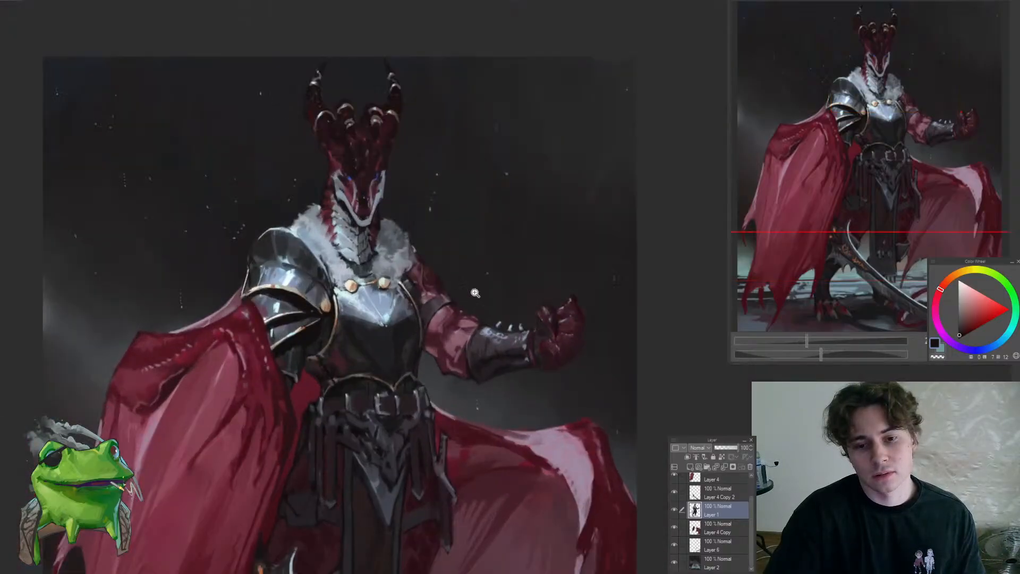
# Clean up the upper contour of the raised arm from the shoulder to the gauntlet spikes with sampled dark reds and near-black
pyautogui.moveTo(474, 292); pyautogui.dragTo(417, 306)
pyautogui.keyDown('alt'); pyautogui.click(403, 321); pyautogui.keyUp('alt')
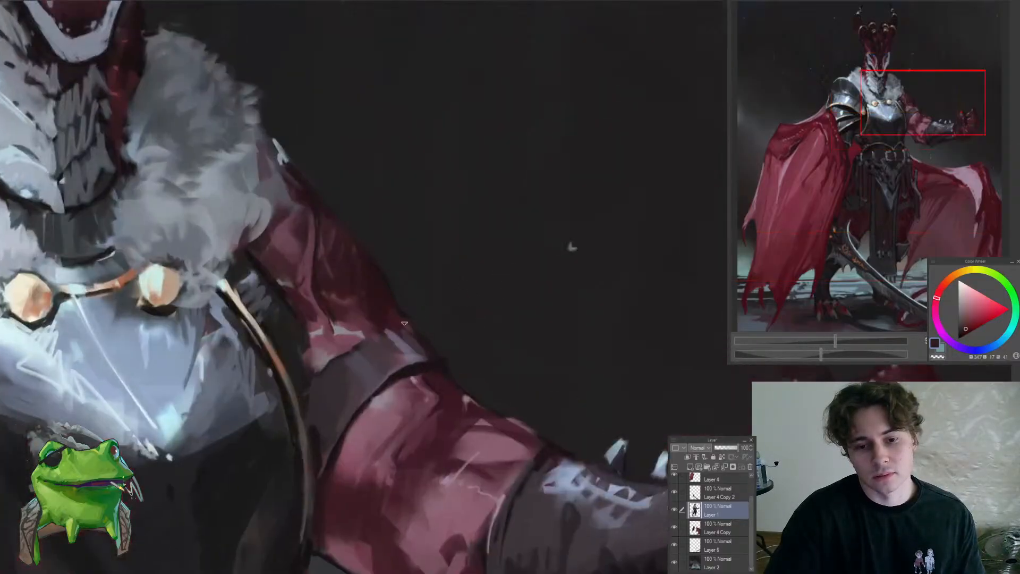
pyautogui.keyDown('alt'); pyautogui.click(400, 312); pyautogui.keyUp('alt')
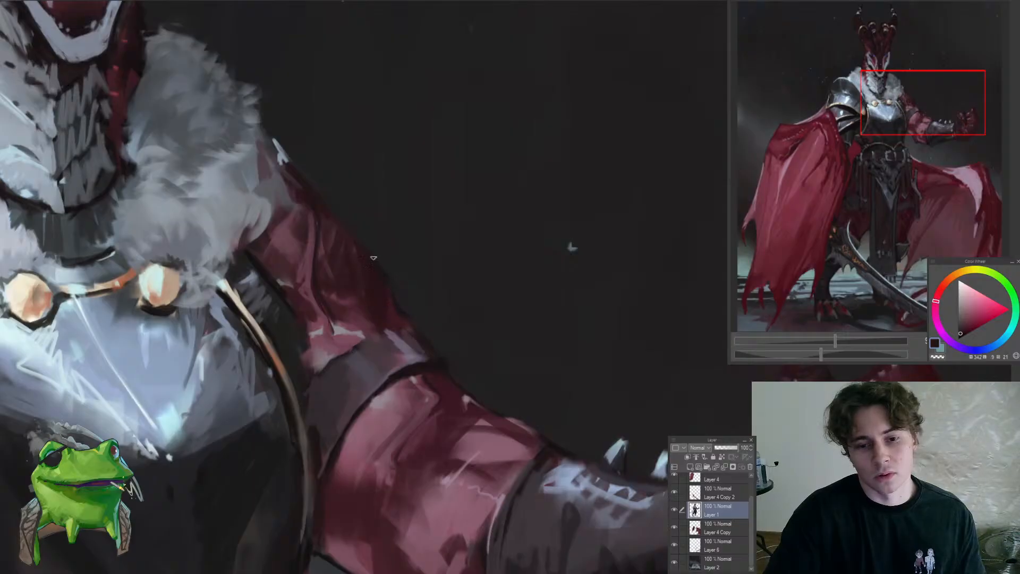
pyautogui.moveTo(364, 259); pyautogui.dragTo(410, 303)
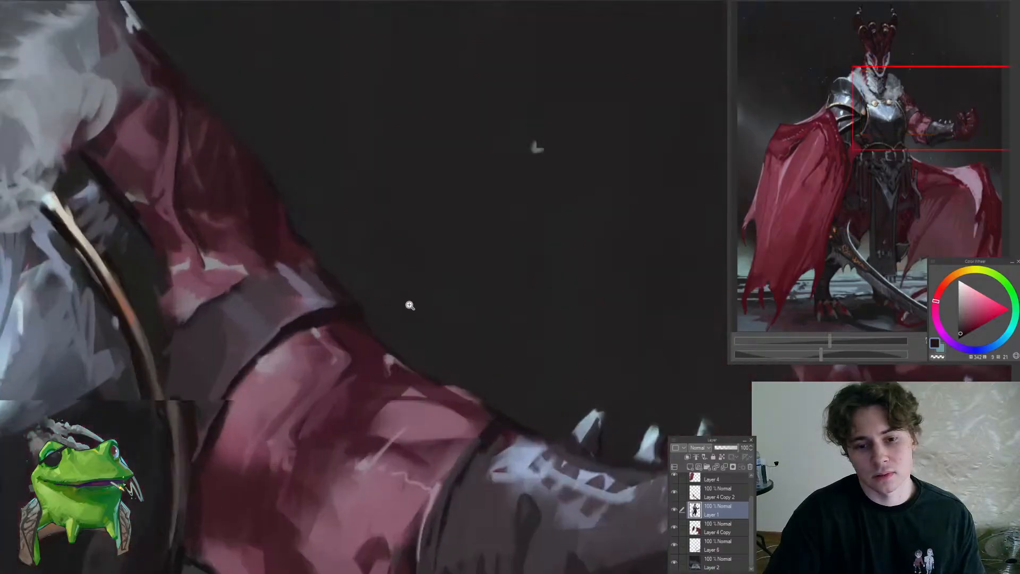
pyautogui.keyDown('alt'); pyautogui.click(359, 309); pyautogui.keyUp('alt')
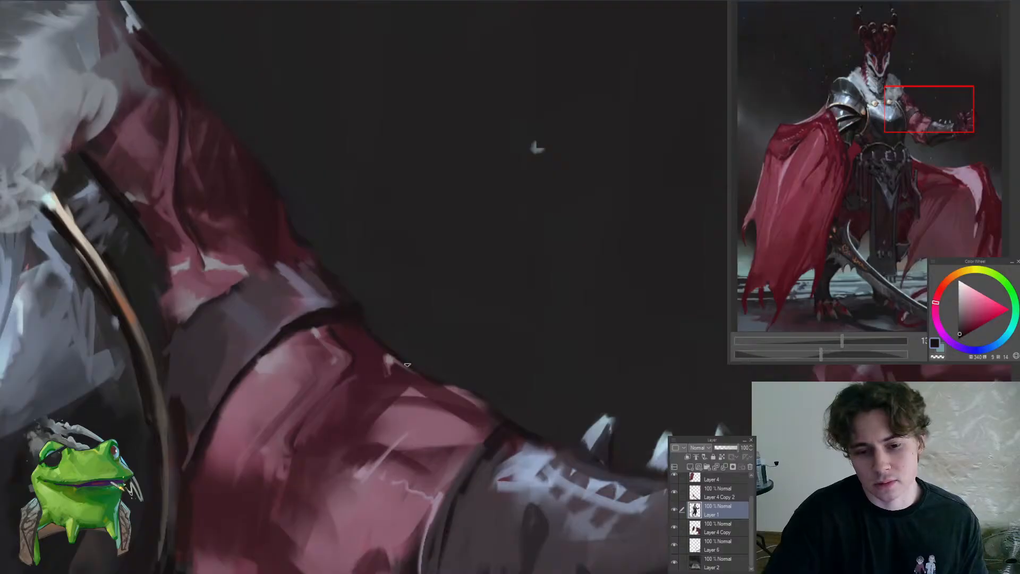
pyautogui.moveTo(470, 393)
pyautogui.mouseDown()
pyautogui.moveTo(491, 411)
pyautogui.moveTo(430, 414)
pyautogui.moveTo(449, 408)
pyautogui.moveTo(372, 401)
pyautogui.moveTo(413, 373)
pyautogui.mouseUp()
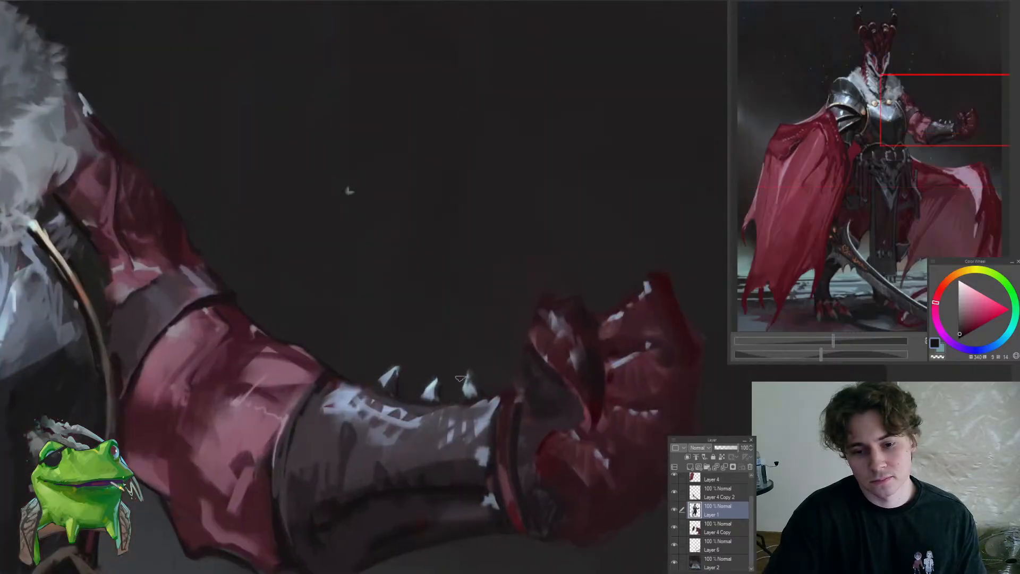
pyautogui.moveTo(453, 372); pyautogui.dragTo(408, 377)
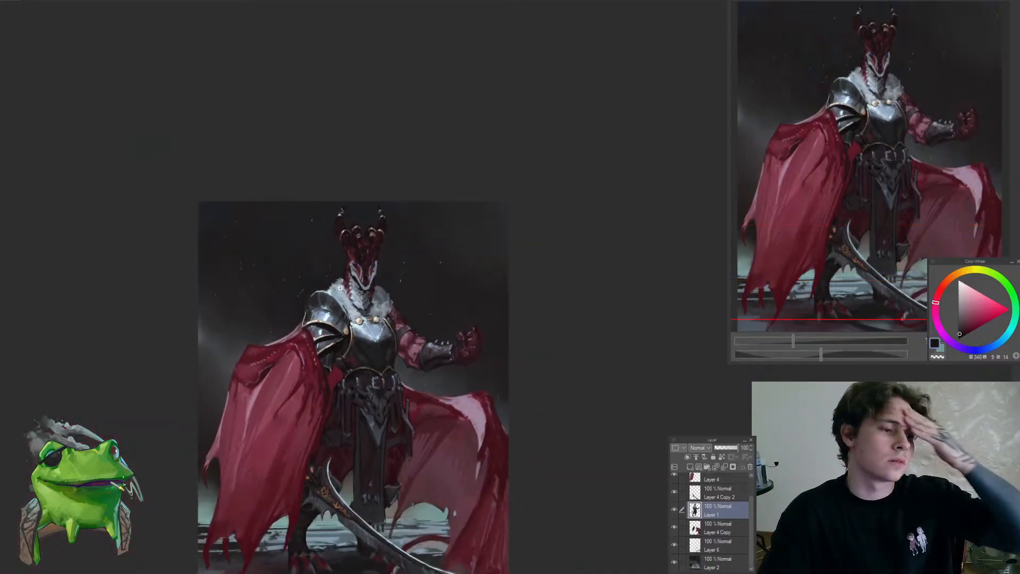
pyautogui.moveTo(364, 283); pyautogui.dragTo(345, 410)
pyautogui.moveTo(302, 376); pyautogui.dragTo(323, 292)
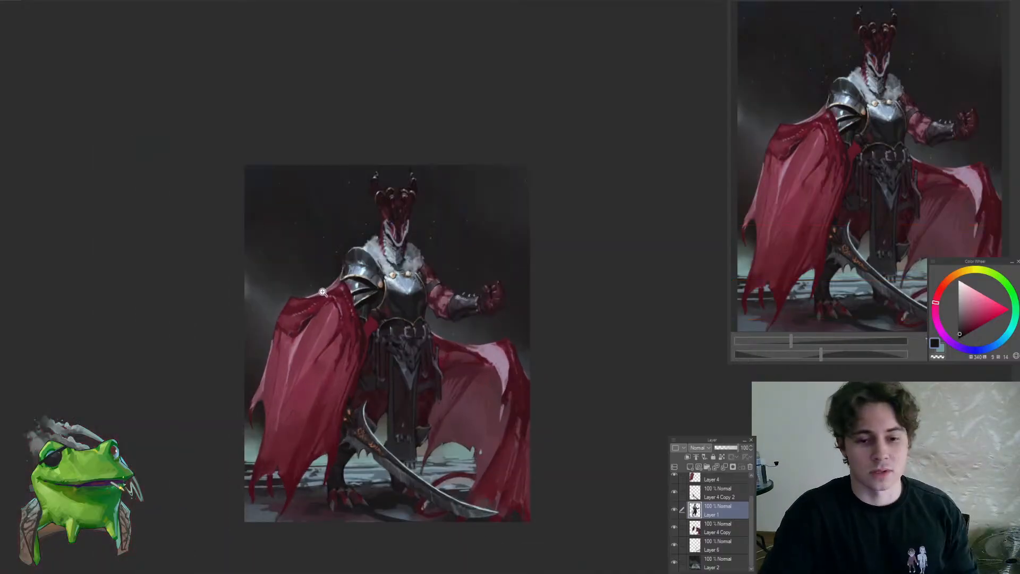
pyautogui.click(343, 287)
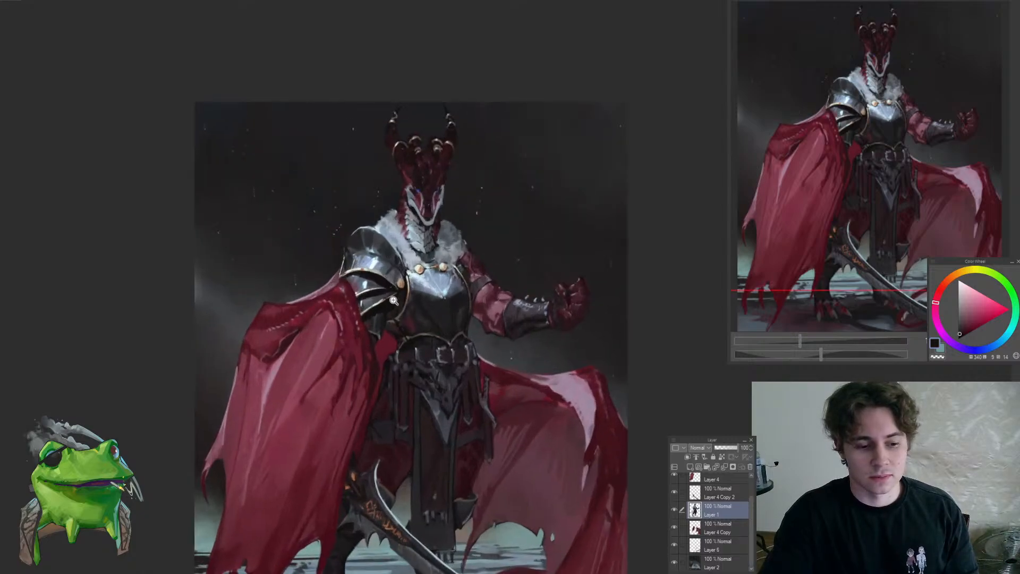
pyautogui.moveTo(393, 337); pyautogui.dragTo(372, 310)
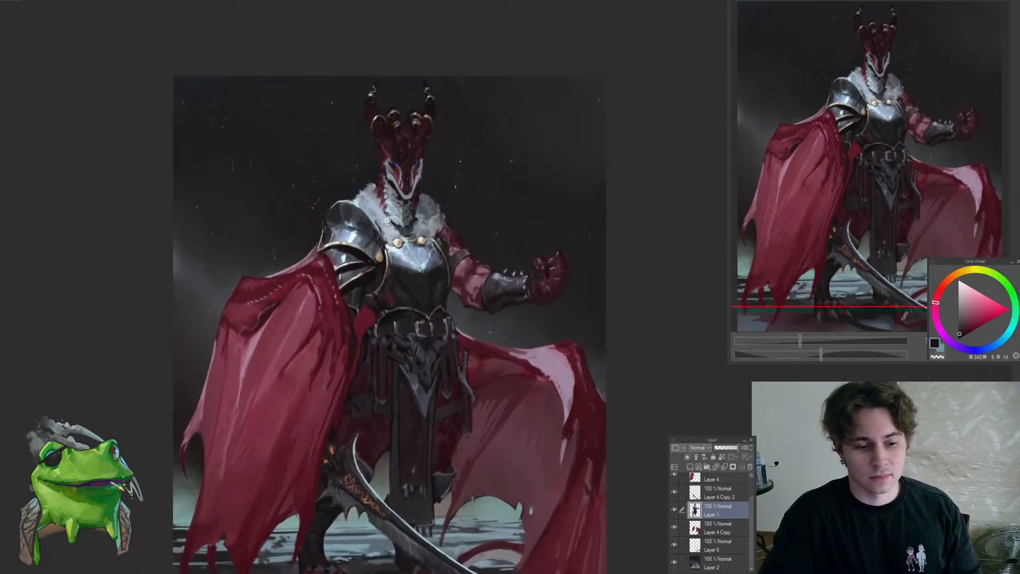
pyautogui.click(392, 256)
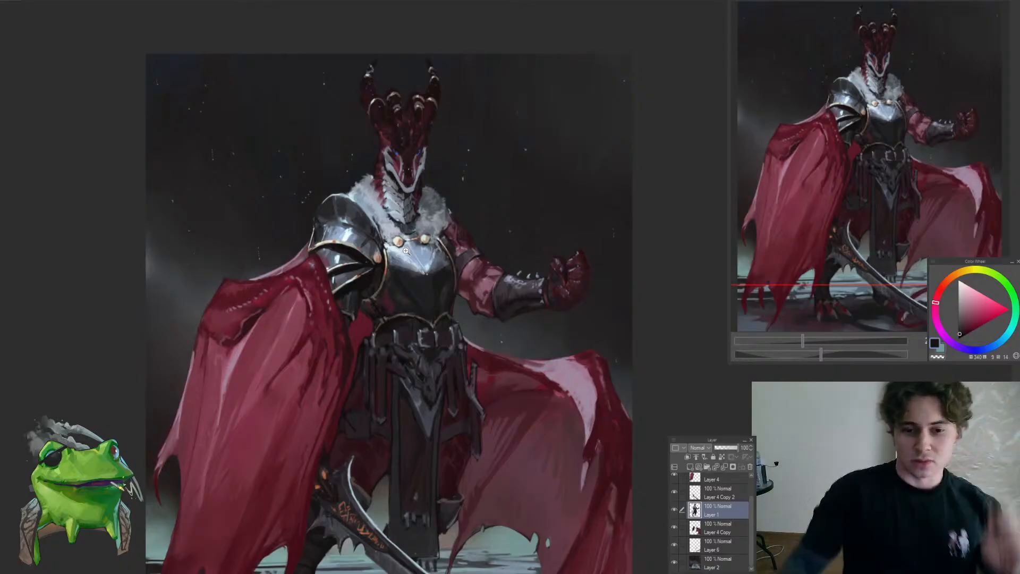
# Darken the cape-side end of the belt and the waist just beneath the breastplate's arched trim with sampled dark, nearly neutral tones
pyautogui.moveTo(382, 343); pyautogui.dragTo(414, 327)
pyautogui.click(414, 327)
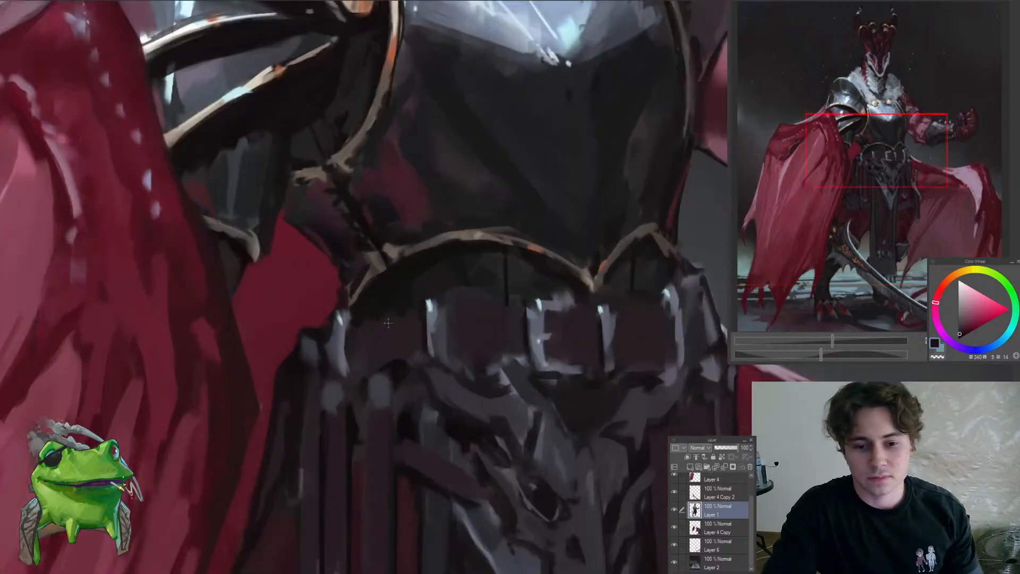
pyautogui.keyDown('alt'); pyautogui.click(353, 334); pyautogui.keyUp('alt')
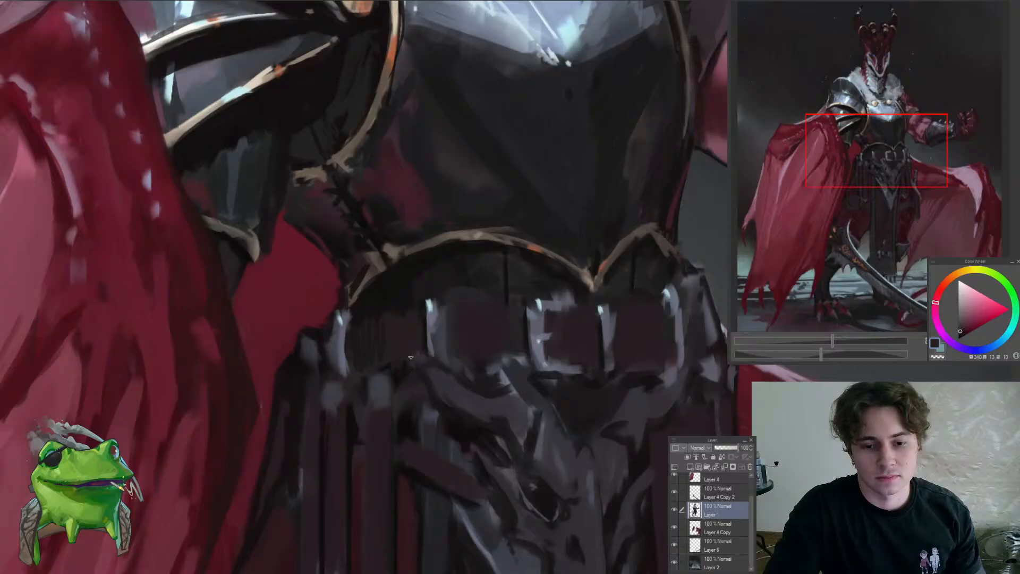
pyautogui.moveTo(417, 333); pyautogui.dragTo(373, 334)
pyautogui.moveTo(452, 306); pyautogui.dragTo(492, 308)
pyautogui.keyDown('alt'); pyautogui.click(423, 395); pyautogui.keyUp('alt')
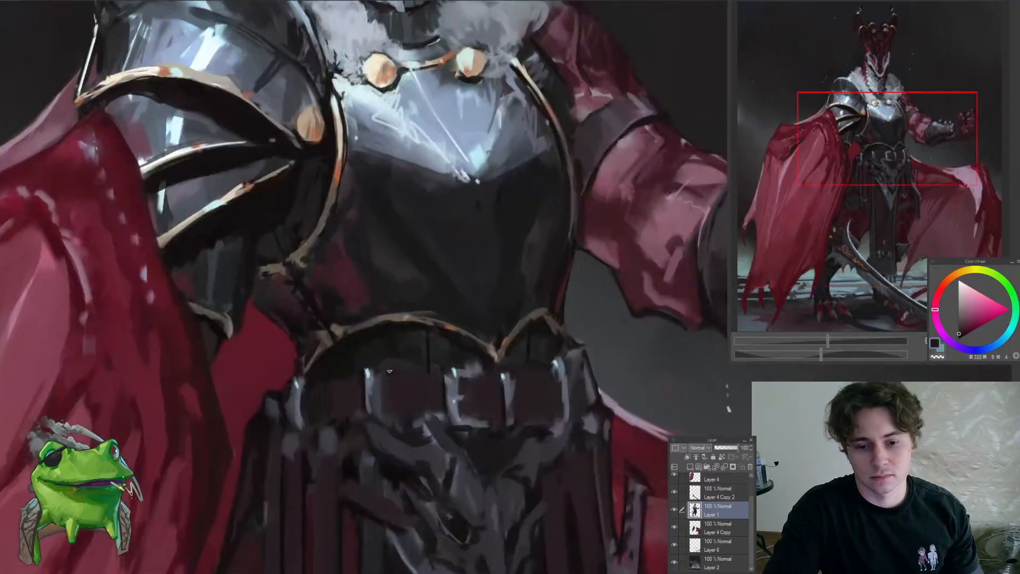
pyautogui.moveTo(417, 400); pyautogui.dragTo(375, 402)
pyautogui.moveTo(439, 408); pyautogui.dragTo(473, 372)
# Shade the waist under the smaller trim arch on the raised-arm side with sampled near-black and dark brown tones
pyautogui.keyDown('alt'); pyautogui.click(448, 300); pyautogui.keyUp('alt')
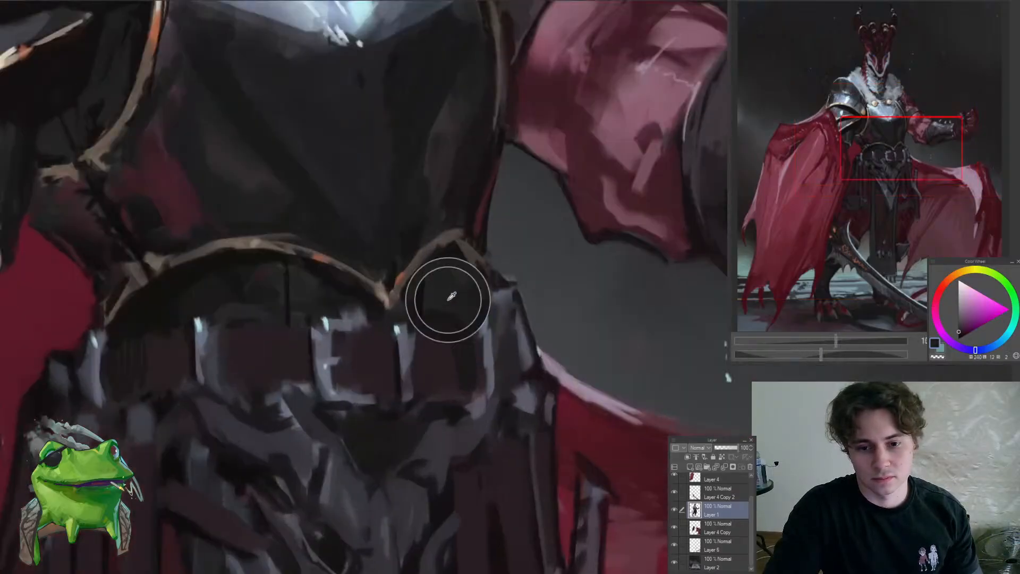
pyautogui.moveTo(451, 307)
pyautogui.mouseDown()
pyautogui.moveTo(431, 299)
pyautogui.moveTo(373, 321)
pyautogui.moveTo(410, 301)
pyautogui.mouseUp()
pyautogui.keyDown('alt'); pyautogui.click(429, 284); pyautogui.keyUp('alt')
pyautogui.keyDown('alt'); pyautogui.click(461, 280); pyautogui.keyUp('alt')
pyautogui.keyDown('alt'); pyautogui.click(391, 302); pyautogui.keyUp('alt')
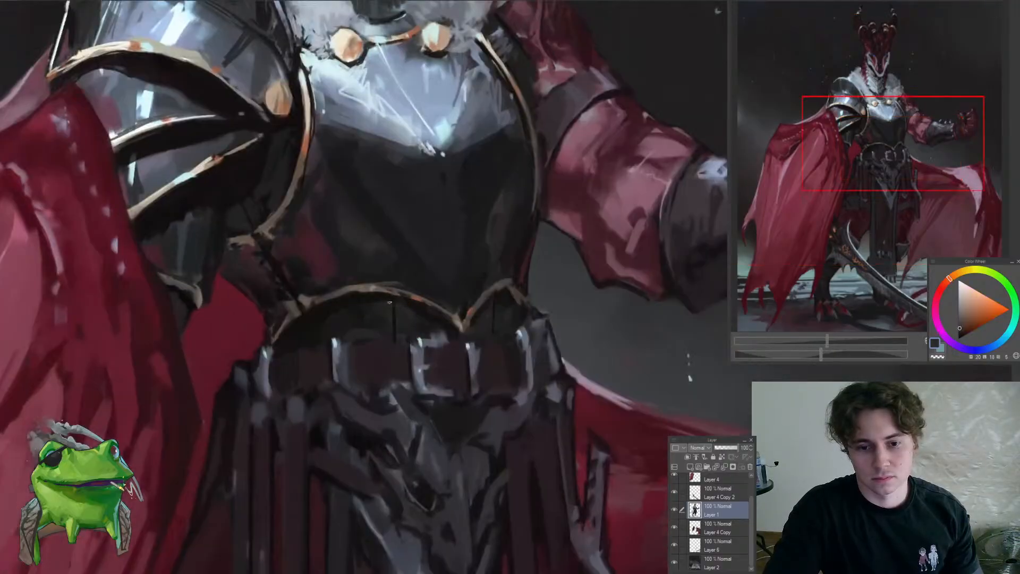
pyautogui.moveTo(395, 336); pyautogui.dragTo(364, 410)
pyautogui.moveTo(440, 348); pyautogui.dragTo(469, 338)
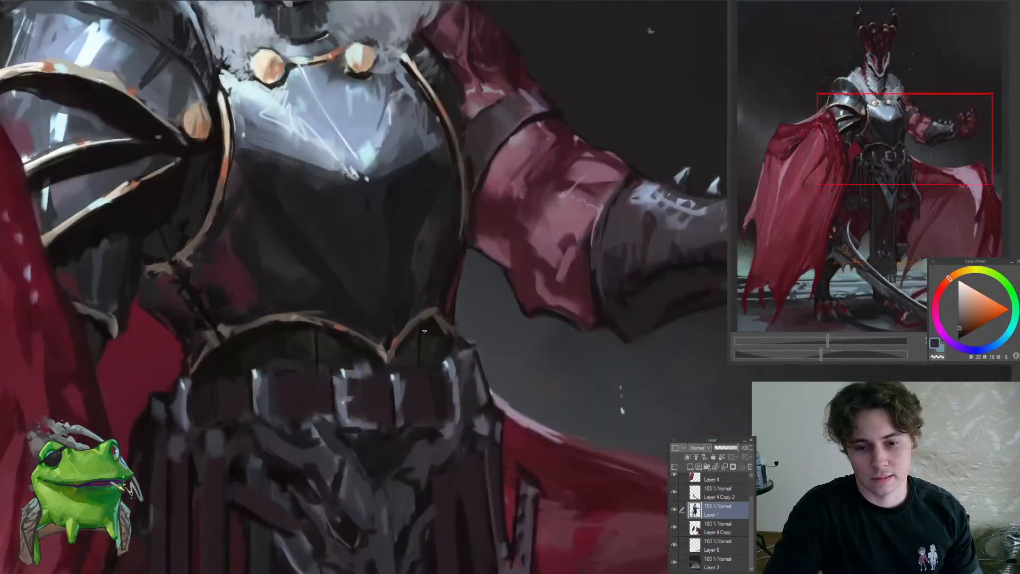
# Clean up the dark area around the point where the two arches of the breastplate's lower gold trim meet
pyautogui.keyDown('alt'); pyautogui.click(432, 324); pyautogui.keyUp('alt')
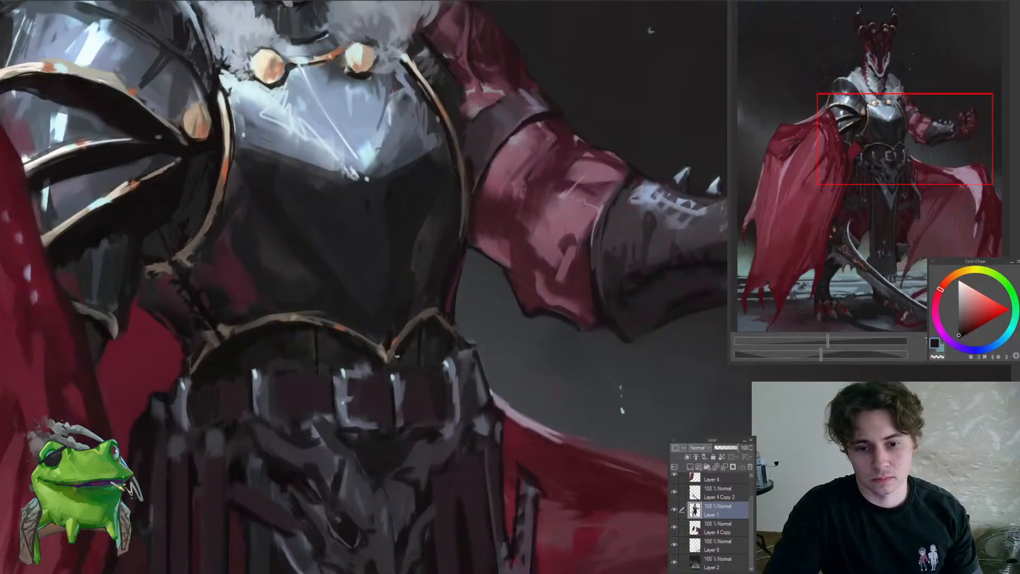
pyautogui.keyDown('alt'); pyautogui.click(416, 311); pyautogui.keyUp('alt')
pyautogui.moveTo(400, 336)
pyautogui.mouseDown()
pyautogui.moveTo(407, 314)
pyautogui.moveTo(392, 344)
pyautogui.mouseUp()
pyautogui.keyDown('alt'); pyautogui.click(402, 320); pyautogui.keyUp('alt')
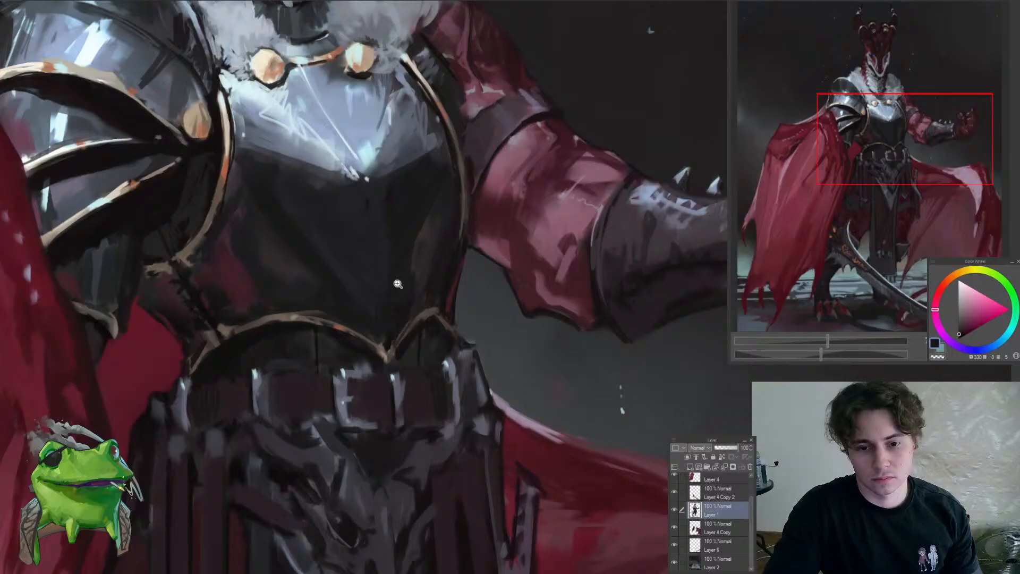
pyautogui.moveTo(398, 284); pyautogui.dragTo(381, 350)
pyautogui.moveTo(509, 325); pyautogui.dragTo(569, 296)
pyautogui.hotkey('ctrl', '@')
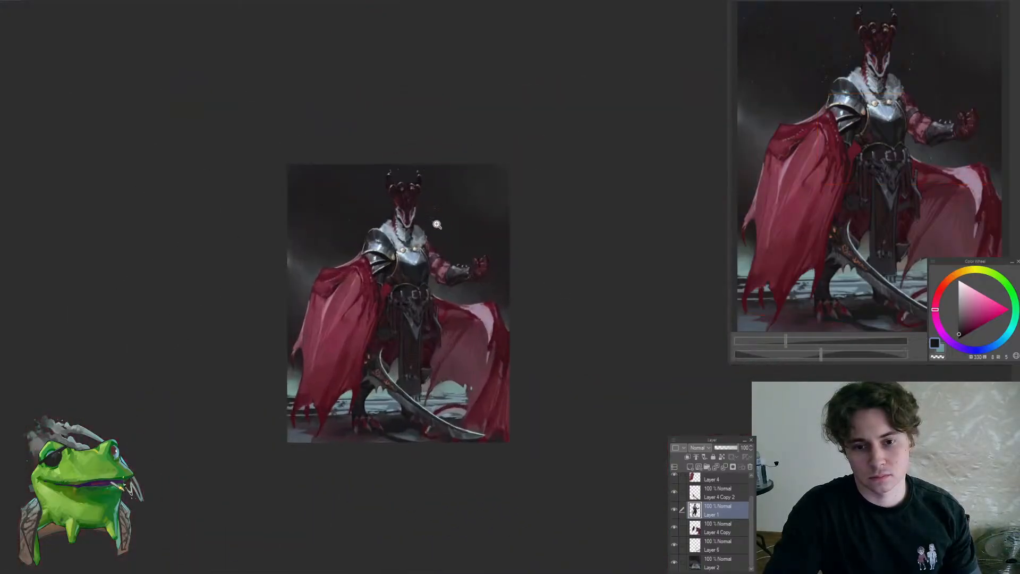
# Touch up the upper end of the breastplate's gold side trim where it meets the fur collar, using a sampled dark brown
pyautogui.click(429, 232)
pyautogui.click(416, 234)
pyautogui.moveTo(415, 290); pyautogui.dragTo(445, 255)
pyautogui.keyDown('alt'); pyautogui.click(405, 288); pyautogui.keyUp('alt')
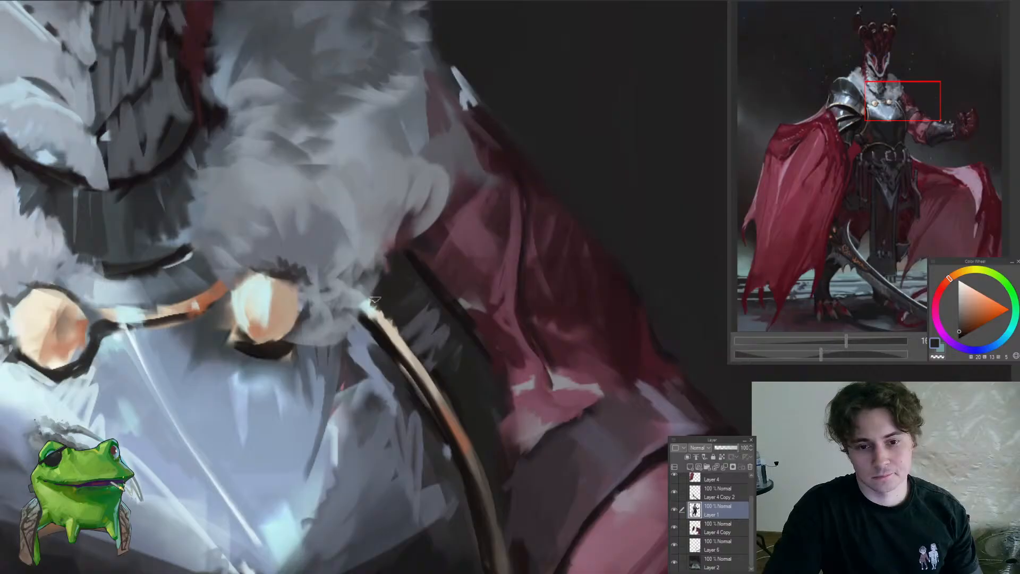
# Refine the fur collar's lower edge beside the raised arm and the throat scales with sampled dark brown and muted blue-grey
pyautogui.scroll(-4, 387, 262)
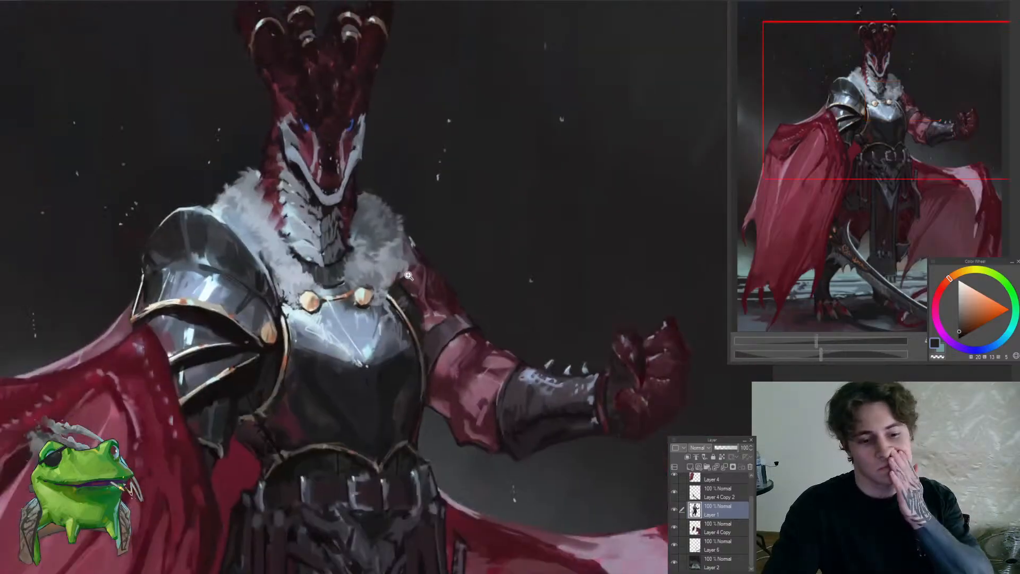
pyautogui.scroll(-3, 417, 244)
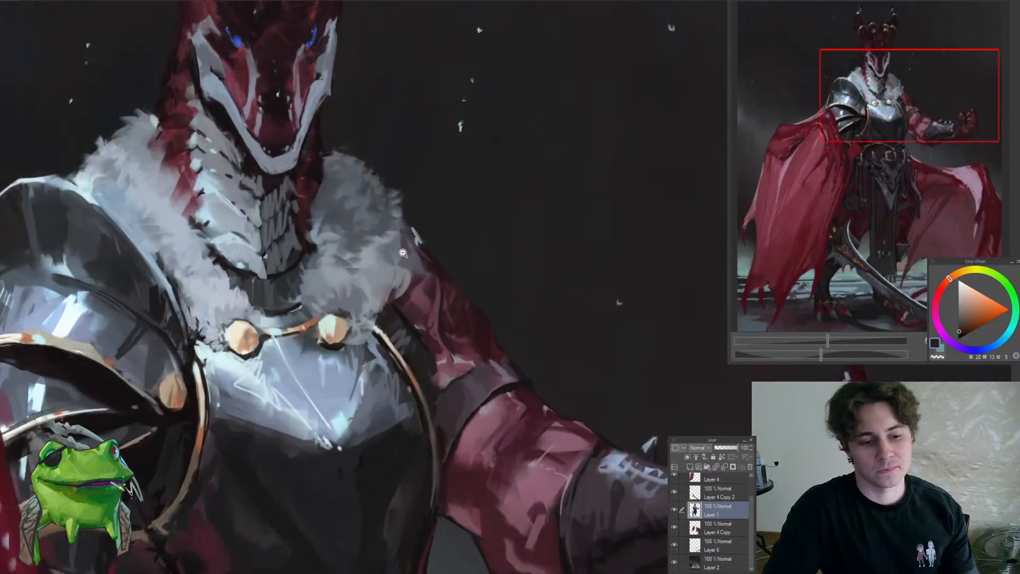
pyautogui.scroll(2, 416, 255)
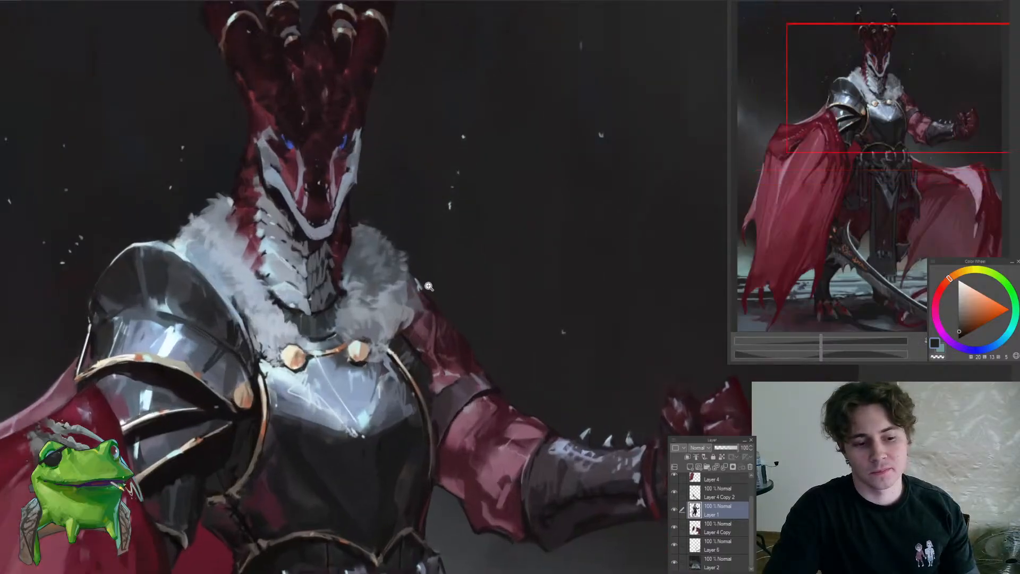
pyautogui.scroll(1, 426, 285)
pyautogui.scroll(2, 426, 285)
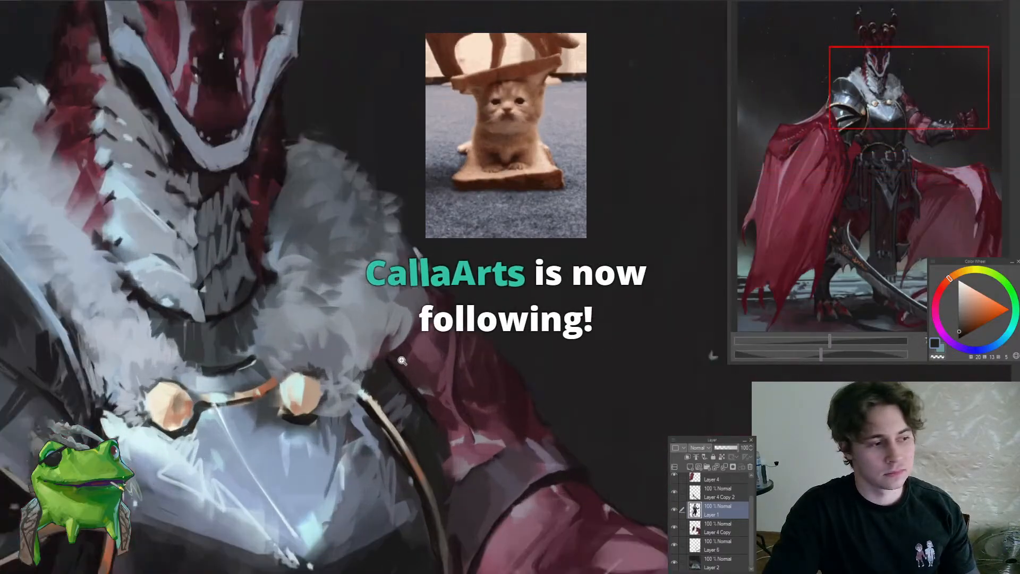
pyautogui.keyDown('alt'); pyautogui.click(392, 369); pyautogui.keyUp('alt')
pyautogui.moveTo(380, 353)
pyautogui.mouseDown()
pyautogui.moveTo(400, 373)
pyautogui.moveTo(319, 362)
pyautogui.moveTo(392, 348)
pyautogui.mouseUp()
pyautogui.keyDown('alt'); pyautogui.click(352, 362); pyautogui.keyUp('alt')
pyautogui.keyDown('alt'); pyautogui.click(338, 358); pyautogui.keyUp('alt')
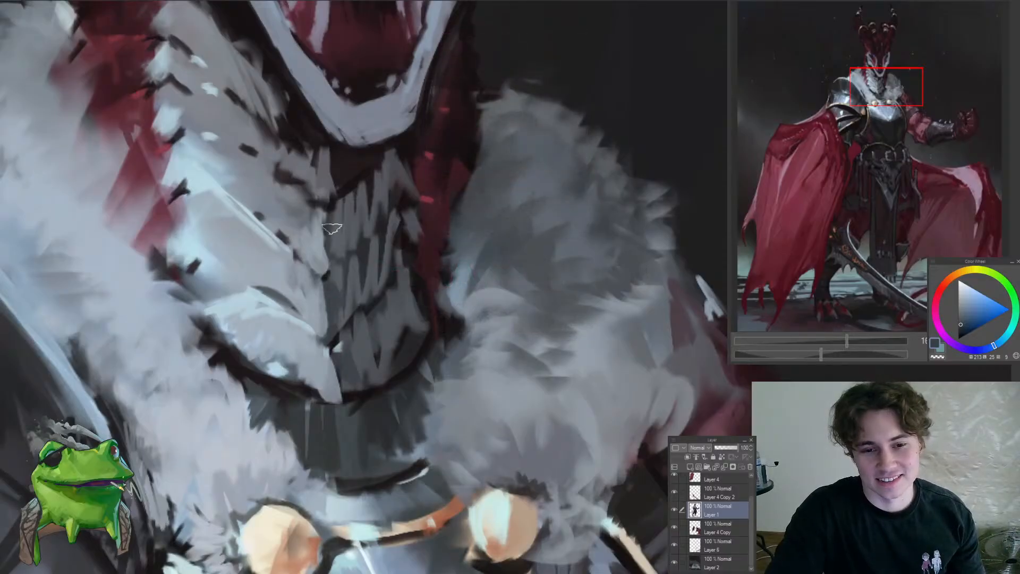
pyautogui.moveTo(350, 173); pyautogui.dragTo(302, 293)
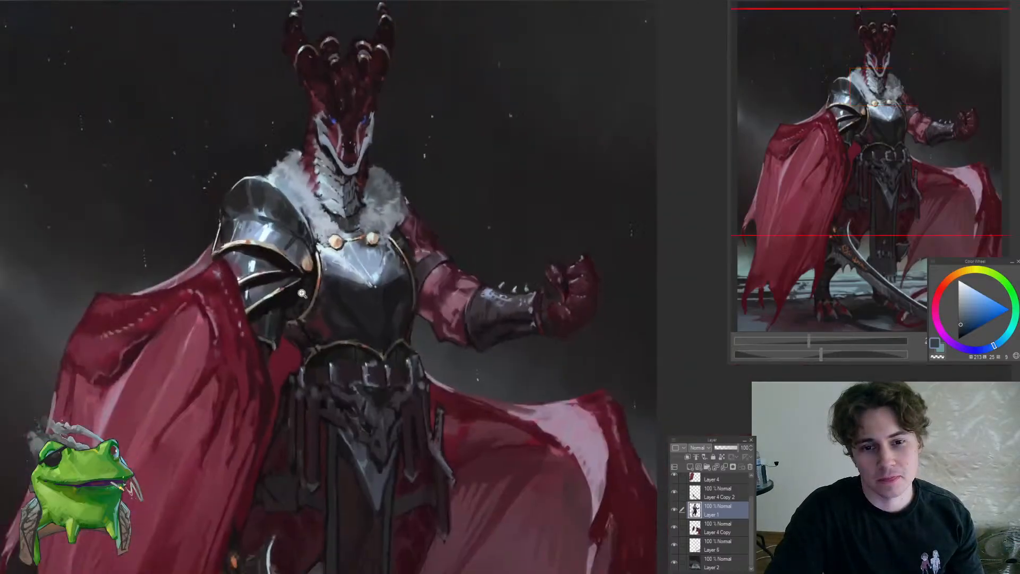
# Touch up the hanging waist straps on the cape side with sampled dark violet-grey and blue-grey tones
pyautogui.moveTo(375, 297)
pyautogui.mouseDown()
pyautogui.moveTo(393, 377)
pyautogui.moveTo(333, 338)
pyautogui.moveTo(387, 301)
pyautogui.mouseUp()
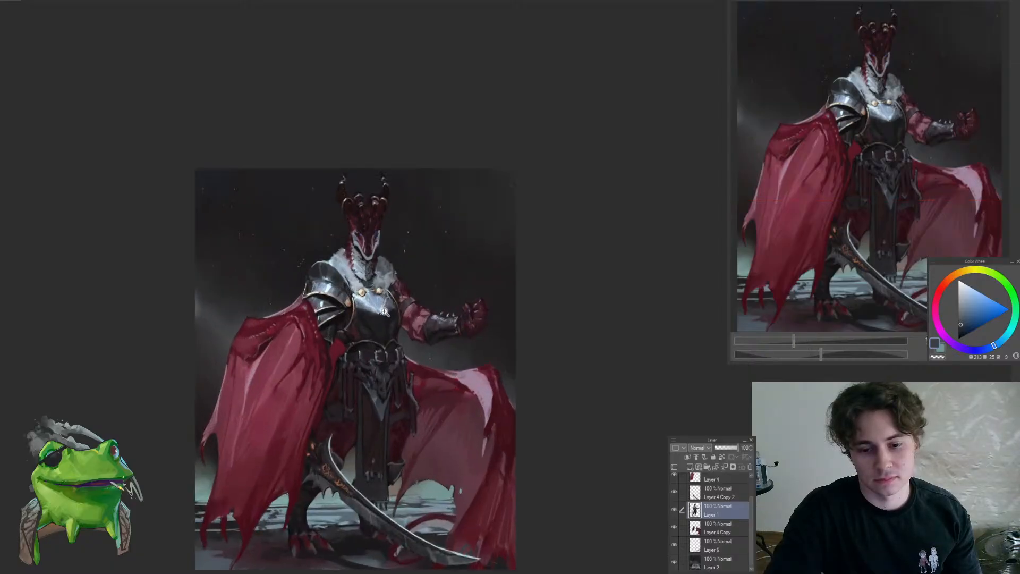
pyautogui.moveTo(375, 453); pyautogui.dragTo(350, 306)
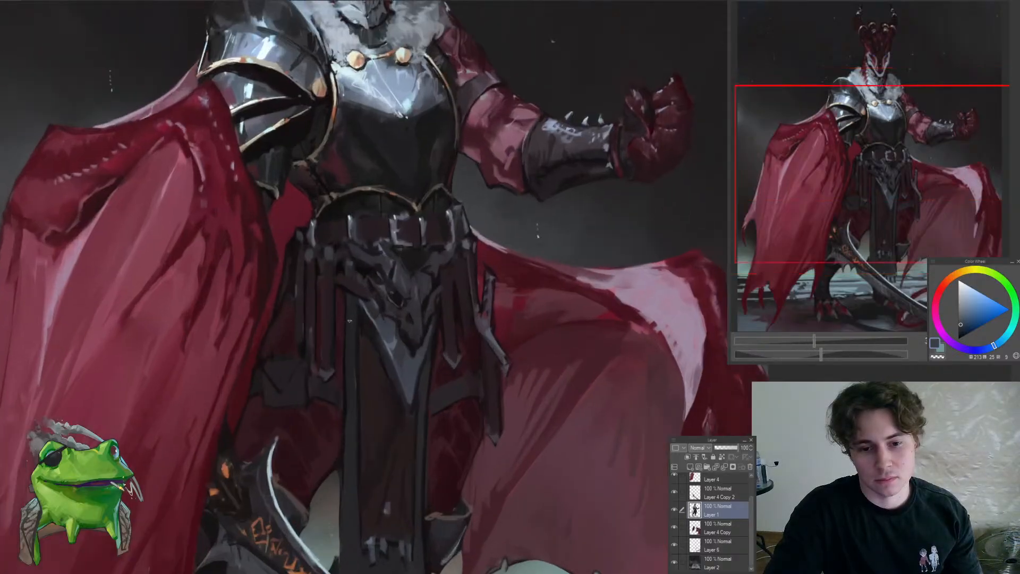
pyautogui.click(355, 379)
pyautogui.click(352, 319)
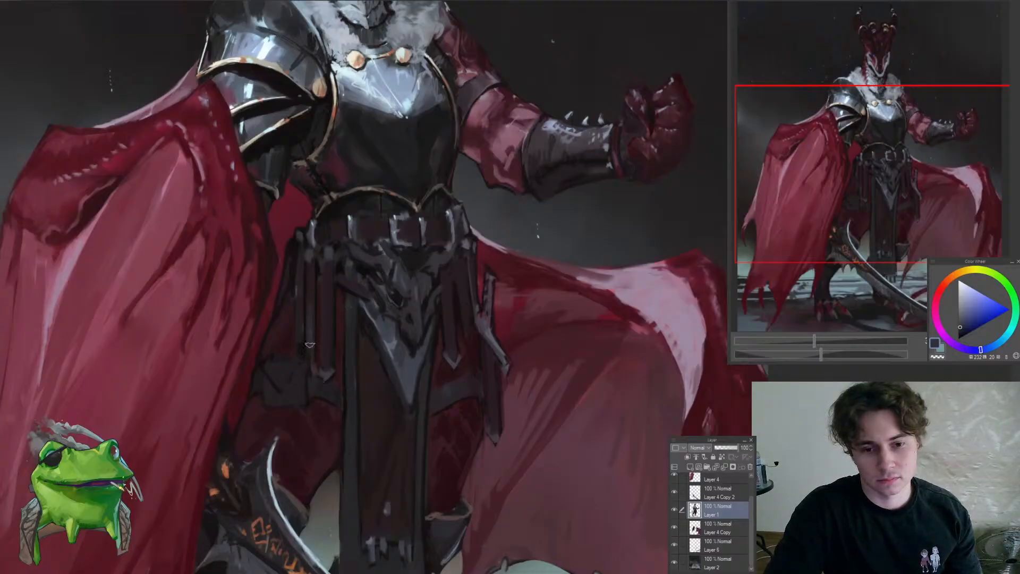
pyautogui.click(313, 292)
pyautogui.click(315, 336)
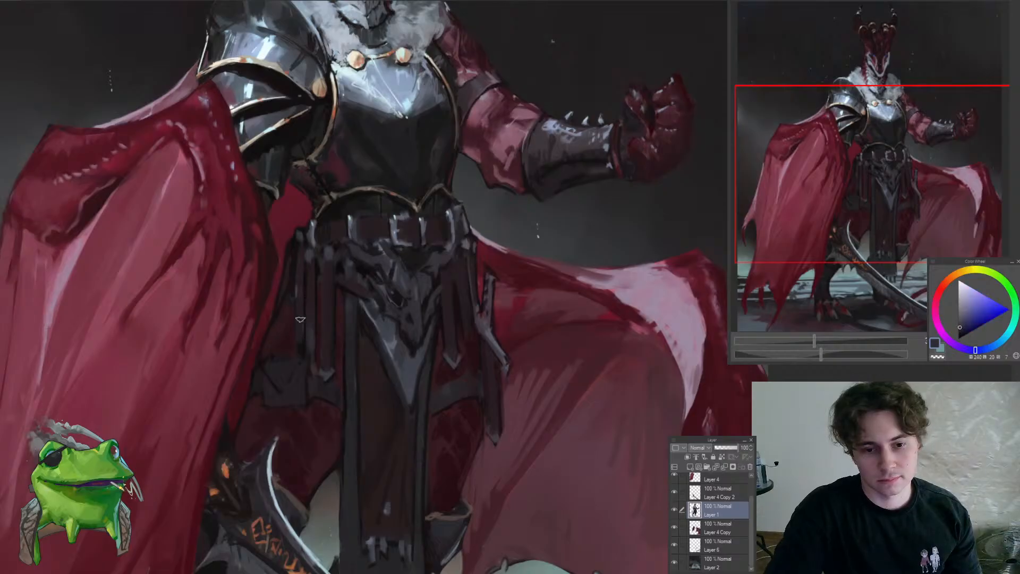
pyautogui.moveTo(328, 333)
pyautogui.mouseDown()
pyautogui.moveTo(360, 378)
pyautogui.moveTo(350, 379)
pyautogui.moveTo(334, 310)
pyautogui.mouseUp()
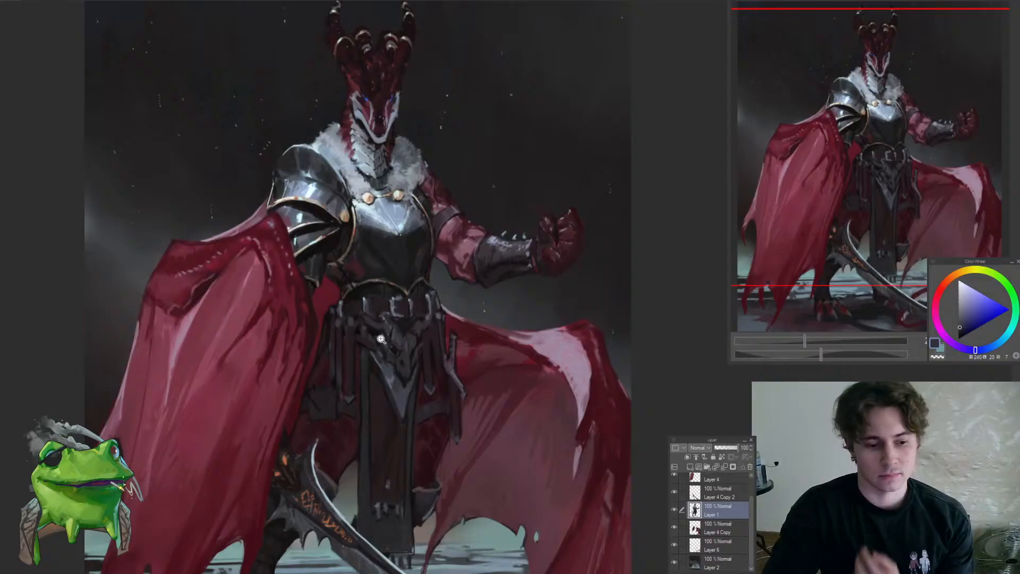
# Shade the dark cloth between the hanging straps and the large cape with a sampled dark muted red
pyautogui.click(354, 344)
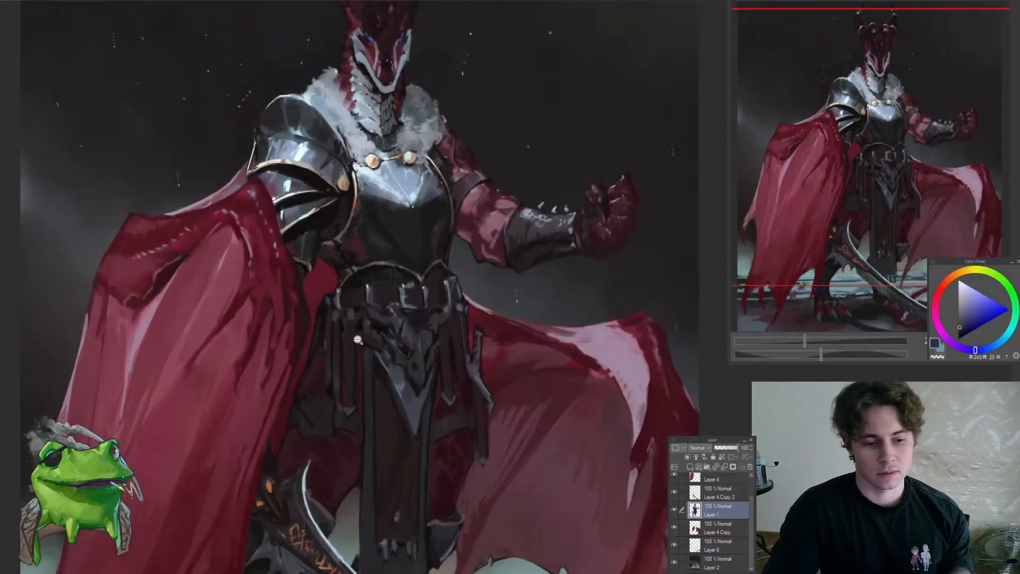
pyautogui.click(345, 334)
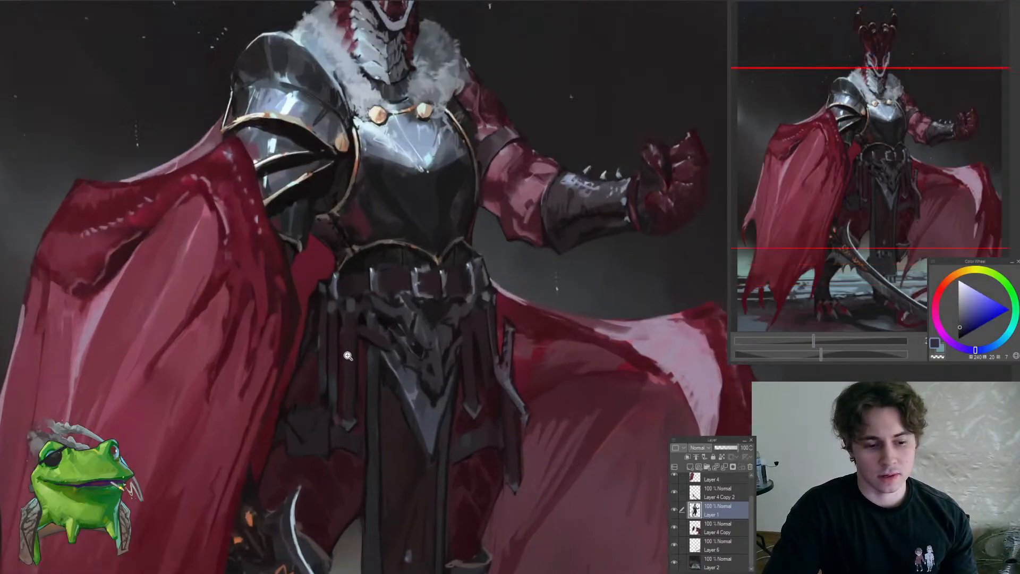
pyautogui.click(348, 356)
pyautogui.keyDown('alt'); pyautogui.click(334, 326); pyautogui.keyUp('alt')
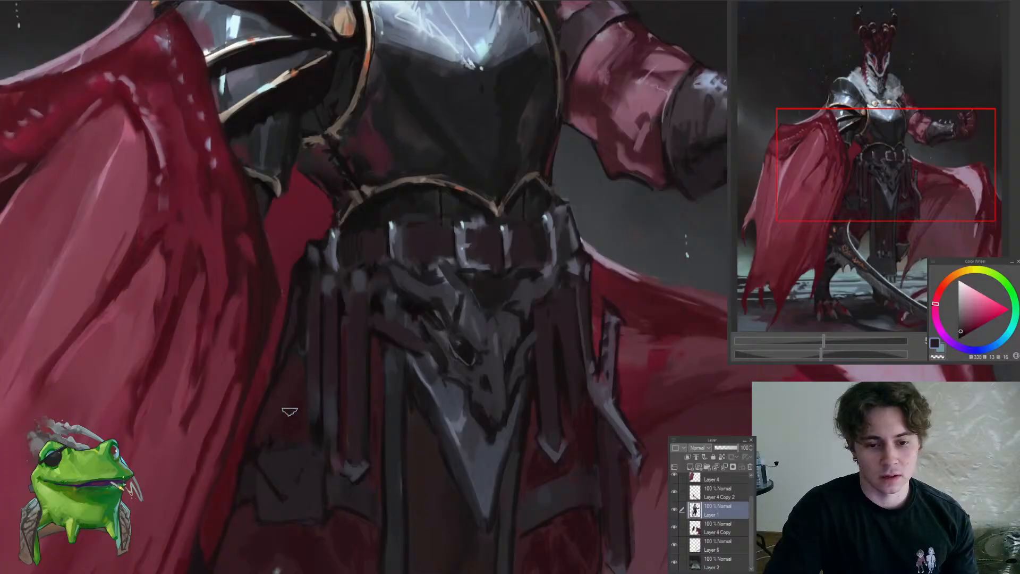
pyautogui.keyDown('alt'); pyautogui.click(299, 436); pyautogui.keyUp('alt')
pyautogui.moveTo(299, 395); pyautogui.dragTo(257, 448)
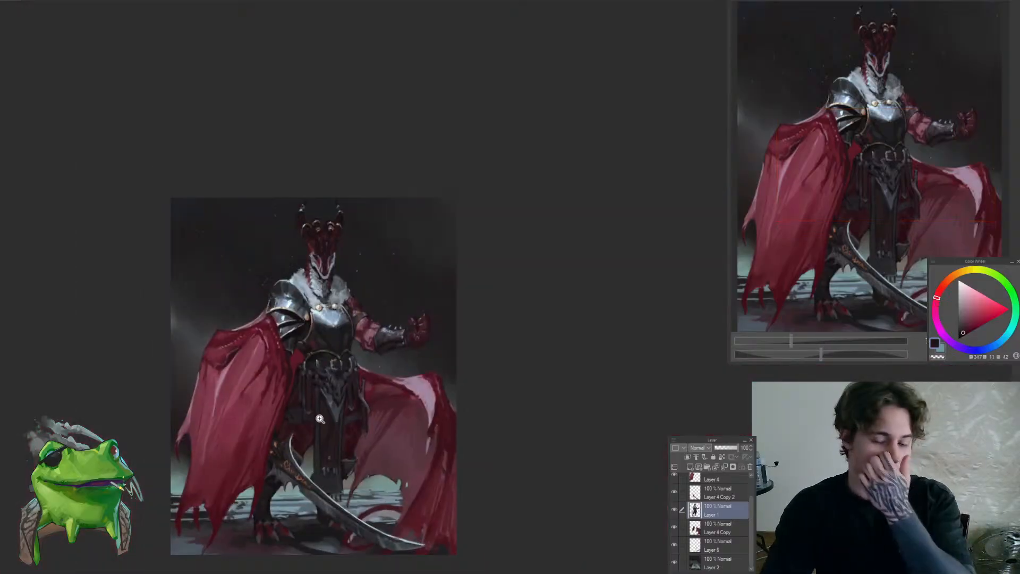
# Define the hip pouch and the cloth around it below the cape-side straps with sampled near-black reds
pyautogui.click(310, 396)
pyautogui.click(313, 372)
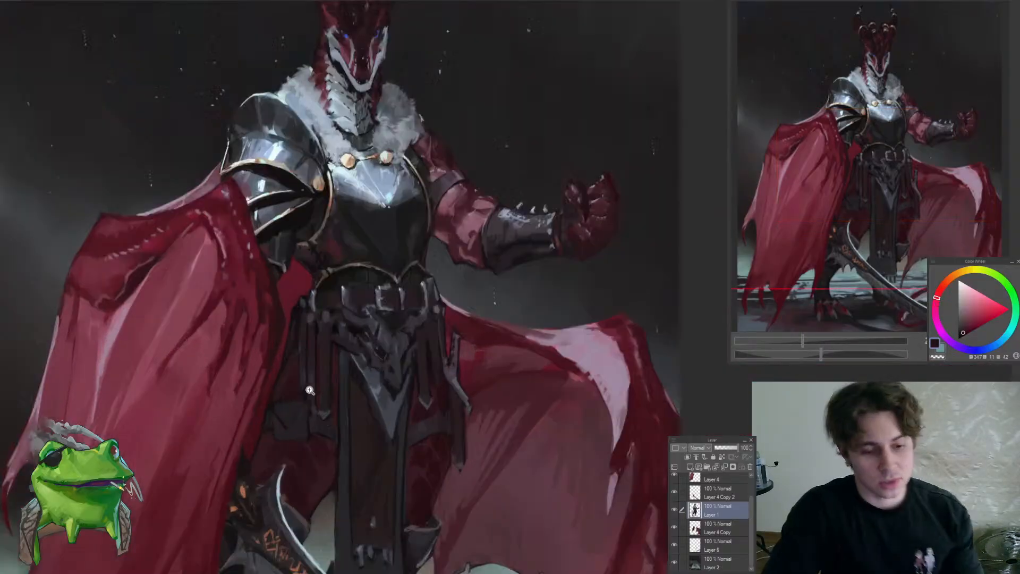
pyautogui.click(316, 351)
pyautogui.click(317, 346)
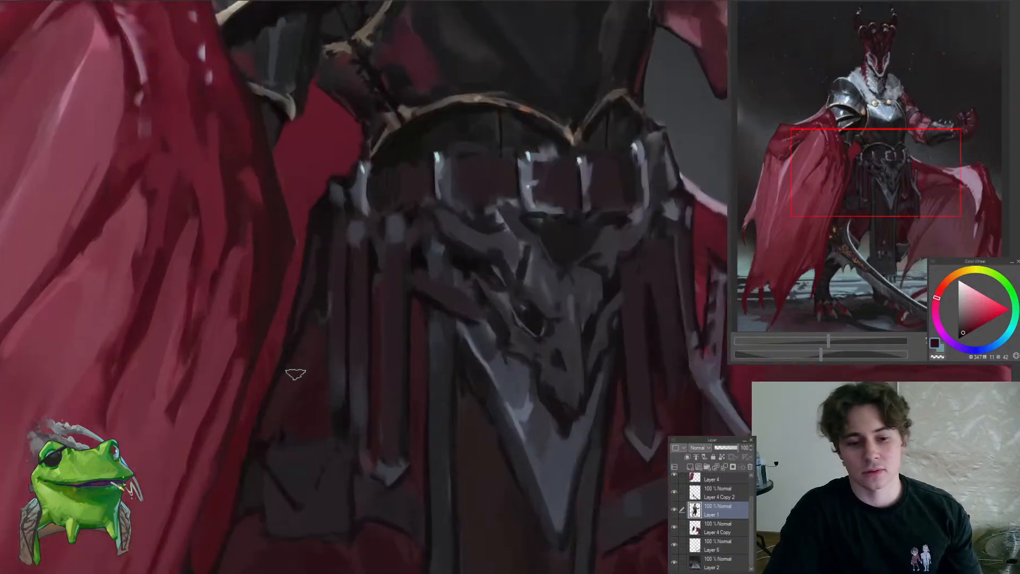
pyautogui.moveTo(324, 381)
pyautogui.mouseDown()
pyautogui.moveTo(267, 488)
pyautogui.moveTo(321, 343)
pyautogui.mouseUp()
pyautogui.keyDown('alt'); pyautogui.click(282, 413); pyautogui.keyUp('alt')
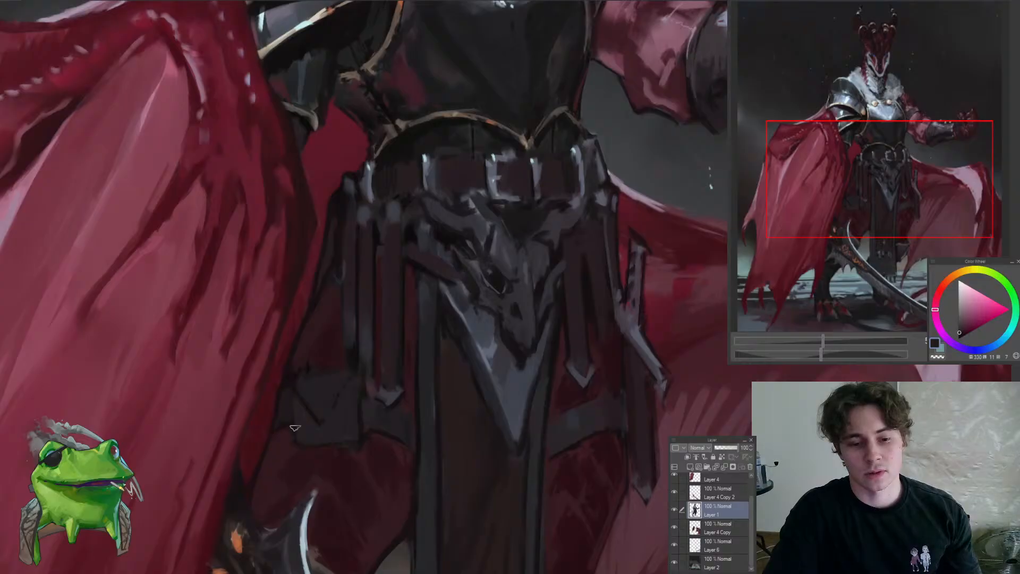
pyautogui.keyDown('alt'); pyautogui.click(363, 384); pyautogui.keyUp('alt')
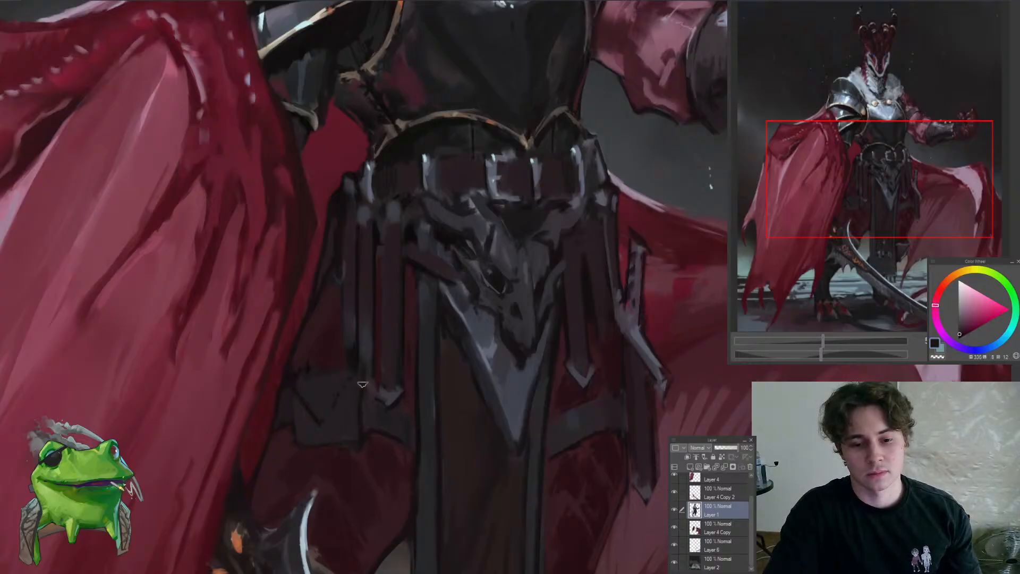
pyautogui.moveTo(363, 436); pyautogui.dragTo(344, 472)
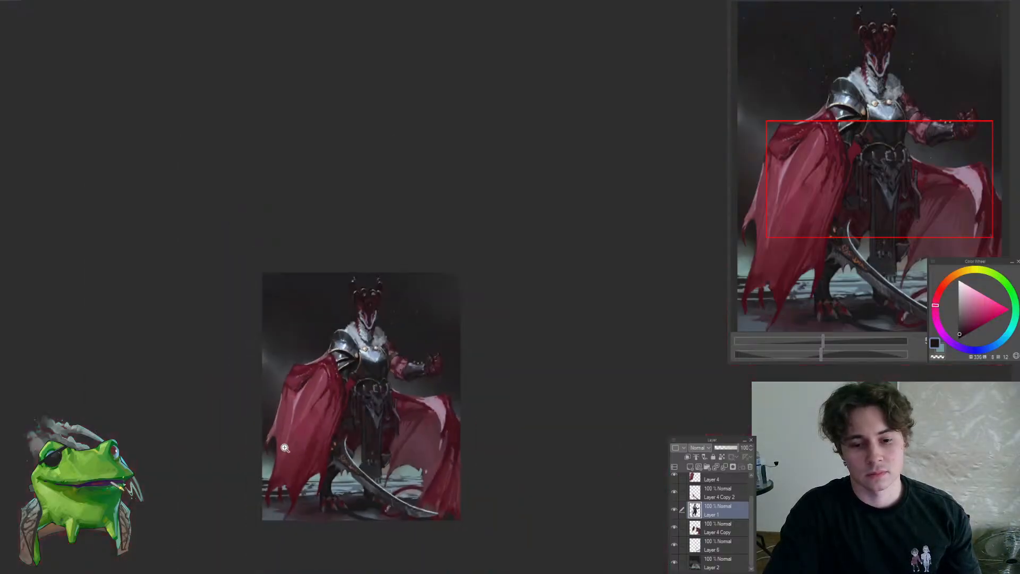
# Rework the upper contour of the fur collar on the raised-arm side with sampled muted blue-greys
pyautogui.moveTo(392, 391); pyautogui.dragTo(405, 362)
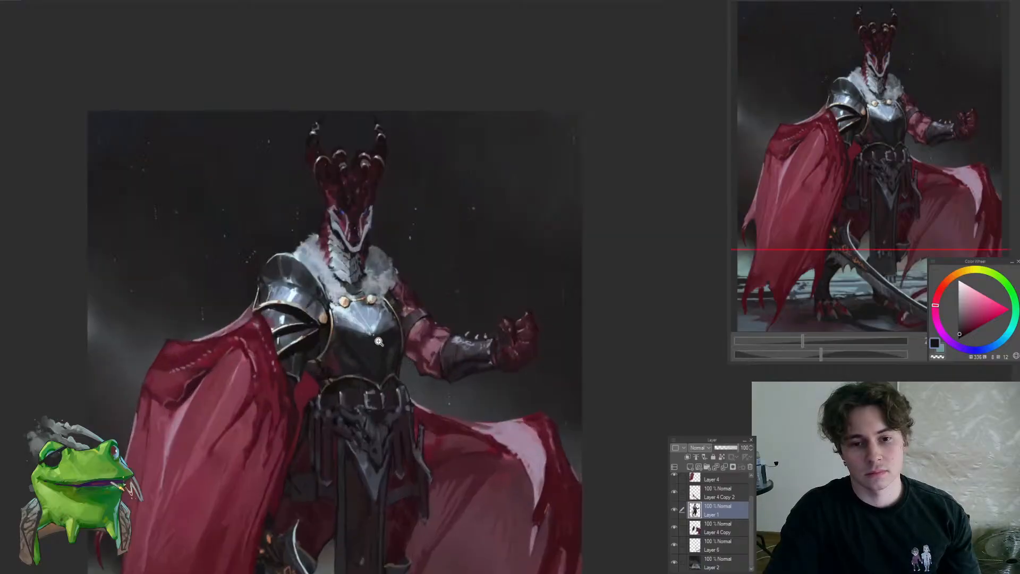
pyautogui.moveTo(334, 220)
pyautogui.mouseDown()
pyautogui.moveTo(314, 244)
pyautogui.moveTo(330, 326)
pyautogui.moveTo(348, 345)
pyautogui.moveTo(322, 360)
pyautogui.moveTo(304, 289)
pyautogui.mouseUp()
pyautogui.keyDown('alt'); pyautogui.click(352, 361); pyautogui.keyUp('alt')
pyautogui.keyDown('alt'); pyautogui.click(331, 339); pyautogui.keyUp('alt')
pyautogui.moveTo(317, 327); pyautogui.dragTo(338, 428)
pyautogui.moveTo(381, 380)
pyautogui.mouseDown()
pyautogui.moveTo(386, 330)
pyautogui.moveTo(334, 301)
pyautogui.moveTo(331, 281)
pyautogui.moveTo(343, 270)
pyautogui.mouseUp()
pyautogui.keyDown('alt'); pyautogui.click(355, 338); pyautogui.keyUp('alt')
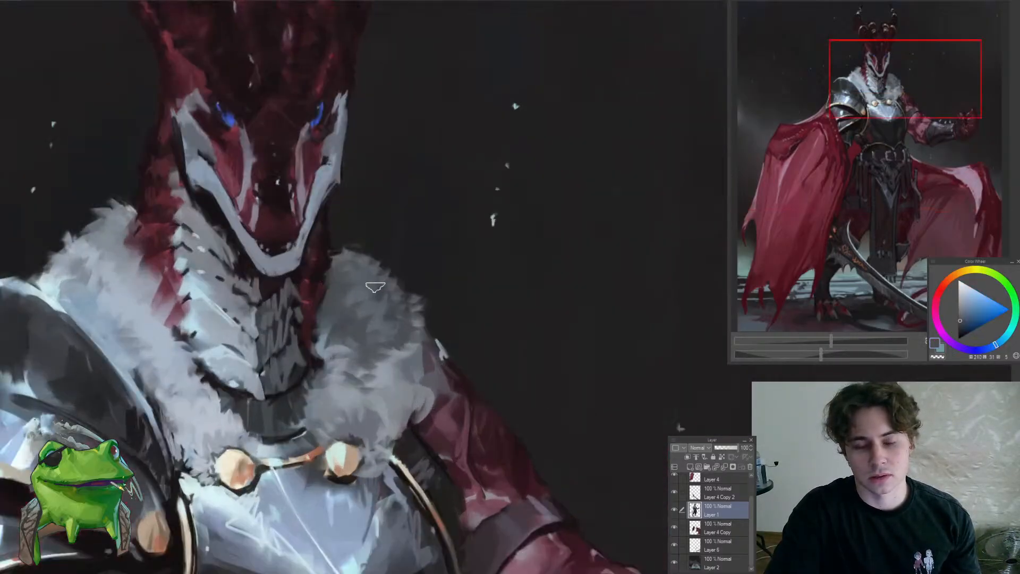
pyautogui.keyDown('alt'); pyautogui.click(392, 321); pyautogui.keyUp('alt')
pyautogui.keyDown('alt'); pyautogui.click(412, 330); pyautogui.keyUp('alt')
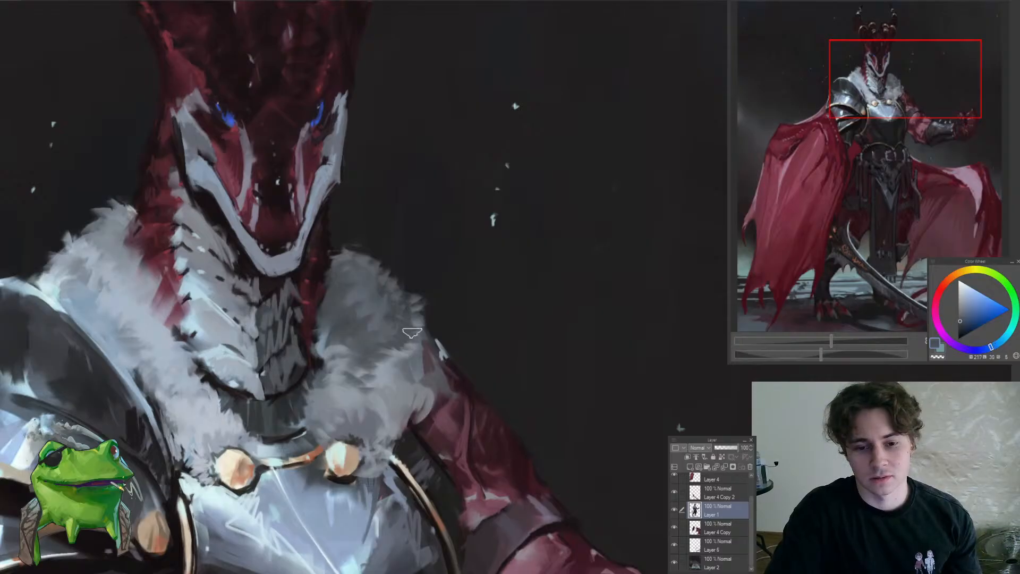
# Refine the fur tufts of the raised-arm-side collar above the round gold clasp with sampled muted blue-greys
pyautogui.moveTo(449, 375)
pyautogui.mouseDown()
pyautogui.moveTo(418, 426)
pyautogui.moveTo(463, 391)
pyautogui.moveTo(494, 392)
pyautogui.moveTo(439, 432)
pyautogui.mouseUp()
pyautogui.keyDown('alt'); pyautogui.click(388, 397); pyautogui.keyUp('alt')
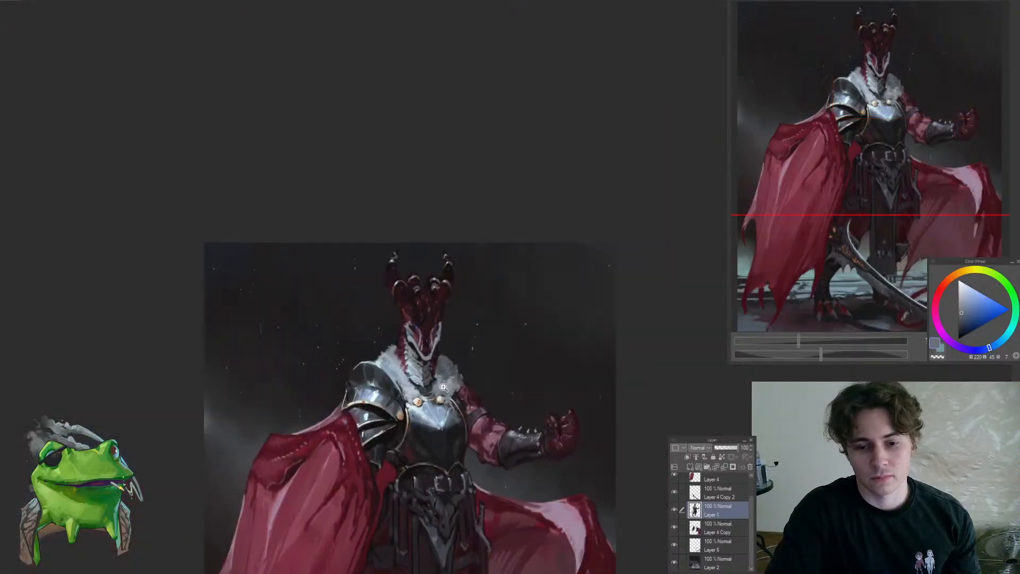
pyautogui.moveTo(443, 389); pyautogui.dragTo(494, 390)
pyautogui.keyDown('alt'); pyautogui.click(414, 399); pyautogui.keyUp('alt')
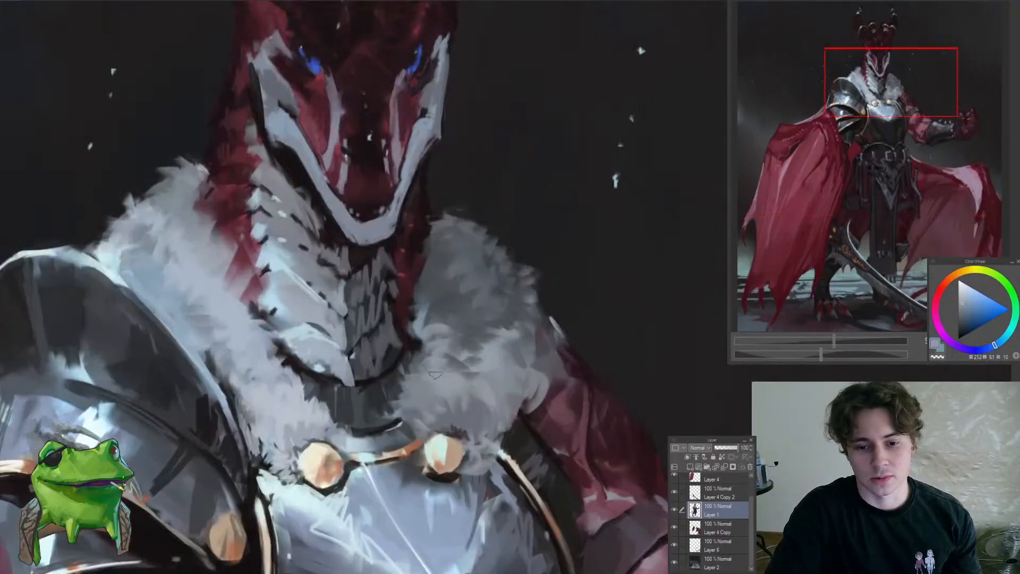
pyautogui.moveTo(435, 375); pyautogui.dragTo(411, 319)
pyautogui.moveTo(431, 332); pyautogui.dragTo(372, 400)
pyautogui.moveTo(391, 340); pyautogui.dragTo(442, 350)
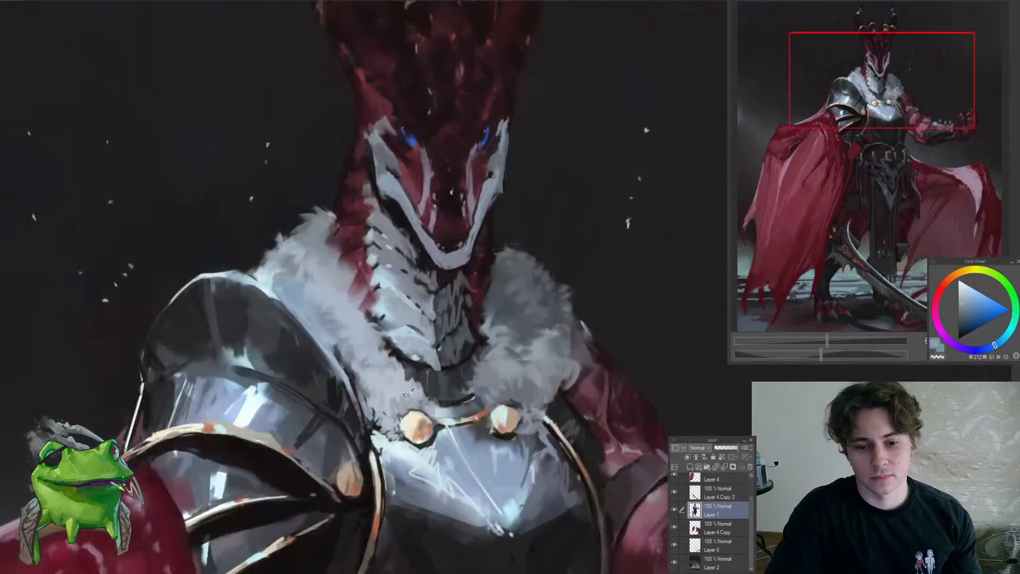
# Touch up the fur collar on the pauldron side and its outer tufts with sampled pale blue-grey tones
pyautogui.keyDown('alt'); pyautogui.click(424, 393); pyautogui.keyUp('alt')
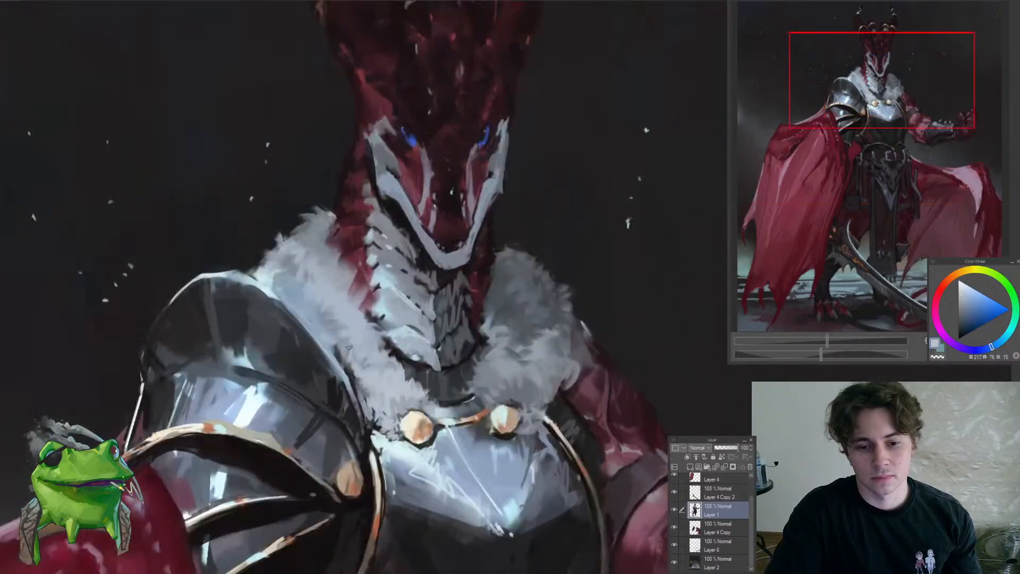
pyautogui.moveTo(348, 338); pyautogui.dragTo(336, 410)
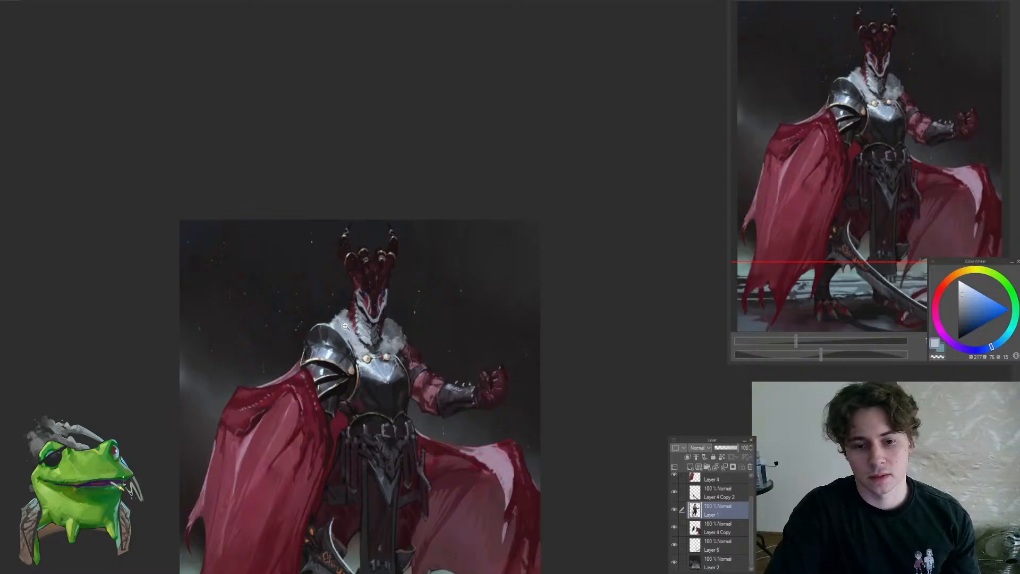
pyautogui.moveTo(345, 326); pyautogui.dragTo(355, 265)
pyautogui.keyDown('alt'); pyautogui.click(299, 331); pyautogui.keyUp('alt')
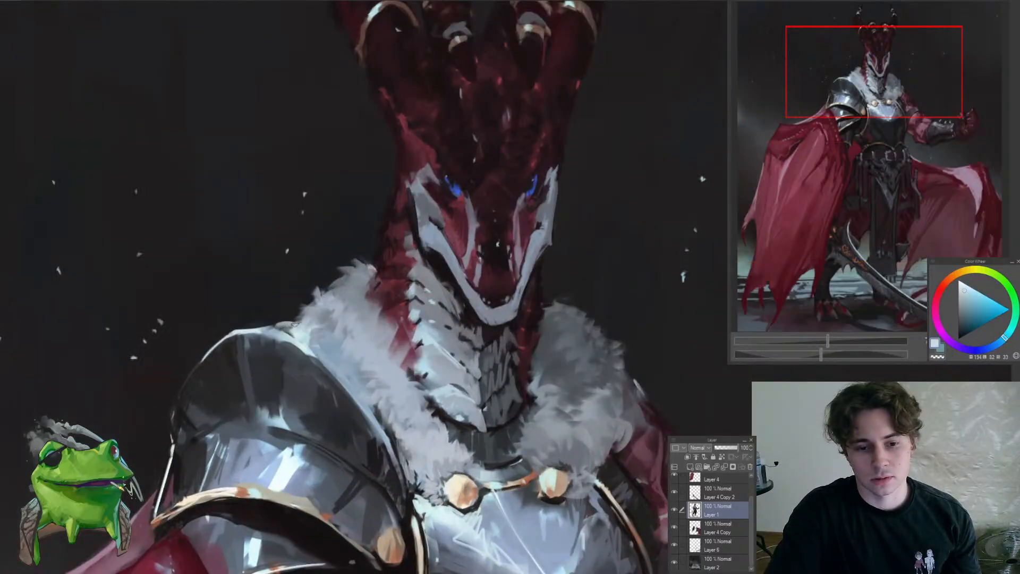
pyautogui.moveTo(363, 281); pyautogui.dragTo(330, 370)
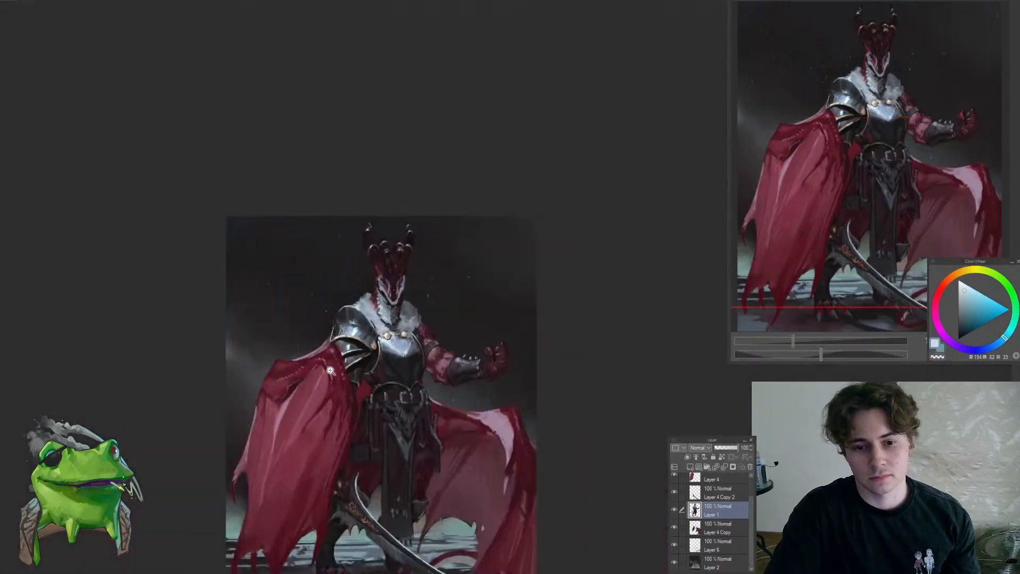
pyautogui.scroll(5, 454, 317)
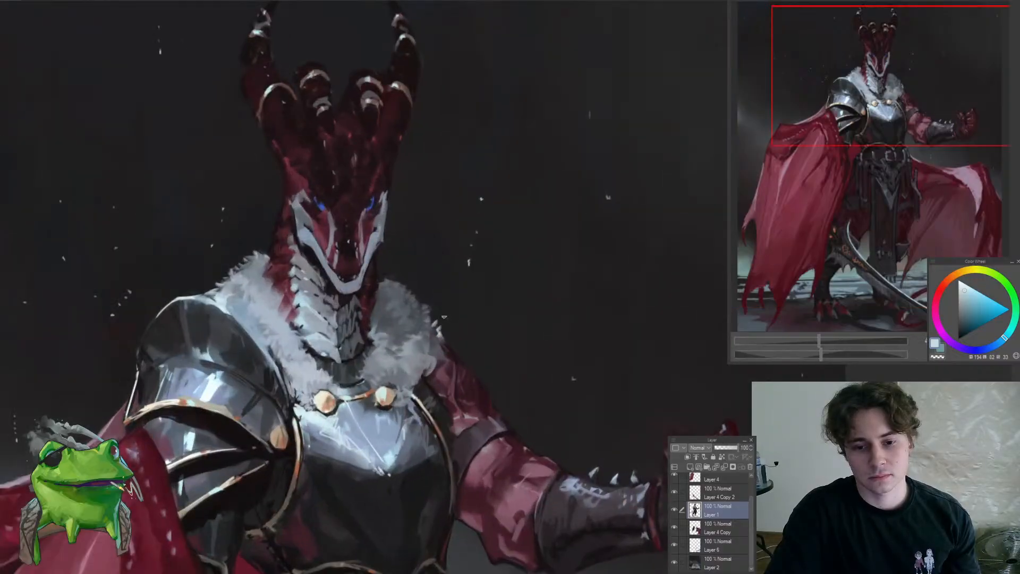
pyautogui.moveTo(444, 316)
pyautogui.mouseDown()
pyautogui.moveTo(373, 432)
pyautogui.moveTo(435, 463)
pyautogui.mouseUp()
pyautogui.click(434, 451)
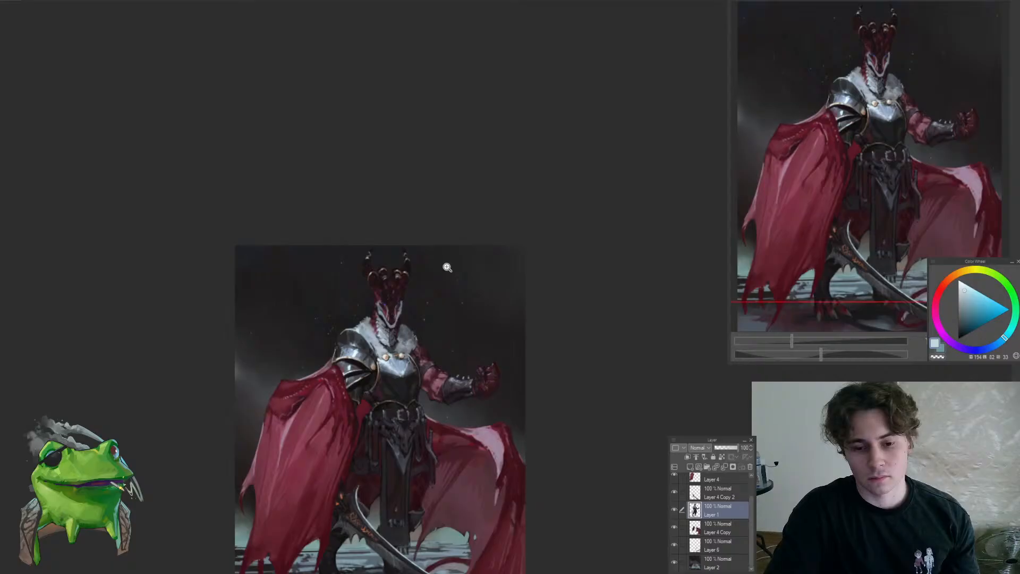
# On Layer 4 Copy, touch up the upper edge of the cape below the raised arm with a sampled muted violet-grey
pyautogui.moveTo(454, 429); pyautogui.dragTo(502, 426)
pyautogui.keyDown('ctrl'); pyautogui.keyDown('shift'); pyautogui.click(392, 416); pyautogui.keyUp('shift'); pyautogui.keyUp('ctrl')
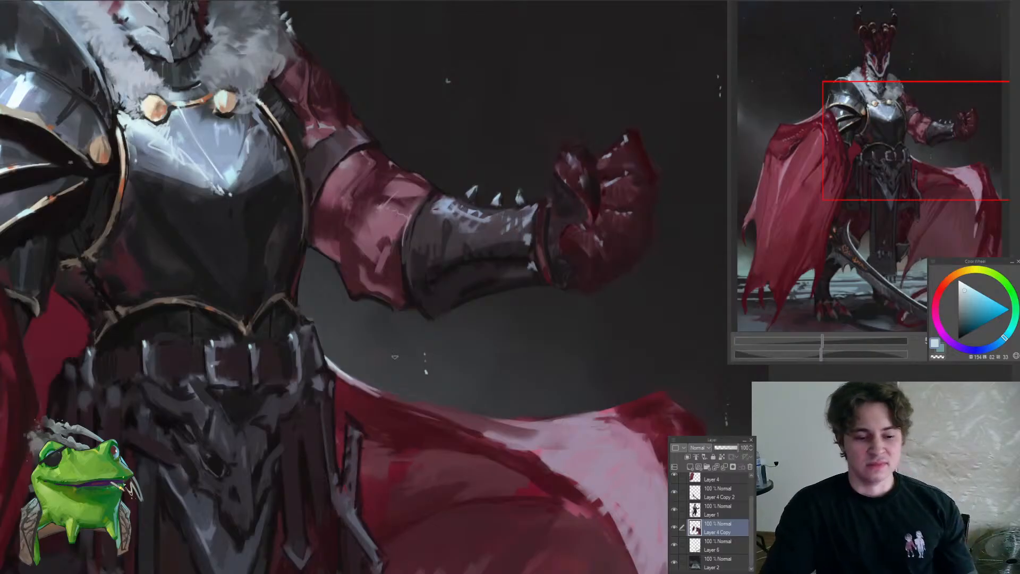
pyautogui.moveTo(469, 347)
pyautogui.mouseDown()
pyautogui.moveTo(448, 377)
pyautogui.moveTo(458, 373)
pyautogui.mouseUp()
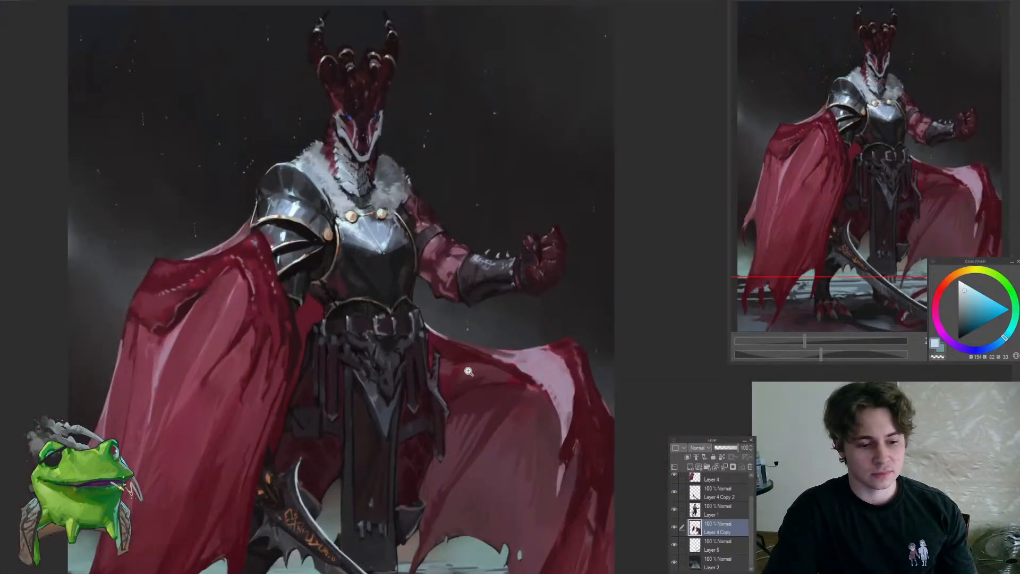
pyautogui.moveTo(523, 380)
pyautogui.mouseDown()
pyautogui.moveTo(550, 313)
pyautogui.moveTo(613, 307)
pyautogui.moveTo(607, 236)
pyautogui.mouseUp()
pyautogui.keyDown('alt'); pyautogui.click(502, 336); pyautogui.keyUp('alt')
pyautogui.moveTo(490, 342); pyautogui.dragTo(456, 359)
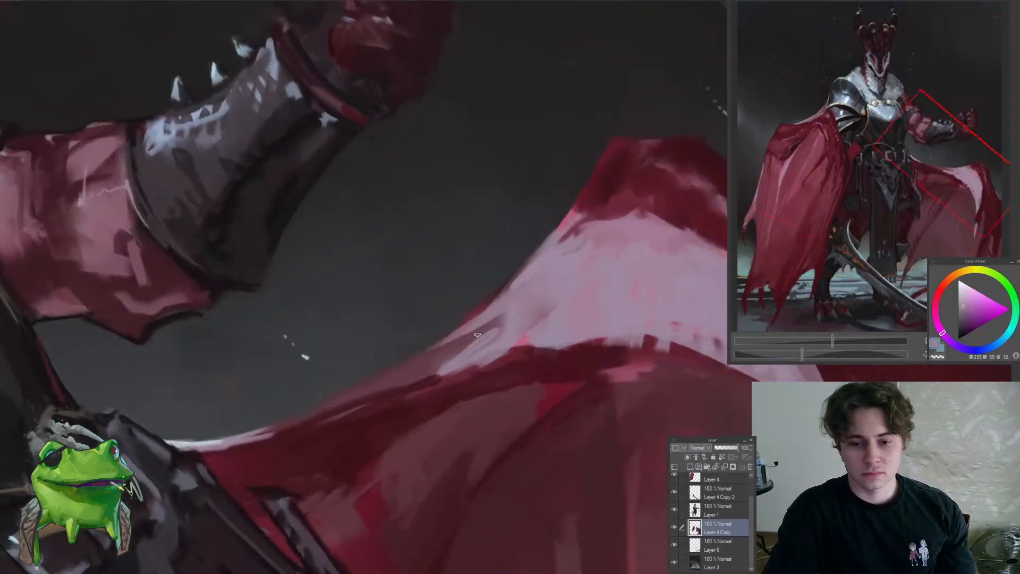
# Refine the pale pink highlight band of the raised-arm-side cape with sampled greyish mauve and dark red tones
pyautogui.moveTo(501, 315); pyautogui.dragTo(357, 412)
pyautogui.hotkey('ctrl', '@')
pyautogui.moveTo(450, 341); pyautogui.dragTo(494, 338)
pyautogui.keyDown('alt'); pyautogui.click(457, 347); pyautogui.keyUp('alt')
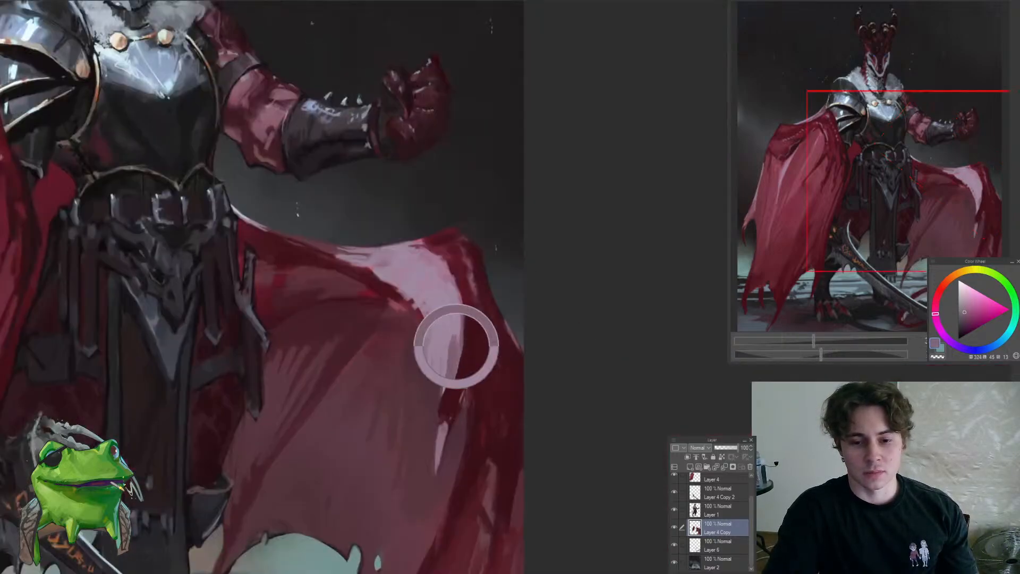
pyautogui.keyDown('alt'); pyautogui.click(462, 327); pyautogui.keyUp('alt')
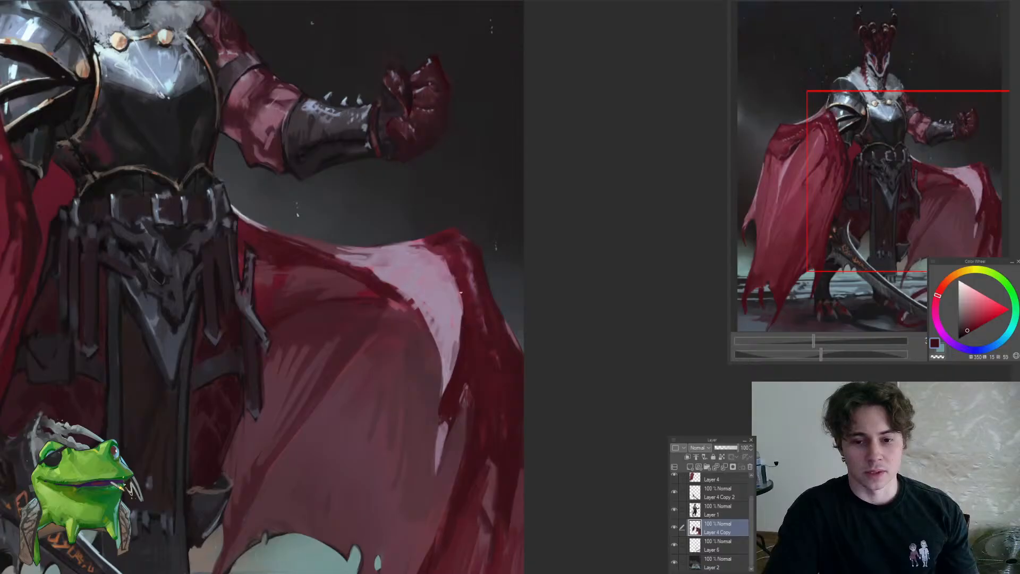
pyautogui.moveTo(441, 289); pyautogui.dragTo(389, 348)
pyautogui.moveTo(388, 269); pyautogui.dragTo(420, 253)
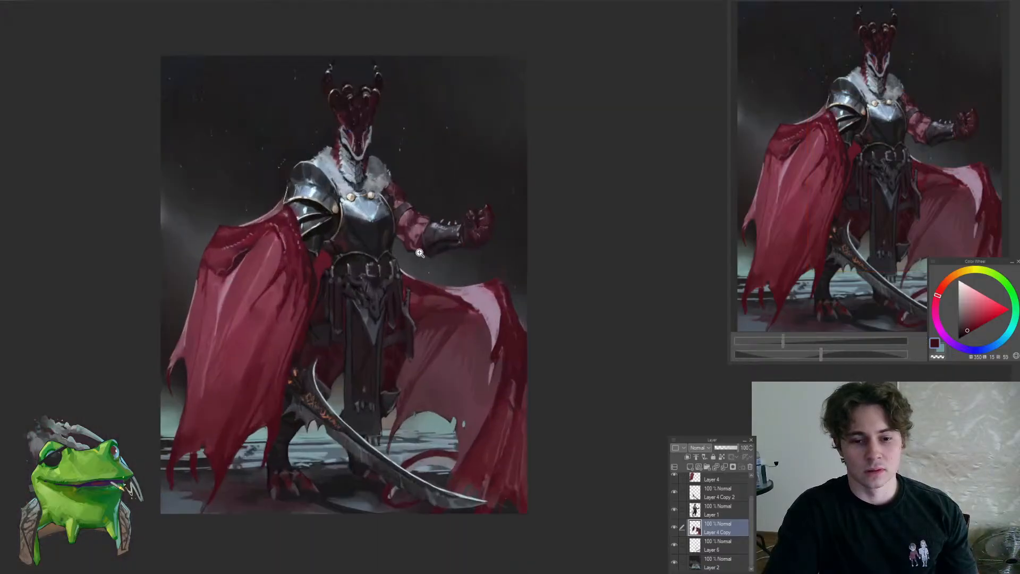
# On Layer 4, rework the folds of the large cape with sampled muted red and near-black red
pyautogui.moveTo(298, 283); pyautogui.dragTo(352, 344)
pyautogui.moveTo(334, 334); pyautogui.dragTo(375, 308)
pyautogui.keyDown('ctrl'); pyautogui.keyDown('shift'); pyautogui.click(314, 331); pyautogui.keyUp('shift'); pyautogui.keyUp('ctrl')
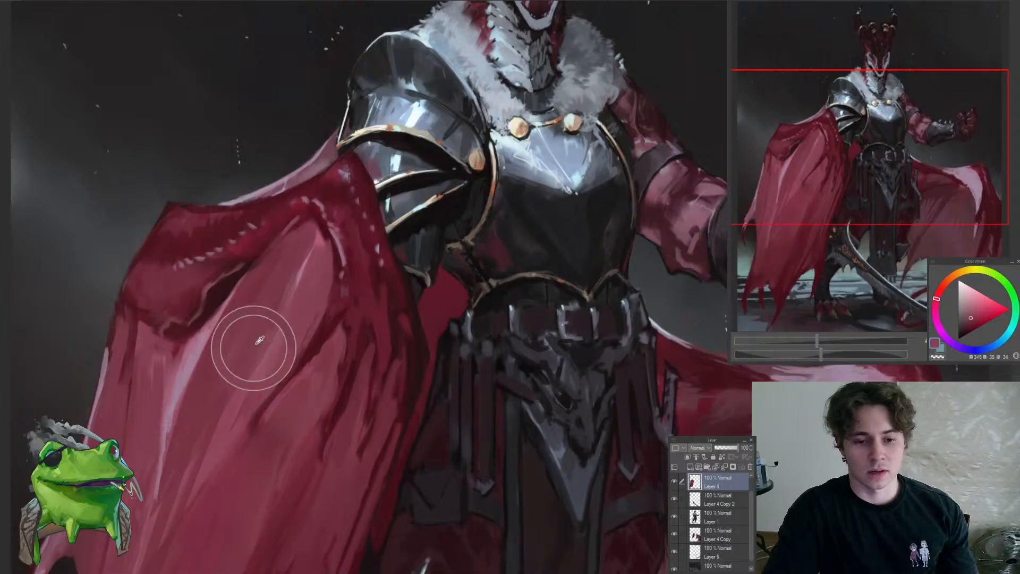
pyautogui.moveTo(238, 388); pyautogui.dragTo(217, 447)
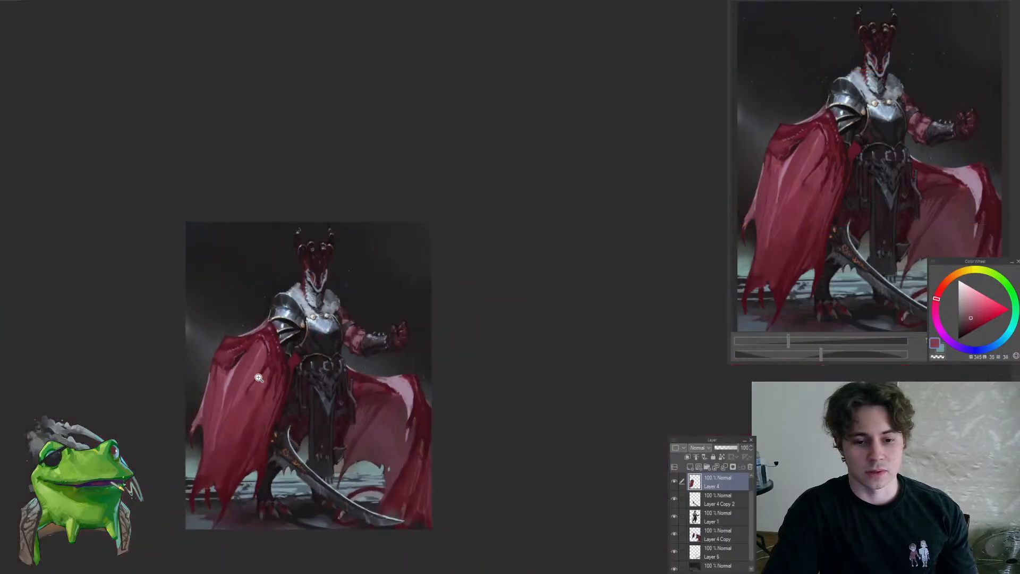
pyautogui.moveTo(258, 378); pyautogui.dragTo(319, 354)
pyautogui.keyDown('alt'); pyautogui.click(330, 386); pyautogui.keyUp('alt')
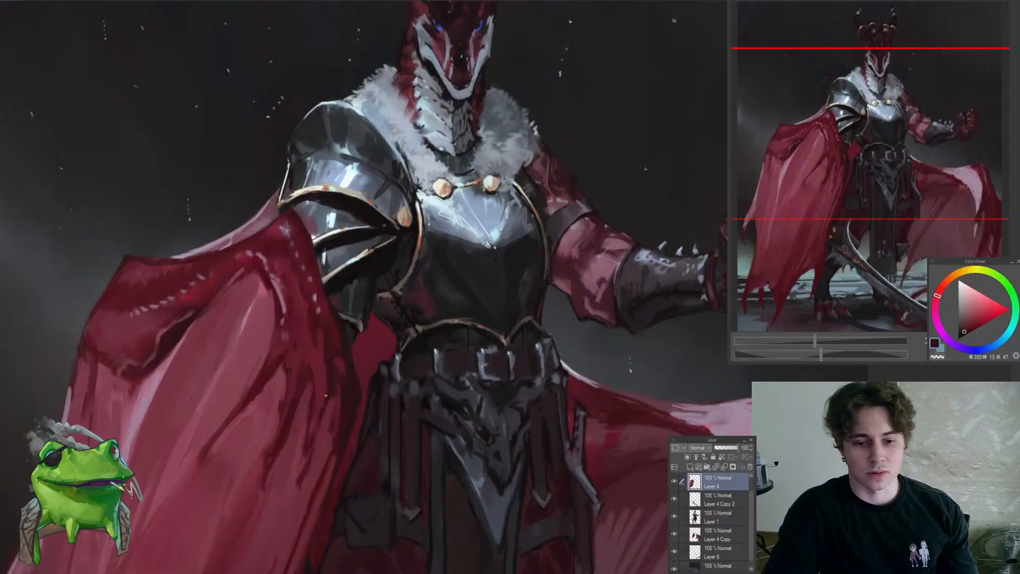
pyautogui.moveTo(292, 463); pyautogui.dragTo(293, 514)
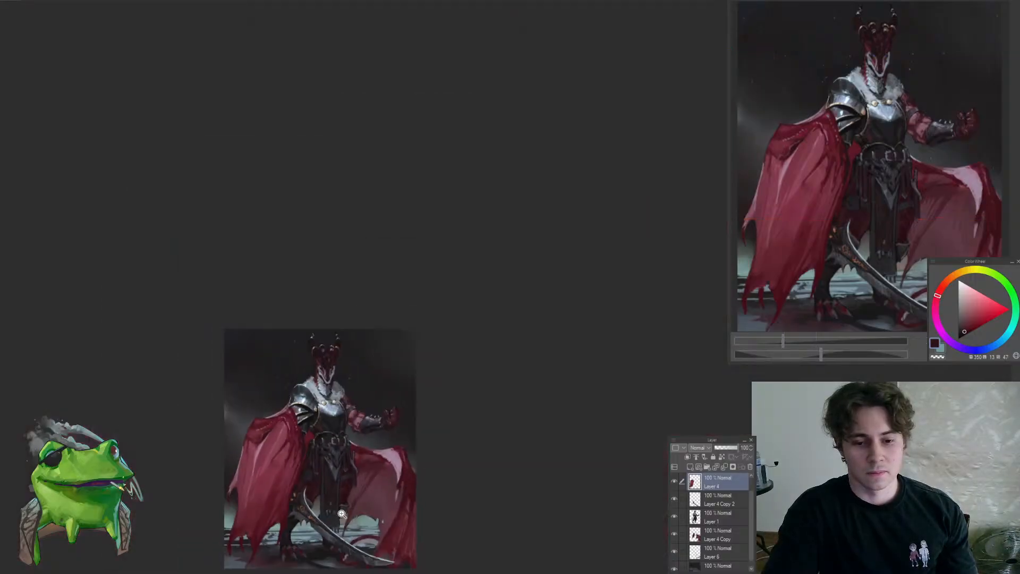
# On Layer 1, smooth the dark lower part of the breastplate above the waist trim with sampled near-black blues and violets
pyautogui.moveTo(331, 471); pyautogui.dragTo(361, 419)
pyautogui.keyDown('ctrl'); pyautogui.keyDown('shift'); pyautogui.click(343, 387); pyautogui.keyUp('shift'); pyautogui.keyUp('ctrl')
pyautogui.moveTo(321, 347); pyautogui.dragTo(360, 348)
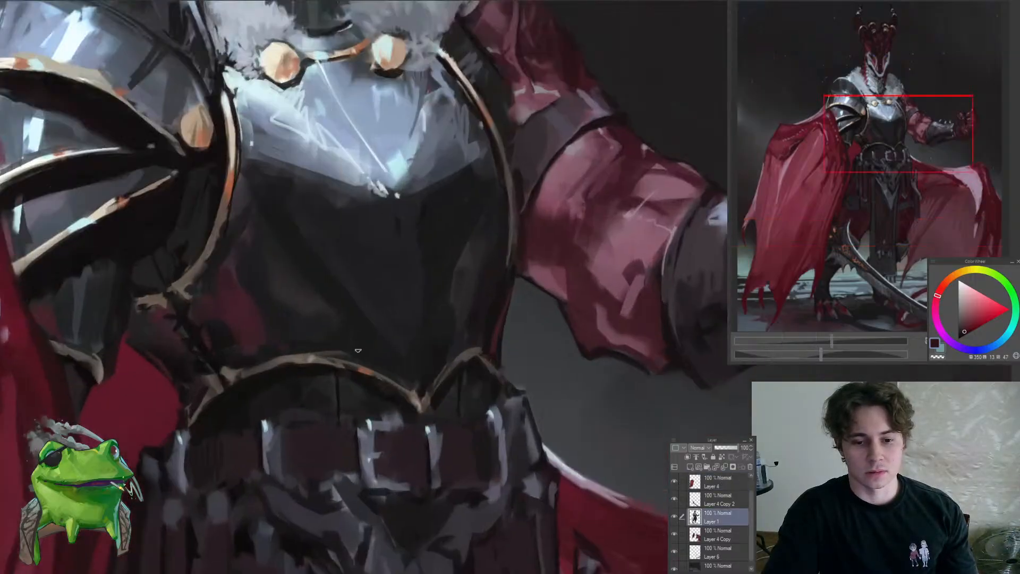
pyautogui.keyDown('alt'); pyautogui.click(343, 344); pyautogui.keyUp('alt')
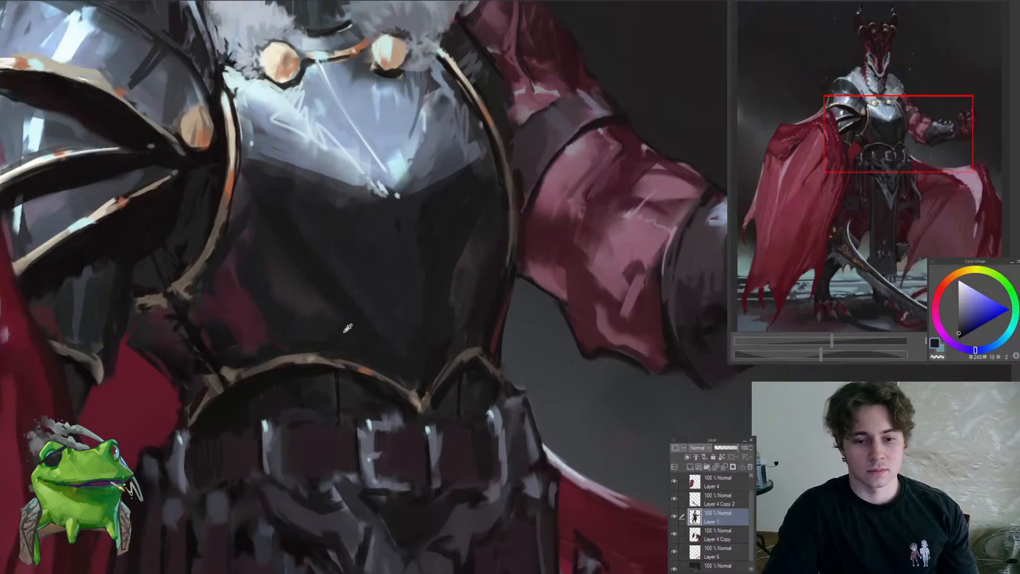
pyautogui.keyDown('alt'); pyautogui.click(357, 335); pyautogui.keyUp('alt')
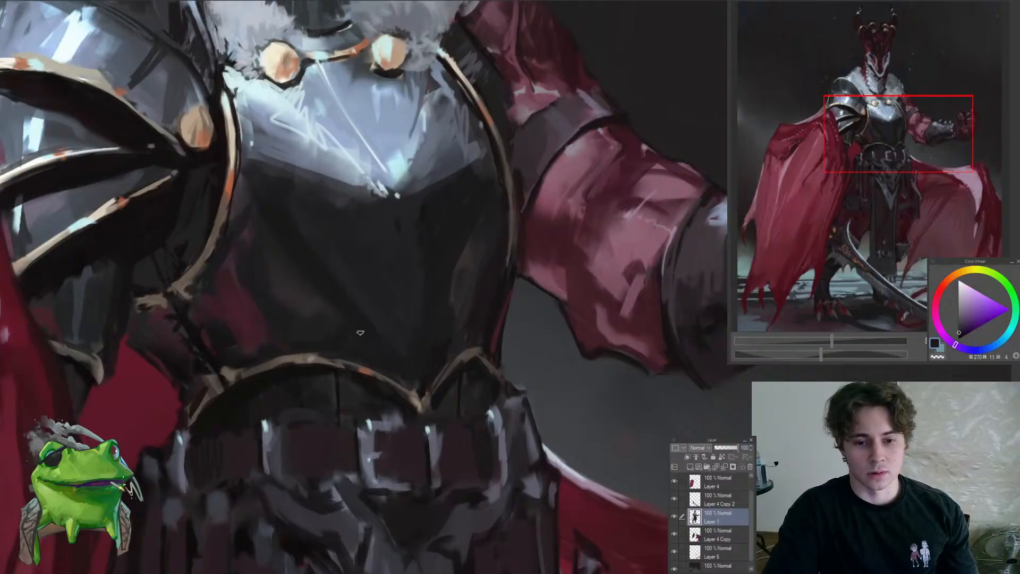
pyautogui.keyDown('alt'); pyautogui.click(373, 333); pyautogui.keyUp('alt')
pyautogui.moveTo(371, 328)
pyautogui.mouseDown()
pyautogui.moveTo(397, 366)
pyautogui.moveTo(330, 432)
pyautogui.mouseUp()
pyautogui.keyDown('alt'); pyautogui.click(386, 333); pyautogui.keyUp('alt')
pyautogui.keyDown('alt'); pyautogui.click(366, 326); pyautogui.keyUp('alt')
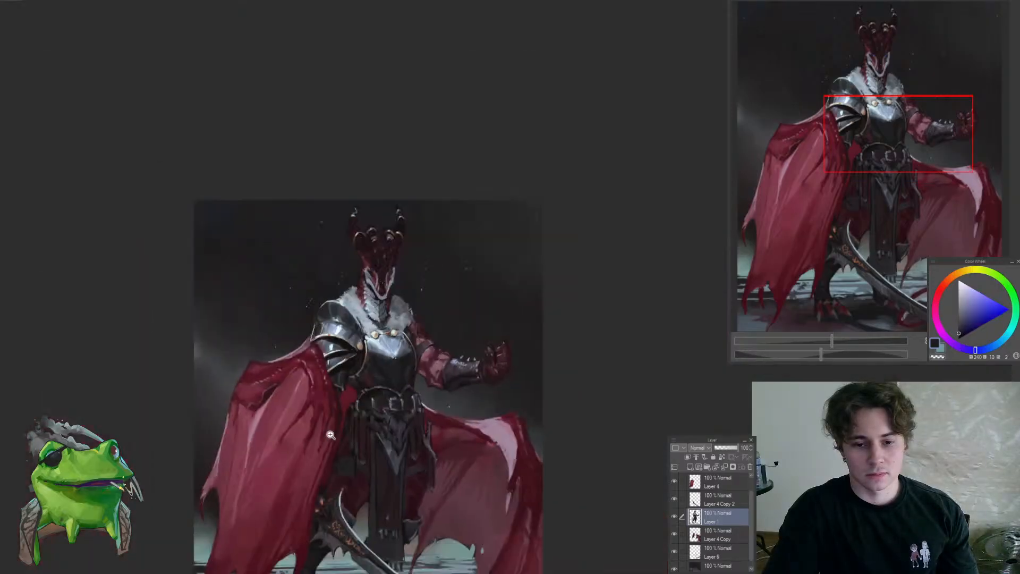
# Sharpen the curved gold trim at the breastplate's lower edge near the raised arm with sampled dark brown and near-black
pyautogui.moveTo(410, 394); pyautogui.dragTo(515, 398)
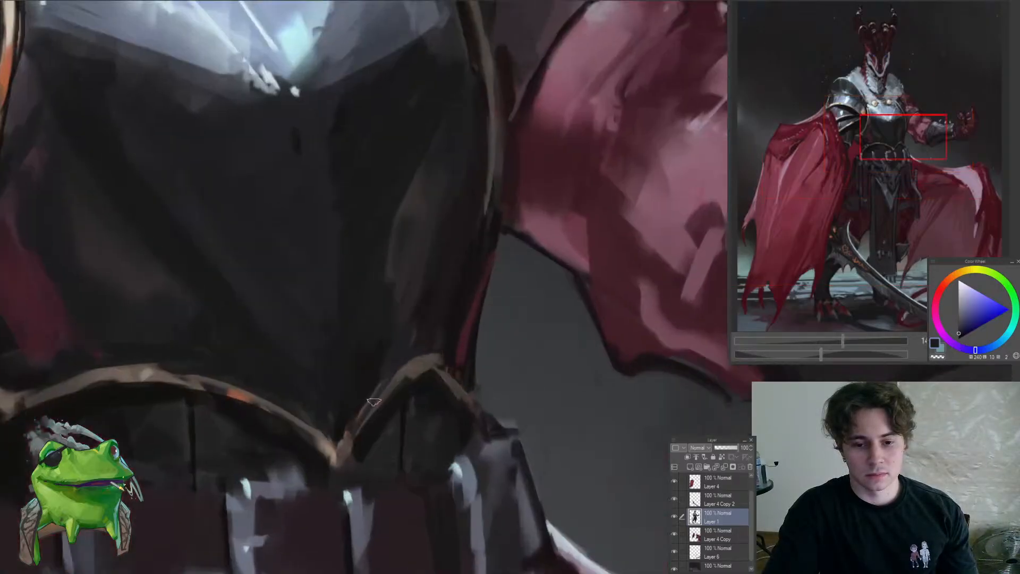
pyautogui.keyDown('alt'); pyautogui.click(374, 401); pyautogui.keyUp('alt')
pyautogui.keyDown('alt'); pyautogui.click(429, 364); pyautogui.keyUp('alt')
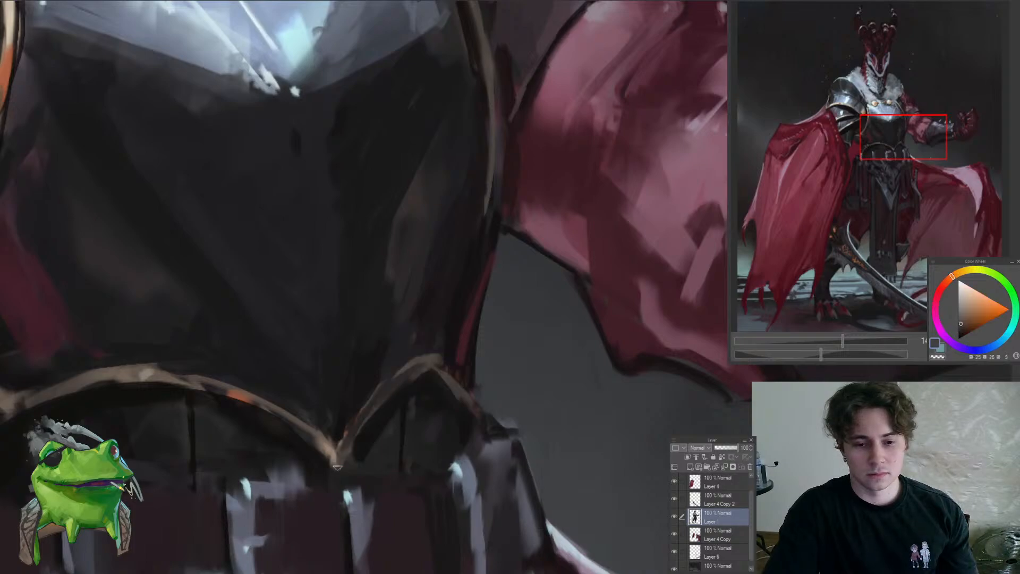
pyautogui.moveTo(341, 456); pyautogui.dragTo(429, 367)
pyautogui.keyDown('alt'); pyautogui.click(409, 394); pyautogui.keyUp('alt')
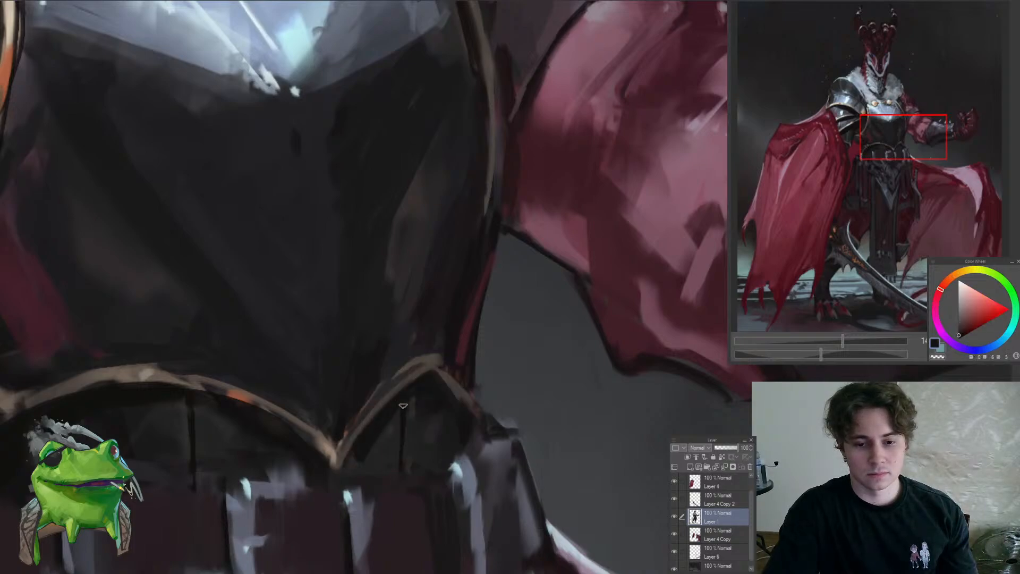
pyautogui.moveTo(389, 419); pyautogui.dragTo(335, 476)
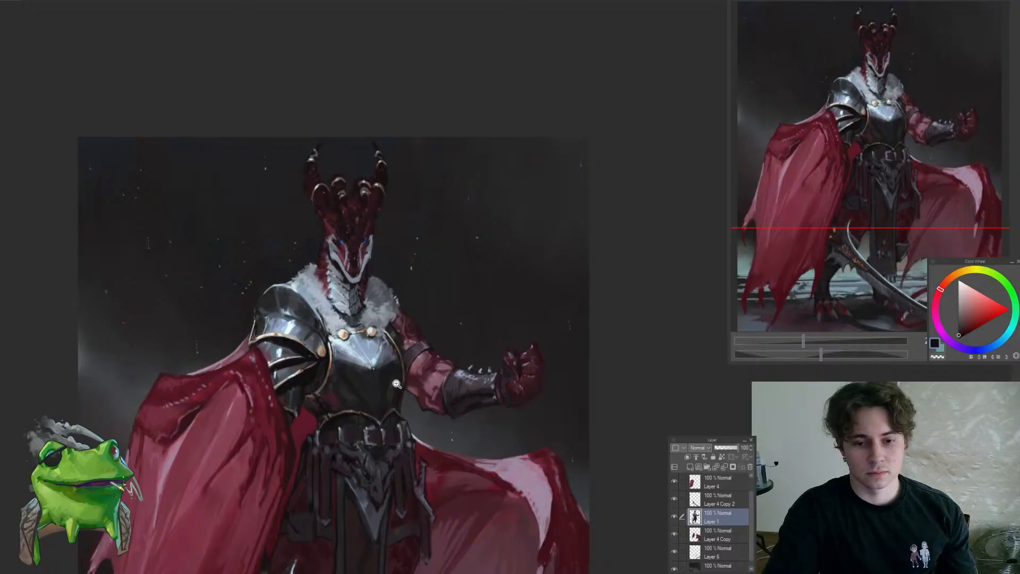
# Flip the canvas view horizontally and examine the whole figure in mirror image
pyautogui.moveTo(396, 383); pyautogui.dragTo(357, 411)
pyautogui.moveTo(461, 408)
pyautogui.mouseDown()
pyautogui.moveTo(533, 408)
pyautogui.moveTo(461, 408)
pyautogui.mouseUp()
pyautogui.moveTo(367, 374); pyautogui.dragTo(352, 423)
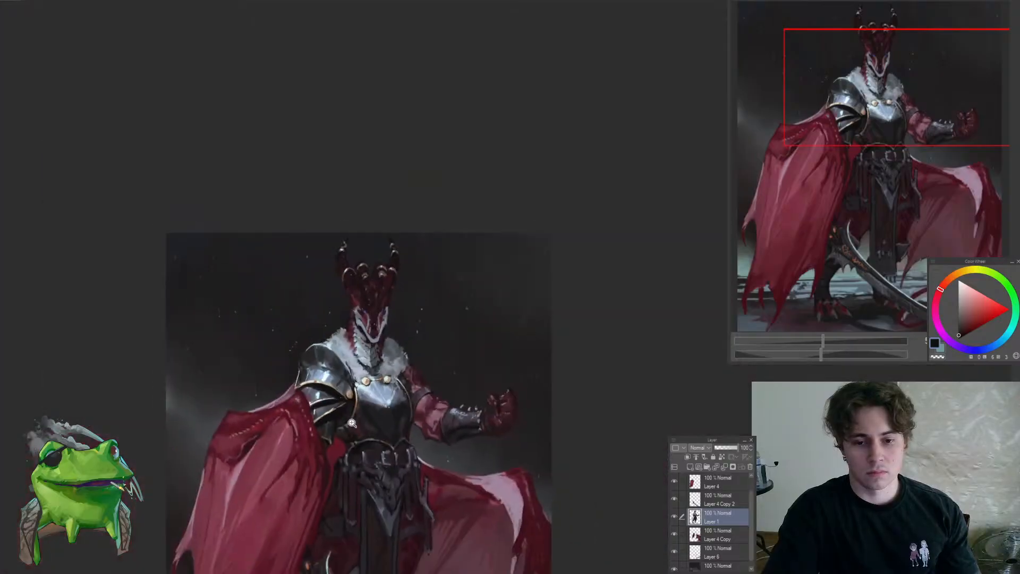
pyautogui.press('h')
pyautogui.moveTo(506, 440); pyautogui.dragTo(348, 387)
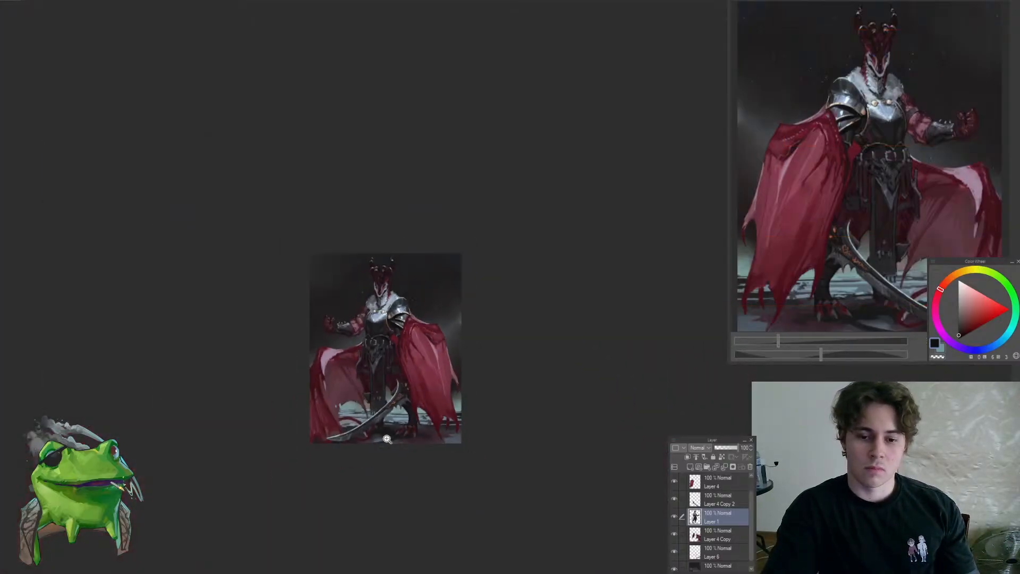
pyautogui.moveTo(379, 331)
pyautogui.mouseDown()
pyautogui.moveTo(424, 300)
pyautogui.moveTo(391, 333)
pyautogui.moveTo(349, 428)
pyautogui.moveTo(308, 431)
pyautogui.mouseUp()
pyautogui.keyDown('alt'); pyautogui.click(388, 313); pyautogui.keyUp('alt')
pyautogui.moveTo(382, 405); pyautogui.dragTo(486, 366)
pyautogui.moveTo(345, 362); pyautogui.dragTo(362, 354)
# Clean up the dark cloth beside the pointed metal waist ornament with sampled dark red and near-black violet tones
pyautogui.keyDown('alt'); pyautogui.click(330, 308); pyautogui.keyUp('alt')
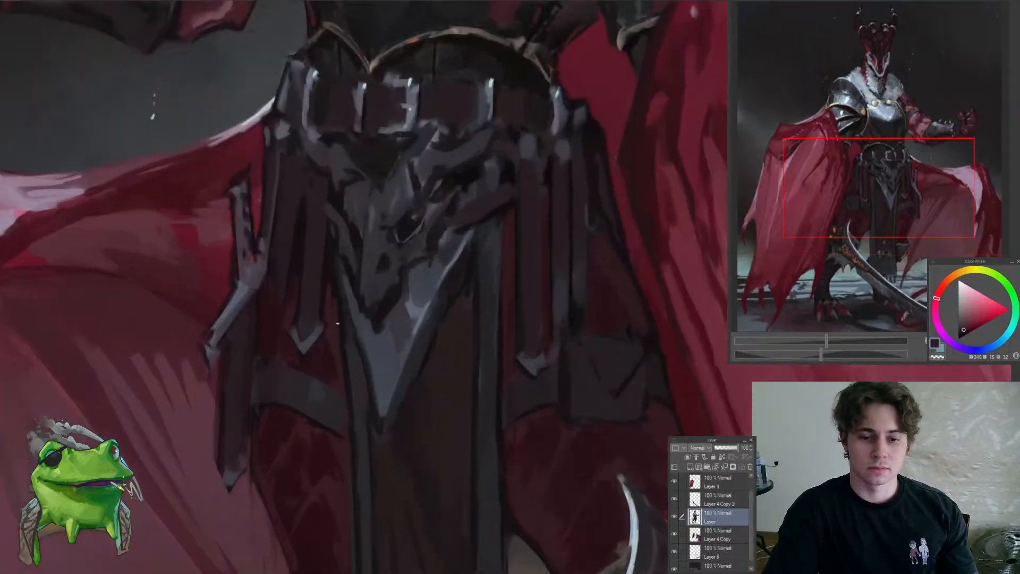
pyautogui.keyDown('alt'); pyautogui.click(349, 319); pyautogui.keyUp('alt')
pyautogui.moveTo(346, 315)
pyautogui.mouseDown()
pyautogui.moveTo(333, 385)
pyautogui.moveTo(372, 346)
pyautogui.mouseUp()
pyautogui.keyDown('alt'); pyautogui.click(346, 311); pyautogui.keyUp('alt')
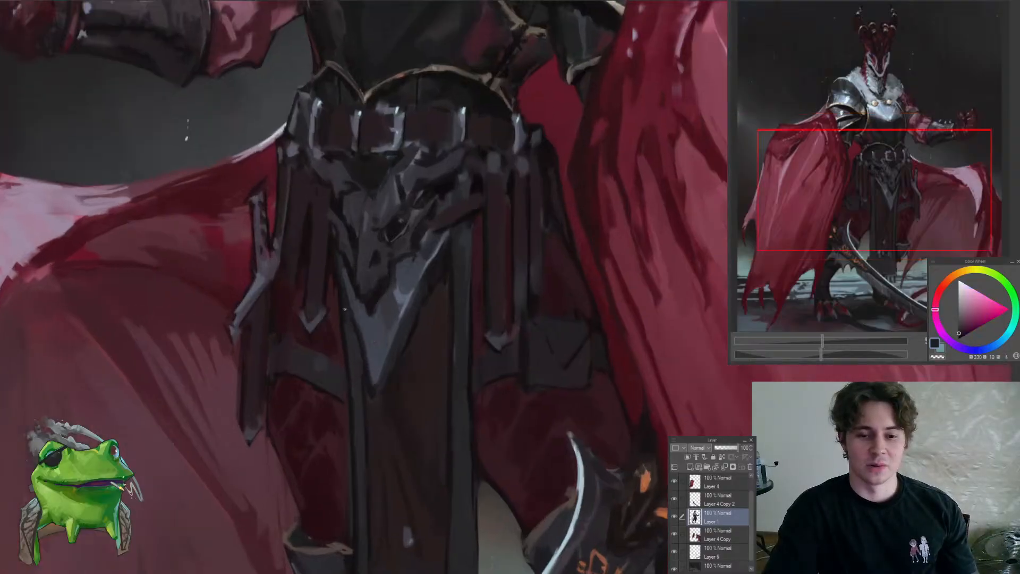
pyautogui.moveTo(358, 390)
pyautogui.mouseDown()
pyautogui.moveTo(355, 472)
pyautogui.moveTo(358, 386)
pyautogui.mouseUp()
# Touch up the dark red cloth beside the long central panel above the knee guard with sampled dark reds
pyautogui.keyDown('alt'); pyautogui.click(346, 330); pyautogui.keyUp('alt')
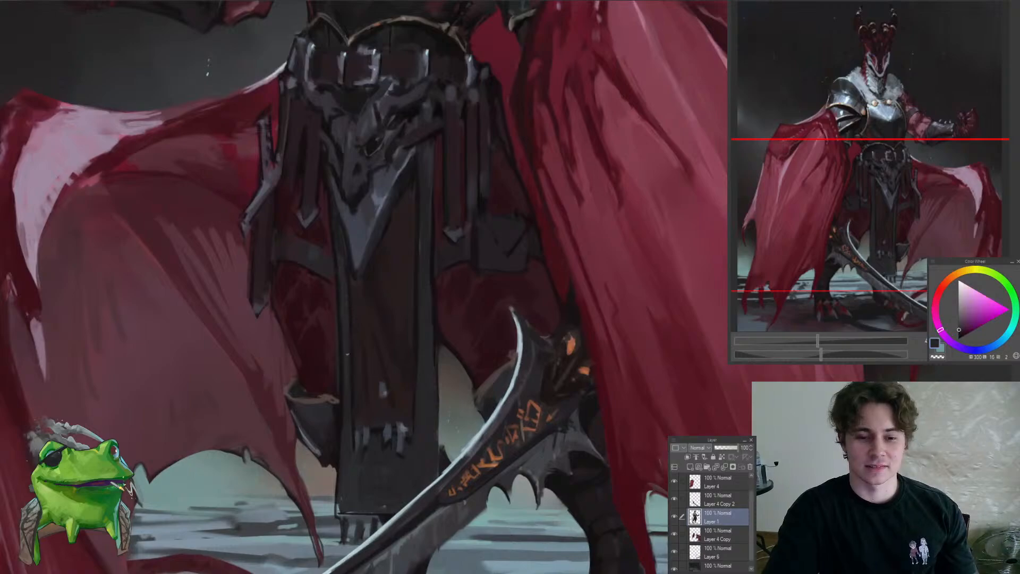
pyautogui.keyDown('alt'); pyautogui.click(334, 383); pyautogui.keyUp('alt')
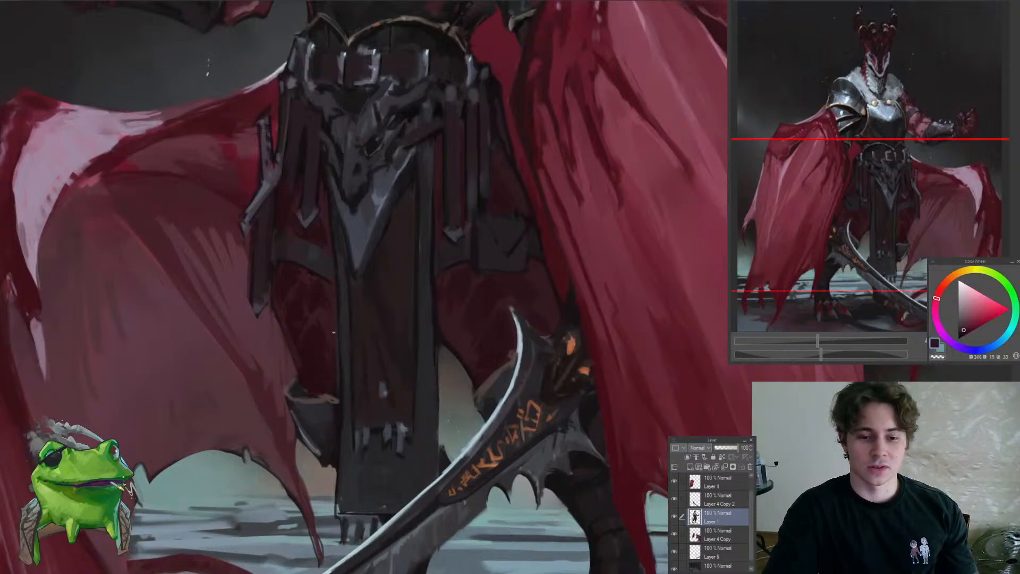
pyautogui.moveTo(341, 390)
pyautogui.mouseDown()
pyautogui.moveTo(351, 409)
pyautogui.moveTo(337, 449)
pyautogui.moveTo(348, 402)
pyautogui.mouseUp()
pyautogui.keyDown('alt'); pyautogui.click(330, 405); pyautogui.keyUp('alt')
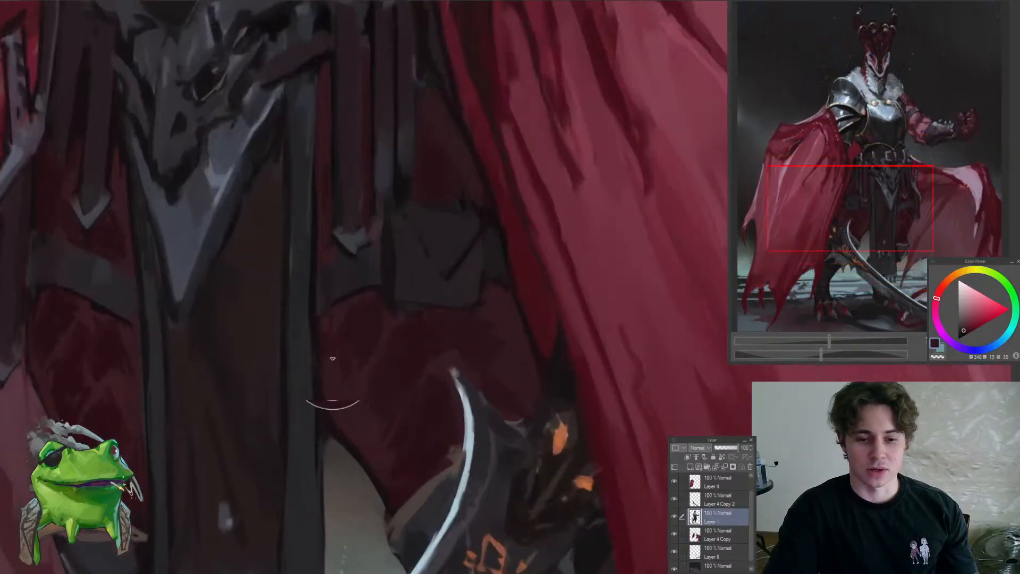
# Refine the dark central cloth panel beside the pointed metal waist ornament with sampled near-black and dark reddish tones
pyautogui.moveTo(326, 330); pyautogui.dragTo(276, 403)
pyautogui.keyDown('alt'); pyautogui.click(328, 343); pyautogui.keyUp('alt')
pyautogui.keyDown('alt'); pyautogui.click(313, 388); pyautogui.keyUp('alt')
pyautogui.moveTo(290, 346); pyautogui.dragTo(311, 315)
pyautogui.keyDown('alt'); pyautogui.click(288, 348); pyautogui.keyUp('alt')
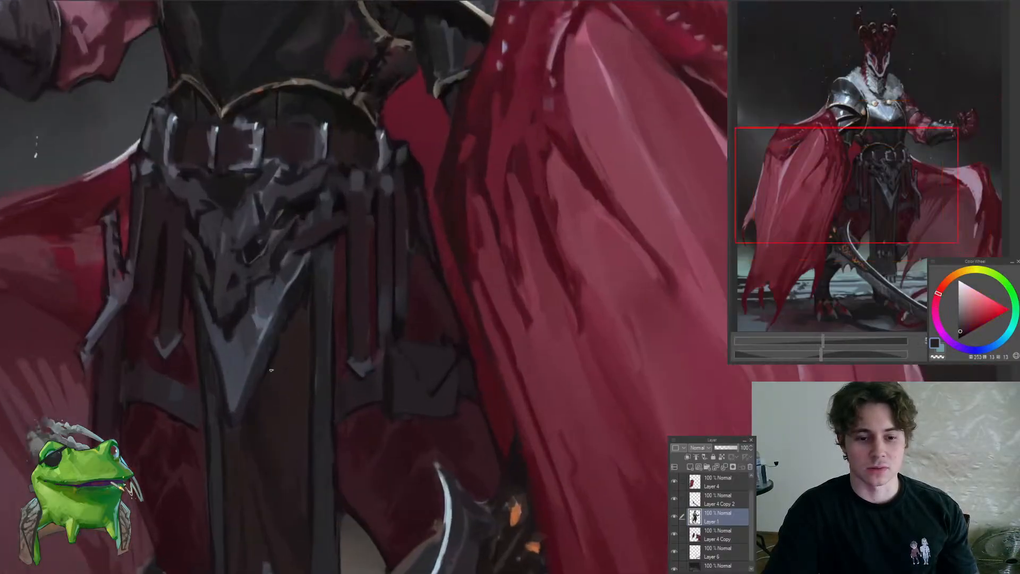
pyautogui.keyDown('alt'); pyautogui.click(301, 308); pyautogui.keyUp('alt')
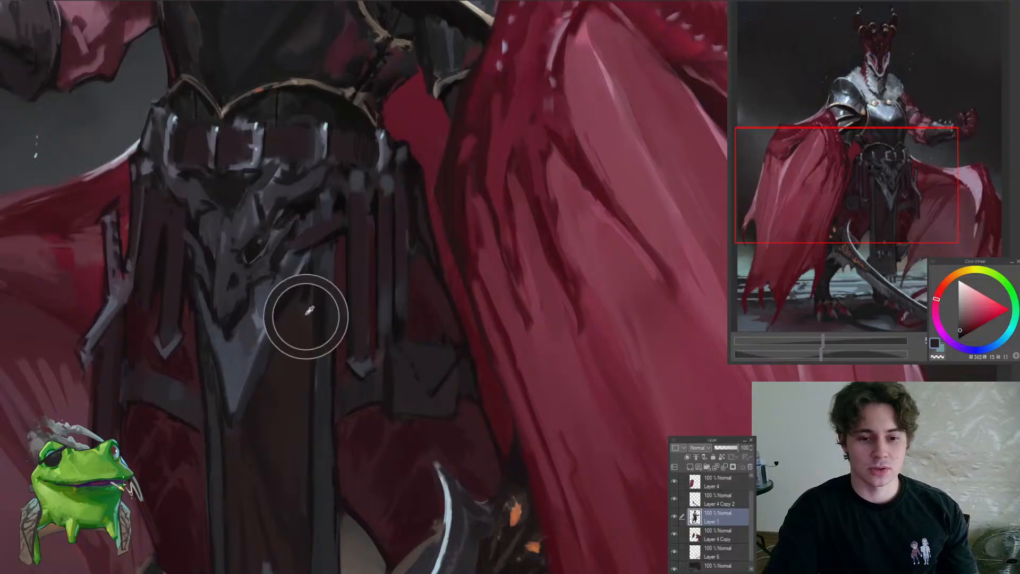
pyautogui.moveTo(306, 315); pyautogui.dragTo(404, 319)
pyautogui.keyDown('alt'); pyautogui.click(354, 355); pyautogui.keyUp('alt')
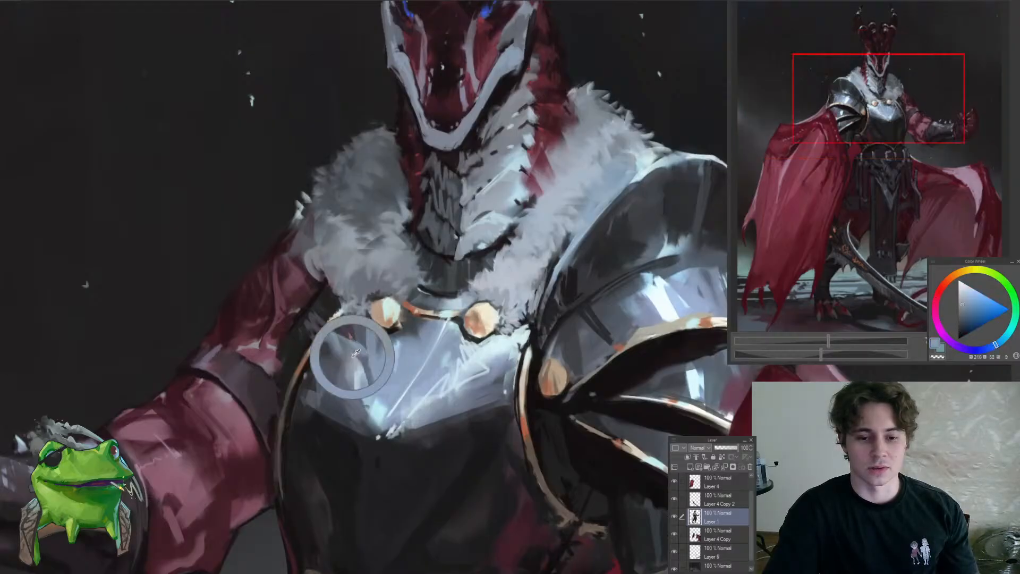
# Touch up the spiked forearm guard near the clenched fist's wrist with sampled dark grey and violet tones
pyautogui.moveTo(316, 381); pyautogui.dragTo(365, 390)
pyautogui.moveTo(340, 310); pyautogui.dragTo(440, 290)
pyautogui.keyDown('alt'); pyautogui.click(276, 355); pyautogui.keyUp('alt')
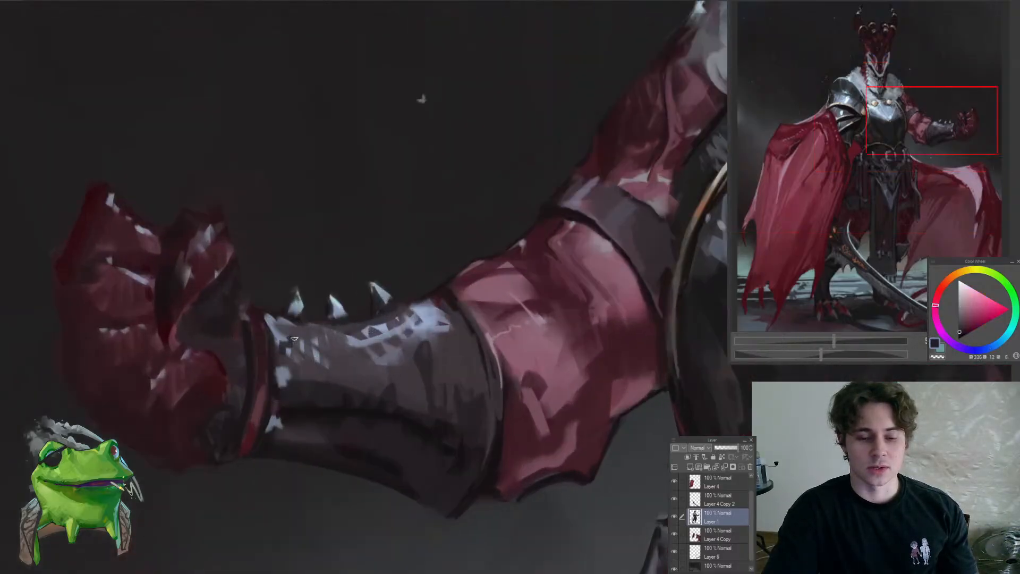
pyautogui.moveTo(293, 338); pyautogui.dragTo(282, 345)
pyautogui.keyDown('alt'); pyautogui.click(277, 348); pyautogui.keyUp('alt')
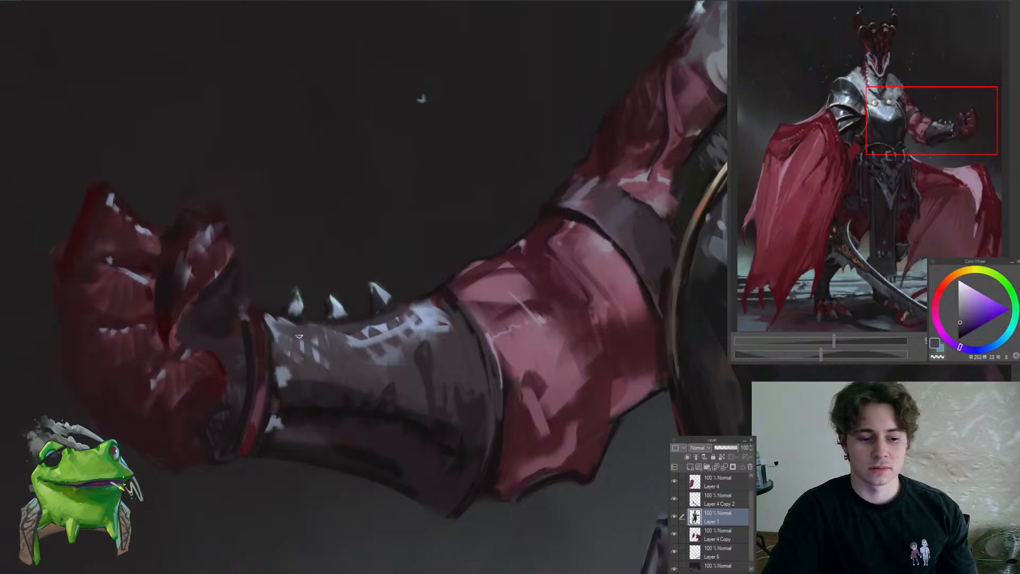
pyautogui.keyDown('alt'); pyautogui.click(302, 320); pyautogui.keyUp('alt')
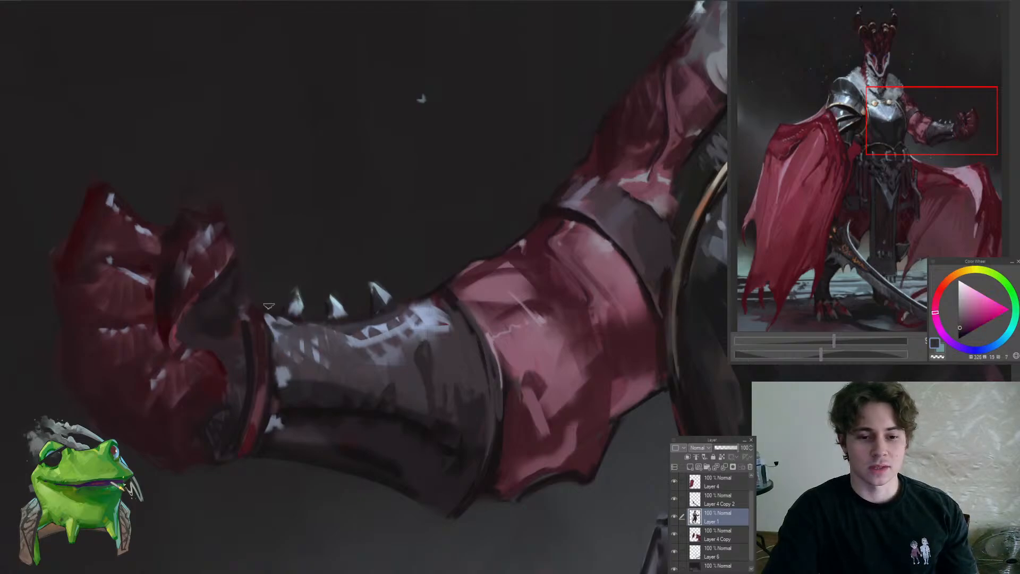
# Examine the whole figure at several magnifications to judge the overall balance of armour, cape and waist details
pyautogui.scroll(-4, 283, 300)
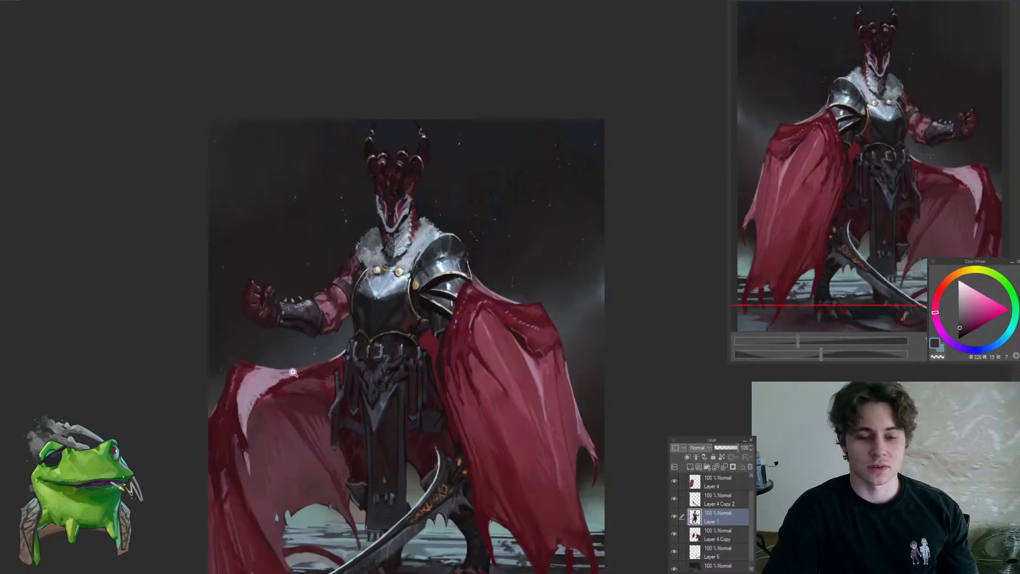
pyautogui.scroll(-3, 370, 366)
pyautogui.scroll(2, 371, 366)
pyautogui.scroll(3, 370, 366)
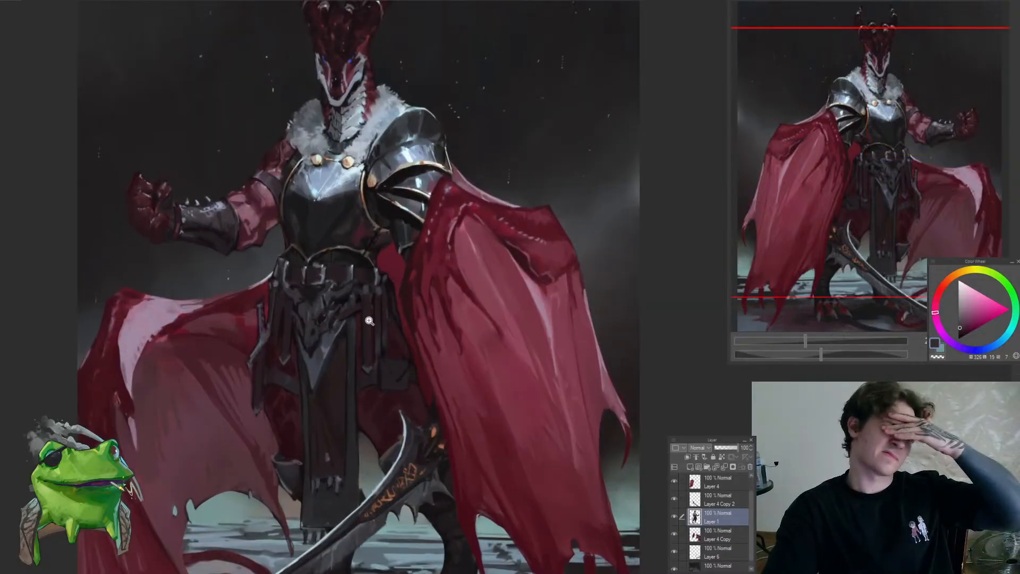
pyautogui.scroll(-4, 369, 327)
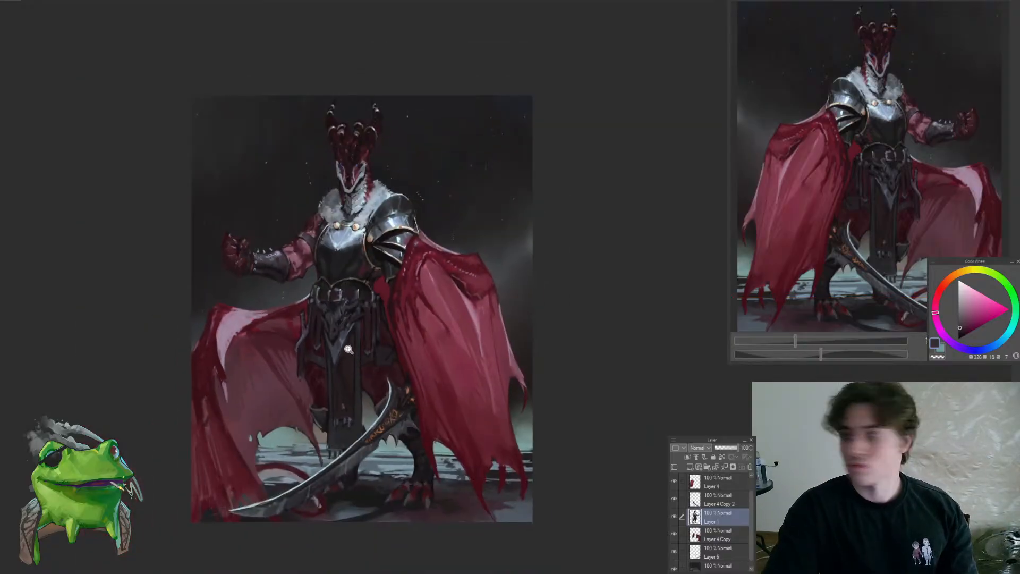
pyautogui.scroll(5, 340, 255)
pyautogui.moveTo(429, 330); pyautogui.dragTo(507, 441)
pyautogui.scroll(-4, 507, 440)
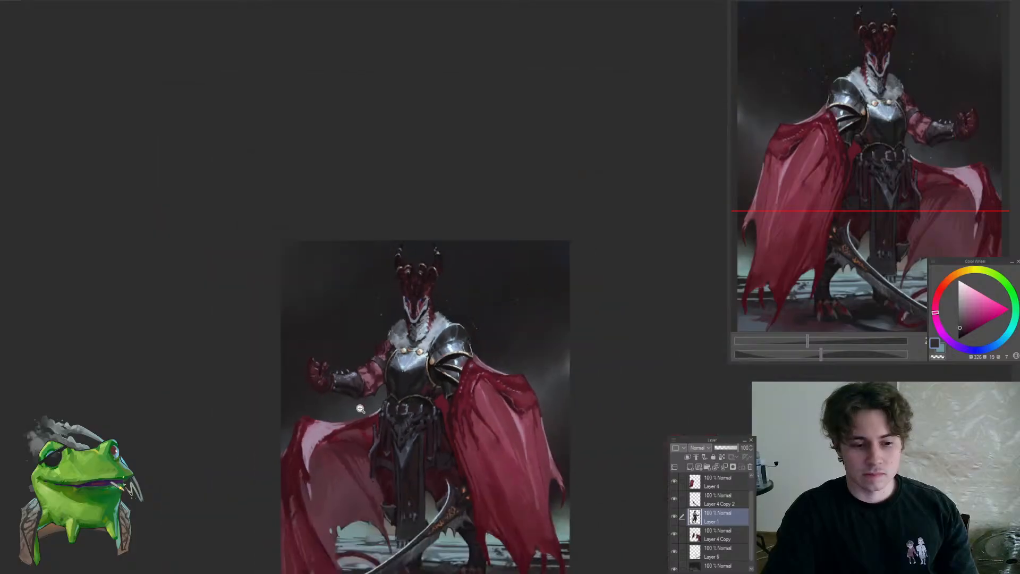
pyautogui.scroll(4, 386, 332)
pyautogui.scroll(-5, 386, 332)
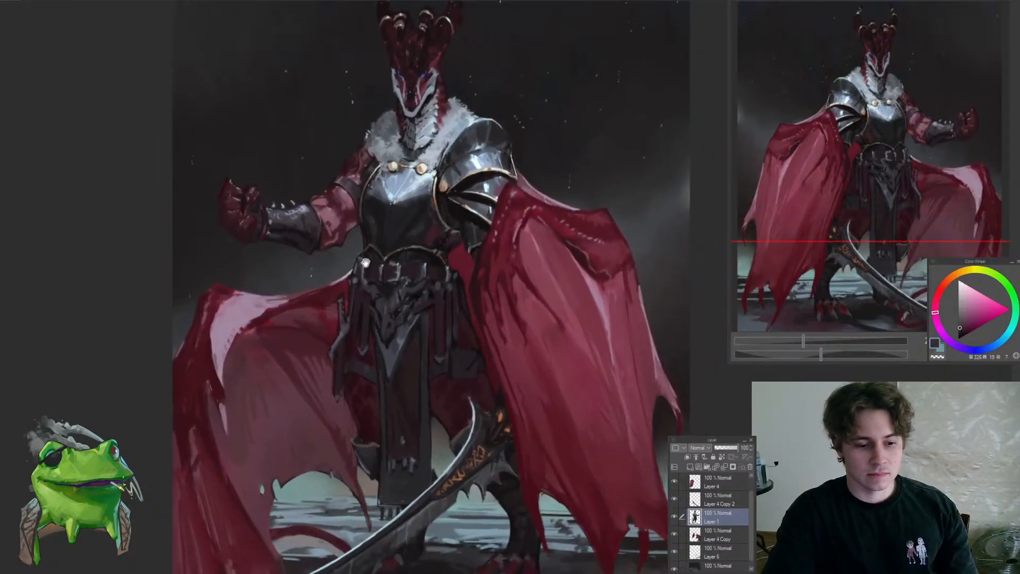
pyautogui.scroll(1, 414, 351)
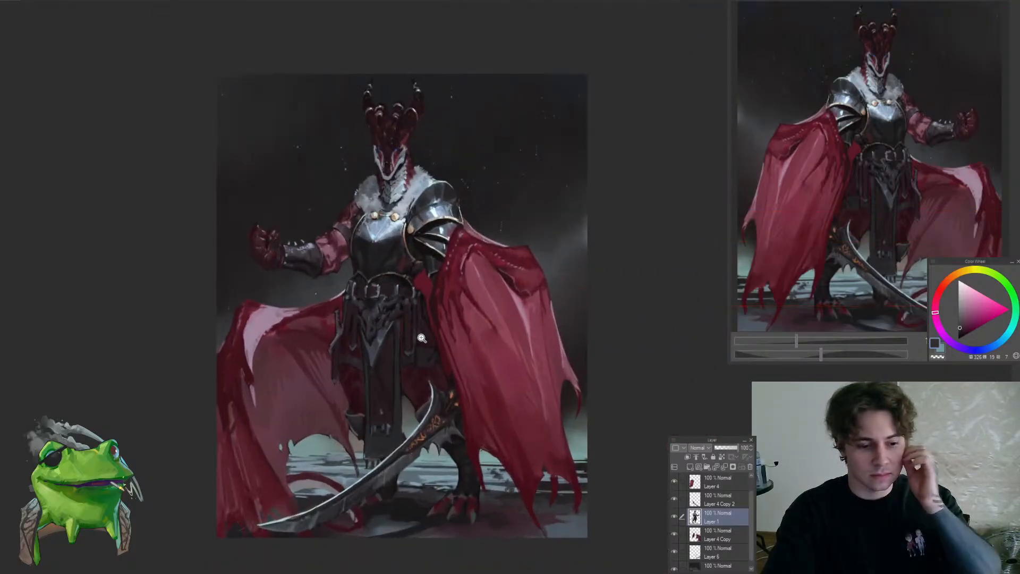
pyautogui.scroll(1, 419, 329)
pyautogui.scroll(-2, 420, 310)
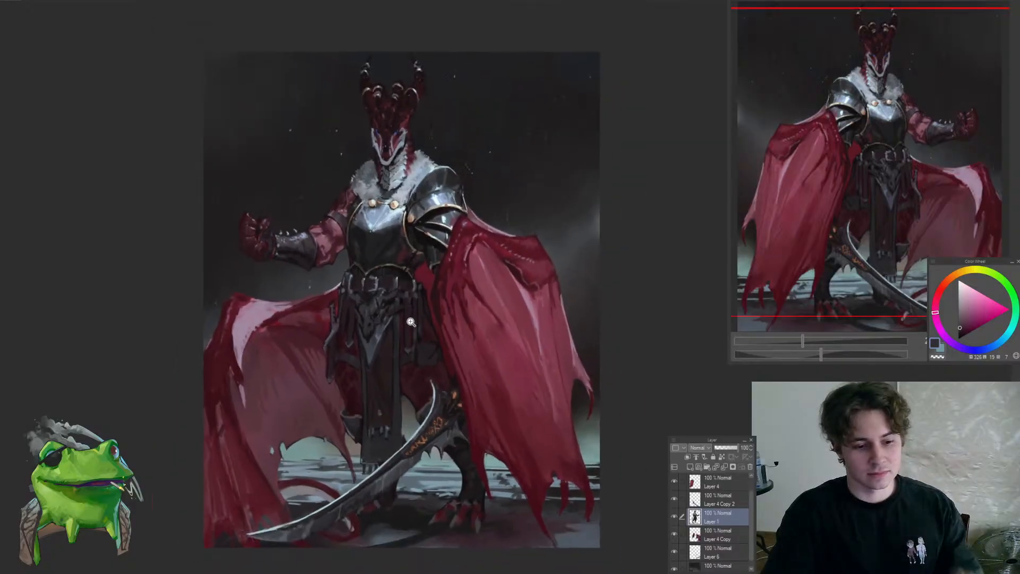
pyautogui.scroll(3, 419, 310)
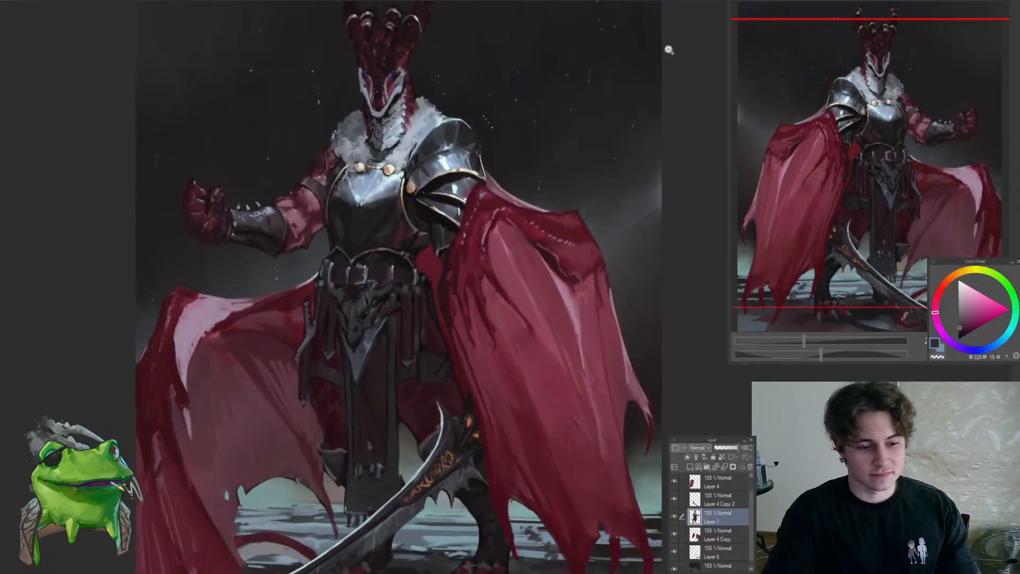
pyautogui.scroll(-3, 407, 362)
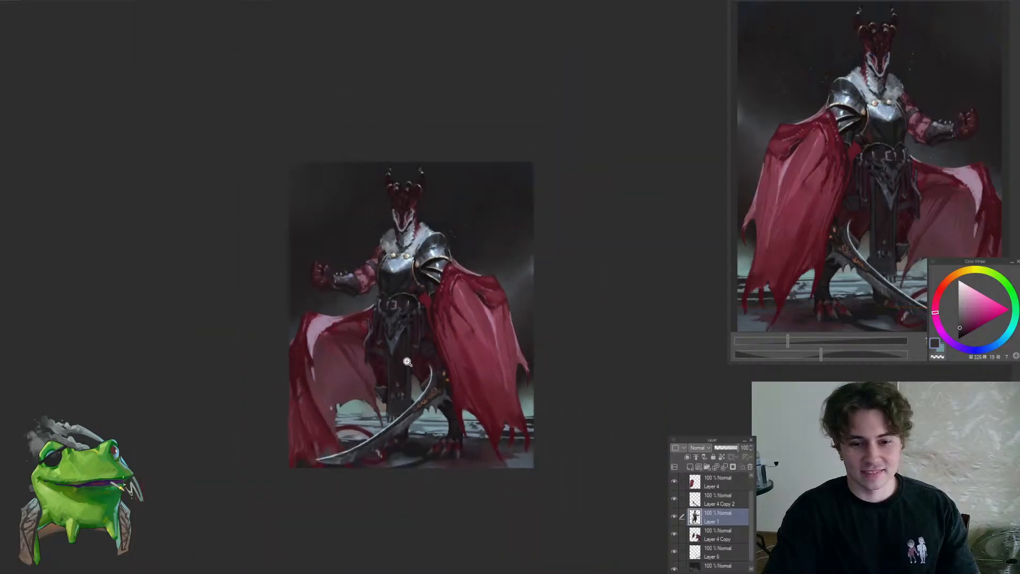
pyautogui.scroll(3, 467, 205)
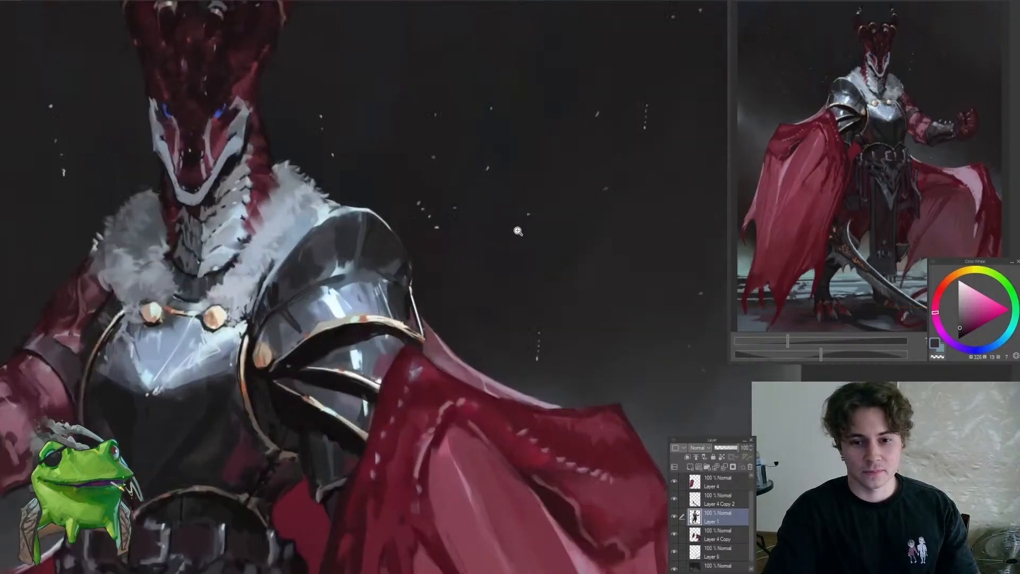
# Touch up the layered shoulder armour and the dark area beneath it beside the red cape with sampled dark violet and near-black
pyautogui.scroll(1, 418, 273)
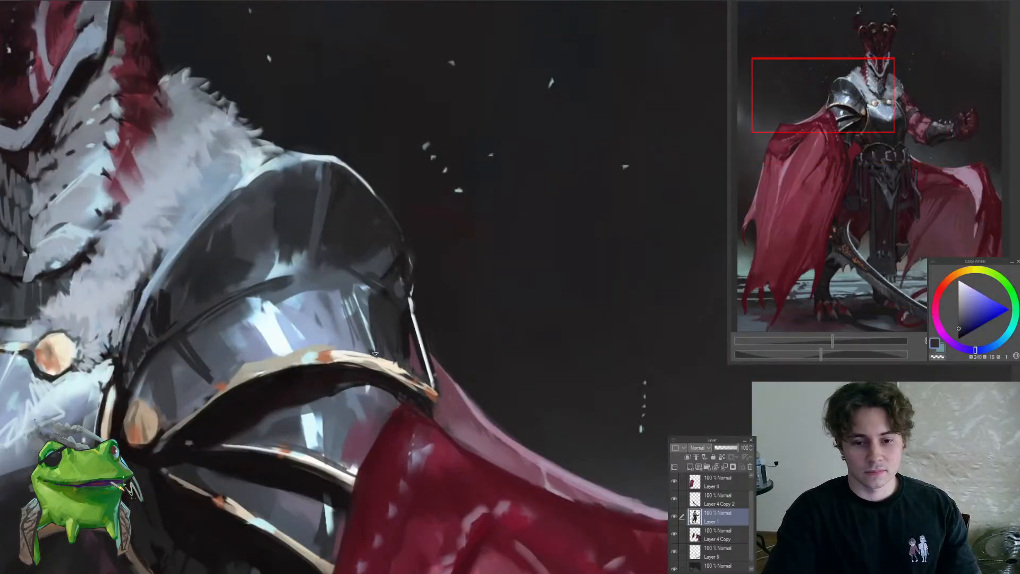
pyautogui.scroll(-3, 387, 359)
pyautogui.scroll(4, 403, 367)
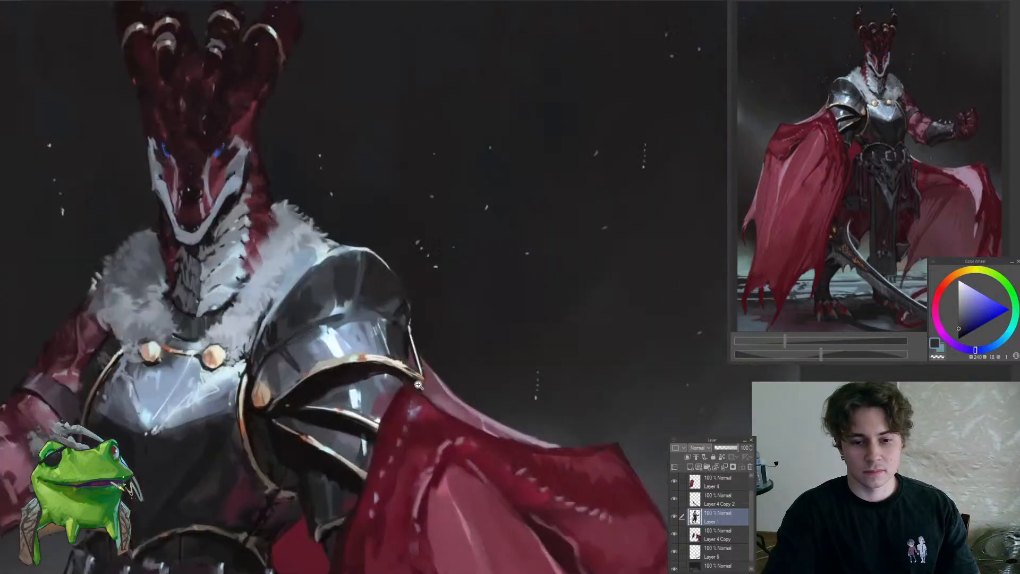
pyautogui.keyDown('alt'); pyautogui.click(392, 368); pyautogui.keyUp('alt')
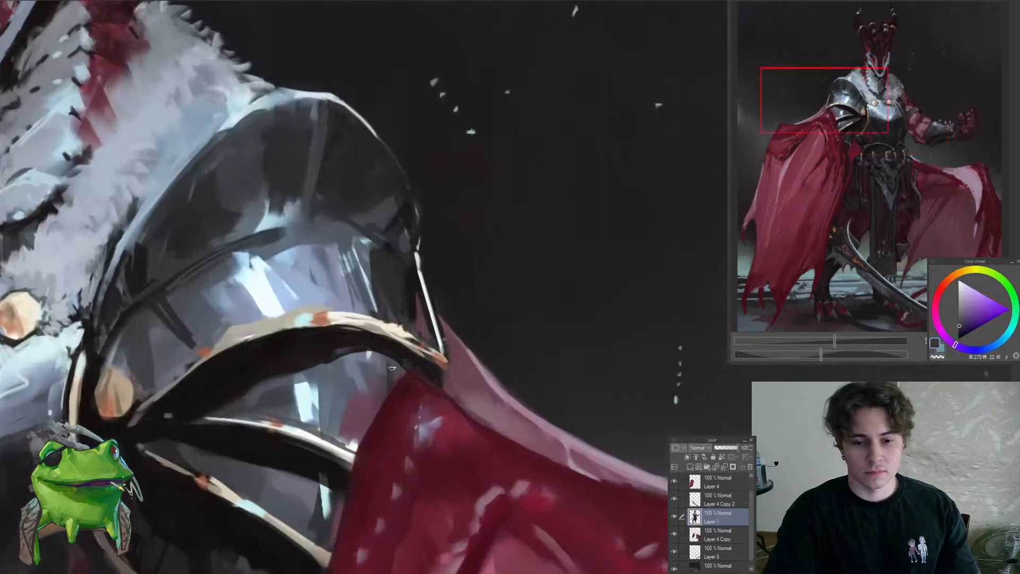
pyautogui.scroll(-3, 385, 363)
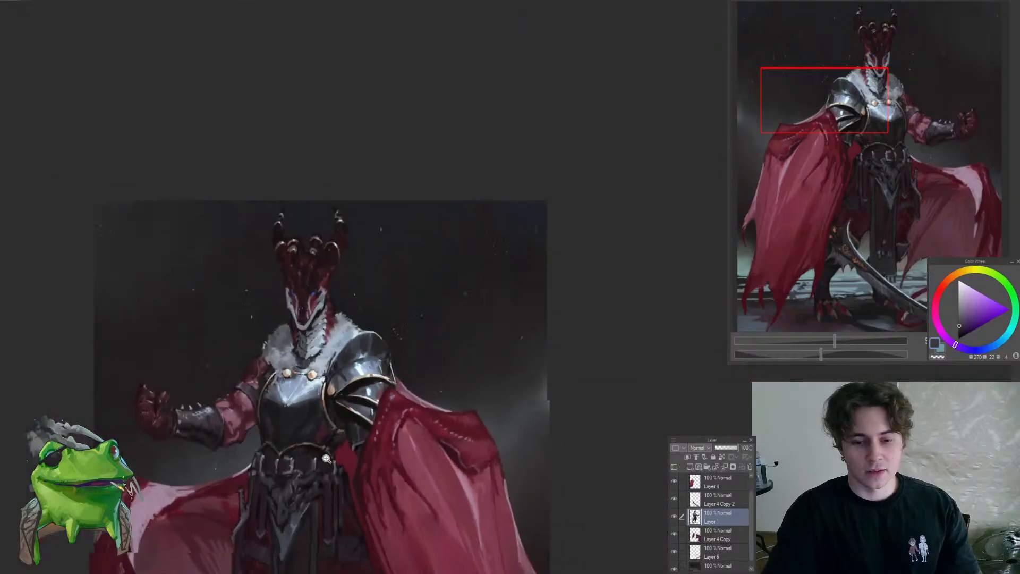
pyautogui.scroll(3, 372, 407)
pyautogui.scroll(-3, 372, 406)
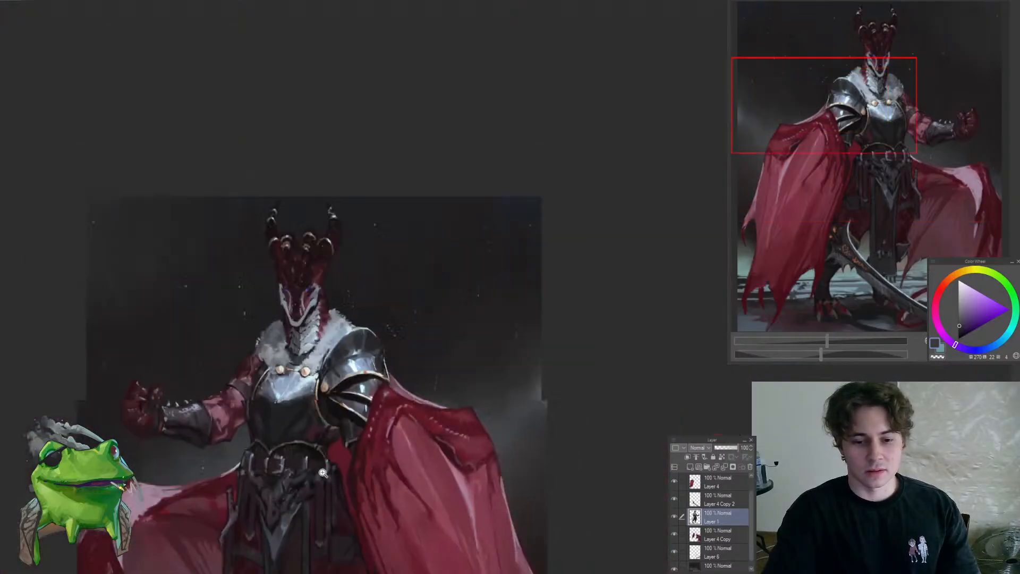
pyautogui.scroll(4, 375, 410)
pyautogui.keyDown('alt'); pyautogui.click(357, 431); pyautogui.keyUp('alt')
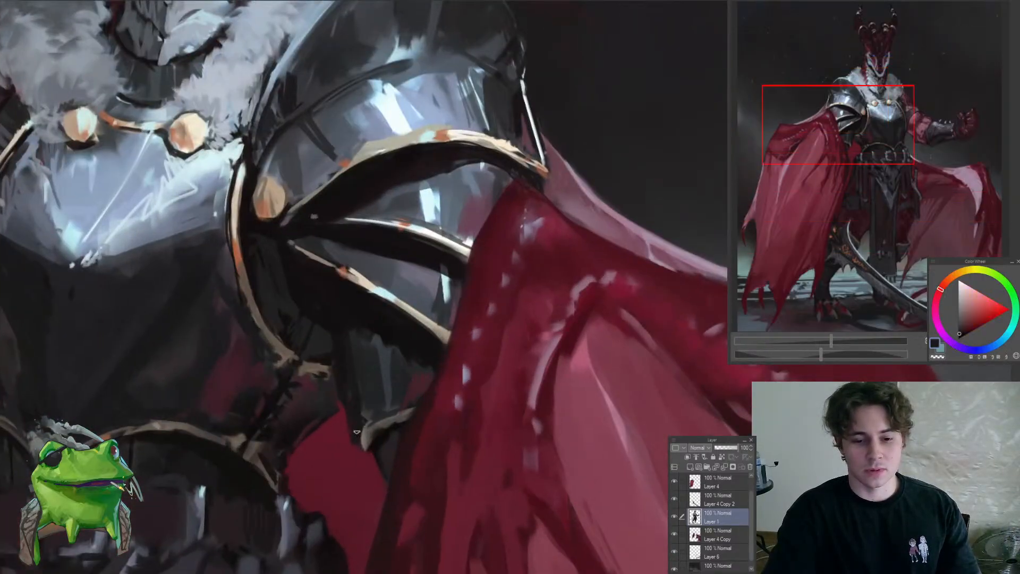
# Clean up the breastplate's lower corner and curved gold trim on the raised-arm side with sampled near-black tones
pyautogui.scroll(-3, 387, 438)
pyautogui.scroll(2, 389, 434)
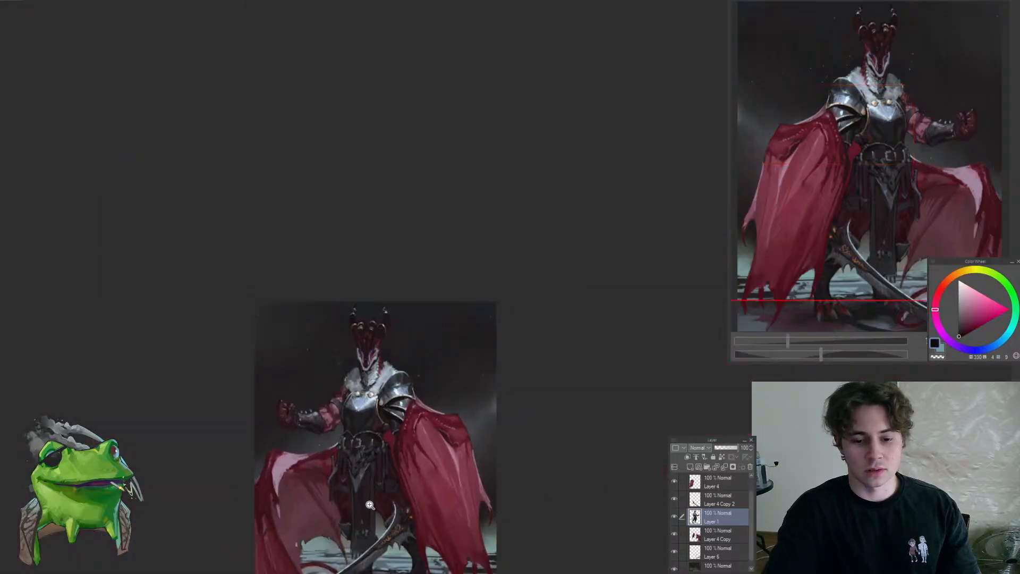
pyautogui.scroll(4, 388, 435)
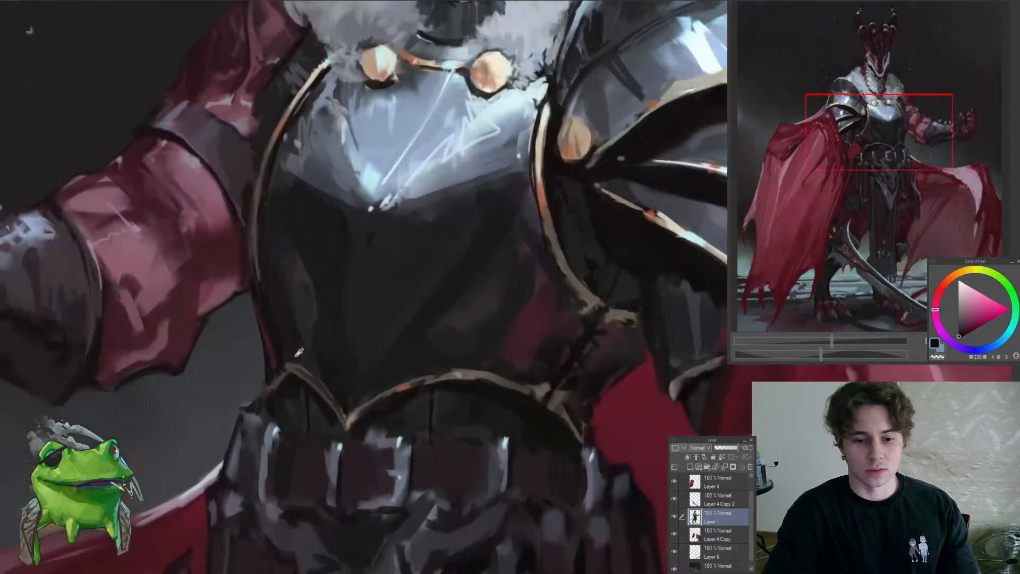
pyautogui.keyDown('alt'); pyautogui.click(297, 353); pyautogui.keyUp('alt')
pyautogui.scroll(-4, 293, 364)
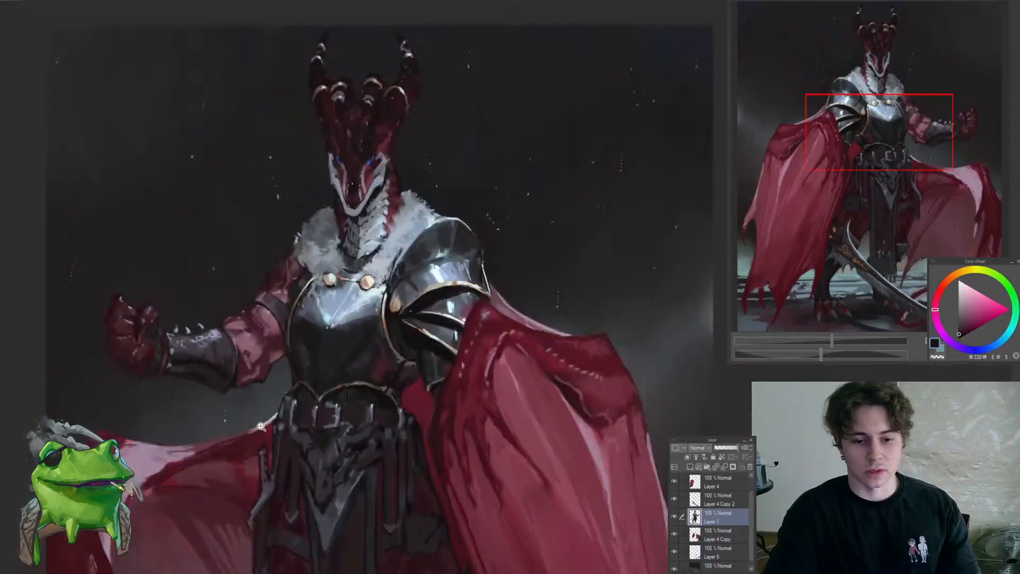
pyautogui.scroll(4, 328, 378)
pyautogui.scroll(2, 328, 377)
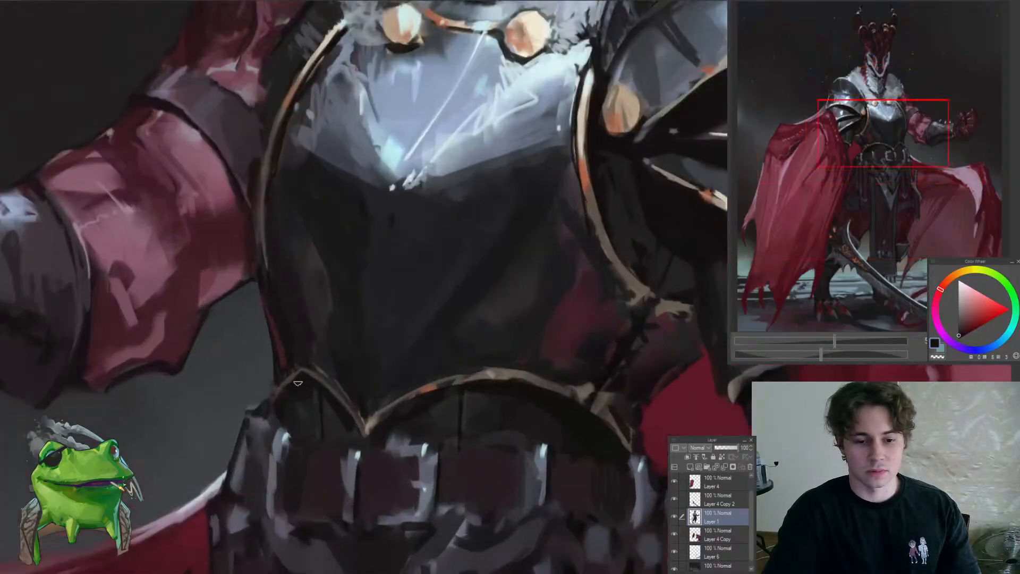
pyautogui.keyDown('alt'); pyautogui.click(308, 381); pyautogui.keyUp('alt')
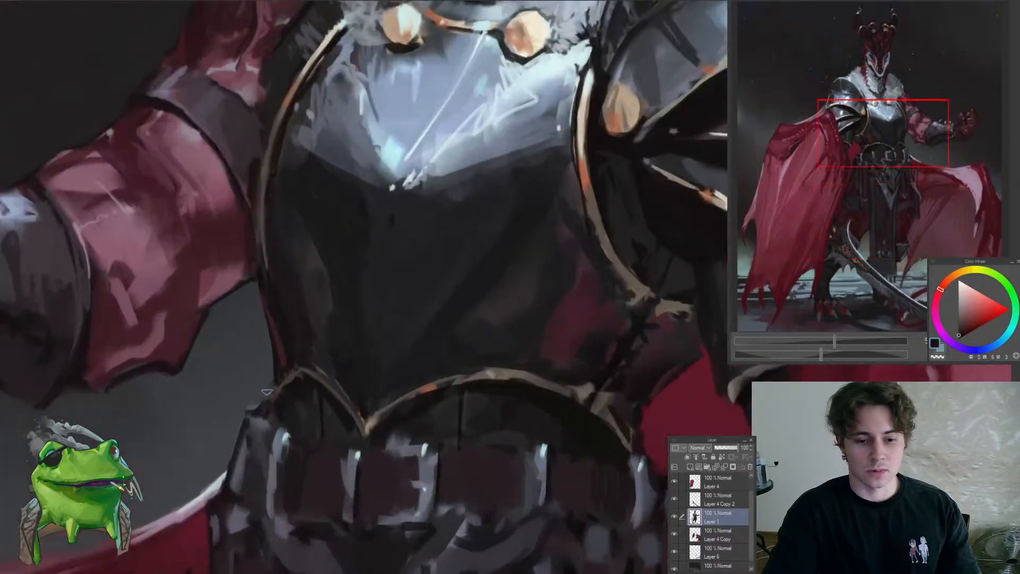
# Examine the waist ornament, belt and hanging cloth up close and against the whole figure
pyautogui.scroll(-3, 259, 379)
pyautogui.moveTo(277, 442)
pyautogui.mouseDown()
pyautogui.moveTo(323, 430)
pyautogui.moveTo(364, 353)
pyautogui.moveTo(366, 286)
pyautogui.moveTo(366, 301)
pyautogui.mouseUp()
pyautogui.scroll(-3, 366, 424)
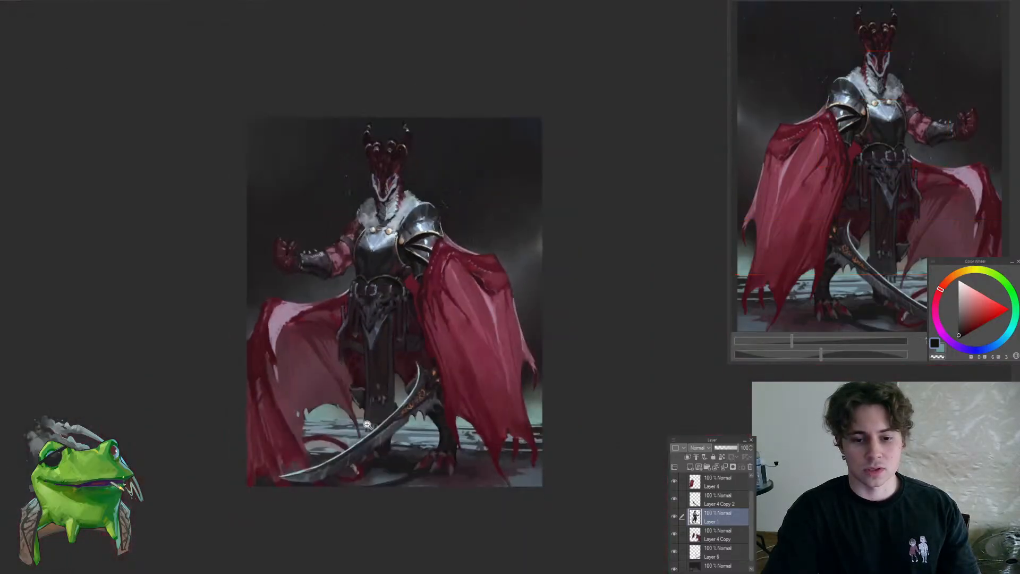
pyautogui.scroll(5, 408, 349)
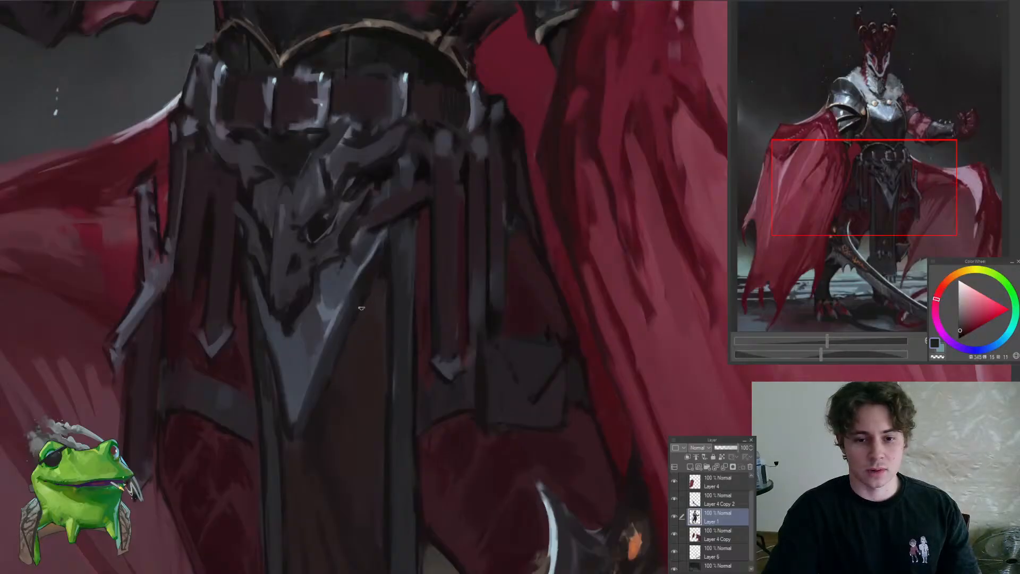
pyautogui.scroll(-3, 365, 302)
pyautogui.scroll(2, 387, 328)
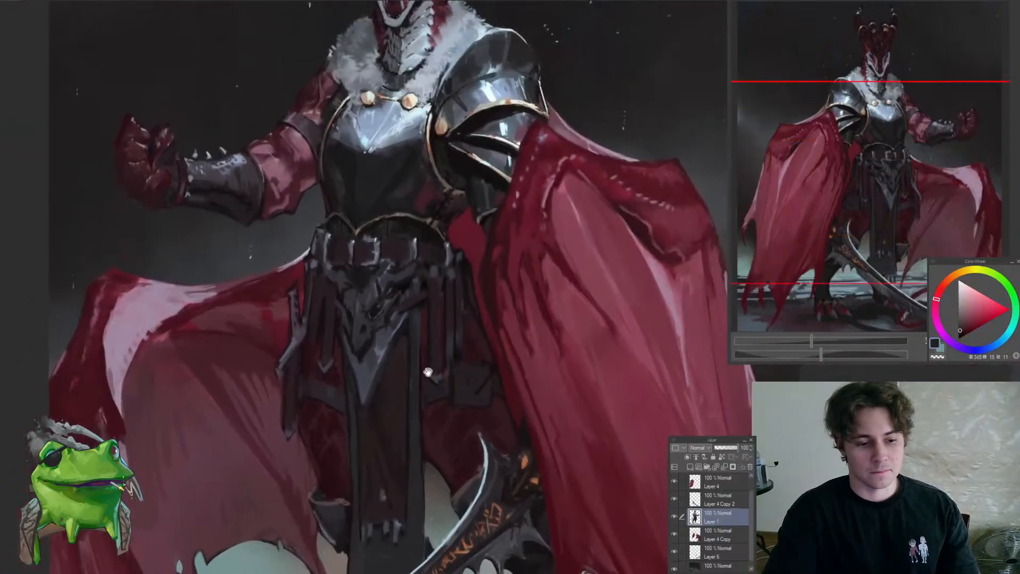
pyautogui.scroll(-2, 394, 366)
pyautogui.scroll(1, 375, 358)
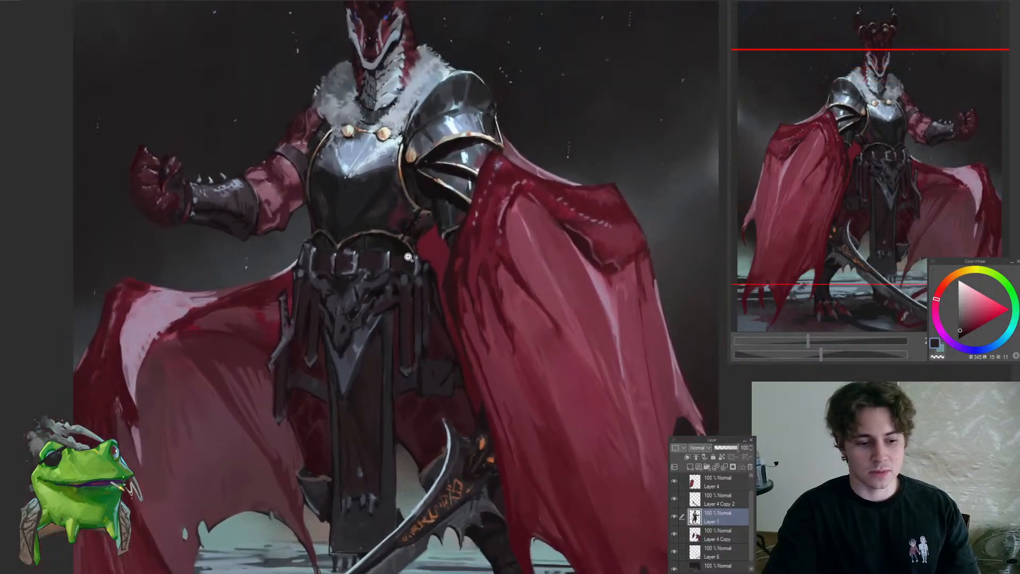
pyautogui.scroll(3, 362, 320)
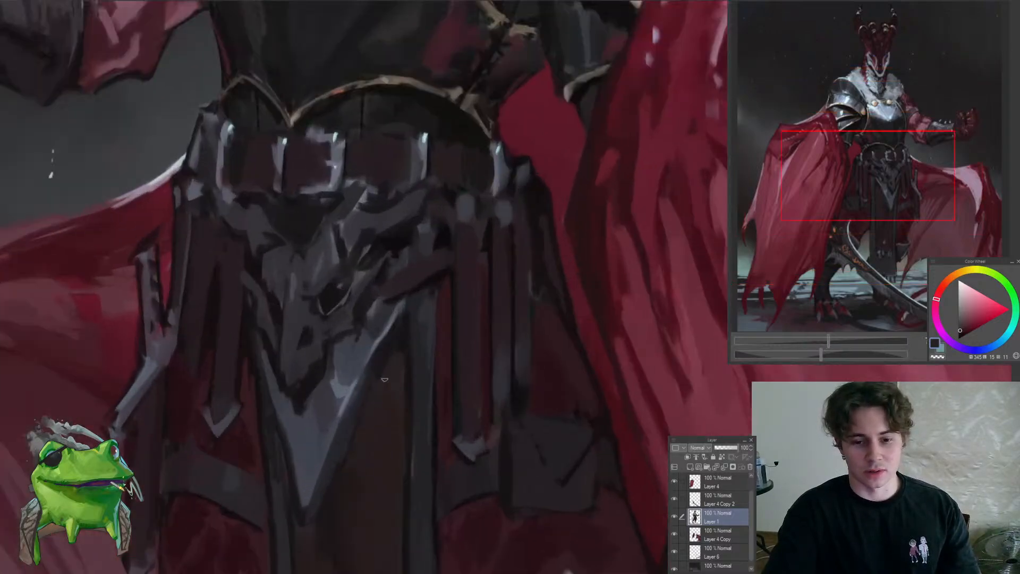
pyautogui.scroll(-2, 391, 346)
pyautogui.scroll(1, 409, 327)
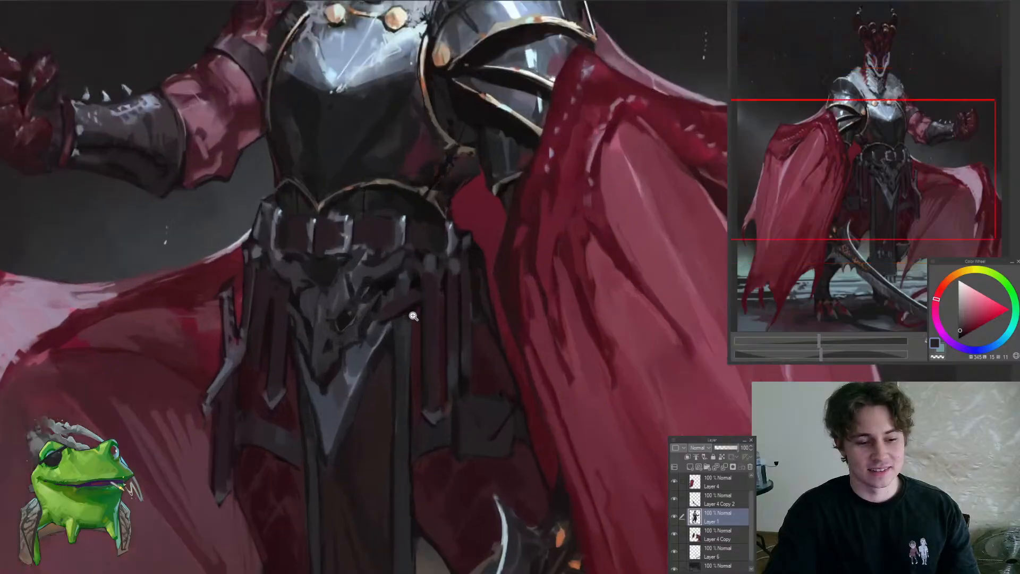
pyautogui.scroll(-2, 406, 324)
pyautogui.scroll(3, 398, 334)
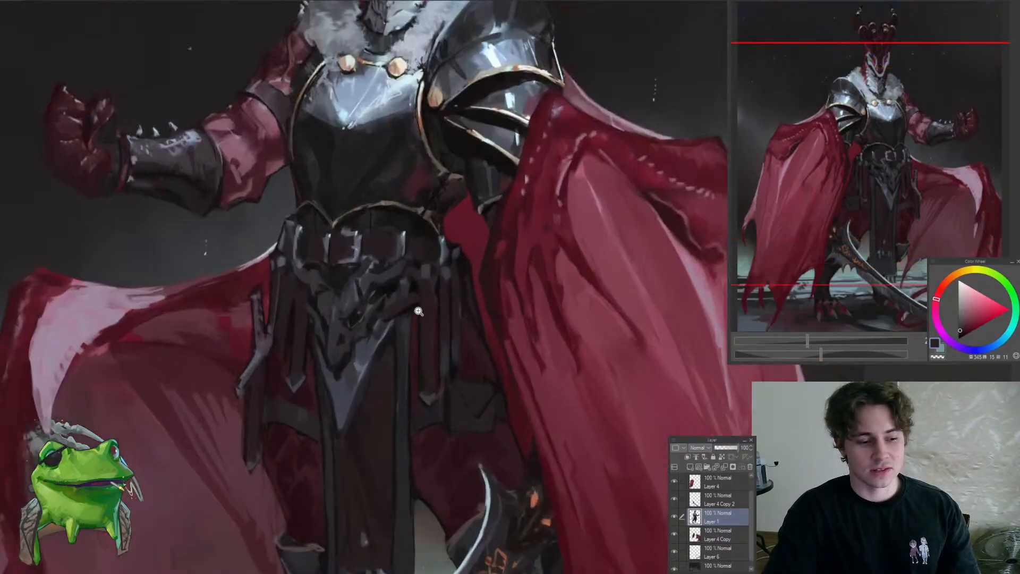
pyautogui.scroll(2, 388, 343)
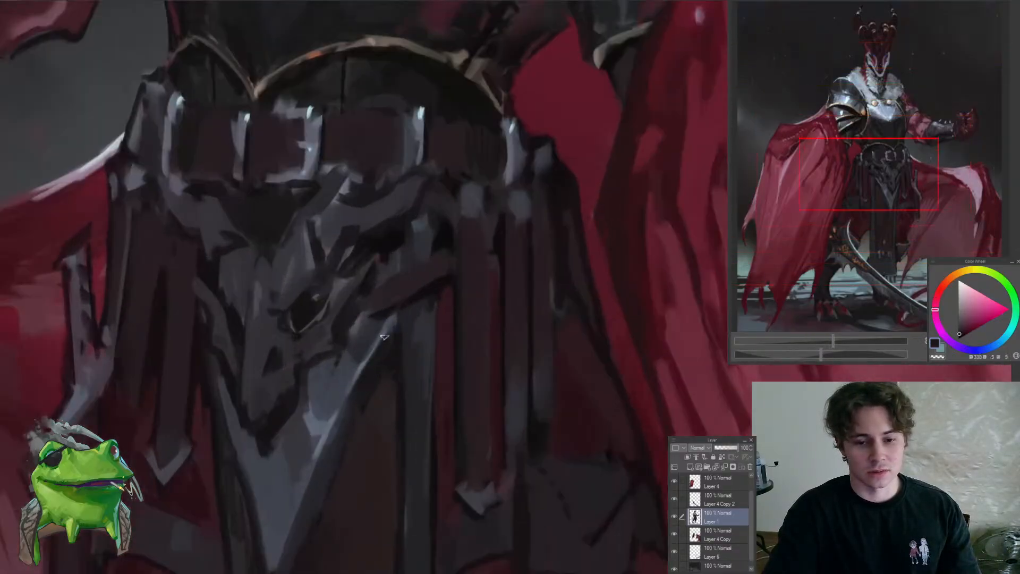
# Examine the head, fur collar, breastplate and raised arm at several magnifications and against the whole figure
pyautogui.keyDown('alt'); pyautogui.click(325, 375); pyautogui.keyUp('alt')
pyautogui.scroll(-5, 347, 357)
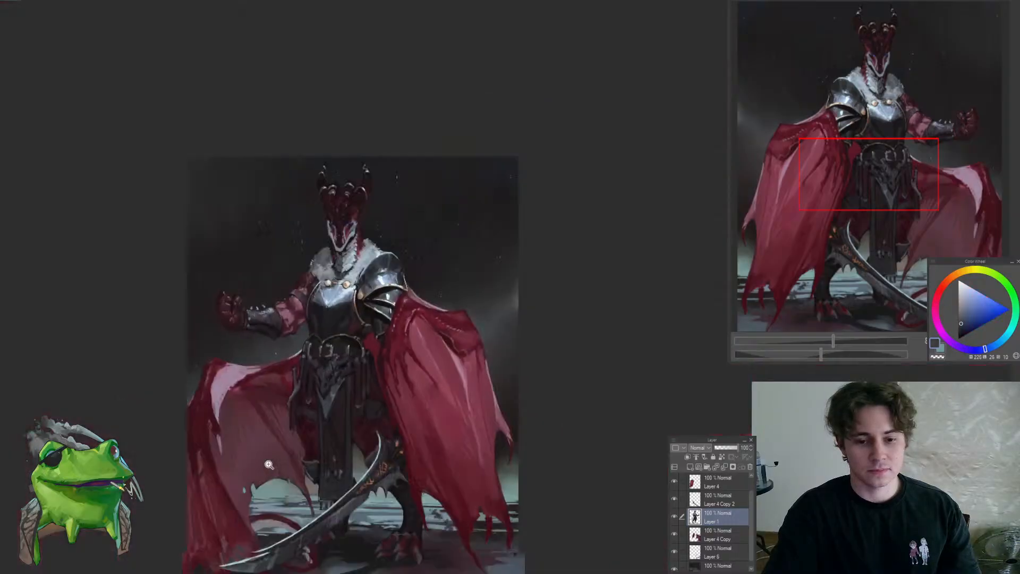
pyautogui.scroll(-2, 332, 467)
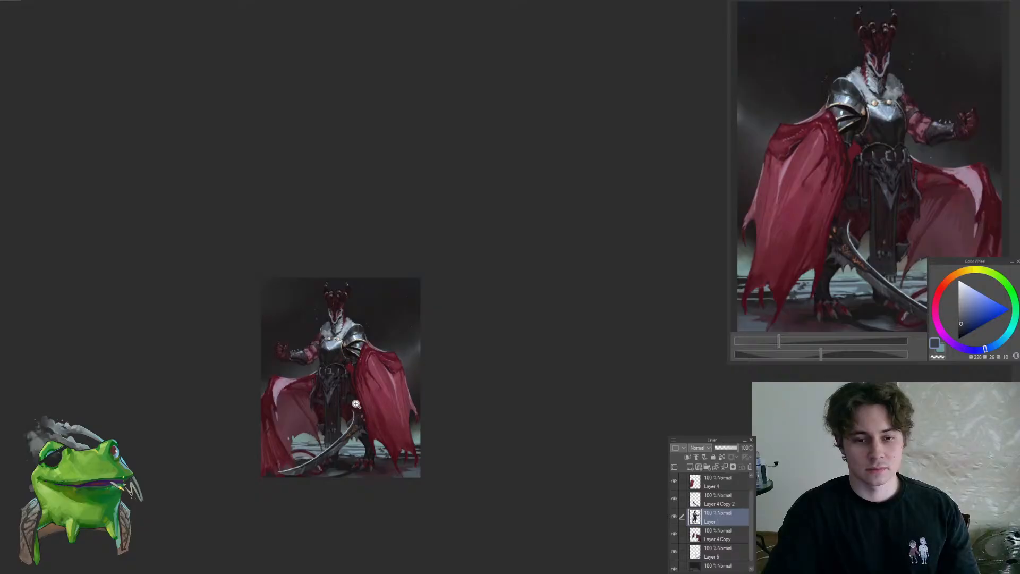
pyautogui.scroll(2, 317, 354)
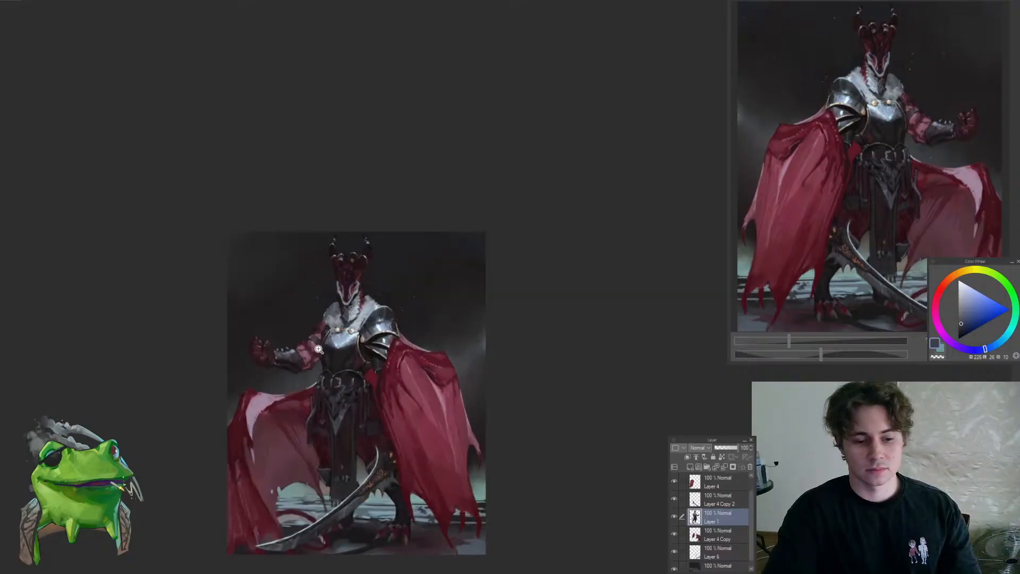
pyautogui.scroll(2, 318, 349)
pyautogui.scroll(2, 309, 287)
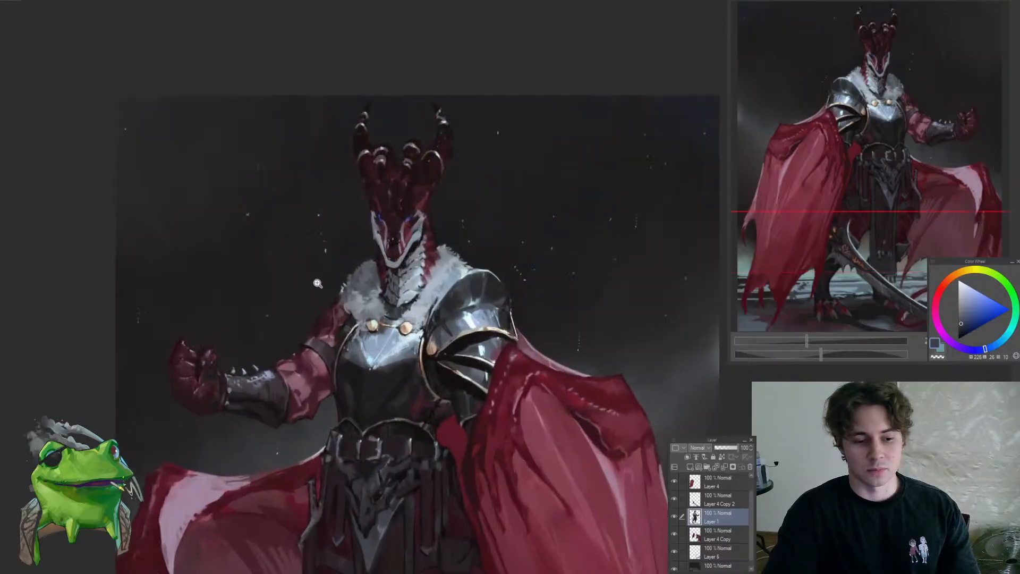
pyautogui.keyDown('ctrl'); pyautogui.keyDown('shift'); pyautogui.click(320, 288); pyautogui.keyUp('shift'); pyautogui.keyUp('ctrl')
pyautogui.scroll(-3, 332, 288)
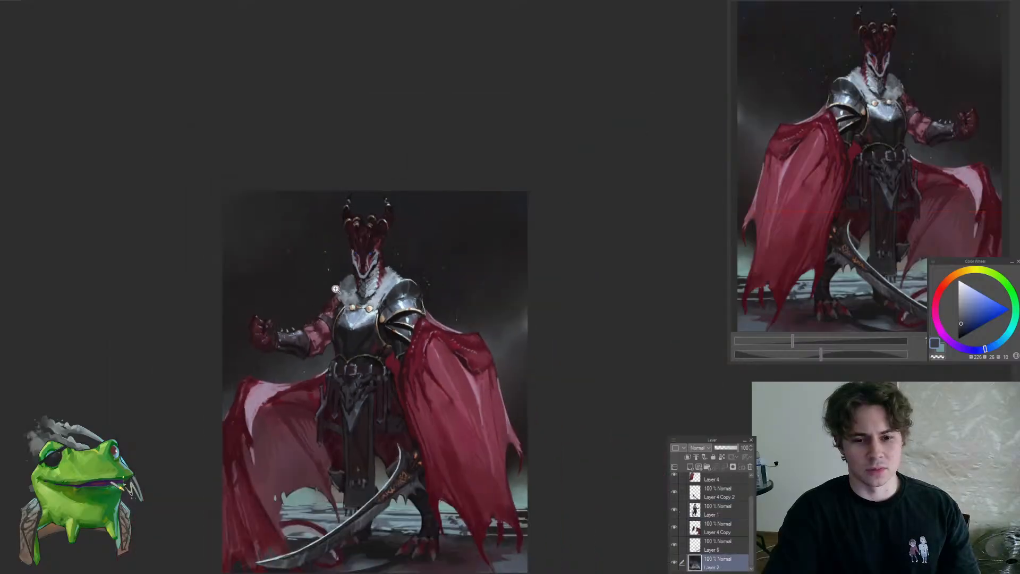
pyautogui.scroll(3, 332, 287)
pyautogui.click(718, 510)
pyautogui.scroll(1, 348, 282)
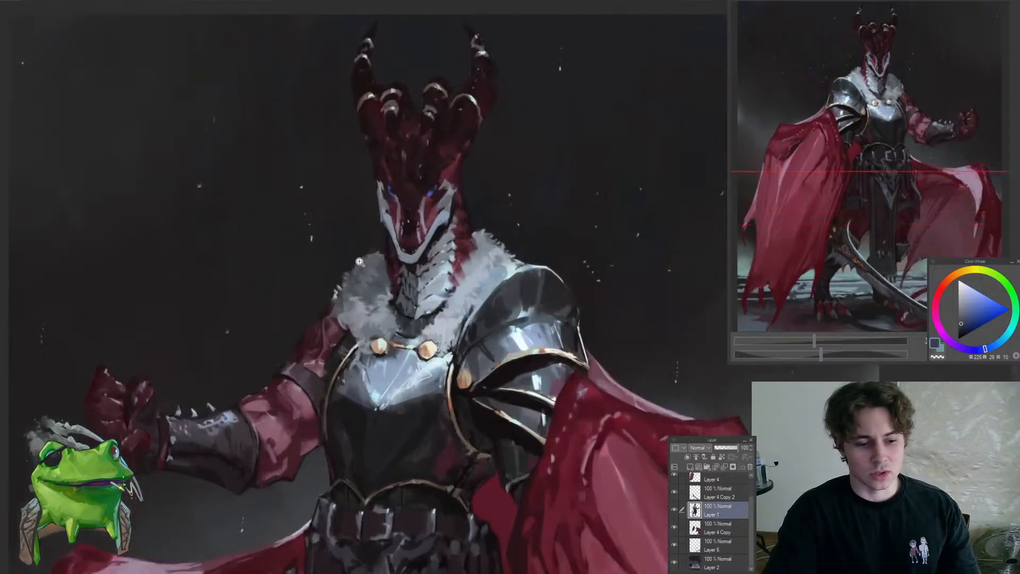
pyautogui.scroll(-3, 340, 302)
pyautogui.scroll(6, 364, 286)
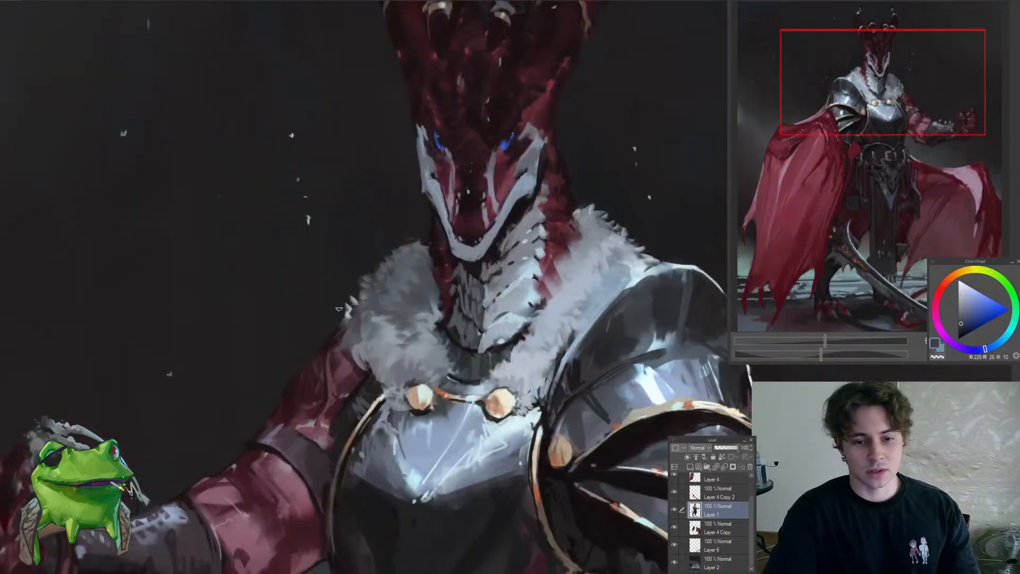
pyautogui.scroll(-6, 275, 393)
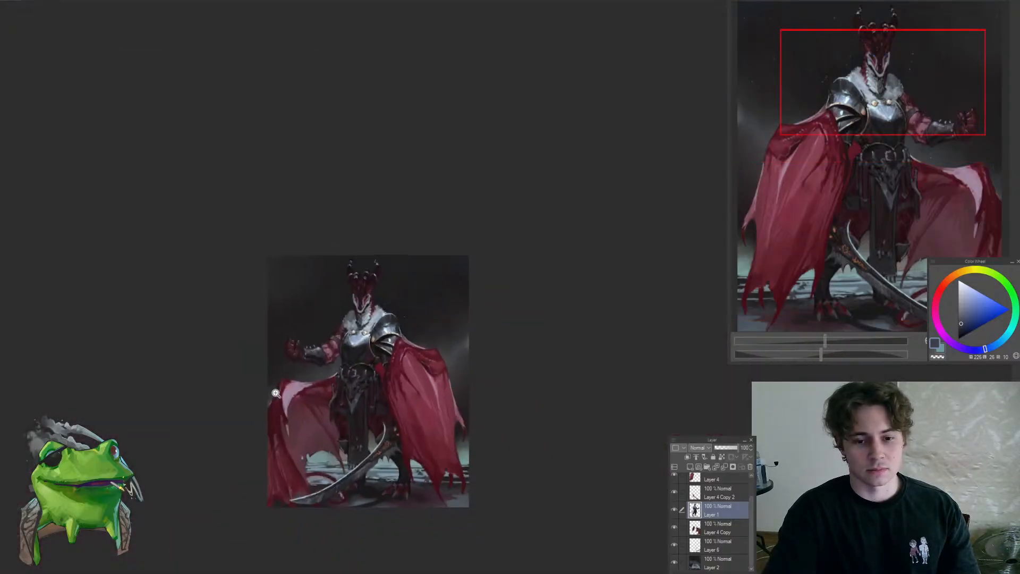
# On Layer 4 Copy, refine the upper edge and pale inner fold of the cape below the raised arm with sampled pale violet and dusky red
pyautogui.moveTo(295, 383); pyautogui.dragTo(323, 409)
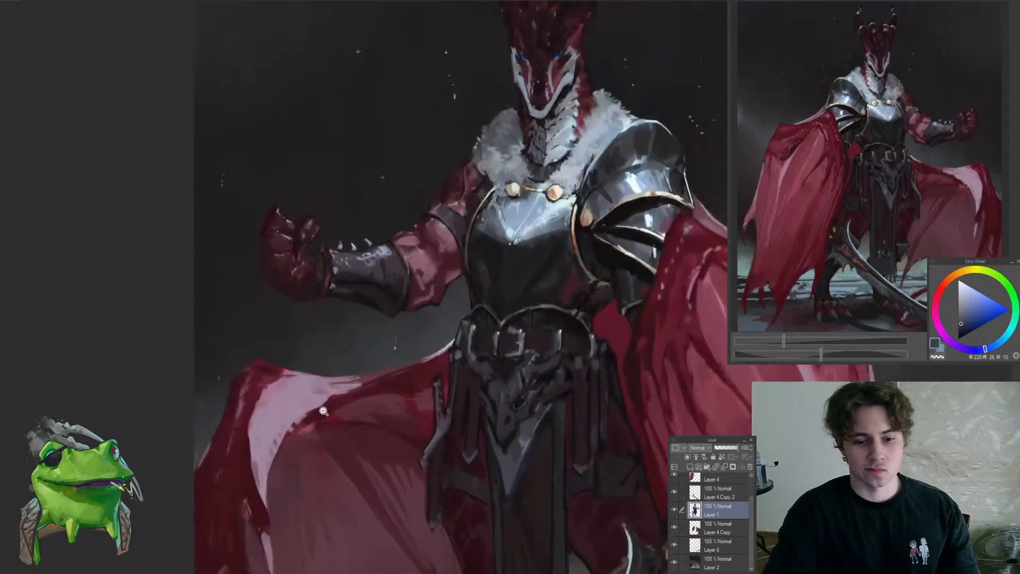
pyautogui.keyDown('ctrl'); pyautogui.keyDown('shift'); pyautogui.click(297, 446); pyautogui.keyUp('shift'); pyautogui.keyUp('ctrl')
pyautogui.moveTo(274, 489); pyautogui.dragTo(278, 408)
pyautogui.moveTo(266, 397); pyautogui.dragTo(314, 373)
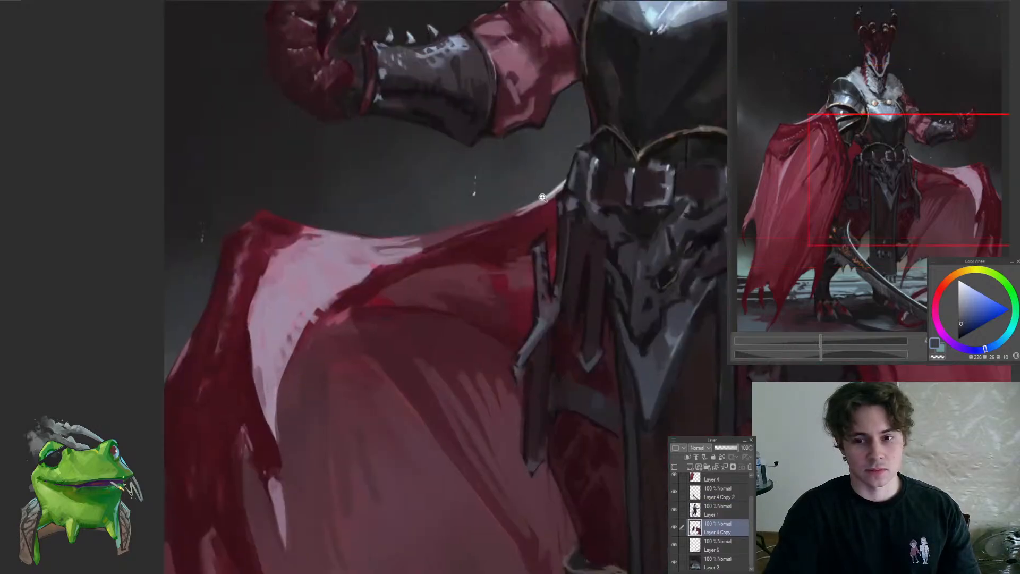
pyautogui.moveTo(550, 194); pyautogui.dragTo(542, 201)
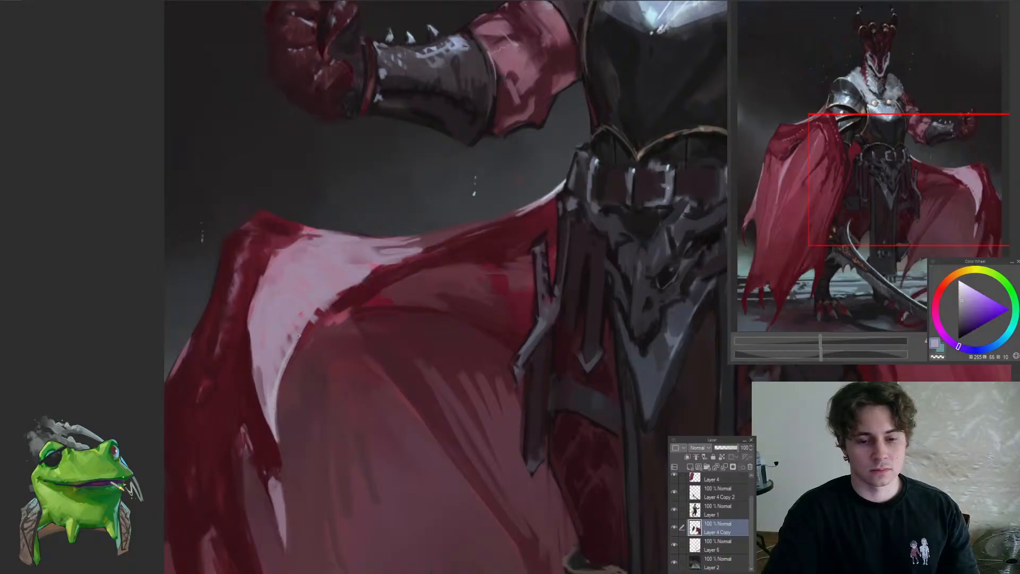
pyautogui.click(293, 389)
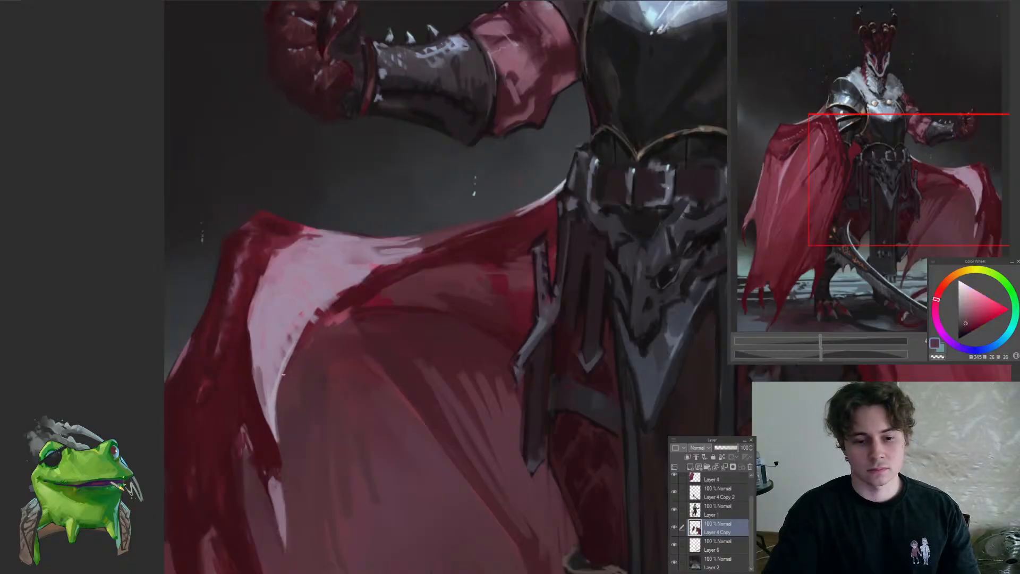
pyautogui.click(273, 412)
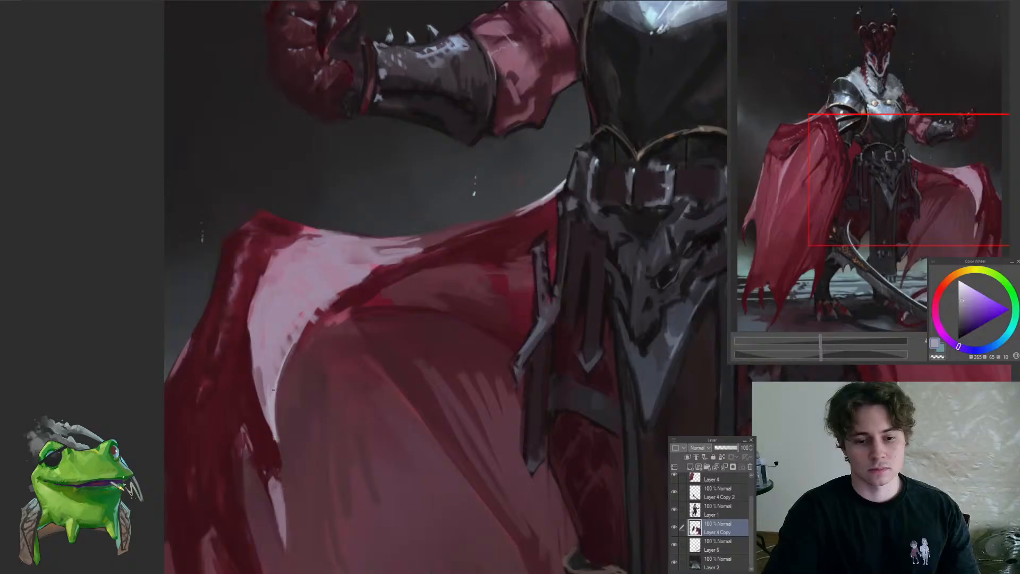
pyautogui.scroll(-5, 308, 292)
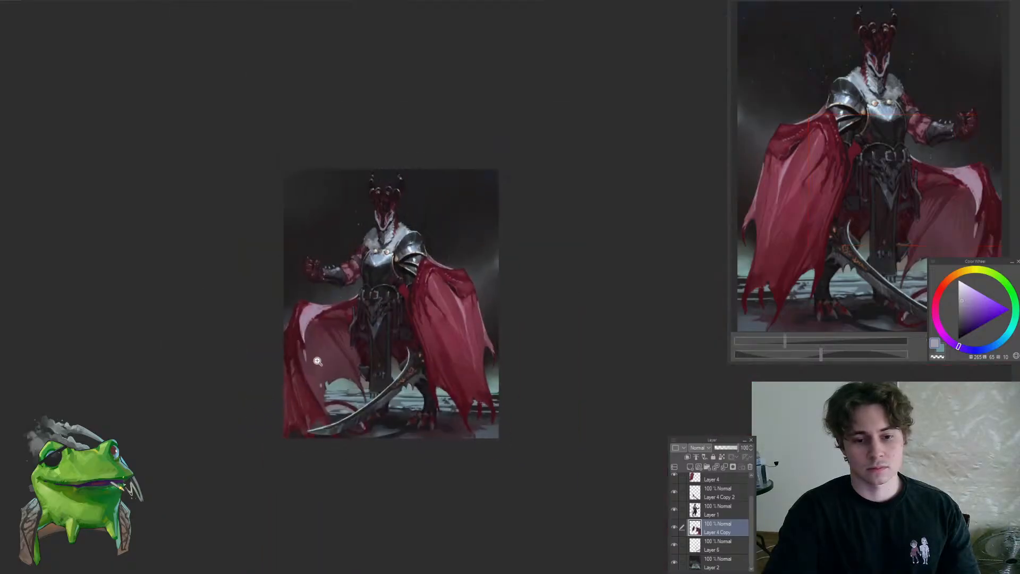
pyautogui.scroll(4, 314, 303)
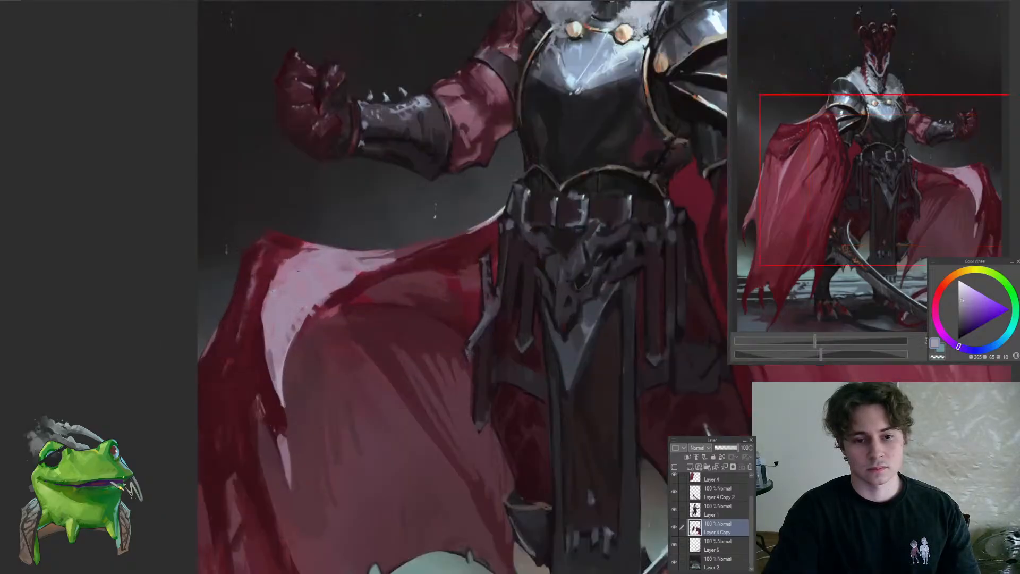
# Mirror the canvas view and touch up the pale cape edge behind the shoulder armour with sampled muted reds
pyautogui.moveTo(371, 324); pyautogui.dragTo(178, 411)
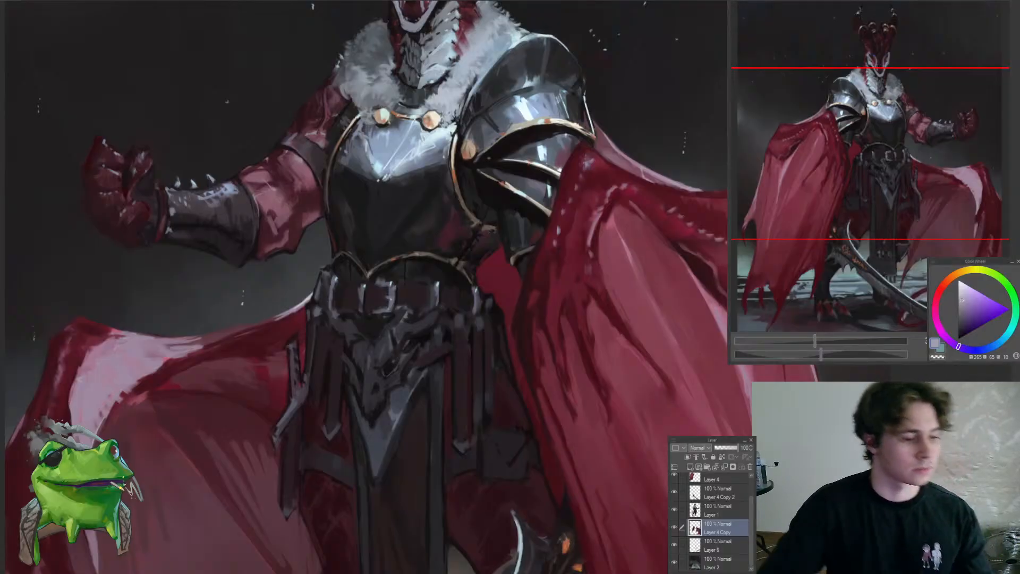
pyautogui.moveTo(411, 304); pyautogui.dragTo(358, 373)
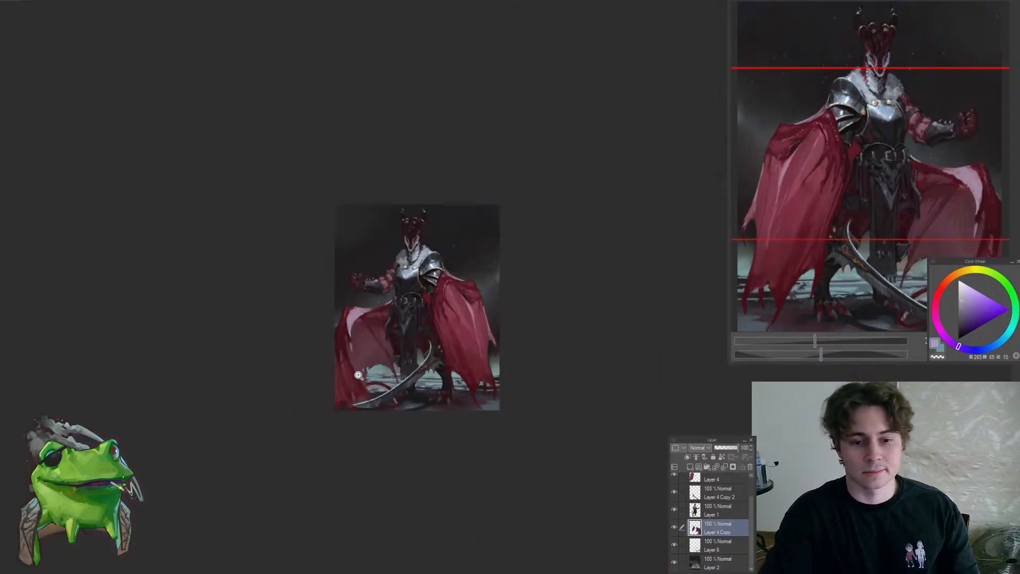
pyautogui.moveTo(467, 273); pyautogui.dragTo(515, 266)
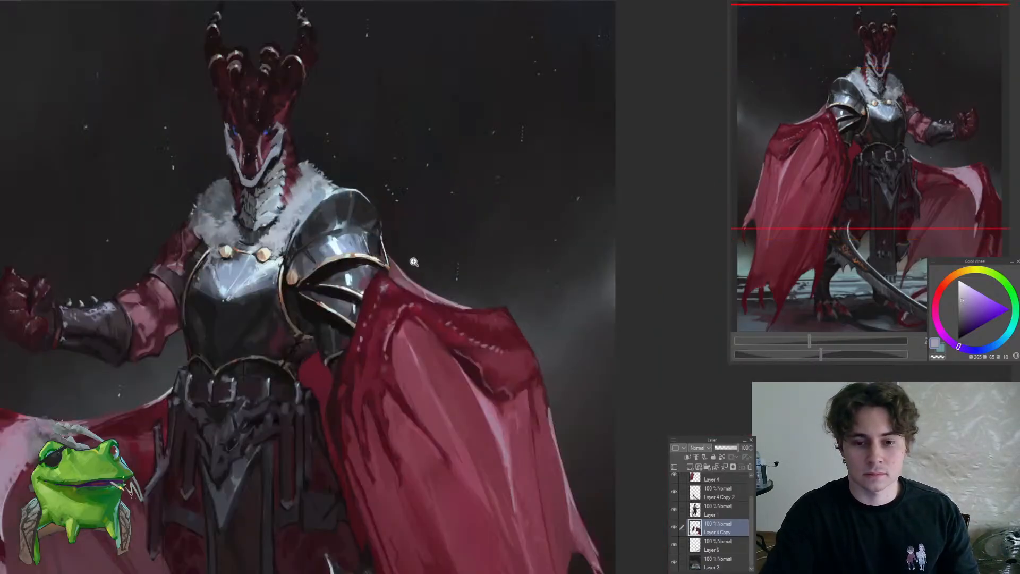
pyautogui.moveTo(414, 262); pyautogui.dragTo(394, 271)
pyautogui.press('h')
pyautogui.moveTo(514, 258); pyautogui.dragTo(550, 284)
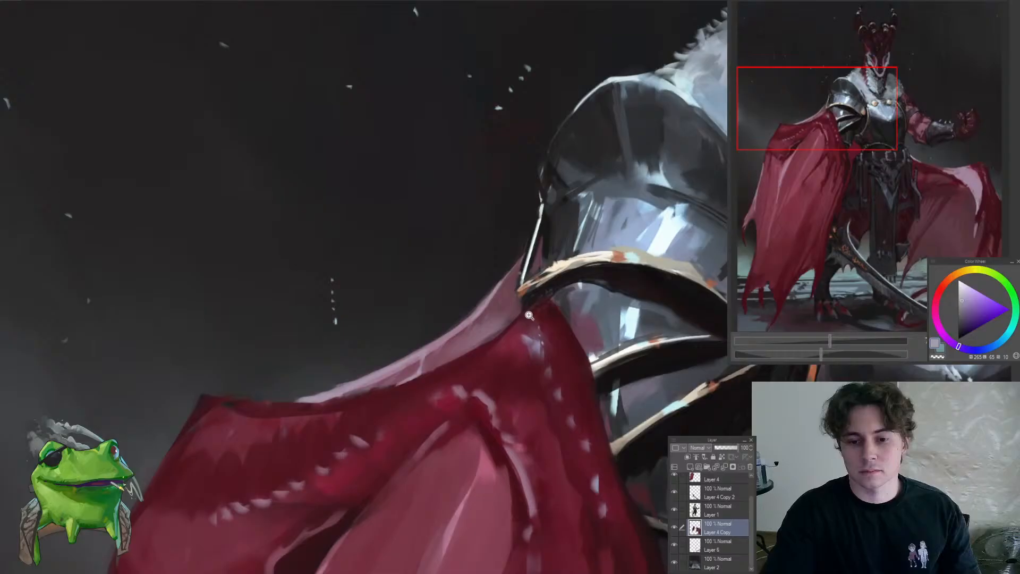
pyautogui.keyDown('alt'); pyautogui.click(499, 304); pyautogui.keyUp('alt')
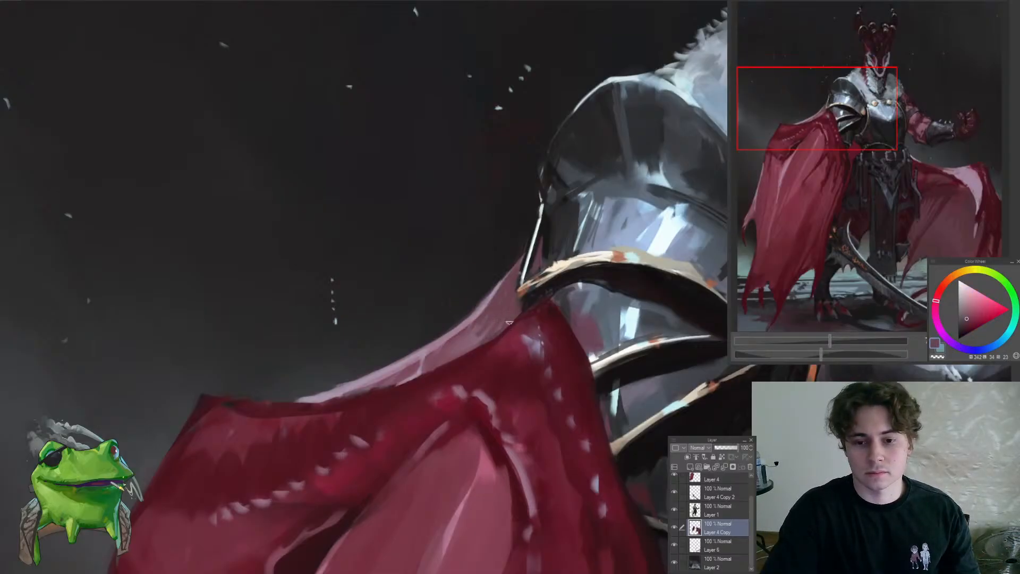
pyautogui.keyDown('alt'); pyautogui.click(438, 354); pyautogui.keyUp('alt')
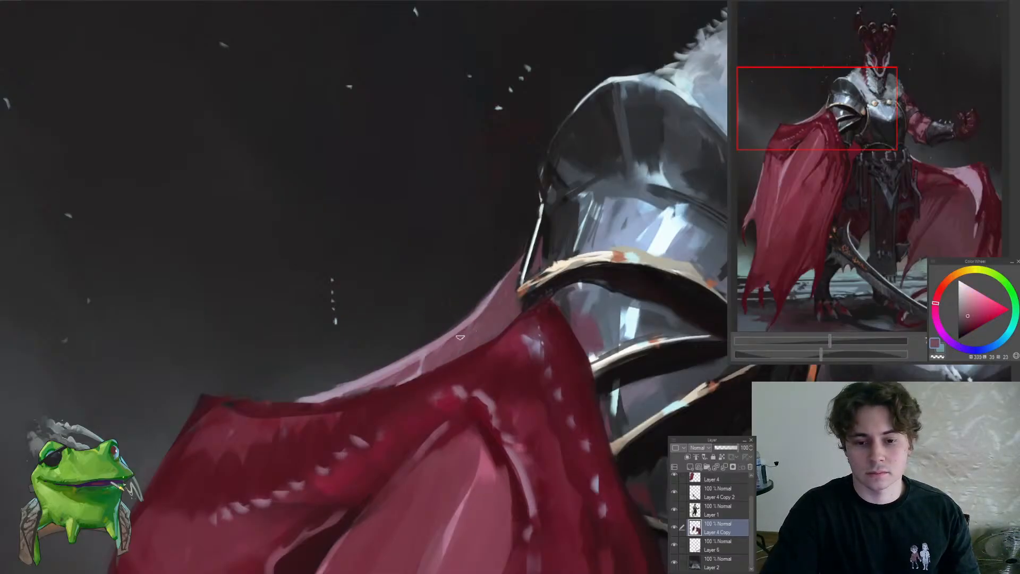
pyautogui.moveTo(484, 314); pyautogui.dragTo(405, 403)
pyautogui.moveTo(532, 336); pyautogui.dragTo(570, 343)
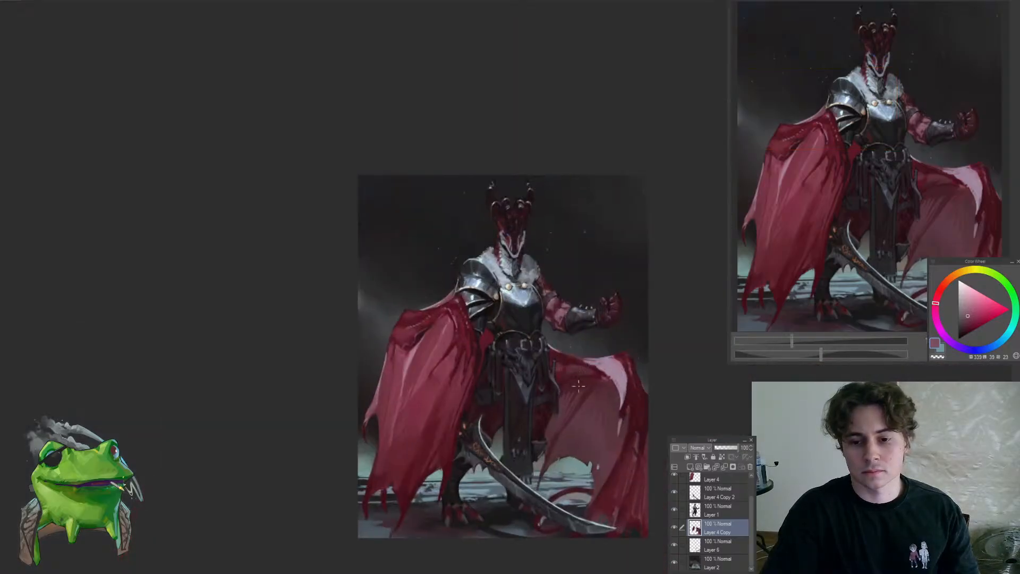
# Darken the cape strip where it meets the tip of the shoulder armour's gold trim with a sampled dark red
pyautogui.keyDown('alt'); pyautogui.click(582, 381); pyautogui.keyUp('alt')
pyautogui.scroll(10, 461, 303)
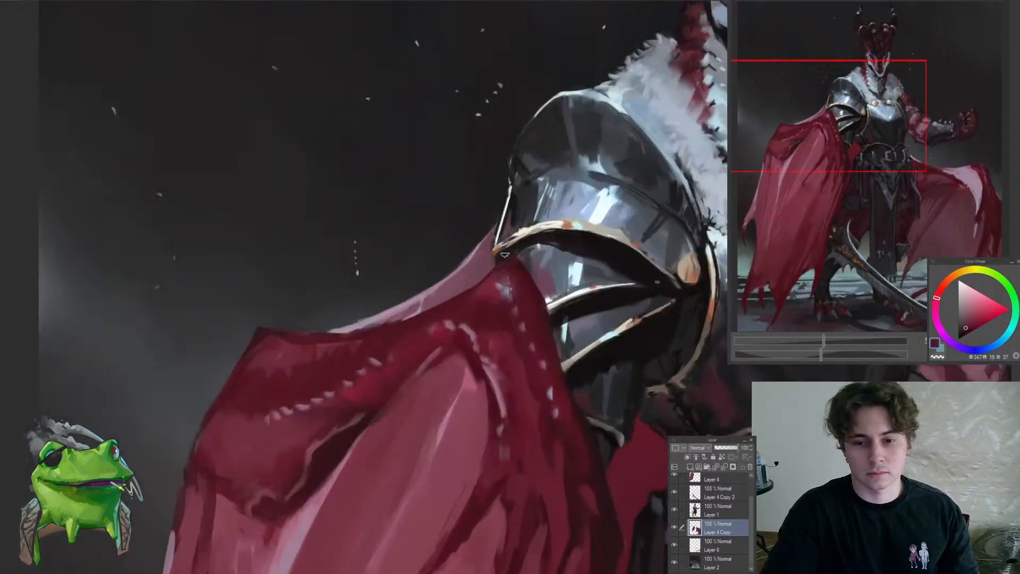
pyautogui.moveTo(504, 255)
pyautogui.mouseDown()
pyautogui.moveTo(499, 268)
pyautogui.moveTo(473, 245)
pyautogui.moveTo(525, 246)
pyautogui.mouseUp()
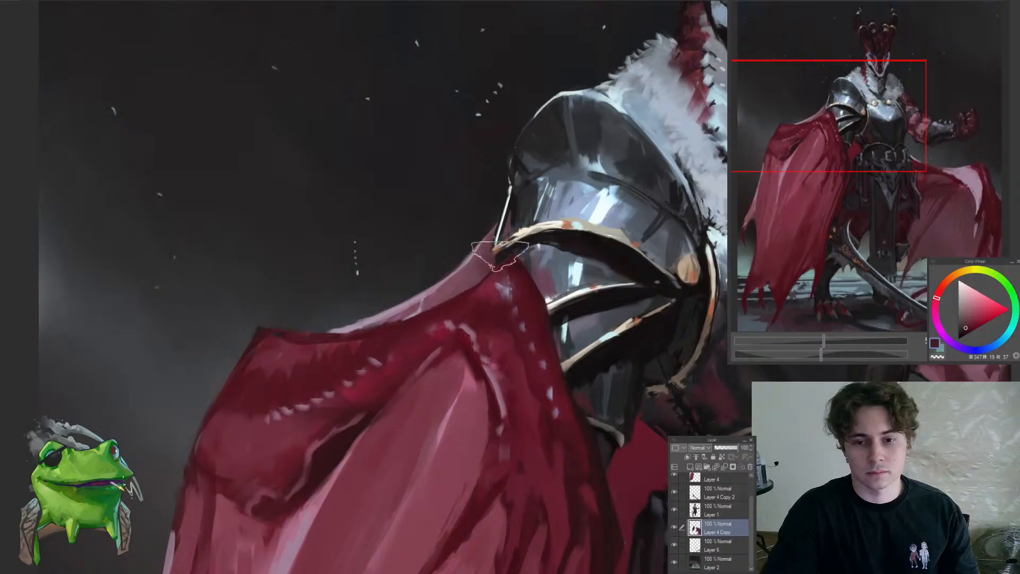
pyautogui.moveTo(460, 309); pyautogui.dragTo(498, 318)
# Switch to Layer 1 and clean up the shoulder armour's outer edge above the cape with sampled near-black and dark violet
pyautogui.keyDown('ctrl'); pyautogui.keyDown('shift'); pyautogui.click(462, 329); pyautogui.keyUp('shift'); pyautogui.keyUp('ctrl')
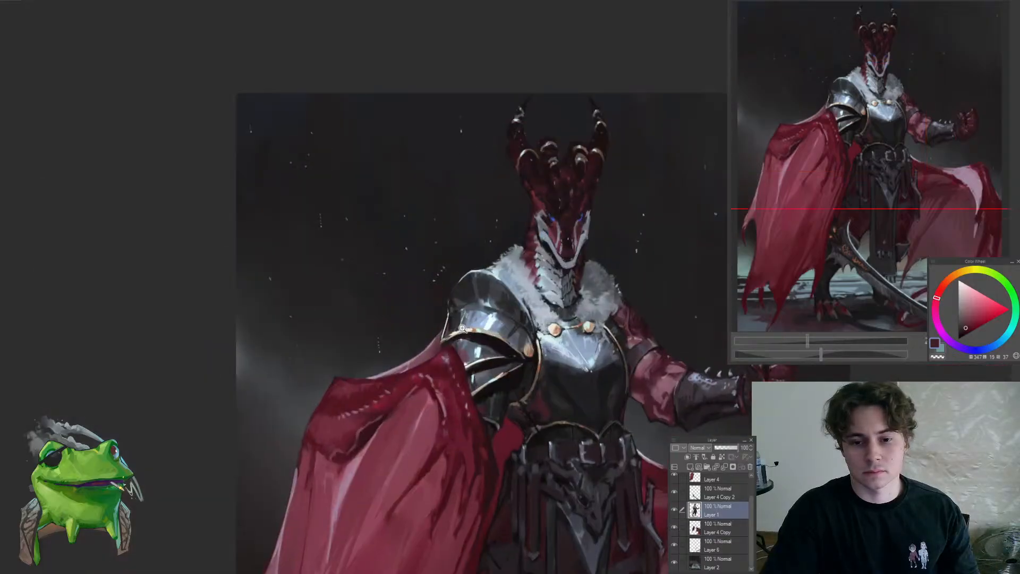
pyautogui.scroll(6, 462, 328)
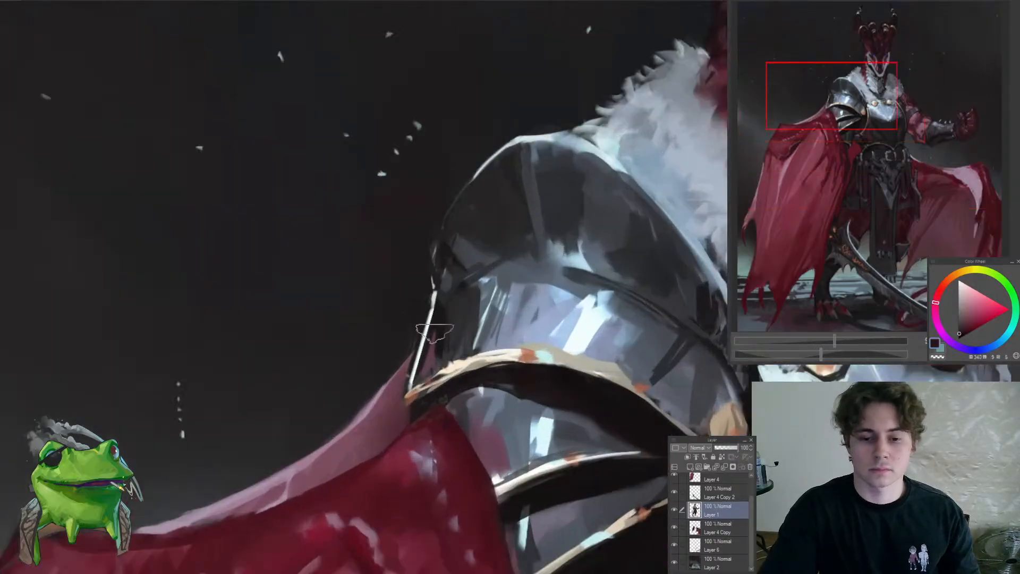
pyautogui.moveTo(437, 334); pyautogui.dragTo(424, 365)
pyautogui.keyDown('alt'); pyautogui.click(435, 357); pyautogui.keyUp('alt')
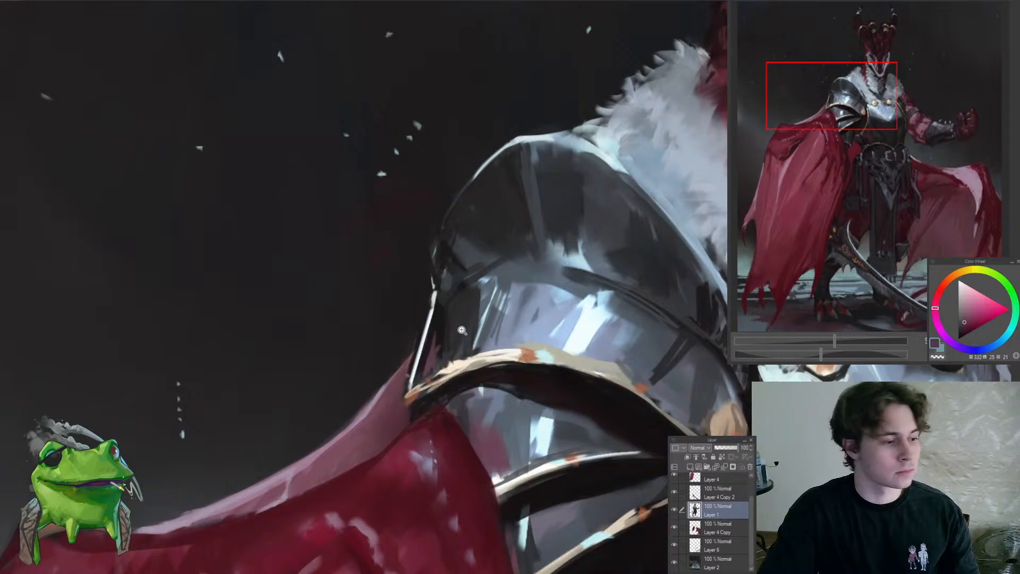
# Refine the outer rim of the upper shoulder plate with sampled near-black strokes and a pale blue-grey edge highlight
pyautogui.scroll(-6, 462, 331)
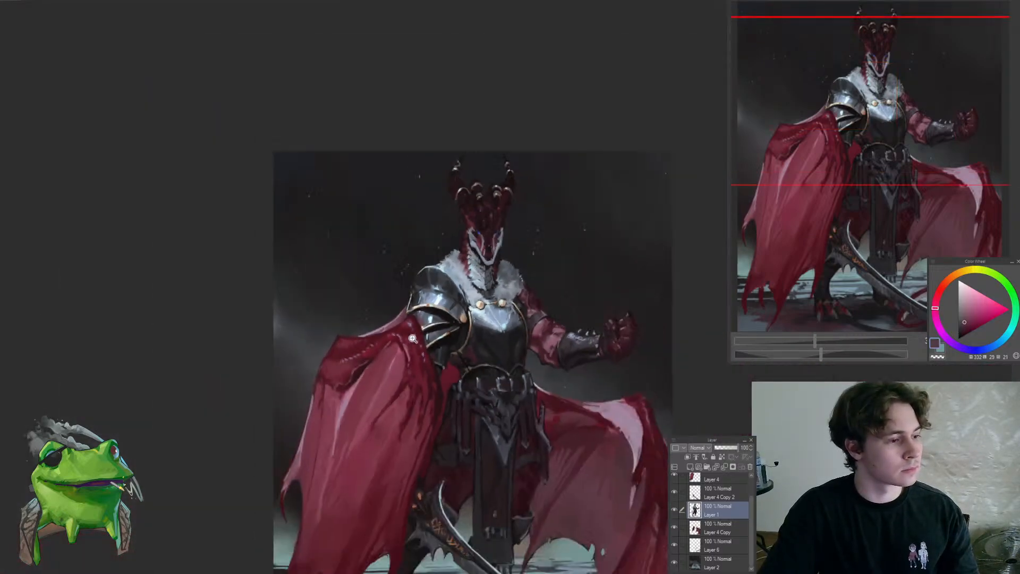
pyautogui.scroll(4, 412, 338)
pyautogui.click(416, 252)
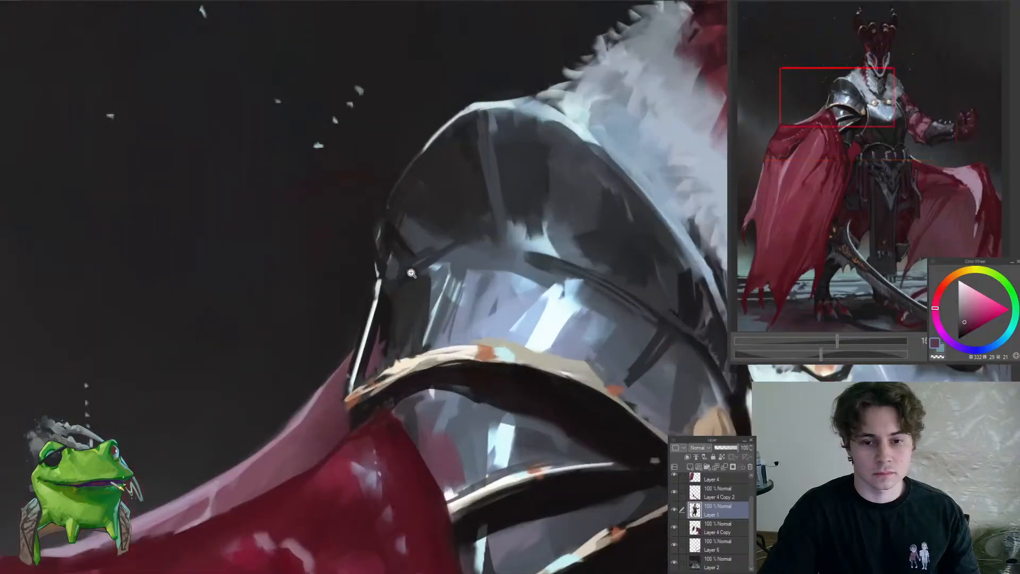
pyautogui.keyDown('alt'); pyautogui.click(382, 292); pyautogui.keyUp('alt')
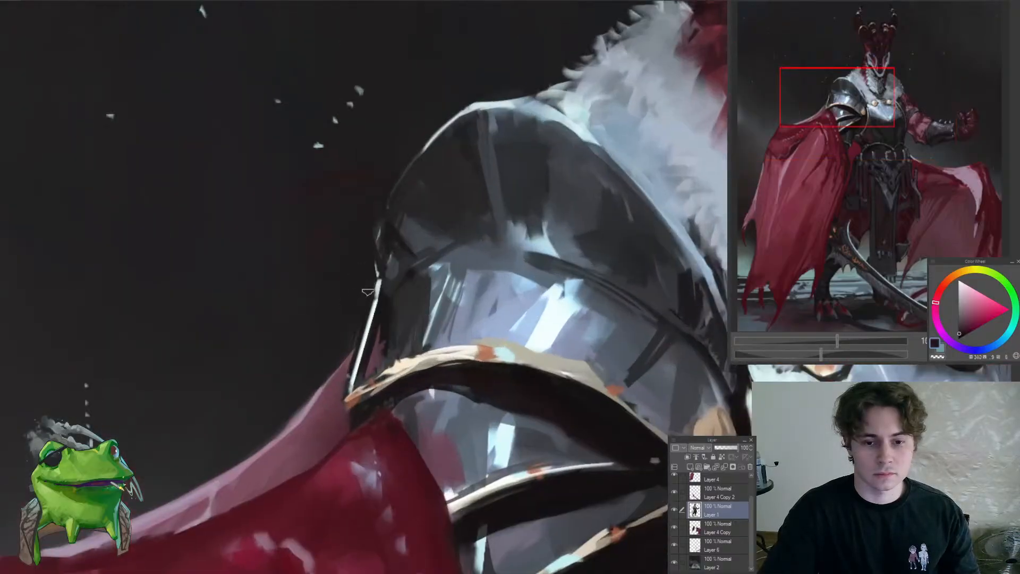
pyautogui.keyDown('alt'); pyautogui.click(388, 226); pyautogui.keyUp('alt')
pyautogui.moveTo(374, 269); pyautogui.dragTo(379, 226)
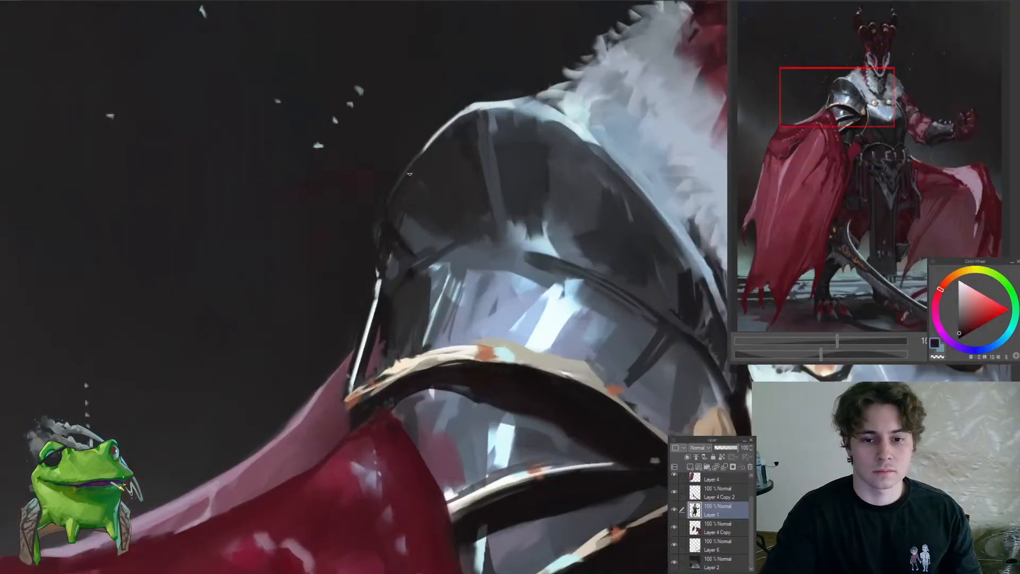
pyautogui.keyDown('alt'); pyautogui.click(425, 142); pyautogui.keyUp('alt')
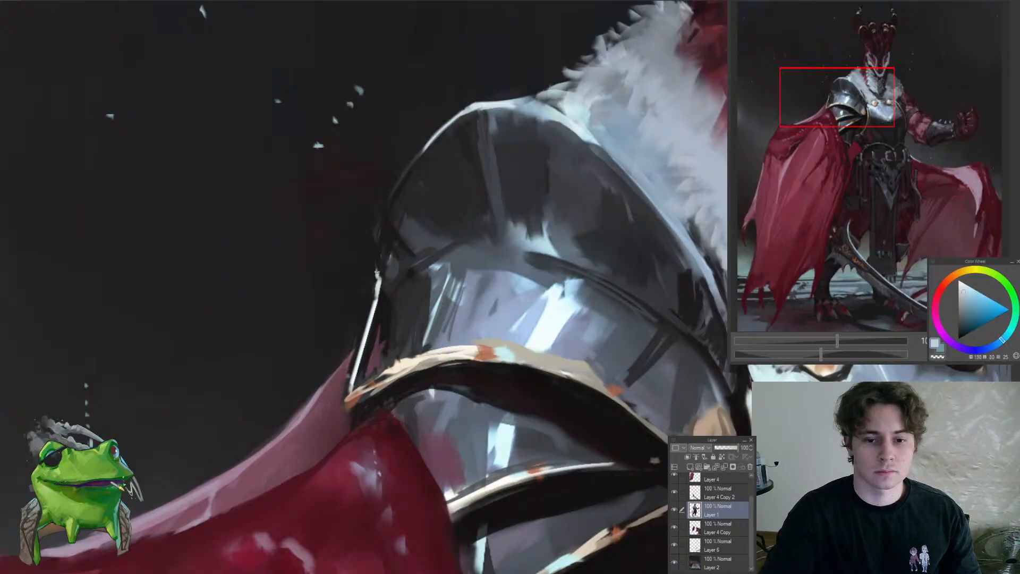
pyautogui.moveTo(377, 272); pyautogui.dragTo(377, 240)
pyautogui.moveTo(379, 240); pyautogui.dragTo(305, 384)
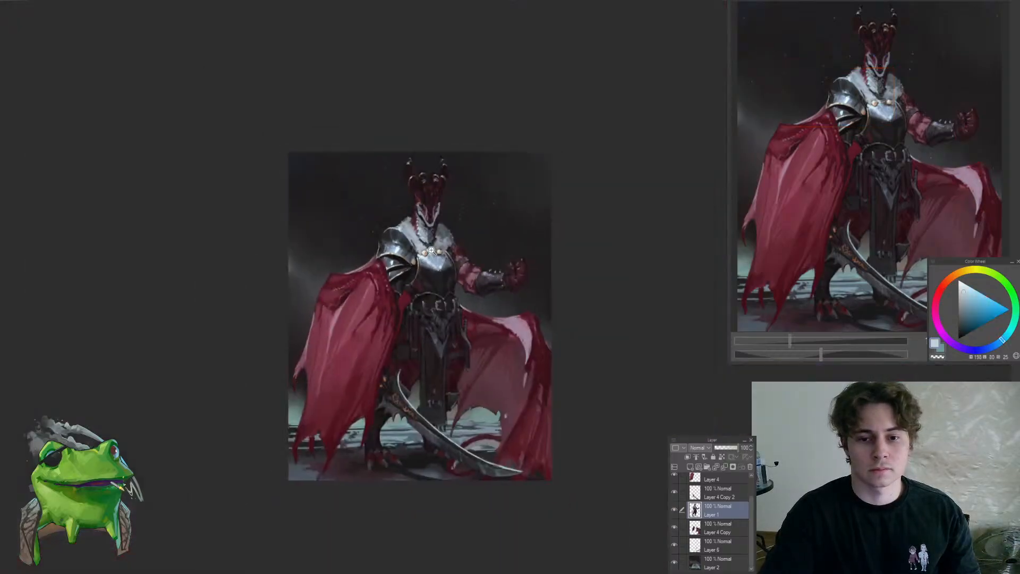
# Touch up the lower shoulder plates beside the red cape with sampled slate blue and near-black strokes
pyautogui.moveTo(392, 256); pyautogui.dragTo(448, 260)
pyautogui.moveTo(350, 259)
pyautogui.mouseDown()
pyautogui.moveTo(361, 274)
pyautogui.moveTo(338, 280)
pyautogui.moveTo(279, 387)
pyautogui.mouseUp()
pyautogui.keyDown('alt'); pyautogui.click(362, 276); pyautogui.keyUp('alt')
pyautogui.keyDown('alt'); pyautogui.click(329, 292); pyautogui.keyUp('alt')
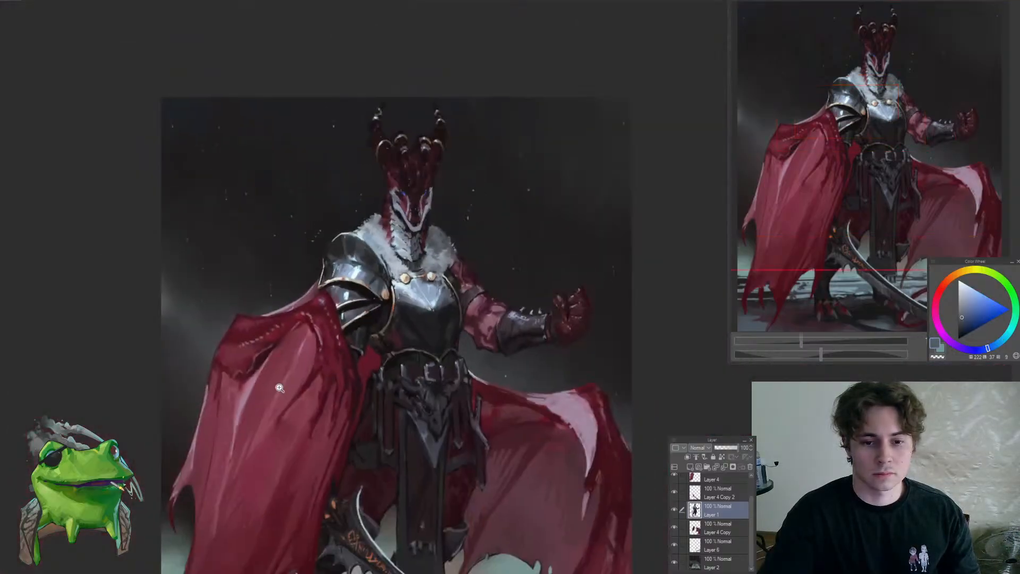
pyautogui.scroll(5, 368, 288)
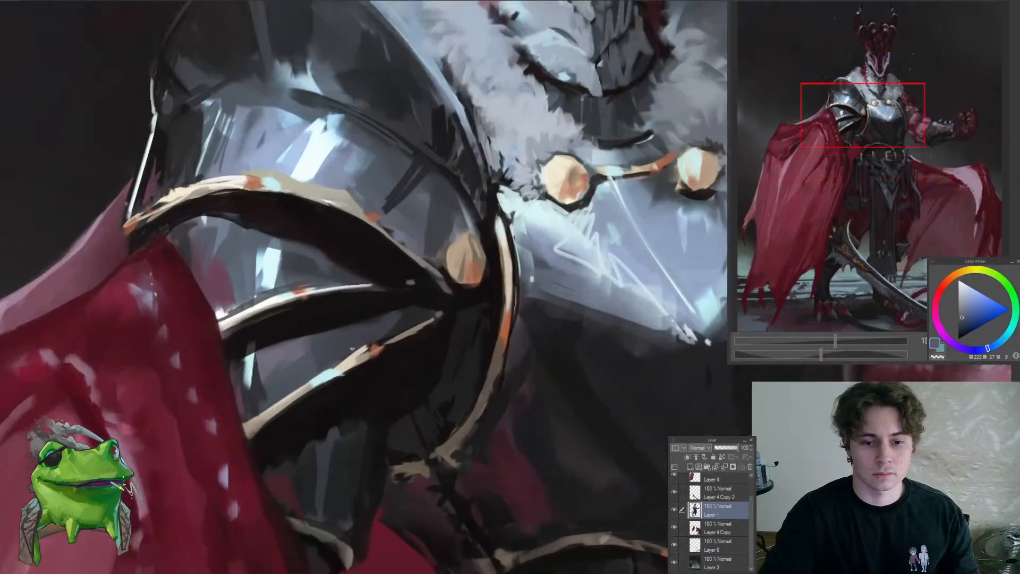
pyautogui.keyDown('alt'); pyautogui.click(259, 359); pyautogui.keyUp('alt')
pyautogui.keyDown('alt'); pyautogui.click(254, 335); pyautogui.keyUp('alt')
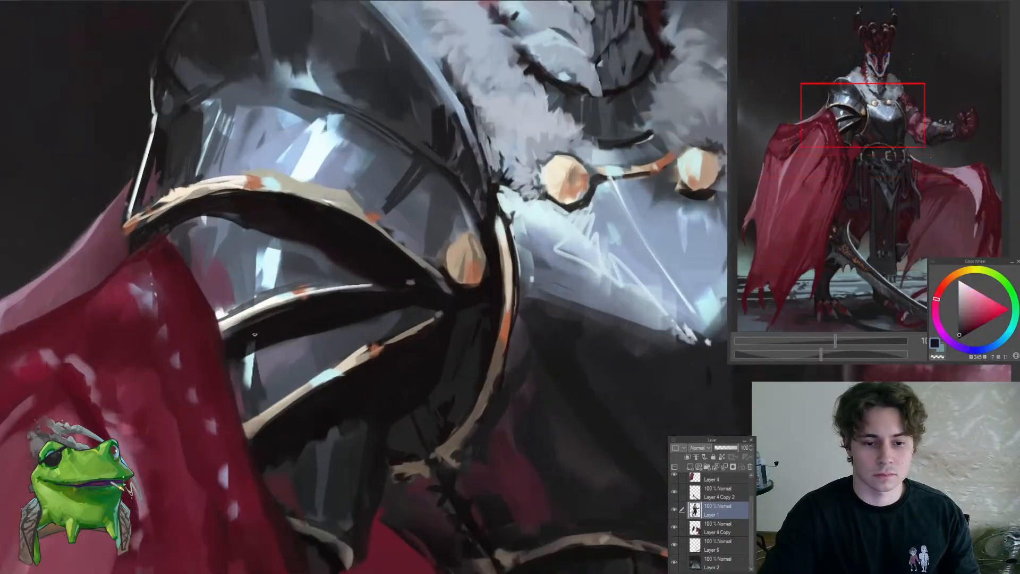
pyautogui.moveTo(238, 331); pyautogui.dragTo(252, 322)
pyautogui.moveTo(288, 318)
pyautogui.mouseDown()
pyautogui.moveTo(209, 394)
pyautogui.moveTo(229, 356)
pyautogui.mouseUp()
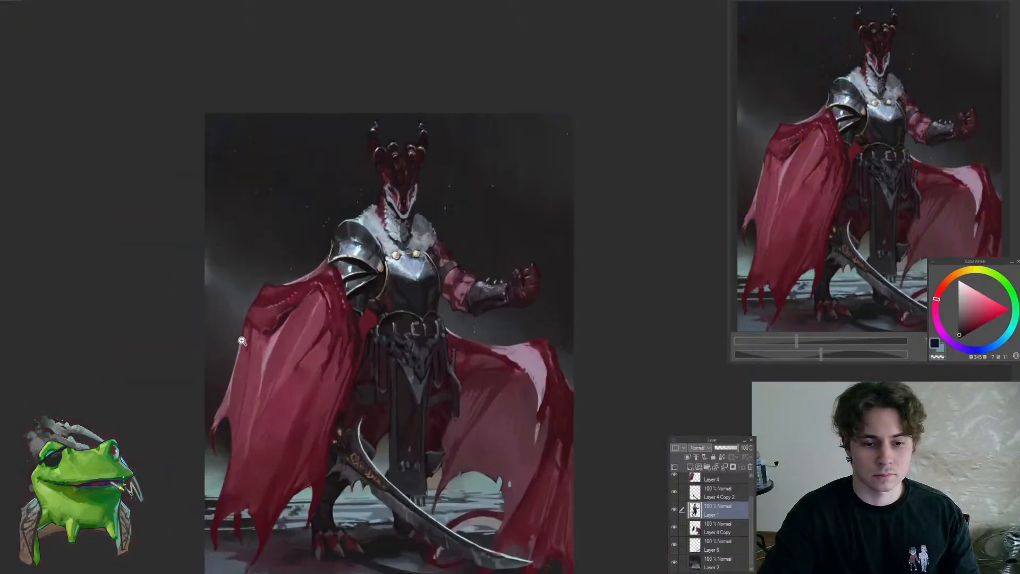
# Examine the shoulder armour and adjoining cape edge up close and against the whole upper body
pyautogui.moveTo(297, 291); pyautogui.dragTo(336, 261)
pyautogui.moveTo(281, 361); pyautogui.dragTo(305, 341)
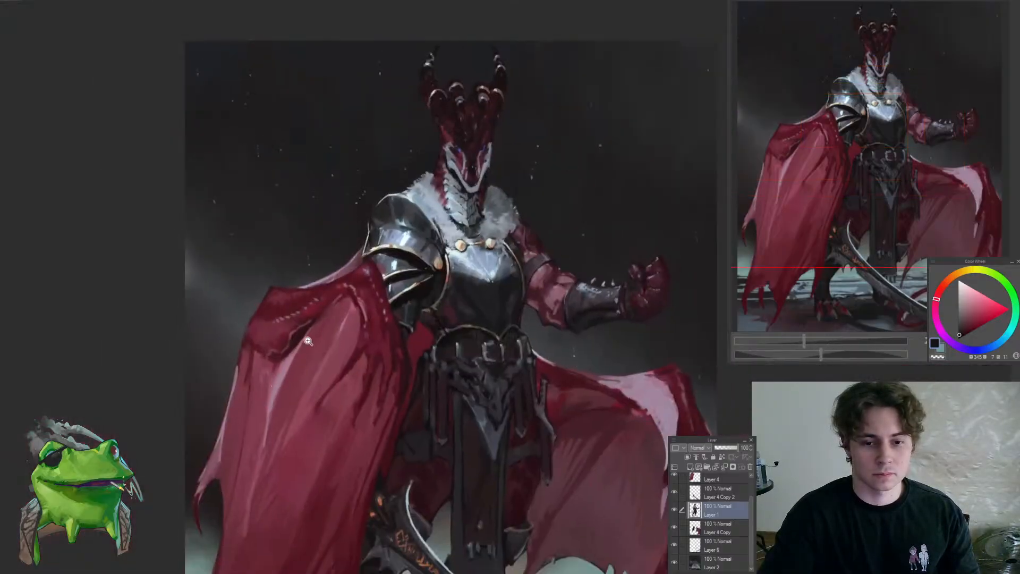
pyautogui.moveTo(373, 242); pyautogui.dragTo(389, 243)
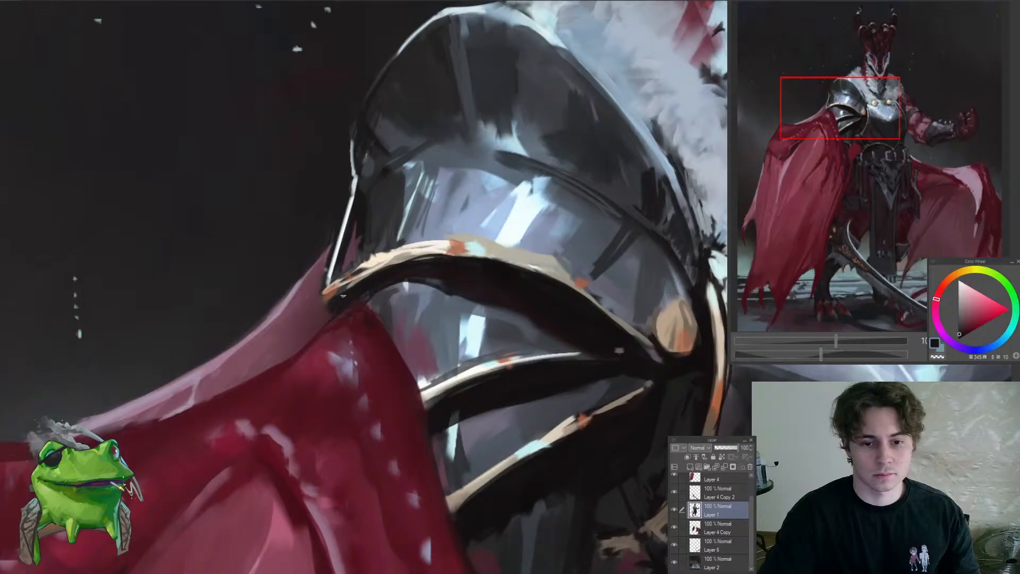
pyautogui.moveTo(367, 288); pyautogui.dragTo(331, 311)
pyautogui.moveTo(408, 260); pyautogui.dragTo(457, 220)
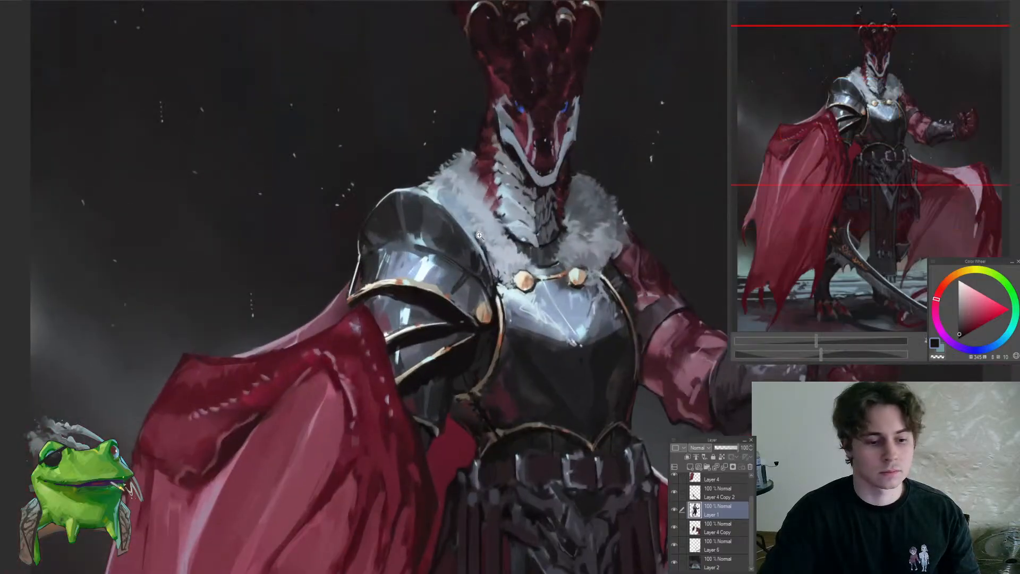
pyautogui.click(456, 265)
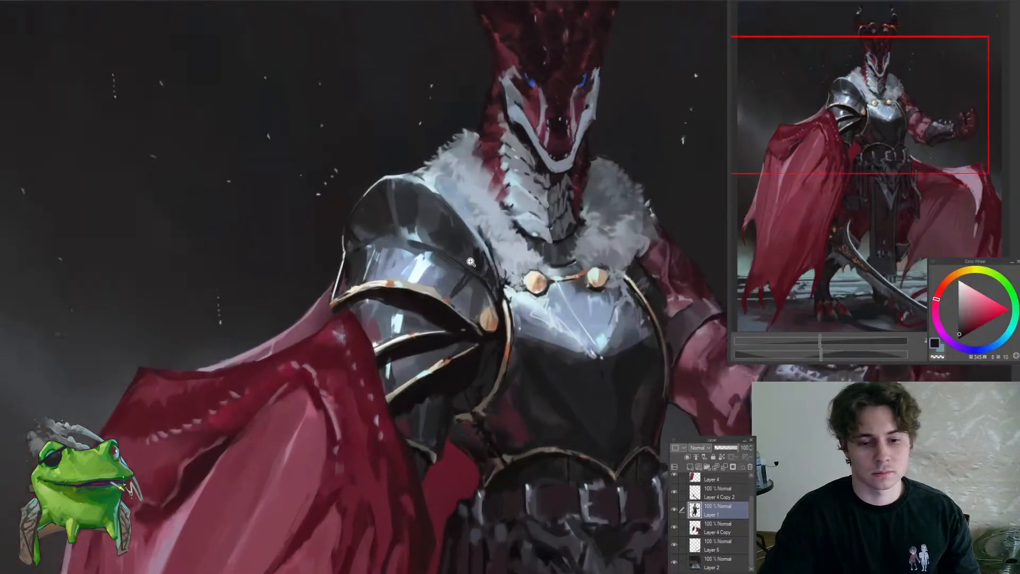
pyautogui.click(452, 263)
pyautogui.click(452, 263)
# Clean up the blue-grey plate along the upper edge of the shoulder armour's gold trim with sampled grey and slate blues
pyautogui.keyDown('alt'); pyautogui.click(448, 319); pyautogui.keyUp('alt')
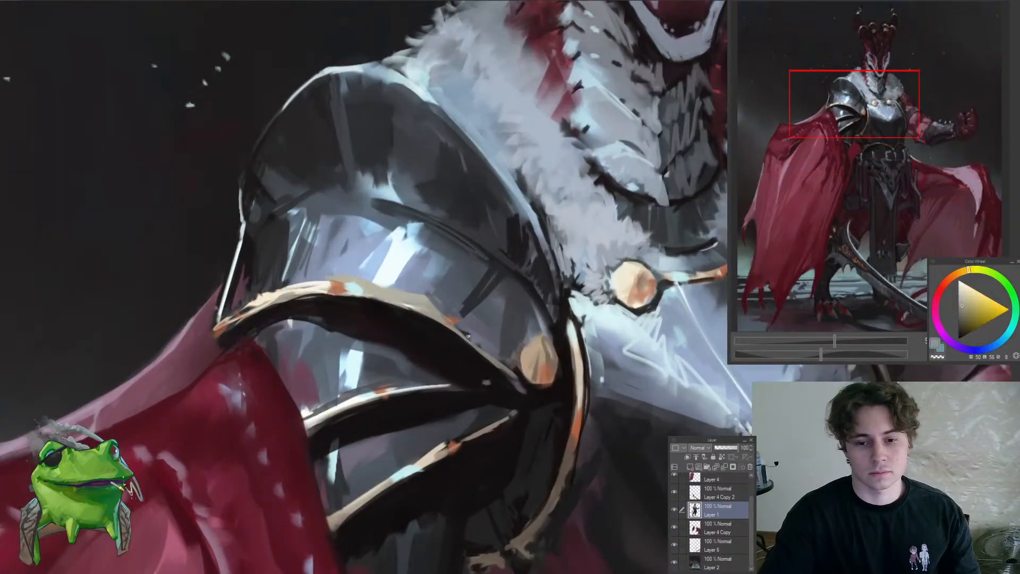
pyautogui.moveTo(467, 332)
pyautogui.mouseDown()
pyautogui.moveTo(523, 375)
pyautogui.moveTo(433, 390)
pyautogui.mouseUp()
pyautogui.moveTo(487, 371); pyautogui.dragTo(535, 348)
pyautogui.keyDown('alt'); pyautogui.click(457, 331); pyautogui.keyUp('alt')
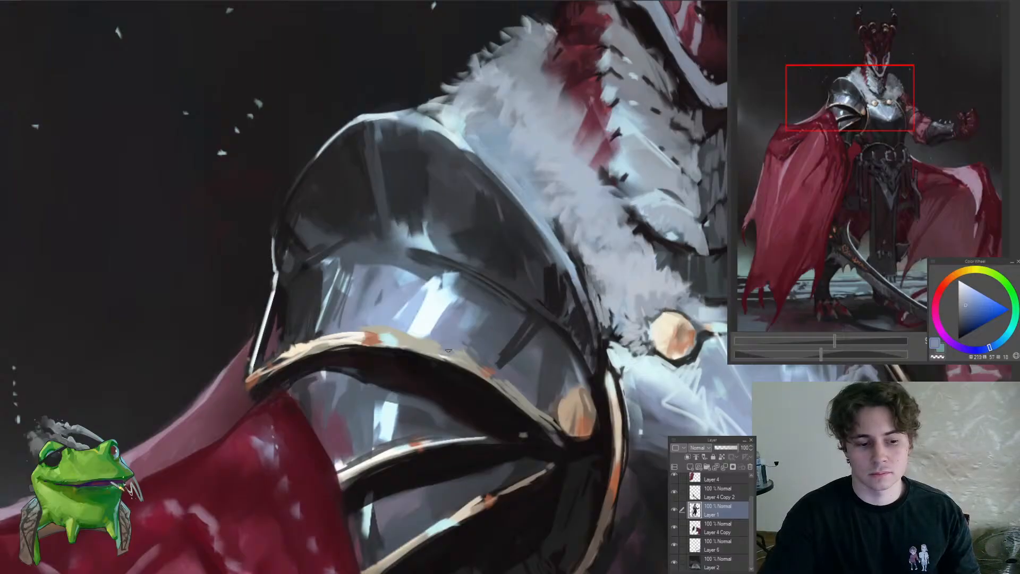
pyautogui.keyDown('alt'); pyautogui.click(381, 317); pyautogui.keyUp('alt')
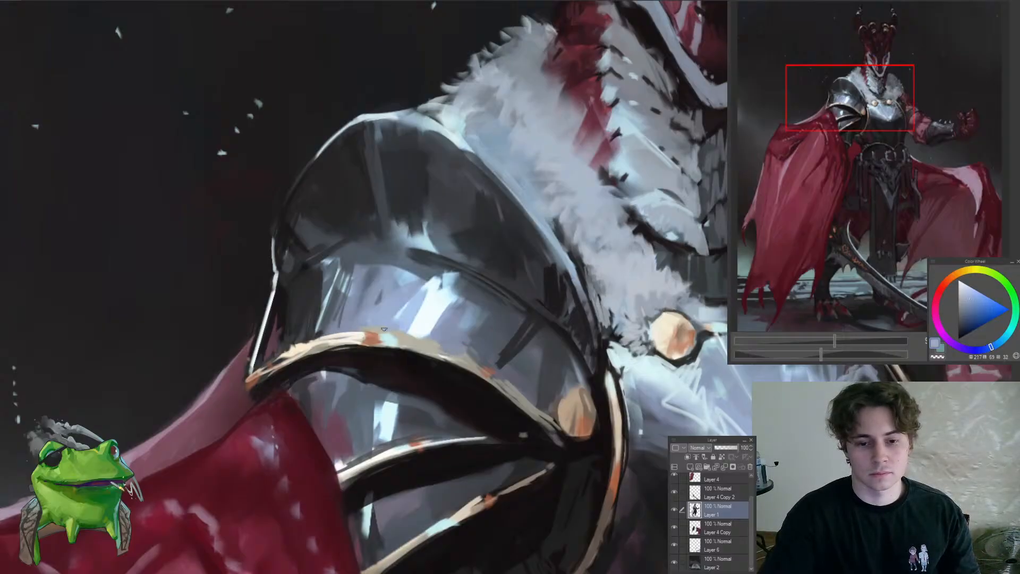
pyautogui.keyDown('ctrl'); pyautogui.keyDown('space'); pyautogui.moveTo(406, 355); pyautogui.dragTo(332, 419); pyautogui.keyUp('space'); pyautogui.keyUp('ctrl')
pyautogui.keyDown('ctrl'); pyautogui.keyDown('space'); pyautogui.moveTo(413, 350); pyautogui.dragTo(434, 318); pyautogui.keyUp('space'); pyautogui.keyUp('ctrl')
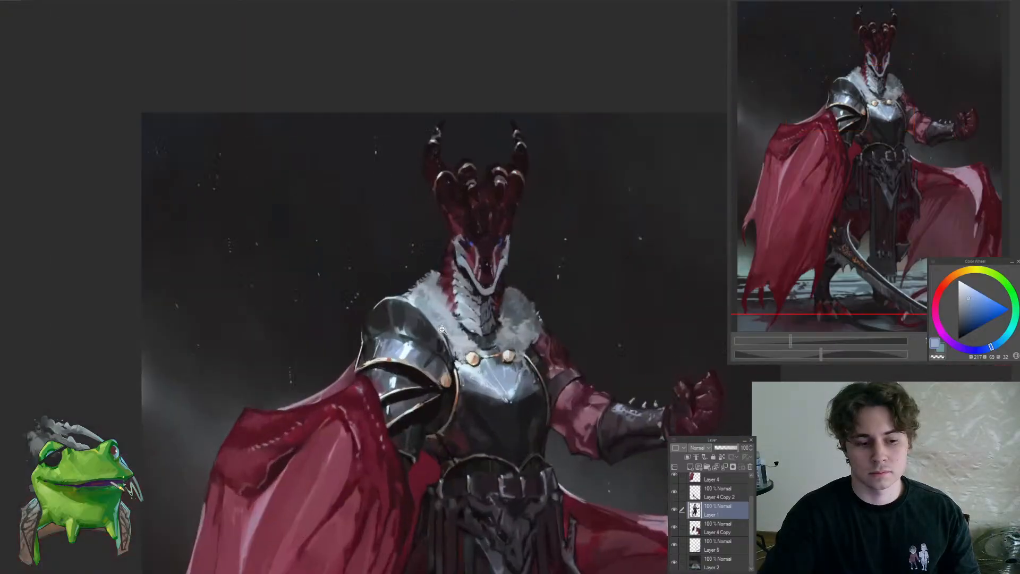
# Soften the outer end of the shoulder plate's bright reflection with a sampled mid blue
pyautogui.keyDown('ctrl'); pyautogui.keyDown('space'); pyautogui.click(418, 327); pyautogui.keyUp('space'); pyautogui.keyUp('ctrl')
pyautogui.keyDown('ctrl'); pyautogui.keyDown('space'); pyautogui.click(419, 327); pyautogui.keyUp('space'); pyautogui.keyUp('ctrl')
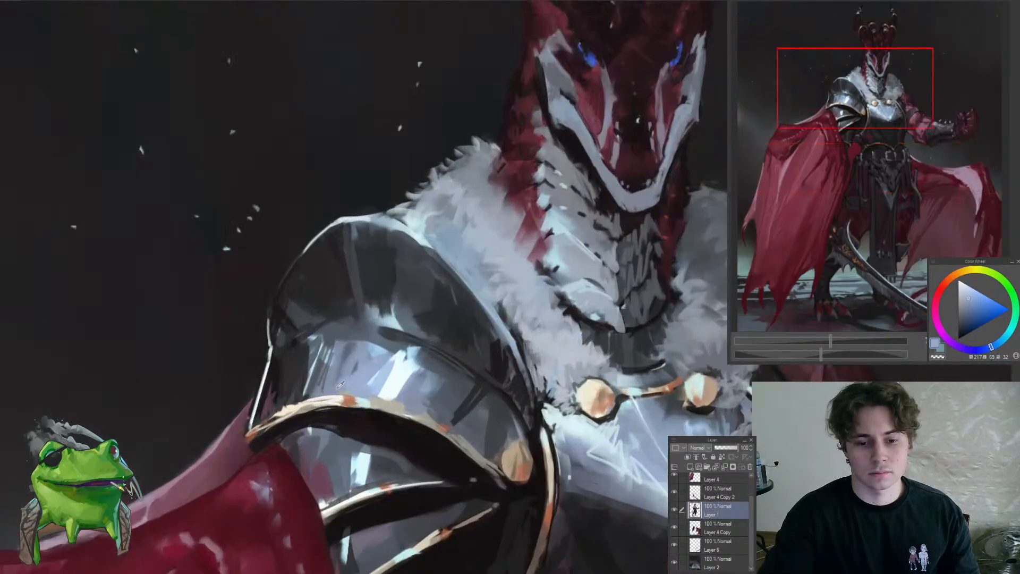
pyautogui.keyDown('alt'); pyautogui.click(315, 350); pyautogui.keyUp('alt')
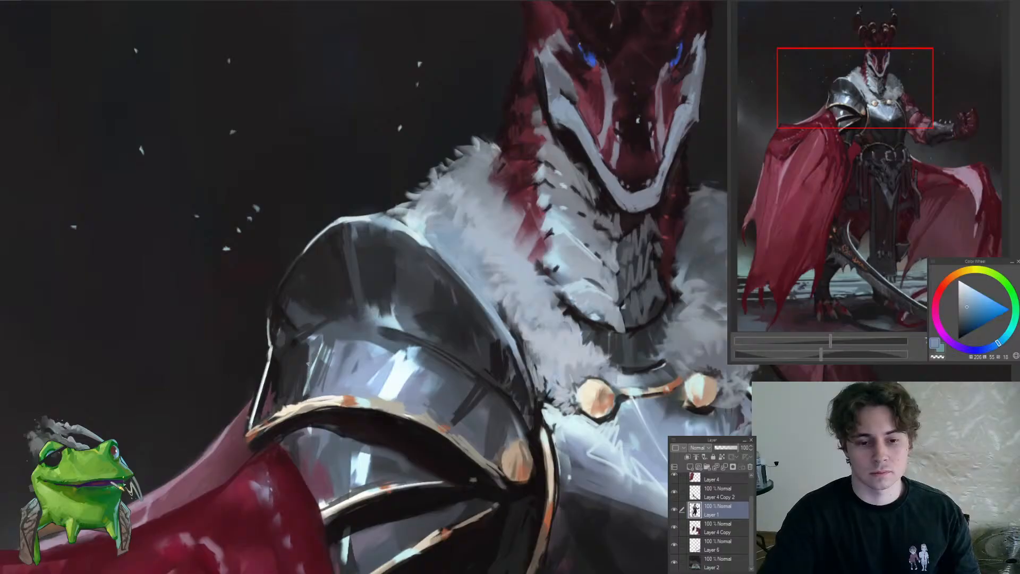
pyautogui.moveTo(298, 372)
pyautogui.keyDown('ctrl'); pyautogui.keyDown('space'); pyautogui.mouseDown()
pyautogui.moveTo(255, 382)
pyautogui.moveTo(306, 397)
pyautogui.moveTo(316, 380)
pyautogui.mouseUp(); pyautogui.keyUp('space'); pyautogui.keyUp('ctrl')
# Deepen the shadow on the outer side of the shoulder plate with sampled near-black and dark violet strokes
pyautogui.keyDown('alt'); pyautogui.click(282, 363); pyautogui.keyUp('alt')
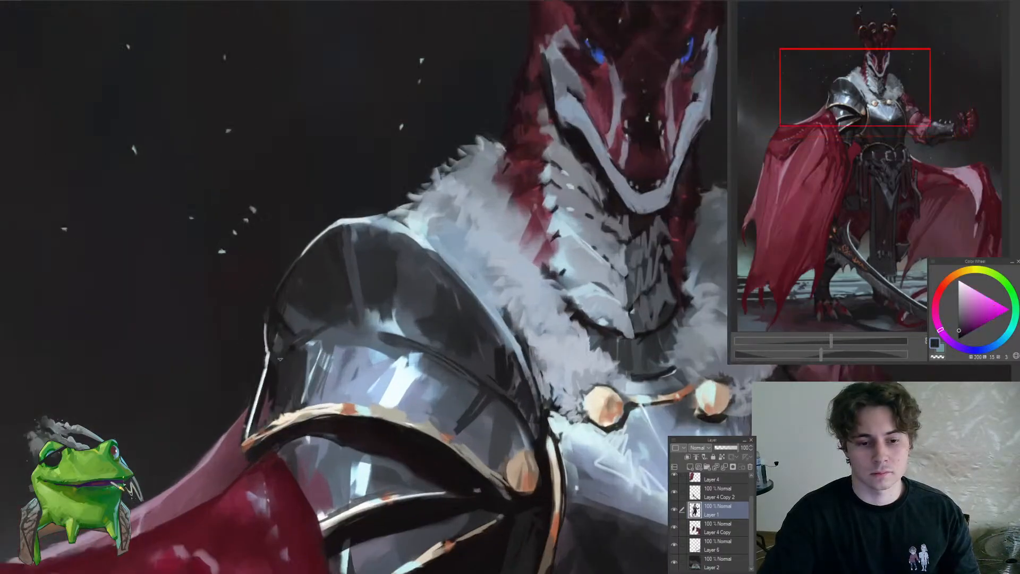
pyautogui.keyDown('alt'); pyautogui.click(285, 360); pyautogui.keyUp('alt')
pyautogui.keyDown('alt'); pyautogui.click(293, 348); pyautogui.keyUp('alt')
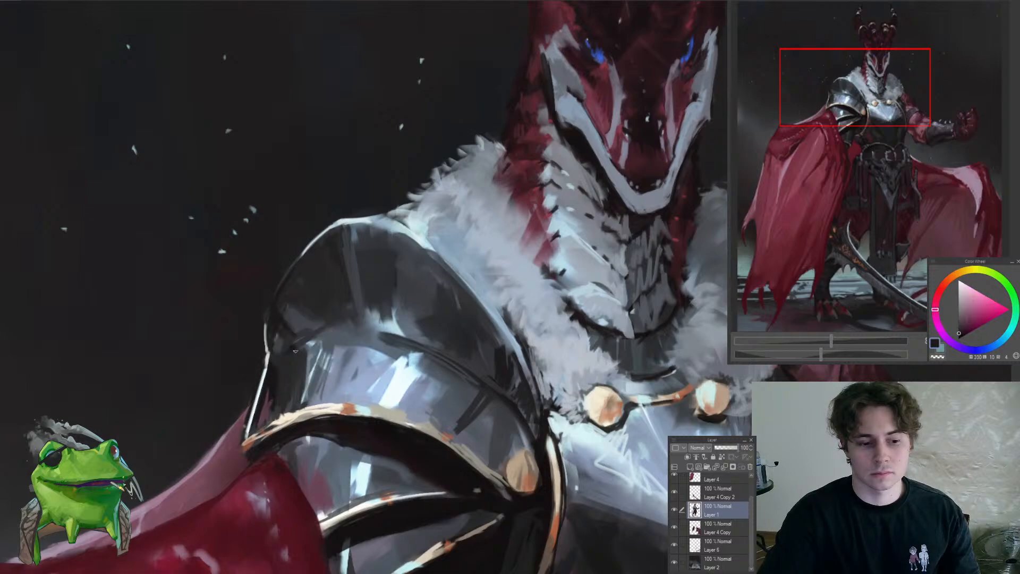
pyautogui.moveTo(306, 358)
pyautogui.mouseDown()
pyautogui.moveTo(284, 349)
pyautogui.moveTo(291, 354)
pyautogui.mouseUp()
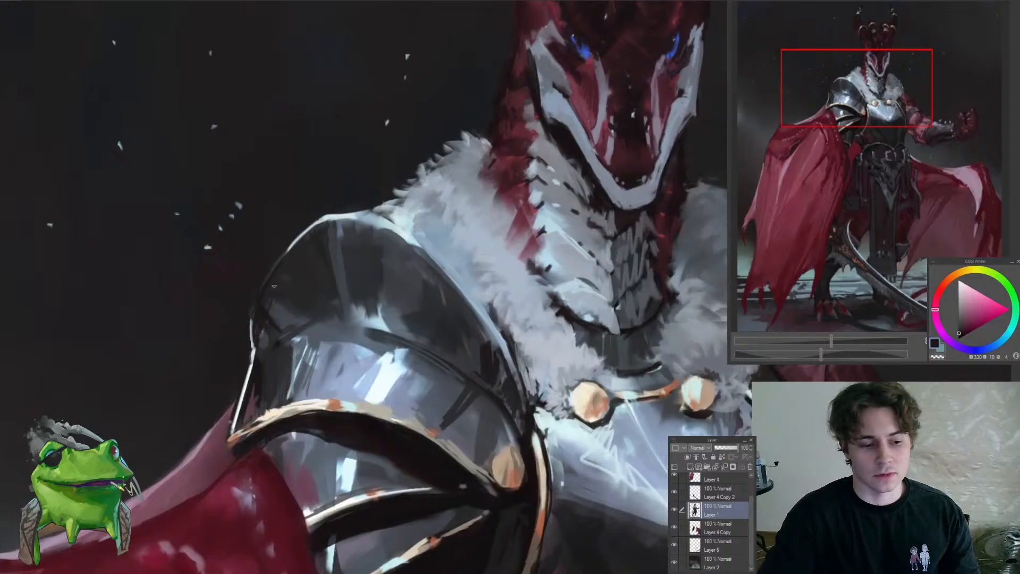
pyautogui.scroll(-2, 305, 348)
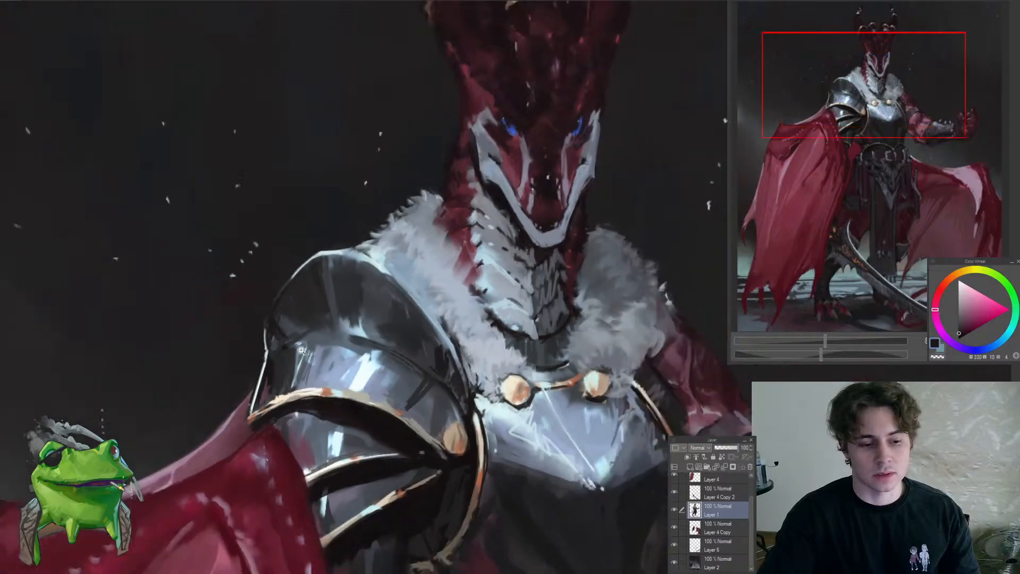
pyautogui.keyDown('alt'); pyautogui.click(275, 347); pyautogui.keyUp('alt')
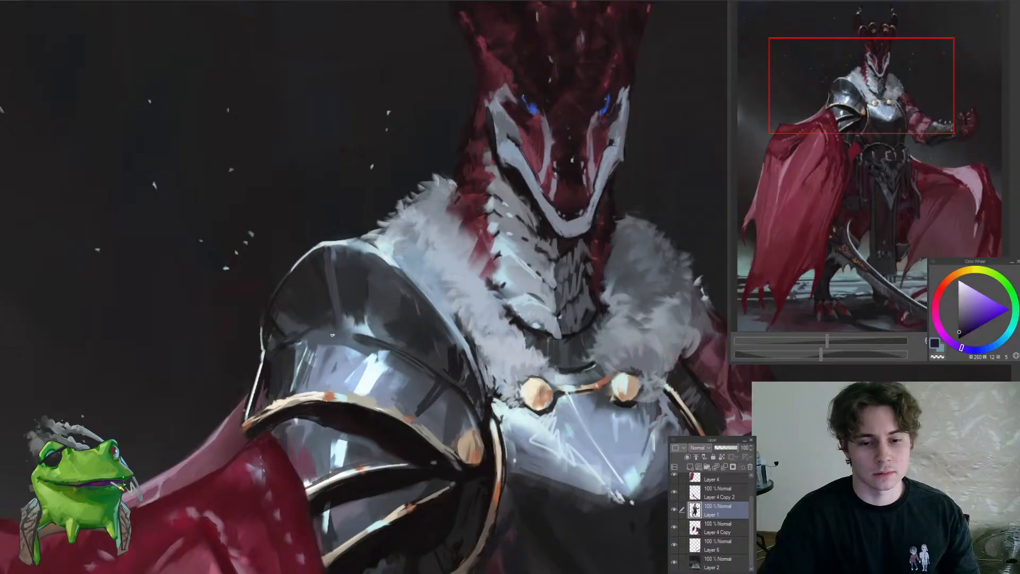
pyautogui.scroll(-5, 357, 347)
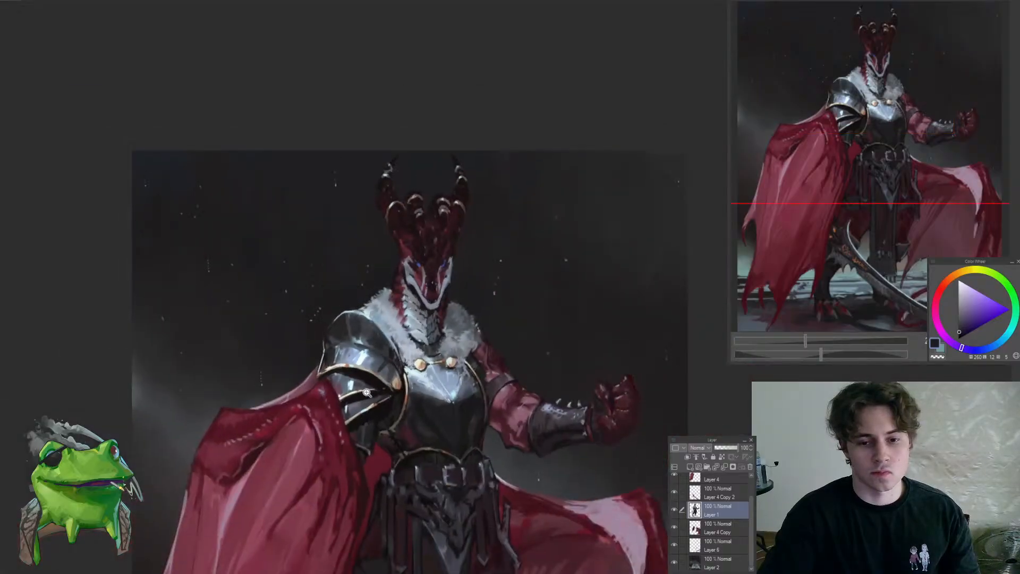
# Accent the crease below the upper shoulder plate with a sampled light blue highlight
pyautogui.scroll(5, 364, 346)
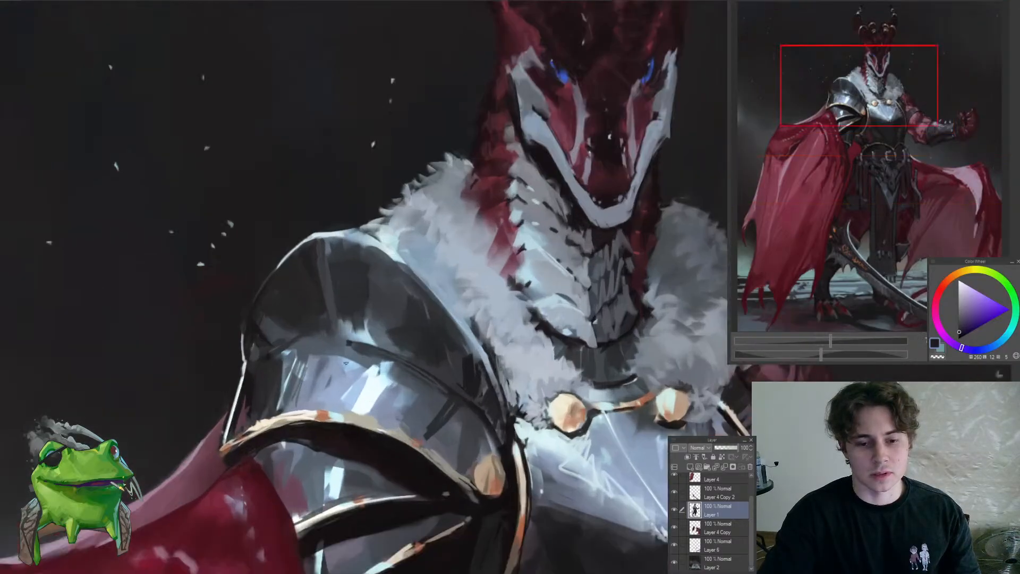
pyautogui.keyDown('alt'); pyautogui.click(342, 352); pyautogui.keyUp('alt')
pyautogui.keyDown('alt'); pyautogui.click(362, 336); pyautogui.keyUp('alt')
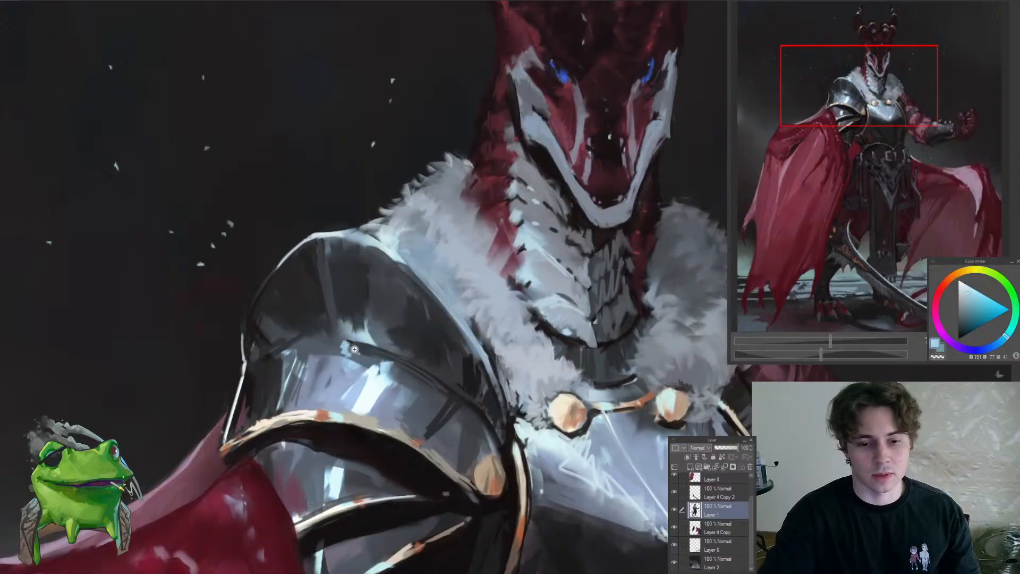
# Mirror the canvas view and tidy the outer edge of the upper shoulder plate with a sampled near-black
pyautogui.scroll(-5, 355, 349)
pyautogui.press('h')
pyautogui.scroll(5, 430, 301)
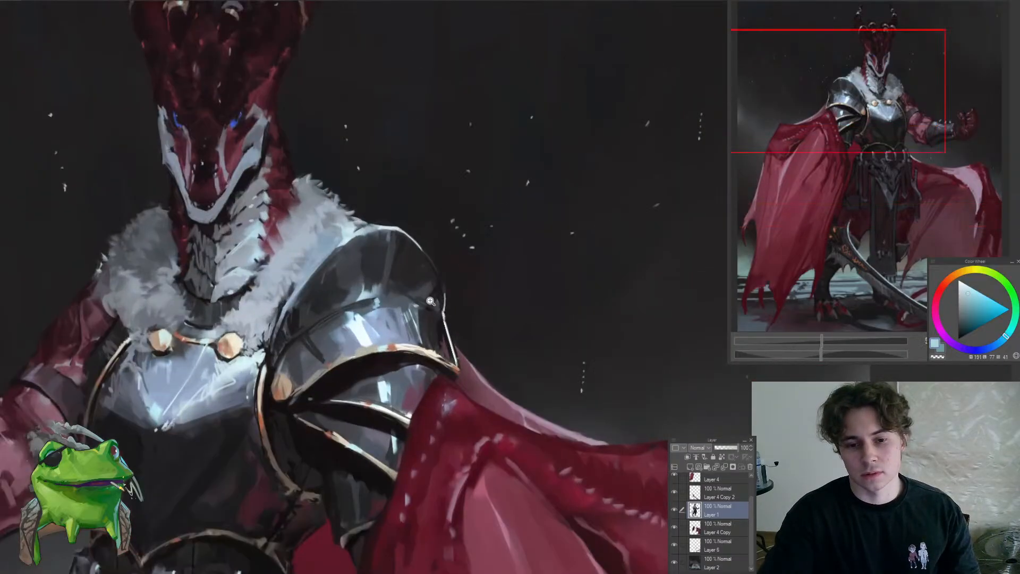
pyautogui.scroll(2, 430, 300)
pyautogui.keyDown('alt'); pyautogui.click(432, 316); pyautogui.keyUp('alt')
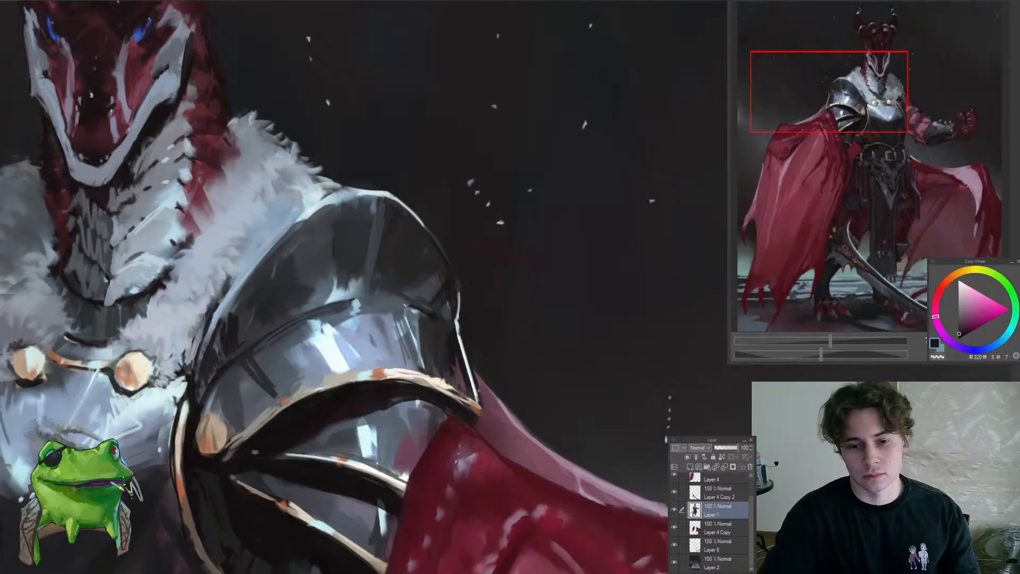
pyautogui.scroll(-7, 378, 298)
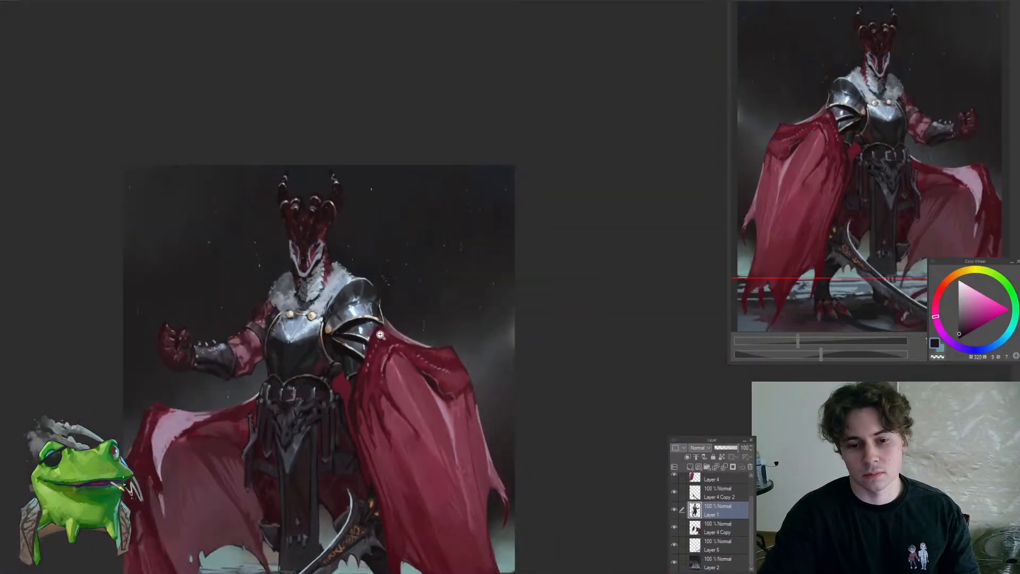
# Rework the reflection on the plate below the gold trim with sampled slate blue and a pale cyan highlight
pyautogui.scroll(7, 395, 320)
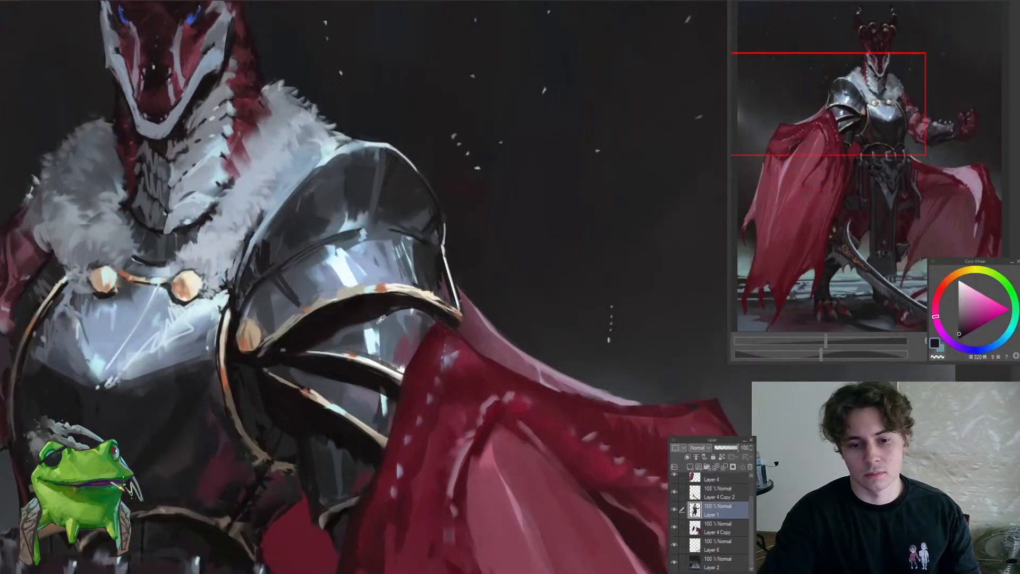
pyautogui.keyDown('alt'); pyautogui.click(385, 317); pyautogui.keyUp('alt')
pyautogui.keyDown('alt'); pyautogui.click(354, 337); pyautogui.keyUp('alt')
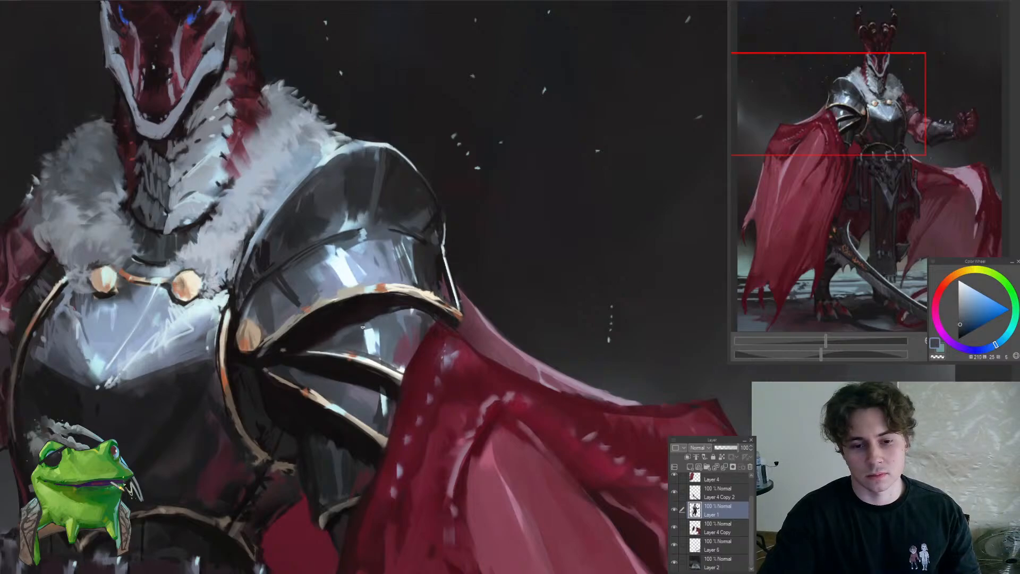
pyautogui.keyDown('alt'); pyautogui.click(367, 325); pyautogui.keyUp('alt')
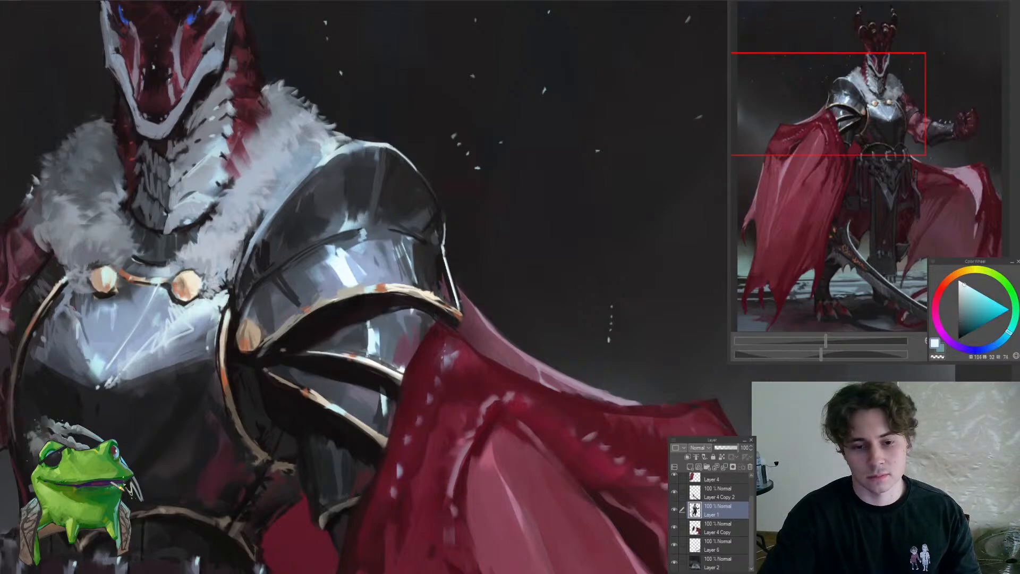
# Sharpen the bright reflection above the gold trim with sampled mid blue and near-white cyan strokes
pyautogui.scroll(-7, 370, 369)
pyautogui.scroll(7, 357, 321)
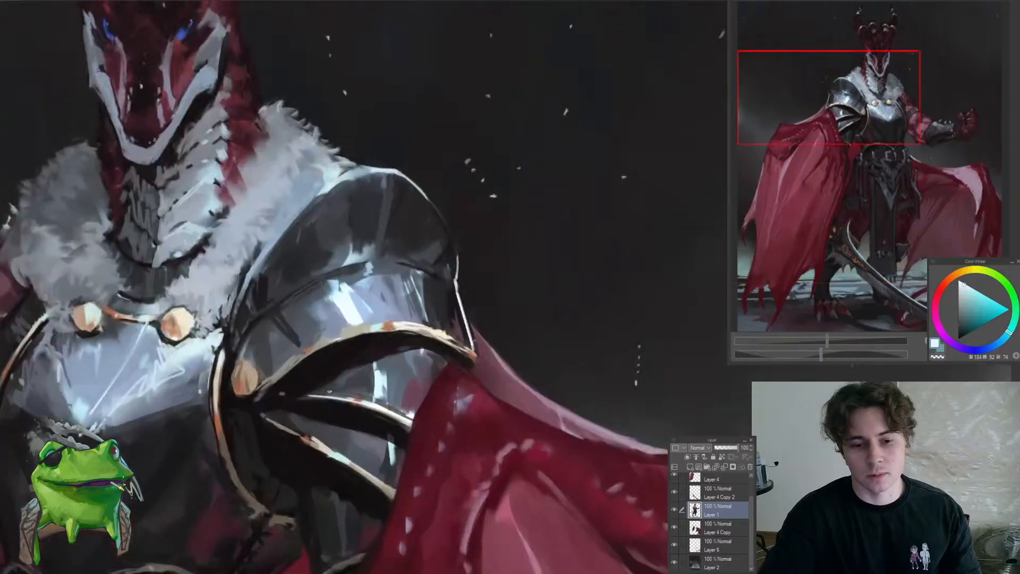
pyautogui.keyDown('alt'); pyautogui.click(336, 304); pyautogui.keyUp('alt')
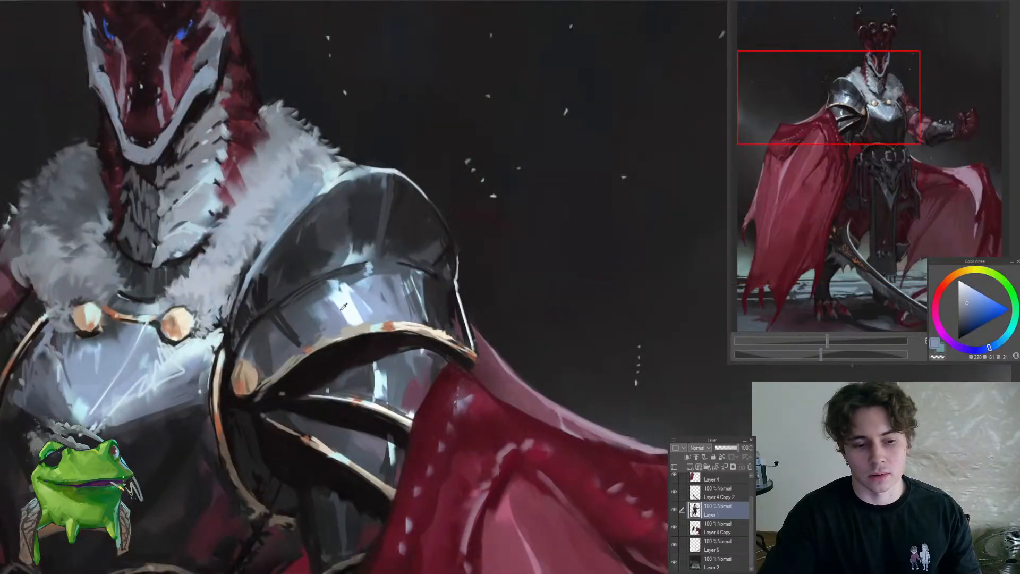
pyautogui.keyDown('alt'); pyautogui.click(337, 302); pyautogui.keyUp('alt')
pyautogui.keyDown('alt'); pyautogui.click(354, 324); pyautogui.keyUp('alt')
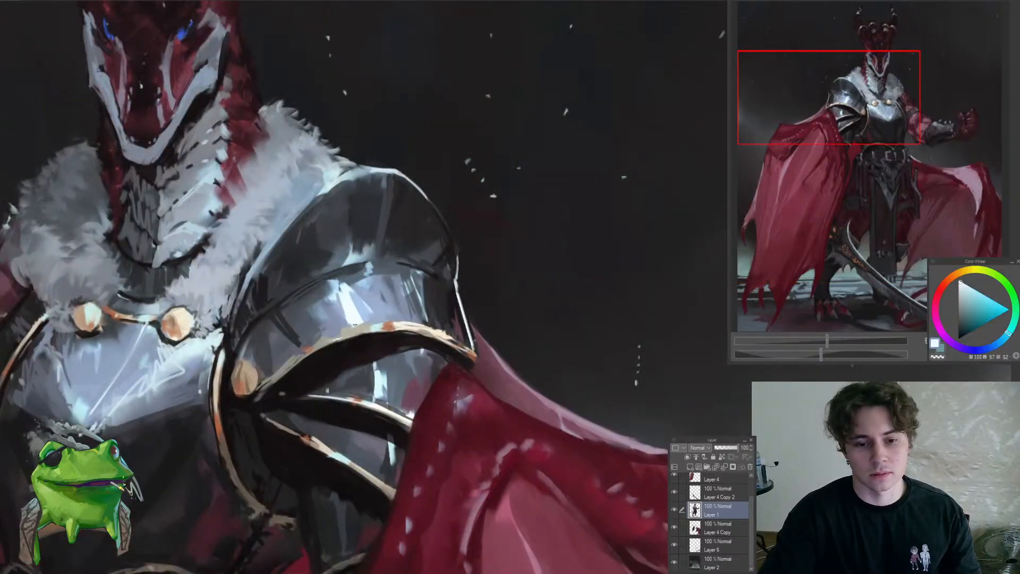
pyautogui.scroll(-7, 351, 346)
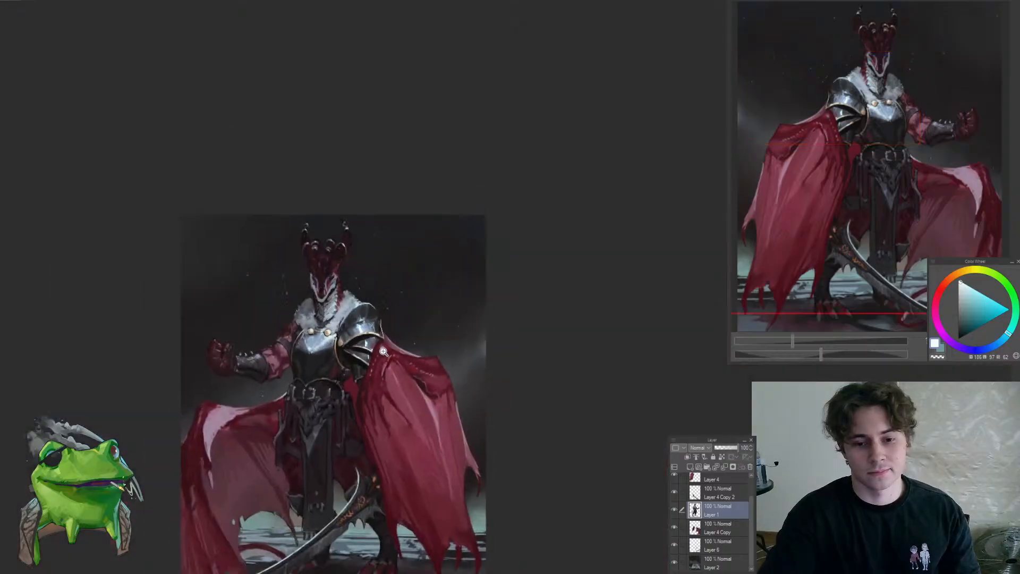
# Retouch the lowest gold-trimmed shoulder plate near its inner end with a sampled dark slate blue
pyautogui.scroll(5, 359, 356)
pyautogui.scroll(2, 360, 356)
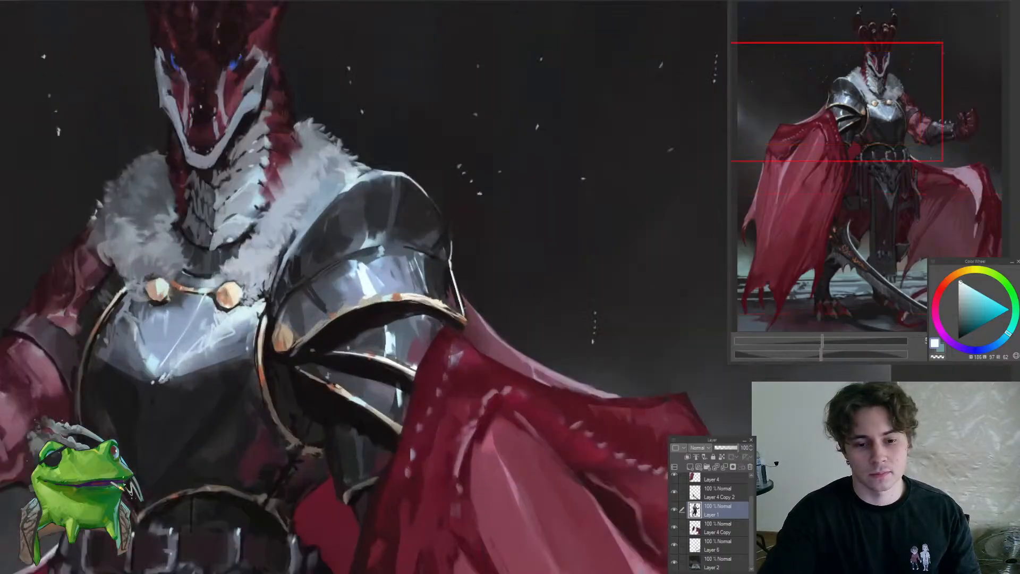
pyautogui.keyDown('alt'); pyautogui.click(328, 376); pyautogui.keyUp('alt')
pyautogui.keyDown('alt'); pyautogui.click(340, 381); pyautogui.keyUp('alt')
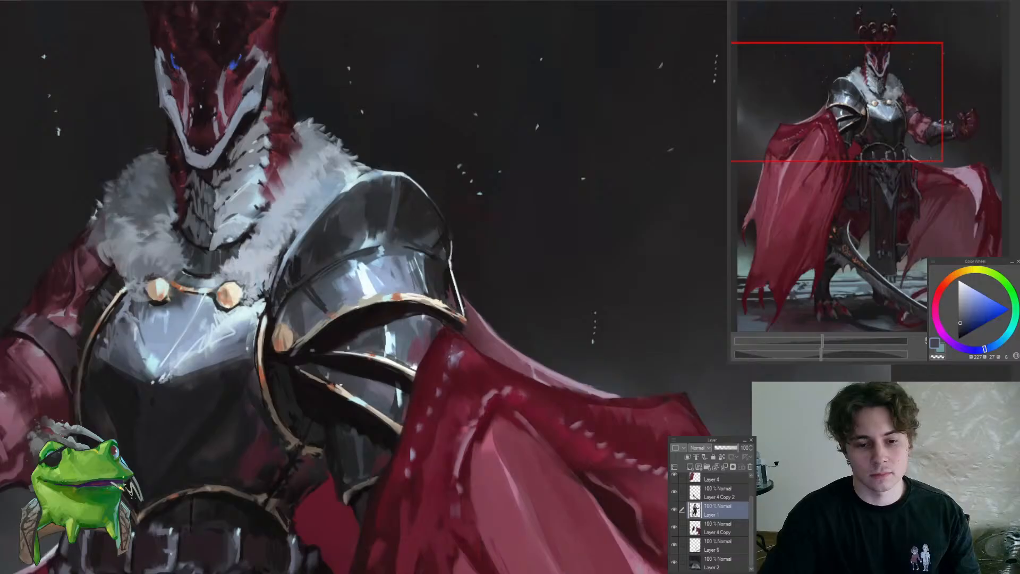
pyautogui.scroll(-7, 356, 400)
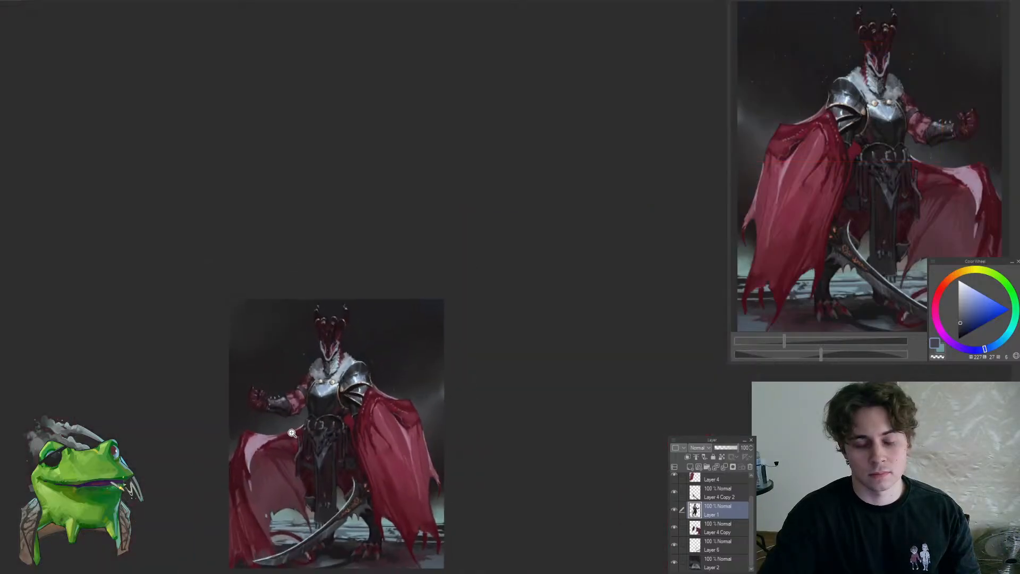
# Refine the outer end of the shoulder plate's gold trim with a sampled near-black and a dark slate blue
pyautogui.scroll(6, 428, 367)
pyautogui.scroll(4, 428, 367)
pyautogui.keyDown('alt'); pyautogui.click(441, 416); pyautogui.keyUp('alt')
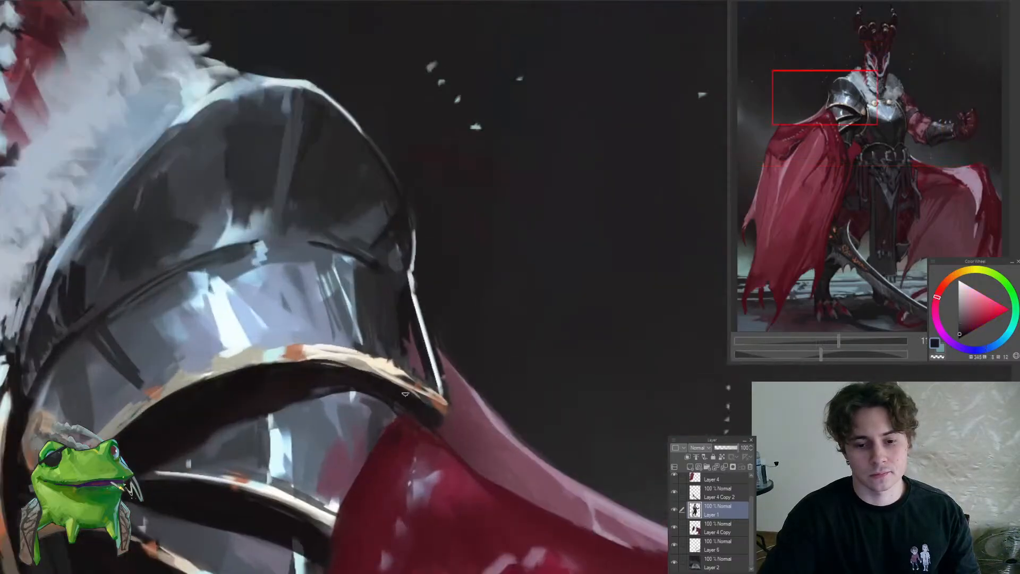
pyautogui.keyDown('alt'); pyautogui.click(402, 342); pyautogui.keyUp('alt')
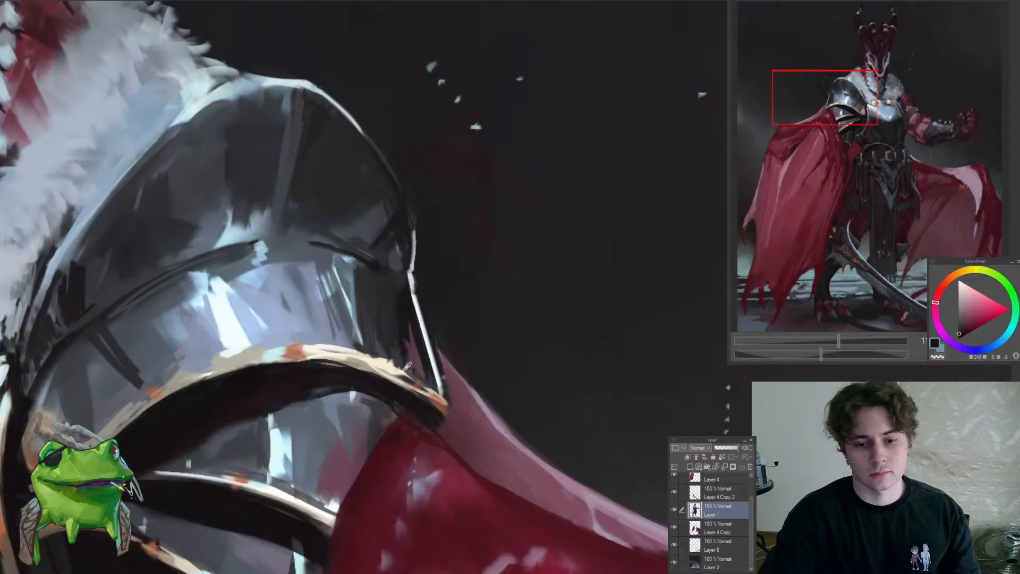
pyautogui.keyDown('alt'); pyautogui.click(387, 356); pyautogui.keyUp('alt')
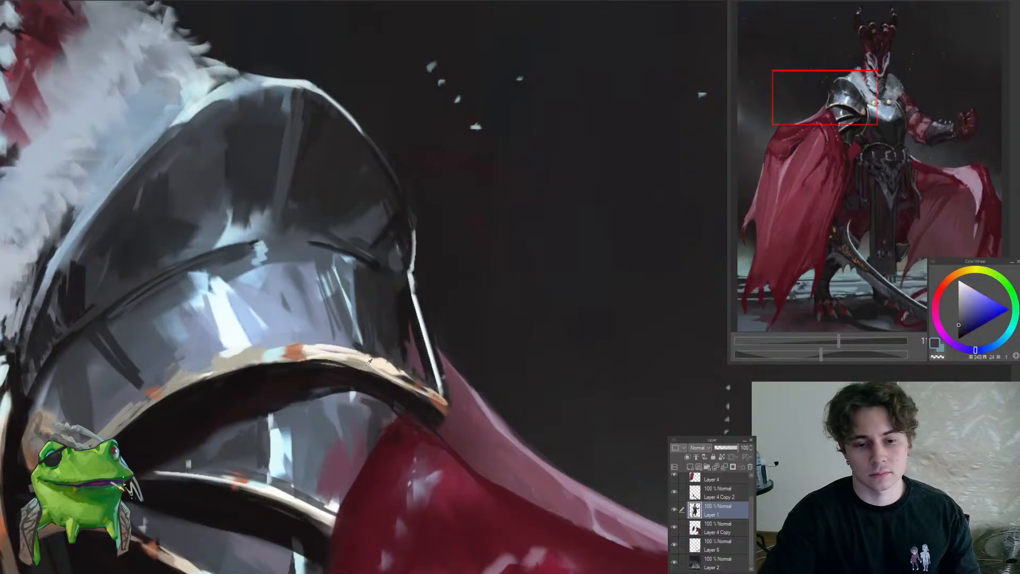
pyautogui.keyDown('alt'); pyautogui.click(369, 361); pyautogui.keyUp('alt')
pyautogui.scroll(-8, 415, 395)
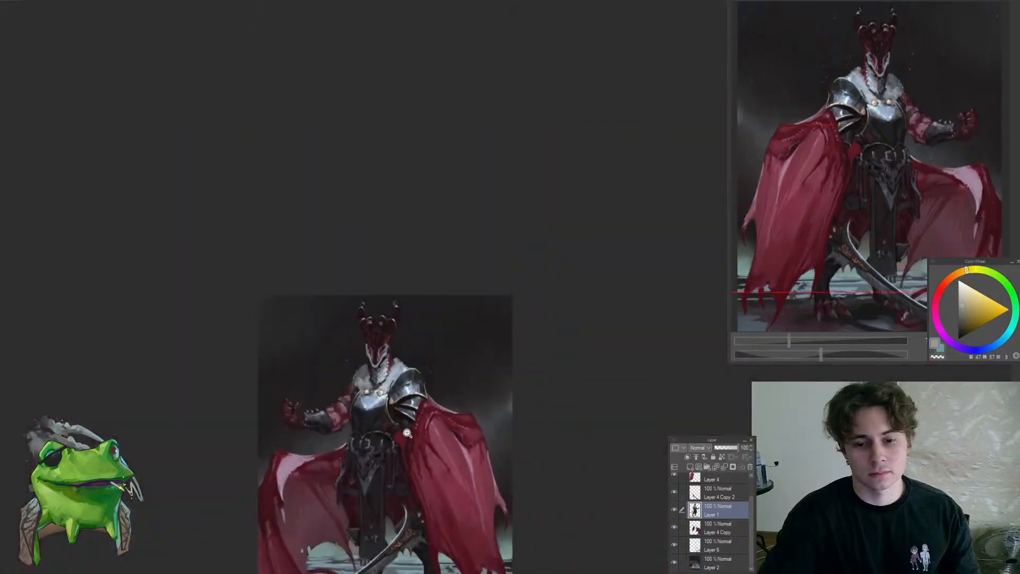
# Retouch the round gold rivet at the shoulder plates' inner end with pale cream sampled from the chest clasp
pyautogui.scroll(8, 420, 404)
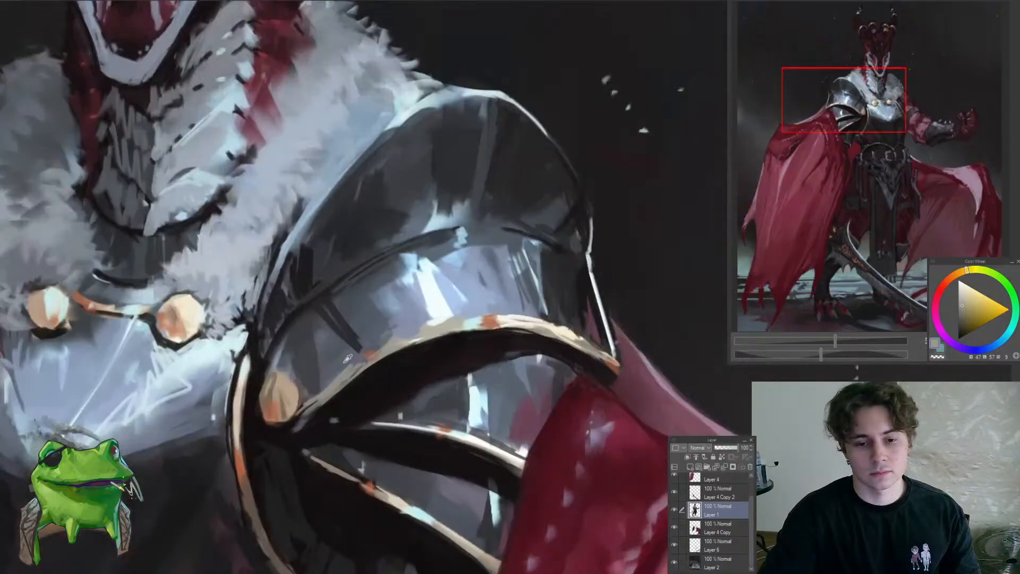
pyautogui.keyDown('alt'); pyautogui.click(348, 359); pyautogui.keyUp('alt')
pyautogui.keyDown('alt'); pyautogui.click(274, 393); pyautogui.keyUp('alt')
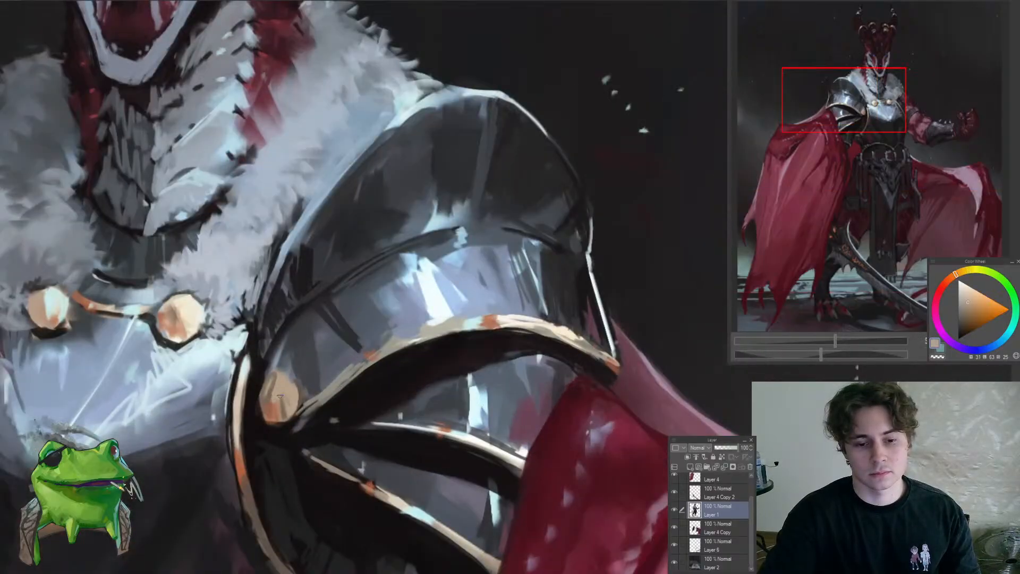
pyautogui.keyDown('alt'); pyautogui.click(431, 306); pyautogui.keyUp('alt')
pyautogui.keyDown('alt'); pyautogui.click(193, 306); pyautogui.keyUp('alt')
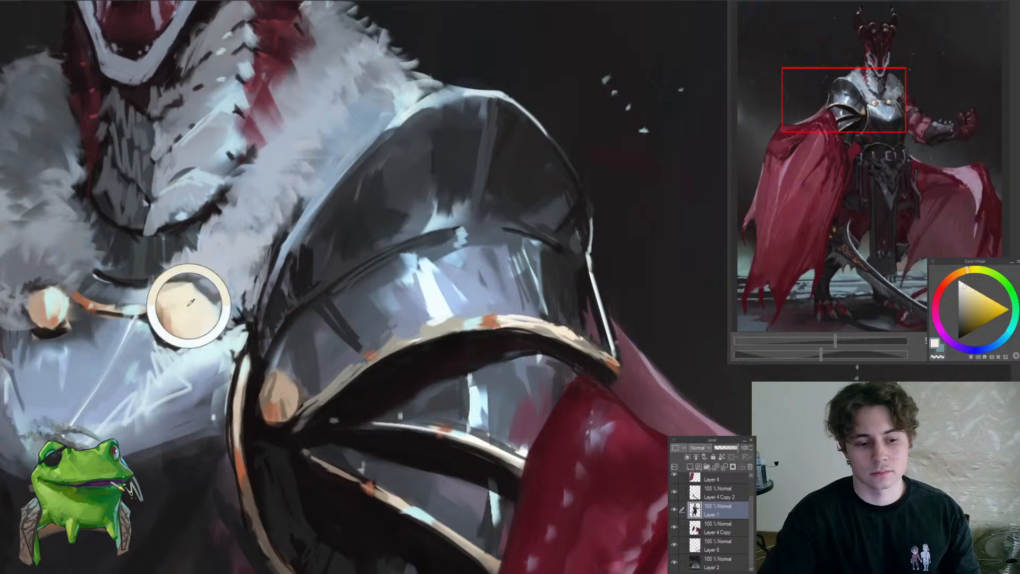
pyautogui.moveTo(291, 384); pyautogui.dragTo(323, 361)
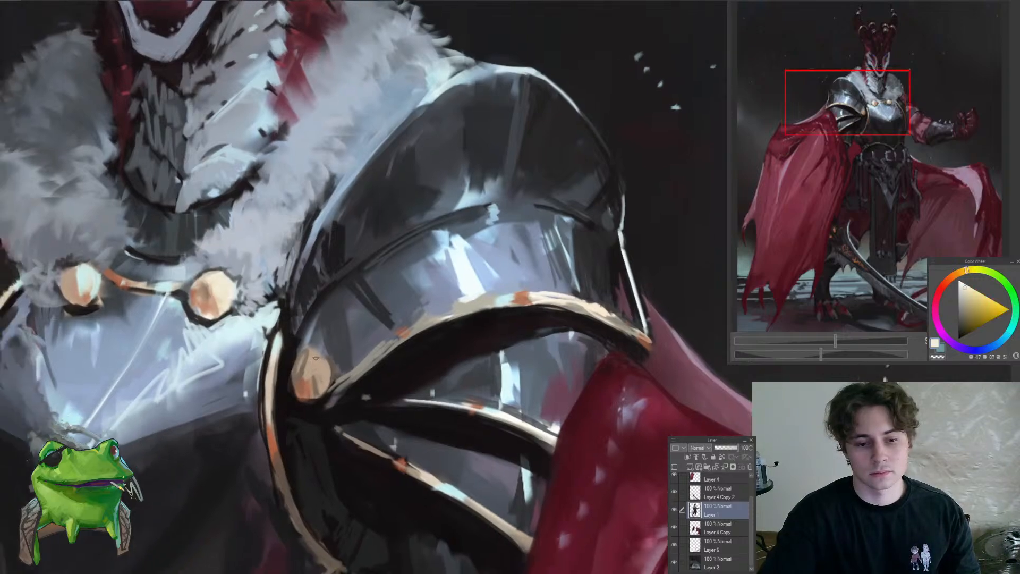
pyautogui.moveTo(317, 359); pyautogui.dragTo(304, 425)
# Examine the whole figure, then the horned head, chest and shoulder armour at several magnifications
pyautogui.moveTo(362, 357); pyautogui.dragTo(451, 268)
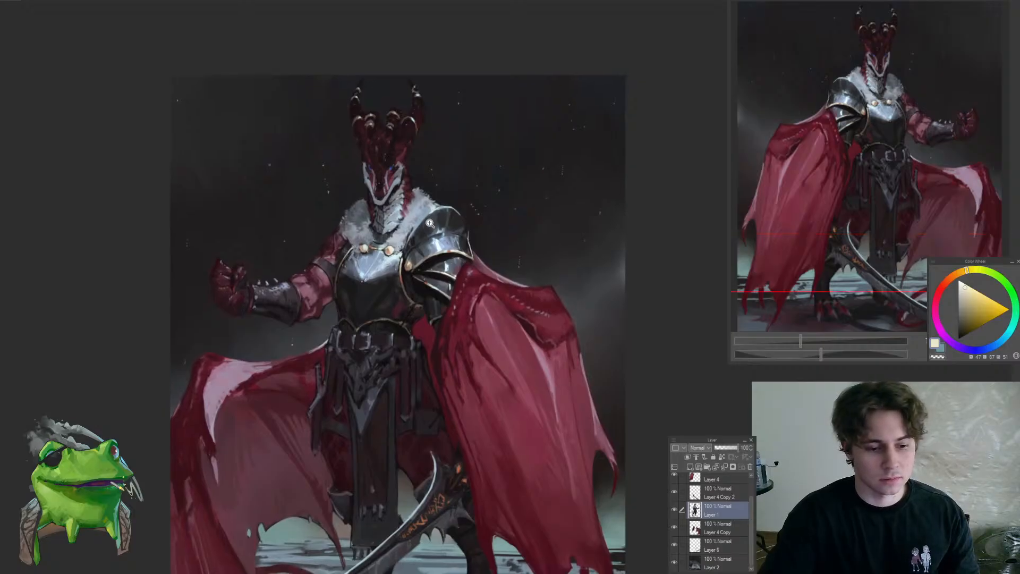
pyautogui.hotkey('alt', 'Tab')
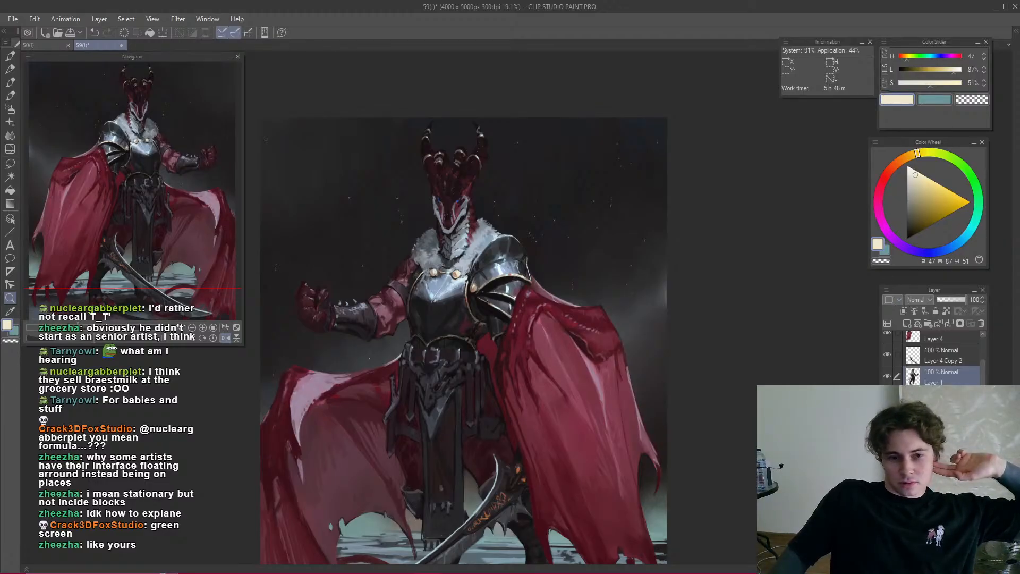
pyautogui.moveTo(447, 235); pyautogui.dragTo(564, 256)
pyautogui.moveTo(624, 276); pyautogui.dragTo(773, 280)
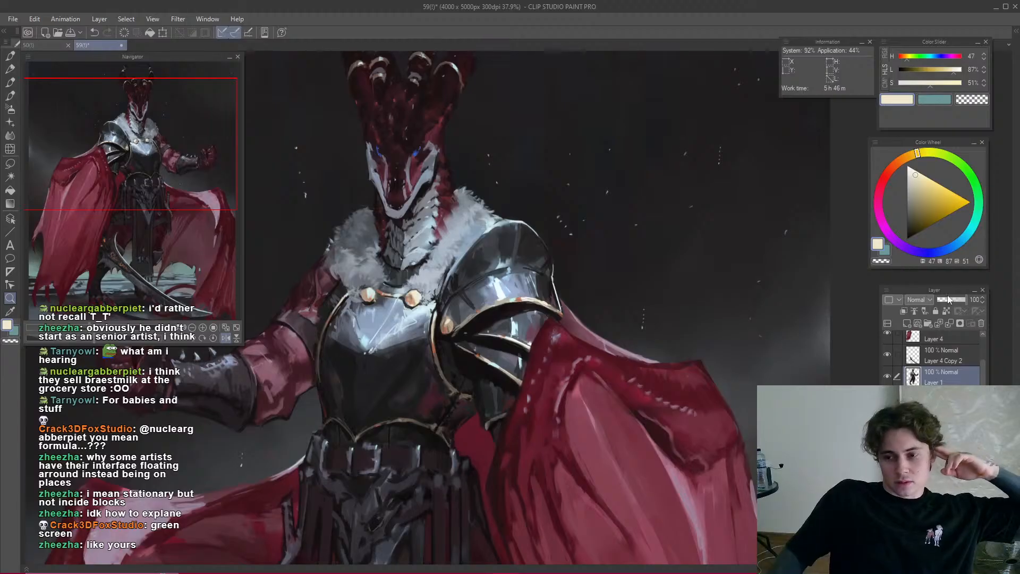
pyautogui.moveTo(816, 253); pyautogui.dragTo(690, 287)
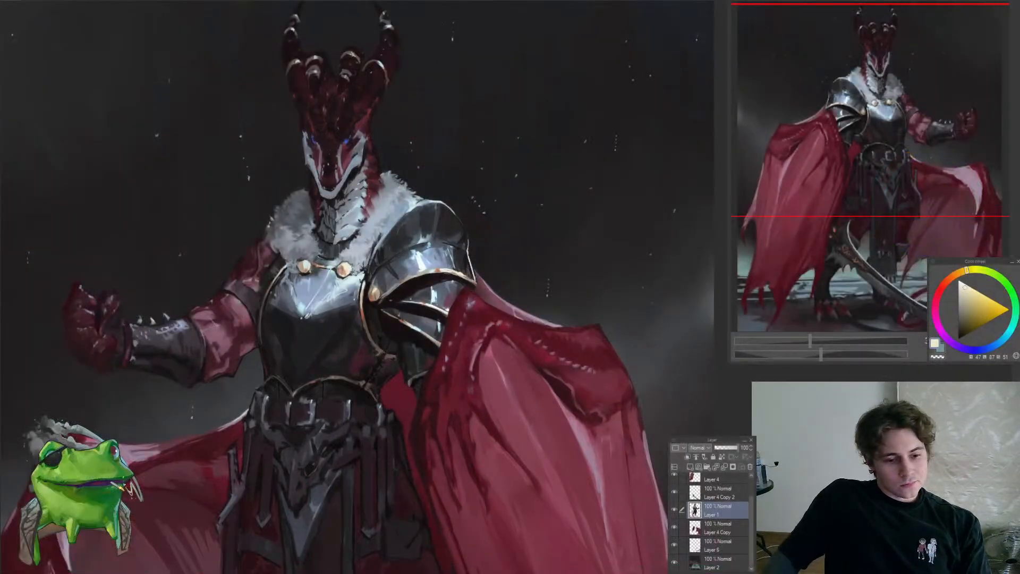
pyautogui.scroll(-2, 518, 327)
pyautogui.scroll(3, 518, 327)
pyautogui.moveTo(424, 244); pyautogui.dragTo(465, 299)
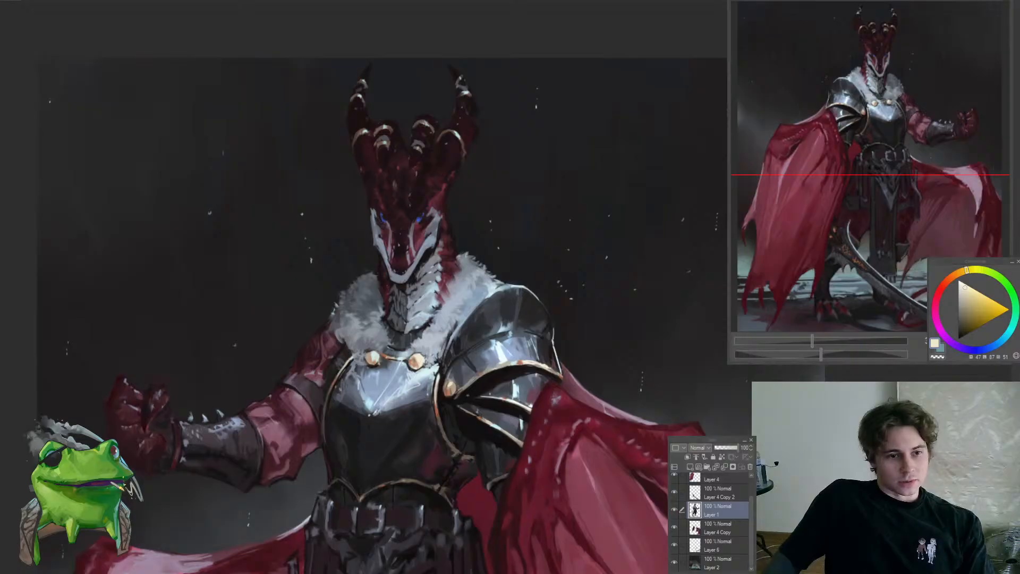
pyautogui.scroll(-5, 364, 340)
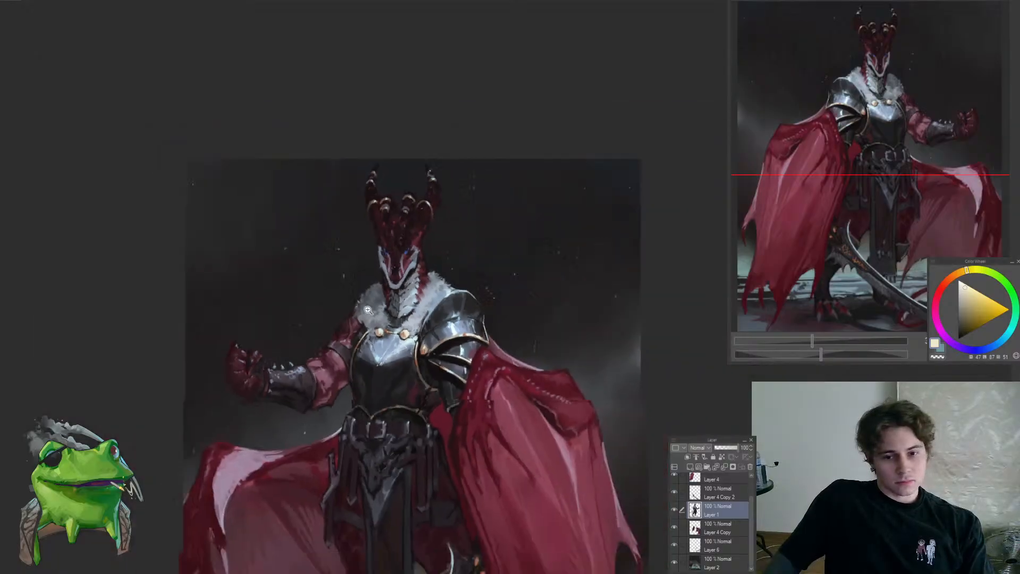
pyautogui.scroll(5, 364, 340)
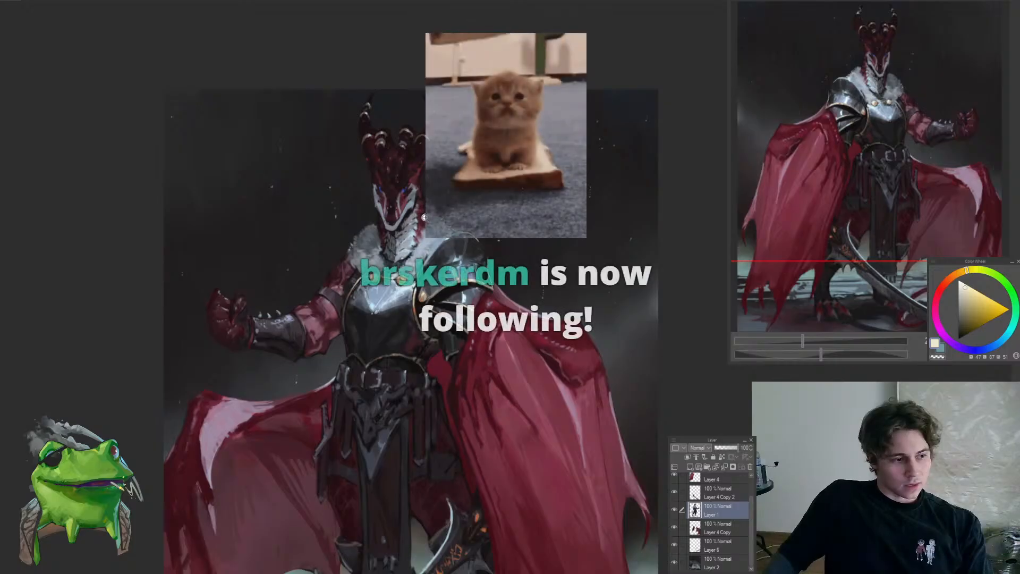
pyautogui.click(398, 204)
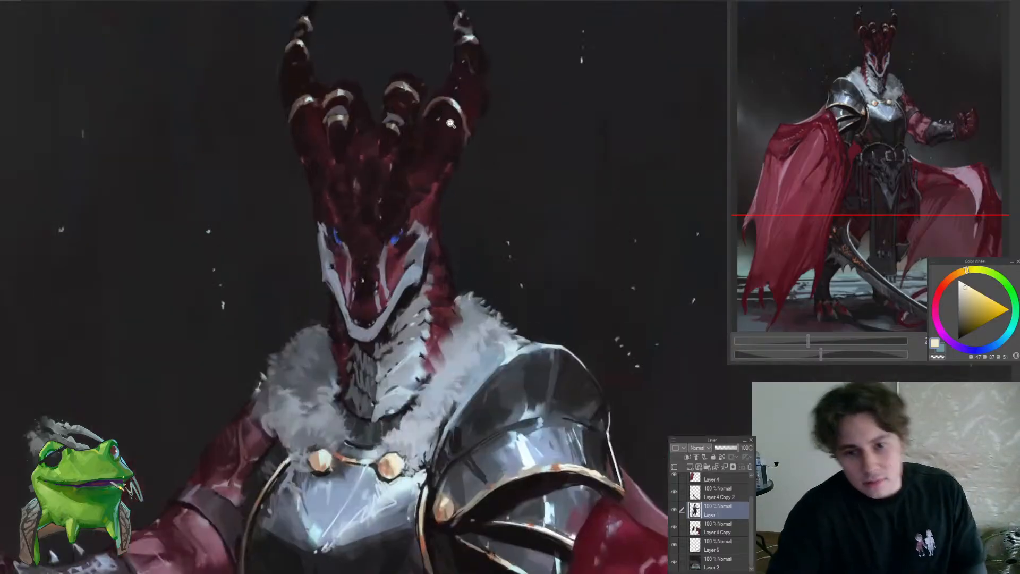
pyautogui.click(433, 141)
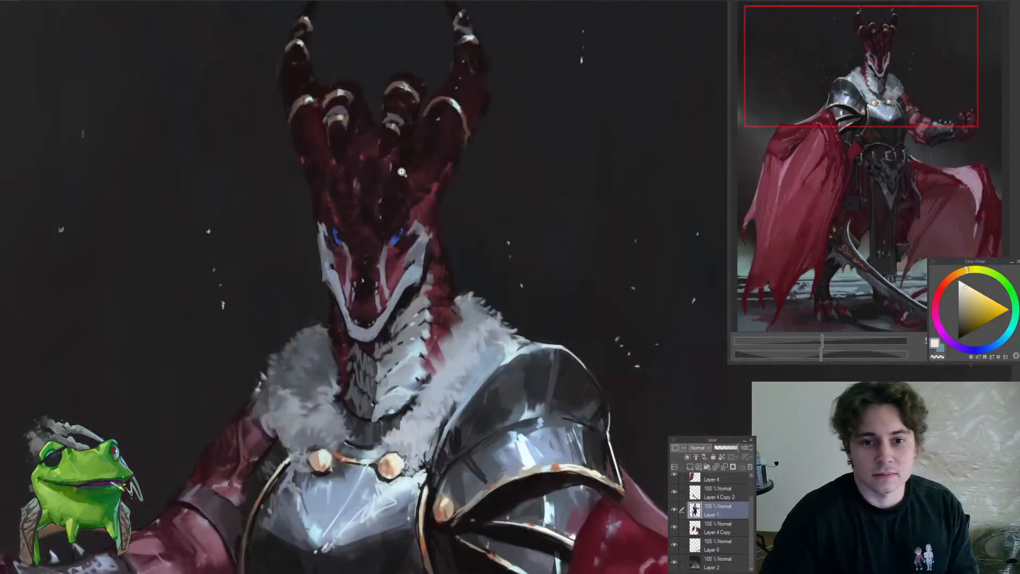
pyautogui.moveTo(393, 179); pyautogui.dragTo(379, 259)
pyautogui.moveTo(471, 298); pyautogui.dragTo(460, 102)
pyautogui.moveTo(453, 202); pyautogui.dragTo(371, 306)
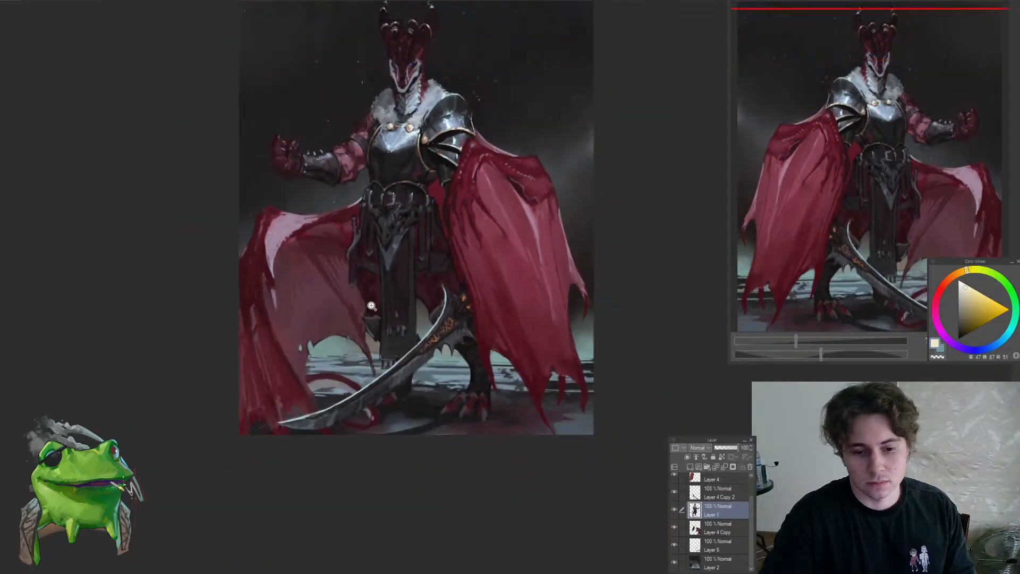
# Switch to Layer 4 Copy and retouch the folds along the trailing cape's outer edge with sampled dark reds
pyautogui.moveTo(255, 415); pyautogui.dragTo(276, 415)
pyautogui.keyDown('ctrl'); pyautogui.keyDown('shift'); pyautogui.click(251, 427); pyautogui.keyUp('shift'); pyautogui.keyUp('ctrl')
pyautogui.keyDown('alt'); pyautogui.click(251, 427); pyautogui.keyUp('alt')
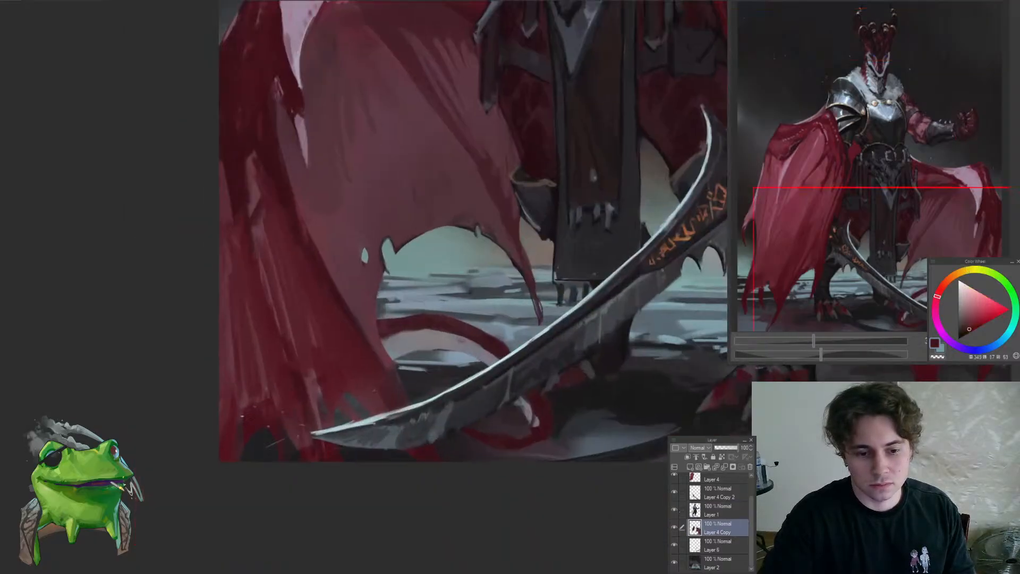
pyautogui.moveTo(237, 372); pyautogui.dragTo(219, 377)
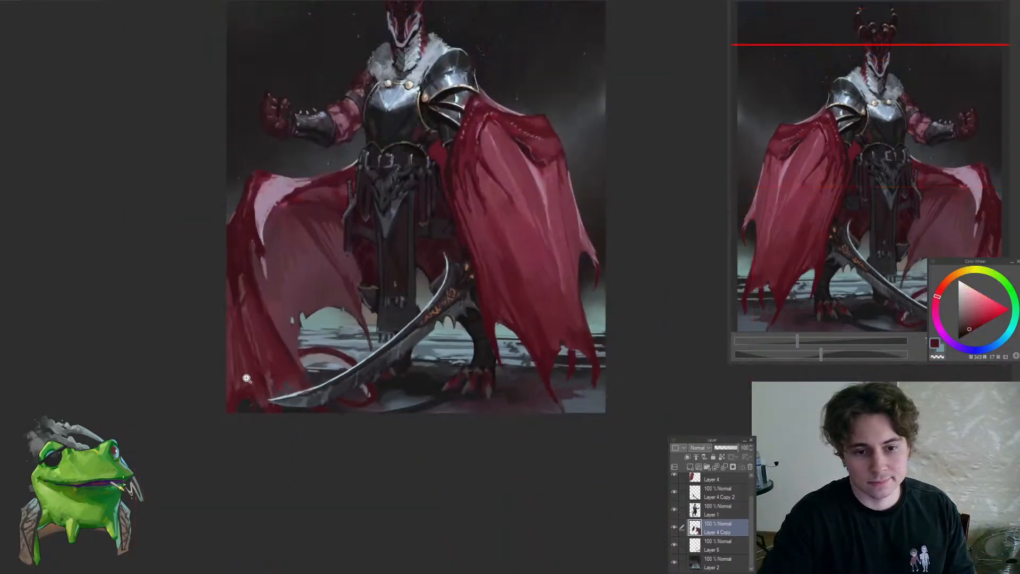
pyautogui.moveTo(238, 289); pyautogui.dragTo(261, 303)
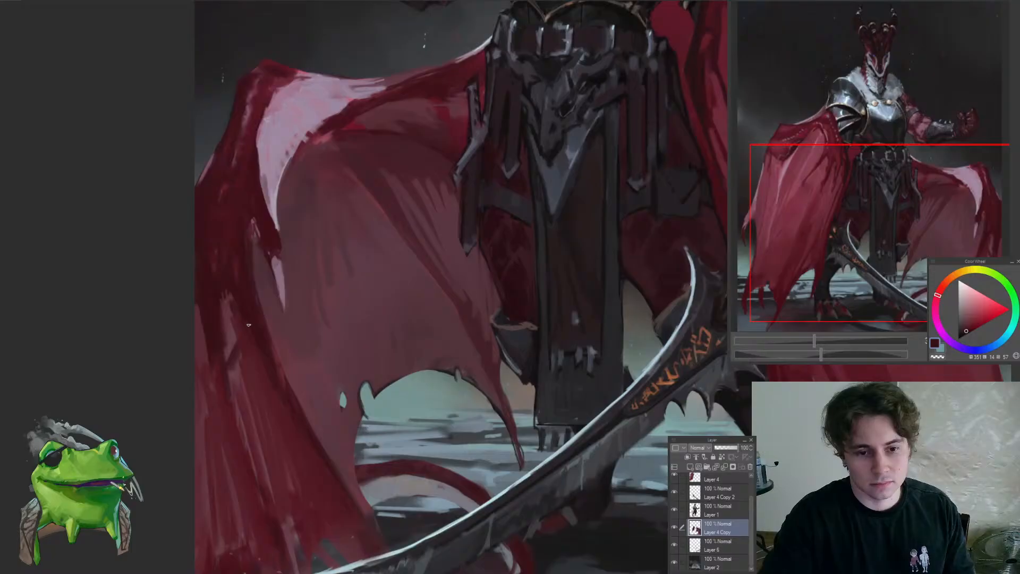
pyautogui.keyDown('alt'); pyautogui.click(238, 317); pyautogui.keyUp('alt')
pyautogui.scroll(-3, 250, 297)
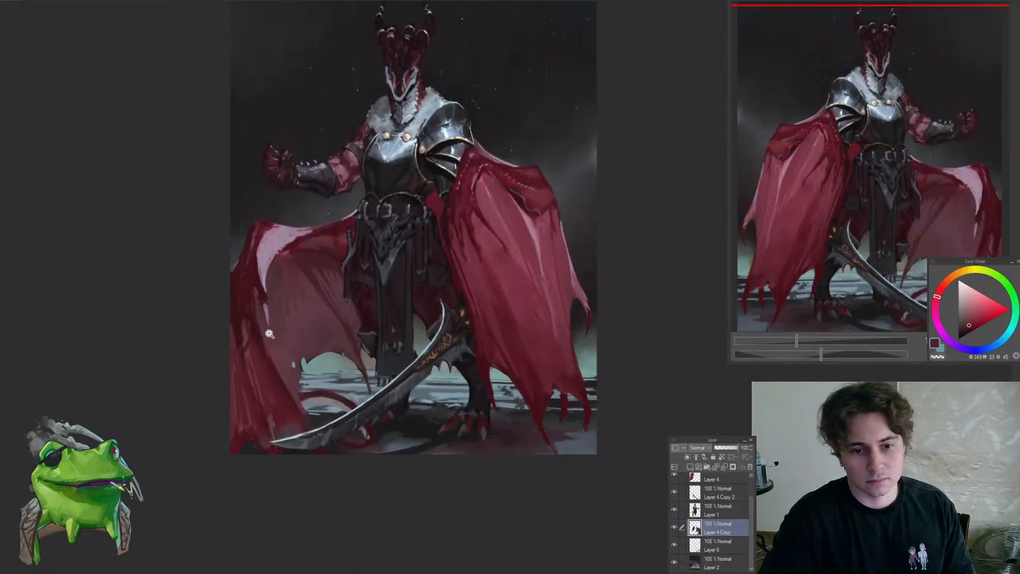
# Mirror the canvas view and touch up the lower folds of the trailing cape with a sampled muted red
pyautogui.press('h')
pyautogui.moveTo(584, 323)
pyautogui.mouseDown()
pyautogui.moveTo(569, 403)
pyautogui.moveTo(600, 333)
pyautogui.moveTo(576, 331)
pyautogui.mouseUp()
pyautogui.keyDown('alt'); pyautogui.click(542, 346); pyautogui.keyUp('alt')
pyautogui.keyDown('alt'); pyautogui.click(500, 422); pyautogui.keyUp('alt')
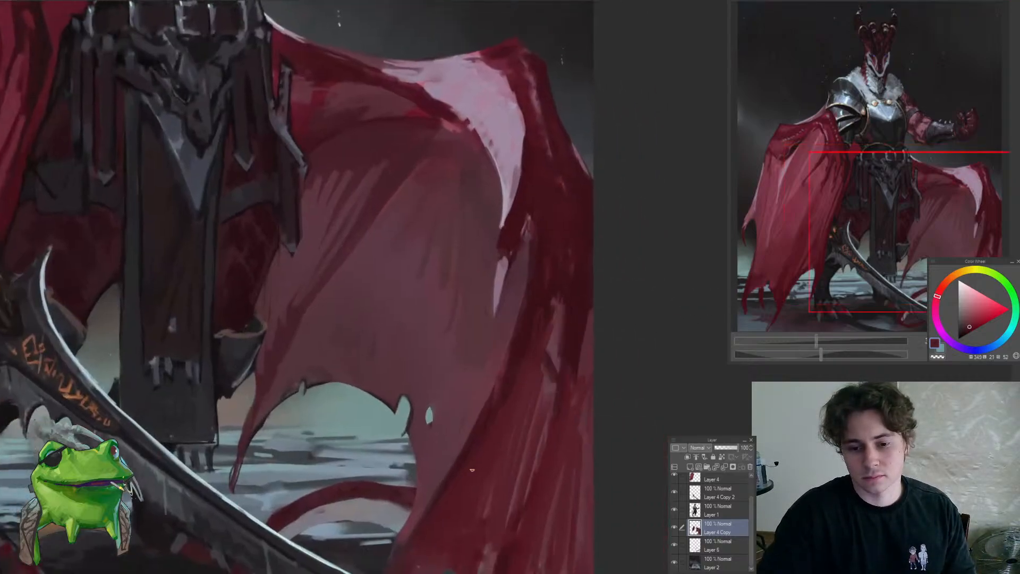
pyautogui.hotkey('ctrl', '0')
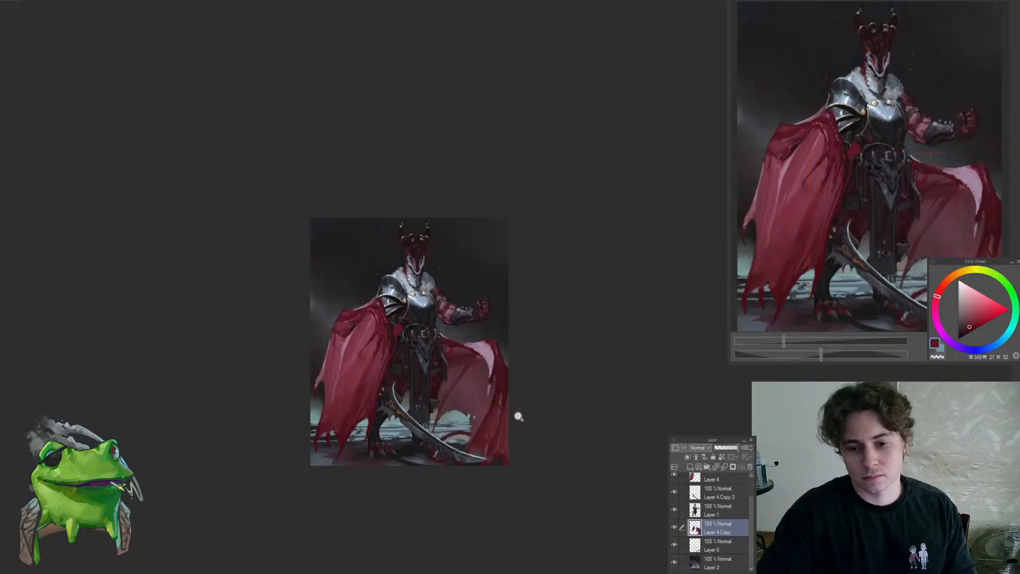
# Rework the fold shadows in the middle of the cape's outer edge with sampled muted and very dark reds
pyautogui.scroll(6, 510, 409)
pyautogui.keyDown('alt'); pyautogui.click(486, 358); pyautogui.keyUp('alt')
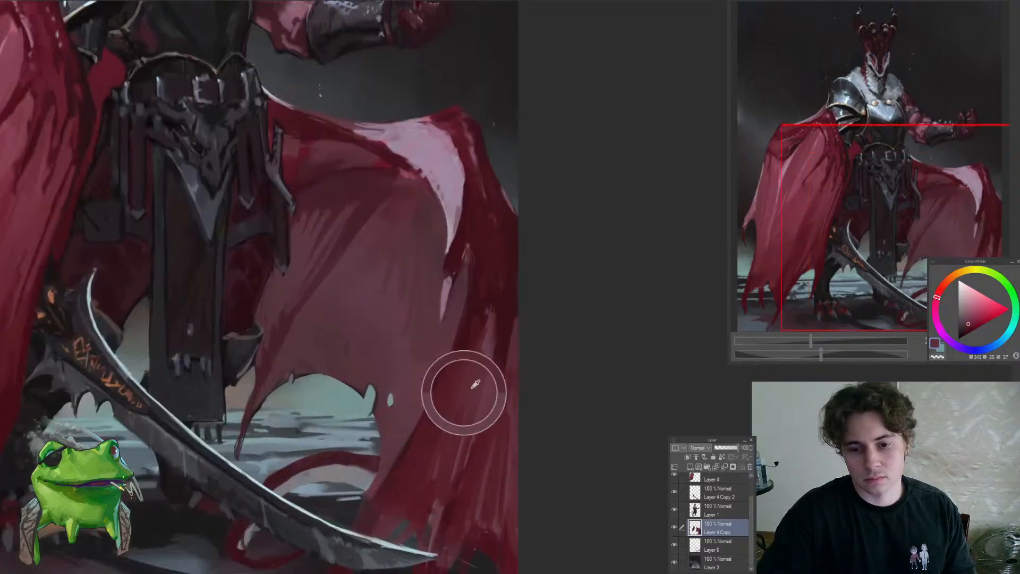
pyautogui.keyDown('alt'); pyautogui.click(478, 360); pyautogui.keyUp('alt')
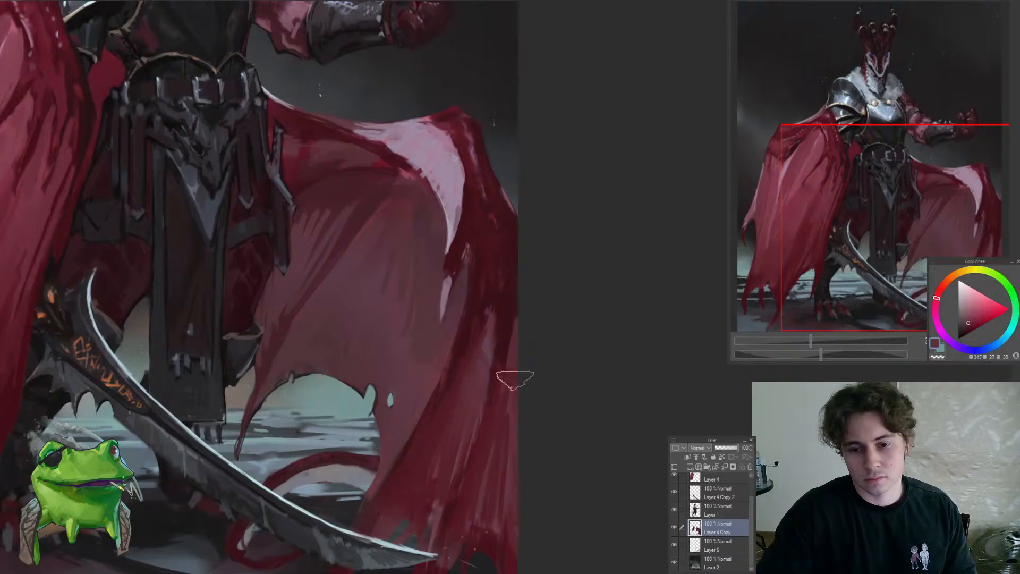
pyautogui.keyDown('alt'); pyautogui.click(514, 353); pyautogui.keyUp('alt')
pyautogui.keyDown('alt'); pyautogui.click(514, 344); pyautogui.keyUp('alt')
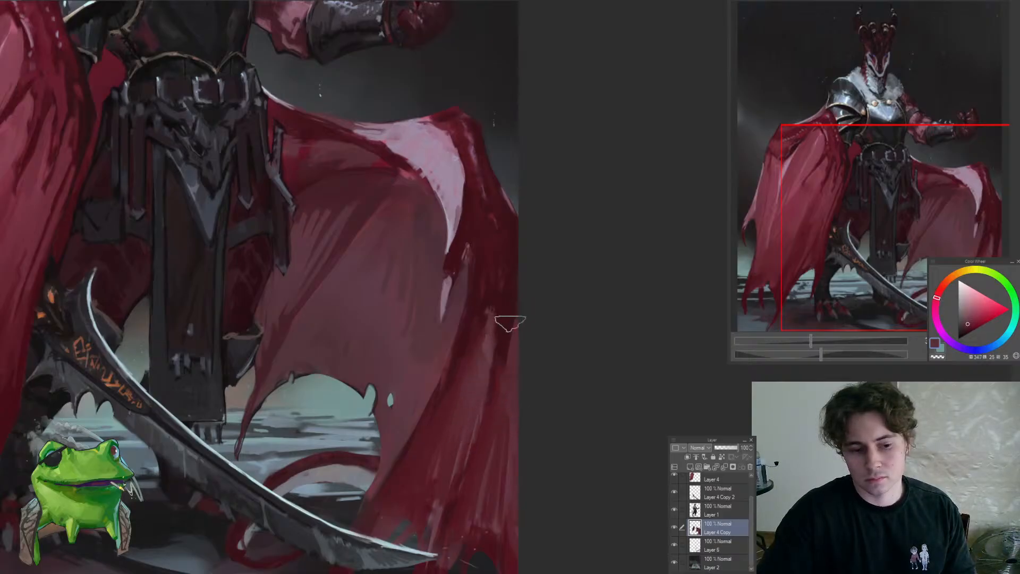
pyautogui.keyDown('alt'); pyautogui.click(501, 361); pyautogui.keyUp('alt')
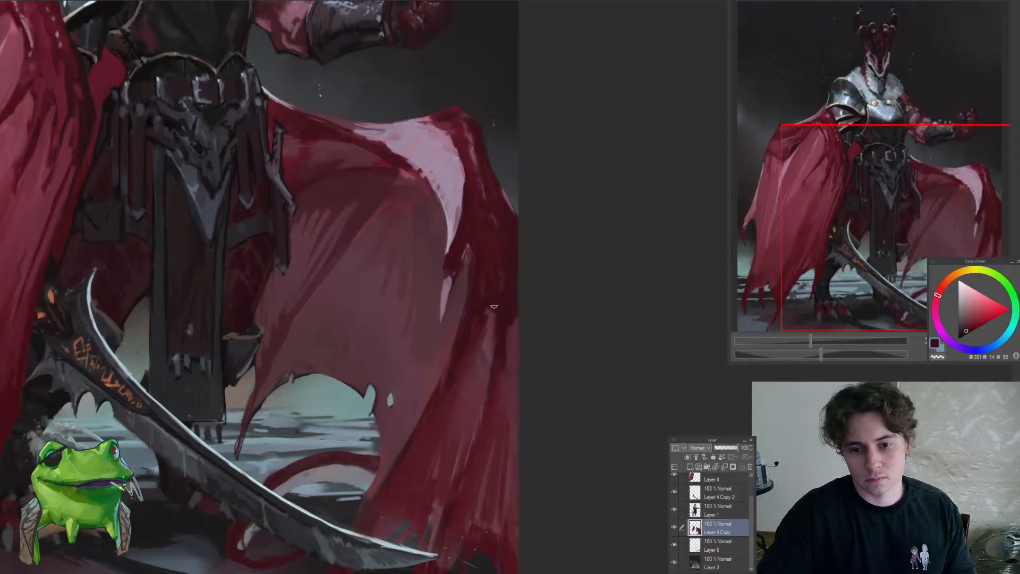
pyautogui.keyDown('alt'); pyautogui.click(495, 319); pyautogui.keyUp('alt')
pyautogui.scroll(-4, 477, 341)
# Darken the cape's upper outer folds beside the pale pink highlight with a sampled dark crimson
pyautogui.scroll(3, 489, 279)
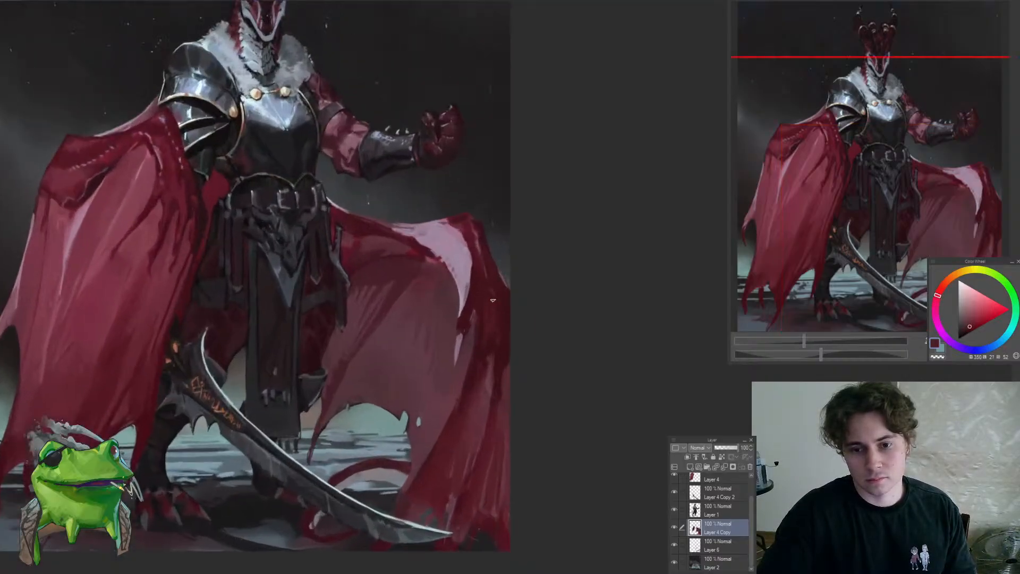
pyautogui.scroll(2, 495, 291)
pyautogui.moveTo(514, 325); pyautogui.dragTo(579, 337)
pyautogui.moveTo(589, 372); pyautogui.dragTo(559, 372)
pyautogui.scroll(1, 516, 311)
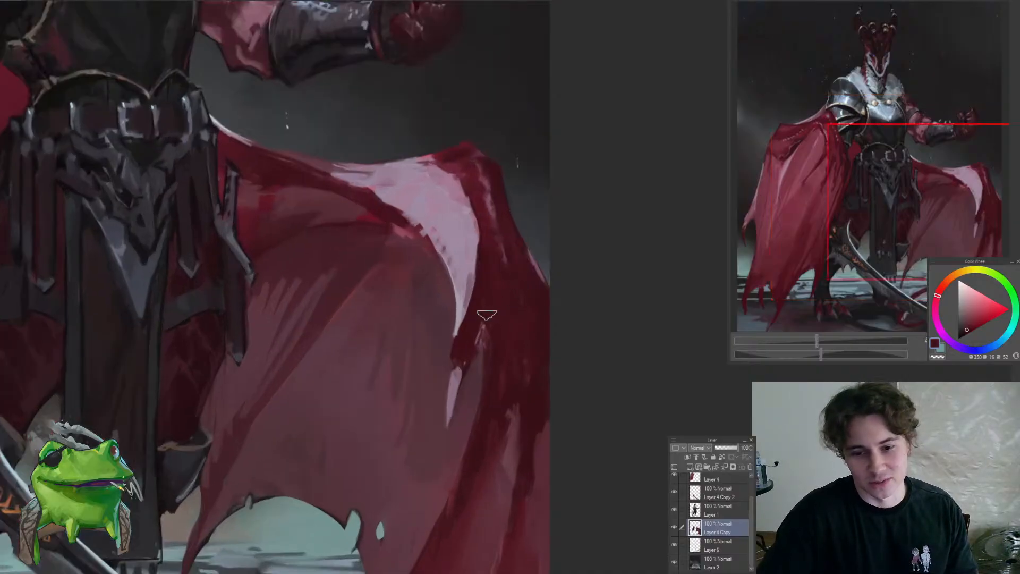
pyautogui.moveTo(522, 348); pyautogui.dragTo(512, 365)
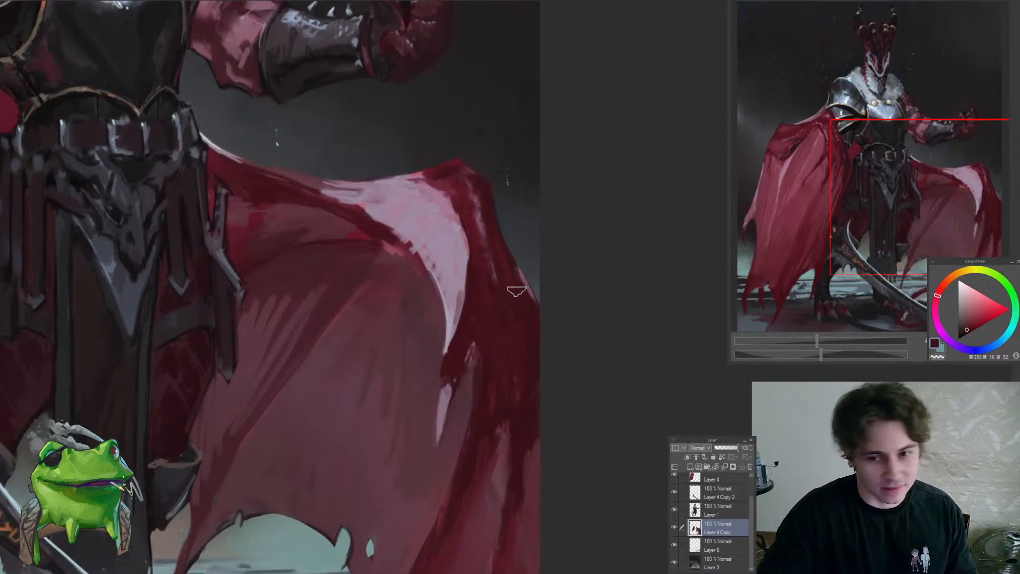
pyautogui.keyDown('alt'); pyautogui.click(503, 270); pyautogui.keyUp('alt')
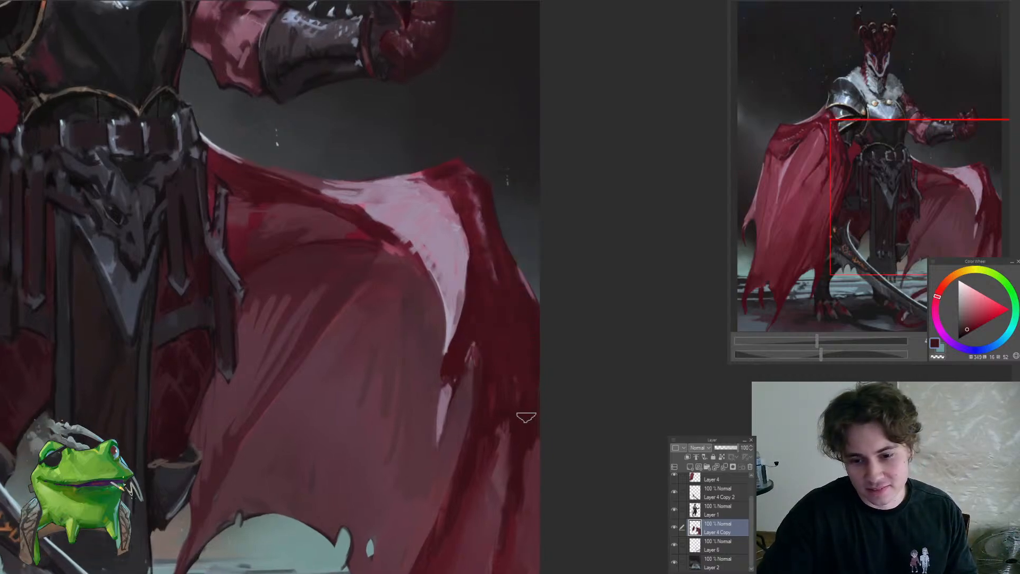
pyautogui.scroll(-7, 516, 419)
# Blend the shadow beneath the cape's pink highlight down into the lower folds with sampled deep reds
pyautogui.scroll(5, 516, 420)
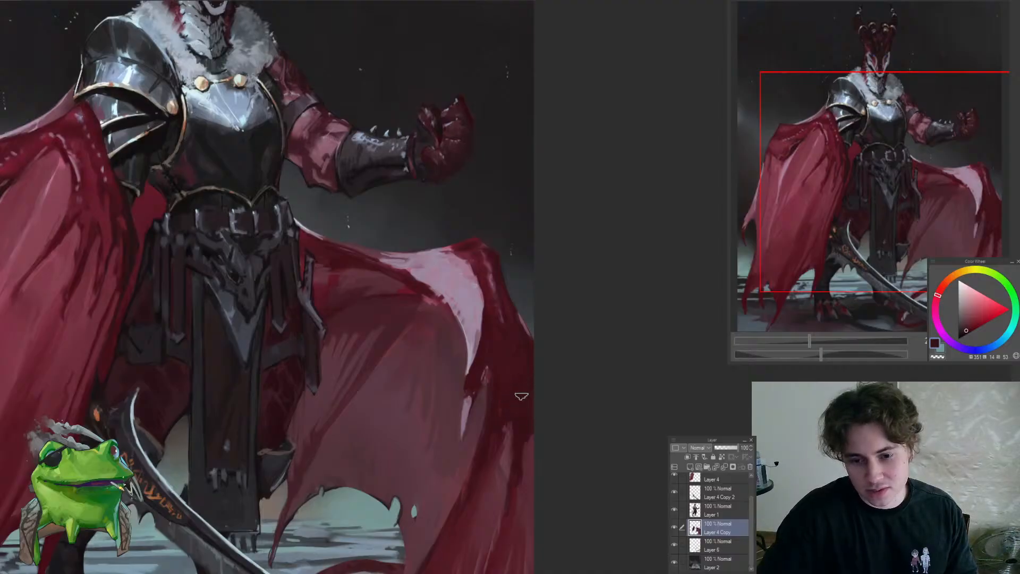
pyautogui.scroll(-5, 519, 455)
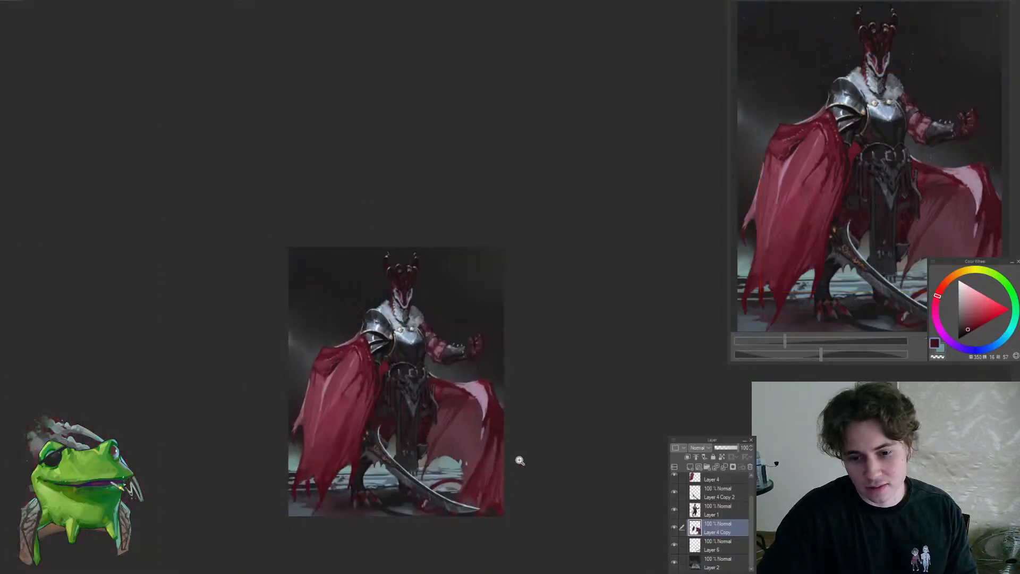
pyautogui.scroll(4, 517, 459)
pyautogui.moveTo(499, 438)
pyautogui.mouseDown()
pyautogui.moveTo(498, 400)
pyautogui.moveTo(597, 385)
pyautogui.moveTo(569, 387)
pyautogui.mouseUp()
pyautogui.keyDown('alt'); pyautogui.click(490, 388); pyautogui.keyUp('alt')
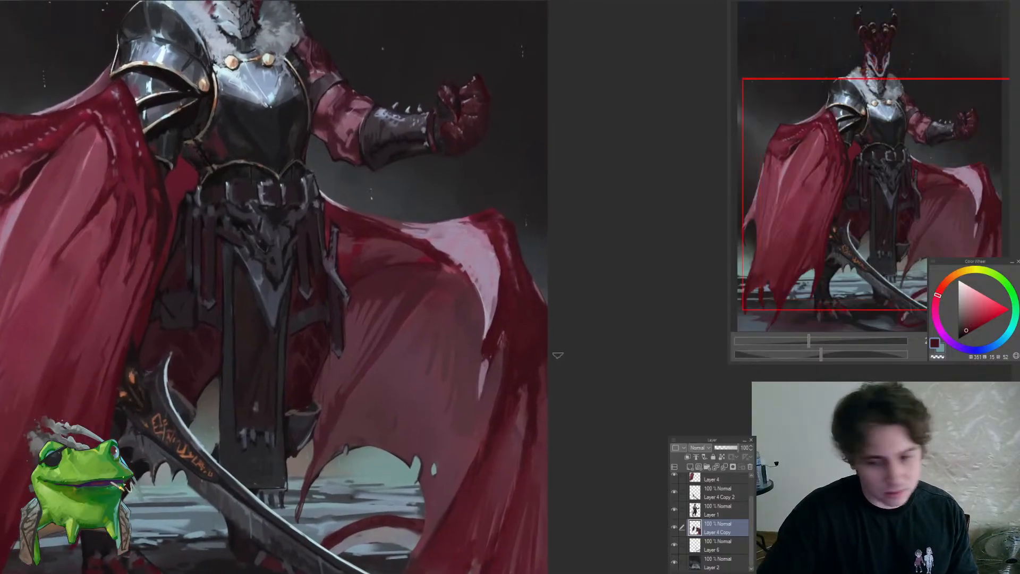
pyautogui.keyDown('alt'); pyautogui.click(524, 413); pyautogui.keyUp('alt')
pyautogui.moveTo(509, 407)
pyautogui.mouseDown()
pyautogui.moveTo(477, 423)
pyautogui.moveTo(534, 408)
pyautogui.moveTo(495, 377)
pyautogui.moveTo(455, 505)
pyautogui.moveTo(522, 434)
pyautogui.moveTo(546, 433)
pyautogui.mouseUp()
pyautogui.keyDown('alt'); pyautogui.click(486, 402); pyautogui.keyUp('alt')
pyautogui.moveTo(455, 403)
pyautogui.mouseDown()
pyautogui.moveTo(471, 451)
pyautogui.moveTo(464, 441)
pyautogui.moveTo(407, 515)
pyautogui.mouseUp()
pyautogui.moveTo(466, 421); pyautogui.dragTo(520, 414)
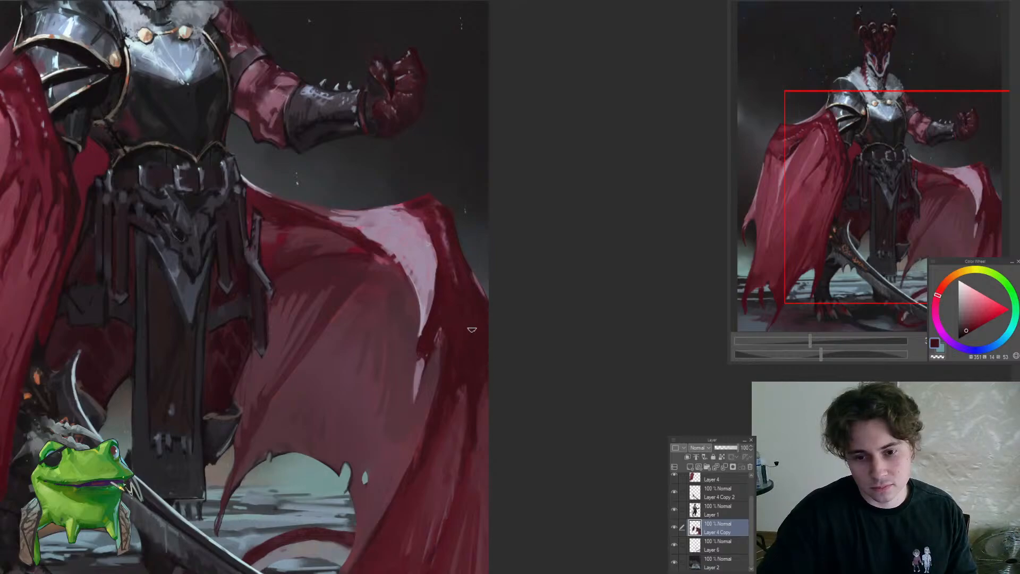
# Mirror the canvas view back and check the reworked cape against the rest of the figure
pyautogui.moveTo(477, 349)
pyautogui.mouseDown()
pyautogui.moveTo(439, 407)
pyautogui.moveTo(334, 425)
pyautogui.moveTo(383, 373)
pyautogui.moveTo(393, 379)
pyautogui.moveTo(386, 409)
pyautogui.mouseUp()
pyautogui.press('h')
pyautogui.moveTo(386, 410); pyautogui.dragTo(370, 392)
pyautogui.moveTo(353, 389); pyautogui.dragTo(372, 378)
pyautogui.moveTo(379, 419); pyautogui.dragTo(356, 395)
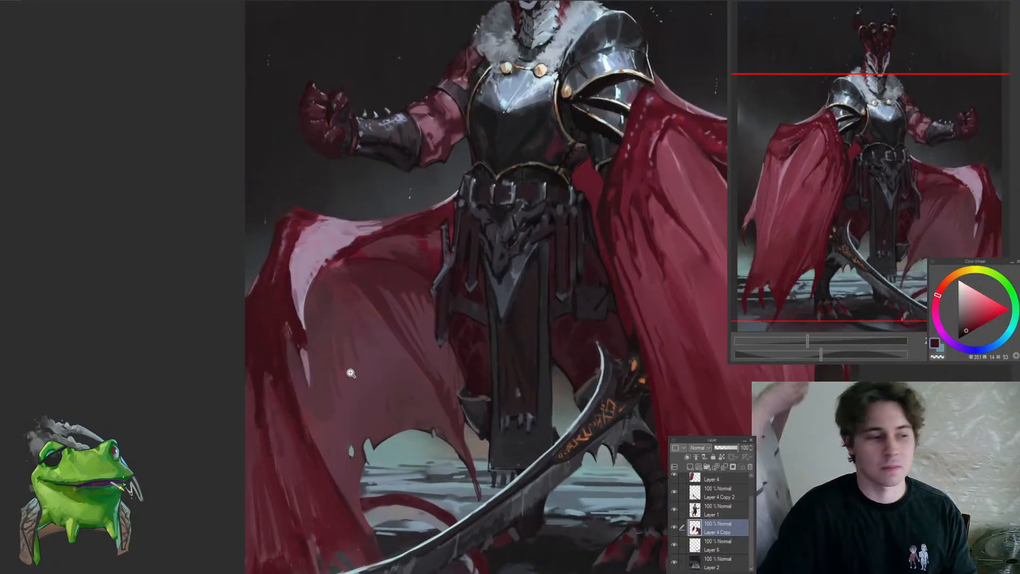
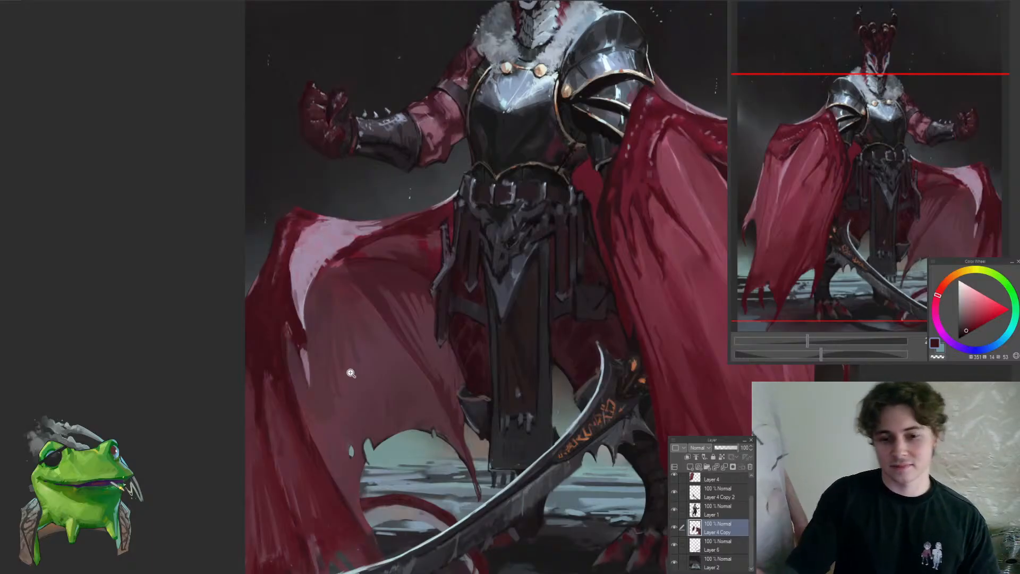
# Check the reworked cape folds against the whole figure, both close up and at full view
pyautogui.moveTo(551, 347); pyautogui.dragTo(517, 347)
pyautogui.moveTo(584, 226); pyautogui.dragTo(606, 230)
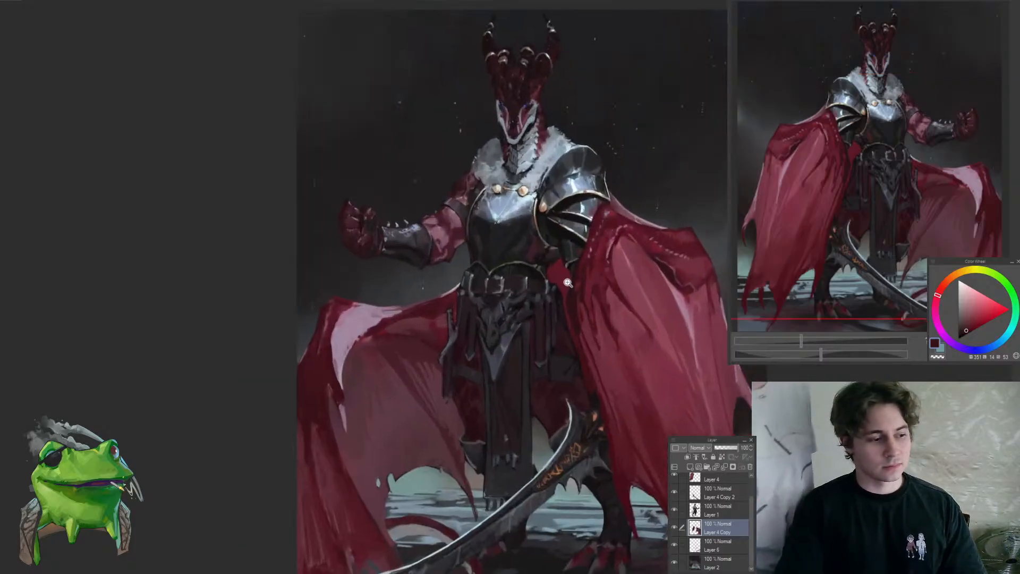
pyautogui.moveTo(602, 332); pyautogui.dragTo(538, 314)
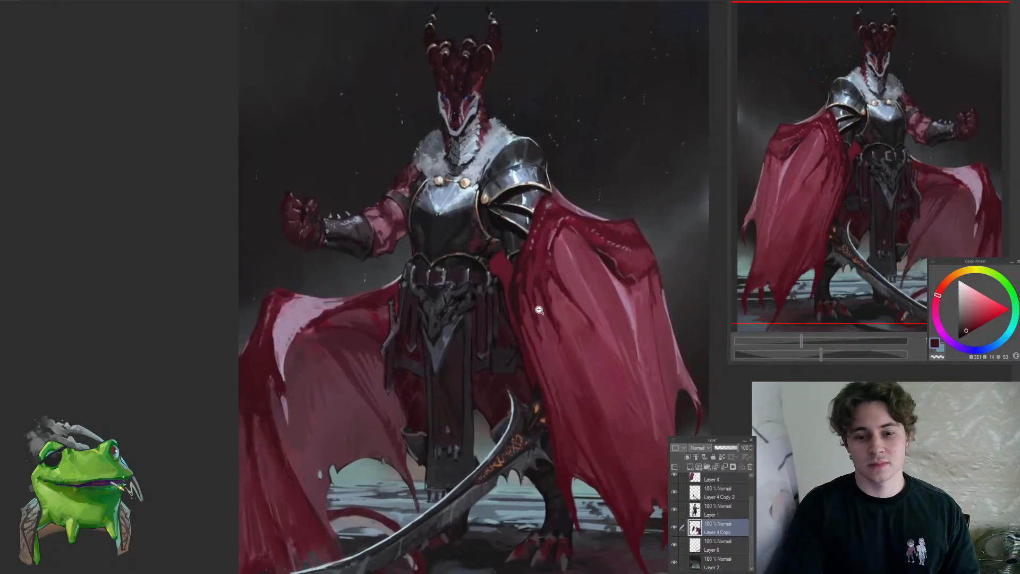
pyautogui.moveTo(279, 440); pyautogui.dragTo(298, 345)
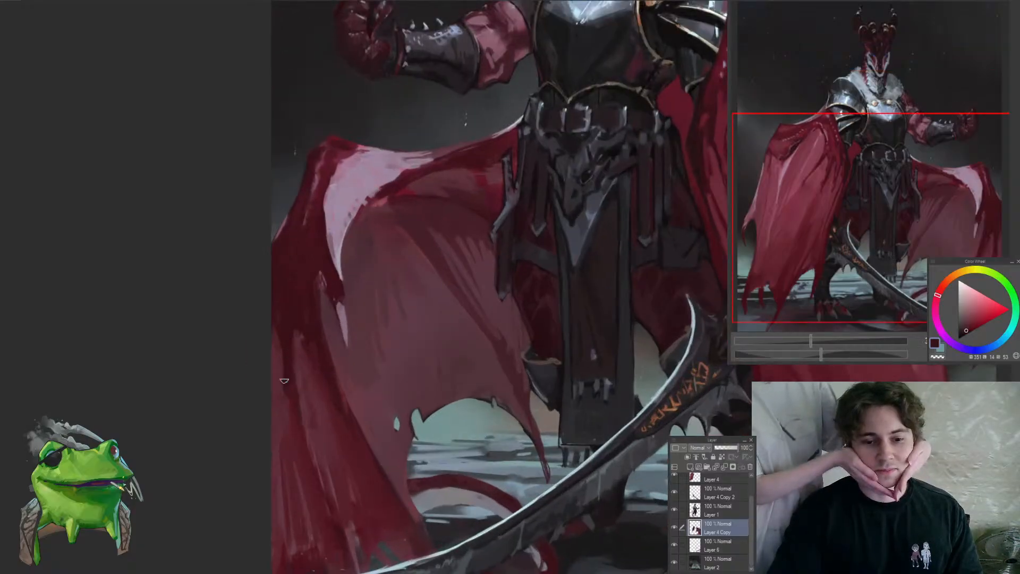
pyautogui.scroll(-4, 278, 332)
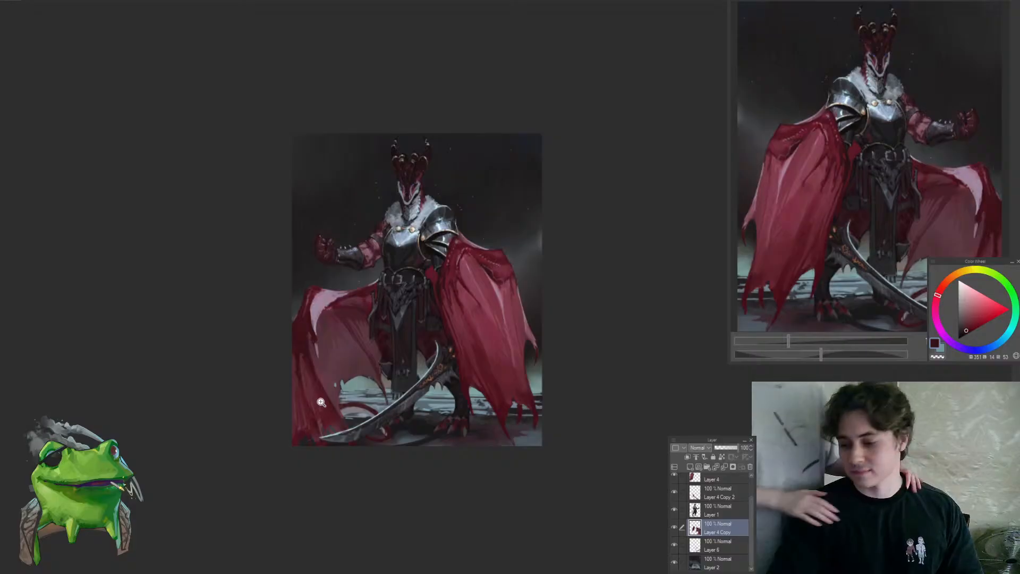
pyautogui.scroll(2, 326, 357)
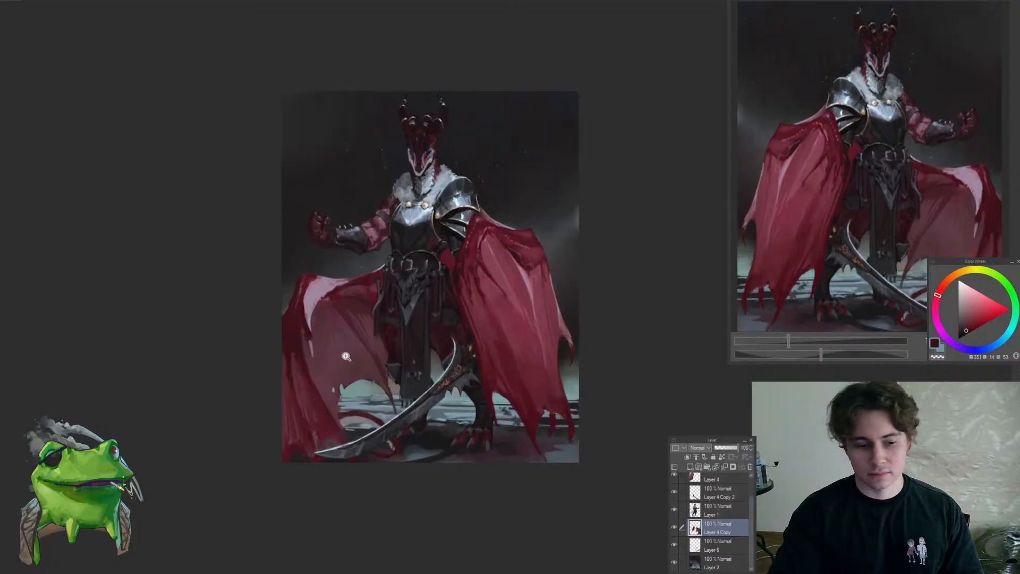
pyautogui.scroll(1, 333, 343)
pyautogui.scroll(1, 299, 373)
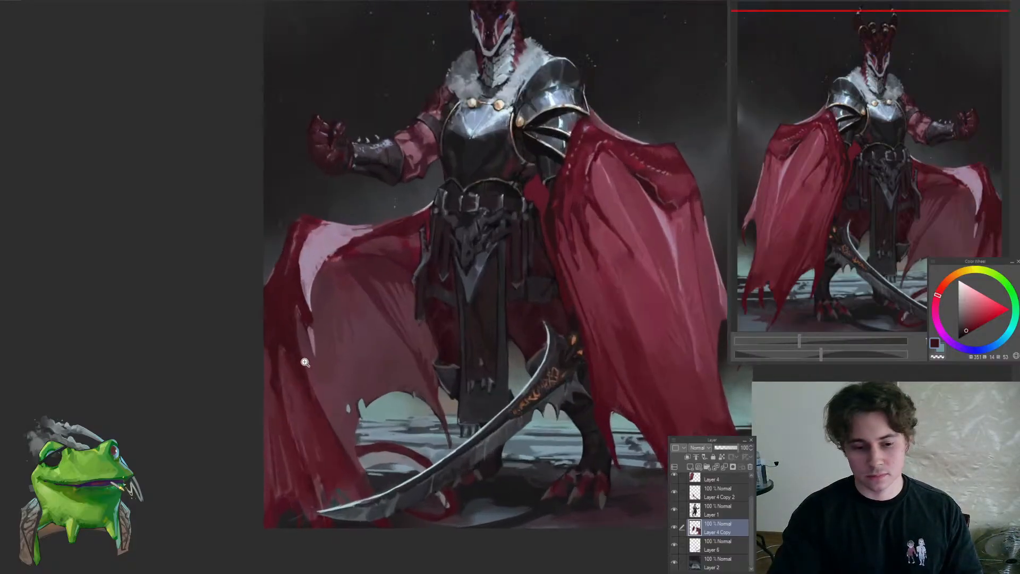
pyautogui.moveTo(338, 378); pyautogui.dragTo(312, 415)
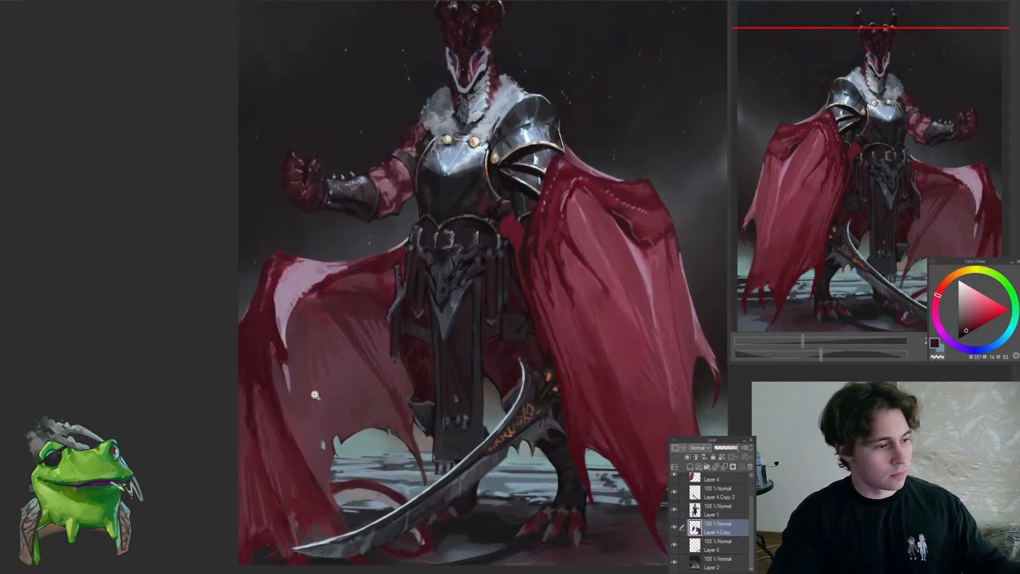
pyautogui.moveTo(288, 374); pyautogui.dragTo(294, 345)
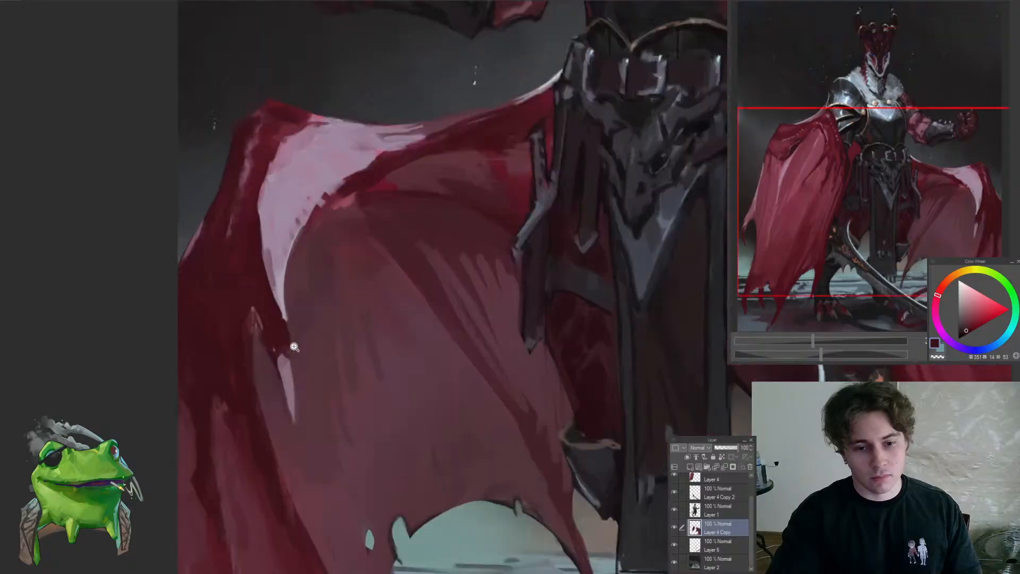
# Soften the lower folds beneath the cape's pink highlight with a sampled muted purple and dusky reds
pyautogui.click(289, 380)
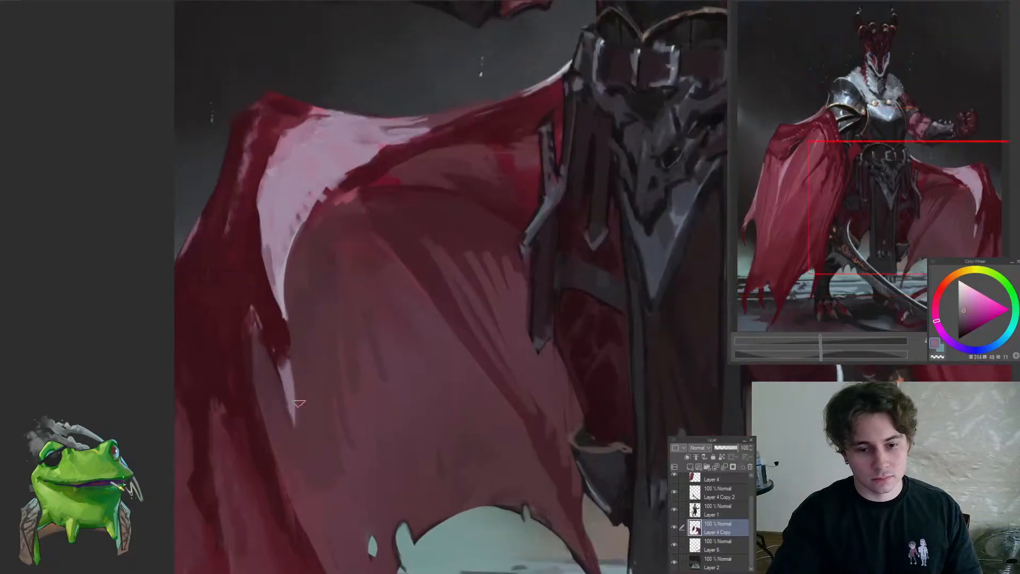
pyautogui.moveTo(297, 438); pyautogui.dragTo(244, 517)
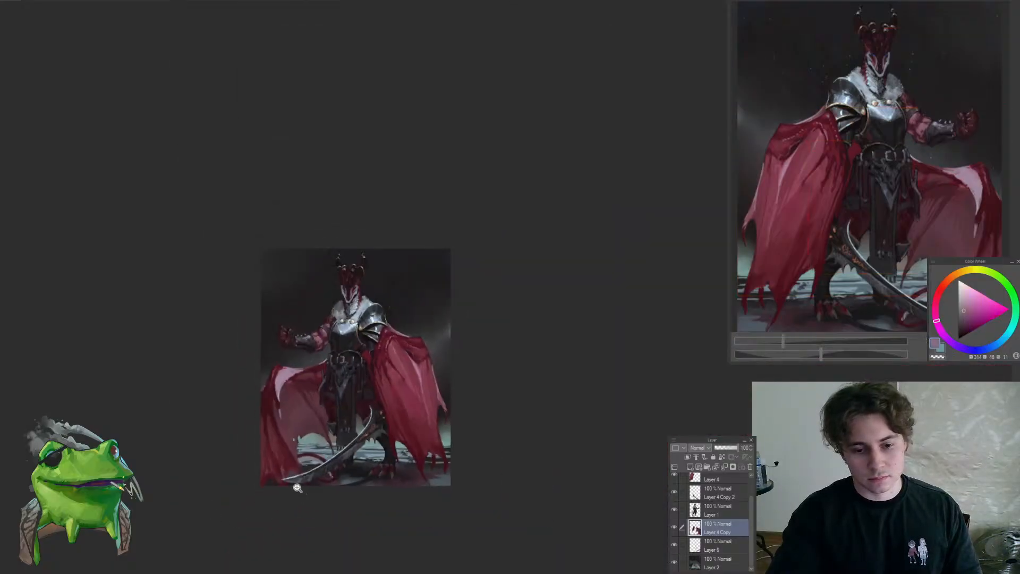
pyautogui.moveTo(305, 481); pyautogui.dragTo(274, 396)
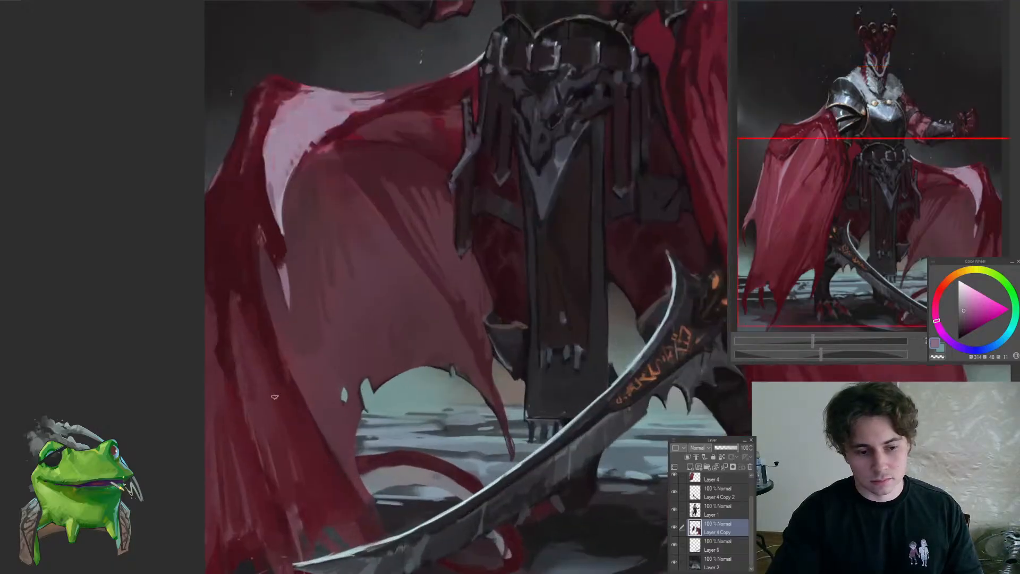
pyautogui.click(261, 374)
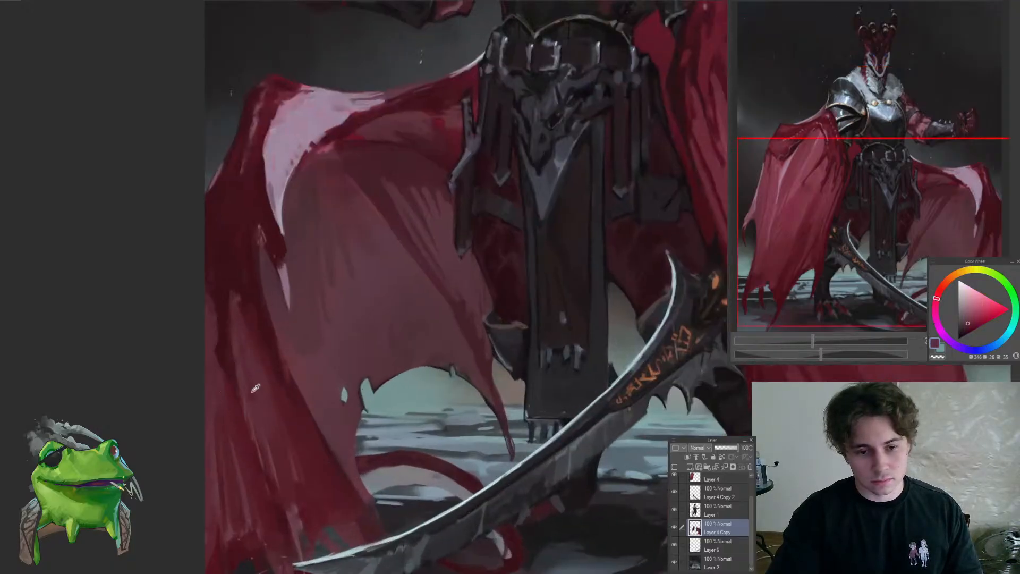
pyautogui.click(261, 385)
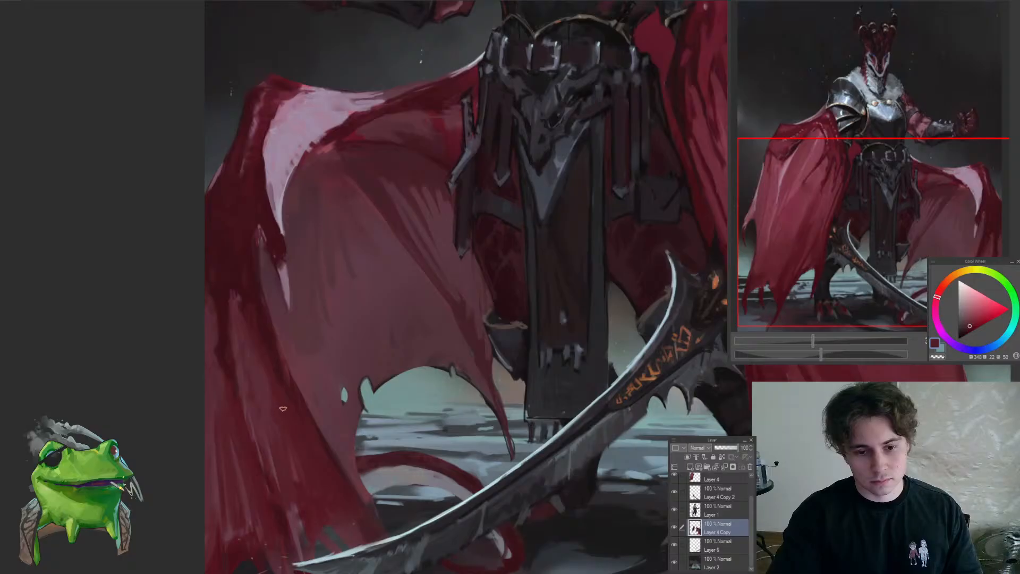
pyautogui.click(281, 388)
pyautogui.scroll(-4, 290, 420)
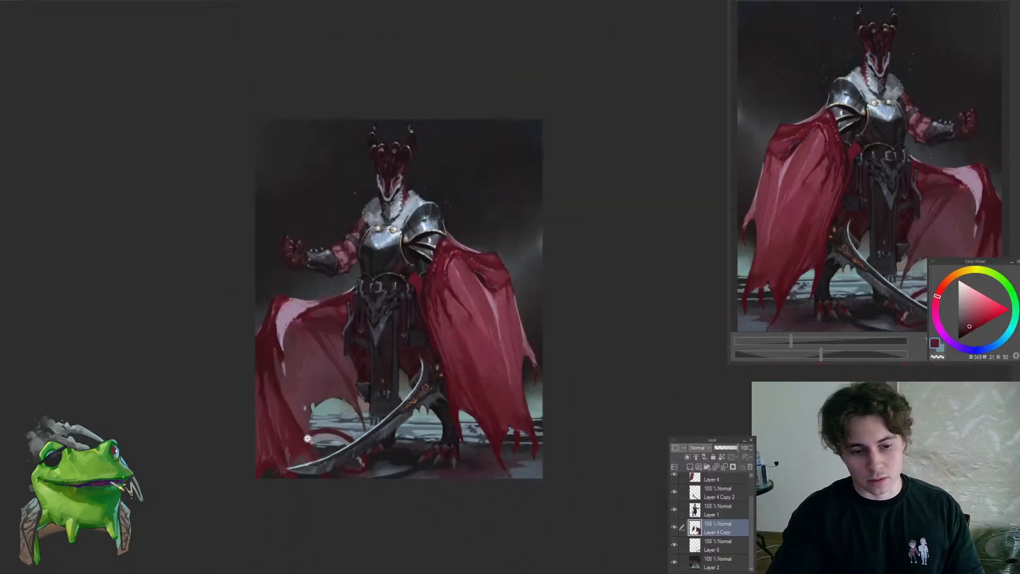
pyautogui.scroll(3, 305, 424)
pyautogui.click(297, 426)
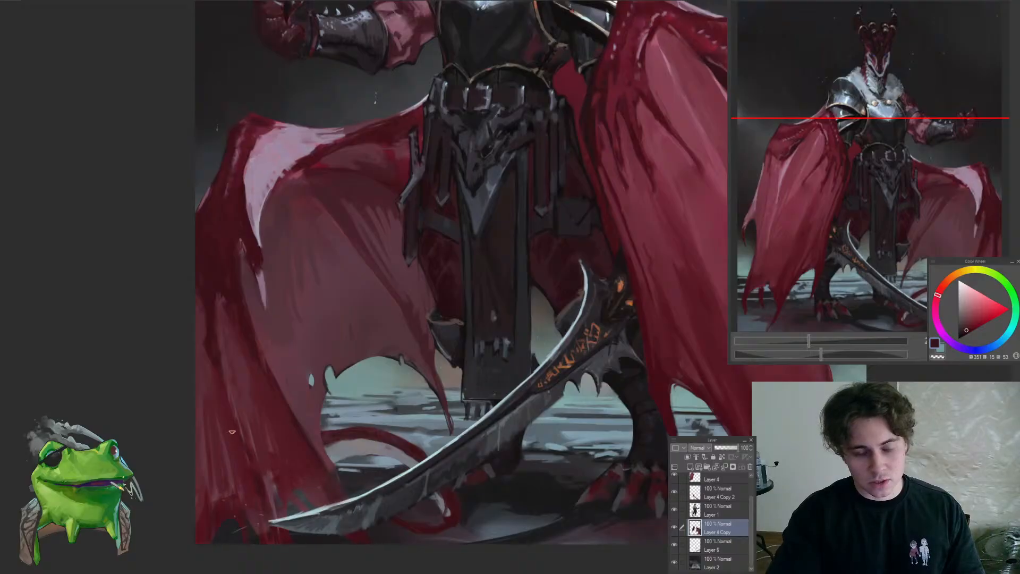
# Darken the cape's outer edge level with the tip of the pink highlight, using sampled deep crimsons
pyautogui.click(212, 406)
pyautogui.click(202, 331)
pyautogui.click(205, 291)
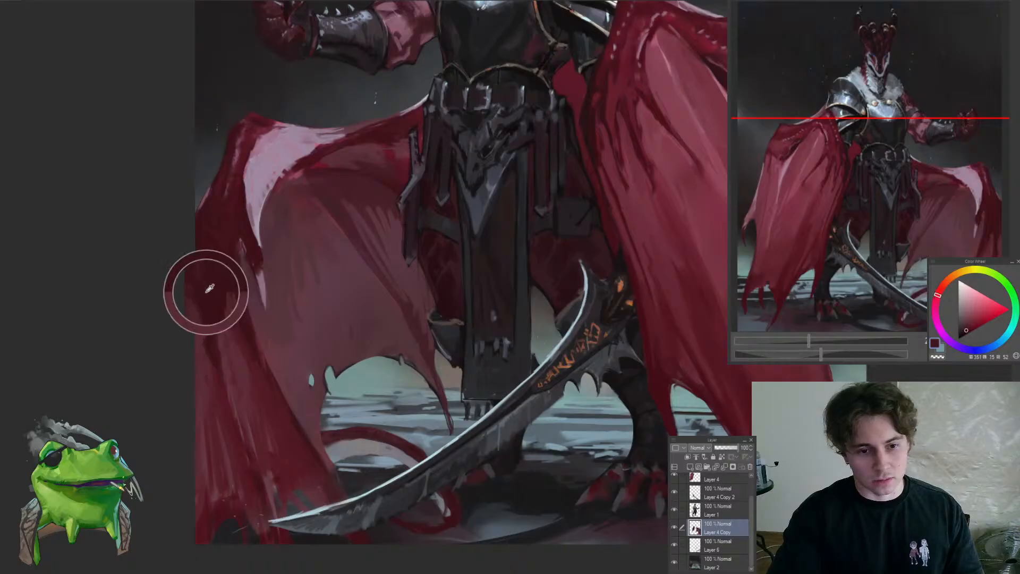
pyautogui.moveTo(245, 339); pyautogui.dragTo(236, 380)
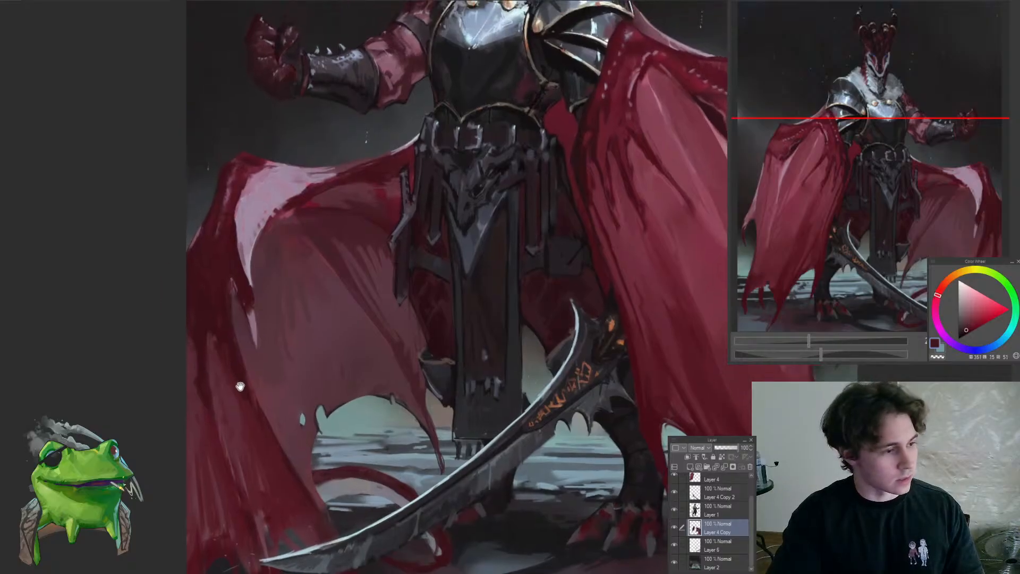
pyautogui.click(208, 297)
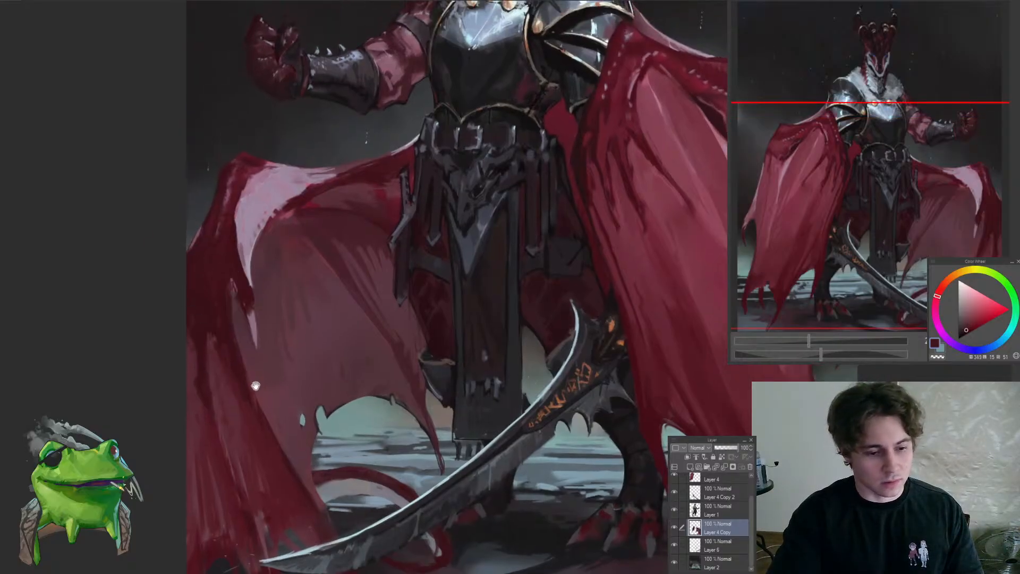
pyautogui.moveTo(255, 386); pyautogui.dragTo(251, 368)
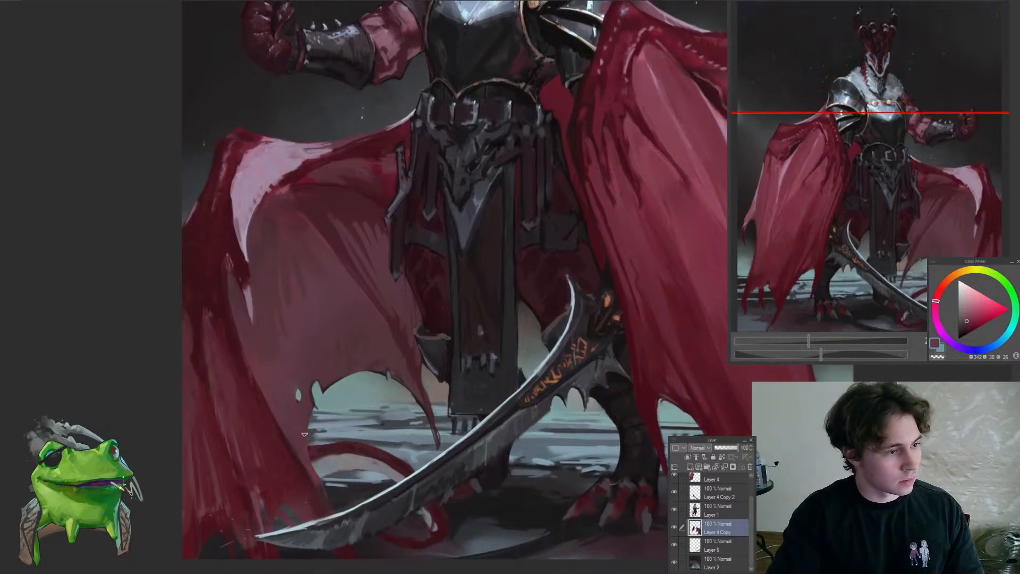
# Blend the long folds near the cape's hem above the sword tip with sampled muted reds
pyautogui.moveTo(305, 434); pyautogui.dragTo(276, 434)
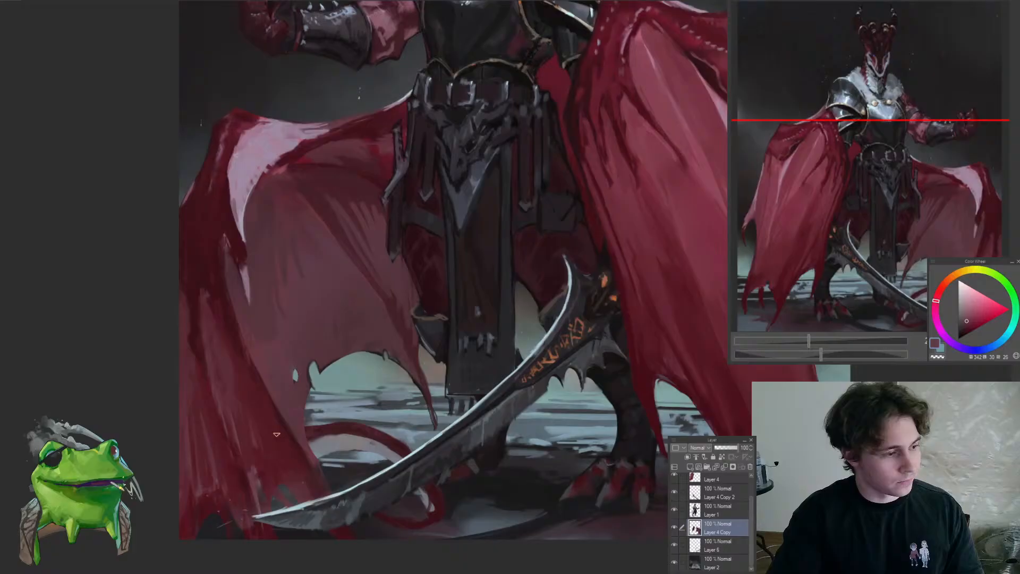
pyautogui.click(259, 470)
pyautogui.click(256, 442)
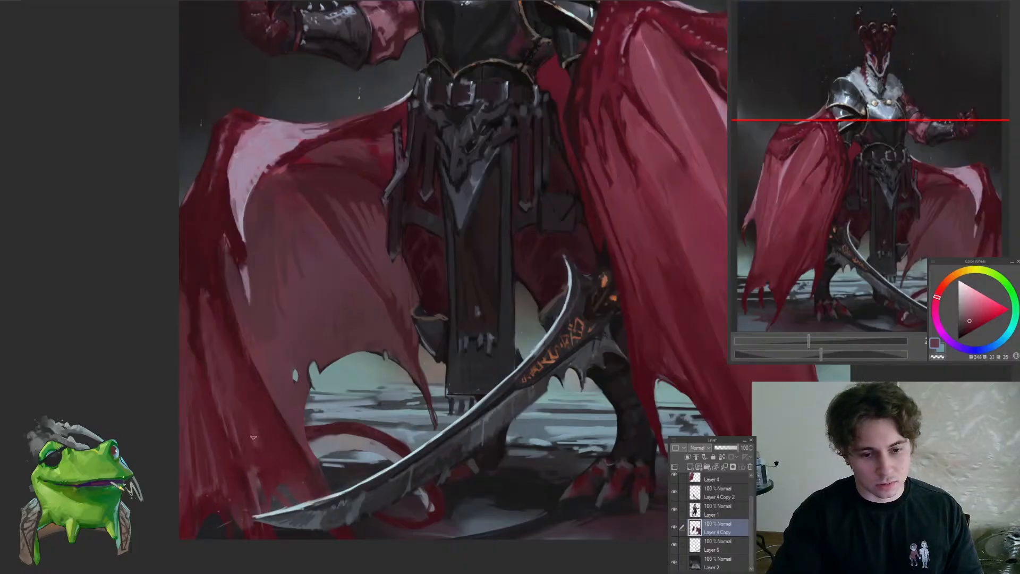
pyautogui.moveTo(245, 446); pyautogui.dragTo(202, 487)
# Mirror the canvas view and rework the cape's lower outer edge with sampled dusky reds
pyautogui.press('h')
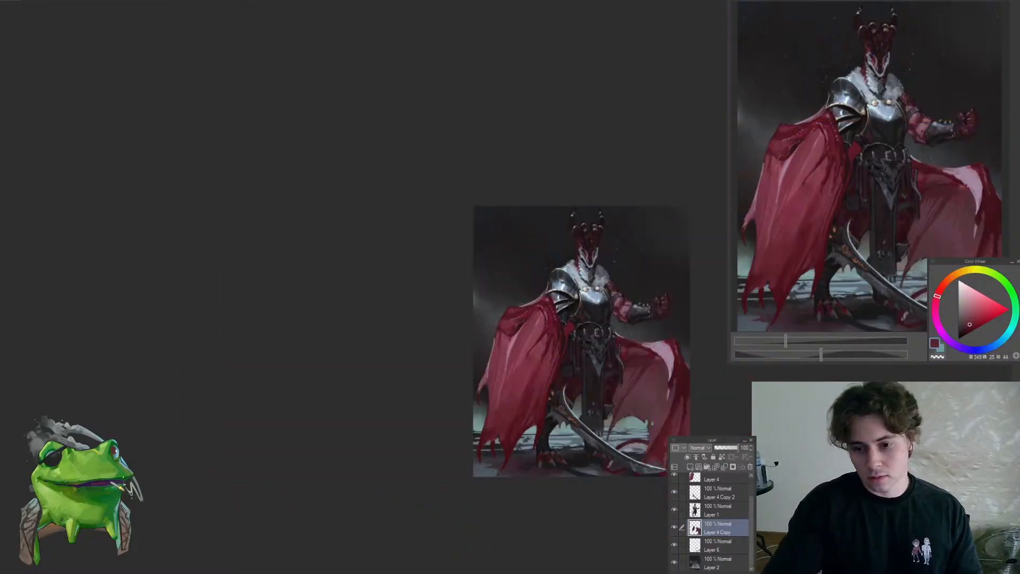
pyautogui.moveTo(690, 445); pyautogui.dragTo(790, 423)
pyautogui.moveTo(710, 418); pyautogui.dragTo(581, 417)
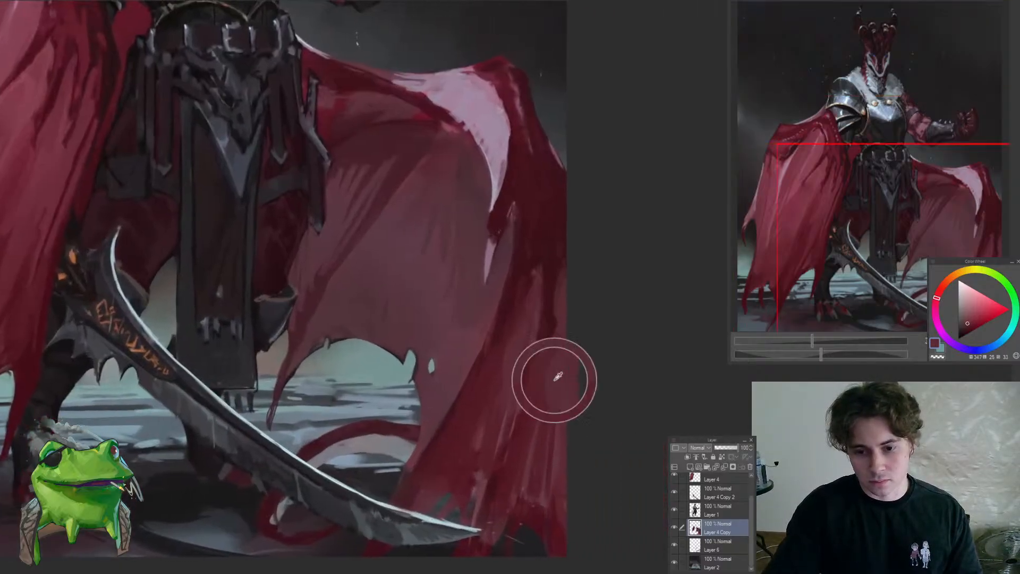
pyautogui.keyDown('alt'); pyautogui.click(551, 439); pyautogui.keyUp('alt')
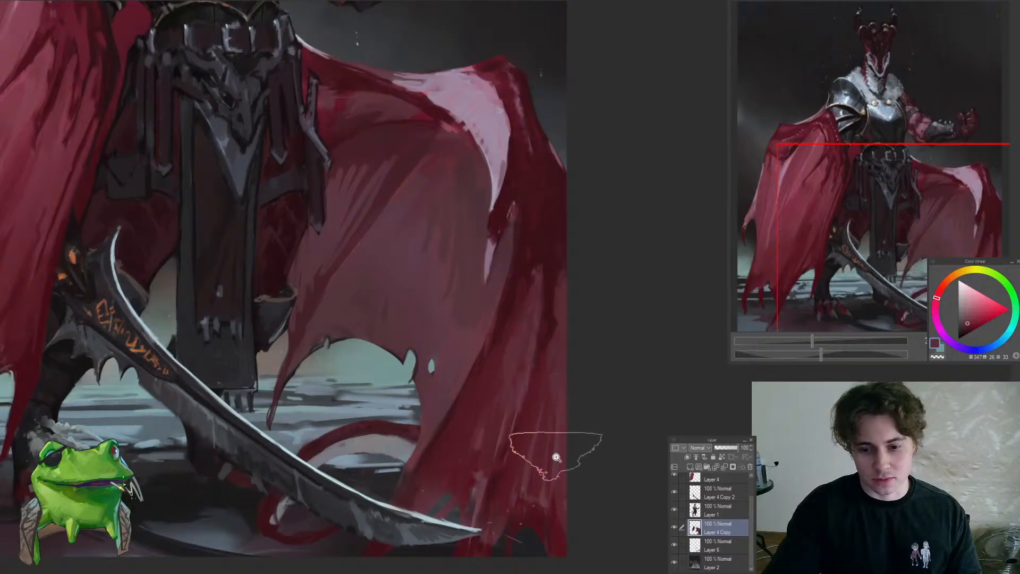
pyautogui.moveTo(554, 454)
pyautogui.mouseDown()
pyautogui.moveTo(508, 505)
pyautogui.moveTo(567, 450)
pyautogui.moveTo(555, 505)
pyautogui.moveTo(597, 513)
pyautogui.moveTo(599, 542)
pyautogui.mouseUp()
pyautogui.keyDown('alt'); pyautogui.click(556, 397); pyautogui.keyUp('alt')
# Touch up the dark outer folds beside the pink highlight with sampled dark reds and check them against the figure
pyautogui.moveTo(588, 462); pyautogui.dragTo(586, 313)
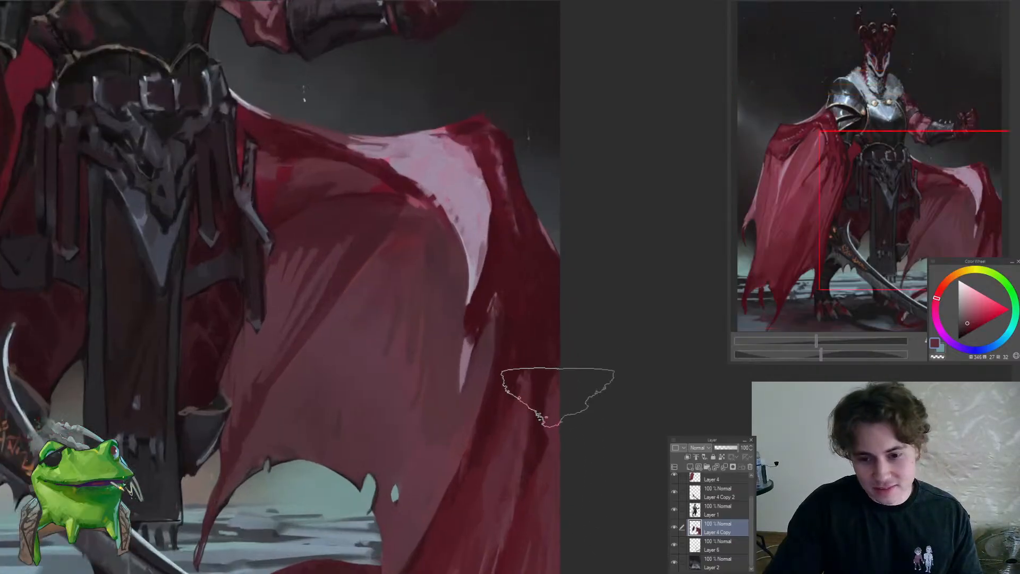
pyautogui.keyDown('alt'); pyautogui.click(511, 244); pyautogui.keyUp('alt')
pyautogui.moveTo(534, 403); pyautogui.dragTo(478, 397)
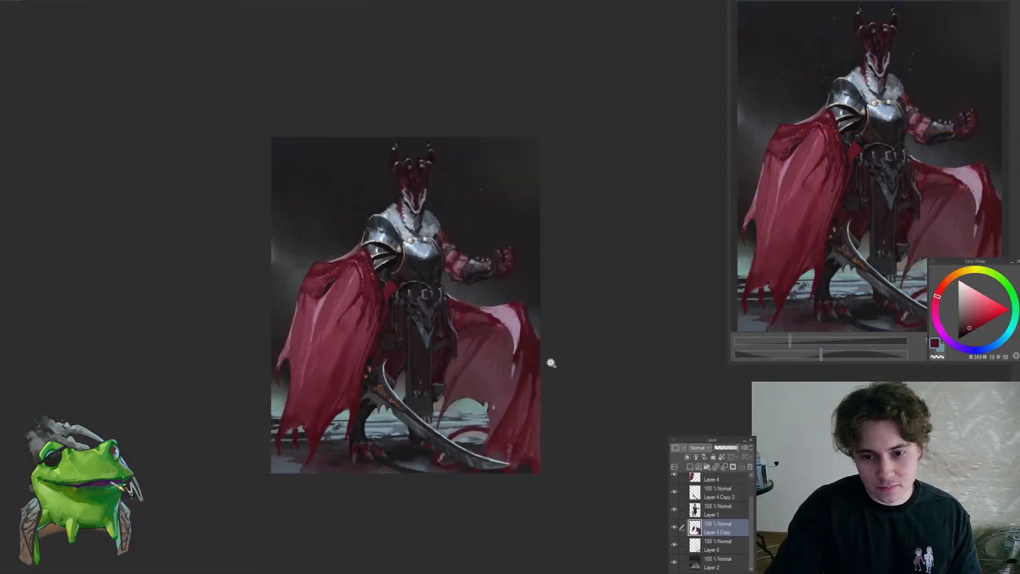
pyautogui.moveTo(547, 358); pyautogui.dragTo(577, 355)
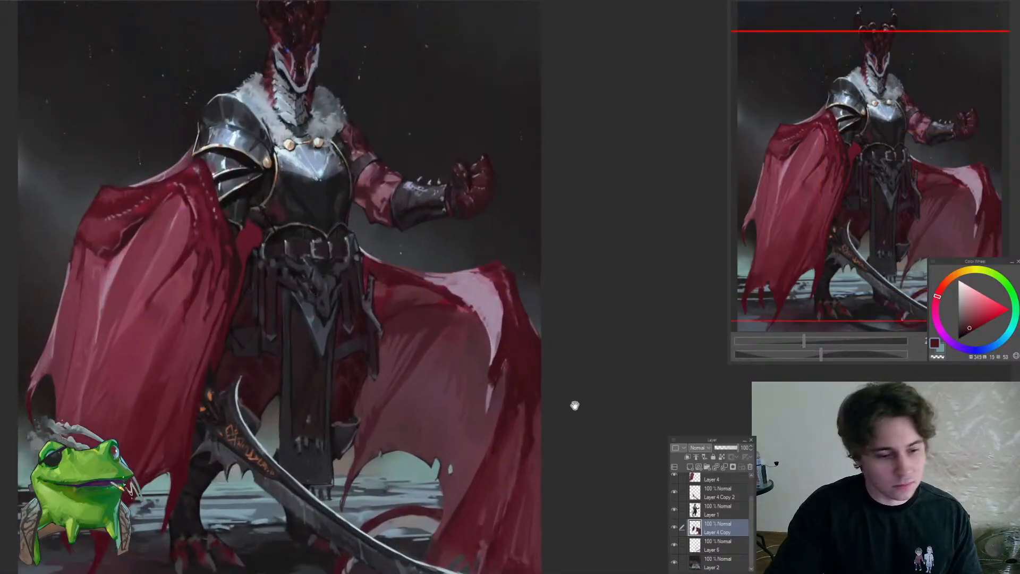
pyautogui.moveTo(574, 405)
pyautogui.mouseDown()
pyautogui.moveTo(619, 361)
pyautogui.moveTo(607, 371)
pyautogui.moveTo(606, 412)
pyautogui.moveTo(619, 349)
pyautogui.moveTo(601, 365)
pyautogui.moveTo(603, 373)
pyautogui.moveTo(611, 353)
pyautogui.moveTo(623, 389)
pyautogui.moveTo(605, 356)
pyautogui.mouseUp()
pyautogui.moveTo(566, 538)
pyautogui.mouseDown()
pyautogui.moveTo(584, 521)
pyautogui.moveTo(559, 564)
pyautogui.mouseUp()
pyautogui.moveTo(585, 515)
pyautogui.mouseDown()
pyautogui.moveTo(585, 501)
pyautogui.moveTo(517, 551)
pyautogui.moveTo(562, 528)
pyautogui.moveTo(583, 503)
pyautogui.moveTo(519, 551)
pyautogui.moveTo(579, 528)
pyautogui.mouseUp()
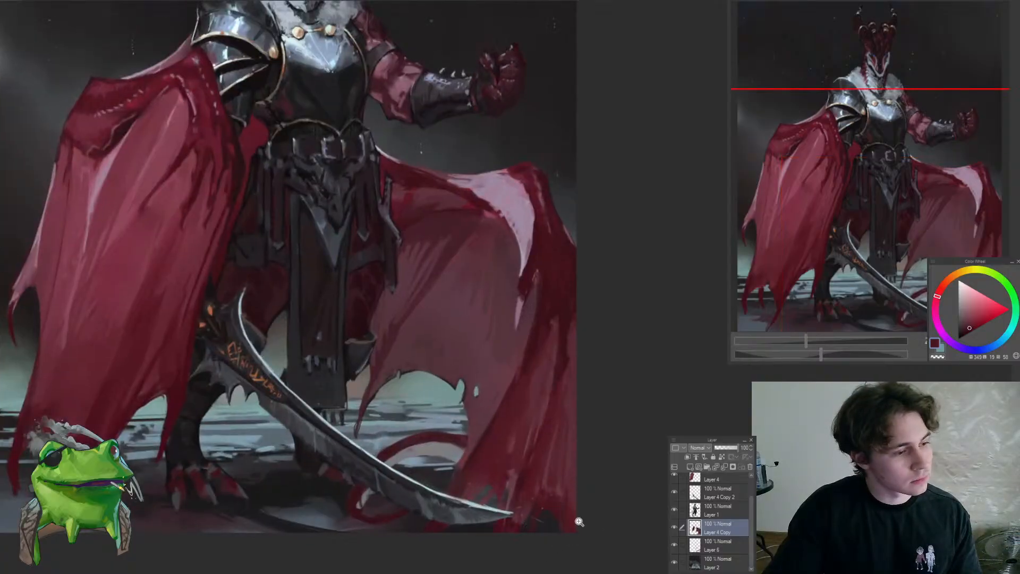
# Cut back the cape's lower outer corner to expose the ground, and sample its dark blue-grey on Layer 2
pyautogui.moveTo(516, 536); pyautogui.dragTo(581, 510)
pyautogui.moveTo(574, 567); pyautogui.dragTo(537, 564)
pyautogui.moveTo(566, 520)
pyautogui.mouseDown()
pyautogui.moveTo(525, 550)
pyautogui.moveTo(608, 517)
pyautogui.moveTo(609, 467)
pyautogui.mouseUp()
pyautogui.keyDown('ctrl'); pyautogui.keyDown('shift'); pyautogui.click(585, 530); pyautogui.keyUp('shift'); pyautogui.keyUp('ctrl')
pyautogui.keyDown('alt'); pyautogui.click(586, 529); pyautogui.keyUp('alt')
pyautogui.moveTo(604, 484); pyautogui.dragTo(525, 514)
pyautogui.keyDown('alt'); pyautogui.click(576, 455); pyautogui.keyUp('alt')
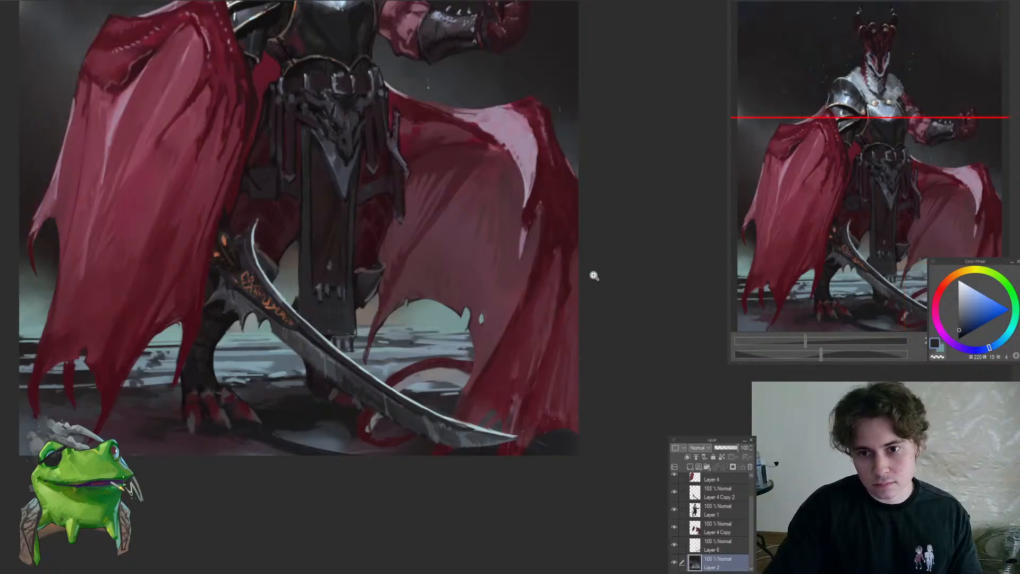
# Reshape the shortened outer hem on Layer 4 Copy with sampled deep and muted reds
pyautogui.moveTo(601, 433); pyautogui.dragTo(629, 429)
pyautogui.keyDown('ctrl'); pyautogui.keyDown('shift'); pyautogui.click(560, 420); pyautogui.keyUp('shift'); pyautogui.keyUp('ctrl')
pyautogui.keyDown('alt'); pyautogui.click(552, 419); pyautogui.keyUp('alt')
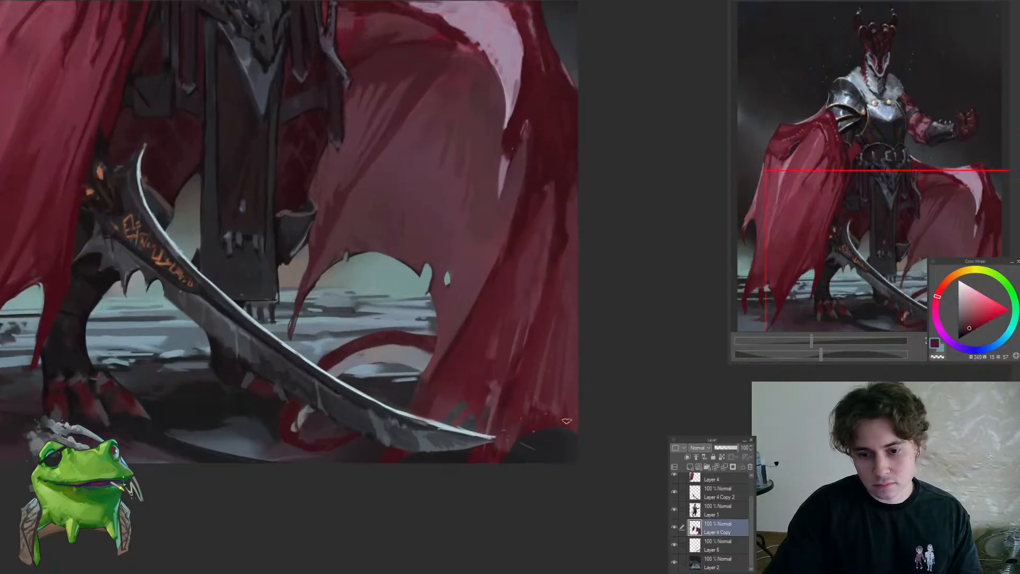
pyautogui.moveTo(530, 435)
pyautogui.mouseDown()
pyautogui.moveTo(485, 485)
pyautogui.moveTo(530, 436)
pyautogui.mouseUp()
pyautogui.moveTo(577, 396); pyautogui.dragTo(584, 393)
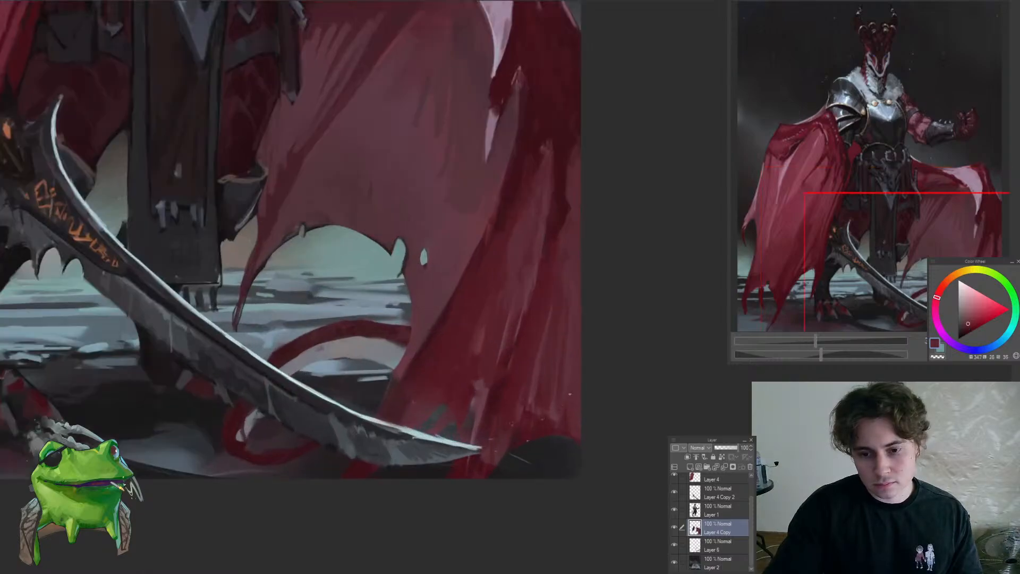
pyautogui.keyDown('alt'); pyautogui.click(550, 414); pyautogui.keyUp('alt')
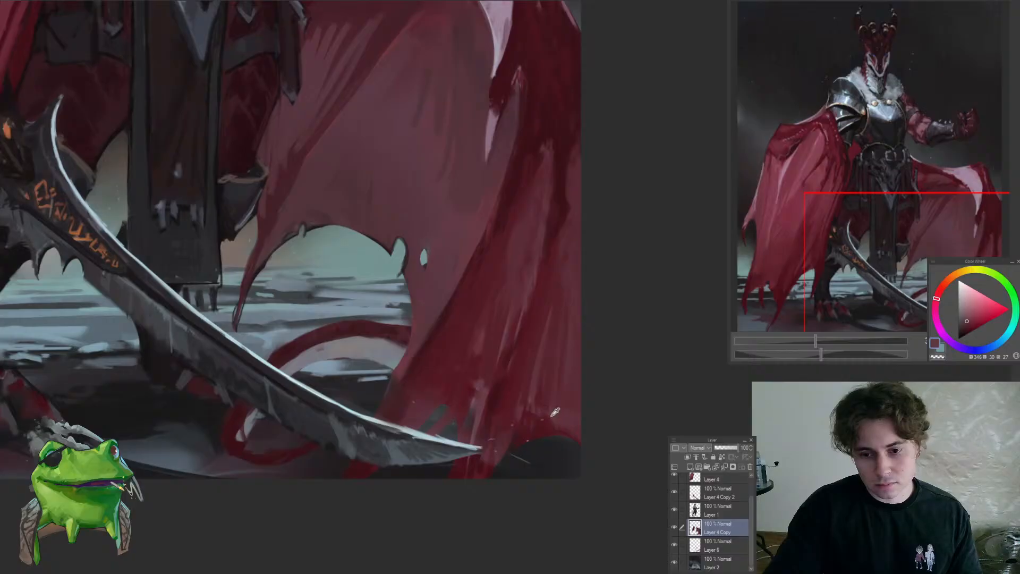
pyautogui.keyDown('alt'); pyautogui.click(576, 415); pyautogui.keyUp('alt')
pyautogui.keyDown('alt'); pyautogui.click(534, 383); pyautogui.keyUp('alt')
pyautogui.moveTo(539, 396); pyautogui.dragTo(588, 414)
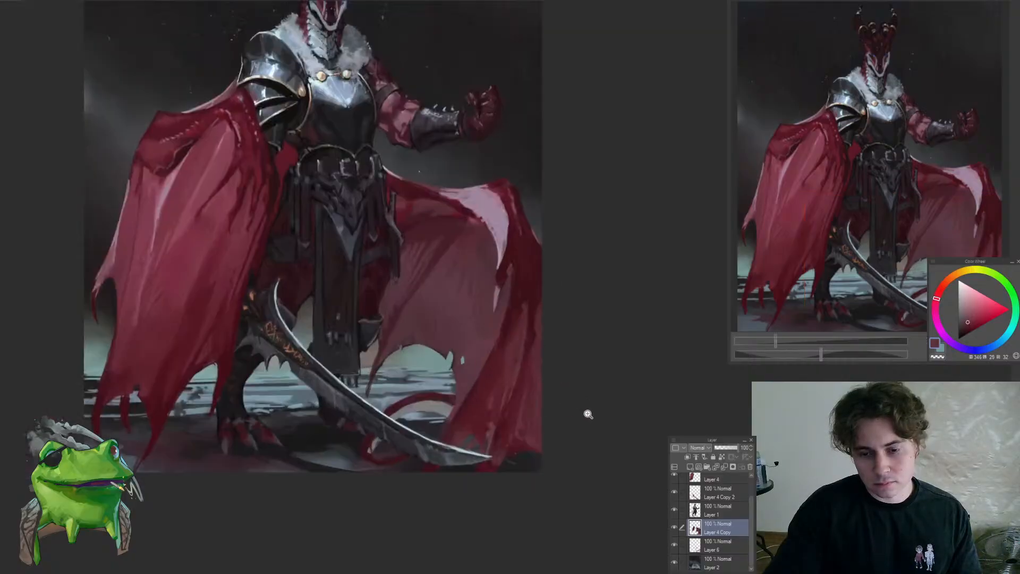
# Refine the fold shading just above the trimmed hem with sampled dark reds and view the whole figure
pyautogui.click(525, 421)
pyautogui.keyDown('alt'); pyautogui.click(515, 436); pyautogui.keyUp('alt')
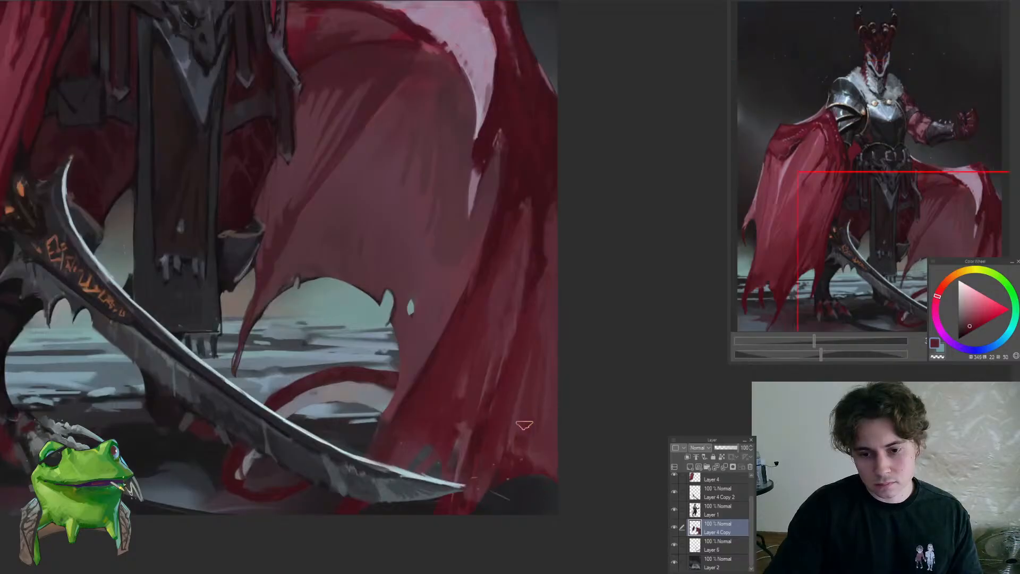
pyautogui.keyDown('alt'); pyautogui.click(522, 429); pyautogui.keyUp('alt')
pyautogui.keyDown('alt'); pyautogui.click(543, 432); pyautogui.keyUp('alt')
pyautogui.moveTo(535, 458); pyautogui.dragTo(494, 494)
pyautogui.click(540, 468)
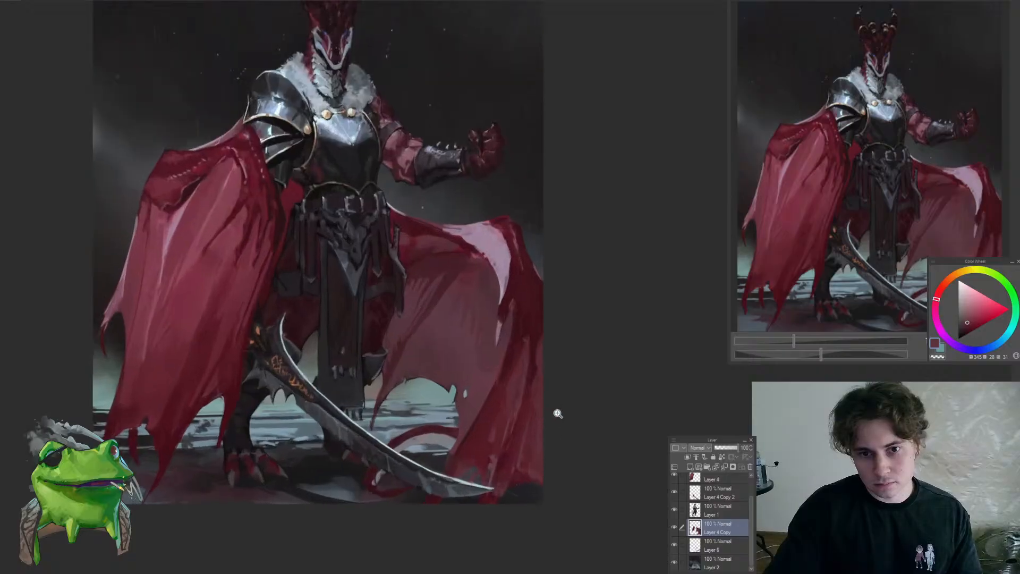
# Refine the cape's lower outer folds above the trimmed hem with sampled dark reds and check them against the whole figure
pyautogui.click(542, 433)
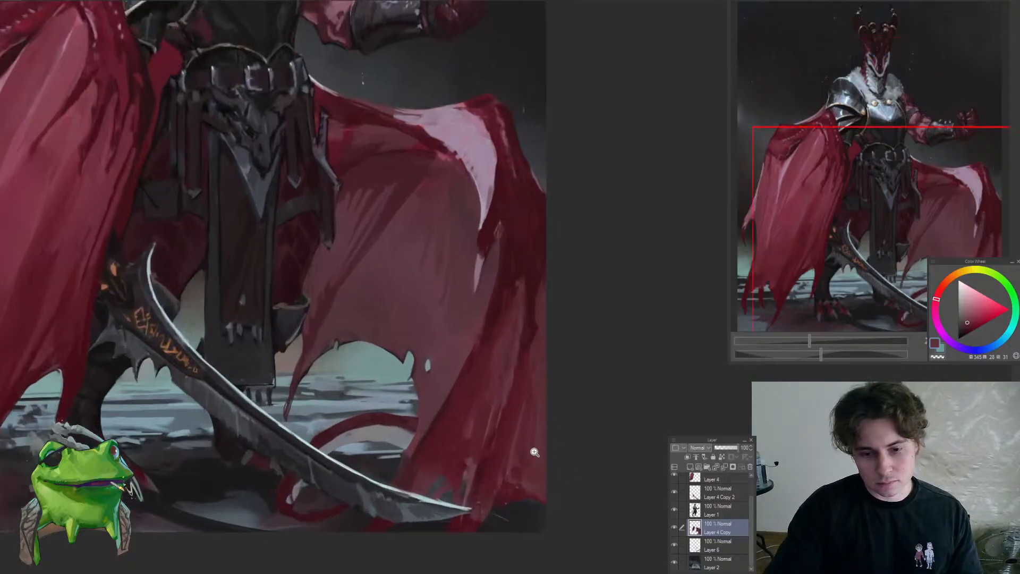
pyautogui.click(514, 452)
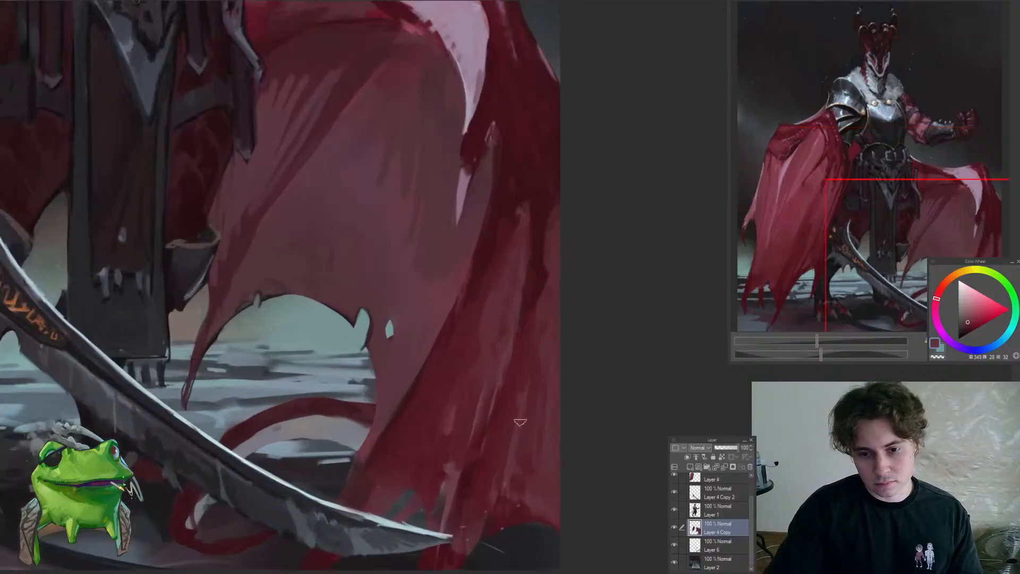
pyautogui.moveTo(505, 425); pyautogui.dragTo(455, 512)
pyautogui.moveTo(525, 414); pyautogui.dragTo(532, 391)
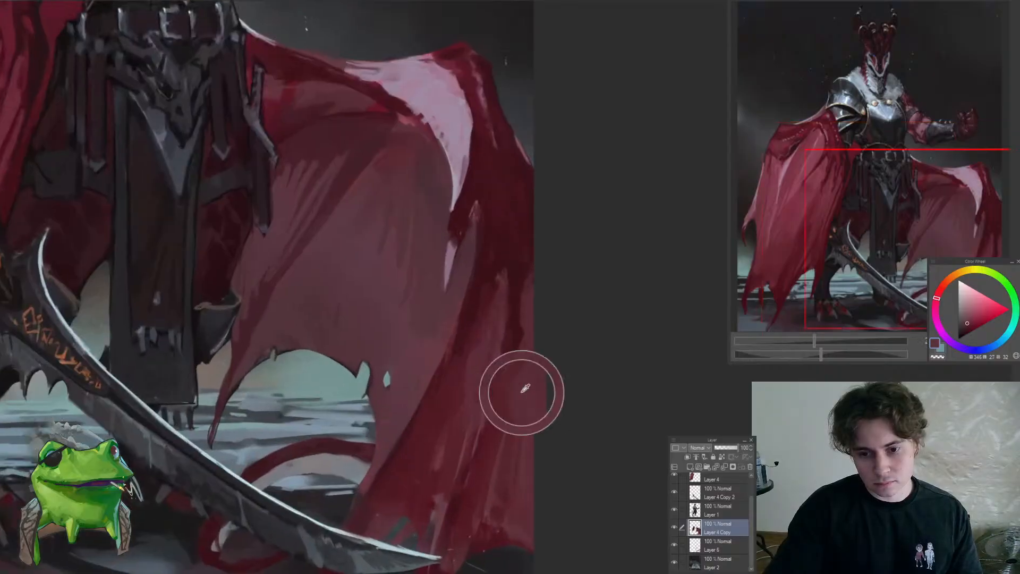
pyautogui.keyDown('alt'); pyautogui.click(514, 405); pyautogui.keyUp('alt')
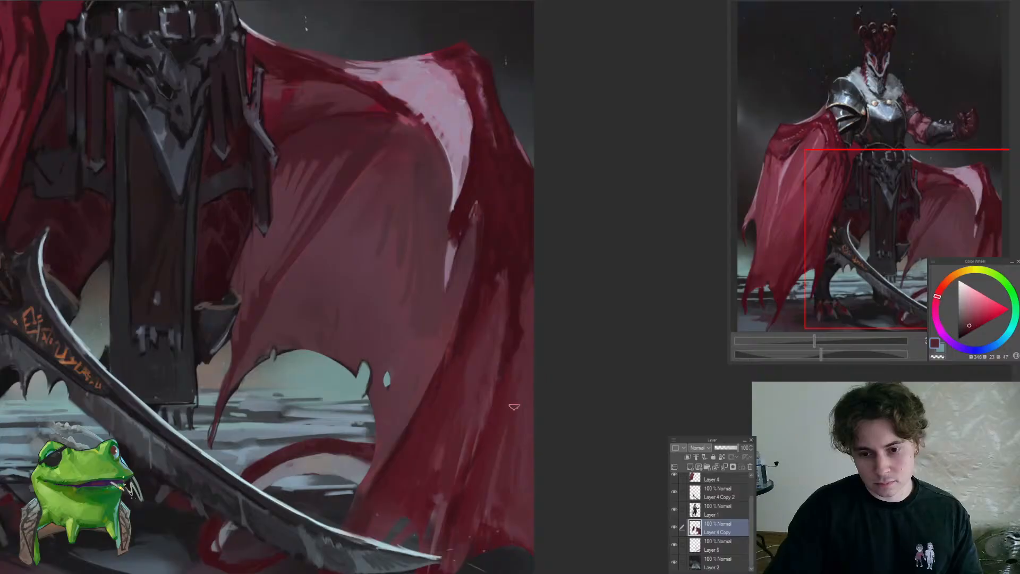
pyautogui.keyDown('alt'); pyautogui.click(527, 463); pyautogui.keyUp('alt')
pyautogui.moveTo(518, 469); pyautogui.dragTo(474, 519)
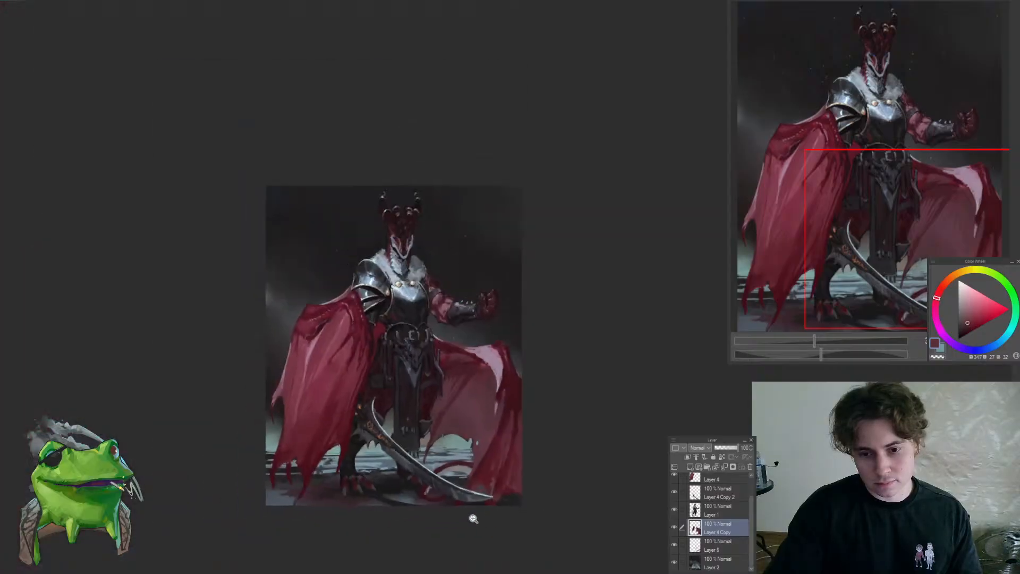
# Touch up the fold shadows between the pink highlight and the outer hem with sampled muted and dark reds on Layer 4 Copy
pyautogui.scroll(5, 525, 428)
pyautogui.keyDown('alt'); pyautogui.click(518, 435); pyautogui.keyUp('alt')
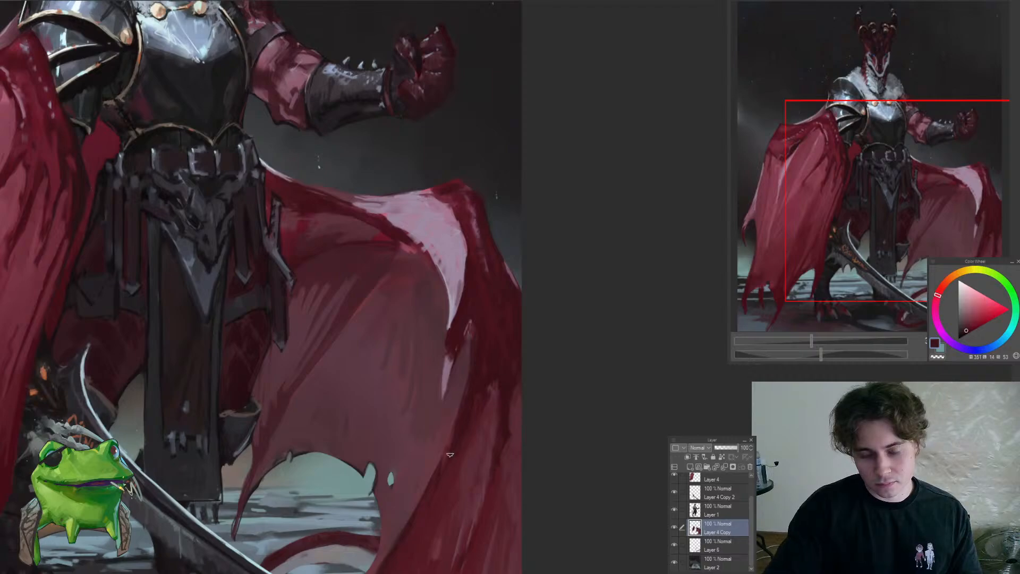
pyautogui.keyDown('alt'); pyautogui.click(449, 434); pyautogui.keyUp('alt')
pyautogui.moveTo(428, 477); pyautogui.dragTo(397, 532)
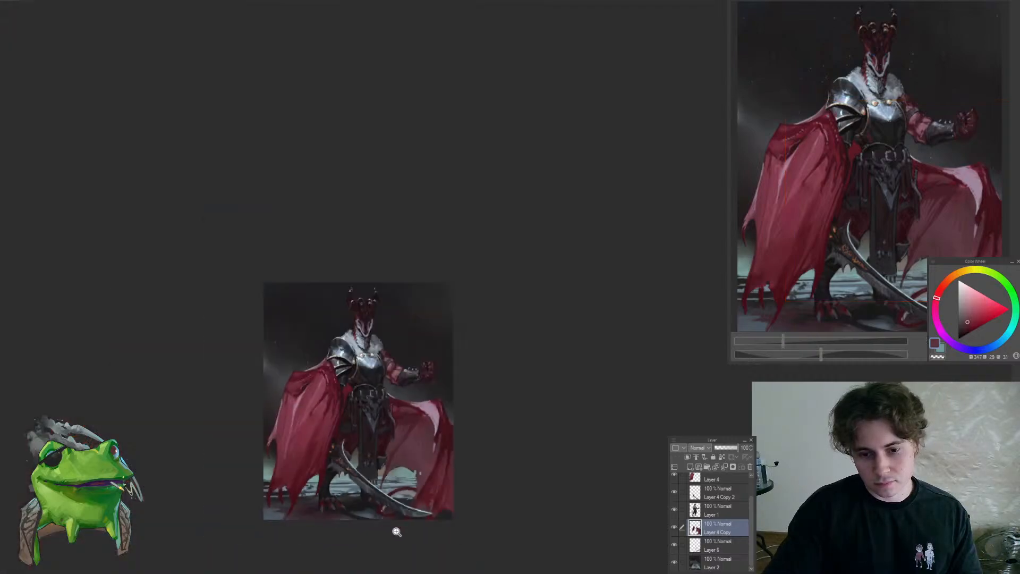
pyautogui.scroll(5, 436, 510)
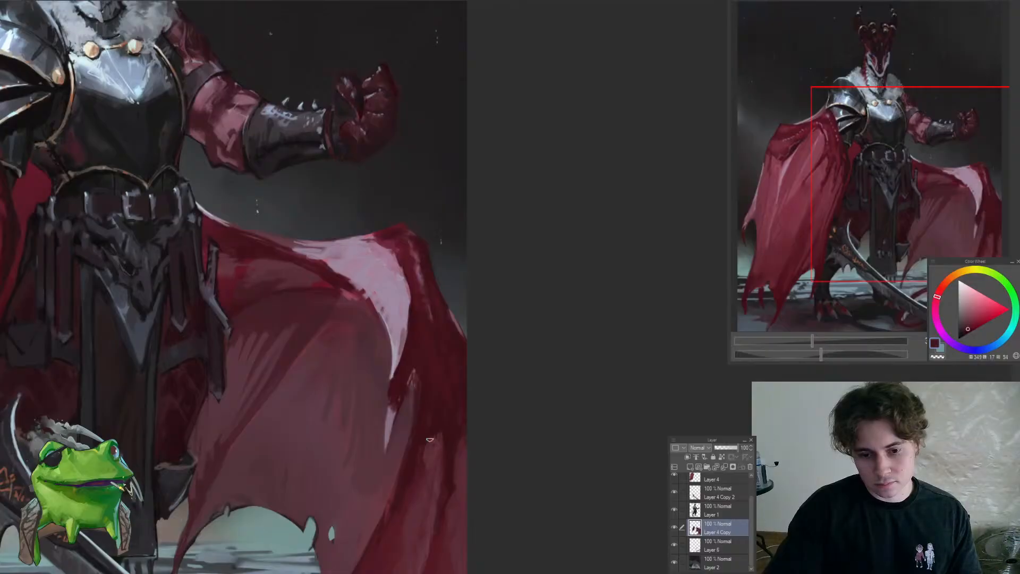
pyautogui.keyDown('alt'); pyautogui.click(439, 450); pyautogui.keyUp('alt')
pyautogui.moveTo(453, 466); pyautogui.dragTo(421, 536)
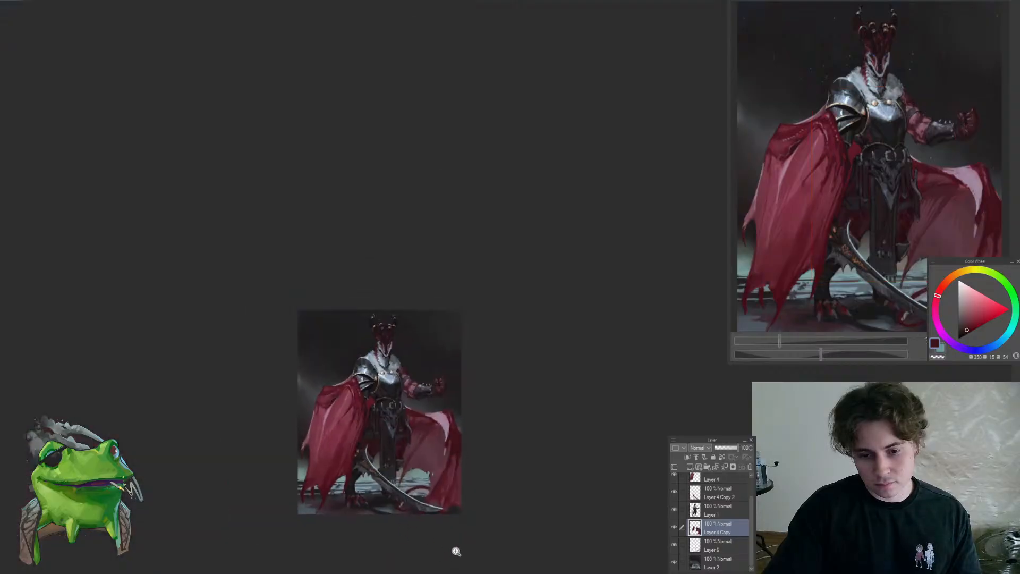
pyautogui.scroll(5, 455, 552)
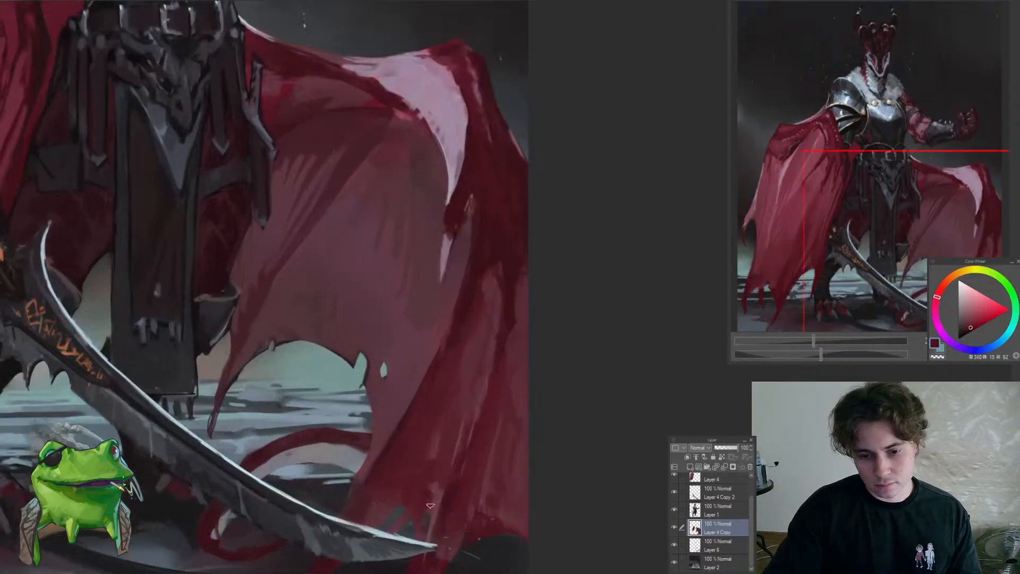
pyautogui.moveTo(452, 465); pyautogui.dragTo(381, 526)
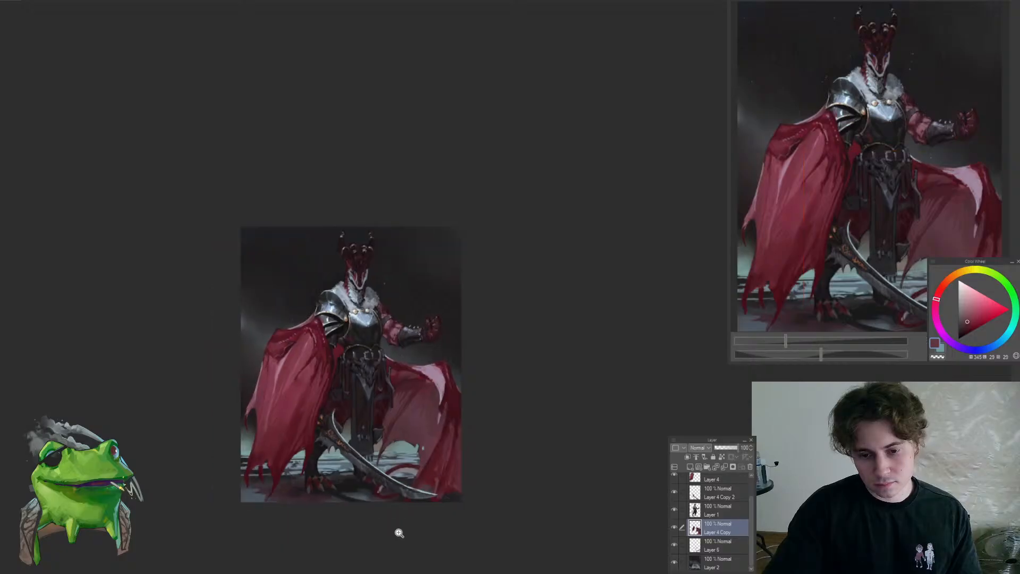
# Examine the whole figure, from the horned head and armour down to the cape's hem and the sword
pyautogui.moveTo(471, 487); pyautogui.dragTo(530, 497)
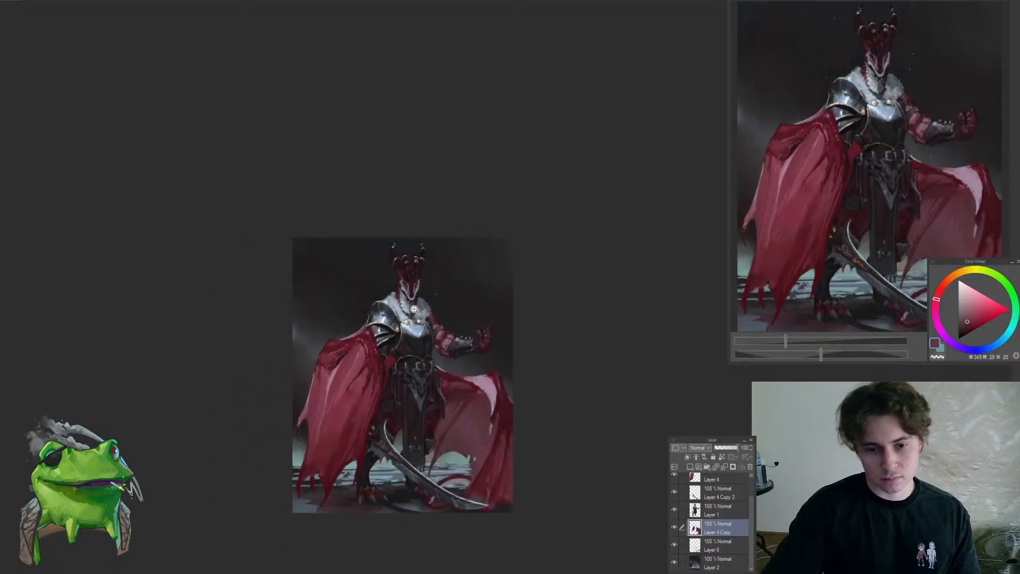
pyautogui.moveTo(429, 307); pyautogui.dragTo(451, 314)
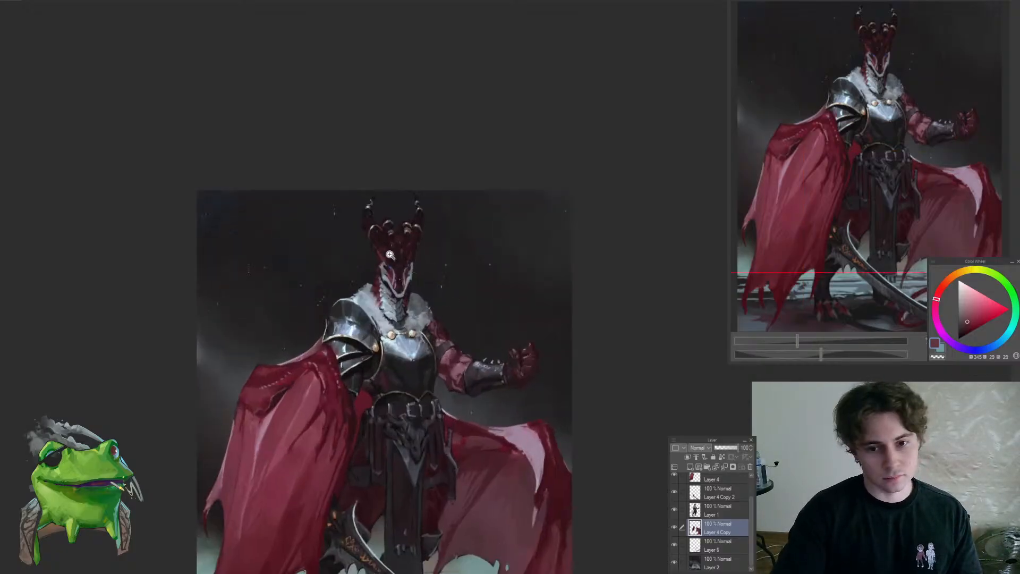
pyautogui.click(410, 267)
pyautogui.click(478, 291)
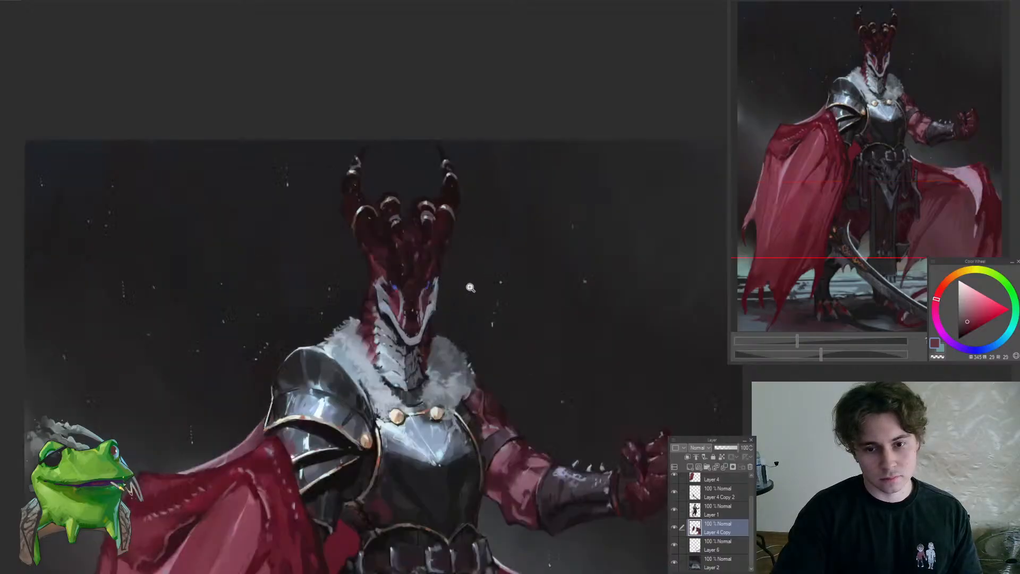
pyautogui.moveTo(462, 286); pyautogui.dragTo(424, 300)
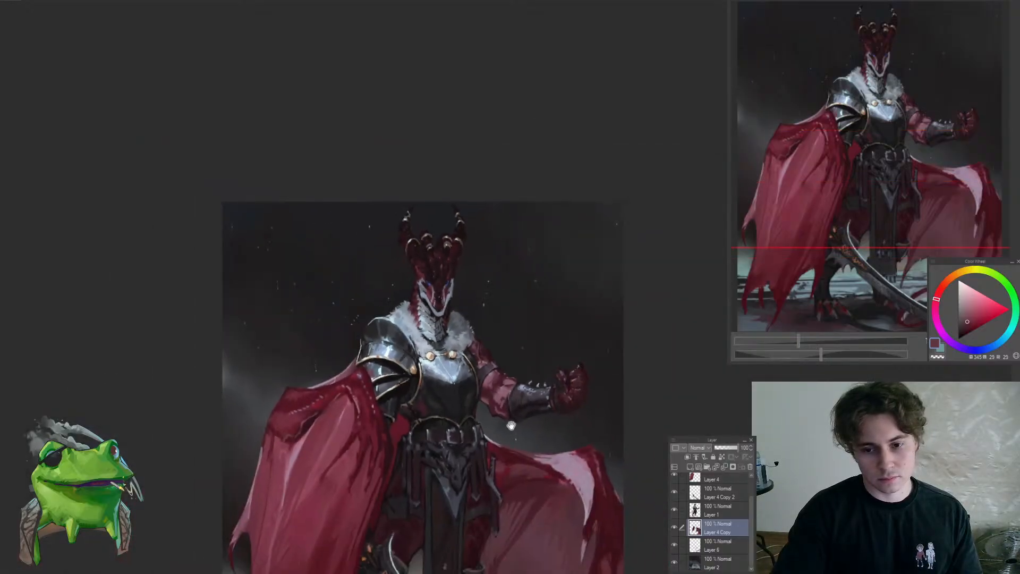
pyautogui.moveTo(511, 425); pyautogui.dragTo(468, 227)
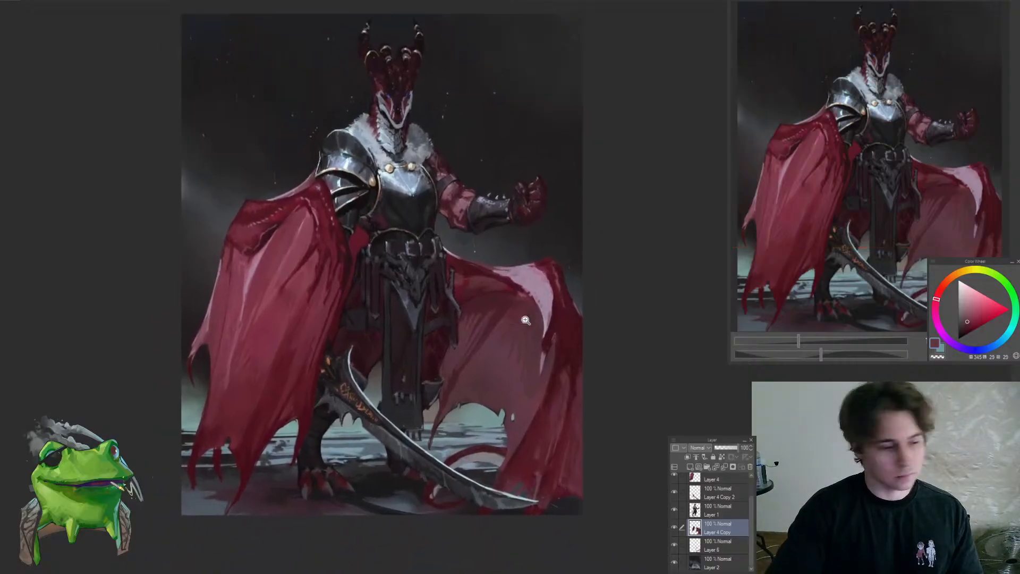
pyautogui.moveTo(621, 497); pyautogui.dragTo(641, 486)
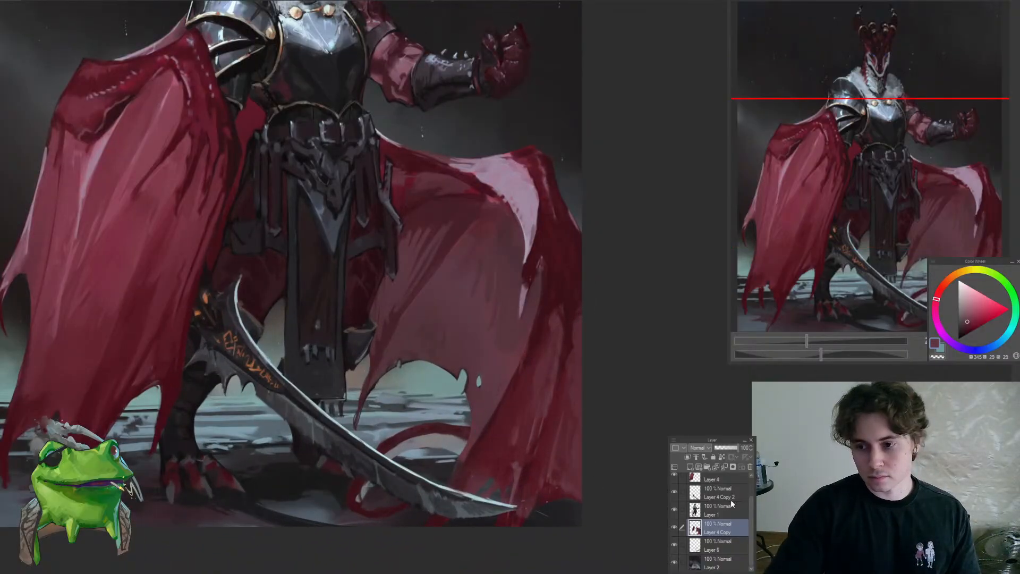
# Select Layer 4 and switch the Saturation layer on and off to compare the painting in greyscale and colour, leaving it hidden
pyautogui.scroll(1, 752, 508)
pyautogui.click(701, 507)
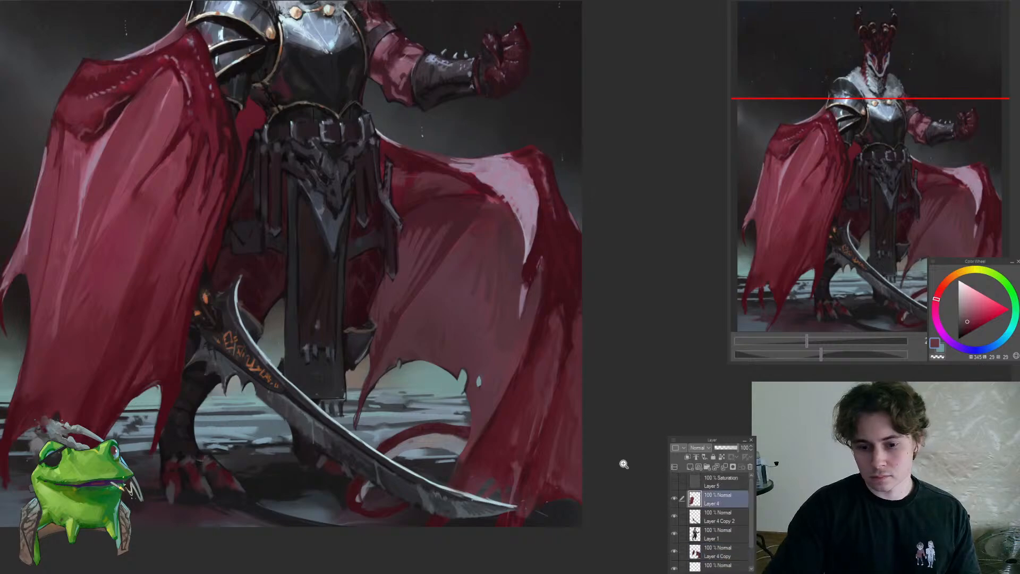
pyautogui.moveTo(623, 465); pyautogui.dragTo(571, 470)
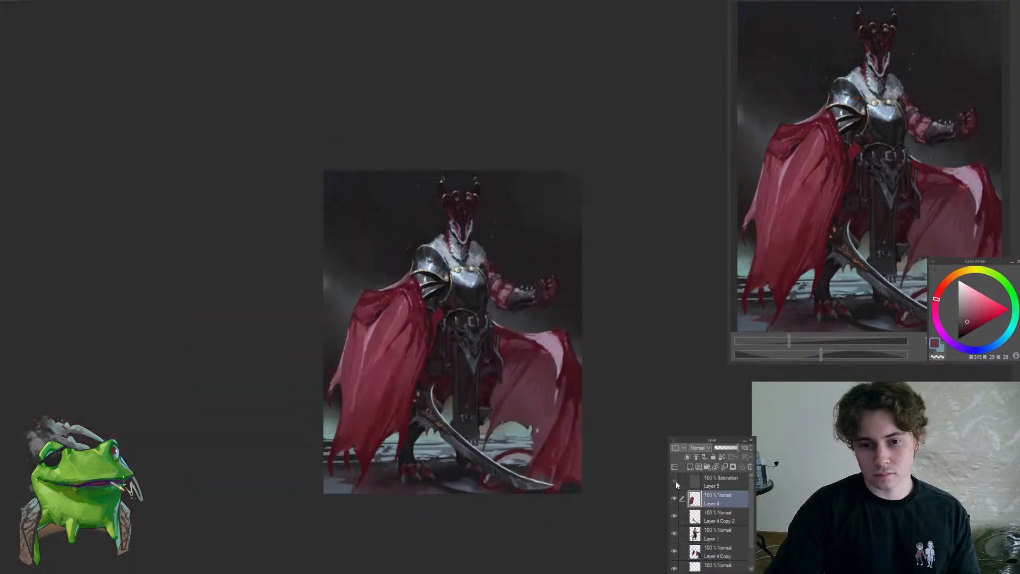
pyautogui.click(675, 480)
pyautogui.scroll(2, 631, 432)
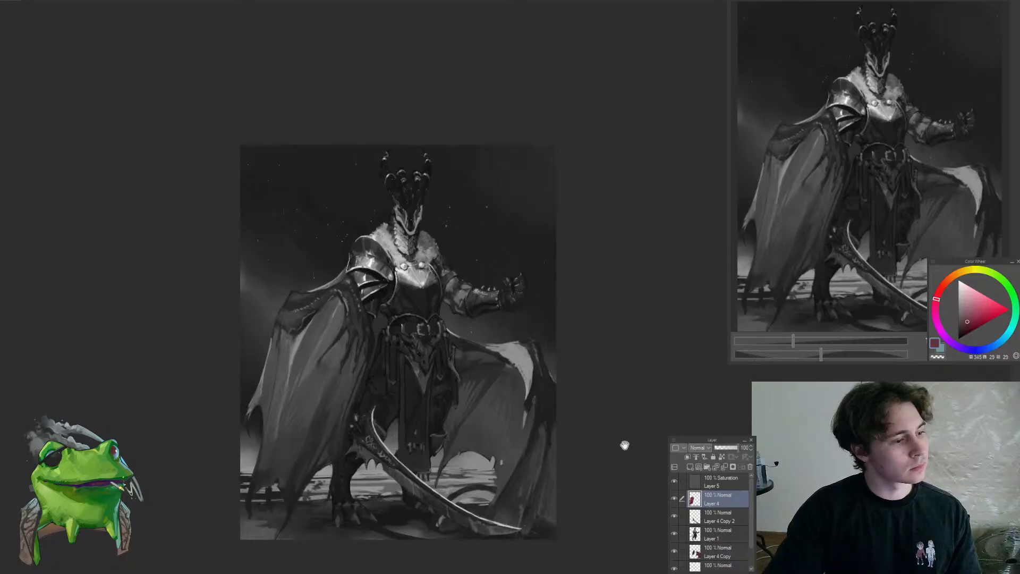
pyautogui.moveTo(624, 445); pyautogui.dragTo(648, 462)
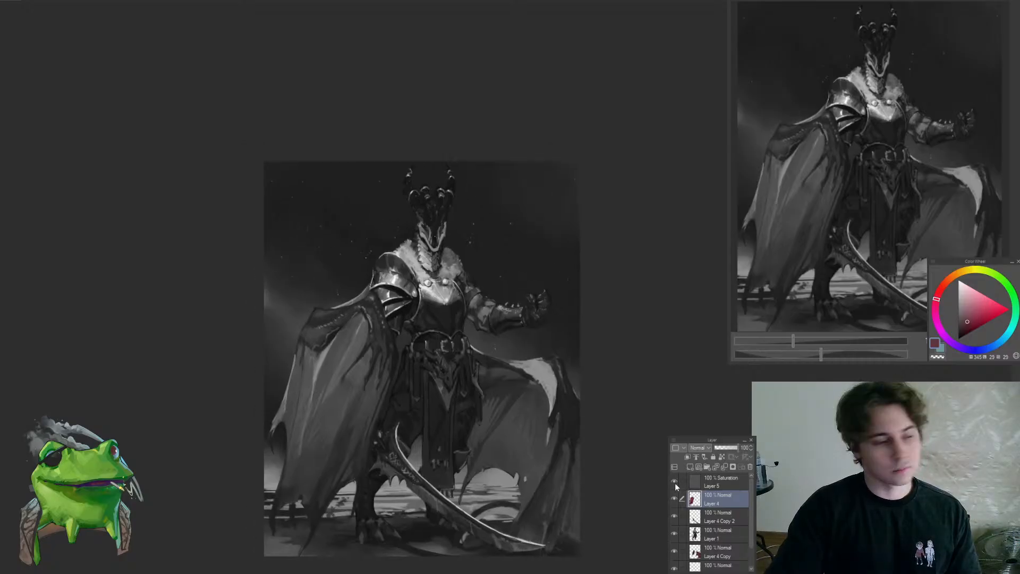
pyautogui.click(675, 481)
pyautogui.click(675, 481)
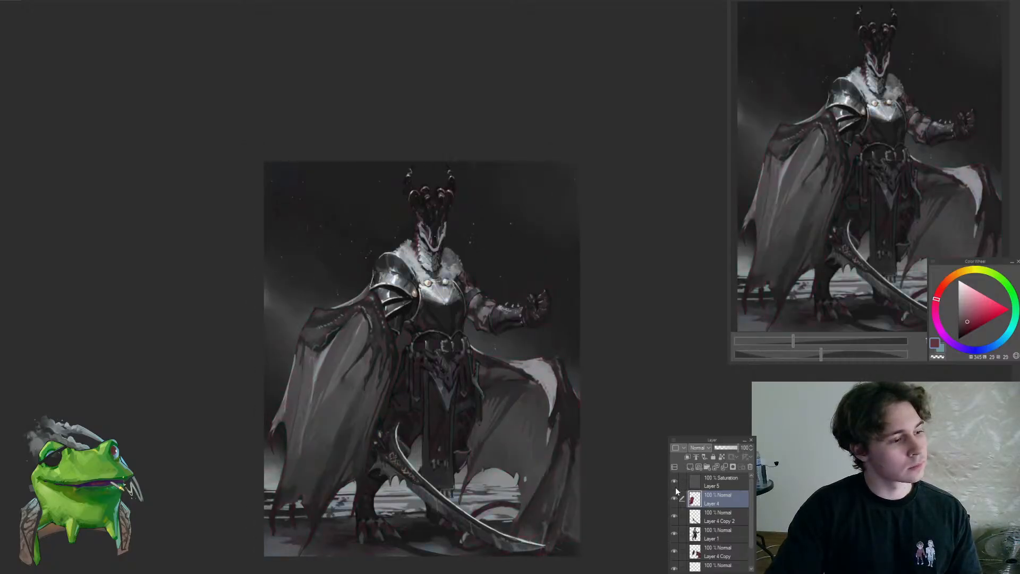
pyautogui.click(675, 488)
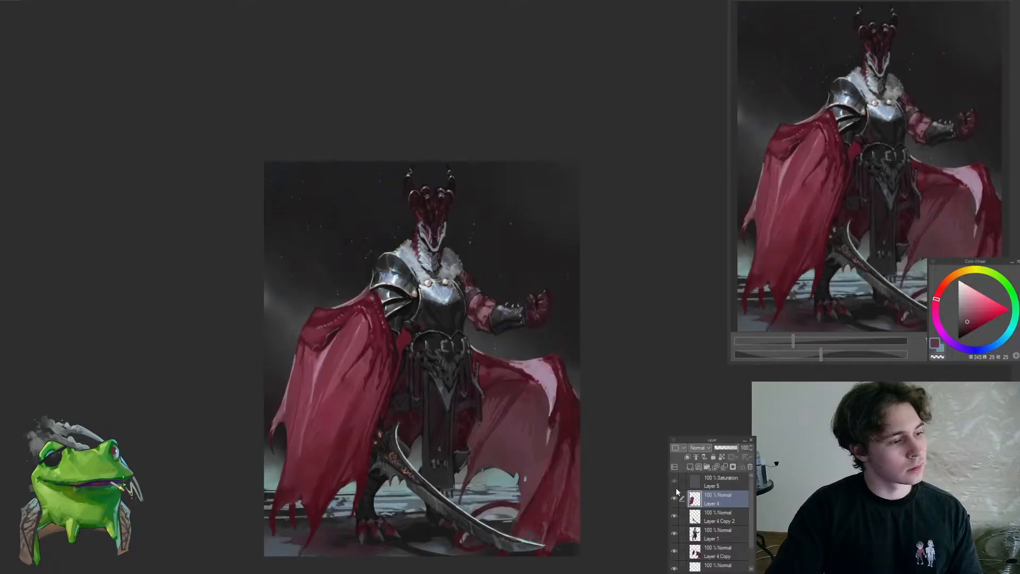
pyautogui.click(675, 487)
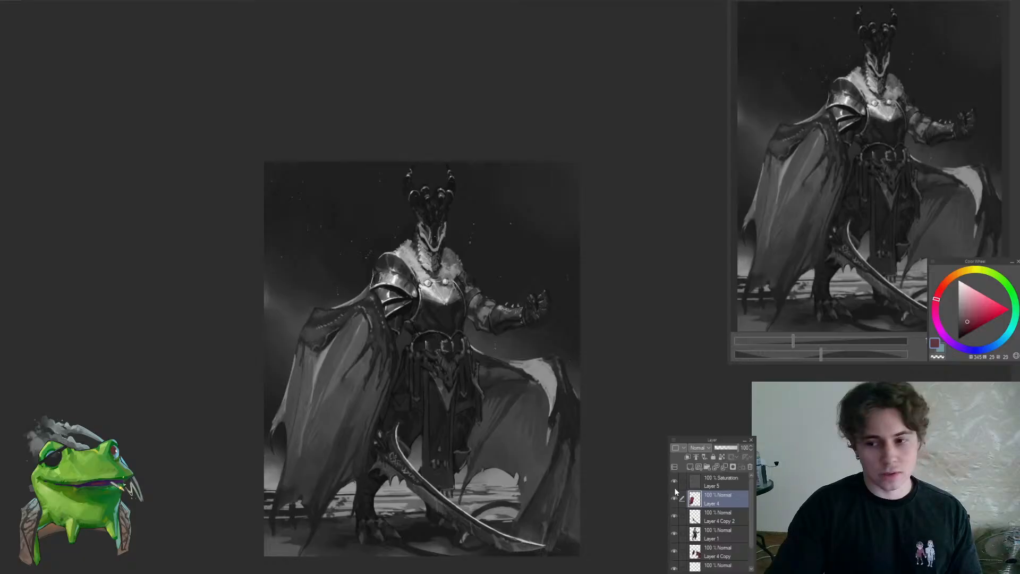
pyautogui.click(673, 483)
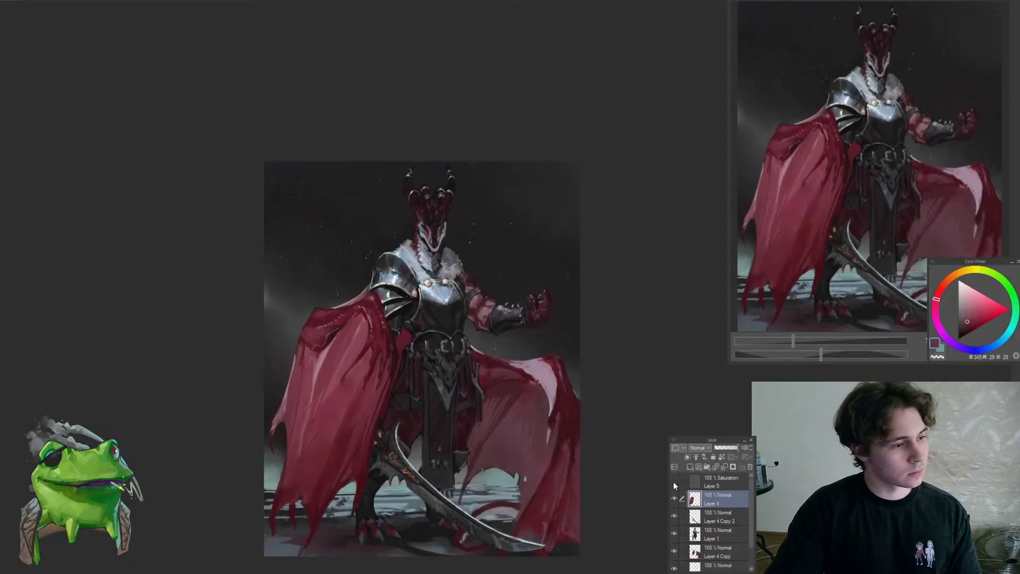
pyautogui.click(675, 484)
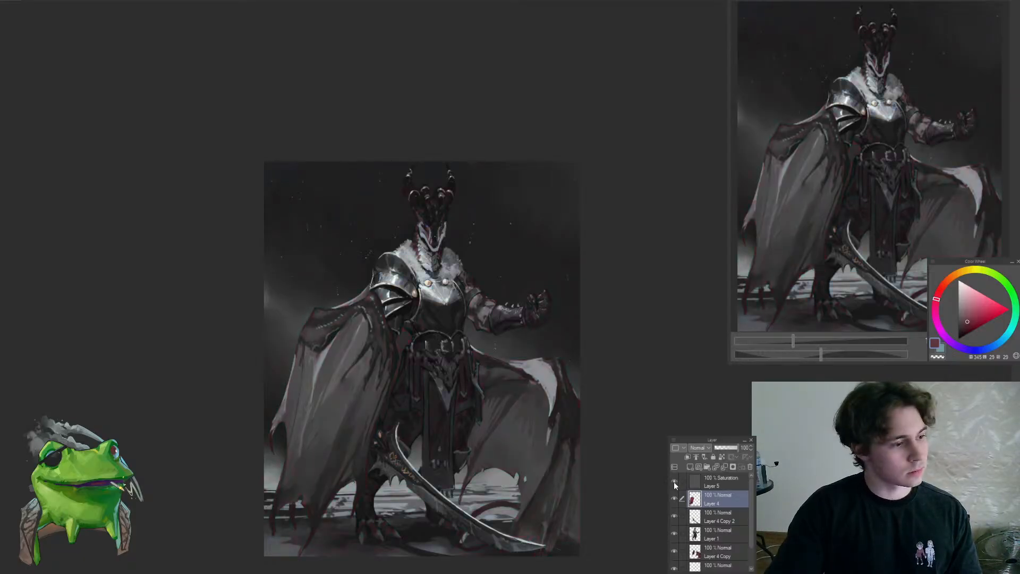
pyautogui.click(674, 482)
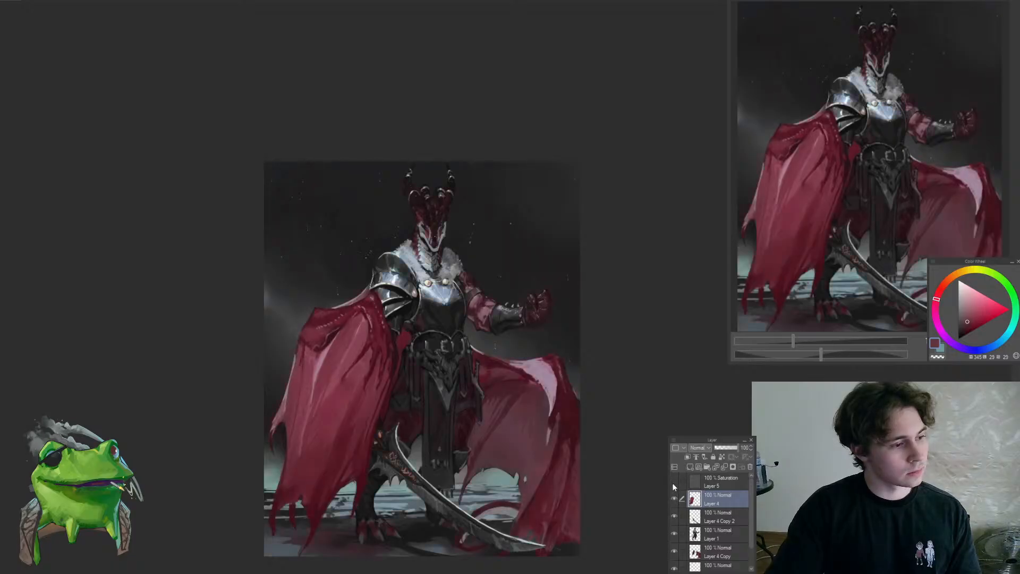
# Add a pale blue-grey text signature with the artist's name and 2025 below it near the painting's lower outer corner
pyautogui.scroll(3, 637, 446)
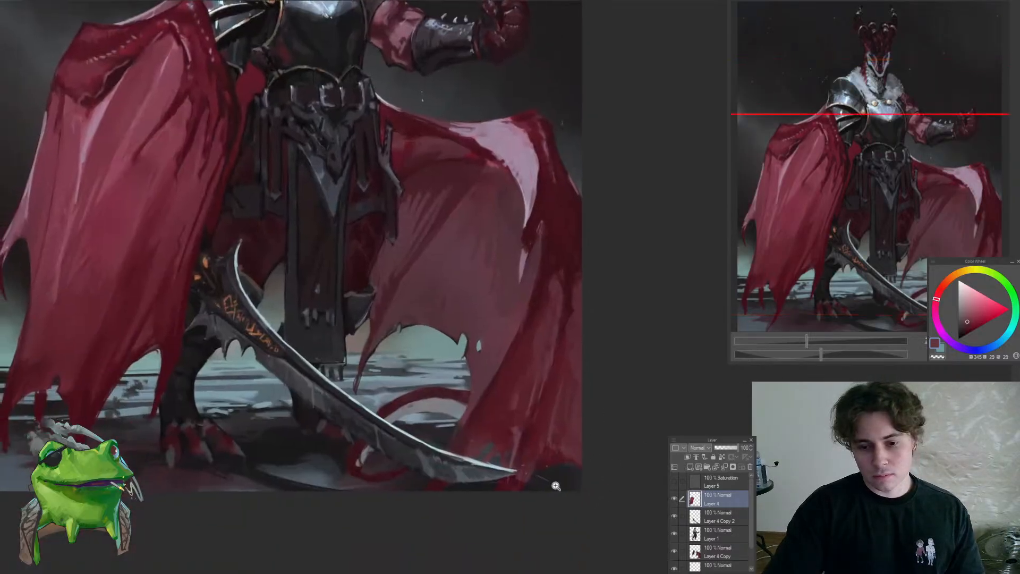
pyautogui.scroll(1, 501, 465)
pyautogui.moveTo(477, 463); pyautogui.dragTo(451, 439)
pyautogui.scroll(3, 567, 466)
pyautogui.press('t')
pyautogui.click(549, 467)
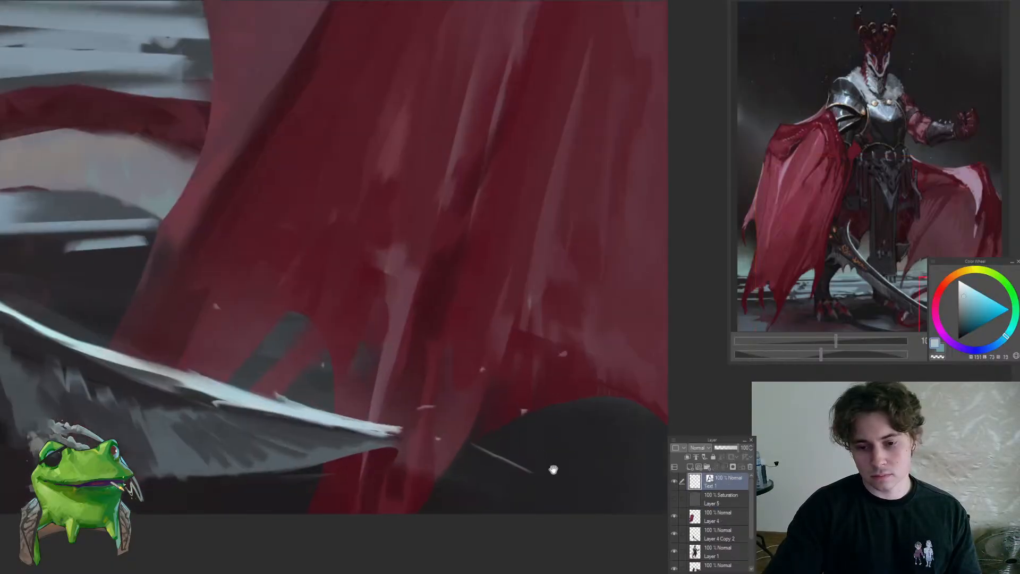
pyautogui.write('FRE')
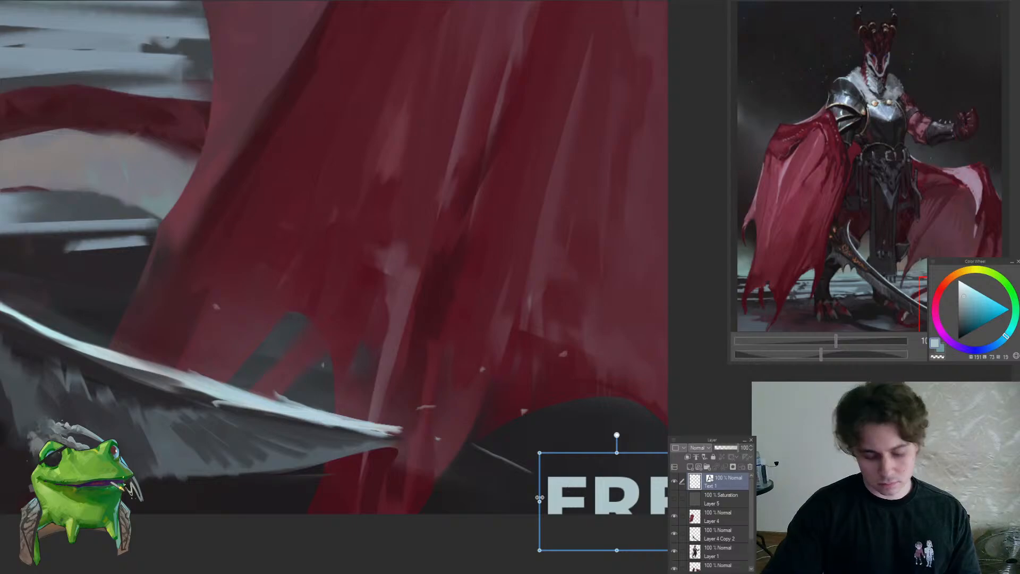
pyautogui.write('ELANCE')
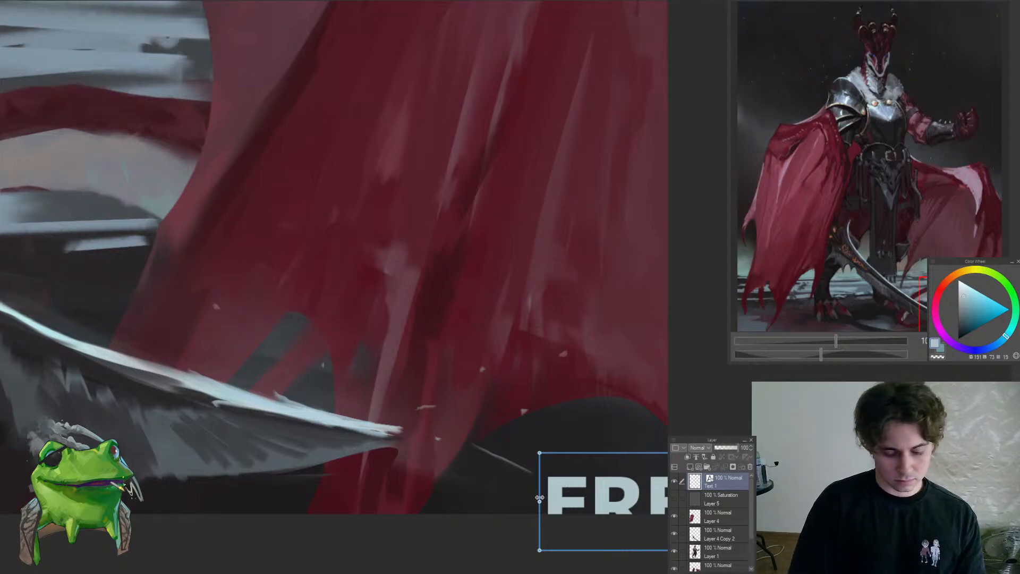
pyautogui.press('Return')
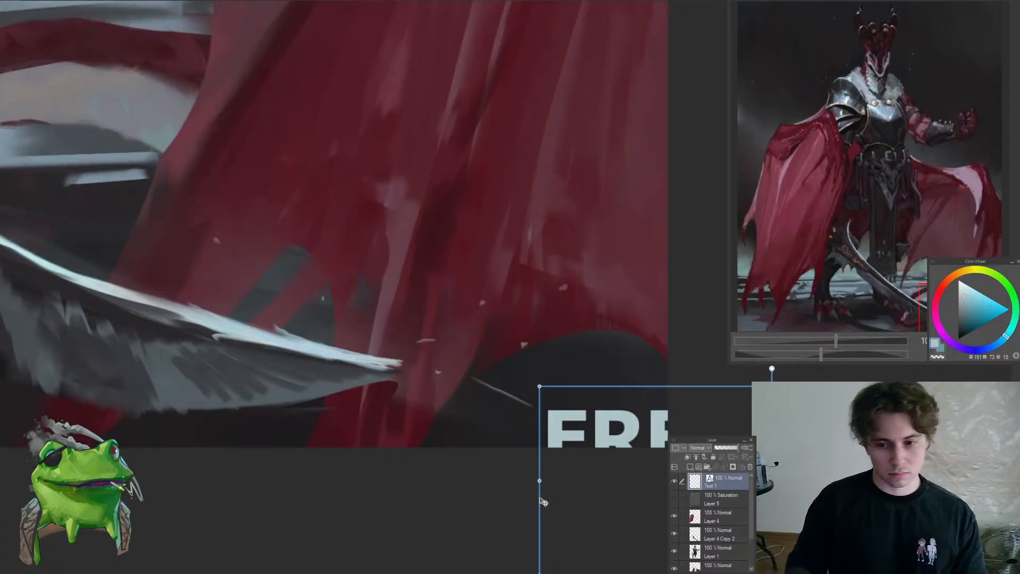
# Scale the signature down, place it in the dark corner below the cape's hem, and remove a space before 2025
pyautogui.hotkey('ctrl', 't')
pyautogui.moveTo(655, 432); pyautogui.dragTo(409, 241)
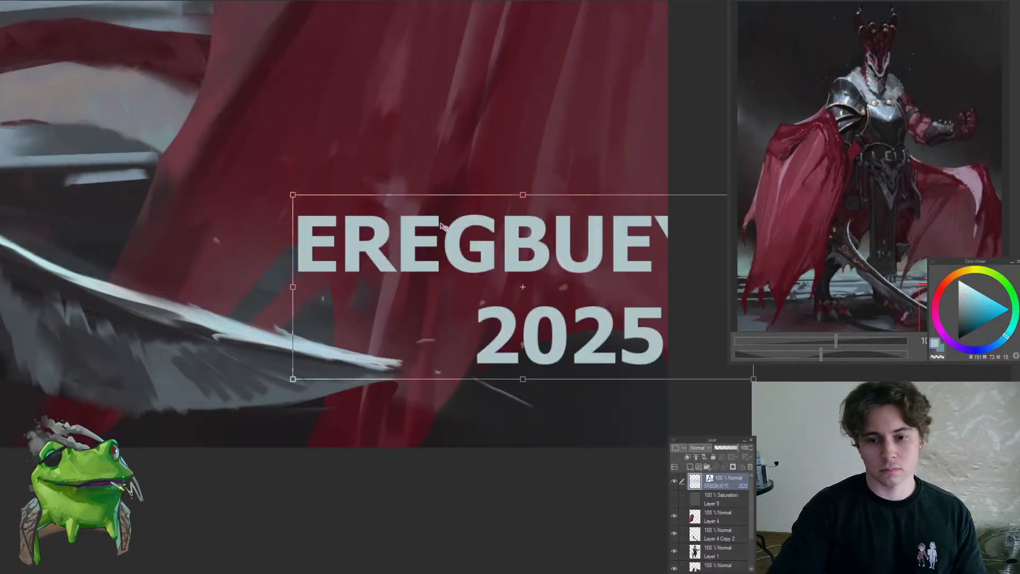
pyautogui.moveTo(523, 196); pyautogui.dragTo(566, 393)
pyautogui.press('Return')
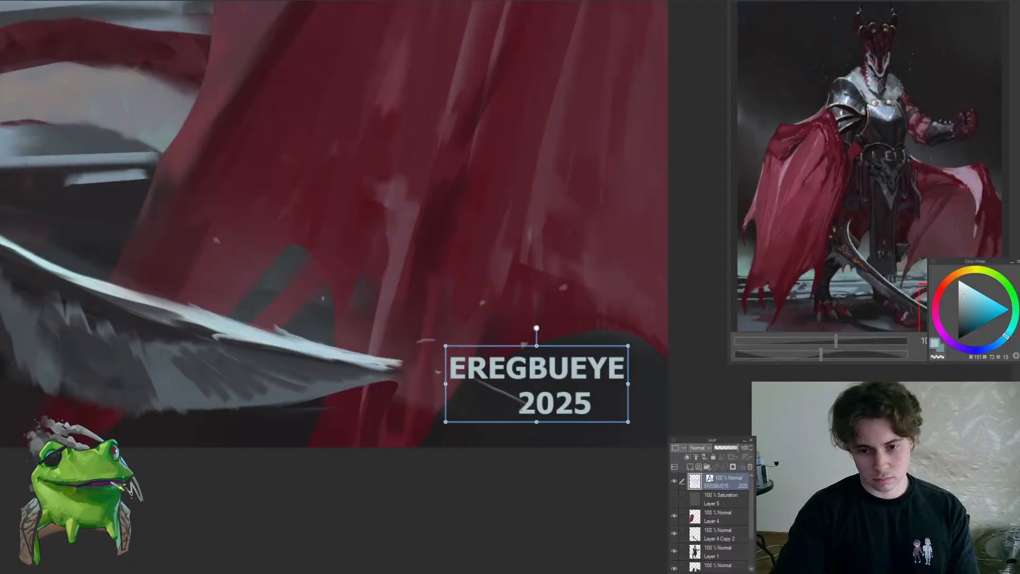
pyautogui.press('BackSpace')
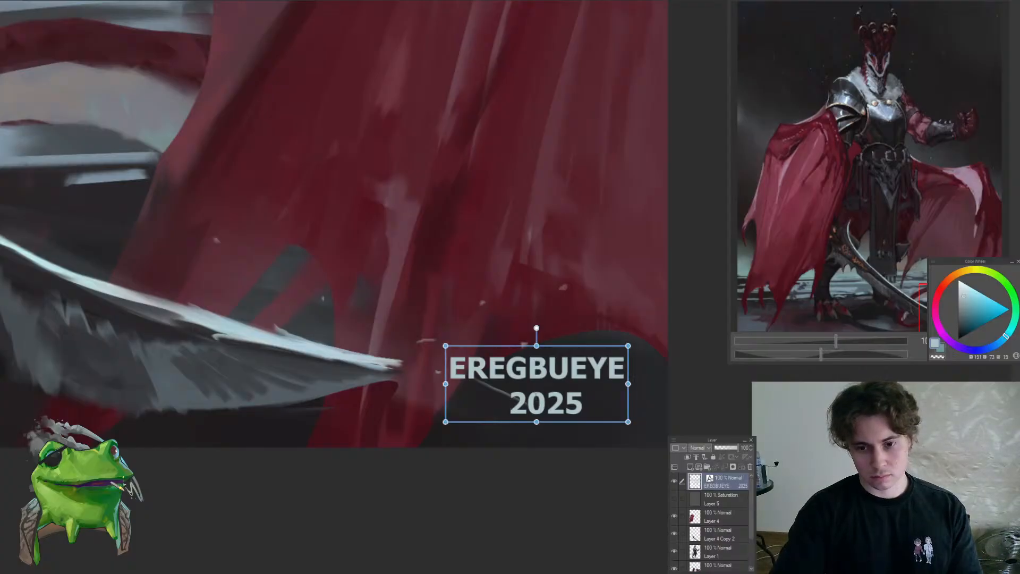
# Remove the remaining space before 2025 and scale the signature down into the painting's dark lower corner
pyautogui.press('BackSpace')
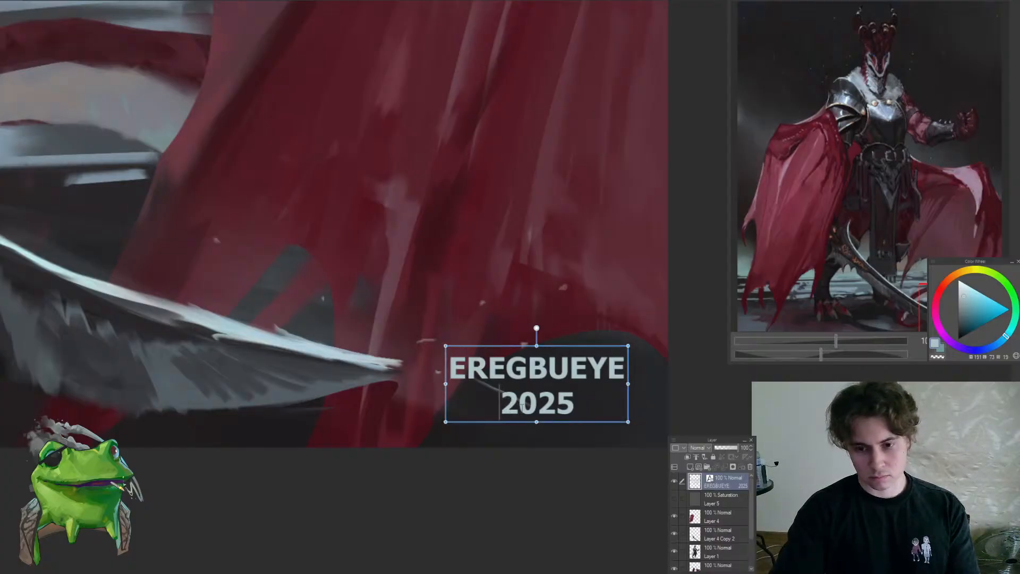
pyautogui.hotkey('ctrl', 't')
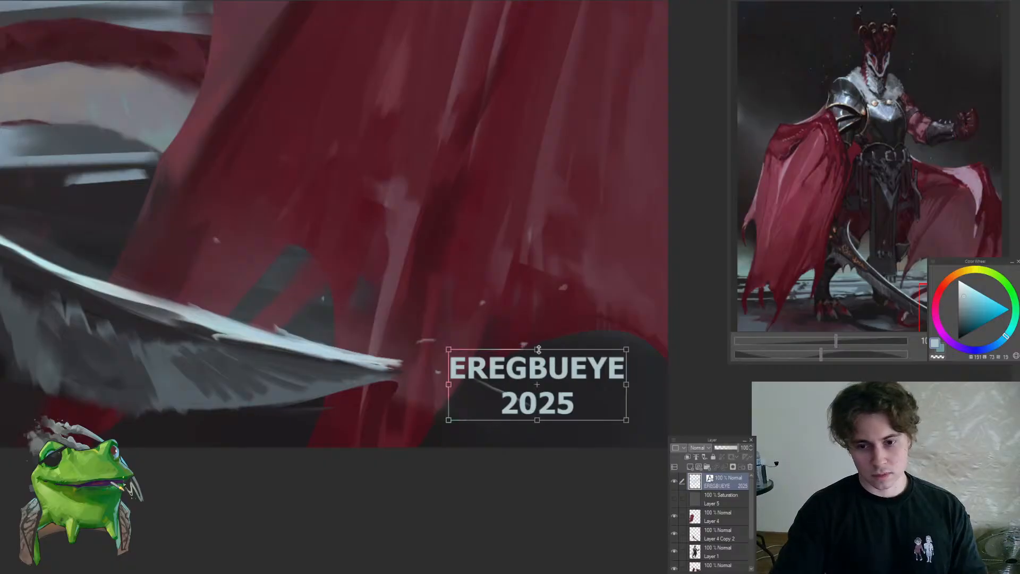
pyautogui.moveTo(536, 346); pyautogui.dragTo(573, 385)
pyautogui.press('Return')
pyautogui.scroll(-6, 587, 356)
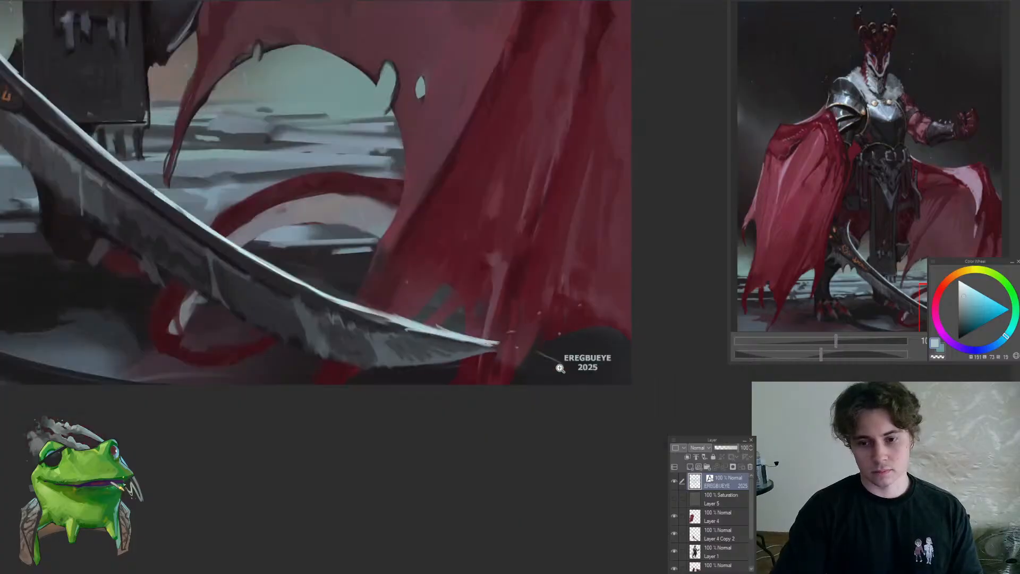
# Lower the signature text layer's opacity to 55%
pyautogui.click(731, 447)
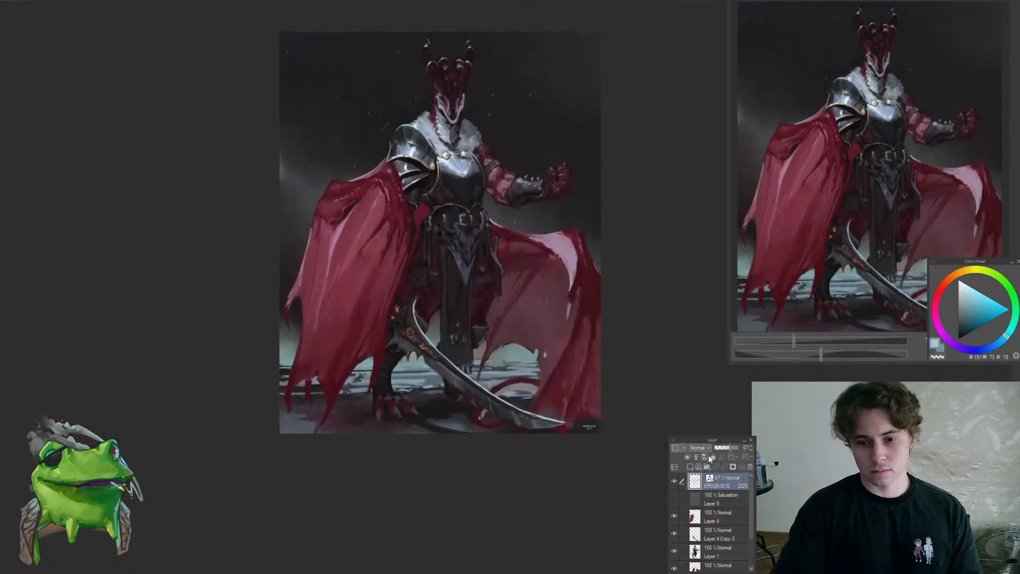
pyautogui.scroll(3, 604, 440)
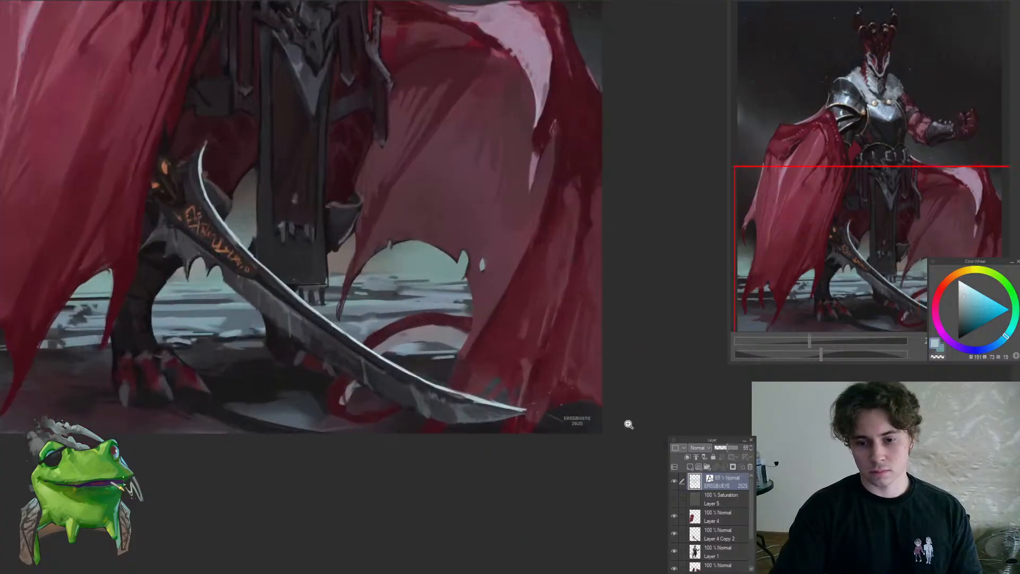
pyautogui.scroll(2, 616, 422)
# Select Layer 4 Copy 2 and touch up the lower part of the sword blade with dark tones sampled from it
pyautogui.keyDown('ctrl'); pyautogui.keyDown('shift'); pyautogui.click(478, 417); pyautogui.keyUp('shift'); pyautogui.keyUp('ctrl')
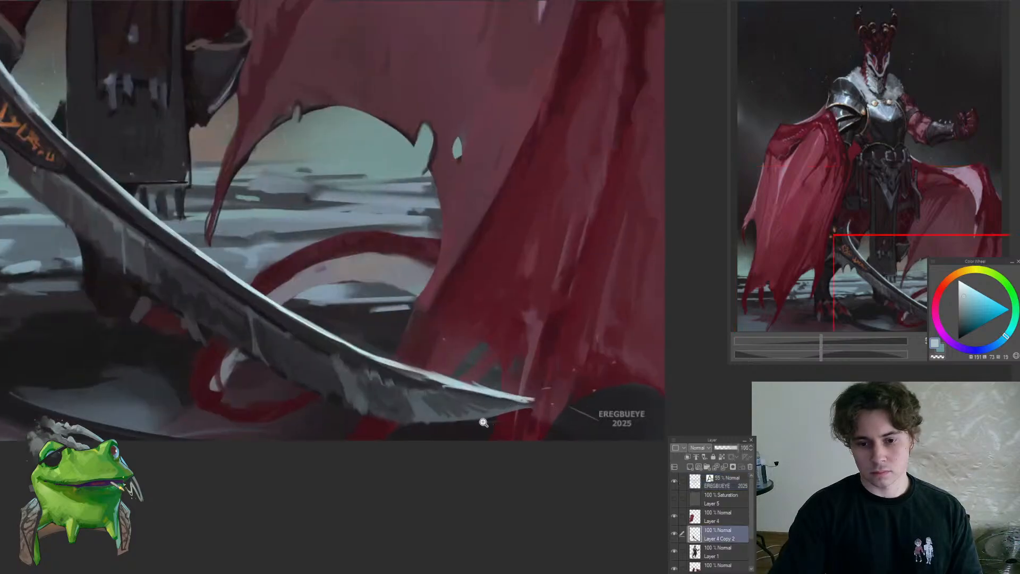
pyautogui.scroll(3, 471, 420)
pyautogui.scroll(-4, 392, 439)
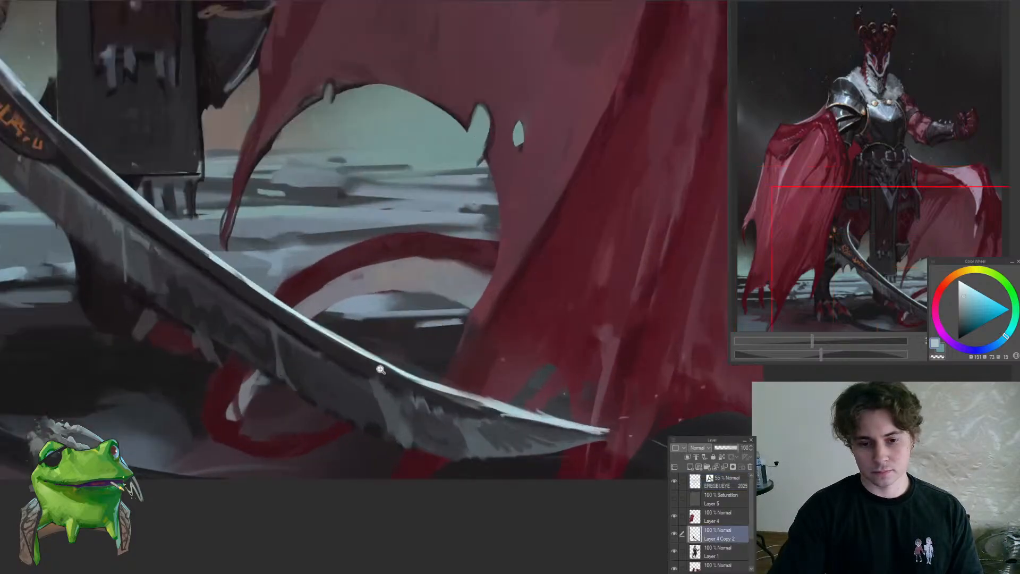
pyautogui.scroll(3, 378, 406)
pyautogui.keyDown('alt'); pyautogui.click(370, 384); pyautogui.keyUp('alt')
pyautogui.keyDown('alt'); pyautogui.click(379, 372); pyautogui.keyUp('alt')
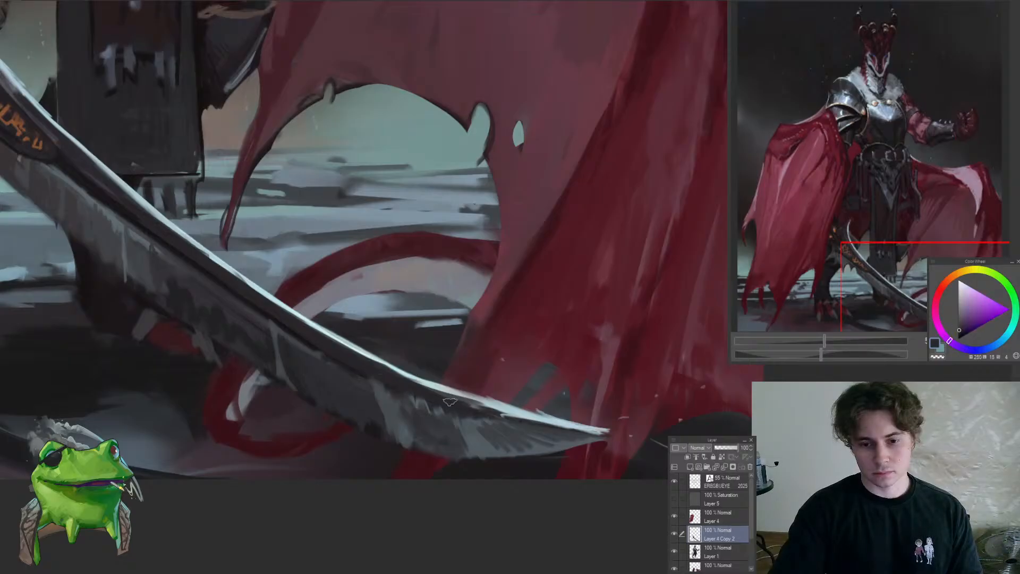
pyautogui.moveTo(478, 413); pyautogui.dragTo(403, 445)
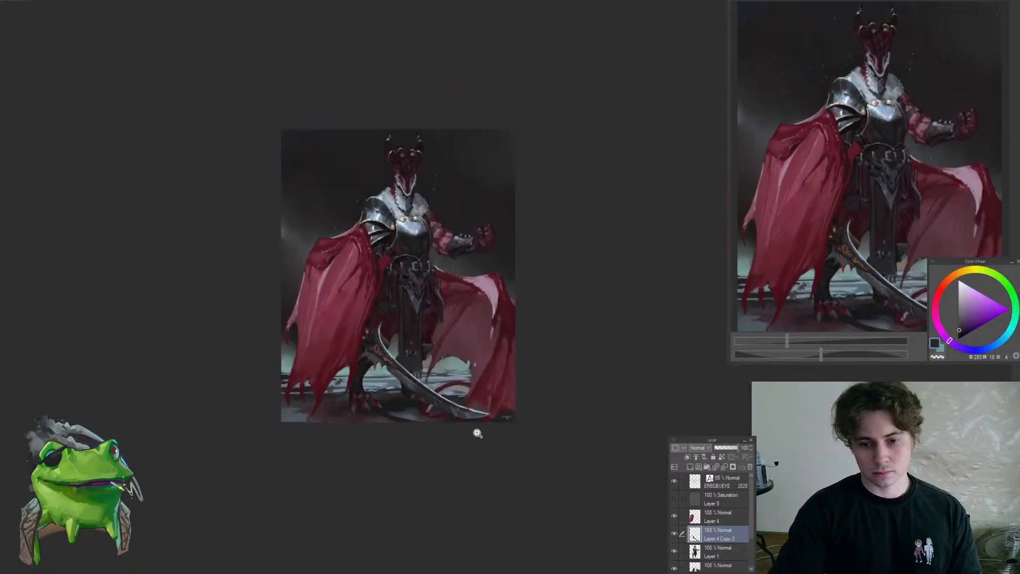
# Examine the curved sword and its orange runes, both up close and against the whole figure
pyautogui.click(435, 377)
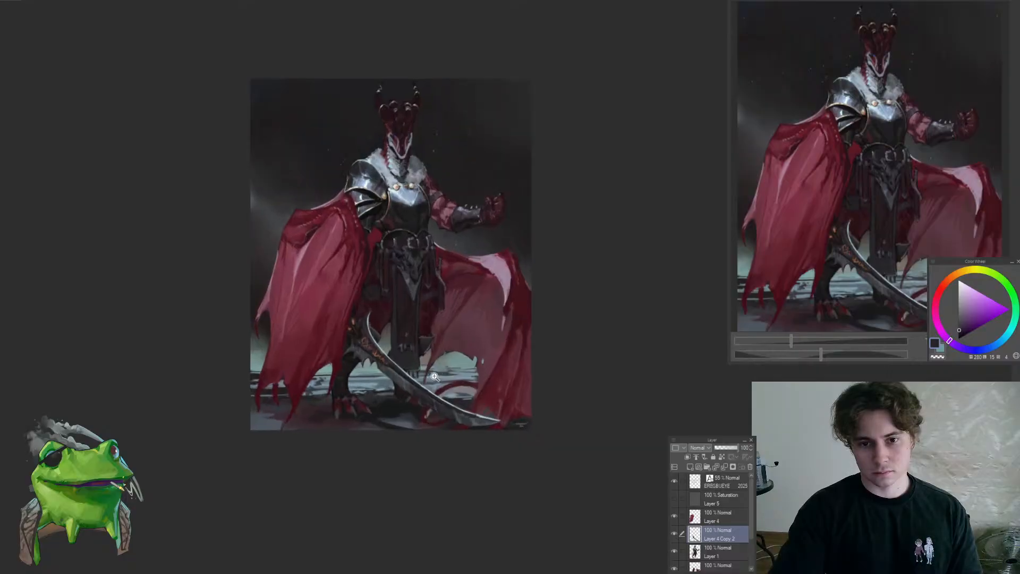
pyautogui.moveTo(428, 329); pyautogui.dragTo(425, 363)
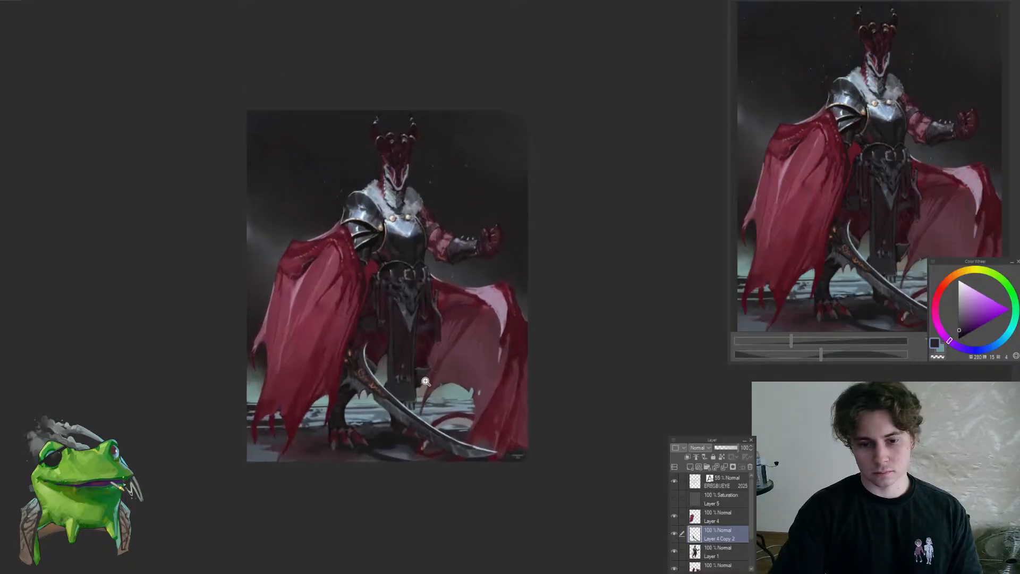
pyautogui.moveTo(394, 397); pyautogui.dragTo(449, 405)
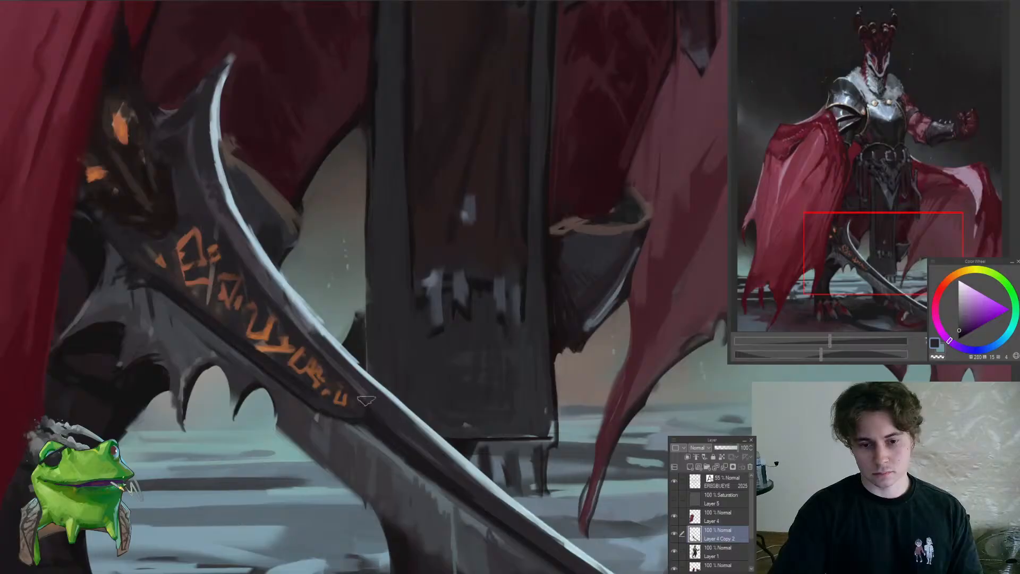
pyautogui.hotkey('ctrl', '-')
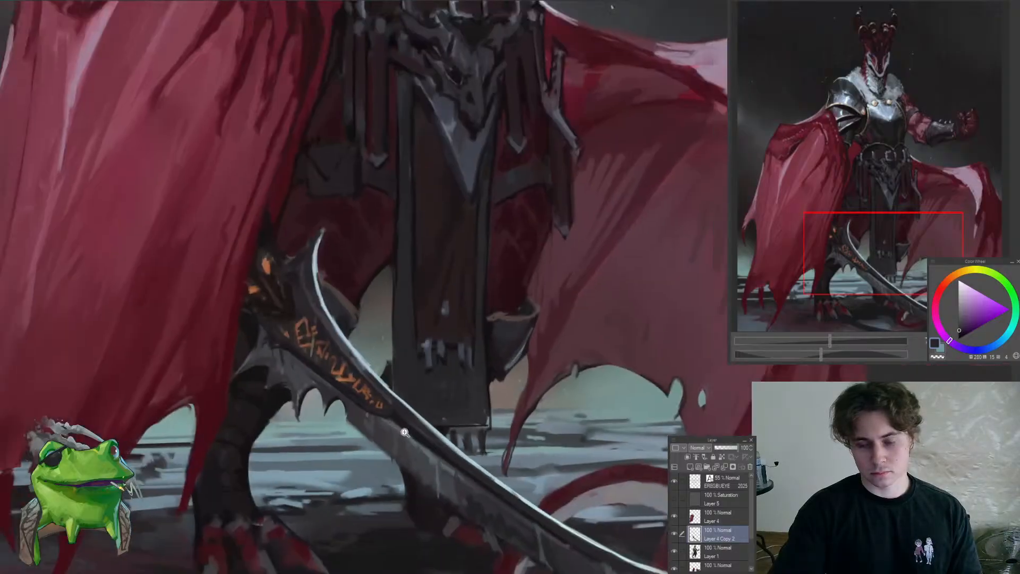
pyautogui.moveTo(541, 395); pyautogui.dragTo(319, 422)
pyautogui.moveTo(340, 372); pyautogui.dragTo(467, 394)
pyautogui.moveTo(494, 356); pyautogui.dragTo(473, 333)
pyautogui.click(474, 333)
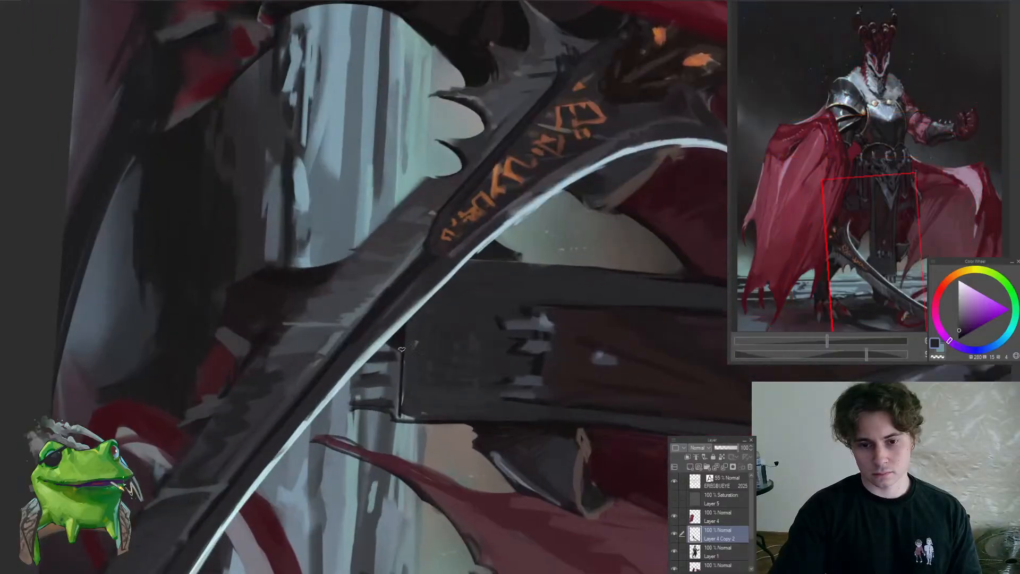
pyautogui.moveTo(464, 270)
pyautogui.mouseDown()
pyautogui.moveTo(444, 284)
pyautogui.moveTo(452, 355)
pyautogui.mouseUp()
pyautogui.doubleClick(501, 246)
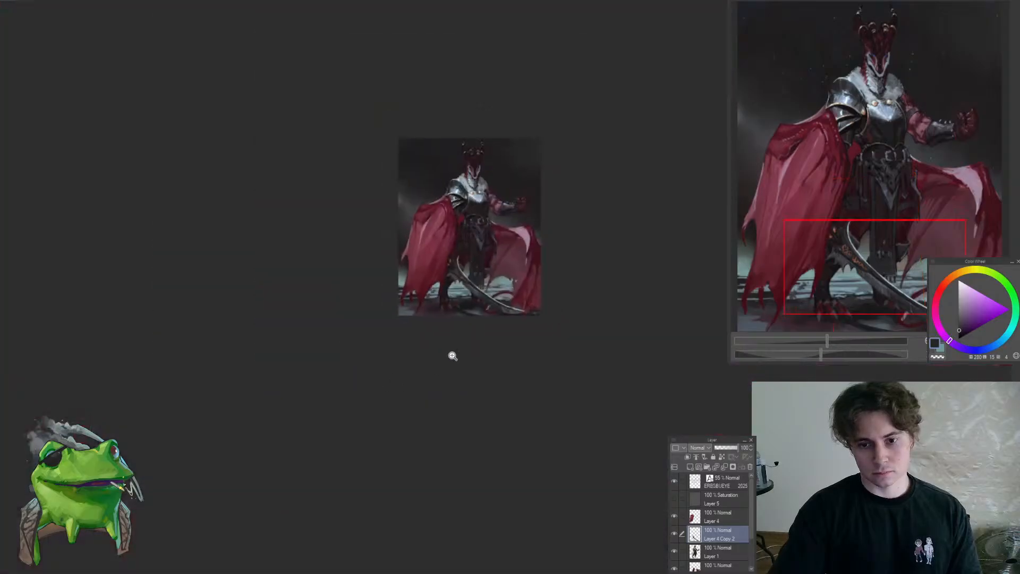
pyautogui.moveTo(511, 279); pyautogui.dragTo(540, 312)
# Paint sampled dark blue-grey tones over the middle and lower part of the sword blade
pyautogui.moveTo(431, 351); pyautogui.dragTo(526, 367)
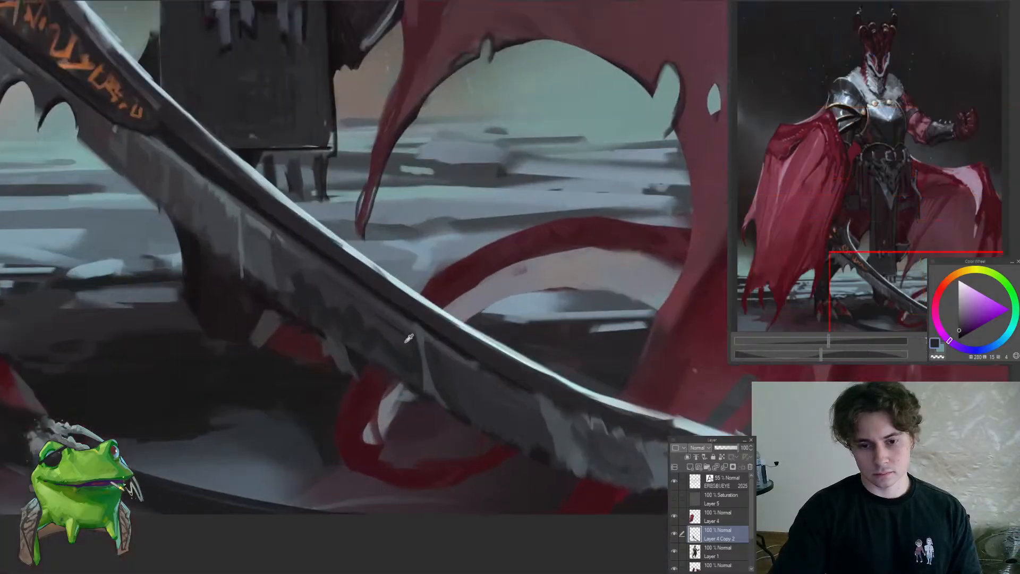
pyautogui.keyDown('alt'); pyautogui.click(427, 372); pyautogui.keyUp('alt')
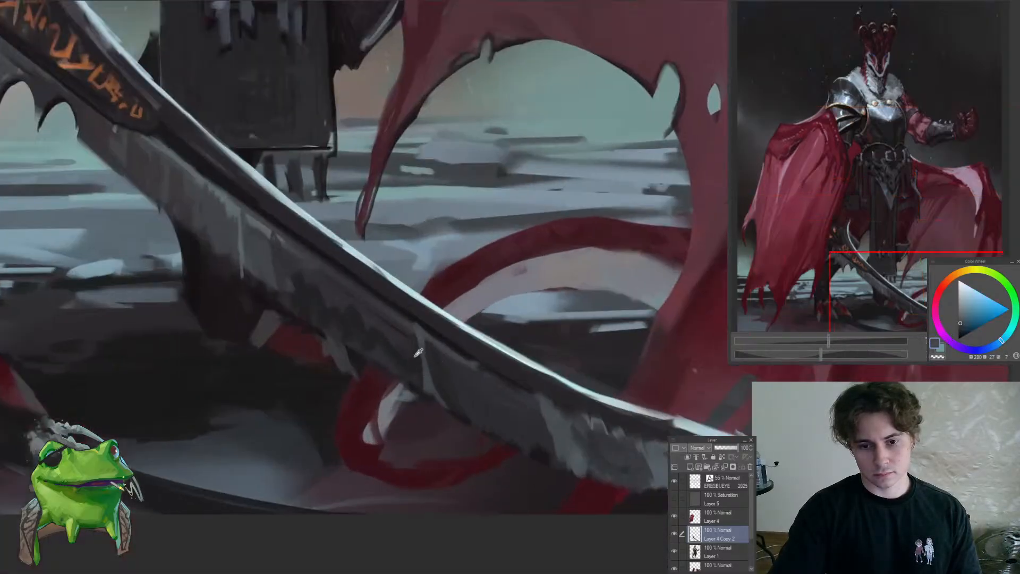
pyautogui.keyDown('alt'); pyautogui.click(418, 353); pyautogui.keyUp('alt')
pyautogui.moveTo(413, 341)
pyautogui.mouseDown()
pyautogui.moveTo(392, 393)
pyautogui.moveTo(350, 401)
pyautogui.mouseUp()
pyautogui.keyDown('alt'); pyautogui.click(436, 375); pyautogui.keyUp('alt')
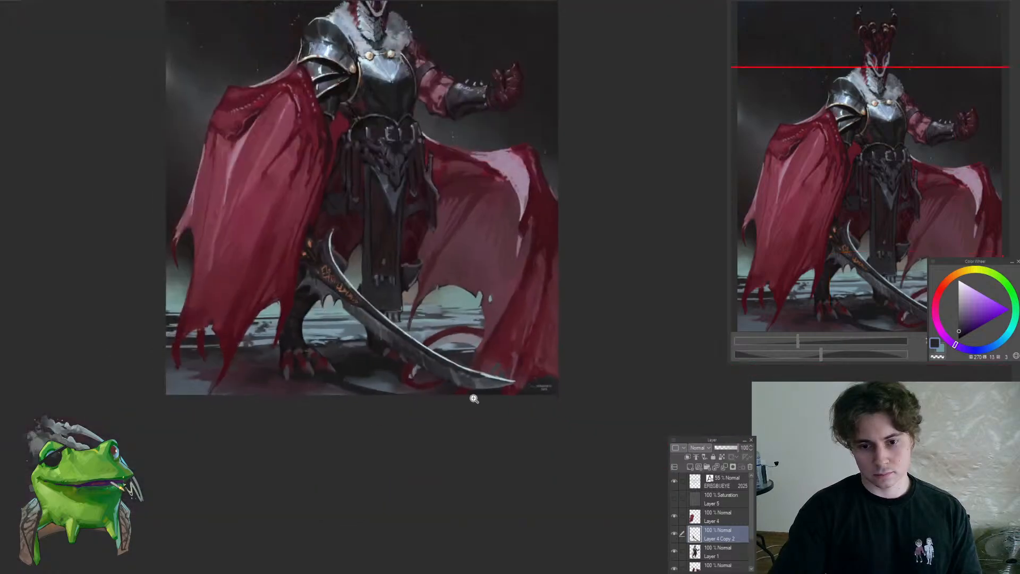
pyautogui.moveTo(473, 399); pyautogui.dragTo(457, 390)
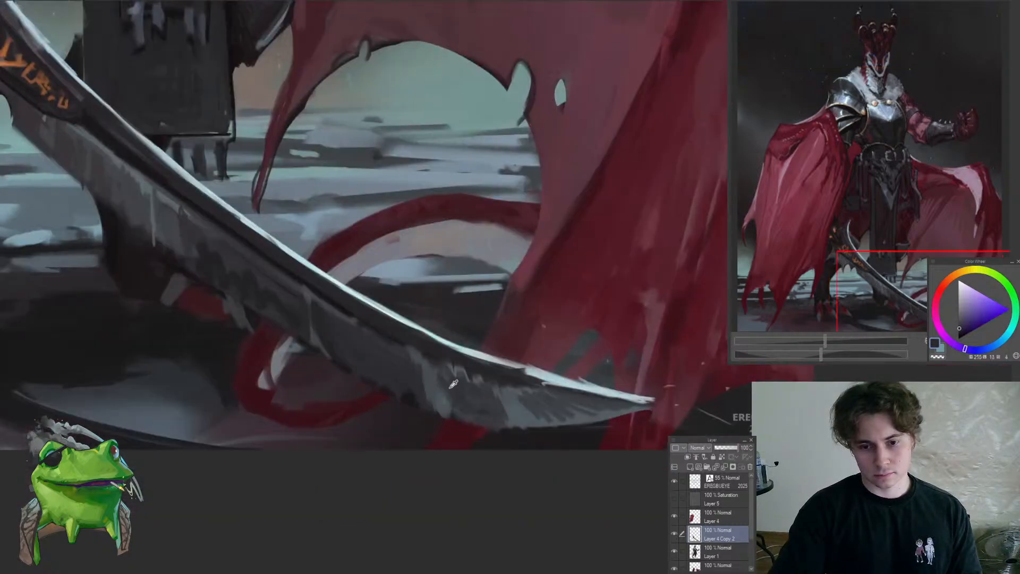
pyautogui.keyDown('alt'); pyautogui.click(453, 383); pyautogui.keyUp('alt')
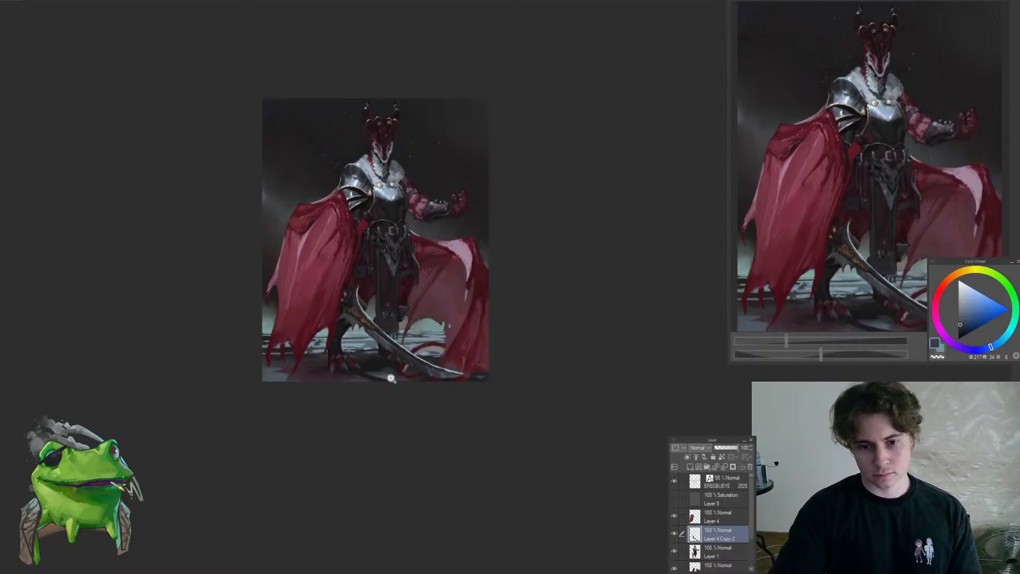
# Darken the shading on the blade's underside below the runes with sampled dark purple-grey tones
pyautogui.scroll(8, 384, 349)
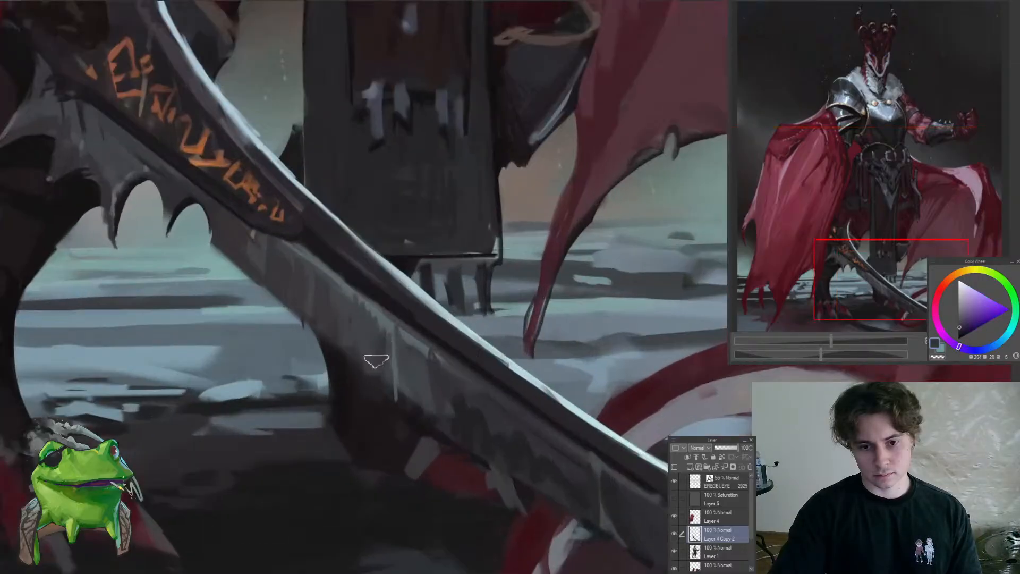
pyautogui.keyDown('alt'); pyautogui.click(379, 346); pyautogui.keyUp('alt')
pyautogui.keyDown('alt'); pyautogui.click(419, 410); pyautogui.keyUp('alt')
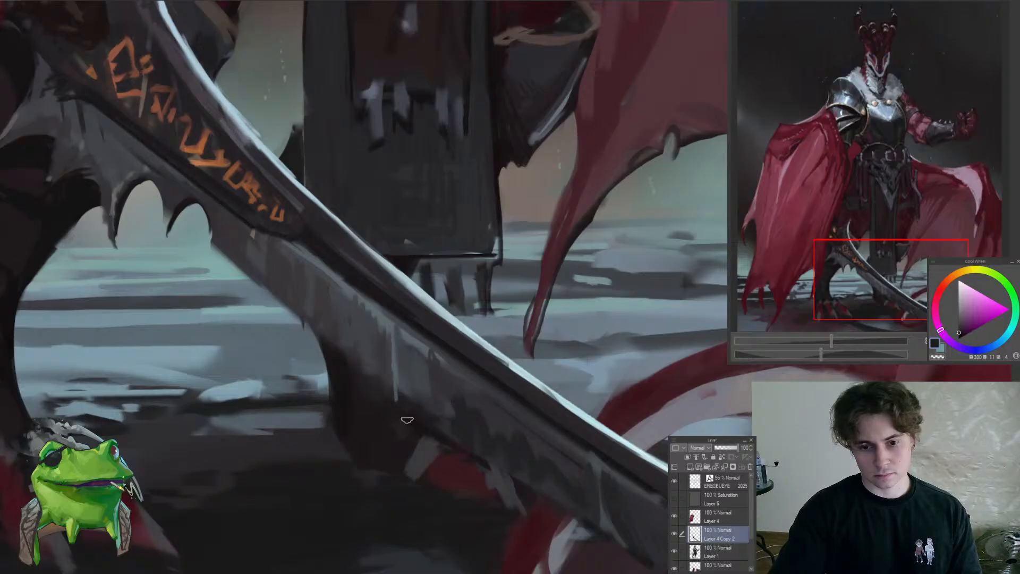
pyautogui.moveTo(485, 466)
pyautogui.mouseDown()
pyautogui.moveTo(399, 471)
pyautogui.moveTo(473, 469)
pyautogui.mouseUp()
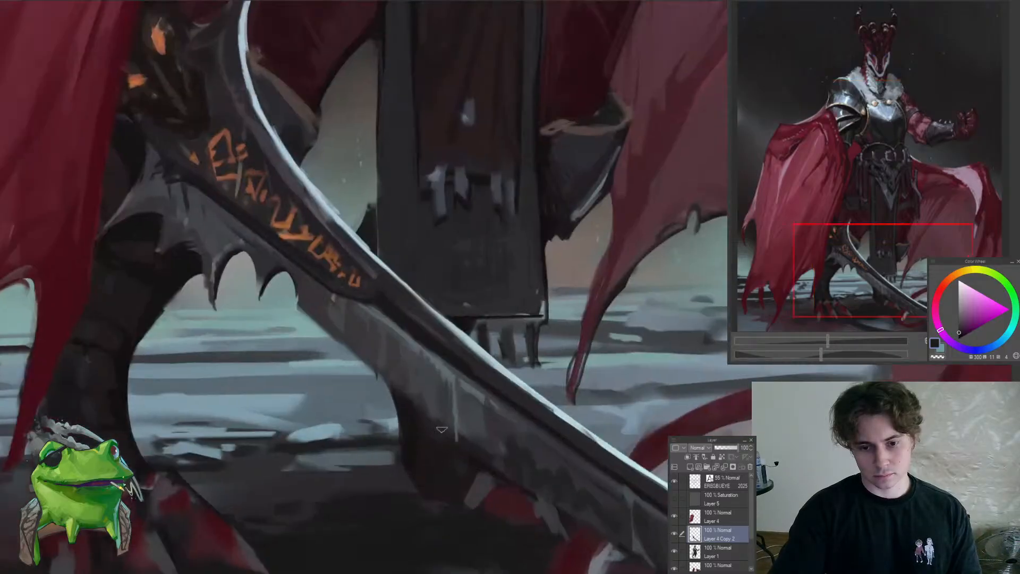
pyautogui.moveTo(551, 379); pyautogui.dragTo(535, 384)
pyautogui.doubleClick(523, 380)
# Try a thin lighter blue-grey edge line along the underside of the sword blade
pyautogui.keyDown('alt'); pyautogui.click(409, 337); pyautogui.keyUp('alt')
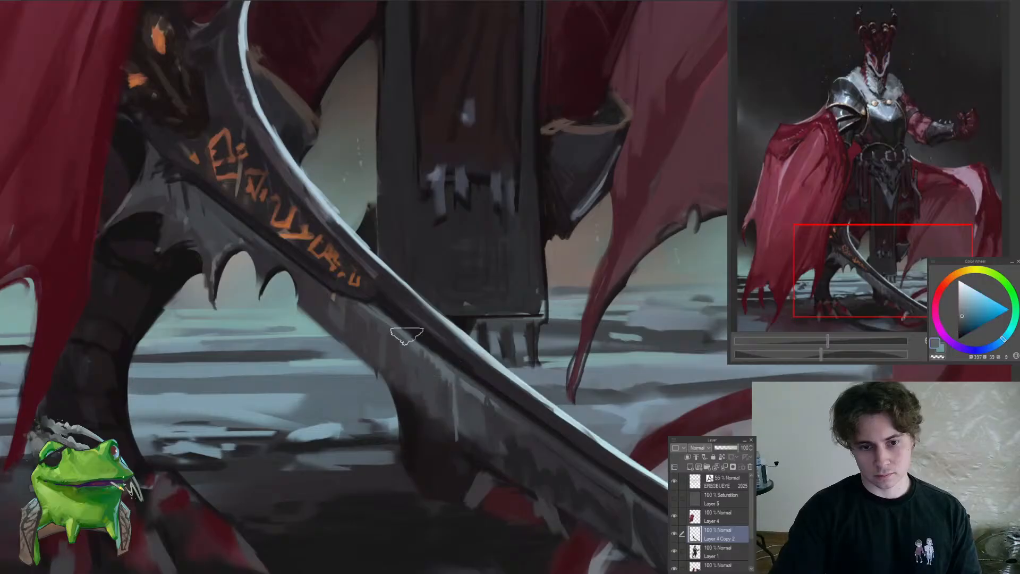
pyautogui.moveTo(500, 470); pyautogui.dragTo(304, 306)
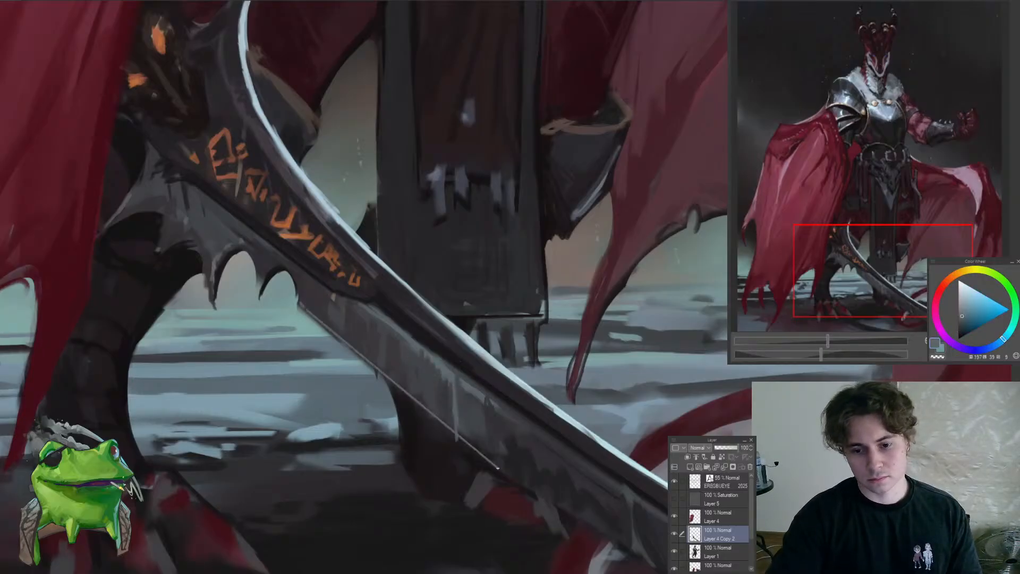
pyautogui.moveTo(393, 423)
pyautogui.mouseDown()
pyautogui.moveTo(317, 461)
pyautogui.moveTo(428, 455)
pyautogui.moveTo(428, 424)
pyautogui.mouseUp()
pyautogui.hotkey('ctrl', 'z')
# Dab a sampled dark blue-grey along the blade's underside near the tail
pyautogui.keyDown('alt'); pyautogui.click(364, 387); pyautogui.keyUp('alt')
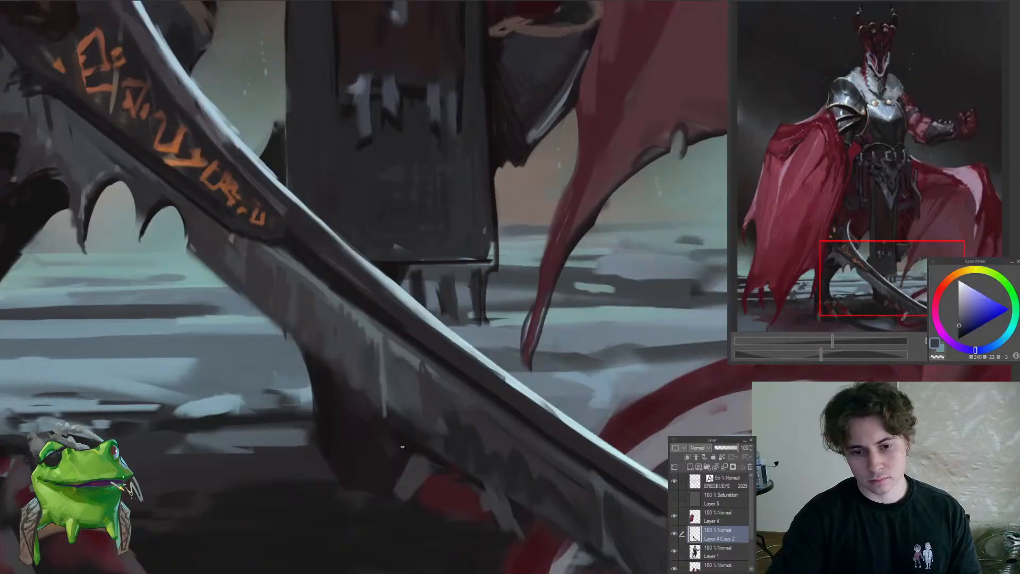
pyautogui.moveTo(395, 457)
pyautogui.mouseDown()
pyautogui.moveTo(338, 479)
pyautogui.moveTo(383, 451)
pyautogui.mouseUp()
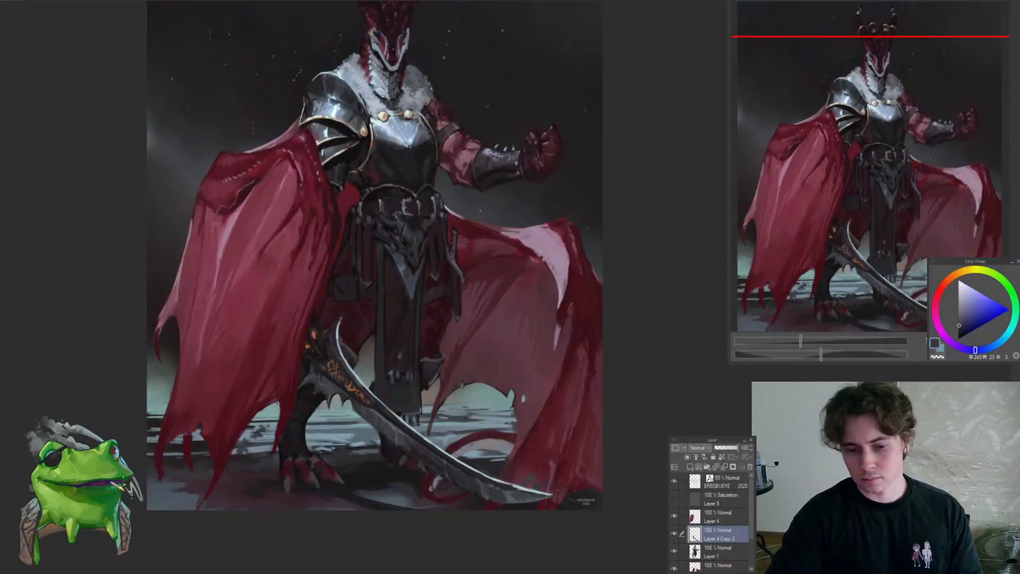
pyautogui.click(404, 414)
# On Layer 1, clean up the end of the grey thigh strap beside the central tabard with sampled dark tones
pyautogui.click(432, 387)
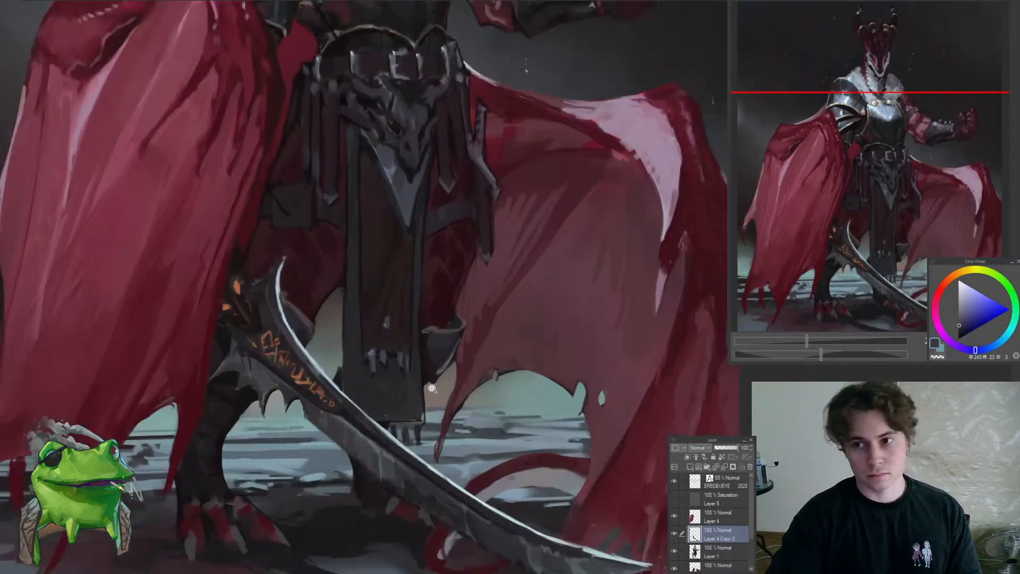
pyautogui.moveTo(431, 376); pyautogui.dragTo(414, 355)
pyautogui.moveTo(427, 297); pyautogui.dragTo(444, 294)
pyautogui.keyDown('ctrl'); pyautogui.keyDown('shift'); pyautogui.click(424, 301); pyautogui.keyUp('shift'); pyautogui.keyUp('ctrl')
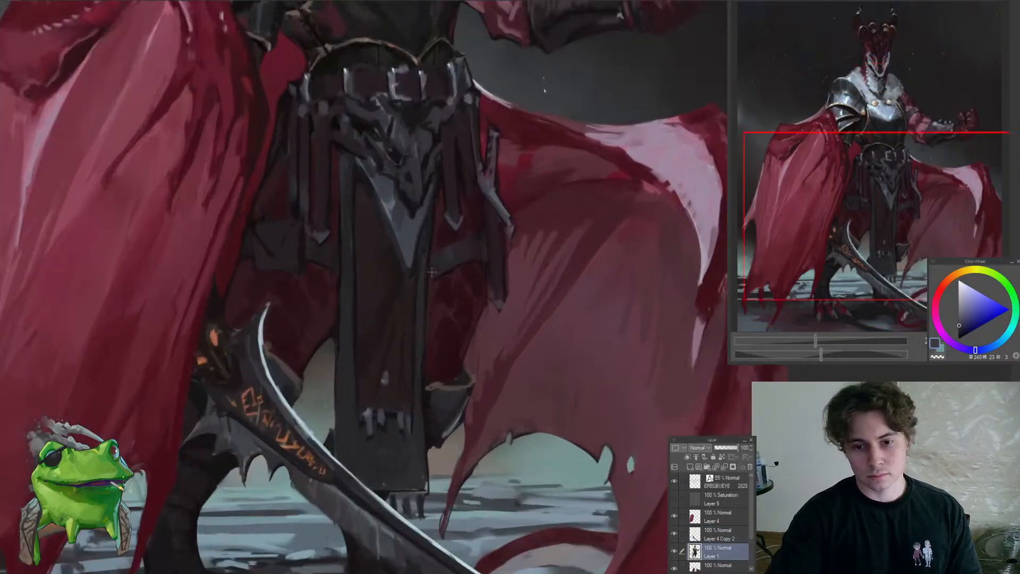
pyautogui.click(431, 272)
pyautogui.keyDown('alt'); pyautogui.click(407, 287); pyautogui.keyUp('alt')
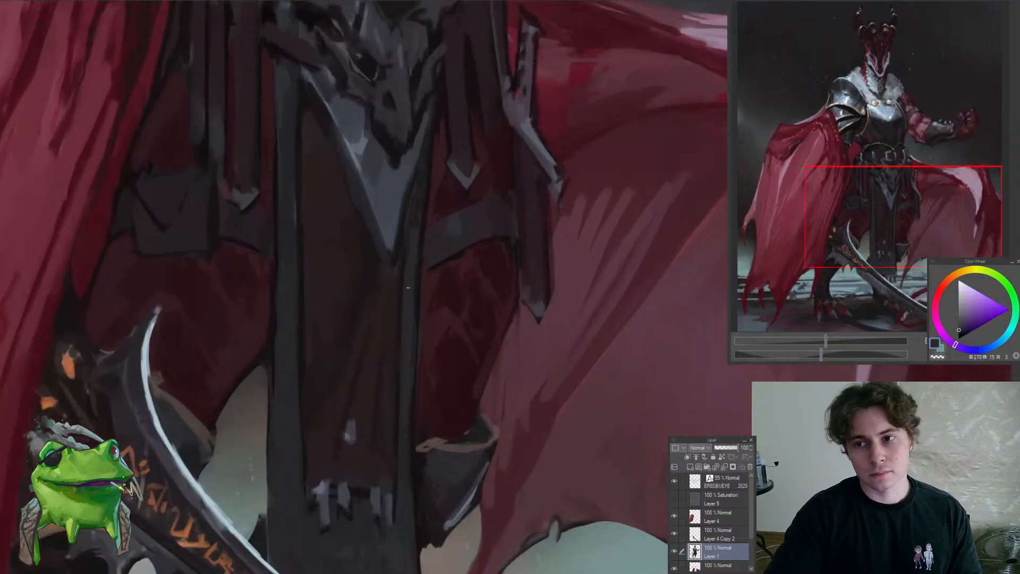
pyautogui.click(449, 181)
pyautogui.keyDown('alt'); pyautogui.click(407, 277); pyautogui.keyUp('alt')
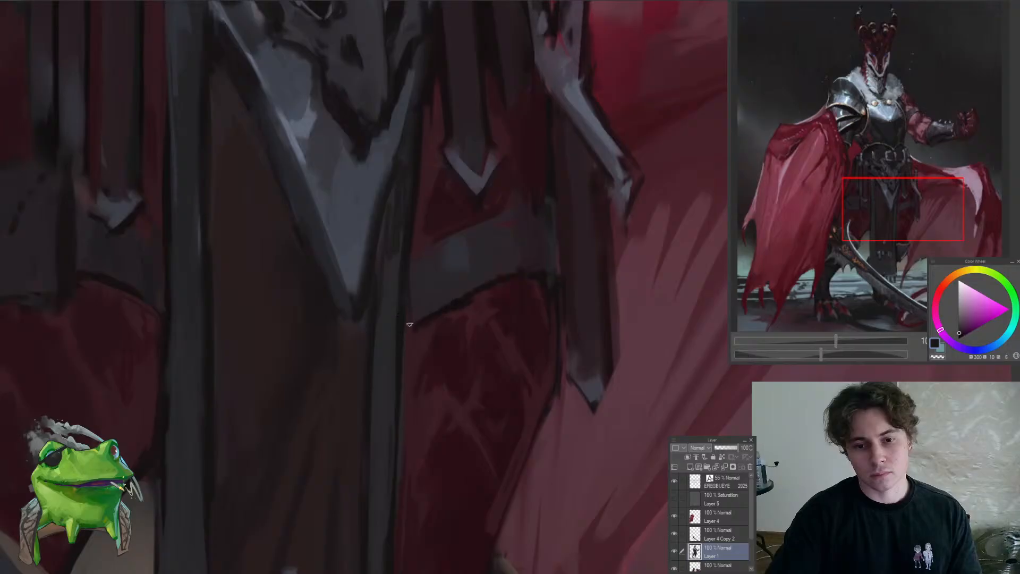
pyautogui.keyDown('alt'); pyautogui.click(431, 283); pyautogui.keyUp('alt')
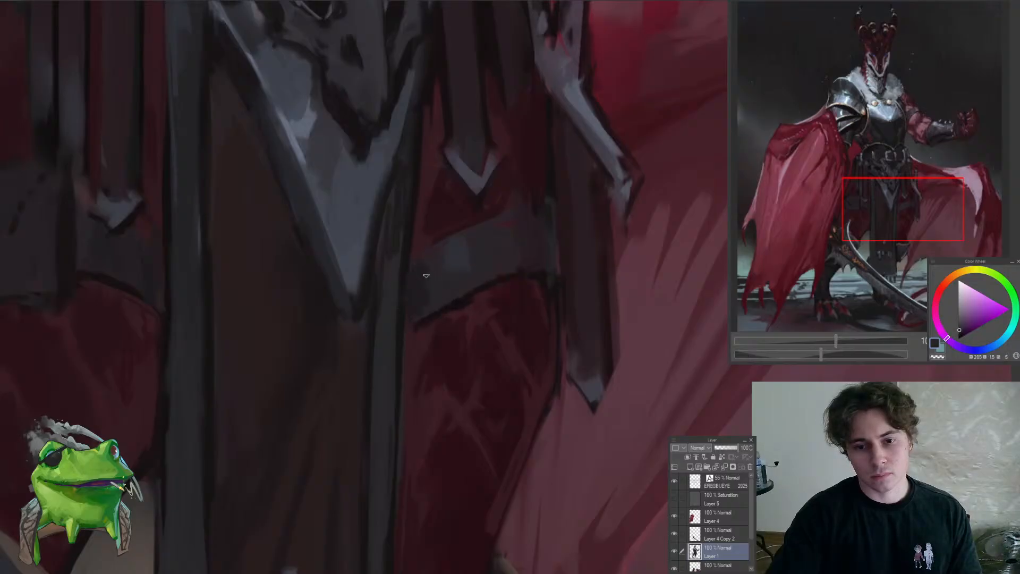
pyautogui.keyDown('alt'); pyautogui.click(423, 293); pyautogui.keyUp('alt')
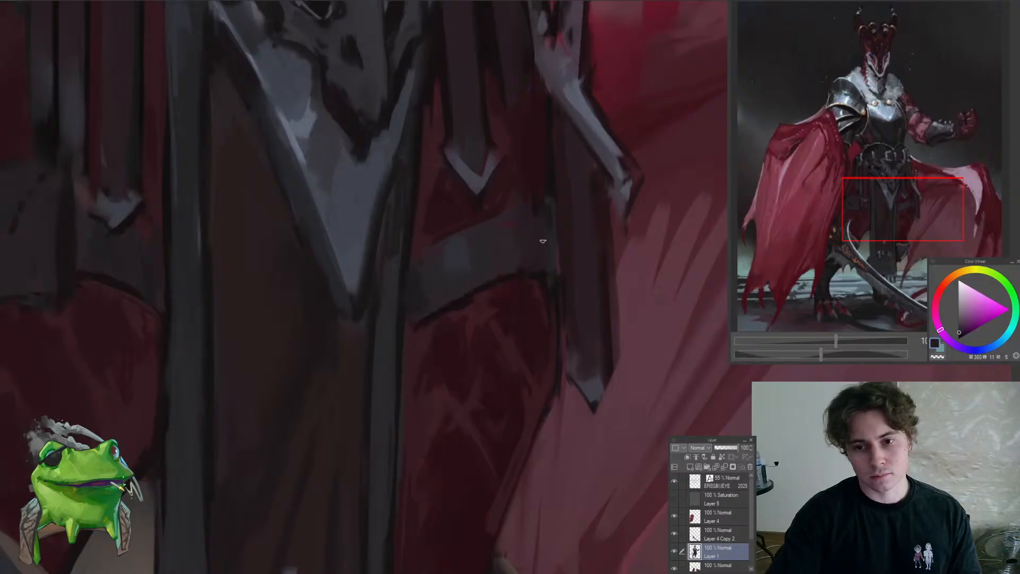
# Paint a sampled dark red over the upper outer part of the thigh strap, beneath the hanging belt straps
pyautogui.keyDown('alt'); pyautogui.click(531, 184); pyautogui.keyUp('alt')
pyautogui.moveTo(534, 217); pyautogui.dragTo(486, 280)
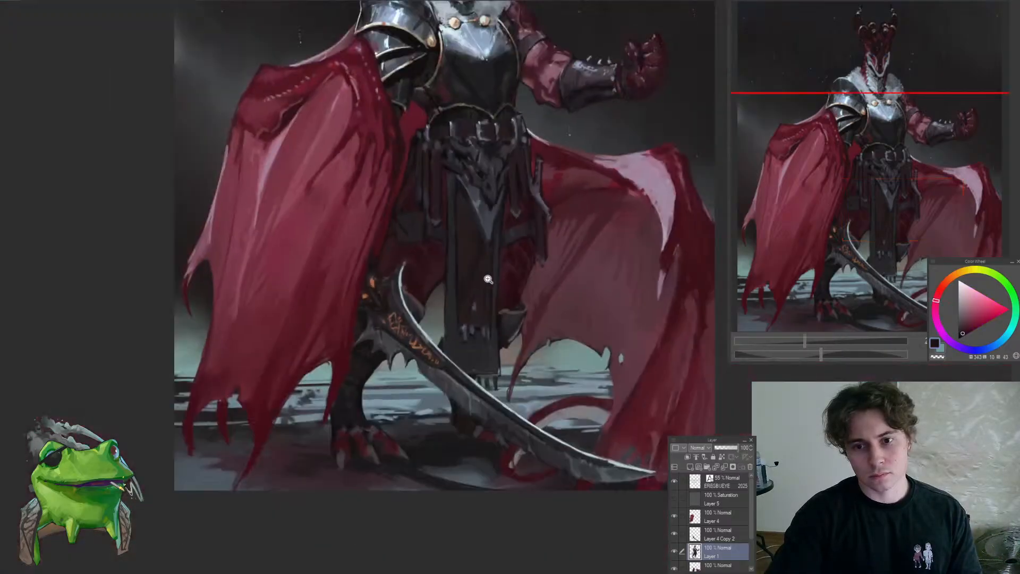
pyautogui.moveTo(551, 282); pyautogui.dragTo(467, 364)
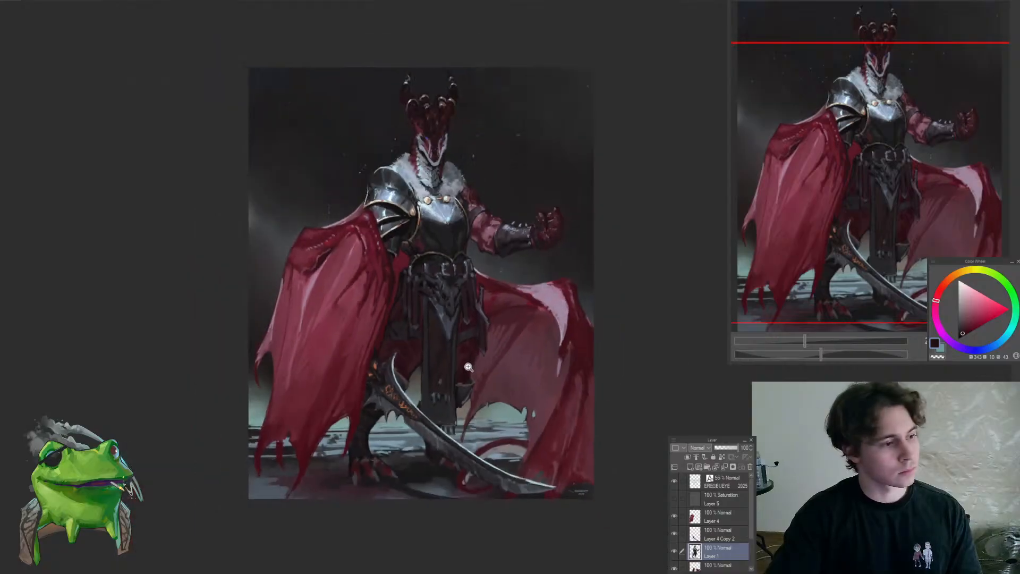
# On Layer 1, touch up the top edge of the red sleeve where it meets the bracer using sampled dark tones
pyautogui.moveTo(533, 391); pyautogui.dragTo(555, 290)
pyautogui.moveTo(524, 338); pyautogui.dragTo(517, 373)
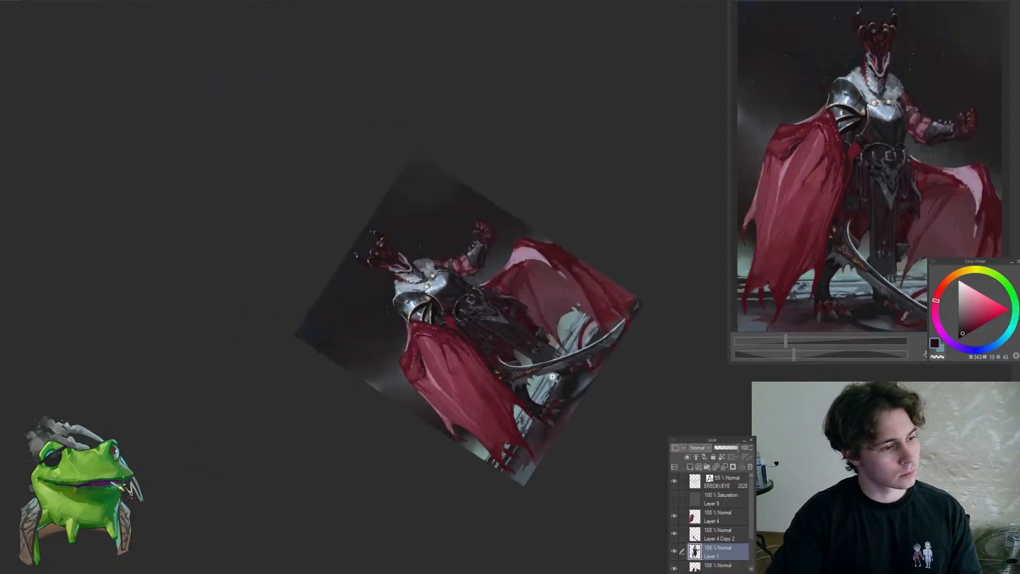
pyautogui.hotkey('ctrl', '@')
pyautogui.moveTo(510, 276); pyautogui.dragTo(494, 290)
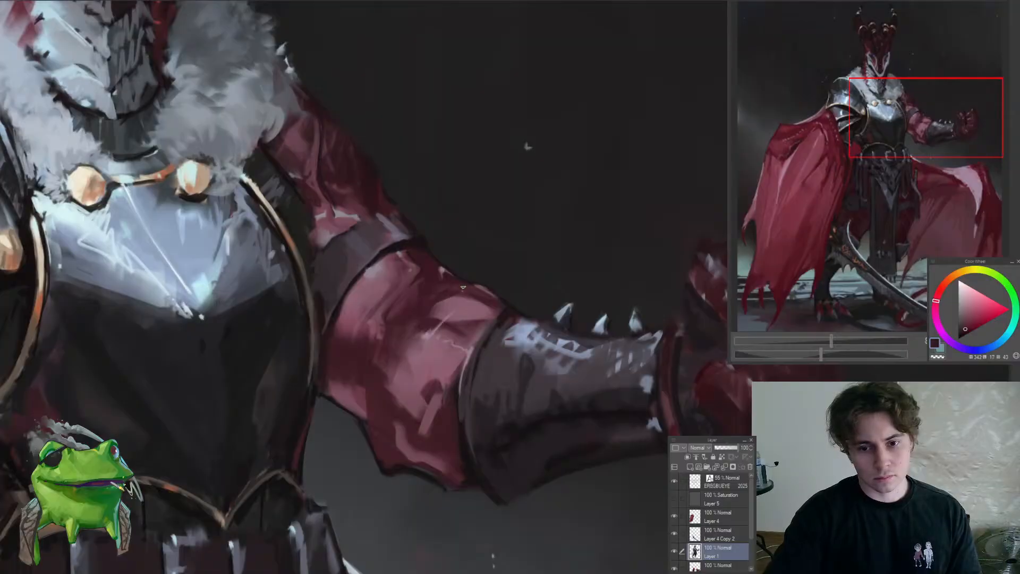
pyautogui.moveTo(494, 319)
pyautogui.mouseDown()
pyautogui.moveTo(469, 323)
pyautogui.moveTo(507, 319)
pyautogui.mouseUp()
pyautogui.keyDown('alt'); pyautogui.click(506, 330); pyautogui.keyUp('alt')
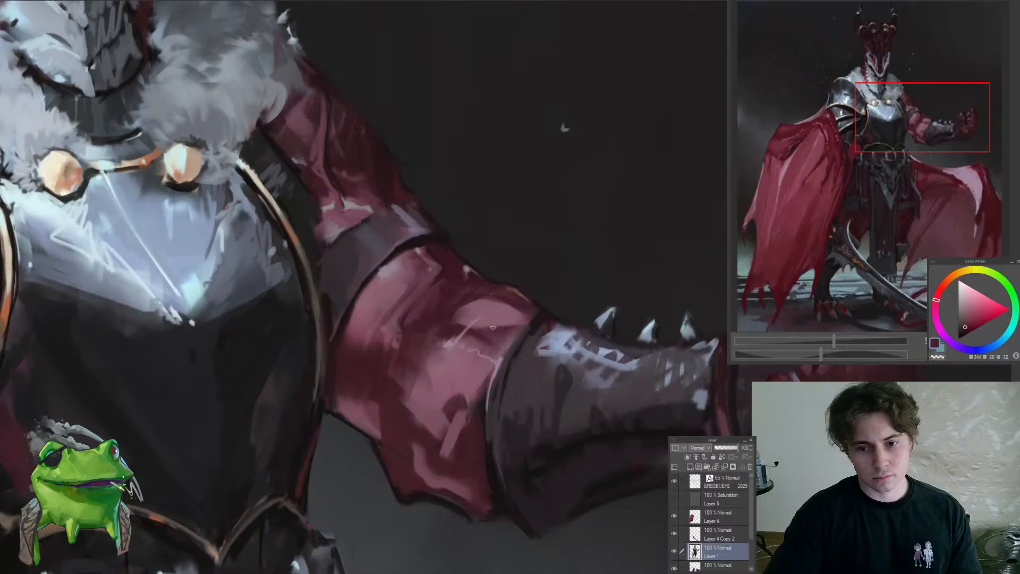
# Blend the shading in the middle of the red sleeve with a sampled muted red
pyautogui.keyDown('alt'); pyautogui.click(426, 313); pyautogui.keyUp('alt')
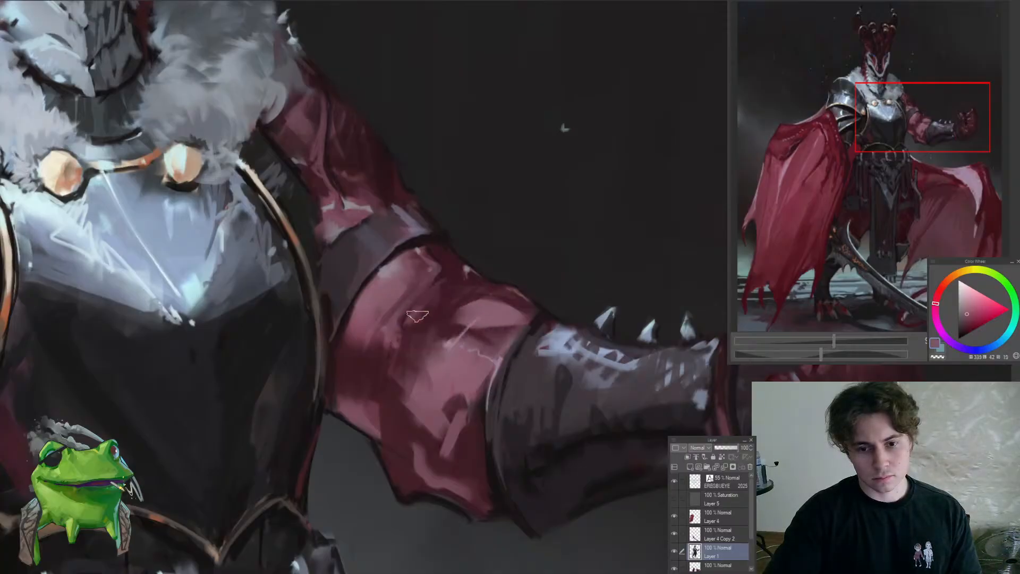
pyautogui.keyDown('alt'); pyautogui.click(417, 316); pyautogui.keyUp('alt')
pyautogui.scroll(-6, 416, 317)
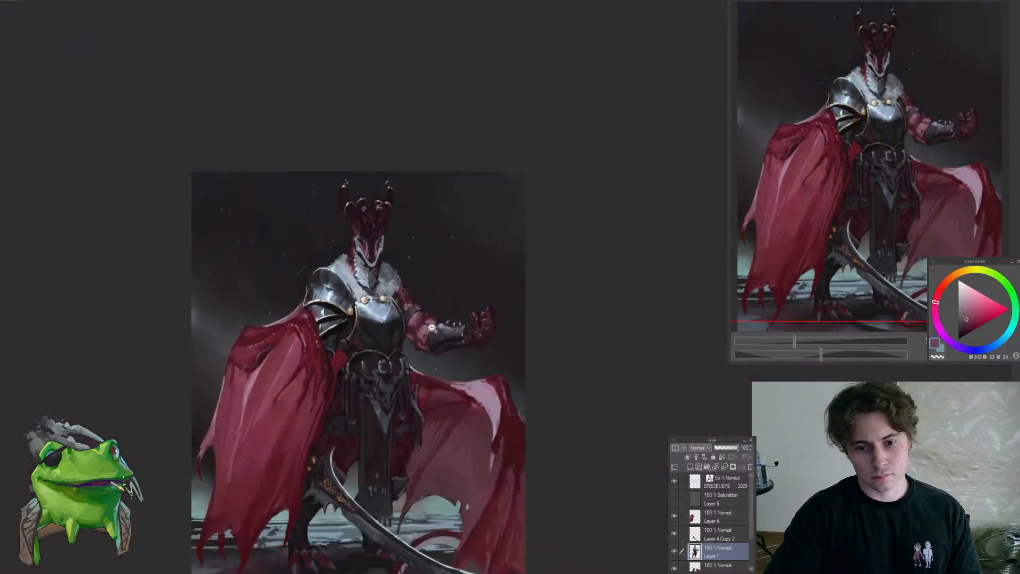
pyautogui.scroll(5, 432, 328)
# Darken the lower part of the red sleeve above its hanging edge with a sampled dark tone
pyautogui.keyDown('alt'); pyautogui.click(435, 378); pyautogui.keyUp('alt')
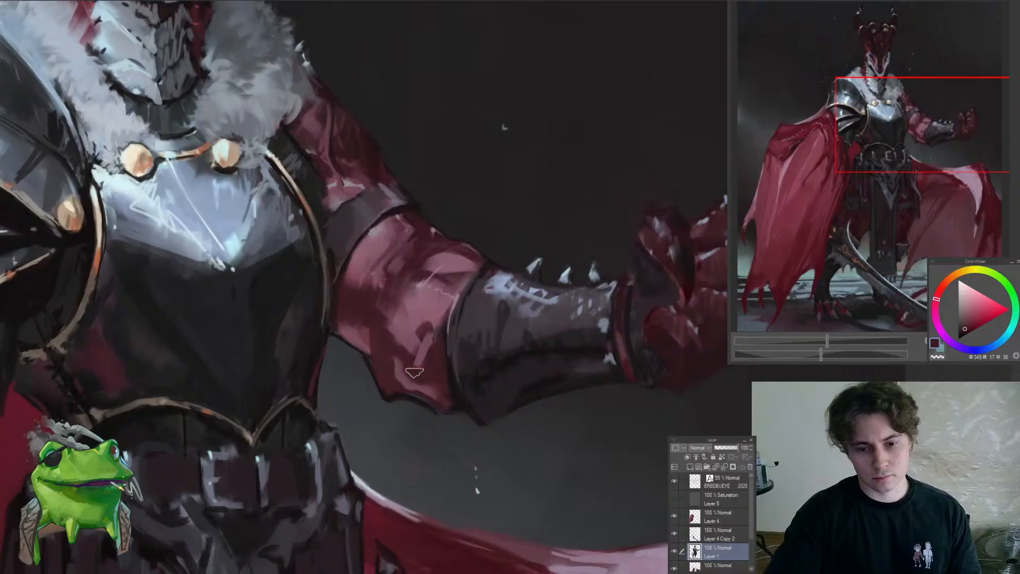
pyautogui.scroll(-5, 310, 370)
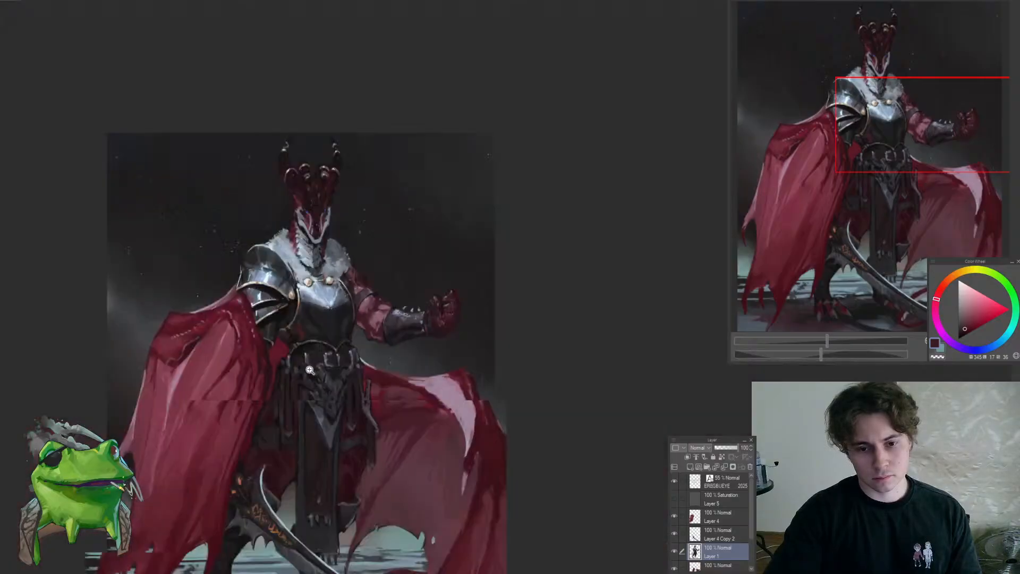
pyautogui.scroll(-2, 310, 371)
pyautogui.scroll(6, 395, 373)
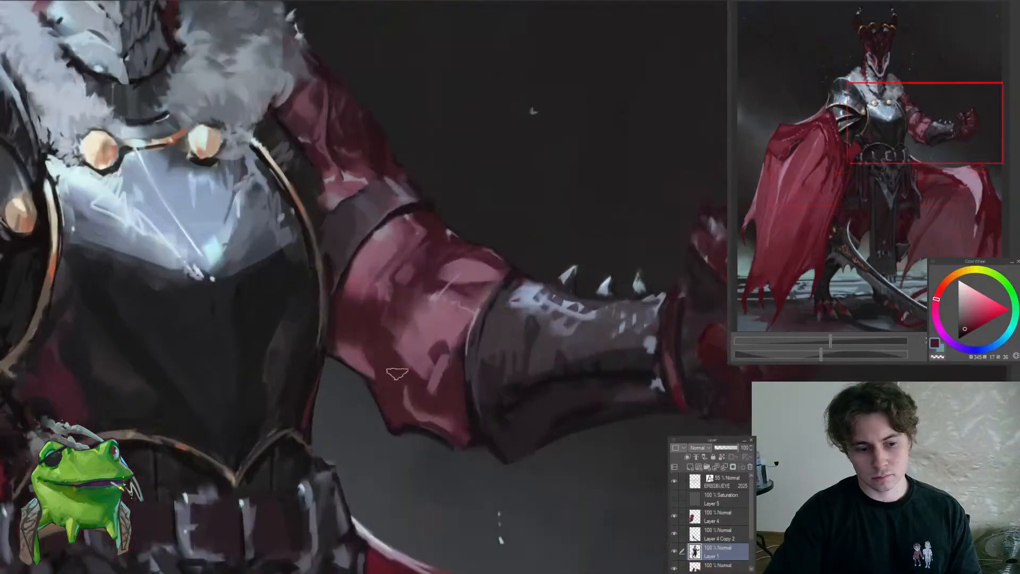
pyautogui.keyDown('alt'); pyautogui.click(390, 382); pyautogui.keyUp('alt')
pyautogui.moveTo(388, 381)
pyautogui.mouseDown()
pyautogui.moveTo(359, 352)
pyautogui.moveTo(398, 412)
pyautogui.moveTo(459, 449)
pyautogui.moveTo(452, 435)
pyautogui.mouseUp()
pyautogui.scroll(-5, 359, 352)
pyautogui.scroll(5, 353, 353)
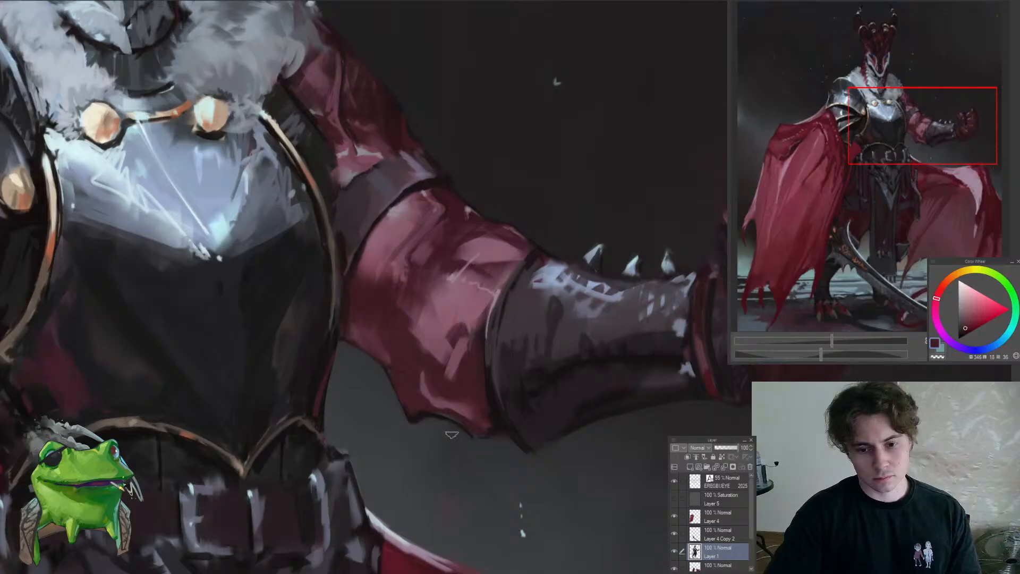
pyautogui.scroll(-6, 486, 441)
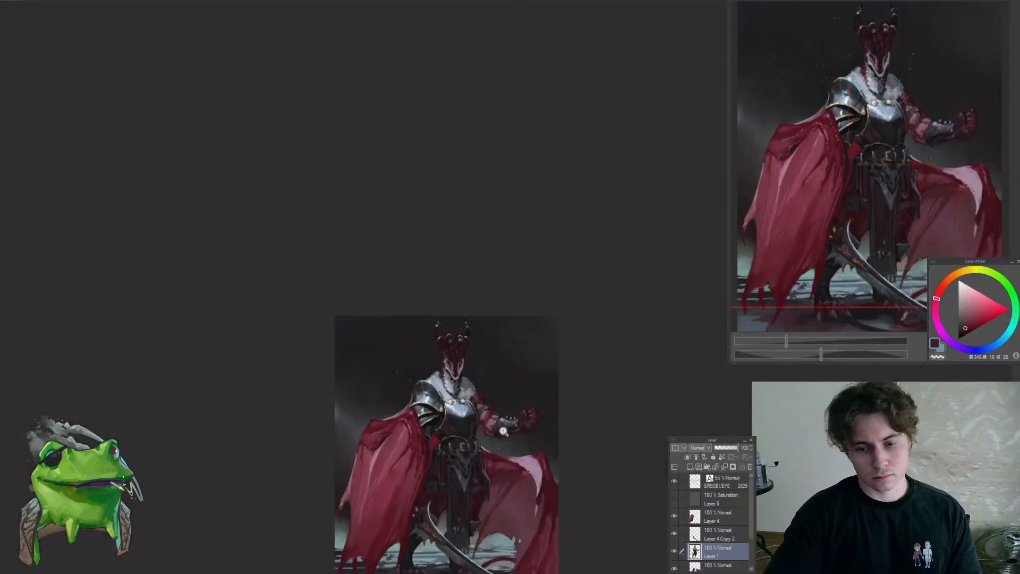
# With a smaller brush, paint a thin, wavy, muted-red fold line across the lower sleeve toward the breastplate
pyautogui.scroll(6, 504, 431)
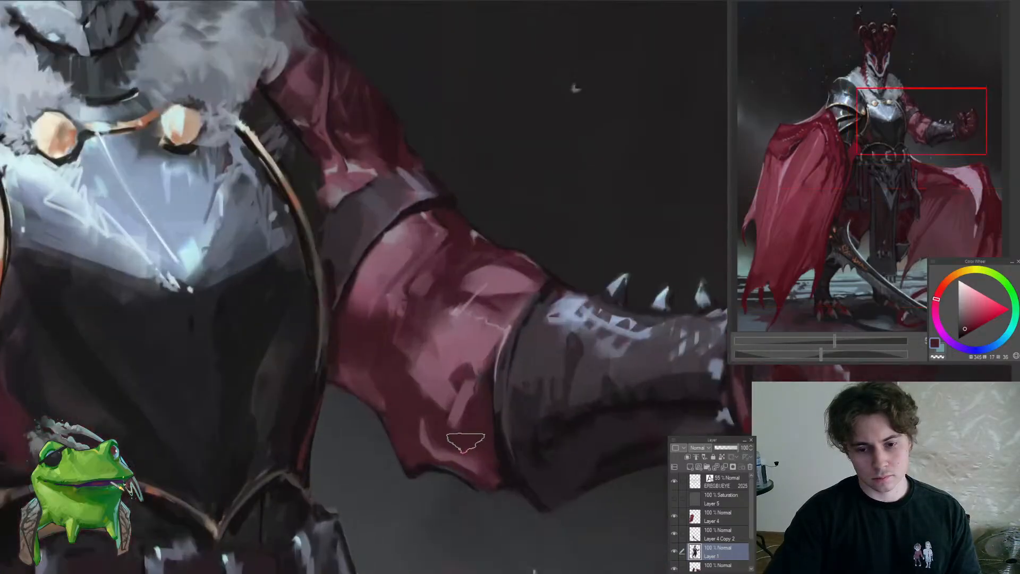
pyautogui.press('[')
pyautogui.press('[')
pyautogui.press('[')
pyautogui.keyDown('alt'); pyautogui.click(455, 449); pyautogui.keyUp('alt')
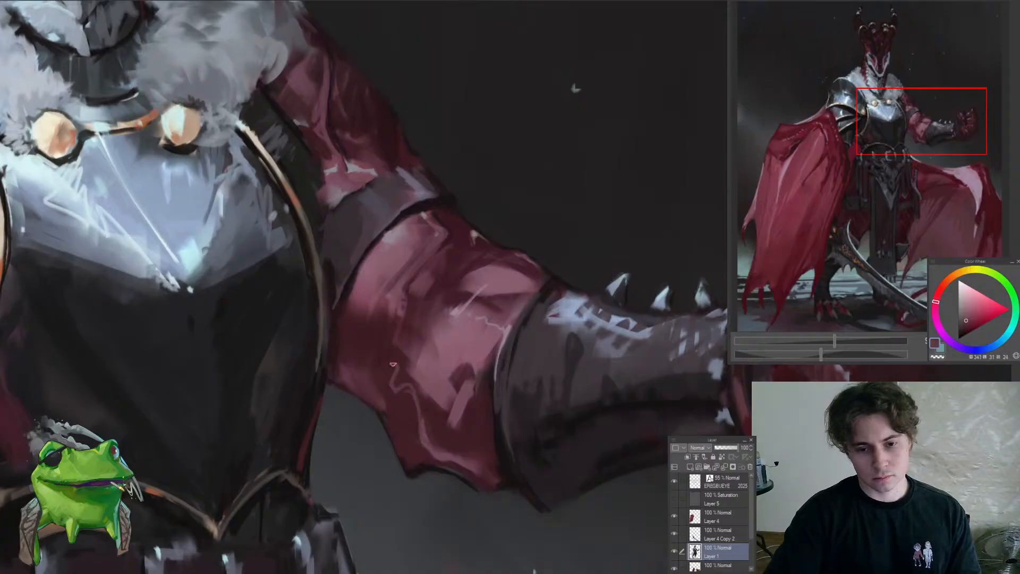
pyautogui.scroll(-4, 354, 421)
pyautogui.scroll(4, 354, 421)
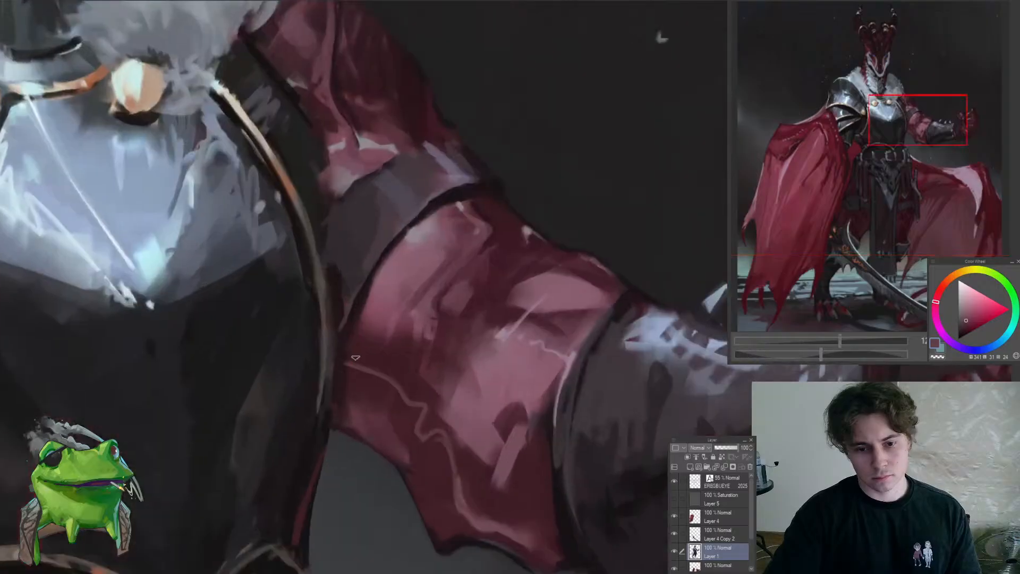
# With a larger brush and a sampled near-black, touch up the inner end of the sleeve beside the breastplate
pyautogui.keyDown('alt'); pyautogui.click(351, 373); pyautogui.keyUp('alt')
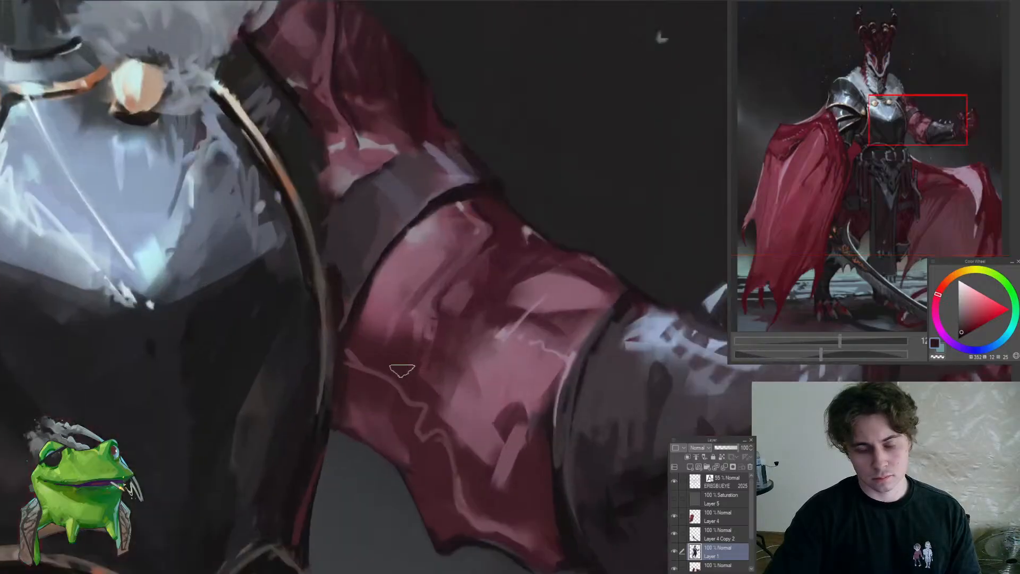
pyautogui.press(']')
pyautogui.press(']')
pyautogui.press(']')
pyautogui.scroll(-4, 367, 345)
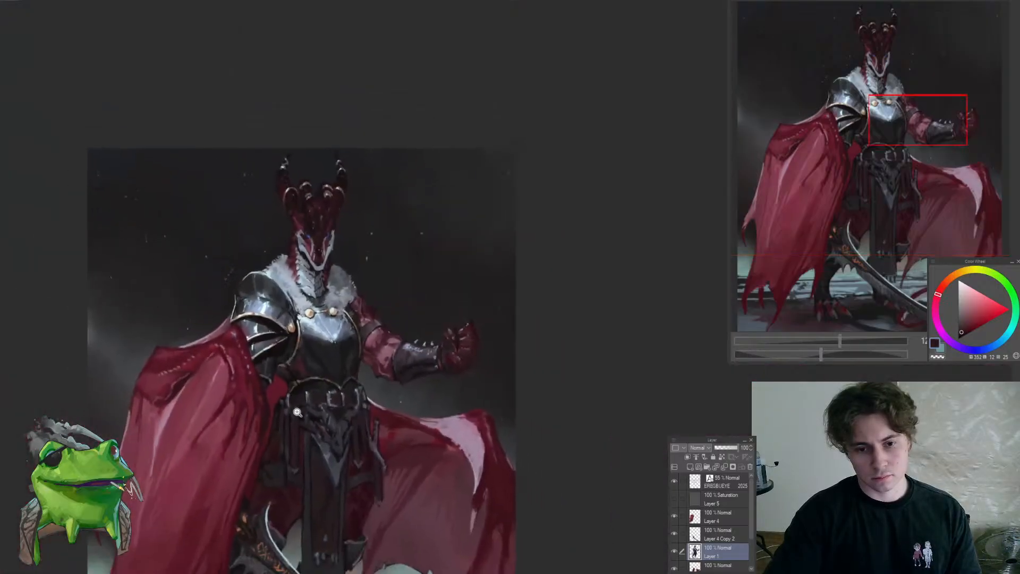
pyautogui.scroll(3, 351, 362)
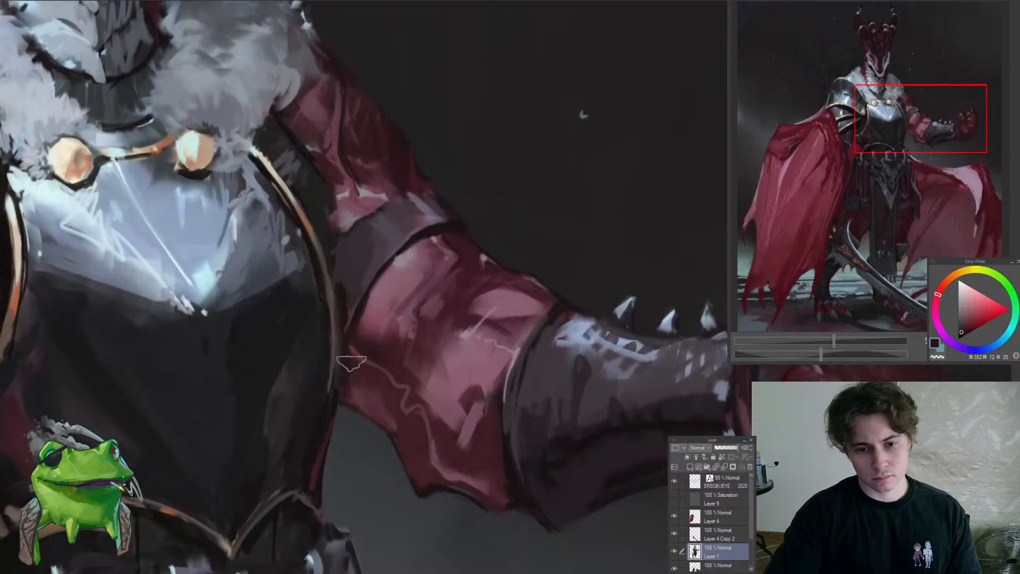
pyautogui.scroll(-5, 353, 366)
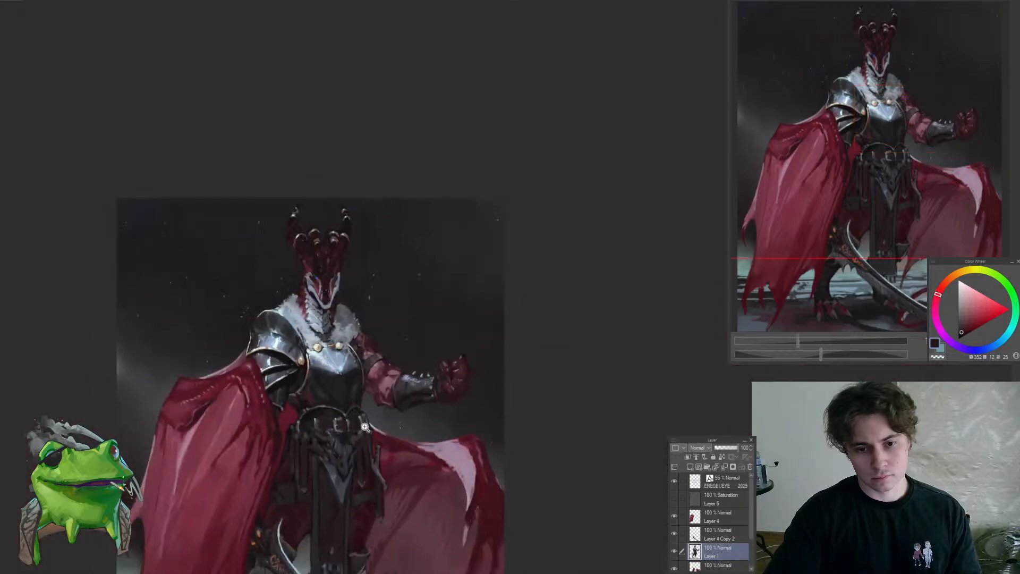
pyautogui.scroll(-3, 364, 426)
pyautogui.scroll(2, 393, 425)
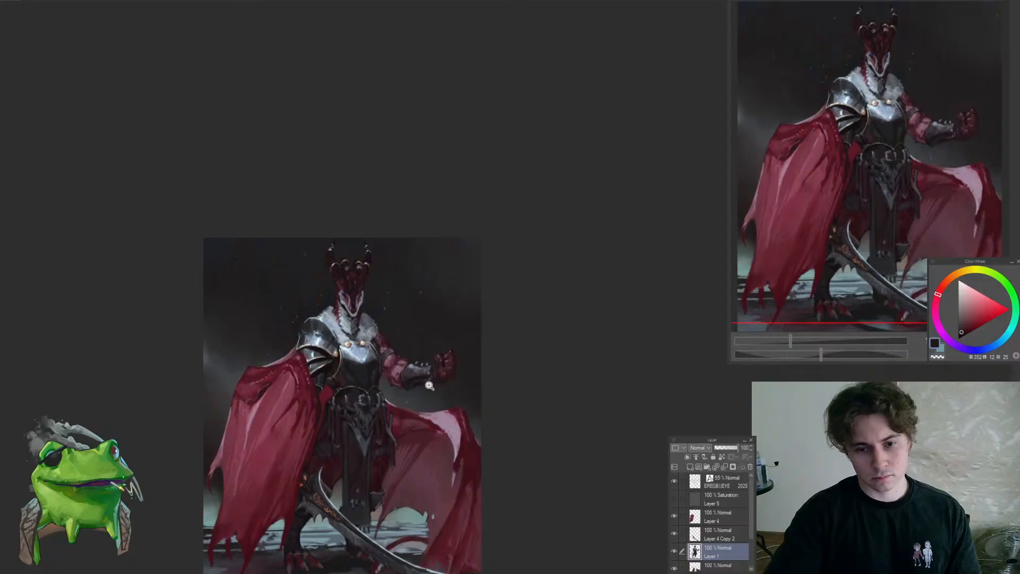
# On Layer 4 Copy, refine the cape's pale upper rim beside the belt with a sampled dark red
pyautogui.scroll(-3, 437, 393)
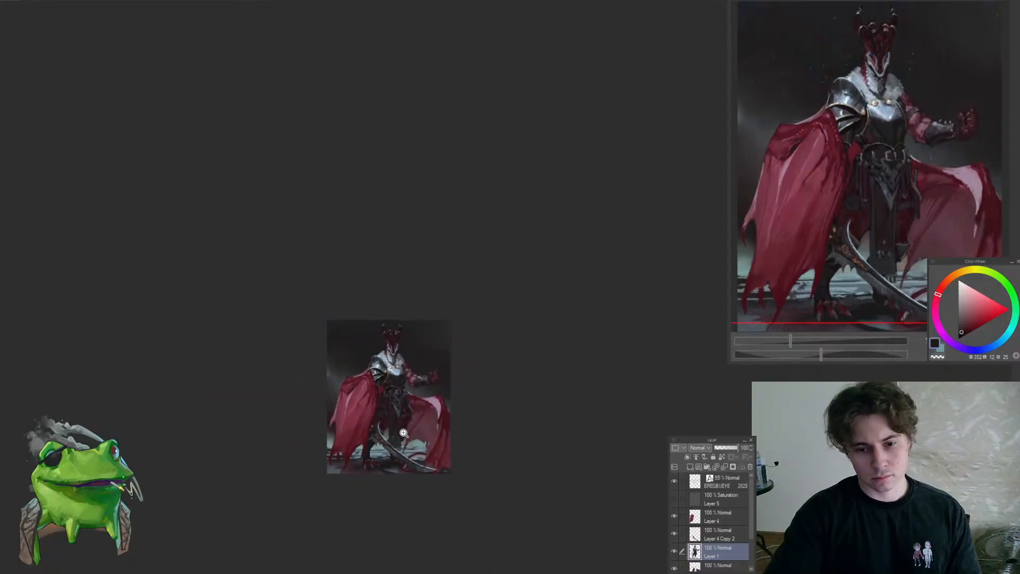
pyautogui.scroll(4, 421, 400)
pyautogui.scroll(3, 415, 380)
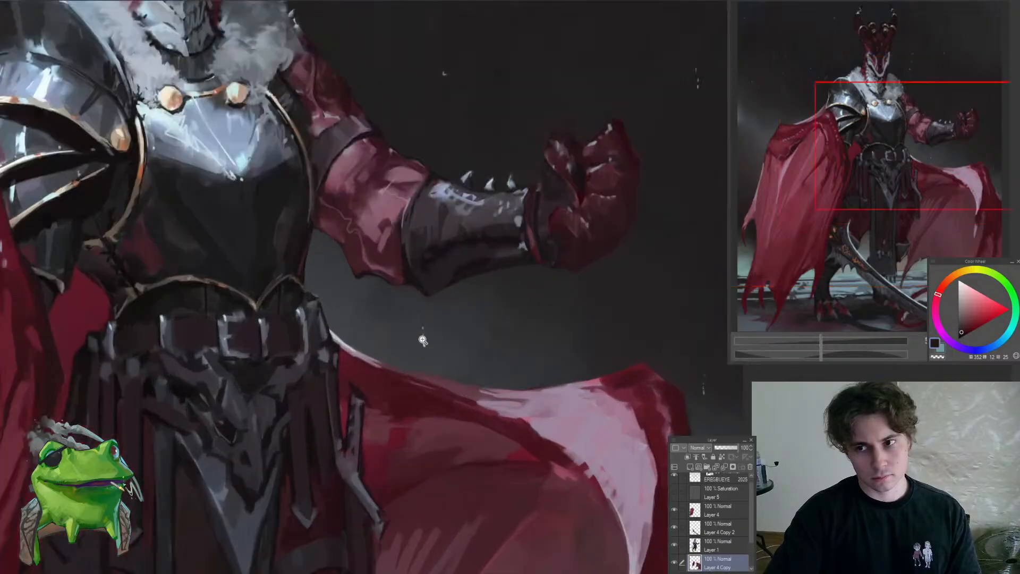
pyautogui.scroll(2, 423, 303)
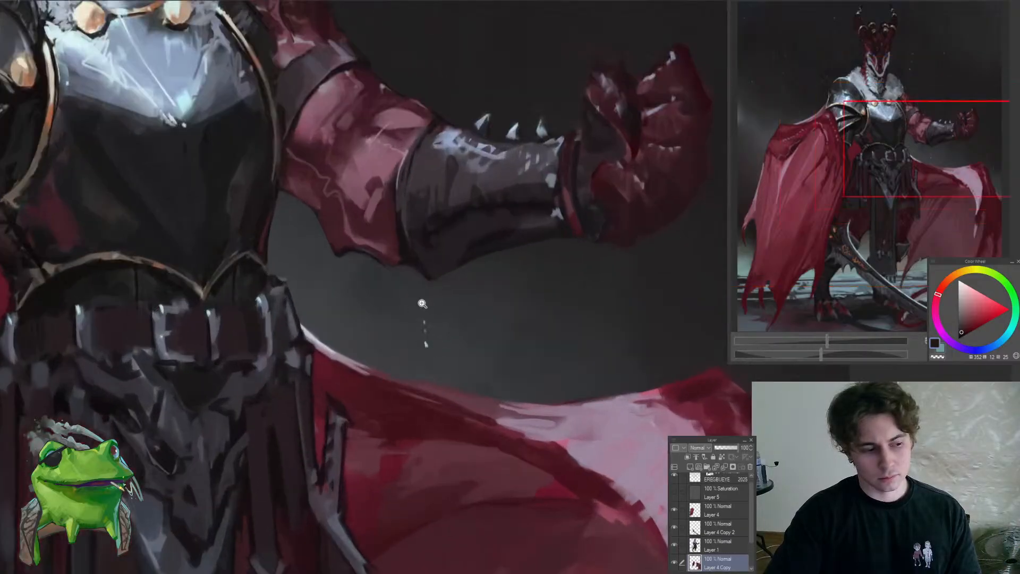
pyautogui.keyDown('alt'); pyautogui.click(359, 374); pyautogui.keyUp('alt')
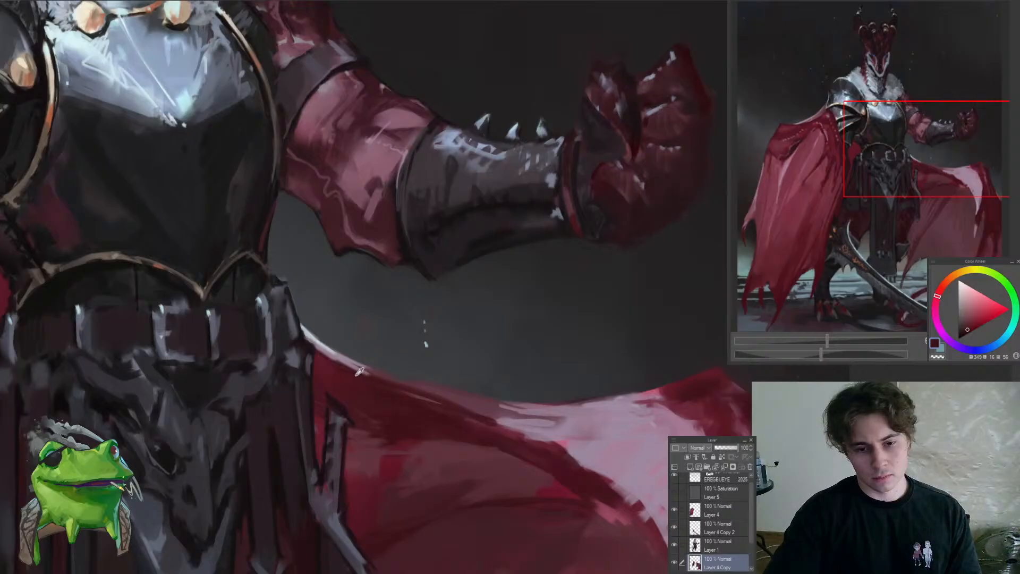
pyautogui.keyDown('alt'); pyautogui.click(359, 372); pyautogui.keyUp('alt')
pyautogui.moveTo(364, 353); pyautogui.dragTo(402, 372)
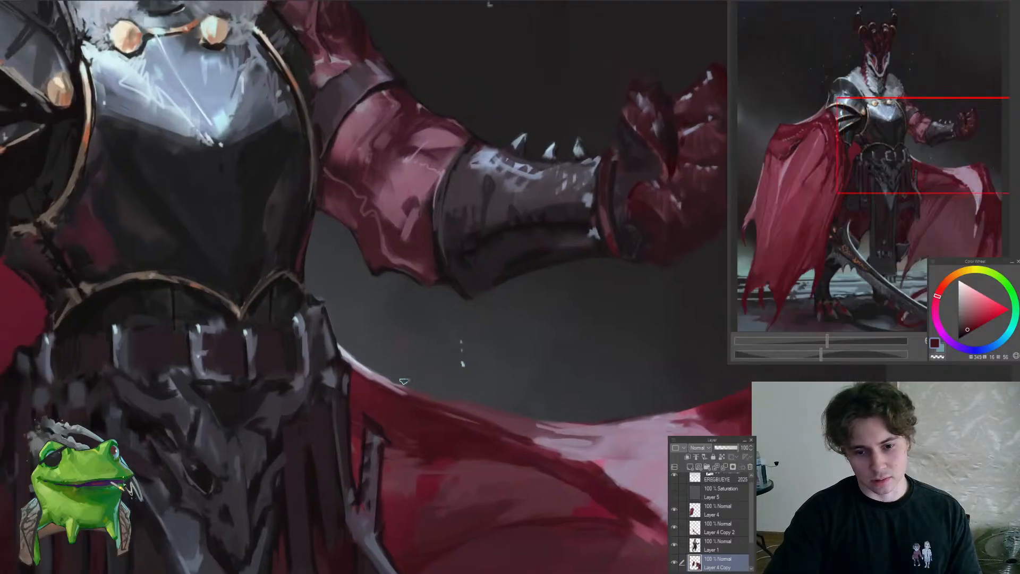
# Continue the dark red beneath the cape's thin pale rim, from the belt outward
pyautogui.scroll(-6, 419, 391)
pyautogui.scroll(1, 425, 398)
pyautogui.scroll(7, 389, 386)
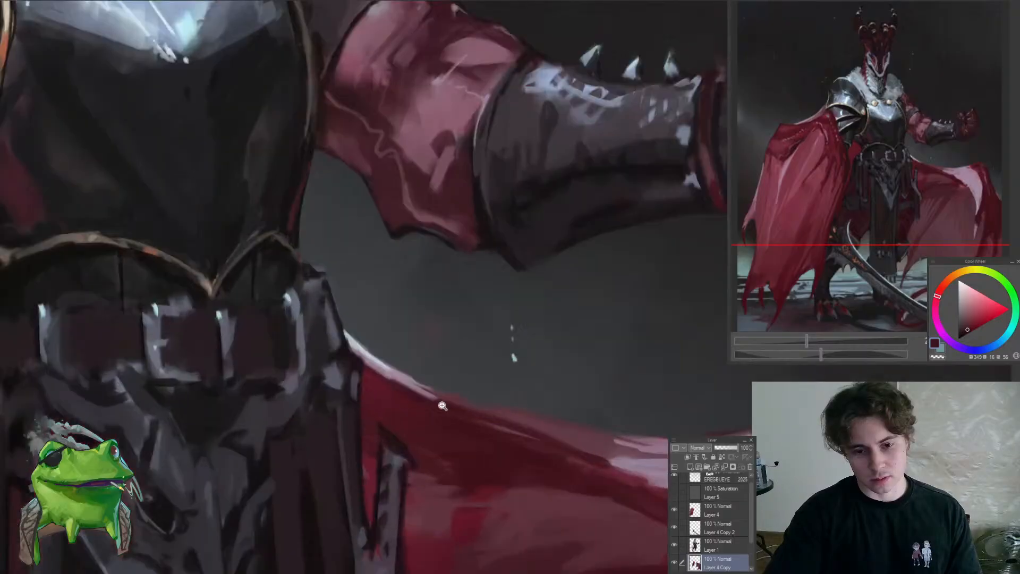
pyautogui.moveTo(358, 383); pyautogui.dragTo(431, 408)
pyautogui.keyDown('alt'); pyautogui.click(441, 415); pyautogui.keyUp('alt')
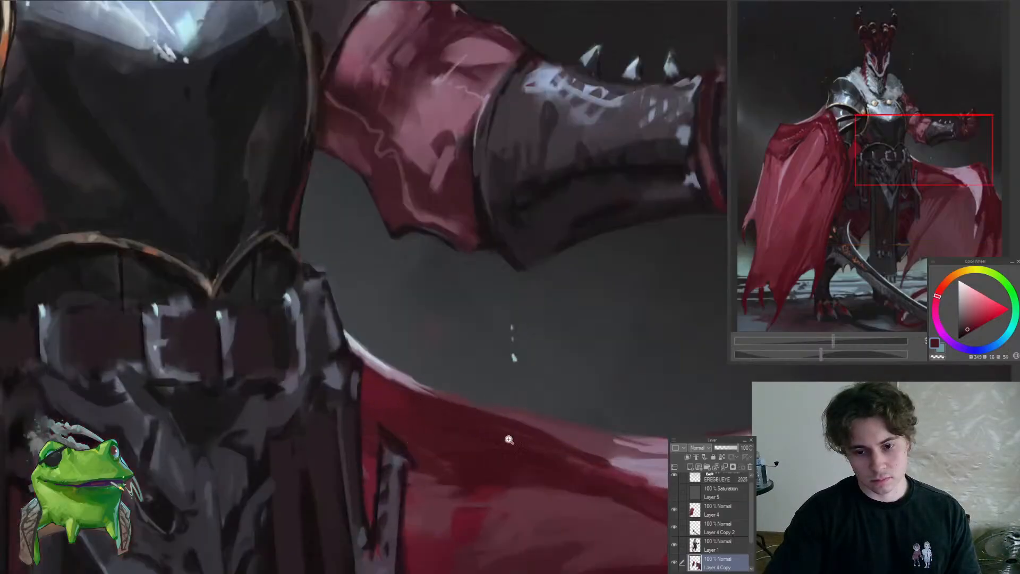
# Switch to Layer 1 and touch up the outer top corner of the belt armour at the hip
pyautogui.scroll(-8, 512, 439)
pyautogui.scroll(8, 513, 440)
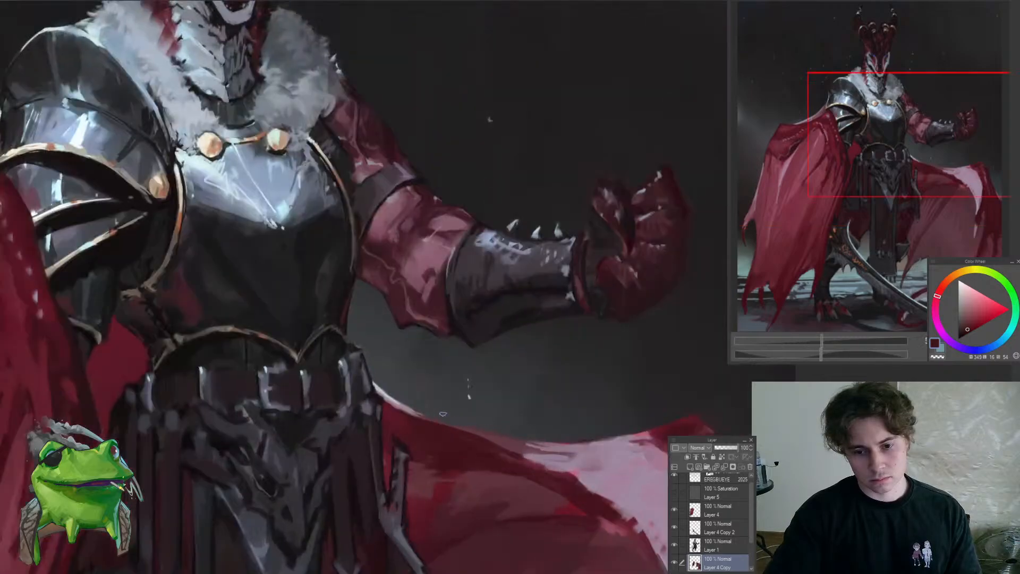
pyautogui.scroll(4, 374, 365)
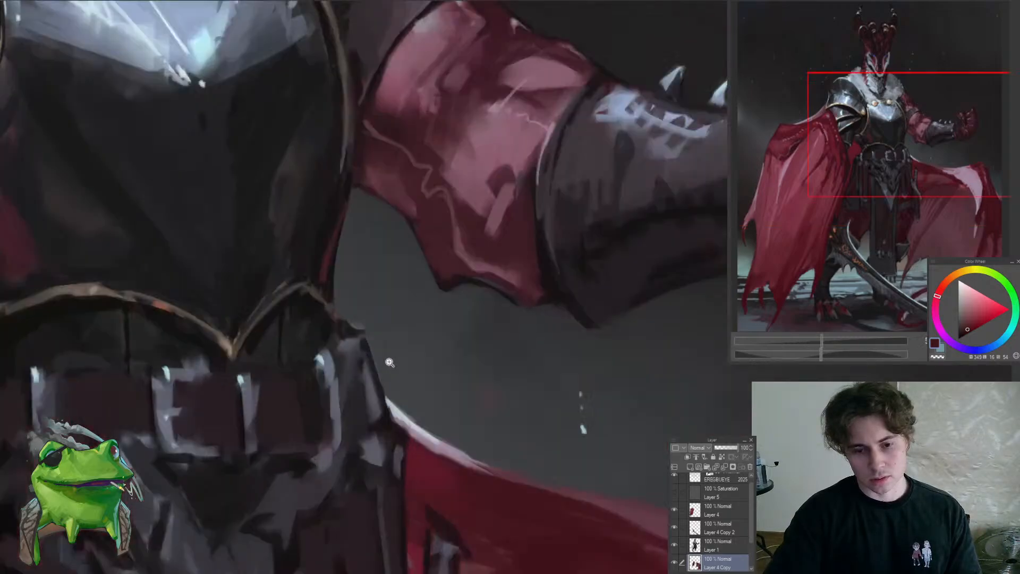
pyautogui.click(718, 546)
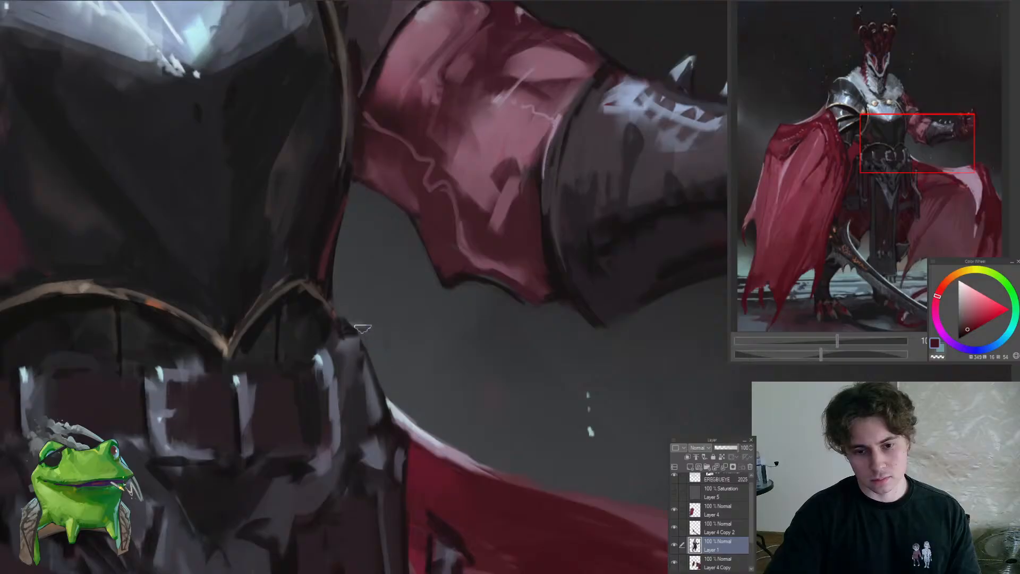
pyautogui.scroll(-6, 348, 317)
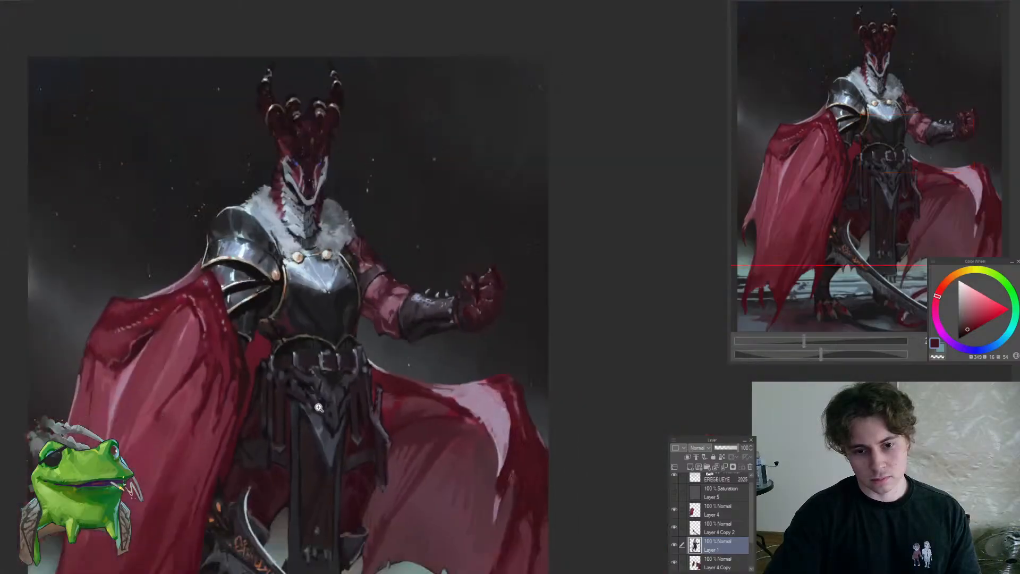
# On Layer 4 Copy, paint a sampled muted red over the upper fold of the cape between the belt and the pale highlight
pyautogui.moveTo(423, 420); pyautogui.dragTo(444, 417)
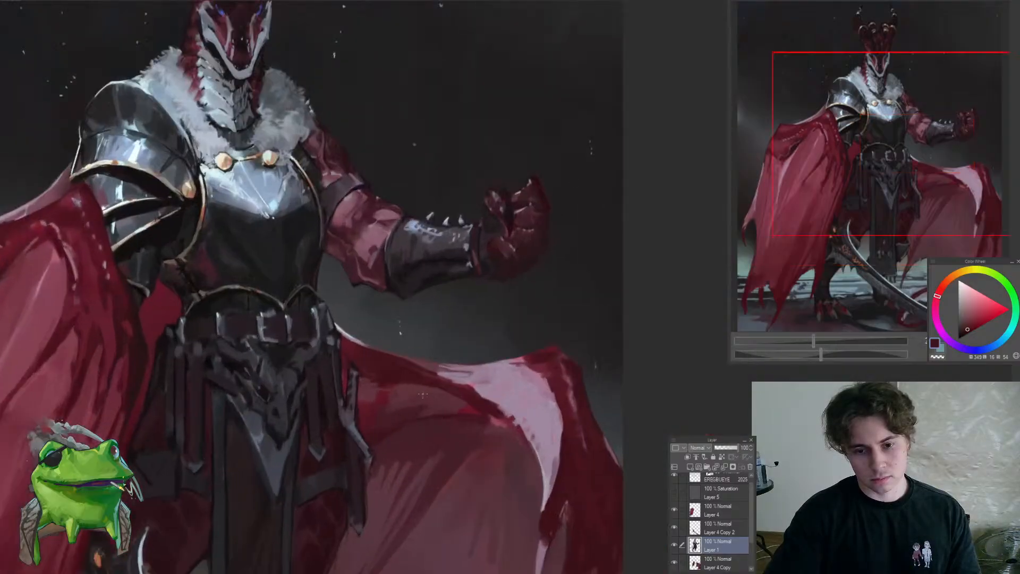
pyautogui.keyDown('ctrl'); pyautogui.keyDown('shift'); pyautogui.click(427, 402); pyautogui.keyUp('shift'); pyautogui.keyUp('ctrl')
pyautogui.keyDown('alt'); pyautogui.click(434, 398); pyautogui.keyUp('alt')
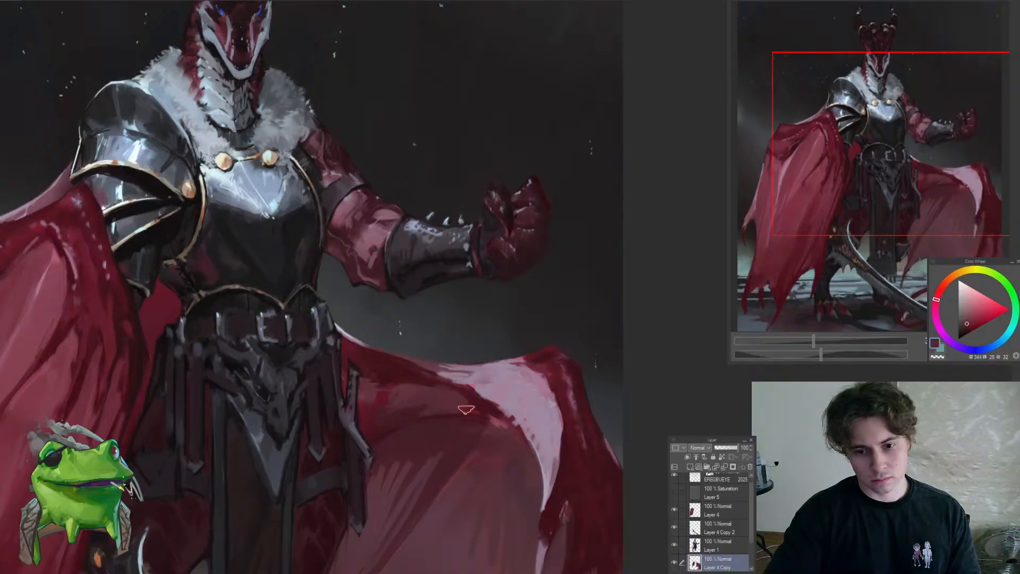
pyautogui.moveTo(443, 414); pyautogui.dragTo(382, 419)
pyautogui.moveTo(448, 410); pyautogui.dragTo(497, 412)
pyautogui.keyDown('alt'); pyautogui.click(446, 419); pyautogui.keyUp('alt')
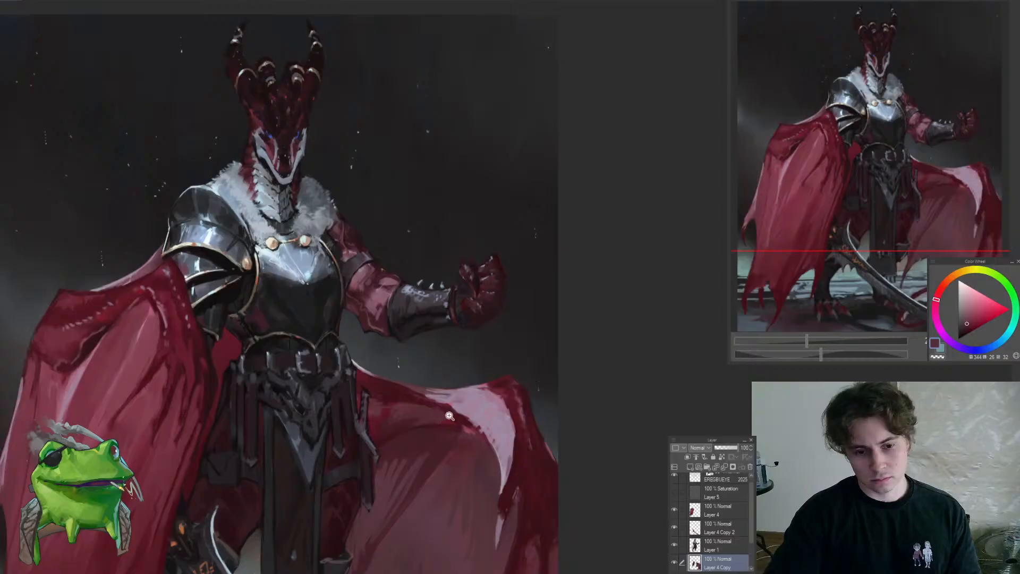
# Define the inner end of the cape's pale highlight with a sampled dark red
pyautogui.click(450, 416)
pyautogui.keyDown('alt'); pyautogui.click(459, 427); pyautogui.keyUp('alt')
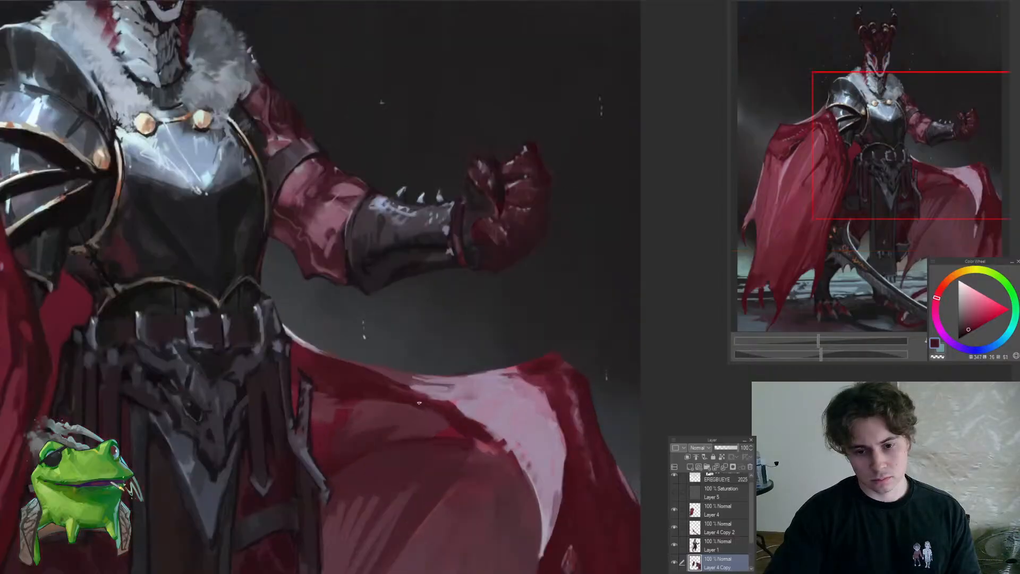
pyautogui.keyDown('alt'); pyautogui.click(412, 391); pyautogui.keyUp('alt')
# Dab sampled greyish lilac and pink tones along the upper edge of the cape's pale highlight
pyautogui.keyDown('alt'); pyautogui.click(464, 408); pyautogui.keyUp('alt')
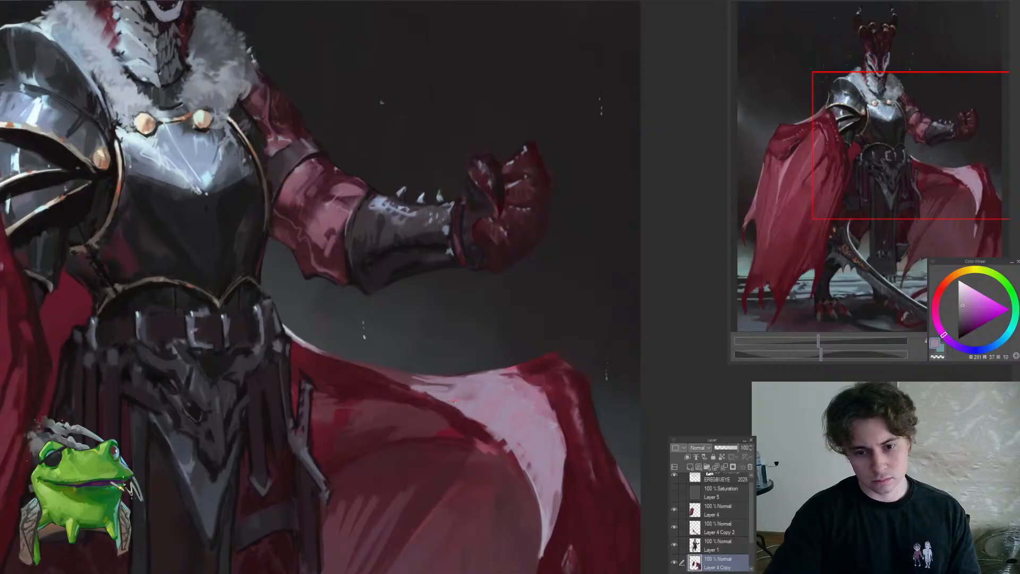
pyautogui.keyDown('alt'); pyautogui.click(459, 401); pyautogui.keyUp('alt')
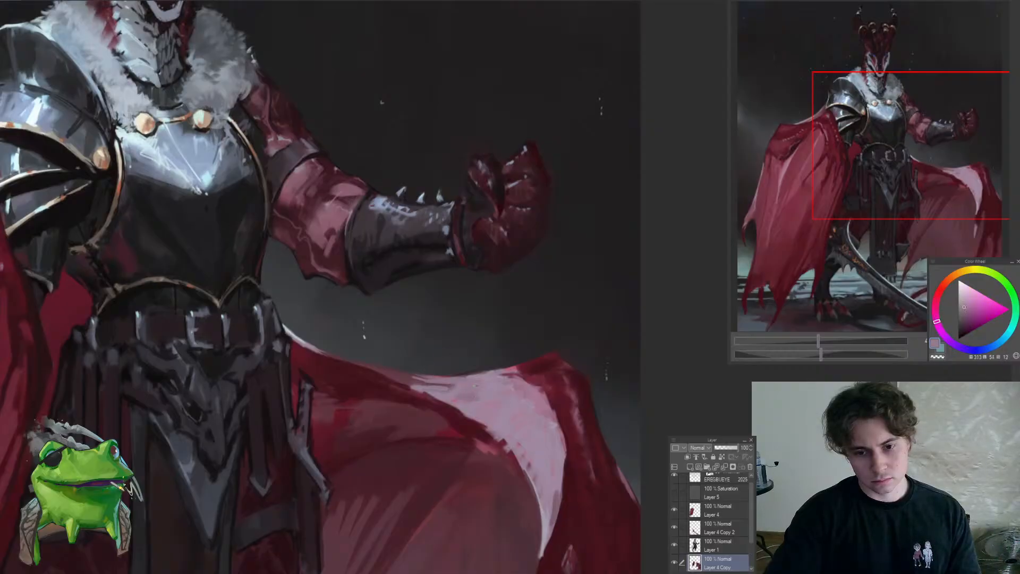
pyautogui.keyDown('alt'); pyautogui.click(460, 381); pyautogui.keyUp('alt')
pyautogui.keyDown('alt'); pyautogui.click(458, 384); pyautogui.keyUp('alt')
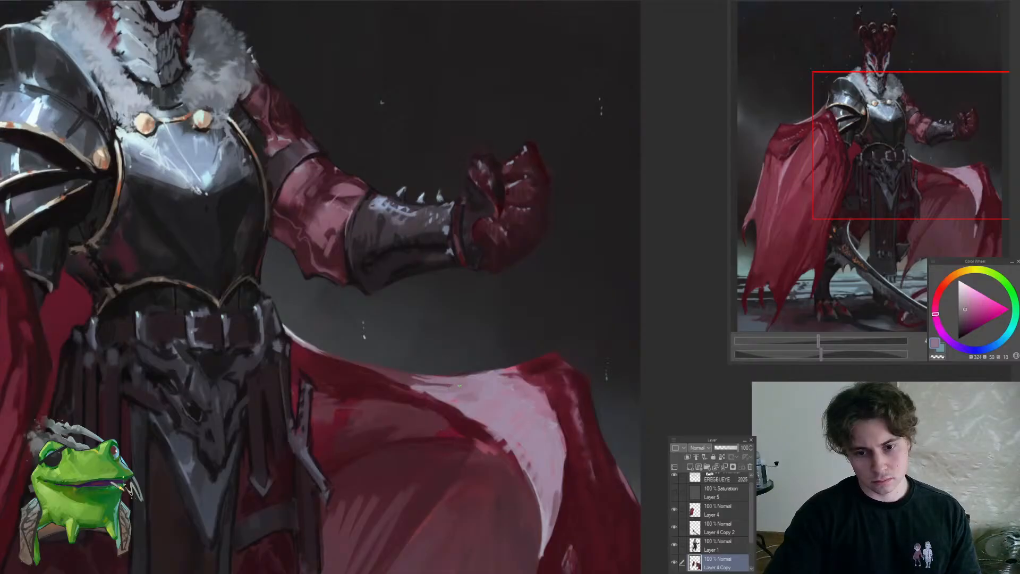
# Extend the thin pale highlight along the cape's upper edge from the belt towards the broad pink highlight, using sampled light lilac-blue
pyautogui.keyDown('alt'); pyautogui.click(448, 392); pyautogui.keyUp('alt')
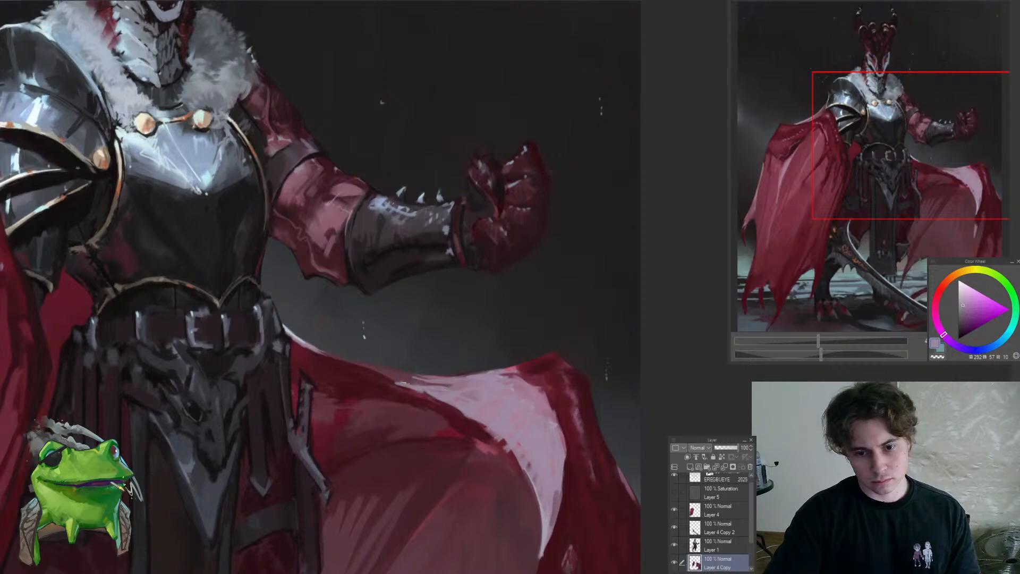
pyautogui.scroll(-8, 396, 380)
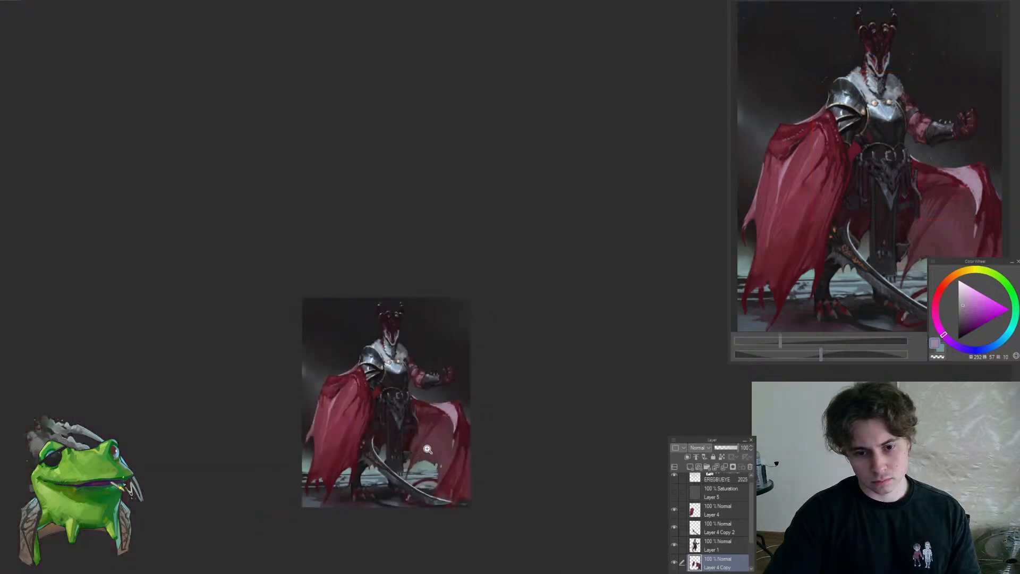
pyautogui.scroll(3, 401, 429)
pyautogui.scroll(5, 421, 380)
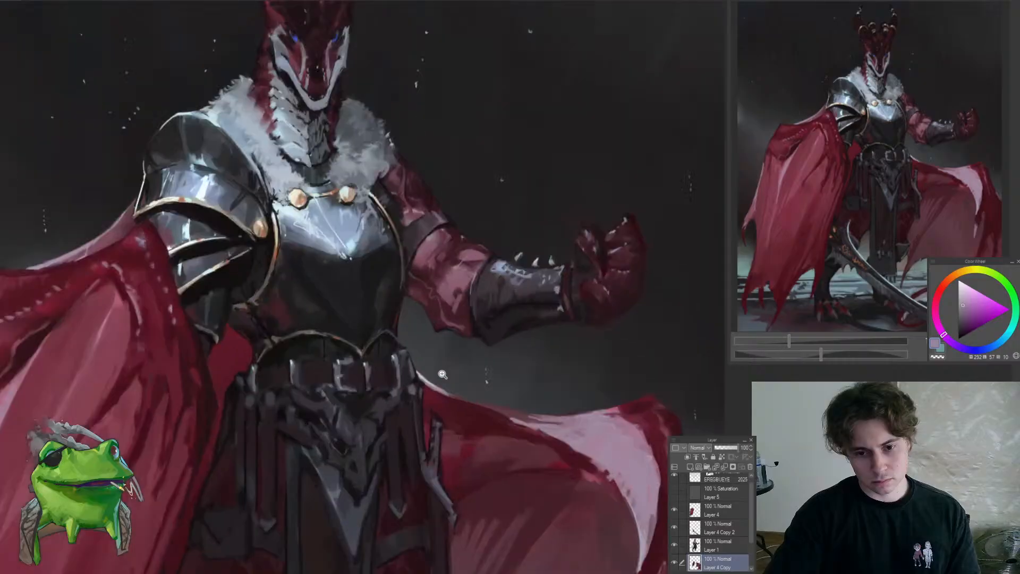
pyautogui.keyDown('alt'); pyautogui.click(414, 376); pyautogui.keyUp('alt')
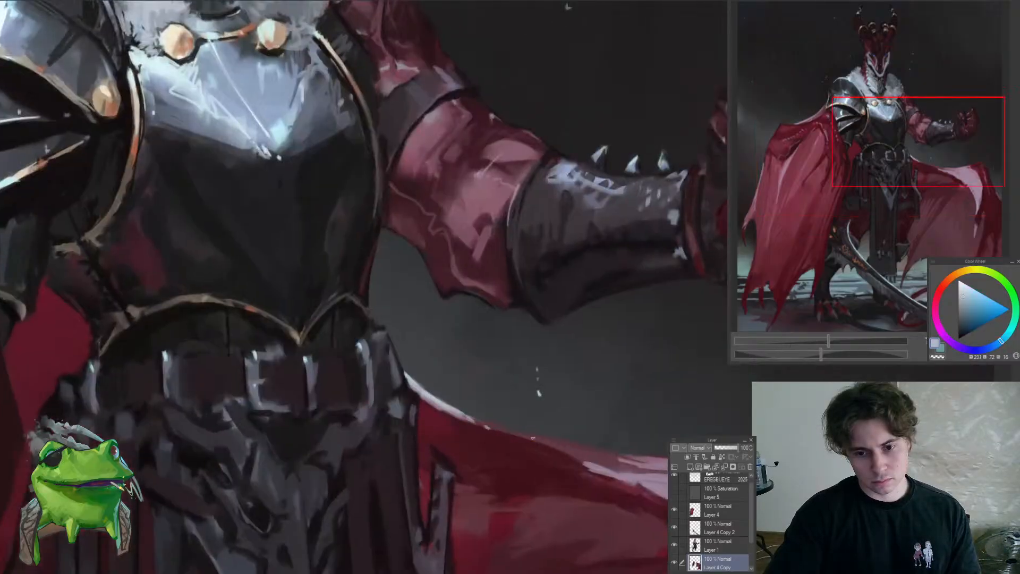
pyautogui.moveTo(532, 437); pyautogui.dragTo(416, 379)
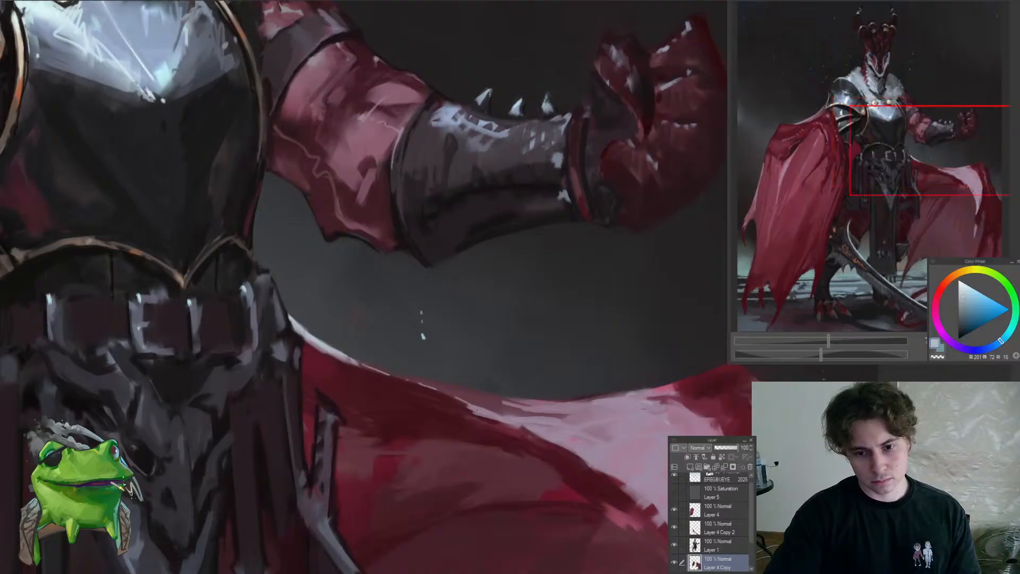
pyautogui.moveTo(452, 426)
pyautogui.keyDown('ctrl'); pyautogui.mouseDown()
pyautogui.moveTo(432, 467)
pyautogui.moveTo(477, 416)
pyautogui.moveTo(447, 405)
pyautogui.moveTo(463, 404)
pyautogui.mouseUp(); pyautogui.keyUp('ctrl')
pyautogui.keyDown('alt'); pyautogui.click(402, 413); pyautogui.keyUp('alt')
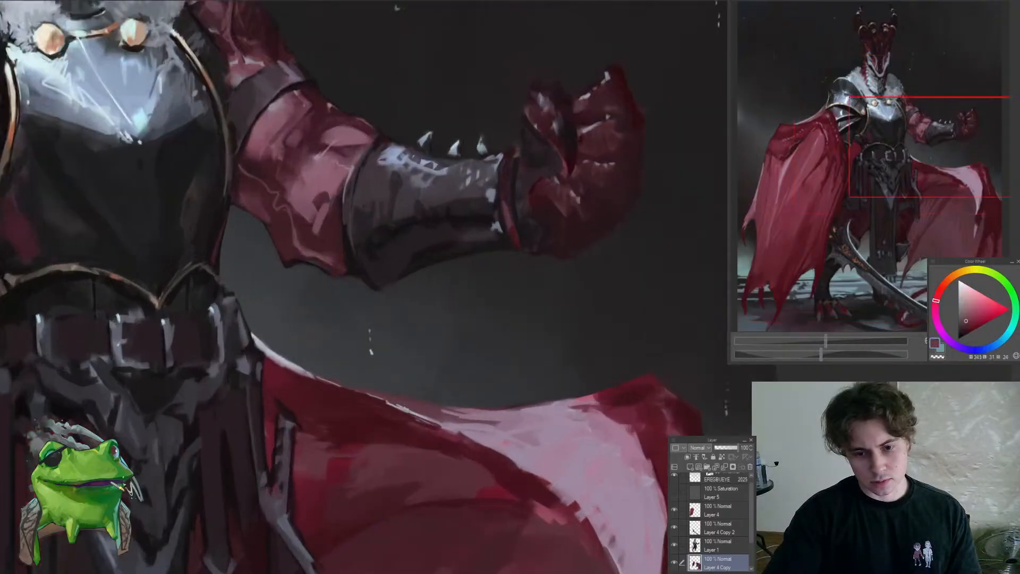
# Refine the inner start of the cape's pale highlight along its upper edge with a sampled dark red
pyautogui.keyDown('alt'); pyautogui.click(458, 424); pyautogui.keyUp('alt')
pyautogui.keyDown('alt'); pyautogui.click(435, 415); pyautogui.keyUp('alt')
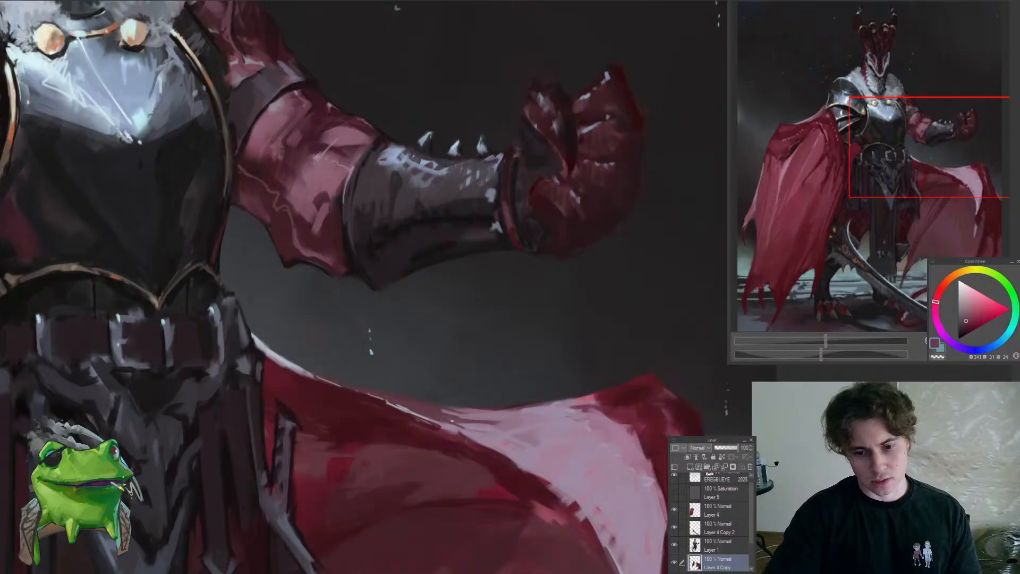
pyautogui.keyDown('ctrl'); pyautogui.moveTo(435, 417); pyautogui.dragTo(420, 454); pyautogui.keyUp('ctrl')
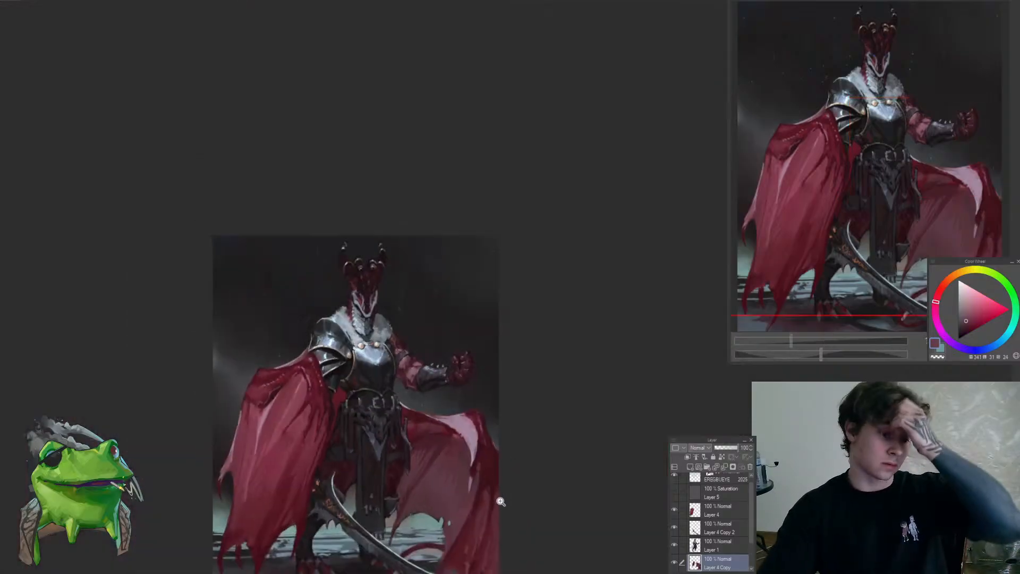
pyautogui.keyDown('ctrl'); pyautogui.moveTo(500, 501); pyautogui.dragTo(484, 465); pyautogui.keyUp('ctrl')
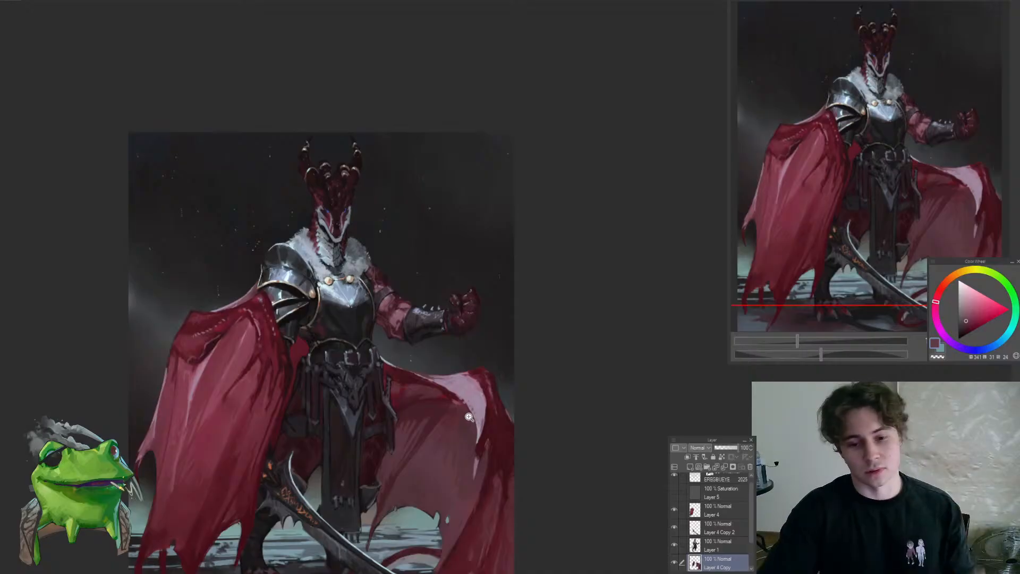
# Switch to Layer 1 and touch up the outer hip edge of the belt armour where it meets the cape, using dark purple
pyautogui.keyDown('ctrl'); pyautogui.moveTo(384, 404); pyautogui.dragTo(418, 368); pyautogui.keyUp('ctrl')
pyautogui.keyDown('ctrl'); pyautogui.keyDown('shift'); pyautogui.click(390, 358); pyautogui.keyUp('shift'); pyautogui.keyUp('ctrl')
pyautogui.keyDown('alt'); pyautogui.click(393, 346); pyautogui.keyUp('alt')
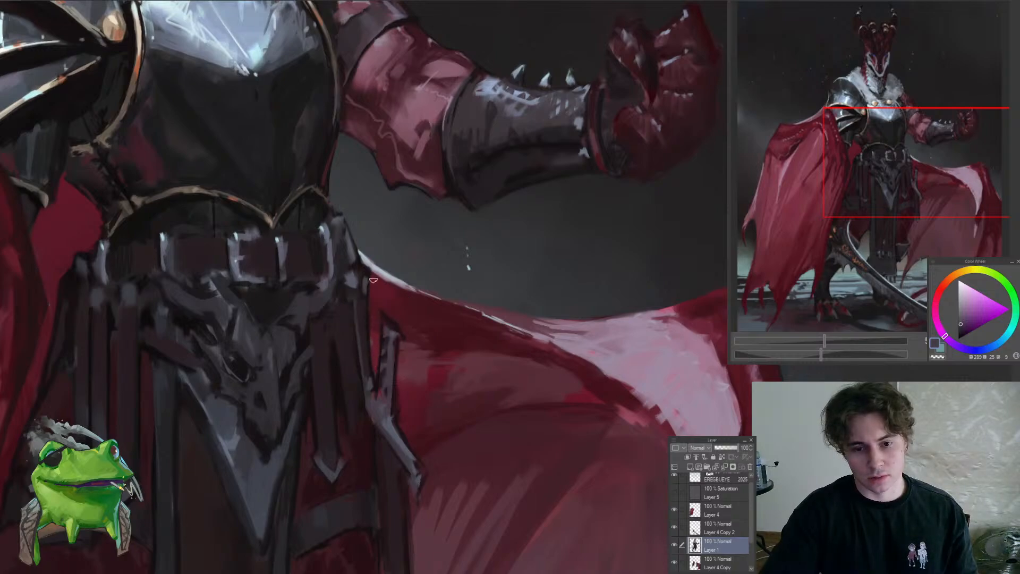
pyautogui.moveTo(369, 251)
pyautogui.mouseDown()
pyautogui.moveTo(386, 329)
pyautogui.moveTo(341, 358)
pyautogui.mouseUp()
pyautogui.moveTo(381, 326); pyautogui.dragTo(451, 242)
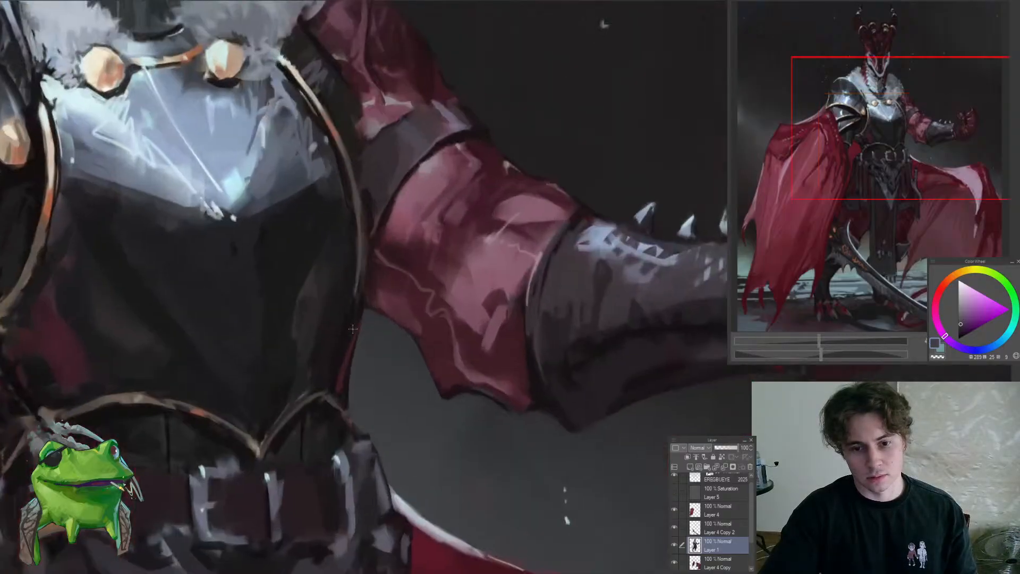
# Touch up the dark side of the breastplate along its curved trim beside the red sleeve with sampled near-black tones
pyautogui.keyDown('alt'); pyautogui.click(347, 343); pyautogui.keyUp('alt')
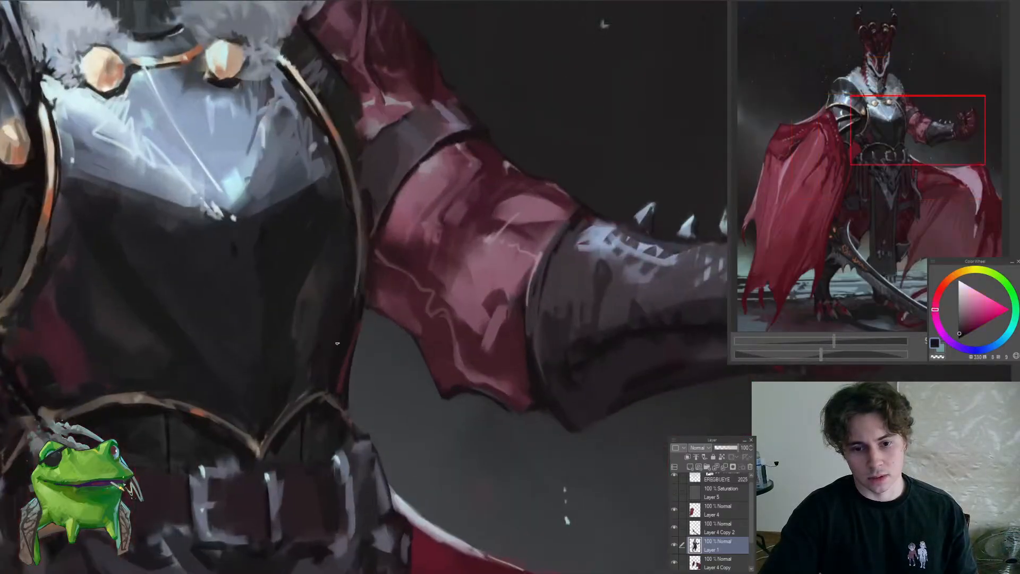
pyautogui.moveTo(353, 286); pyautogui.dragTo(367, 384)
pyautogui.keyDown('alt'); pyautogui.click(361, 405); pyautogui.keyUp('alt')
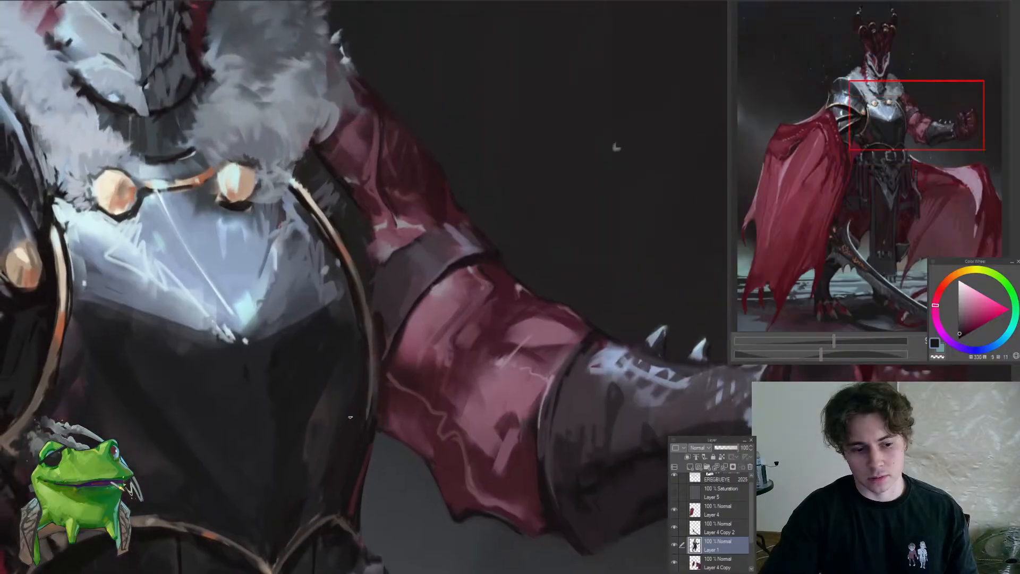
pyautogui.keyDown('alt'); pyautogui.click(361, 387); pyautogui.keyUp('alt')
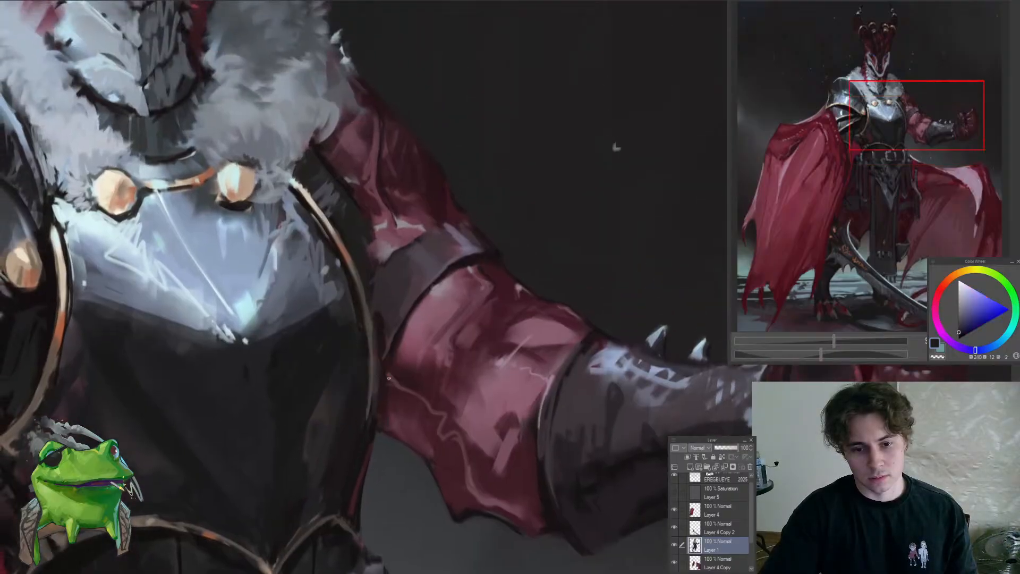
pyautogui.keyDown('alt'); pyautogui.click(381, 403); pyautogui.keyUp('alt')
pyautogui.keyDown('alt'); pyautogui.click(360, 337); pyautogui.keyUp('alt')
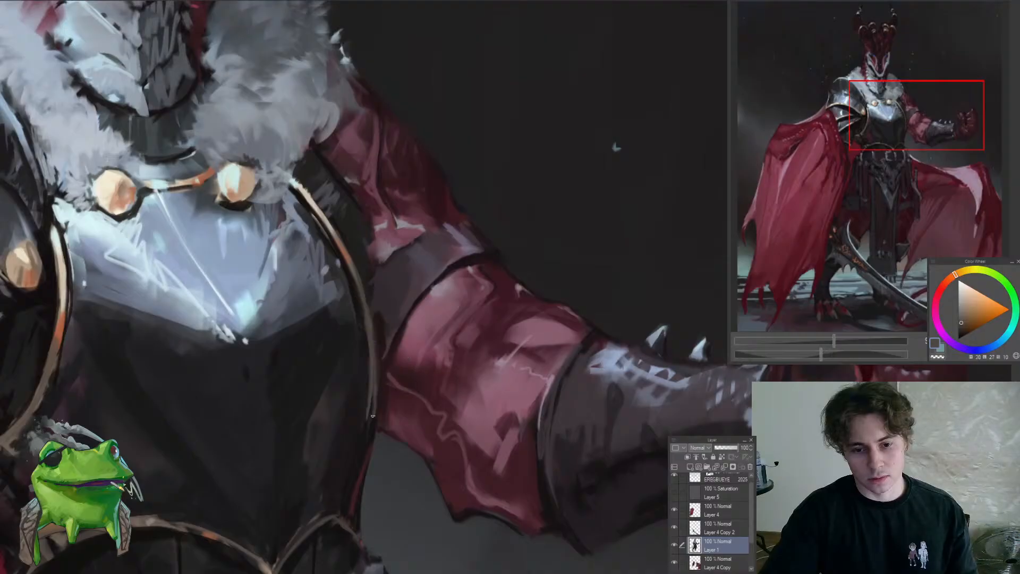
pyautogui.moveTo(374, 399); pyautogui.dragTo(406, 345)
pyautogui.keyDown('alt'); pyautogui.click(405, 348); pyautogui.keyUp('alt')
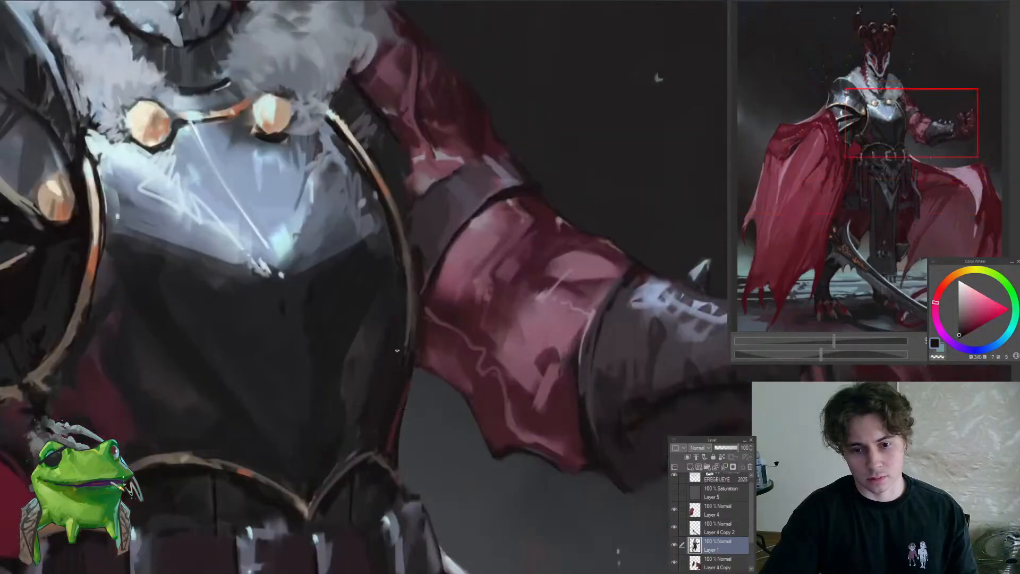
pyautogui.moveTo(406, 362); pyautogui.dragTo(356, 388)
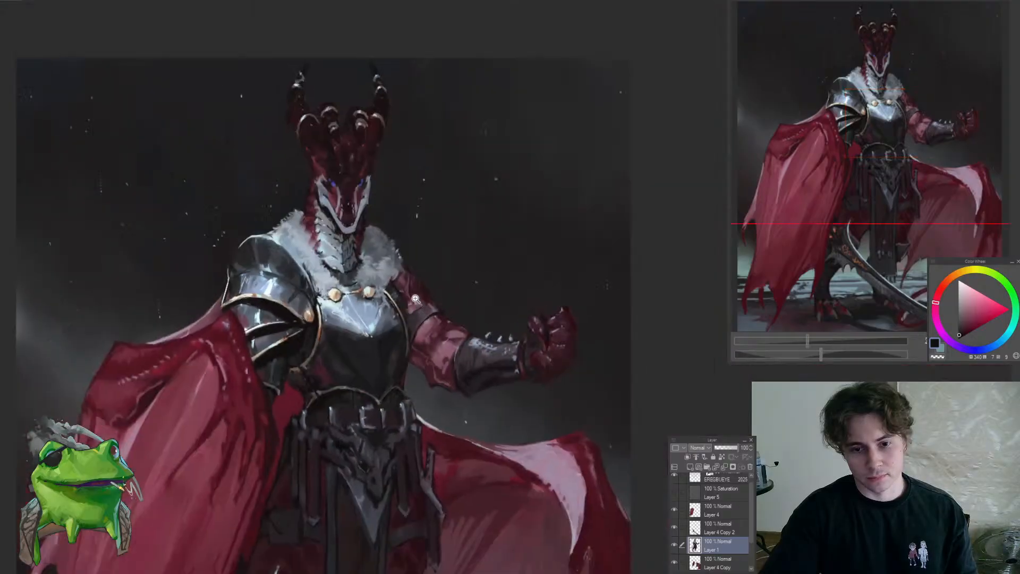
# Refine the shading of the breastplate's upper corner beside the gold trim with sampled blue-grey and dark blue tones
pyautogui.moveTo(409, 293); pyautogui.dragTo(467, 284)
pyautogui.keyDown('alt'); pyautogui.click(389, 371); pyautogui.keyUp('alt')
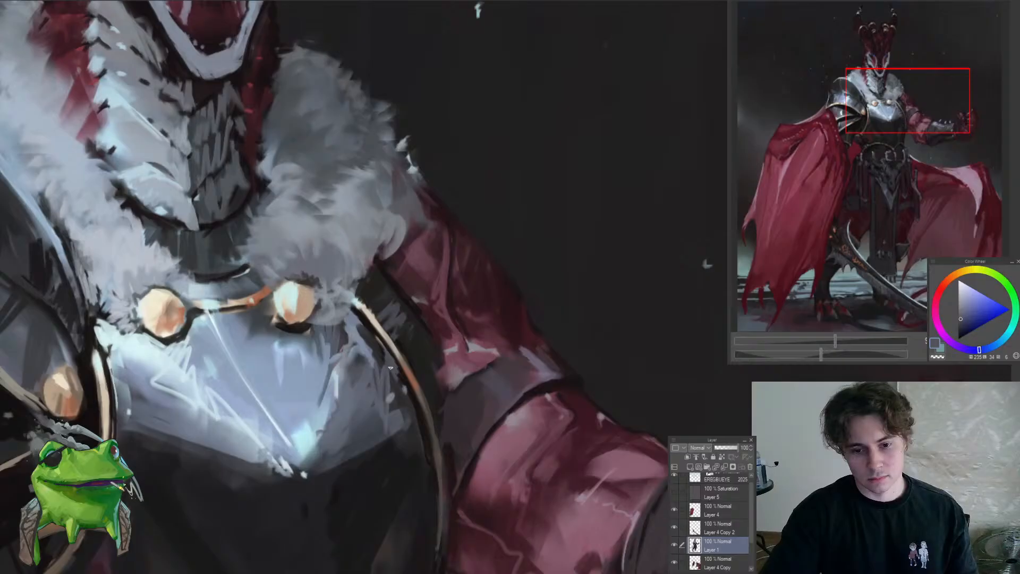
pyautogui.keyDown('alt'); pyautogui.click(409, 398); pyautogui.keyUp('alt')
pyautogui.keyDown('alt'); pyautogui.click(416, 412); pyautogui.keyUp('alt')
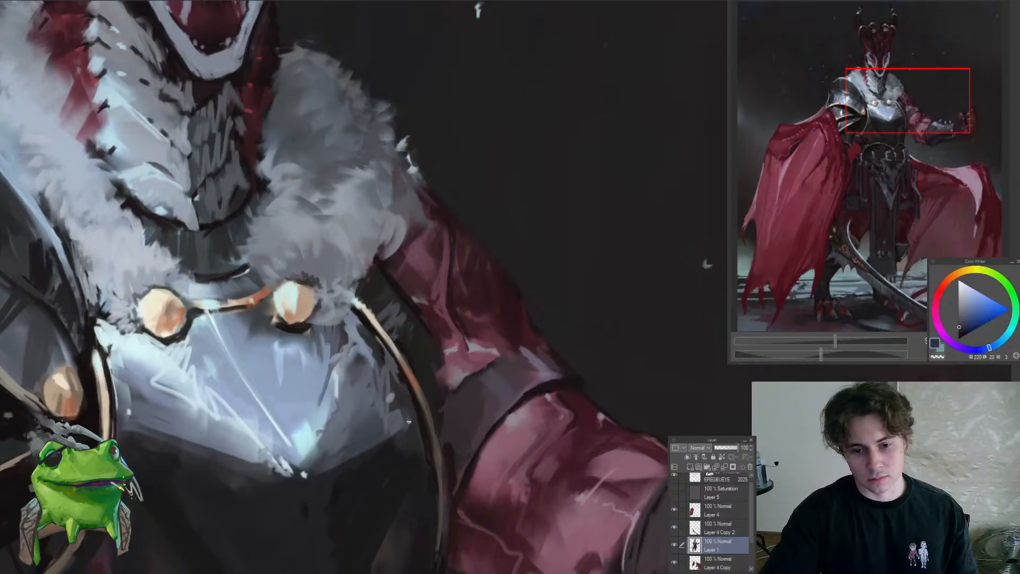
pyautogui.moveTo(412, 414); pyautogui.dragTo(422, 393)
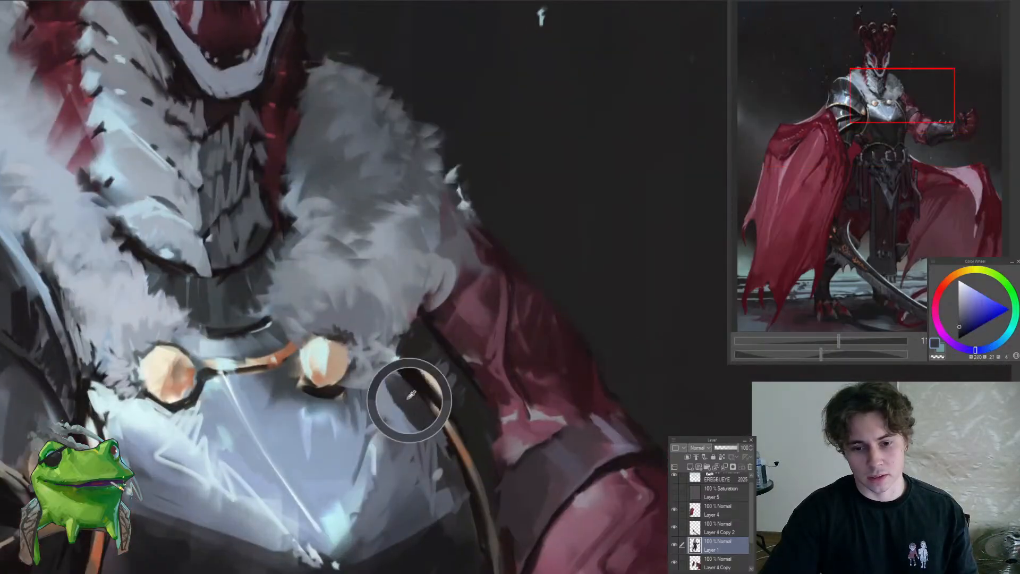
pyautogui.keyDown('alt'); pyautogui.click(391, 387); pyautogui.keyUp('alt')
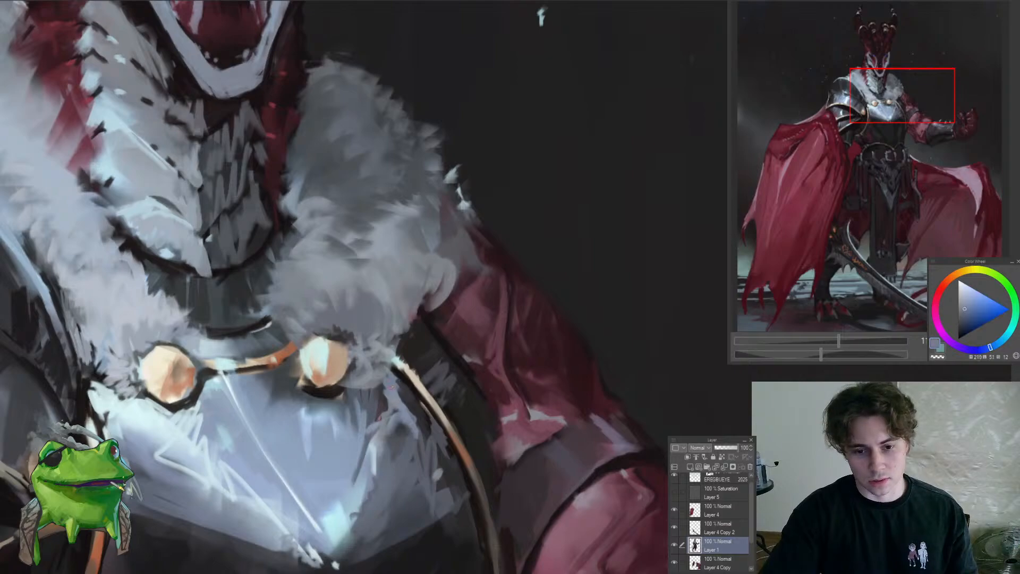
# Paint sampled light grey-blue strokes around the fur collar and breastplate corner beside the clasp nearest the raised arm
pyautogui.keyDown('alt'); pyautogui.click(394, 371); pyautogui.keyUp('alt')
pyautogui.moveTo(393, 371)
pyautogui.mouseDown()
pyautogui.moveTo(375, 386)
pyautogui.moveTo(339, 389)
pyautogui.moveTo(361, 390)
pyautogui.moveTo(366, 377)
pyautogui.moveTo(350, 385)
pyautogui.moveTo(376, 366)
pyautogui.moveTo(349, 369)
pyautogui.moveTo(354, 386)
pyautogui.moveTo(355, 325)
pyautogui.moveTo(350, 398)
pyautogui.mouseUp()
pyautogui.keyDown('alt'); pyautogui.click(337, 392); pyautogui.keyUp('alt')
pyautogui.keyDown('alt'); pyautogui.click(361, 390); pyautogui.keyUp('alt')
pyautogui.keyDown('alt'); pyautogui.click(378, 366); pyautogui.keyUp('alt')
pyautogui.keyDown('alt'); pyautogui.click(354, 348); pyautogui.keyUp('alt')
pyautogui.keyDown('alt'); pyautogui.click(356, 325); pyautogui.keyUp('alt')
# Paint small fur tufts in sampled light blue-grey along the collar's edge where it overlaps the shoulder plate
pyautogui.moveTo(328, 390)
pyautogui.mouseDown()
pyautogui.moveTo(301, 387)
pyautogui.moveTo(333, 385)
pyautogui.mouseUp()
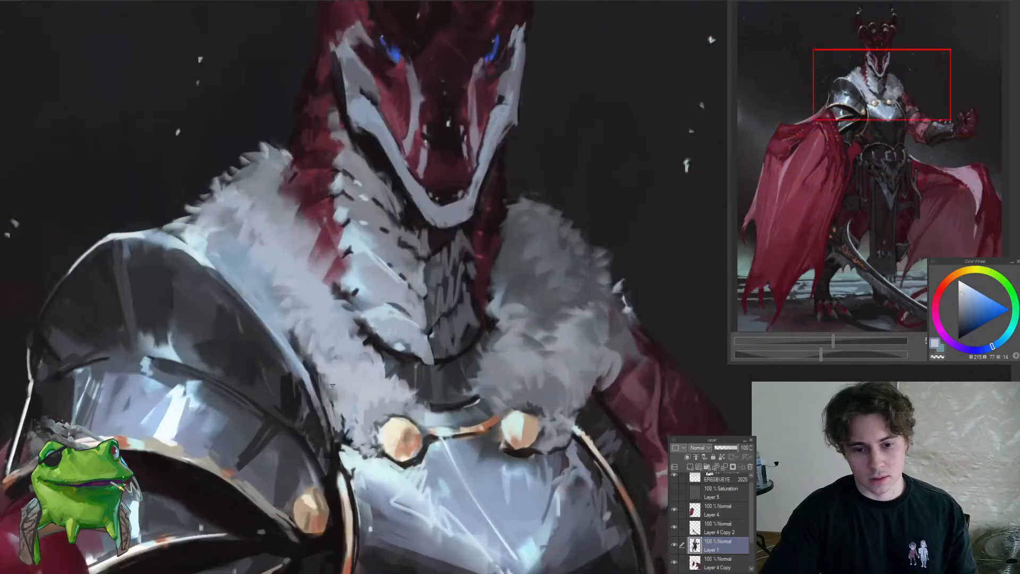
pyautogui.keyDown('alt'); pyautogui.click(329, 351); pyautogui.keyUp('alt')
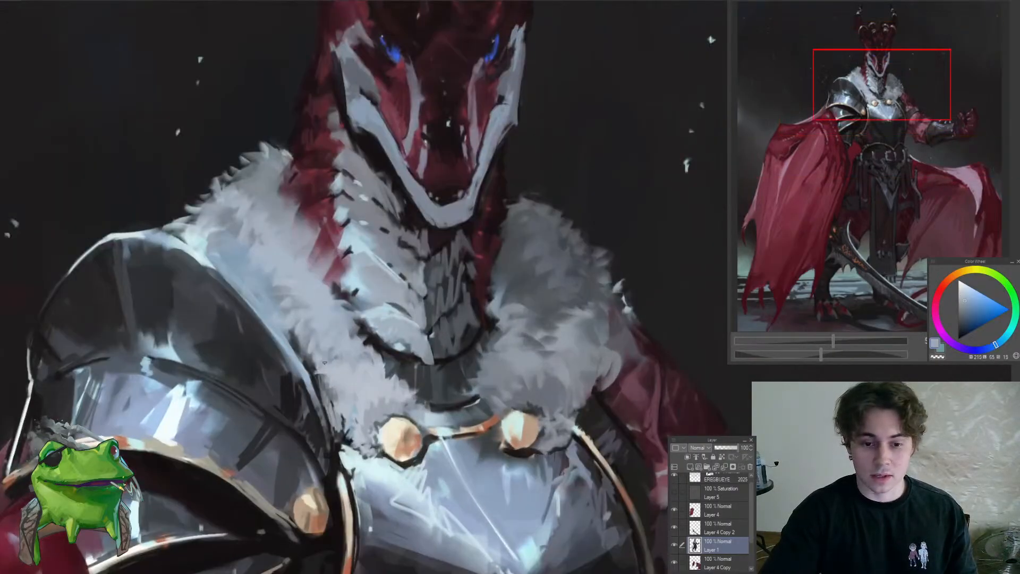
pyautogui.keyDown('alt'); pyautogui.click(343, 373); pyautogui.keyUp('alt')
pyautogui.moveTo(332, 372)
pyautogui.mouseDown()
pyautogui.moveTo(335, 392)
pyautogui.moveTo(279, 398)
pyautogui.moveTo(369, 392)
pyautogui.mouseUp()
pyautogui.keyDown('alt'); pyautogui.click(290, 339); pyautogui.keyUp('alt')
pyautogui.moveTo(281, 384); pyautogui.dragTo(308, 386)
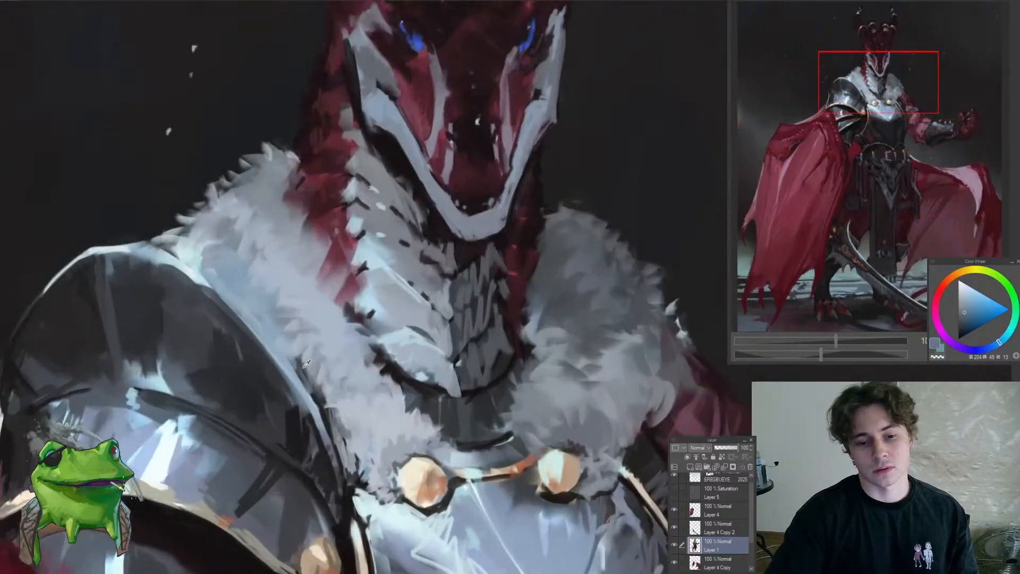
pyautogui.keyDown('alt'); pyautogui.click(303, 371); pyautogui.keyUp('alt')
pyautogui.keyDown('alt'); pyautogui.click(301, 370); pyautogui.keyUp('alt')
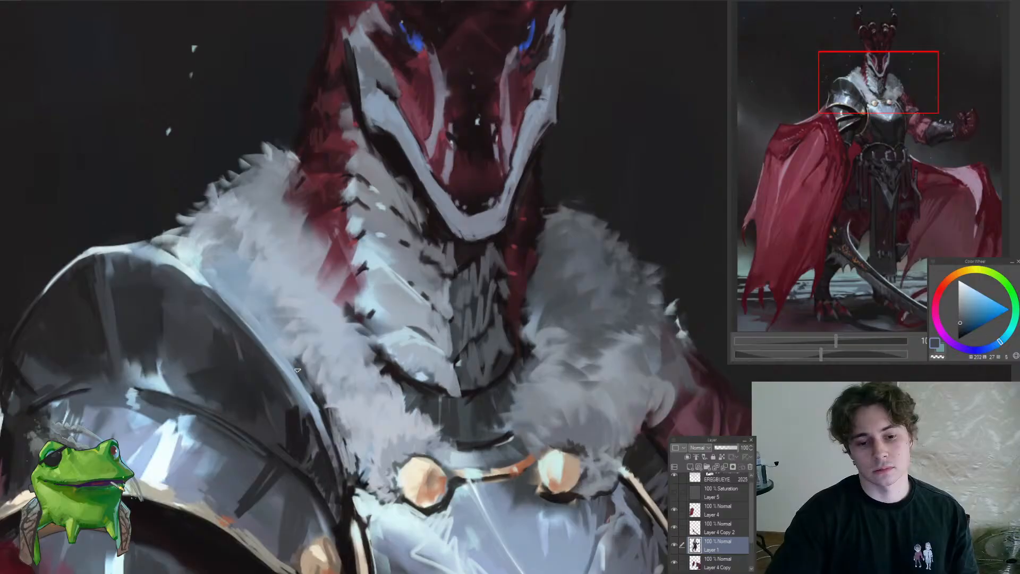
# Darken the shoulder plate's inner rim beside the fur collar and chest trim with sampled near-black tones
pyautogui.keyDown('alt'); pyautogui.click(326, 408); pyautogui.keyUp('alt')
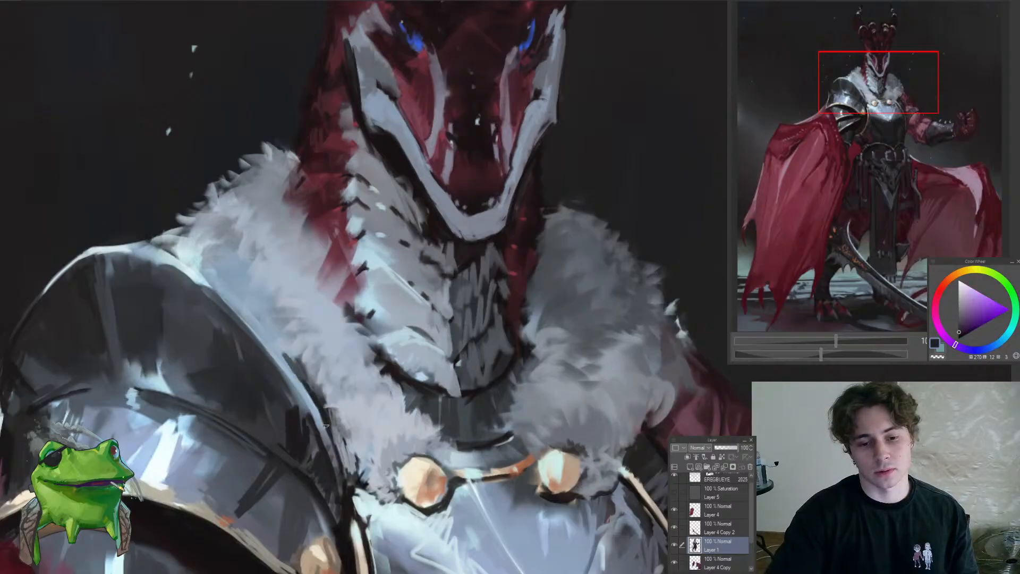
pyautogui.moveTo(305, 407); pyautogui.dragTo(281, 441)
pyautogui.moveTo(291, 383); pyautogui.dragTo(240, 453)
pyautogui.keyDown('alt'); pyautogui.click(321, 433); pyautogui.keyUp('alt')
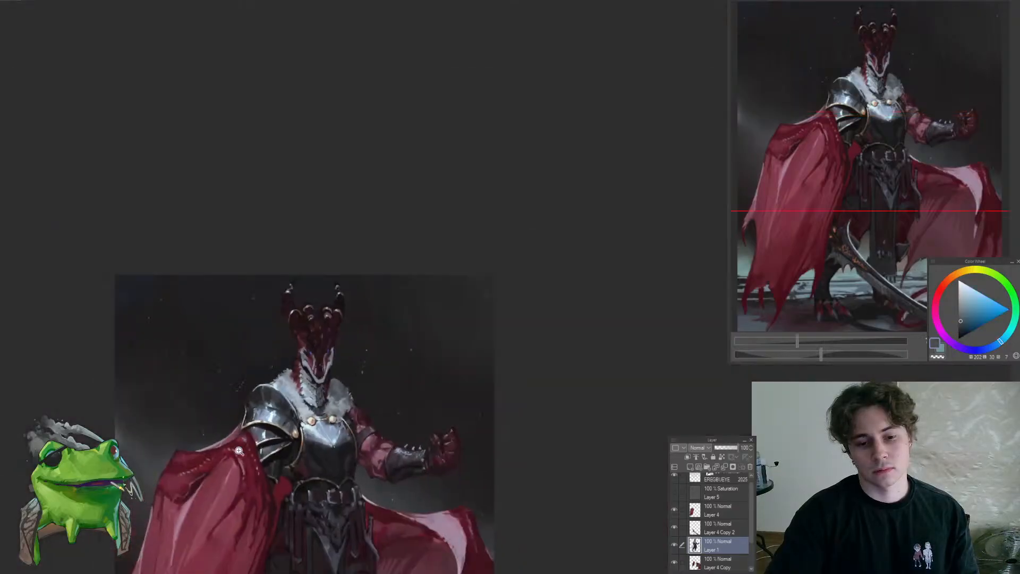
pyautogui.moveTo(305, 427); pyautogui.dragTo(357, 399)
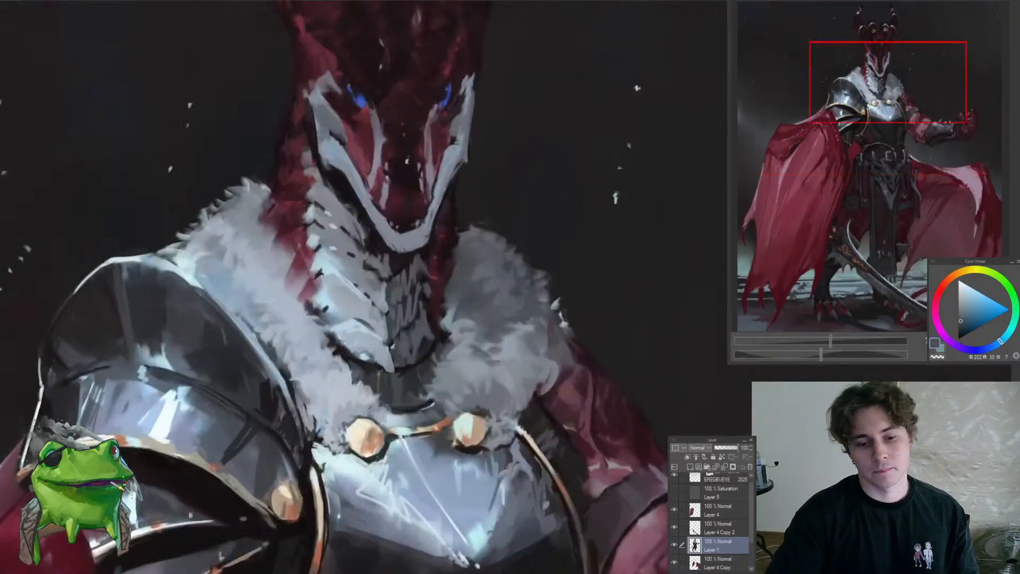
pyautogui.keyDown('alt'); pyautogui.click(320, 434); pyautogui.keyUp('alt')
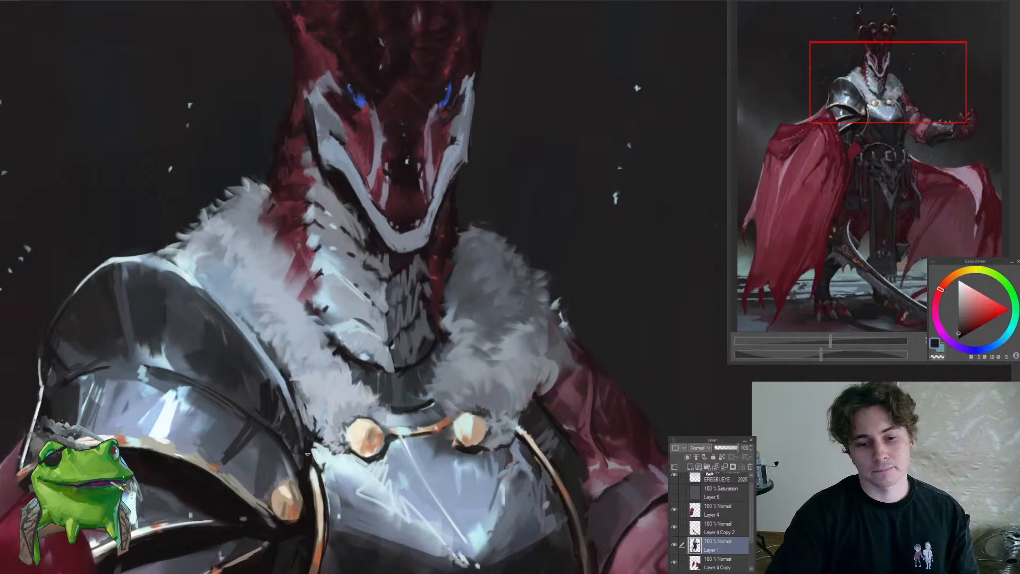
pyautogui.moveTo(306, 439); pyautogui.dragTo(295, 453)
pyautogui.moveTo(310, 459); pyautogui.dragTo(367, 289)
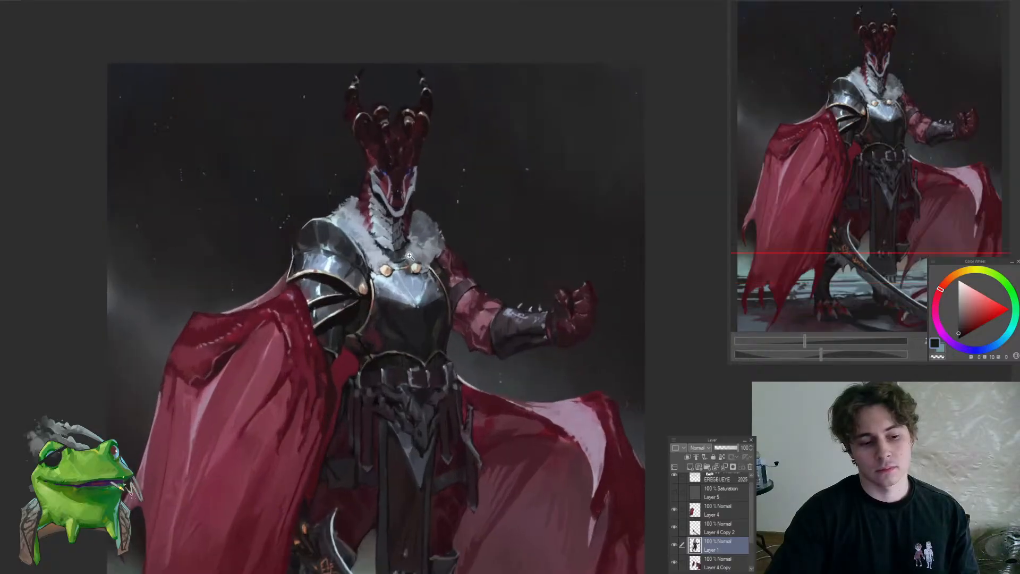
# Touch up the lower throat scales above the collar clasps with sampled dark and pale blue-grey tones
pyautogui.moveTo(409, 256); pyautogui.dragTo(415, 239)
pyautogui.moveTo(440, 291)
pyautogui.mouseDown()
pyautogui.moveTo(418, 350)
pyautogui.moveTo(417, 320)
pyautogui.moveTo(398, 298)
pyautogui.moveTo(416, 271)
pyautogui.moveTo(363, 289)
pyautogui.mouseUp()
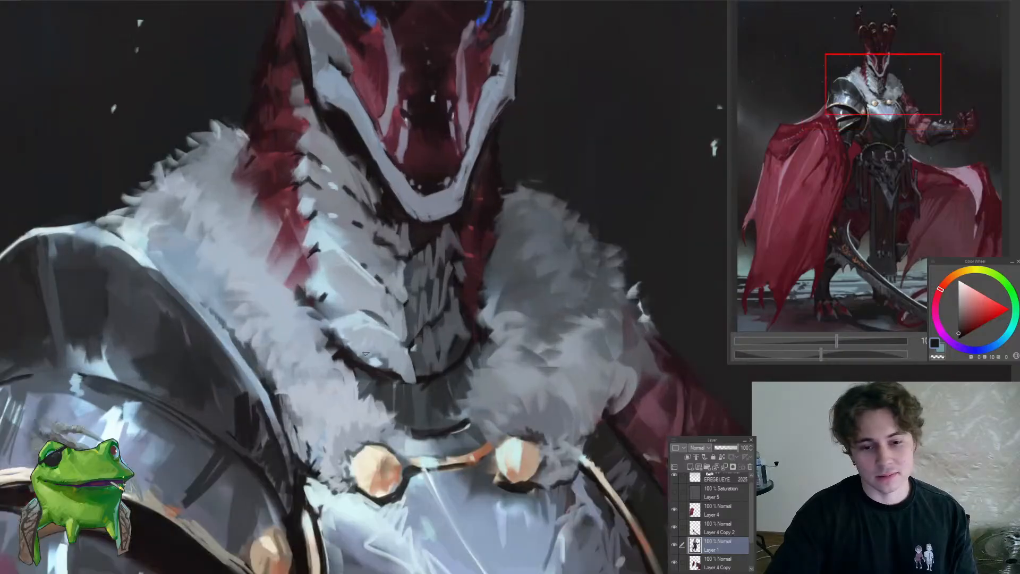
pyautogui.keyDown('alt'); pyautogui.click(364, 348); pyautogui.keyUp('alt')
pyautogui.moveTo(357, 352); pyautogui.dragTo(347, 355)
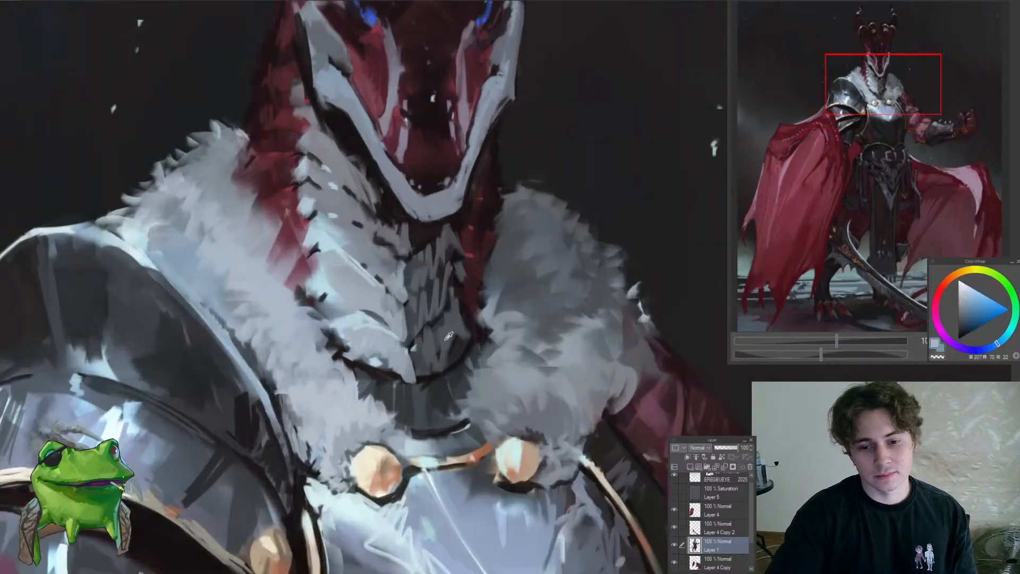
pyautogui.keyDown('alt'); pyautogui.click(448, 336); pyautogui.keyUp('alt')
pyautogui.moveTo(443, 365)
pyautogui.mouseDown()
pyautogui.moveTo(446, 428)
pyautogui.moveTo(463, 259)
pyautogui.moveTo(452, 272)
pyautogui.mouseUp()
# Check the composition in a horizontally mirrored view and restore the normal orientation
pyautogui.press('h')
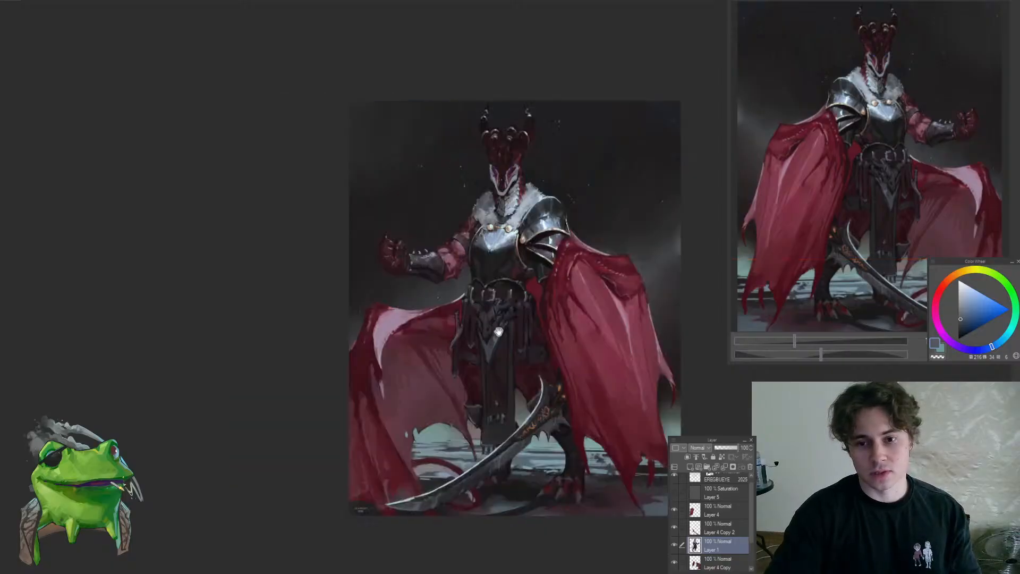
pyautogui.moveTo(508, 323); pyautogui.dragTo(428, 325)
pyautogui.press('h')
pyautogui.moveTo(502, 328); pyautogui.dragTo(434, 324)
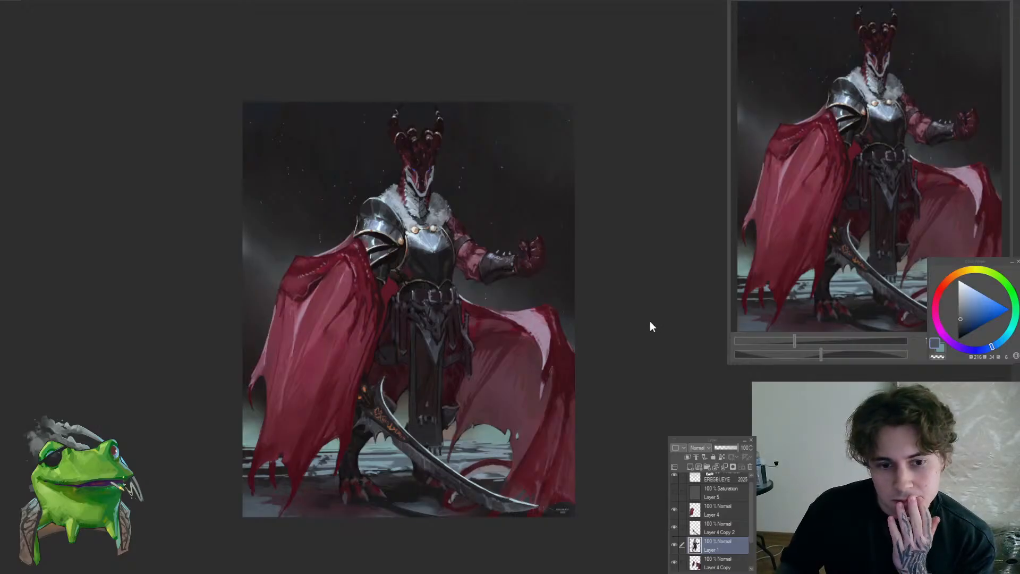
# Examine the whole painted figure at several zoom levels for areas that still need touching up
pyautogui.click(438, 260)
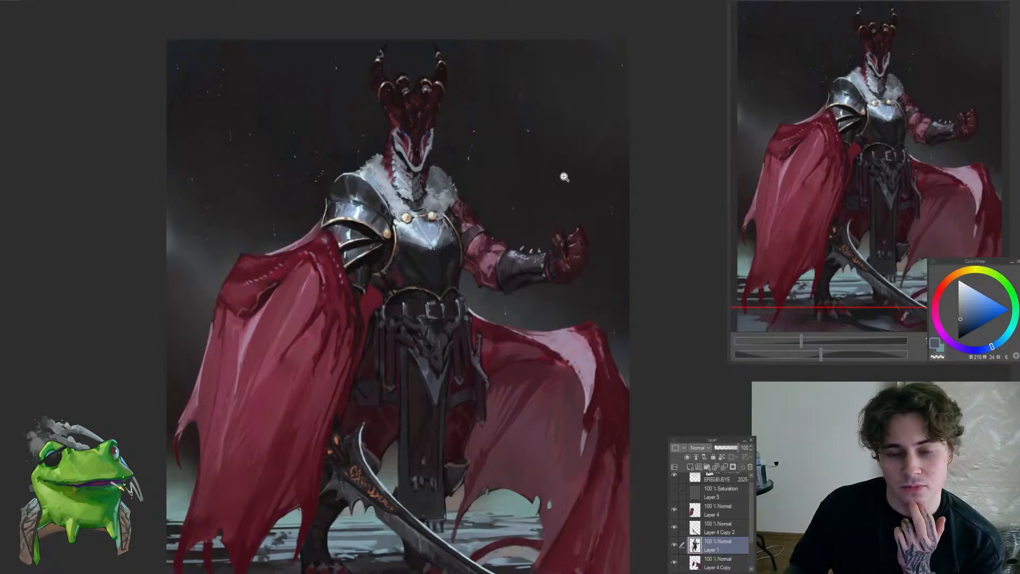
pyautogui.scroll(-1, 490, 234)
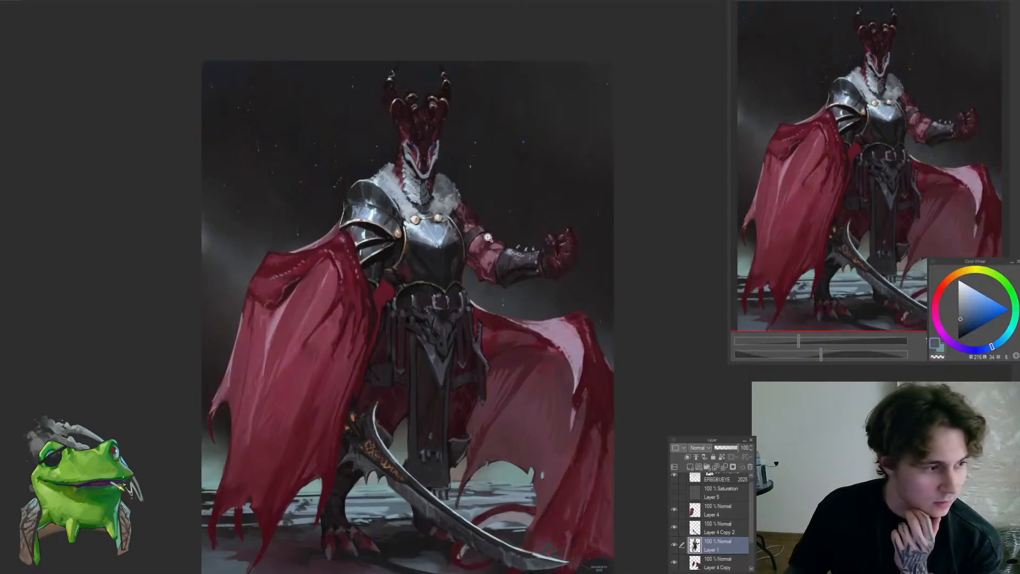
pyautogui.scroll(-1, 481, 300)
pyautogui.scroll(2, 482, 303)
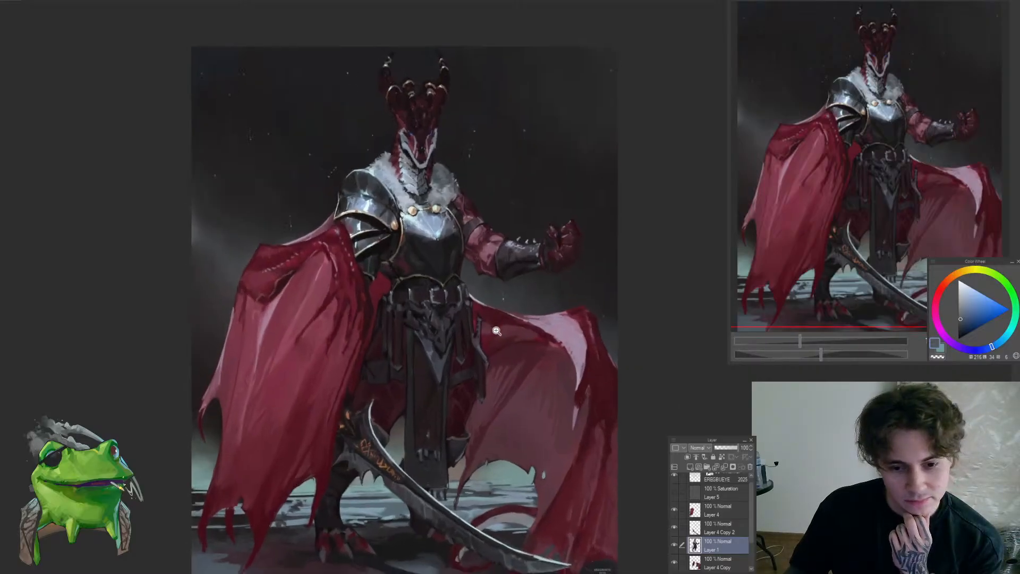
pyautogui.scroll(-1, 489, 329)
pyautogui.scroll(-1, 490, 336)
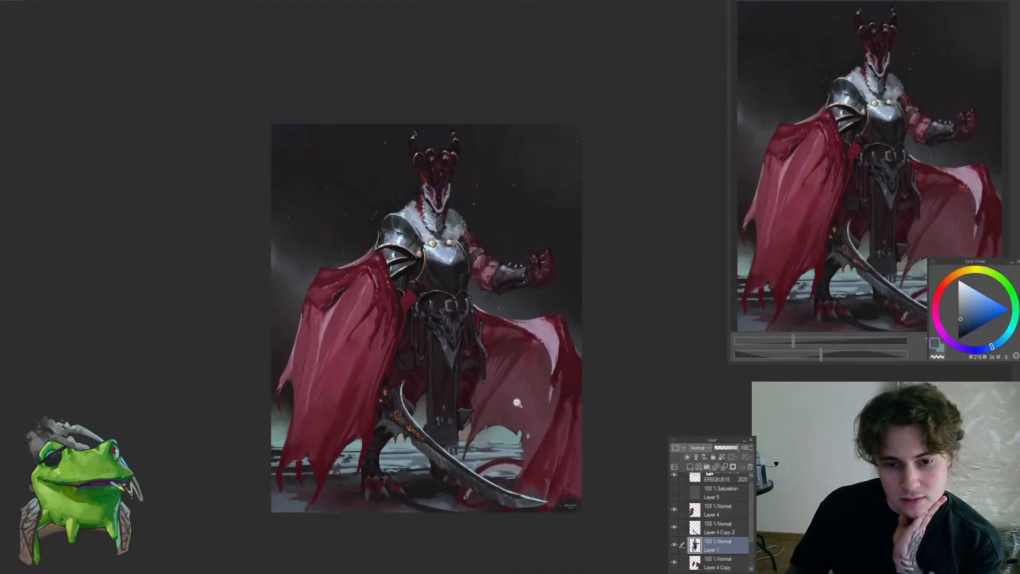
pyautogui.scroll(1, 518, 401)
pyautogui.scroll(1, 524, 394)
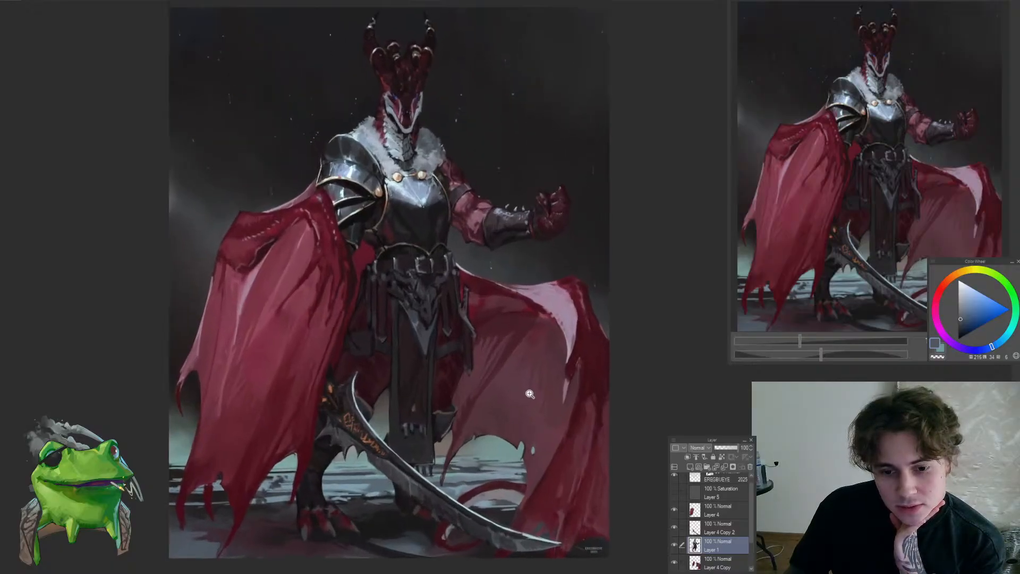
pyautogui.moveTo(529, 394); pyautogui.dragTo(524, 395)
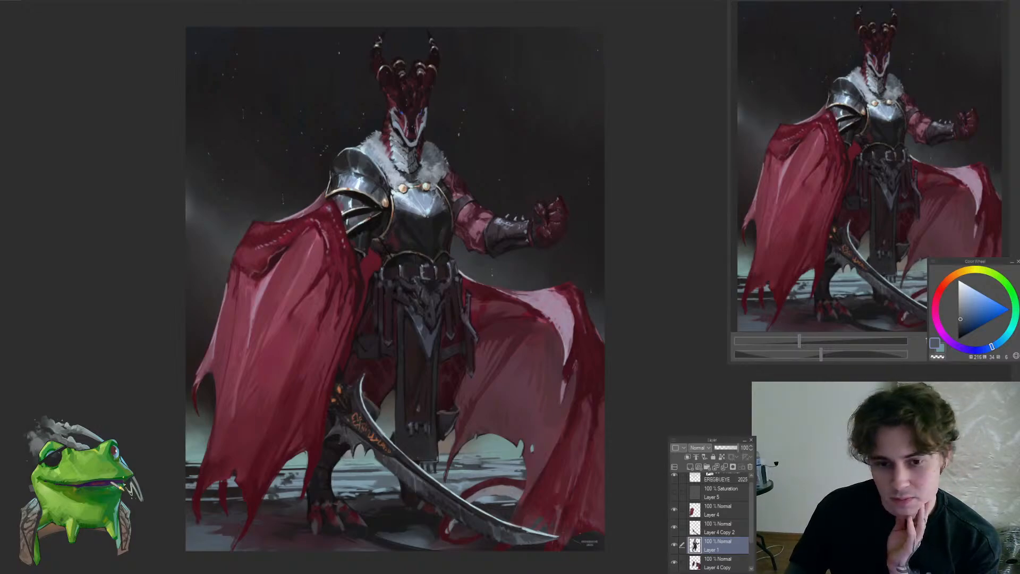
pyautogui.scroll(1, 488, 382)
pyautogui.scroll(-1, 487, 383)
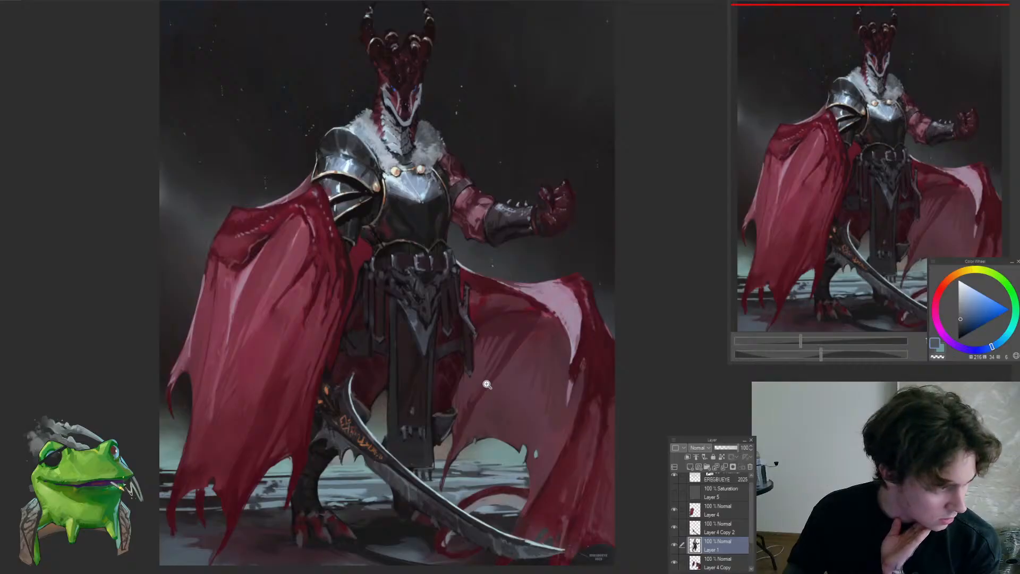